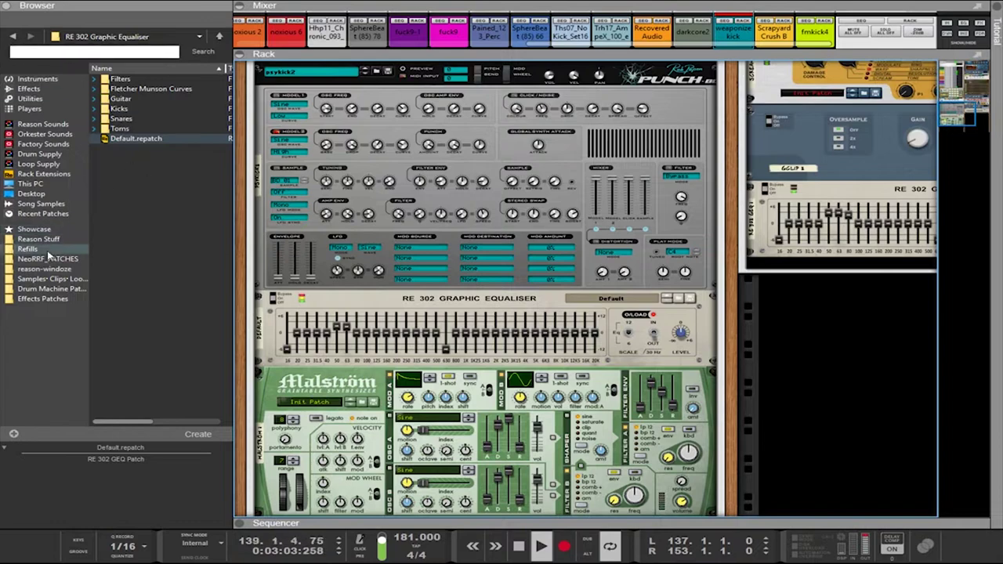
# Create a Combinator in the empty part of the rack from the weaponize bass.cmb patch in the NeoRRF_PATCHES folder
pyautogui.click(41, 269)
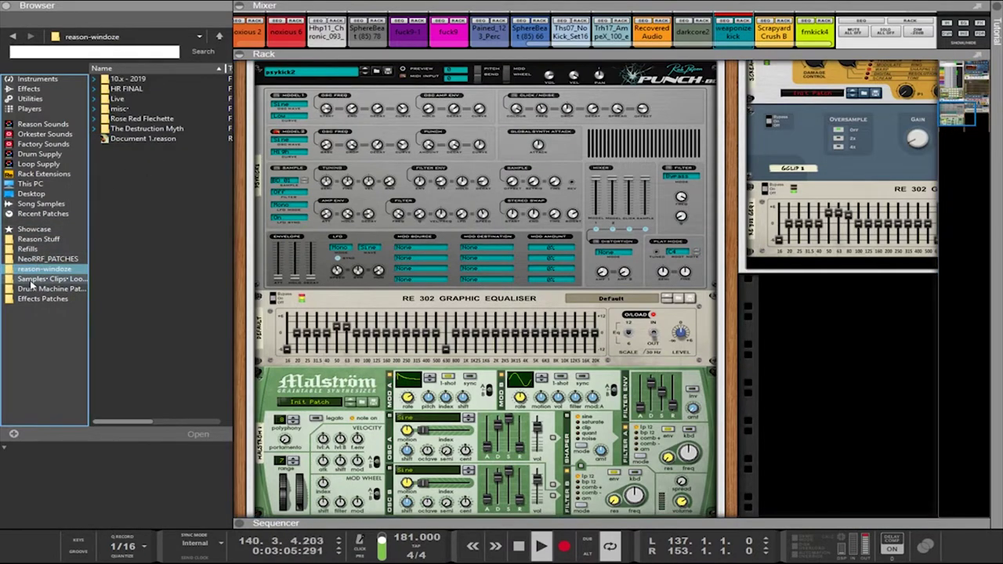
pyautogui.click(45, 258)
pyautogui.scroll(-5, 142, 269)
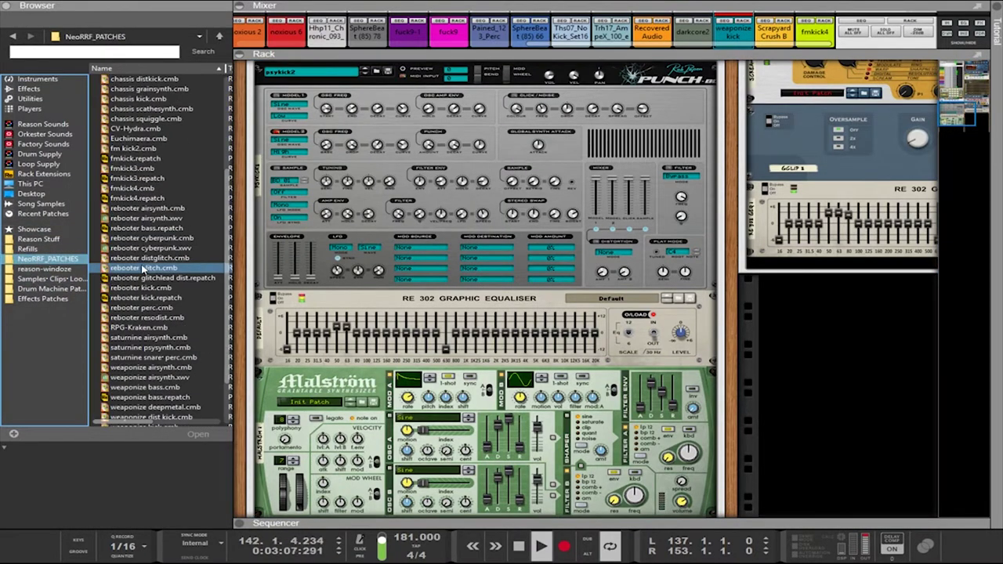
pyautogui.scroll(4, 141, 268)
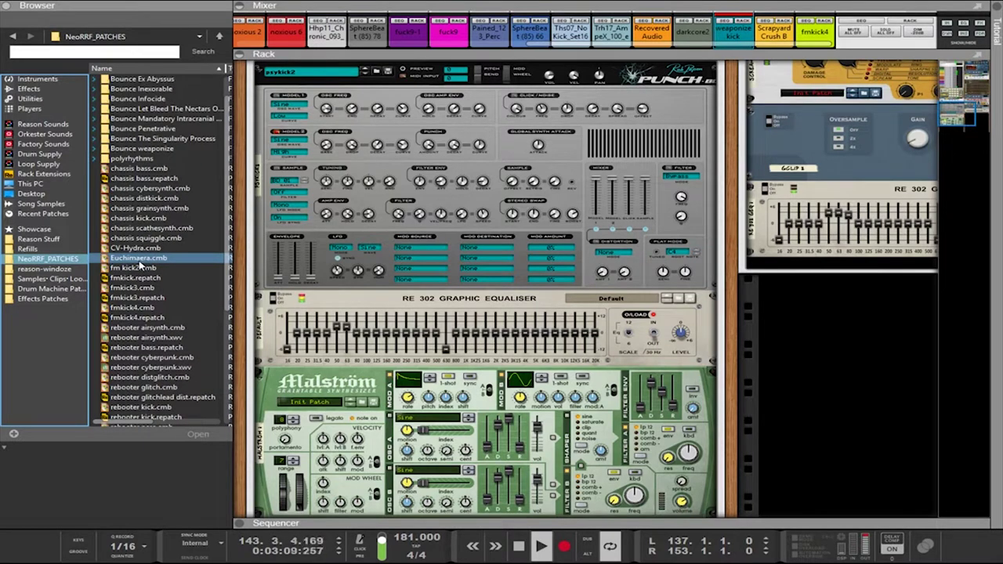
pyautogui.click(145, 328)
pyautogui.scroll(-3, 157, 369)
pyautogui.click(168, 378)
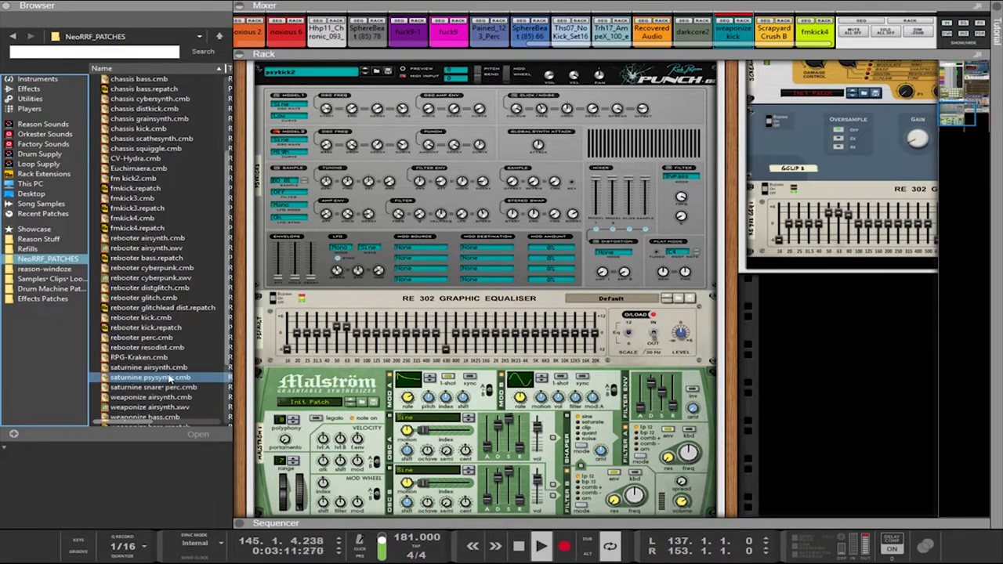
pyautogui.scroll(-1, 169, 379)
pyautogui.click(169, 378)
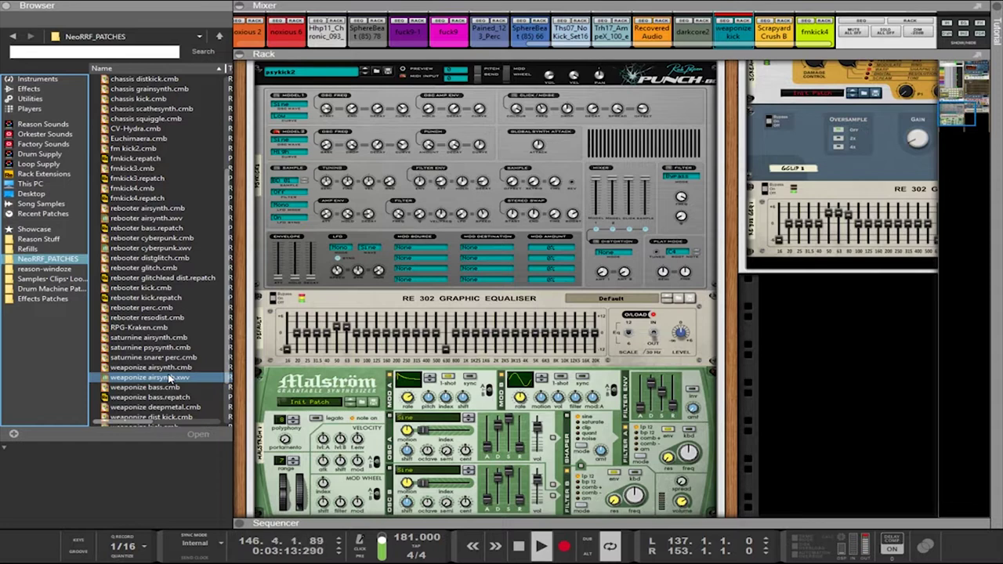
pyautogui.click(168, 367)
pyautogui.click(165, 315)
pyautogui.click(164, 241)
pyautogui.click(165, 267)
pyautogui.click(165, 321)
pyautogui.click(168, 388)
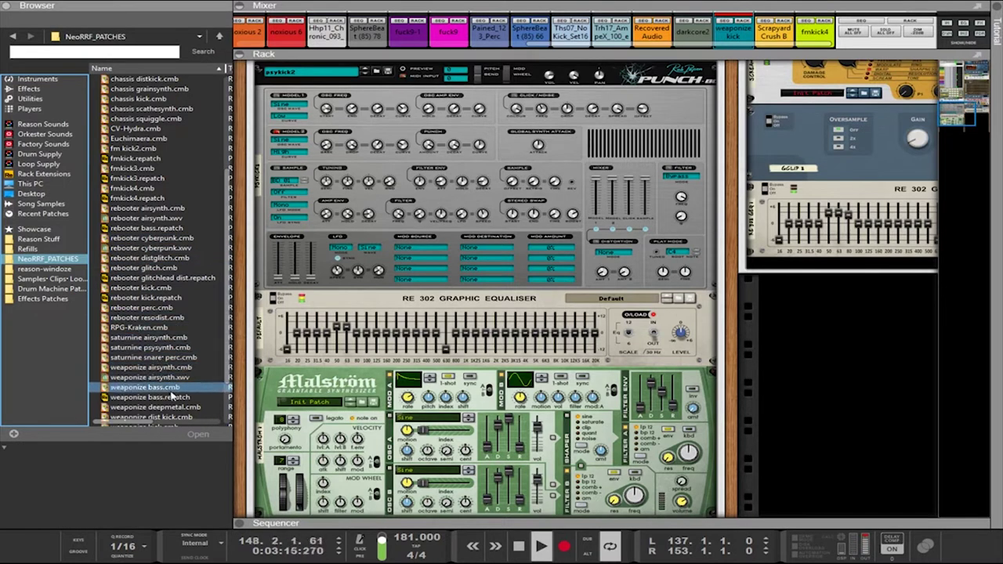
pyautogui.click(165, 388)
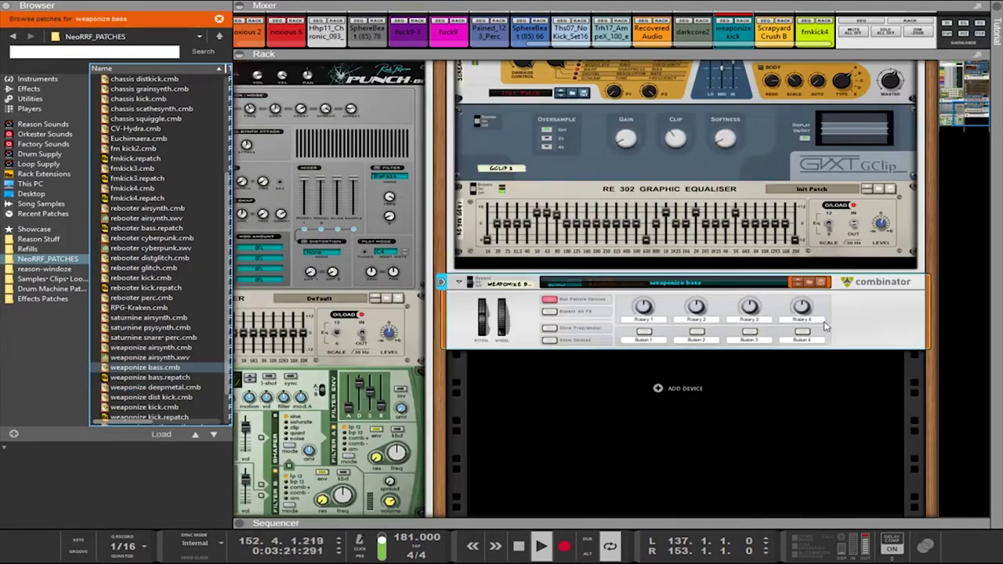
# Show the weaponize bass Combinator's devices and programmer, and turn the rack around to its rear side
pyautogui.click(550, 341)
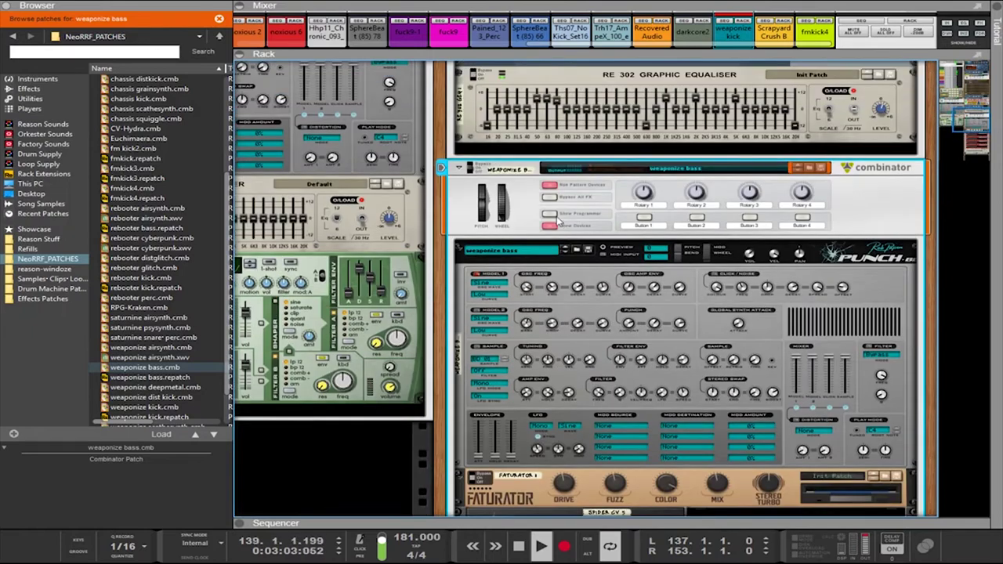
pyautogui.click(551, 214)
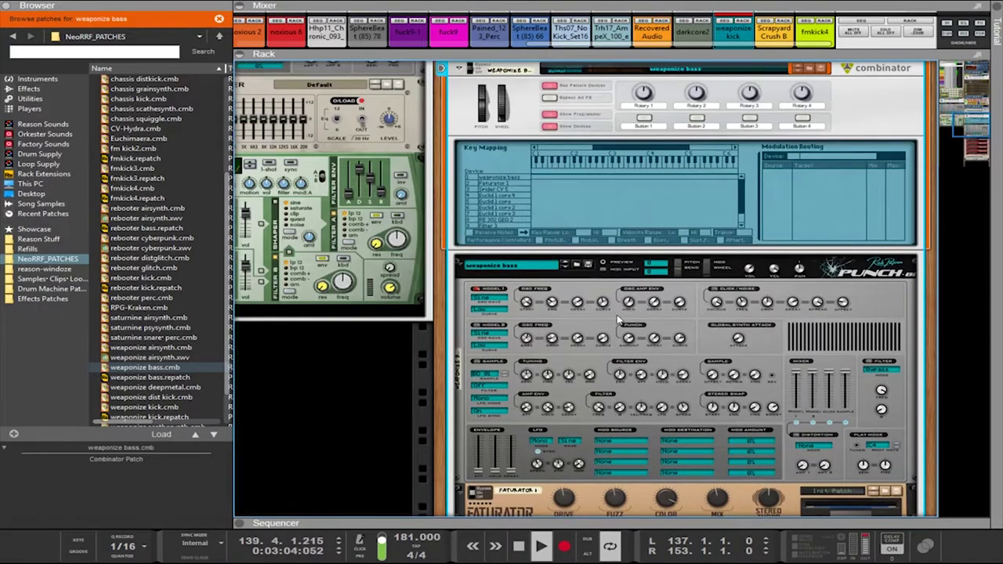
pyautogui.press('Tab')
pyautogui.scroll(5, 606, 315)
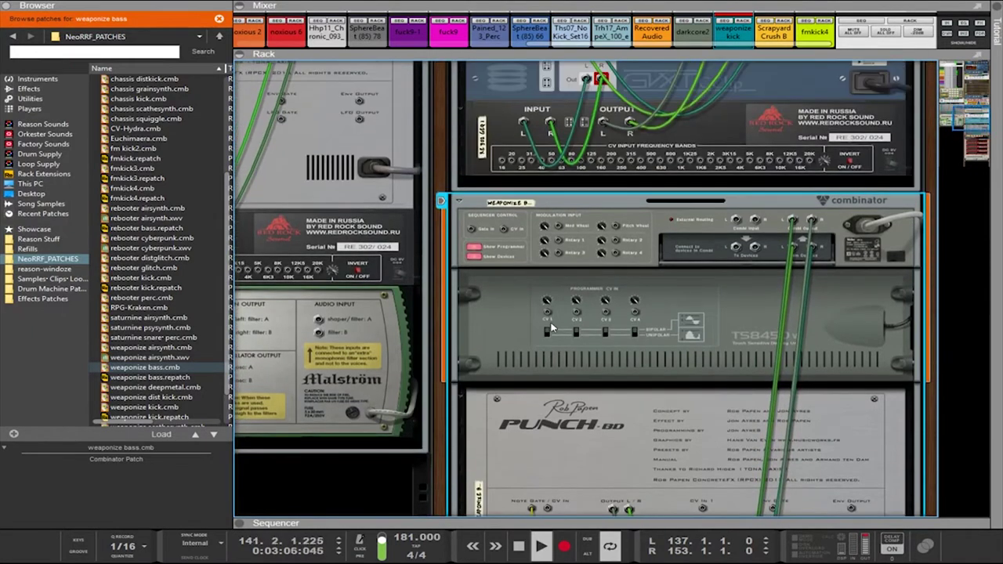
pyautogui.scroll(2, 552, 329)
pyautogui.scroll(-3, 525, 334)
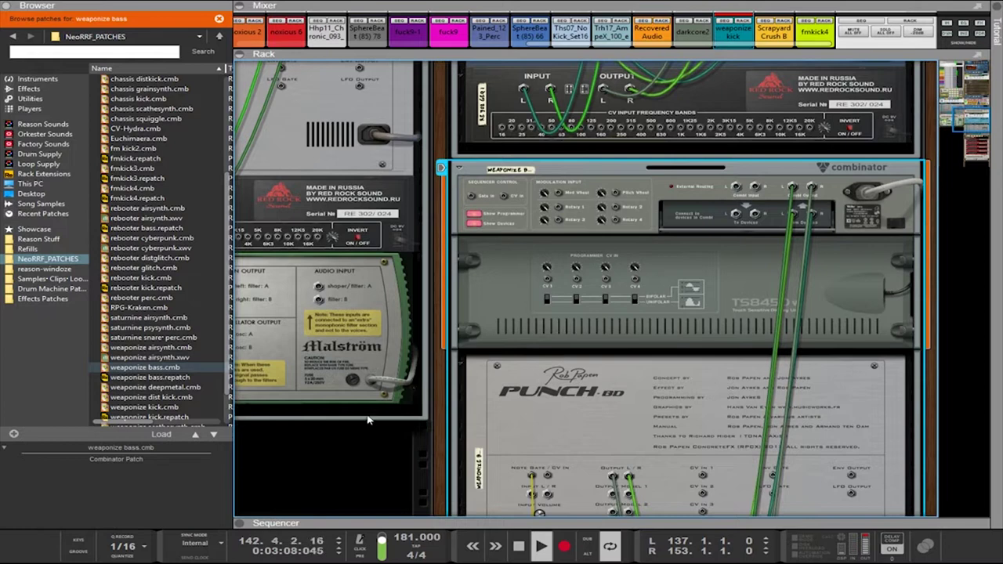
# Add a Spider CV below the Malström and feed it from the Malström's mod A output instead of the automatic gate and CV cables
pyautogui.click(361, 380)
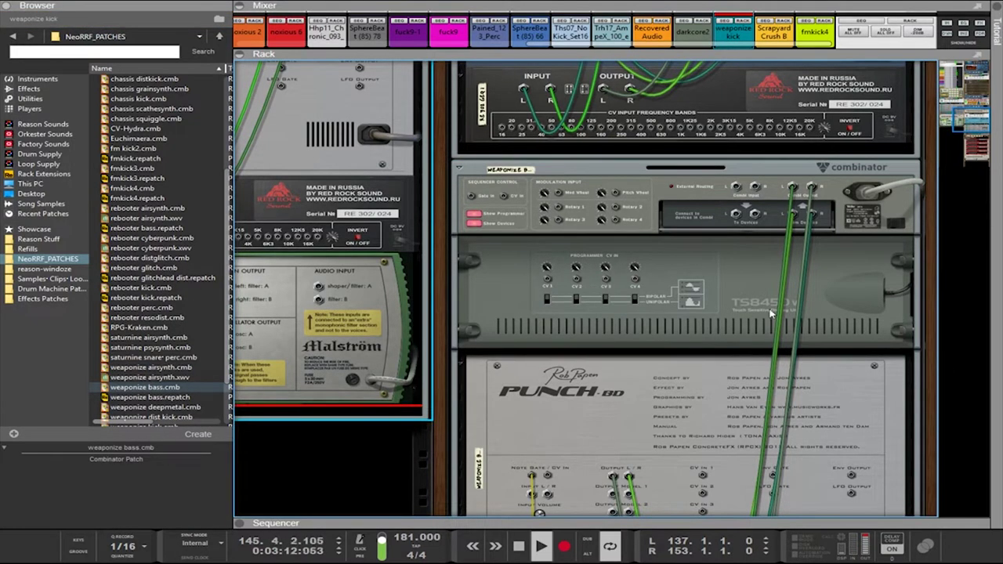
pyautogui.hotkey('ctrl', 'z')
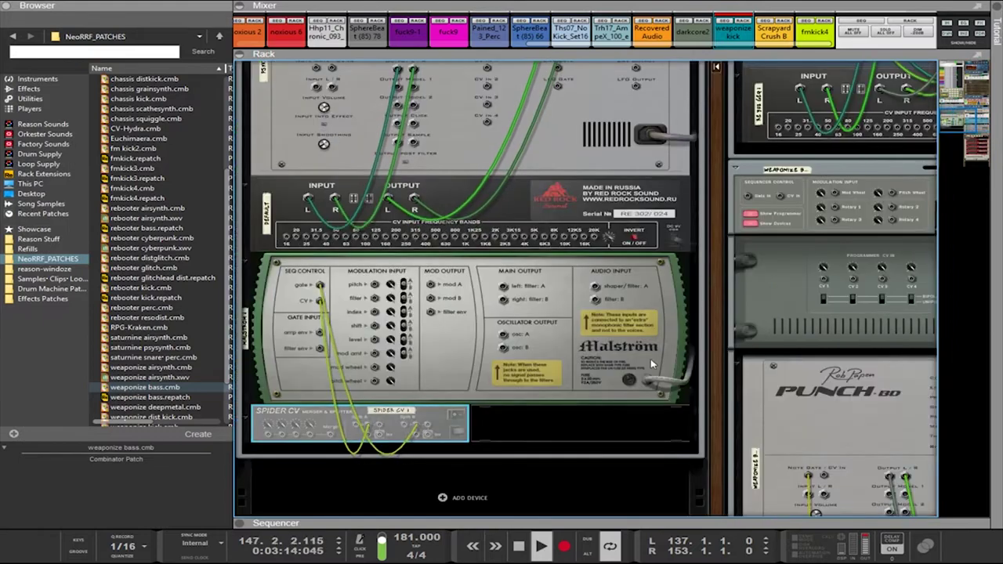
pyautogui.moveTo(325, 284); pyautogui.dragTo(342, 279)
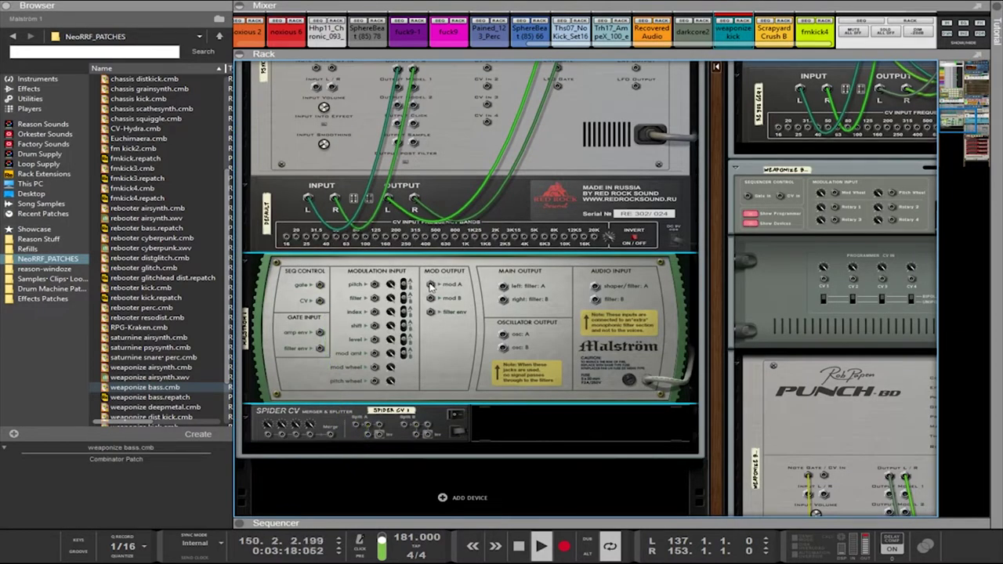
pyautogui.moveTo(429, 287); pyautogui.dragTo(414, 370)
pyautogui.press('Tab')
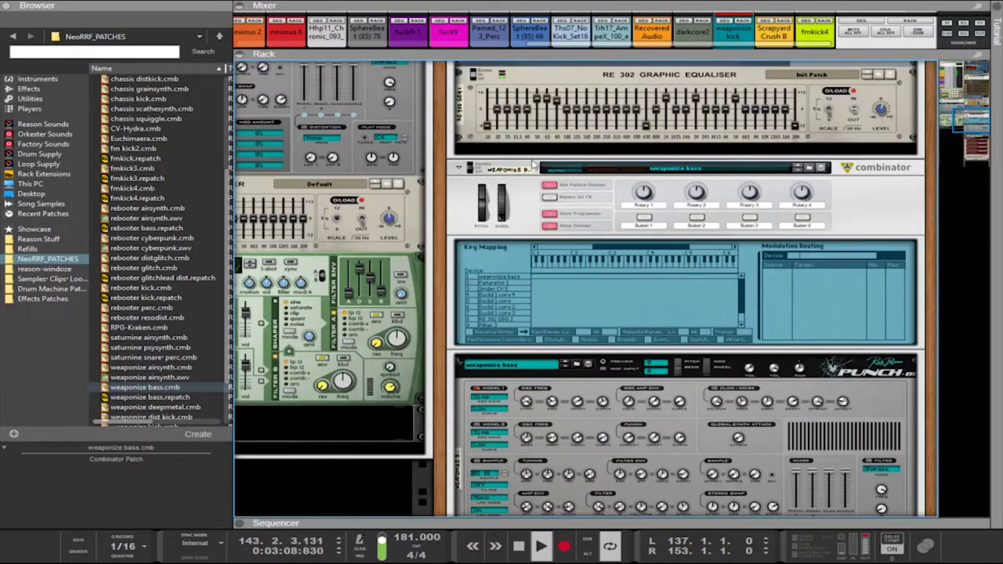
# Create a mix channel above the weaponize bass Combinator and cable the output of the Combinator's RE 302 equaliser into the channel input
pyautogui.click(456, 161)
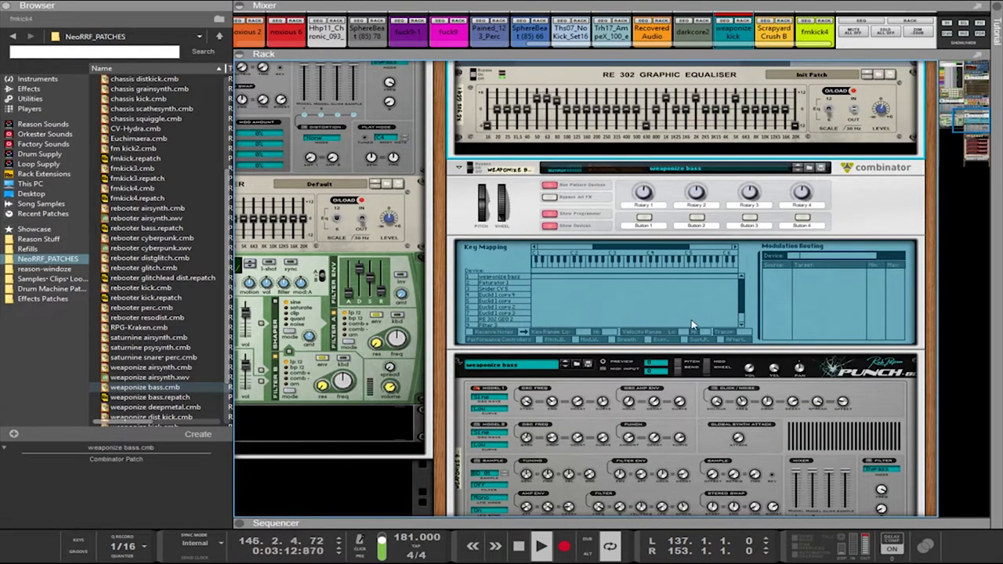
pyautogui.click(678, 335)
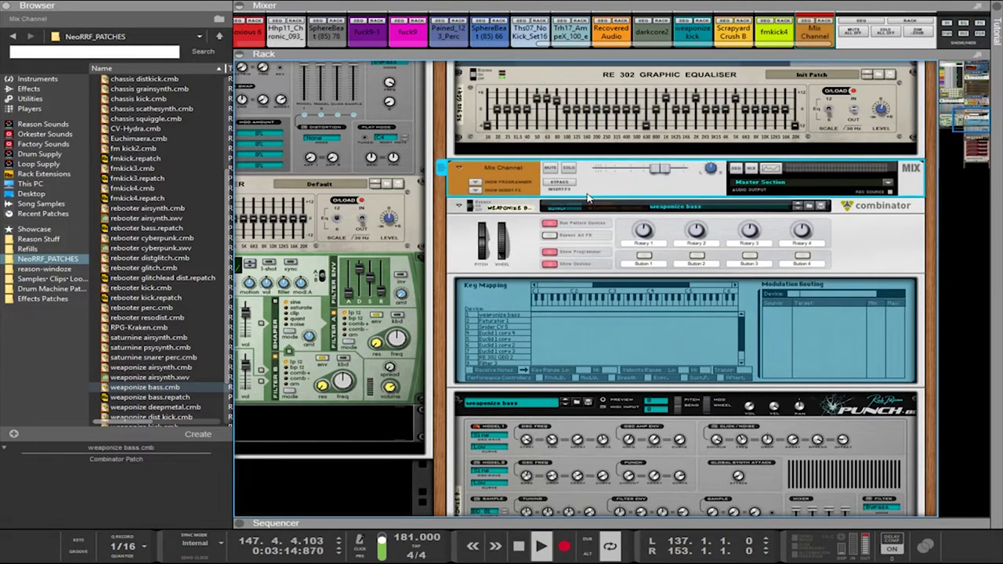
pyautogui.press('Tab')
pyautogui.scroll(-15, 761, 258)
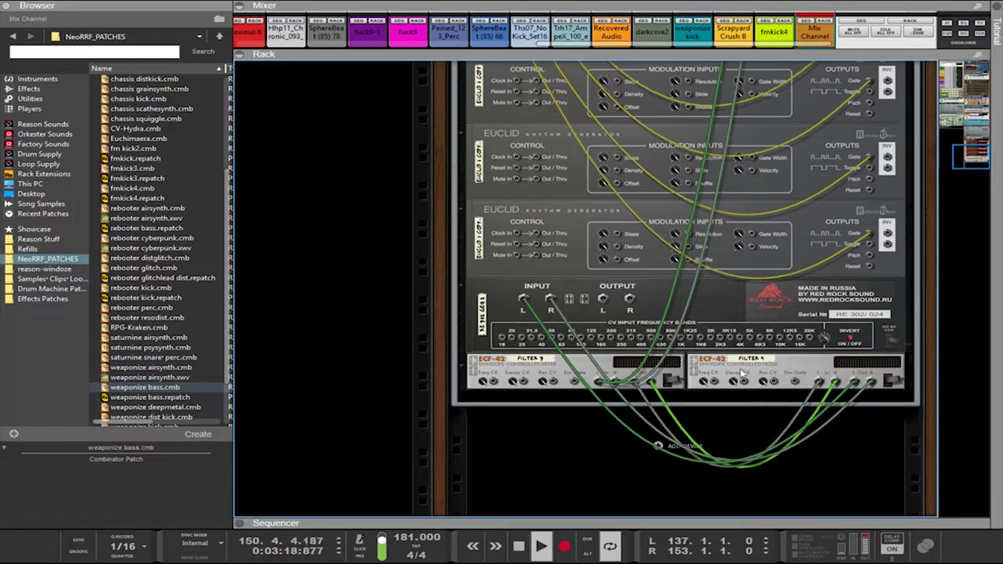
pyautogui.scroll(15, 829, 260)
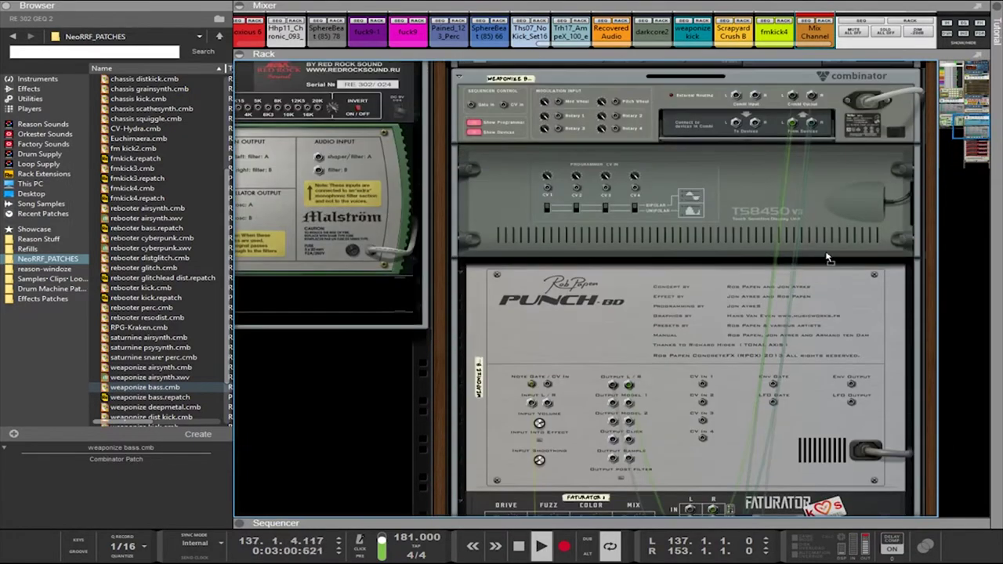
pyautogui.moveTo(828, 258); pyautogui.dragTo(603, 121)
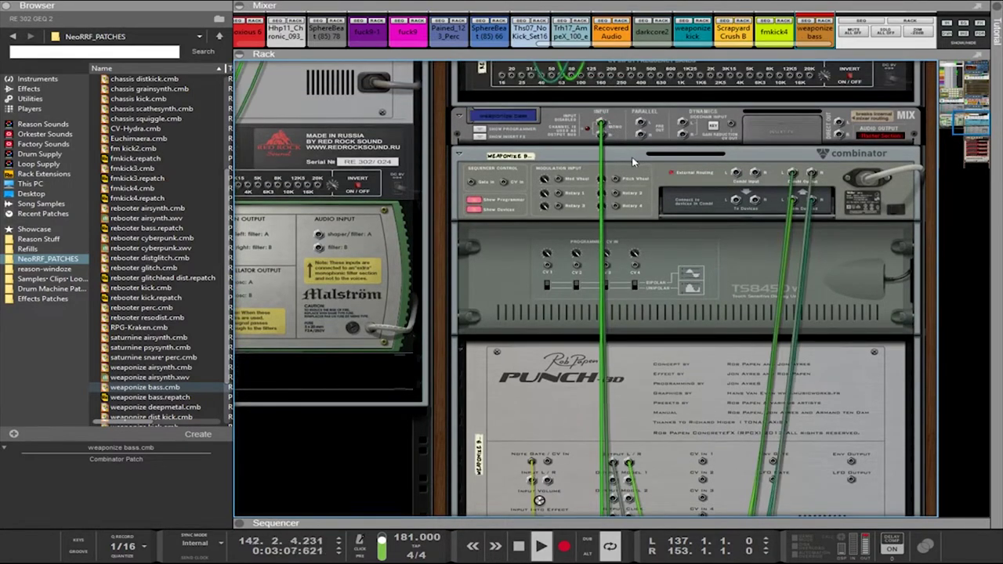
# Show the weaponize bass mix channel's programmer and cable its level CV input to the Spider CV under the Malström
pyautogui.press('Tab')
pyautogui.scroll(-6, 611, 199)
pyautogui.scroll(3, 611, 202)
pyautogui.press('Tab')
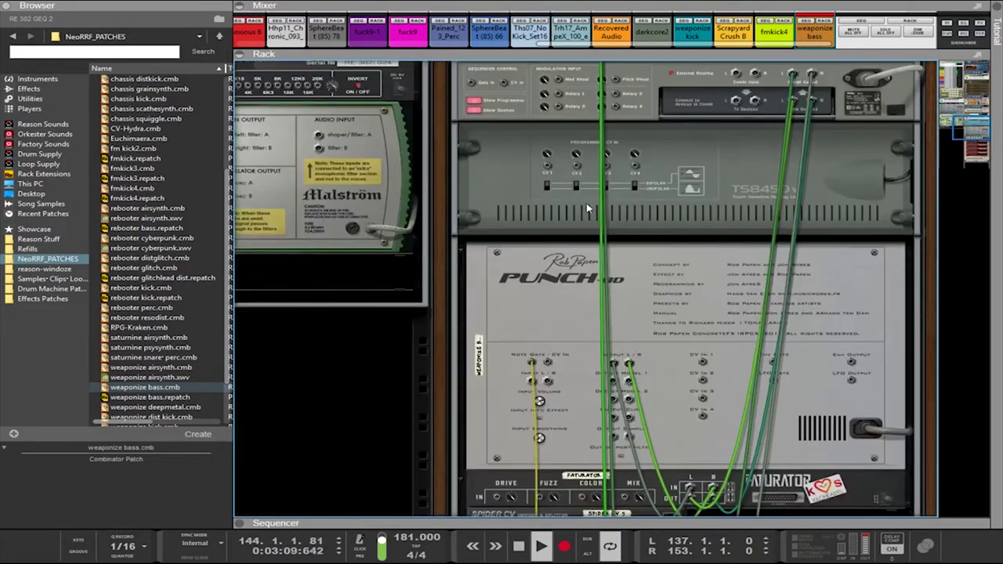
pyautogui.scroll(4, 587, 208)
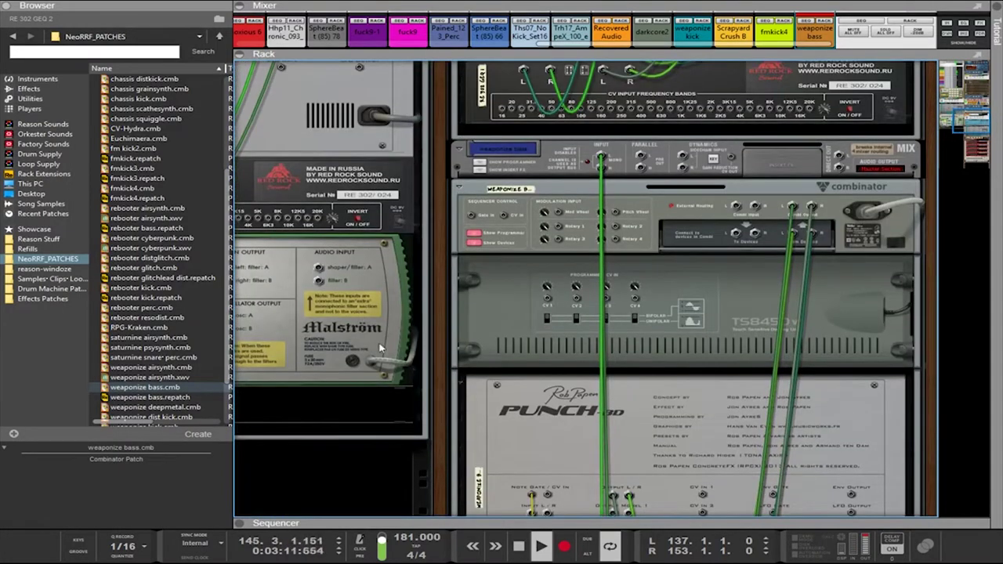
pyautogui.click(480, 162)
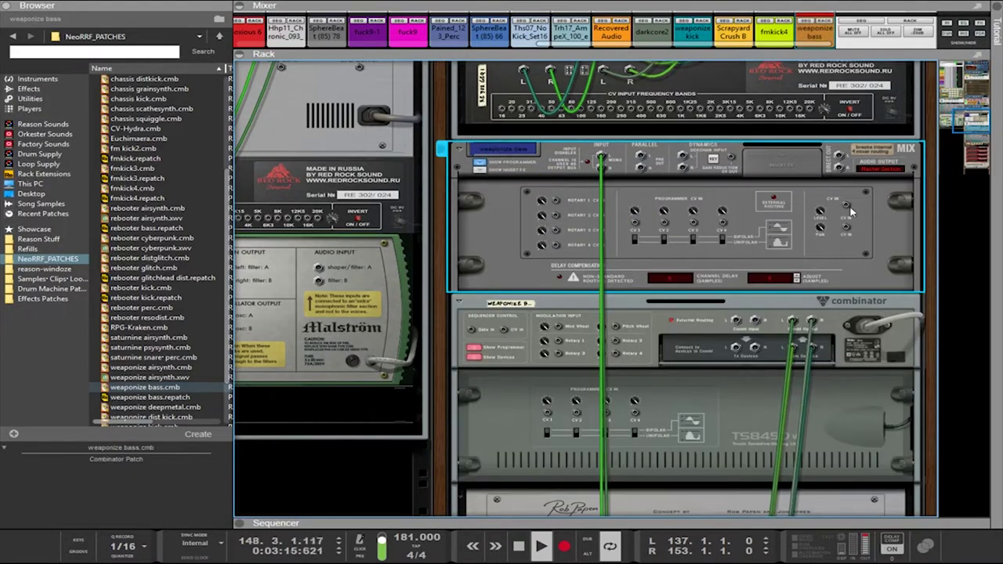
pyautogui.moveTo(848, 206); pyautogui.dragTo(283, 408)
pyautogui.press('Tab')
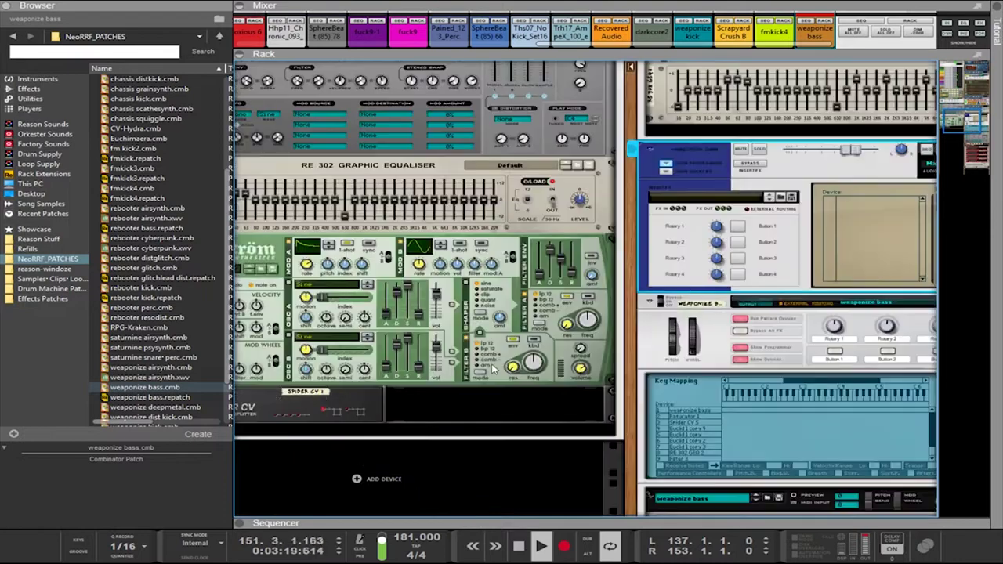
pyautogui.press('Tab')
pyautogui.press('Tab')
pyautogui.scroll(-10, 772, 468)
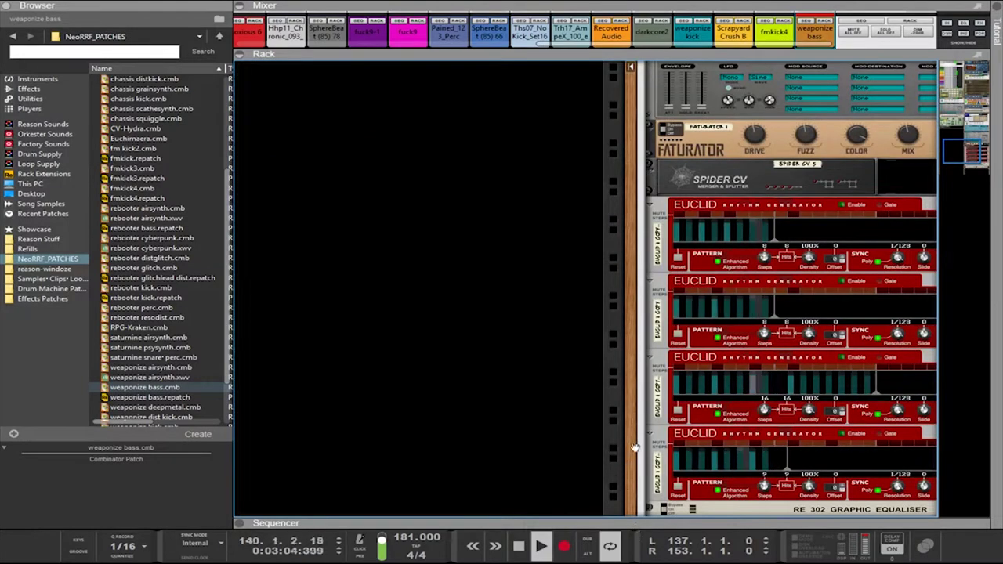
pyautogui.moveTo(641, 453); pyautogui.dragTo(627, 446)
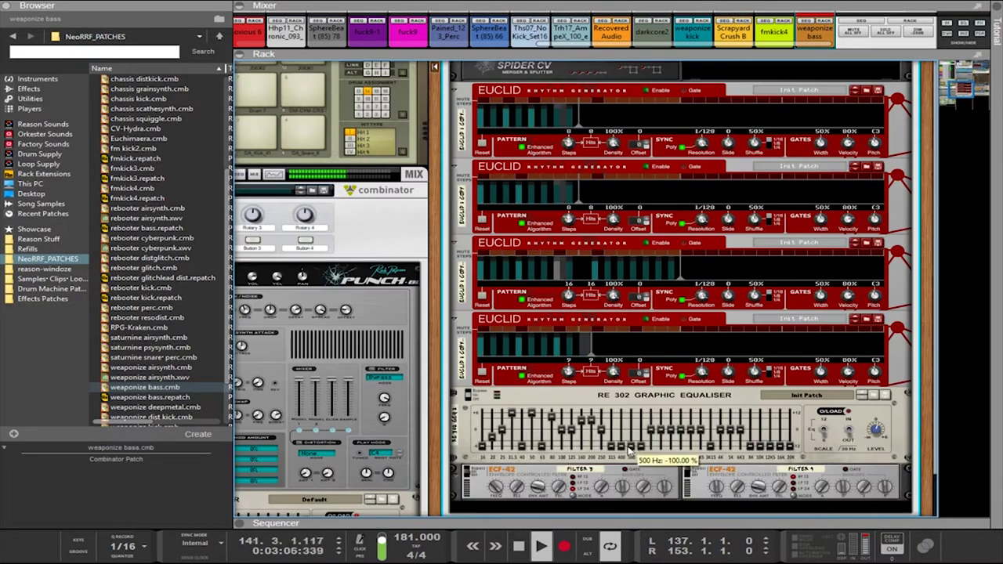
pyautogui.hotkey('ctrl', 'z')
pyautogui.moveTo(633, 440); pyautogui.dragTo(409, 406)
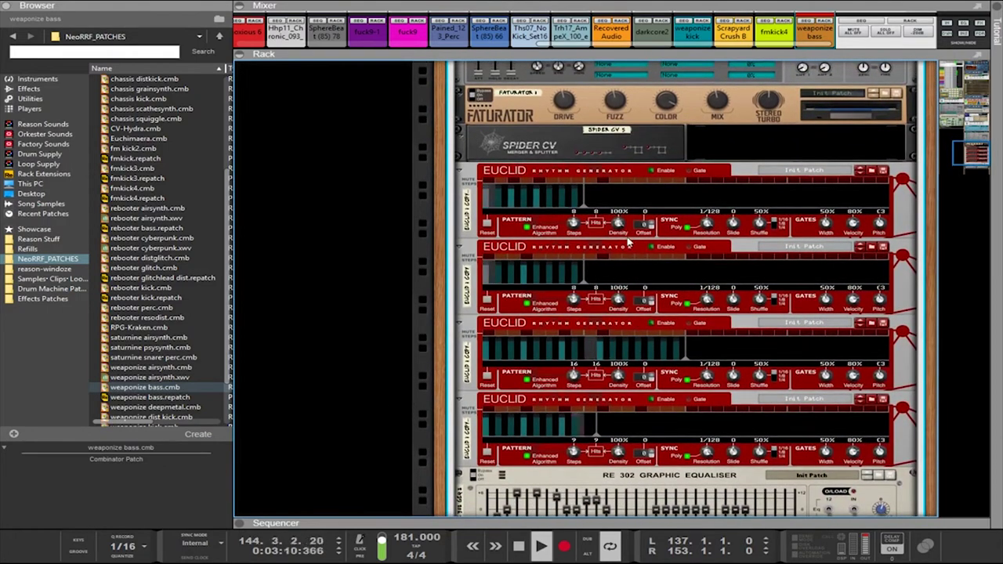
# Load the 4-3-2-2-4-4-3-2_32•128 patch from the polyrhythms folder in NeoRRF_PATCHES into the topmost Euclid rhythm generator
pyautogui.click(860, 170)
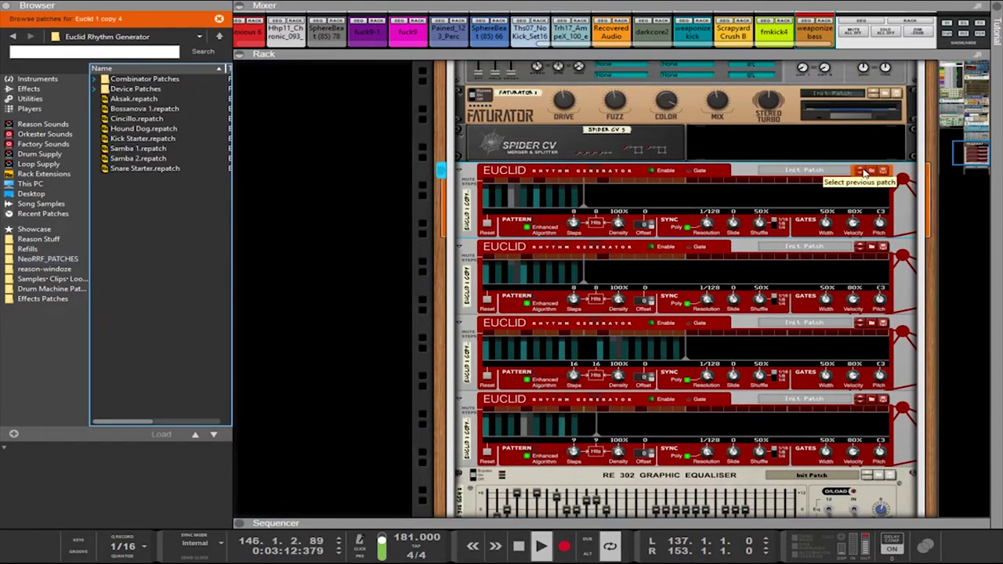
pyautogui.click(27, 249)
pyautogui.click(47, 259)
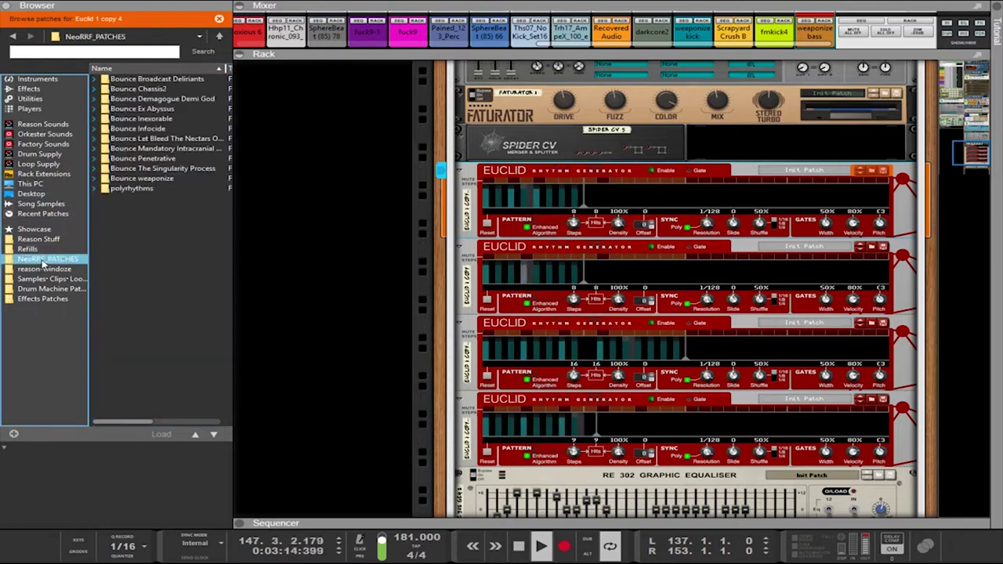
pyautogui.click(133, 188)
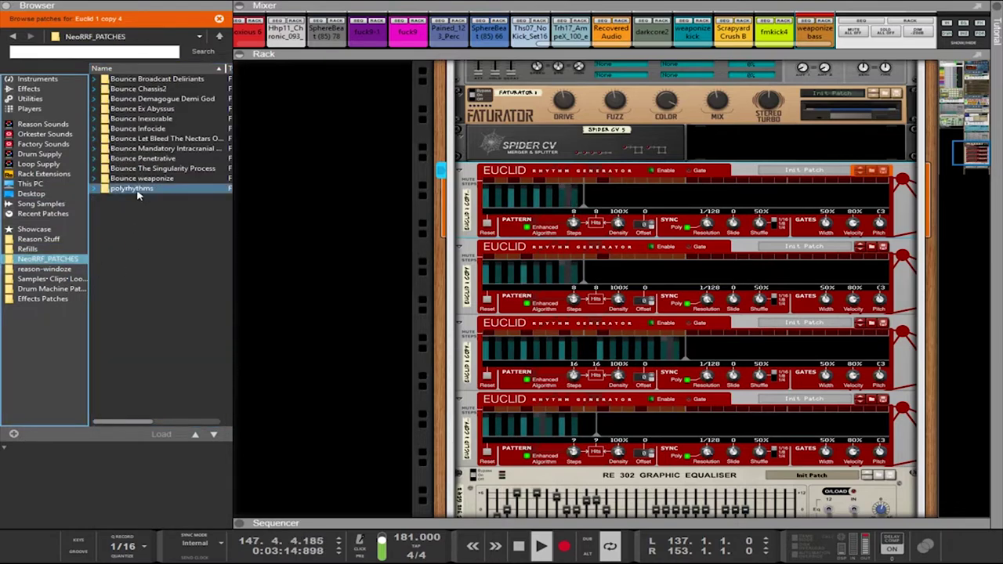
pyautogui.click(96, 191)
pyautogui.click(98, 183)
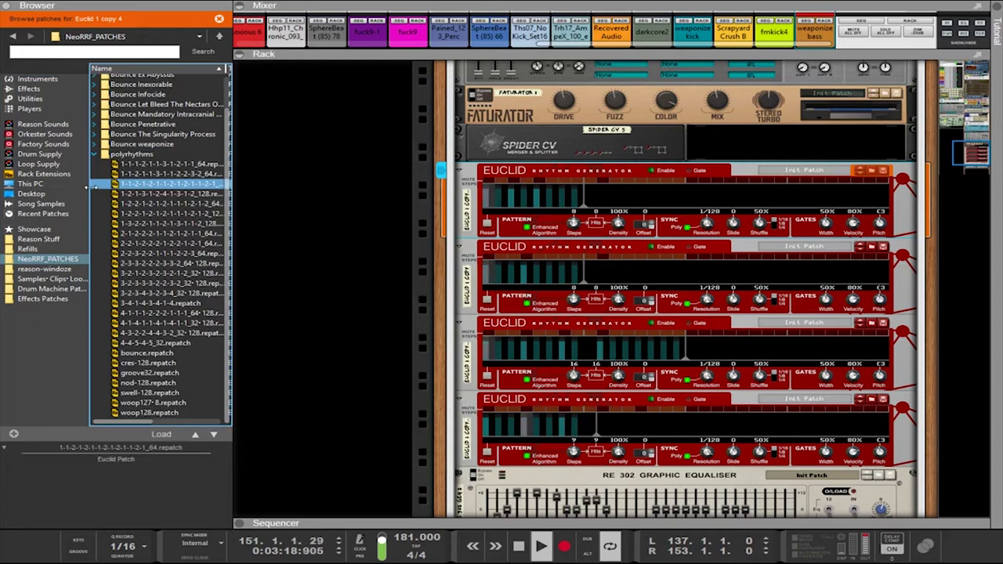
pyautogui.click(139, 335)
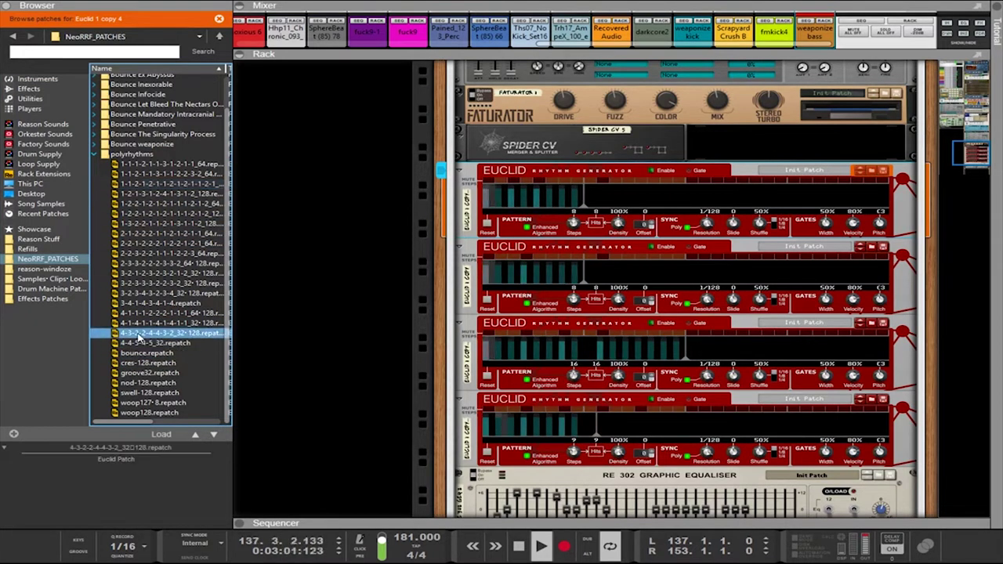
pyautogui.doubleClick(140, 335)
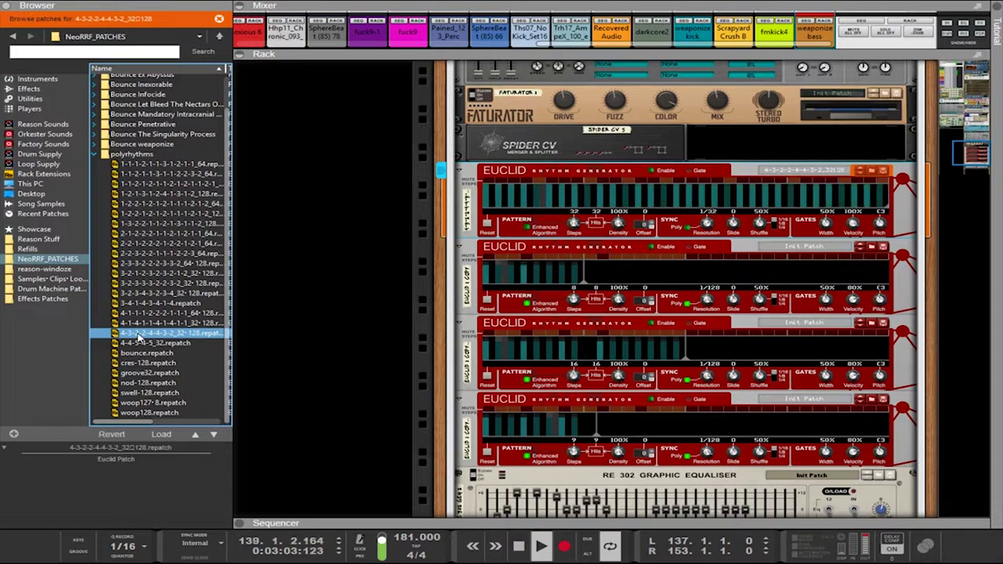
# Enable the topmost Euclid rhythm generator in the weaponize bass Combinator
pyautogui.click(651, 170)
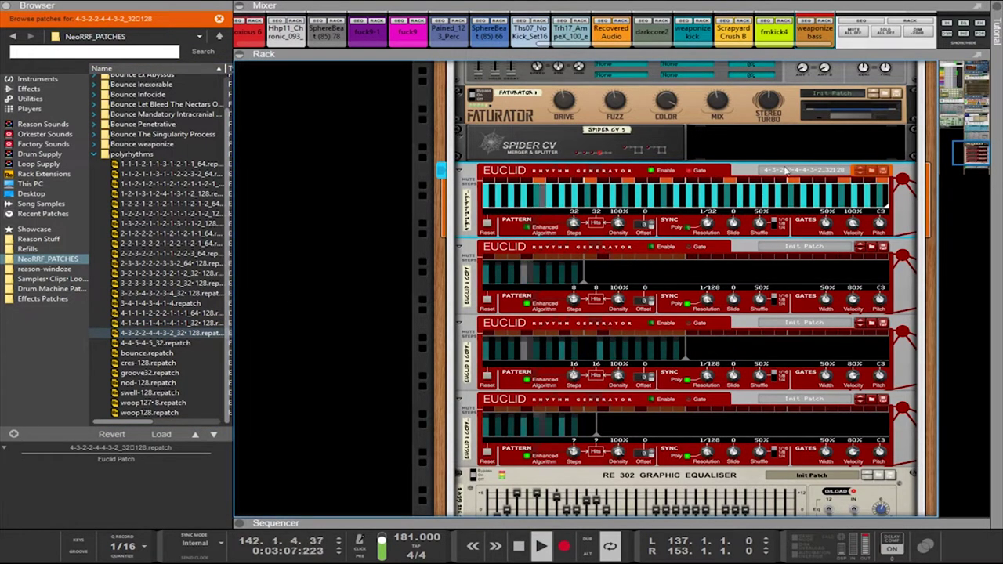
pyautogui.scroll(3, 811, 180)
pyautogui.scroll(3, 812, 181)
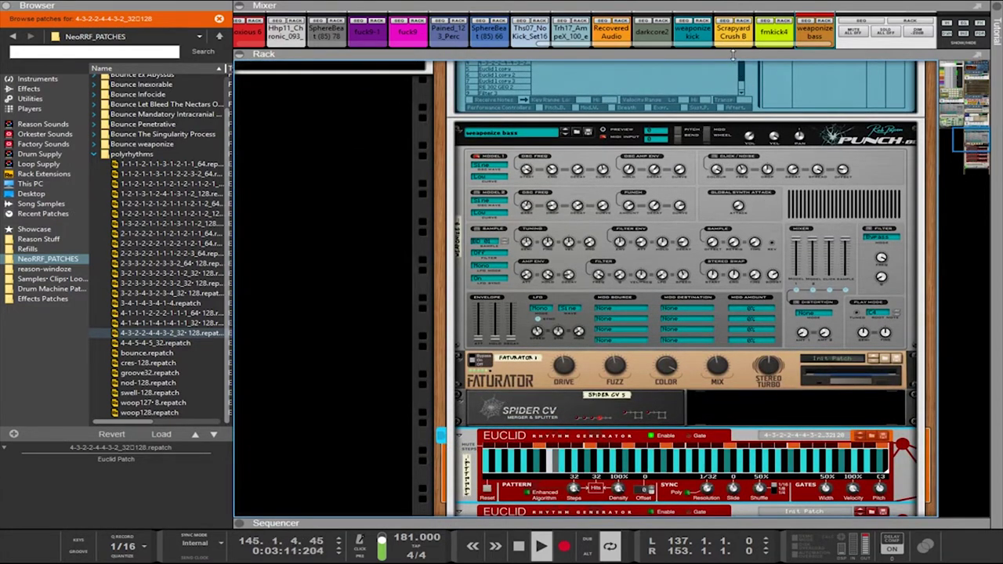
# Switch on the low-pass filter in the EQ section of the weaponize bass mix channel
pyautogui.moveTo(733, 55); pyautogui.dragTo(729, 446)
pyautogui.scroll(5, 774, 235)
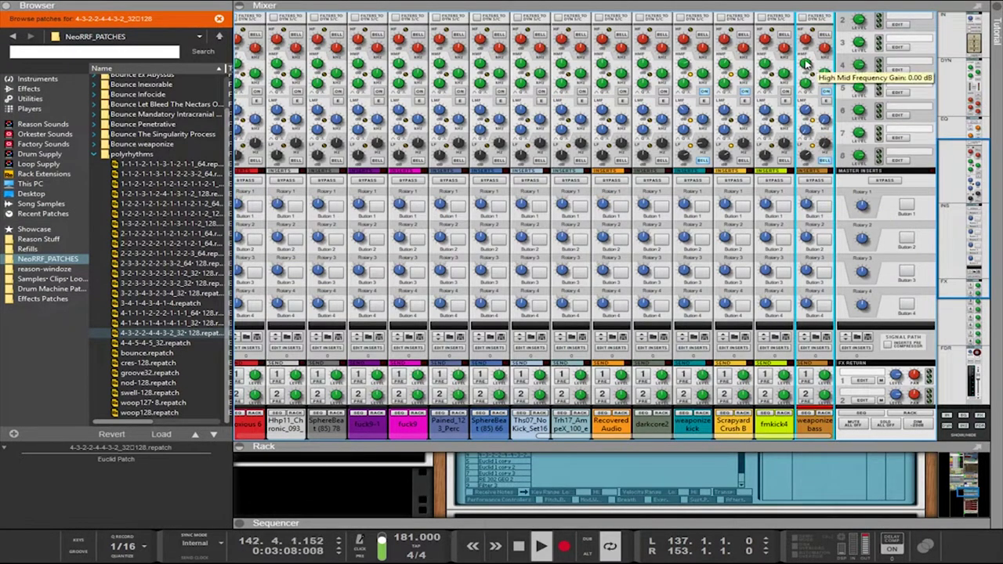
pyautogui.scroll(5, 813, 76)
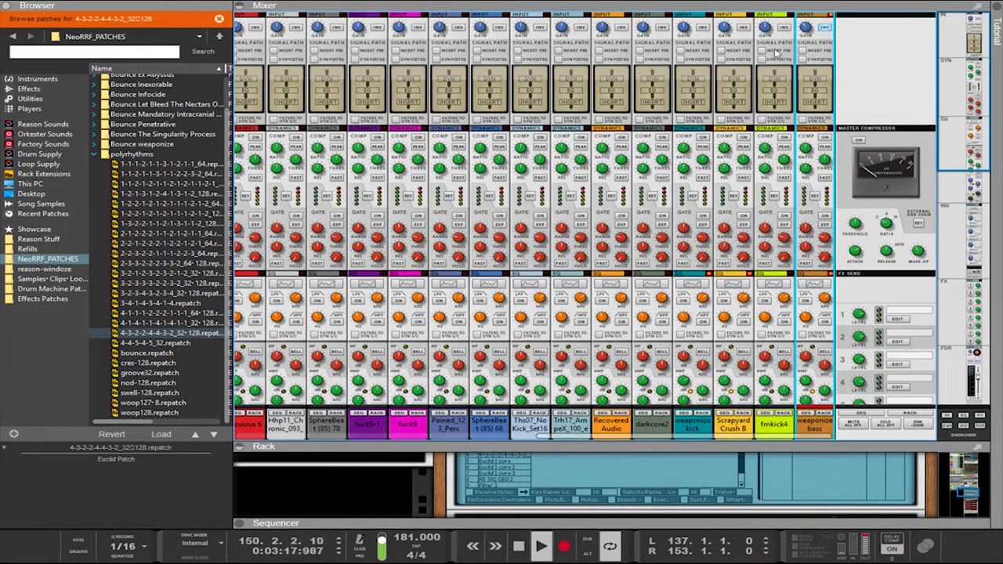
pyautogui.scroll(-5, 825, 75)
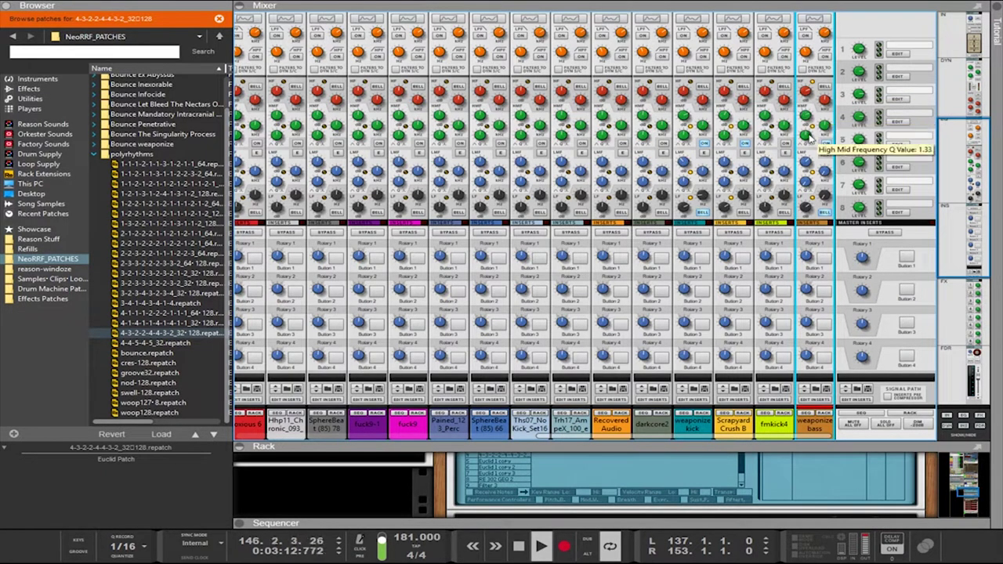
pyautogui.click(807, 37)
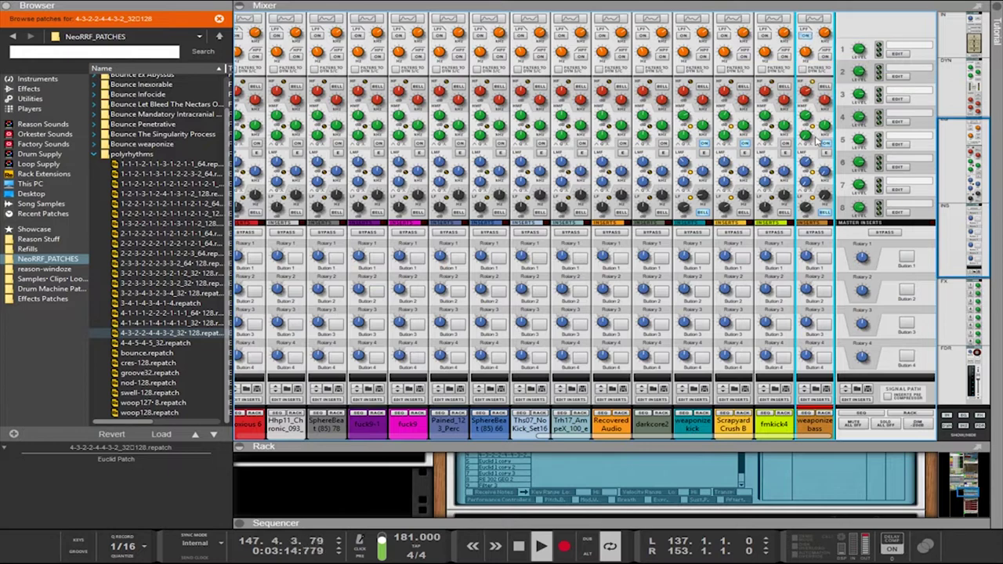
pyautogui.scroll(-10, 815, 96)
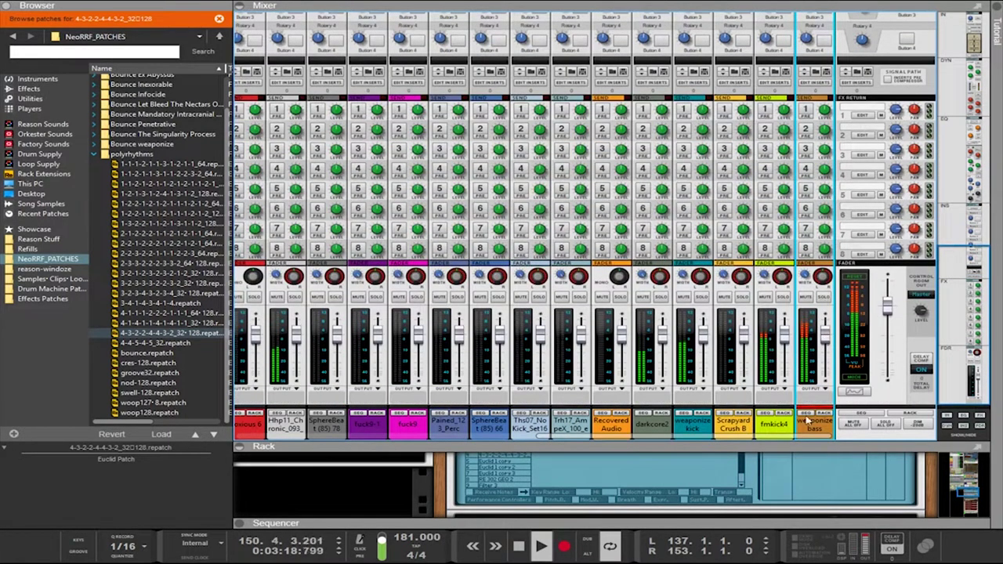
# Slightly raise the fully lowered low, mid and high bands of the Combinator's RE 302 equaliser, with 20 Hz at -45 % and 40 Hz at -72.6 %
pyautogui.doubleClick(790, 446)
pyautogui.scroll(-6, 701, 322)
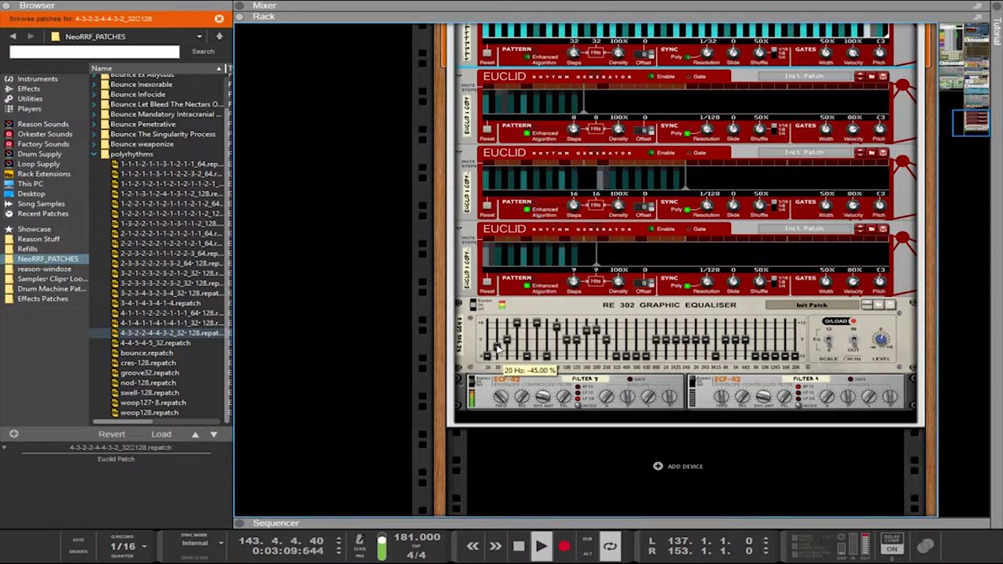
pyautogui.click(496, 348)
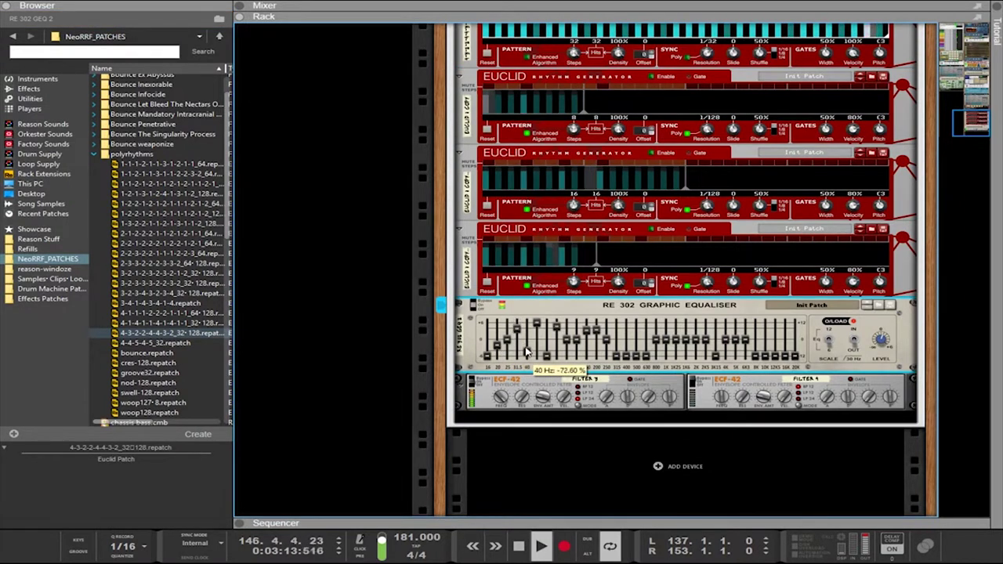
pyautogui.moveTo(546, 356); pyautogui.dragTo(540, 333)
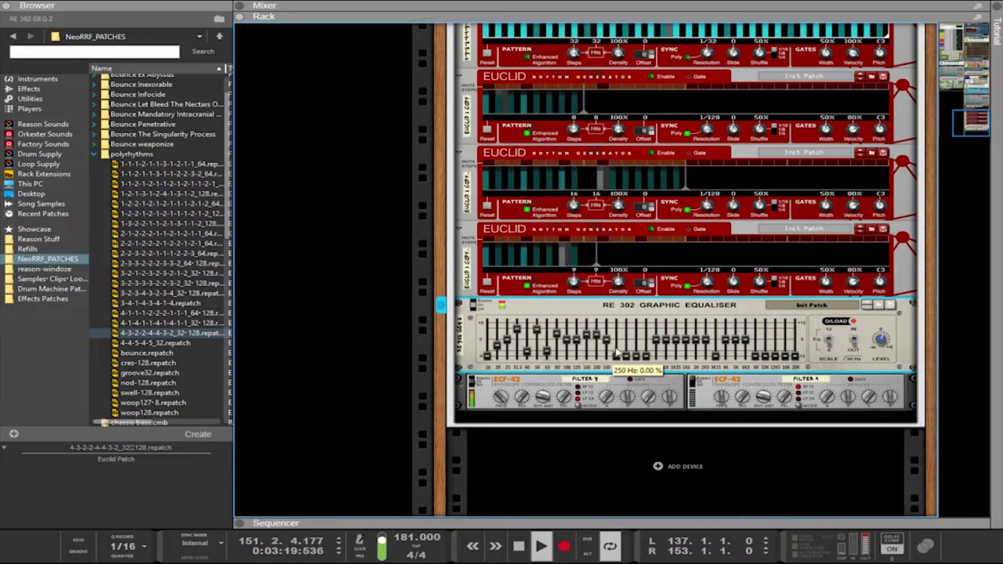
pyautogui.moveTo(619, 355); pyautogui.dragTo(634, 350)
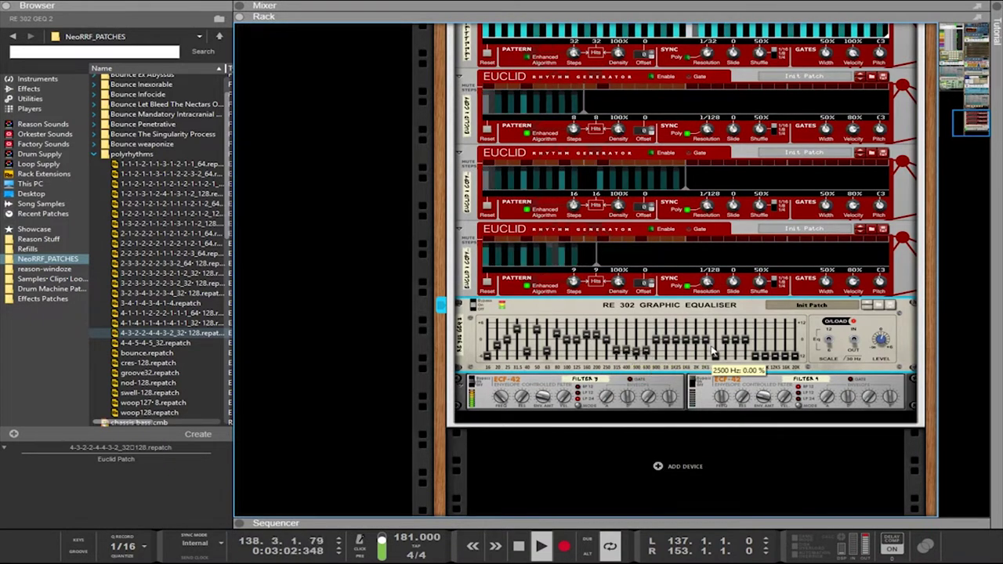
pyautogui.moveTo(755, 356); pyautogui.dragTo(788, 353)
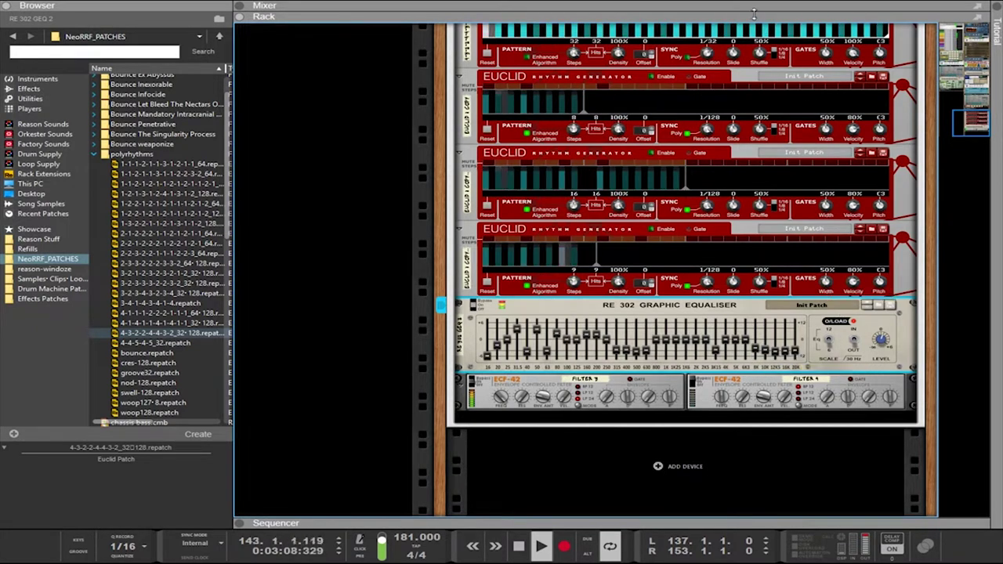
# Set the weaponize bass mix channel's low-pass filter frequency to 1.55 kHz
pyautogui.press('F5')
pyautogui.scroll(10, 858, 268)
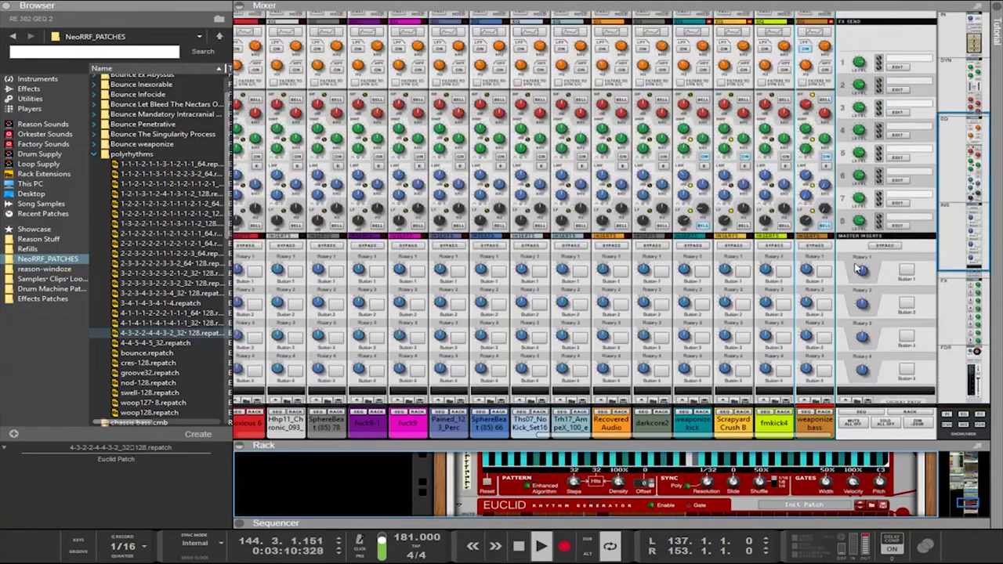
pyautogui.moveTo(829, 232); pyautogui.dragTo(834, 239)
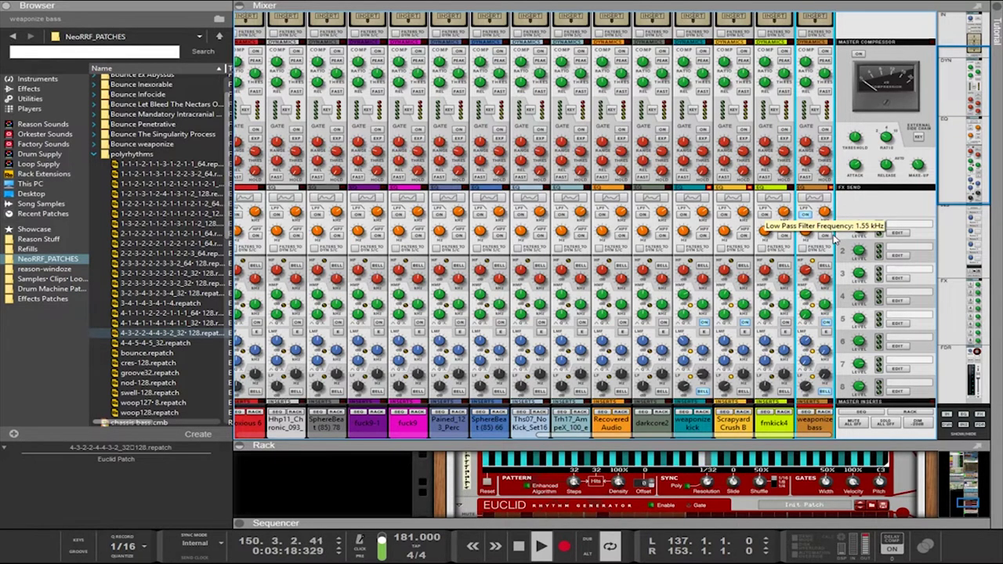
pyautogui.scroll(-5, 911, 240)
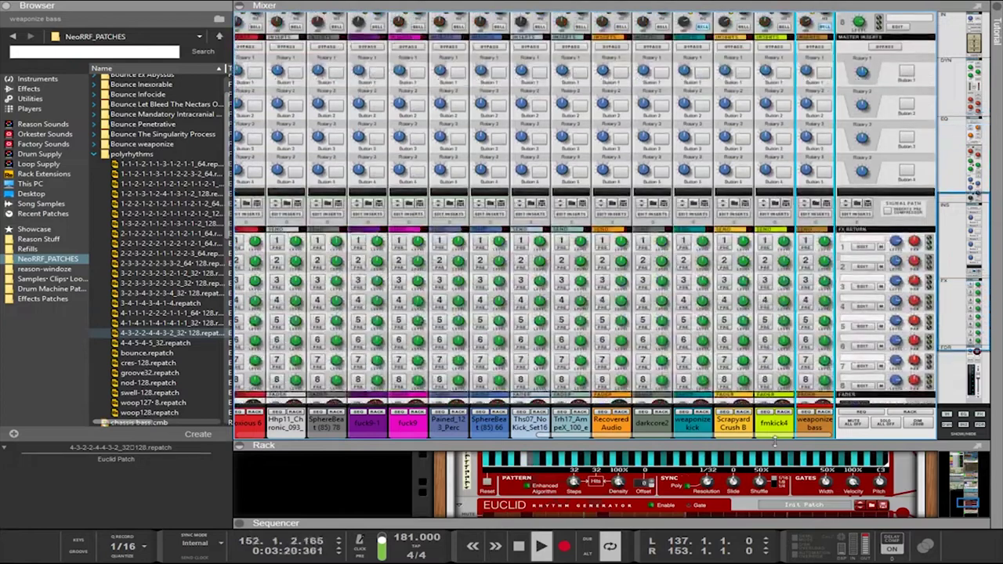
# Set the resolution of the topmost Euclid rhythm generator in the weaponize bass Combinator to 1/128
pyautogui.moveTo(778, 444); pyautogui.dragTo(778, 54)
pyautogui.scroll(3, 711, 289)
pyautogui.moveTo(712, 292); pyautogui.dragTo(707, 280)
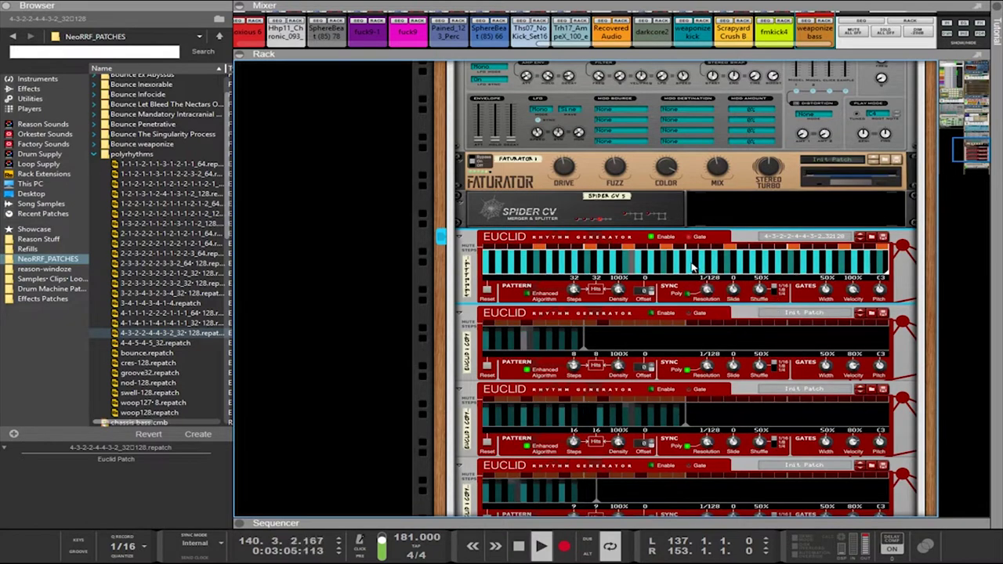
# Move the topmost Euclid's cable to the Spider CV from its Gate output to its Mute Out/Thru jack
pyautogui.press('Tab')
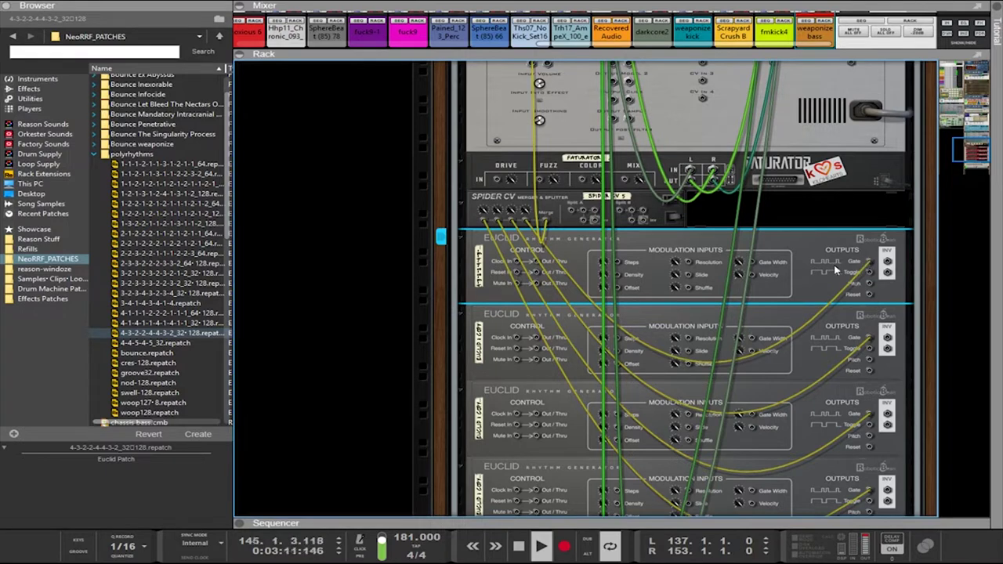
pyautogui.moveTo(870, 265); pyautogui.dragTo(535, 285)
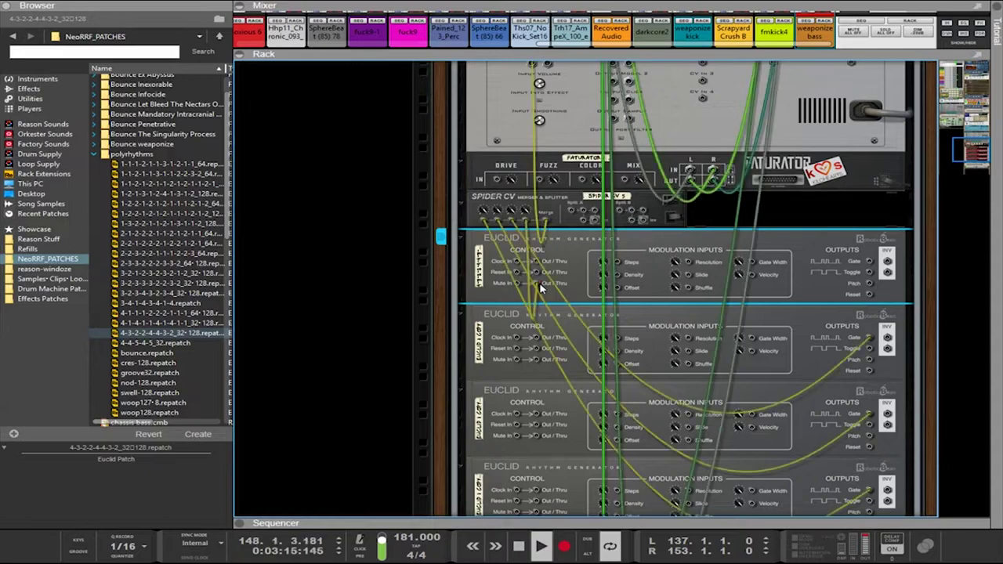
pyautogui.press('Tab')
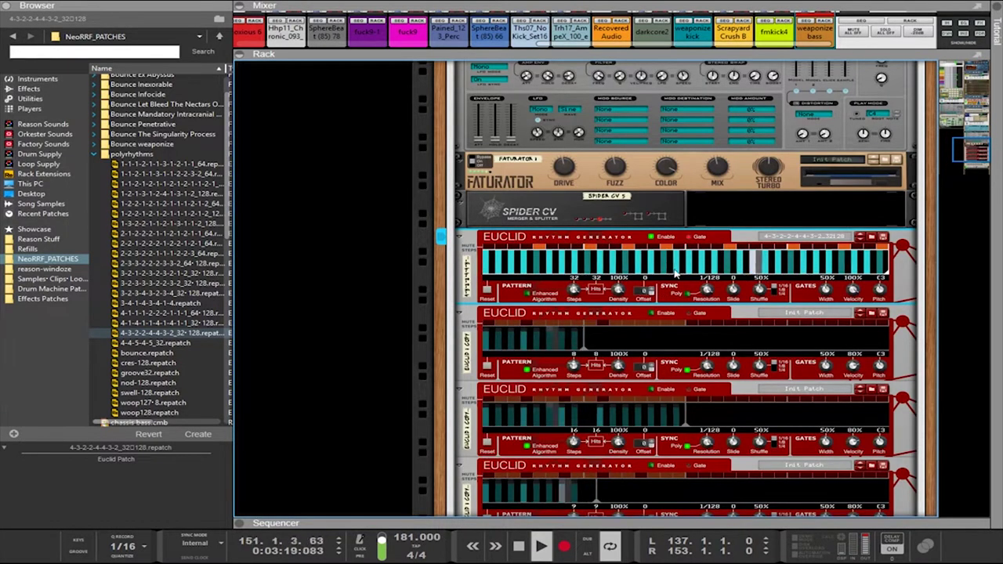
# Try to add a Volt SL-1 CV Selector between the Spider CV and the topmost Euclid rhythm generator
pyautogui.press('Tab')
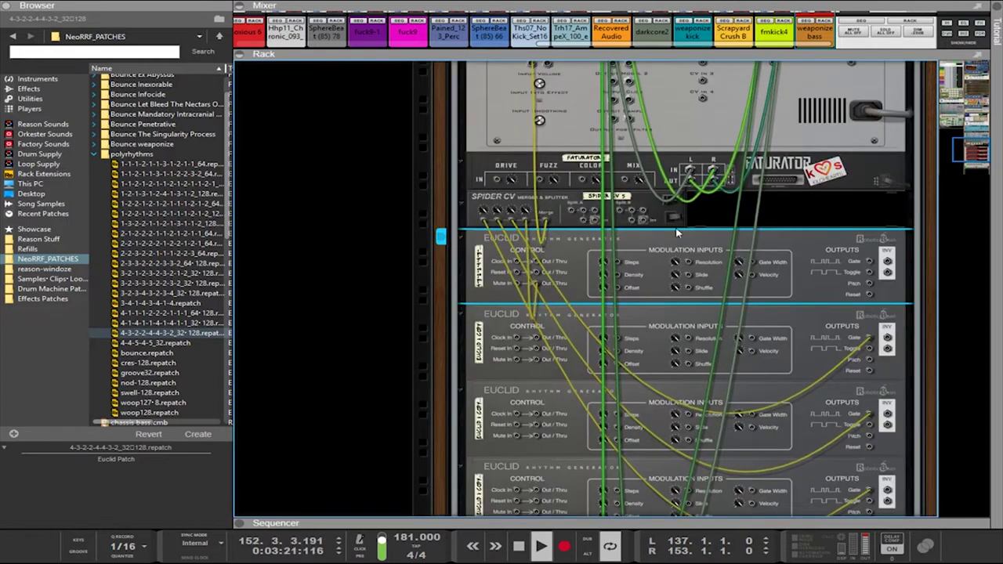
pyautogui.click(719, 225)
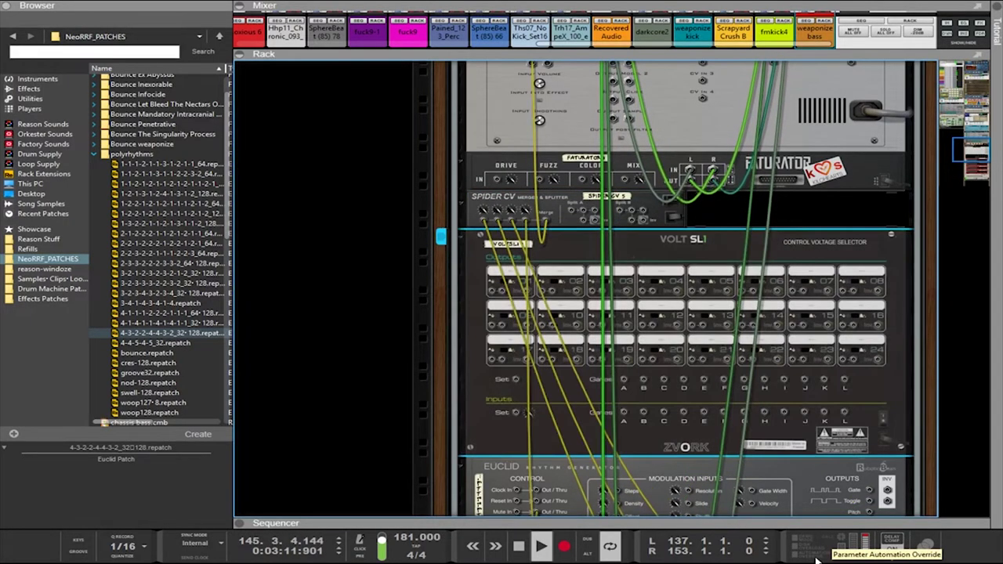
pyautogui.hotkey('ctrl', 'z')
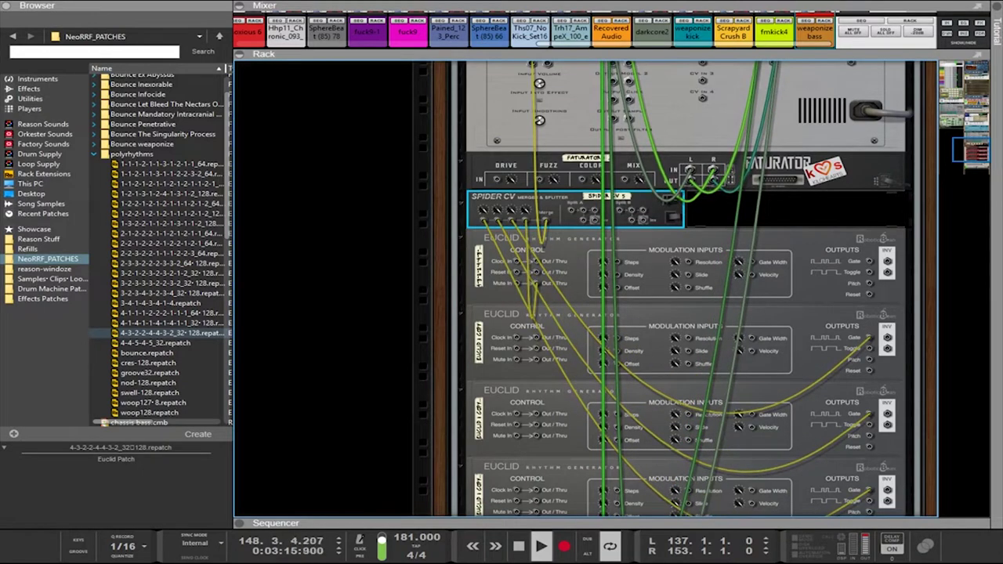
# Browse the available utility devices through to the Zvork CV devices at the end of the list
pyautogui.click(29, 99)
pyautogui.scroll(-6, 157, 235)
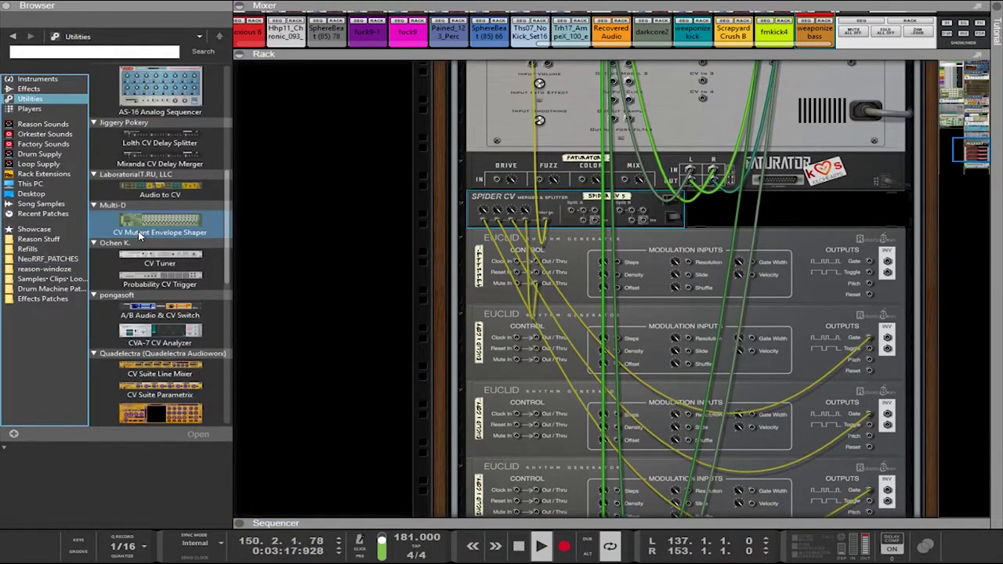
pyautogui.scroll(-4, 140, 235)
pyautogui.scroll(-8, 139, 235)
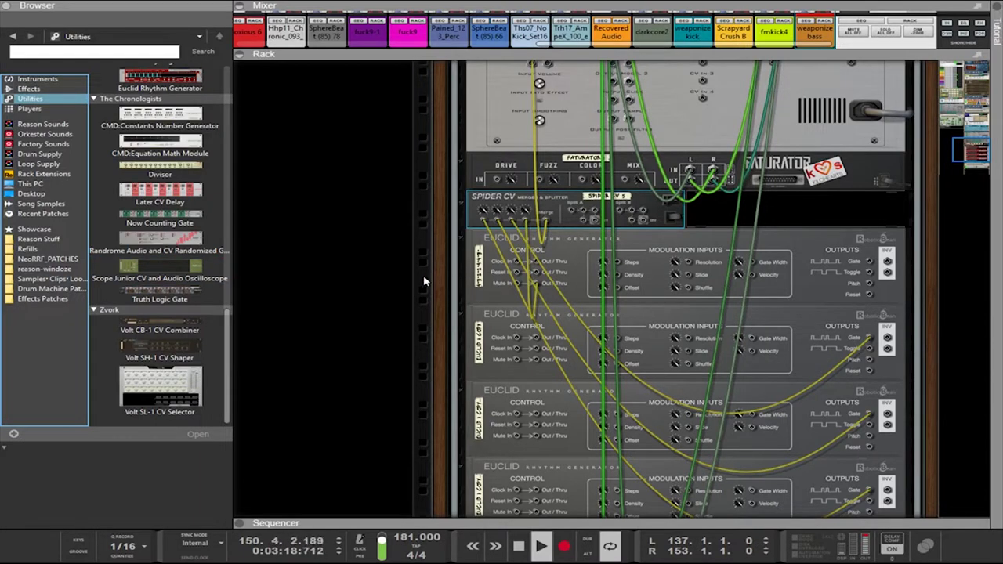
# Show the master section's programmer and insert effects on the rack front and add a Gain device as an insert
pyautogui.scroll(15, 409, 280)
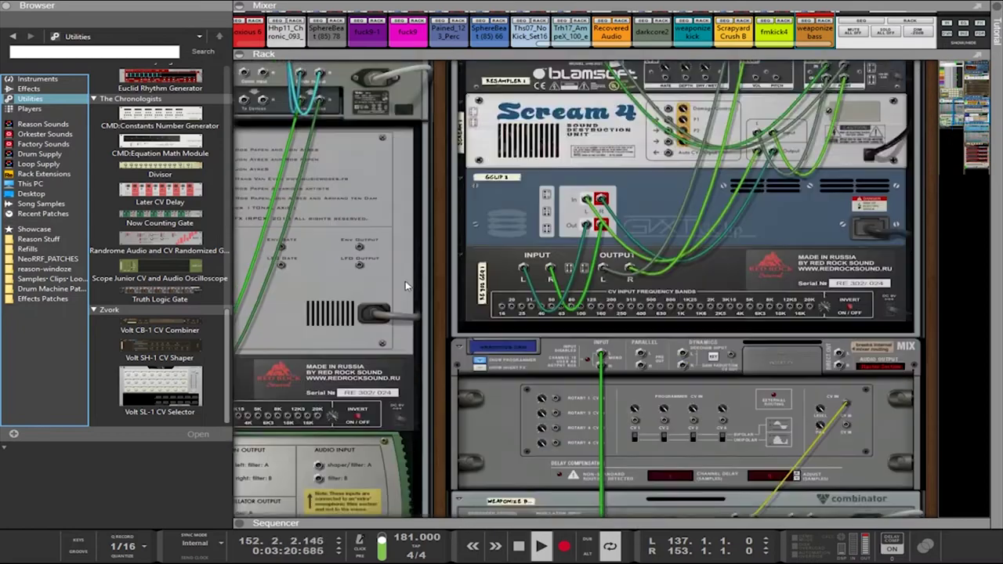
pyautogui.scroll(10, 405, 281)
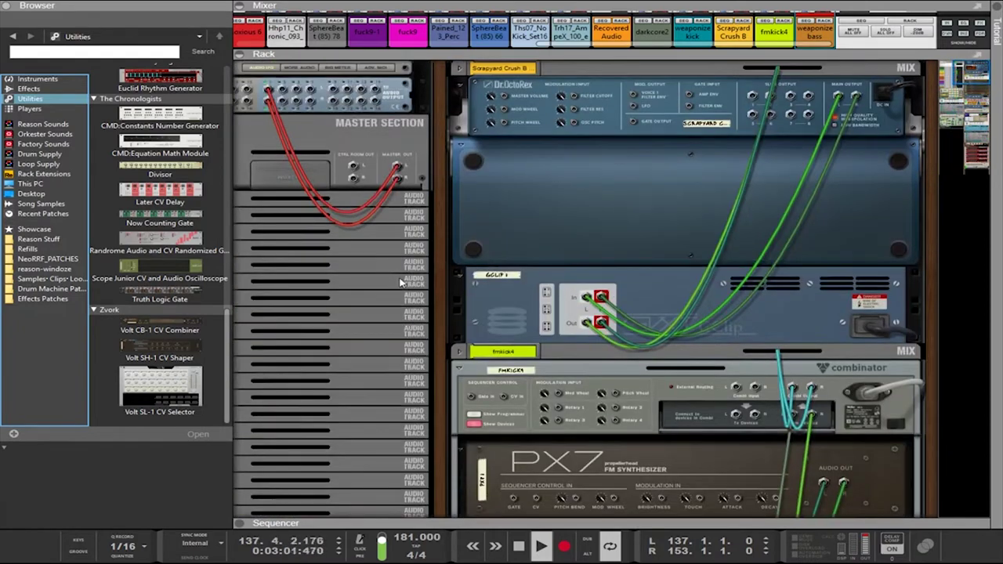
pyautogui.press('Tab')
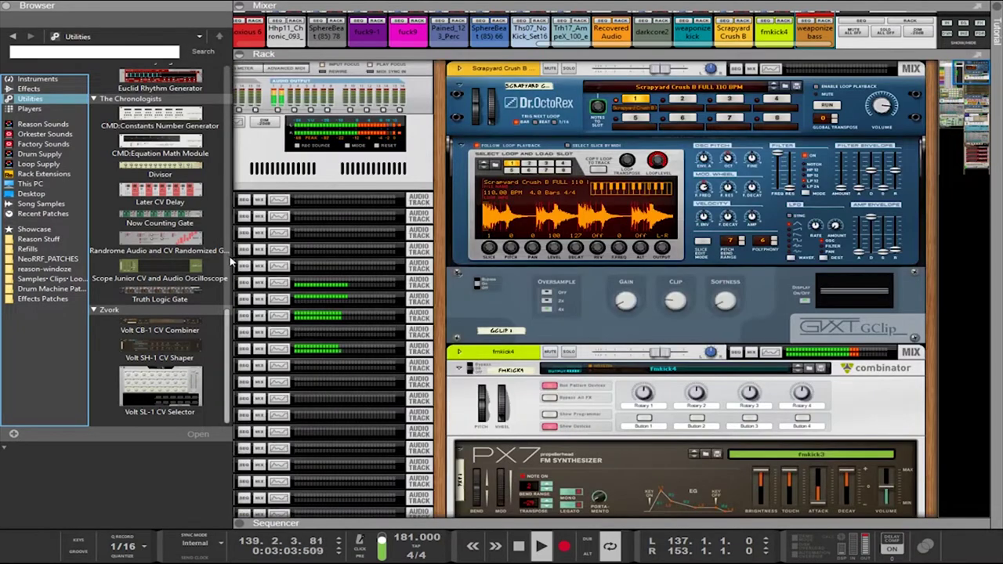
pyautogui.click(261, 157)
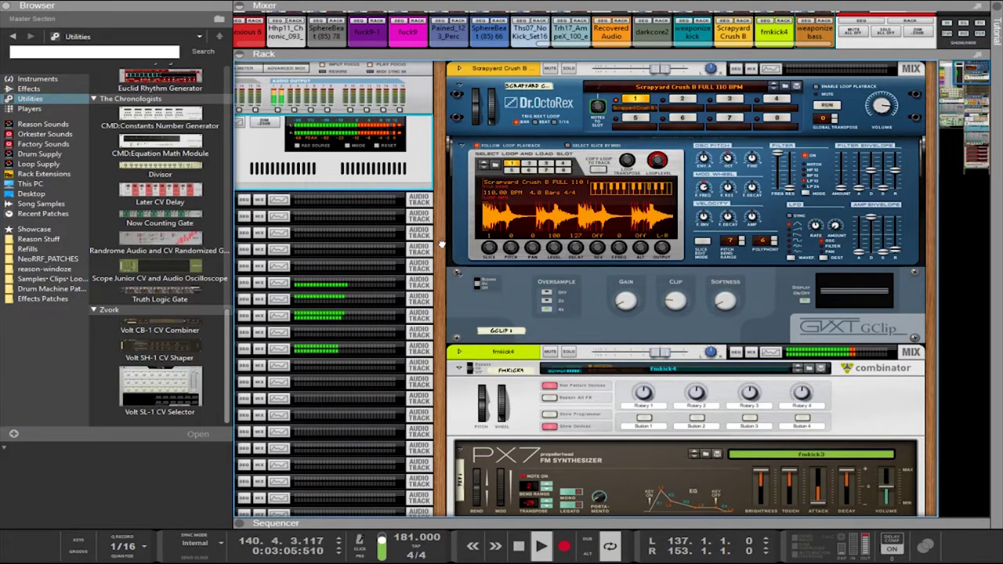
pyautogui.moveTo(442, 245); pyautogui.dragTo(803, 256)
pyautogui.click(274, 182)
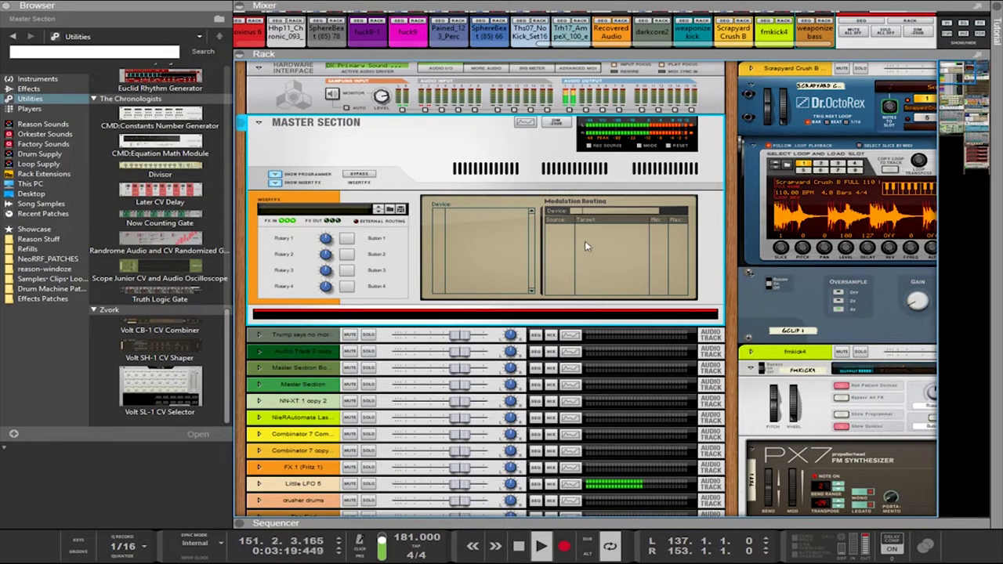
pyautogui.hotkey('ctrl', 'z')
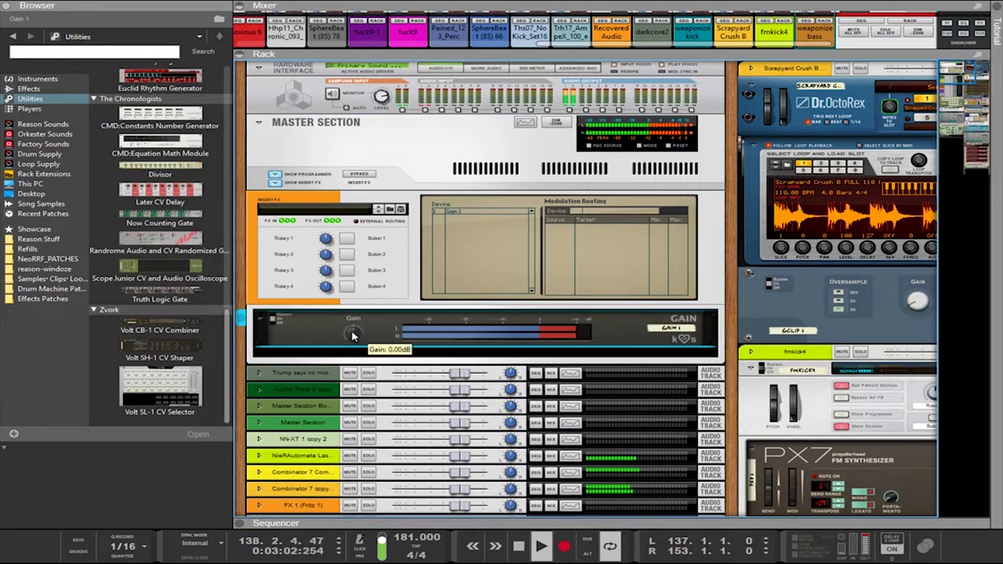
# Lower the master section's Gain insert to about -5.4 dB and fine-tune the level
pyautogui.moveTo(353, 336); pyautogui.dragTo(356, 352)
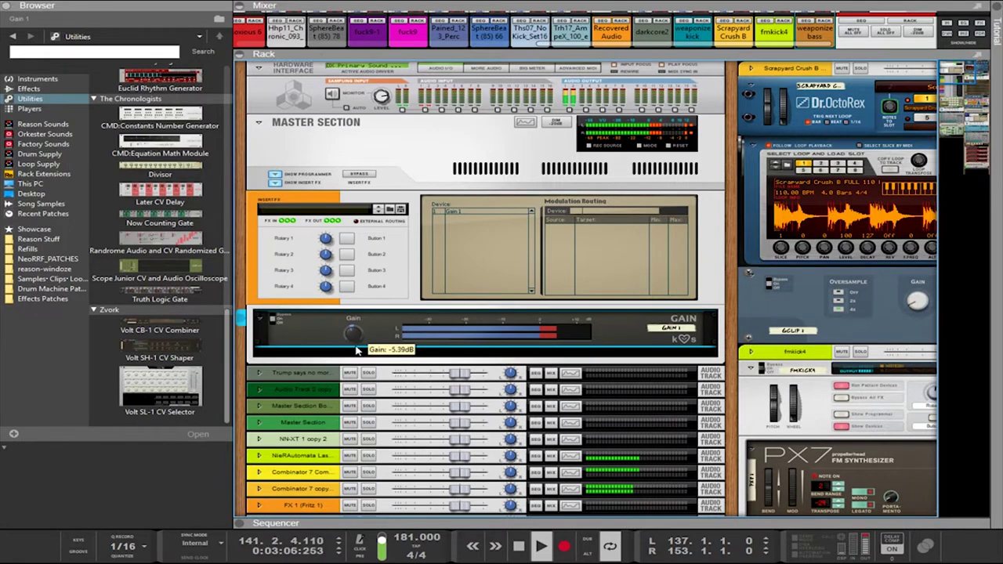
pyautogui.moveTo(357, 353)
pyautogui.mouseDown()
pyautogui.moveTo(362, 366)
pyautogui.moveTo(359, 349)
pyautogui.mouseUp()
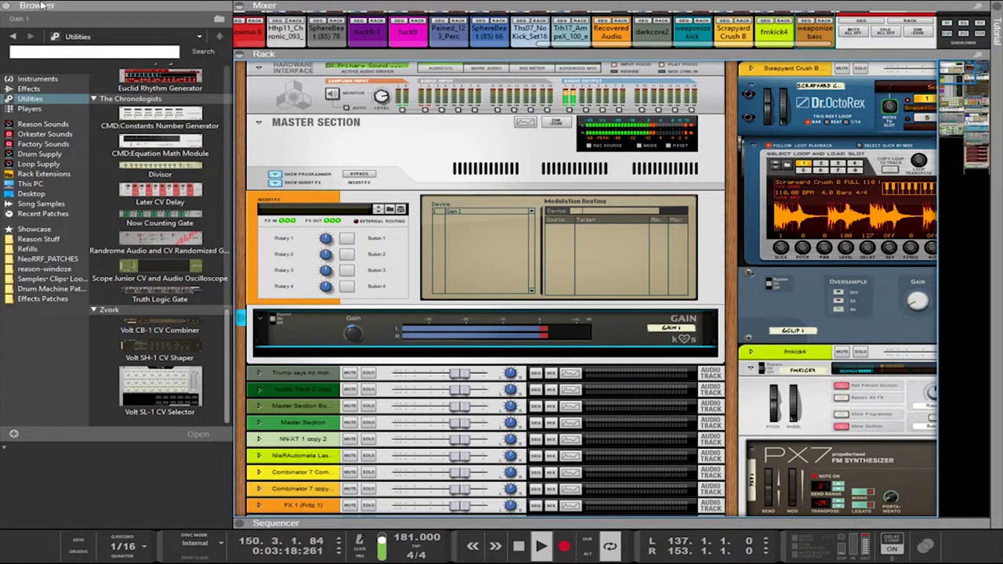
pyautogui.click(140, 278)
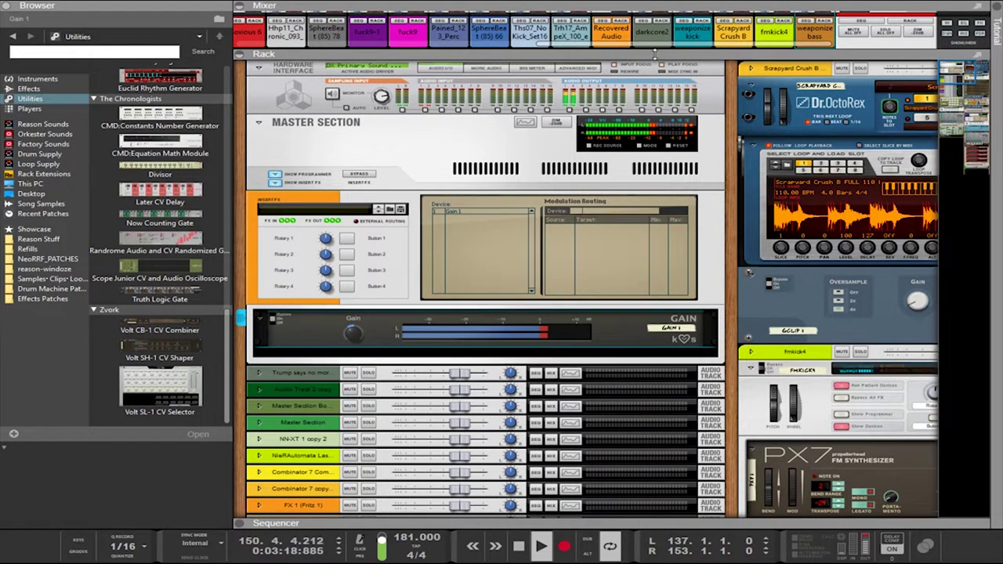
pyautogui.moveTo(350, 332); pyautogui.dragTo(353, 333)
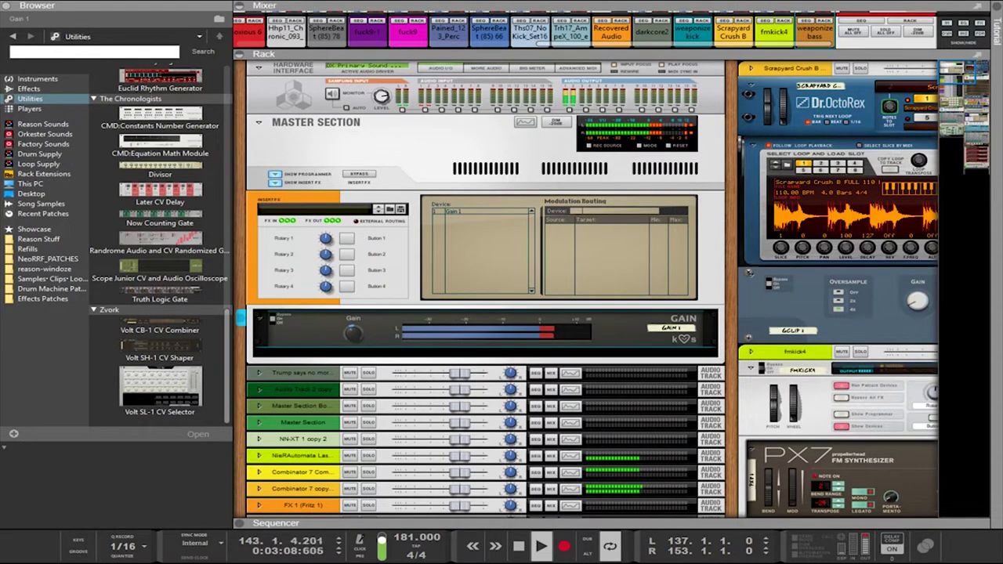
# Return to the weaponize bass Euclid devices and browse the utility device list for a CV device to add
pyautogui.scroll(-10, 554, 361)
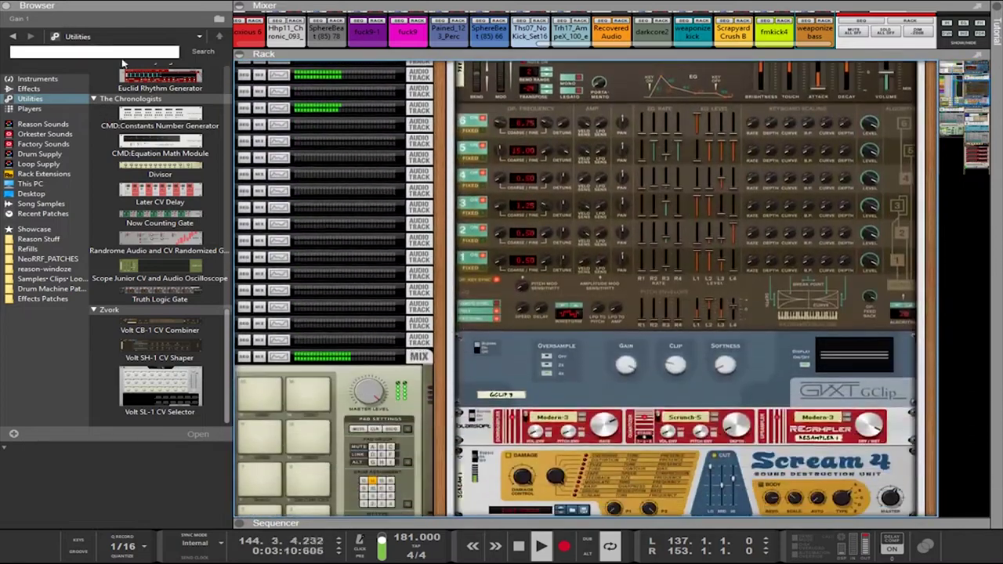
pyautogui.scroll(-10, 555, 361)
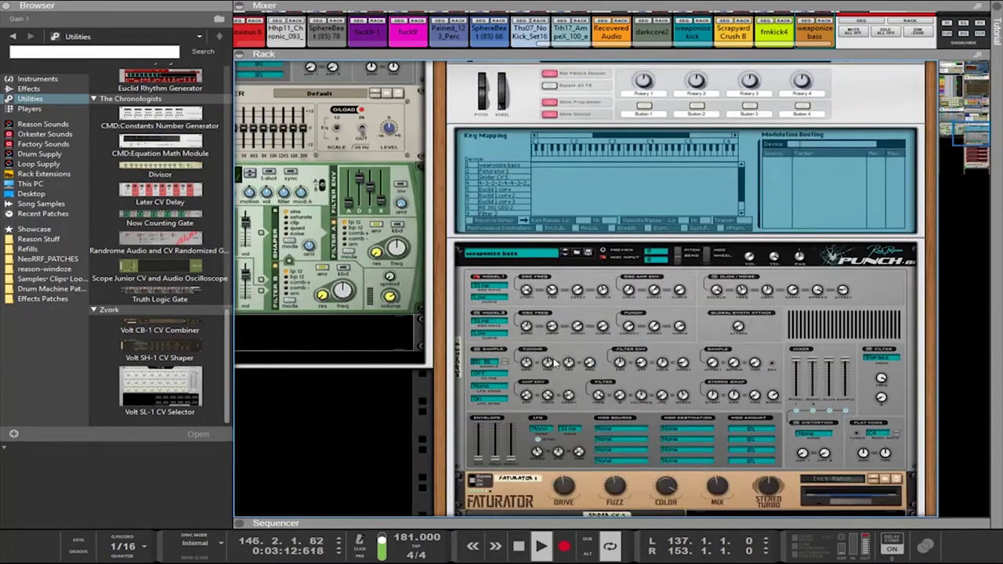
pyautogui.scroll(-8, 515, 399)
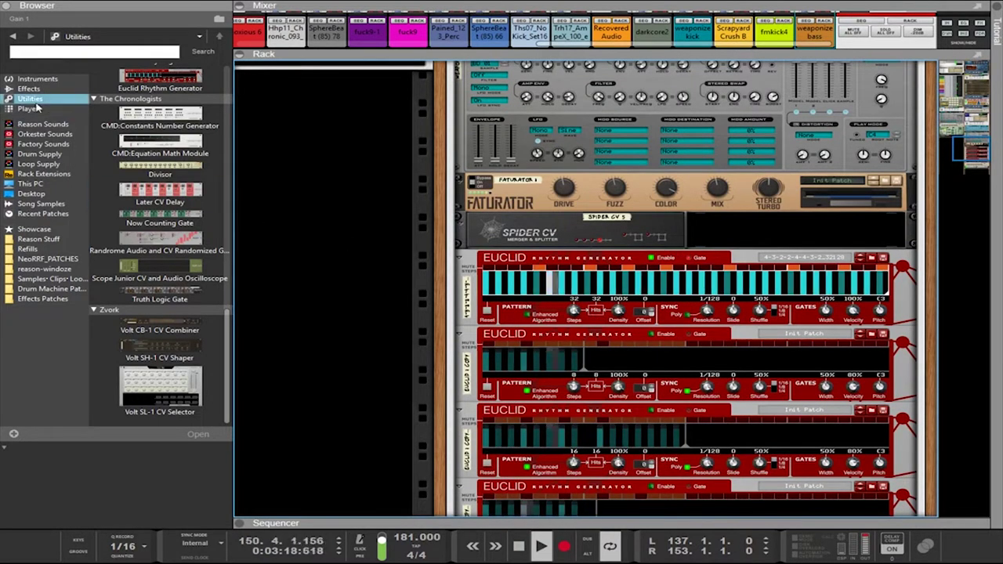
pyautogui.click(170, 330)
pyautogui.scroll(5, 161, 314)
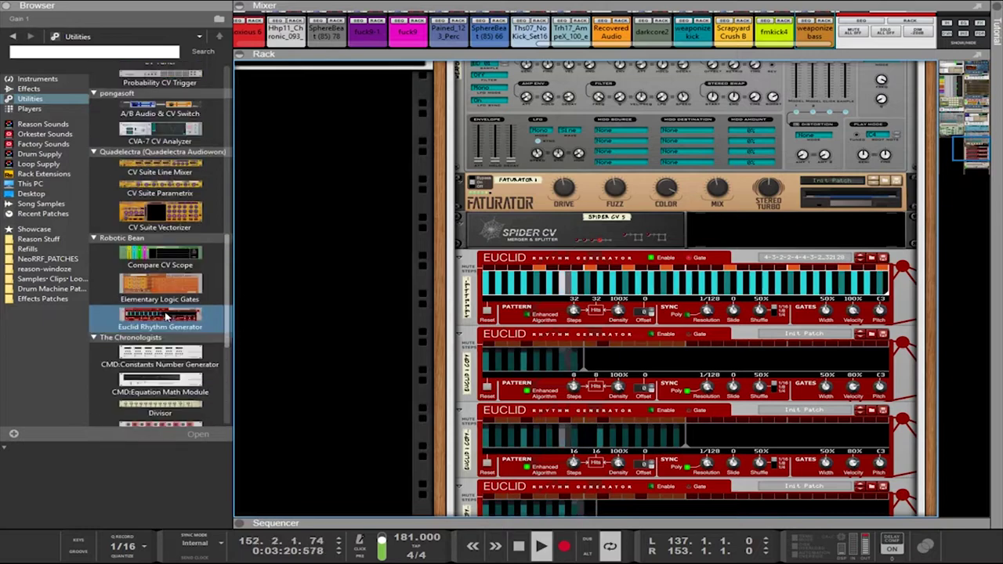
pyautogui.click(145, 192)
pyautogui.scroll(6, 157, 204)
pyautogui.click(160, 199)
pyautogui.click(165, 231)
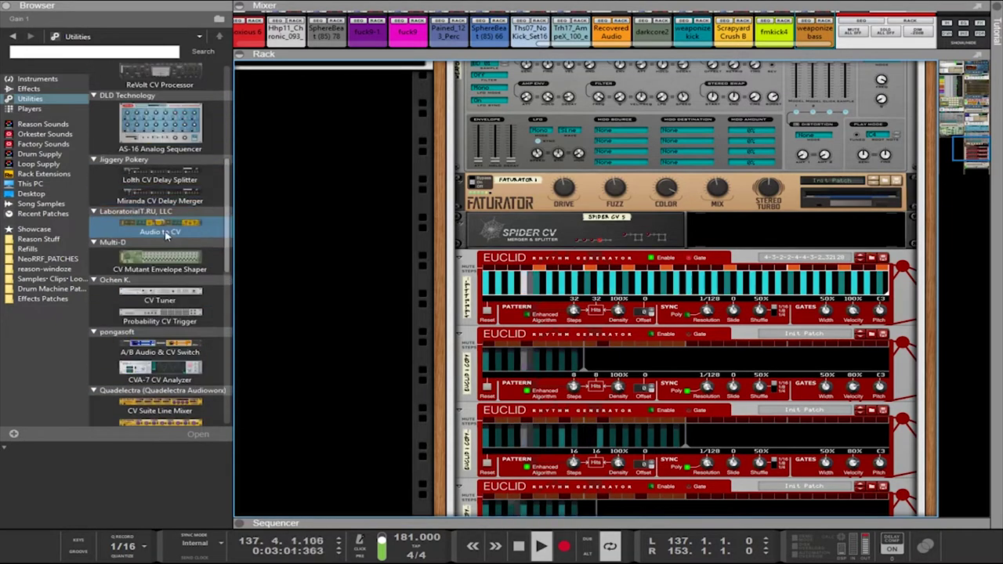
pyautogui.scroll(5, 166, 235)
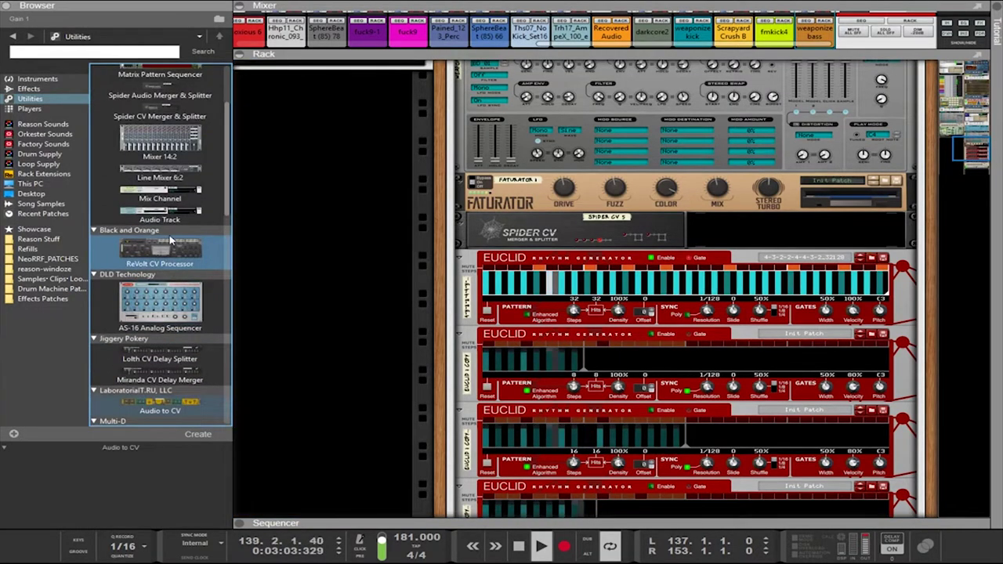
pyautogui.click(178, 249)
pyautogui.scroll(-12, 178, 248)
pyautogui.click(176, 243)
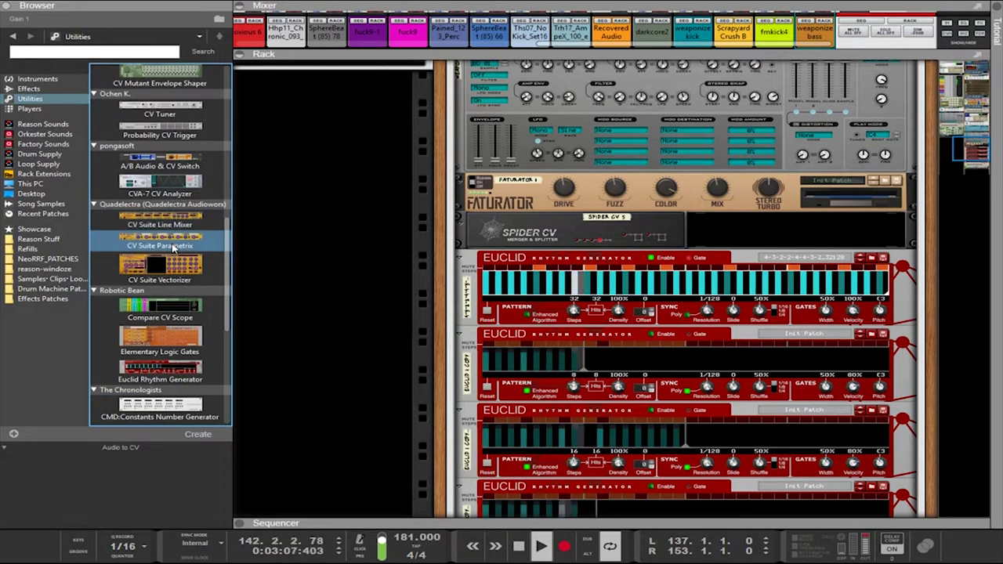
pyautogui.scroll(-3, 156, 245)
pyautogui.click(174, 254)
pyautogui.scroll(-7, 168, 258)
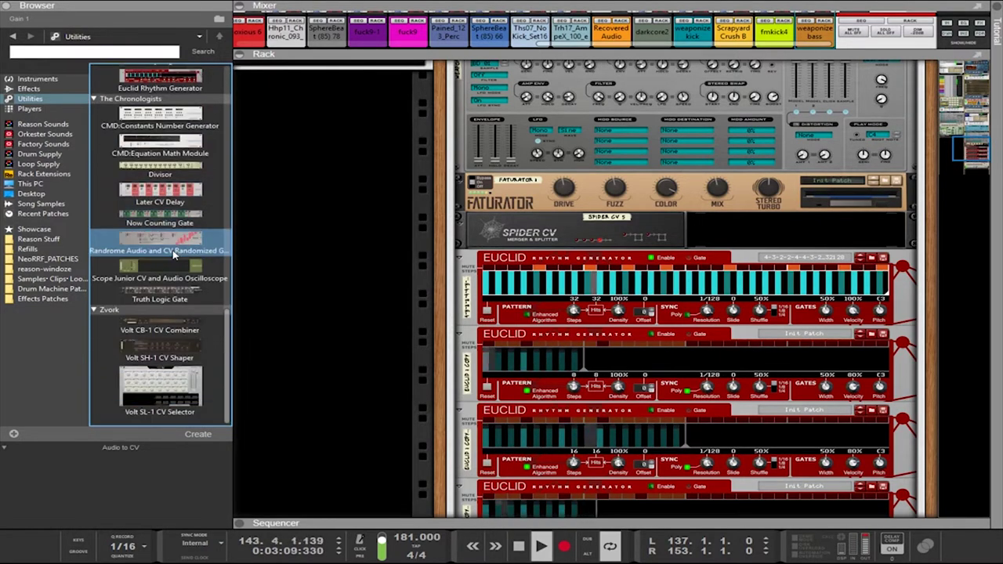
pyautogui.click(157, 357)
pyautogui.scroll(8, 155, 368)
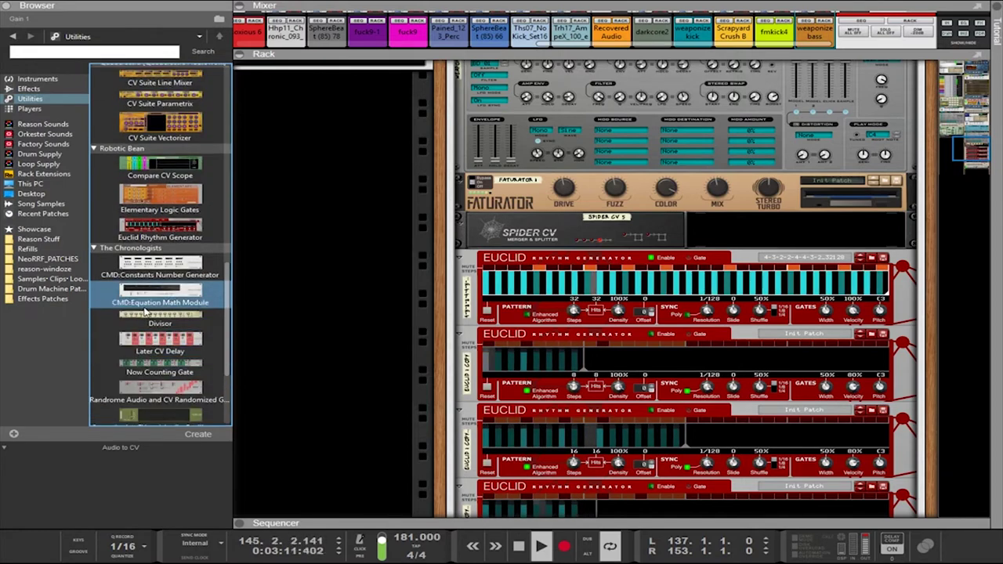
pyautogui.click(145, 313)
pyautogui.scroll(3, 145, 314)
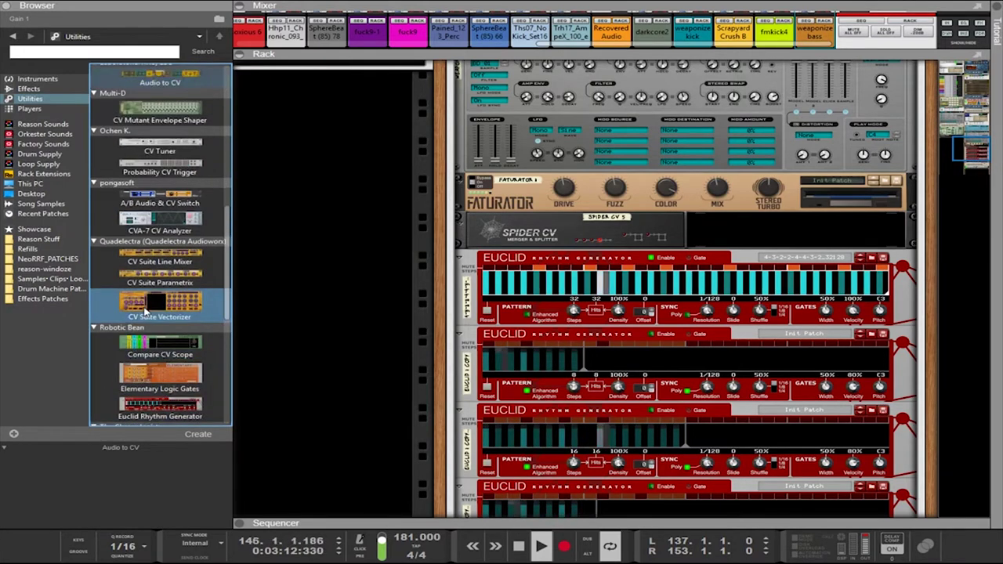
# Add an A/B Audio & CV Switch between the Spider CV and the topmost Euclid rhythm generator
pyautogui.click(133, 205)
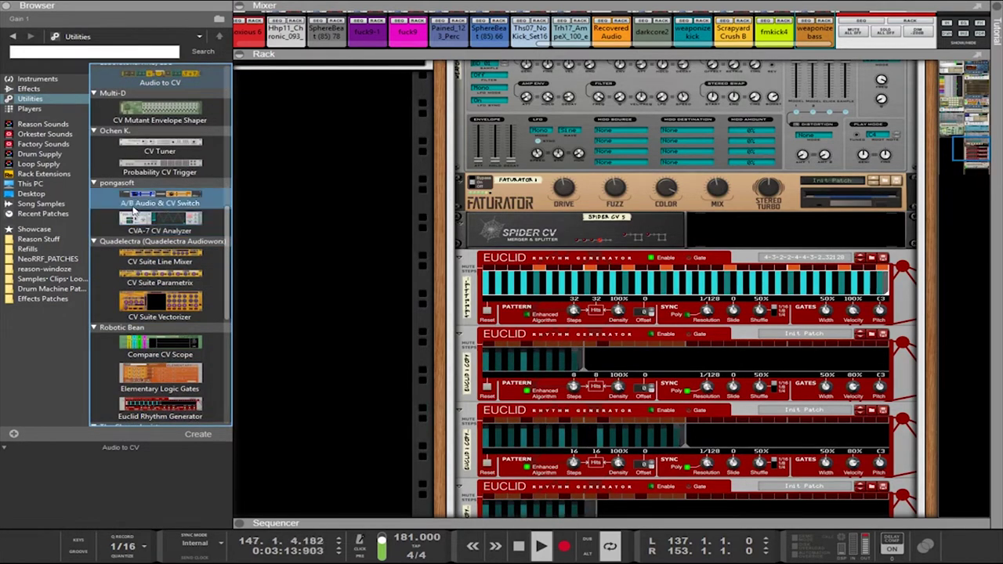
pyautogui.click(135, 203)
pyautogui.moveTo(204, 225)
pyautogui.mouseDown()
pyautogui.moveTo(549, 229)
pyautogui.moveTo(562, 255)
pyautogui.mouseUp()
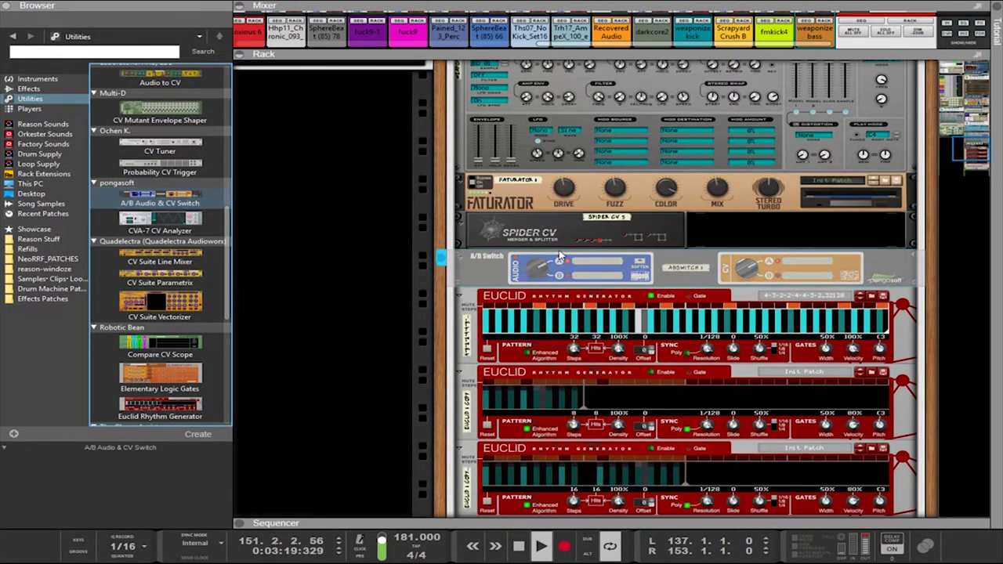
# Route the top Euclid's Gate to the A/B Switch's CV input A, the Spider's fourth merge cable to input B, and the CV output to that merge input
pyautogui.press('Tab')
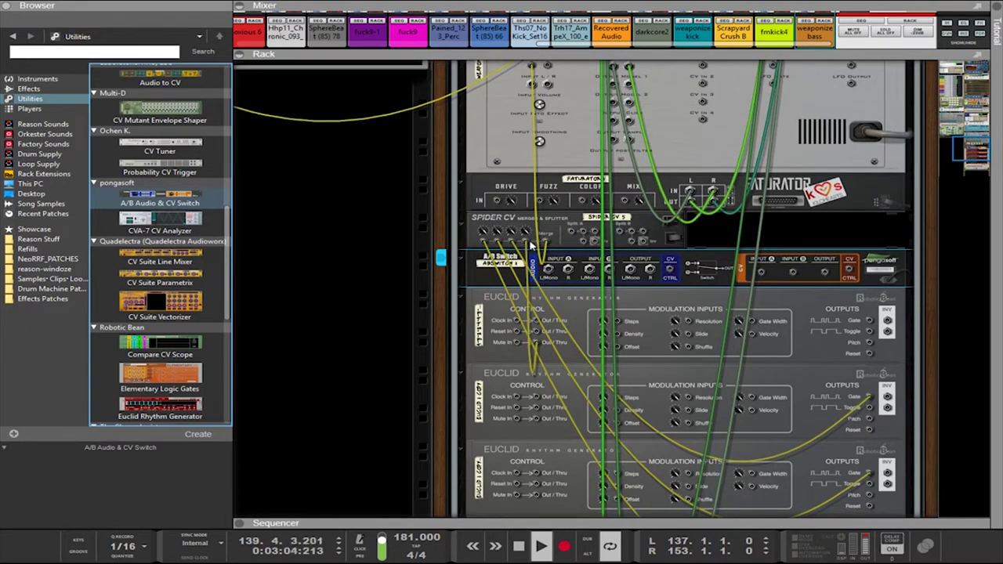
pyautogui.moveTo(532, 246); pyautogui.dragTo(792, 272)
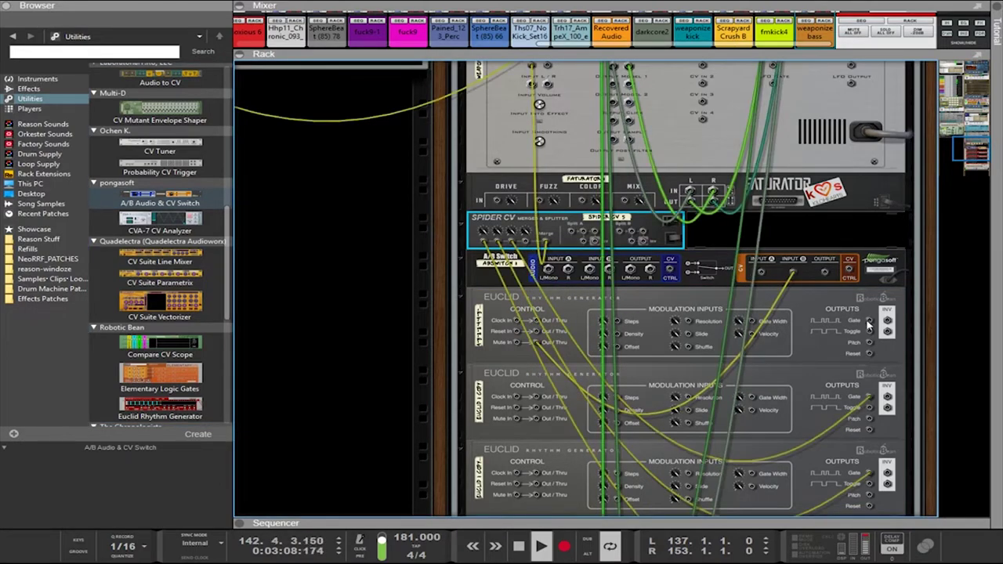
pyautogui.moveTo(867, 323); pyautogui.dragTo(761, 272)
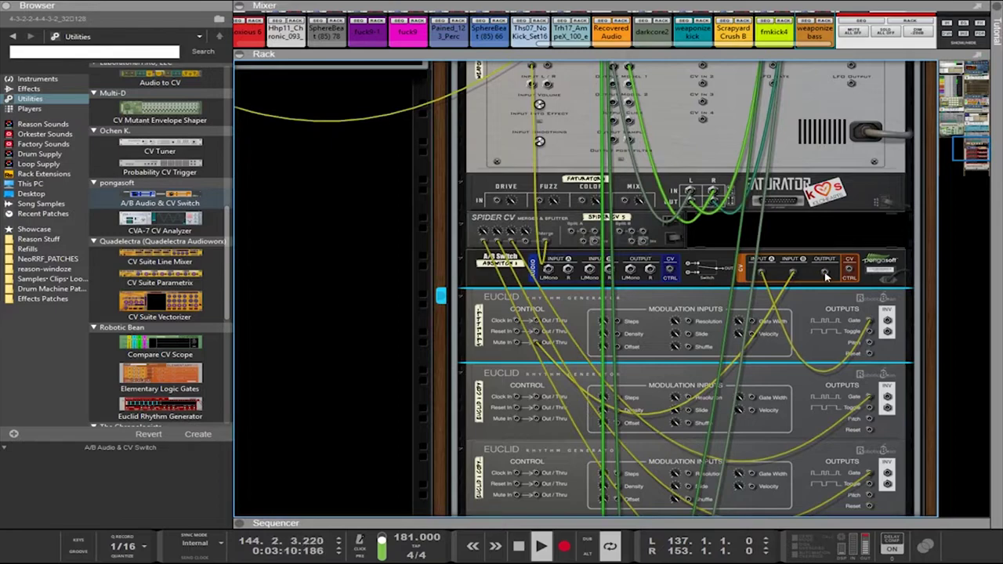
pyautogui.moveTo(826, 276); pyautogui.dragTo(529, 244)
pyautogui.press('Tab')
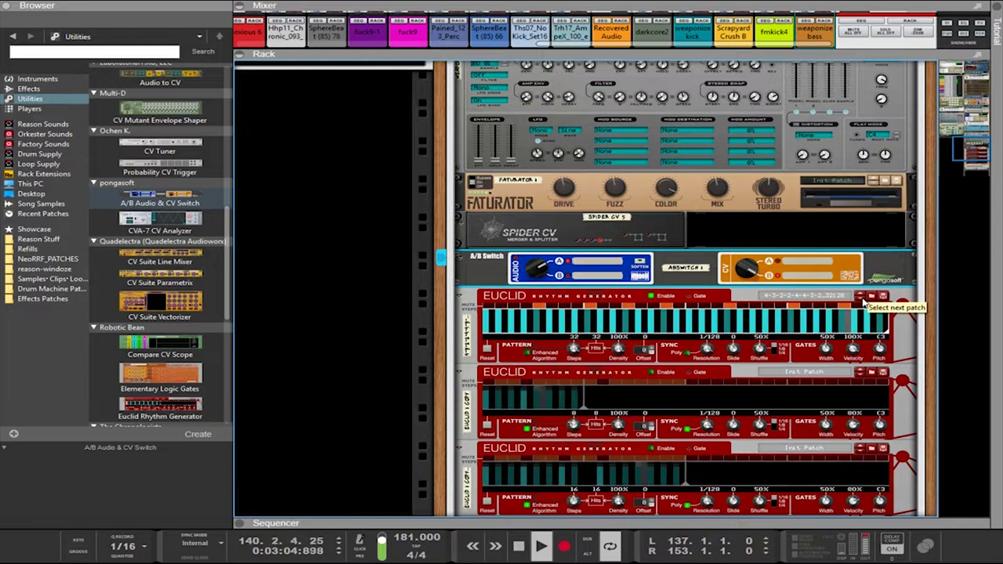
# Load the 4-4-5-4-5_32 patch on the topmost Euclid, edit its muted steps and try resolutions of 1/128 and 1/64
pyautogui.click(863, 300)
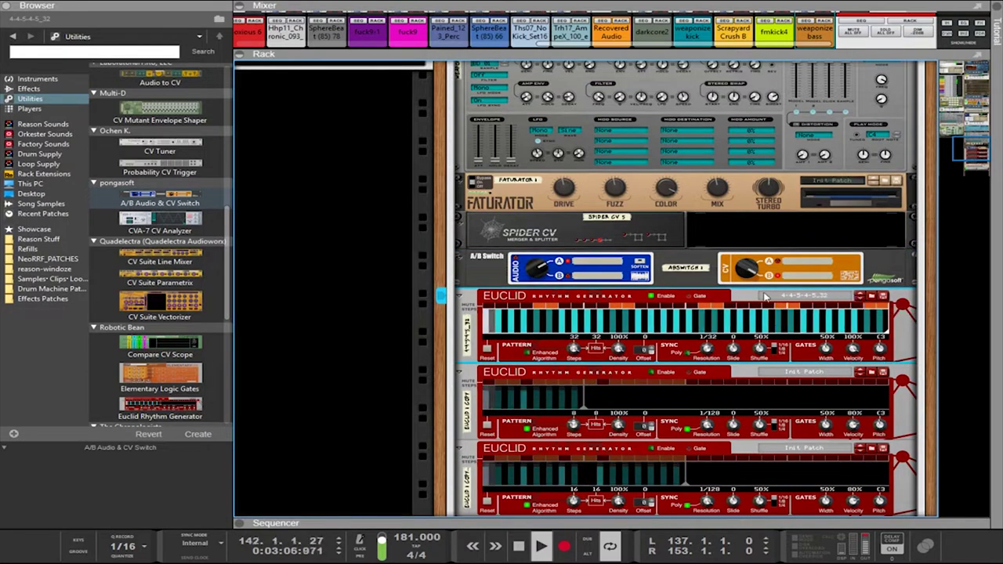
pyautogui.moveTo(706, 348); pyautogui.dragTo(696, 282)
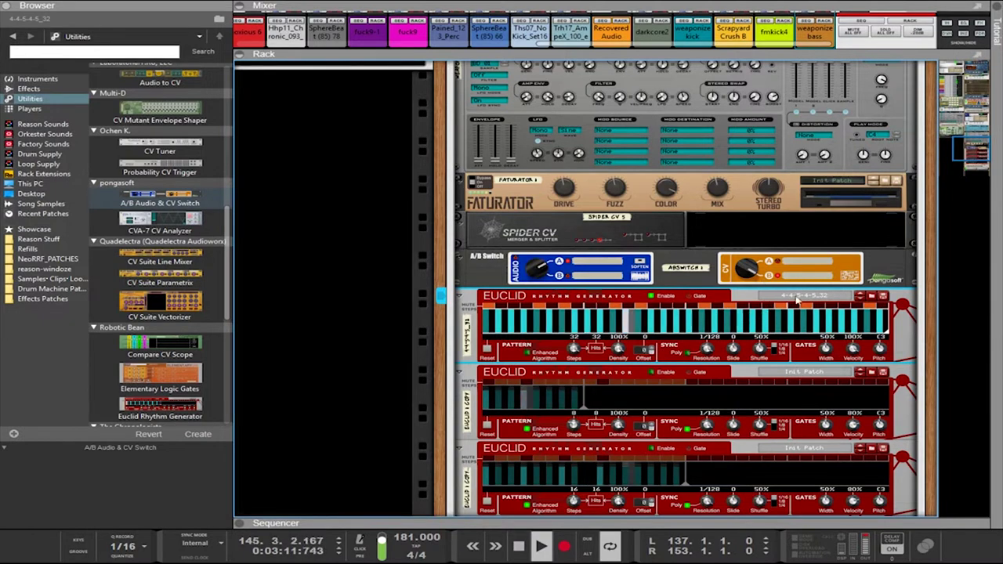
pyautogui.click(745, 286)
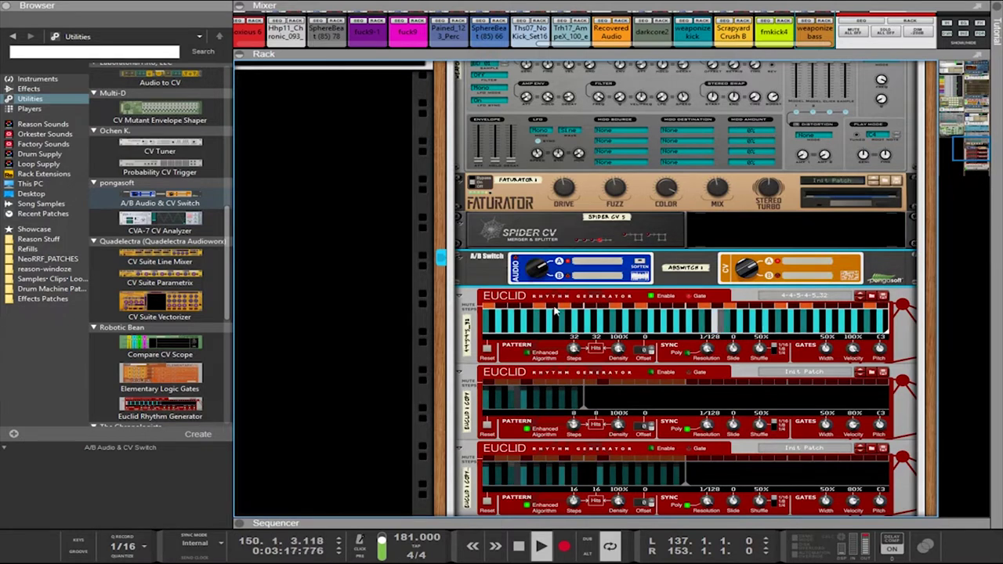
pyautogui.click(580, 308)
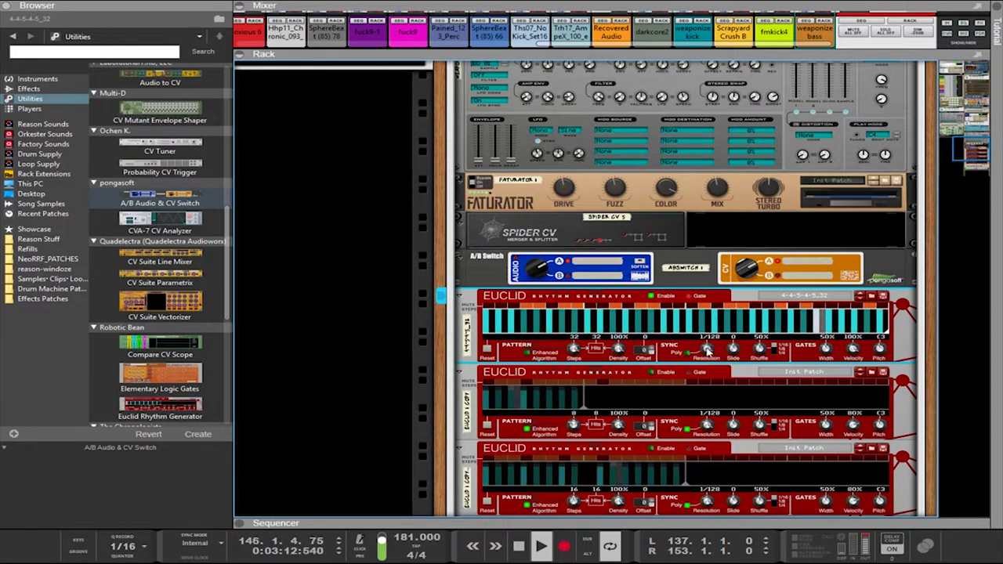
pyautogui.moveTo(708, 355); pyautogui.dragTo(709, 361)
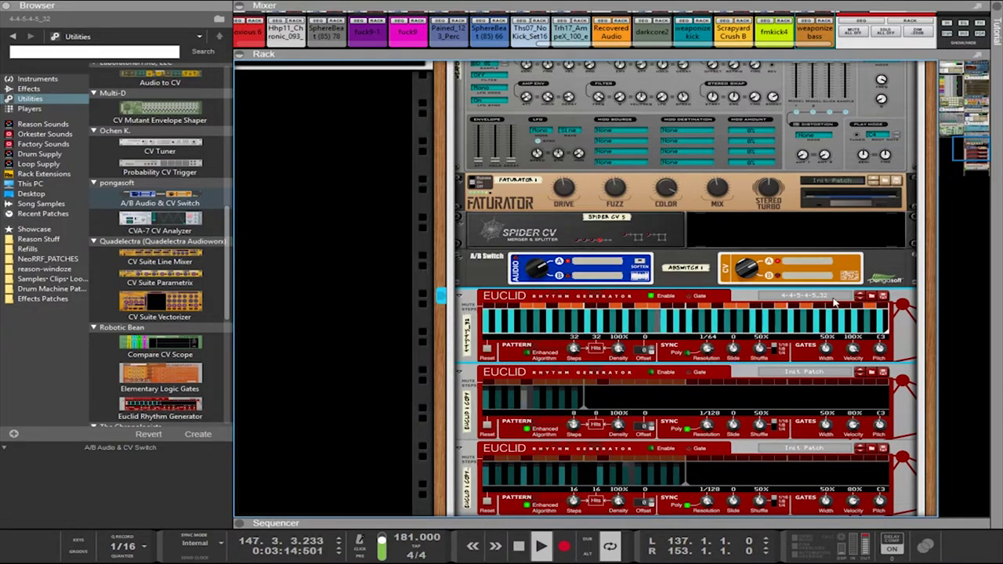
# Step through the topmost Euclid's patches to Groove32, try a 1/128 resolution and return it to 1/32
pyautogui.click(866, 294)
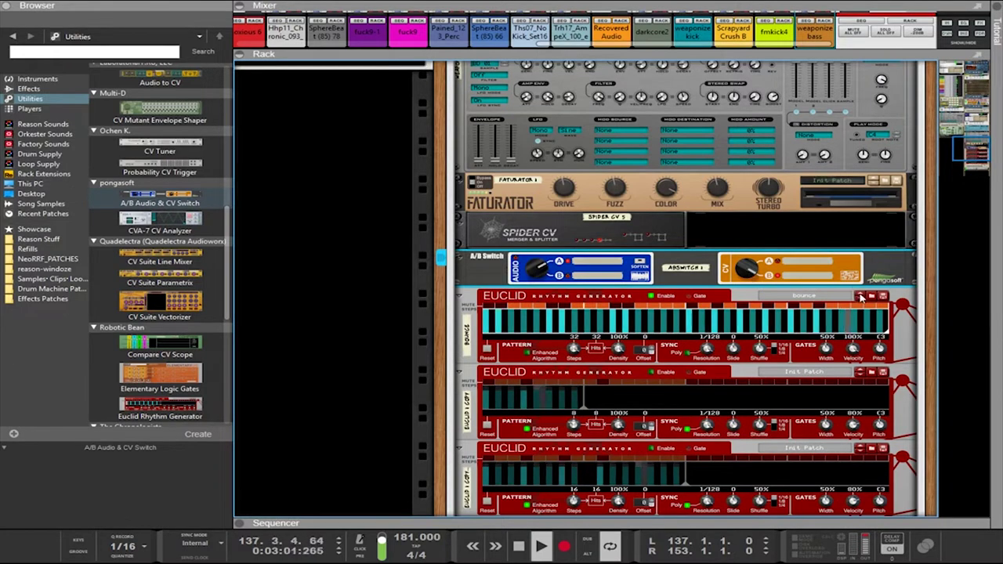
pyautogui.click(861, 301)
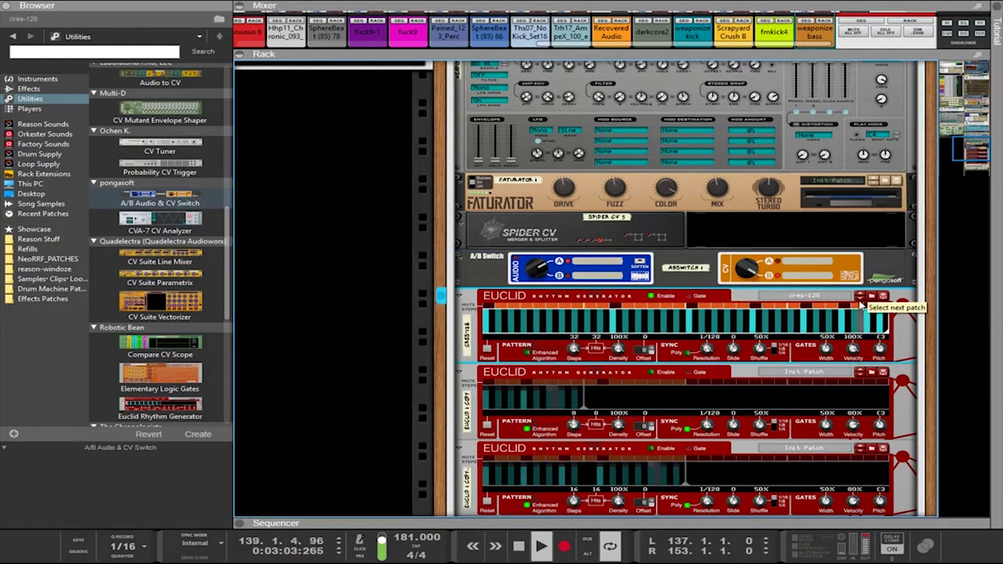
pyautogui.click(861, 301)
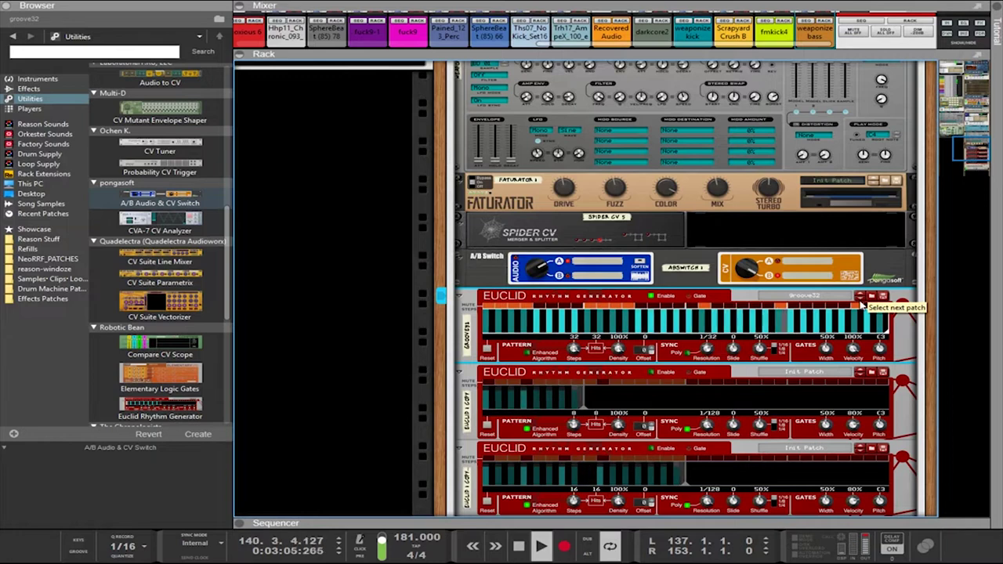
pyautogui.moveTo(706, 348); pyautogui.dragTo(688, 289)
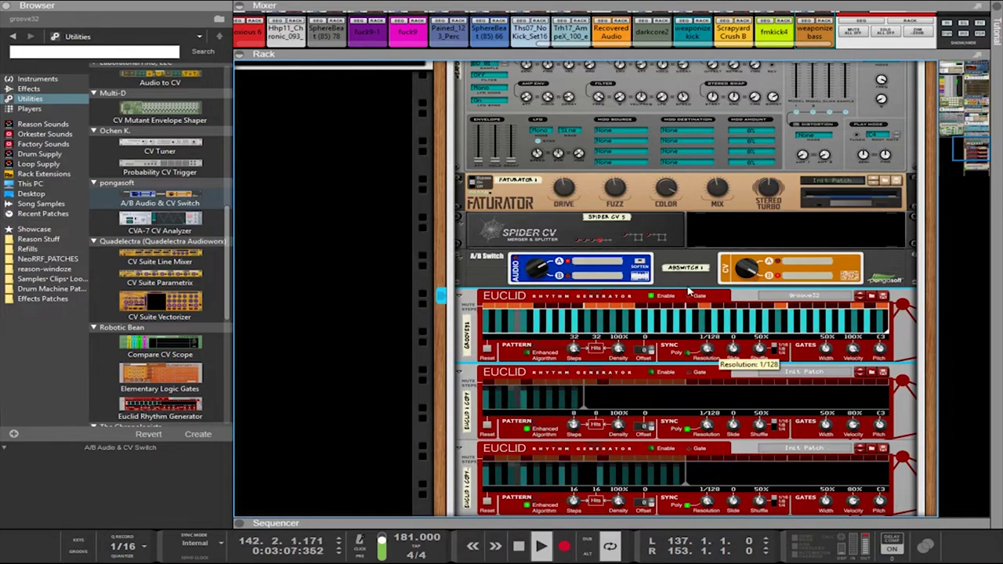
pyautogui.moveTo(701, 337); pyautogui.dragTo(706, 349)
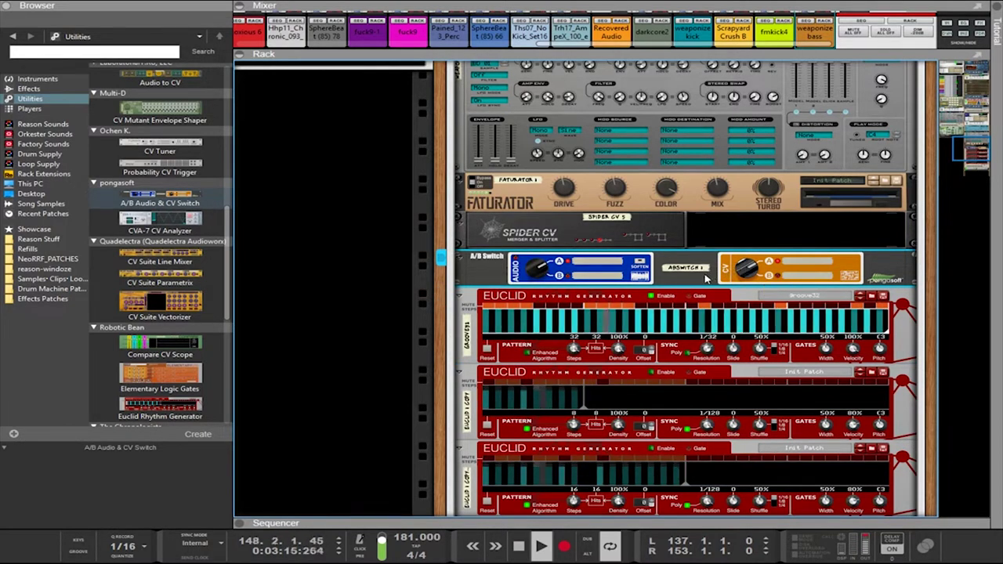
# Connect a Split A output of the Spider CV below the Malström to the topmost Euclid's Reset input
pyautogui.press('Tab')
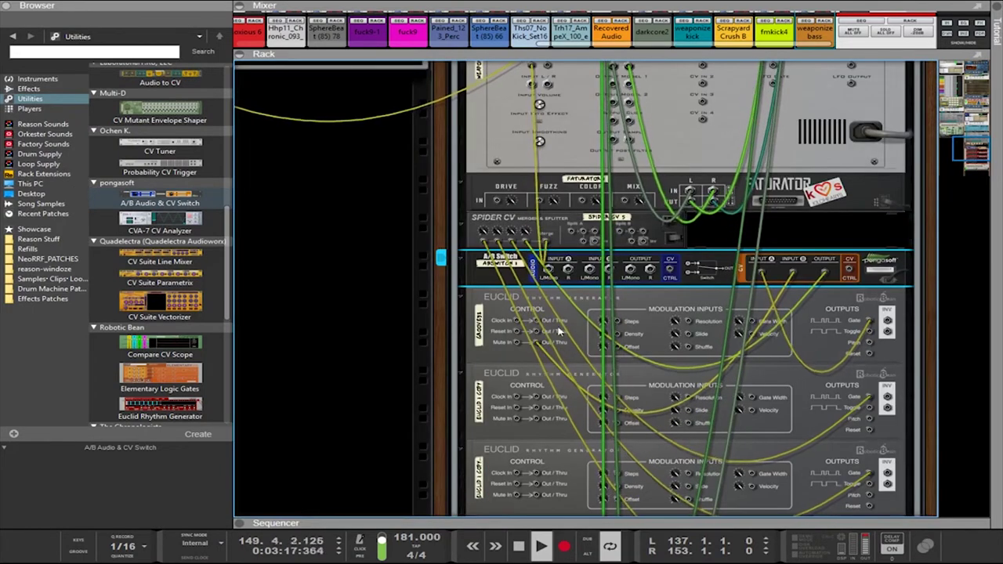
pyautogui.scroll(5, 606, 238)
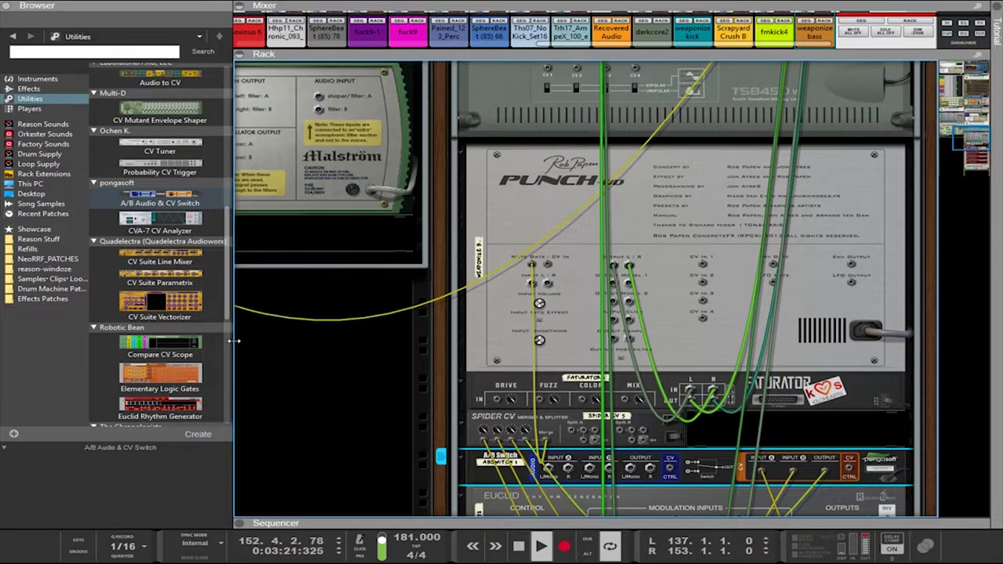
pyautogui.moveTo(234, 341); pyautogui.dragTo(127, 341)
pyautogui.click(183, 234)
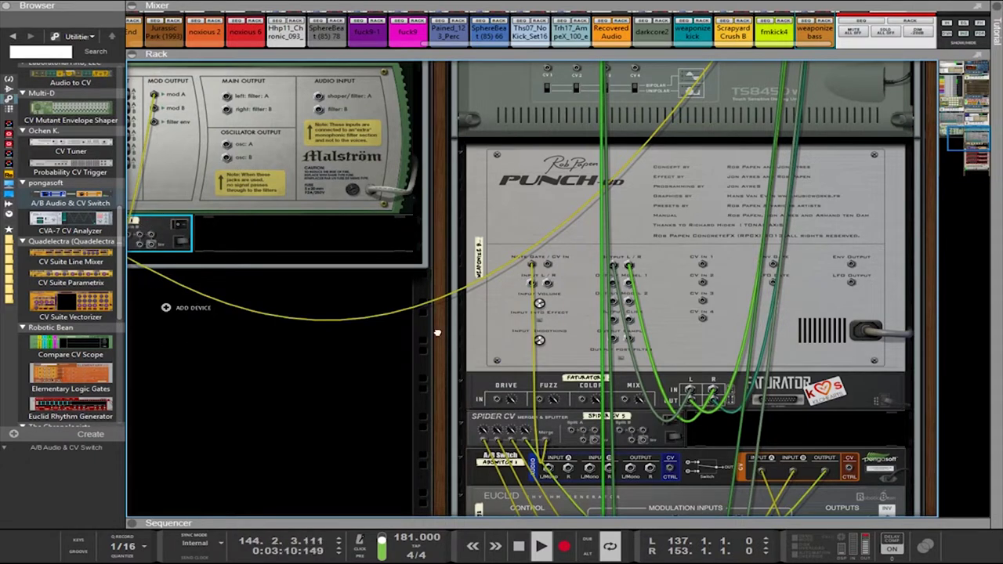
pyautogui.moveTo(437, 332); pyautogui.dragTo(591, 341)
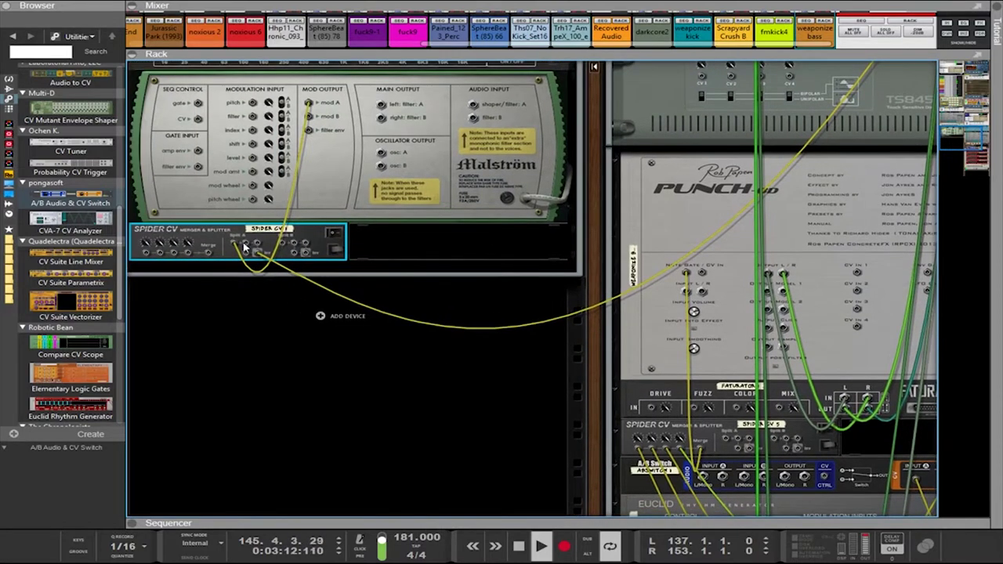
pyautogui.moveTo(245, 248); pyautogui.dragTo(672, 406)
pyautogui.press('Tab')
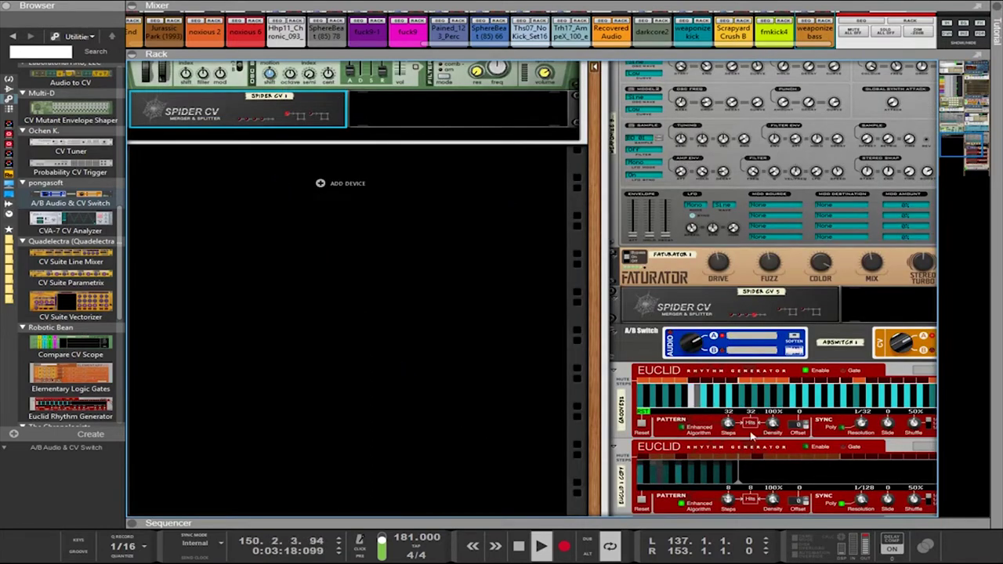
# Set the topmost Euclid's resolution to 1/128 and select the Punch-BD device above it
pyautogui.moveTo(592, 424); pyautogui.dragTo(325, 352)
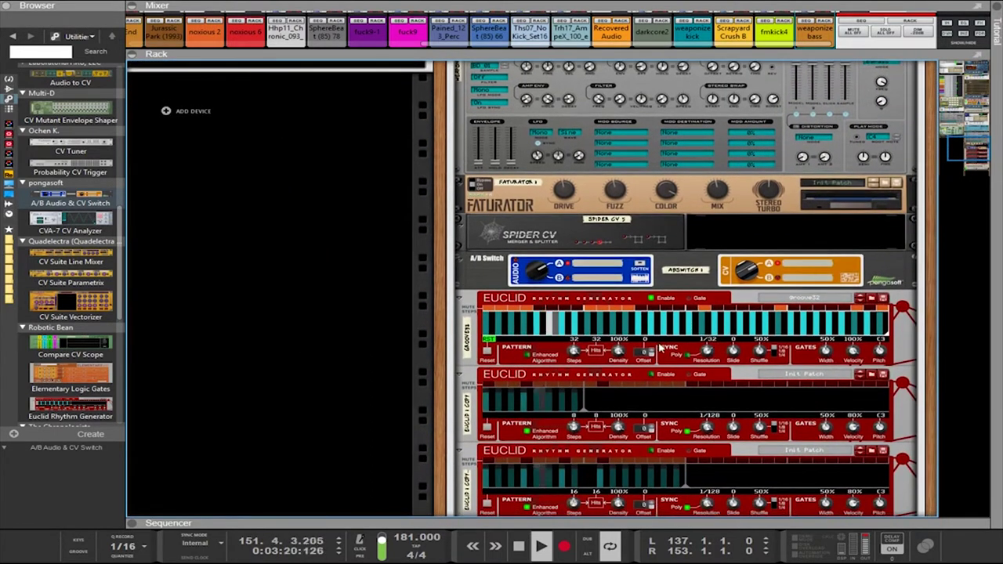
pyautogui.moveTo(708, 352); pyautogui.dragTo(670, 258)
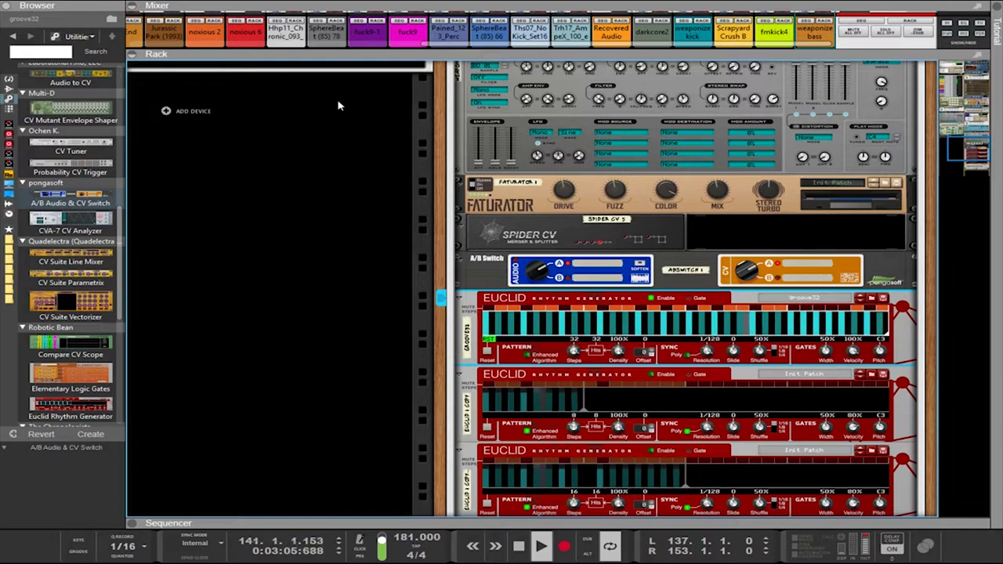
pyautogui.scroll(3, 688, 286)
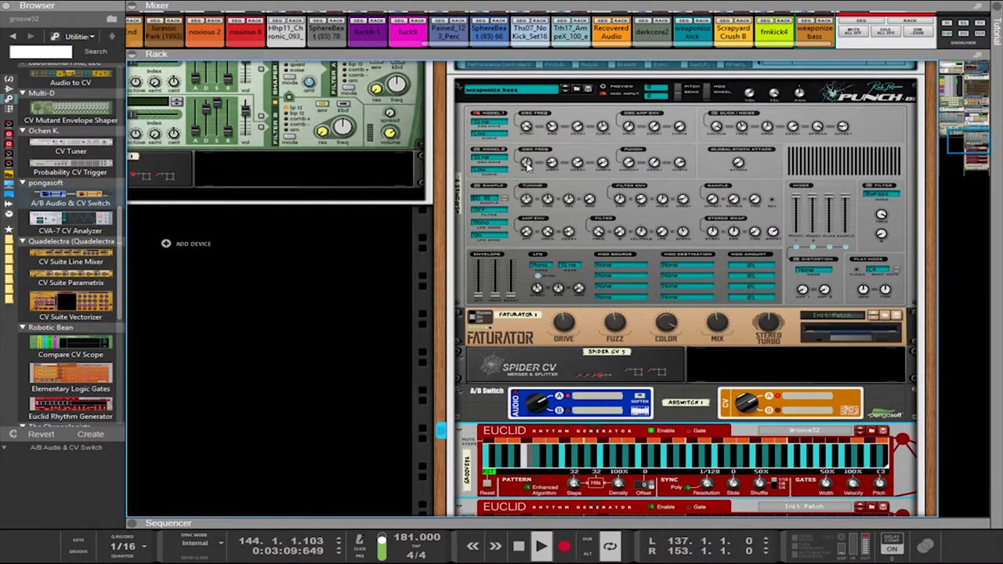
pyautogui.click(527, 129)
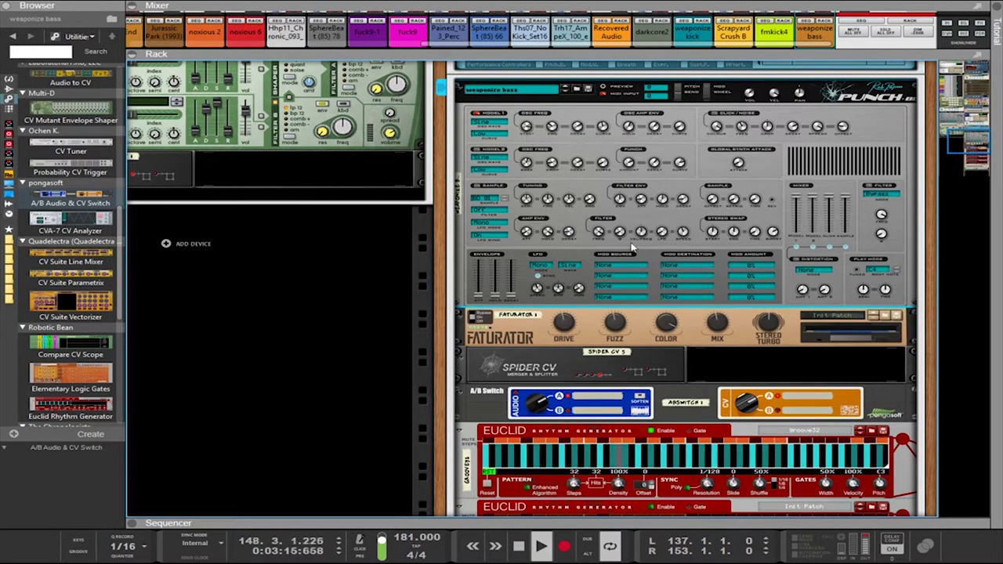
# Examine the weaponize bass device chain in the rack and the channel levels and EQ settings in the mixer
pyautogui.click(664, 345)
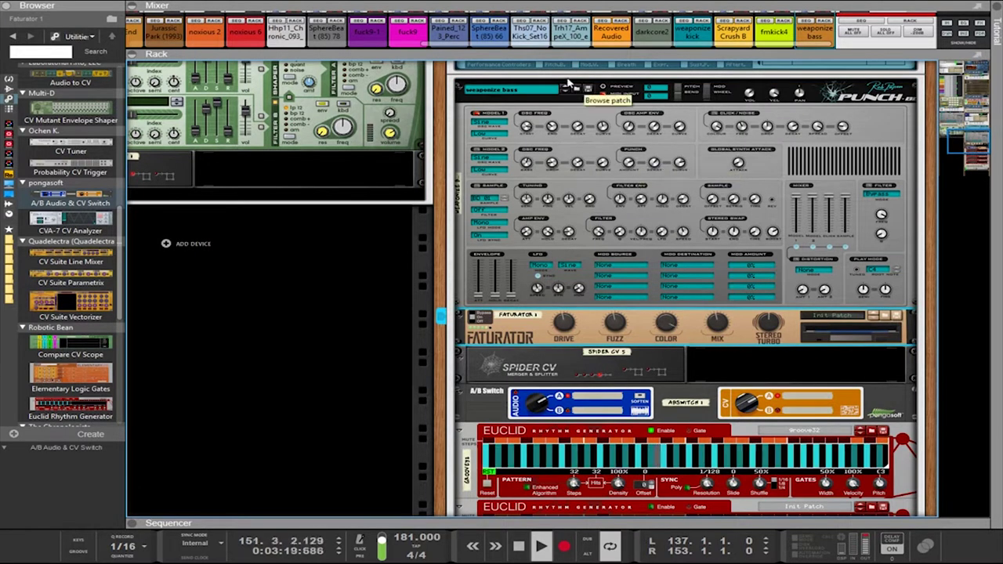
pyautogui.moveTo(548, 53); pyautogui.dragTo(549, 15)
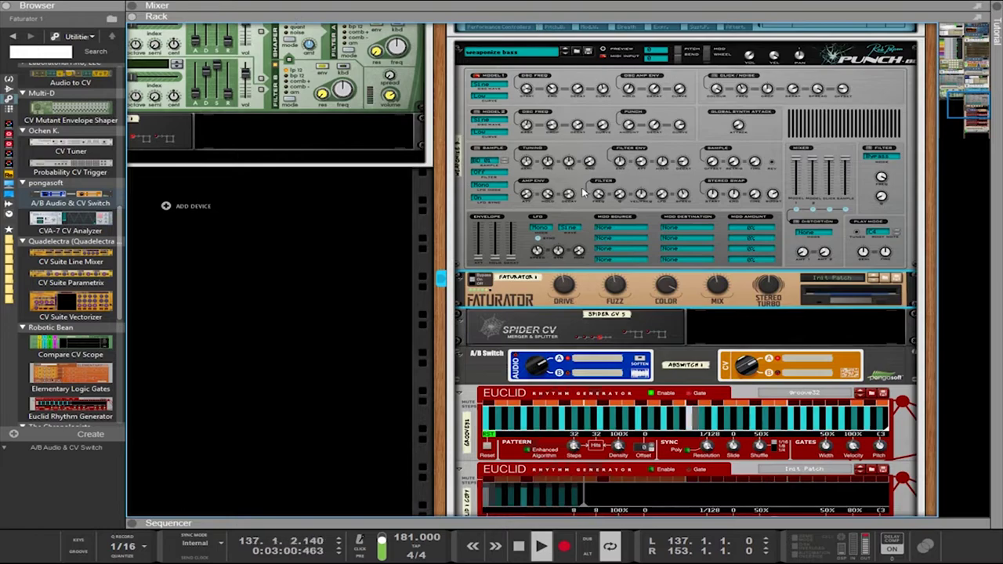
pyautogui.scroll(15, 627, 329)
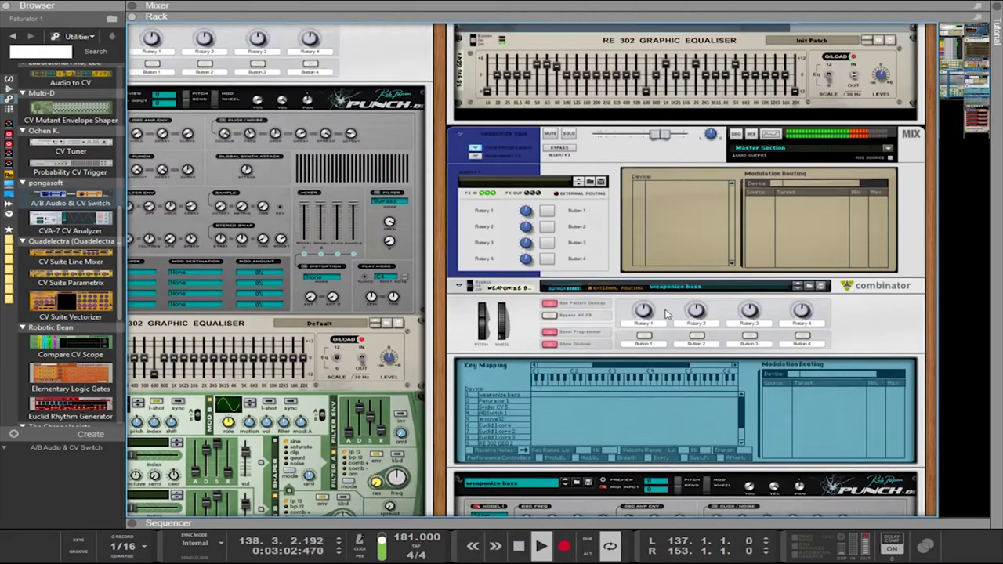
pyautogui.scroll(-15, 666, 313)
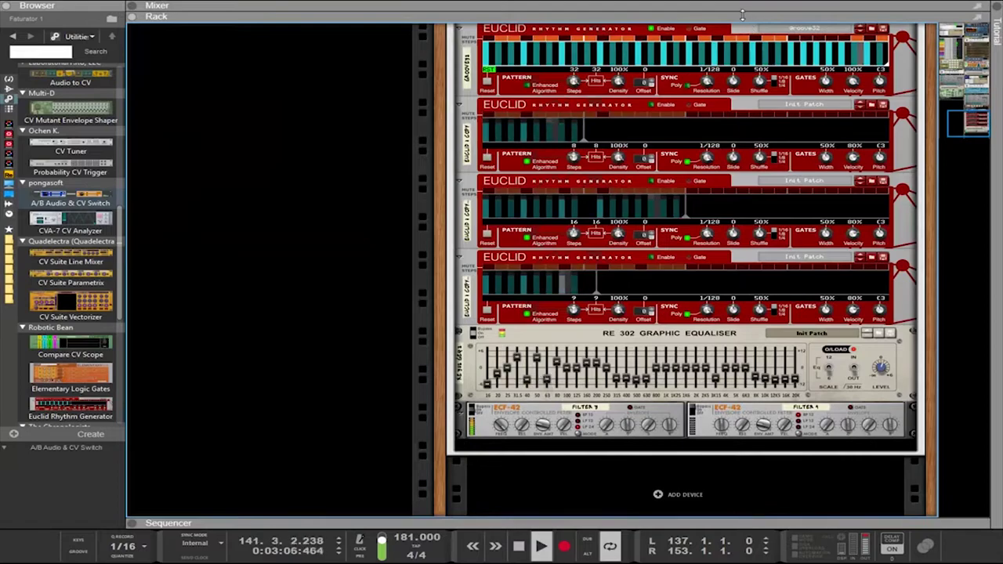
pyautogui.press('F5')
pyautogui.moveTo(709, 367); pyautogui.dragTo(708, 428)
pyautogui.scroll(-3, 760, 268)
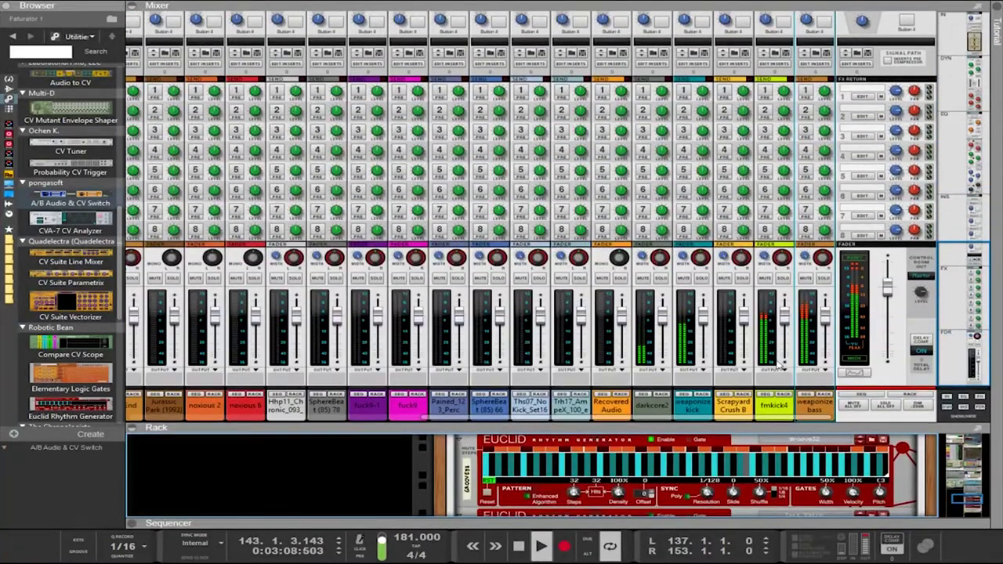
pyautogui.scroll(6, 799, 290)
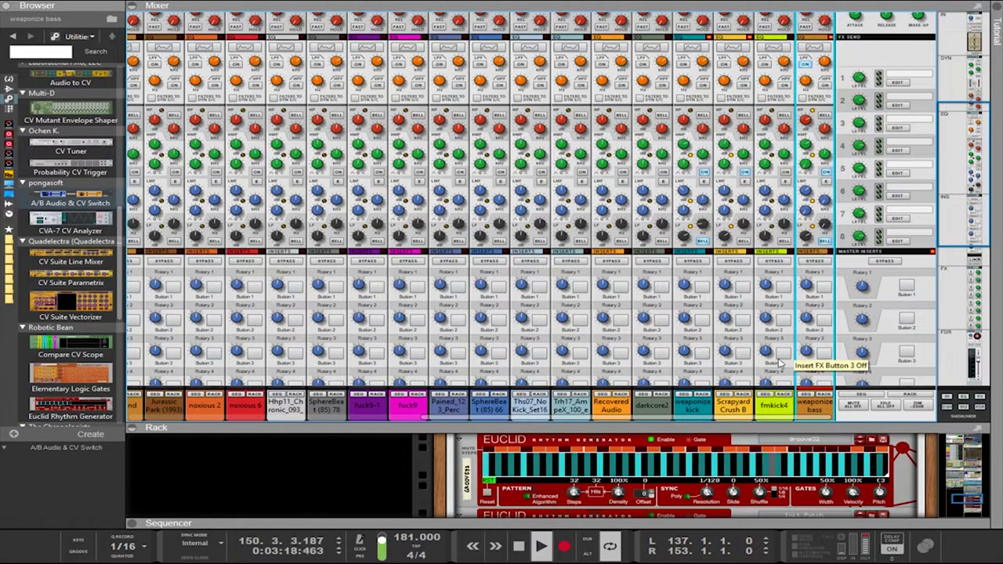
pyautogui.scroll(-1, 800, 366)
# Inspect the rack from the Euclid devices up through the RE 302 equaliser's input gain to the PX7 synthesizer
pyautogui.moveTo(796, 430); pyautogui.dragTo(796, 12)
pyautogui.scroll(8, 774, 181)
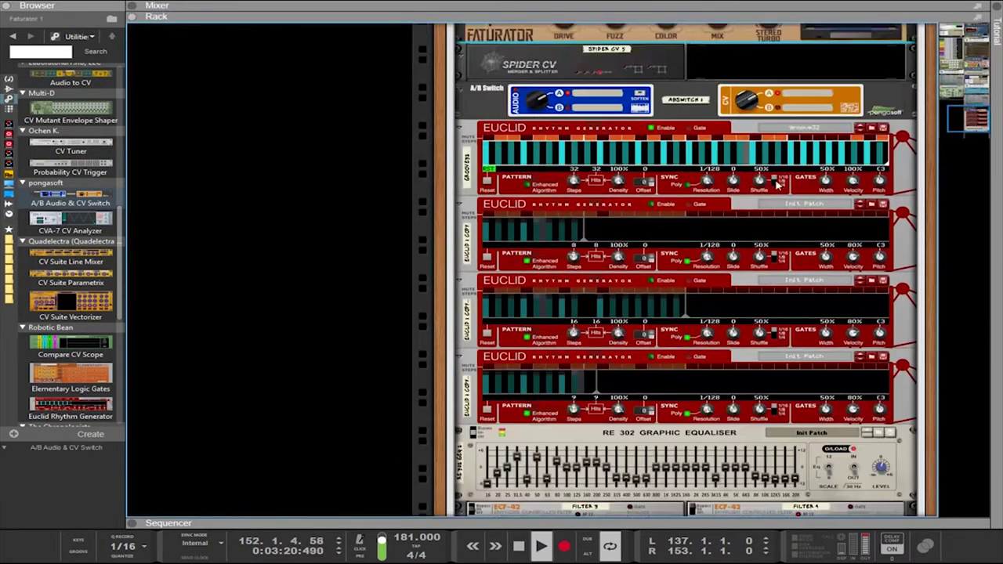
pyautogui.scroll(10, 772, 178)
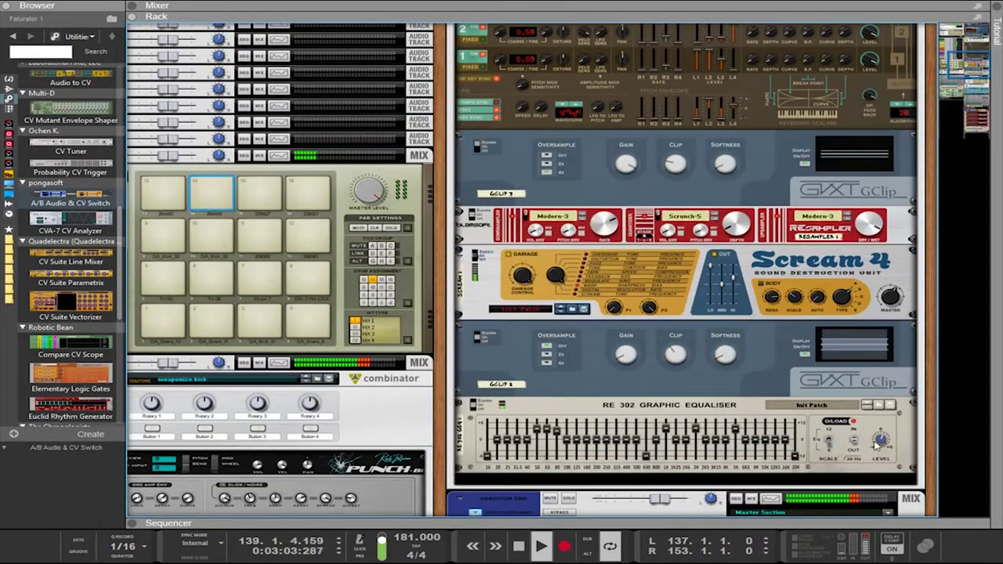
pyautogui.click(879, 443)
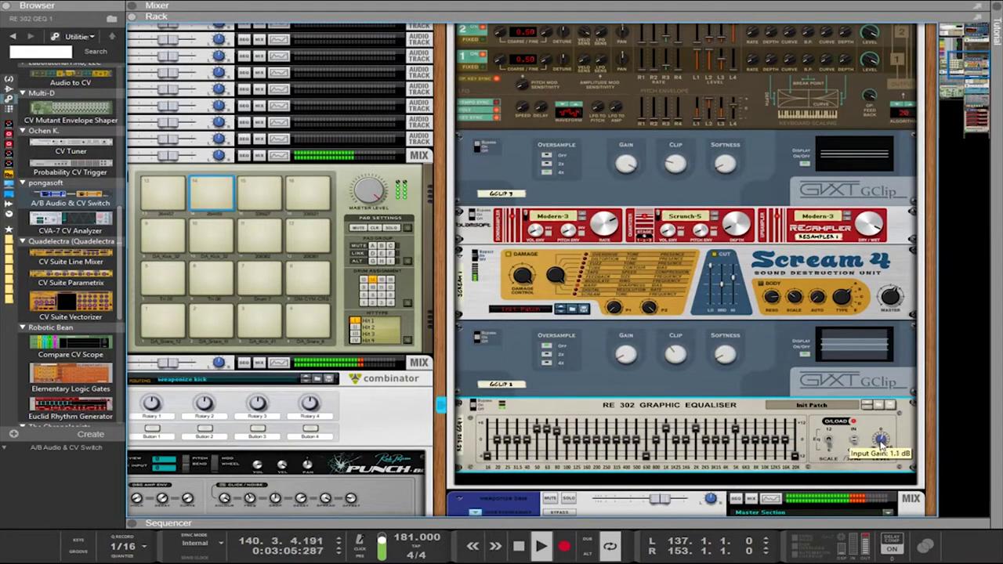
pyautogui.scroll(5, 796, 308)
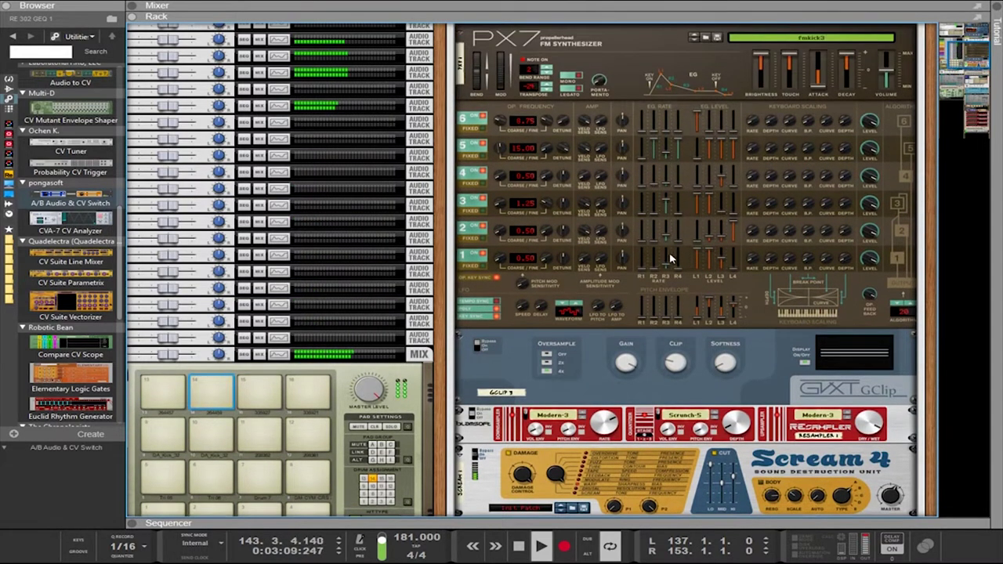
pyautogui.click(670, 259)
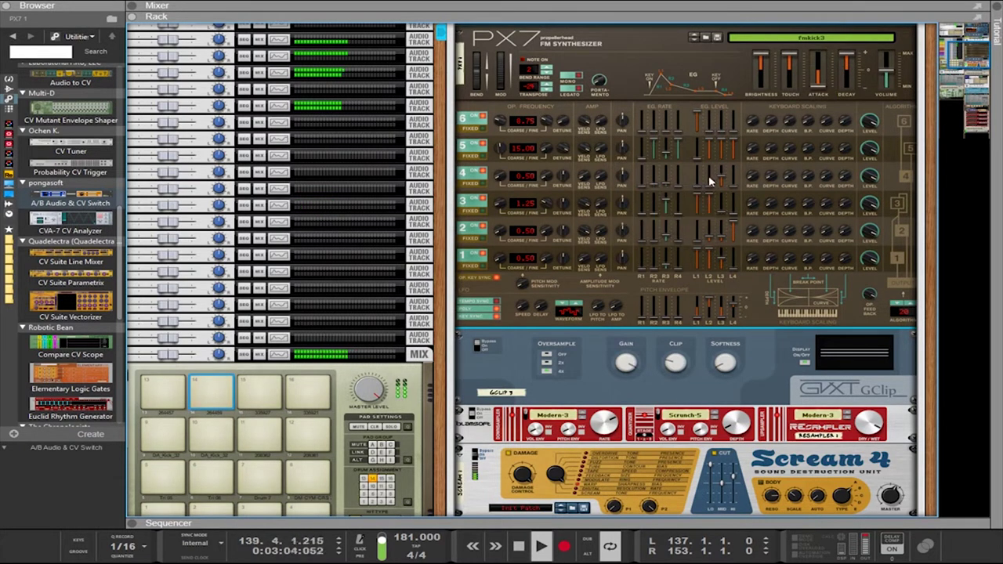
# In the sequencer, move the Scrapyard Crush B clips and the separate later group of fmkick4 clips from bar 153 to 180.3.3
pyautogui.click(549, 521)
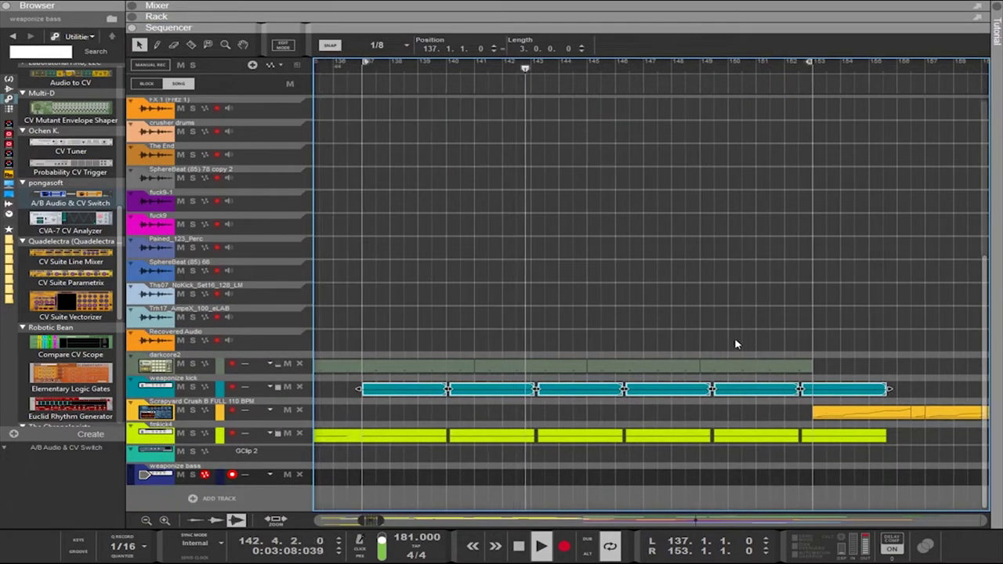
pyautogui.scroll(-3, 741, 349)
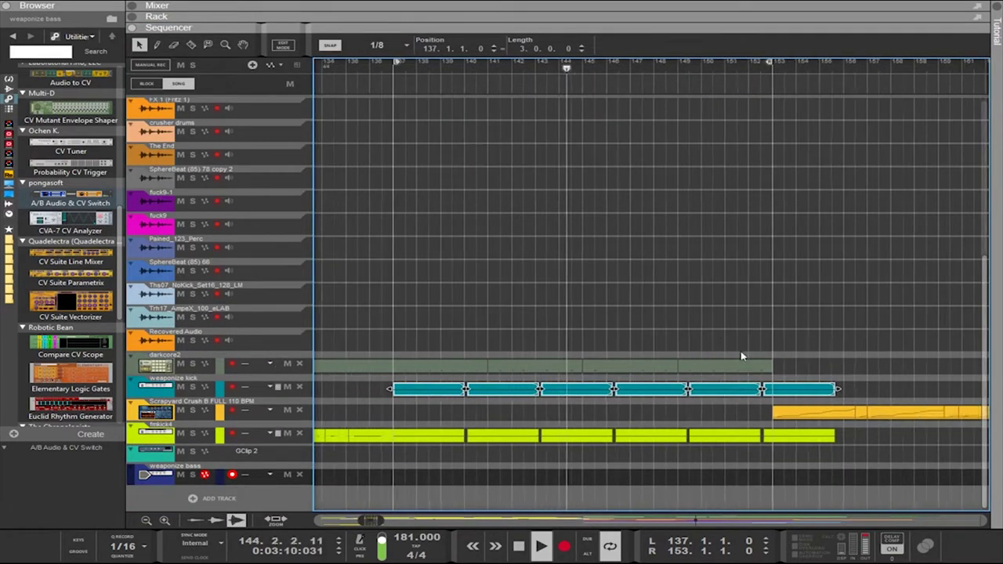
pyautogui.moveTo(645, 404); pyautogui.dragTo(986, 437)
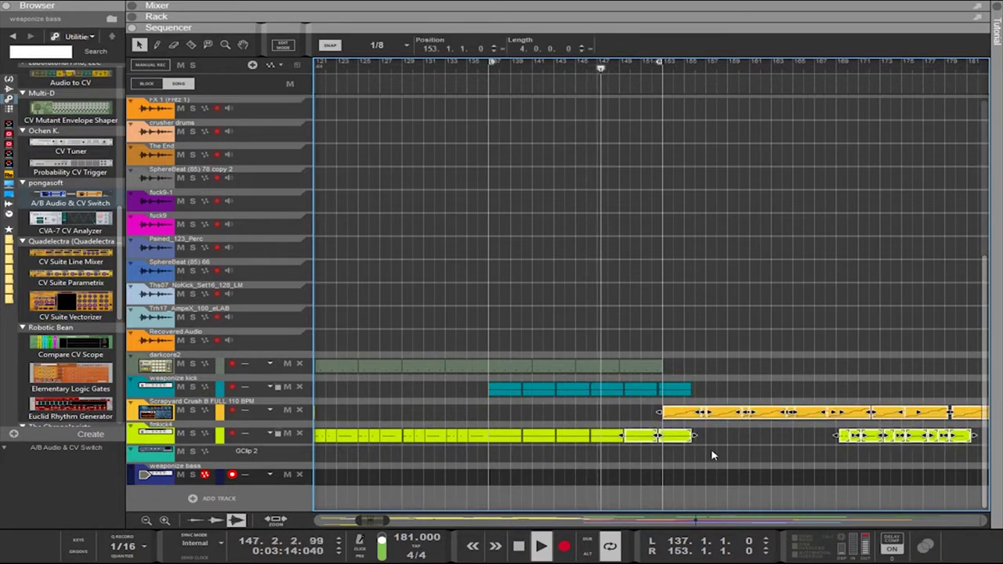
pyautogui.keyDown('shift'); pyautogui.click(648, 439); pyautogui.keyUp('shift')
pyautogui.keyDown('shift'); pyautogui.click(671, 435); pyautogui.keyUp('shift')
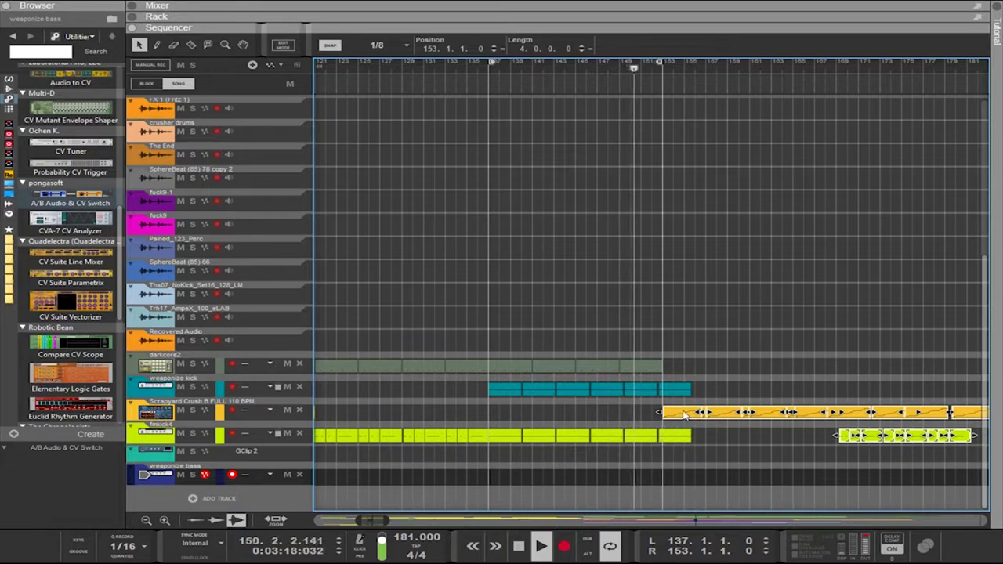
pyautogui.moveTo(684, 413); pyautogui.dragTo(981, 414)
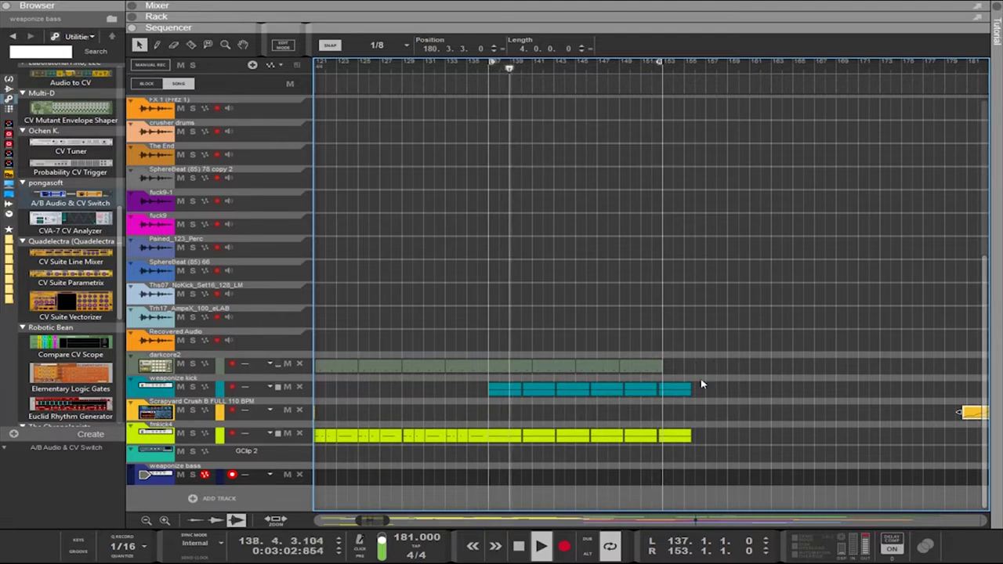
# Set the snap value to Grid (Bar) and duplicate the darkcore2, weaponize kick and fmkick4 clips from bar 137 to bar 153
pyautogui.moveTo(716, 361); pyautogui.dragTo(672, 427)
pyautogui.hotkey('ctrl', 'z')
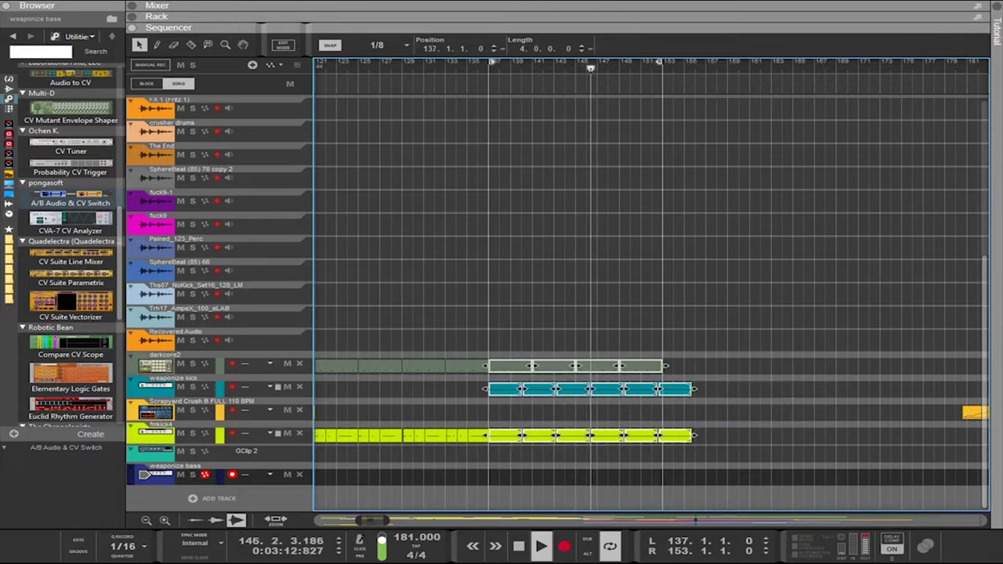
pyautogui.click(383, 62)
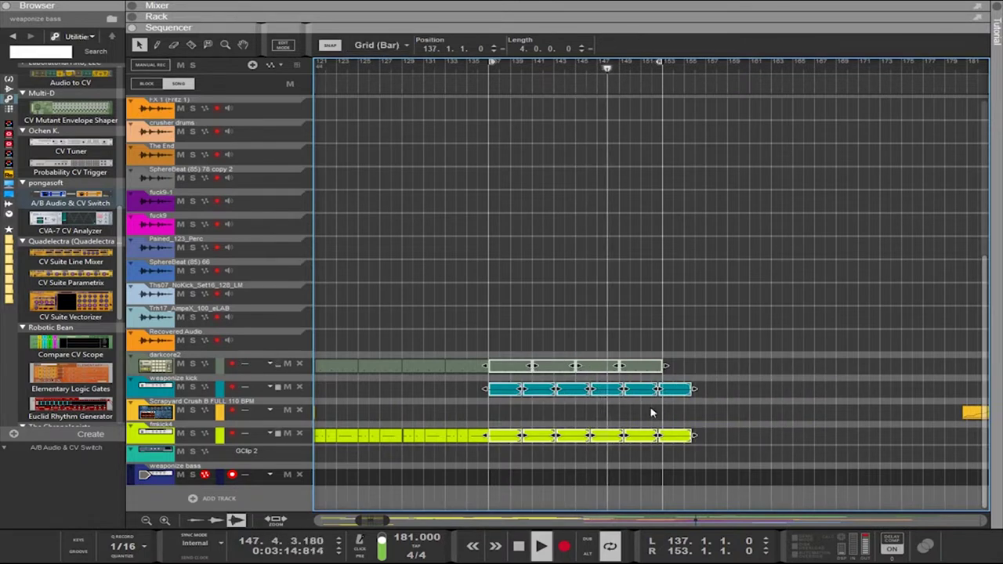
pyautogui.moveTo(514, 392); pyautogui.dragTo(680, 383)
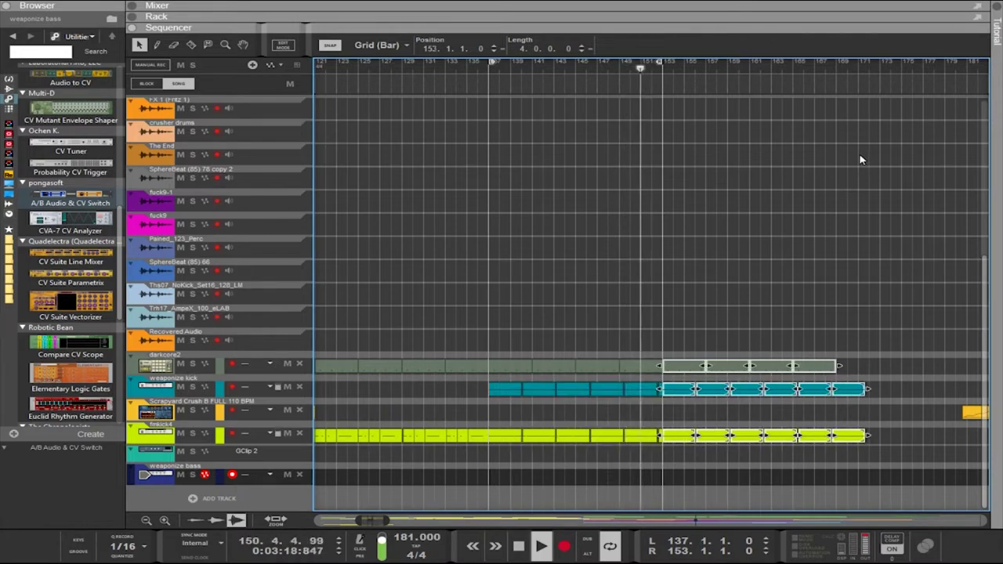
# Select the duplicated darkcore2 clips and set the loop to run from bar 153 to bar 169
pyautogui.moveTo(874, 358); pyautogui.dragTo(681, 365)
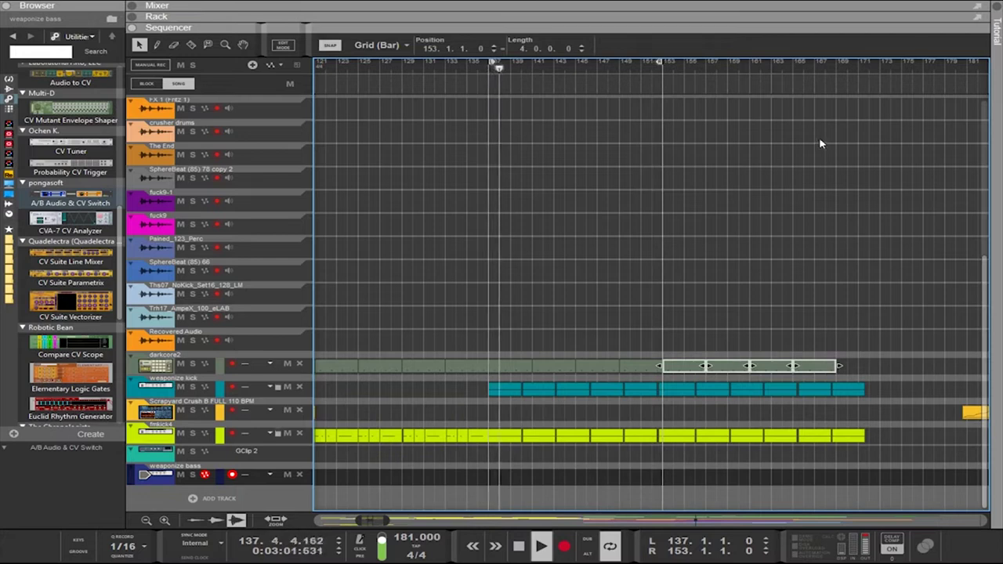
pyautogui.keyDown('ctrl'); pyautogui.click(838, 75); pyautogui.keyUp('ctrl')
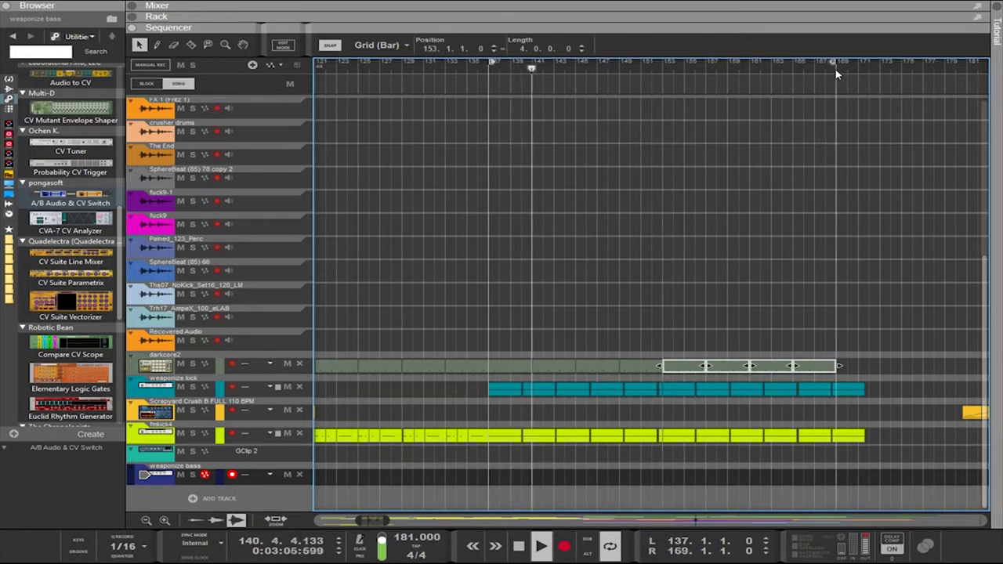
pyautogui.keyDown('alt'); pyautogui.click(676, 71); pyautogui.keyUp('alt')
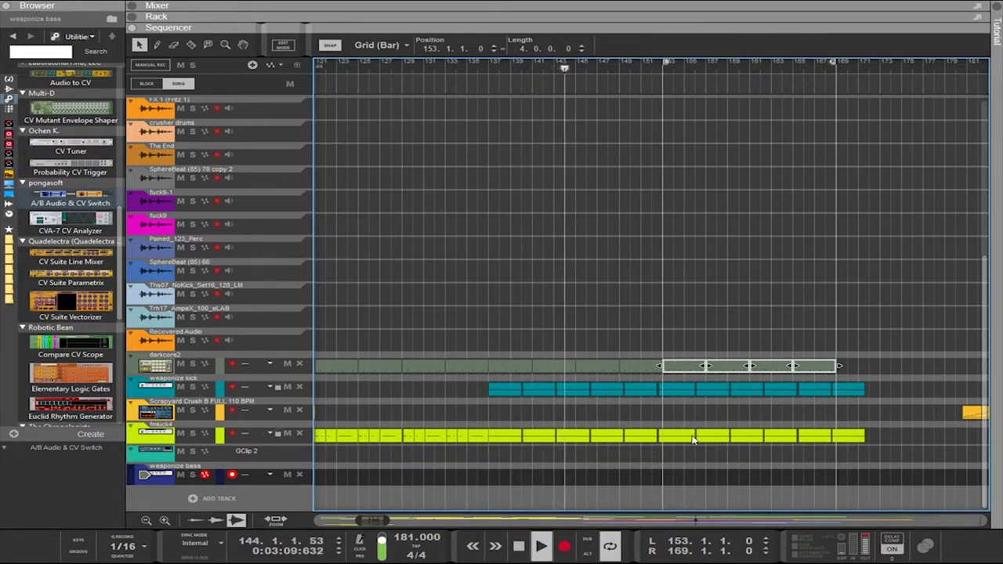
# Shorten the weaponize kick and fmkick4 clips at 156.1.3 to 0.3.2 and repeat them every bar up to 159.1.3
pyautogui.moveTo(672, 381); pyautogui.dragTo(693, 409)
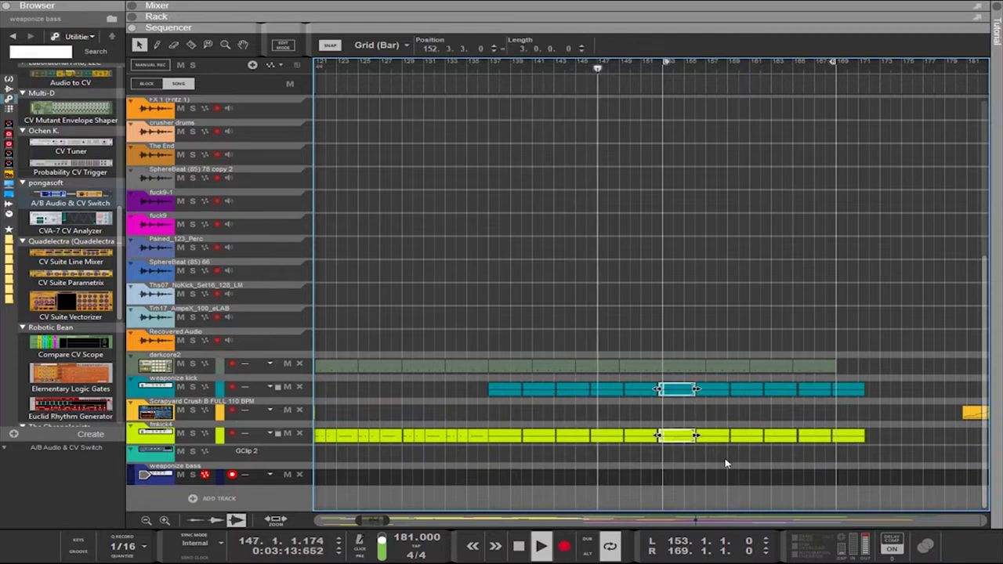
pyautogui.moveTo(720, 455); pyautogui.dragTo(714, 393)
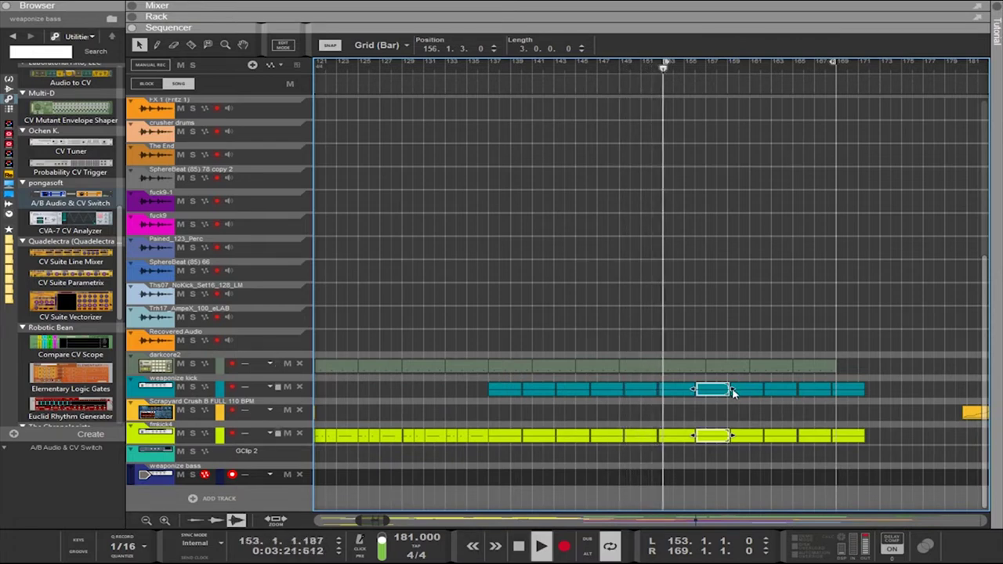
pyautogui.click(723, 393)
pyautogui.moveTo(723, 453)
pyautogui.mouseDown()
pyautogui.moveTo(725, 395)
pyautogui.moveTo(717, 392)
pyautogui.moveTo(703, 443)
pyautogui.moveTo(721, 438)
pyautogui.mouseUp()
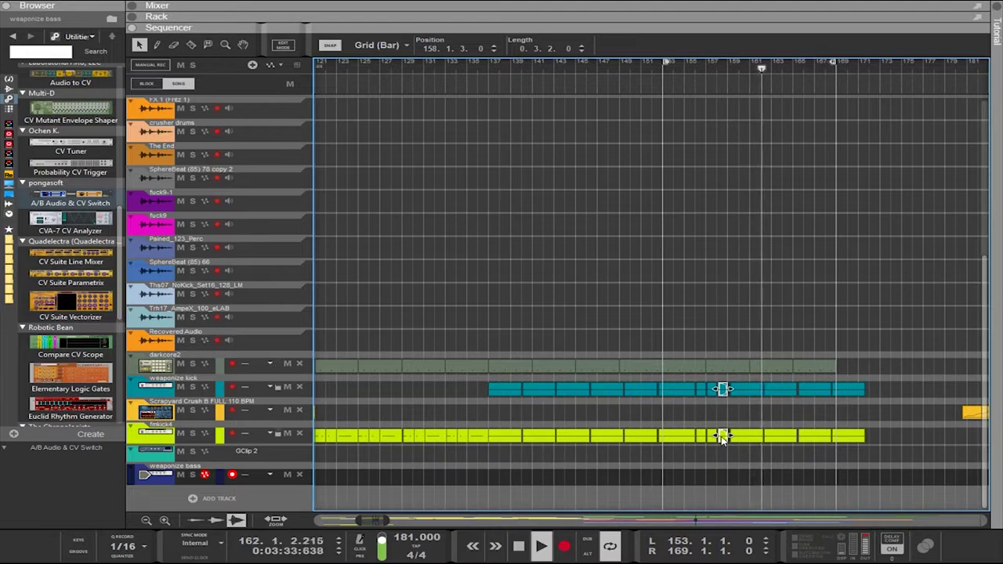
pyautogui.moveTo(723, 439); pyautogui.dragTo(733, 441)
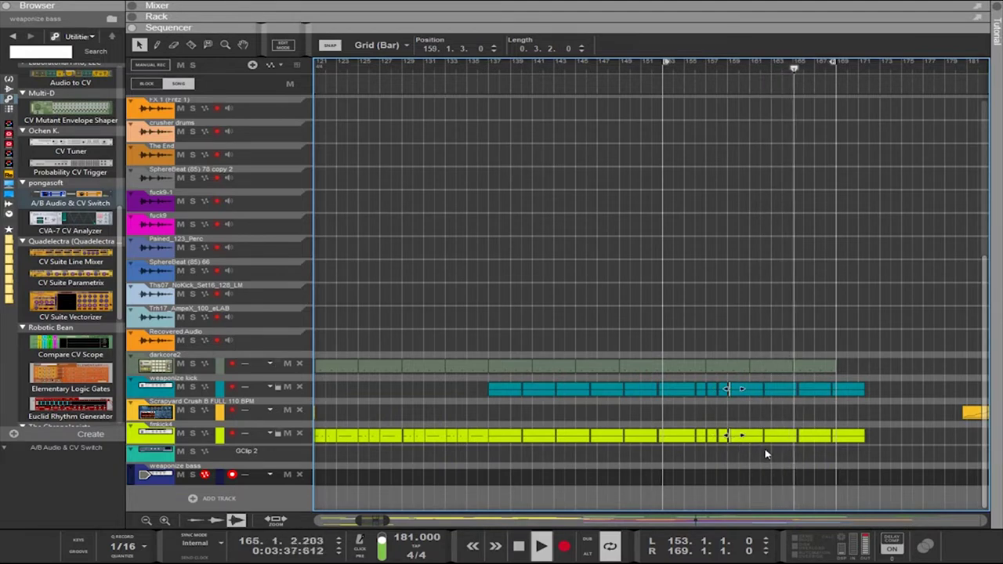
# Turn the weaponize kick and fmkick4 clips at 162.2.3 and 167.3.3 into shorter repeats, the latter 0.1.2 long, ending at bar 169
pyautogui.click(780, 388)
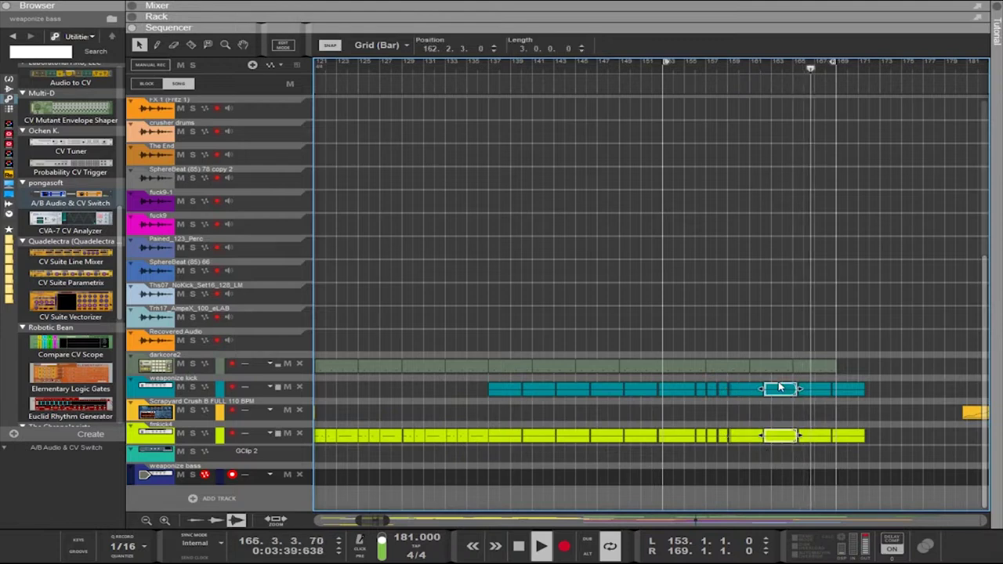
pyautogui.moveTo(798, 430)
pyautogui.mouseDown()
pyautogui.moveTo(768, 439)
pyautogui.moveTo(795, 436)
pyautogui.mouseUp()
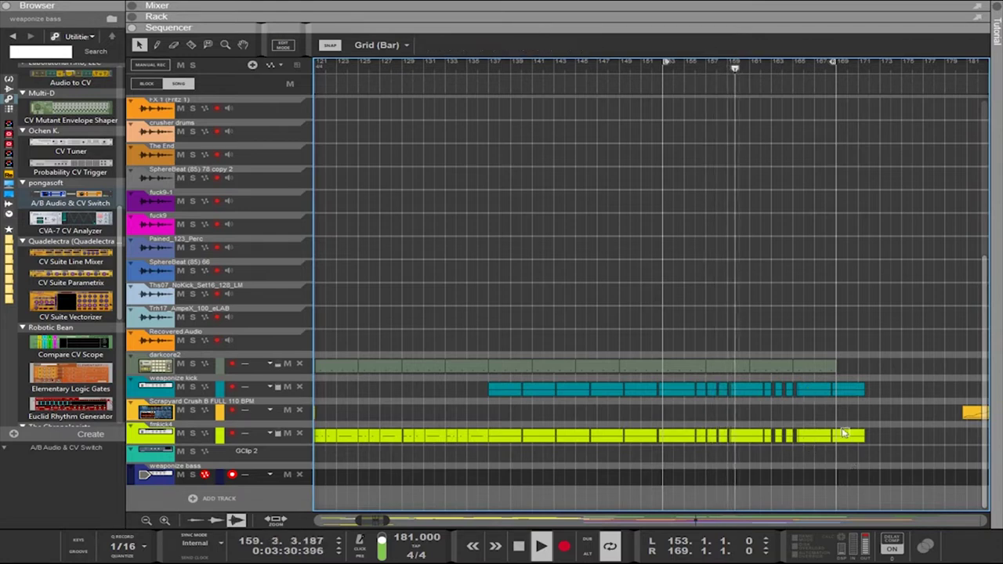
pyautogui.click(845, 392)
pyautogui.moveTo(844, 394); pyautogui.dragTo(841, 398)
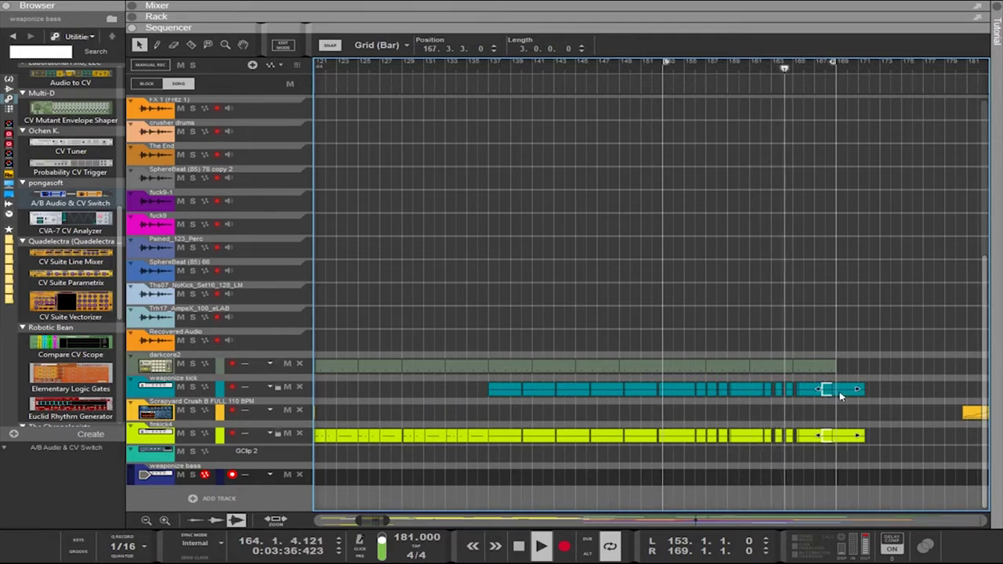
pyautogui.moveTo(872, 436); pyautogui.dragTo(836, 390)
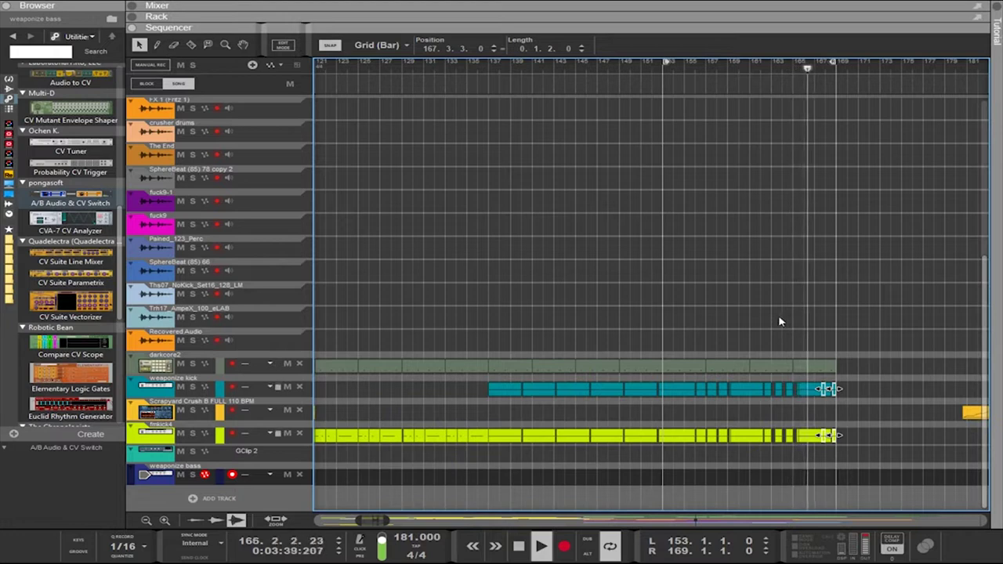
# Enable the EQ on the darkcore2 mixer channel and set its high mid frequency gain to 5.08 dB
pyautogui.moveTo(887, 331); pyautogui.dragTo(682, 352)
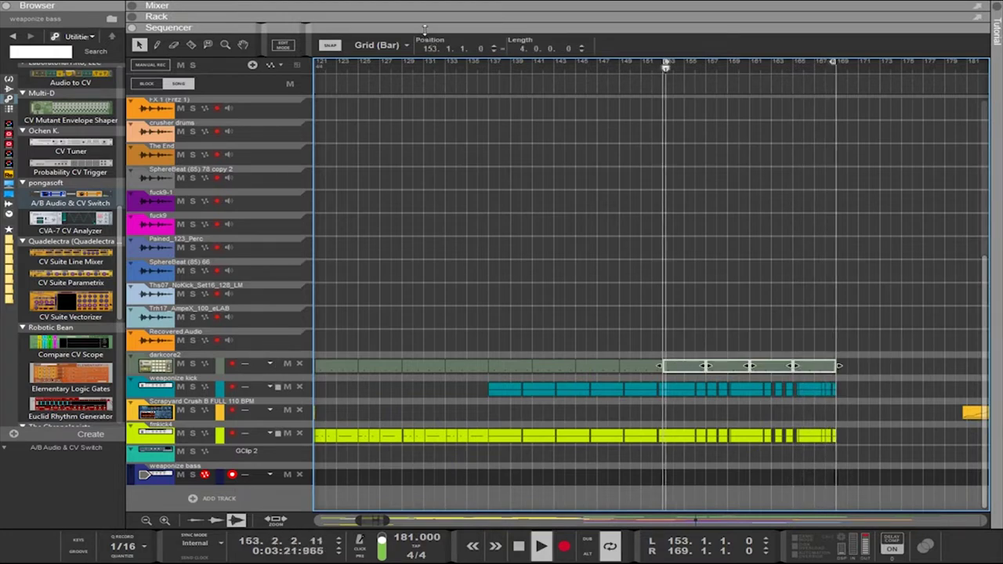
pyautogui.moveTo(424, 29); pyautogui.dragTo(424, 318)
pyautogui.moveTo(480, 15); pyautogui.dragTo(480, 367)
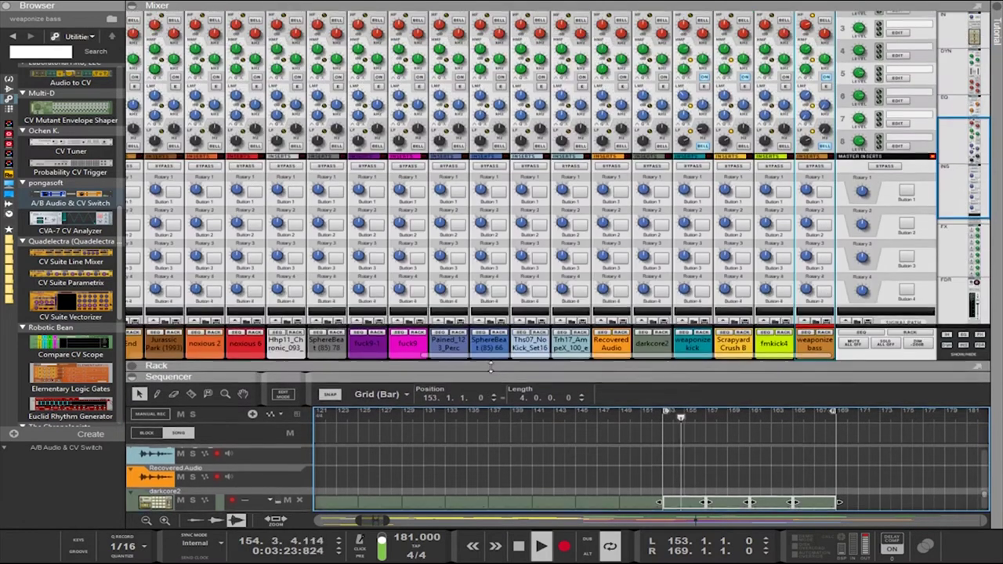
pyautogui.scroll(-10, 798, 322)
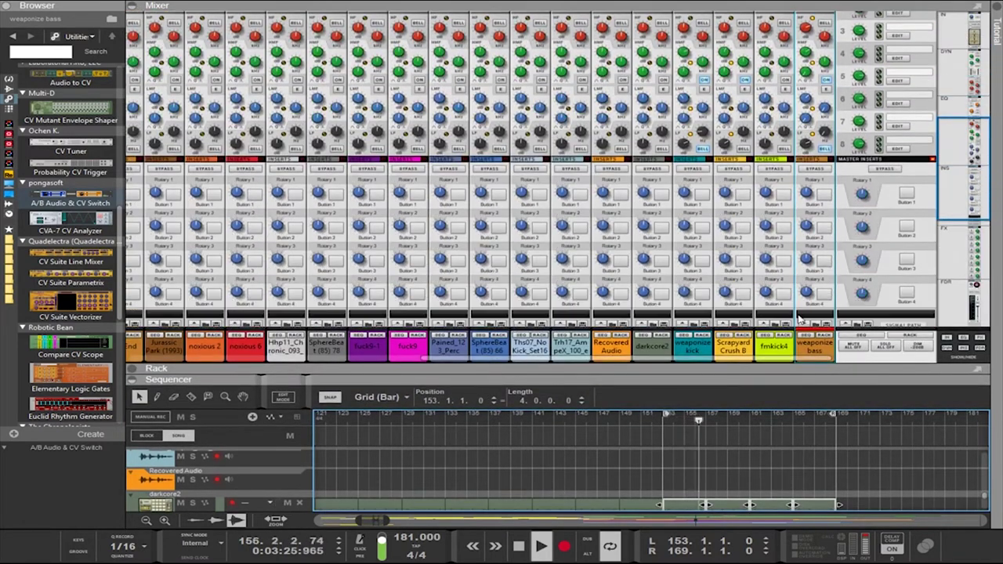
pyautogui.scroll(-2, 794, 317)
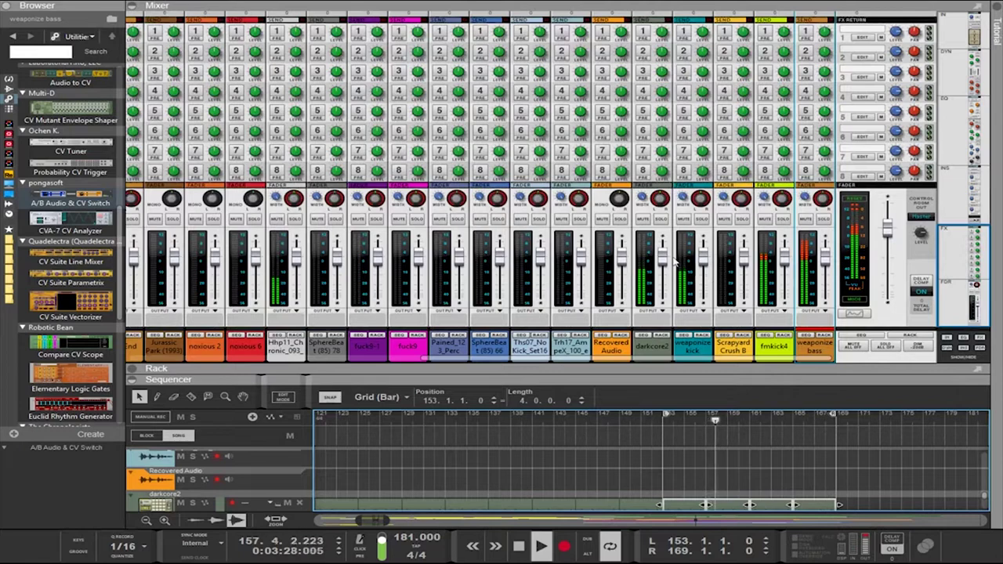
pyautogui.scroll(12, 676, 263)
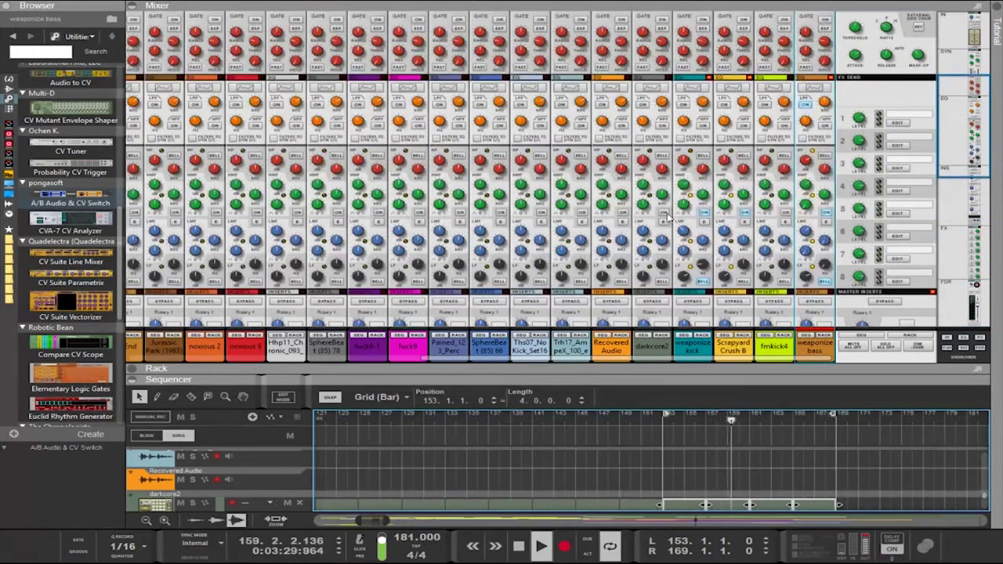
pyautogui.click(663, 217)
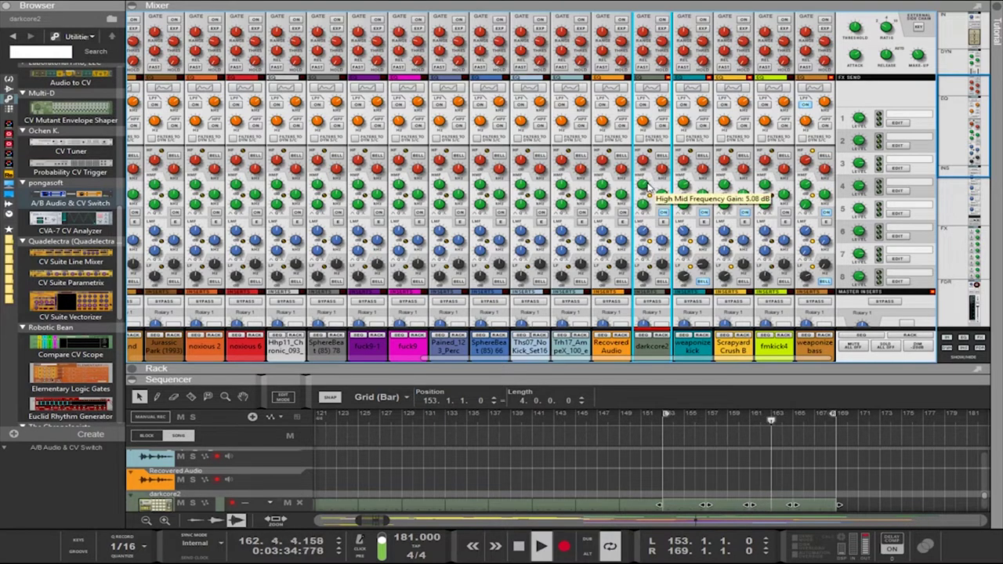
pyautogui.scroll(-10, 649, 187)
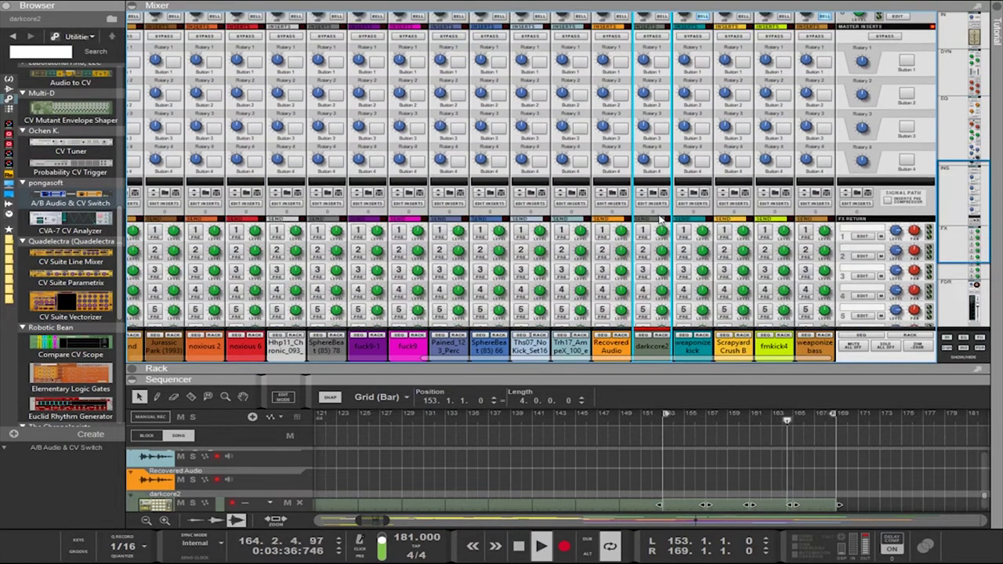
pyautogui.scroll(12, 666, 219)
pyautogui.scroll(4, 690, 218)
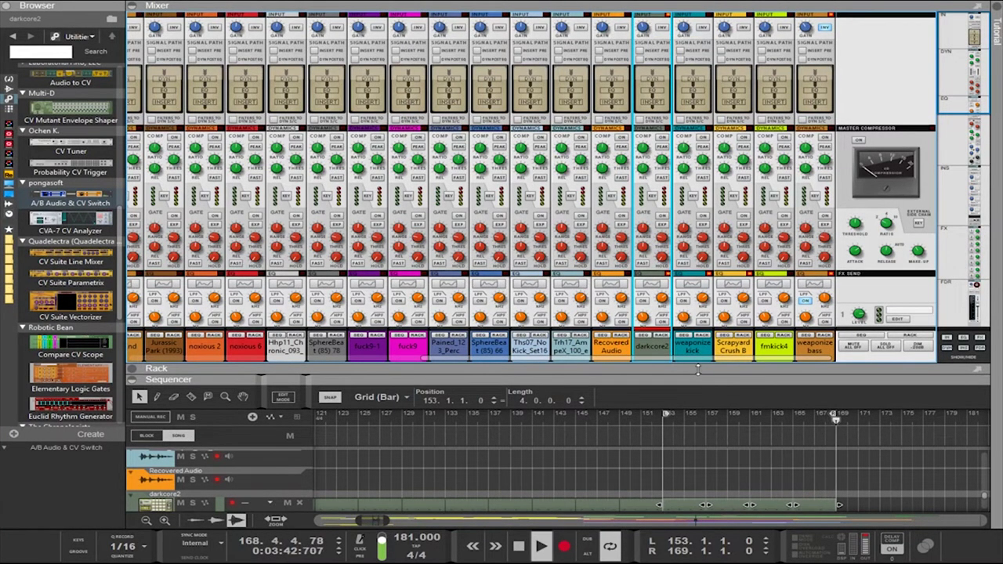
# Select the darkcore2 clips spanning bars 153 to 169 in the sequencer and set the snap value to 1/8
pyautogui.moveTo(698, 370); pyautogui.dragTo(698, 16)
pyautogui.press('F7')
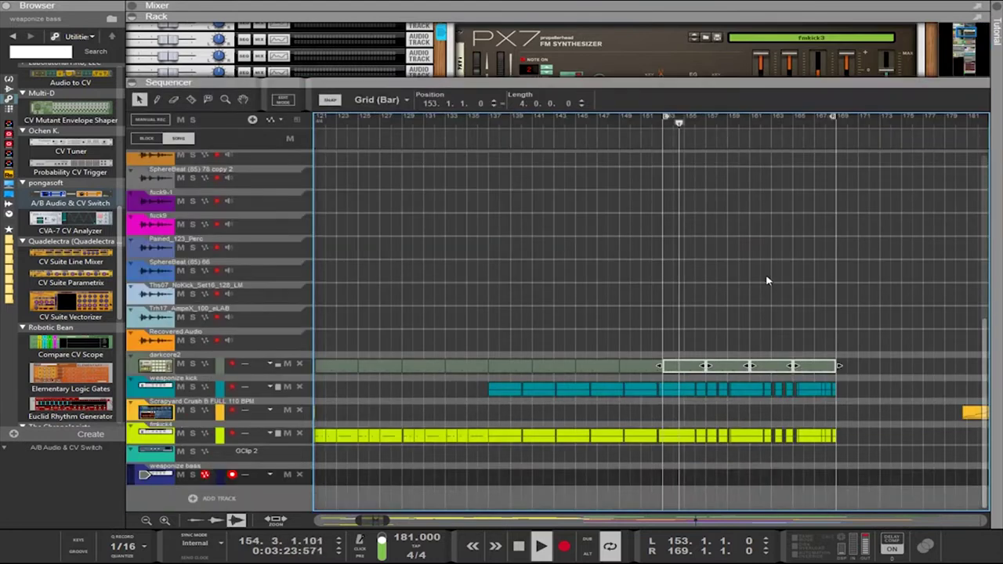
pyautogui.moveTo(865, 361); pyautogui.dragTo(699, 348)
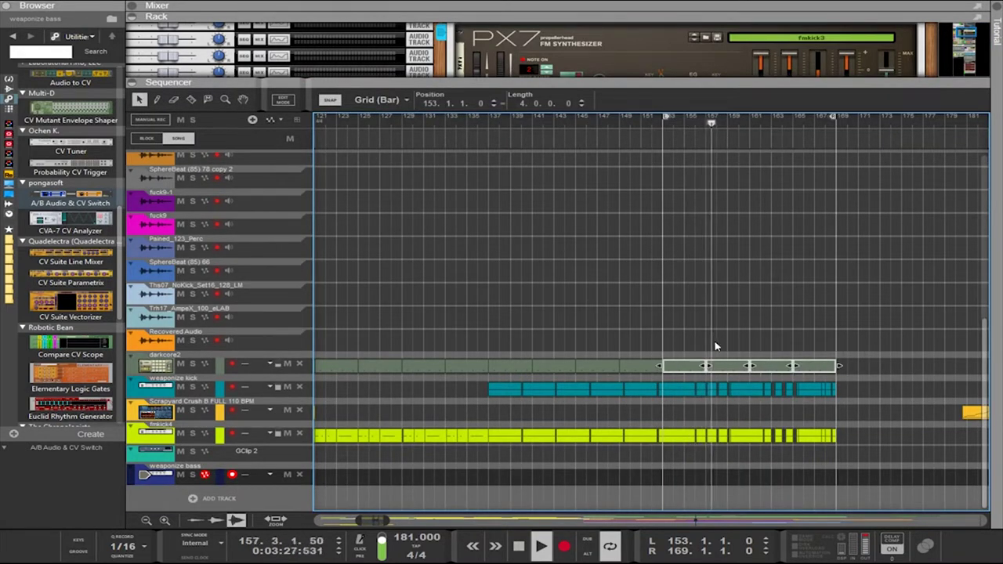
pyautogui.click(380, 169)
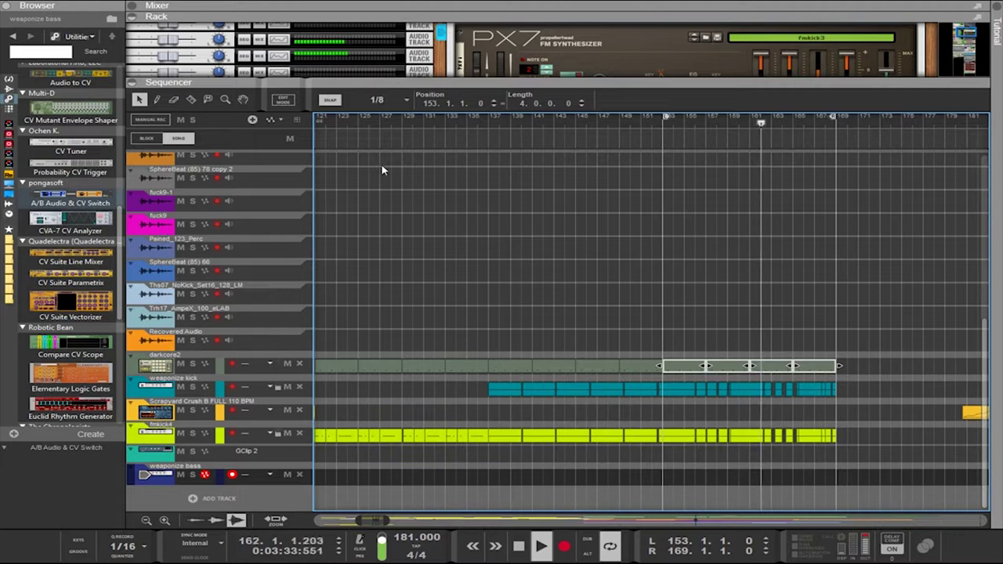
# Try nudging the selected darkcore2 clips forward in 1/8 steps to start at 153.2.1
pyautogui.hotkey('ctrl', 'Right')
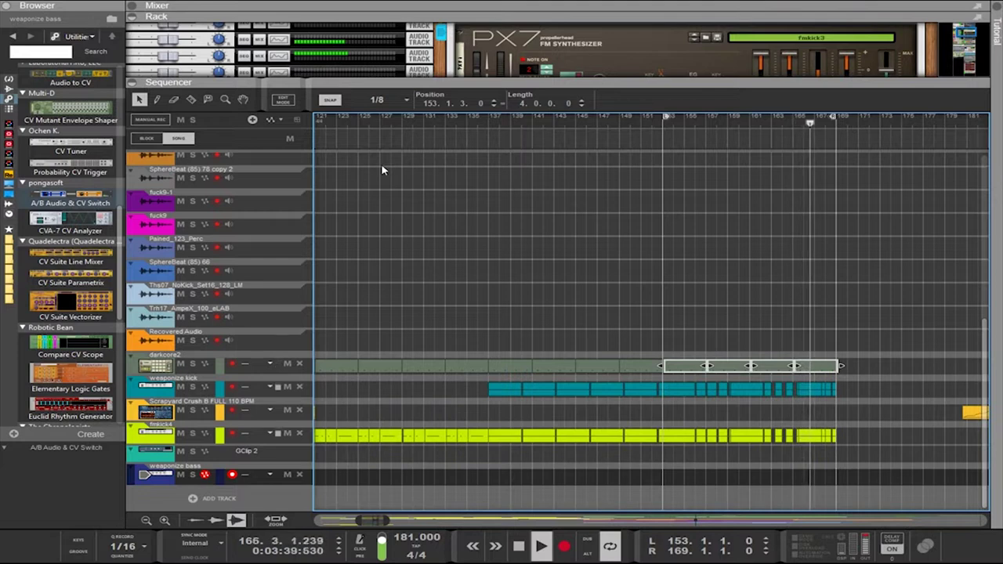
pyautogui.hotkey('ctrl', 'Right')
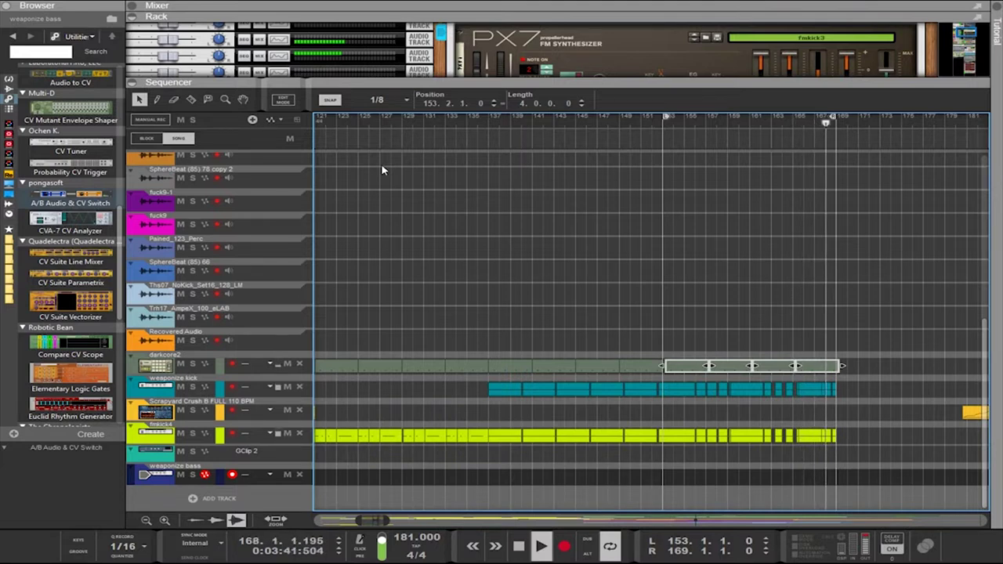
pyautogui.hotkey('ctrl', 'Left')
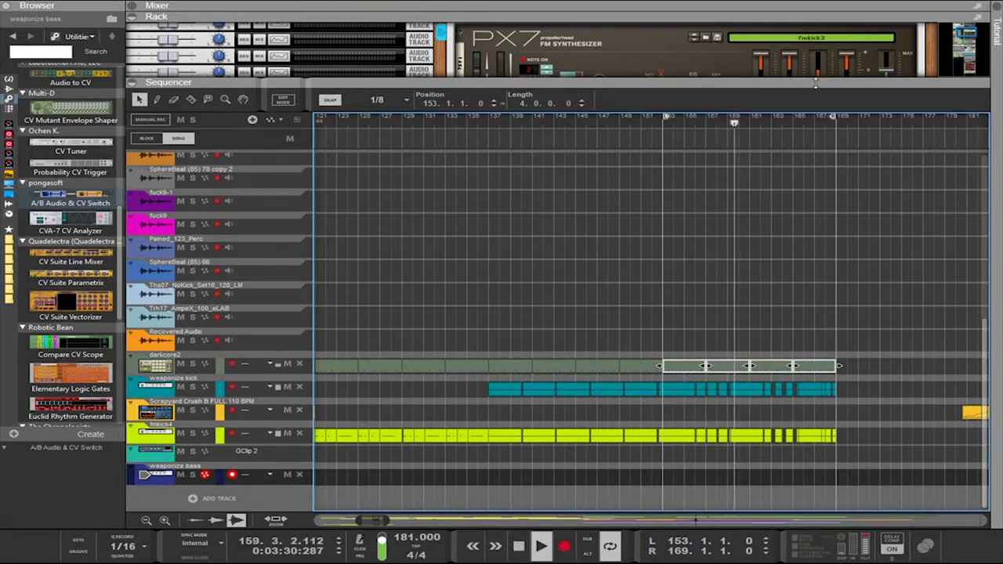
# Audition neighbouring patches on the weaponize bass Combinator's first Euclid Rhythm Generator and load nod-128
pyautogui.moveTo(815, 84); pyautogui.dragTo(815, 424)
pyautogui.scroll(-15, 782, 373)
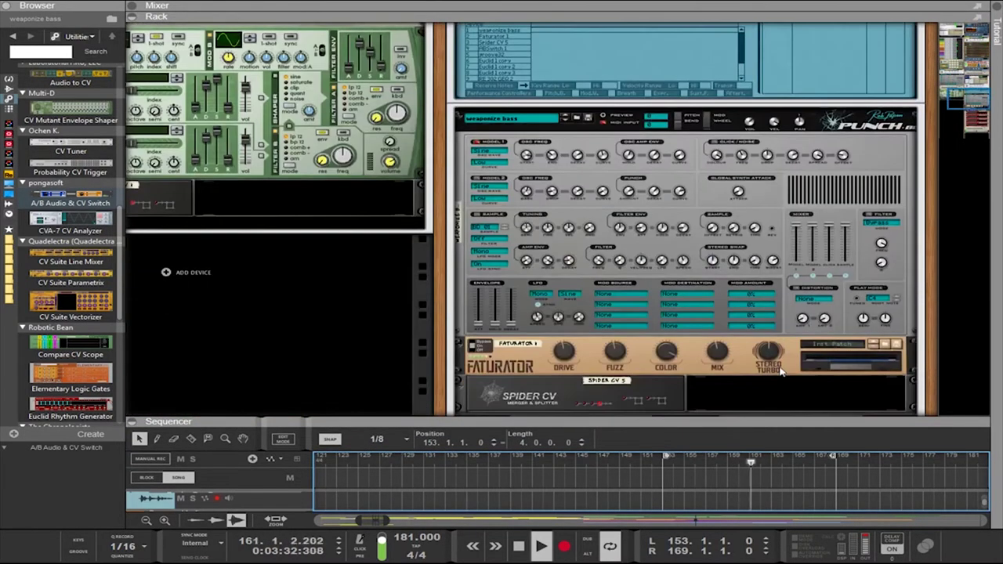
pyautogui.scroll(-8, 782, 373)
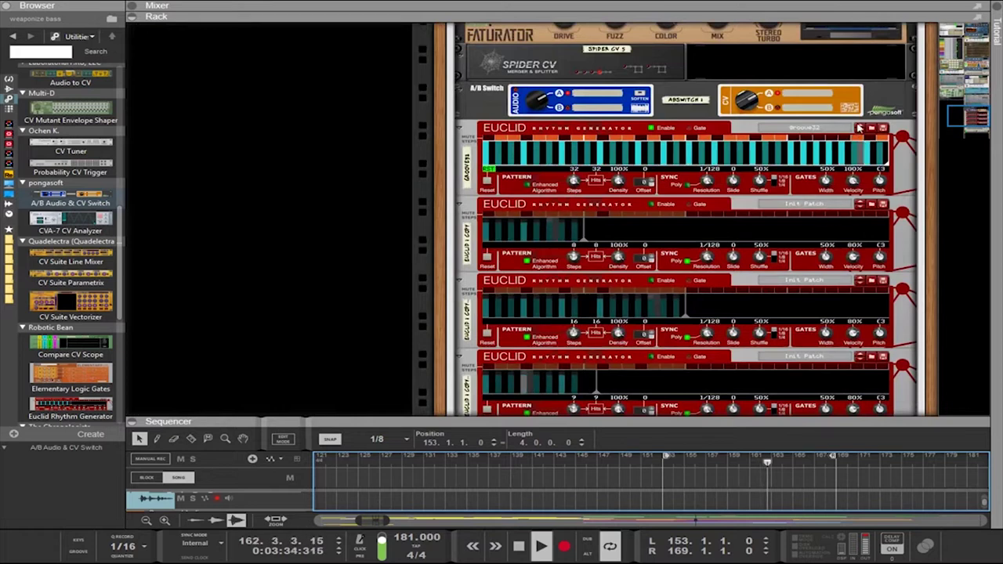
pyautogui.click(860, 128)
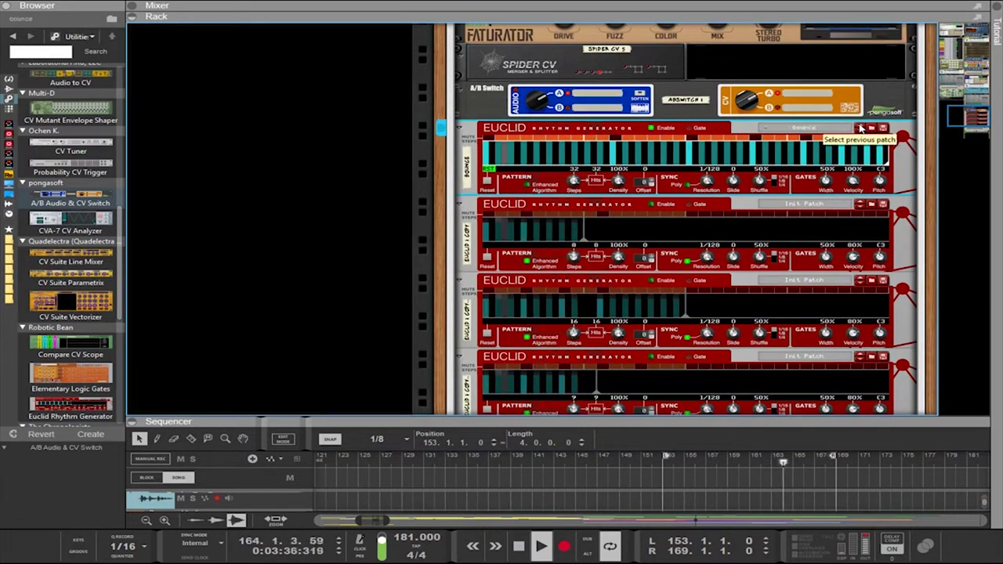
pyautogui.click(859, 132)
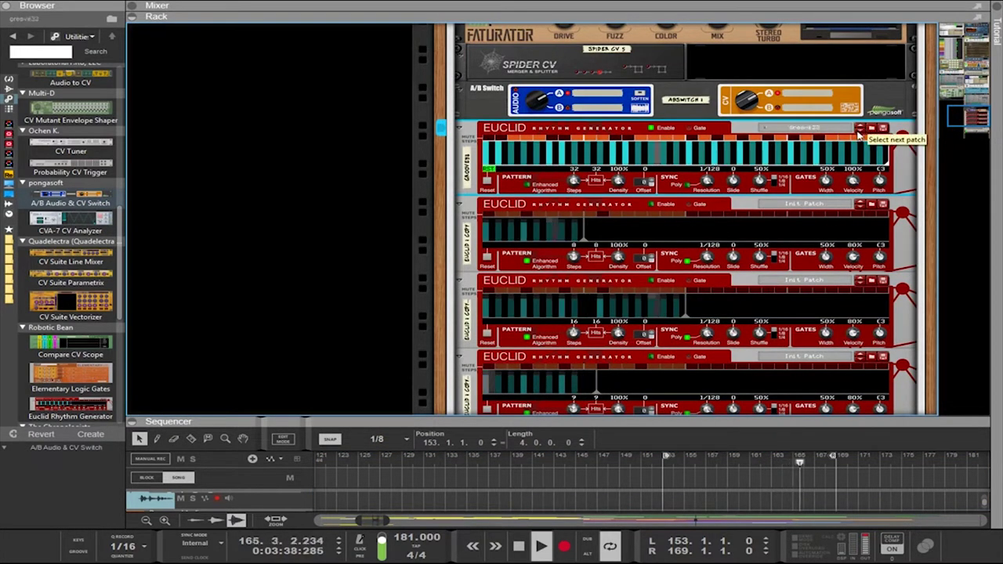
pyautogui.click(859, 132)
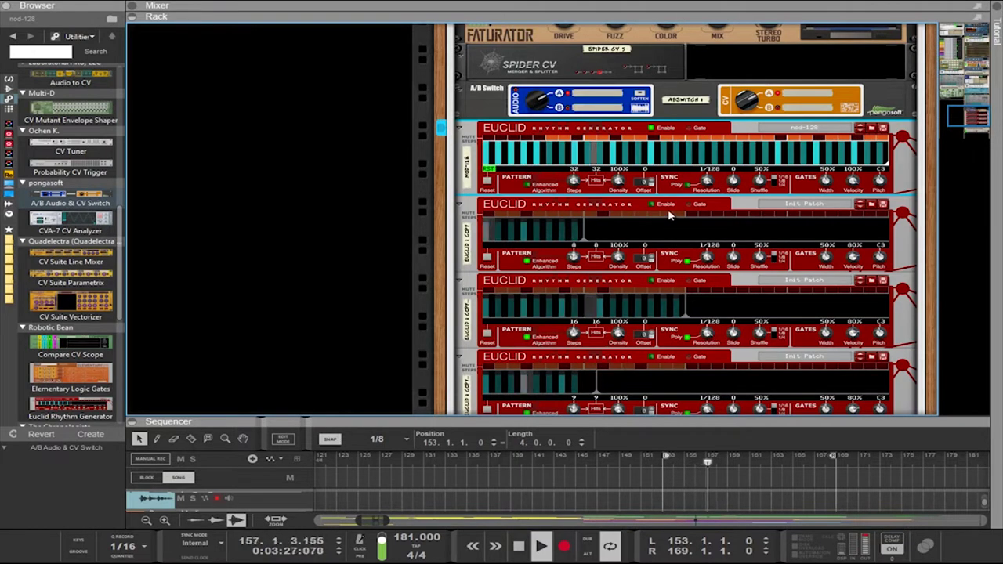
# Adjust the input gain of the weaponize bass RE 302 Graphic Equaliser and the frequency of Filter 3
pyautogui.scroll(3, 705, 188)
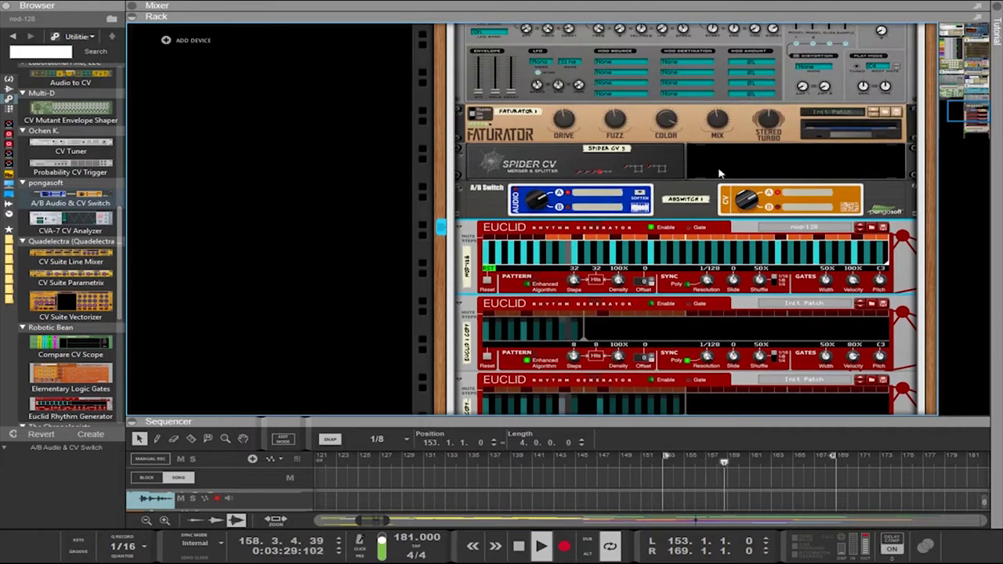
pyautogui.scroll(6, 720, 168)
pyautogui.scroll(-8, 772, 247)
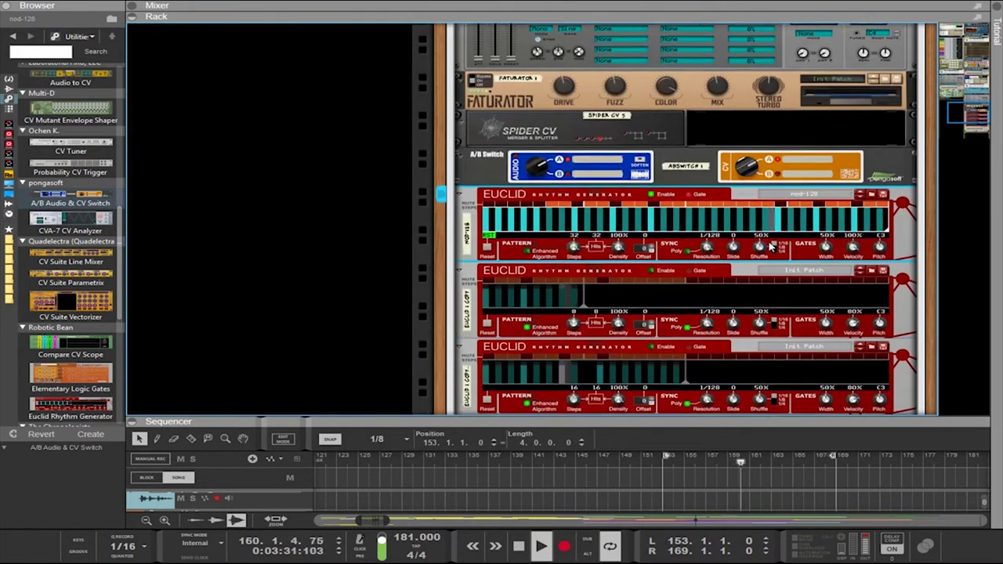
pyautogui.scroll(-8, 772, 246)
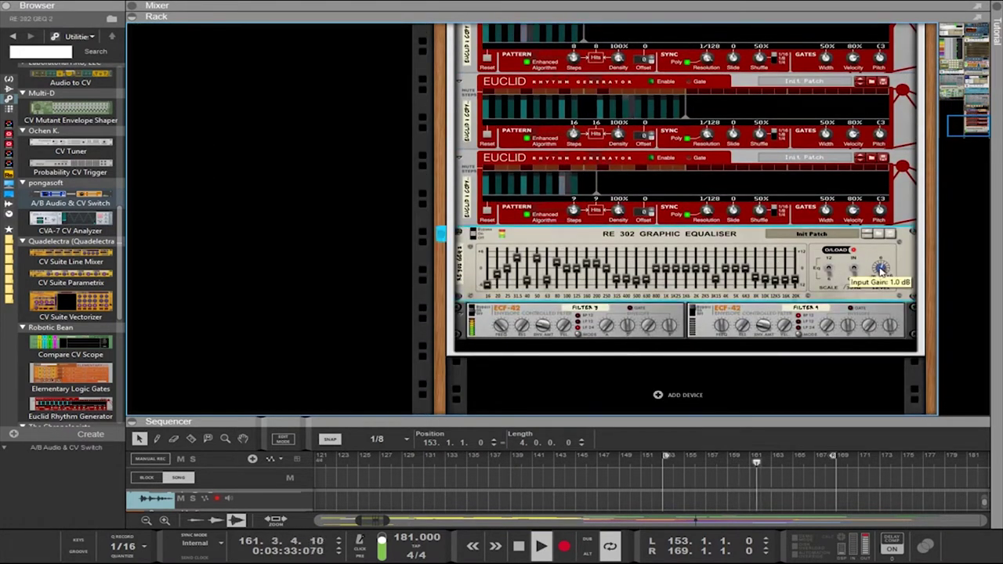
pyautogui.scroll(2, 881, 269)
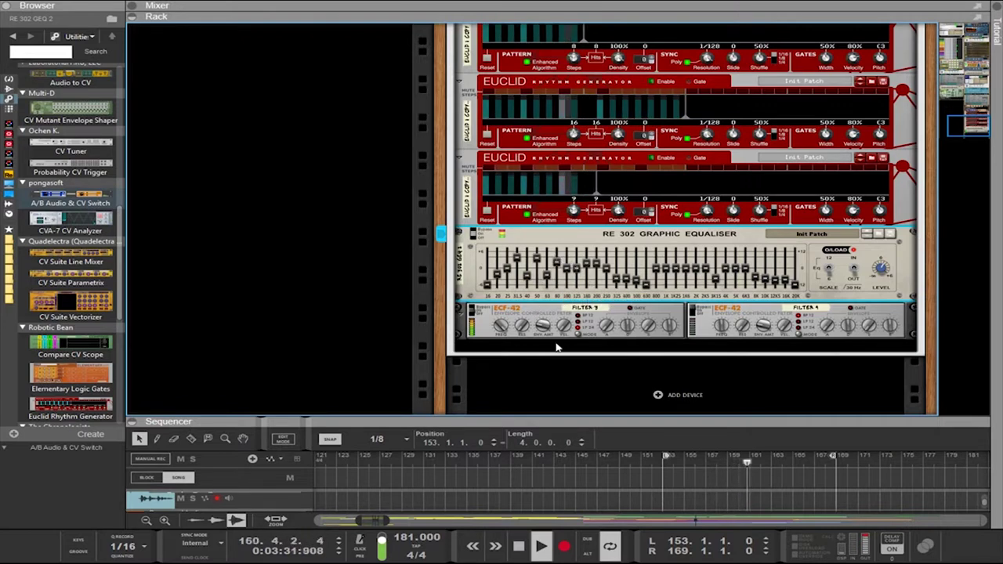
pyautogui.click(502, 328)
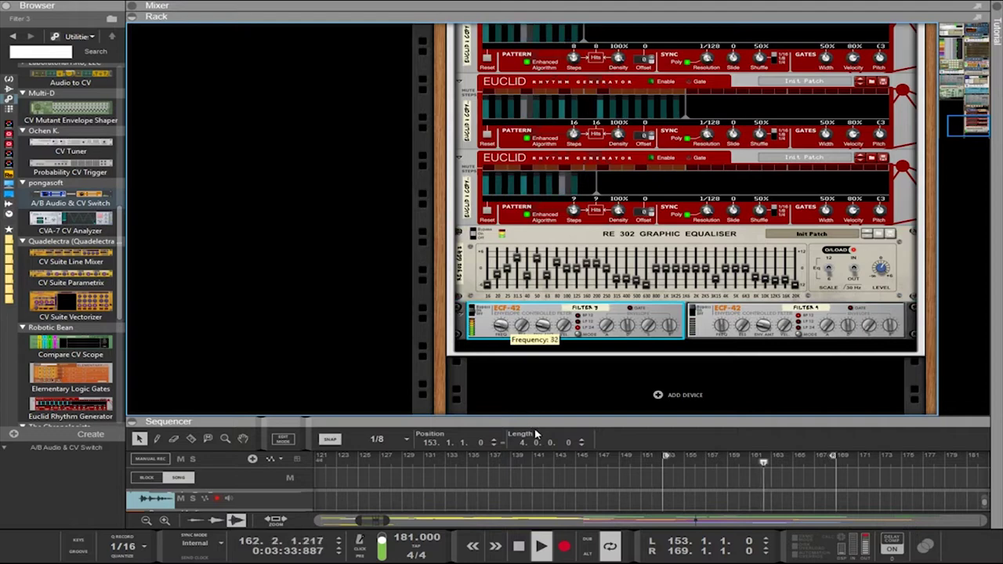
pyautogui.moveTo(536, 434); pyautogui.dragTo(536, 390)
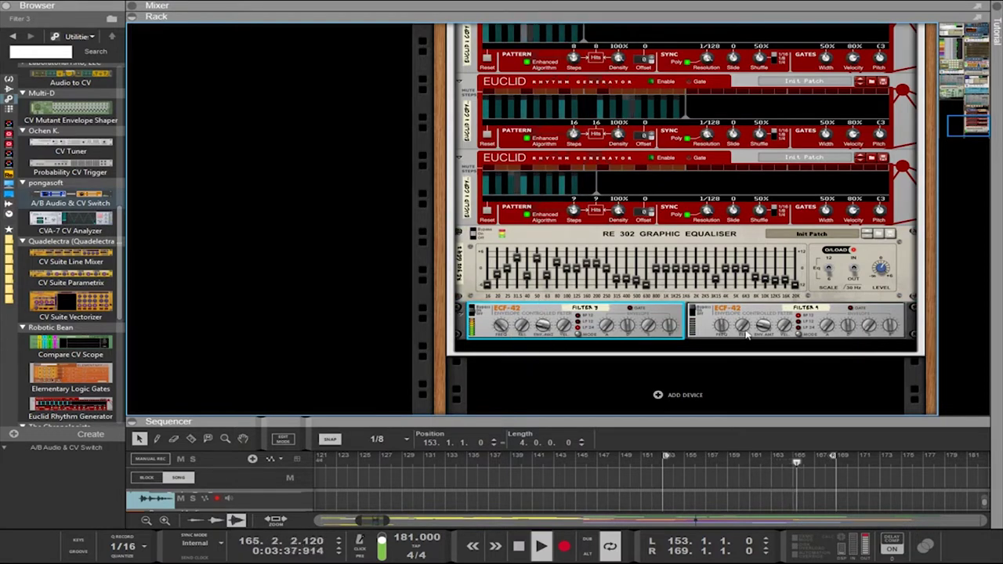
# Toggle the A/B Switch's CV selector, and tune Model 1's frequency end and 112.5 ms frequency decay in the weaponize bass Punch-BD
pyautogui.scroll(5, 813, 338)
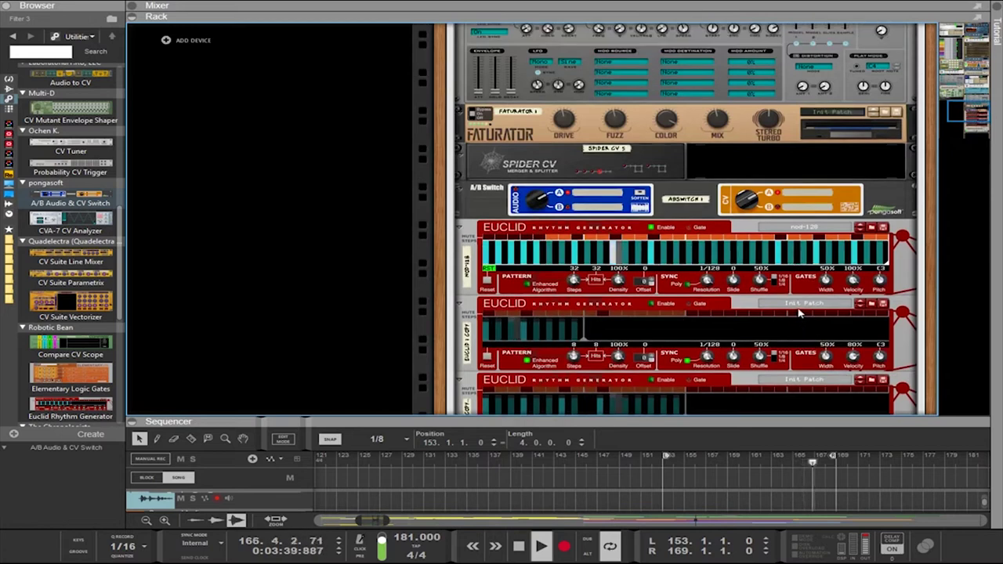
pyautogui.click(743, 202)
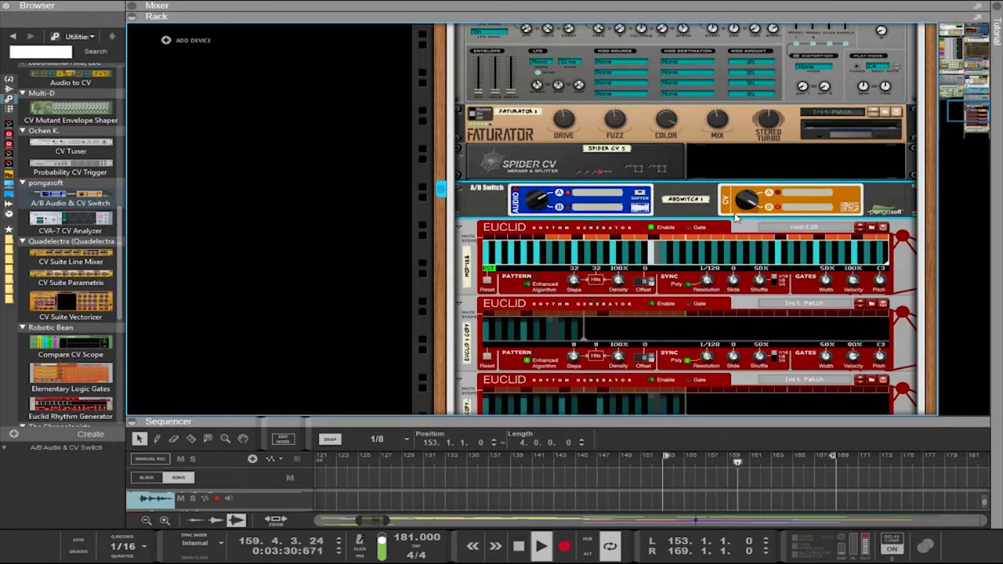
pyautogui.scroll(8, 731, 214)
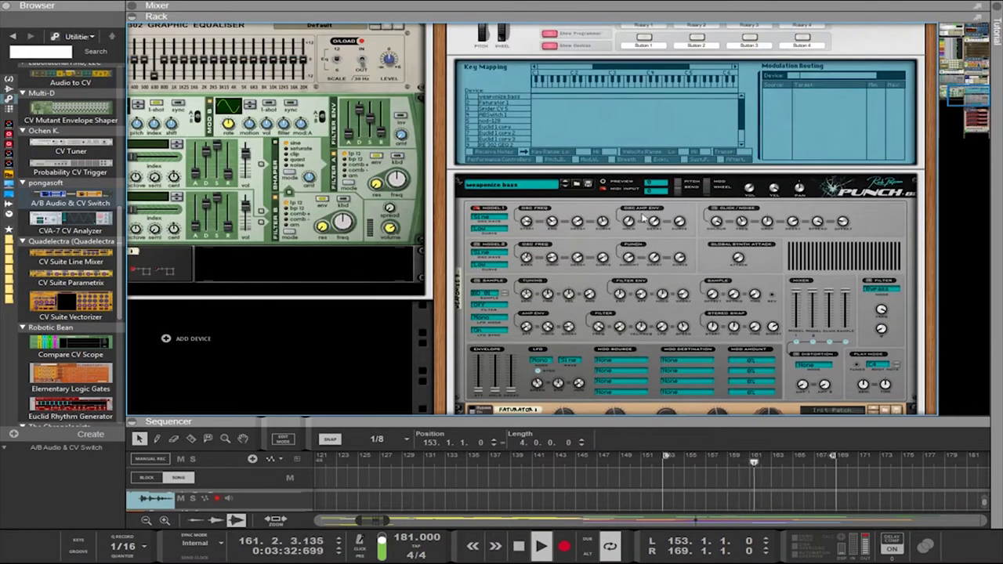
pyautogui.click(605, 227)
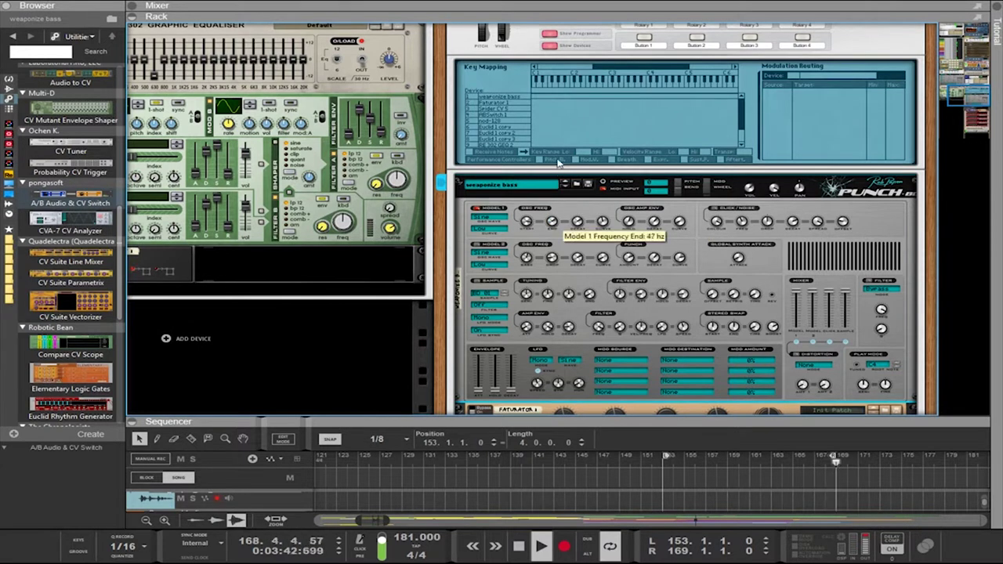
pyautogui.moveTo(555, 81); pyautogui.dragTo(551, 225)
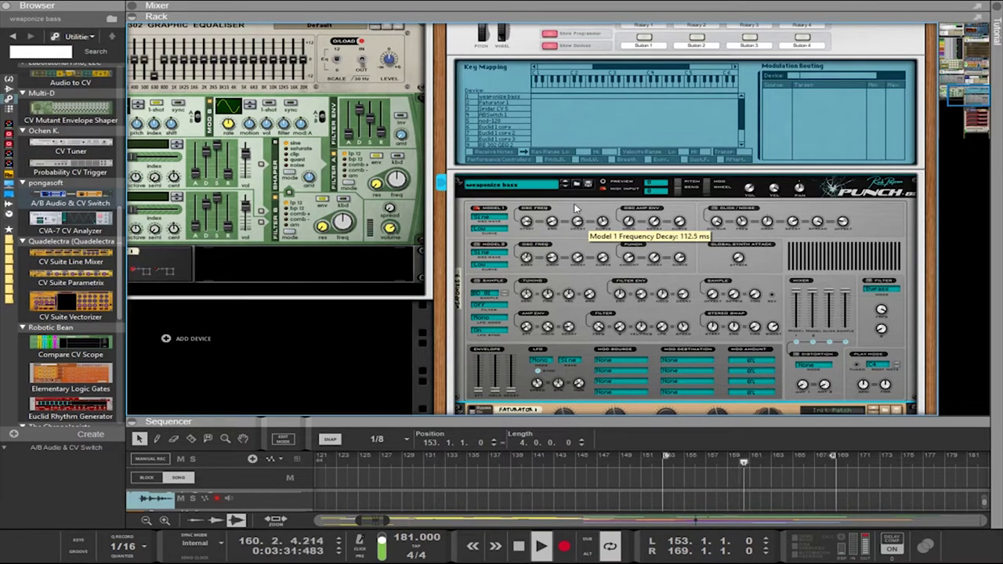
pyautogui.scroll(-5, 737, 255)
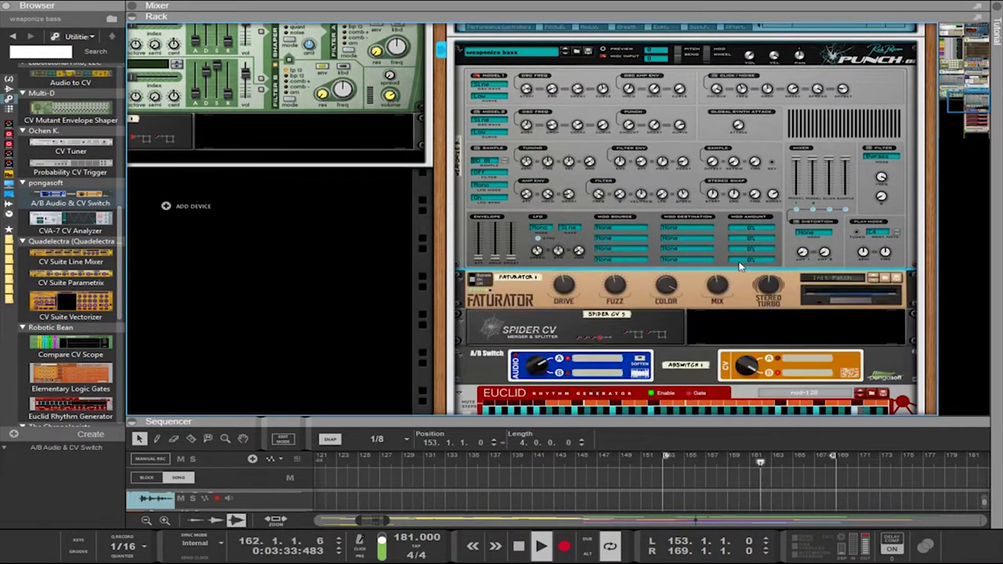
pyautogui.scroll(-3, 729, 278)
pyautogui.scroll(12, 659, 244)
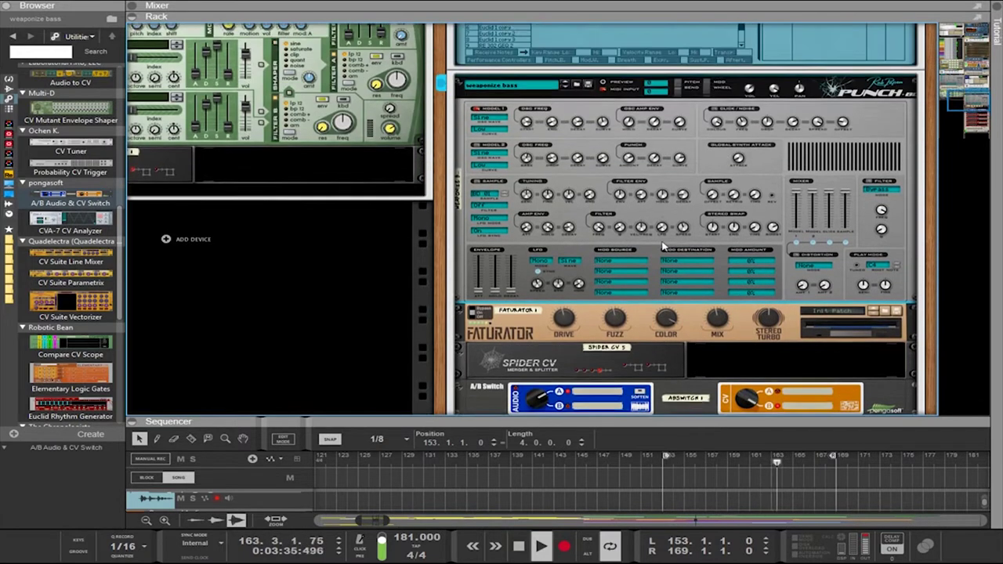
pyautogui.scroll(9, 657, 243)
pyautogui.scroll(-11, 657, 243)
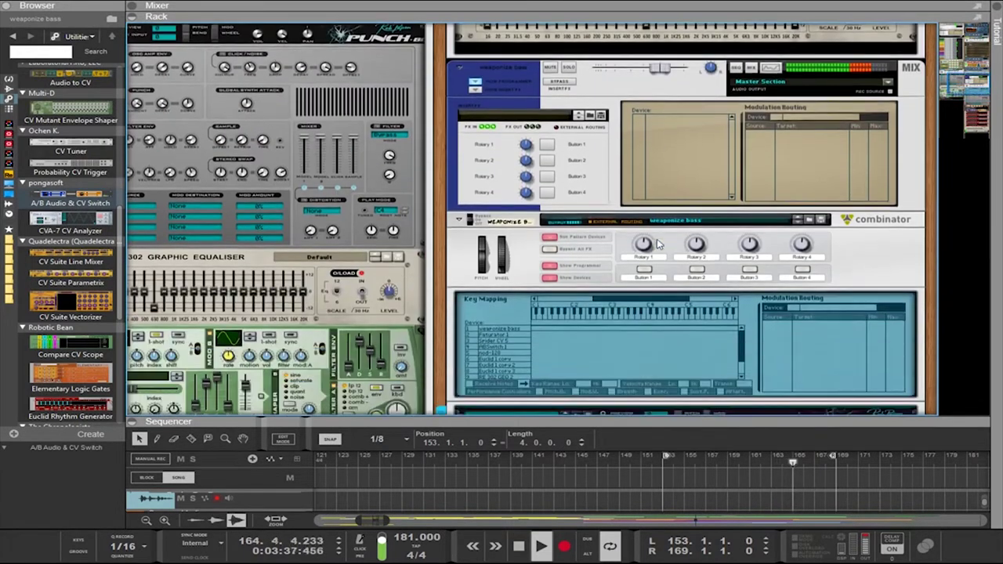
# Enlarge the sequencer and move the Scrapyard Crush B and lime-green kick clips beyond bar 180 further along, starting at 216.2.1
pyautogui.moveTo(665, 419); pyautogui.dragTo(674, 145)
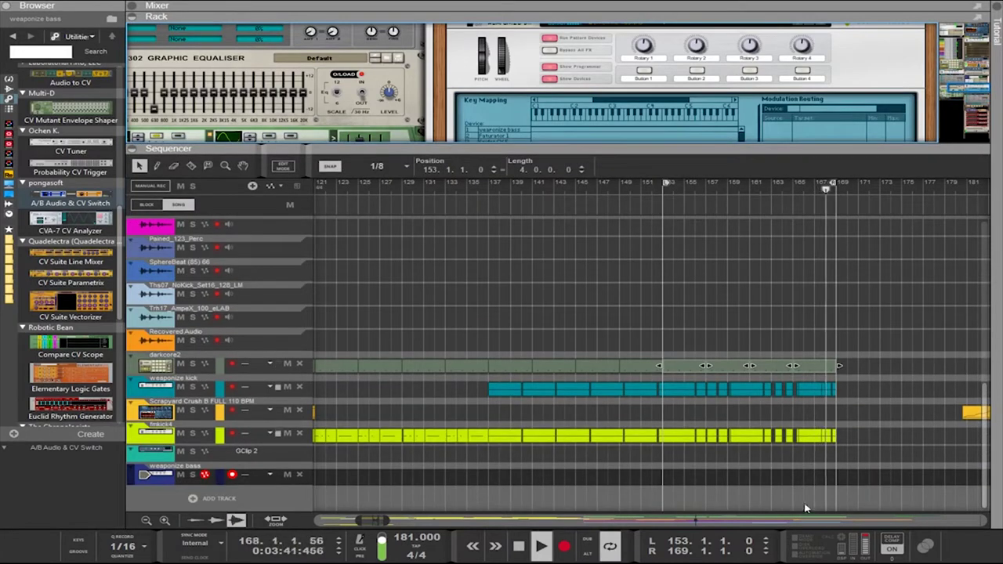
pyautogui.moveTo(902, 436); pyautogui.dragTo(674, 375)
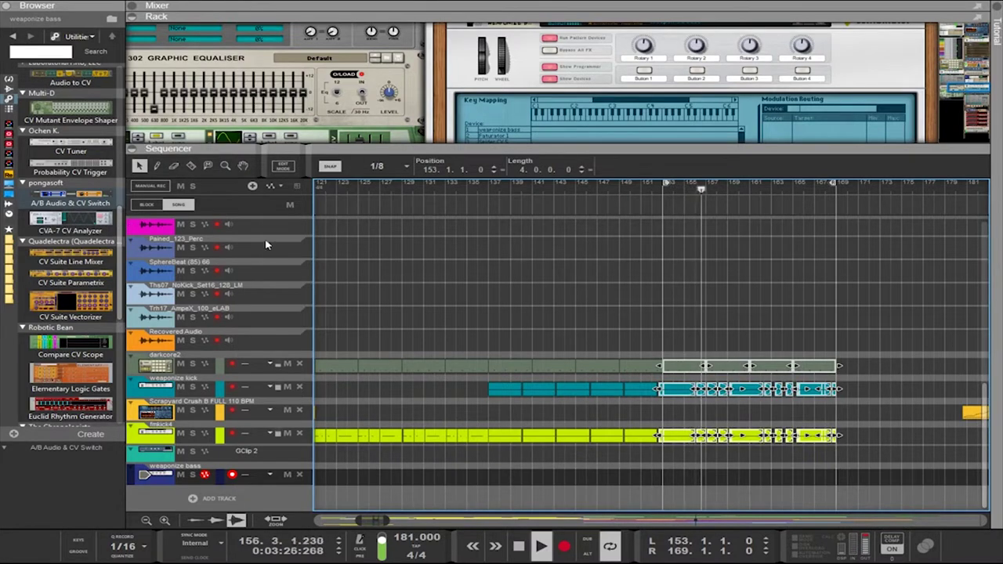
pyautogui.moveTo(915, 492); pyautogui.dragTo(949, 326)
pyautogui.scroll(-3, 950, 326)
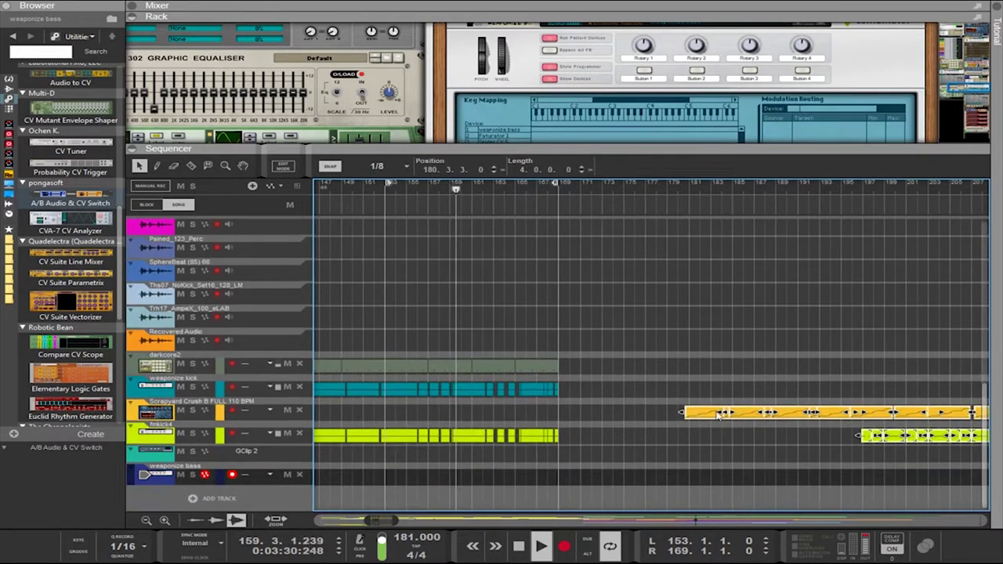
pyautogui.moveTo(700, 421); pyautogui.dragTo(1001, 403)
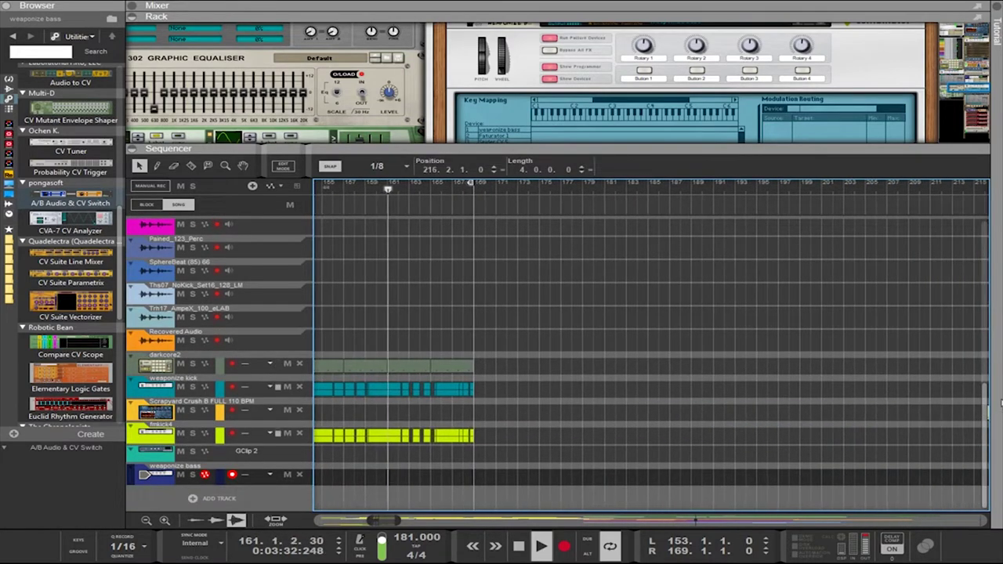
# Copy the darkcore2, weaponize kick and lime-green kick clips from bars 153–169 to bars 169 and 185, and extend the loop end to bar 201
pyautogui.moveTo(767, 445); pyautogui.dragTo(392, 365)
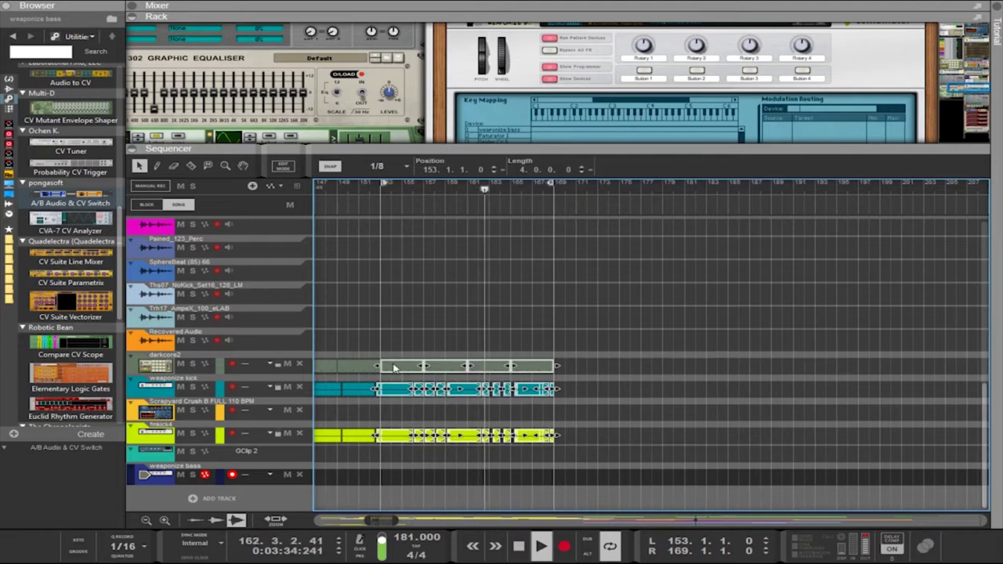
pyautogui.moveTo(609, 441); pyautogui.dragTo(419, 368)
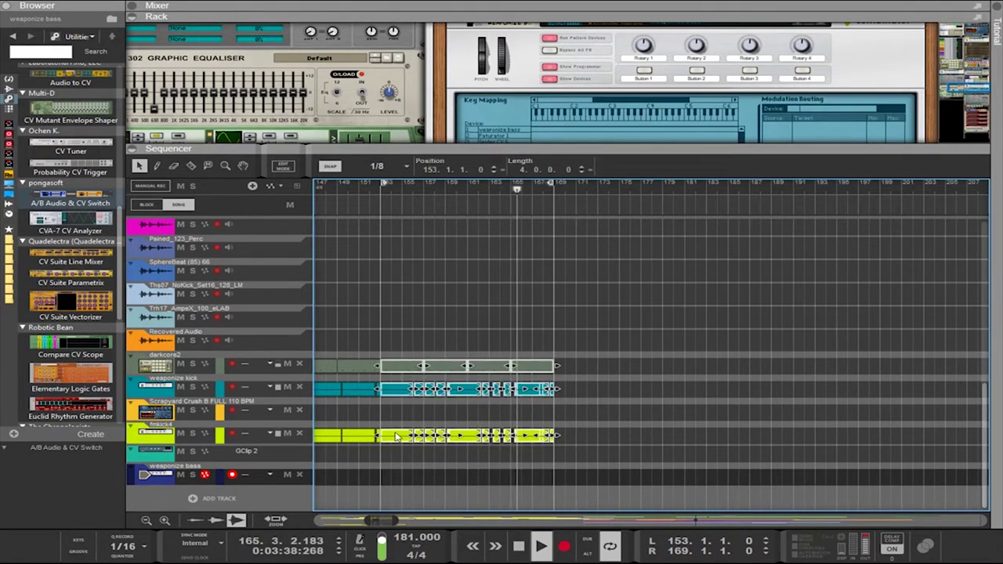
pyautogui.moveTo(391, 441); pyautogui.dragTo(740, 437)
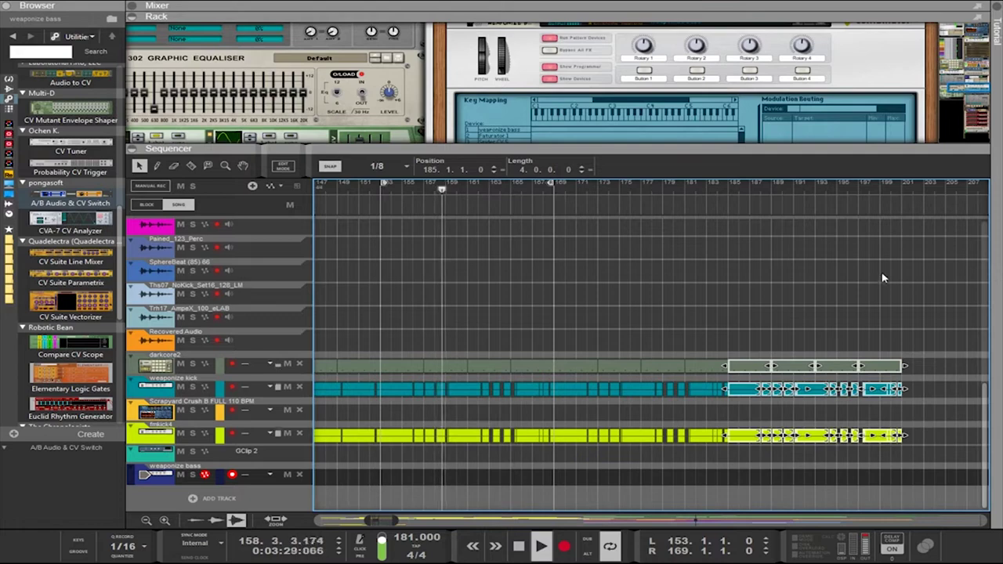
pyautogui.keyDown('alt'); pyautogui.click(899, 189); pyautogui.keyUp('alt')
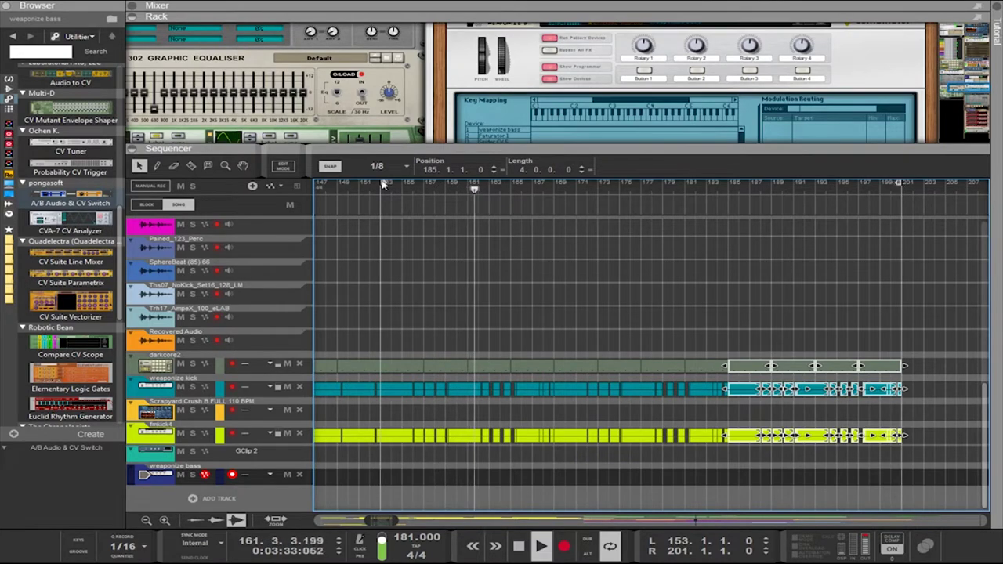
# Enlarge the rack, widen the browser to show its full location names, and look through the Utilities devices
pyautogui.moveTo(359, 141); pyautogui.dragTo(359, 237)
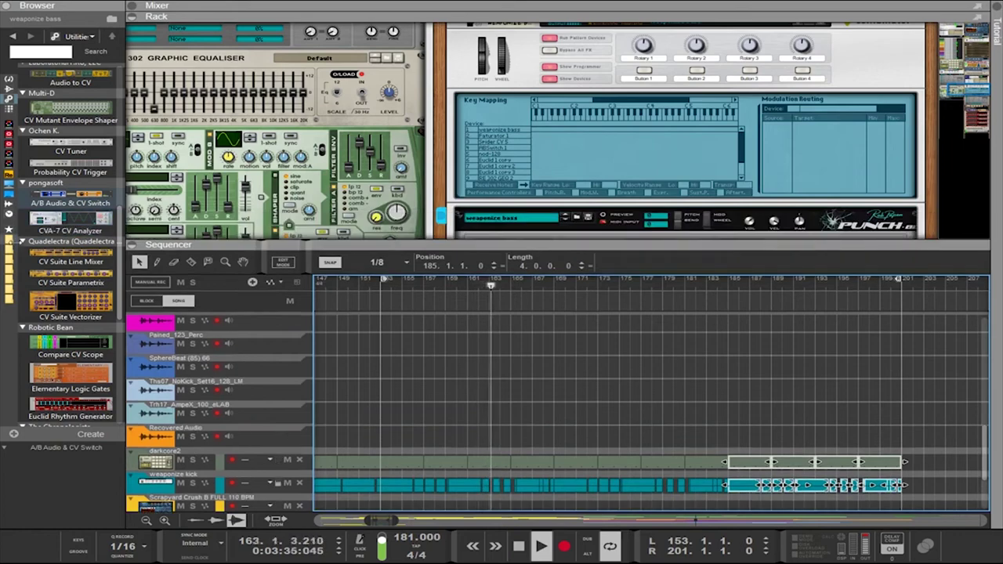
pyautogui.moveTo(17, 244); pyautogui.dragTo(98, 251)
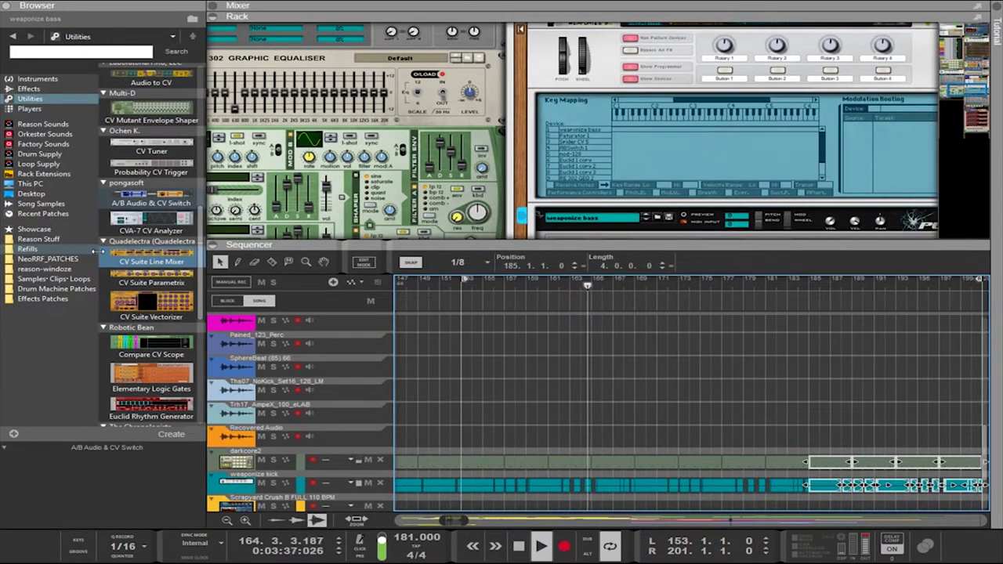
pyautogui.scroll(5, 149, 235)
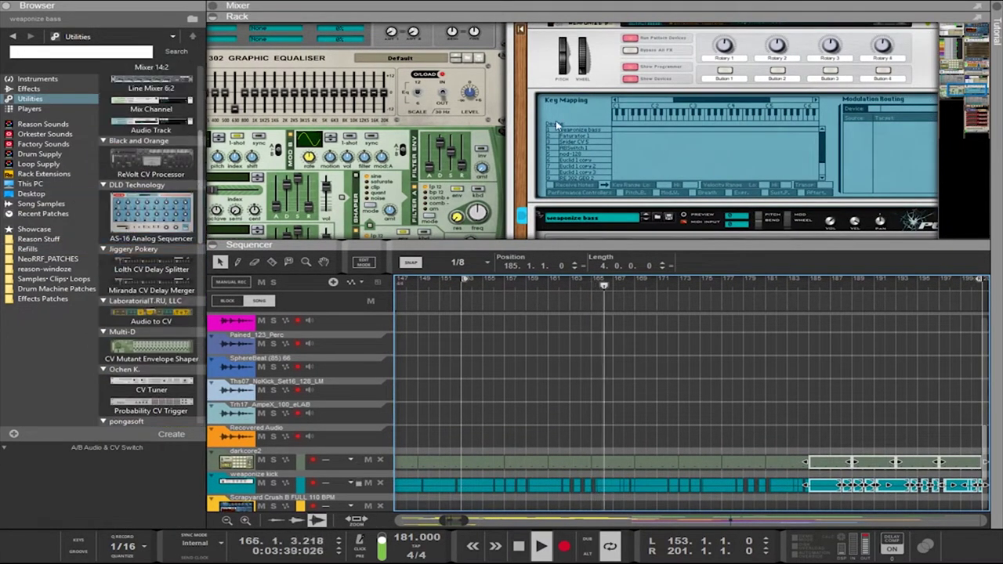
pyautogui.scroll(-5, 557, 126)
pyautogui.scroll(1, 318, 141)
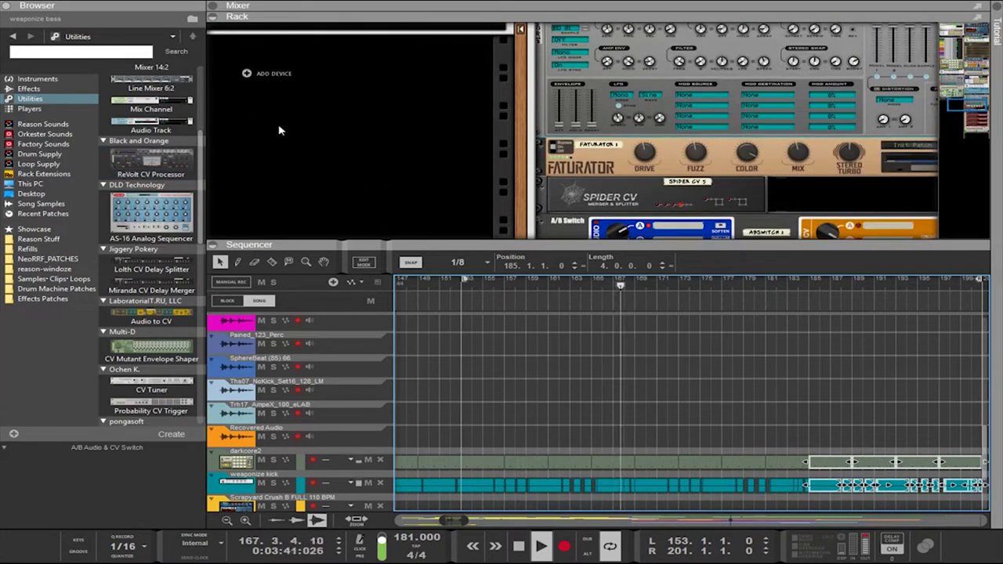
pyautogui.scroll(-3, 141, 213)
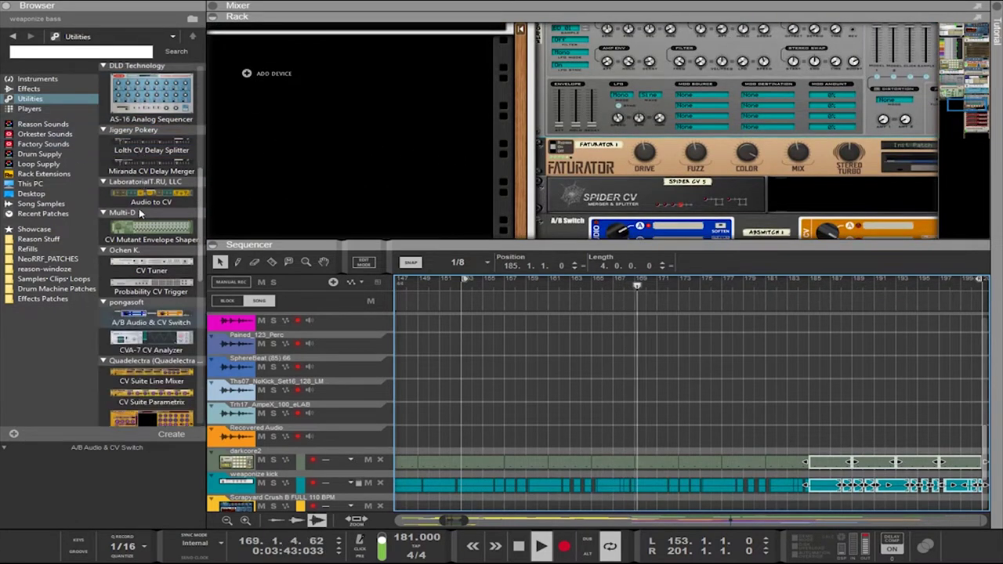
pyautogui.scroll(-4, 139, 213)
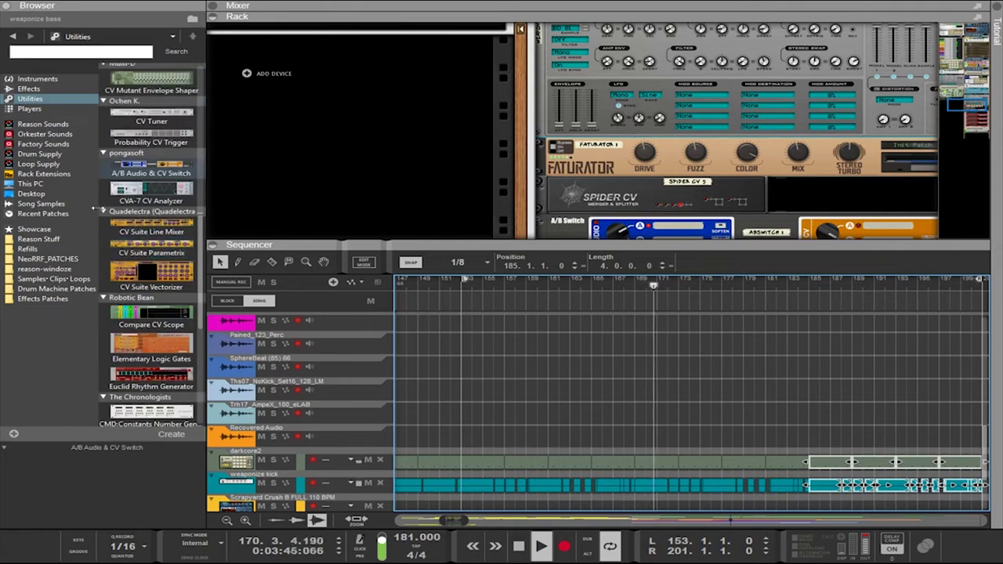
# Find impactcore2.kong among the Kong Patches in Drum Machine Patches and add it to the rack as a new Kong
pyautogui.click(55, 288)
pyautogui.click(175, 120)
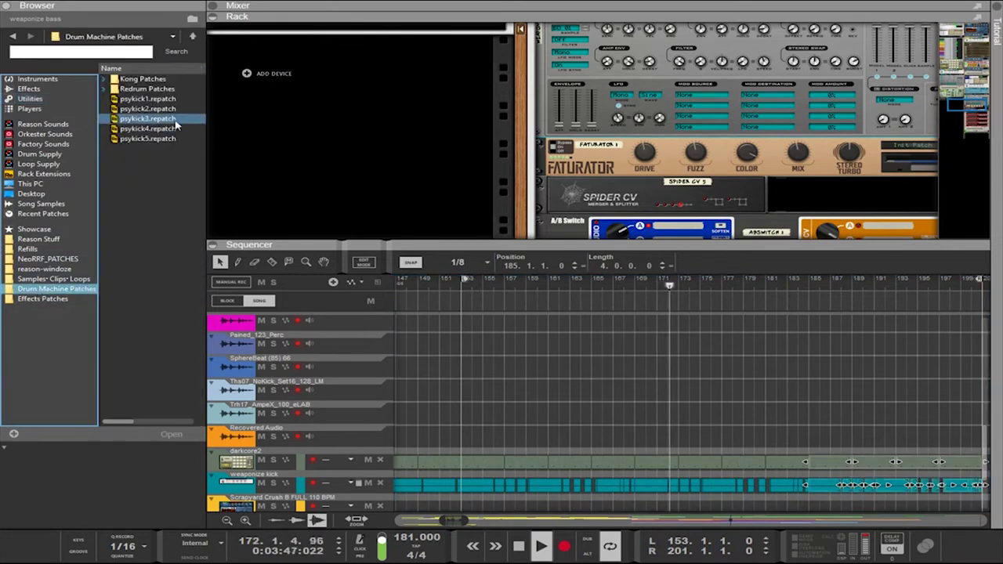
pyautogui.click(141, 79)
pyautogui.click(102, 78)
pyautogui.click(119, 139)
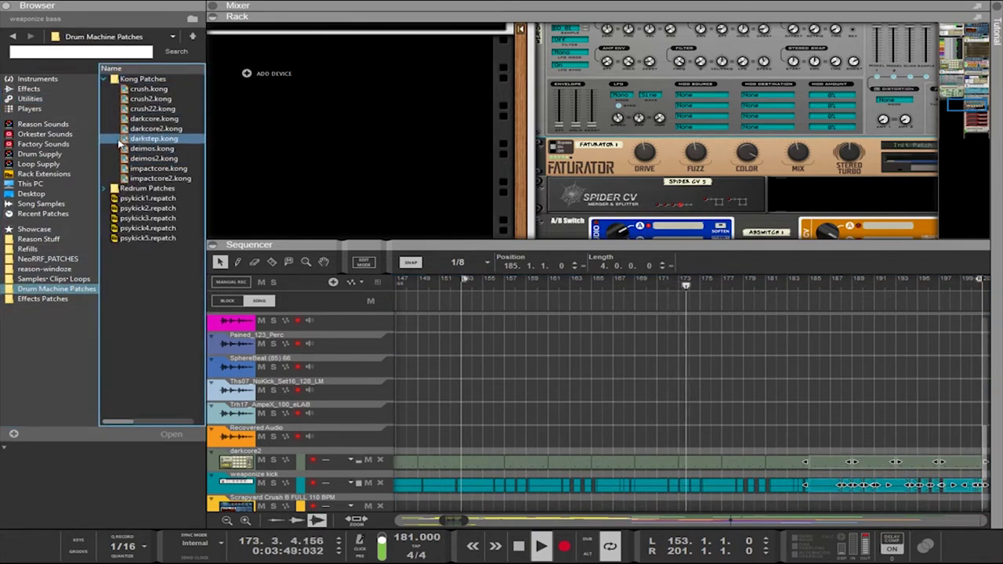
pyautogui.click(149, 169)
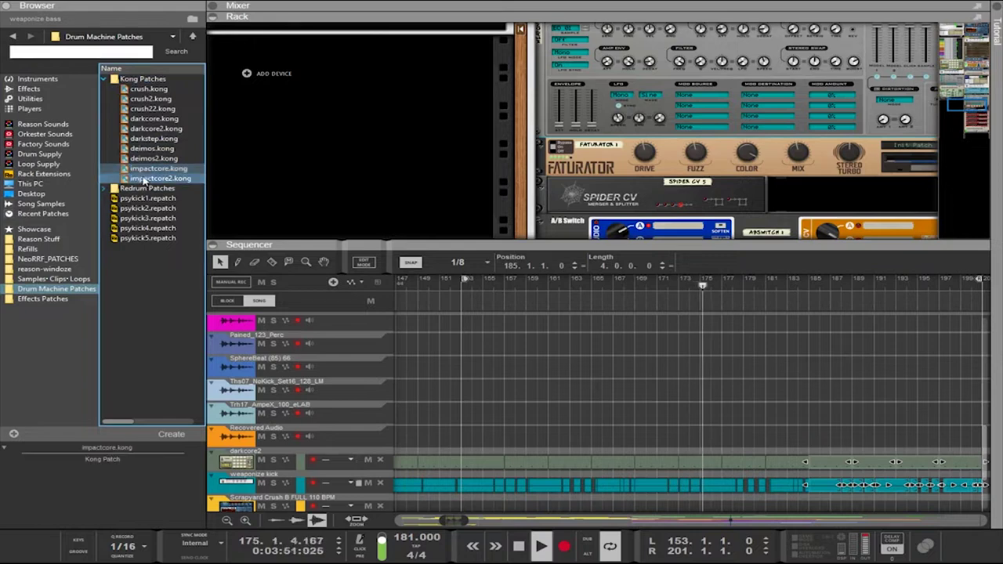
pyautogui.click(144, 179)
pyautogui.moveTo(140, 179); pyautogui.dragTo(370, 142)
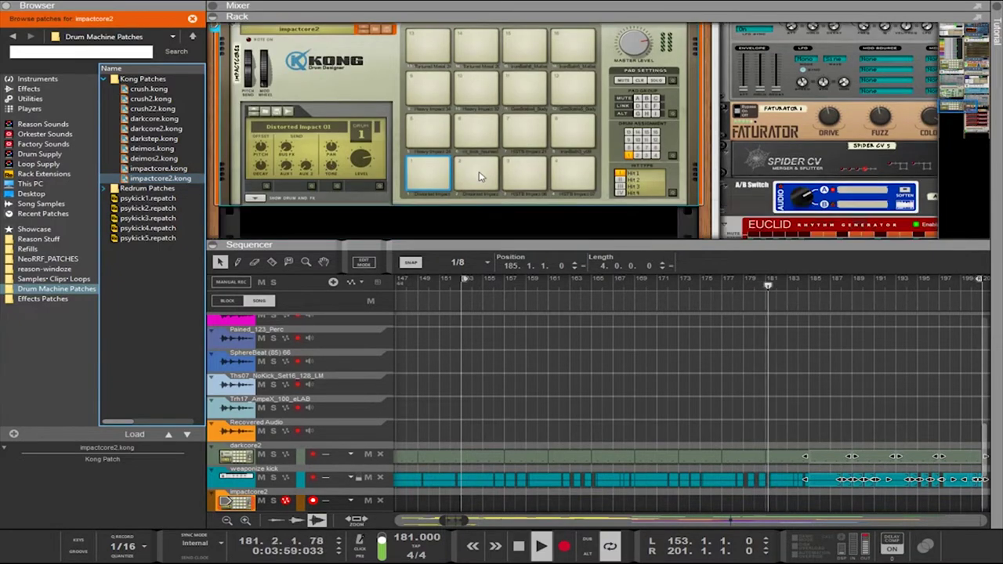
# Audition the impactcore2 Kong pads, including the Heavy Impact, Tortured Metal and rit_kick_haunted sounds
pyautogui.click(480, 176)
pyautogui.click(427, 175)
pyautogui.click(435, 140)
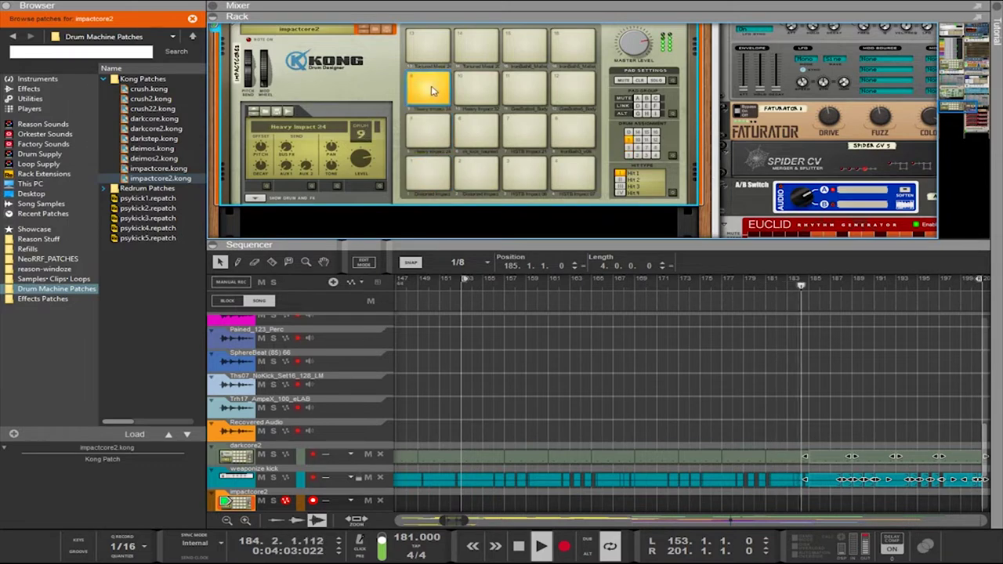
pyautogui.click(427, 47)
pyautogui.click(480, 46)
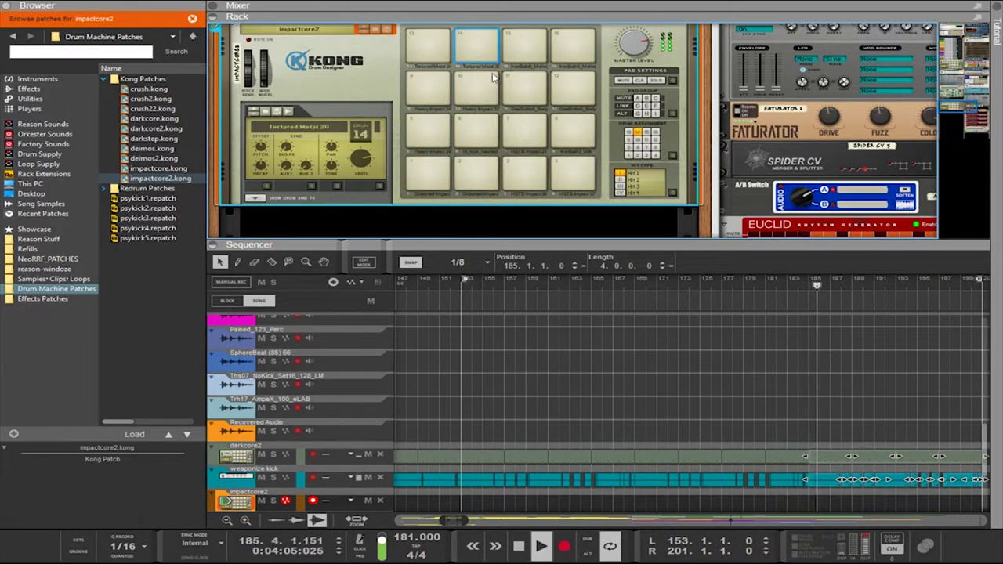
pyautogui.click(527, 91)
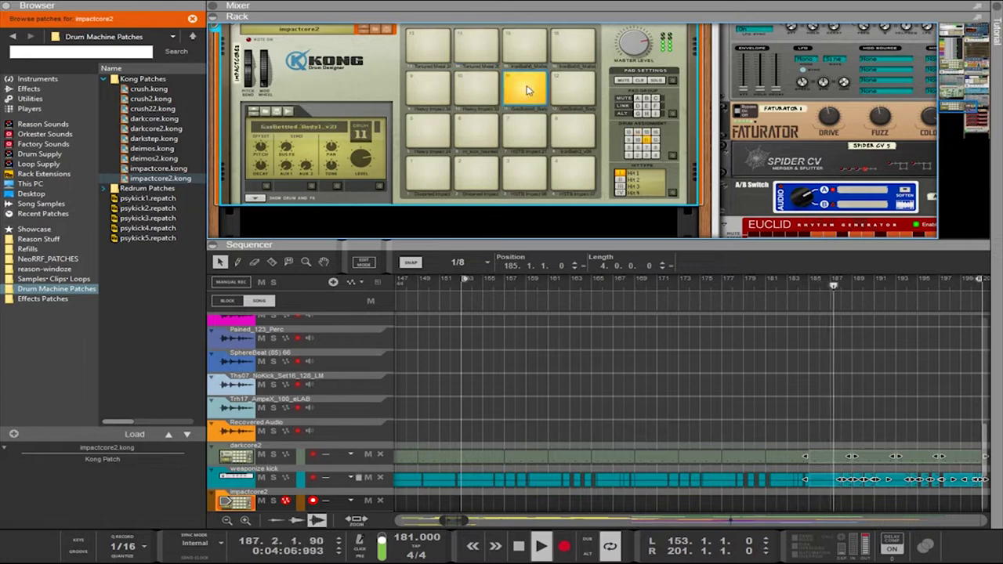
pyautogui.click(476, 55)
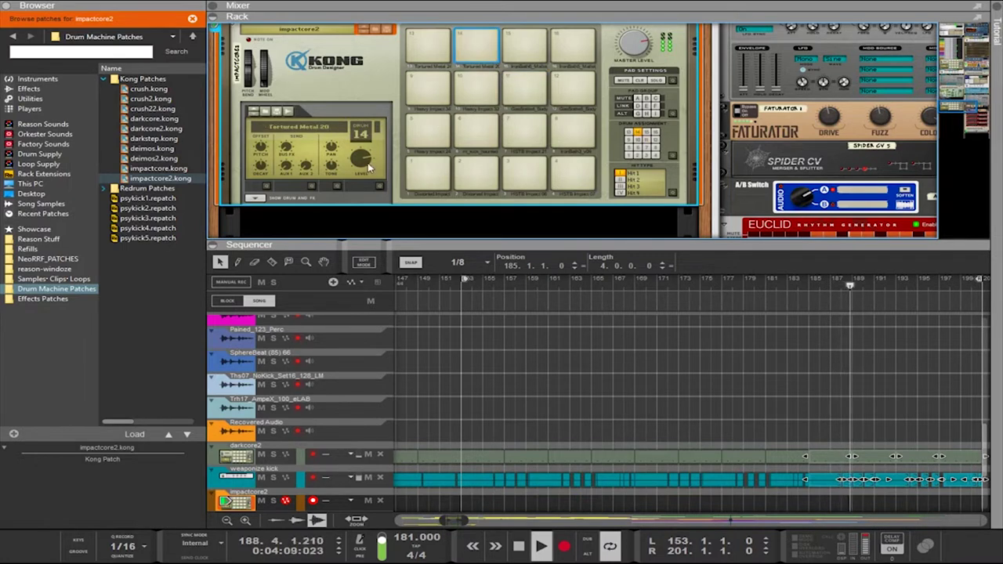
pyautogui.click(428, 49)
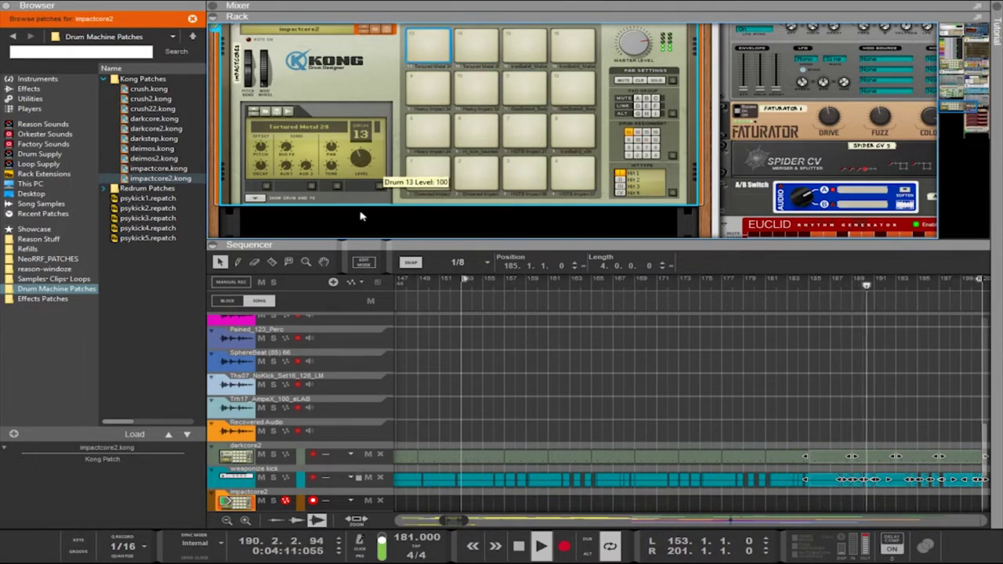
pyautogui.click(480, 134)
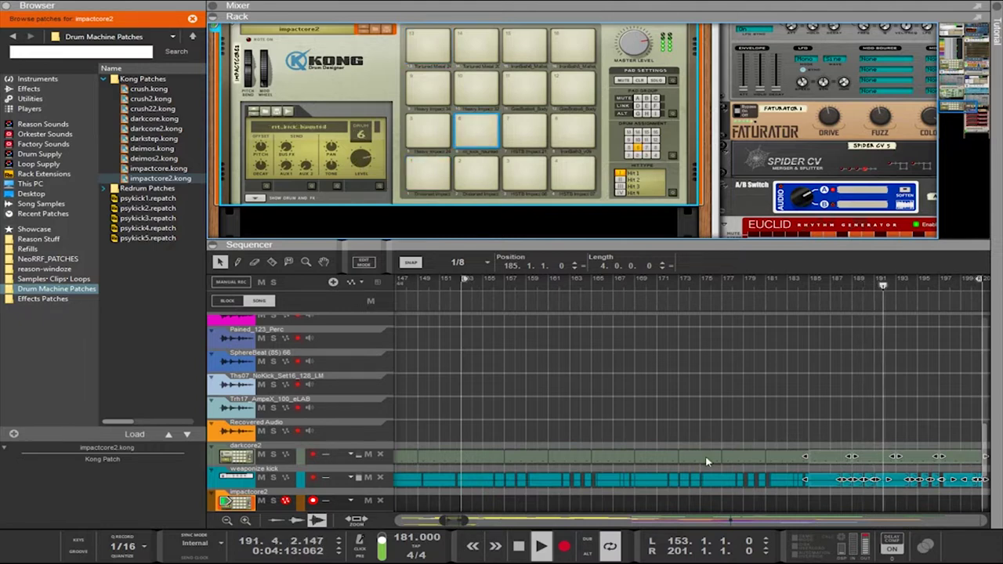
# Discard the stray impactcore2 clip, set the snap value to Grid (Bar), and draw a one-bar clip at 153.1.1
pyautogui.click(480, 424)
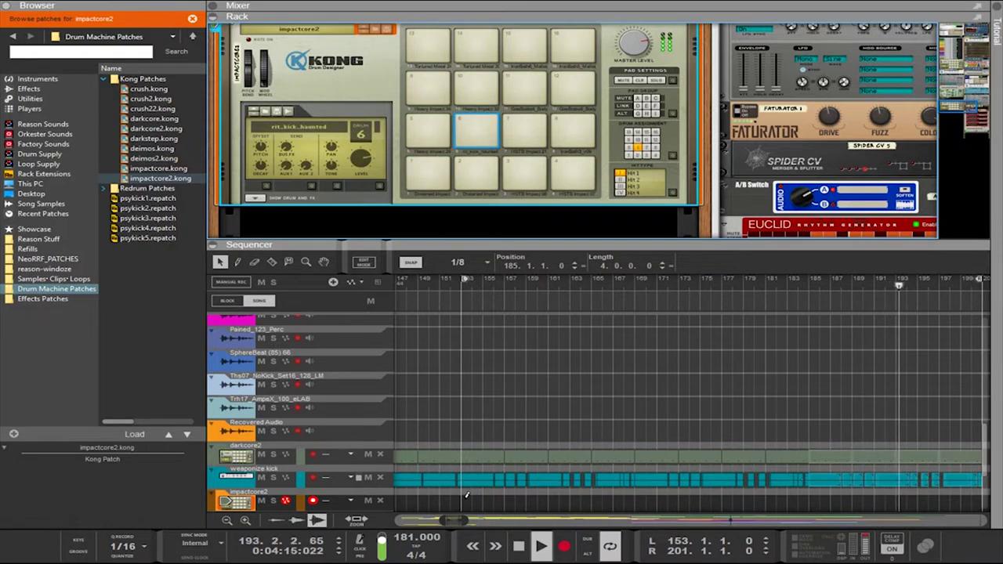
pyautogui.moveTo(468, 501); pyautogui.dragTo(480, 500)
pyautogui.press('Delete')
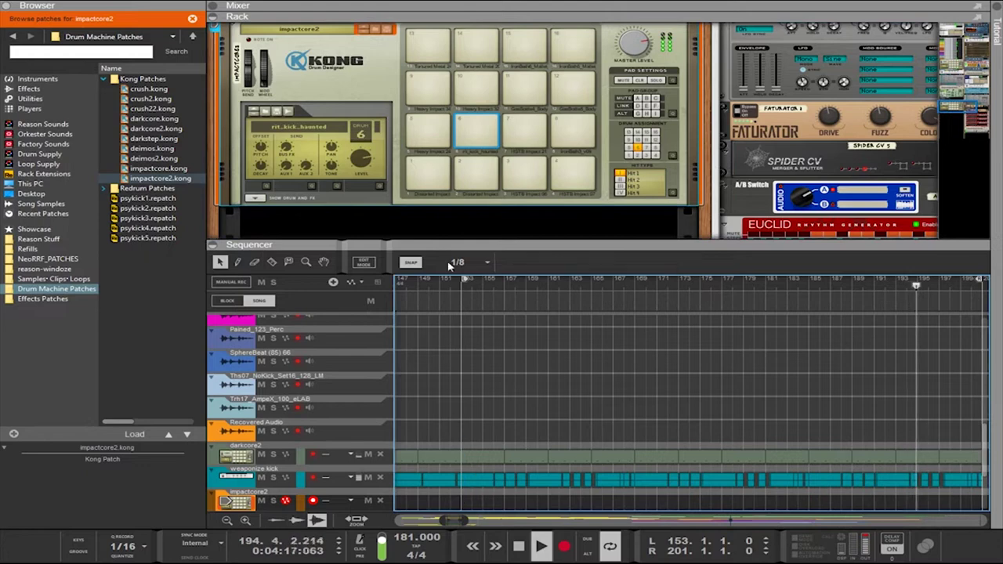
pyautogui.click(458, 262)
pyautogui.click(464, 329)
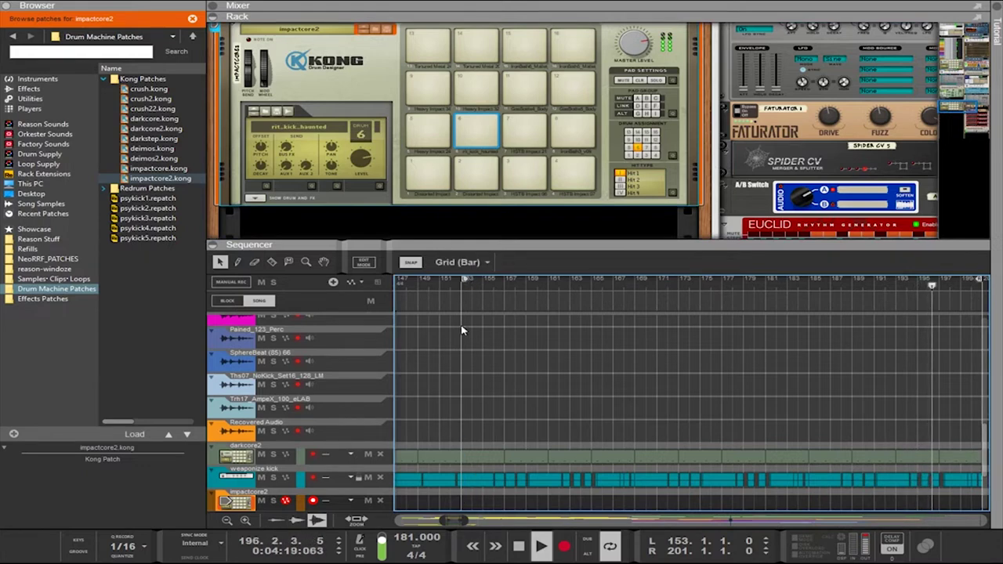
pyautogui.click(462, 500)
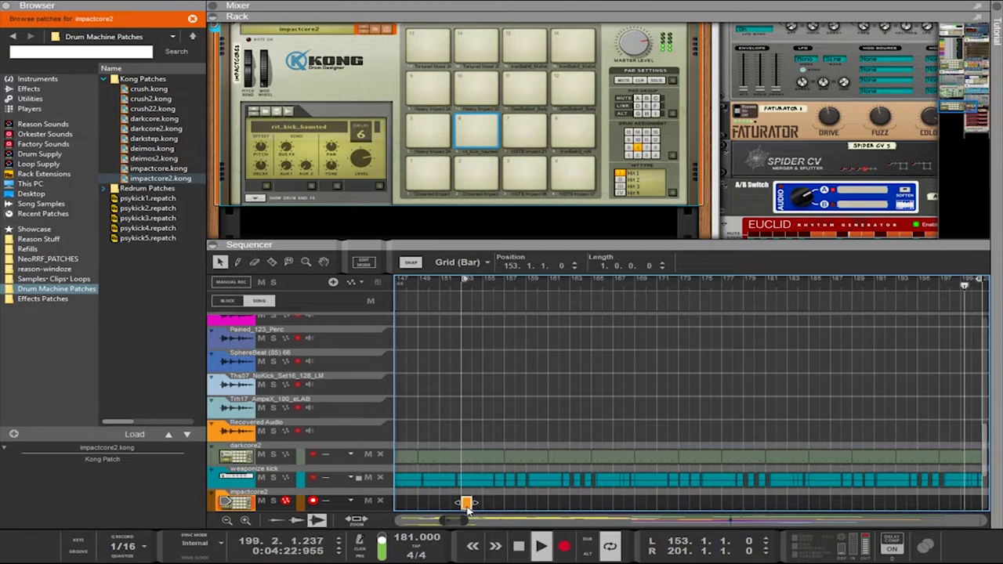
# Adjust the Kong master level and draw four 1/8-length notes in the bar 153 clip's Distorted Impact 01 lane, including at 153.1.1 and 153.3.3
pyautogui.doubleClick(465, 502)
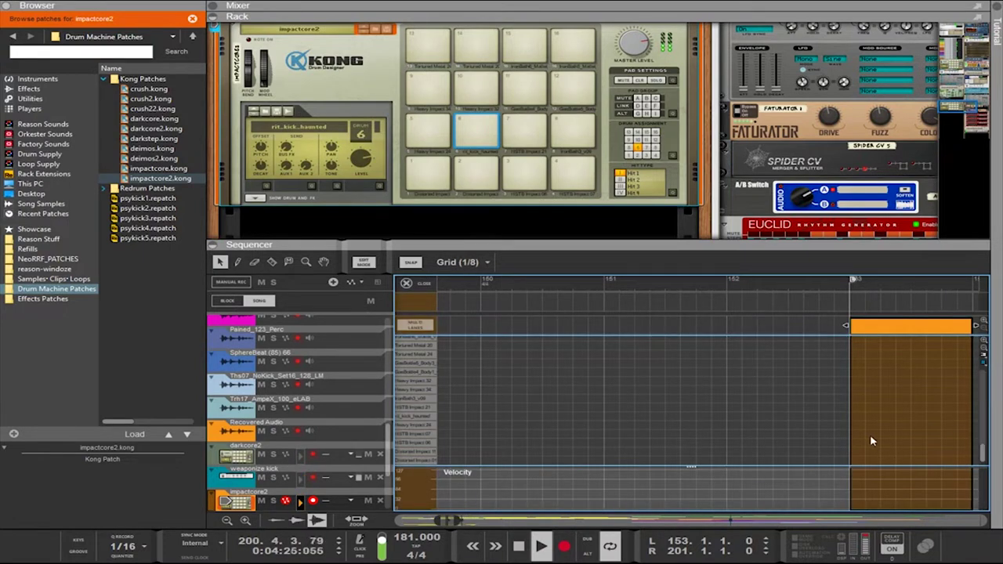
pyautogui.moveTo(639, 47); pyautogui.dragTo(628, 25)
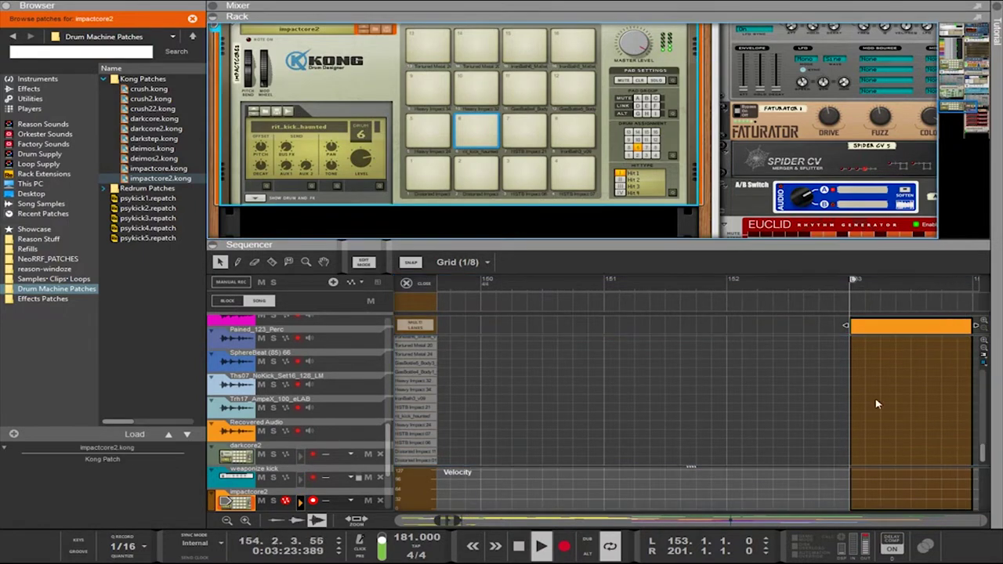
pyautogui.click(858, 457)
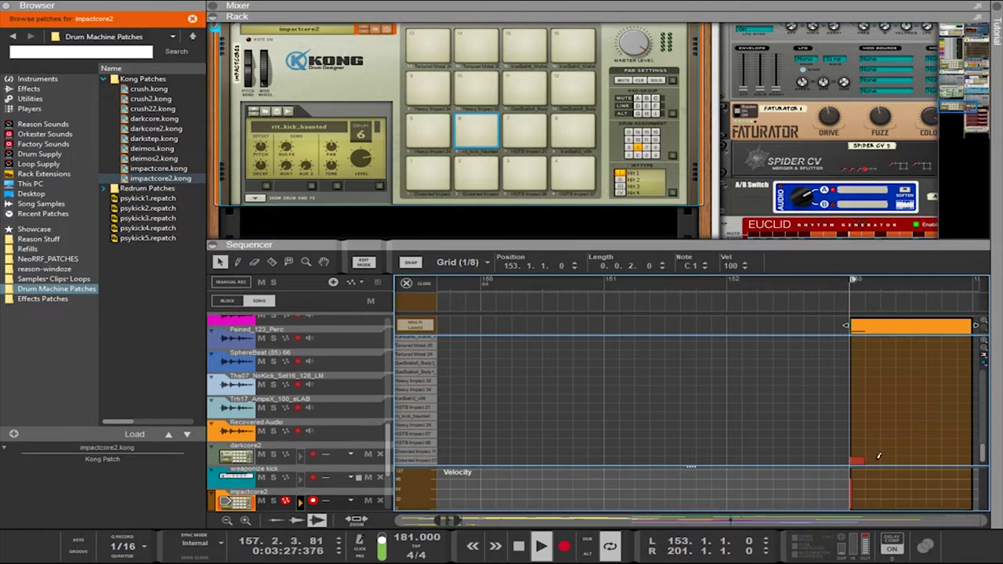
pyautogui.moveTo(896, 465)
pyautogui.mouseDown()
pyautogui.moveTo(921, 469)
pyautogui.moveTo(889, 464)
pyautogui.mouseUp()
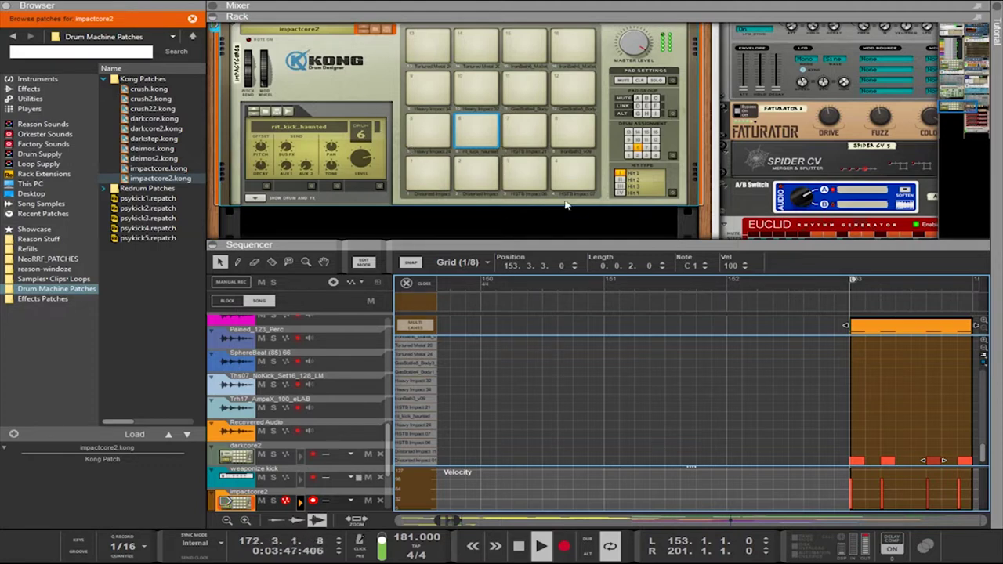
# Set the loop to end at bar 157 and mute the fmkick4 track
pyautogui.moveTo(619, 240); pyautogui.dragTo(612, 165)
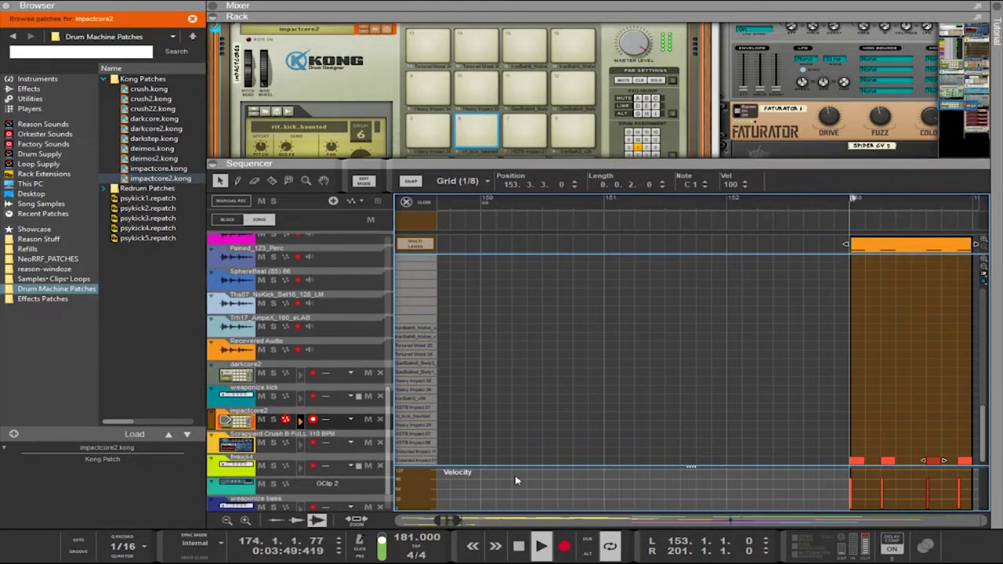
pyautogui.moveTo(456, 521); pyautogui.dragTo(498, 524)
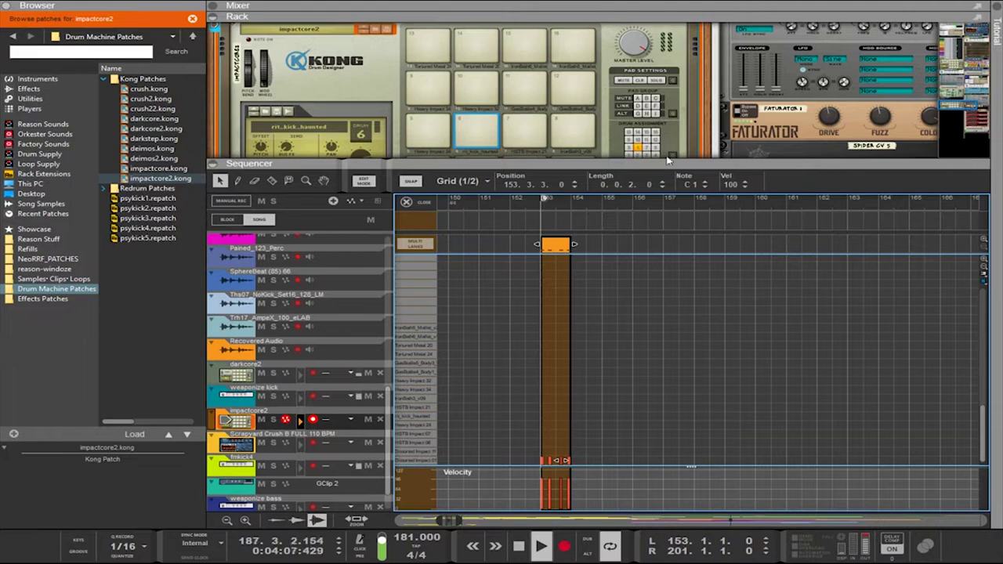
pyautogui.keyDown('alt'); pyautogui.click(663, 201); pyautogui.keyUp('alt')
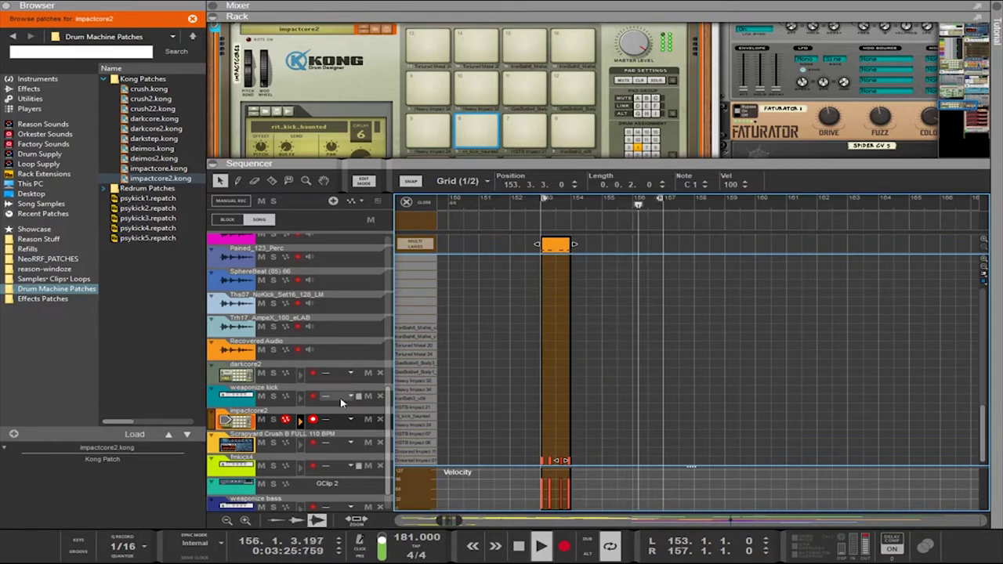
pyautogui.click(261, 466)
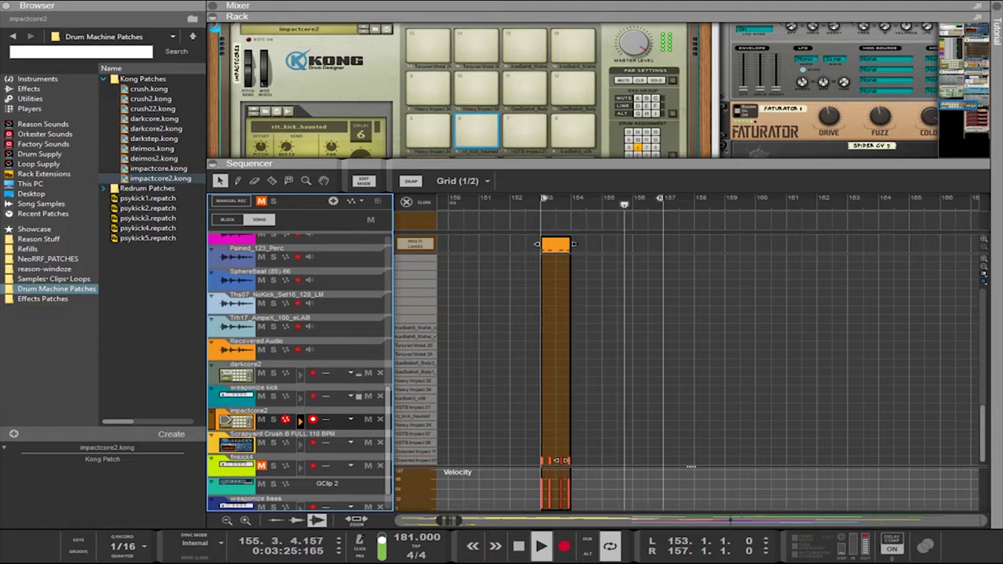
# Extend the impactcore2 clip at 153.1.1 to four bars and enlarge the sequencer to full height
pyautogui.moveTo(574, 244); pyautogui.dragTo(663, 244)
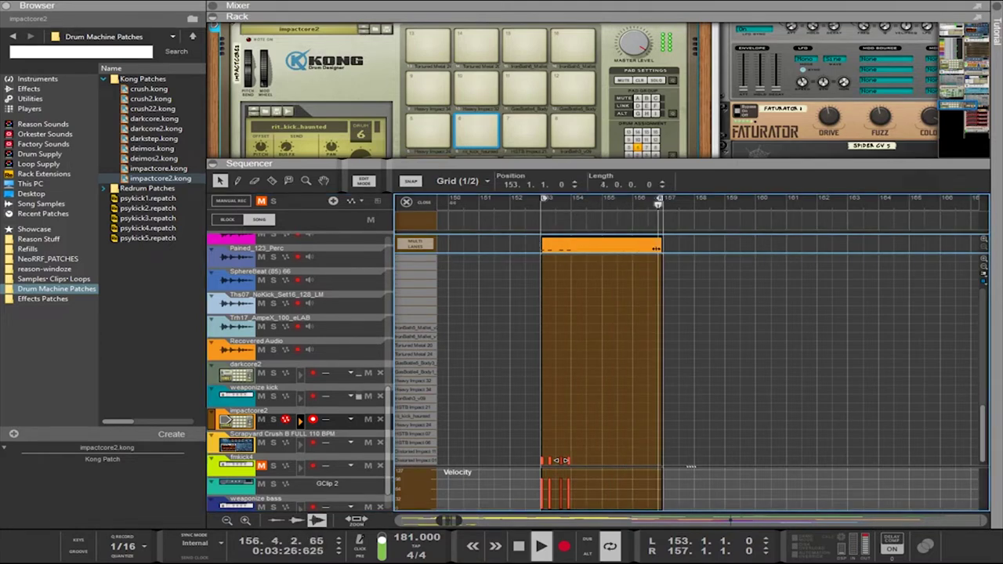
pyautogui.click(620, 338)
pyautogui.press('Delete')
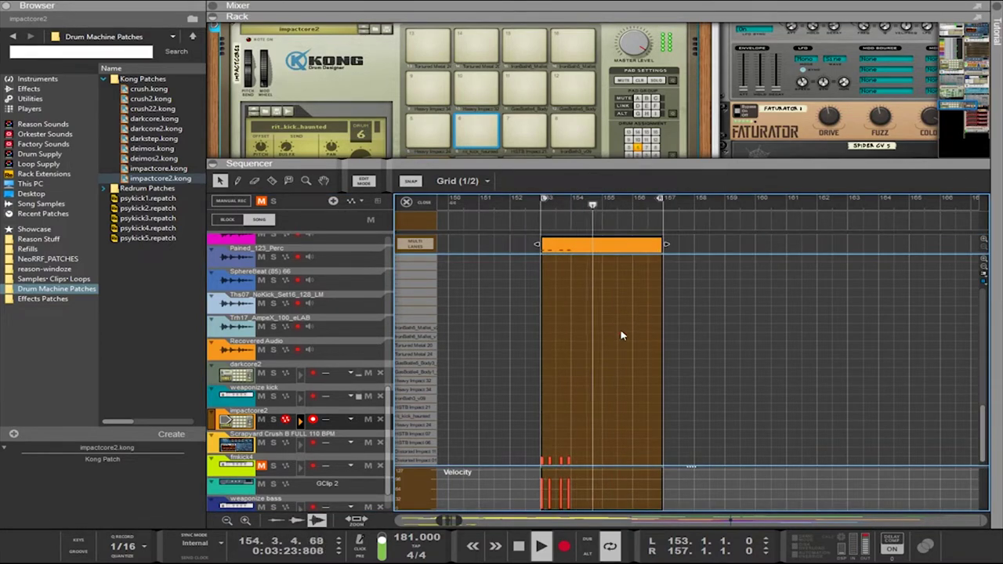
pyautogui.press('F6')
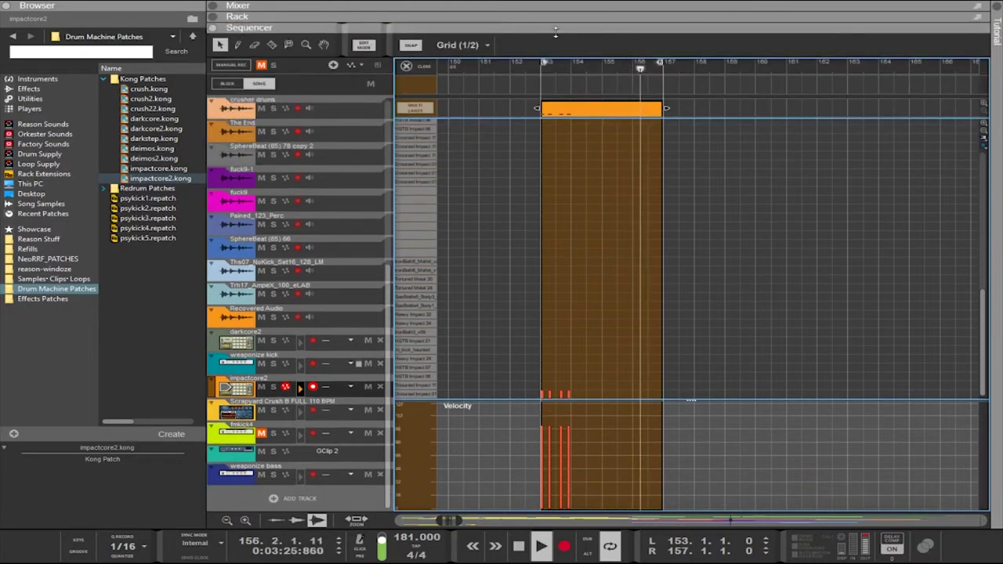
# Duplicate the four Kong notes of bar 153 to 154.1.1 on E1 and to 155.1.1 on F1
pyautogui.moveTo(579, 392); pyautogui.dragTo(538, 401)
pyautogui.hotkey('ctrl', 'alt', 'Left')
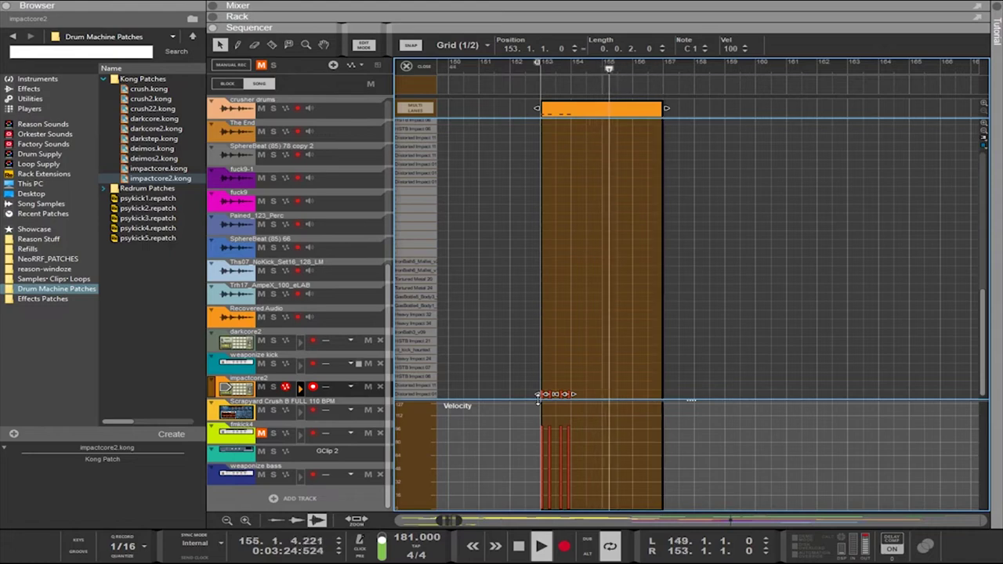
pyautogui.hotkey('shift', 'Right')
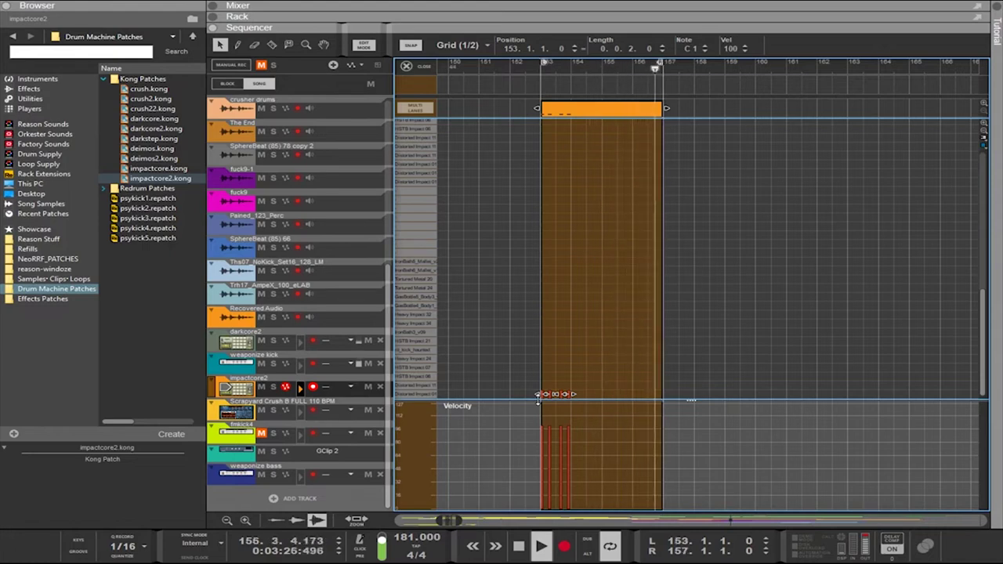
pyautogui.hotkey('ctrl', 'Up')
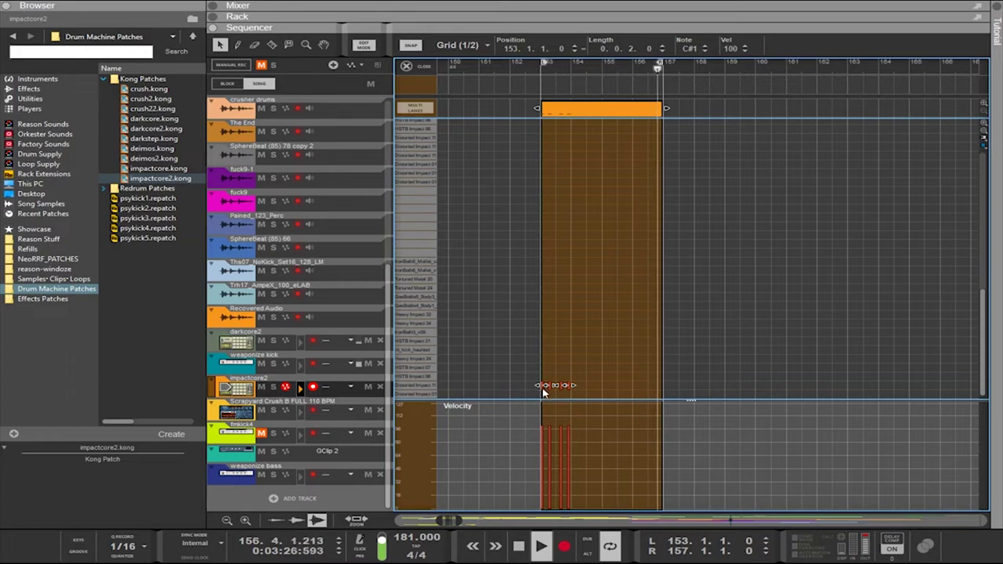
pyautogui.moveTo(542, 397); pyautogui.dragTo(573, 387)
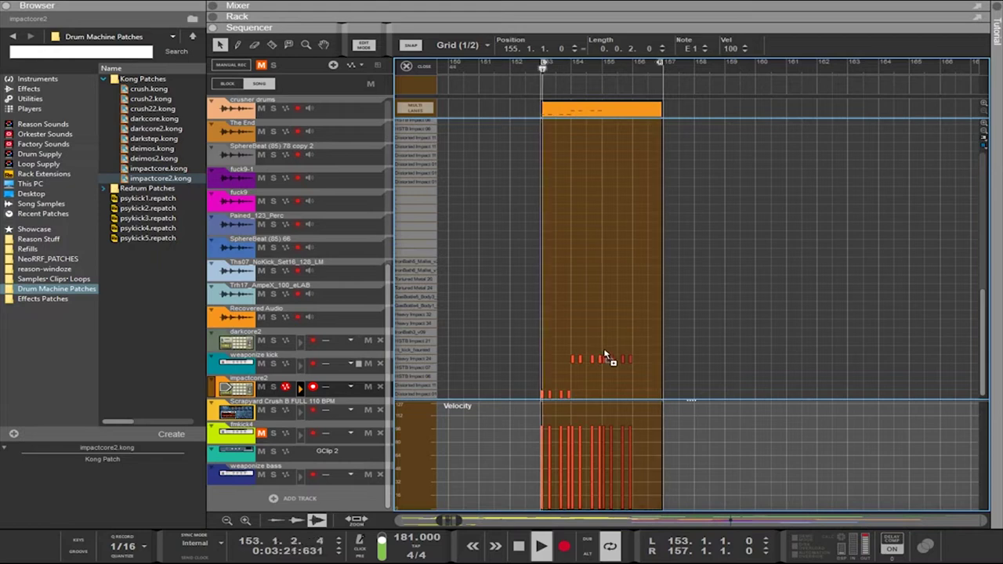
pyautogui.moveTo(608, 337); pyautogui.dragTo(608, 337)
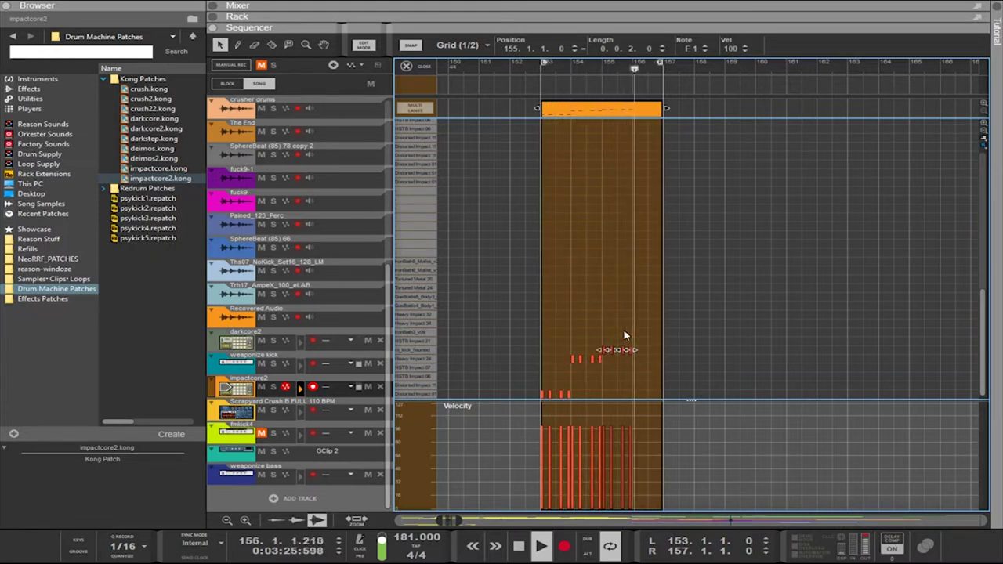
# Transpose the four copied notes at 155.1.1 up through the drum lanes to D#2
pyautogui.press('Up')
pyautogui.press('Up')
pyautogui.press('Up')
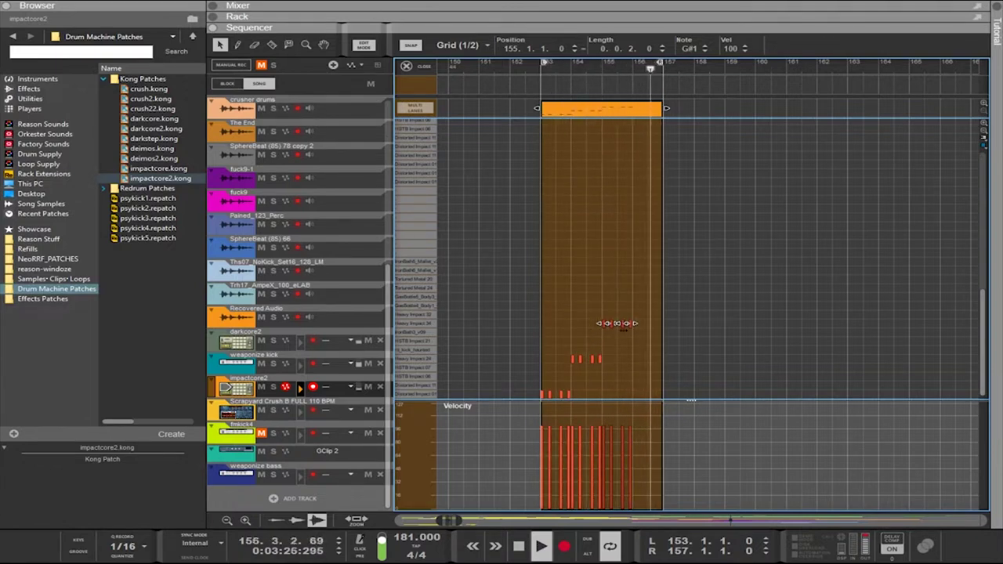
pyautogui.press('Up')
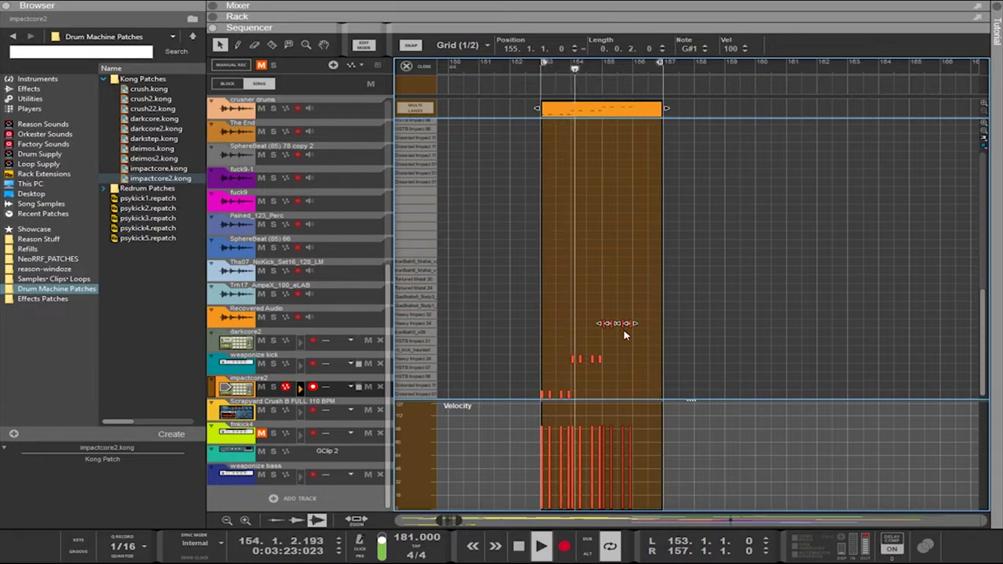
pyautogui.press('Up')
pyautogui.press('Up')
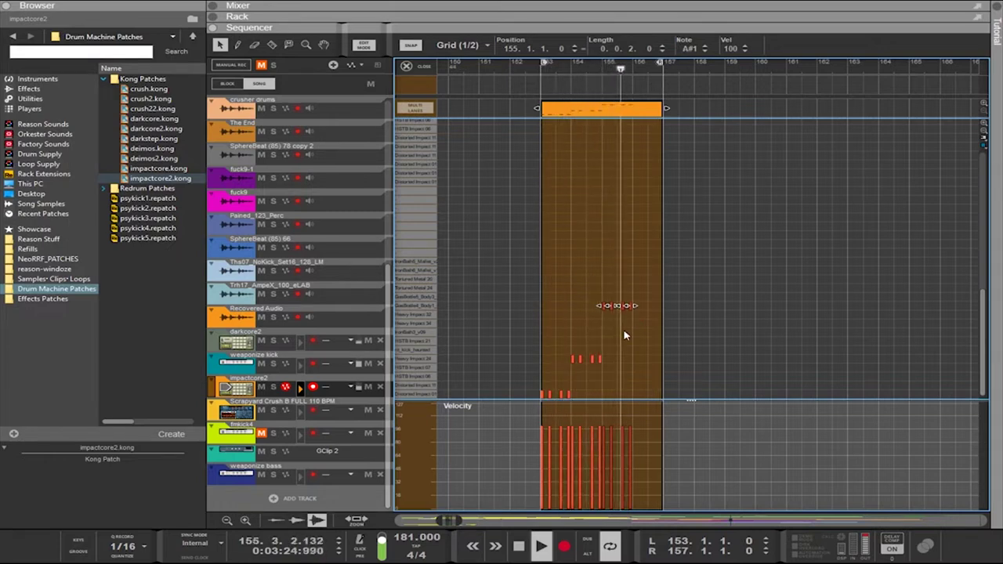
pyautogui.press('Up')
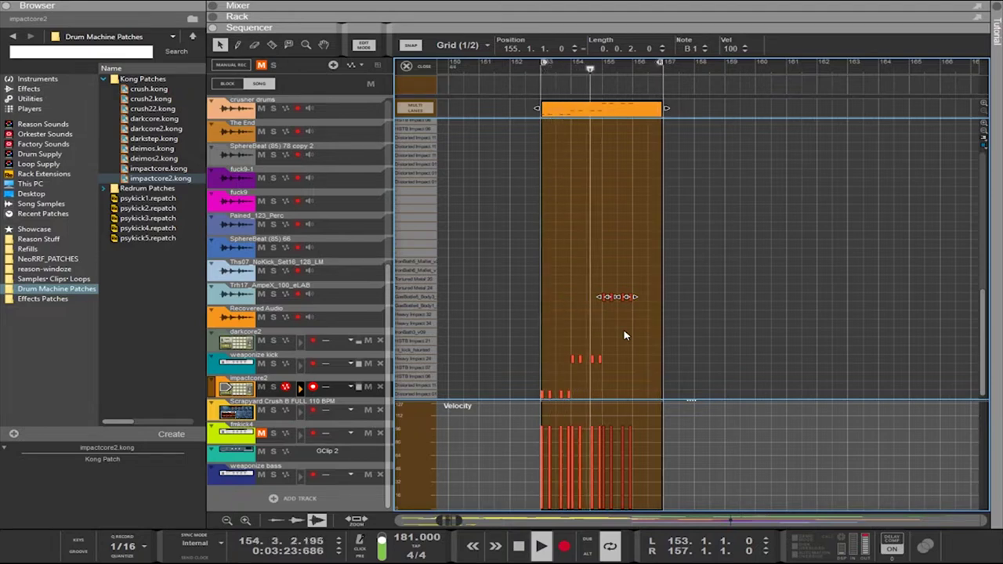
pyautogui.press('Up')
pyautogui.press('Up')
pyautogui.press('Up')
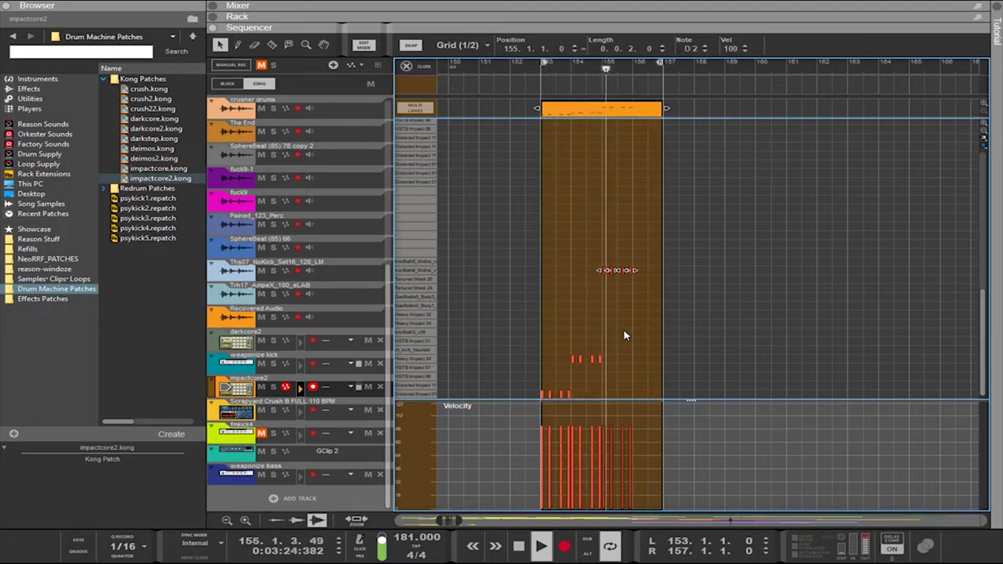
pyautogui.press('Up')
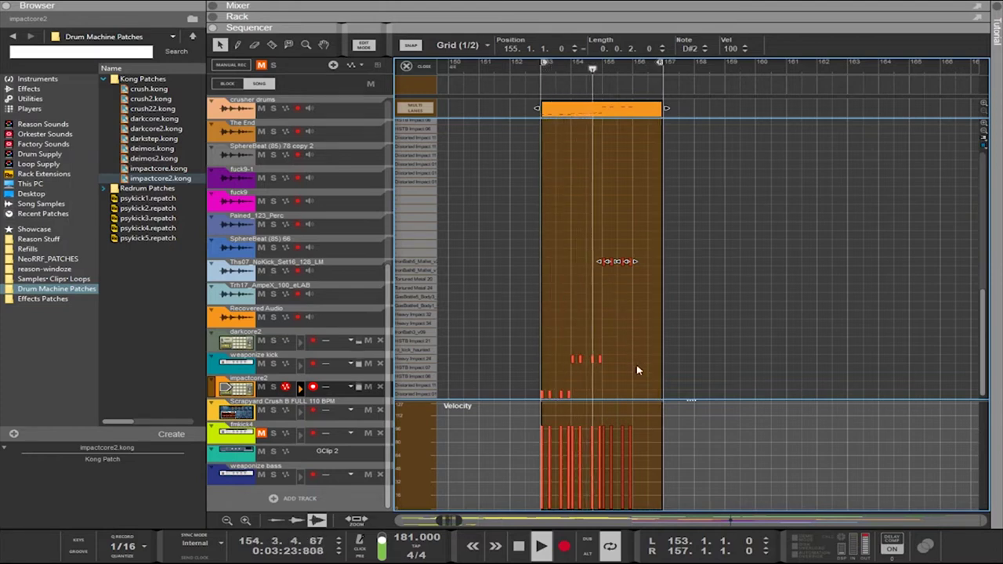
# Try to shift the four E1 notes from 154.1.1 to 154.3.1, and undo the move
pyautogui.moveTo(638, 369); pyautogui.dragTo(554, 358)
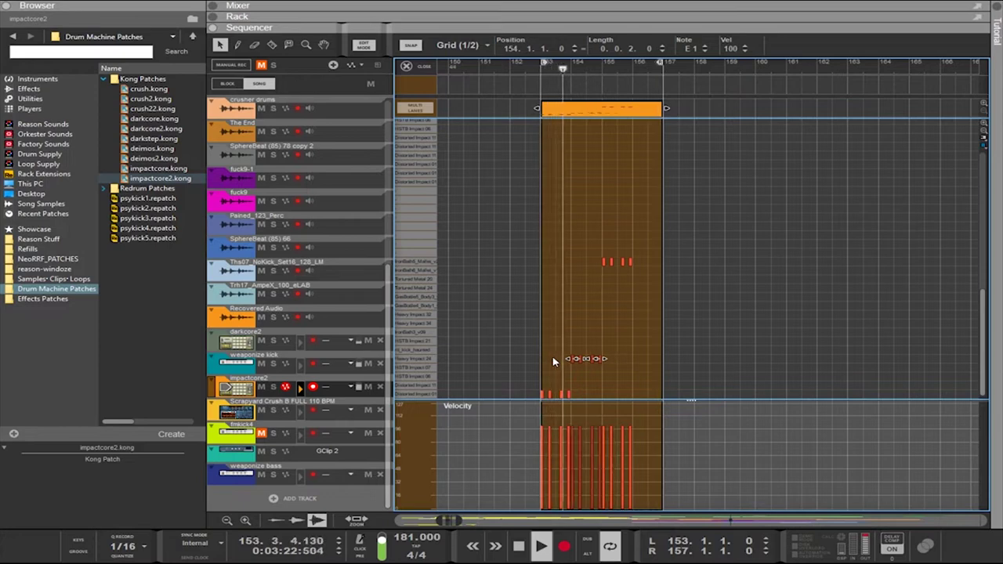
pyautogui.hotkey('ctrl', 'Right')
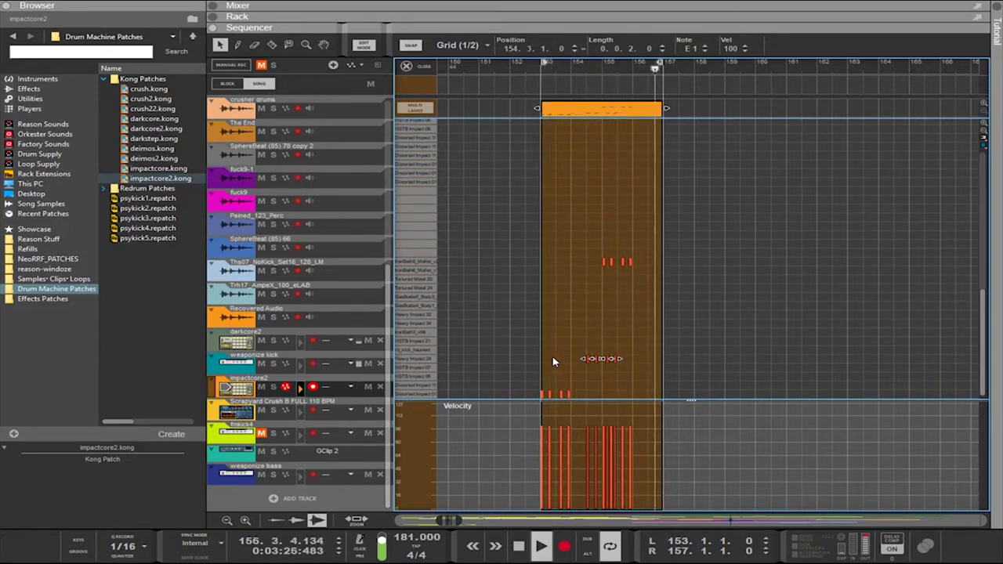
pyautogui.moveTo(664, 291); pyautogui.dragTo(586, 246)
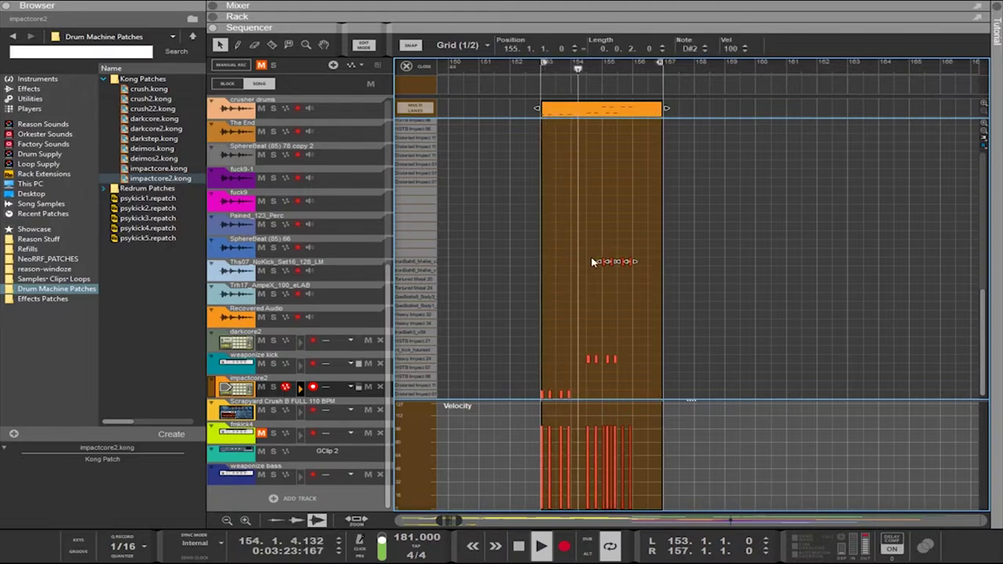
pyautogui.hotkey('ctrl', 'z')
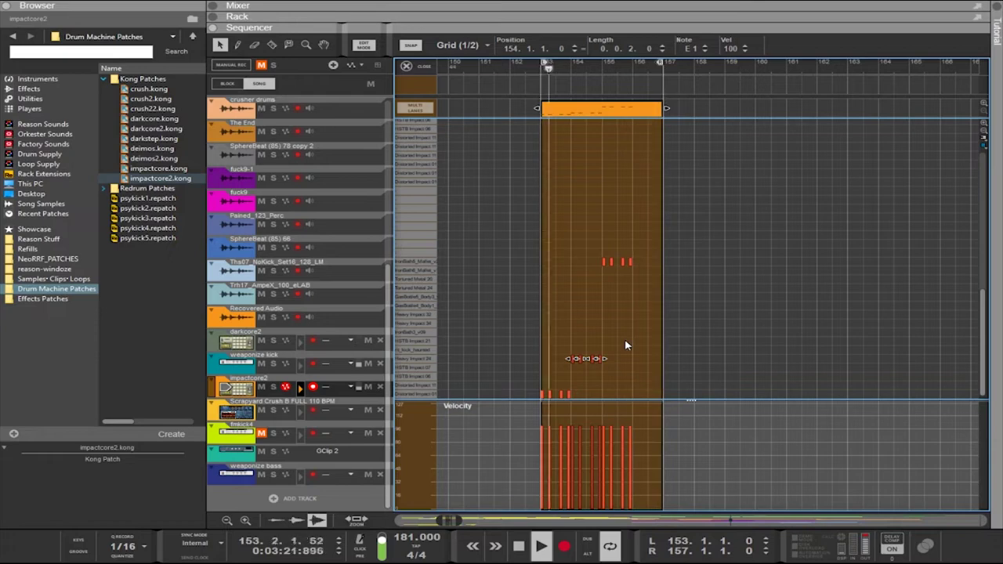
# Move the four E1 notes of bar 154 back to 153.3.1 and transpose them to A#1
pyautogui.hotkey('ctrl', 'Left')
pyautogui.hotkey('ctrl', 'Up')
pyautogui.hotkey('ctrl', 'Up')
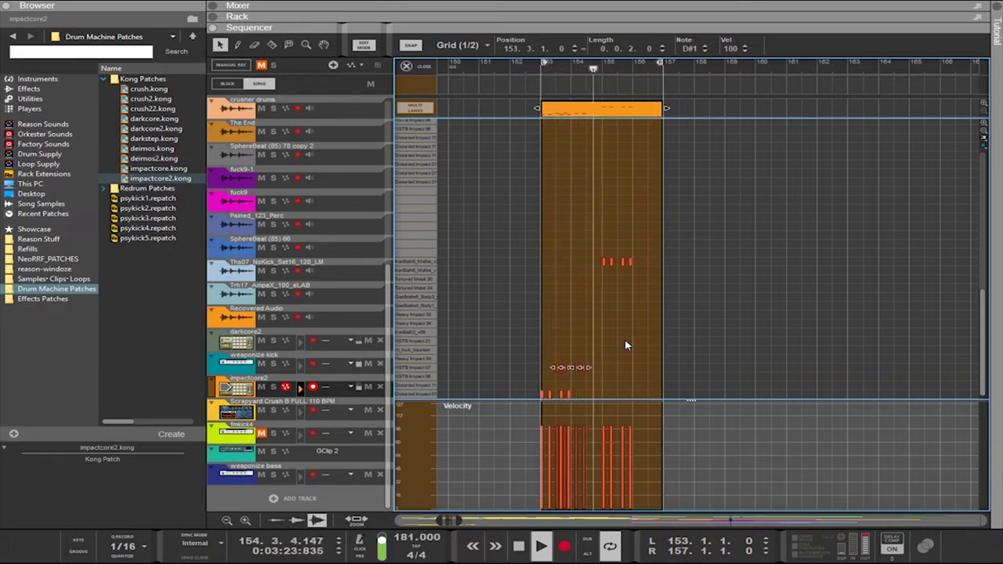
pyautogui.hotkey('ctrl', 'Up')
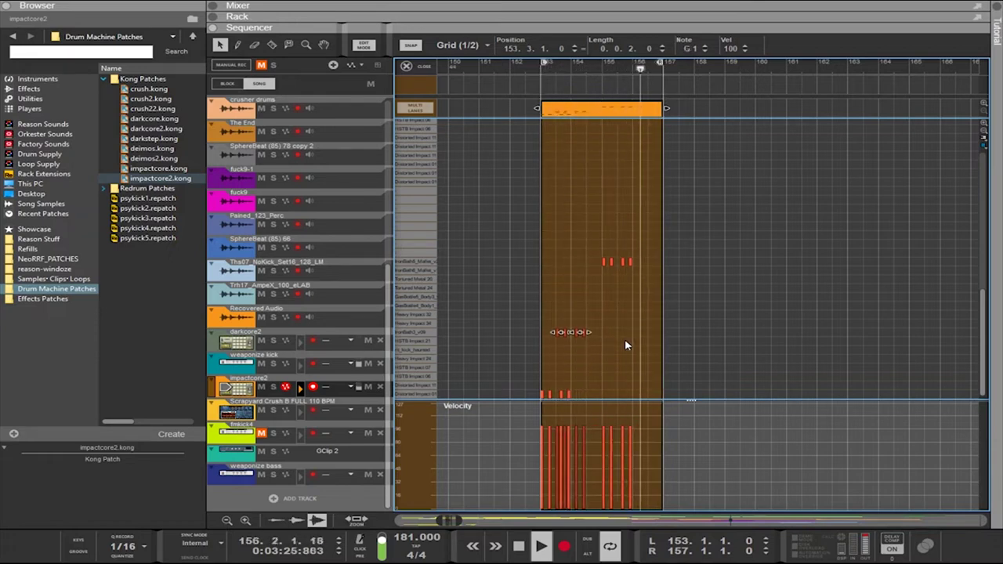
pyautogui.hotkey('ctrl', 'Up')
pyautogui.hotkey('ctrl', 'Up')
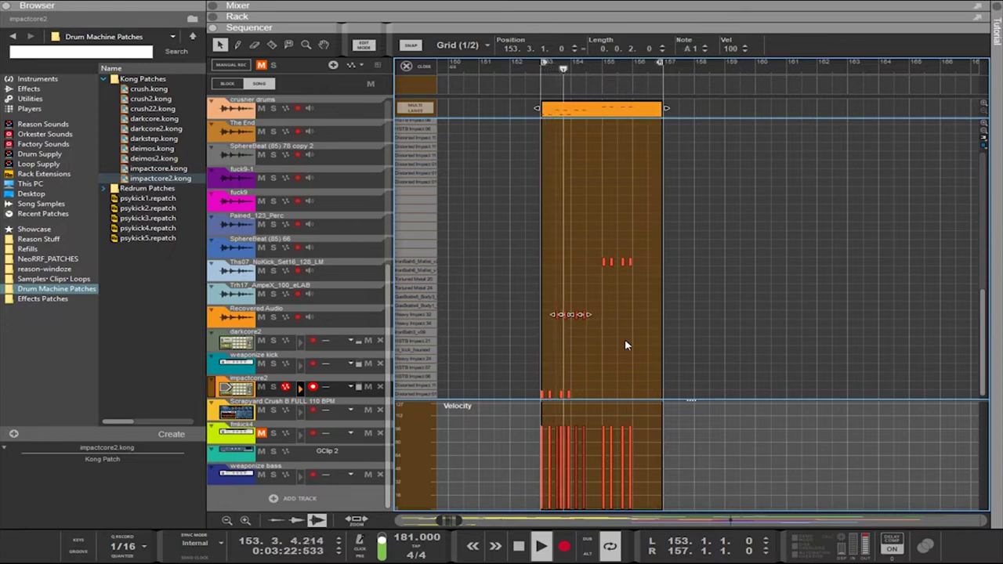
pyautogui.hotkey('ctrl', 'Up')
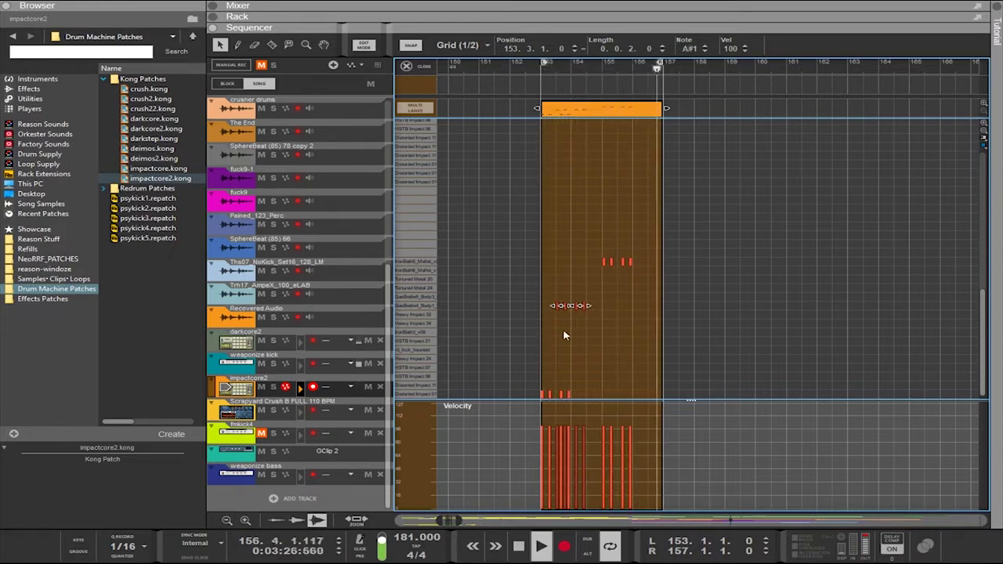
# Duplicate the four A#1 notes to a lower lane, shift the copies to 154.1.1 and try drum lanes around D1
pyautogui.moveTo(557, 311); pyautogui.dragTo(609, 360)
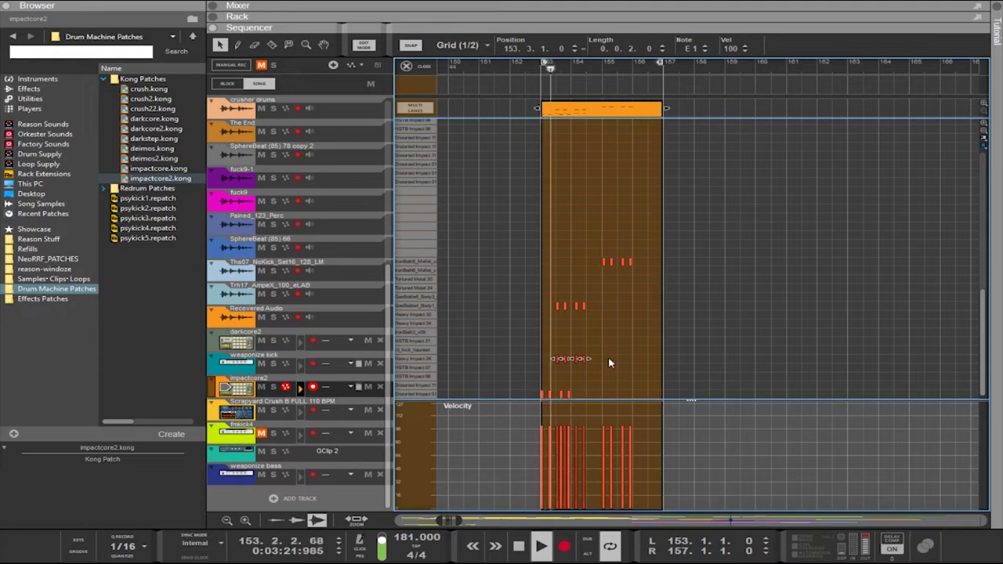
pyautogui.hotkey('ctrl', 'Down')
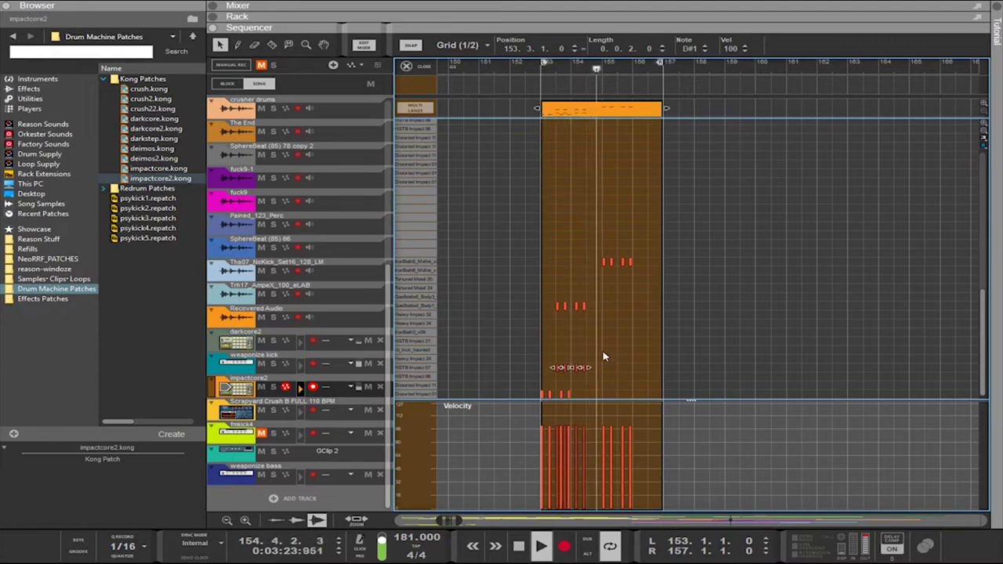
pyautogui.hotkey('ctrl', 'Right')
pyautogui.hotkey('ctrl', 'Right')
pyautogui.hotkey('ctrl', 'Left')
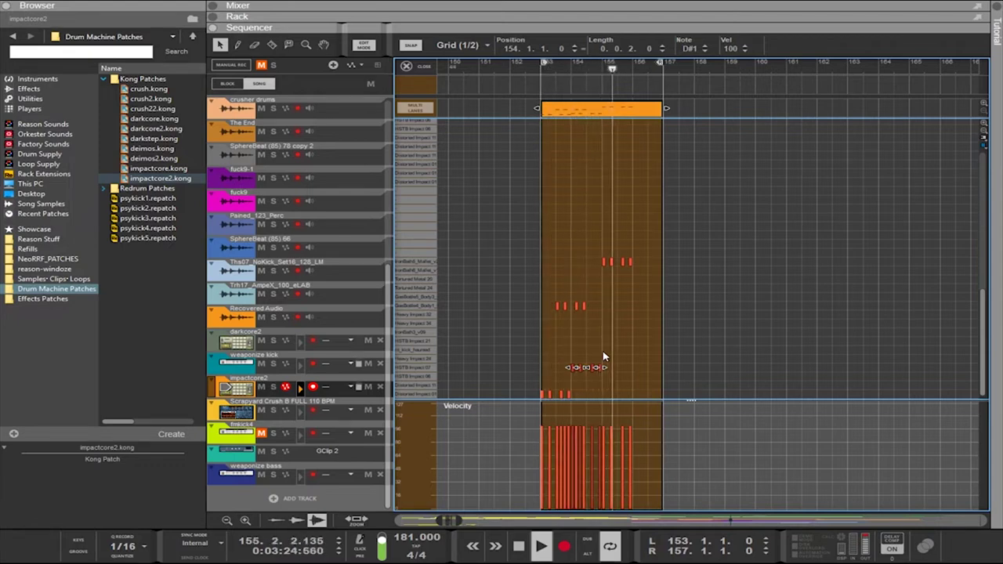
pyautogui.hotkey('ctrl', 'Down')
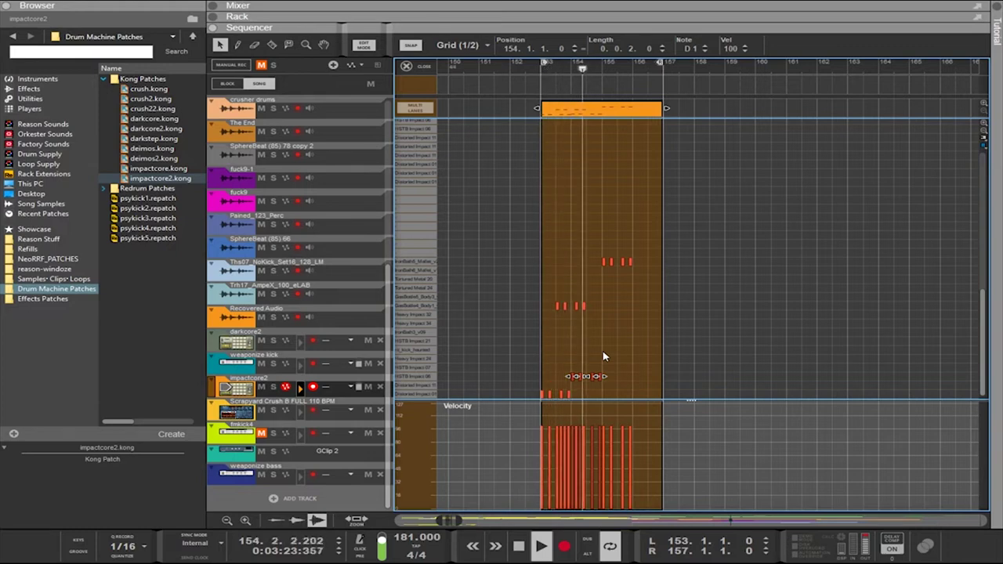
pyautogui.hotkey('ctrl', 'Up')
pyautogui.hotkey('ctrl', 'Up')
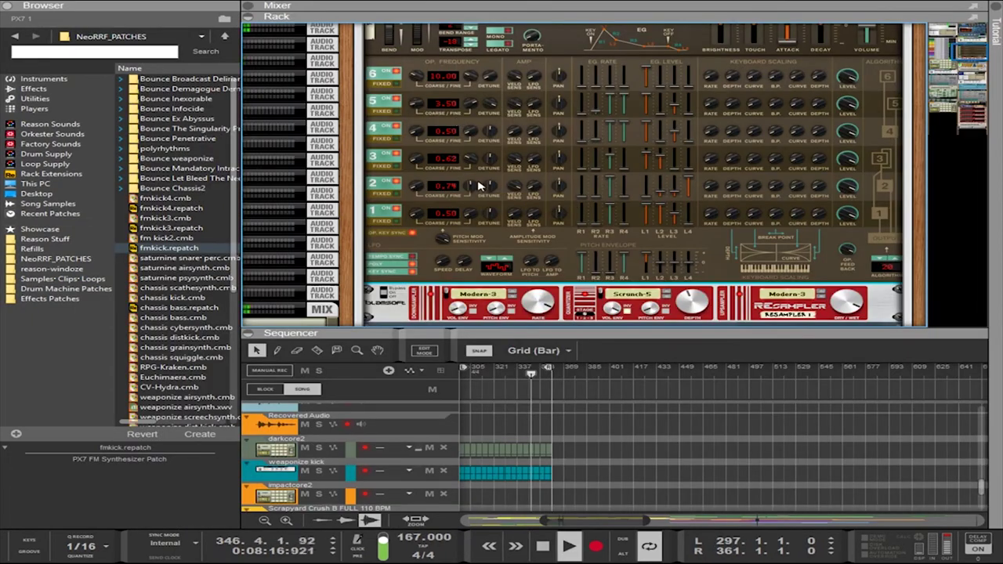
# Set the frequencies of PX7 operators 2 and 4 to 1.00
pyautogui.moveTo(472, 186); pyautogui.dragTo(472, 303)
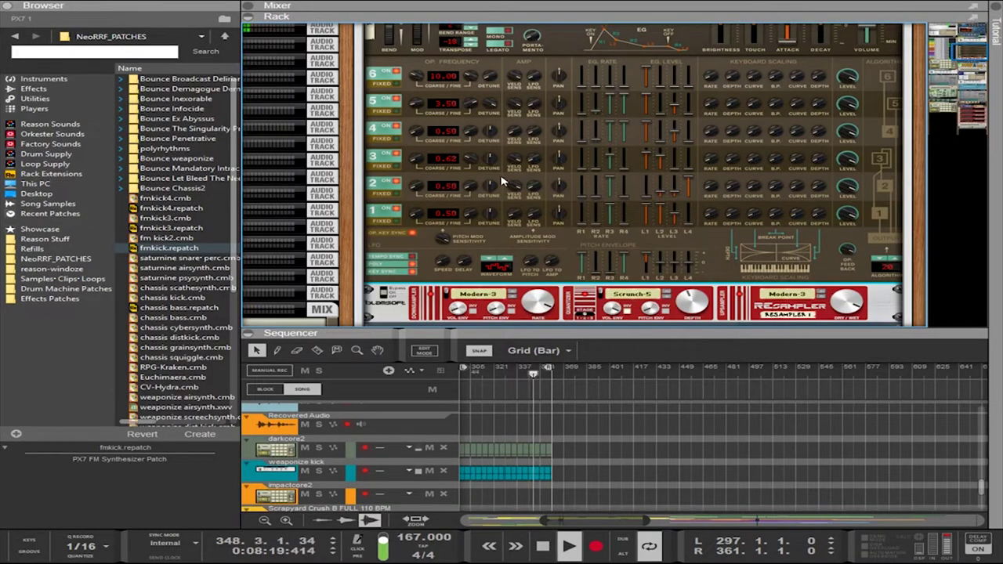
pyautogui.moveTo(414, 192); pyautogui.dragTo(414, 188)
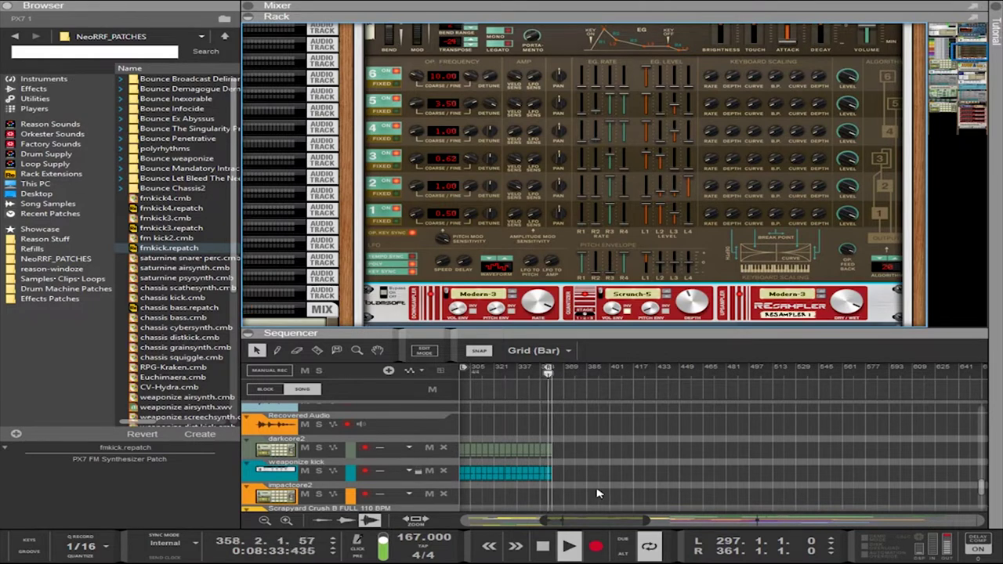
# Set the loop to start at bar 329
pyautogui.keyDown('ctrl'); pyautogui.click(520, 377); pyautogui.keyUp('ctrl')
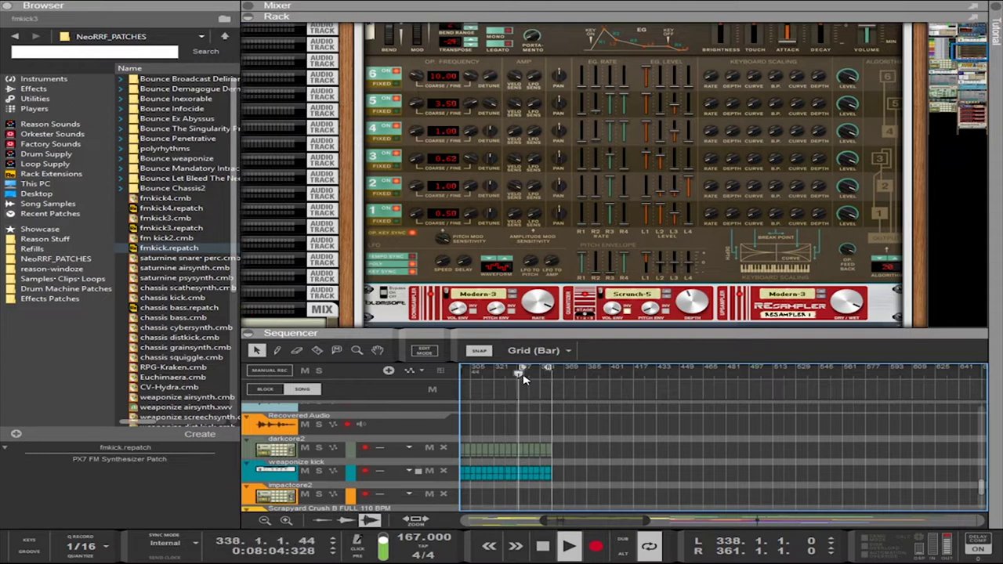
pyautogui.moveTo(517, 373); pyautogui.dragTo(507, 373)
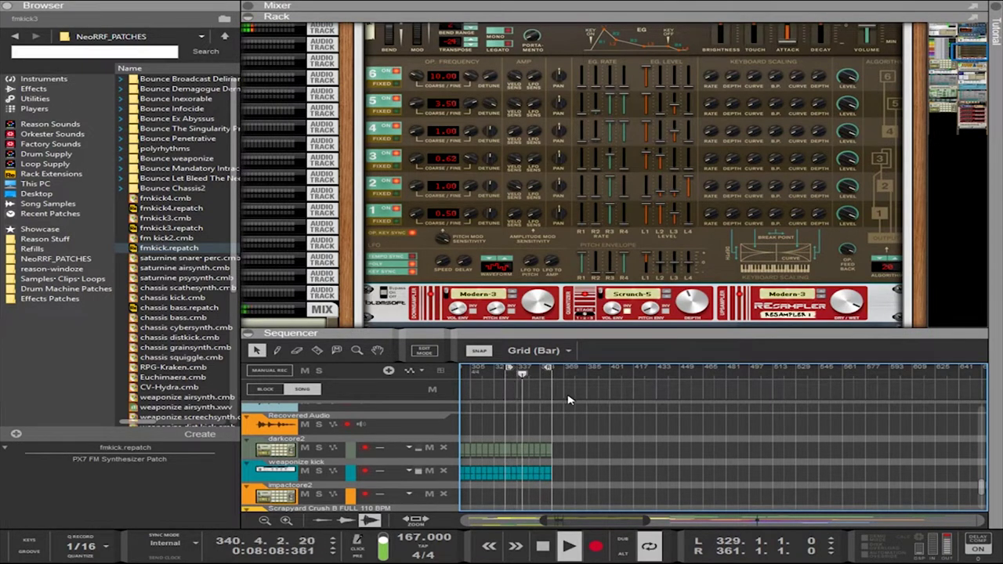
# Extend the darkcore2, weaponize kick and fmkick3 clips with copies from bar 361 to bar 393, and move the loop end to bar 393
pyautogui.moveTo(542, 333); pyautogui.dragTo(542, 82)
pyautogui.moveTo(611, 494)
pyautogui.mouseDown()
pyautogui.moveTo(526, 363)
pyautogui.moveTo(506, 364)
pyautogui.moveTo(553, 376)
pyautogui.mouseUp()
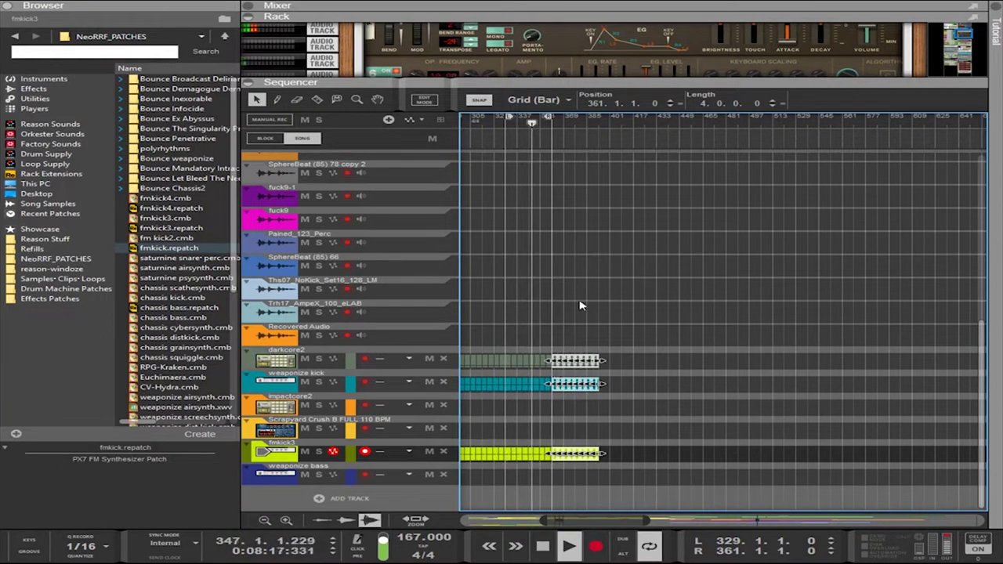
pyautogui.keyDown('alt'); pyautogui.click(609, 126); pyautogui.keyUp('alt')
pyautogui.moveTo(611, 126); pyautogui.dragTo(600, 125)
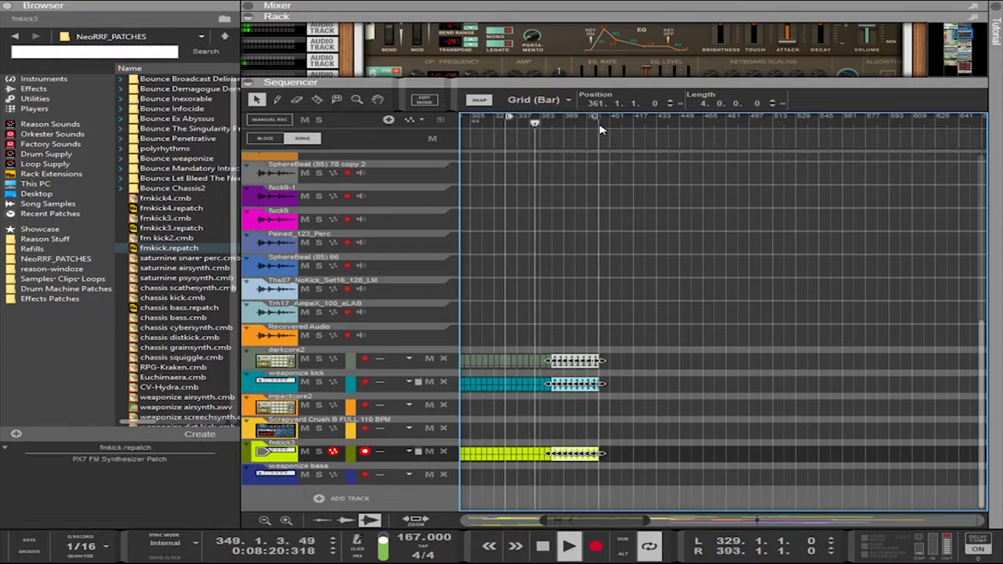
# Shape the fmkick3 channel EQ with a low bell at 51.7 Hz, low-mid gain about -1.90 dB and high-mid gain about 2.22 dB
pyautogui.moveTo(614, 14); pyautogui.dragTo(666, 346)
pyautogui.scroll(-5, 772, 292)
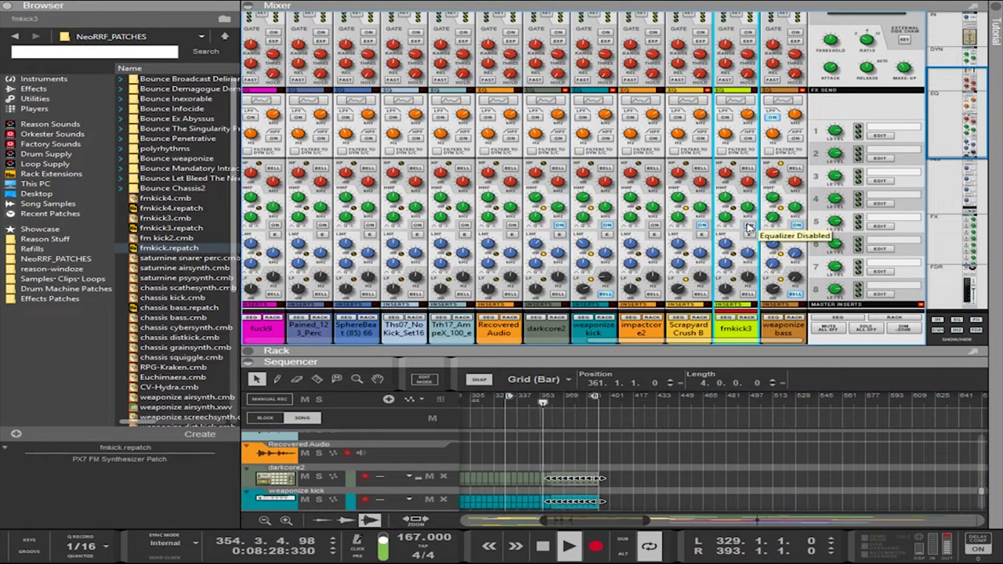
pyautogui.click(749, 303)
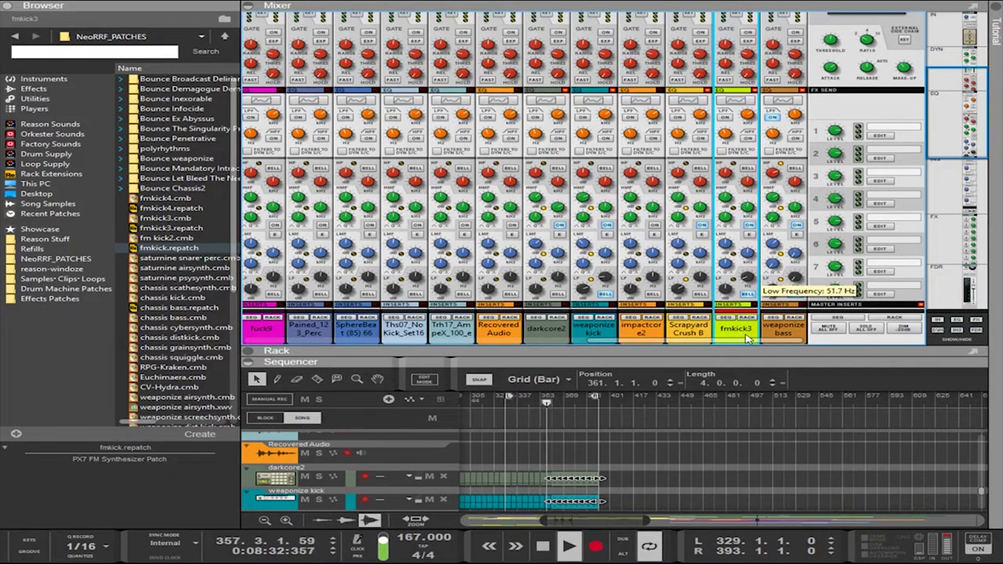
pyautogui.moveTo(727, 290); pyautogui.dragTo(725, 250)
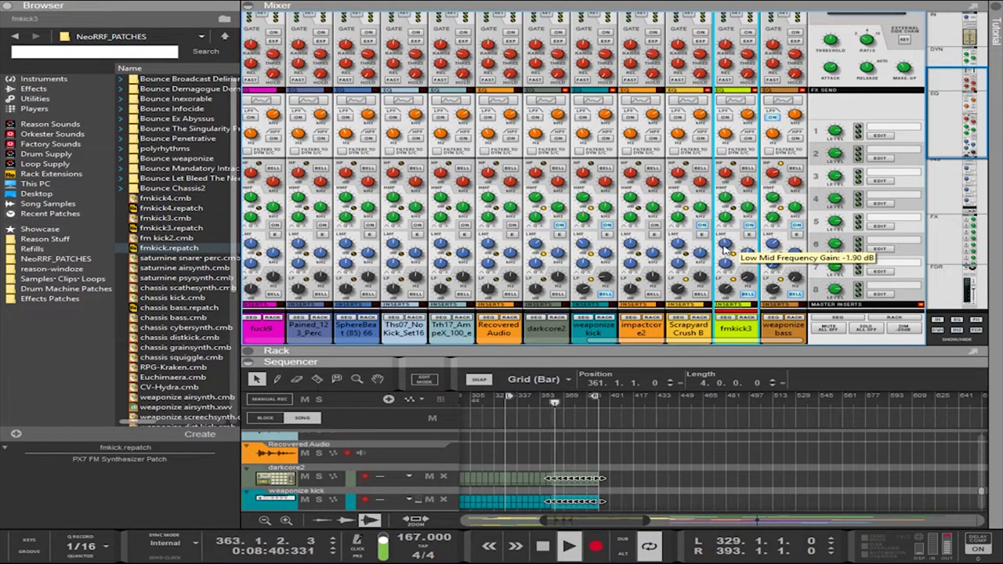
pyautogui.moveTo(724, 202); pyautogui.dragTo(723, 196)
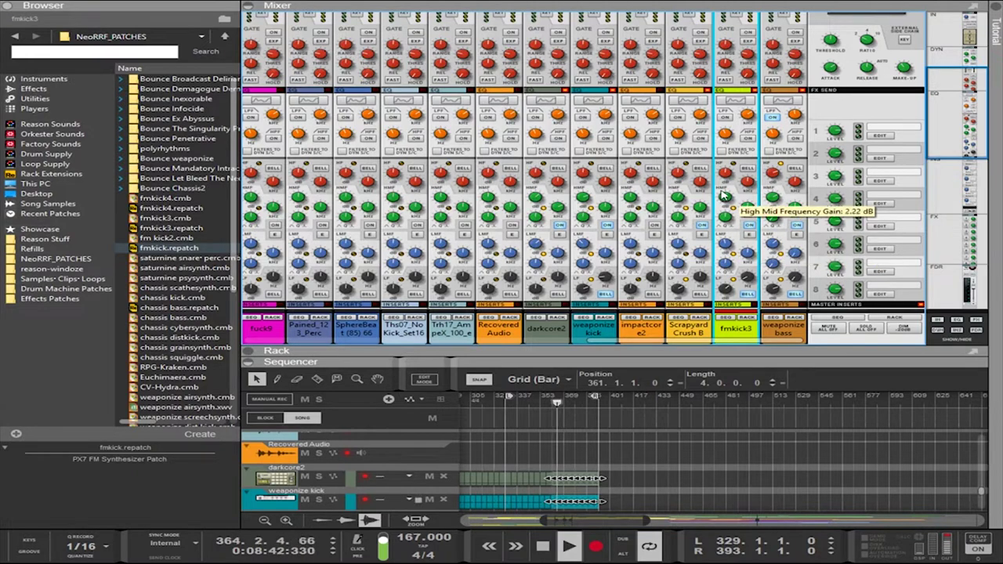
# Enable the low-pass filter on the fmkick3 channel and raise its frequency to about 6.44 kHz
pyautogui.click(727, 118)
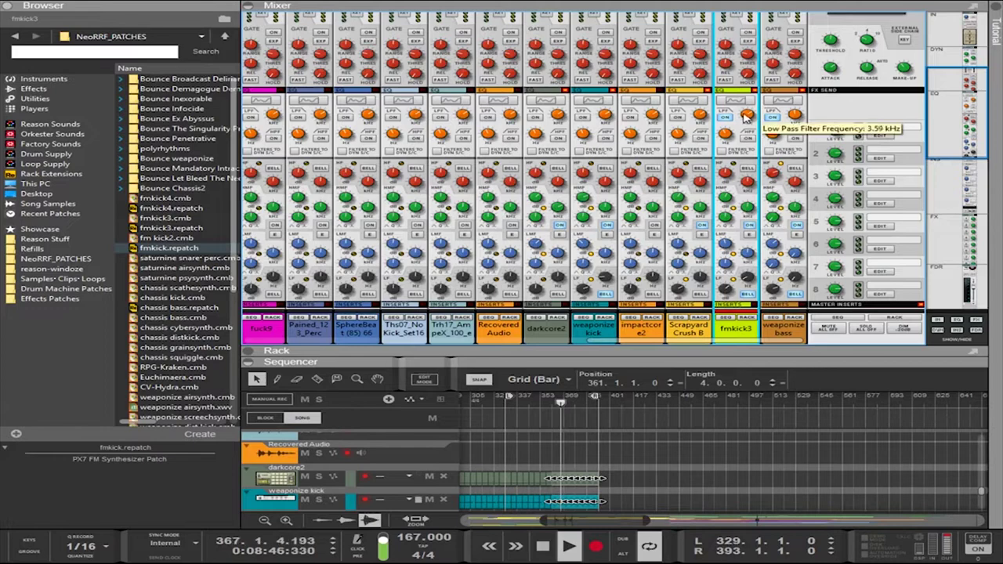
pyautogui.moveTo(746, 115); pyautogui.dragTo(741, 103)
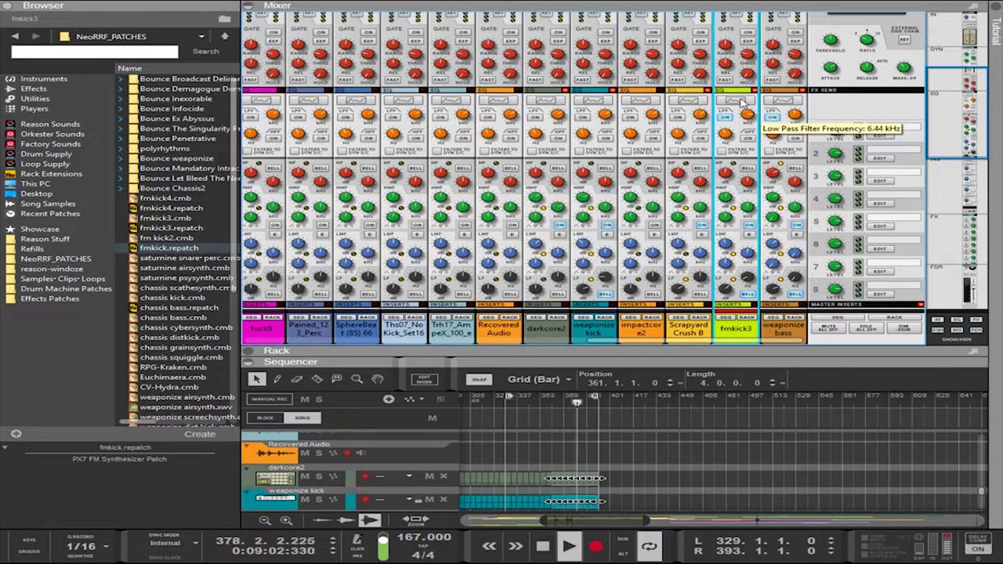
pyautogui.moveTo(741, 100); pyautogui.dragTo(741, 102)
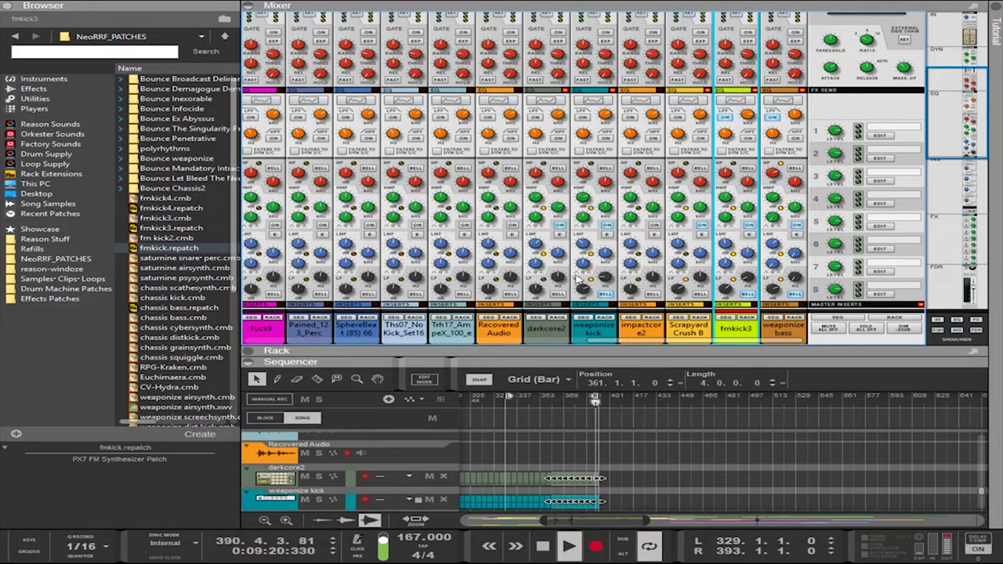
# Insert a Red Rock Sound RE-200 bass enhancer between the PX7 and the Resampler in the fmkick3 chain
pyautogui.scroll(-10, 602, 297)
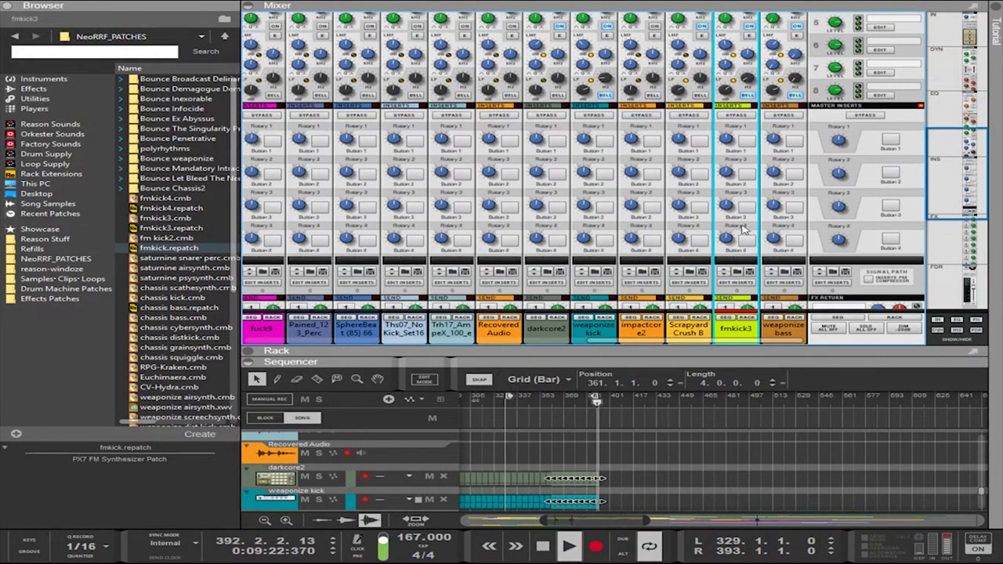
pyautogui.scroll(-5, 735, 233)
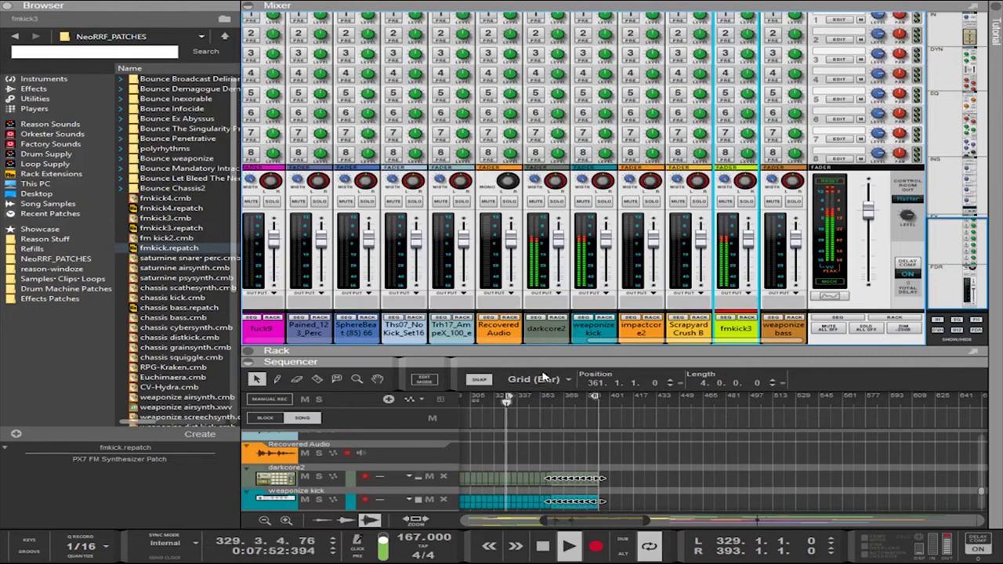
pyautogui.scroll(10, 637, 249)
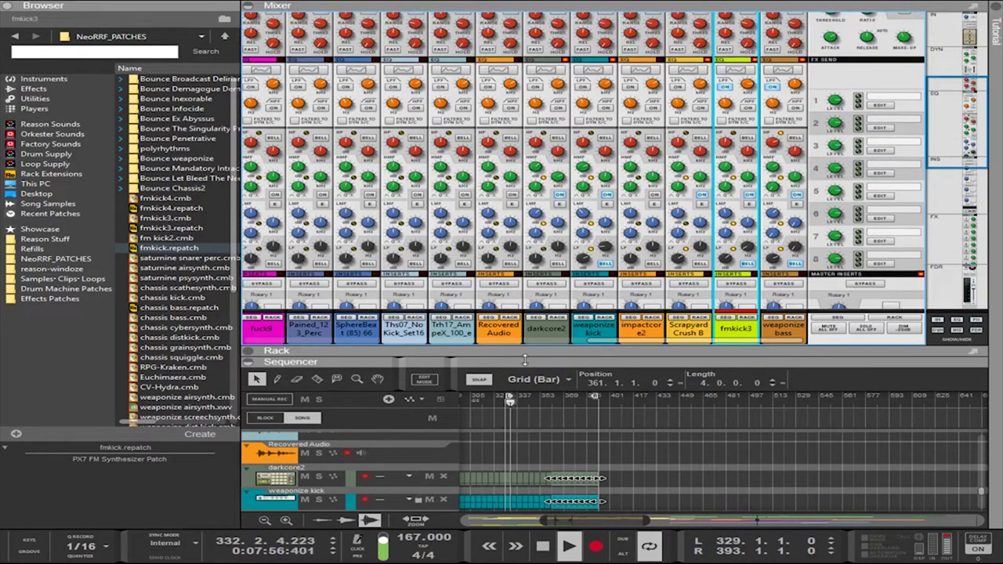
pyautogui.scroll(-8, 584, 251)
pyautogui.scroll(-3, 572, 218)
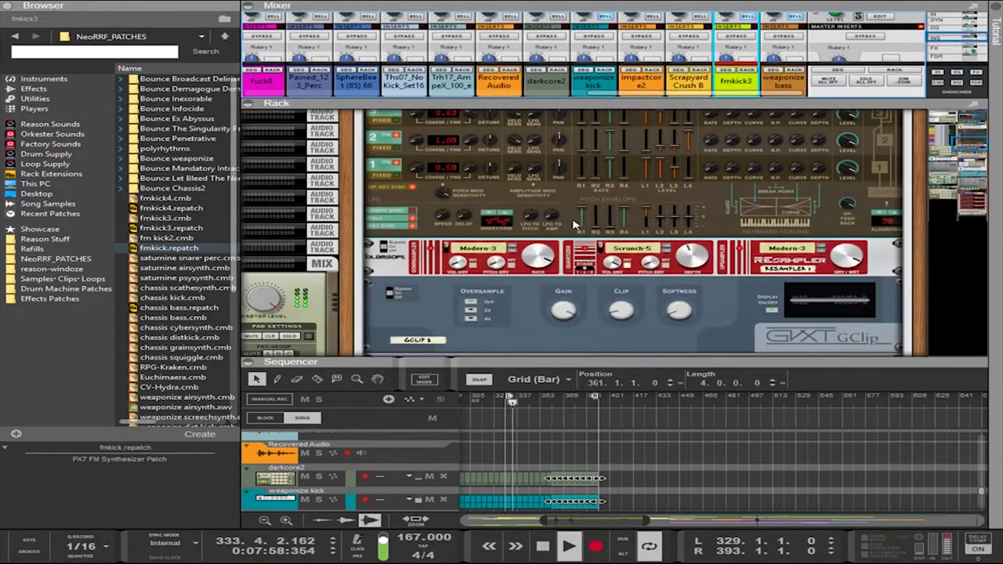
pyautogui.click(561, 236)
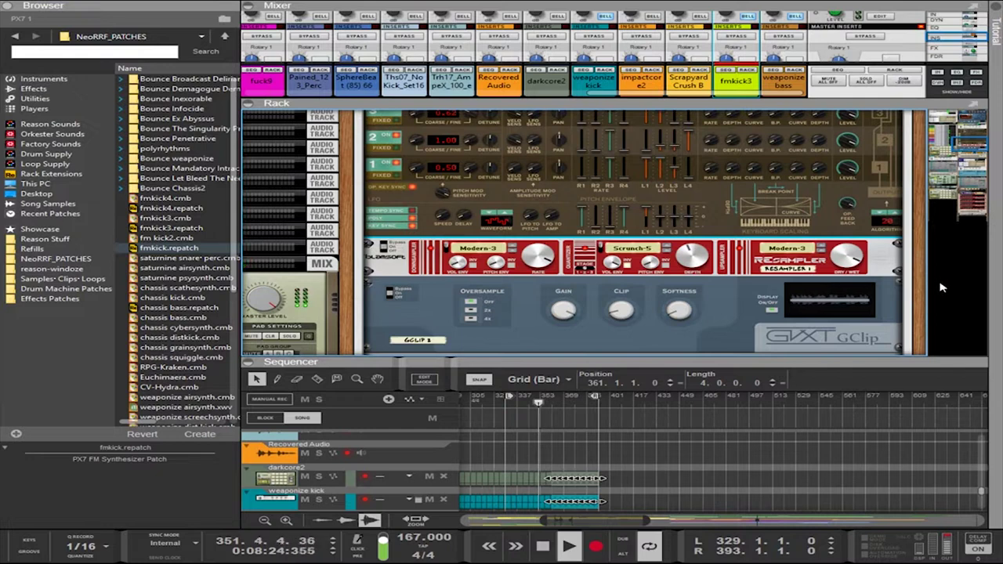
pyautogui.hotkey('ctrl', 'z')
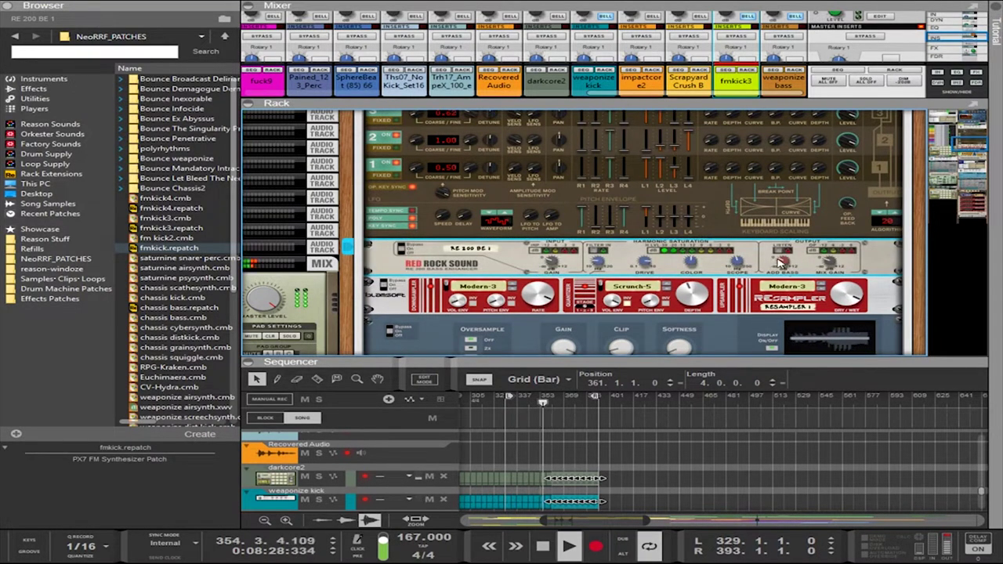
# Raise the bass enhancer's Add Bass to about 8.3 dB, lower its Mix Gain and adjust its Color and Scope
pyautogui.moveTo(759, 215); pyautogui.dragTo(772, 262)
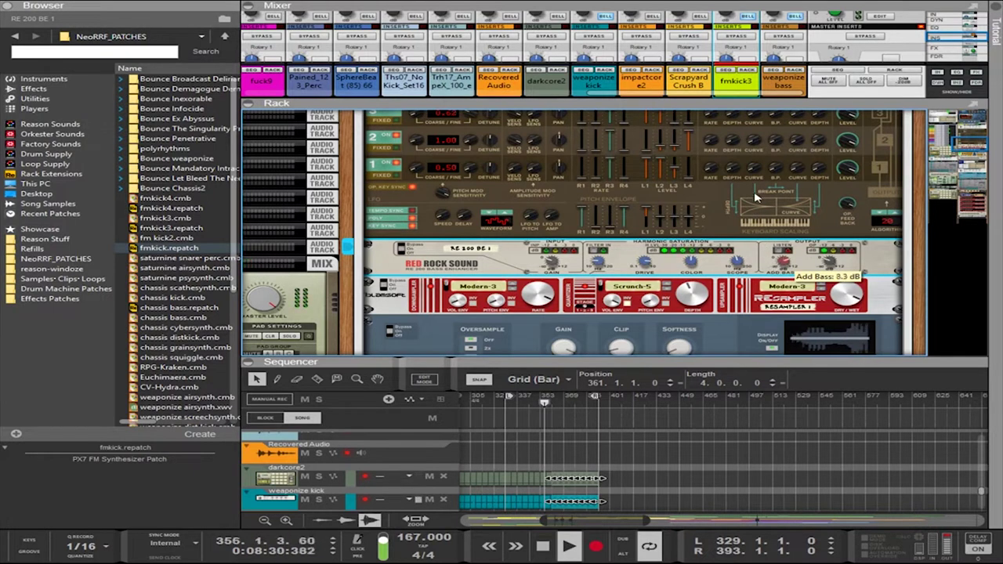
pyautogui.moveTo(756, 198); pyautogui.dragTo(748, 172)
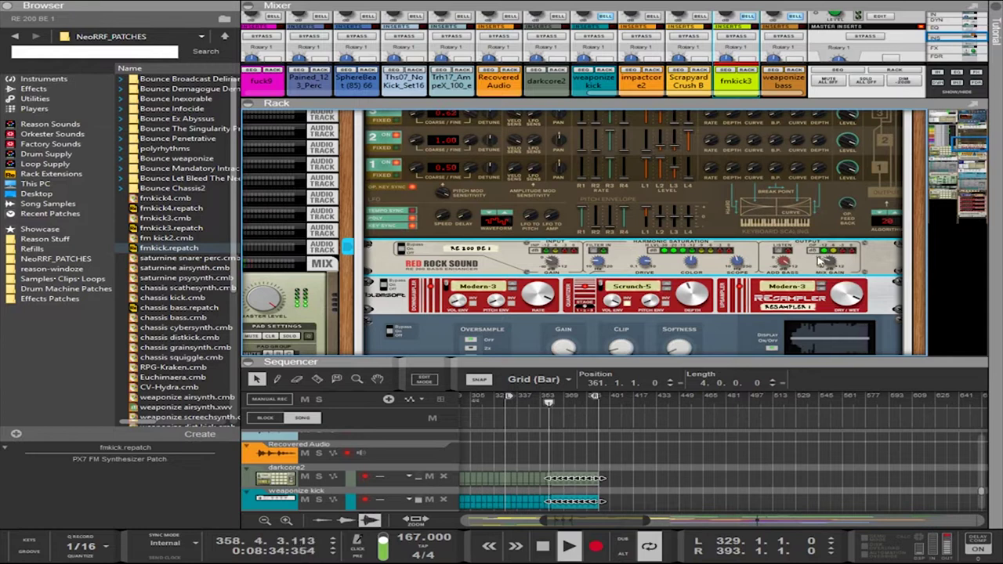
pyautogui.moveTo(829, 264); pyautogui.dragTo(798, 375)
pyautogui.moveTo(693, 261); pyautogui.dragTo(709, 361)
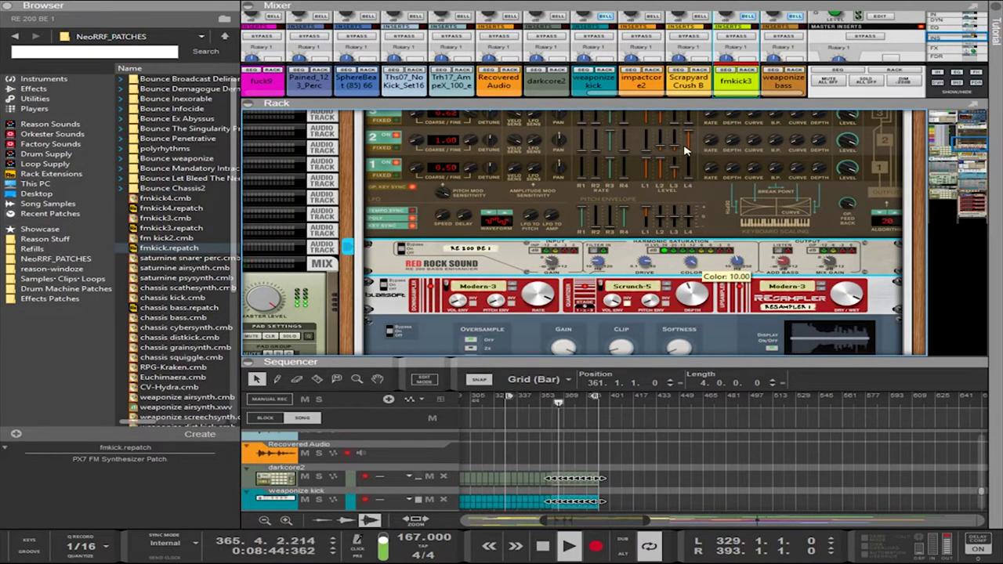
pyautogui.moveTo(737, 264); pyautogui.dragTo(737, 286)
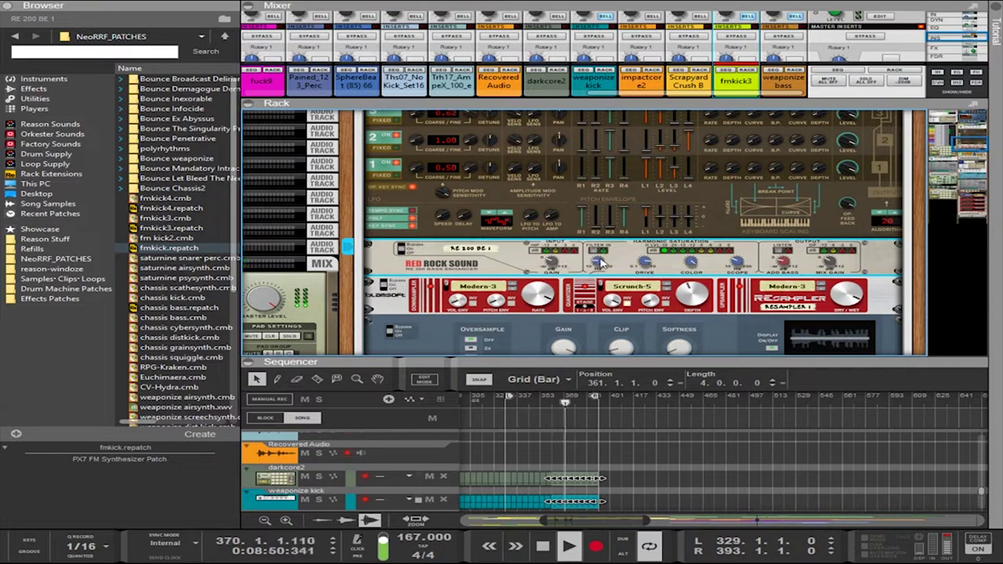
# Adjust the bass enhancer's high-pass filter and input Gain, and rebalance its Add Bass amount
pyautogui.moveTo(599, 261); pyautogui.dragTo(598, 202)
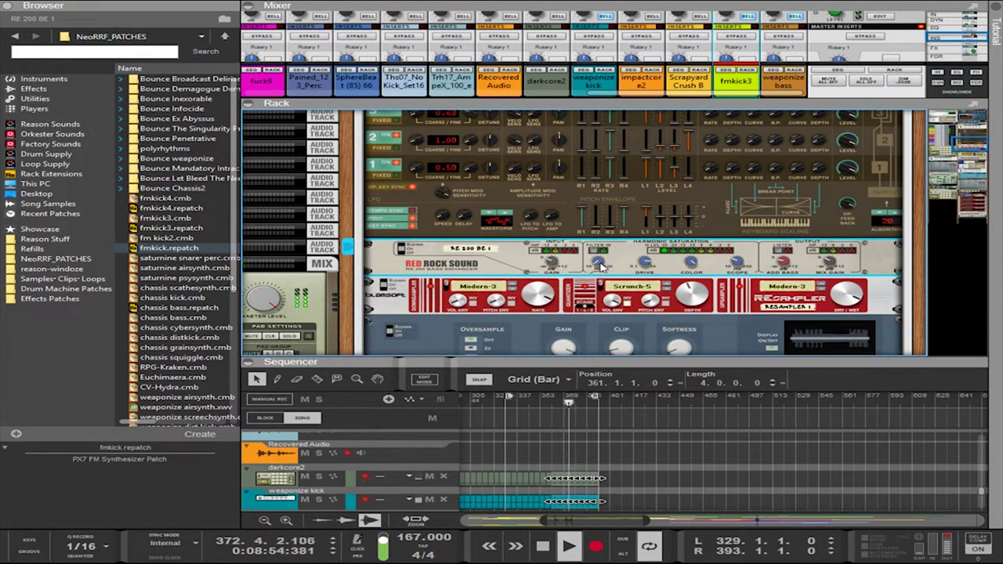
pyautogui.moveTo(600, 262)
pyautogui.moveTo(552, 263); pyautogui.dragTo(570, 278)
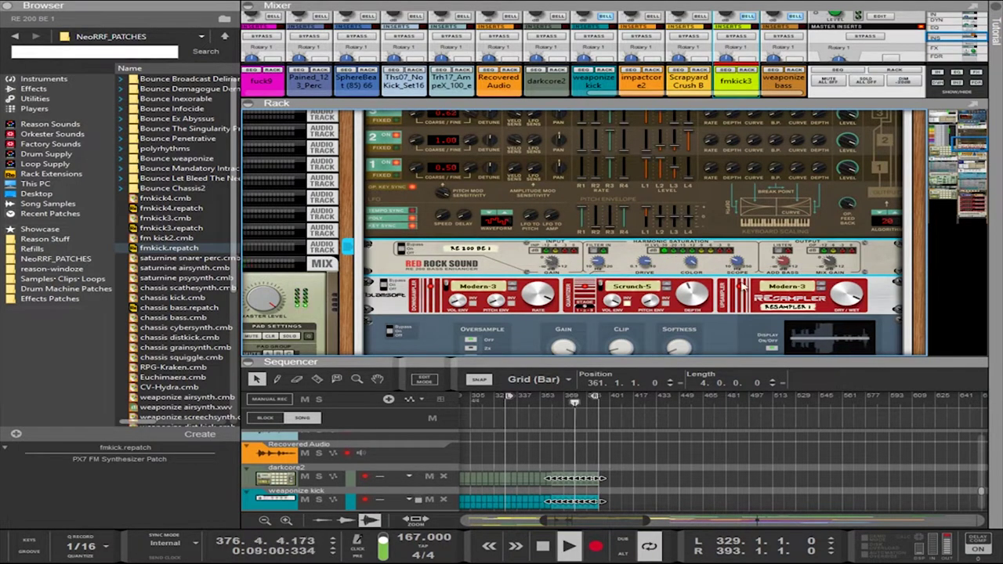
pyautogui.moveTo(782, 262); pyautogui.dragTo(780, 284)
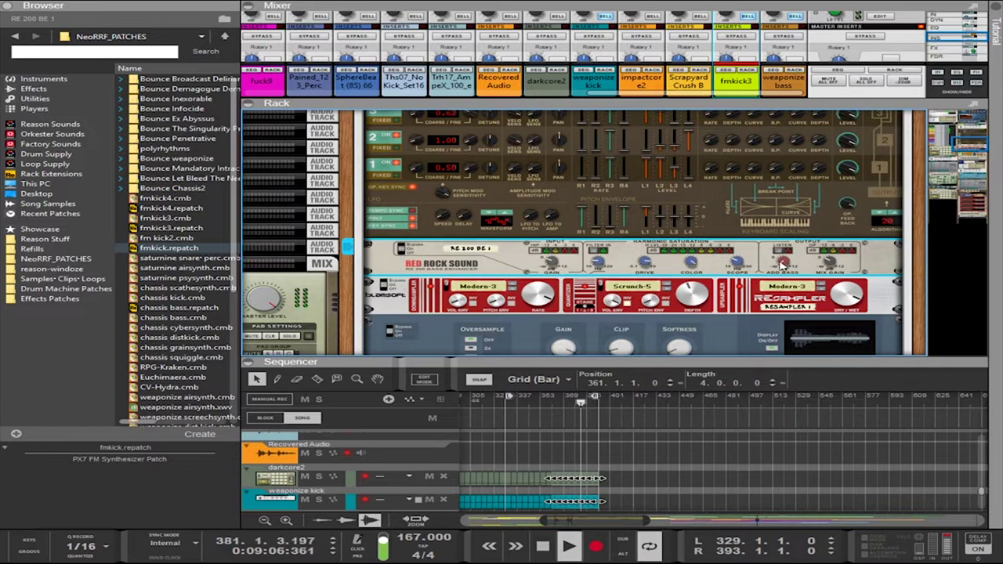
pyautogui.moveTo(781, 261); pyautogui.dragTo(762, 239)
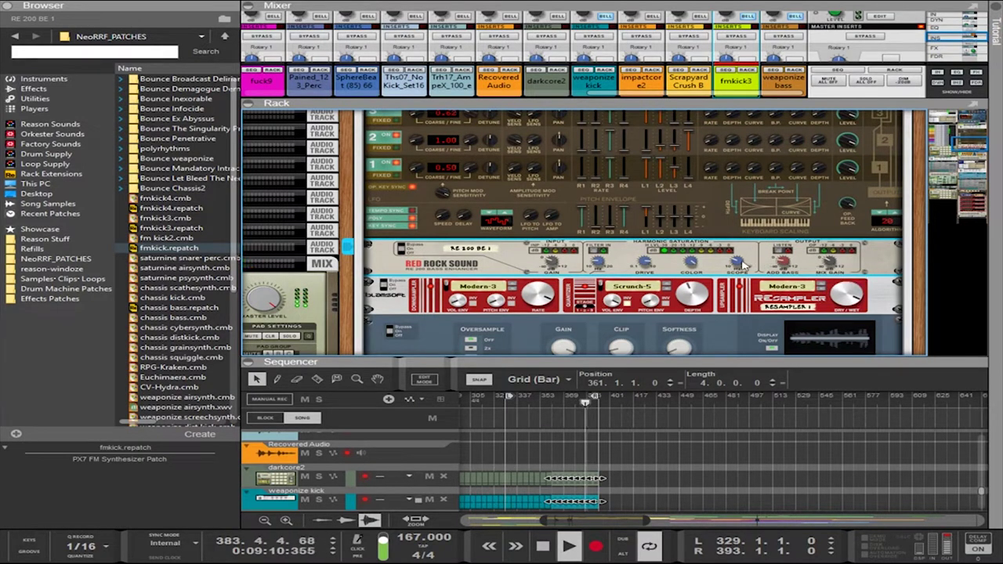
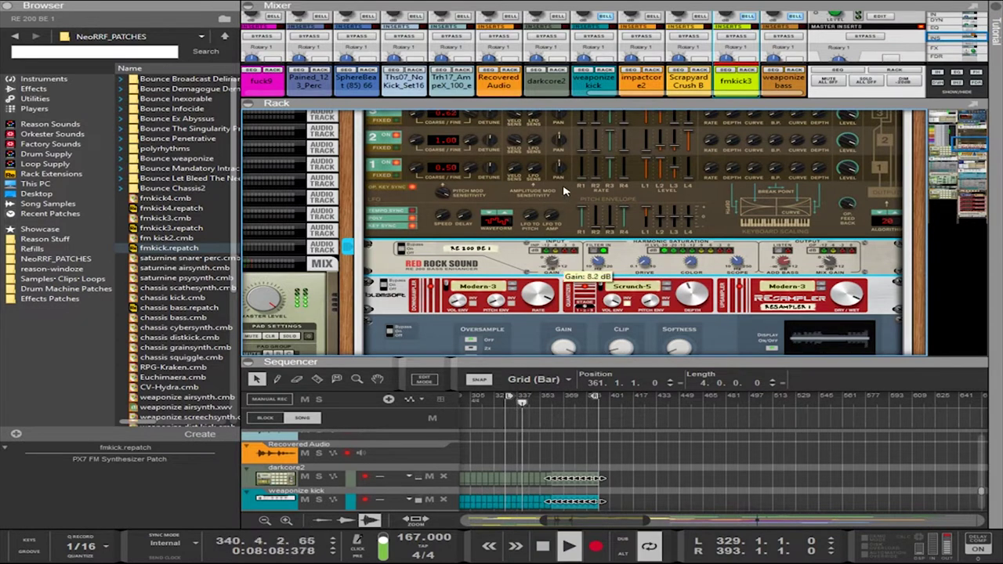
# Rebalance the bass enhancer's input Gain and Mix Gain, bringing Add Bass to about 5.7 dB or lower
pyautogui.moveTo(558, 263); pyautogui.dragTo(562, 271)
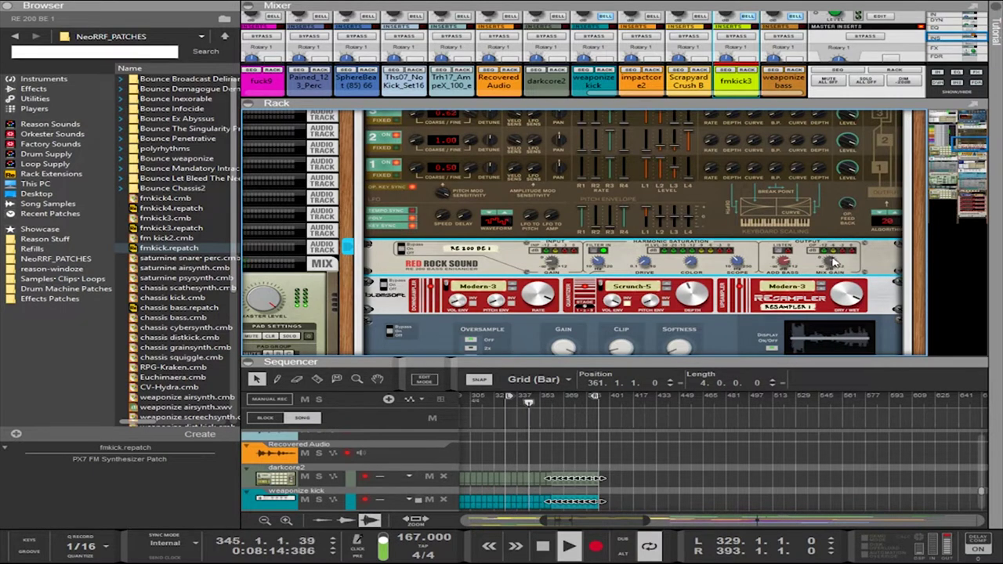
pyautogui.moveTo(834, 264); pyautogui.dragTo(825, 247)
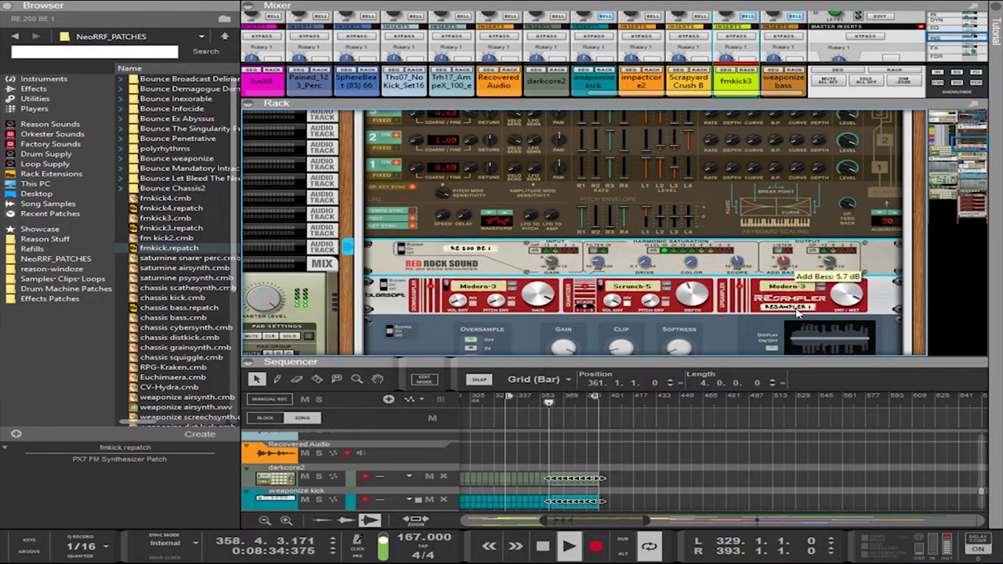
pyautogui.moveTo(809, 338); pyautogui.dragTo(814, 358)
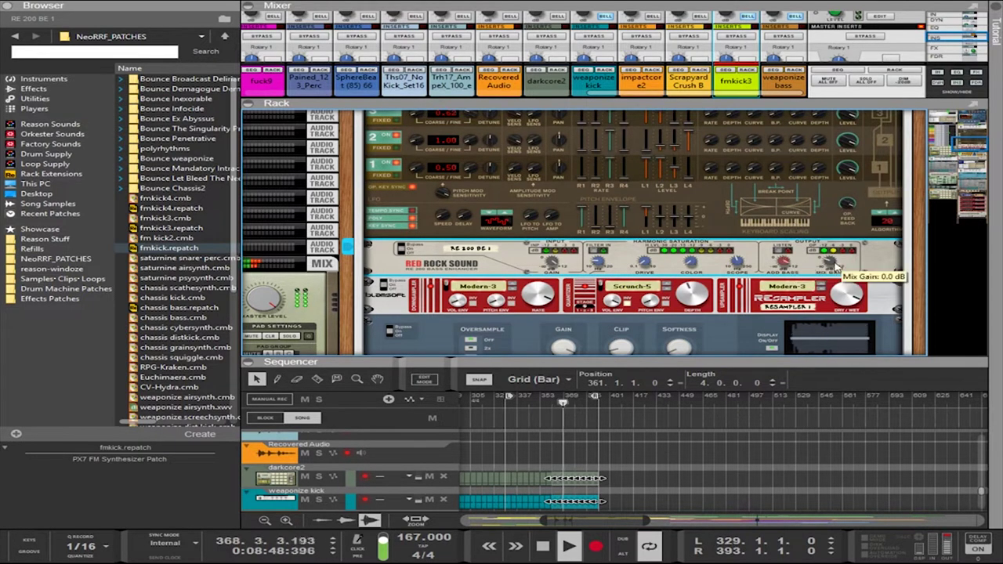
pyautogui.moveTo(836, 267); pyautogui.dragTo(825, 296)
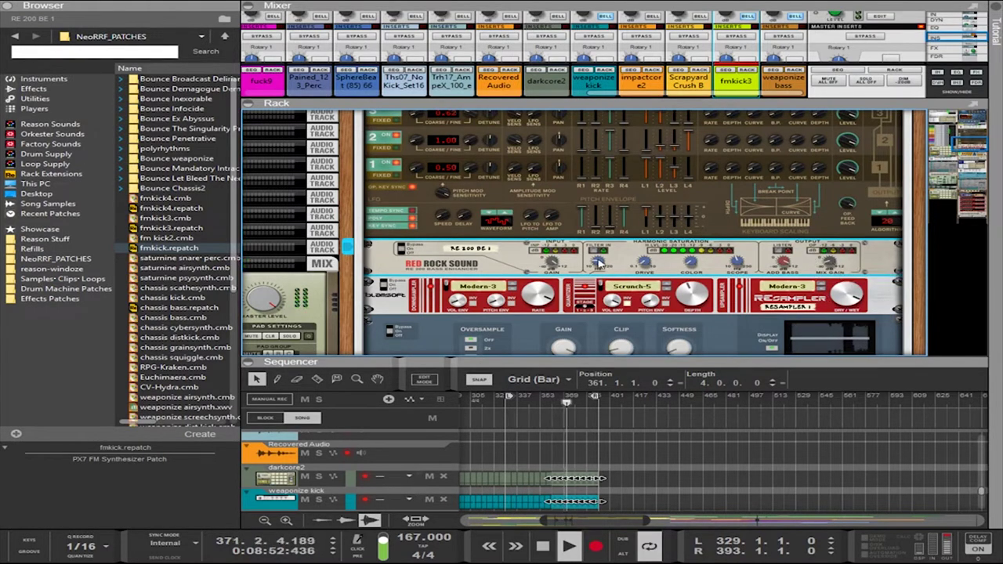
# Set the bass enhancer's HP Filter to 30.00 Hz and readjust its Scope and Color
pyautogui.moveTo(598, 262); pyautogui.dragTo(654, 107)
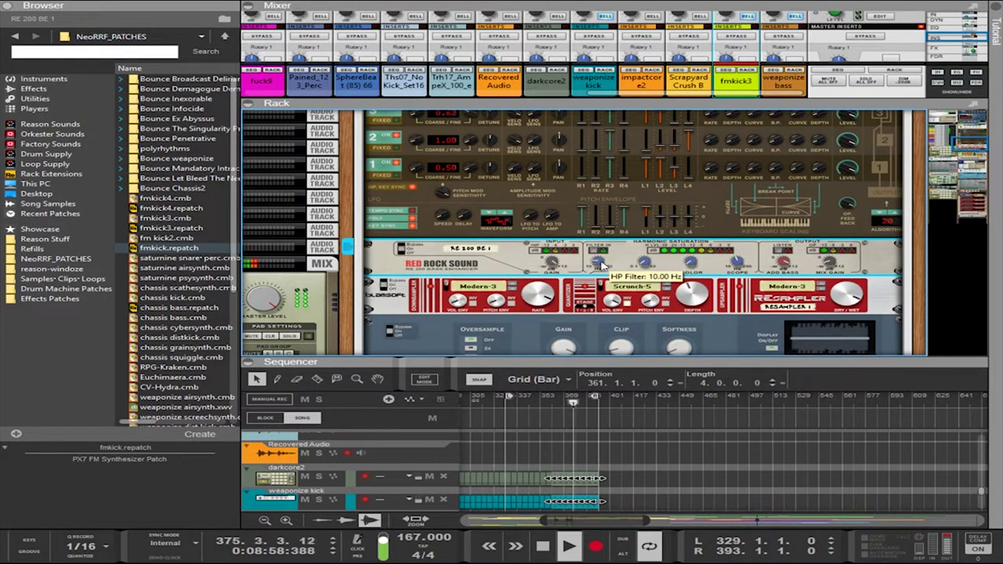
pyautogui.moveTo(734, 263); pyautogui.dragTo(729, 179)
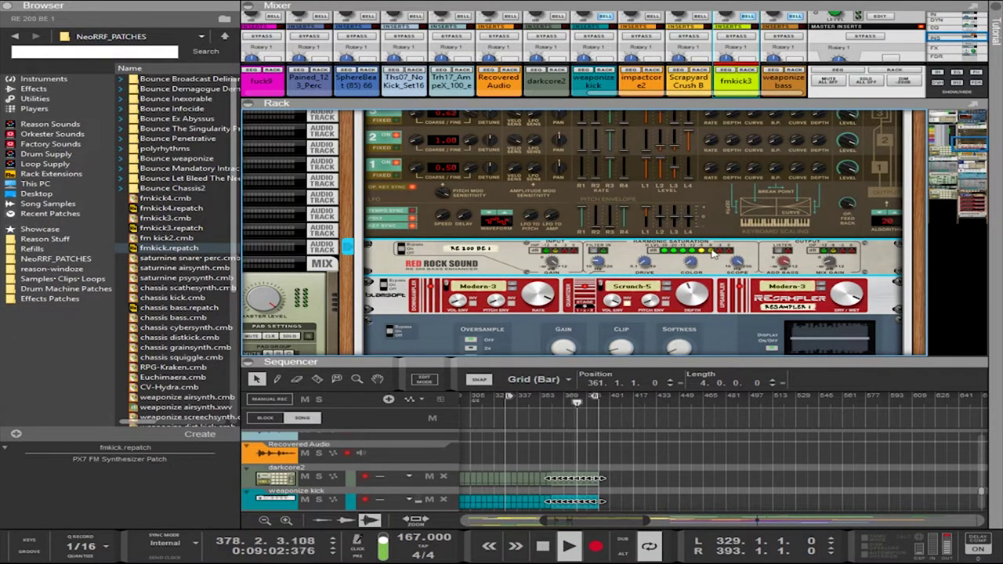
pyautogui.moveTo(689, 263); pyautogui.dragTo(738, 117)
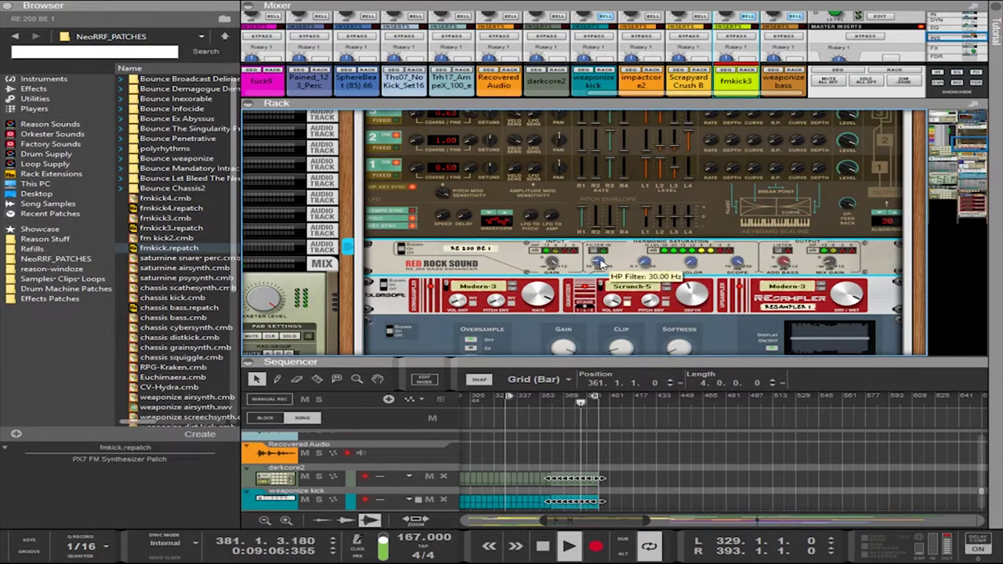
# Lower the bass enhancer's input Gain to about 6.0 dB, set Scope to about 197.80 Hz and fine-tune Add Bass
pyautogui.moveTo(555, 262); pyautogui.dragTo(574, 305)
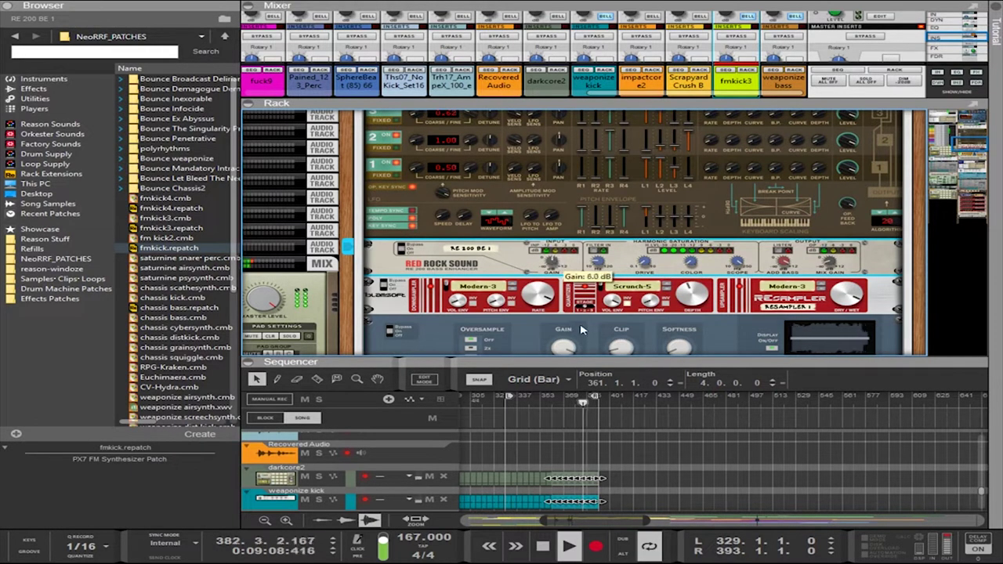
pyautogui.moveTo(778, 321); pyautogui.dragTo(776, 357)
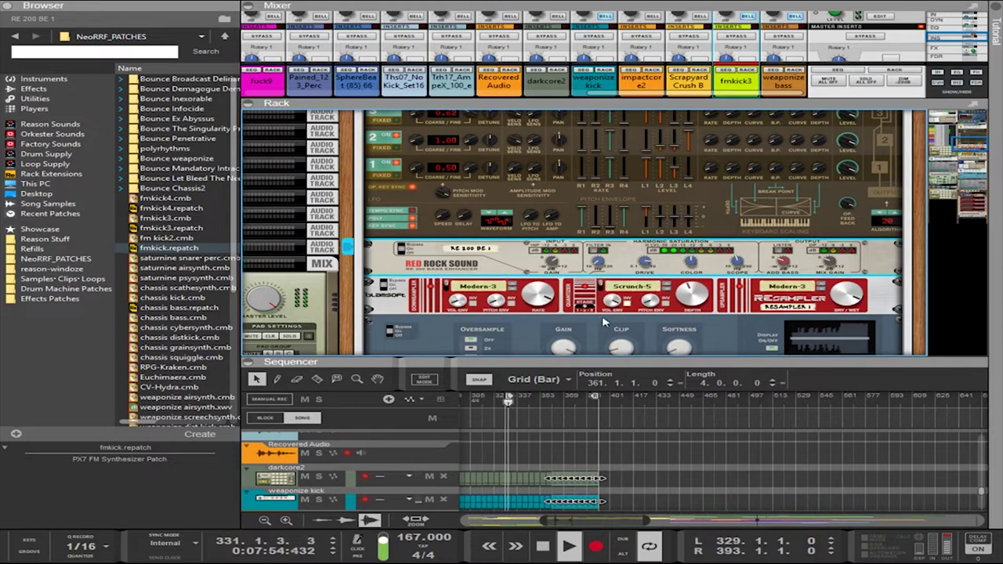
pyautogui.moveTo(535, 358); pyautogui.dragTo(538, 384)
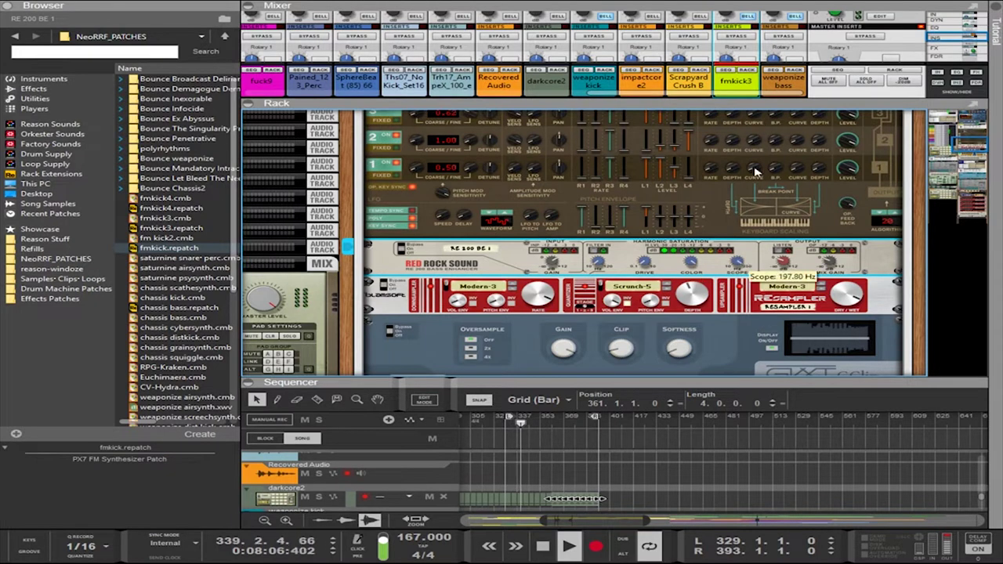
pyautogui.moveTo(767, 158); pyautogui.dragTo(744, 164)
pyautogui.moveTo(786, 261)
pyautogui.mouseDown()
pyautogui.moveTo(775, 239)
pyautogui.moveTo(782, 249)
pyautogui.mouseUp()
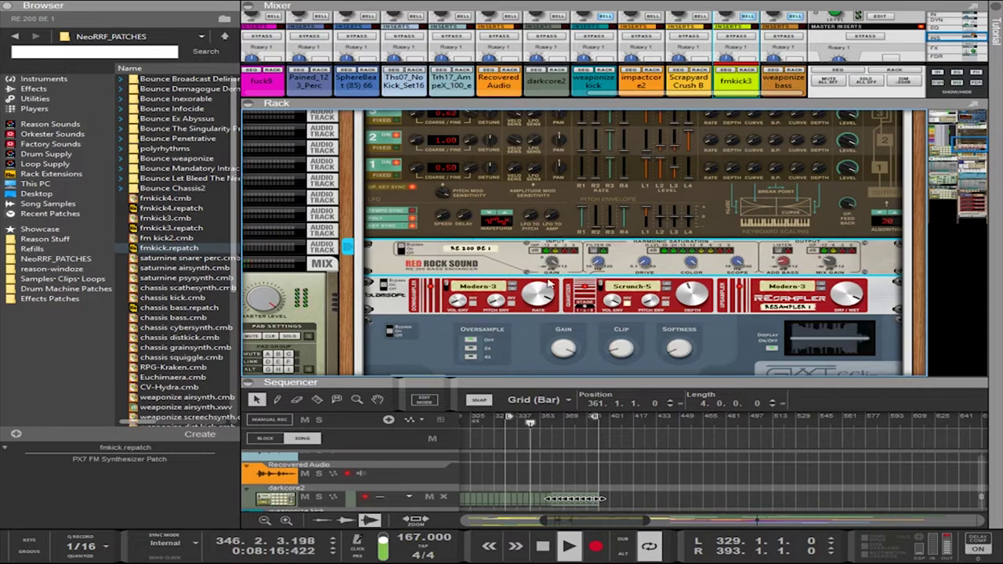
# Raise the PX7's OP2 envelope Level 4 to 99 and retune OP2 to a frequency ratio of 1.99, with OP4 at 1.00
pyautogui.scroll(2, 615, 235)
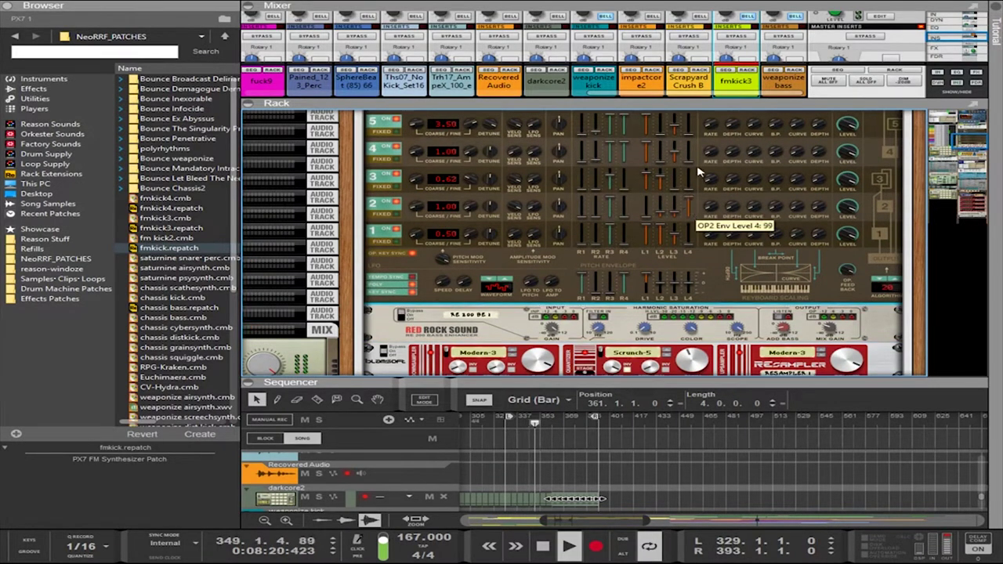
pyautogui.moveTo(678, 209); pyautogui.dragTo(683, 175)
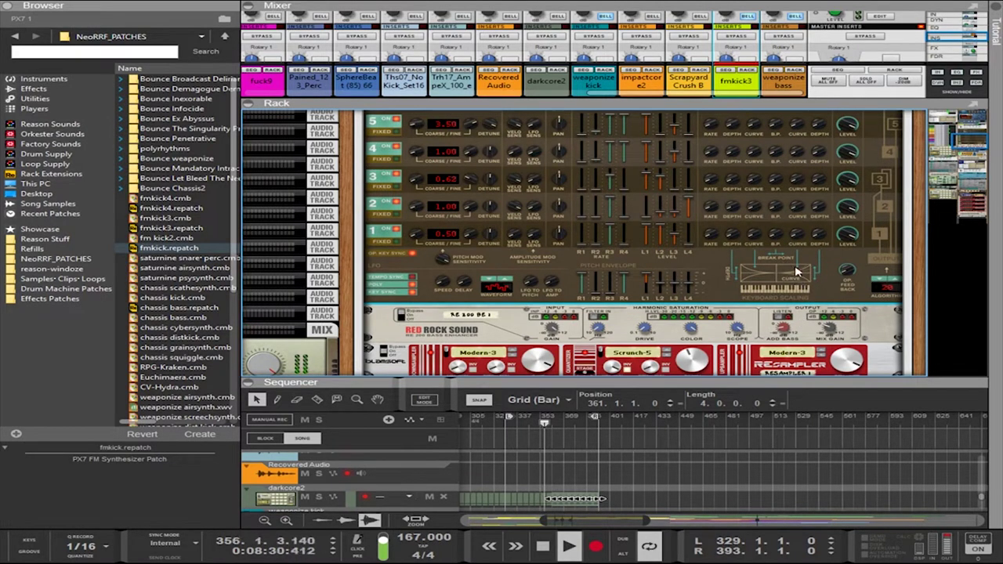
pyautogui.scroll(2, 470, 230)
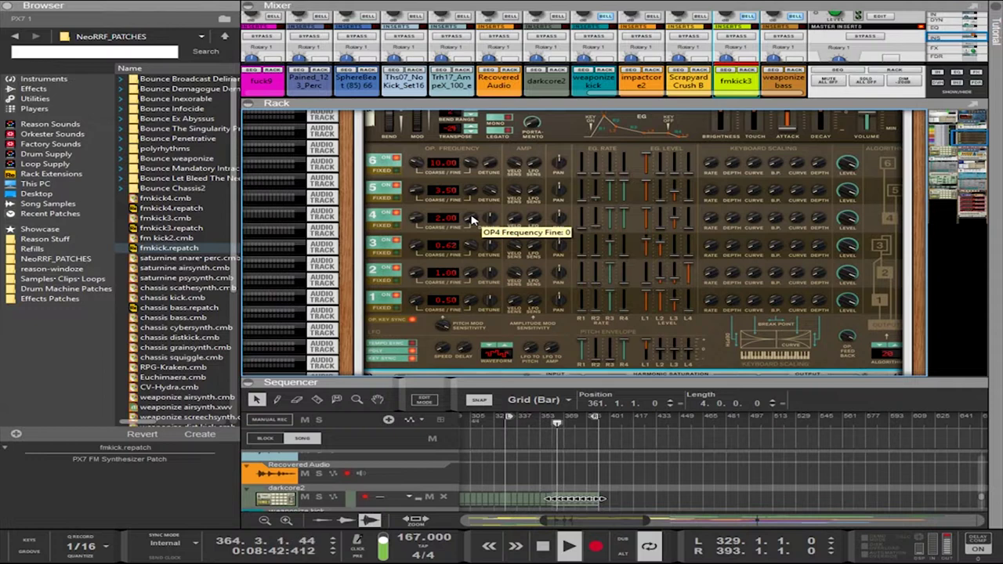
pyautogui.moveTo(417, 271); pyautogui.dragTo(417, 265)
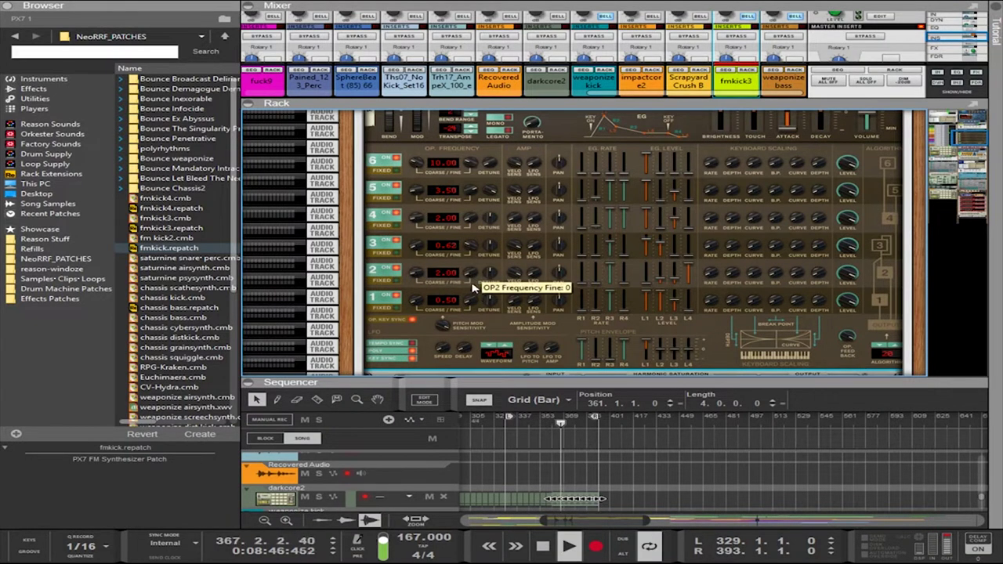
pyautogui.moveTo(472, 217); pyautogui.dragTo(475, 202)
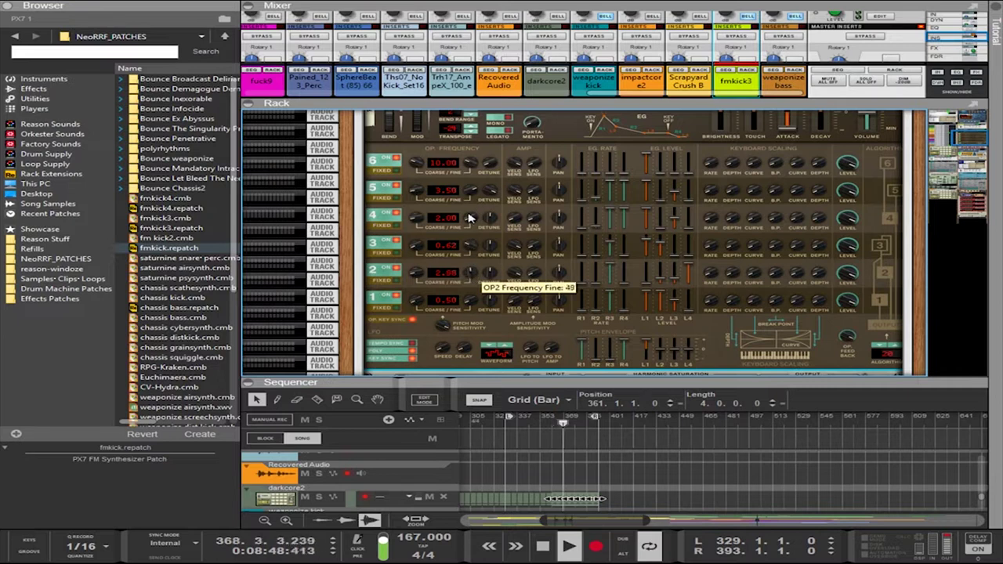
pyautogui.moveTo(420, 273); pyautogui.dragTo(434, 314)
pyautogui.moveTo(475, 276); pyautogui.dragTo(477, 164)
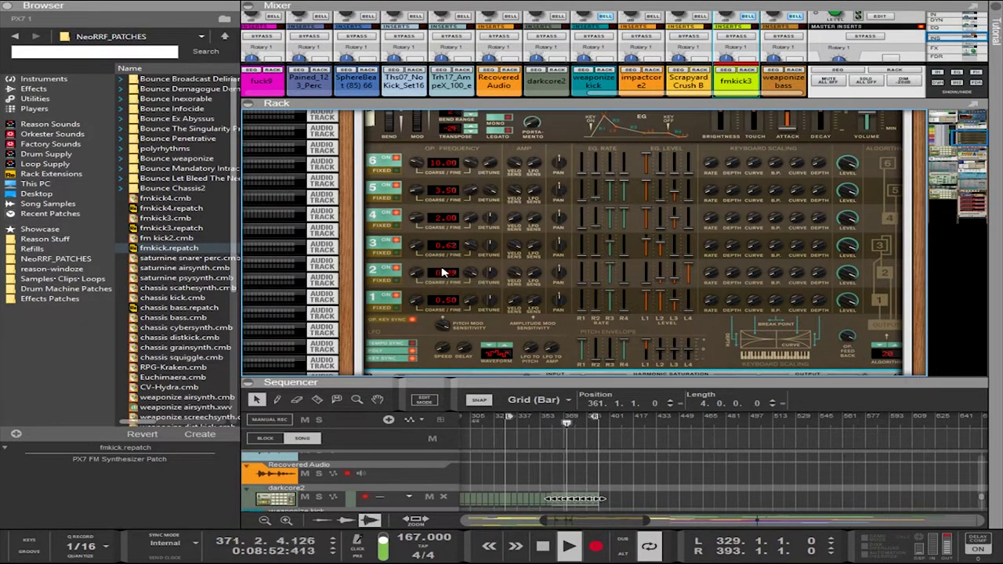
pyautogui.keyDown('ctrl'); pyautogui.click(469, 273); pyautogui.keyUp('ctrl')
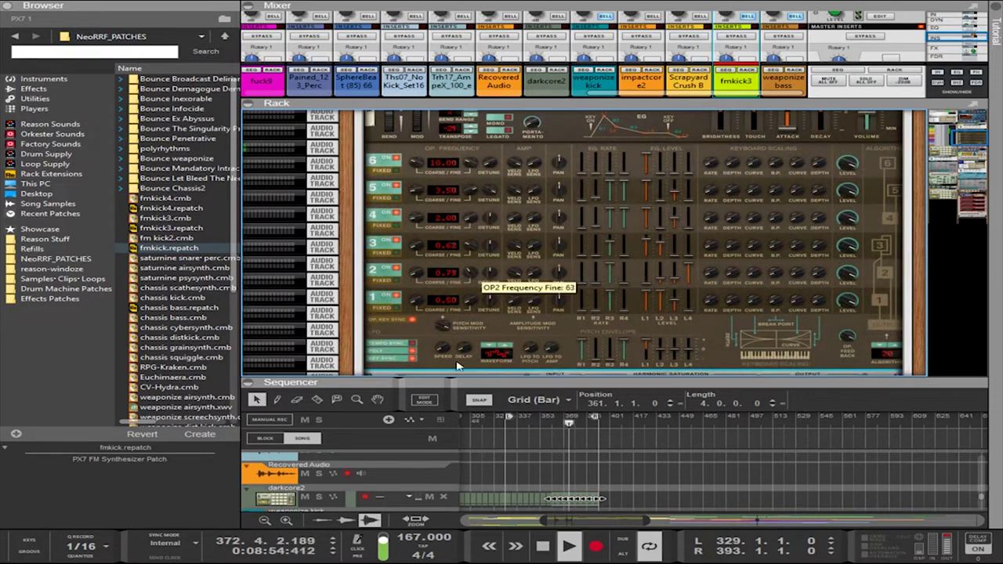
pyautogui.moveTo(418, 275); pyautogui.dragTo(466, 227)
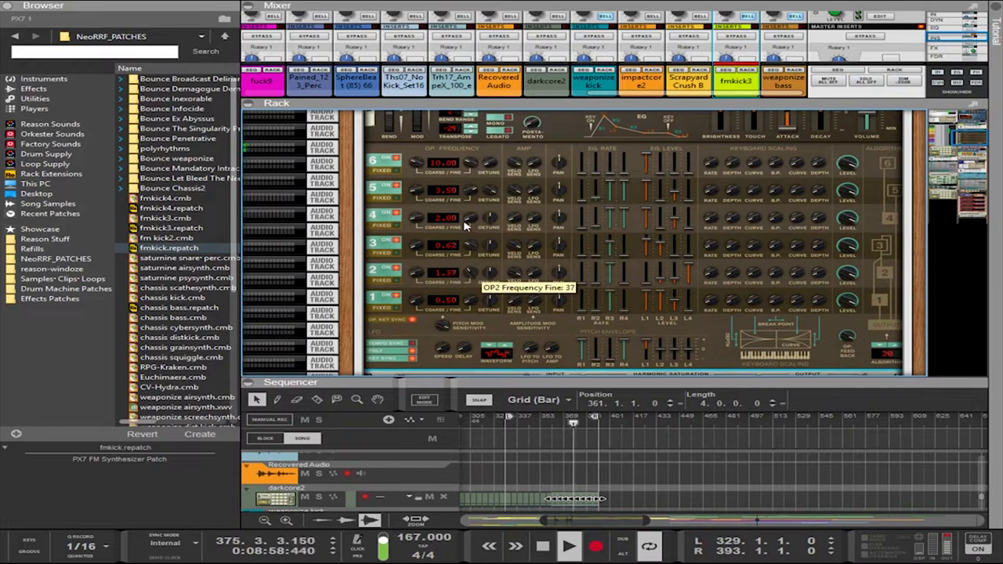
pyautogui.moveTo(457, 163); pyautogui.dragTo(508, 113)
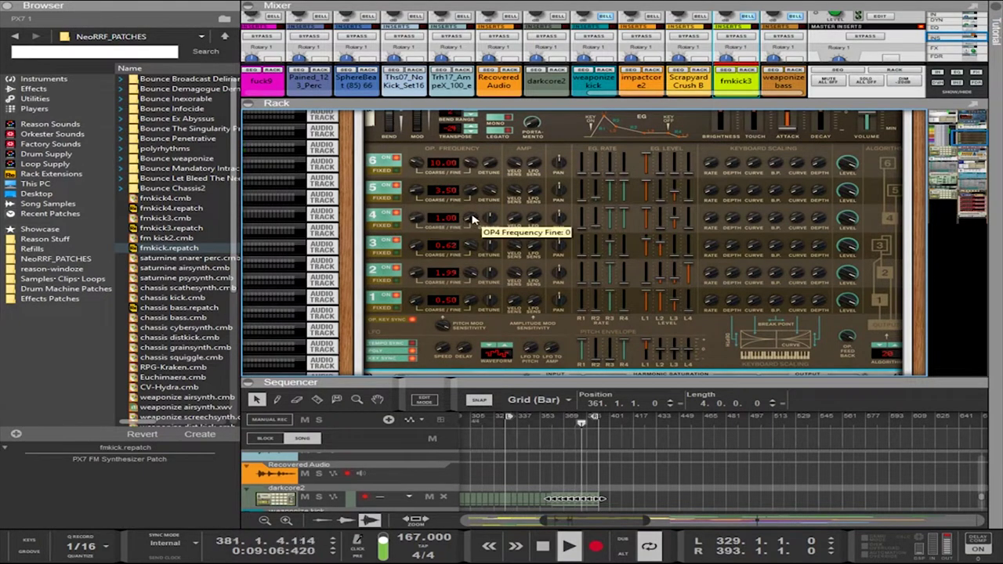
# Try OP4 fine frequency ratios between 1.00 and 1.99, ending at 1.11
pyautogui.moveTo(467, 194); pyautogui.dragTo(513, 132)
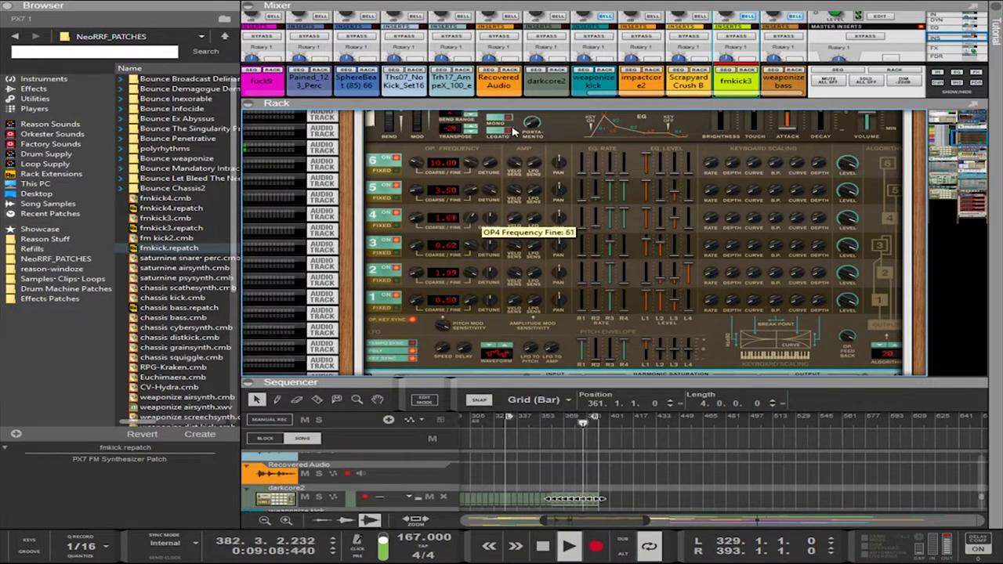
pyautogui.moveTo(470, 216); pyautogui.dragTo(493, 144)
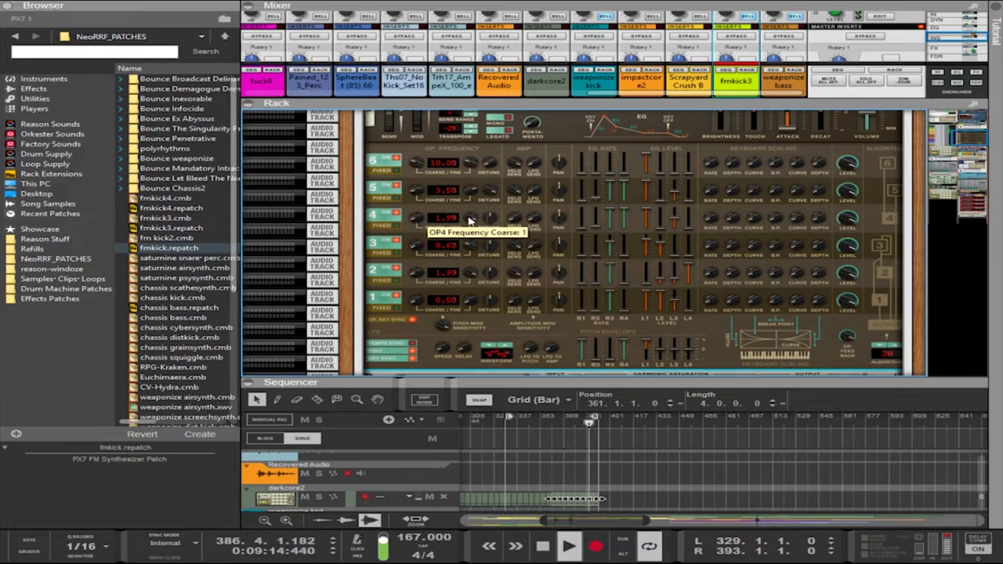
pyautogui.moveTo(470, 222); pyautogui.dragTo(474, 382)
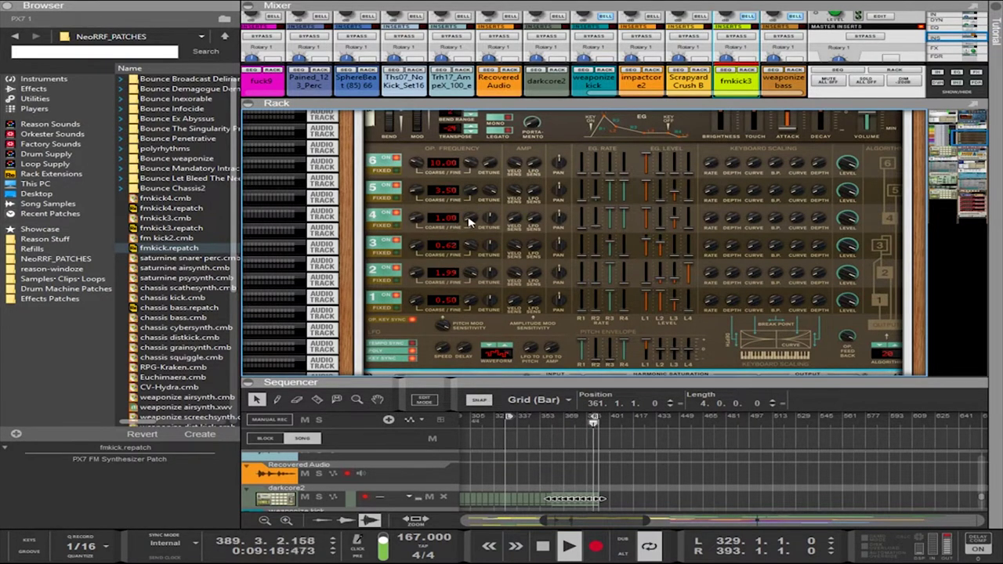
pyautogui.moveTo(471, 222); pyautogui.dragTo(476, 198)
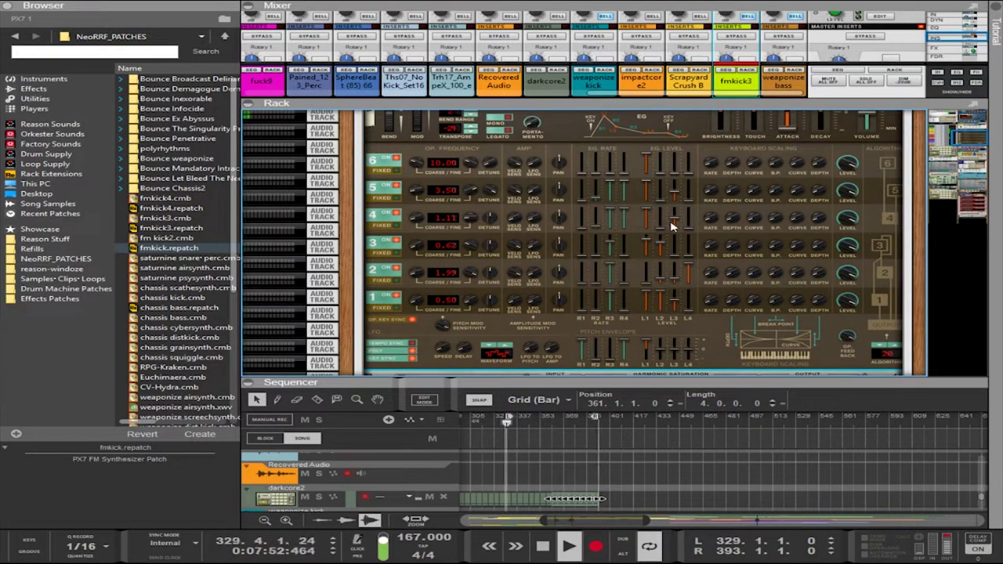
# Set OP4's envelope Level 1 to 99 and readjust its other envelope levels
pyautogui.moveTo(650, 217); pyautogui.dragTo(667, 165)
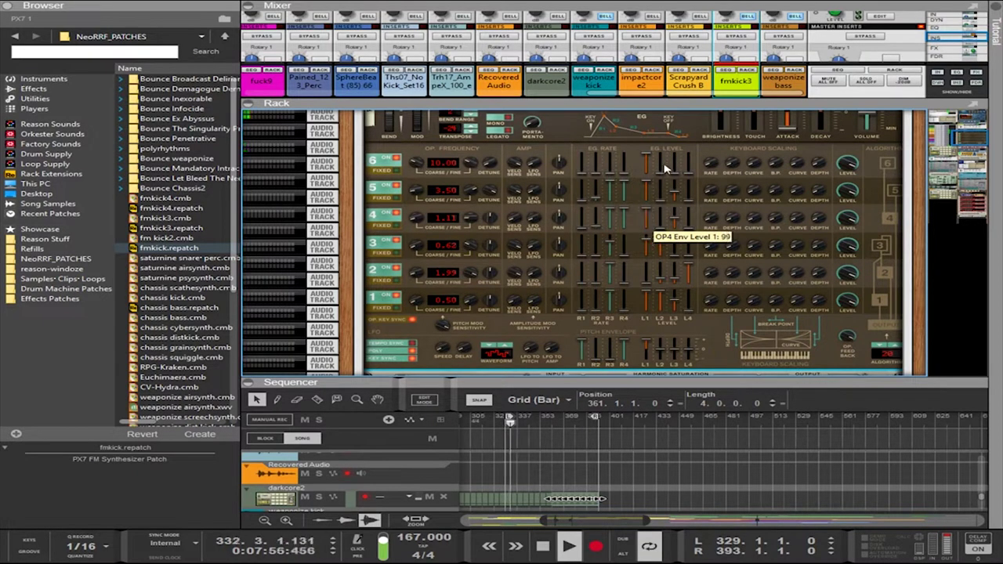
pyautogui.moveTo(661, 217); pyautogui.dragTo(672, 266)
pyautogui.moveTo(688, 226); pyautogui.dragTo(686, 203)
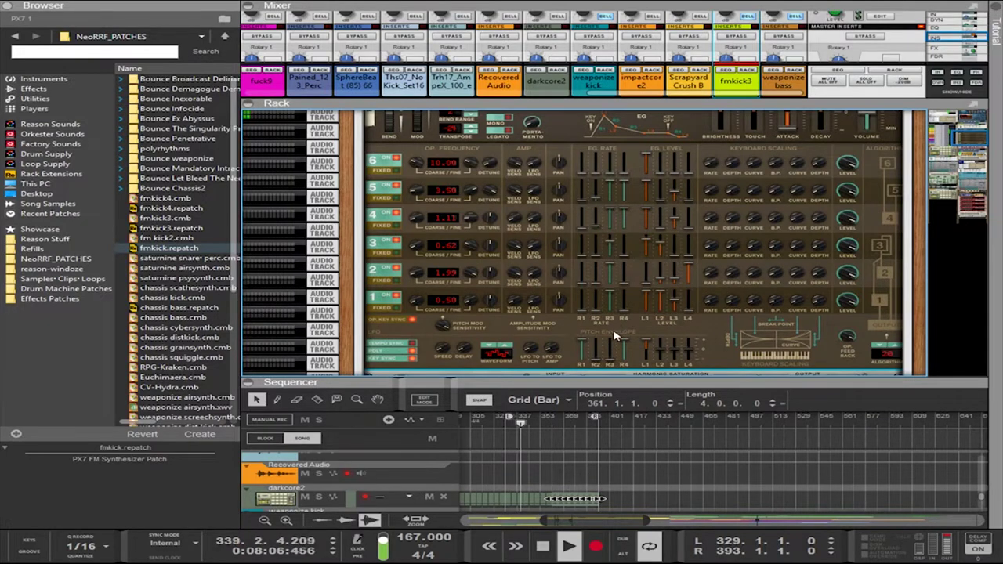
# Readjust the PX7's LFO pitch modulation sensitivity and its pitch envelope Rates 4 and 1
pyautogui.scroll(-1, 610, 335)
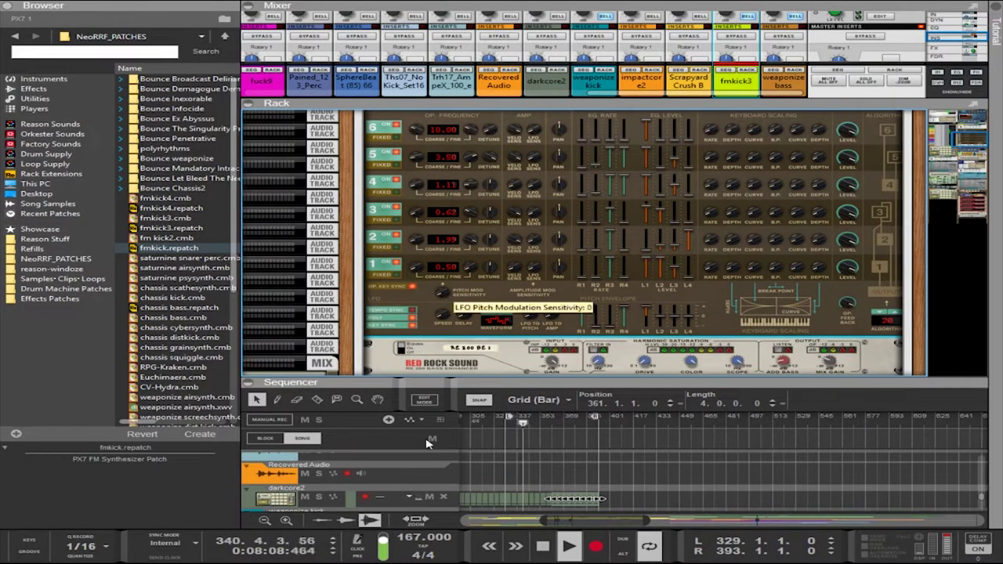
pyautogui.moveTo(446, 292); pyautogui.dragTo(446, 287)
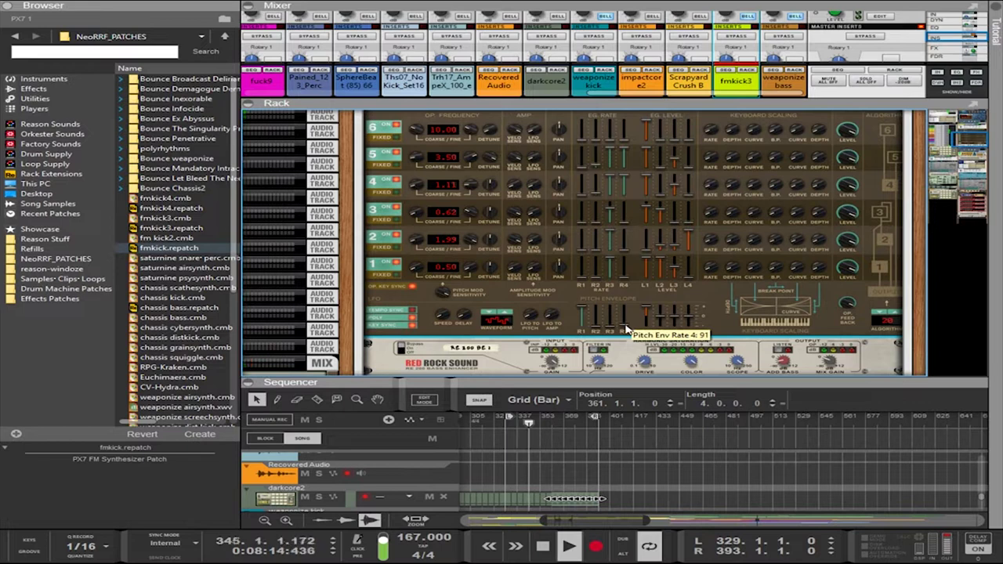
pyautogui.moveTo(625, 330); pyautogui.dragTo(626, 338)
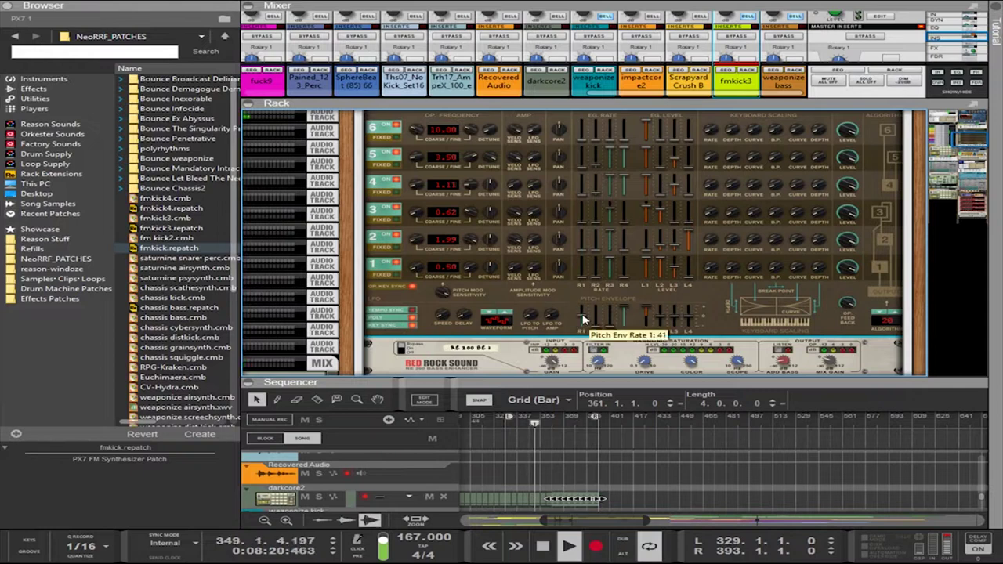
pyautogui.moveTo(584, 322); pyautogui.dragTo(579, 314)
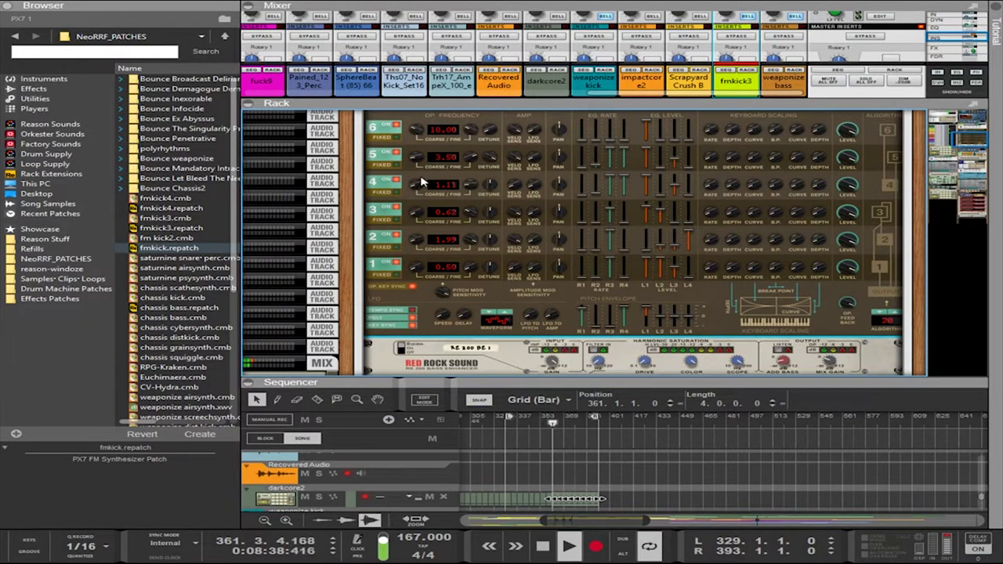
# Set OP4's frequency ratio to 1.00 and OP2's to 1.20
pyautogui.moveTo(471, 185); pyautogui.dragTo(473, 355)
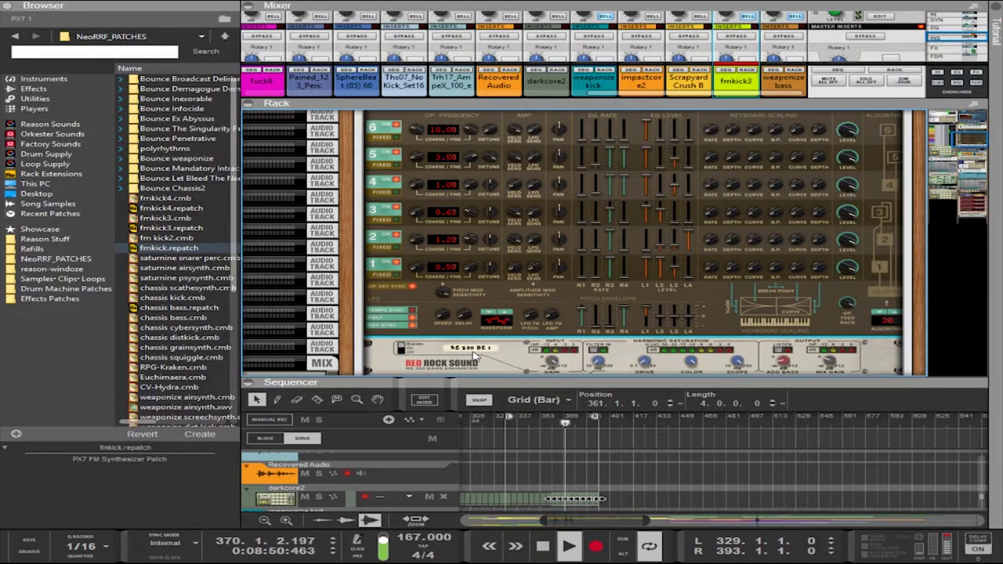
# Raise the RE 302 graphic equaliser's 25, 31.5, 40 and 50 Hz bands to one level and reset 20 Hz to 0%
pyautogui.scroll(-6, 553, 339)
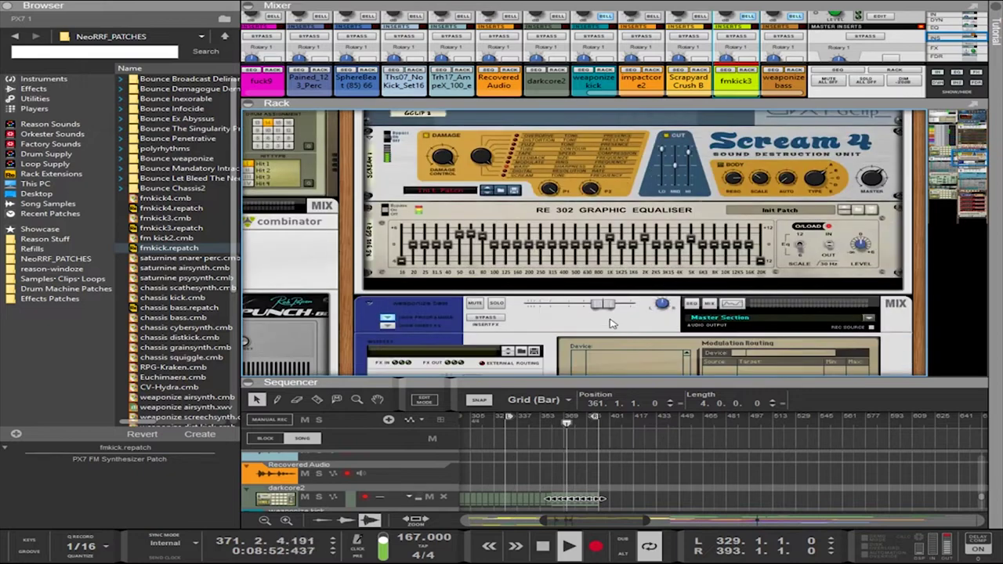
pyautogui.scroll(2, 605, 318)
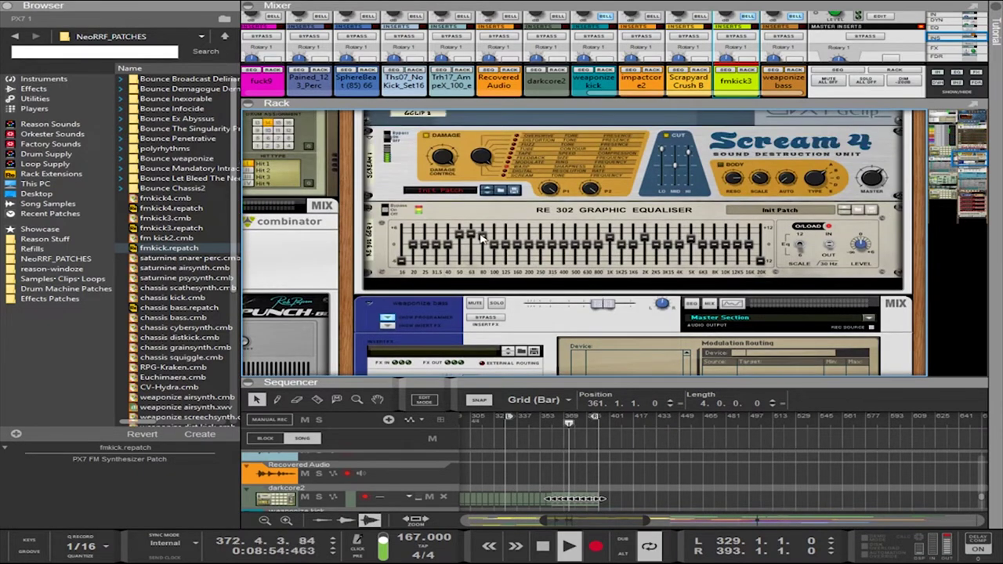
pyautogui.click(467, 232)
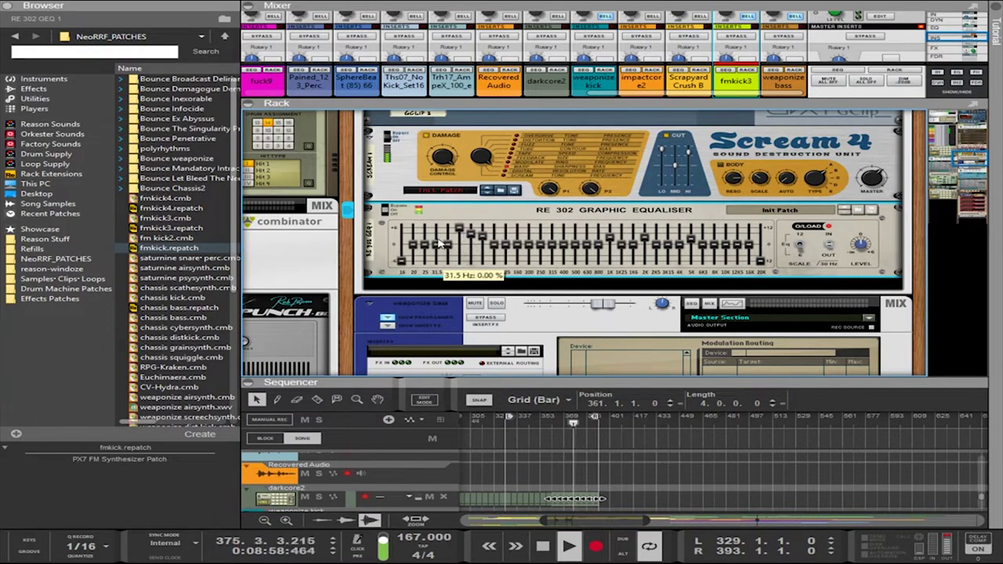
pyautogui.moveTo(436, 245); pyautogui.dragTo(410, 299)
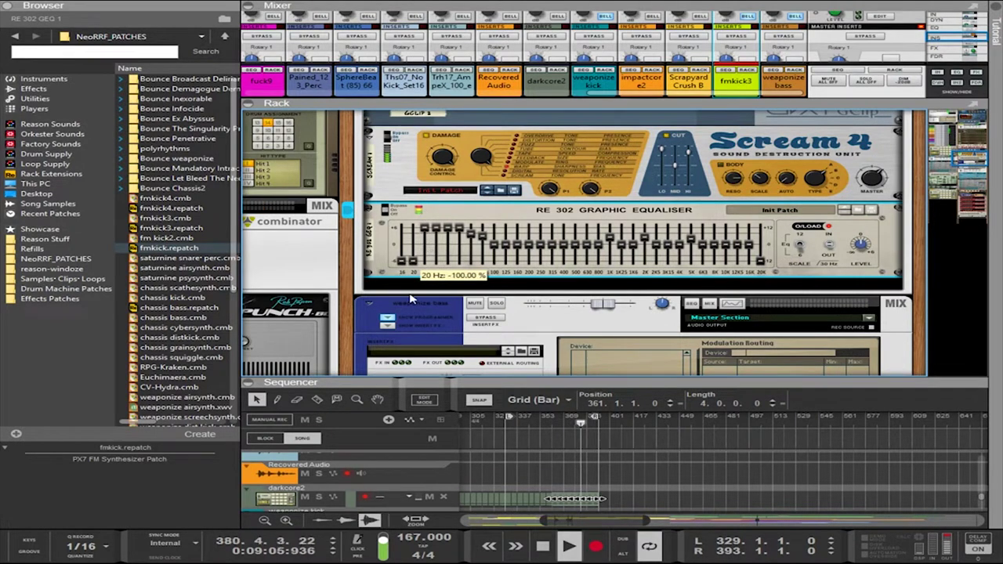
pyautogui.keyDown('ctrl'); pyautogui.click(413, 244); pyautogui.keyUp('ctrl')
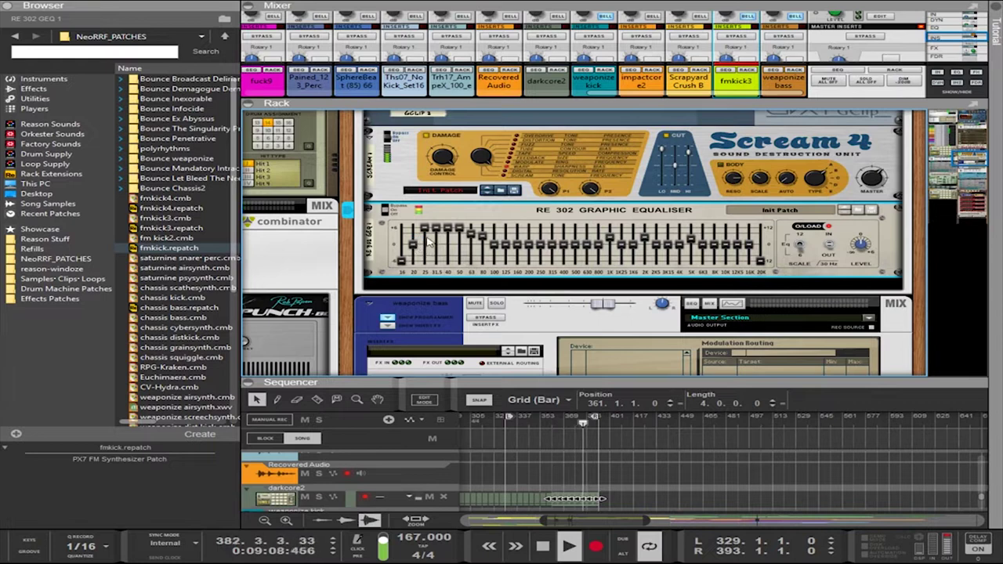
pyautogui.moveTo(415, 244); pyautogui.dragTo(419, 199)
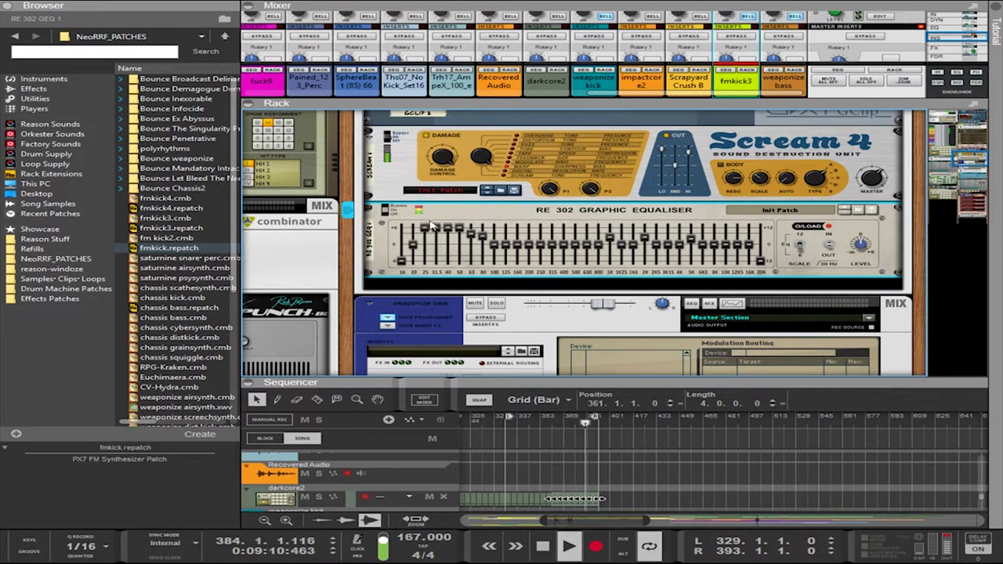
# Set Scream 4's Cut Mid to about 14 and the graphic equaliser's input gain to about -1.1 dB
pyautogui.click(677, 165)
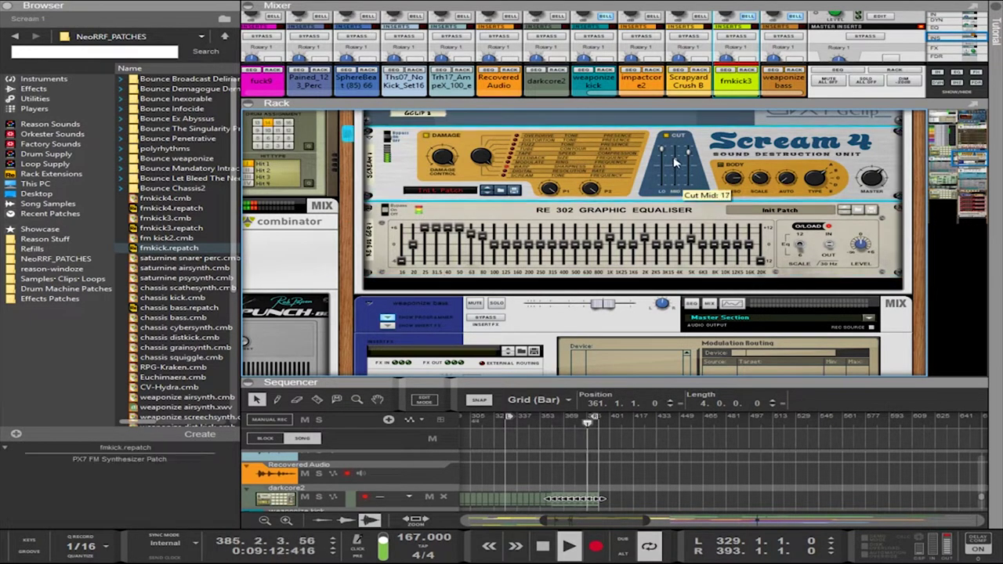
pyautogui.click(860, 245)
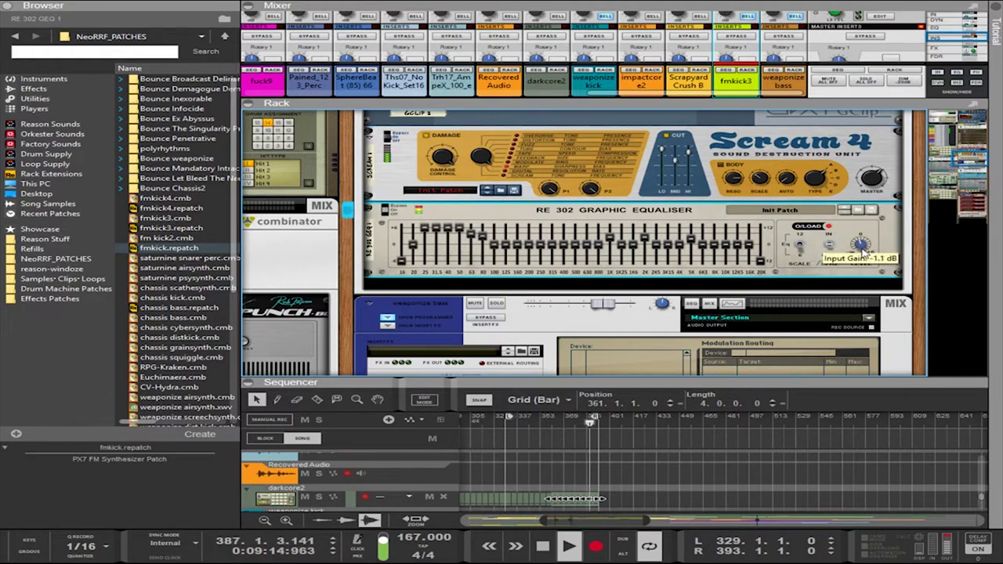
pyautogui.click(677, 161)
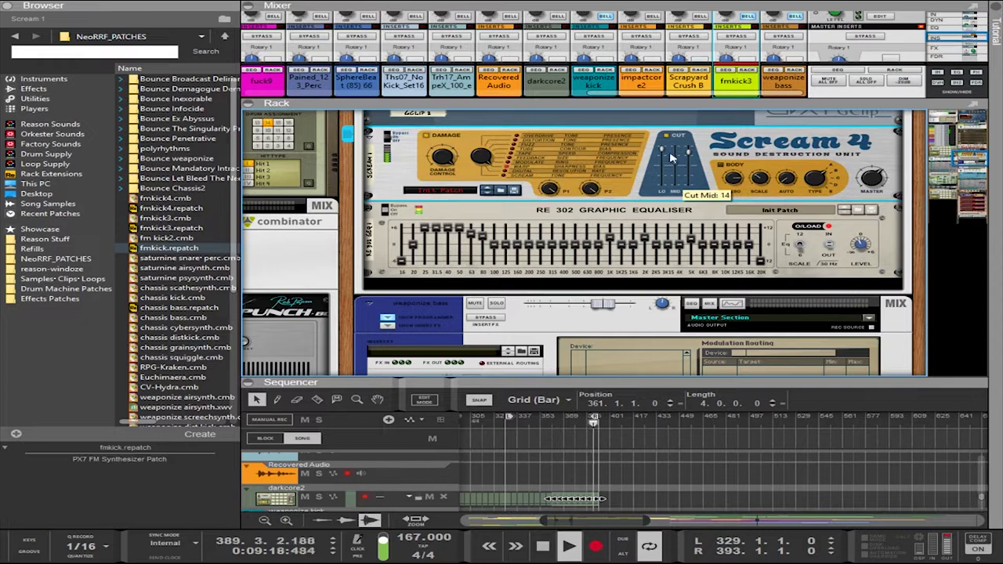
pyautogui.moveTo(675, 159); pyautogui.dragTo(675, 159)
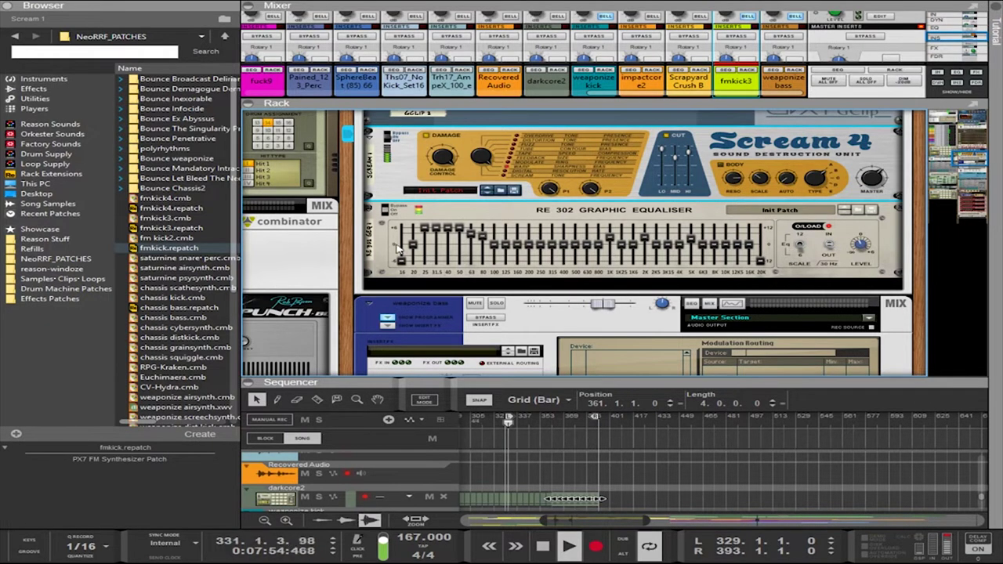
# Raise the graphic equaliser's 20 Hz band to match the neighbouring low bands and fine-tune its input gain
pyautogui.click(398, 251)
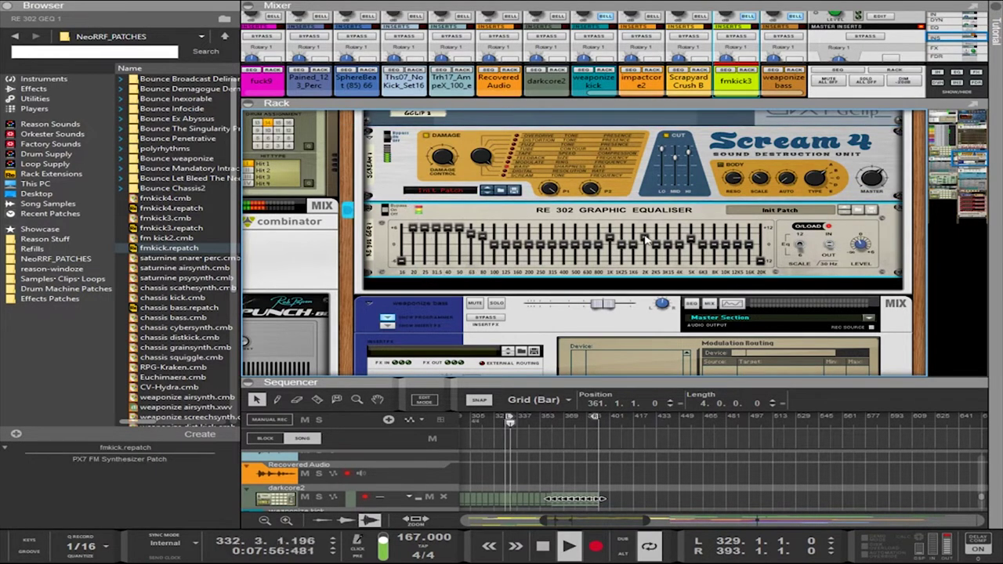
pyautogui.moveTo(860, 245); pyautogui.dragTo(857, 243)
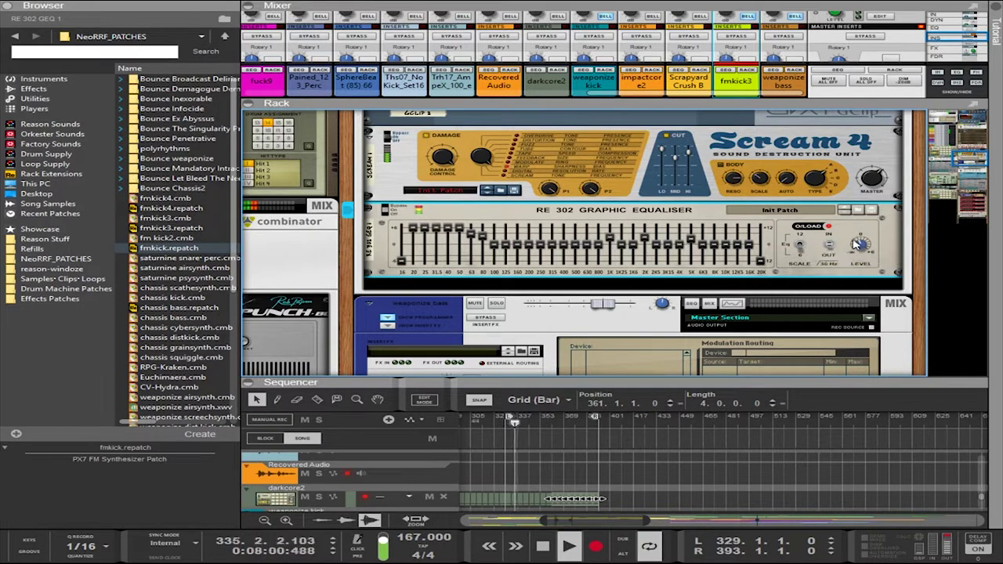
# Set Scream 4's Master Level to about 91 while rebalancing the graphic equaliser's input gain
pyautogui.click(863, 171)
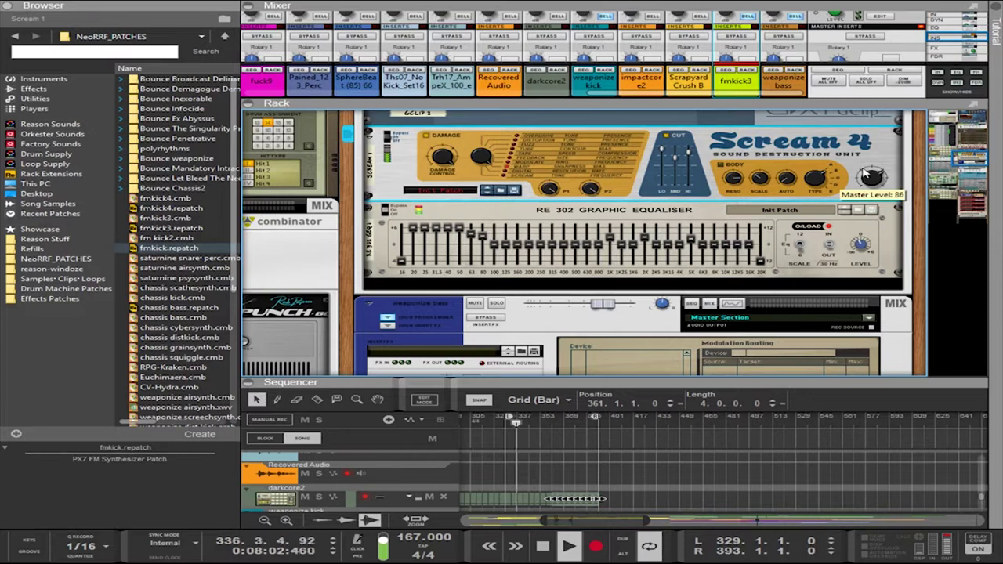
pyautogui.moveTo(869, 176); pyautogui.dragTo(870, 184)
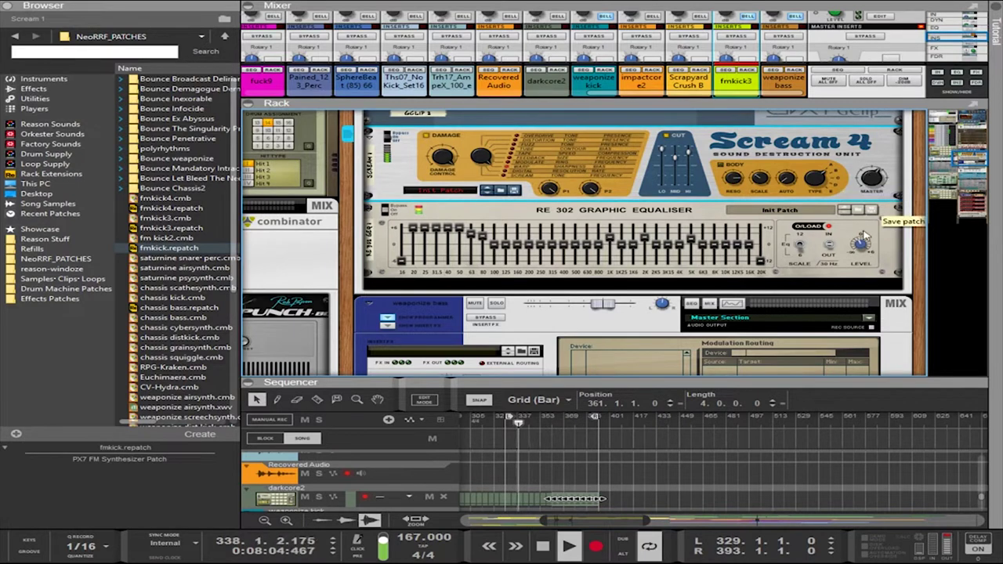
pyautogui.click(862, 238)
pyautogui.click(869, 184)
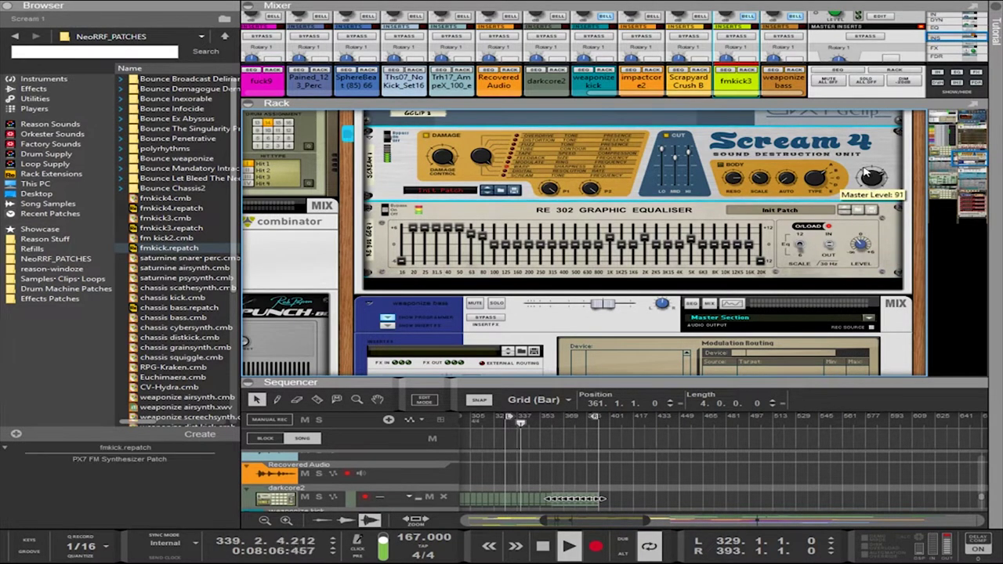
# Set Scream 4's Master Level to 95 and the graphic equaliser's input gain to about -5.0 dB
pyautogui.click(862, 241)
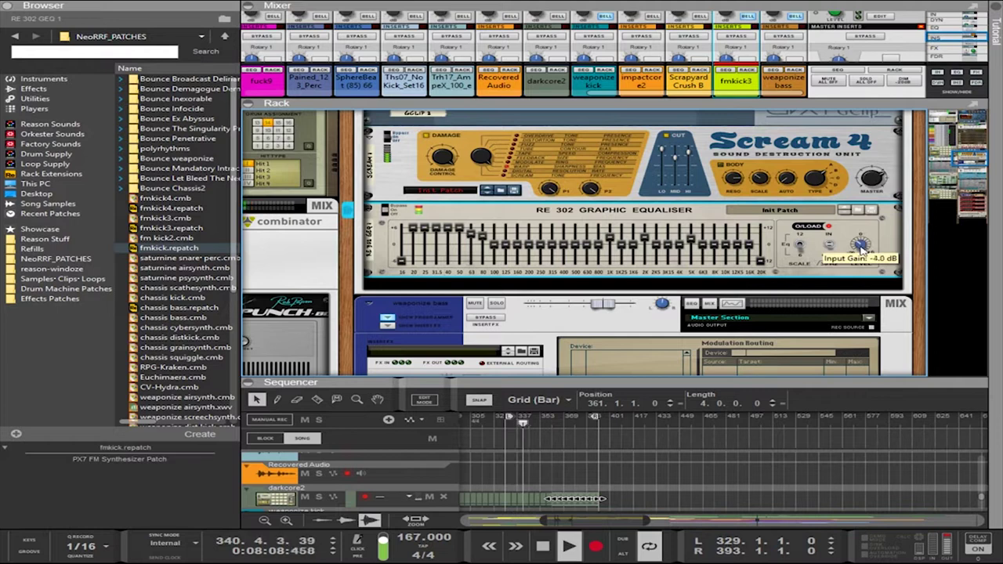
pyautogui.moveTo(865, 178); pyautogui.dragTo(861, 172)
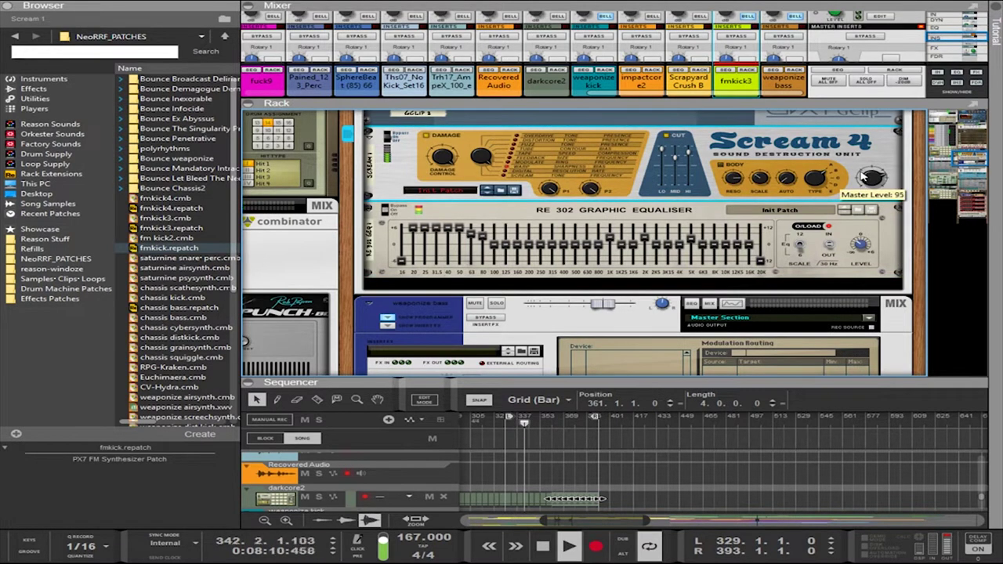
pyautogui.moveTo(861, 244); pyautogui.dragTo(862, 248)
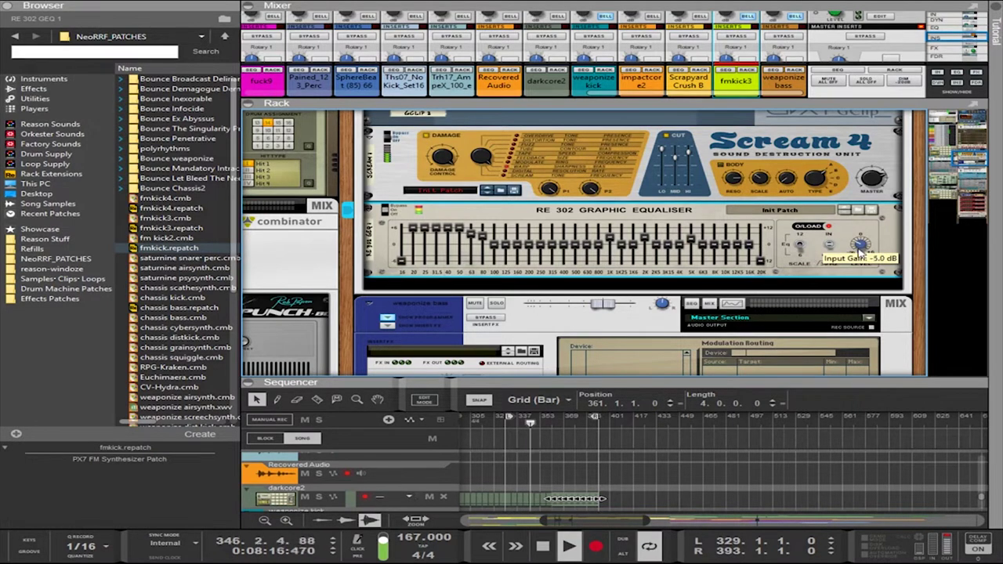
pyautogui.click(668, 156)
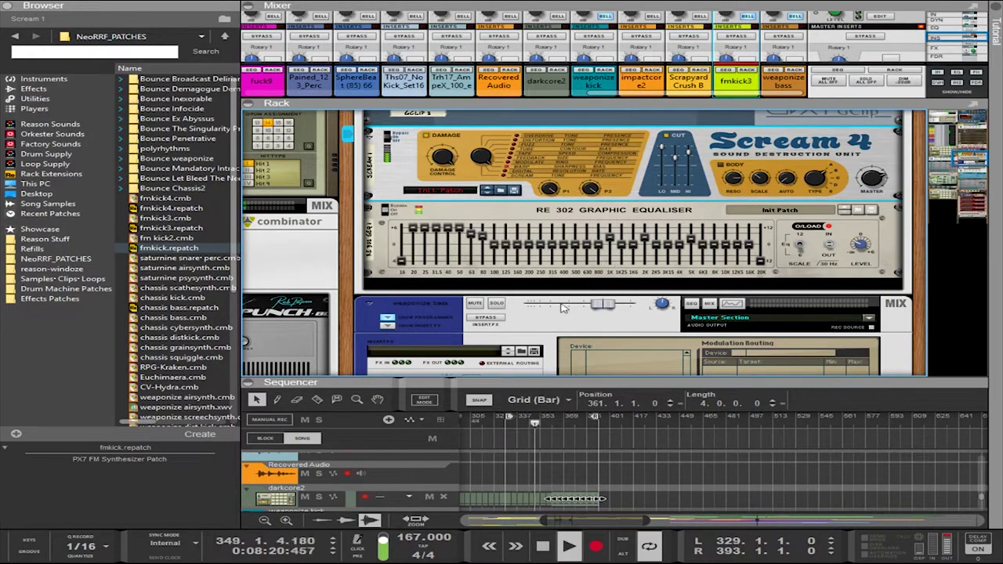
# Adjust the fmkick3 channel's input gain in the mixer
pyautogui.scroll(10, 561, 308)
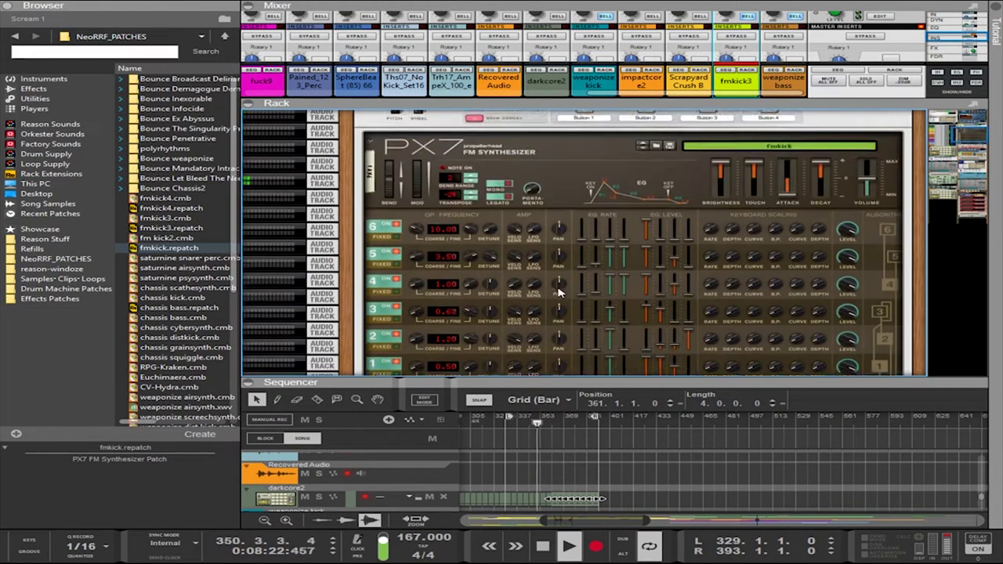
pyautogui.scroll(4, 560, 292)
pyautogui.scroll(-2, 560, 290)
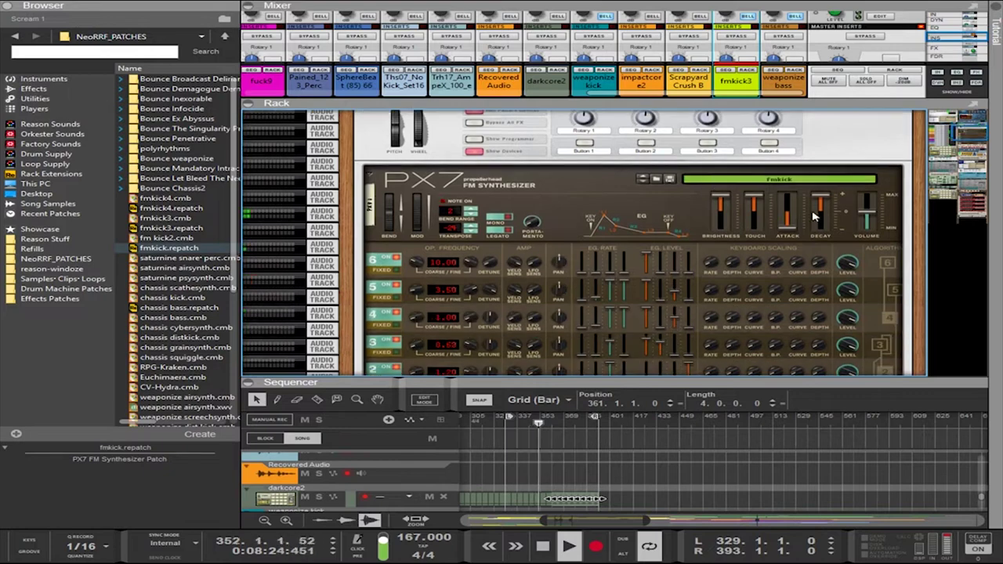
pyautogui.scroll(-5, 838, 230)
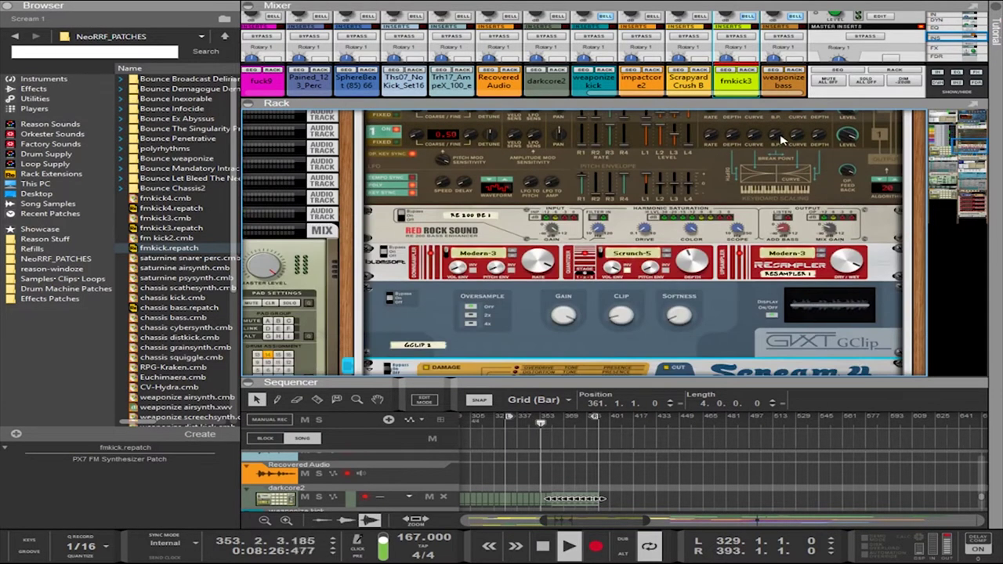
pyautogui.scroll(-1, 782, 140)
pyautogui.moveTo(753, 103); pyautogui.dragTo(753, 259)
pyautogui.scroll(6, 747, 102)
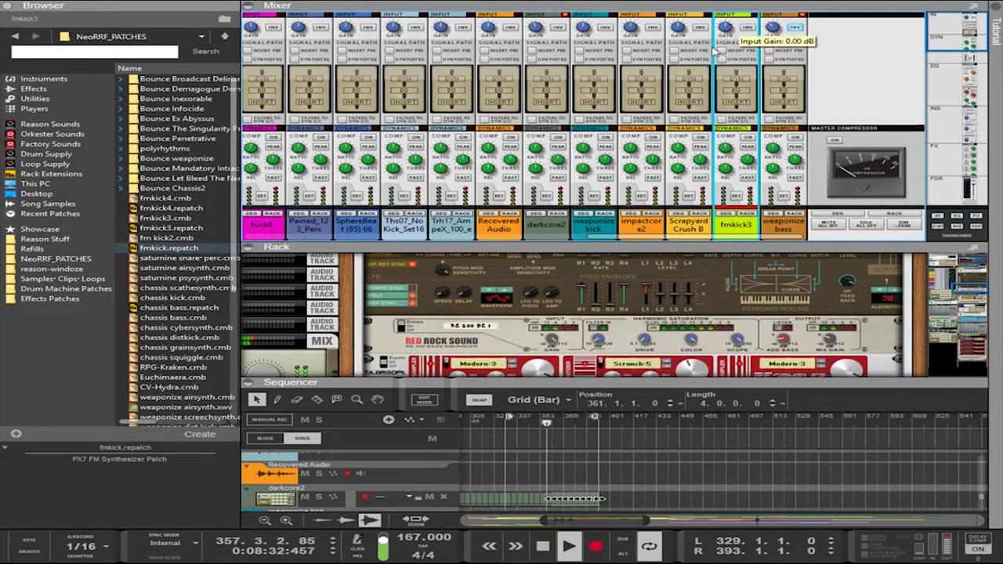
pyautogui.moveTo(726, 29); pyautogui.dragTo(728, 51)
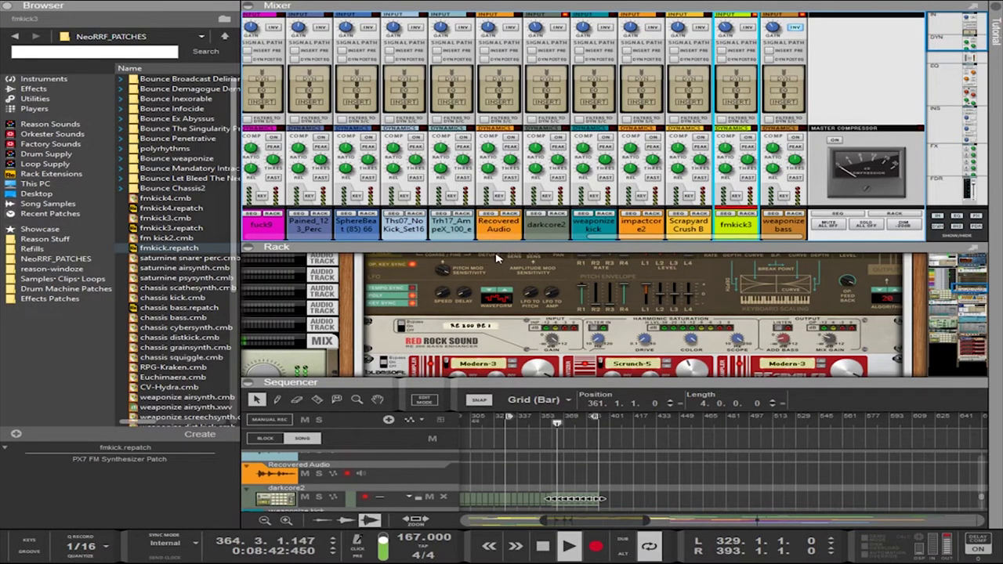
# Enlarge the sequencer and copy the darkcore2, weaponize kick and fmkick3 clips spanning bars 329 to 393 so the copies start at bar 393
pyautogui.moveTo(497, 243); pyautogui.dragTo(486, 48)
pyautogui.moveTo(485, 382); pyautogui.dragTo(485, 127)
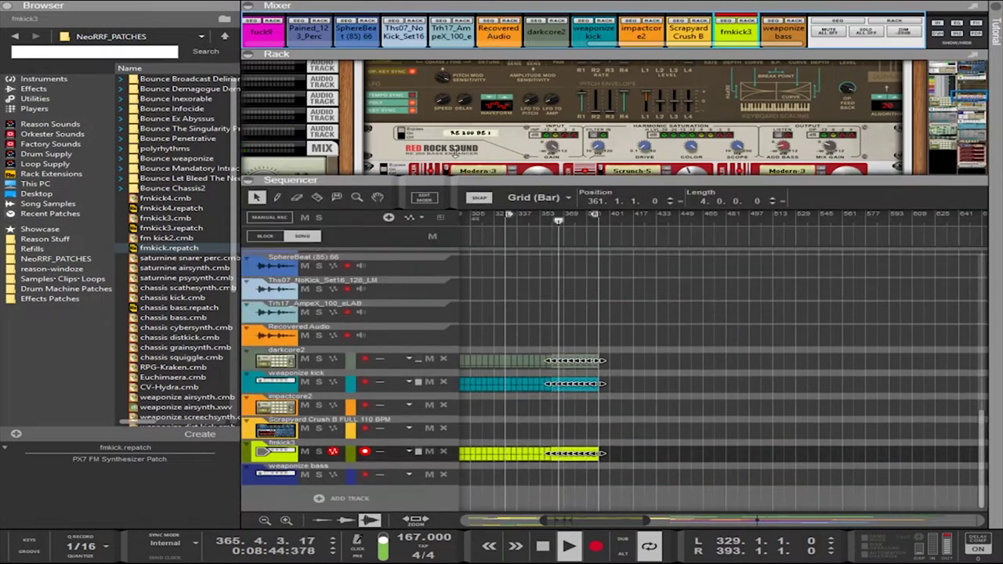
pyautogui.moveTo(675, 462); pyautogui.dragTo(510, 363)
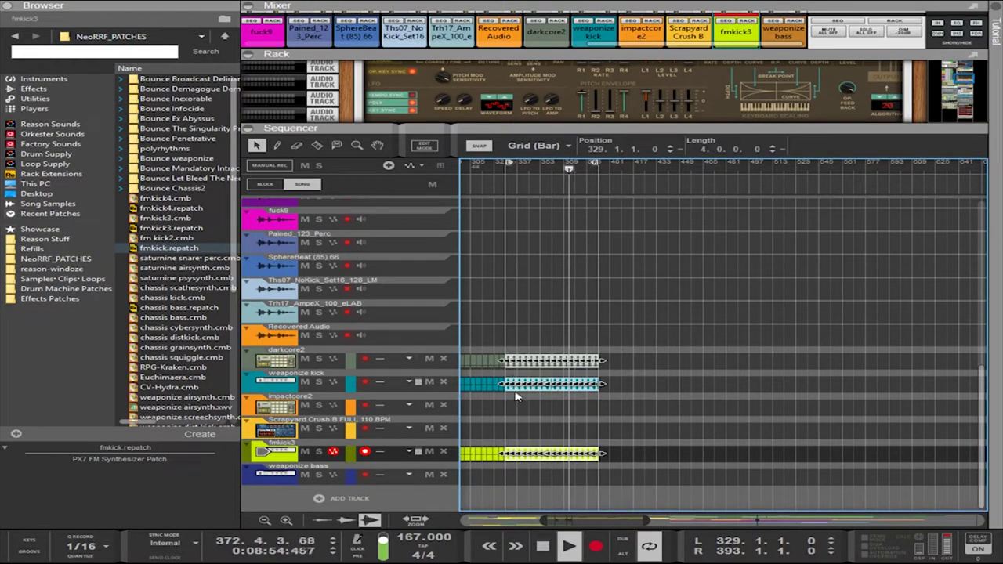
pyautogui.moveTo(507, 392); pyautogui.dragTo(601, 394)
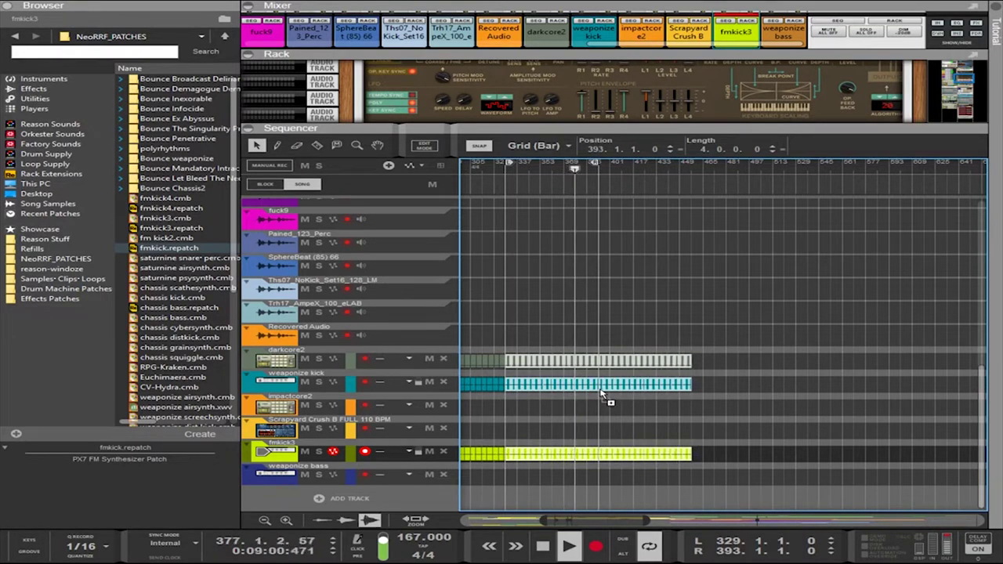
pyautogui.moveTo(601, 391); pyautogui.dragTo(602, 393)
# Nudge the weaponize kick and fmkick3 clips at 396.4.3.0 earlier so they start at 396.4.1.0
pyautogui.scroll(3, 681, 435)
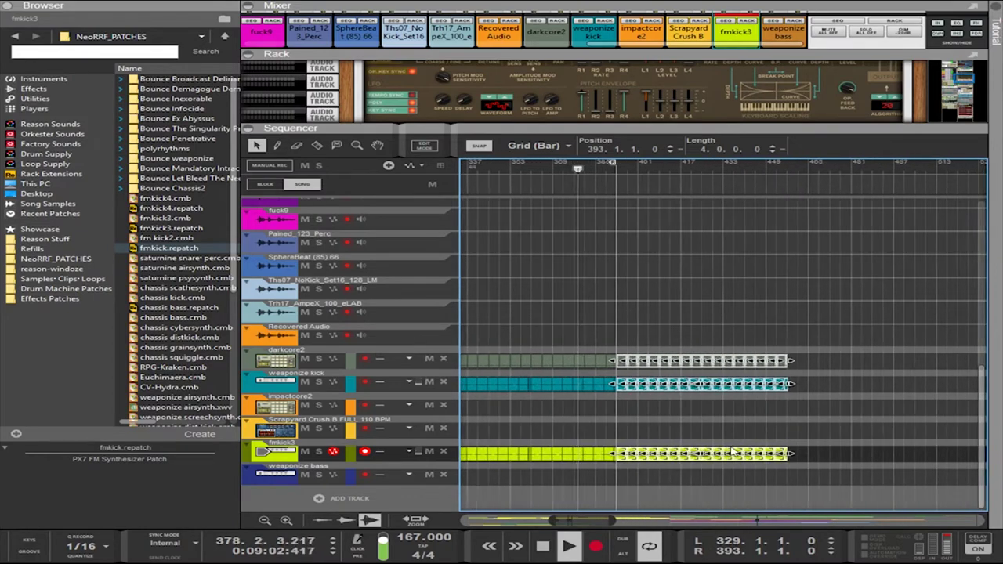
pyautogui.scroll(3, 745, 459)
pyautogui.scroll(-2, 750, 469)
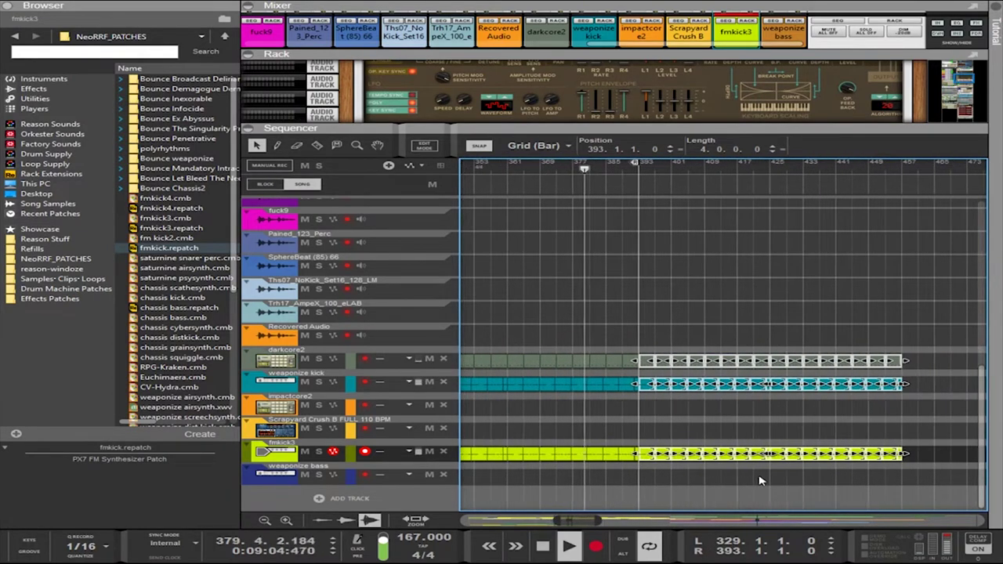
pyautogui.click(667, 453)
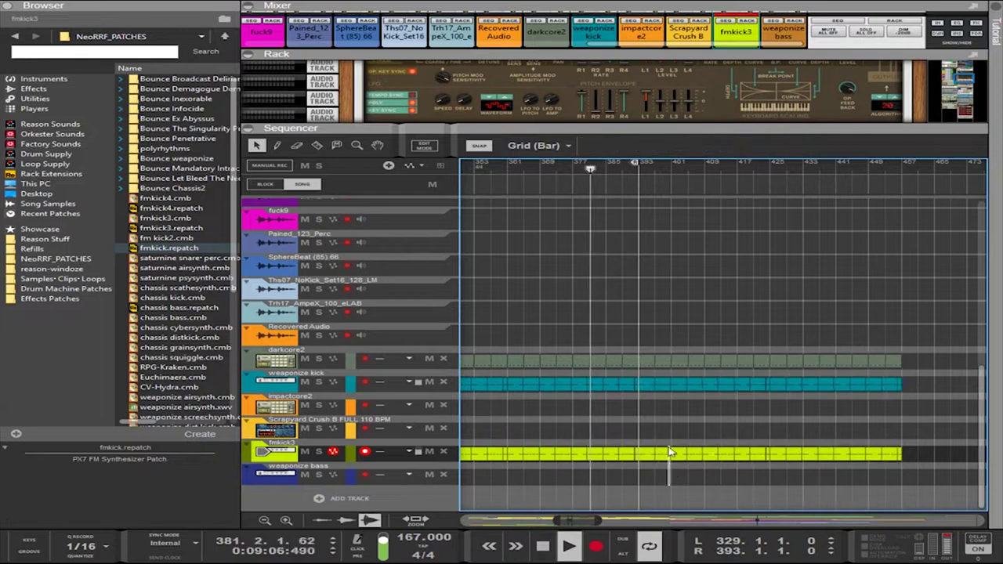
pyautogui.moveTo(664, 473); pyautogui.dragTo(664, 387)
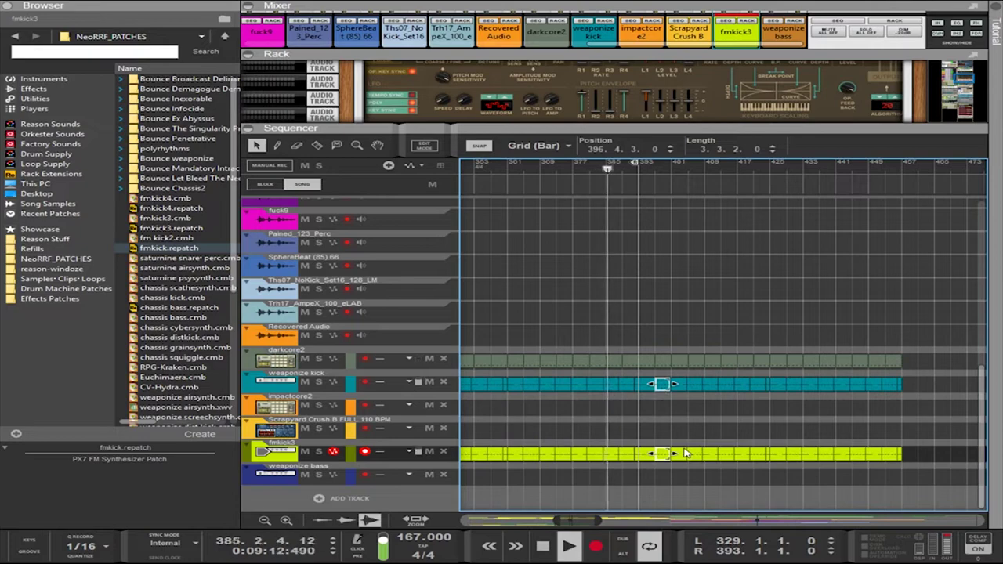
pyautogui.scroll(3, 749, 479)
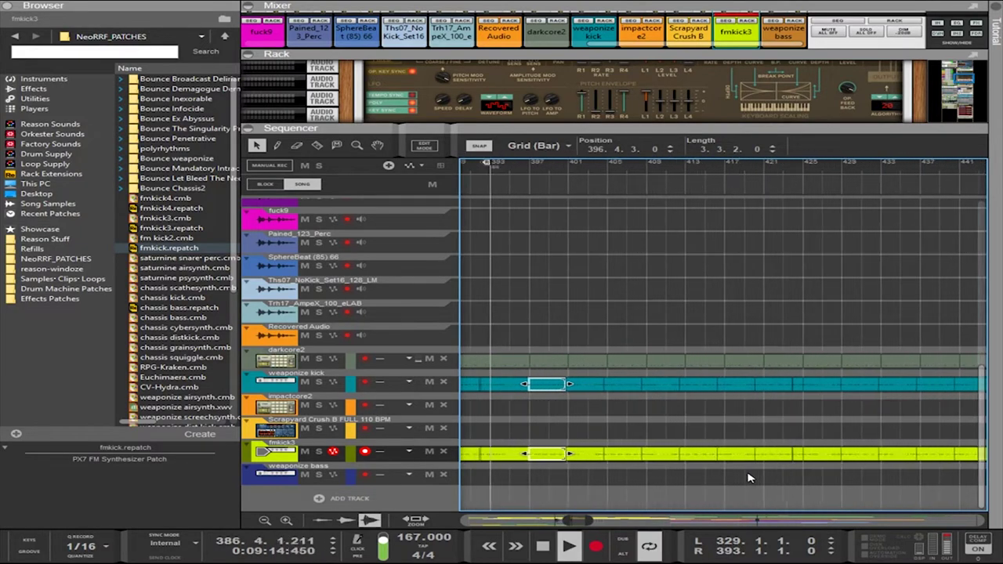
pyautogui.scroll(3, 480, 491)
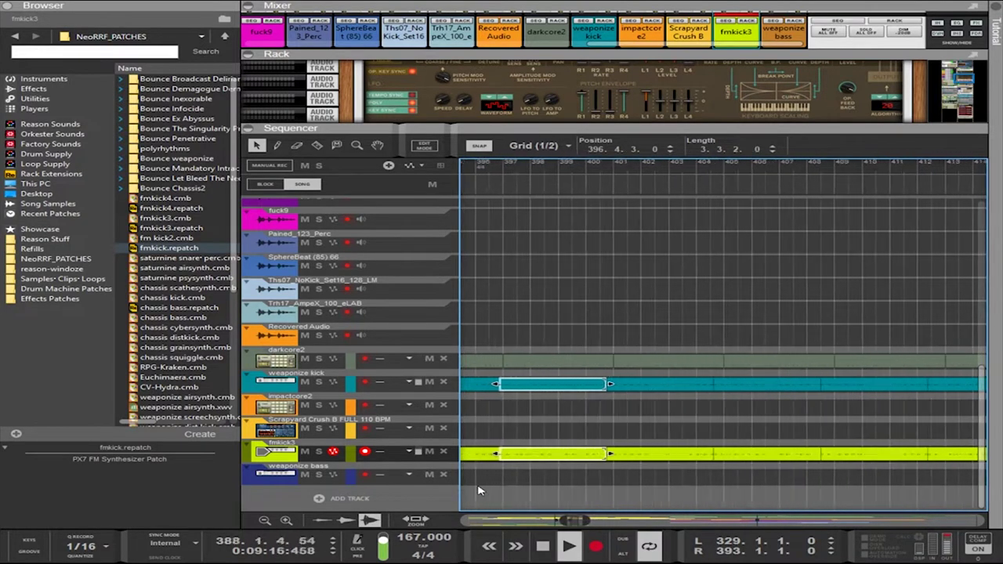
pyautogui.scroll(2, 619, 486)
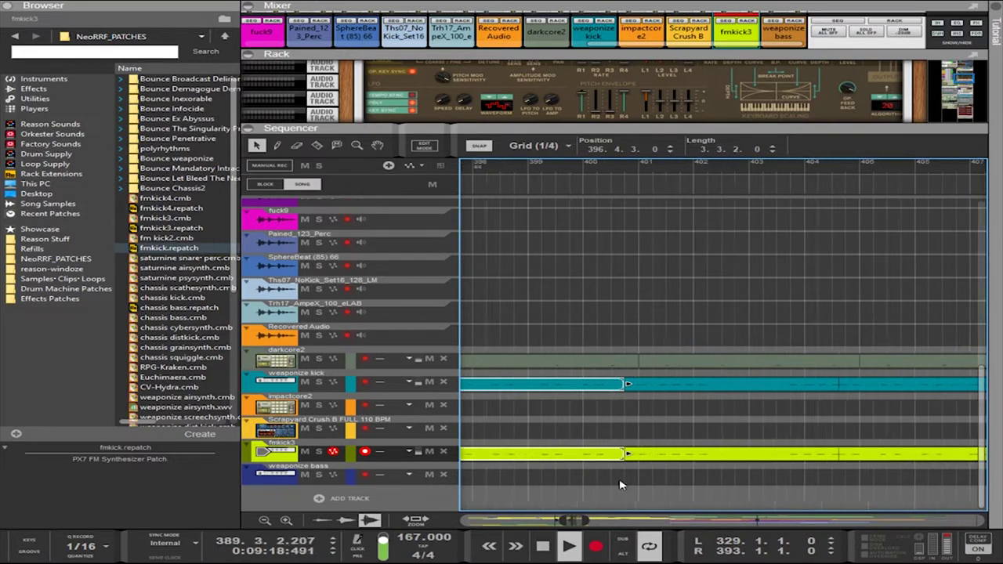
pyautogui.scroll(2, 620, 486)
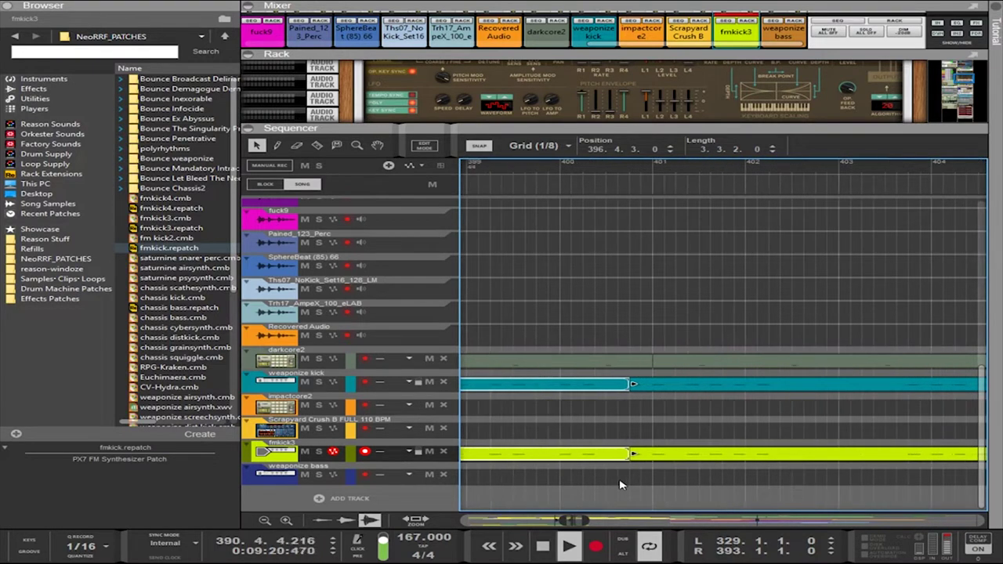
pyautogui.hotkey('ctrl', 'Left')
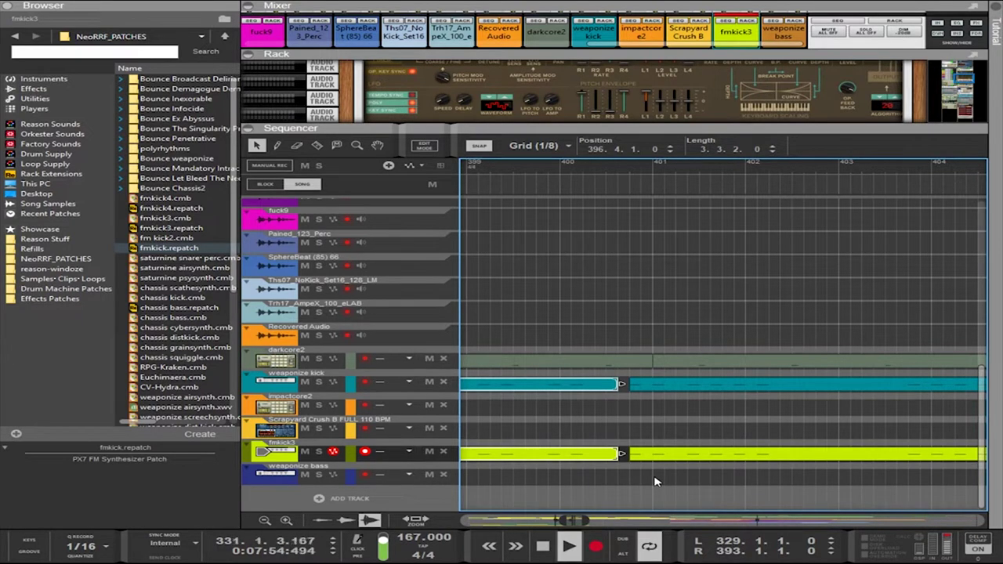
pyautogui.press('Right')
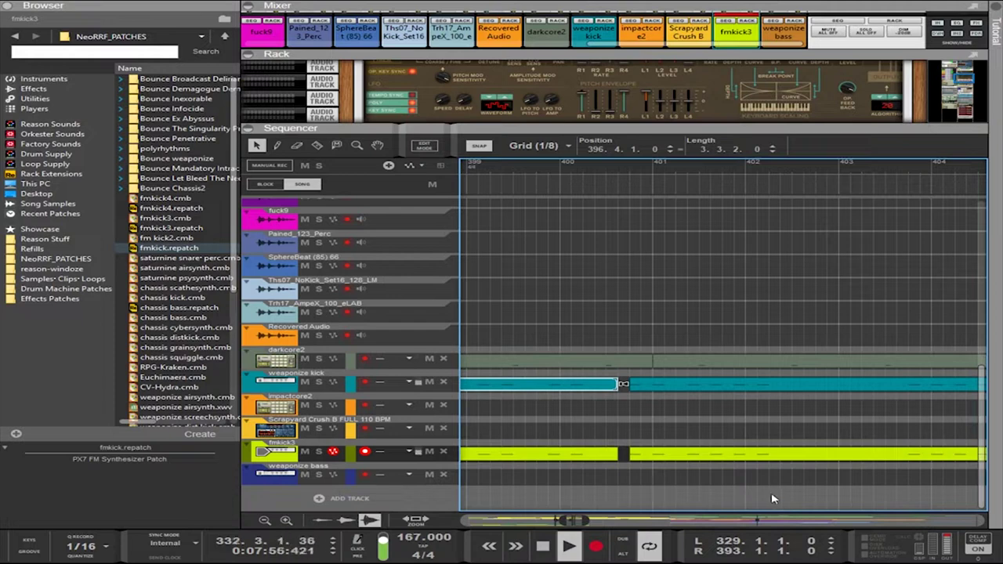
# Shift the weaponize kick and fmkick3 clips at 404.3.3.0 to start at 404.4.3.0
pyautogui.moveTo(772, 499); pyautogui.dragTo(871, 381)
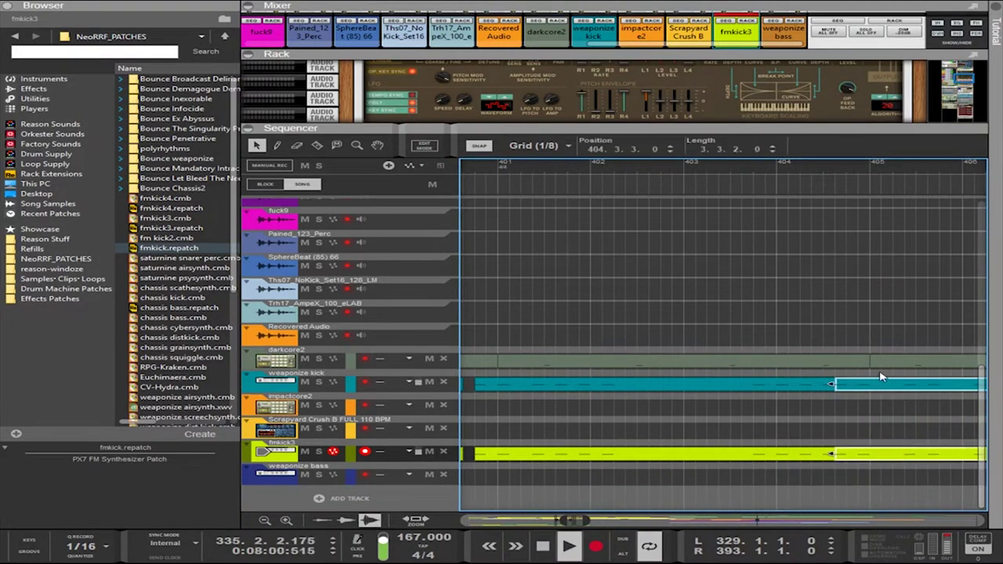
pyautogui.hotkey('ctrl', 'Right')
pyautogui.hotkey('ctrl', 'Right')
pyautogui.hotkey('ctrl', 'Right')
pyautogui.hotkey('ctrl', 'Right')
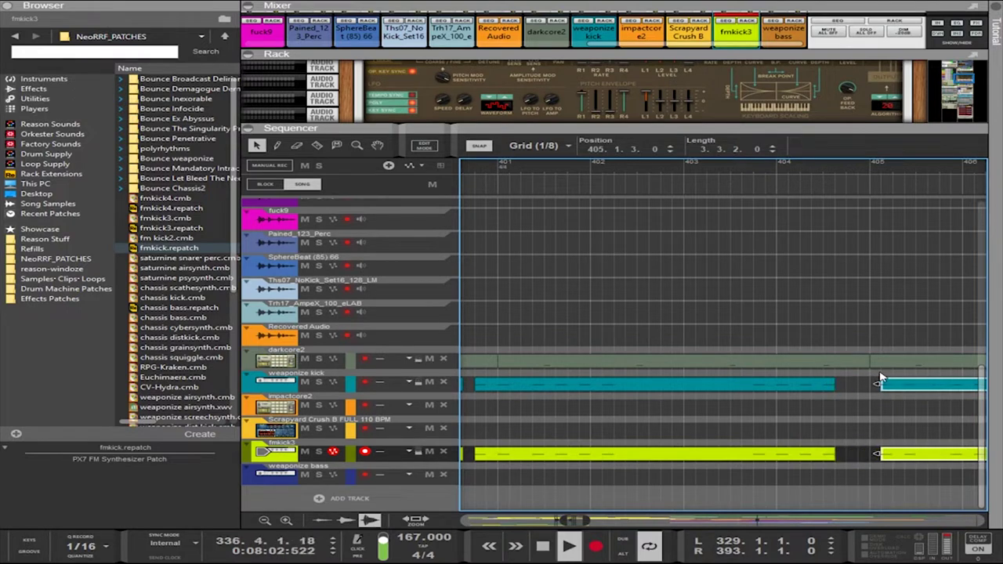
pyautogui.press('Left')
pyautogui.press('Left')
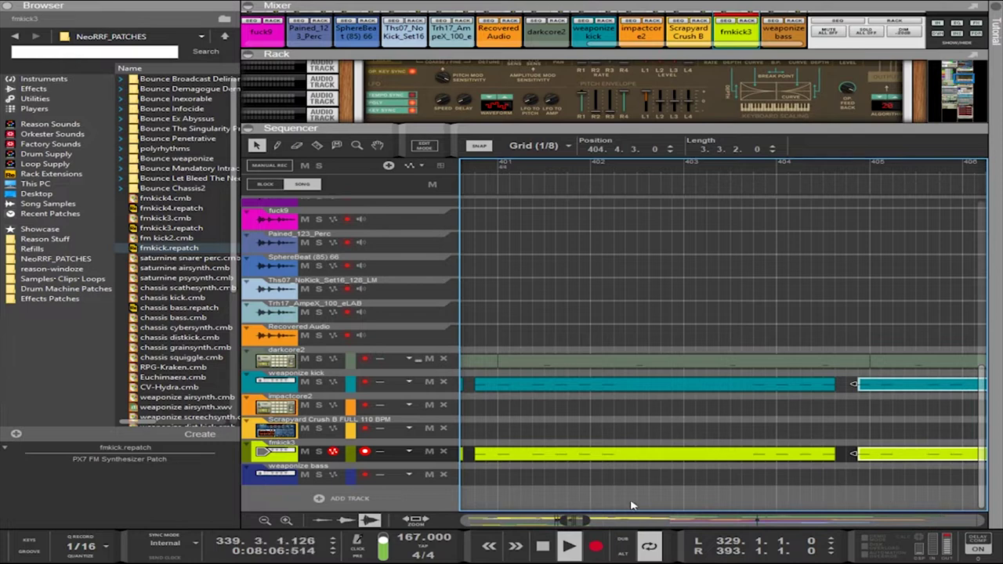
# Move the weaponize kick and fmkick3 clips near bar 412 earlier to start at 412.1.1.0
pyautogui.moveTo(575, 522); pyautogui.dragTo(576, 523)
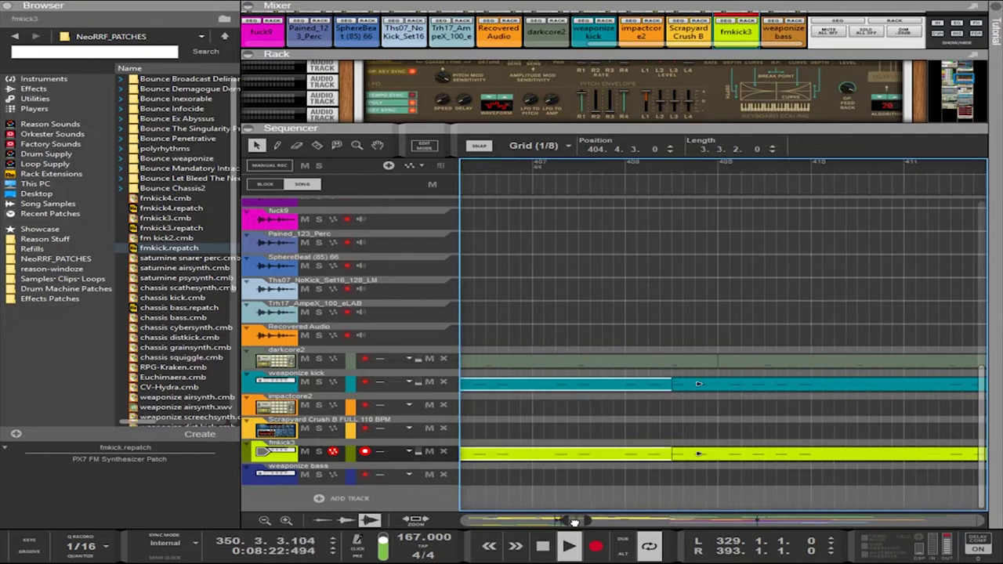
pyautogui.moveTo(713, 490); pyautogui.dragTo(984, 476)
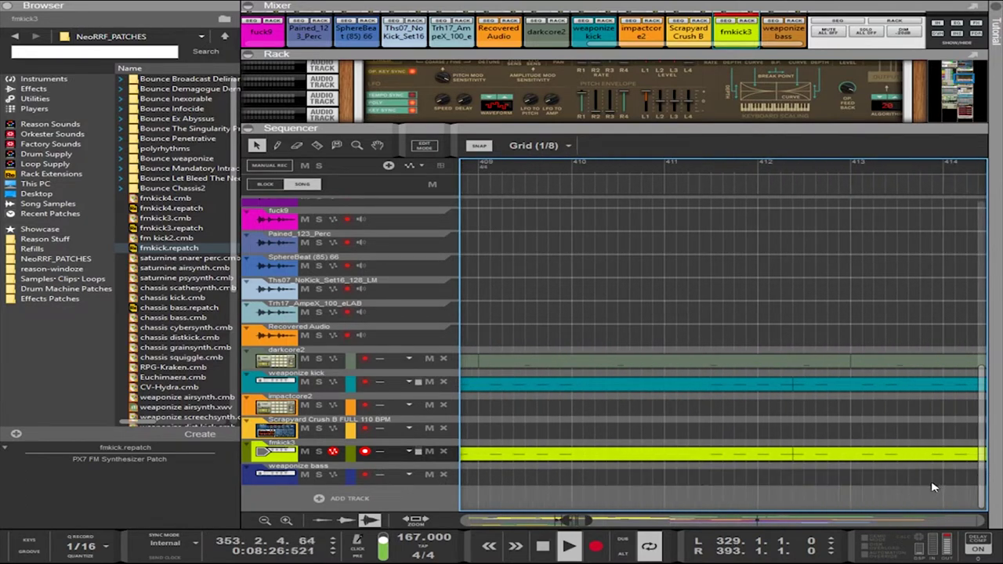
pyautogui.moveTo(911, 484); pyautogui.dragTo(883, 380)
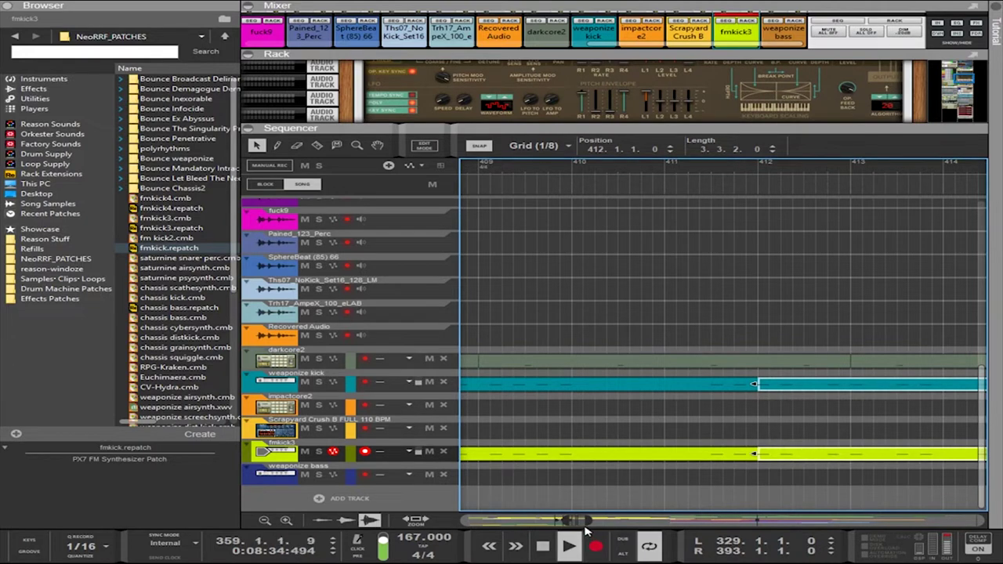
# Shift the weaponize kick and fmkick3 clips at 420.1.3.0 to start at 420.3.3.0
pyautogui.moveTo(580, 521); pyautogui.dragTo(581, 525)
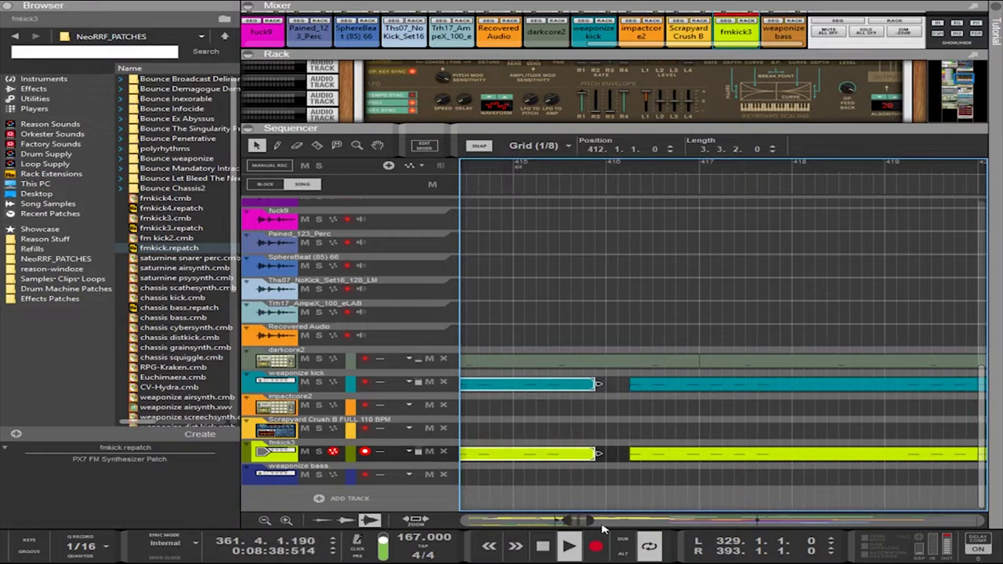
pyautogui.moveTo(729, 478); pyautogui.dragTo(739, 382)
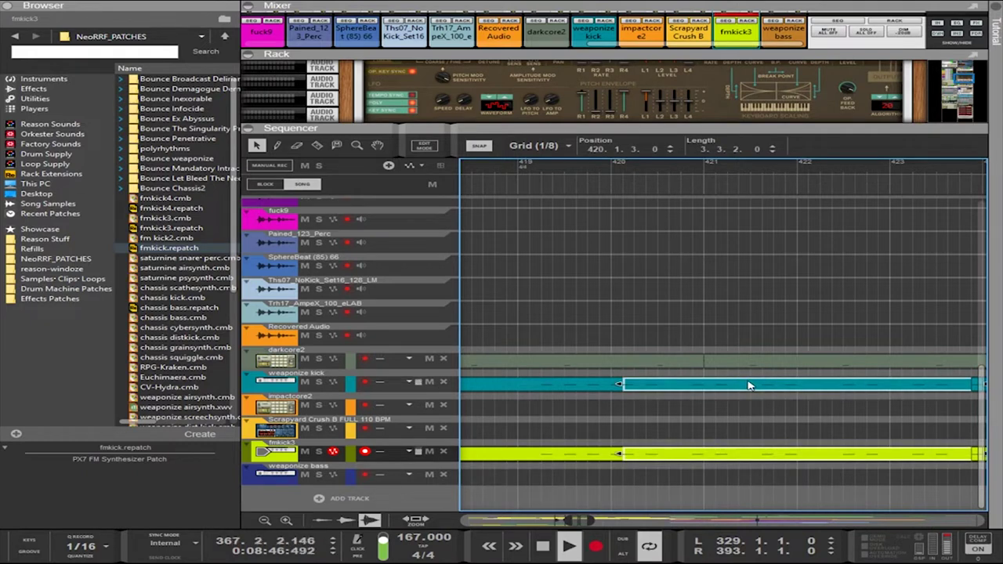
pyautogui.hotkey('ctrl', 'Right')
pyautogui.hotkey('ctrl', 'Right')
pyautogui.hotkey('ctrl', 'Right')
pyautogui.hotkey('ctrl', 'Right')
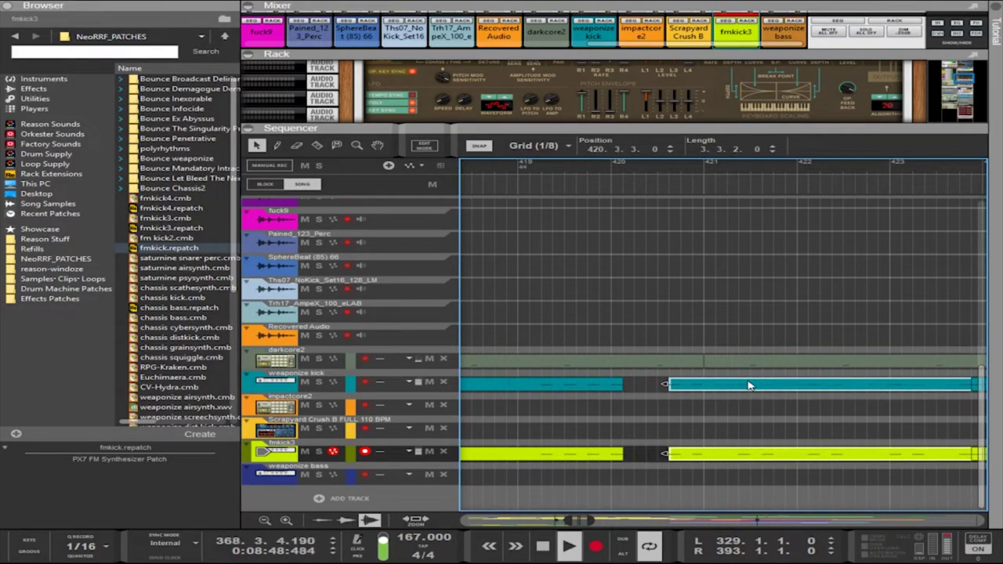
# Copy the short weaponize kick and fmkick3 clips at 423.4.3.0 to 424.4.3.0
pyautogui.moveTo(877, 477); pyautogui.dragTo(758, 387)
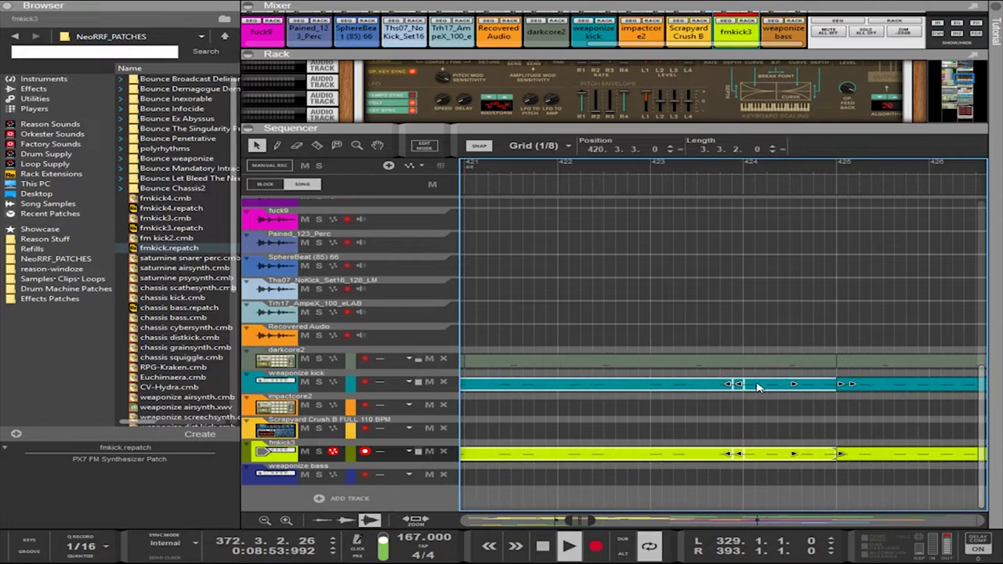
pyautogui.click(769, 475)
pyautogui.click(739, 459)
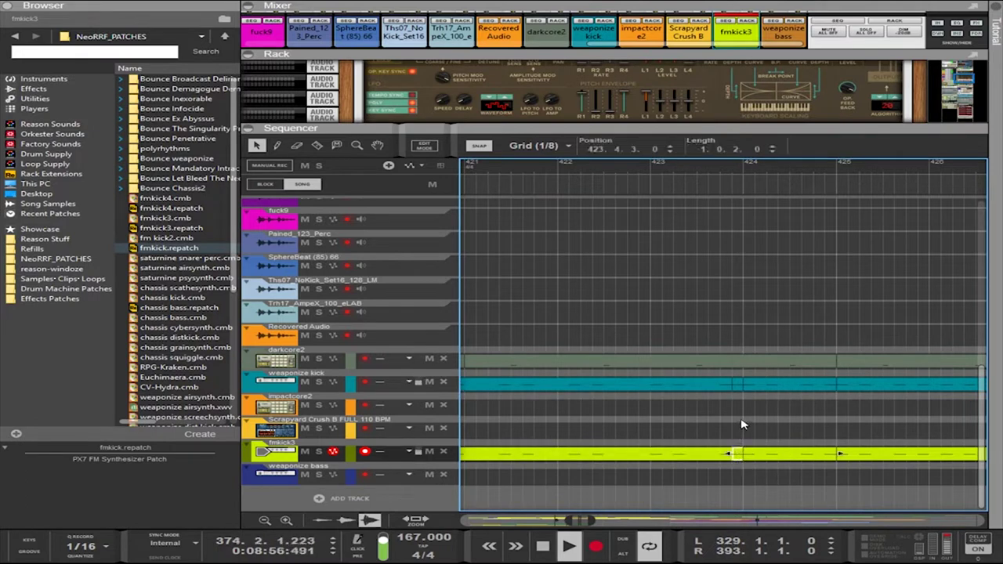
pyautogui.moveTo(737, 388); pyautogui.dragTo(831, 391)
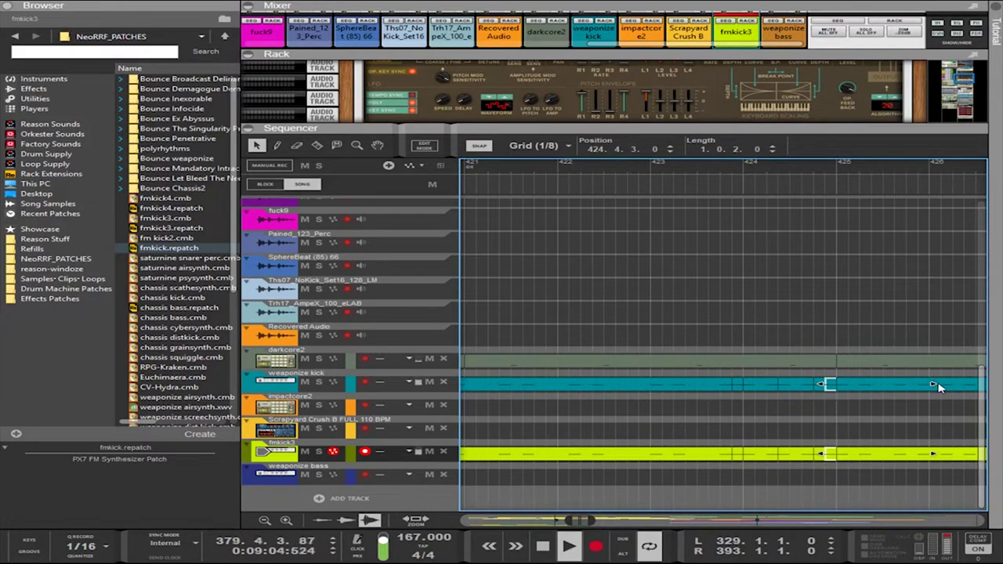
# Place the copied weaponize kick and fmkick3 clips at 424.4.1.0 and give them a length of 1.0.0.0
pyautogui.moveTo(936, 386)
pyautogui.mouseDown()
pyautogui.moveTo(878, 386)
pyautogui.moveTo(928, 385)
pyautogui.mouseUp()
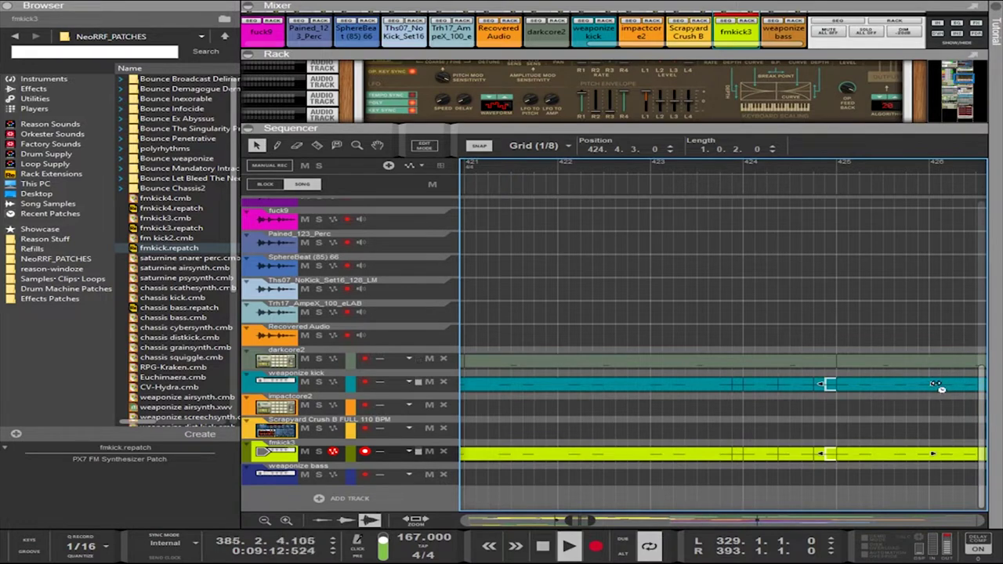
pyautogui.hotkey('ctrl', 'Left')
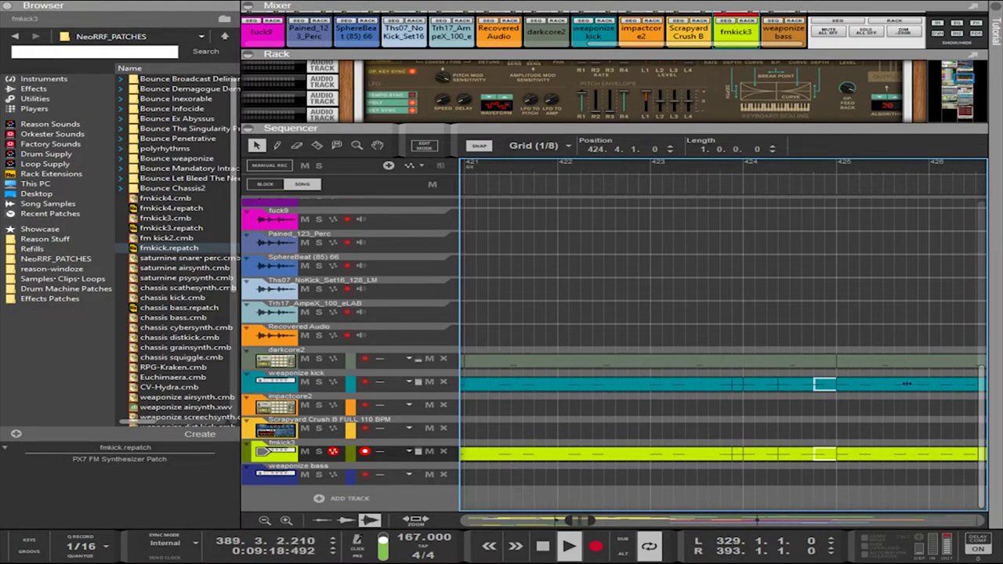
pyautogui.hotkey('shift', 'Right')
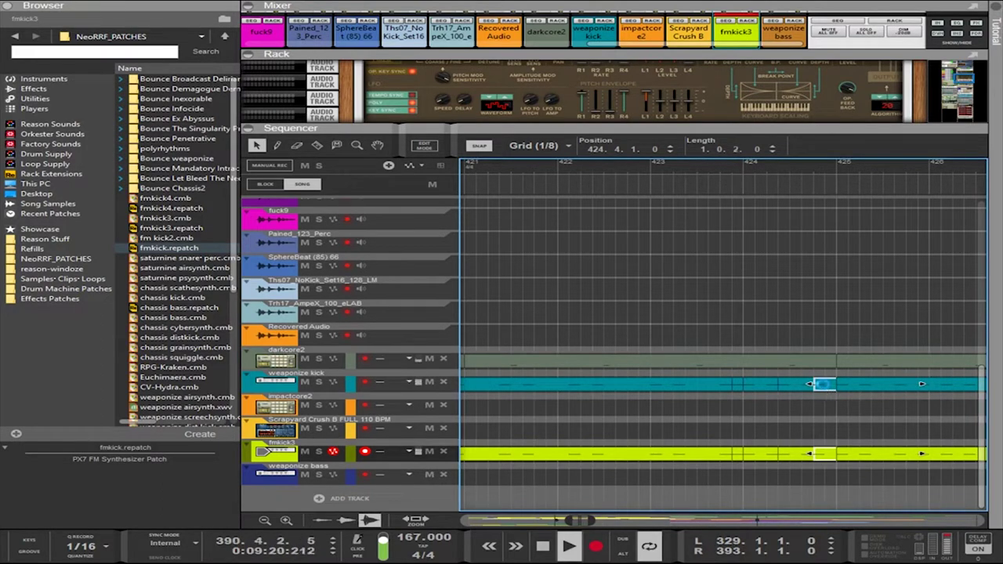
pyautogui.hotkey('ctrl', 'z')
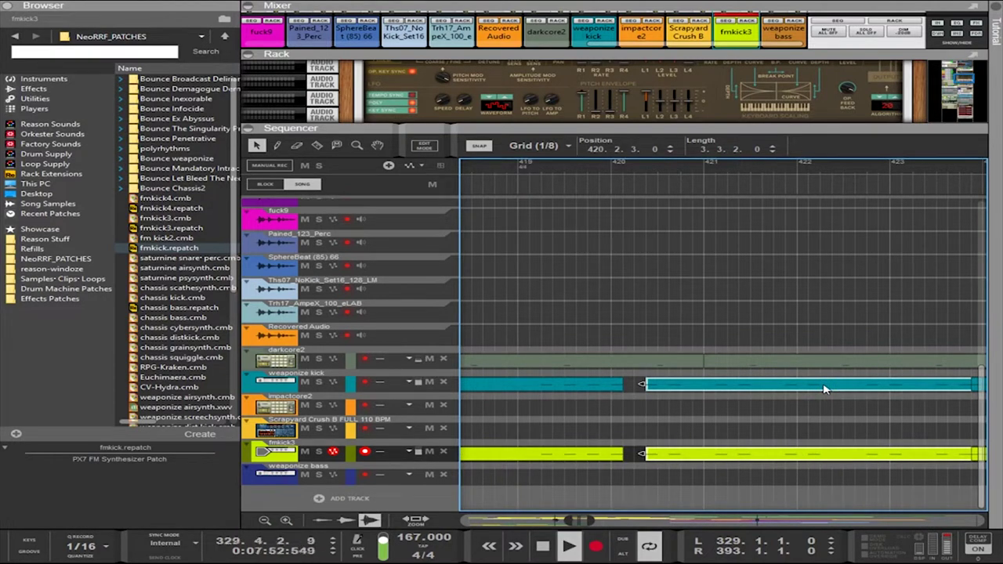
pyautogui.moveTo(821, 384); pyautogui.dragTo(825, 388)
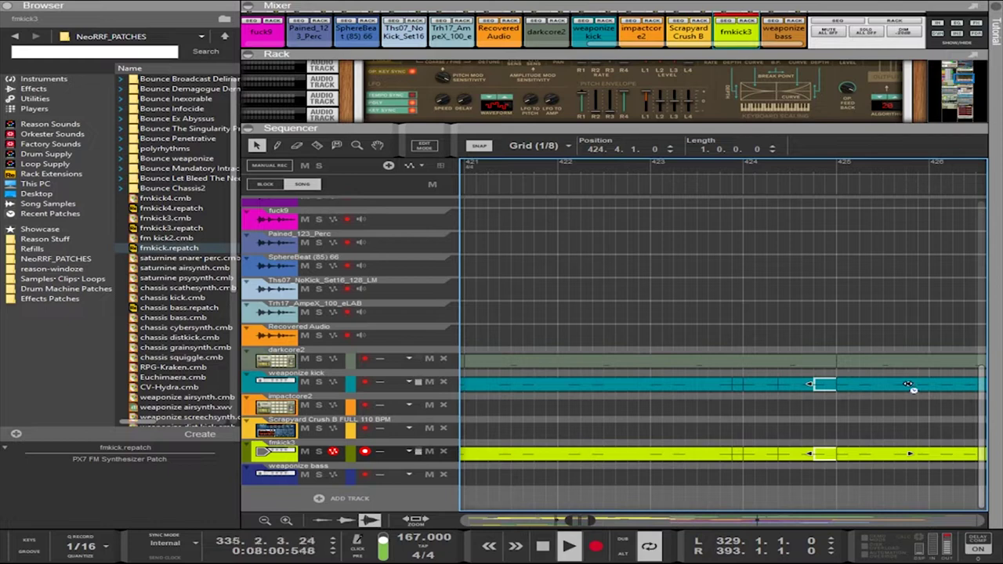
# Shorten the weaponize kick and fmkick3 clips at 424.4.1.0 to a length of 0.0.1.0
pyautogui.moveTo(912, 386)
pyautogui.mouseDown()
pyautogui.moveTo(850, 388)
pyautogui.moveTo(901, 384)
pyautogui.mouseUp()
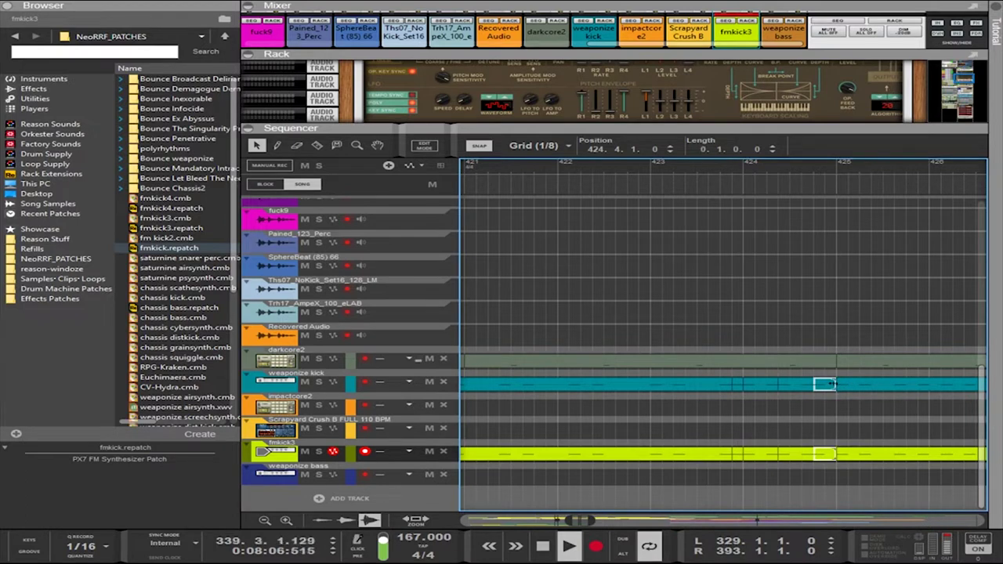
pyautogui.moveTo(831, 384); pyautogui.dragTo(827, 381)
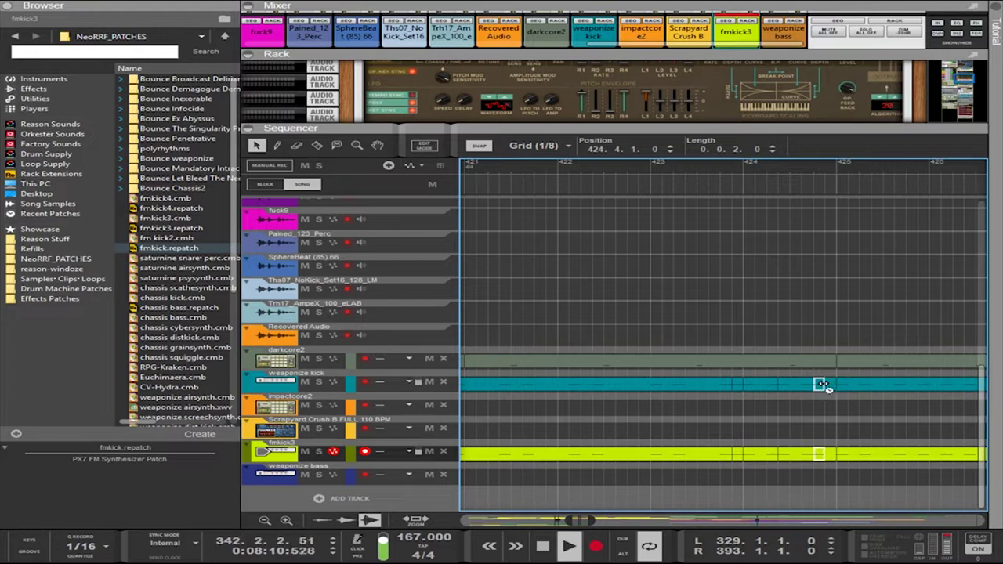
pyautogui.scroll(1, 835, 398)
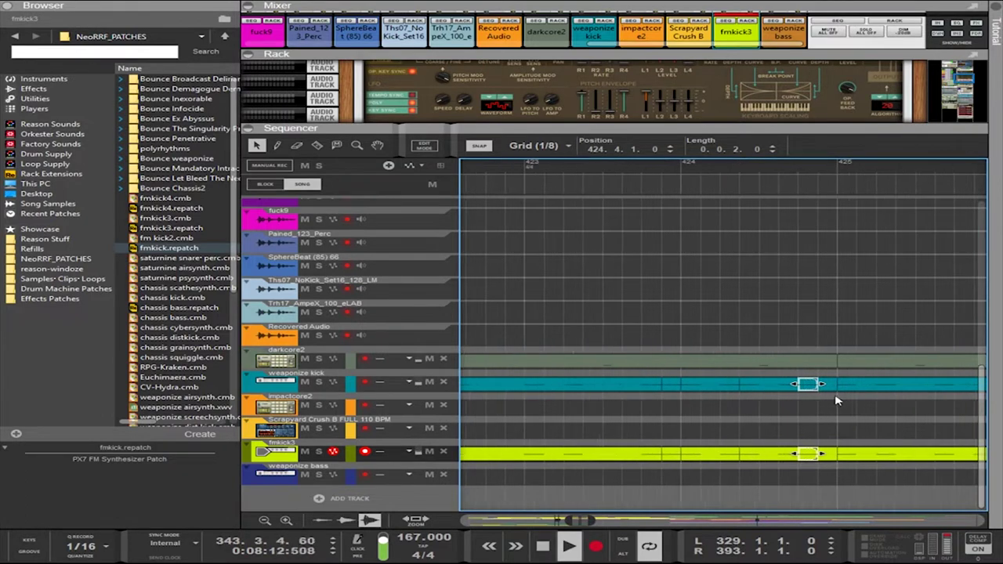
pyautogui.scroll(1, 836, 399)
pyautogui.moveTo(822, 388); pyautogui.dragTo(790, 389)
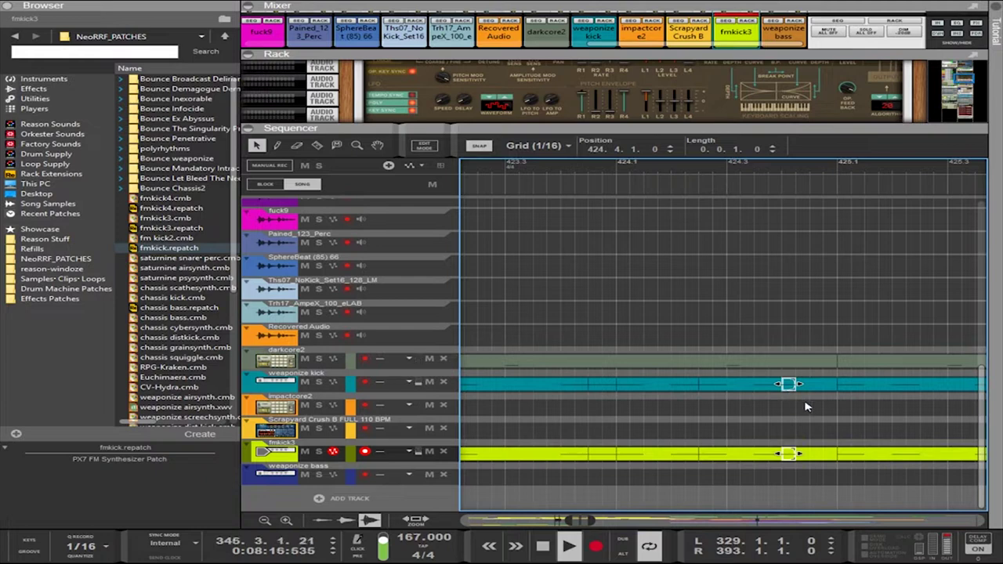
# Cut the weaponize kick and fmkick3 clips at 424.4.1.0 to 0.0.0.120 and duplicate them in a roll up to 424.4.4.120
pyautogui.scroll(1, 813, 412)
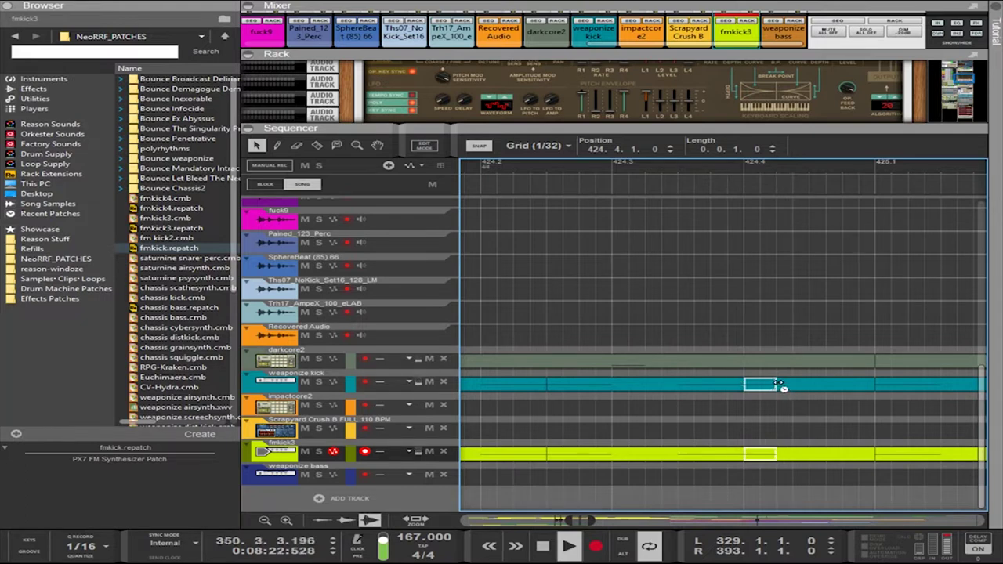
pyautogui.moveTo(782, 384)
pyautogui.mouseDown()
pyautogui.moveTo(758, 386)
pyautogui.moveTo(784, 390)
pyautogui.mouseUp()
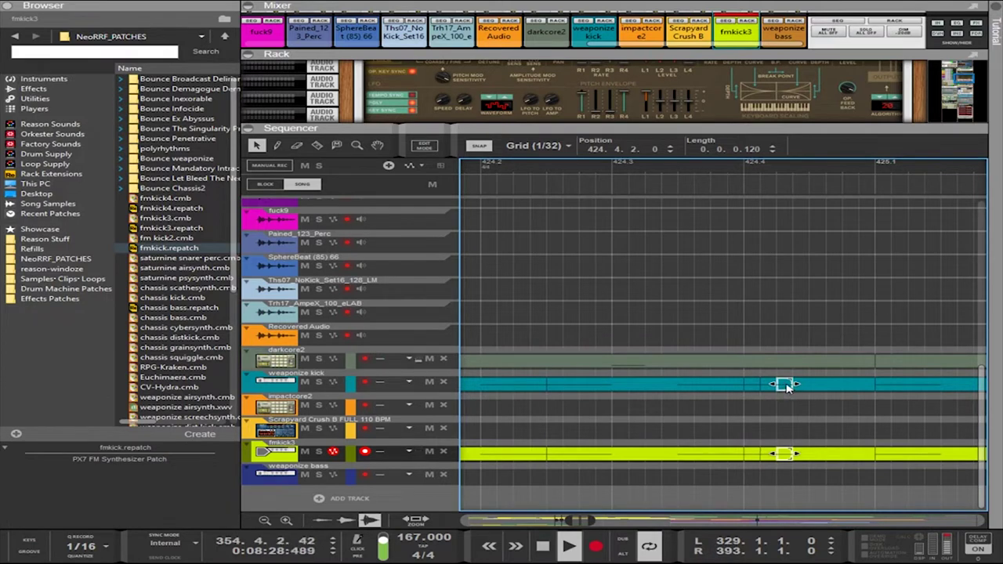
pyautogui.moveTo(786, 387); pyautogui.dragTo(814, 389)
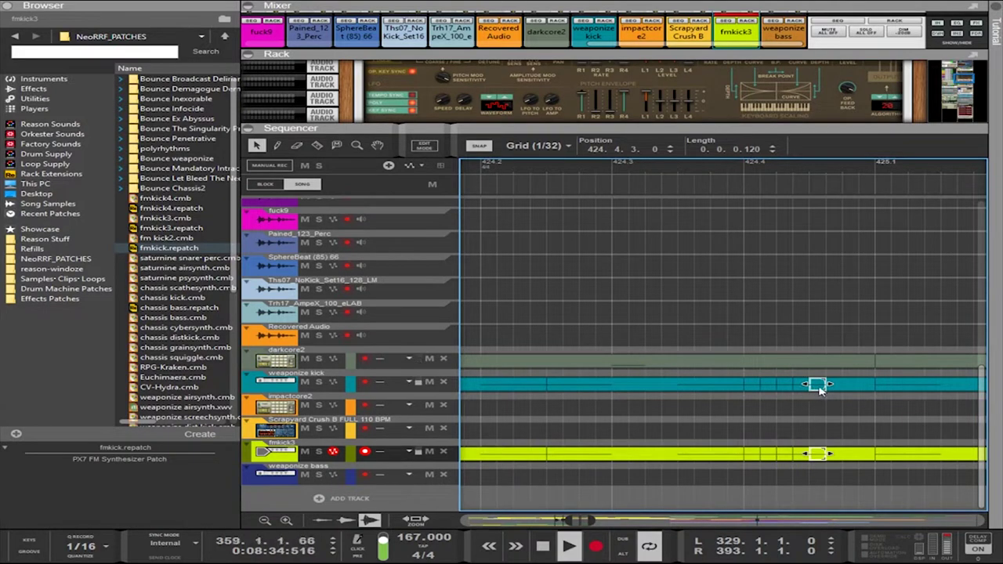
pyautogui.moveTo(817, 384); pyautogui.dragTo(865, 389)
# Shorten the roll's last weaponize kick and fmkick3 clips to 0.0.0.30 and repeat them up to 424.4.4.210
pyautogui.scroll(8, 895, 400)
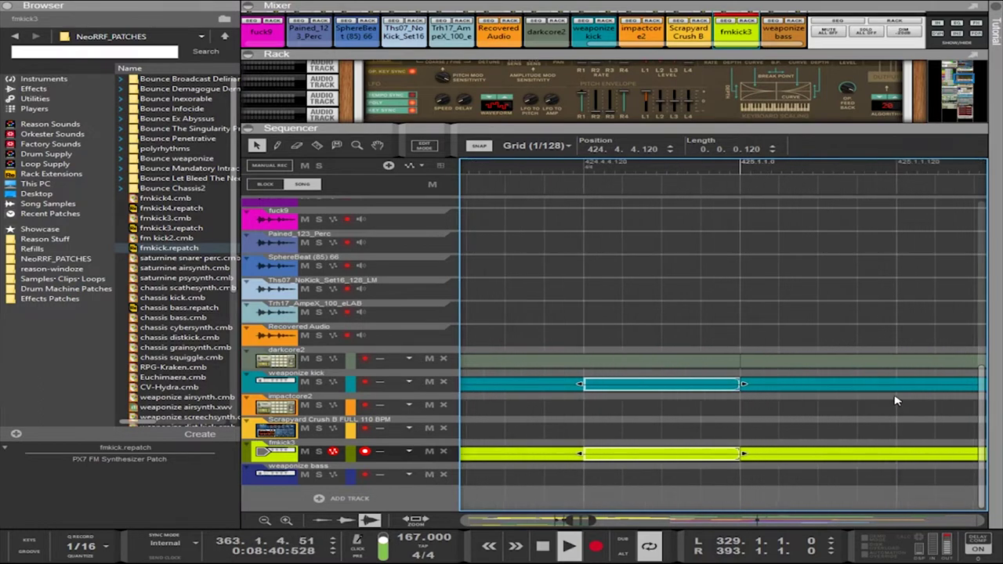
pyautogui.moveTo(715, 386); pyautogui.dragTo(686, 381)
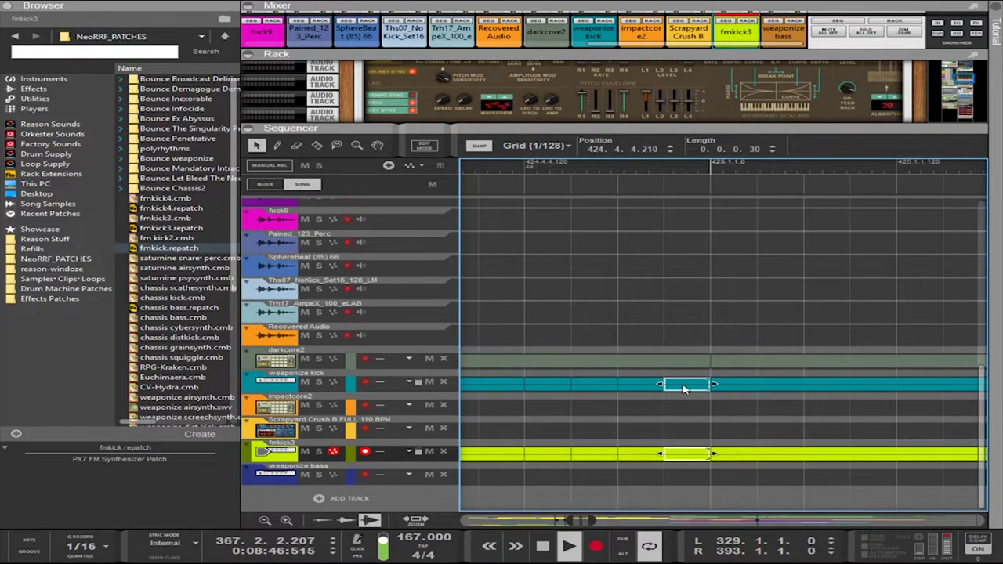
pyautogui.scroll(-3, 685, 391)
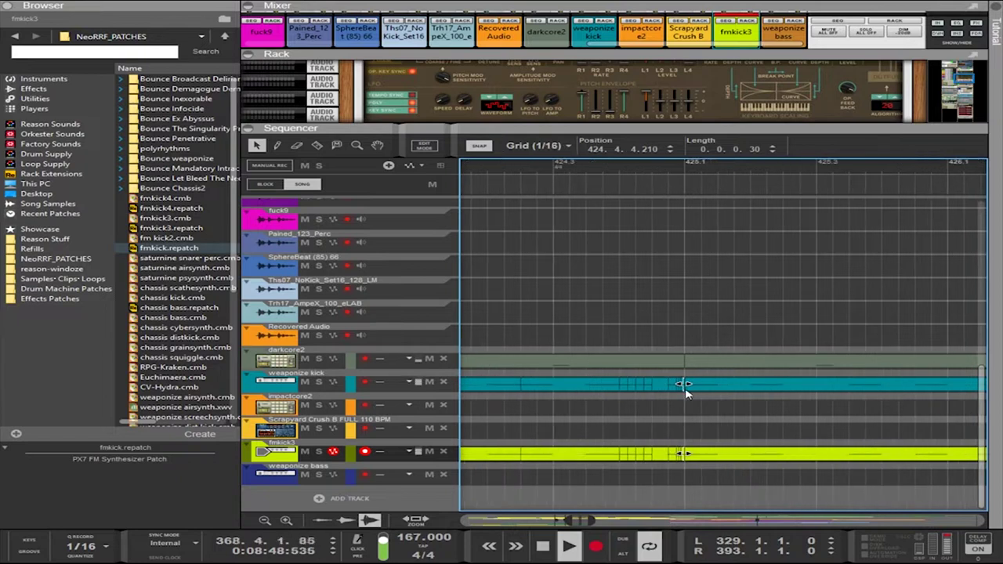
pyautogui.scroll(-3, 686, 391)
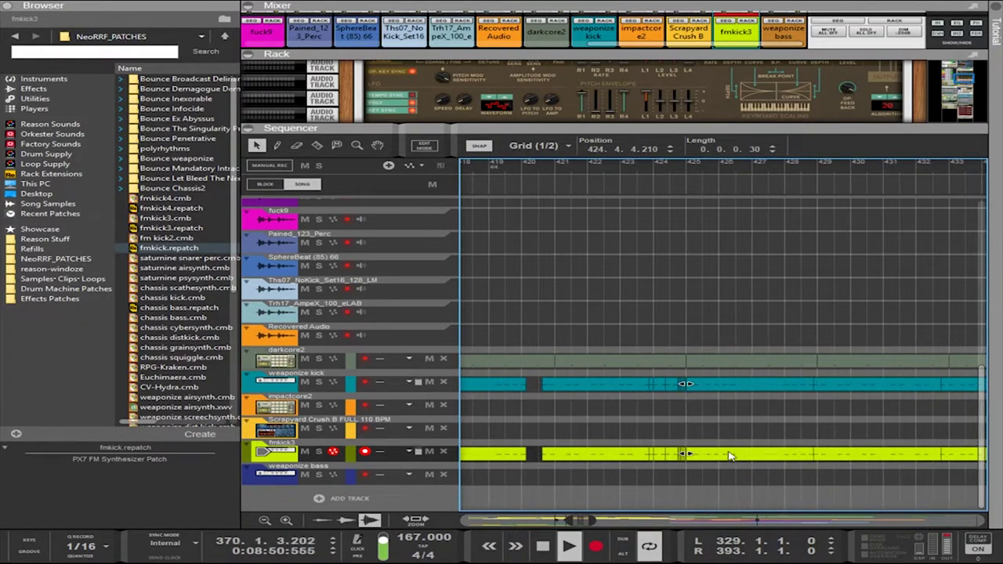
# Select all weaponize kick and fmkick3 clips from bar 393 up to bar 425
pyautogui.moveTo(708, 476); pyautogui.dragTo(566, 389)
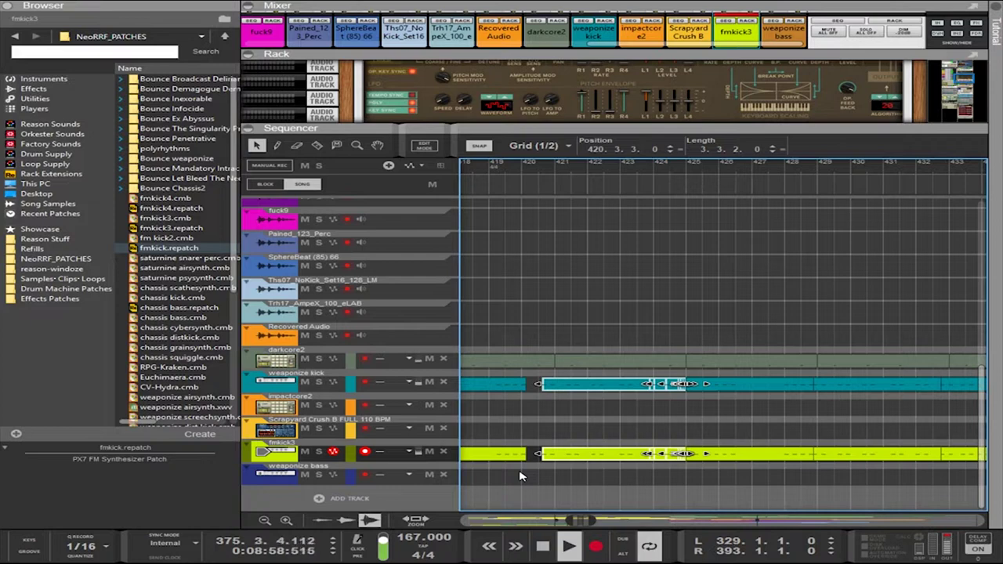
pyautogui.moveTo(522, 475); pyautogui.dragTo(471, 391)
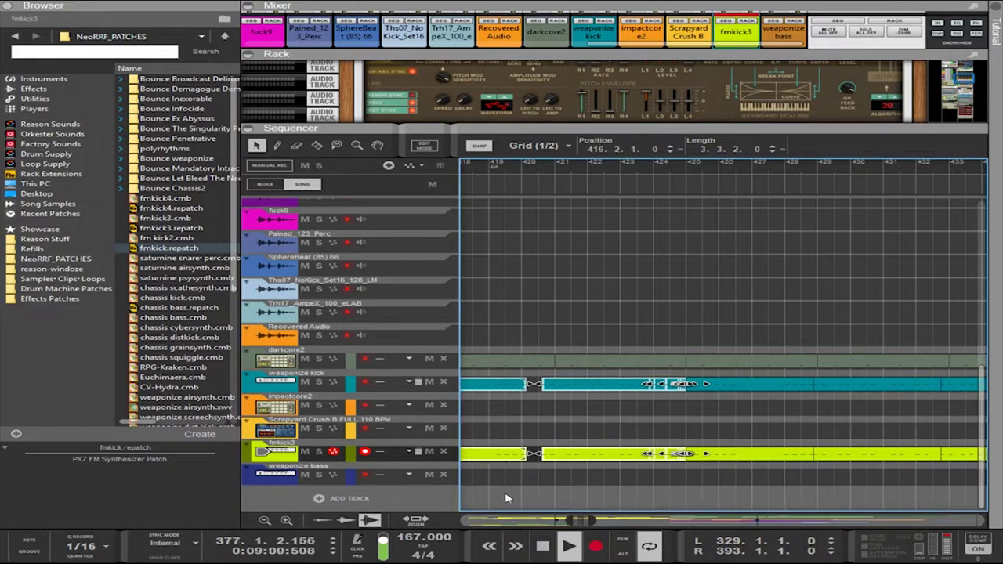
pyautogui.moveTo(576, 520); pyautogui.dragTo(701, 516)
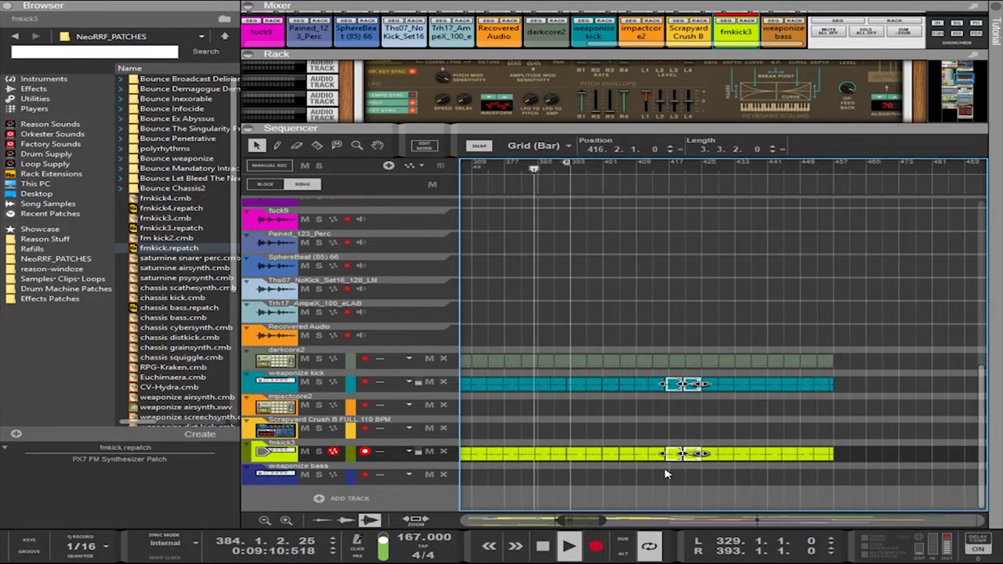
pyautogui.moveTo(659, 464); pyautogui.dragTo(569, 382)
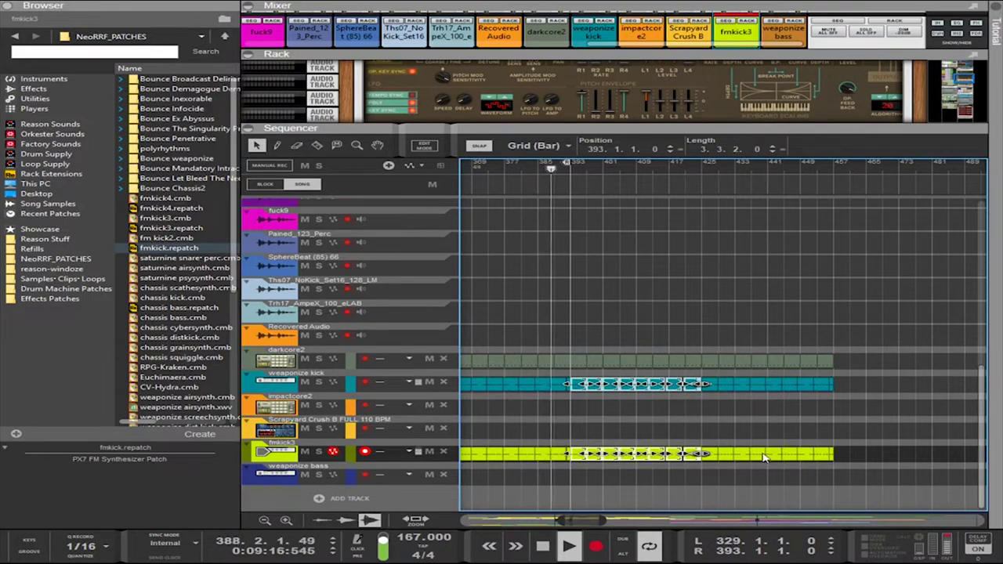
# Replace the weaponize kick and fmkick3 clips after bar 425 with a copy of the bar 393 to 425 pattern
pyautogui.moveTo(847, 463); pyautogui.dragTo(704, 379)
pyautogui.press('Delete')
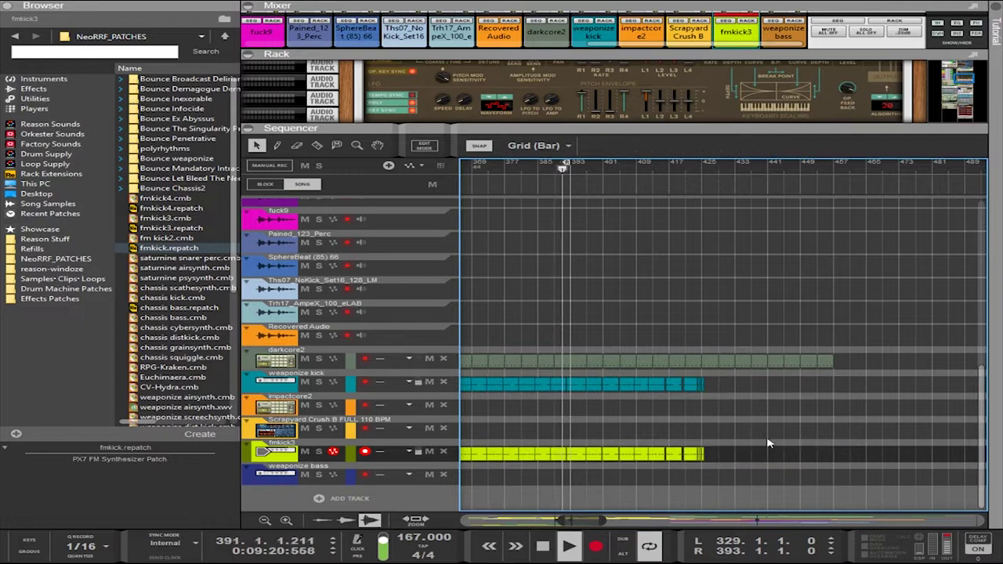
pyautogui.moveTo(774, 469); pyautogui.dragTo(707, 385)
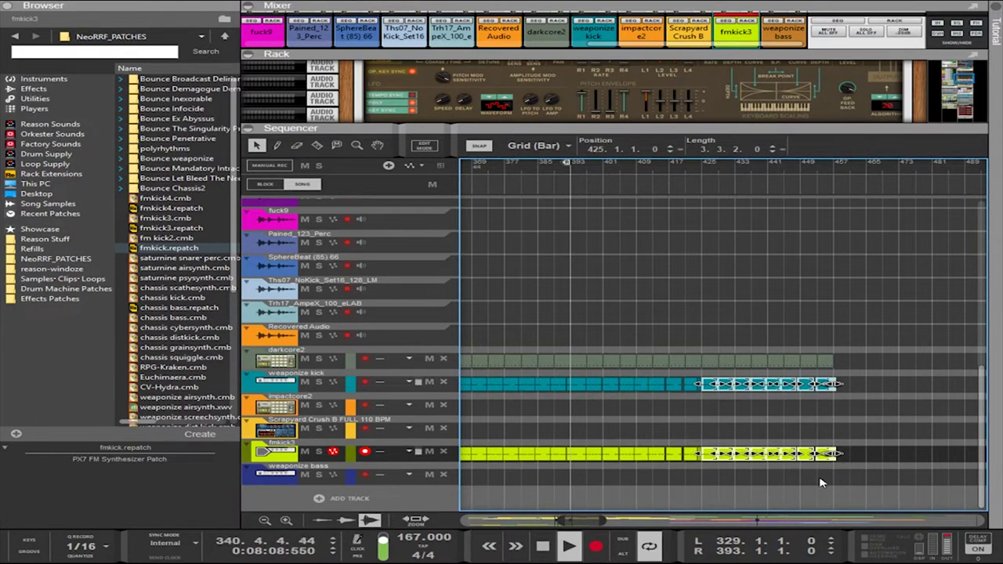
pyautogui.moveTo(855, 485); pyautogui.dragTo(714, 391)
# Set the right locator to bar 361 and the left locator to bar 393
pyautogui.moveTo(494, 253); pyautogui.dragTo(459, 245)
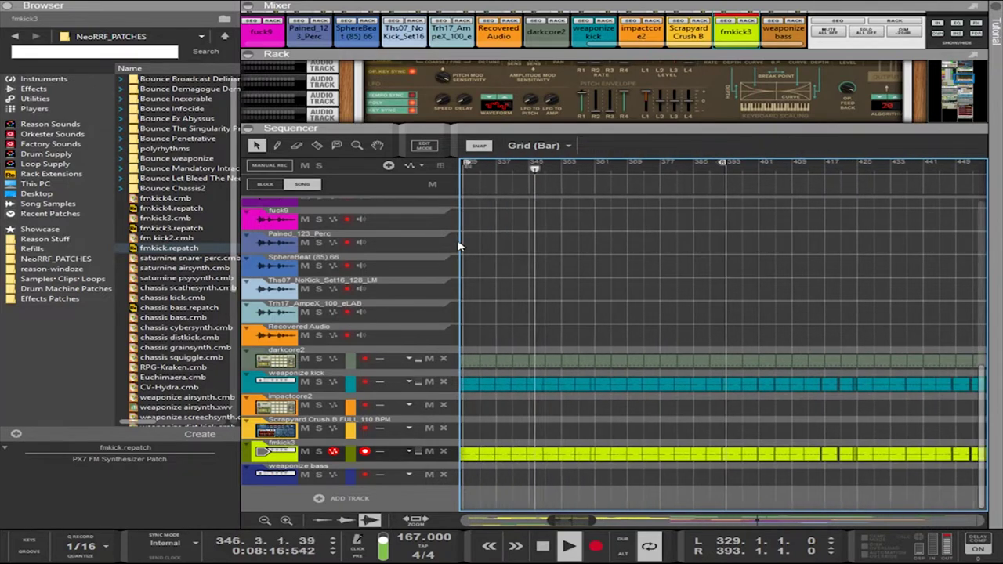
pyautogui.keyDown('alt'); pyautogui.click(594, 175); pyautogui.keyUp('alt')
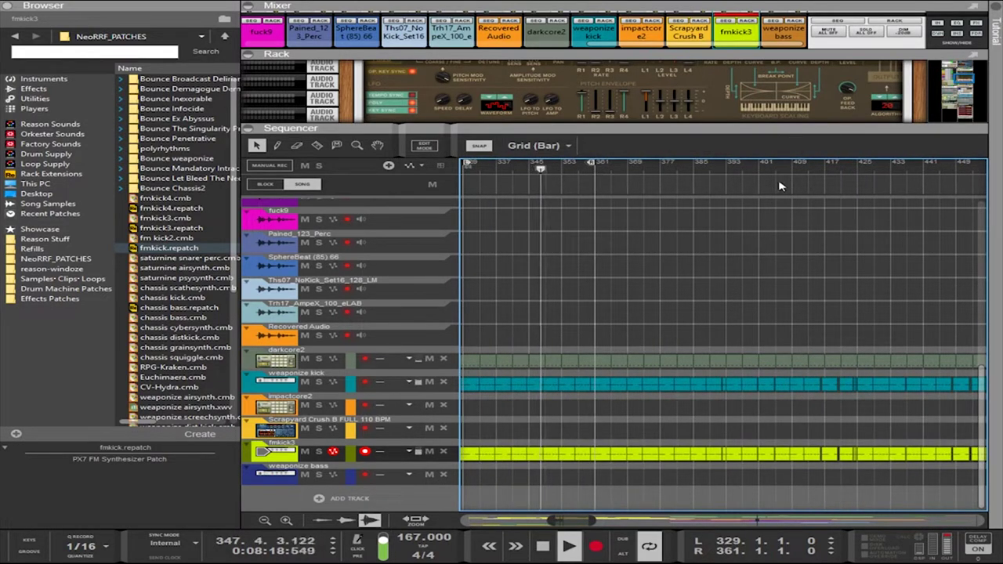
pyautogui.keyDown('ctrl'); pyautogui.click(729, 171); pyautogui.keyUp('ctrl')
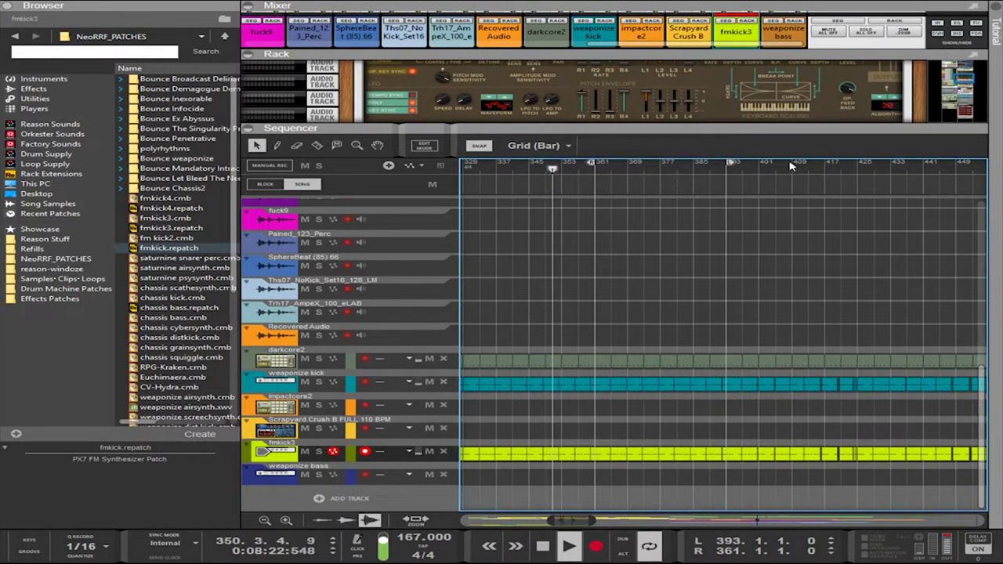
# Enlarge the rack, toggle the output enable on the first Euclid below the A/B Switch, and flip that switch's CV side to B
pyautogui.moveTo(777, 126); pyautogui.dragTo(780, 350)
pyautogui.scroll(-20, 766, 323)
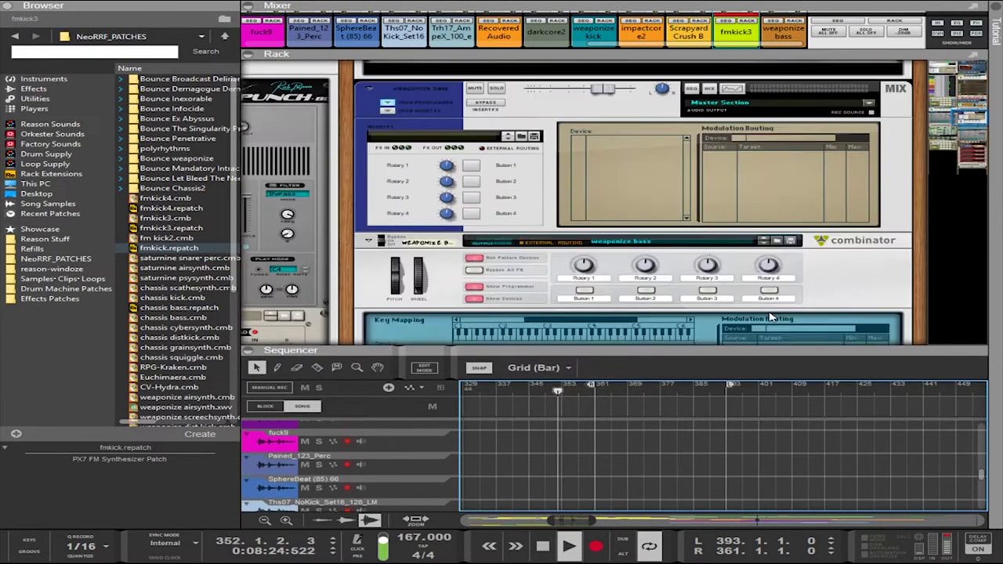
pyautogui.scroll(-5, 767, 323)
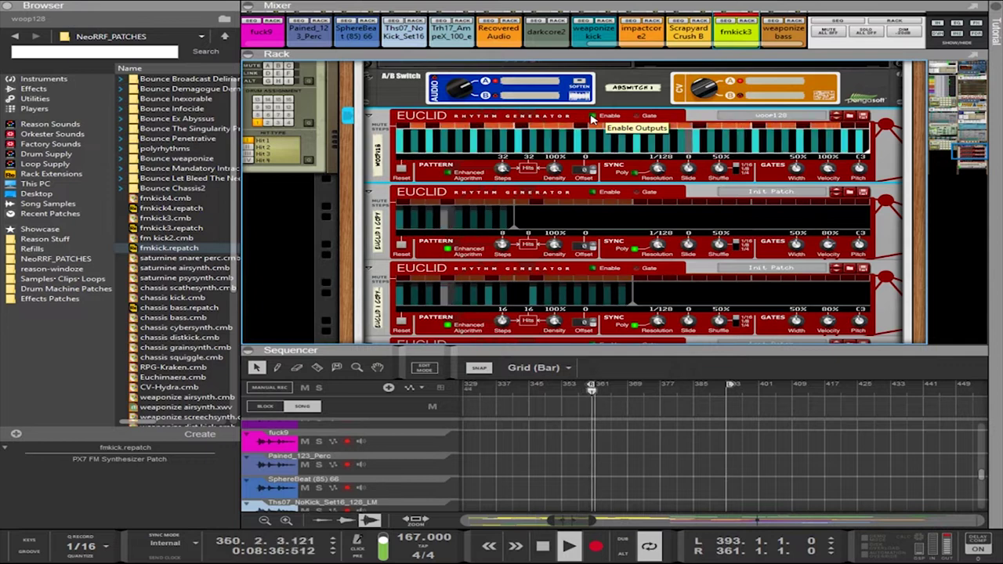
pyautogui.click(593, 117)
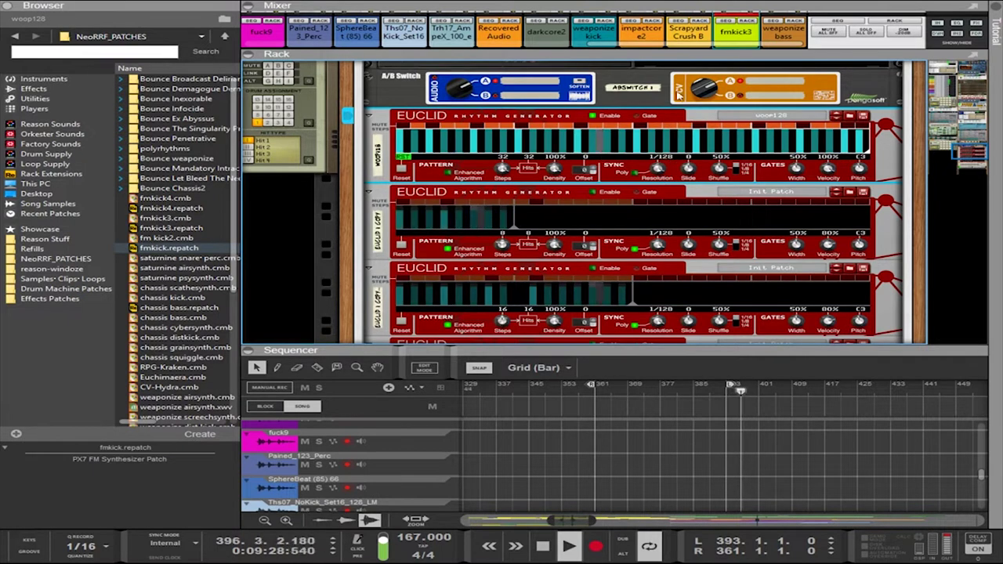
pyautogui.click(717, 92)
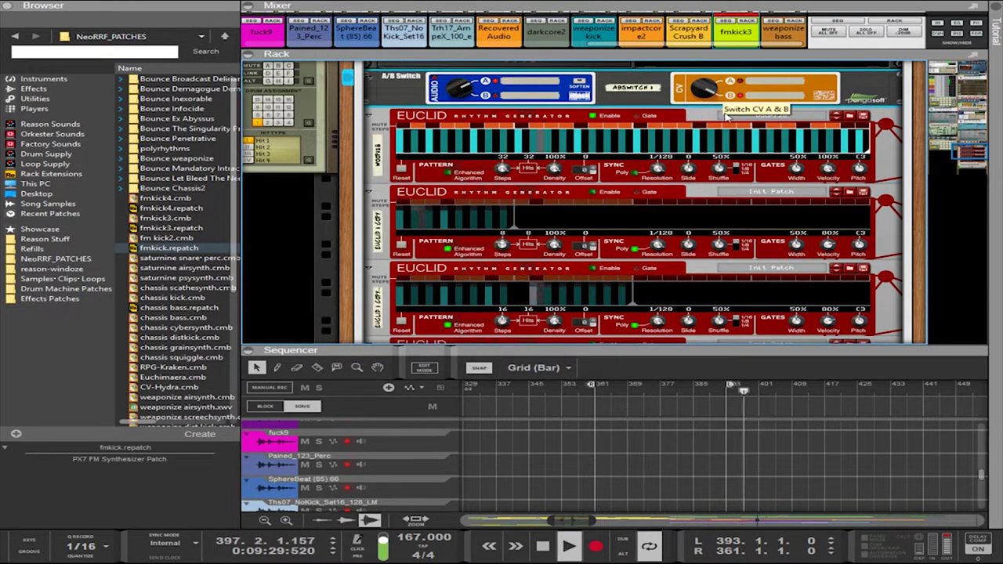
# Load the next patch in the top Euclid generator and adjust its resolution and the CV A/B switch
pyautogui.click(836, 117)
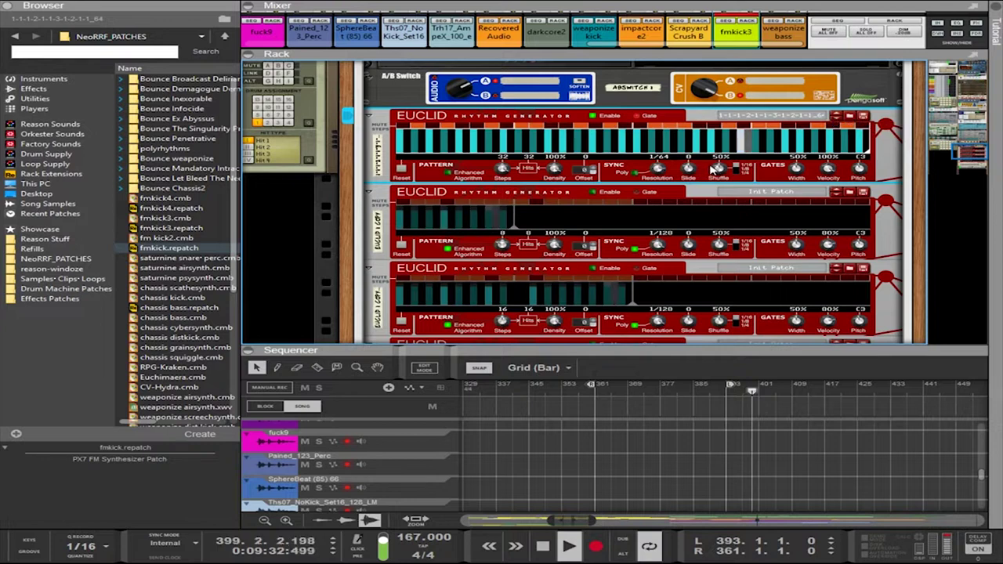
pyautogui.moveTo(659, 168); pyautogui.dragTo(640, 138)
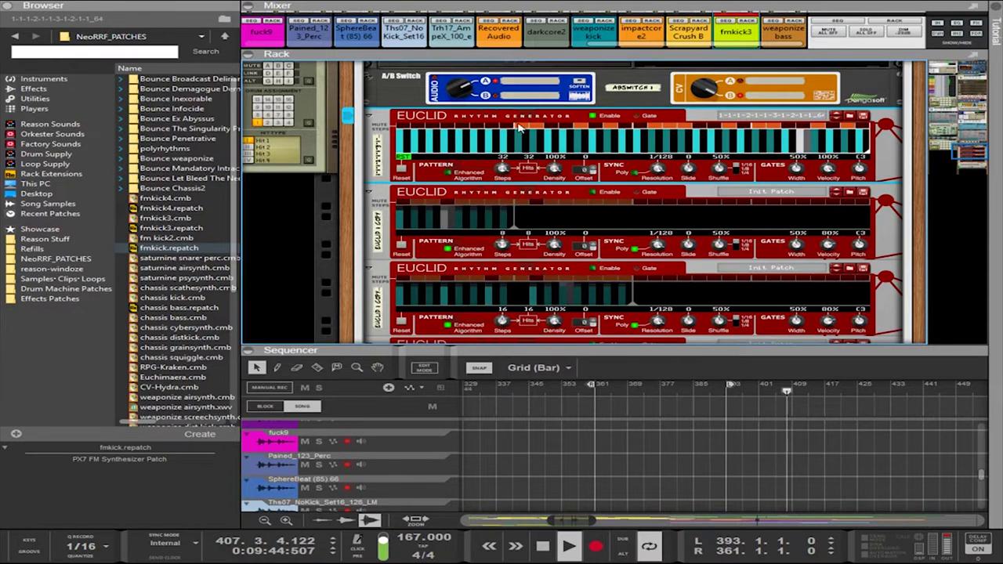
pyautogui.click(692, 95)
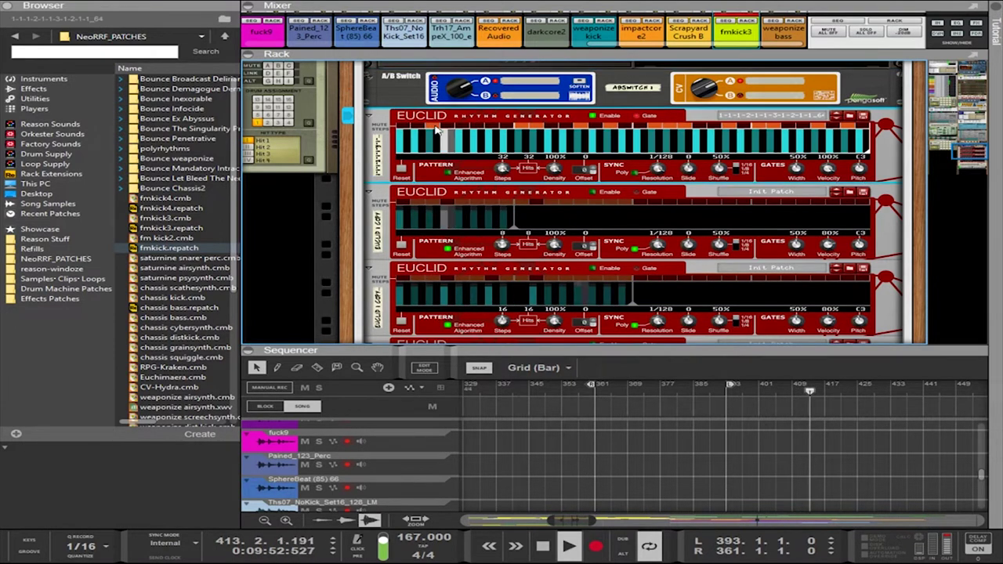
pyautogui.click(439, 132)
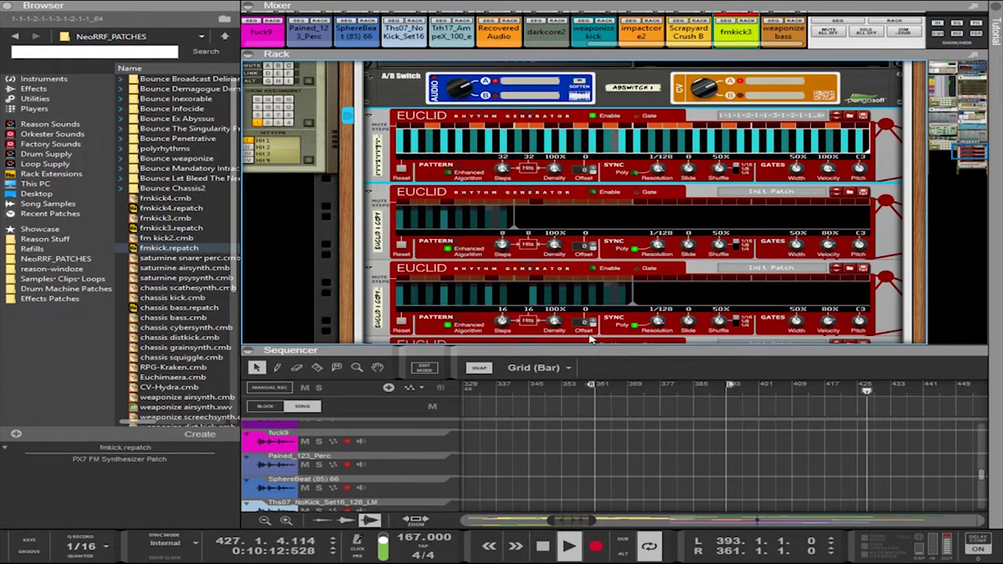
# Shorten the darkcore2 clips from bar 393 onward to two bars each and repeat them up to bar 457
pyautogui.moveTo(591, 342); pyautogui.dragTo(563, 149)
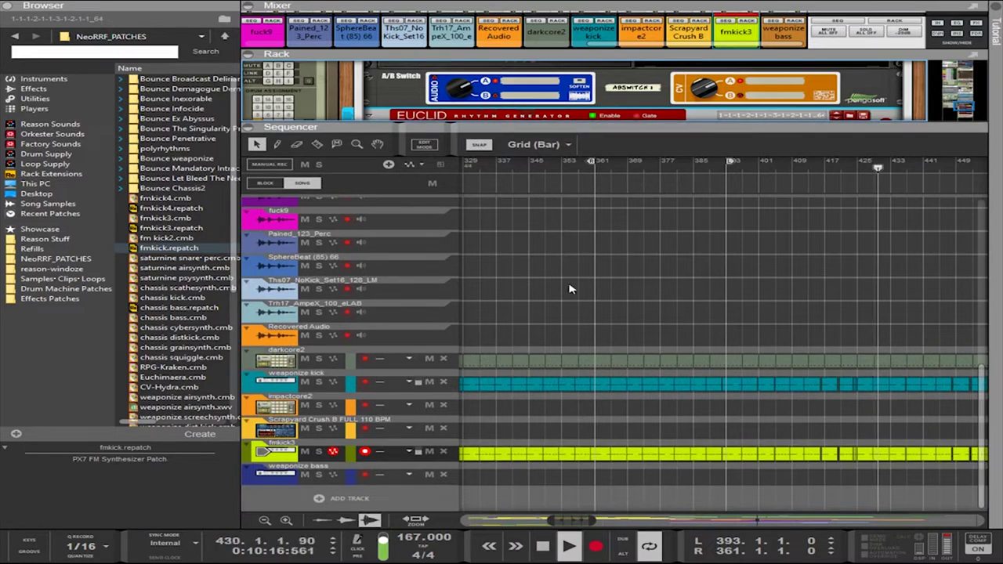
pyautogui.moveTo(592, 520)
pyautogui.mouseDown()
pyautogui.moveTo(630, 523)
pyautogui.moveTo(601, 523)
pyautogui.mouseUp()
pyautogui.hotkey('ctrl', 'Left')
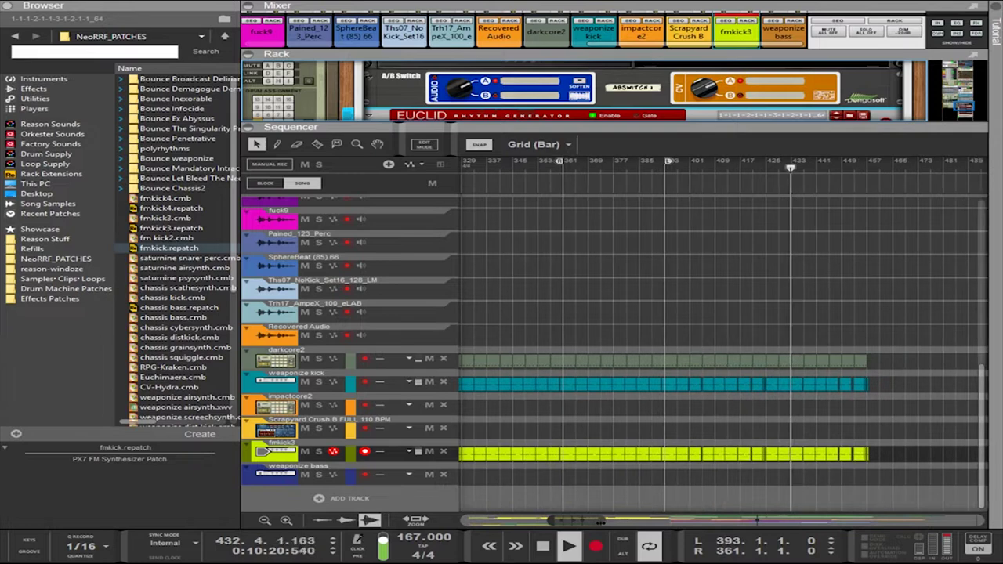
pyautogui.moveTo(892, 367); pyautogui.dragTo(748, 348)
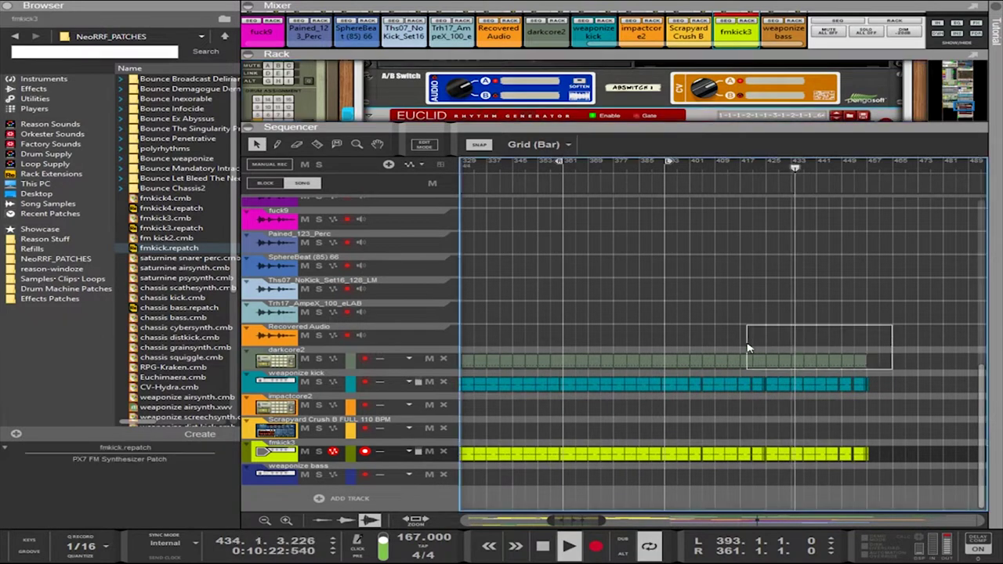
pyautogui.moveTo(678, 357); pyautogui.dragTo(676, 355)
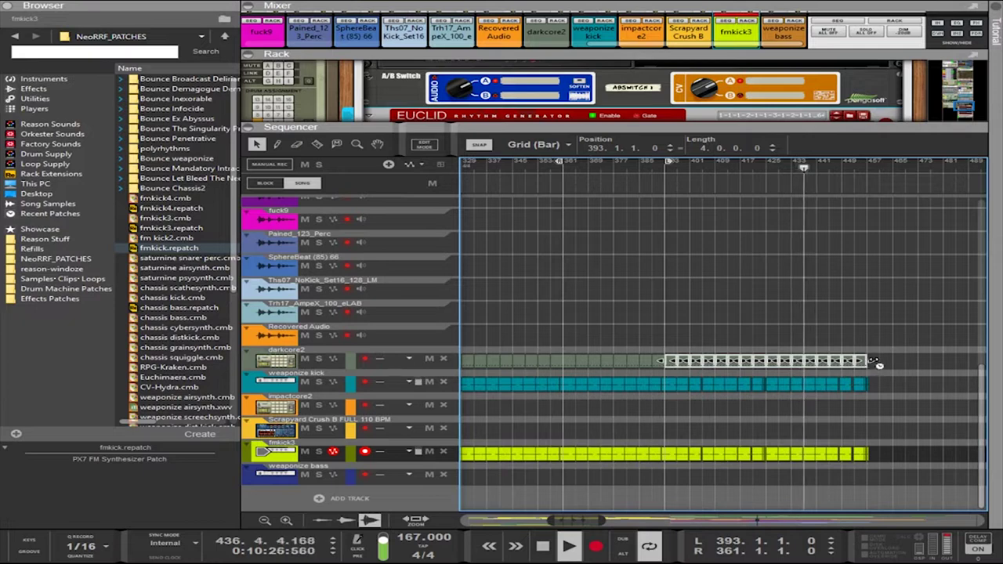
pyautogui.moveTo(878, 364)
pyautogui.mouseDown()
pyautogui.moveTo(767, 361)
pyautogui.moveTo(849, 381)
pyautogui.moveTo(867, 381)
pyautogui.moveTo(865, 366)
pyautogui.mouseUp()
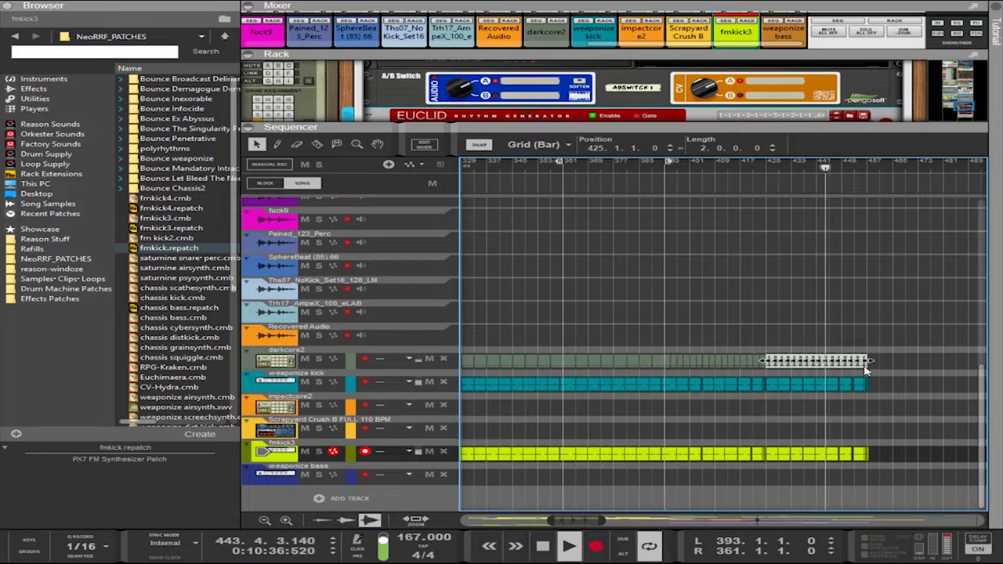
# Set the loop to run from bar 393 to 457 and step the top Euclid generator forward through its patches
pyautogui.keyDown('alt'); pyautogui.click(869, 164); pyautogui.keyUp('alt')
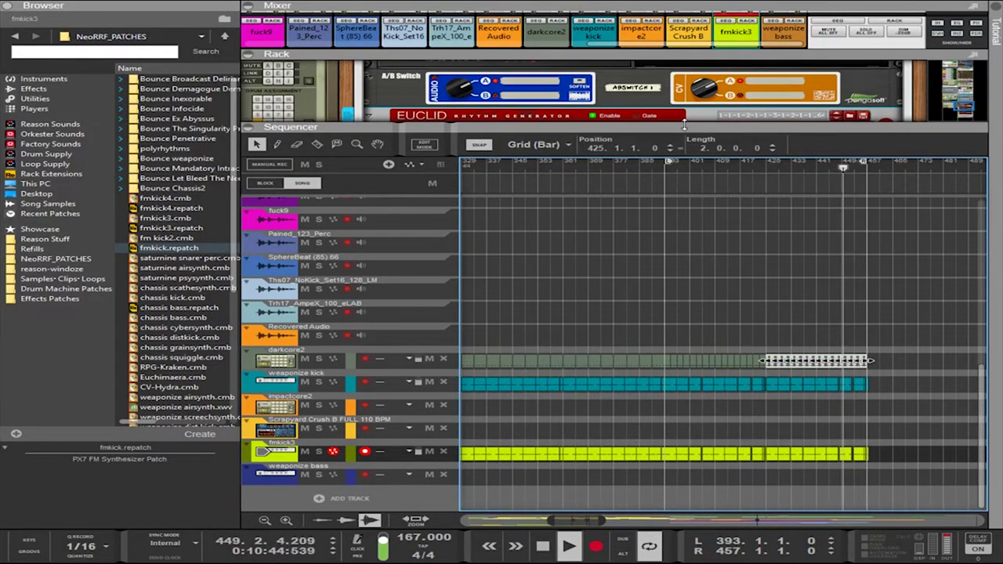
pyautogui.moveTo(684, 126); pyautogui.dragTo(684, 284)
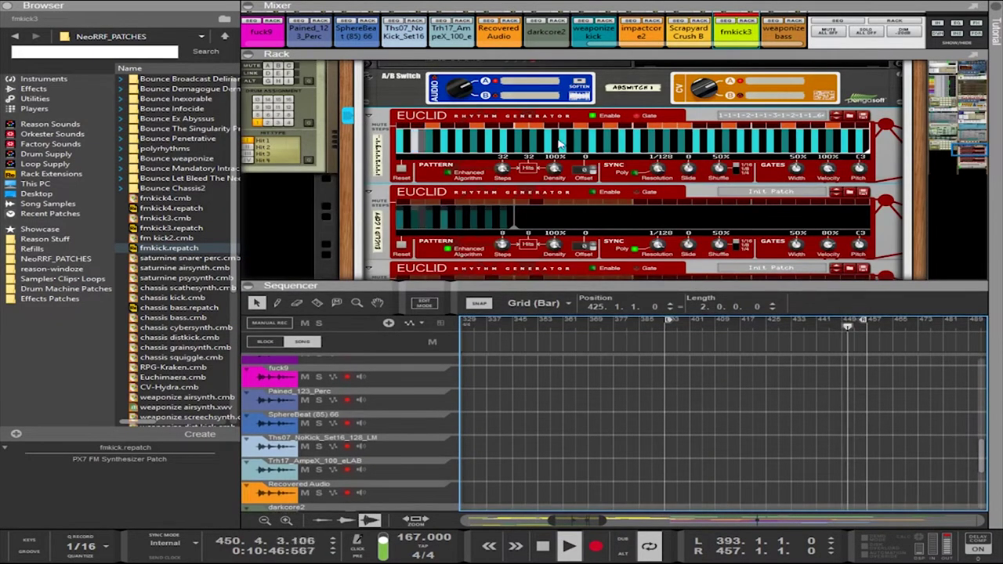
pyautogui.click(837, 119)
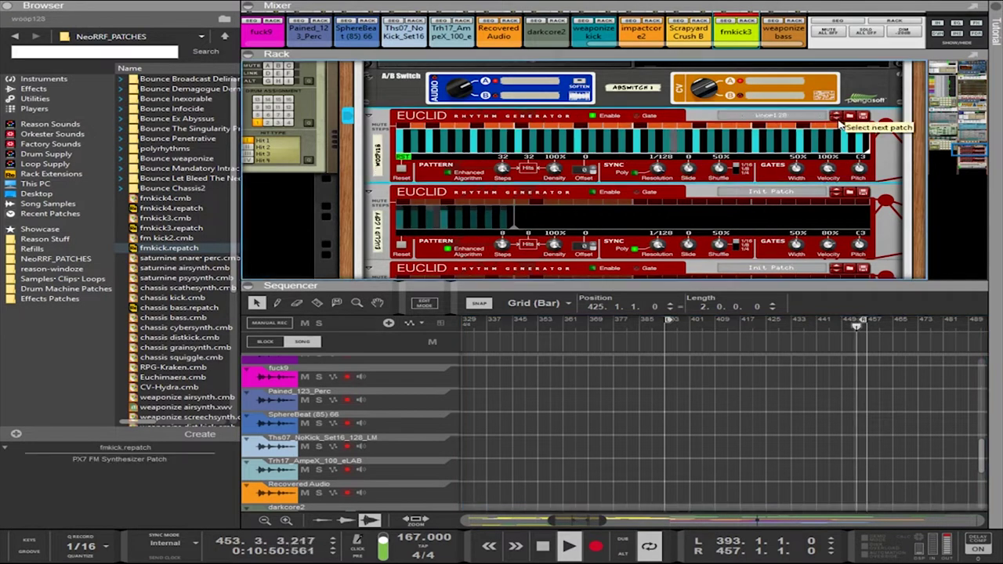
pyautogui.click(838, 118)
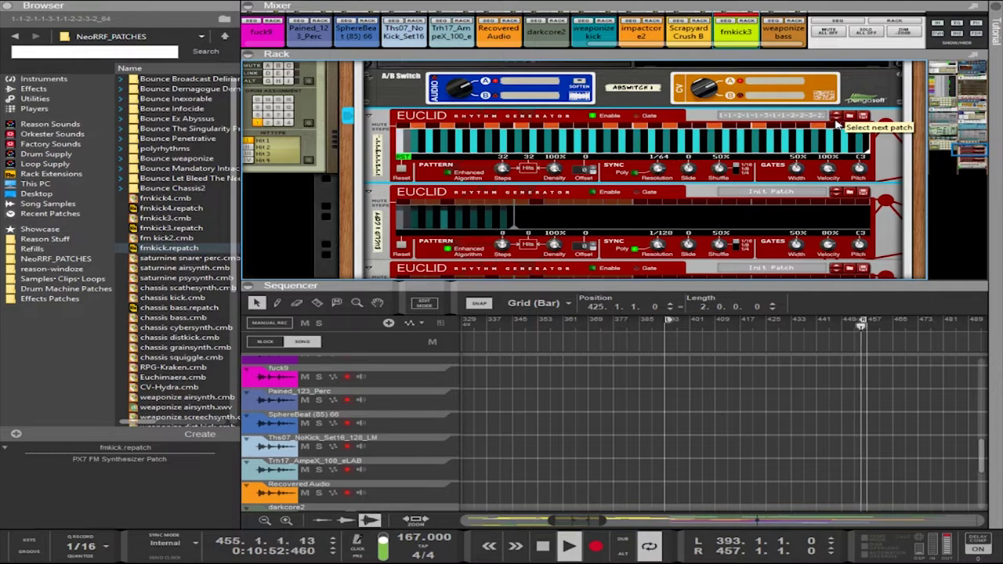
pyautogui.click(837, 119)
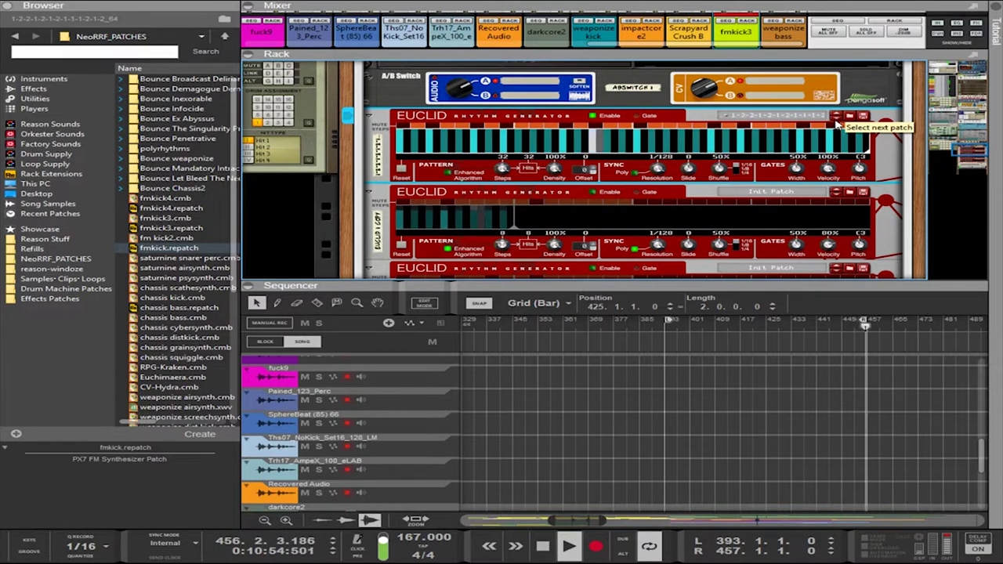
pyautogui.click(837, 118)
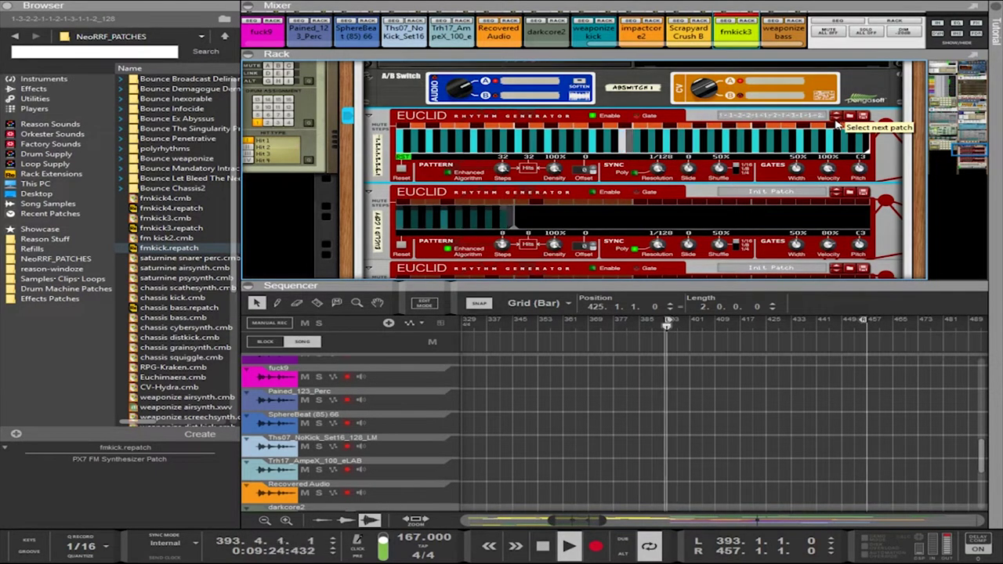
pyautogui.click(838, 120)
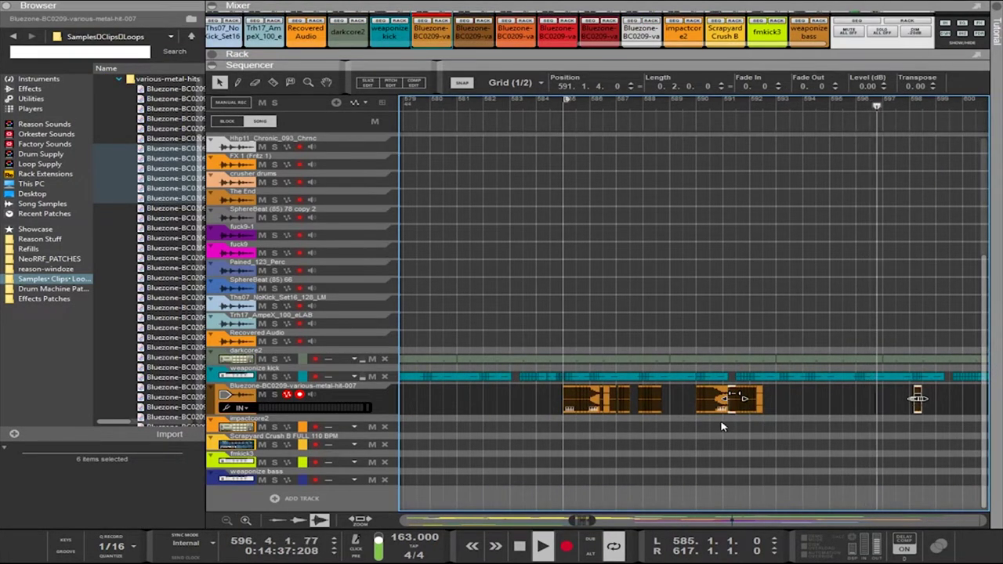
# Move the selected metal-hit clip to 585.3.1.0 and copy the short slice of length 0.0.2.0 to about 588.4.3.0
pyautogui.scroll(3, 680, 427)
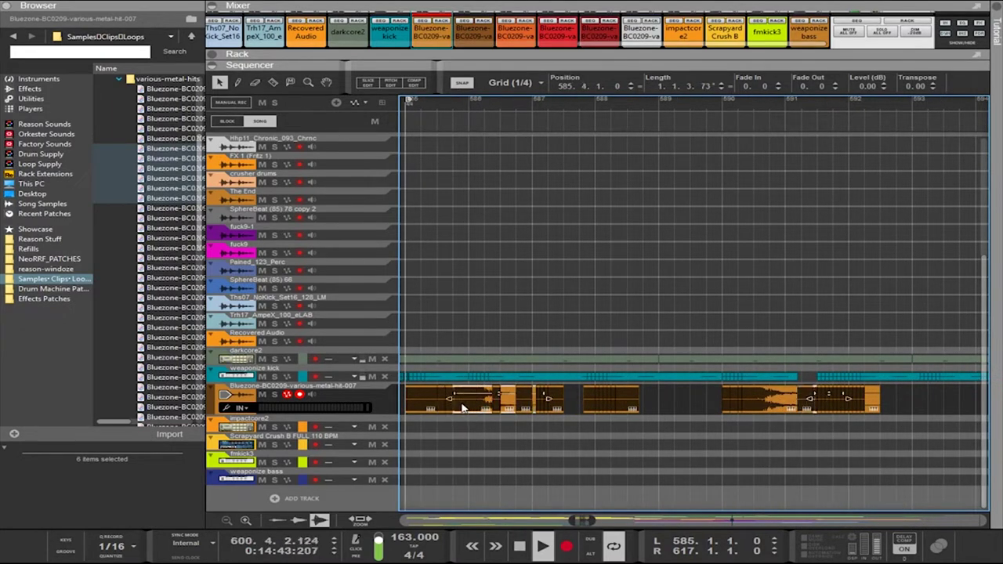
pyautogui.moveTo(461, 407); pyautogui.dragTo(458, 404)
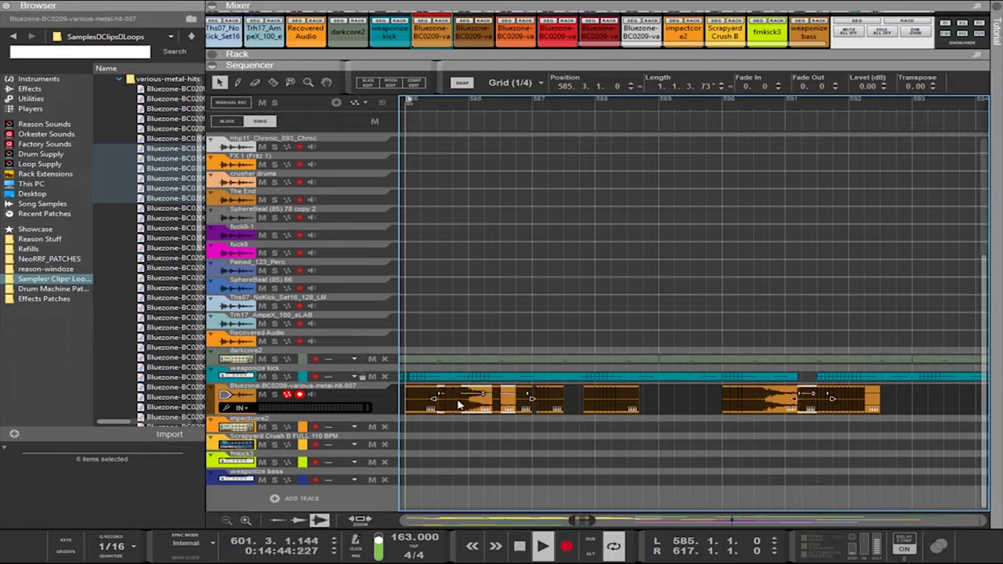
pyautogui.click(498, 401)
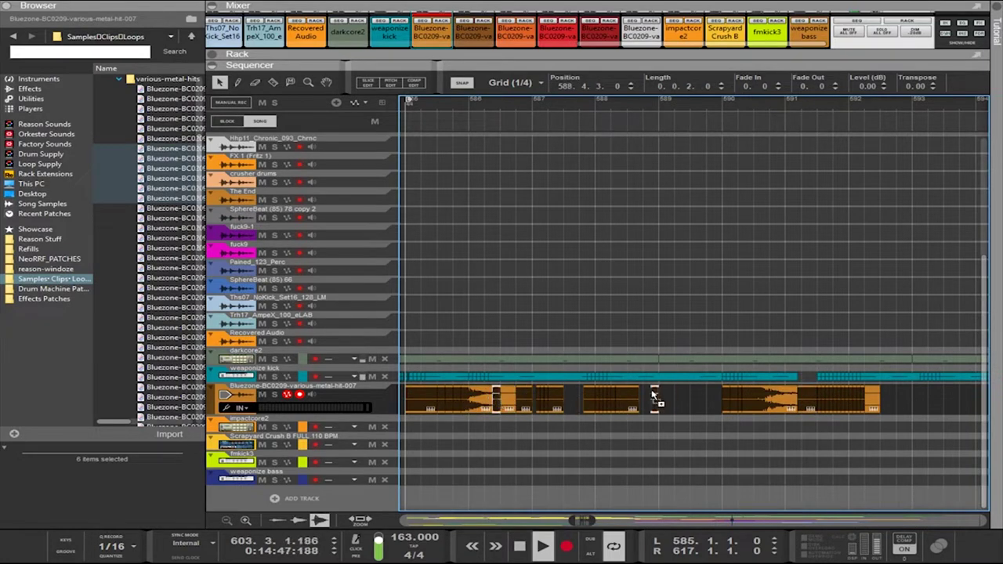
# Move the copied slice back against the end of the preceding metal-hit clip, starting at 588.3.3.210
pyautogui.scroll(5, 648, 396)
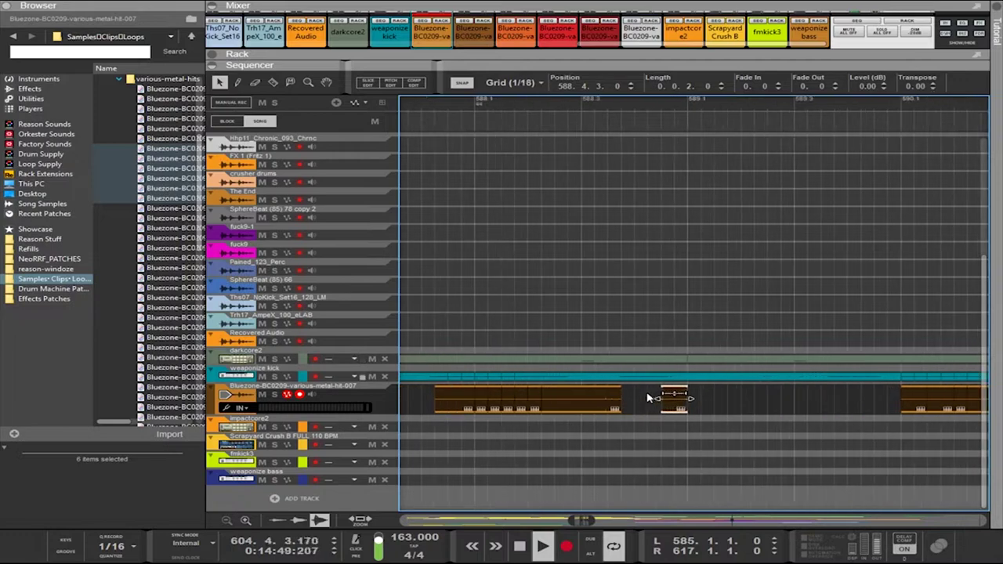
pyautogui.moveTo(687, 404); pyautogui.dragTo(614, 405)
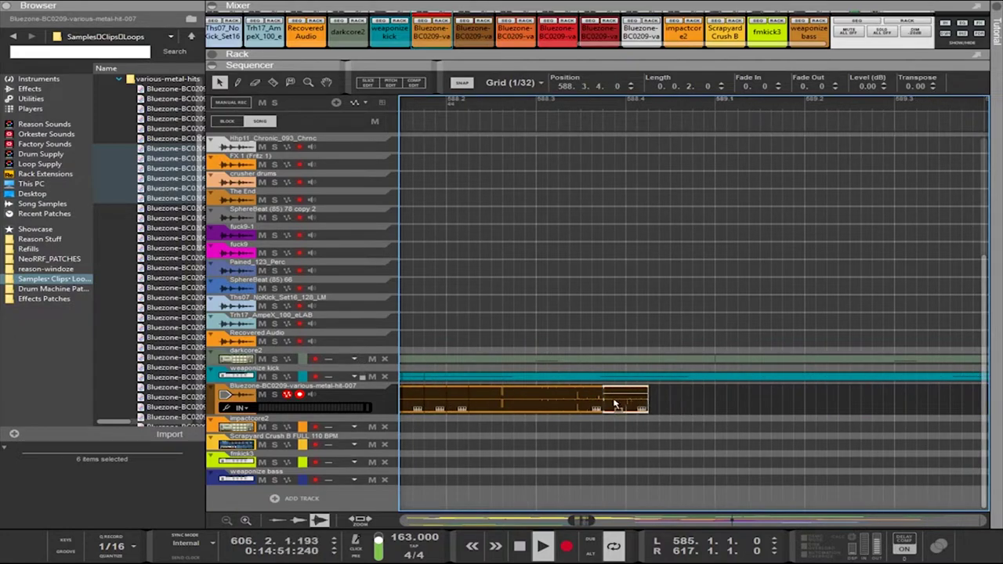
pyautogui.scroll(2, 616, 404)
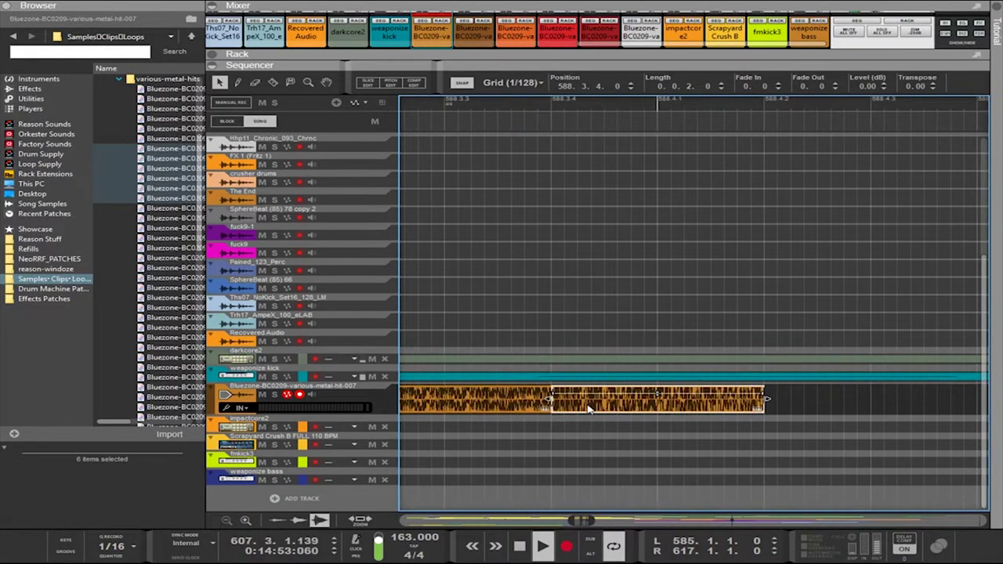
pyautogui.moveTo(587, 407); pyautogui.dragTo(580, 404)
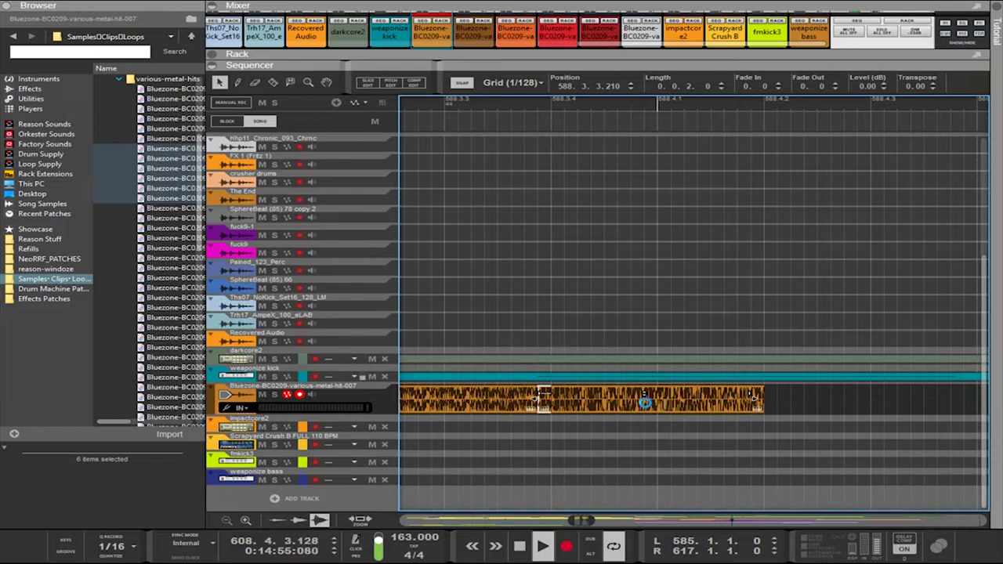
pyautogui.moveTo(644, 402); pyautogui.dragTo(636, 406)
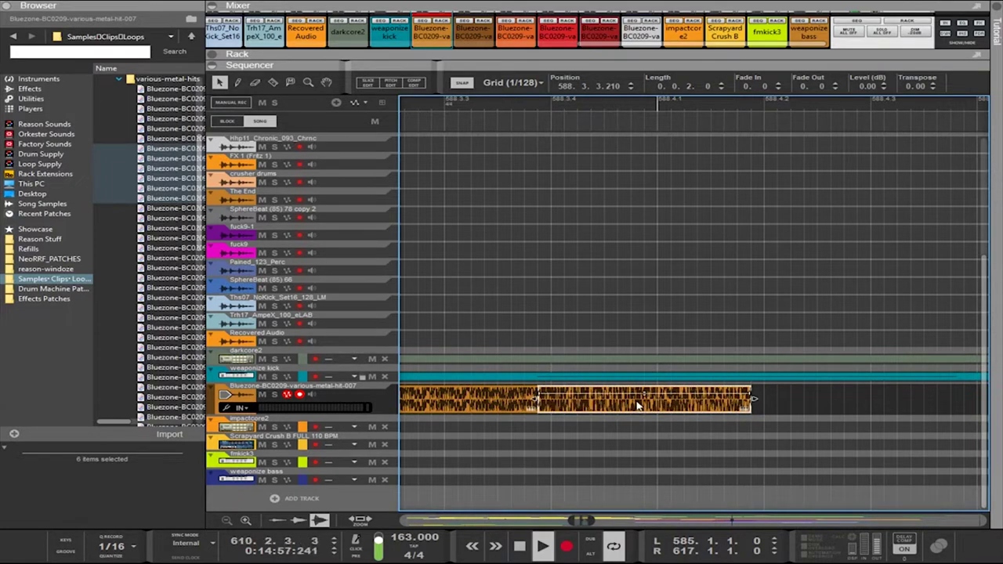
# Copy the short slice to 589.3.3.150 and extend the copy to a length of 0.1.1.90, up to the next clip
pyautogui.scroll(-2, 636, 406)
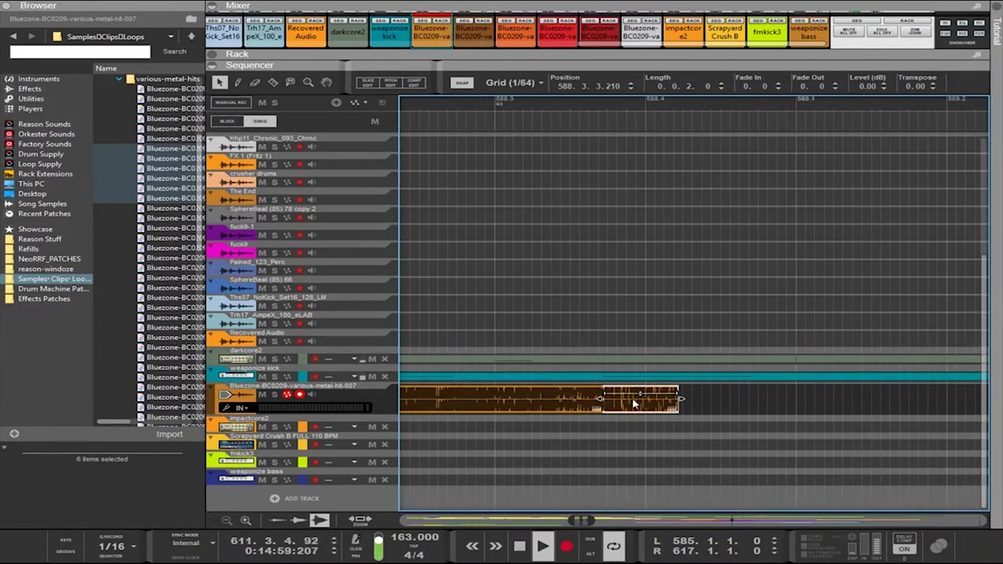
pyautogui.moveTo(635, 403); pyautogui.dragTo(888, 406)
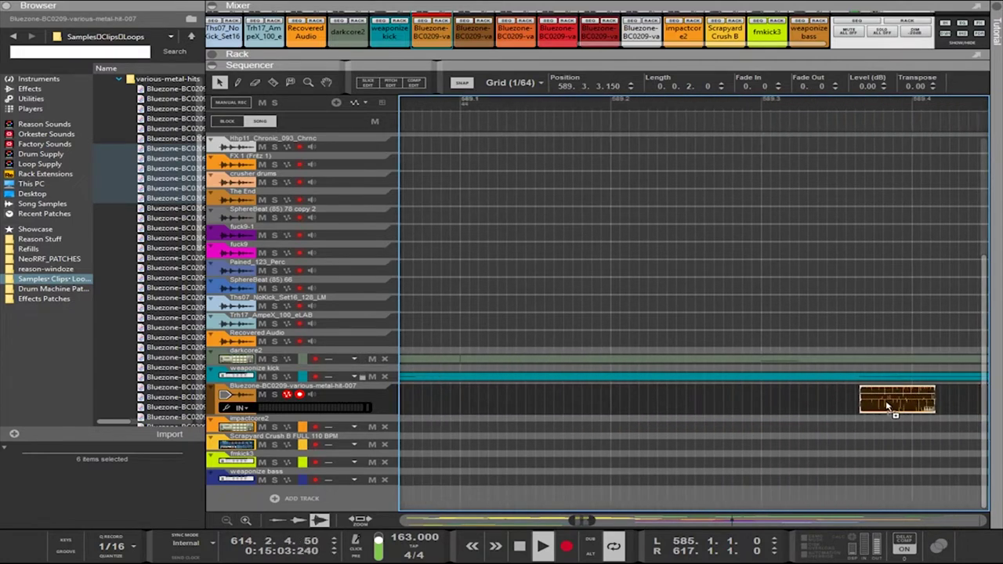
pyautogui.scroll(3, 886, 406)
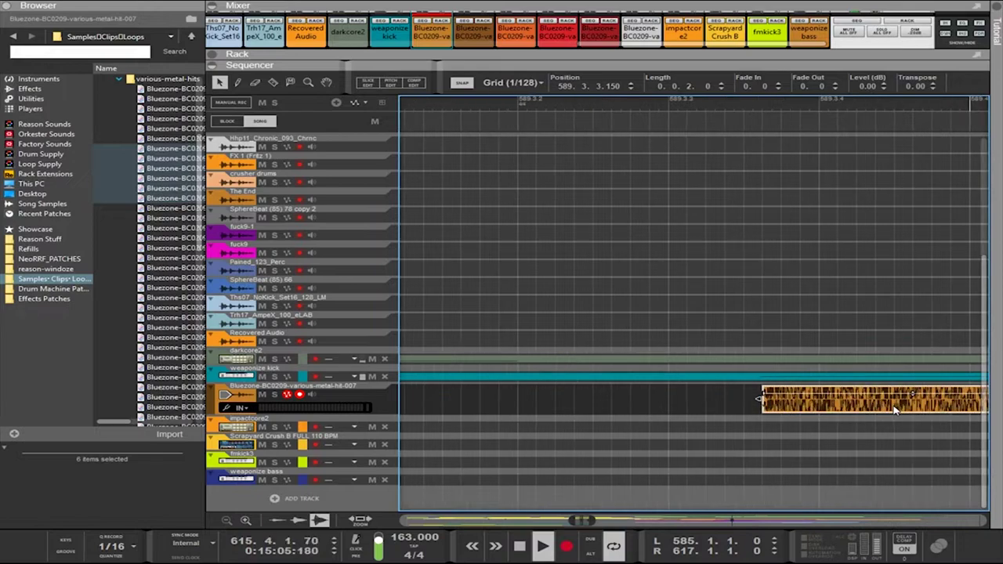
pyautogui.scroll(-1, 890, 408)
pyautogui.scroll(1, 894, 412)
pyautogui.scroll(1, 893, 412)
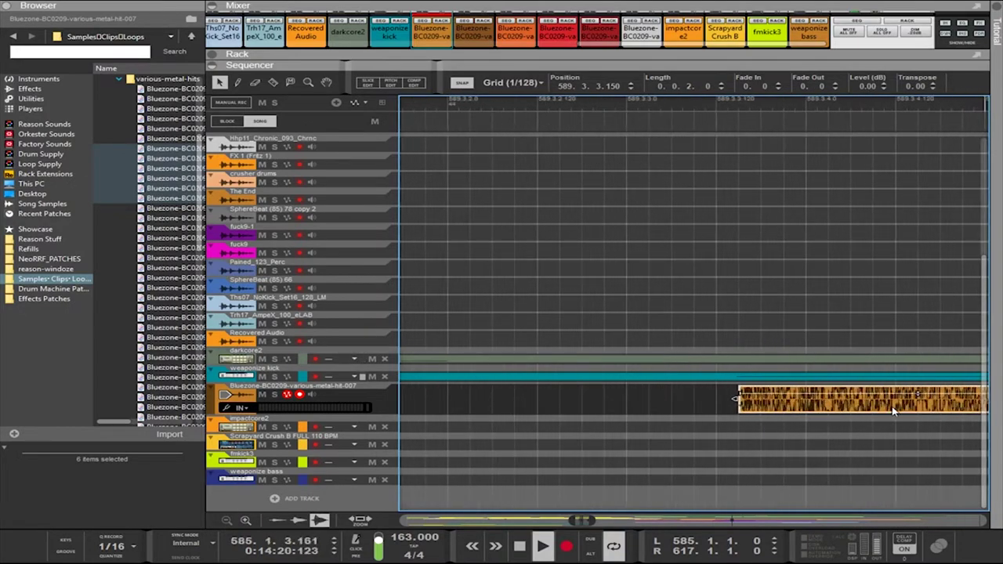
pyautogui.scroll(1, 893, 411)
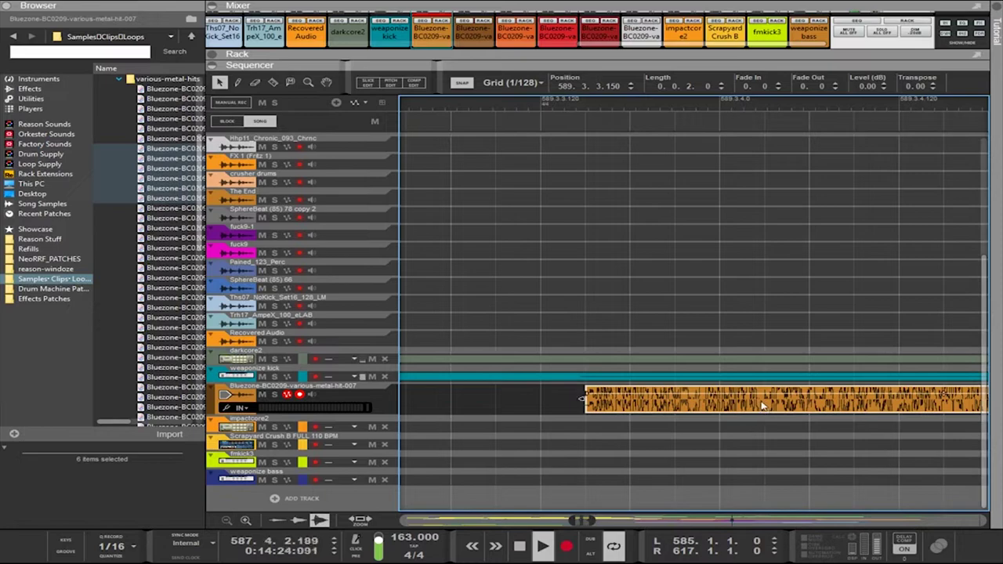
pyautogui.scroll(-4, 764, 406)
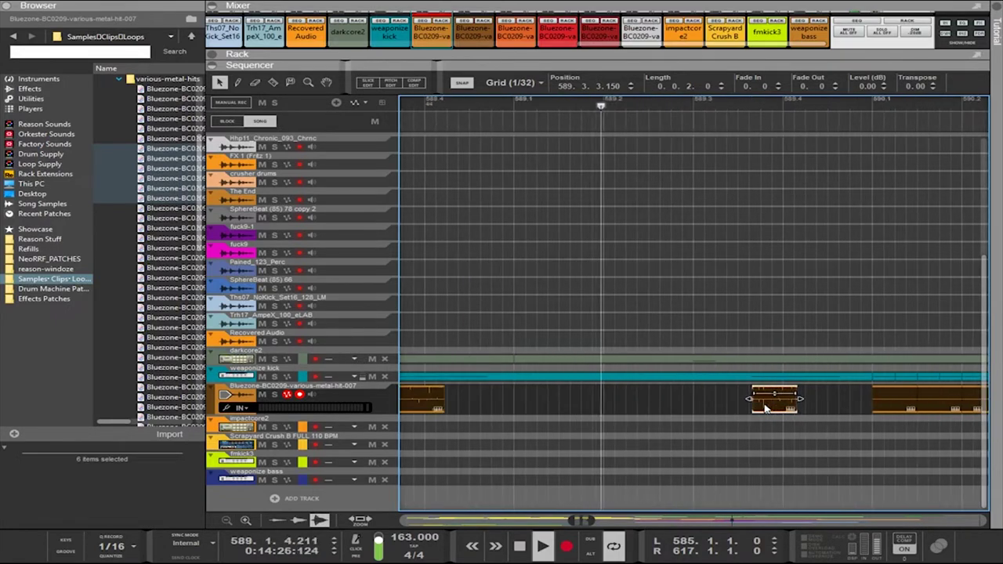
pyautogui.scroll(-1, 771, 407)
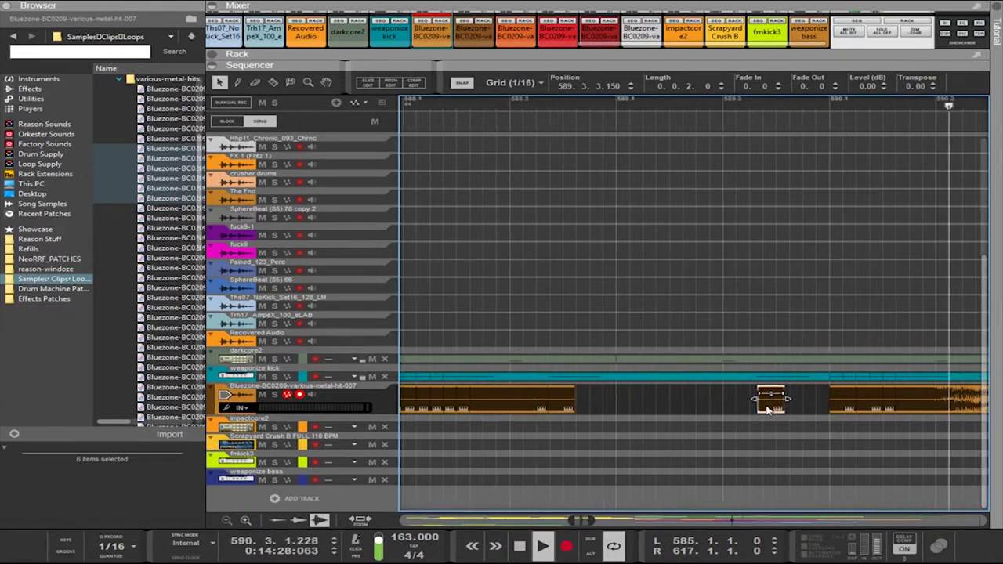
pyautogui.scroll(-1, 769, 407)
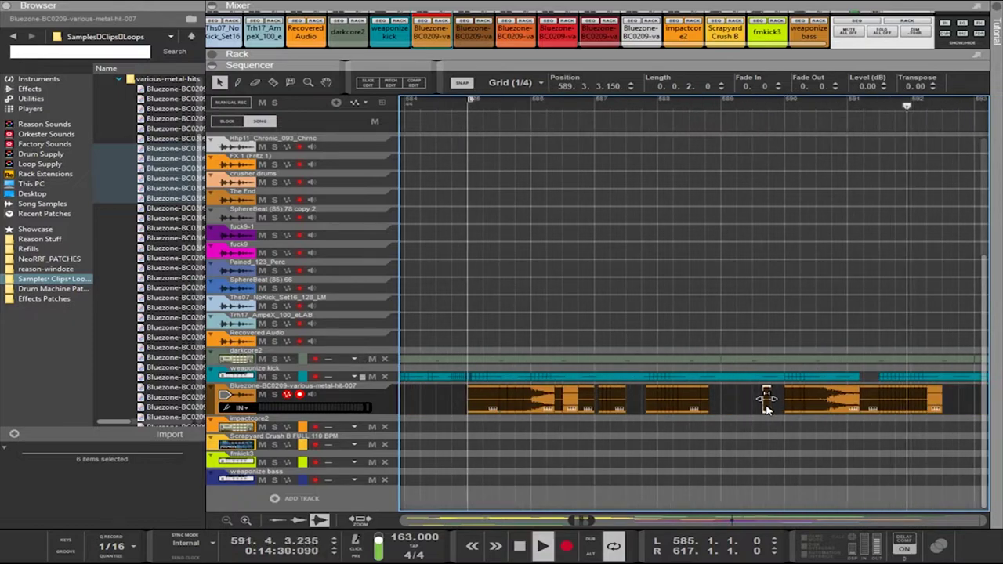
pyautogui.scroll(1, 768, 408)
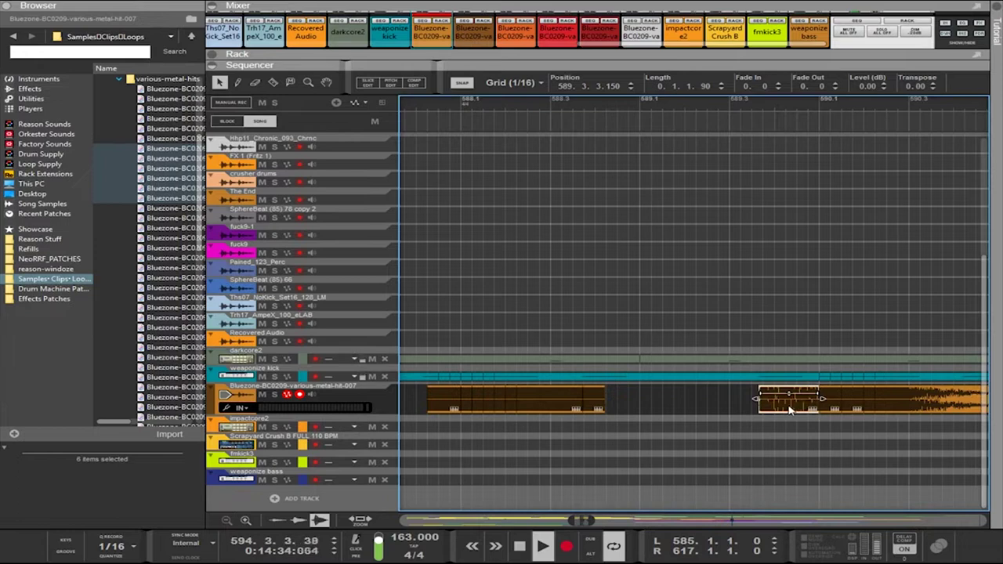
# Fill the gap before the slice with a clip at 588.4.2.150, length 0.3.1.90, and fade it in over its full length
pyautogui.moveTo(769, 405); pyautogui.dragTo(612, 410)
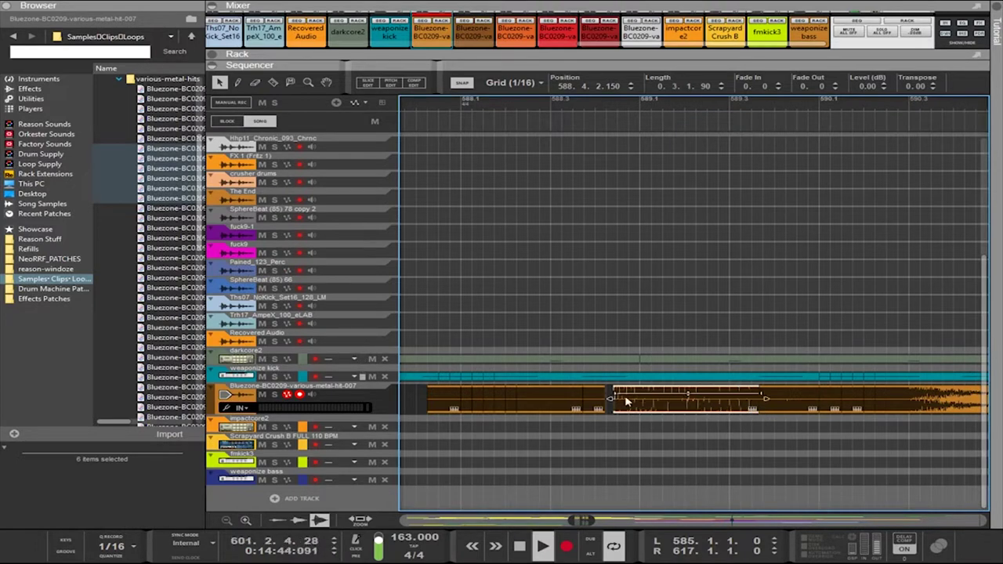
pyautogui.moveTo(656, 393); pyautogui.dragTo(833, 393)
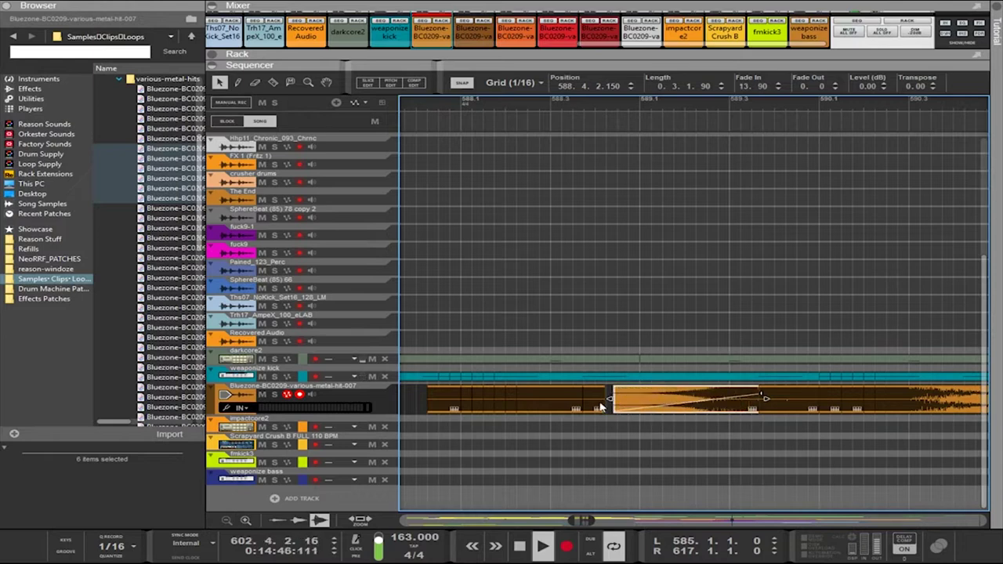
# Extend the faded metal-hit clip's start back to 588.4.2.0 and give the 0.1.2.0 clip at 587.3.1.0 a fade-in of 5.0
pyautogui.moveTo(613, 402); pyautogui.dragTo(609, 401)
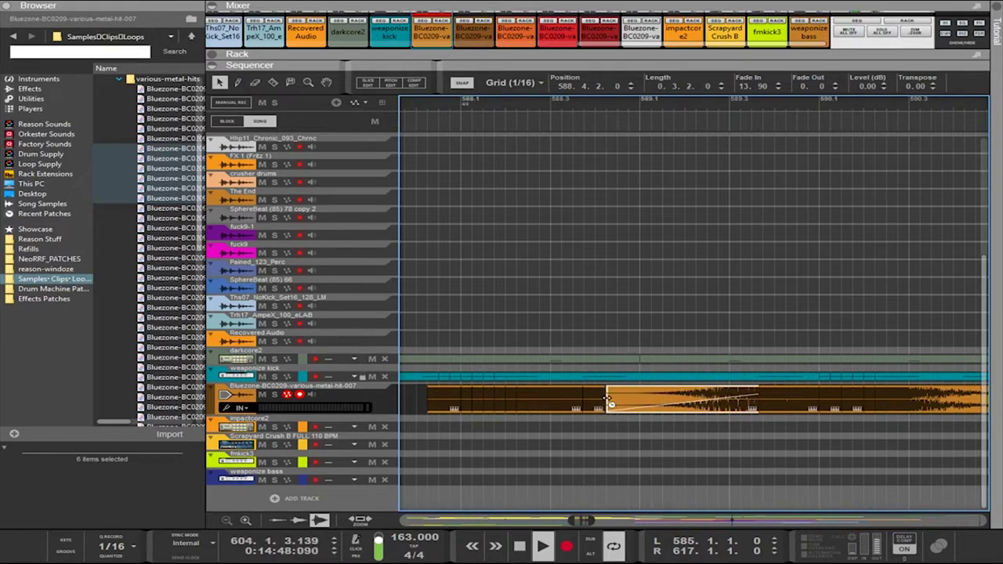
pyautogui.moveTo(441, 408); pyautogui.dragTo(499, 407)
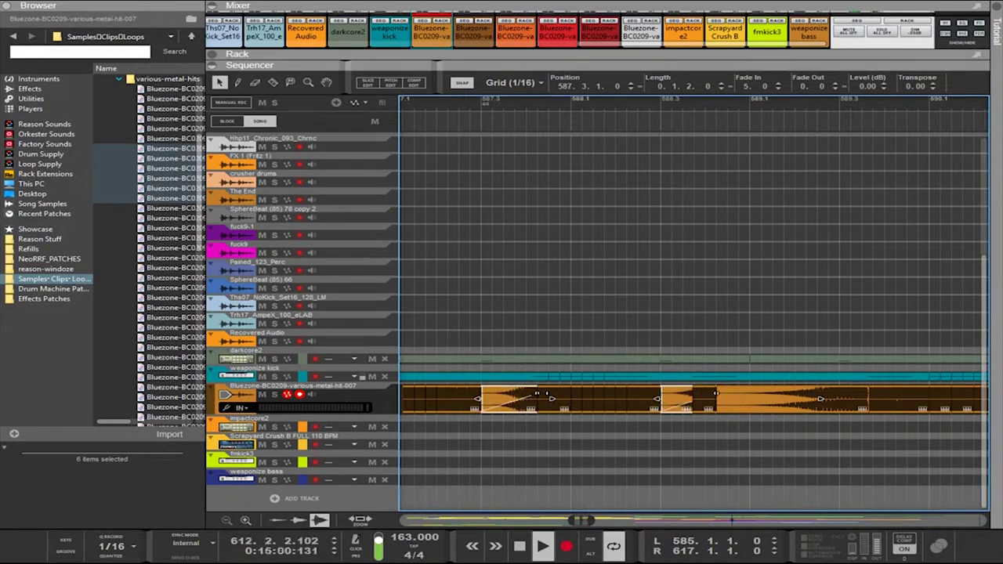
pyautogui.scroll(-9, 532, 401)
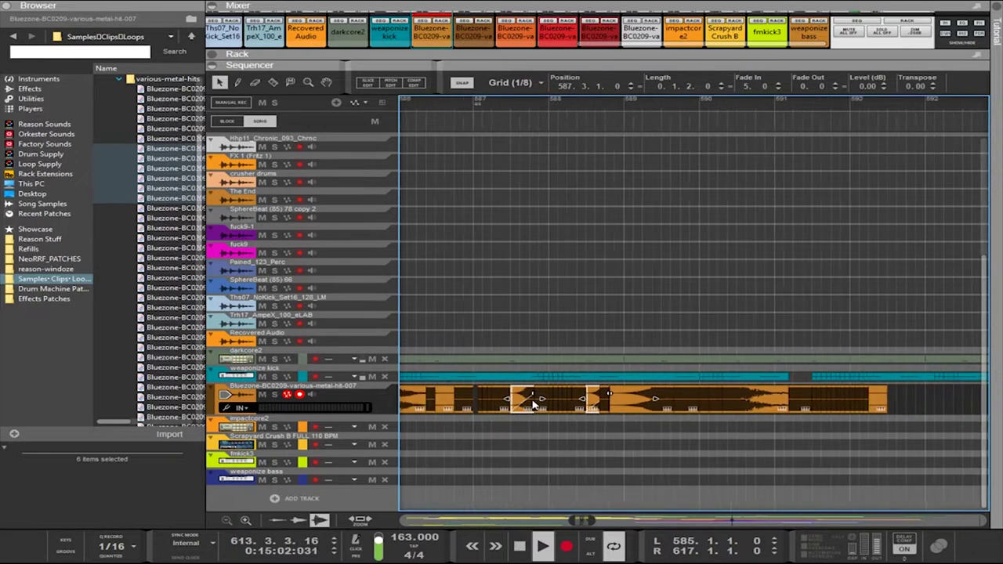
pyautogui.scroll(3, 532, 404)
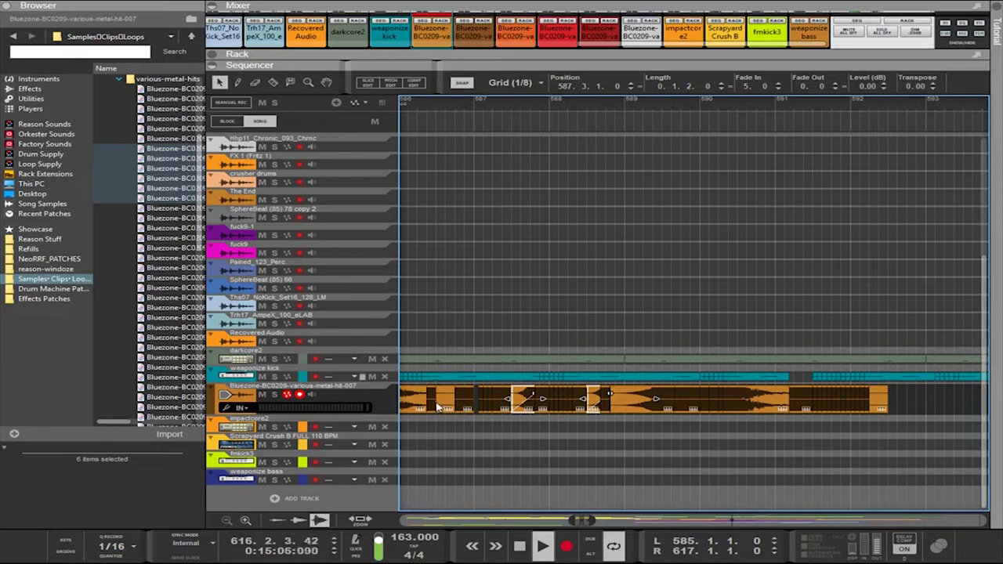
# Select only the short metal-hit clip of length 0.0.2.0 at 587.1.1.0 and set its fade-in to 1.0
pyautogui.moveTo(434, 406); pyautogui.dragTo(481, 403)
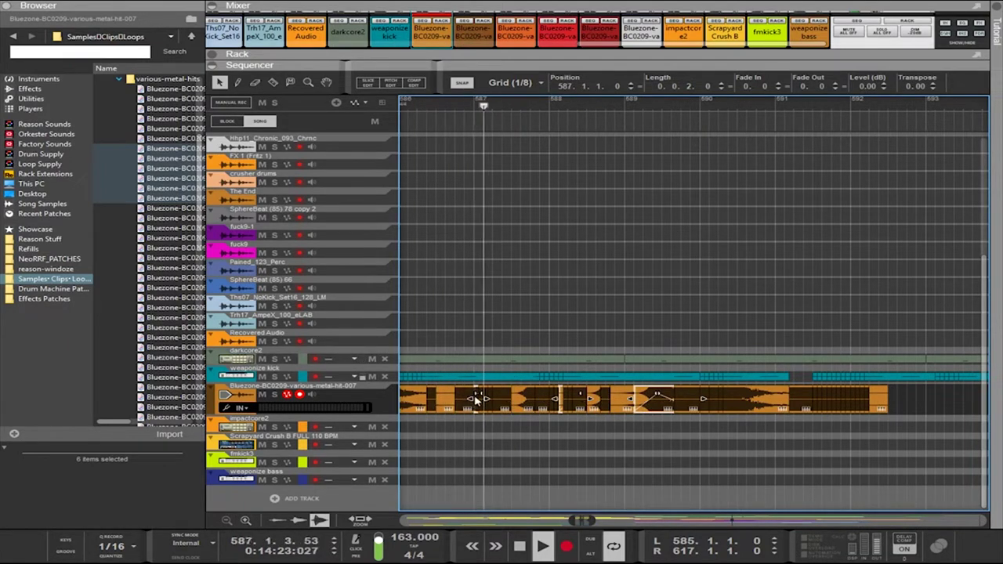
pyautogui.click(478, 416)
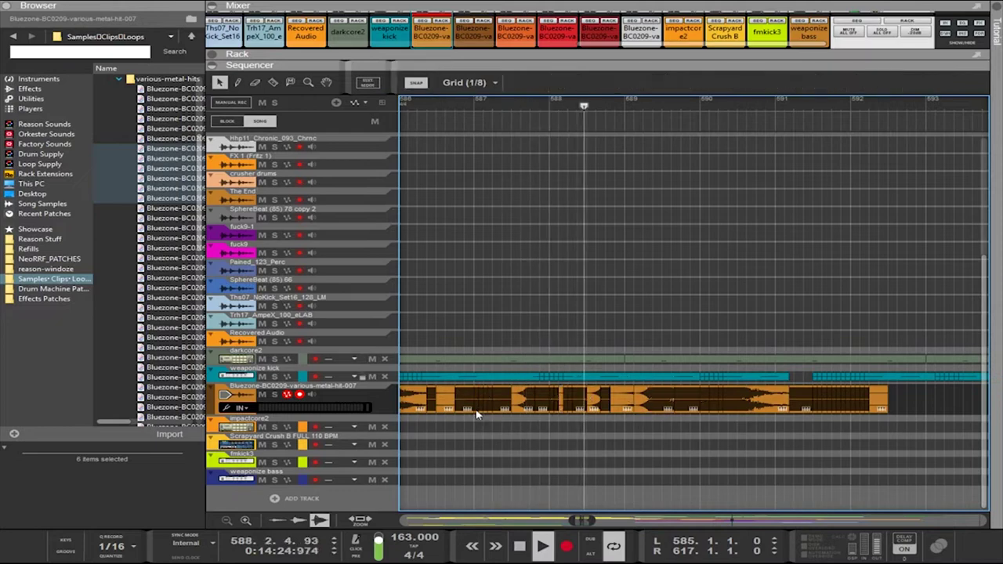
pyautogui.click(475, 401)
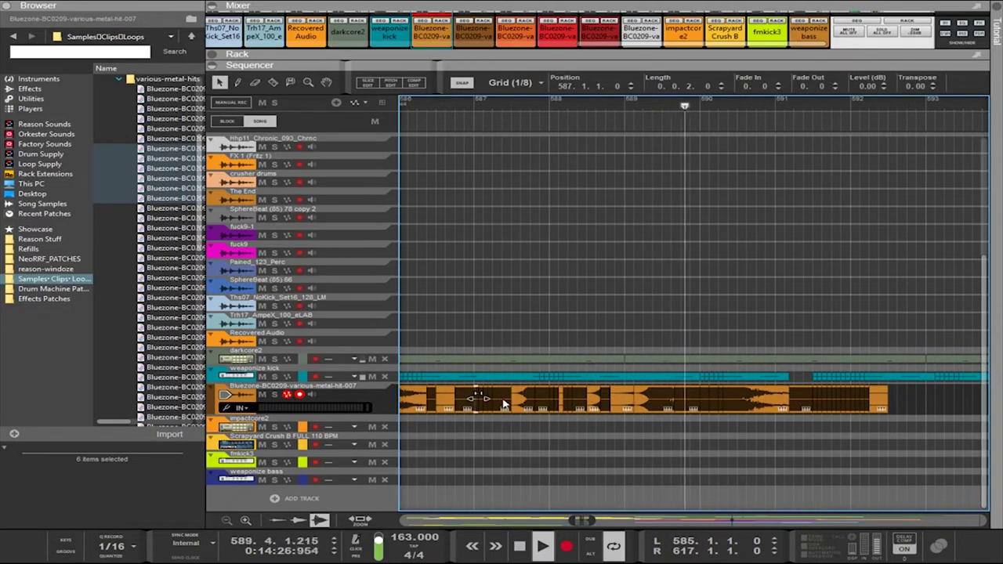
pyautogui.scroll(4, 468, 409)
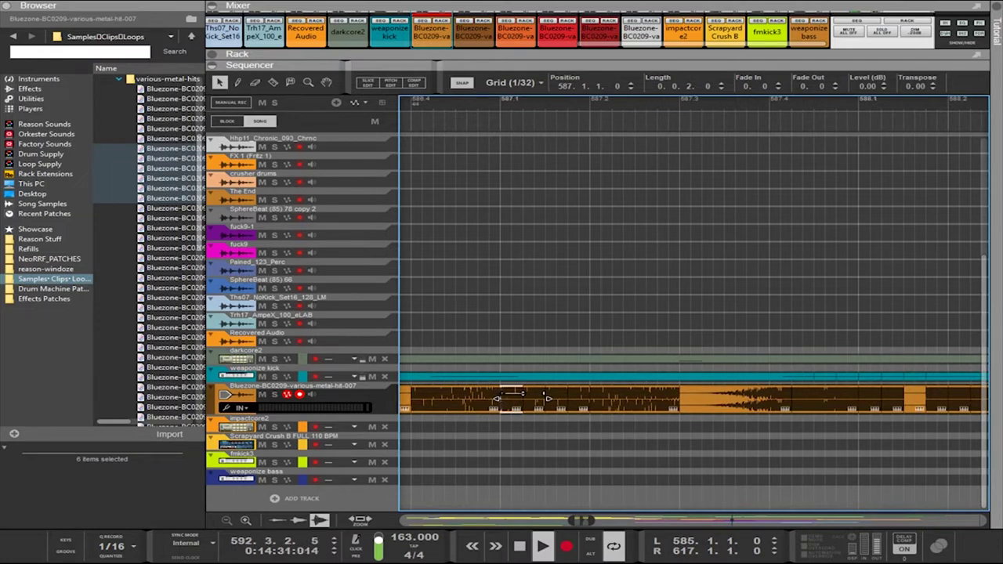
pyautogui.scroll(-3, 601, 401)
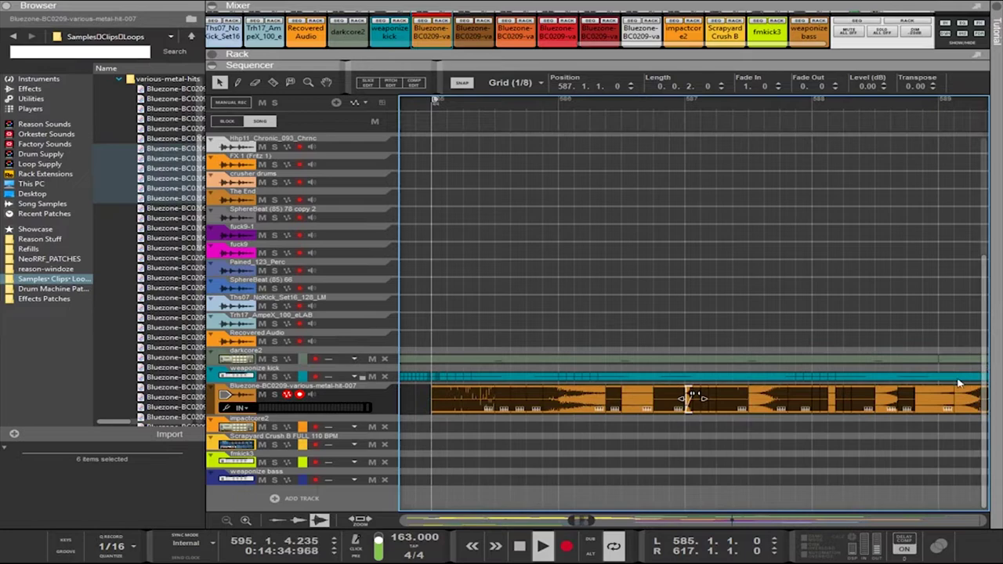
pyautogui.scroll(1, 946, 409)
pyautogui.scroll(-2, 946, 409)
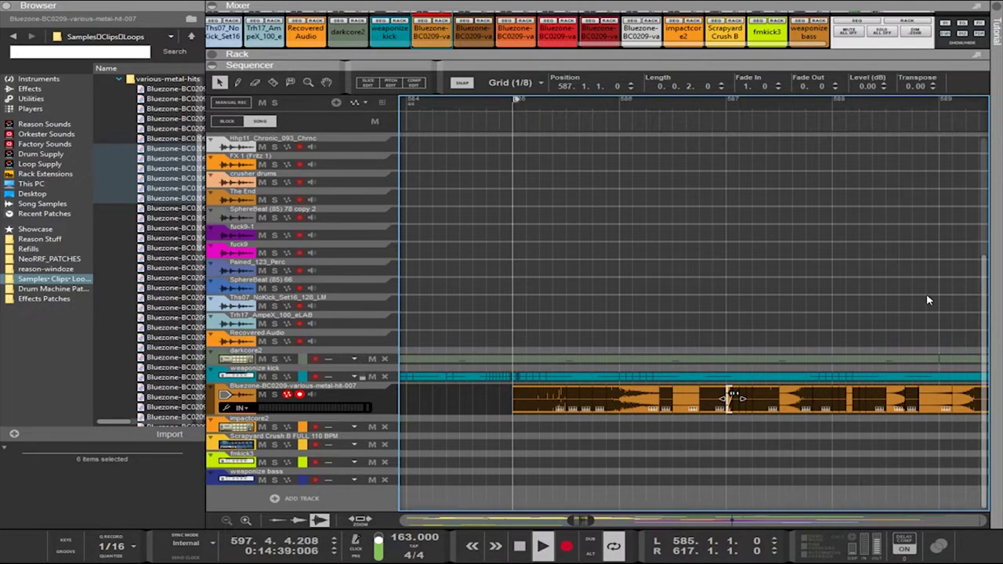
# Deselect the clip and play back the edited metal-hit fill from around bar 589
pyautogui.scroll(-2, 937, 301)
pyautogui.moveTo(953, 295); pyautogui.dragTo(989, 311)
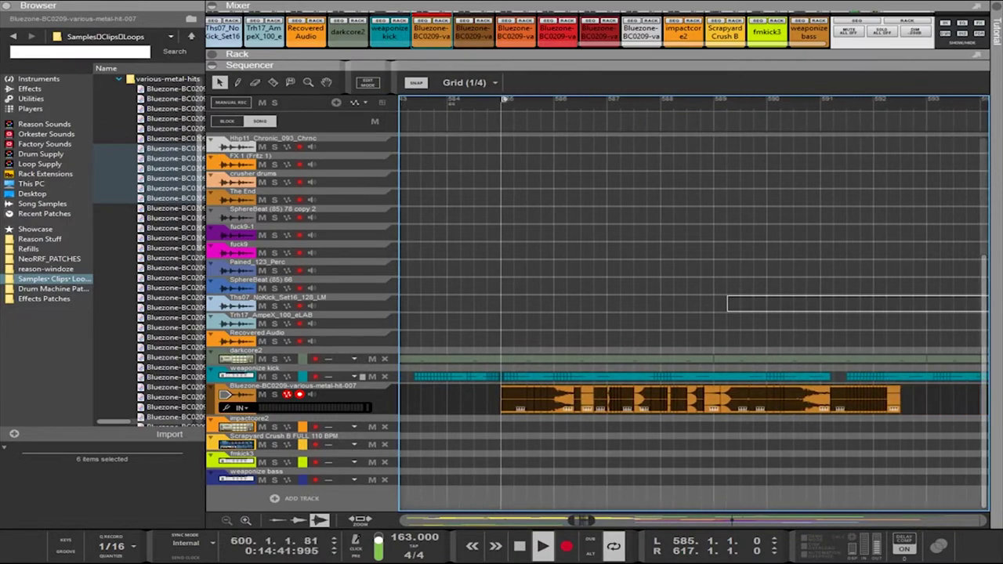
pyautogui.click(735, 107)
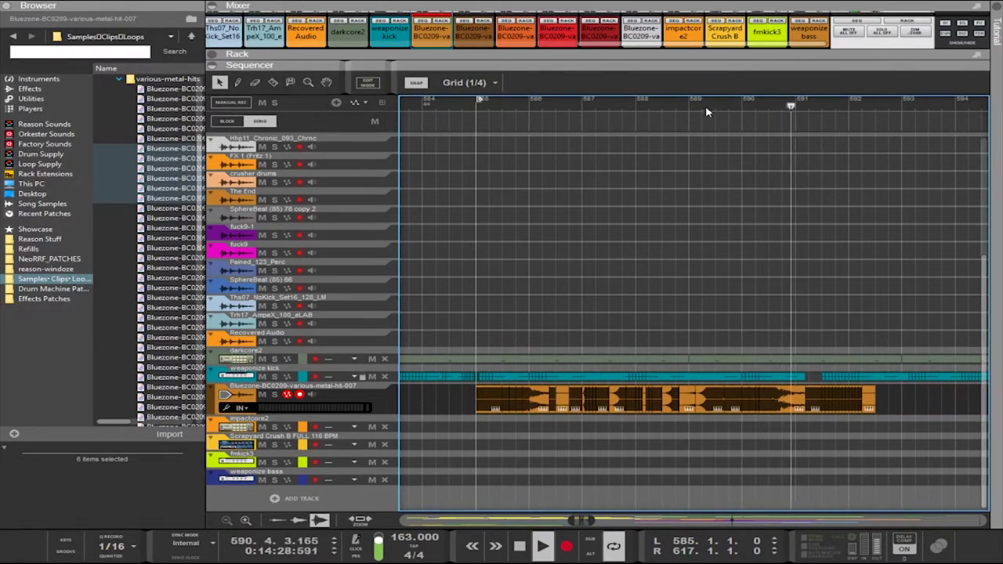
pyautogui.scroll(2, 903, 378)
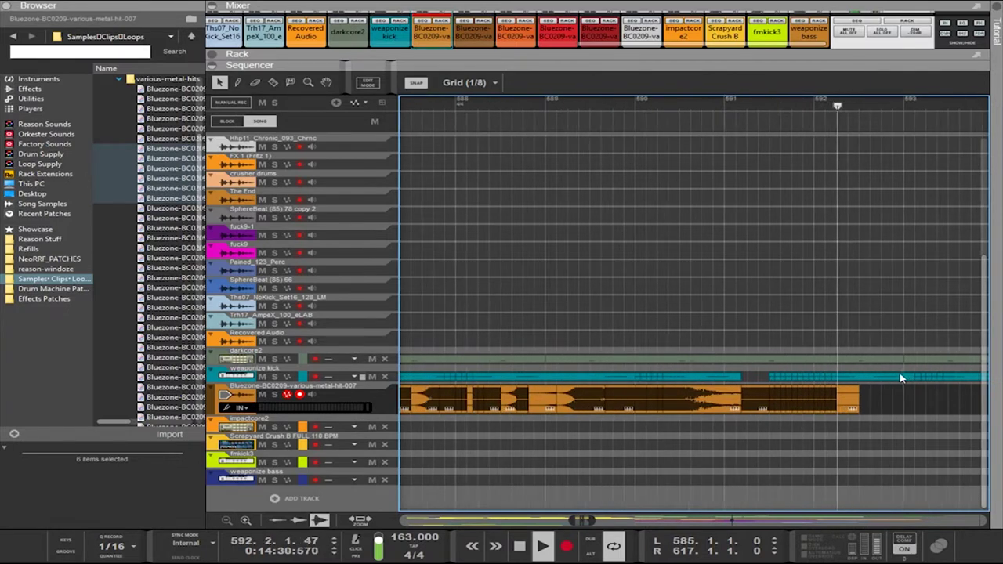
# Copy the metal-hit clip at 591.1.4.0 to 592.2.1.0, over the end of the fill, with length 0.2.0.0
pyautogui.click(731, 406)
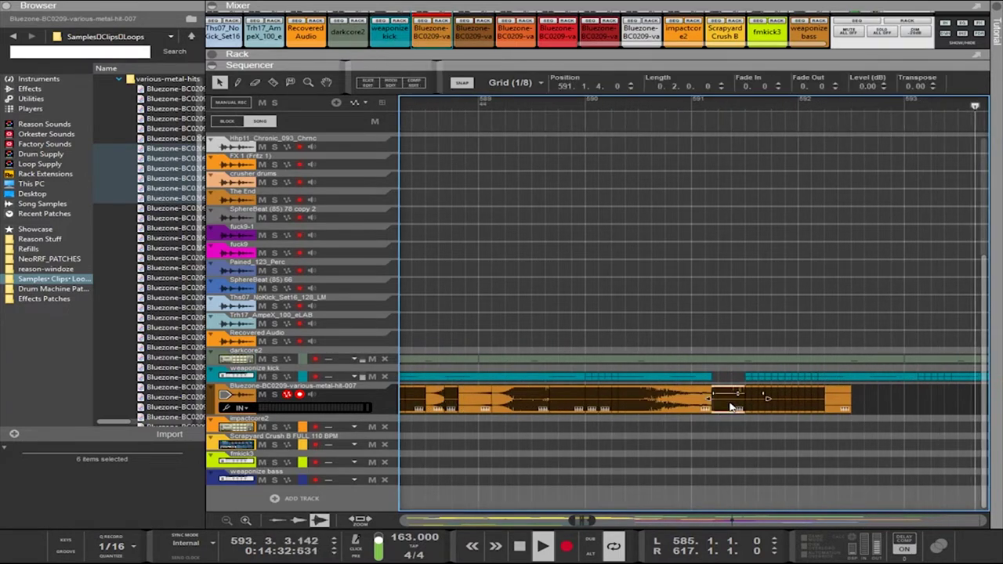
pyautogui.moveTo(722, 407); pyautogui.dragTo(860, 412)
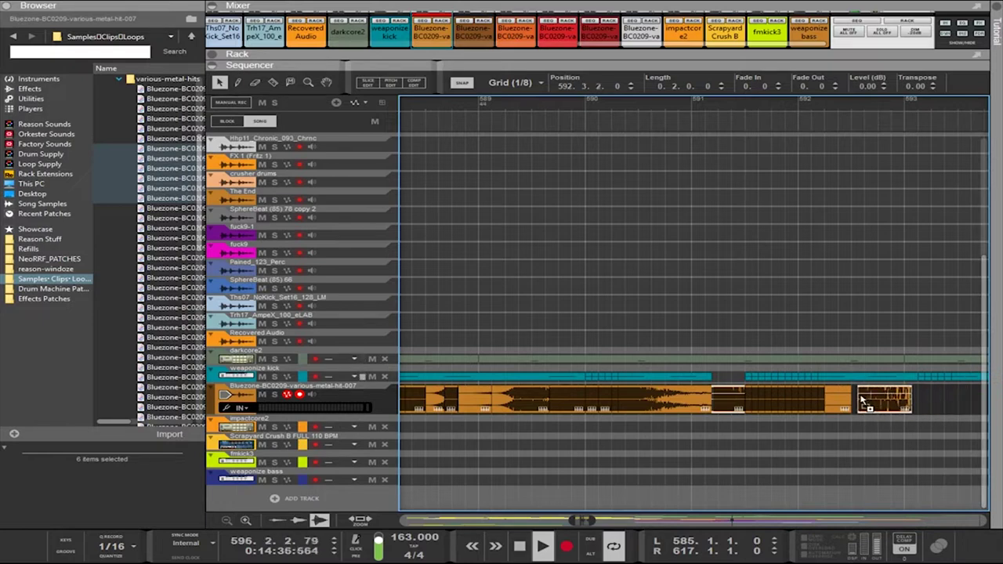
pyautogui.moveTo(854, 397); pyautogui.dragTo(786, 398)
pyautogui.scroll(4, 863, 401)
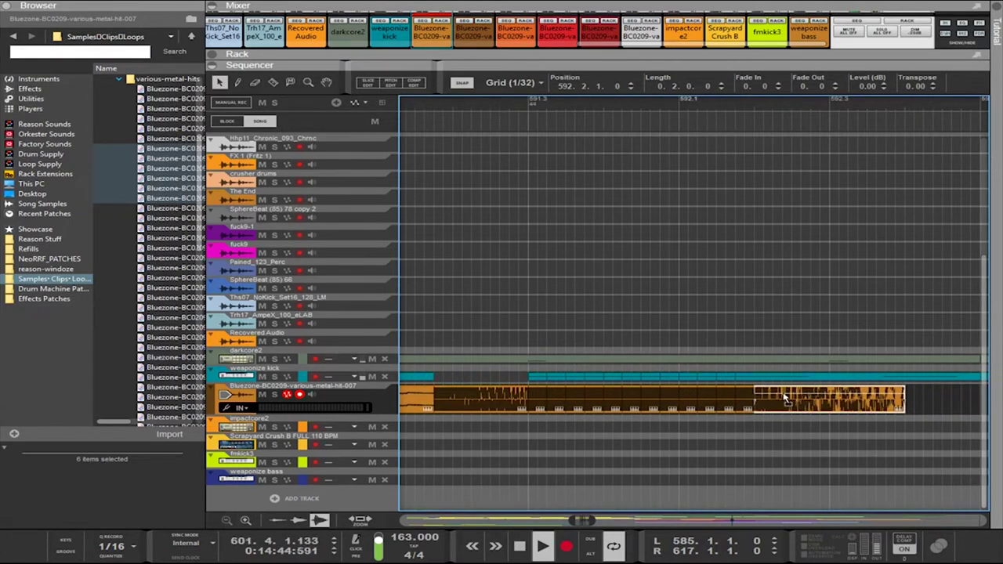
pyautogui.moveTo(784, 398); pyautogui.dragTo(783, 396)
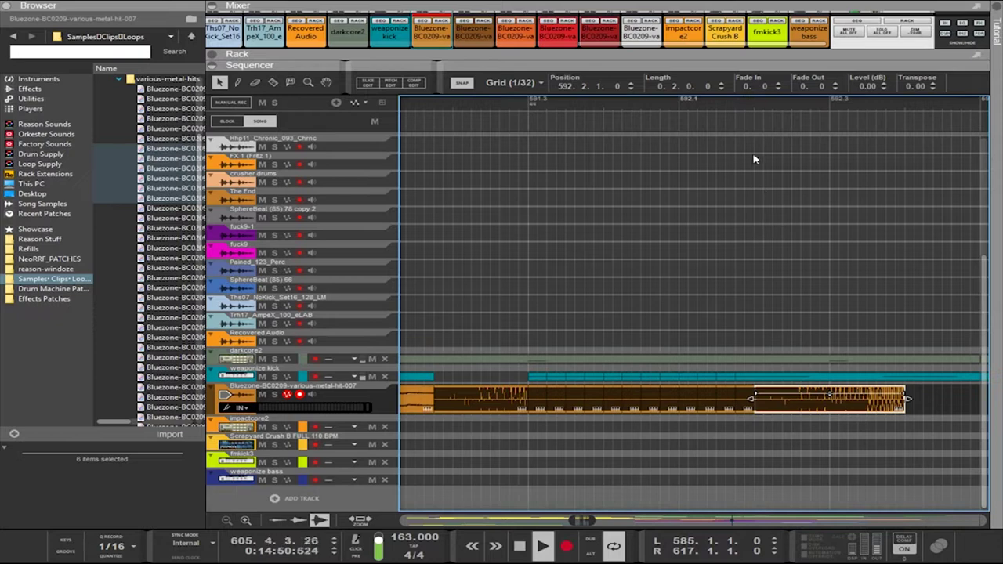
# Copy the closing group of metal-hit clips to 598.2.4.0, beside the isolated slice near bar 598
pyautogui.scroll(-3, 880, 356)
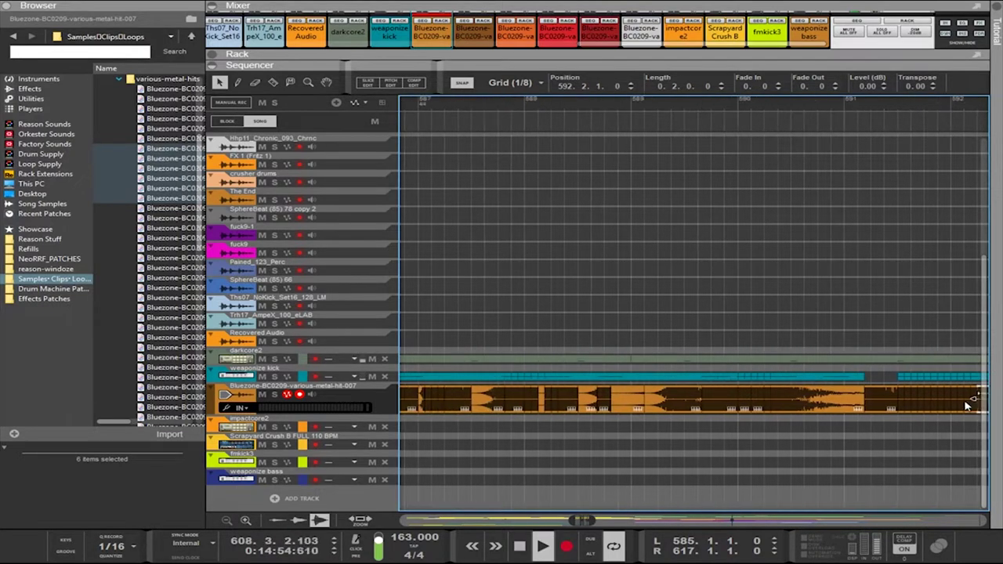
pyautogui.scroll(-4, 966, 405)
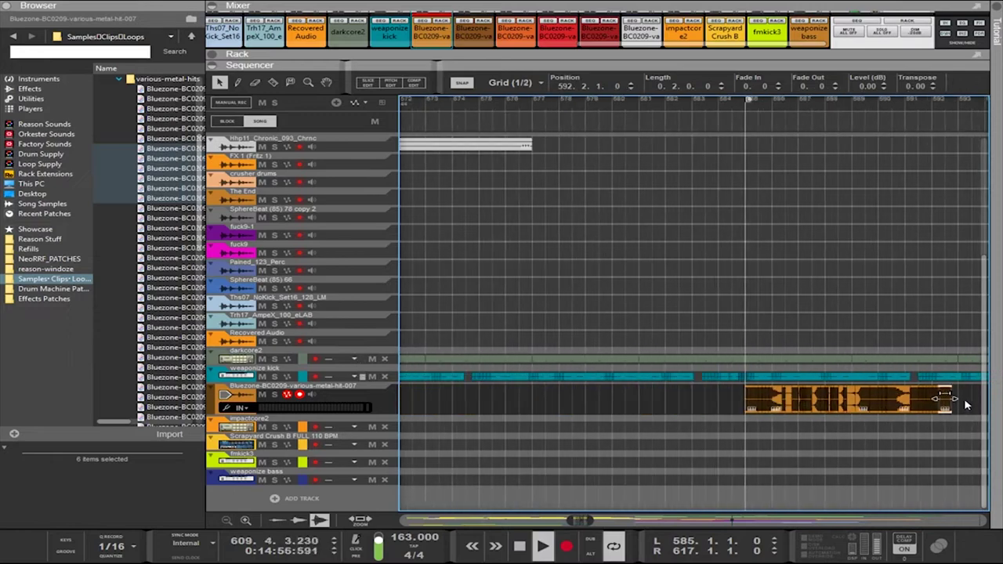
pyautogui.hscroll(6, 966, 405)
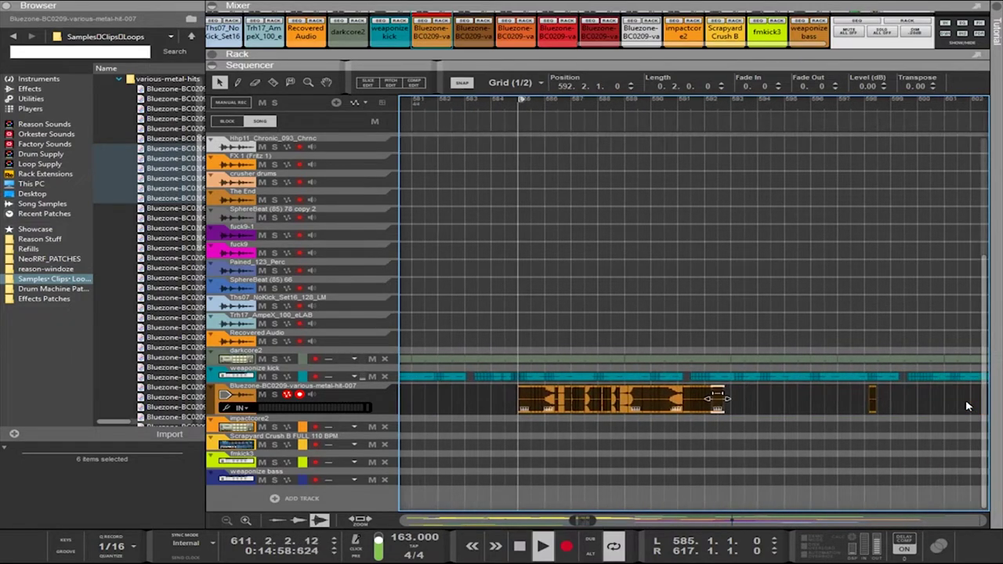
pyautogui.hscroll(3, 966, 405)
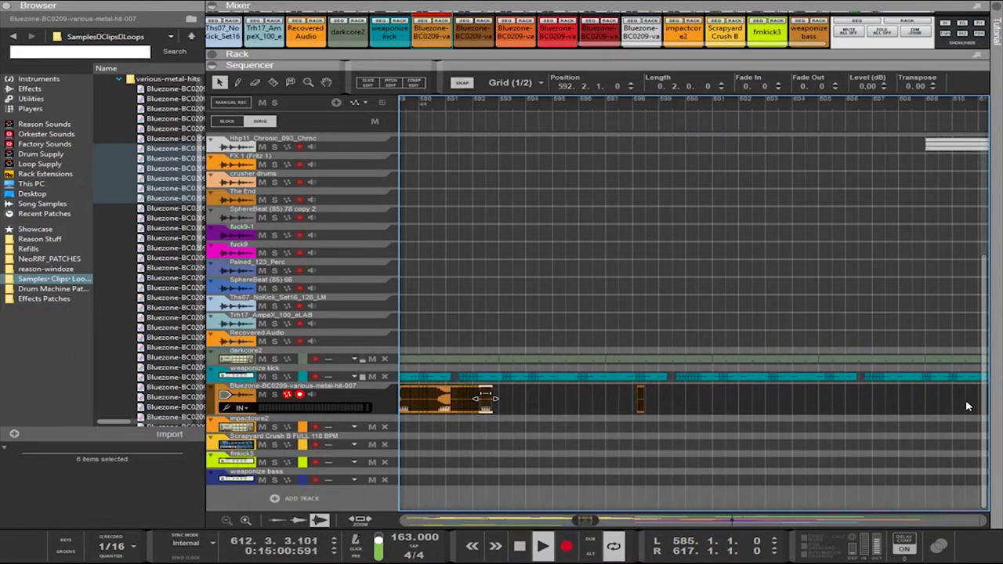
pyautogui.hscroll(-5, 966, 405)
pyautogui.hscroll(1, 967, 406)
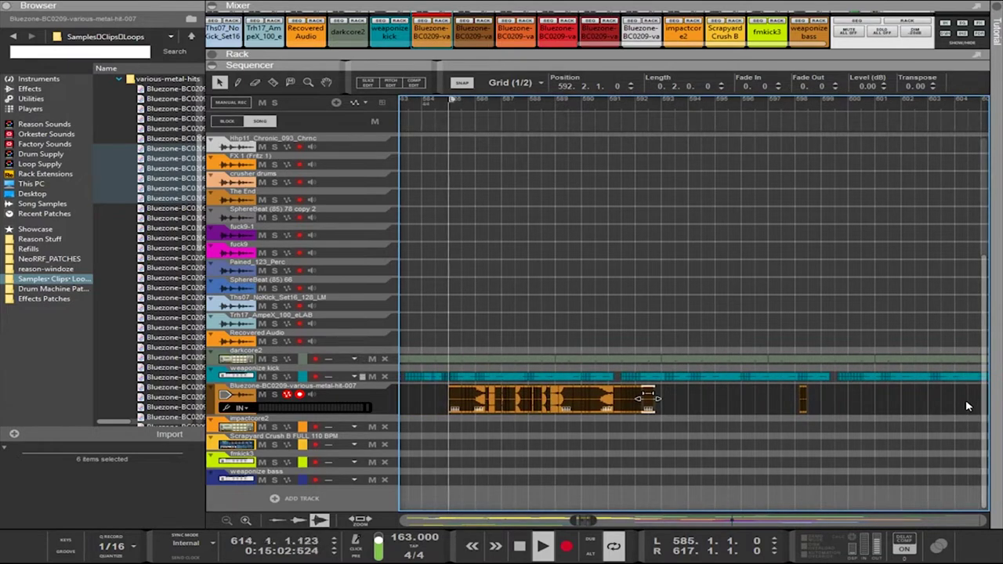
pyautogui.moveTo(839, 404); pyautogui.dragTo(734, 408)
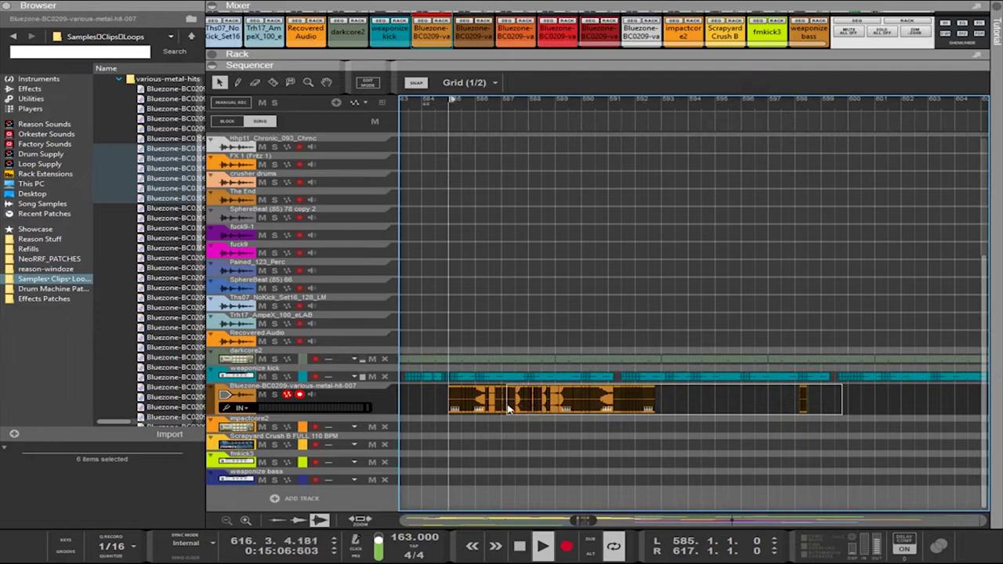
pyautogui.moveTo(497, 409); pyautogui.dragTo(496, 410)
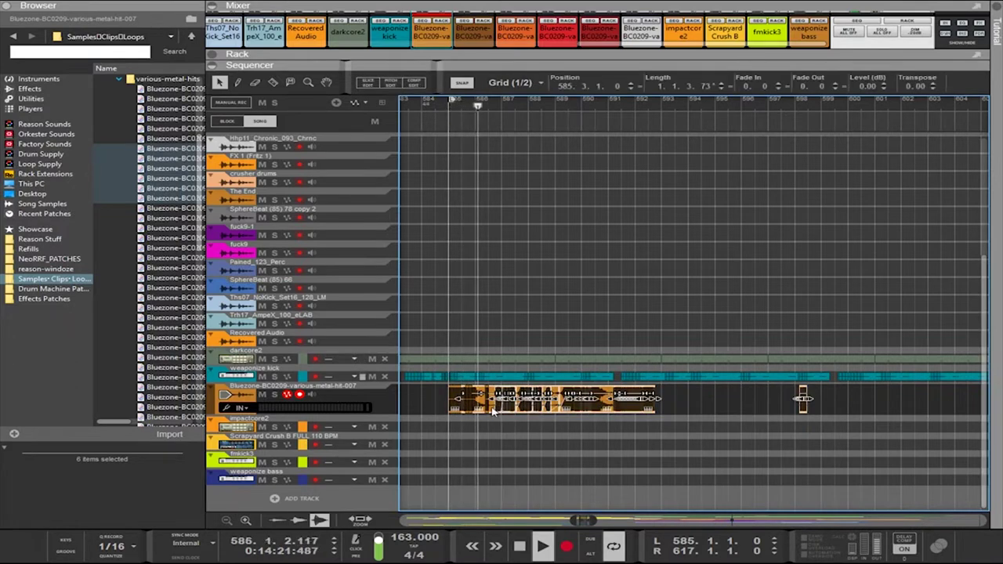
pyautogui.moveTo(741, 398); pyautogui.dragTo(496, 412)
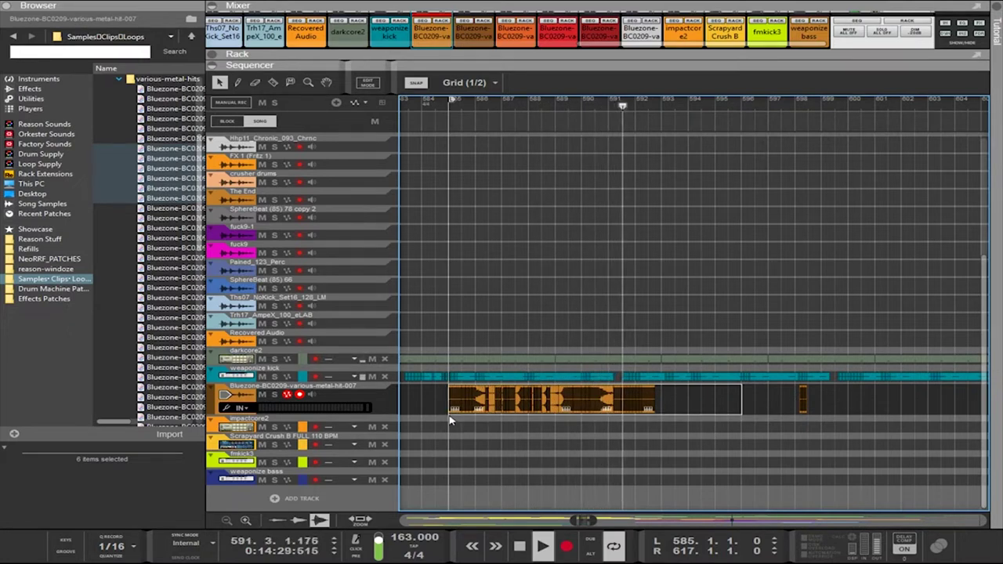
pyautogui.moveTo(552, 415); pyautogui.dragTo(597, 418)
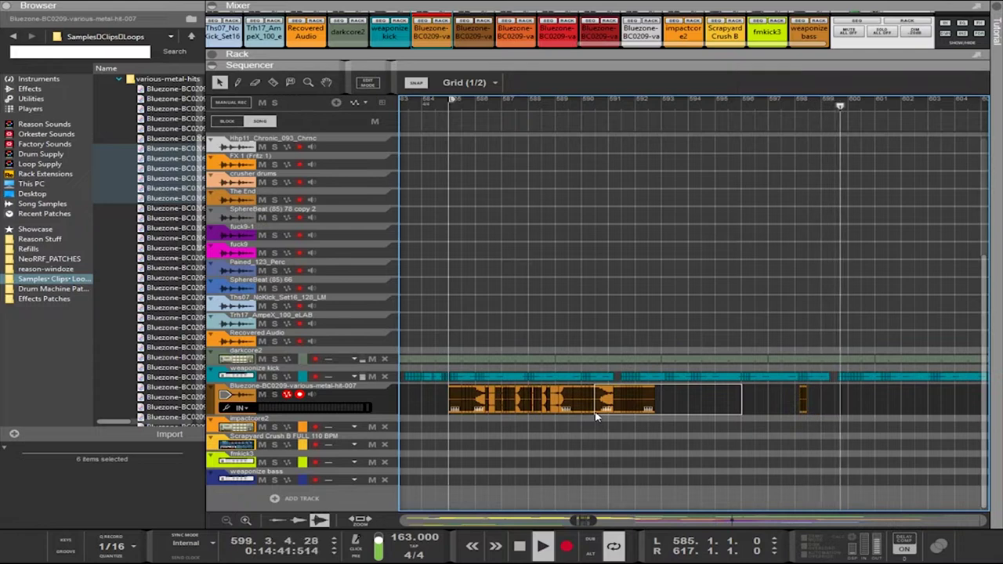
pyautogui.moveTo(596, 417); pyautogui.dragTo(779, 403)
pyautogui.scroll(4, 831, 398)
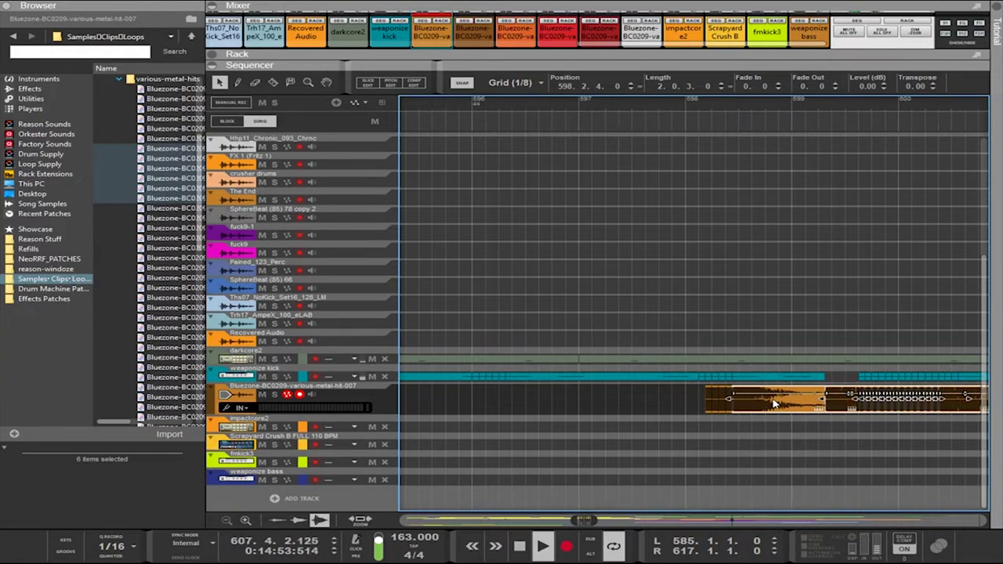
pyautogui.scroll(-2, 774, 404)
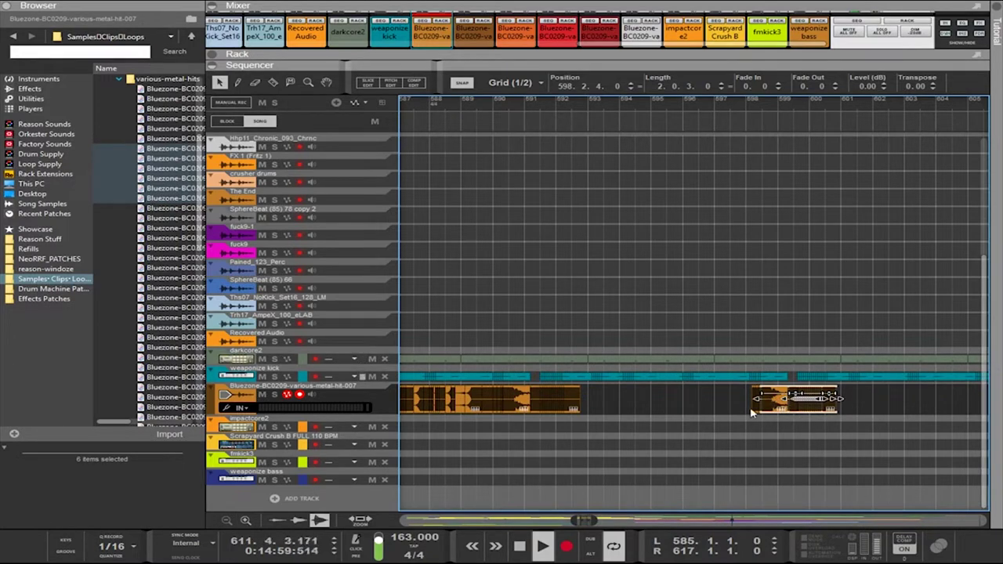
# Copy the group of metal-hit clips starting at 587.1.3.0 to 593.1.3.0, filling the space before the block at bar 598
pyautogui.click(428, 419)
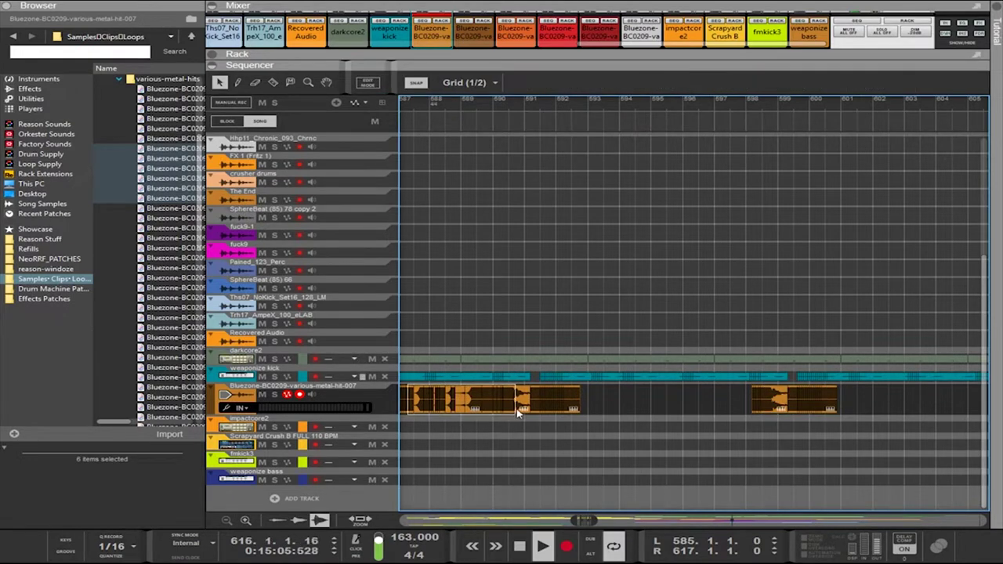
pyautogui.click(524, 407)
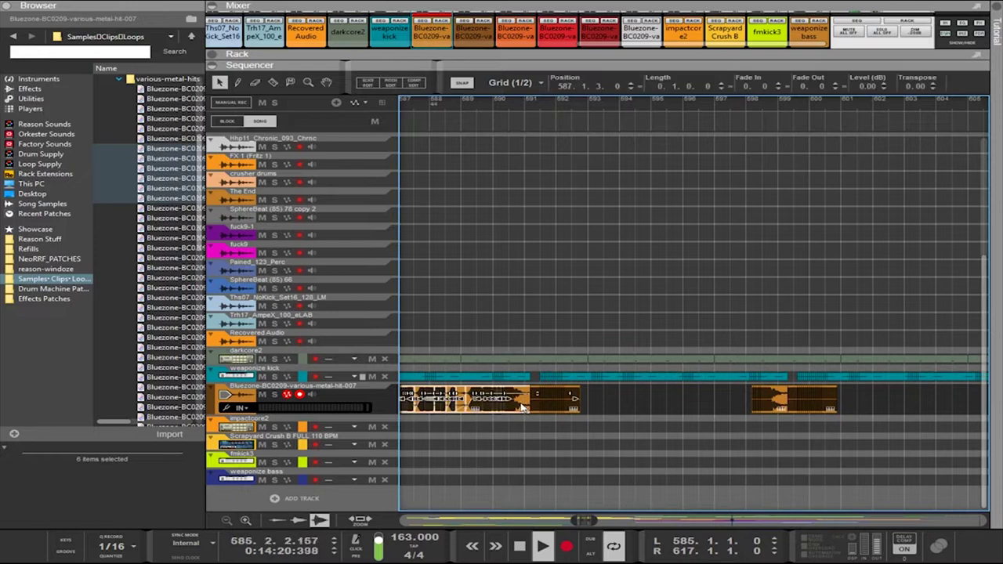
pyautogui.moveTo(519, 402); pyautogui.dragTo(708, 404)
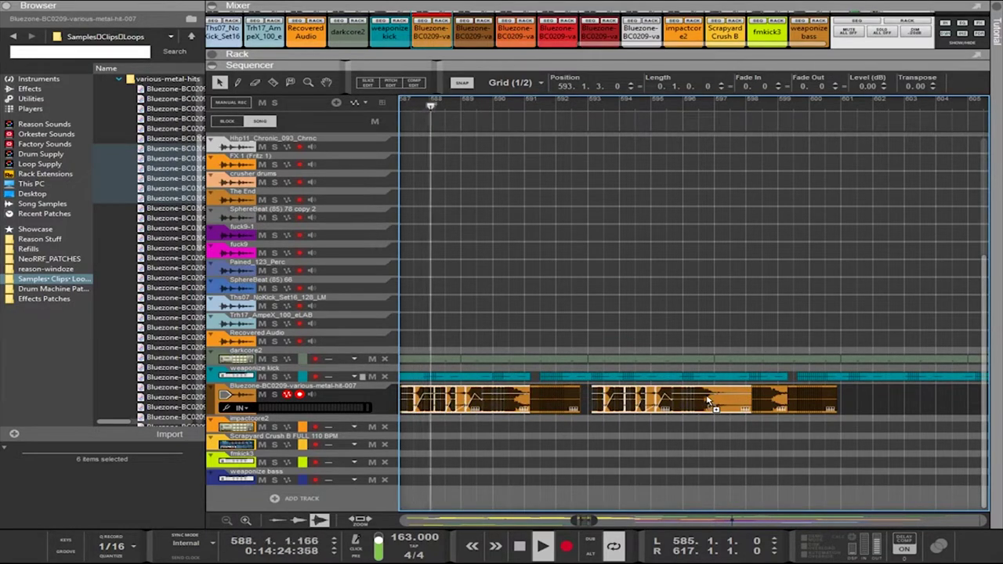
pyautogui.click(708, 403)
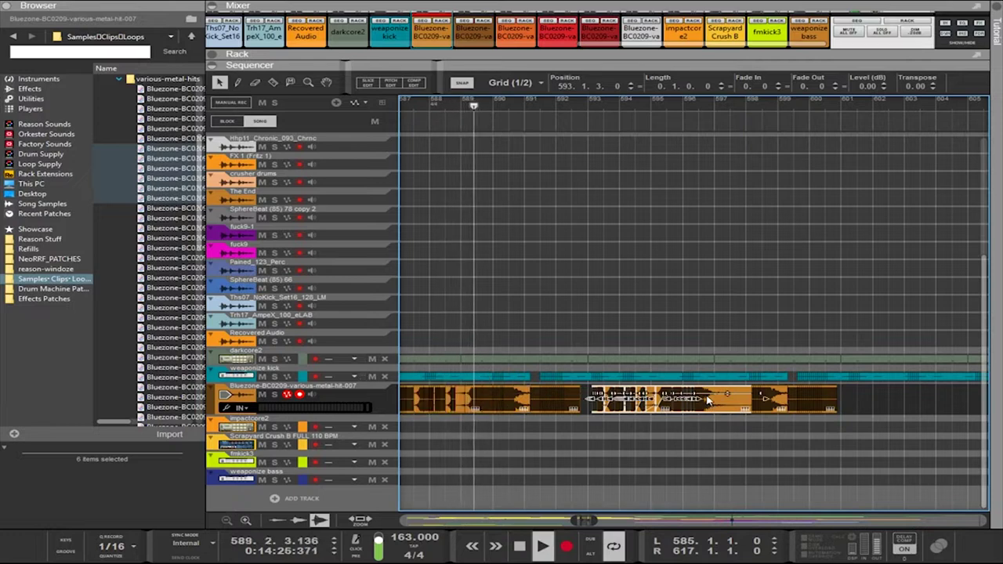
pyautogui.moveTo(619, 418); pyautogui.dragTo(657, 409)
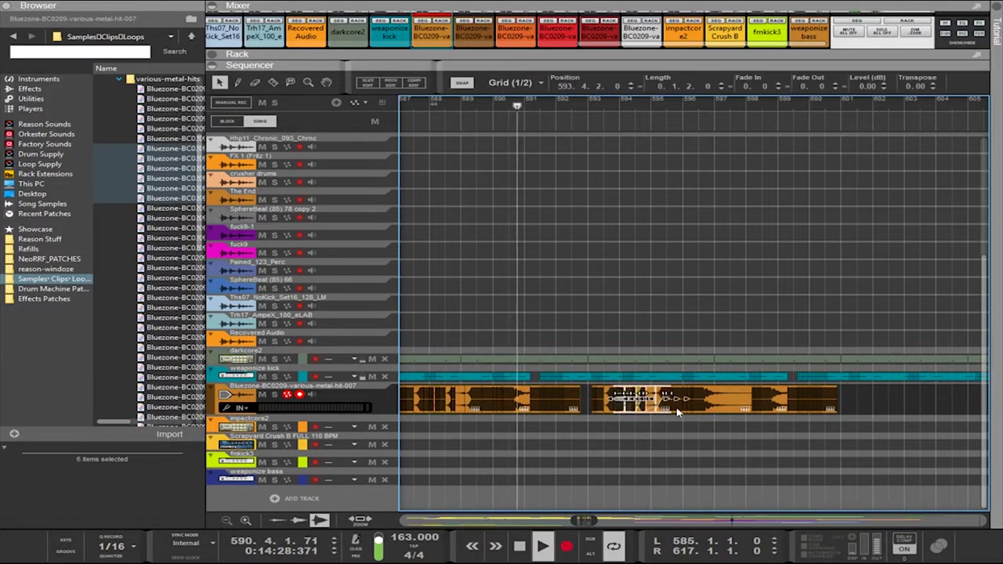
pyautogui.click(549, 411)
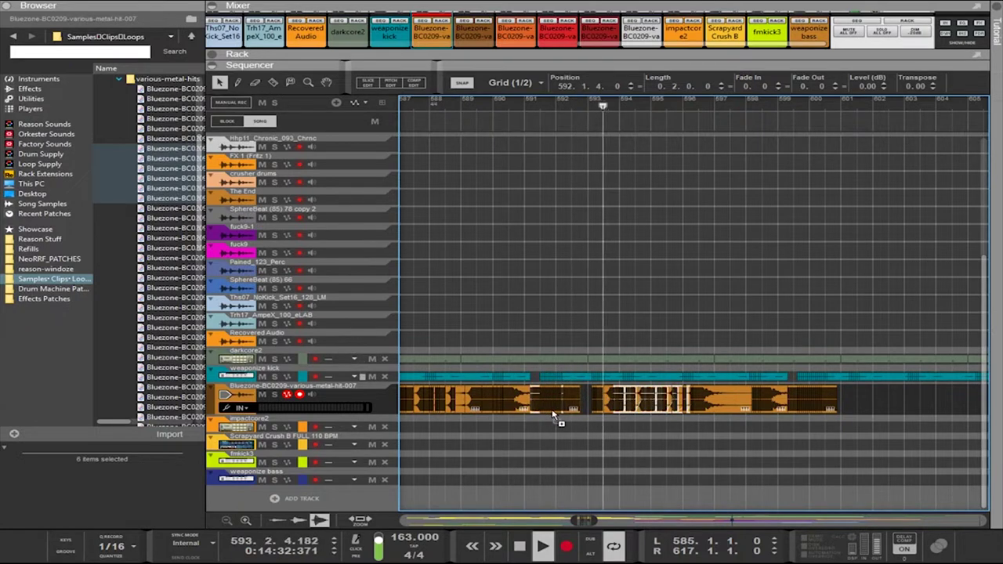
pyautogui.hotkey('ctrl', 'z')
pyautogui.click(553, 421)
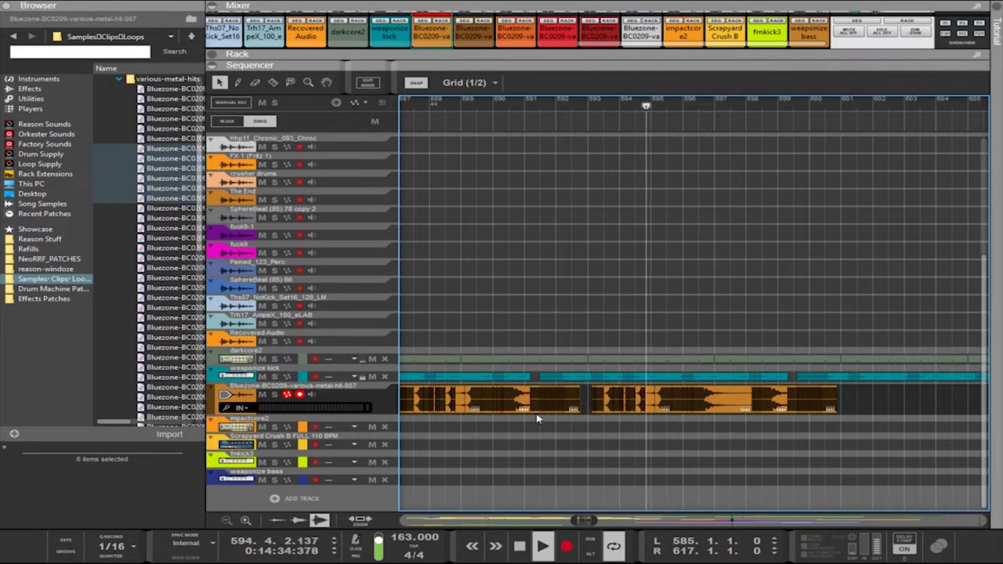
# Apply a fade-out of 8.0 to the metal-hit clip at 597.3.4.0 and move it to 596.4.2.0
pyautogui.click(536, 407)
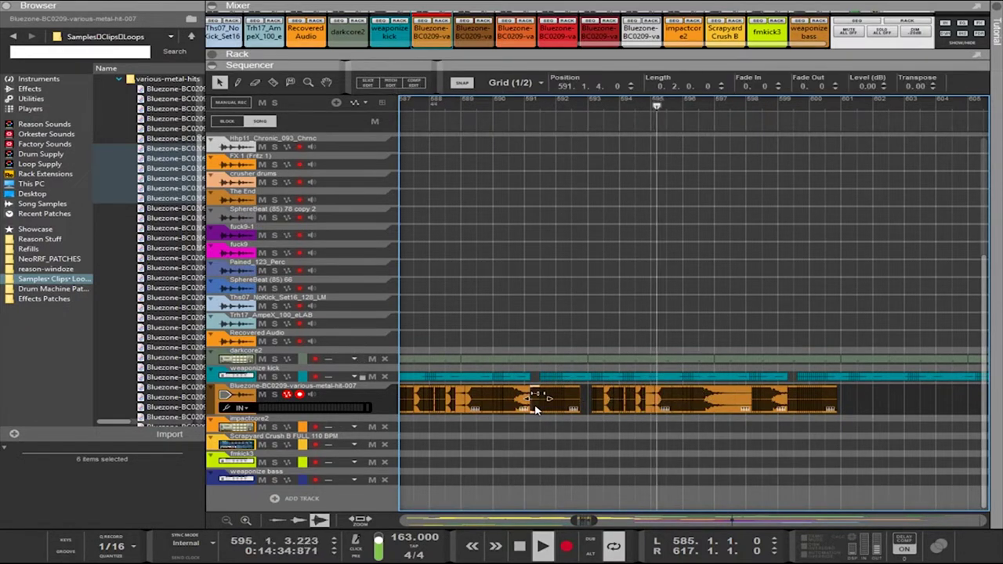
pyautogui.click(725, 405)
pyautogui.click(742, 402)
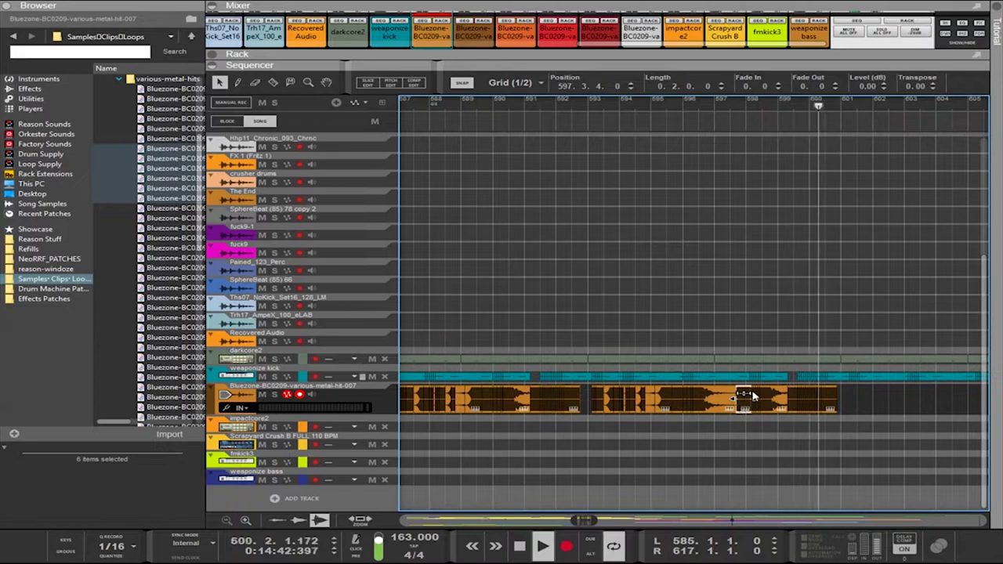
pyautogui.moveTo(744, 393); pyautogui.dragTo(737, 394)
pyautogui.hscroll(-3, 740, 419)
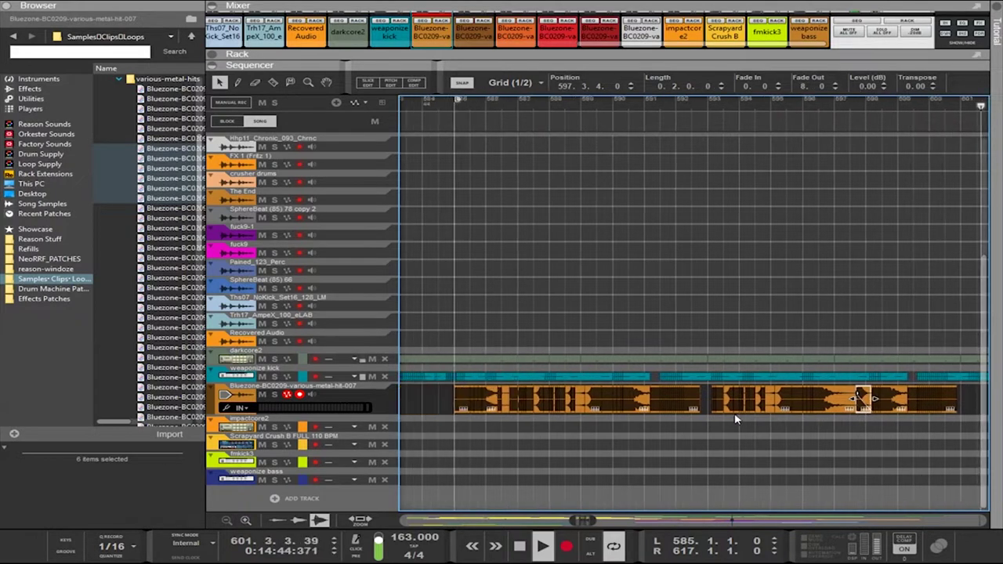
pyautogui.hscroll(3, 736, 421)
pyautogui.scroll(3, 737, 421)
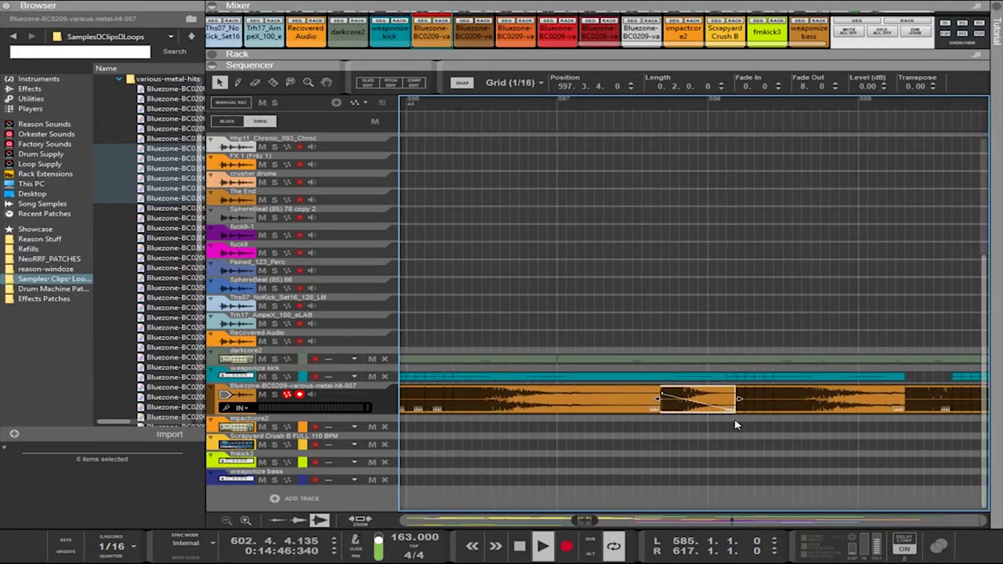
pyautogui.moveTo(690, 404); pyautogui.dragTo(554, 392)
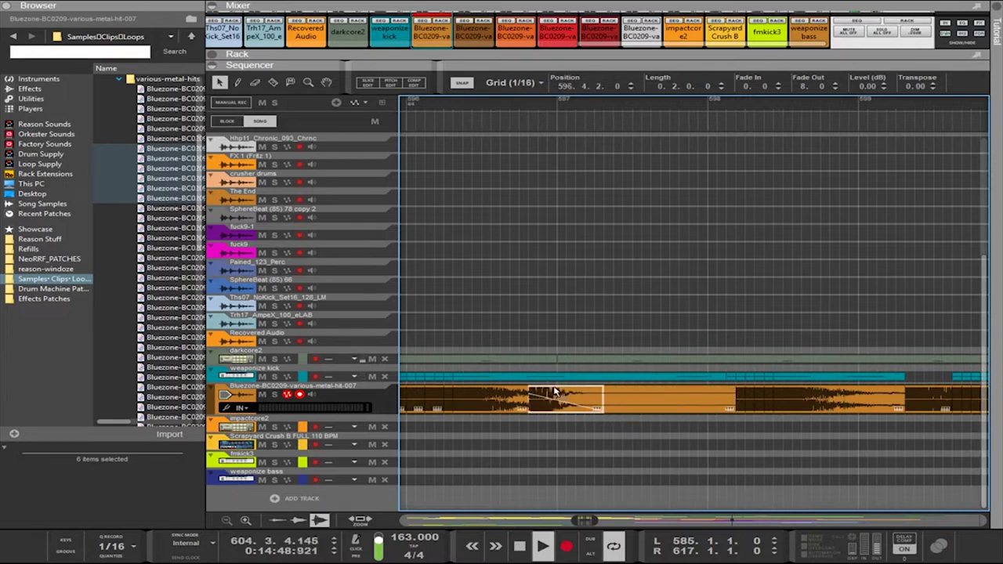
# Transpose the faded clip by -6.00 and repeat it at length 0.1.0.0 as a stutter running up to 598.1.1.0
pyautogui.doubleClick(909, 86)
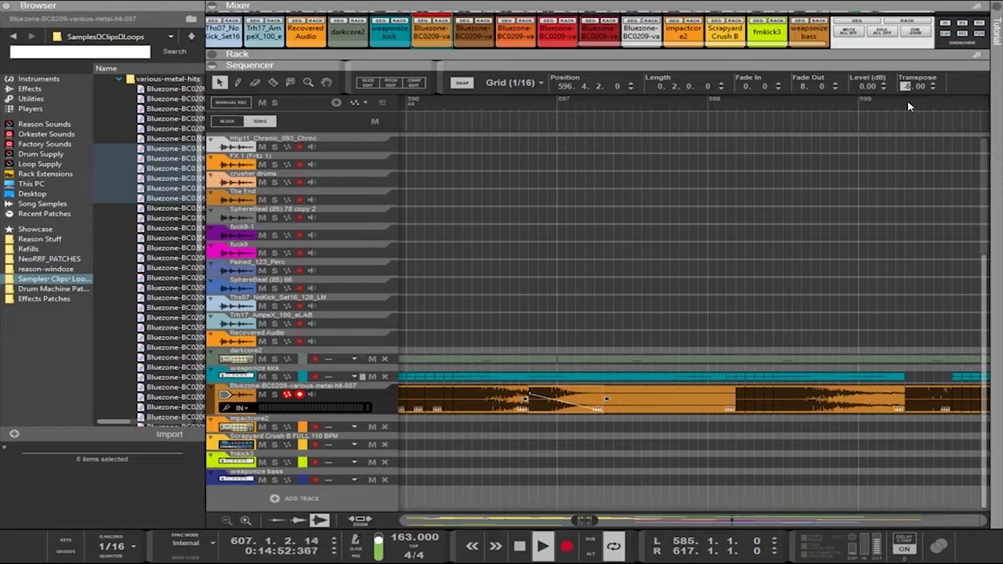
pyautogui.write('6')
pyautogui.press('Return')
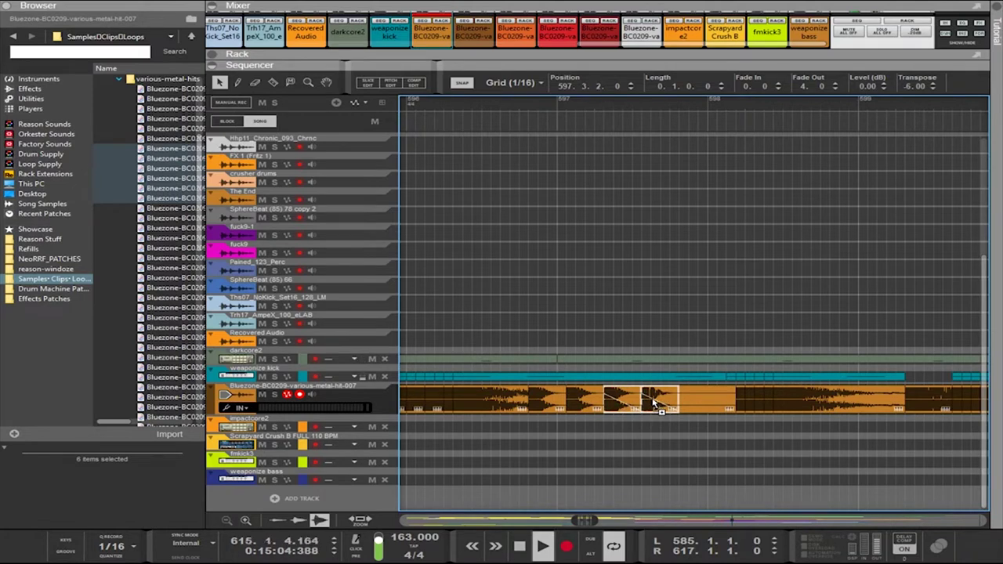
pyautogui.click(607, 402)
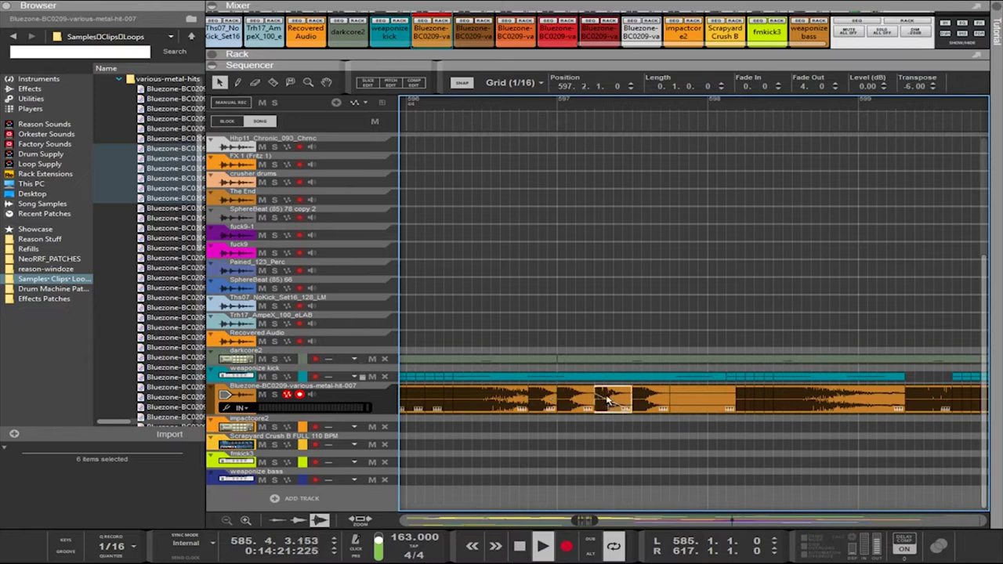
pyautogui.click(639, 402)
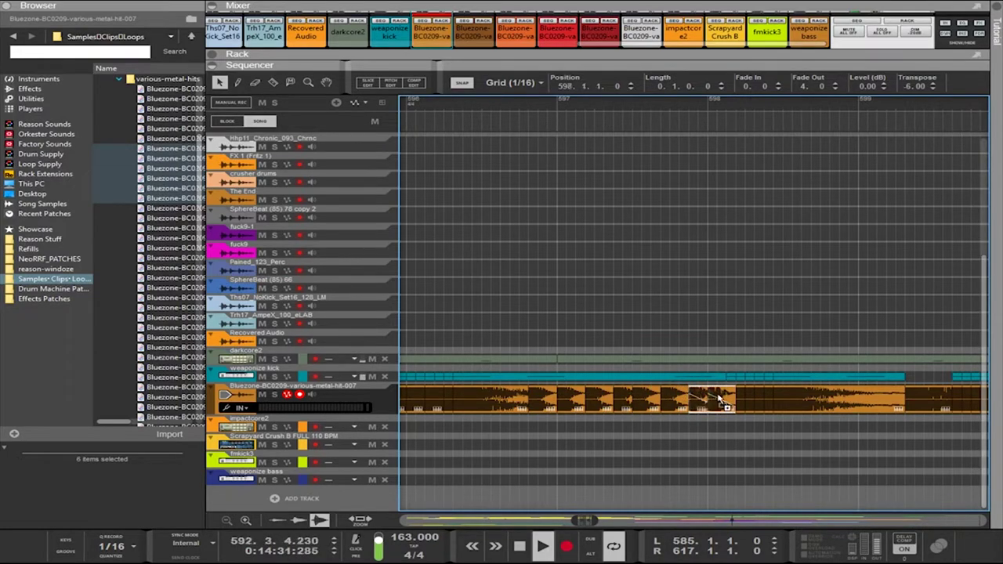
# Copy the whole metal-hit arrangement starting at bar 585 to 601.1.1.0
pyautogui.scroll(-7, 725, 403)
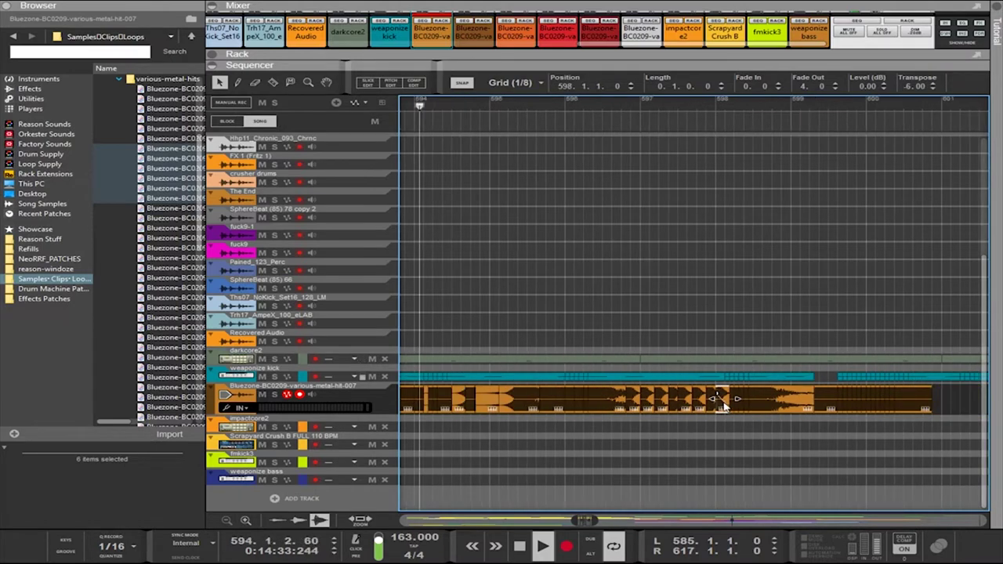
pyautogui.scroll(-1, 720, 402)
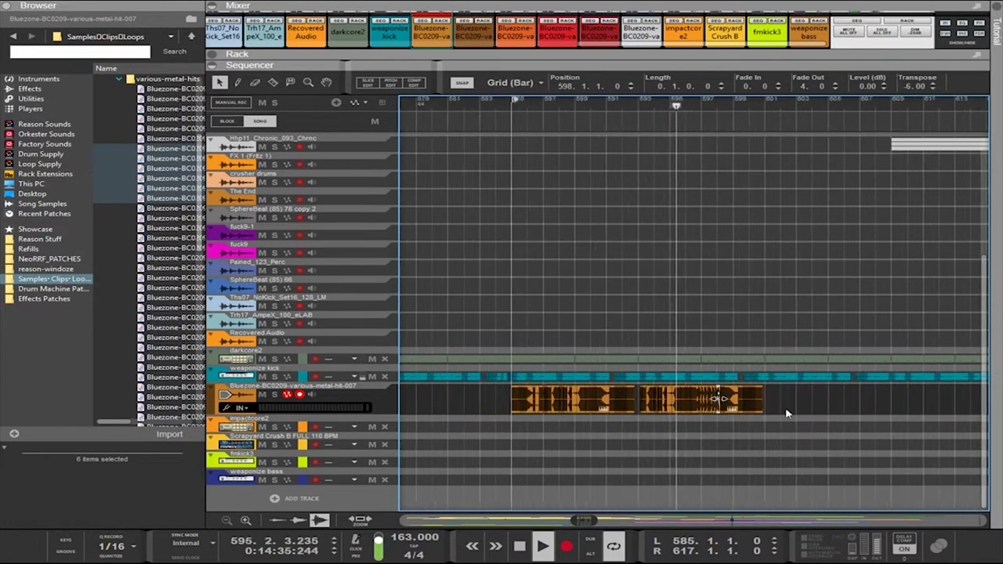
pyautogui.click(515, 413)
pyautogui.moveTo(515, 413); pyautogui.dragTo(765, 393)
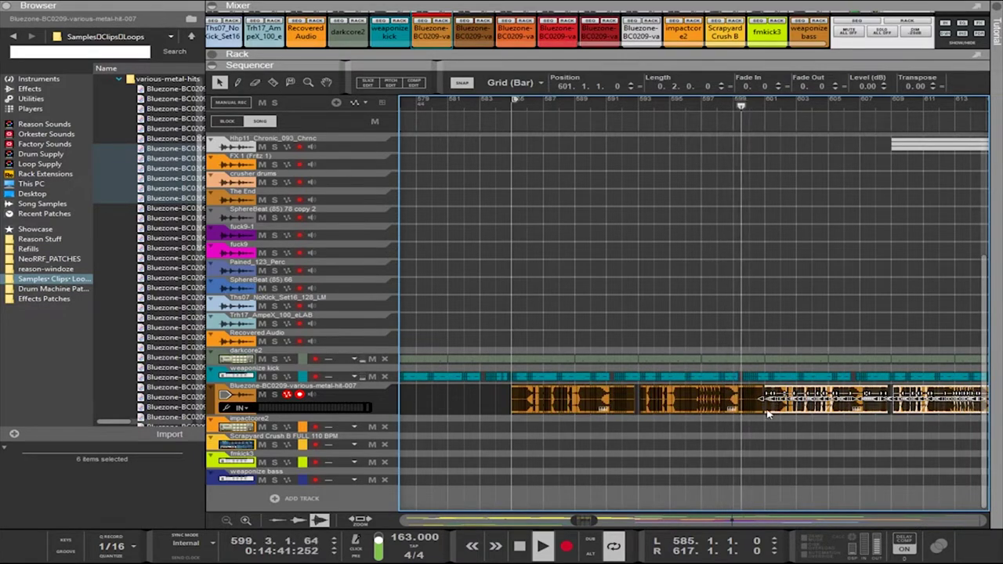
# Shorten the fade-outs of all the stutter clips from 596.4.2.0 to 598.1.1.0 to 2.0
pyautogui.scroll(4, 758, 417)
pyautogui.scroll(2, 753, 414)
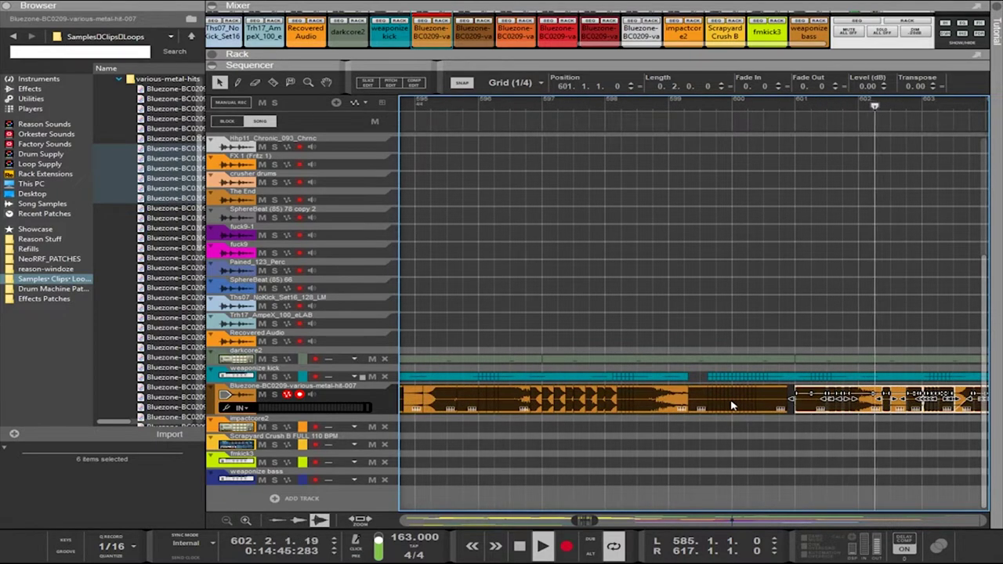
pyautogui.scroll(-1, 737, 408)
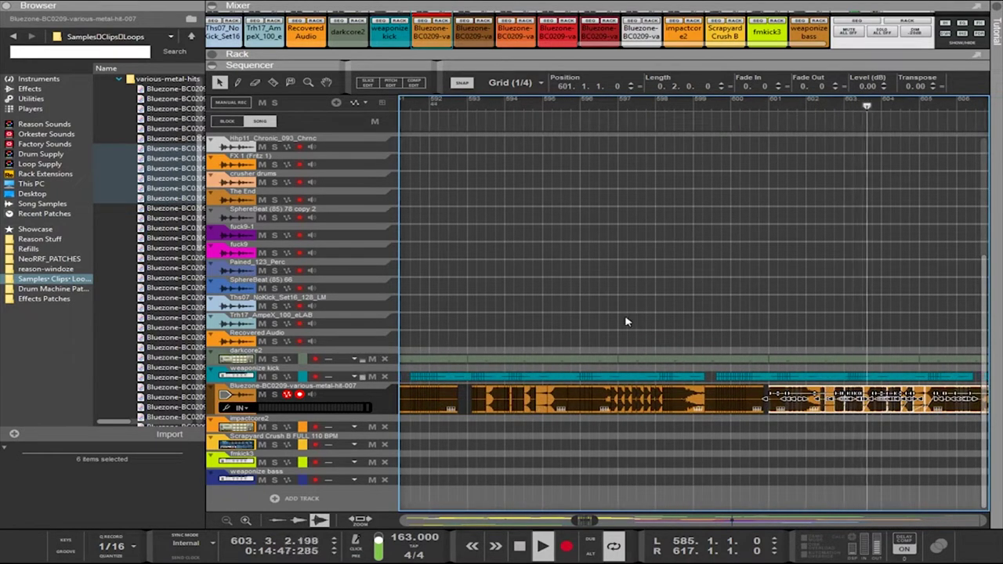
pyautogui.scroll(2, 619, 380)
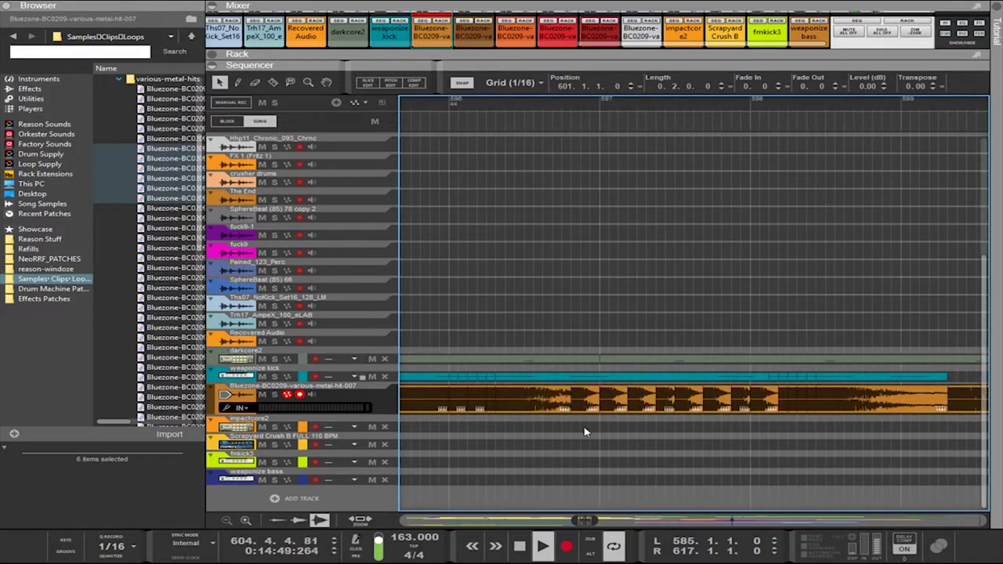
pyautogui.moveTo(578, 432); pyautogui.dragTo(703, 418)
pyautogui.moveTo(769, 414); pyautogui.dragTo(756, 410)
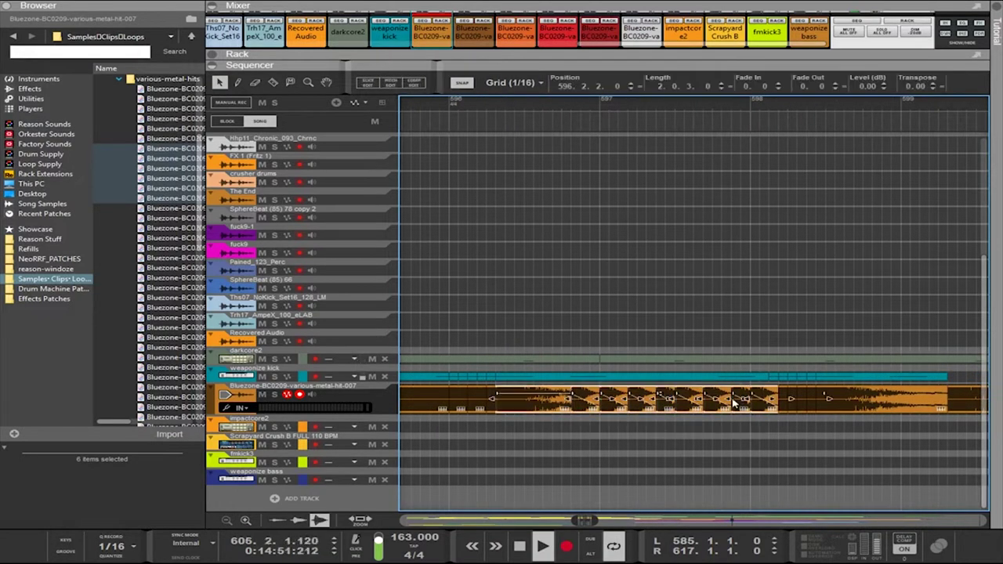
pyautogui.click(665, 426)
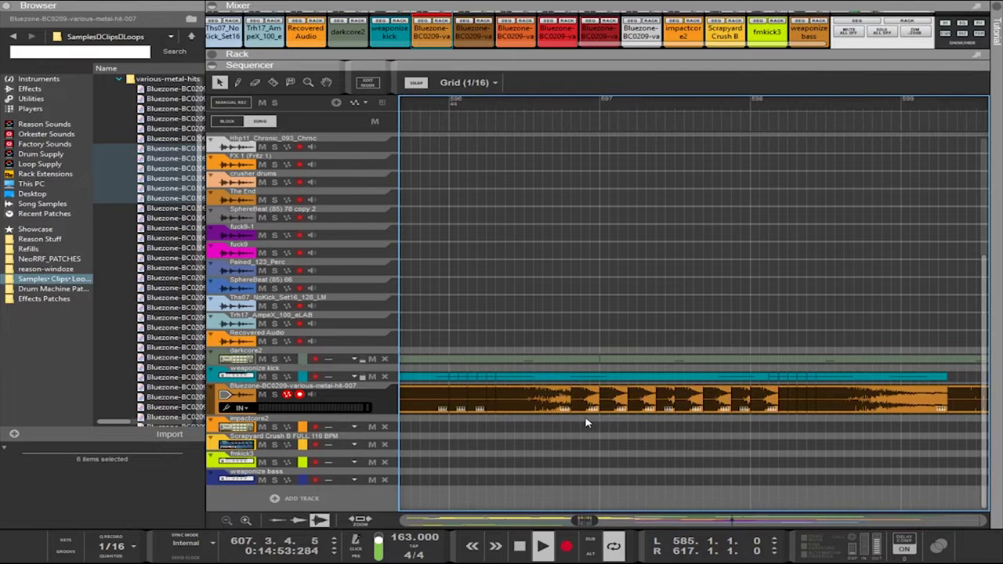
pyautogui.moveTo(737, 405); pyautogui.dragTo(775, 400)
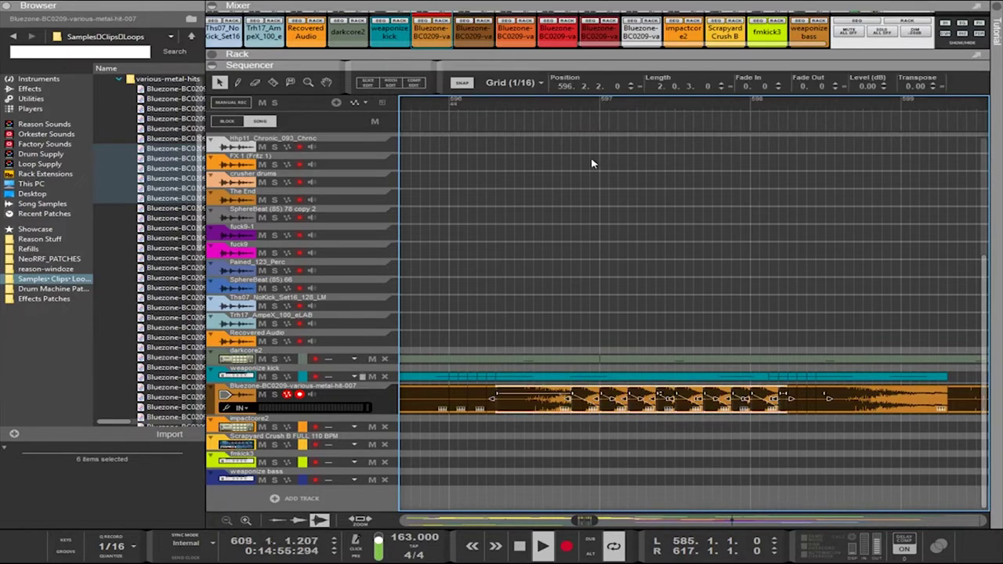
pyautogui.click(545, 100)
pyautogui.click(552, 408)
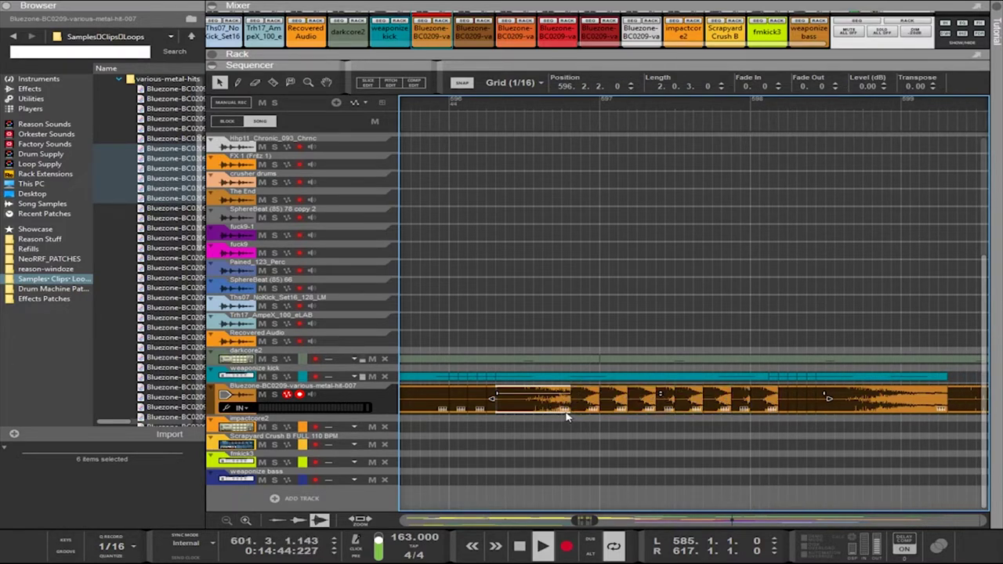
pyautogui.moveTo(552, 434); pyautogui.dragTo(769, 410)
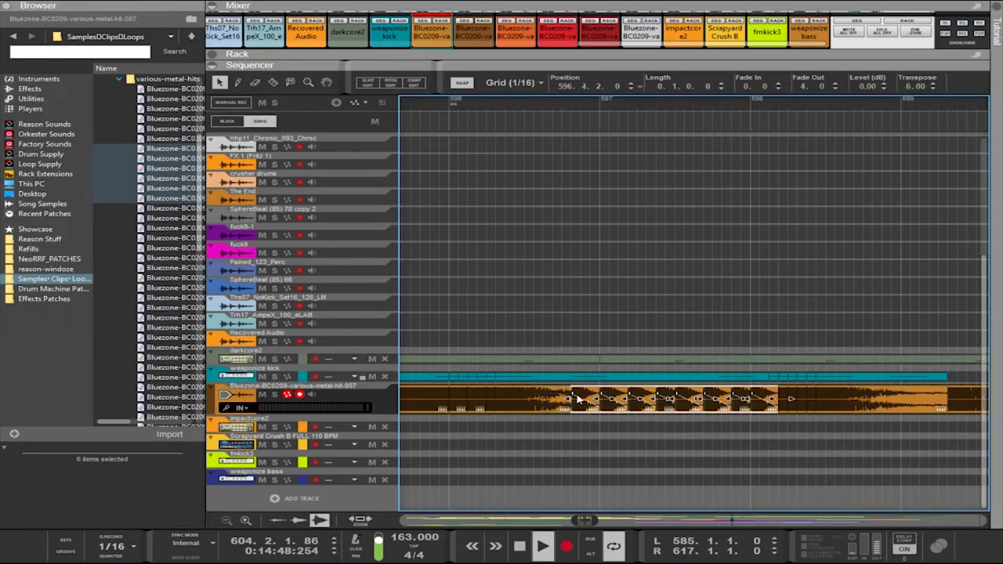
pyautogui.moveTo(575, 394); pyautogui.dragTo(591, 397)
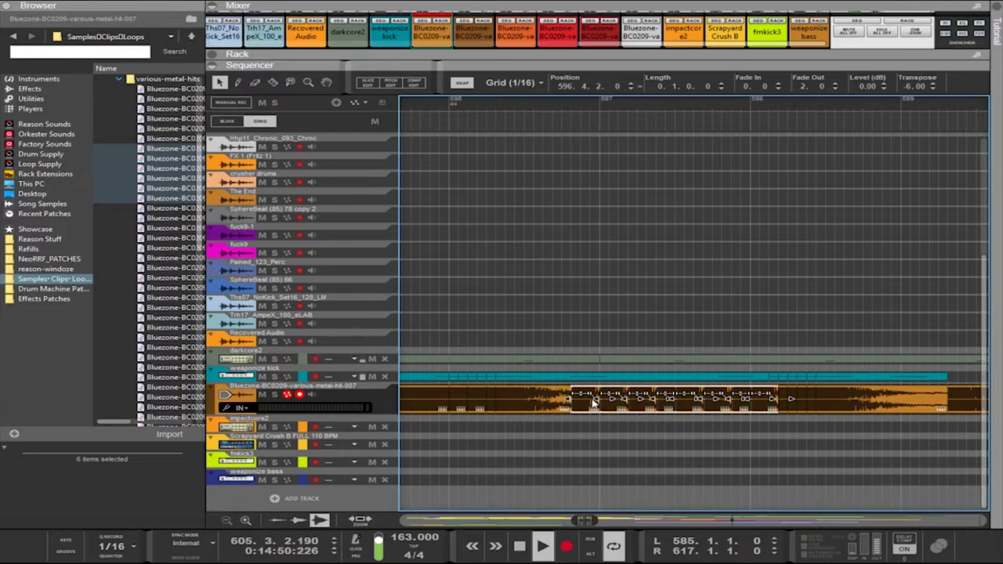
# Shorten the fade-outs of the copied stutter clips starting at 612.4.2.0 to 2.0 as well
pyautogui.scroll(-5, 600, 404)
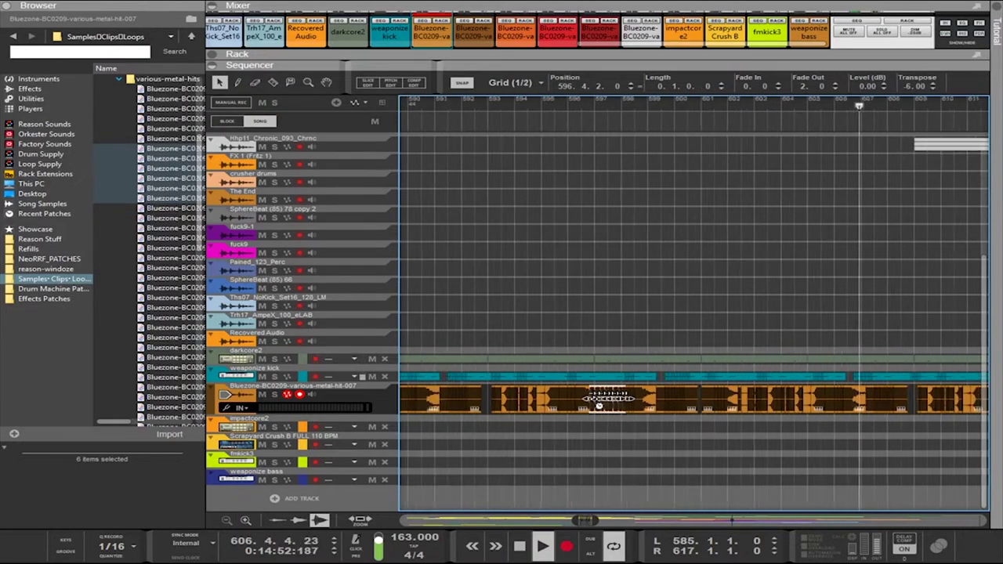
pyautogui.scroll(5, 944, 428)
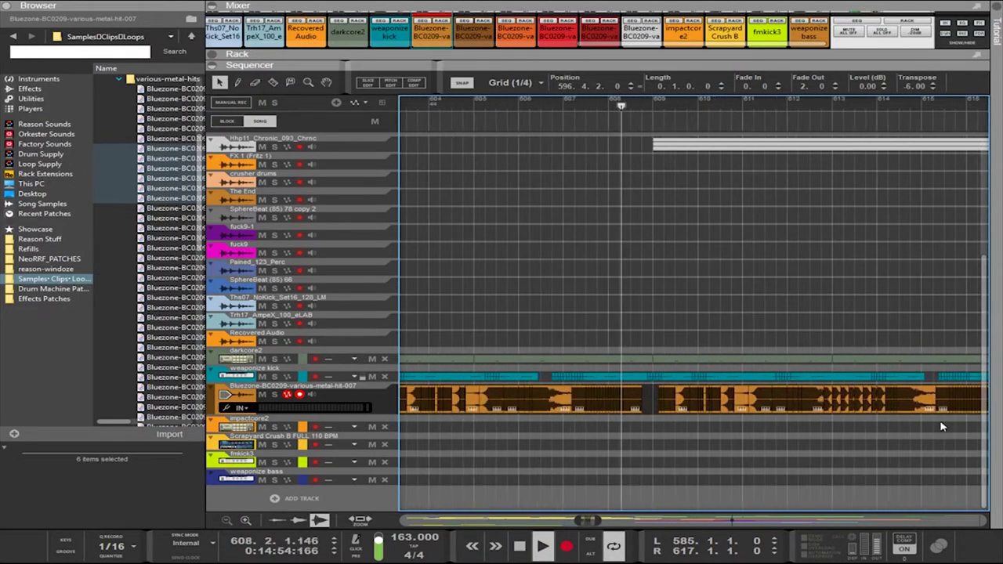
pyautogui.scroll(2, 704, 421)
pyautogui.moveTo(546, 437); pyautogui.dragTo(748, 420)
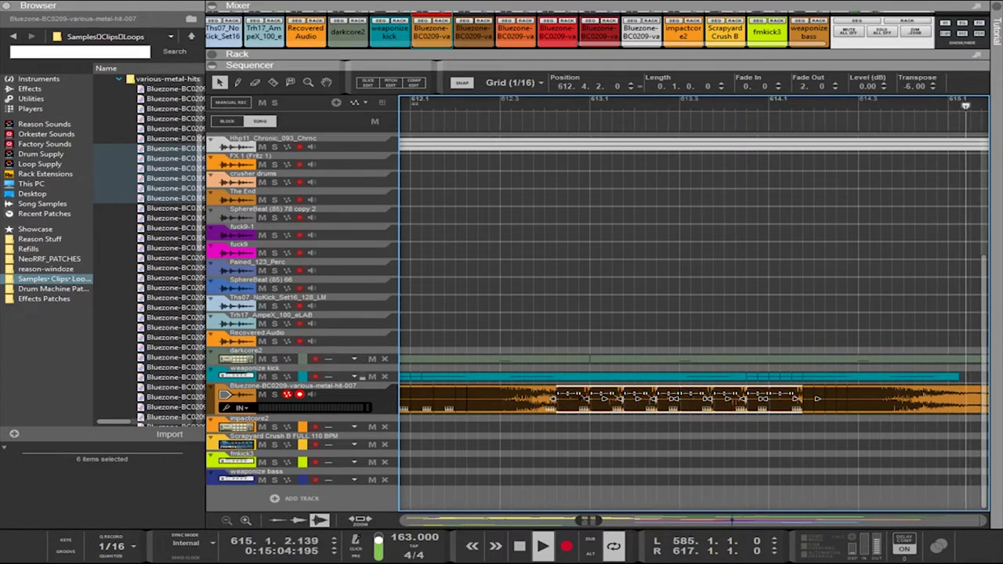
# Review the metal-hit arrangement across bars 585 to 617, playing it back from bars 589 and 593
pyautogui.scroll(-2, 624, 414)
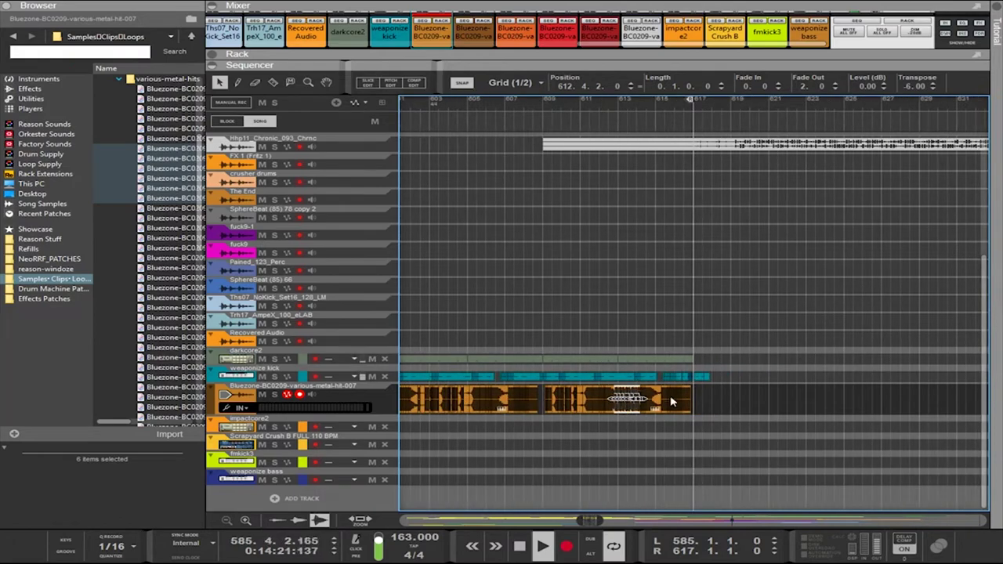
pyautogui.scroll(2, 671, 401)
pyautogui.scroll(-2, 648, 408)
pyautogui.moveTo(581, 520); pyautogui.dragTo(561, 520)
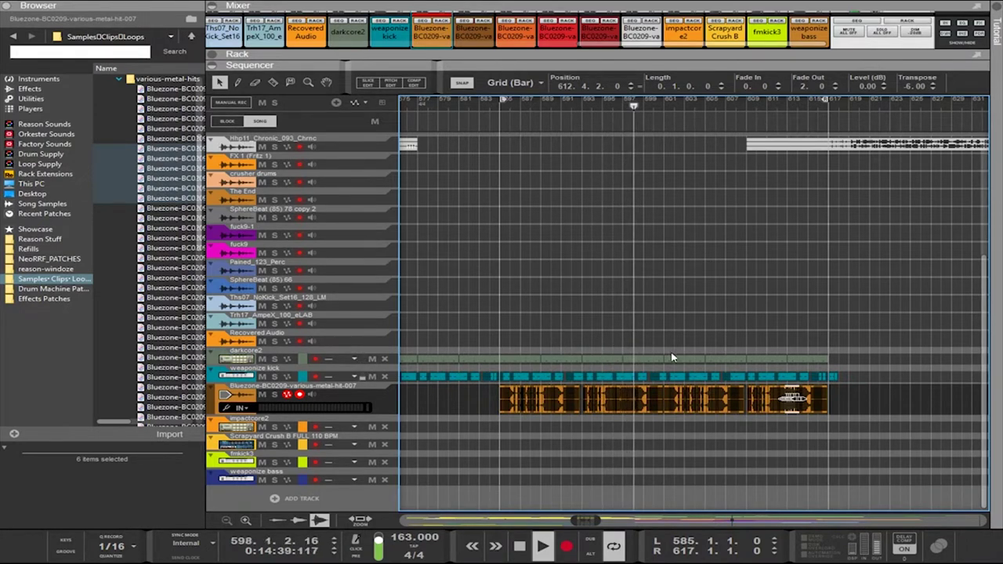
pyautogui.keyDown('ctrl'); pyautogui.scroll(4, 620, 428); pyautogui.keyUp('ctrl')
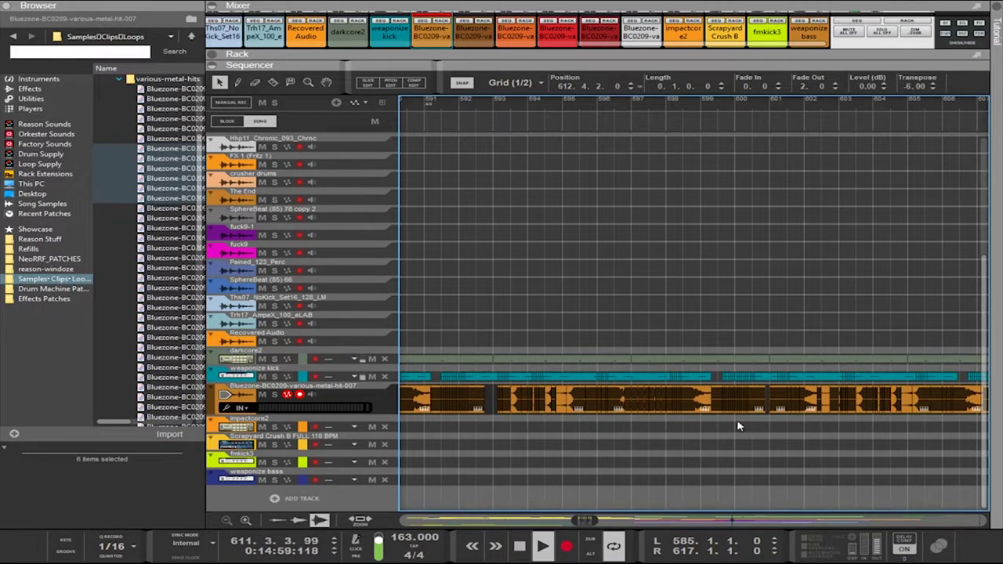
pyautogui.scroll(3, 737, 425)
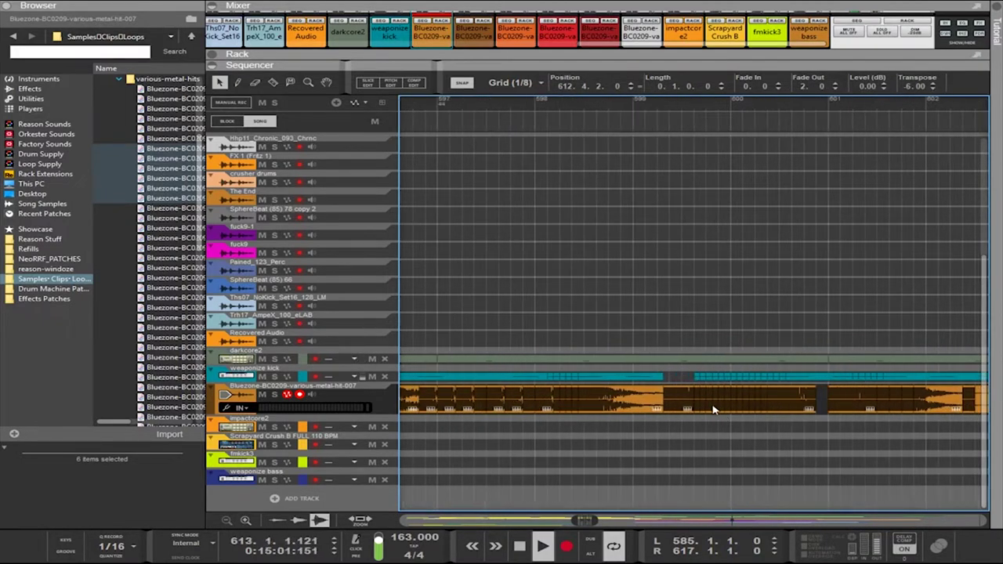
pyautogui.scroll(-5, 726, 422)
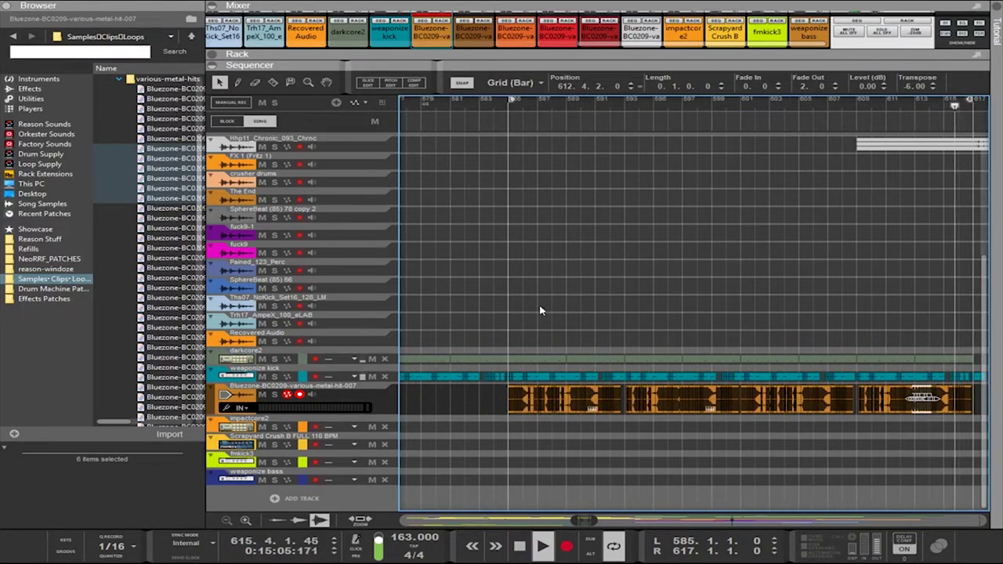
pyautogui.click(568, 102)
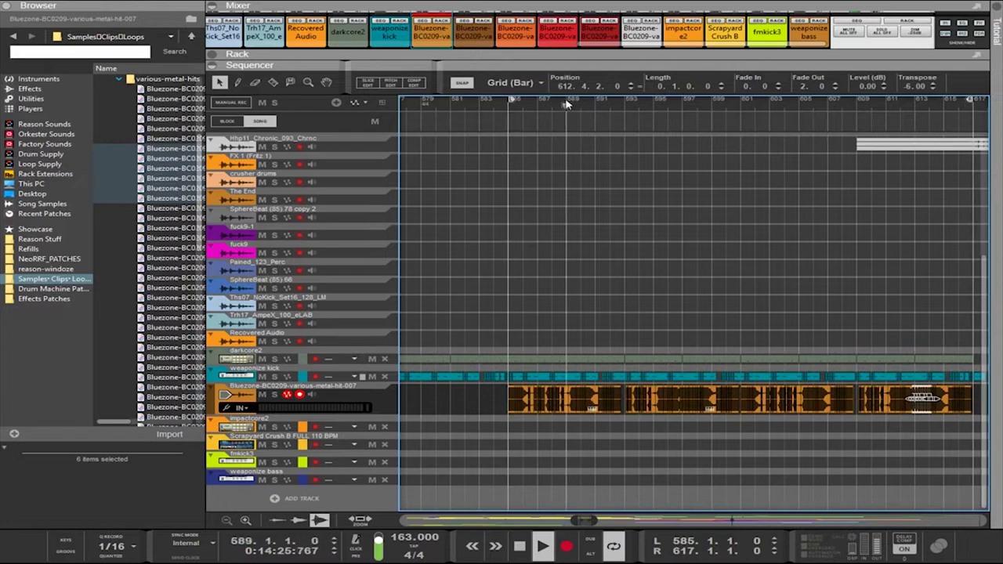
pyautogui.click(632, 104)
# Copy the metal-hit clip at 596.2.2.0 to 592.3.4.0, filling the gap just before bar 593
pyautogui.scroll(3, 617, 226)
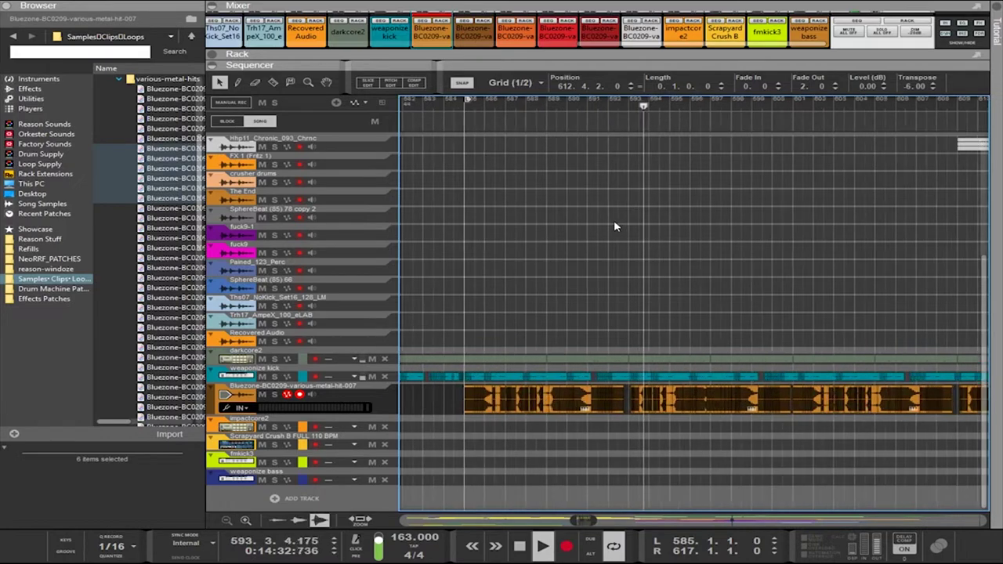
pyautogui.scroll(1, 617, 233)
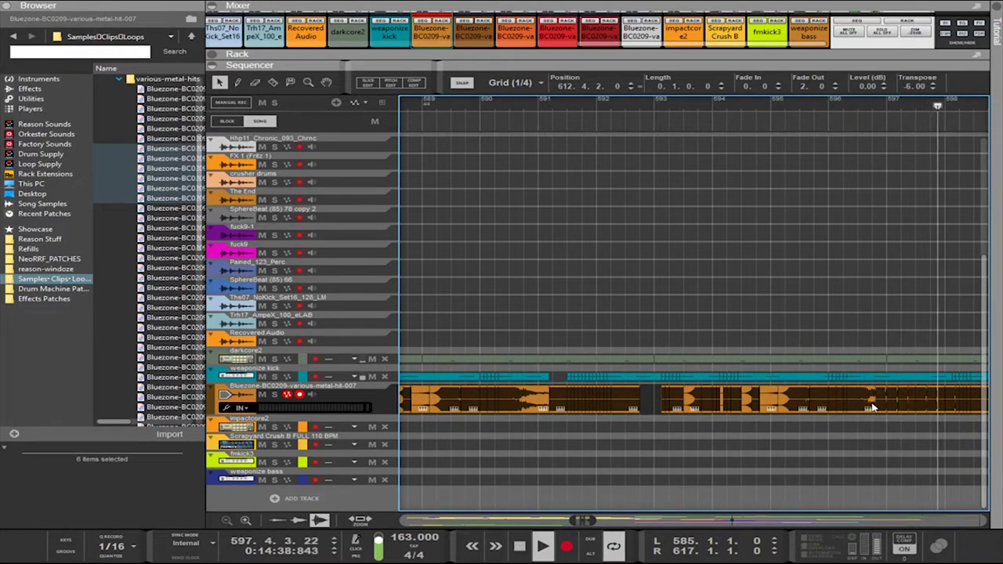
pyautogui.moveTo(866, 408); pyautogui.dragTo(652, 407)
pyautogui.scroll(1, 652, 408)
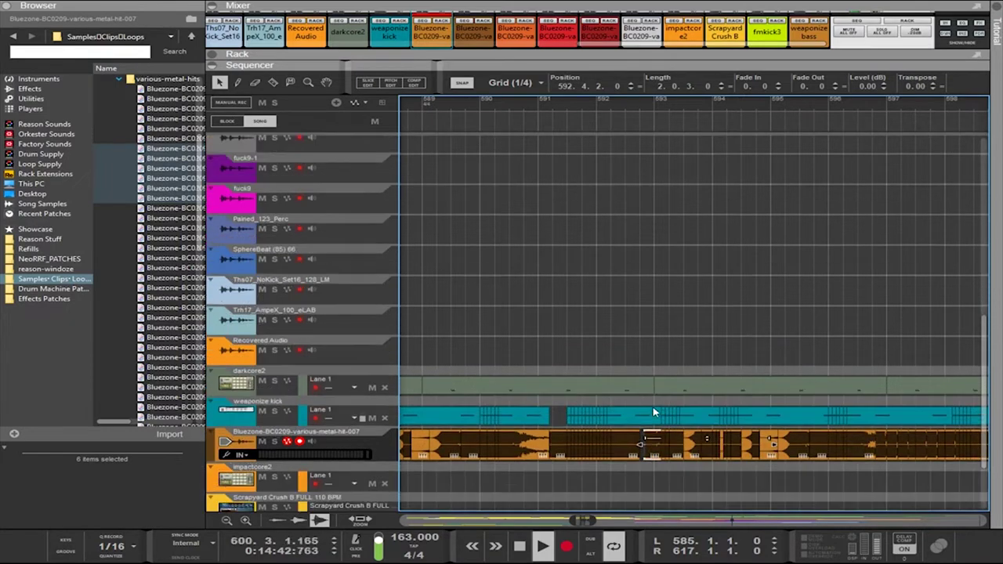
pyautogui.scroll(-2, 652, 409)
pyautogui.scroll(4, 650, 410)
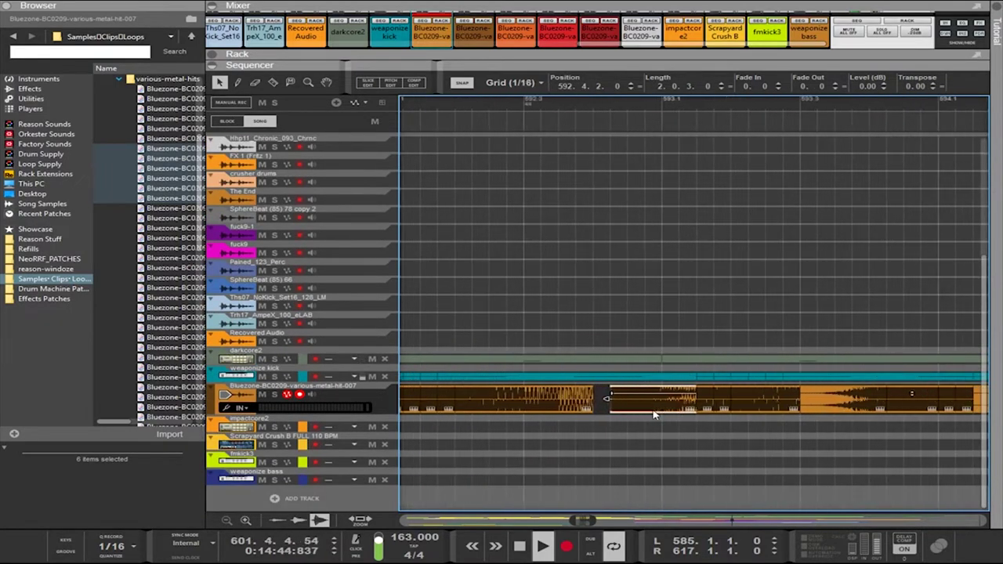
pyautogui.moveTo(637, 406); pyautogui.dragTo(609, 410)
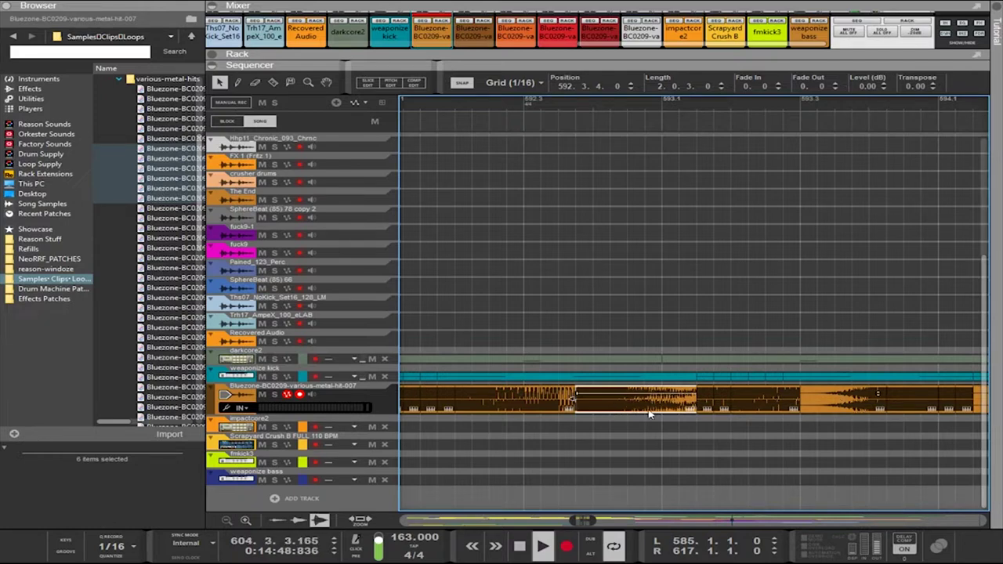
# Trim the metal-hit clip at 592.3.4.0 to a length of 0.2.0.0, trying a 7.0 fade-out on it and removing that fade again
pyautogui.scroll(-1, 967, 421)
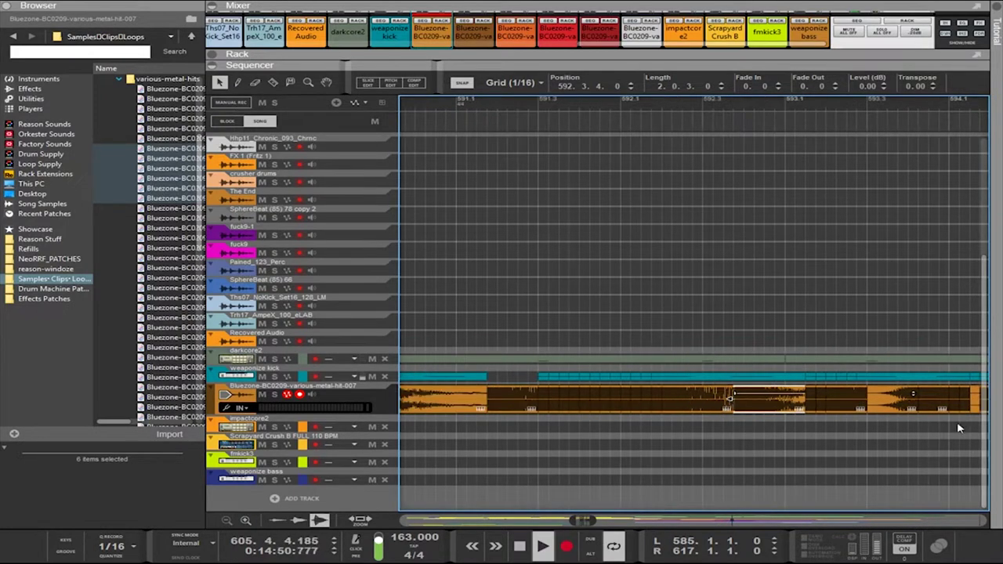
pyautogui.hscroll(4, 972, 432)
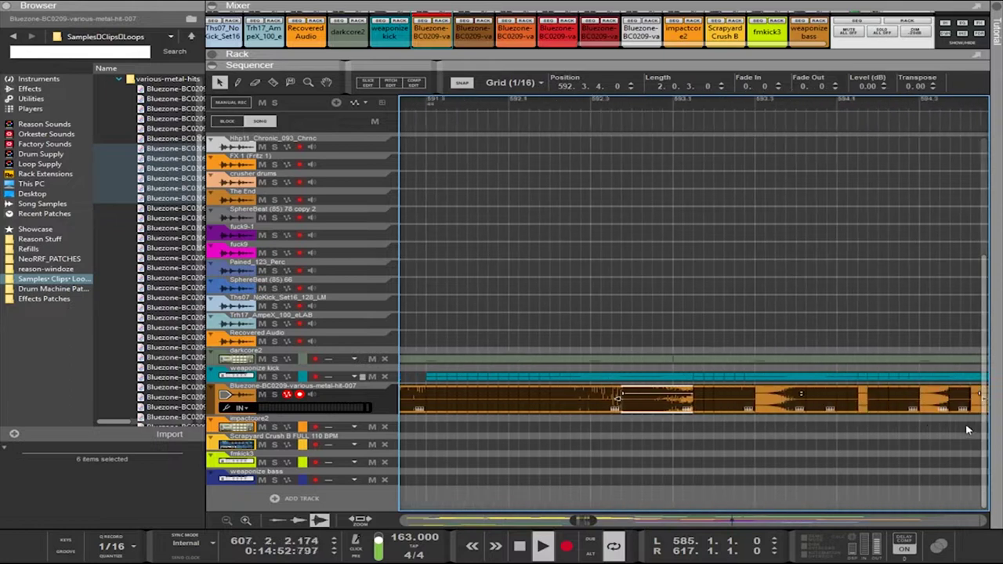
pyautogui.hscroll(1, 932, 426)
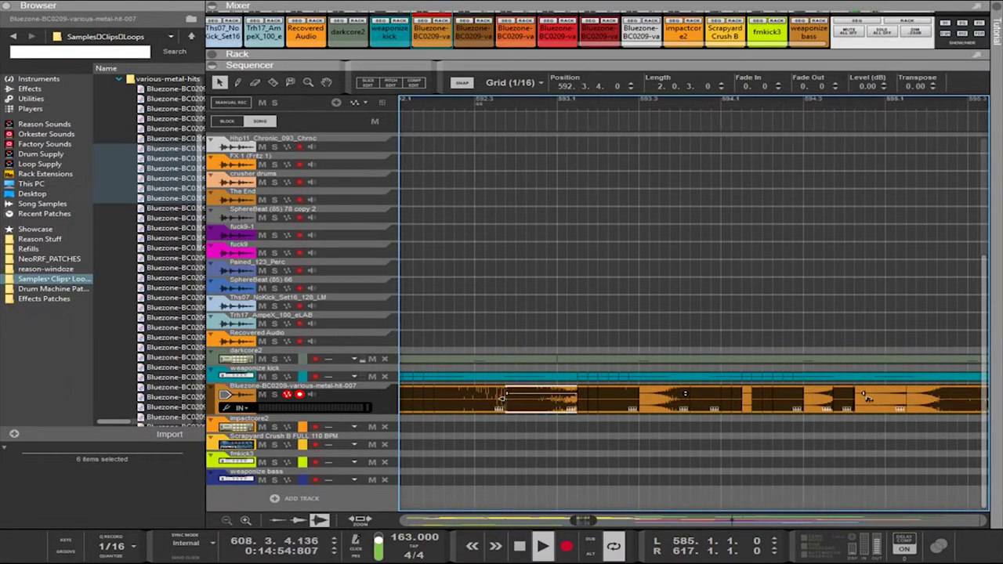
pyautogui.moveTo(867, 398); pyautogui.dragTo(804, 398)
pyautogui.moveTo(578, 399); pyautogui.dragTo(548, 398)
pyautogui.click(548, 406)
pyautogui.moveTo(555, 406); pyautogui.dragTo(515, 395)
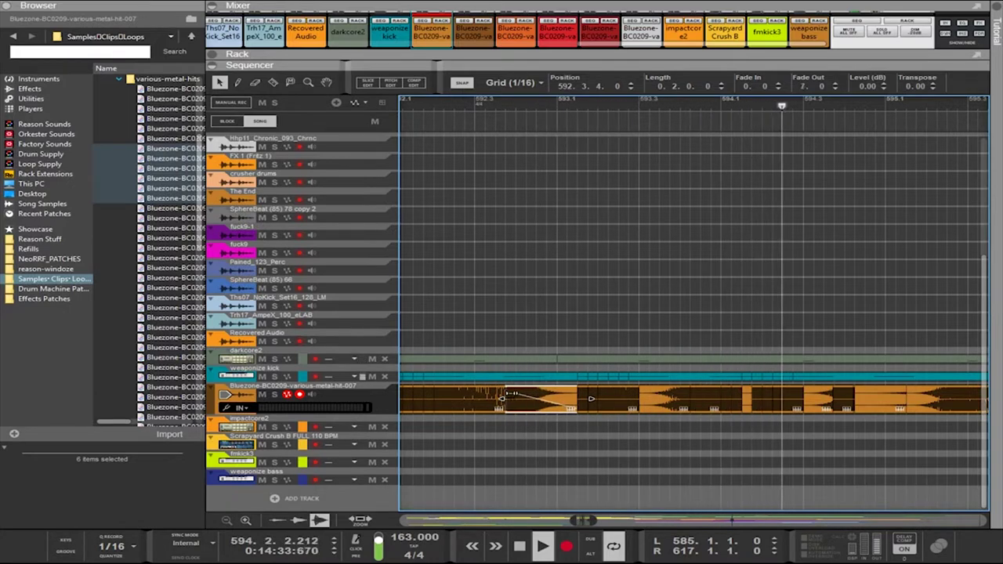
pyautogui.moveTo(516, 395); pyautogui.dragTo(571, 394)
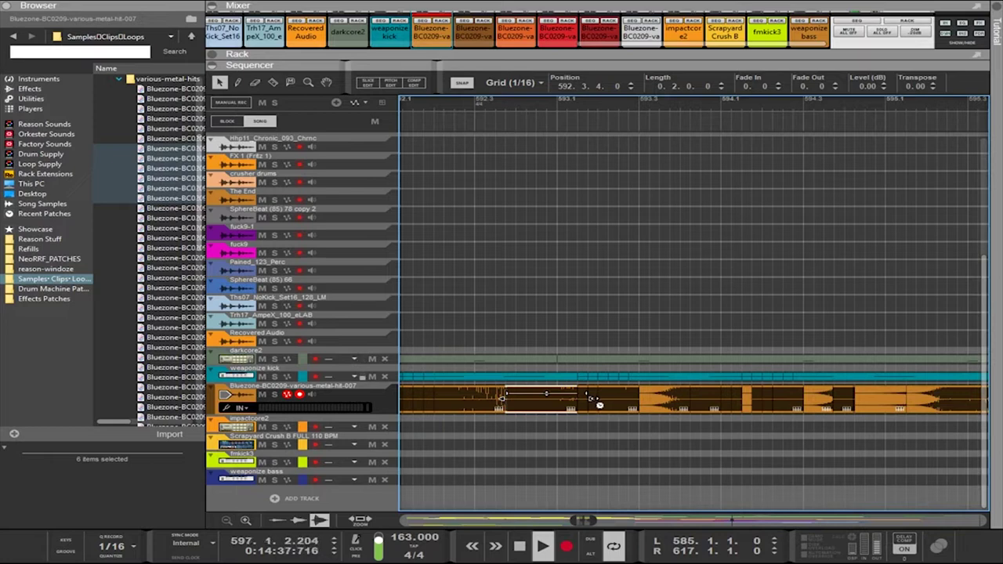
# Crossfade the metal-hit clip at 592.3.4.0, faded out by 7.0, into a 0.1.3.0 long copy at 592.4.4.0 with a 3.0 fade-in
pyautogui.moveTo(595, 399); pyautogui.dragTo(608, 401)
pyautogui.moveTo(633, 399); pyautogui.dragTo(584, 400)
pyautogui.click(469, 112)
pyautogui.moveTo(575, 394); pyautogui.dragTo(551, 396)
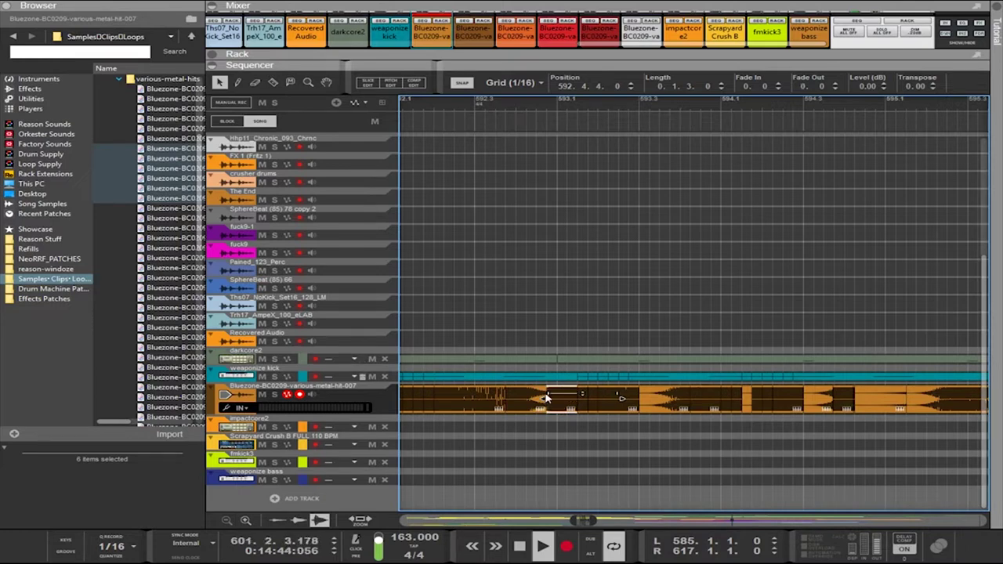
pyautogui.moveTo(582, 393); pyautogui.dragTo(598, 393)
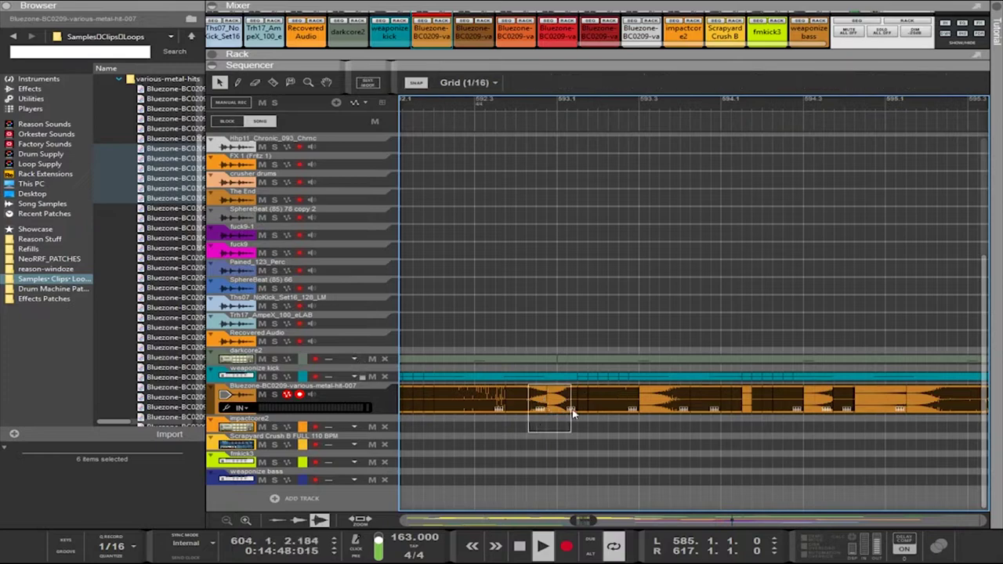
# Copy the crossfaded clip pair from 592.3.4.0 to 600.3.4.0 and stutter copies of it in 1/32 steps starting at 600.3.2.0
pyautogui.click(524, 414)
pyautogui.scroll(-4, 525, 414)
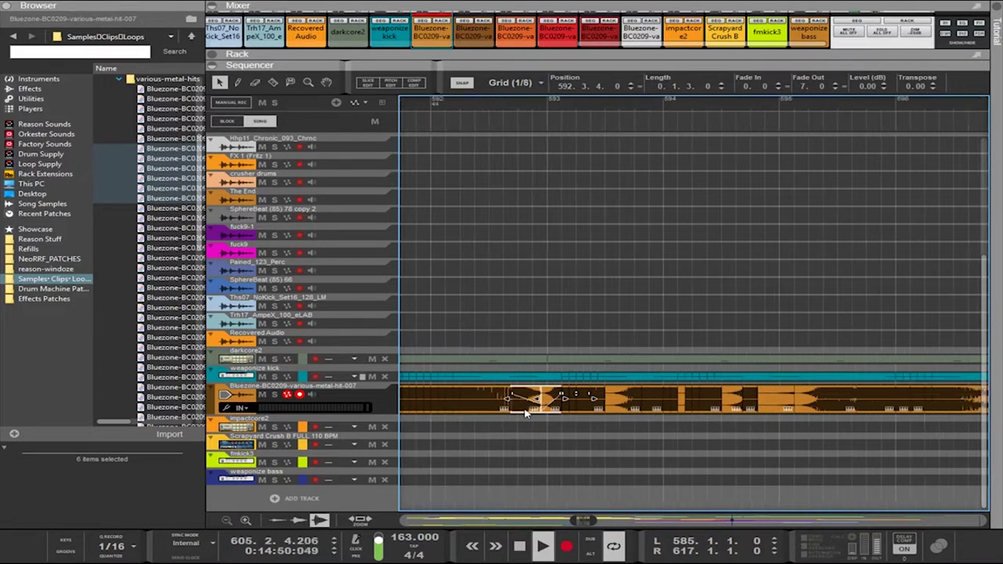
pyautogui.scroll(-2, 525, 414)
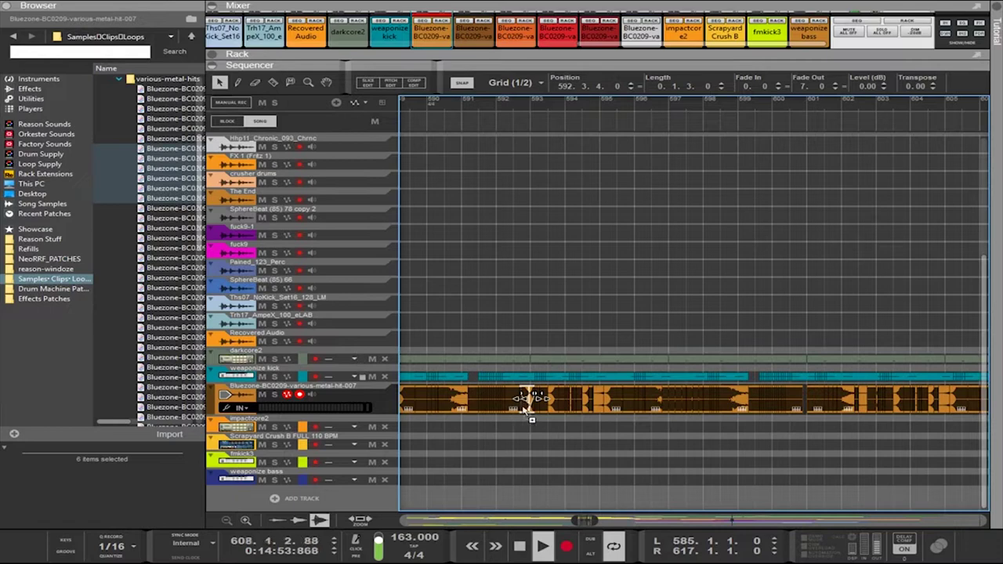
pyautogui.moveTo(523, 409); pyautogui.dragTo(854, 423)
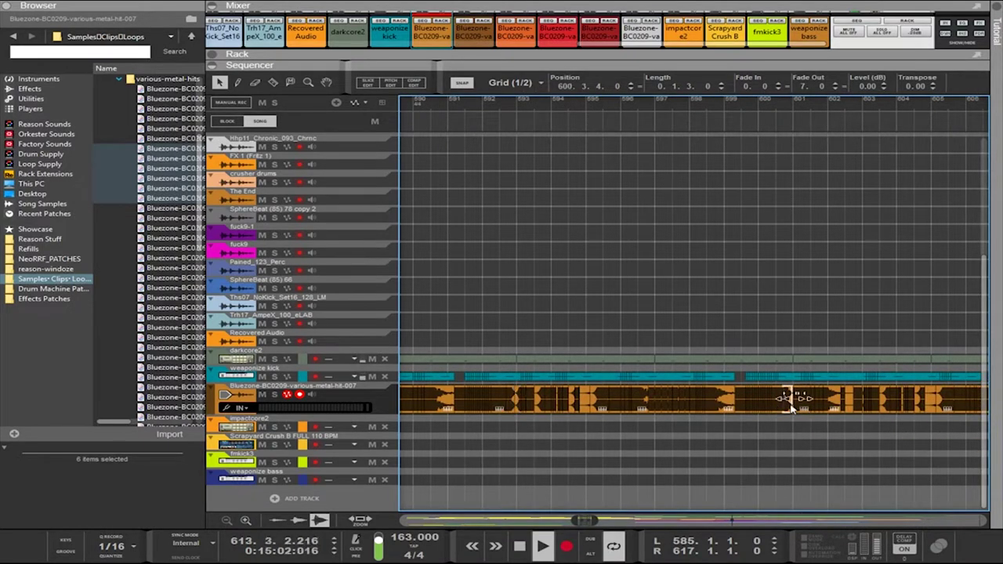
pyautogui.scroll(6, 801, 418)
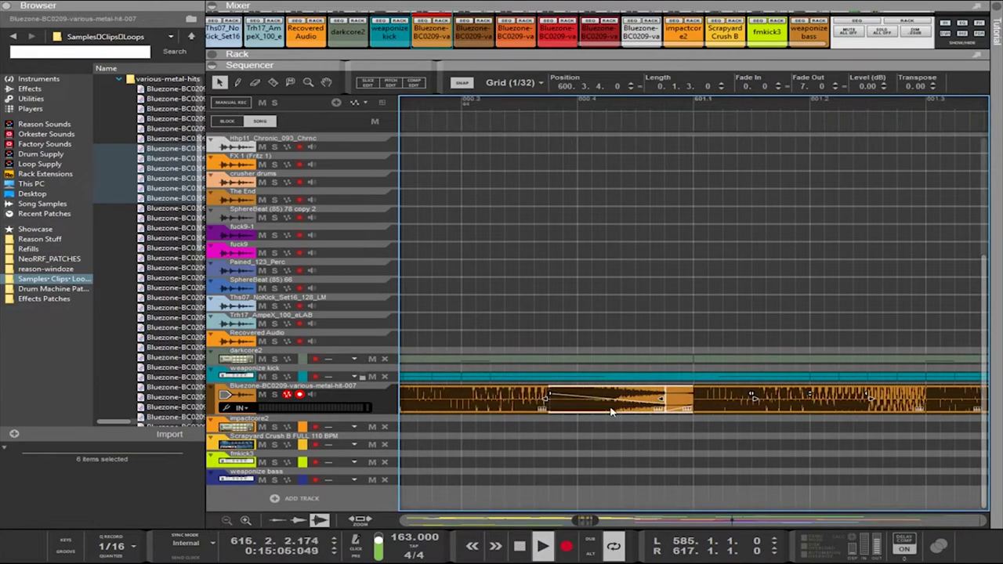
pyautogui.moveTo(611, 409); pyautogui.dragTo(548, 408)
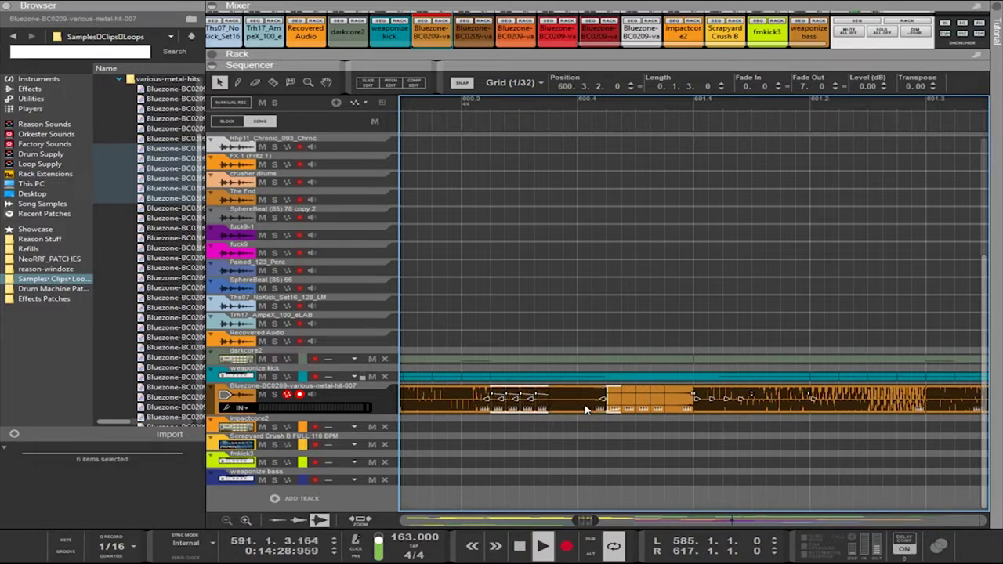
# Delete the extra faded-in metal-hit copies after 600.4.2.0, up to the one at 600.4.4.0, keeping only the first
pyautogui.click(679, 406)
pyautogui.click(658, 407)
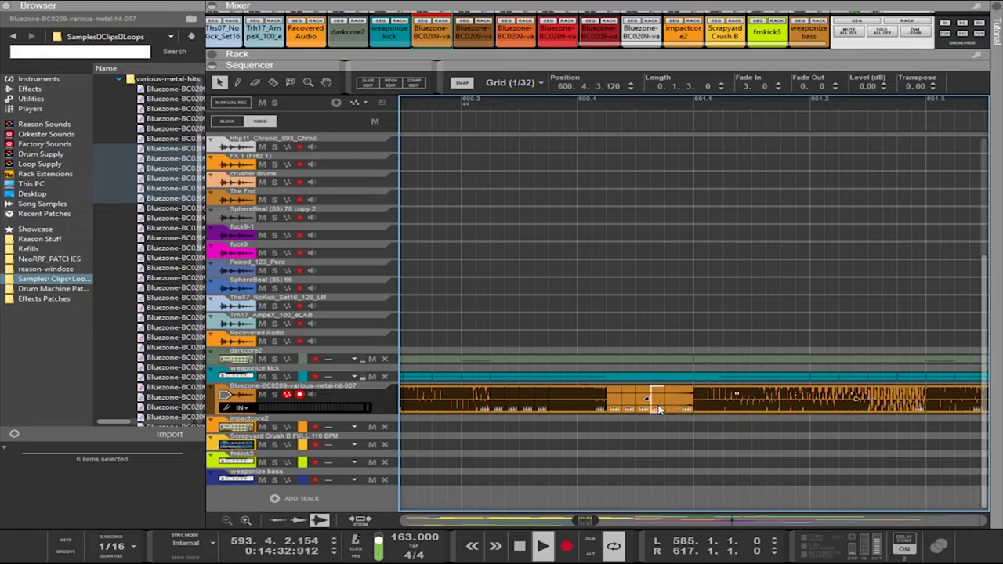
pyautogui.moveTo(659, 413); pyautogui.dragTo(684, 405)
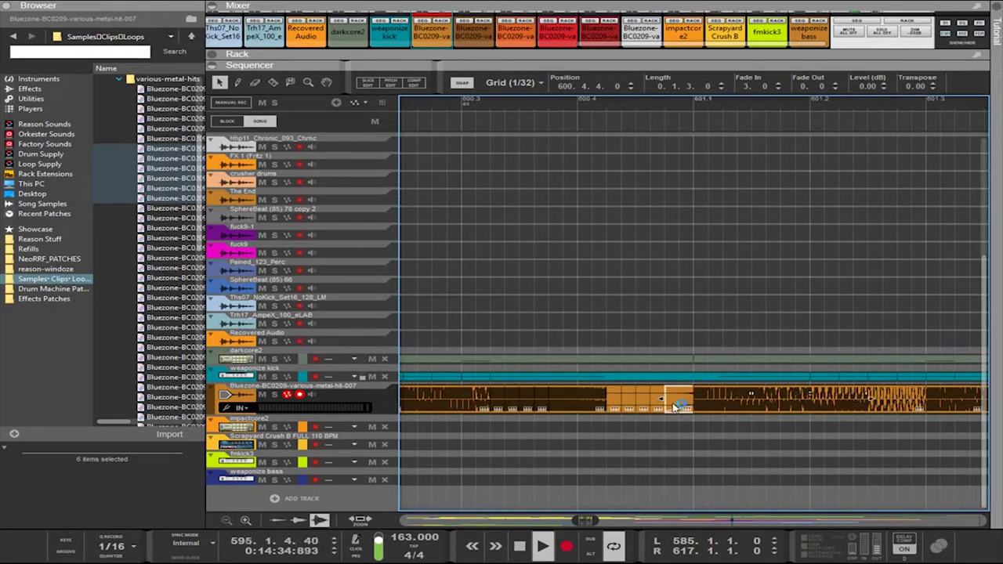
pyautogui.press('Delete')
pyautogui.click(665, 405)
pyautogui.press('Delete')
pyautogui.click(650, 406)
pyautogui.press('Delete')
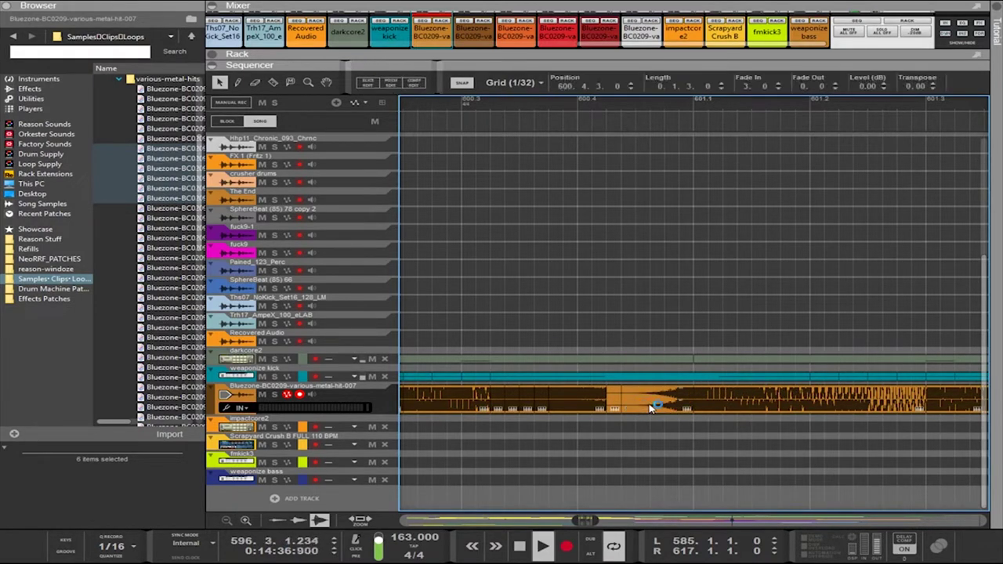
pyautogui.click(643, 411)
pyautogui.click(643, 412)
pyautogui.press('Delete')
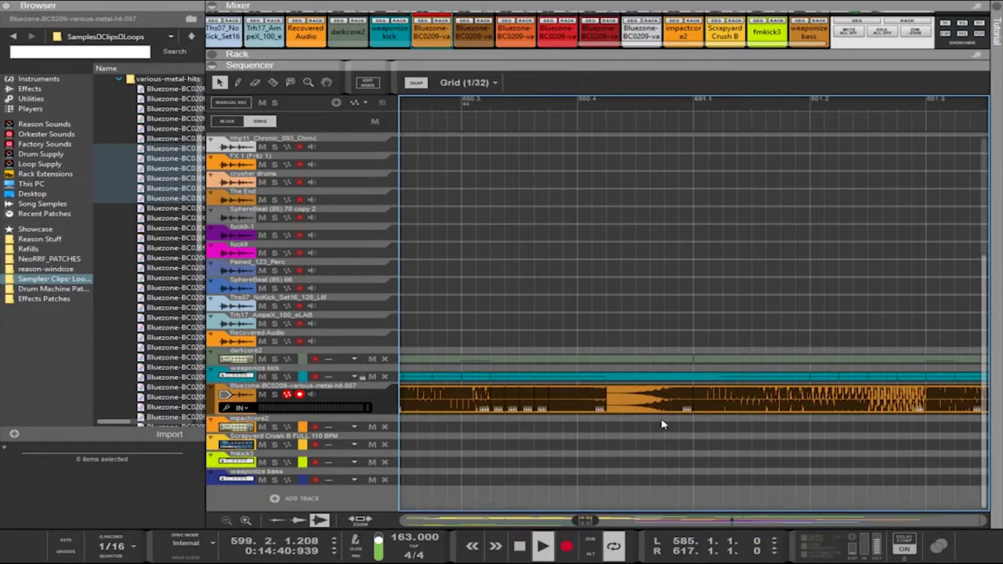
# Fill the gap around bar 609 with copies of the short bar-607 metal-hit clip, each 0.0.3.0 long, at 608.4.1.0, 608.4.3.0 and 609.1.1.0
pyautogui.scroll(-3, 666, 424)
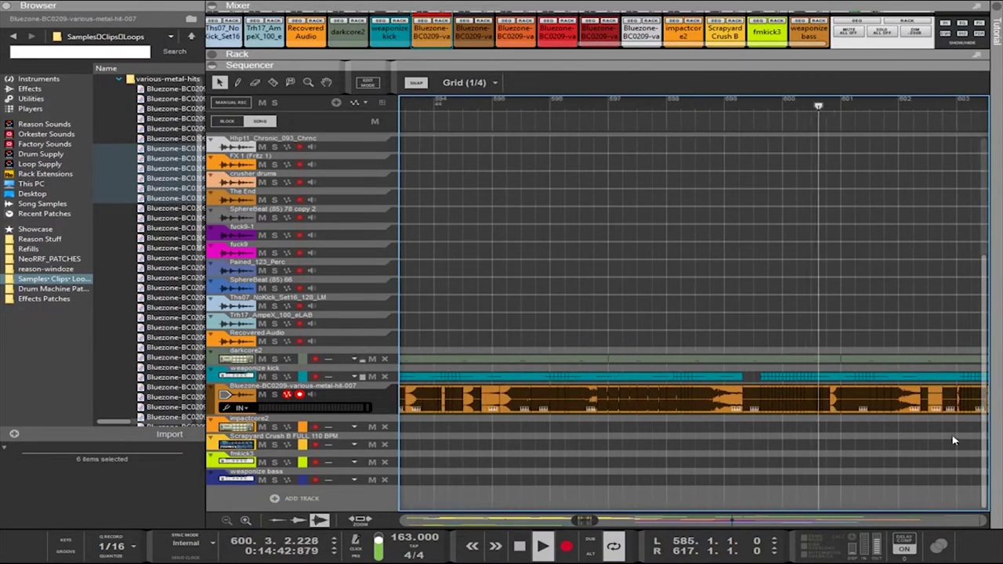
pyautogui.hscroll(-3, 968, 441)
pyautogui.hscroll(3, 968, 440)
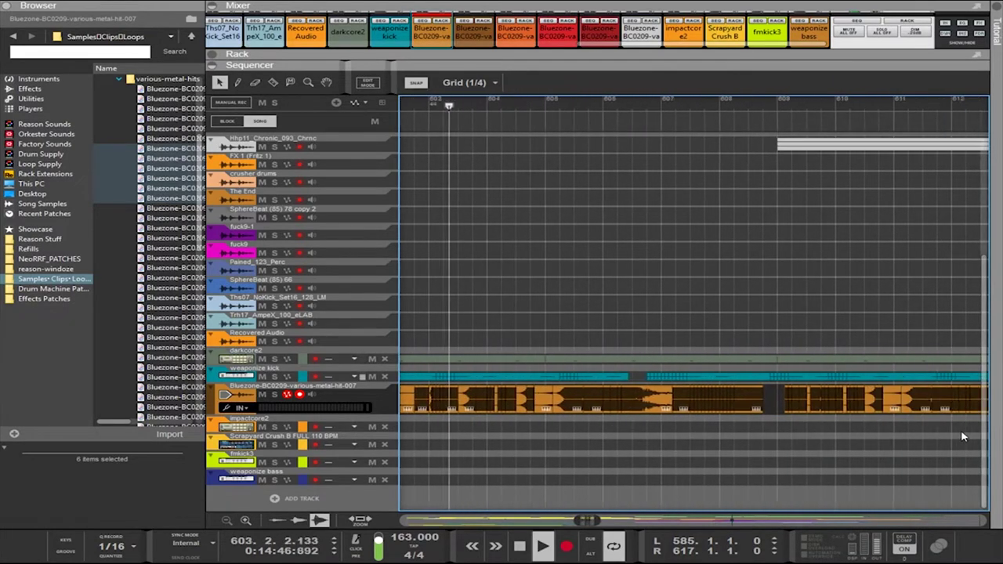
pyautogui.scroll(2, 815, 435)
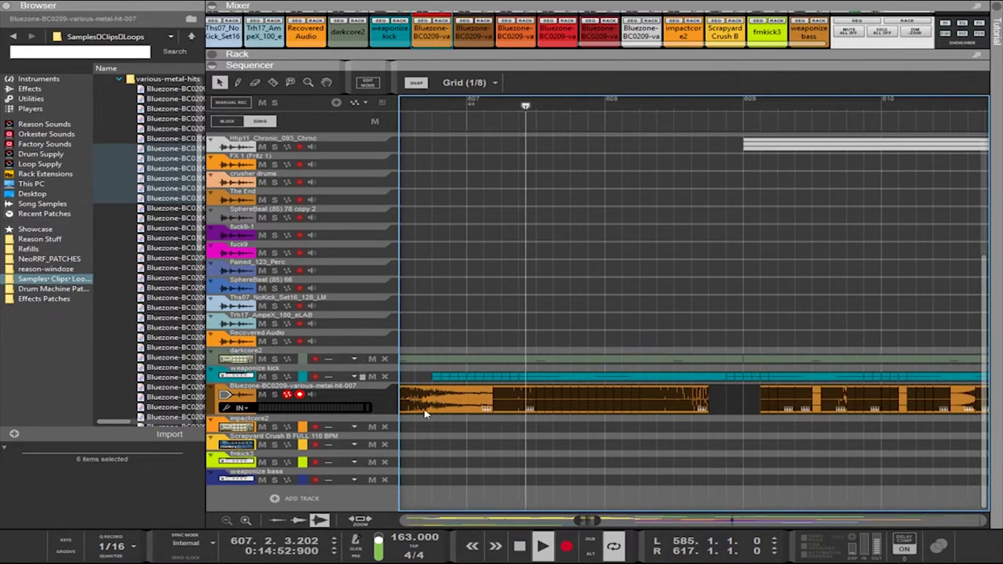
pyautogui.click(505, 406)
pyautogui.moveTo(506, 406); pyautogui.dragTo(770, 409)
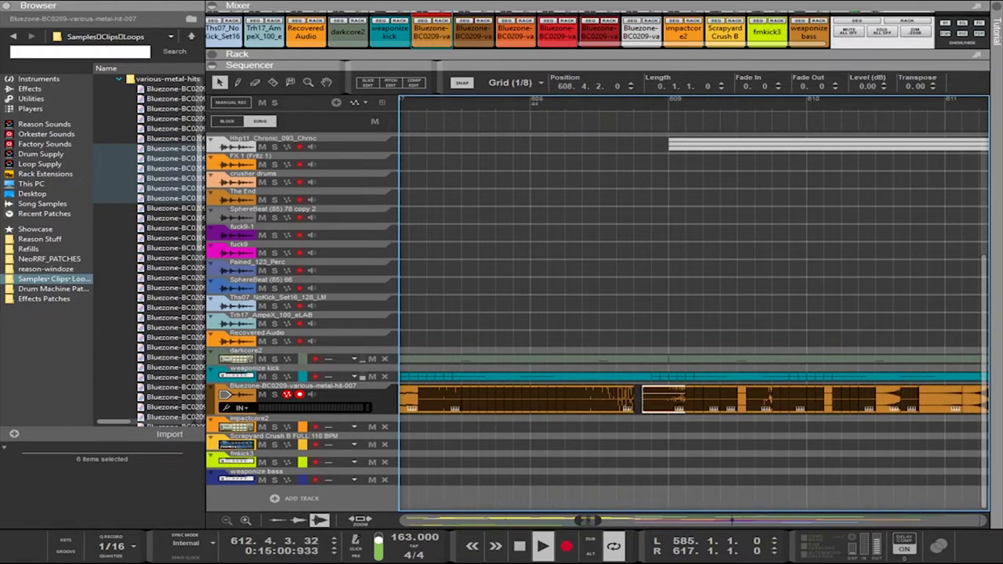
pyautogui.moveTo(685, 401); pyautogui.dragTo(659, 404)
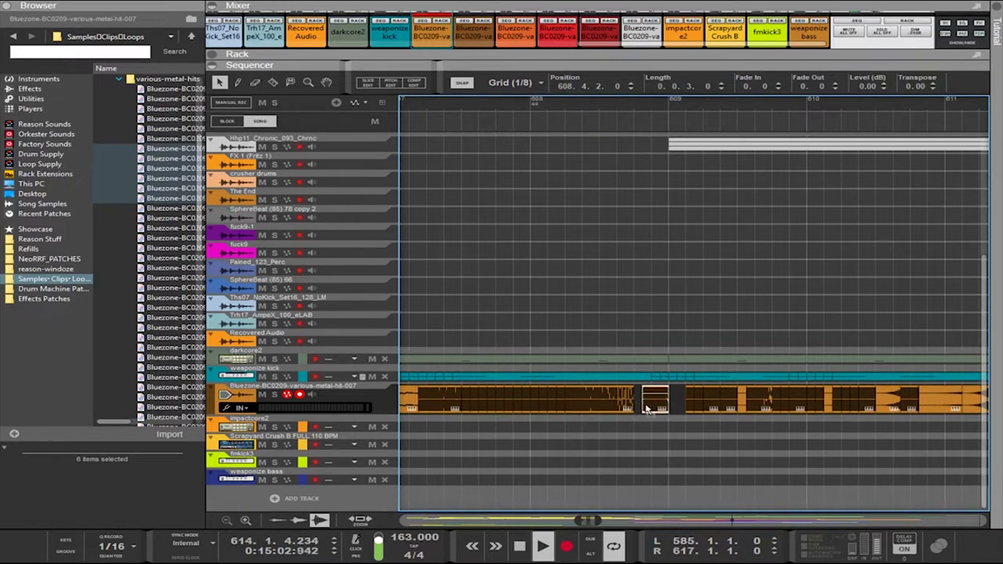
pyautogui.keyDown('ctrl'); pyautogui.scroll(2, 656, 416); pyautogui.keyUp('ctrl')
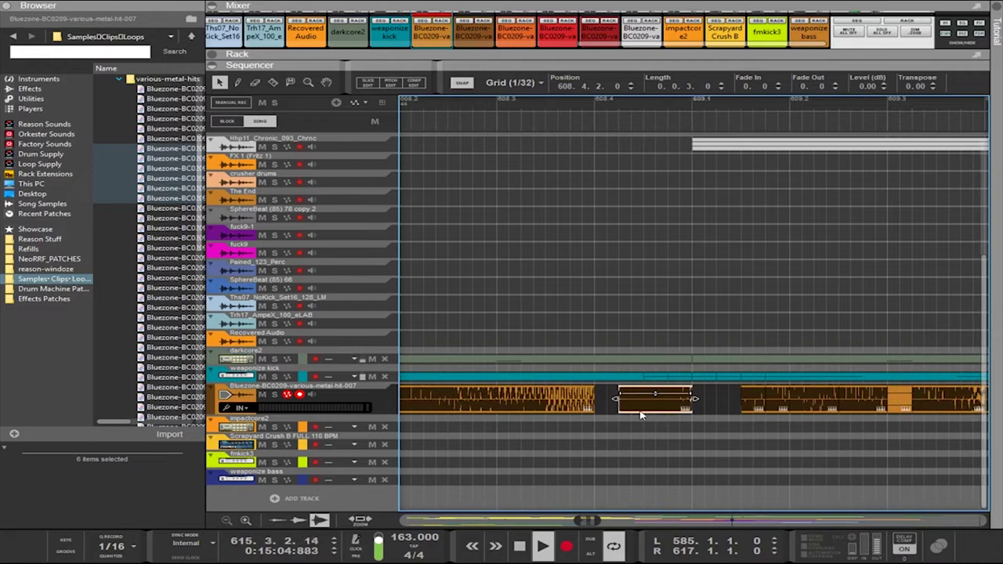
pyautogui.moveTo(641, 416); pyautogui.dragTo(708, 410)
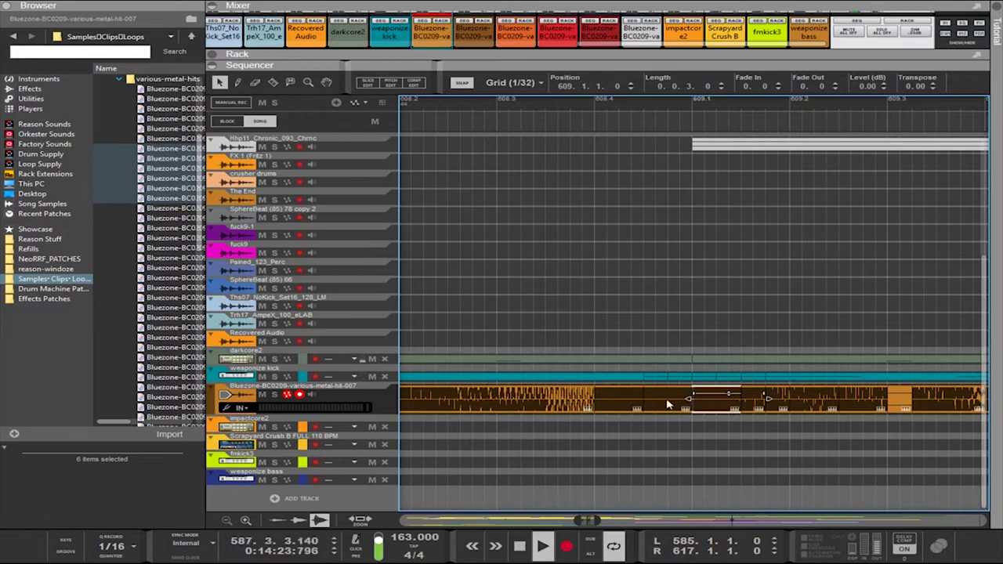
# Review the kick and metal-hit arrangement across bars 585 to 617, selecting all its clips and deselecting them again
pyautogui.scroll(-8, 683, 424)
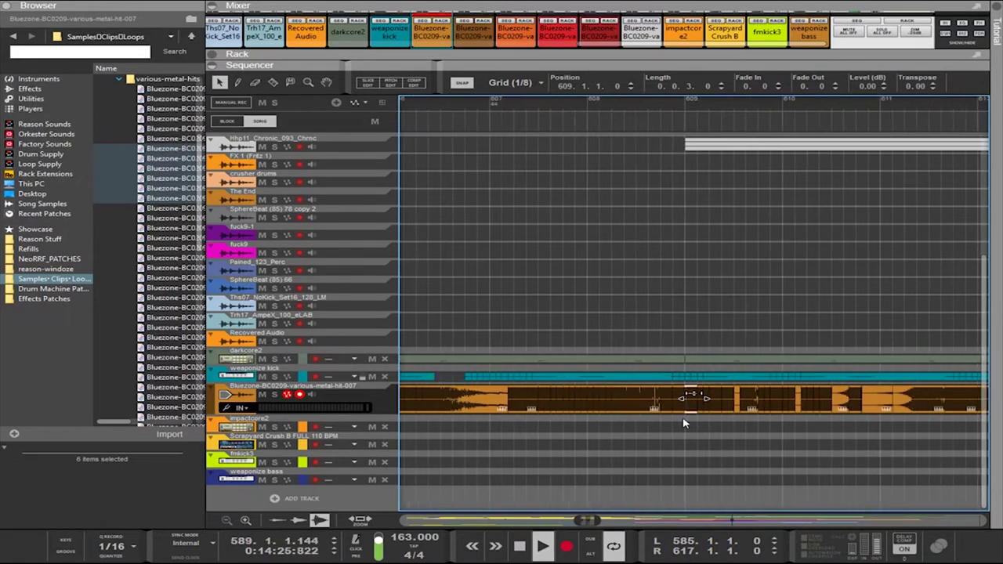
pyautogui.scroll(-3, 684, 423)
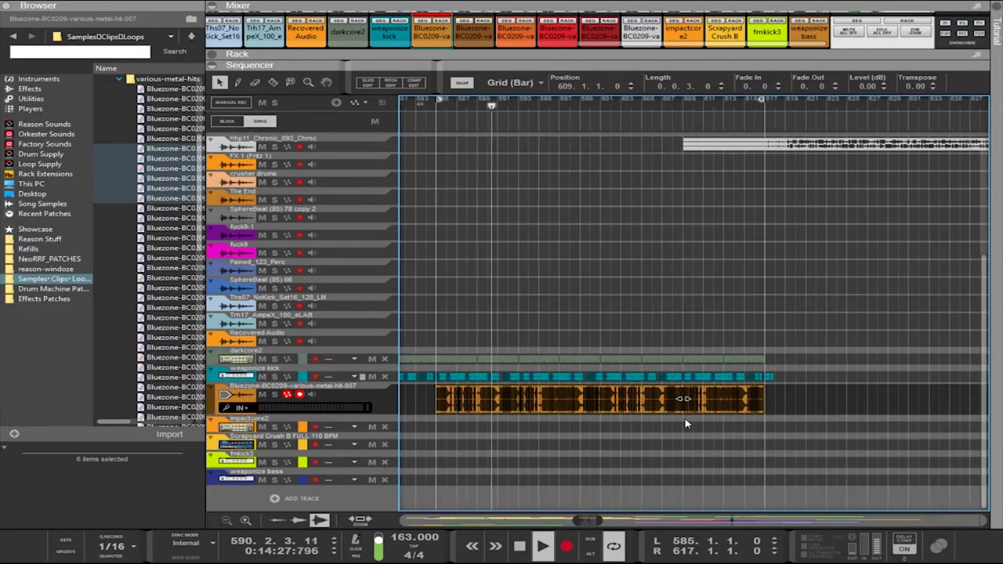
pyautogui.moveTo(839, 450); pyautogui.dragTo(439, 362)
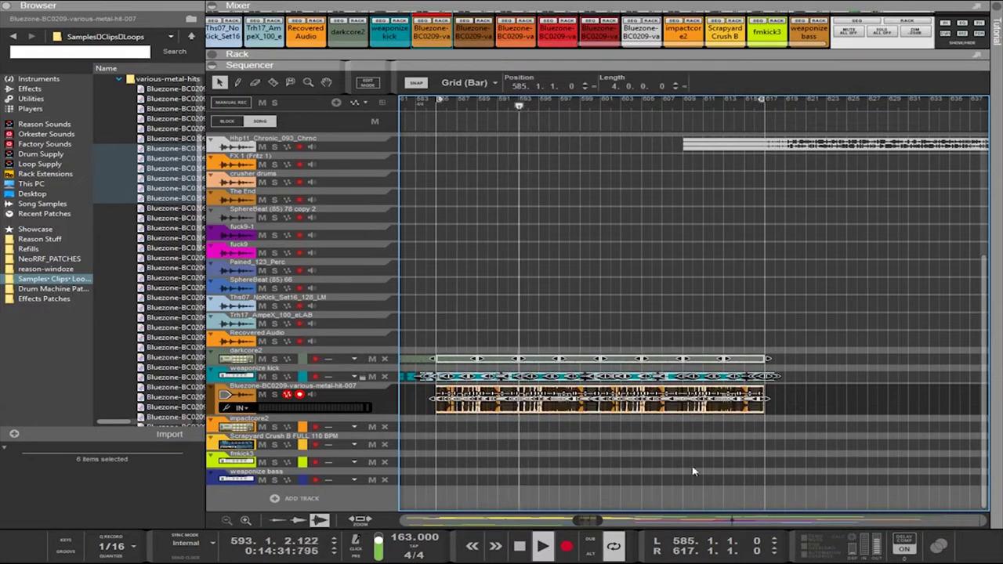
pyautogui.moveTo(811, 450); pyautogui.dragTo(439, 363)
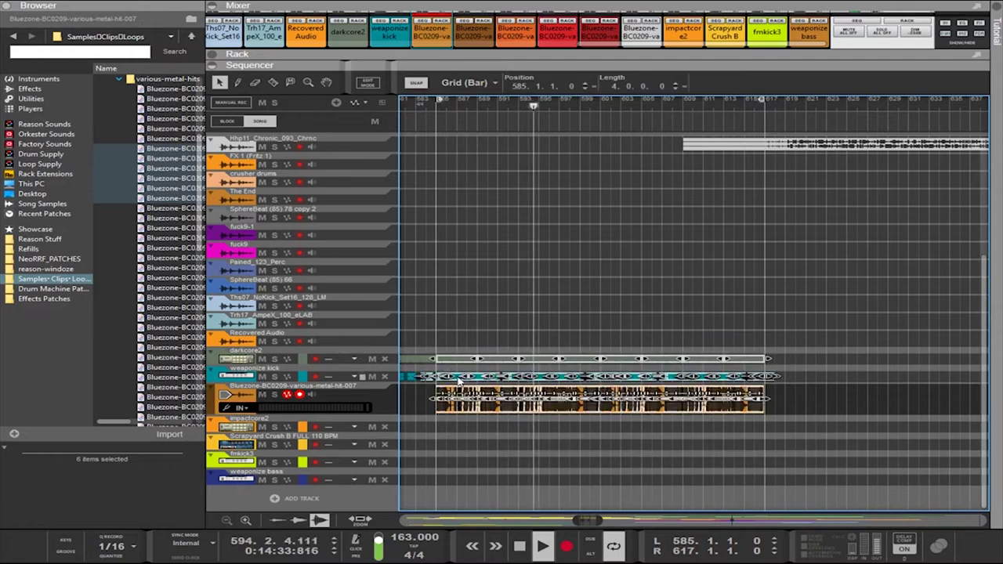
pyautogui.hscroll(-5, 486, 396)
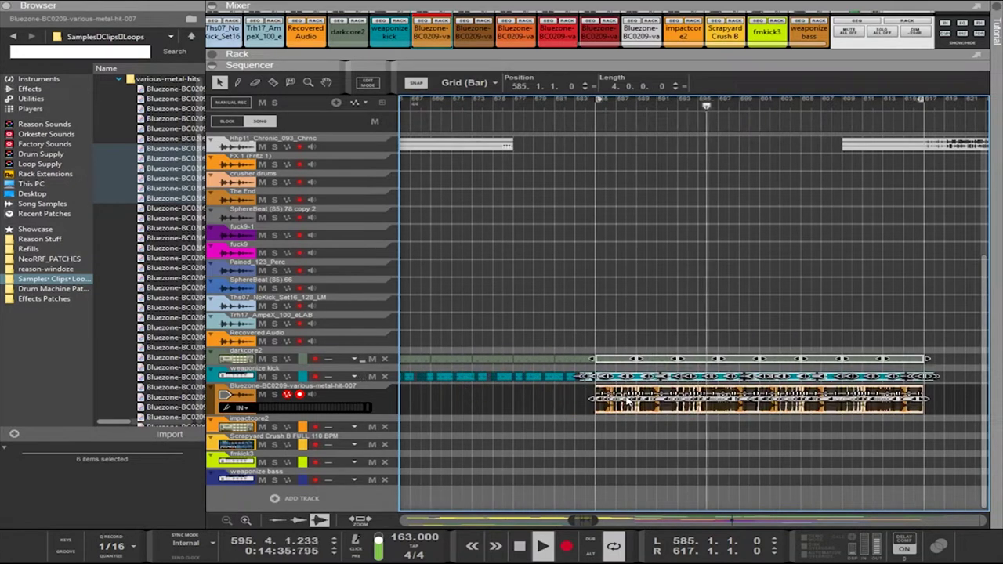
pyautogui.click(633, 446)
pyautogui.hscroll(-3, 615, 426)
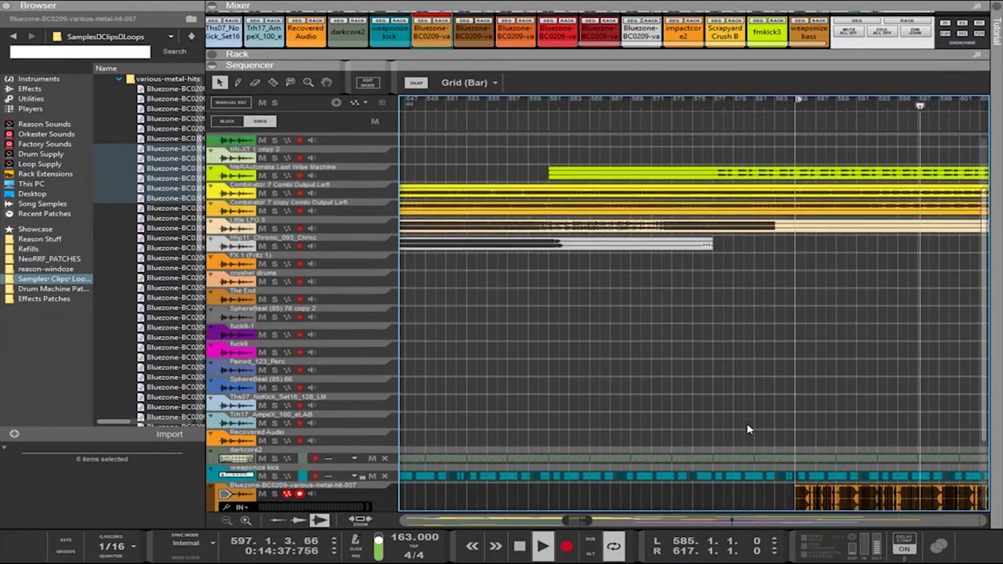
pyautogui.scroll(3, 894, 431)
pyautogui.scroll(5, 611, 445)
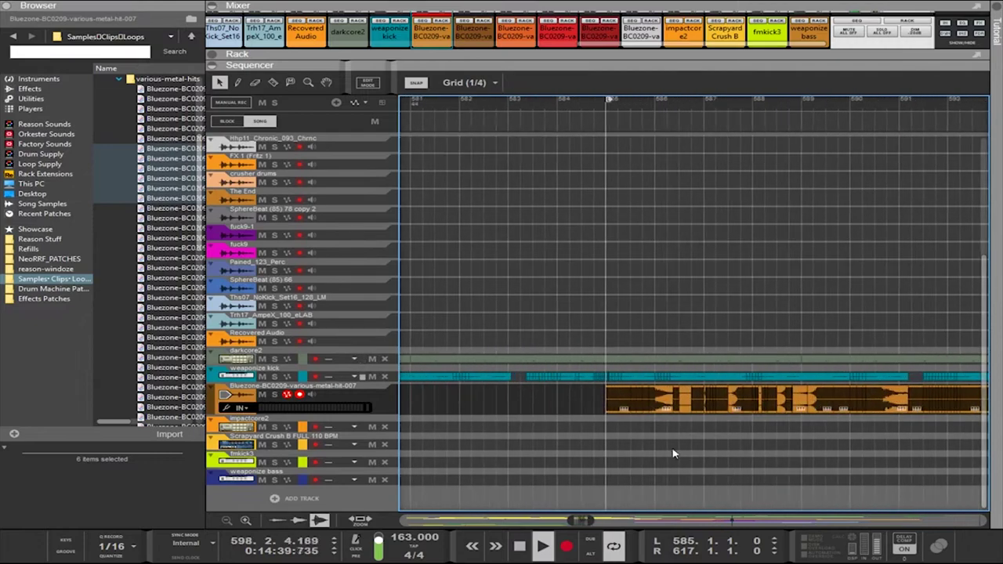
pyautogui.scroll(1, 580, 433)
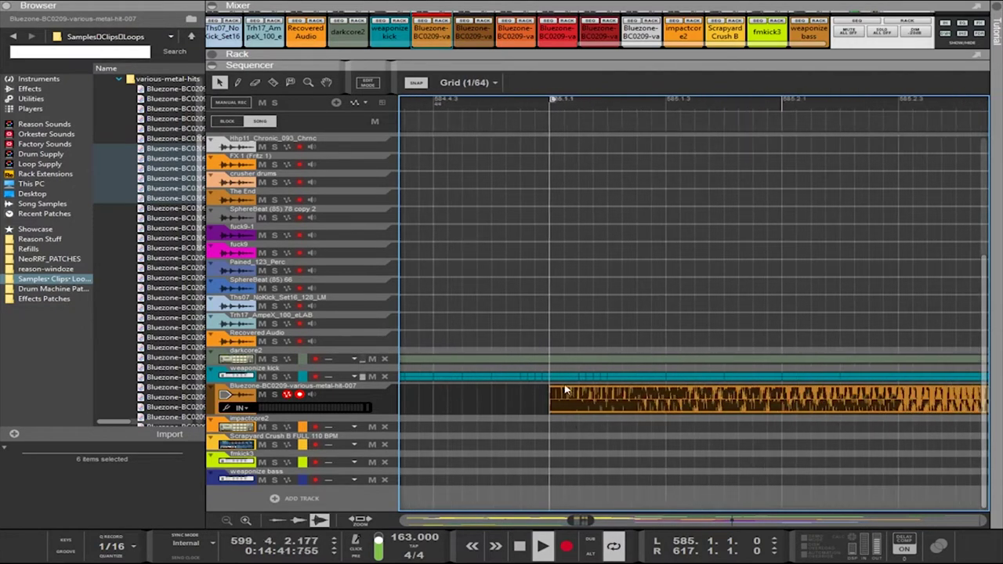
# Examine the short individual clips on the weaponize kick track from 585.1.1.0 onward and how they line up with the metal hits
pyautogui.click(561, 378)
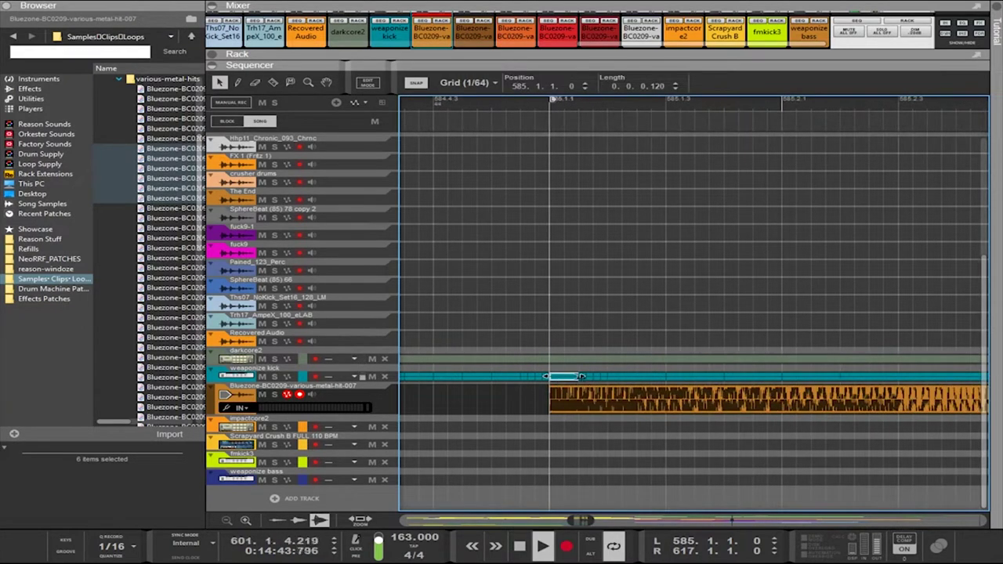
pyautogui.click(582, 379)
pyautogui.moveTo(594, 381); pyautogui.dragTo(596, 382)
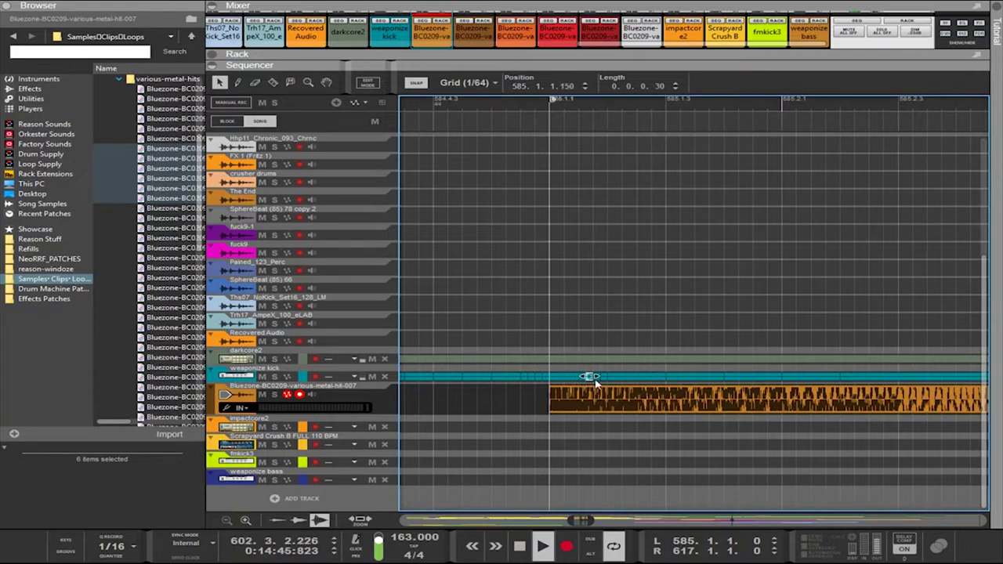
pyautogui.click(606, 380)
pyautogui.click(616, 379)
pyautogui.moveTo(572, 376); pyautogui.dragTo(615, 377)
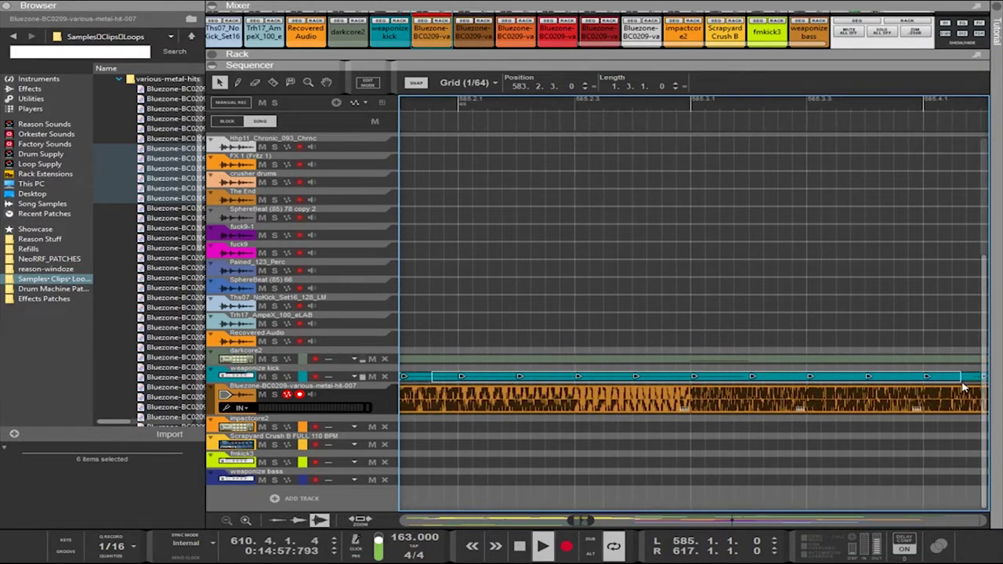
pyautogui.scroll(2, 964, 386)
pyautogui.scroll(-6, 963, 387)
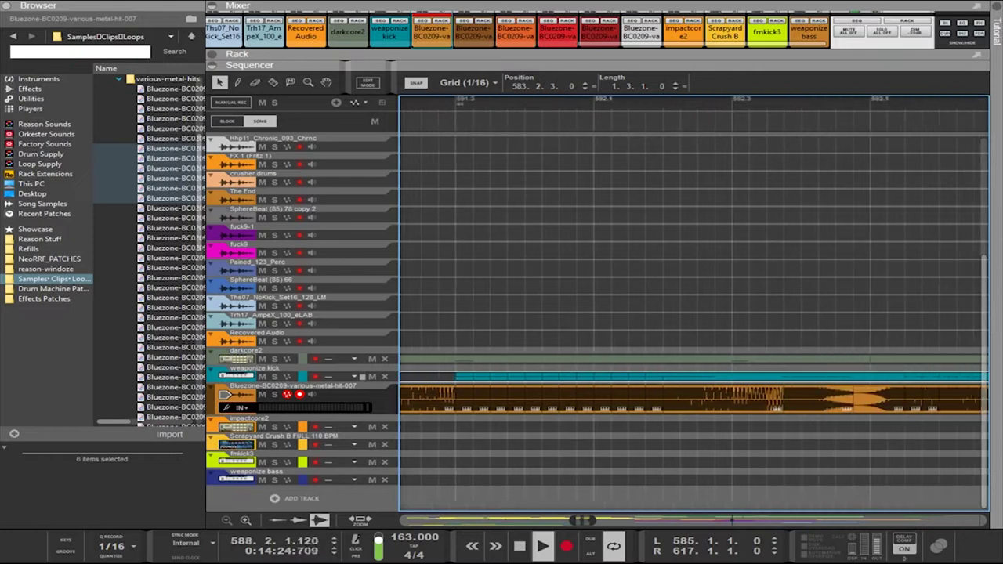
# Examine the selected short clips on the weaponize kick track from bar 583 to 617 against the metal hits
pyautogui.hscroll(2, 899, 387)
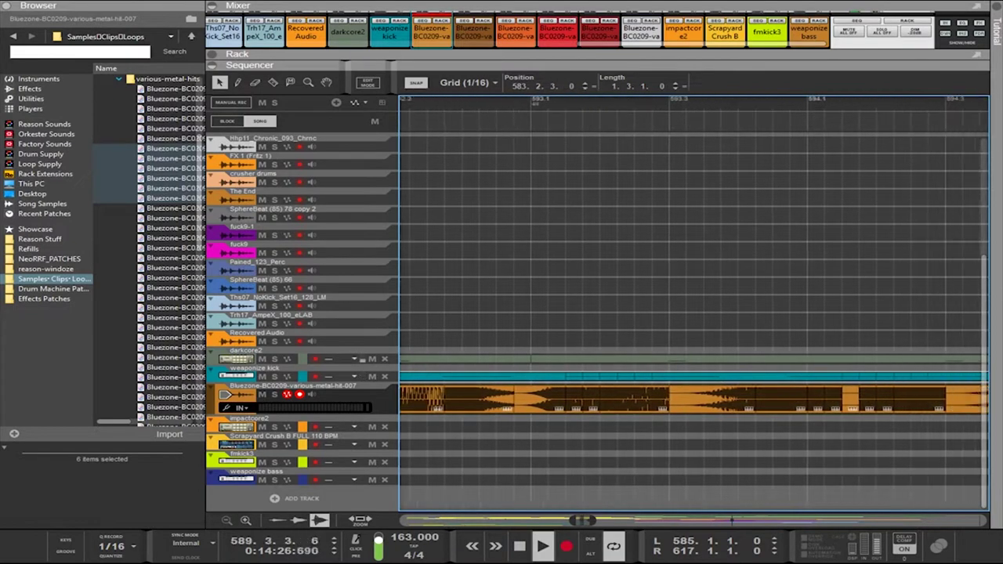
pyautogui.scroll(1, 906, 380)
pyautogui.keyDown('ctrl'); pyautogui.scroll(-4, 907, 380); pyautogui.keyUp('ctrl')
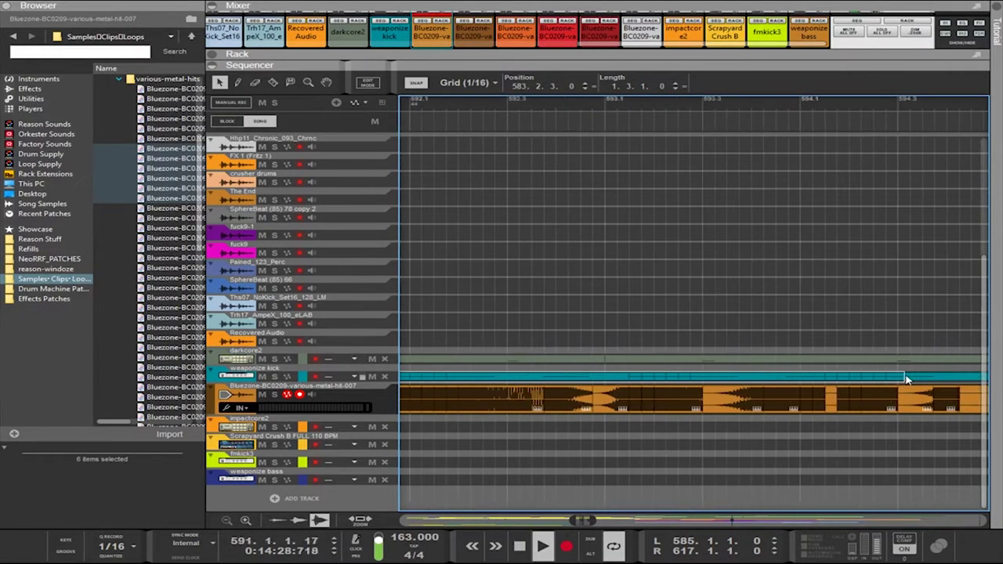
pyautogui.moveTo(907, 380); pyautogui.dragTo(986, 379)
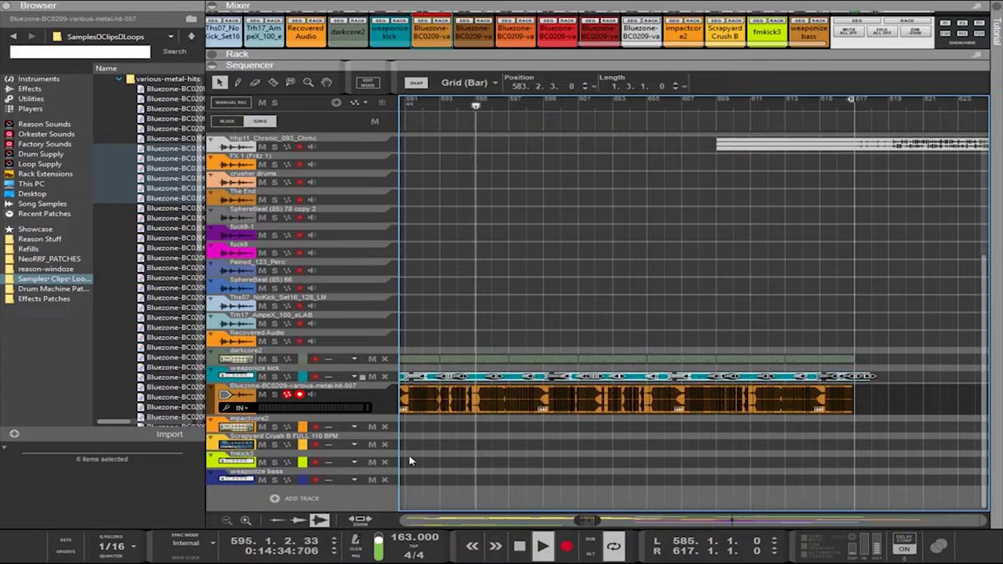
pyautogui.scroll(3, 426, 441)
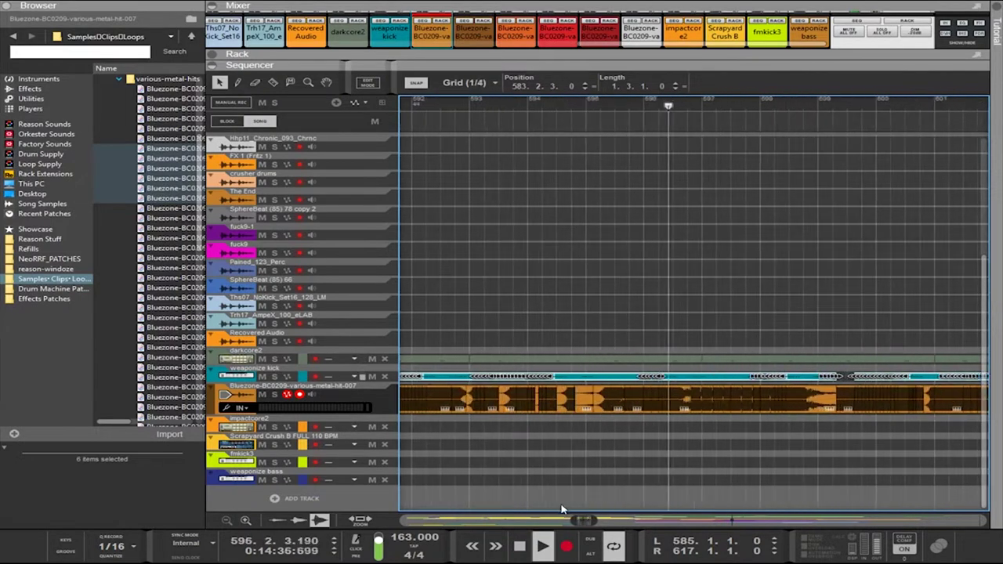
pyautogui.scroll(-2, 567, 459)
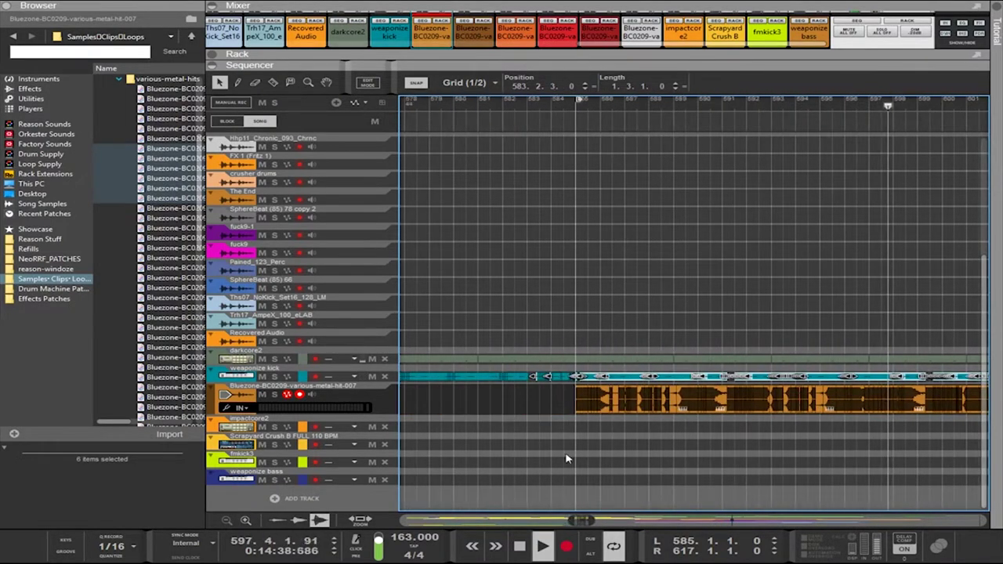
pyautogui.scroll(3, 584, 388)
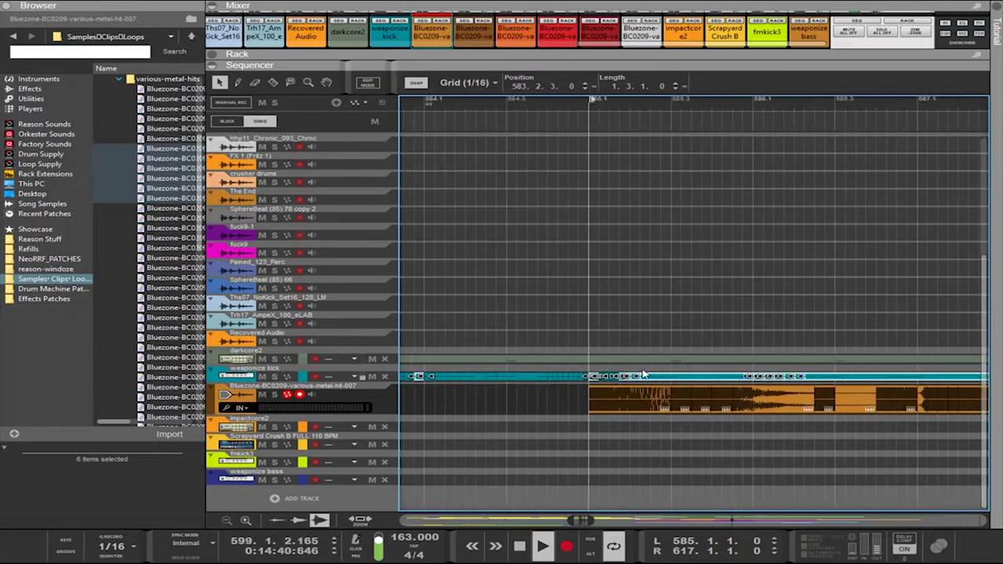
pyautogui.scroll(2, 643, 376)
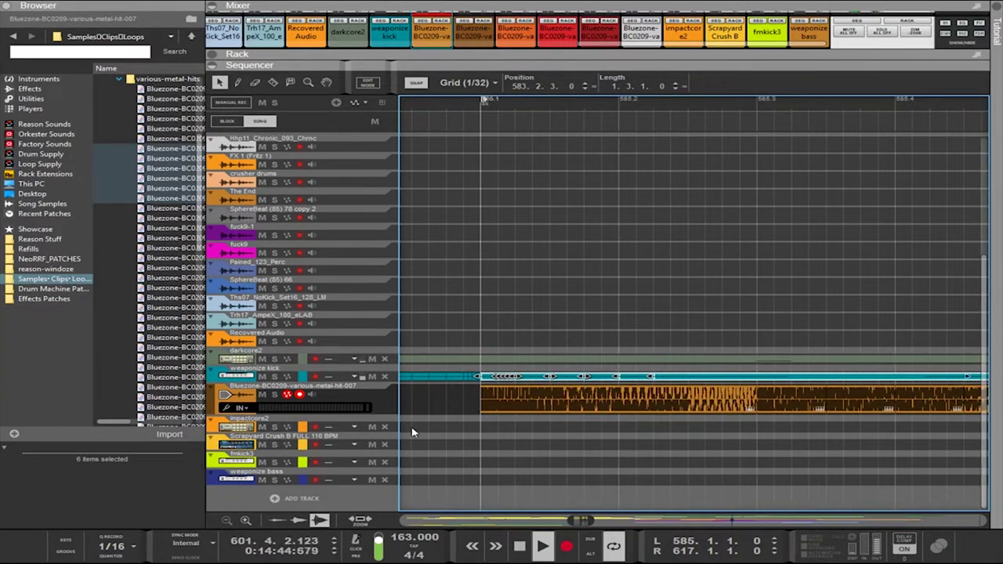
pyautogui.scroll(1, 413, 432)
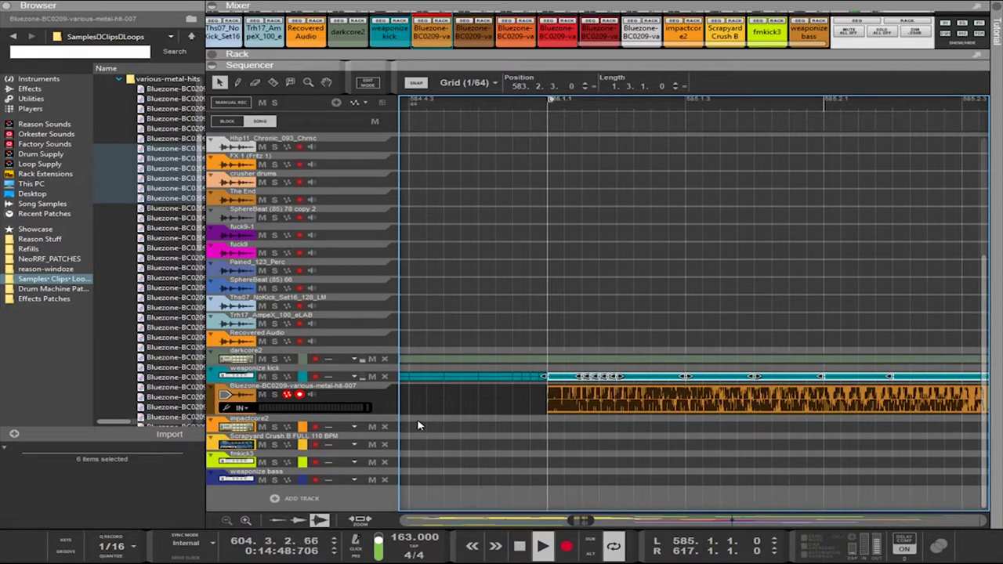
pyautogui.scroll(1, 417, 423)
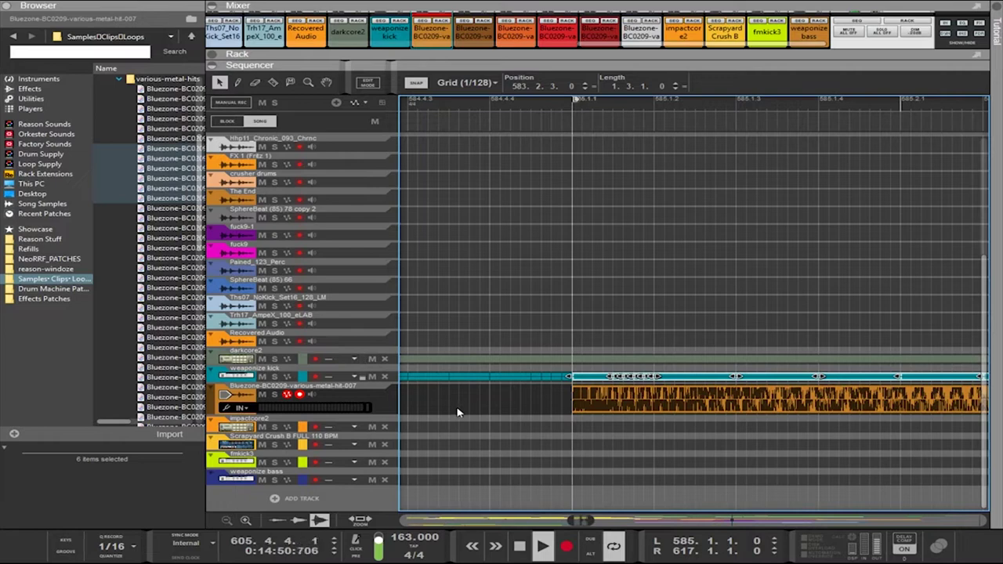
pyautogui.scroll(-1, 455, 415)
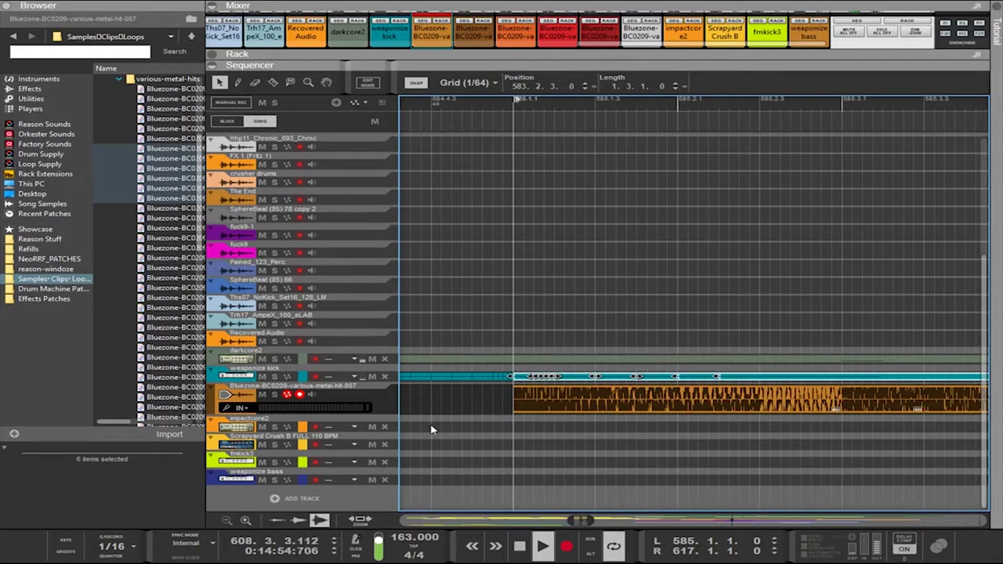
pyautogui.hscroll(-12, 432, 430)
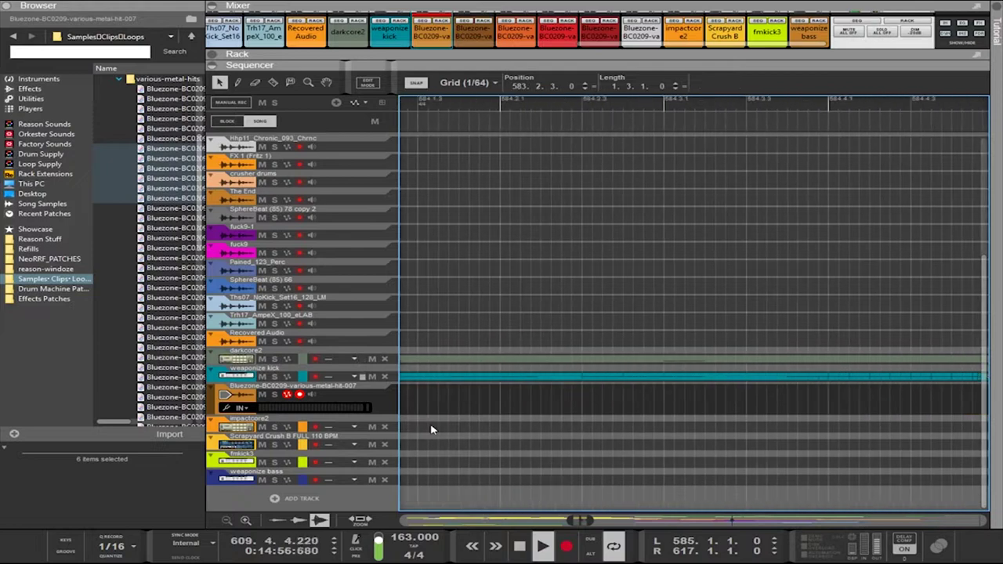
pyautogui.hscroll(-2, 431, 430)
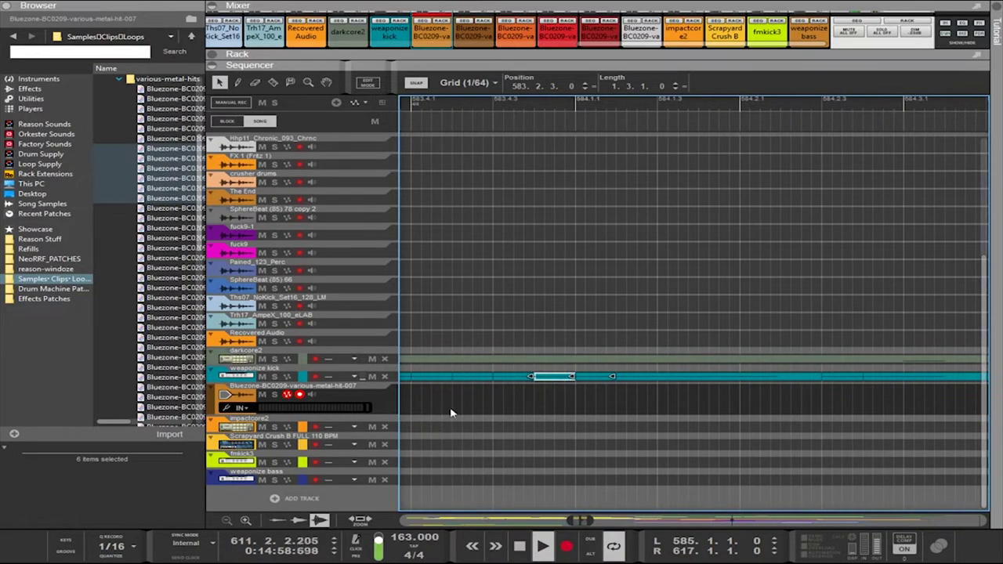
# Try to narrow the kick selection to the clip at 584.2.4.0 and the short clip at 585.1.1.0
pyautogui.click(548, 382)
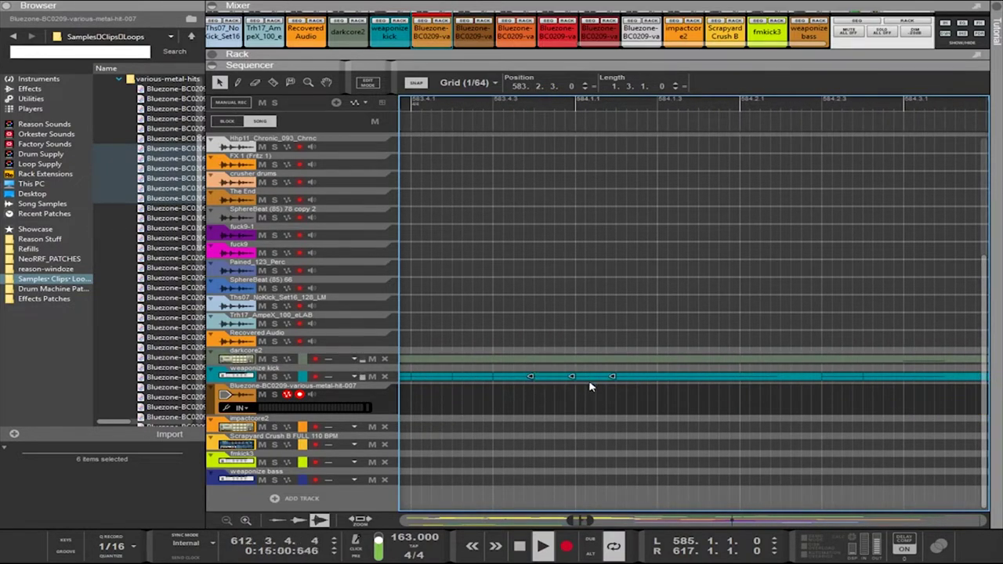
pyautogui.scroll(-4, 591, 386)
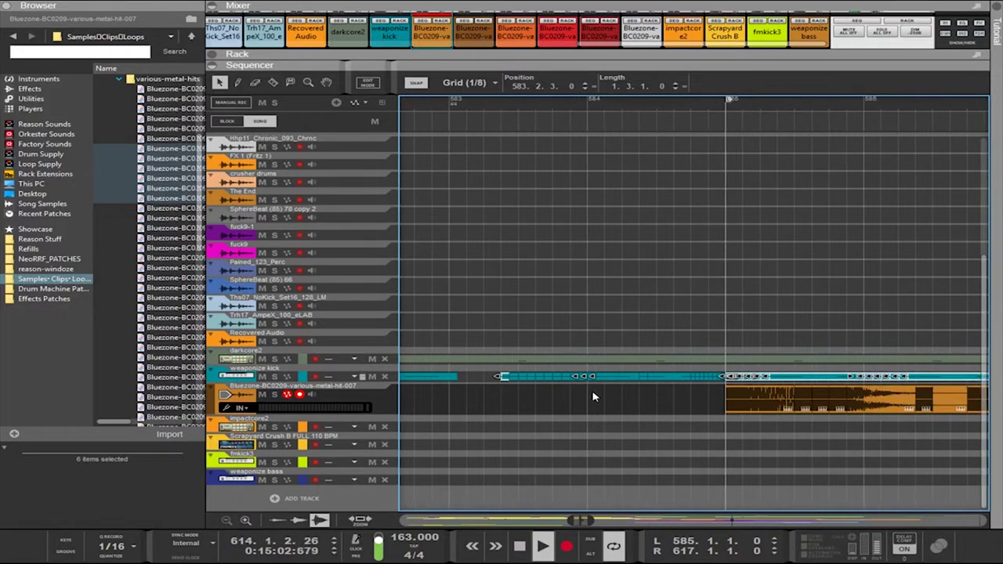
pyautogui.scroll(-2, 593, 396)
pyautogui.scroll(4, 593, 397)
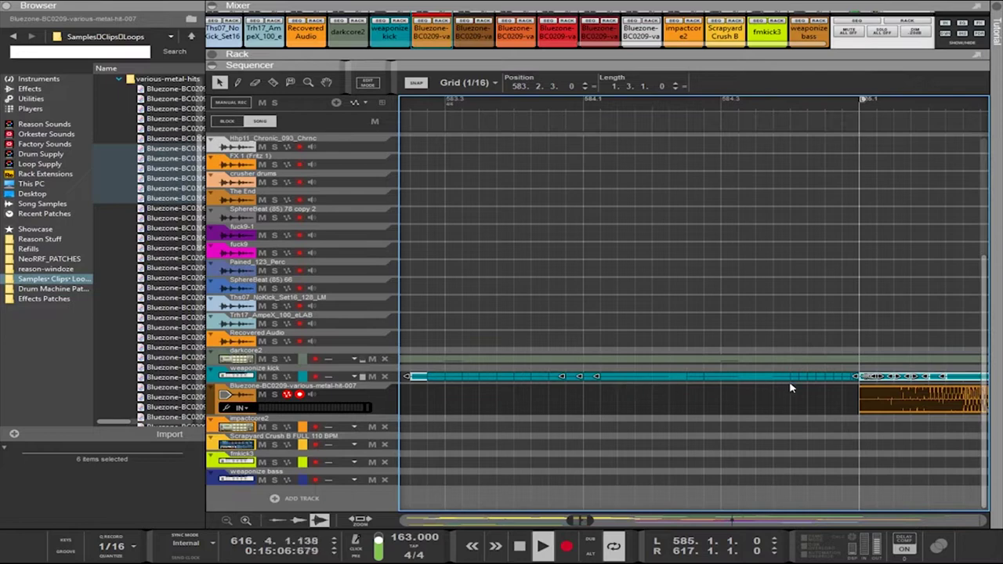
pyautogui.click(862, 380)
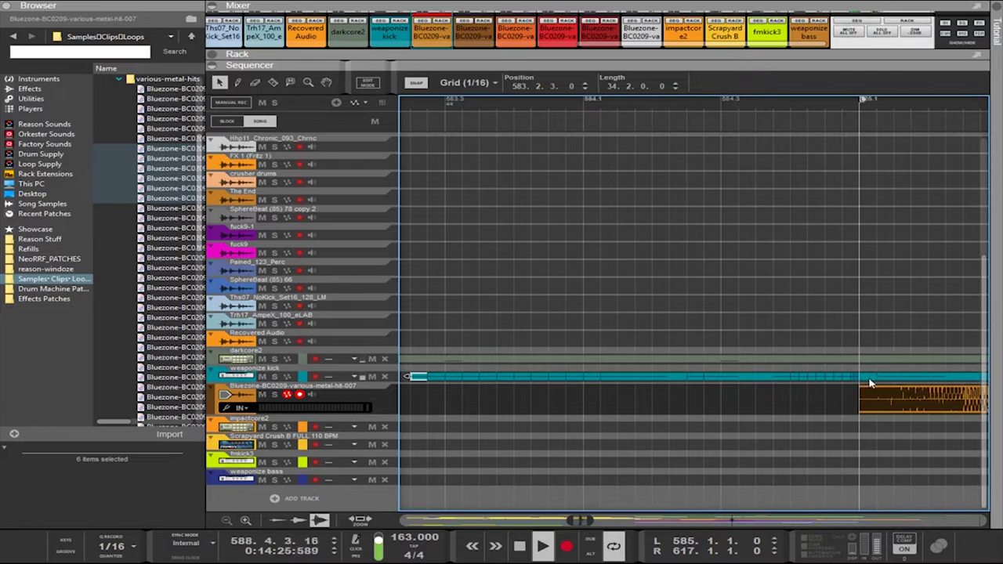
pyautogui.click(869, 383)
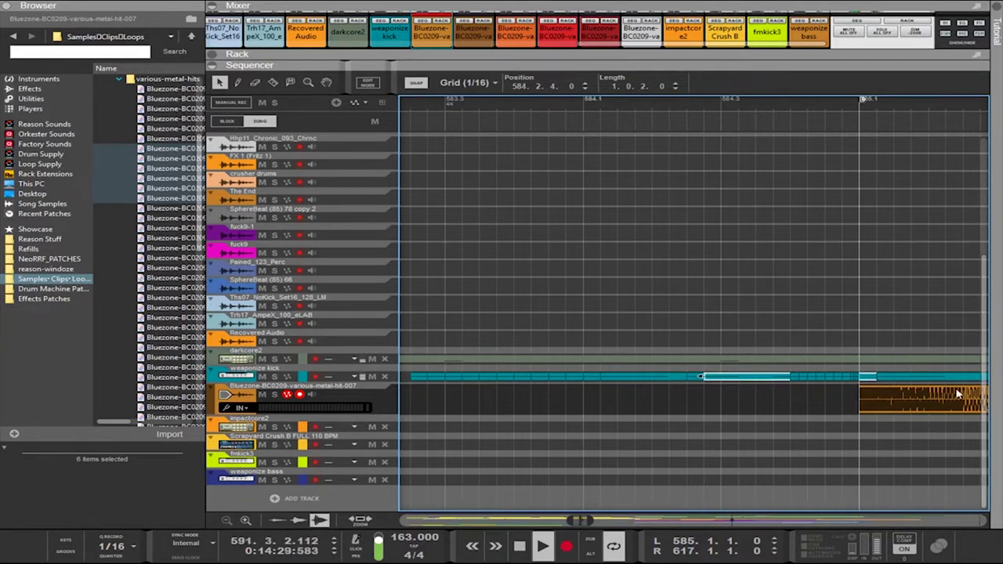
# Compare the weaponize kick clips around 585.1.1.0 by toggling their selection, clear it, and reselect the clips starting at 583.2.3.0
pyautogui.hscroll(3, 975, 389)
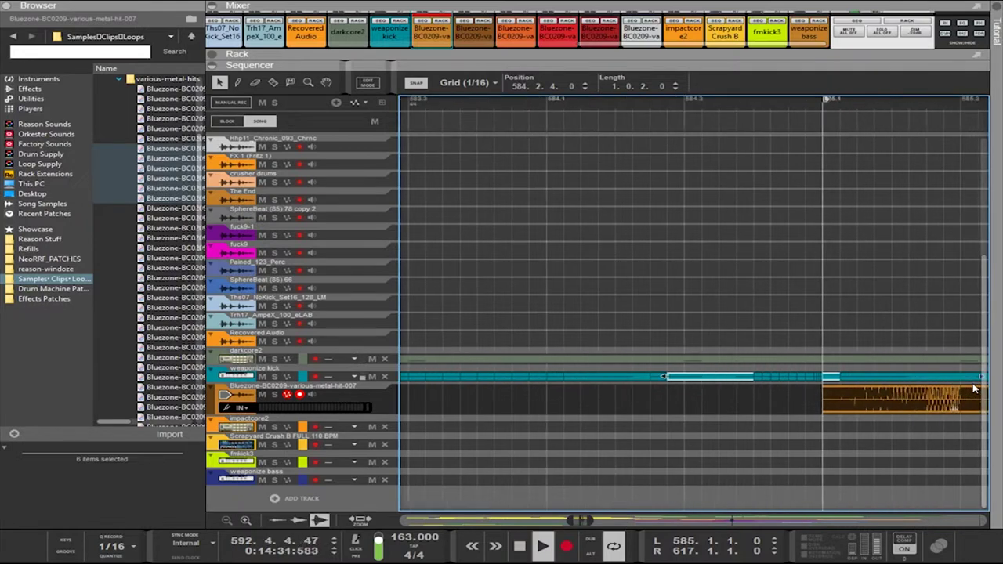
pyautogui.scroll(-3, 974, 386)
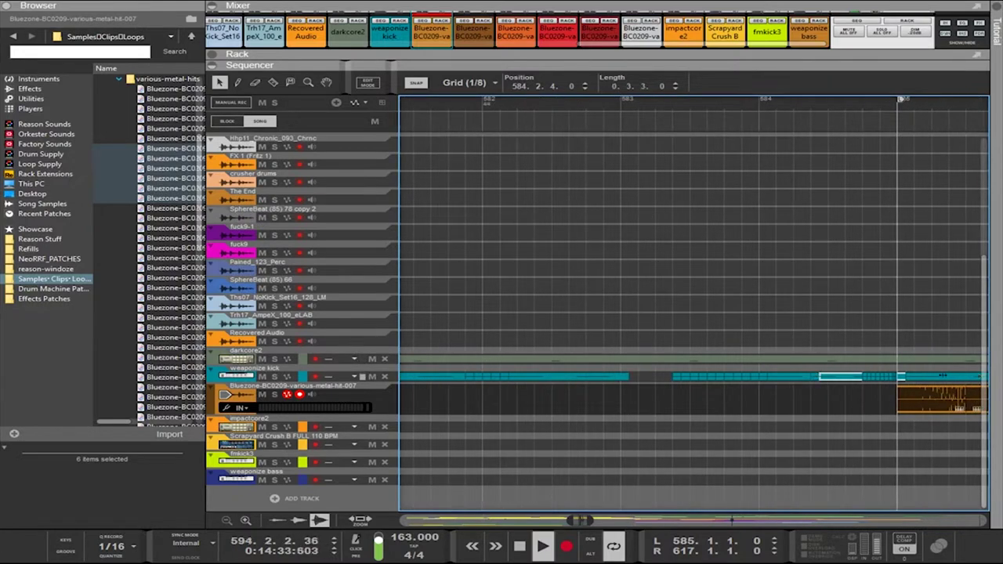
pyautogui.scroll(2, 939, 400)
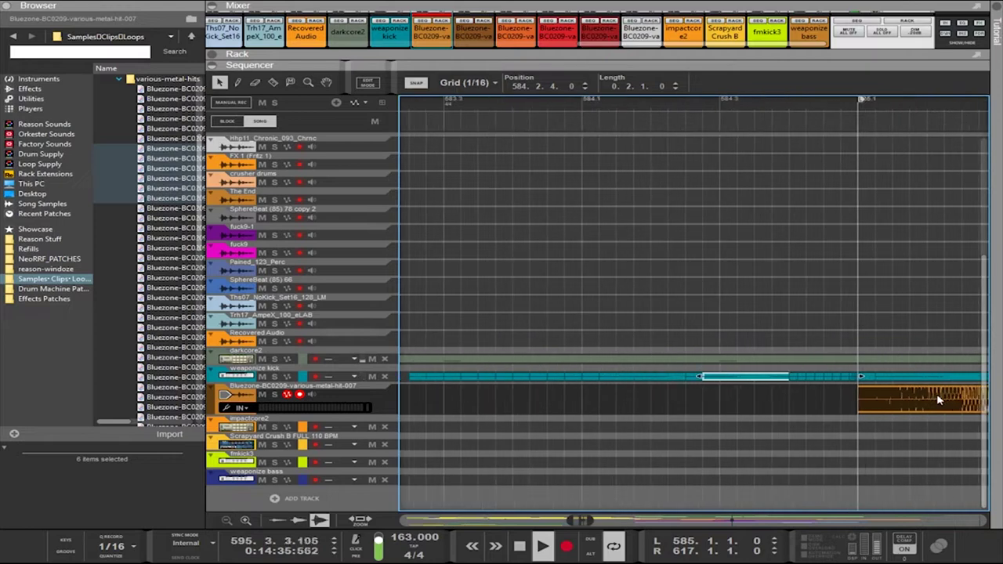
pyautogui.scroll(1, 936, 400)
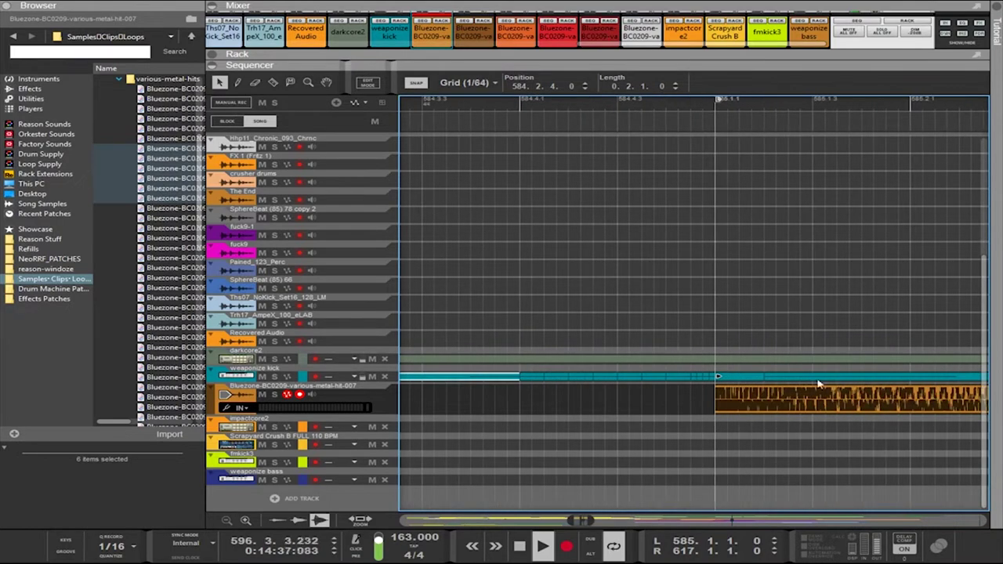
pyautogui.keyDown('shift'); pyautogui.click(774, 377); pyautogui.keyUp('shift')
pyautogui.keyDown('shift'); pyautogui.click(745, 380); pyautogui.keyUp('shift')
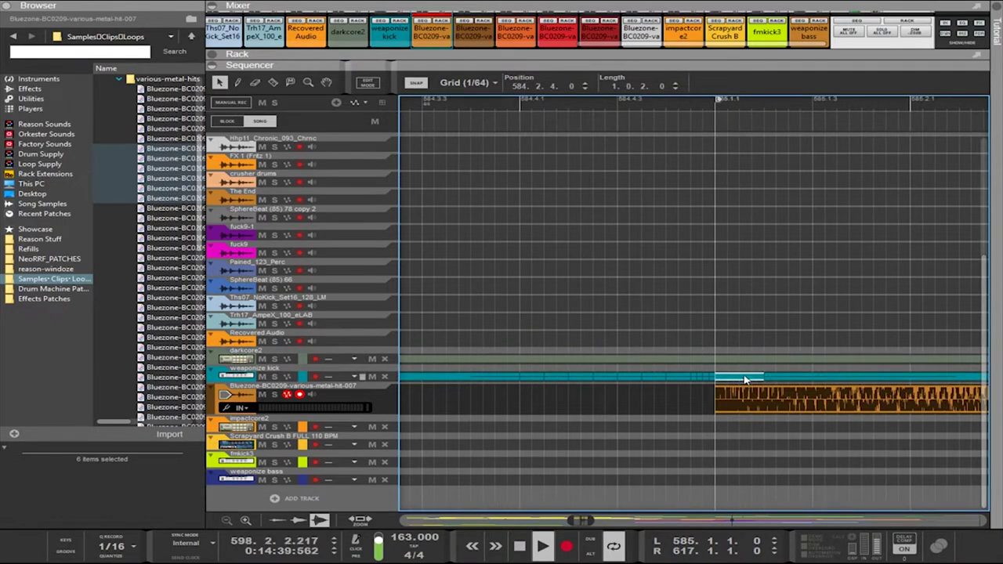
pyautogui.scroll(-1, 745, 381)
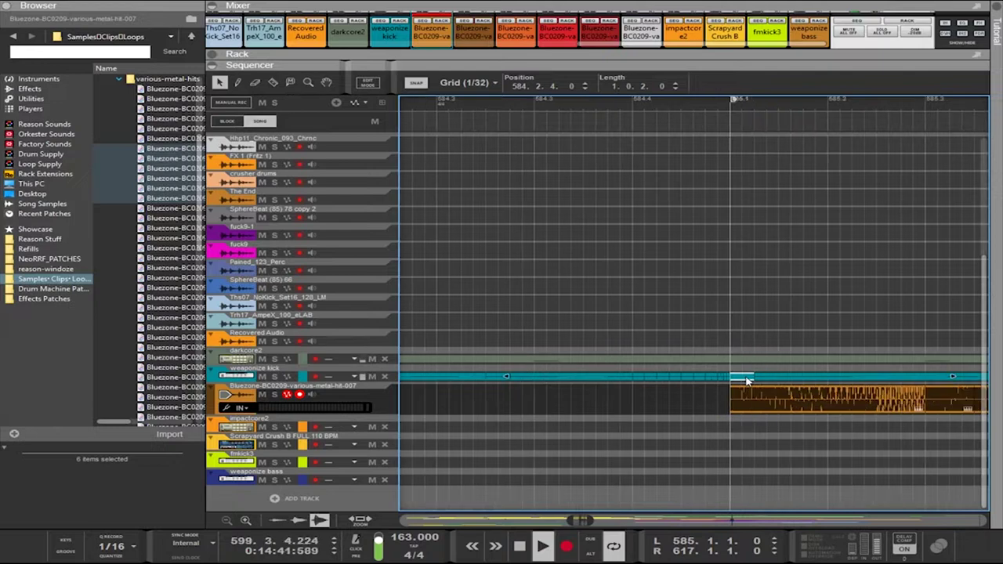
pyautogui.keyDown('shift'); pyautogui.click(746, 378); pyautogui.keyUp('shift')
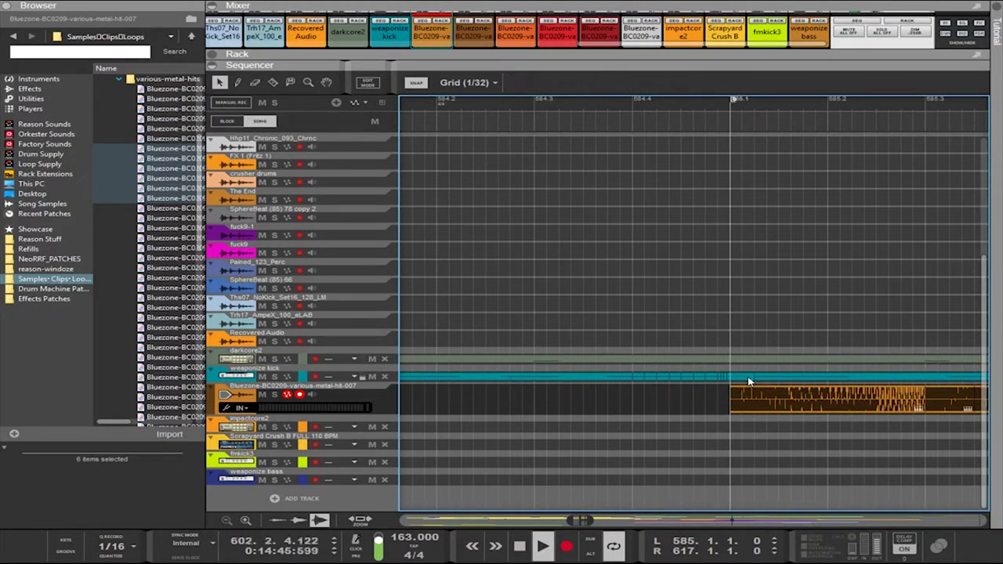
pyautogui.click(748, 381)
pyautogui.scroll(1, 749, 379)
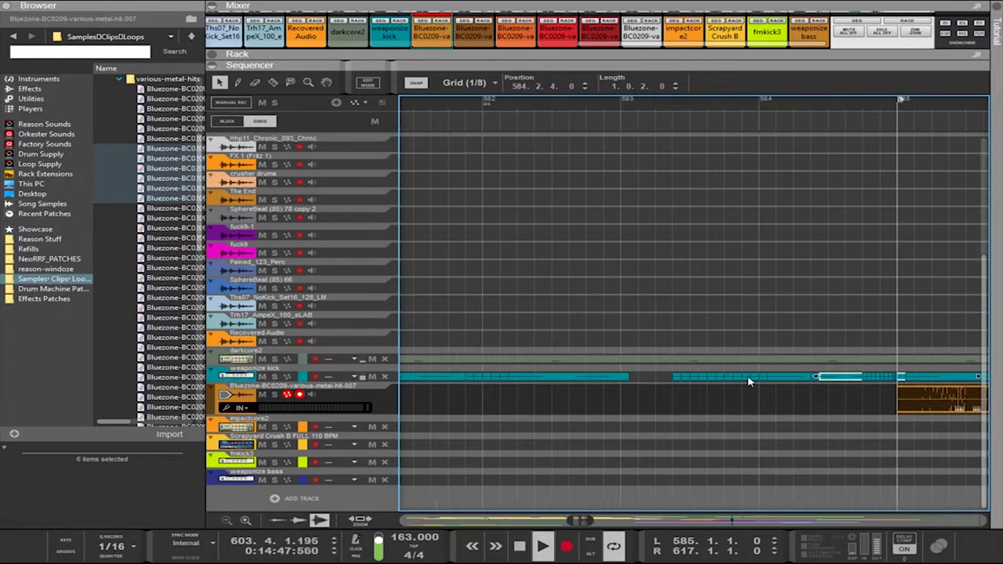
pyautogui.click(867, 376)
pyautogui.scroll(-2, 867, 378)
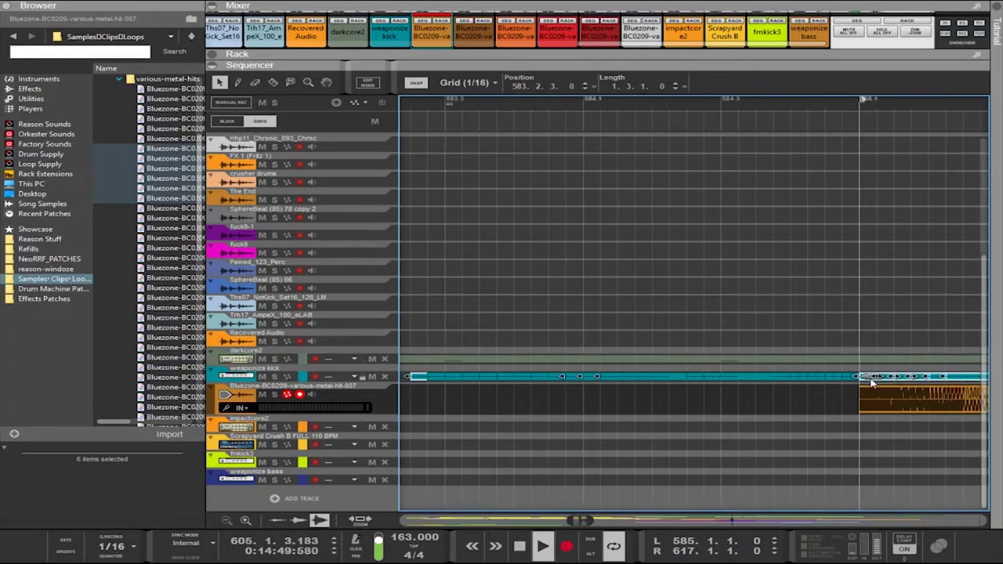
pyautogui.click(796, 406)
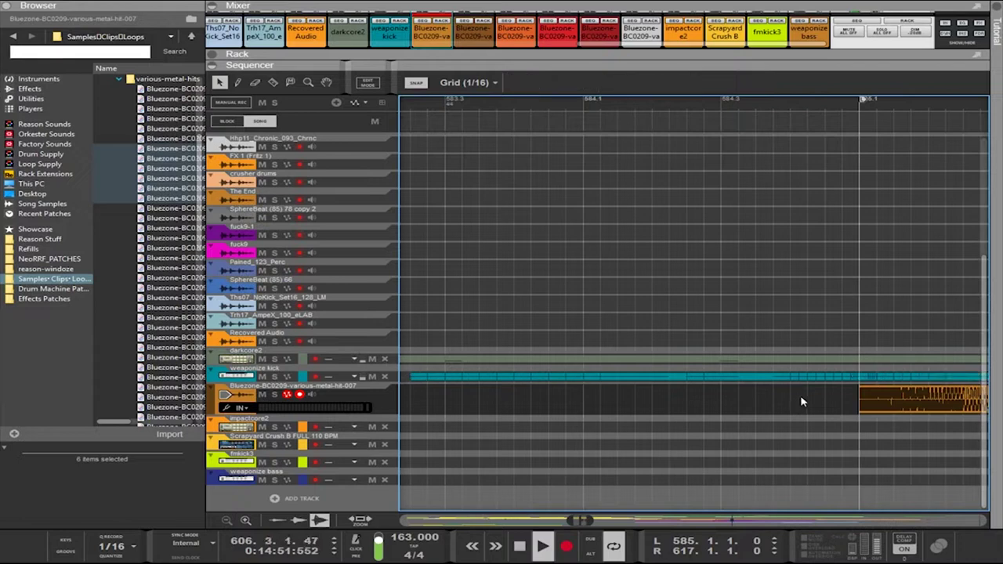
pyautogui.click(420, 378)
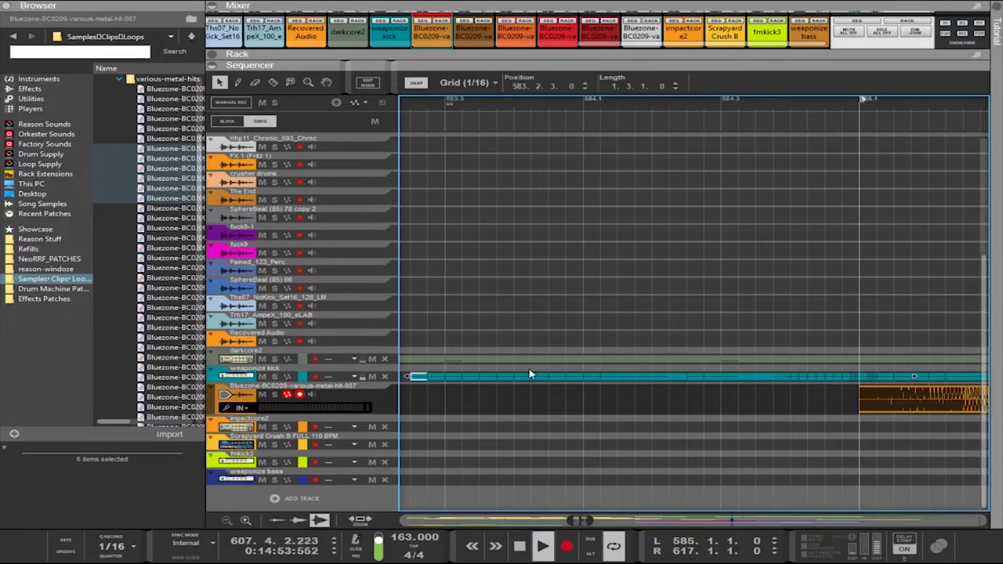
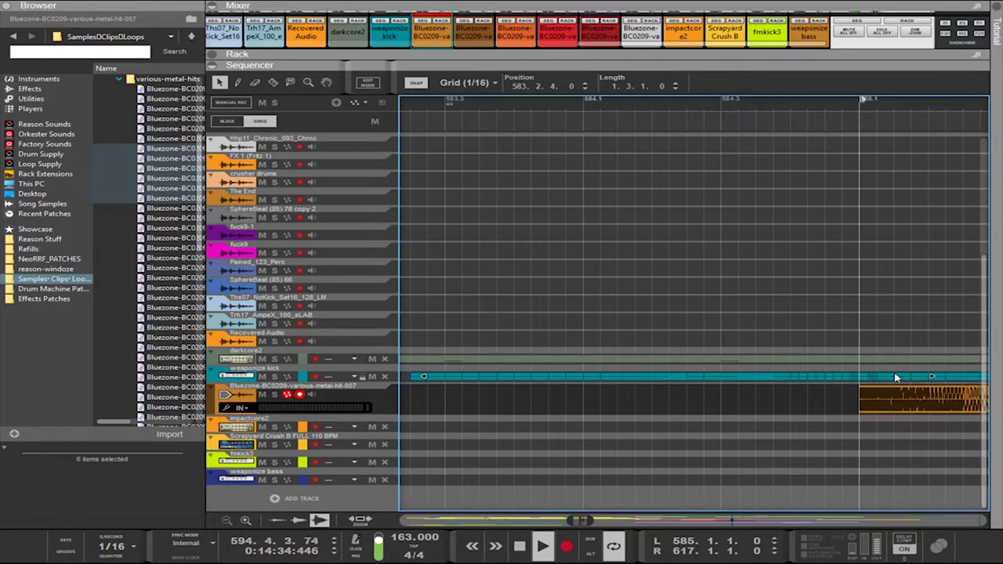
# Join the tiny weaponize kick clips from 585.1.1.0 to 585.1.2.0 into one clip 0.0.1.0 long
pyautogui.scroll(2, 896, 381)
pyautogui.hscroll(-3, 881, 427)
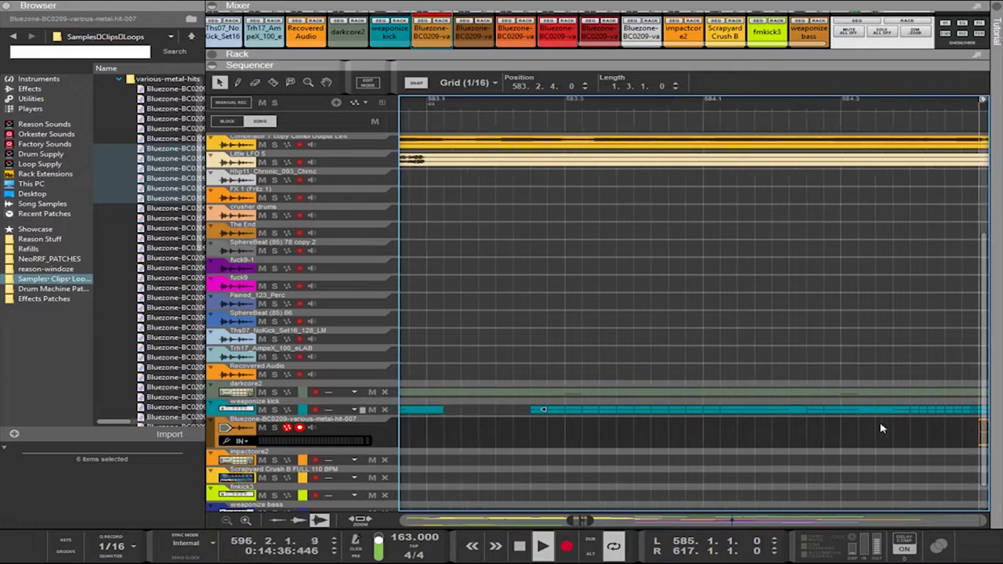
pyautogui.hscroll(3, 943, 470)
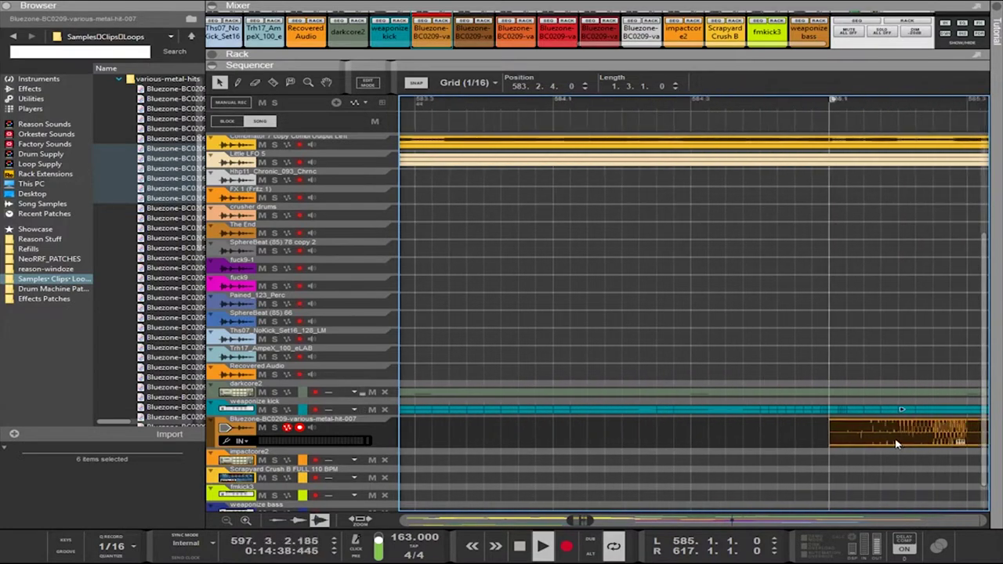
pyautogui.scroll(5, 897, 445)
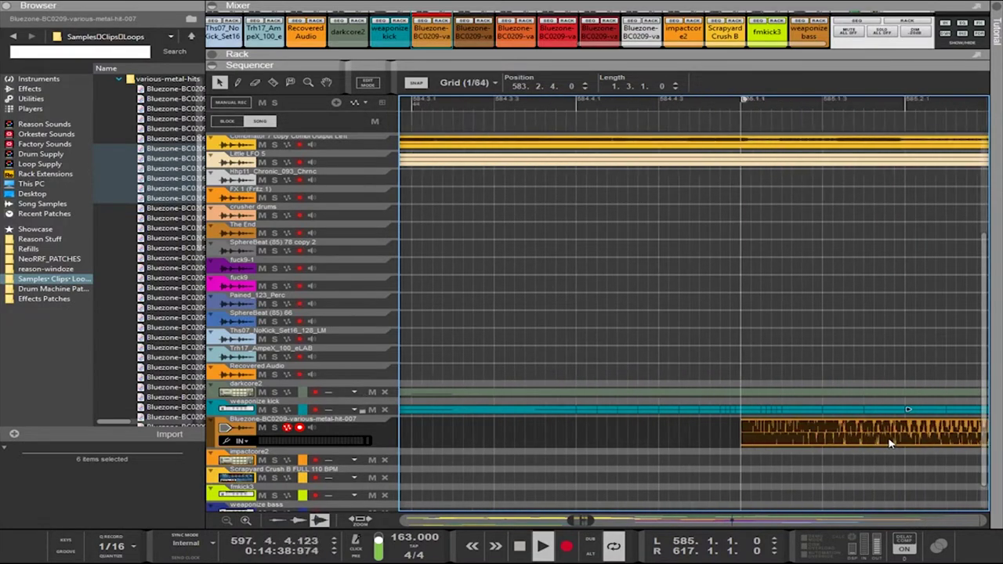
pyautogui.click(553, 412)
pyautogui.keyDown('shift'); pyautogui.click(619, 412); pyautogui.keyUp('shift')
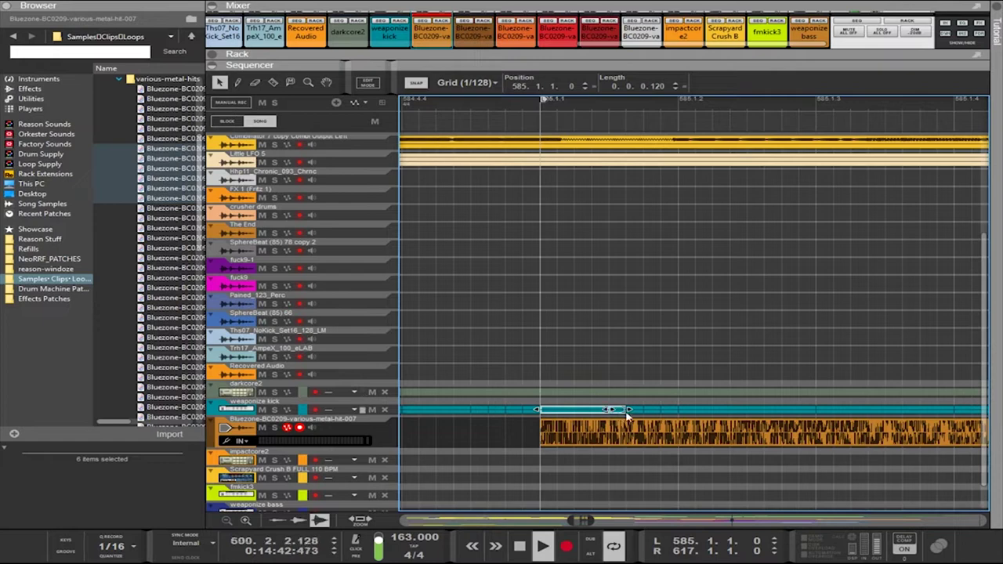
pyautogui.keyDown('shift'); pyautogui.click(663, 410); pyautogui.keyUp('shift')
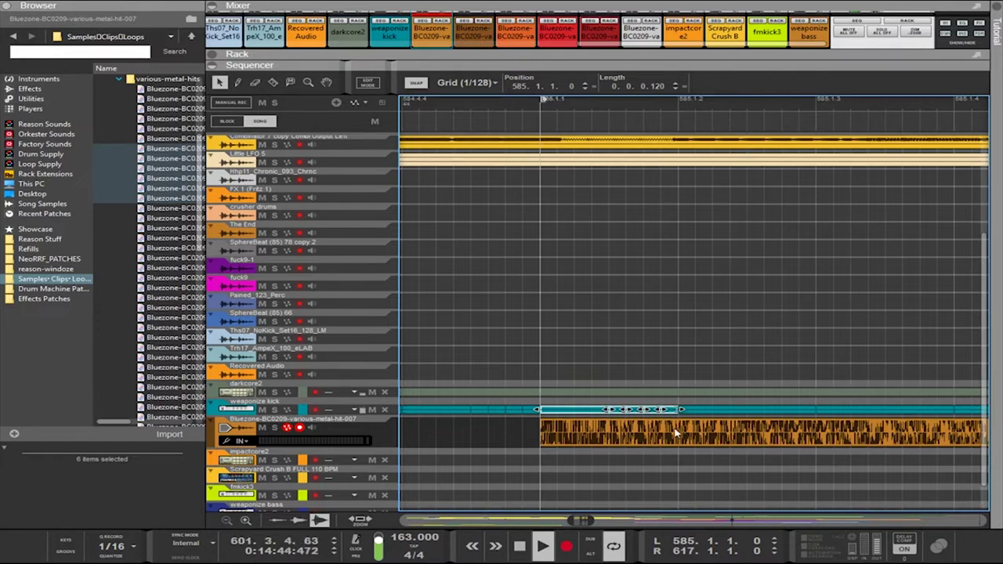
pyautogui.hotkey('ctrl', 'j')
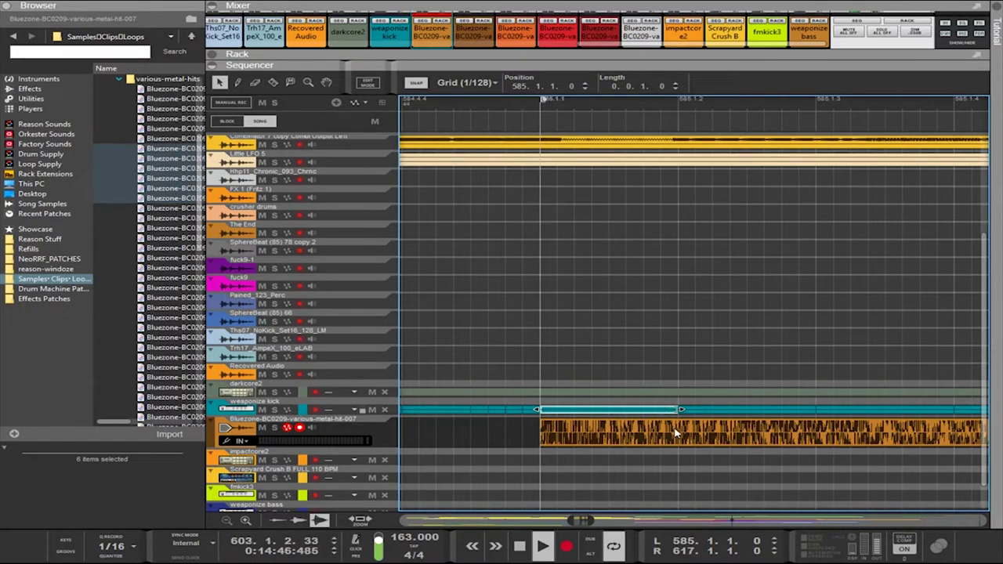
# Select the adjoining weaponize kick clips at 585.1.1.0 and 585.1.2.0 together
pyautogui.click(702, 411)
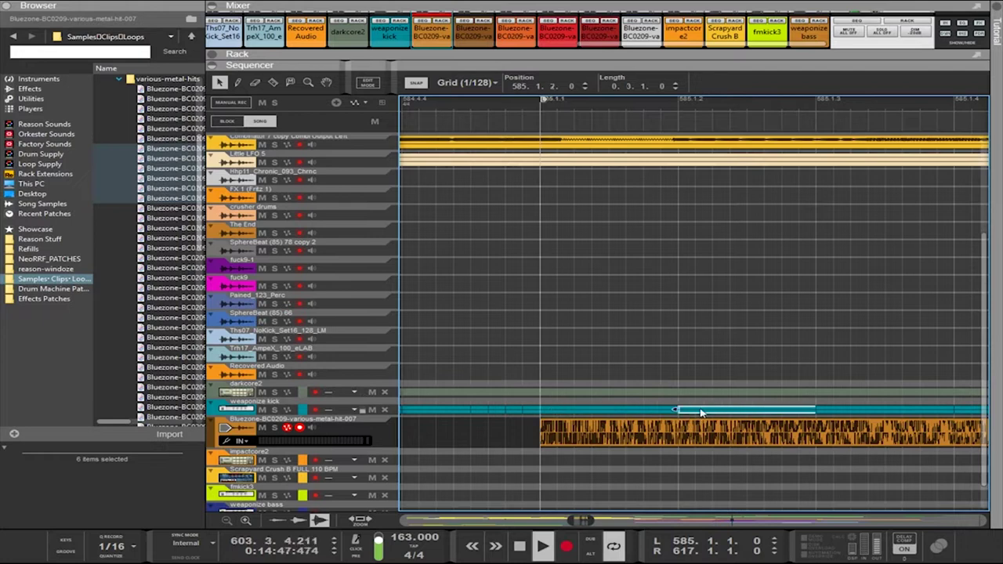
pyautogui.click(647, 411)
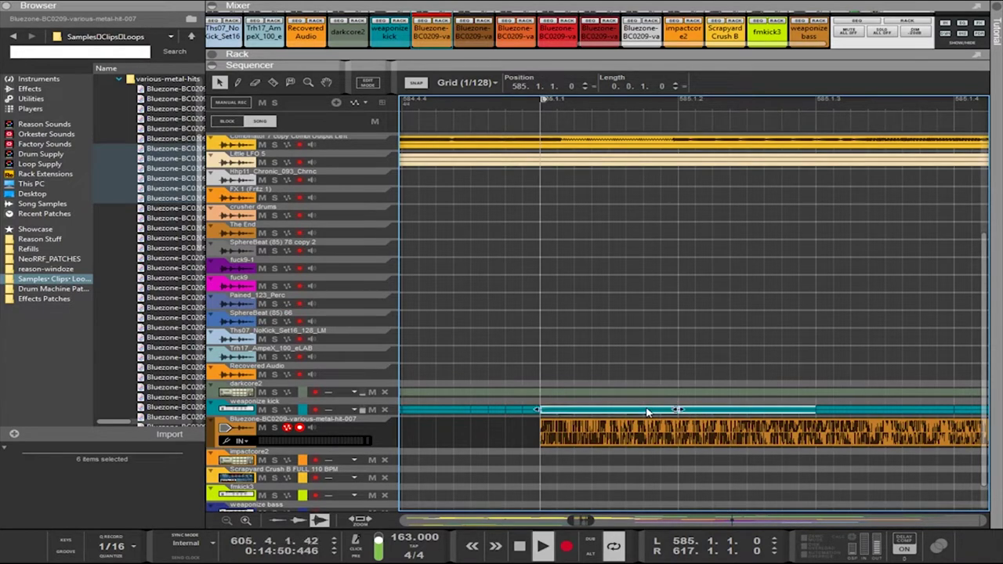
pyautogui.scroll(-4, 647, 412)
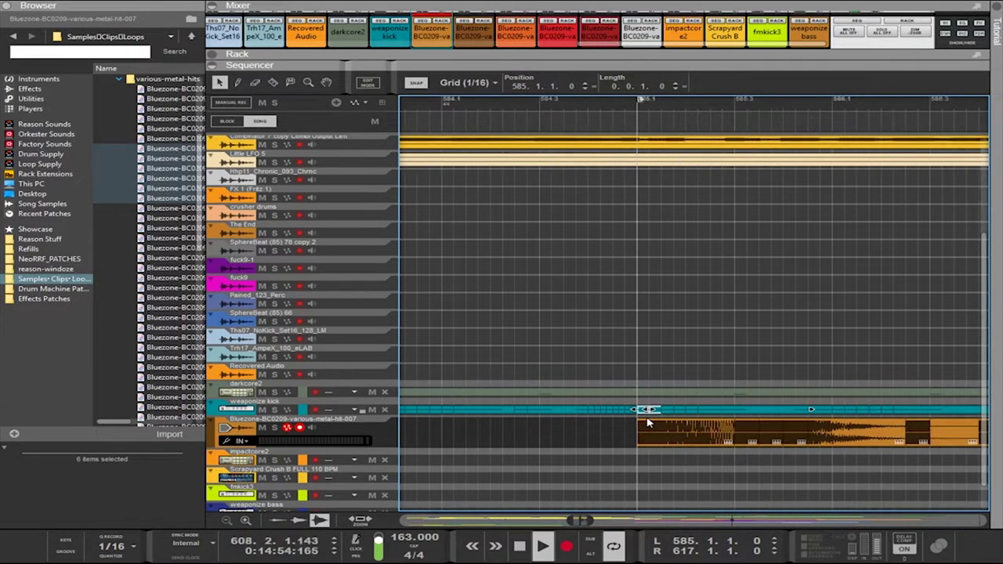
# Undo the recent weaponize kick clip edits and the last changes to the metal-hit clips around 609.1.1.0
pyautogui.hotkey('ctrl', 'z')
pyautogui.hotkey('ctrl', 'z')
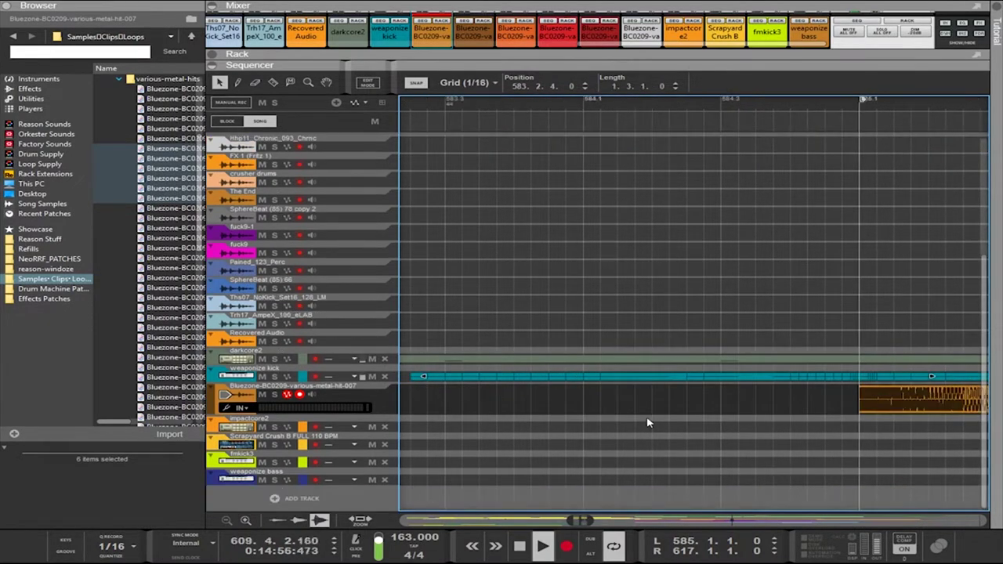
pyautogui.hotkey('ctrl', 'z')
pyautogui.hotkey('ctrl', 'z')
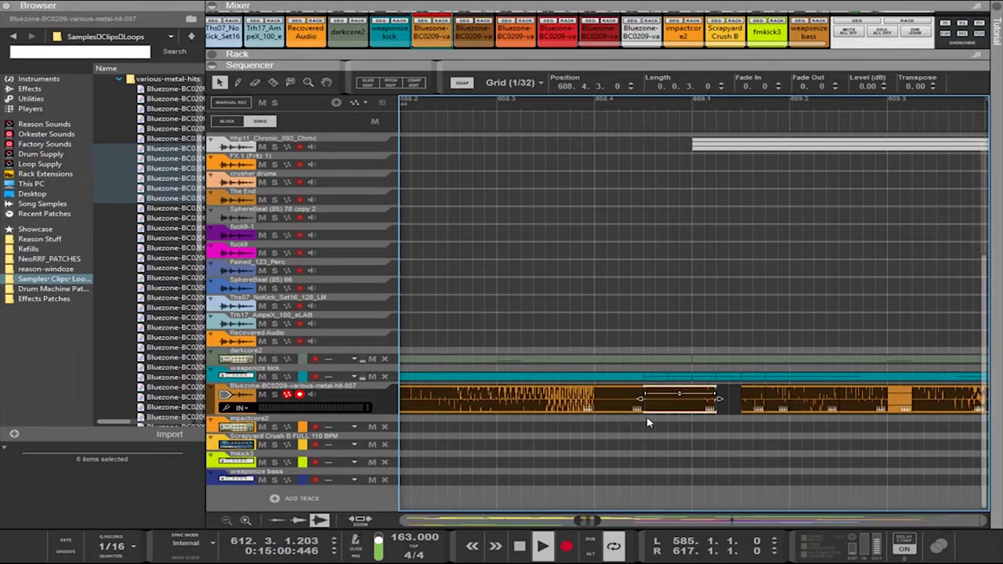
pyautogui.hotkey('ctrl', 'z')
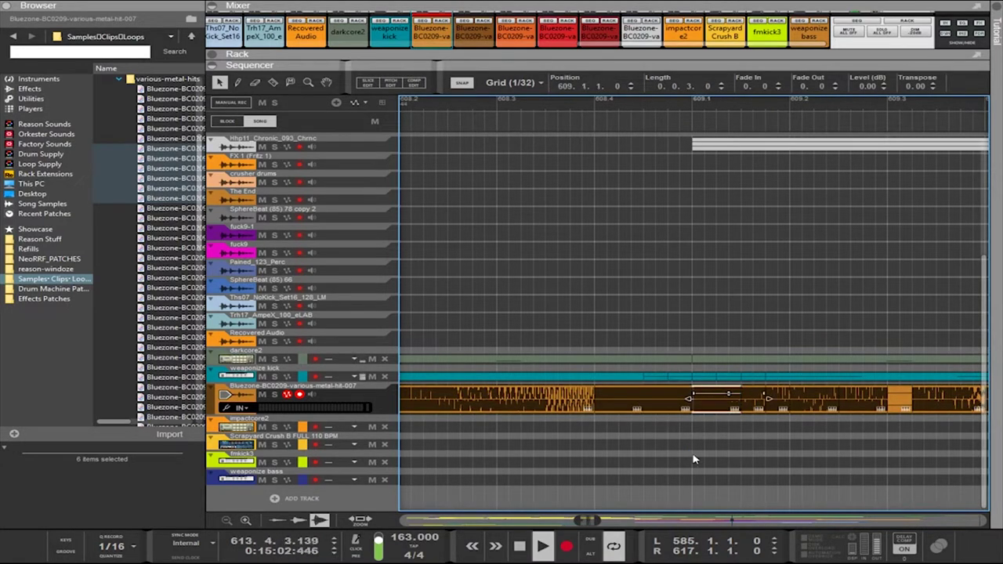
# Try to shorten the weaponize kick clips from 615.3.4.0 that overrun bar 617, reducing the selection's length to 1.1.2.0
pyautogui.scroll(-2, 510, 429)
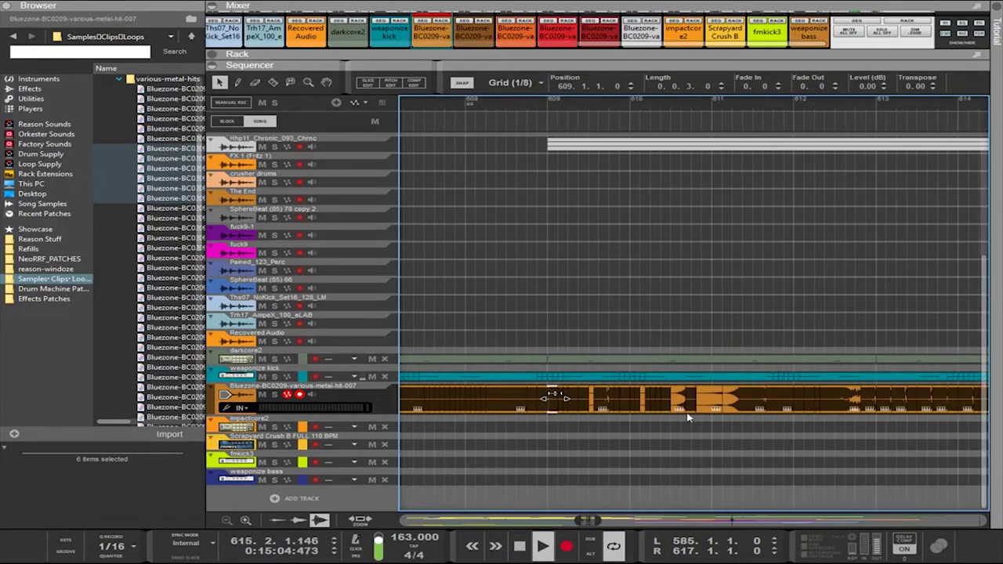
pyautogui.scroll(-2, 729, 411)
pyautogui.click(890, 377)
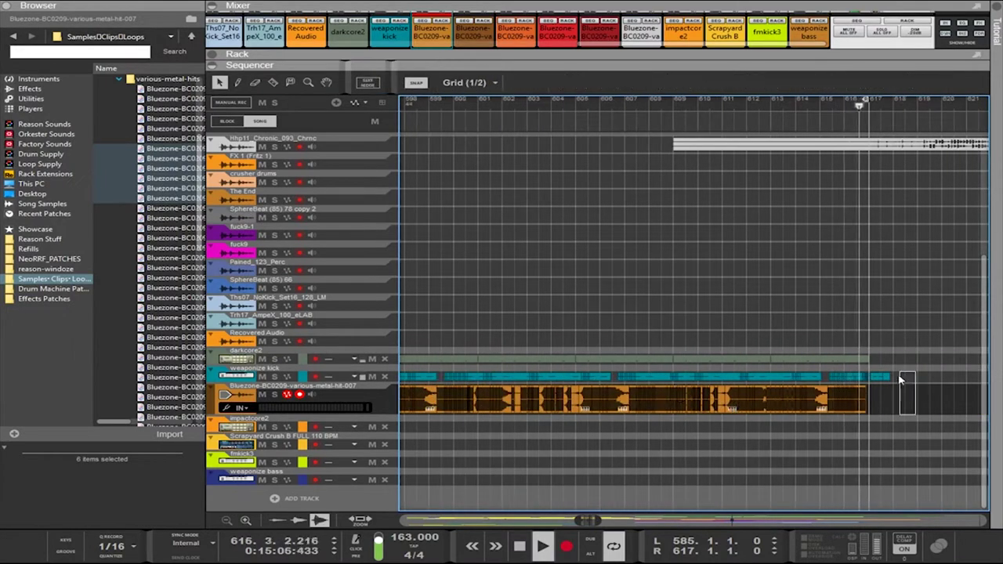
pyautogui.scroll(4, 901, 383)
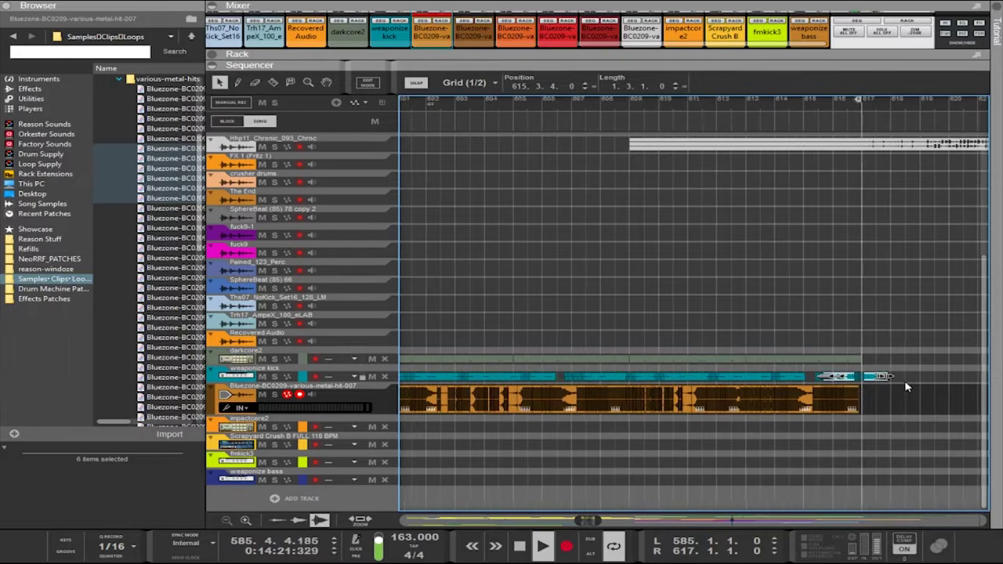
pyautogui.scroll(2, 899, 385)
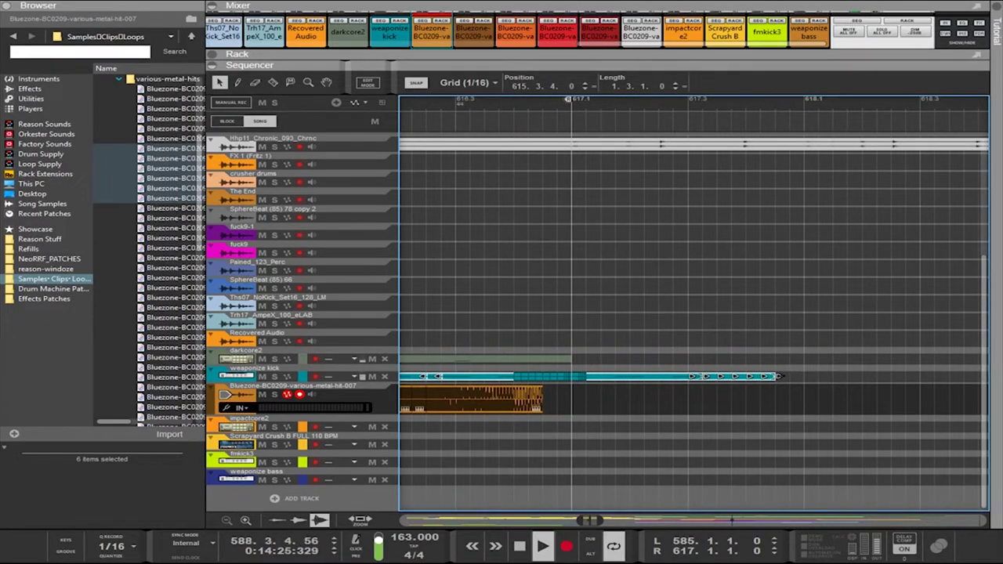
pyautogui.moveTo(780, 376); pyautogui.dragTo(672, 376)
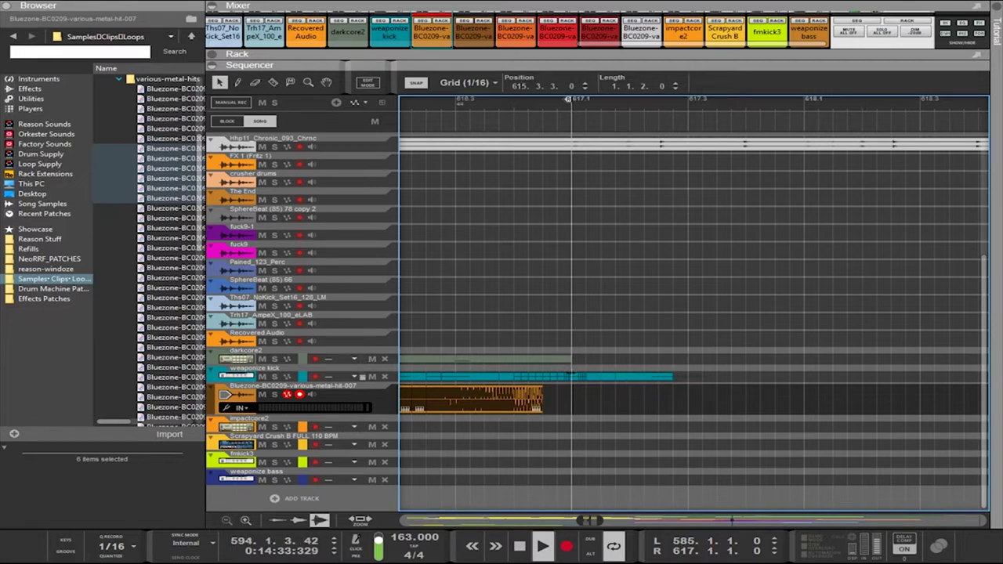
pyautogui.moveTo(671, 379); pyautogui.dragTo(643, 377)
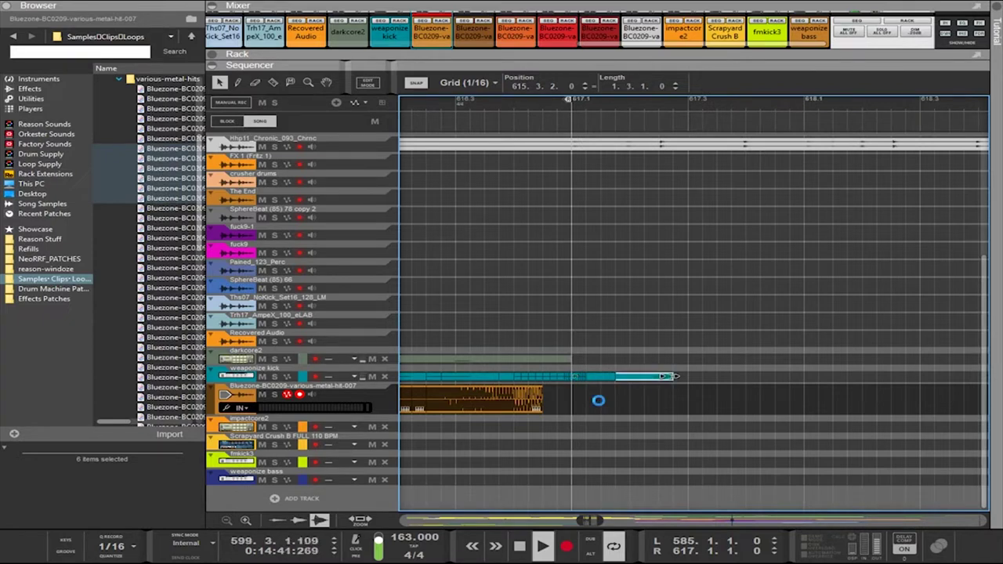
pyautogui.hscroll(-3, 600, 406)
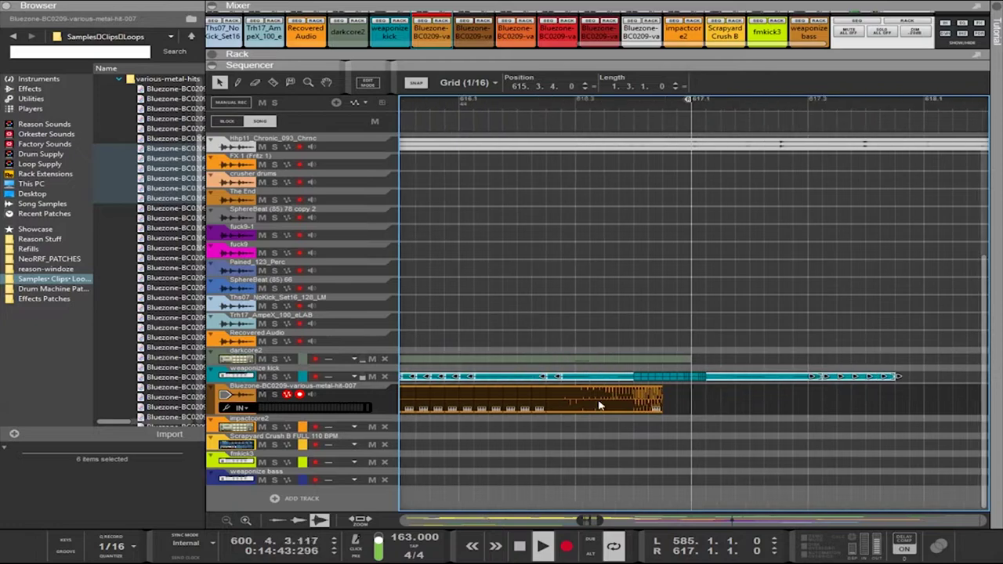
# Shorten the selected weaponize kick clips from 615.3.4.0 to a length of 1.0.0.0
pyautogui.hscroll(2, 654, 408)
pyautogui.scroll(2, 645, 409)
pyautogui.scroll(-3, 645, 408)
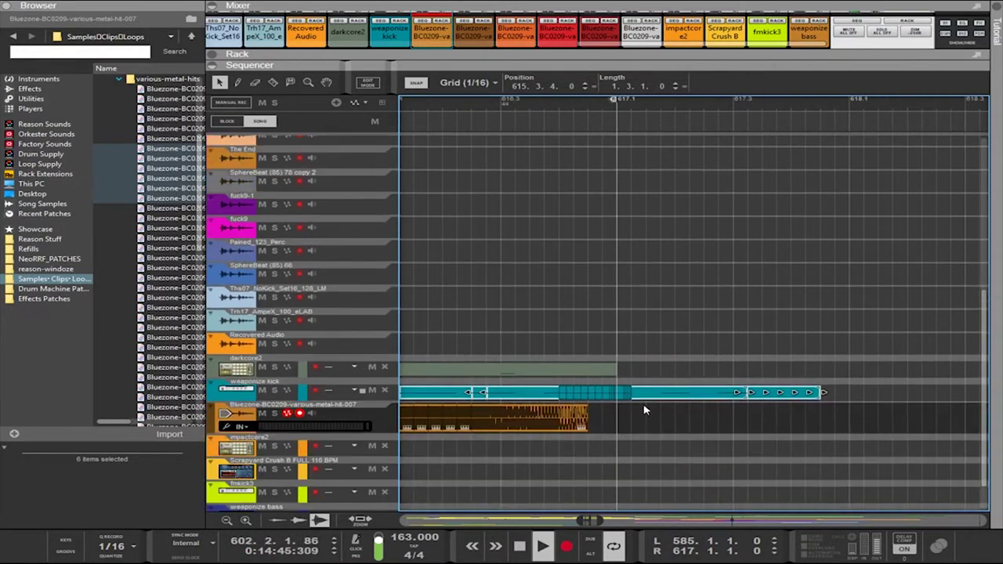
pyautogui.scroll(2, 636, 405)
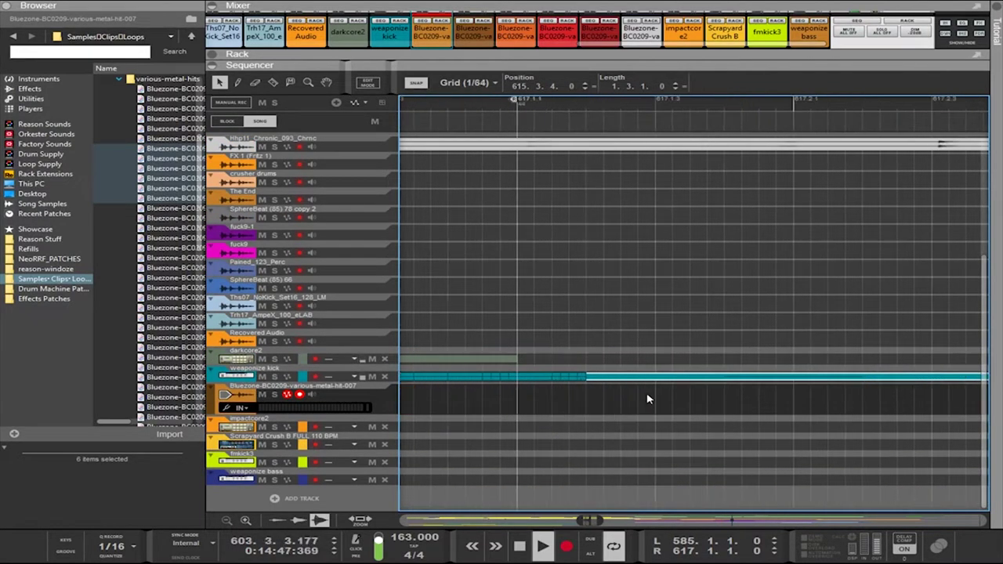
pyautogui.scroll(-1, 647, 400)
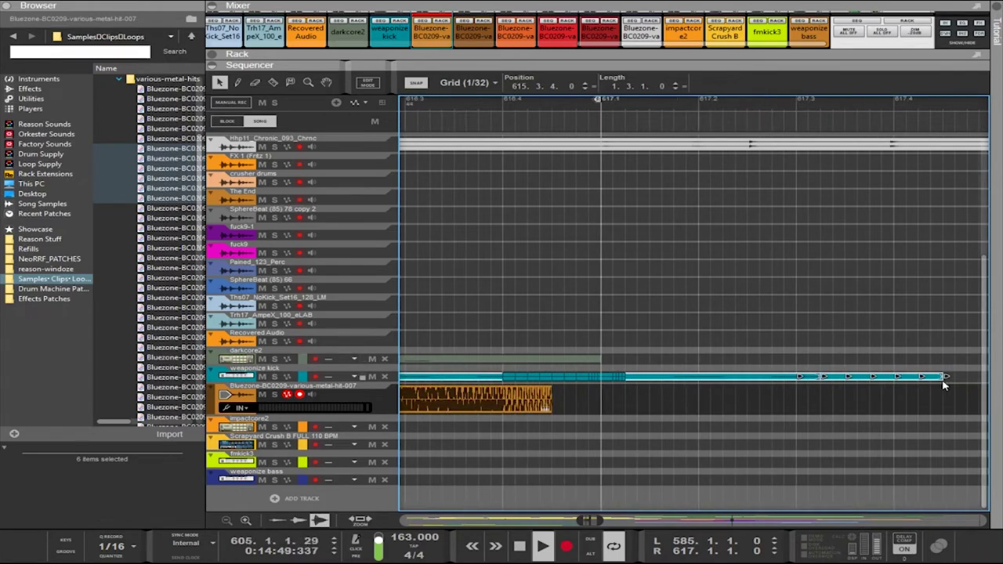
pyautogui.moveTo(947, 377); pyautogui.dragTo(617, 379)
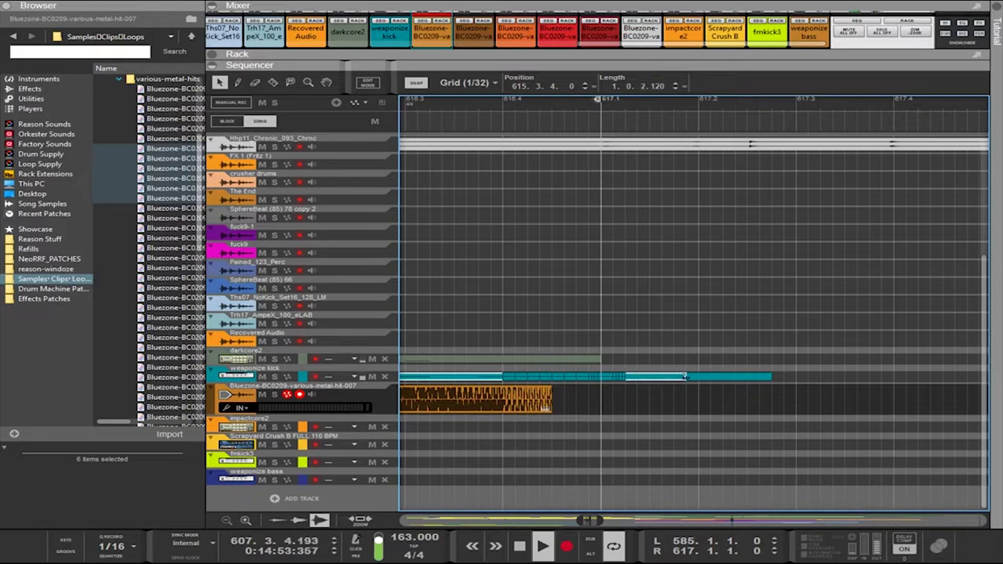
pyautogui.moveTo(684, 377); pyautogui.dragTo(660, 377)
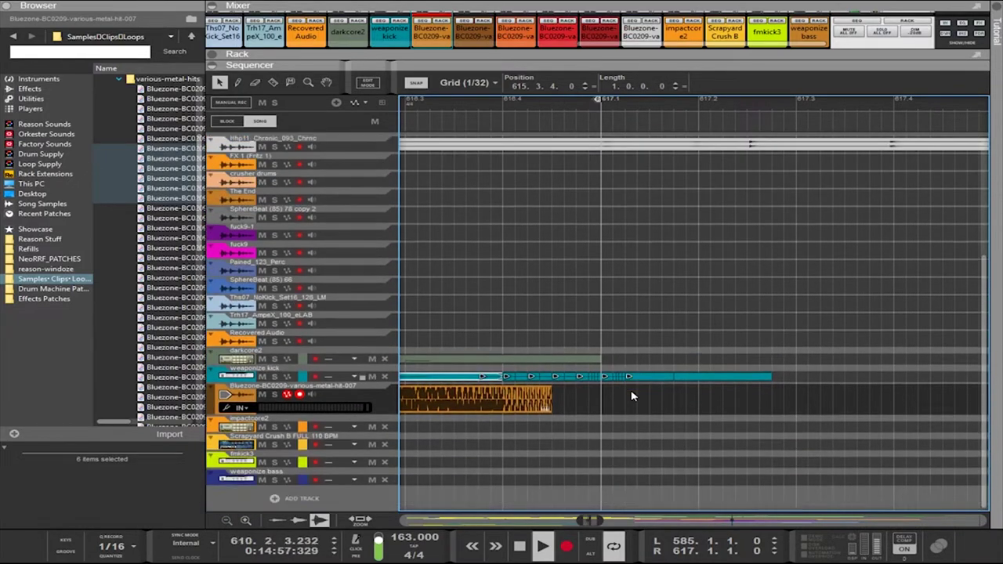
# Shorten the remaining long weaponize kick clips between 615.3.3.0 and 616.1.1.0 so they end at 617.1.1.0
pyautogui.scroll(-5, 634, 395)
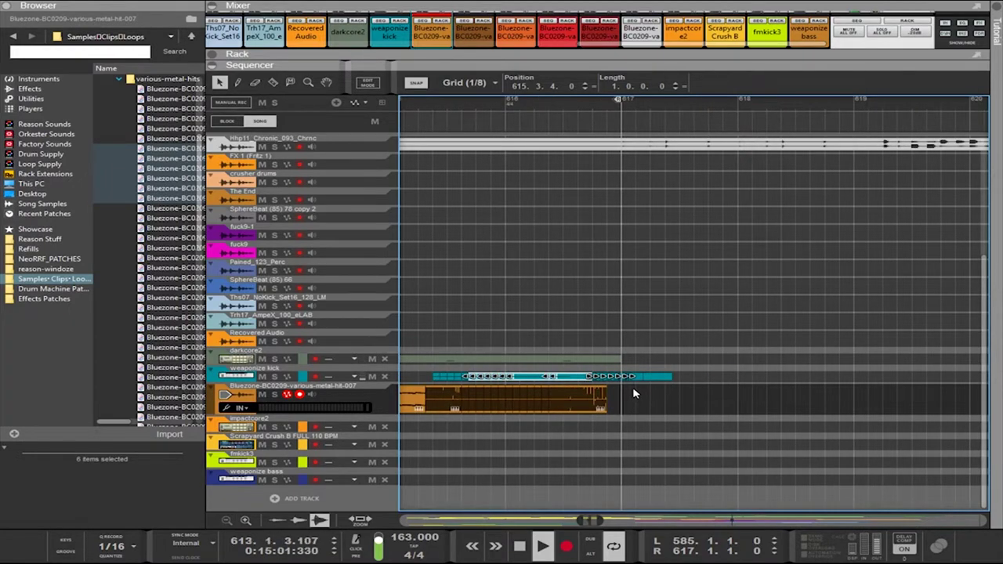
pyautogui.scroll(5, 635, 393)
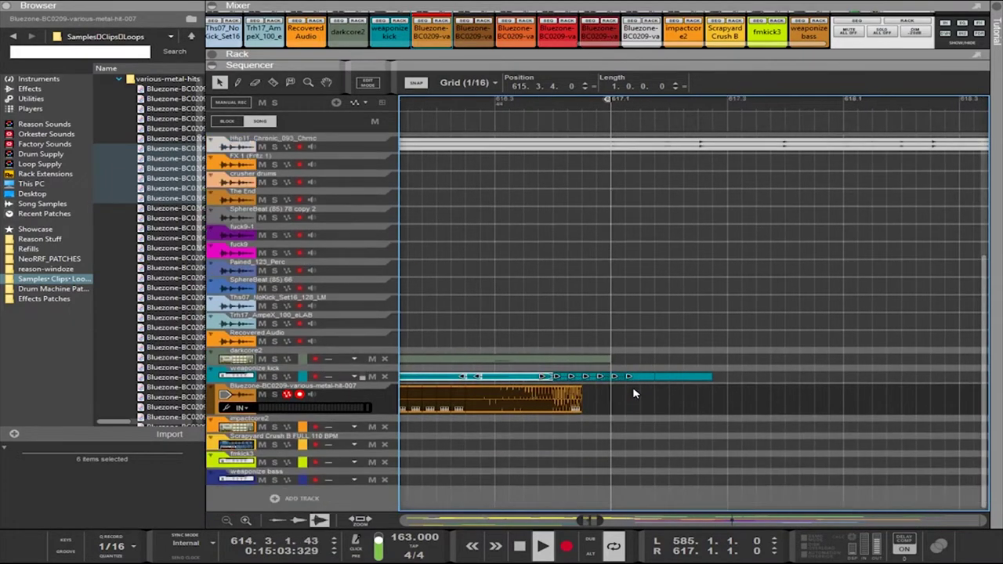
pyautogui.scroll(3, 604, 396)
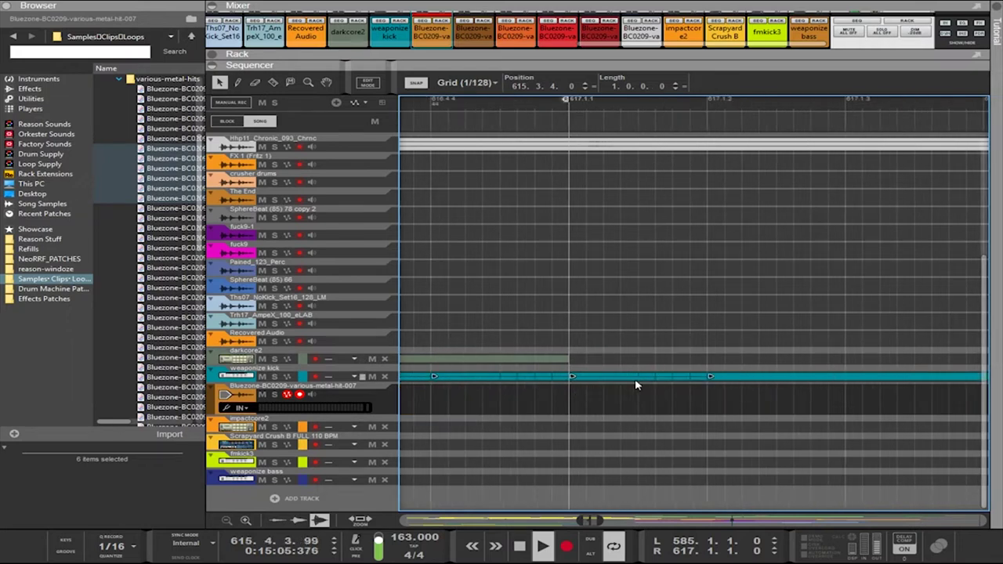
pyautogui.scroll(-1, 666, 385)
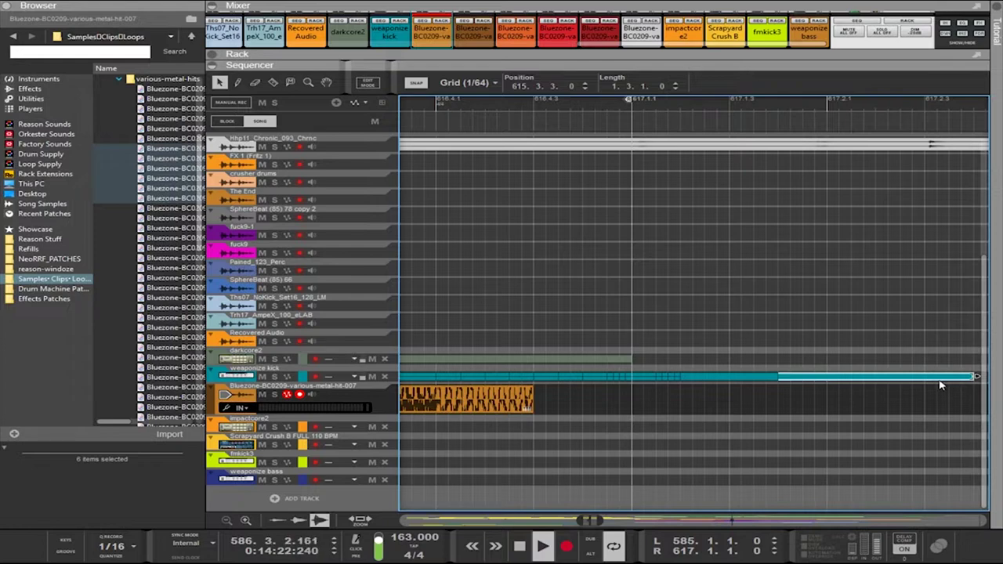
pyautogui.scroll(-1, 941, 385)
pyautogui.scroll(-1, 940, 384)
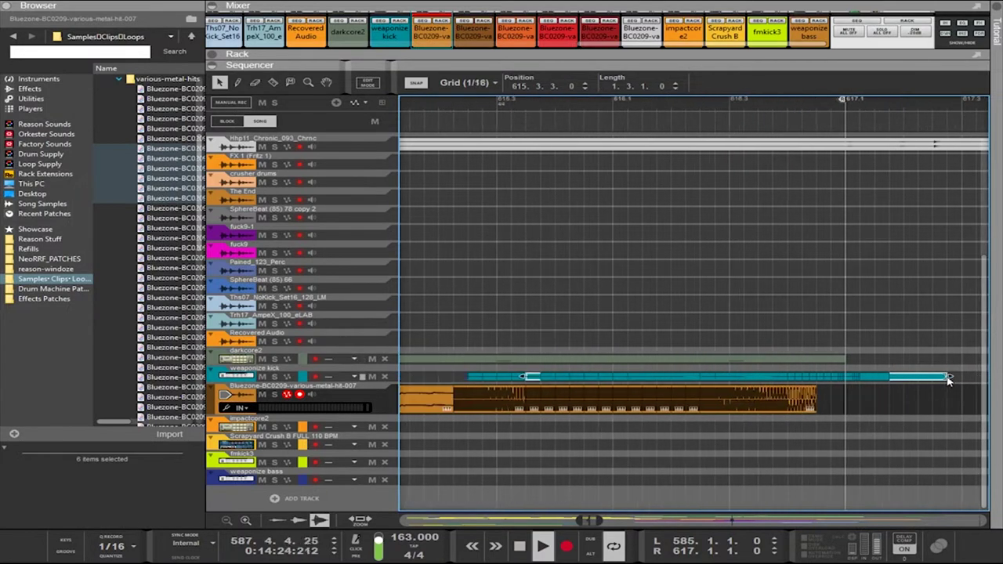
pyautogui.moveTo(950, 375); pyautogui.dragTo(917, 376)
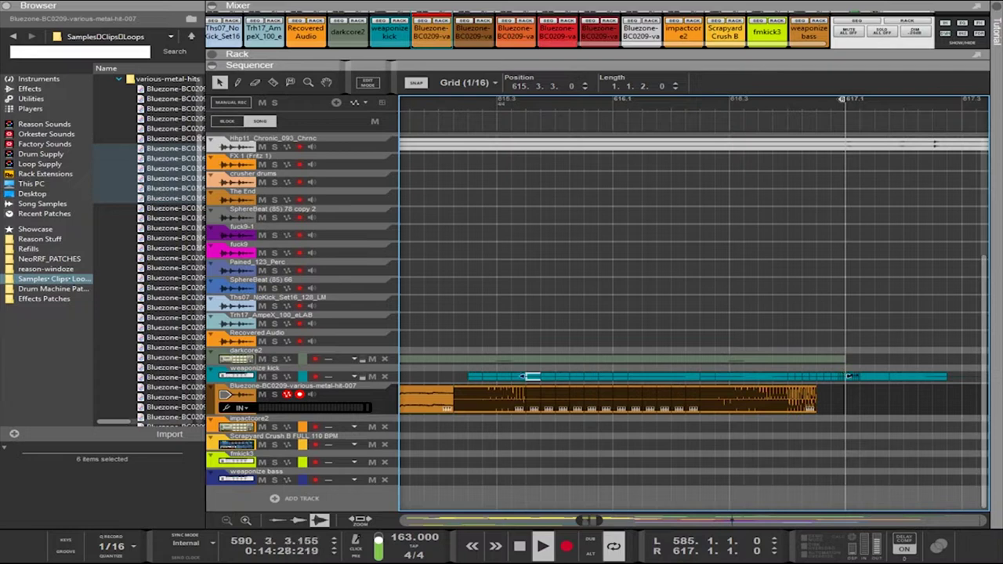
pyautogui.moveTo(933, 381); pyautogui.dragTo(861, 375)
pyautogui.moveTo(947, 377); pyautogui.dragTo(848, 370)
pyautogui.moveTo(922, 381); pyautogui.dragTo(847, 373)
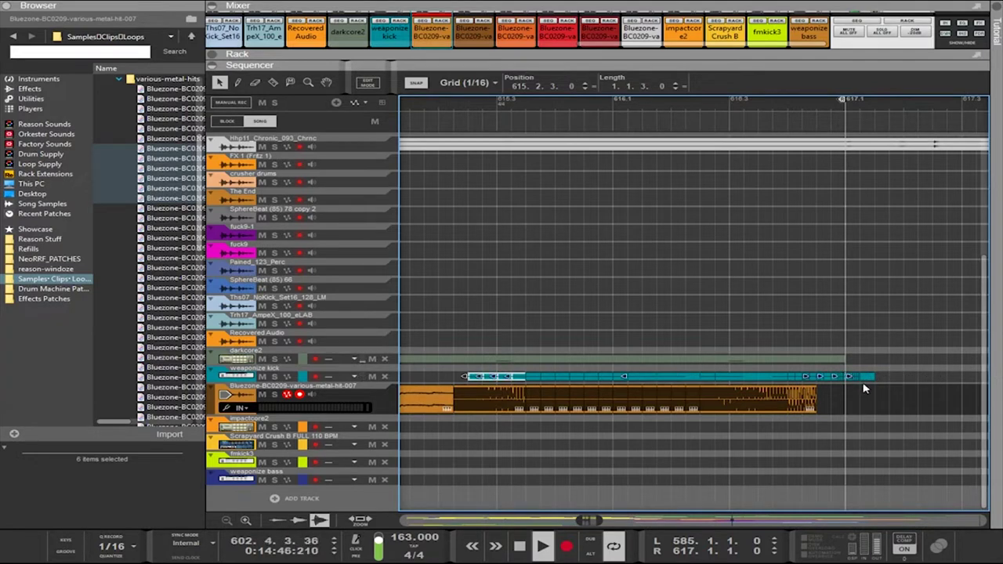
pyautogui.moveTo(877, 416); pyautogui.dragTo(862, 372)
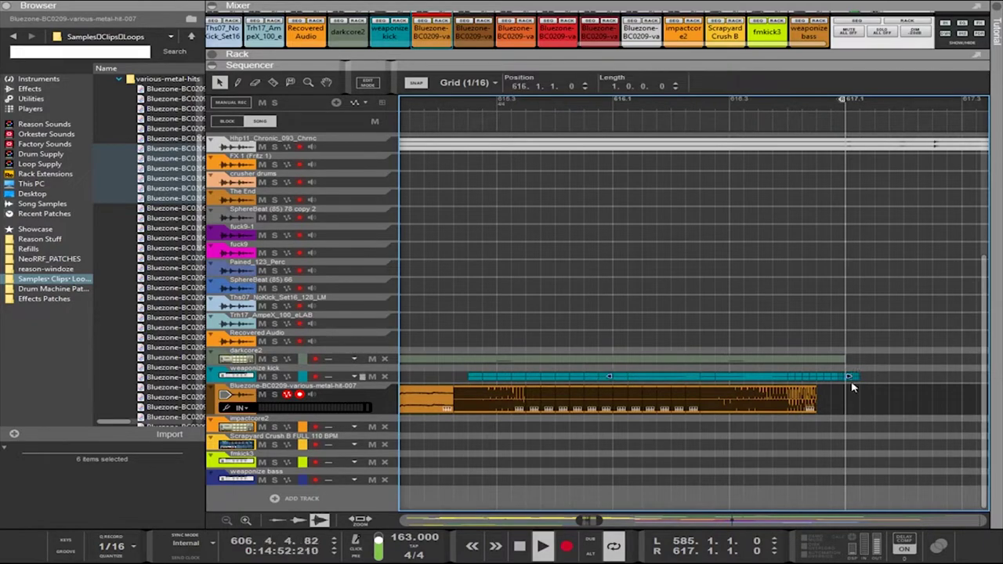
# Delete the tiny weaponize kick clips between 617.1.1.120 and 617.1.2.0
pyautogui.scroll(3, 863, 397)
pyautogui.scroll(-3, 862, 398)
pyautogui.scroll(2, 860, 397)
pyautogui.scroll(3, 861, 396)
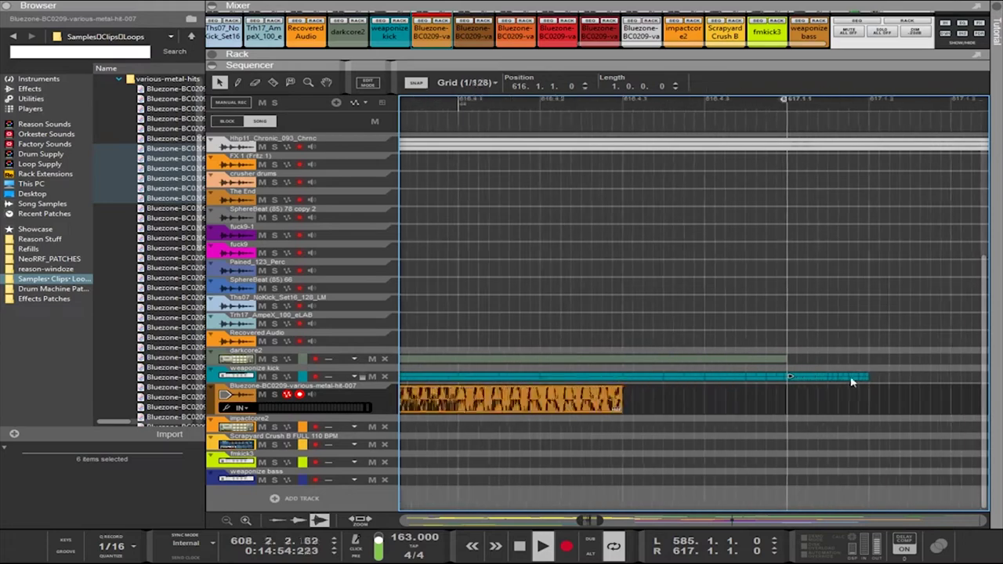
pyautogui.click(803, 378)
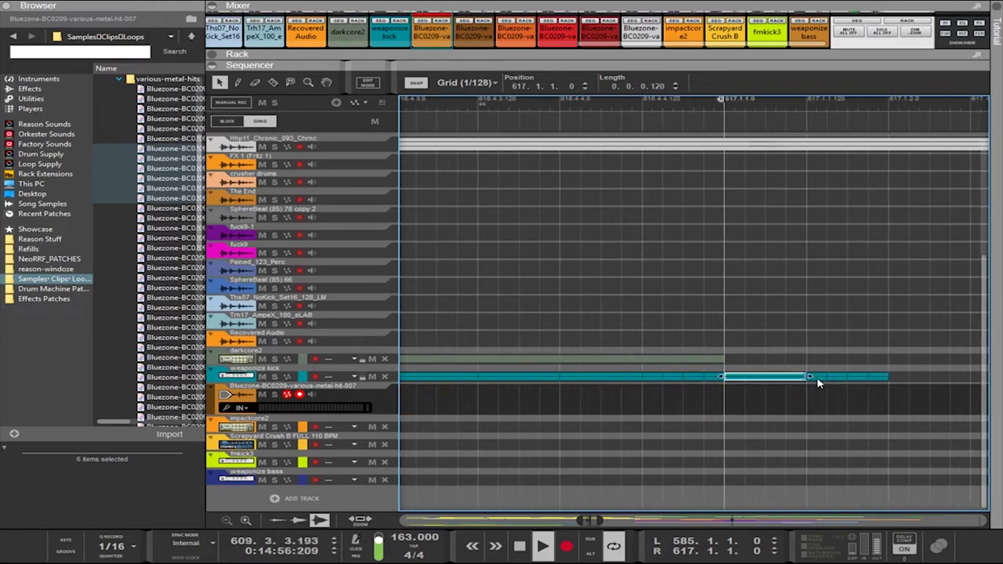
pyautogui.moveTo(911, 416); pyautogui.dragTo(820, 370)
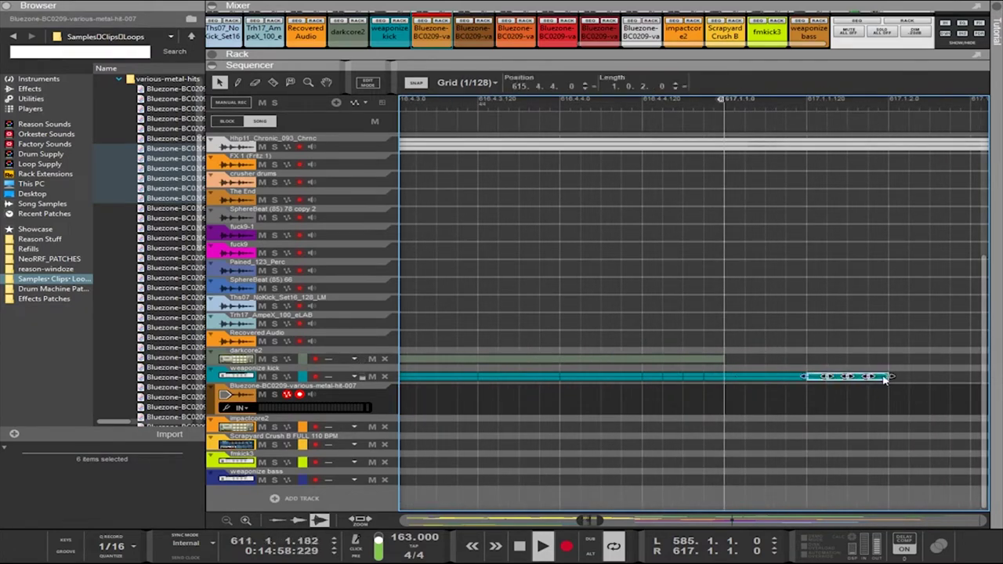
pyautogui.press('Delete')
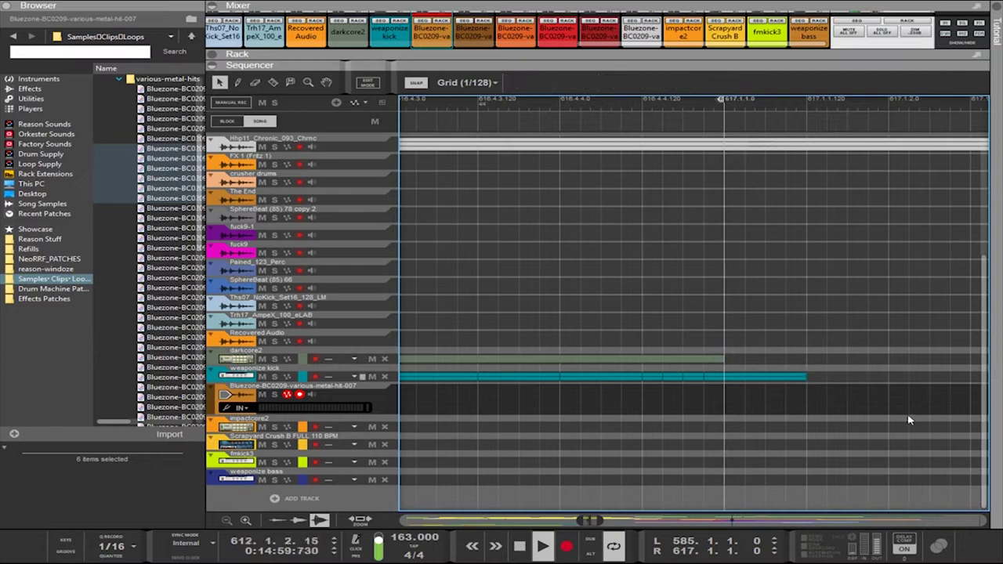
# Delete the remaining 0.0.0.120 weaponize kick clip at 617.1.1.0 so the track ends at the loop end
pyautogui.click(781, 377)
pyautogui.click(808, 386)
pyautogui.click(799, 380)
pyautogui.press('Delete')
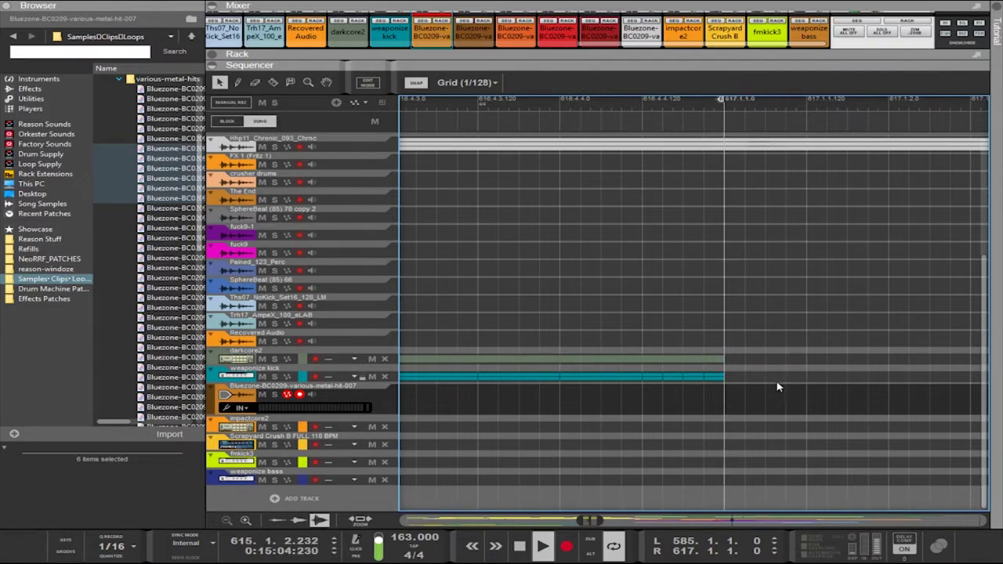
# Select the weaponize kick clips from 596.1.1.0 onward, and clear the selection
pyautogui.scroll(-5, 780, 390)
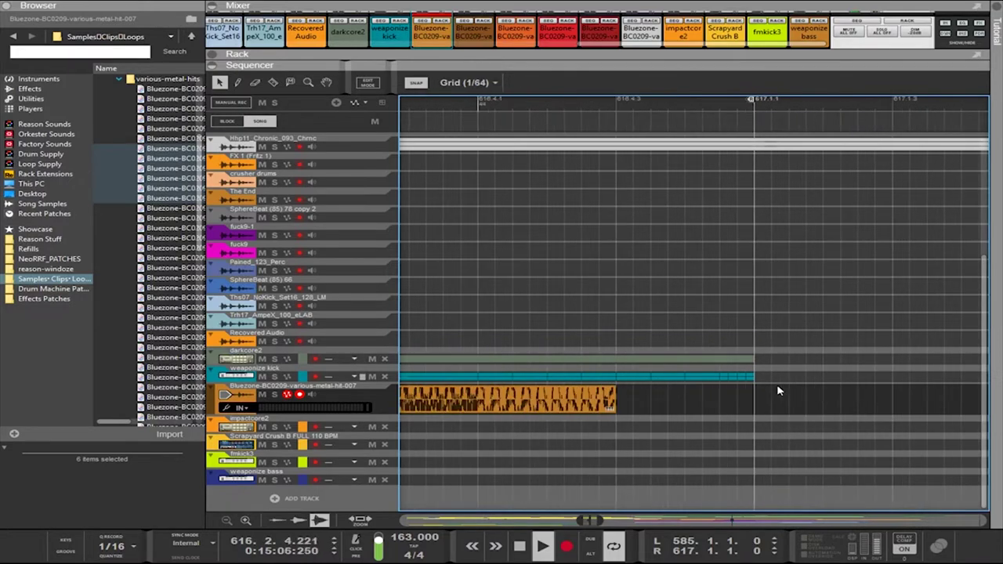
pyautogui.scroll(-2, 782, 385)
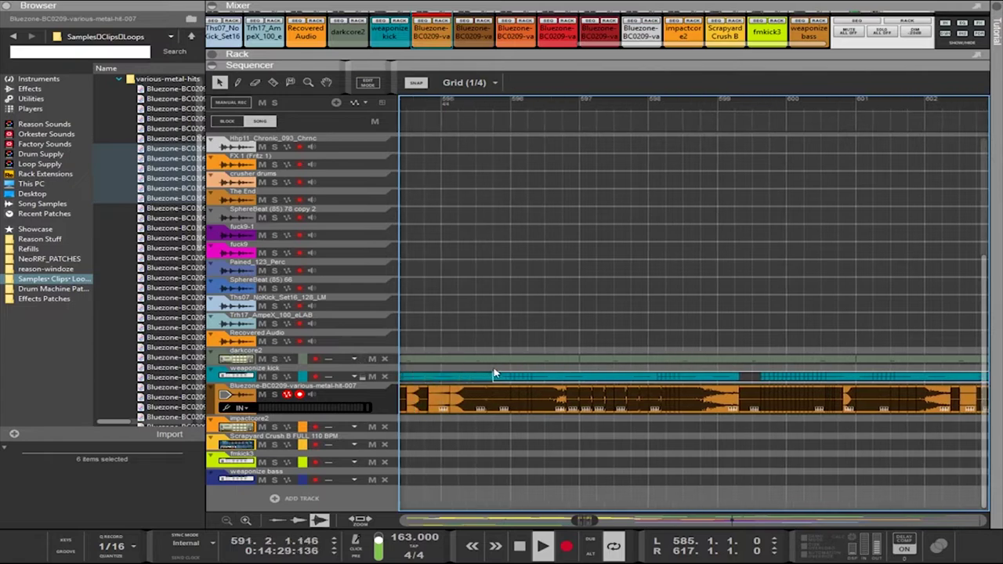
pyautogui.moveTo(494, 373); pyautogui.dragTo(566, 371)
pyautogui.scroll(-3, 571, 372)
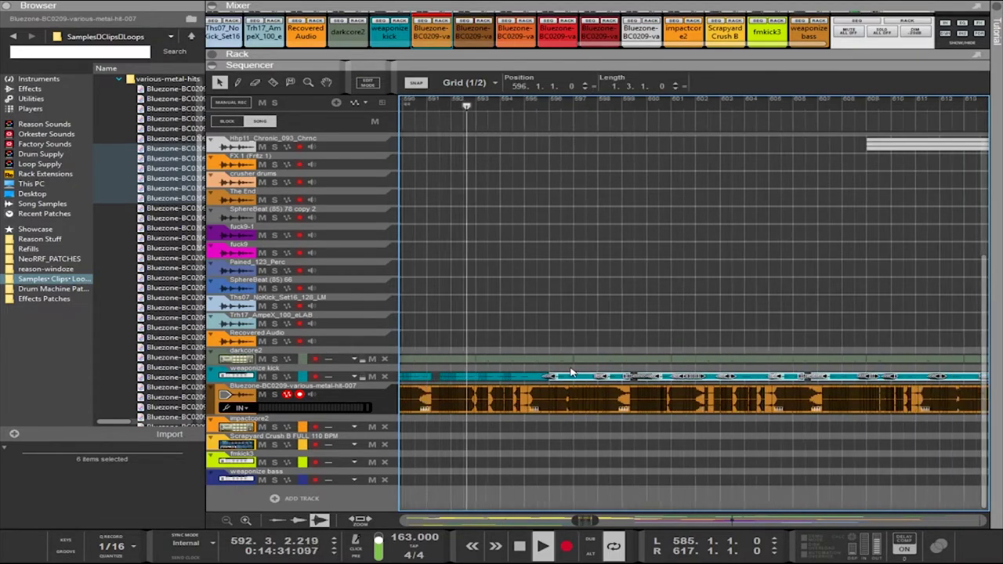
pyautogui.scroll(-1, 571, 373)
pyautogui.scroll(1, 734, 410)
pyautogui.click(692, 472)
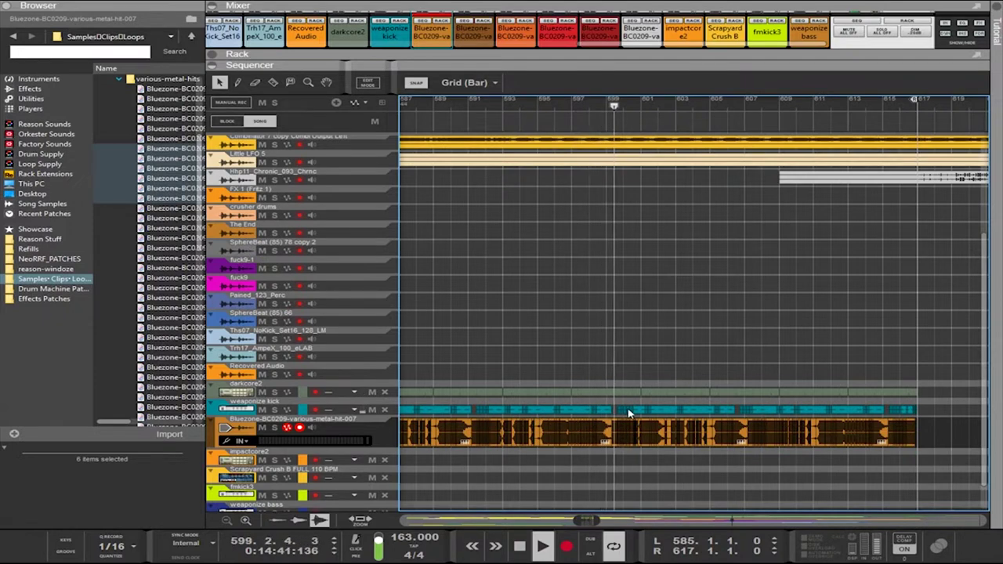
# Join the weaponize kick clips starting at 599.3.3.0 into a single clip 9.2.2.0 long
pyautogui.scroll(3, 628, 413)
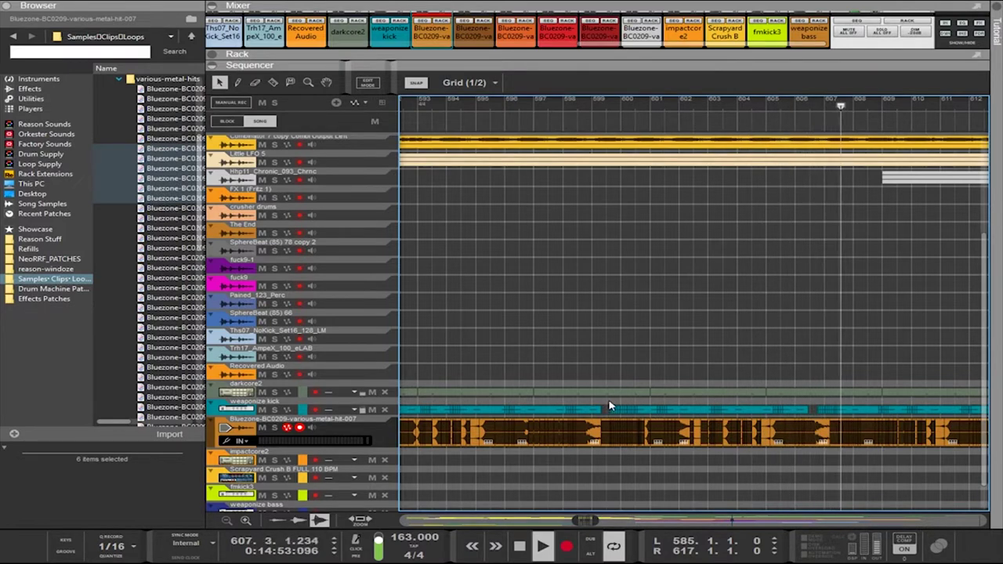
pyautogui.moveTo(610, 406); pyautogui.dragTo(869, 411)
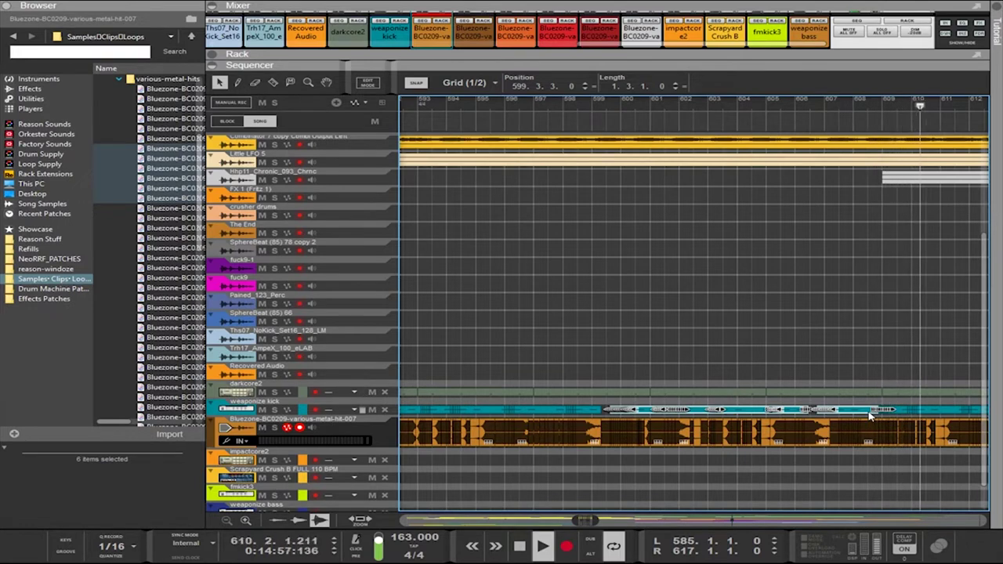
pyautogui.hotkey('ctrl', 'j')
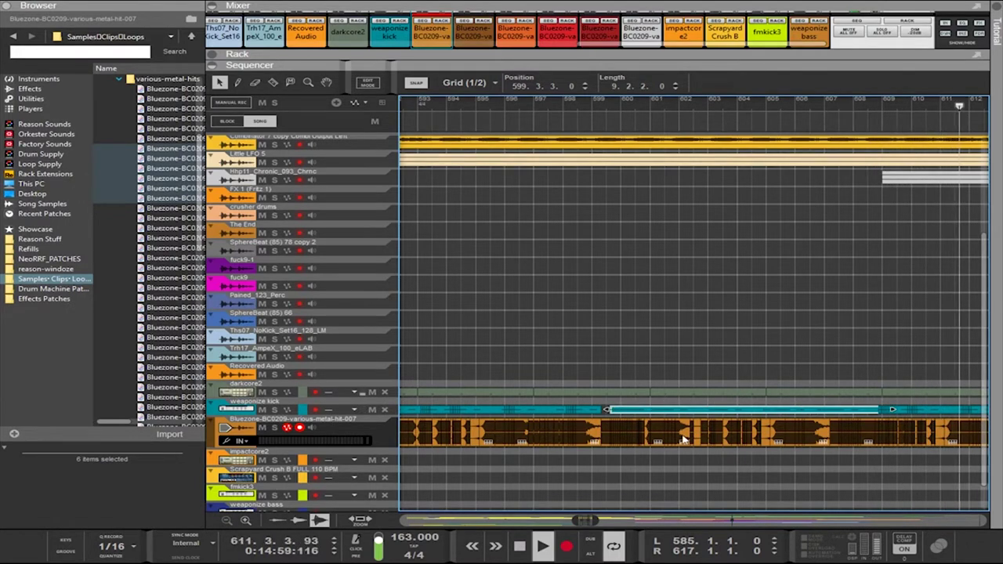
# Copy the joined weaponize kick clip and the metal-hit clips above the same range to 617.1.1.0
pyautogui.scroll(-2, 676, 426)
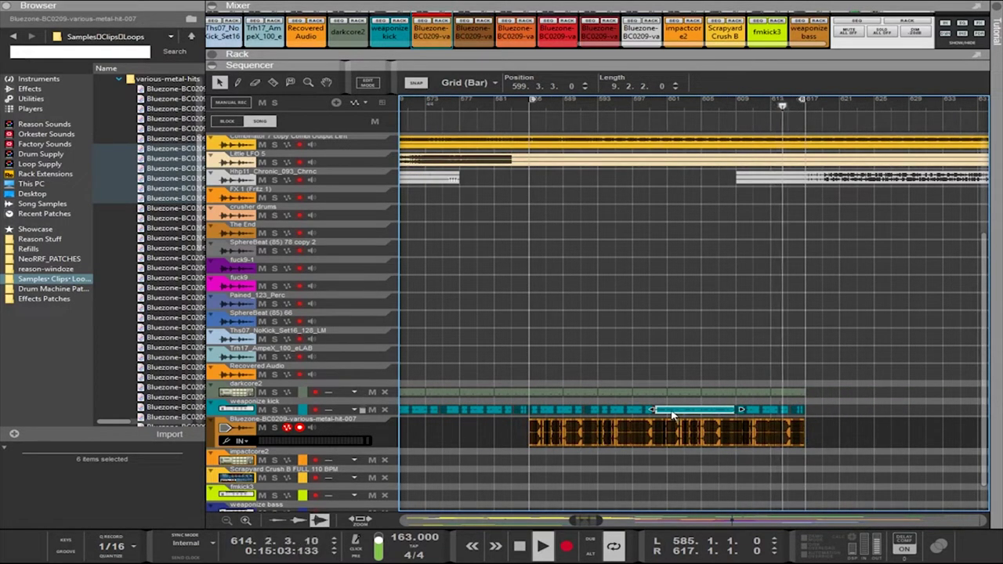
pyautogui.scroll(2, 674, 418)
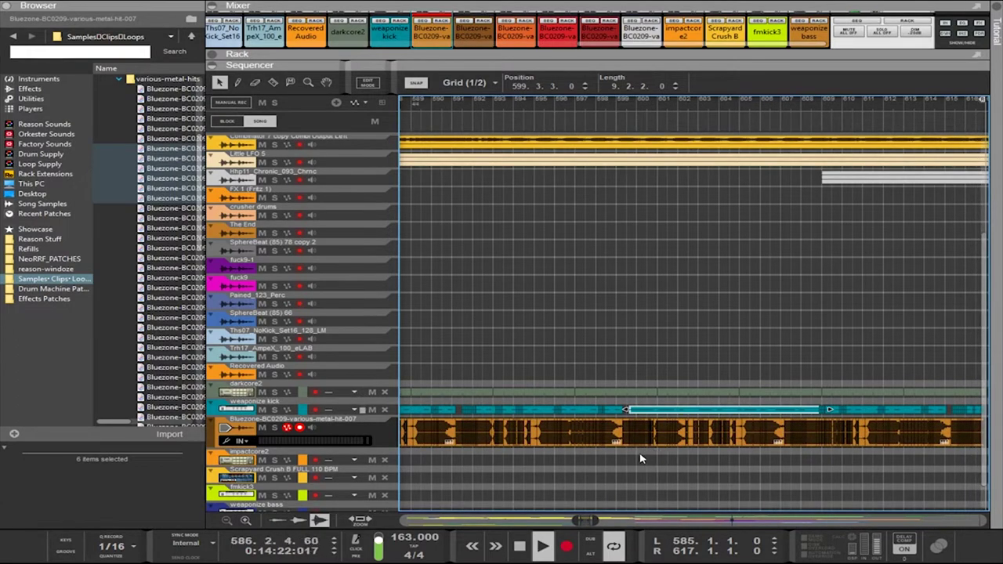
pyautogui.moveTo(625, 464); pyautogui.dragTo(818, 416)
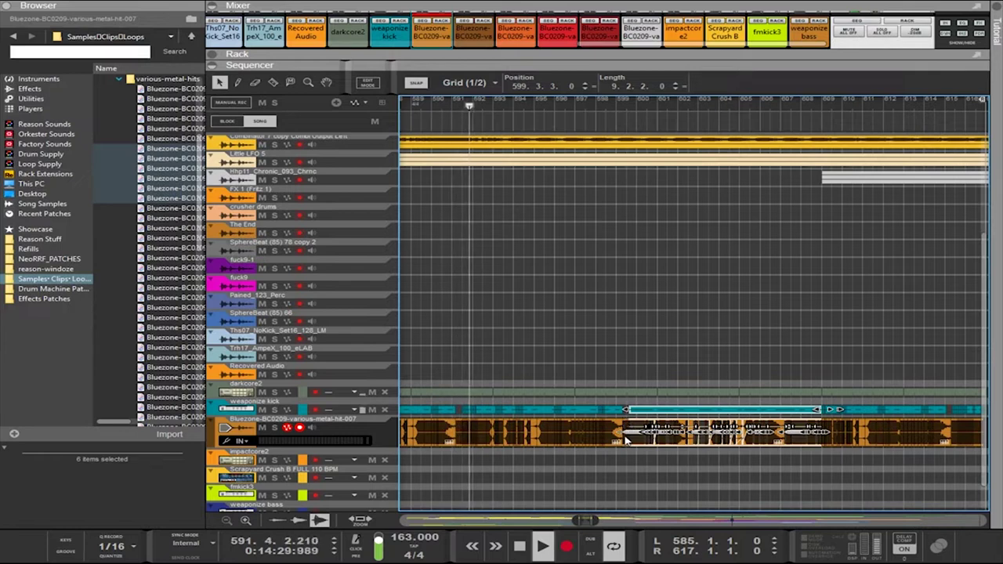
pyautogui.moveTo(641, 416); pyautogui.dragTo(810, 412)
pyautogui.scroll(8, 827, 424)
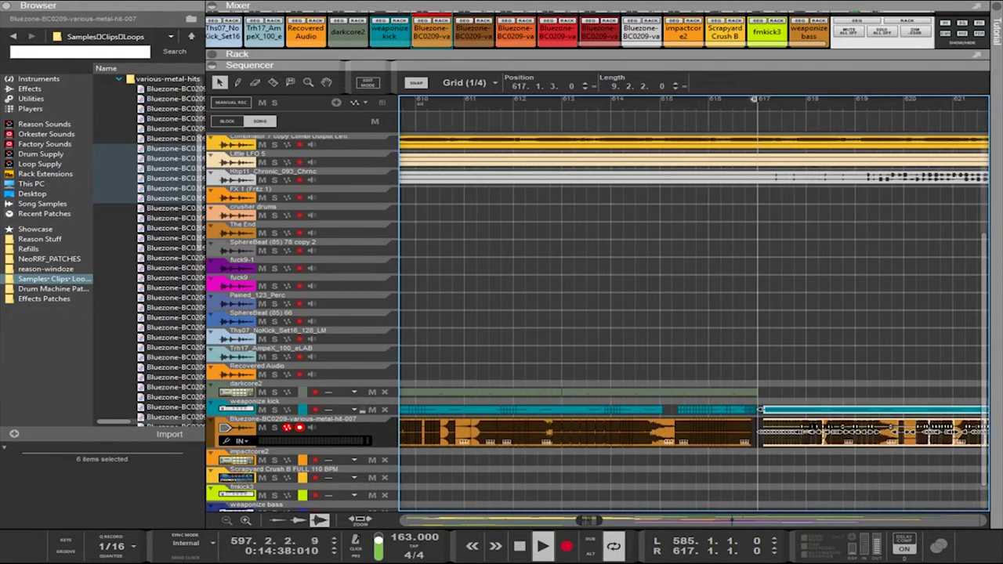
pyautogui.moveTo(635, 417); pyautogui.dragTo(613, 416)
pyautogui.scroll(-4, 793, 424)
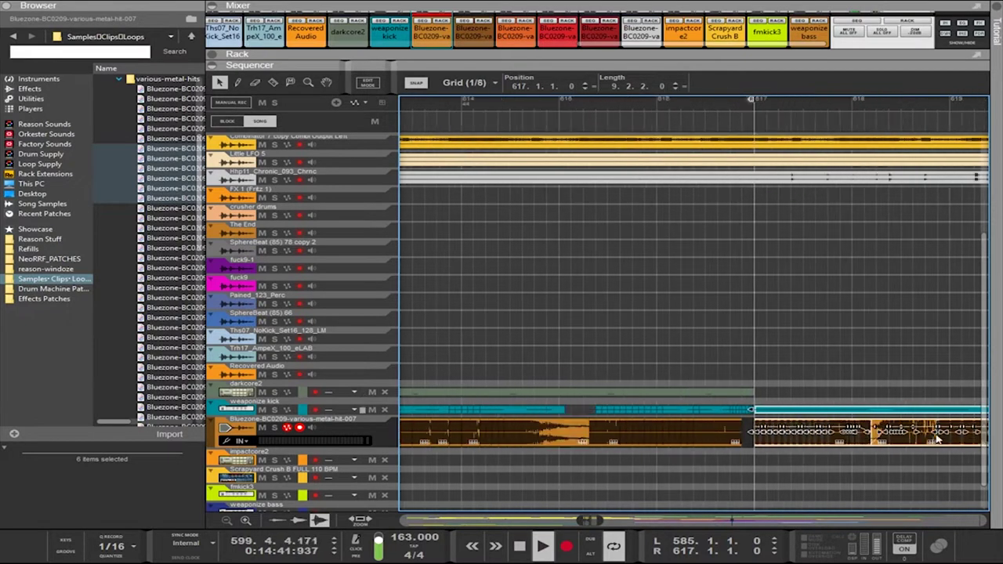
# Try to resize the overlapping weaponize kick clips at the end of the copied section around 626.2.1.0, and undo the changes
pyautogui.hscroll(10, 988, 450)
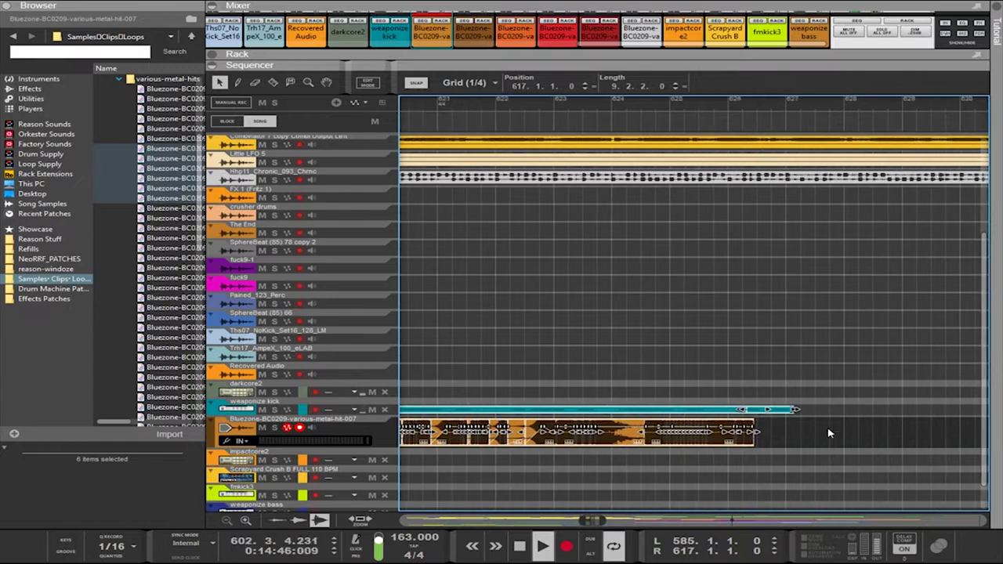
pyautogui.click(784, 410)
pyautogui.moveTo(796, 409); pyautogui.dragTo(771, 409)
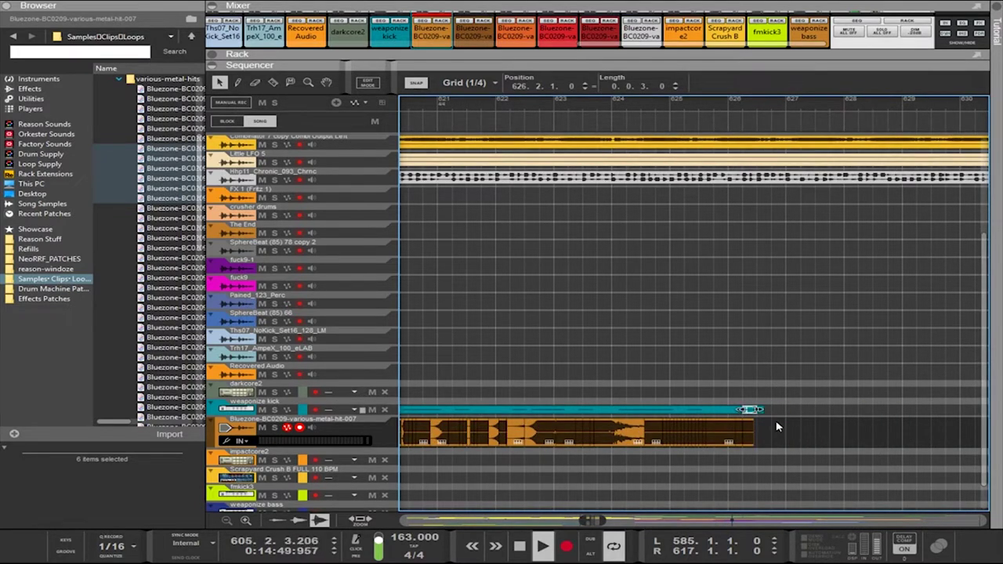
pyautogui.hscroll(-1, 777, 426)
pyautogui.hscroll(1, 777, 428)
pyautogui.scroll(4, 777, 430)
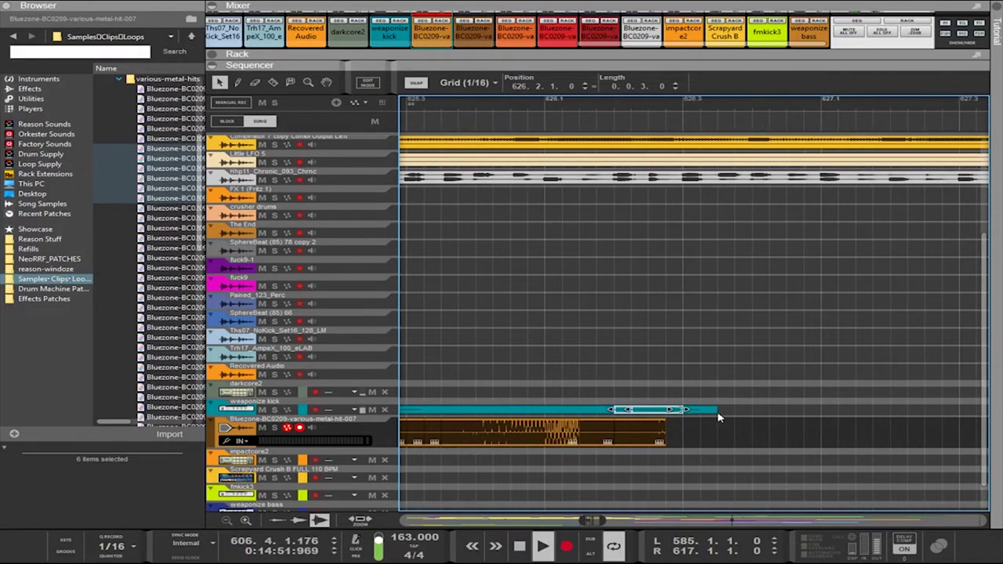
pyautogui.click(693, 410)
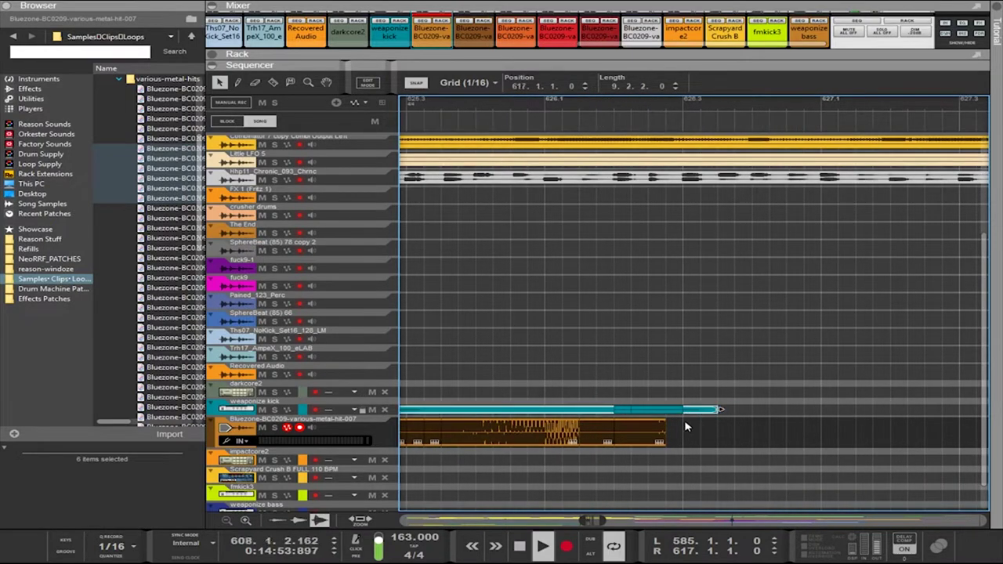
pyautogui.moveTo(685, 423); pyautogui.dragTo(670, 412)
pyautogui.click(620, 414)
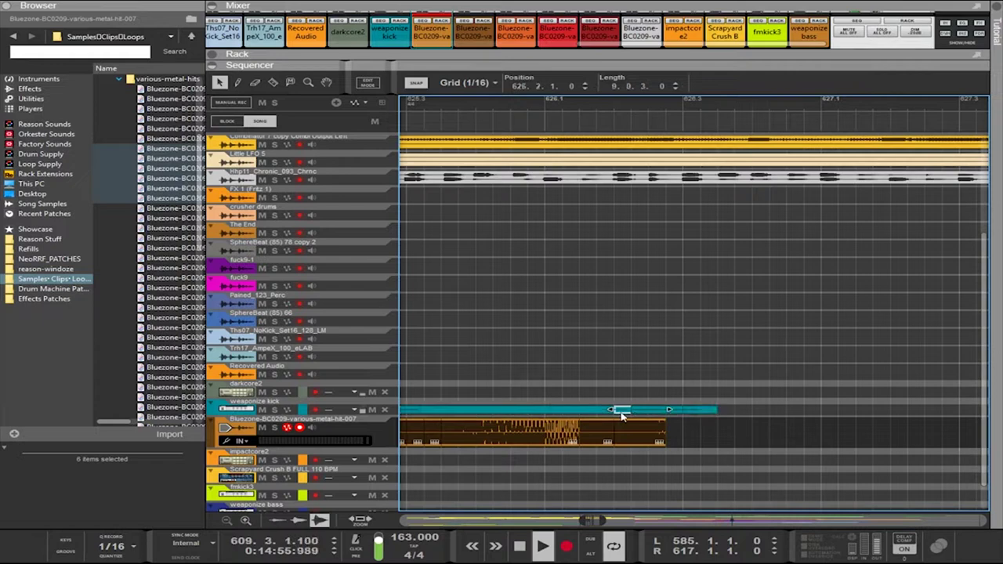
pyautogui.click(640, 410)
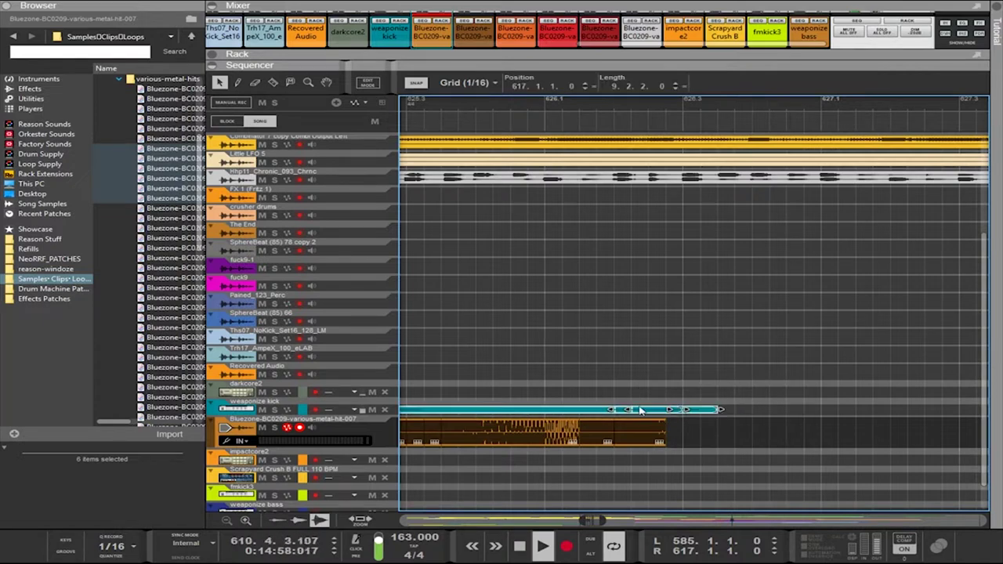
pyautogui.moveTo(681, 409); pyautogui.dragTo(728, 407)
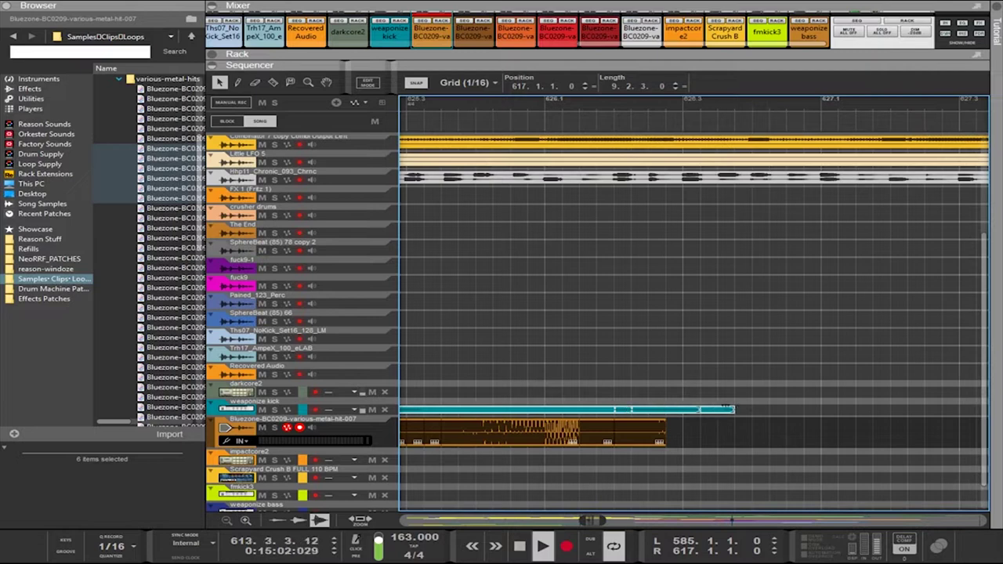
pyautogui.hotkey('ctrl', 'z')
pyautogui.hotkey('ctrl', 'z')
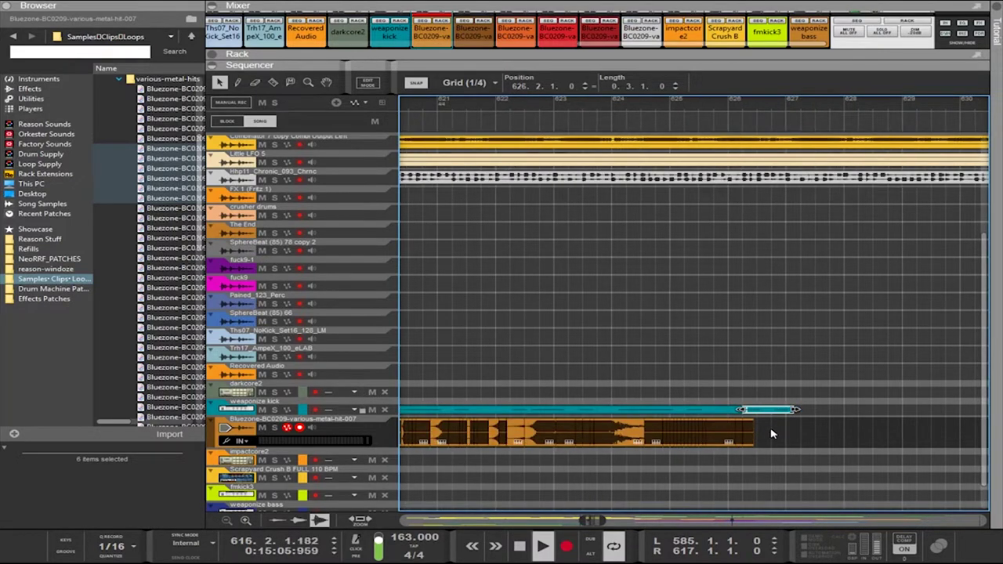
# Try to shorten the 626.2.2.0 weaponize kick clip to 0.0.2.0, and undo the recent edits
pyautogui.scroll(3, 772, 435)
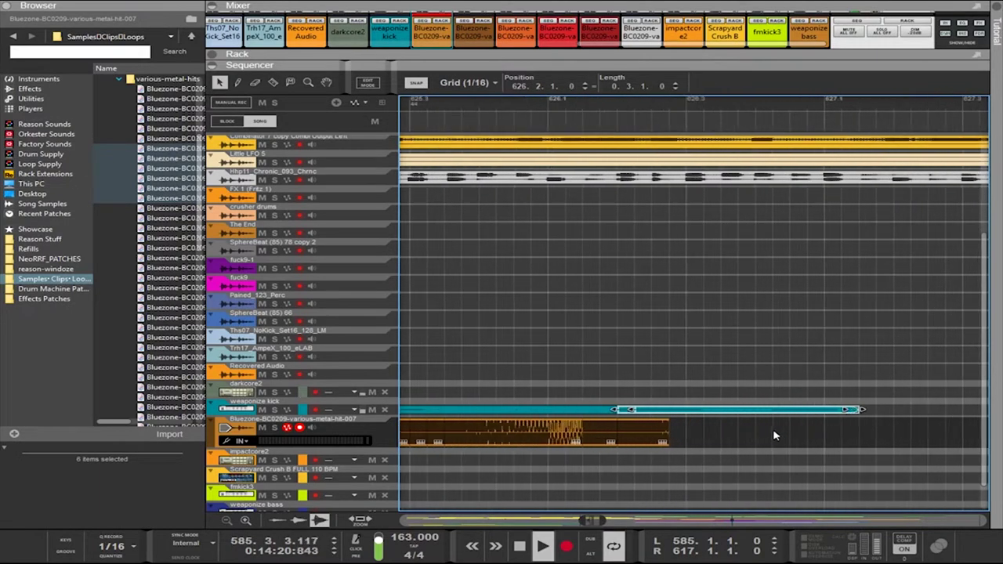
pyautogui.click(748, 435)
pyautogui.click(620, 414)
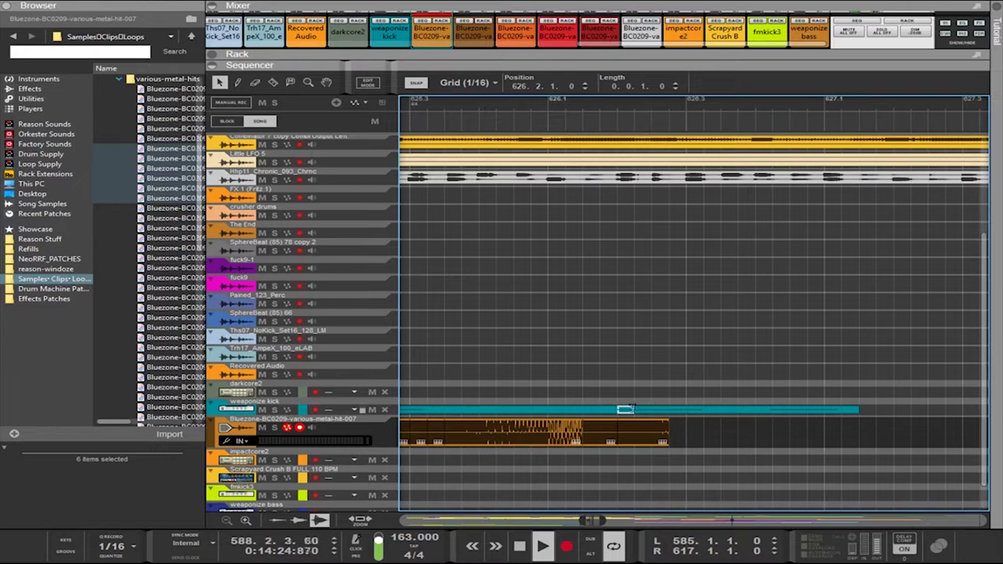
pyautogui.click(852, 411)
pyautogui.moveTo(860, 410); pyautogui.dragTo(662, 410)
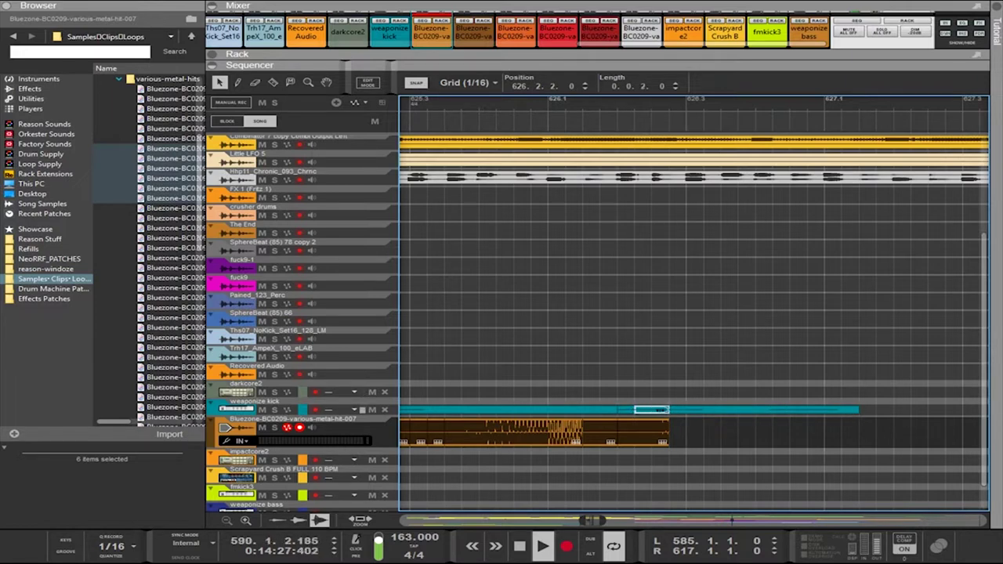
pyautogui.hotkey('ctrl', 'z')
pyautogui.click(695, 415)
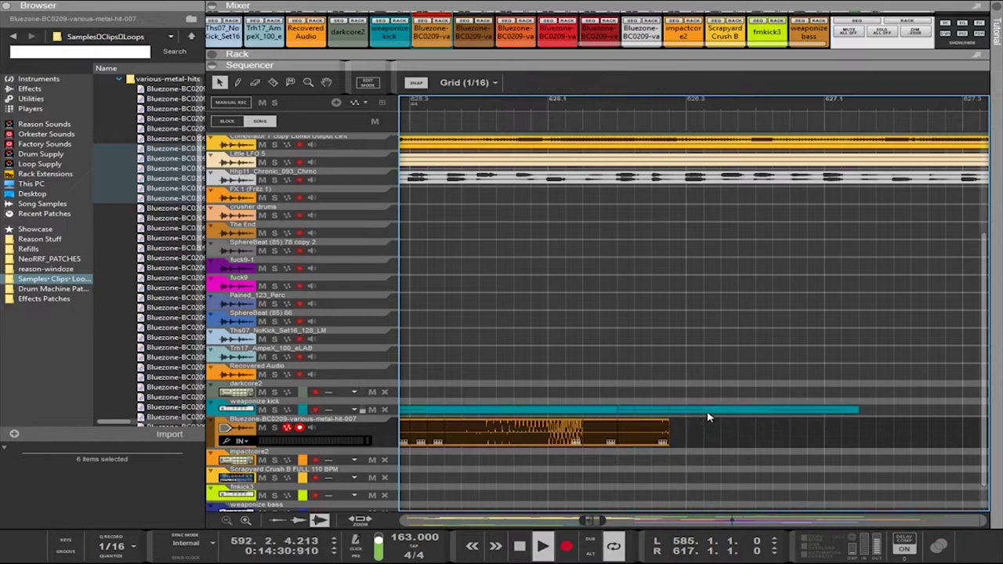
pyautogui.click(708, 414)
pyautogui.hotkey('ctrl', 'z')
pyautogui.hotkey('ctrl', 'z')
pyautogui.hotkey('ctrl', 'z')
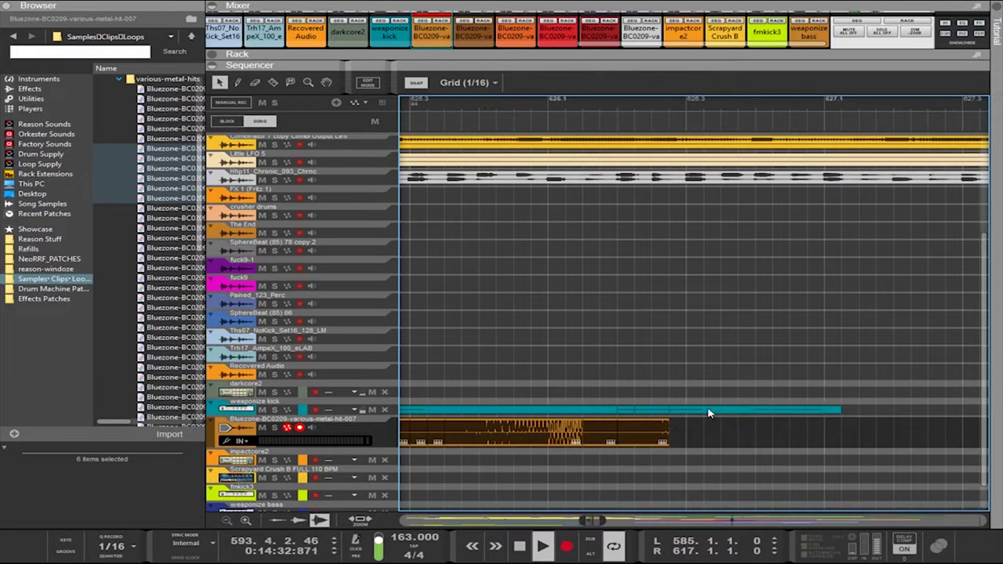
# Shorten the overlapping kick clips to the end of the copied metal hits, setting the 617.1.1.0 clip's length to 9.1.3.0
pyautogui.doubleClick(708, 413)
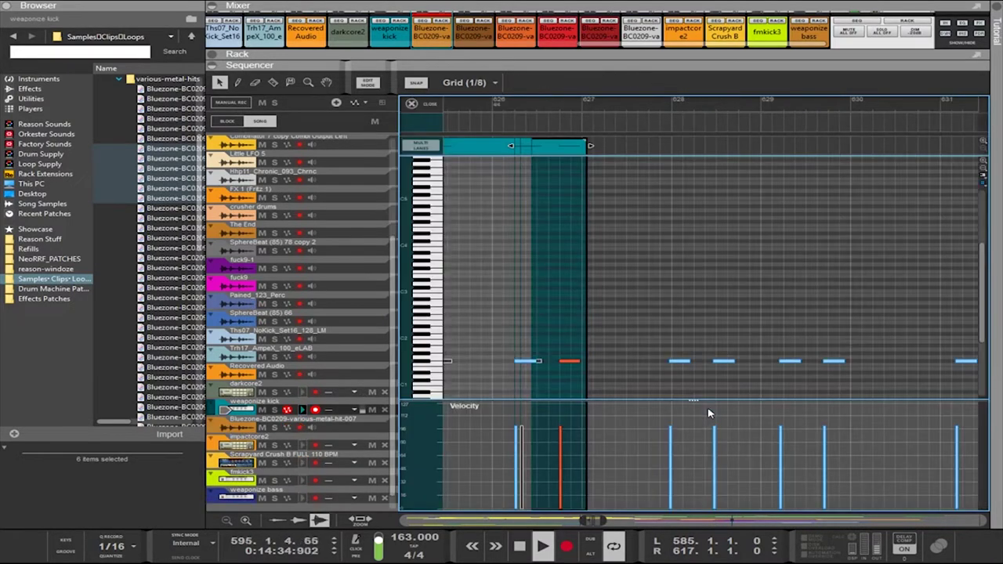
pyautogui.hotkey('ctrl', 'e')
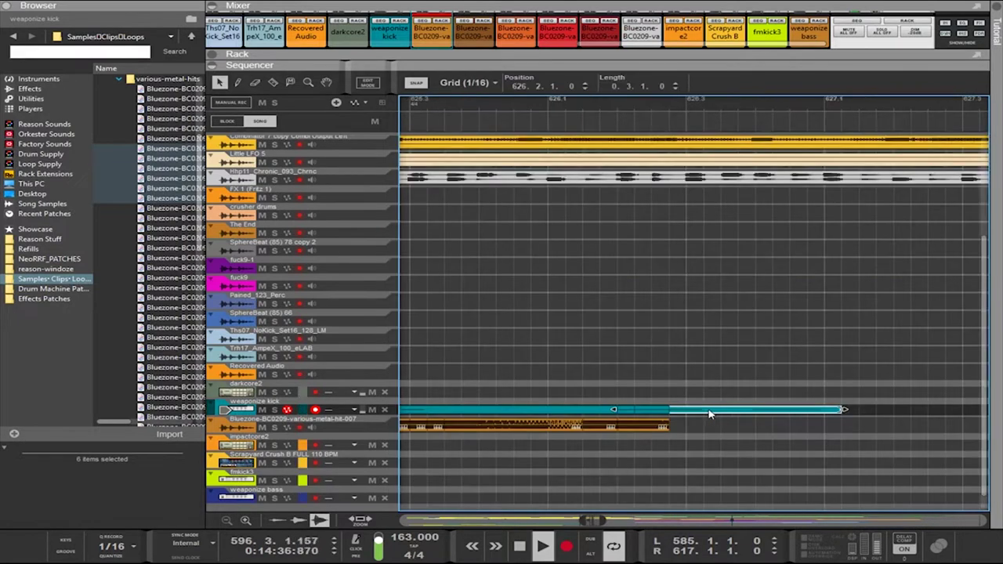
pyautogui.click(731, 413)
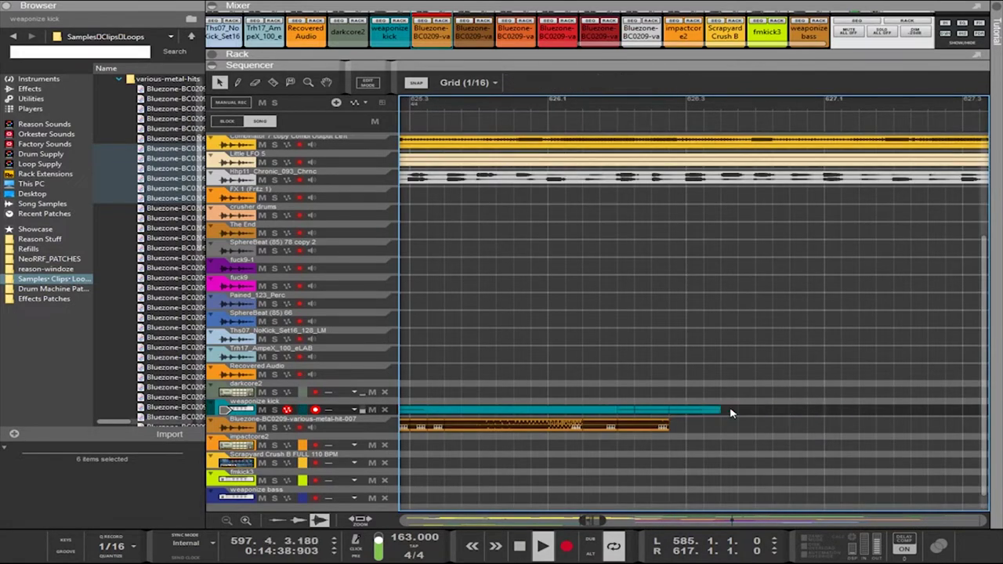
pyautogui.click(705, 411)
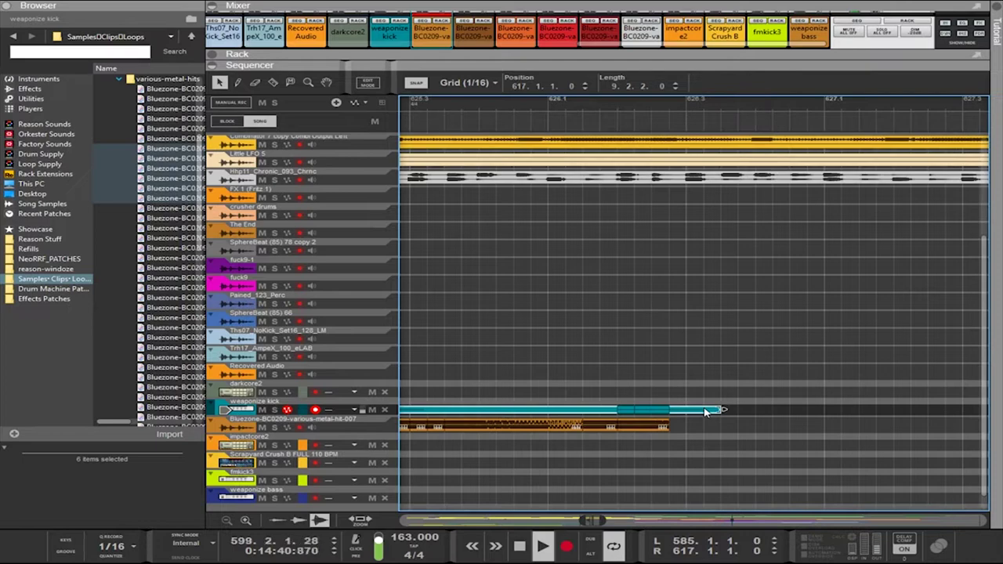
pyautogui.moveTo(723, 409); pyautogui.dragTo(683, 409)
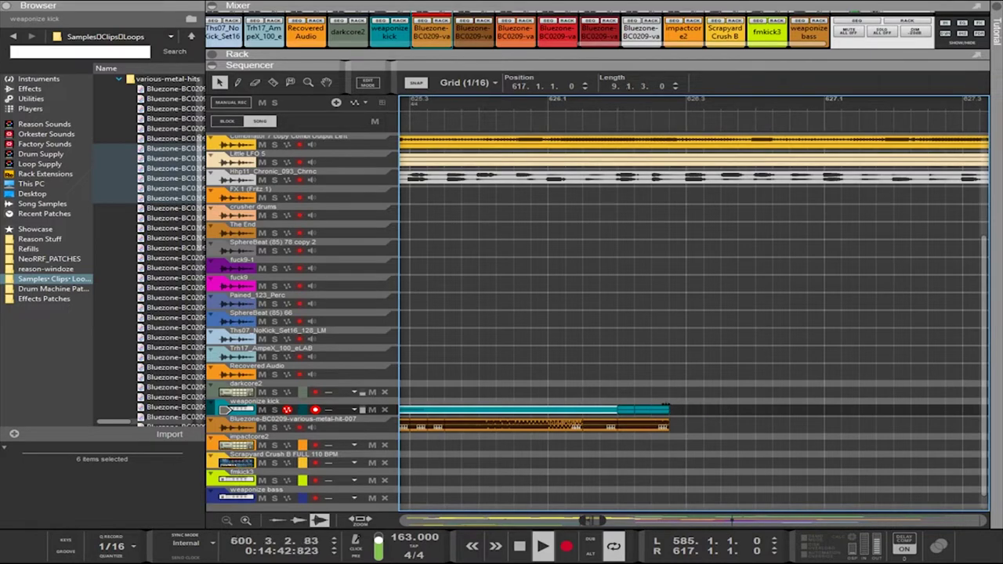
# Extend the darkcore2 track from 617.1.1.0 to 629.1.1.0 with copied clips, and clear the selection
pyautogui.scroll(-8, 691, 420)
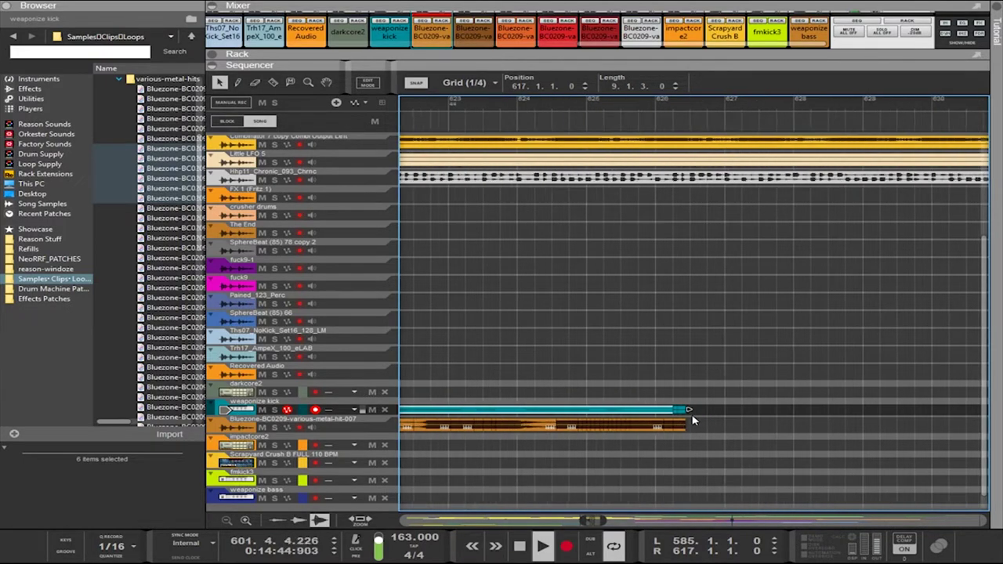
pyautogui.scroll(1, 706, 419)
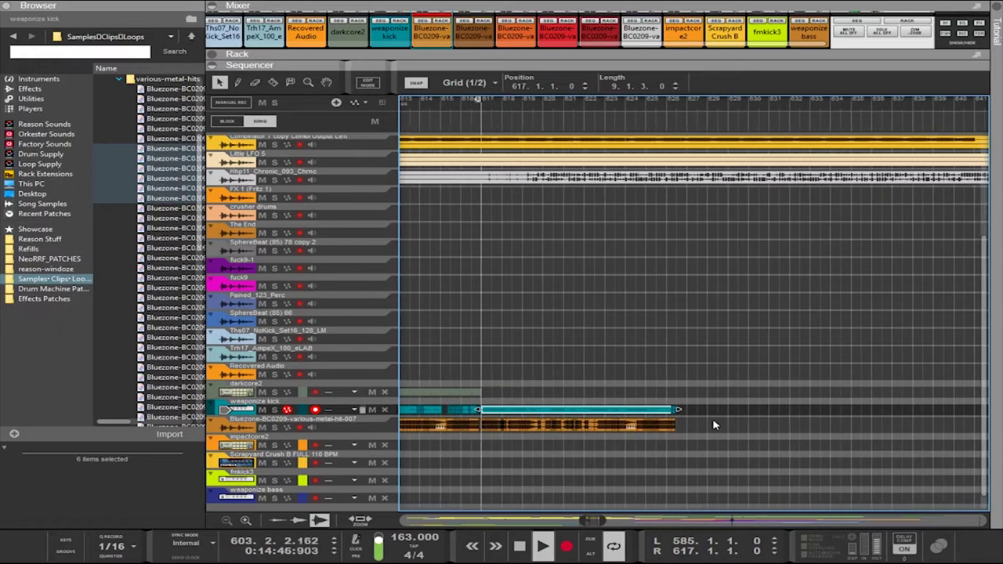
pyautogui.moveTo(703, 451); pyautogui.dragTo(506, 408)
pyautogui.moveTo(485, 402); pyautogui.dragTo(484, 403)
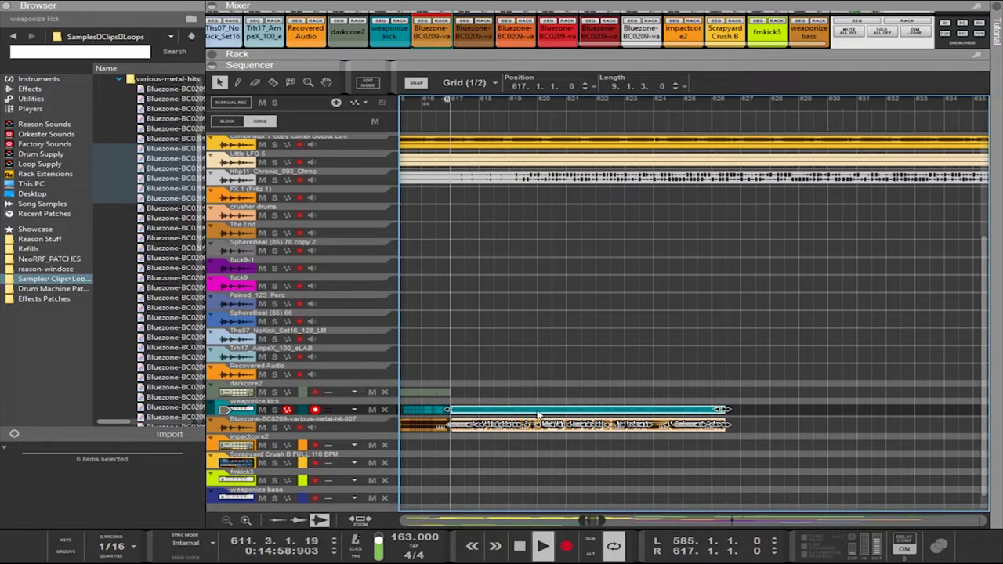
pyautogui.moveTo(492, 392); pyautogui.dragTo(748, 396)
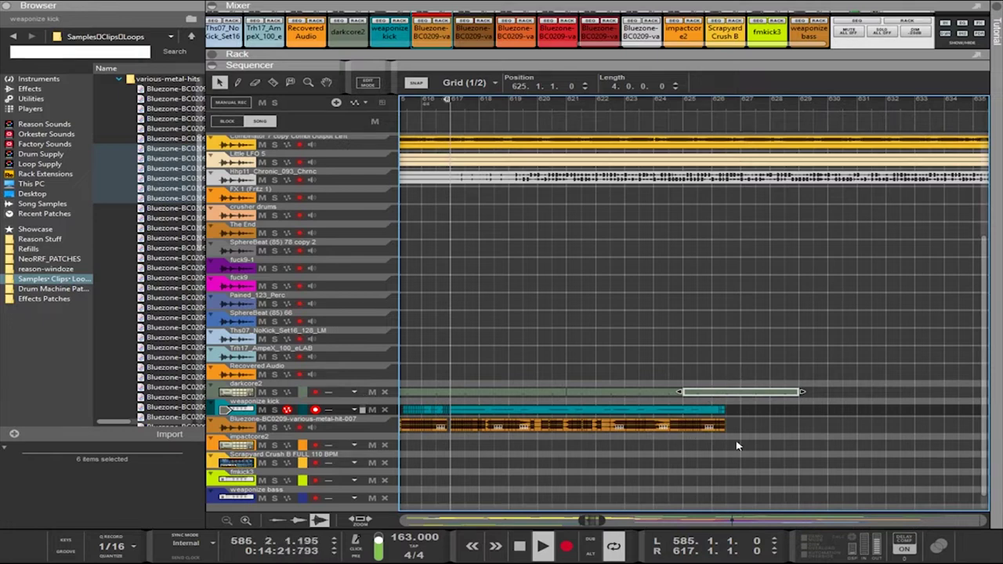
pyautogui.click(759, 444)
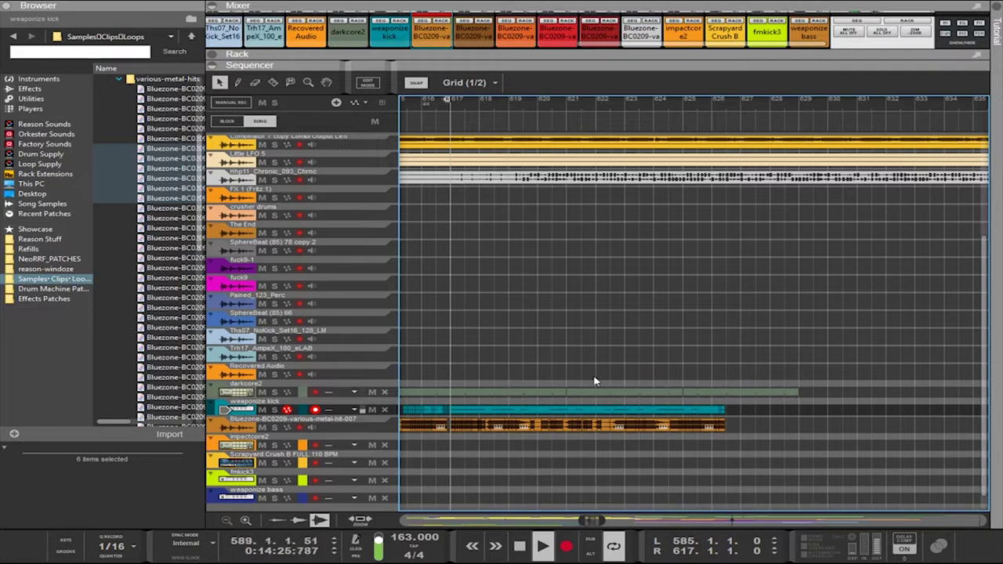
# Set the loop locators to 620.1.1.0 and 622.3.1.0, and remove the bars between them
pyautogui.keyDown('alt'); pyautogui.click(593, 102); pyautogui.keyUp('alt')
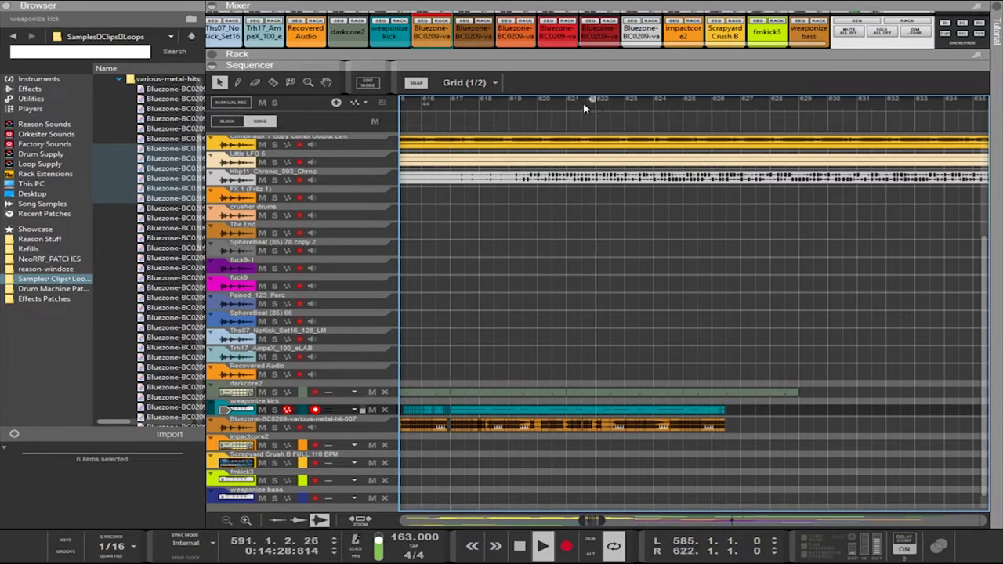
pyautogui.click(539, 108)
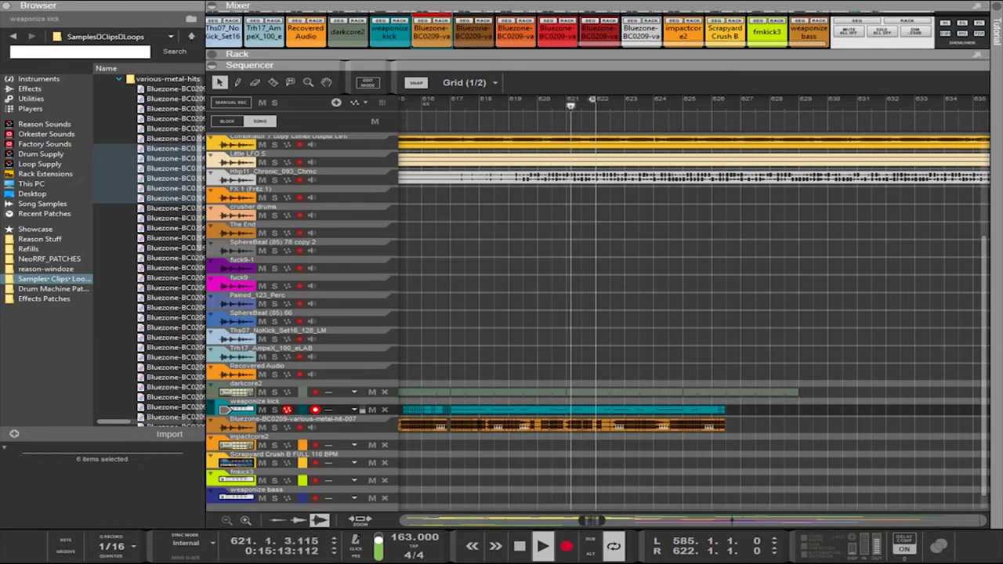
pyautogui.keyDown('ctrl'); pyautogui.click(538, 106); pyautogui.keyUp('ctrl')
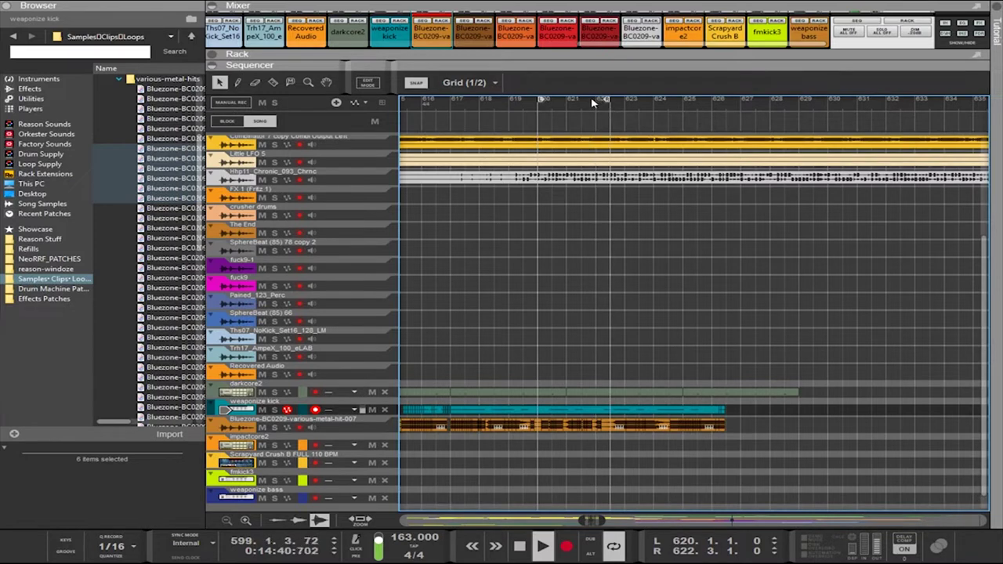
pyautogui.click(83, 124)
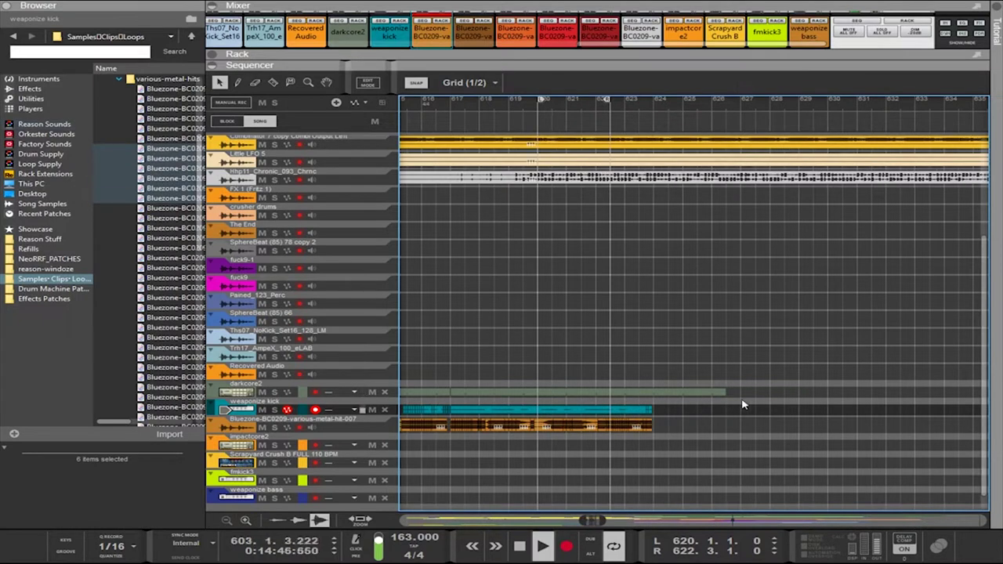
# Delete the darkcore2 clips from 617.1.1.0 onward, and copy the weaponize kick and metal-hit section from 617.1.1.0 to 624.1.1.0
pyautogui.moveTo(744, 365); pyautogui.dragTo(477, 398)
pyautogui.press('Delete')
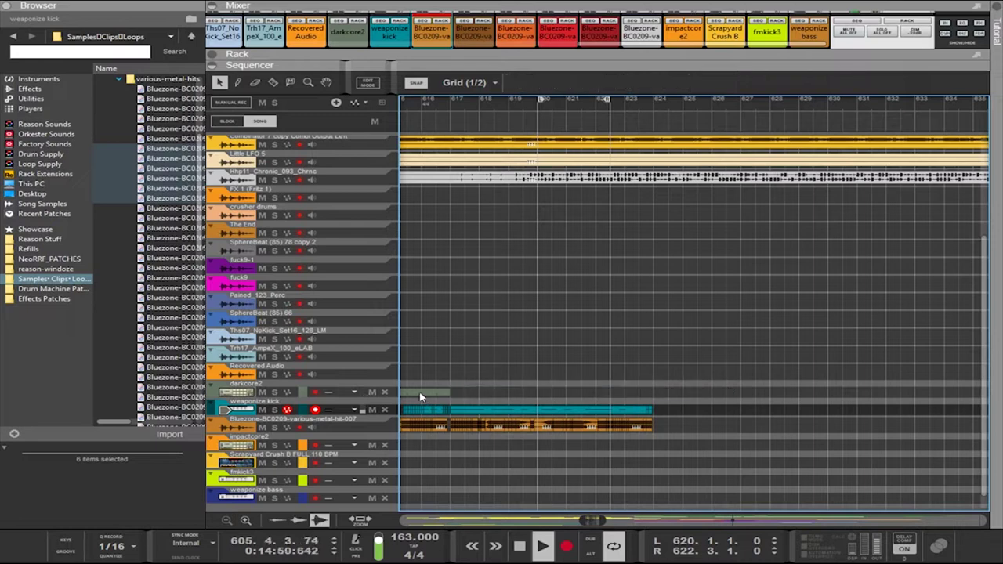
pyautogui.moveTo(714, 451); pyautogui.dragTo(454, 414)
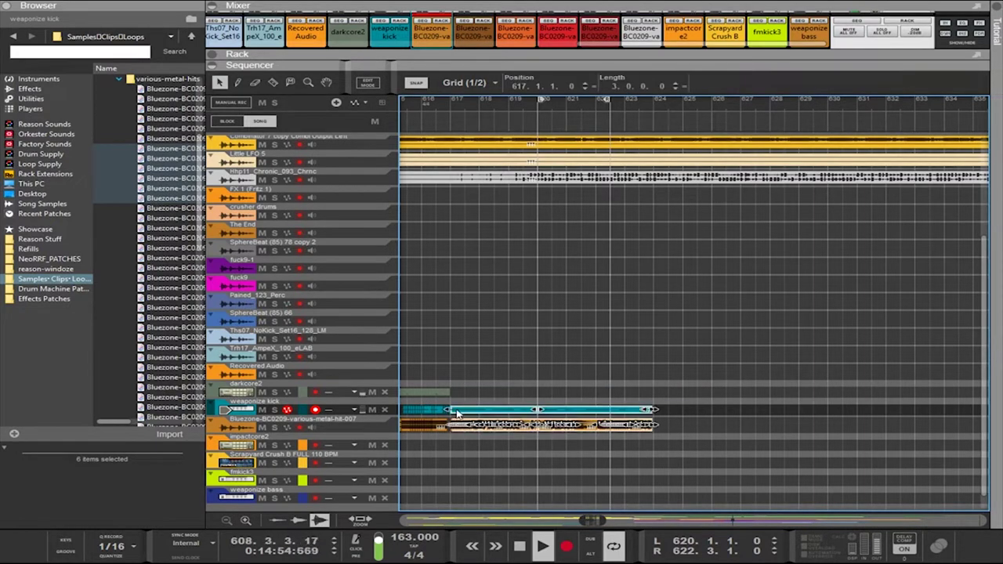
pyautogui.click(453, 431)
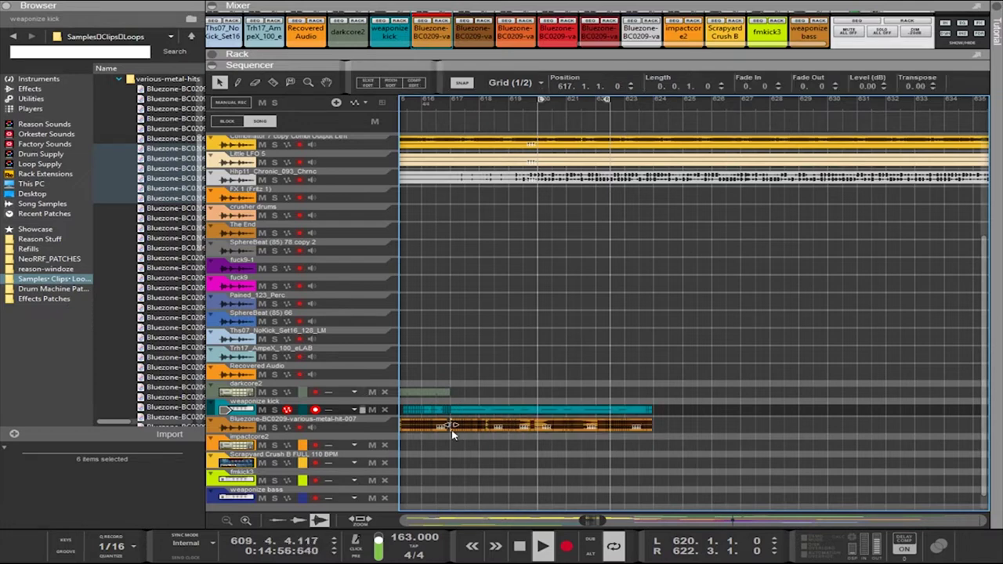
pyautogui.moveTo(451, 433); pyautogui.dragTo(710, 397)
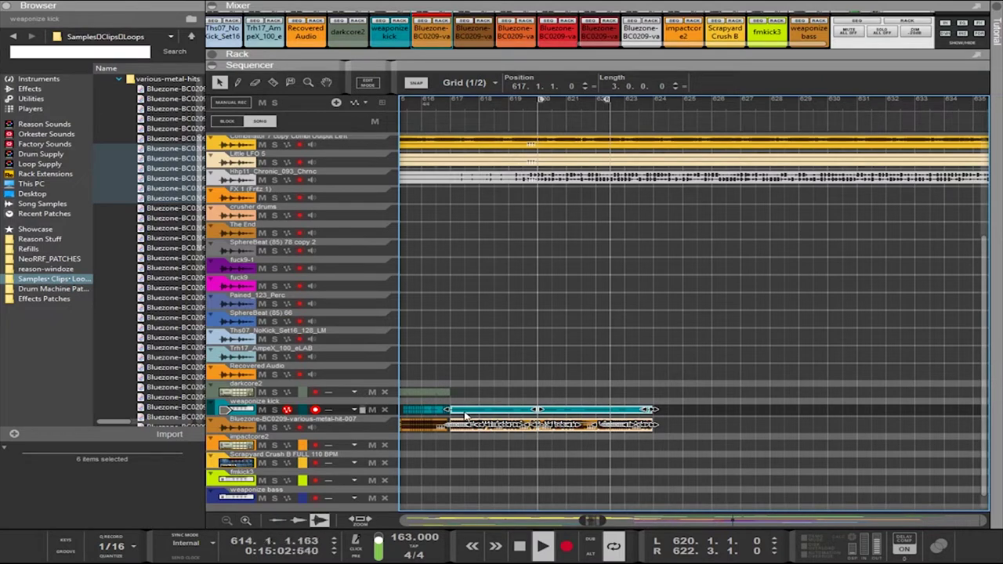
pyautogui.moveTo(464, 415); pyautogui.dragTo(665, 411)
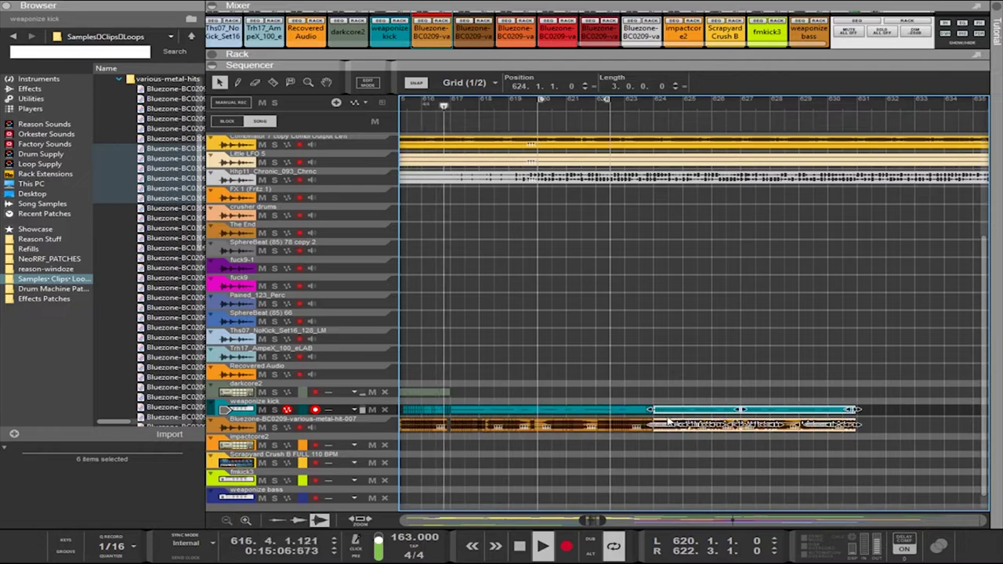
# Move the copied kick and metal-hit section to 623.4.4.0, flush with the end of the preceding clips
pyautogui.hscroll(-3, 667, 421)
pyautogui.hscroll(3, 668, 422)
pyautogui.scroll(4, 680, 424)
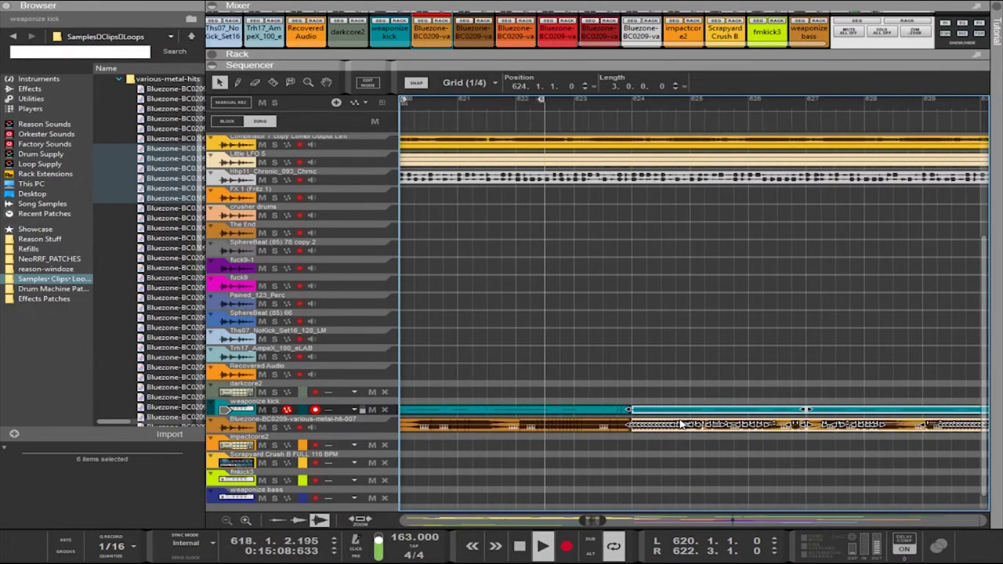
pyautogui.moveTo(653, 415); pyautogui.dragTo(649, 415)
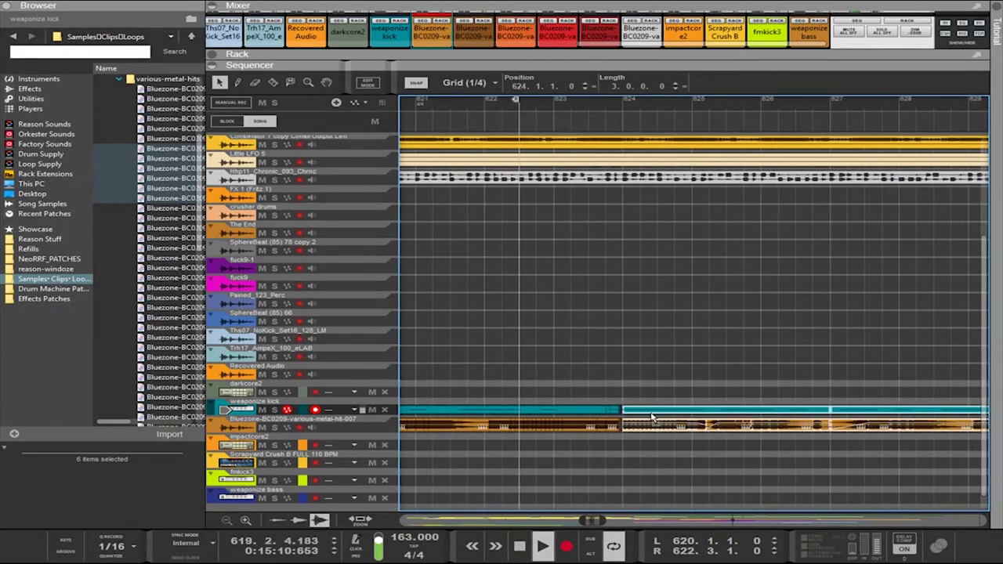
pyautogui.scroll(3, 653, 417)
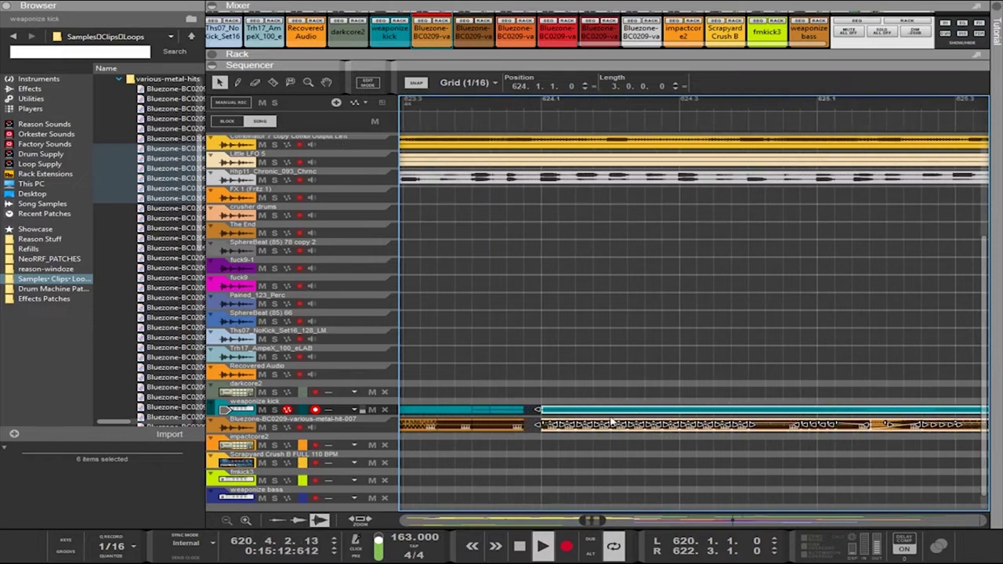
pyautogui.moveTo(588, 416); pyautogui.dragTo(577, 416)
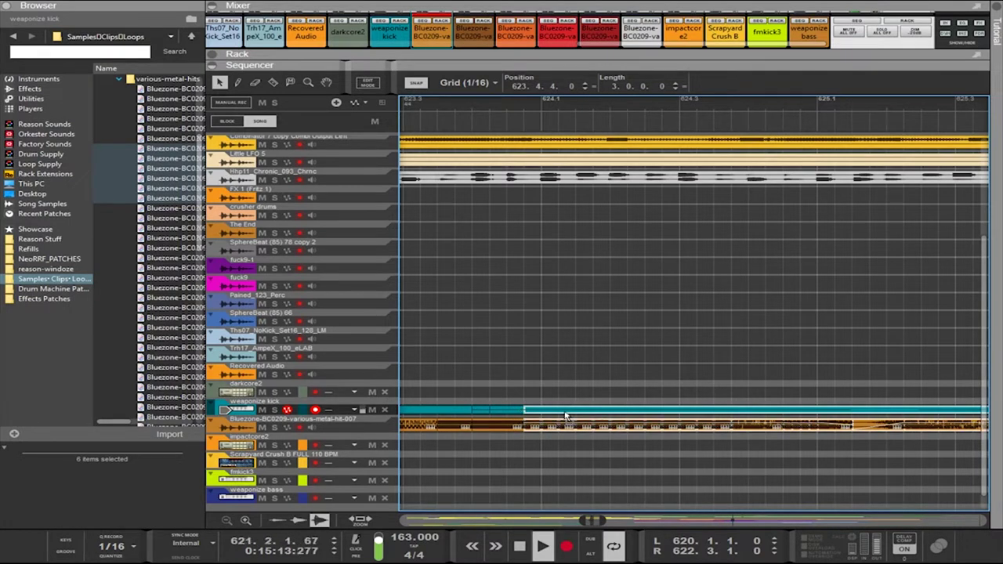
# Extend the darkcore2 track from 617.1.1.0 to 633.1.1.0 with copied clips
pyautogui.keyDown('ctrl'); pyautogui.scroll(-5, 568, 412); pyautogui.keyUp('ctrl')
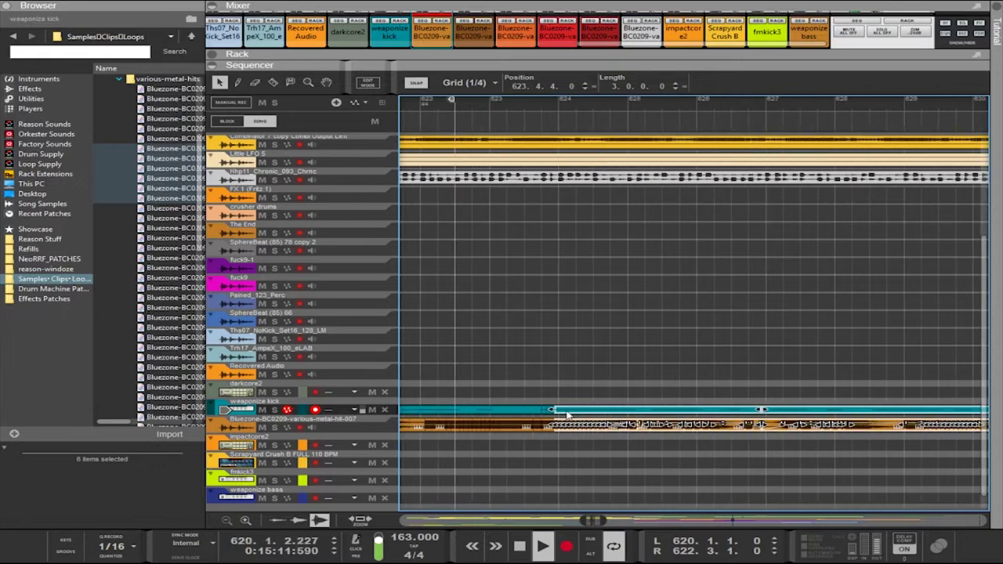
pyautogui.keyDown('ctrl'); pyautogui.scroll(-1, 570, 407); pyautogui.keyUp('ctrl')
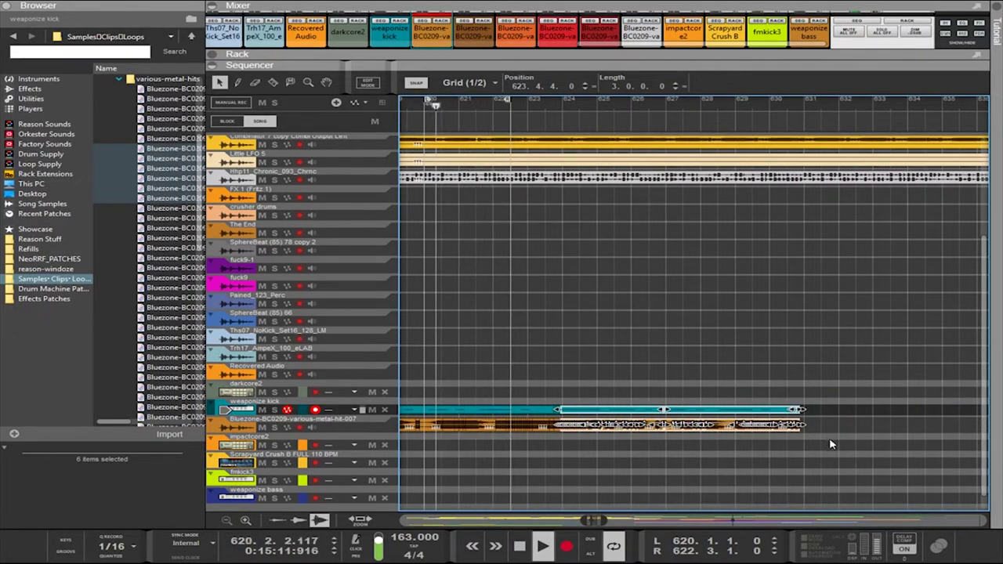
pyautogui.keyDown('ctrl'); pyautogui.scroll(-2, 815, 439); pyautogui.keyUp('ctrl')
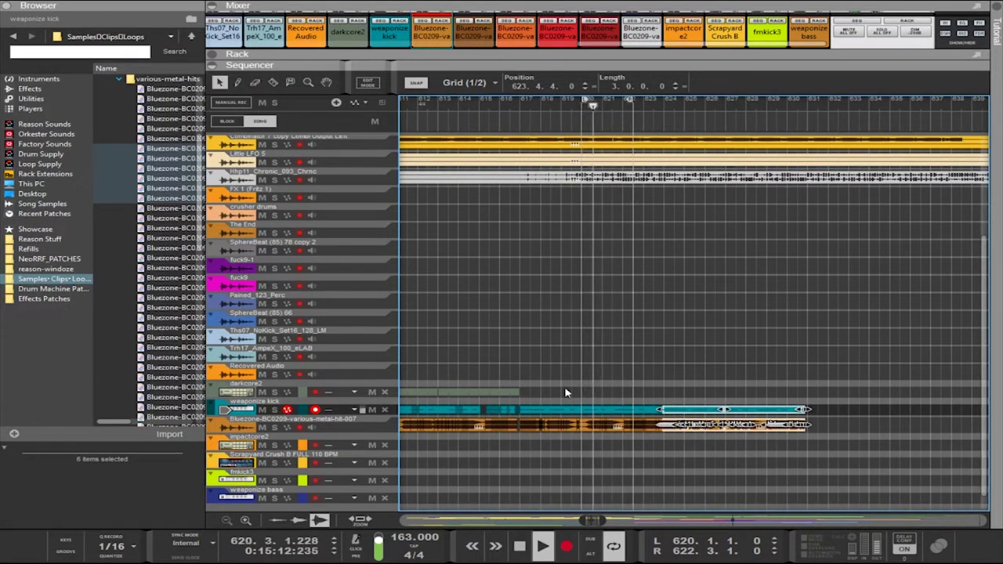
pyautogui.moveTo(564, 397); pyautogui.dragTo(710, 389)
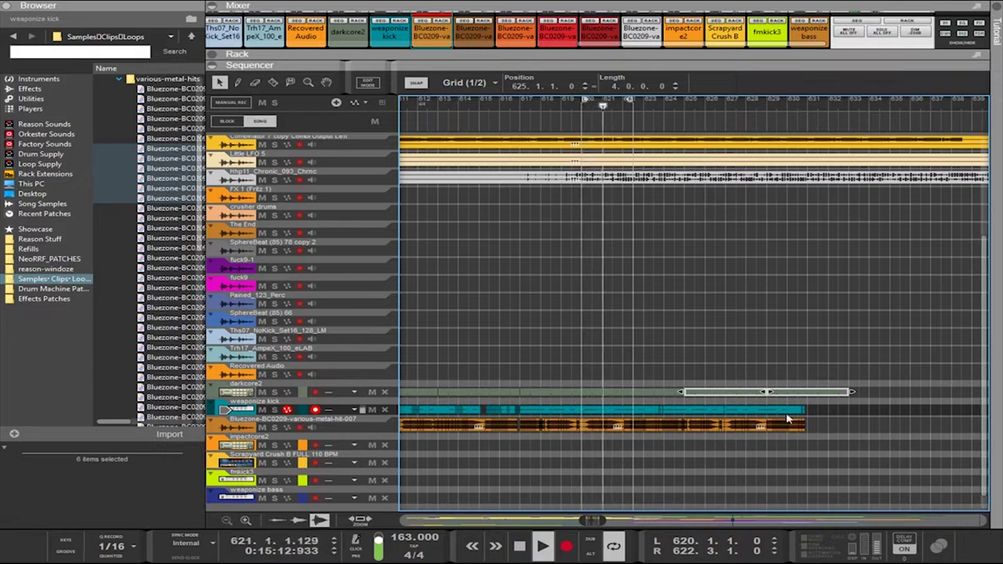
# Delete the copied weaponize kick and metal-hit clips past about bar 627
pyautogui.moveTo(850, 450); pyautogui.dragTo(690, 411)
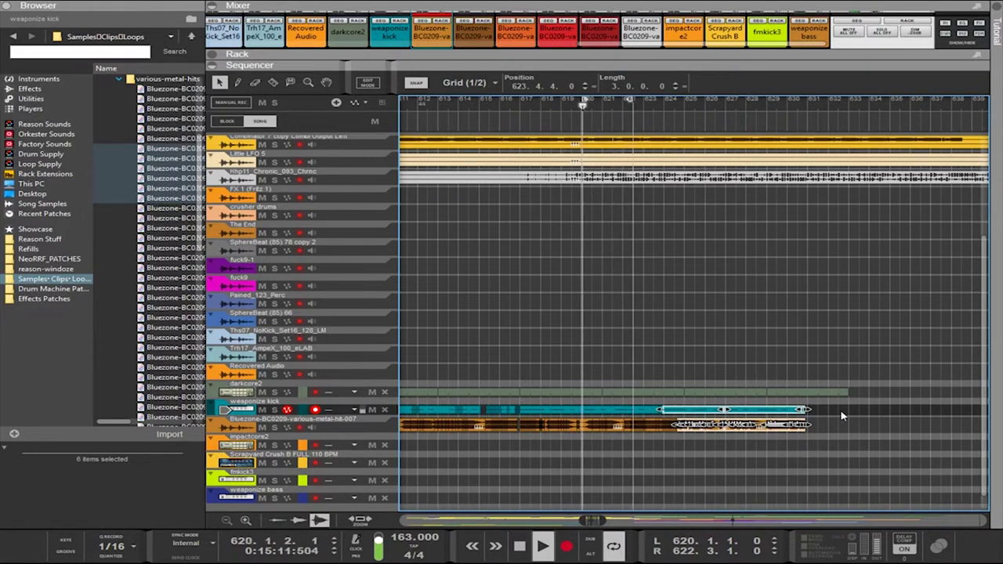
pyautogui.moveTo(840, 405); pyautogui.dragTo(777, 415)
pyautogui.moveTo(822, 450); pyautogui.dragTo(731, 410)
pyautogui.press('Delete')
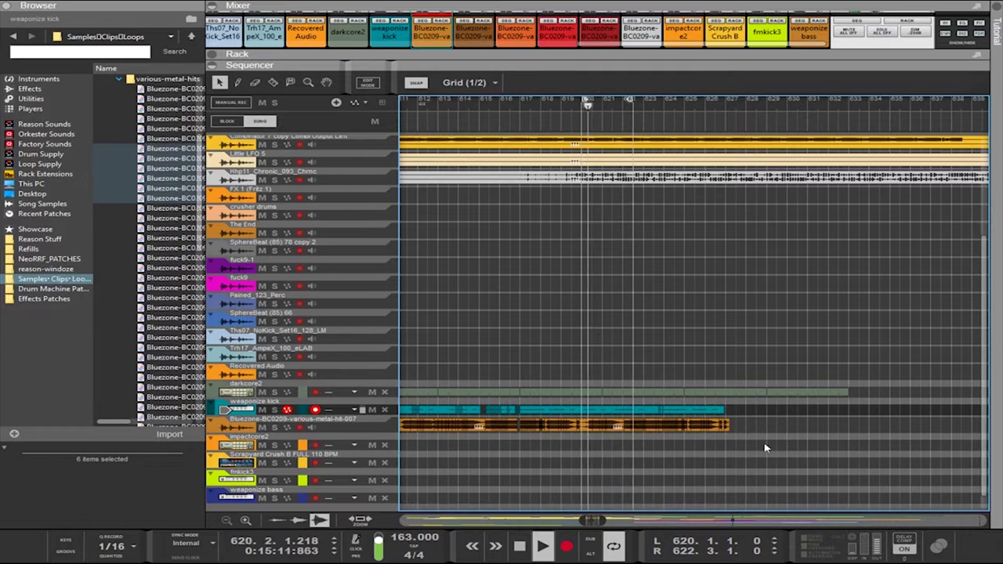
# Delete the copied metal-hit clips between about bar 625 and bar 627
pyautogui.moveTo(760, 451); pyautogui.dragTo(689, 428)
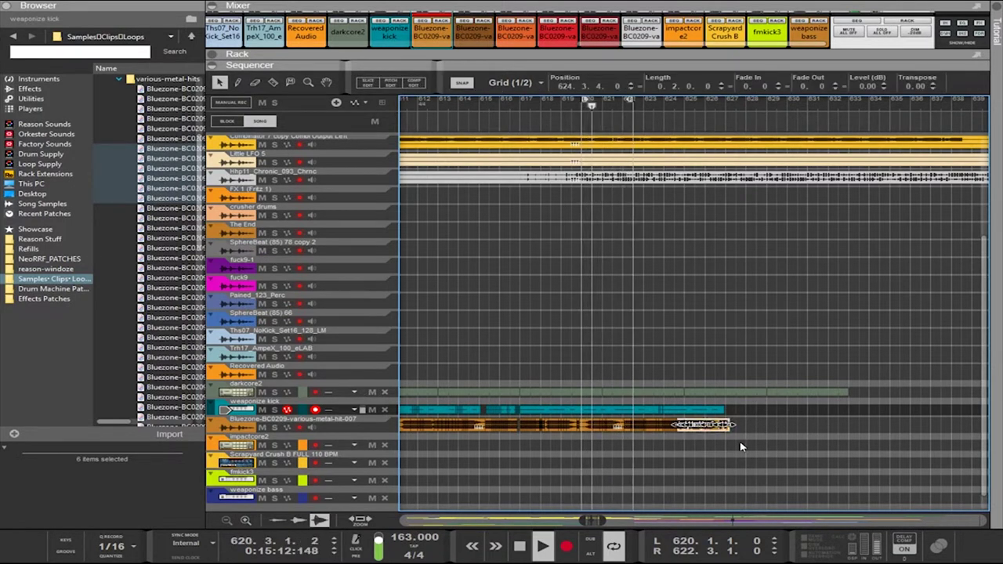
pyautogui.moveTo(739, 448); pyautogui.dragTo(686, 423)
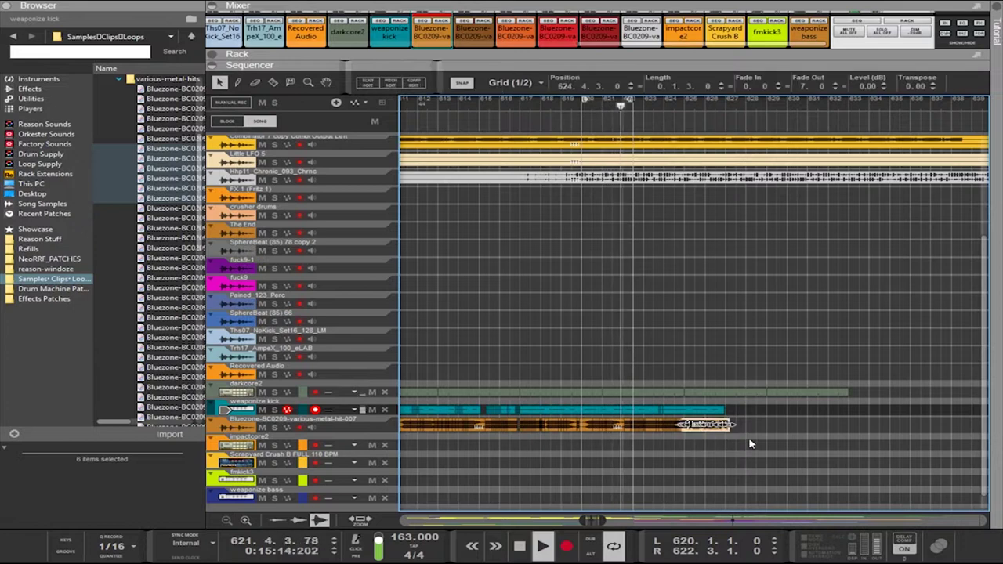
pyautogui.moveTo(749, 445); pyautogui.dragTo(700, 428)
pyautogui.press('Delete')
pyautogui.press('Delete')
pyautogui.click(691, 428)
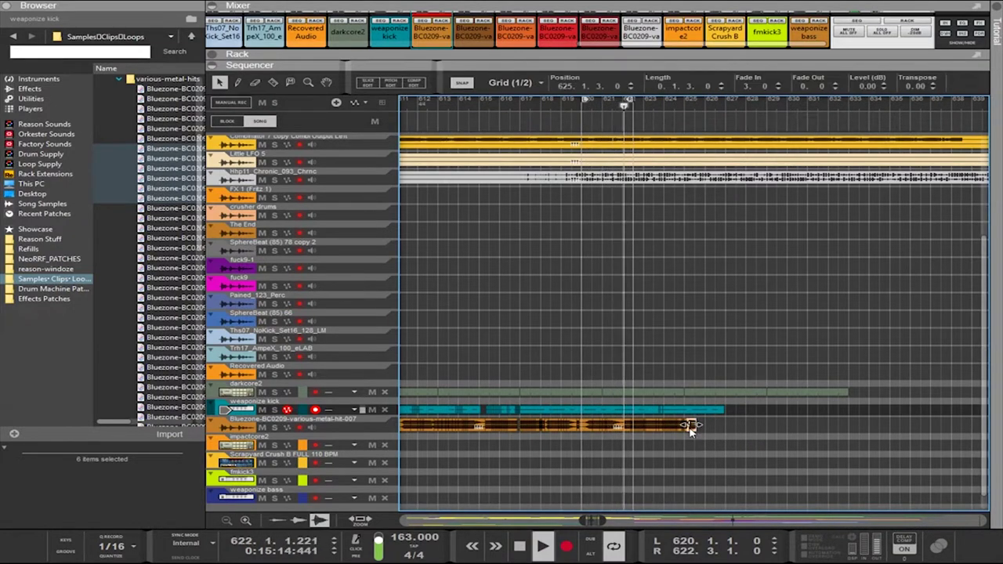
pyautogui.press('Delete')
pyautogui.click(690, 428)
pyautogui.press('Delete')
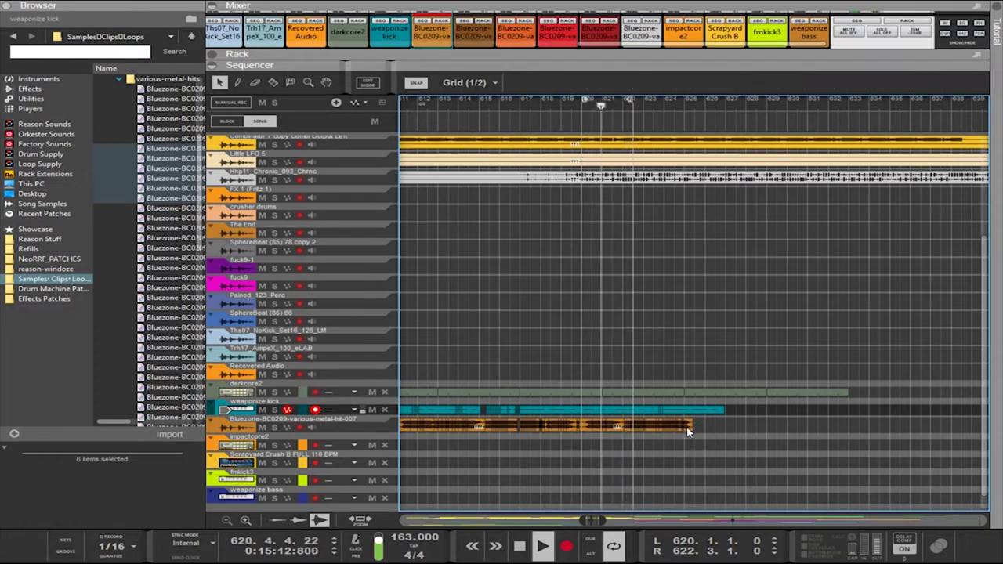
# Delete the overlapping metal-hit clips stacked after 624.3.4.0 one by one
pyautogui.click(688, 431)
pyautogui.press('Delete')
pyautogui.click(687, 430)
pyautogui.press('Delete')
pyautogui.click(687, 431)
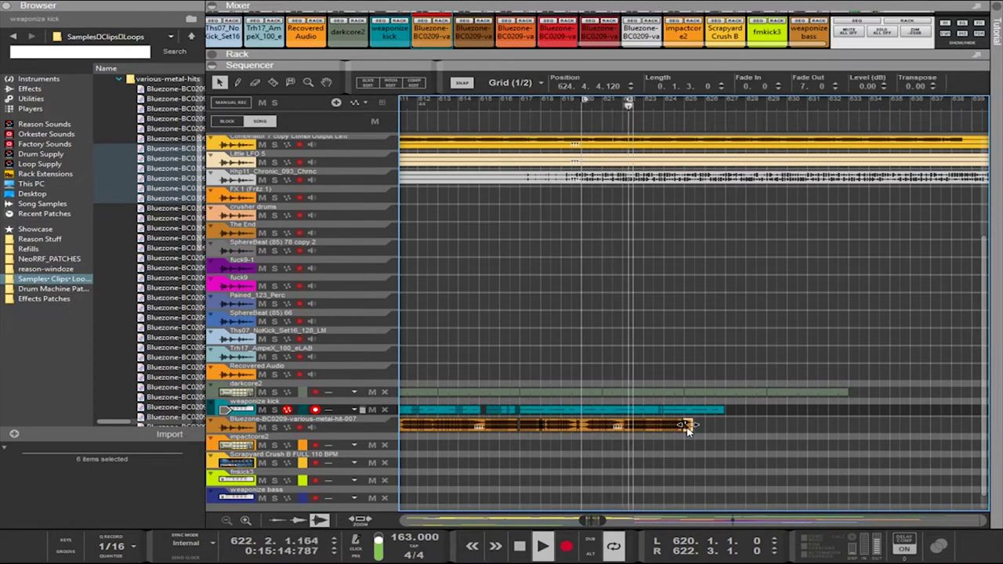
pyautogui.press('Delete')
pyautogui.click(688, 429)
pyautogui.press('Delete')
pyautogui.click(688, 429)
pyautogui.press('Delete')
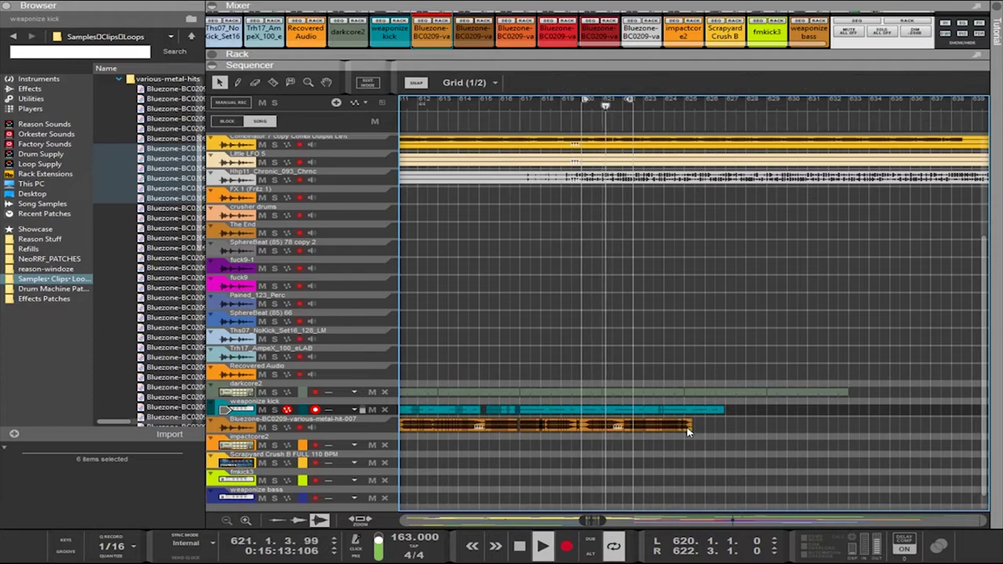
pyautogui.click(688, 430)
pyautogui.click(689, 431)
pyautogui.click(688, 431)
pyautogui.click(689, 430)
pyautogui.click(688, 430)
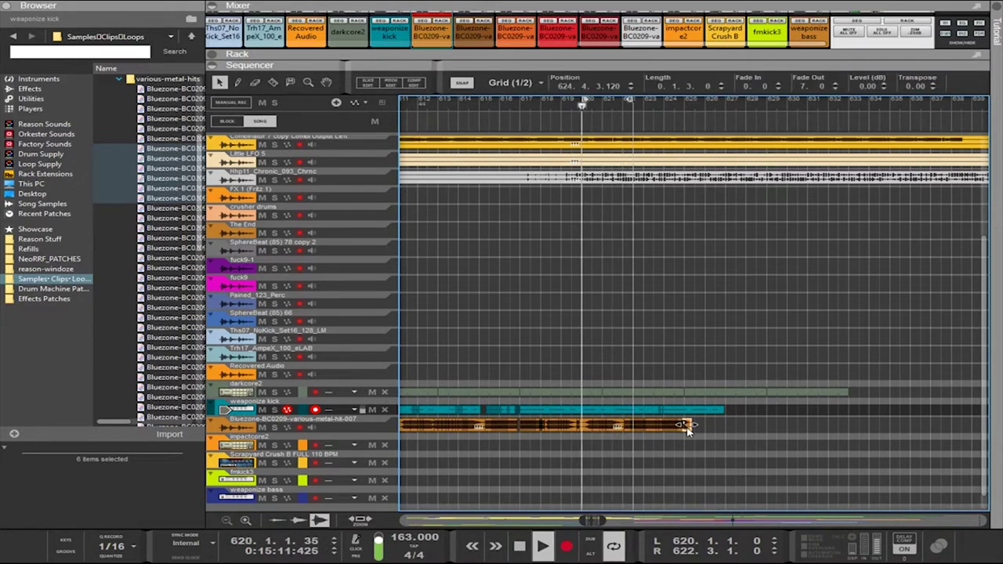
pyautogui.click(688, 430)
pyautogui.scroll(2, 687, 432)
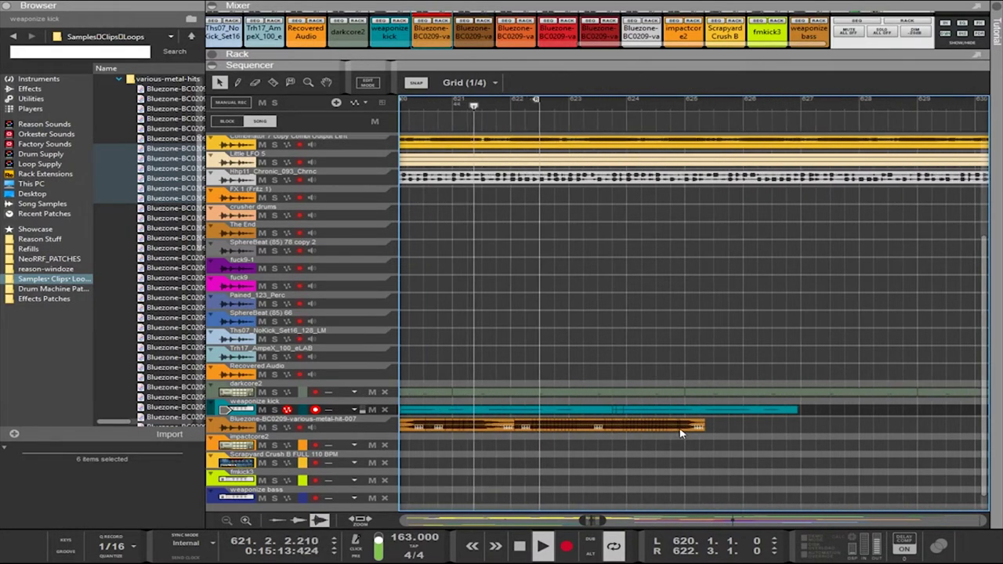
pyautogui.scroll(3, 680, 432)
pyautogui.click(707, 427)
pyautogui.hotkey('ctrl', 'z')
pyautogui.hotkey('ctrl', 'z')
pyautogui.hotkey('ctrl', 'z')
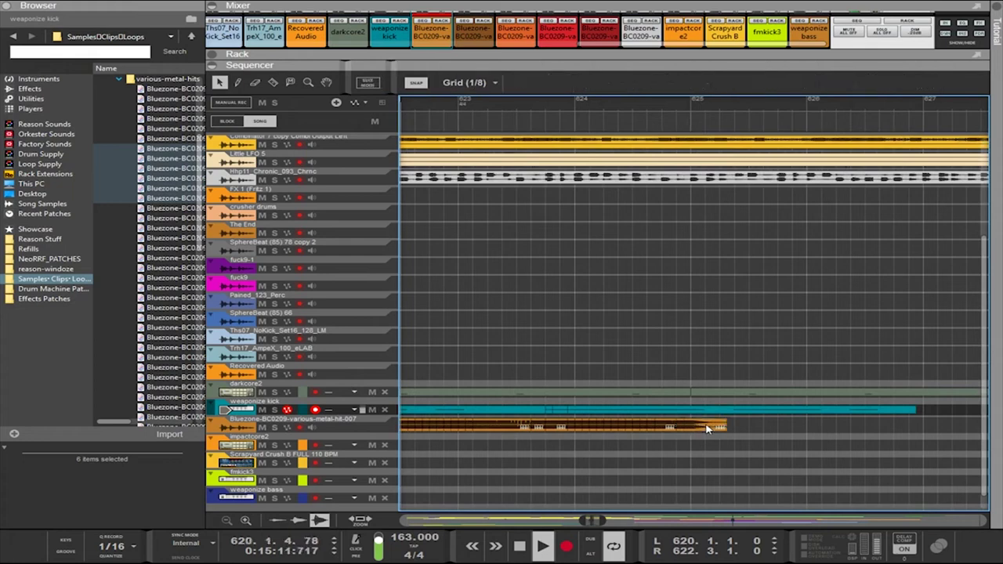
# Shorten the metal-hit clip at 624.3.4.0 to a length of 0.0.1.0
pyautogui.click(707, 427)
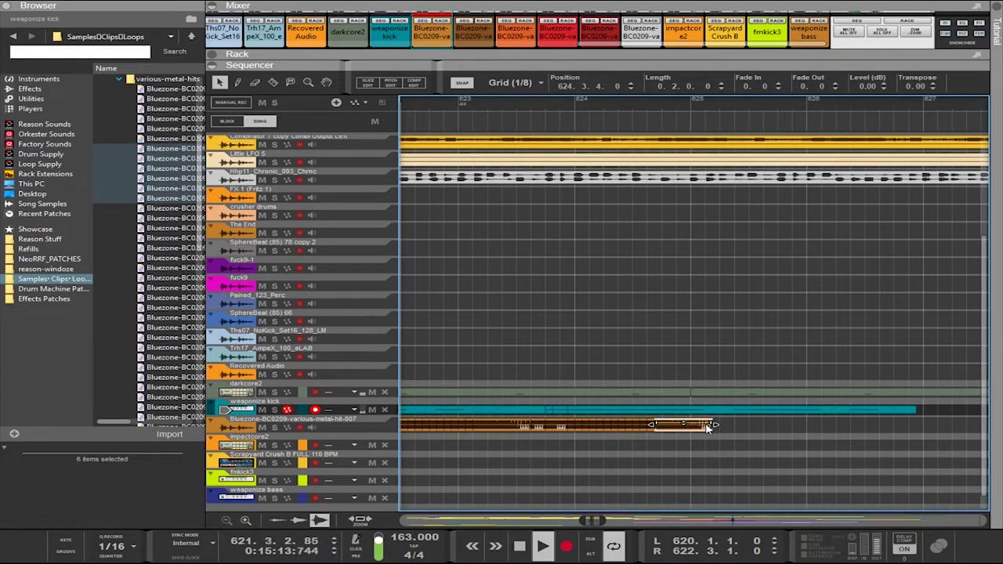
pyautogui.press('Delete')
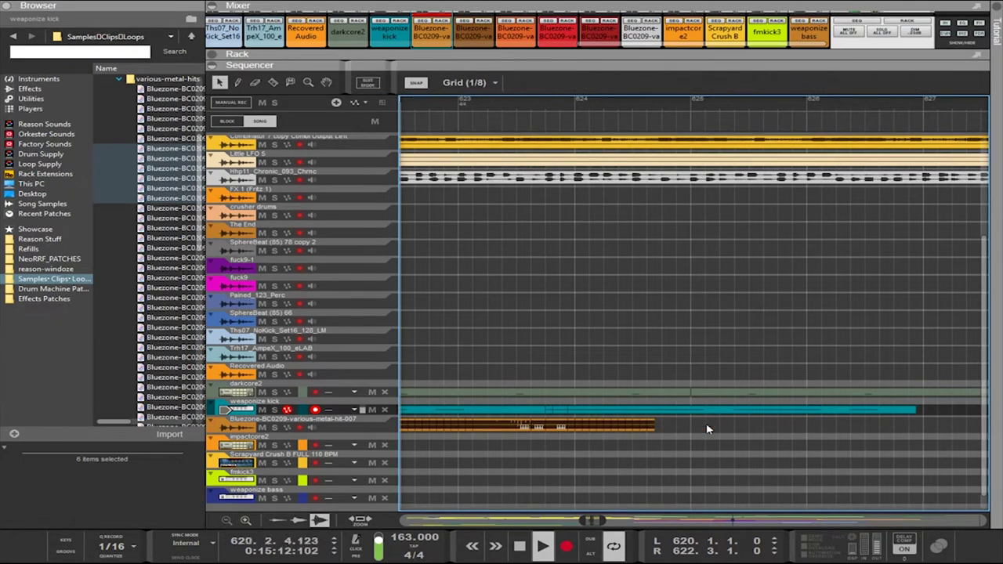
pyautogui.hotkey('ctrl', 'z')
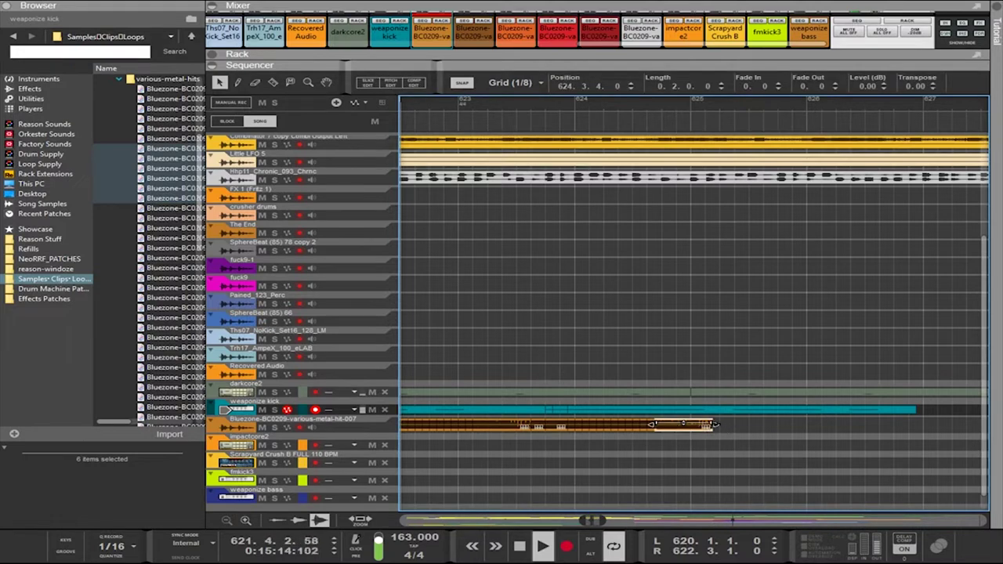
pyautogui.moveTo(714, 425); pyautogui.dragTo(662, 425)
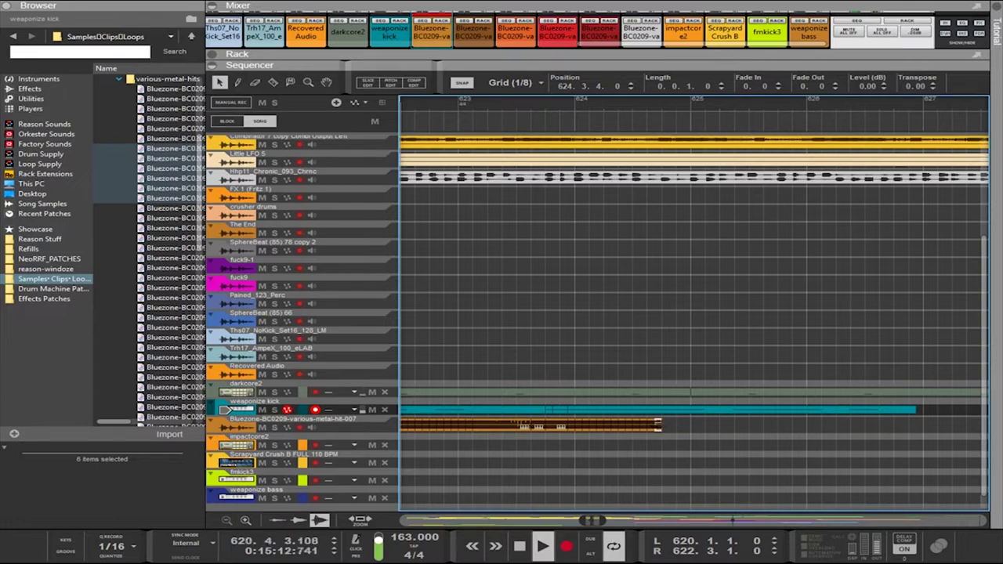
# Copy the short 624.3.4.0 metal hit to 624.4.2.0 and 624.4.4.0
pyautogui.scroll(3, 672, 442)
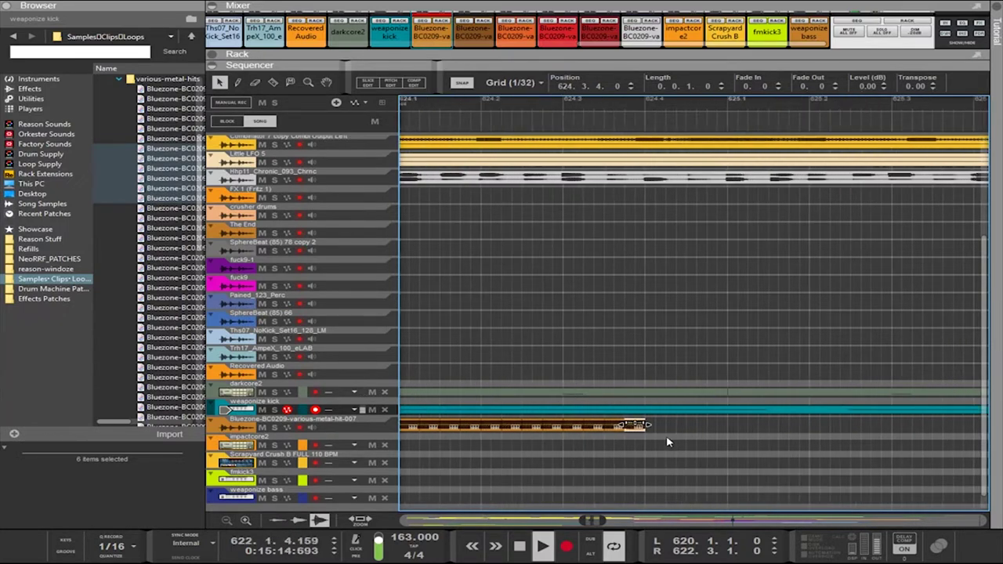
pyautogui.scroll(1, 660, 443)
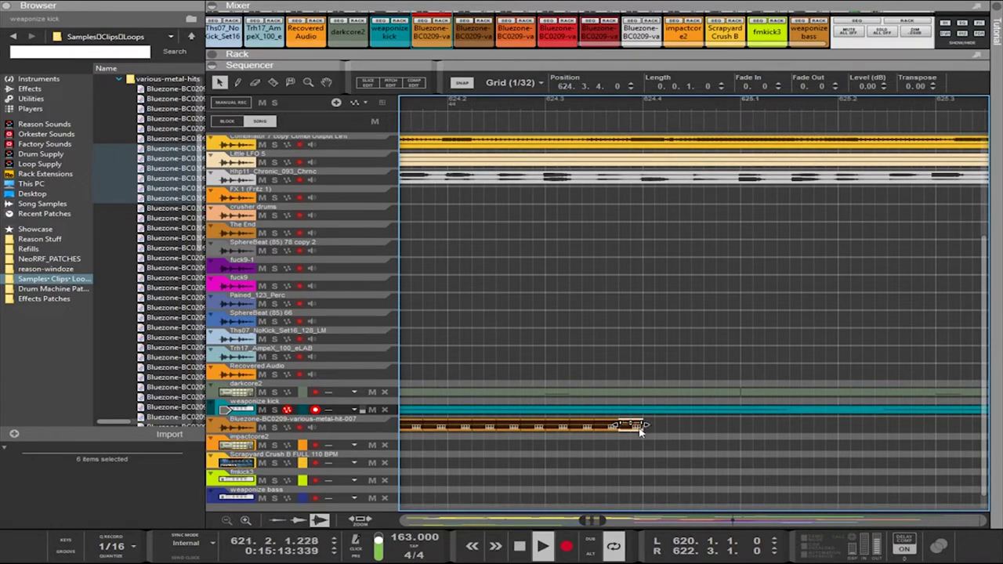
pyautogui.moveTo(631, 428)
pyautogui.mouseDown()
pyautogui.moveTo(651, 432)
pyautogui.moveTo(641, 425)
pyautogui.mouseUp()
pyautogui.hotkey('ctrl', 'z')
pyautogui.moveTo(639, 430); pyautogui.dragTo(727, 431)
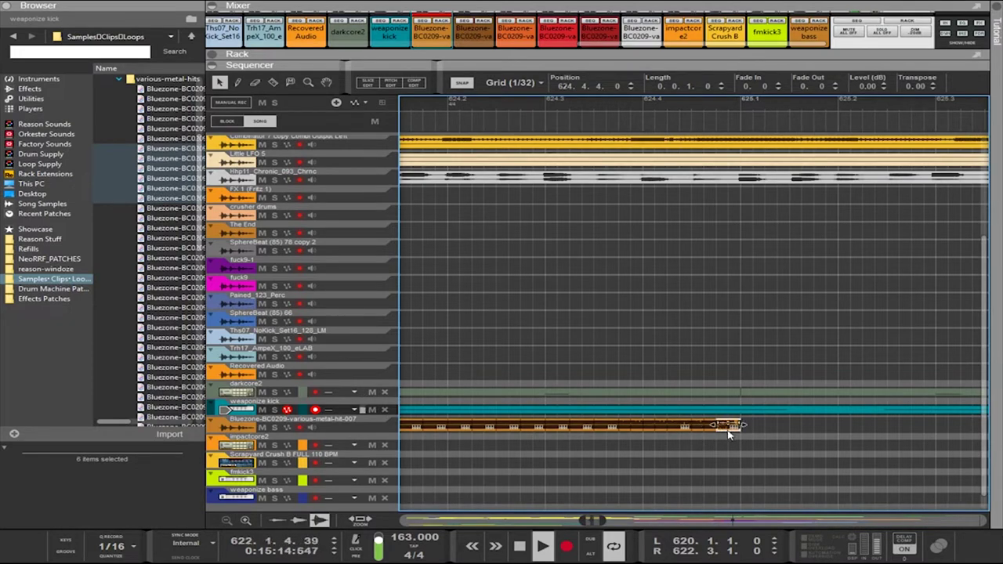
pyautogui.click(729, 438)
pyautogui.hotkey('ctrl', 'z')
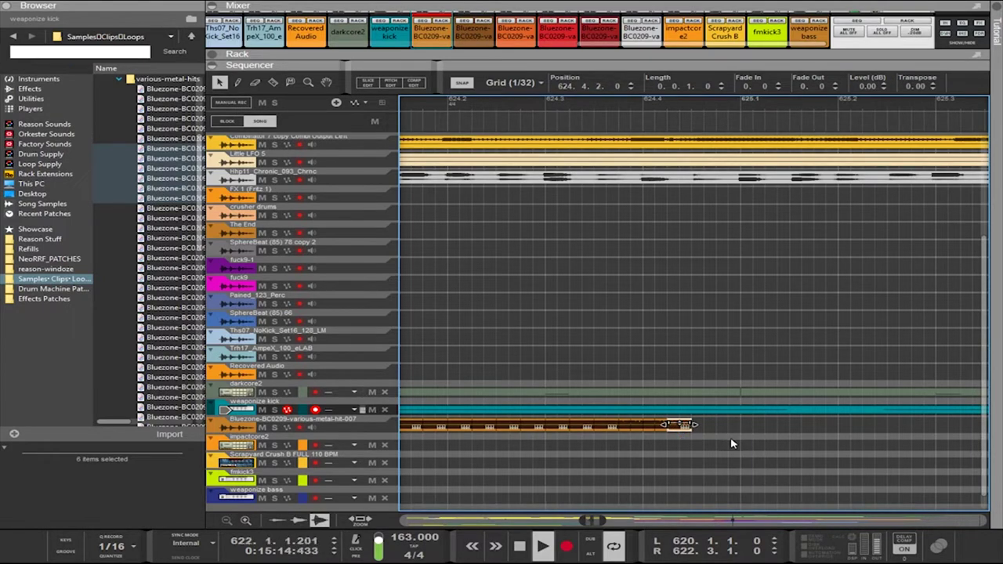
pyautogui.click(773, 421)
pyautogui.hotkey('ctrl', 'Right')
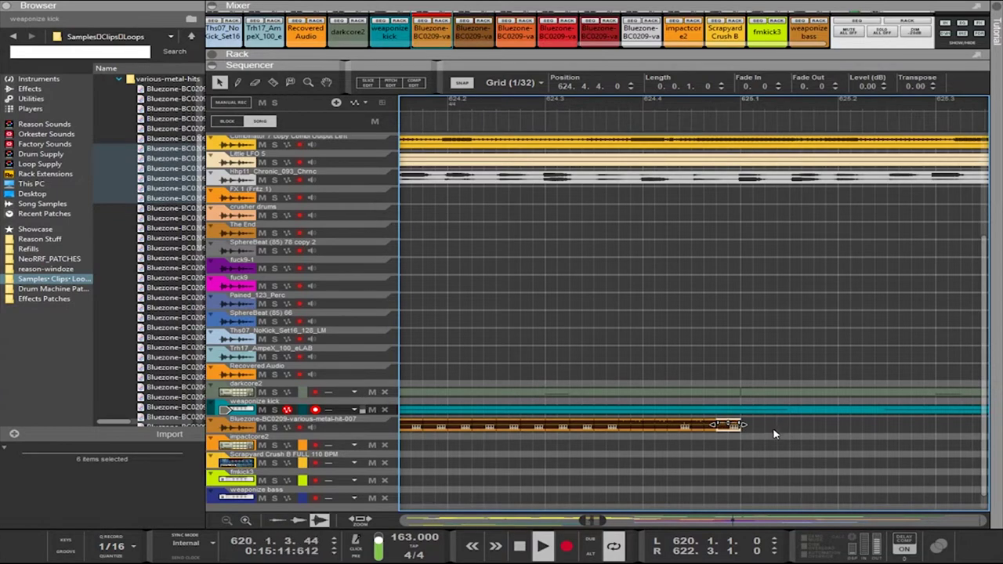
# Shorten the last weaponize kick clip, starting at 623.4.4.0, to a length of 1.0.1.0
pyautogui.scroll(-4, 773, 434)
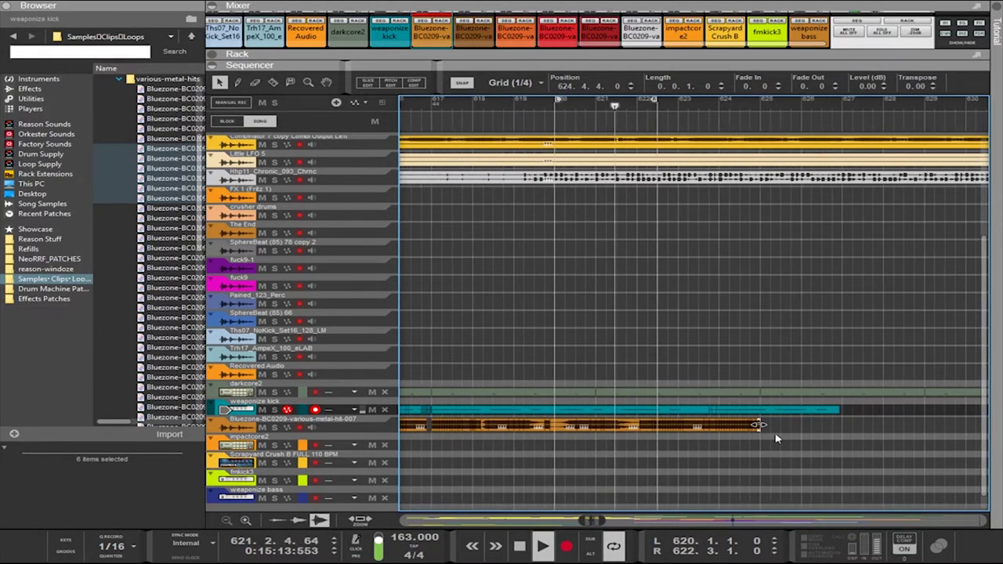
pyautogui.click(835, 410)
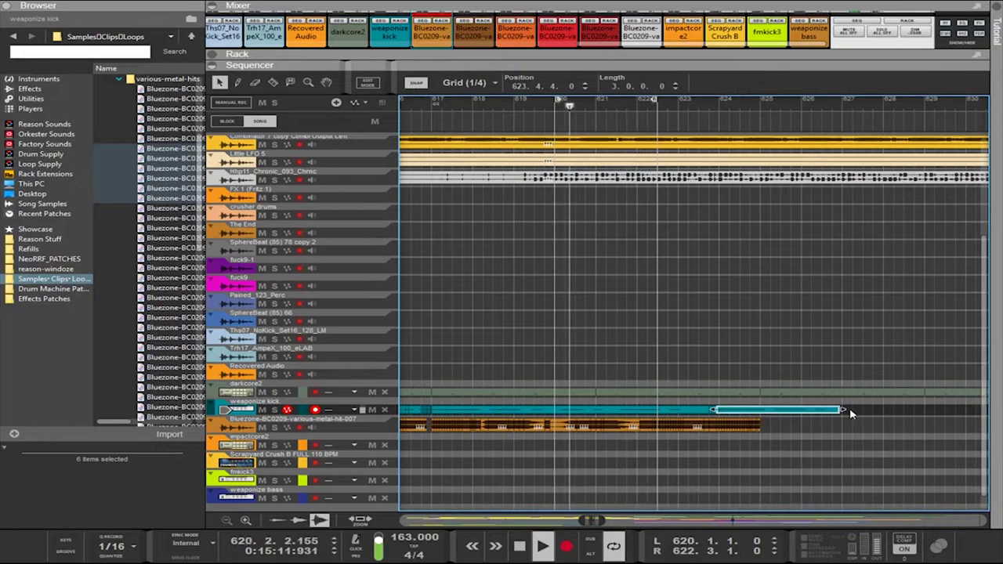
pyautogui.moveTo(843, 410); pyautogui.dragTo(768, 413)
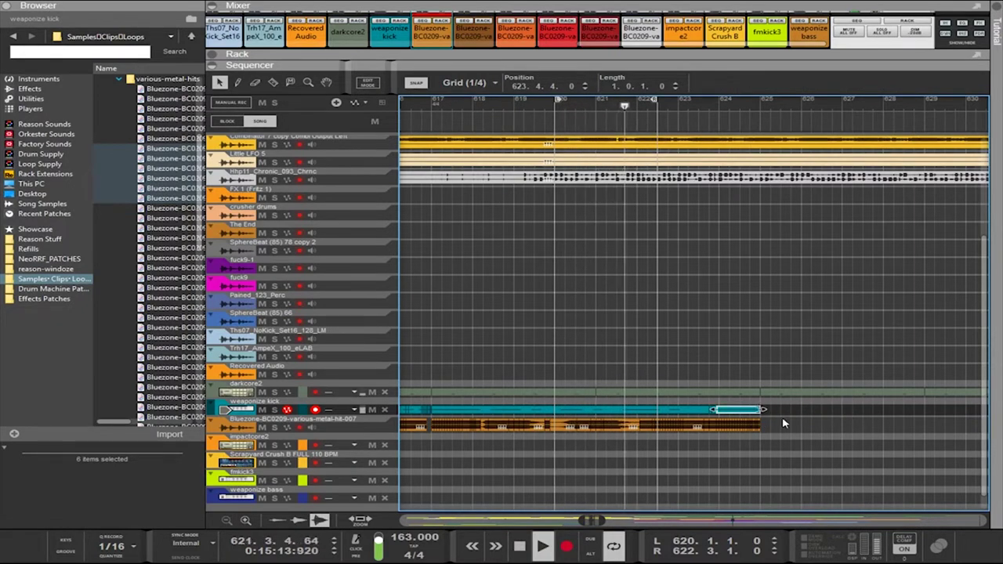
# Copy all weaponize kick and metal-hit clips between bars 617 and 625 to start at bar 625
pyautogui.scroll(-2, 784, 424)
pyautogui.moveTo(823, 450); pyautogui.dragTo(608, 411)
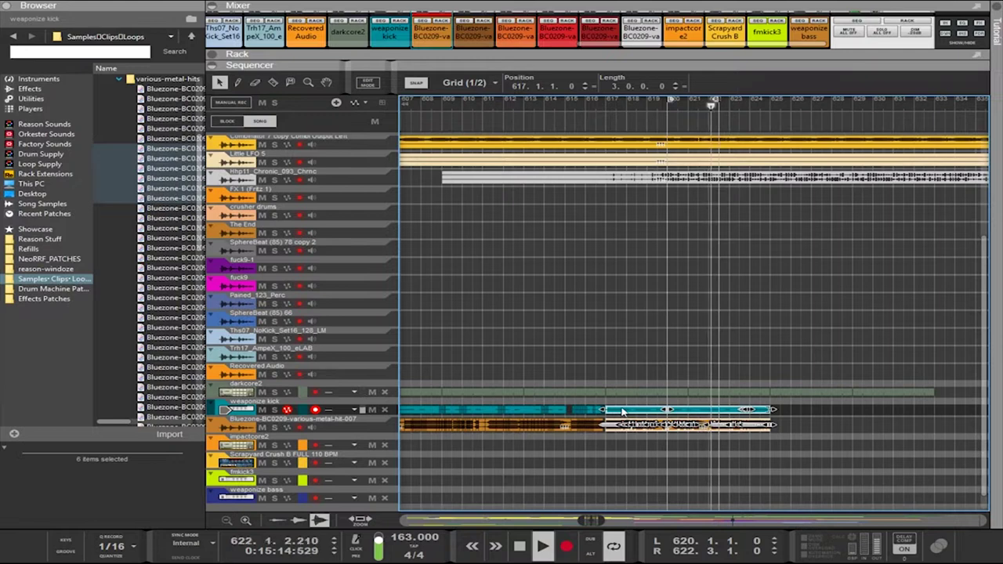
pyautogui.moveTo(623, 410); pyautogui.dragTo(788, 408)
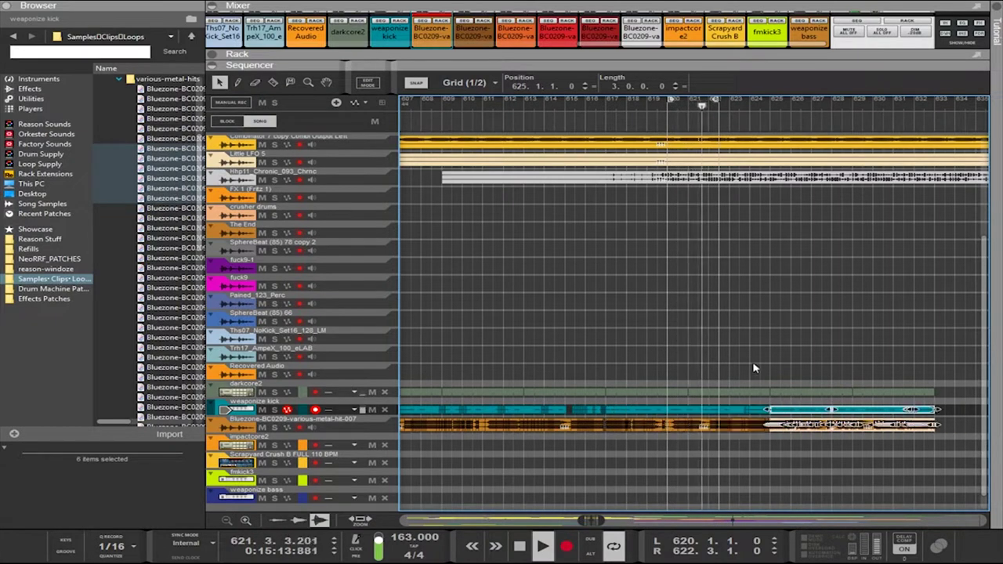
# Set the loop range to run from bar 617 to bar 633
pyautogui.keyDown('ctrl'); pyautogui.click(599, 107); pyautogui.keyUp('ctrl')
pyautogui.keyDown('ctrl'); pyautogui.click(607, 110); pyautogui.keyUp('ctrl')
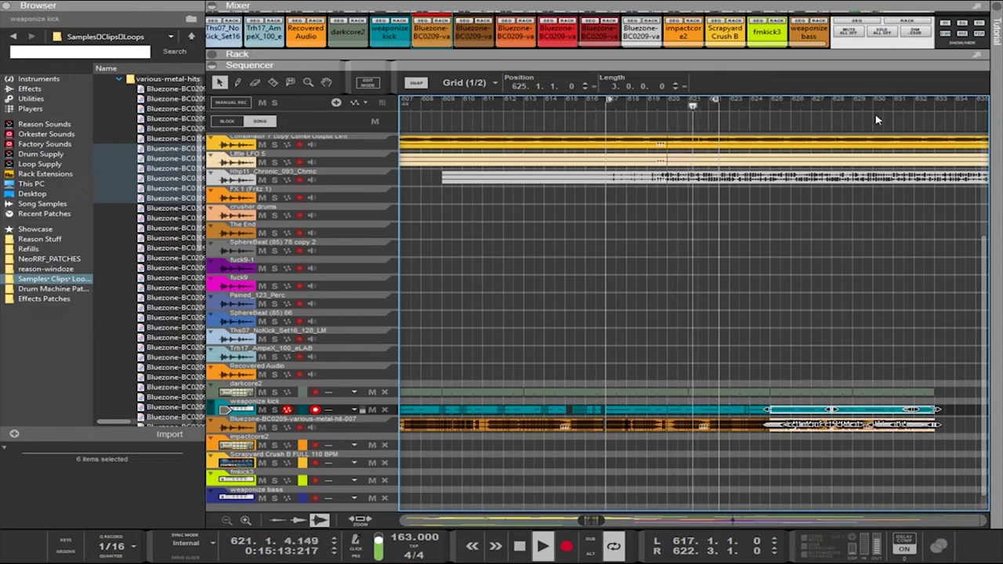
pyautogui.keyDown('alt'); pyautogui.click(925, 112); pyautogui.keyUp('alt')
pyautogui.keyDown('alt'); pyautogui.click(933, 115); pyautogui.keyUp('alt')
# Reveal part of the rack above the sequencer and set the song tempo to 127
pyautogui.scroll(-1, 790, 245)
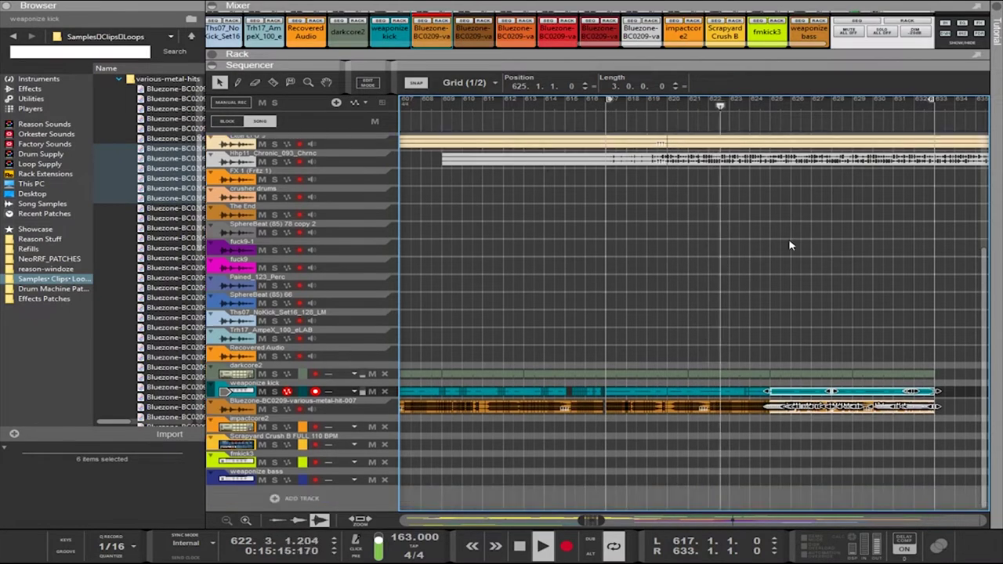
pyautogui.moveTo(689, 65); pyautogui.dragTo(696, 129)
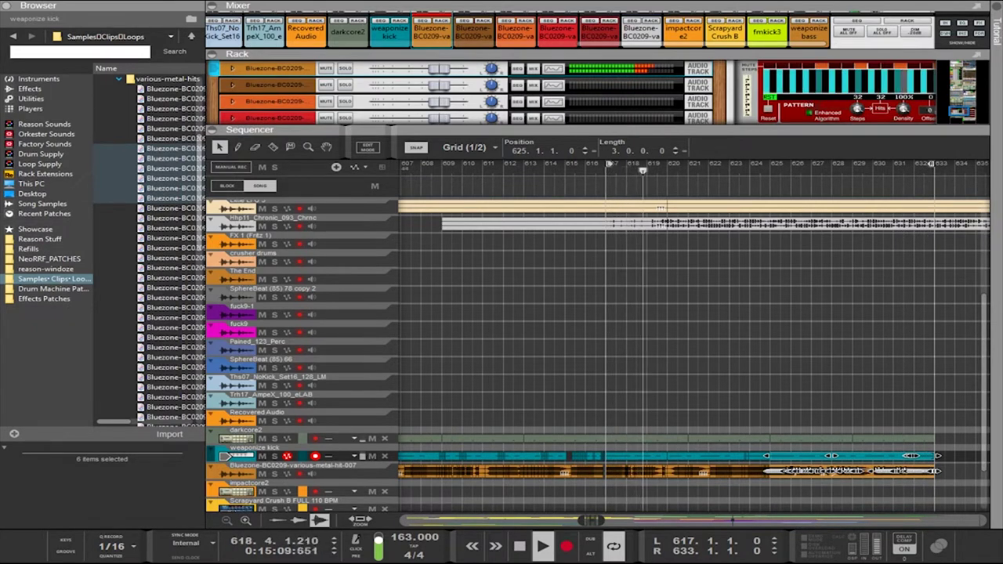
pyautogui.write('127')
pyautogui.press('Return')
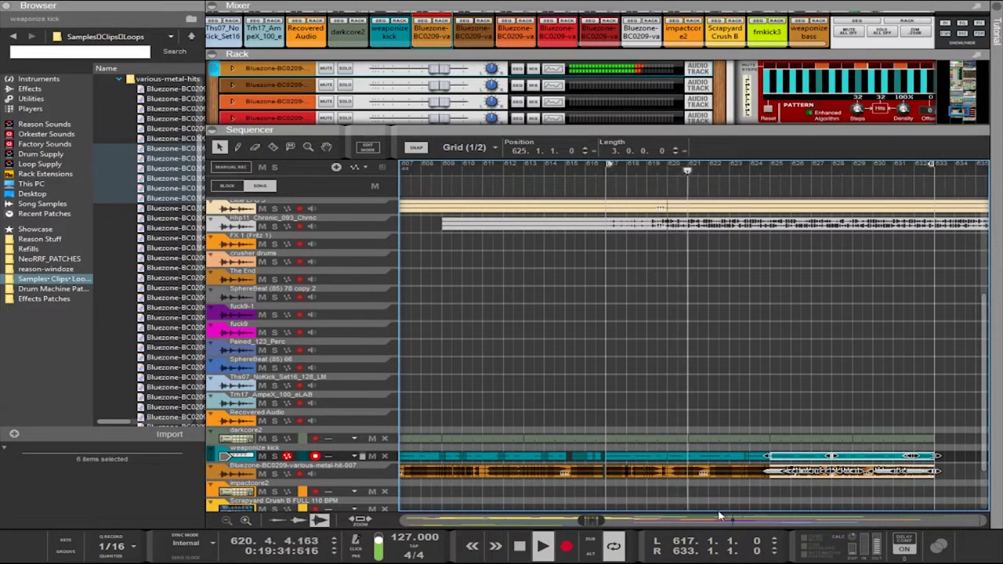
pyautogui.hscroll(-1, 686, 510)
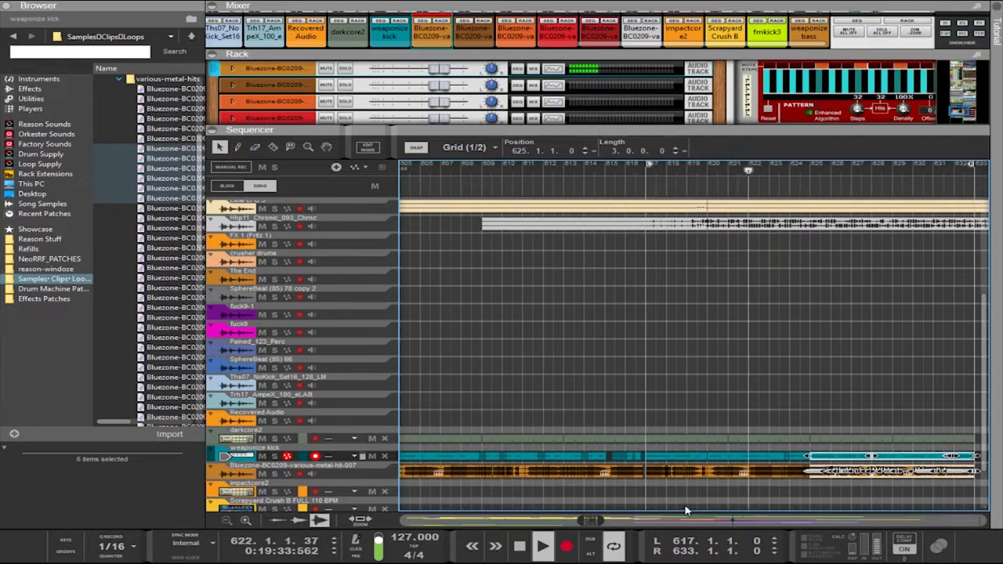
pyautogui.hscroll(2, 687, 510)
pyautogui.scroll(1, 682, 510)
pyautogui.scroll(3, 682, 509)
pyautogui.scroll(-4, 682, 509)
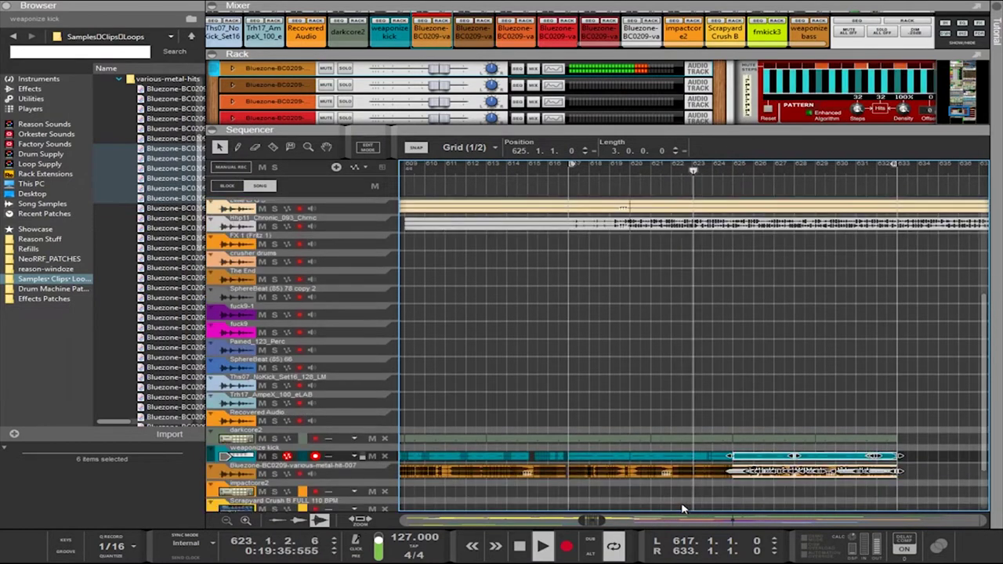
pyautogui.hscroll(-3, 643, 509)
pyautogui.hscroll(3, 644, 508)
pyautogui.scroll(2, 644, 508)
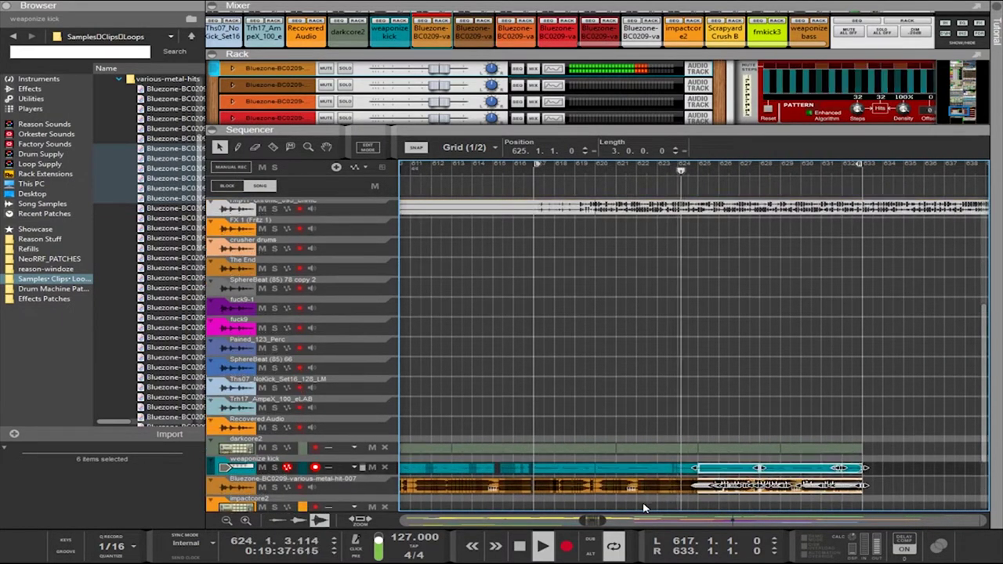
pyautogui.scroll(-2, 644, 509)
# Create a new clip with a length of 0.0.3.0 at 618.1.4.0 on the weaponize kick lane
pyautogui.scroll(3, 643, 509)
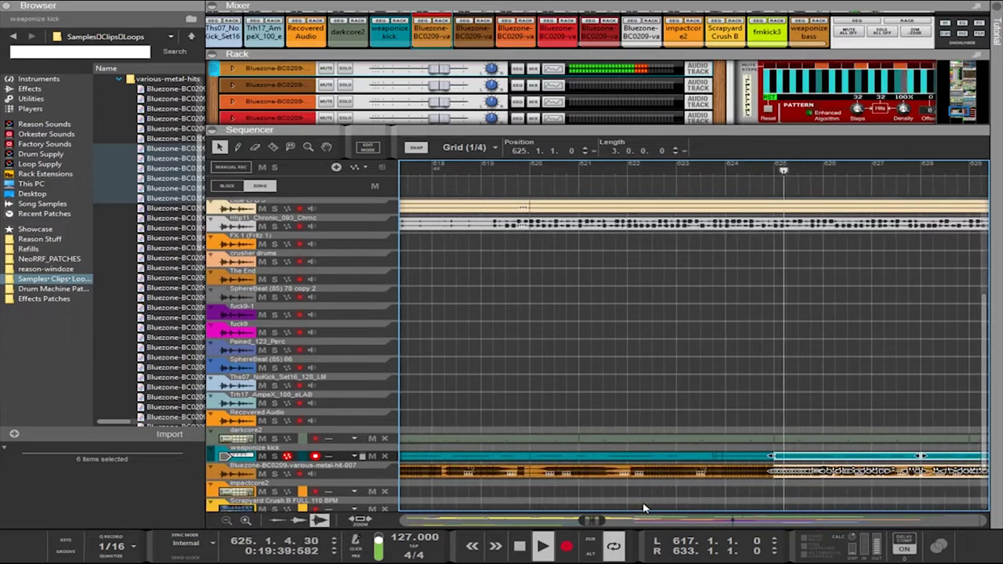
pyautogui.click(452, 458)
pyautogui.scroll(1, 453, 460)
pyautogui.scroll(2, 453, 458)
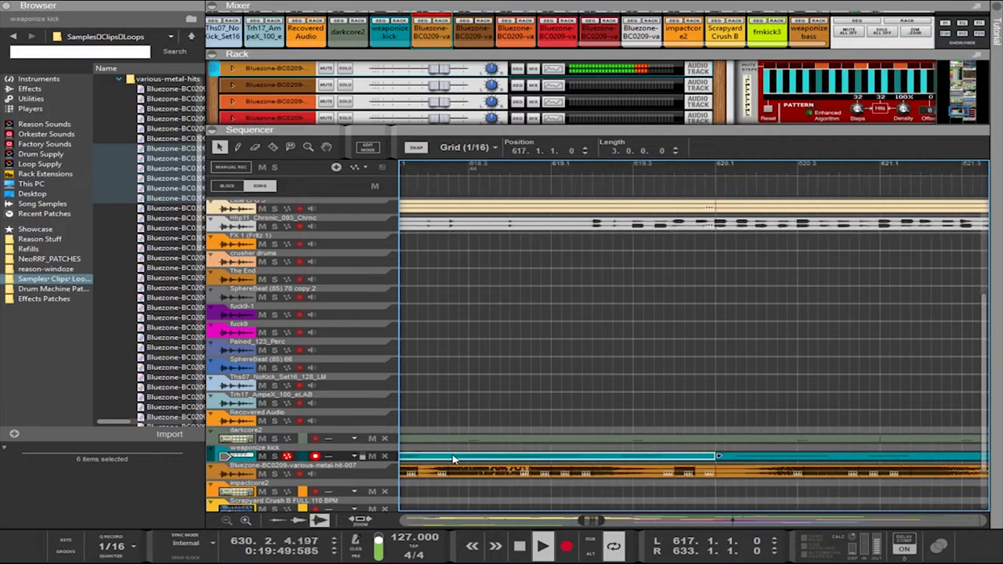
pyautogui.click(423, 454)
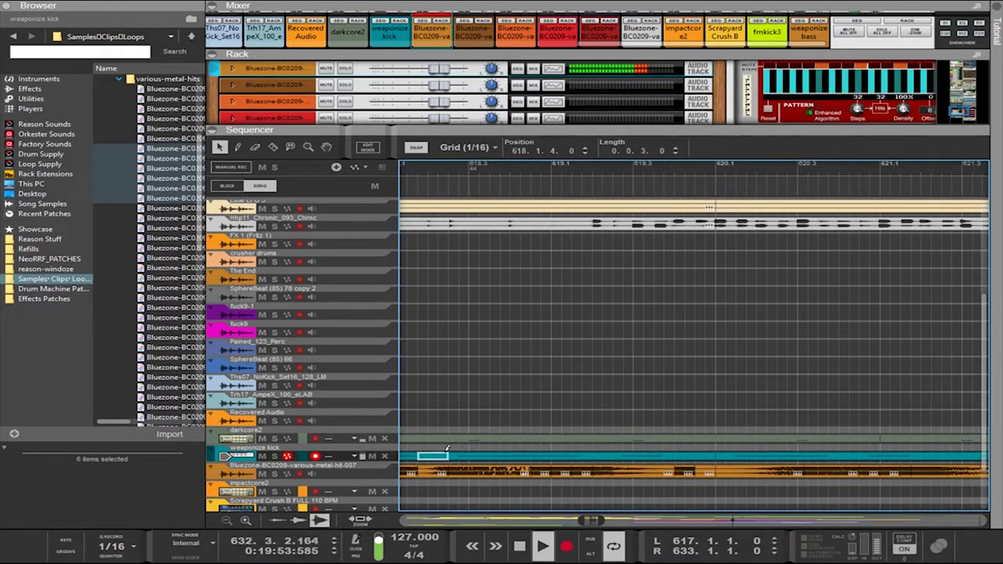
pyautogui.moveTo(436, 458); pyautogui.dragTo(679, 456)
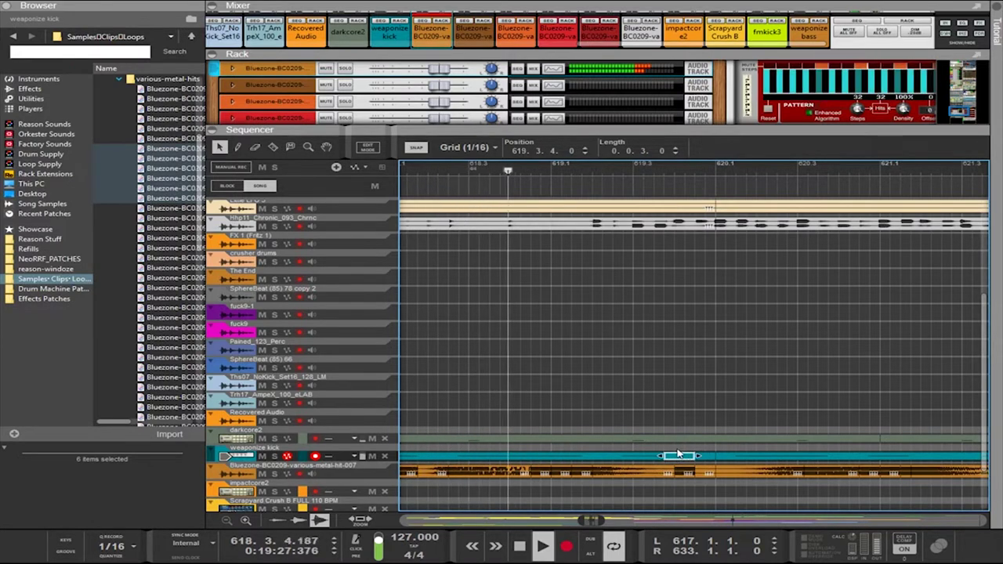
pyautogui.hotkey('ctrl', 'z')
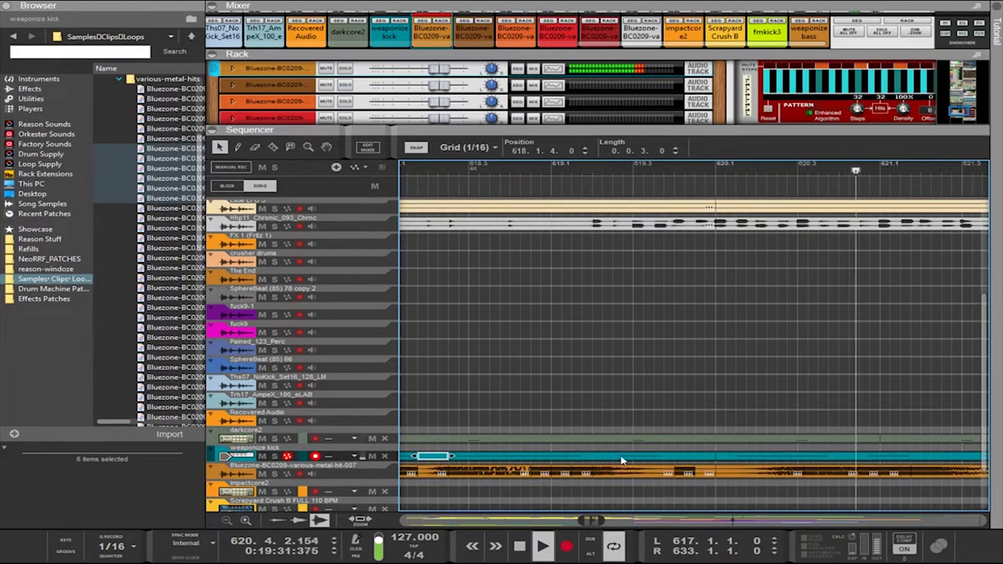
# Draw three consecutive sixteenth-length F#1 notes in the new kick clip, starting at 618.1.4.0
pyautogui.doubleClick(430, 458)
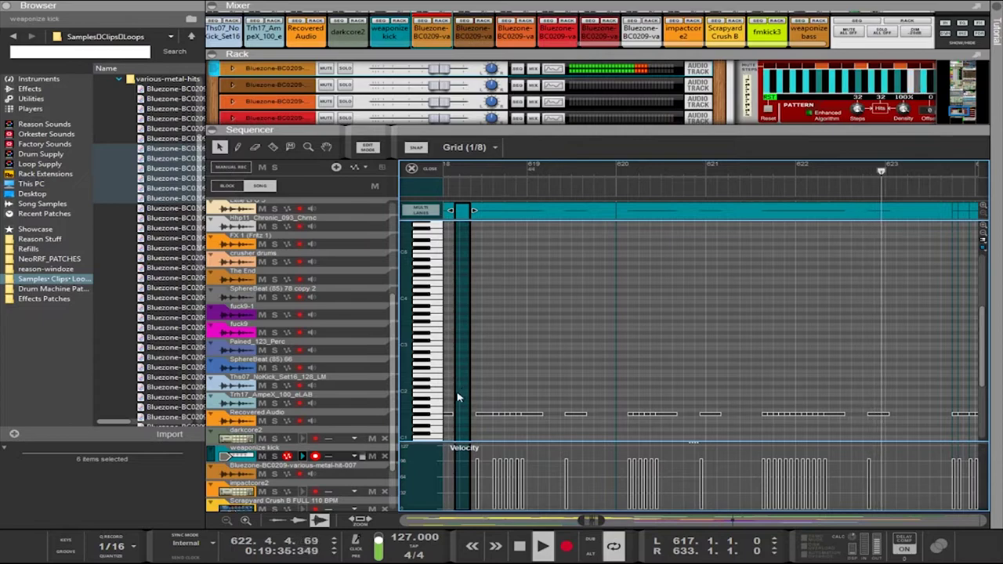
pyautogui.scroll(5, 464, 396)
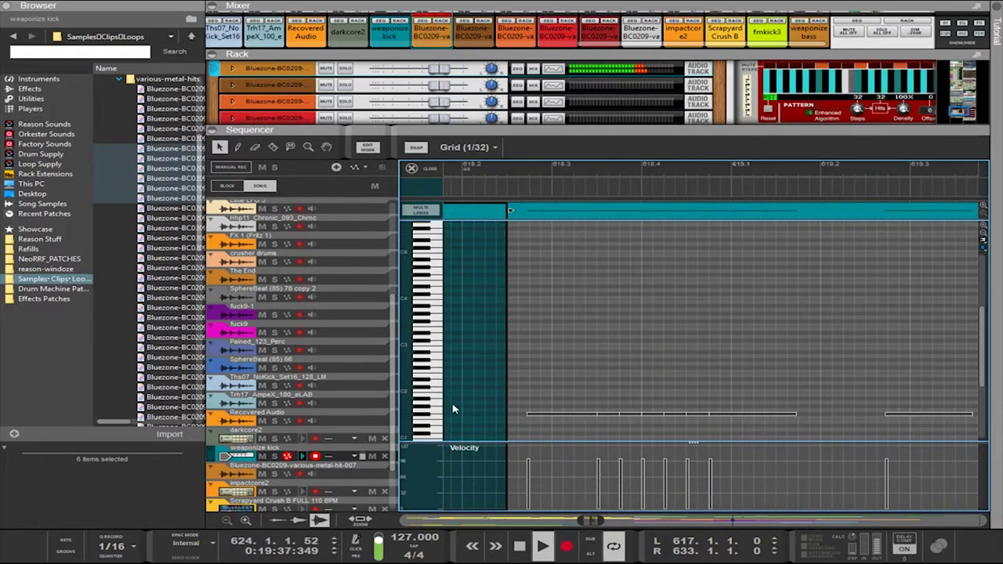
pyautogui.scroll(-2, 457, 412)
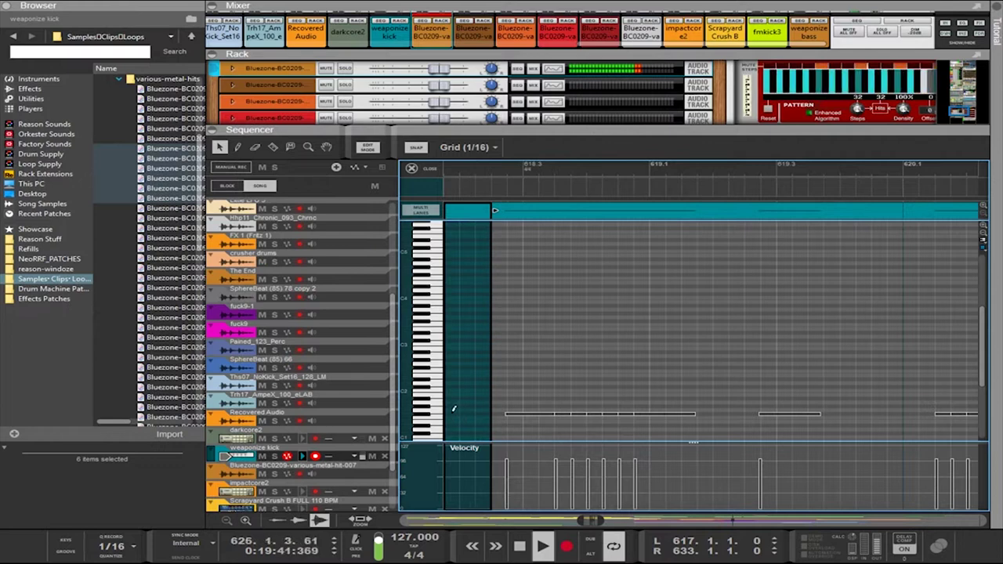
pyautogui.click(457, 413)
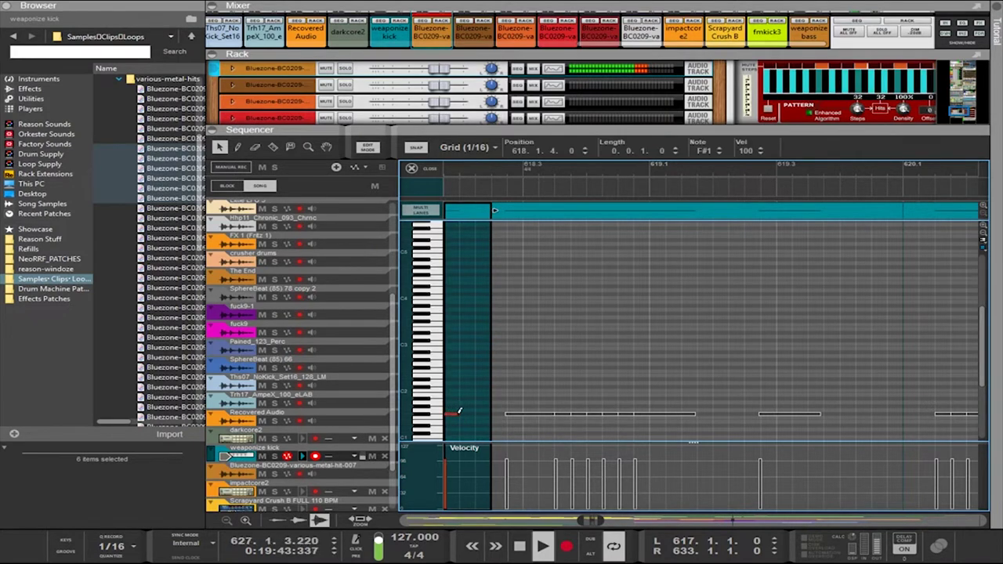
pyautogui.click(470, 412)
pyautogui.click(483, 412)
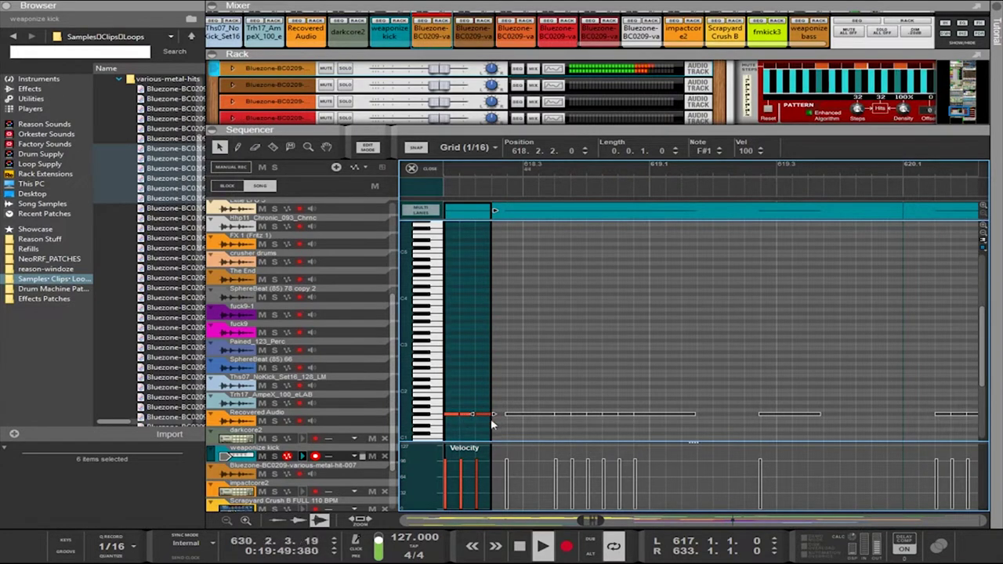
# Delete the second and third F#1 notes in the new kick clip, keeping the one at 618.1.4.0
pyautogui.moveTo(491, 423); pyautogui.dragTo(478, 411)
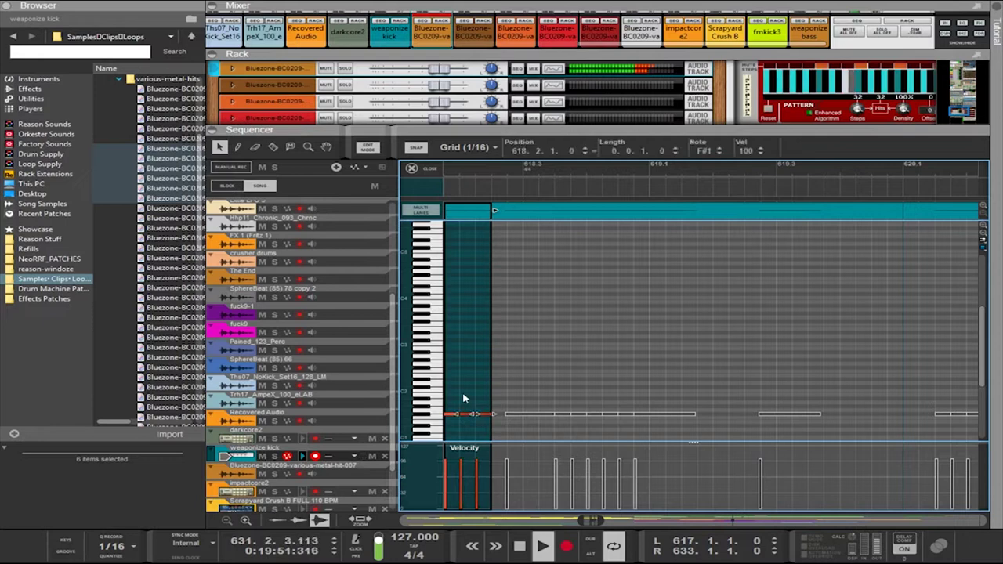
pyautogui.click(448, 171)
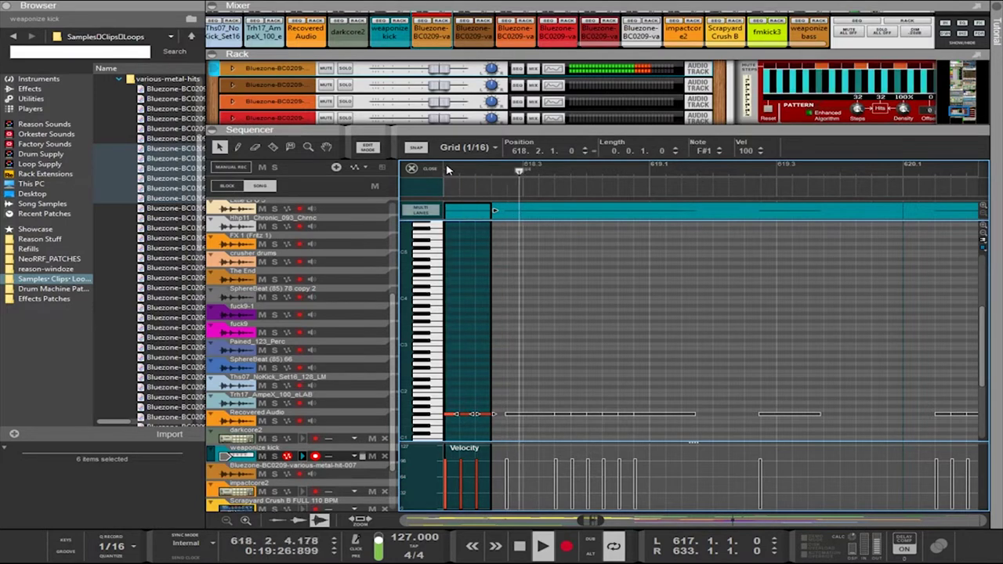
pyautogui.moveTo(483, 435); pyautogui.dragTo(468, 410)
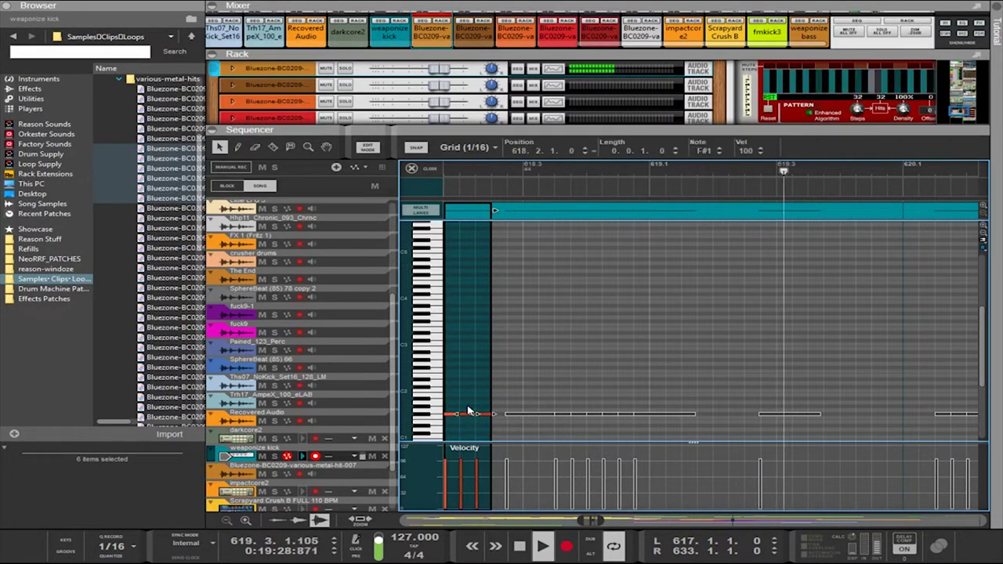
pyautogui.press('Delete')
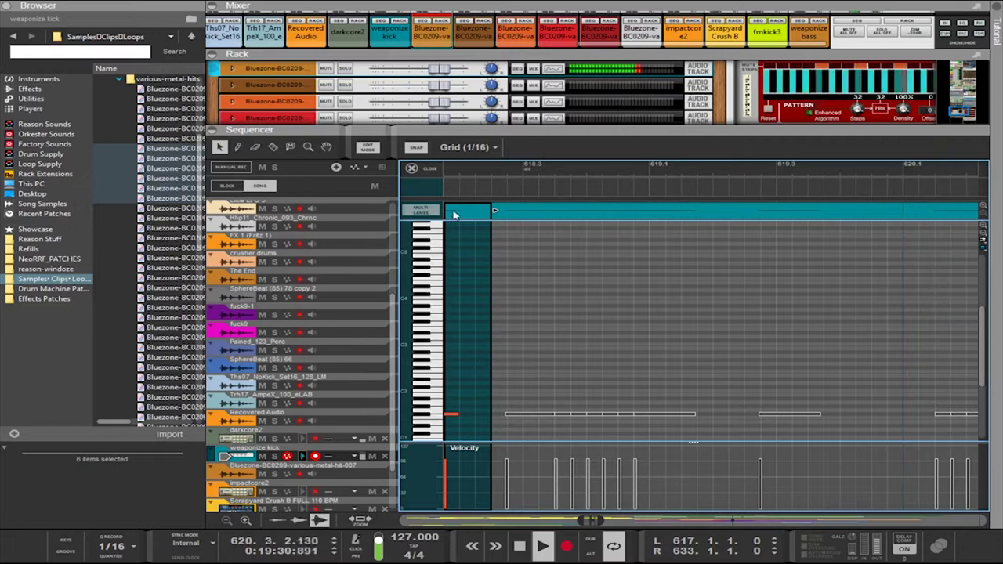
# Shorten the new kick clip to a length of 0.0.2.0 and copy it to 619.1.4.0
pyautogui.moveTo(493, 210); pyautogui.dragTo(474, 213)
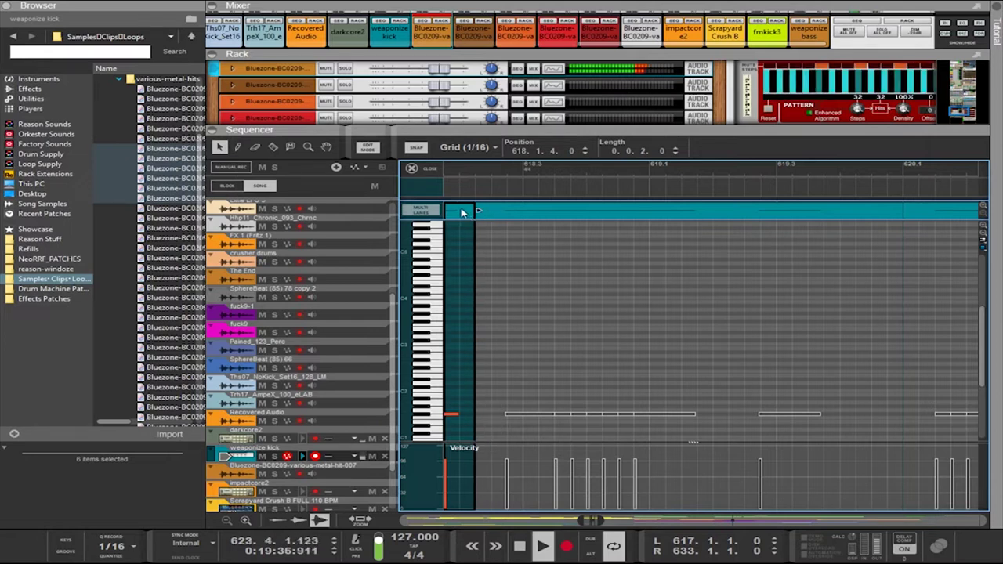
pyautogui.moveTo(461, 215); pyautogui.dragTo(712, 255)
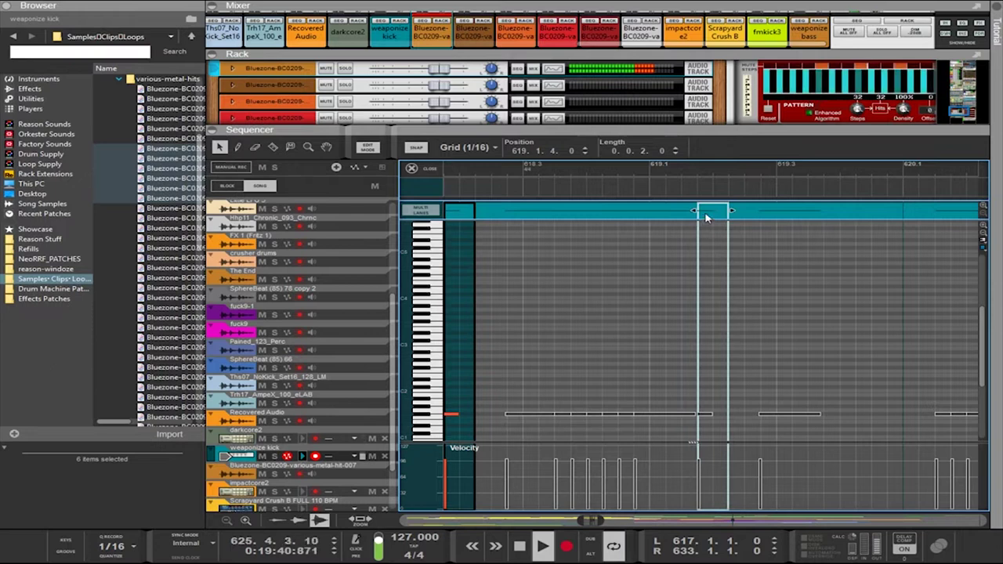
pyautogui.moveTo(705, 214); pyautogui.dragTo(486, 228)
pyautogui.hotkey('ctrl', 'z')
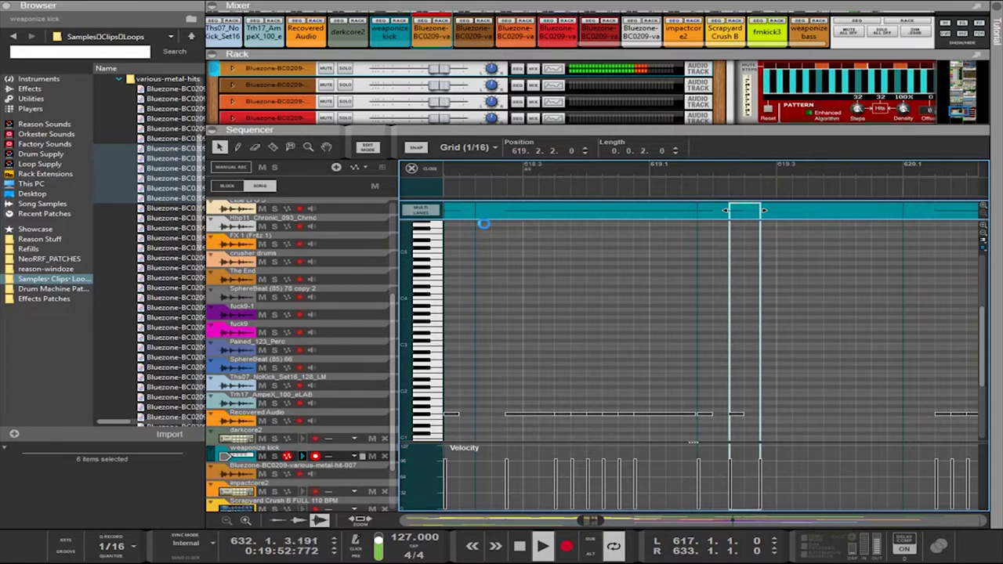
pyautogui.hotkey('ctrl', 'z')
# Place copies of the short one-note kick clip in the gaps of the weaponize kick lane from 619.3.4.0 through 631.3.2.0
pyautogui.moveTo(711, 212); pyautogui.dragTo(890, 226)
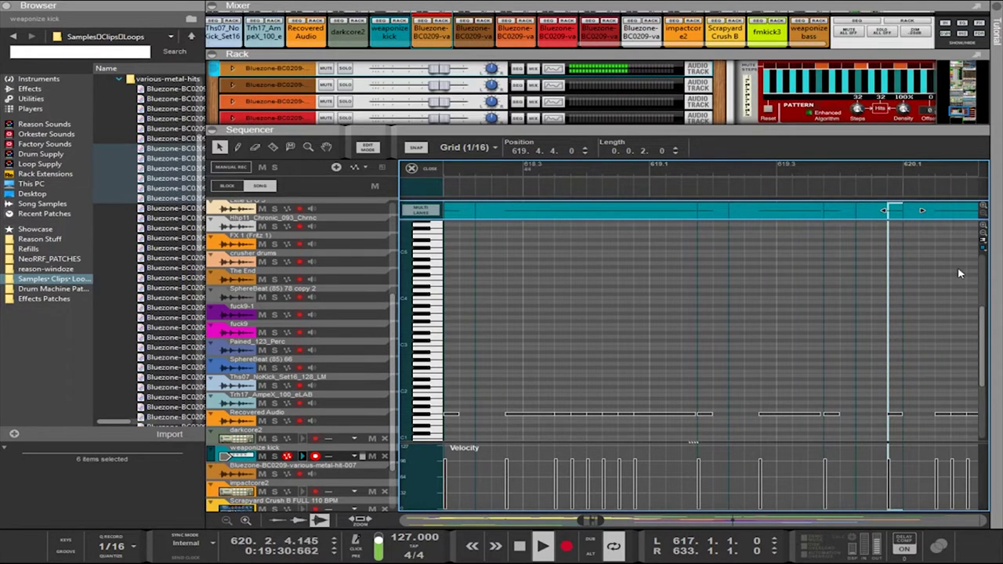
pyautogui.scroll(-2, 960, 273)
pyautogui.scroll(1, 968, 300)
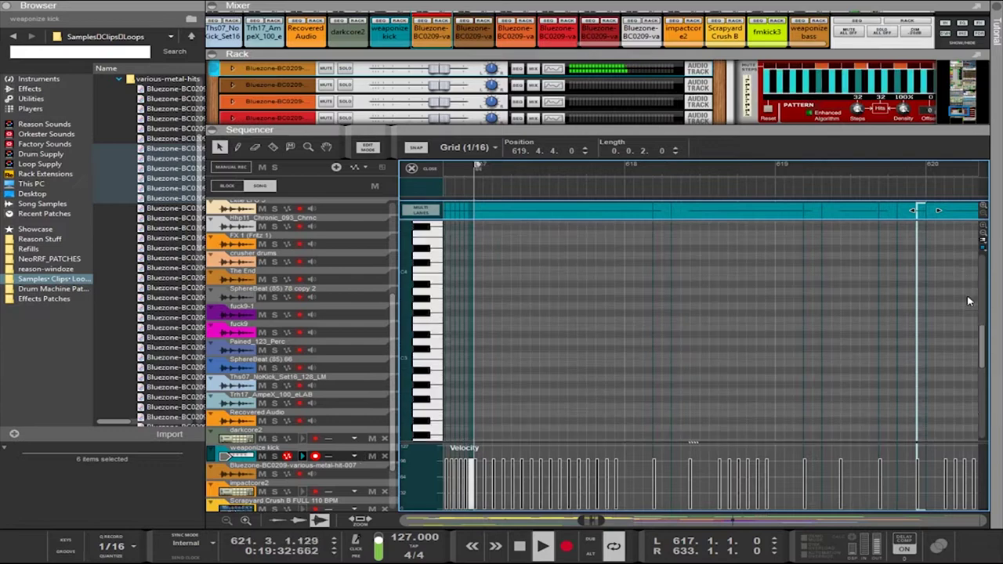
pyautogui.scroll(-1, 967, 296)
pyautogui.hscroll(-2, 965, 335)
pyautogui.hscroll(8, 966, 337)
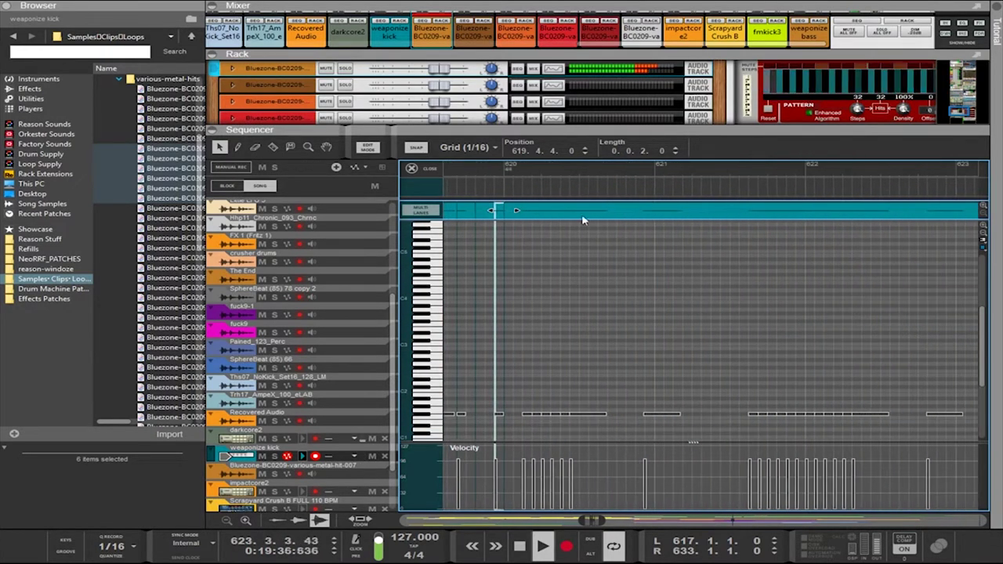
pyautogui.moveTo(500, 215); pyautogui.dragTo(986, 222)
pyautogui.moveTo(689, 210); pyautogui.dragTo(786, 220)
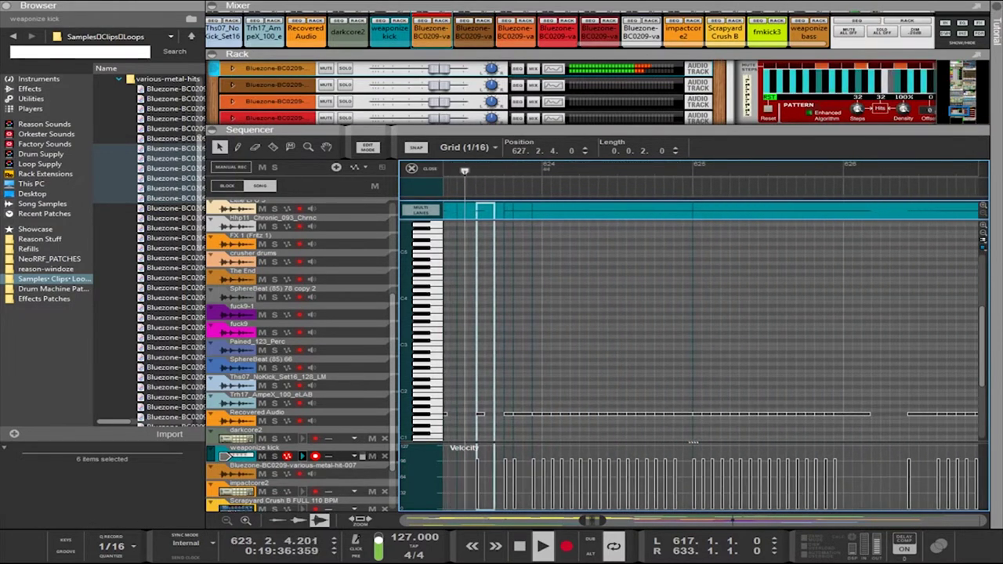
pyautogui.moveTo(989, 238); pyautogui.dragTo(936, 230)
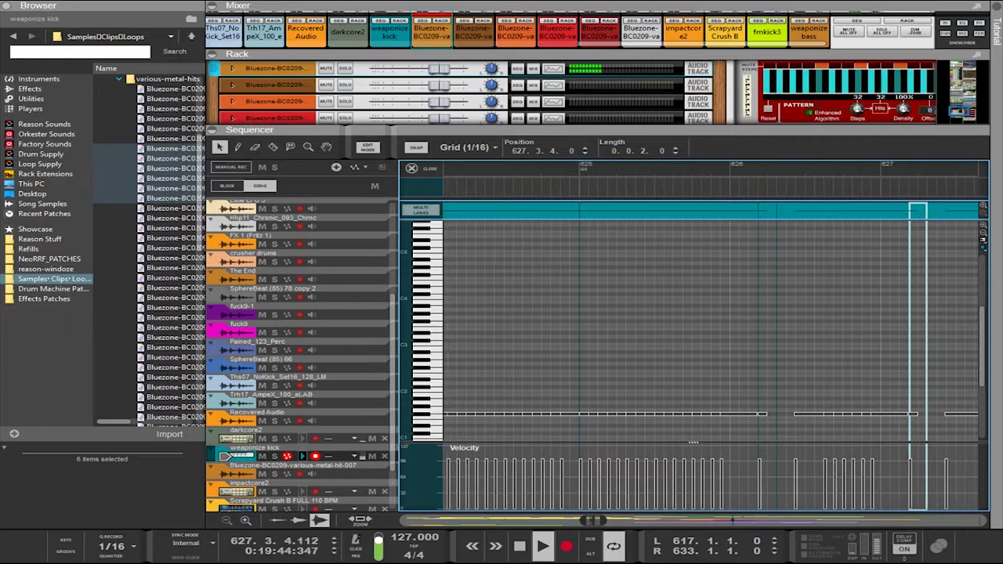
pyautogui.moveTo(981, 223); pyautogui.dragTo(812, 220)
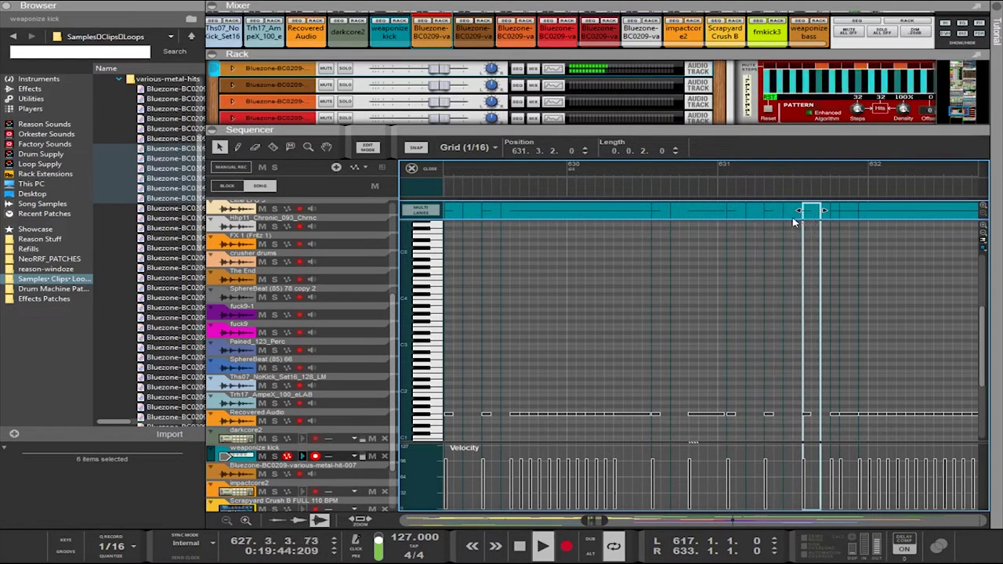
# Undo all placed copies of the short one-note kick clip, its shortening and the last note deletion in the clip at 618.1.4.0
pyautogui.hotkey('ctrl', 'z')
pyautogui.hotkey('ctrl', 'z')
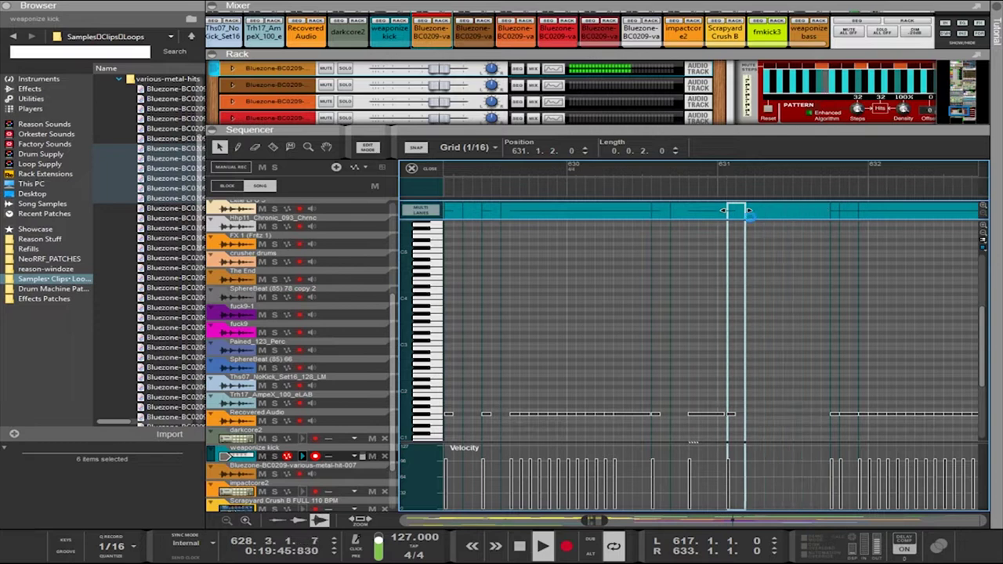
pyautogui.hotkey('ctrl', 'z')
pyautogui.hotkey('ctrl', 'z')
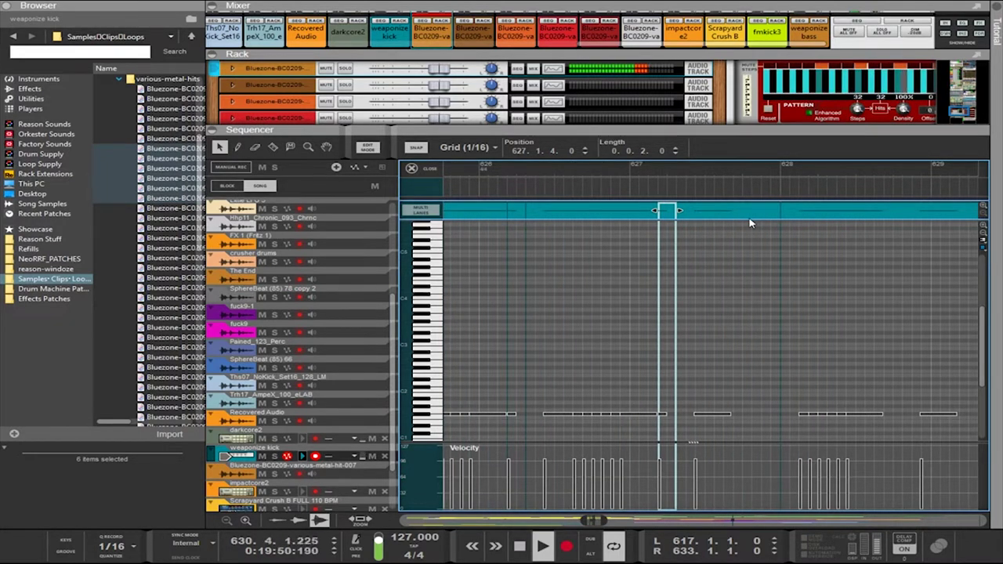
pyautogui.hotkey('ctrl', 'z')
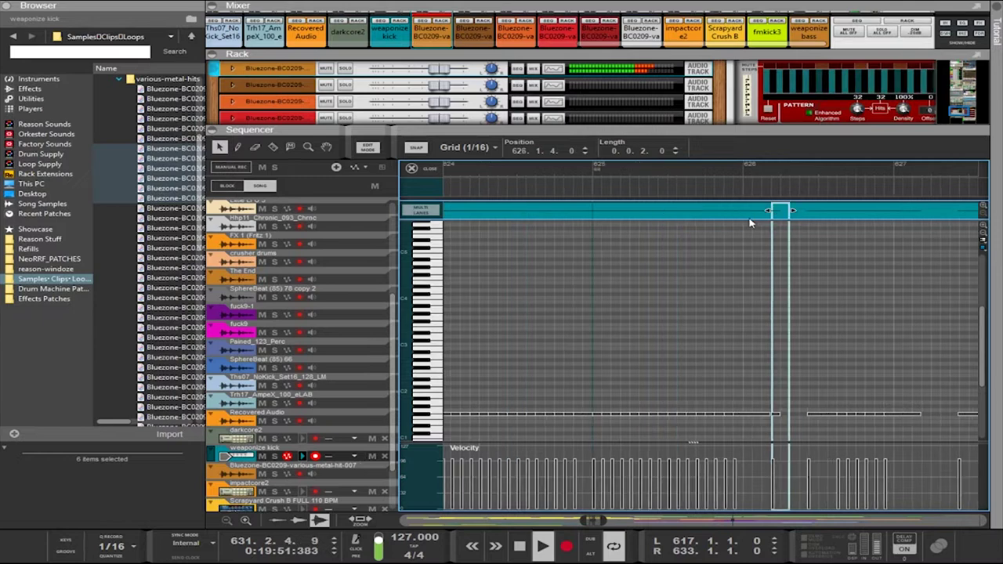
pyautogui.hotkey('ctrl', 'z')
pyautogui.hotkey('ctrl', 'z')
pyautogui.hotkey('ctrl', 'z')
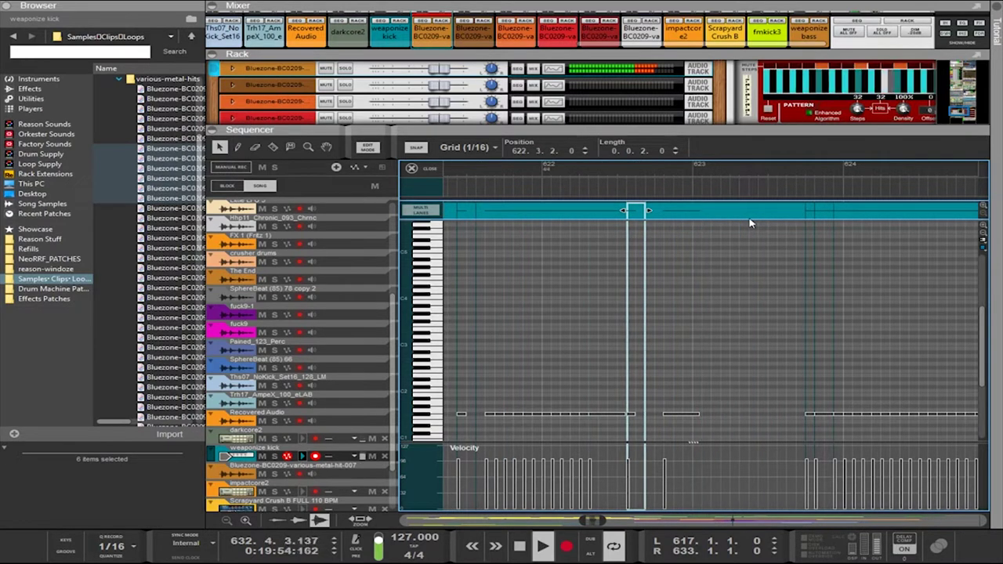
pyautogui.hotkey('ctrl', 'z')
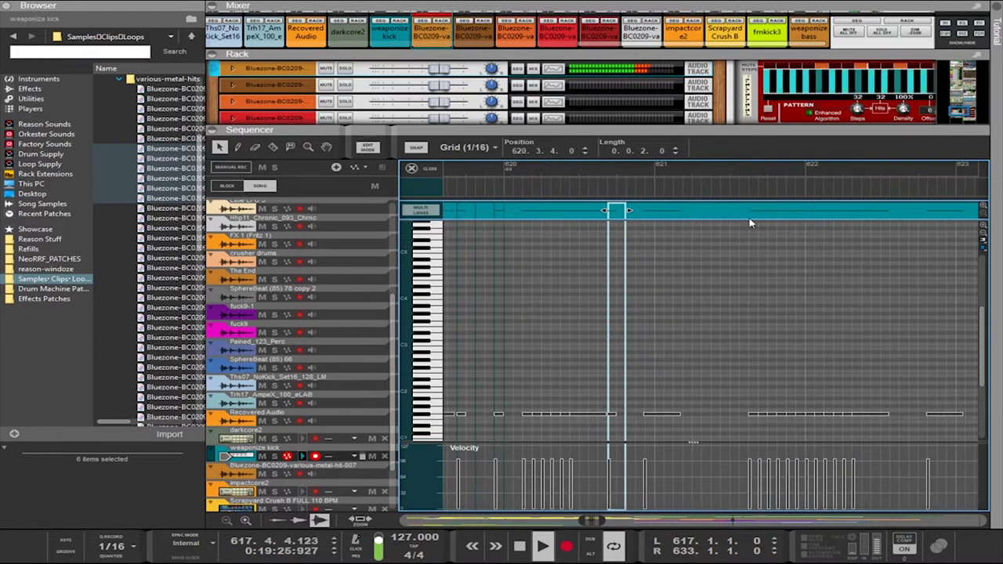
pyautogui.hotkey('ctrl', 'z')
pyautogui.hotkey('ctrl', 'z')
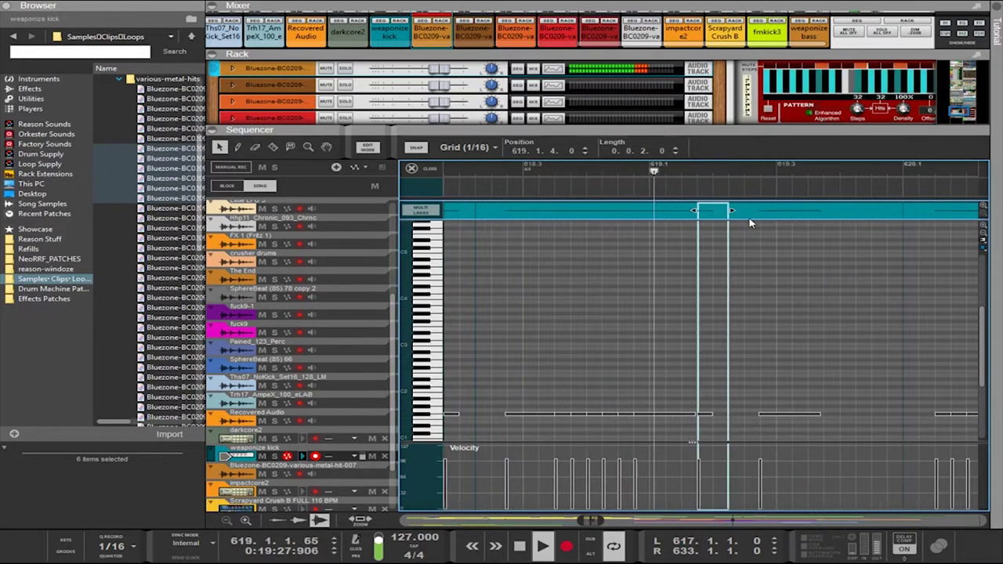
pyautogui.hotkey('ctrl', 'z')
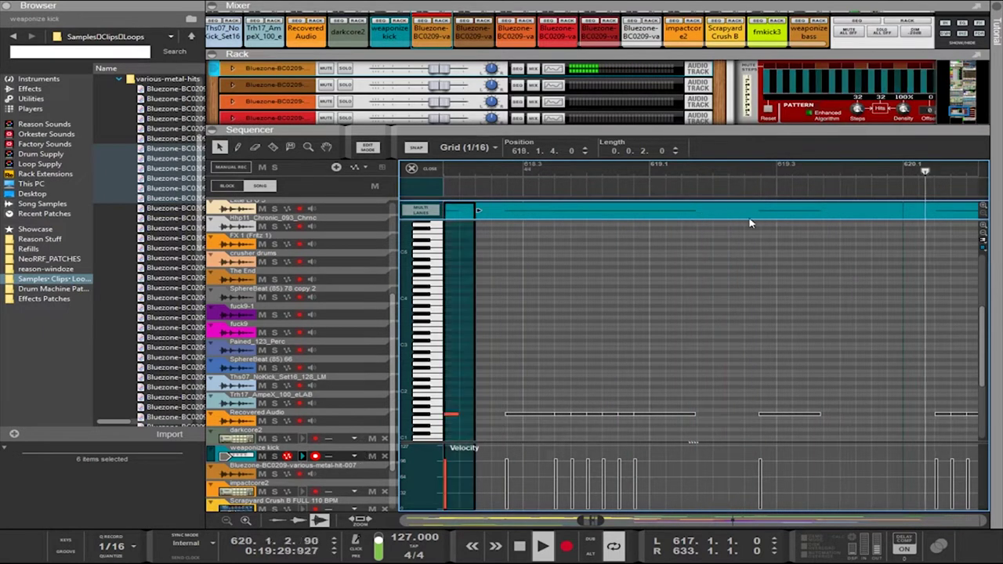
pyautogui.hotkey('ctrl', 'z')
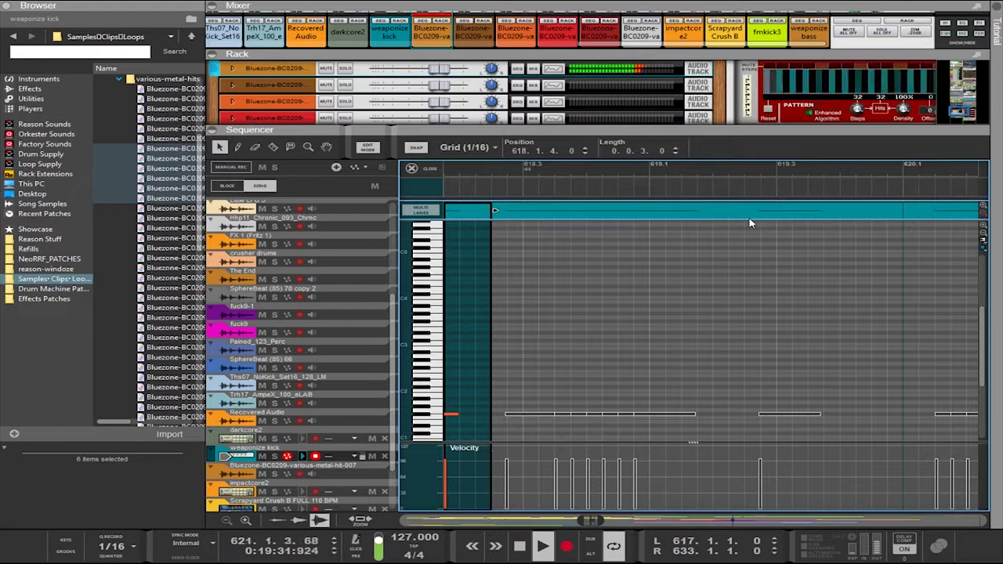
pyautogui.hotkey('ctrl', 'z')
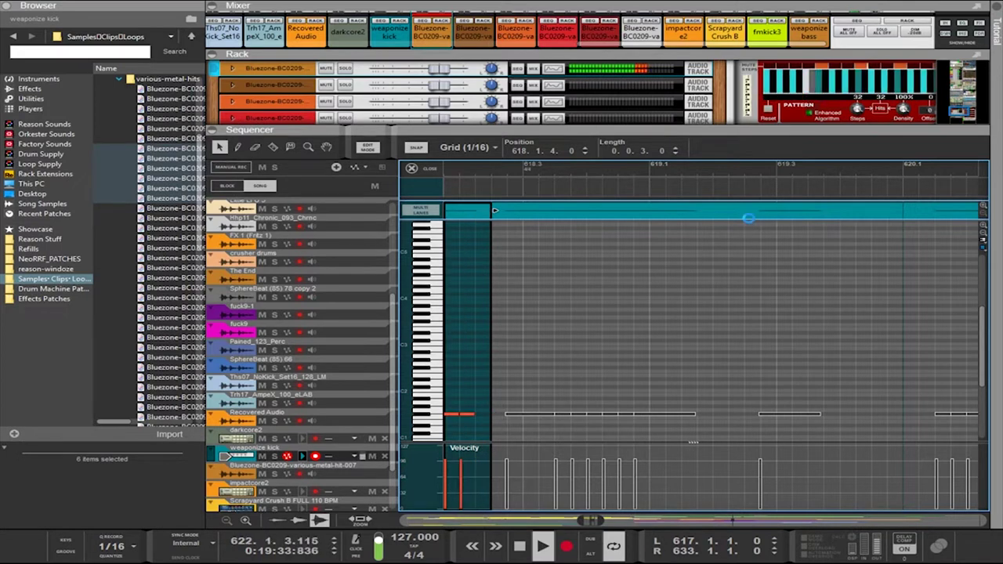
# Join the weaponize kick clips between bars 617 and 633 into a single 16-bar clip in the arrangement
pyautogui.hotkey('shift', 'Tab')
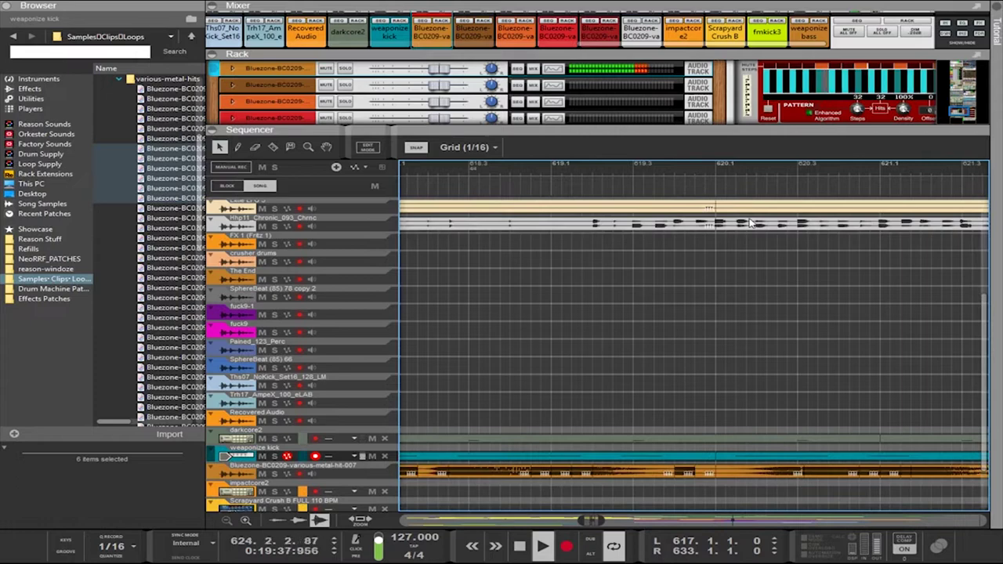
pyautogui.scroll(-4, 628, 324)
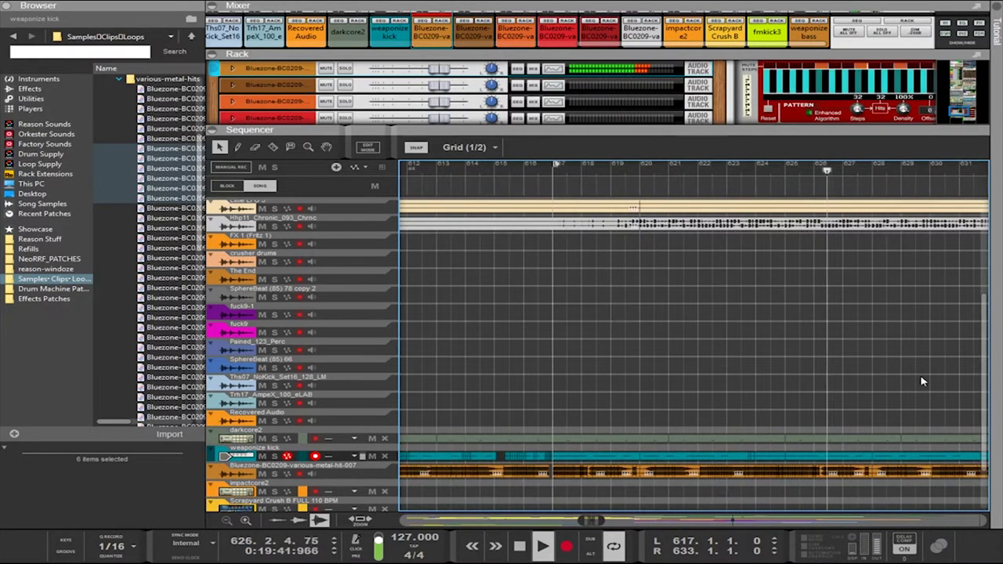
pyautogui.scroll(-3, 925, 384)
pyautogui.moveTo(979, 463); pyautogui.dragTo(749, 457)
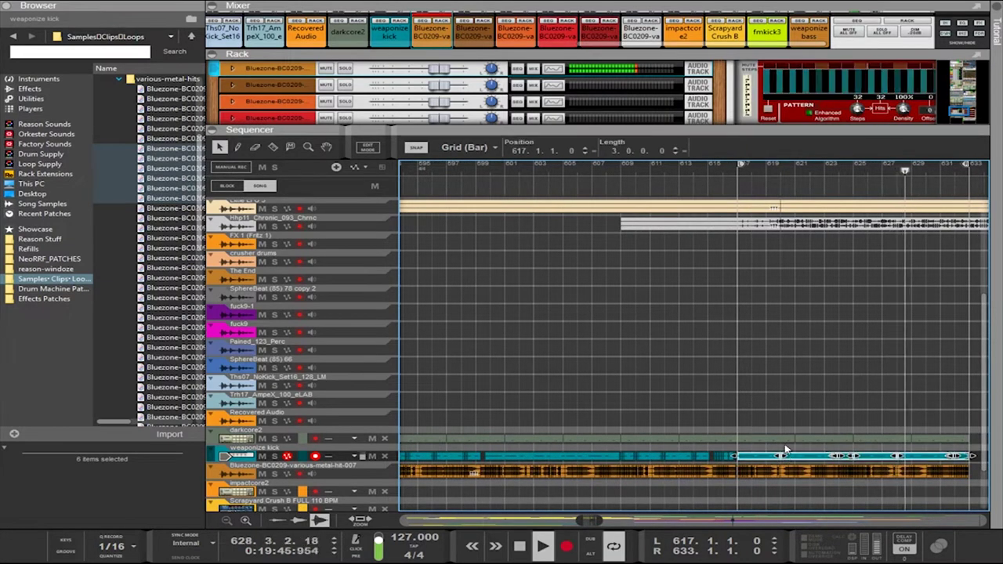
pyautogui.hotkey('ctrl', 'j')
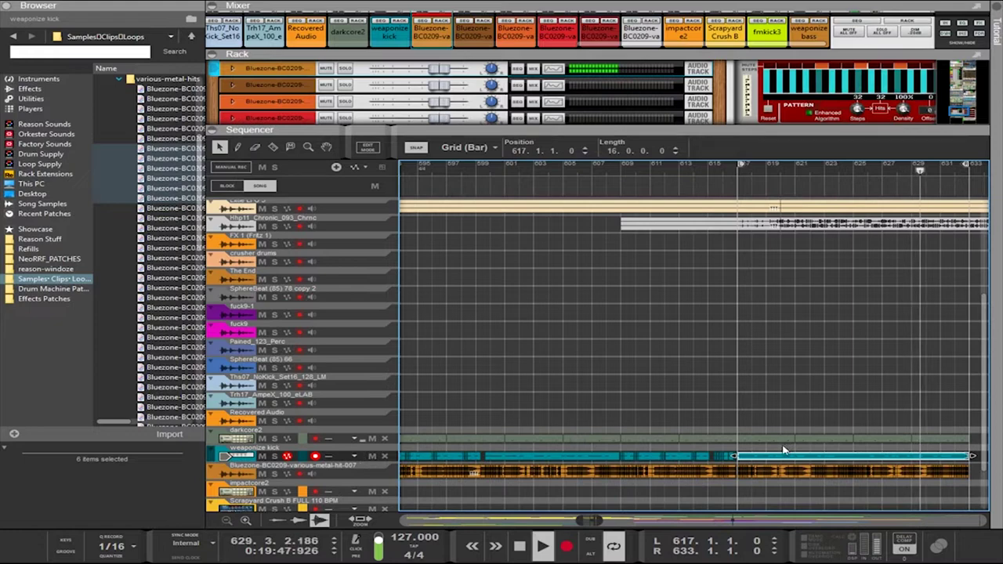
# Open the joined kick clip and draw sixteenth-length F#1 notes in the gaps from bar 627 through 629.3.1.0, with one at 629.2.1.0
pyautogui.doubleClick(747, 463)
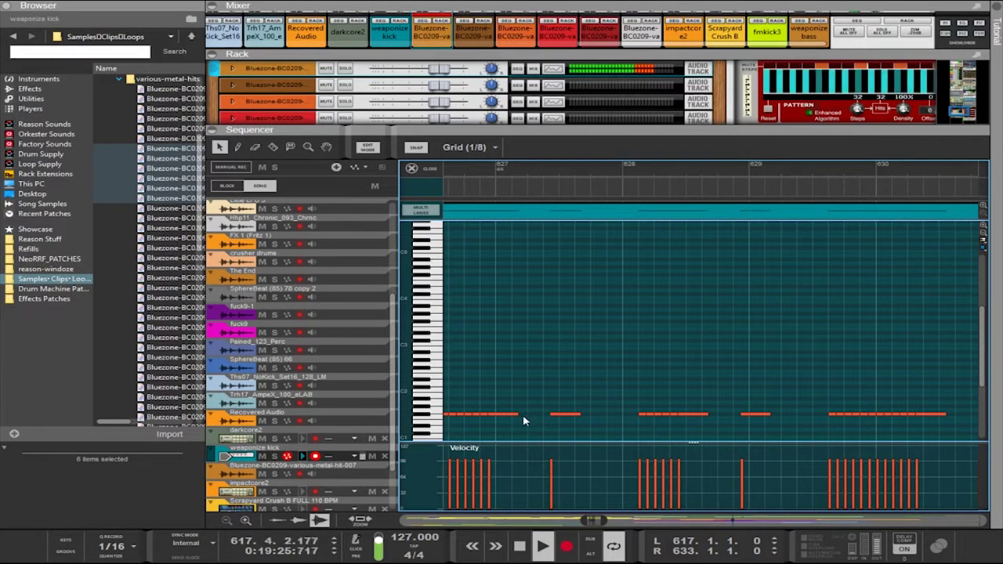
pyautogui.keyDown('ctrl'); pyautogui.scroll(1, 525, 422); pyautogui.keyUp('ctrl')
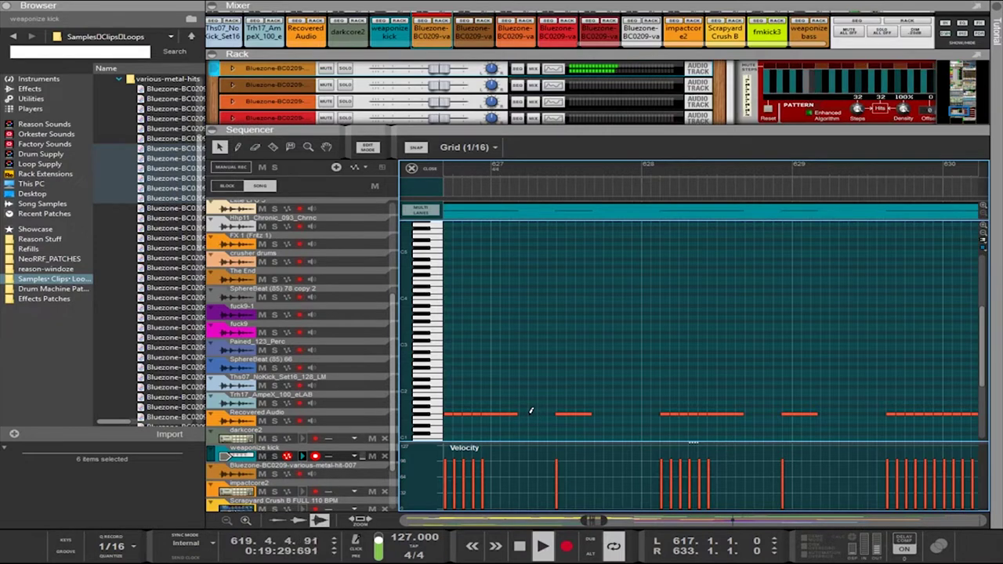
pyautogui.click(531, 413)
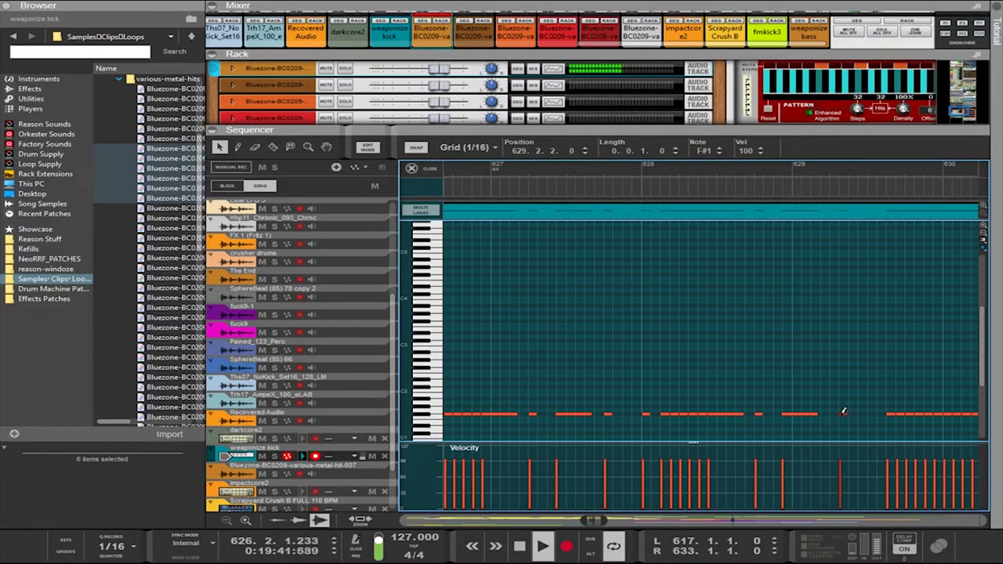
pyautogui.moveTo(843, 411); pyautogui.dragTo(840, 416)
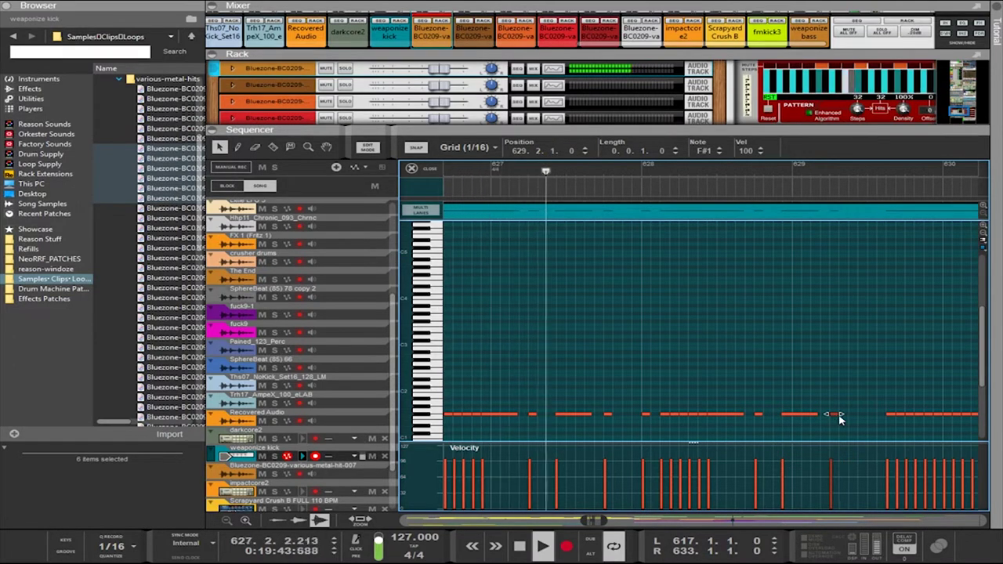
pyautogui.keyDown('alt'); pyautogui.click(874, 414); pyautogui.keyUp('alt')
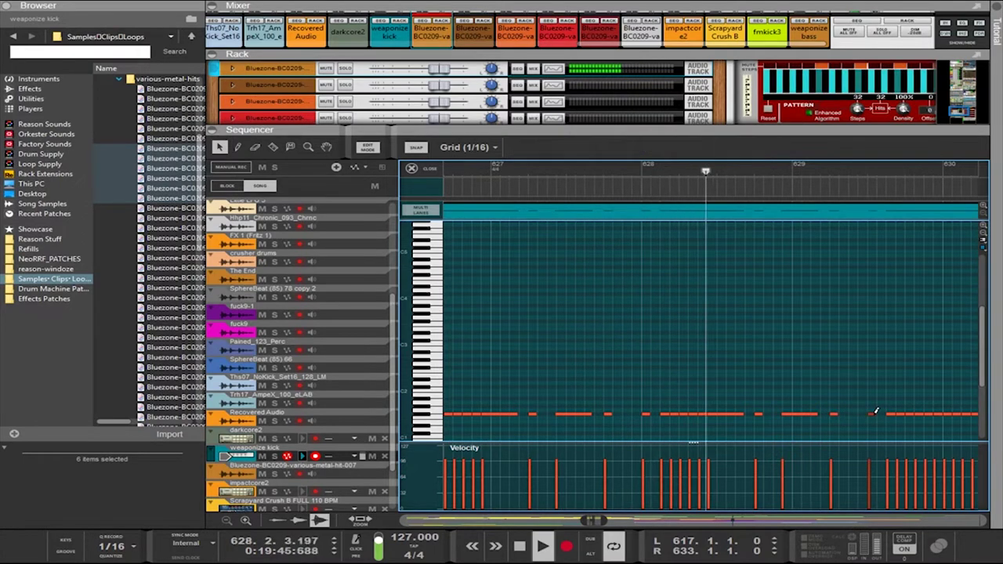
pyautogui.click(875, 414)
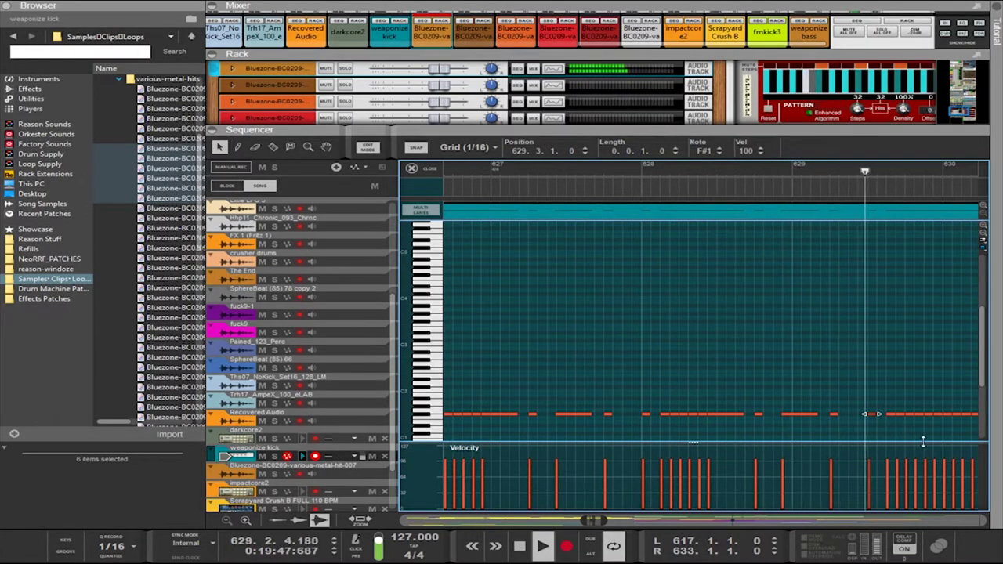
# Add sixteenth-length F#1 notes in further gaps of the kick clip, including 631.3.1.0, 619.2.1.0 and 620.1.1.0
pyautogui.hscroll(-1, 951, 435)
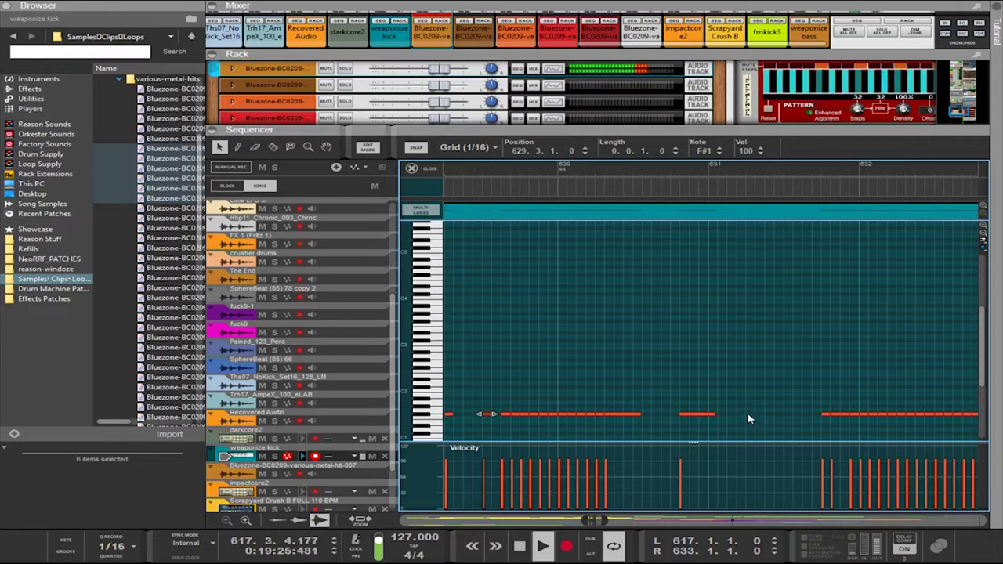
pyautogui.scroll(-6, 753, 419)
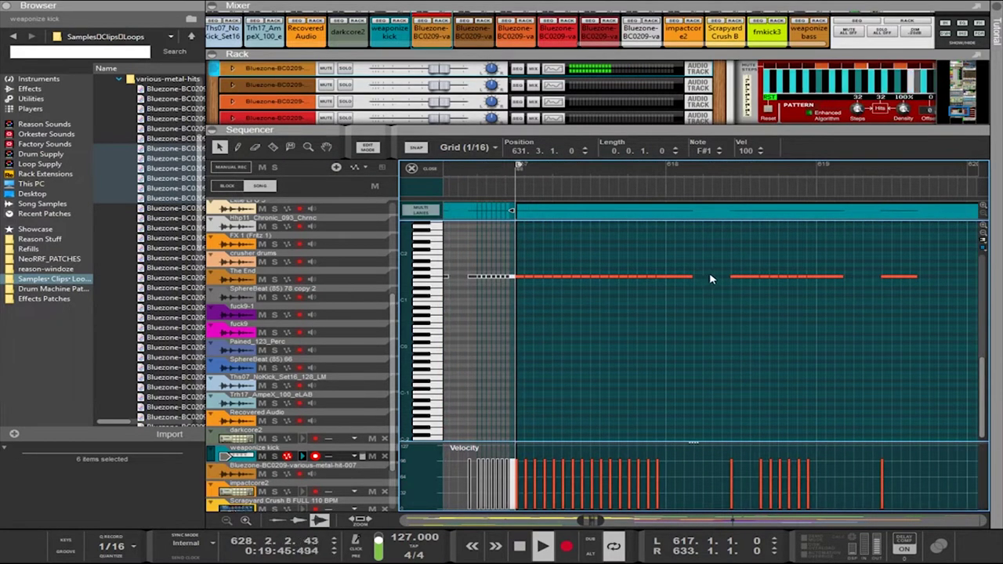
pyautogui.click(707, 276)
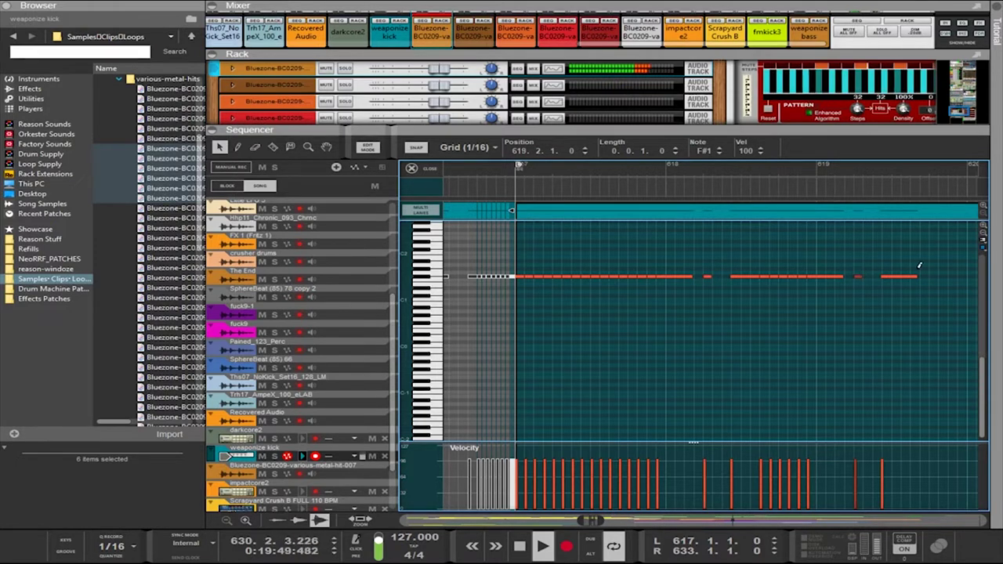
pyautogui.click(971, 280)
pyautogui.hscroll(5, 978, 287)
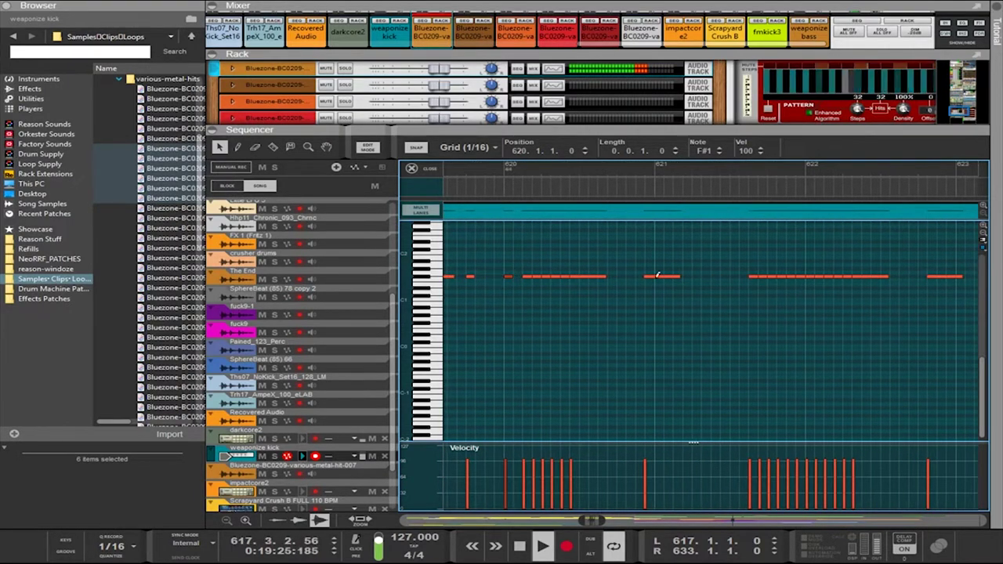
# Fill the kick gaps in bars 620 to 622 with sixteenth-length F#1 notes, including 621.3.1.0 and 622.4.1.0
pyautogui.click(733, 275)
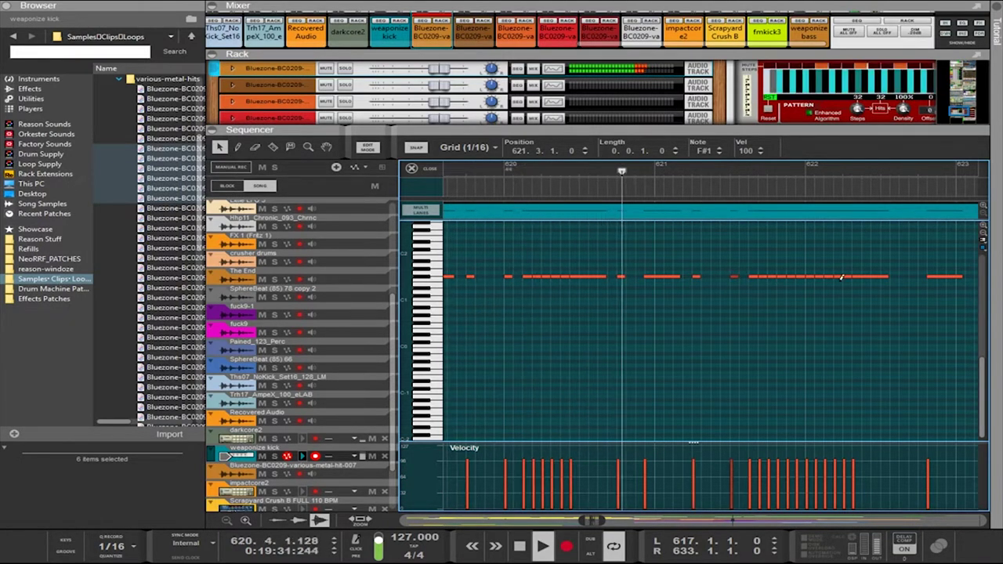
pyautogui.click(919, 280)
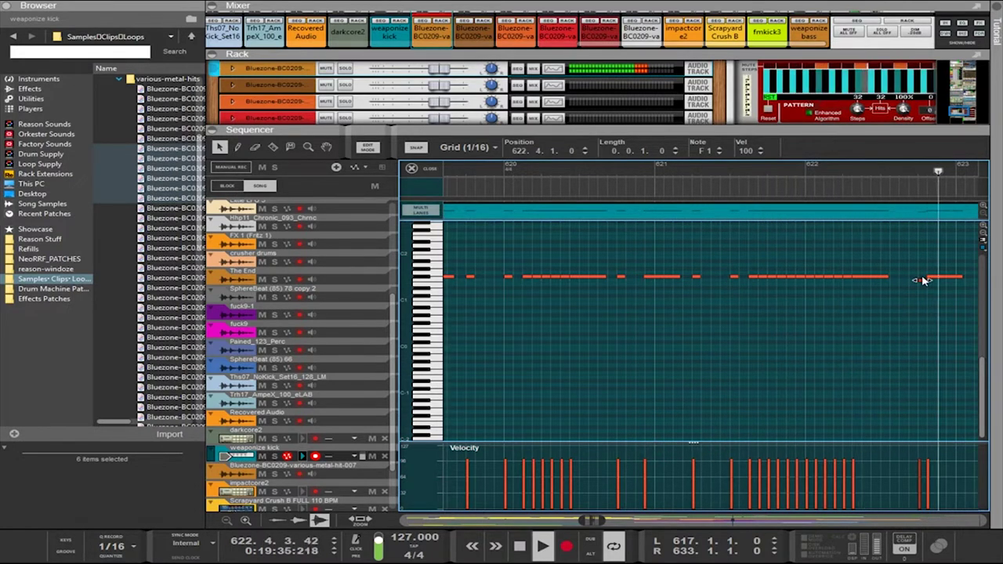
pyautogui.press('Delete')
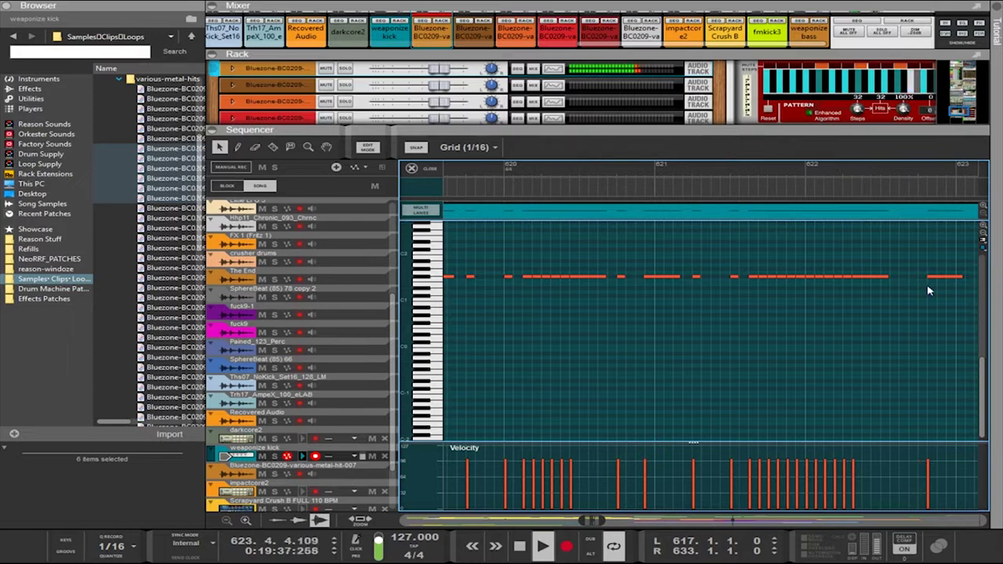
pyautogui.click(922, 275)
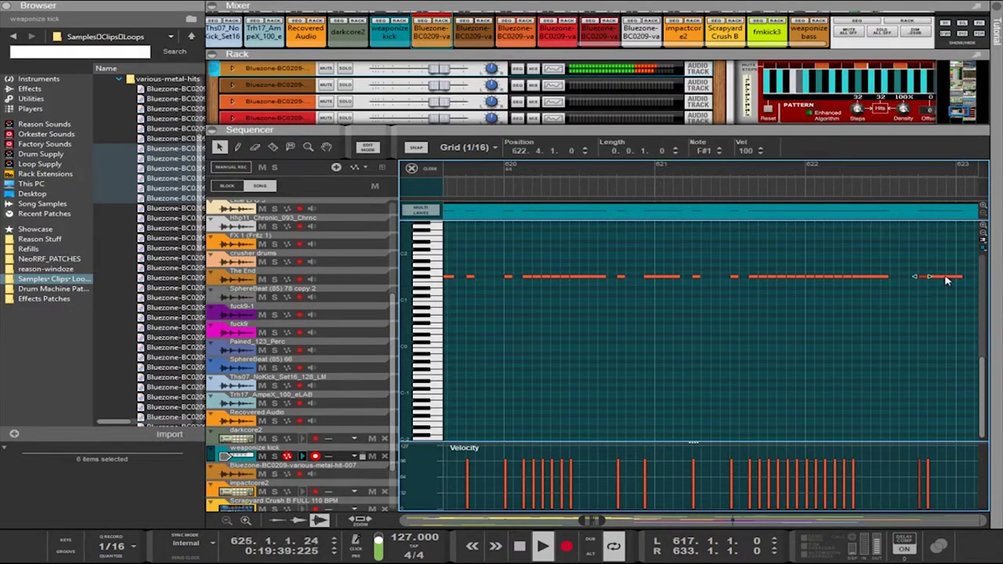
# Fill the remaining kick gaps from bar 623 through 630 with sixteenth-length F#1 notes, including 623.3.1.0, 626.2.1.0 and 630.4.1.0
pyautogui.moveTo(961, 276); pyautogui.dragTo(971, 276)
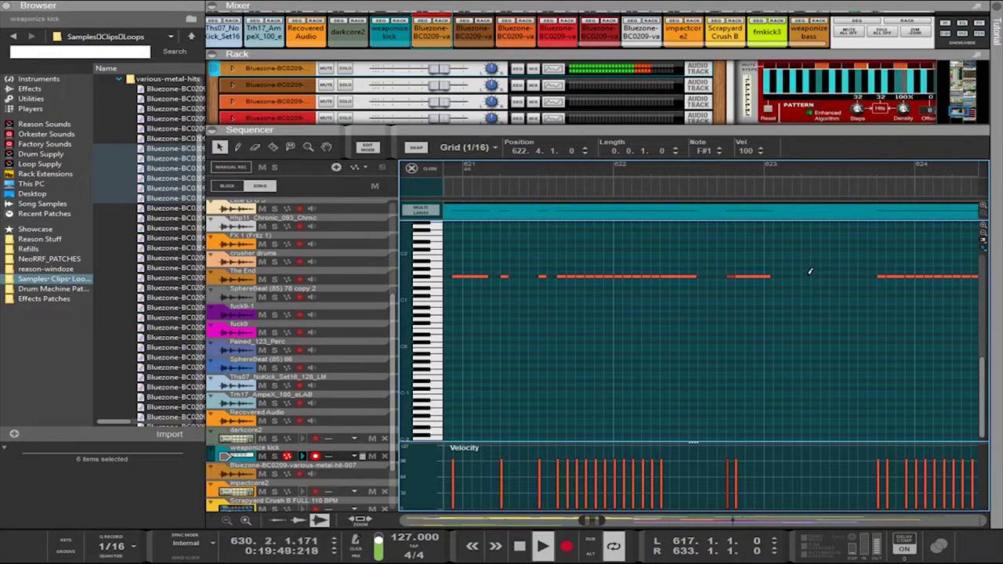
pyautogui.click(808, 276)
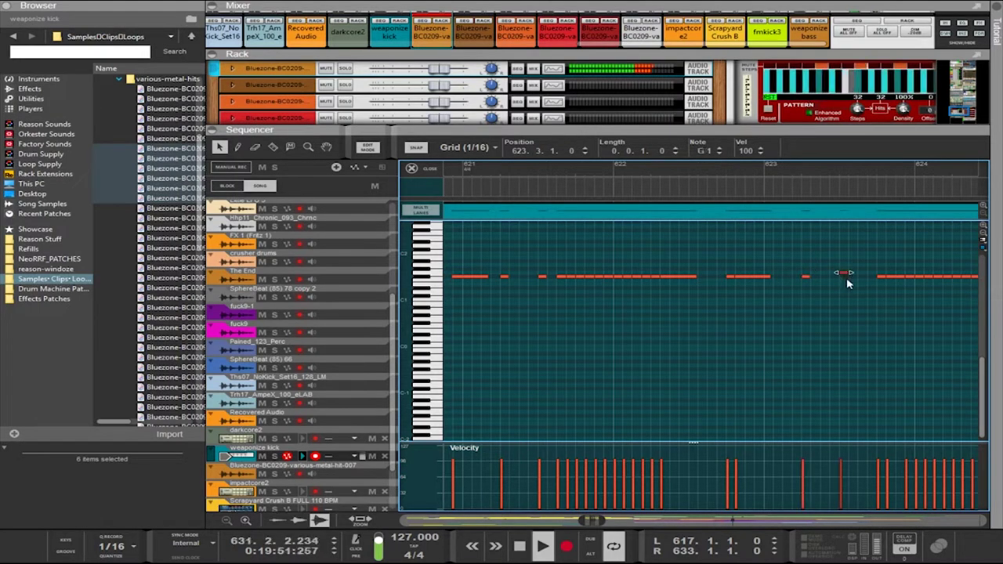
pyautogui.click(842, 271)
pyautogui.click(844, 276)
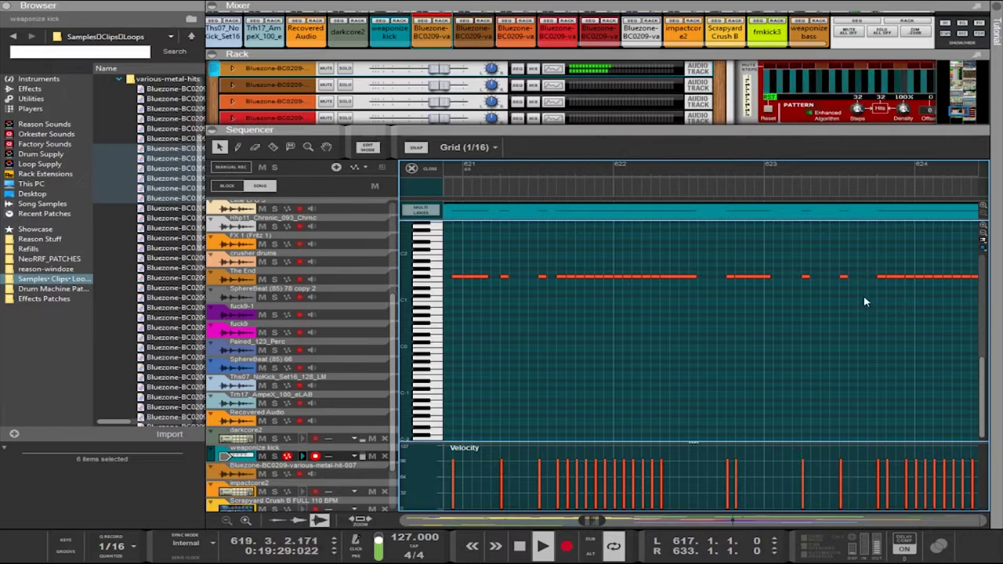
pyautogui.click(865, 300)
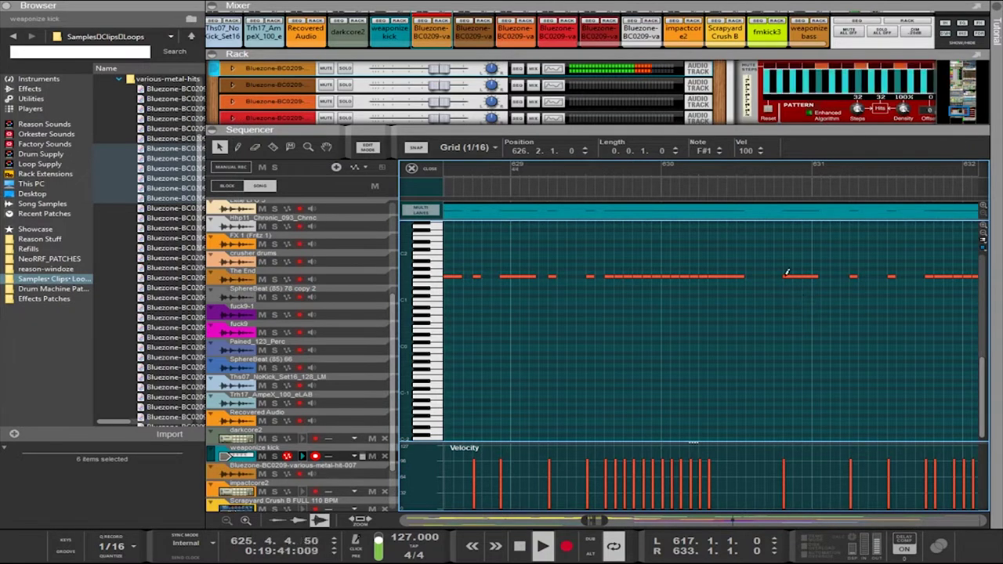
pyautogui.click(778, 276)
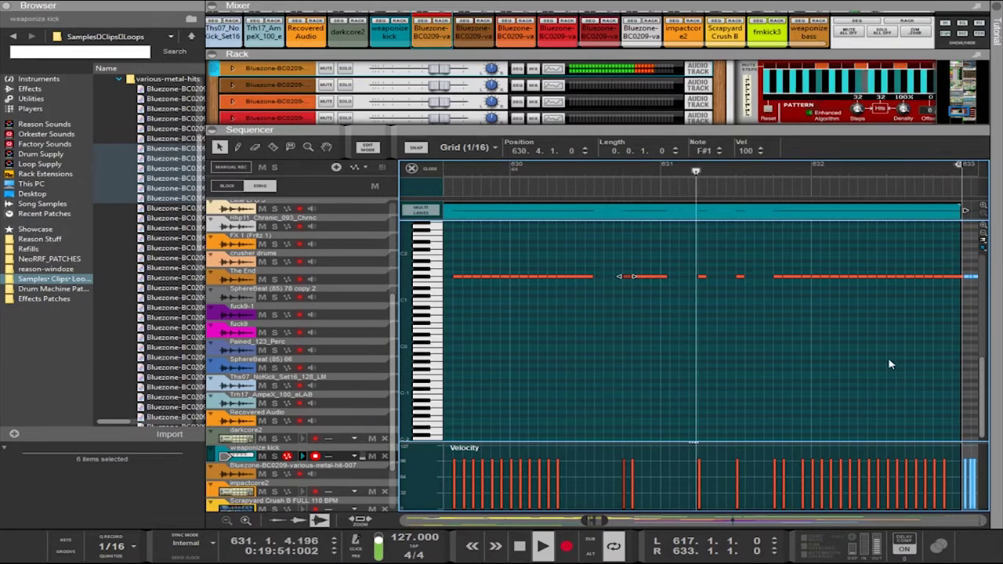
# Enlarge the rack area above the sequencer and bring the Little LFO, Spider CV and Euclid devices into view
pyautogui.moveTo(688, 127); pyautogui.dragTo(706, 341)
pyautogui.scroll(-3, 890, 186)
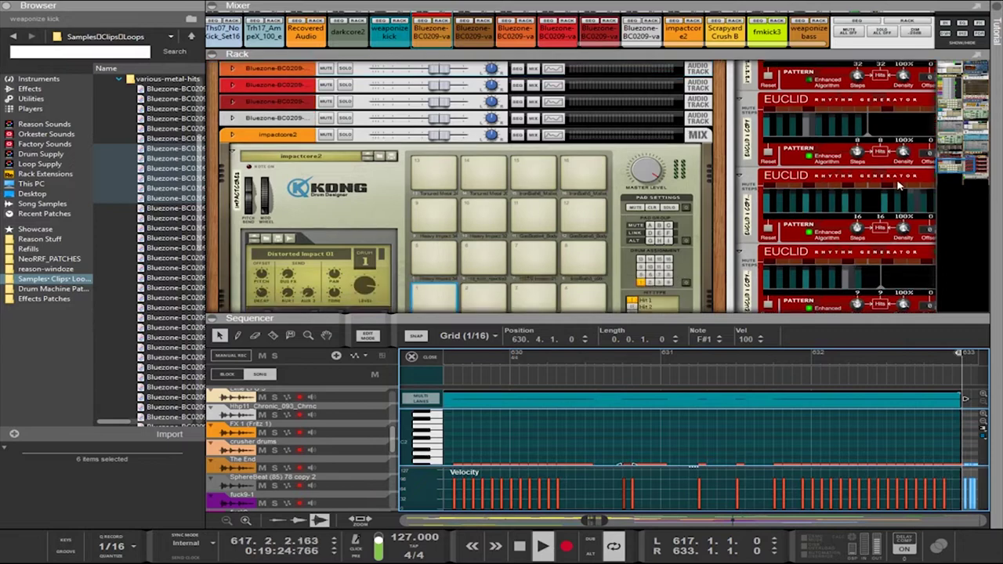
pyautogui.scroll(10, 889, 186)
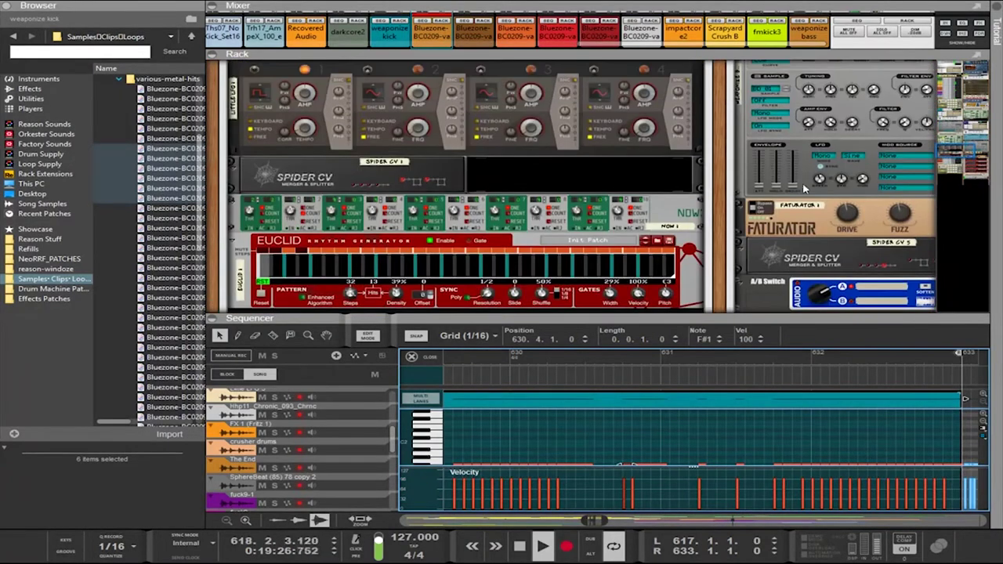
pyautogui.scroll(3, 494, 249)
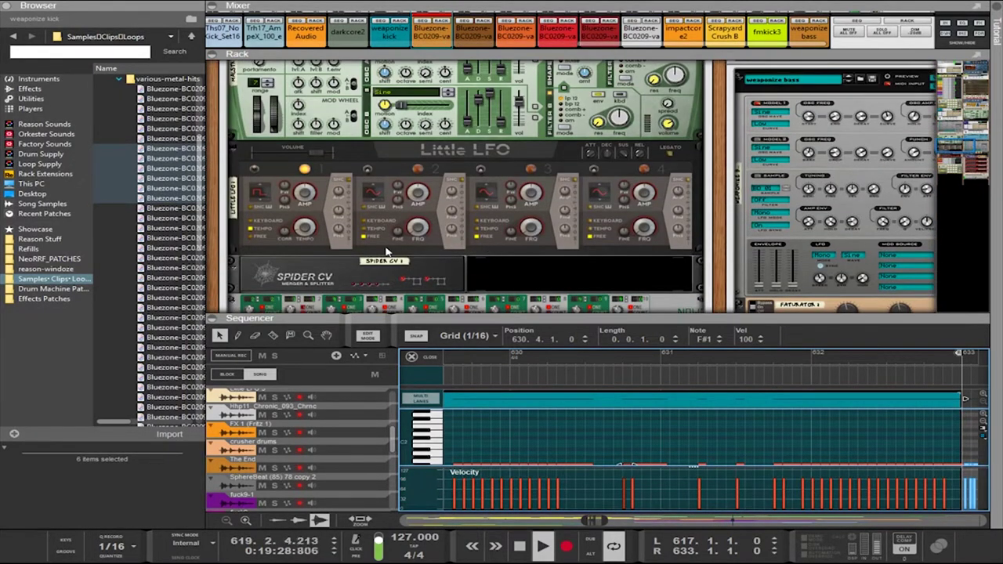
pyautogui.scroll(-1, 268, 200)
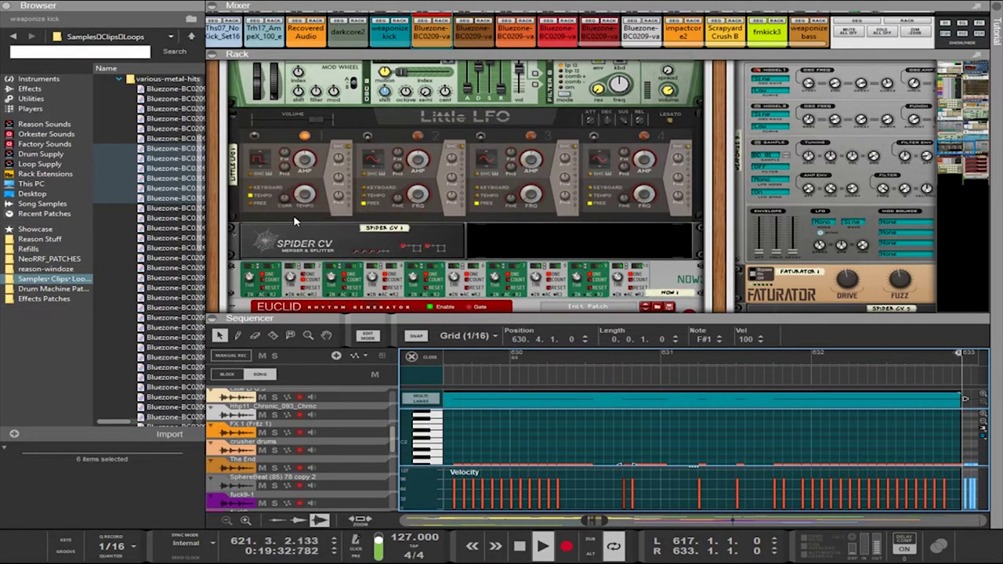
pyautogui.scroll(-2, 298, 206)
# Examine the CV cabling behind the Little LFO, Spider CV, NOW and Euclid devices and compare it with their front panels
pyautogui.press('Tab')
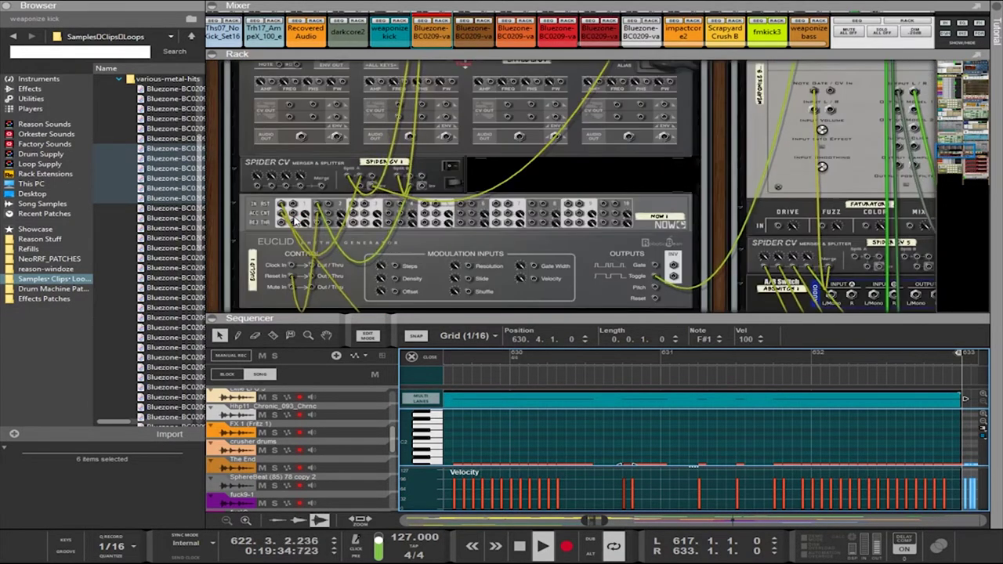
pyautogui.press('Tab')
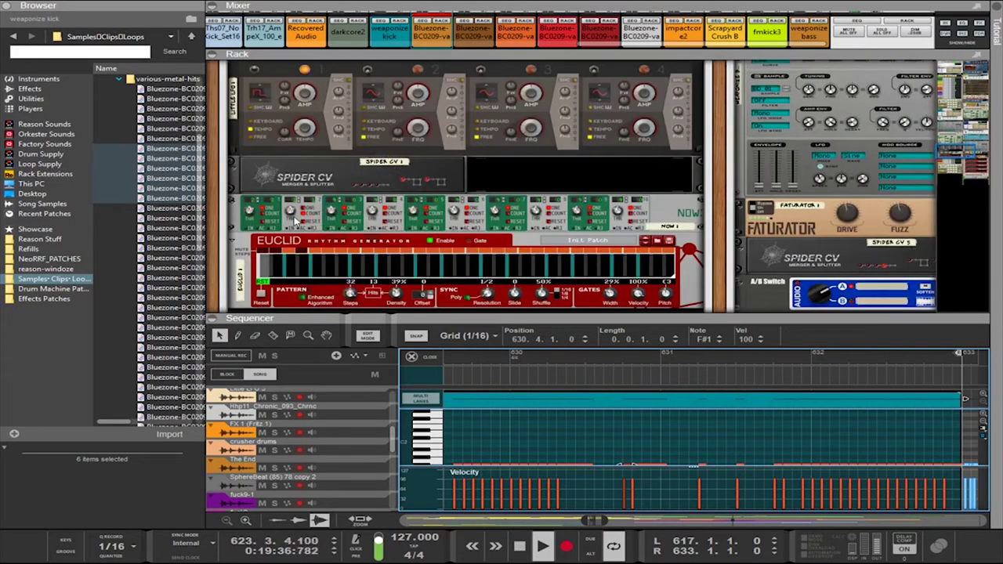
pyautogui.press('Tab')
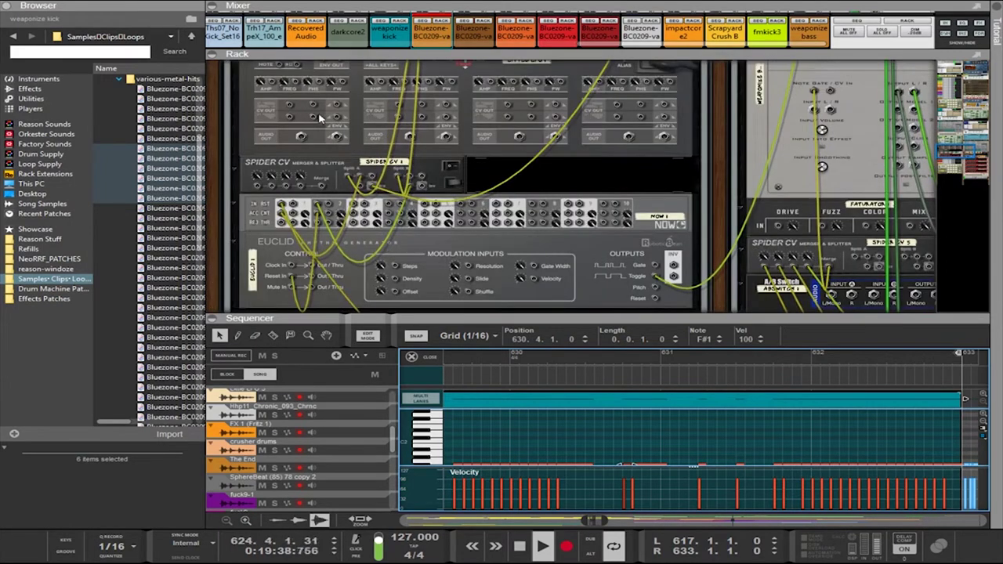
pyautogui.press('Tab')
pyautogui.press('Tab')
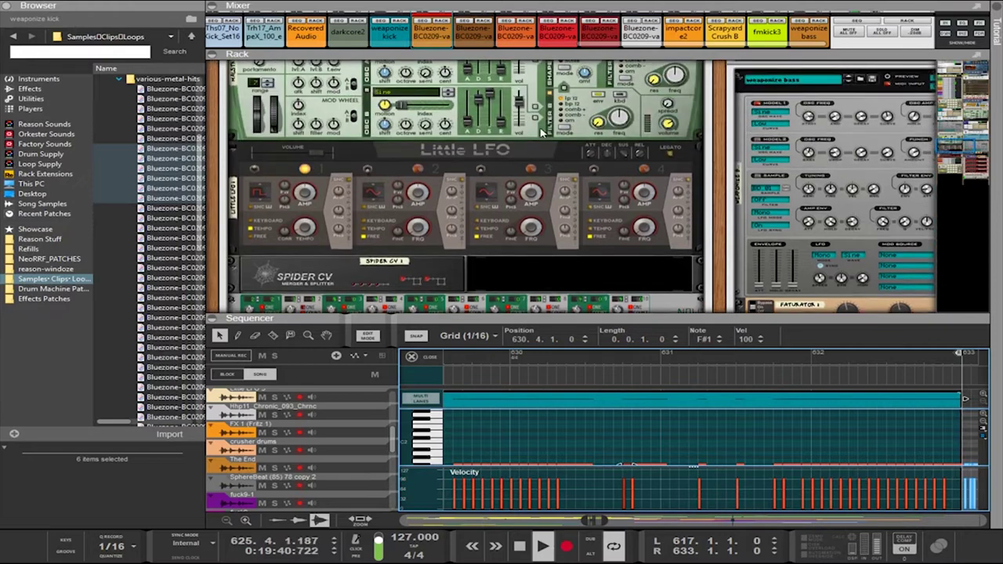
pyautogui.scroll(3, 541, 134)
pyautogui.scroll(-4, 541, 133)
pyautogui.press('Tab')
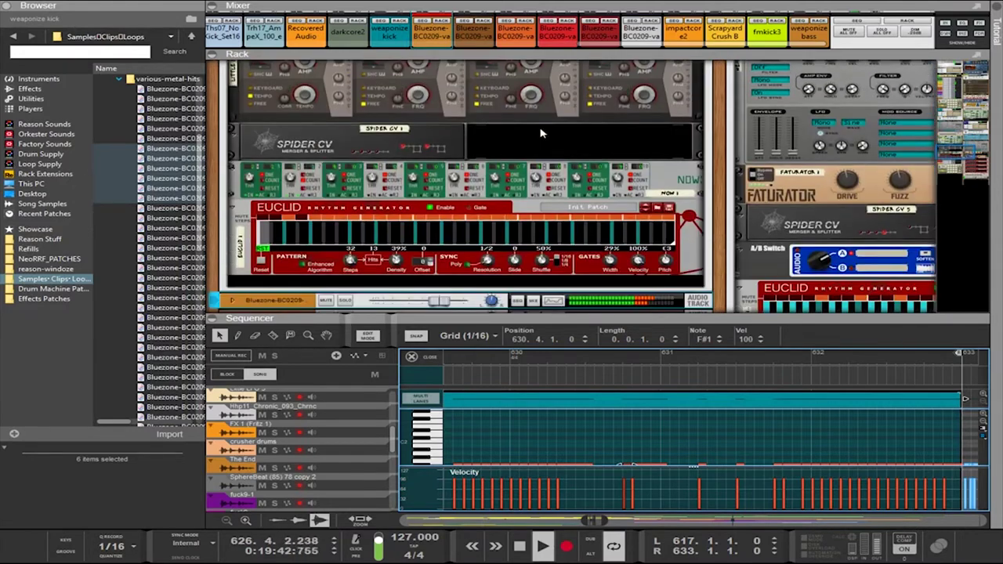
pyautogui.press('Tab')
pyautogui.scroll(5, 541, 133)
pyautogui.press('Tab')
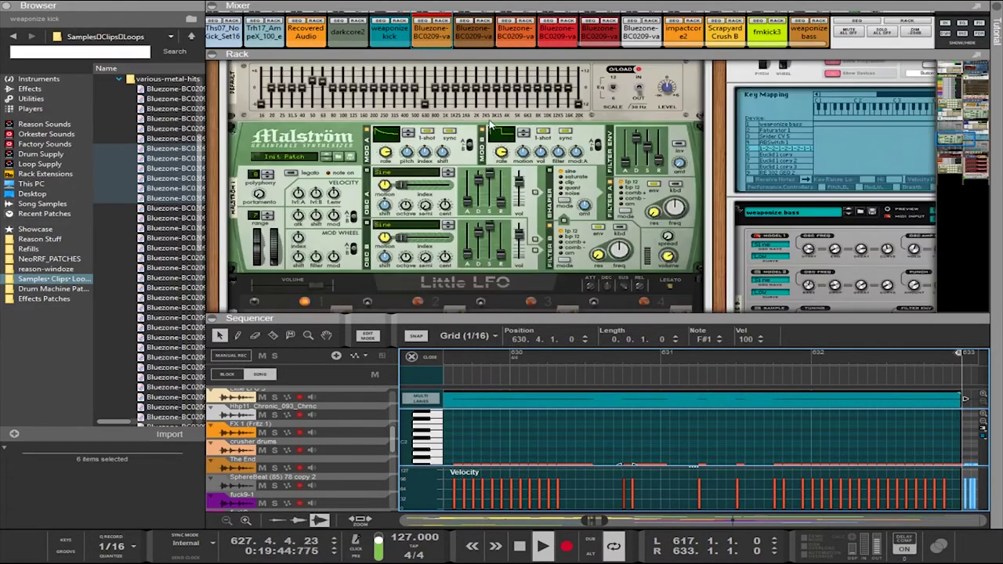
# Set the Modulator B rate of the Malström synthesizer to 1/8
pyautogui.scroll(11, 490, 122)
pyautogui.scroll(-9, 490, 119)
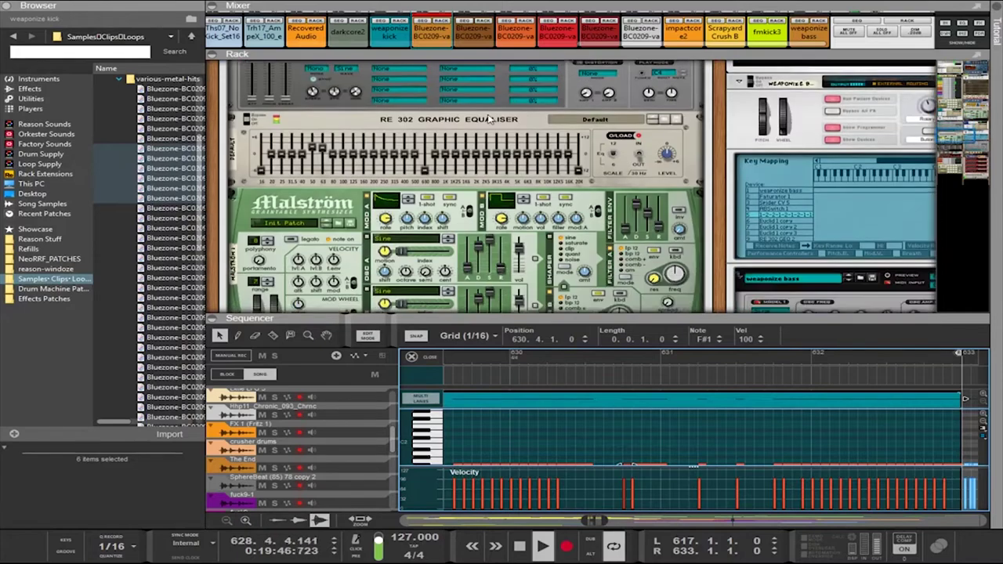
pyautogui.scroll(-6, 489, 118)
pyautogui.scroll(3, 493, 118)
pyautogui.moveTo(501, 120); pyautogui.dragTo(539, 166)
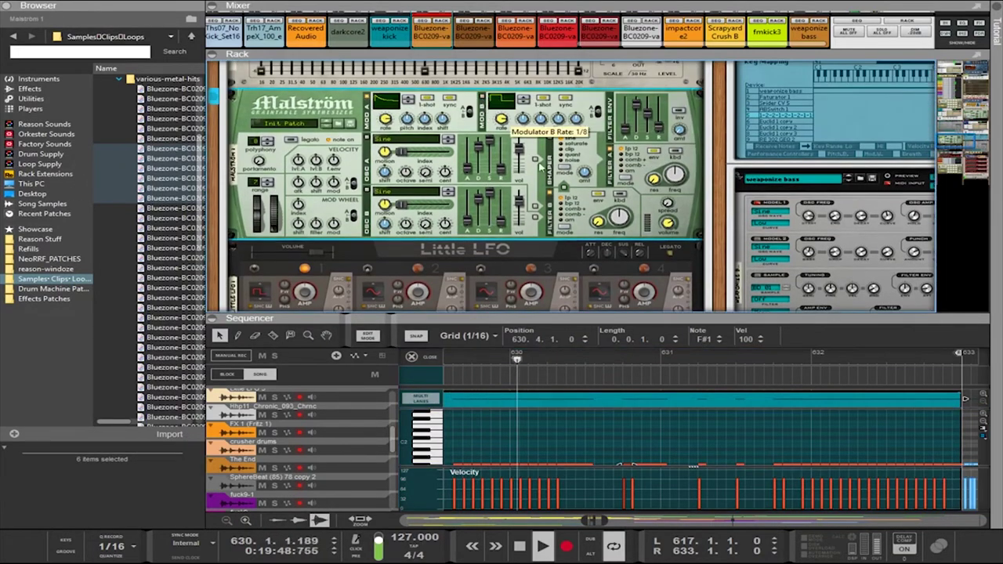
# Set the resolution of the Euclid rhythm generator directly below the A/B Switch to 1/128
pyautogui.scroll(-10, 884, 214)
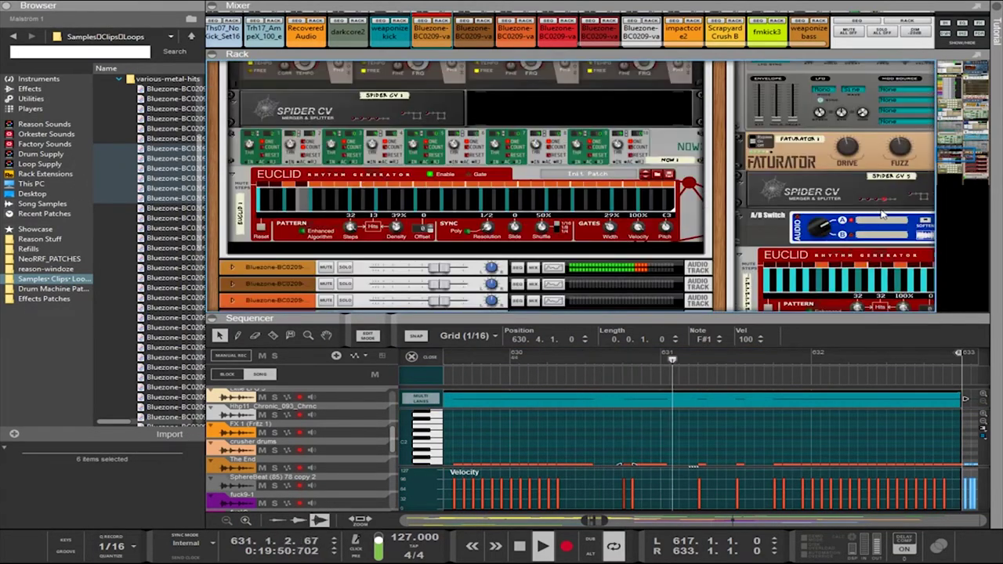
pyautogui.scroll(-2, 883, 214)
pyautogui.scroll(-6, 927, 273)
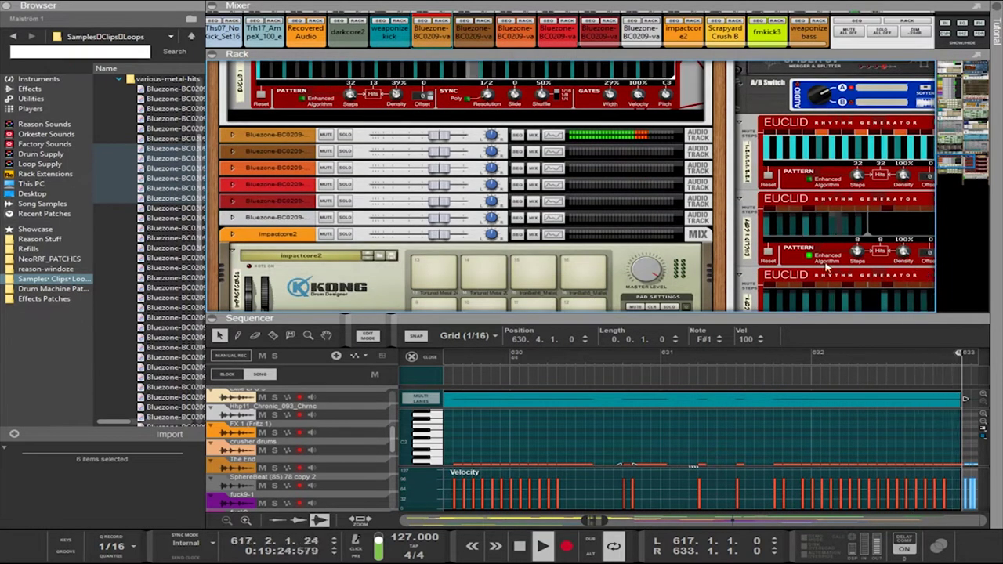
pyautogui.hscroll(5, 725, 270)
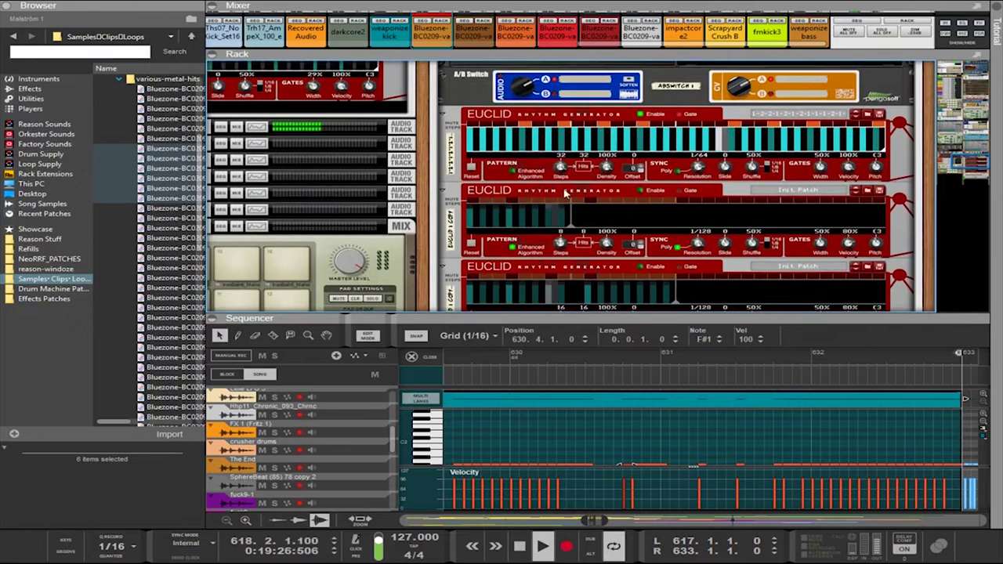
pyautogui.moveTo(698, 168); pyautogui.dragTo(679, 123)
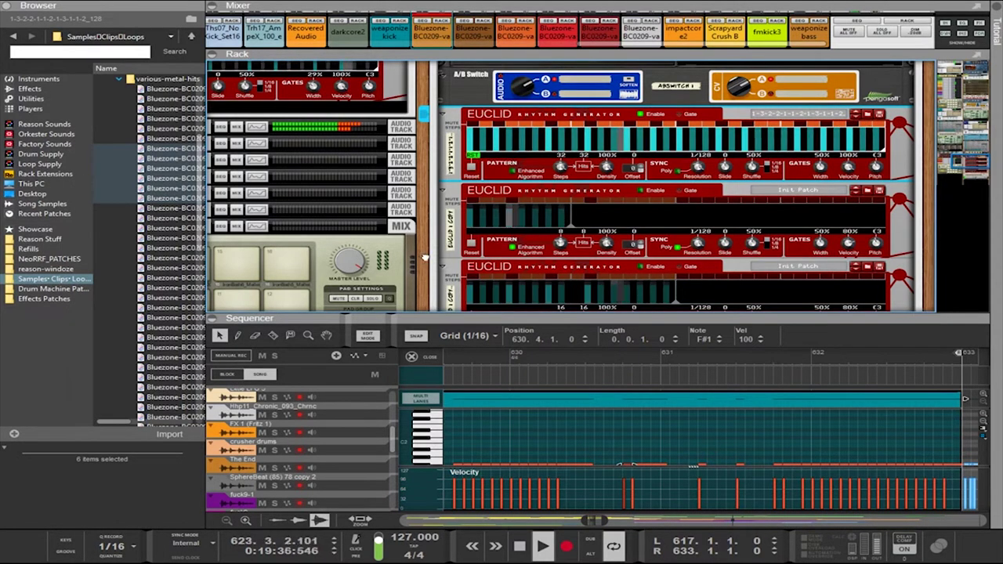
# Return to the Malström synthesizer and adjust its Modulator A rate
pyautogui.moveTo(438, 276); pyautogui.dragTo(738, 396)
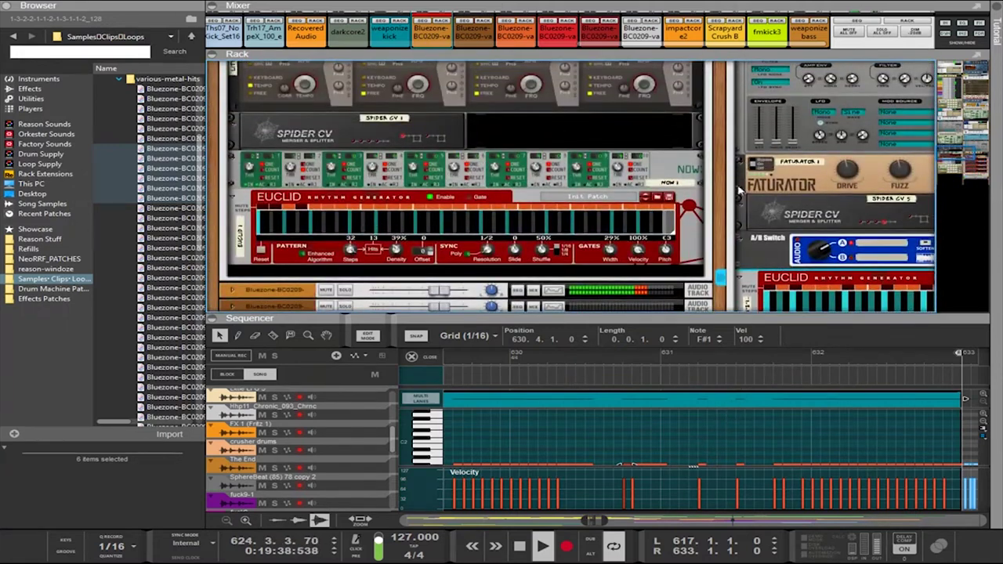
pyautogui.moveTo(715, 147); pyautogui.dragTo(710, 399)
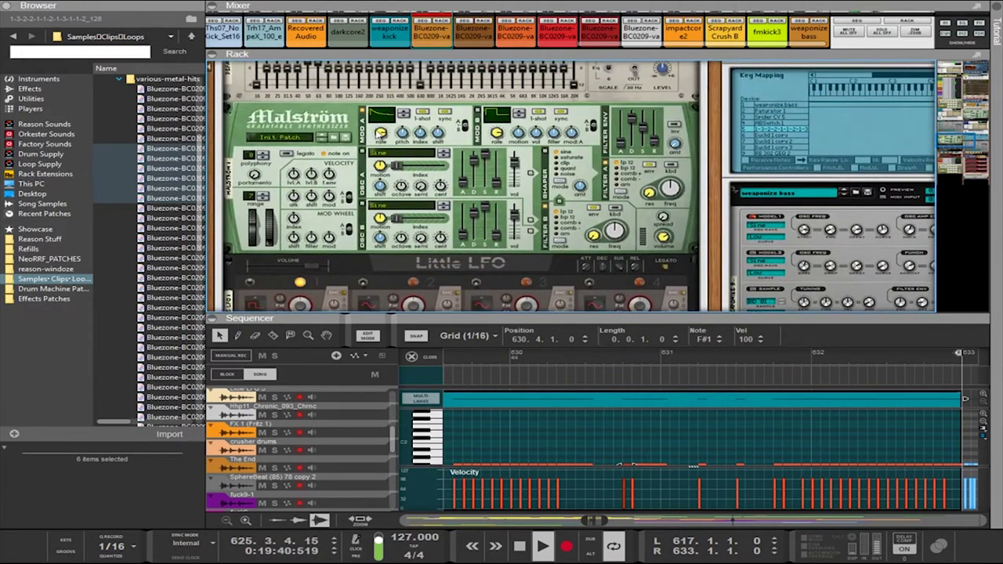
pyautogui.click(379, 134)
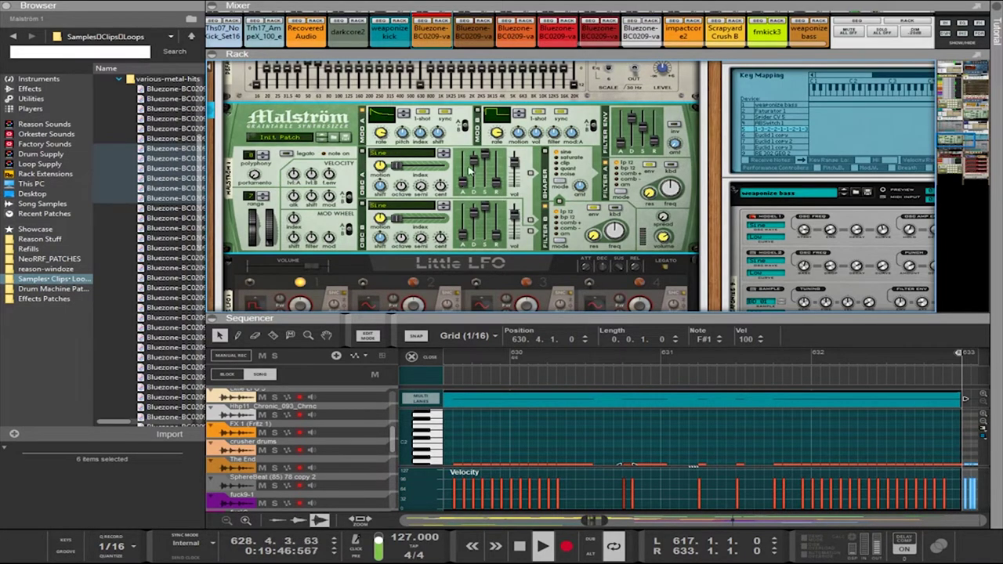
pyautogui.scroll(-10, 514, 153)
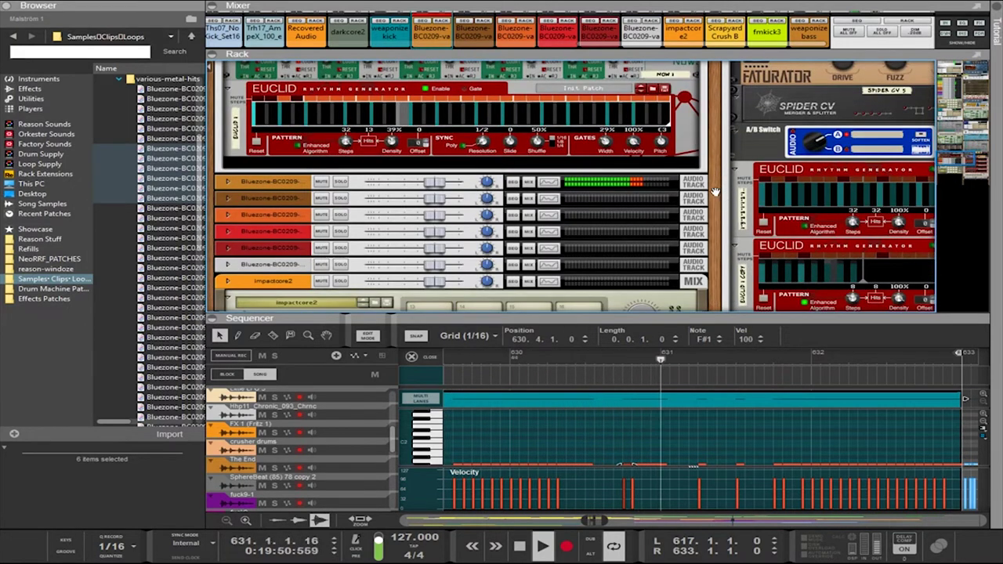
# Disable the EUCLID 1 rhythm generator below the Malström and Little LFO devices in the rack
pyautogui.moveTo(711, 194); pyautogui.dragTo(623, 214)
pyautogui.hscroll(-3, 621, 213)
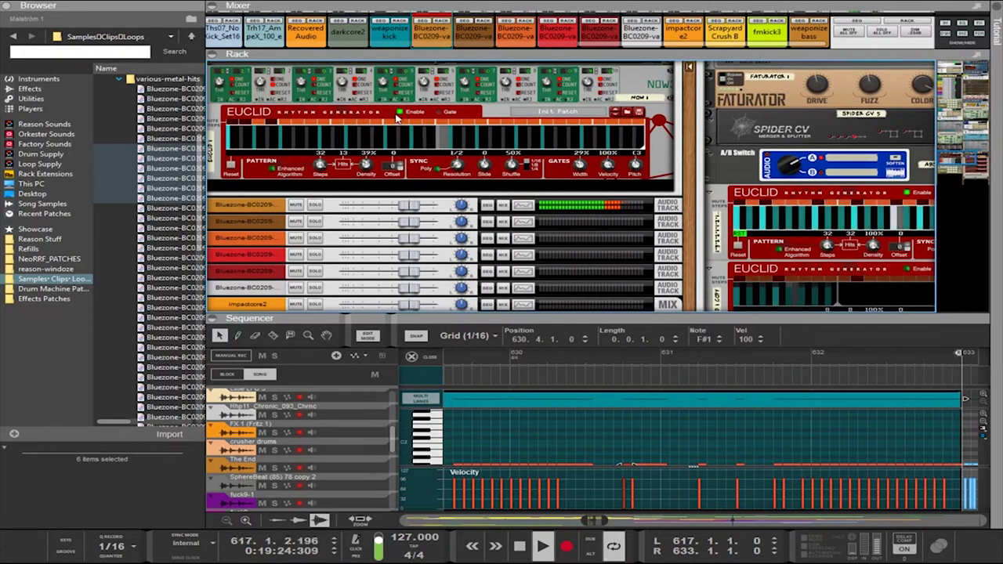
pyautogui.scroll(10, 399, 123)
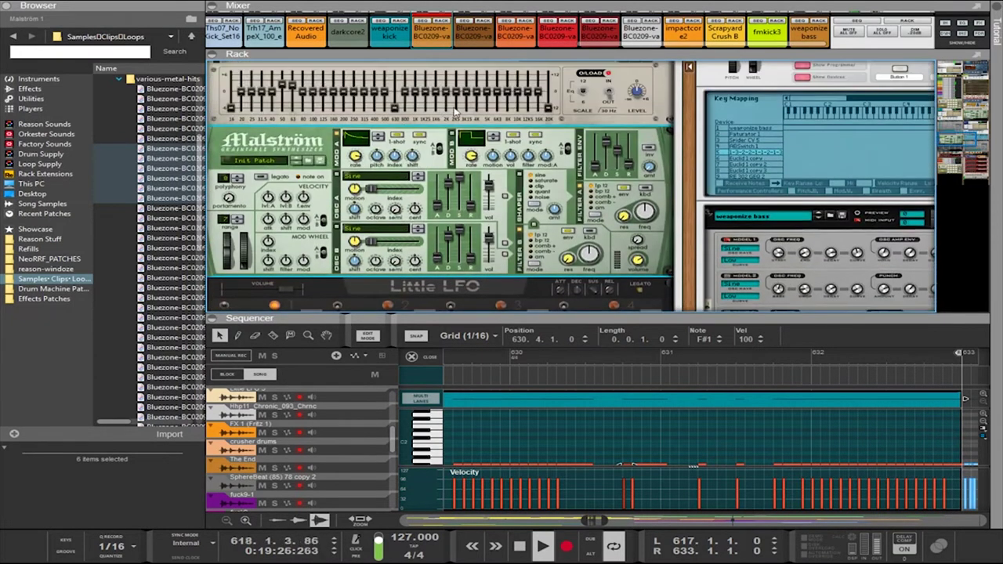
pyautogui.scroll(-10, 452, 154)
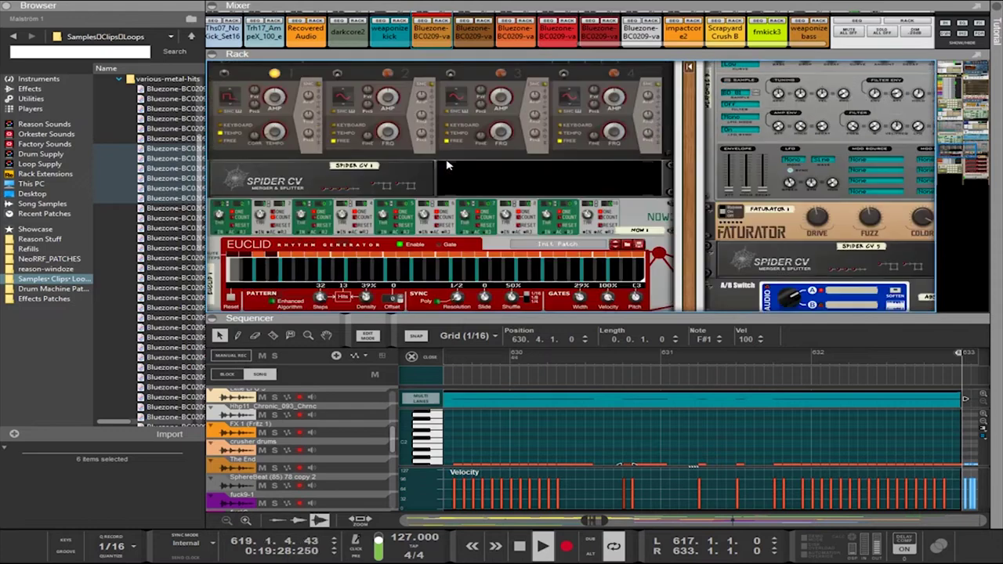
pyautogui.click(405, 114)
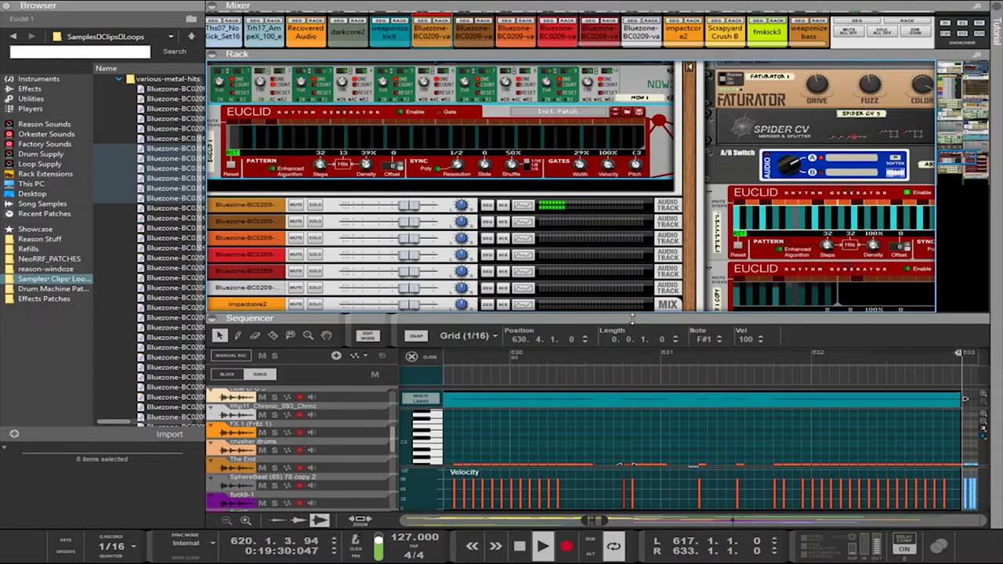
# Enlarge the sequencer over the whole workspace and leave the weaponize kick note editor for the arrangement view
pyautogui.moveTo(639, 319); pyautogui.dragTo(577, 28)
pyautogui.scroll(-8, 615, 286)
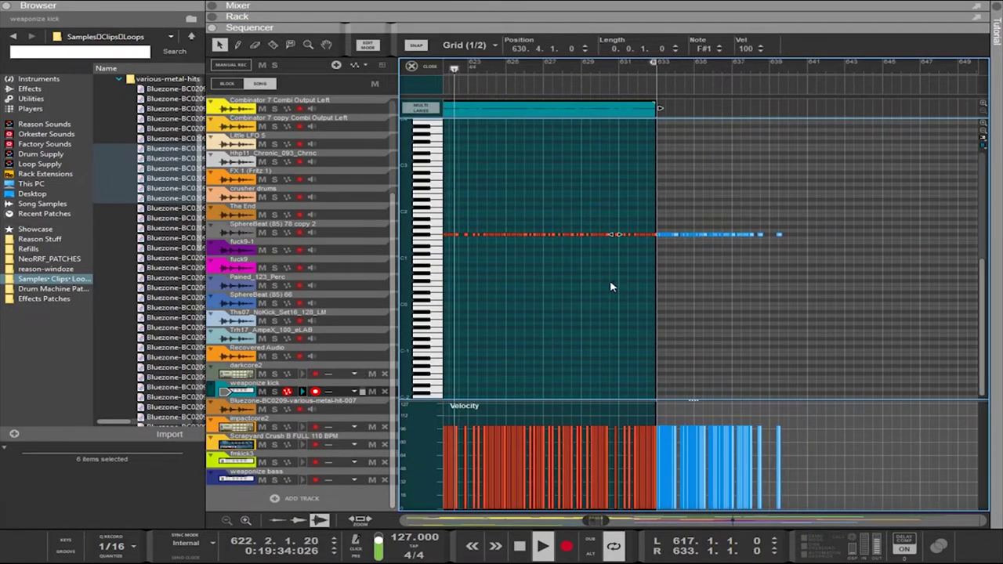
pyautogui.press('Escape')
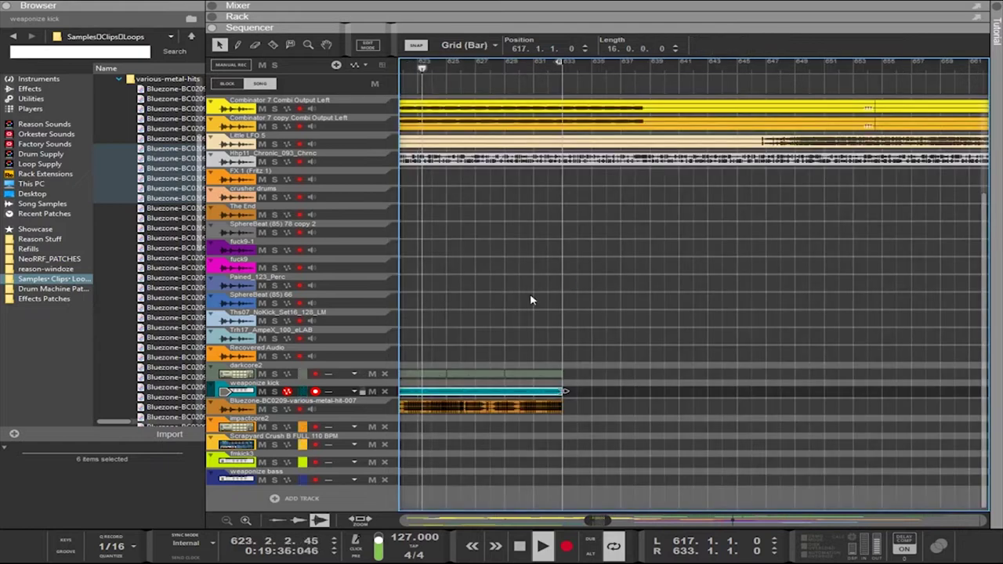
# Scale the four darkcore2 clips starting at bar 617 to 2 bars each and duplicate them at bar 625
pyautogui.moveTo(477, 321); pyautogui.dragTo(555, 343)
pyautogui.moveTo(746, 354); pyautogui.dragTo(503, 374)
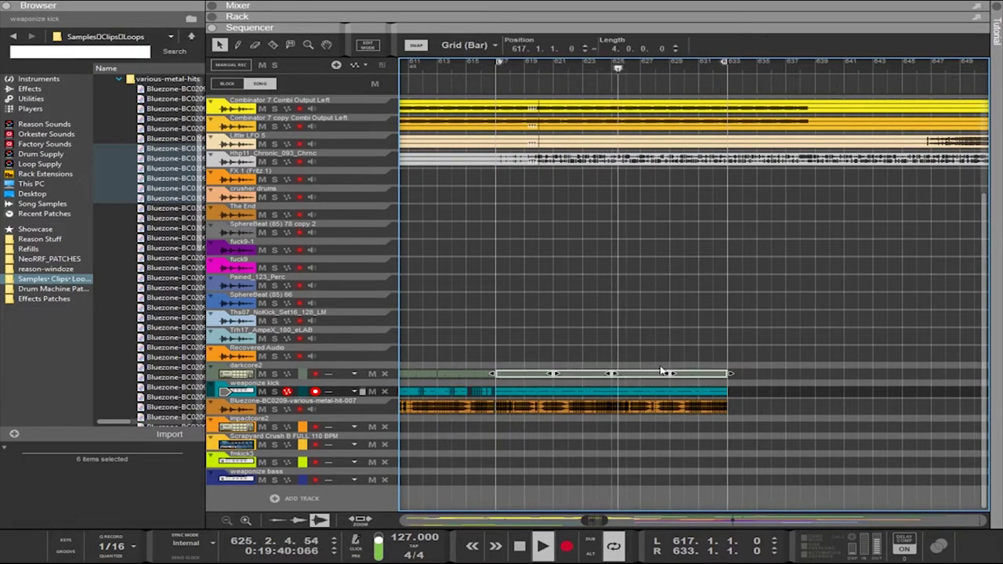
pyautogui.moveTo(727, 374)
pyautogui.mouseDown()
pyautogui.moveTo(603, 377)
pyautogui.moveTo(714, 373)
pyautogui.mouseUp()
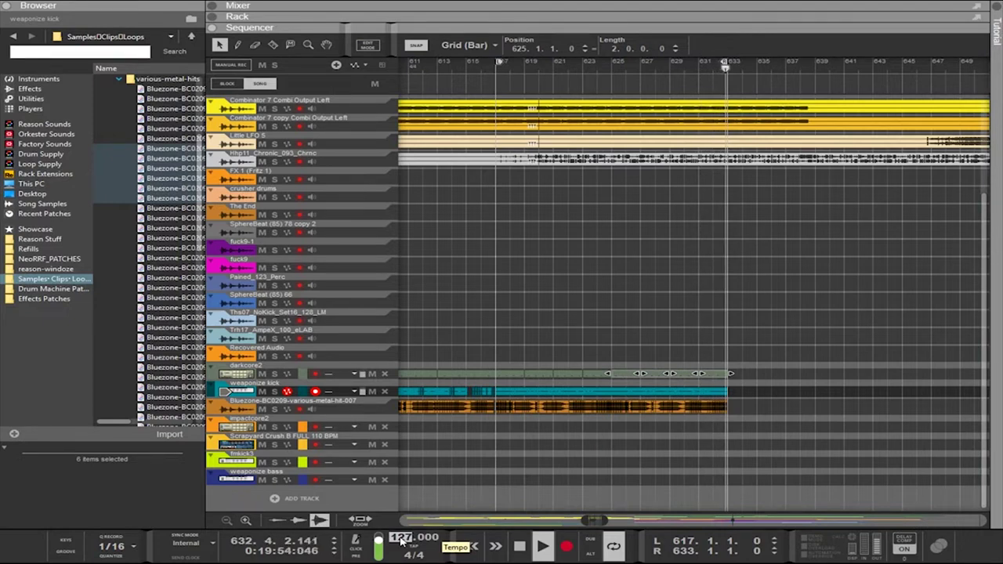
# Try the song at a tempo of 113 BPM and set it back to 127 BPM
pyautogui.scroll(-14, 401, 539)
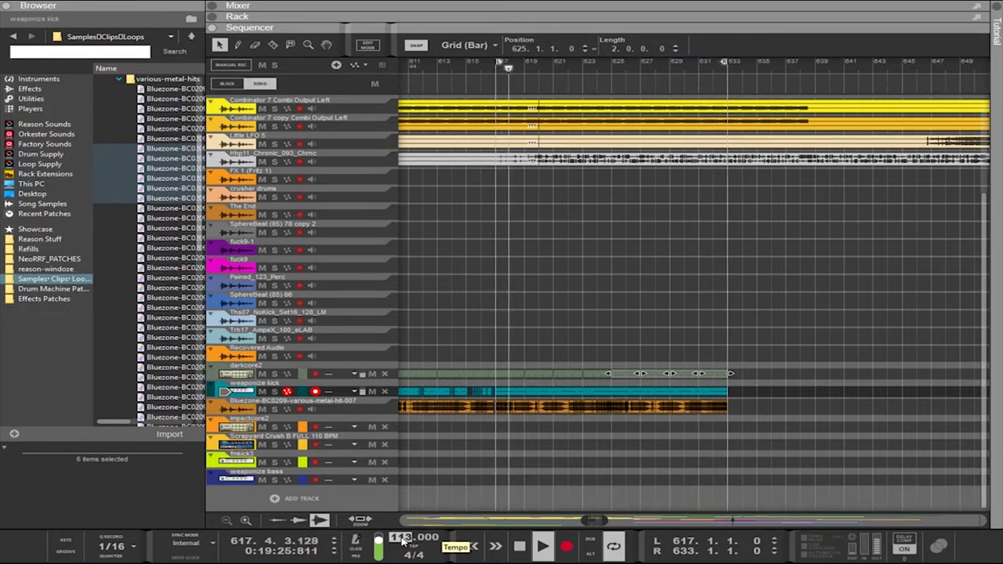
pyautogui.press('Return')
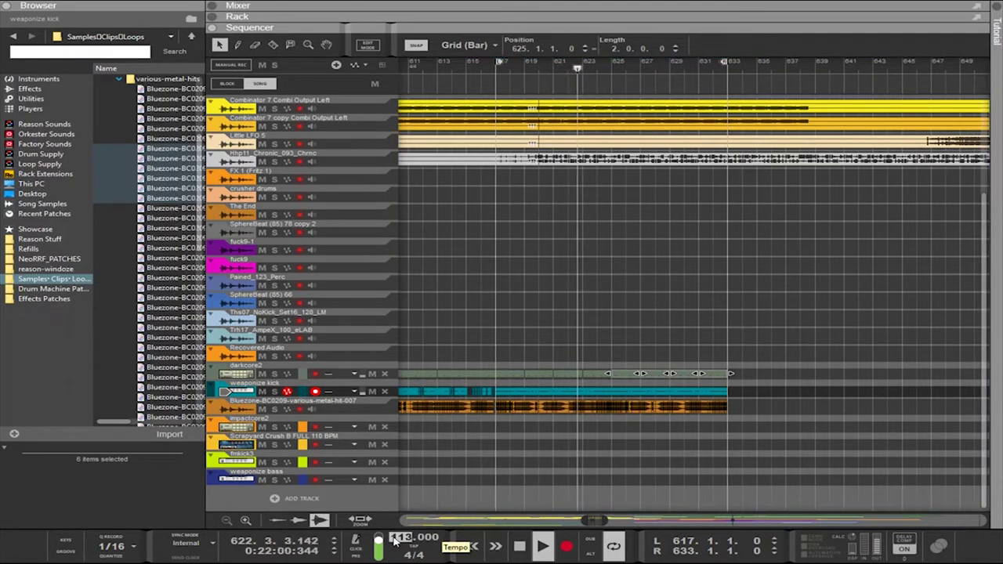
pyautogui.write('127')
pyautogui.press('Return')
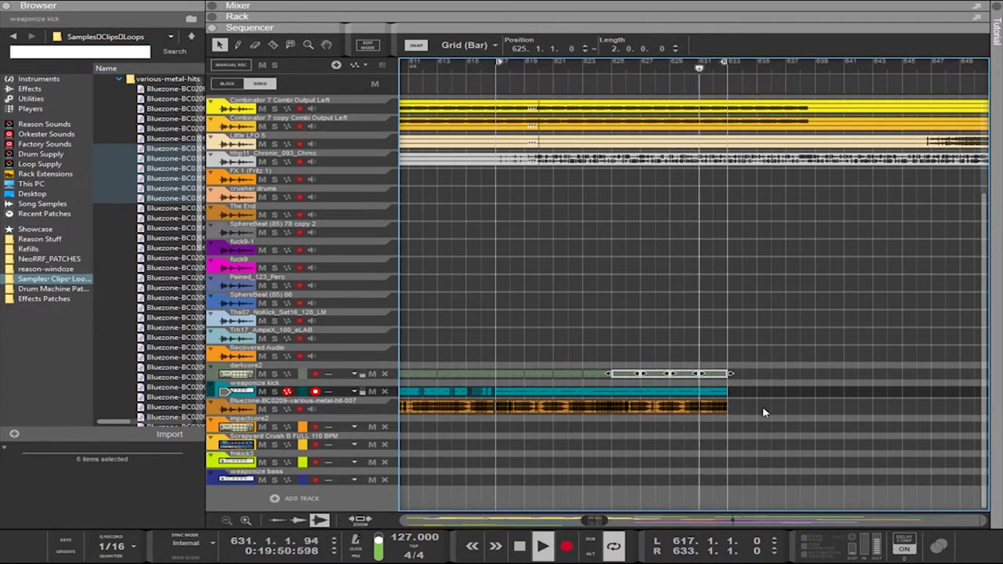
# Duplicate the 16-bar section of the weaponize kick and Bluezone-BC0209 metal-hit tracks from bar 617 to bar 633
pyautogui.moveTo(751, 431); pyautogui.dragTo(499, 397)
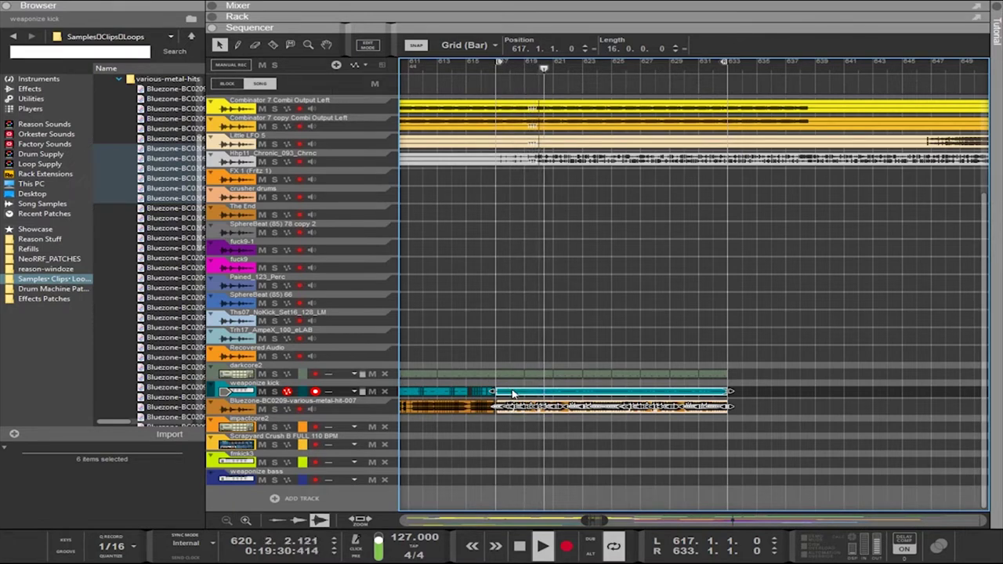
pyautogui.moveTo(513, 394); pyautogui.dragTo(741, 389)
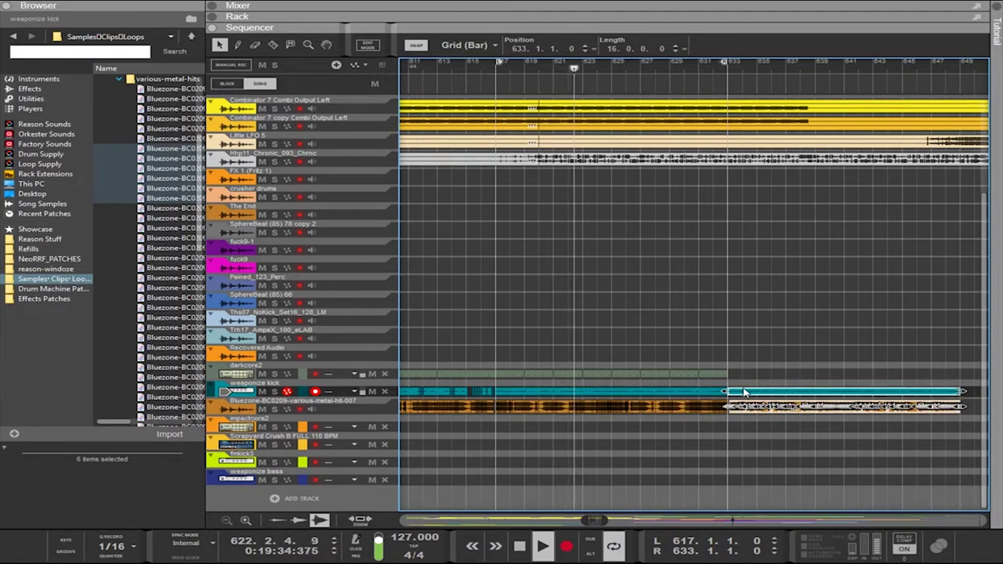
pyautogui.hotkey('ctrl', 'z')
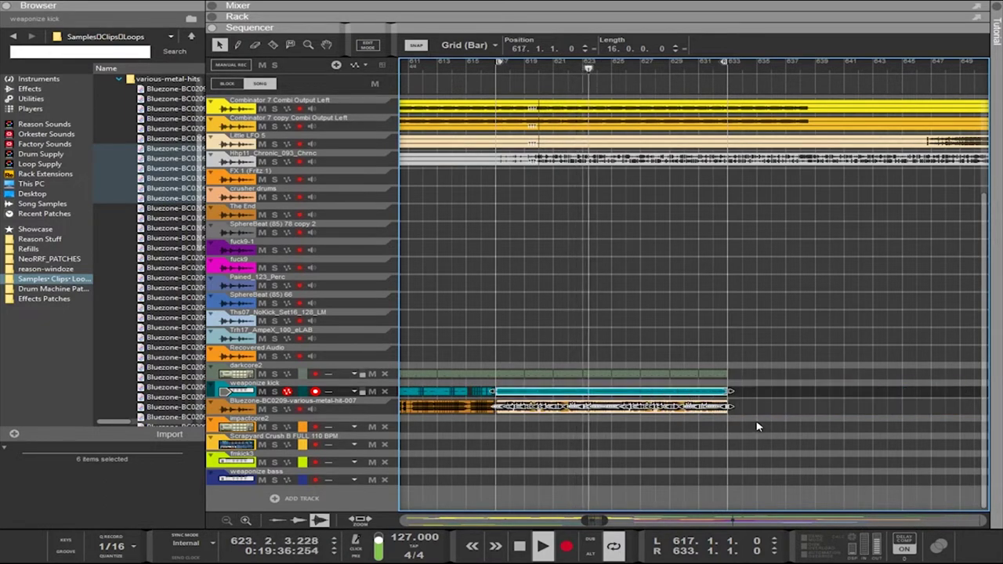
pyautogui.moveTo(756, 431); pyautogui.dragTo(499, 393)
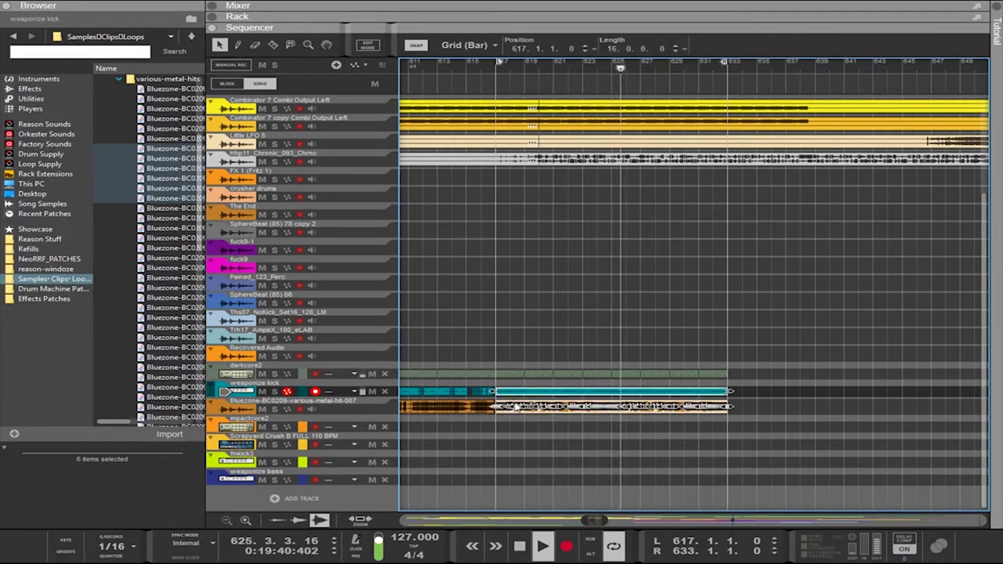
pyautogui.click(363, 411)
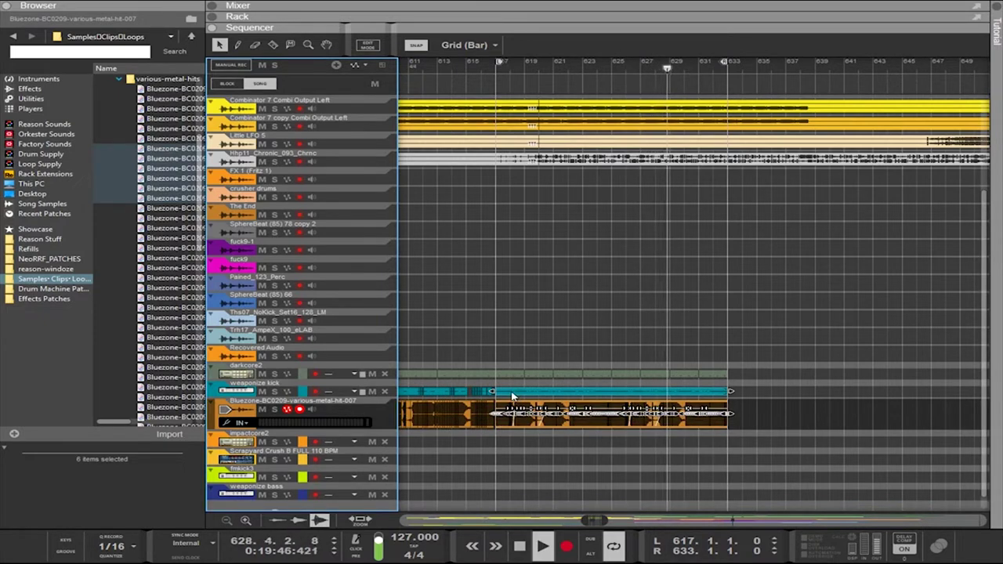
pyautogui.moveTo(515, 396); pyautogui.dragTo(746, 390)
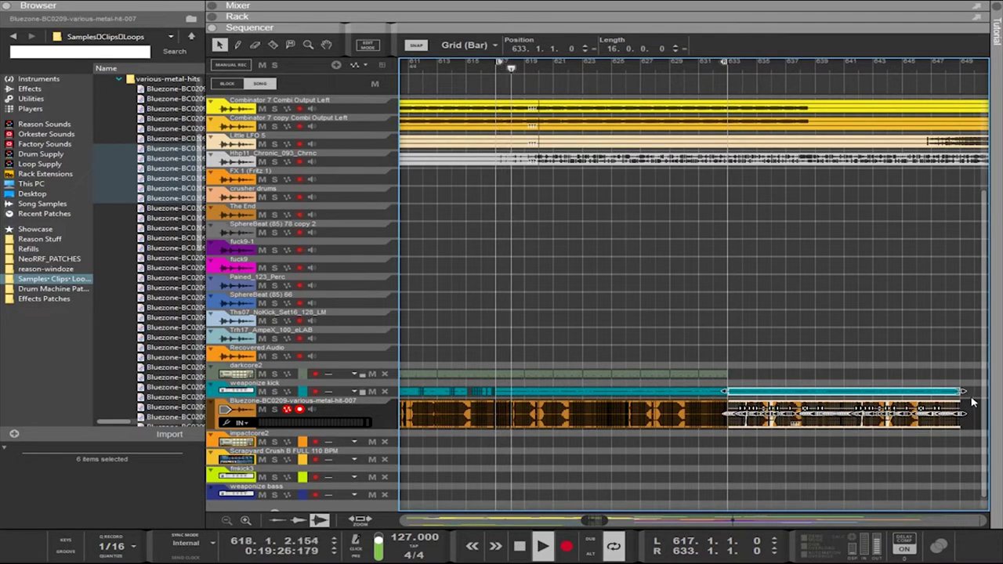
# Try stretching the duplicated clips at bar 633 to 32 and 24 bars, and undo the scaling
pyautogui.moveTo(972, 402); pyautogui.dragTo(935, 389)
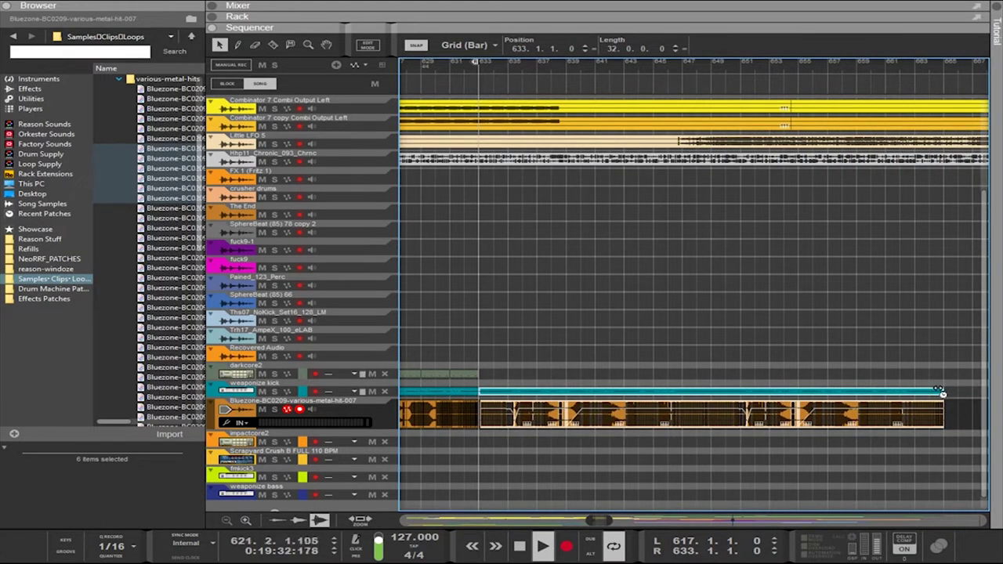
pyautogui.moveTo(931, 391); pyautogui.dragTo(828, 389)
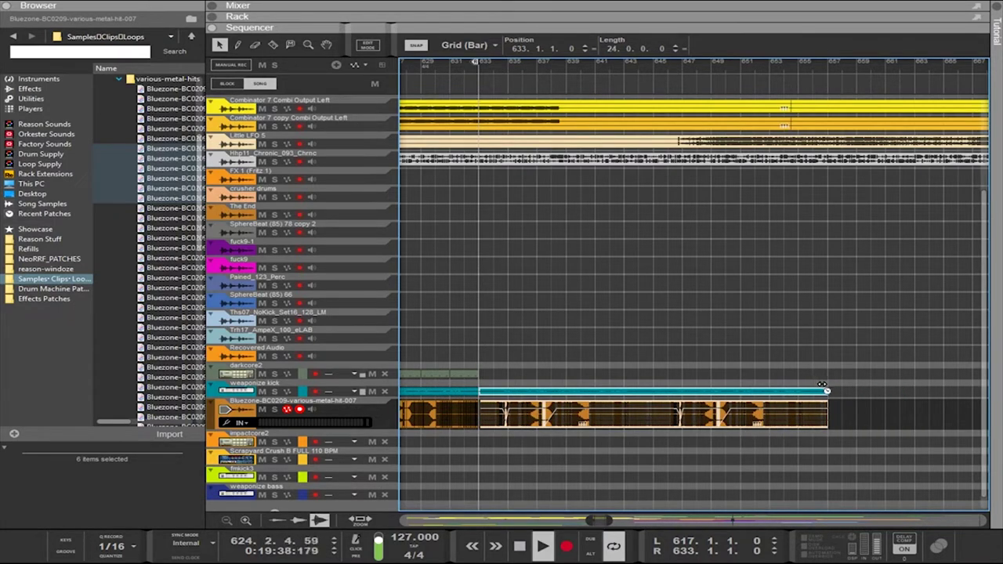
pyautogui.moveTo(826, 388); pyautogui.dragTo(944, 384)
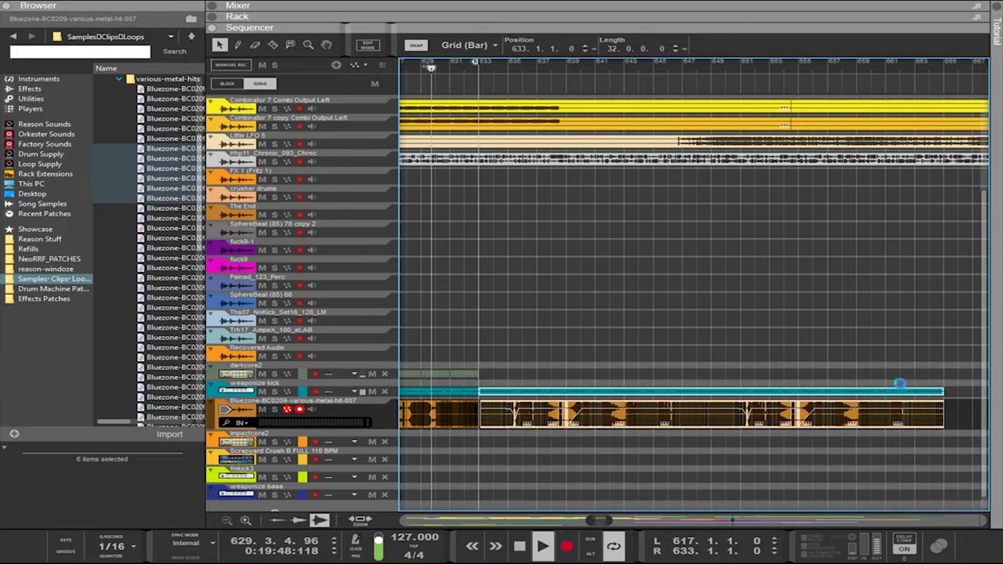
pyautogui.hotkey('ctrl', 'z')
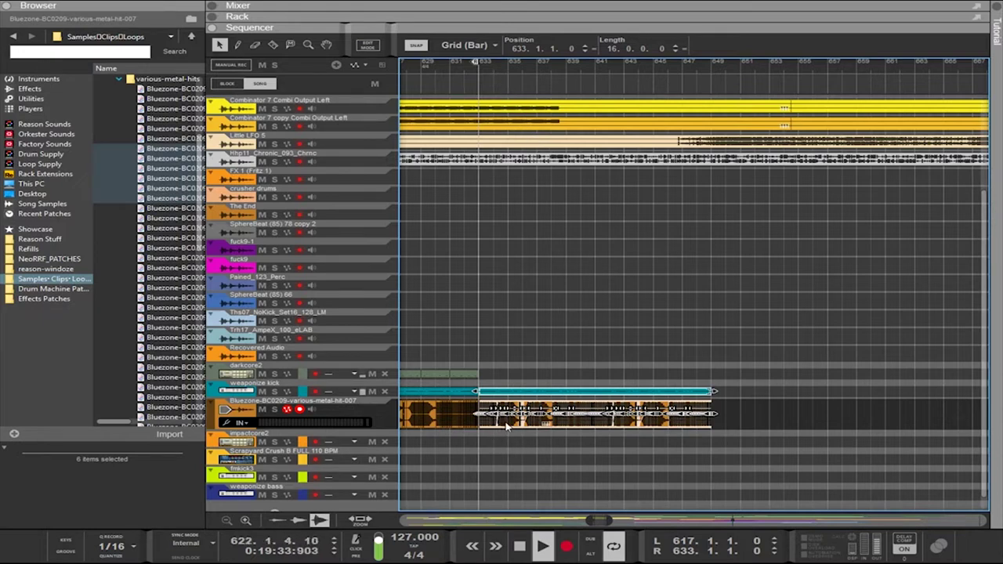
# Split the duplicated kick and metal-hit clips at bars 637 and 645 with the Razor and select the 4-bar portion at bar 633
pyautogui.press('e')
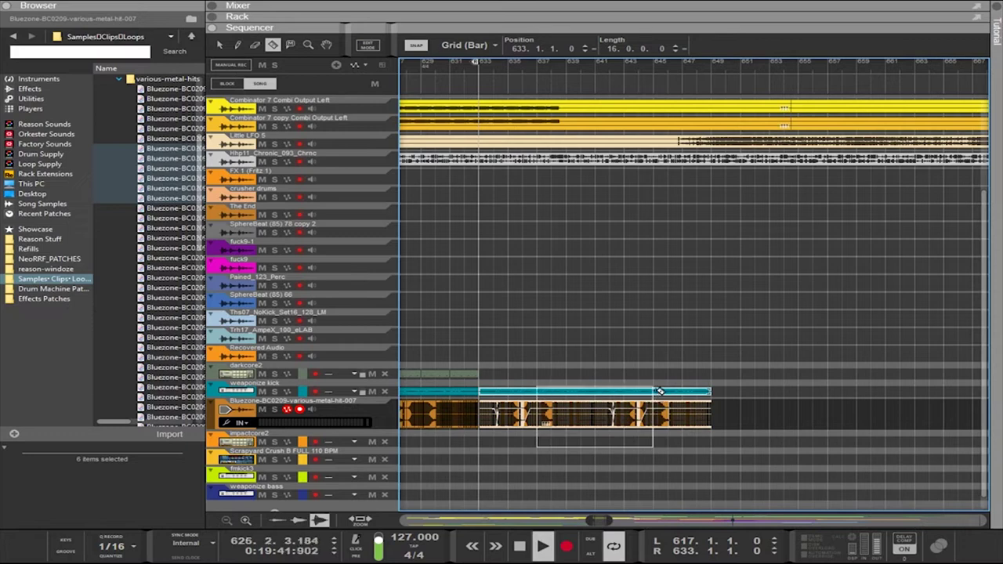
pyautogui.moveTo(661, 391); pyautogui.dragTo(660, 391)
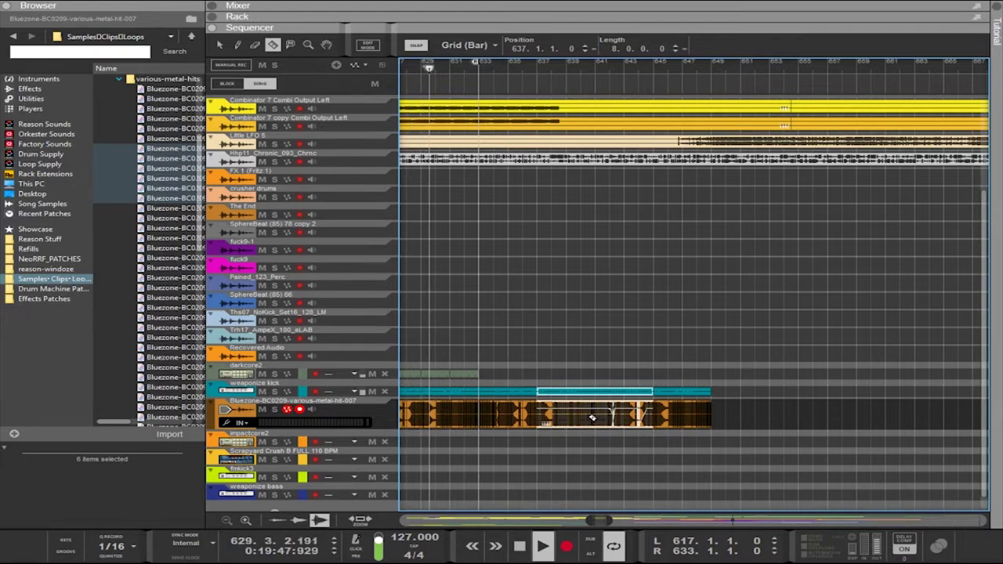
pyautogui.press('q')
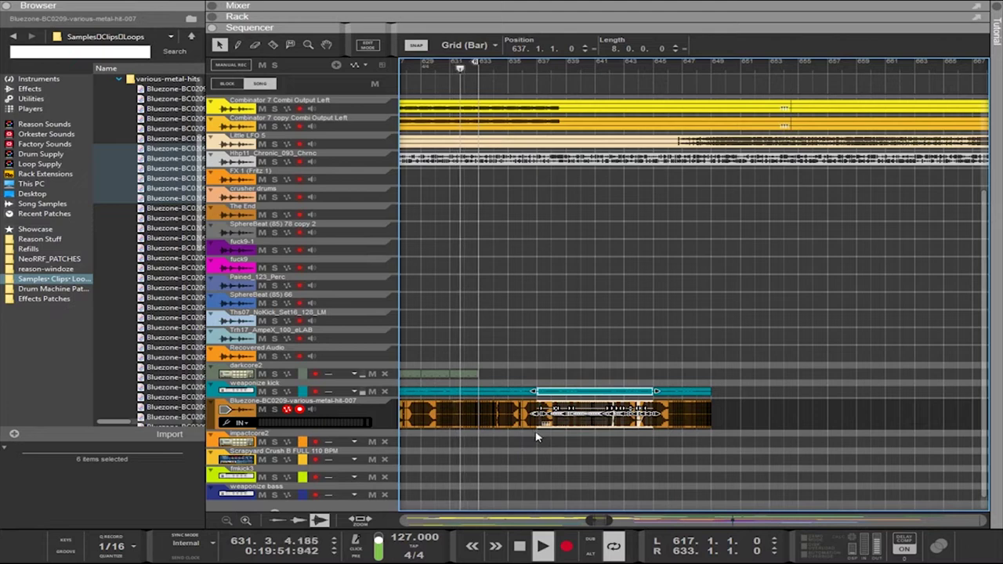
pyautogui.moveTo(538, 410); pyautogui.dragTo(485, 398)
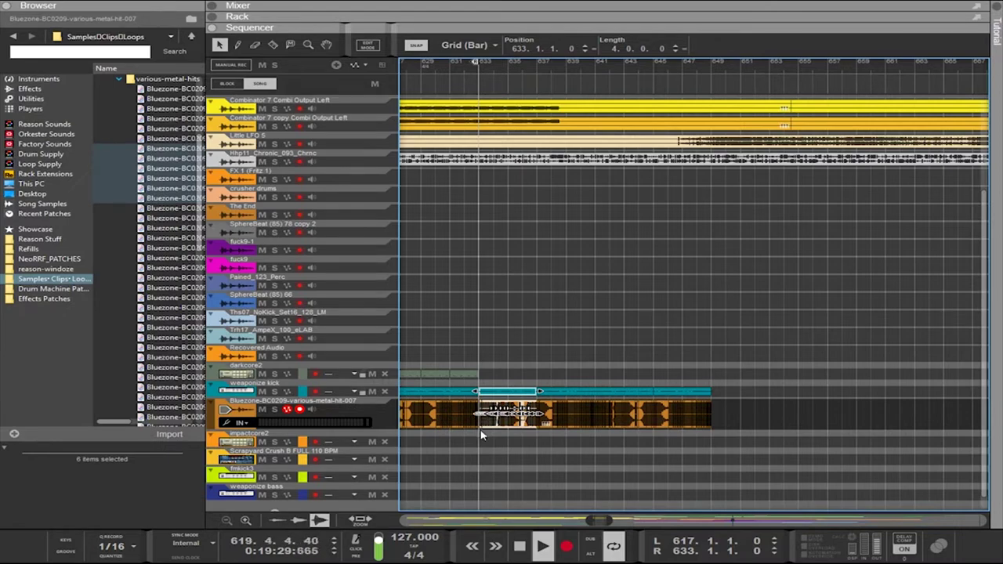
# Undo the splits and the duplication of the weaponize kick and Bluezone clips at bar 633
pyautogui.scroll(4, 483, 436)
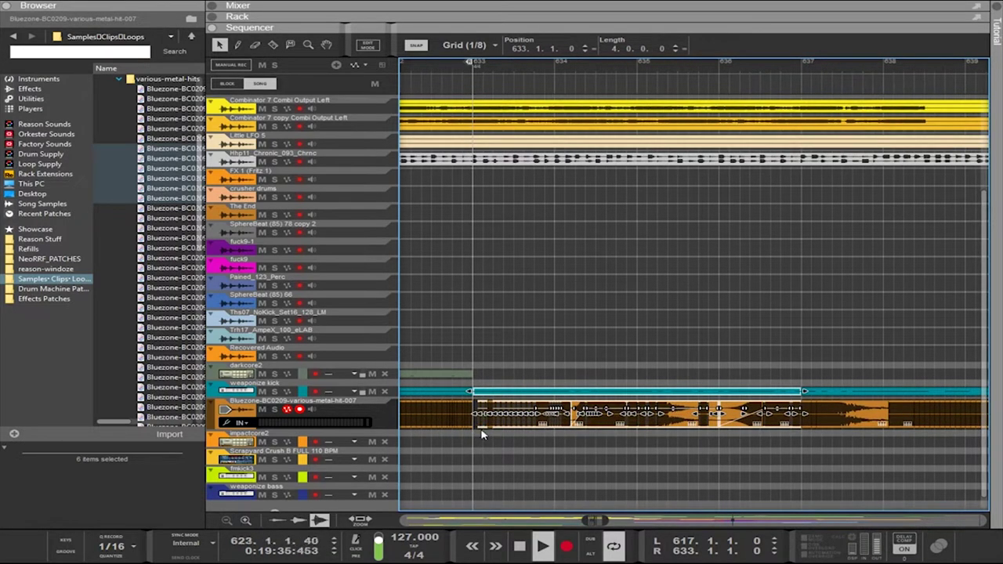
pyautogui.scroll(-3, 482, 436)
pyautogui.hotkey('ctrl', 'z')
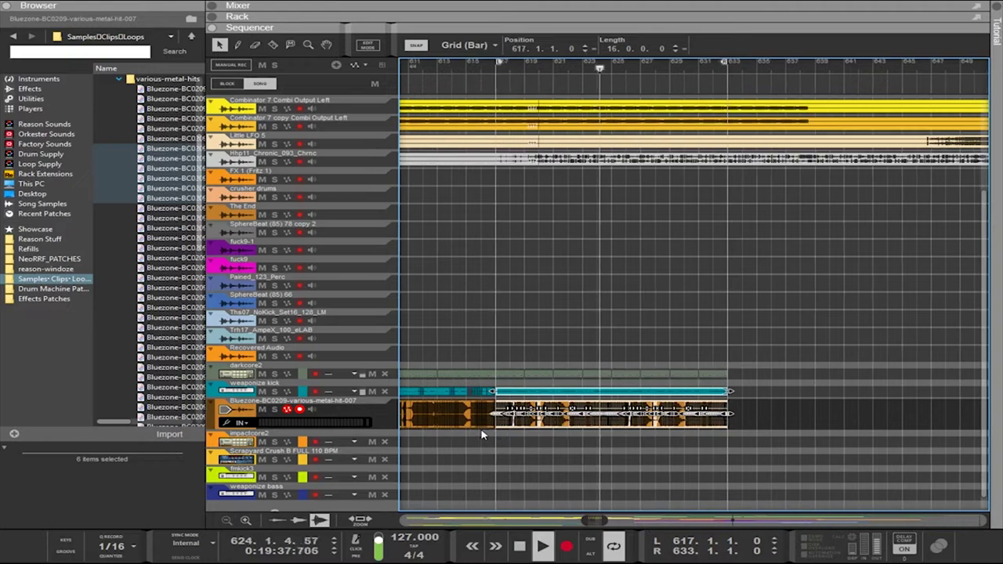
pyautogui.hotkey('ctrl', 'z')
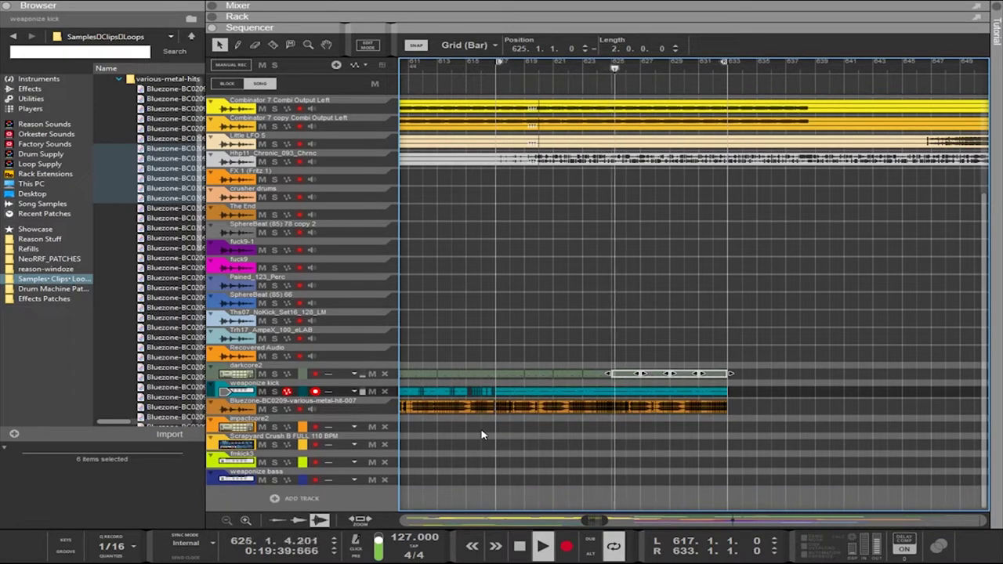
# Duplicate all darkcore2, weaponize kick and Bluezone metal-hit clips between bars 617 and 633 so the copies start at bar 633
pyautogui.scroll(2, 679, 446)
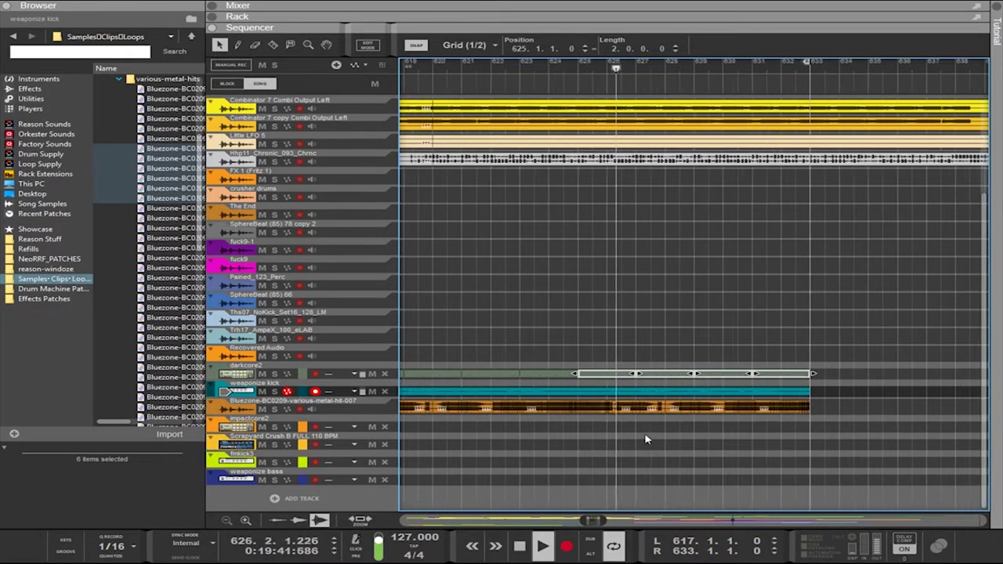
pyautogui.scroll(2, 632, 442)
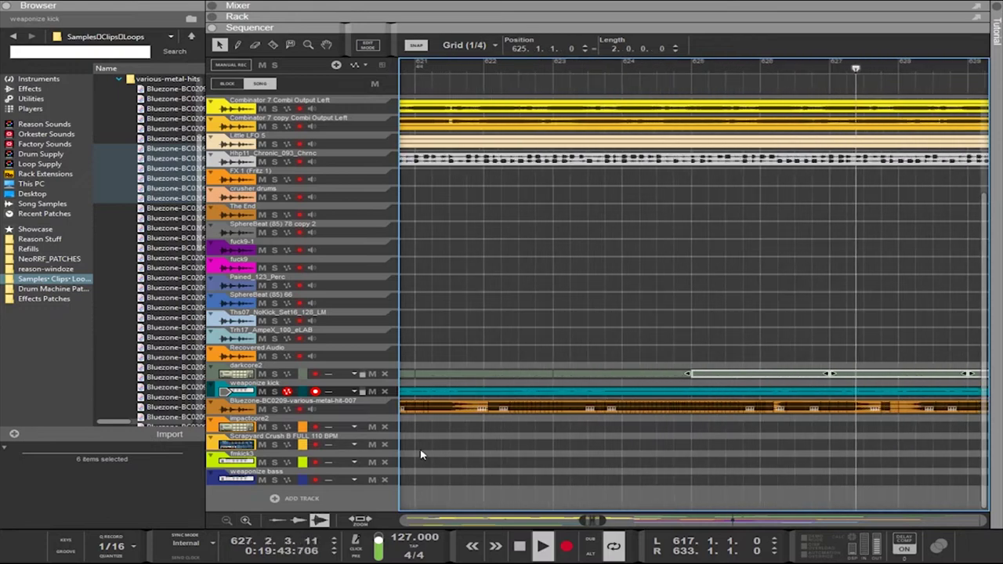
pyautogui.hscroll(-3, 422, 457)
pyautogui.hscroll(-4, 424, 456)
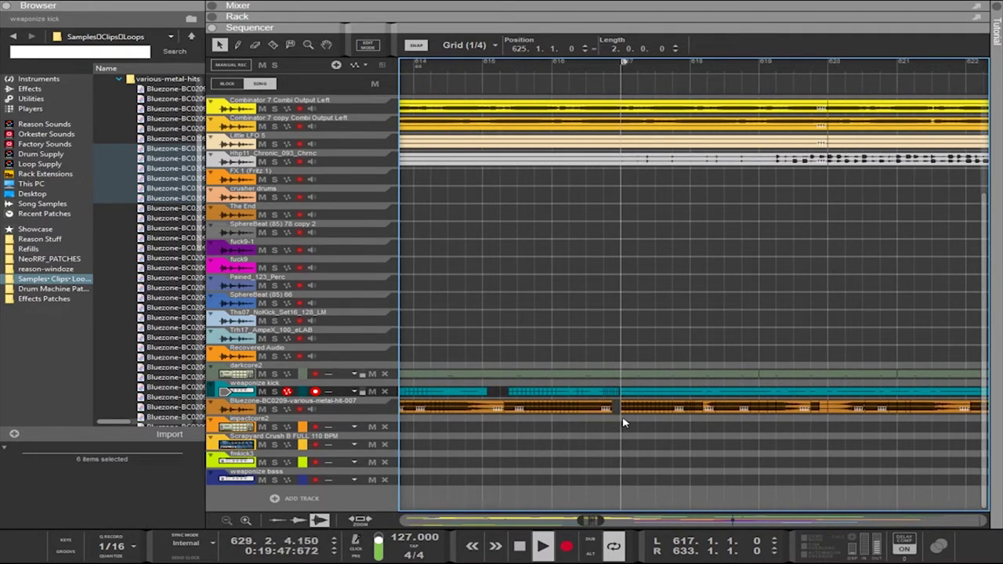
pyautogui.moveTo(715, 389); pyautogui.dragTo(937, 362)
pyautogui.scroll(-2, 907, 359)
pyautogui.scroll(-2, 907, 360)
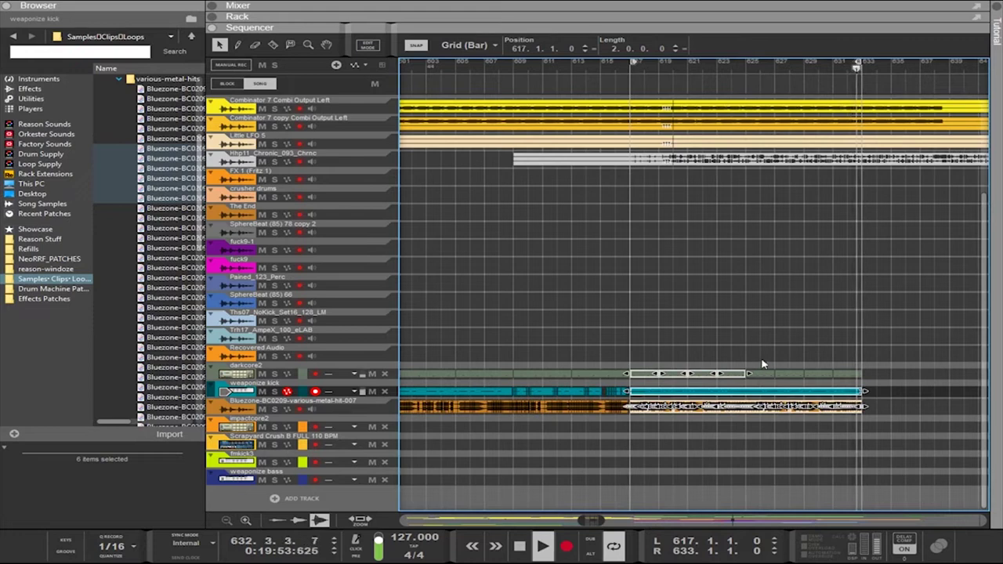
pyautogui.moveTo(761, 360); pyautogui.dragTo(859, 381)
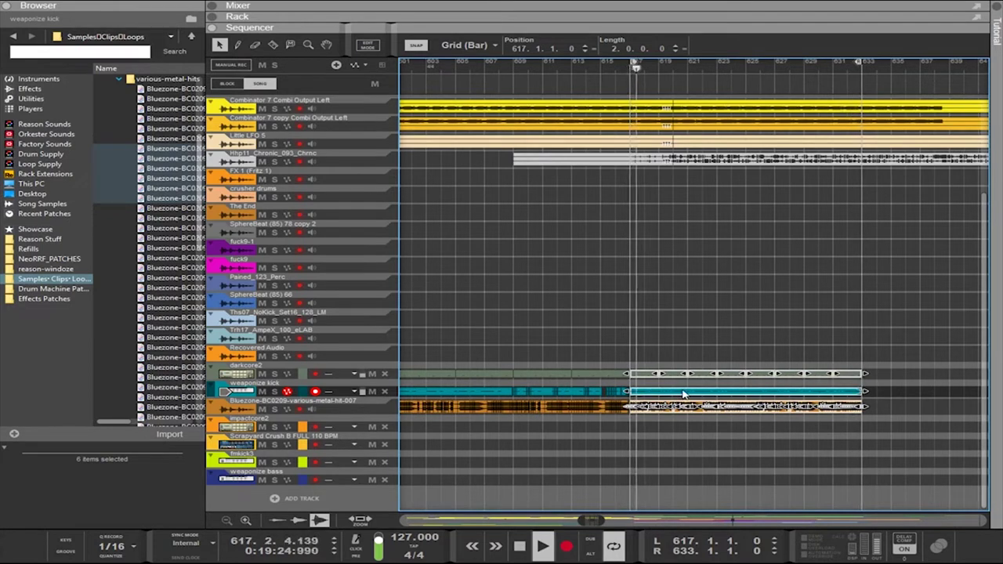
pyautogui.moveTo(684, 394); pyautogui.dragTo(918, 394)
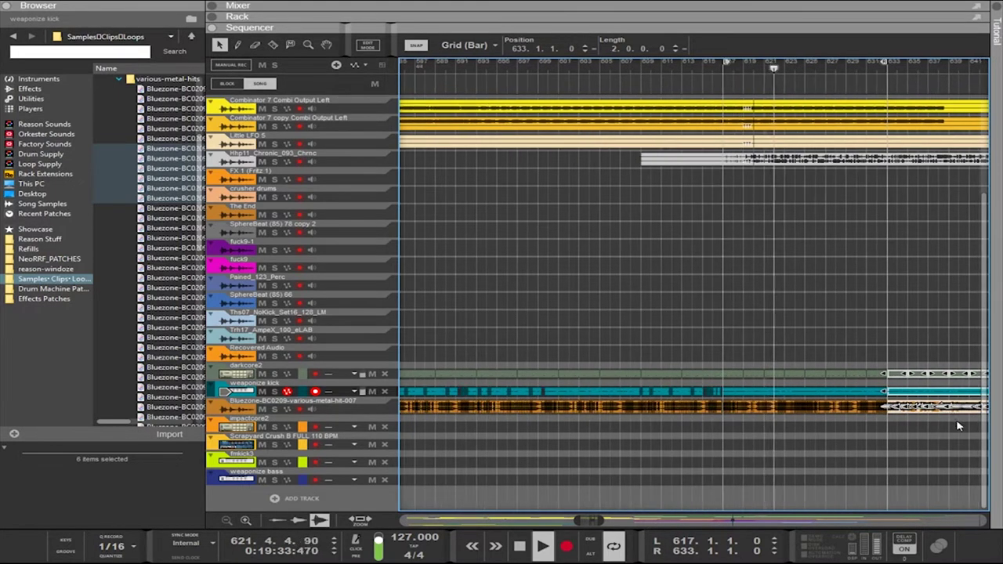
pyautogui.hscroll(1, 941, 428)
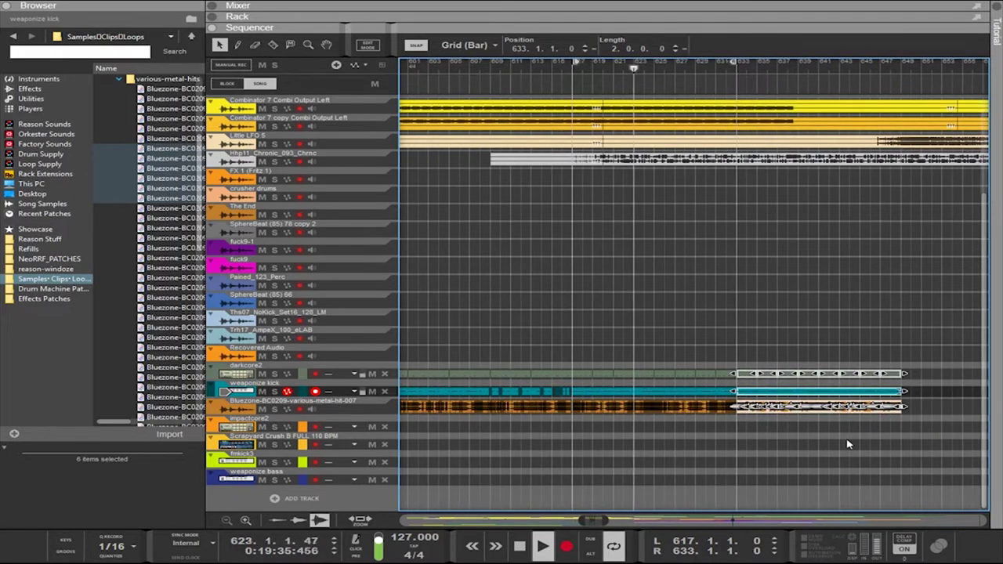
# Split the duplicated darkcore2, weaponize kick and Bluezone metal-hit clips at bars 637 and 645 with the Razor
pyautogui.press('r')
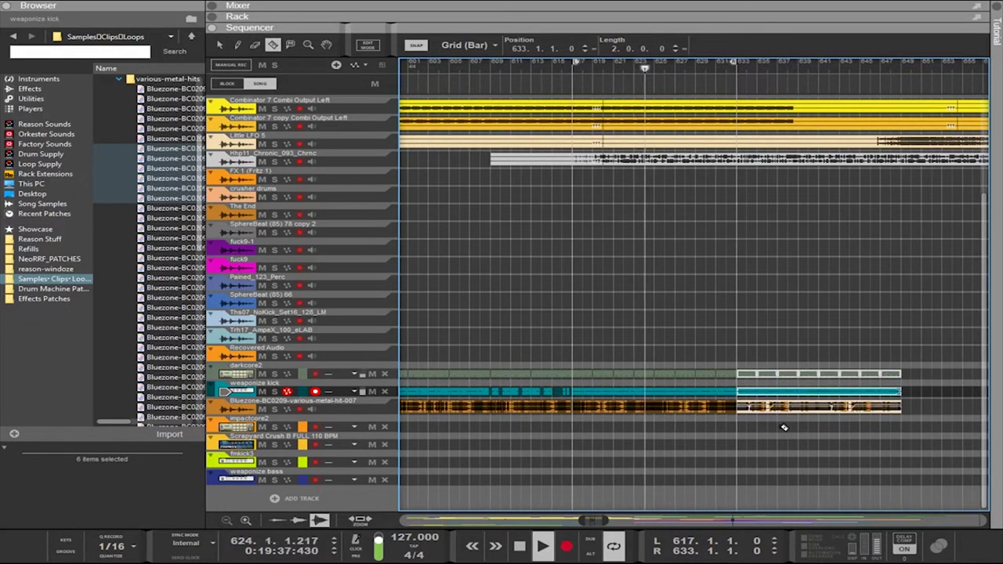
pyautogui.moveTo(781, 427); pyautogui.dragTo(866, 373)
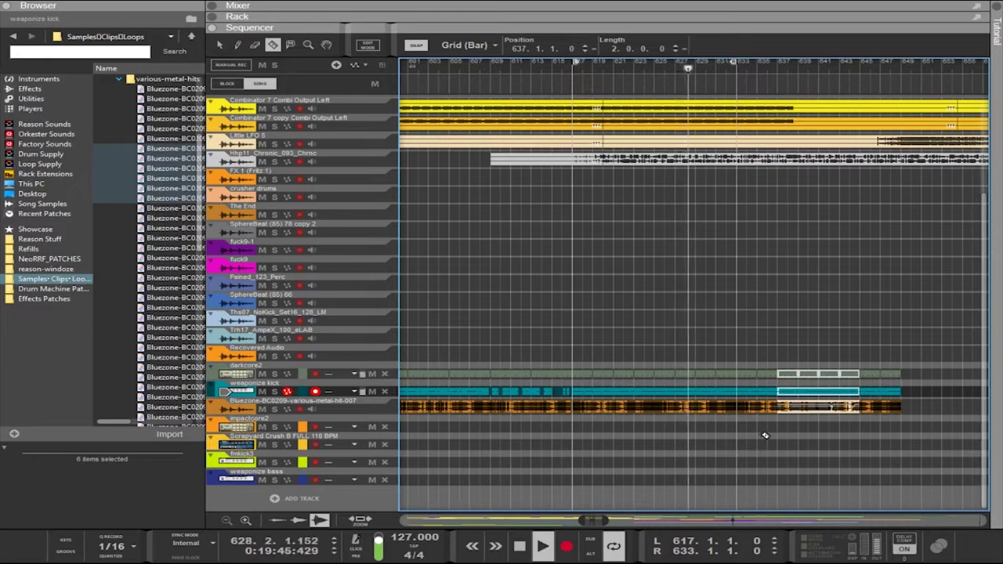
pyautogui.press('q')
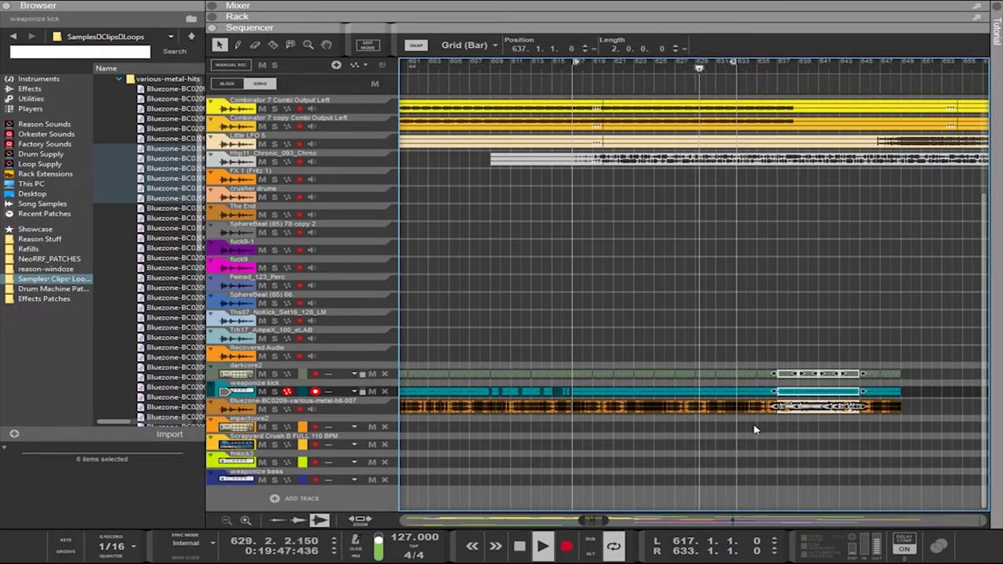
# Split the four-bar portion at bar 633 at bar 635 and delete its darkcore2, weaponize kick and metal-hit clips between bars 635 and 637
pyautogui.keyDown('ctrl'); pyautogui.scroll(2, 757, 428); pyautogui.keyUp('ctrl')
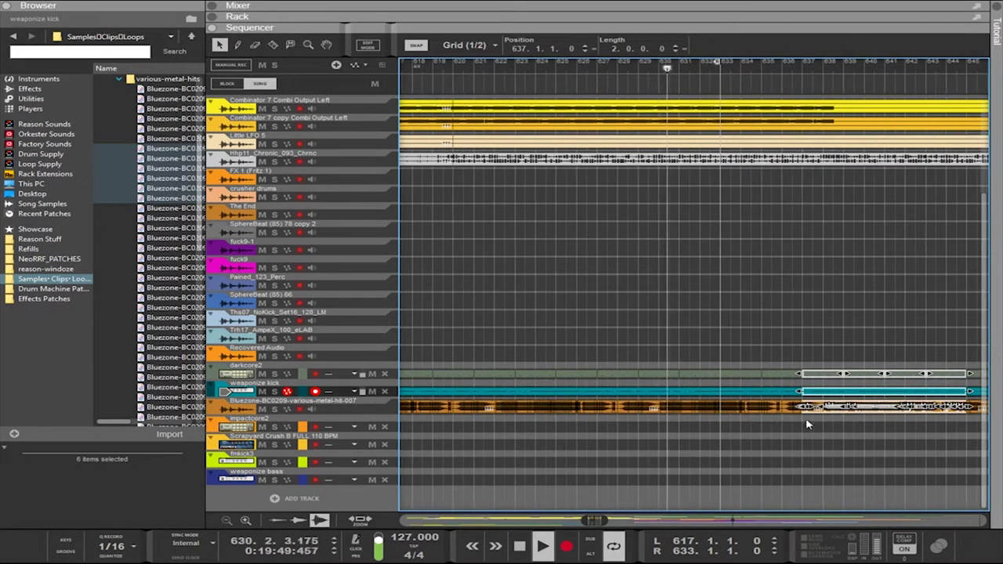
pyautogui.moveTo(801, 414); pyautogui.dragTo(723, 381)
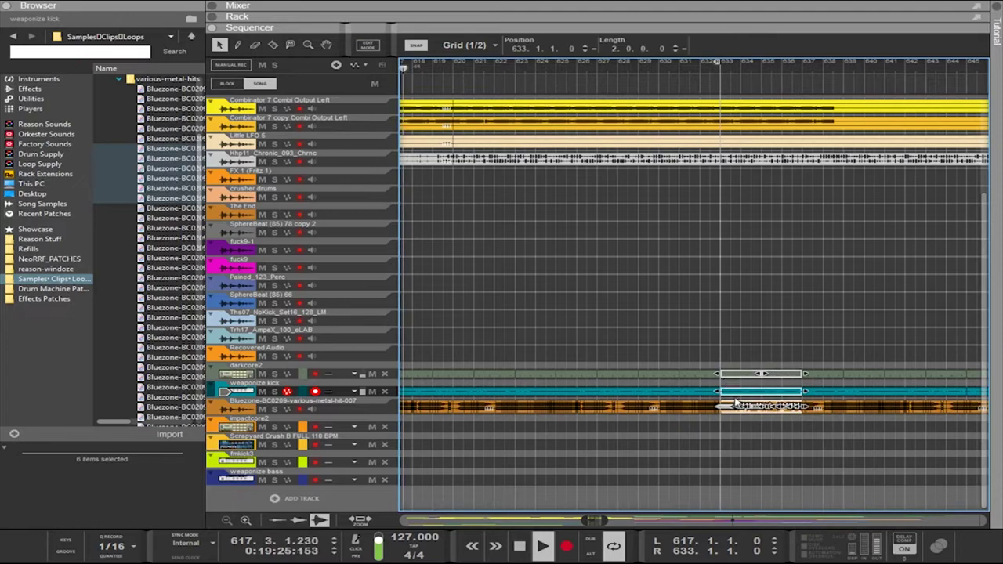
pyautogui.scroll(2, 734, 411)
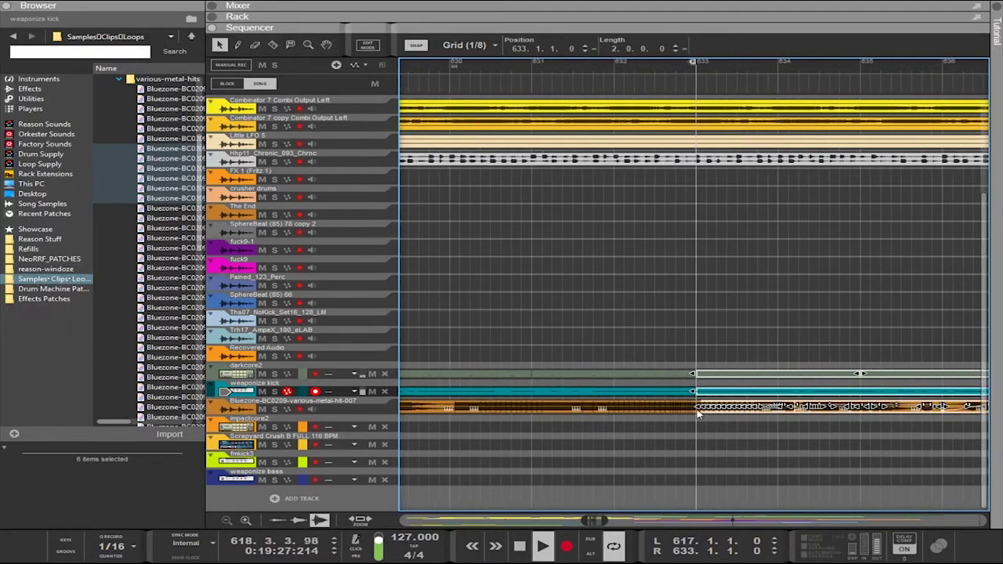
pyautogui.scroll(-2, 784, 421)
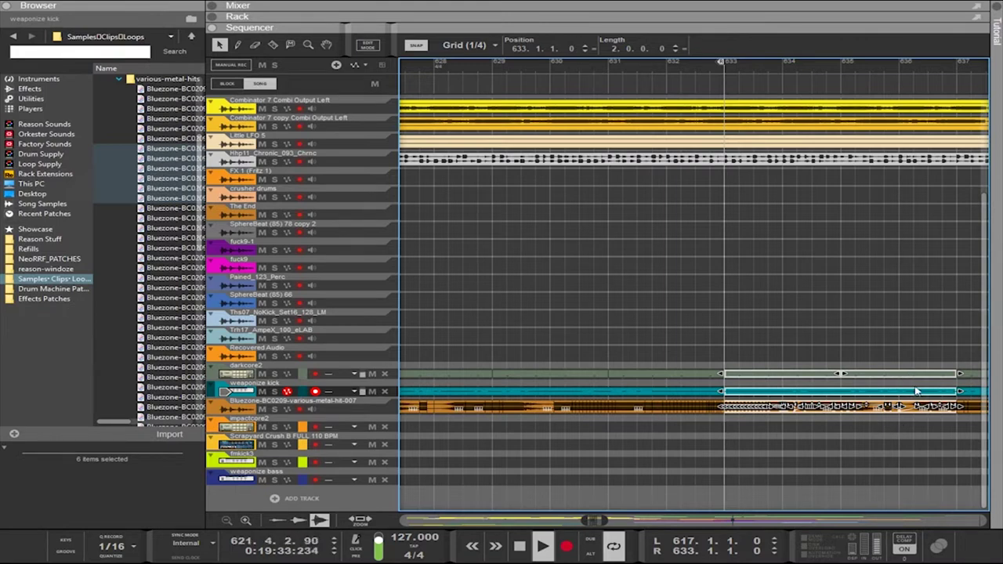
pyautogui.click(859, 452)
pyautogui.press('r')
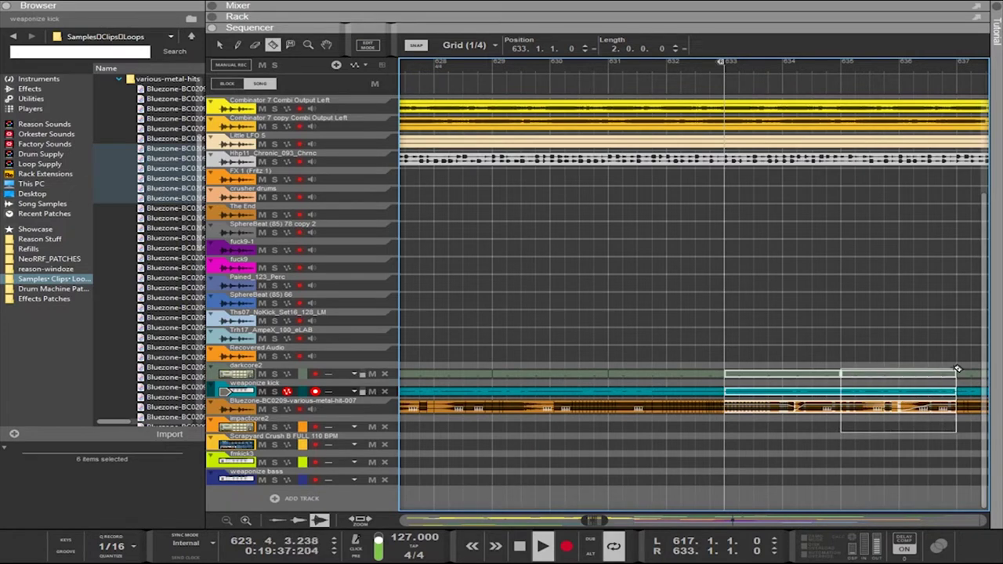
pyautogui.moveTo(958, 368); pyautogui.dragTo(958, 368)
pyautogui.press('Delete')
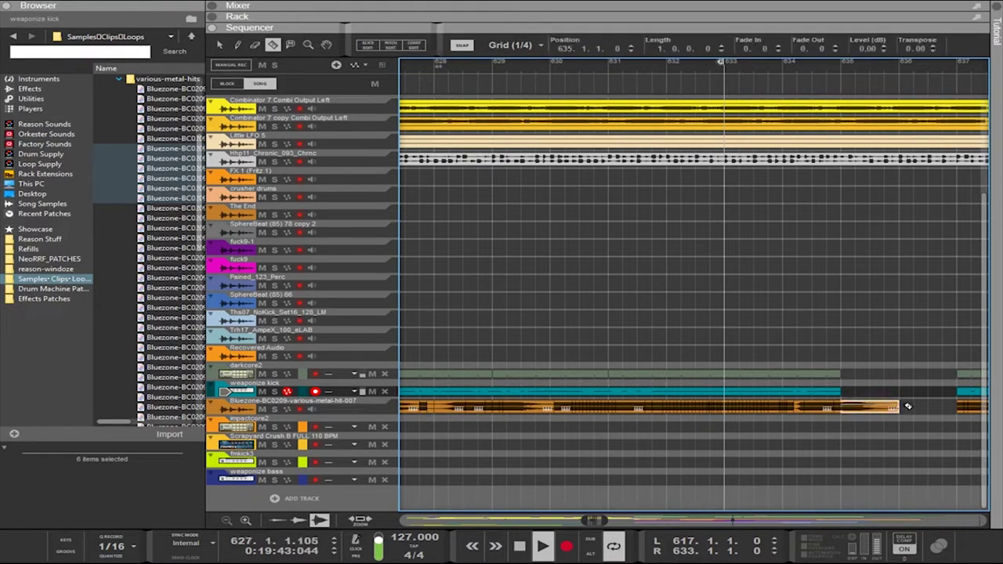
pyautogui.hotkey('ctrl', 'i')
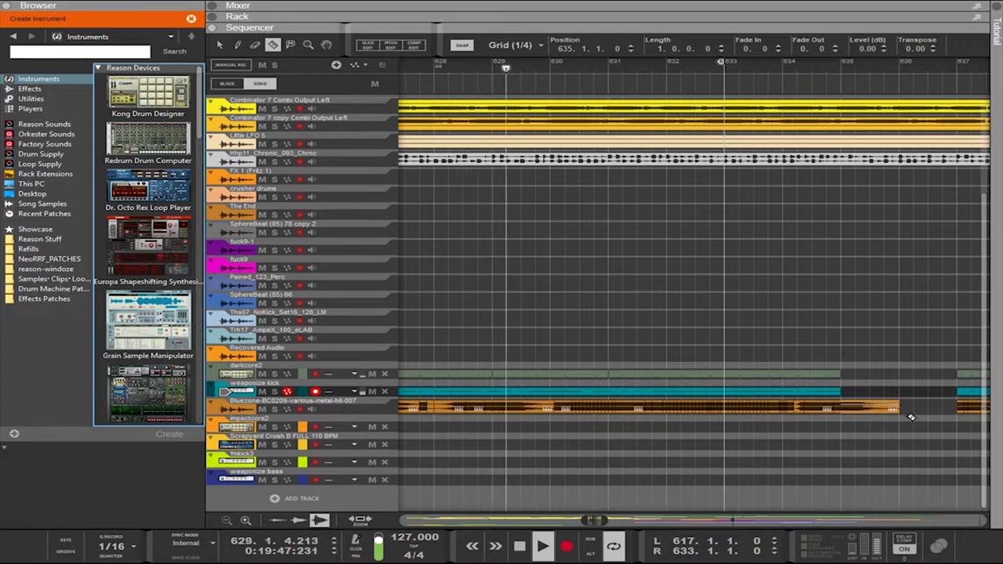
pyautogui.press('q')
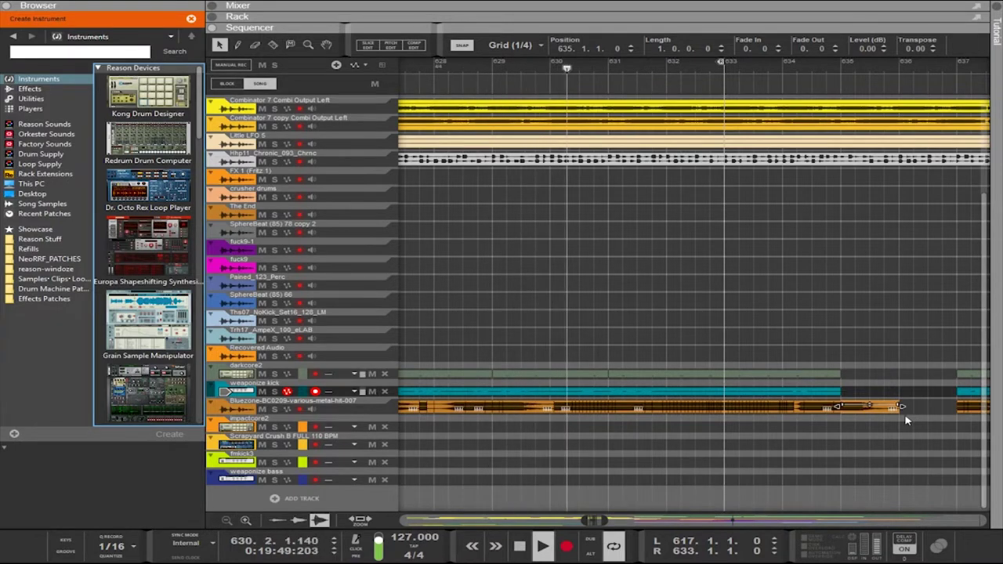
pyautogui.click(874, 409)
pyautogui.press('Delete')
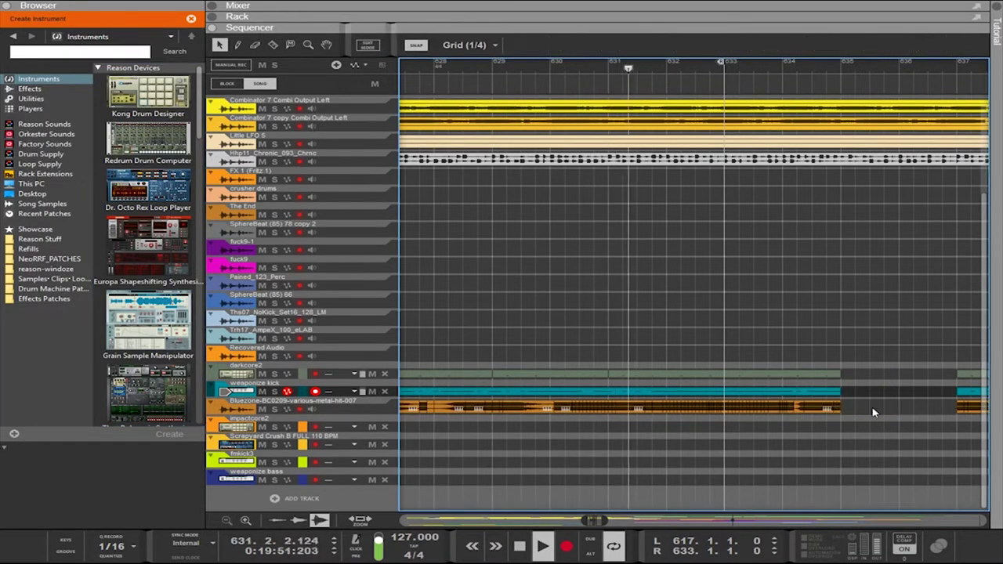
# Stretch the weaponize kick and metal-hit clips at bar 633 to a length of 4 bars, ending at bar 637
pyautogui.moveTo(879, 431); pyautogui.dragTo(725, 373)
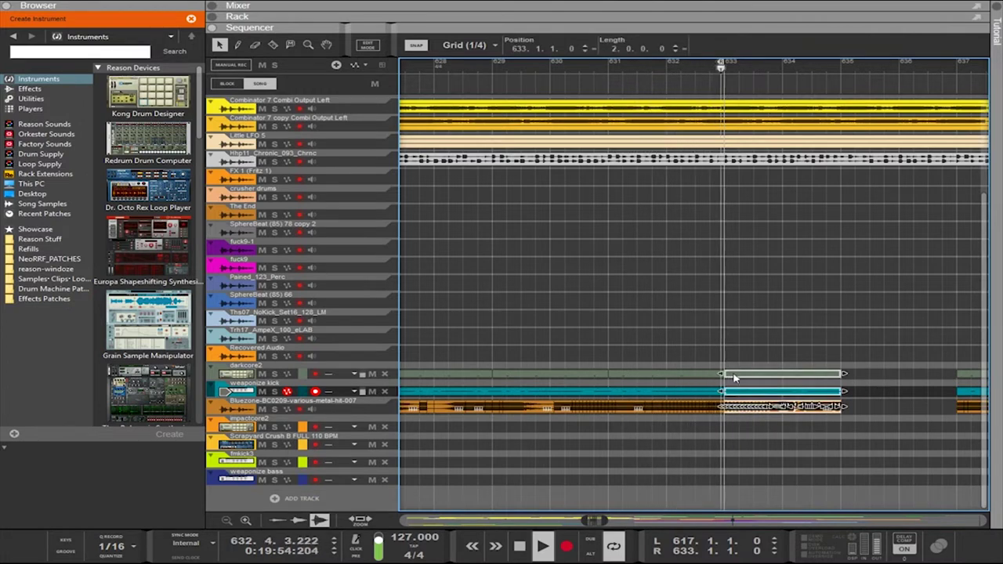
pyautogui.click(836, 377)
pyautogui.moveTo(861, 431); pyautogui.dragTo(725, 391)
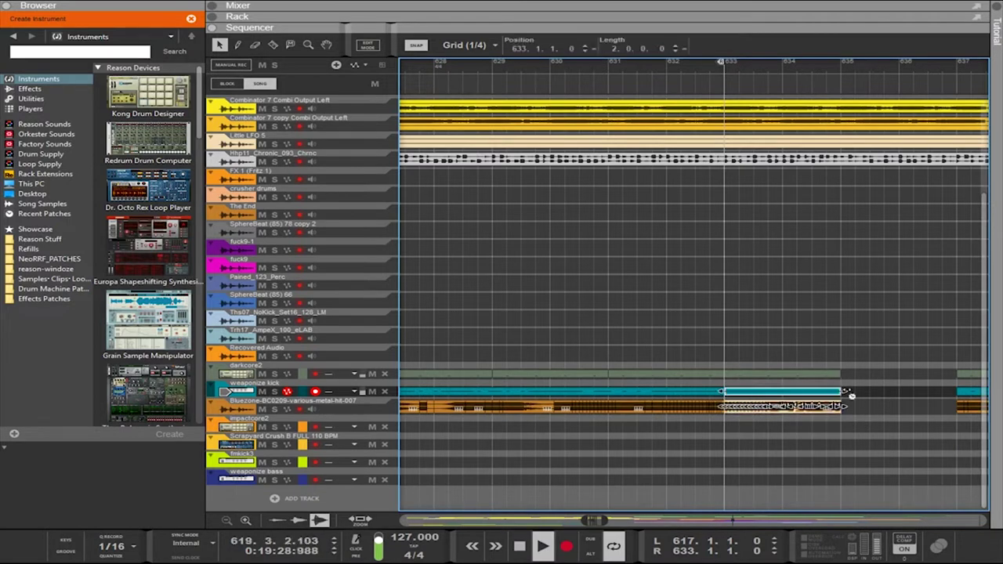
pyautogui.moveTo(847, 394); pyautogui.dragTo(953, 399)
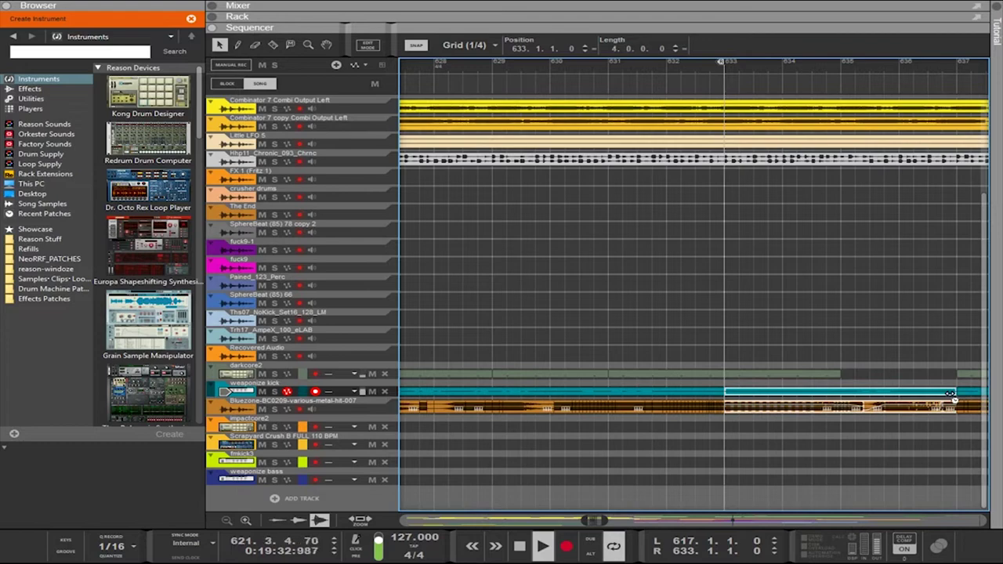
# Split the darkcore2, weaponize kick and metal-hit clips at bar 647 and delete their portions between bars 645 and 647
pyautogui.hscroll(6, 951, 397)
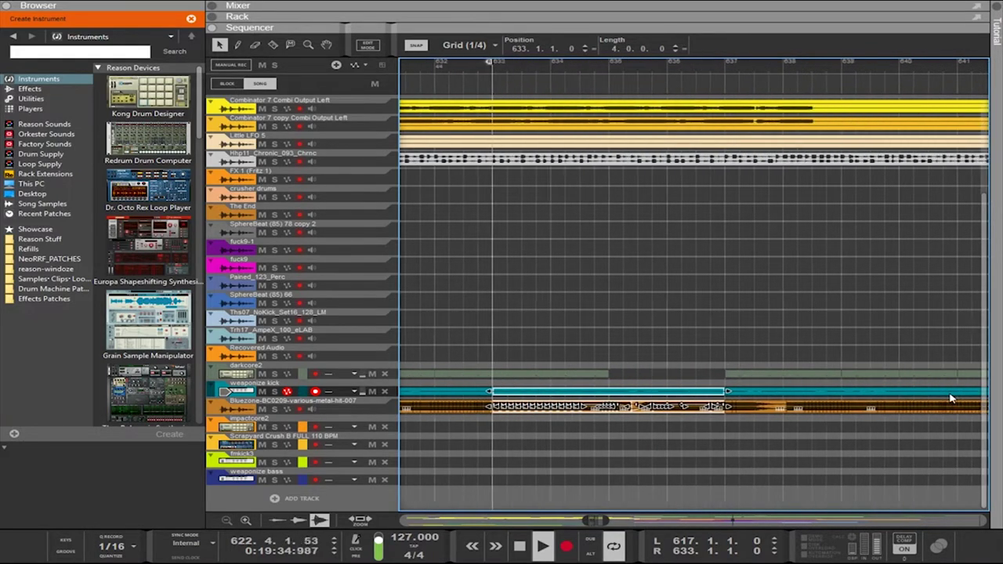
pyautogui.hscroll(4, 951, 398)
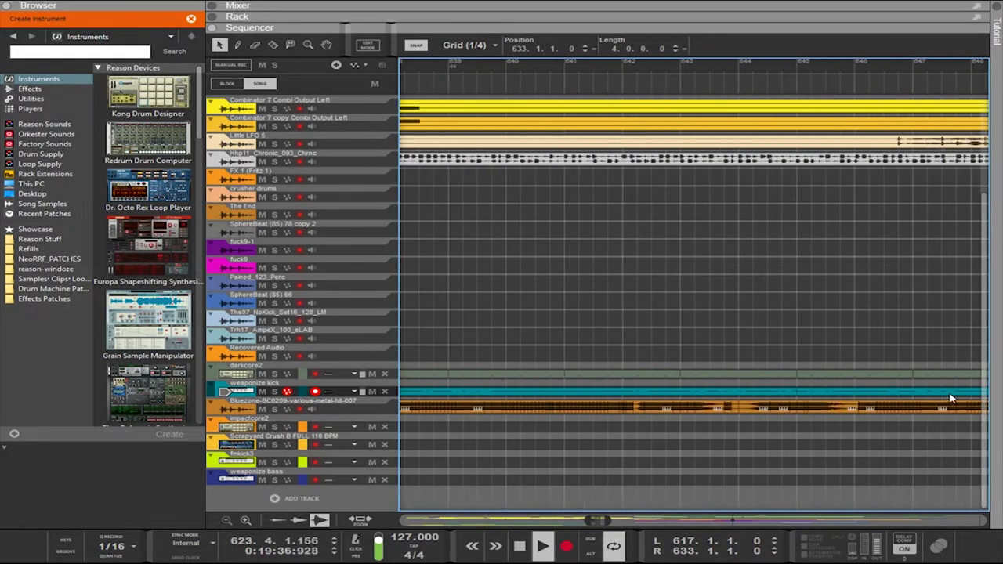
pyautogui.hscroll(2, 950, 398)
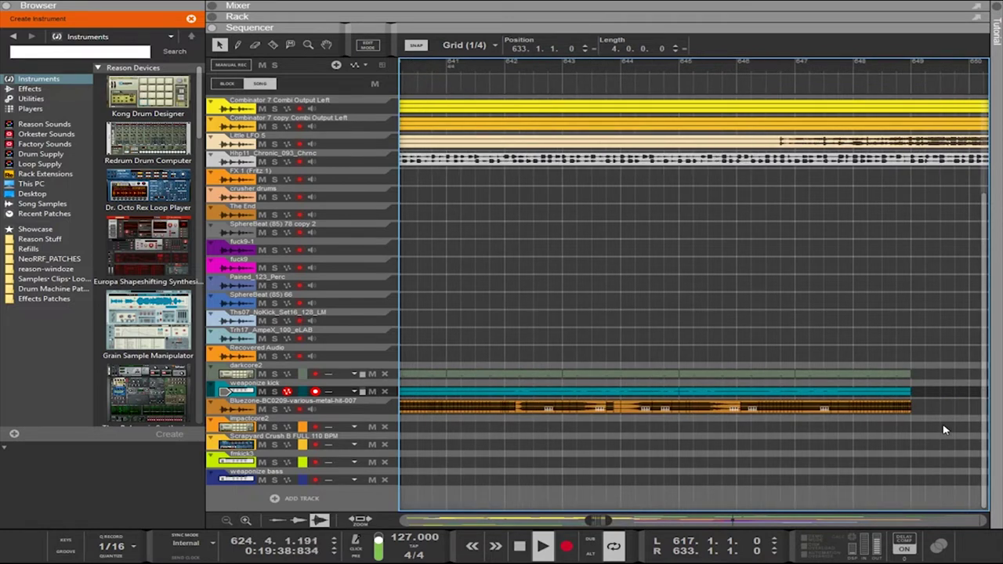
pyautogui.moveTo(811, 382); pyautogui.dragTo(684, 370)
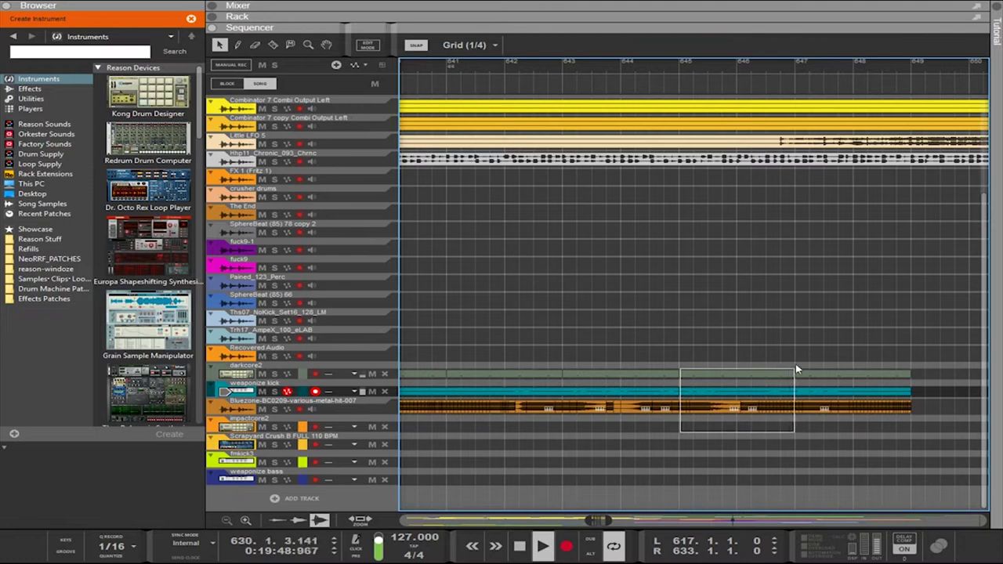
pyautogui.moveTo(796, 365); pyautogui.dragTo(796, 367)
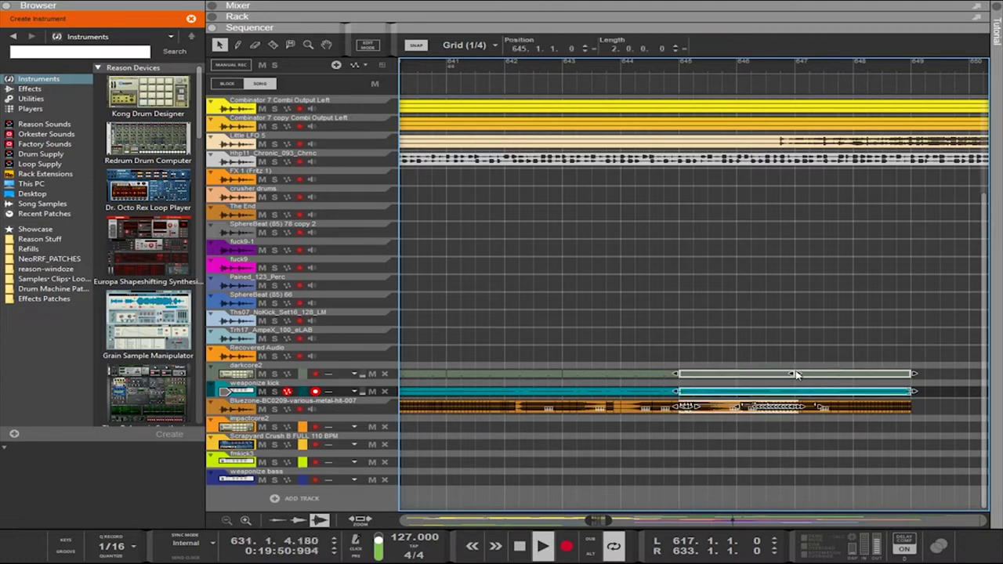
pyautogui.press('e')
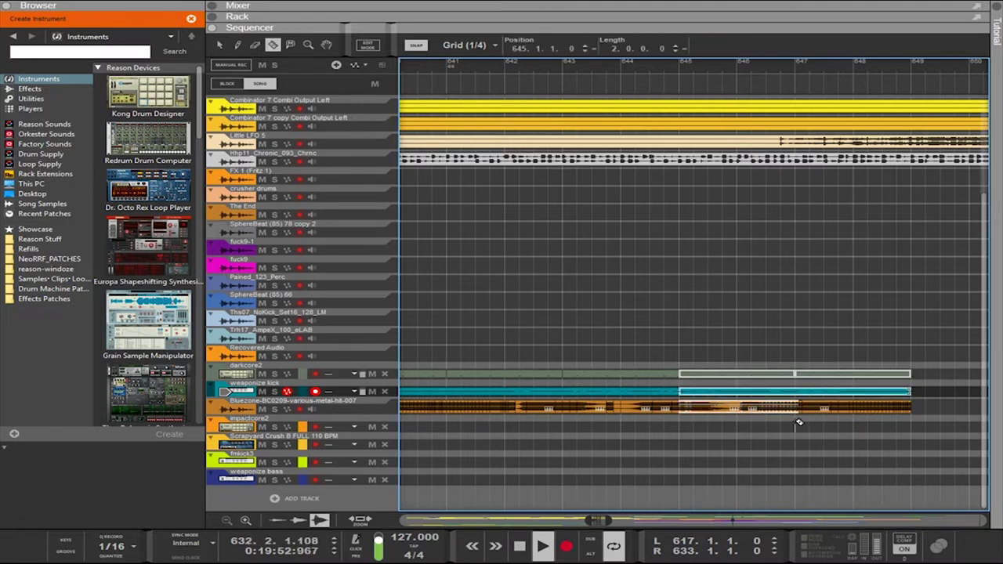
pyautogui.moveTo(685, 367); pyautogui.dragTo(686, 367)
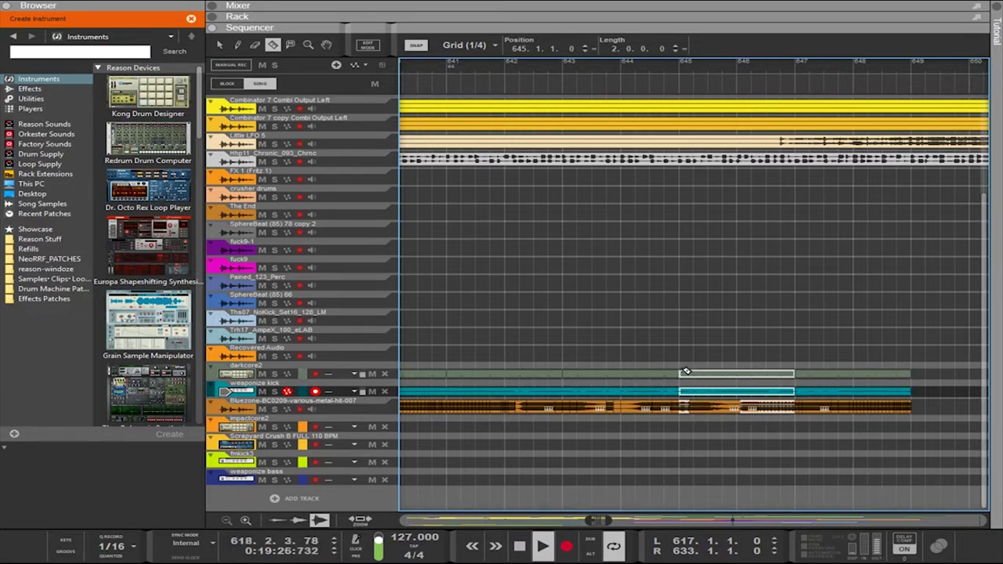
pyautogui.press('Delete')
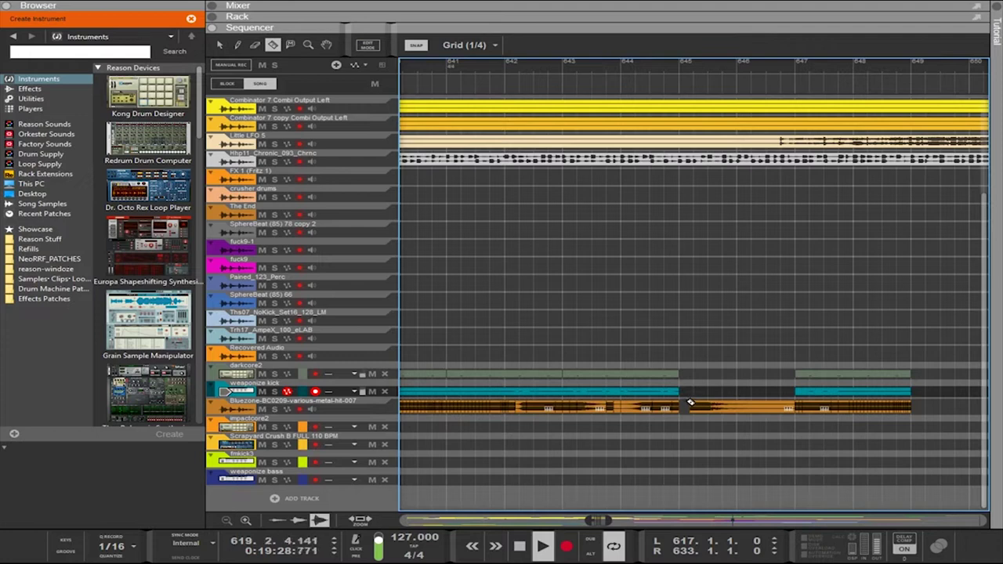
pyautogui.click(706, 412)
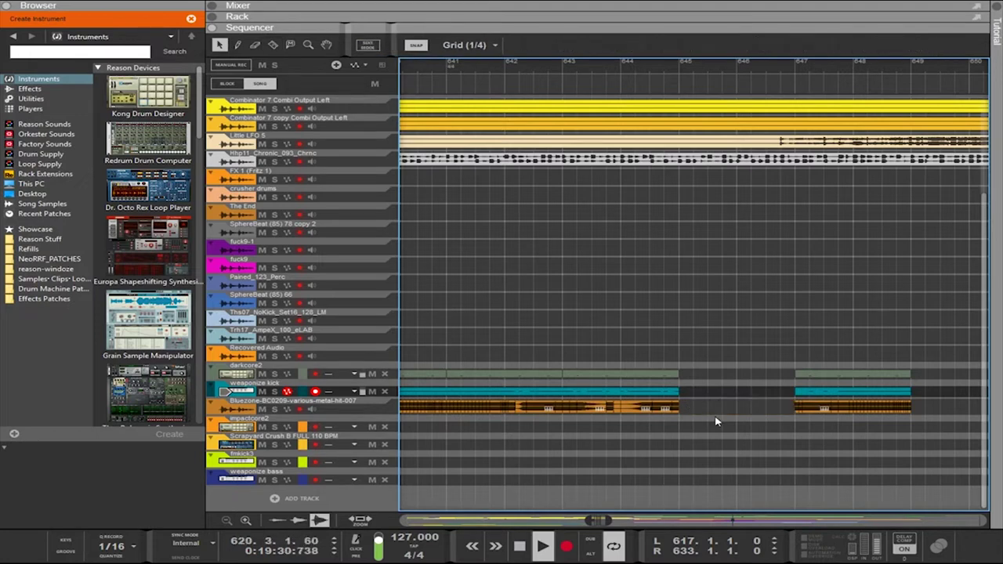
# Stretch the weaponize kick and metal-hit clips at bar 647 backwards to start at bar 645 with a length of 4 bars
pyautogui.moveTo(716, 422); pyautogui.dragTo(930, 392)
pyautogui.moveTo(792, 392); pyautogui.dragTo(682, 394)
# Copy the two-bar darkcore2 clip at bar 633 into the gaps at bars 635 and 645
pyautogui.hscroll(-6, 647, 409)
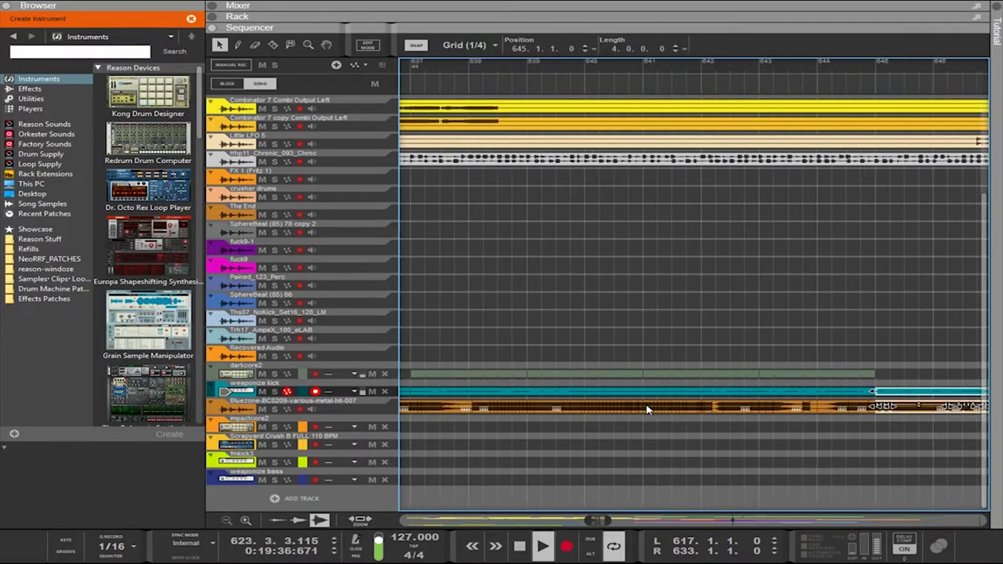
pyautogui.hscroll(2, 633, 398)
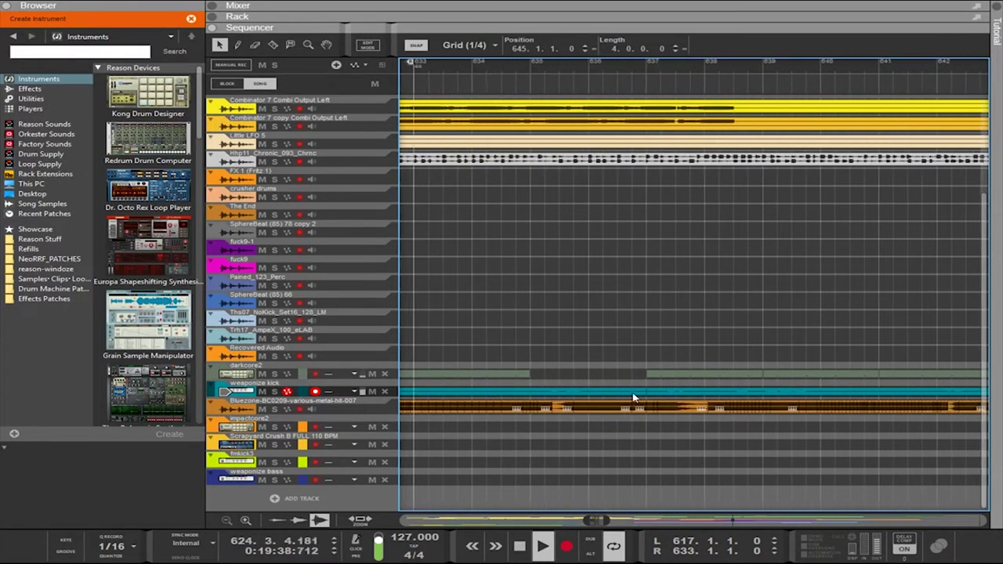
pyautogui.hscroll(-1, 633, 398)
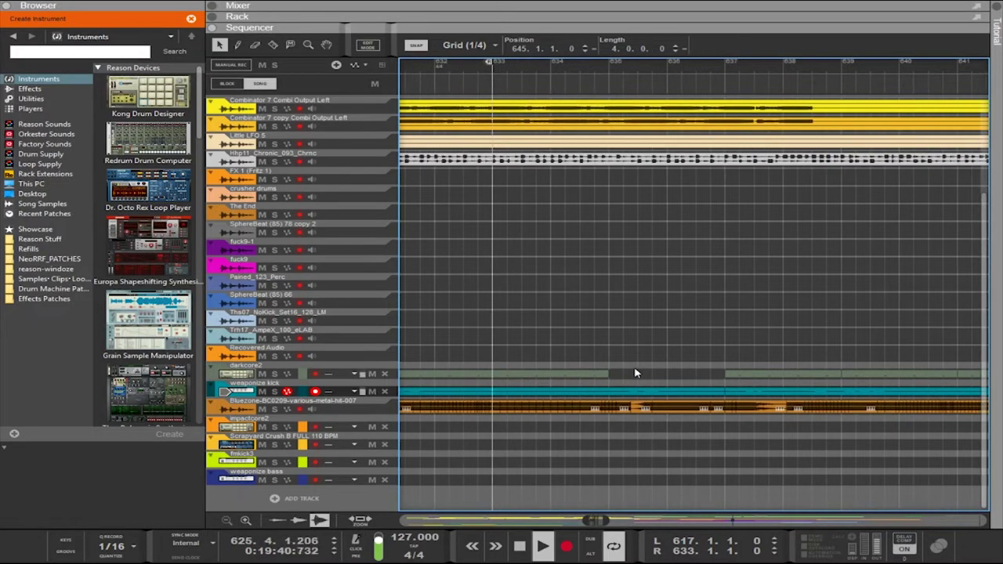
pyautogui.moveTo(594, 381); pyautogui.dragTo(579, 380)
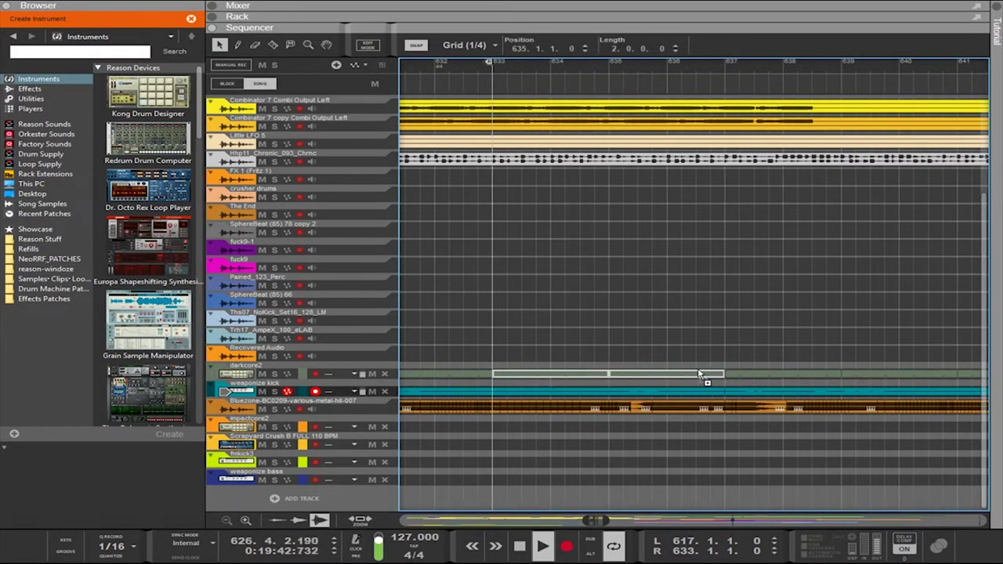
pyautogui.hscroll(8, 838, 393)
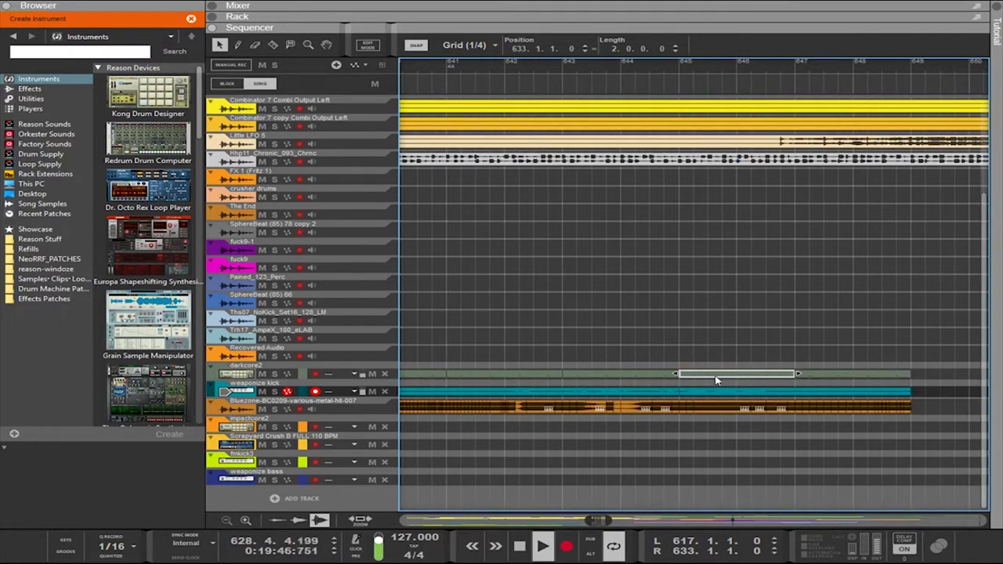
pyautogui.hscroll(5, 715, 380)
pyautogui.scroll(-4, 649, 403)
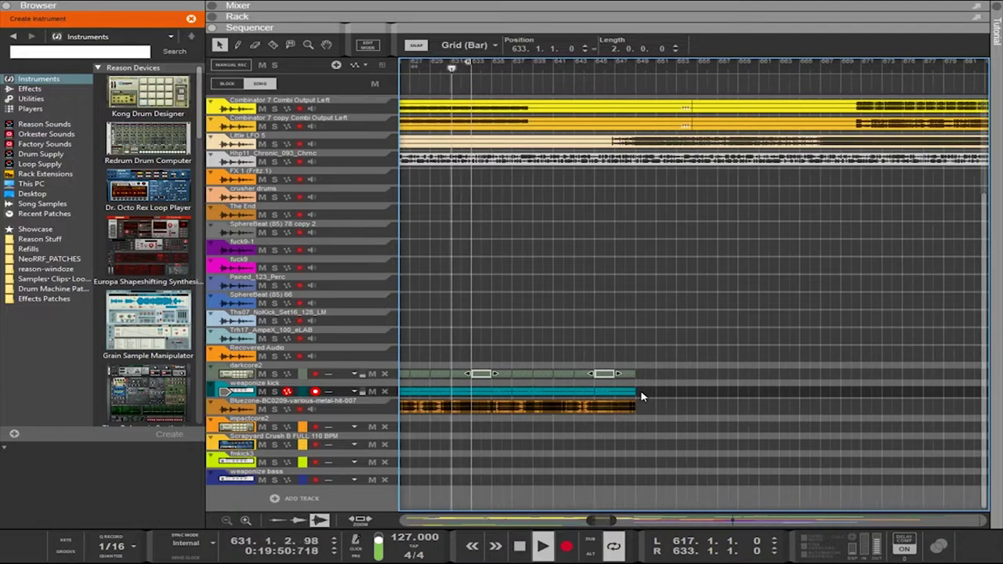
# Copy the weaponize kick clips between bars 633 and 649 onto the fmkick3 track at the same position
pyautogui.scroll(1, 642, 397)
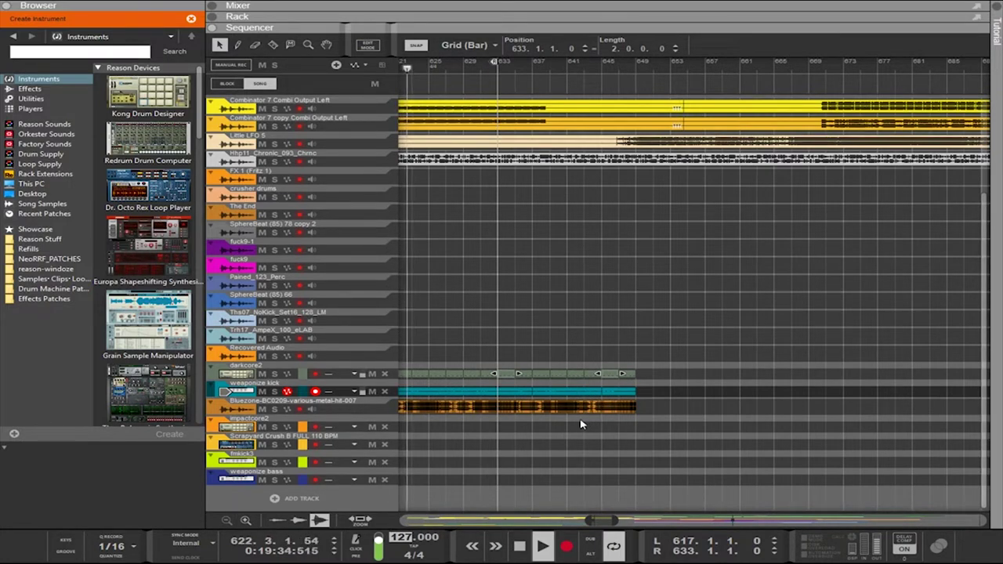
pyautogui.moveTo(665, 385); pyautogui.dragTo(503, 464)
# Set the loop range from bar 633 to bar 649
pyautogui.doubleClick(632, 82)
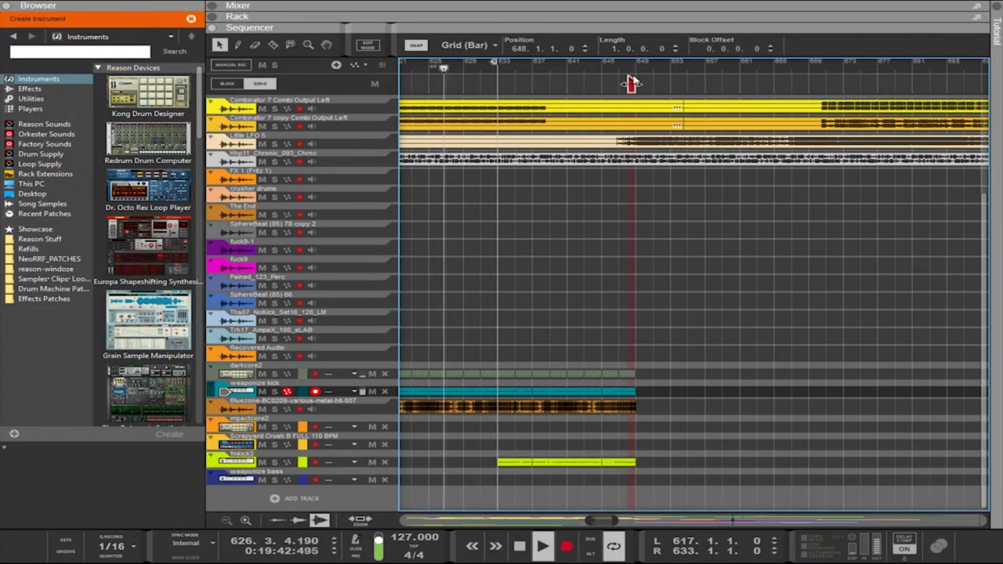
pyautogui.press('Delete')
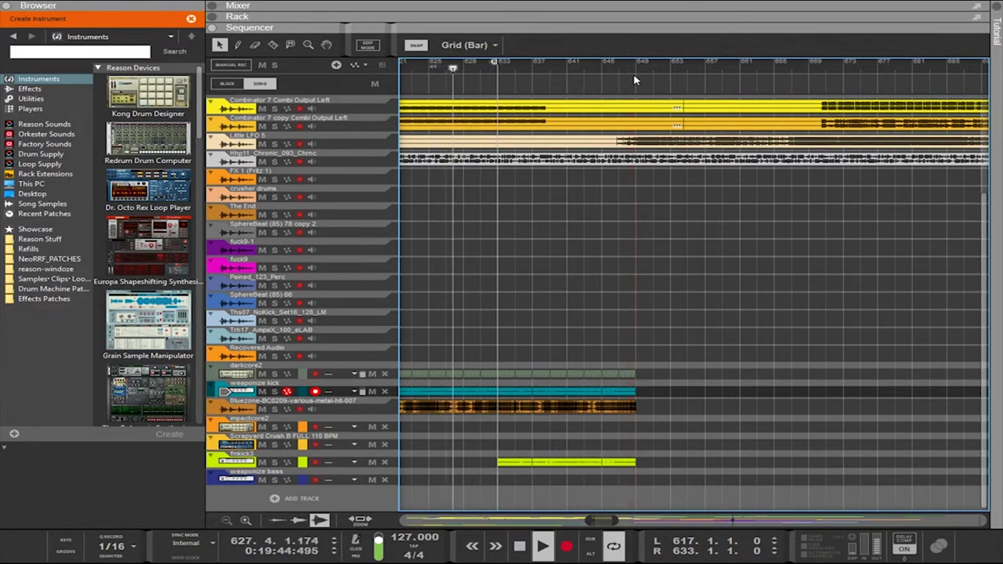
pyautogui.keyDown('alt'); pyautogui.click(634, 69); pyautogui.keyUp('alt')
pyautogui.keyDown('ctrl'); pyautogui.click(508, 65); pyautogui.keyUp('ctrl')
pyautogui.keyDown('ctrl'); pyautogui.click(500, 65); pyautogui.keyUp('ctrl')
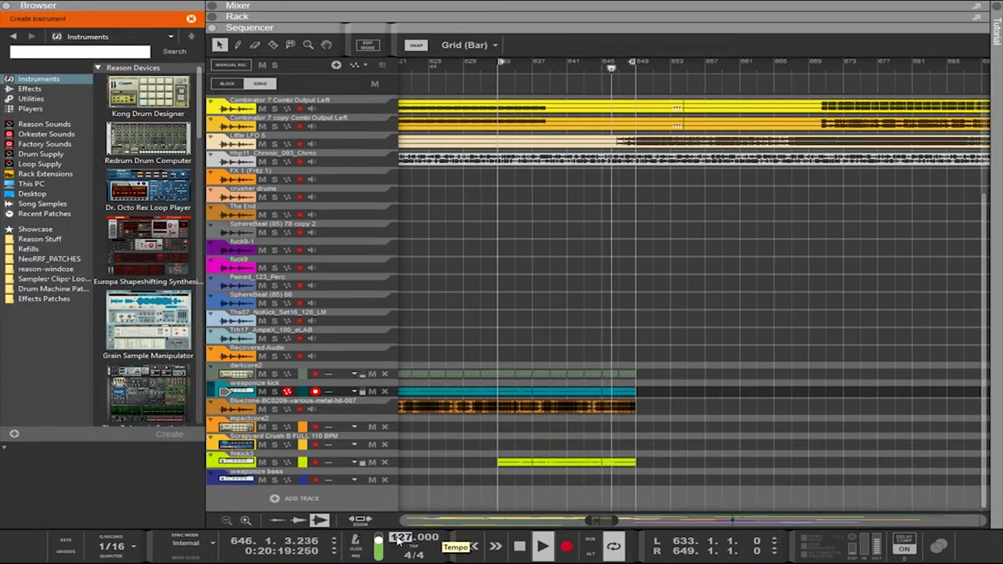
# Set the song tempo to 179 BPM
pyautogui.write('9')
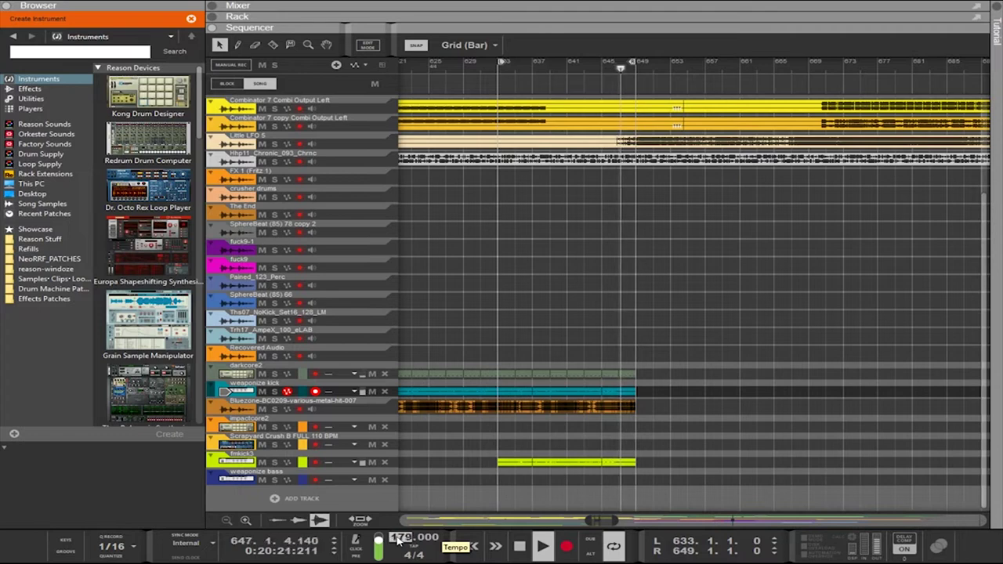
# Stretch the darkcore2, weaponize kick, metal-hit and fmkick3 clips from bar 633 to end at bar 665, and loop that range
pyautogui.click(727, 475)
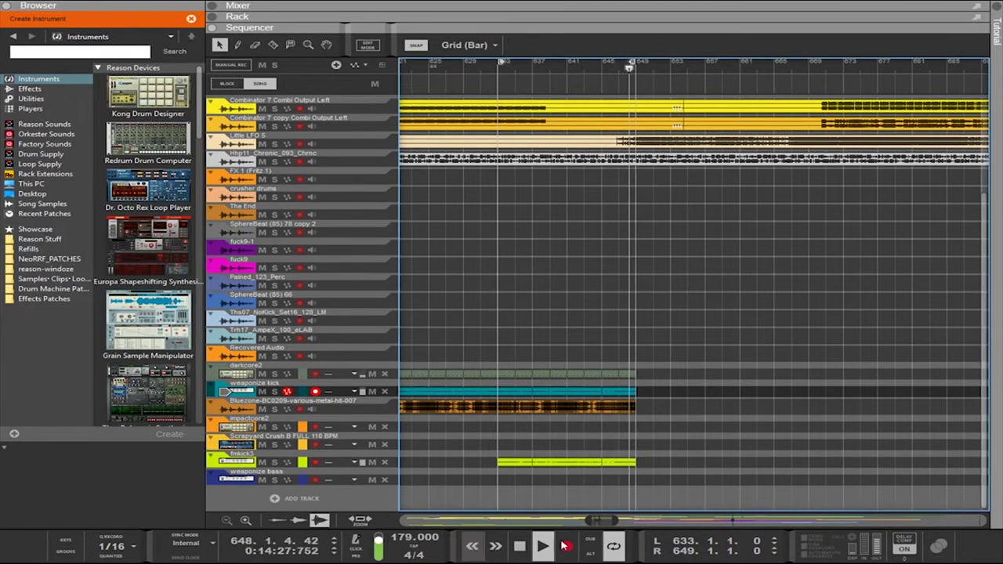
pyautogui.moveTo(724, 485); pyautogui.dragTo(500, 374)
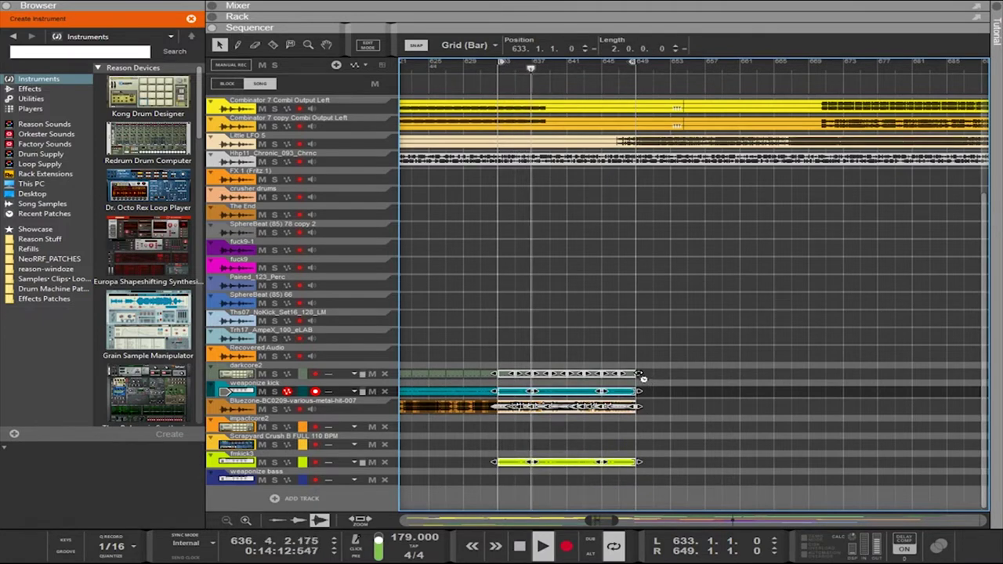
pyautogui.moveTo(641, 390); pyautogui.dragTo(774, 365)
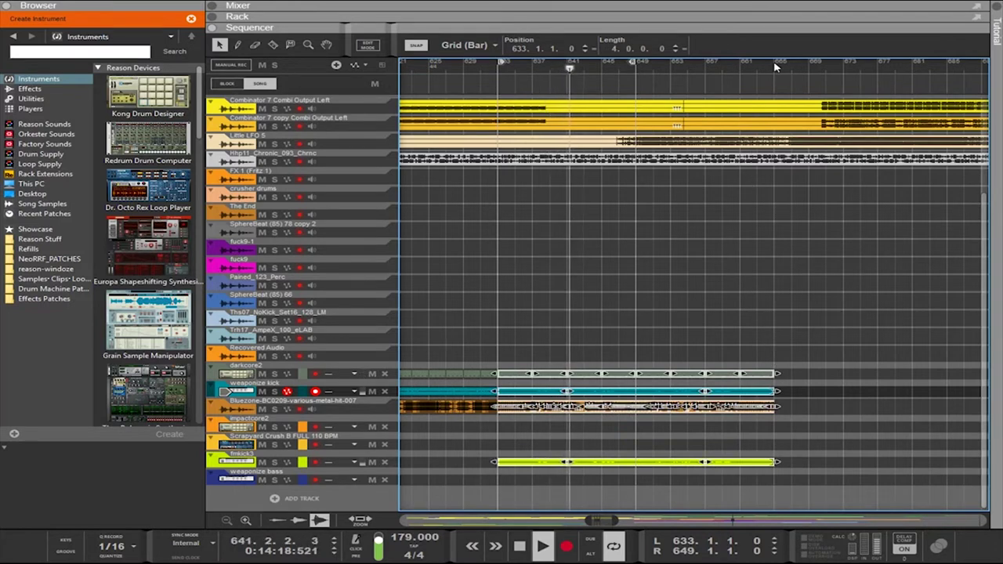
pyautogui.hotkey('ctrl', 'l')
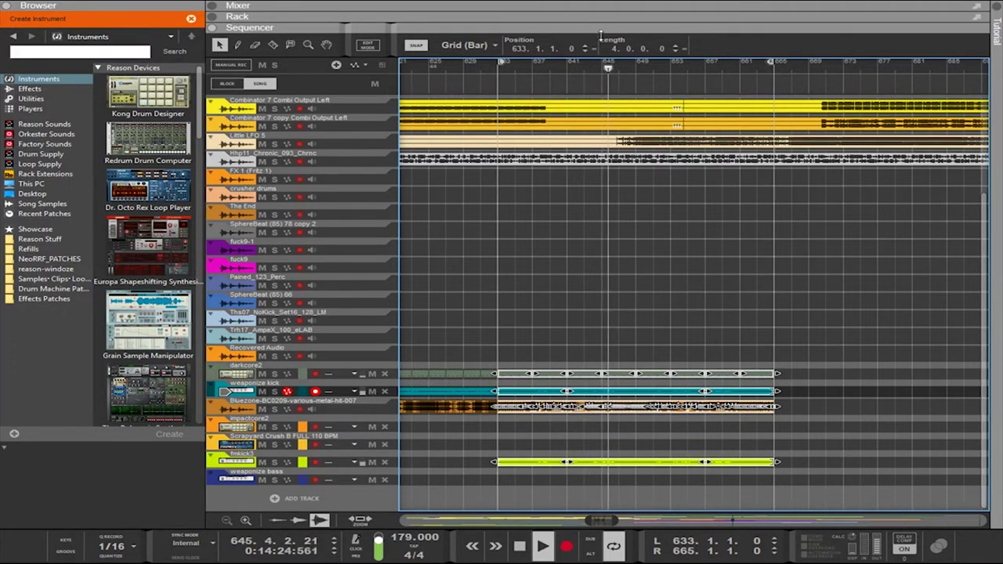
pyautogui.moveTo(602, 35); pyautogui.dragTo(627, 222)
pyautogui.scroll(3, 823, 117)
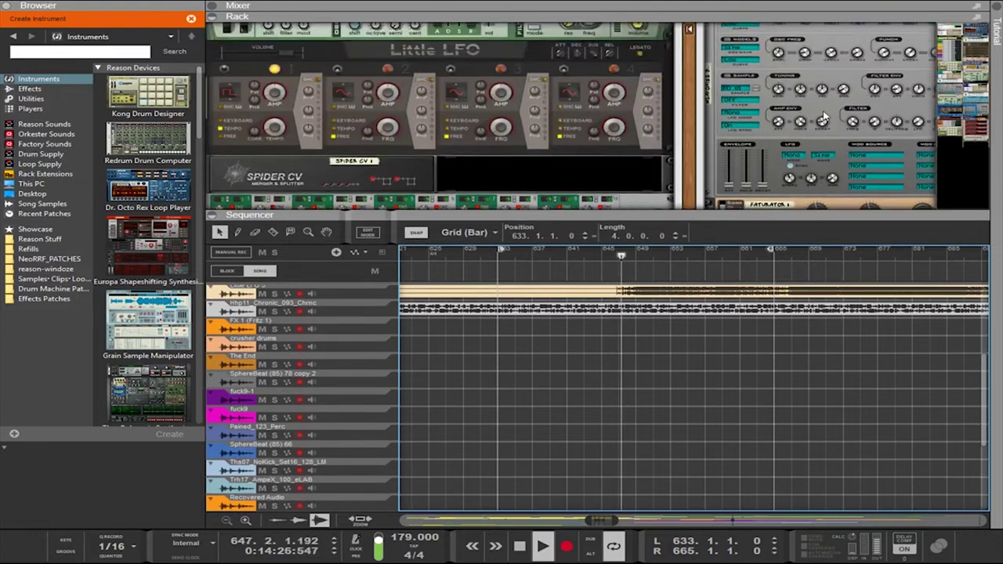
pyautogui.scroll(10, 823, 118)
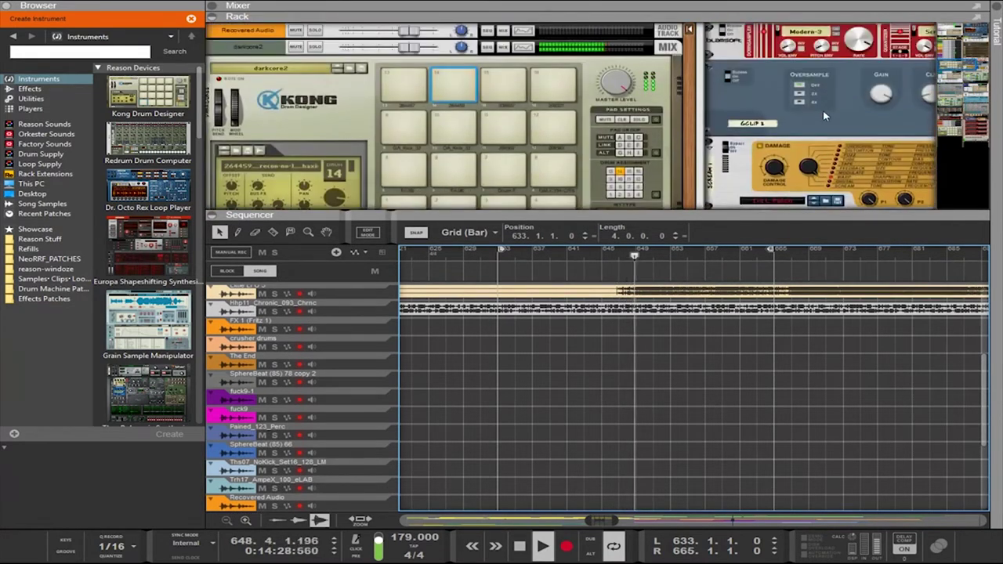
pyautogui.scroll(6, 823, 116)
pyautogui.scroll(-4, 751, 151)
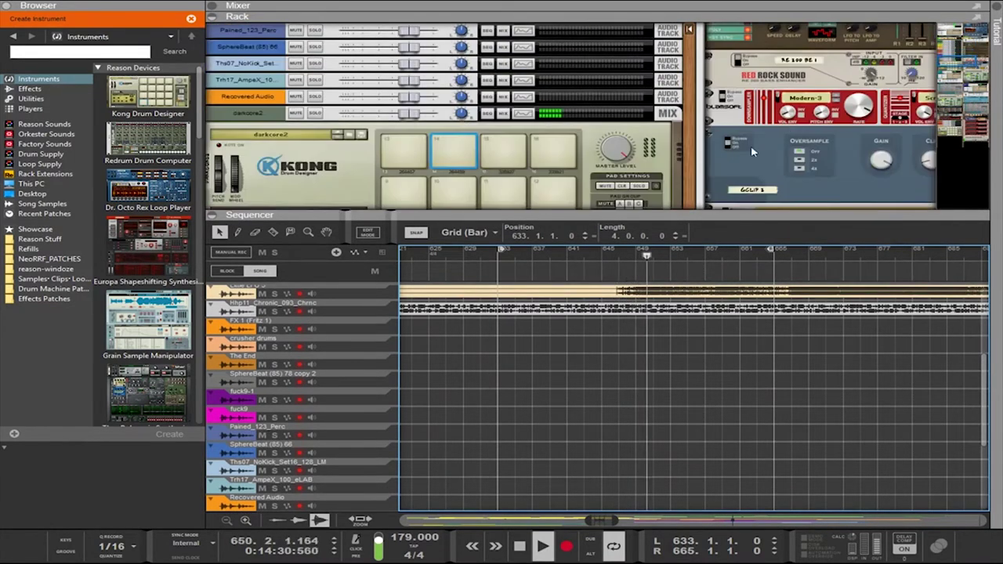
pyautogui.press('F6')
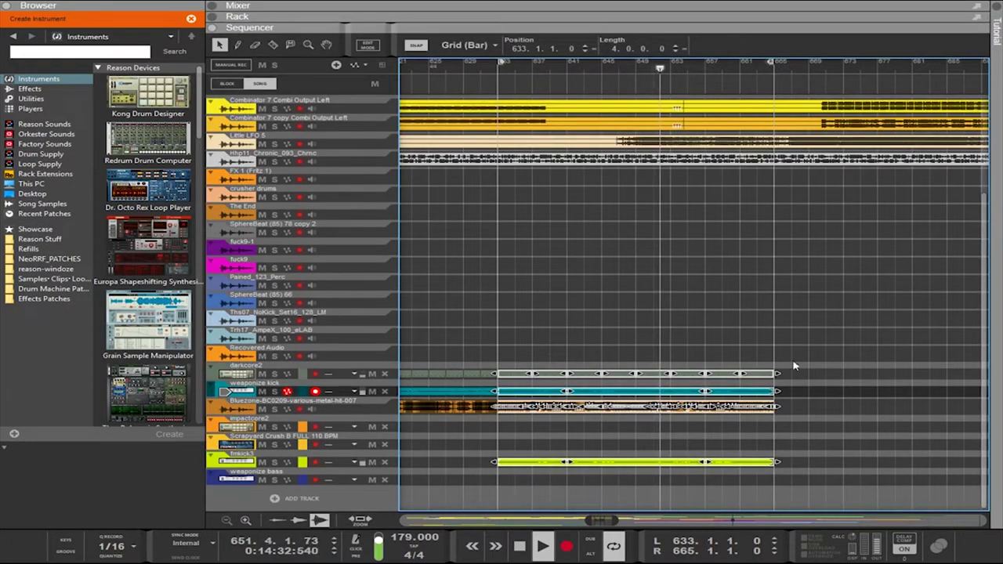
# Move the stretched fmkick3 clips out of the looped section so they start at bar 674
pyautogui.moveTo(808, 439); pyautogui.dragTo(783, 464)
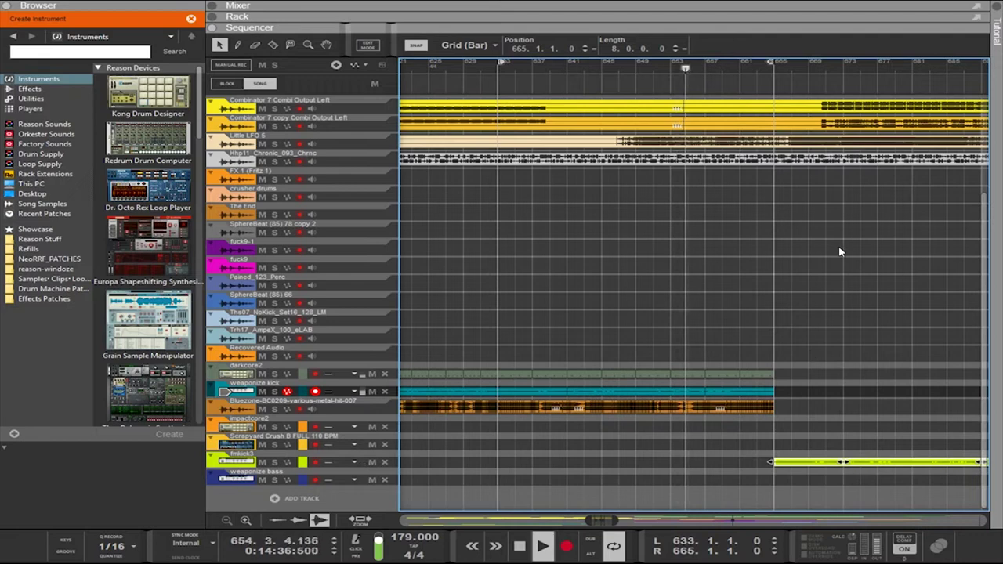
pyautogui.click(800, 396)
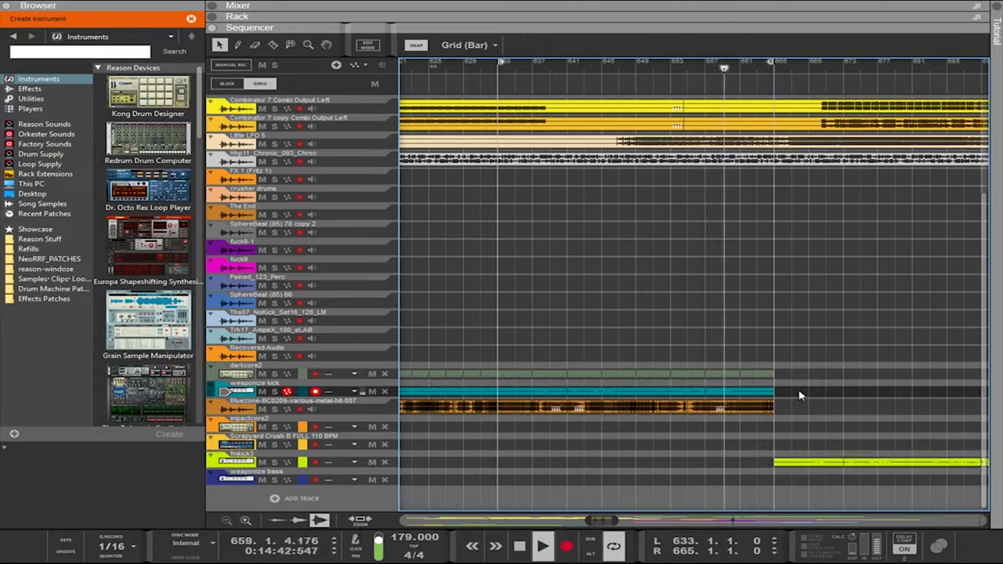
pyautogui.moveTo(799, 396); pyautogui.dragTo(990, 471)
pyautogui.moveTo(746, 464); pyautogui.dragTo(825, 464)
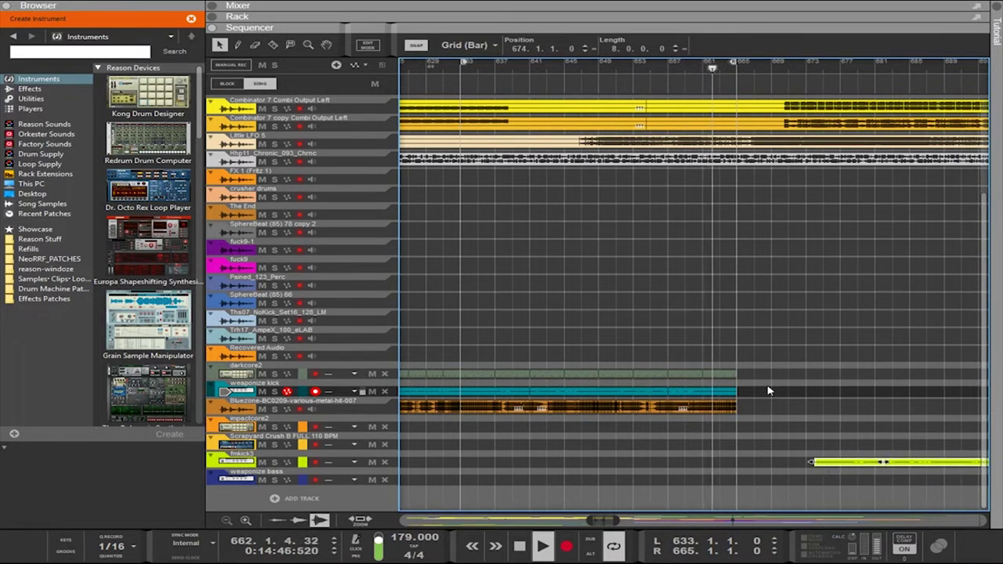
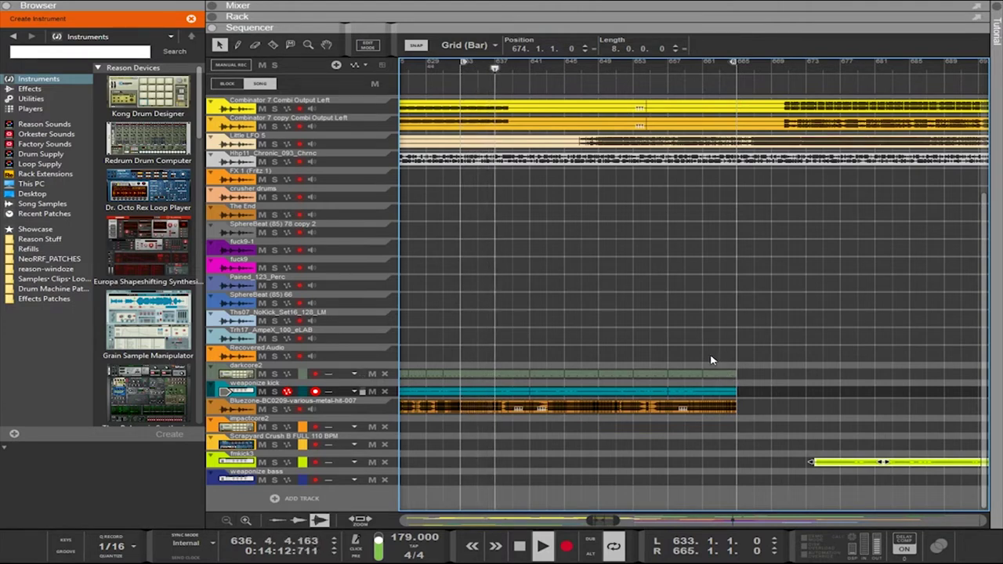
# Examine the weaponize kick channel's mixer settings and the volume of its PUNCH-BD drum synth in the rack
pyautogui.moveTo(578, 21); pyautogui.dragTo(579, 291)
pyautogui.scroll(-6, 585, 191)
pyautogui.scroll(2, 586, 188)
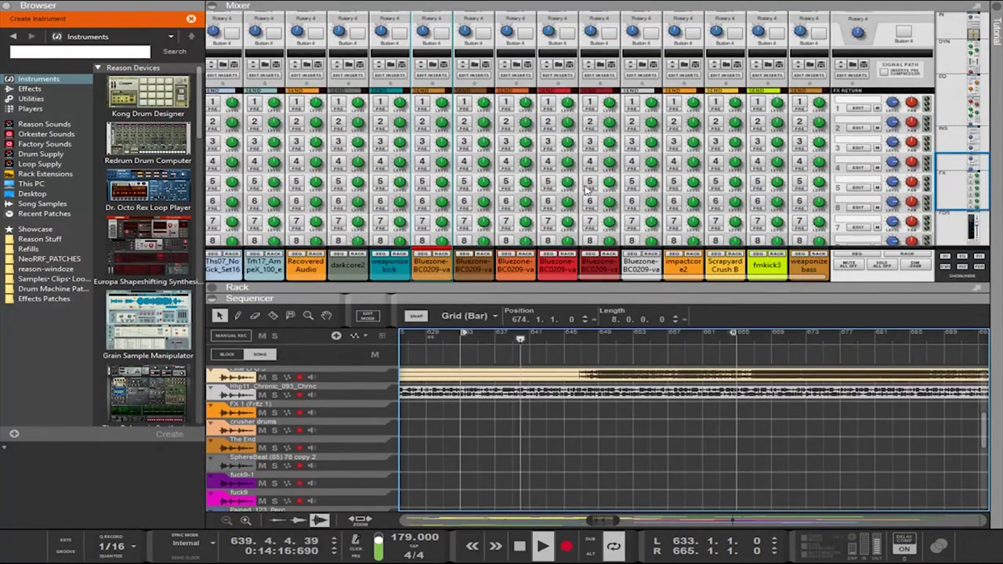
pyautogui.scroll(5, 832, 174)
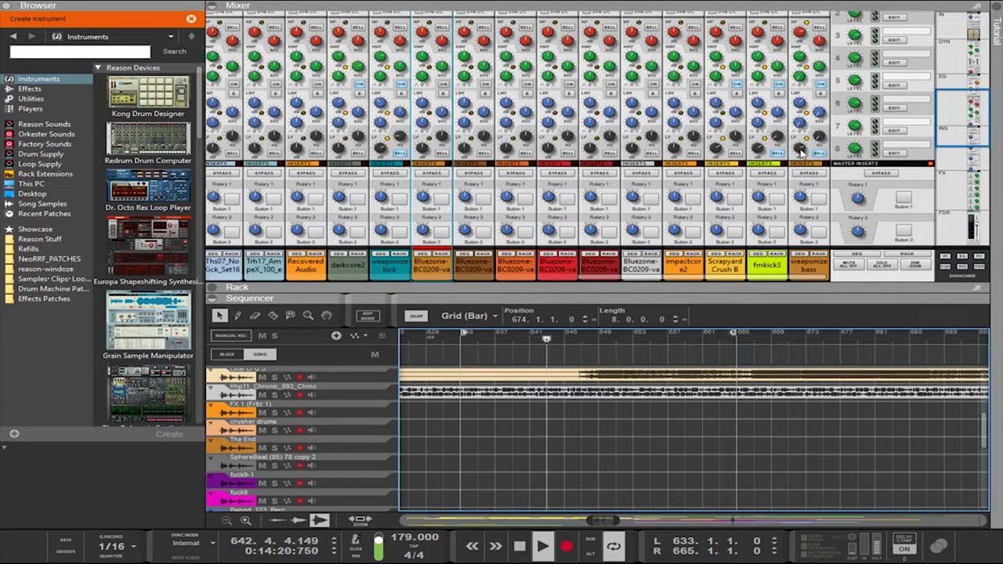
pyautogui.click(801, 151)
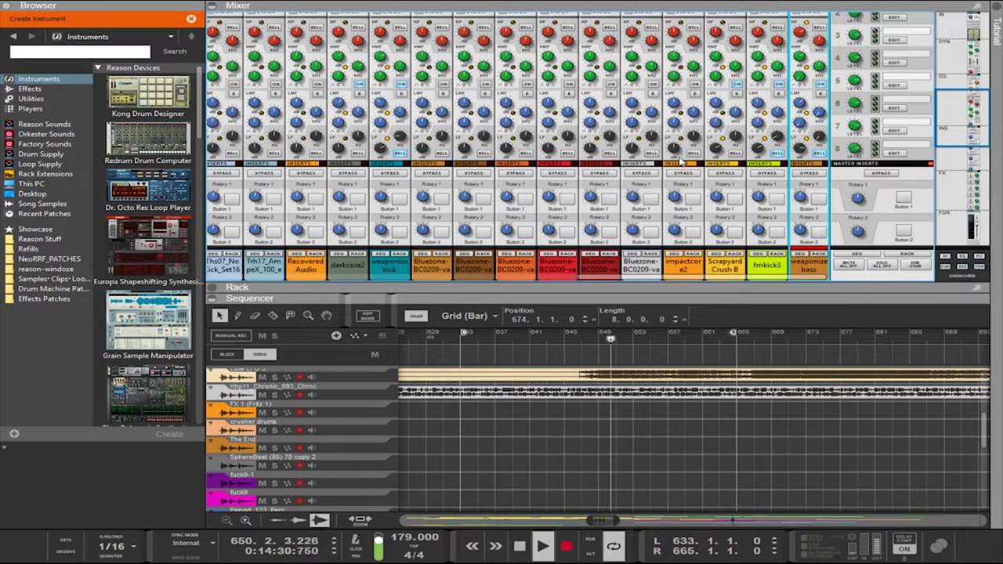
pyautogui.click(384, 149)
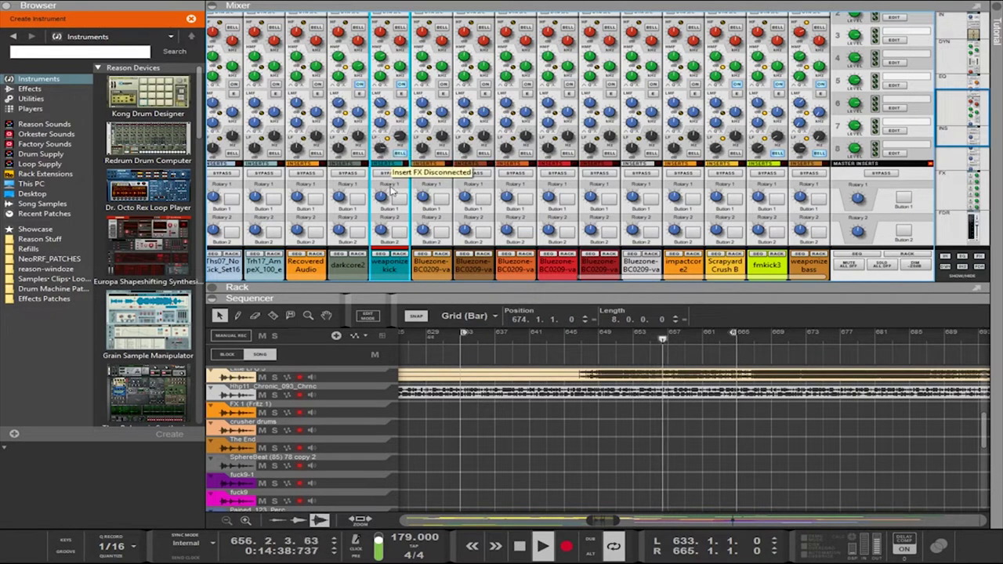
pyautogui.click(399, 255)
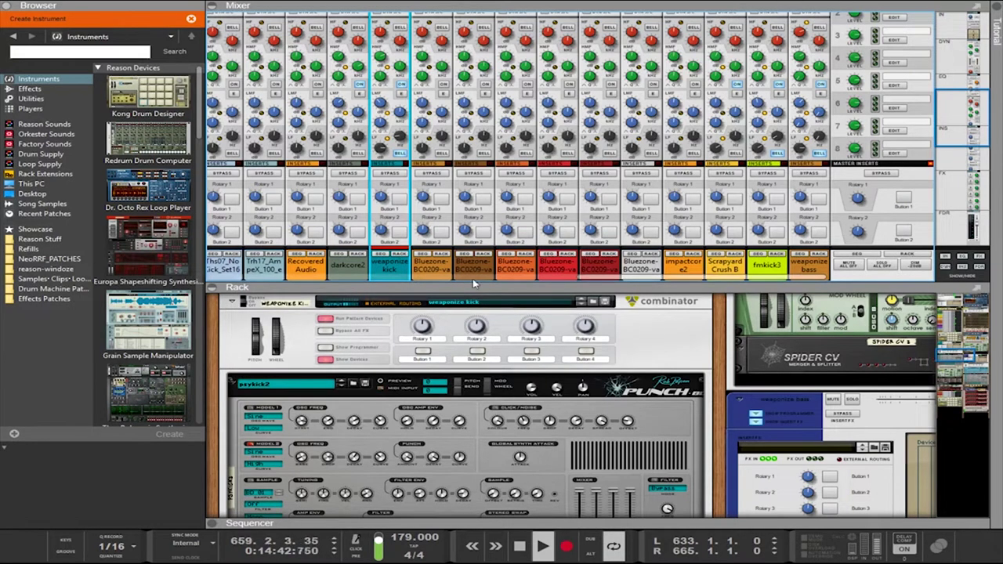
pyautogui.click(531, 392)
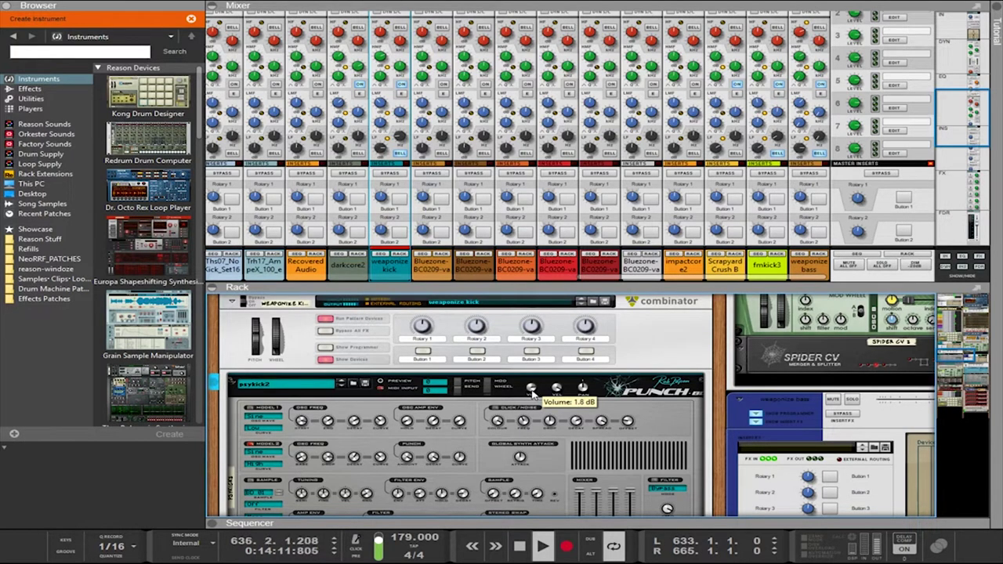
# Examine the weaponize bass PUNCH-BD volume and devices, plus the channel's high and high-mid frequency gains
pyautogui.click(820, 257)
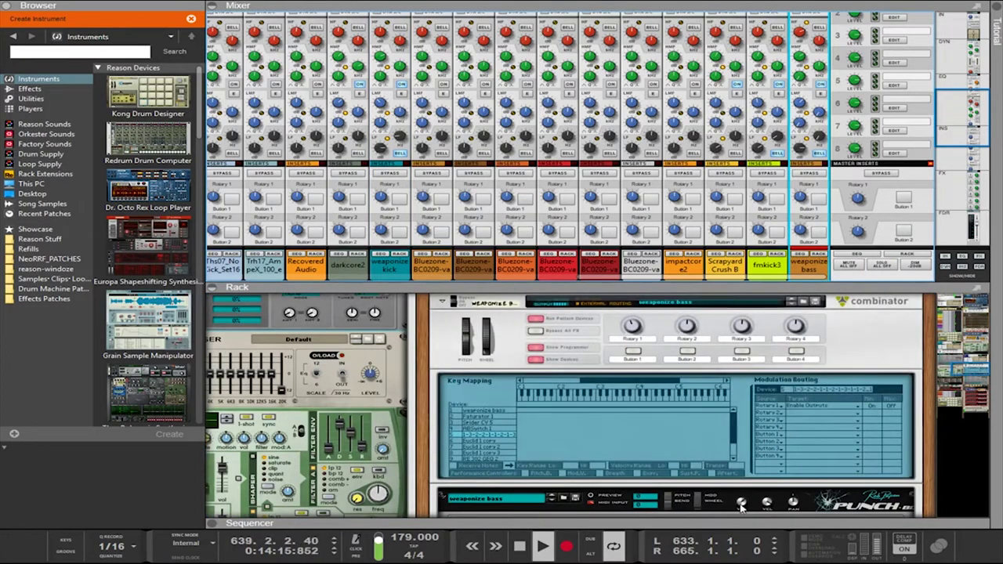
pyautogui.click(741, 507)
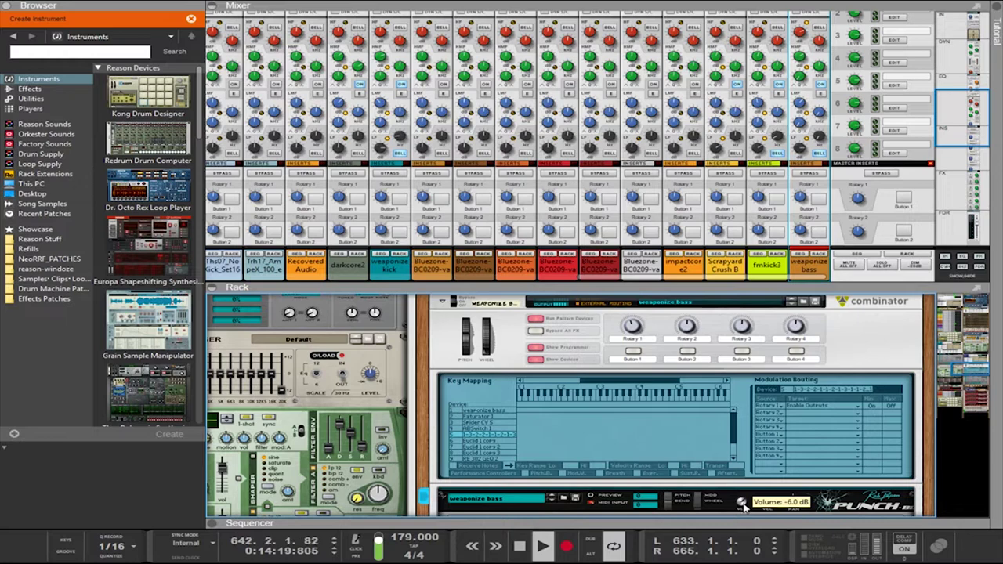
pyautogui.click(800, 58)
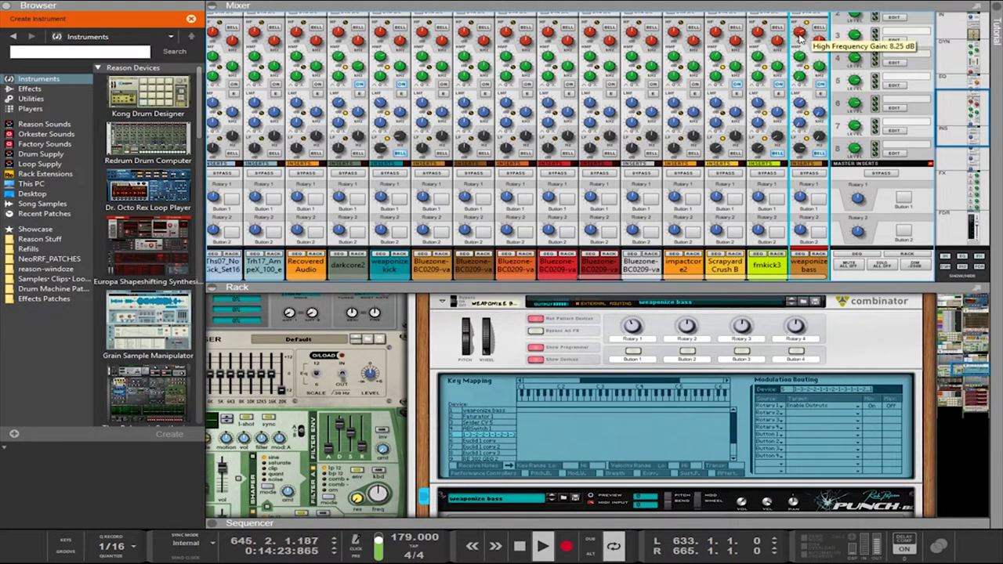
pyautogui.scroll(1, 799, 37)
pyautogui.scroll(1, 812, 88)
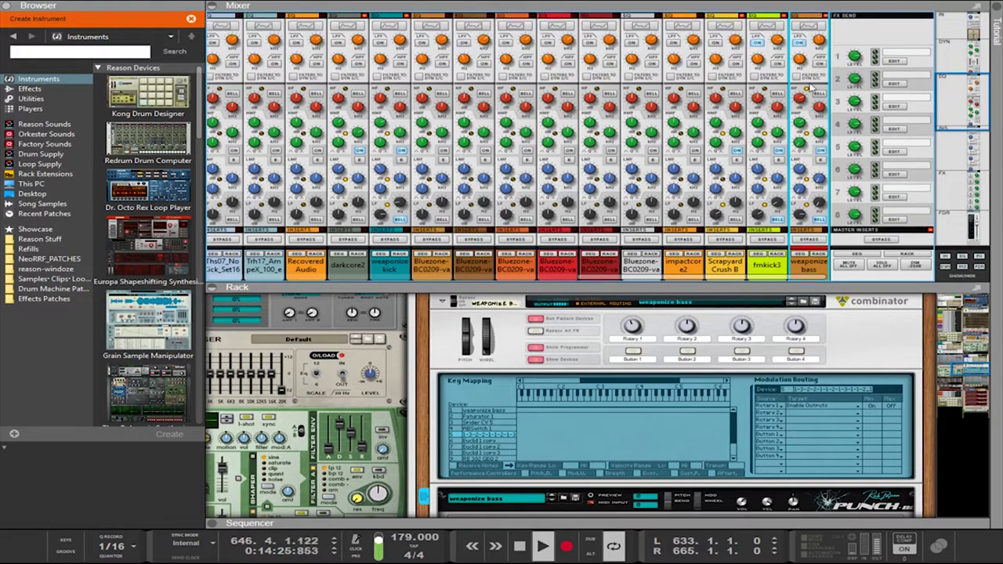
pyautogui.moveTo(800, 130)
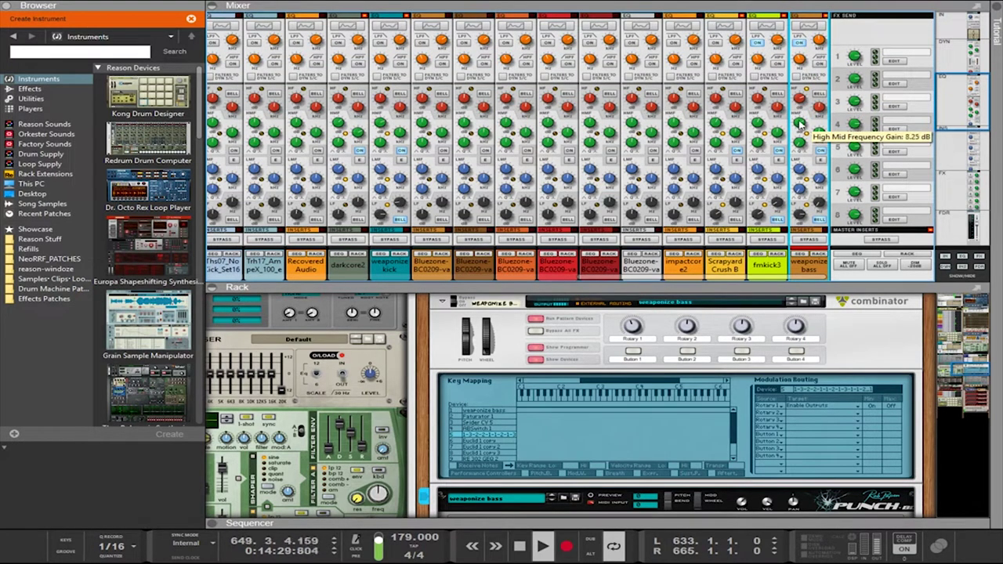
pyautogui.moveTo(723, 287); pyautogui.dragTo(720, 54)
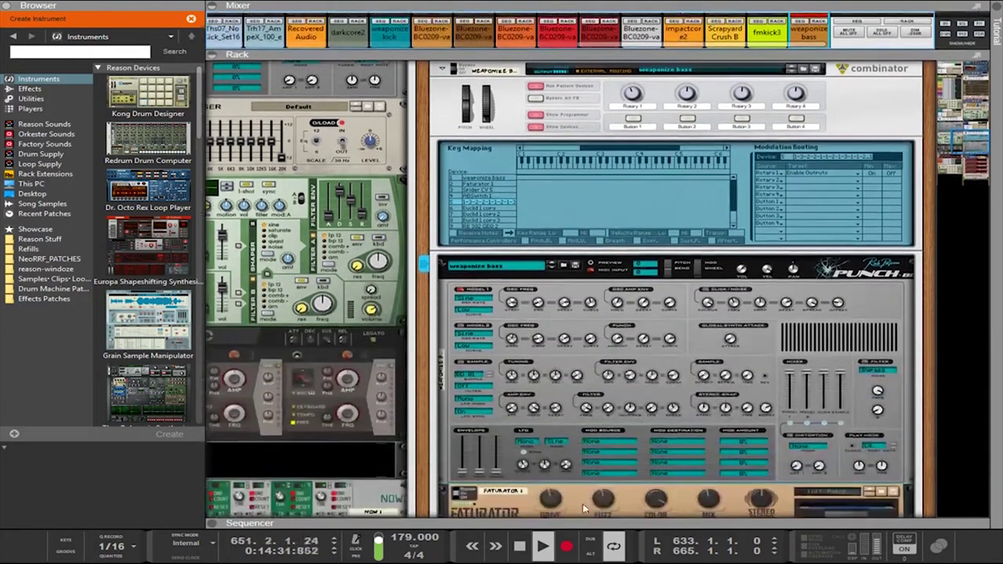
# Copy the weaponize kick clips between bars 633 and 665 so the copies start at bar 665
pyautogui.moveTo(571, 524); pyautogui.dragTo(588, 27)
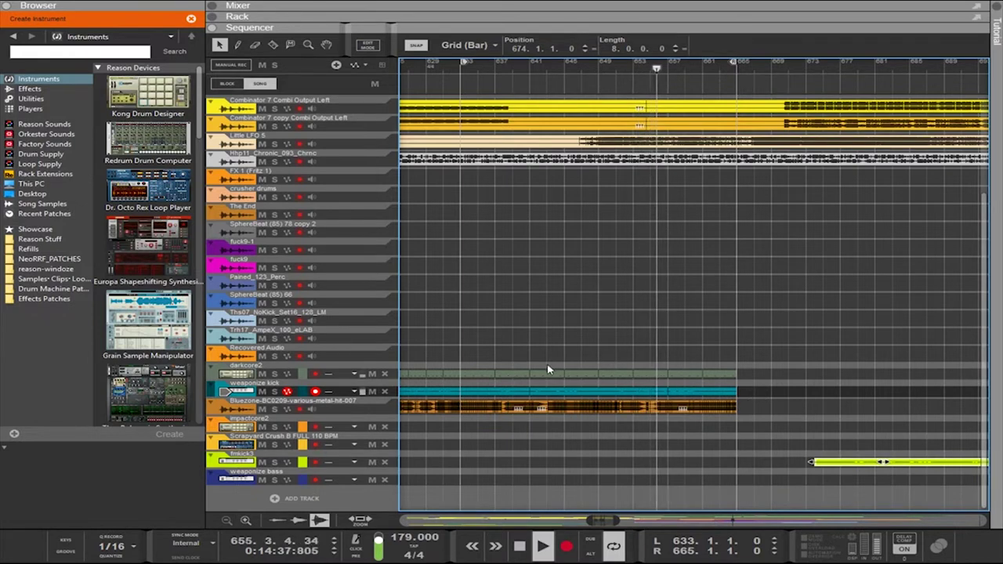
pyautogui.click(499, 389)
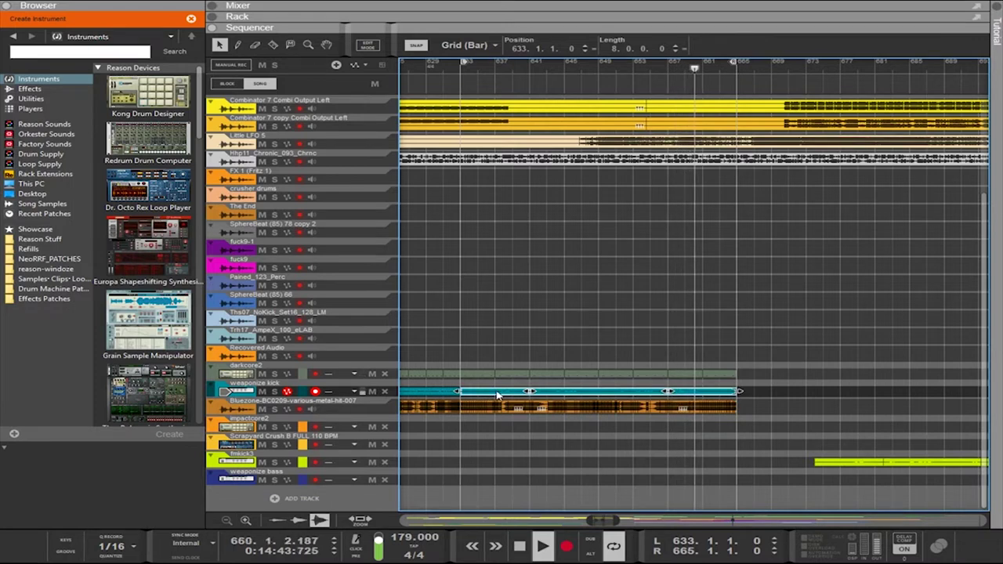
pyautogui.moveTo(499, 394); pyautogui.dragTo(777, 396)
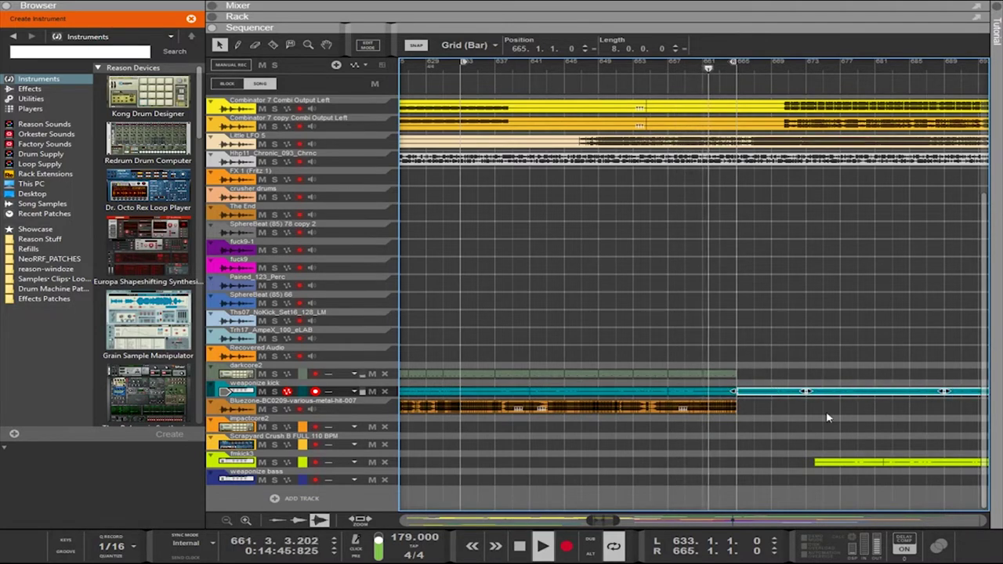
# Shorten the copied weaponize kick clip at bar 665 to 4 bars and move the following 16-bar clip to bar 669
pyautogui.hscroll(4, 905, 418)
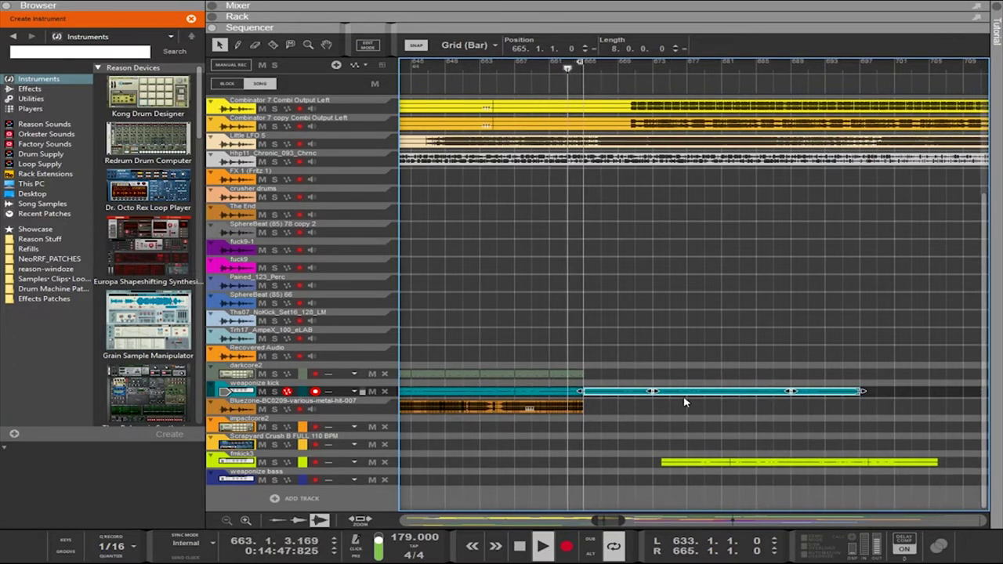
pyautogui.click(695, 414)
pyautogui.click(708, 395)
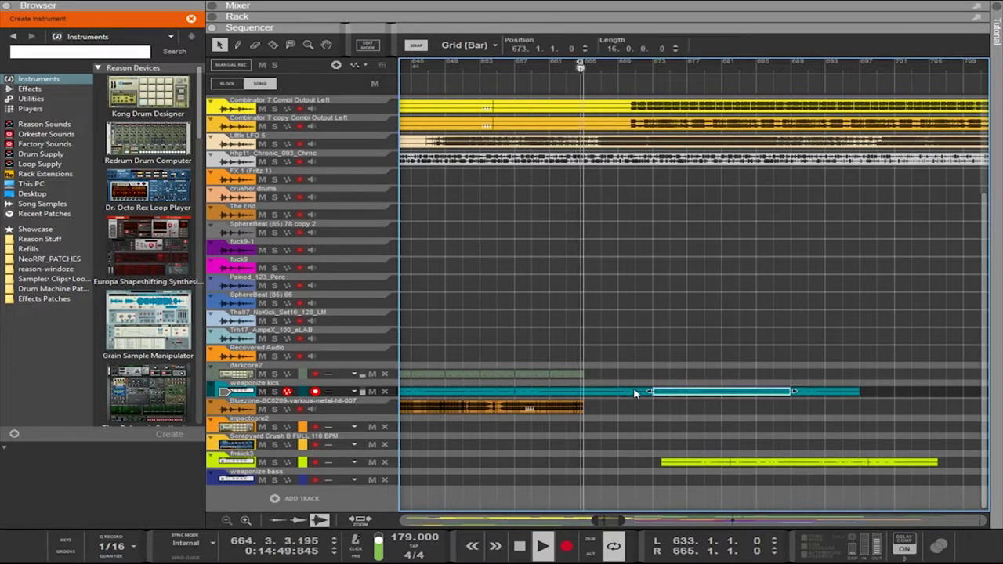
pyautogui.click(644, 394)
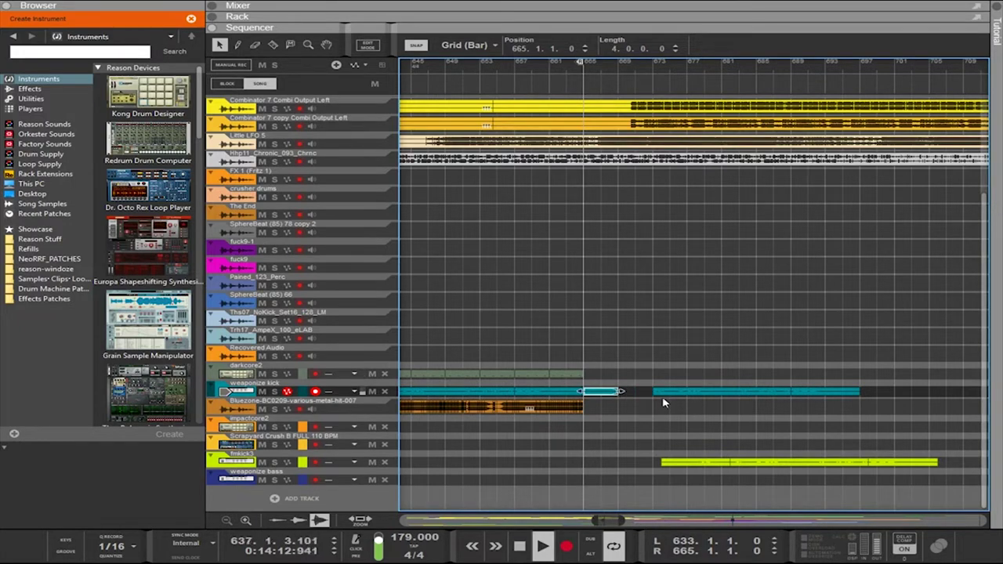
pyautogui.moveTo(670, 394); pyautogui.dragTo(642, 399)
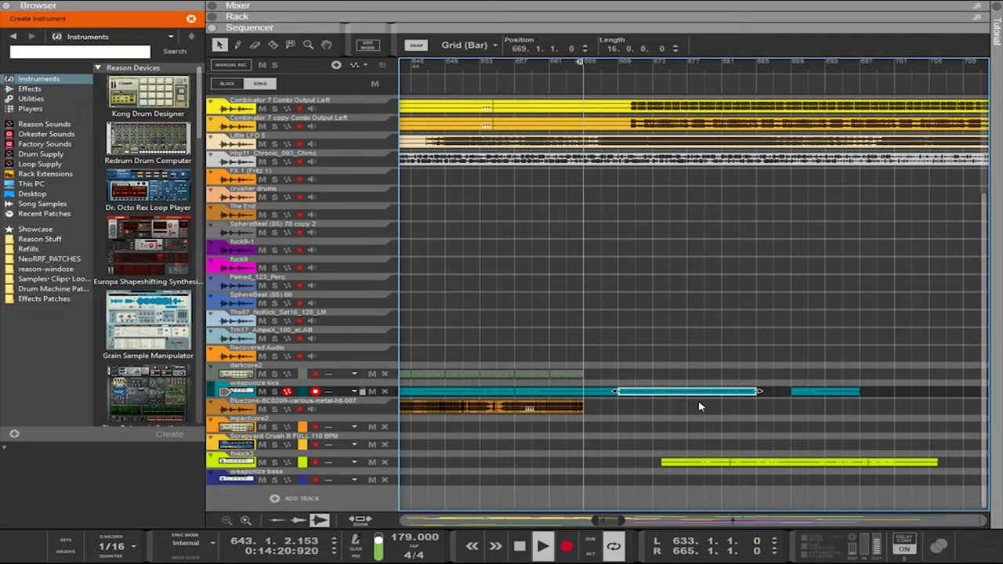
# Copy the 16-bar weaponize kick clip to bar 697 and trim the one at bar 669 at both ends, with its start at bar 673
pyautogui.moveTo(676, 394); pyautogui.dragTo(861, 391)
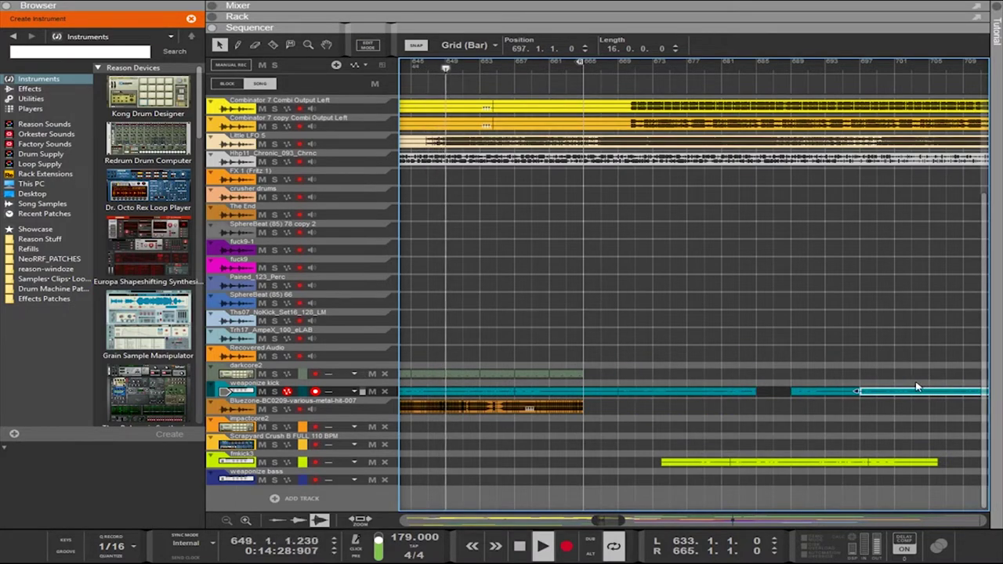
pyautogui.click(713, 394)
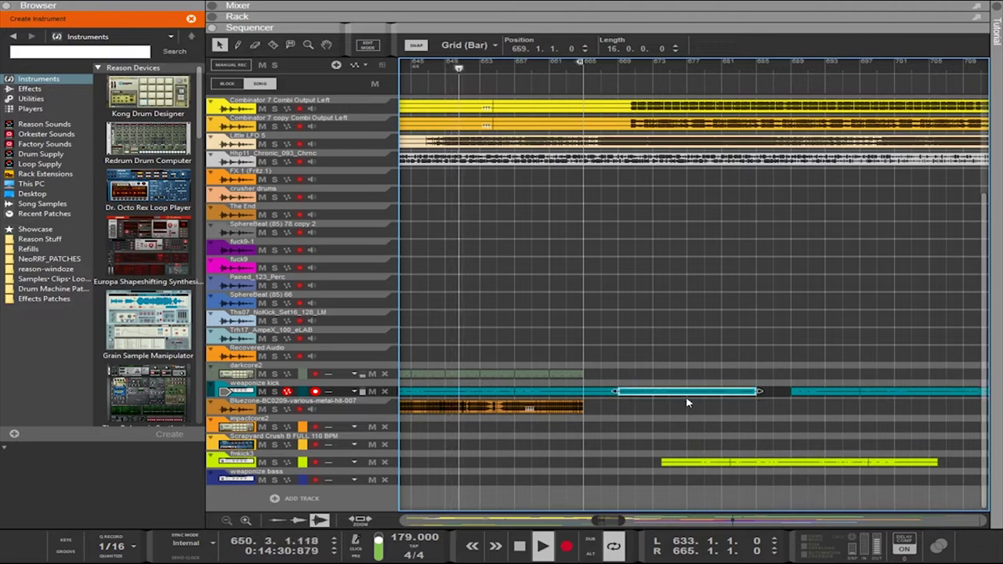
pyautogui.moveTo(628, 392); pyautogui.dragTo(650, 391)
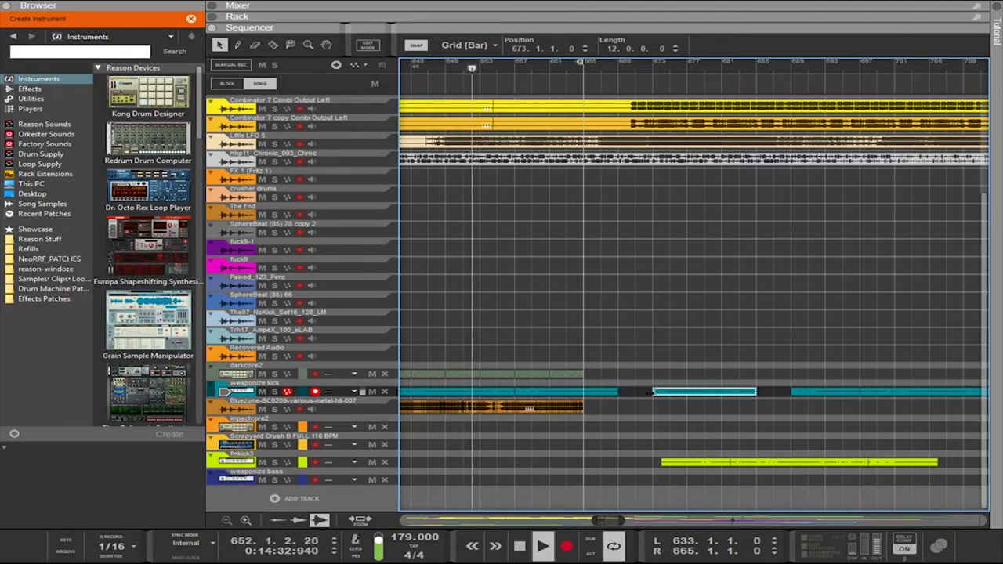
pyautogui.moveTo(759, 392); pyautogui.dragTo(683, 394)
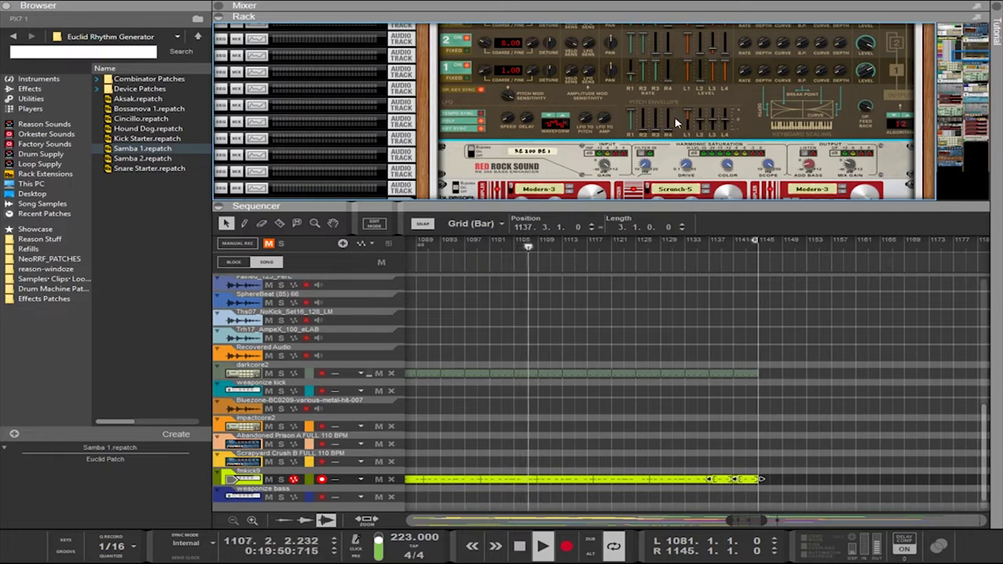
# Toggle operators 5 and 4 of the fmkick9 synth to audition their contribution to the sound
pyautogui.scroll(3, 727, 135)
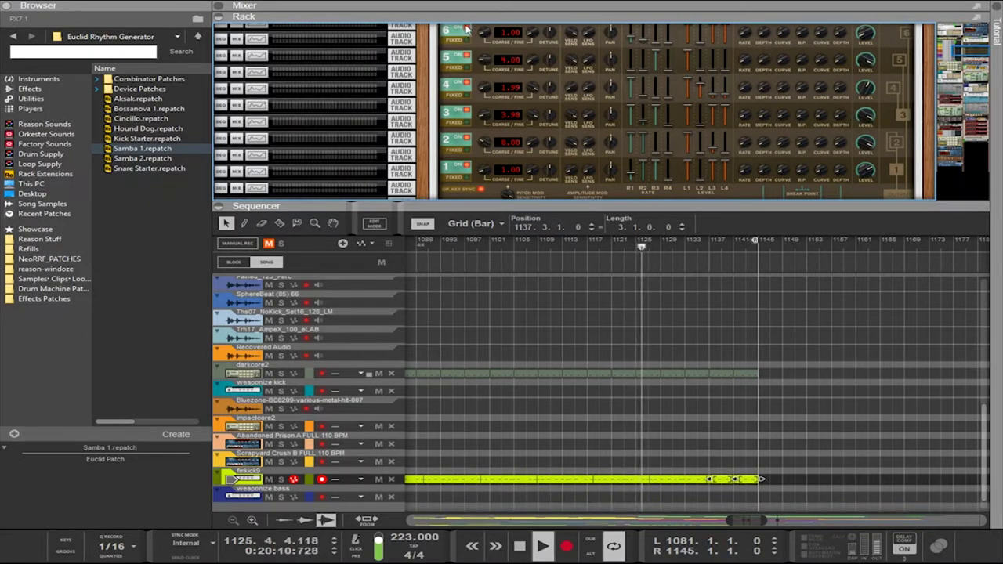
pyautogui.click(467, 57)
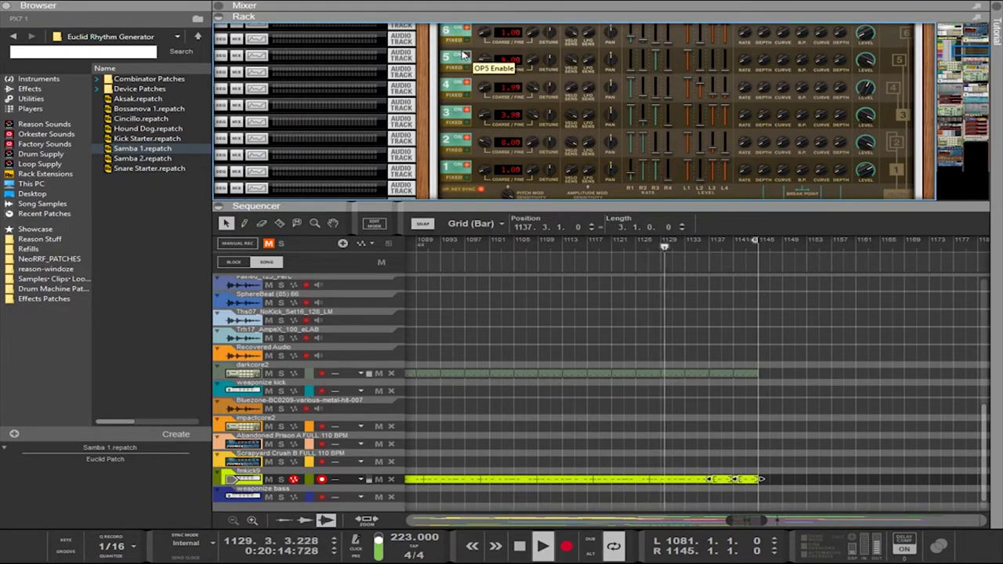
pyautogui.click(466, 56)
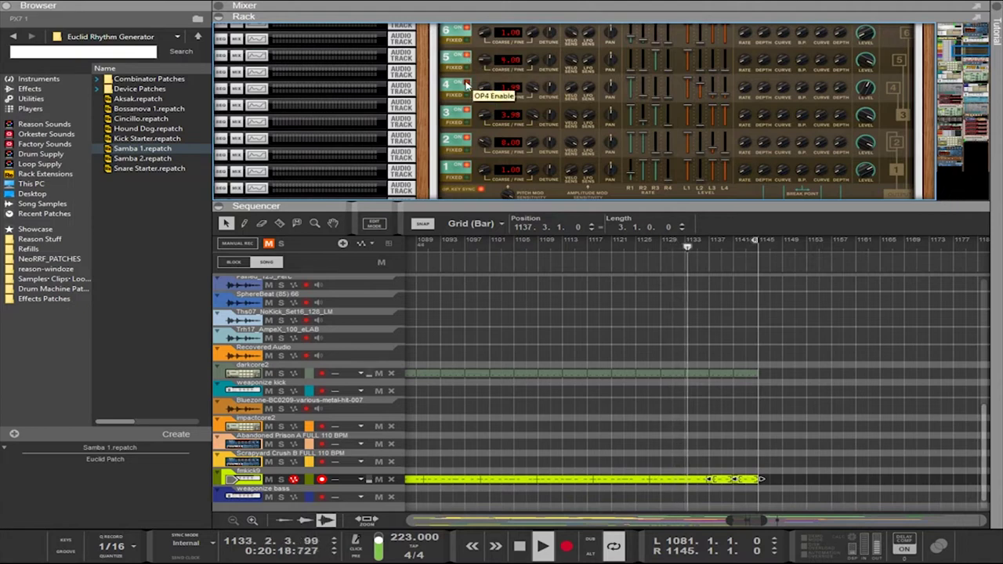
pyautogui.click(467, 84)
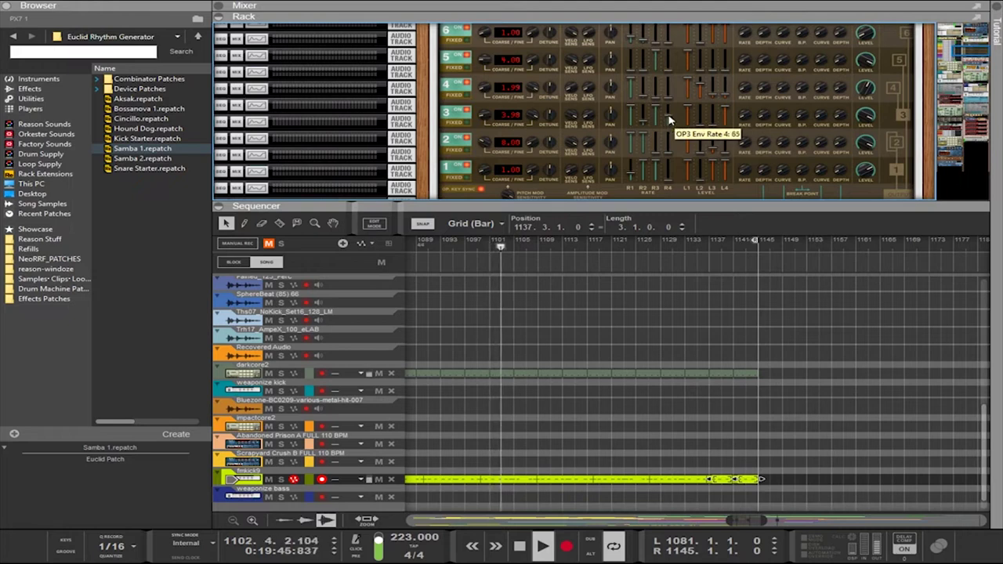
# Adjust operator 3's envelope rate 4 and set its envelope level 4 to 87
pyautogui.moveTo(670, 120); pyautogui.dragTo(667, 90)
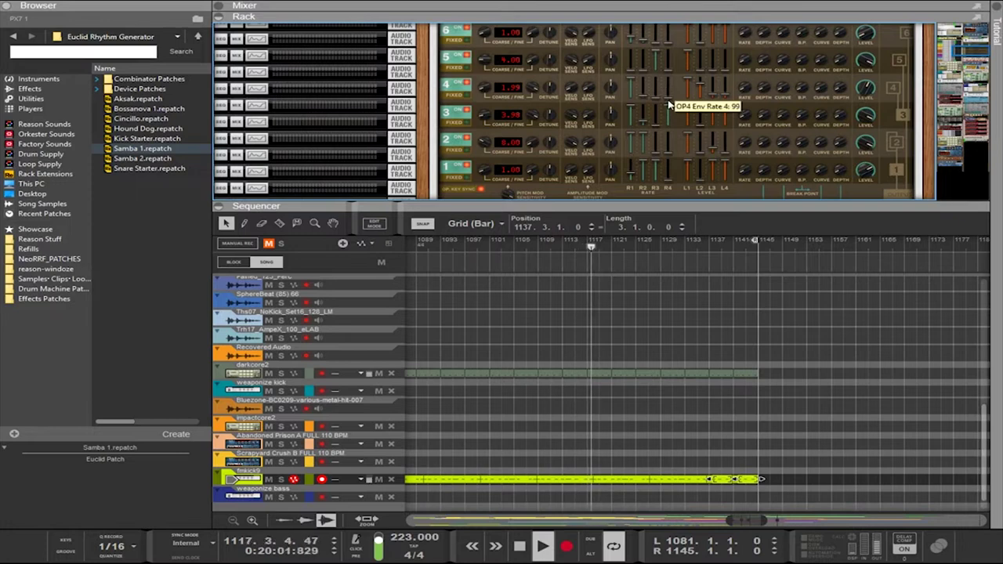
pyautogui.moveTo(668, 124); pyautogui.dragTo(673, 131)
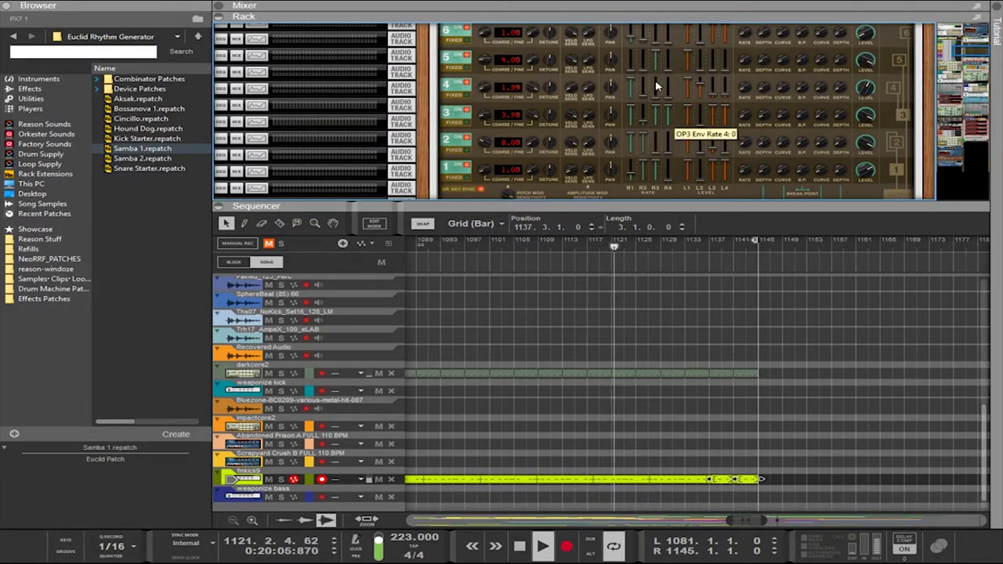
pyautogui.moveTo(669, 107); pyautogui.dragTo(670, 122)
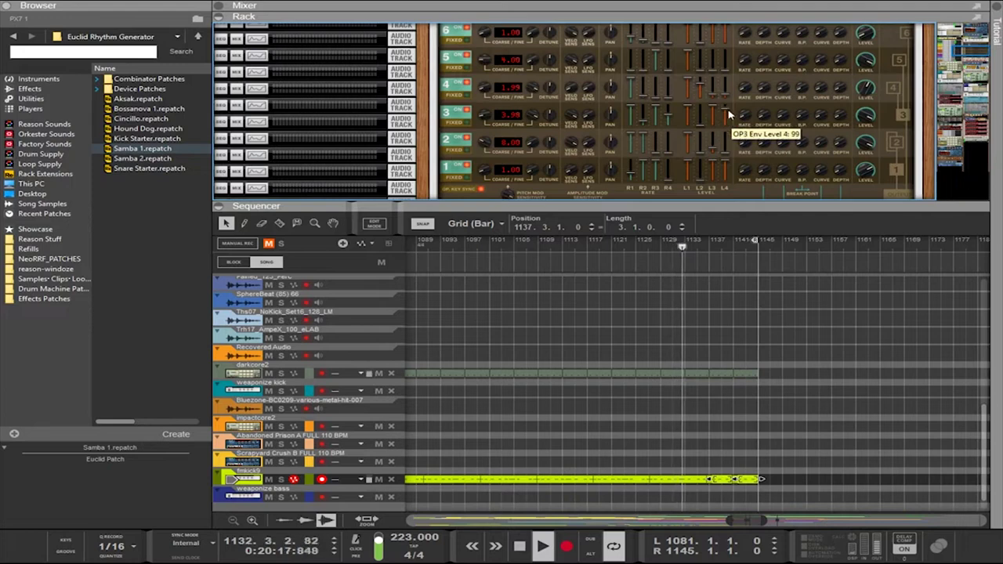
pyautogui.moveTo(728, 115)
pyautogui.mouseDown()
pyautogui.moveTo(728, 149)
pyautogui.moveTo(725, 113)
pyautogui.mouseUp()
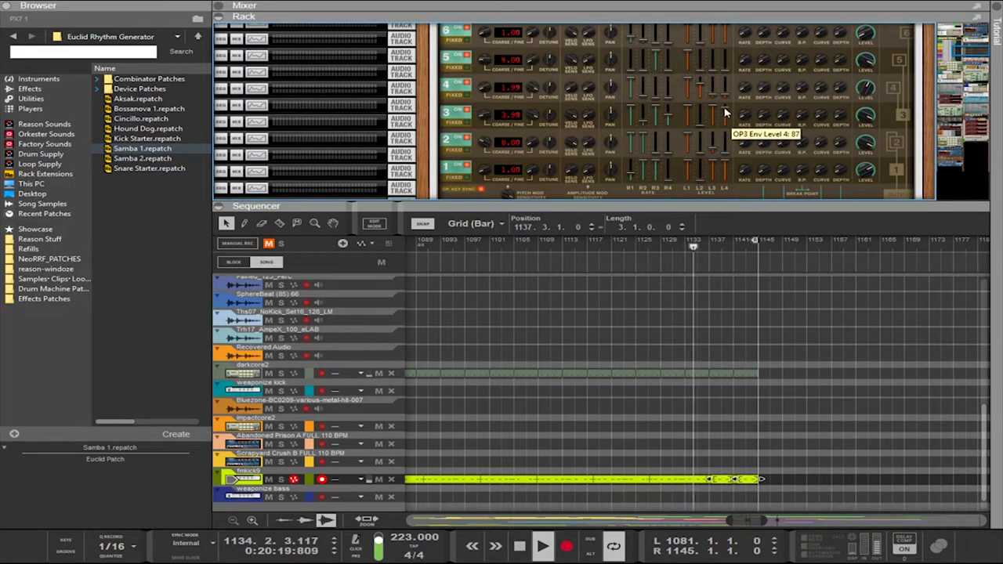
# Try frequencies of 2.00 on operator 3 and 7.00 on operator 5 of the fmkick9 synth
pyautogui.scroll(2, 725, 112)
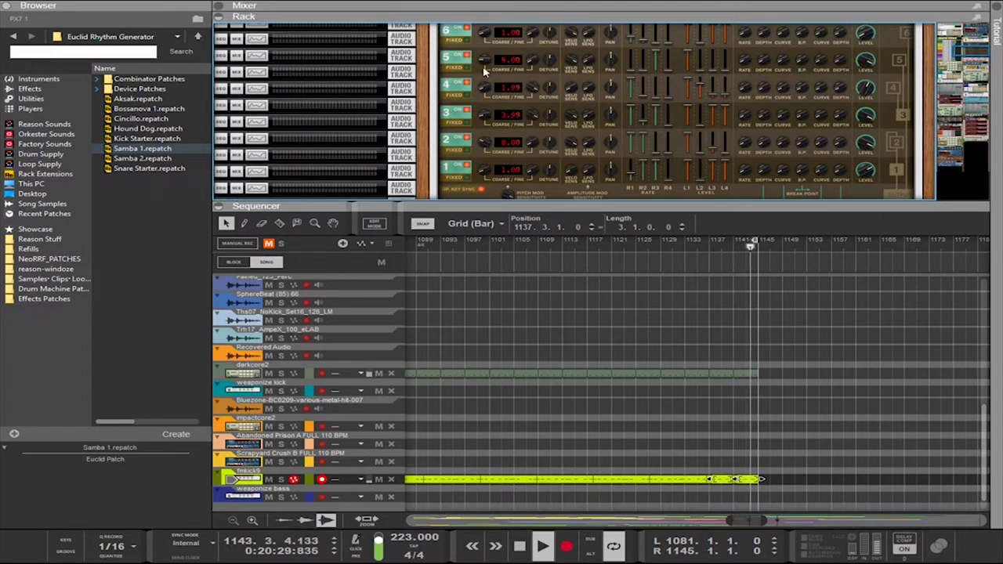
pyautogui.moveTo(482, 61); pyautogui.dragTo(484, 80)
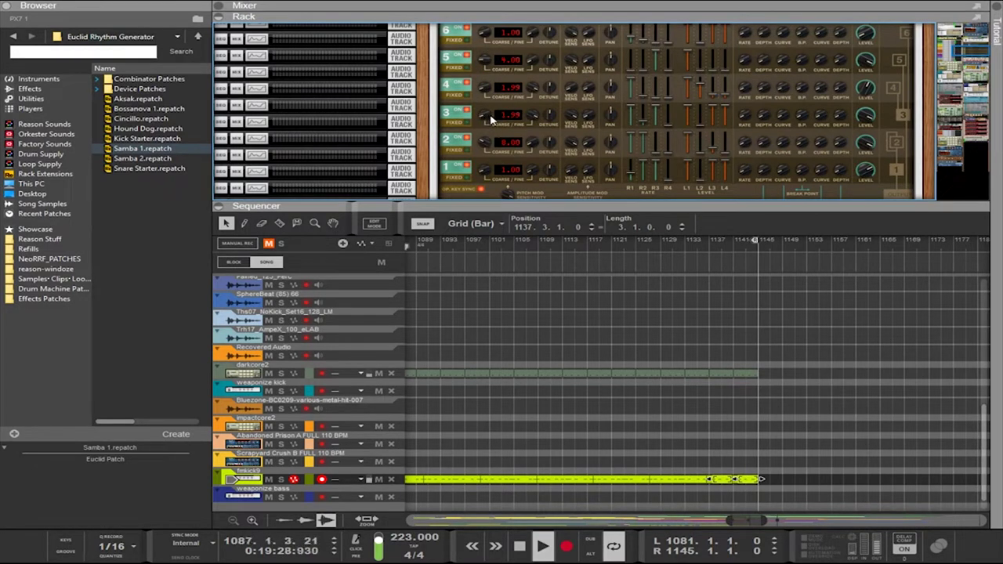
pyautogui.moveTo(536, 117); pyautogui.dragTo(540, 272)
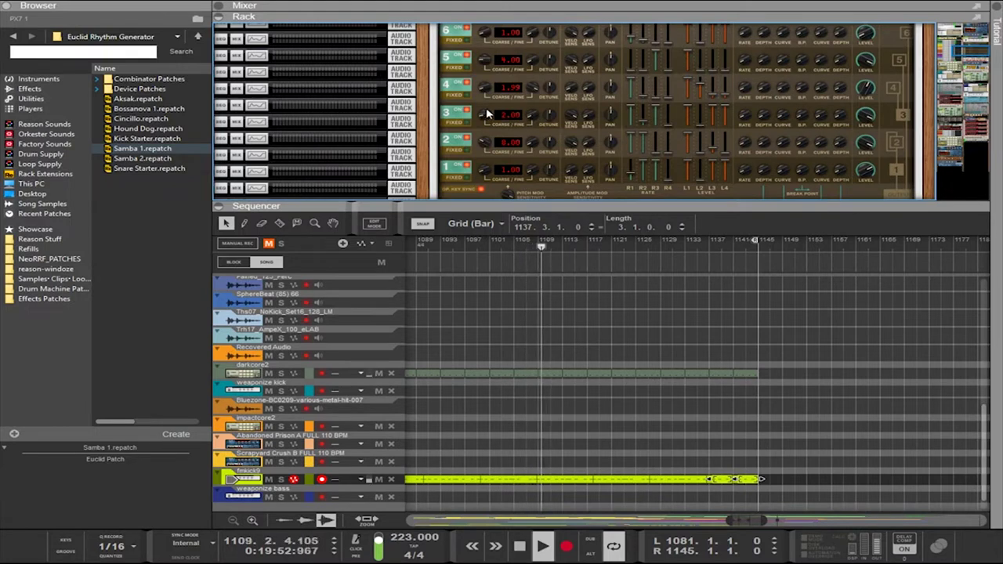
pyautogui.moveTo(484, 69); pyautogui.dragTo(480, 52)
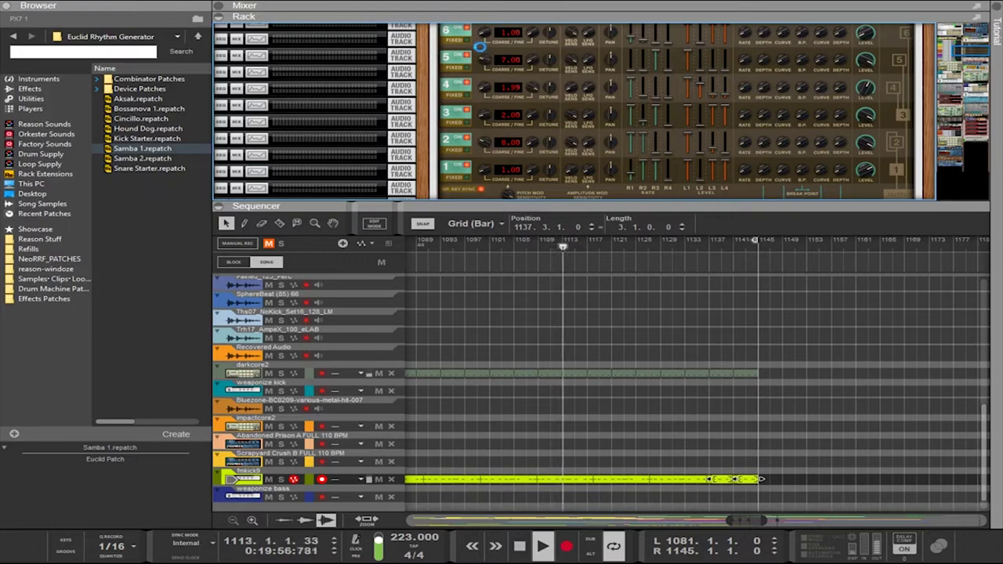
pyautogui.moveTo(480, 47); pyautogui.dragTo(470, 112)
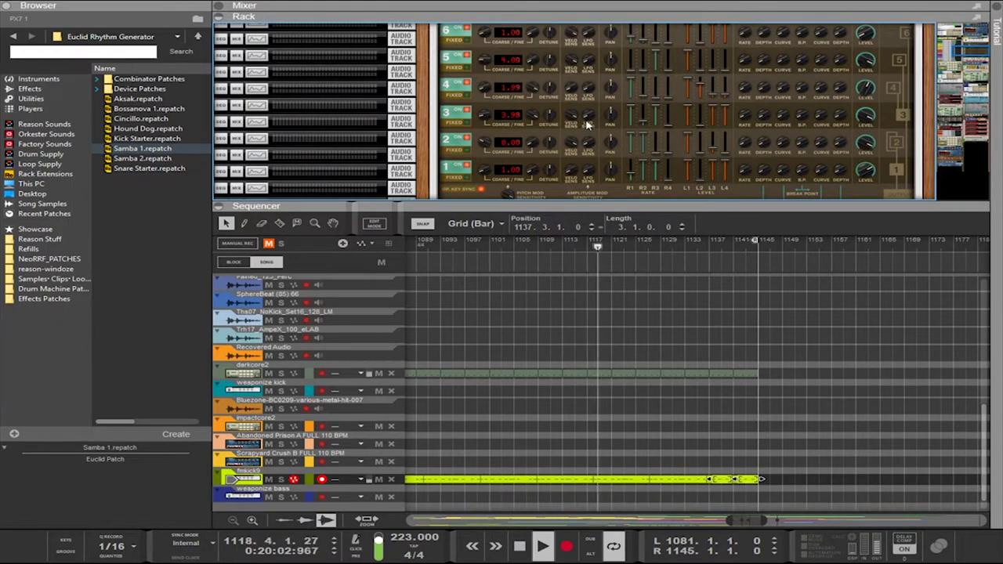
# Try different coarse frequencies on operator 1 of the fmkick9 synth, ending at 2
pyautogui.scroll(-2, 725, 138)
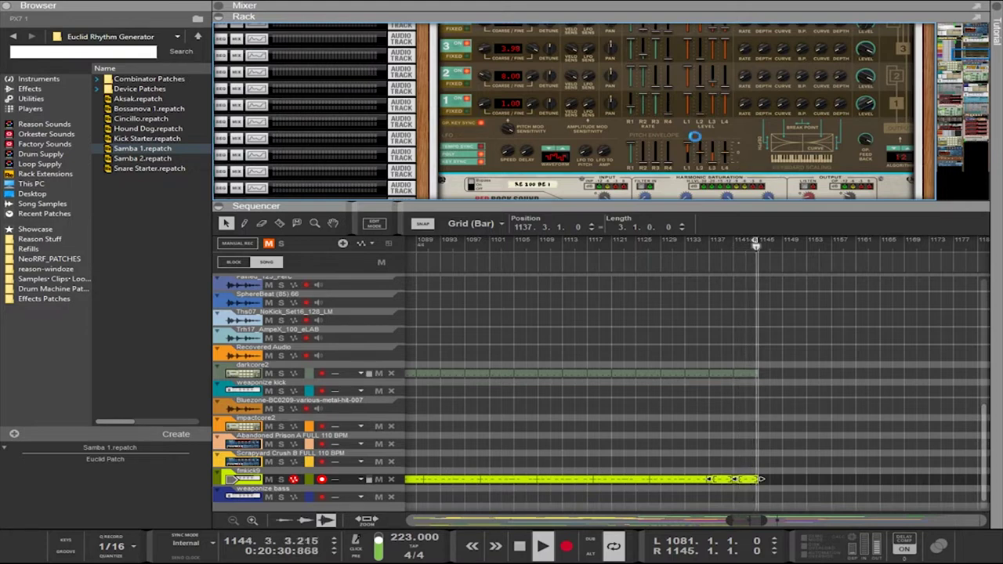
pyautogui.scroll(3, 696, 139)
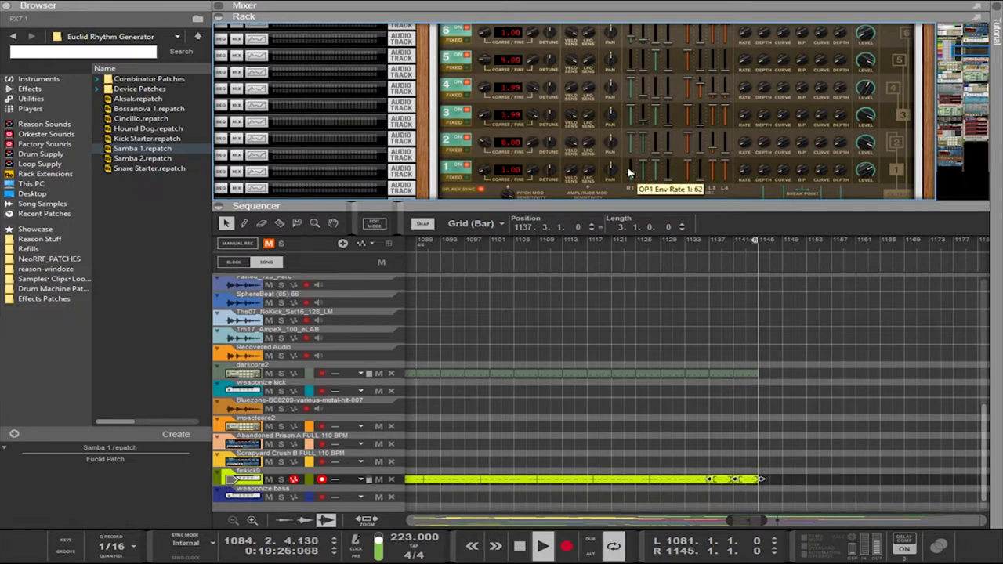
pyautogui.scroll(-2, 625, 174)
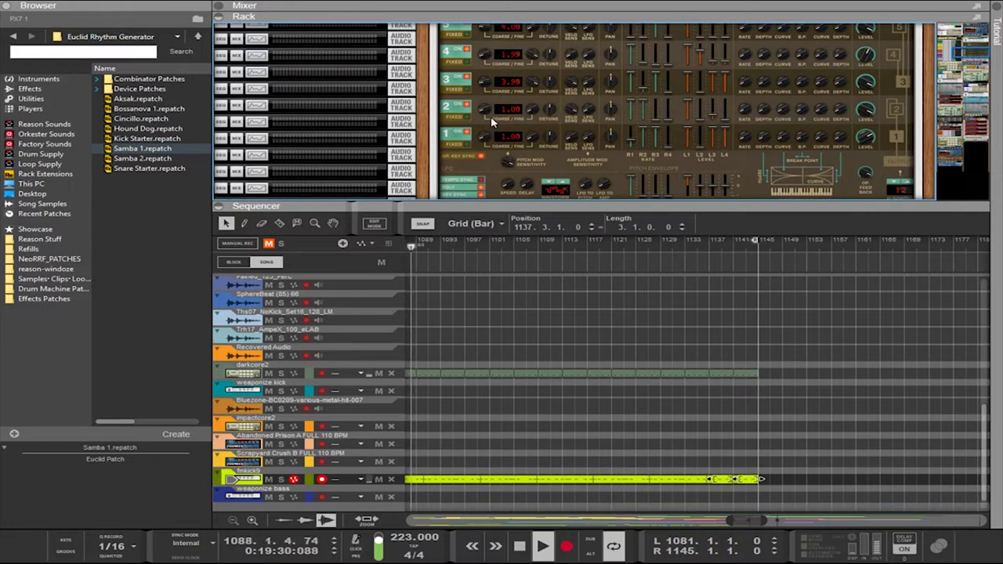
pyautogui.moveTo(485, 135); pyautogui.dragTo(485, 108)
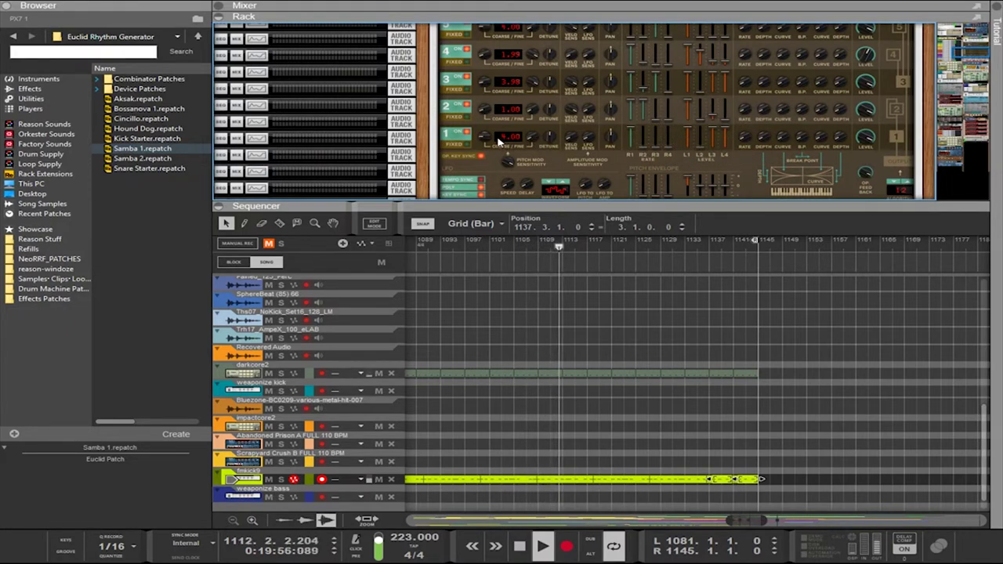
pyautogui.moveTo(489, 145); pyautogui.dragTo(493, 147)
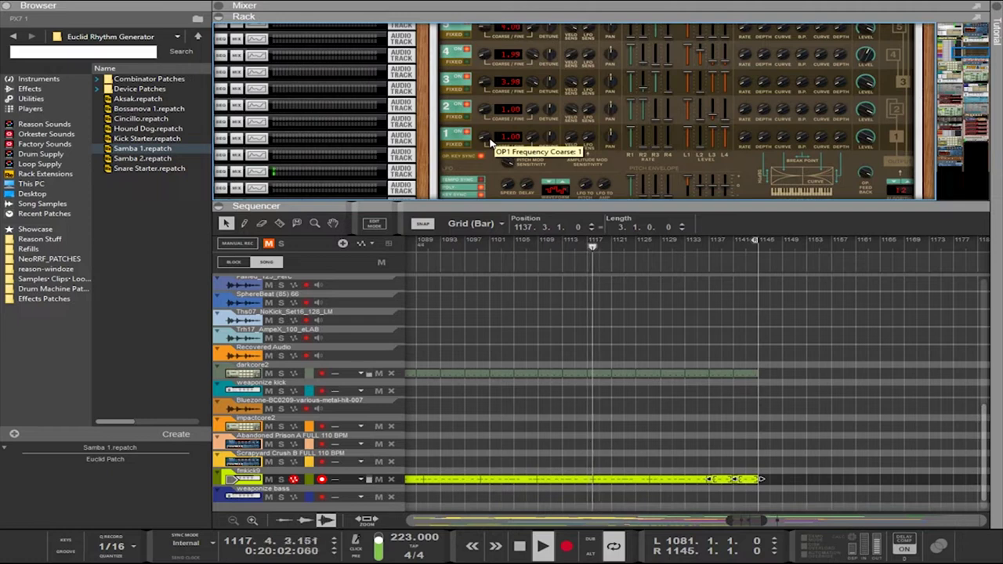
pyautogui.moveTo(491, 141); pyautogui.dragTo(487, 139)
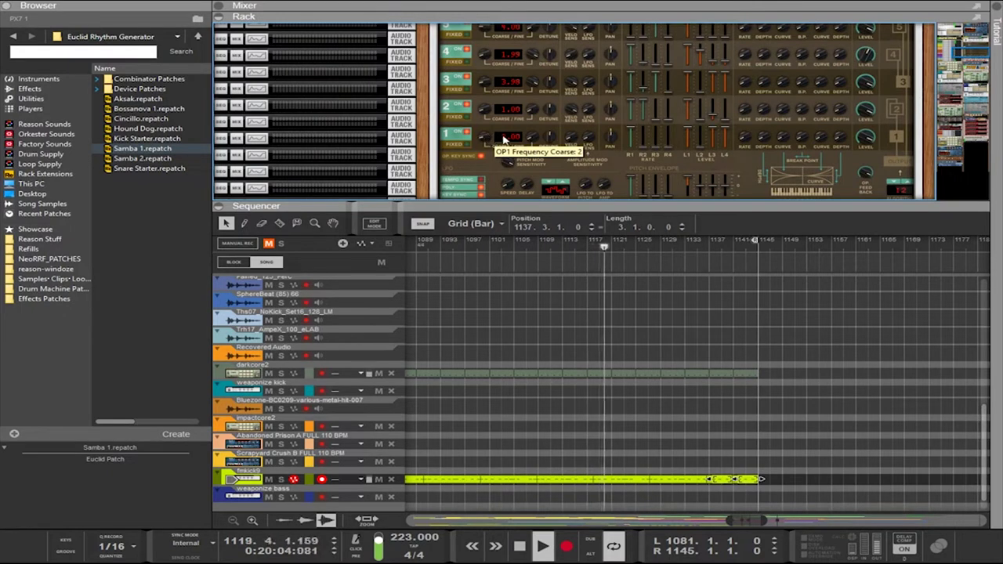
# Try fine frequency offsets on operator 1, including 2.48 and 1.91, ending at a frequency of 1.99
pyautogui.moveTo(530, 136); pyautogui.dragTo(528, 104)
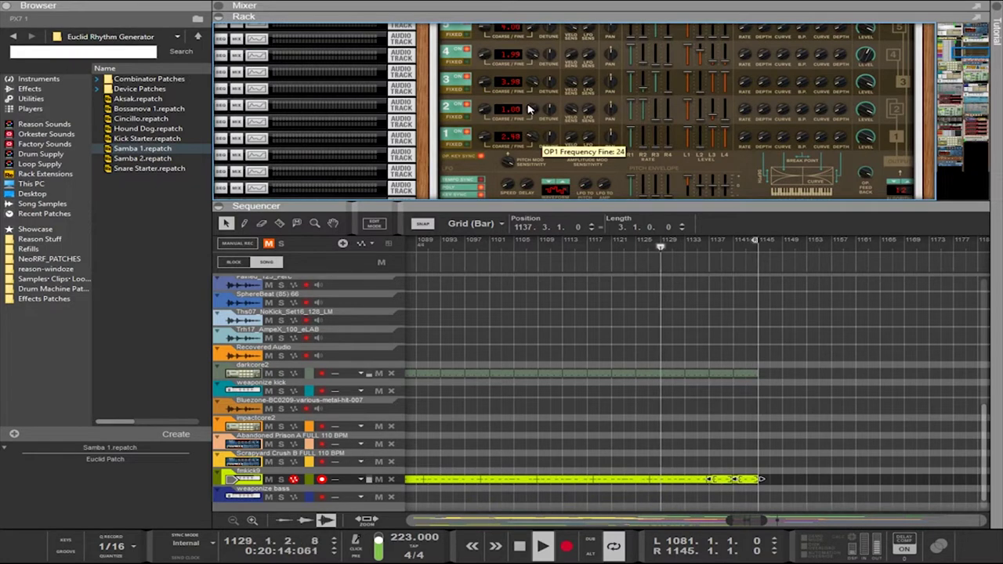
pyautogui.moveTo(484, 138); pyautogui.dragTo(525, 110)
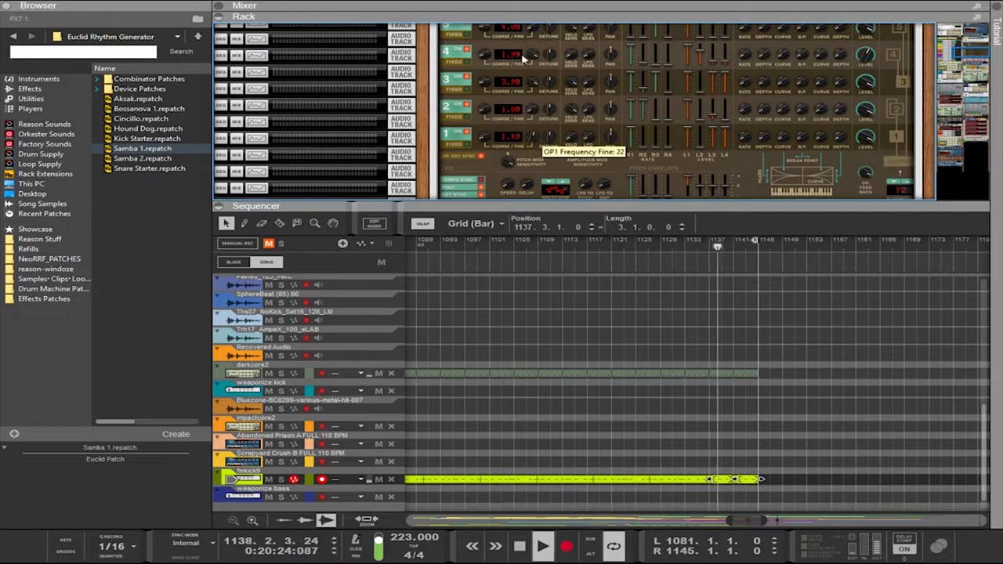
pyautogui.moveTo(524, 58); pyautogui.dragTo(530, 8)
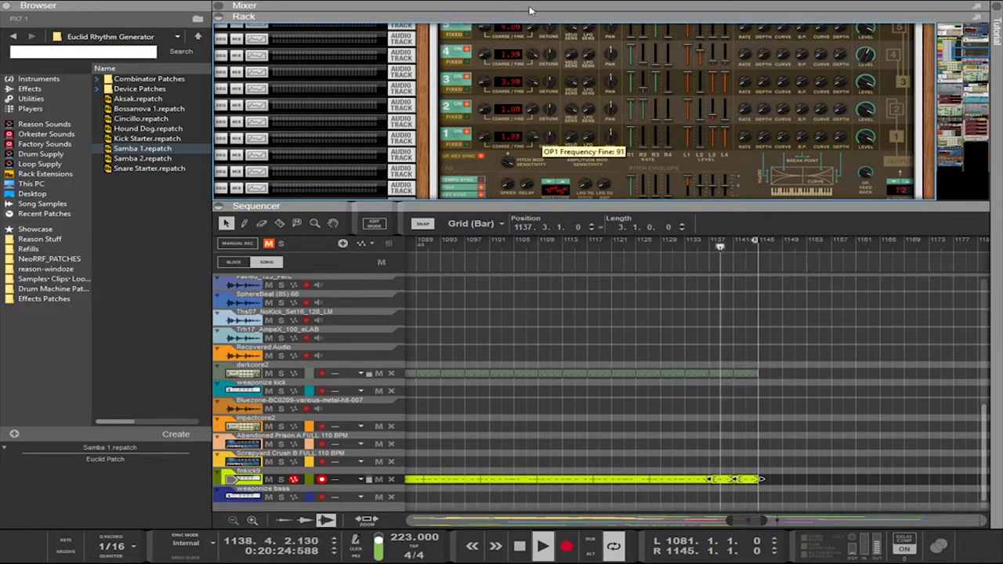
pyautogui.keyDown('ctrl'); pyautogui.click(531, 140); pyautogui.keyUp('ctrl')
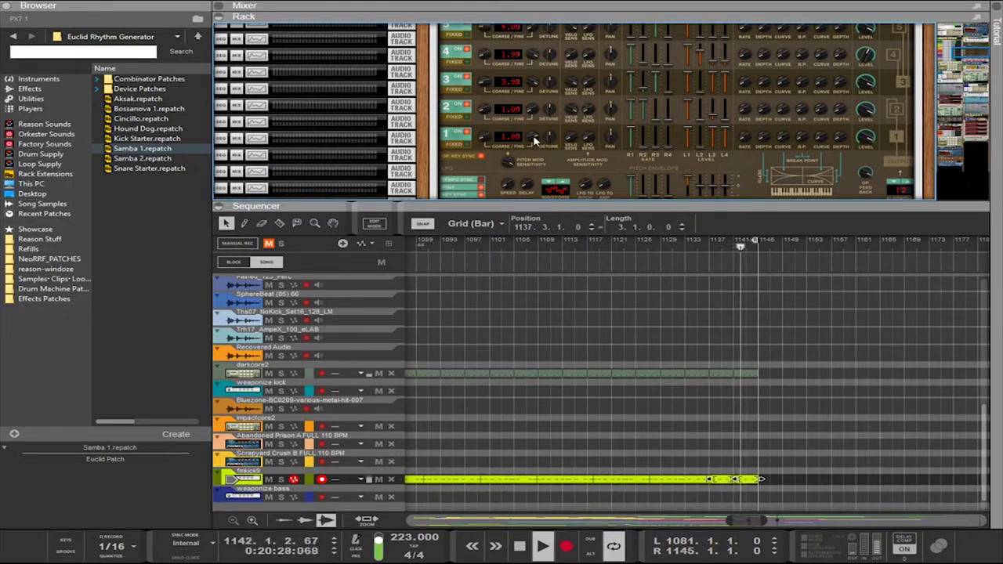
pyautogui.moveTo(531, 130); pyautogui.dragTo(523, 98)
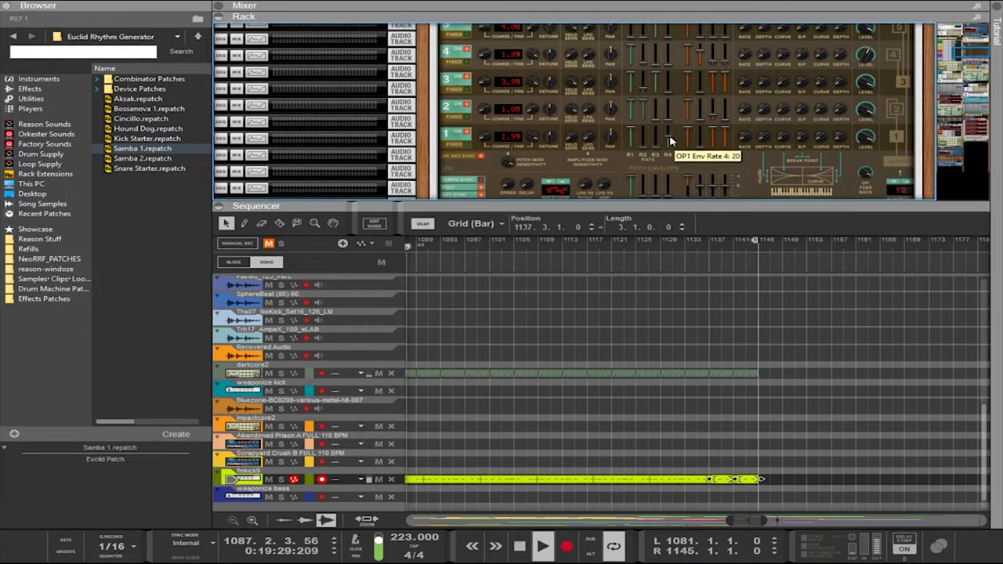
# Adjust operator 1's envelope rate 4 and level 1, and set its envelope rate 2 to 99
pyautogui.moveTo(670, 141); pyautogui.dragTo(669, 138)
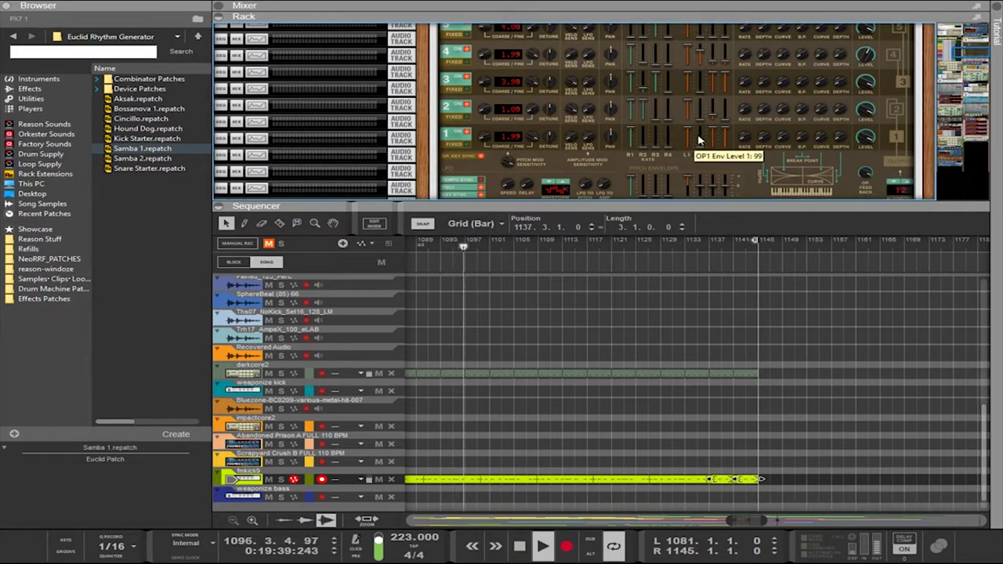
pyautogui.moveTo(649, 139); pyautogui.dragTo(698, 104)
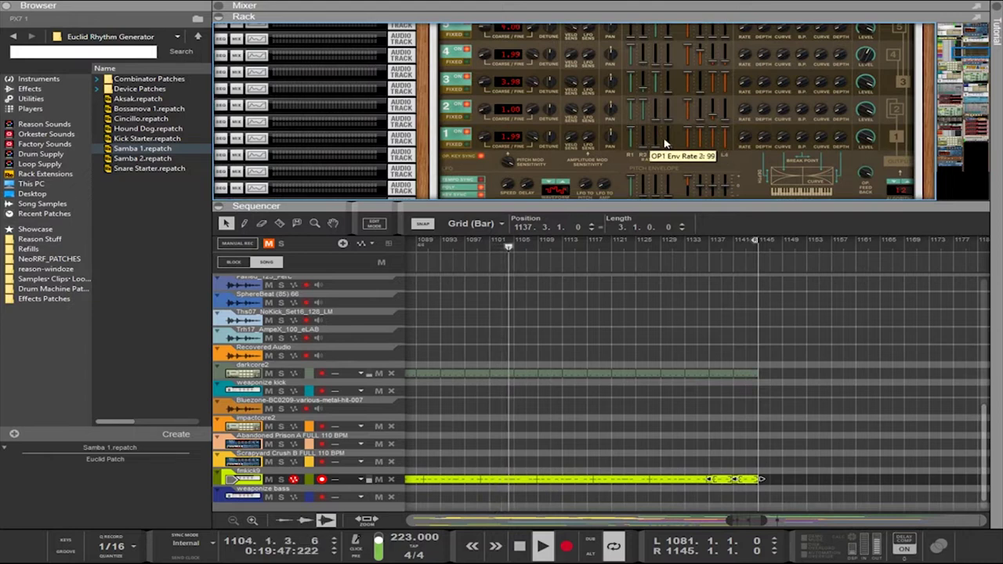
pyautogui.moveTo(688, 128); pyautogui.dragTo(698, 152)
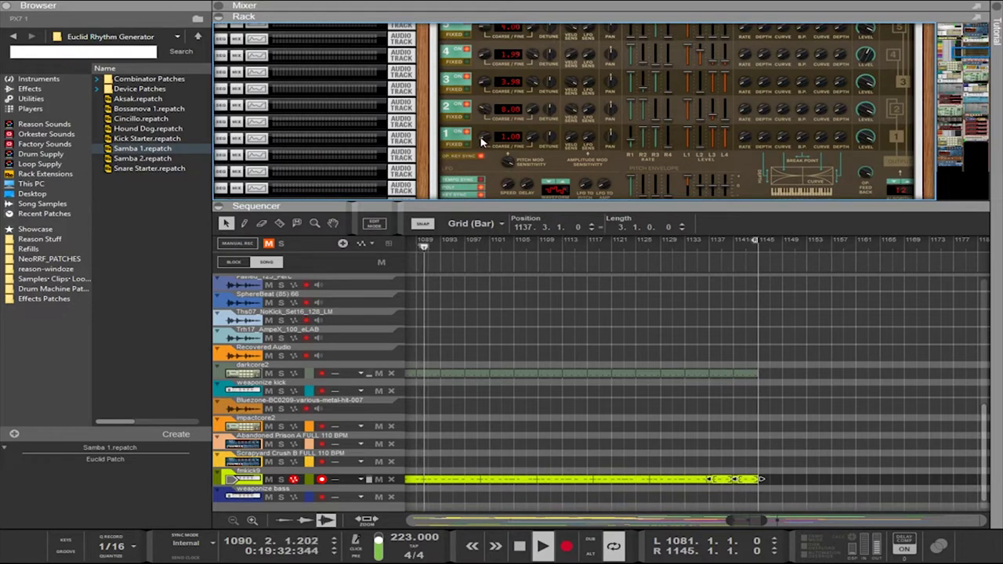
# Set operator 2's frequency to 10.00 and operator 1's frequency to 2.00
pyautogui.moveTo(482, 140); pyautogui.dragTo(483, 134)
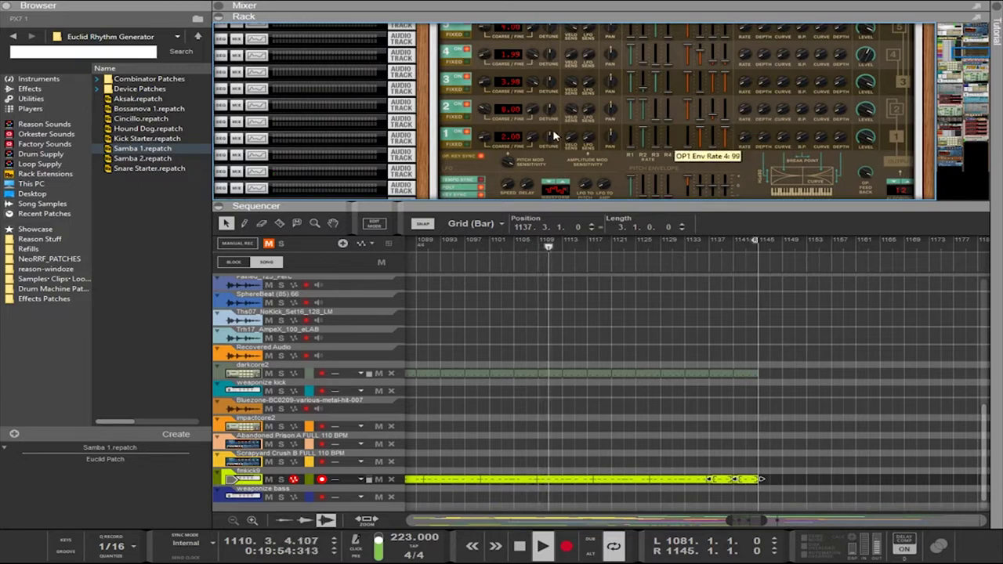
pyautogui.moveTo(486, 109); pyautogui.dragTo(485, 100)
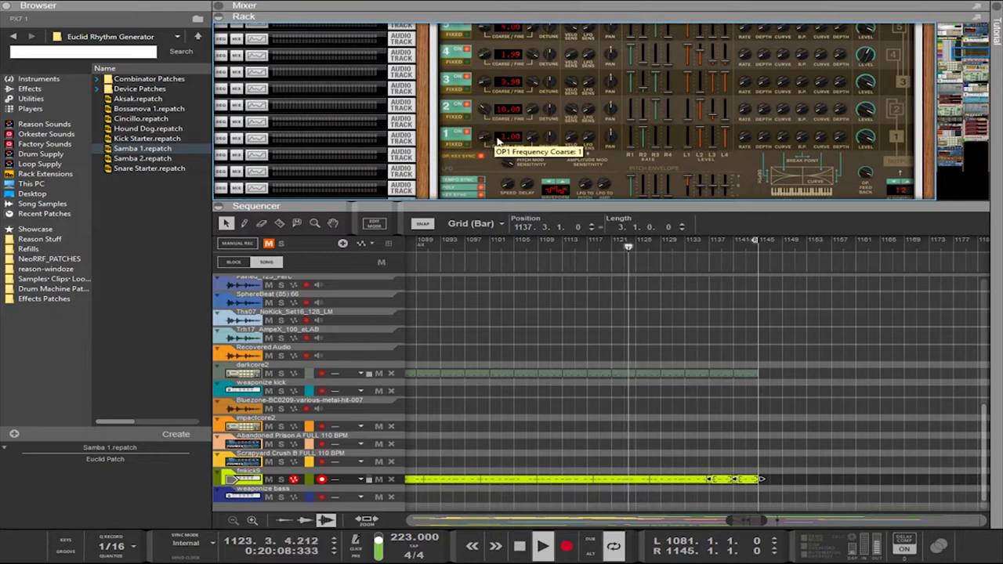
pyautogui.moveTo(533, 140); pyautogui.dragTo(526, 162)
pyautogui.moveTo(479, 138); pyautogui.dragTo(475, 133)
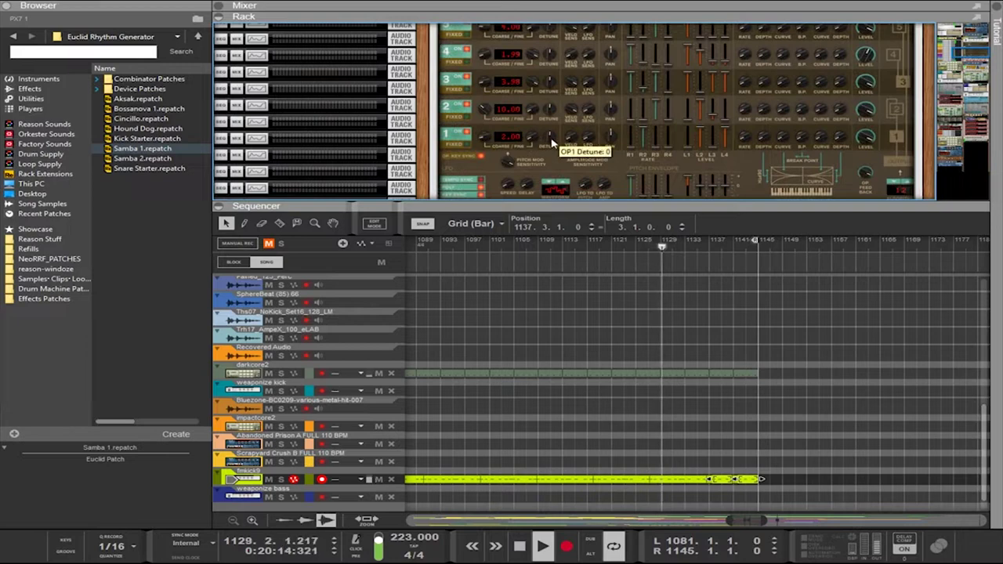
# Vary operator 1's detune and try frequencies of 0.50, 0.99 and 1.99, ending at 1.00 with fine frequency 0
pyautogui.moveTo(552, 140); pyautogui.dragTo(529, 199)
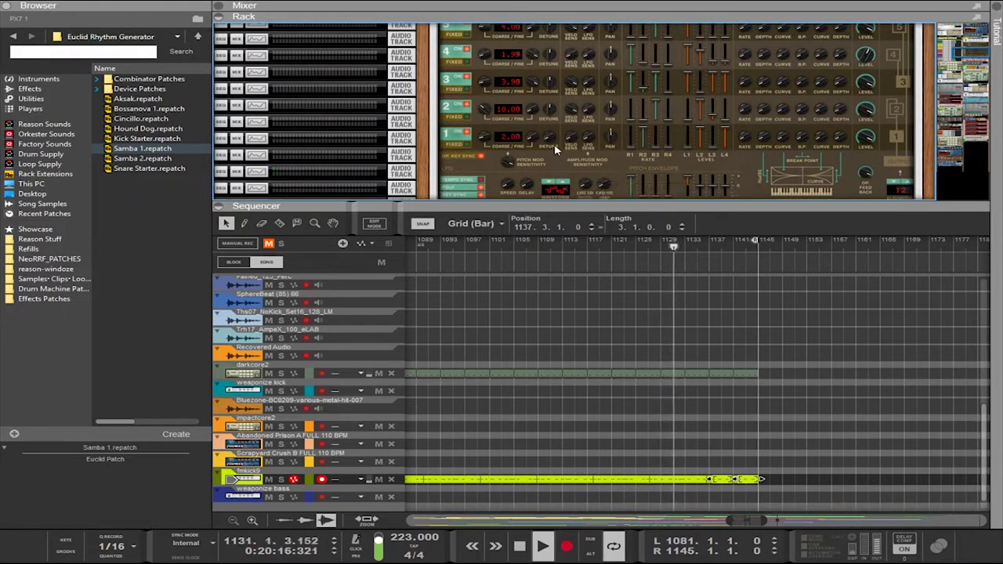
pyautogui.moveTo(483, 138); pyautogui.dragTo(509, 305)
pyautogui.moveTo(483, 136); pyautogui.dragTo(511, 160)
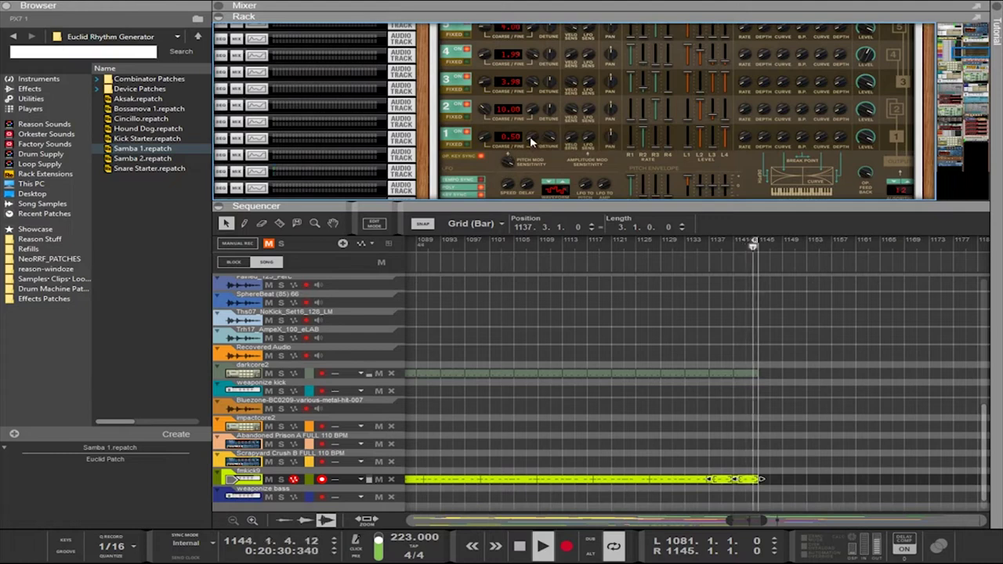
pyautogui.moveTo(530, 138); pyautogui.dragTo(560, 9)
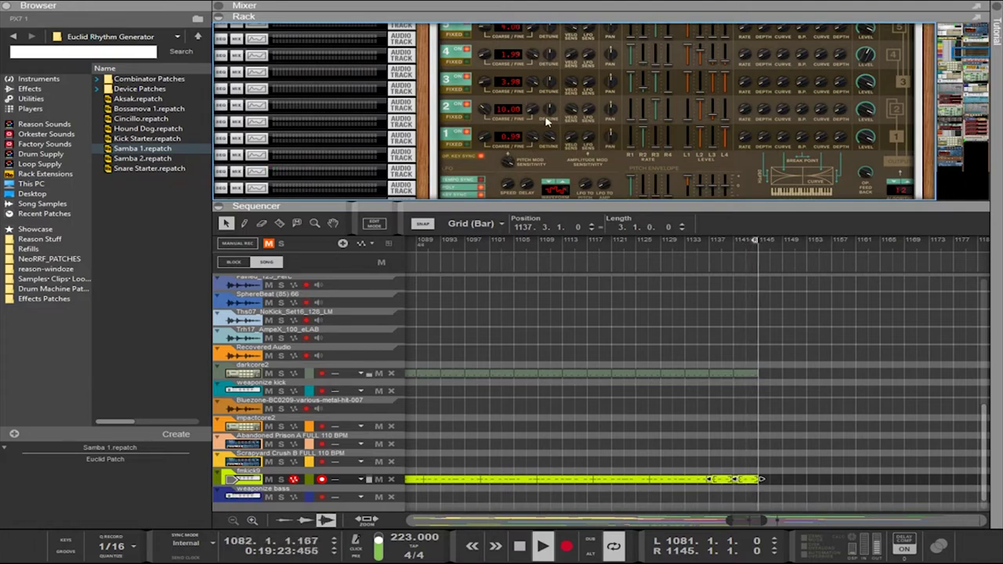
pyautogui.moveTo(480, 142); pyautogui.dragTo(476, 138)
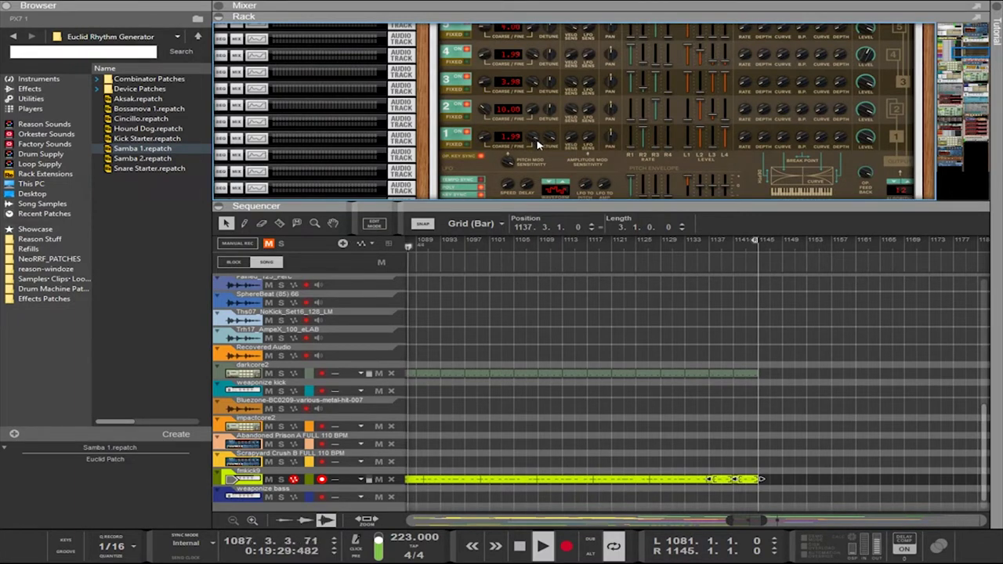
pyautogui.moveTo(537, 106); pyautogui.dragTo(502, 341)
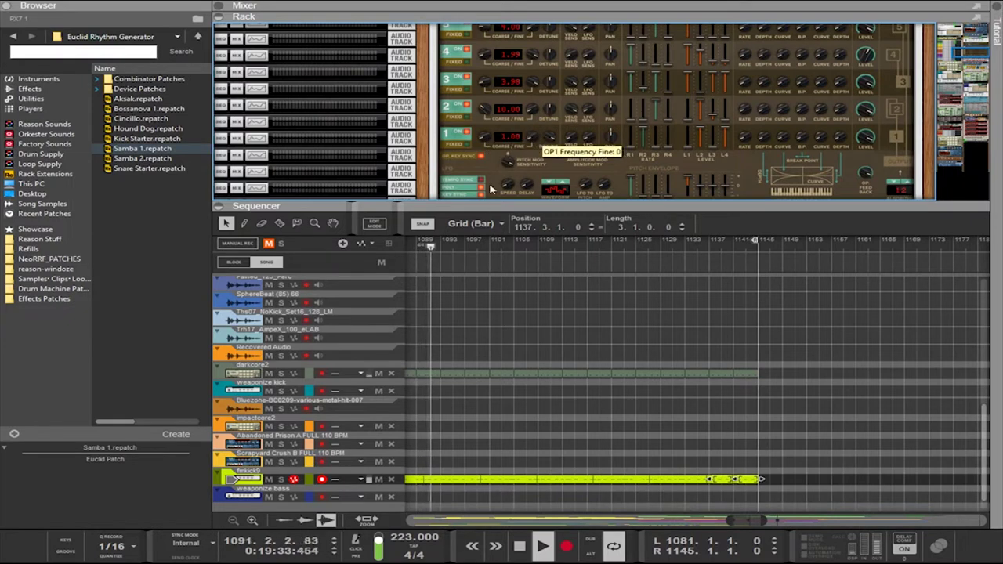
# Try operator 1's frequency at 3.00, ending at 2.00, and set operator 2's frequency to 12.00
pyautogui.moveTo(488, 138); pyautogui.dragTo(484, 130)
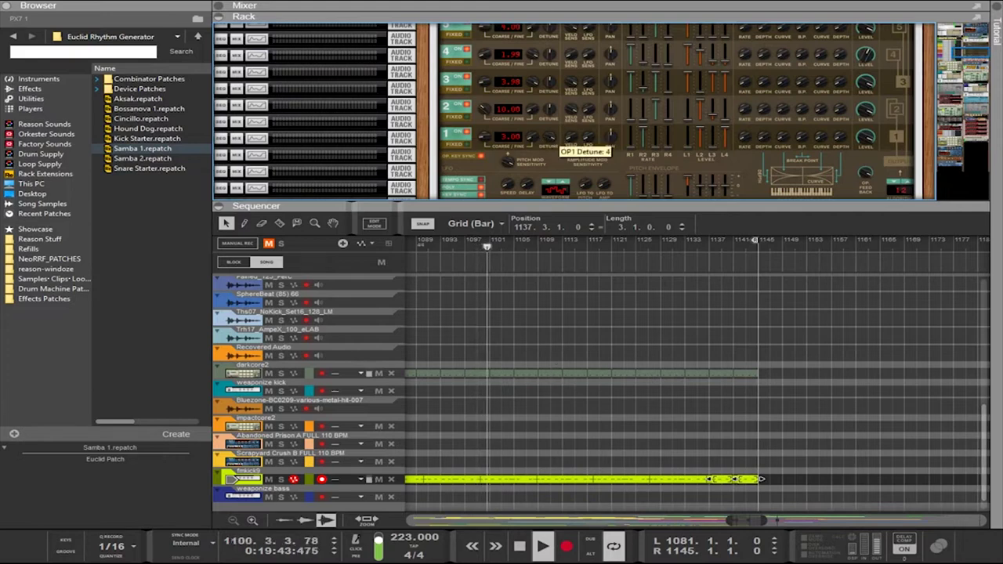
pyautogui.moveTo(489, 143); pyautogui.dragTo(486, 150)
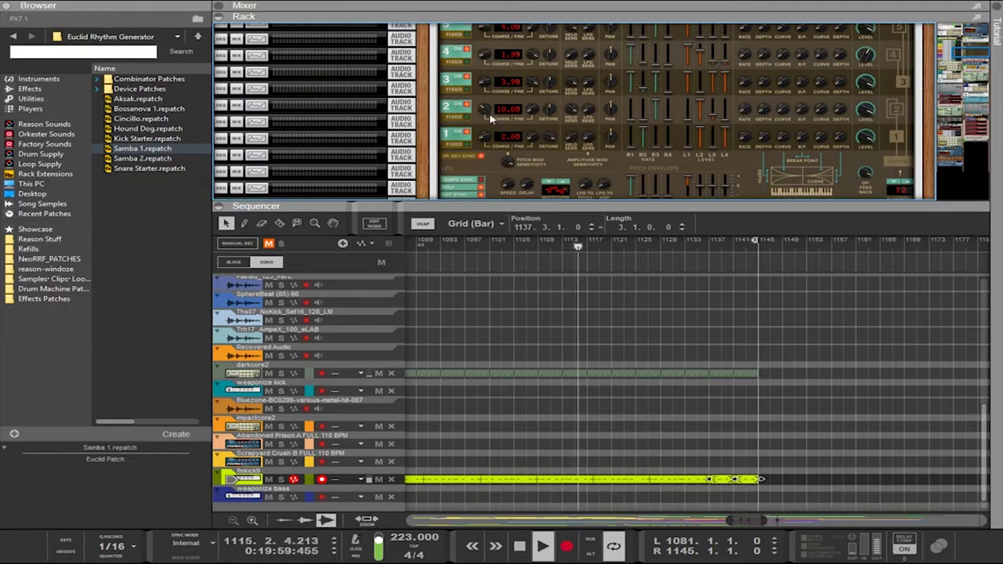
pyautogui.scroll(-2, 476, 97)
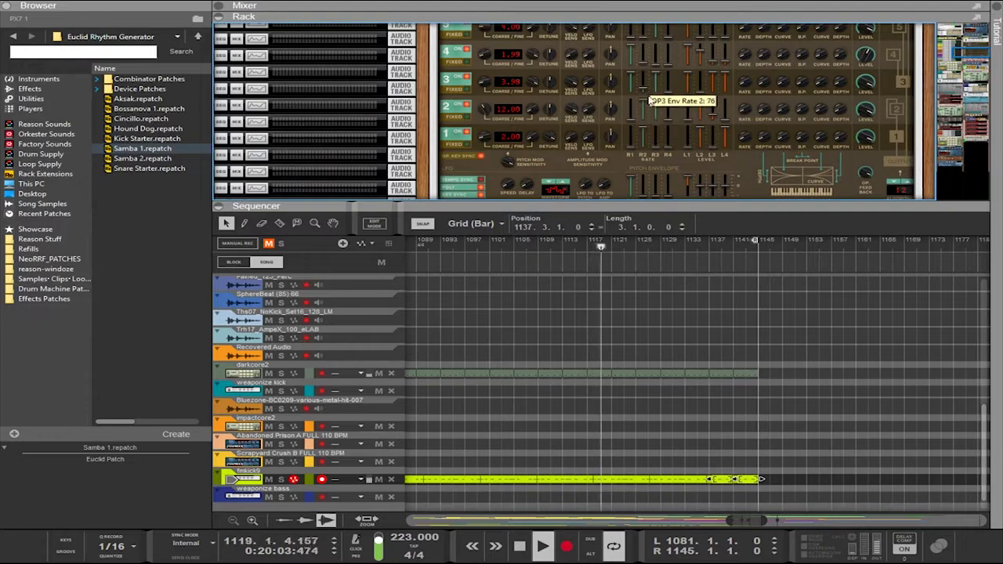
# Adjust operator 1's envelope level 4 and set its frequency to 1.00
pyautogui.scroll(6, 711, 137)
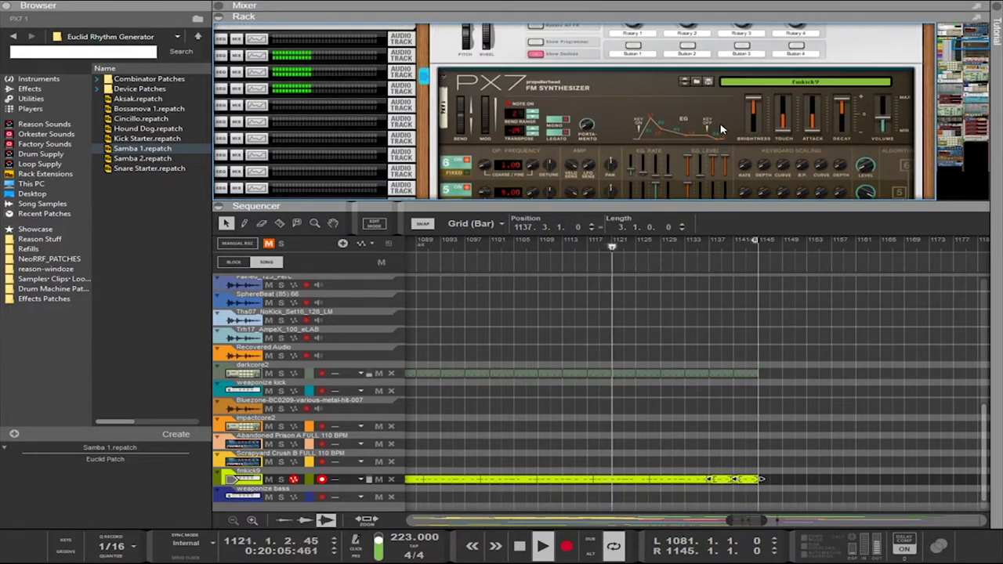
pyautogui.scroll(-5, 718, 131)
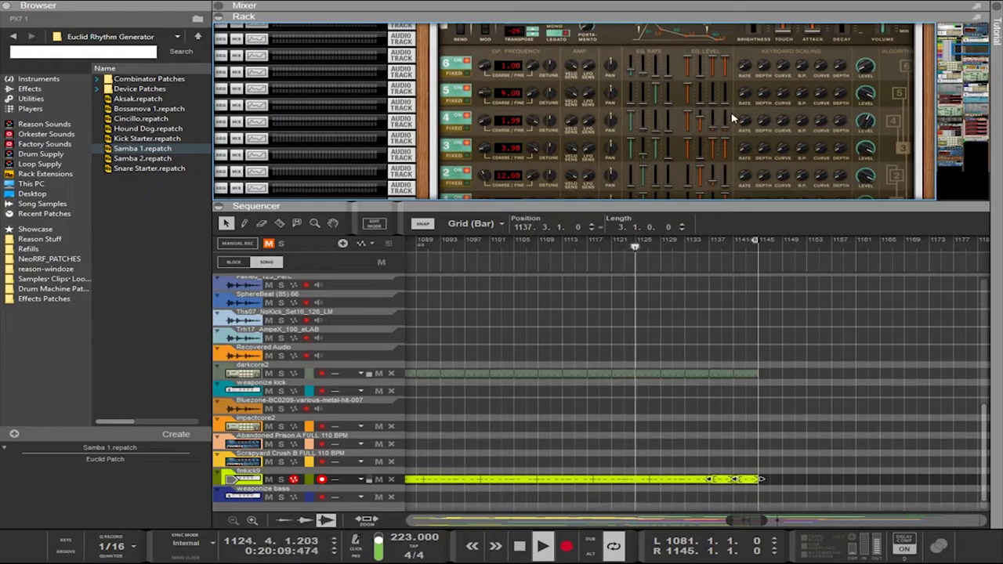
pyautogui.scroll(-2, 733, 124)
pyautogui.moveTo(723, 142); pyautogui.dragTo(725, 134)
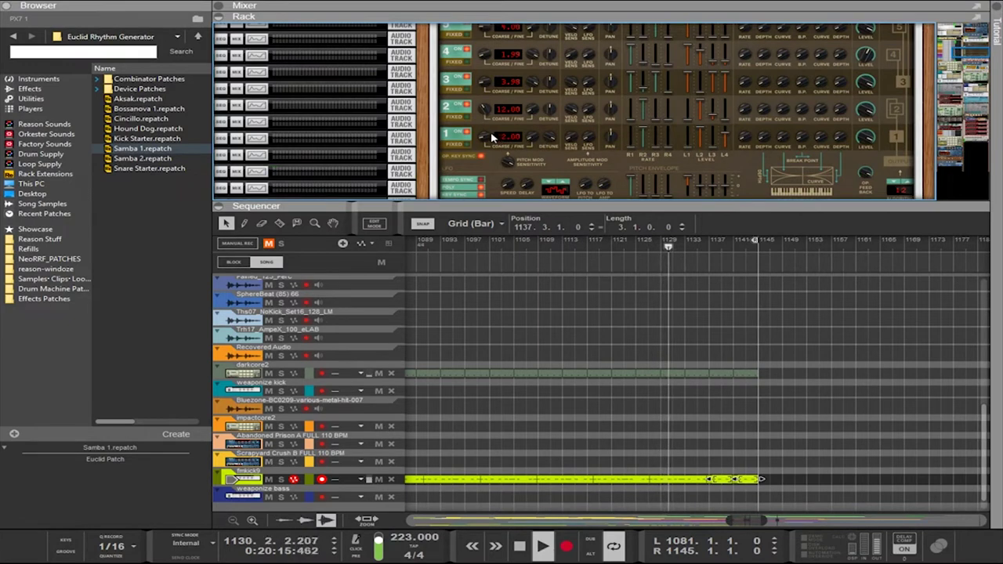
pyautogui.moveTo(493, 138); pyautogui.dragTo(486, 143)
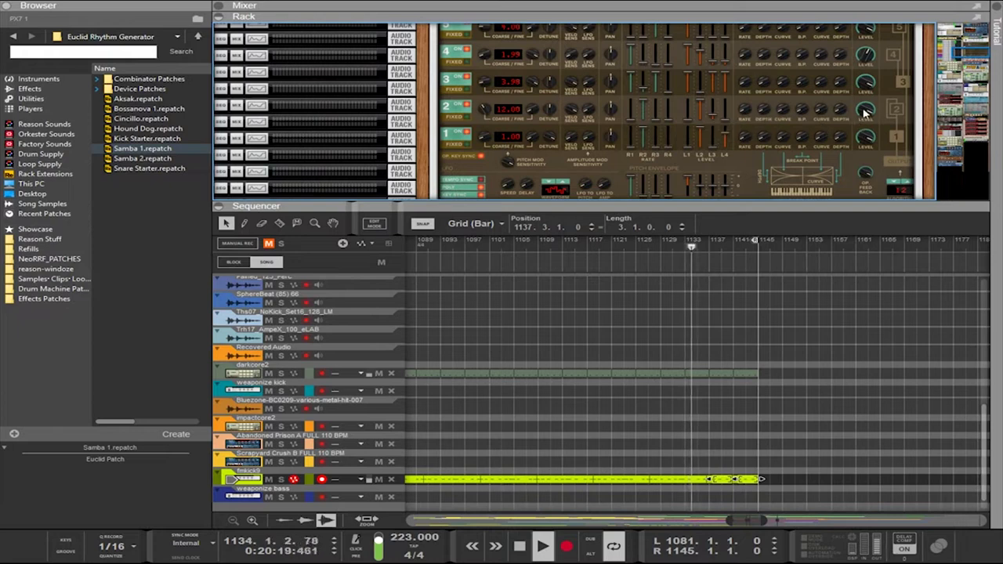
# Set the frequencies of operators 1 and 2 to 0.50 and adjust operator 1's envelope levels 1 and 4
pyautogui.moveTo(489, 112); pyautogui.dragTo(501, 160)
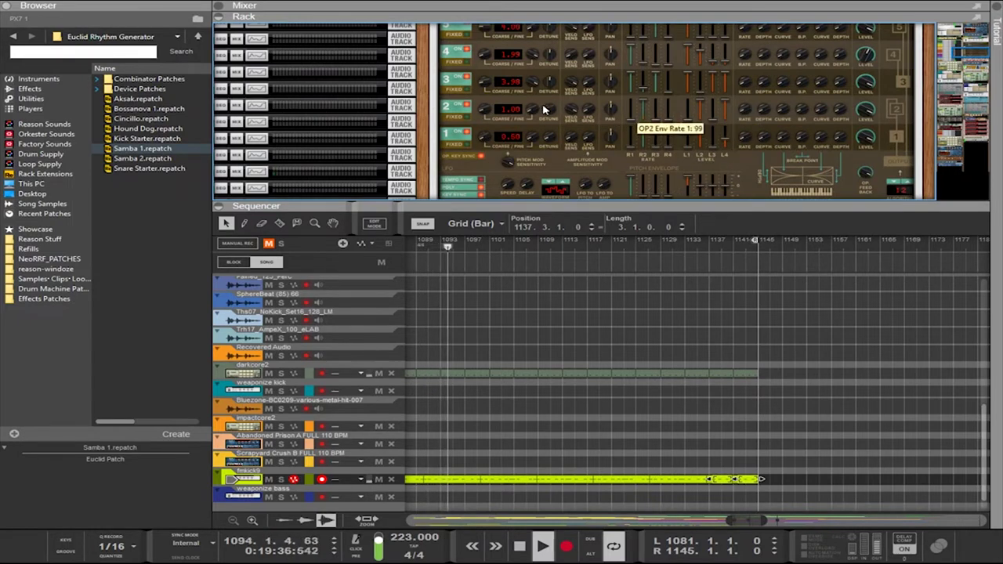
pyautogui.moveTo(484, 110); pyautogui.dragTo(533, 253)
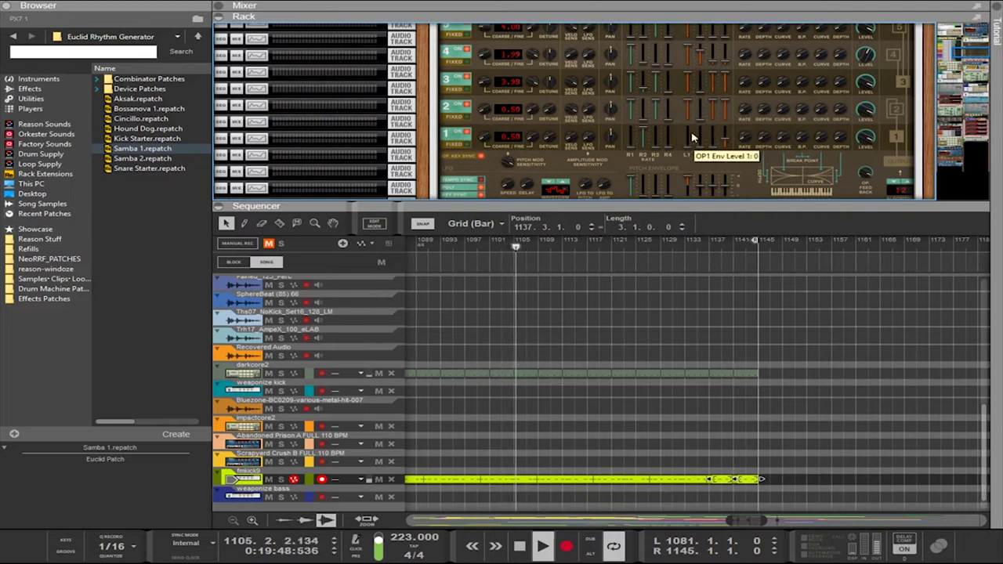
pyautogui.moveTo(689, 140); pyautogui.dragTo(685, 118)
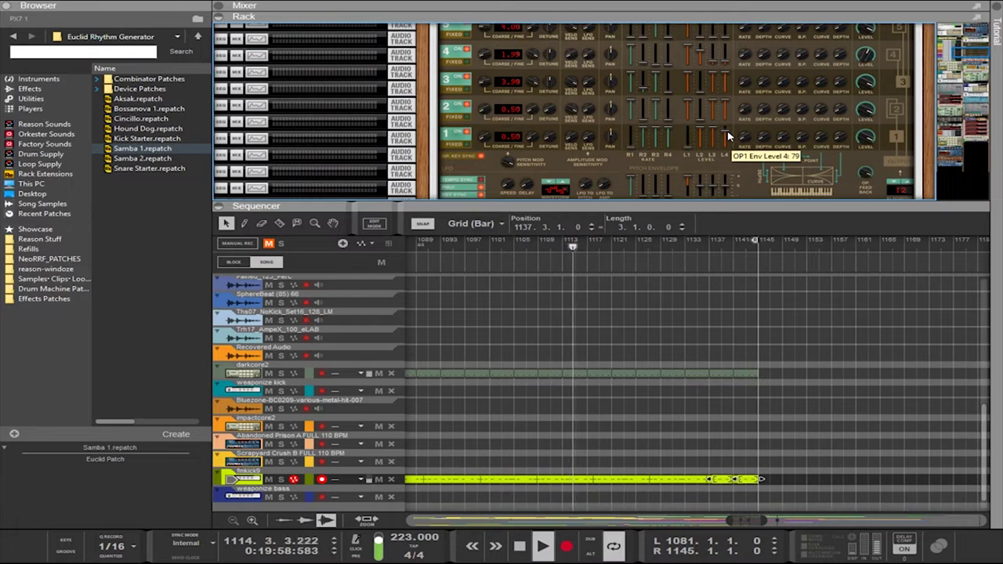
pyautogui.moveTo(728, 136); pyautogui.dragTo(723, 133)
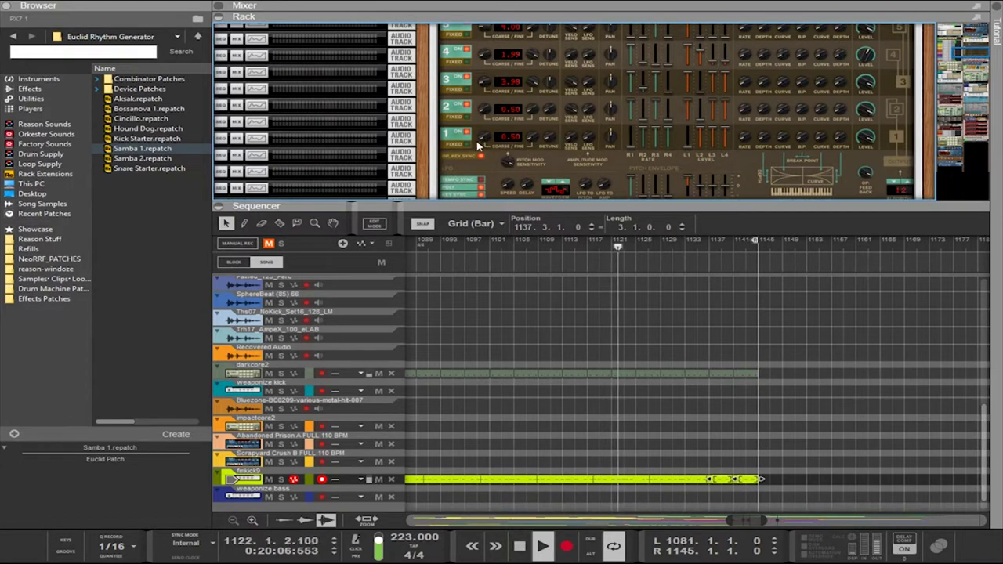
# Set the frequencies of operators 1 and 2 to 2.00 and save the Combinator patch as fmkick10
pyautogui.moveTo(487, 137); pyautogui.dragTo(488, 102)
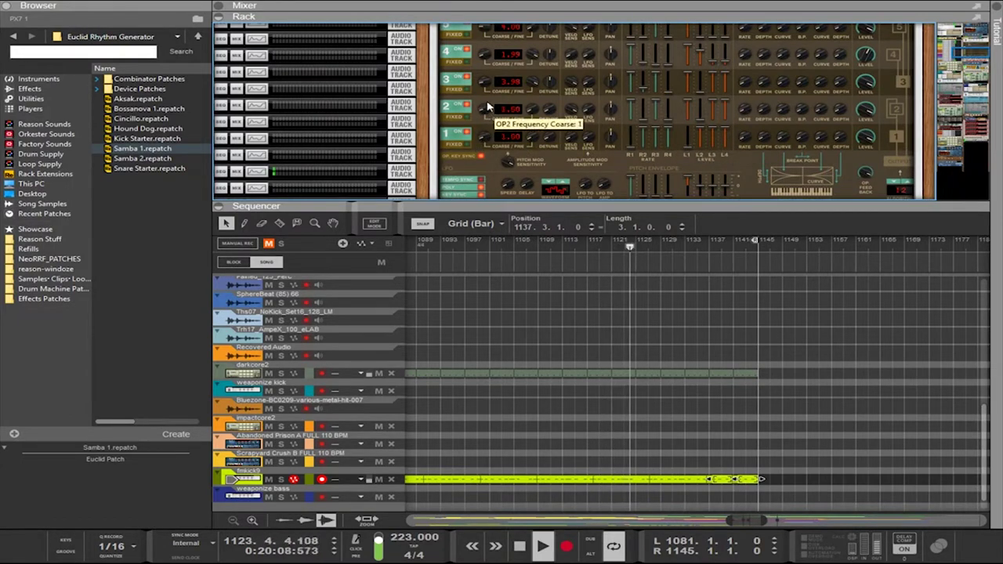
pyautogui.scroll(1, 481, 132)
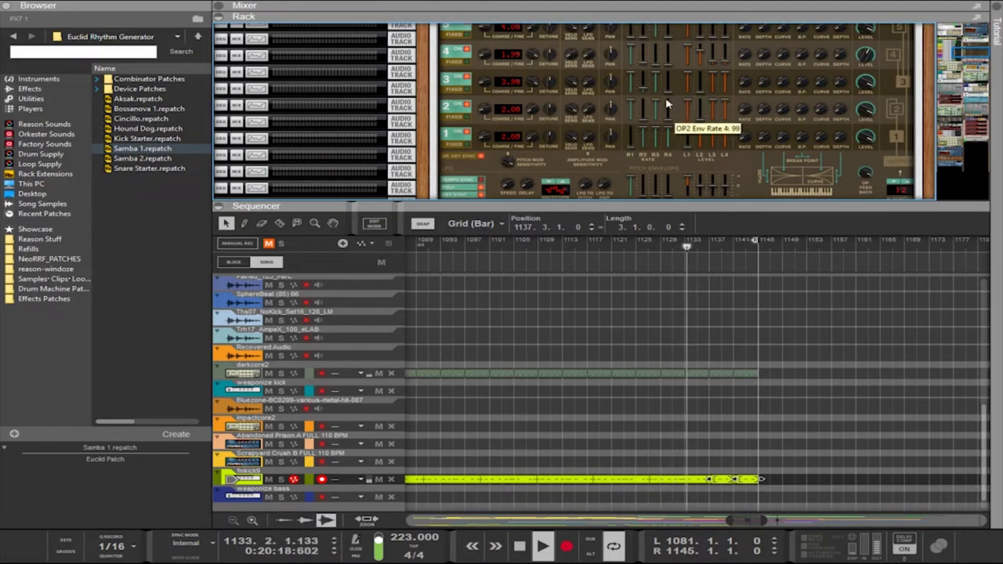
pyautogui.scroll(5, 705, 160)
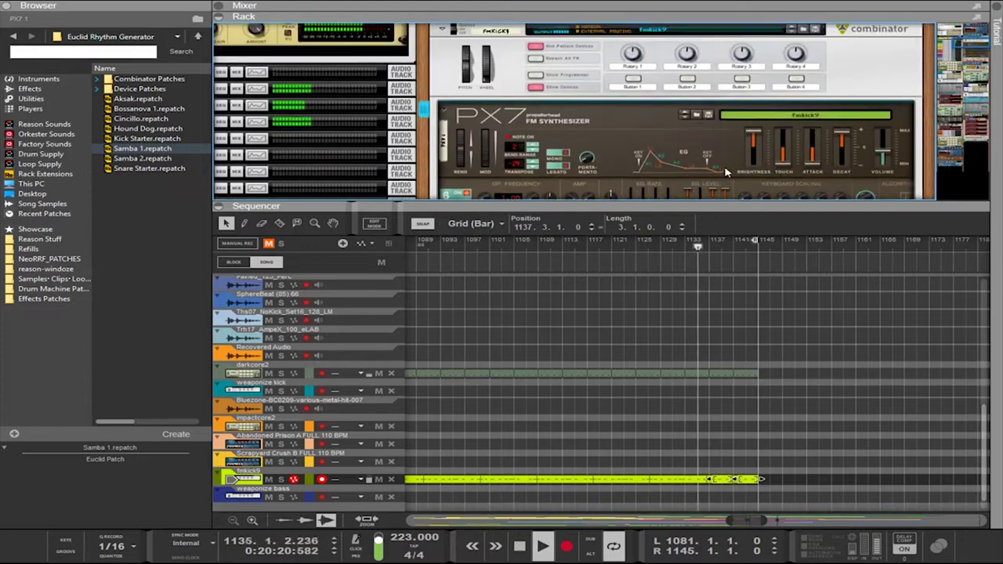
pyautogui.scroll(-5, 725, 165)
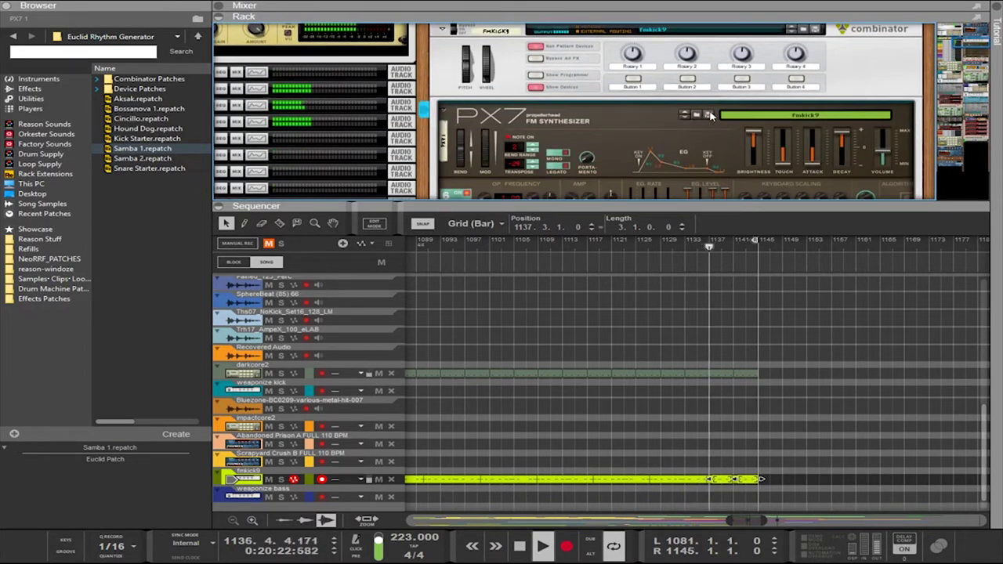
pyautogui.click(815, 29)
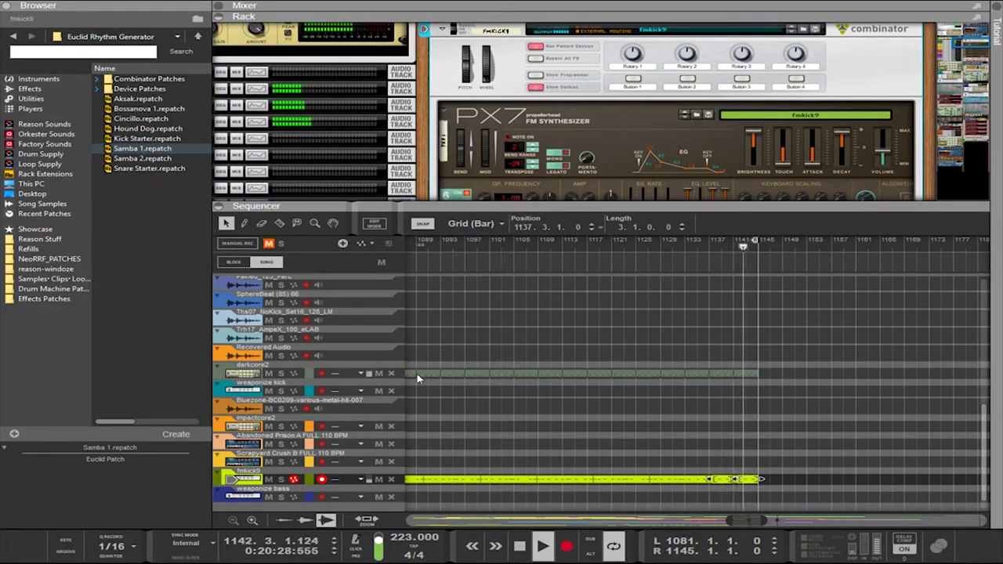
# Adjust the PX7 pitch envelope's level 1 and rate 2
pyautogui.scroll(-3, 601, 179)
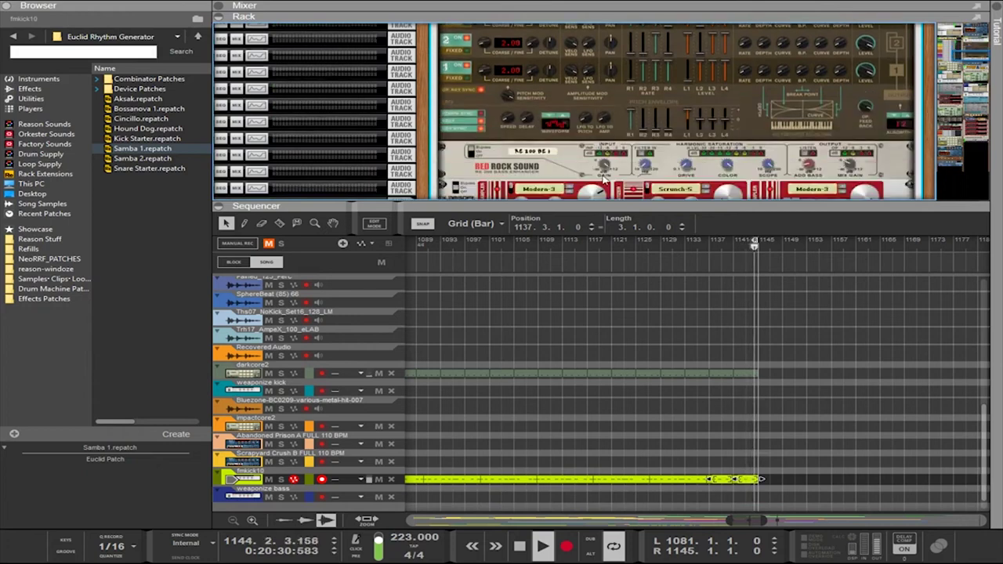
pyautogui.moveTo(690, 120); pyautogui.dragTo(685, 160)
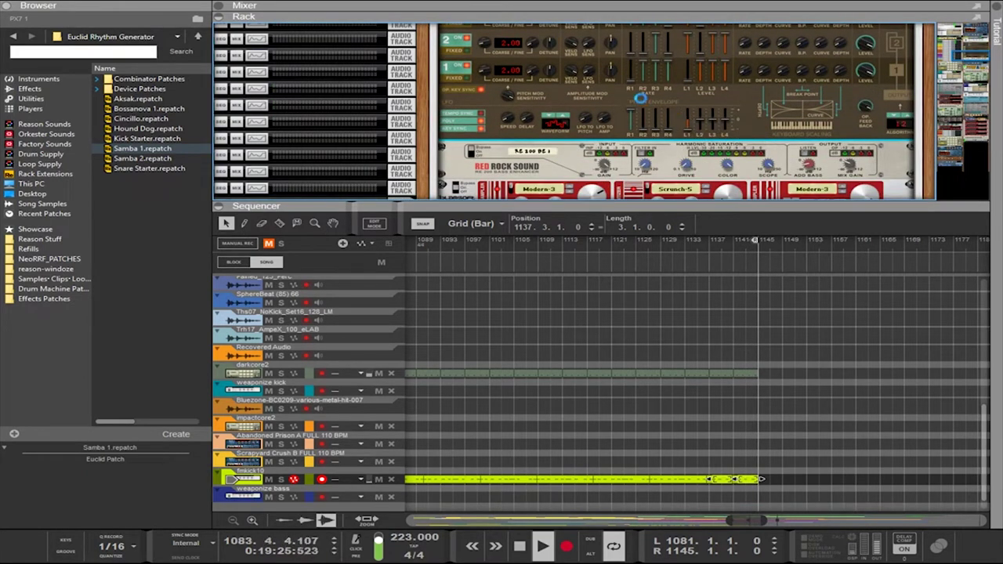
pyautogui.moveTo(631, 133)
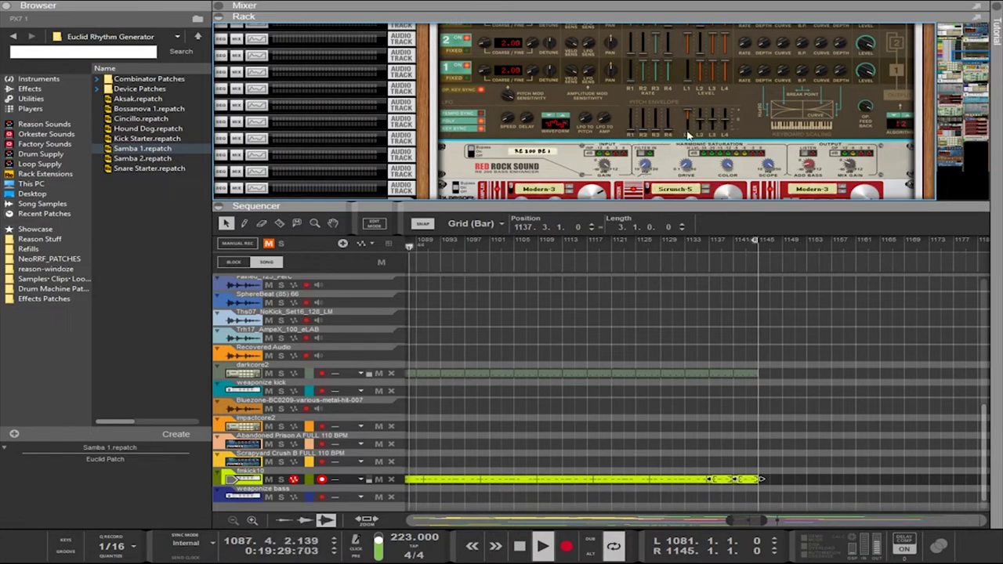
pyautogui.moveTo(645, 78)
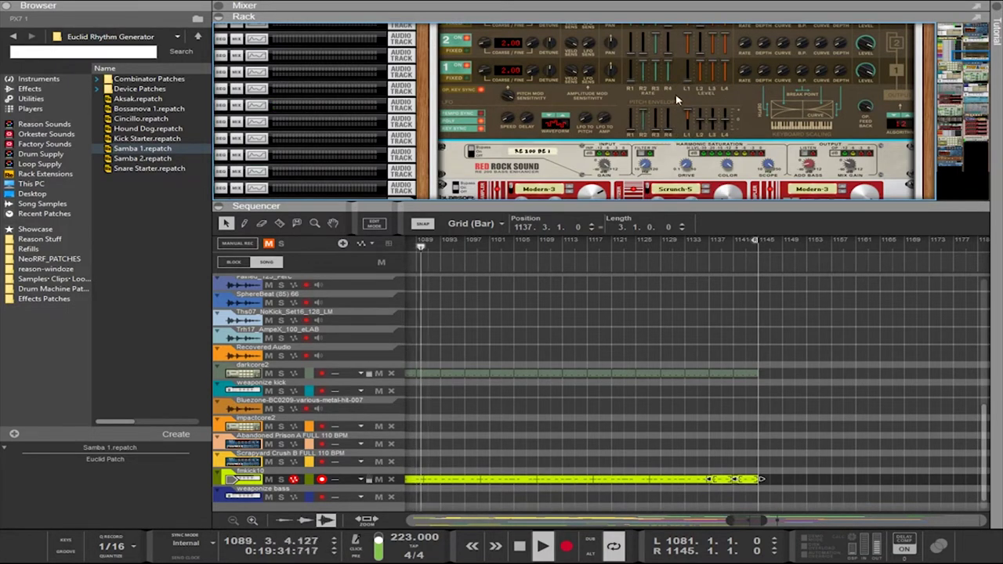
# Try lower operator frequencies, with 0.50 on operators 1, 2, 5 and 6 and 0.99 on operators 3 and 4, and undo the changes
pyautogui.scroll(2, 503, 97)
pyautogui.moveTo(486, 103); pyautogui.dragTo(487, 112)
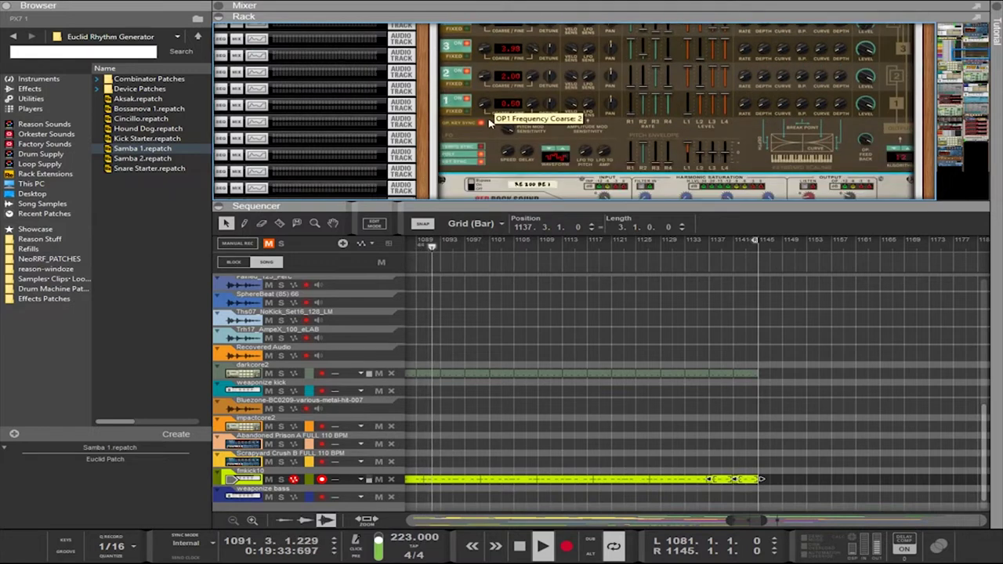
pyautogui.moveTo(487, 76); pyautogui.dragTo(488, 84)
pyautogui.scroll(4, 493, 91)
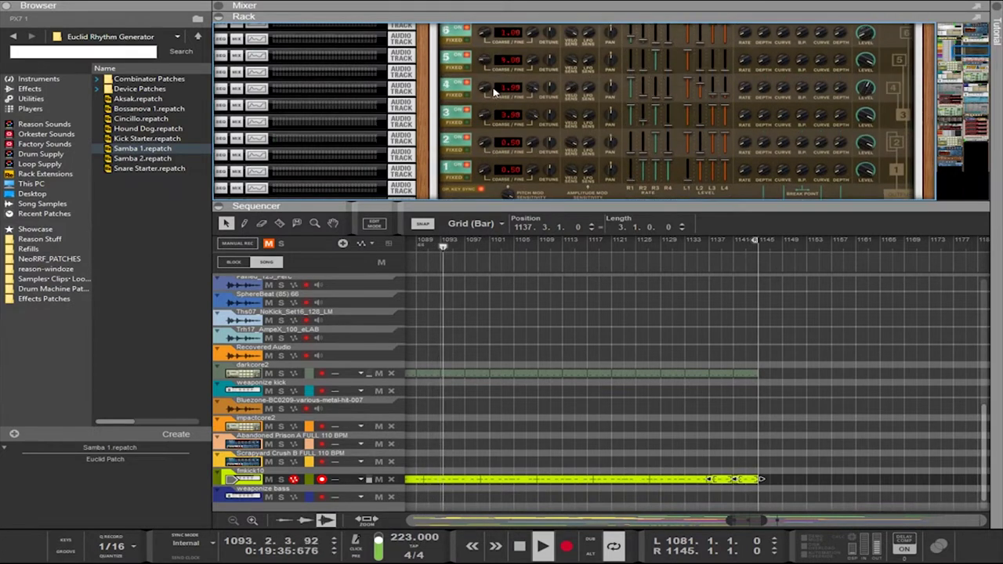
pyautogui.scroll(-4, 487, 62)
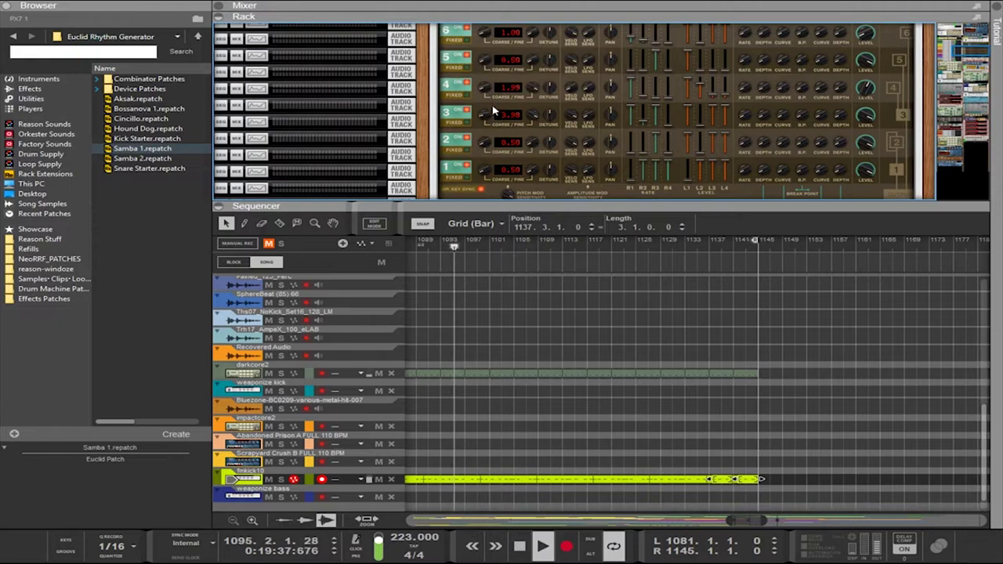
pyautogui.scroll(-1, 485, 35)
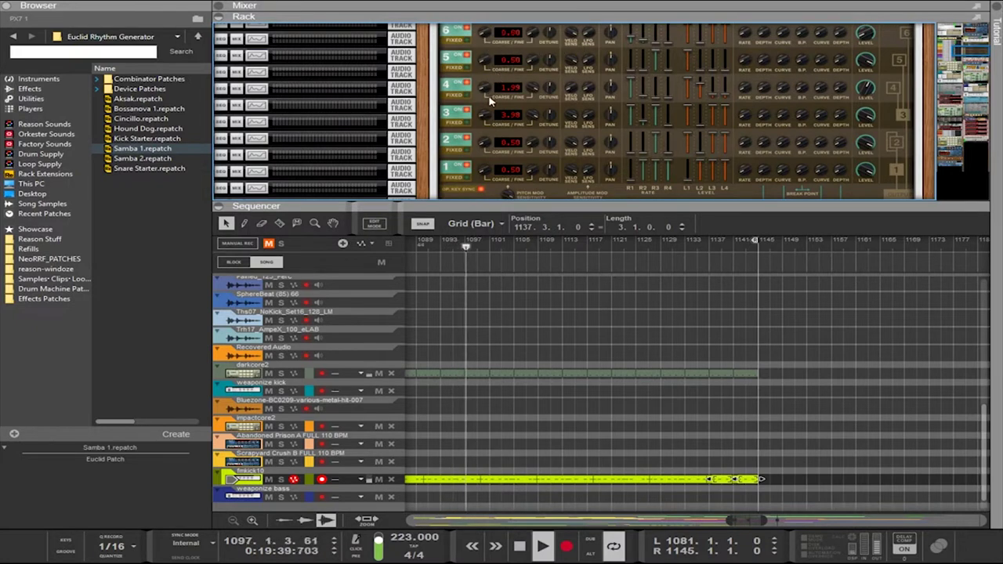
pyautogui.scroll(-2, 484, 87)
pyautogui.scroll(-3, 485, 115)
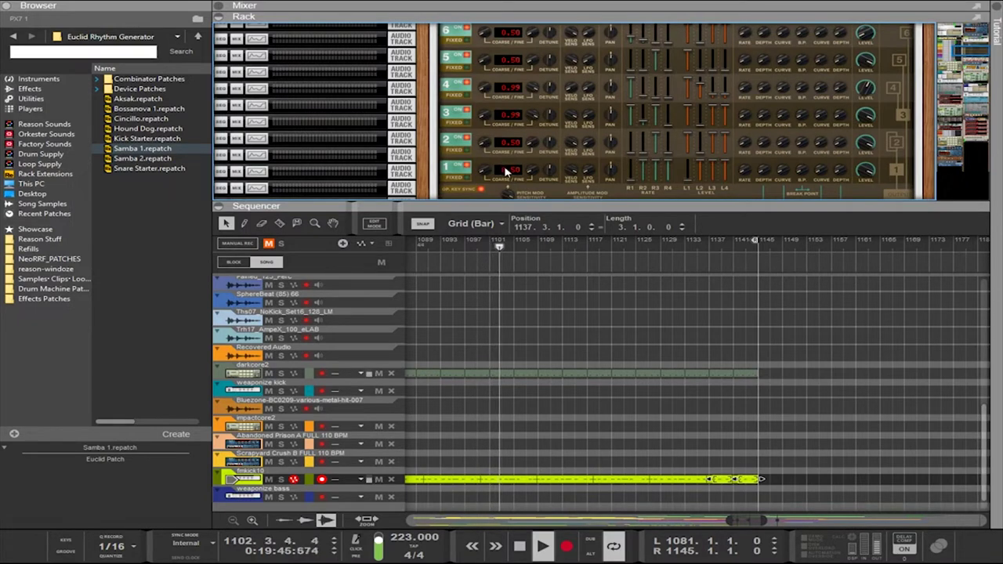
pyautogui.moveTo(488, 170); pyautogui.dragTo(514, 69)
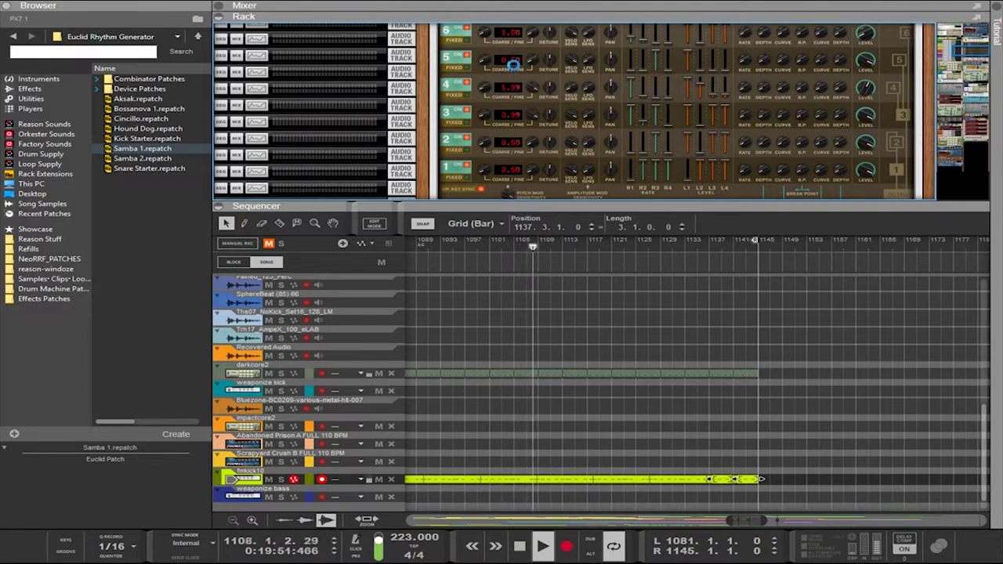
pyautogui.scroll(-3, 515, 69)
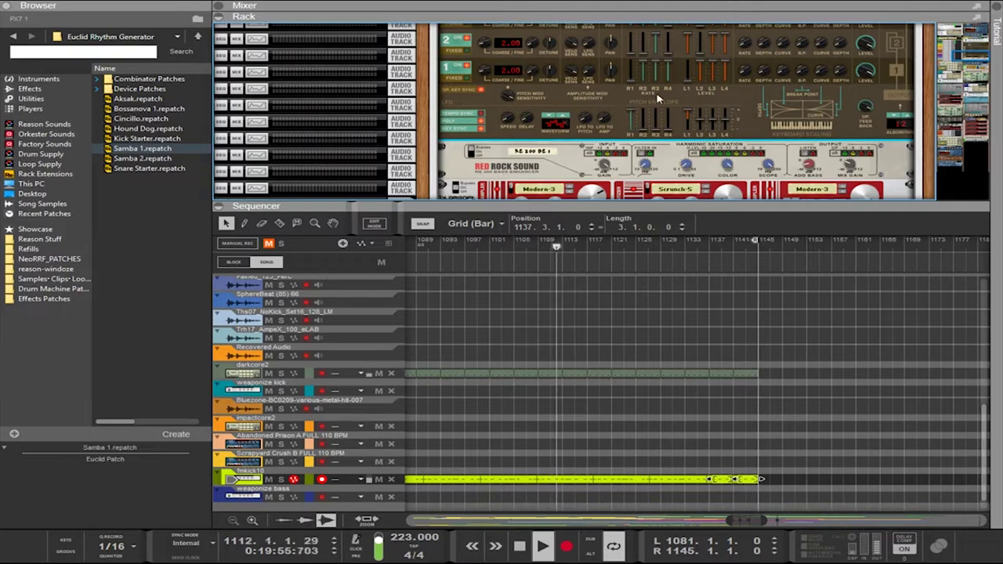
# Set operator 1's frequency to 1.00 and operator 2's frequency to 8.00
pyautogui.scroll(3, 657, 95)
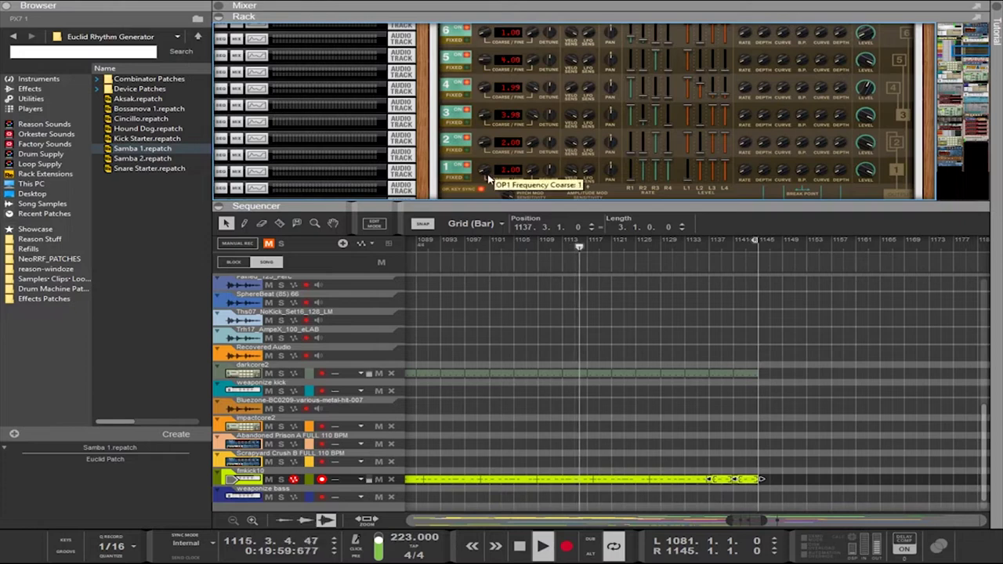
pyautogui.moveTo(484, 146); pyautogui.dragTo(471, 108)
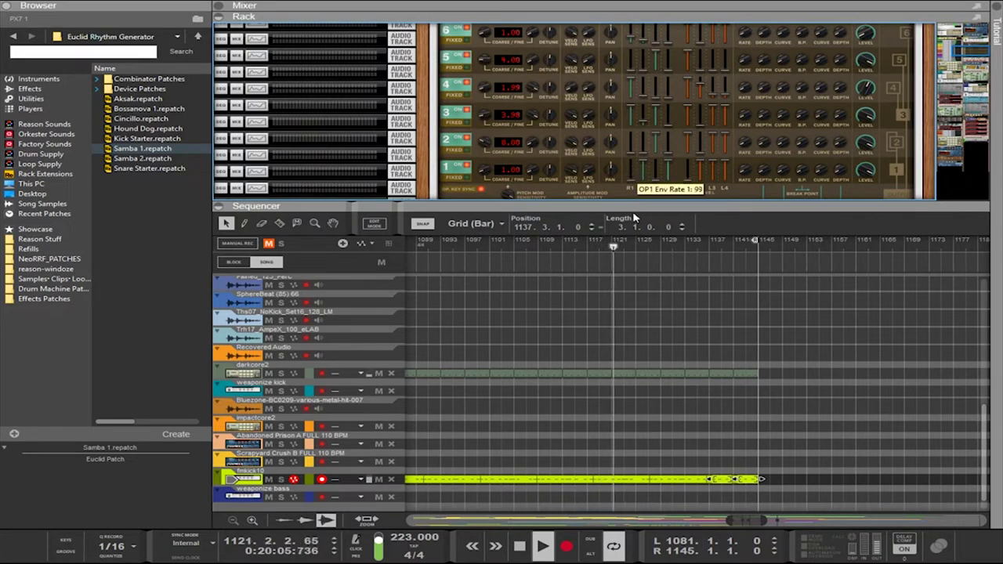
pyautogui.scroll(-2, 770, 190)
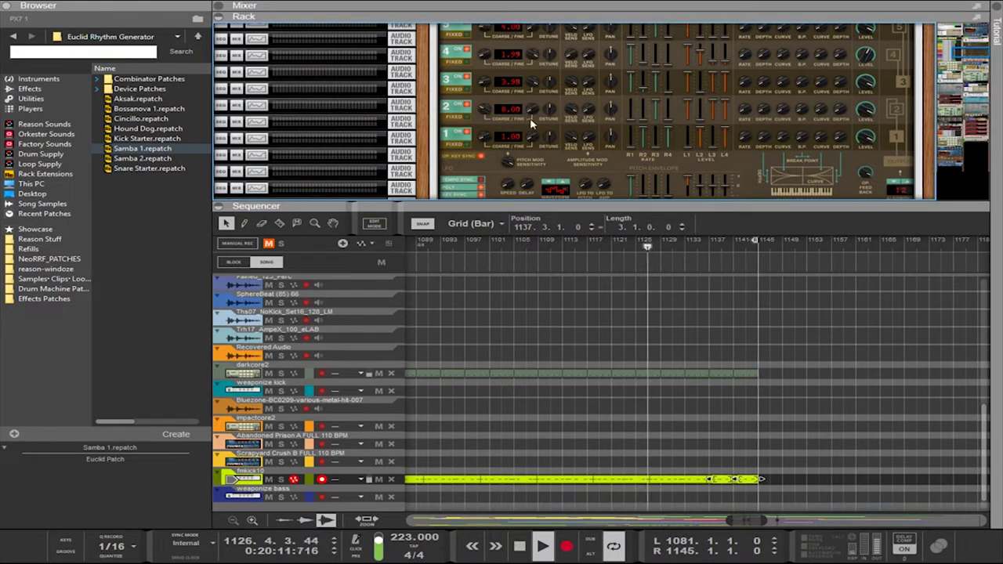
# Disable and re-enable operators 1 and 2 to compare the sound, and switch off operator 3
pyautogui.scroll(1, 527, 145)
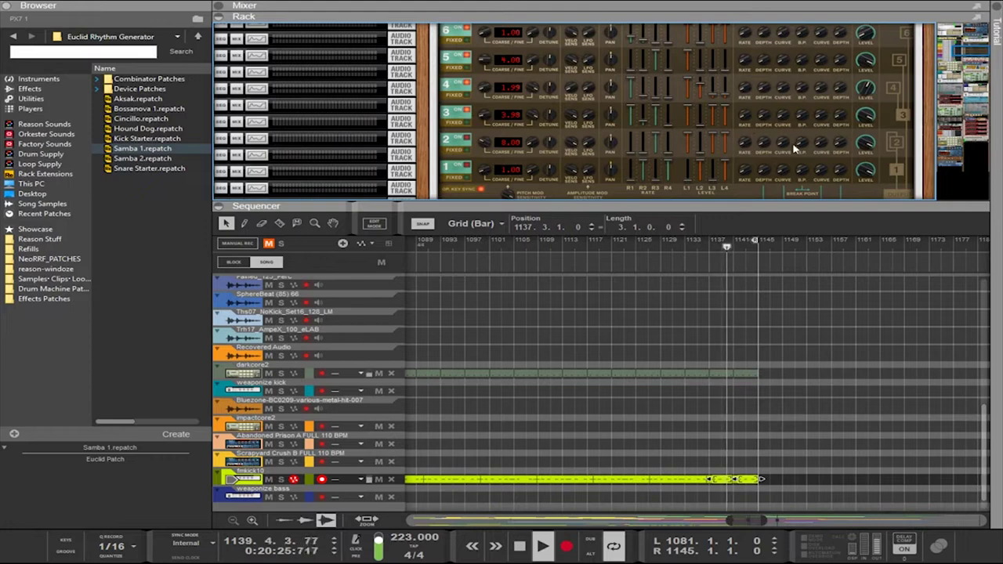
pyautogui.scroll(-1, 794, 148)
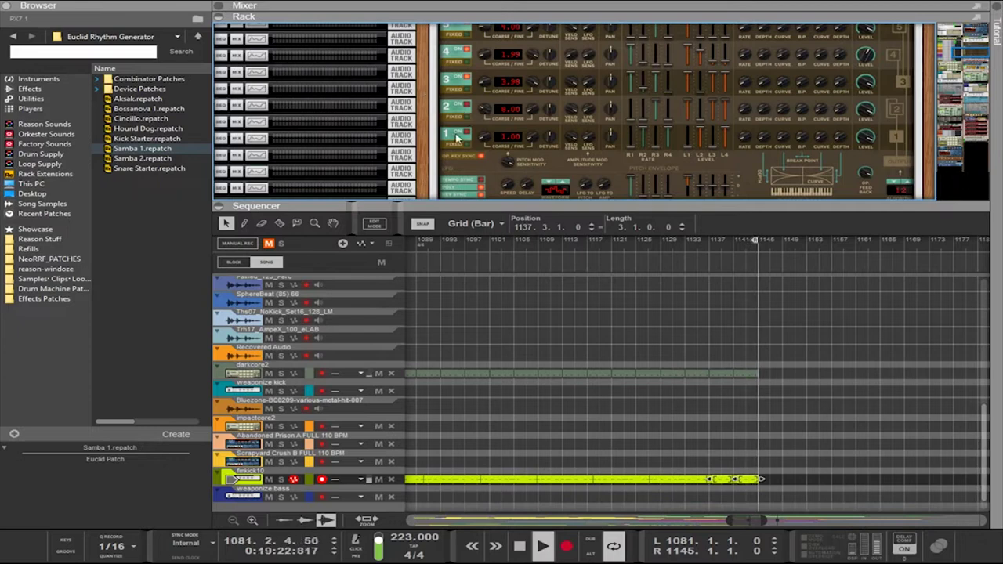
pyautogui.scroll(1, 467, 124)
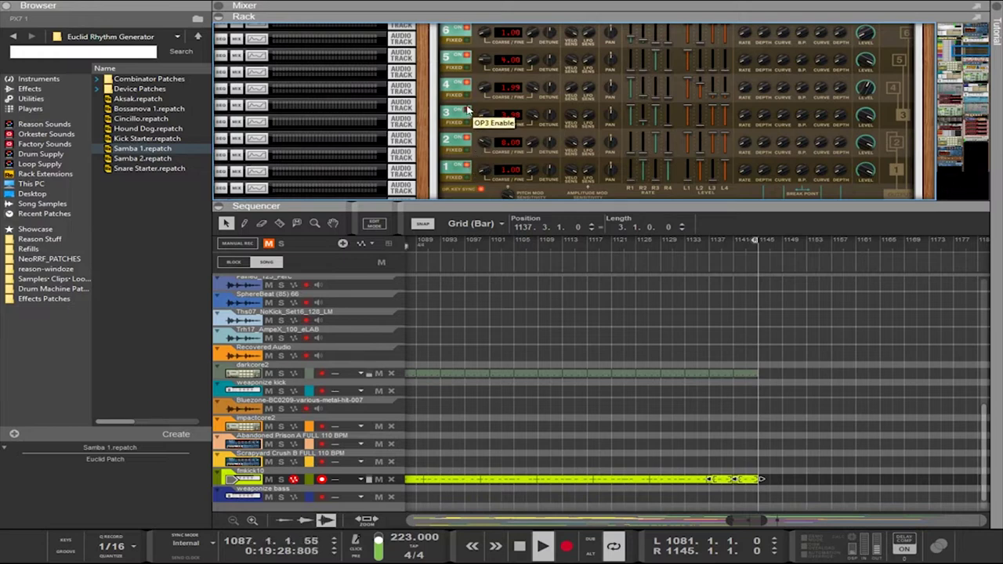
pyautogui.scroll(3, 474, 114)
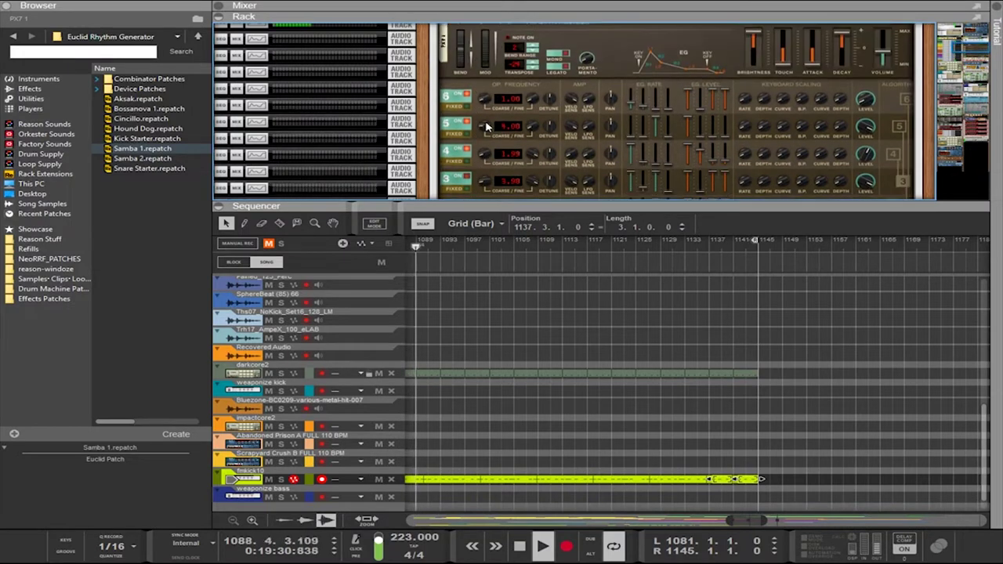
pyautogui.scroll(-3, 641, 121)
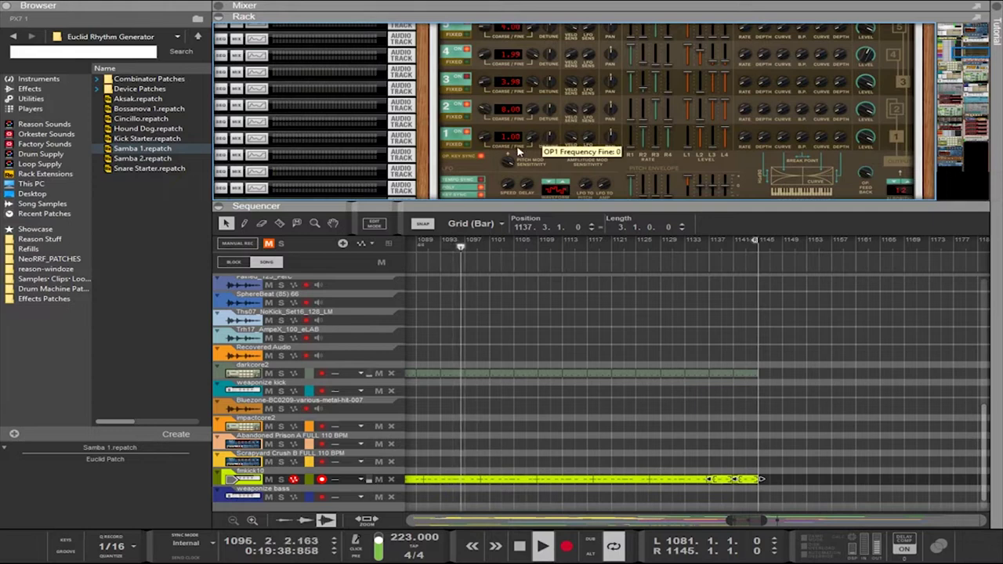
# Set operator 1's frequency to 3.00 and switch operators 3 and 2 back on
pyautogui.moveTo(488, 138); pyautogui.dragTo(489, 135)
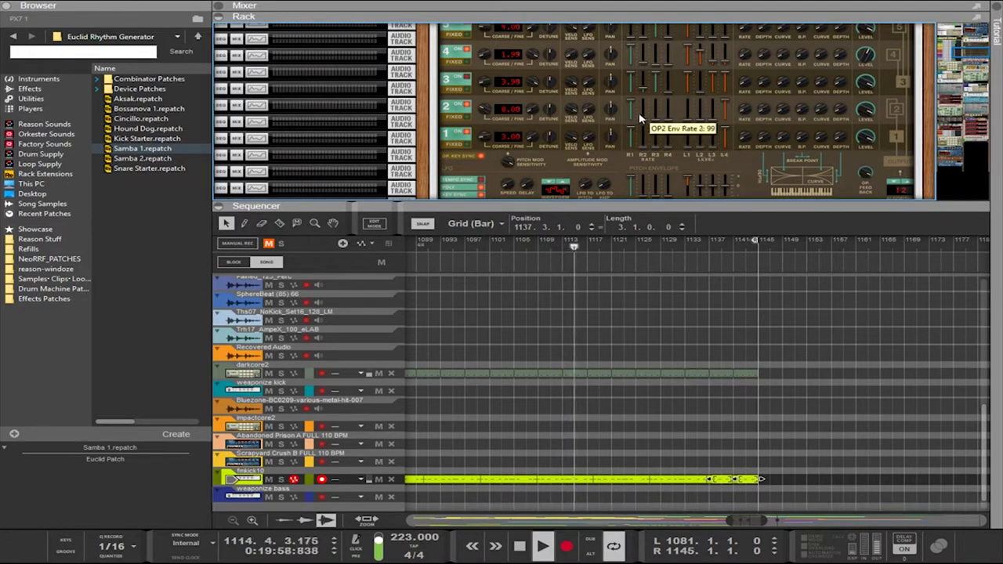
pyautogui.click(468, 80)
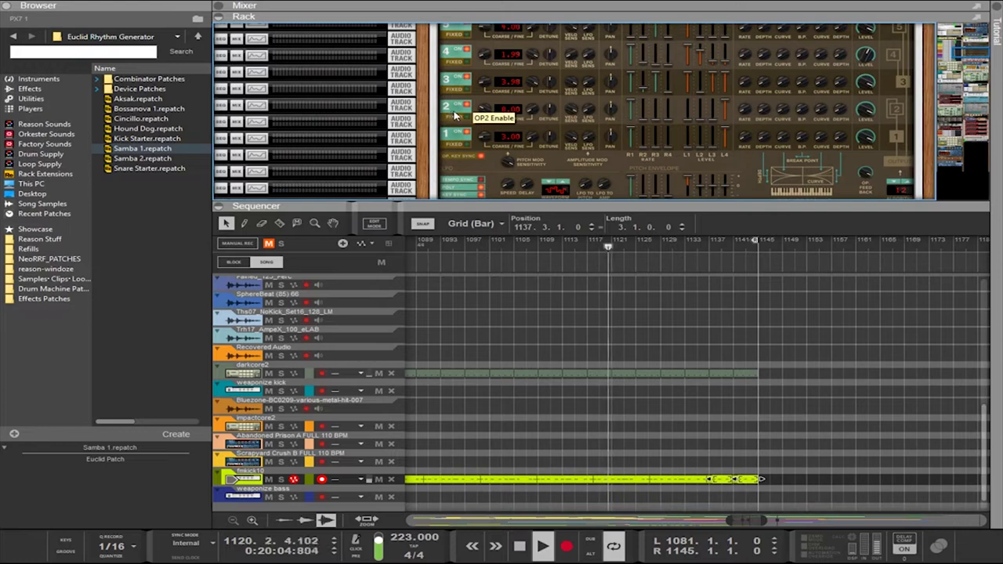
pyautogui.click(455, 114)
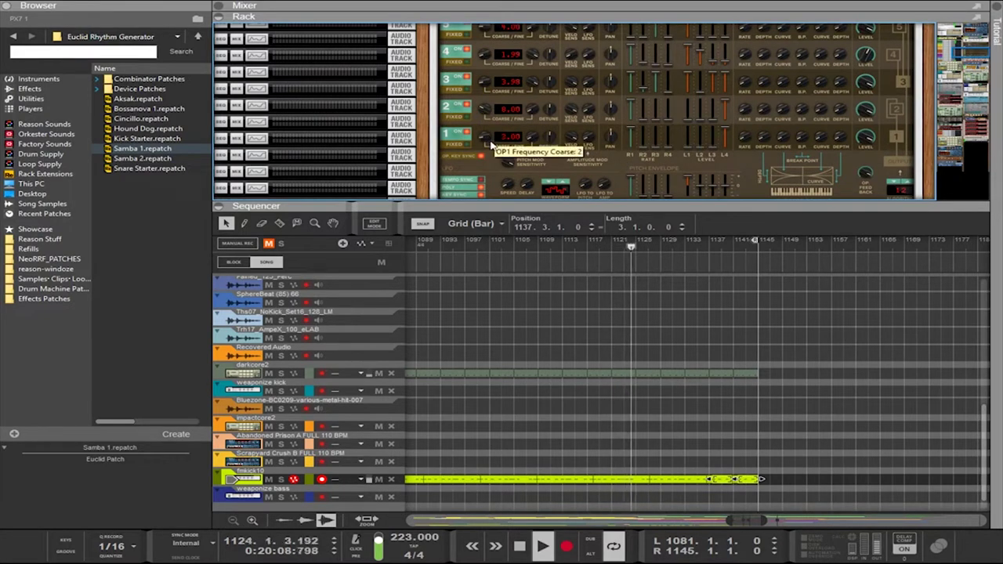
# Sweep the coarse frequencies of operators 1 and 2, settling on 8.00 for operator 1 and 2.00 for operator 2
pyautogui.moveTo(489, 134); pyautogui.dragTo(489, 6)
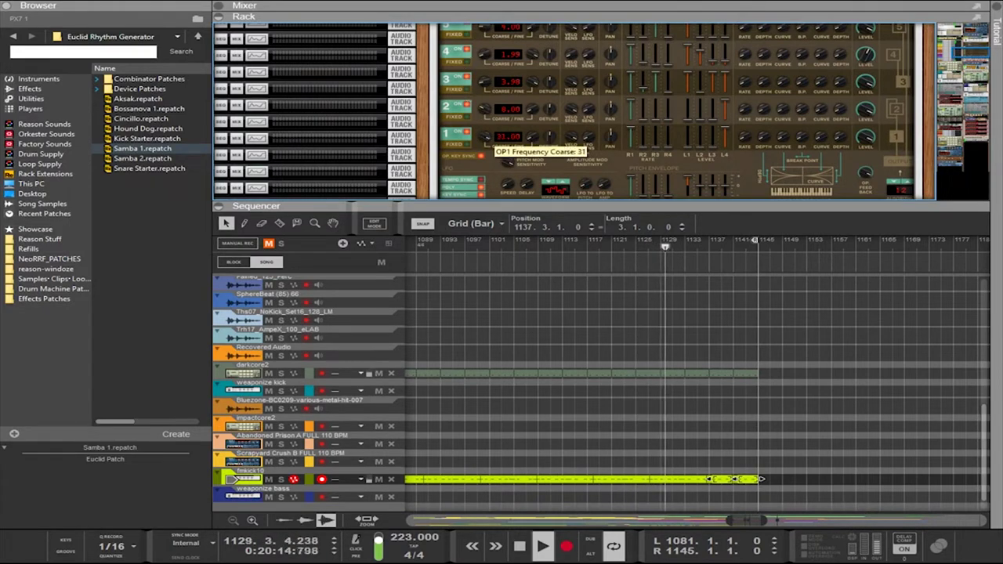
pyautogui.moveTo(508, 94); pyautogui.dragTo(501, 137)
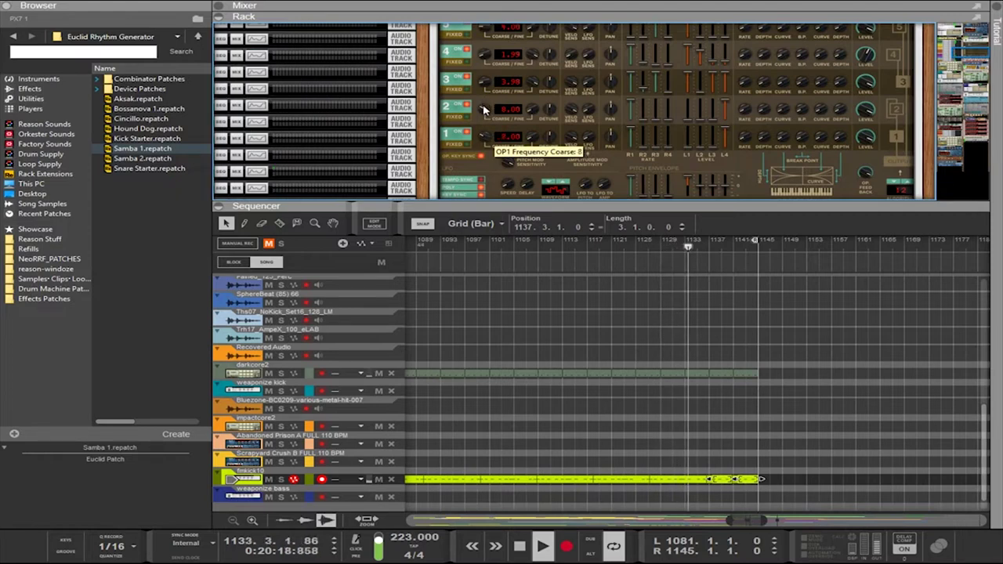
pyautogui.moveTo(486, 108); pyautogui.dragTo(488, 165)
pyautogui.moveTo(498, 239); pyautogui.dragTo(499, 47)
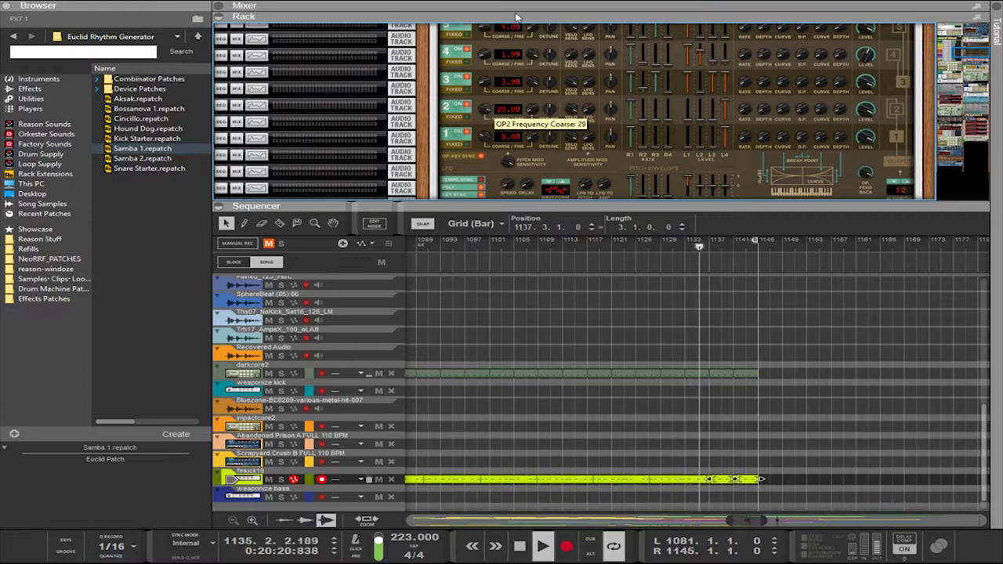
pyautogui.moveTo(498, 91); pyautogui.dragTo(486, 141)
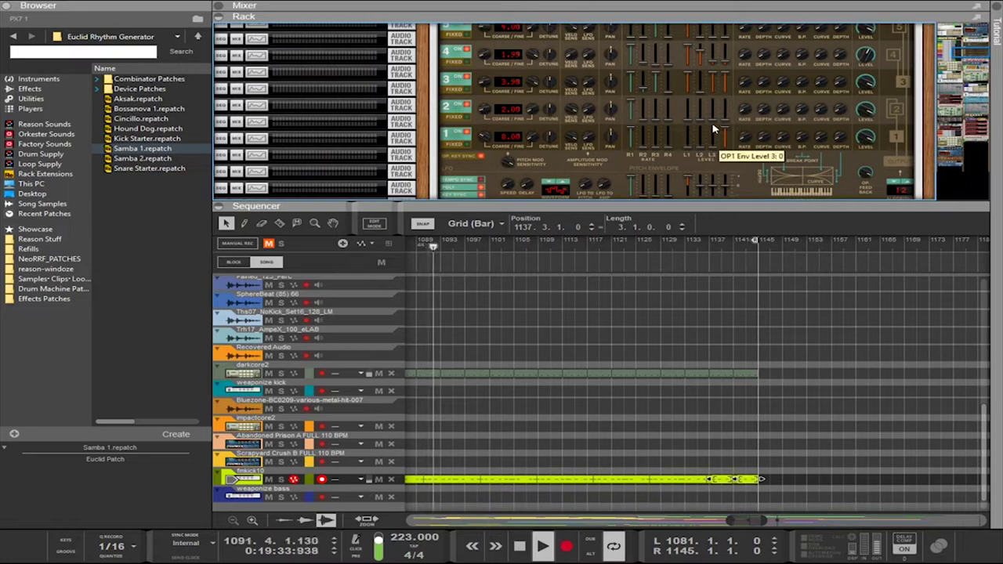
# Adjust operator 1's envelope rates 2 and 3, and operator 2's envelope rate 2 and levels
pyautogui.click(641, 120)
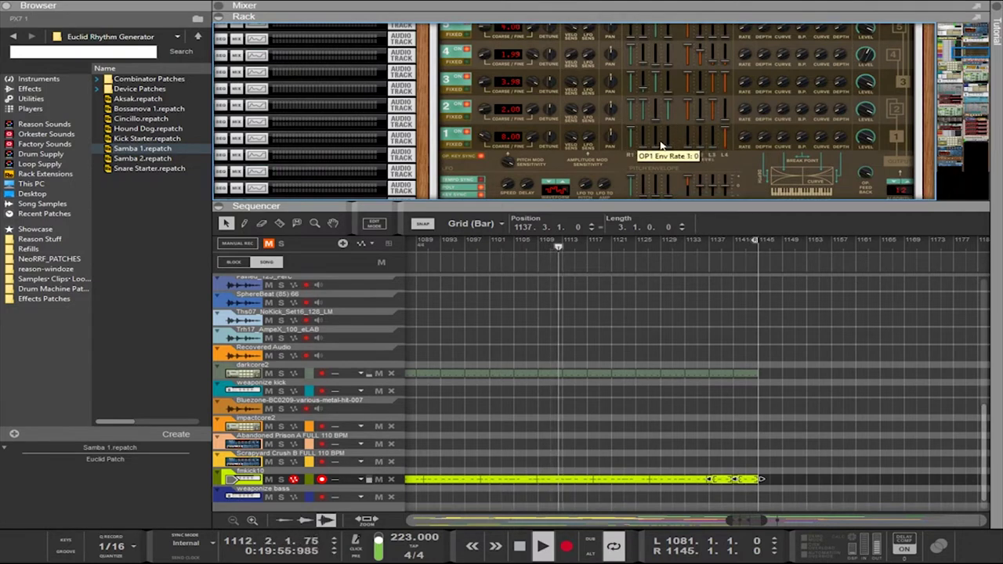
pyautogui.moveTo(658, 124); pyautogui.dragTo(659, 147)
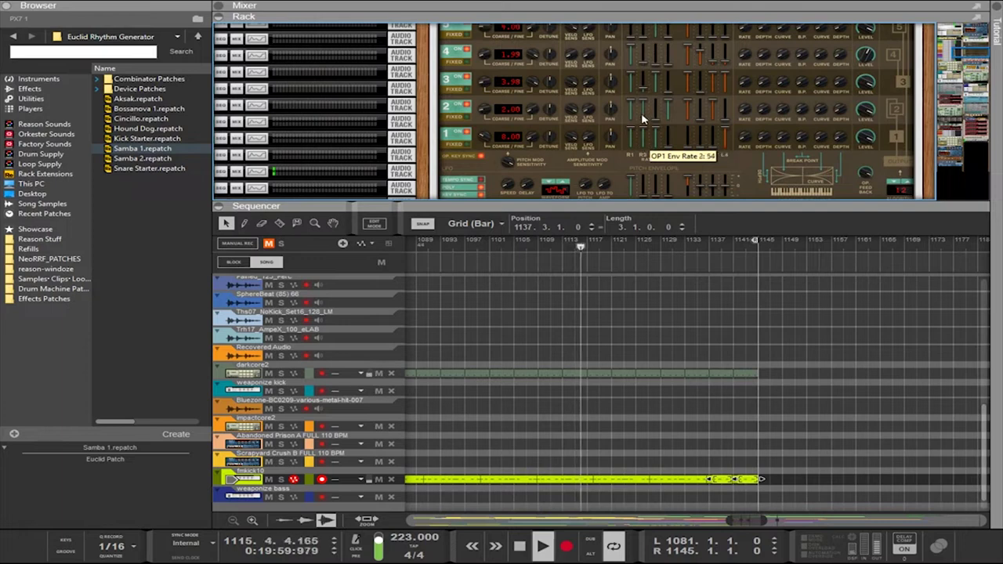
pyautogui.moveTo(643, 130); pyautogui.dragTo(643, 147)
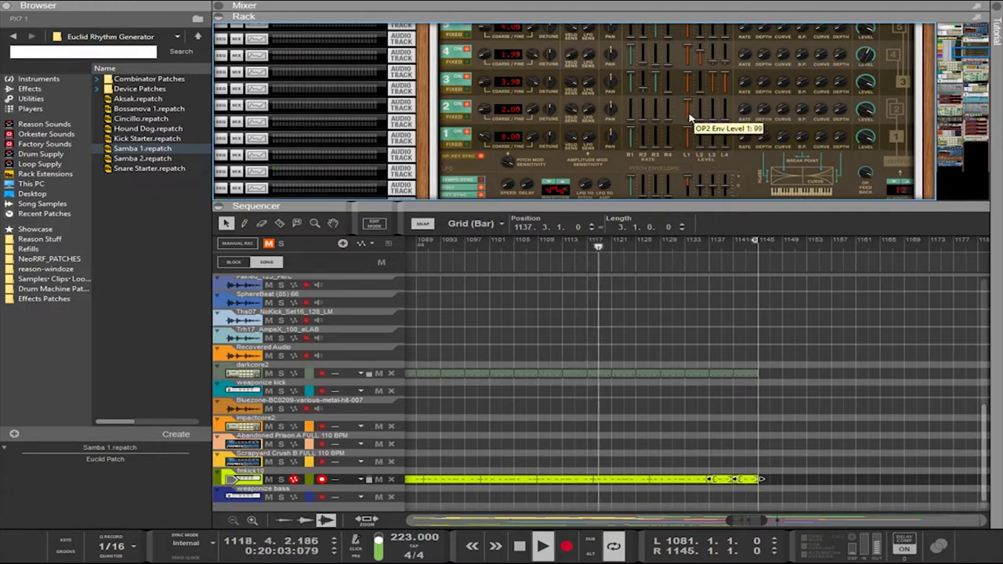
pyautogui.moveTo(689, 118); pyautogui.dragTo(722, 107)
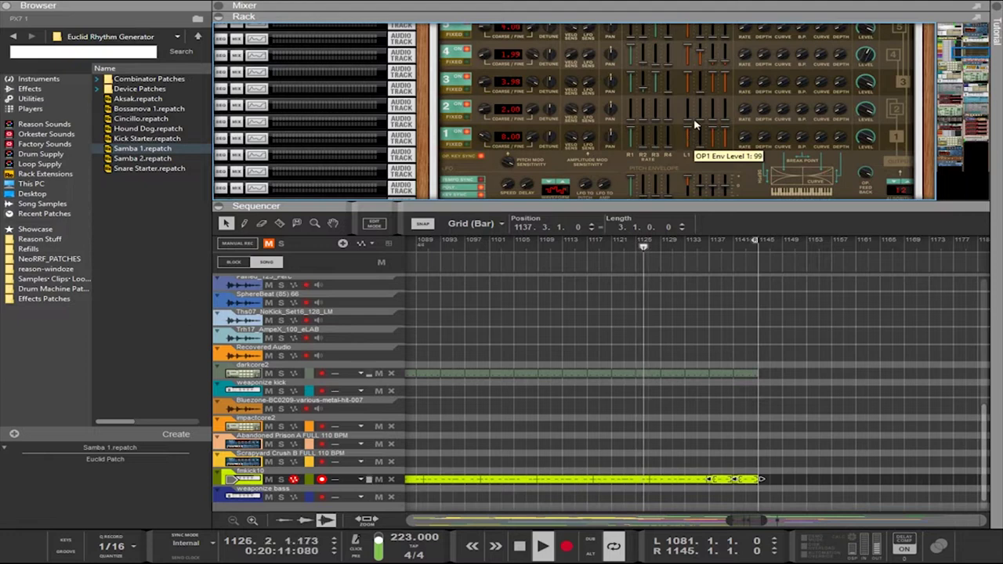
# Set operator 1's frequency to 2.00 and operator 2's frequency to 10.00
pyautogui.moveTo(483, 140); pyautogui.dragTo(489, 159)
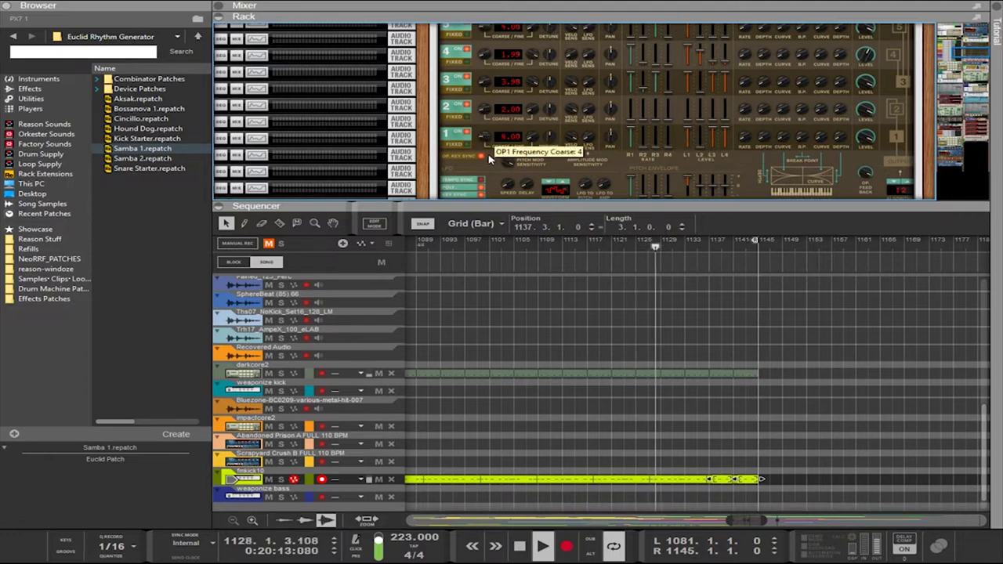
pyautogui.scroll(-2, 485, 139)
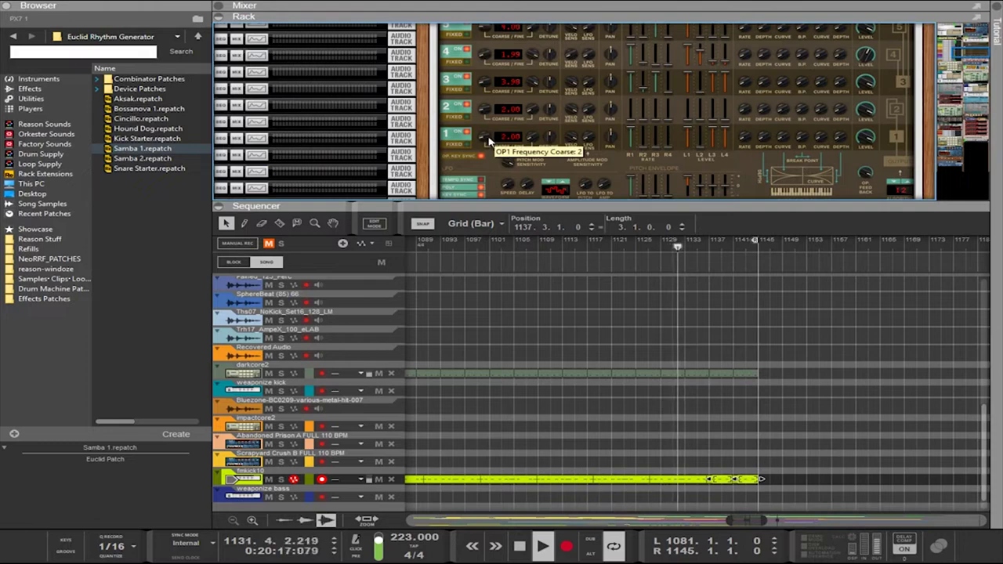
pyautogui.scroll(3, 486, 110)
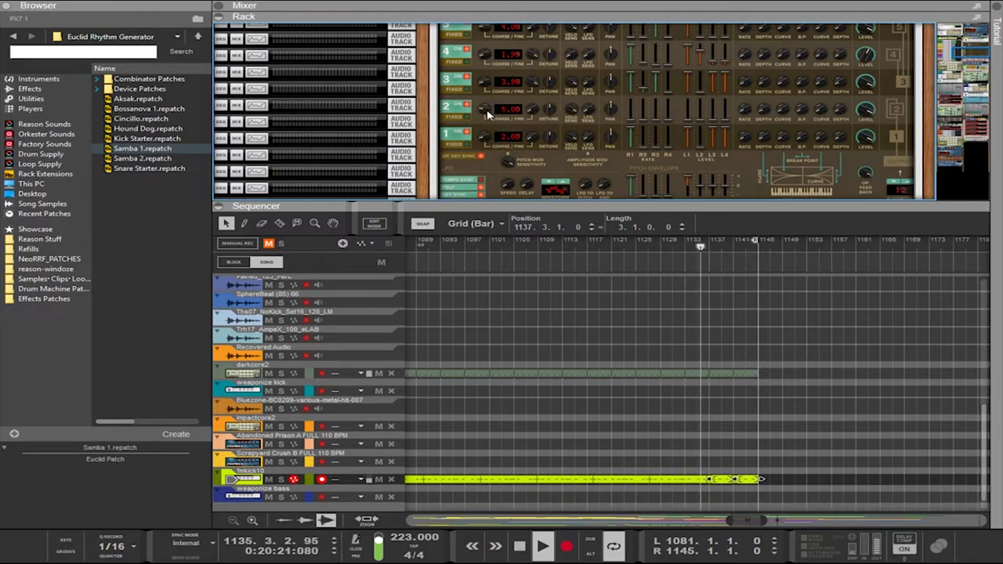
pyautogui.scroll(7, 487, 114)
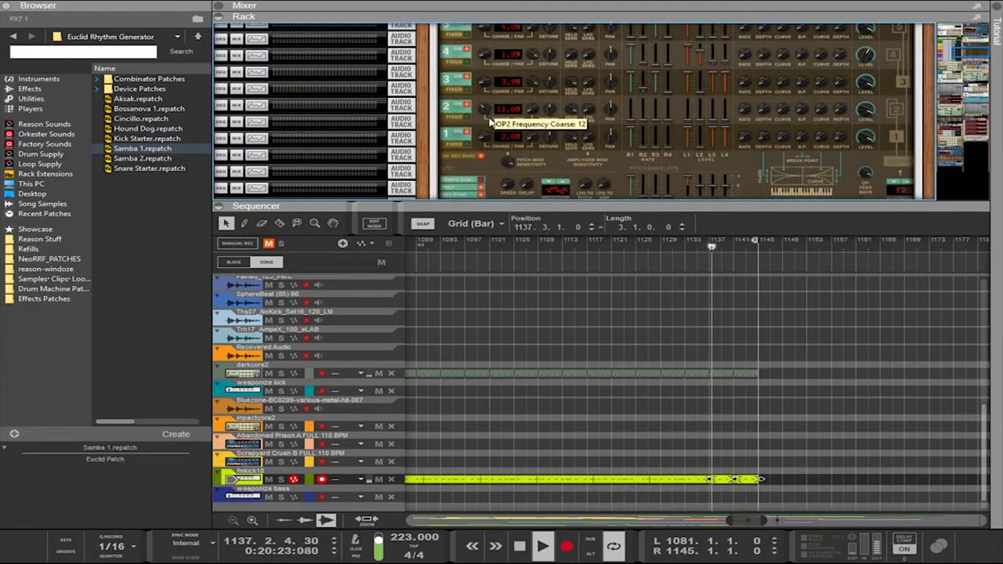
pyautogui.scroll(-2, 487, 114)
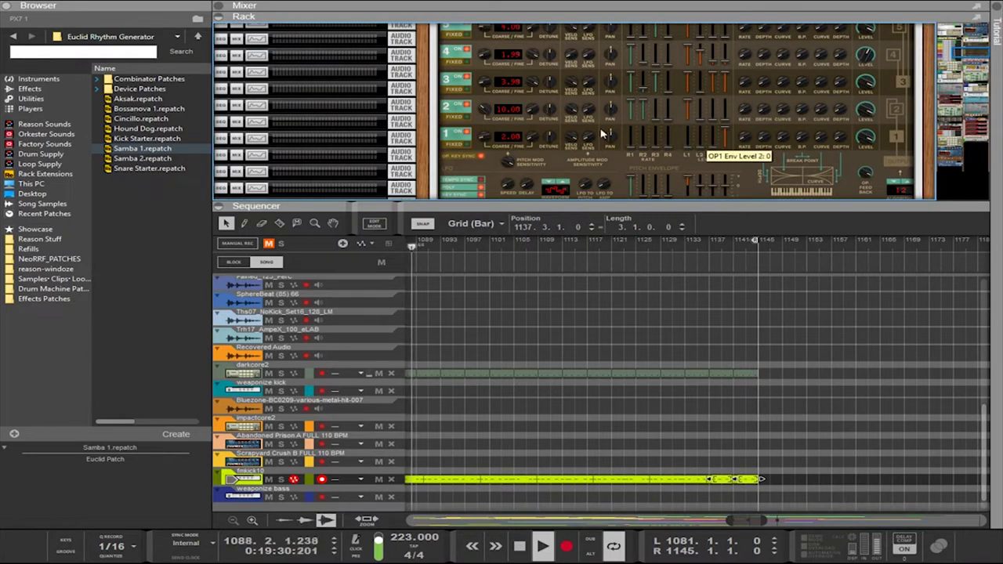
# Try different coarse and fine frequencies on operator 1, including 1.00 and 1.50
pyautogui.moveTo(486, 137); pyautogui.dragTo(486, 142)
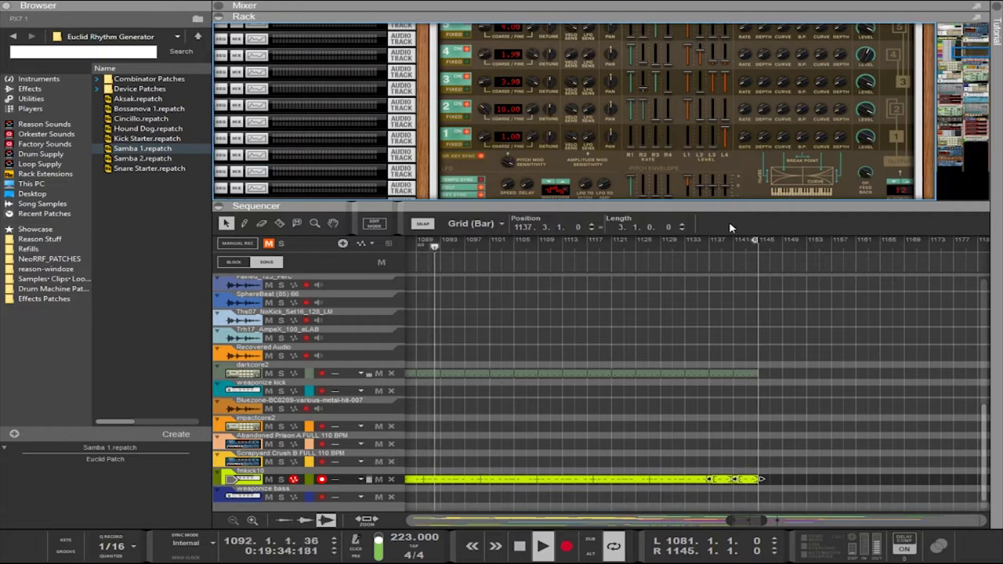
pyautogui.moveTo(532, 141); pyautogui.dragTo(537, 43)
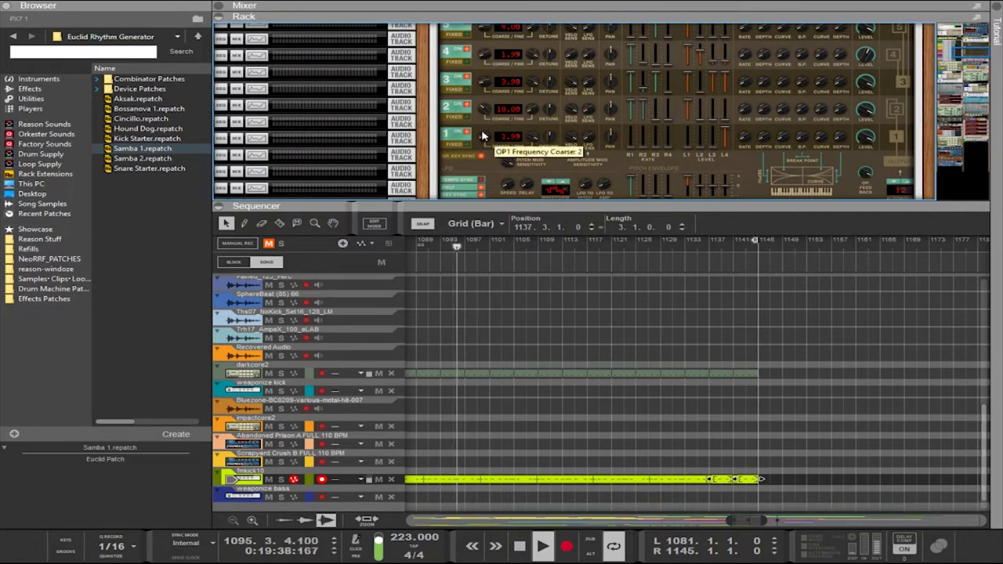
pyautogui.moveTo(532, 141); pyautogui.dragTo(522, 406)
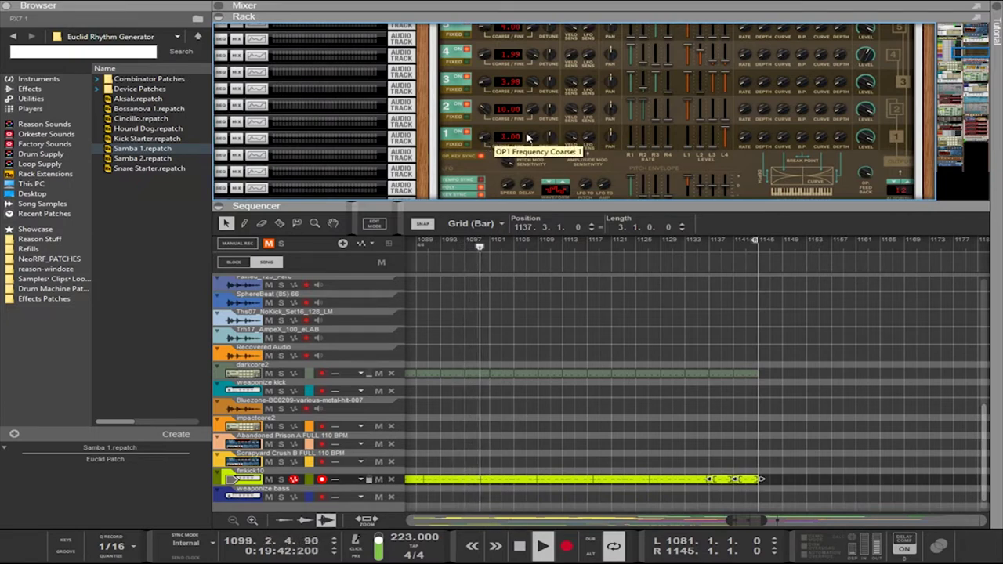
pyautogui.moveTo(534, 138); pyautogui.dragTo(539, 69)
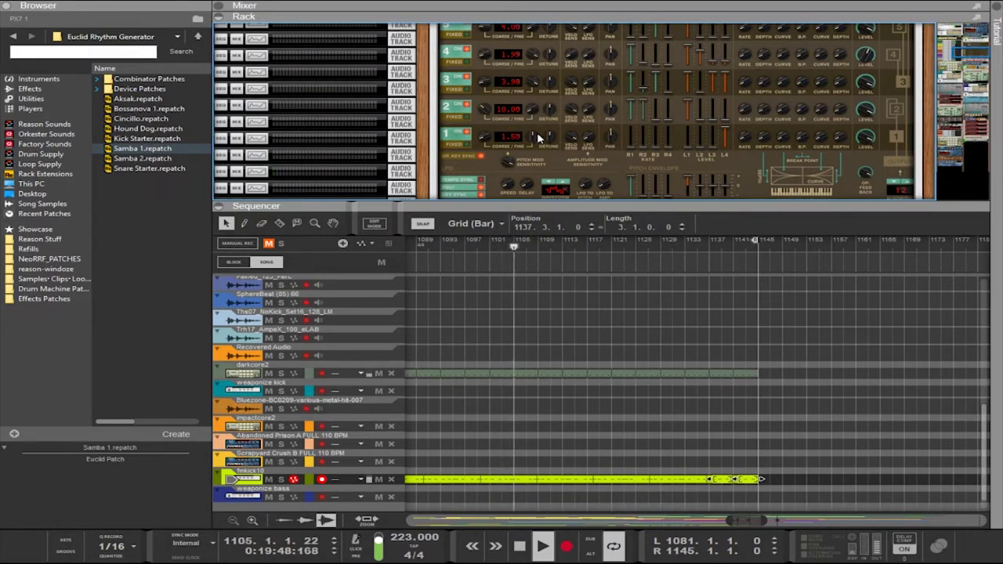
pyautogui.moveTo(534, 137); pyautogui.dragTo(492, 119)
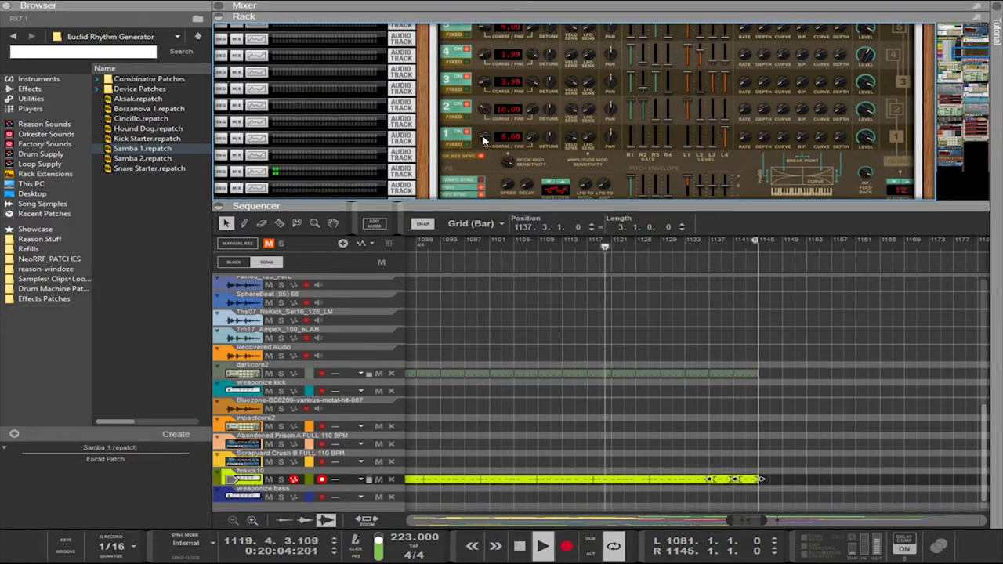
pyautogui.moveTo(483, 127)
pyautogui.mouseDown()
pyautogui.moveTo(485, 136)
pyautogui.moveTo(484, 122)
pyautogui.mouseUp()
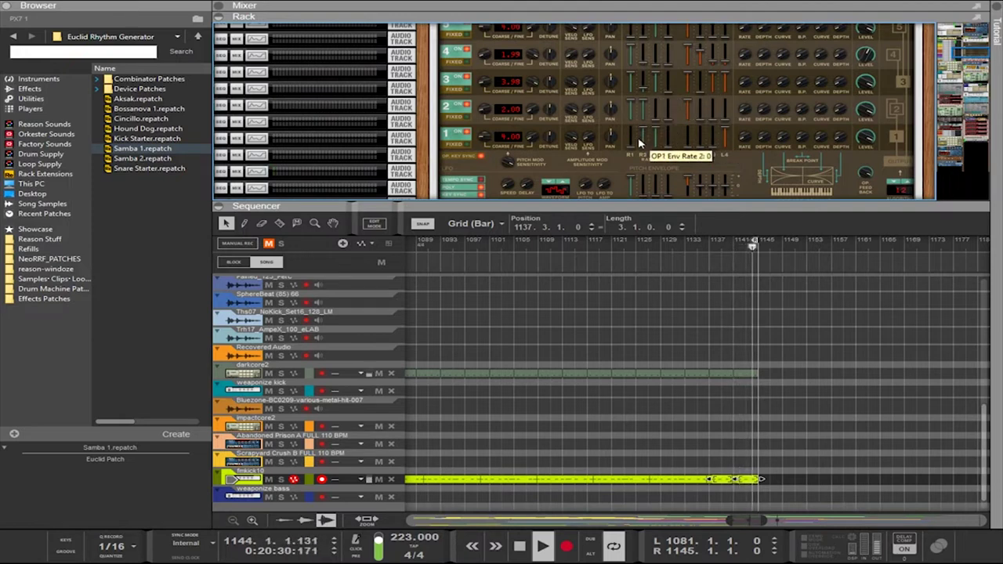
# Adjust operator 1's envelope rates 2 and 4 and lower its frequency to 2.00
pyautogui.moveTo(640, 142); pyautogui.dragTo(644, 151)
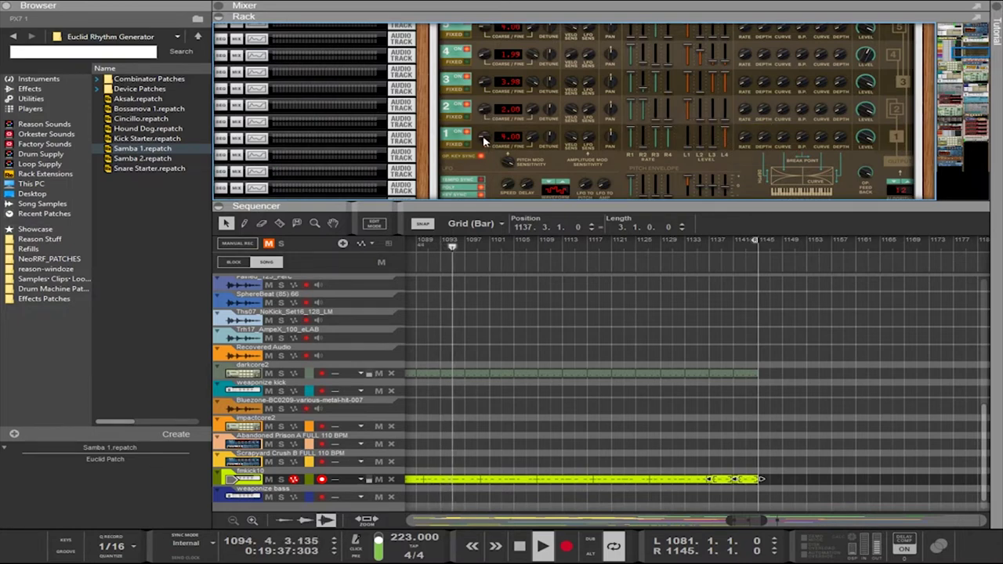
pyautogui.scroll(-1, 486, 144)
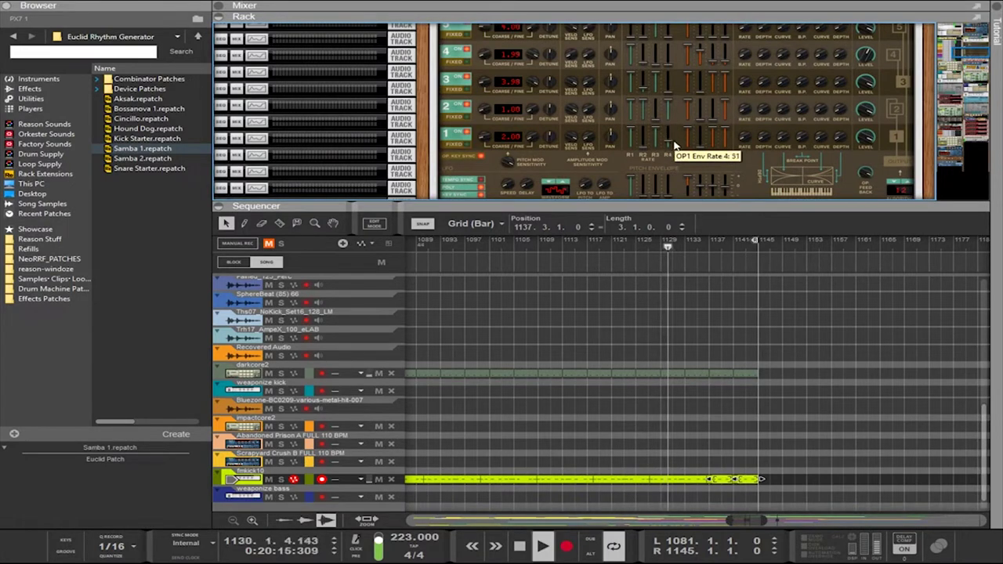
pyautogui.moveTo(673, 141); pyautogui.dragTo(673, 143)
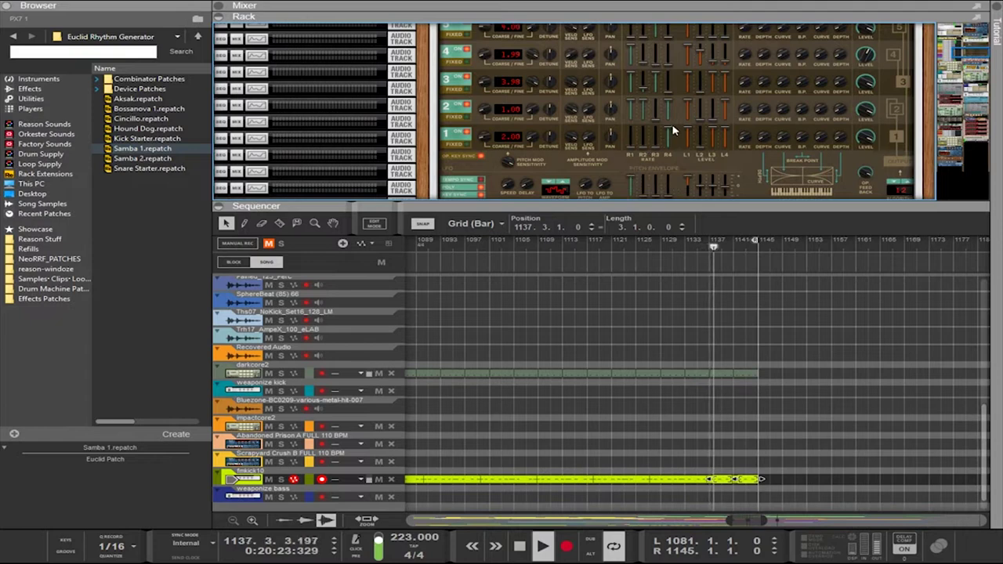
# Adjust operator 2's envelope level 3 and operator 1's envelope level 4, then try a higher operator 1 frequency before returning it to 2.00
pyautogui.moveTo(487, 138); pyautogui.dragTo(487, 135)
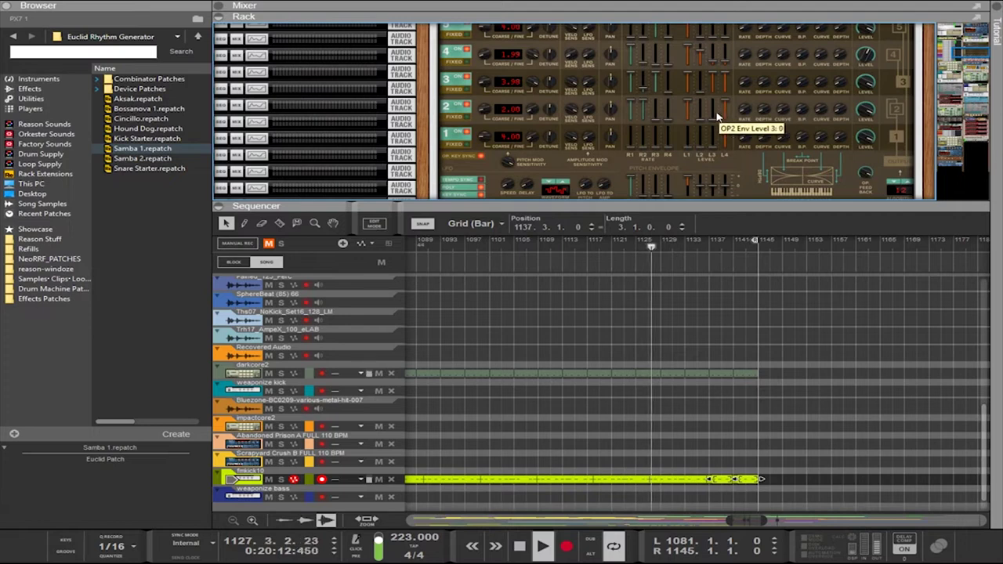
pyautogui.moveTo(718, 117); pyautogui.dragTo(711, 95)
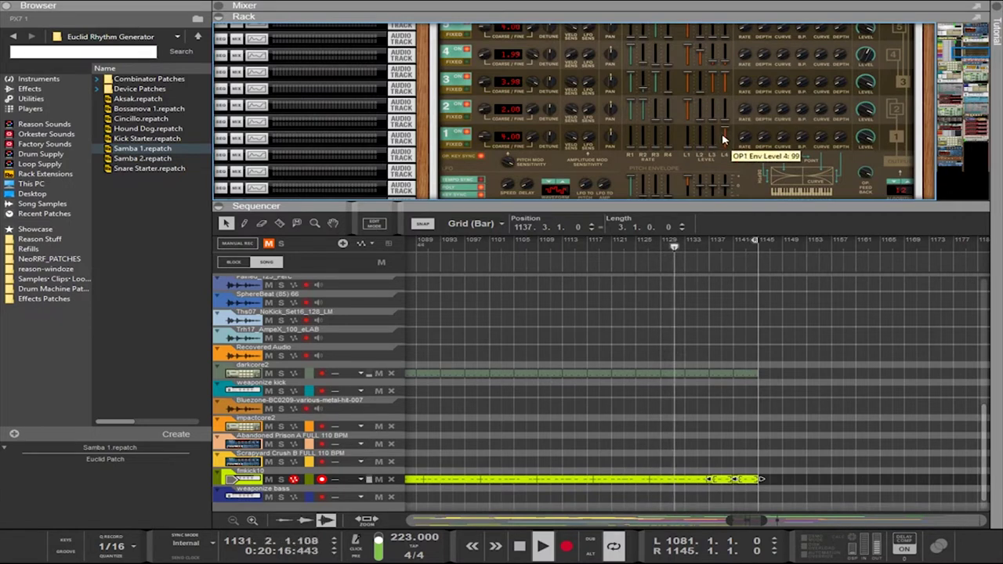
pyautogui.moveTo(722, 145); pyautogui.dragTo(723, 117)
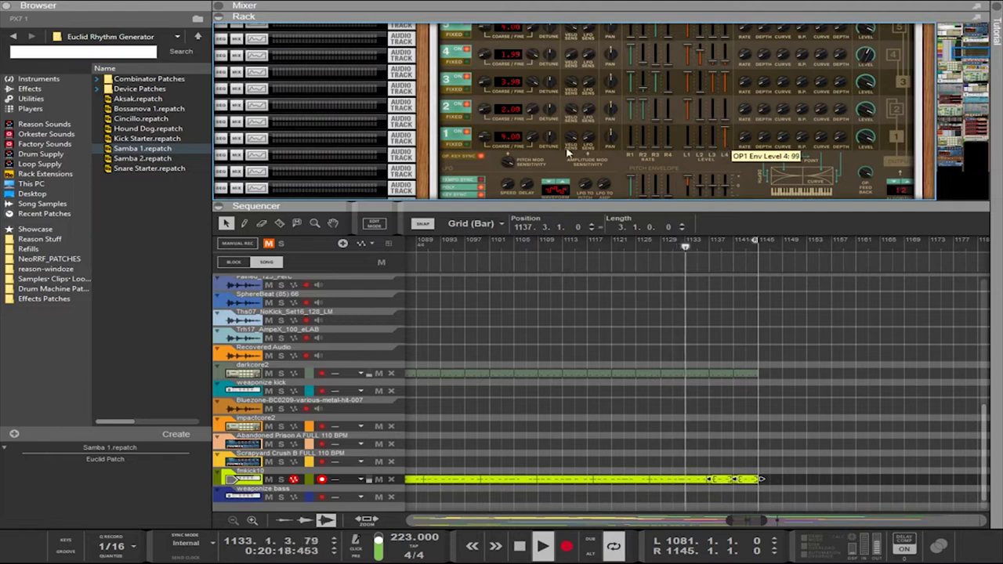
pyautogui.moveTo(482, 141); pyautogui.dragTo(484, 146)
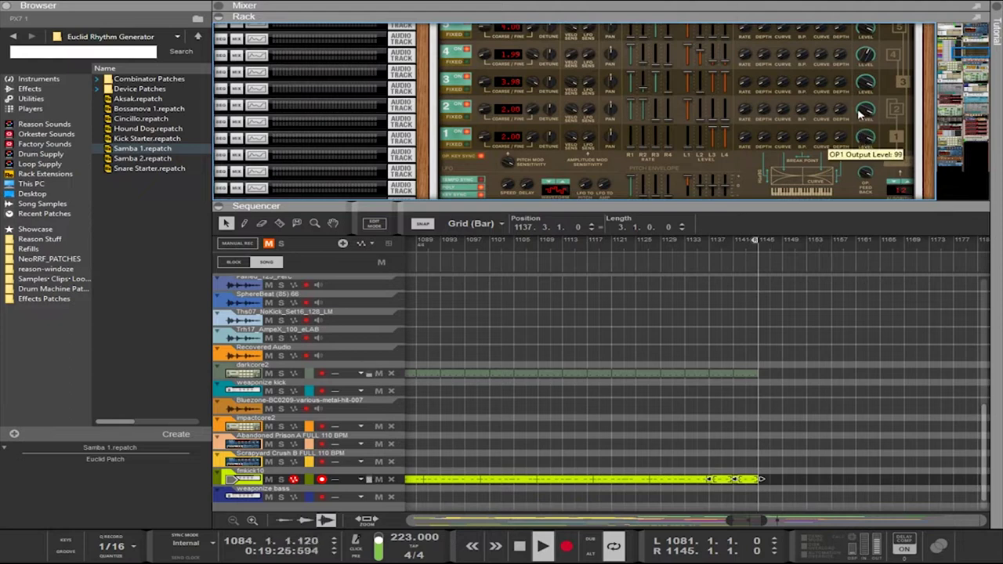
# Lower operator 2's envelope rates 1 and 2 and rework the envelope levels of operators 1 and 2
pyautogui.moveTo(688, 130); pyautogui.dragTo(690, 115)
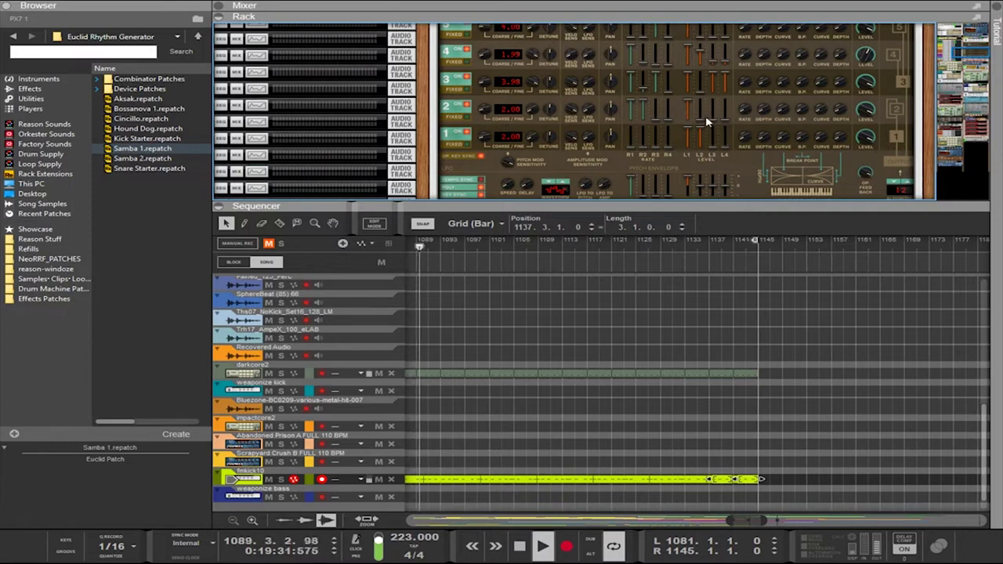
pyautogui.moveTo(724, 113)
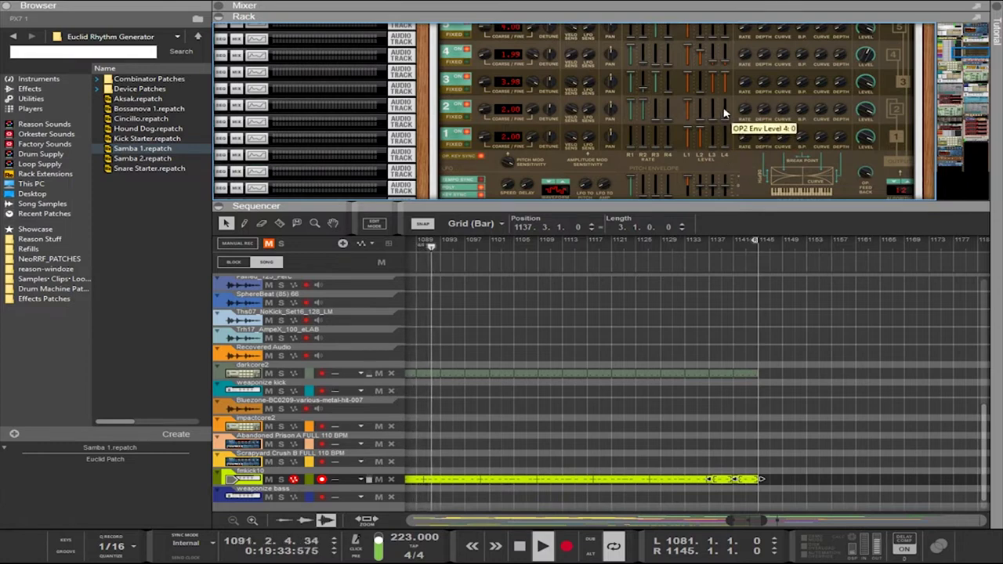
pyautogui.moveTo(631, 101); pyautogui.dragTo(644, 122)
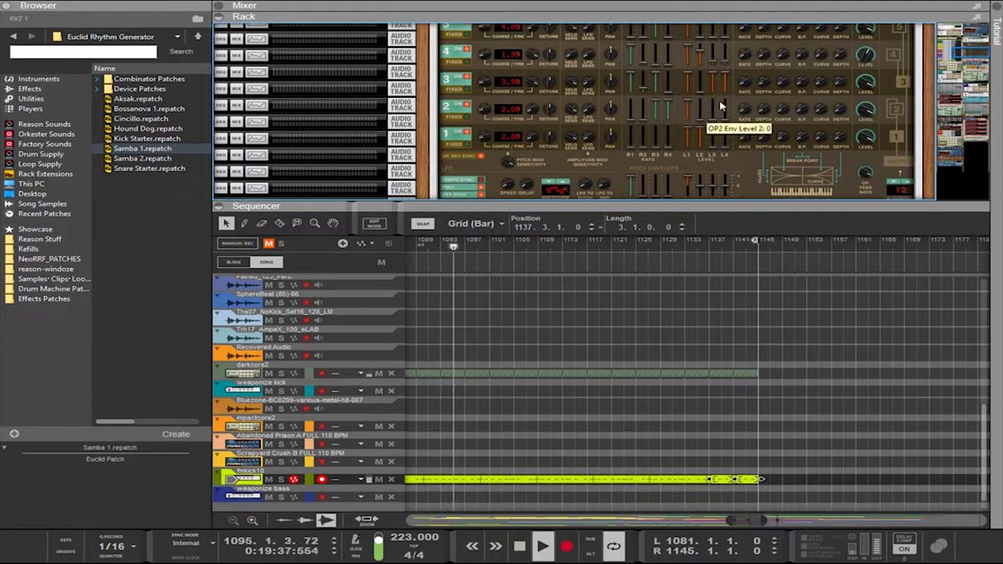
pyautogui.moveTo(725, 104)
pyautogui.moveTo(688, 110)
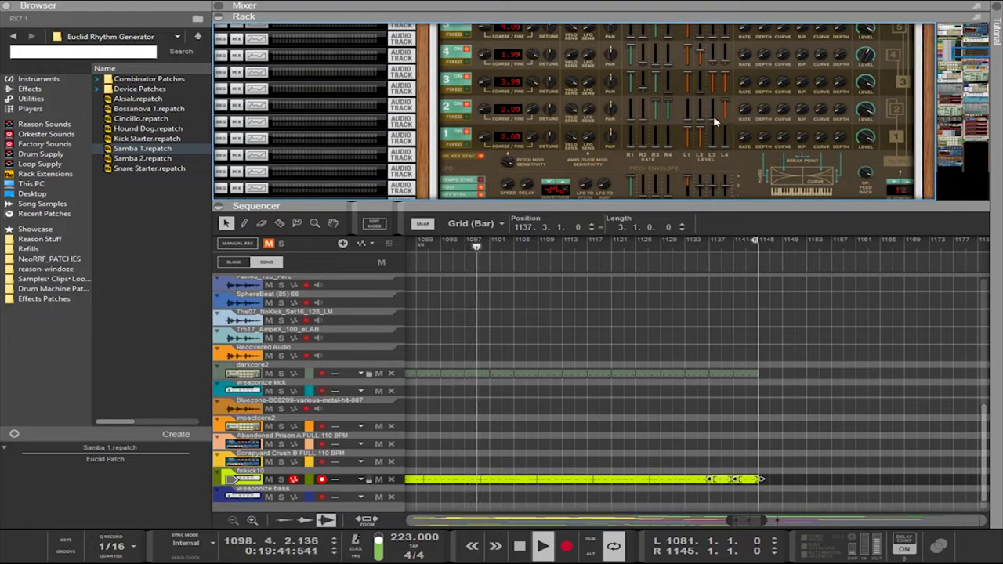
pyautogui.moveTo(711, 78)
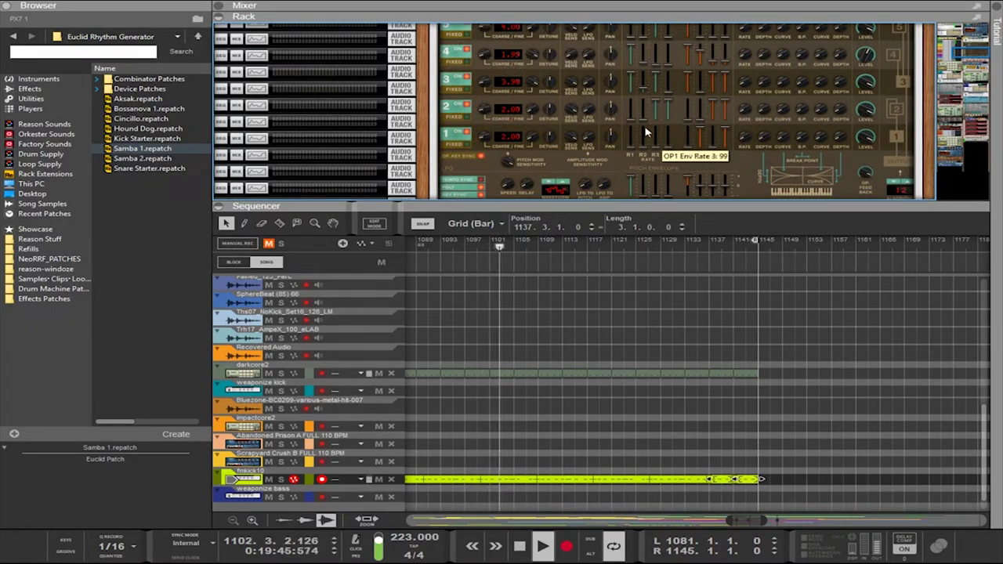
pyautogui.moveTo(643, 135)
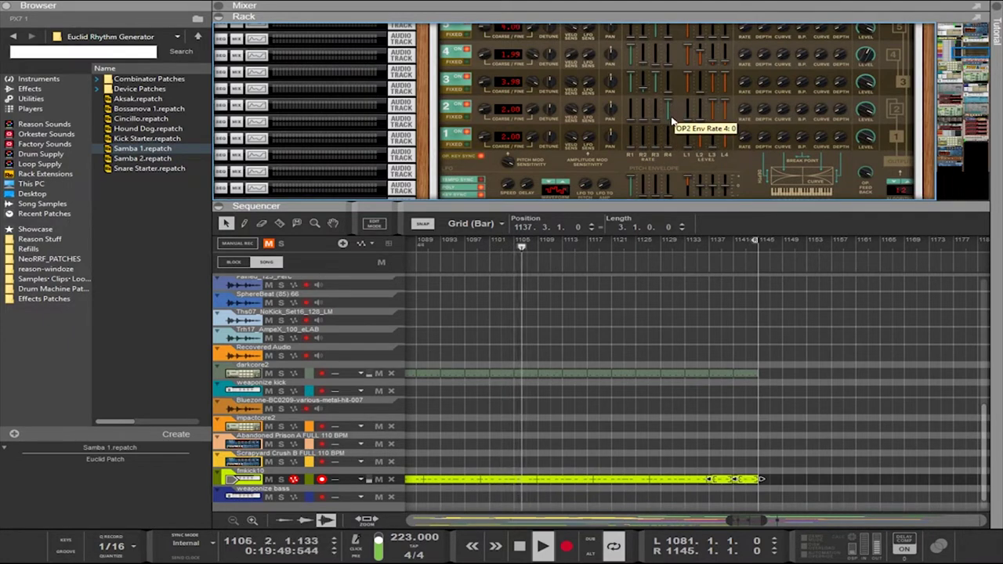
# Adjust operator 2's envelope rate 4 and level 4, and retune operator 2 to 1.00 and operator 1 to 2.00
pyautogui.moveTo(673, 114); pyautogui.dragTo(668, 117)
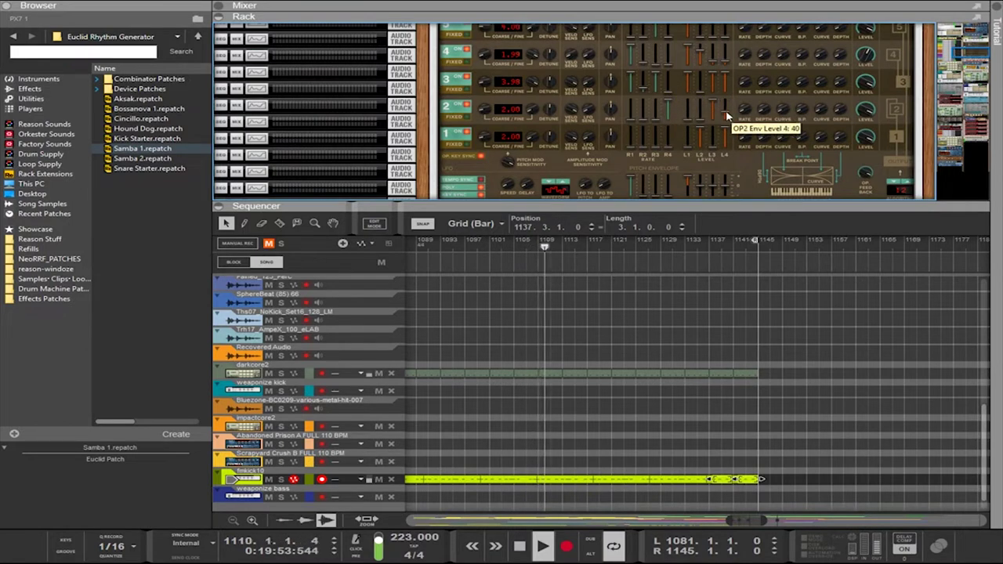
pyautogui.moveTo(727, 118); pyautogui.dragTo(727, 123)
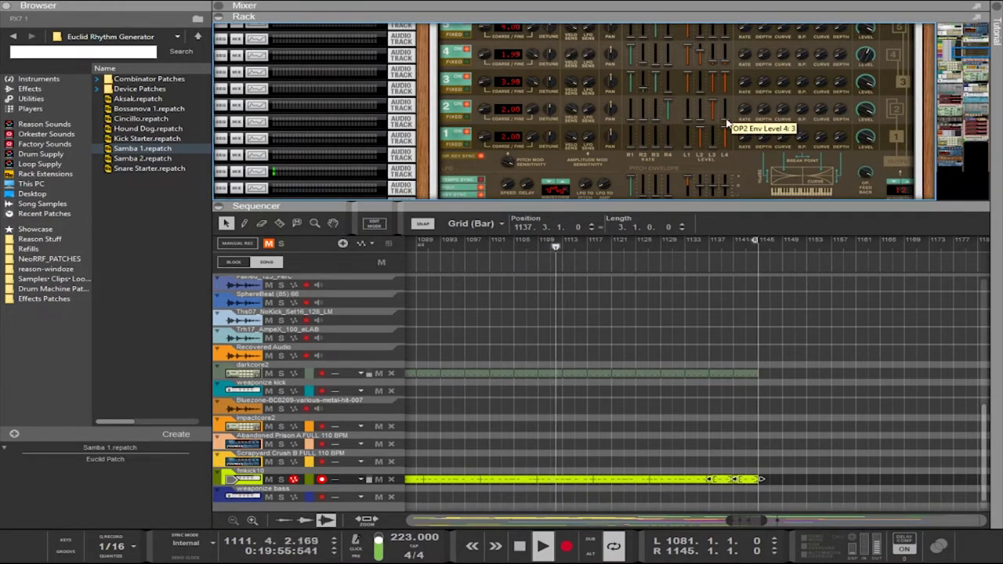
pyautogui.moveTo(727, 137)
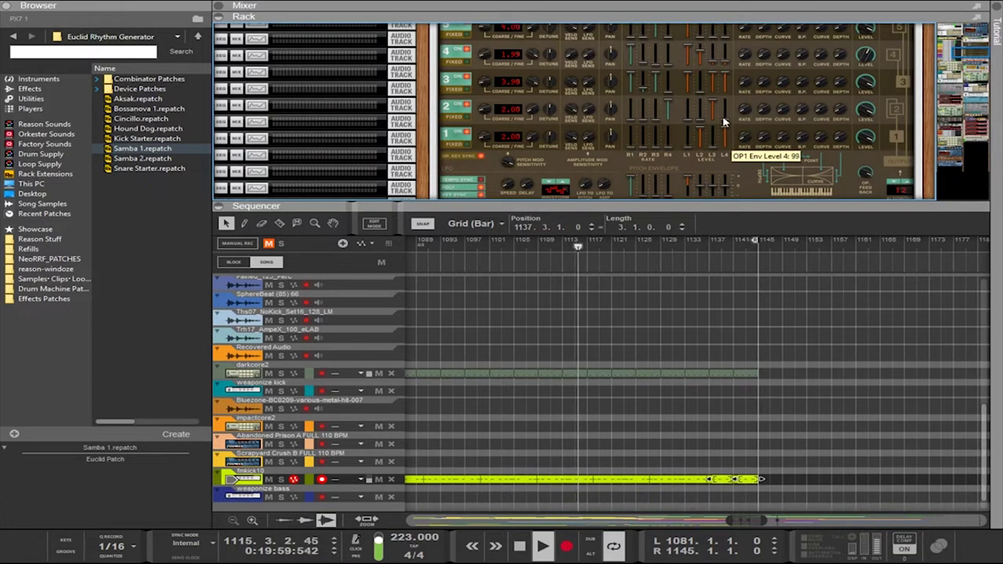
pyautogui.moveTo(483, 114)
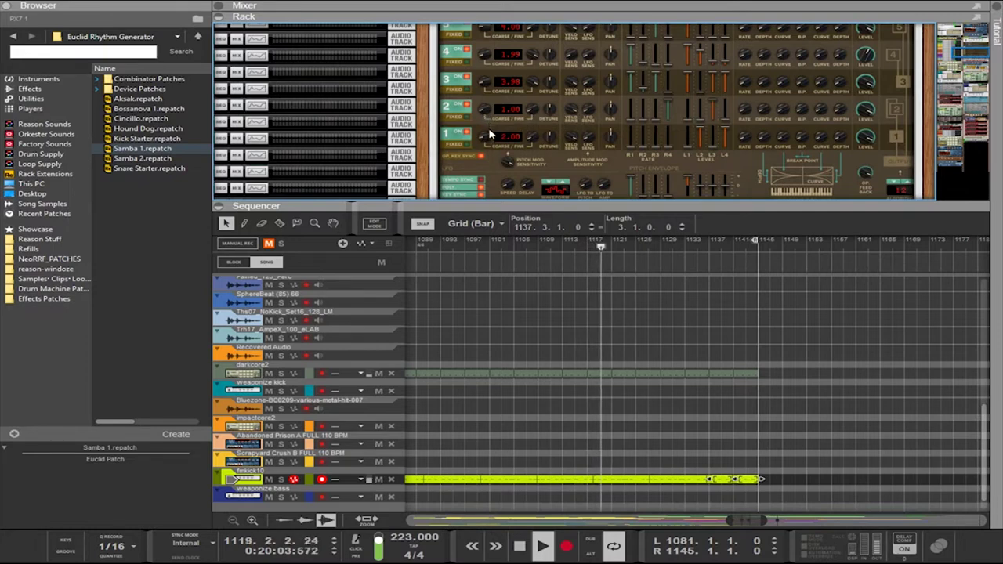
pyautogui.moveTo(490, 141)
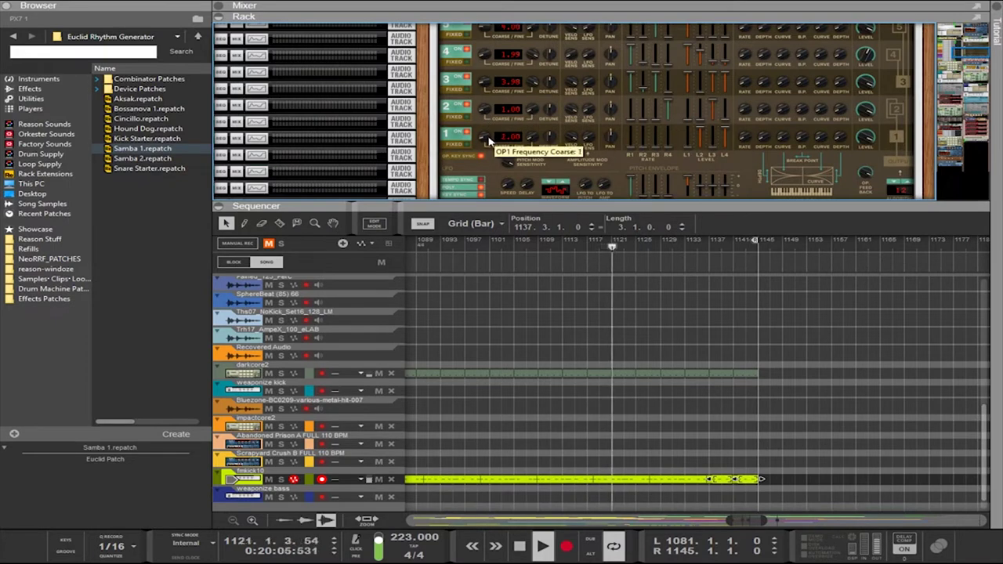
pyautogui.moveTo(490, 142)
pyautogui.mouseDown()
pyautogui.moveTo(486, 129)
pyautogui.moveTo(490, 146)
pyautogui.mouseUp()
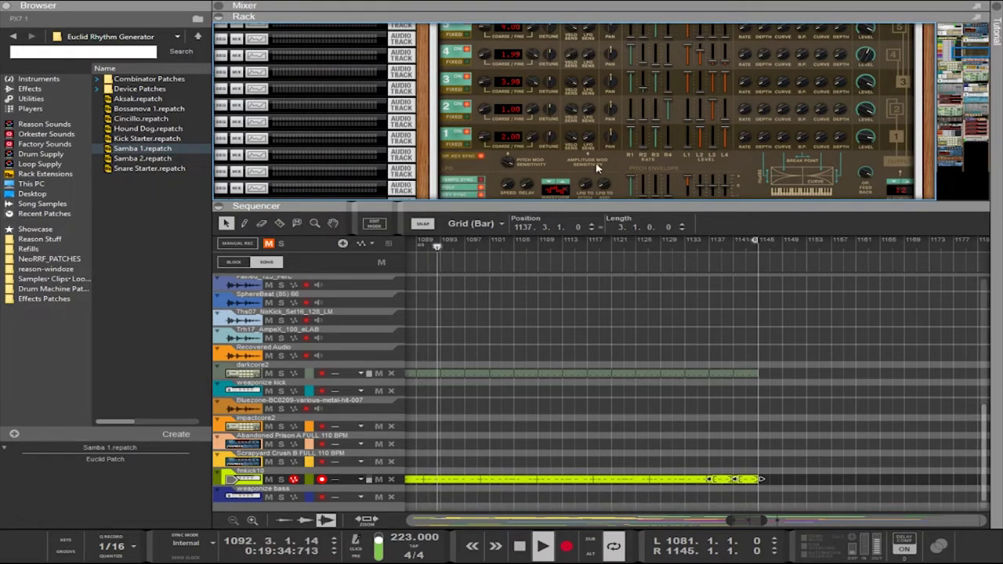
# Save the Combinator kick patch as fmkick11 and set the song tempo to 139
pyautogui.scroll(2, 700, 95)
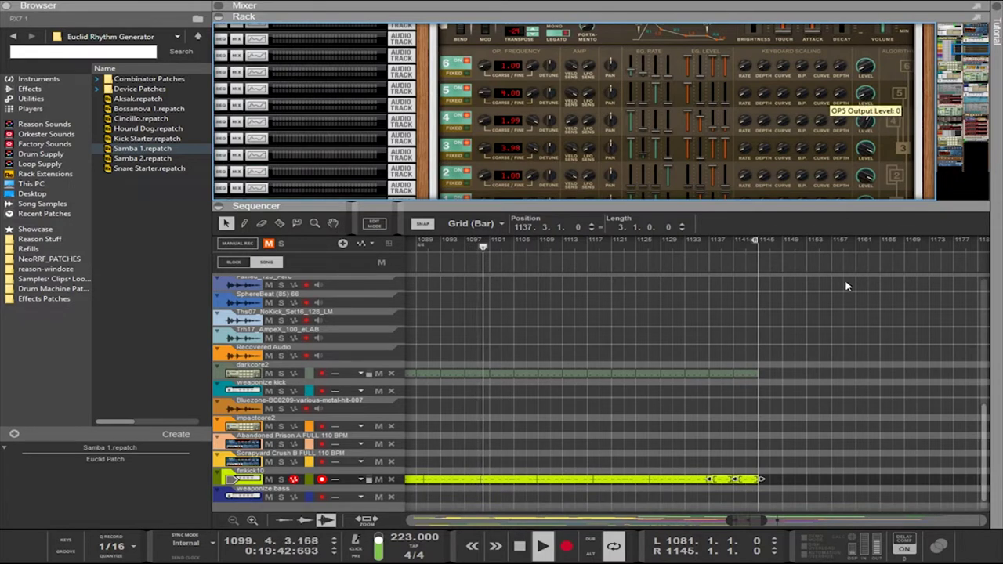
pyautogui.scroll(-2, 772, 183)
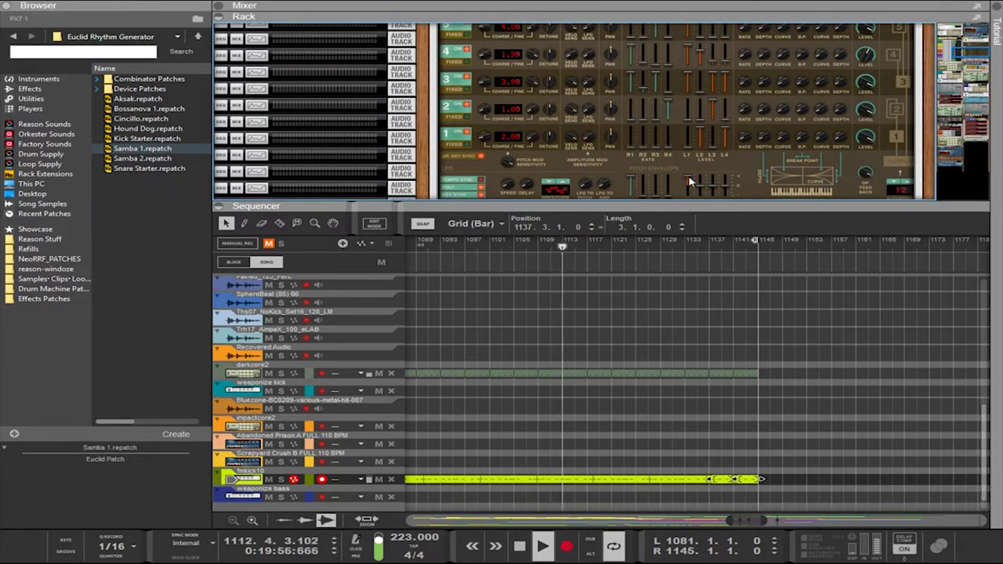
pyautogui.scroll(5, 690, 182)
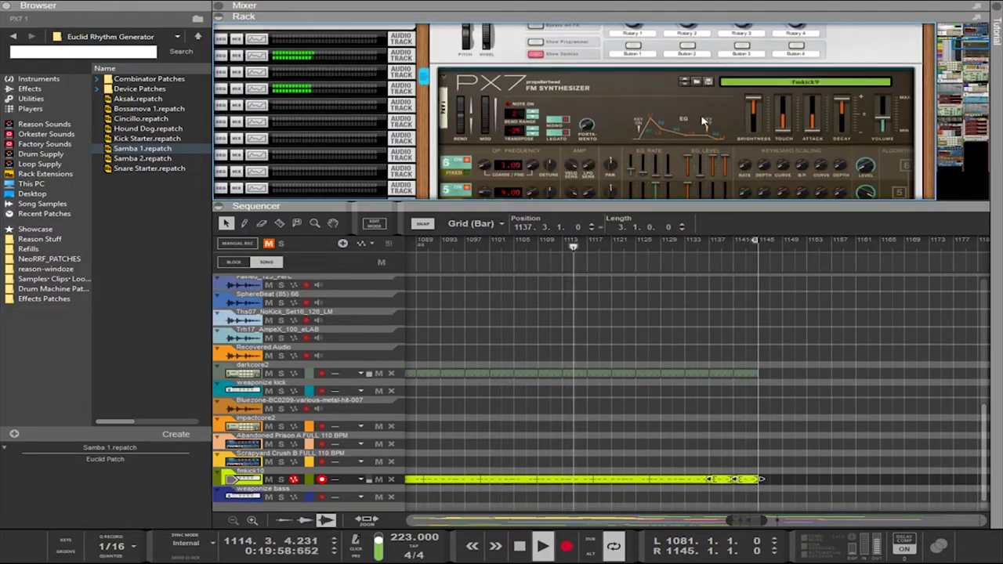
pyautogui.scroll(3, 711, 85)
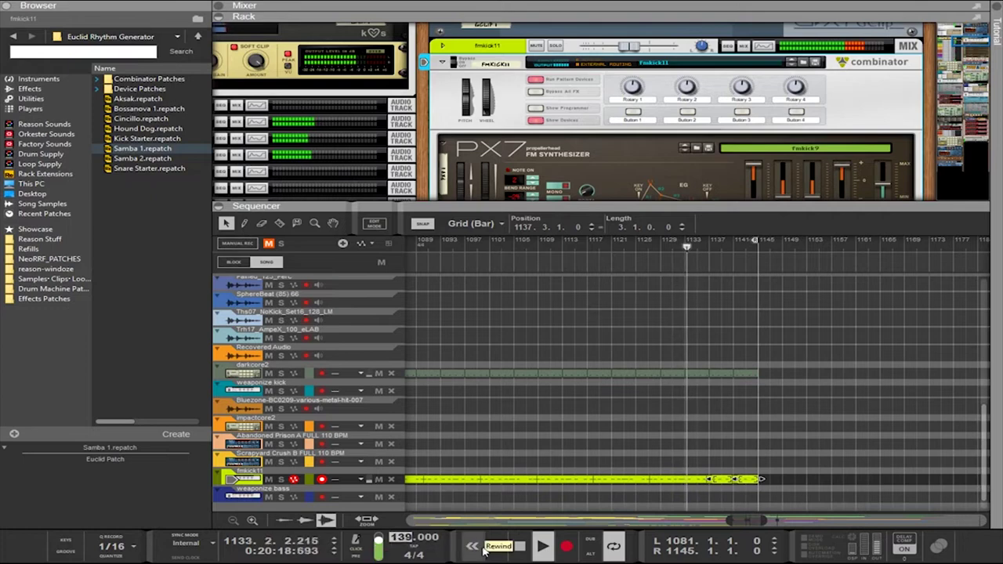
# Try to shorten the darkcore2 clips to 2 bars each and duplicate them from bar 1113 to the loop end
pyautogui.moveTo(790, 347); pyautogui.dragTo(475, 363)
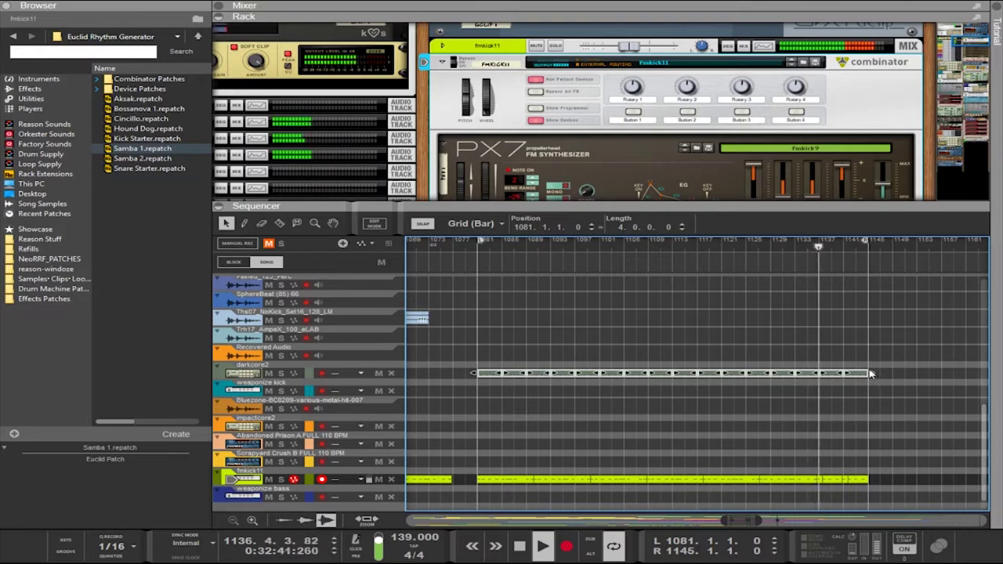
pyautogui.moveTo(880, 396); pyautogui.dragTo(486, 373)
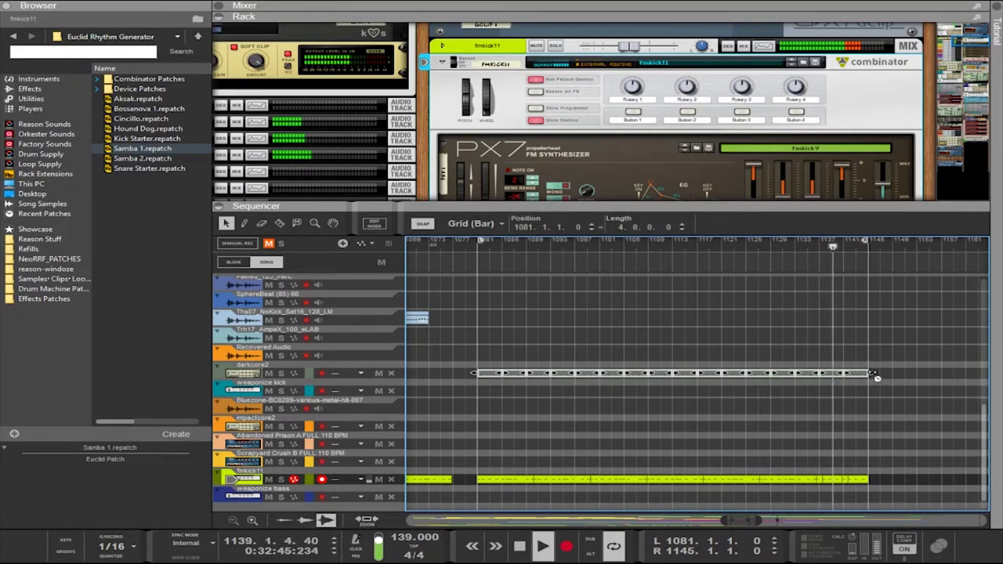
pyautogui.moveTo(873, 375)
pyautogui.mouseDown()
pyautogui.moveTo(671, 380)
pyautogui.moveTo(862, 392)
pyautogui.moveTo(863, 374)
pyautogui.mouseUp()
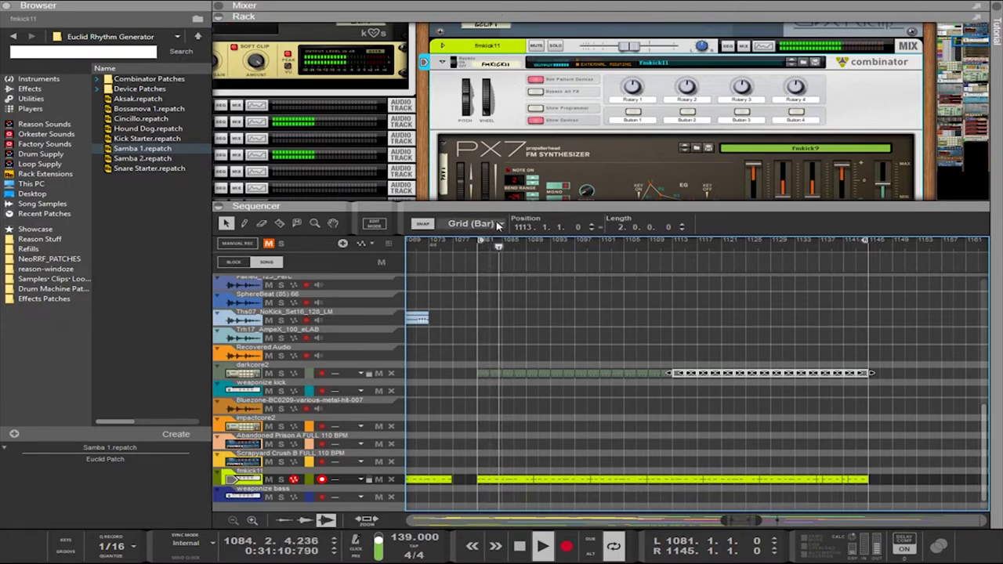
# Examine the mixer's channel strips around darkcore2 and weaponize kick, including their dynamics, EQ and insert sections
pyautogui.press('F5')
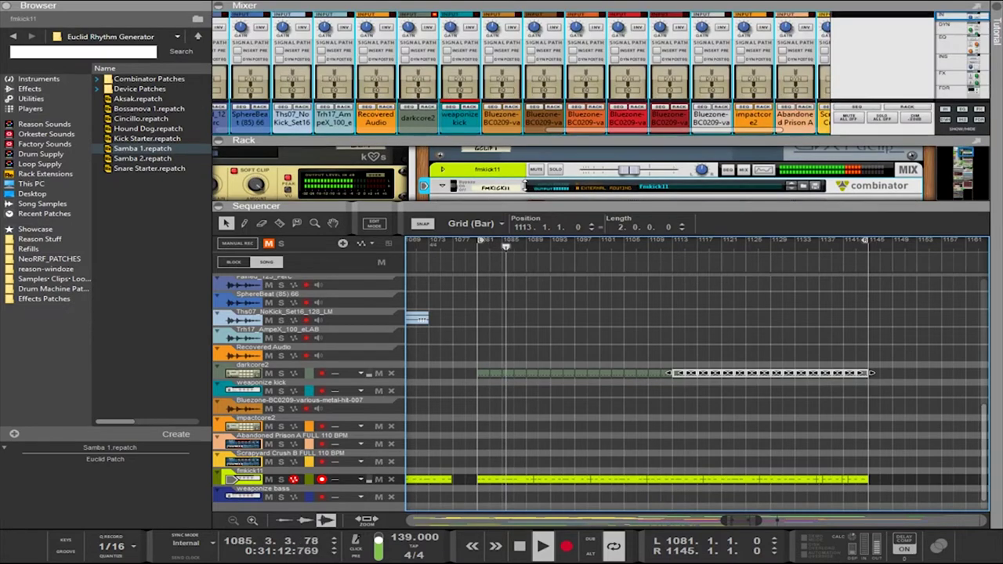
pyautogui.scroll(-1, 486, 131)
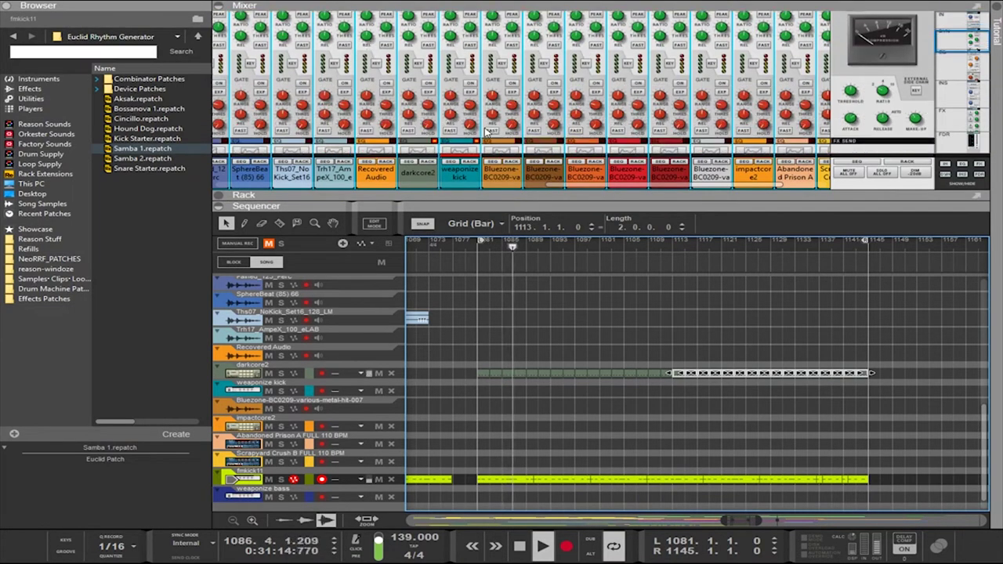
pyautogui.moveTo(618, 188); pyautogui.dragTo(358, 219)
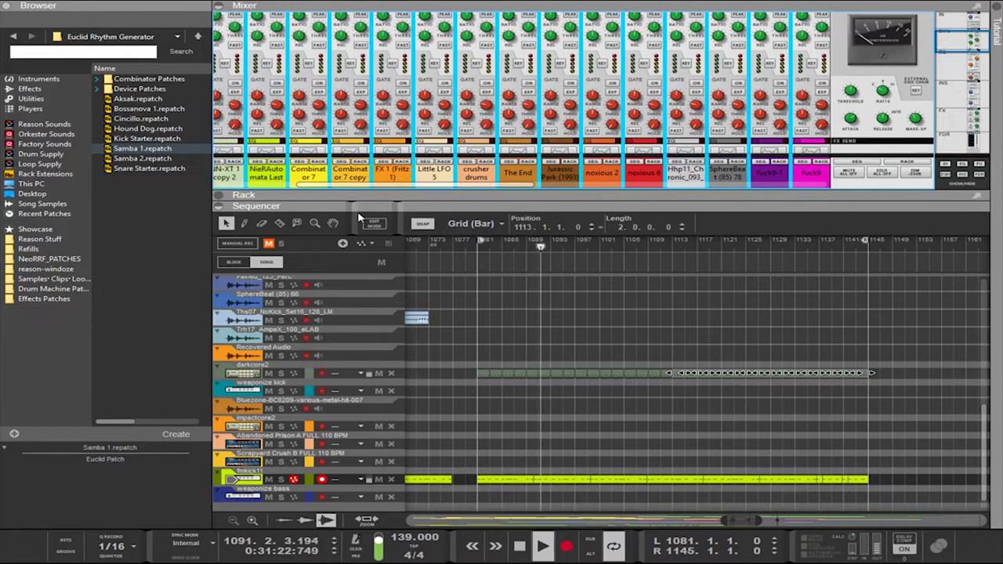
pyautogui.moveTo(382, 192); pyautogui.dragTo(589, 206)
pyautogui.scroll(-2, 540, 163)
pyautogui.scroll(5, 539, 164)
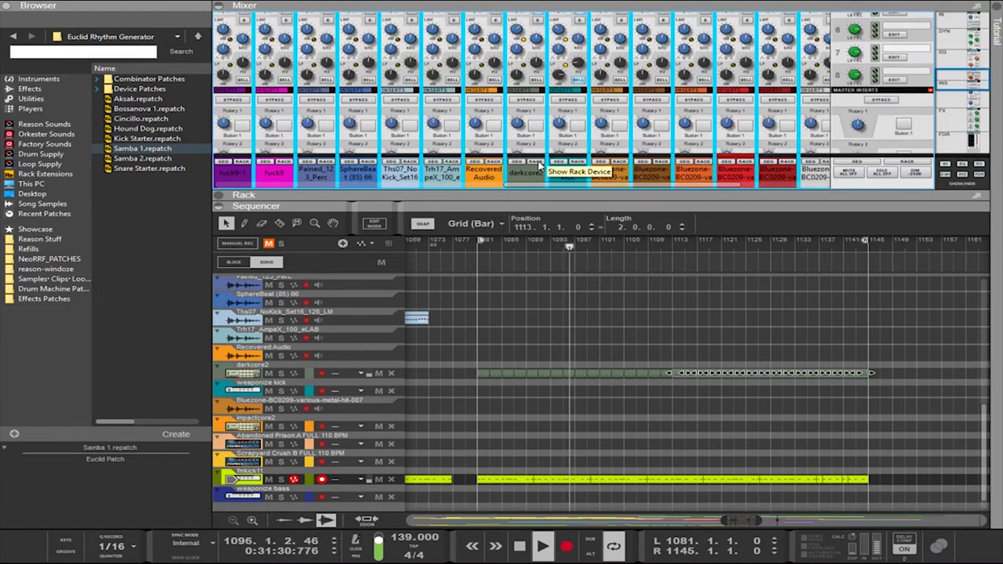
pyautogui.scroll(5, 540, 163)
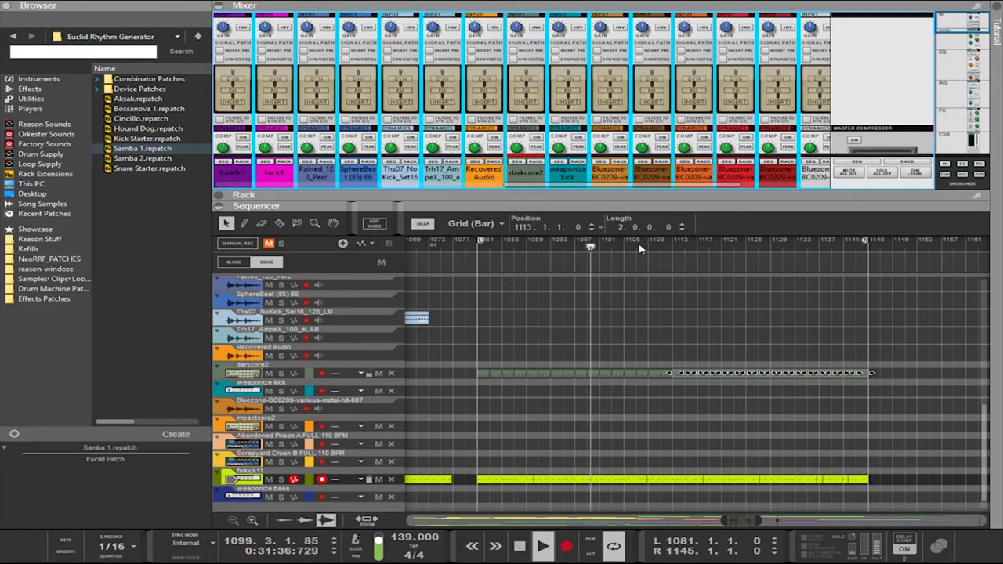
pyautogui.click(628, 195)
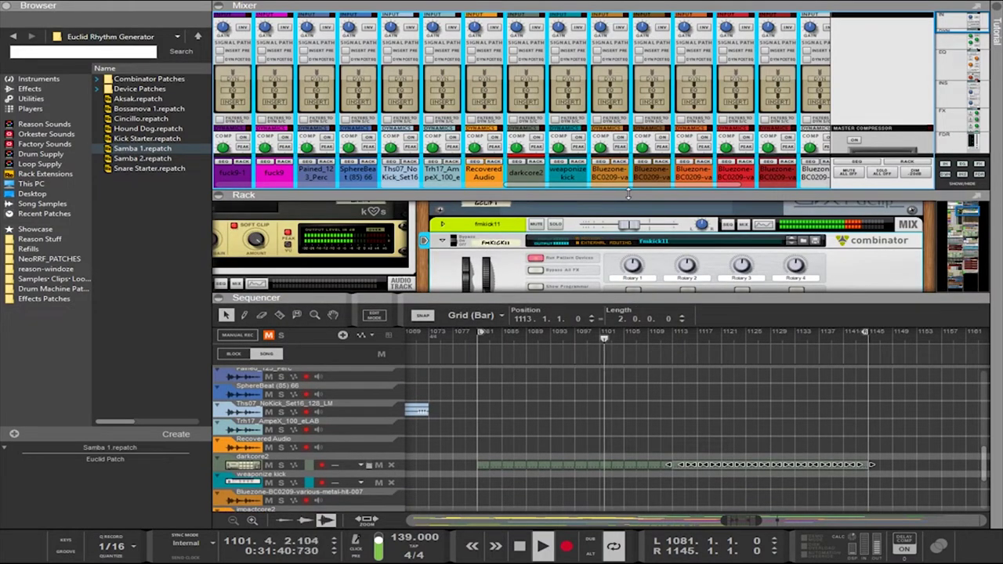
# Undo the darkcore2 clip changes and the tempo change
pyautogui.hotkey('ctrl', 'z')
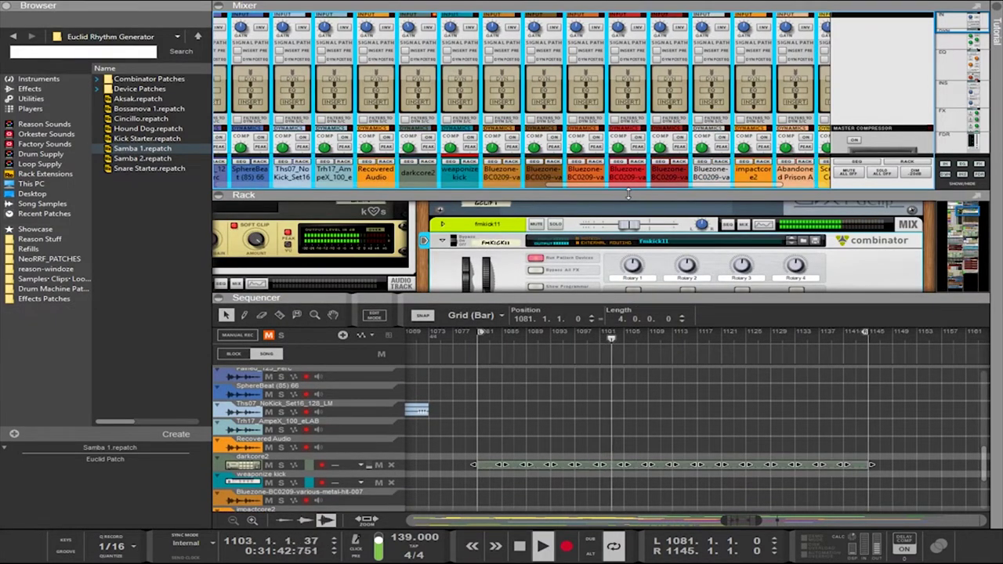
pyautogui.hotkey('ctrl', 'z')
pyautogui.hotkey('ctrl', 'z')
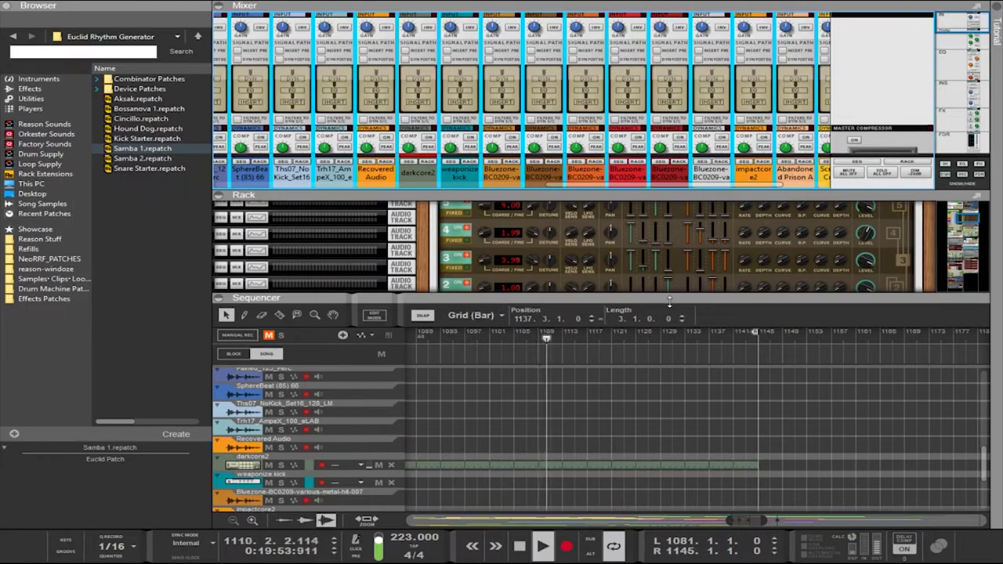
# Enlarge the rack view and try very high operator 2 coarse frequencies with a changed envelope rate 4, ending at 3.00
pyautogui.moveTo(673, 298); pyautogui.dragTo(549, 420)
pyautogui.moveTo(484, 294); pyautogui.dragTo(500, 186)
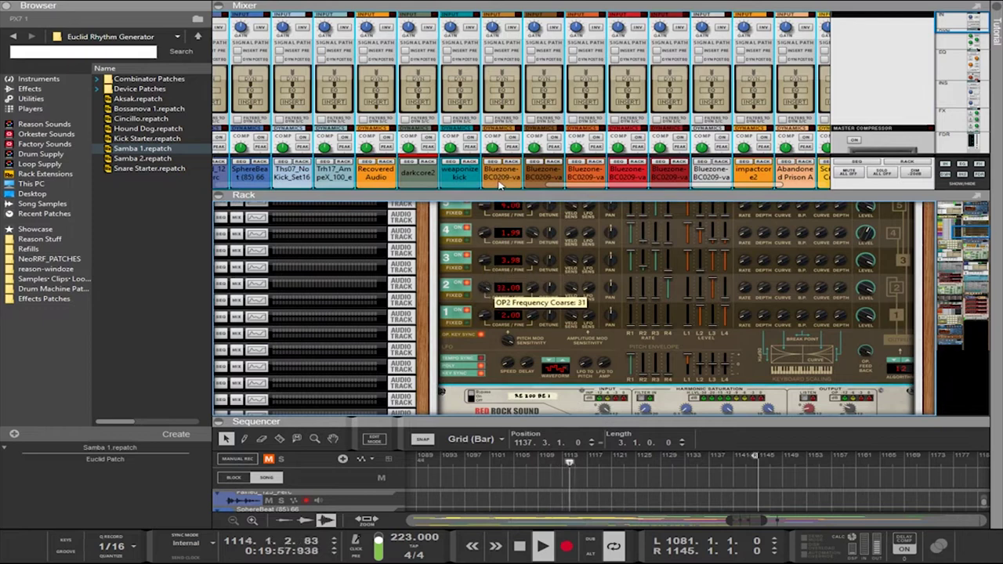
pyautogui.moveTo(667, 279); pyautogui.dragTo(667, 298)
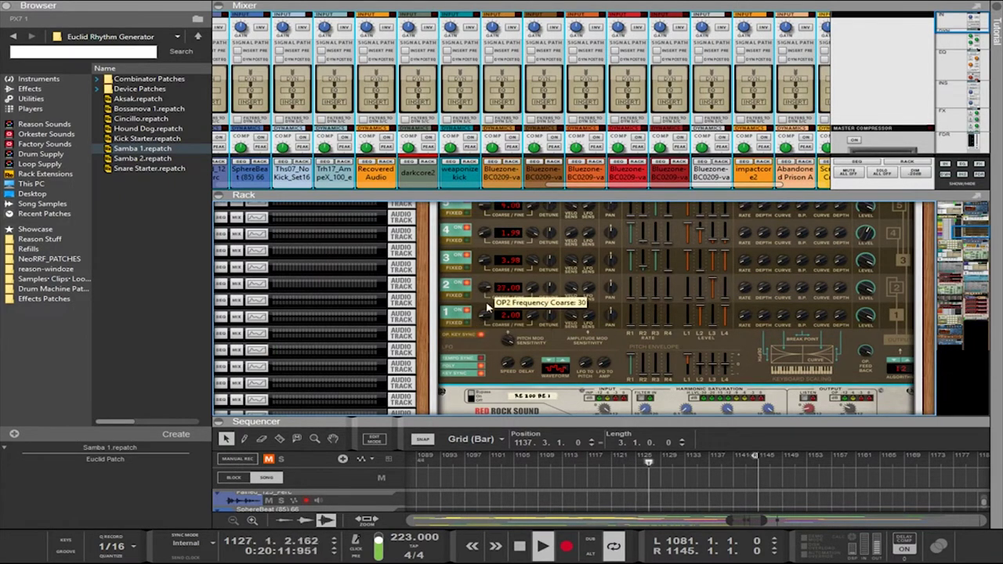
pyautogui.moveTo(486, 289); pyautogui.dragTo(472, 432)
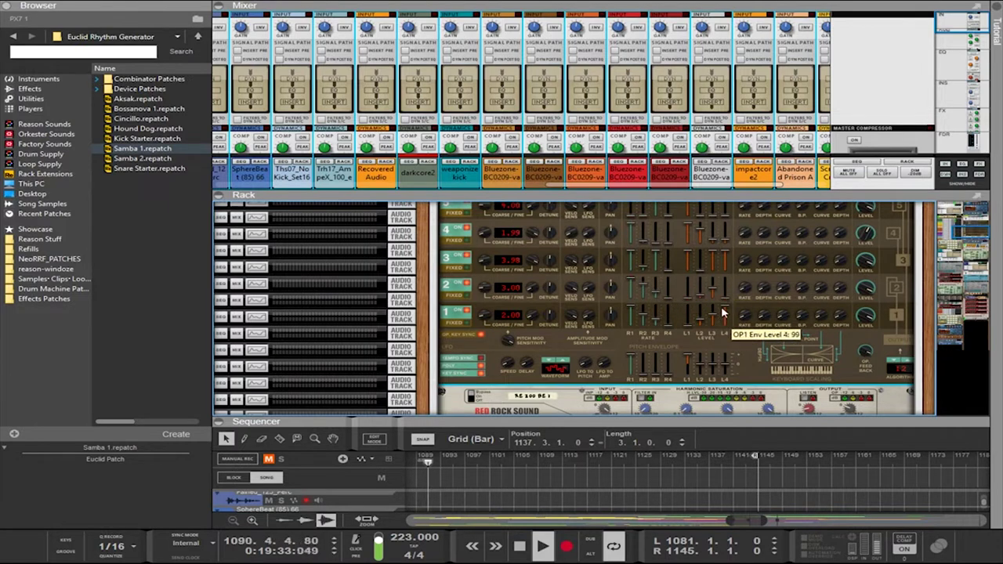
# Rework operator 1's envelope levels and lower operator 2's coarse frequency to 2.00
pyautogui.moveTo(688, 315)
pyautogui.mouseDown()
pyautogui.moveTo(696, 257)
pyautogui.moveTo(703, 317)
pyautogui.mouseUp()
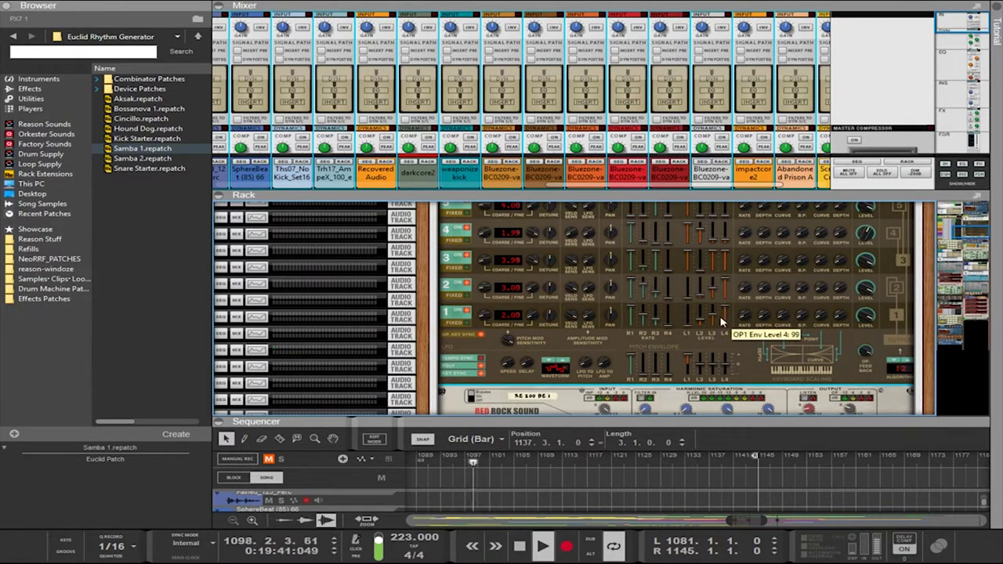
pyautogui.moveTo(724, 318); pyautogui.dragTo(725, 312)
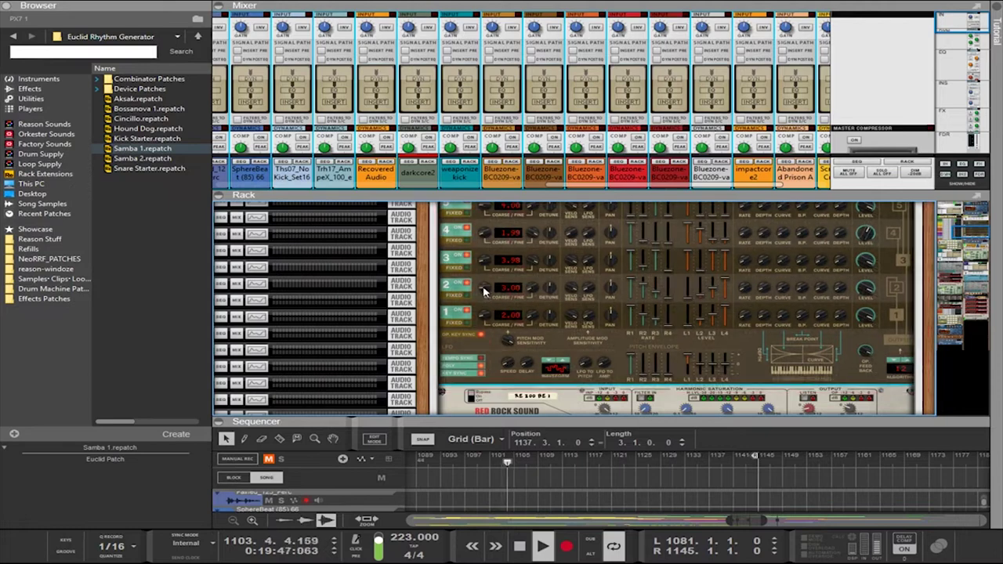
pyautogui.moveTo(481, 289); pyautogui.dragTo(484, 291)
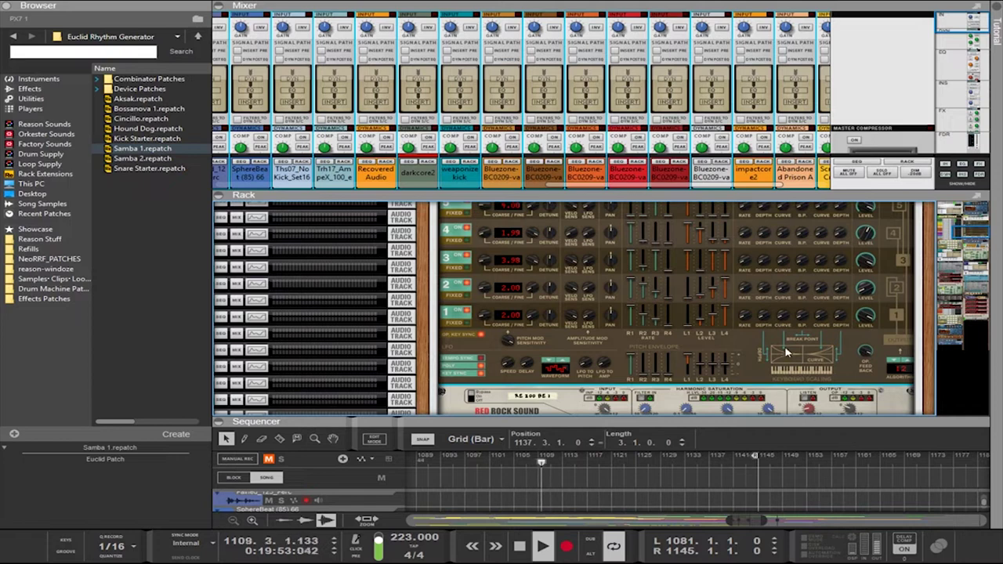
# Try different coarse frequencies on operator 1, returning it to 2.00
pyautogui.scroll(1, 791, 355)
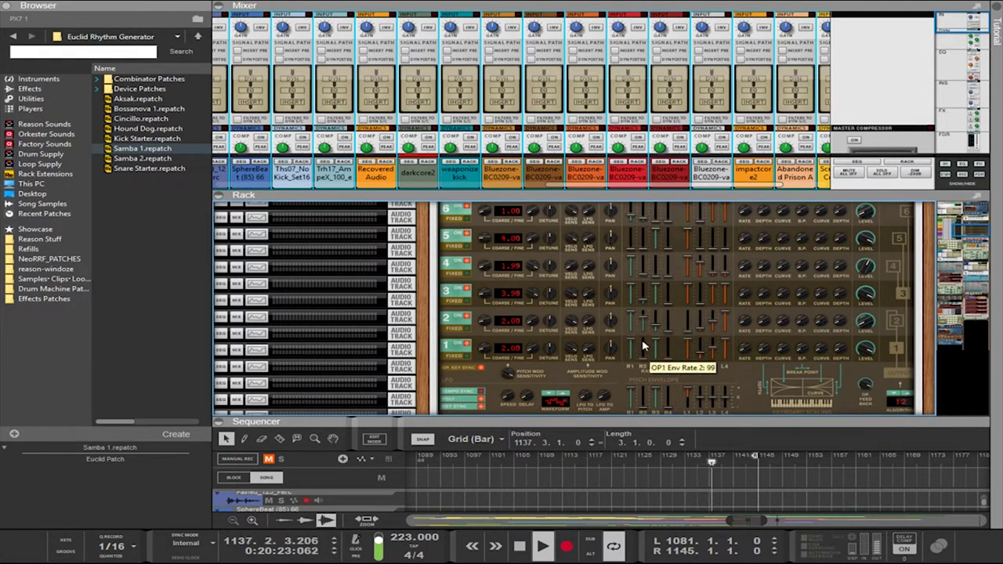
pyautogui.moveTo(487, 348); pyautogui.dragTo(489, 357)
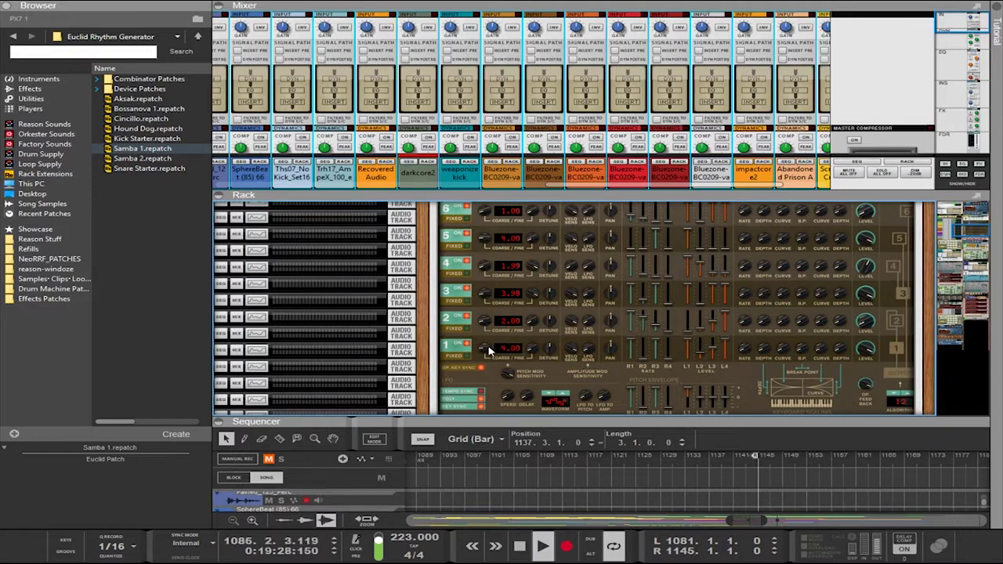
pyautogui.moveTo(489, 349); pyautogui.dragTo(490, 354)
pyautogui.moveTo(508, 375)
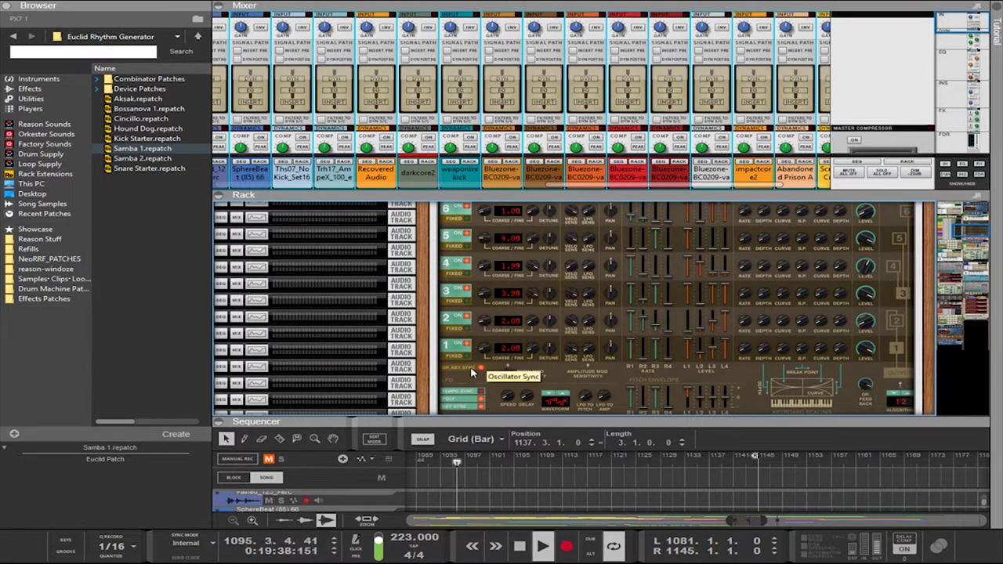
pyautogui.moveTo(481, 347); pyautogui.dragTo(494, 416)
pyautogui.moveTo(485, 363); pyautogui.dragTo(482, 358)
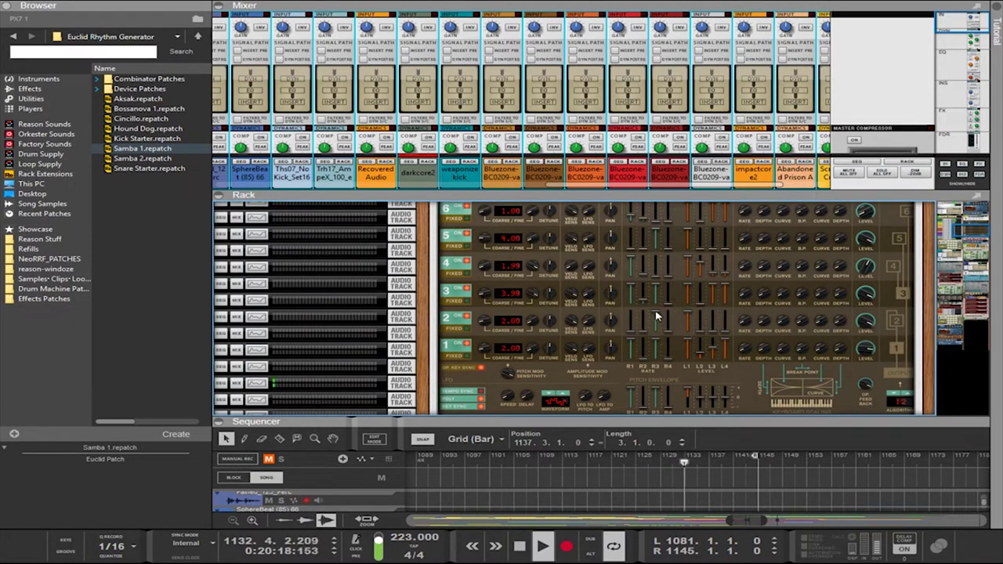
# Retune operator 2 higher and operator 1 to 1.00, and adjust operator 1's envelope levels 2 and 3
pyautogui.moveTo(493, 322); pyautogui.dragTo(489, 315)
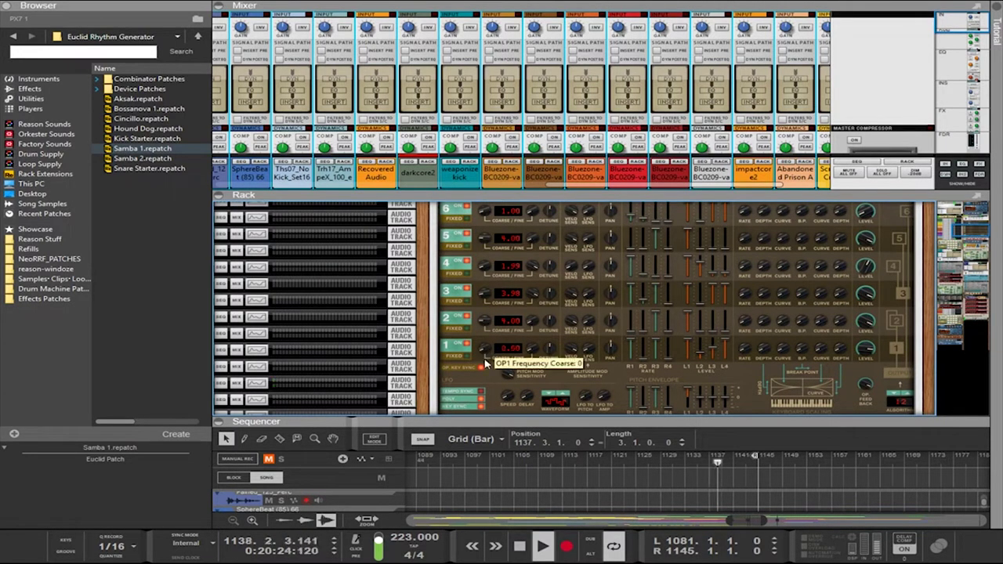
pyautogui.moveTo(486, 355); pyautogui.dragTo(486, 349)
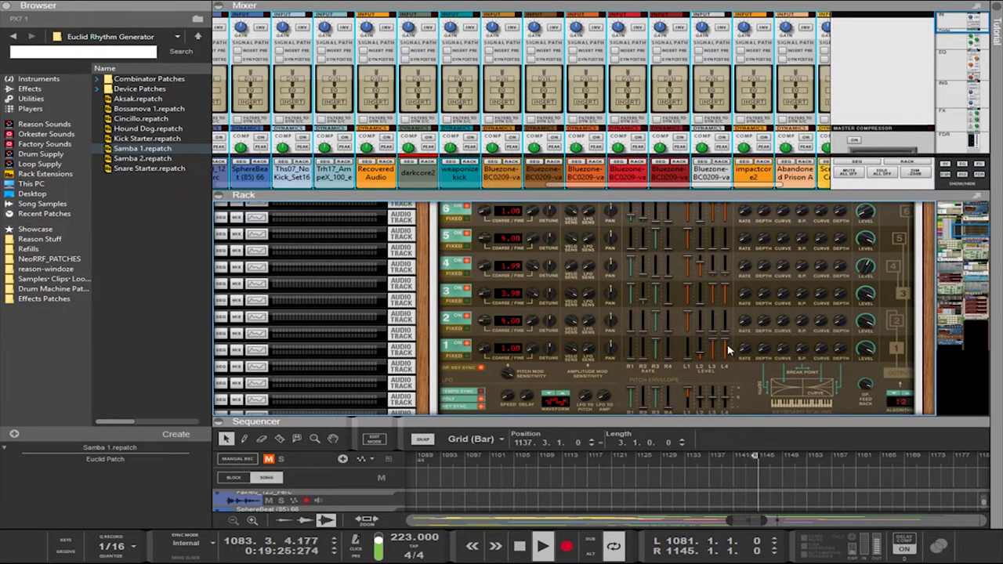
pyautogui.moveTo(728, 350); pyautogui.dragTo(711, 392)
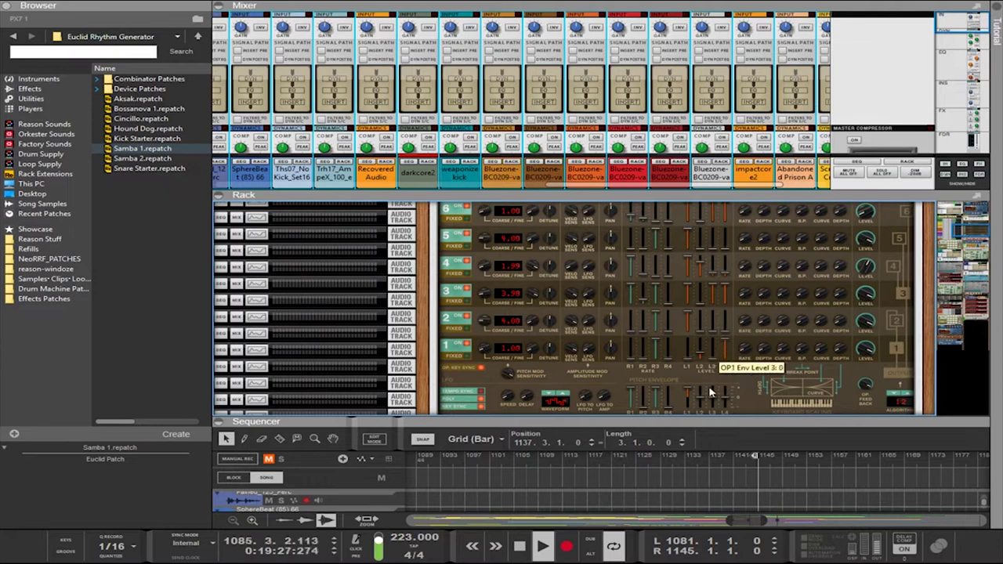
pyautogui.moveTo(698, 357)
pyautogui.mouseDown()
pyautogui.moveTo(701, 321)
pyautogui.moveTo(704, 352)
pyautogui.mouseUp()
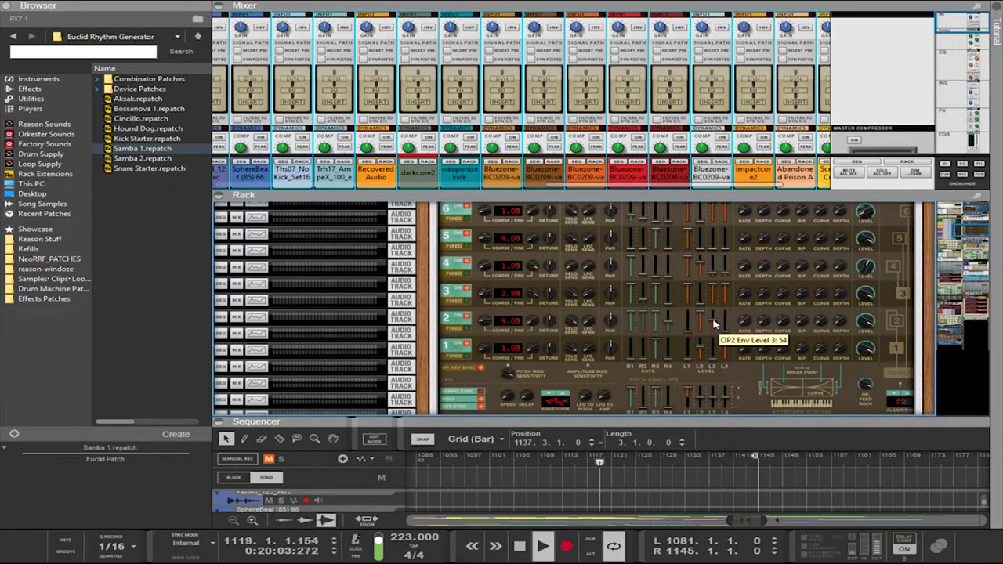
# Retune operator 2's frequency to 3.98 and operator 1's to 1.99
pyautogui.moveTo(486, 322); pyautogui.dragTo(559, 50)
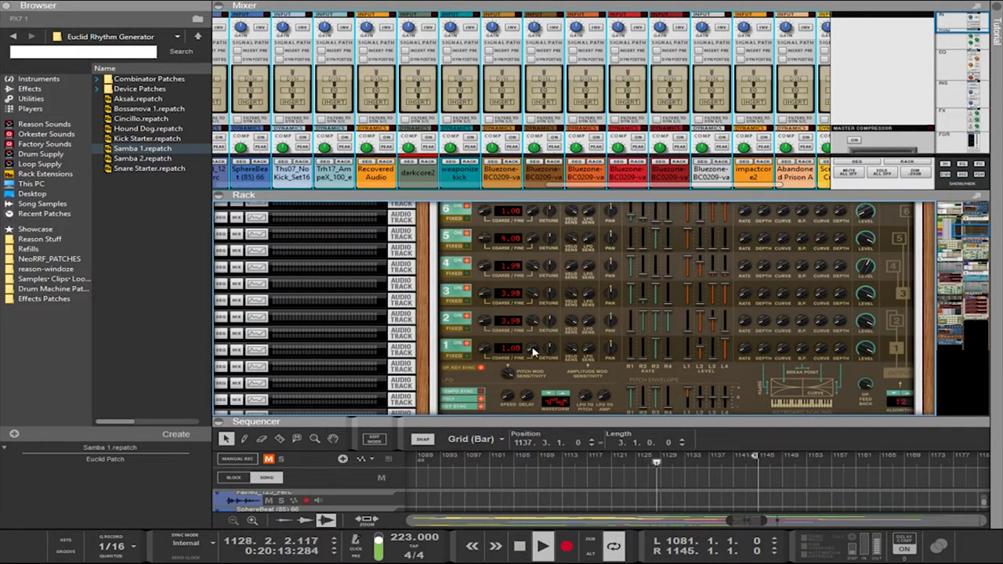
pyautogui.moveTo(532, 349); pyautogui.dragTo(530, 69)
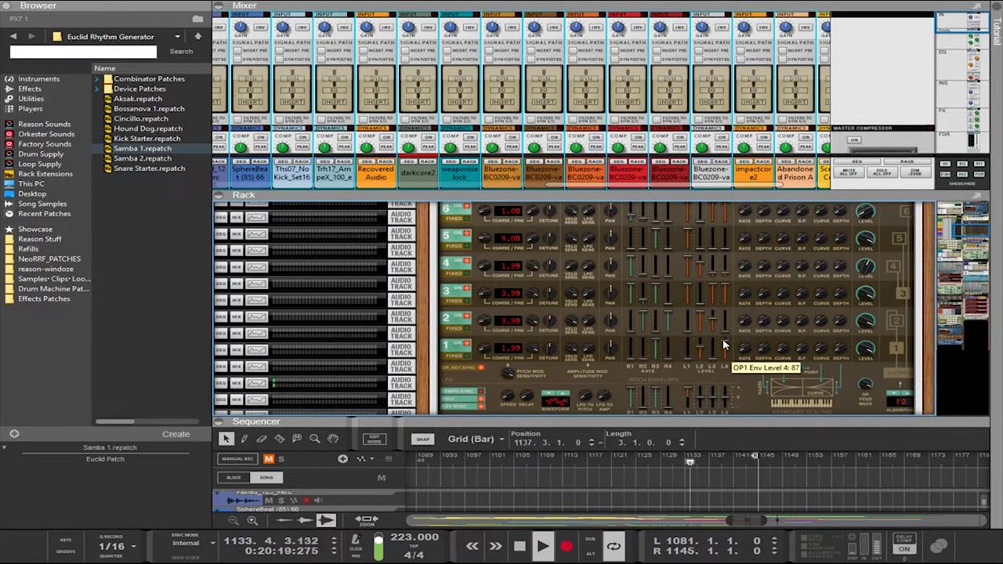
# Adjust operator 1's envelope levels 3 and 4 and rate 4, and rebalance the output levels of operators 1 and 2
pyautogui.moveTo(721, 343); pyautogui.dragTo(722, 345)
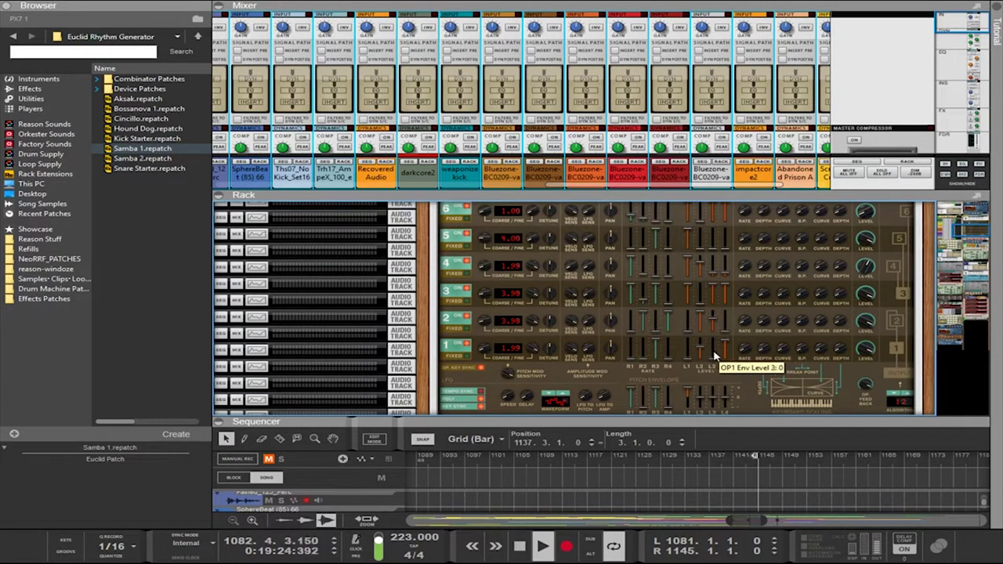
pyautogui.moveTo(713, 341); pyautogui.dragTo(712, 345)
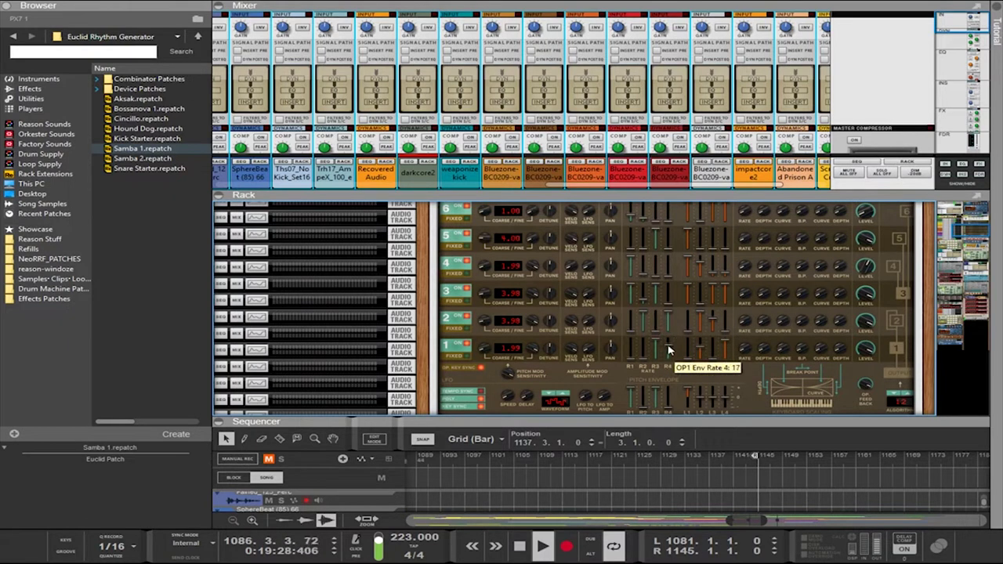
pyautogui.moveTo(671, 352); pyautogui.dragTo(671, 352)
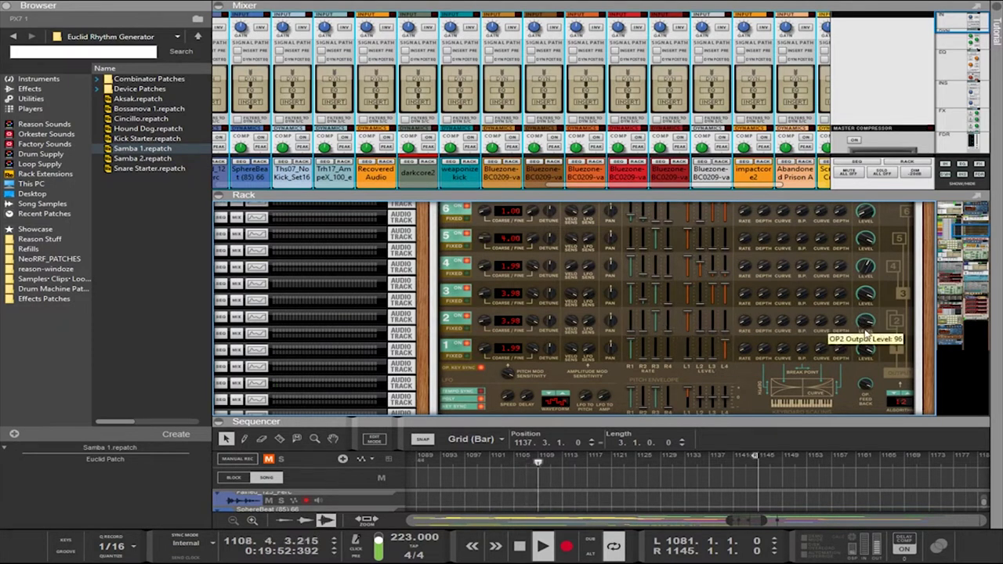
pyautogui.moveTo(852, 371); pyautogui.dragTo(853, 384)
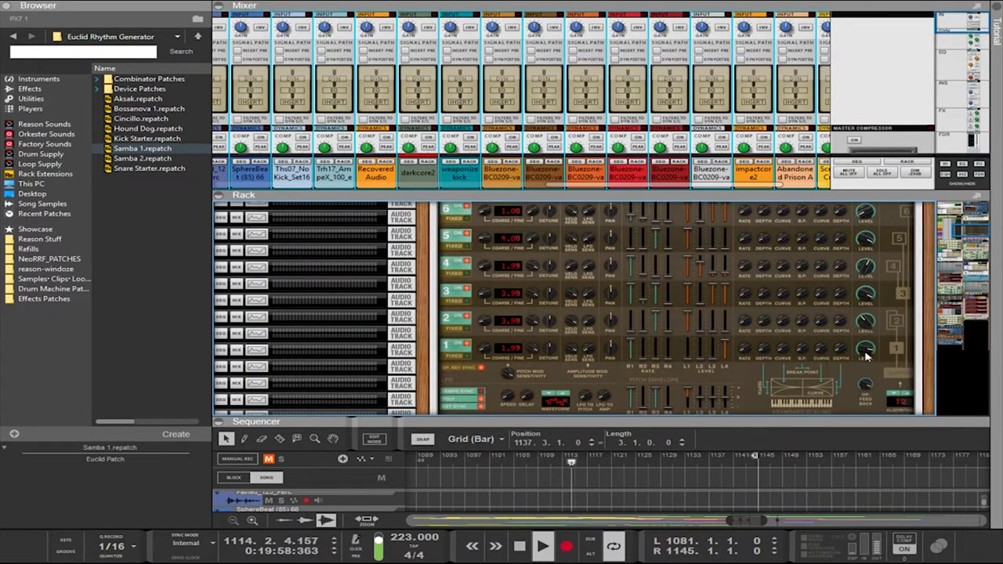
pyautogui.moveTo(868, 349)
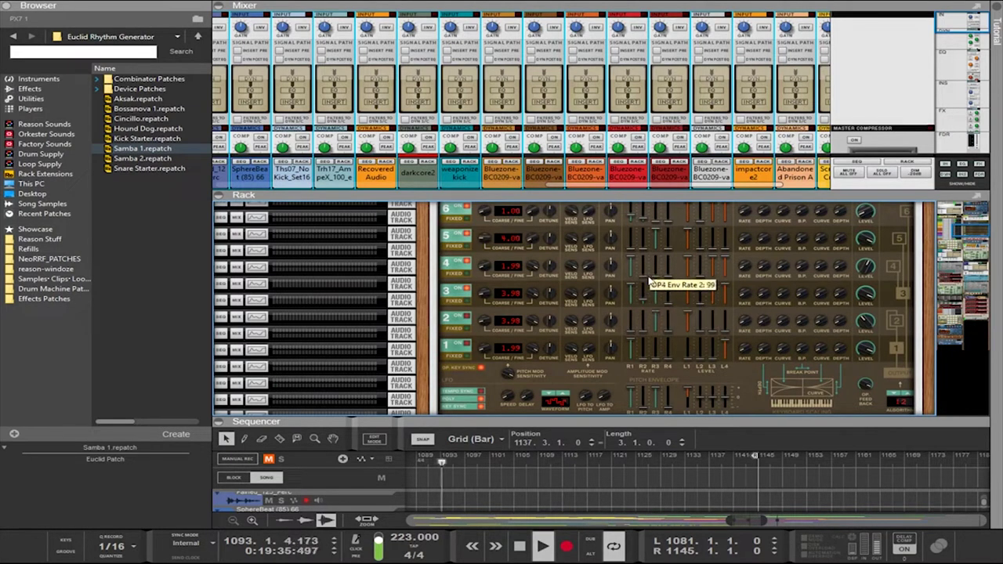
# Reshape operator 4's envelope through rates 2 and 4 and level 2, and adjust operator 5's envelope rate 4
pyautogui.moveTo(650, 272)
pyautogui.mouseDown()
pyautogui.moveTo(660, 253)
pyautogui.moveTo(657, 278)
pyautogui.mouseUp()
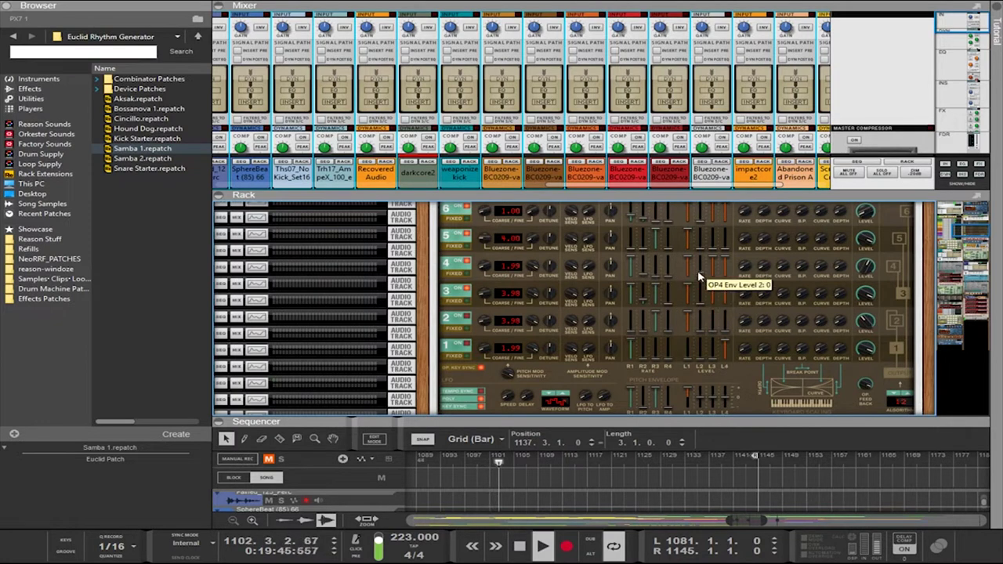
pyautogui.moveTo(699, 273); pyautogui.dragTo(703, 235)
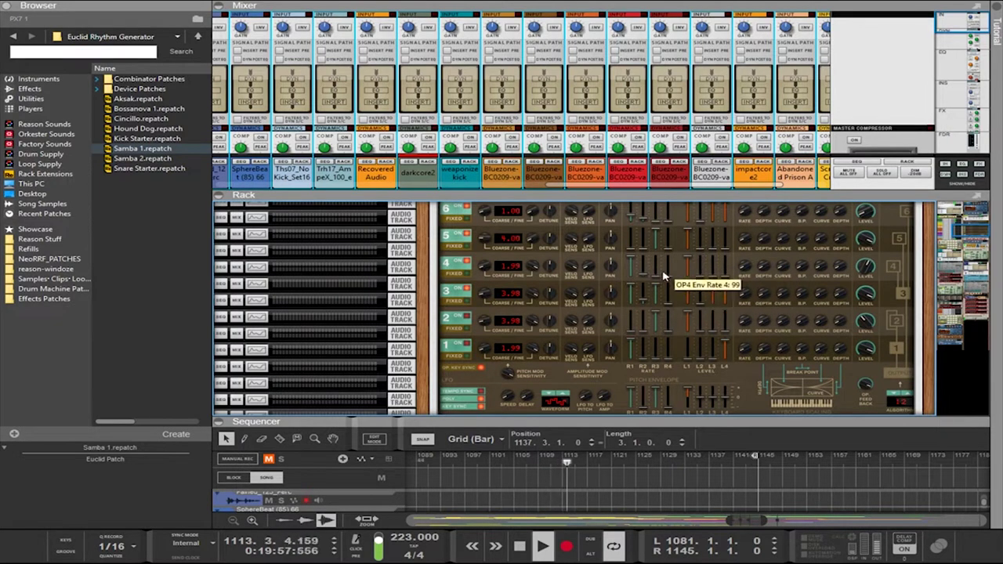
pyautogui.moveTo(658, 262)
pyautogui.mouseDown()
pyautogui.moveTo(657, 243)
pyautogui.moveTo(672, 256)
pyautogui.mouseUp()
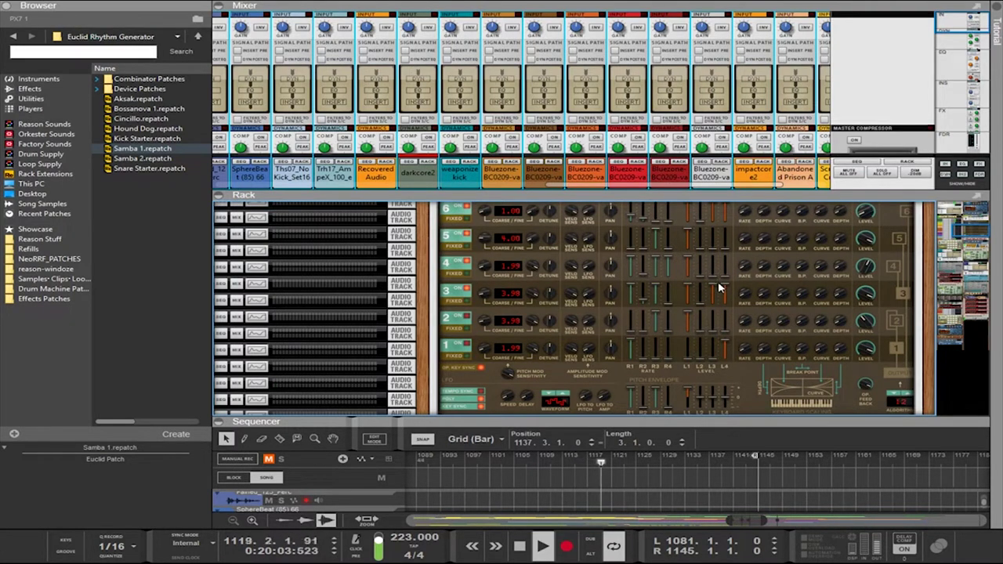
pyautogui.scroll(2, 716, 261)
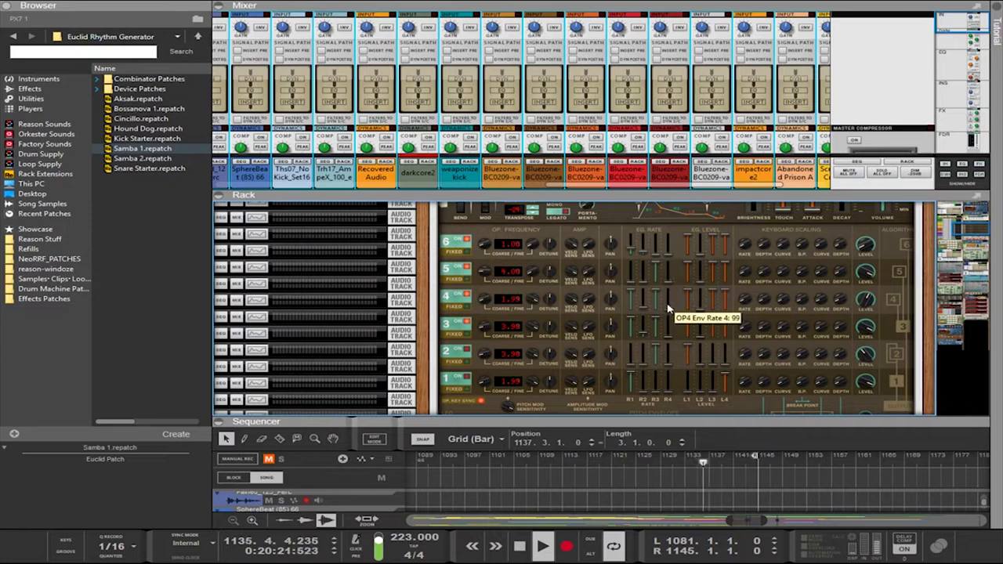
pyautogui.moveTo(672, 280); pyautogui.dragTo(675, 256)
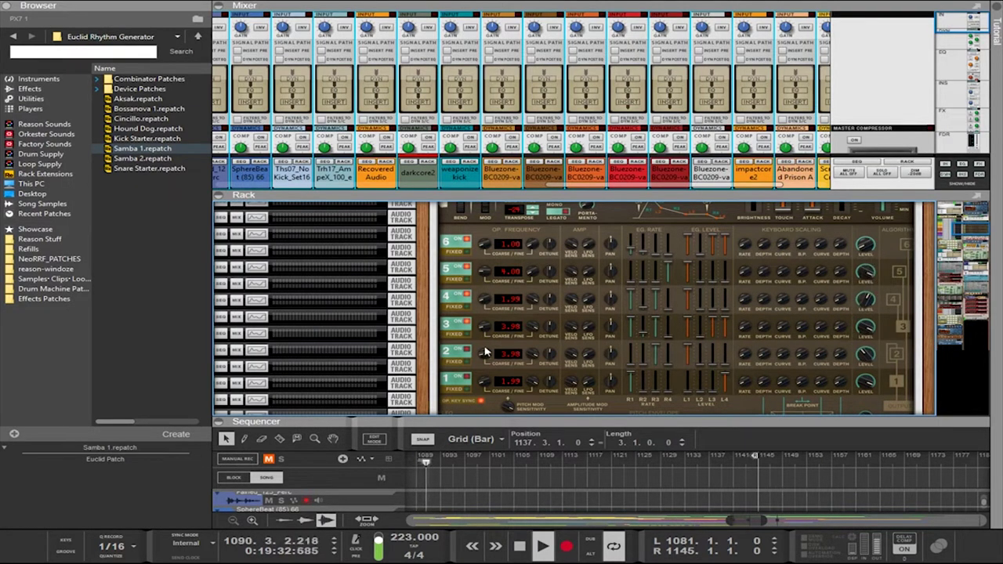
# Switch operators 3 to 6 off and on to compare their sound, leaving only 3, 4 and 5 enabled
pyautogui.click(468, 324)
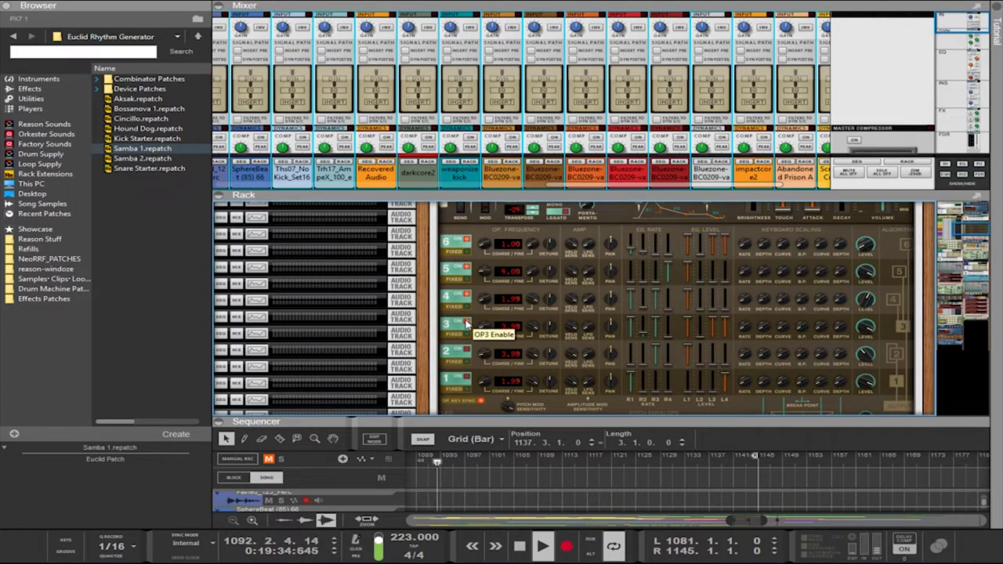
pyautogui.click(468, 324)
pyautogui.click(468, 298)
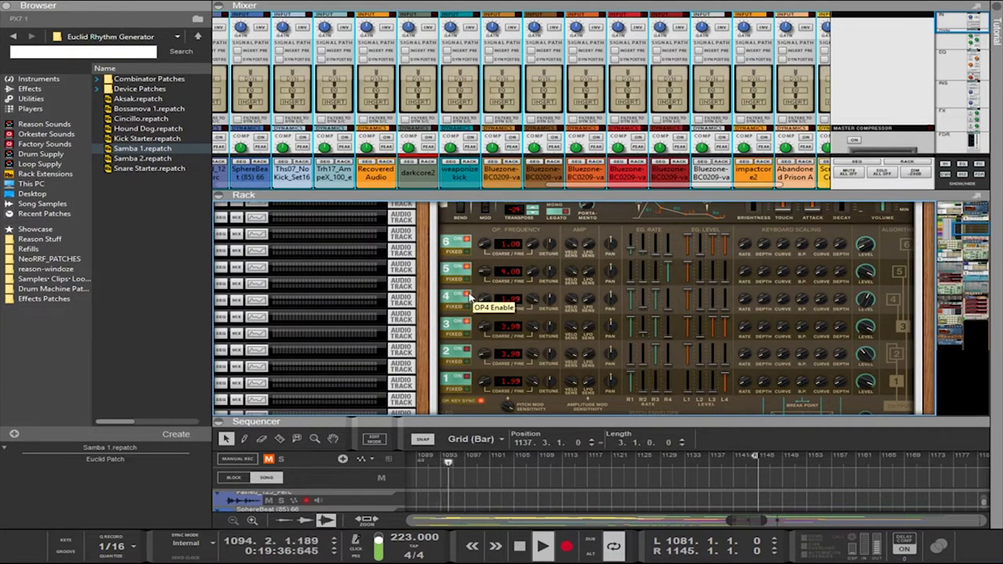
pyautogui.click(469, 298)
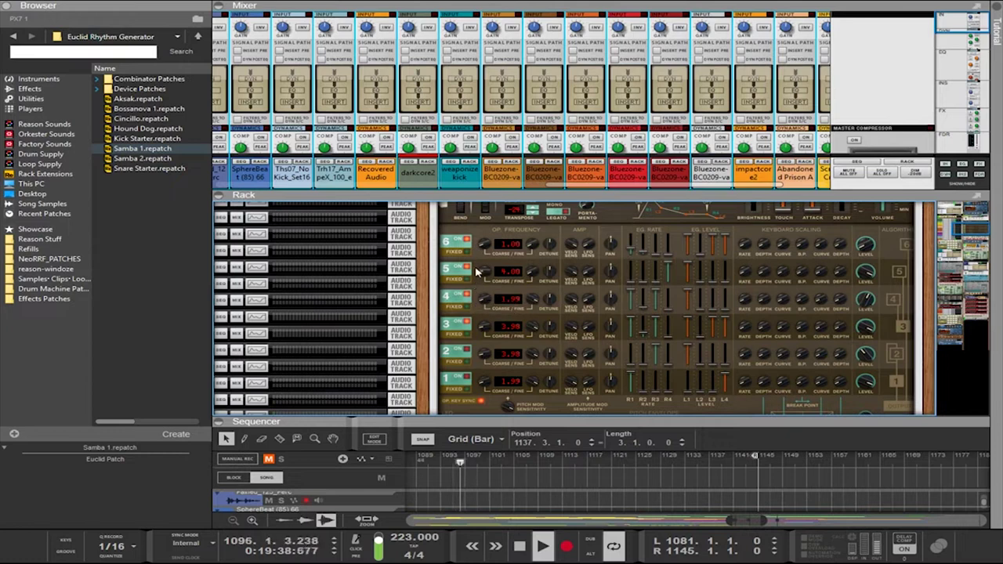
pyautogui.click(468, 269)
pyautogui.click(468, 269)
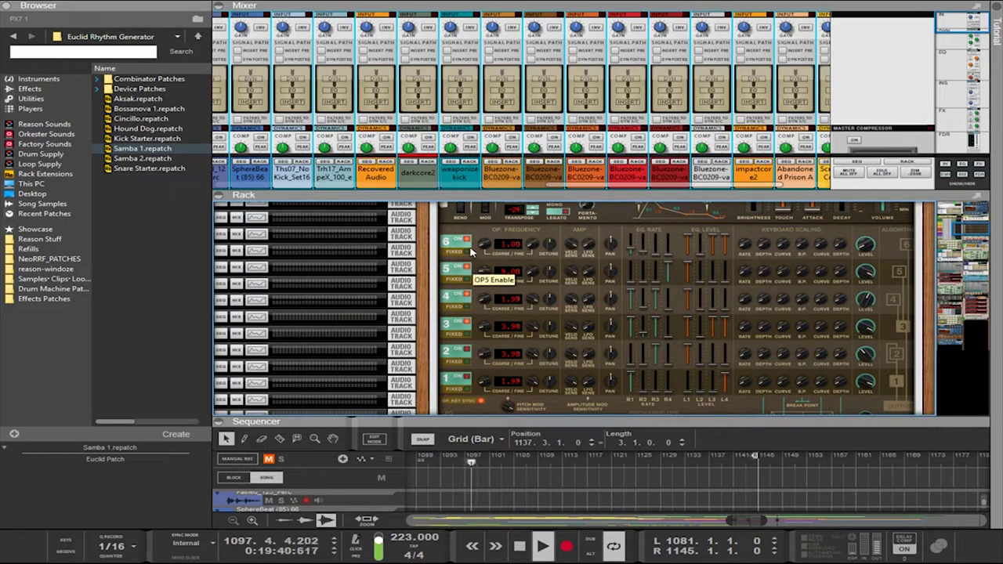
pyautogui.click(469, 242)
pyautogui.click(467, 241)
pyautogui.click(465, 268)
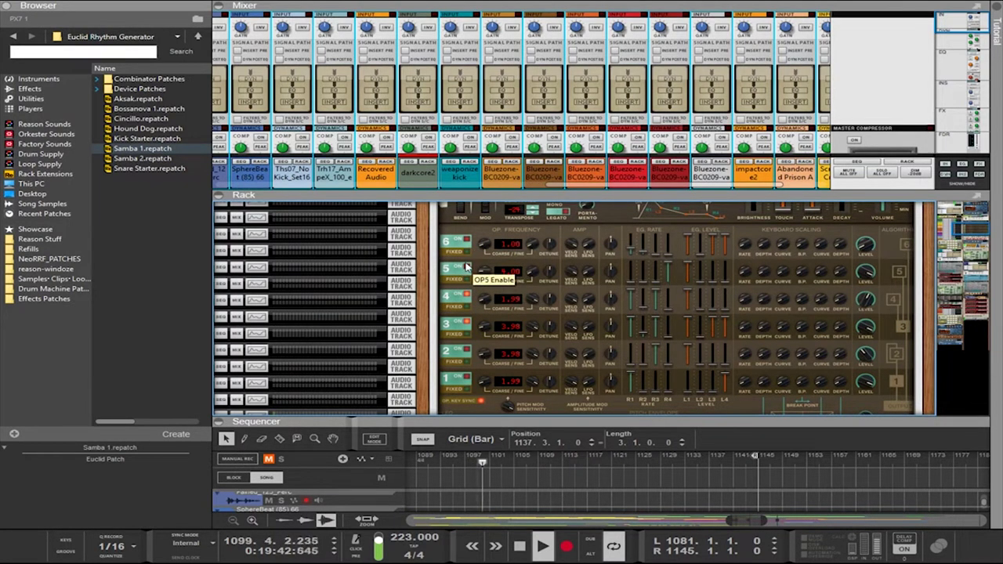
pyautogui.click(465, 267)
pyautogui.click(468, 296)
pyautogui.click(468, 297)
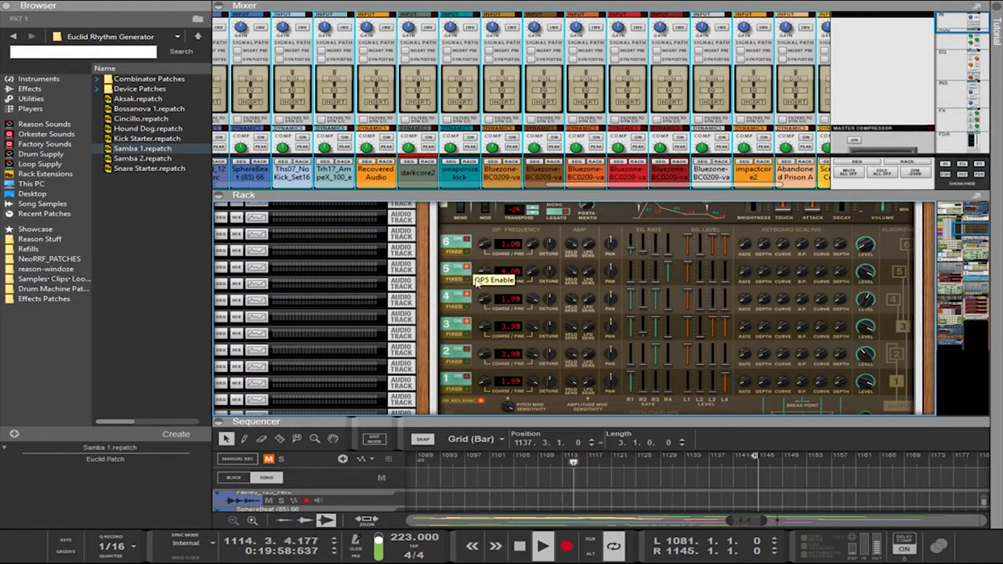
pyautogui.click(469, 269)
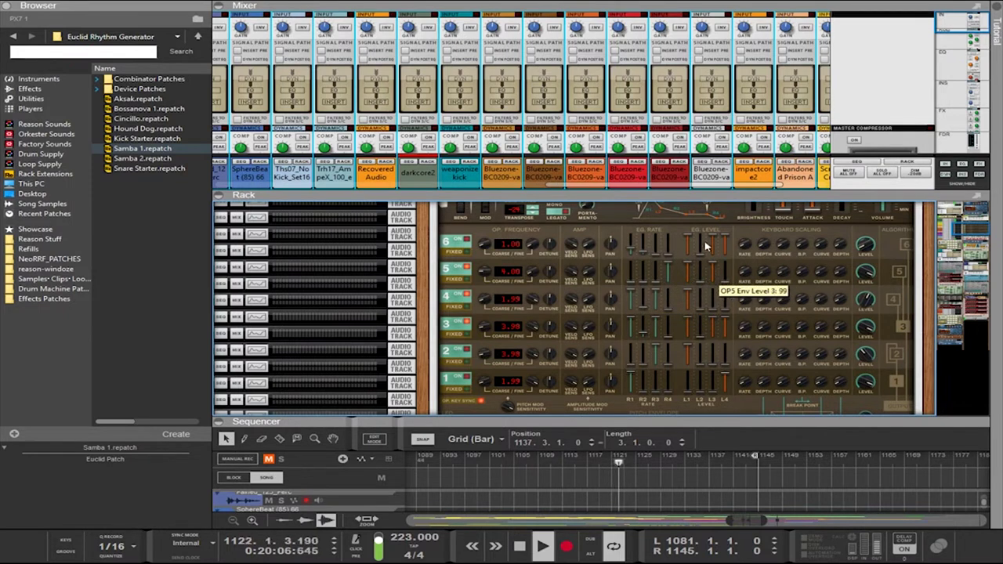
# Fine-tune operator 5's envelope level 4, envelope rate 2 on operators 4 and 3, and operator 6's envelope rates
pyautogui.moveTo(724, 282)
pyautogui.mouseDown()
pyautogui.moveTo(724, 255)
pyautogui.moveTo(725, 273)
pyautogui.mouseUp()
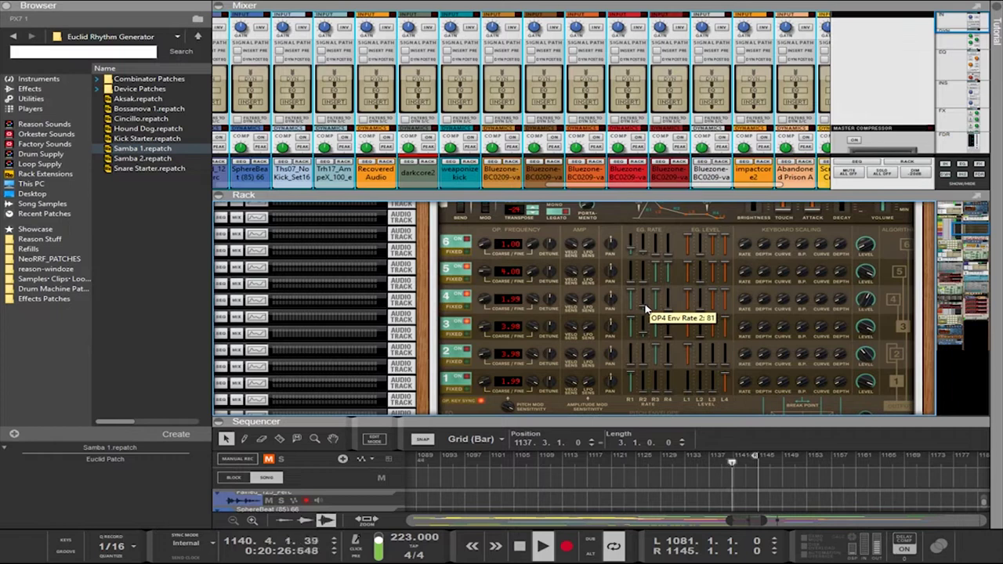
pyautogui.moveTo(645, 306); pyautogui.dragTo(645, 304)
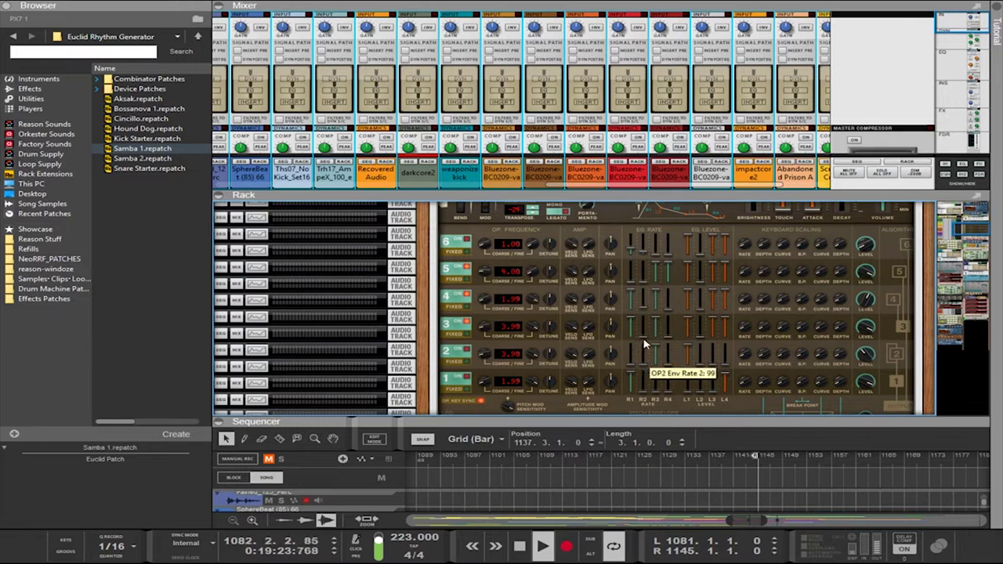
pyautogui.click(644, 339)
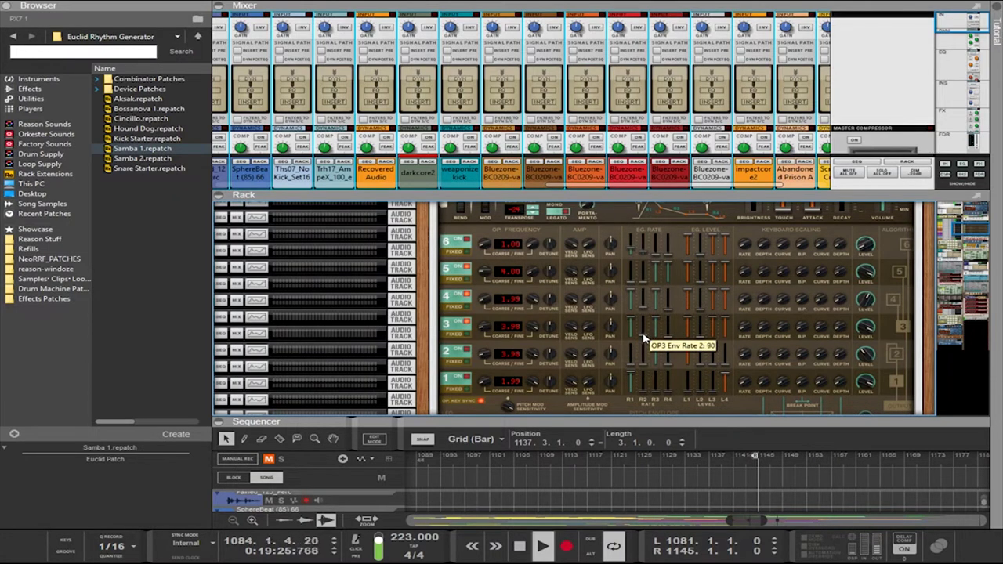
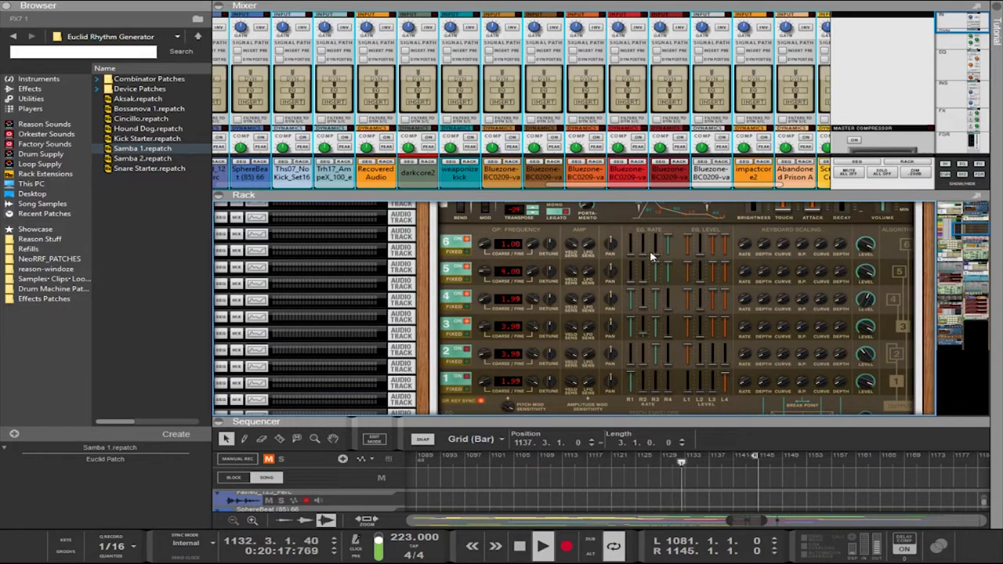
pyautogui.click(650, 251)
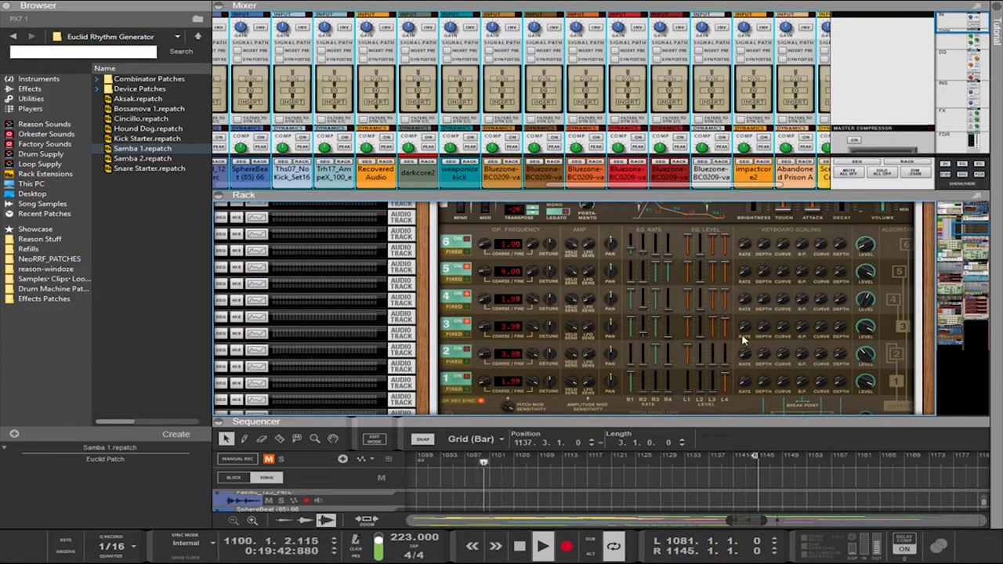
# Audition successive PX7 algorithms and settle on algorithm 1
pyautogui.scroll(-3, 744, 339)
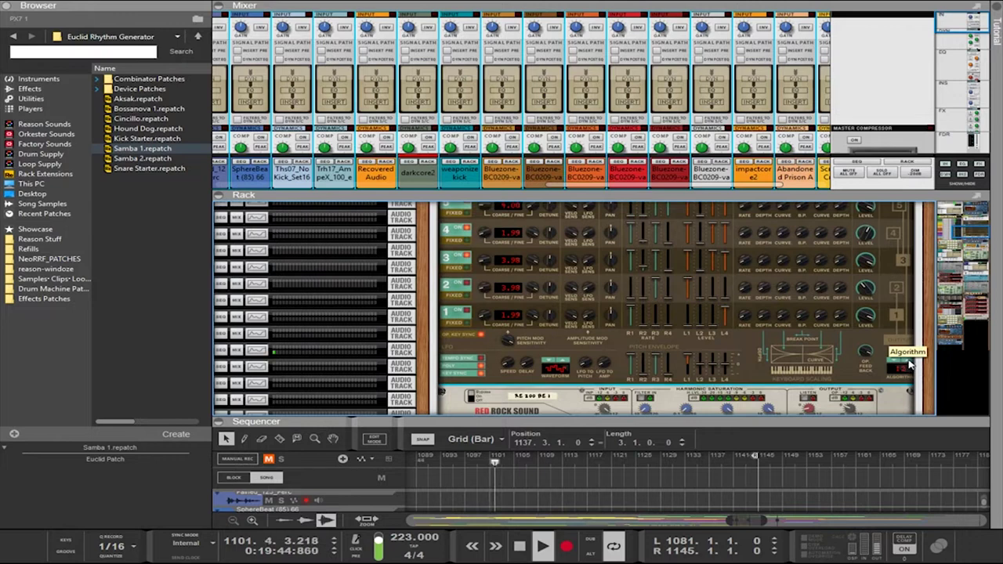
pyautogui.scroll(2, 902, 360)
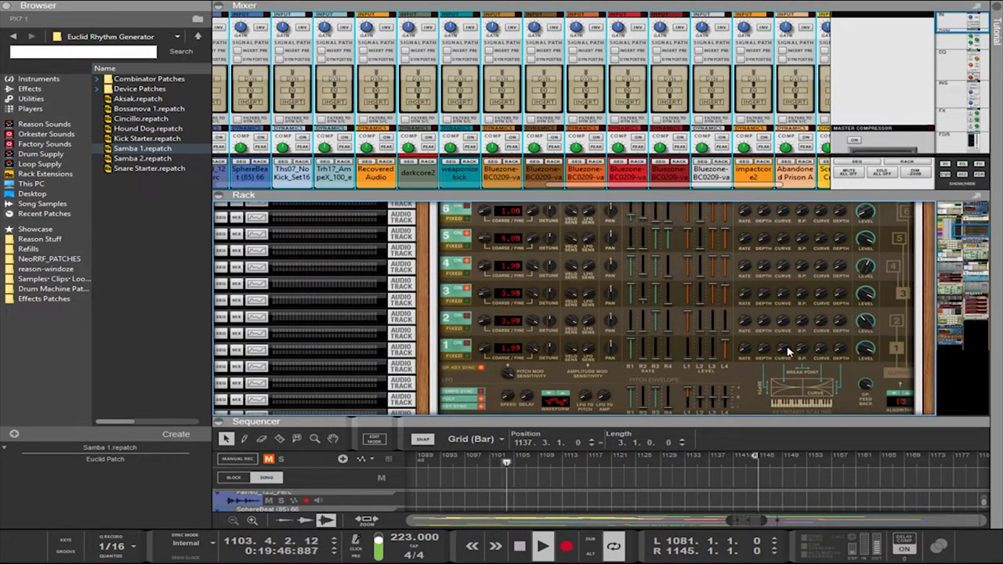
pyautogui.click(910, 392)
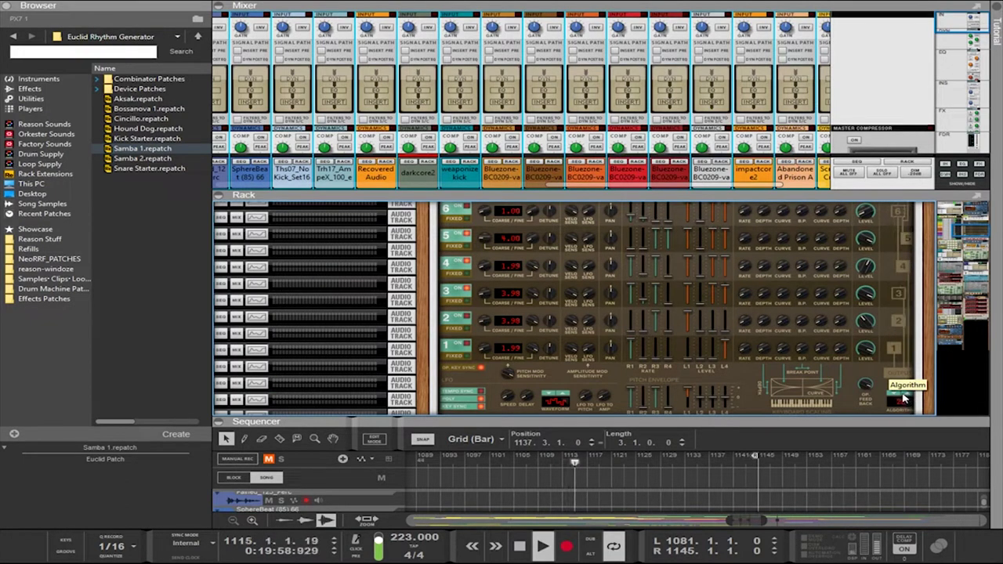
pyautogui.click(898, 394)
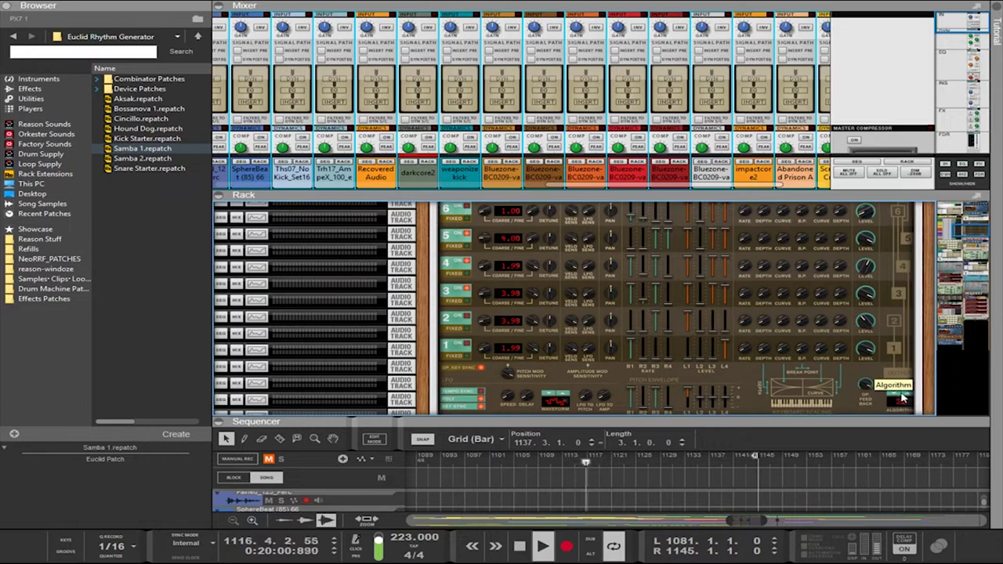
pyautogui.click(907, 398)
pyautogui.click(909, 399)
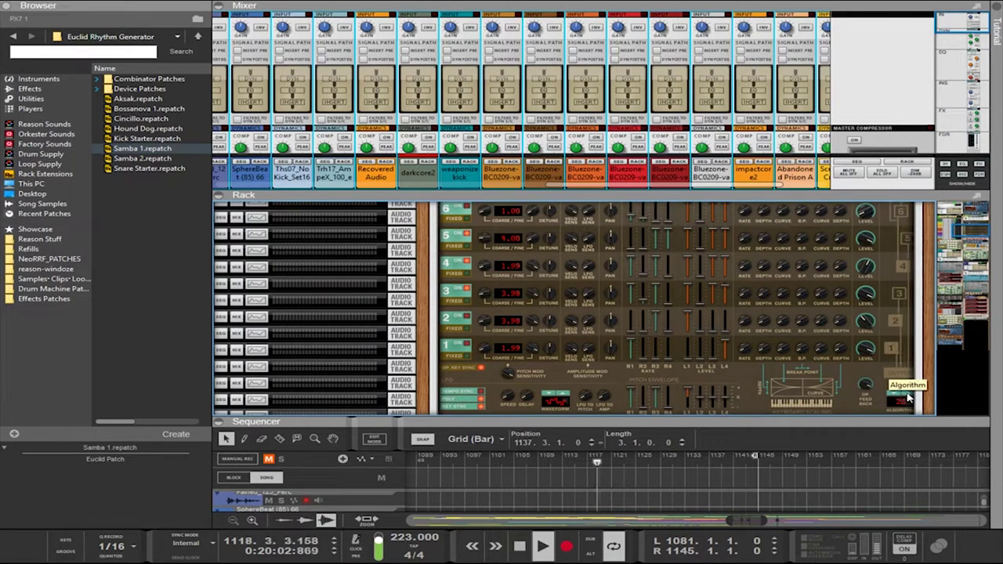
pyautogui.click(905, 396)
pyautogui.click(905, 396)
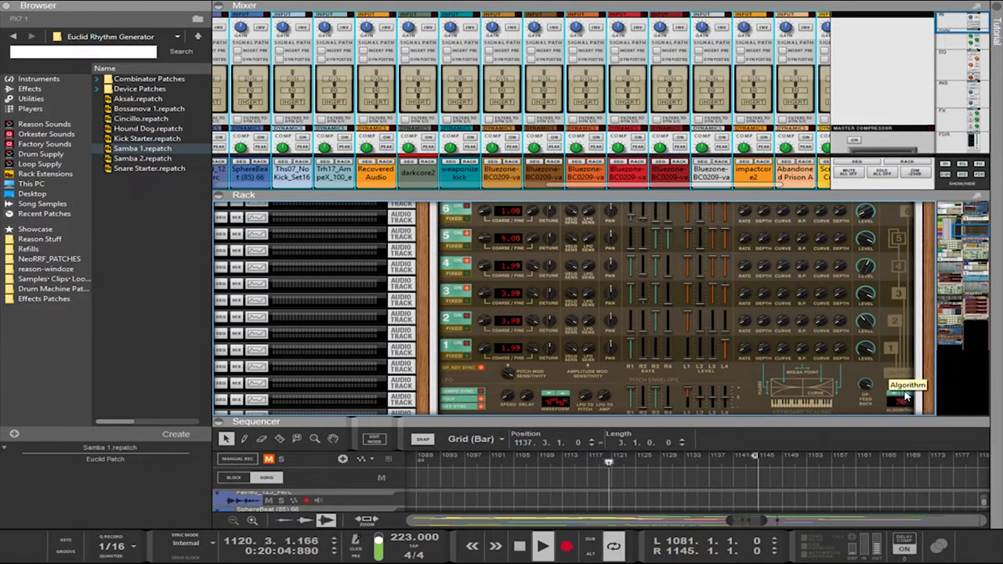
pyautogui.click(905, 396)
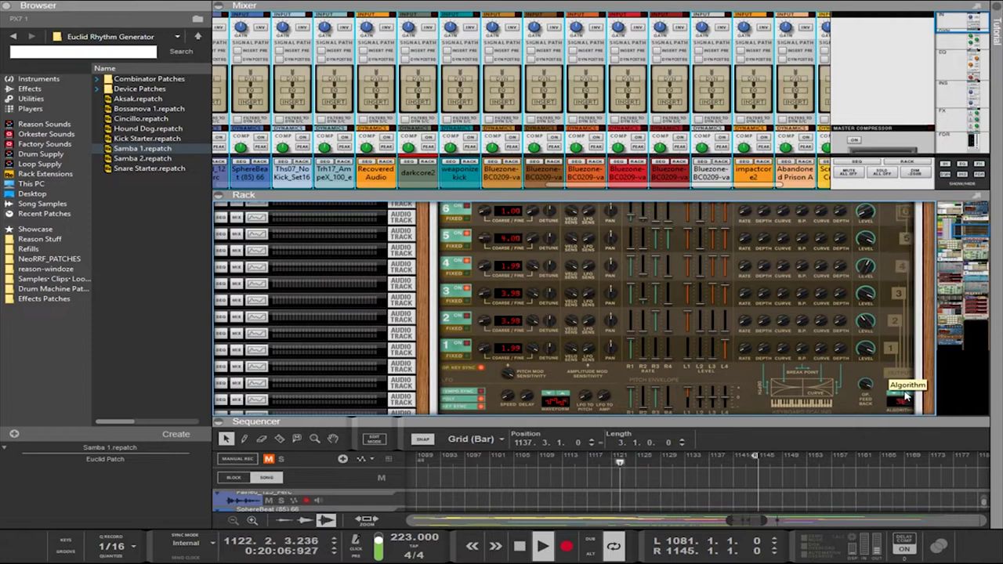
pyautogui.click(905, 396)
pyautogui.click(905, 395)
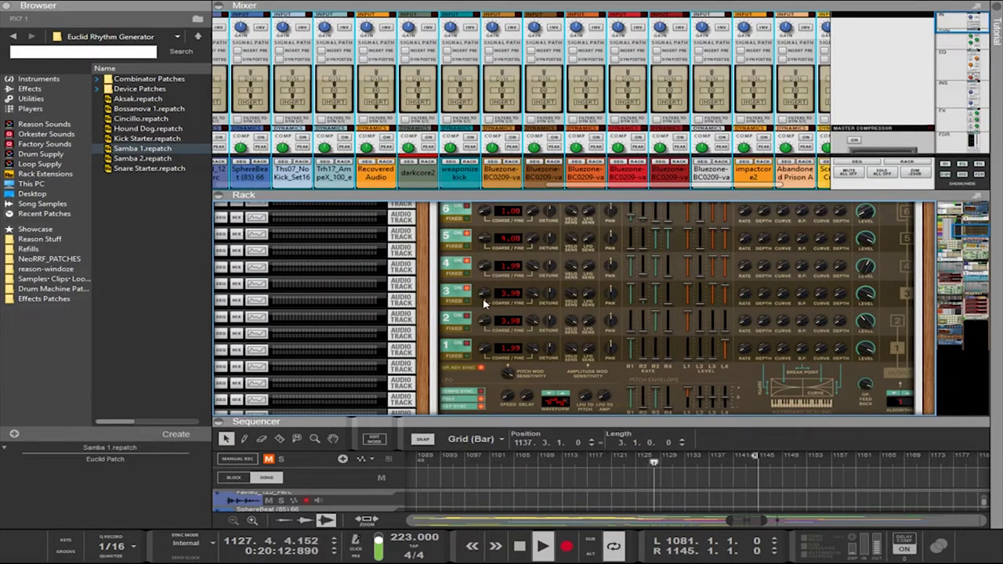
# Lower operator 3's frequency to 1.99 and raise operator 5's coarse frequency to 6.00
pyautogui.moveTo(487, 294); pyautogui.dragTo(489, 301)
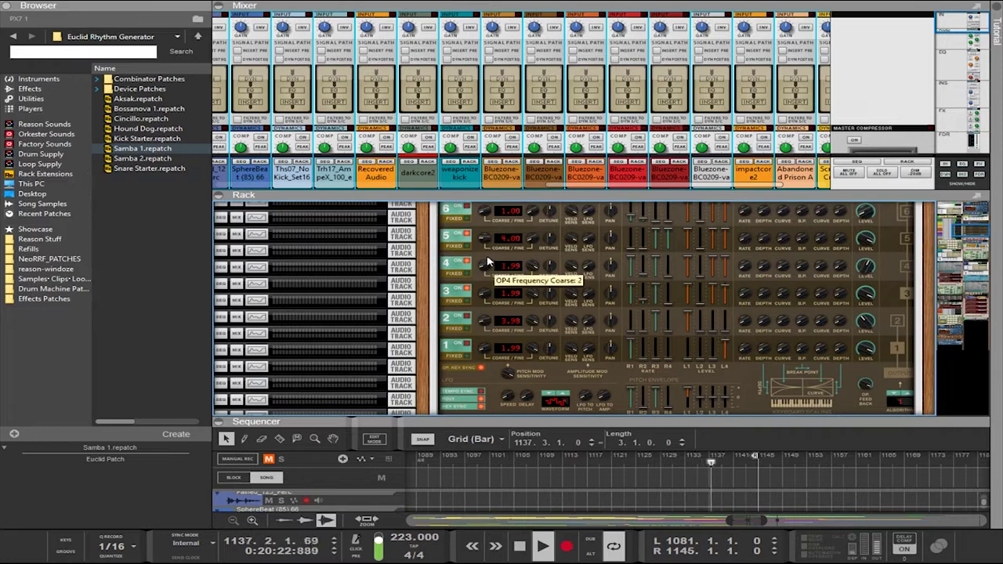
pyautogui.moveTo(488, 257); pyautogui.dragTo(488, 233)
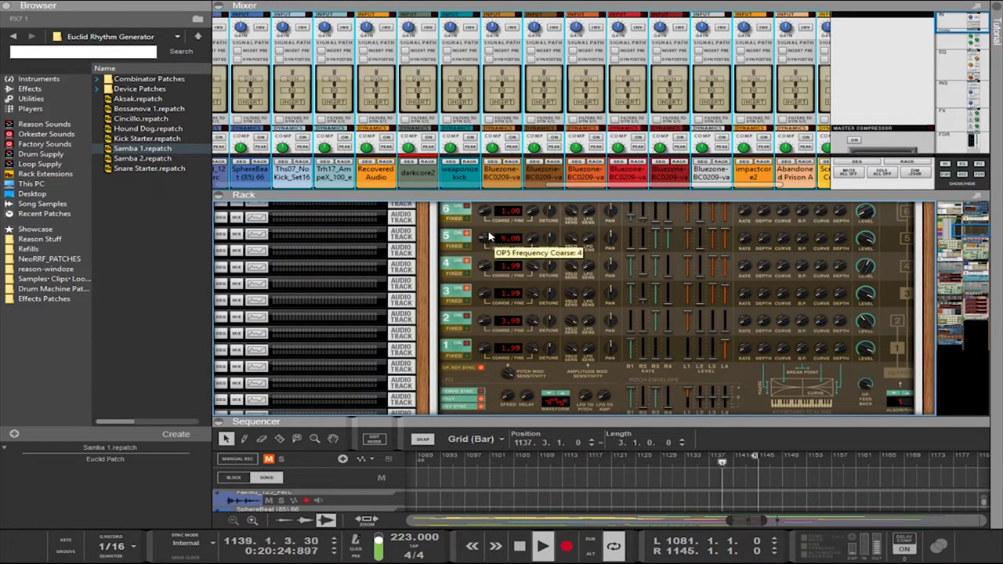
pyautogui.scroll(1, 489, 235)
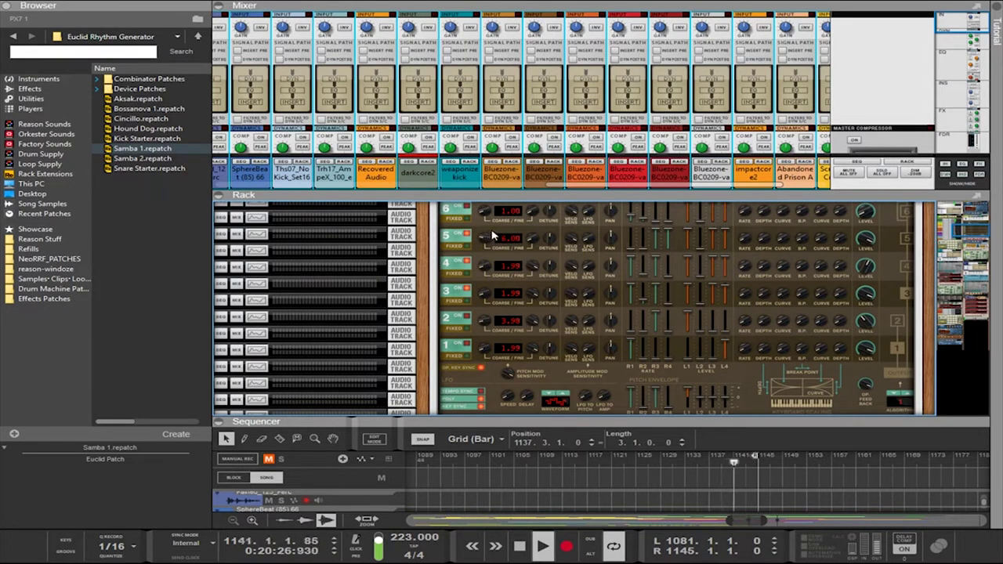
# Set the coarse frequency of operator 5 to 4.00, with operators 3 and 1 at 3.98 and operator 2 at 1.99
pyautogui.scroll(-2, 492, 235)
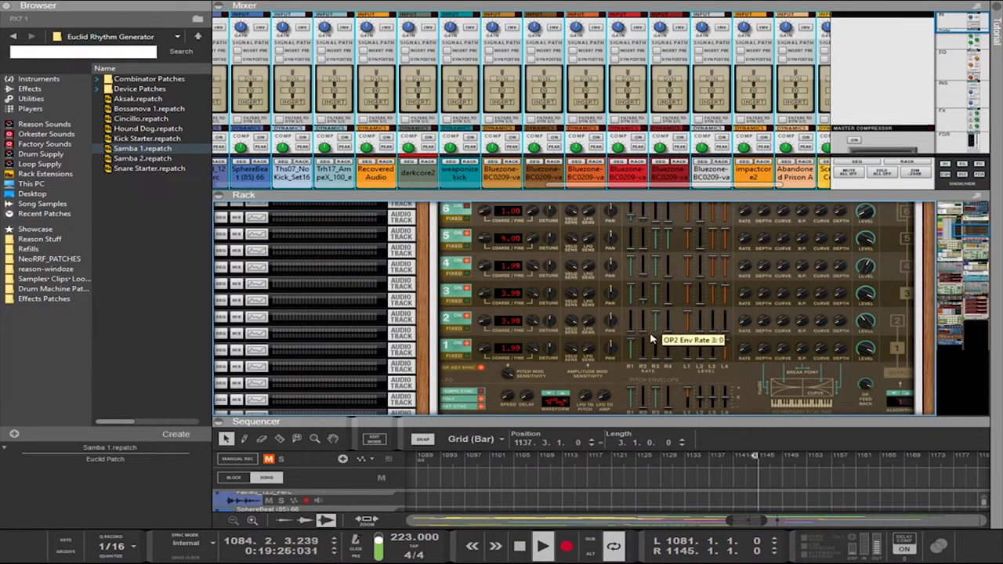
pyautogui.moveTo(483, 323); pyautogui.dragTo(486, 346)
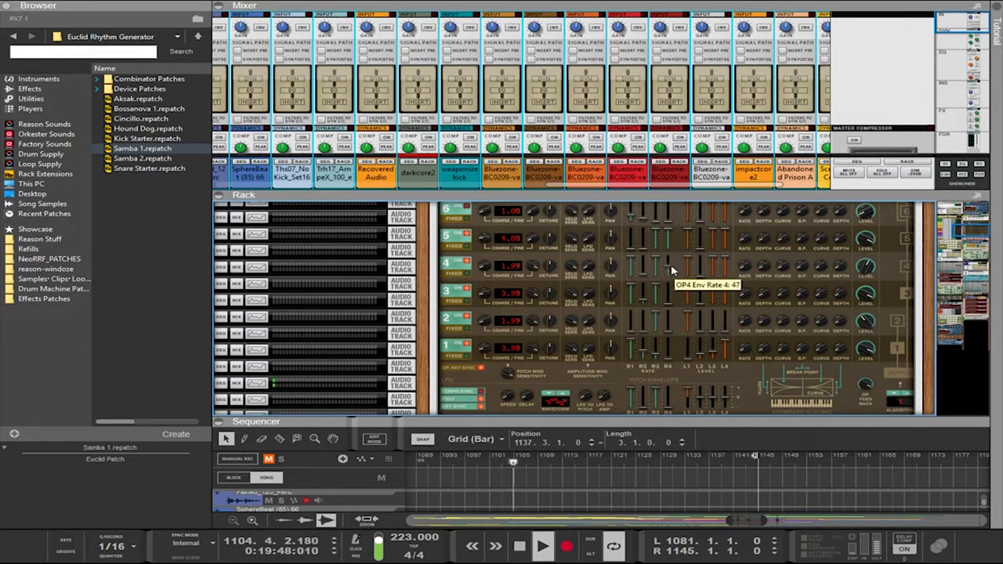
# Fine-tune operator 4's amplitude envelope by adjusting rate 4, rate 2 and level 3
pyautogui.moveTo(670, 264); pyautogui.dragTo(669, 260)
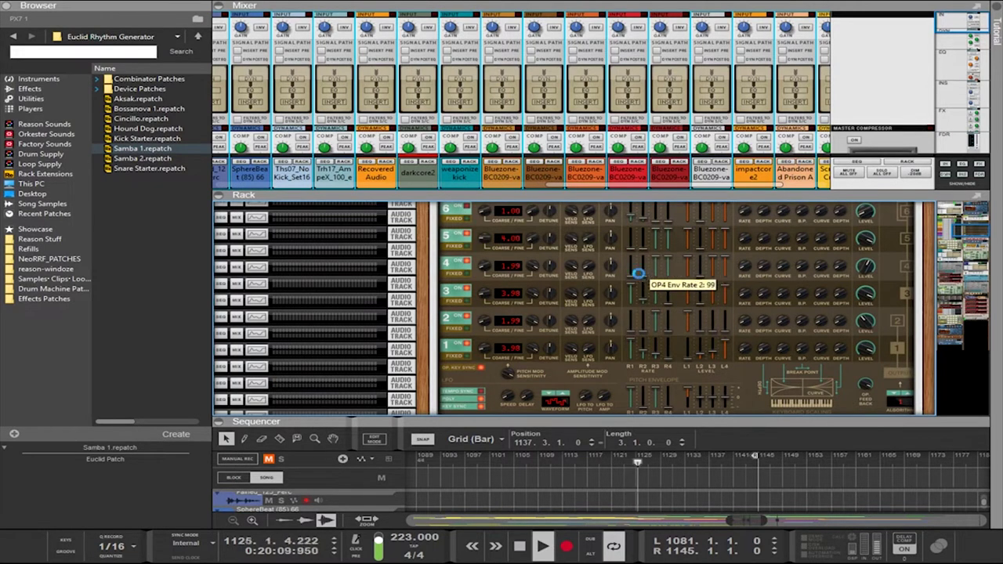
pyautogui.moveTo(639, 273); pyautogui.dragTo(639, 274)
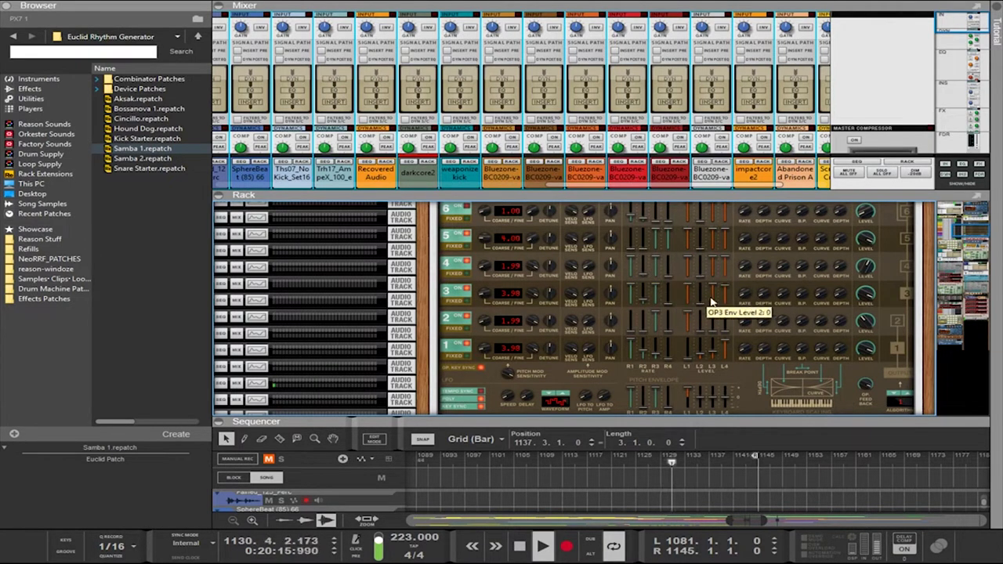
pyautogui.moveTo(712, 272); pyautogui.dragTo(713, 271)
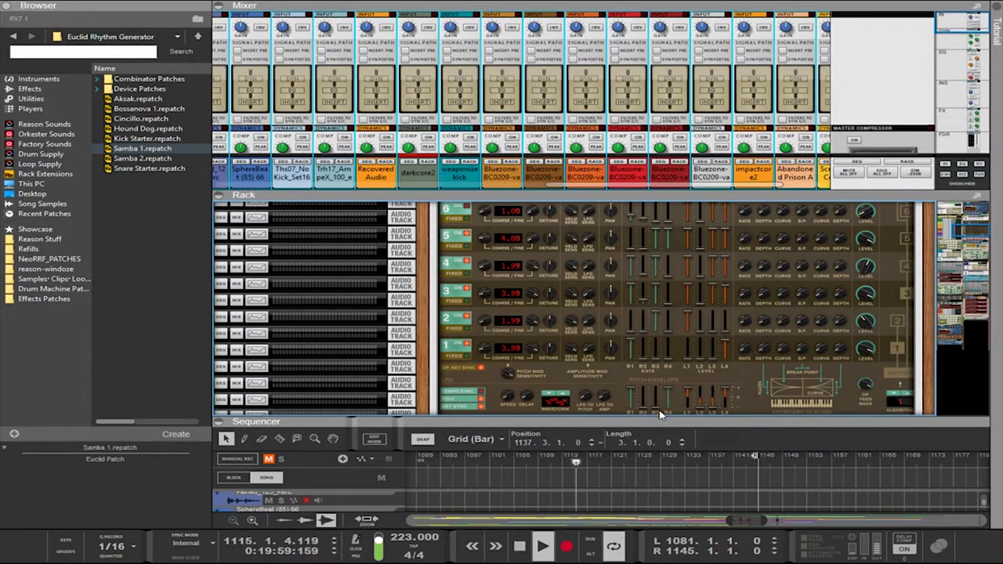
# Shape the PX7's pitch envelope by adjusting rates 2 and 3 and levels 1 to 3
pyautogui.moveTo(653, 392); pyautogui.dragTo(659, 400)
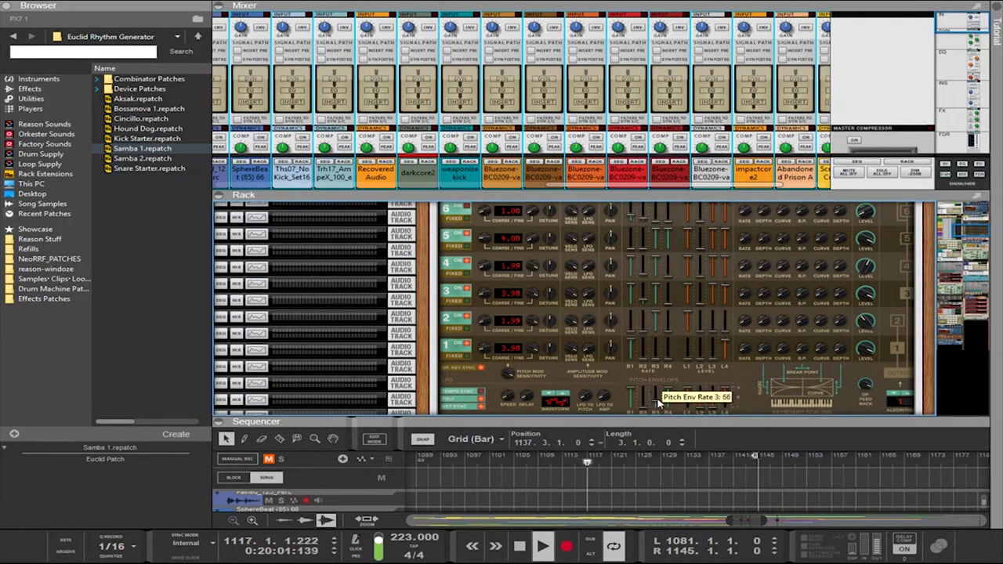
pyautogui.scroll(-4, 658, 402)
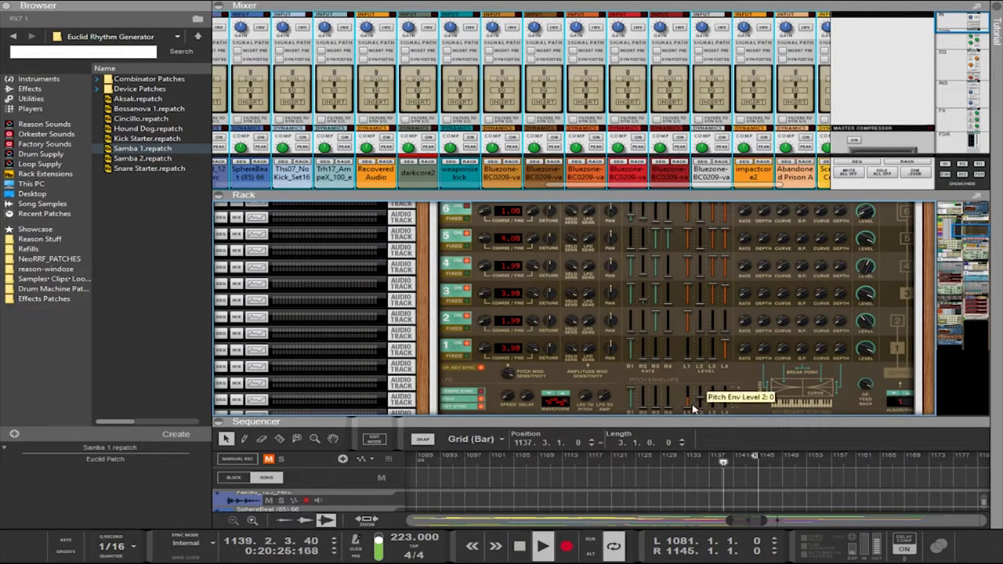
pyautogui.moveTo(692, 409)
pyautogui.mouseDown()
pyautogui.moveTo(703, 405)
pyautogui.moveTo(699, 388)
pyautogui.moveTo(697, 416)
pyautogui.mouseUp()
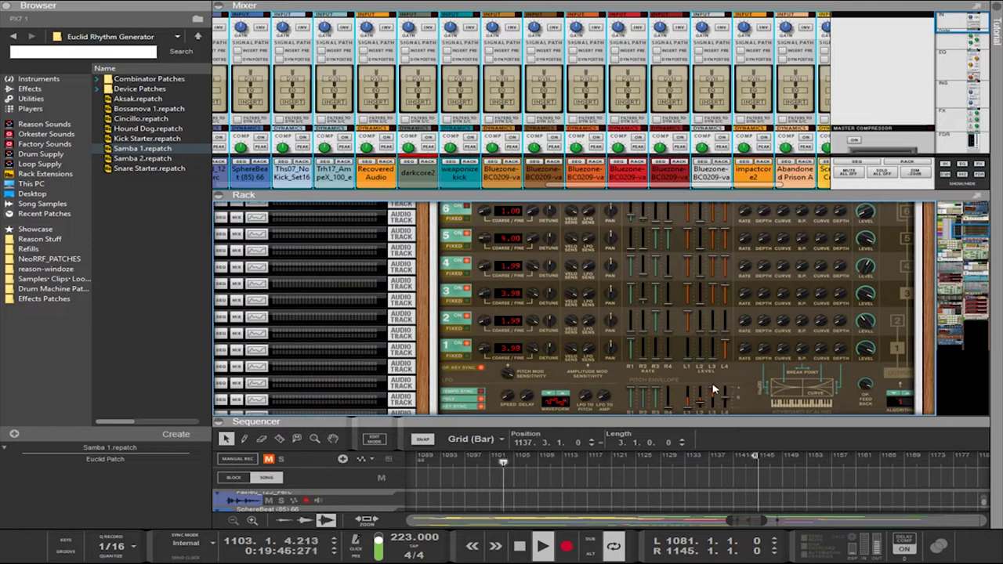
pyautogui.moveTo(714, 396); pyautogui.dragTo(714, 404)
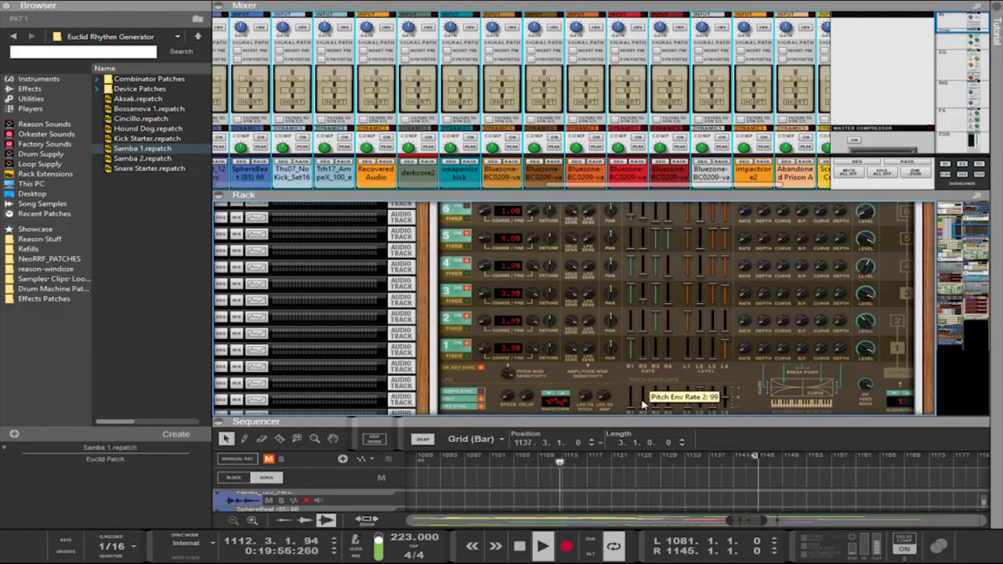
pyautogui.moveTo(637, 398); pyautogui.dragTo(641, 374)
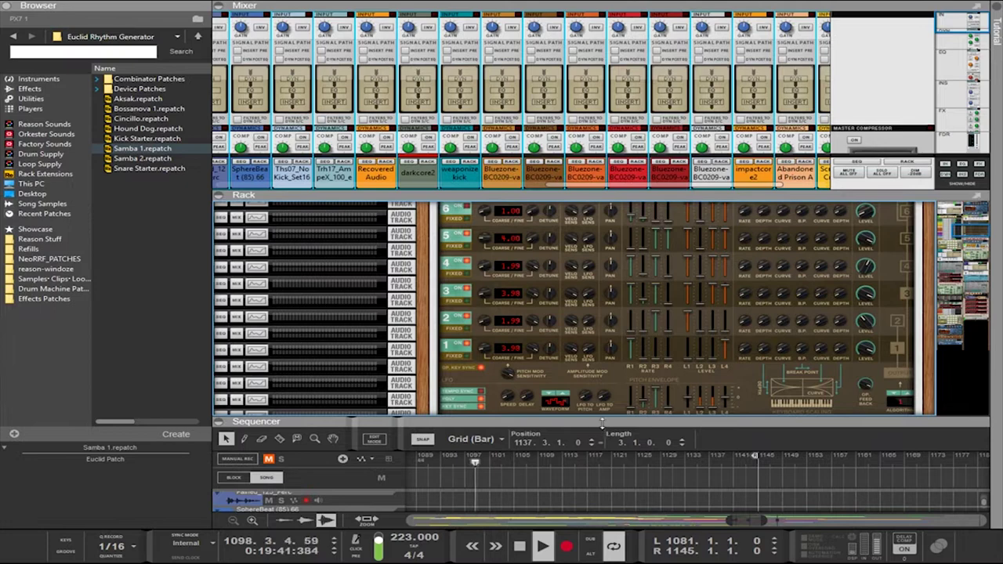
# Look through the devices below the PX7, from GClip, Scream 4 and the RE 302 equaliser down to the Malström
pyautogui.moveTo(602, 424); pyautogui.dragTo(602, 418)
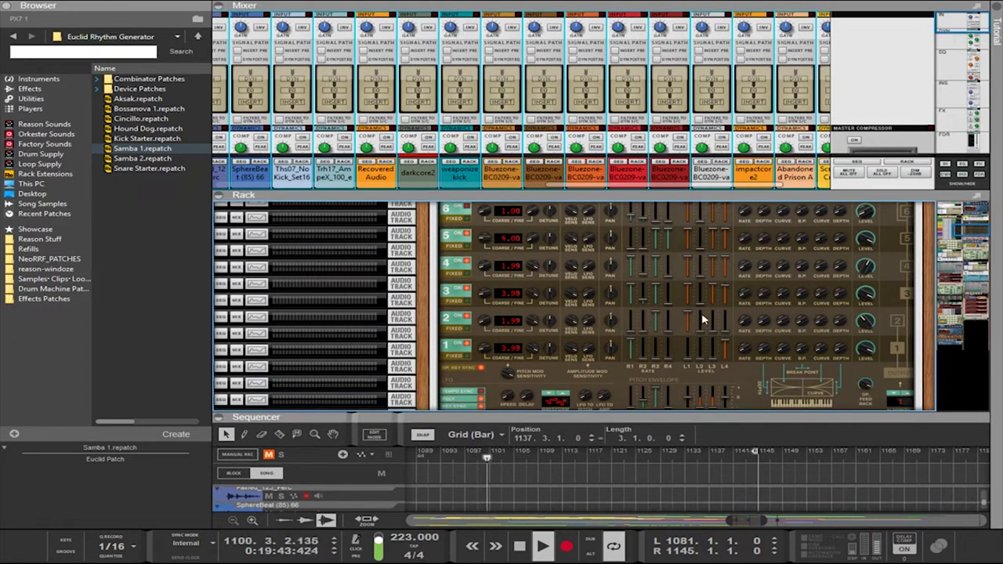
pyautogui.scroll(-10, 702, 320)
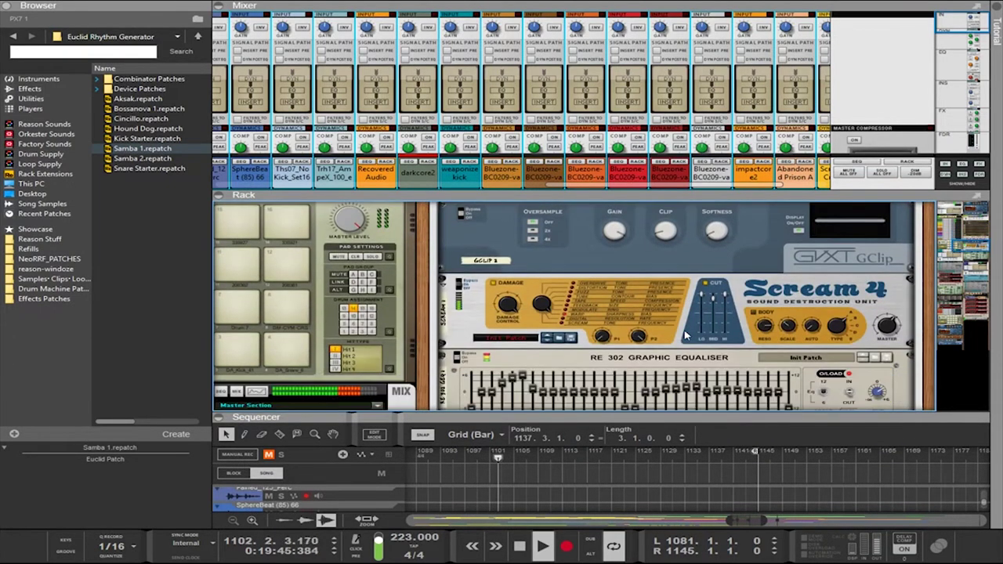
pyautogui.scroll(-3, 685, 335)
pyautogui.scroll(10, 679, 339)
pyautogui.scroll(-9, 674, 341)
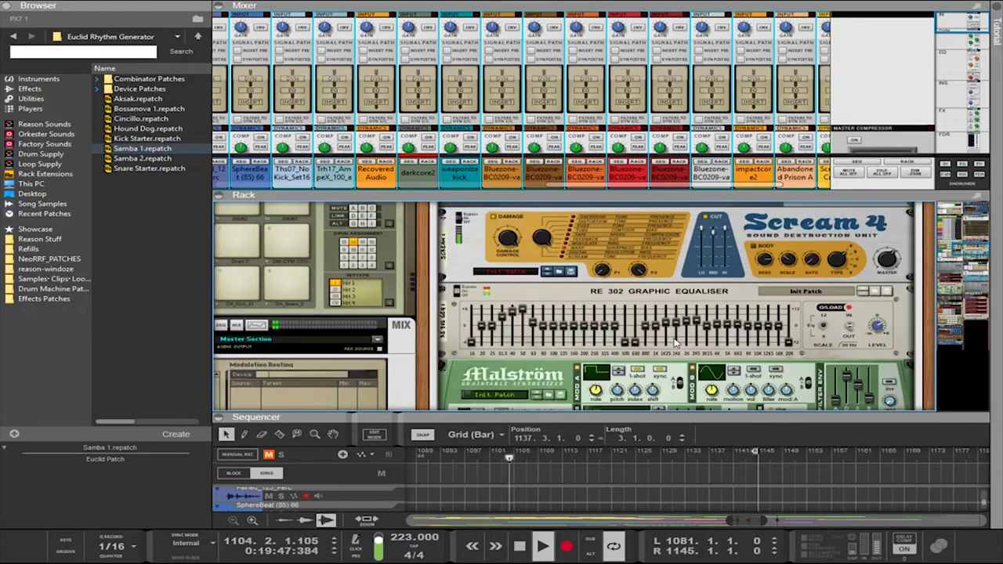
pyautogui.scroll(-5, 676, 342)
pyautogui.scroll(2, 627, 313)
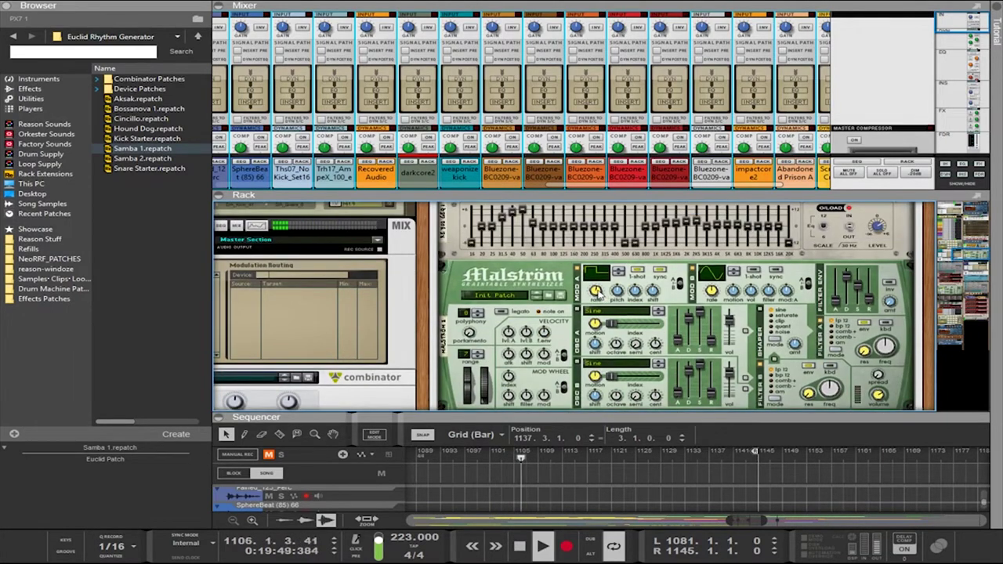
pyautogui.click(596, 292)
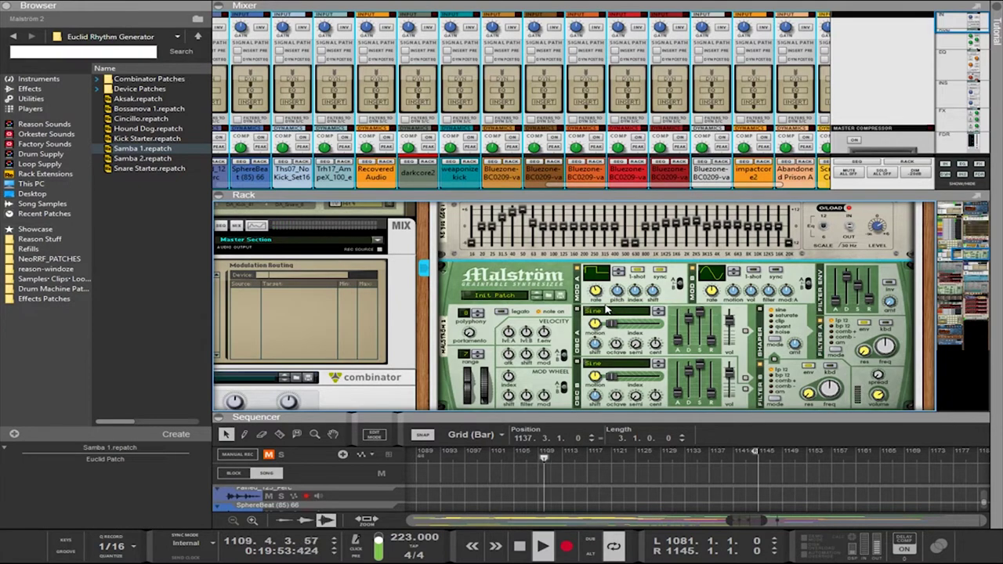
pyautogui.scroll(10, 606, 311)
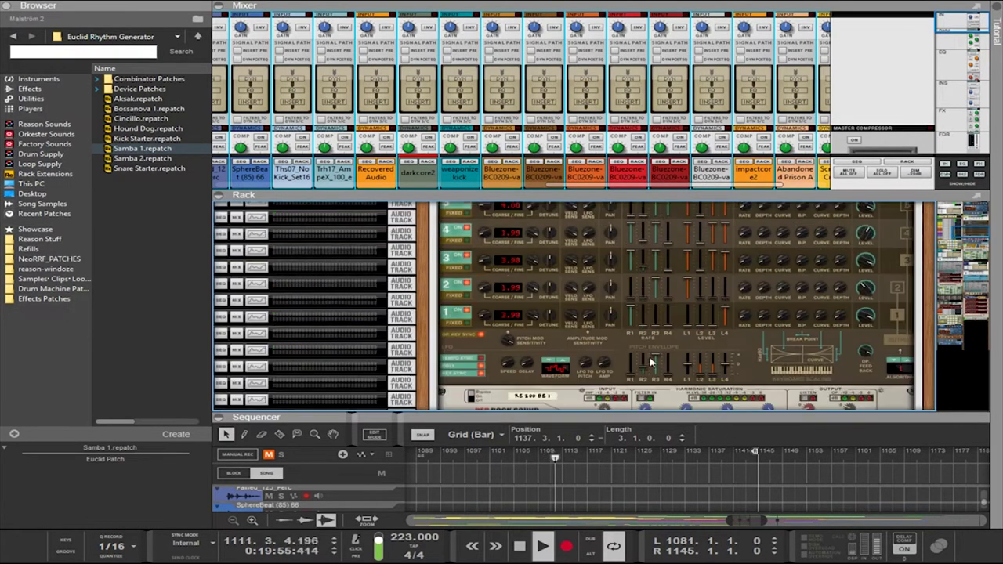
# Readjust pitch envelope rates 1 to 3 and level 3, lower level 1 and set level 2 to 0
pyautogui.click(644, 356)
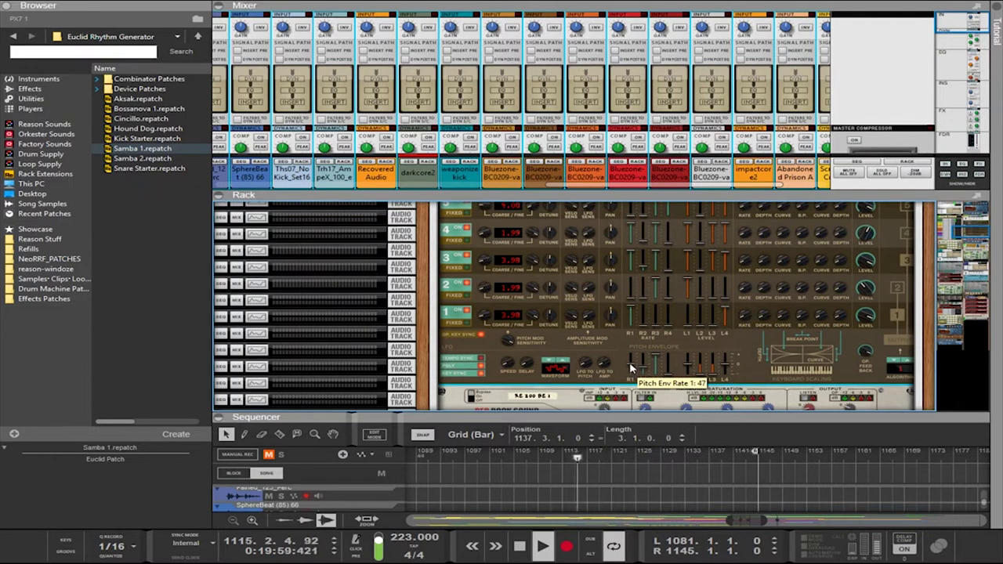
pyautogui.moveTo(631, 364); pyautogui.dragTo(631, 362)
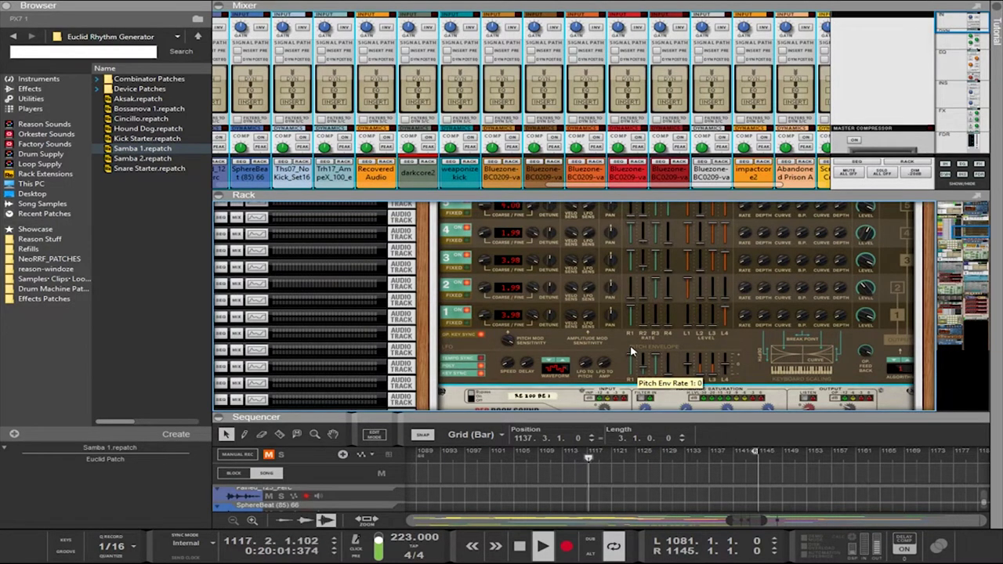
pyautogui.moveTo(632, 359)
pyautogui.mouseDown()
pyautogui.moveTo(635, 368)
pyautogui.moveTo(642, 345)
pyautogui.mouseUp()
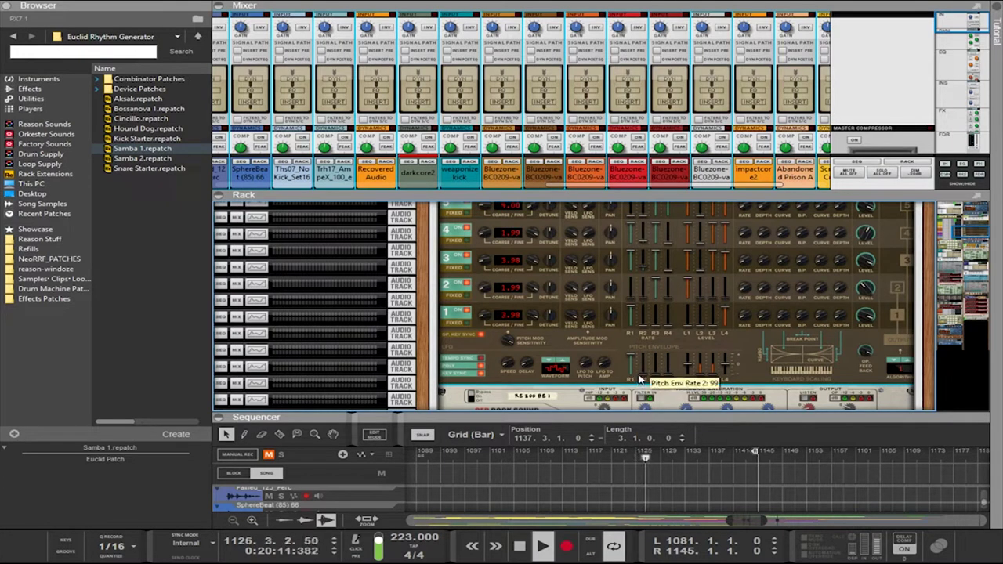
pyautogui.moveTo(640, 376); pyautogui.dragTo(640, 355)
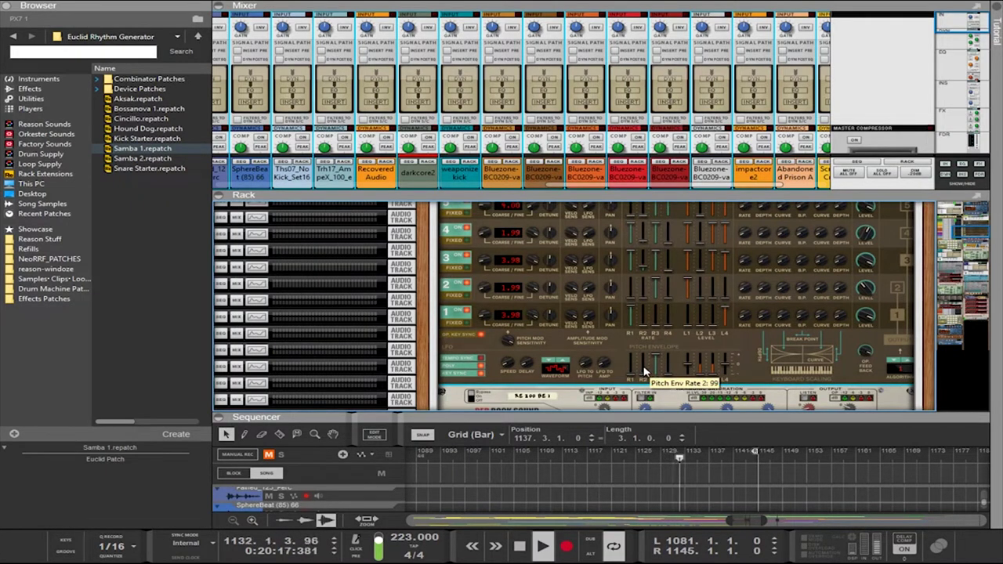
pyautogui.moveTo(648, 378); pyautogui.dragTo(648, 371)
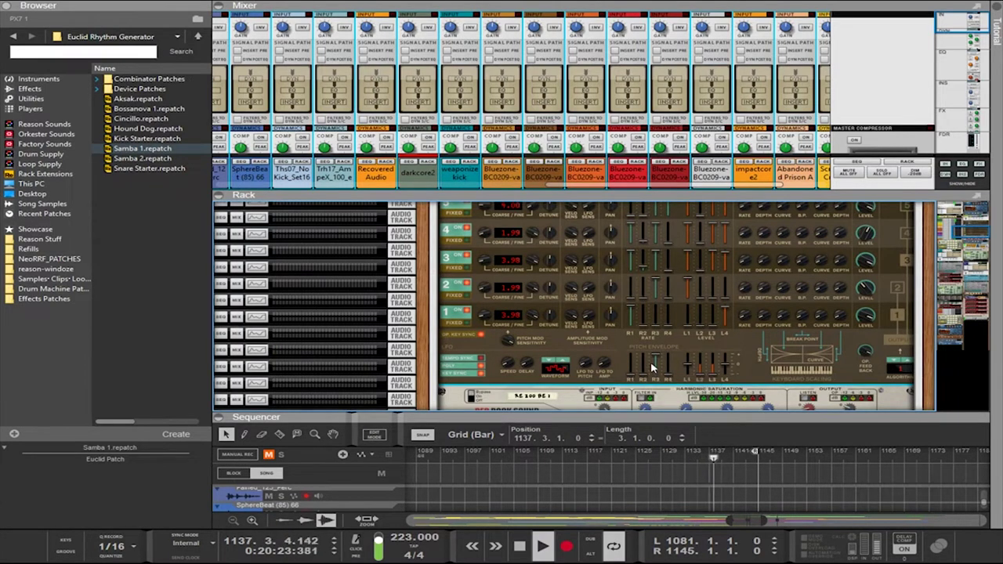
pyautogui.moveTo(655, 366); pyautogui.dragTo(655, 369)
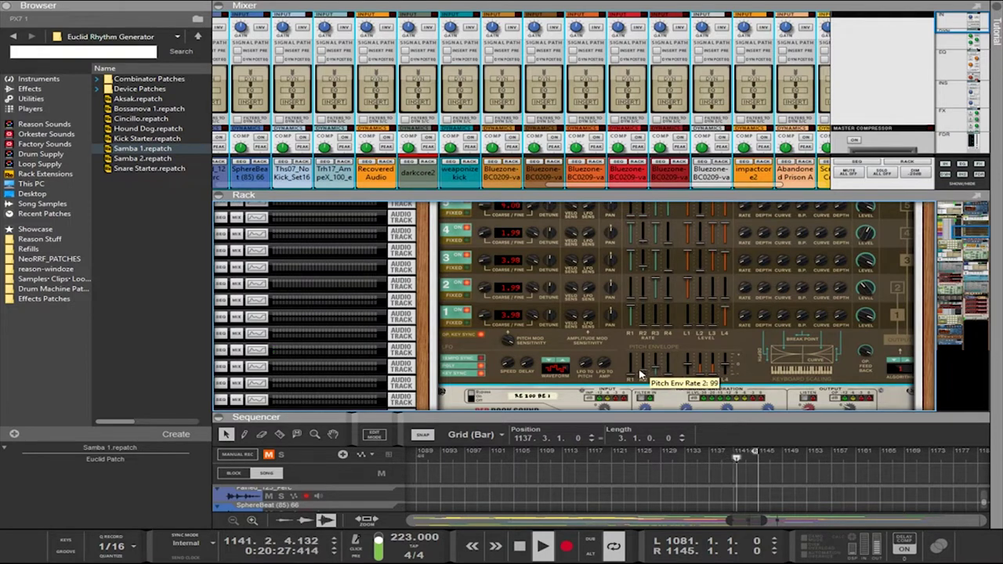
pyautogui.moveTo(642, 375); pyautogui.dragTo(647, 347)
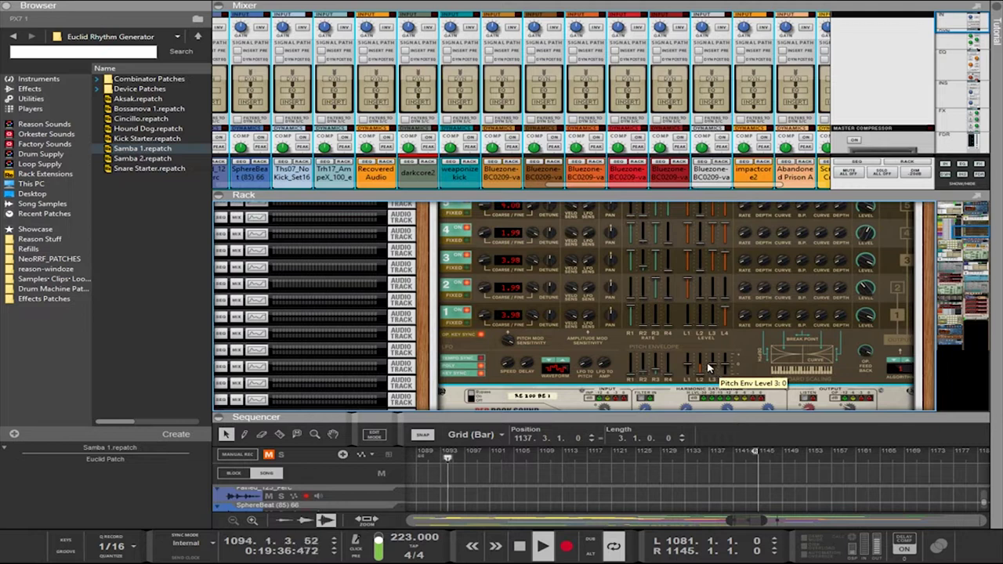
pyautogui.moveTo(710, 366); pyautogui.dragTo(713, 378)
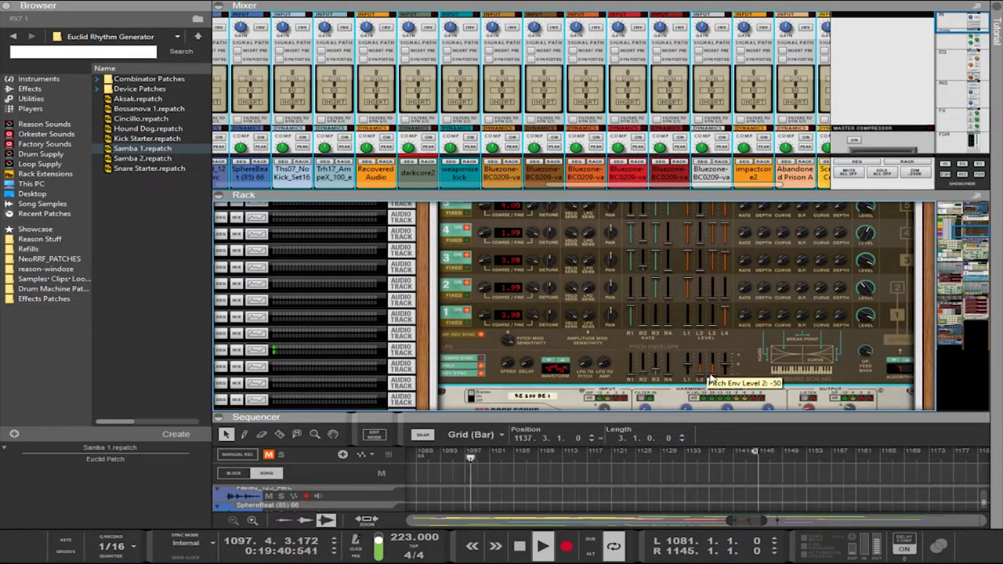
pyautogui.moveTo(687, 362); pyautogui.dragTo(690, 388)
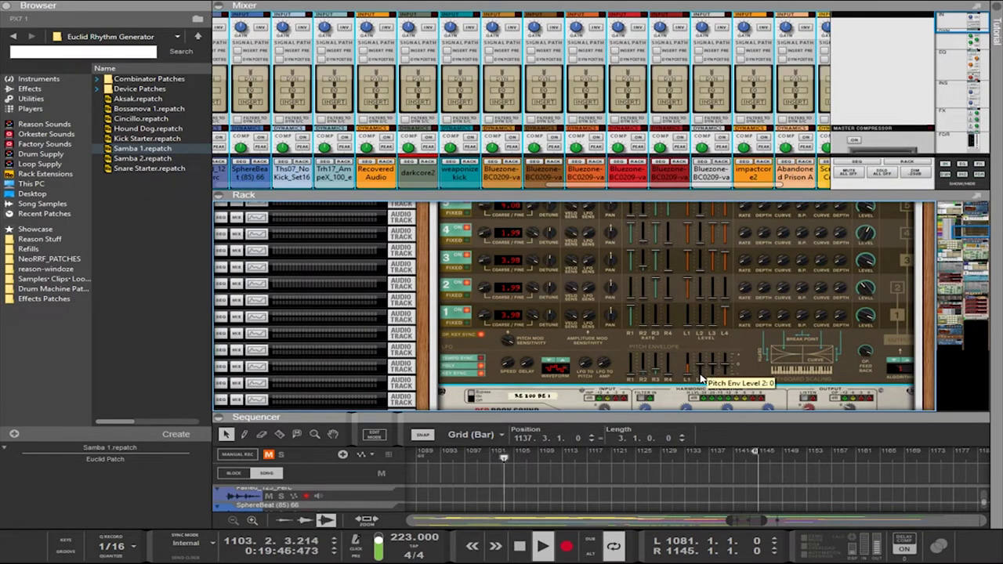
# Try higher and lower coarse frequencies on operator 5, then return it to 4.00
pyautogui.scroll(2, 588, 338)
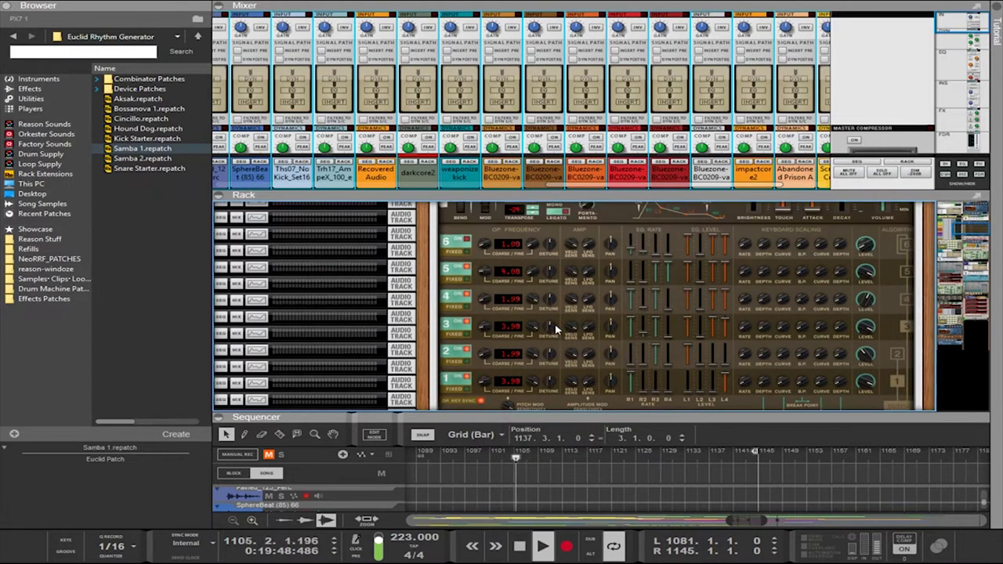
pyautogui.scroll(-1, 482, 265)
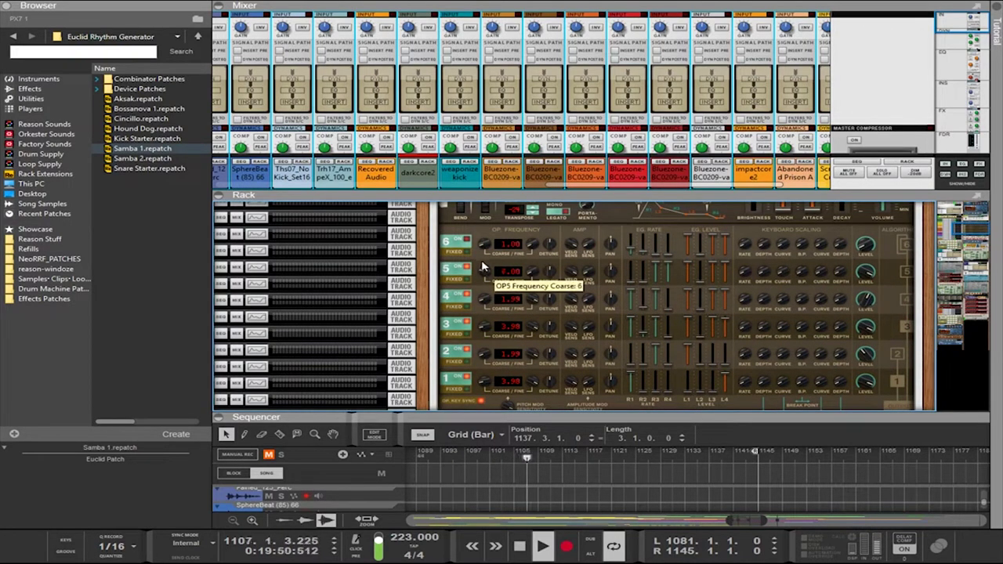
pyautogui.scroll(-4, 482, 266)
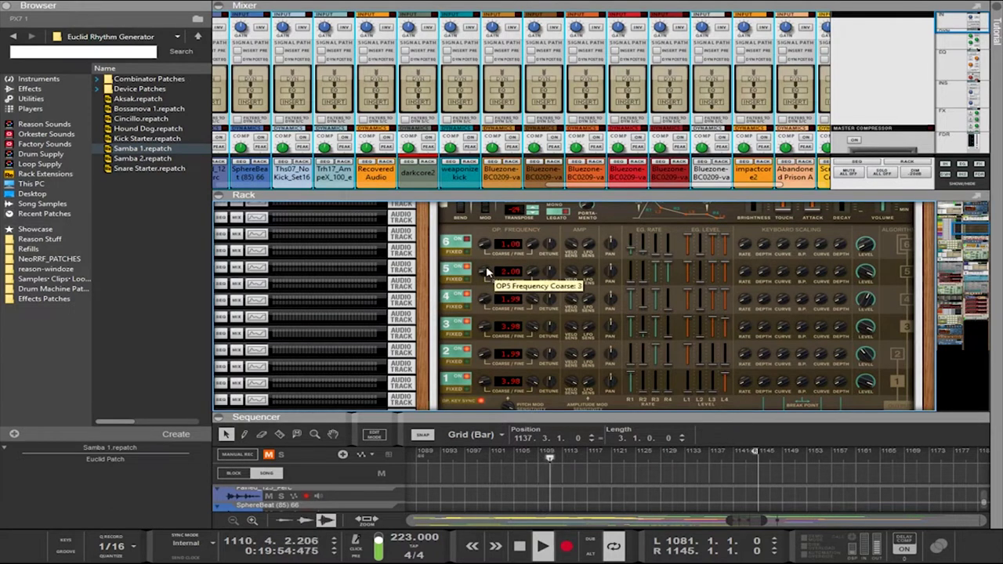
pyautogui.scroll(1, 486, 272)
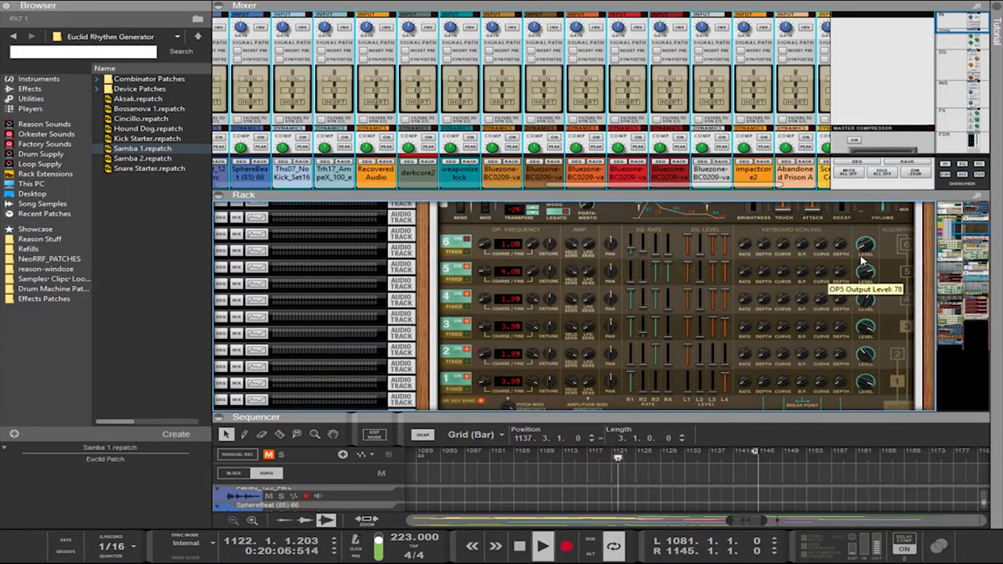
# Try different output levels on operator 5 and adjust operator 3's output level
pyautogui.moveTo(860, 259); pyautogui.dragTo(858, 251)
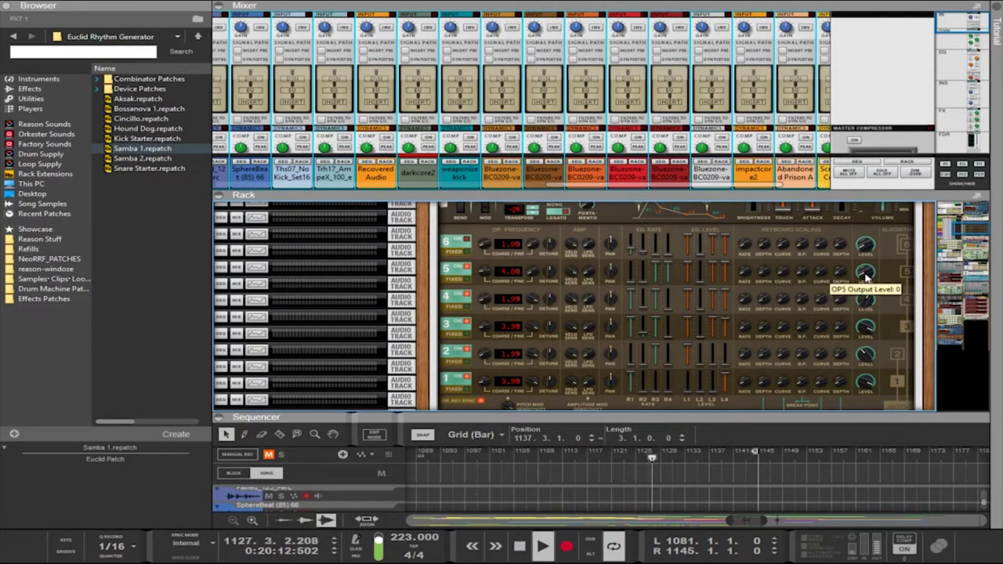
pyautogui.keyDown('ctrl'); pyautogui.click(866, 274); pyautogui.keyUp('ctrl')
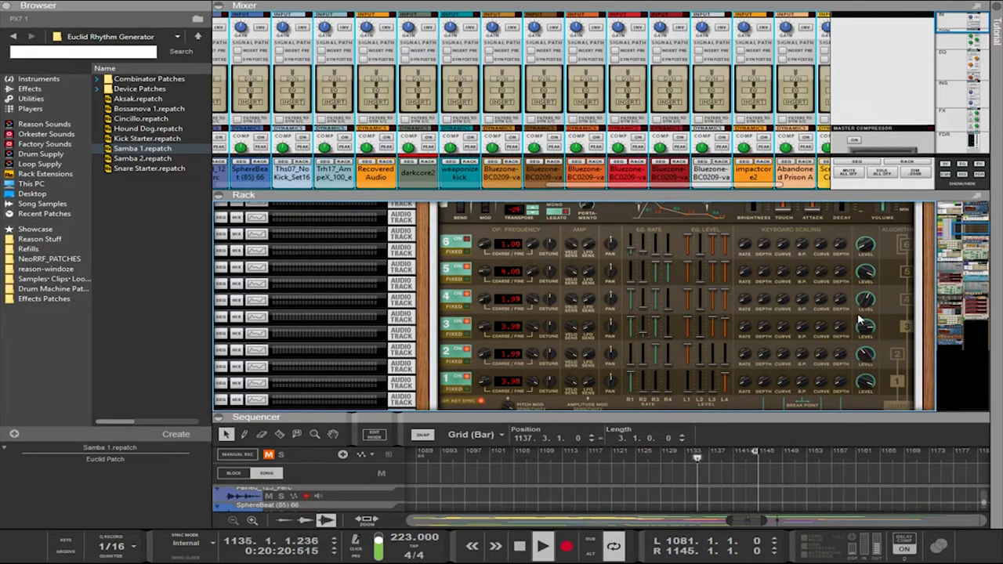
pyautogui.click(862, 325)
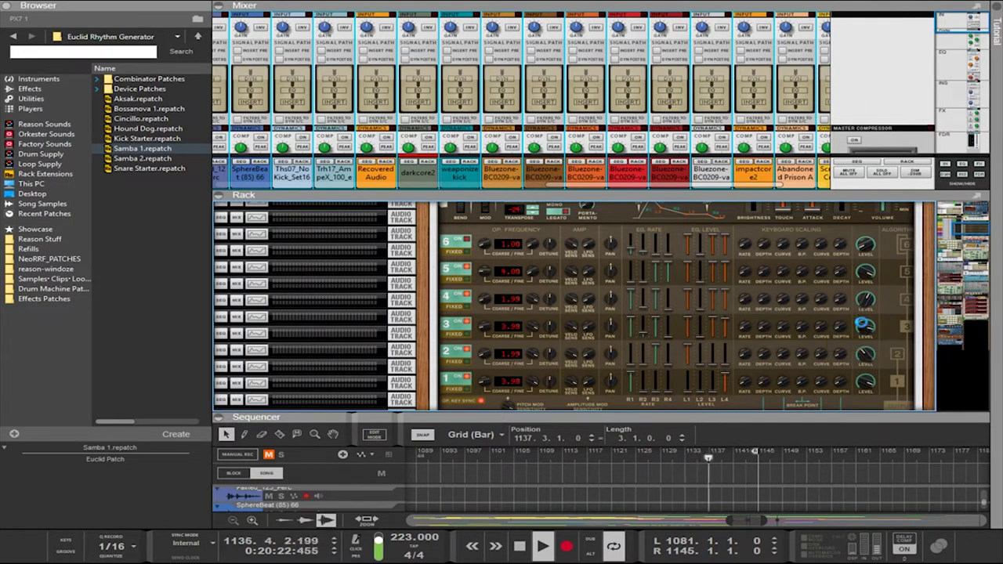
# Save the PX7 patch as fmkick11 and the Combinator patch as fmkick12
pyautogui.scroll(3, 744, 290)
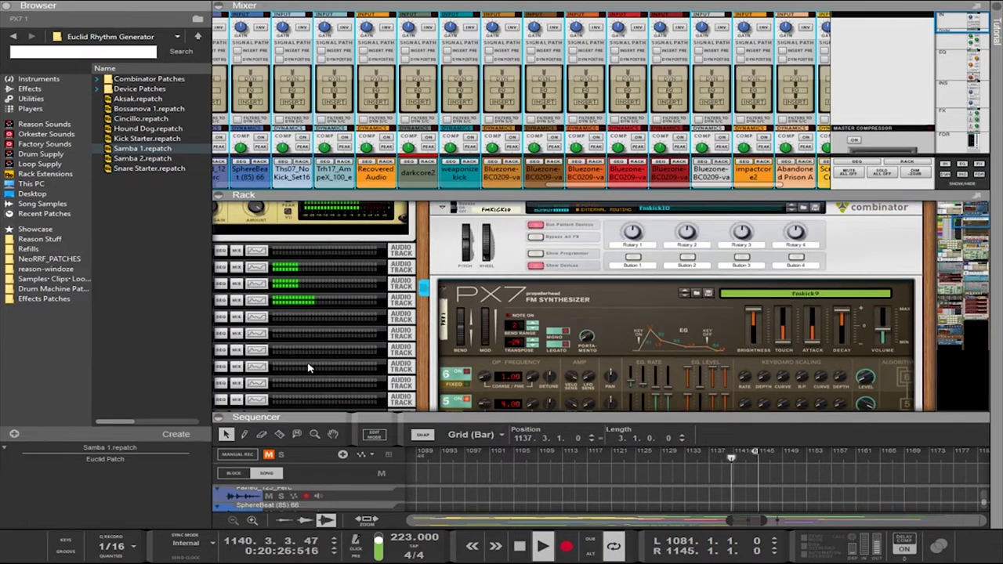
pyautogui.click(720, 249)
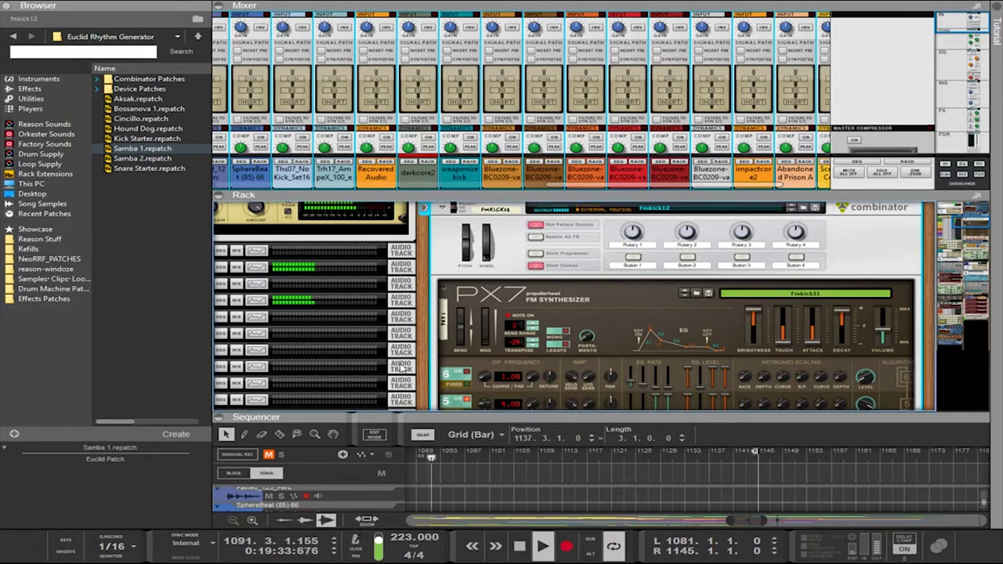
# Try lower clip amounts on GClip 2 down to 1%, settle on 2%, and set its gain to 9.1 dB
pyautogui.scroll(-10, 684, 297)
pyautogui.scroll(-8, 684, 297)
pyautogui.scroll(6, 661, 267)
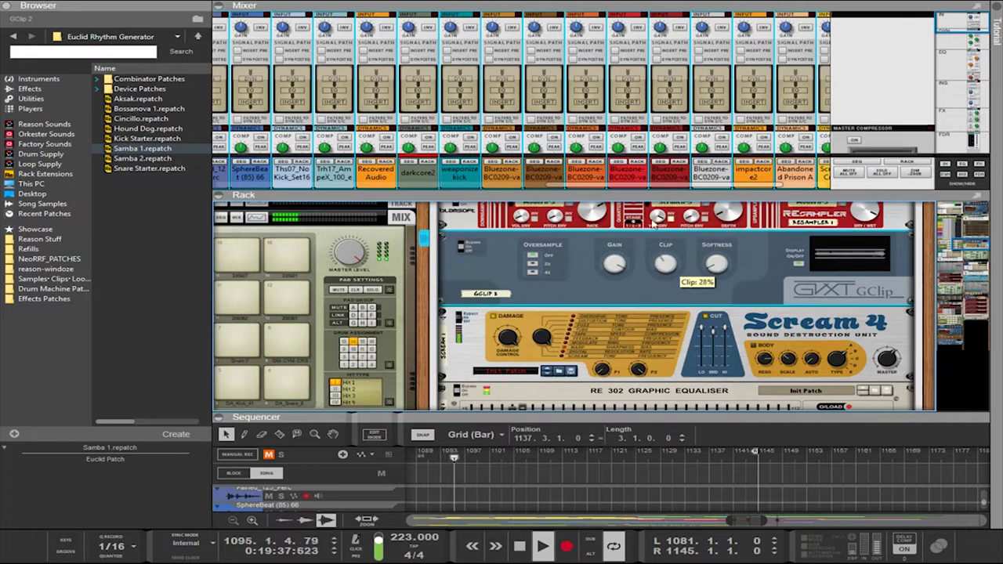
pyautogui.moveTo(653, 216); pyautogui.dragTo(667, 265)
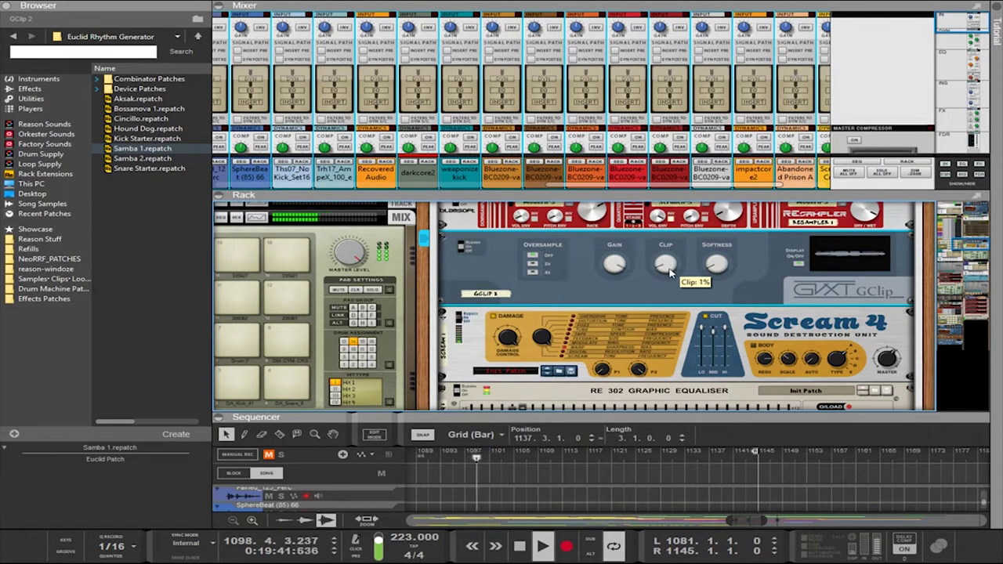
pyautogui.scroll(-2, 668, 269)
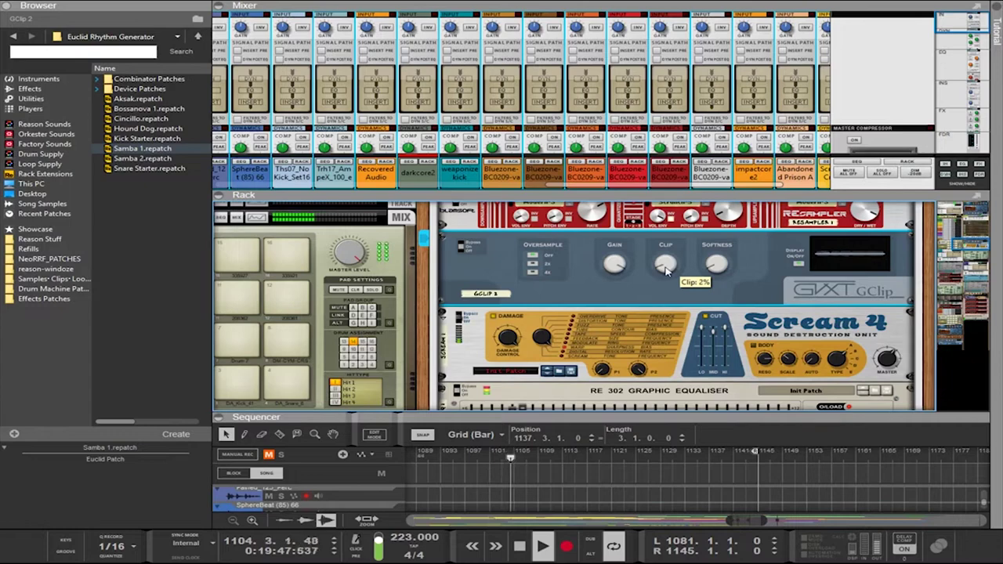
pyautogui.moveTo(618, 266); pyautogui.dragTo(619, 285)
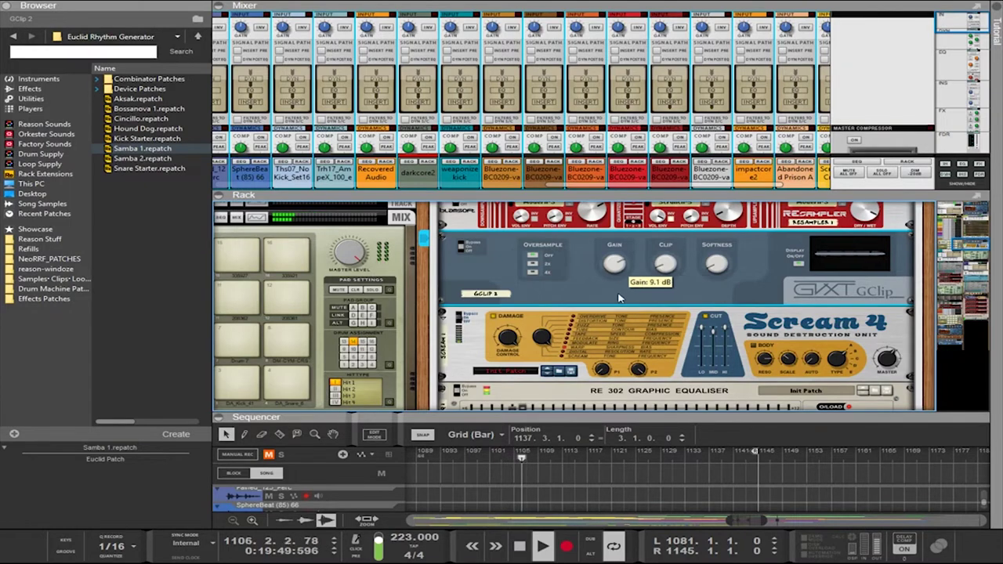
pyautogui.scroll(2, 683, 275)
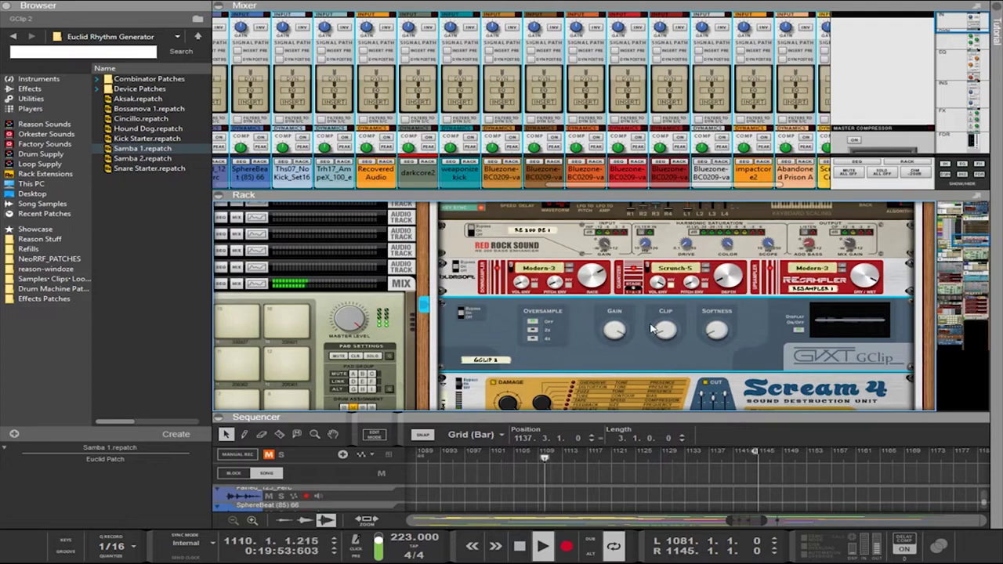
# Adjust the output gain on the RE 302 Graphic Equaliser and touch up the clip amount on GClip 2
pyautogui.scroll(-3, 653, 330)
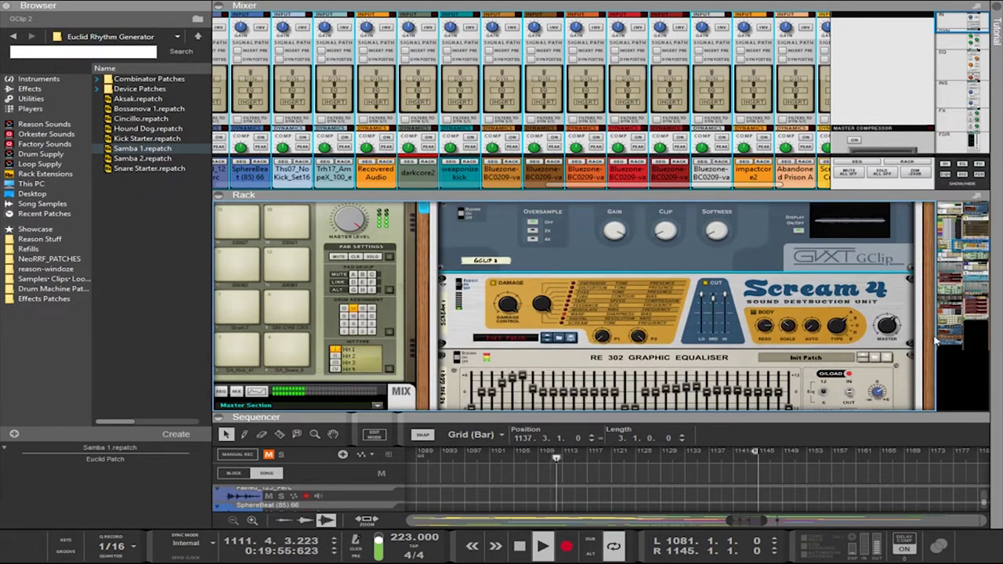
pyautogui.moveTo(877, 393); pyautogui.dragTo(879, 403)
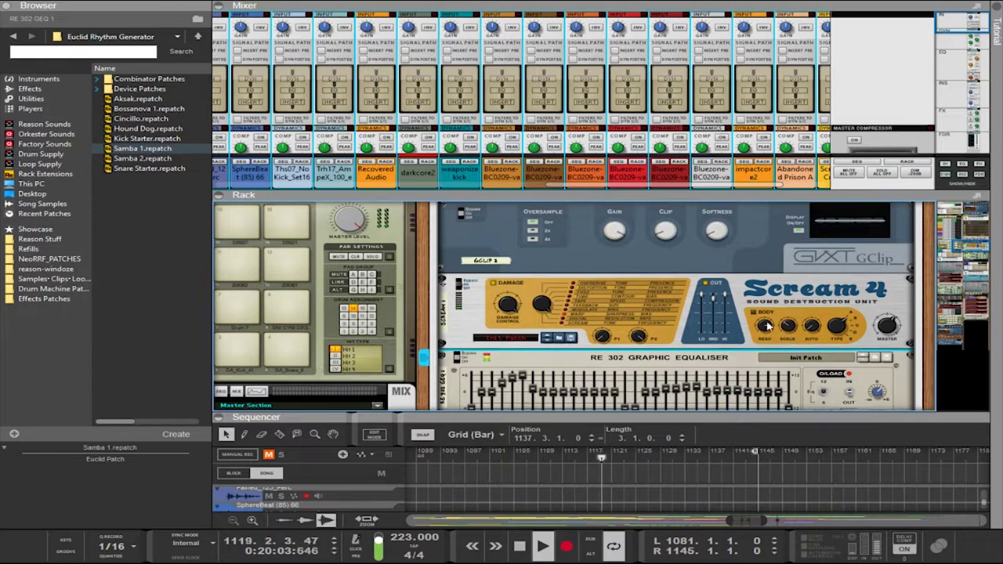
pyautogui.scroll(3, 771, 319)
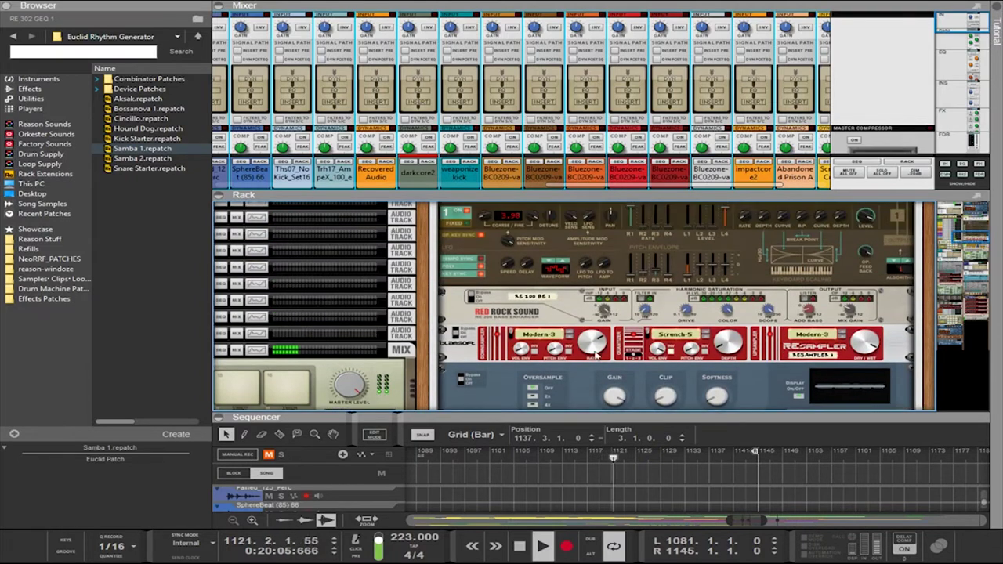
pyautogui.click(667, 398)
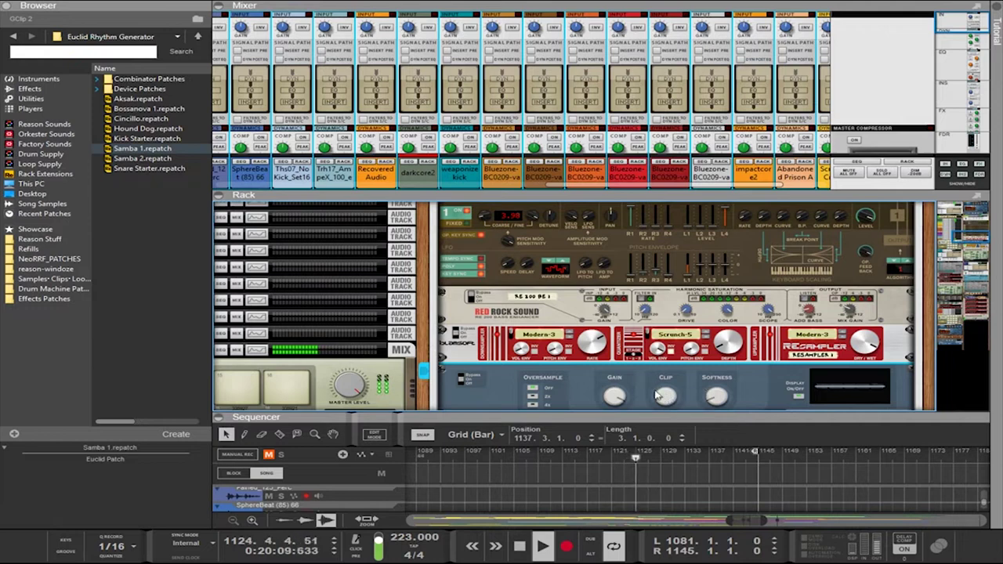
# On the Resampler, set the downsampling rate to 19173 Hz, the downsampler mode to Modern-6 and the quantization depth to 3.0 bits
pyautogui.click(590, 339)
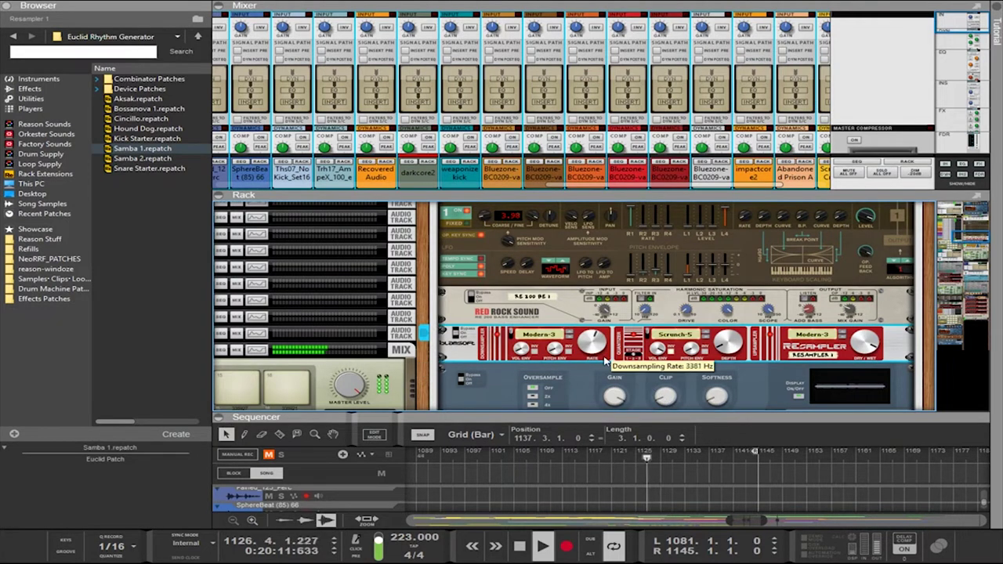
pyautogui.moveTo(588, 340); pyautogui.dragTo(589, 309)
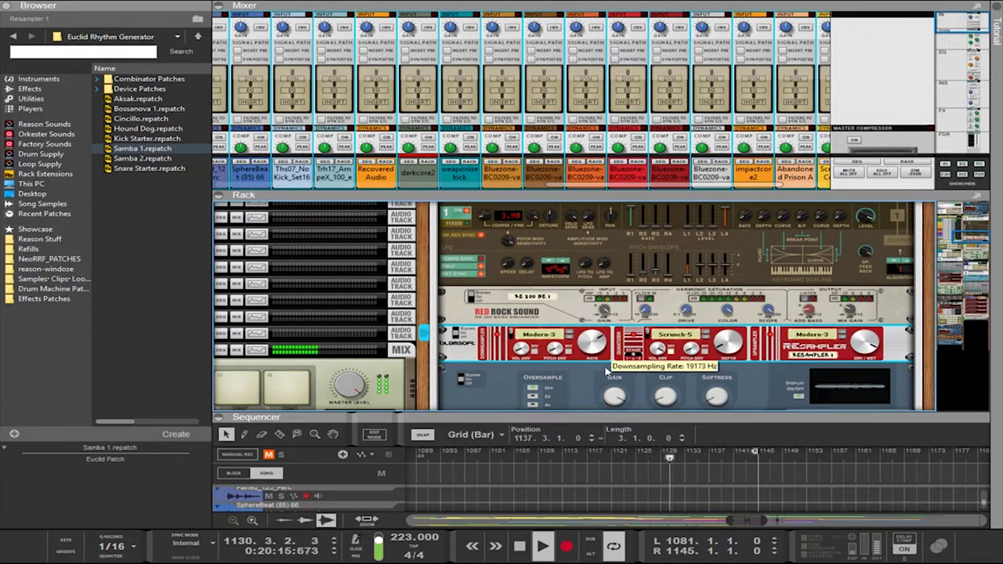
pyautogui.click(570, 338)
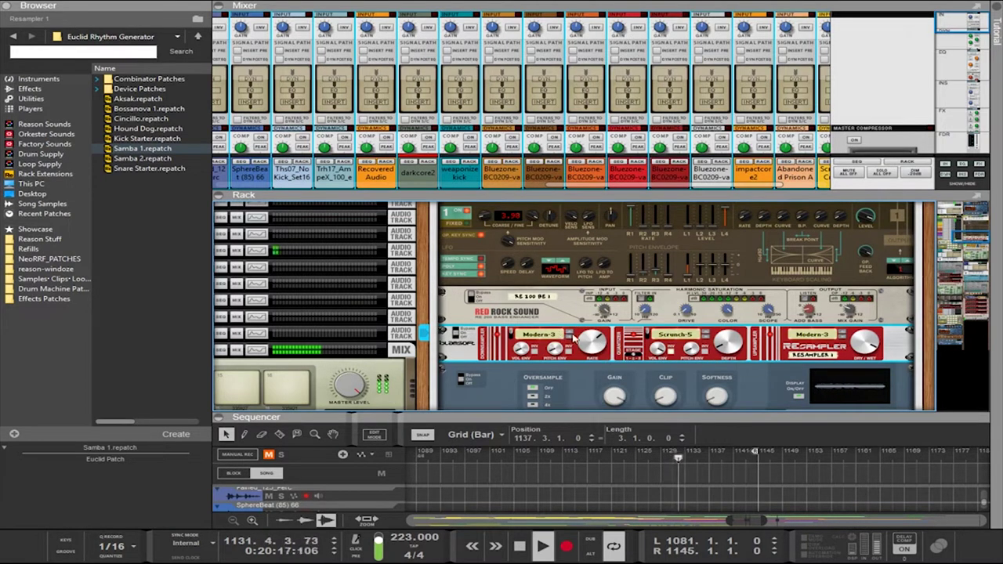
pyautogui.click(570, 338)
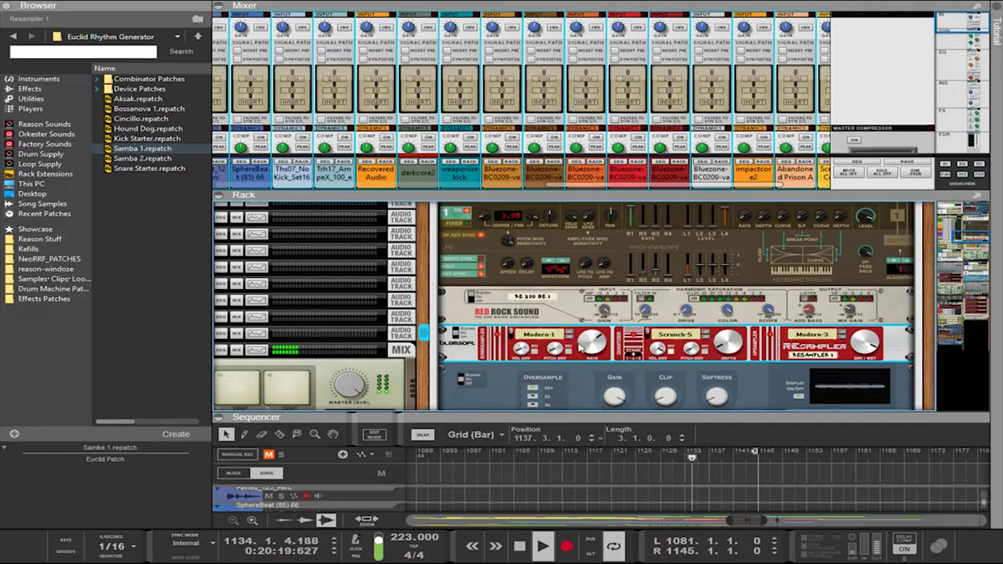
pyautogui.click(570, 337)
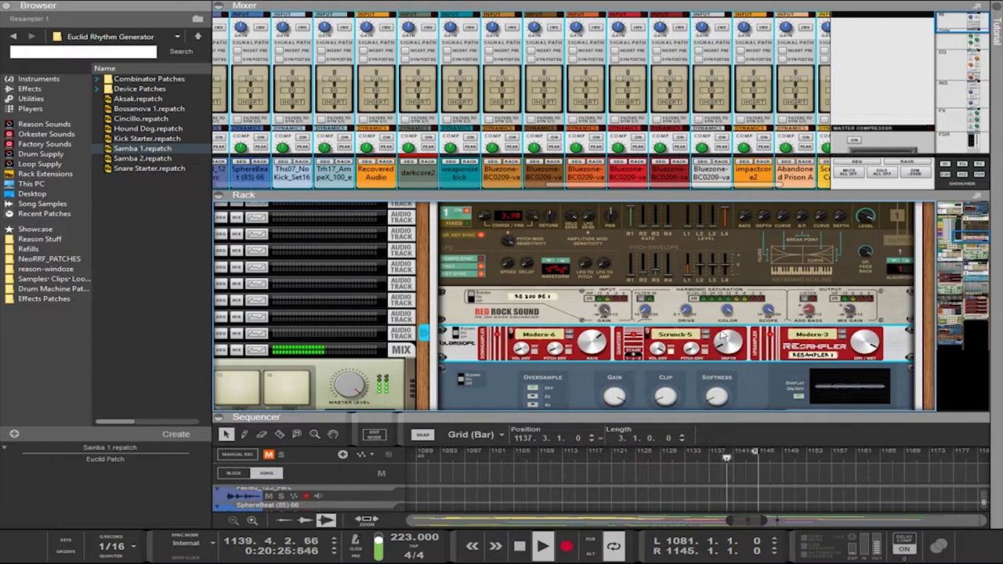
pyautogui.moveTo(716, 317); pyautogui.dragTo(727, 334)
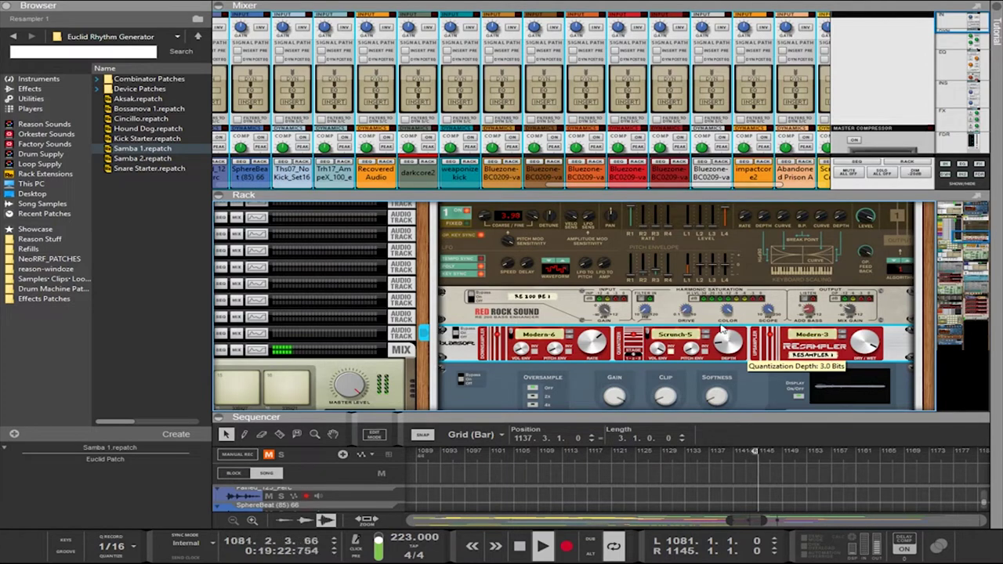
# Try a different operator algorithm on the PX7
pyautogui.click(889, 267)
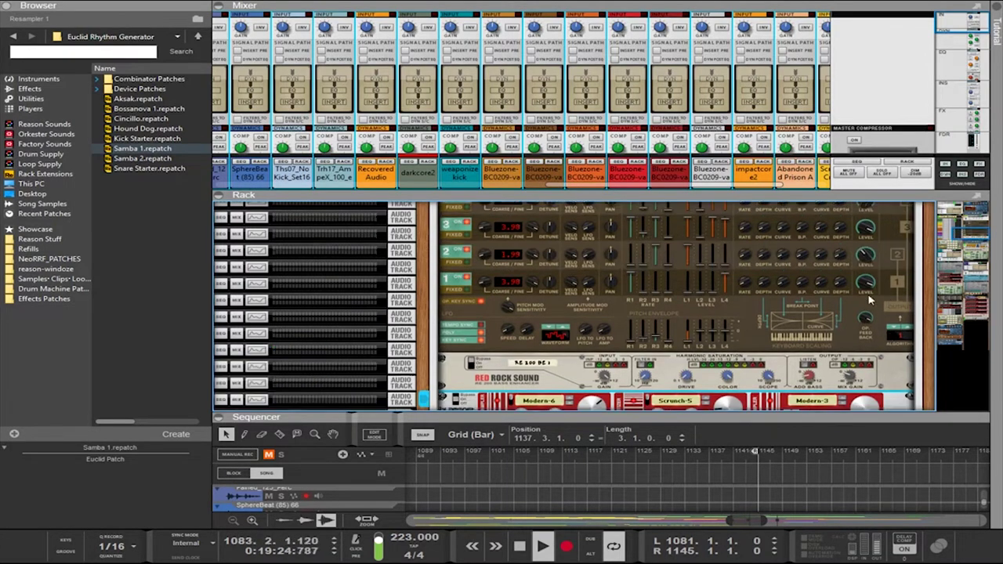
pyautogui.click(903, 333)
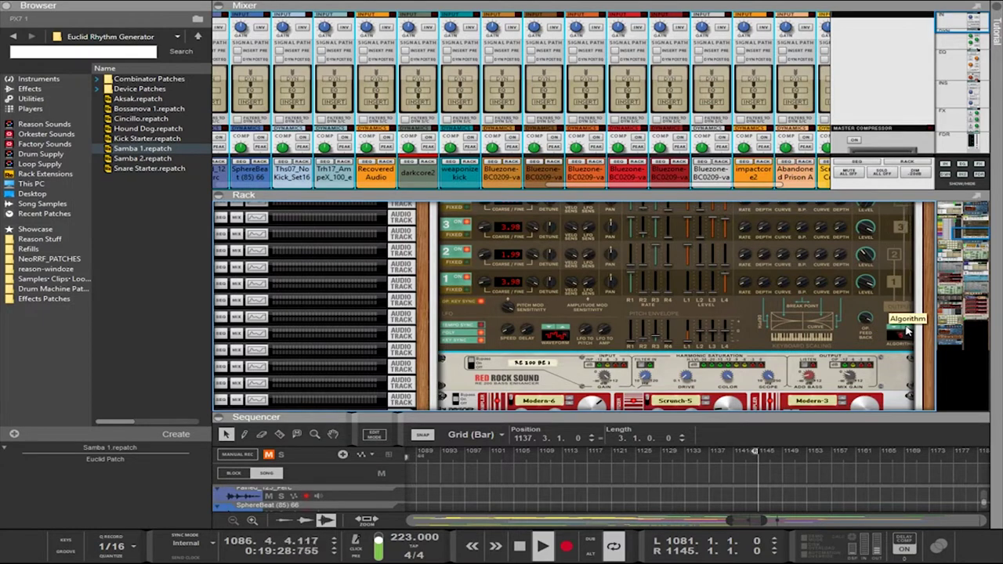
pyautogui.click(907, 332)
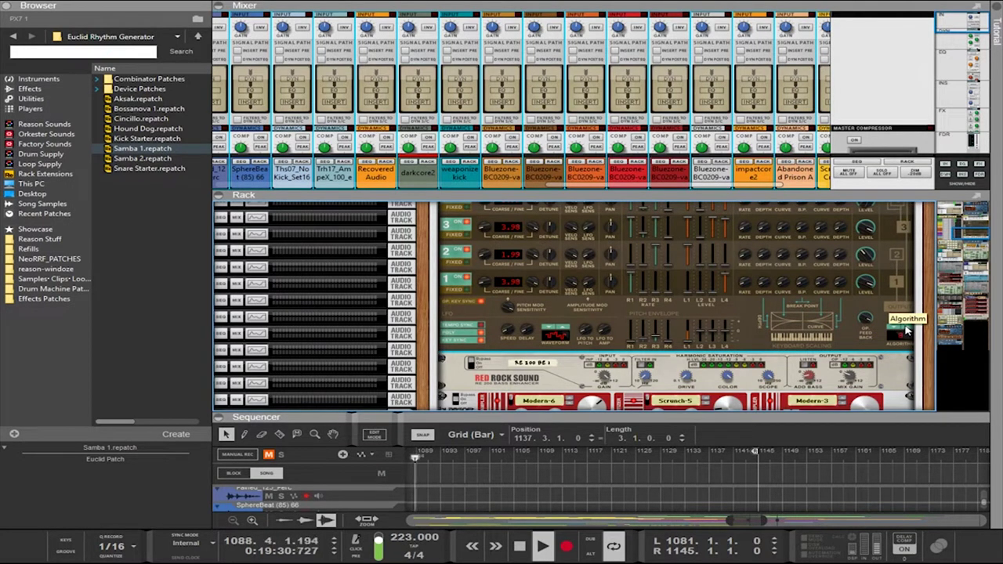
# Set the PX7 frequencies to 2.00 on operators 1, 2 and 4, 4.00 on operator 3 and 8.00 on operator 5
pyautogui.scroll(3, 907, 332)
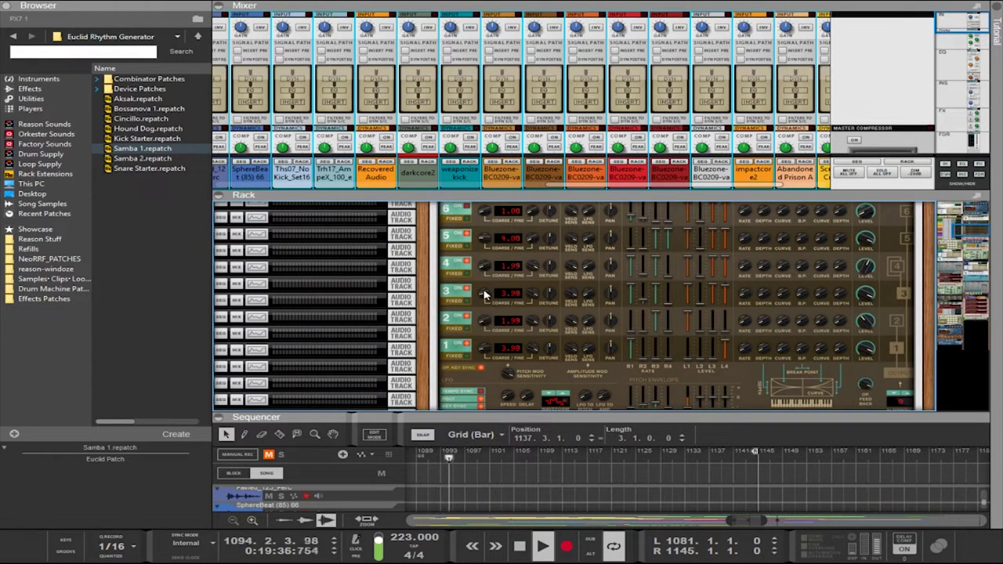
pyautogui.moveTo(532, 295); pyautogui.dragTo(526, 455)
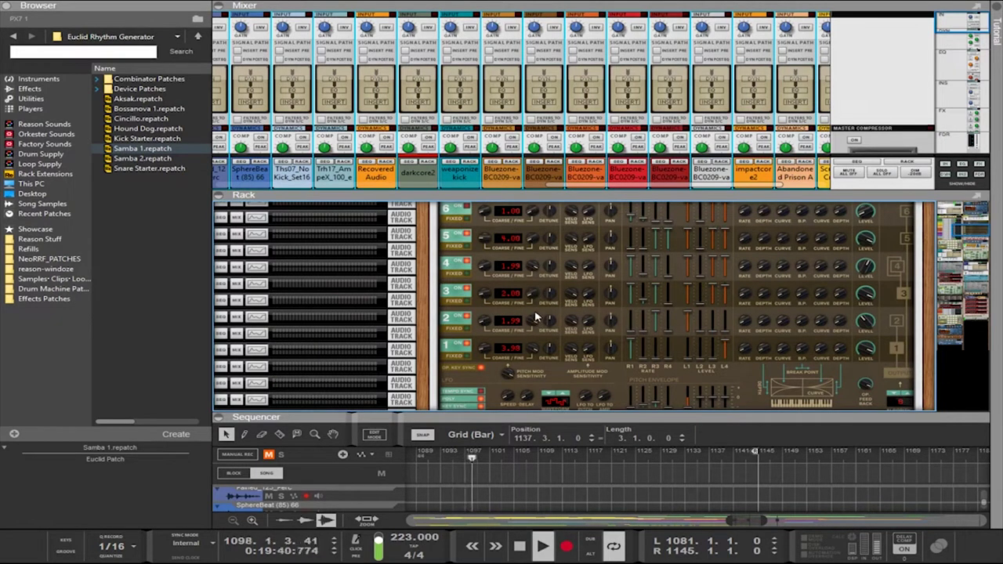
pyautogui.hotkey('ctrl', 'z')
pyautogui.moveTo(534, 348); pyautogui.dragTo(525, 527)
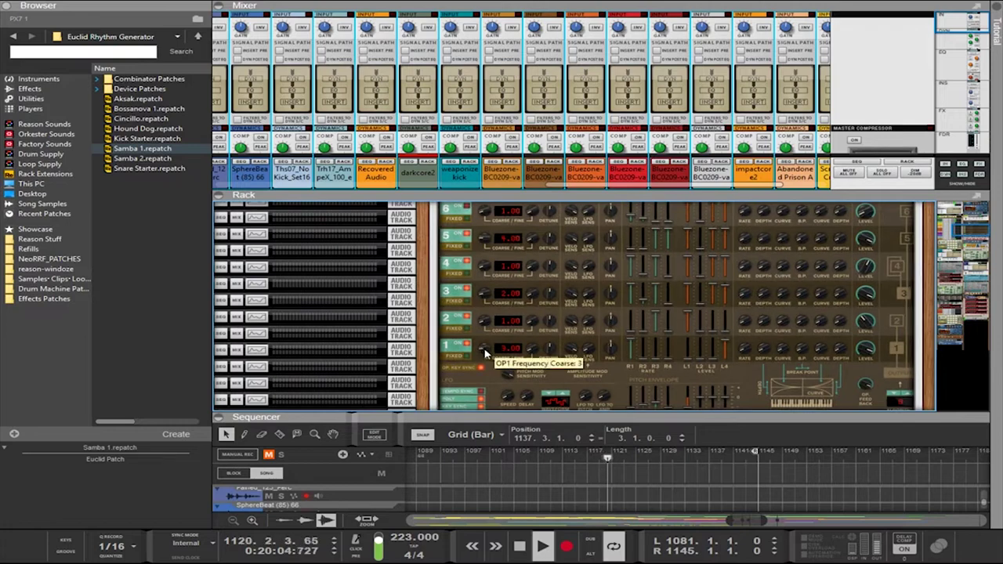
pyautogui.moveTo(484, 321); pyautogui.dragTo(481, 314)
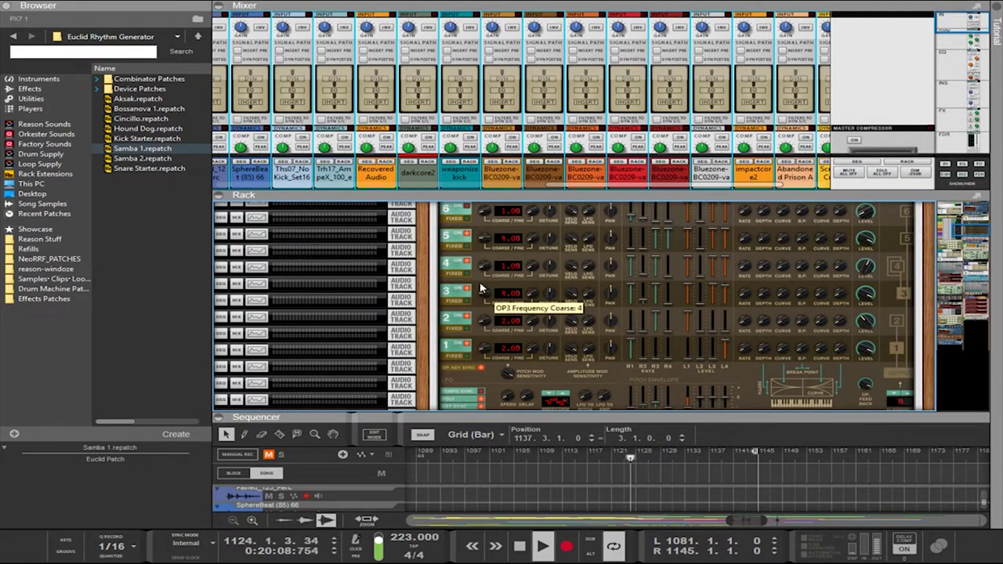
pyautogui.moveTo(485, 271); pyautogui.dragTo(485, 232)
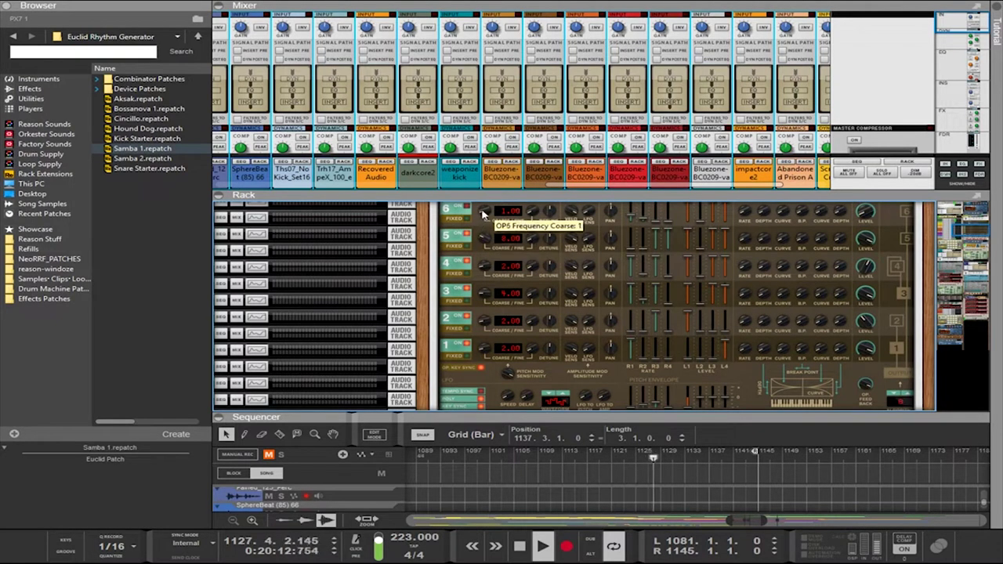
# Raise the PX7's touch, set its decay to 9 and readjust the pitch envelope levels
pyautogui.scroll(3, 525, 244)
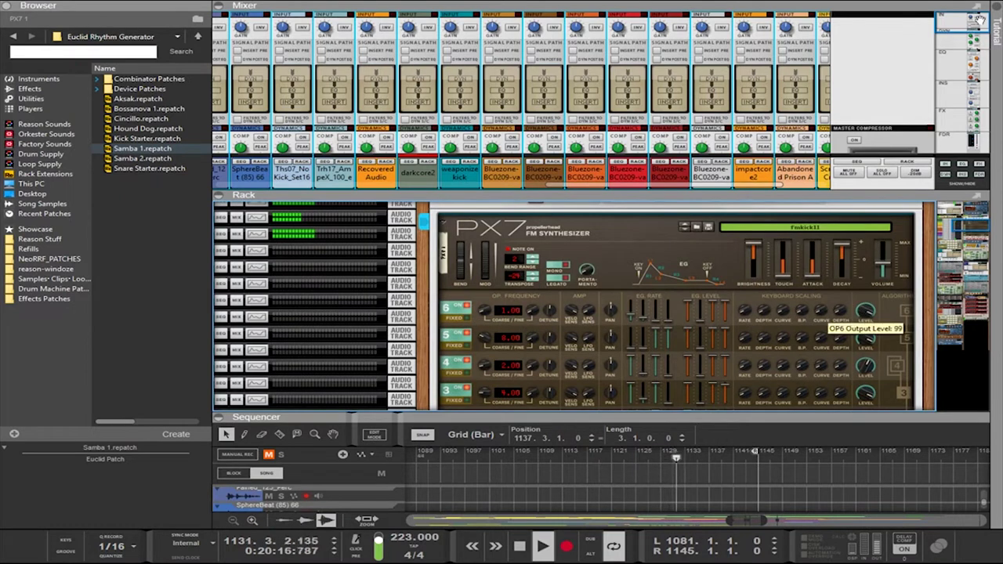
pyautogui.moveTo(784, 273); pyautogui.dragTo(783, 244)
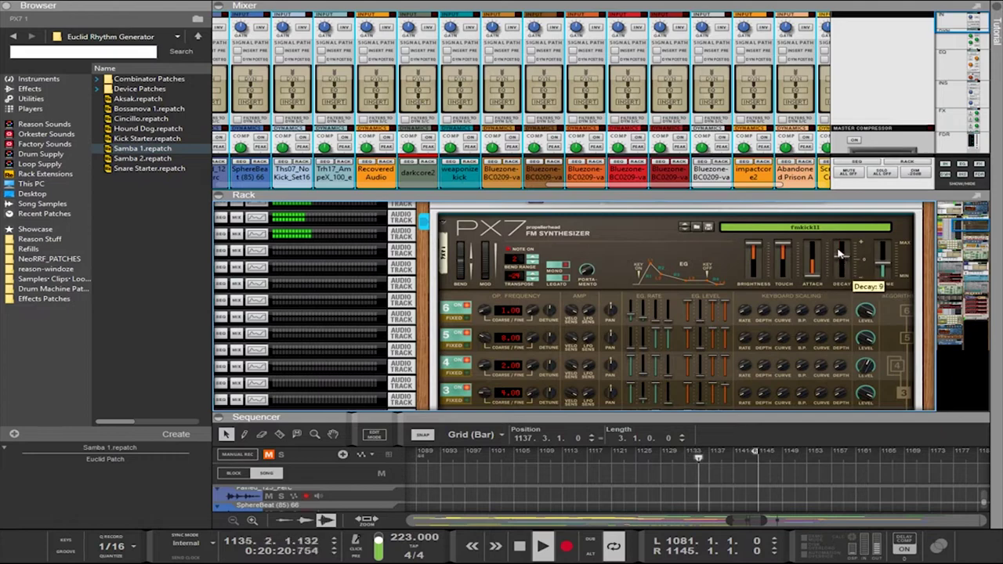
pyautogui.scroll(-6, 800, 270)
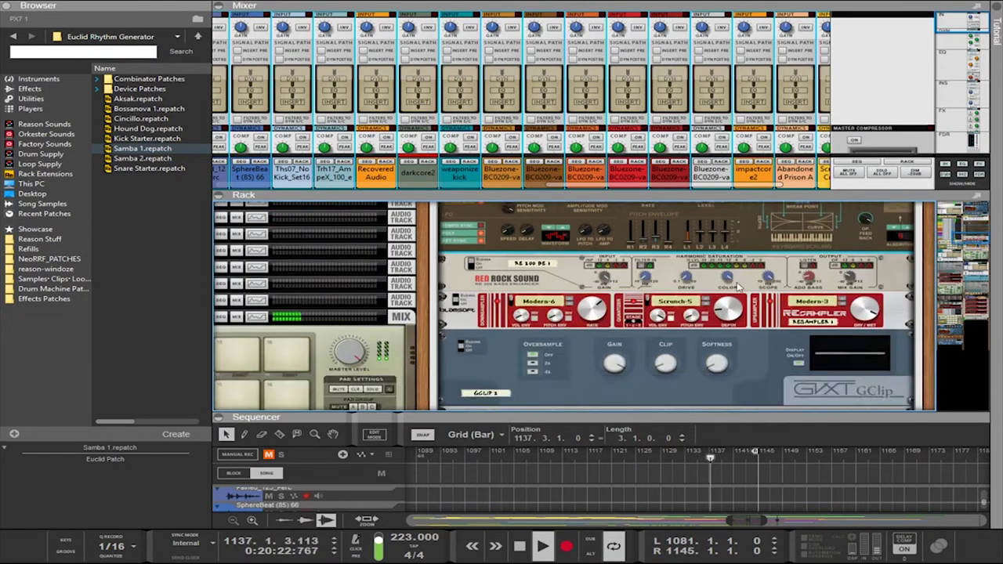
pyautogui.scroll(2, 637, 345)
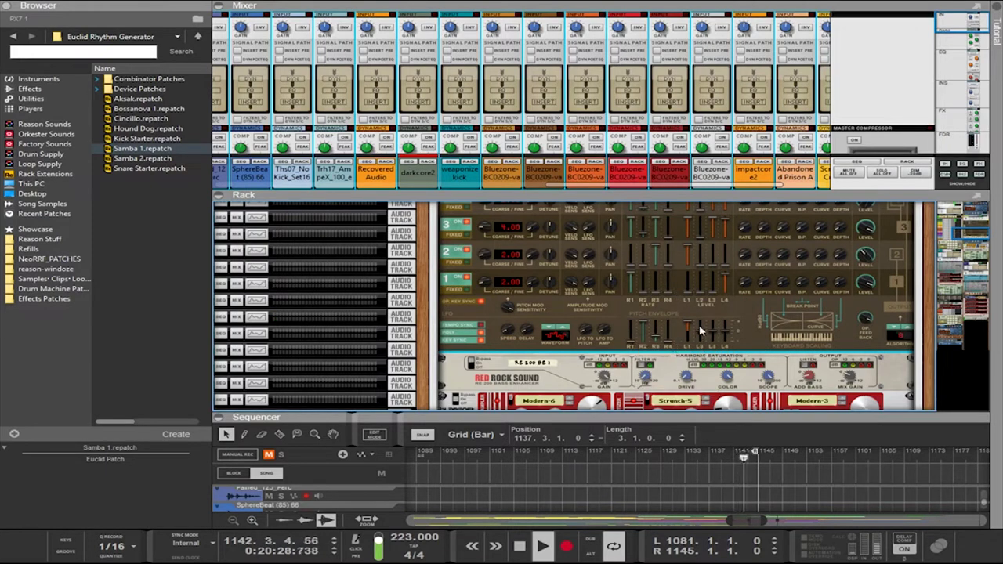
pyautogui.moveTo(689, 333); pyautogui.dragTo(692, 363)
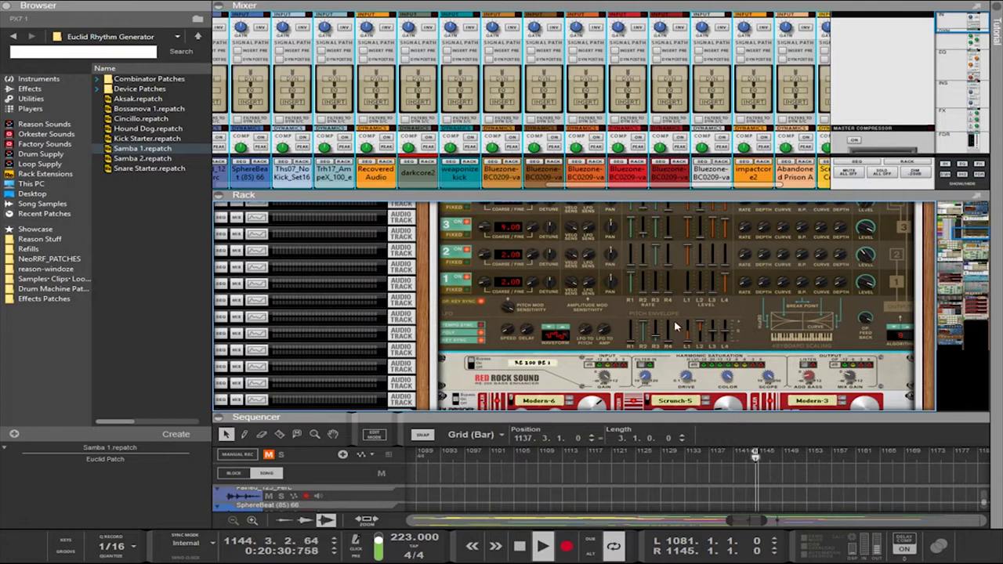
# Audition successive PX7 operator algorithms during playback and settle on a different one for the kick
pyautogui.click(908, 326)
pyautogui.click(909, 333)
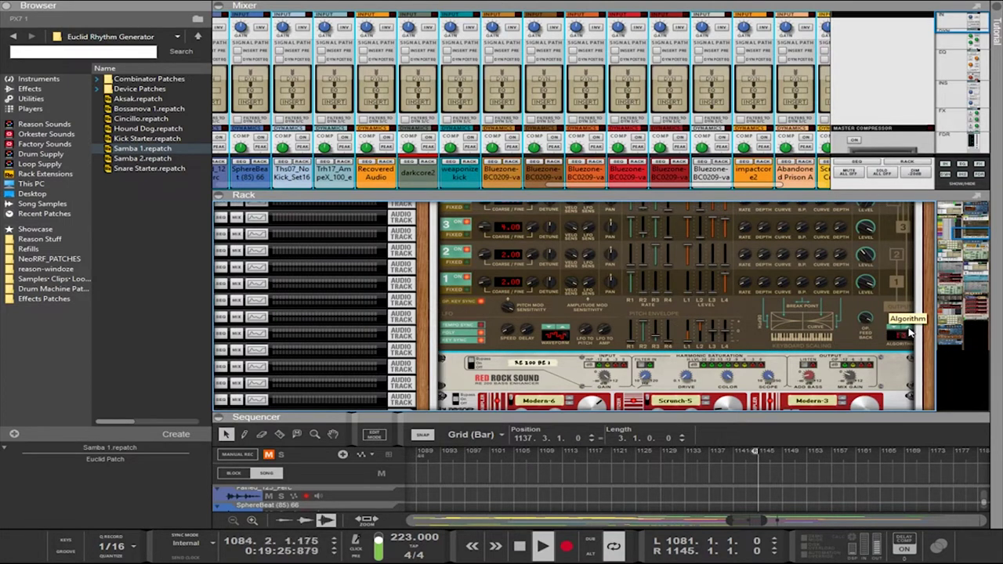
pyautogui.click(909, 333)
pyautogui.click(902, 334)
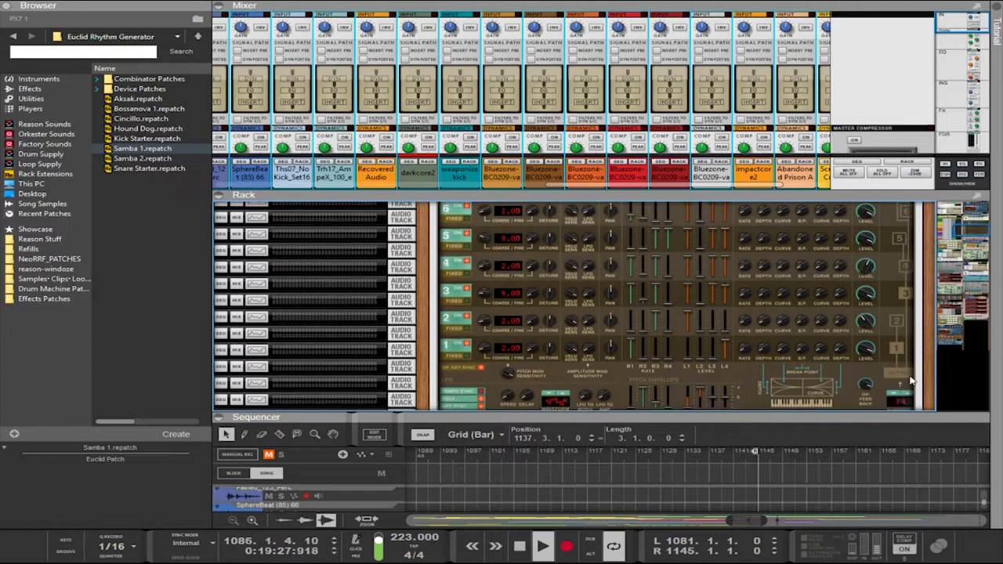
pyautogui.click(909, 400)
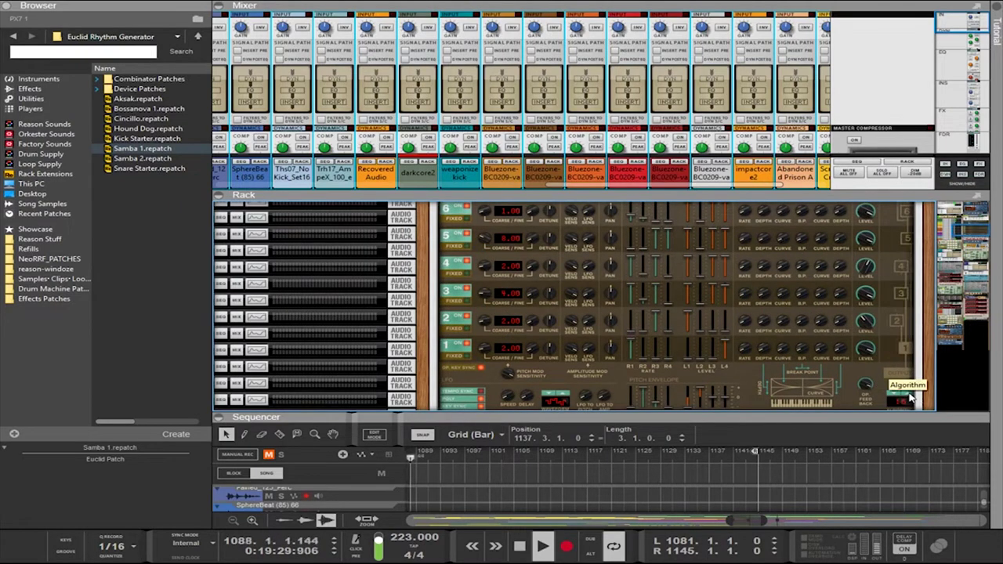
pyautogui.click(910, 399)
pyautogui.click(910, 400)
pyautogui.click(909, 400)
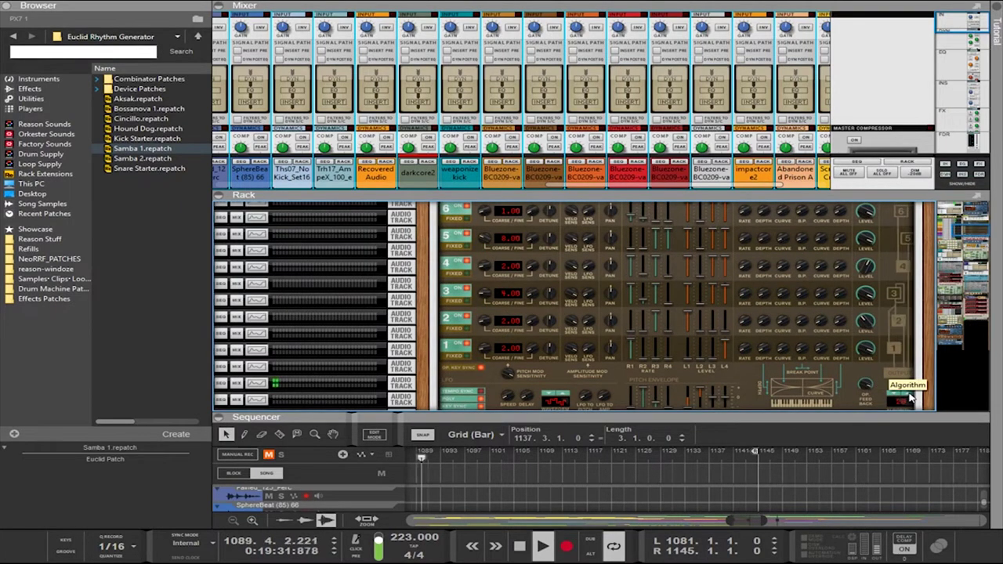
pyautogui.click(909, 400)
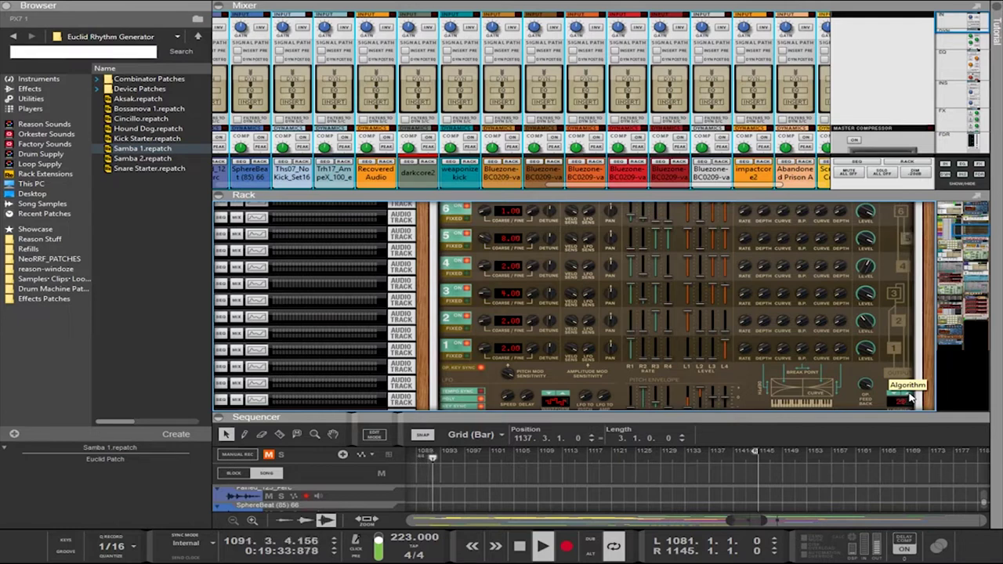
pyautogui.click(909, 400)
pyautogui.click(910, 400)
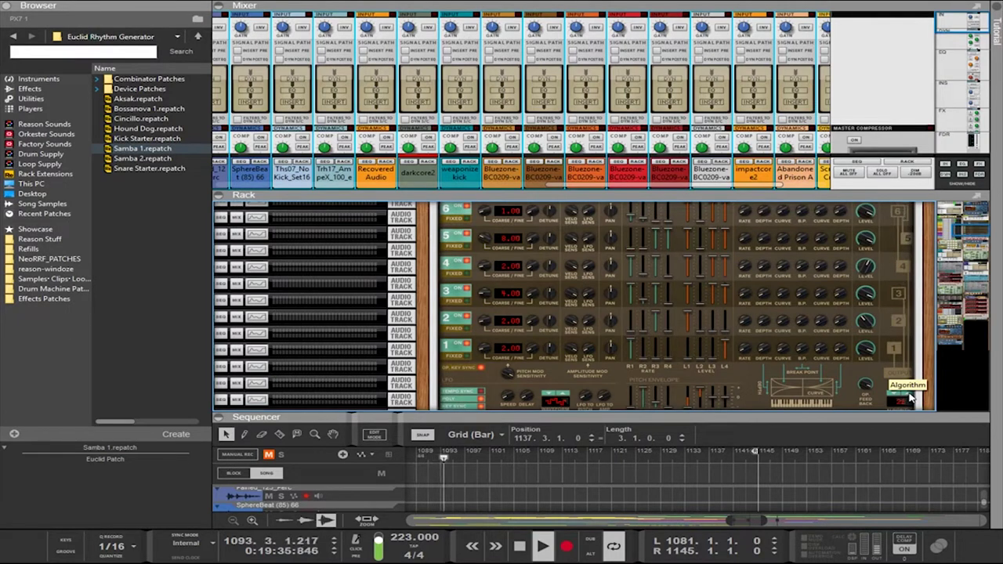
pyautogui.click(909, 400)
pyautogui.click(909, 400)
pyautogui.click(909, 400)
pyautogui.click(909, 399)
pyautogui.click(910, 399)
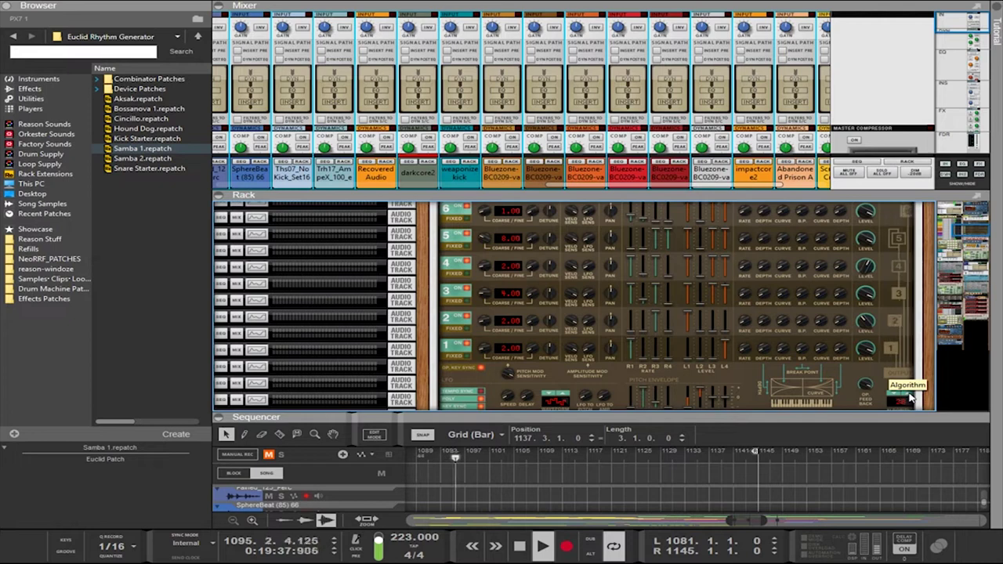
pyautogui.click(901, 398)
pyautogui.click(901, 399)
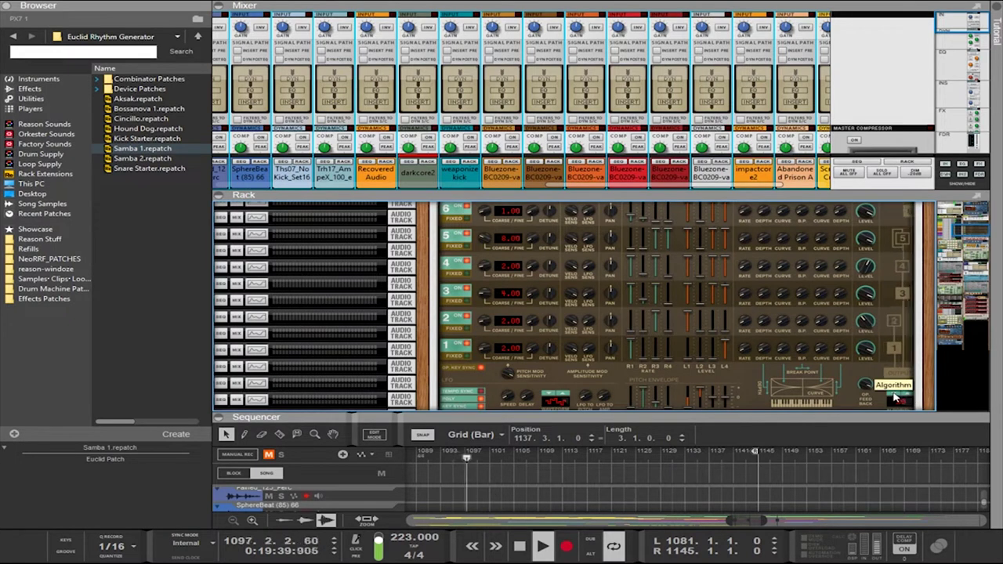
pyautogui.click(901, 398)
pyautogui.click(905, 400)
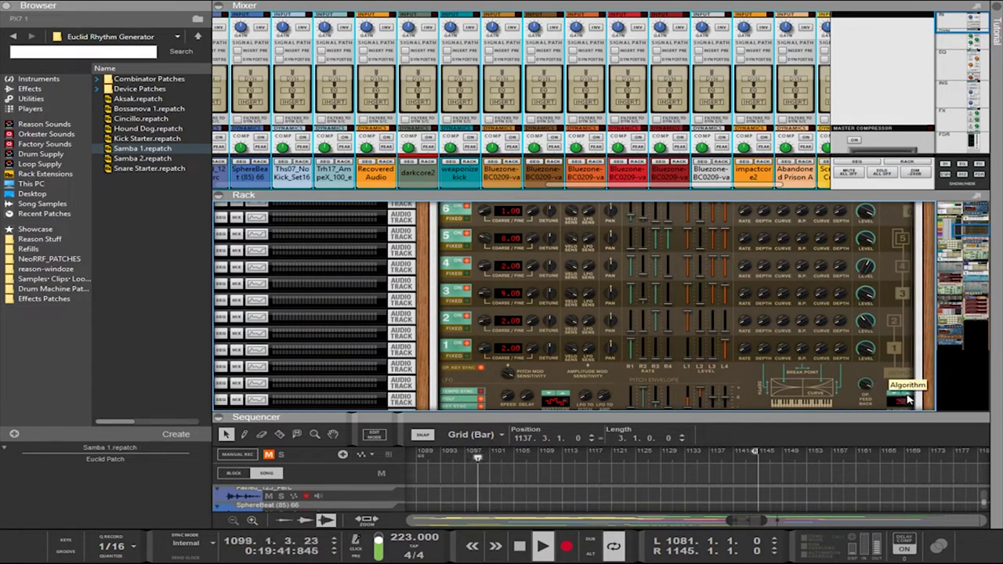
pyautogui.click(909, 399)
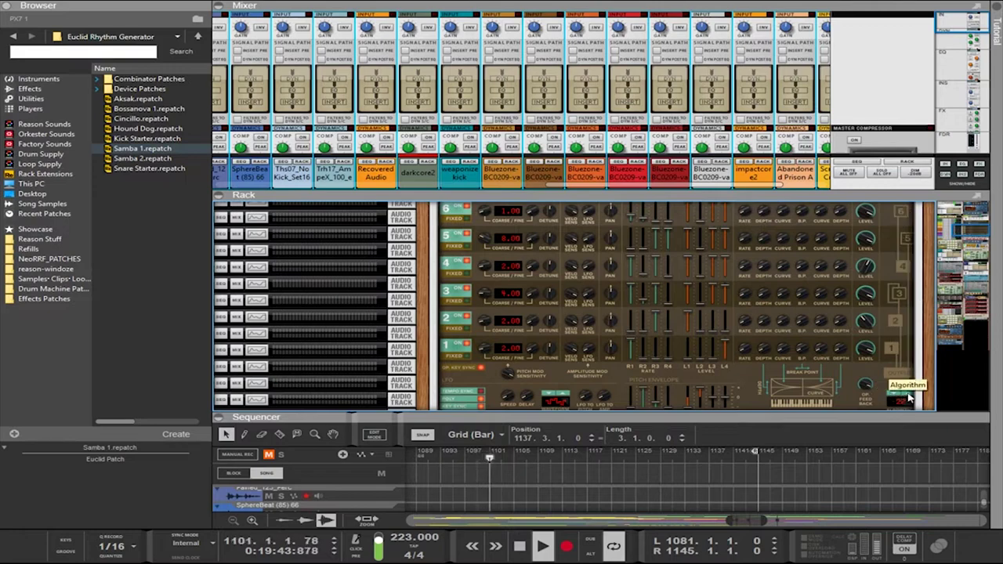
# Set the PX7's operator 6 frequency to 20.00, reshape its envelope rate and levels, and readjust operator 1's coarse frequency
pyautogui.scroll(3, 528, 316)
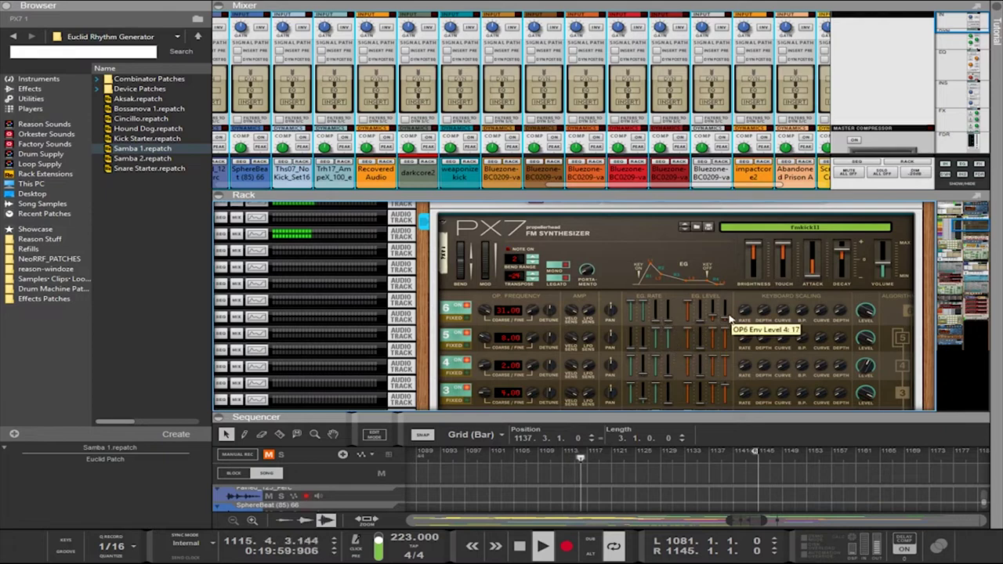
pyautogui.moveTo(718, 320); pyautogui.dragTo(718, 328)
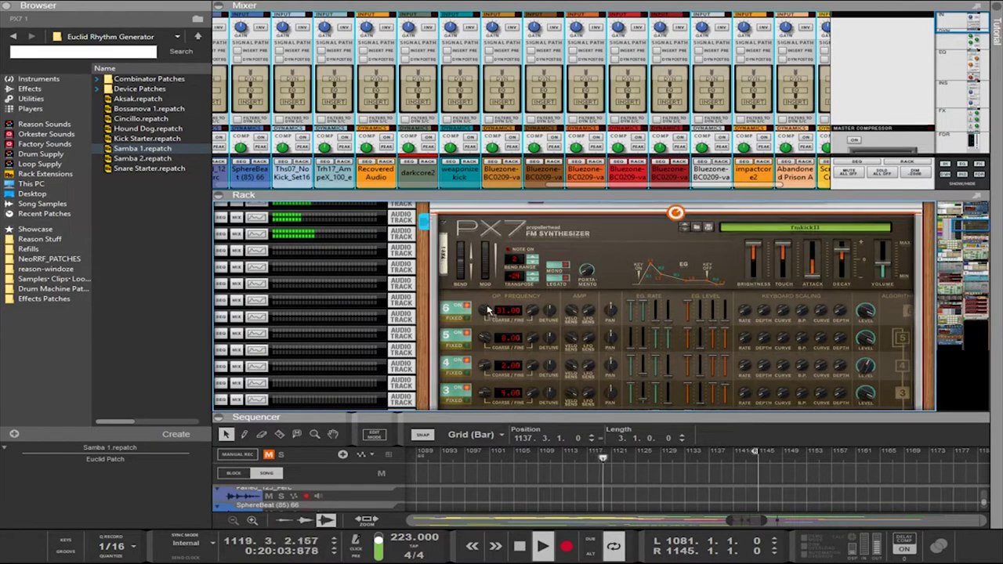
pyautogui.moveTo(486, 312); pyautogui.dragTo(501, 341)
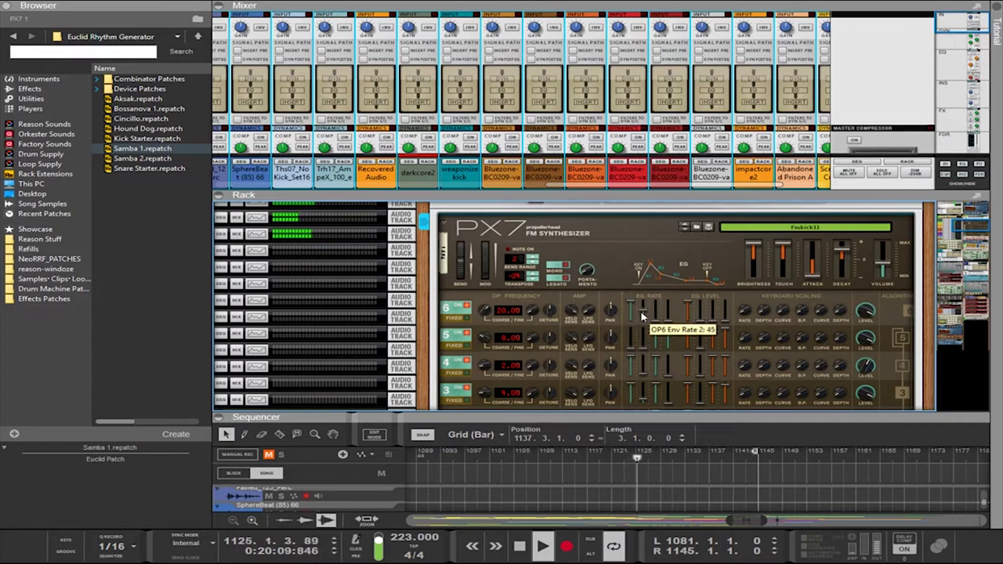
pyautogui.moveTo(642, 315)
pyautogui.mouseDown()
pyautogui.moveTo(642, 307)
pyautogui.moveTo(643, 321)
pyautogui.mouseUp()
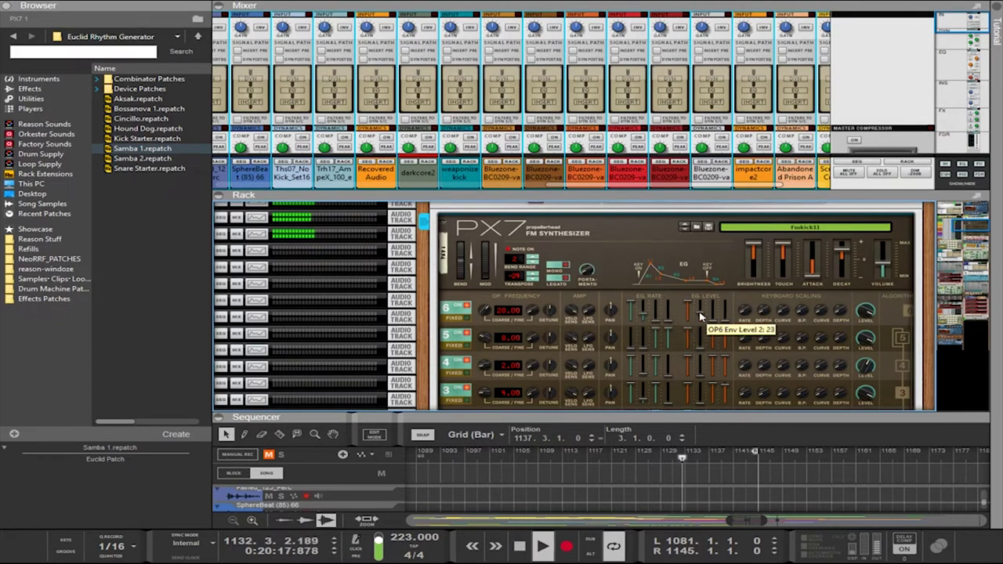
pyautogui.moveTo(702, 317); pyautogui.dragTo(699, 300)
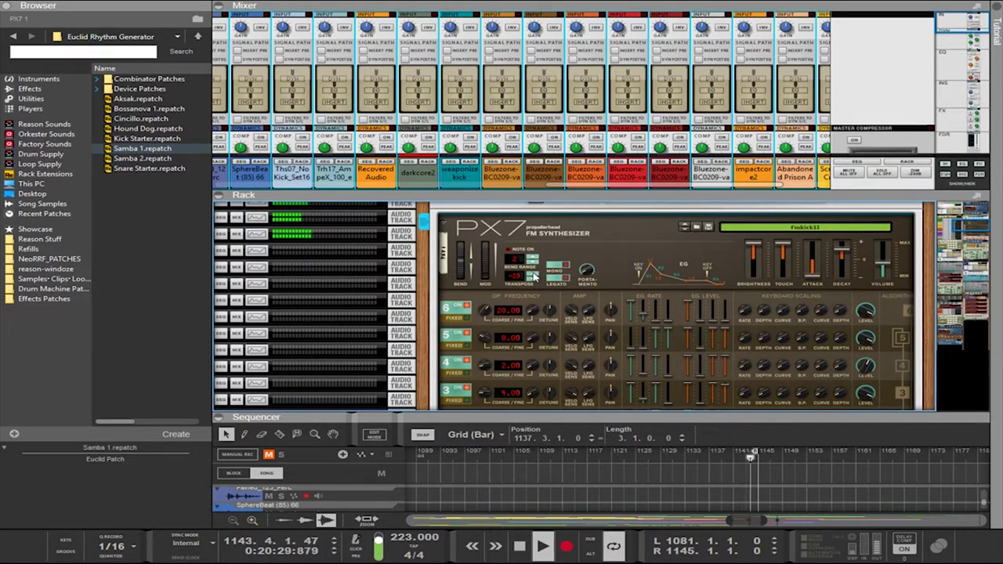
pyautogui.scroll(-2, 486, 330)
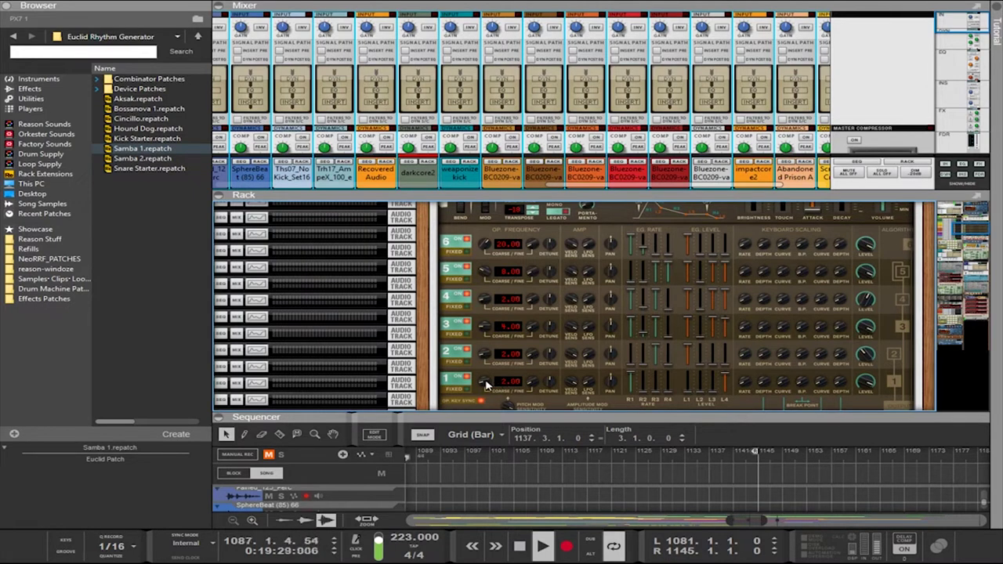
pyautogui.moveTo(493, 390); pyautogui.dragTo(491, 358)
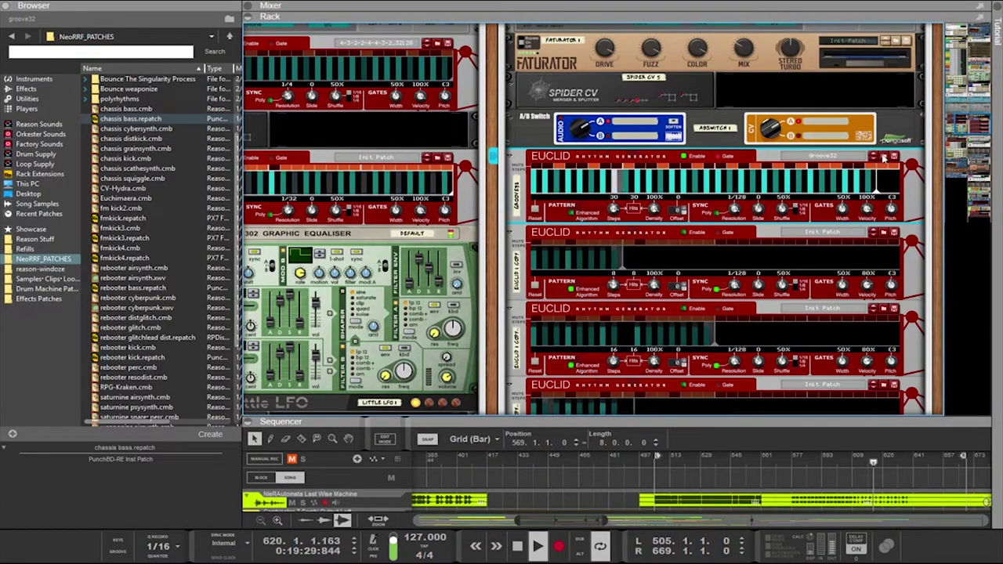
# Load the 3-4-1-4-3-4-1-4 polyrhythm patch into the Euclid that uses groove32 and enlarge the sequencer to show the arrangement
pyautogui.click(883, 157)
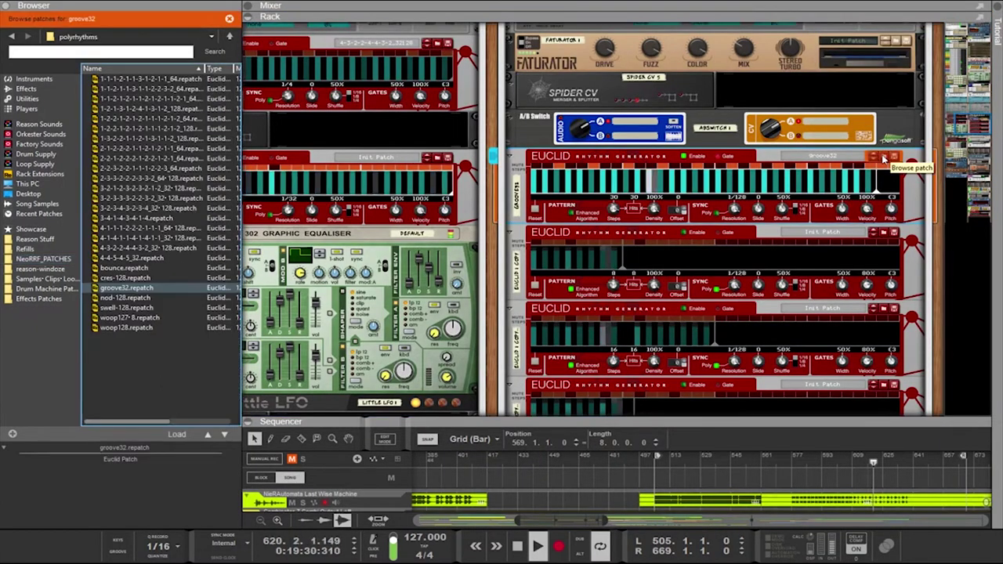
pyautogui.click(146, 219)
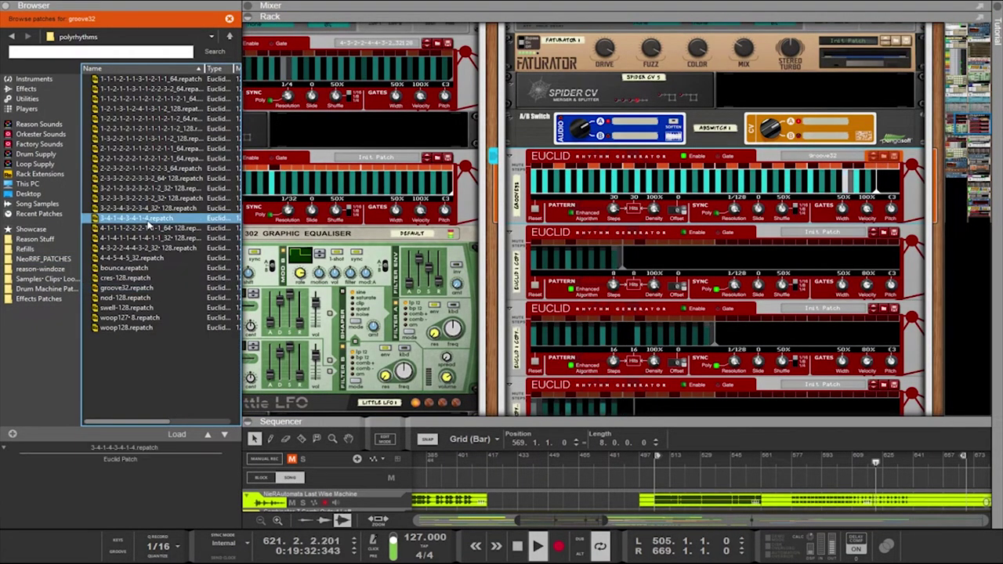
pyautogui.doubleClick(147, 223)
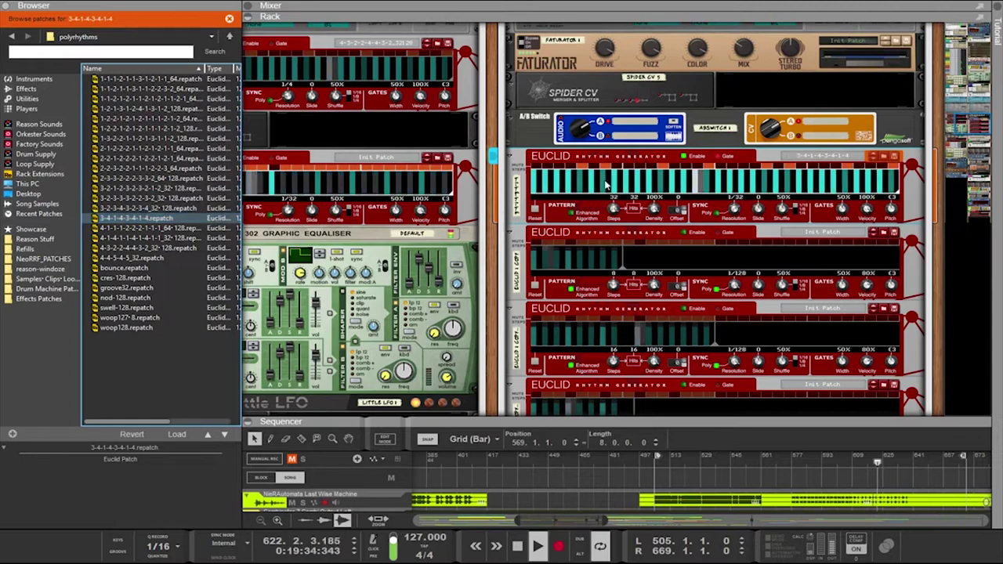
pyautogui.moveTo(734, 210); pyautogui.dragTo(735, 200)
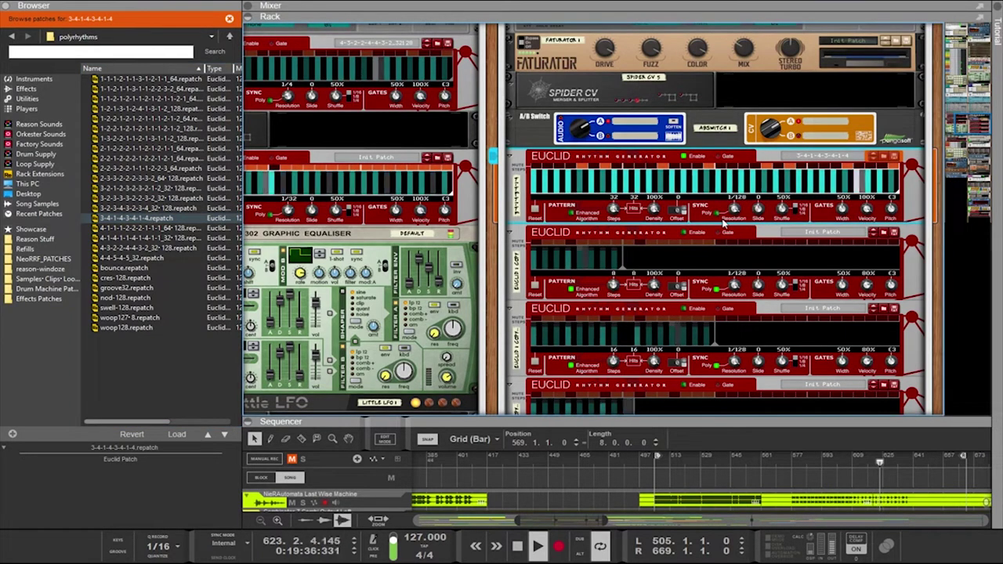
pyautogui.doubleClick(670, 420)
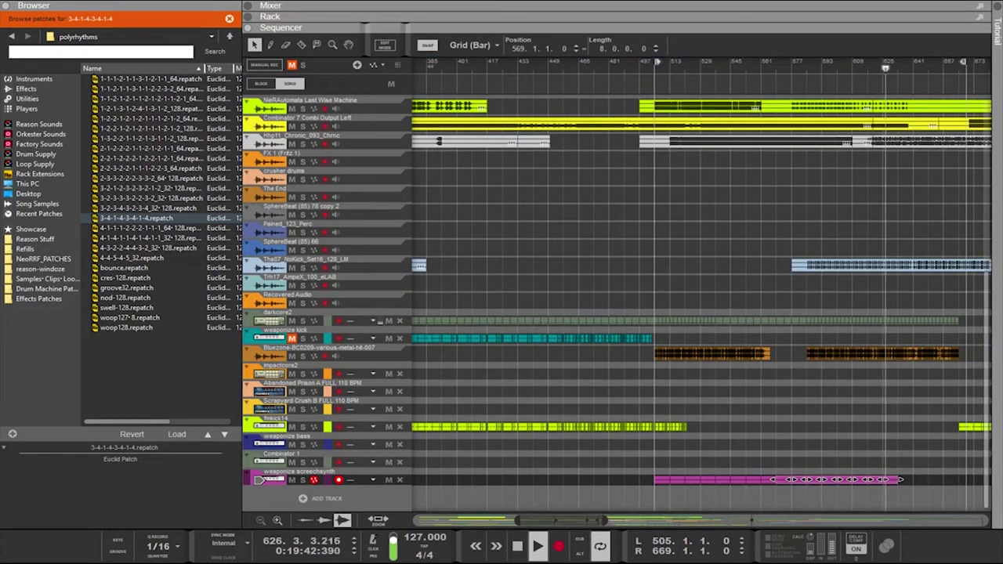
# Replace the darkcore2 clips from bar 585 onward with copies of the clips just before them, filling up to bar 665
pyautogui.hotkey('ctrl', 'z')
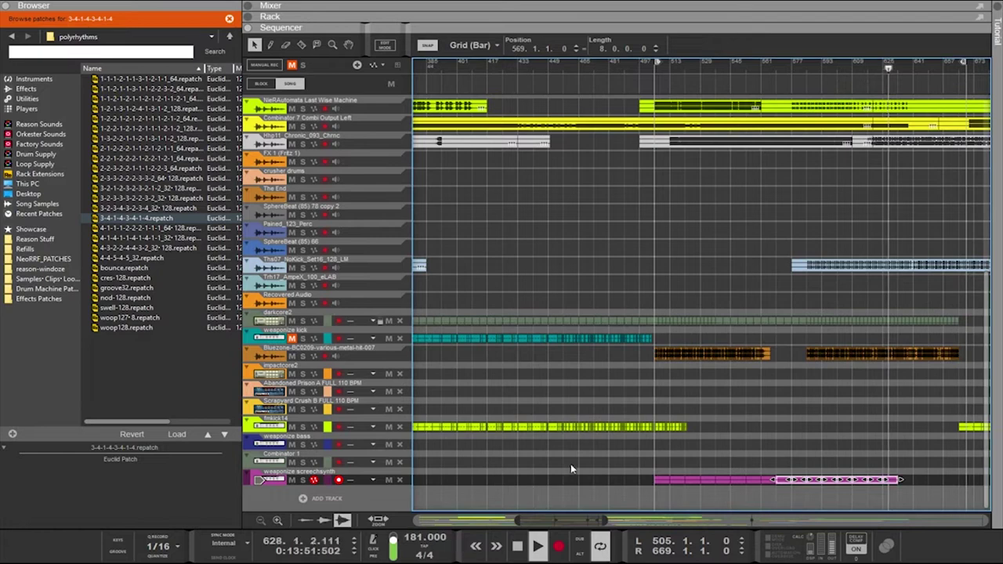
pyautogui.moveTo(969, 308); pyautogui.dragTo(867, 321)
pyautogui.press('Delete')
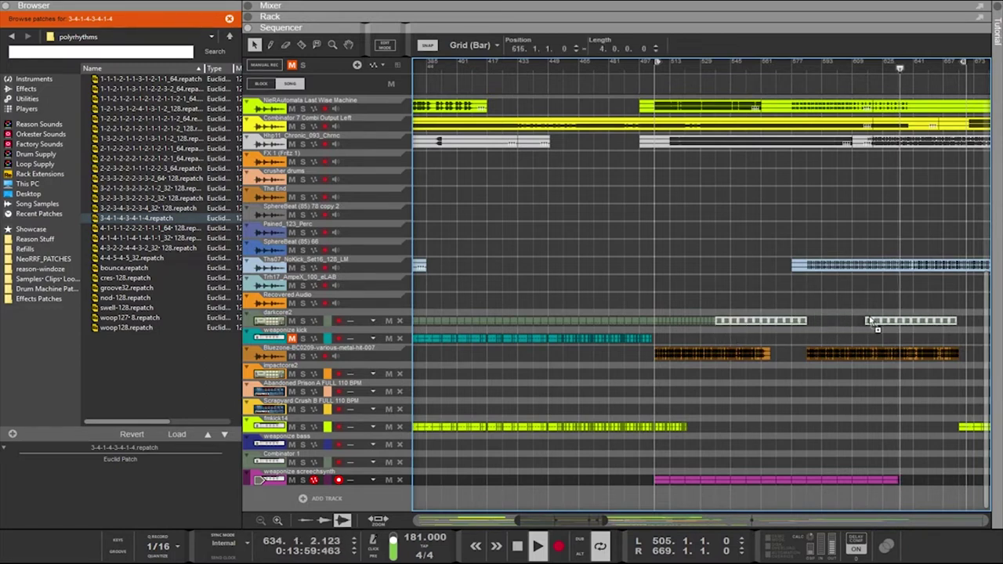
pyautogui.click(873, 322)
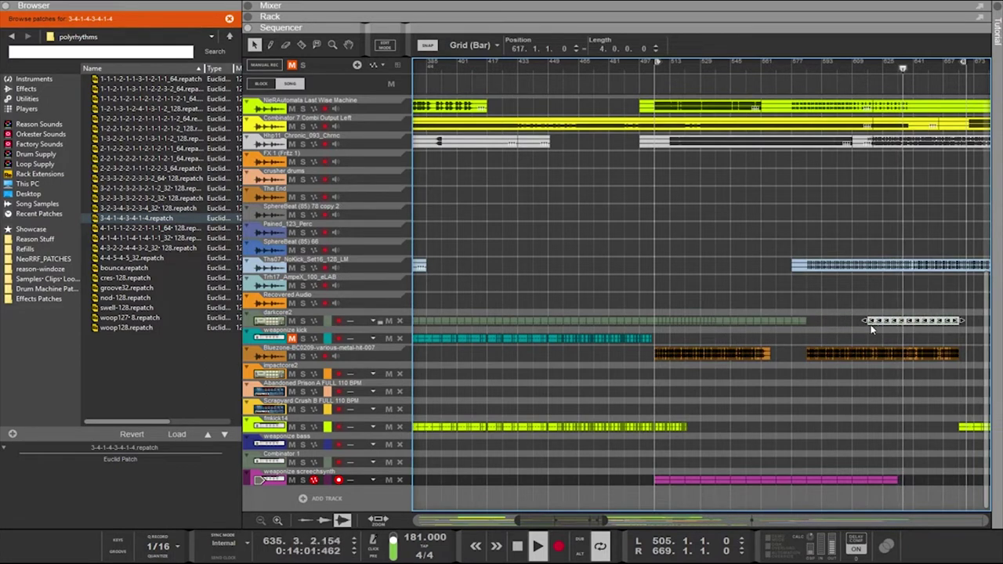
pyautogui.moveTo(870, 322); pyautogui.dragTo(812, 328)
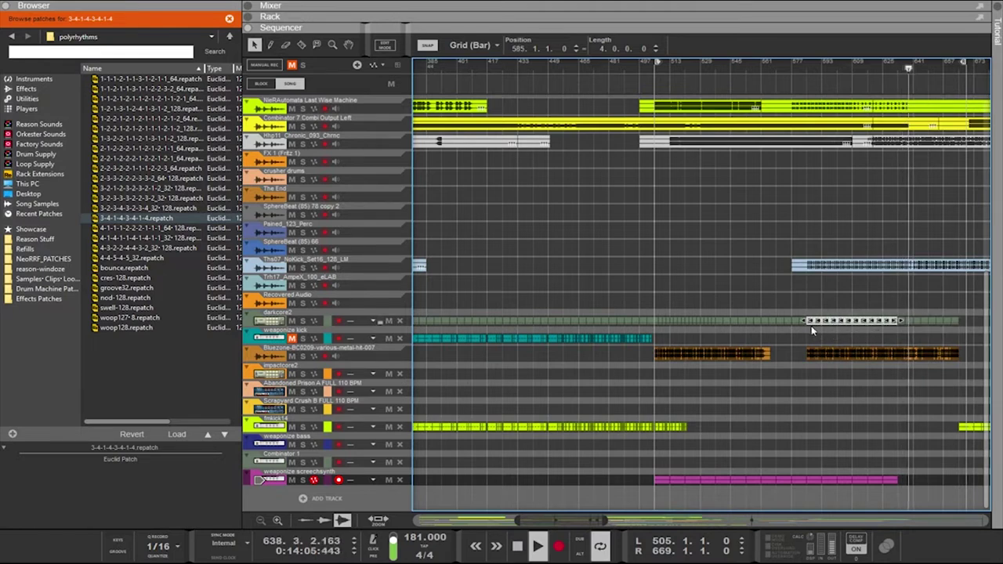
# Set the loop range from bar 585 to bar 665
pyautogui.keyDown('ctrl'); pyautogui.click(814, 69); pyautogui.keyUp('ctrl')
pyautogui.moveTo(814, 69); pyautogui.dragTo(809, 67)
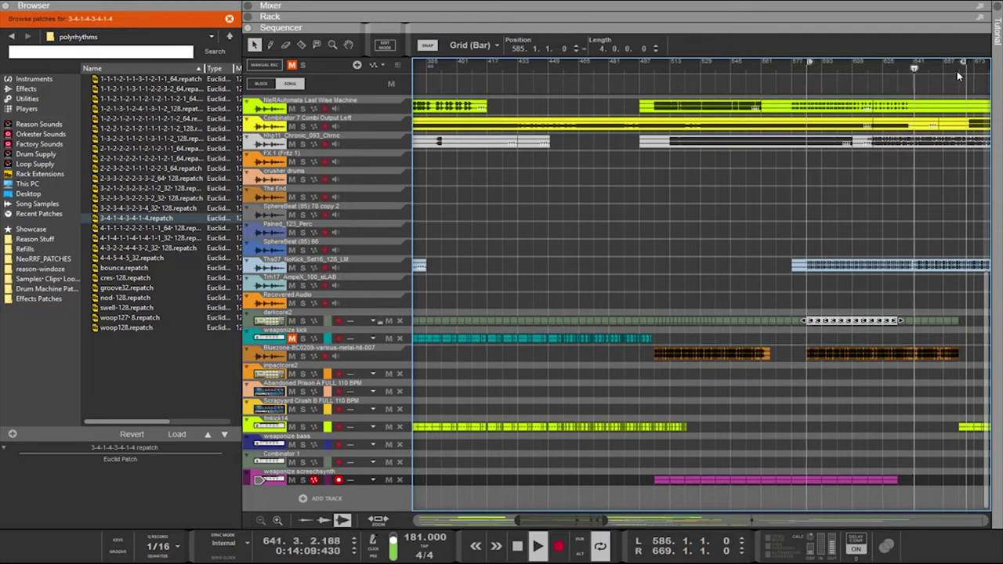
pyautogui.moveTo(965, 68); pyautogui.dragTo(957, 67)
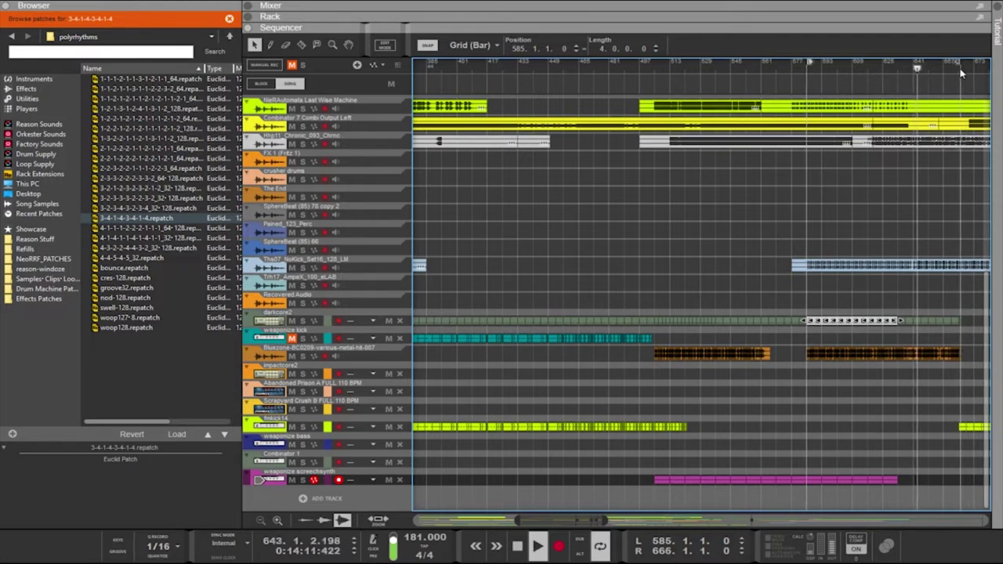
# Delete the last clip on the weaponize screechsynth track
pyautogui.scroll(4, 948, 175)
pyautogui.scroll(-4, 947, 176)
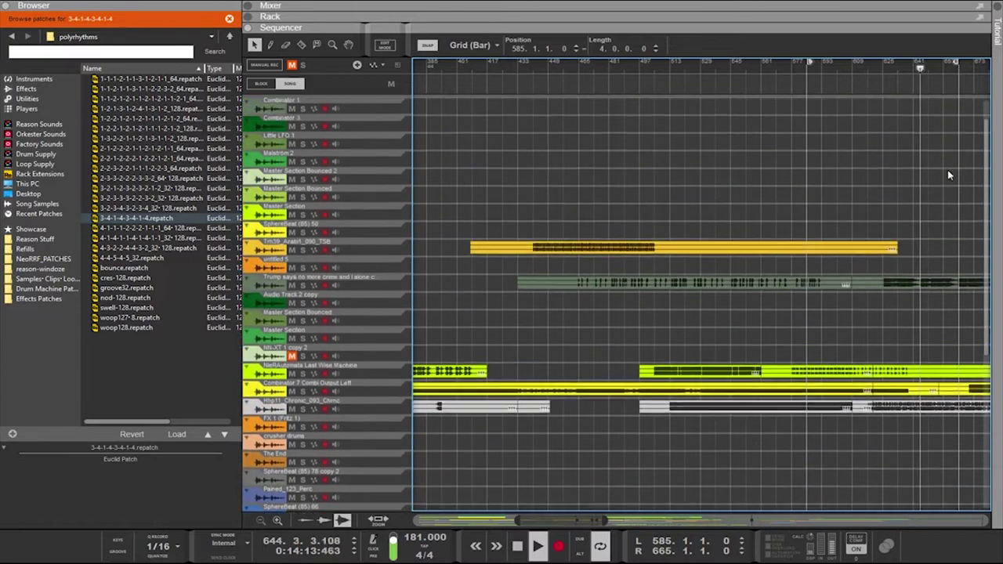
pyautogui.scroll(4, 948, 176)
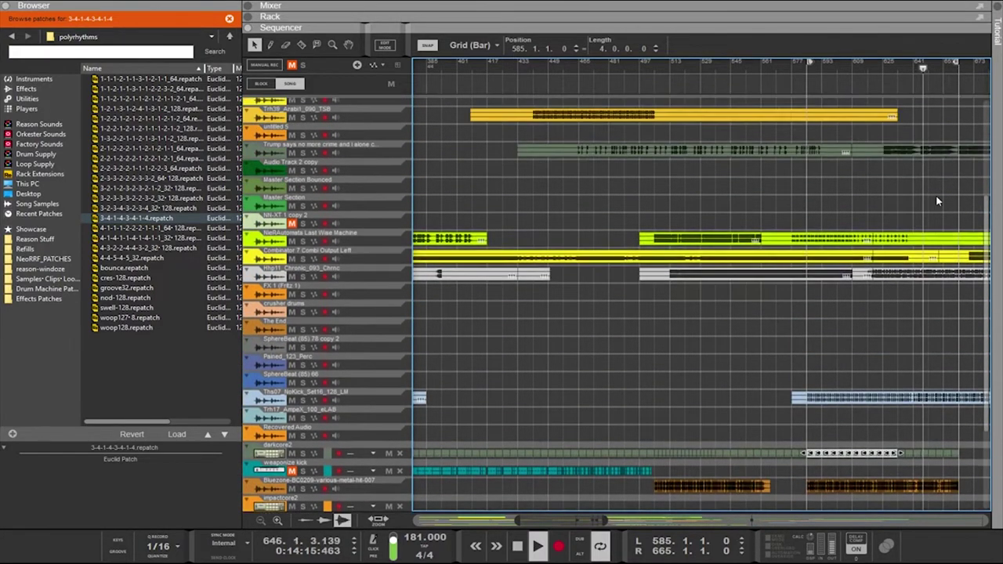
pyautogui.scroll(1, 933, 194)
pyautogui.scroll(-1, 934, 194)
pyautogui.scroll(-4, 902, 235)
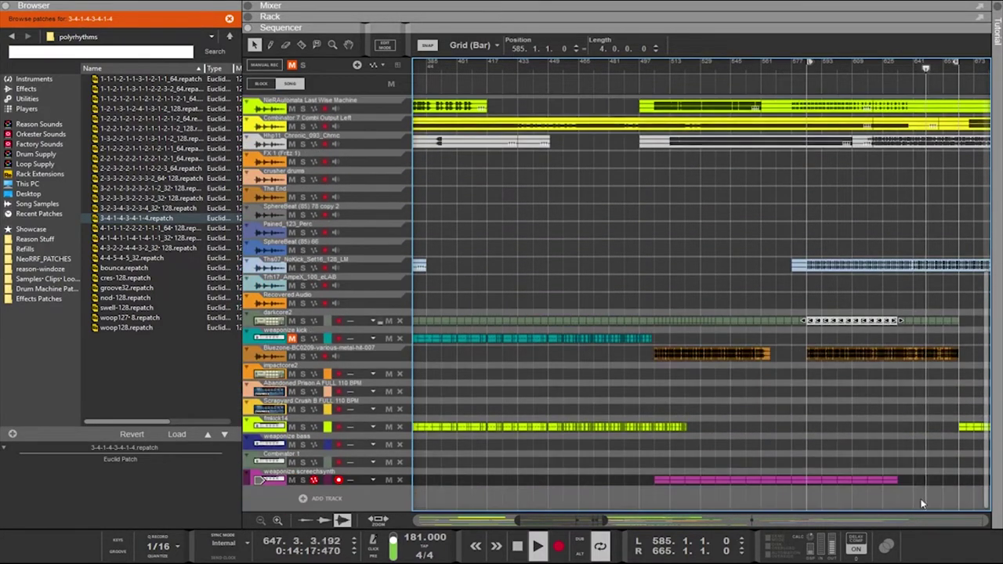
pyautogui.click(885, 479)
pyautogui.press('Delete')
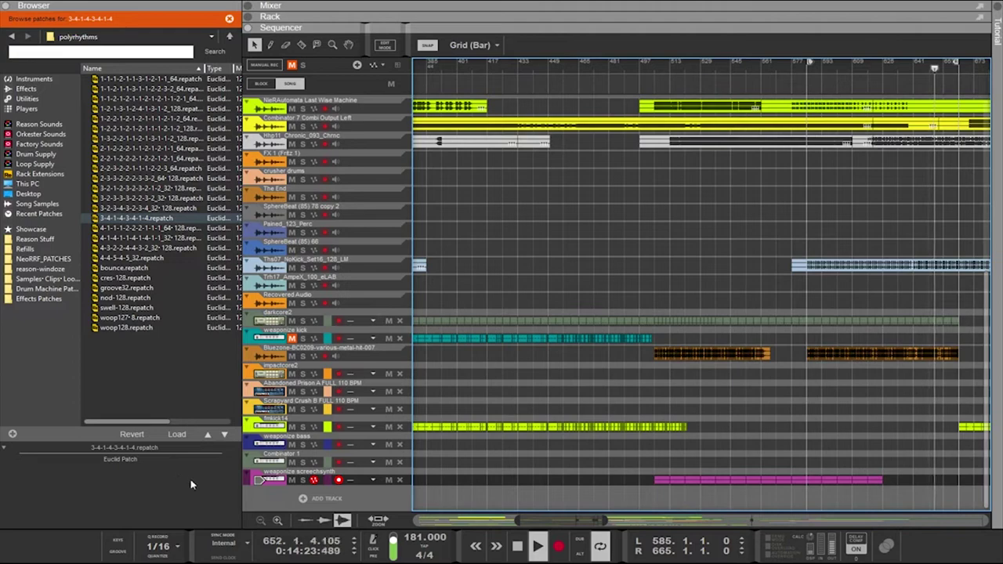
# Show the rack and set the Euclid above the Malström to 1/128 resolution and 24 steps
pyautogui.press('F3')
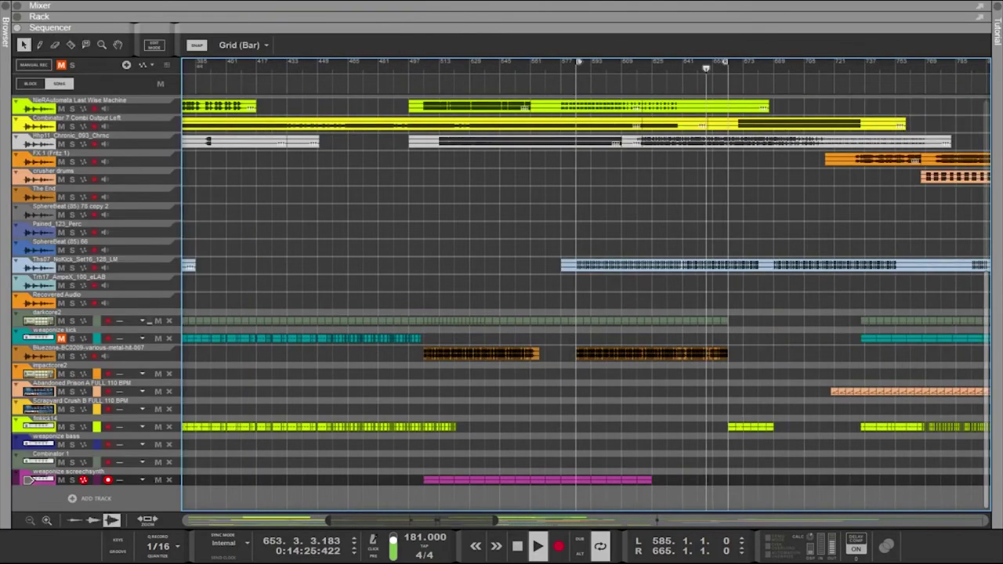
pyautogui.press('F6')
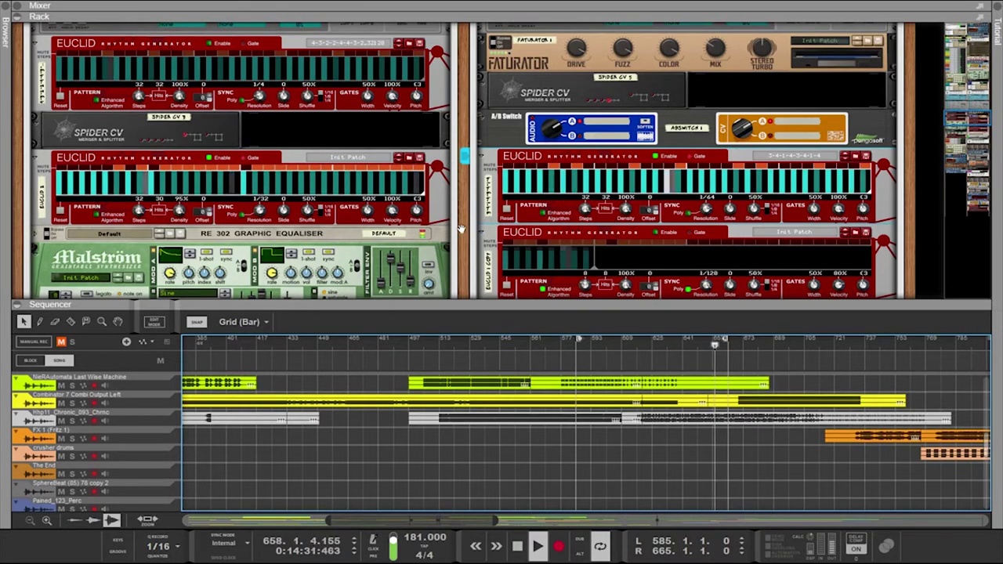
pyautogui.scroll(-5, 445, 104)
pyautogui.scroll(-3, 445, 104)
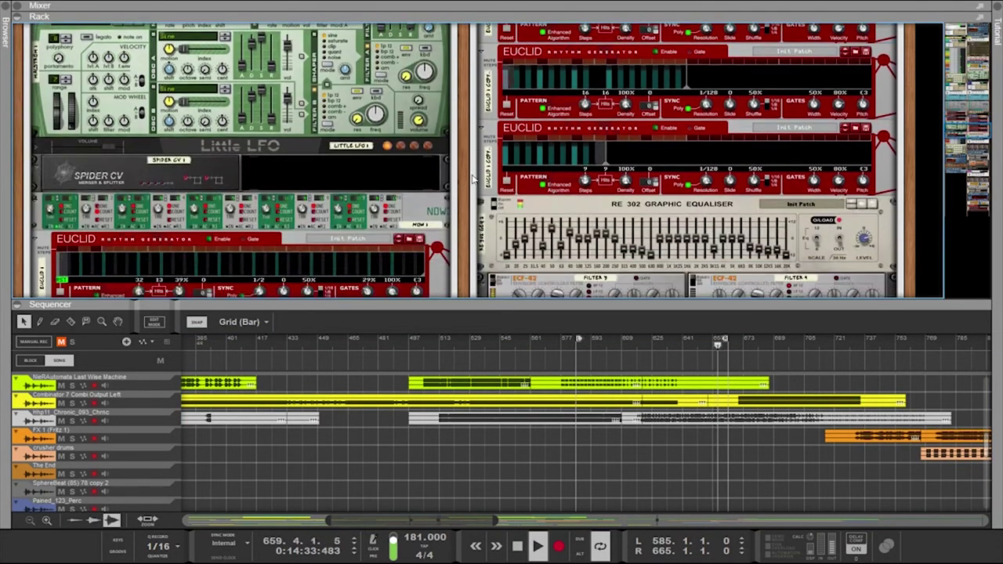
pyautogui.scroll(5, 473, 179)
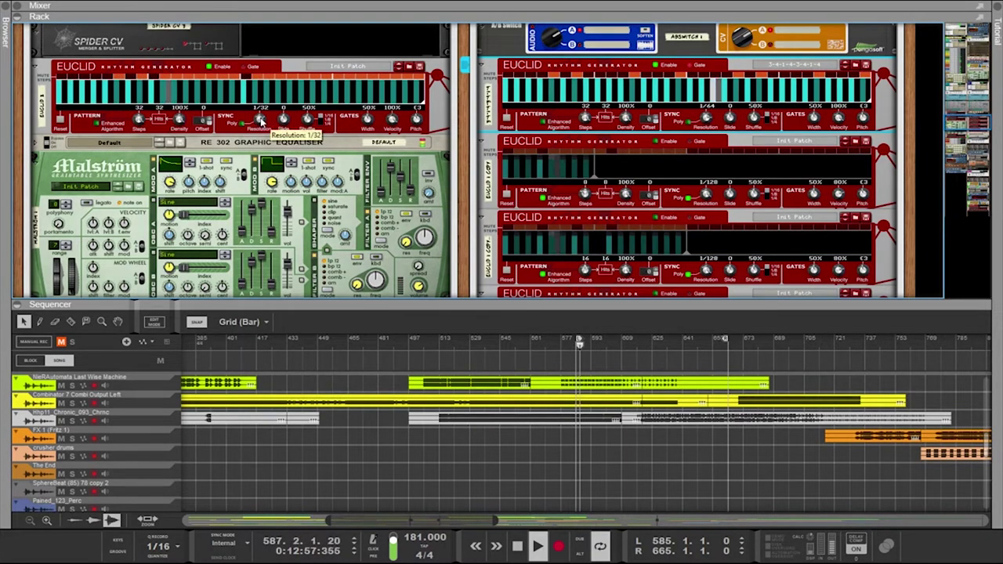
pyautogui.moveTo(260, 121); pyautogui.dragTo(270, 90)
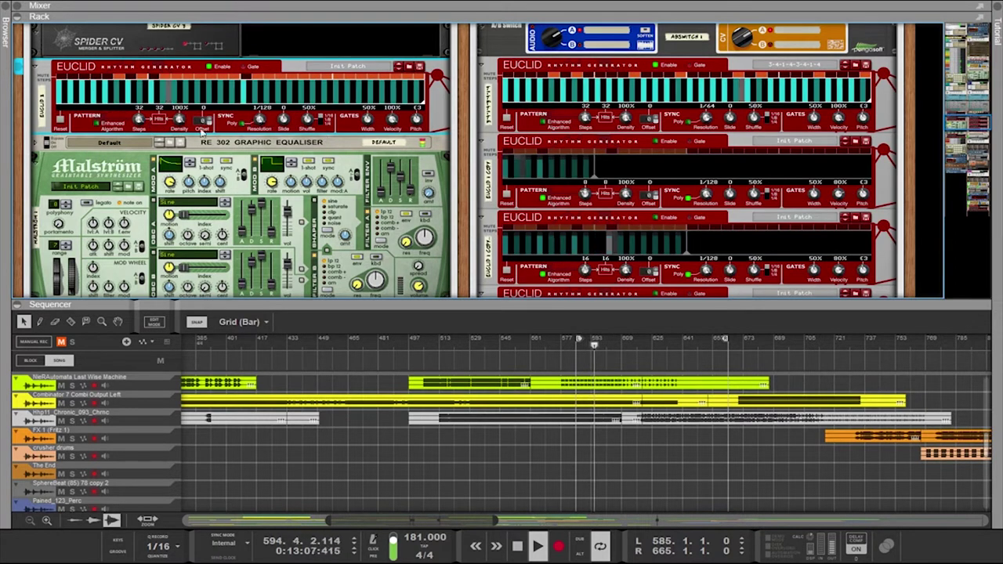
pyautogui.moveTo(139, 120); pyautogui.dragTo(143, 154)
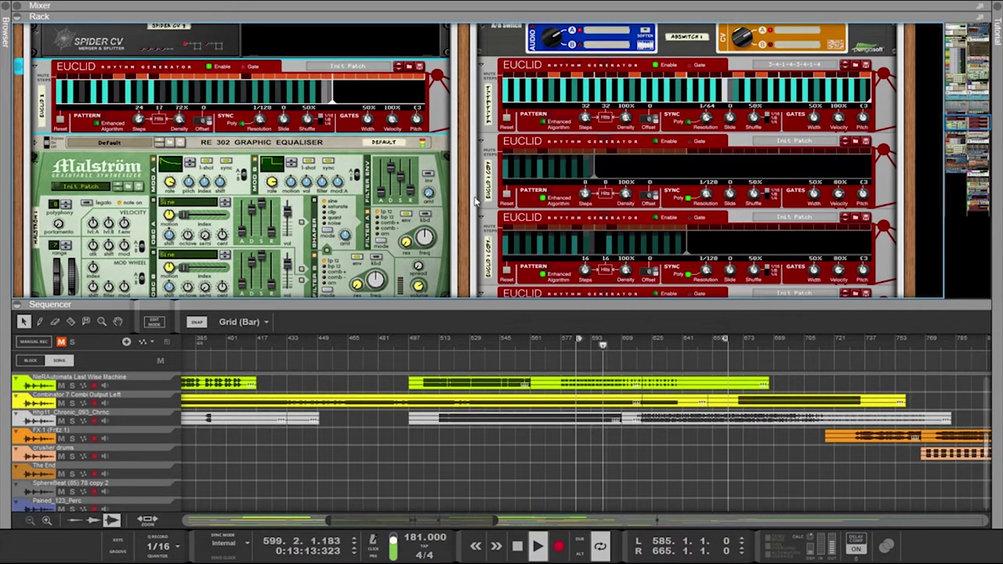
# Change the second LFO's waveform to a stepped shape on the Fritz granular engine above the RV7000 reverb
pyautogui.scroll(-5, 462, 204)
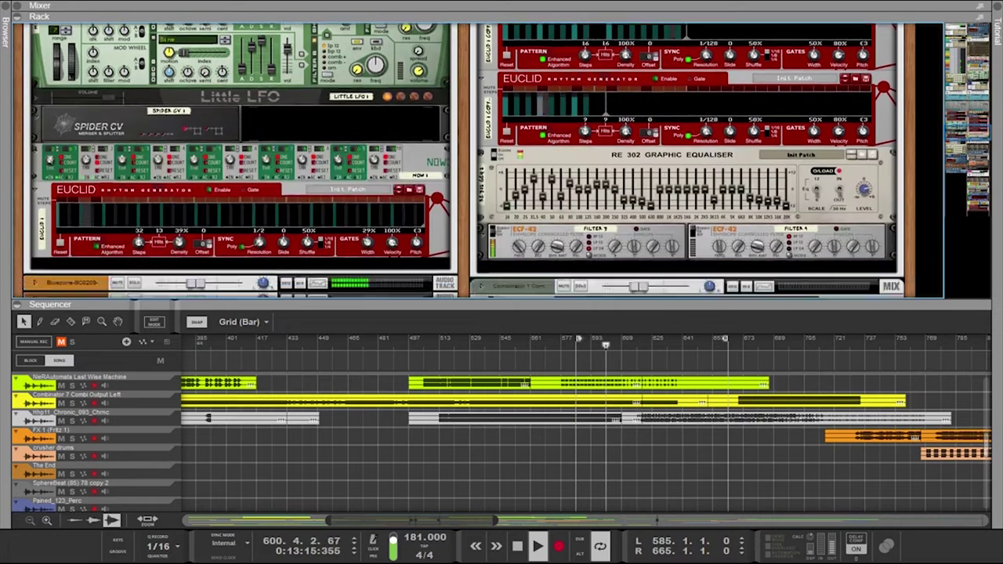
pyautogui.scroll(-10, 788, 261)
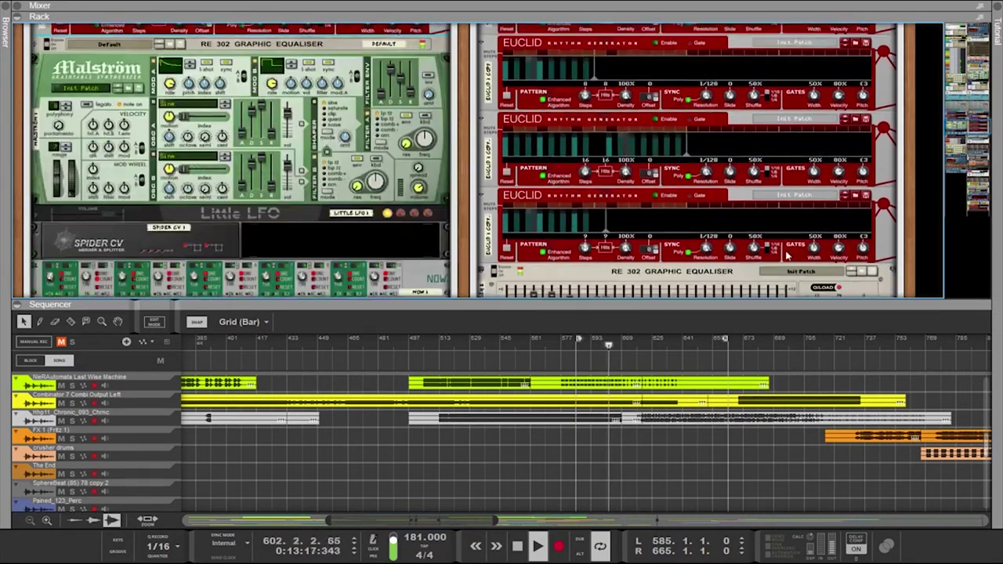
pyautogui.scroll(-10, 784, 249)
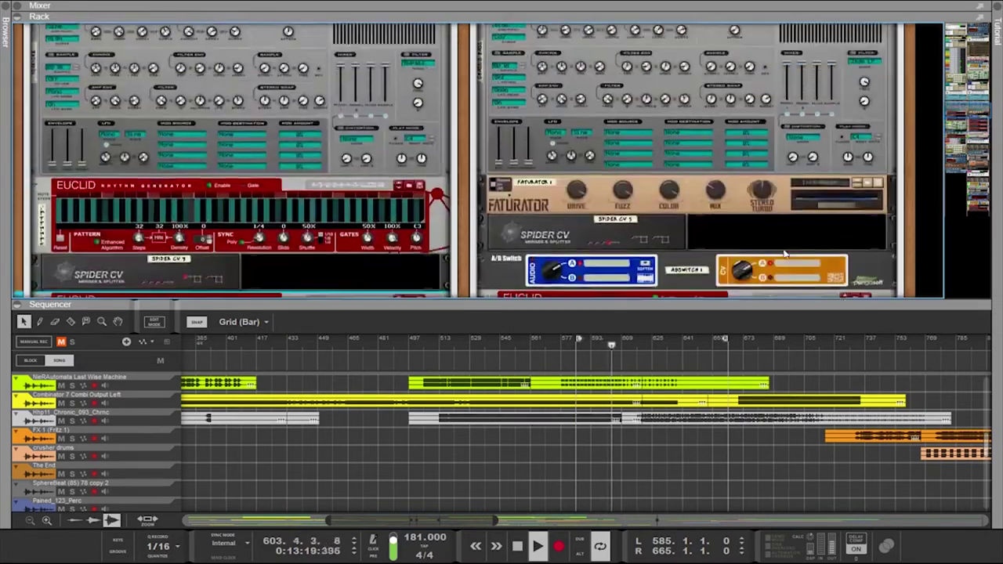
pyautogui.scroll(-10, 783, 249)
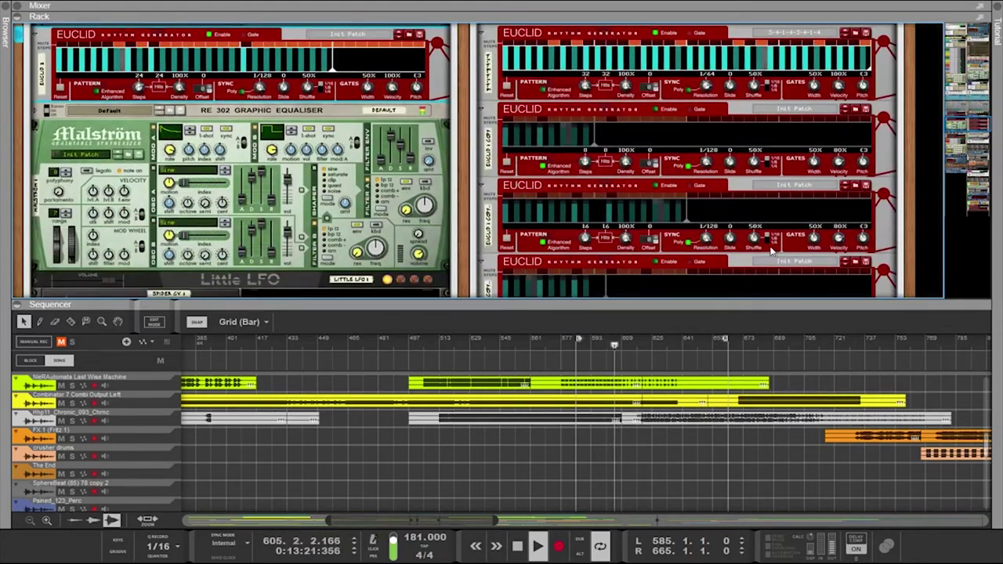
pyautogui.scroll(-10, 771, 251)
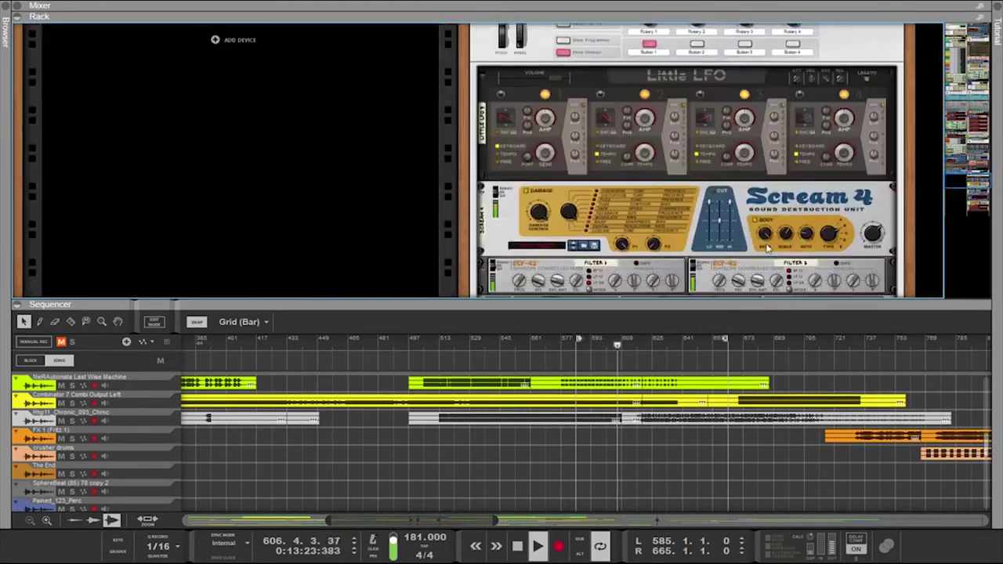
pyautogui.press('Tab')
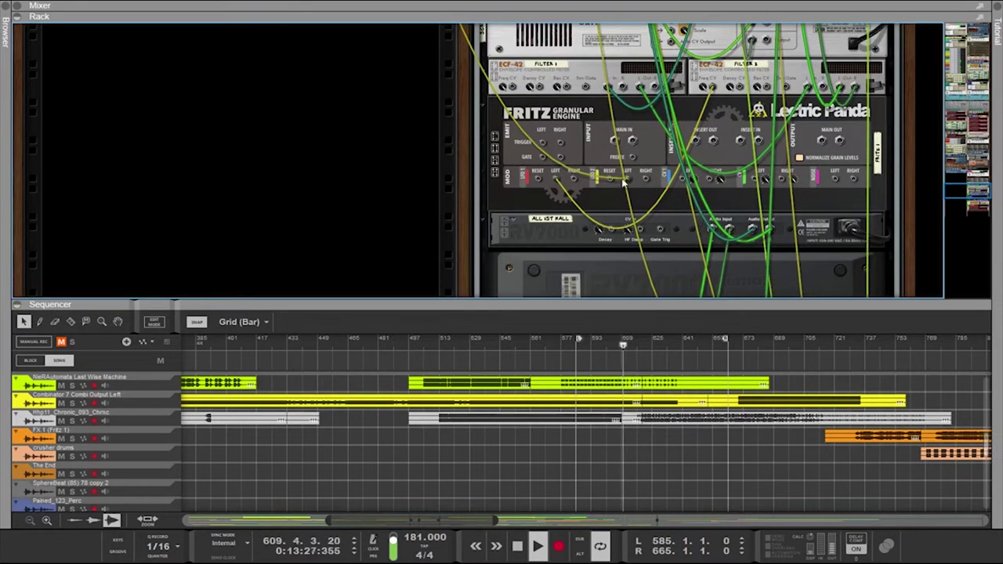
pyautogui.press('Tab')
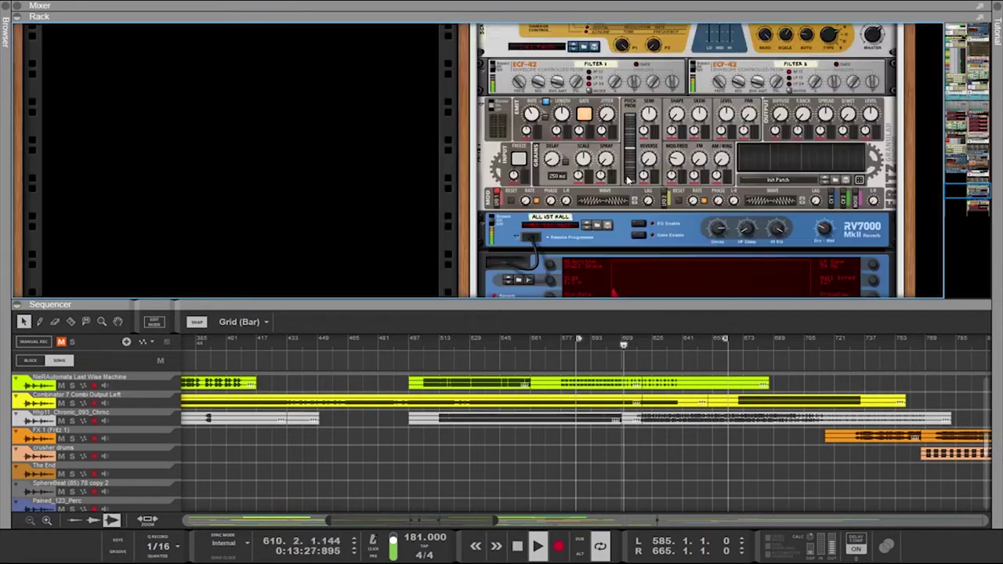
pyautogui.click(718, 201)
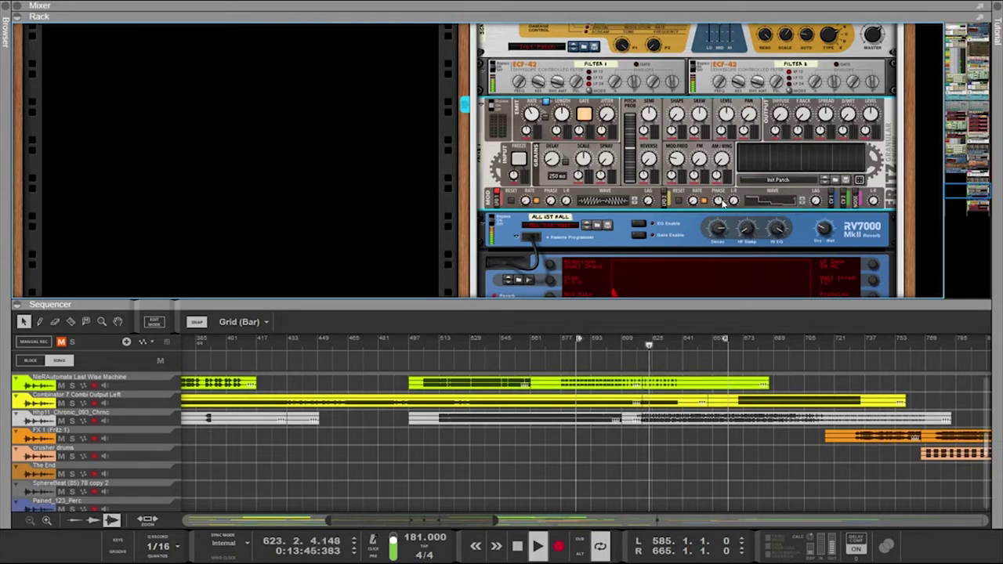
pyautogui.moveTo(719, 201)
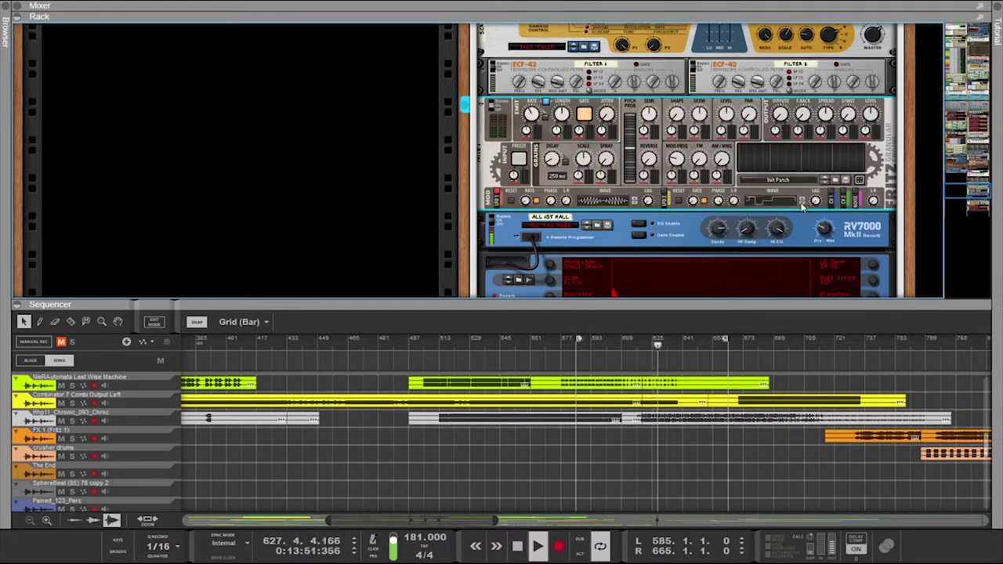
# Move the CV cable on the back of Fritz from the second LFO's left jack to its right jack
pyautogui.press('Tab')
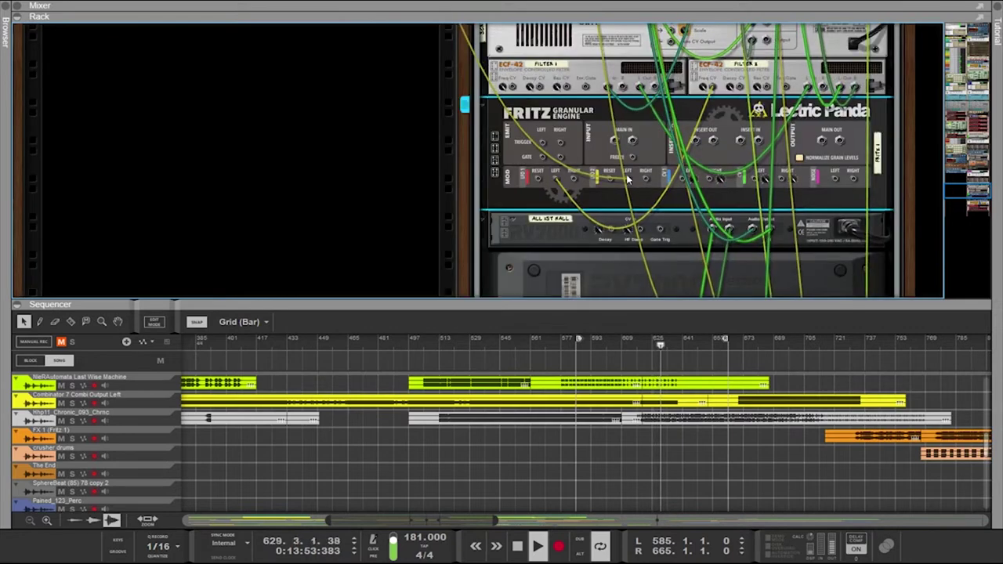
pyautogui.moveTo(644, 181); pyautogui.dragTo(647, 183)
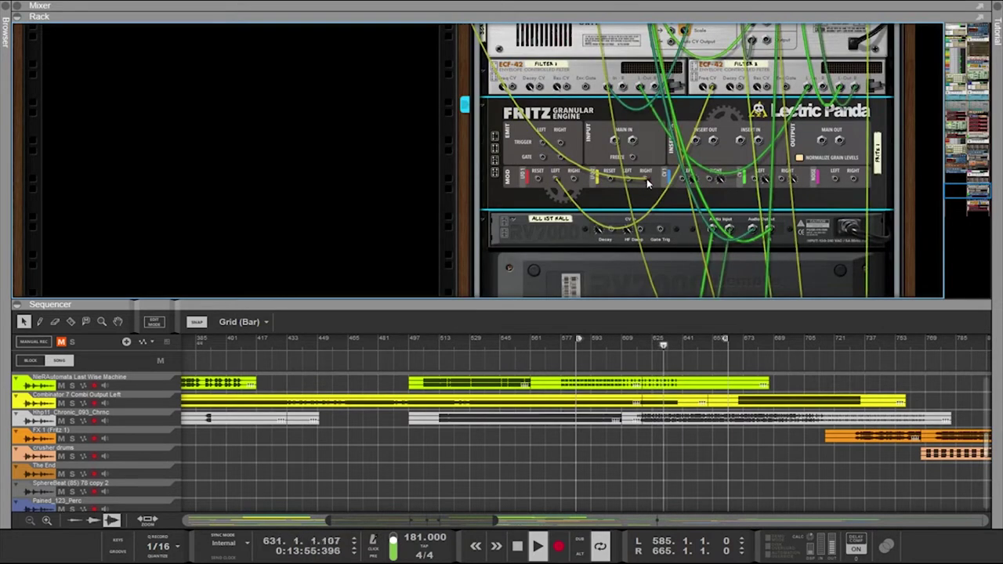
pyautogui.press('Tab')
# Try different waveforms for Fritz's second LFO and settle on a square shape
pyautogui.moveTo(754, 205); pyautogui.dragTo(754, 234)
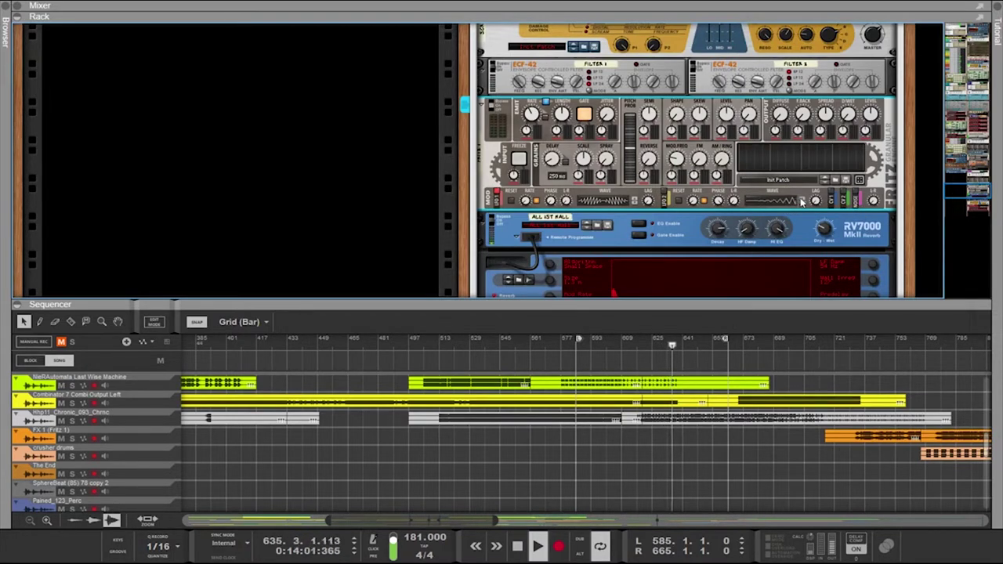
pyautogui.moveTo(687, 204); pyautogui.dragTo(693, 175)
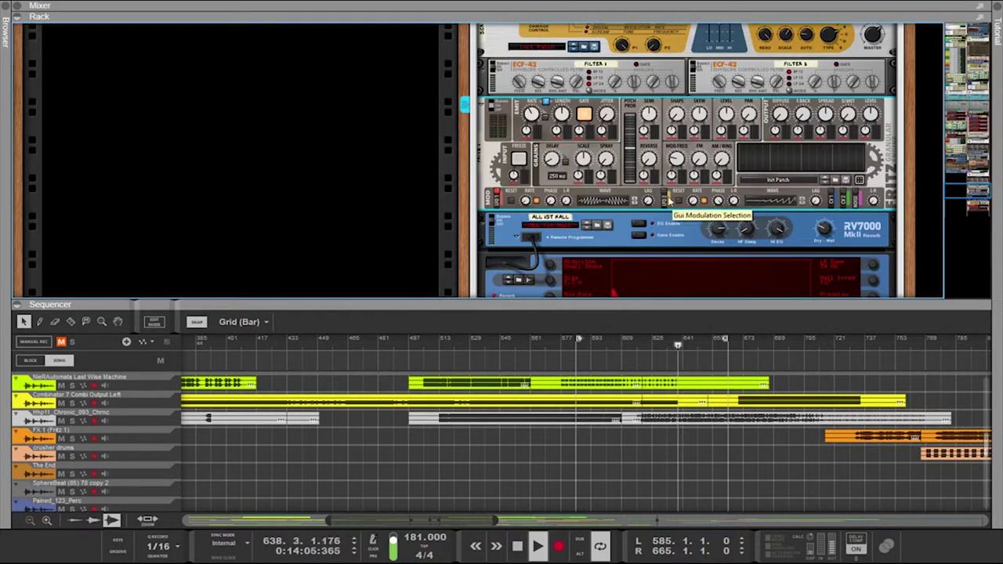
pyautogui.moveTo(768, 201); pyautogui.dragTo(743, 331)
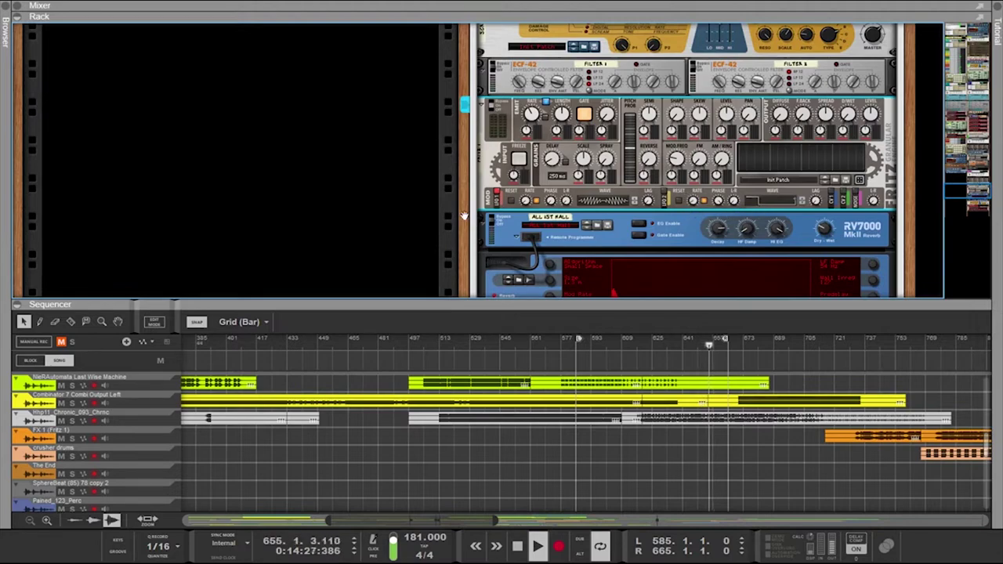
# Move the CV cable from the Density input of the Euclid above the Malström to the weaponize kick Combinator's Rotary 2 input
pyautogui.scroll(10, 464, 215)
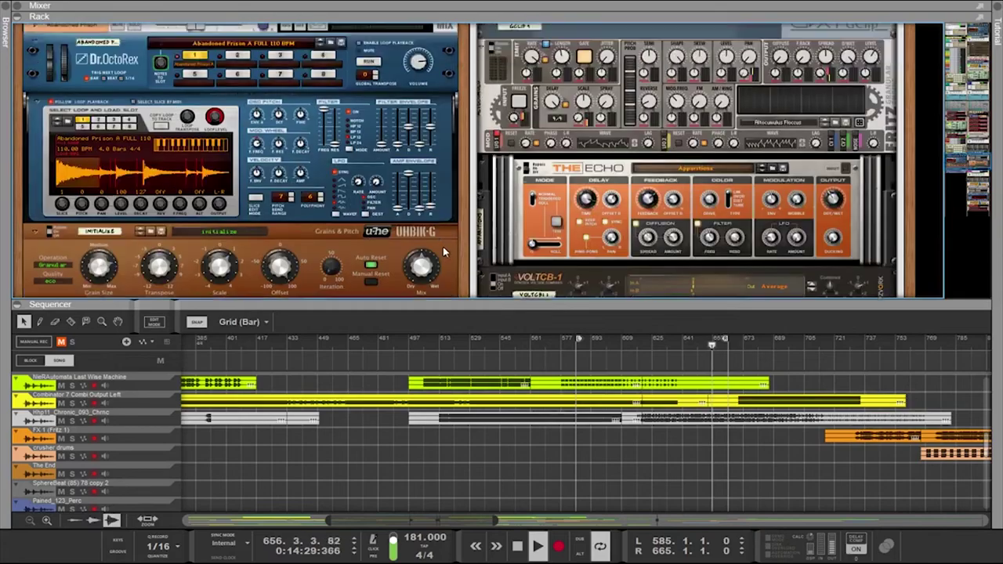
pyautogui.scroll(10, 443, 251)
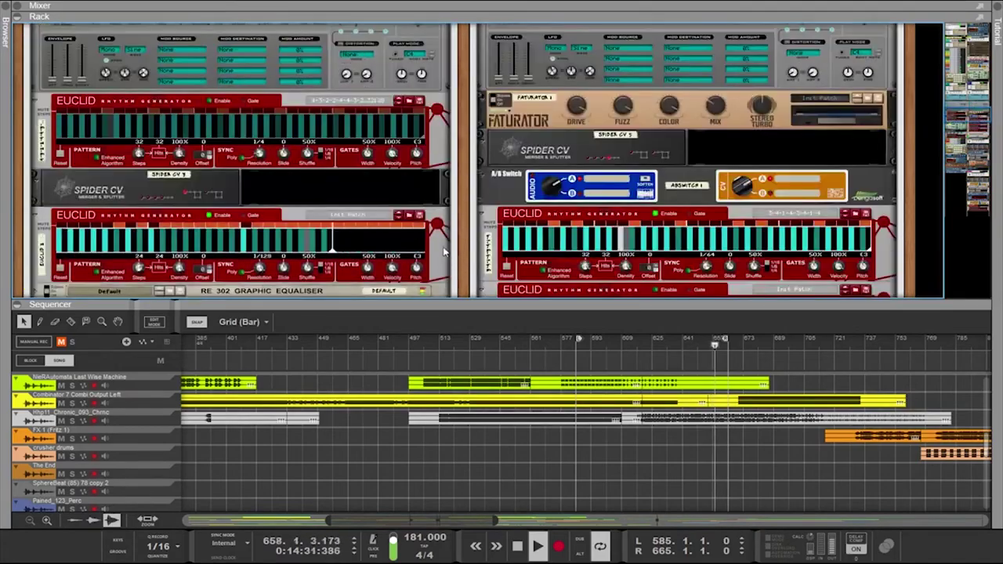
pyautogui.scroll(-3, 442, 251)
pyautogui.scroll(3, 443, 251)
pyautogui.press('Tab')
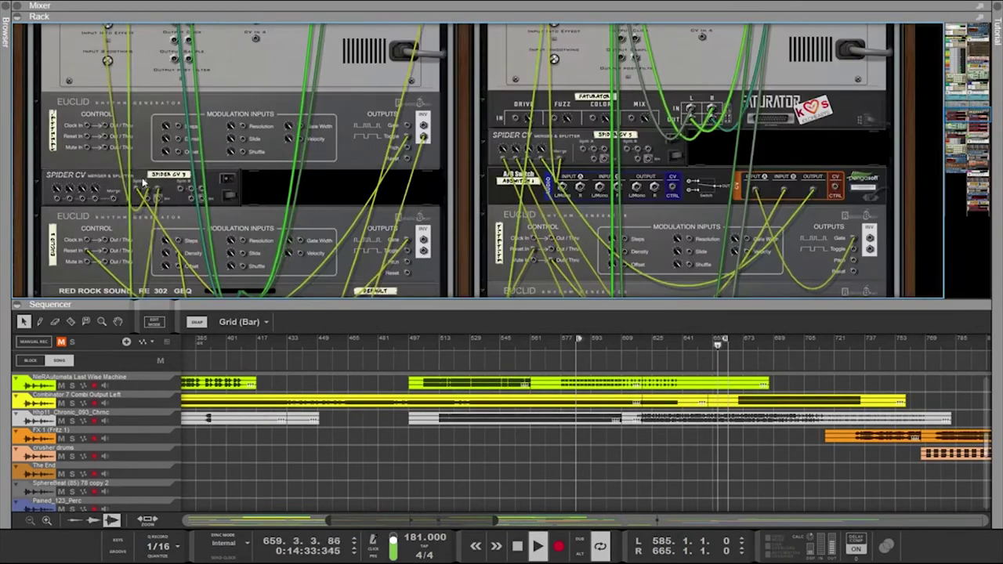
pyautogui.press('Tab')
pyautogui.press('Tab')
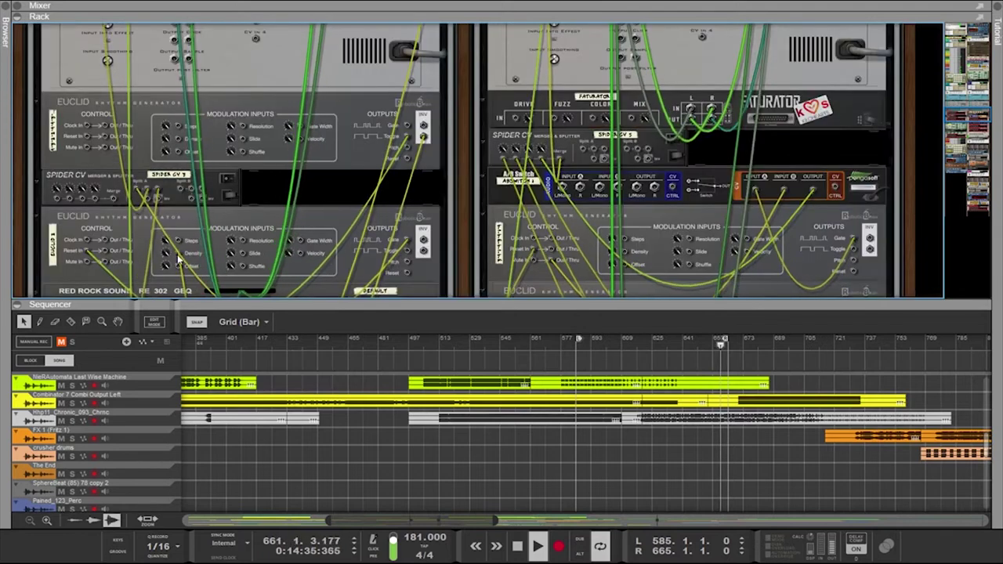
pyautogui.moveTo(178, 255); pyautogui.dragTo(127, 202)
pyautogui.scroll(8, 190, 147)
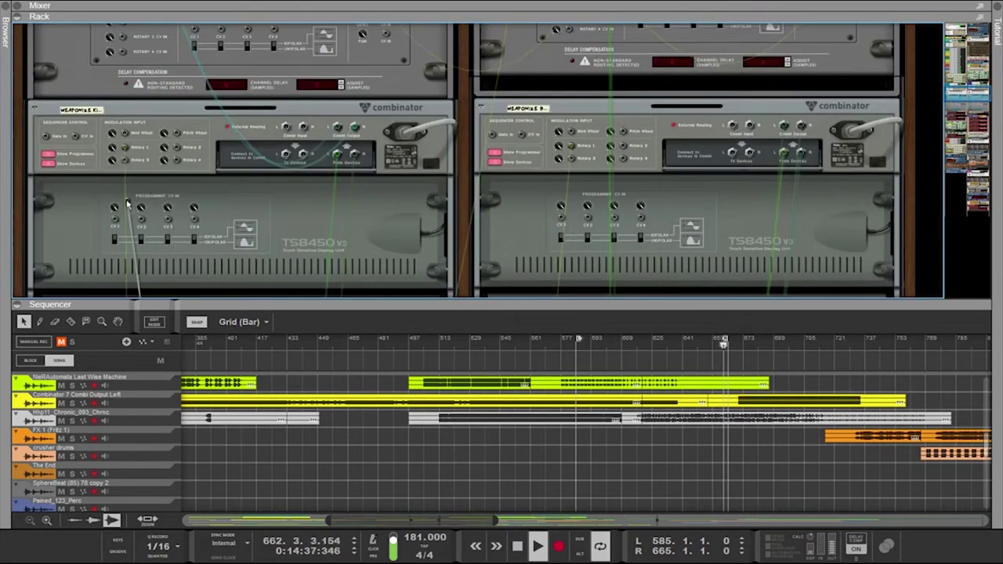
pyautogui.press('Tab')
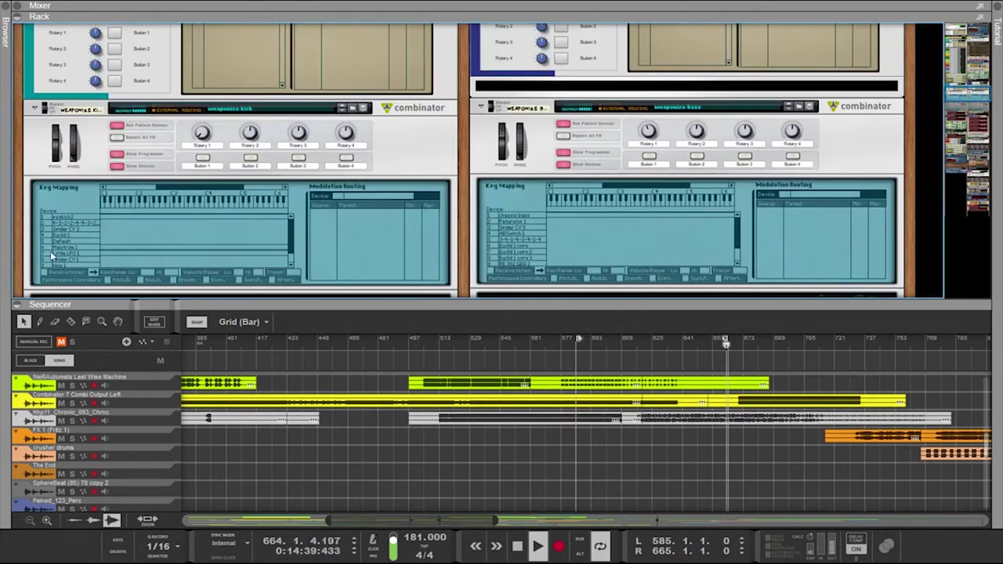
# In the weaponize kick Combinator's modulation routing, map Rotary 2 to Euclid 2's Density with minimum 100% and maximum 0%
pyautogui.click(77, 224)
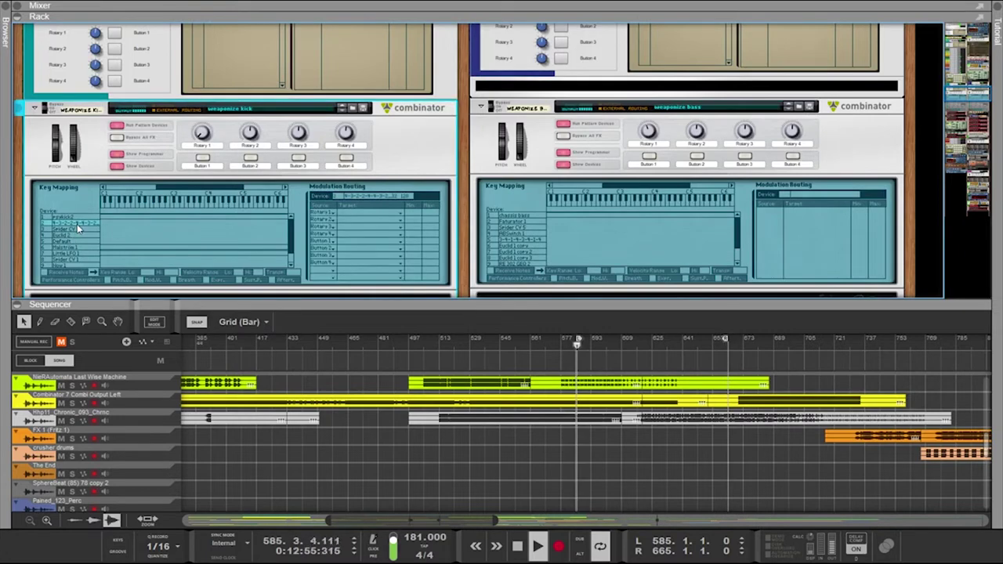
pyautogui.scroll(10, 80, 230)
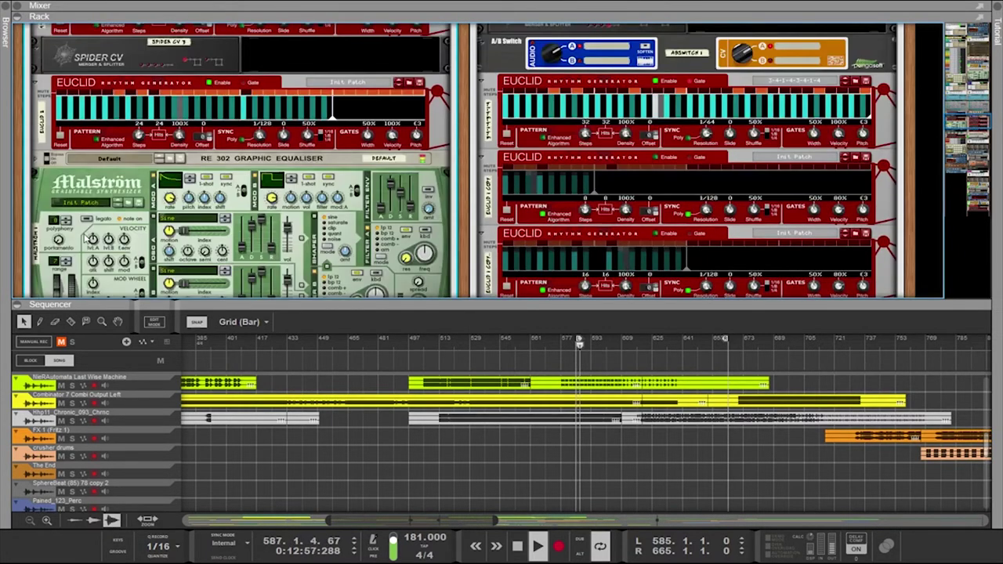
pyautogui.scroll(-8, 88, 238)
pyautogui.click(71, 103)
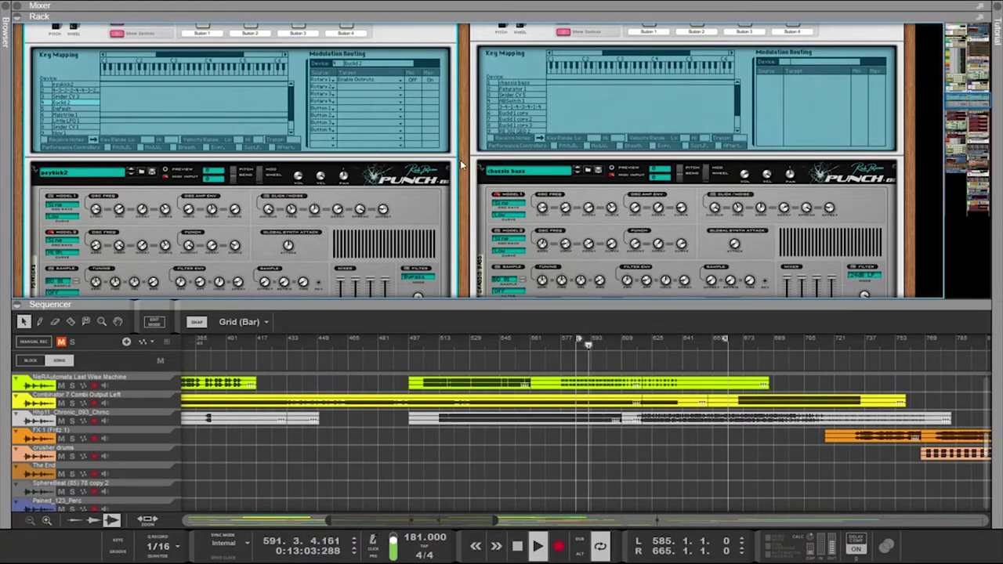
pyautogui.moveTo(430, 87)
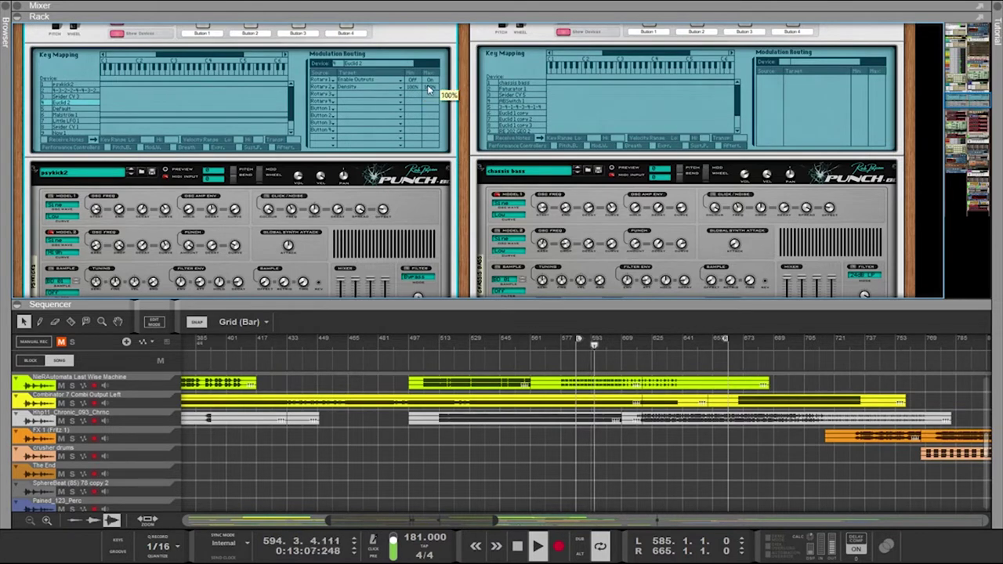
pyautogui.scroll(2, 394, 107)
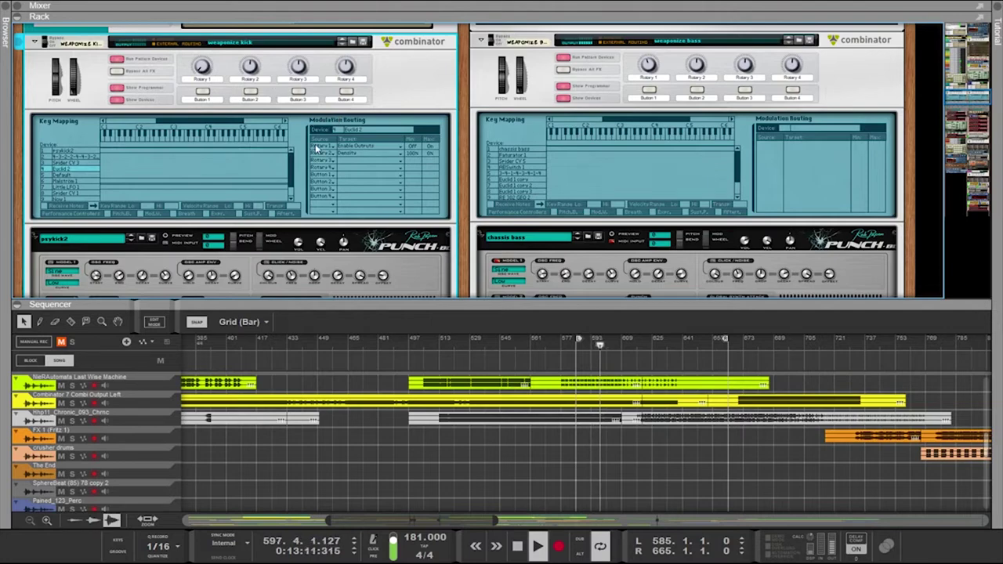
# Extend the rack area down over the sequencer and fold the weaponize bass Combinator
pyautogui.scroll(-15, 321, 157)
pyautogui.scroll(3, 323, 158)
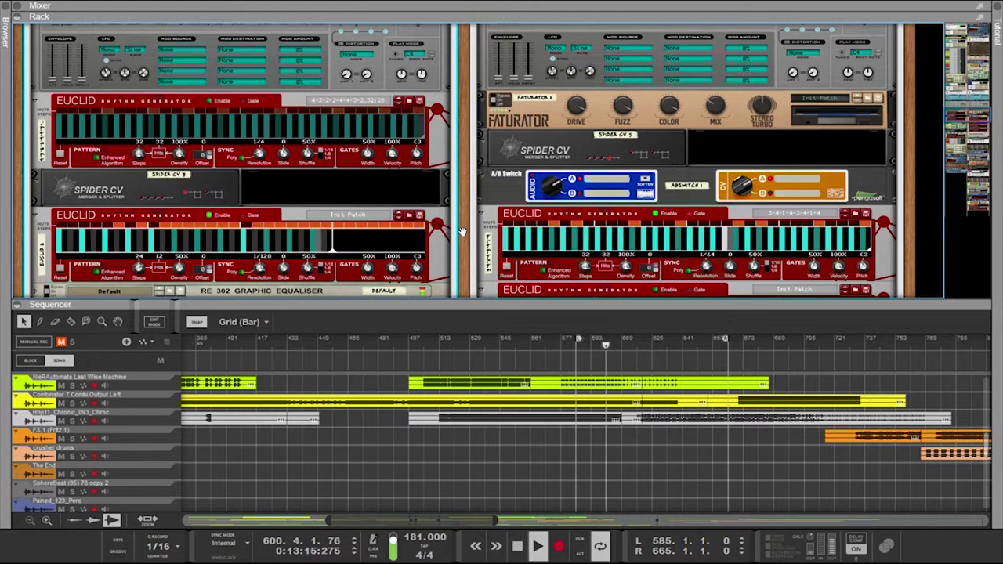
pyautogui.scroll(-7, 463, 231)
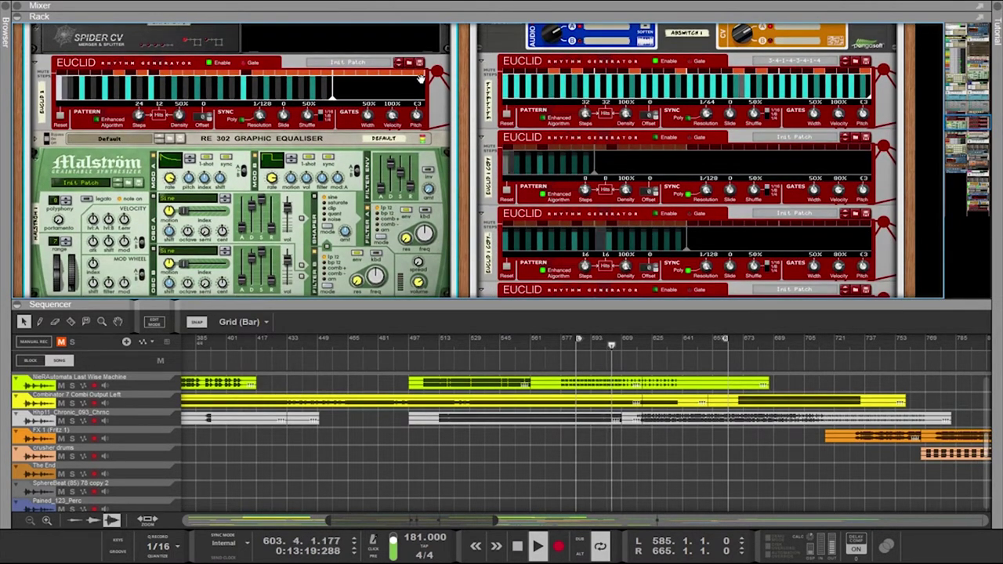
pyautogui.scroll(-5, 465, 103)
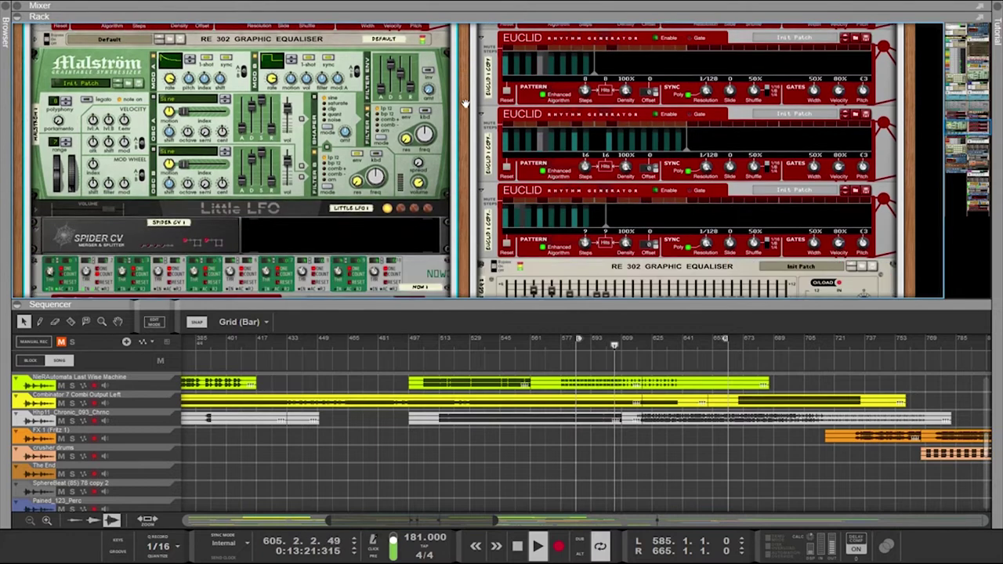
pyautogui.scroll(10, 465, 104)
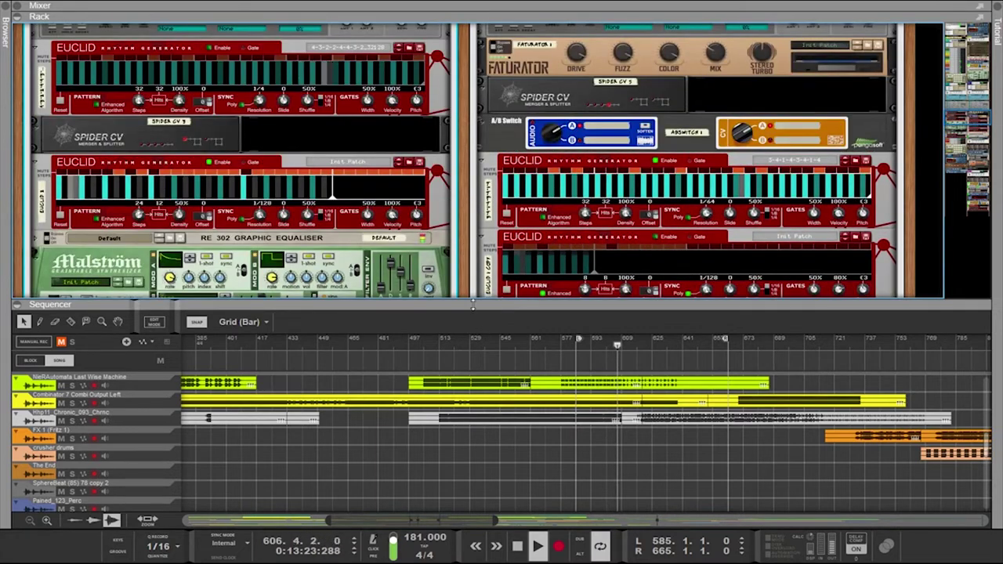
pyautogui.moveTo(474, 306); pyautogui.dragTo(473, 523)
pyautogui.scroll(-5, 583, 415)
pyautogui.scroll(9, 625, 343)
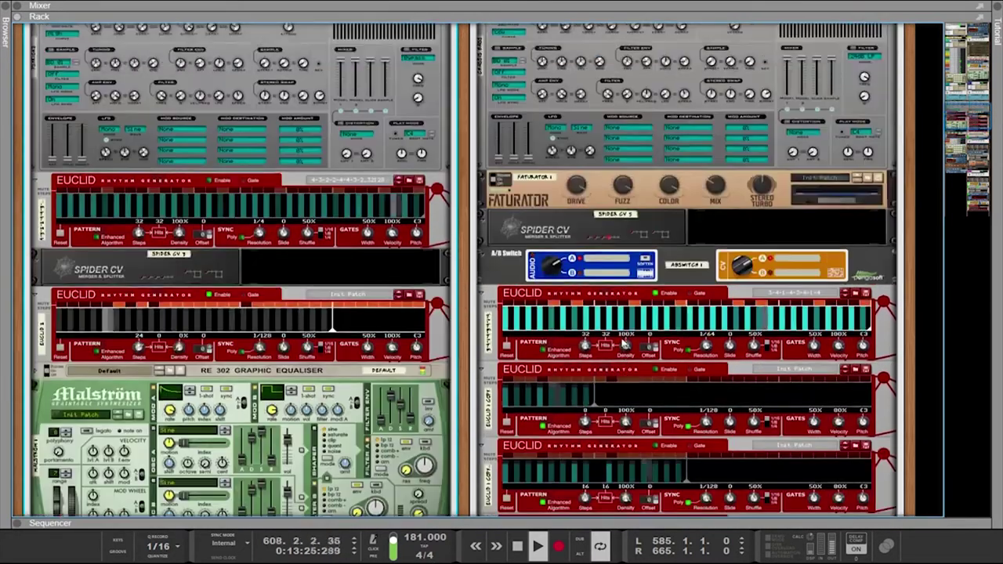
pyautogui.scroll(18, 625, 345)
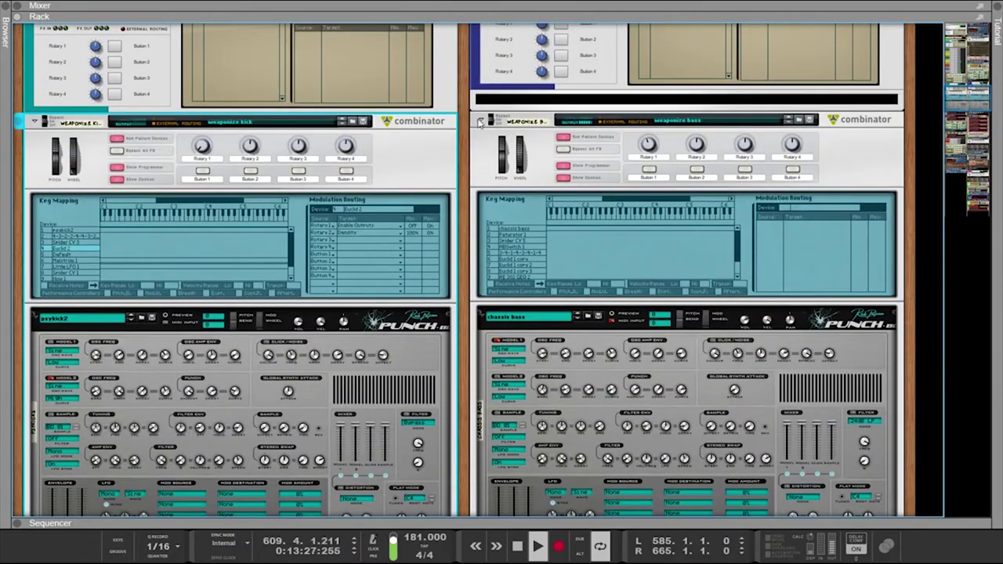
pyautogui.click(480, 122)
# Change the second LFO waveform to a stepped shape on the Fritz above the RV7000 reverb
pyautogui.scroll(-20, 453, 154)
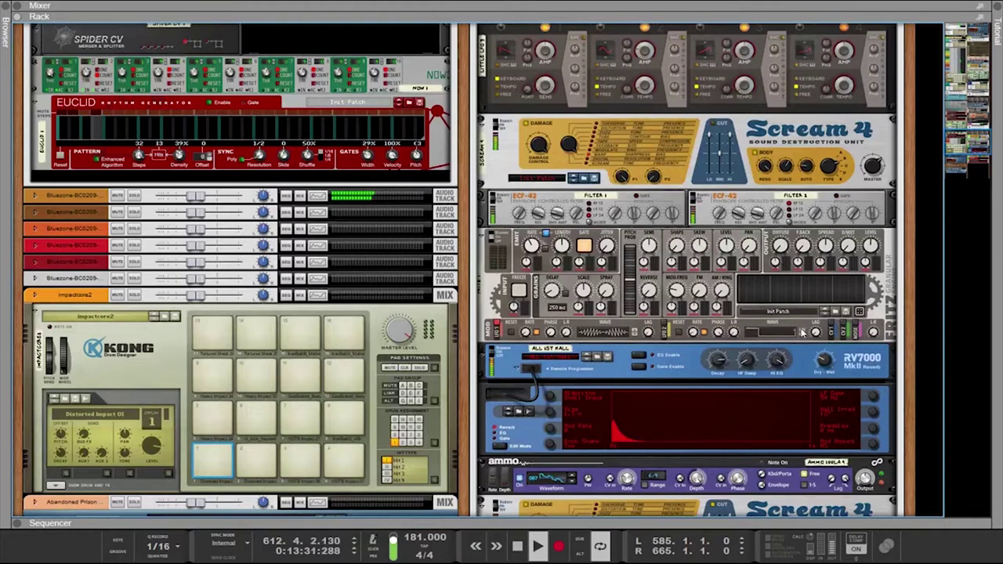
pyautogui.click(802, 333)
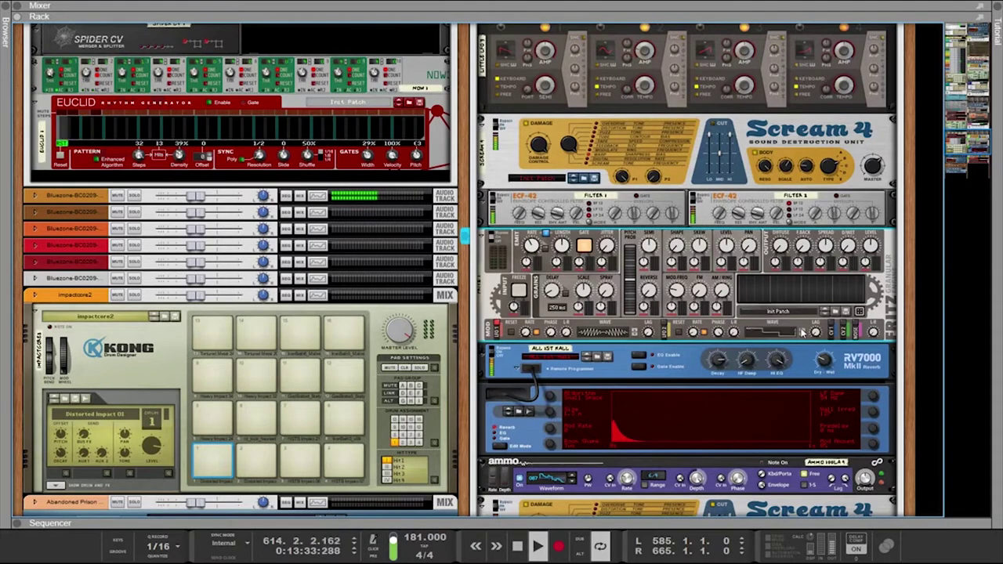
pyautogui.scroll(4, 768, 313)
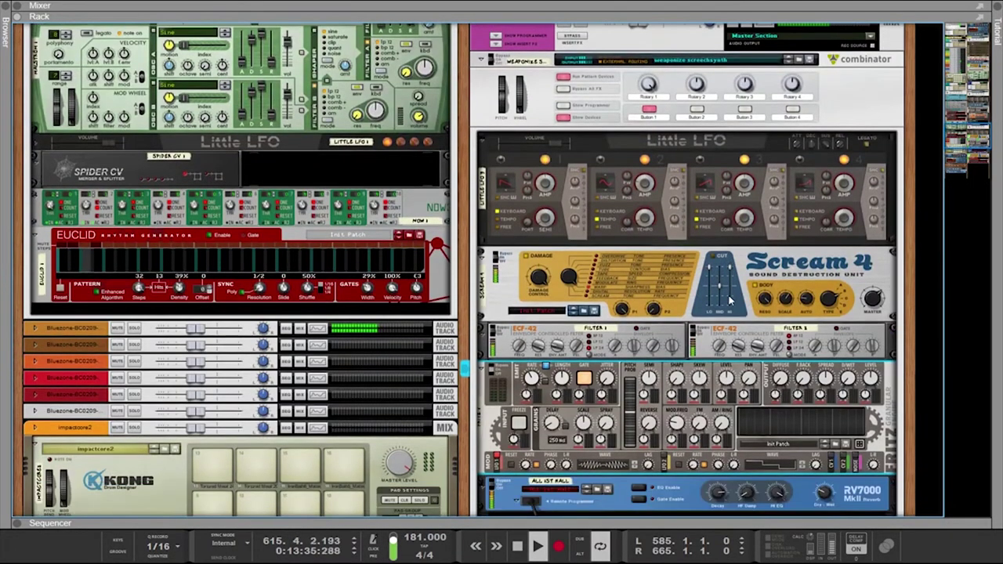
pyautogui.scroll(-3, 731, 300)
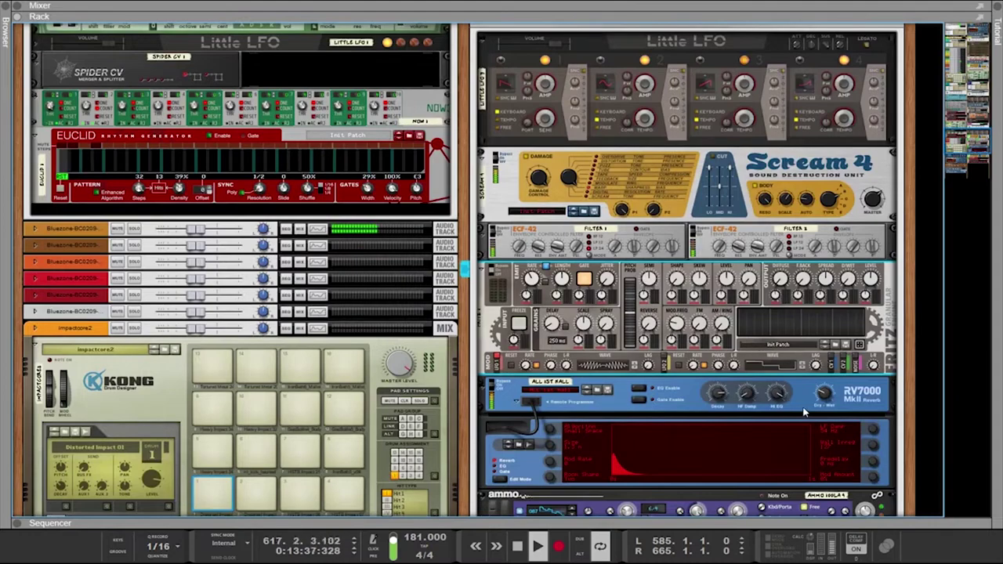
# Lower Rotary 2 on the weaponize kick Combinator and check how the Euclid above the Malström responds
pyautogui.scroll(-10, 727, 344)
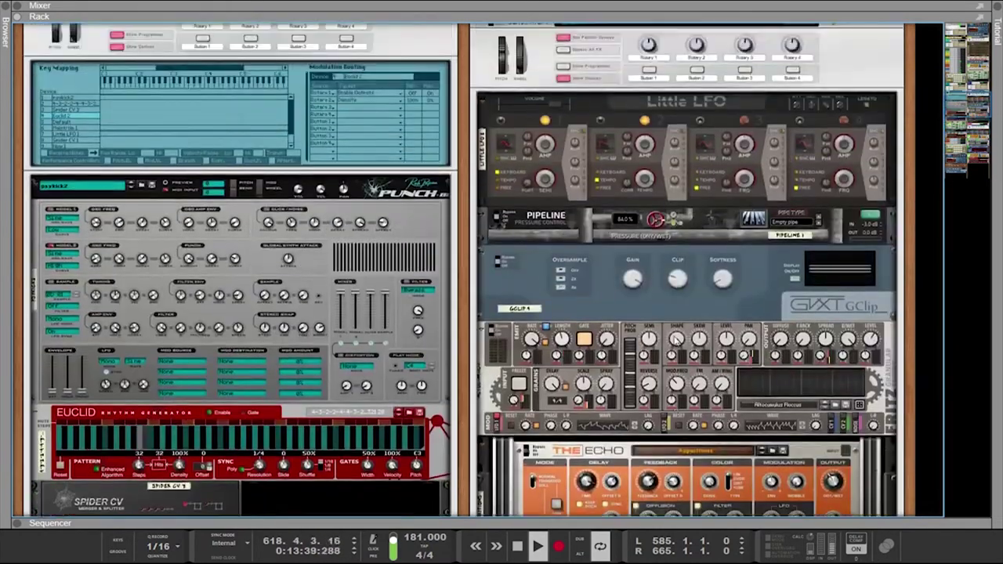
pyautogui.scroll(-2, 675, 337)
pyautogui.scroll(4, 672, 339)
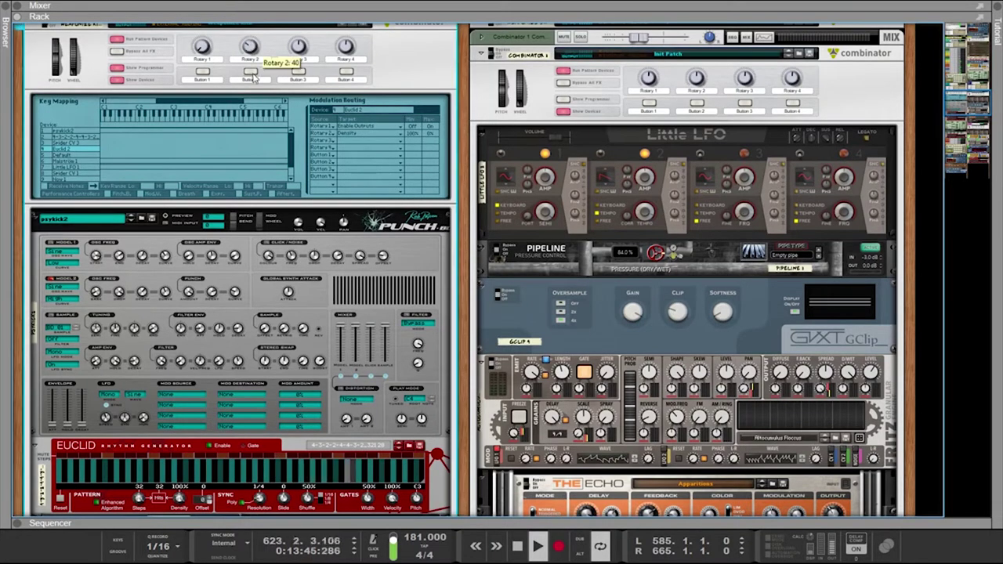
pyautogui.moveTo(253, 73); pyautogui.dragTo(258, 88)
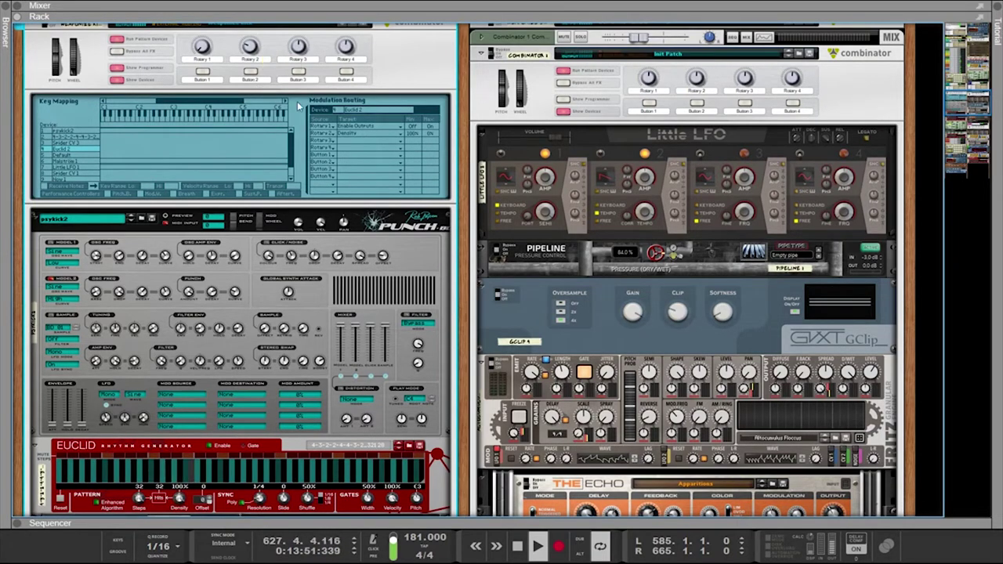
pyautogui.scroll(-5, 298, 105)
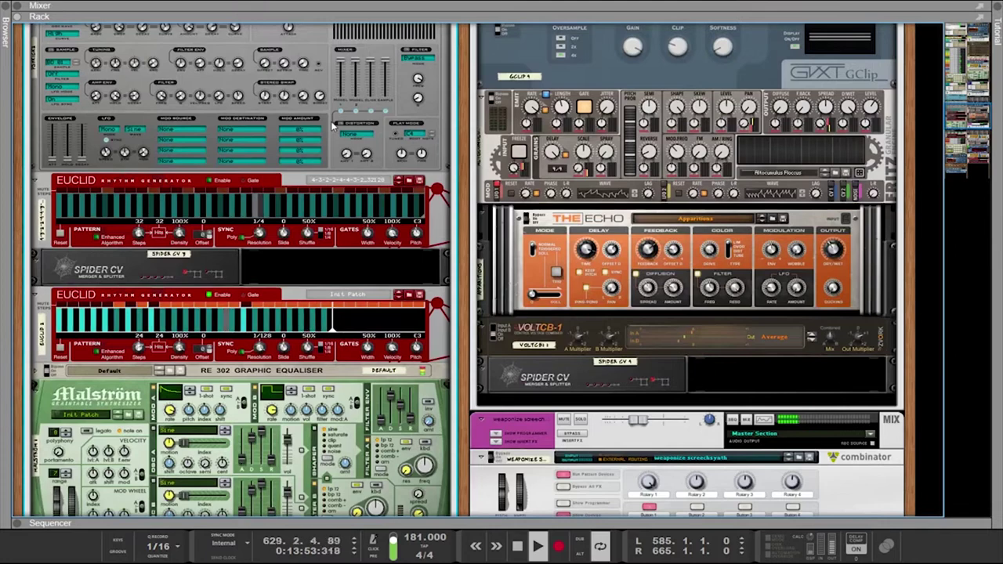
pyautogui.scroll(-1, 334, 122)
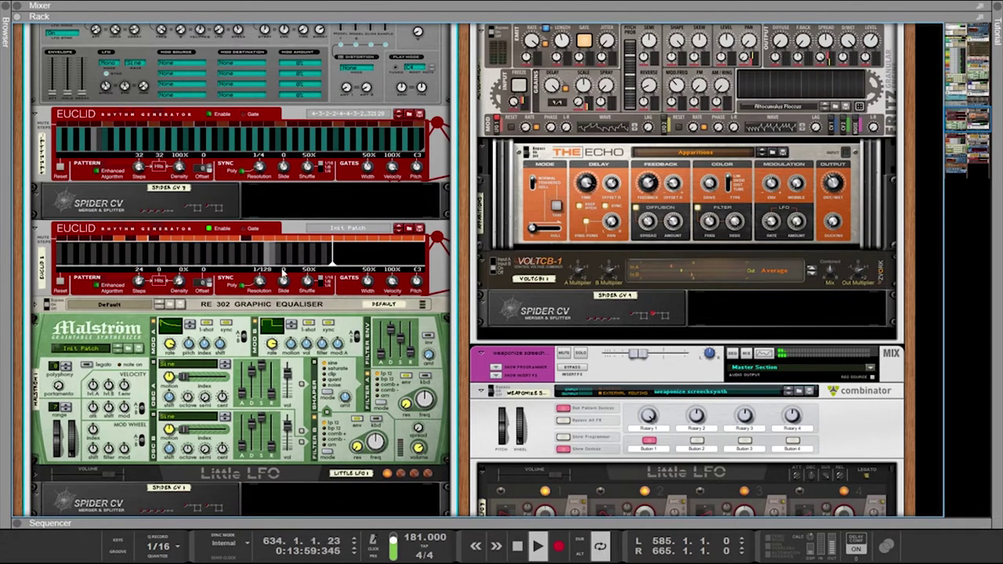
pyautogui.click(258, 252)
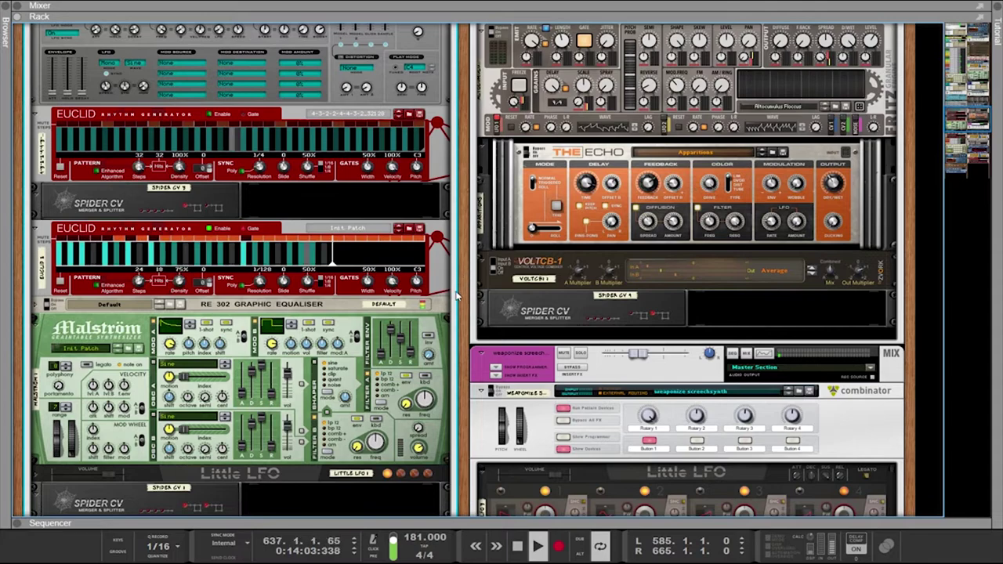
# Fold the Combinator 1 device above the weaponize screechsynth channel
pyautogui.scroll(4, 220, 205)
pyautogui.scroll(3, 220, 205)
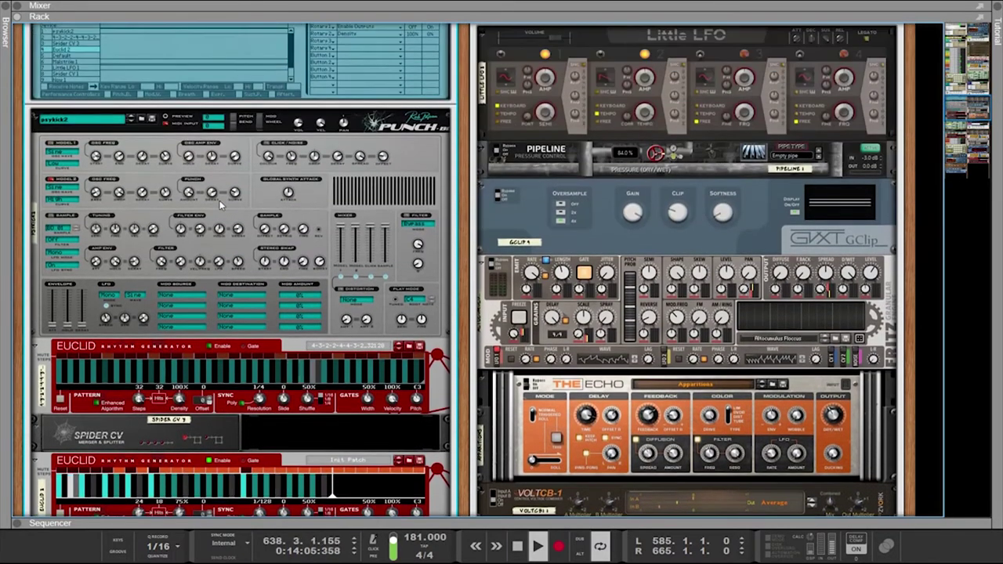
pyautogui.scroll(-20, 474, 339)
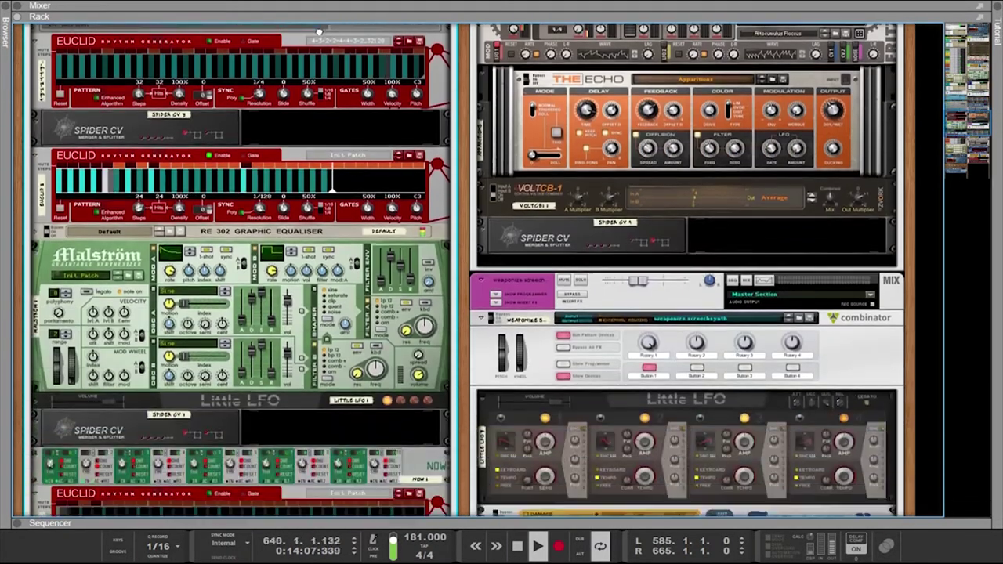
pyautogui.scroll(-4, 597, 270)
pyautogui.scroll(10, 595, 269)
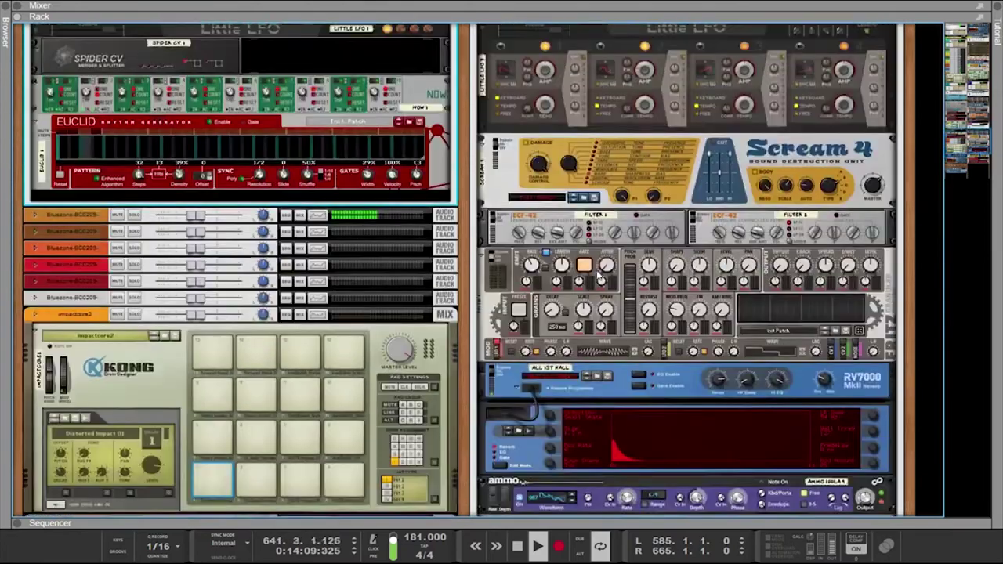
pyautogui.scroll(15, 594, 271)
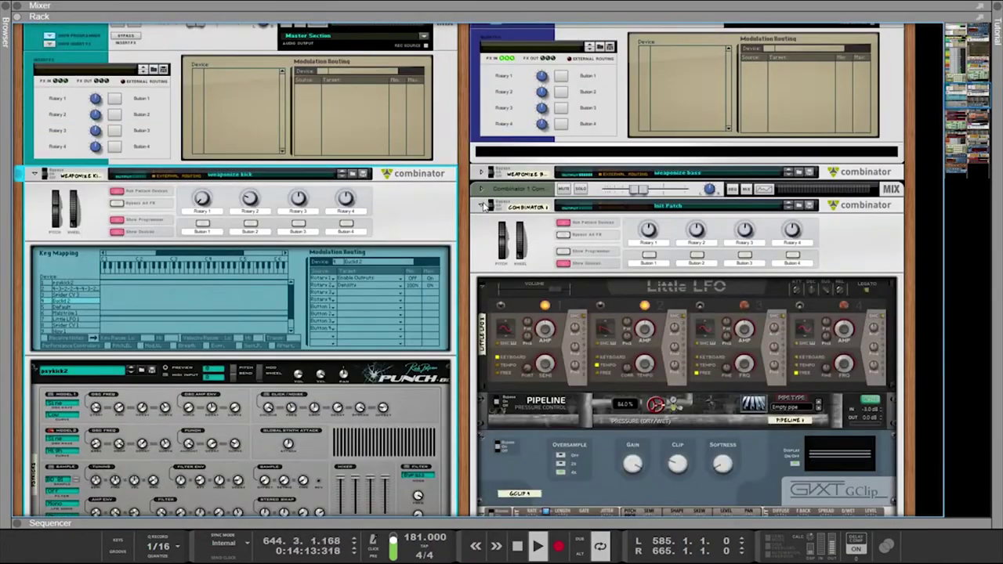
pyautogui.click(486, 206)
# Switch the second LFO of the Fritz above the RV7000 to another stepped waveform and reset the weaponize kick Combinator's Rotary 2 to centre
pyautogui.scroll(-5, 487, 235)
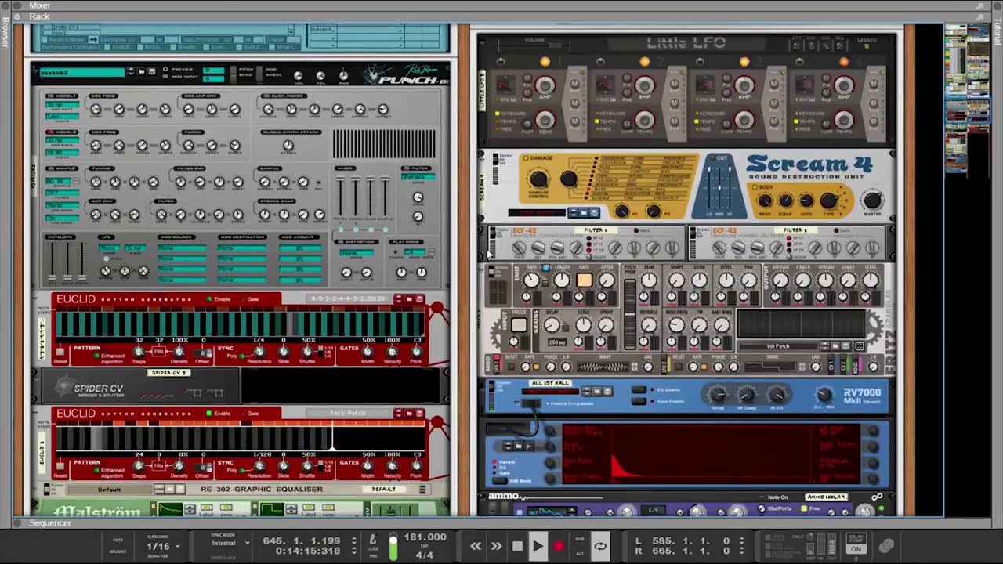
pyautogui.scroll(-5, 487, 252)
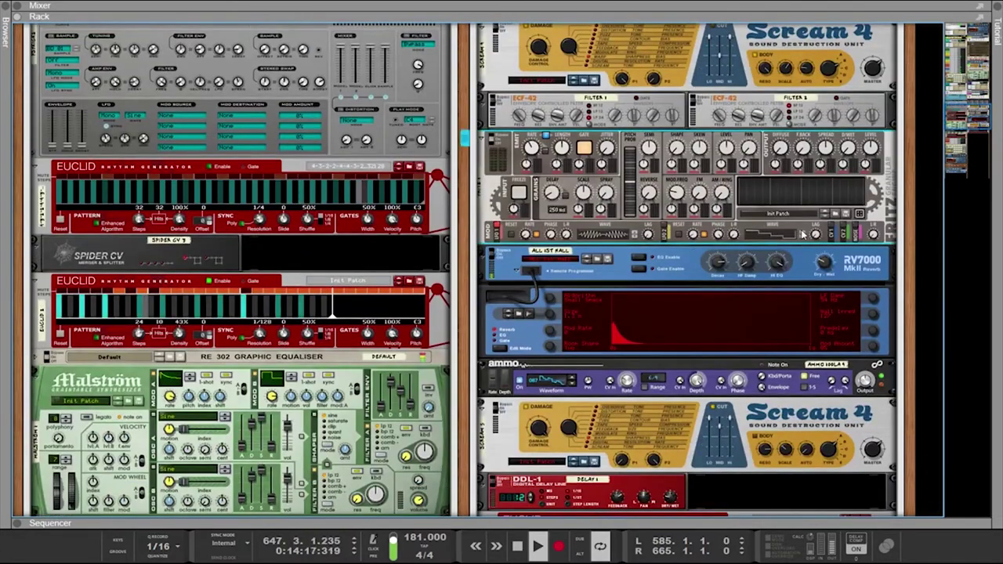
pyautogui.scroll(10, 272, 147)
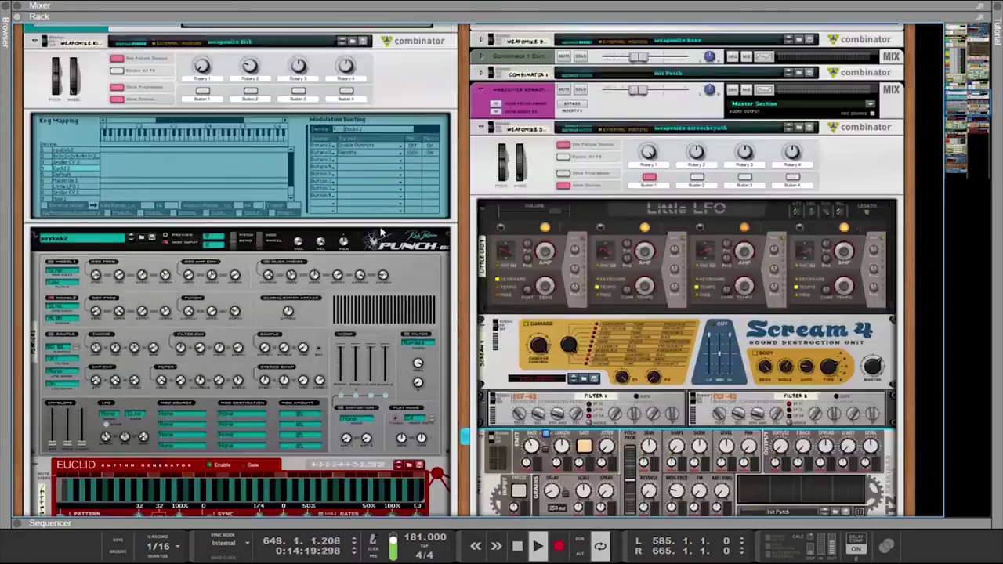
pyautogui.click(249, 98)
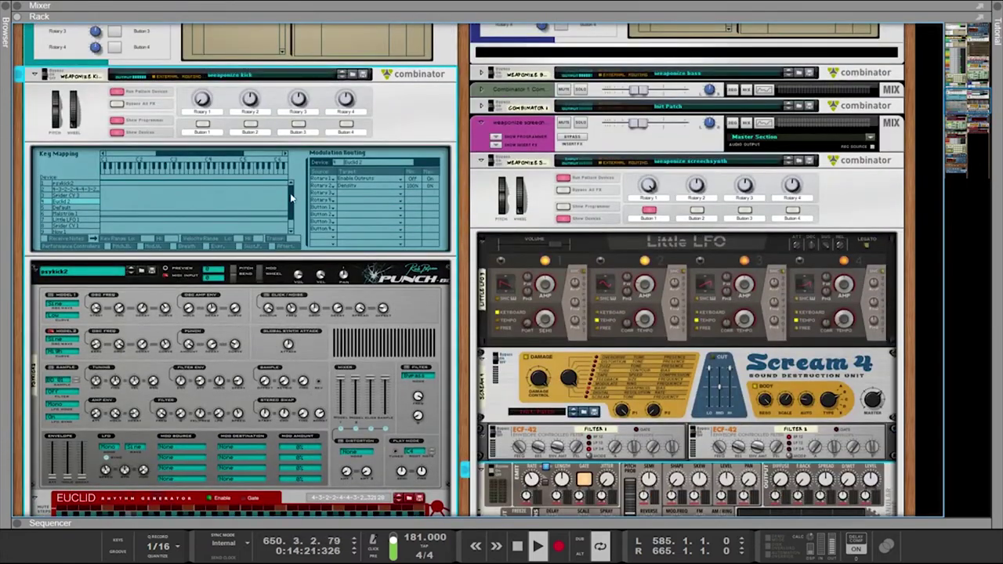
pyautogui.scroll(-8, 292, 198)
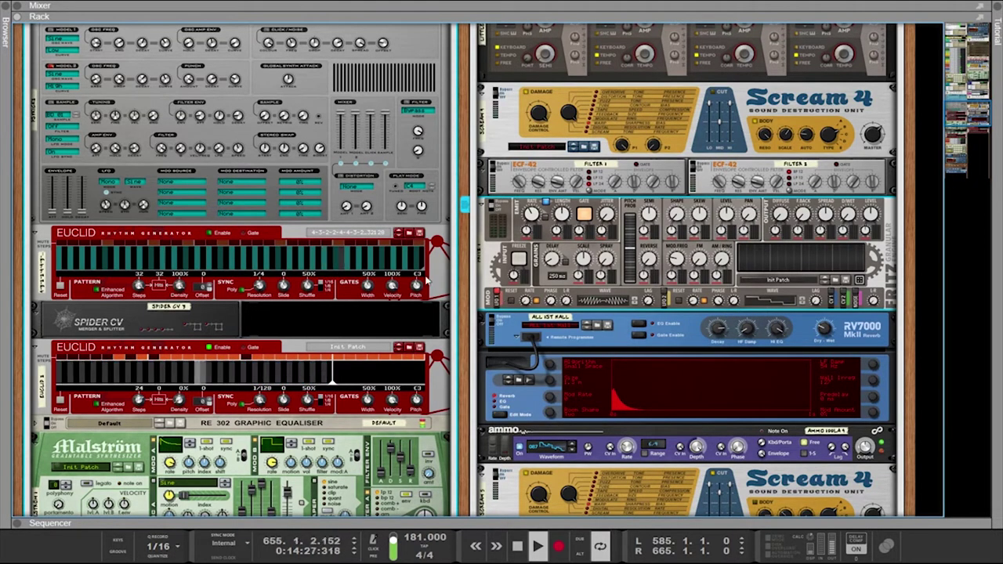
pyautogui.scroll(7, 394, 284)
pyautogui.scroll(-6, 395, 284)
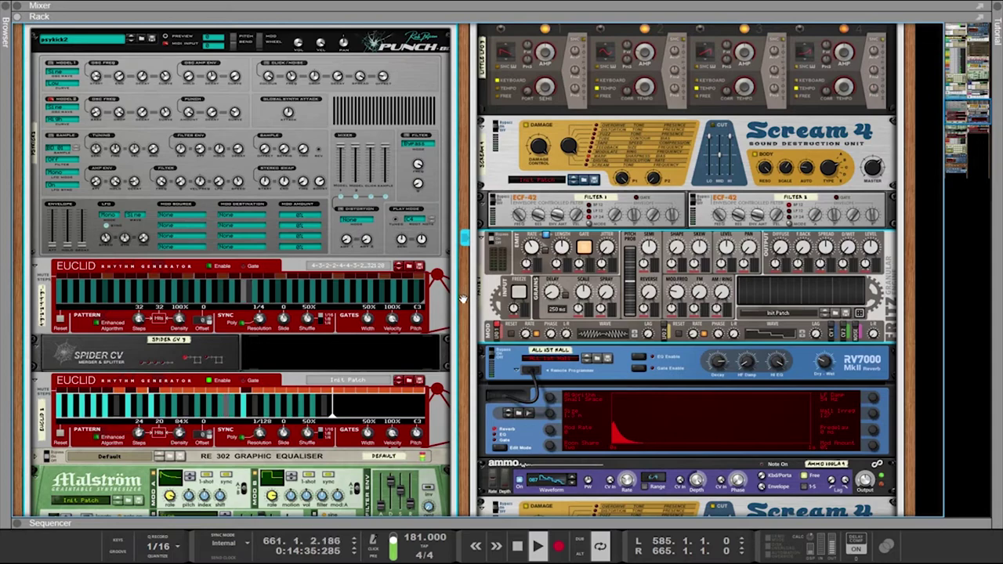
pyautogui.scroll(-5, 651, 312)
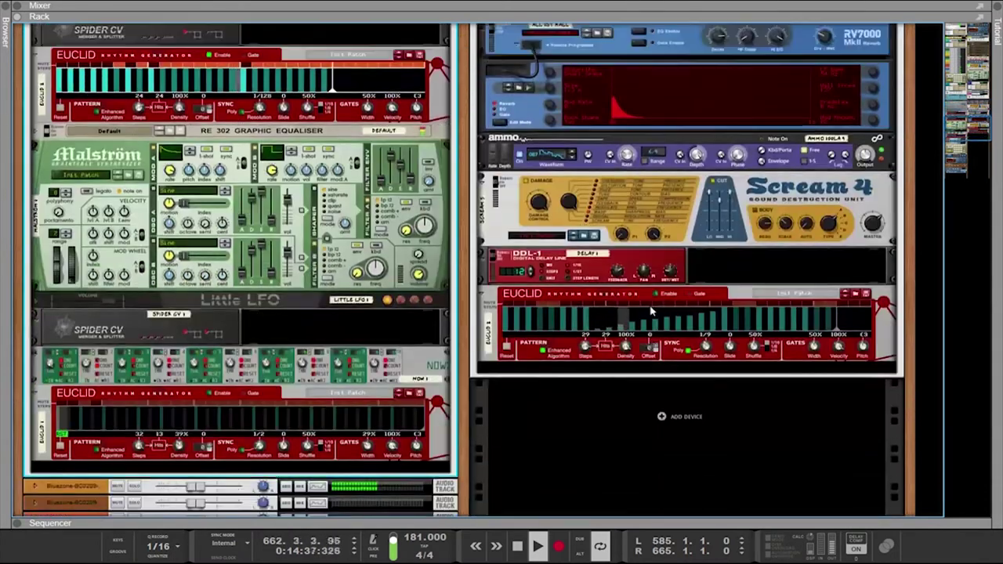
pyautogui.scroll(3, 651, 312)
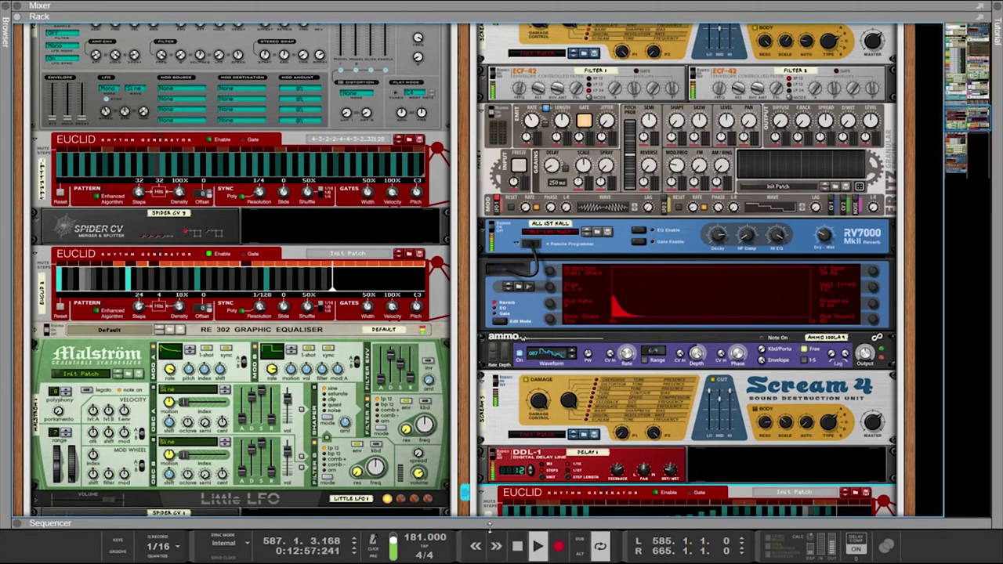
# Join the Bluezone metal-hit clips between bars 585 and 665, try a 40-bar length for the joined clip, and restore it to 80 bars
pyautogui.press('F7')
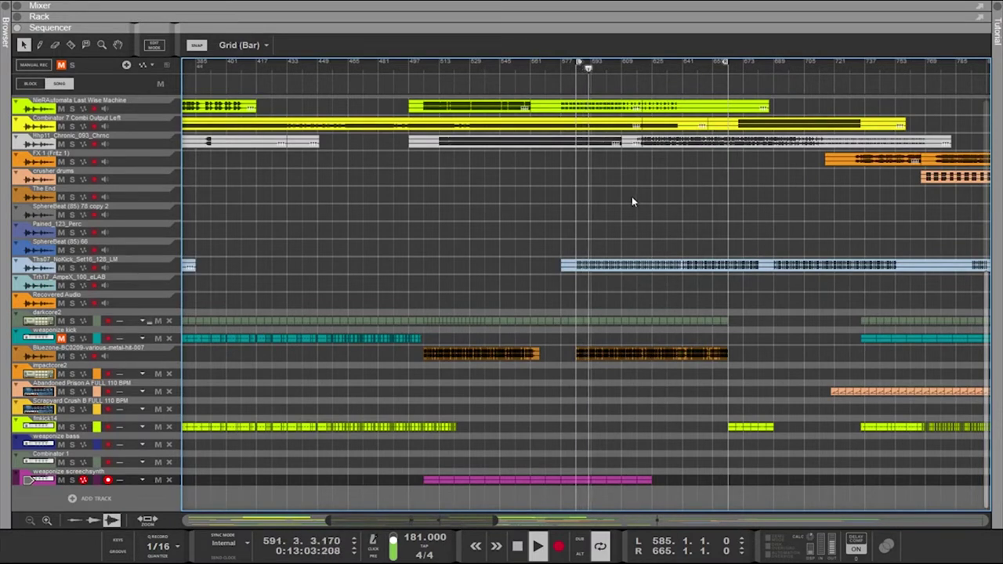
pyautogui.click(644, 471)
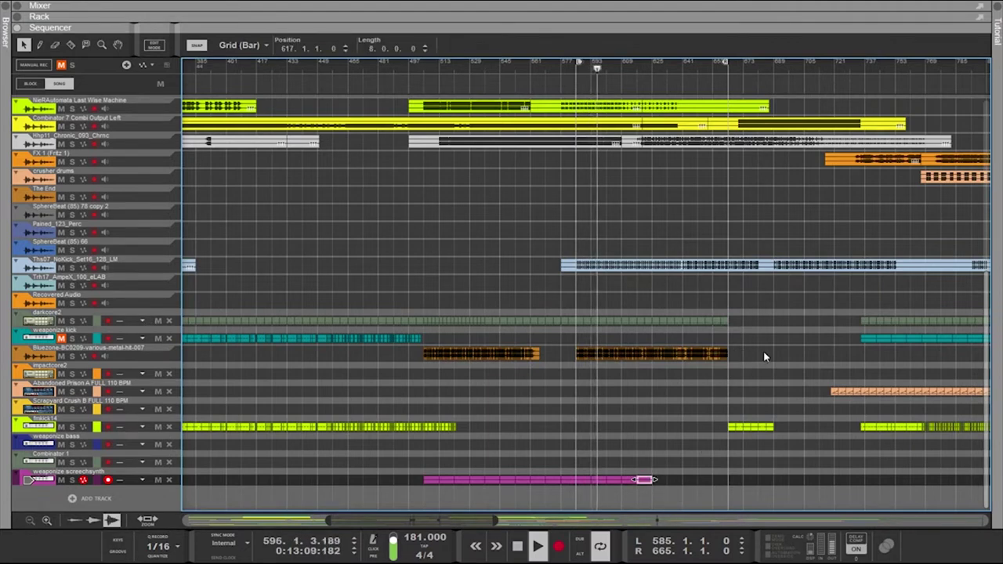
pyautogui.moveTo(763, 346); pyautogui.dragTo(566, 370)
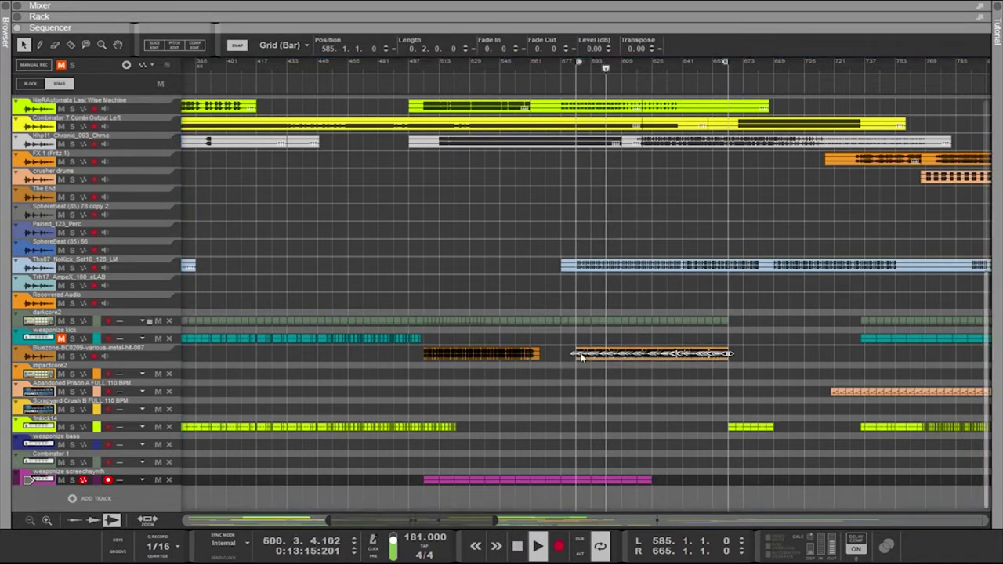
pyautogui.click(727, 357)
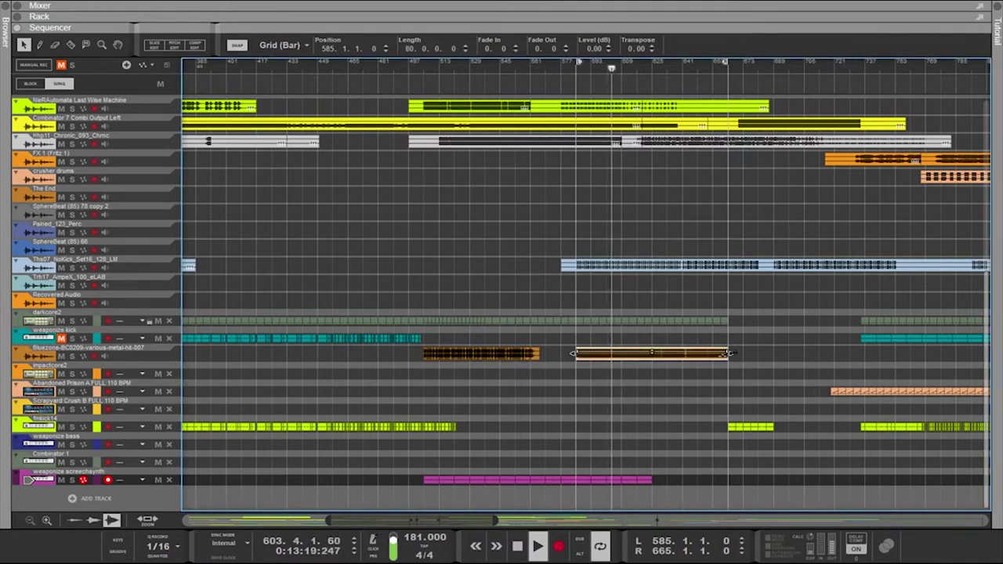
pyautogui.moveTo(731, 353); pyautogui.dragTo(657, 354)
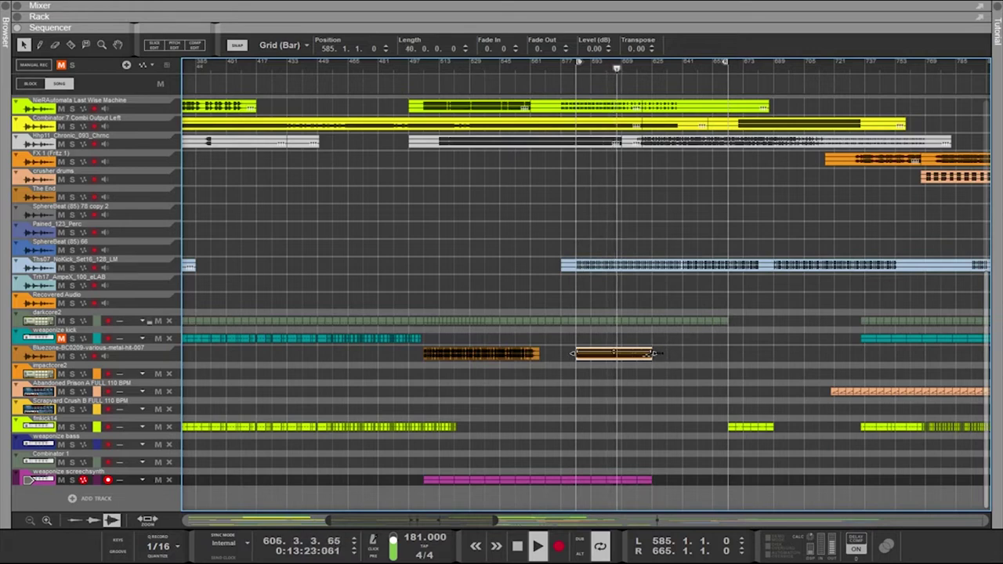
pyautogui.moveTo(722, 357); pyautogui.dragTo(737, 361)
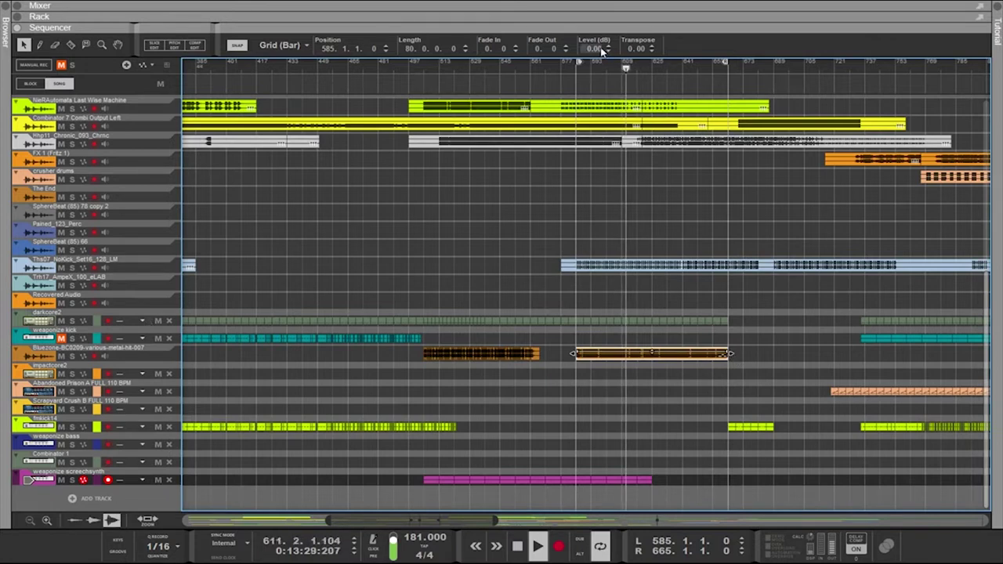
# Transpose the joined Bluezone clip by 12.00 and set its level to 3.70 dB
pyautogui.moveTo(626, 49); pyautogui.dragTo(625, 18)
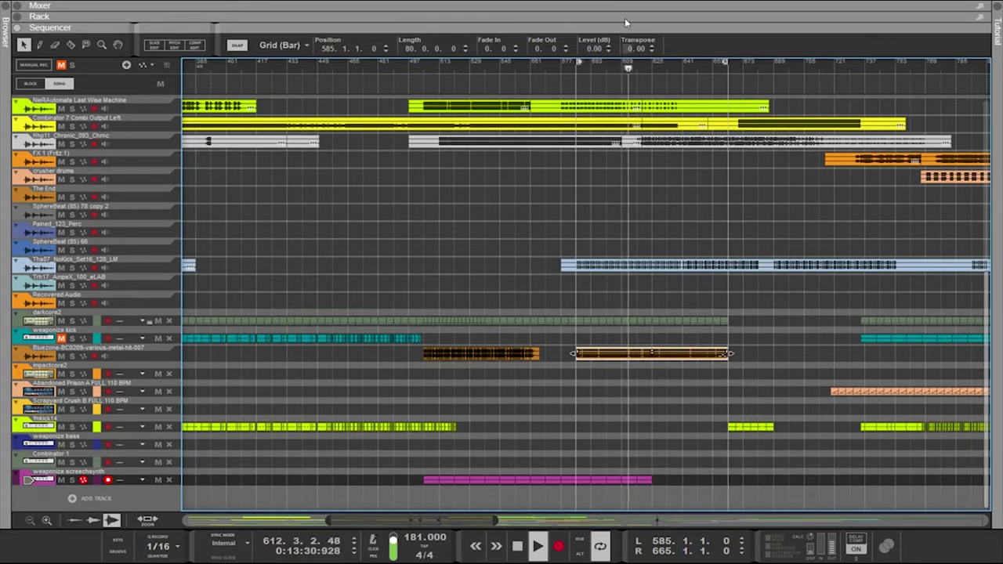
pyautogui.moveTo(586, 48); pyautogui.dragTo(583, 39)
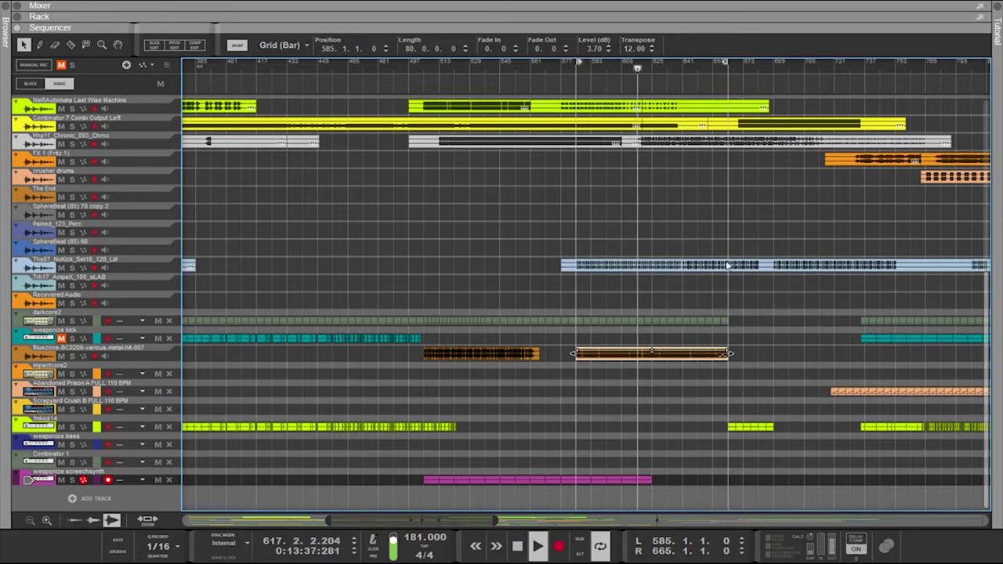
pyautogui.scroll(1, 738, 282)
pyautogui.scroll(-1, 785, 292)
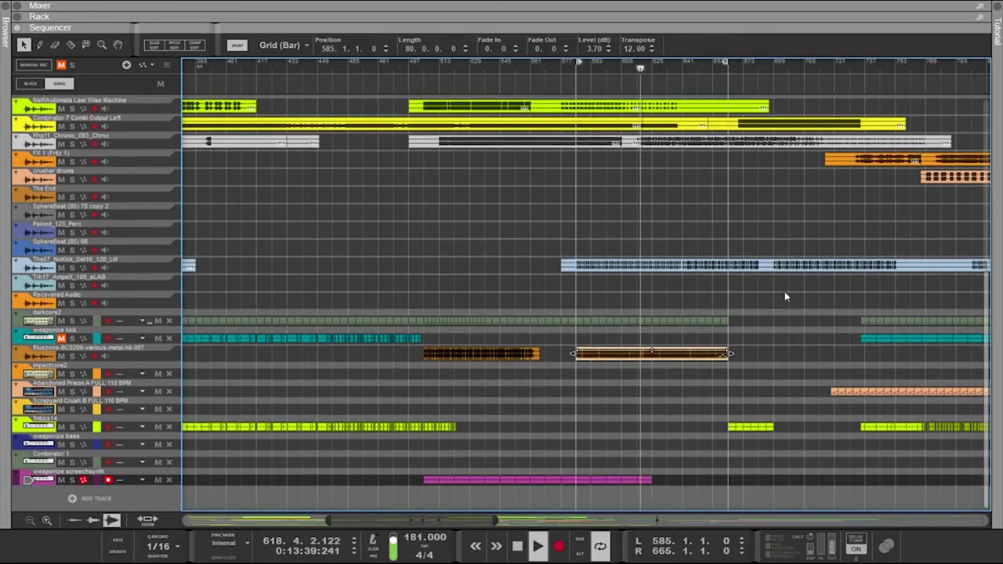
pyautogui.scroll(6, 785, 292)
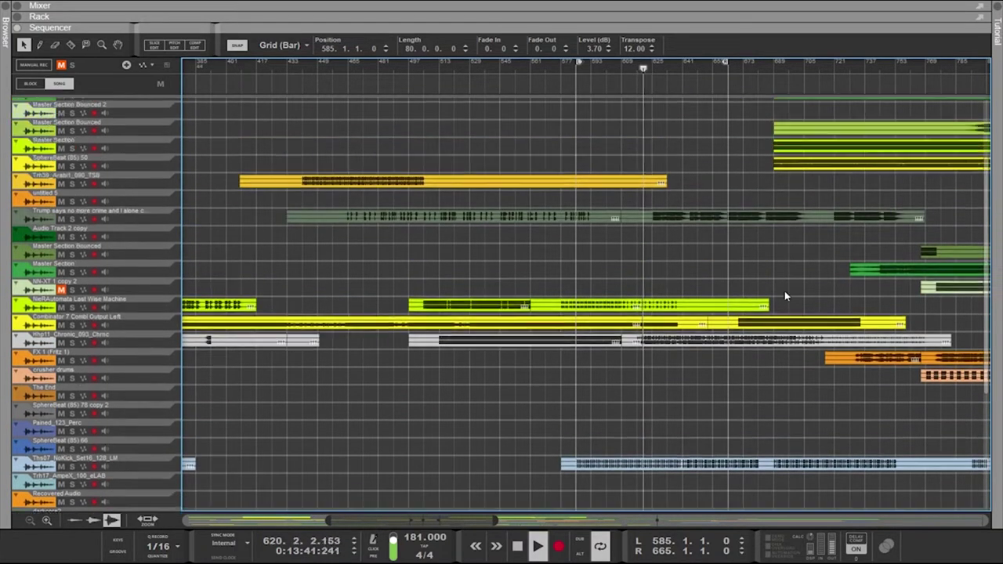
pyautogui.scroll(-6, 785, 291)
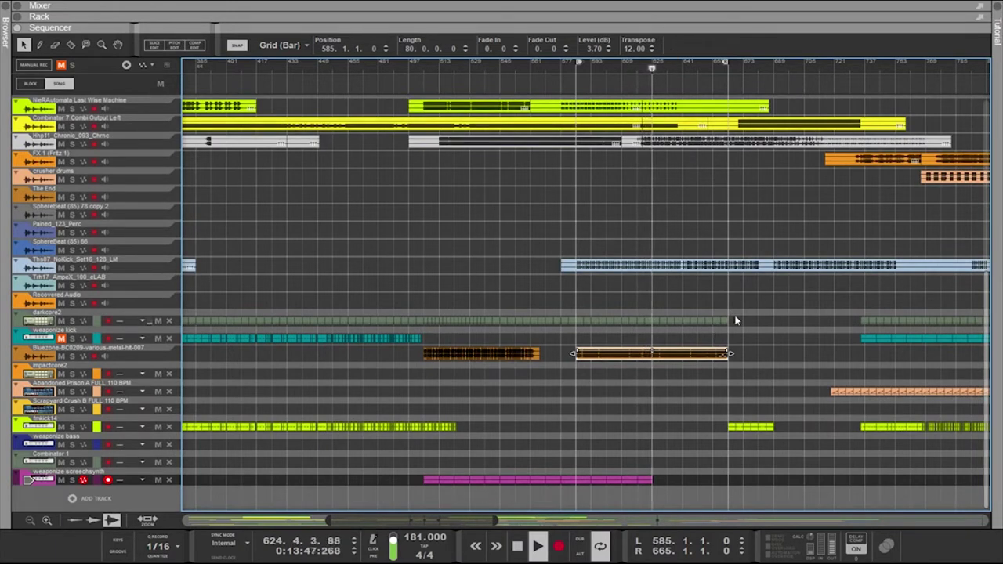
# With all mixer channels selected, lower the weaponize kick channel's level to -14.30 dB
pyautogui.moveTo(615, 13); pyautogui.dragTo(618, 177)
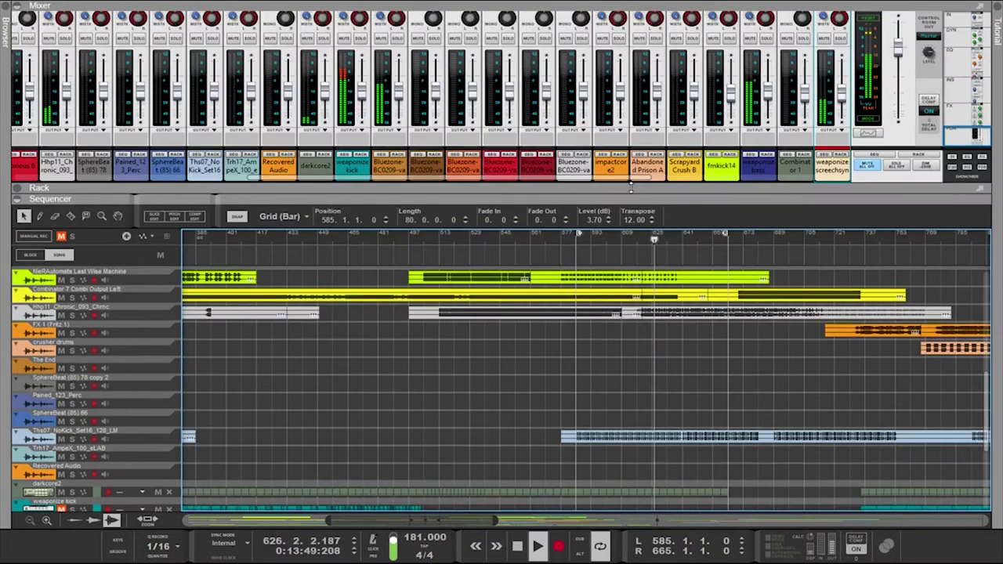
pyautogui.hotkey('ctrl', 'a')
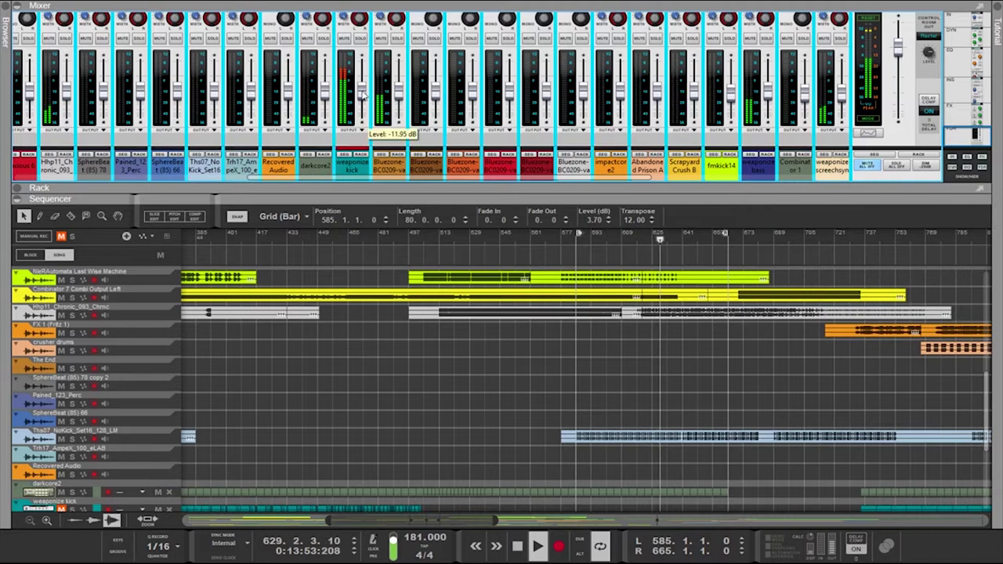
pyautogui.moveTo(362, 95); pyautogui.dragTo(360, 98)
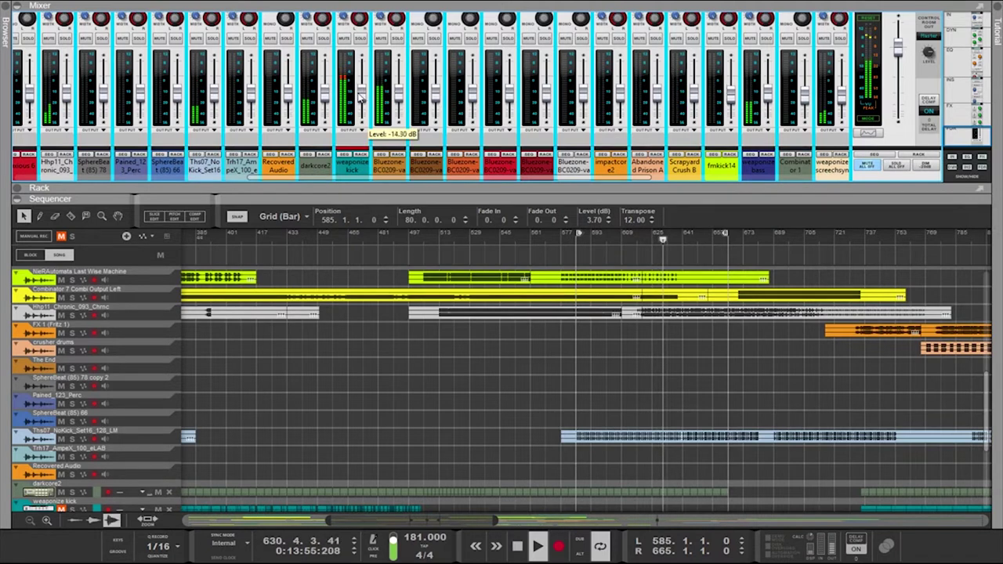
pyautogui.click(345, 155)
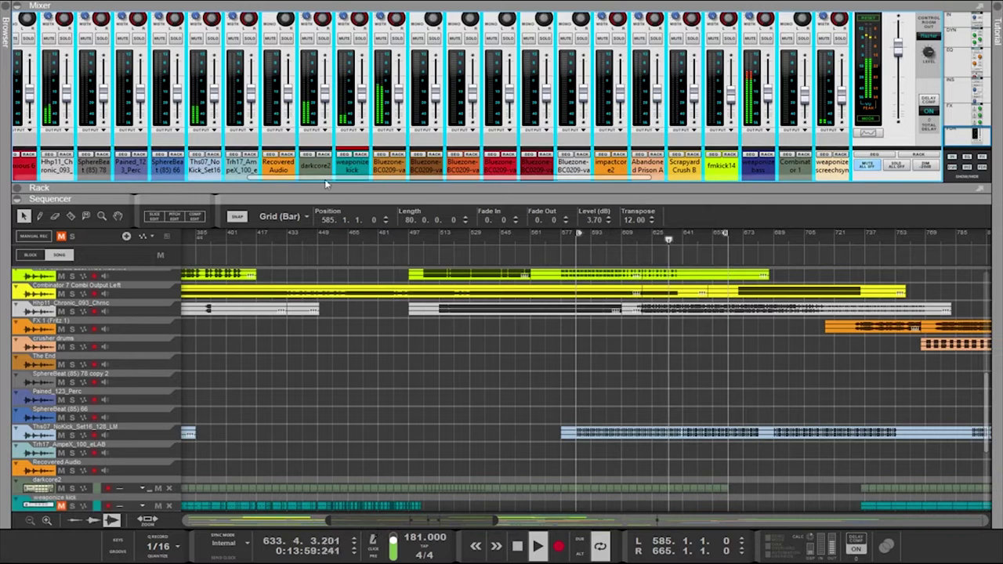
# Set only the darkcore2 channel's level to -10.85 dB and collapse the mixer
pyautogui.click(320, 174)
pyautogui.click(322, 167)
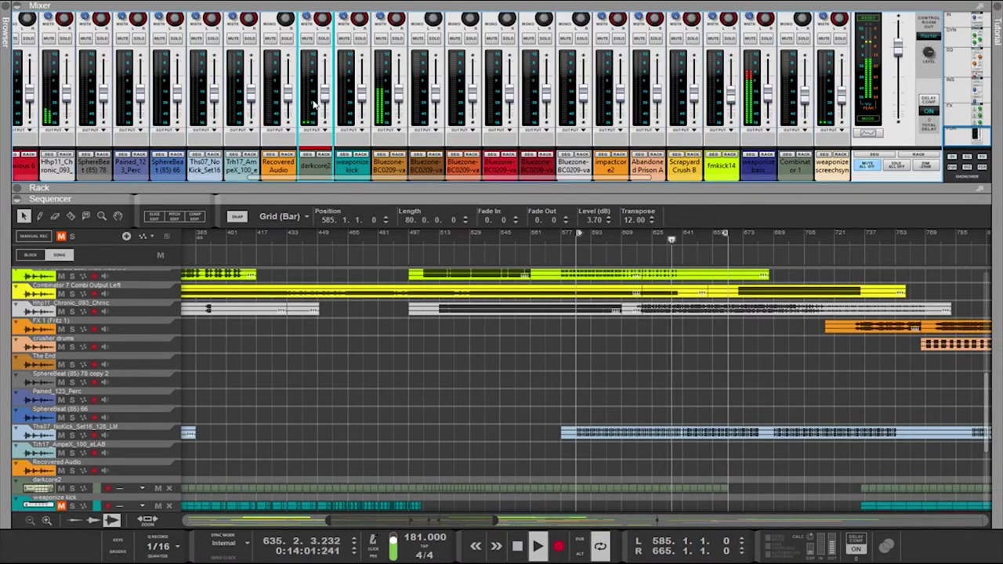
pyautogui.moveTo(323, 92)
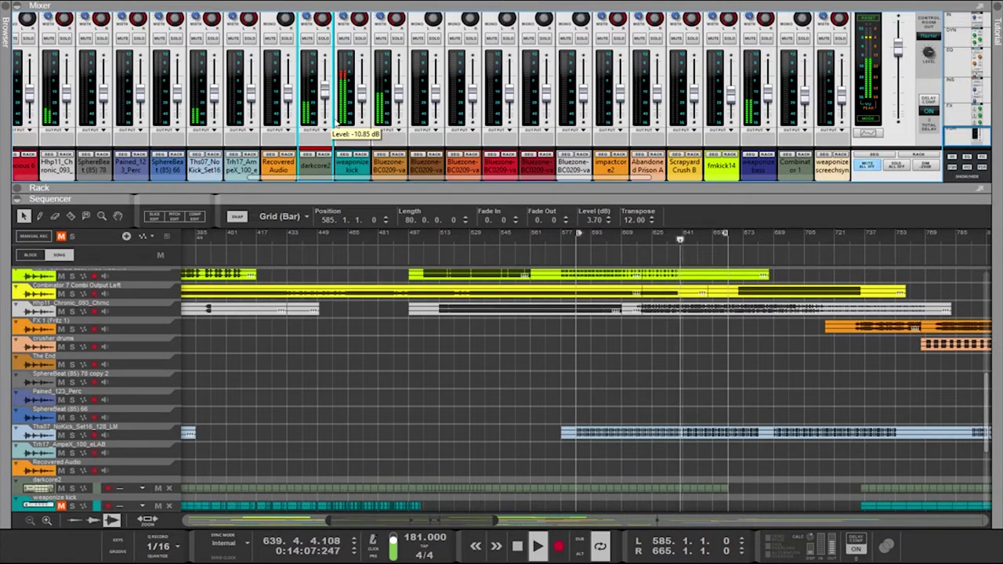
pyautogui.moveTo(343, 90); pyautogui.dragTo(345, 23)
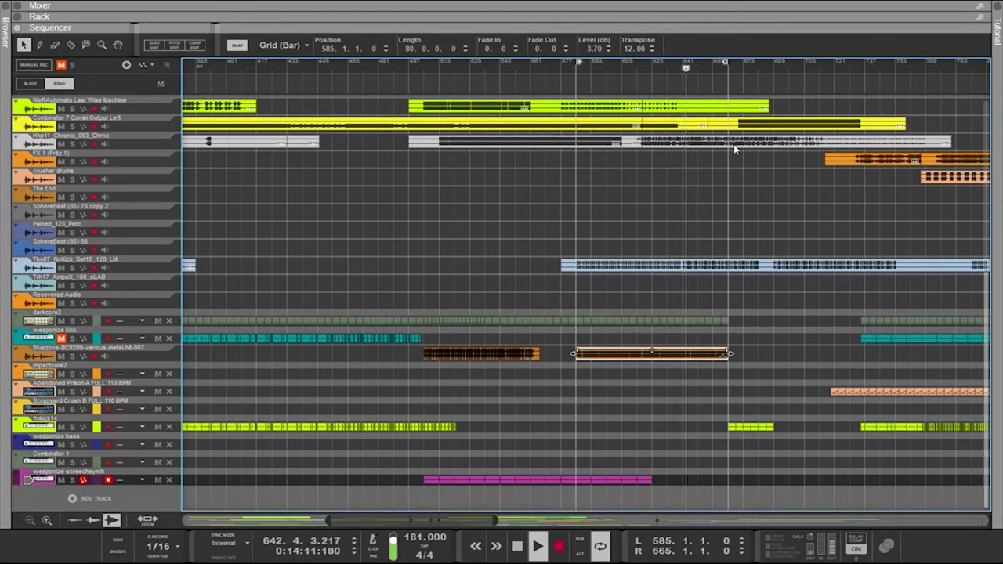
# Set the loop to run from bar 665 to bar 689
pyautogui.scroll(-2, 780, 184)
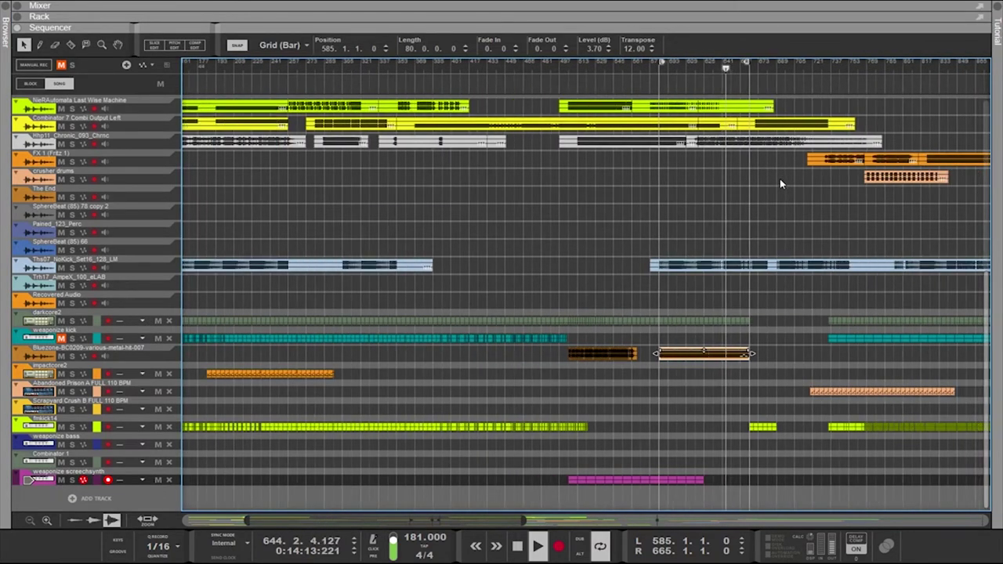
pyautogui.scroll(2, 780, 184)
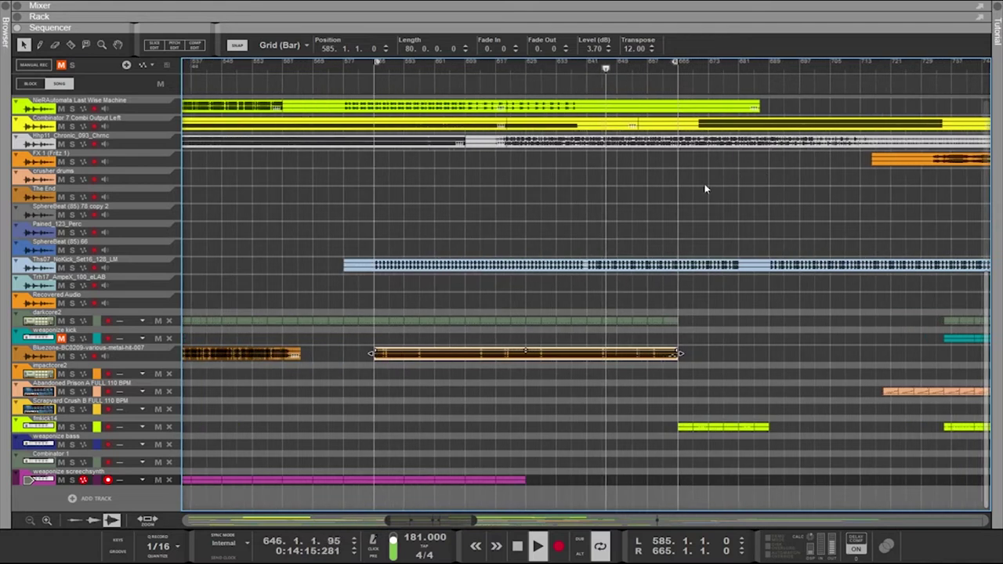
pyautogui.keyDown('alt'); pyautogui.click(768, 69); pyautogui.keyUp('alt')
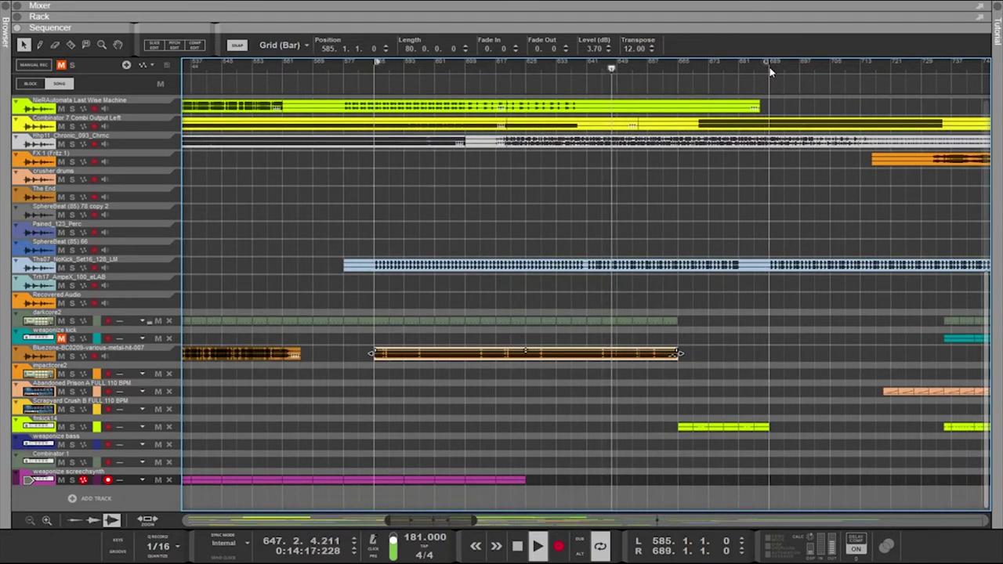
pyautogui.keyDown('ctrl'); pyautogui.click(679, 71); pyautogui.keyUp('ctrl')
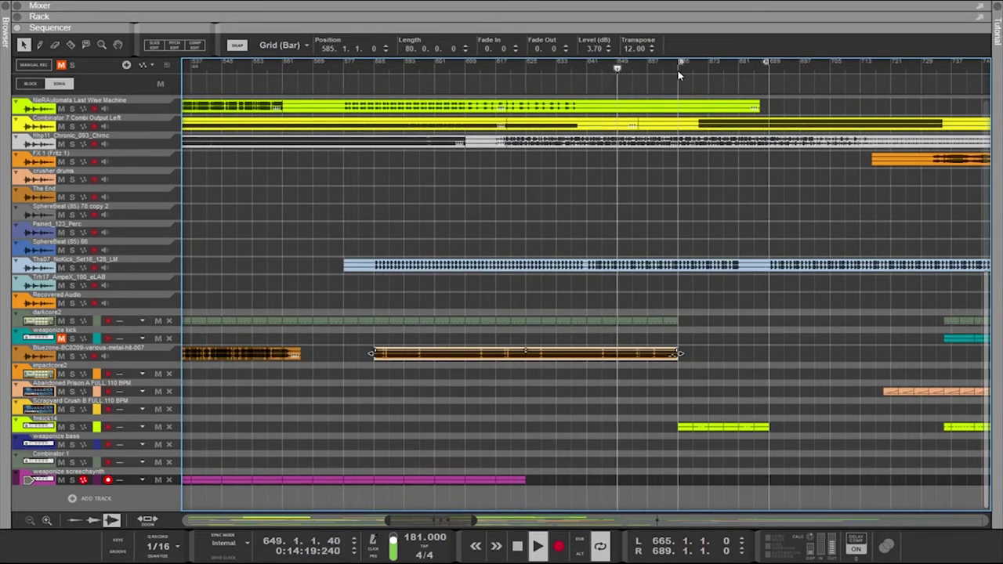
# Enable the outputs of the 32-step Euclid below the weaponize kick's Punch synth and set its resolution to 1/2
pyautogui.press('F6')
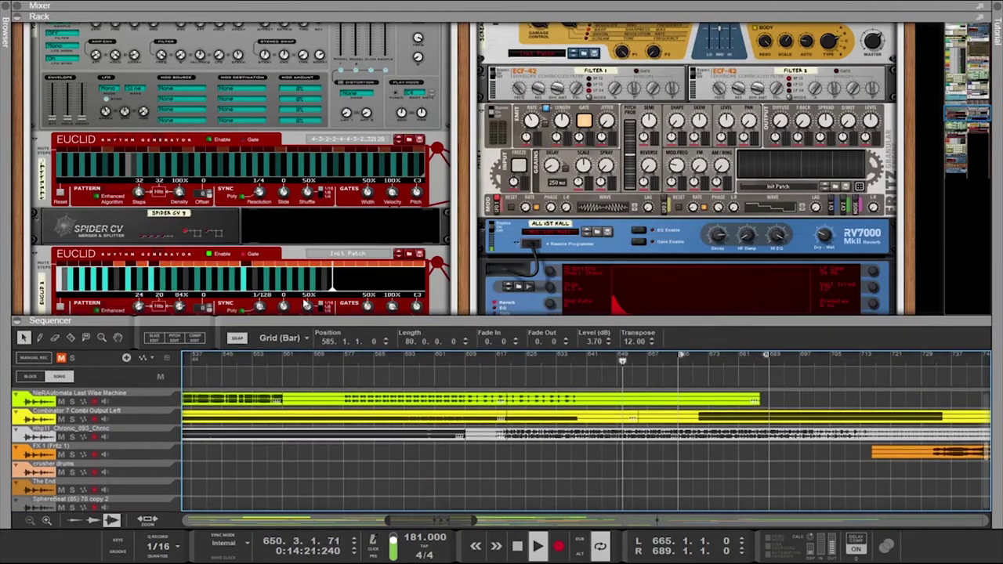
pyautogui.scroll(-1, 258, 259)
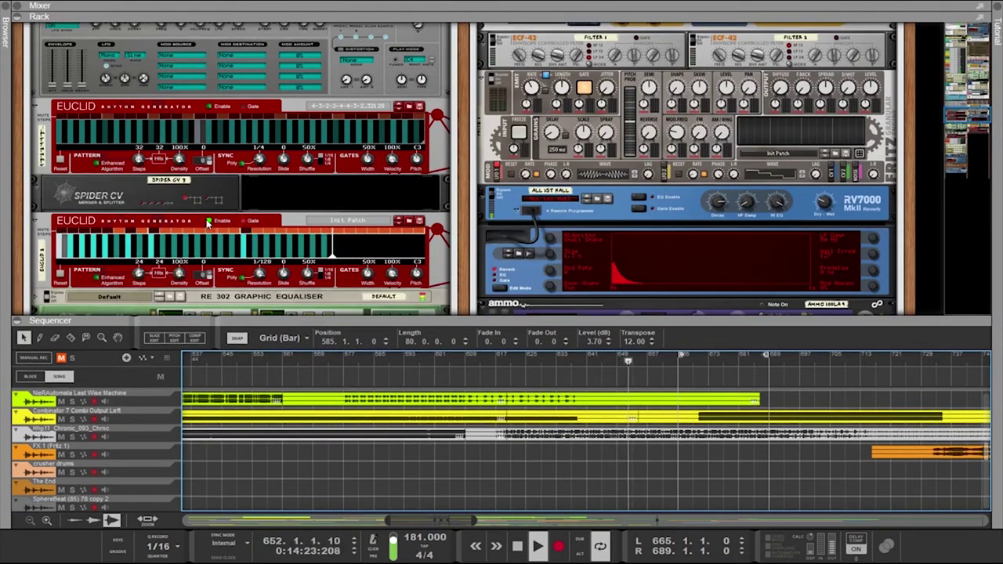
pyautogui.click(208, 106)
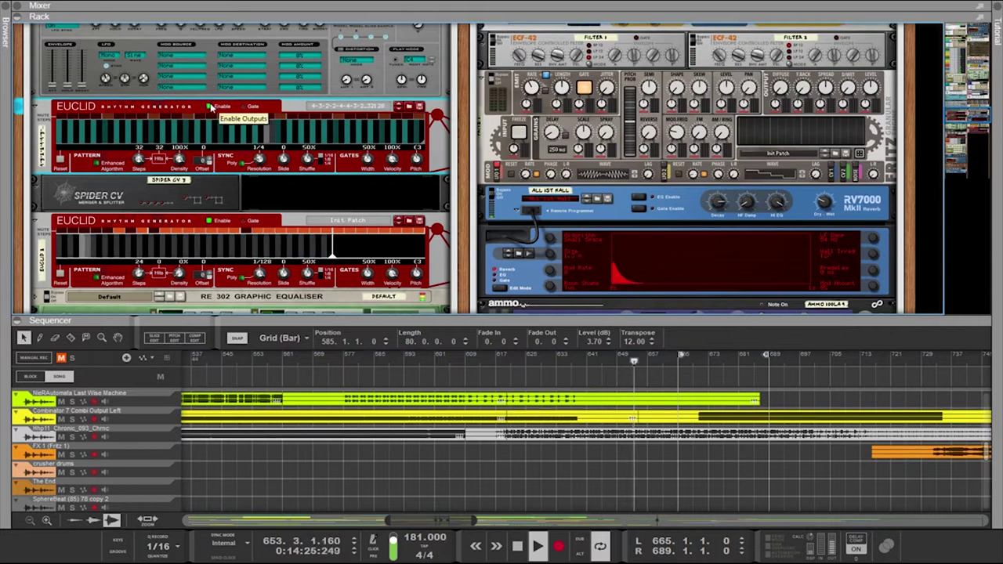
pyautogui.click(211, 108)
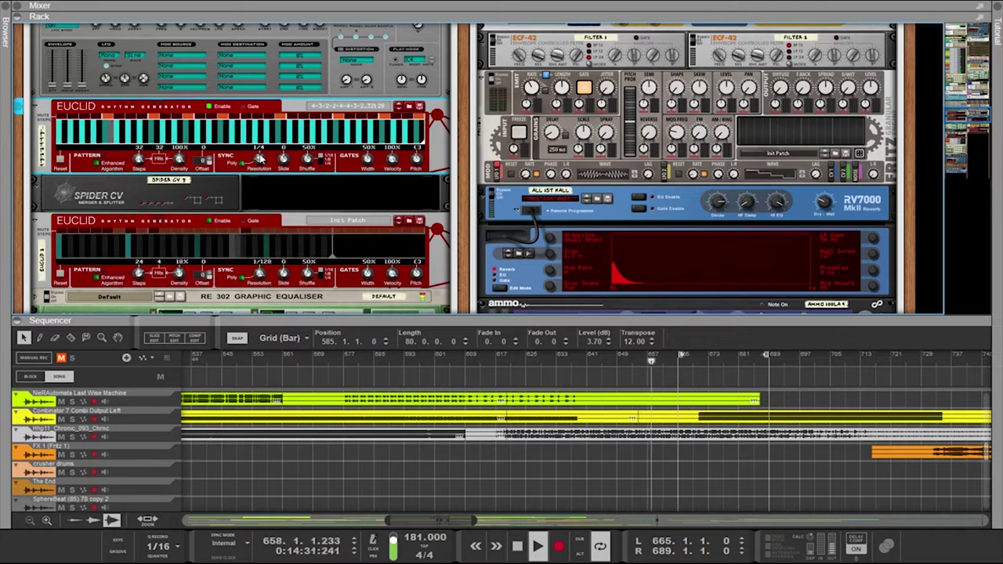
pyautogui.moveTo(261, 159); pyautogui.dragTo(264, 174)
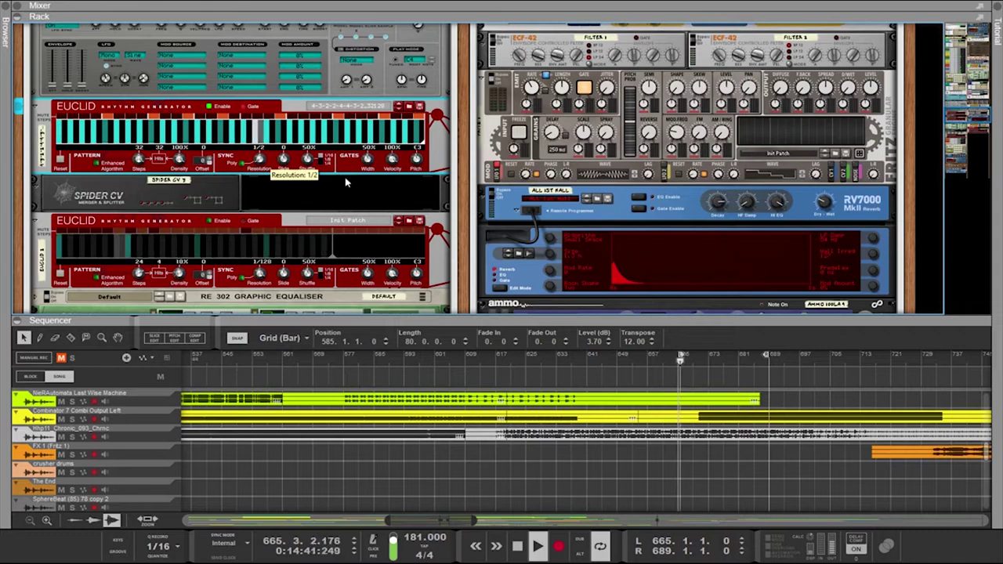
# Look through the weaponize kick devices and neighbouring rack columns, and unfold Combinator 1 to examine the devices inside it
pyautogui.scroll(-5, 368, 243)
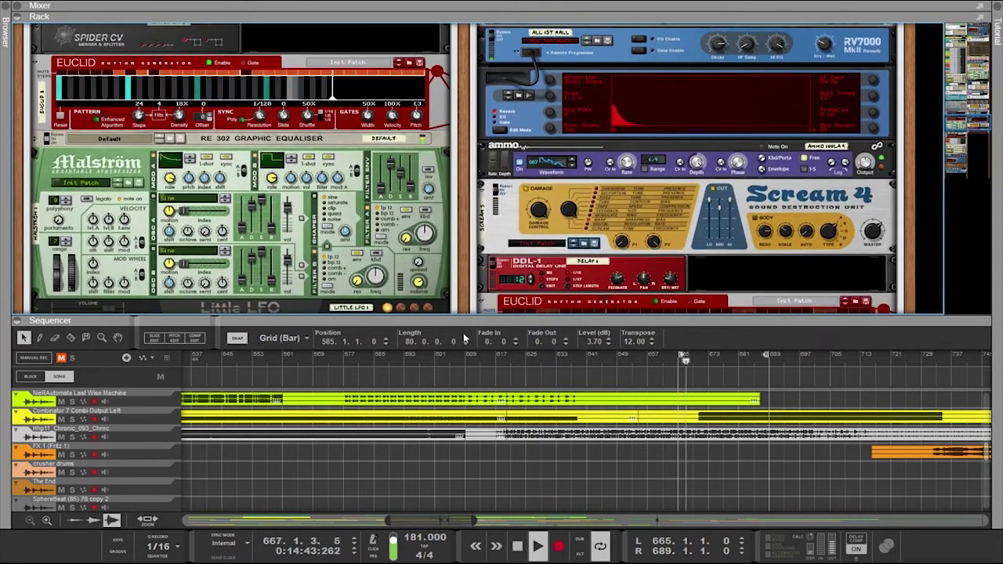
pyautogui.moveTo(460, 320)
pyautogui.mouseDown()
pyautogui.moveTo(462, 120)
pyautogui.moveTo(455, 334)
pyautogui.mouseUp()
pyautogui.scroll(-5, 605, 270)
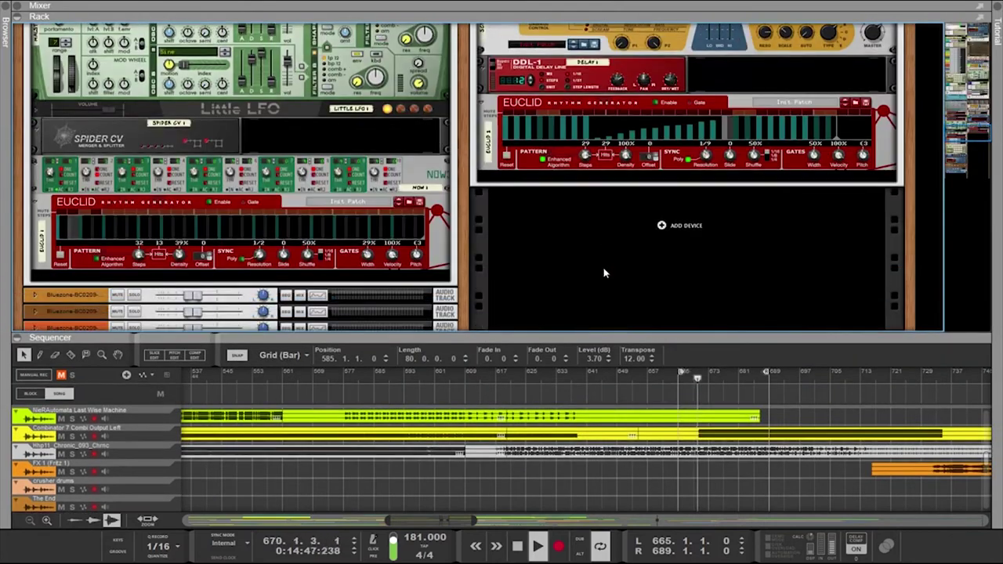
pyautogui.scroll(5, 605, 271)
pyautogui.scroll(10, 604, 269)
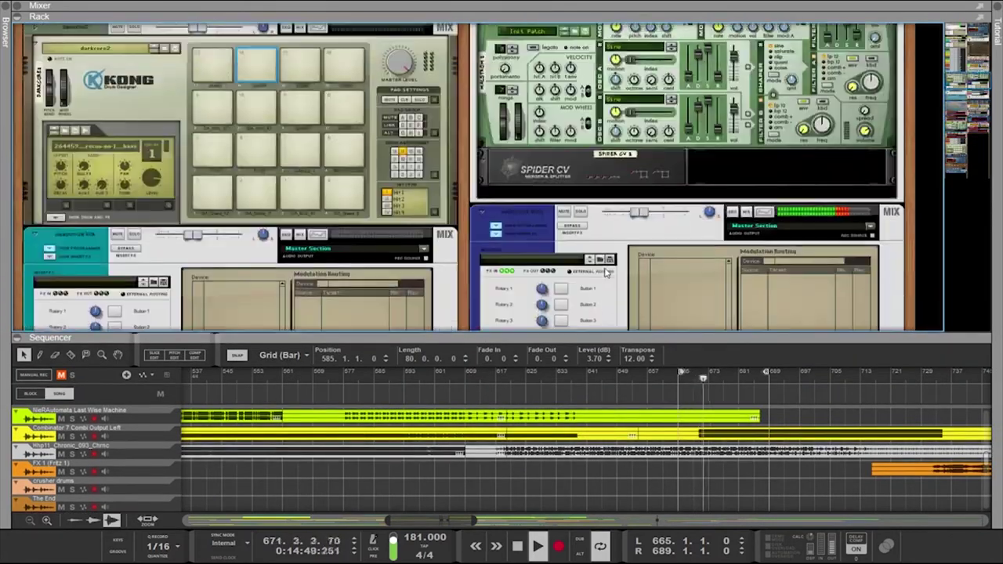
pyautogui.scroll(-3, 602, 257)
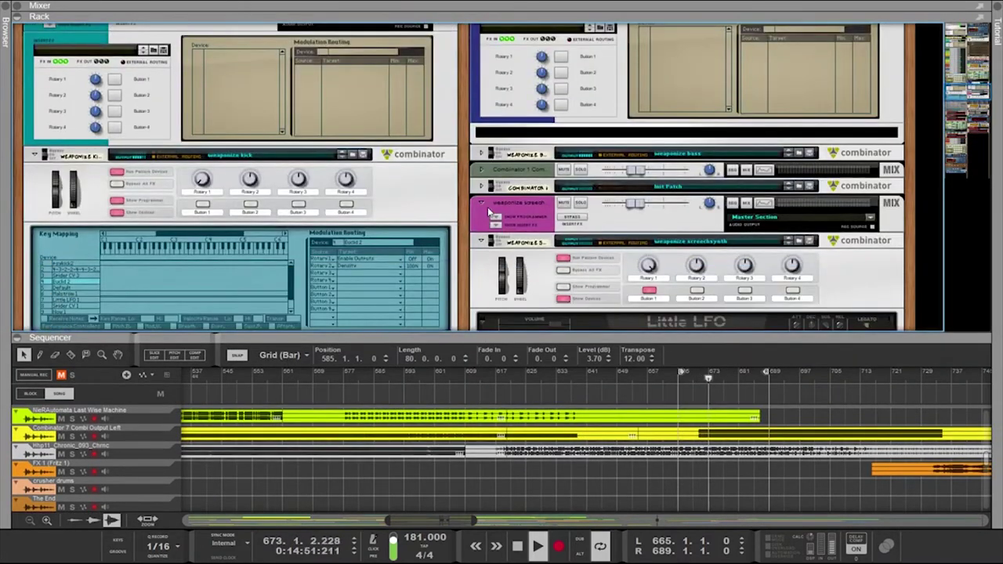
pyautogui.scroll(-1, 478, 184)
pyautogui.click(481, 104)
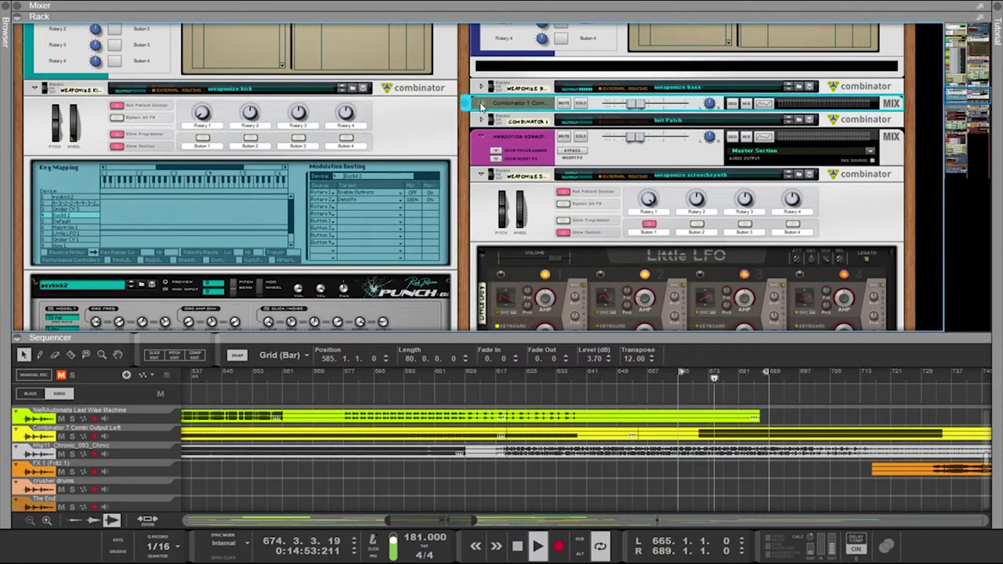
pyautogui.scroll(-2, 490, 142)
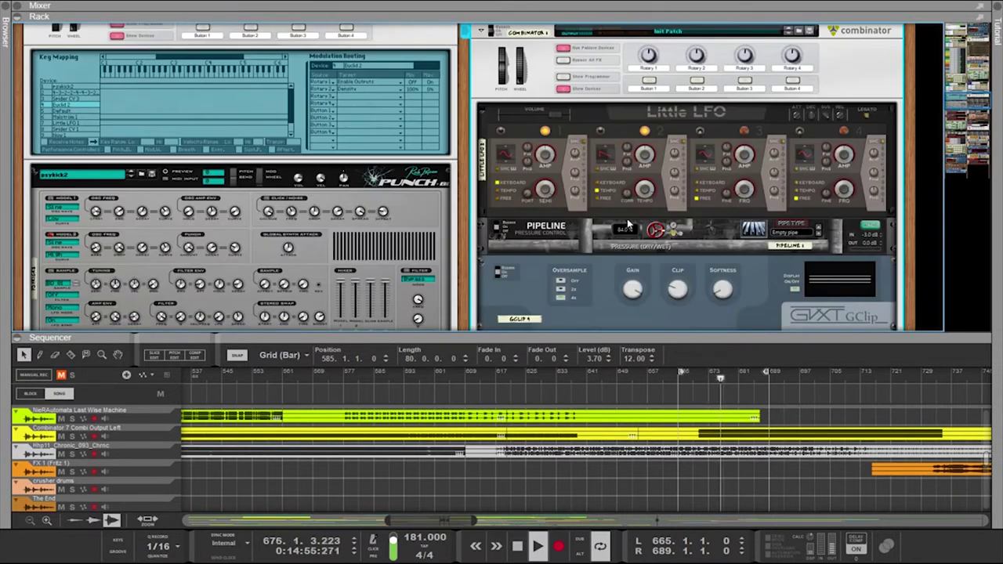
pyautogui.scroll(-4, 627, 227)
pyautogui.scroll(6, 539, 199)
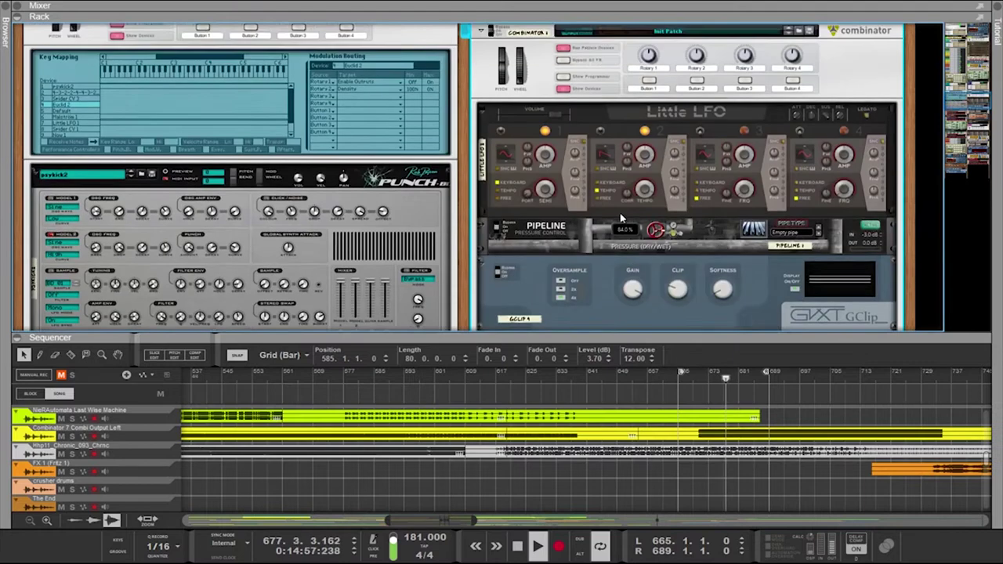
# Fold Combinator 1 and its mix channel, and unfold the weaponize bass Combinator to reach its devices
pyautogui.click(481, 164)
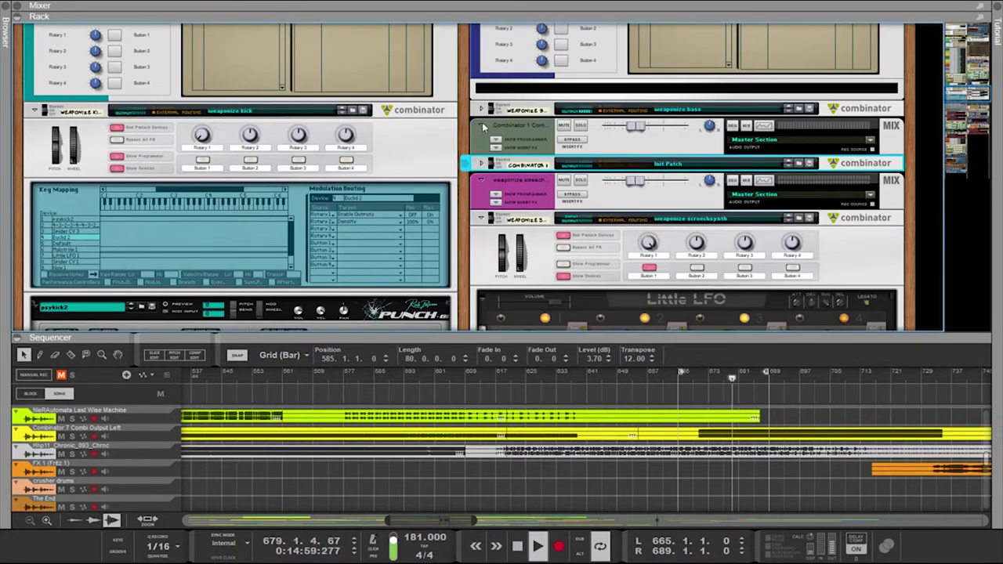
pyautogui.click(482, 123)
pyautogui.click(481, 109)
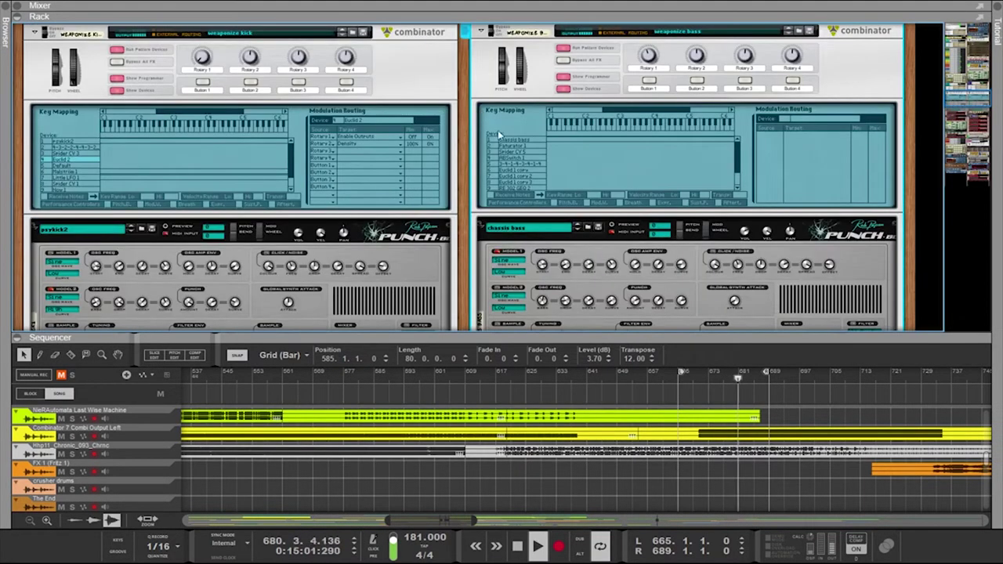
pyautogui.scroll(-3, 641, 212)
pyautogui.scroll(-6, 634, 258)
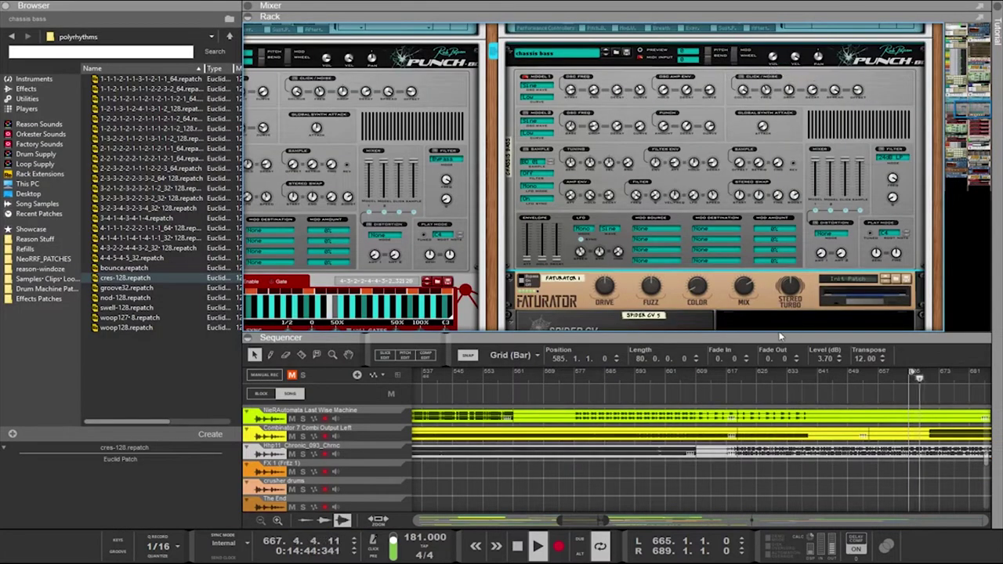
# Load the groove32 patch into the weaponize bass's first Euclid and set its resolution to 1/32
pyautogui.scroll(-5, 771, 321)
pyautogui.scroll(2, 863, 235)
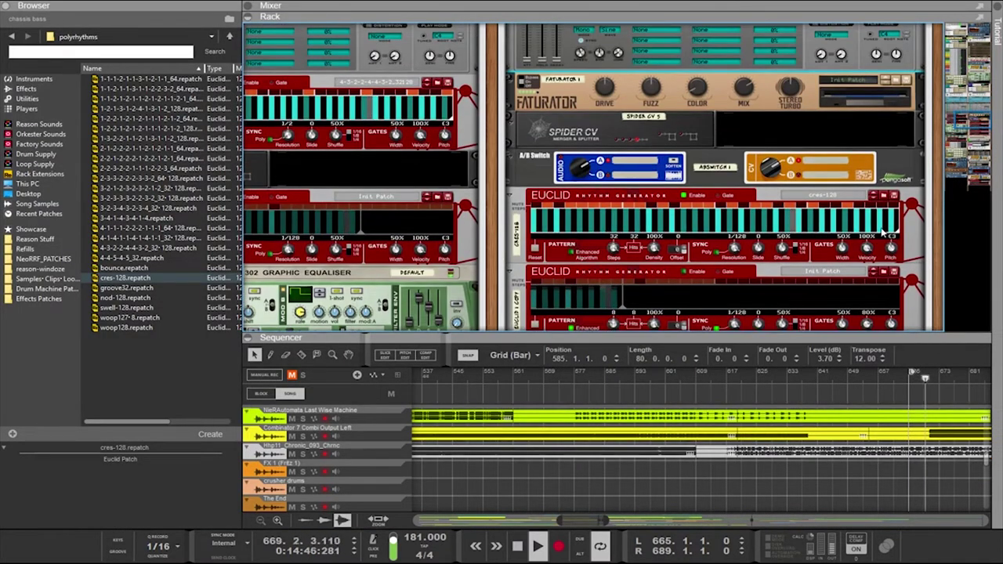
pyautogui.click(874, 199)
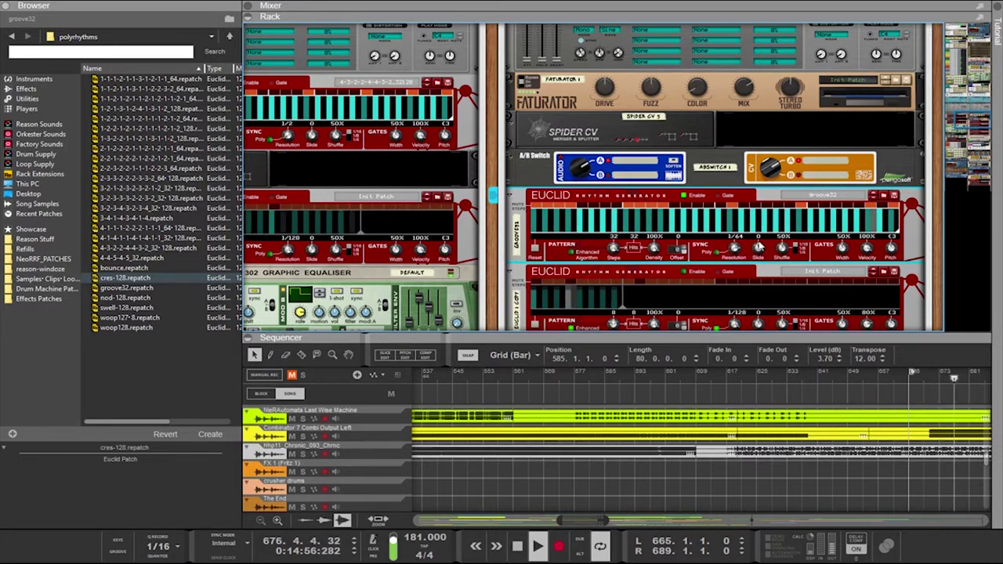
pyautogui.moveTo(737, 248); pyautogui.dragTo(739, 256)
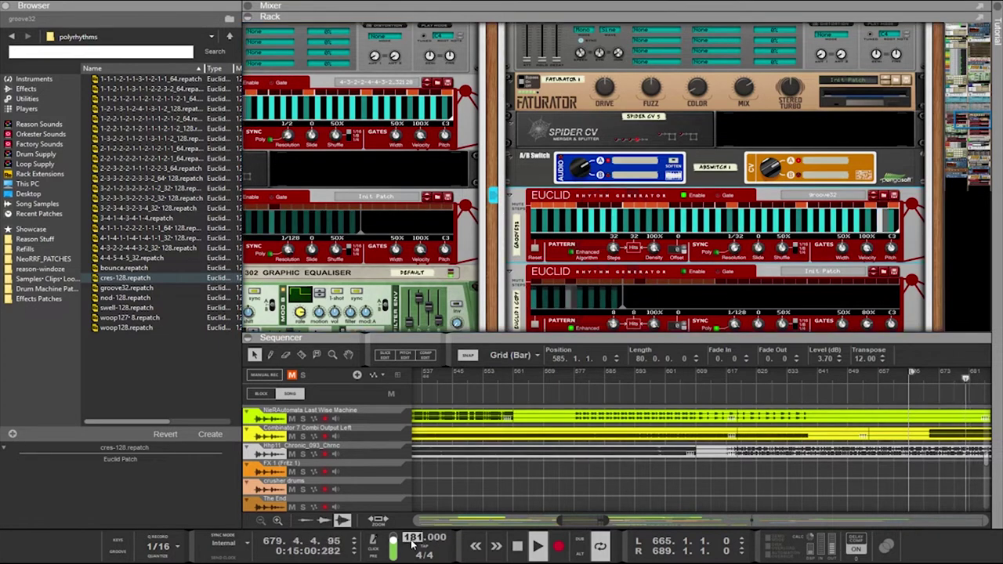
# Set the song tempo to 199 and enlarge the sequencer to show the tracks around the loop region
pyautogui.press('Return')
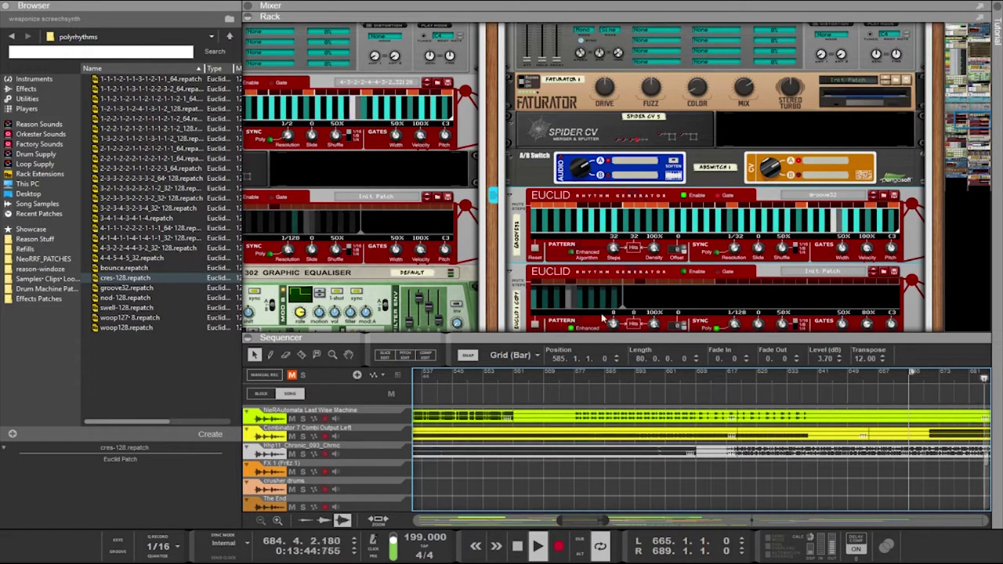
pyautogui.click(533, 211)
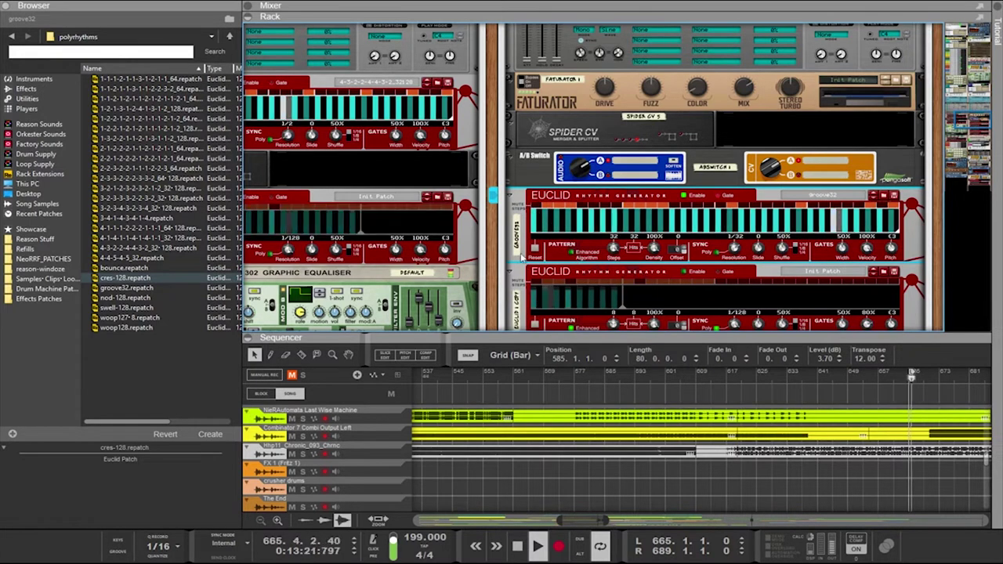
pyautogui.moveTo(591, 333); pyautogui.dragTo(586, 227)
pyautogui.moveTo(605, 521)
pyautogui.mouseDown()
pyautogui.moveTo(641, 521)
pyautogui.moveTo(599, 519)
pyautogui.mouseUp()
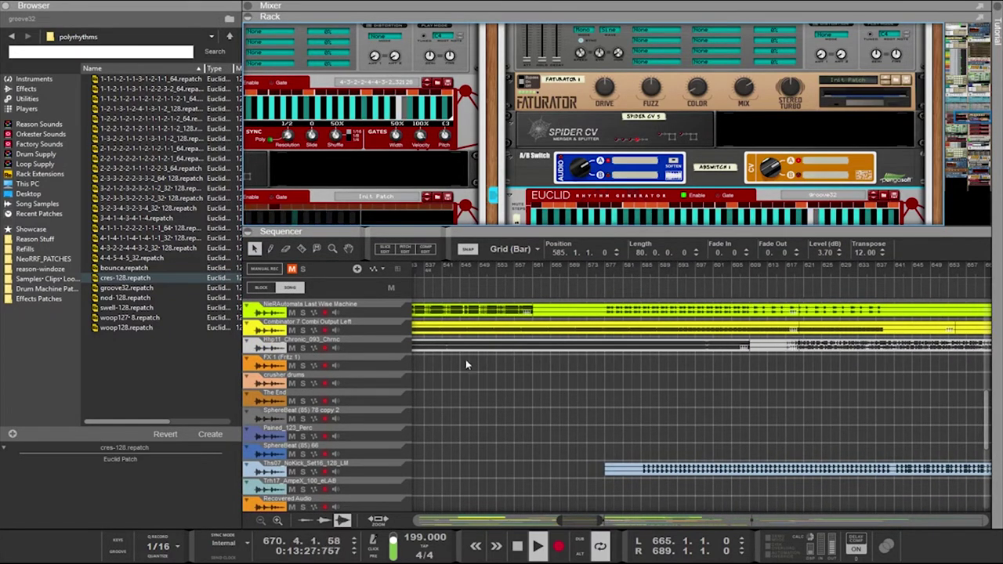
pyautogui.hscroll(-2, 861, 406)
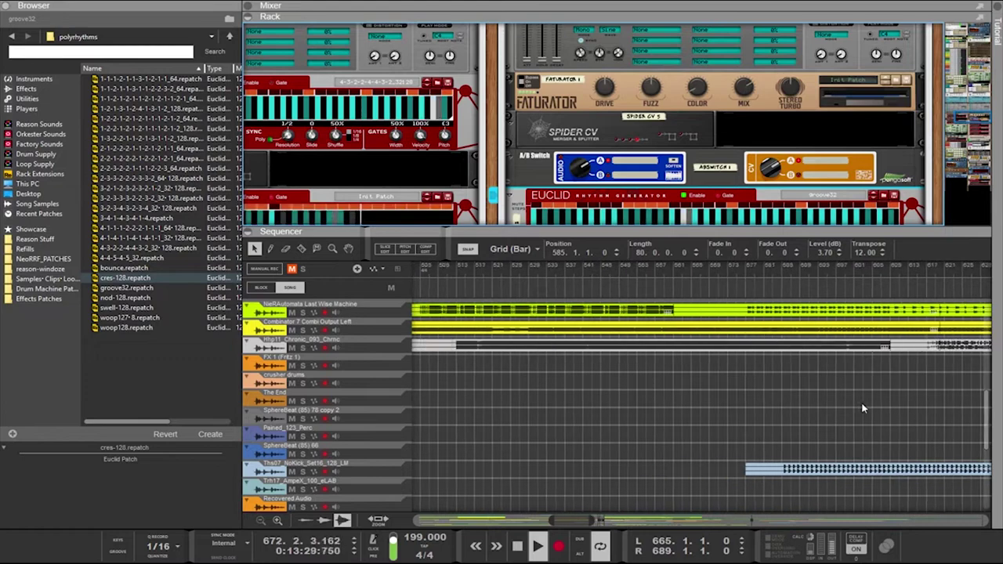
pyautogui.hscroll(7, 851, 398)
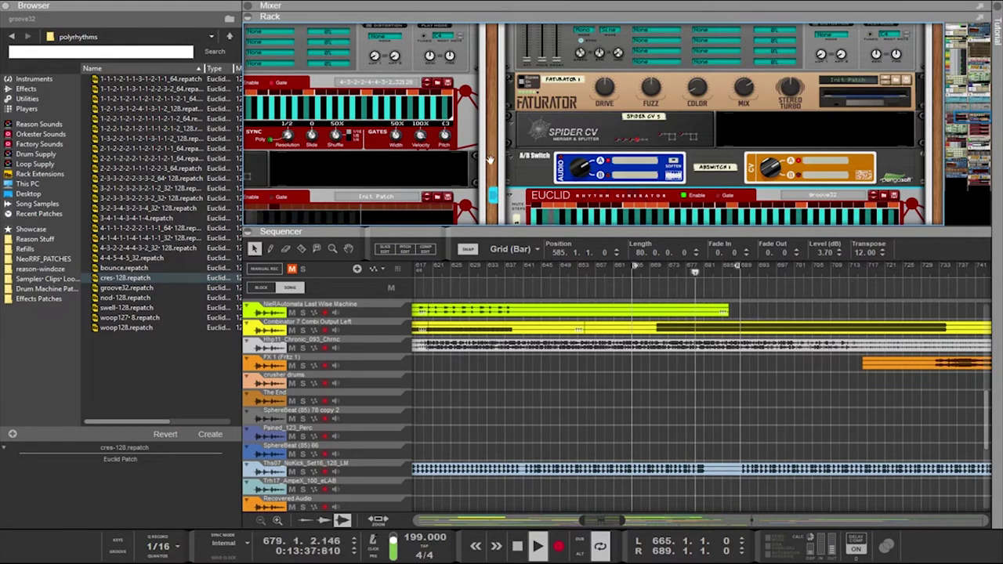
# Switch the chassis bass Punch synth from Model 1 to Model 2 and adjust Model 2's frequency curve
pyautogui.scroll(-4, 490, 160)
pyautogui.scroll(7, 582, 138)
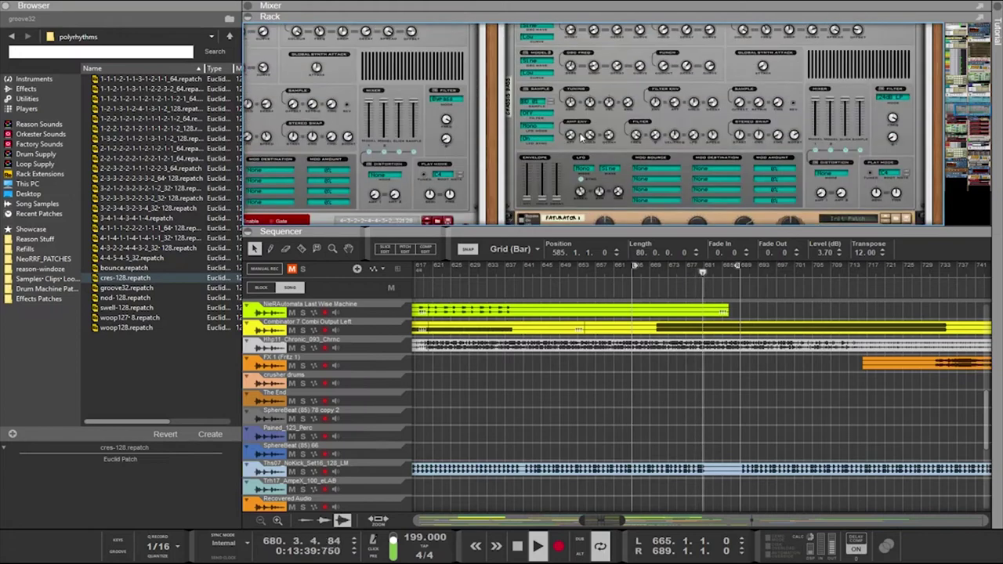
pyautogui.scroll(4, 581, 137)
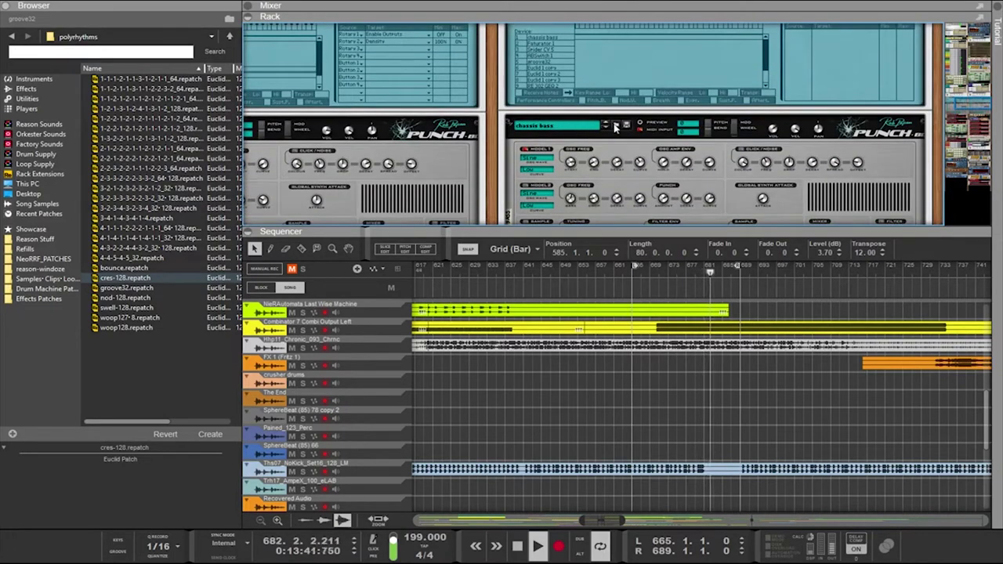
pyautogui.scroll(-2, 620, 137)
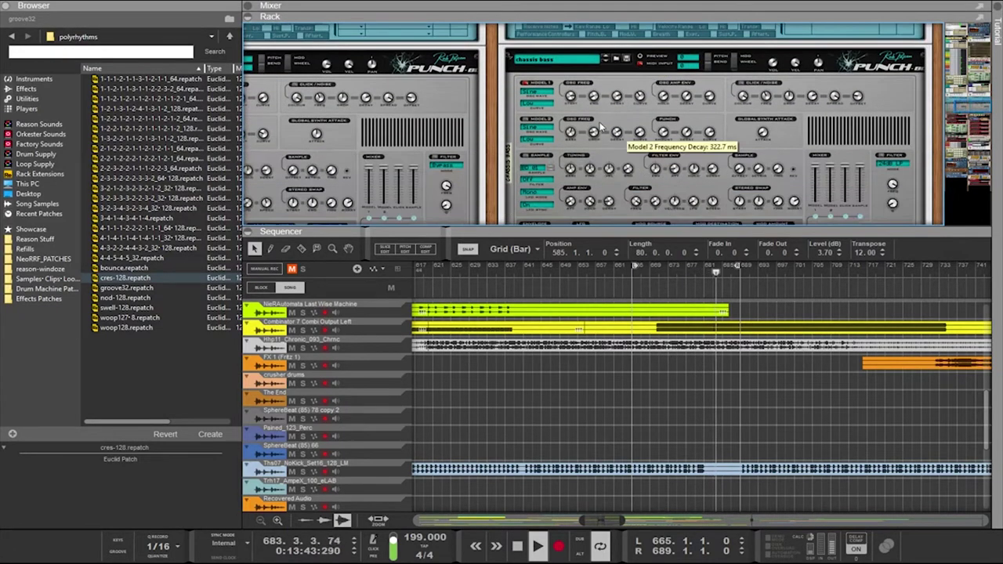
pyautogui.click(531, 120)
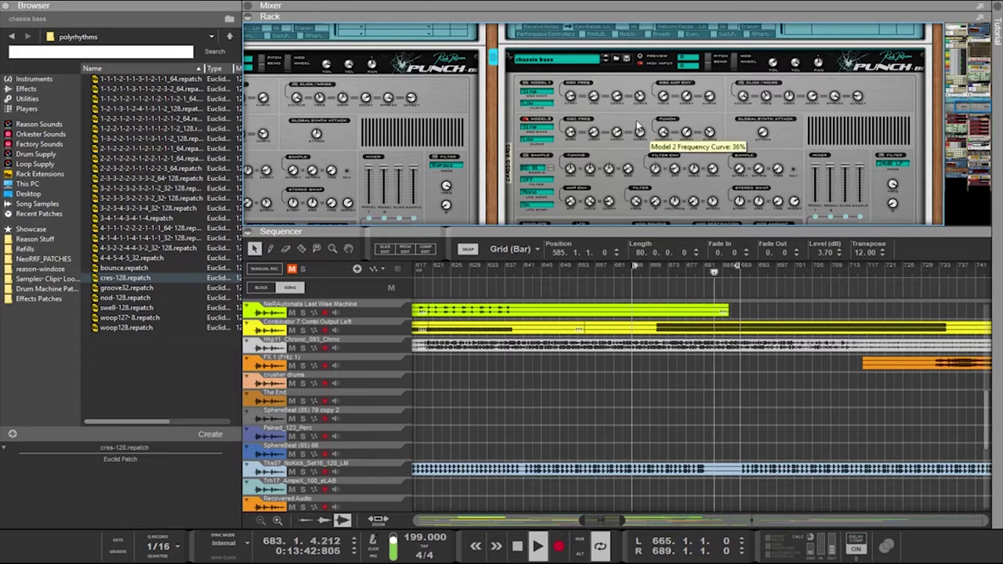
pyautogui.moveTo(640, 158); pyautogui.dragTo(638, 162)
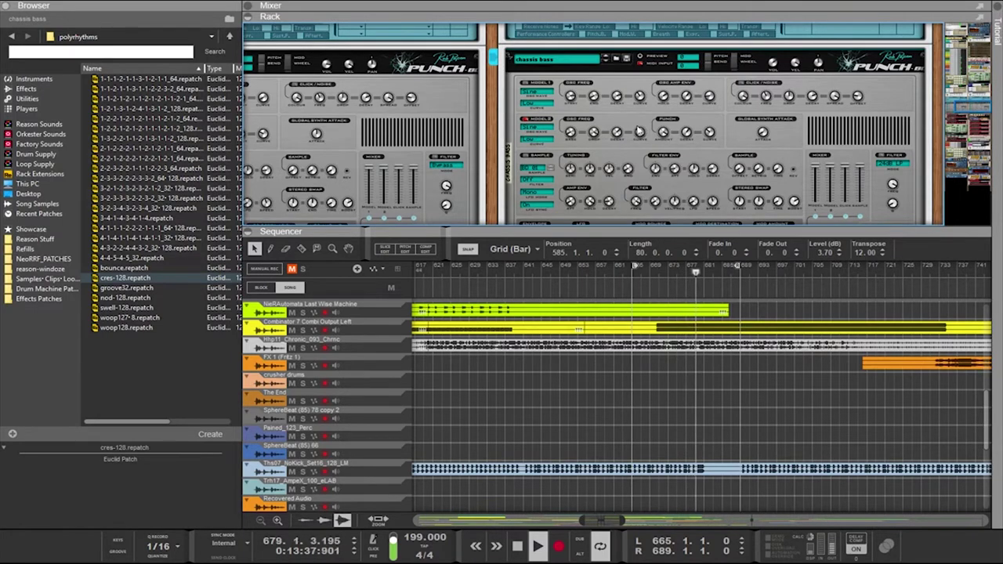
# Duplicate the last darkcore2 clips to fill bars 665 to 697 and extend the loop end to bar 697
pyautogui.scroll(-5, 767, 145)
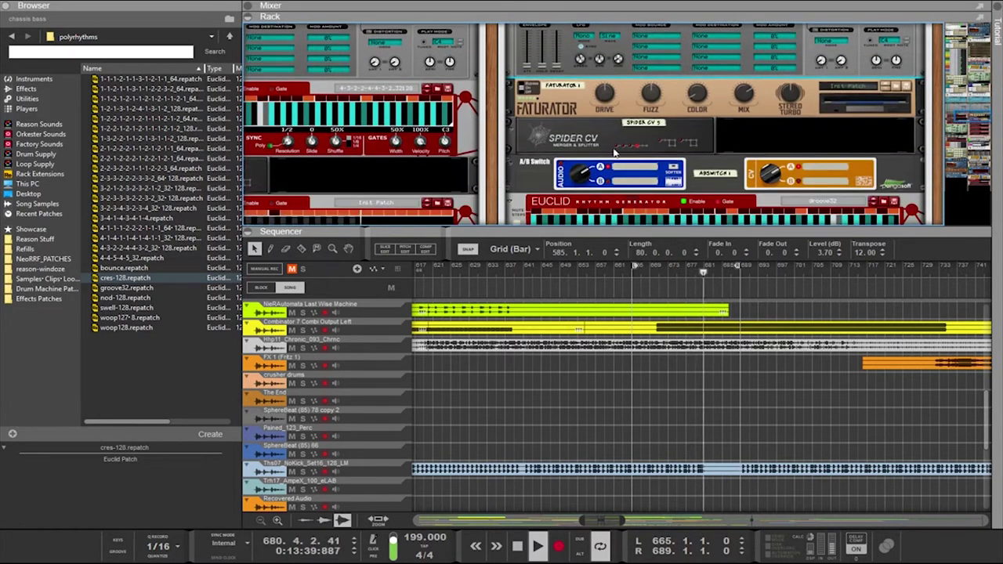
pyautogui.scroll(-3, 641, 125)
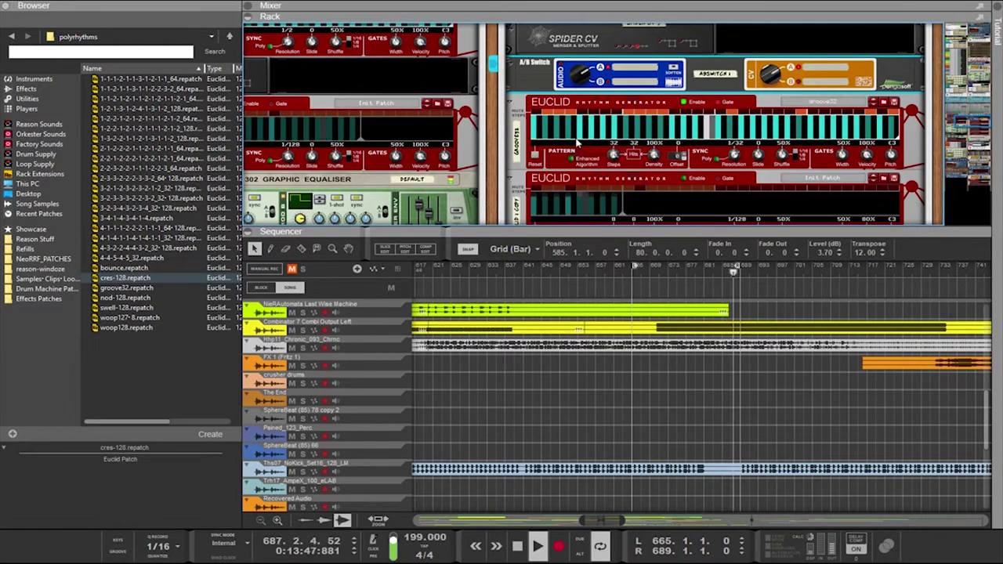
pyautogui.scroll(-2, 594, 186)
pyautogui.moveTo(641, 230); pyautogui.dragTo(641, 82)
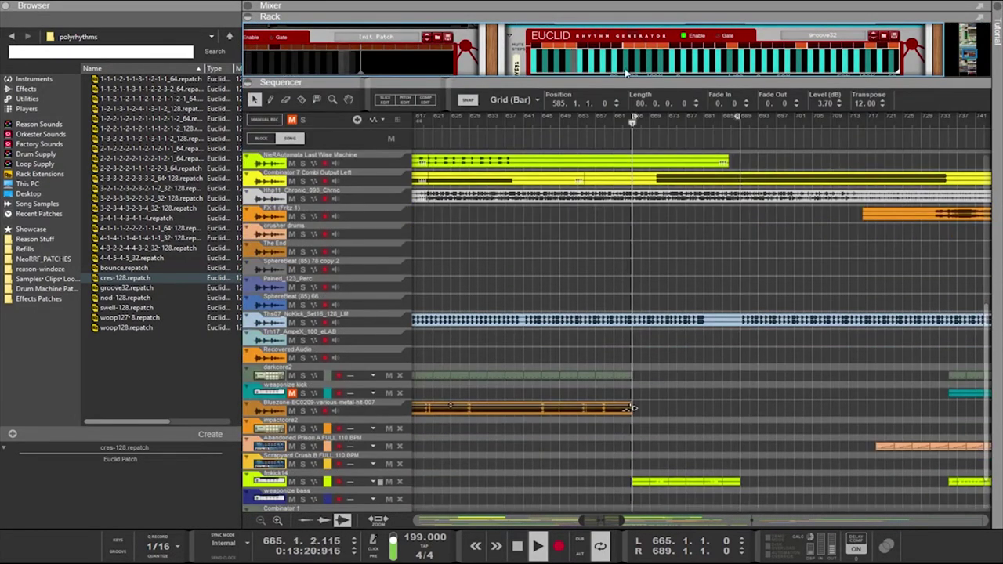
pyautogui.moveTo(686, 401); pyautogui.dragTo(553, 377)
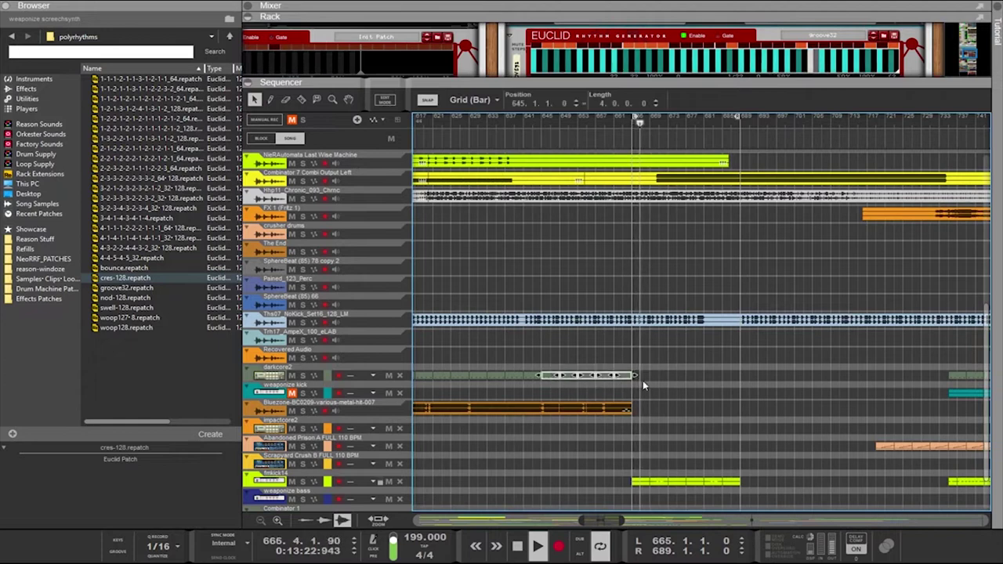
pyautogui.moveTo(643, 381); pyautogui.dragTo(712, 374)
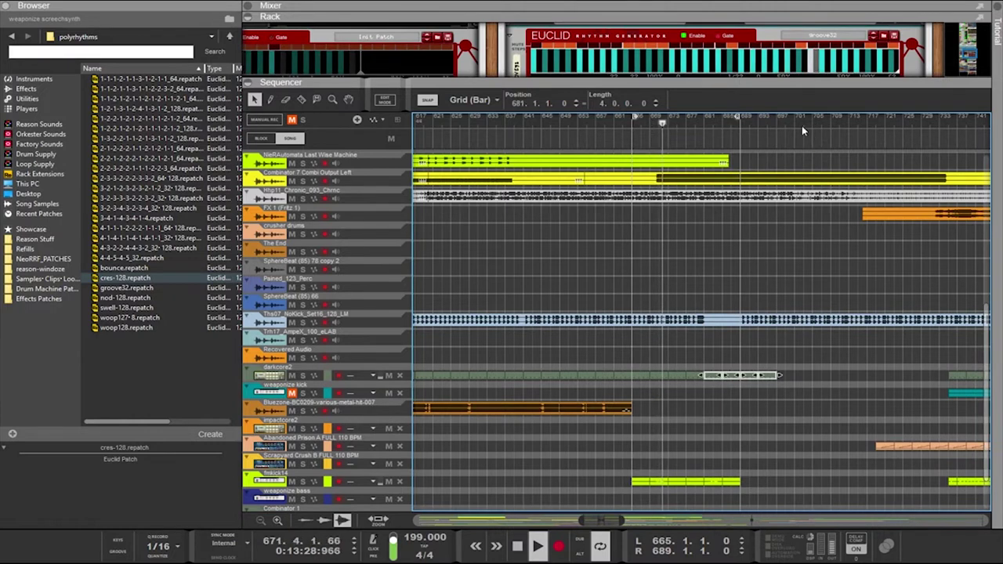
pyautogui.keyDown('alt'); pyautogui.click(776, 124); pyautogui.keyUp('alt')
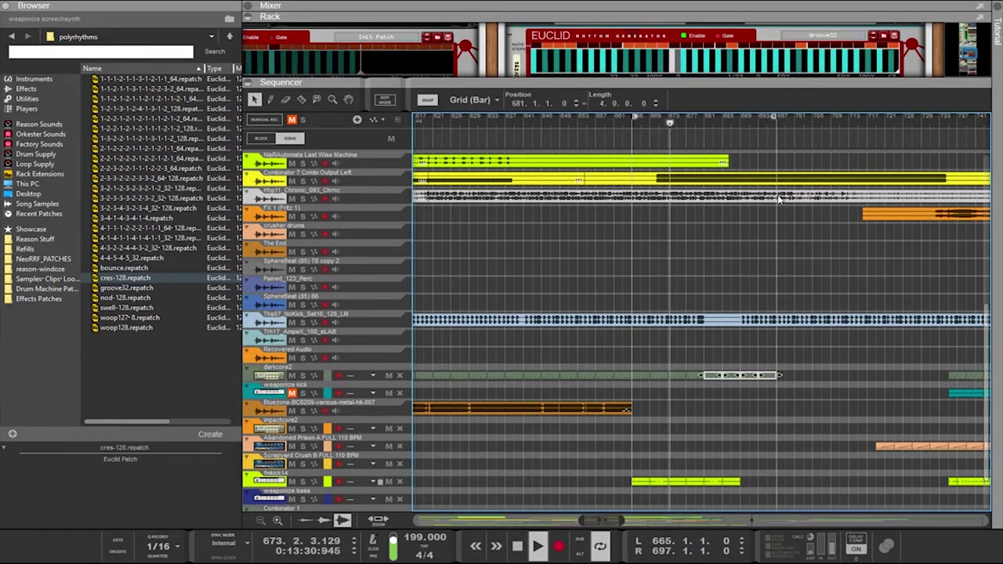
# Delete the fmkick14 clips inside the loop, starting at bar 665
pyautogui.scroll(-3, 780, 199)
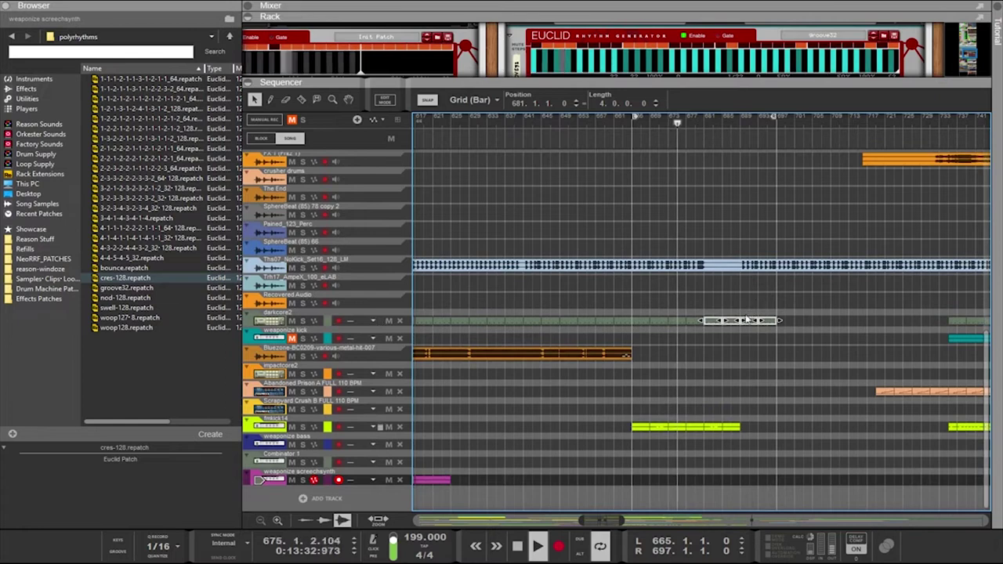
pyautogui.moveTo(758, 404); pyautogui.dragTo(642, 439)
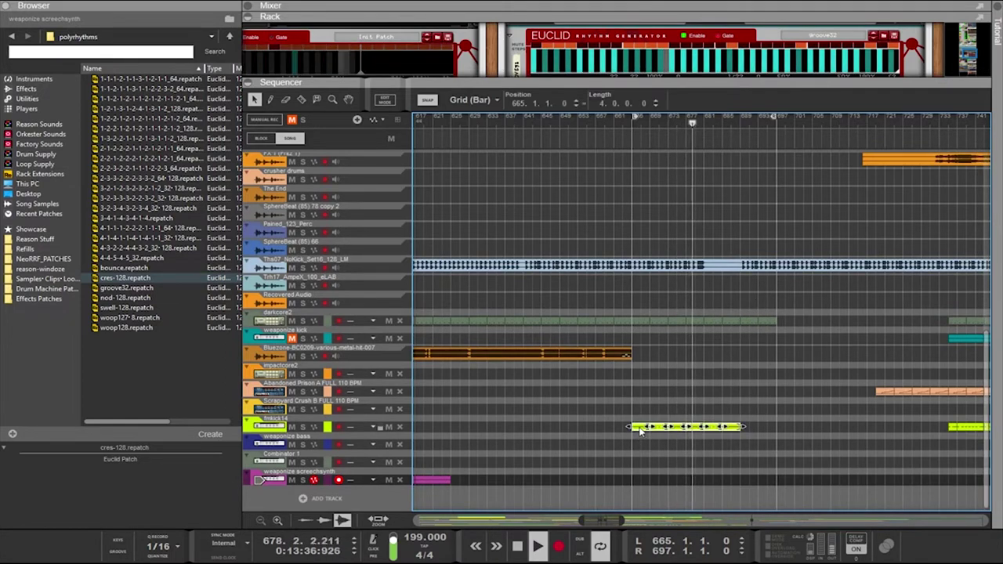
pyautogui.press('Delete')
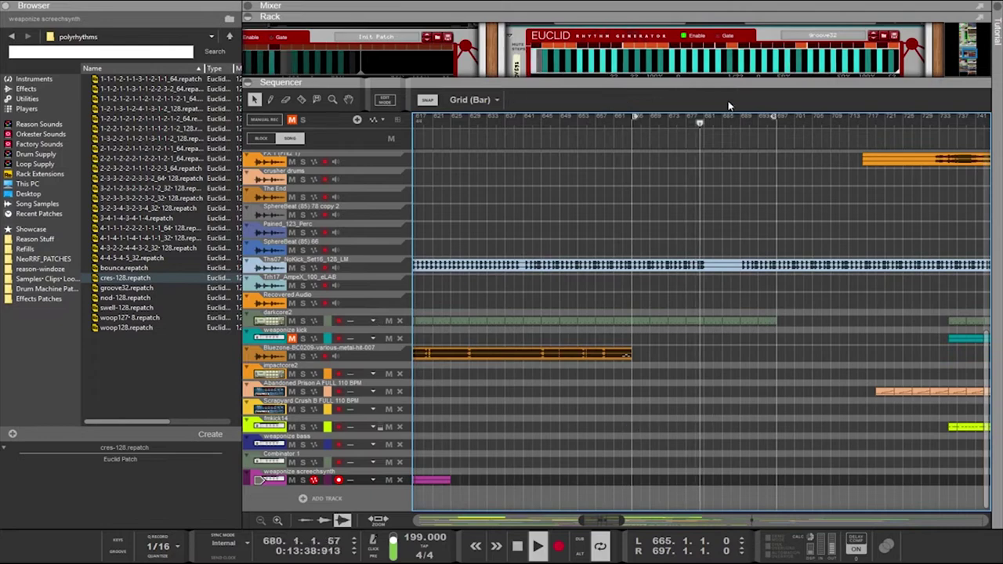
# Examine the Euclid rhythm generators, Spider CV splitters and Malström in an enlarged rack, and restore the full-height sequencer
pyautogui.moveTo(725, 81); pyautogui.dragTo(725, 305)
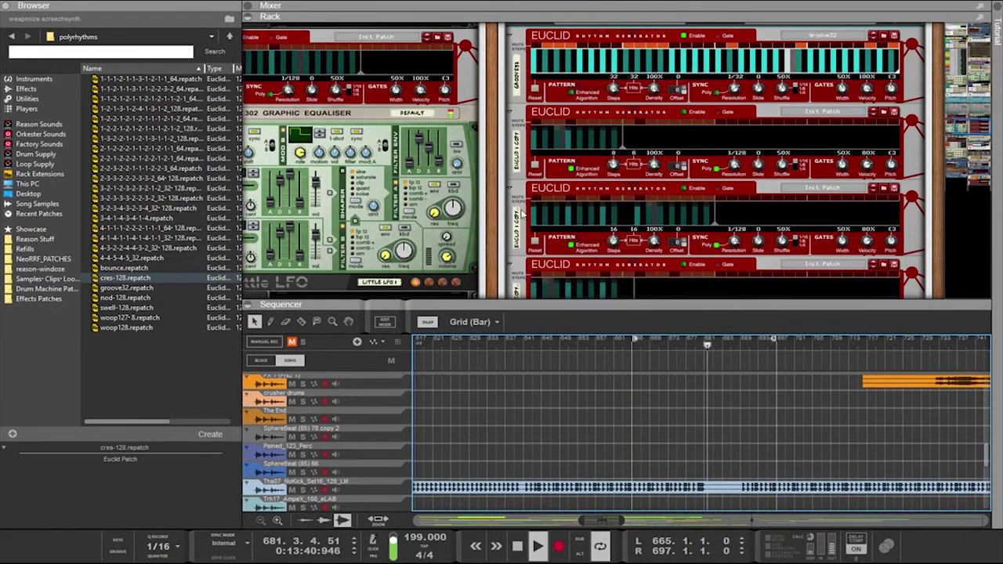
pyautogui.moveTo(495, 213); pyautogui.dragTo(697, 176)
pyautogui.scroll(3, 734, 192)
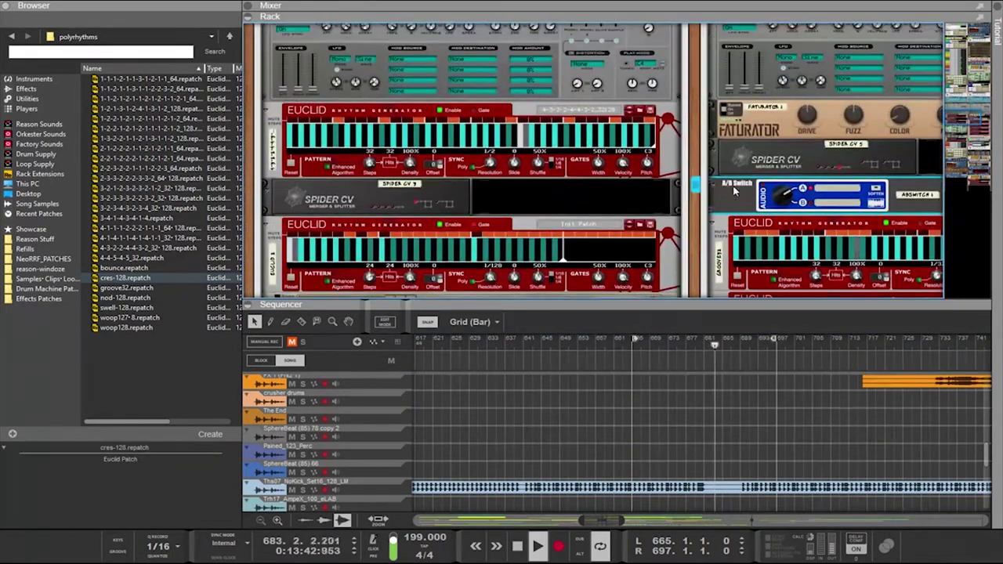
pyautogui.scroll(-3, 714, 235)
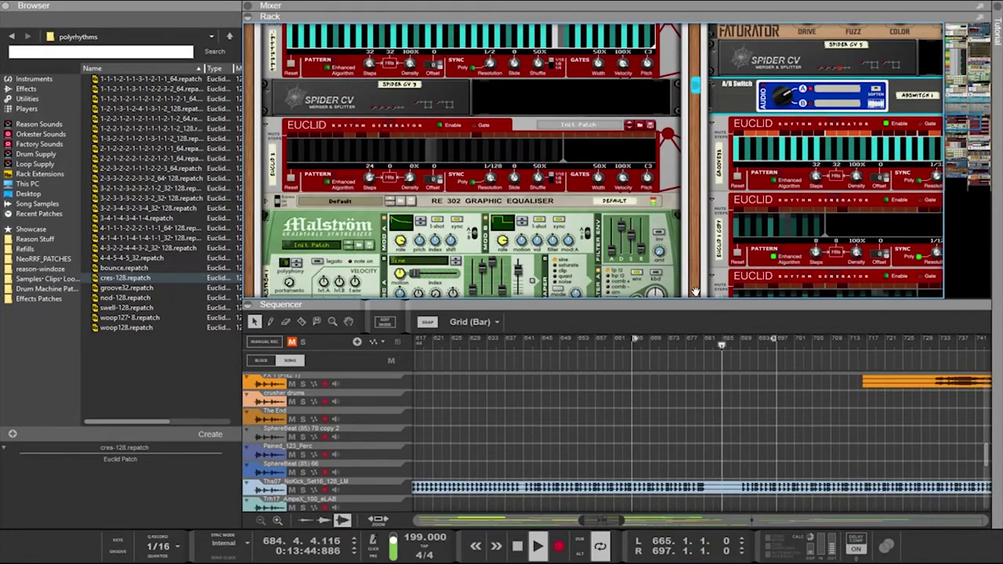
pyautogui.scroll(-3, 682, 267)
pyautogui.scroll(5, 650, 243)
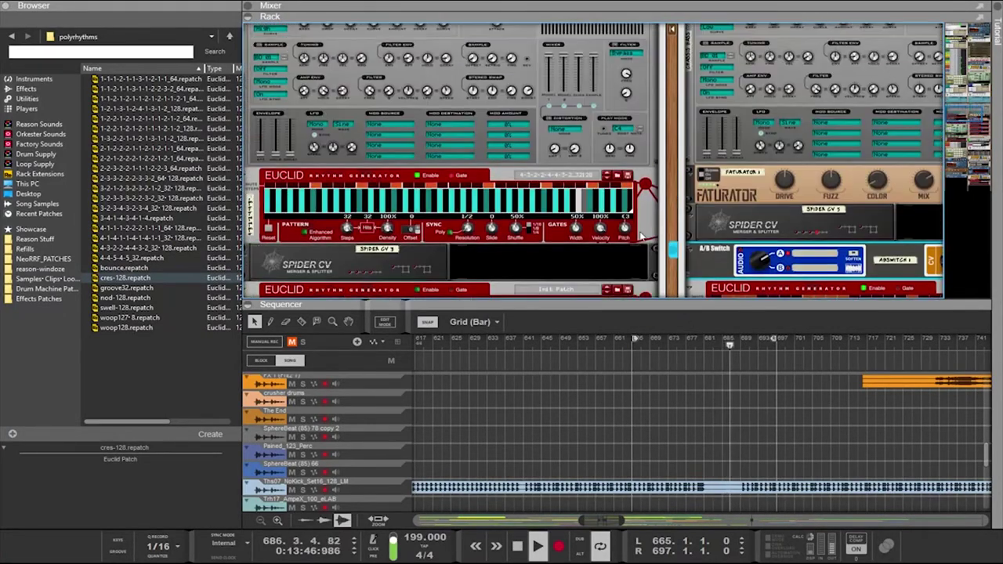
pyautogui.scroll(-4, 420, 169)
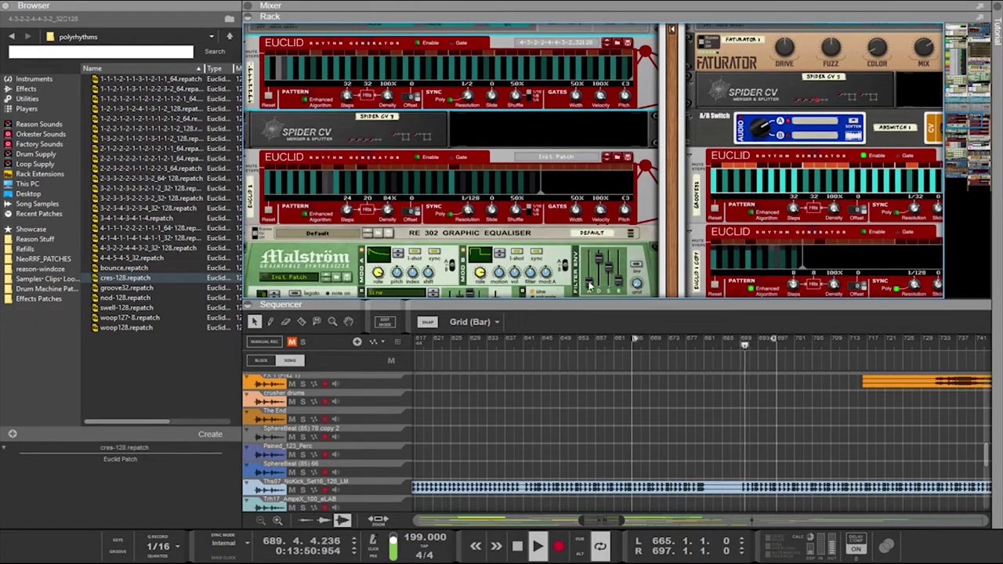
pyautogui.moveTo(422, 301); pyautogui.dragTo(422, 28)
# Move the audio clips on the tracks from Combinator 1 to SphereBeat (85) 50 to start at bar 715
pyautogui.scroll(5, 710, 192)
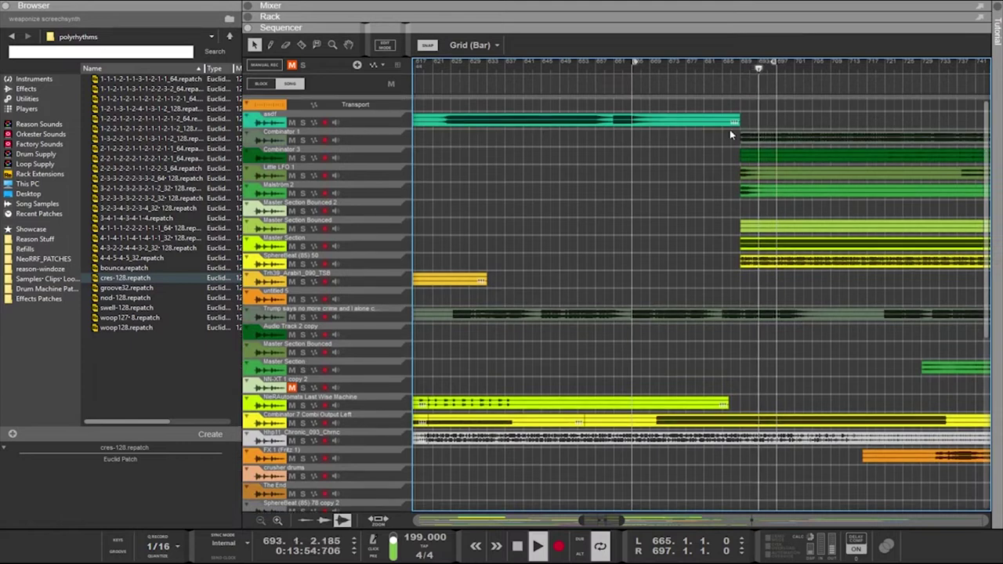
pyautogui.moveTo(730, 130); pyautogui.dragTo(869, 255)
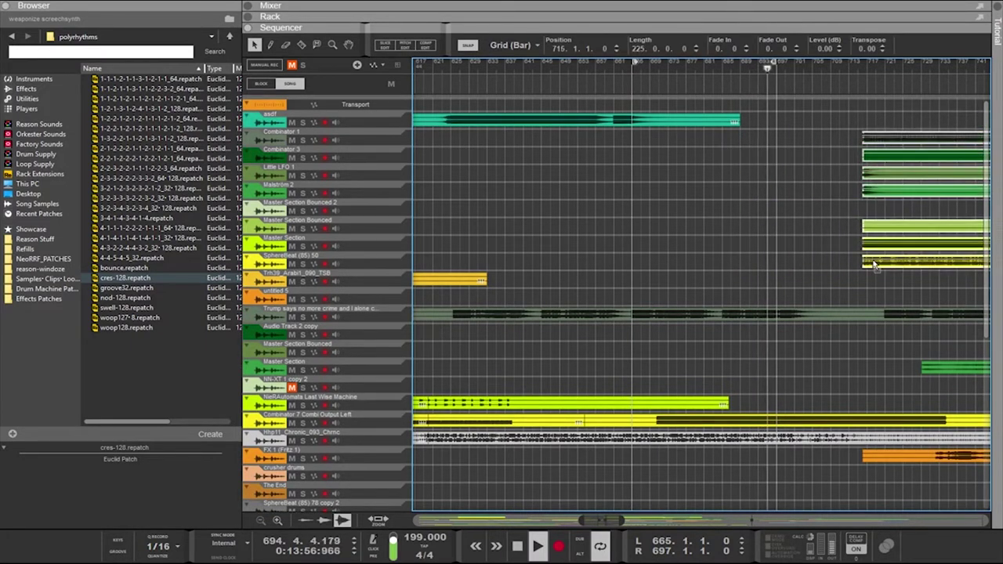
pyautogui.click(818, 233)
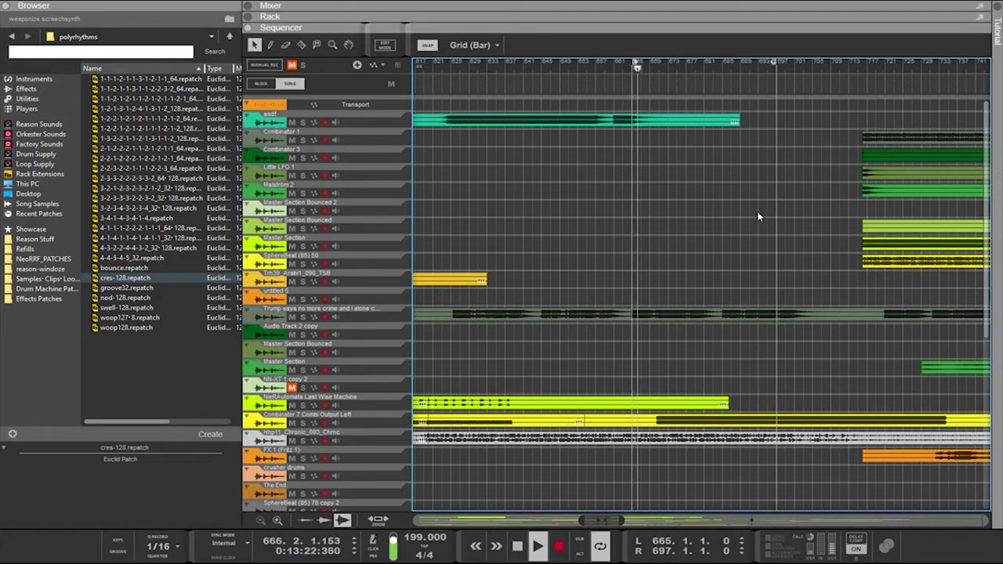
# Copy the 48-bar FX 1 (Fritz 1) clip across the loop region, starting at position 656.3.1
pyautogui.scroll(-4, 768, 220)
pyautogui.scroll(-1, 850, 228)
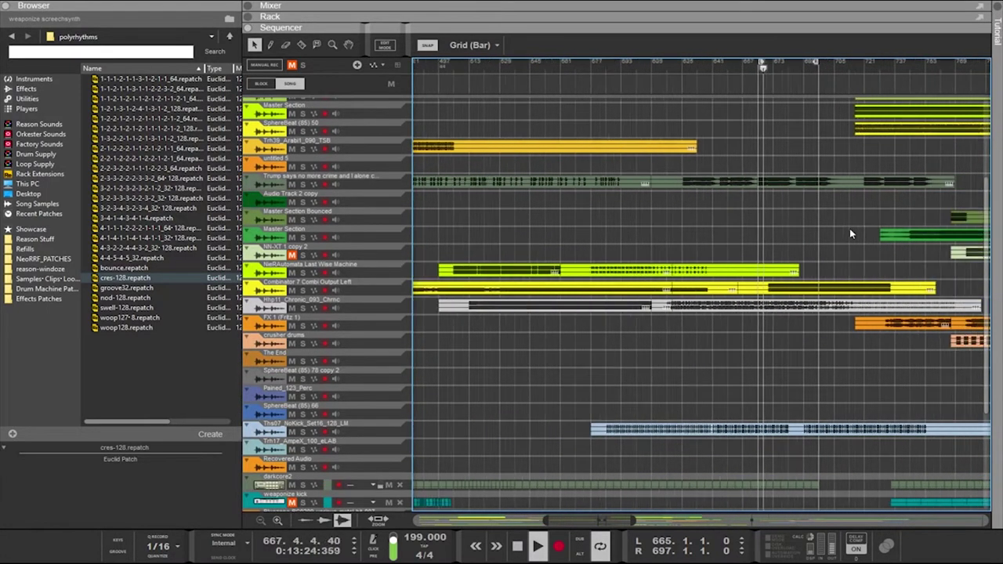
pyautogui.scroll(-1, 850, 228)
pyautogui.moveTo(939, 324); pyautogui.dragTo(824, 337)
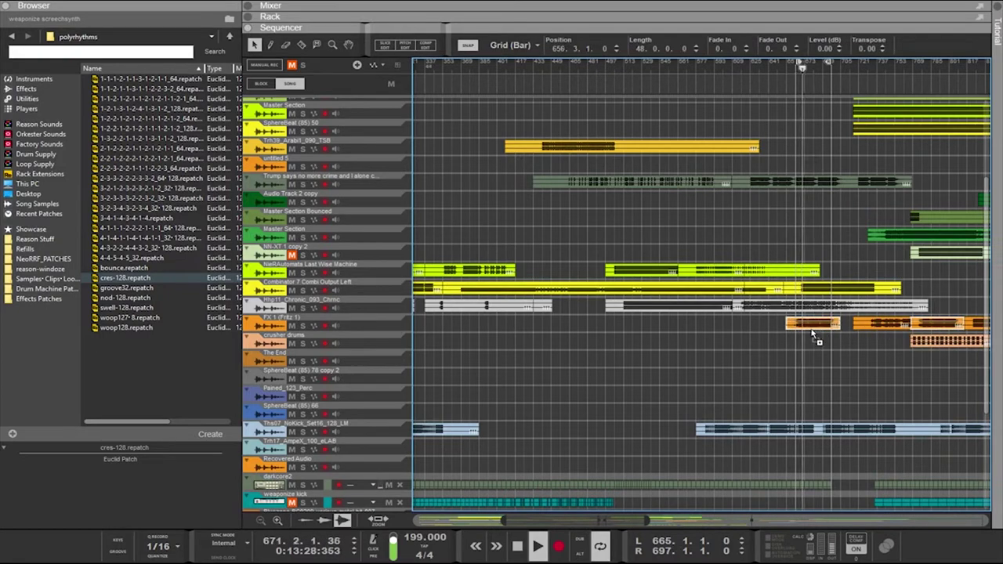
pyautogui.scroll(4, 821, 342)
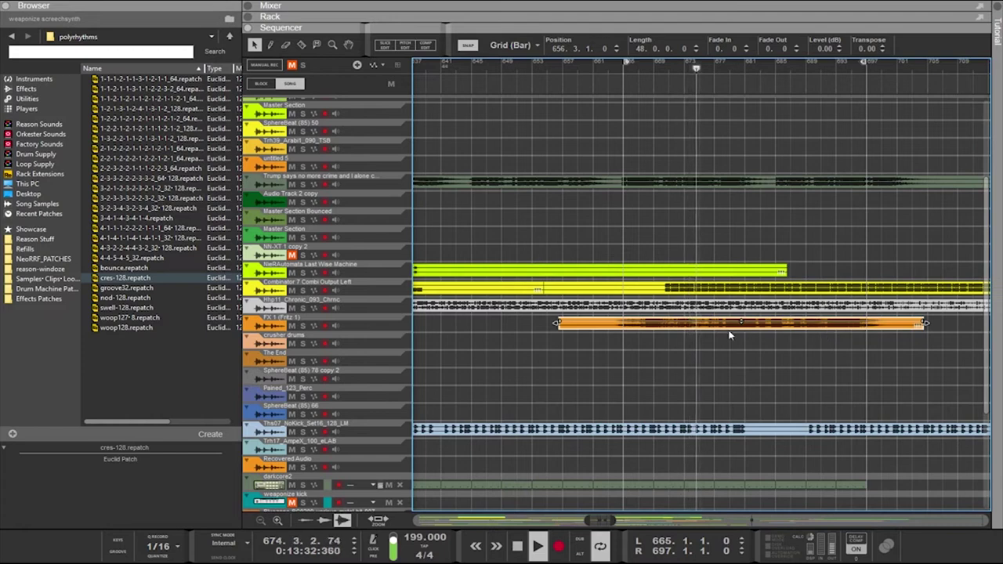
pyautogui.moveTo(729, 336); pyautogui.dragTo(721, 331)
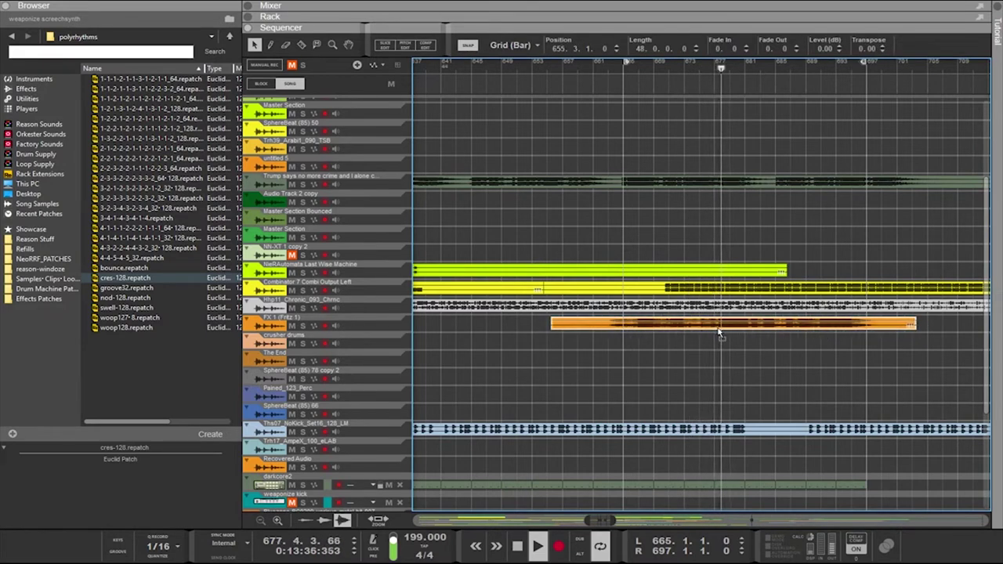
pyautogui.moveTo(720, 333); pyautogui.dragTo(723, 333)
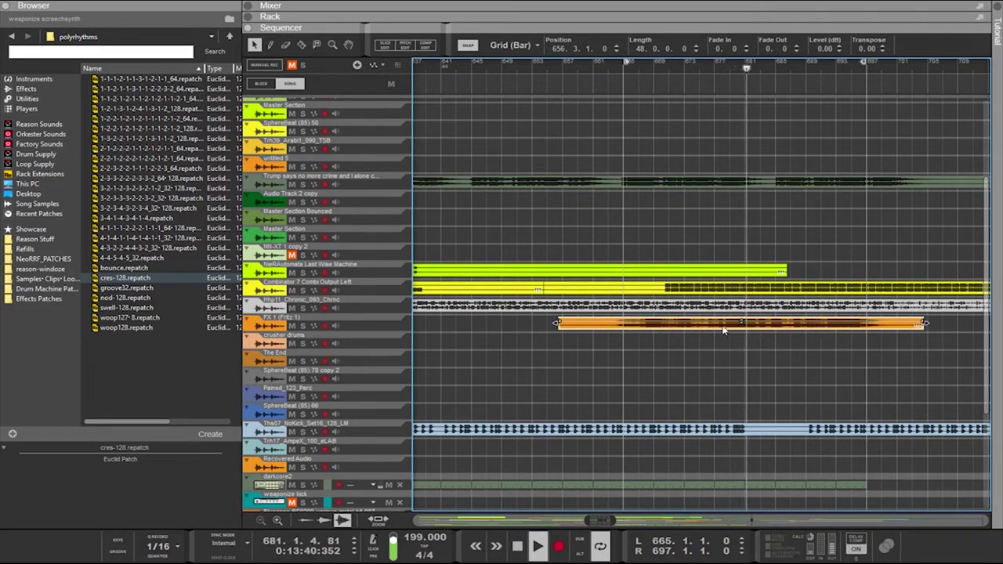
# Delete the long audio clip crossing the loop on the "Trump says no more crime" track
pyautogui.scroll(4, 733, 274)
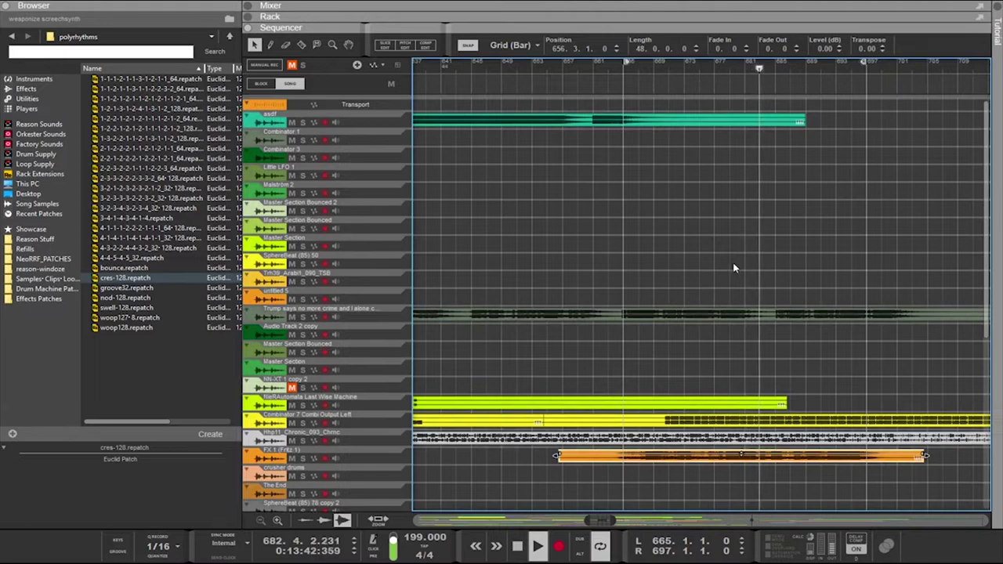
pyautogui.scroll(-5, 734, 263)
pyautogui.scroll(-7, 709, 229)
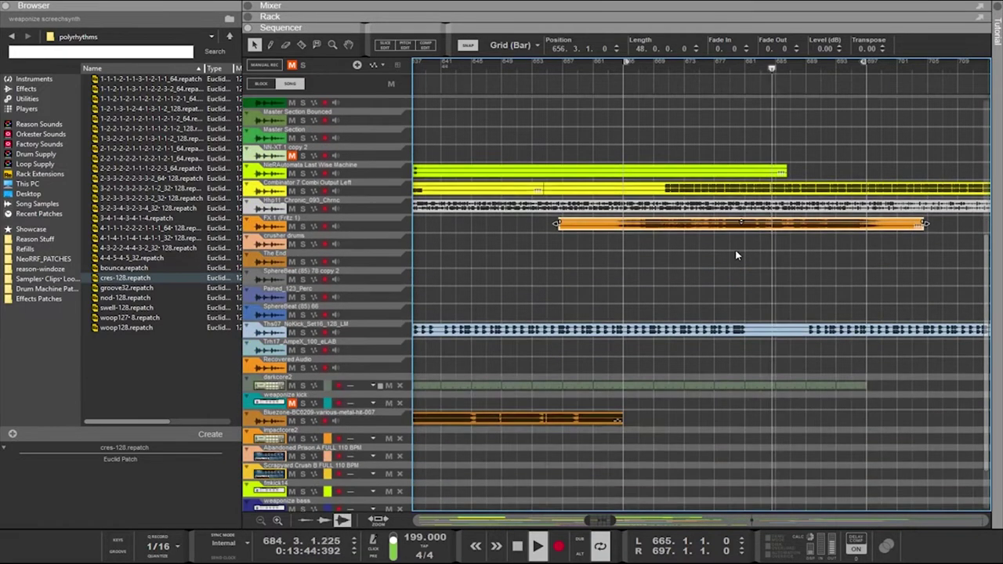
pyautogui.scroll(7, 722, 217)
pyautogui.click(721, 217)
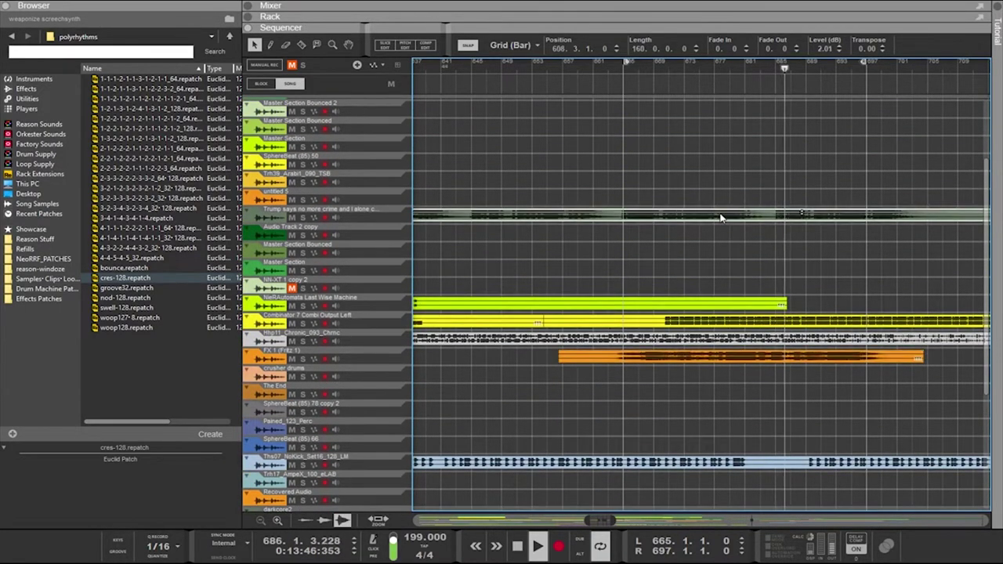
pyautogui.press('Delete')
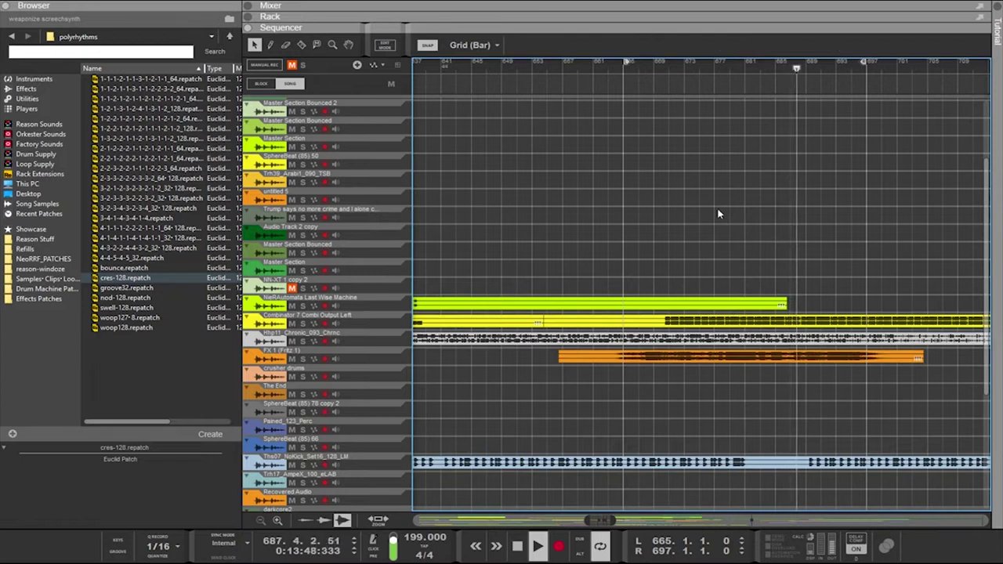
# Move the asdf audio clip earlier to position 439.4.4 so it ends at the loop start, bar 665
pyautogui.scroll(-7, 720, 213)
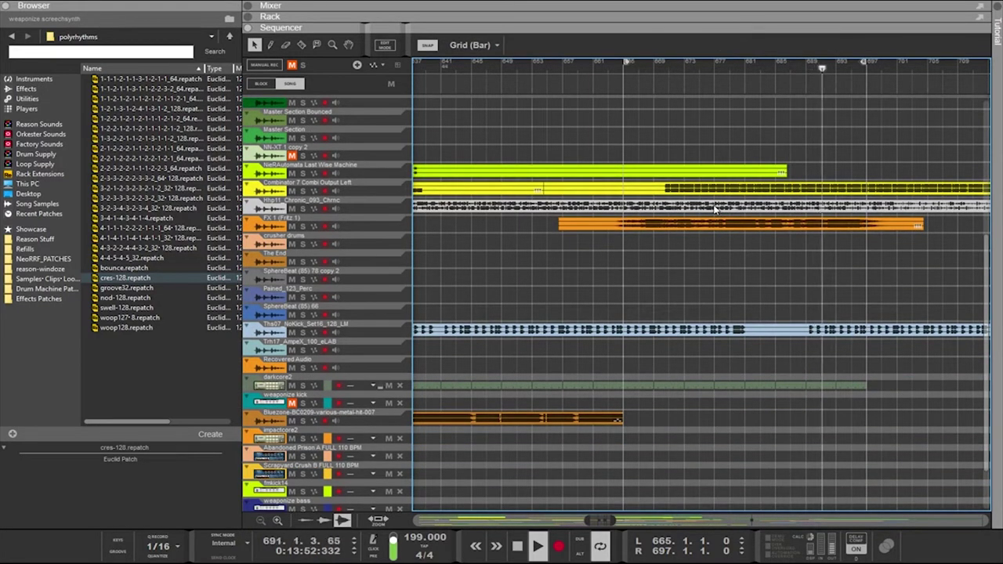
pyautogui.scroll(-3, 714, 209)
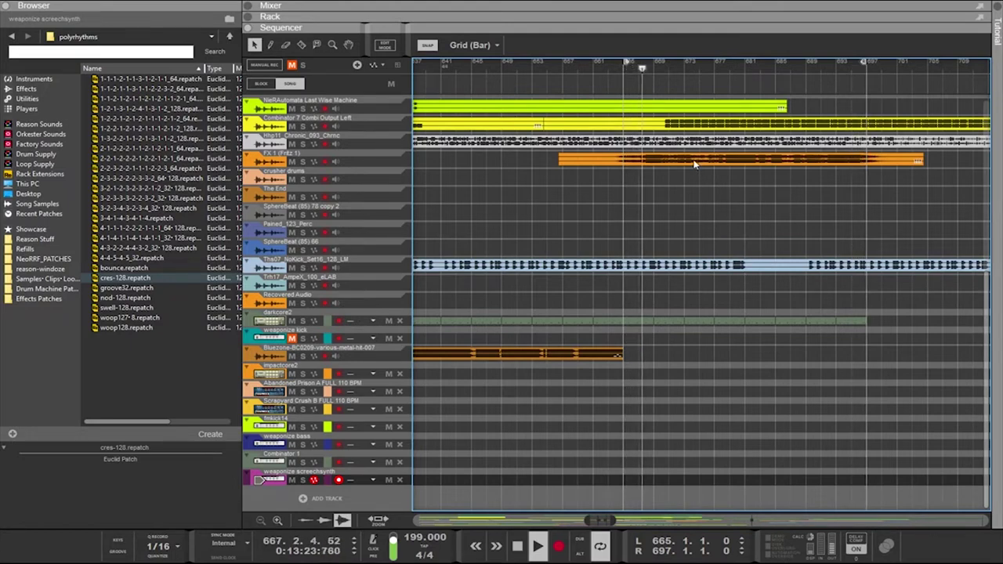
pyautogui.scroll(8, 698, 166)
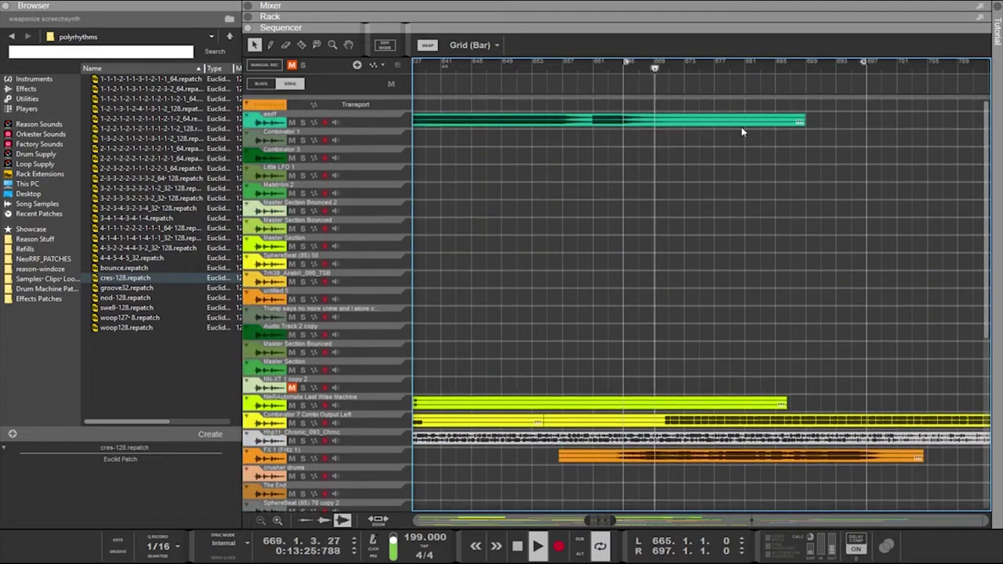
pyautogui.moveTo(754, 123); pyautogui.dragTo(573, 121)
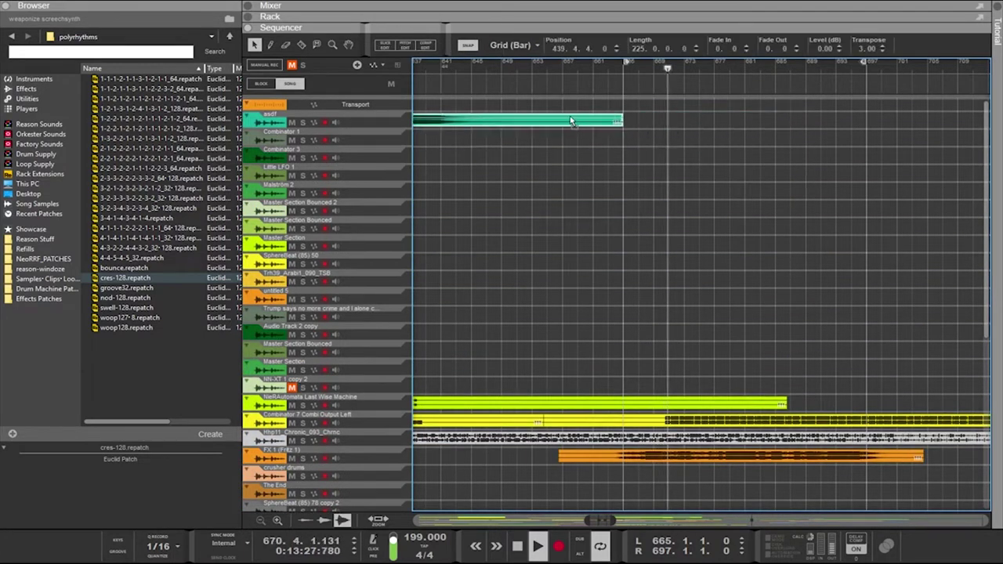
# Draw a four-bar clip on the weaponize kick track from bar 665 and open it for note editing
pyautogui.scroll(-8, 681, 235)
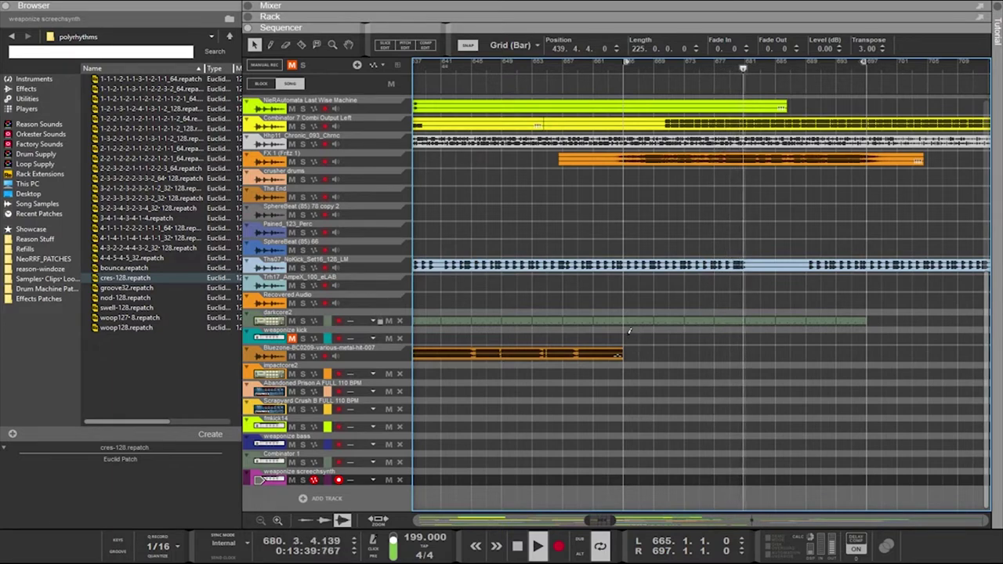
pyautogui.moveTo(627, 338)
pyautogui.mouseDown()
pyautogui.moveTo(865, 327)
pyautogui.moveTo(655, 334)
pyautogui.mouseUp()
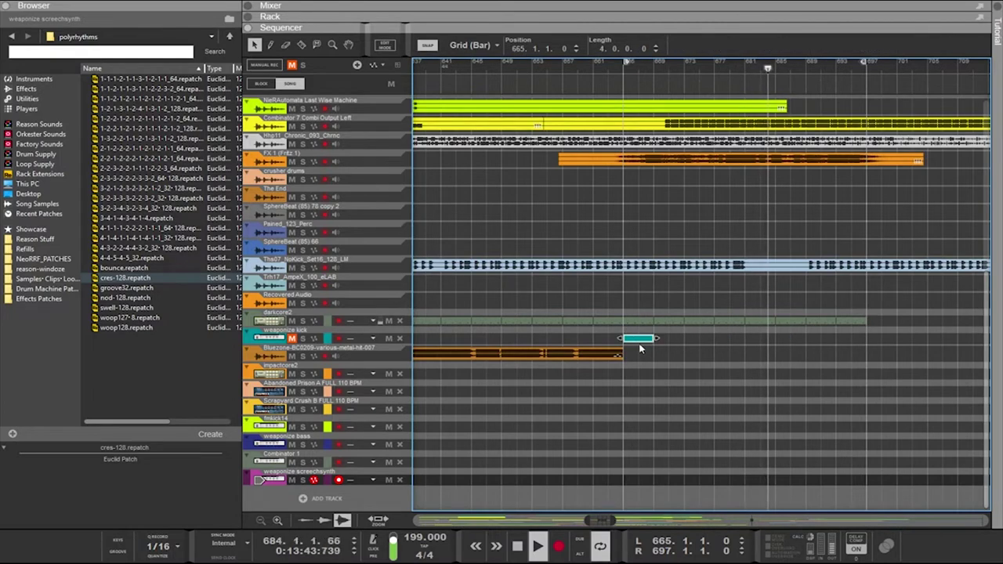
pyautogui.doubleClick(641, 337)
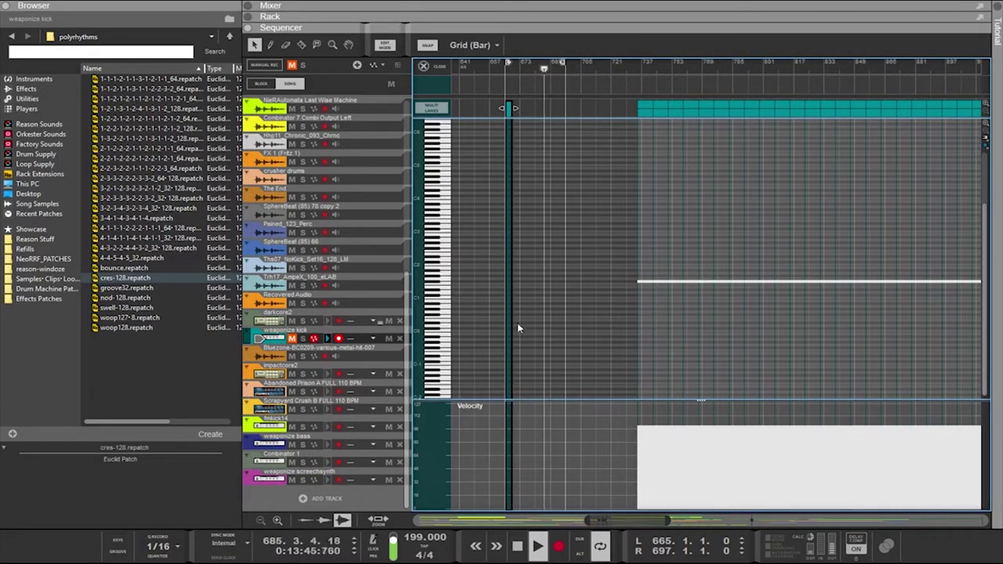
# Draw three consecutive half-note F#0 notes in the weaponize kick clip, starting at bar 665
pyautogui.scroll(10, 507, 312)
pyautogui.scroll(2, 506, 312)
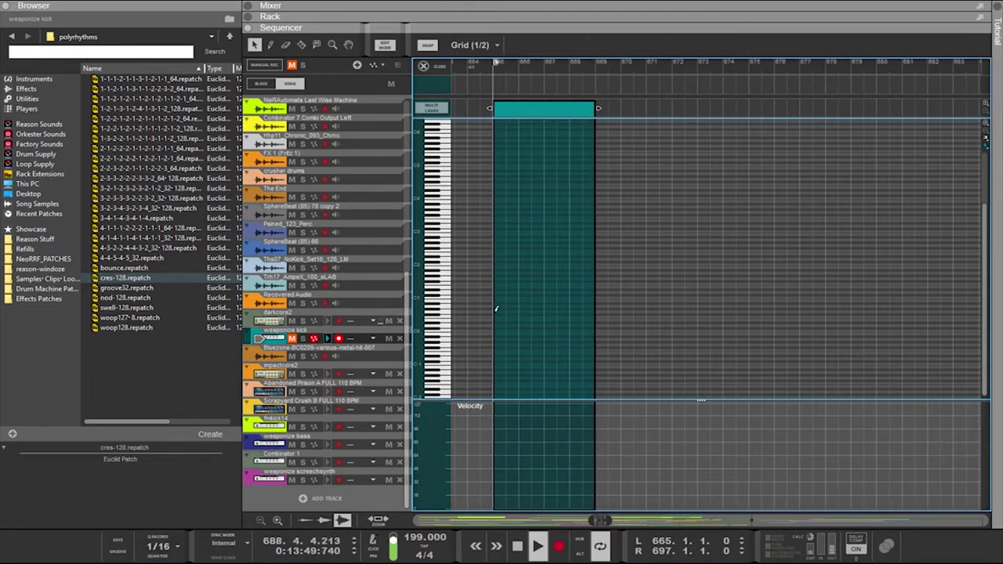
pyautogui.moveTo(496, 309); pyautogui.dragTo(535, 311)
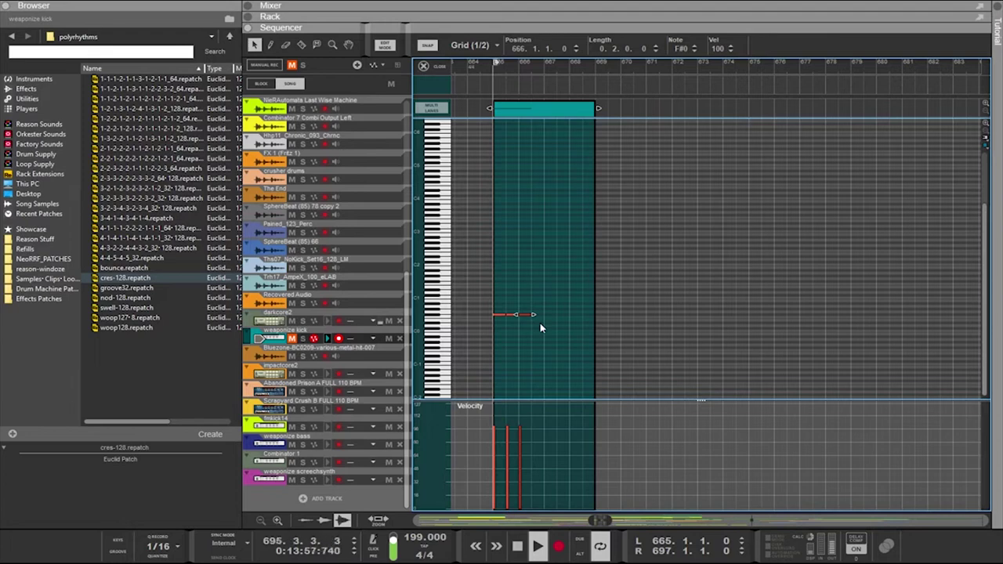
pyautogui.click(574, 206)
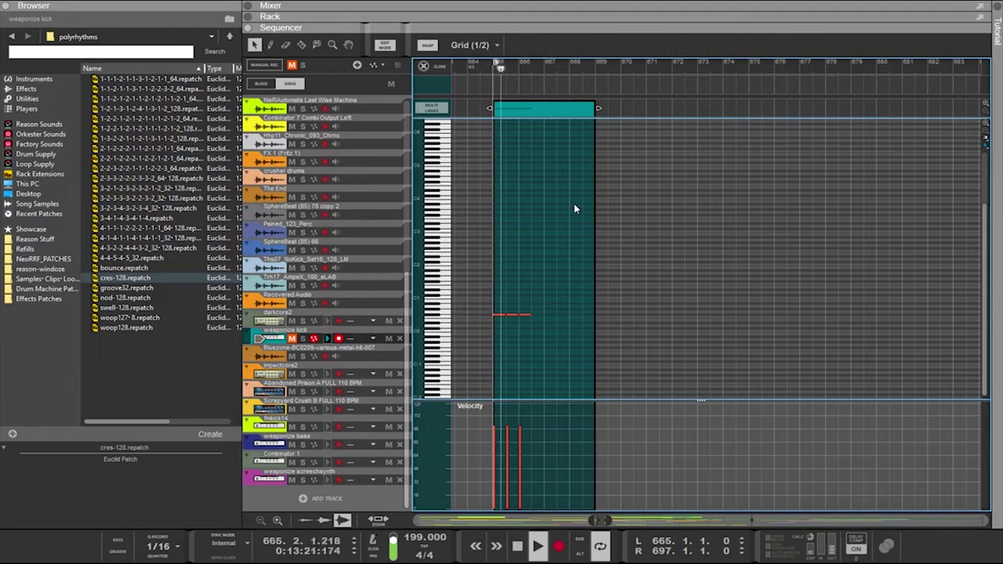
# Shorten the three F#0 notes to sixteenths and copy them into a repeating five-hit kick pattern per half bar
pyautogui.scroll(3, 540, 325)
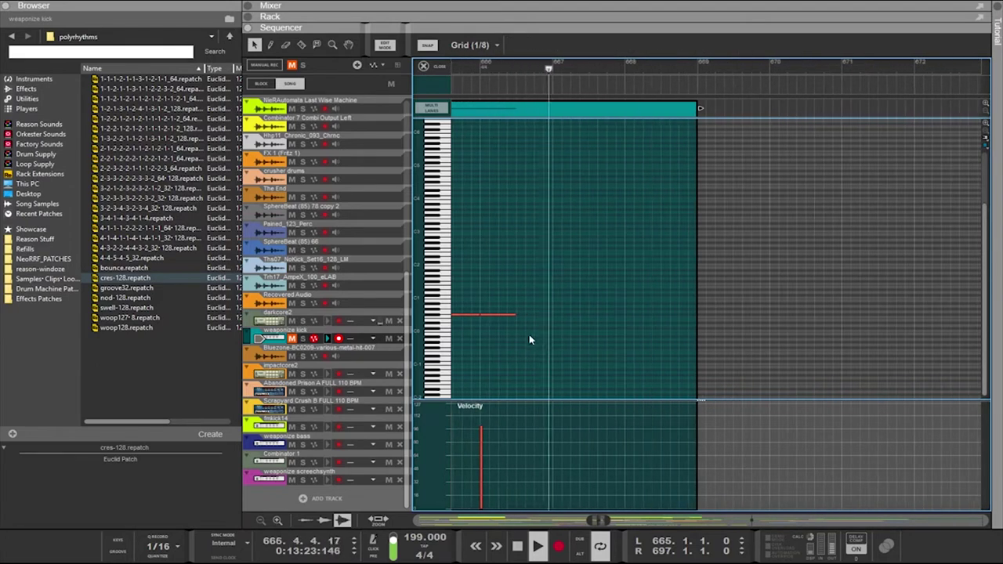
pyautogui.hscroll(-1, 520, 347)
pyautogui.scroll(4, 520, 348)
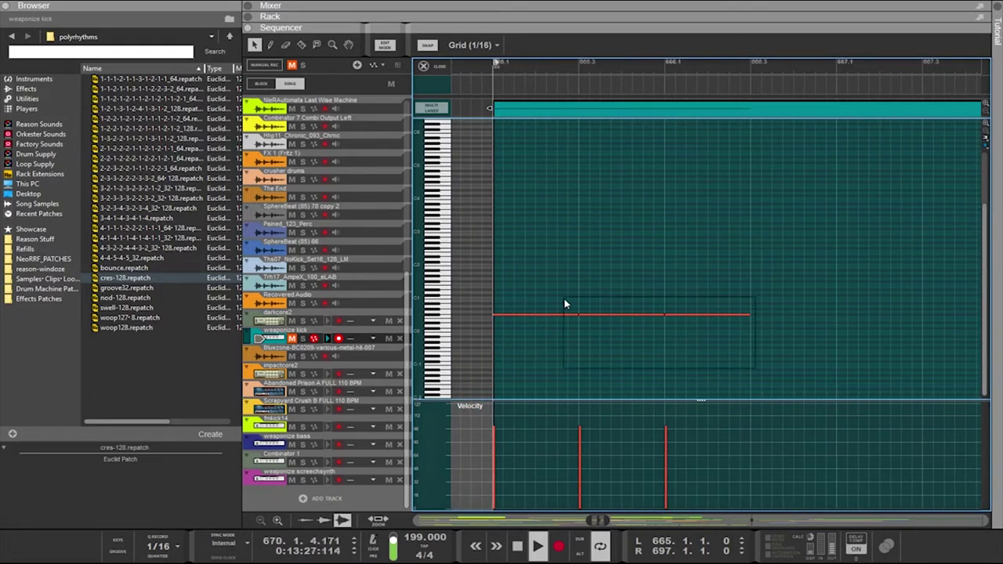
pyautogui.moveTo(562, 303); pyautogui.dragTo(675, 317)
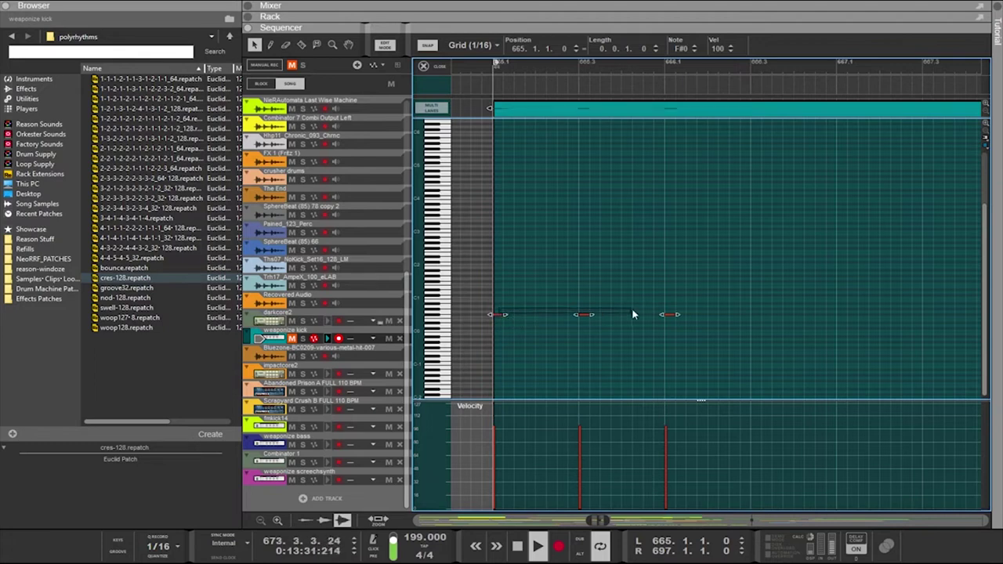
pyautogui.click(679, 320)
pyautogui.moveTo(682, 327); pyautogui.dragTo(571, 320)
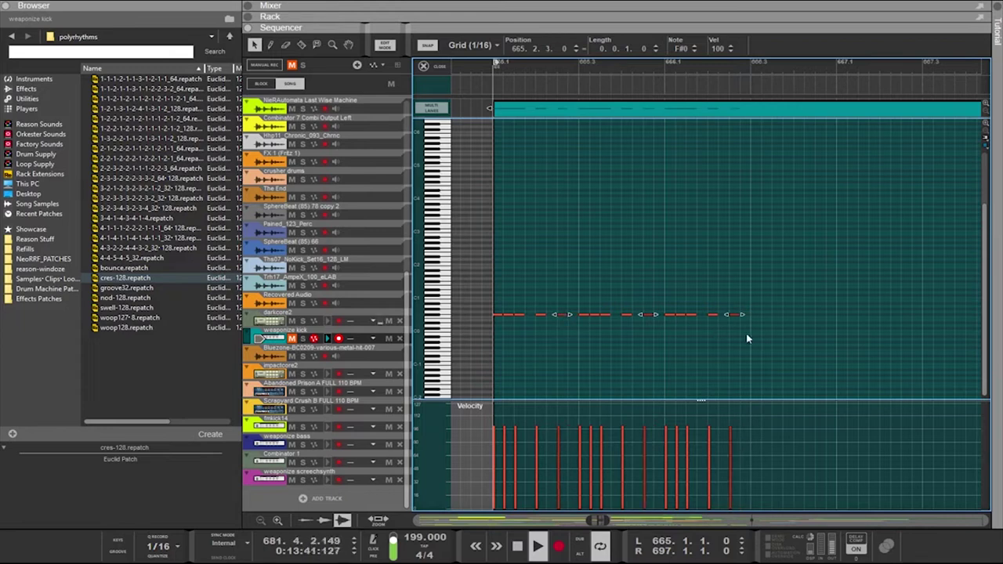
# Copy sixteenth F#0 notes to form a continuous kick roll from 666.2.1 through 666.3.3
pyautogui.moveTo(747, 338); pyautogui.dragTo(724, 323)
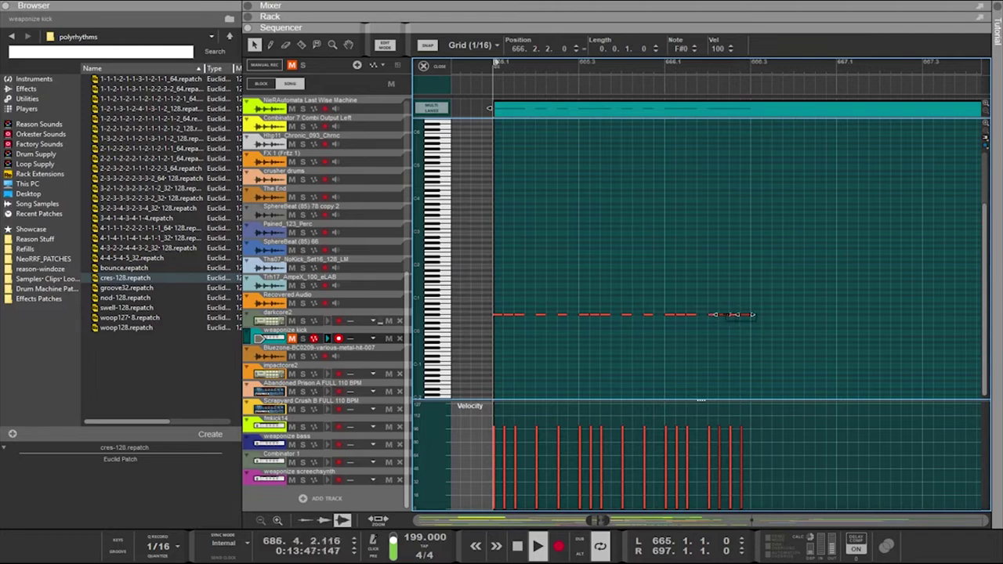
pyautogui.click(729, 316)
pyautogui.moveTo(754, 324); pyautogui.dragTo(722, 314)
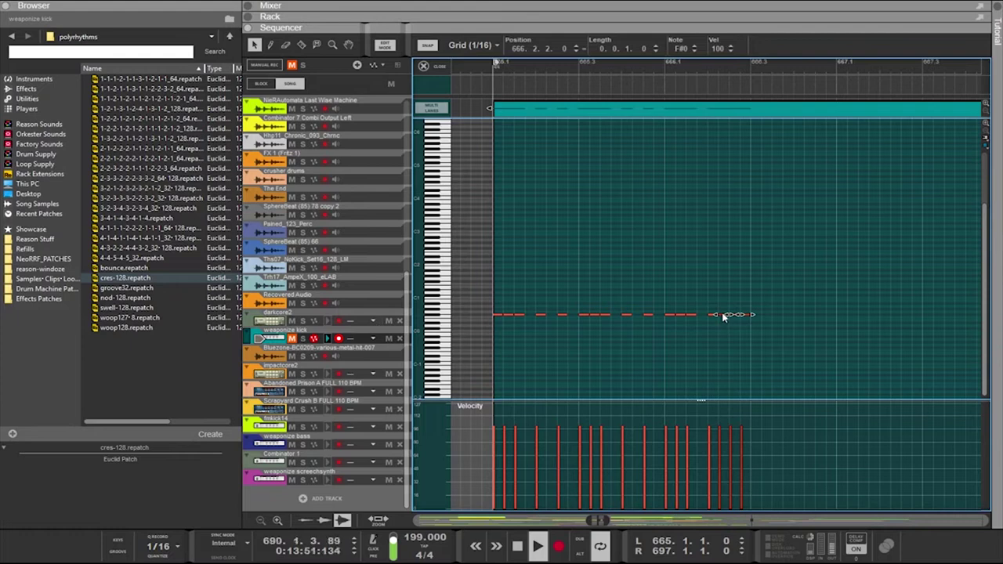
pyautogui.click(751, 322)
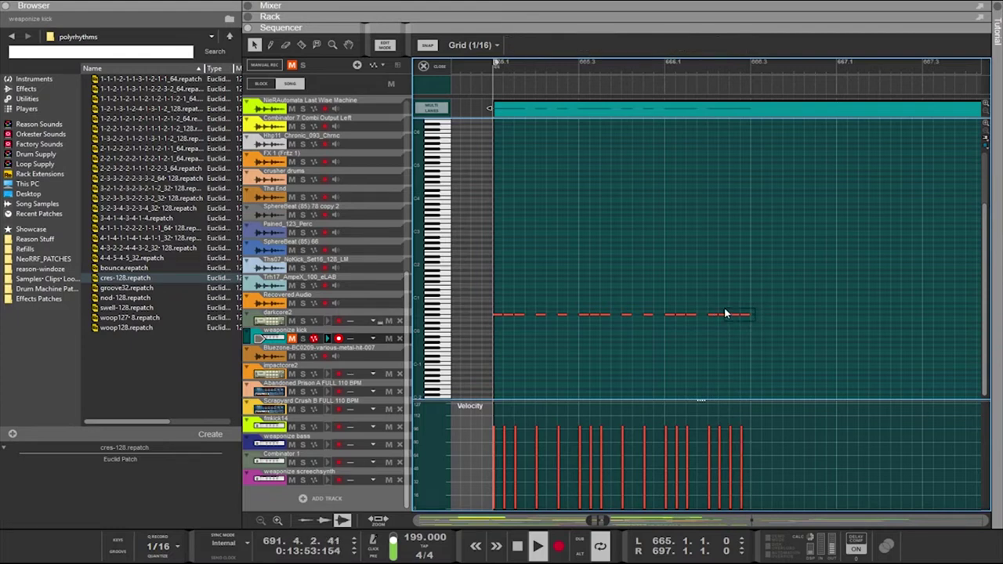
pyautogui.click(723, 317)
pyautogui.moveTo(722, 315); pyautogui.dragTo(755, 317)
pyautogui.click(806, 314)
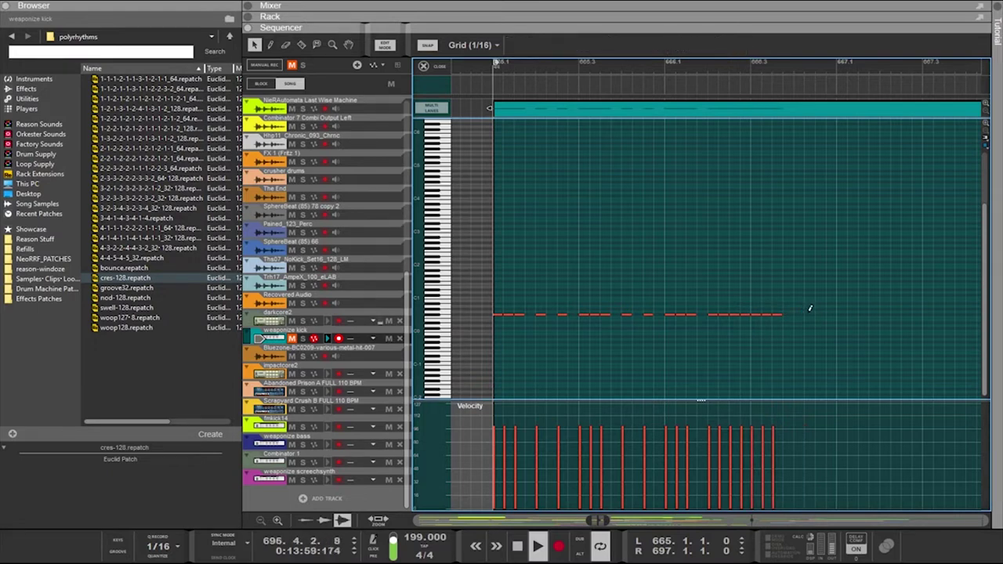
# Add sixteenth F#0 notes at 667.1.1 and 667.1.4 in the kick clip, and unmute the weaponize kick track
pyautogui.click(837, 314)
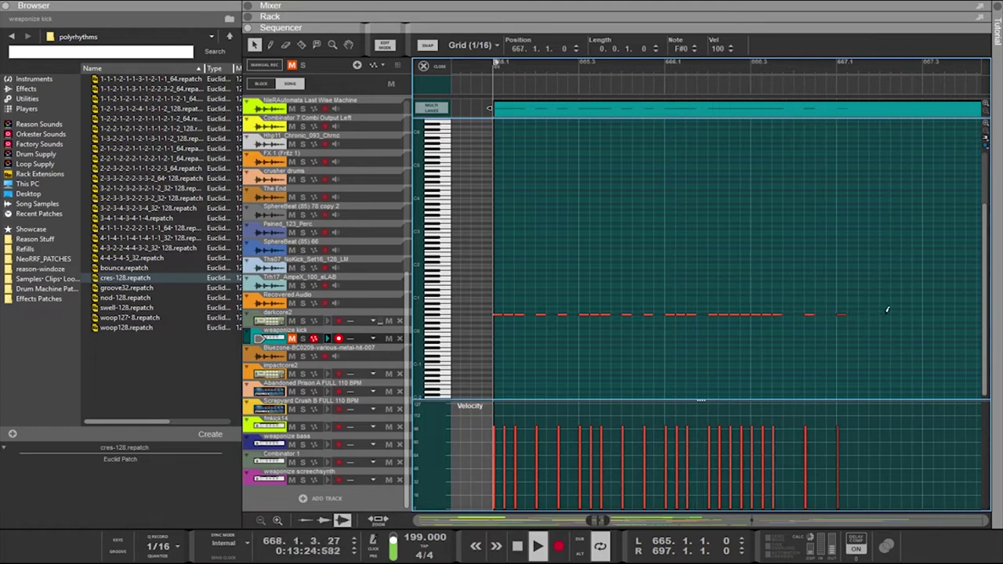
pyautogui.click(875, 316)
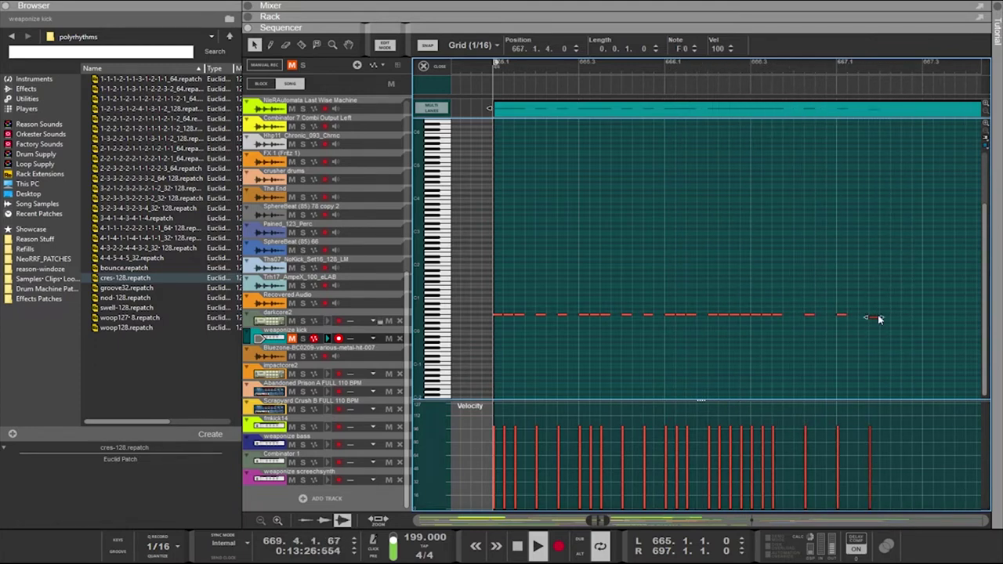
pyautogui.hotkey('ctrl', 'z')
pyautogui.keyDown('alt'); pyautogui.click(876, 311); pyautogui.keyUp('alt')
pyautogui.hotkey('ctrl', 'z')
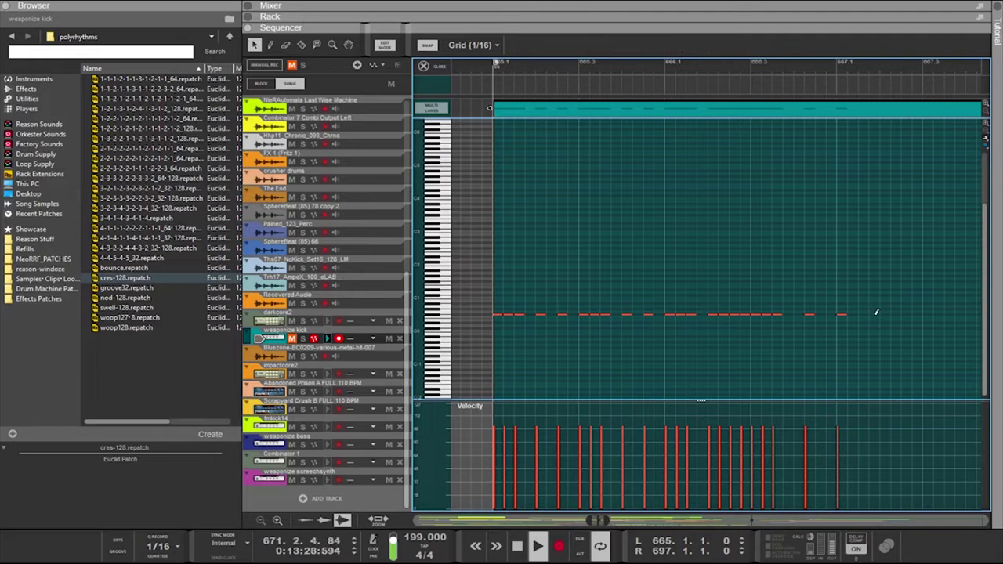
pyautogui.click(876, 314)
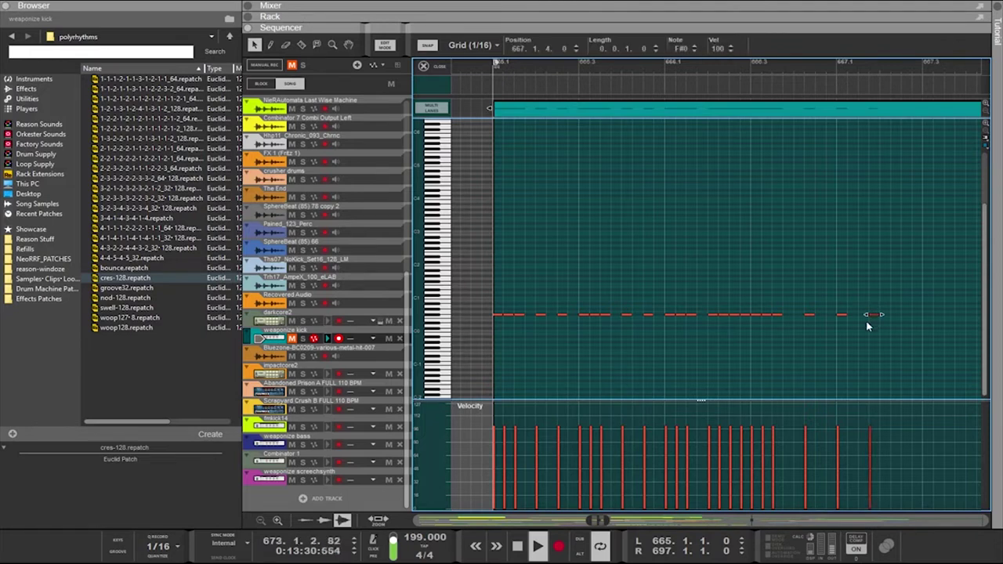
pyautogui.click(293, 337)
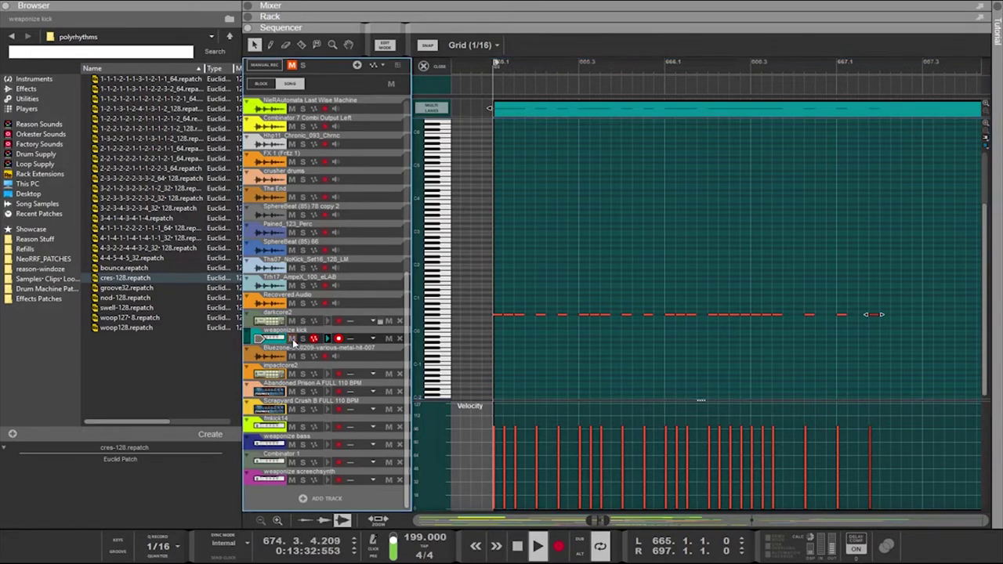
# Draw a burst of mixed 1/32 and 1/64 F#0 notes from 667.3.1, ending with a 1/32 note at 667.3.2.180
pyautogui.scroll(3, 859, 351)
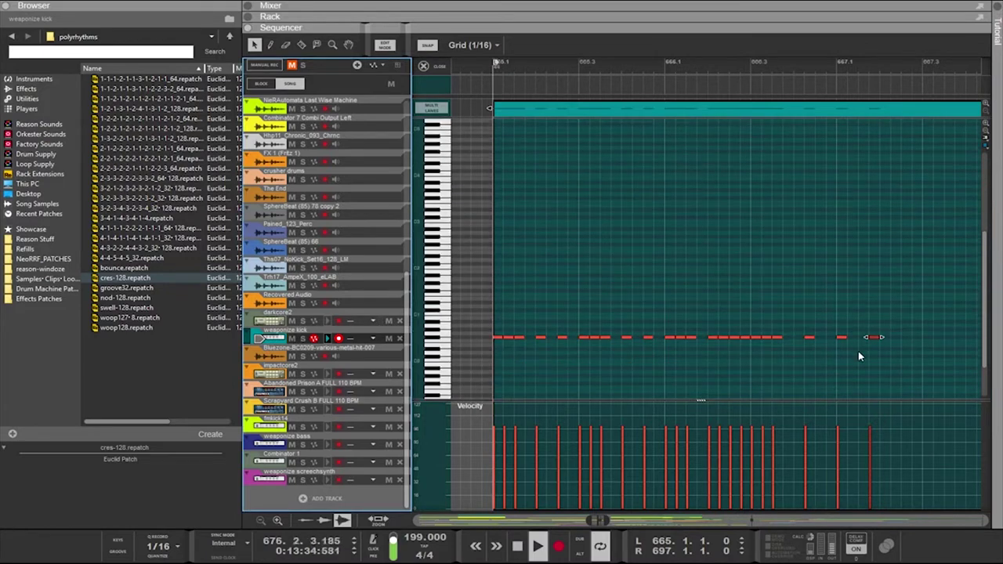
pyautogui.click(860, 357)
pyautogui.scroll(3, 928, 337)
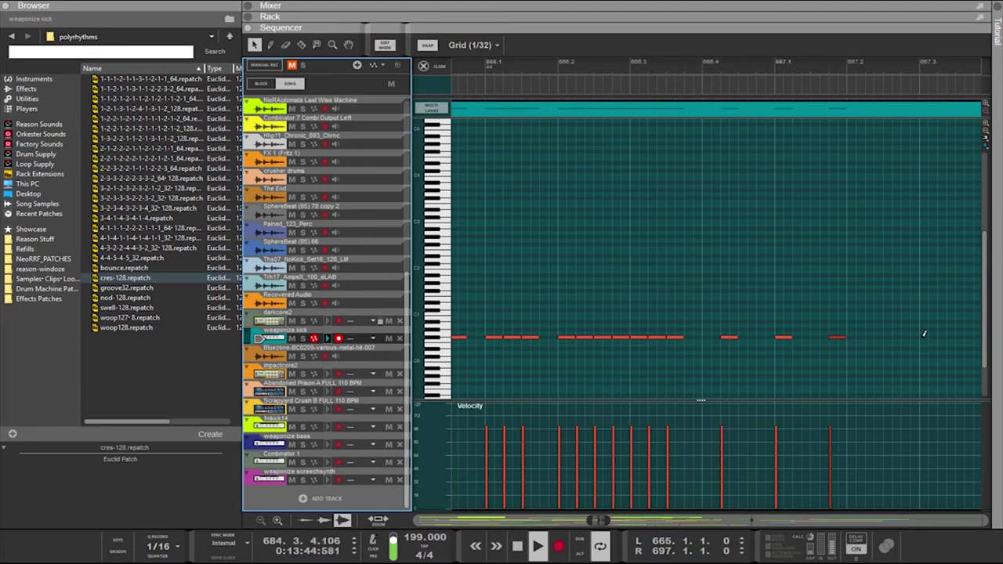
pyautogui.click(924, 337)
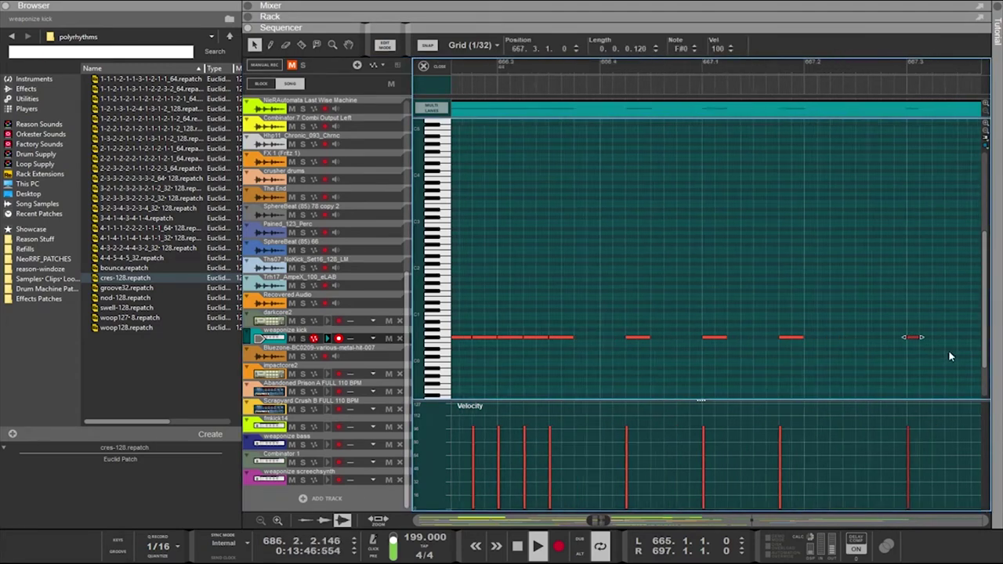
pyautogui.scroll(1, 949, 354)
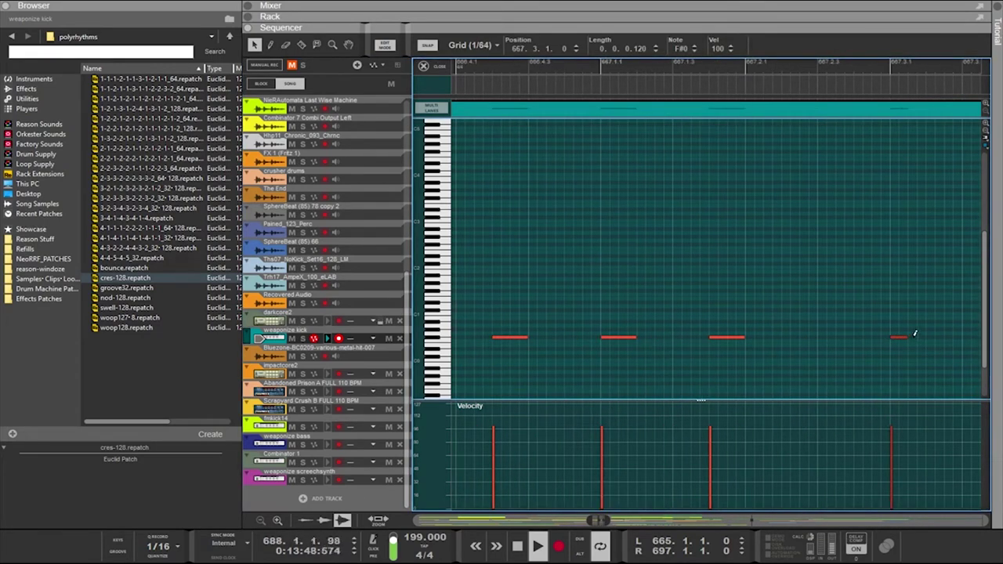
pyautogui.click(913, 337)
pyautogui.click(927, 335)
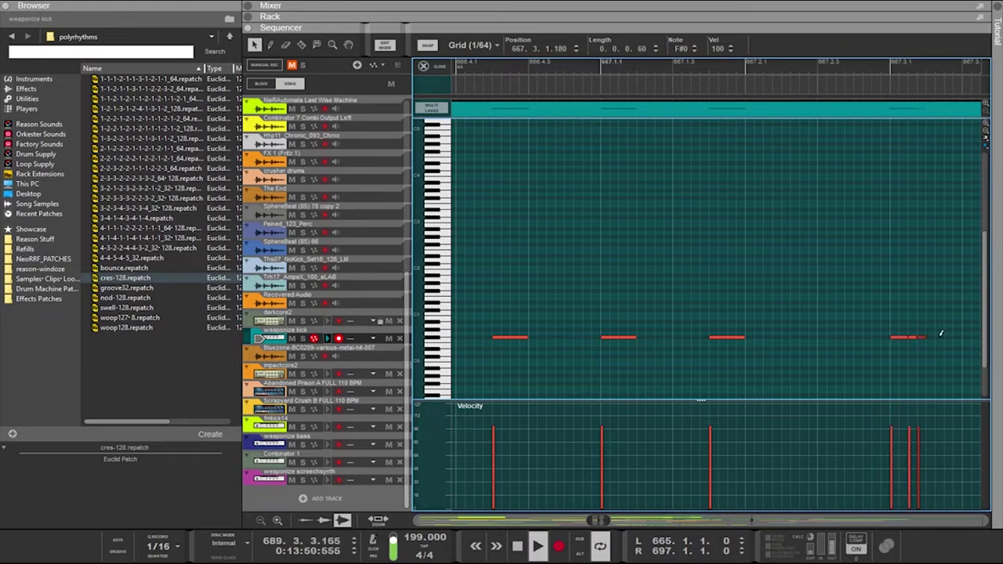
pyautogui.click(930, 337)
pyautogui.moveTo(943, 335); pyautogui.dragTo(972, 335)
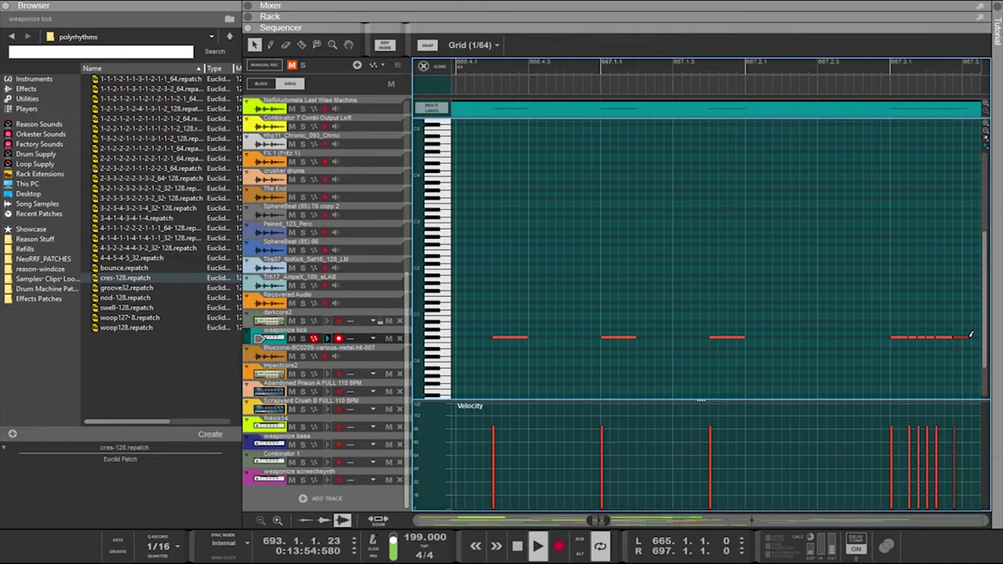
pyautogui.scroll(1, 980, 344)
pyautogui.scroll(1, 980, 342)
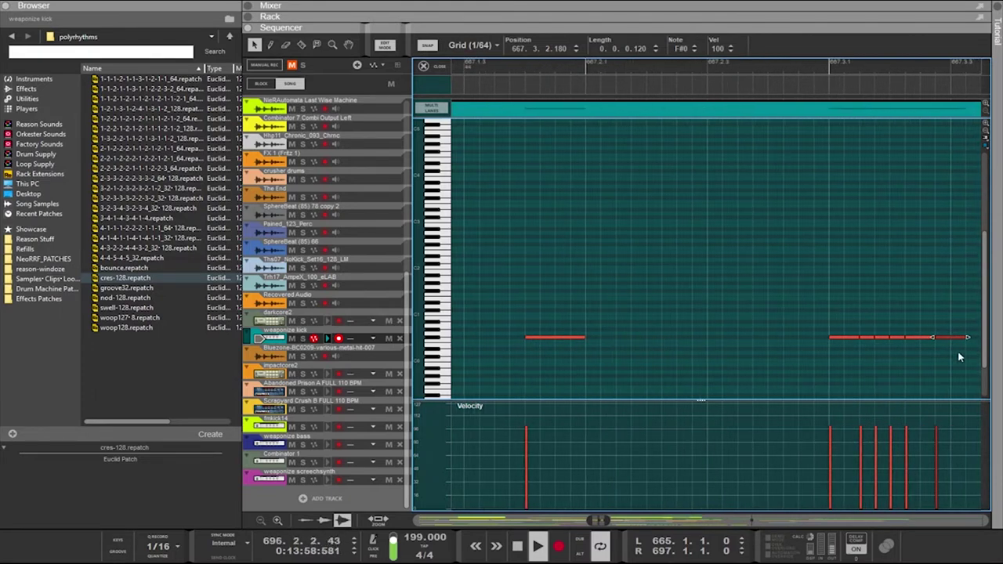
pyautogui.click(959, 358)
# Add seven consecutive 1/128 F#0 notes directly after the burst, from 667.3.3.60 through 667.3.4.0
pyautogui.hscroll(2, 958, 357)
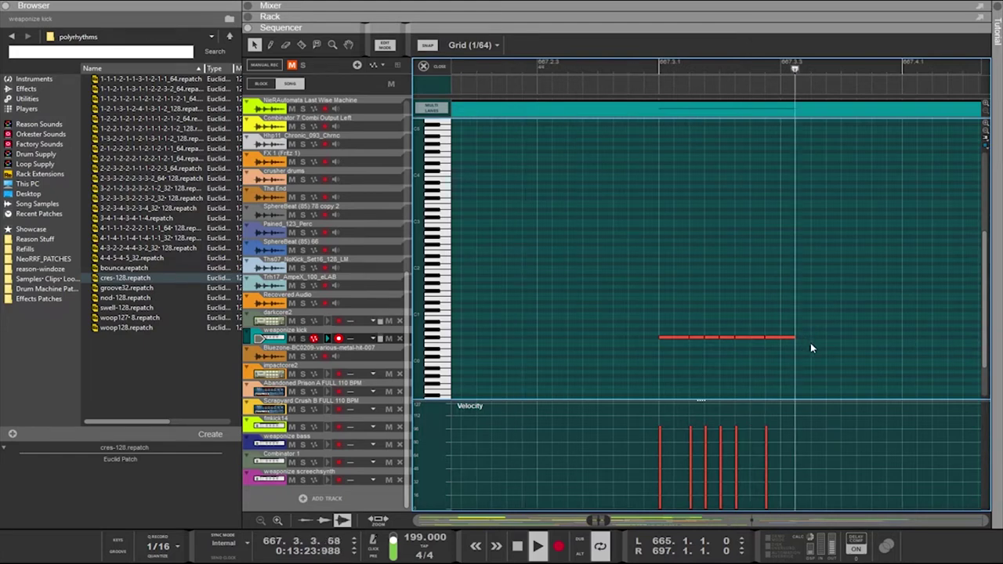
pyautogui.scroll(2, 811, 344)
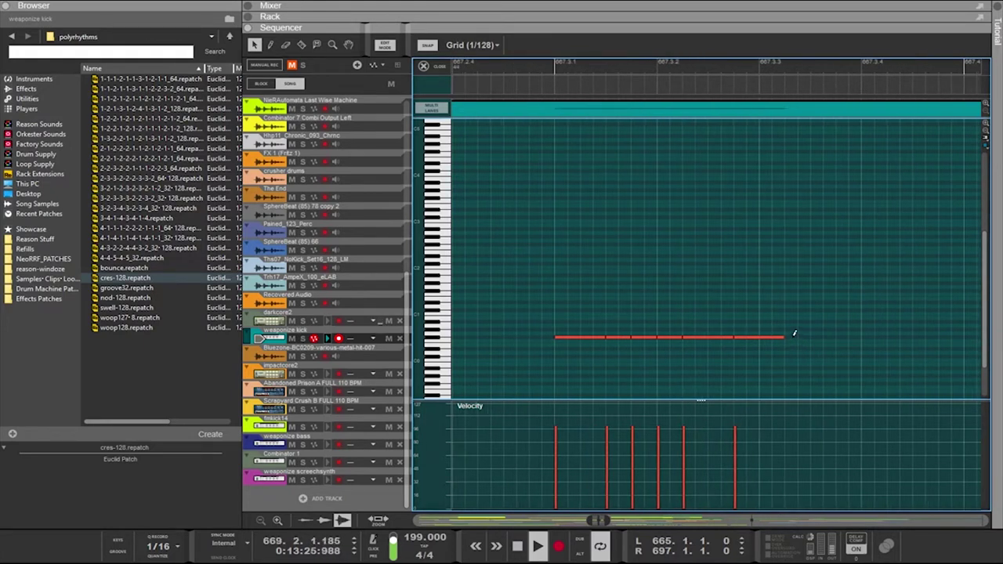
pyautogui.keyDown('alt'); pyautogui.click(792, 336); pyautogui.keyUp('alt')
pyautogui.keyDown('alt'); pyautogui.click(813, 336); pyautogui.keyUp('alt')
pyautogui.keyDown('alt'); pyautogui.click(806, 337); pyautogui.keyUp('alt')
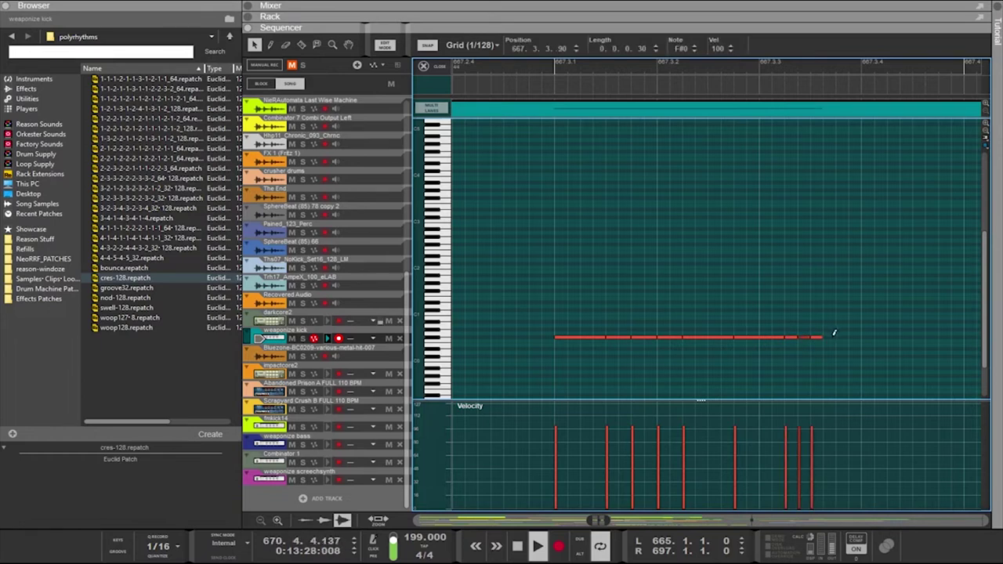
pyautogui.click(834, 337)
pyautogui.click(845, 337)
pyautogui.click(858, 337)
pyautogui.click(870, 337)
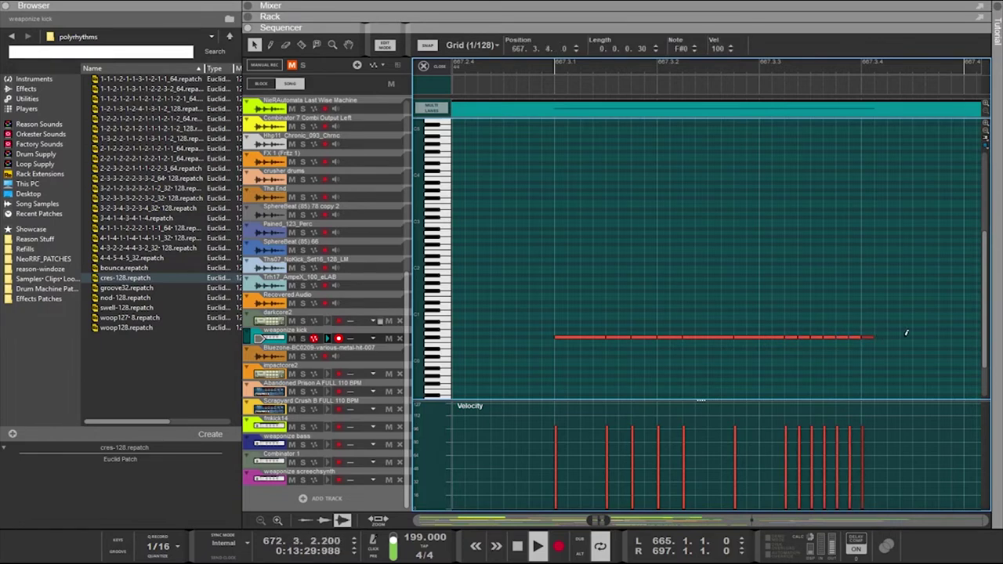
# Place spaced 1/128 F#0 notes at 667.3.4.90, 667.3.4.180 and 667.4.1.30
pyautogui.click(904, 337)
pyautogui.click(939, 337)
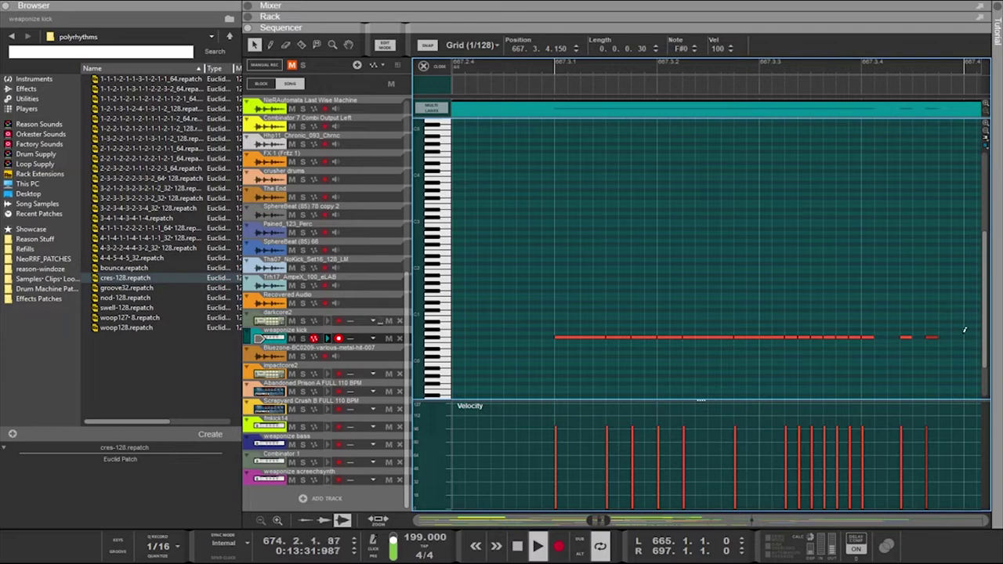
pyautogui.click(942, 338)
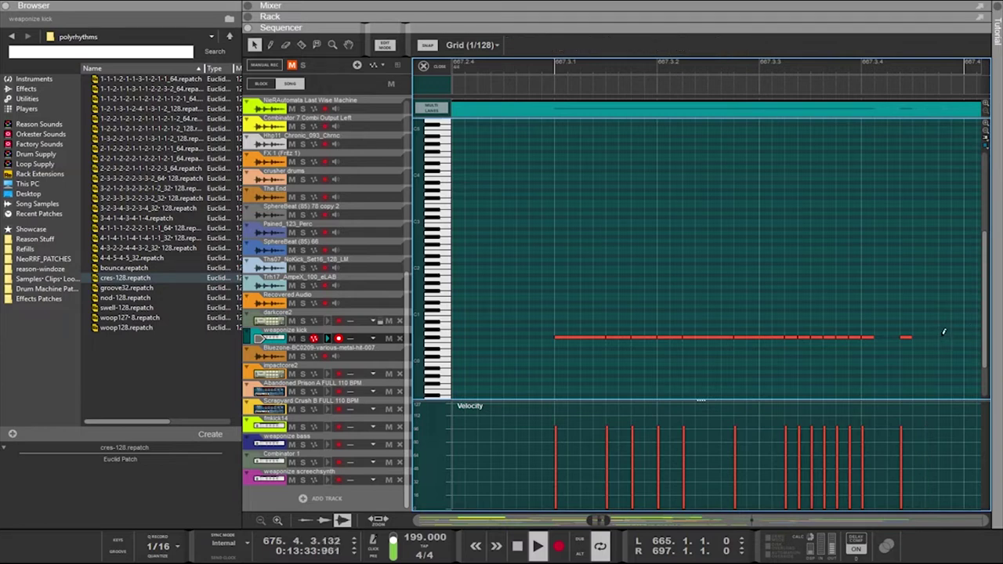
pyautogui.click(944, 336)
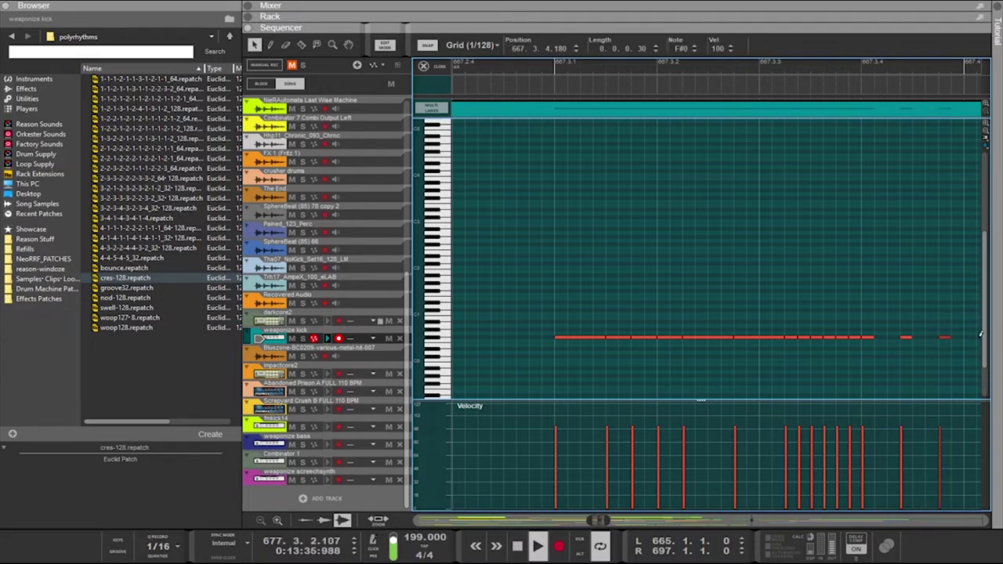
pyautogui.click(979, 337)
pyautogui.scroll(-1, 978, 343)
pyautogui.scroll(2, 979, 343)
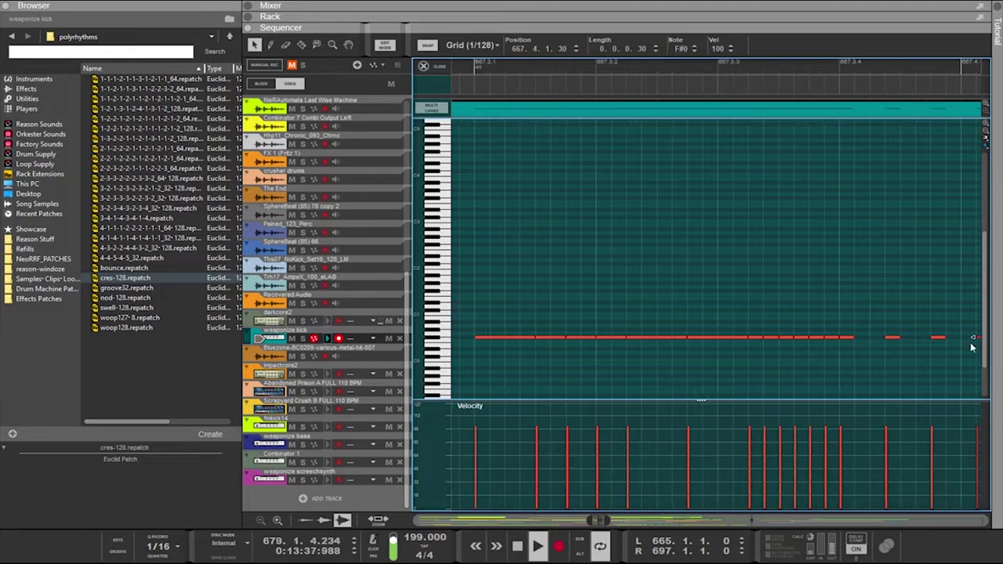
pyautogui.hscroll(6, 964, 353)
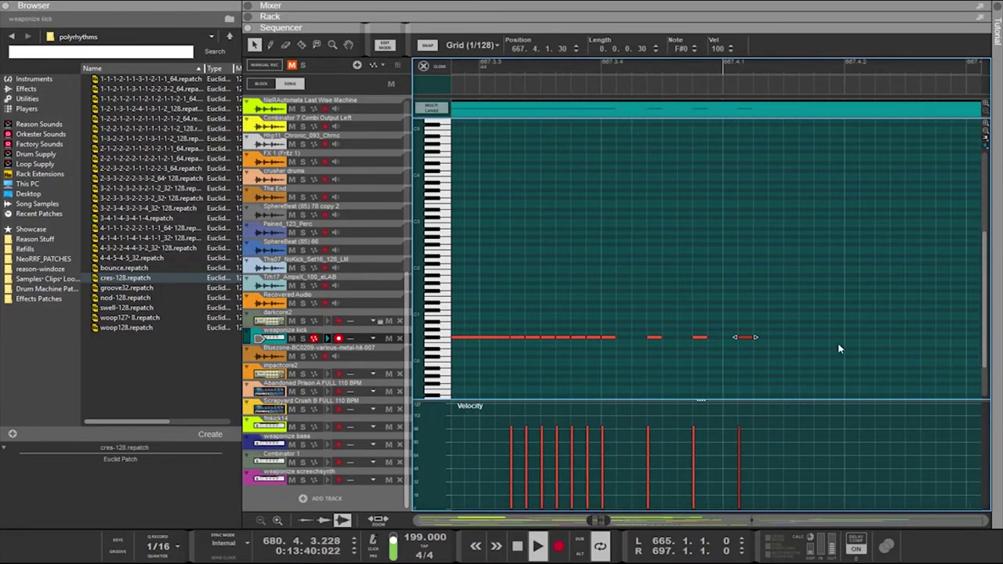
# Continue the spaced 1/128 F#0 notes every 90 ticks, from 667.4.1.120 through 667.4.3.0
pyautogui.click(775, 337)
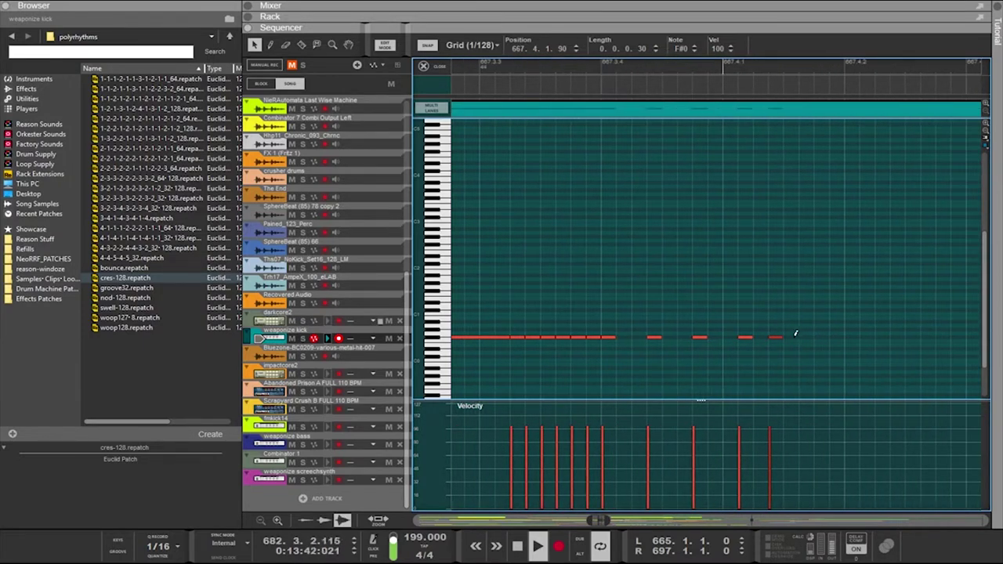
pyautogui.hotkey('ctrl', 'z')
pyautogui.click(791, 337)
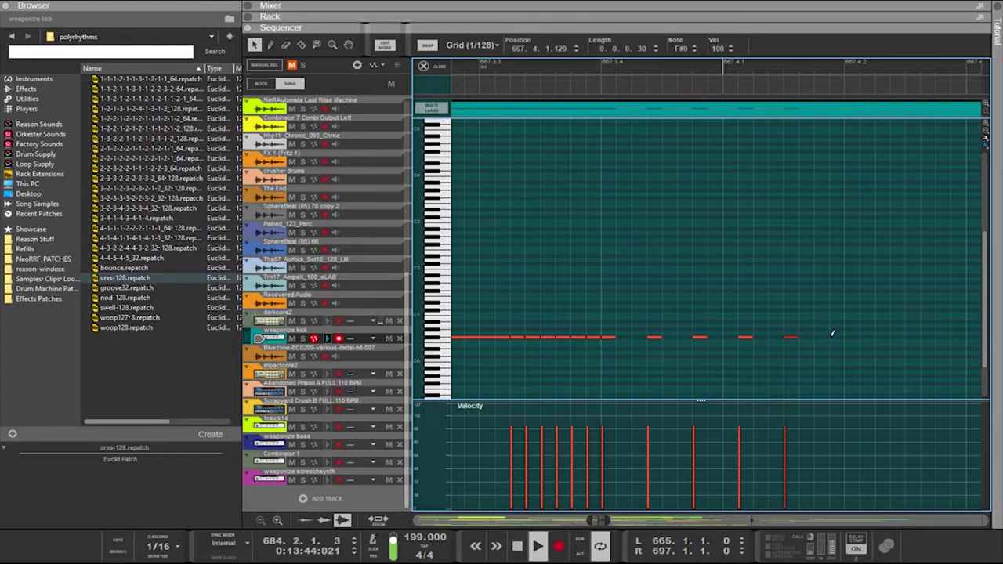
pyautogui.keyDown('alt'); pyautogui.click(836, 336); pyautogui.keyUp('alt')
pyautogui.hotkey('ctrl', 'z')
pyautogui.keyDown('alt'); pyautogui.click(837, 336); pyautogui.keyUp('alt')
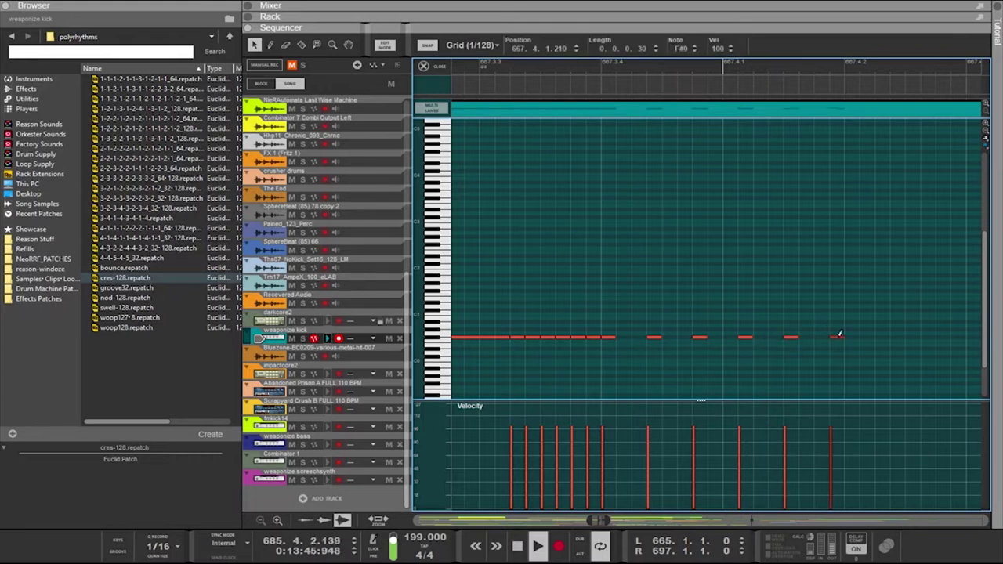
pyautogui.keyDown('alt'); pyautogui.click(882, 337); pyautogui.keyUp('alt')
pyautogui.hotkey('ctrl', 'z')
pyautogui.keyDown('alt'); pyautogui.click(885, 335); pyautogui.keyUp('alt')
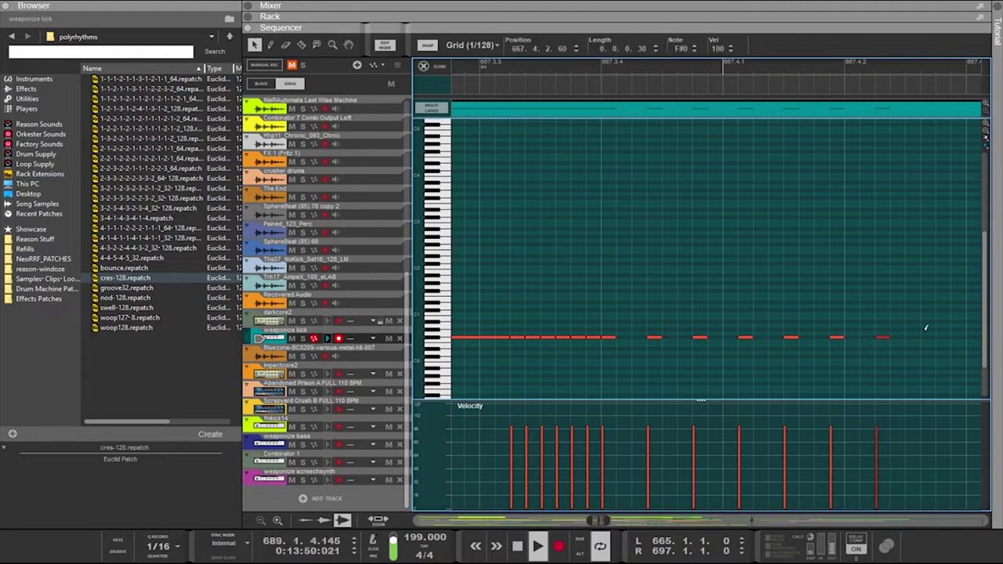
pyautogui.click(932, 335)
pyautogui.click(975, 338)
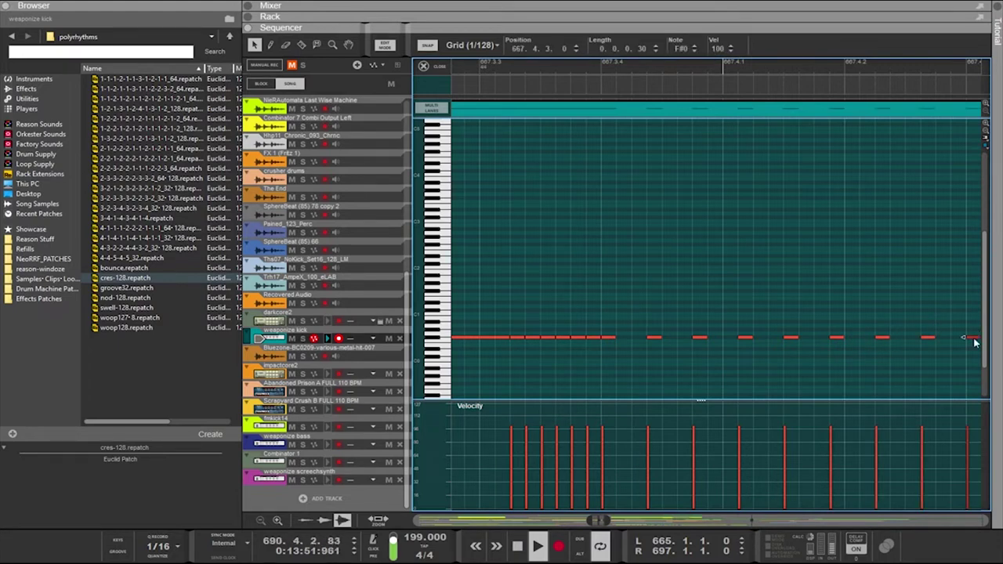
# Add 1/128 F#0 notes from 667.4.3.30 through 667.4.4.120, forming adjacent pairs separated by one empty 1/128 grid space
pyautogui.hscroll(2, 975, 342)
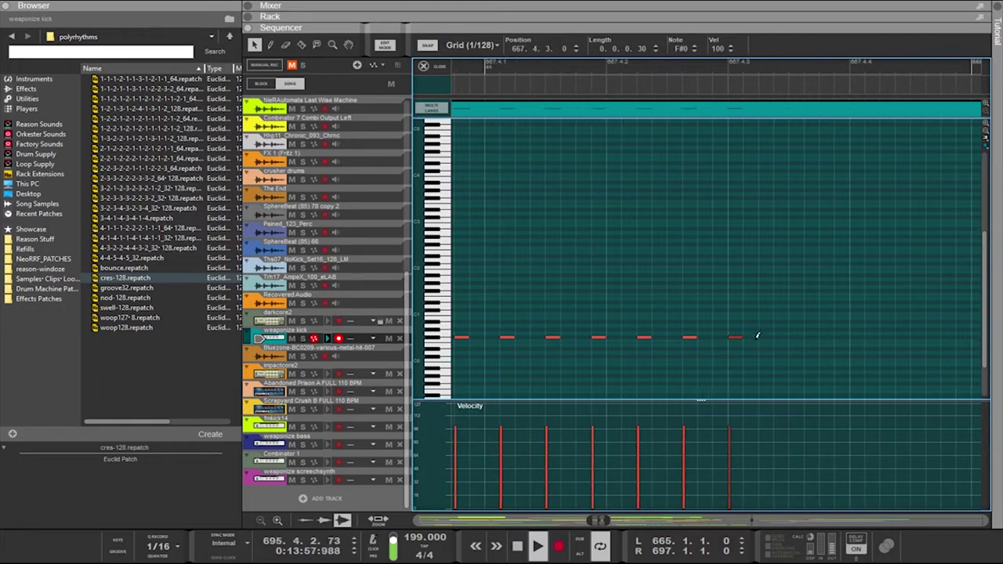
pyautogui.click(754, 337)
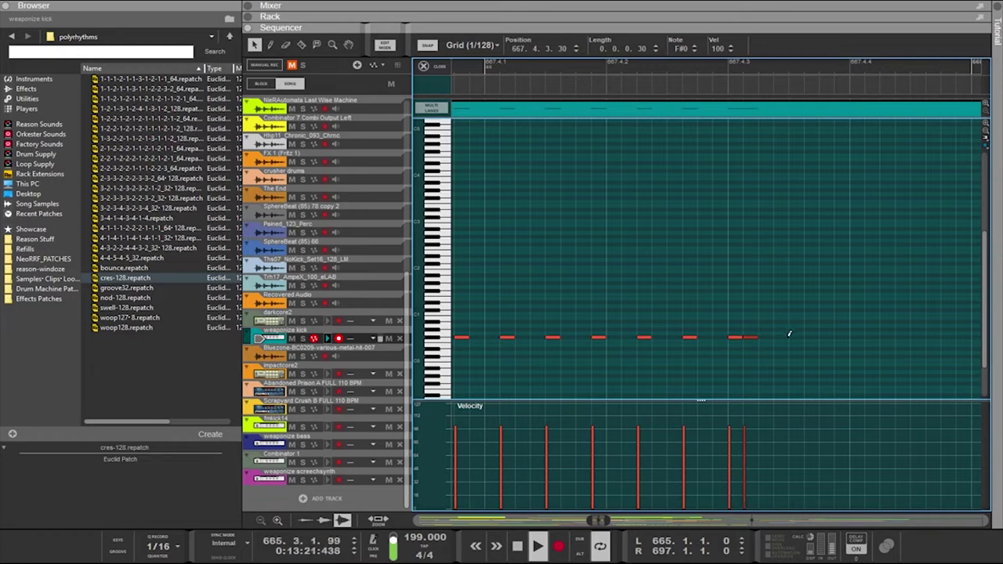
pyautogui.click(781, 337)
pyautogui.click(796, 337)
pyautogui.click(827, 335)
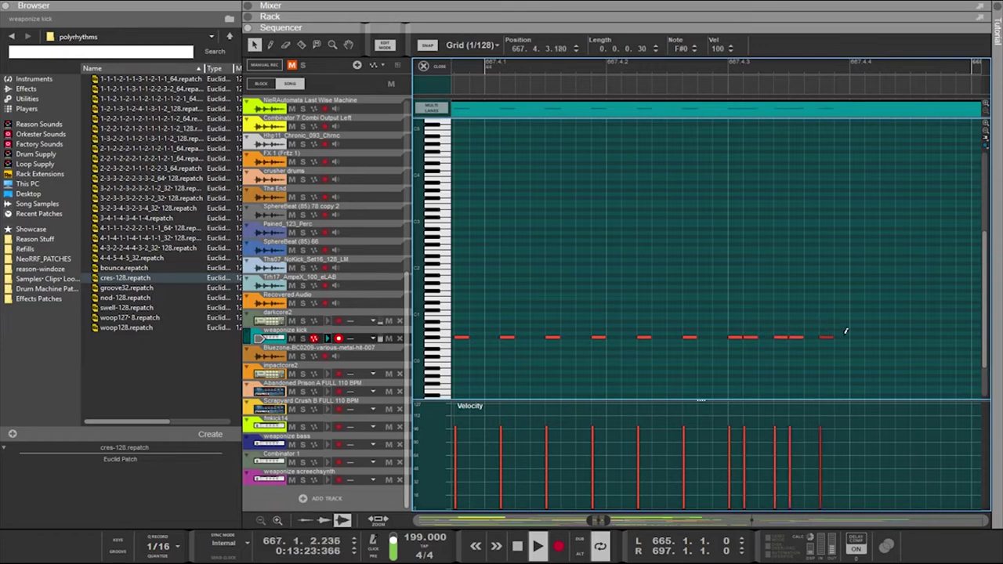
pyautogui.click(844, 336)
pyautogui.click(874, 335)
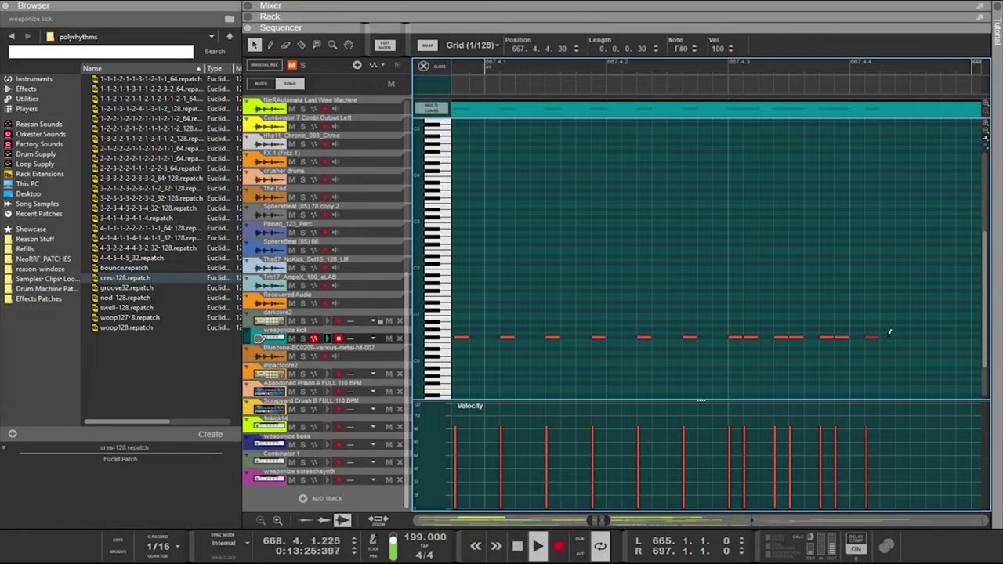
pyautogui.click(891, 335)
pyautogui.click(921, 335)
pyautogui.click(936, 335)
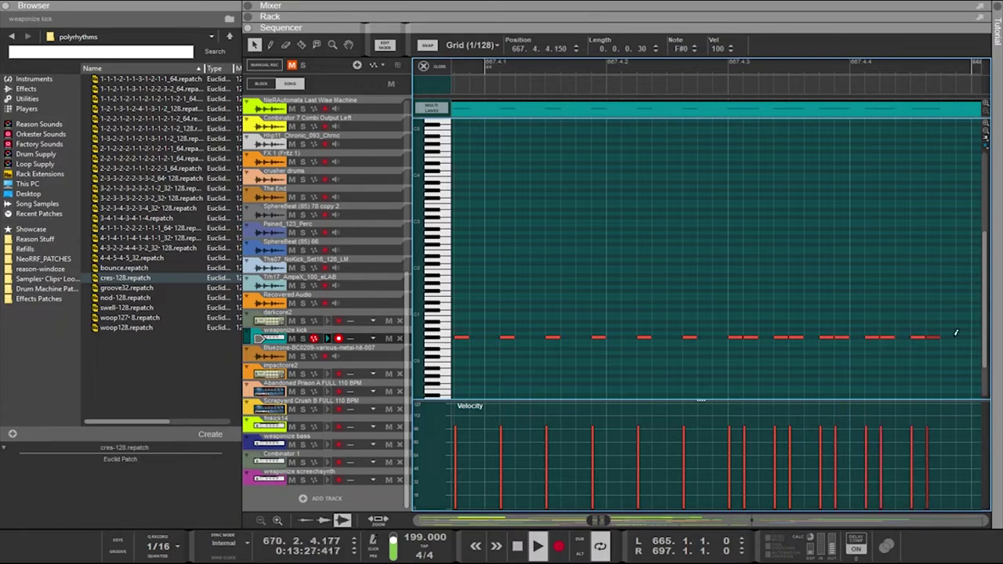
pyautogui.click(966, 335)
pyautogui.click(978, 337)
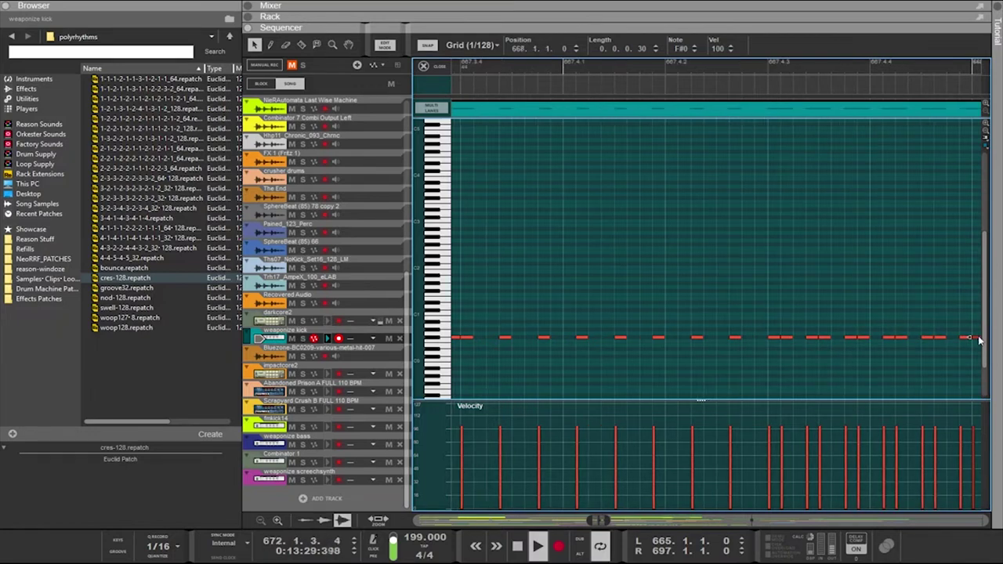
pyautogui.scroll(1, 979, 340)
pyautogui.hscroll(4, 975, 340)
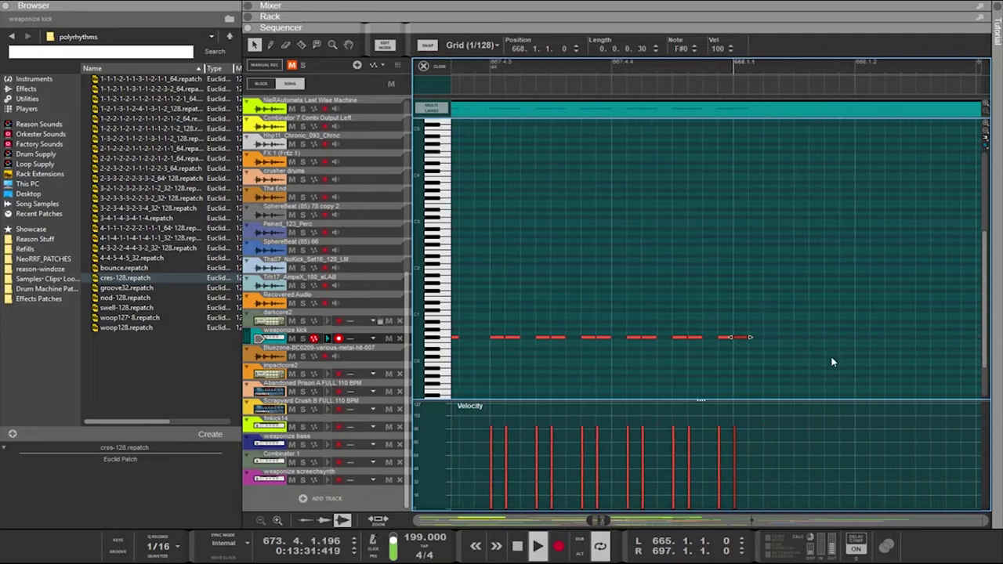
pyautogui.hotkey('ctrl', 'z')
pyautogui.hotkey('ctrl', 'z')
pyautogui.hotkey('ctrl', 'z')
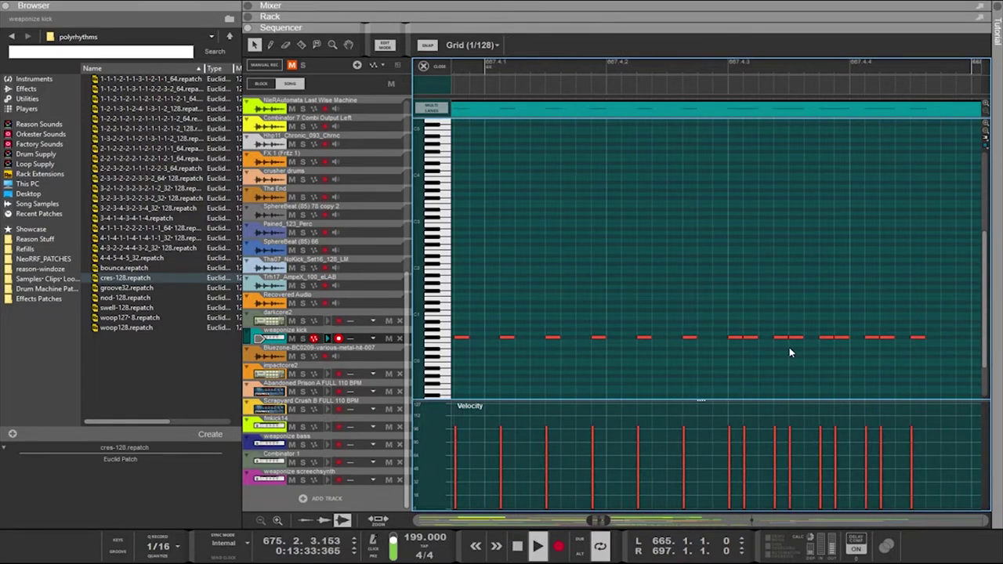
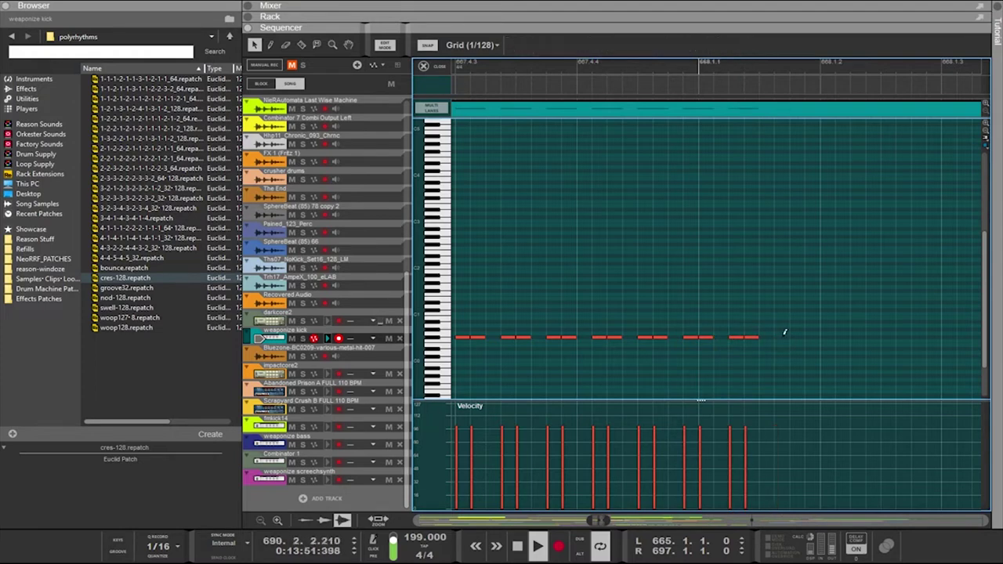
# Extend the paired 1/128 F#0 kick notes, each pair separated by one empty grid space, through 668.1.4.0 by duplicating existing pairs
pyautogui.click(793, 337)
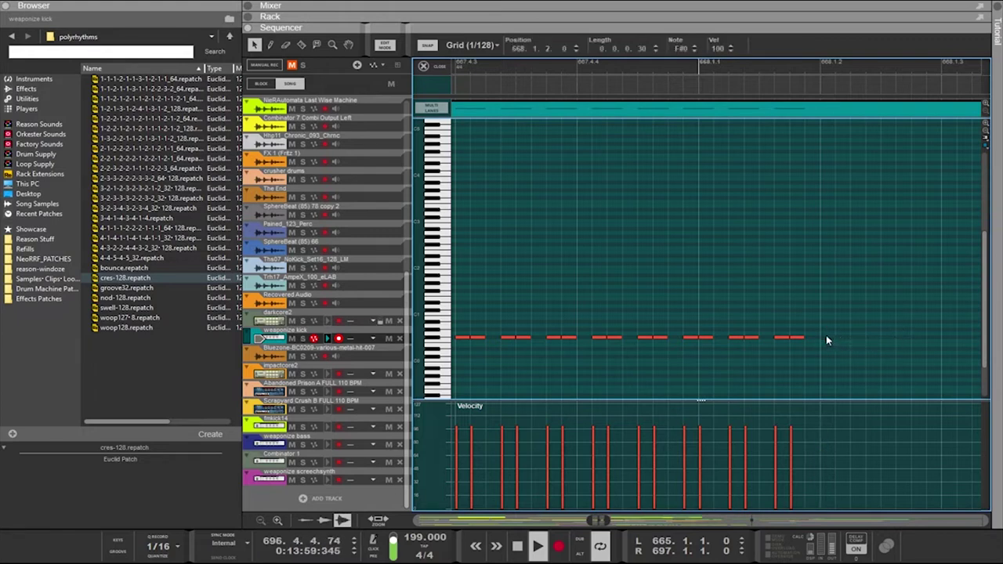
pyautogui.moveTo(547, 345); pyautogui.dragTo(823, 339)
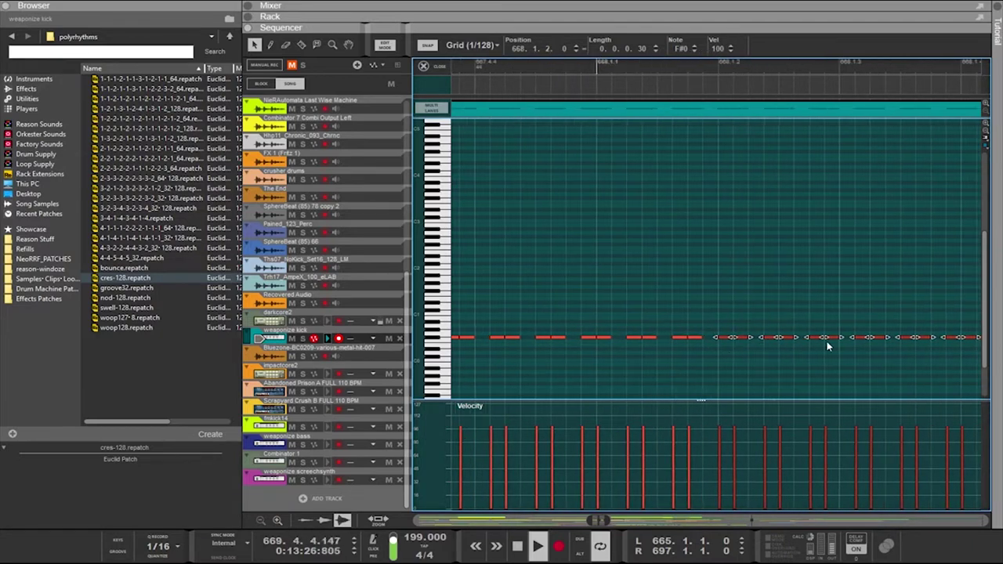
pyautogui.hscroll(3, 833, 348)
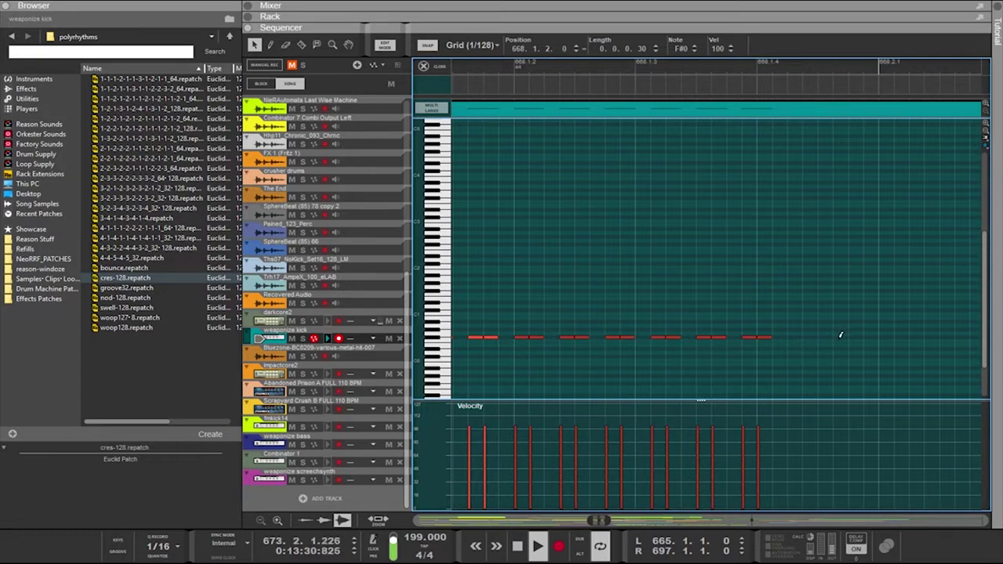
# Add single 1/128 F#0 notes every 150 ticks from 668.1.4.150 into 668.3.2, duplicating the spaced notes
pyautogui.keyDown('alt'); pyautogui.click(841, 339); pyautogui.keyUp('alt')
pyautogui.press('Delete')
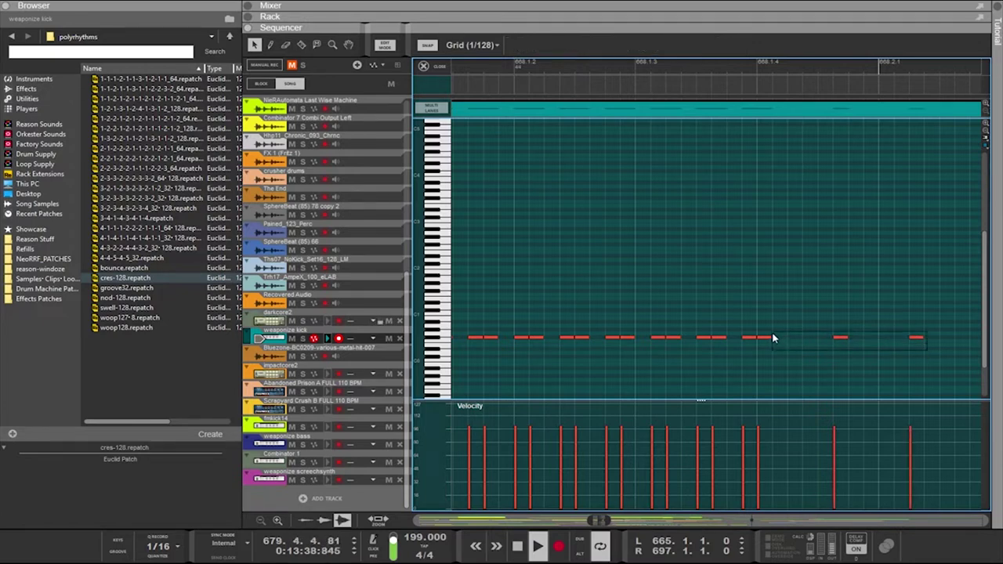
pyautogui.moveTo(773, 339); pyautogui.dragTo(893, 348)
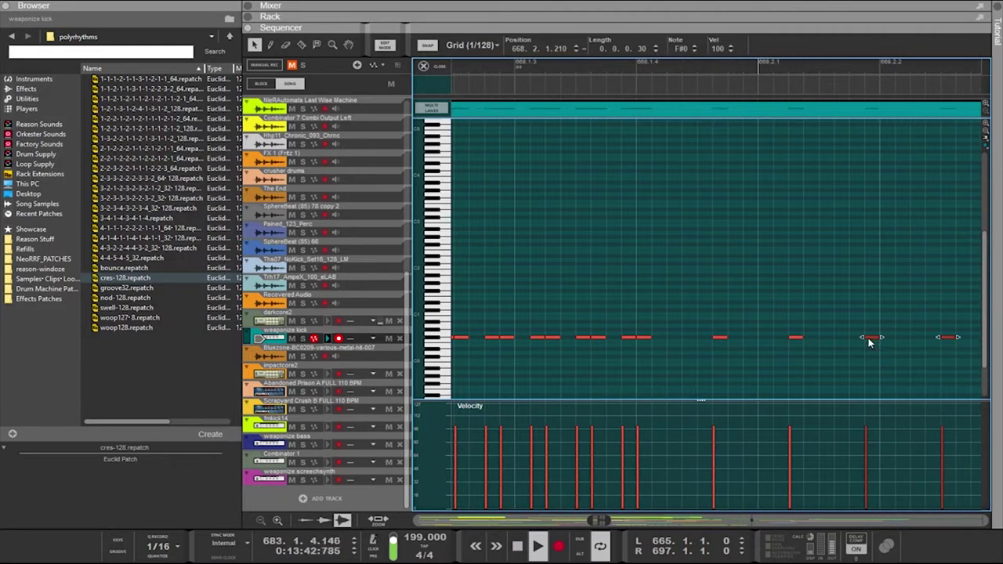
pyautogui.moveTo(947, 345); pyautogui.dragTo(890, 345)
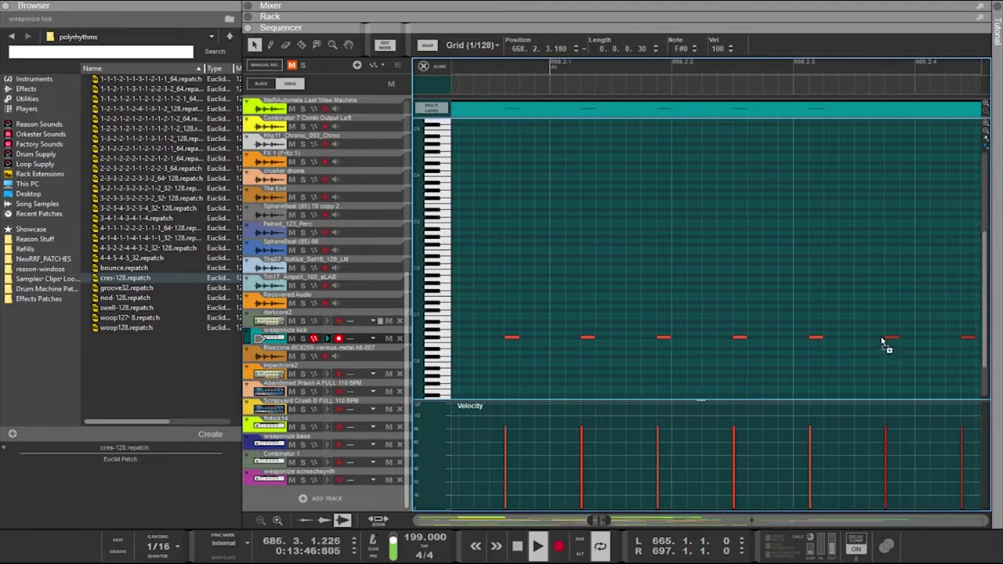
pyautogui.moveTo(980, 347); pyautogui.dragTo(944, 354)
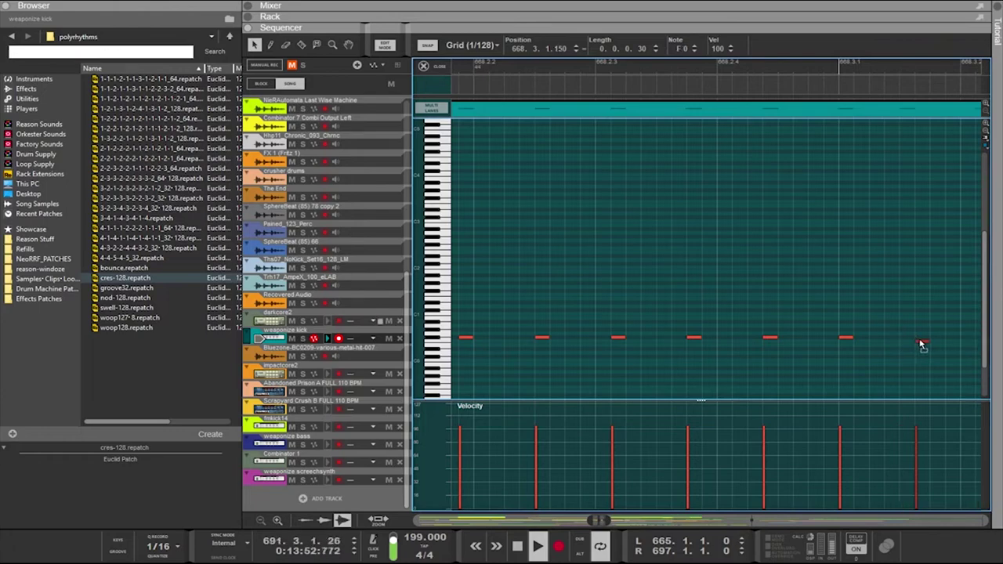
# Leave note editing and duplicate the four-bar weaponize kick clip every five bars, from bar 670 through bar 695
pyautogui.scroll(-12, 920, 342)
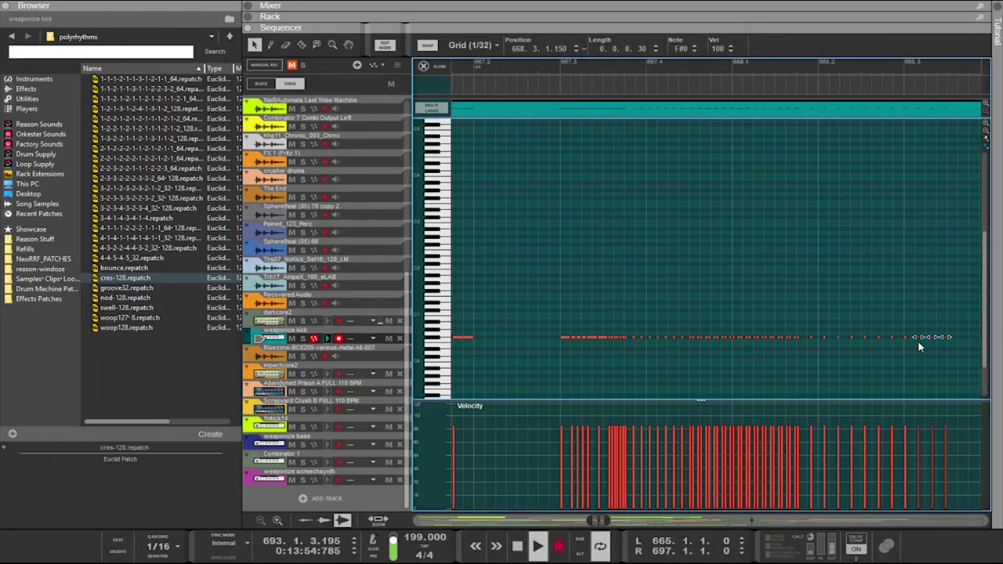
pyautogui.scroll(3, 919, 342)
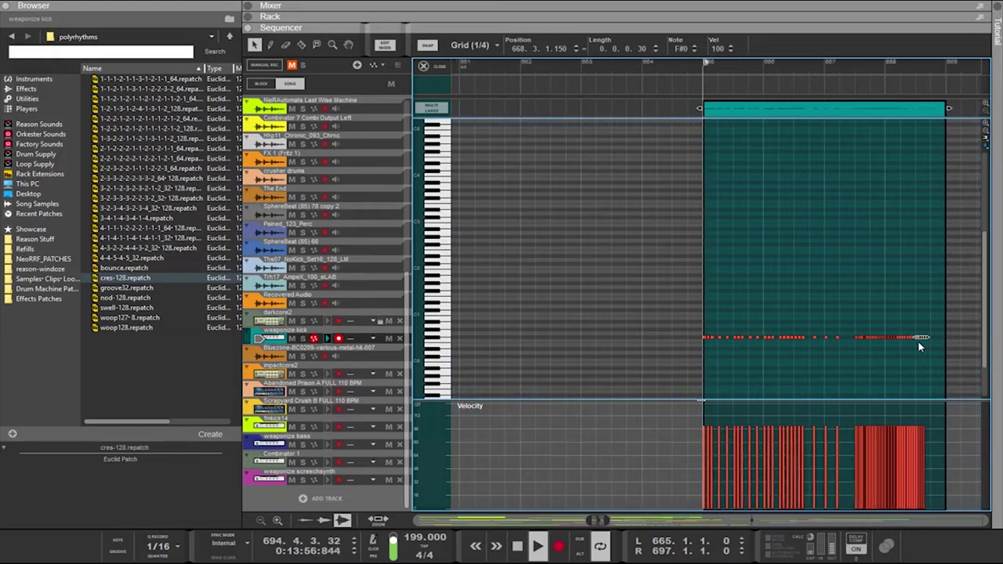
pyautogui.scroll(-2, 919, 342)
pyautogui.scroll(2, 917, 342)
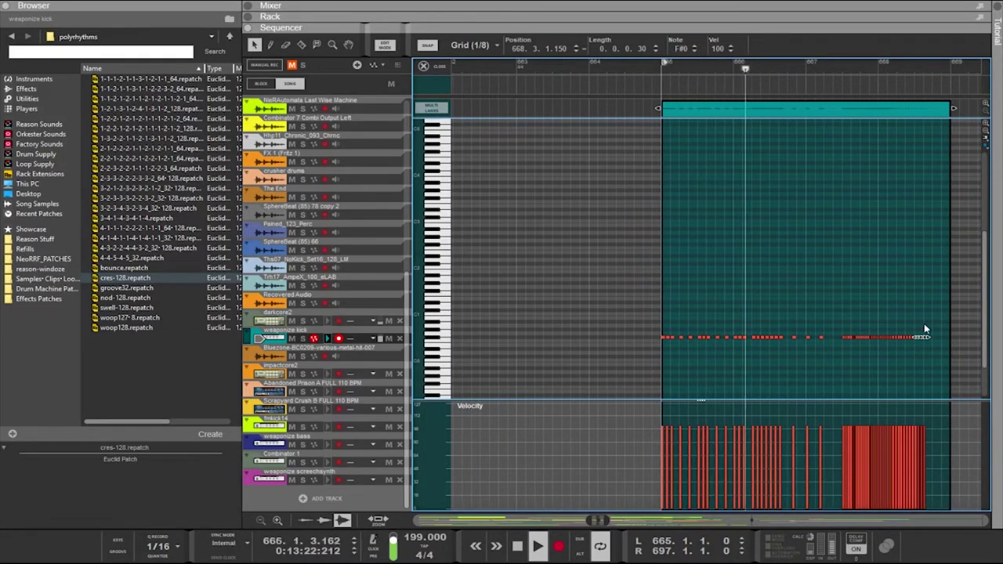
pyautogui.hotkey('shift', 'Tab')
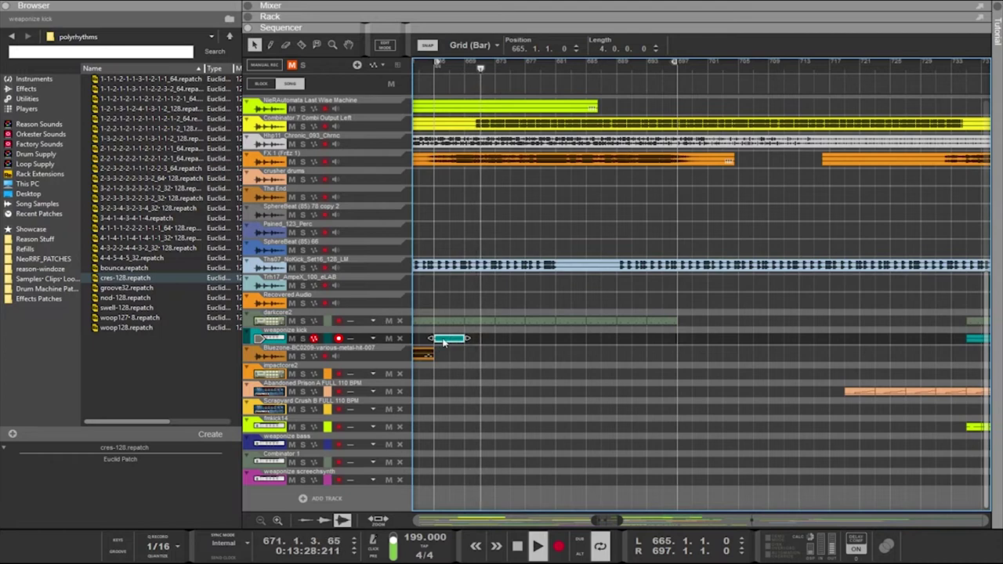
pyautogui.keyDown('ctrl'); pyautogui.moveTo(443, 340); pyautogui.dragTo(679, 345); pyautogui.keyUp('ctrl')
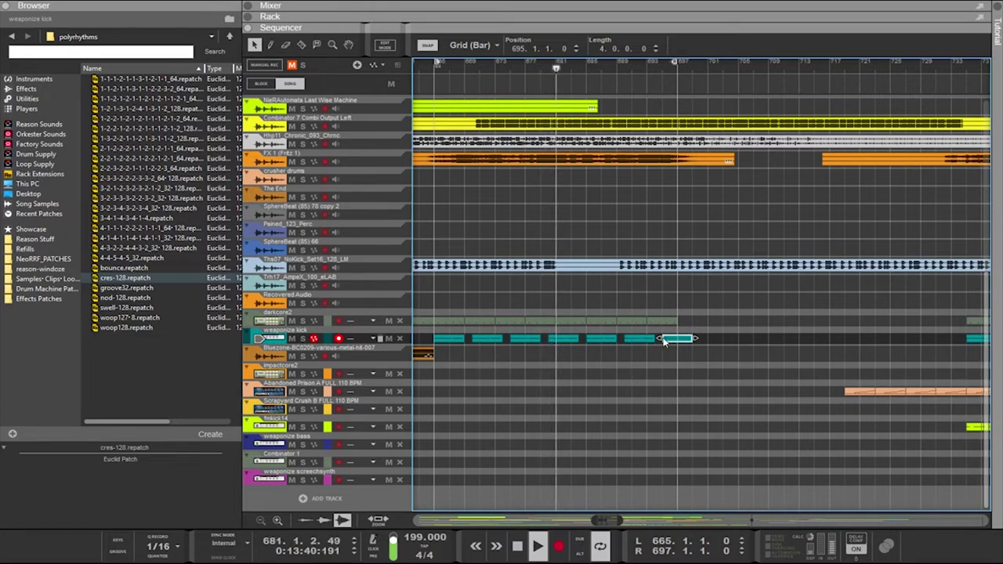
pyautogui.moveTo(660, 339)
pyautogui.mouseDown()
pyautogui.moveTo(677, 338)
pyautogui.moveTo(663, 342)
pyautogui.mouseUp()
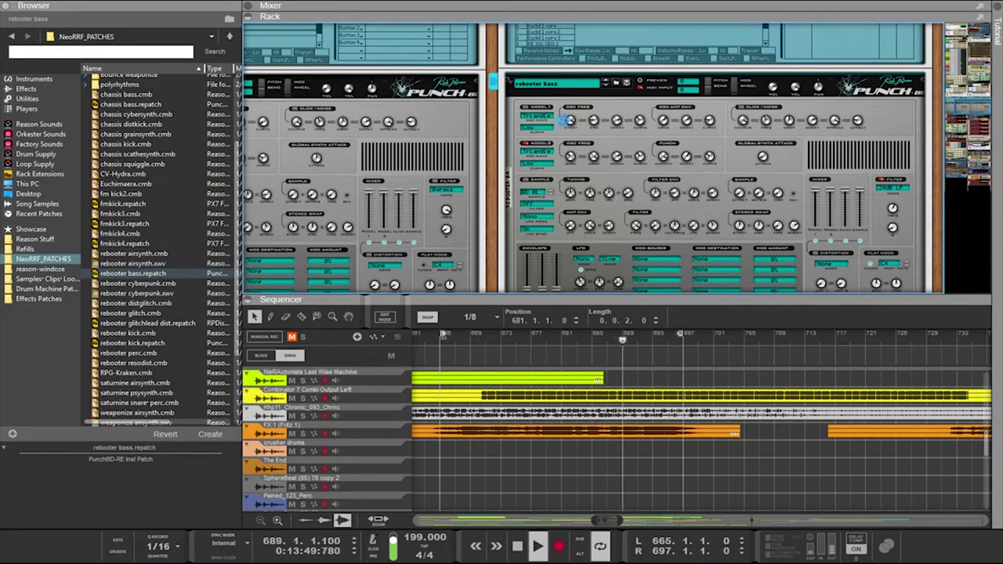
# Try shorter lengths for the upper Euclid pattern under the rebooter bass, setting its steps to 27, 18 and 24
pyautogui.scroll(-3, 802, 226)
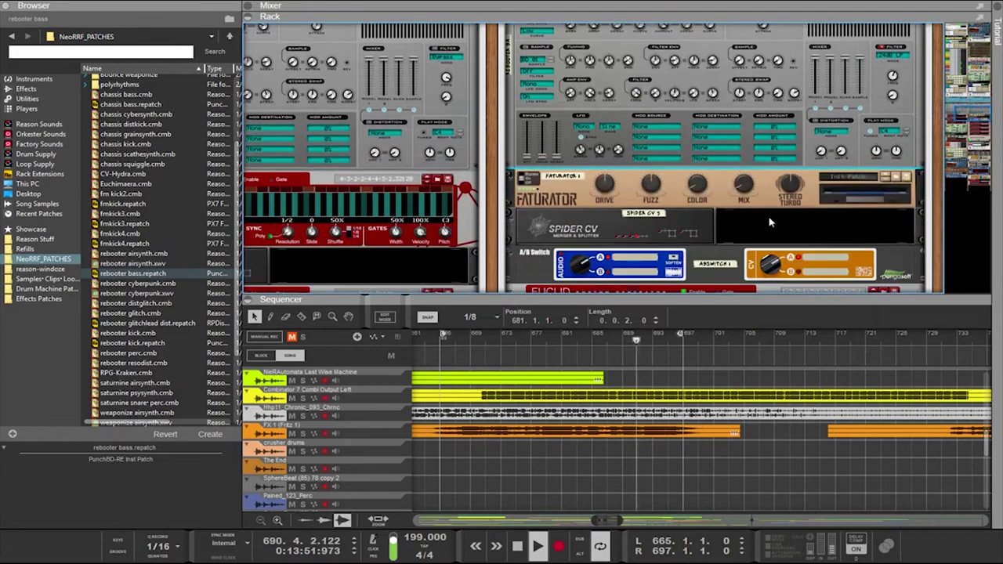
pyautogui.click(744, 188)
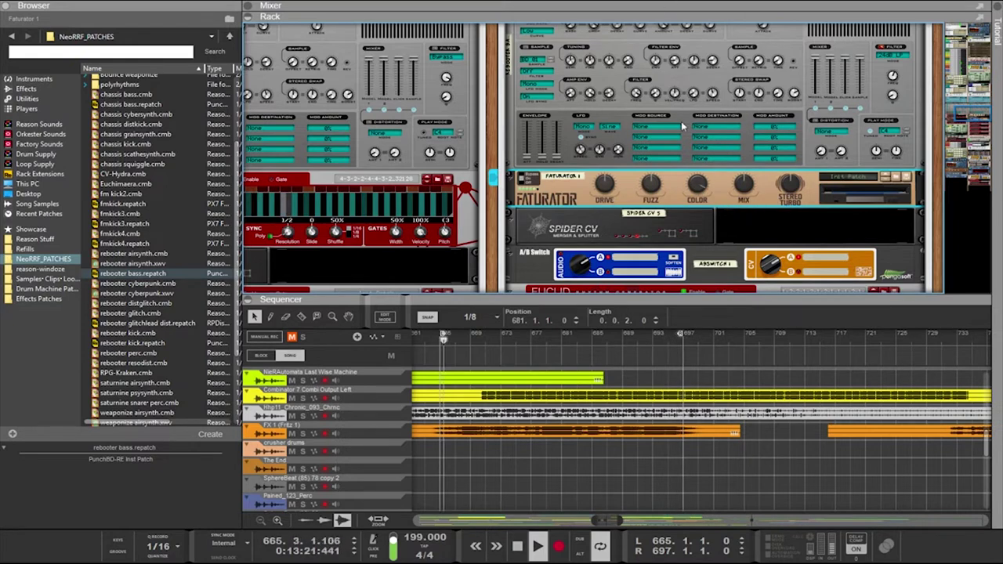
pyautogui.scroll(-5, 740, 235)
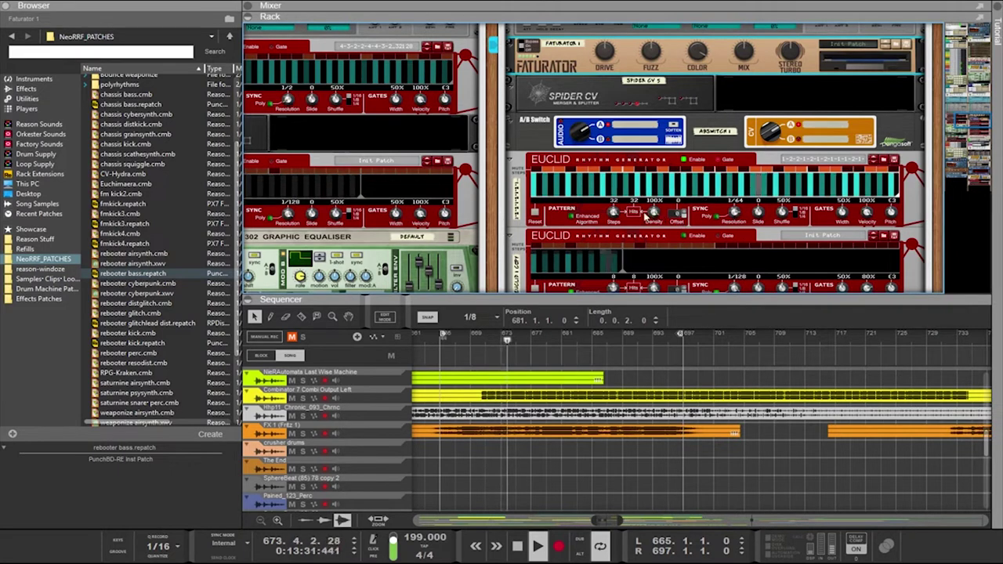
pyautogui.moveTo(614, 212); pyautogui.dragTo(609, 239)
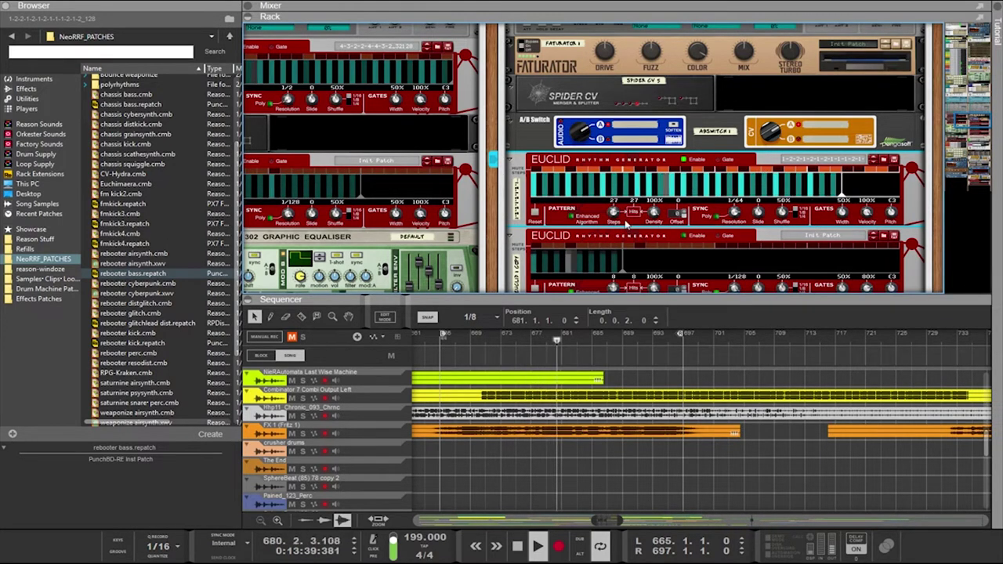
pyautogui.moveTo(613, 212); pyautogui.dragTo(614, 253)
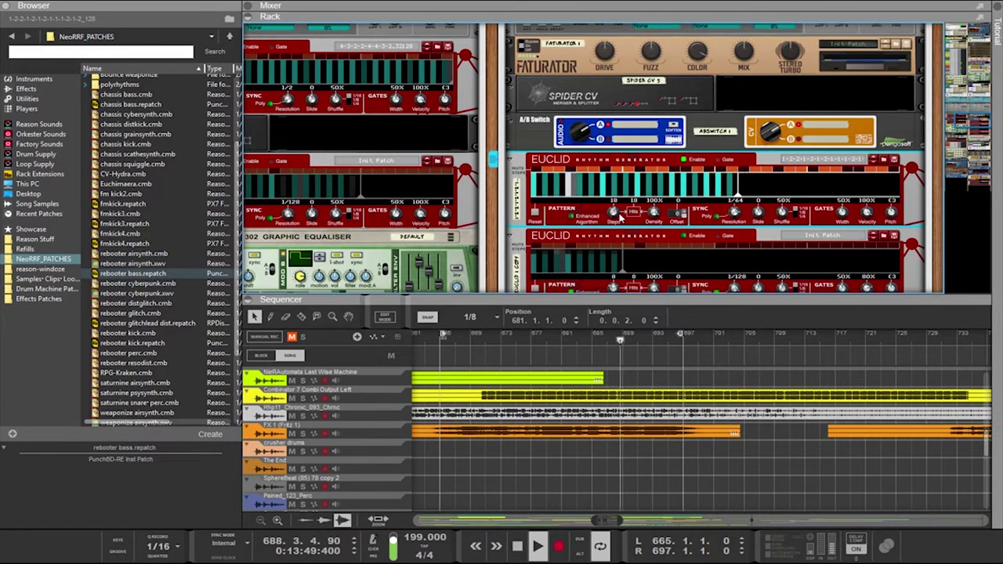
pyautogui.moveTo(615, 215)
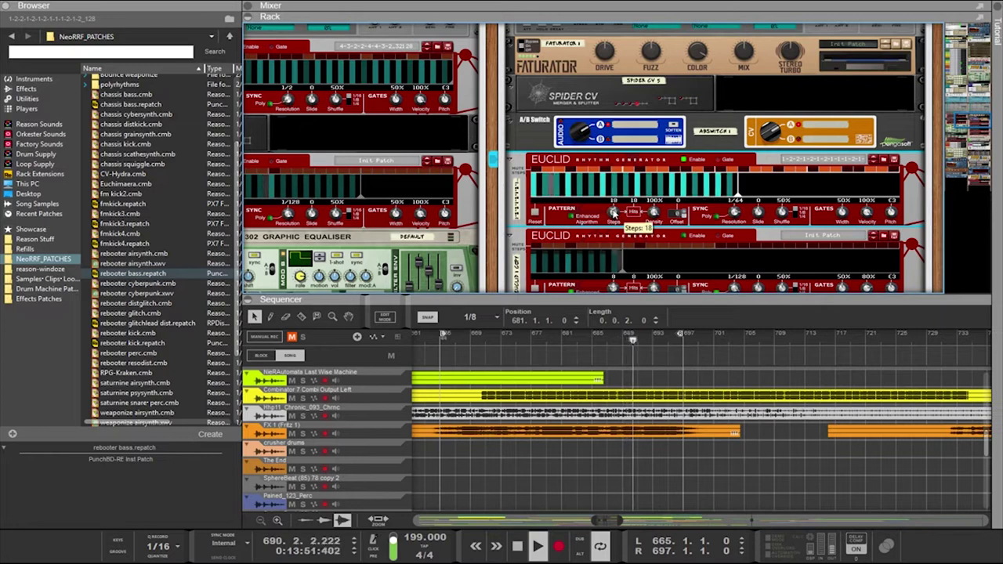
pyautogui.moveTo(615, 218); pyautogui.dragTo(610, 192)
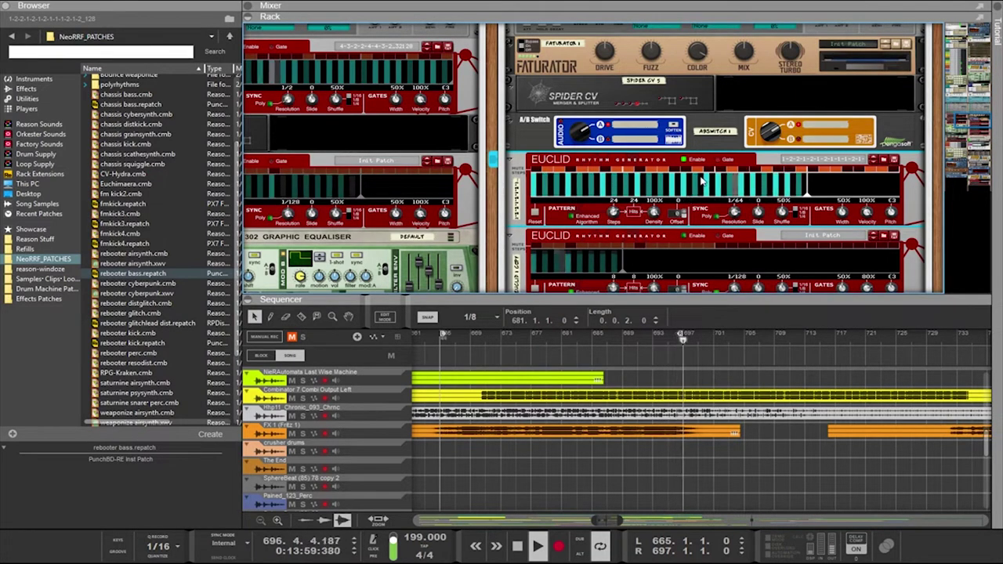
# Replace the upper Euclid's pattern with a 2-2-1 polyrhythm patch, advance to the following 2-2-3 patch, and toggle the CV A/B switch
pyautogui.click(894, 159)
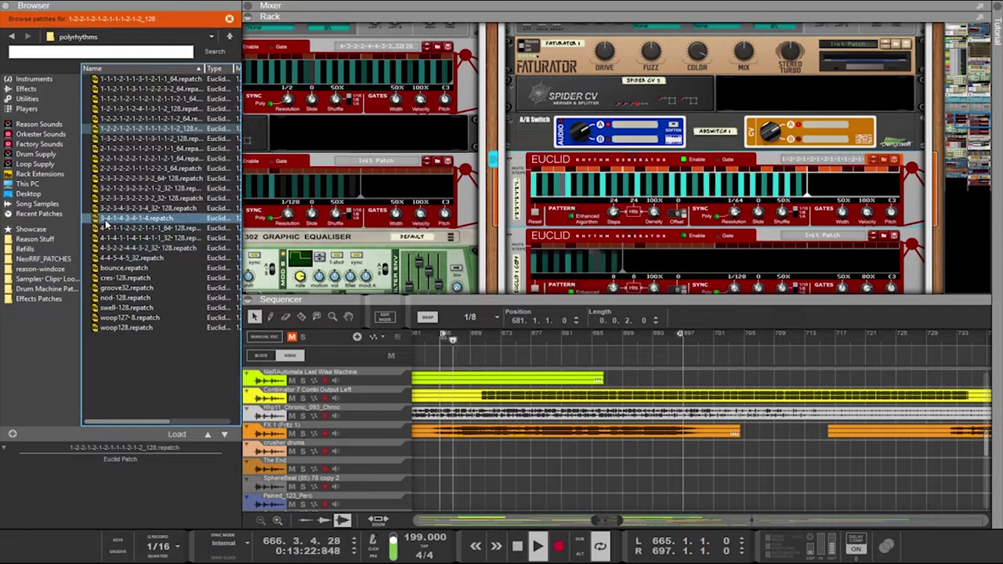
pyautogui.click(145, 159)
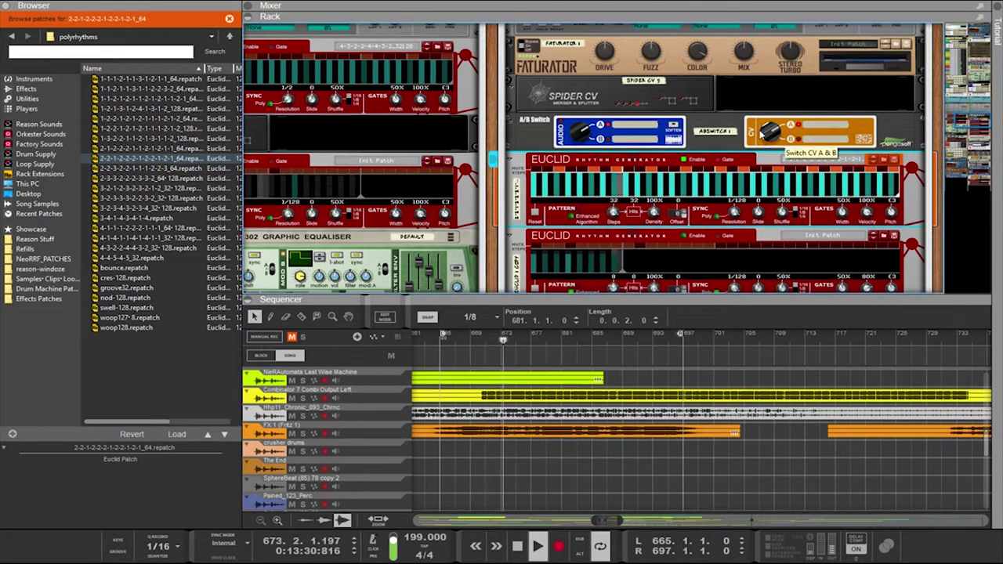
pyautogui.click(768, 138)
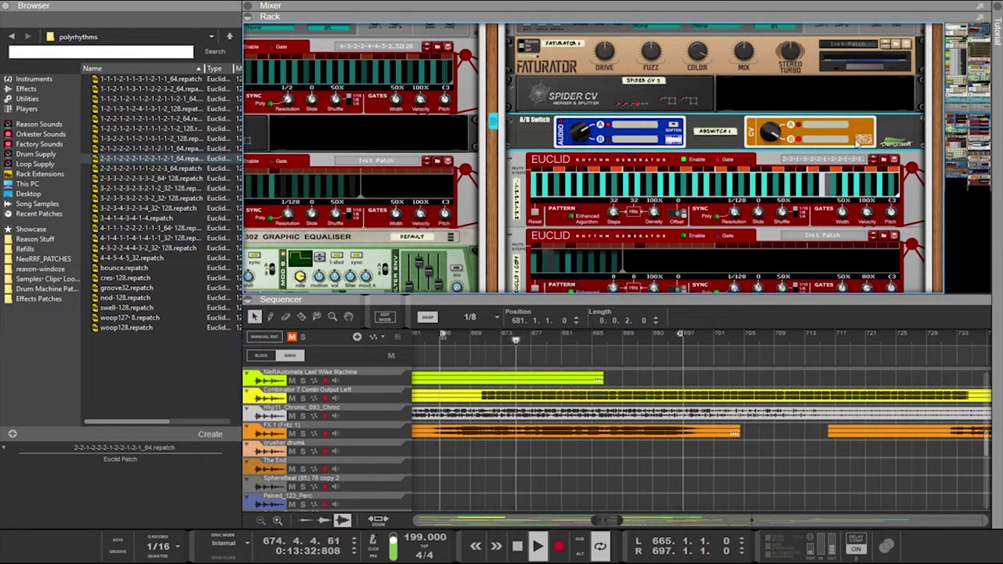
pyautogui.click(873, 160)
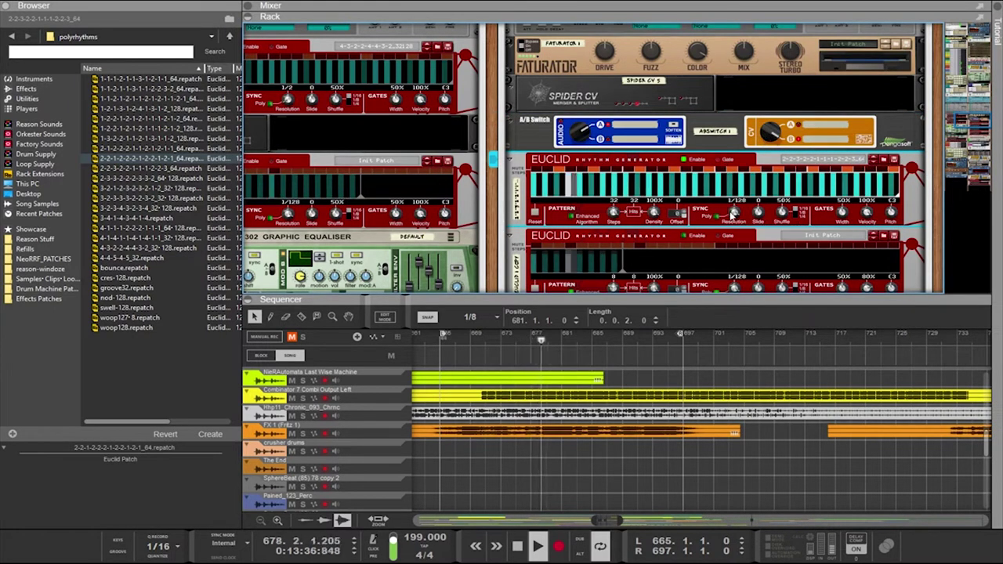
pyautogui.click(770, 132)
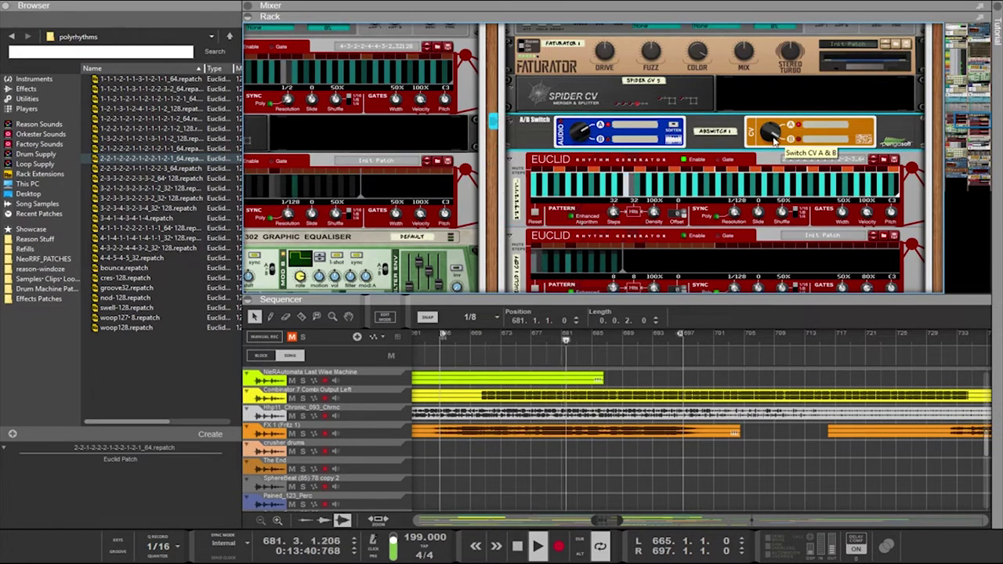
# Try the upper Euclid pattern at 28 steps with 1/32 and 1/64 resolution, toggling the CV A/B switch to compare
pyautogui.moveTo(735, 212); pyautogui.dragTo(741, 230)
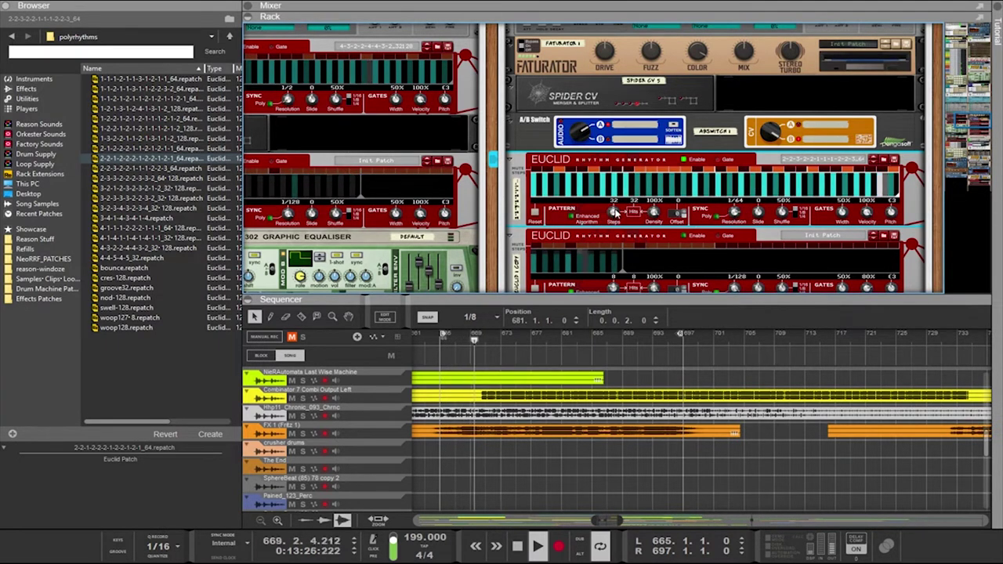
pyautogui.moveTo(615, 212); pyautogui.dragTo(621, 232)
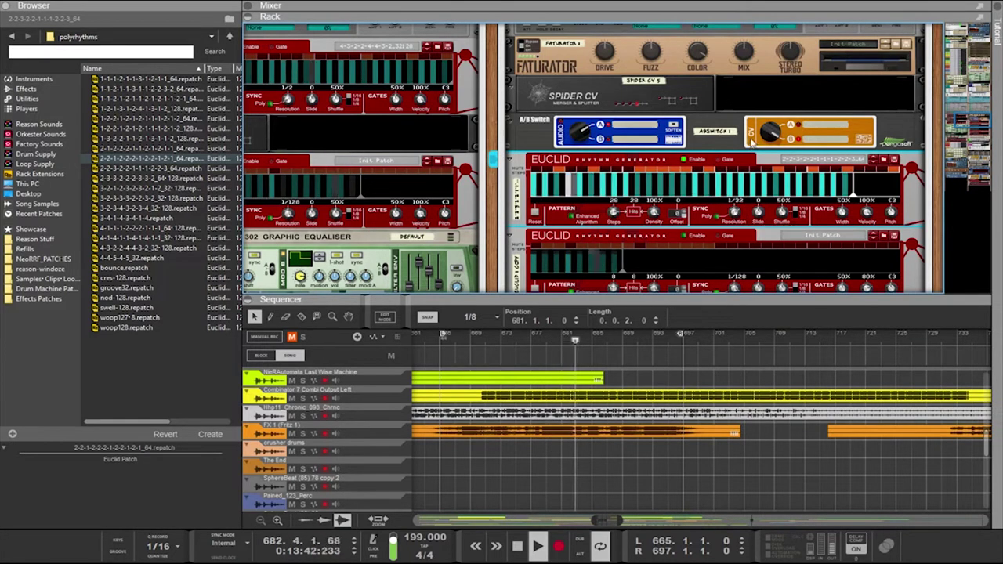
pyautogui.click(776, 152)
pyautogui.click(775, 146)
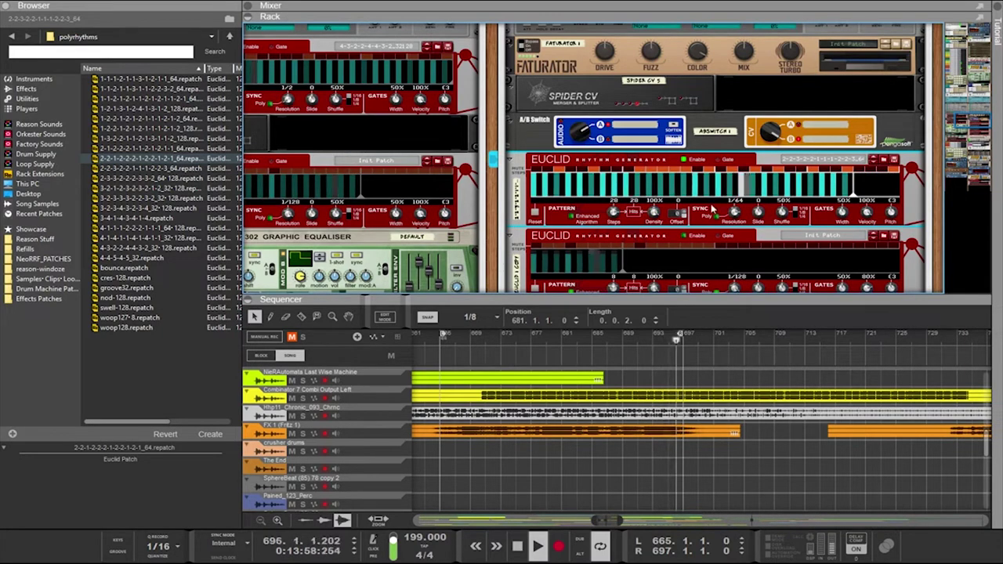
pyautogui.click(767, 149)
pyautogui.click(768, 137)
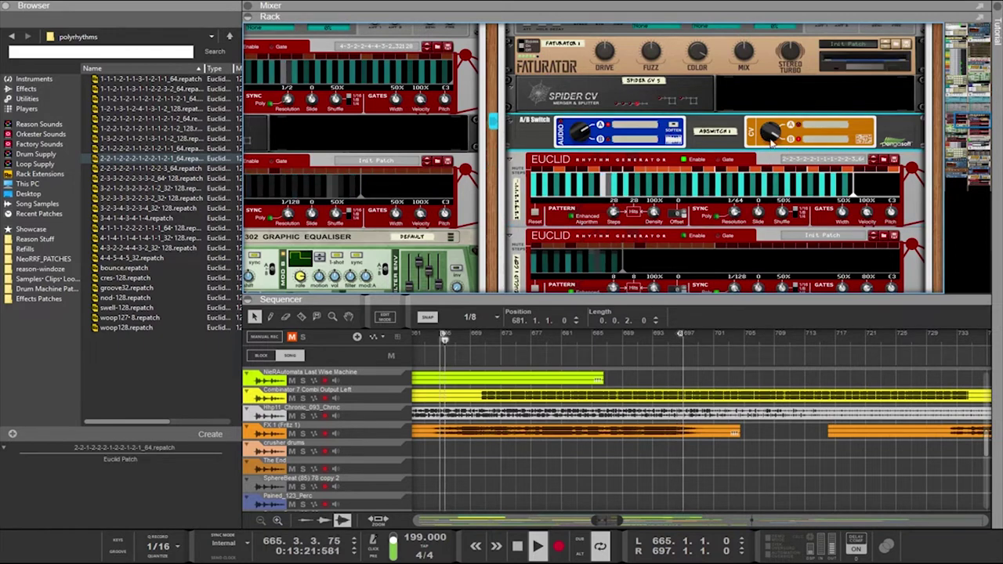
# Set the upper Euclid pattern's resolution to 1/32 and shorten it to 24 steps
pyautogui.click(737, 214)
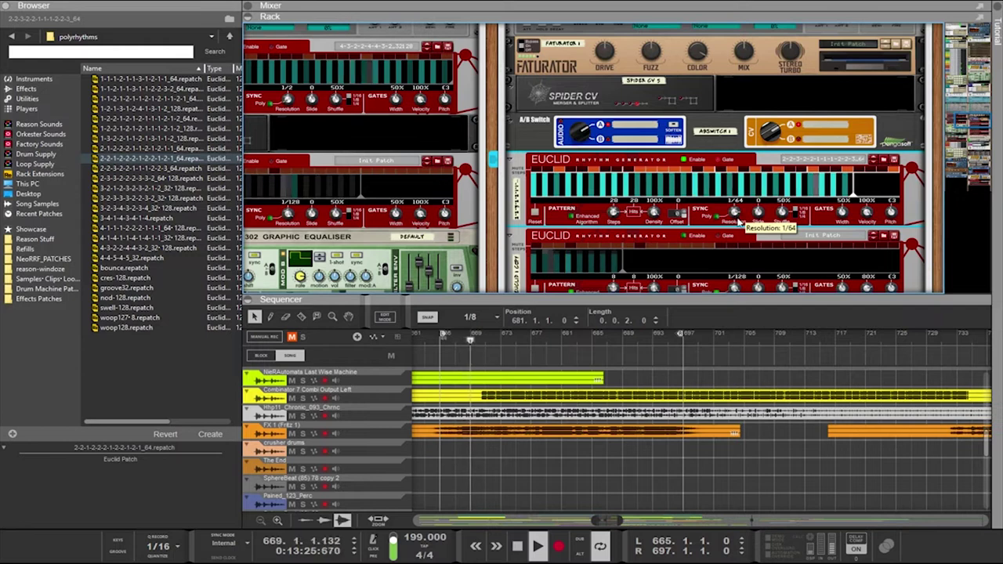
pyautogui.moveTo(739, 219); pyautogui.dragTo(739, 225)
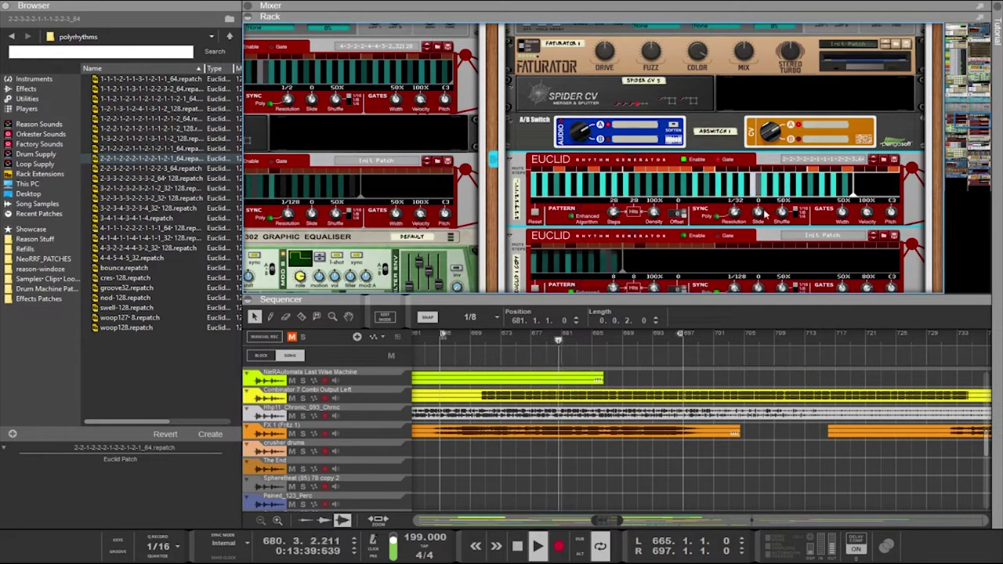
pyautogui.moveTo(616, 212); pyautogui.dragTo(615, 222)
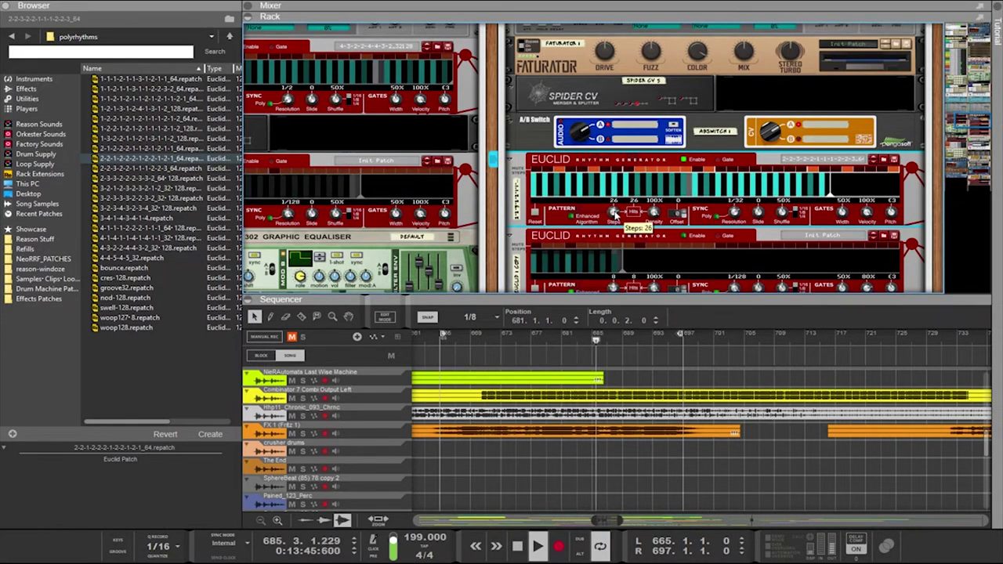
pyautogui.moveTo(615, 222); pyautogui.dragTo(617, 224)
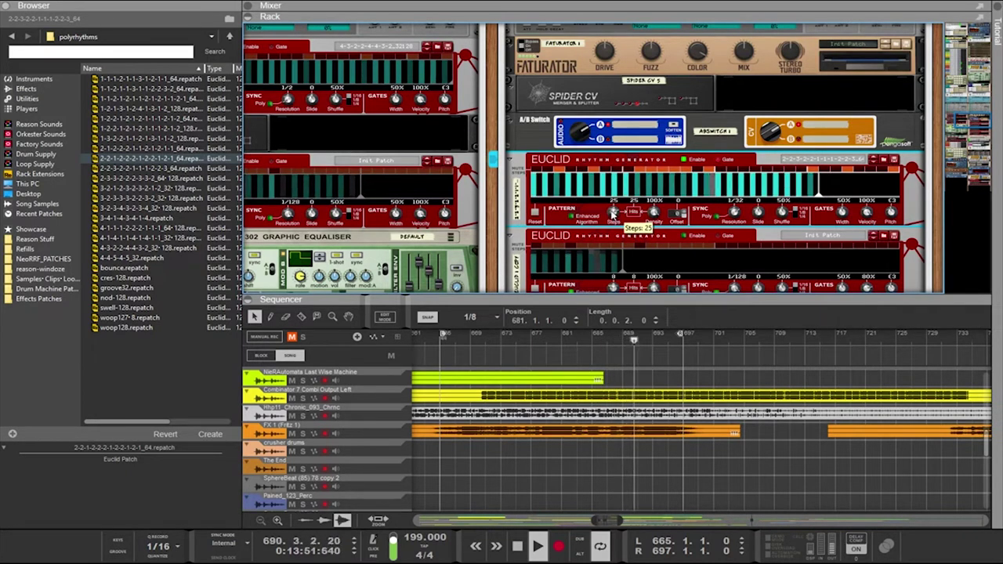
pyautogui.moveTo(616, 222); pyautogui.dragTo(616, 224)
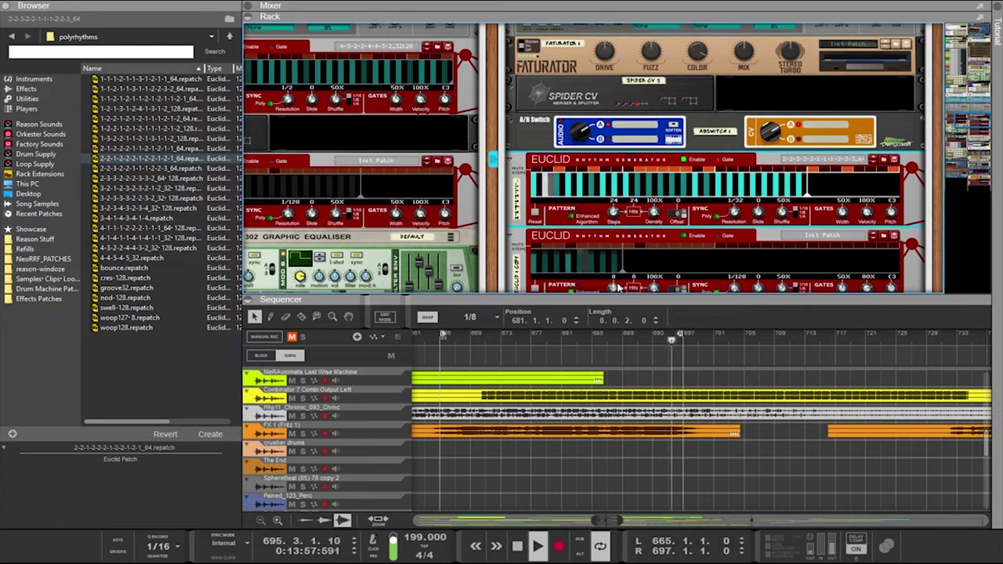
pyautogui.scroll(3, 732, 199)
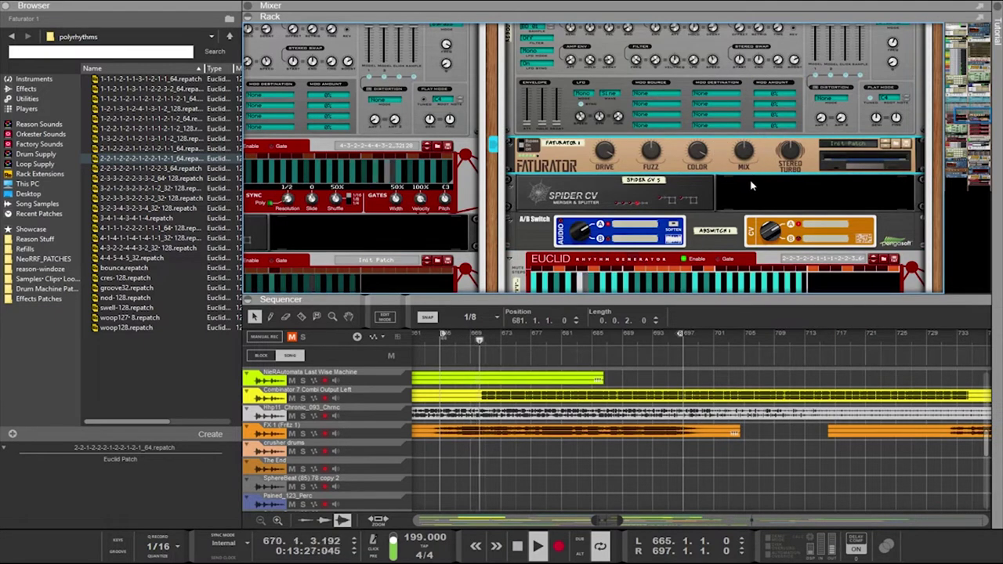
# Look over the rebooter bass devices and Euclid patterns in the rack, and check the mixer channels and sequencer tracks
pyautogui.scroll(3, 713, 141)
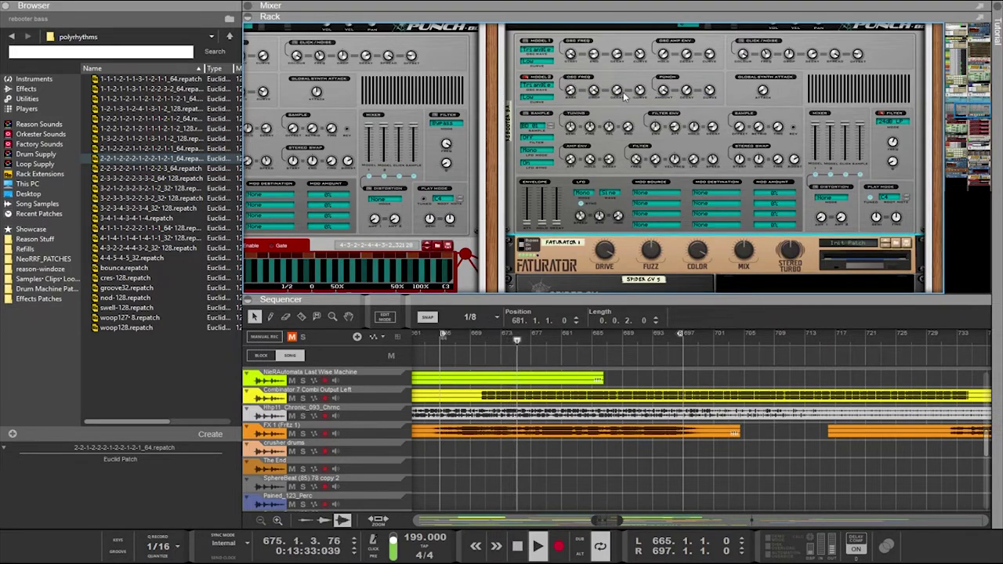
pyautogui.moveTo(589, 295); pyautogui.dragTo(590, 320)
pyautogui.scroll(-5, 540, 282)
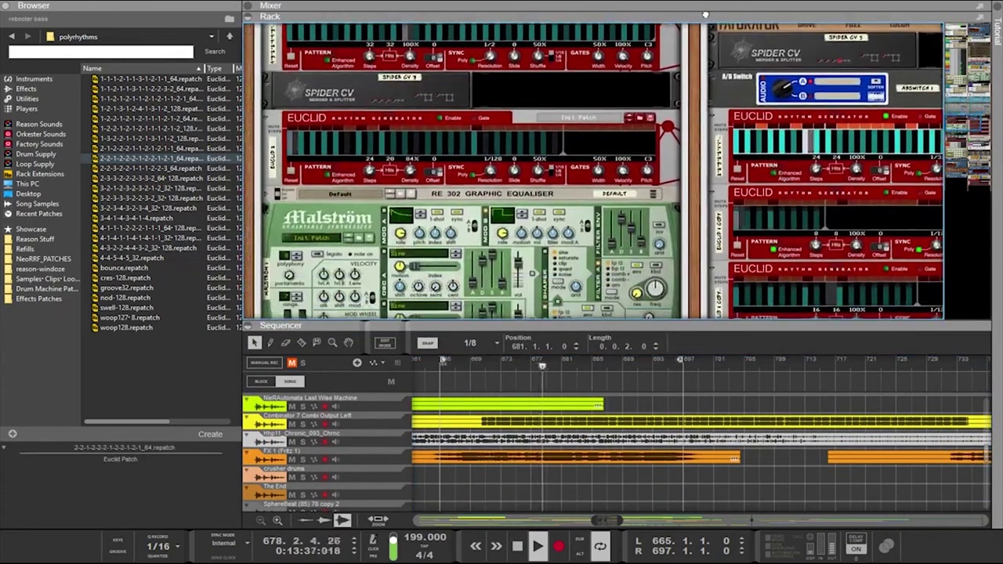
pyautogui.scroll(1, 588, 305)
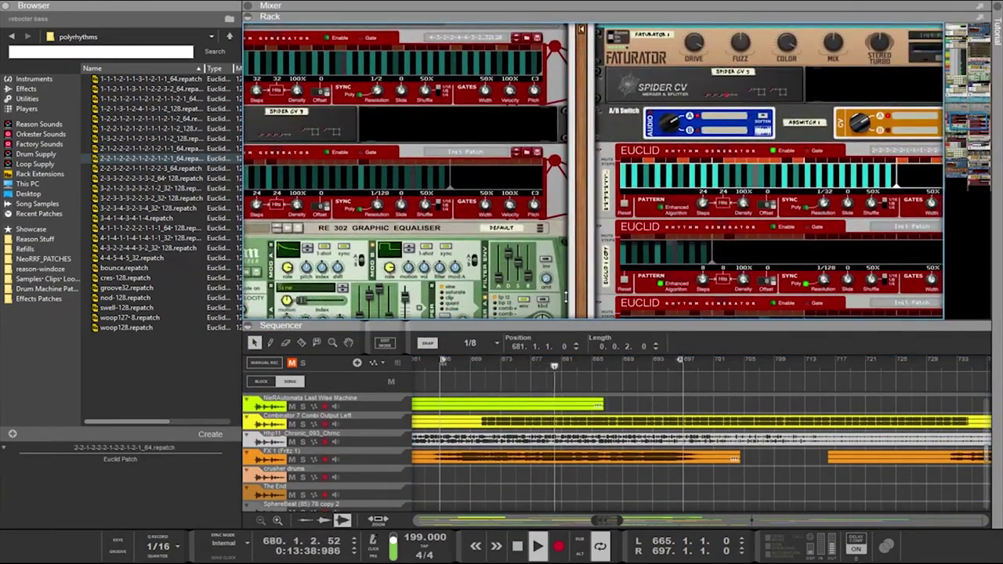
pyautogui.moveTo(591, 318); pyautogui.dragTo(591, 24)
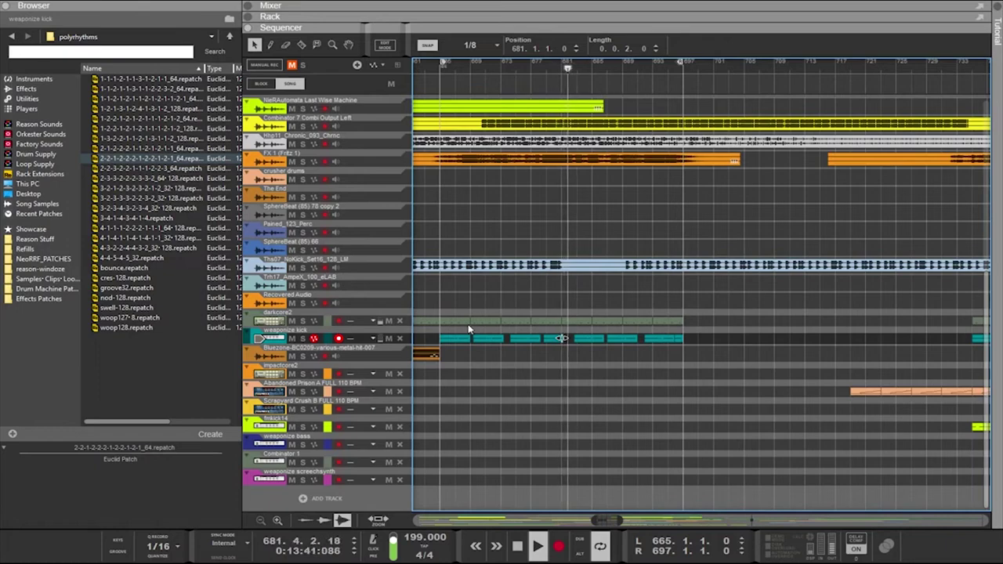
pyautogui.click(639, 17)
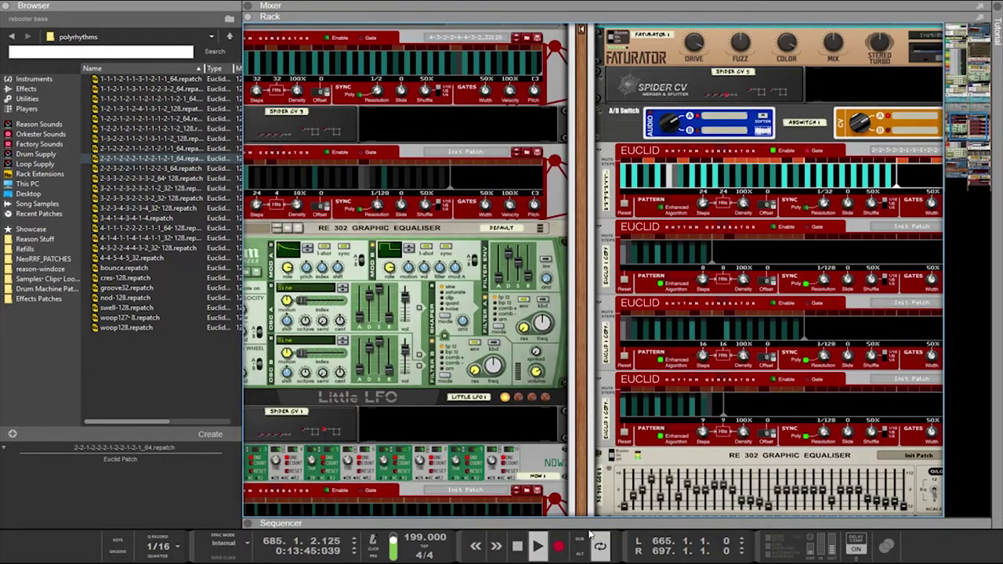
pyautogui.click(562, 523)
pyautogui.press('F7')
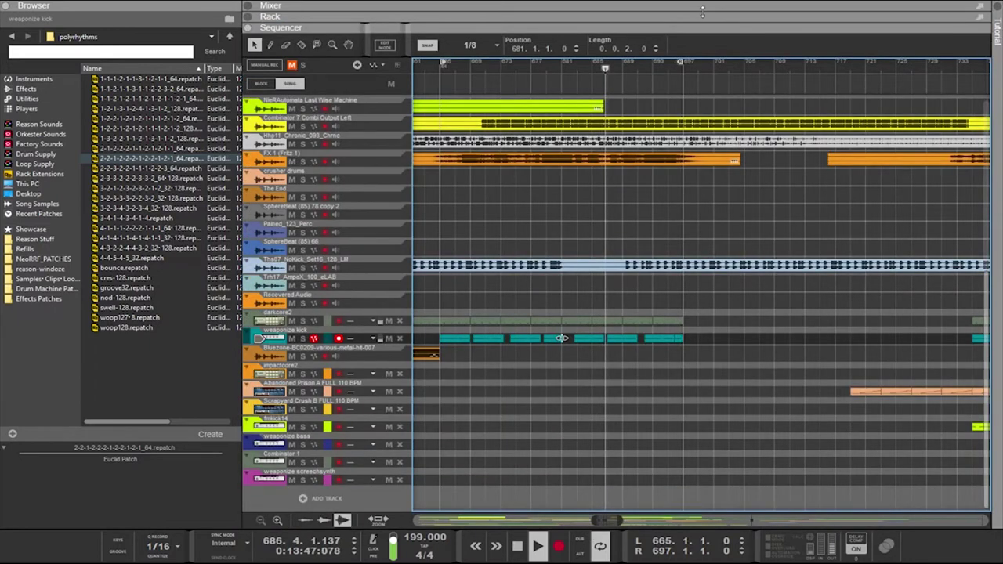
pyautogui.hotkey('F5', 'F7')
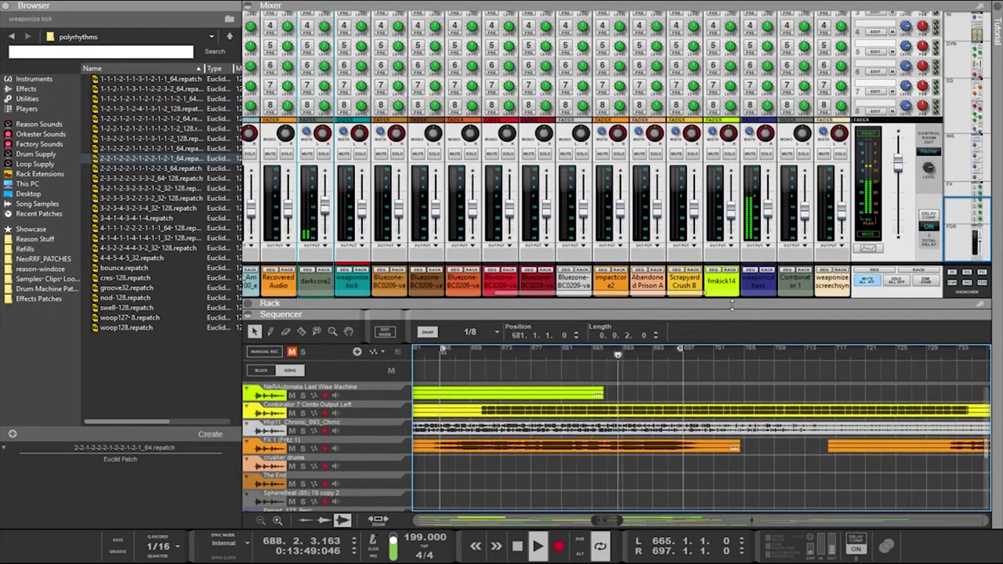
pyautogui.press('F6')
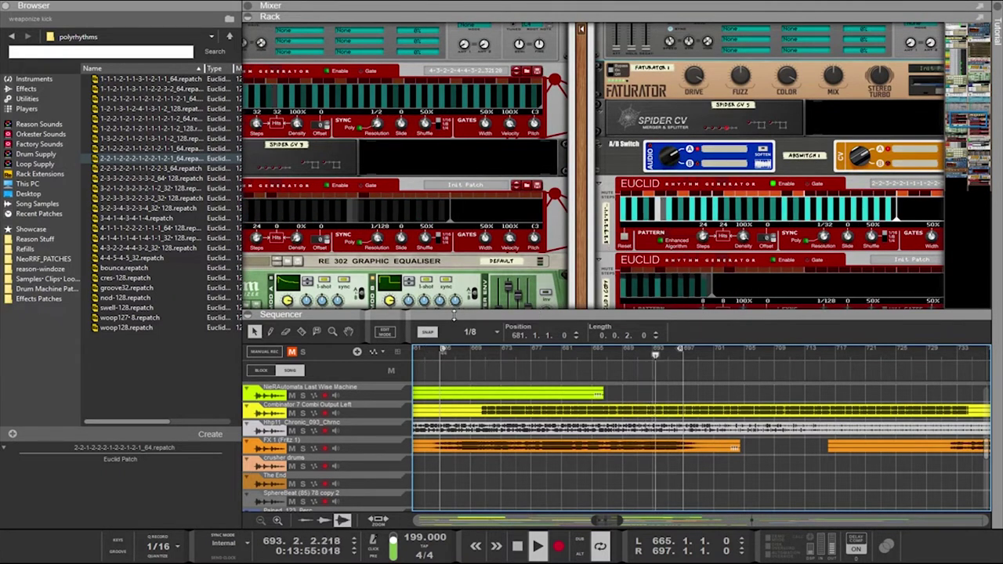
# Enlarge the sequencer's tracks and add a second note lane to the weaponize kick track
pyautogui.moveTo(453, 313); pyautogui.dragTo(454, 80)
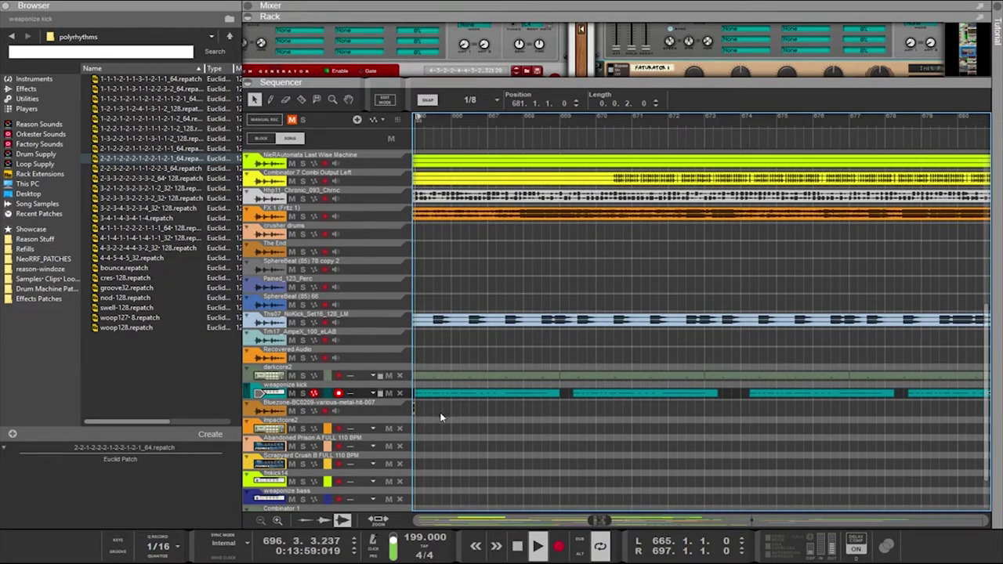
pyautogui.scroll(2, 440, 418)
pyautogui.hscroll(-2, 439, 419)
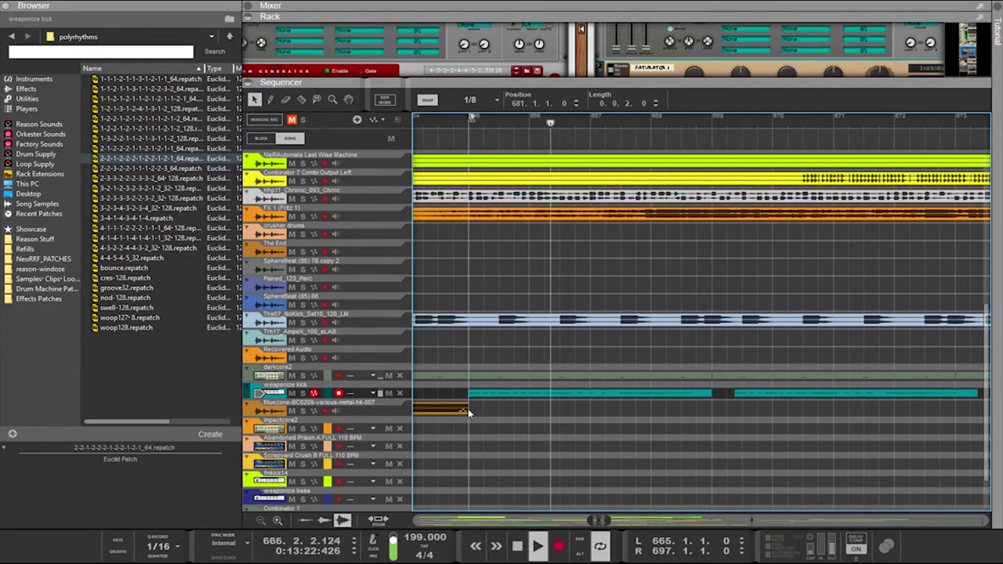
pyautogui.scroll(2, 468, 409)
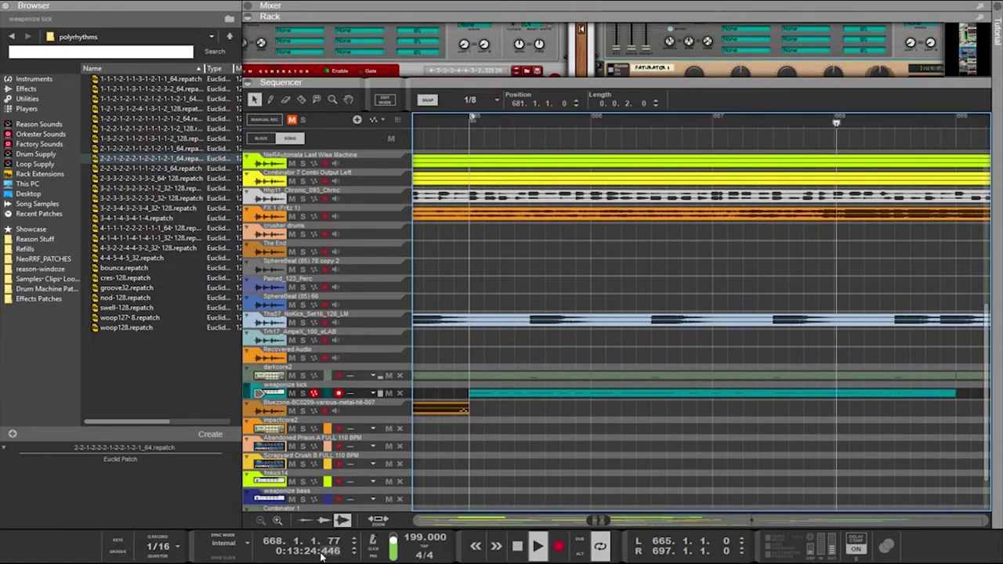
pyautogui.click(277, 521)
pyautogui.scroll(-2, 569, 439)
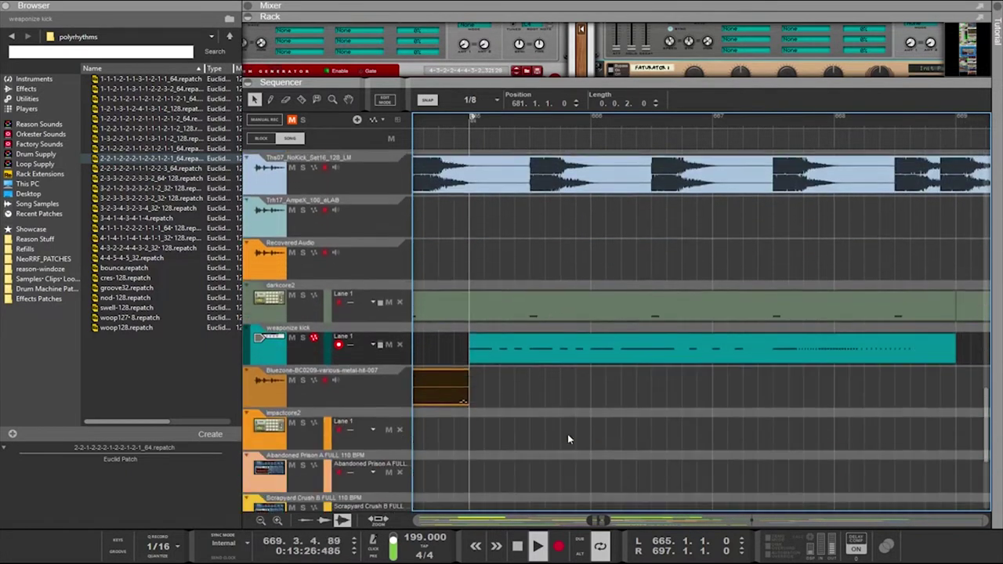
pyautogui.click(357, 360)
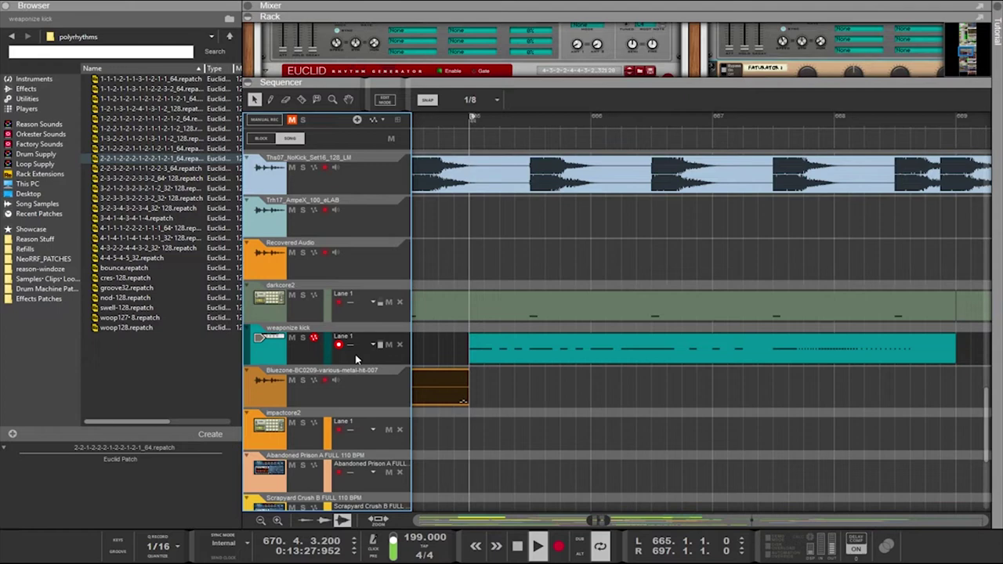
pyautogui.click(357, 121)
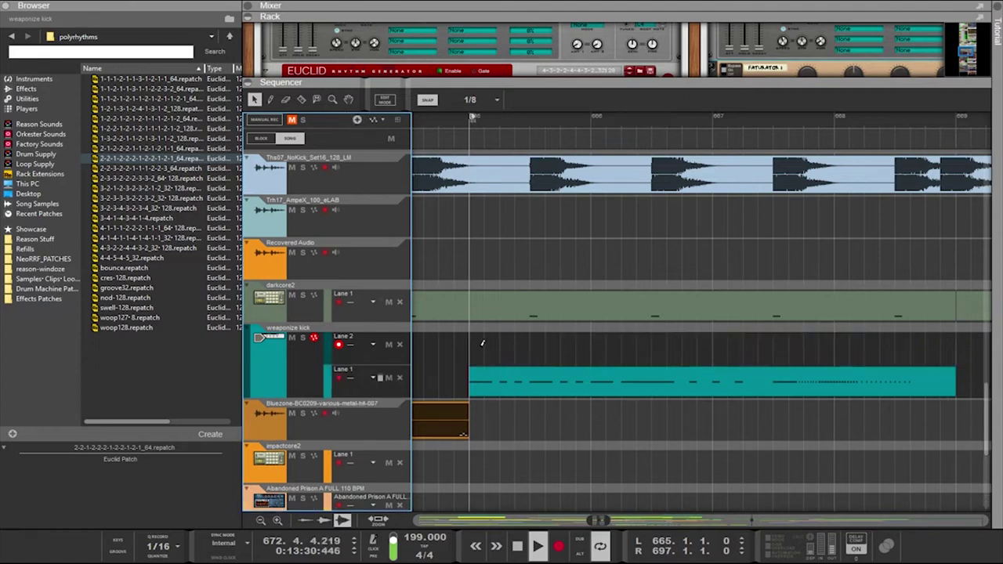
# Set the snap to 1/32 and fill the first three beats of bar 665 on the weaponize kick's Lane 2 with 1/32-long clips
pyautogui.moveTo(476, 344)
pyautogui.mouseDown()
pyautogui.moveTo(552, 340)
pyautogui.moveTo(497, 331)
pyautogui.mouseUp()
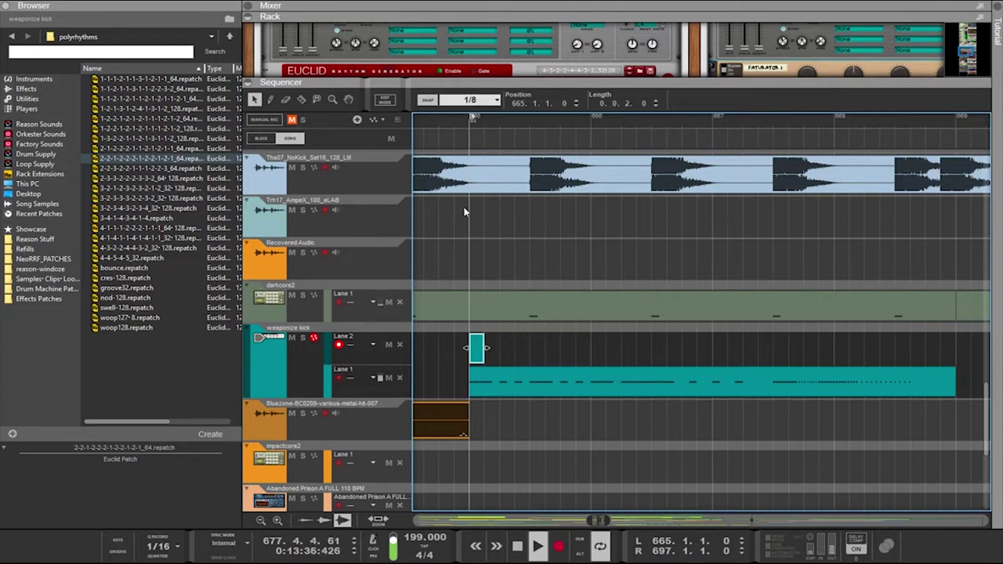
pyautogui.click(468, 228)
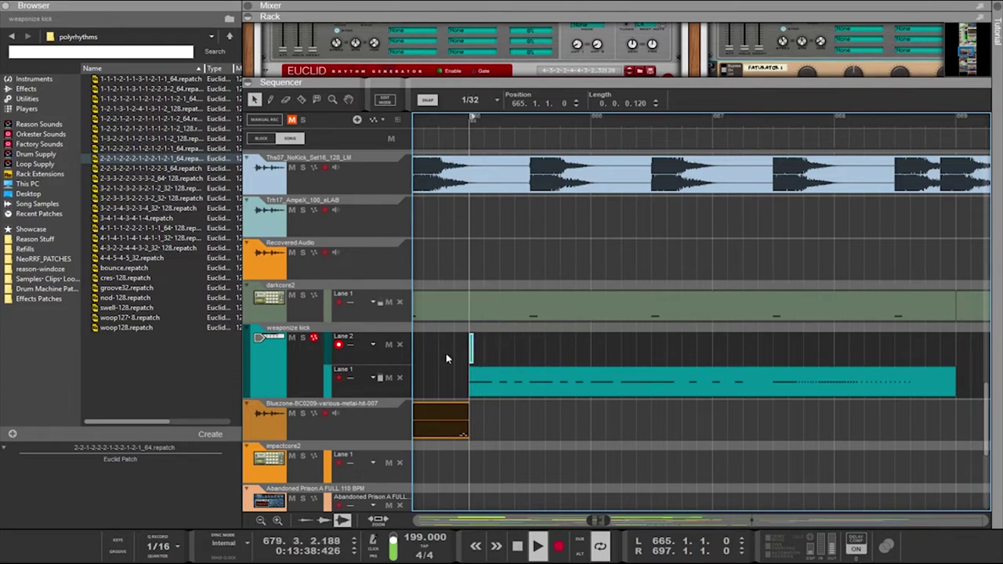
pyautogui.scroll(5, 498, 352)
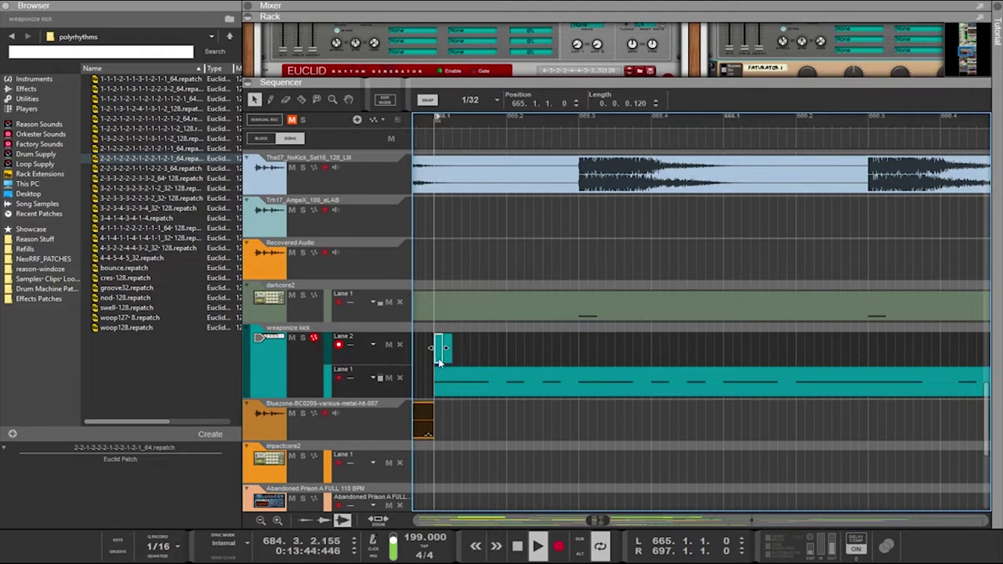
pyautogui.moveTo(431, 357); pyautogui.dragTo(460, 358)
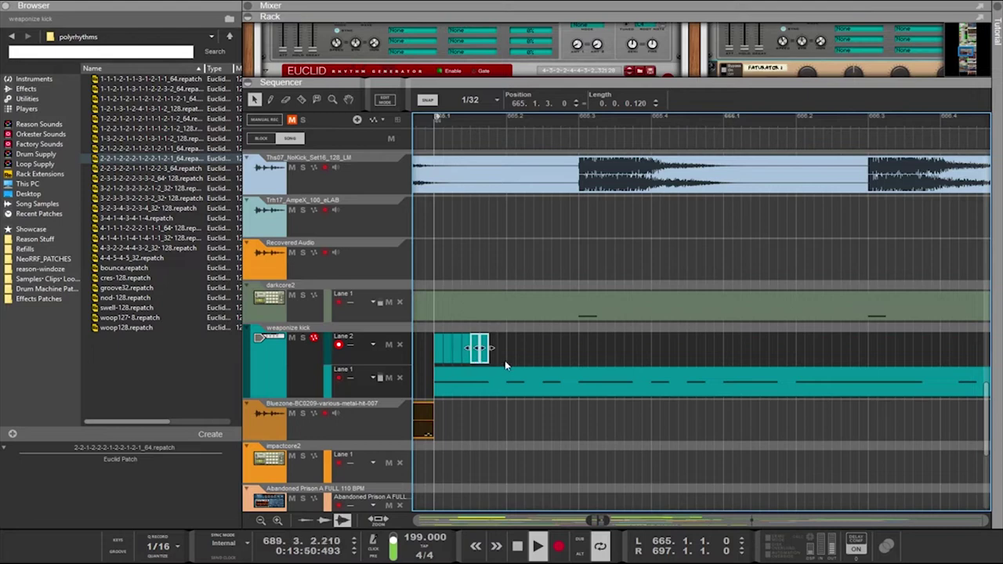
pyautogui.moveTo(515, 335); pyautogui.dragTo(603, 345)
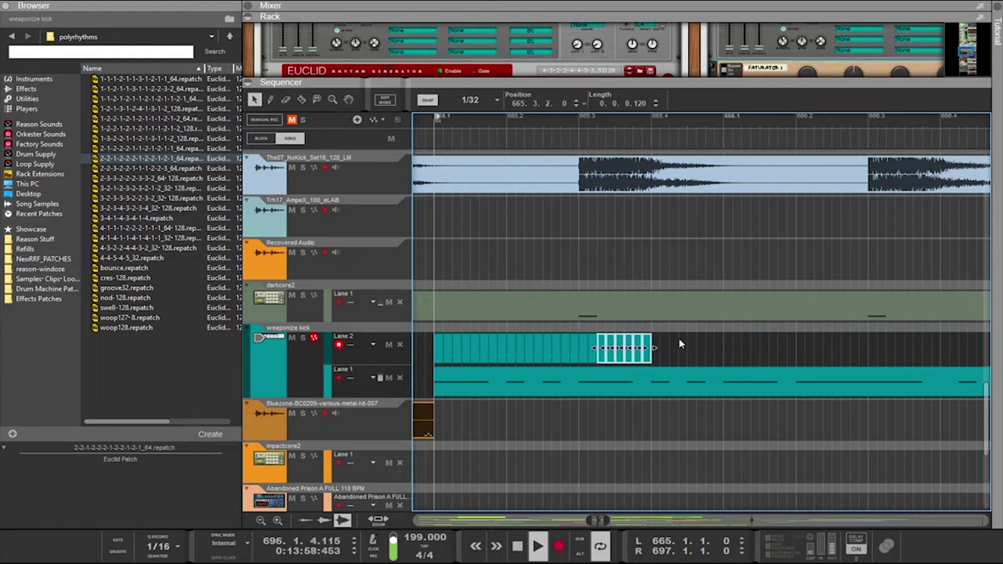
# Join all the short Lane 2 clips into a single three-beat clip starting at bar 665
pyautogui.moveTo(694, 333)
pyautogui.mouseDown()
pyautogui.moveTo(449, 378)
pyautogui.moveTo(441, 342)
pyautogui.moveTo(507, 346)
pyautogui.moveTo(484, 352)
pyautogui.mouseUp()
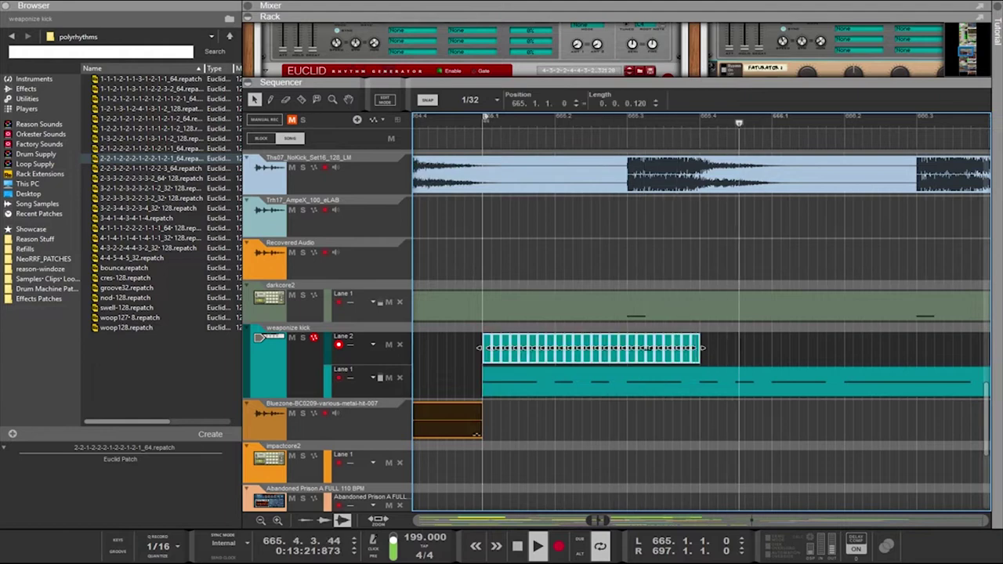
pyautogui.keyDown('alt'); pyautogui.click(703, 347); pyautogui.keyUp('alt')
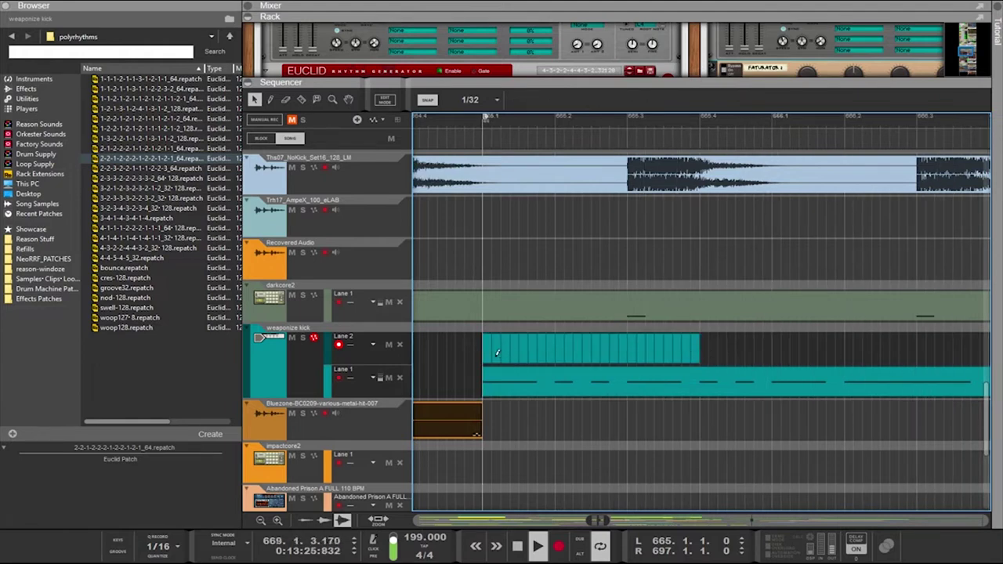
pyautogui.moveTo(752, 351); pyautogui.dragTo(461, 351)
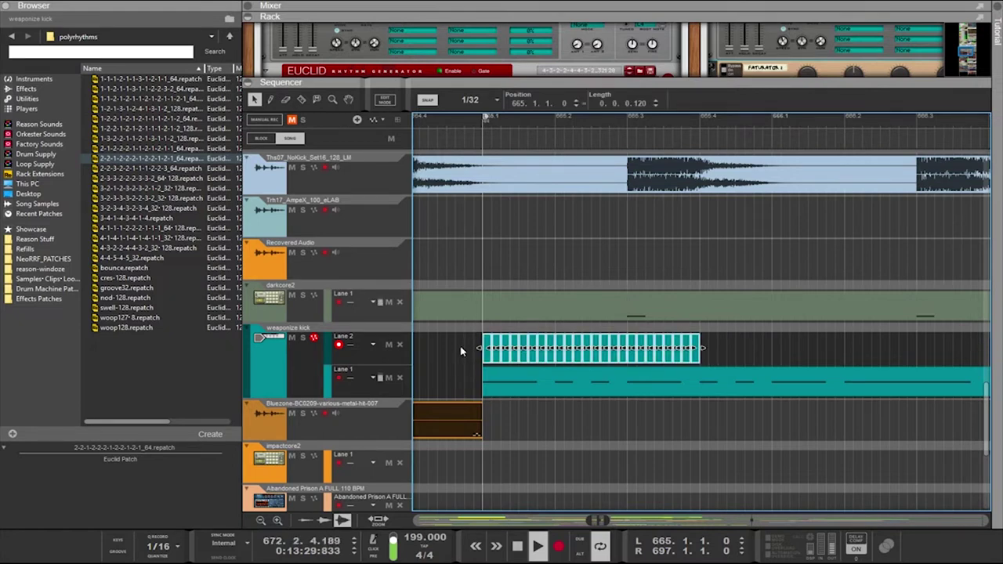
pyautogui.press('Delete')
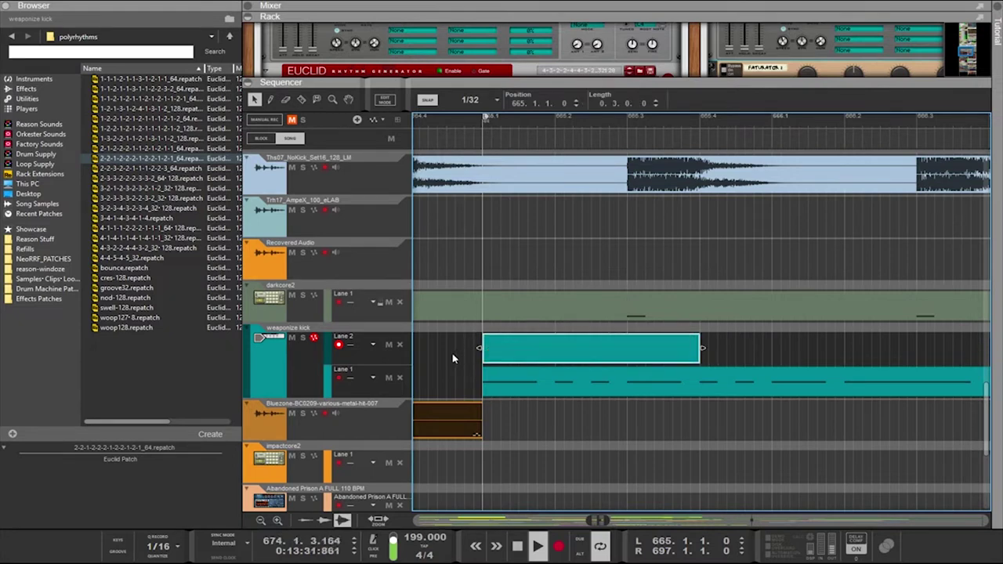
# Inspect the empty joined clip on a 1/128 note grid, and mute Lane 1 of the weaponize kick track
pyautogui.doubleClick(504, 359)
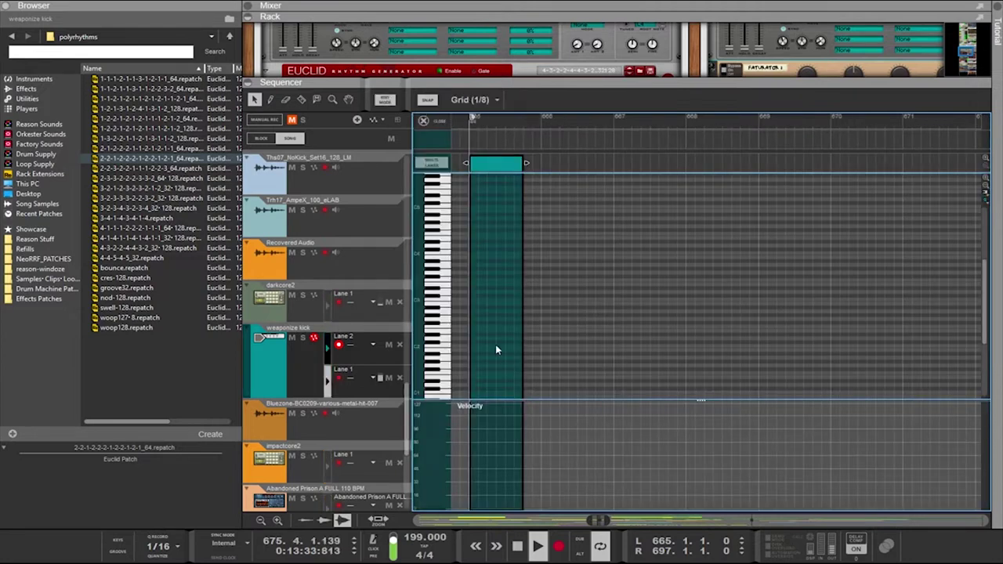
pyautogui.keyDown('ctrl'); pyautogui.scroll(6, 478, 360); pyautogui.keyUp('ctrl')
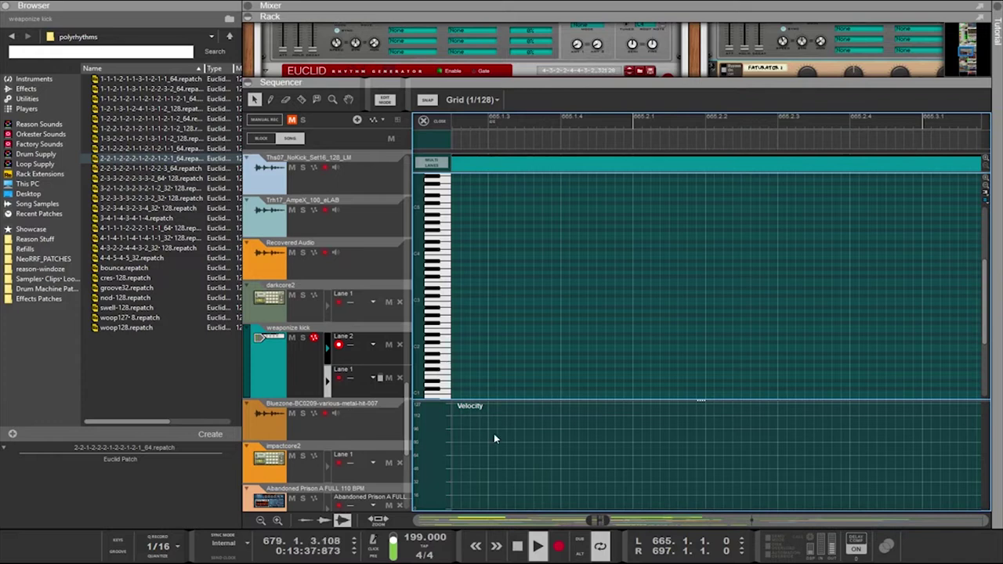
pyautogui.hscroll(-3, 525, 379)
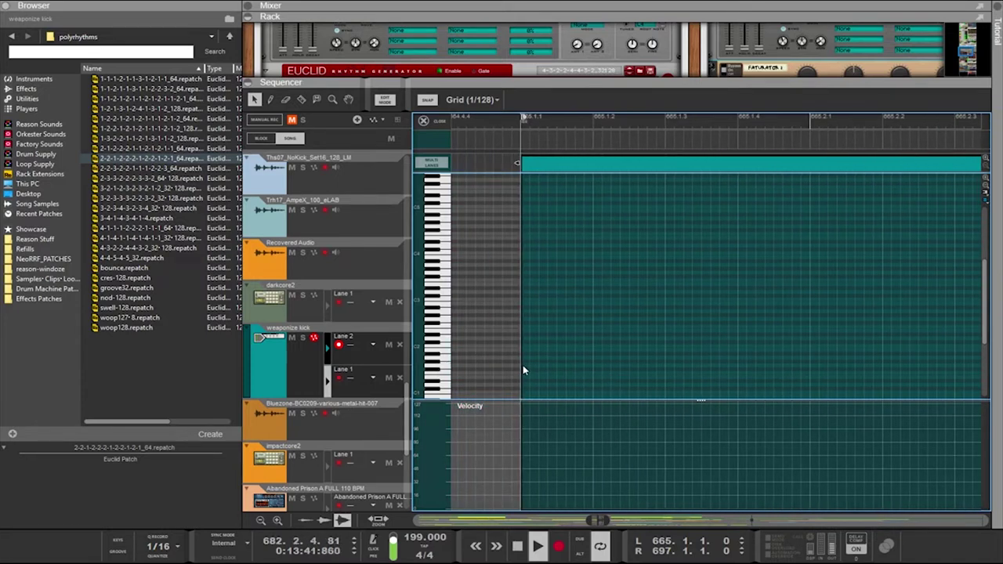
pyautogui.hotkey('shift', 'Tab')
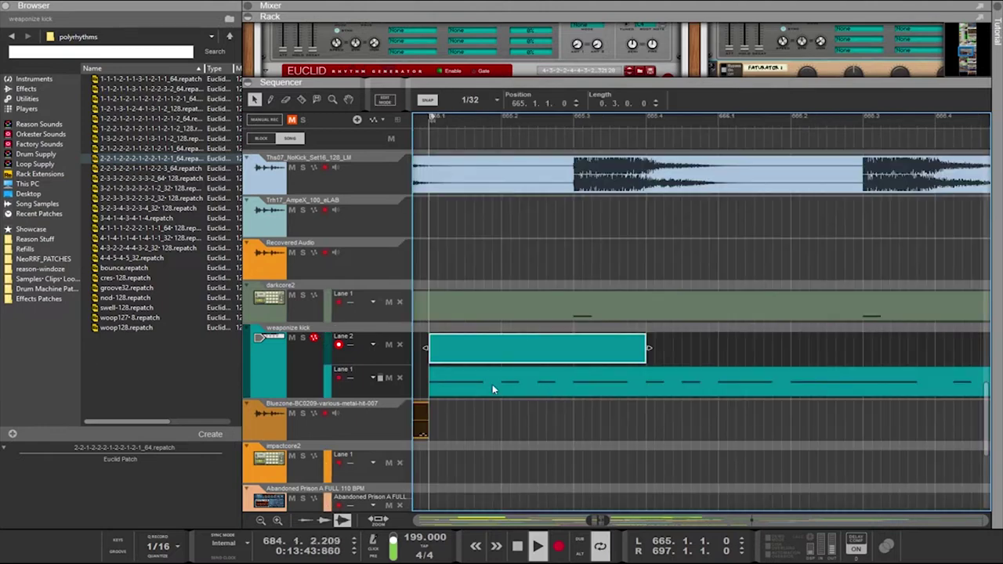
pyautogui.click(389, 378)
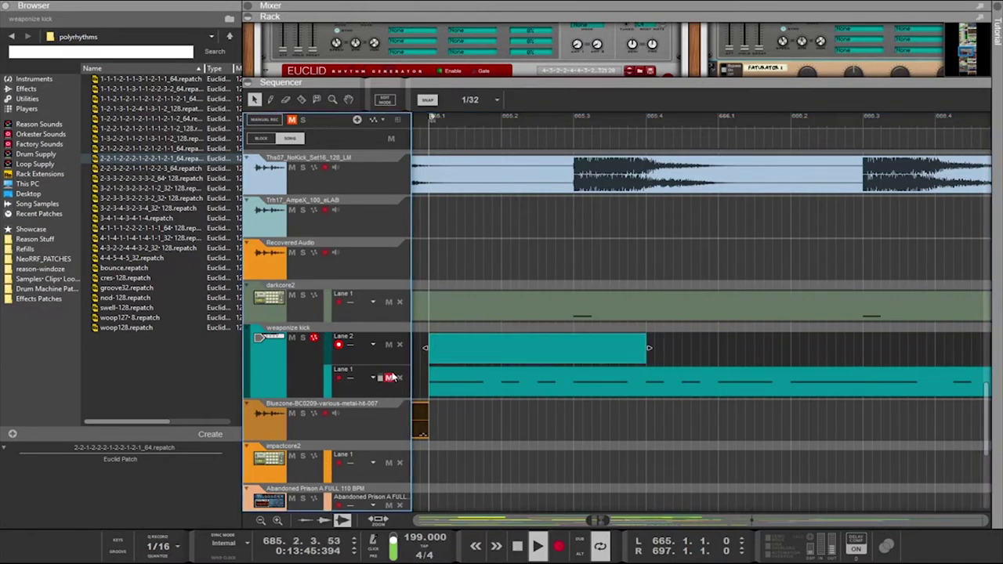
# In the Lane 2 clip, draw nine consecutive 1/128 F#1 notes from bar 665, then single notes every third grid step up to about 665.1.4
pyautogui.doubleClick(468, 355)
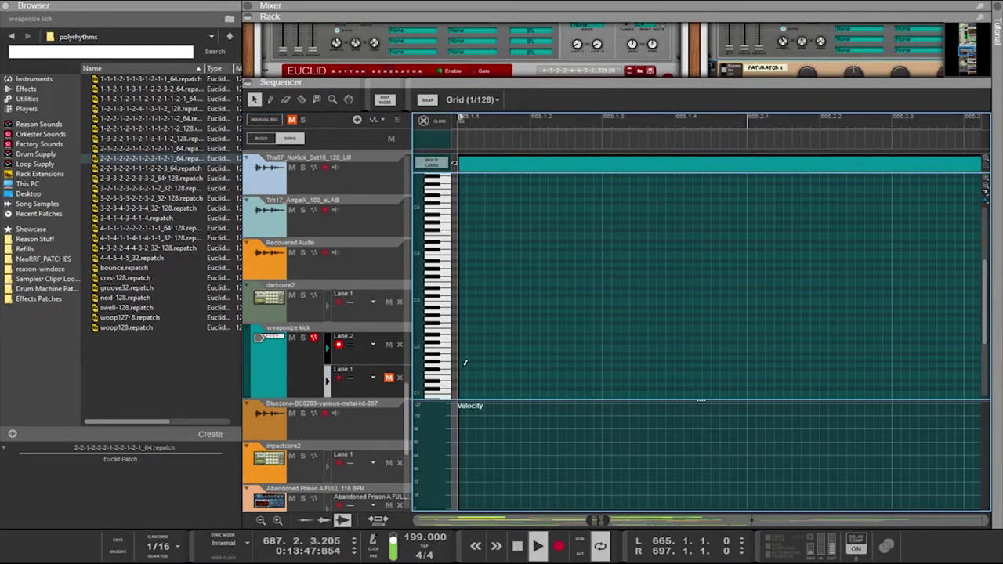
pyautogui.keyDown('alt'); pyautogui.click(463, 366); pyautogui.keyUp('alt')
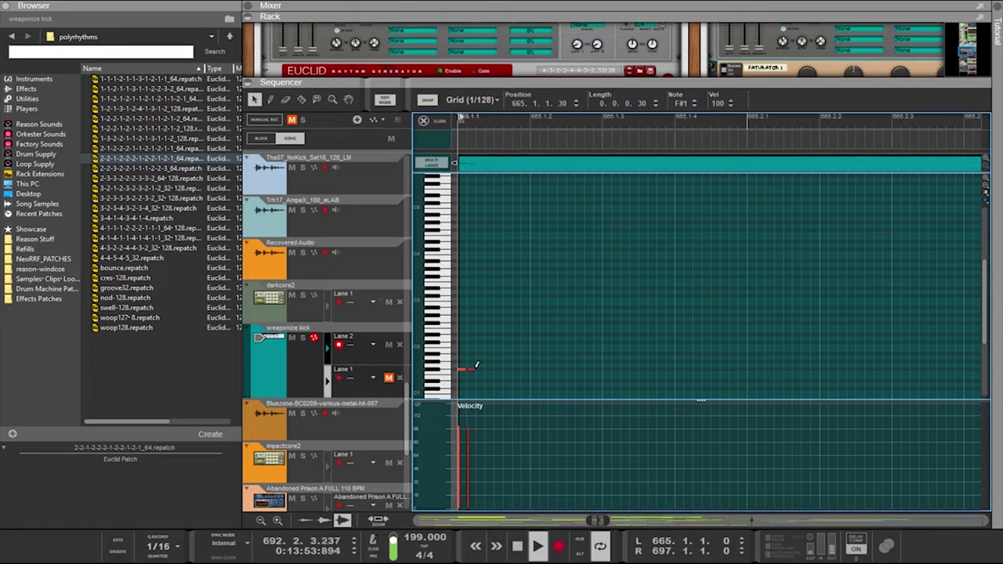
pyautogui.keyDown('alt'); pyautogui.click(490, 368); pyautogui.keyUp('alt')
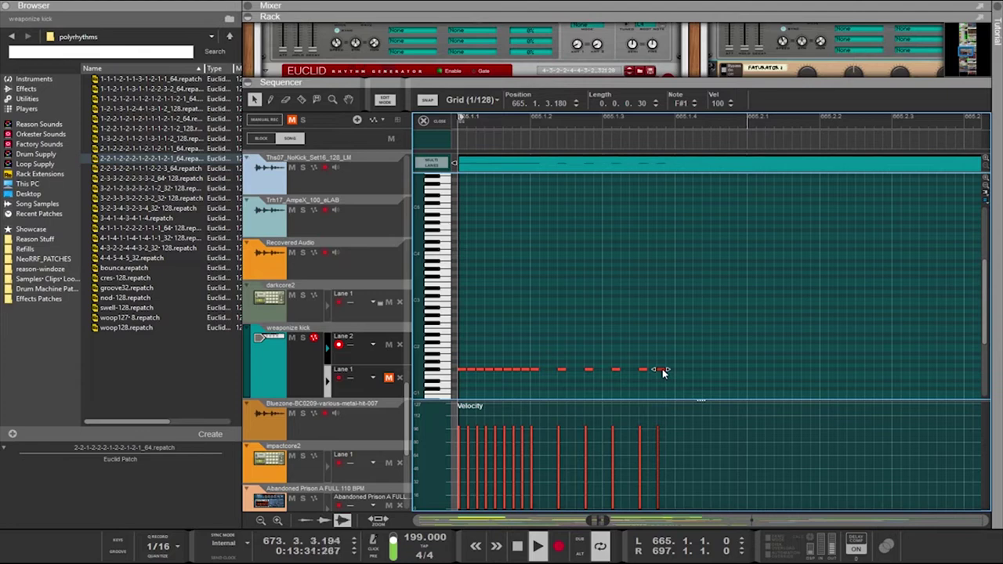
pyautogui.click(663, 371)
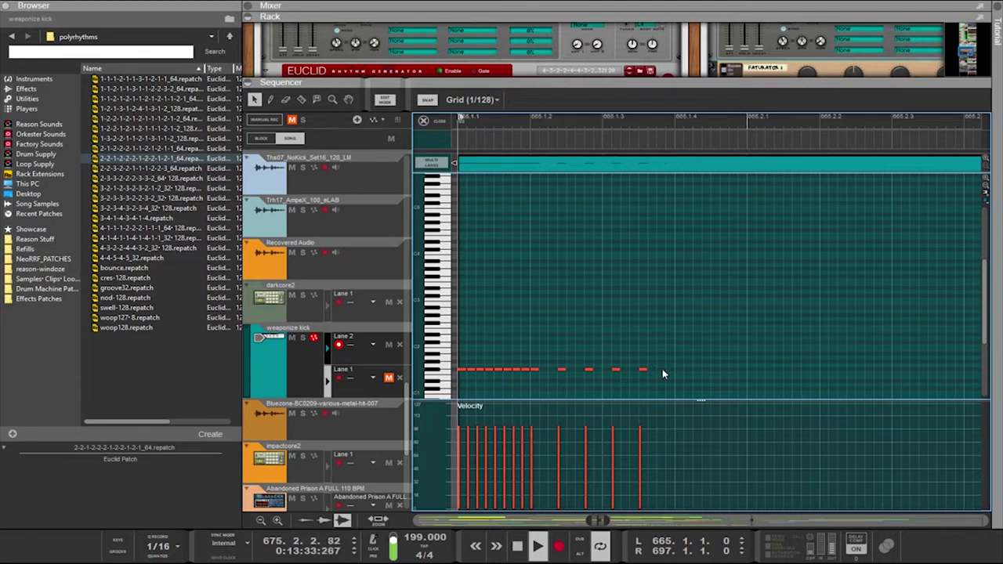
pyautogui.keyDown('alt'); pyautogui.click(669, 370); pyautogui.keyUp('alt')
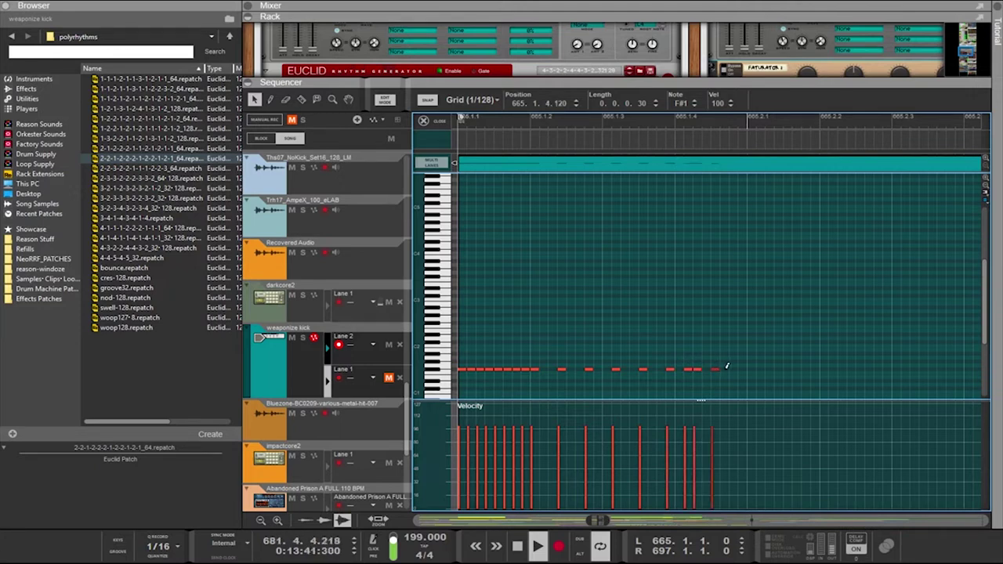
# Continue the F#1 row with pairs of adjacent 1/128 notes, each pair starting three grid steps after the previous one, up to 665.2.2
pyautogui.keyDown('alt'); pyautogui.click(750, 369); pyautogui.keyUp('alt')
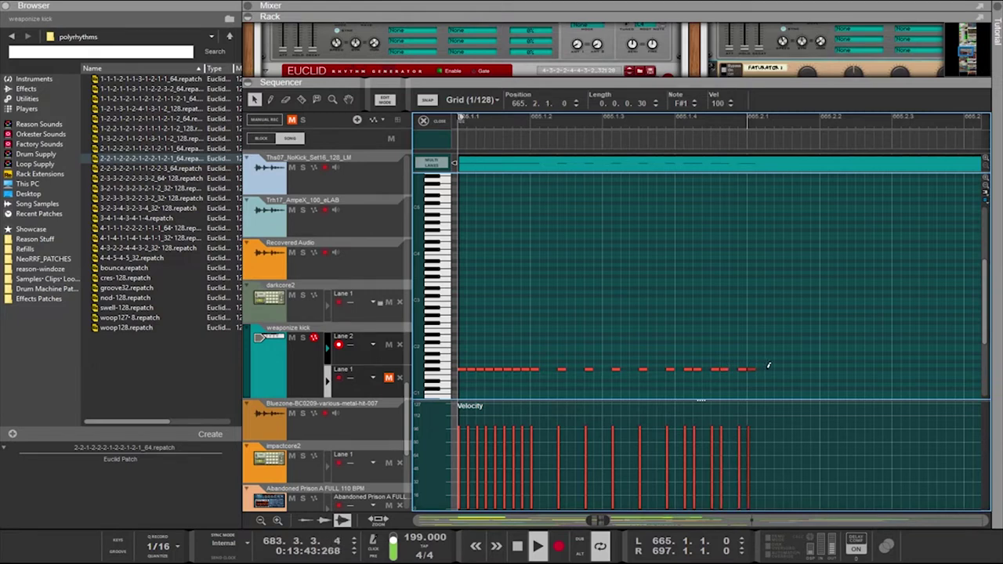
pyautogui.hotkey('ctrl', 'z')
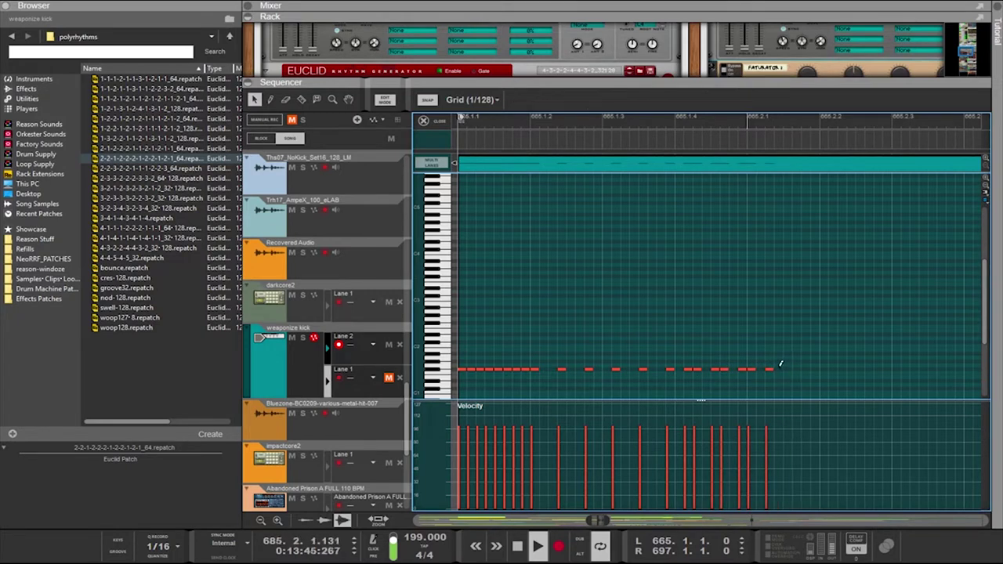
pyautogui.keyDown('alt'); pyautogui.click(777, 368); pyautogui.keyUp('alt')
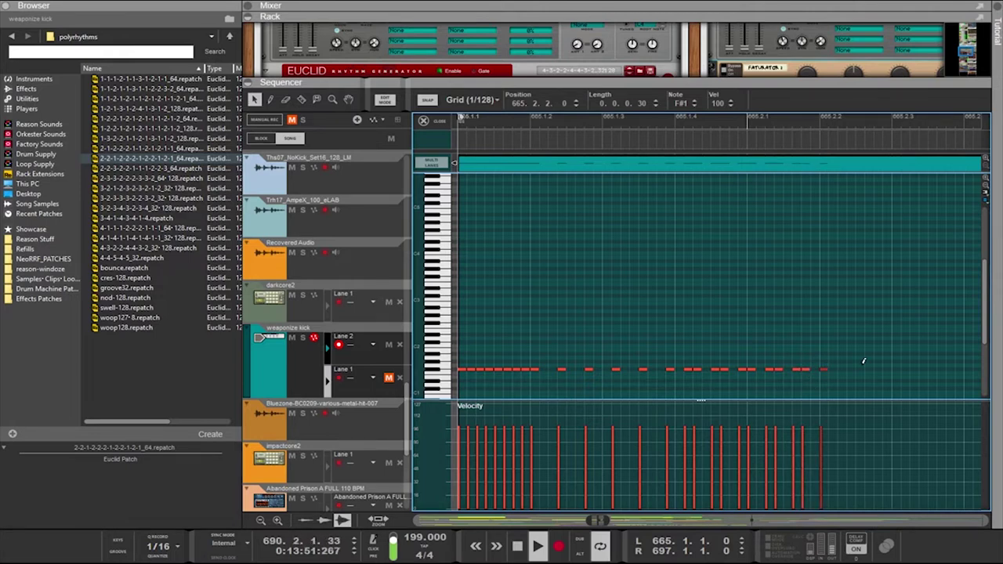
pyautogui.hotkey('ctrl', 'z')
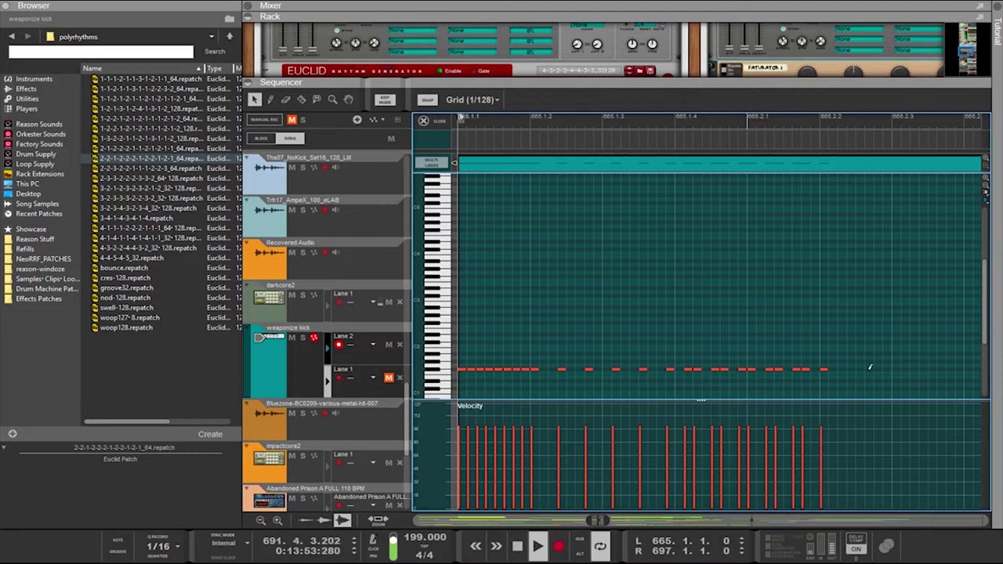
# Add single 1/128 F#1 notes every fifth grid step after 665.2.2, through positions 665.2.3.60 and 665.2.3.210 to 665.2.4.120
pyautogui.click(869, 369)
pyautogui.click(915, 365)
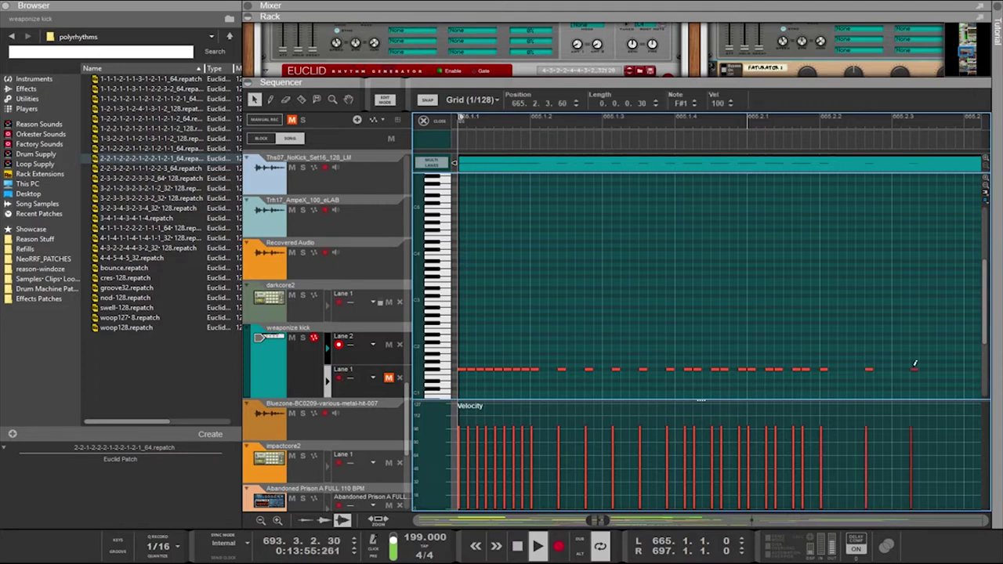
pyautogui.click(961, 366)
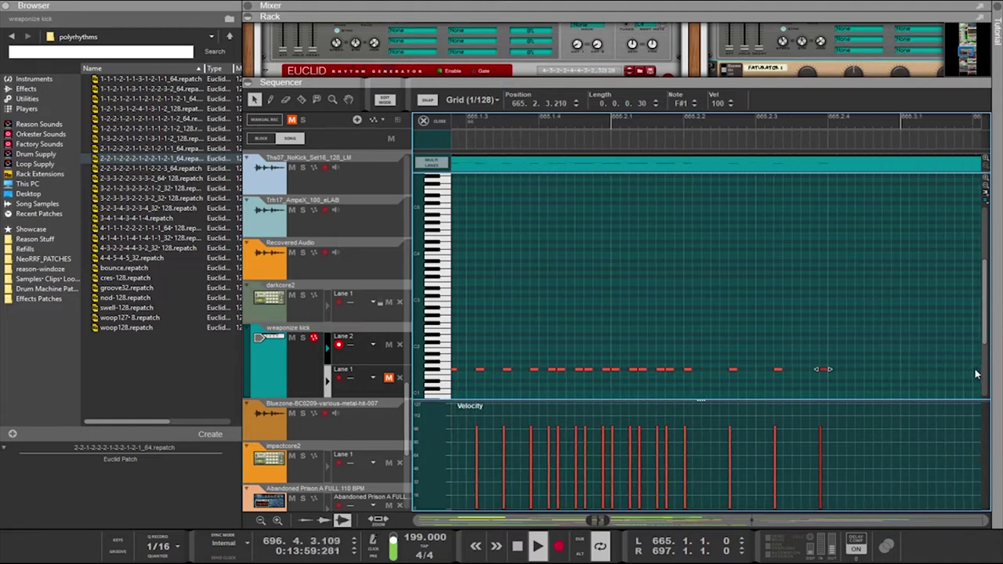
pyautogui.click(869, 373)
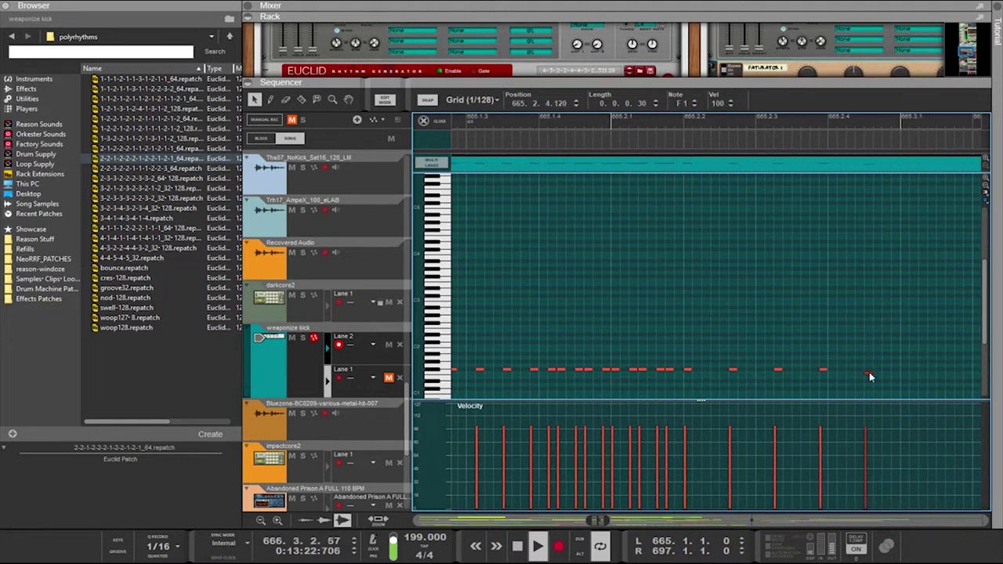
pyautogui.hotkey('ctrl', 'z')
pyautogui.keyDown('alt'); pyautogui.click(868, 370); pyautogui.keyUp('alt')
pyautogui.hotkey('ctrl', 'z')
pyautogui.keyDown('alt'); pyautogui.click(869, 368); pyautogui.keyUp('alt')
# Extend the five-step spacing with two more 1/128 F#1 notes at 665.3.1.30 and 665.3.1.180
pyautogui.click(923, 368)
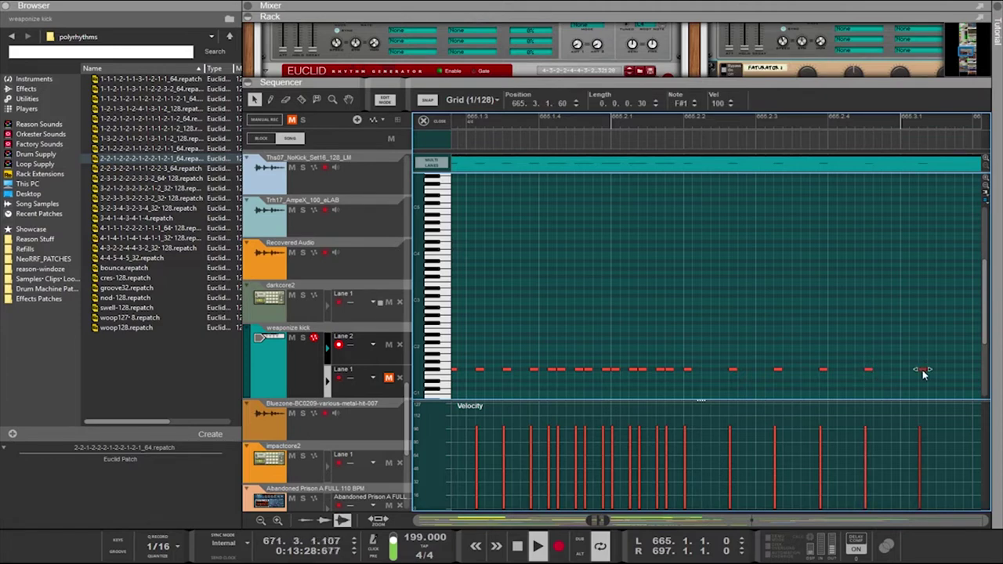
pyautogui.moveTo(922, 371); pyautogui.dragTo(919, 375)
pyautogui.hscroll(4, 925, 373)
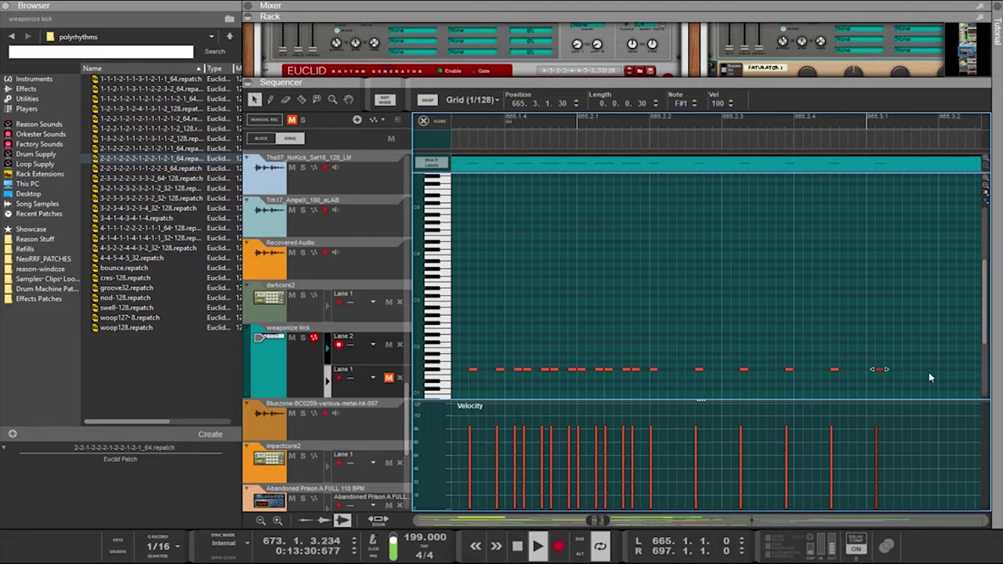
pyautogui.click(855, 369)
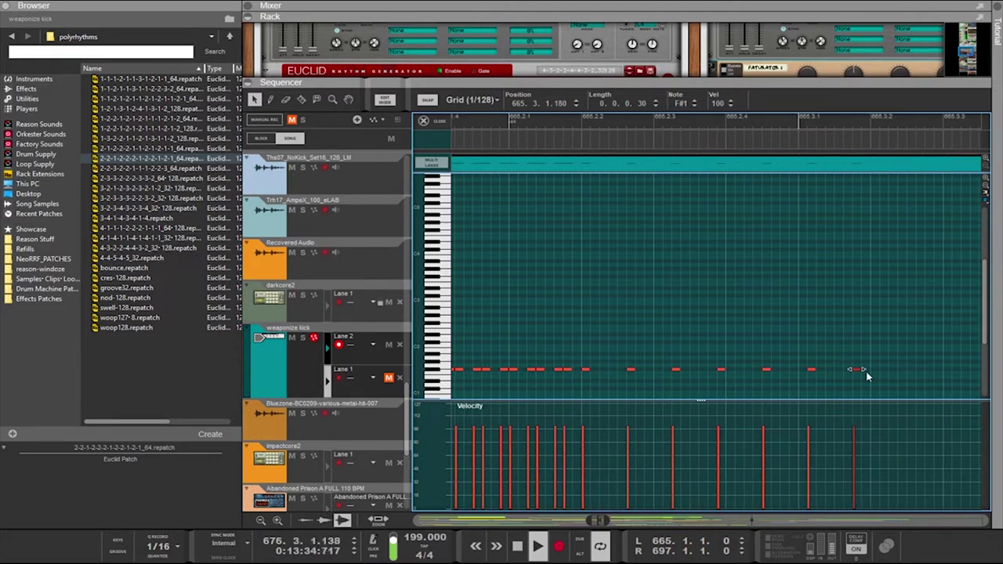
# Select all the F#1 notes in the clip and shift them one sixteenth later to start at 665.1.2.0
pyautogui.scroll(-2, 867, 376)
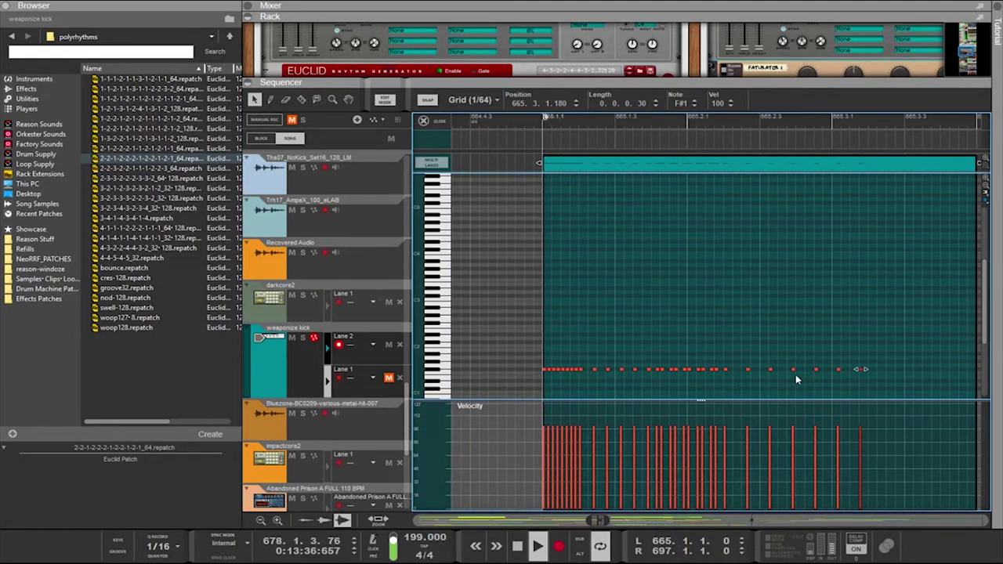
pyautogui.moveTo(884, 367); pyautogui.dragTo(543, 376)
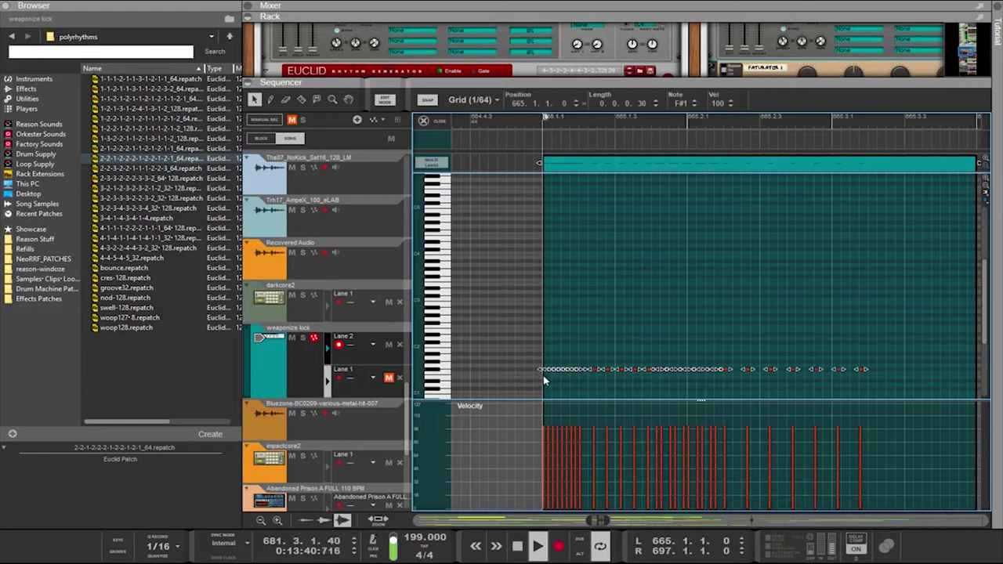
pyautogui.scroll(5, 553, 379)
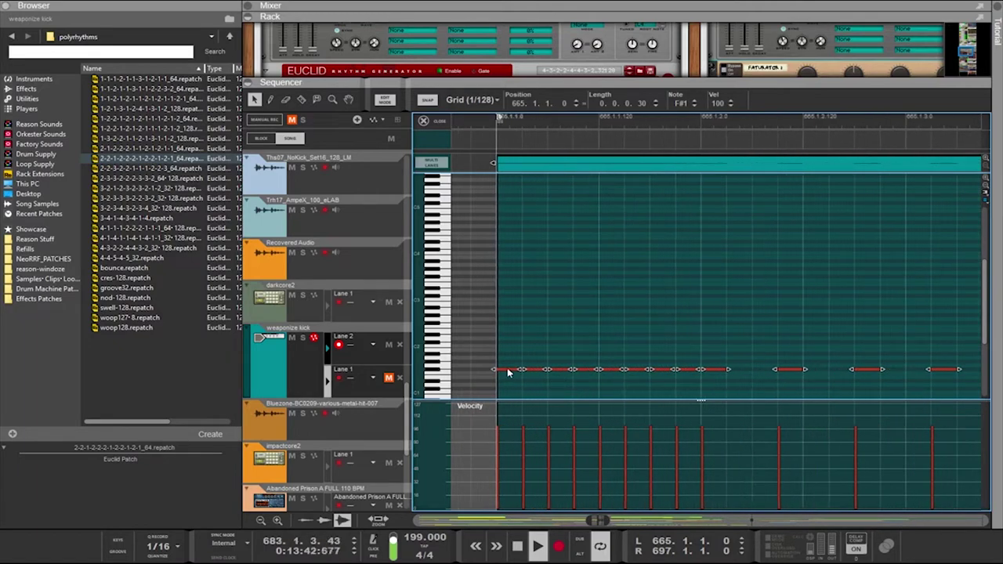
pyautogui.moveTo(508, 373); pyautogui.dragTo(706, 377)
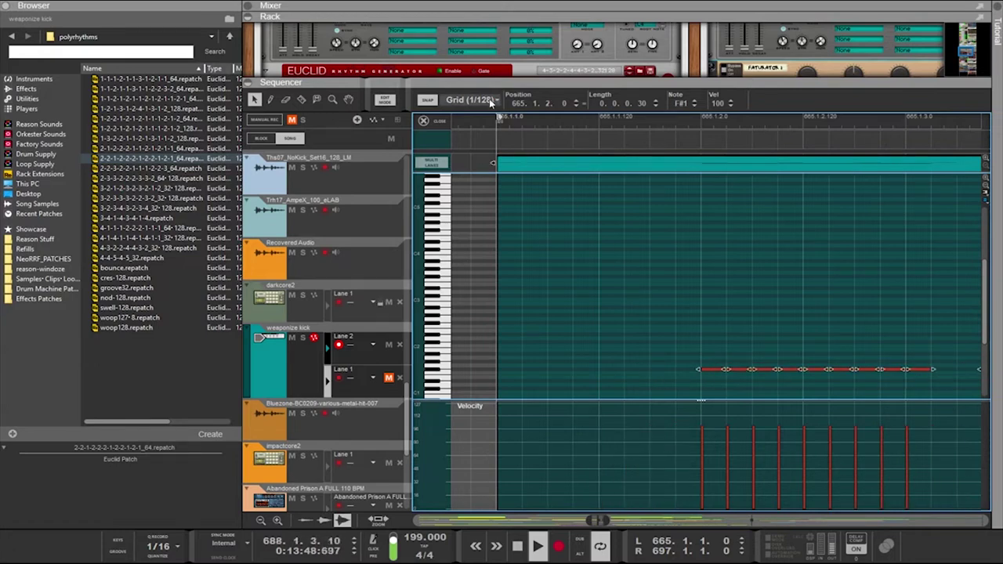
# Set the snap to 1/16 and try out a sixteenth F#1 note at the start of bar 665, removing it again
pyautogui.press('alt')
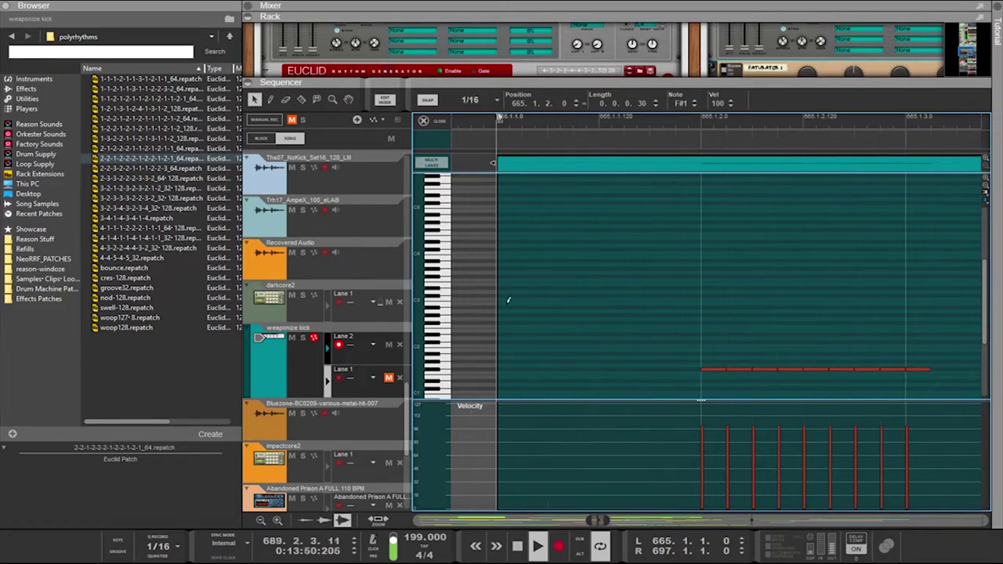
pyautogui.click(523, 366)
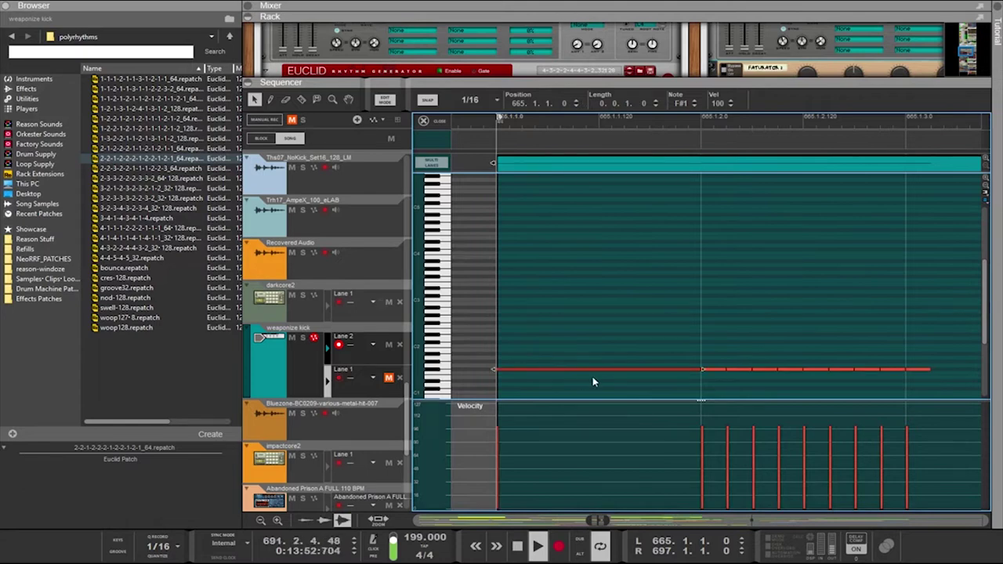
pyautogui.press('Delete')
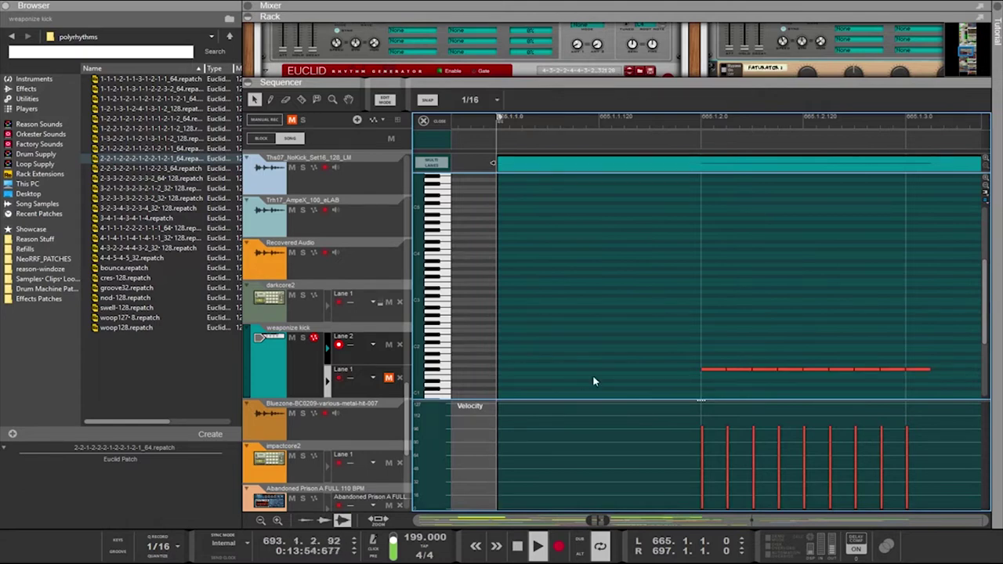
# Select the entire 1/128 note pattern and move it later in sixteenth steps so it starts at 665.3.1.0
pyautogui.scroll(-5, 593, 377)
pyautogui.scroll(-1, 592, 374)
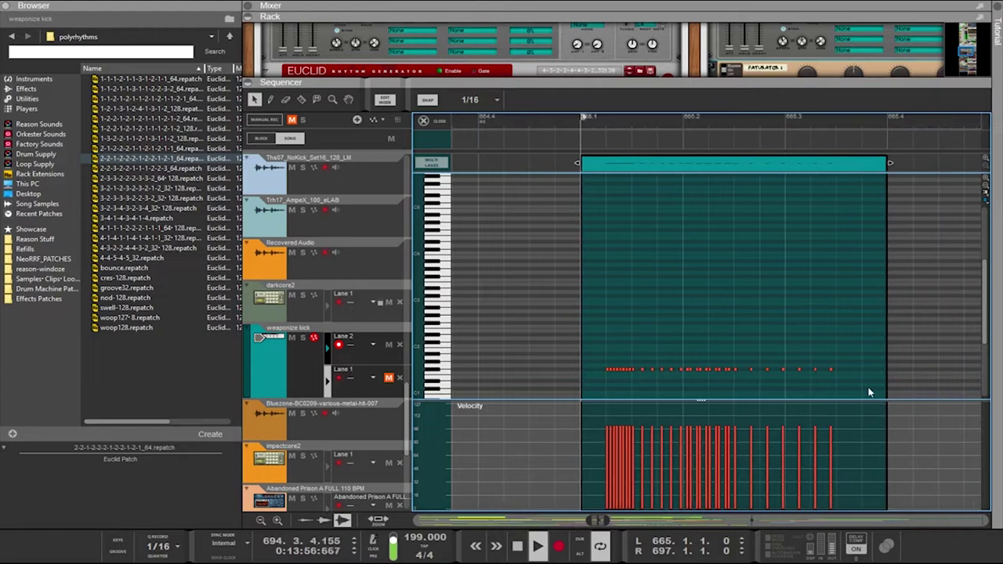
pyautogui.moveTo(872, 395); pyautogui.dragTo(602, 352)
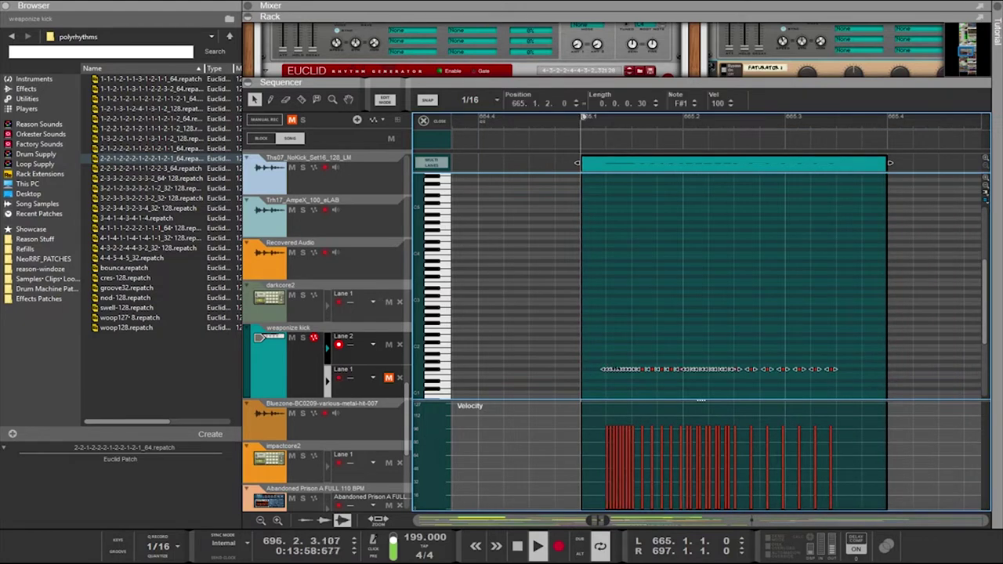
pyautogui.hotkey('ctrl', 'Right')
pyautogui.hotkey('ctrl', 'Right')
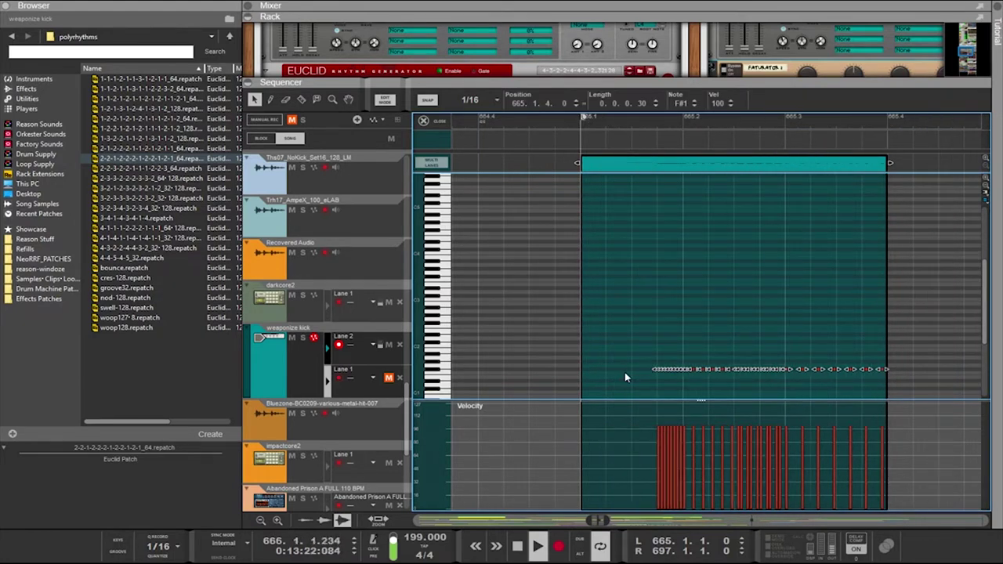
pyautogui.hotkey('ctrl', 'Right')
pyautogui.hotkey('ctrl', 'Right')
pyautogui.hotkey('ctrl', 'Right')
pyautogui.hotkey('ctrl', 'Right')
pyautogui.hotkey('ctrl', 'Right')
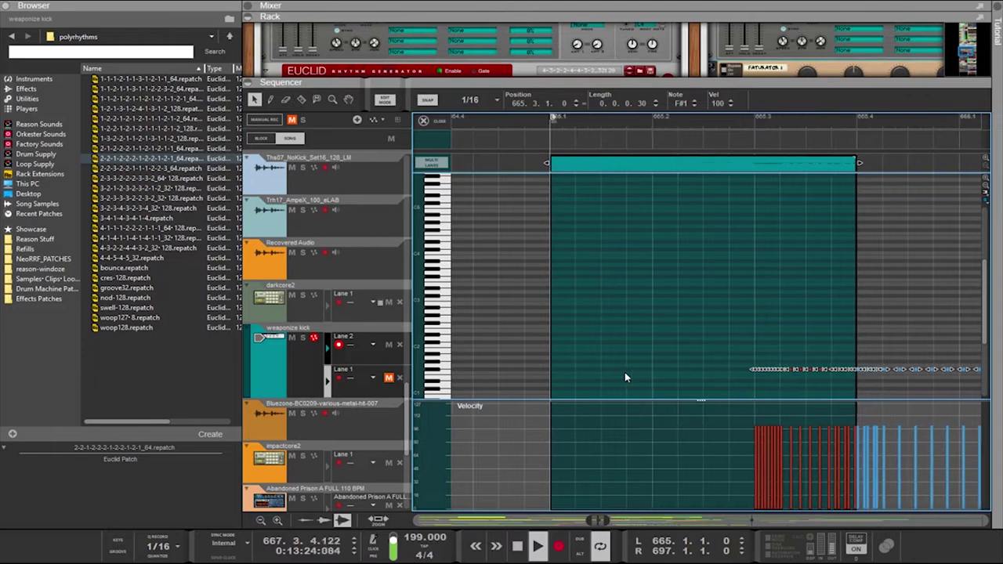
# Draw seven consecutive sixteenth F#1 notes from 665.1.1.0 to 665.2.3.0, leaving the last sixteenth before the fast pattern empty
pyautogui.press('alt')
pyautogui.keyDown('alt'); pyautogui.click(563, 368); pyautogui.keyUp('alt')
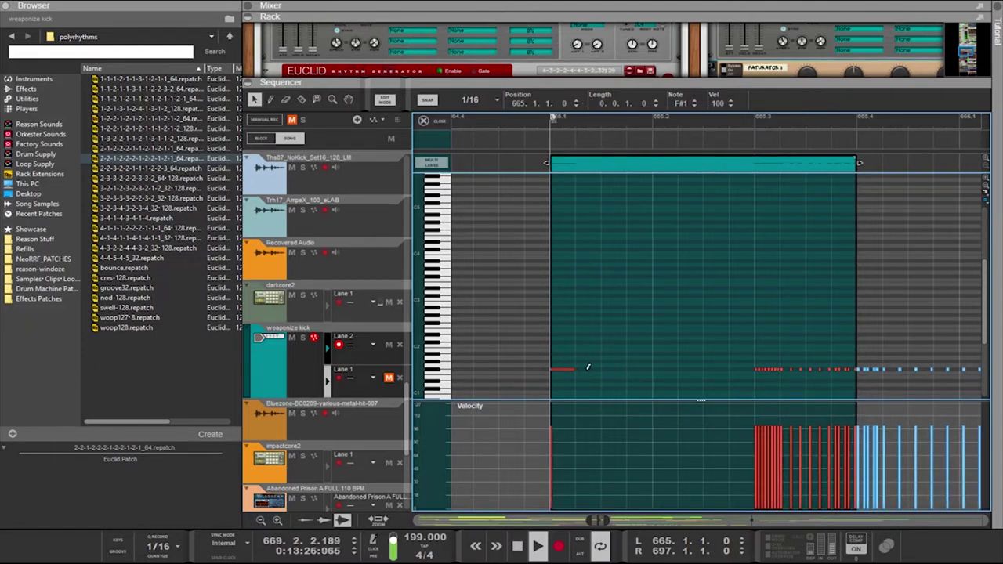
pyautogui.keyDown('alt'); pyautogui.click(588, 369); pyautogui.keyUp('alt')
pyautogui.keyDown('alt'); pyautogui.click(588, 368); pyautogui.keyUp('alt')
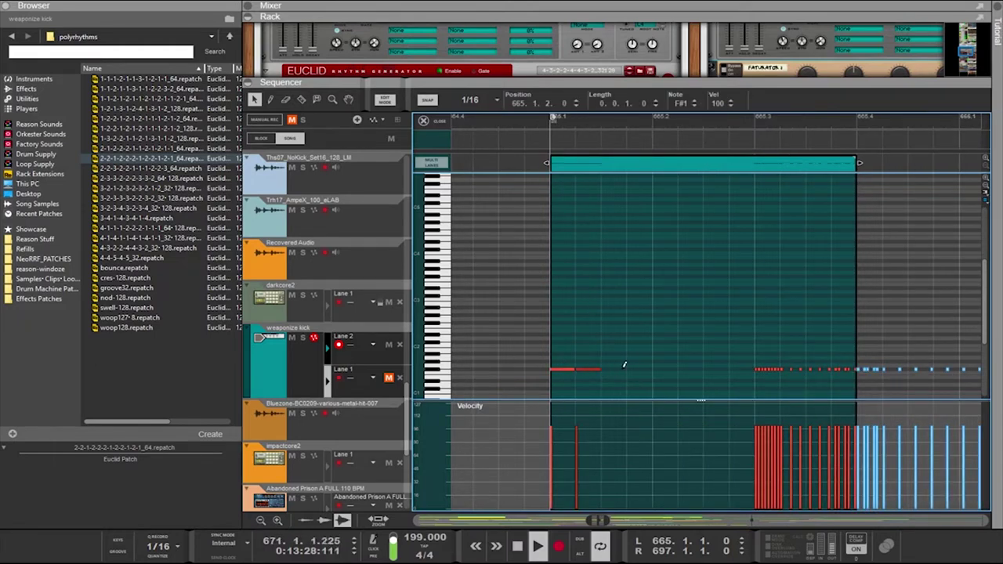
pyautogui.click(624, 368)
pyautogui.click(639, 370)
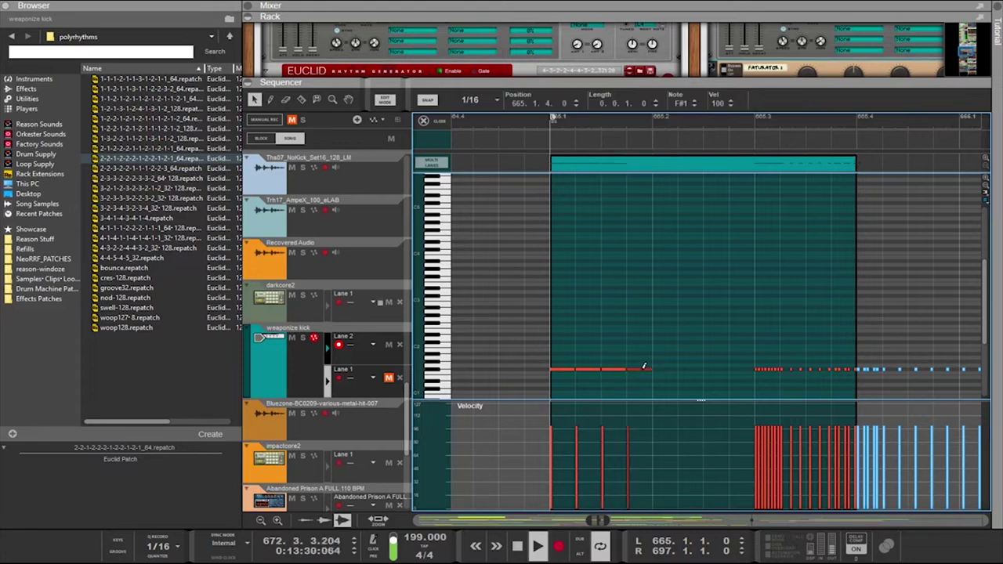
pyautogui.click(668, 369)
pyautogui.click(691, 368)
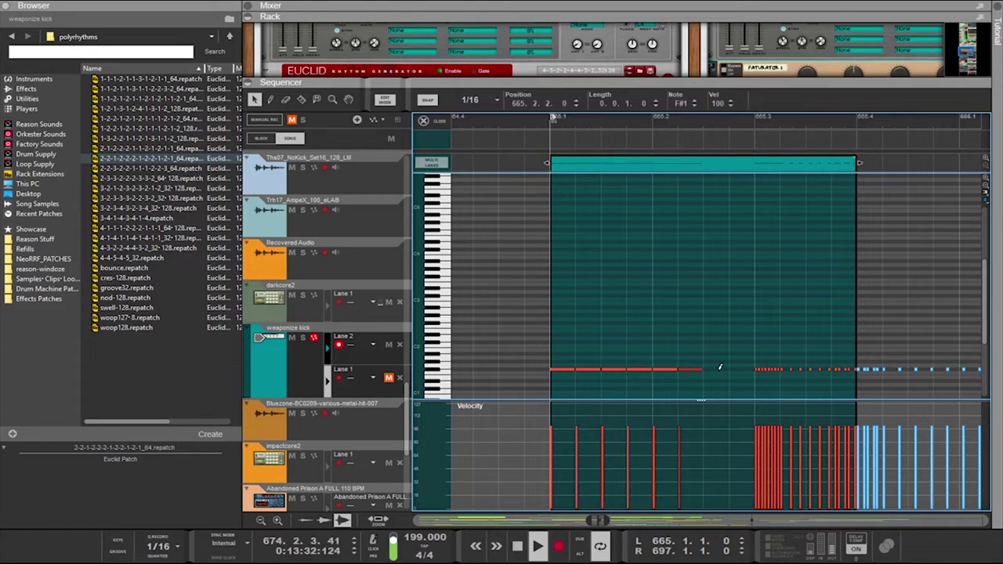
pyautogui.click(720, 368)
# Extend the end of the Lane 2 clip to a length of 1.3.0.0 so it covers the whole moved pattern
pyautogui.scroll(-2, 832, 375)
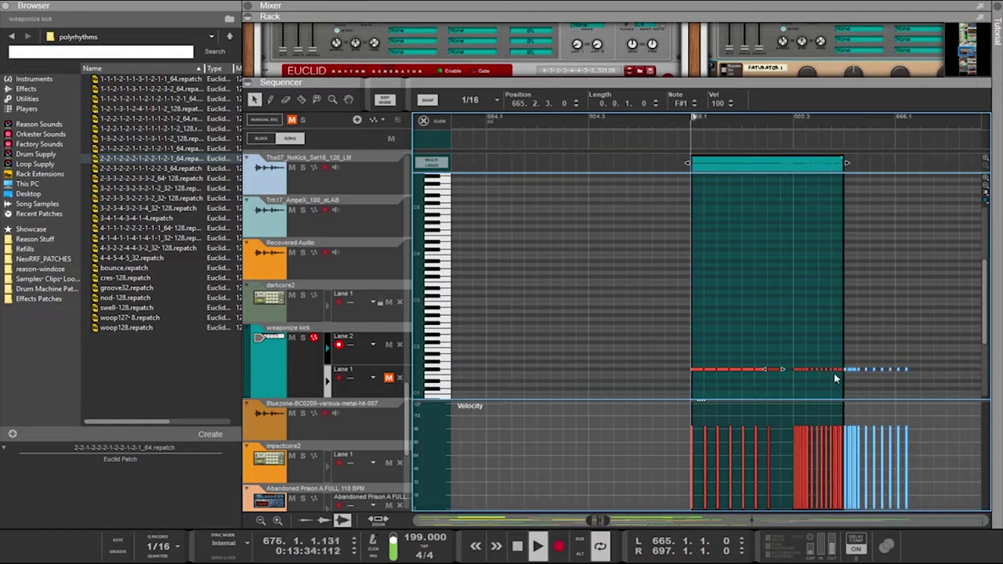
pyautogui.scroll(-1, 887, 367)
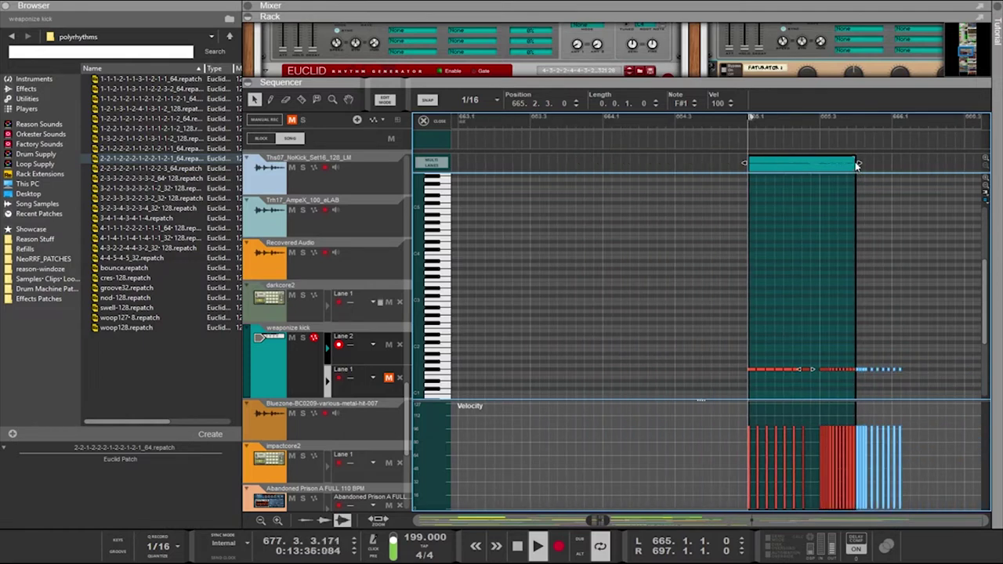
pyautogui.moveTo(859, 163)
pyautogui.mouseDown()
pyautogui.moveTo(980, 162)
pyautogui.moveTo(867, 162)
pyautogui.mouseUp()
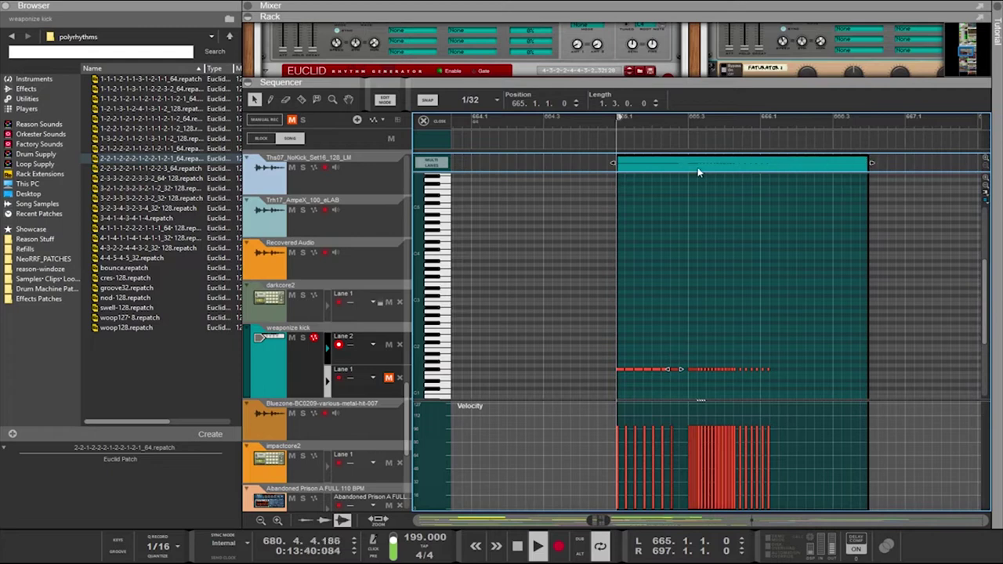
# Duplicate the extended Lane 2 clip directly after the original and open the copy for note editing
pyautogui.moveTo(682, 170); pyautogui.dragTo(936, 167)
pyautogui.click(904, 273)
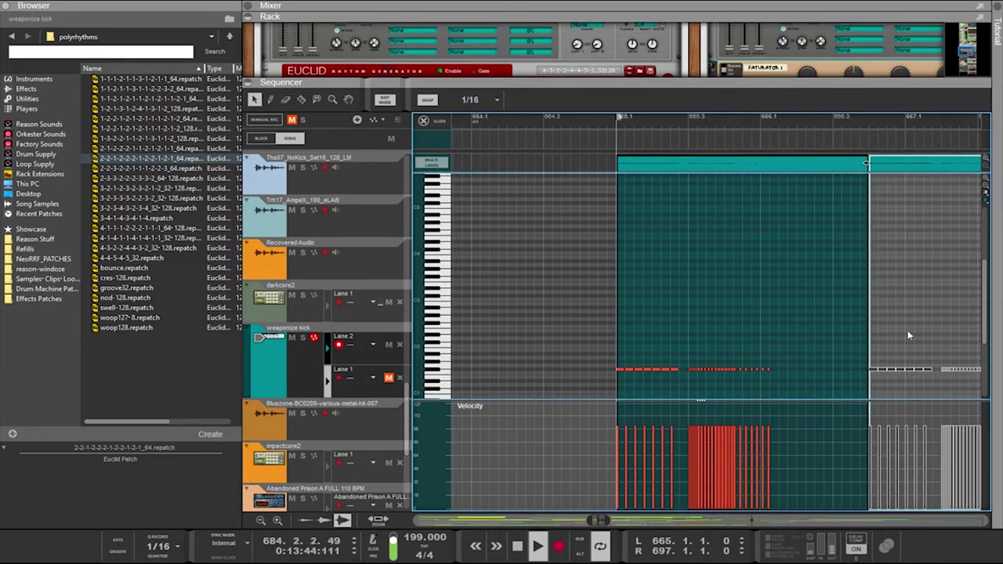
pyautogui.moveTo(924, 362); pyautogui.dragTo(872, 376)
pyautogui.doubleClick(879, 382)
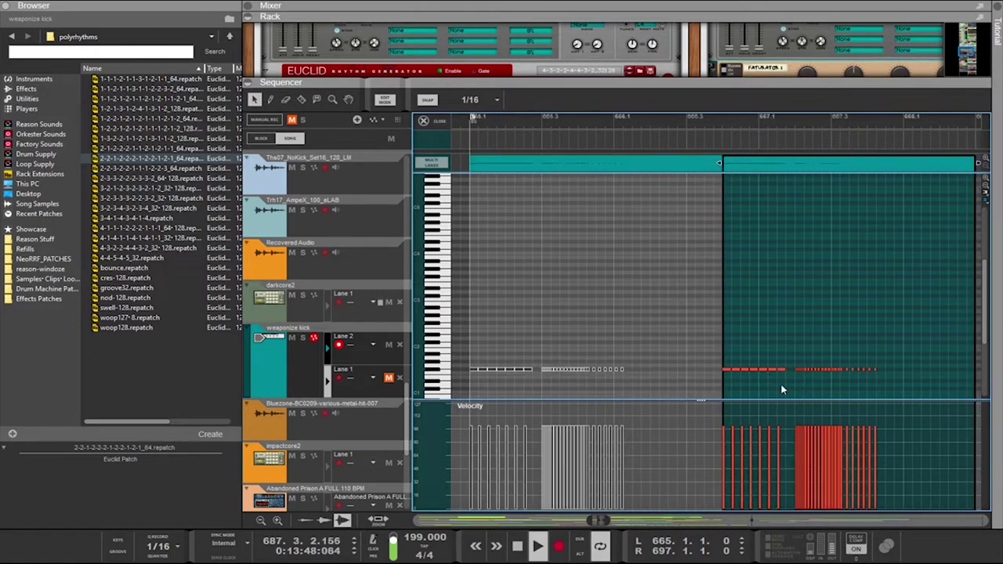
# Delete the seven sixteenth notes at the start of the duplicated second Lane 2 clip, keeping its fast decelerating pattern
pyautogui.moveTo(786, 388); pyautogui.dragTo(716, 344)
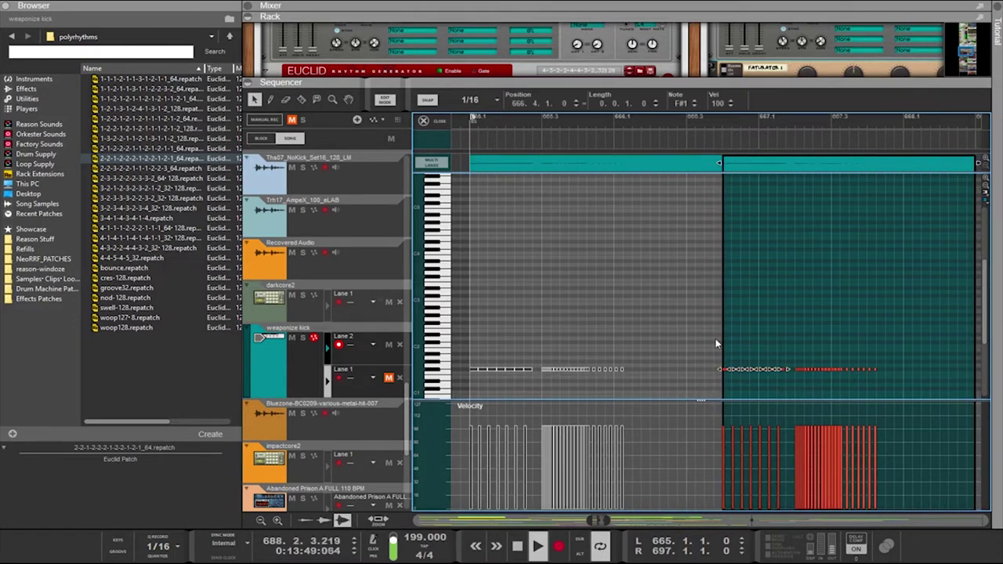
pyautogui.click(739, 388)
pyautogui.click(738, 388)
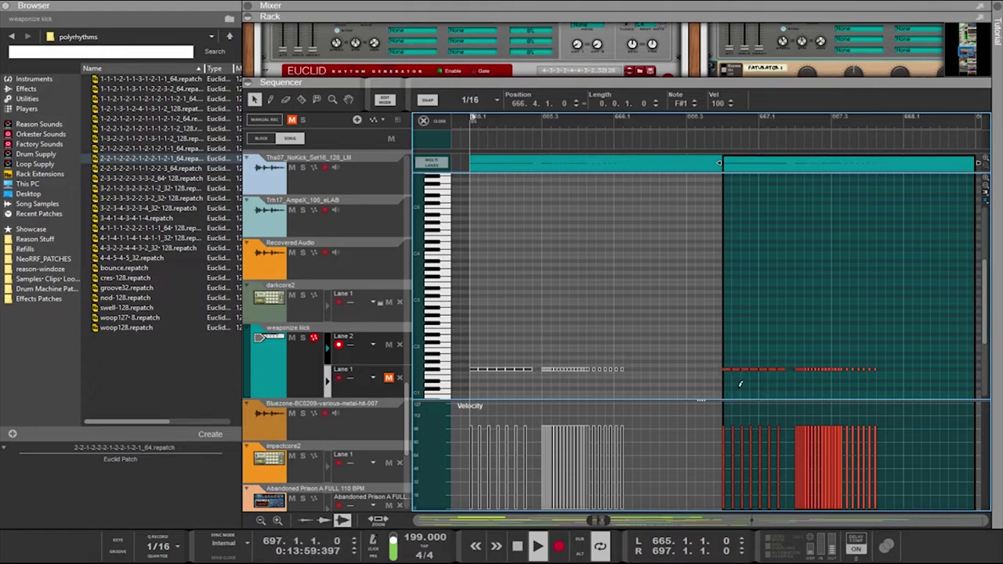
pyautogui.hotkey('alt', 'space')
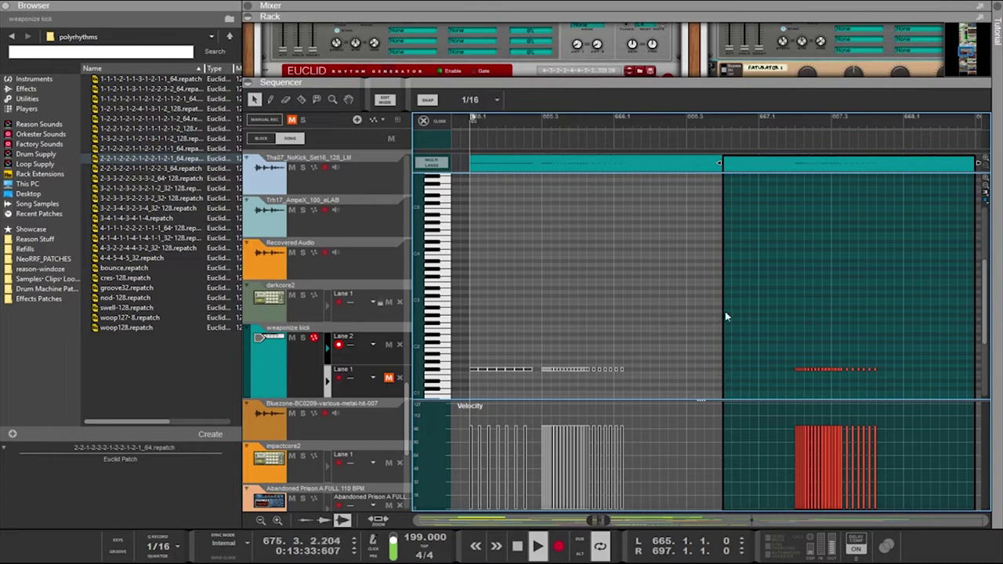
# Try to copy the first Lane 2 clip to 668.3.1.0, directly after the second clip, and undo the copy
pyautogui.scroll(-5, 737, 316)
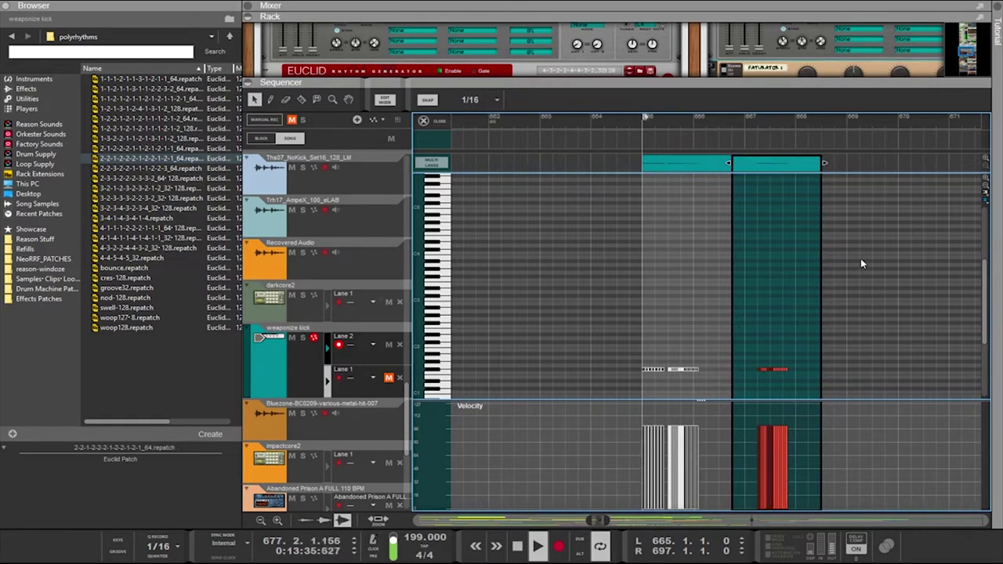
pyautogui.scroll(3, 745, 179)
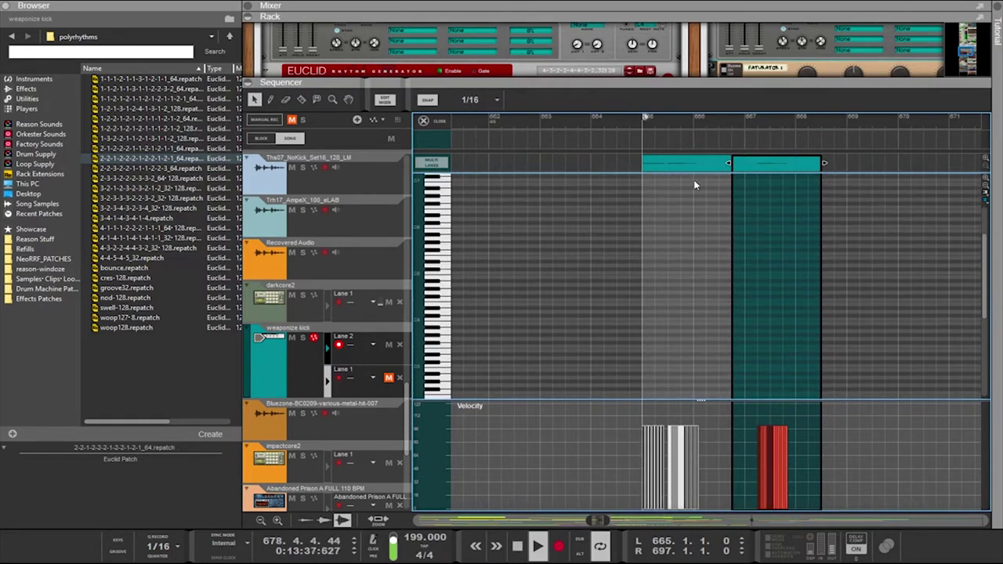
pyautogui.scroll(-3, 638, 195)
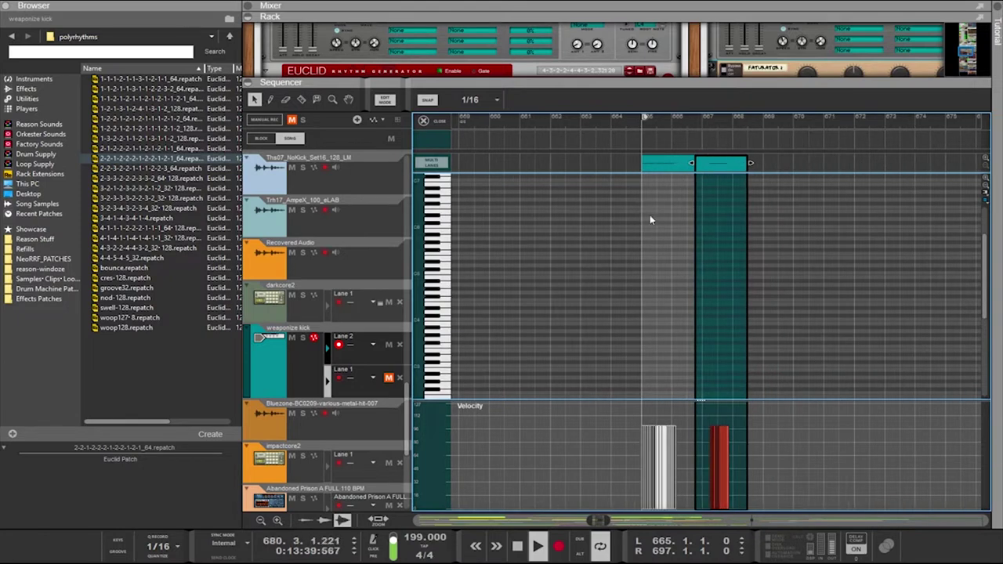
pyautogui.click(670, 164)
pyautogui.moveTo(664, 168); pyautogui.dragTo(771, 172)
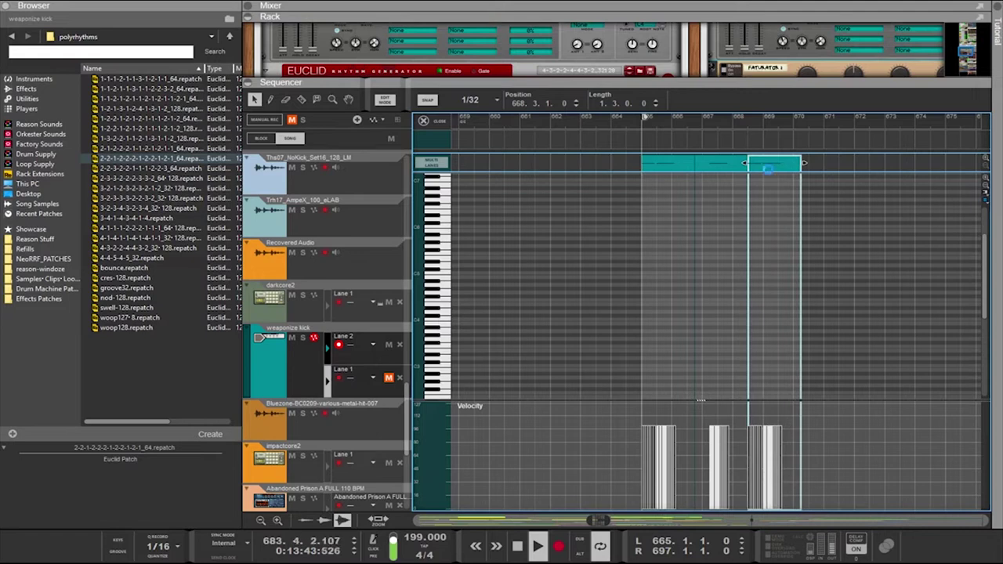
pyautogui.hotkey('ctrl', 'z')
# Set the sequencer's snap value to 1/8
pyautogui.click(424, 100)
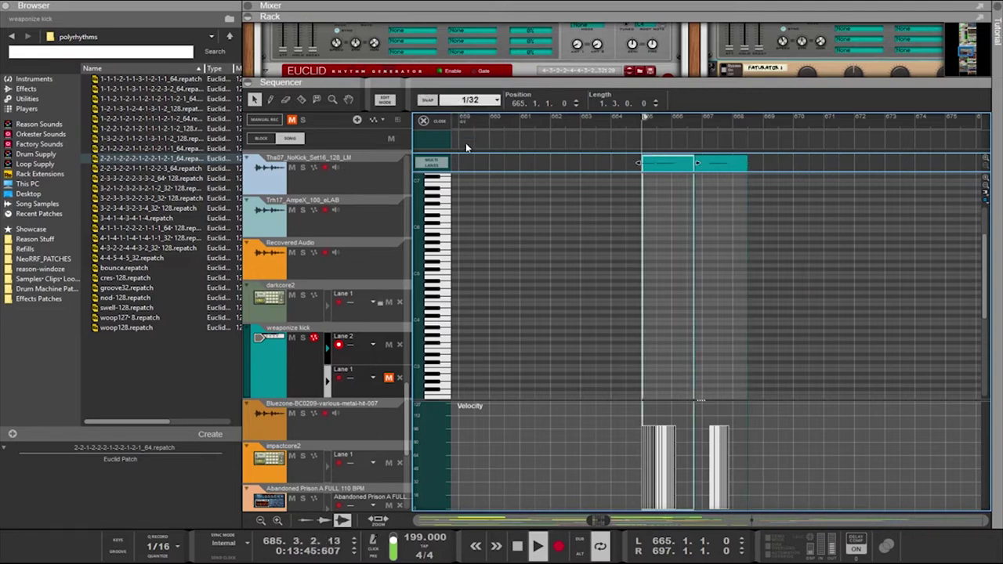
pyautogui.click(470, 122)
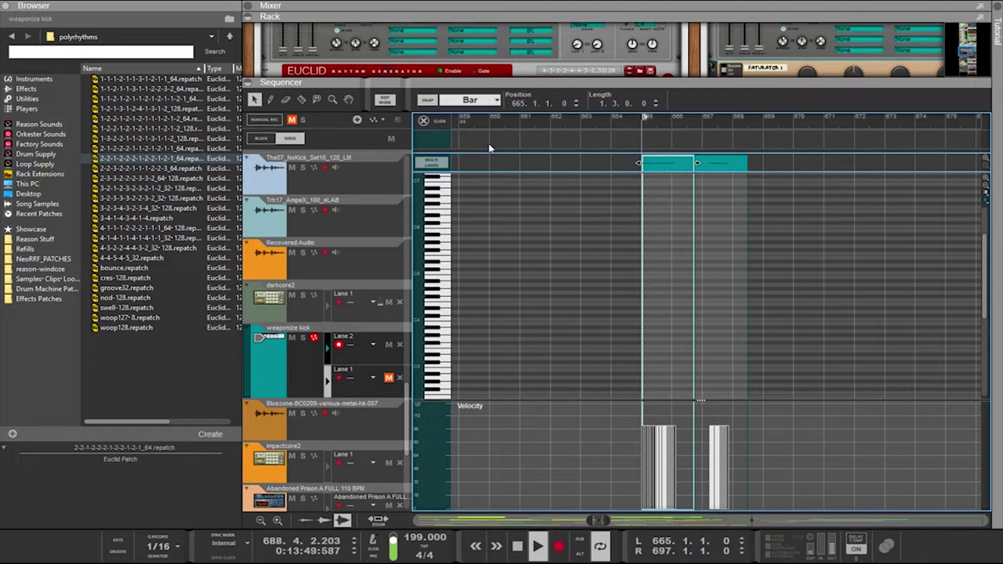
pyautogui.hotkey('ctrl', '2')
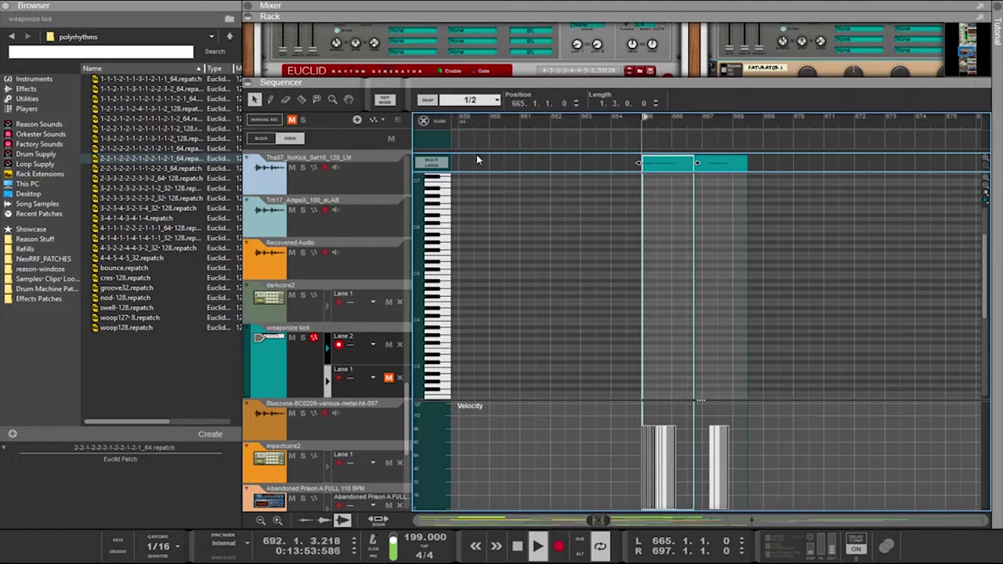
pyautogui.hotkey('ctrl', '4')
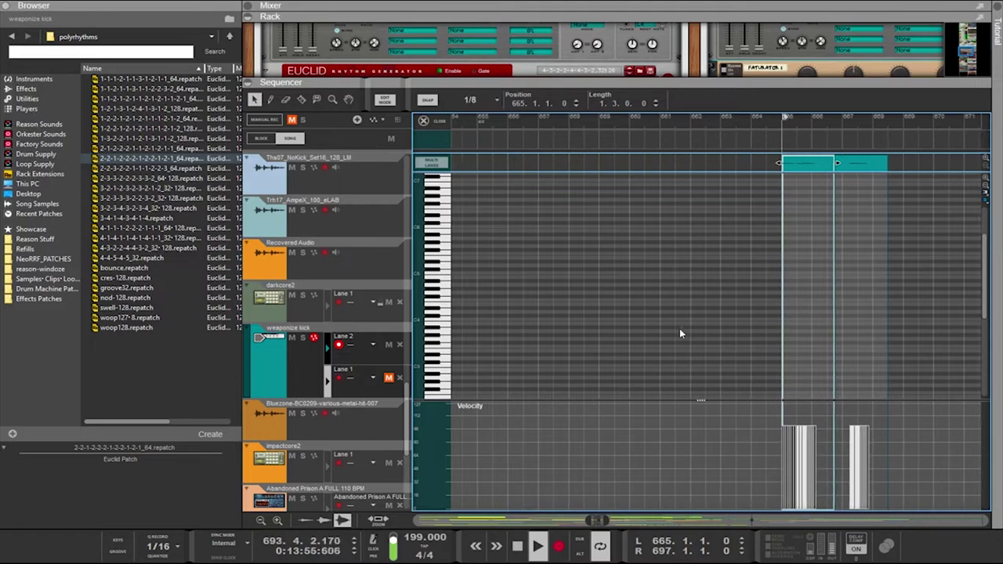
# Shorten both Lane 2 clips to 1.2.0.0, with the second one starting at 666.3.1.0
pyautogui.scroll(3, 717, 340)
pyautogui.scroll(1, 717, 340)
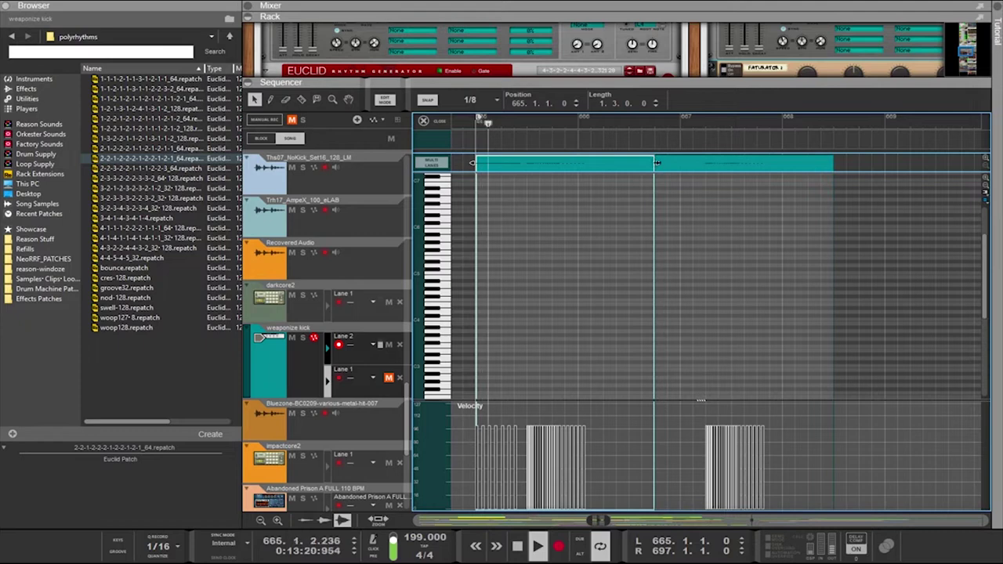
pyautogui.moveTo(654, 162)
pyautogui.mouseDown()
pyautogui.moveTo(630, 162)
pyautogui.moveTo(673, 163)
pyautogui.moveTo(655, 165)
pyautogui.mouseUp()
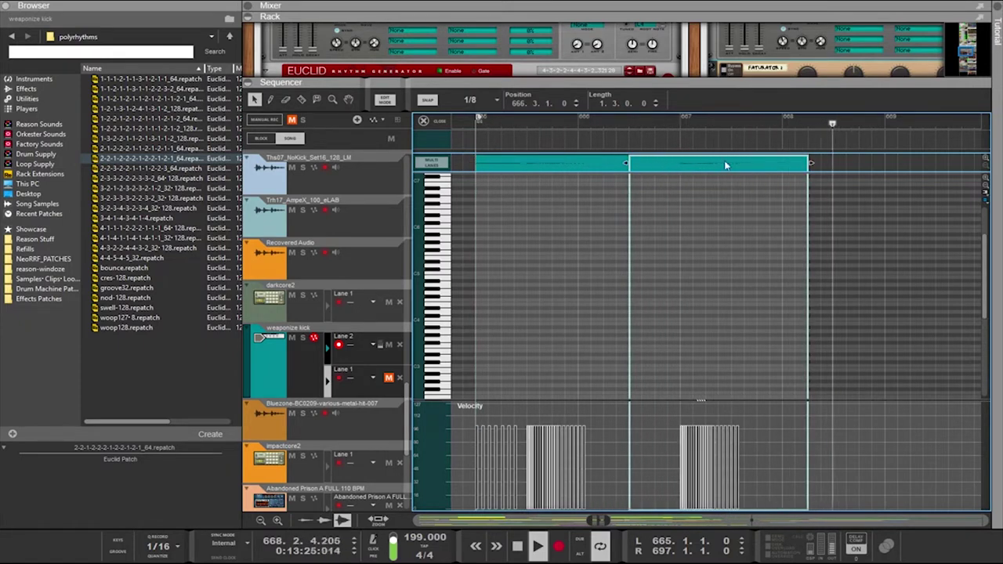
pyautogui.moveTo(807, 164); pyautogui.dragTo(784, 158)
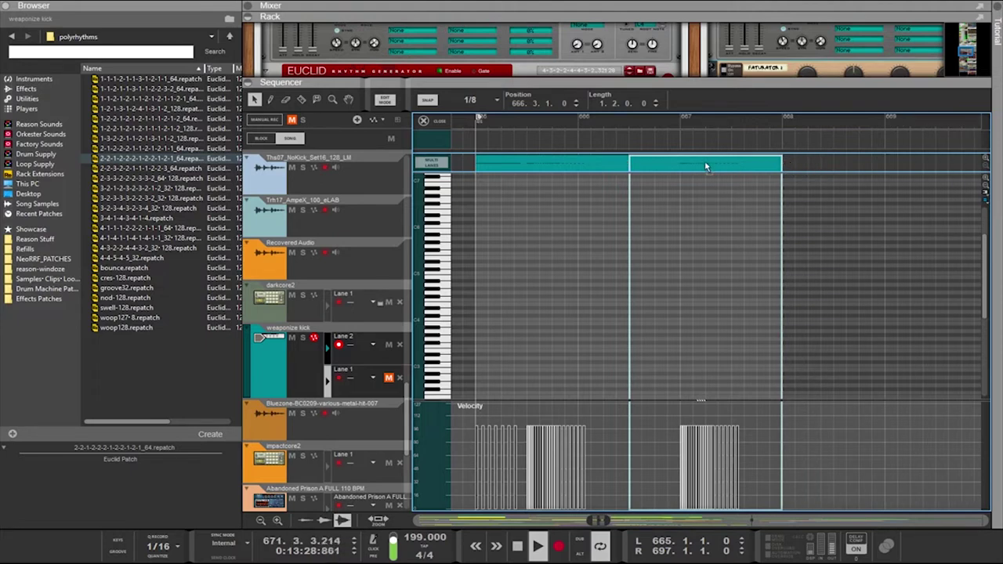
# Move the second Lane 2 clip back to 666.4.1.0 and extend both clips to a length of 1.3.0.0
pyautogui.moveTo(707, 165); pyautogui.dragTo(725, 167)
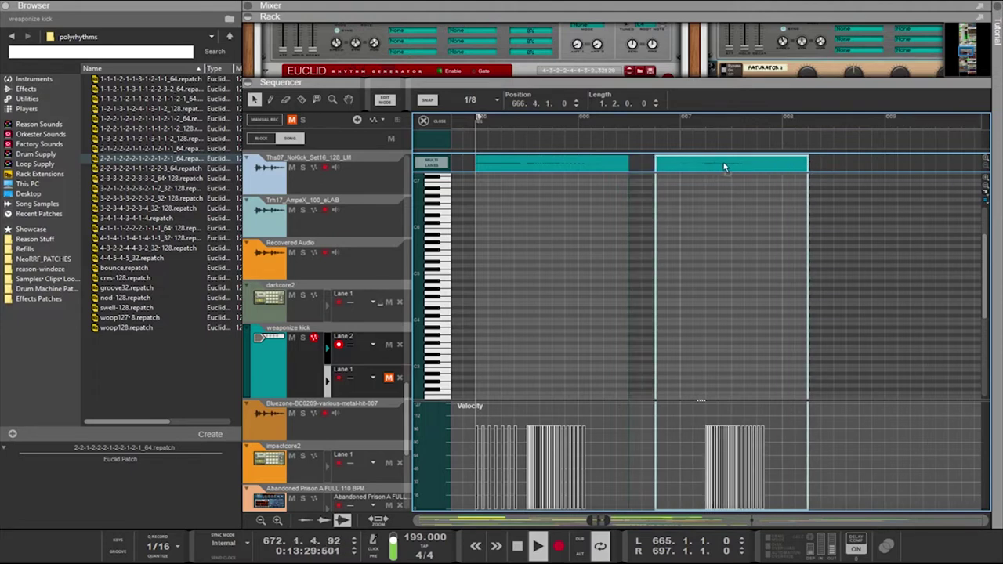
pyautogui.click(624, 165)
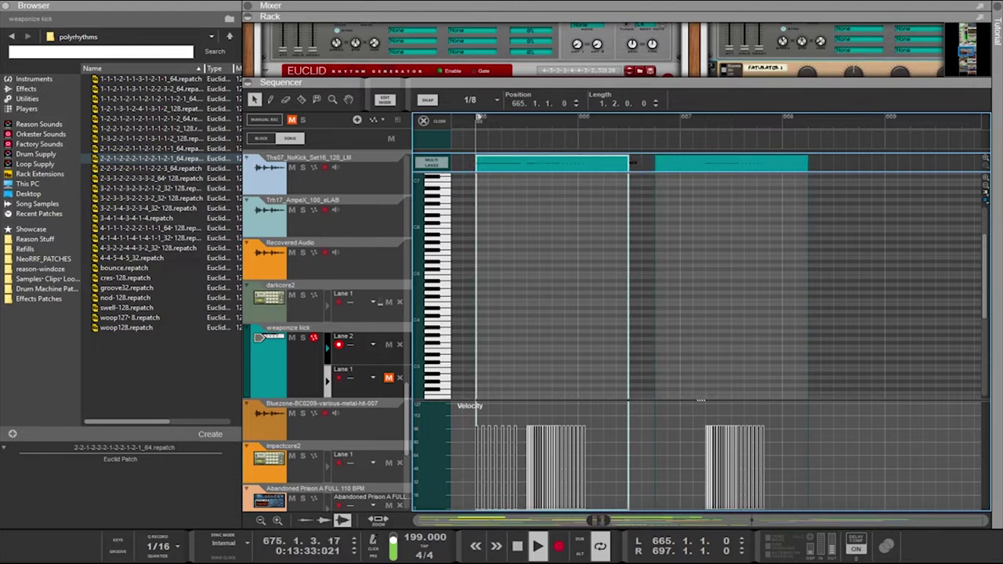
pyautogui.moveTo(627, 163); pyautogui.dragTo(655, 163)
pyautogui.click(790, 167)
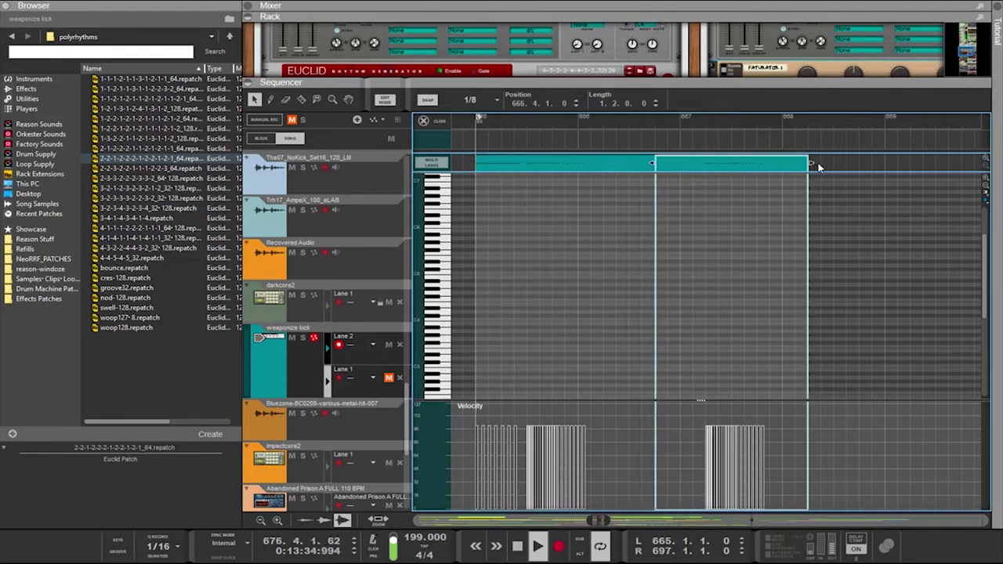
pyautogui.moveTo(812, 163); pyautogui.dragTo(837, 163)
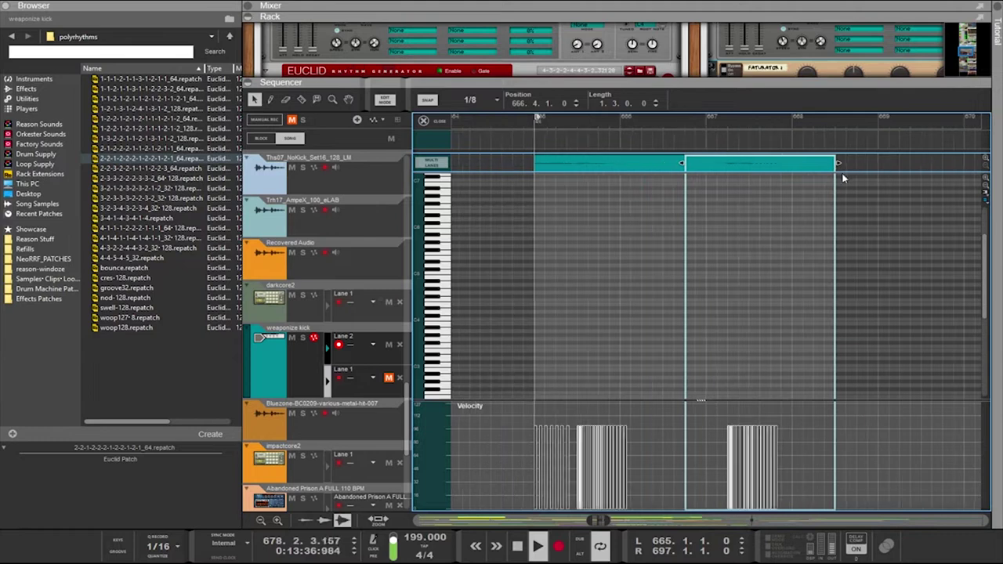
# Enlarge the sequencer area and copy the first Lane 2 clip to 668.3.1.0, directly after the second clip
pyautogui.scroll(-3, 839, 172)
pyautogui.scroll(-2, 844, 179)
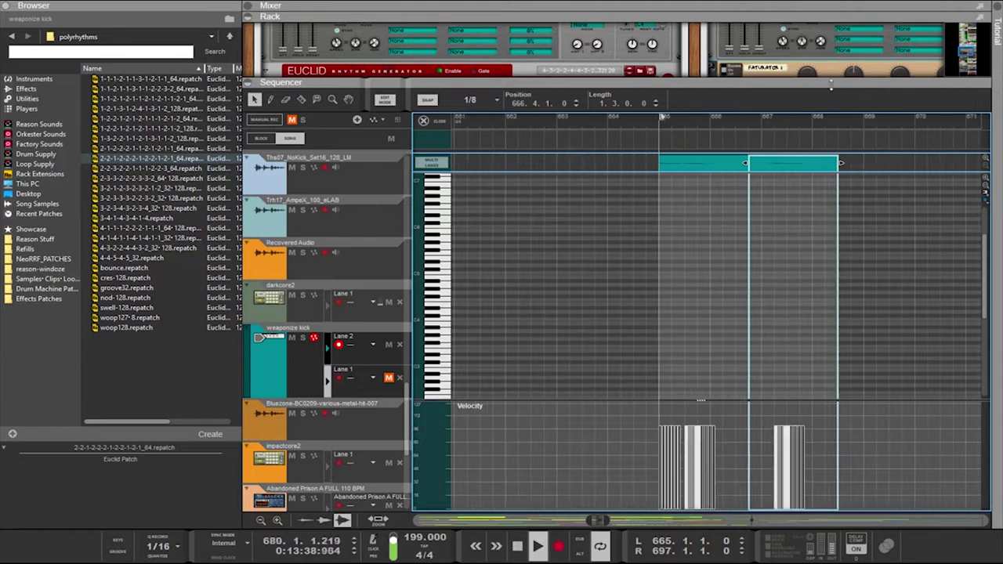
pyautogui.moveTo(831, 81); pyautogui.dragTo(812, 27)
pyautogui.click(725, 110)
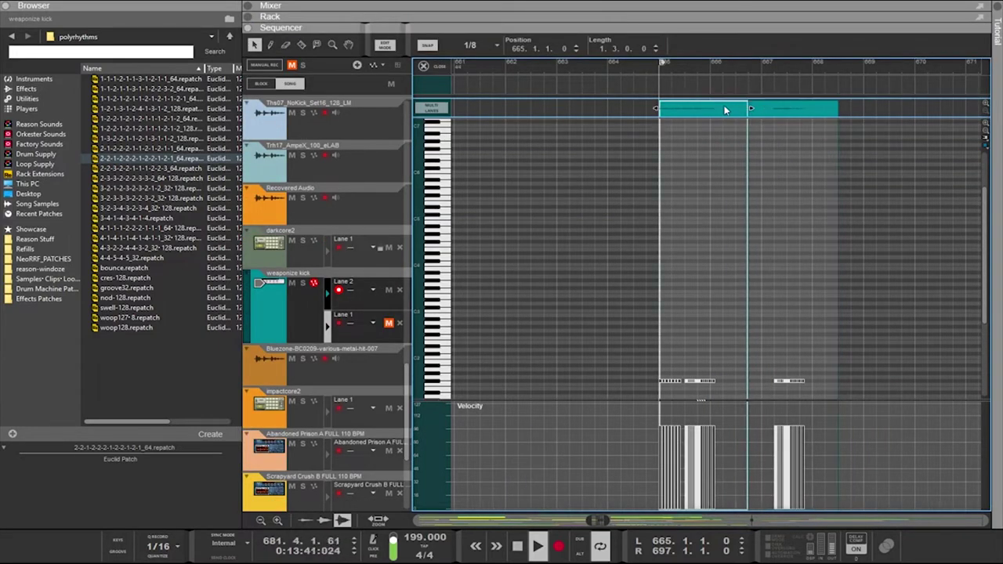
pyautogui.moveTo(710, 112); pyautogui.dragTo(885, 125)
pyautogui.moveTo(825, 110); pyautogui.dragTo(987, 114)
# Copy the clip at 666.4.1.0 directly after the third clip, and copy the last two clips as a pair to 672.1.1.0
pyautogui.click(511, 113)
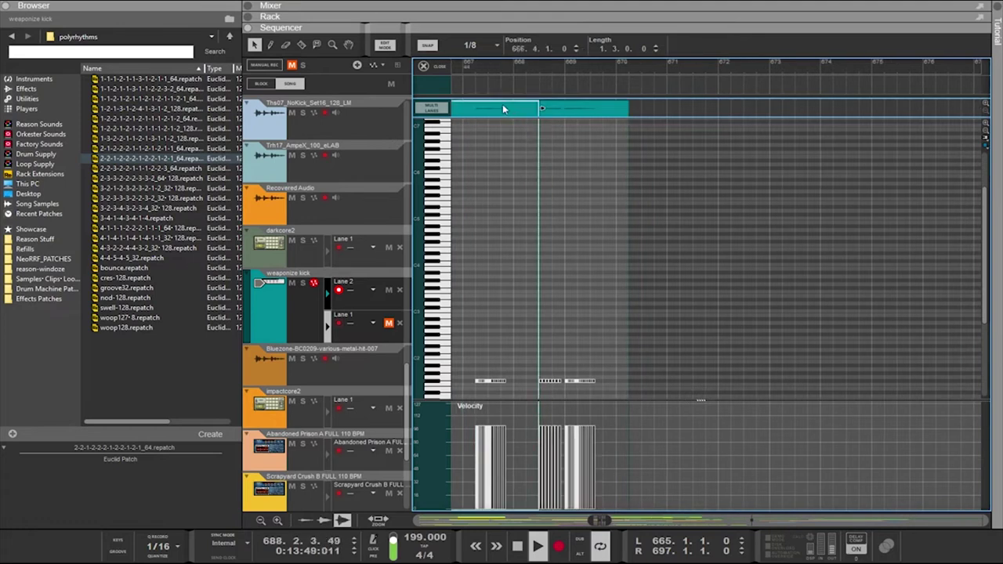
pyautogui.moveTo(503, 110); pyautogui.dragTo(683, 101)
pyautogui.keyDown('shift'); pyautogui.click(561, 114); pyautogui.keyUp('shift')
pyautogui.moveTo(561, 113); pyautogui.dragTo(745, 116)
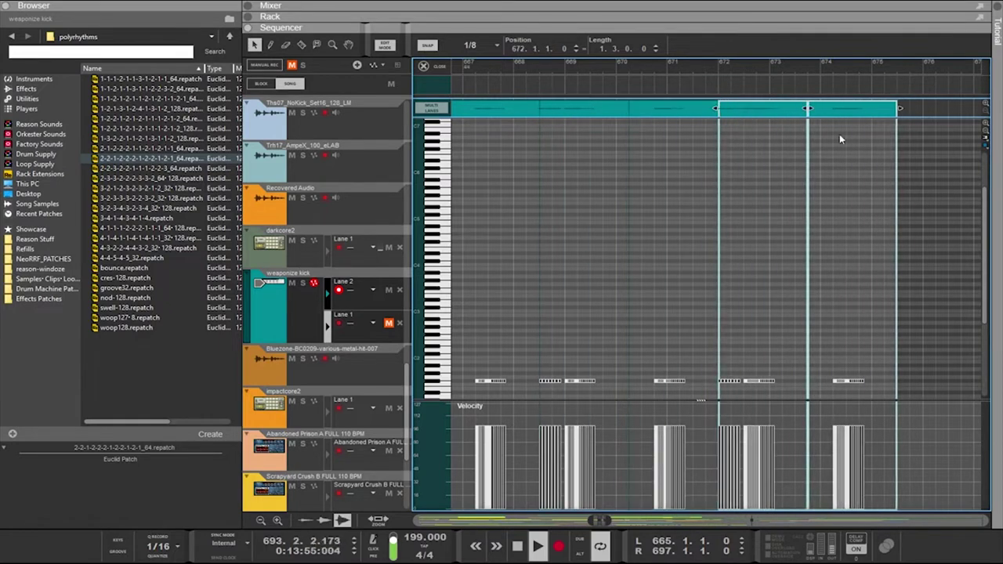
# Shorten the final clips into fast-note fragments ending at bar 674, the last at 673.4.1.0 with length 0.1.0.0
pyautogui.click(922, 110)
pyautogui.moveTo(874, 115)
pyautogui.mouseDown()
pyautogui.moveTo(828, 115)
pyautogui.moveTo(890, 109)
pyautogui.mouseUp()
pyautogui.hotkey('ctrl', 'z')
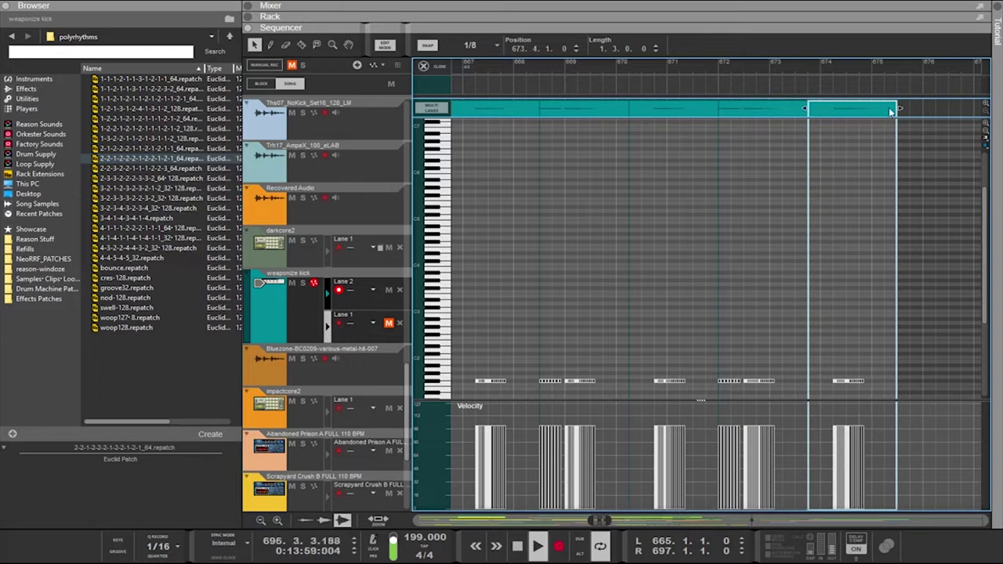
pyautogui.moveTo(806, 110); pyautogui.dragTo(833, 114)
pyautogui.moveTo(896, 110)
pyautogui.mouseDown()
pyautogui.moveTo(790, 109)
pyautogui.moveTo(825, 109)
pyautogui.moveTo(808, 116)
pyautogui.mouseUp()
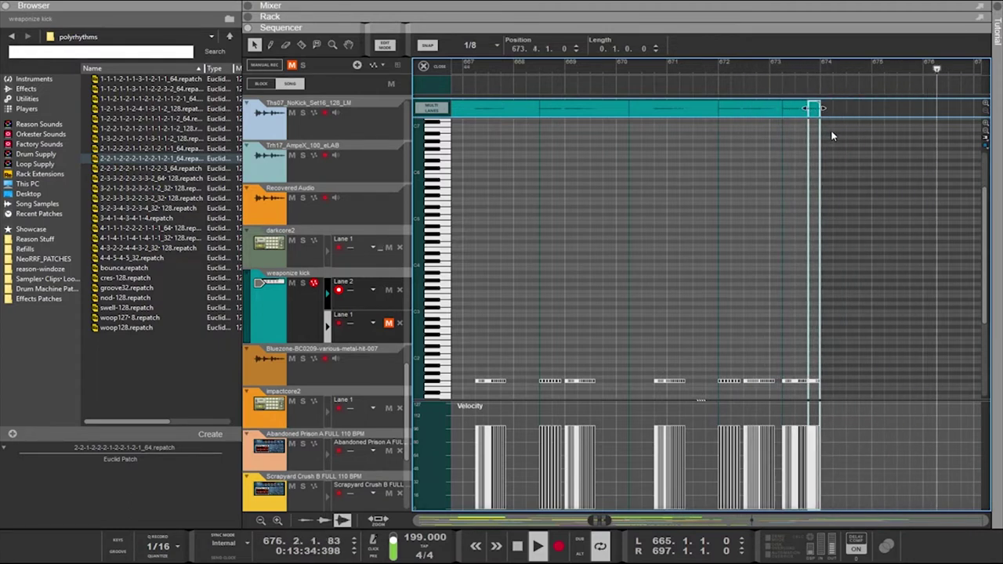
# Select the two stray Lane 2 clips starting at 677.2.1.0 and delete them
pyautogui.scroll(-2, 833, 135)
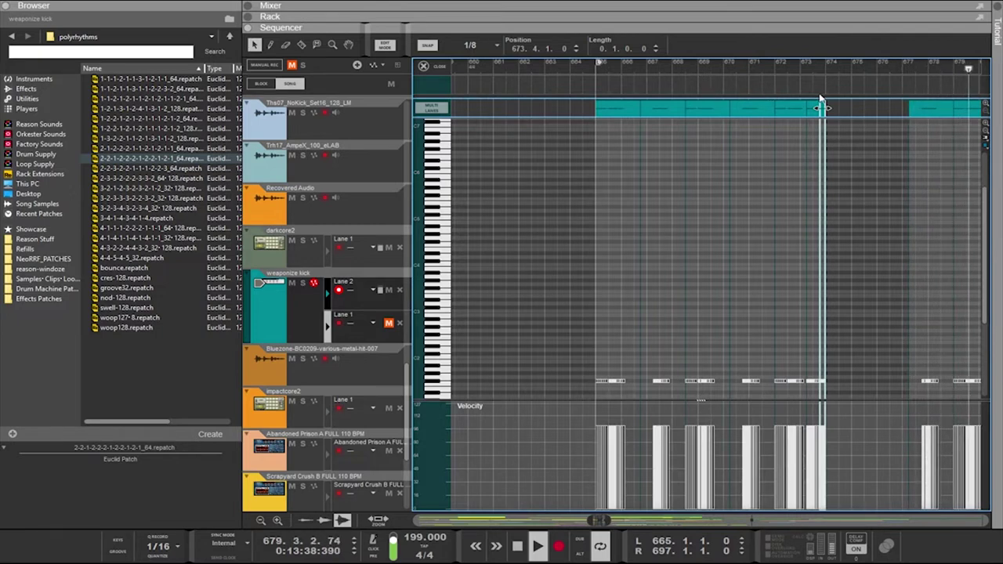
pyautogui.moveTo(849, 109); pyautogui.dragTo(972, 108)
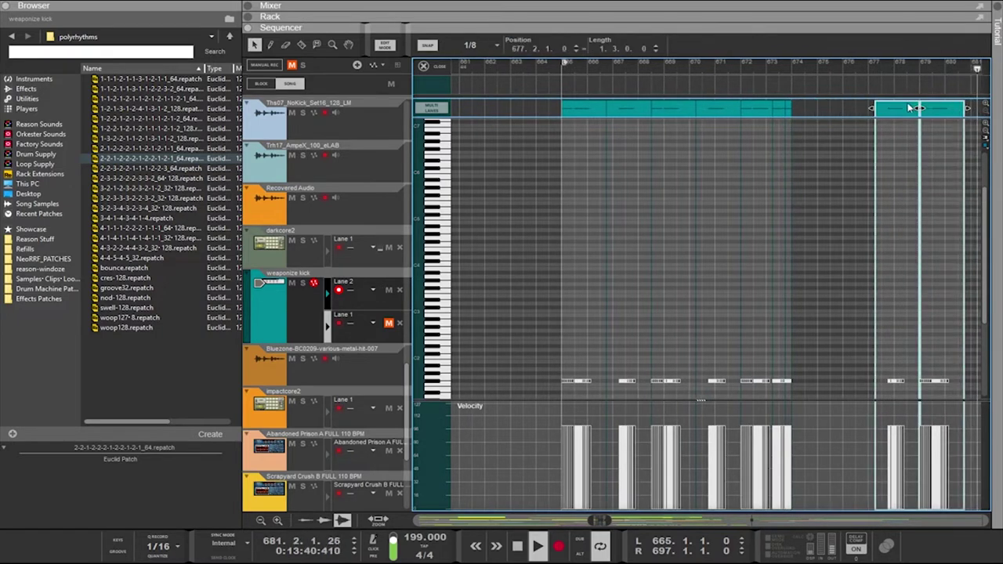
pyautogui.press('Delete')
# Select all Lane 2 clips from bar 665 to 674, duplicate them, and place the copied group at 675.1.1.0
pyautogui.moveTo(851, 127); pyautogui.dragTo(614, 102)
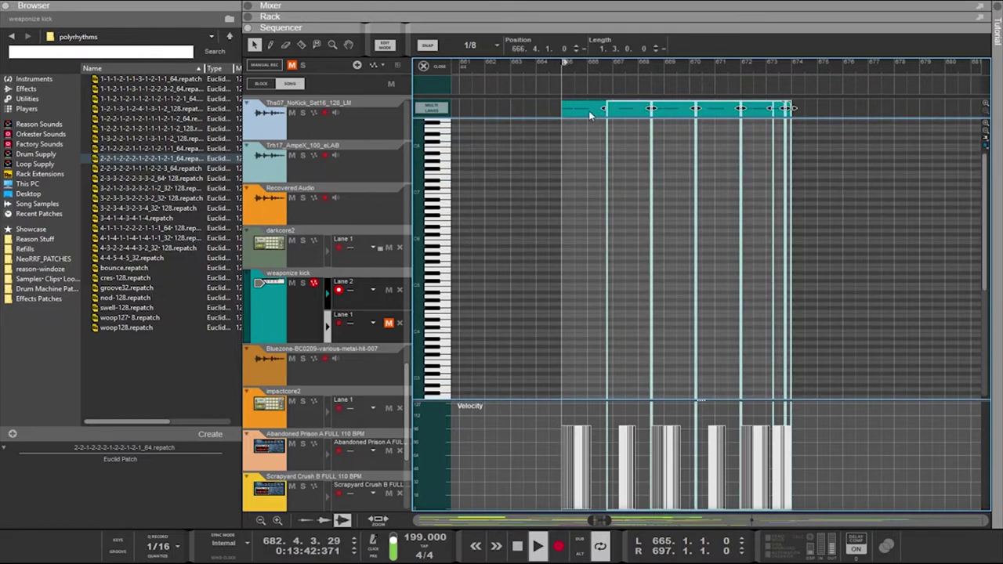
pyautogui.click(589, 112)
pyautogui.moveTo(537, 103); pyautogui.dragTo(791, 112)
pyautogui.moveTo(574, 111); pyautogui.dragTo(817, 101)
pyautogui.scroll(-6, 833, 146)
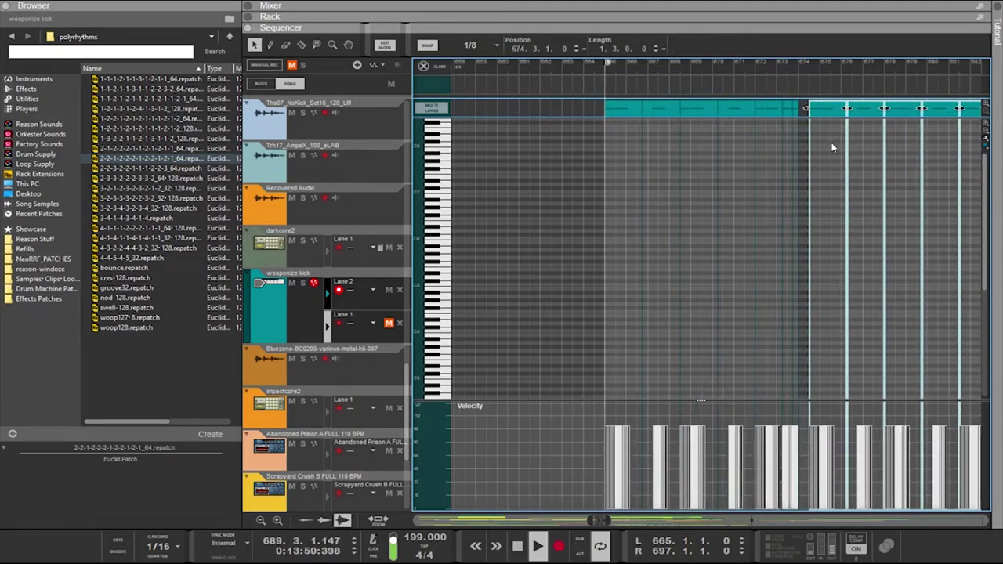
pyautogui.scroll(-1, 831, 143)
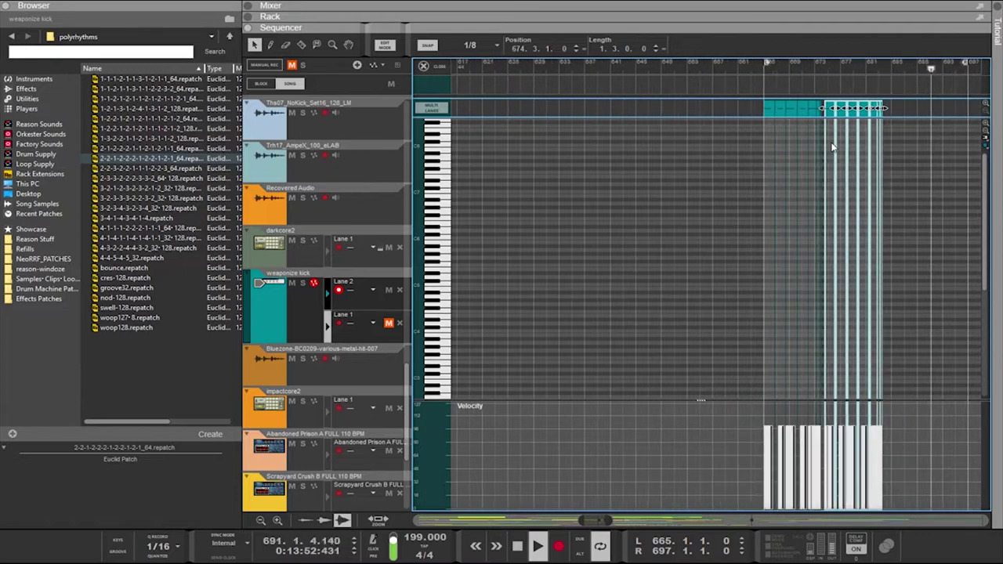
pyautogui.scroll(3, 830, 141)
pyautogui.scroll(2, 829, 144)
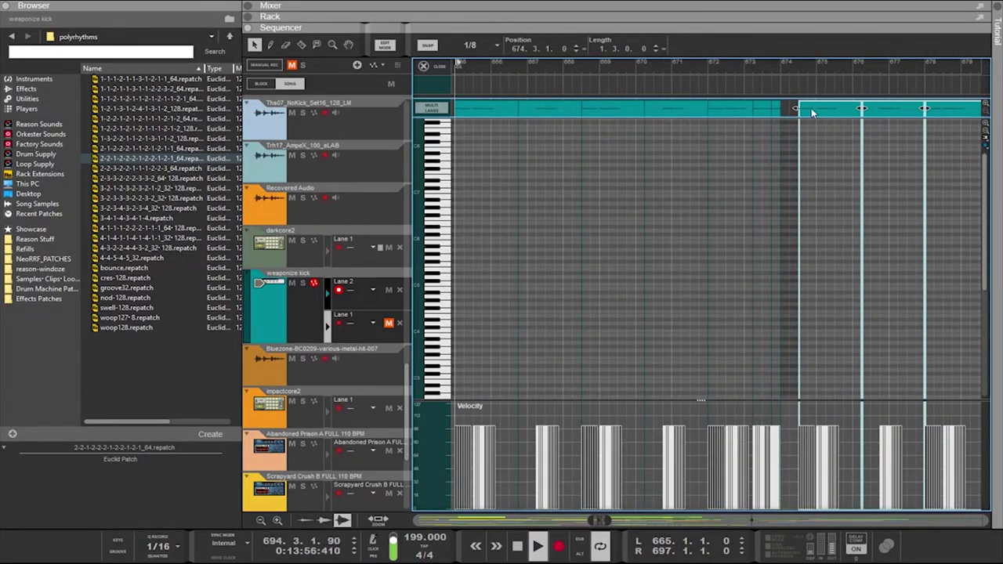
pyautogui.moveTo(812, 112); pyautogui.dragTo(828, 114)
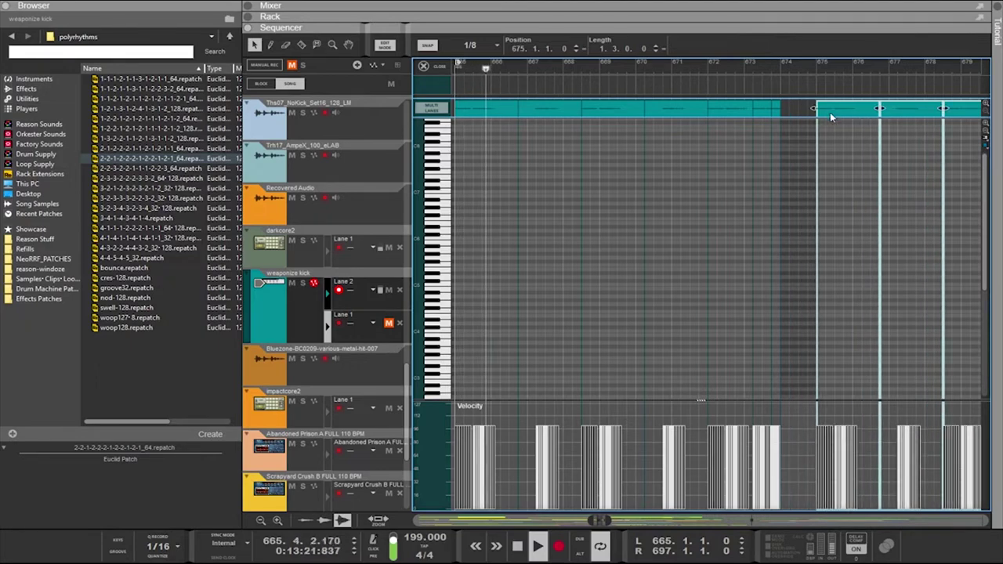
# Repeat the clip group further along Lane 2, with copies starting near bars 685 and 695
pyautogui.scroll(-2, 830, 113)
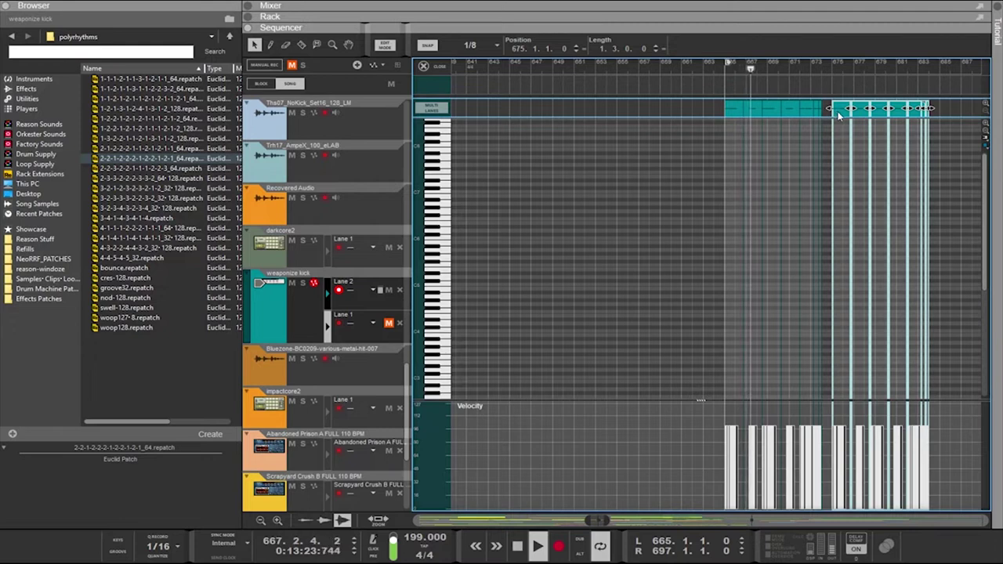
pyautogui.moveTo(838, 110); pyautogui.dragTo(768, 112)
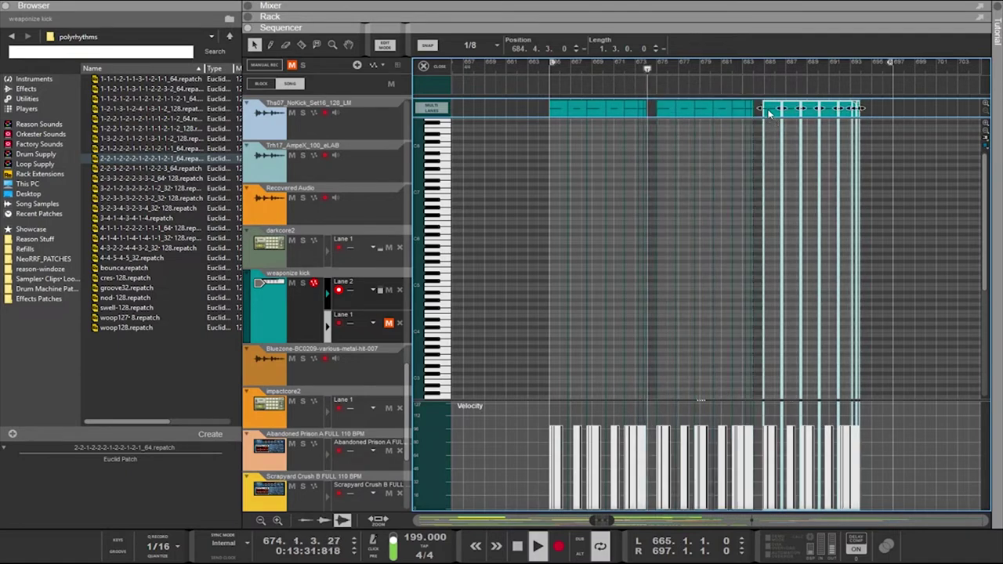
pyautogui.scroll(5, 796, 134)
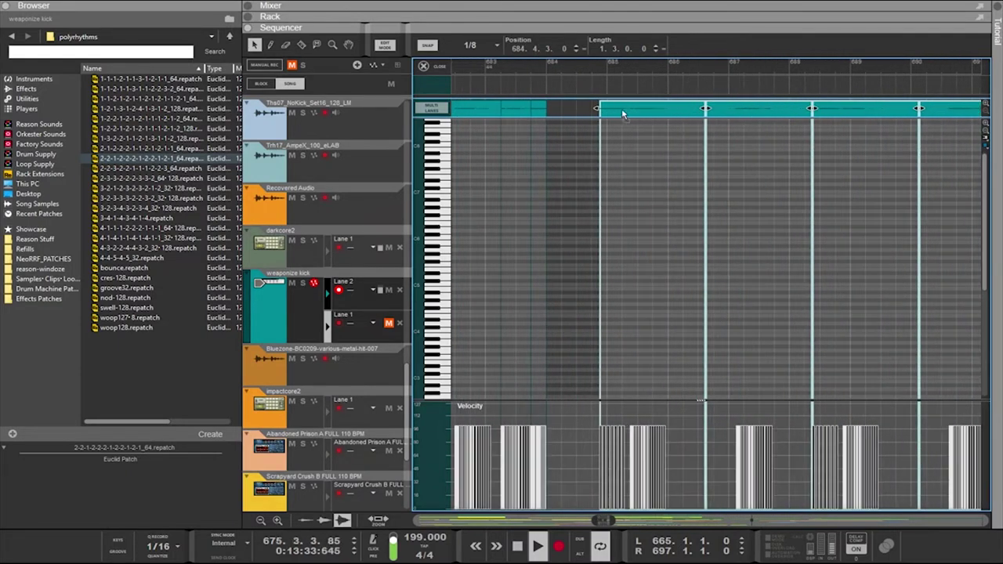
pyautogui.moveTo(622, 108); pyautogui.dragTo(782, 123)
# Select and delete the surplus Lane 2 clips running past the section's end at bar 697
pyautogui.scroll(-4, 634, 115)
pyautogui.moveTo(940, 127); pyautogui.dragTo(795, 115)
pyautogui.moveTo(929, 100); pyautogui.dragTo(739, 118)
pyautogui.press('Delete')
pyautogui.scroll(-3, 744, 115)
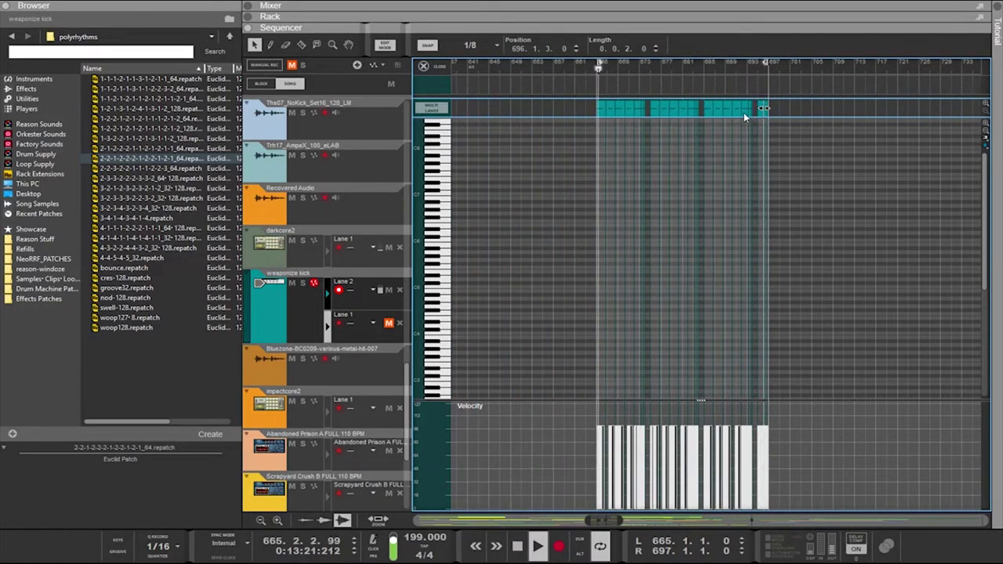
# Try to scale the darkcore2 clips in bars 105 to 169 to half length and place a copy at 137.1.1.0
pyautogui.hotkey('ctrl', 'e')
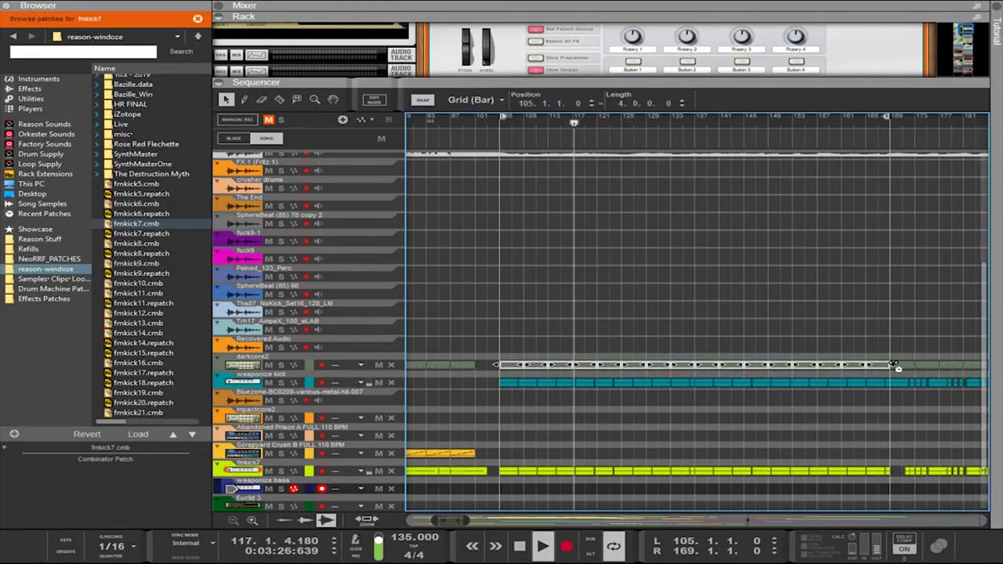
pyautogui.moveTo(901, 366); pyautogui.dragTo(692, 380)
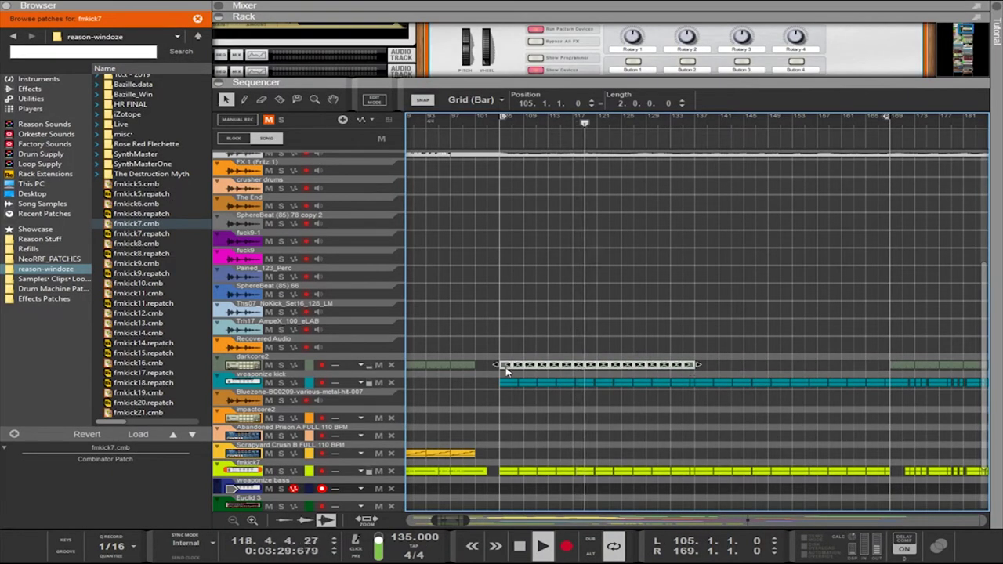
pyautogui.moveTo(504, 367); pyautogui.dragTo(704, 363)
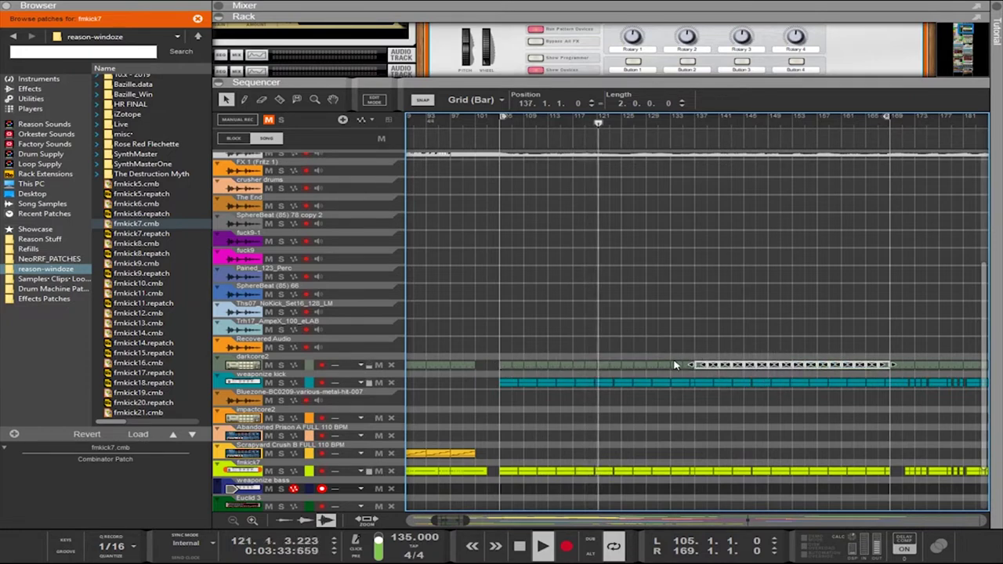
# Undo the halving and copying of the darkcore2 clips, and set the song tempo to 173
pyautogui.click(405, 539)
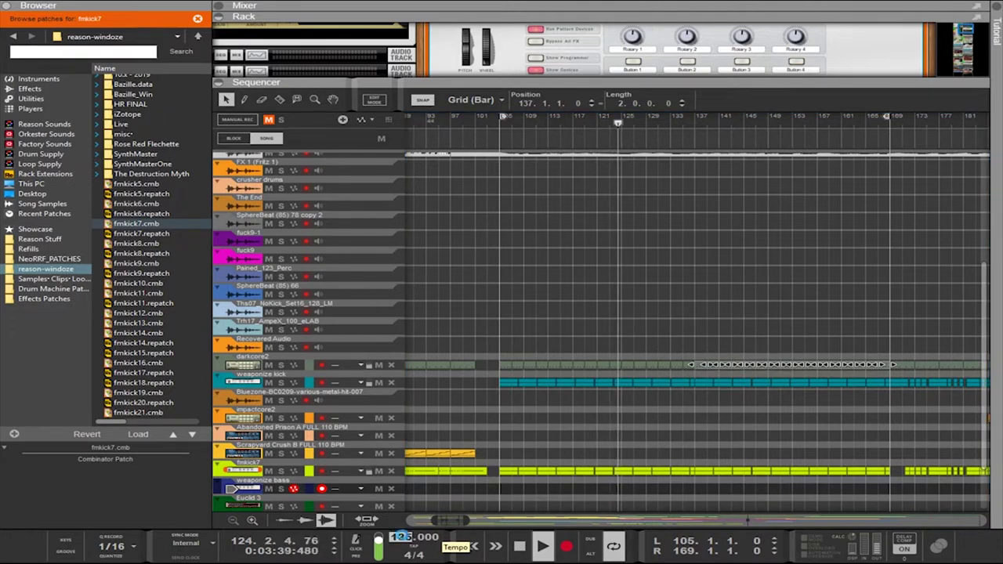
pyautogui.hotkey('ctrl', 'z')
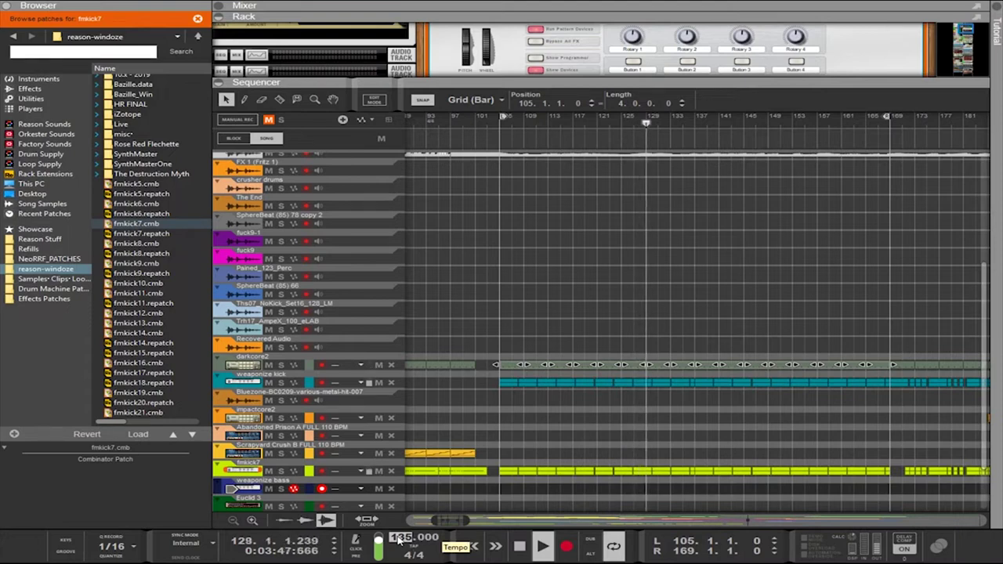
pyautogui.write('173')
pyautogui.press('Return')
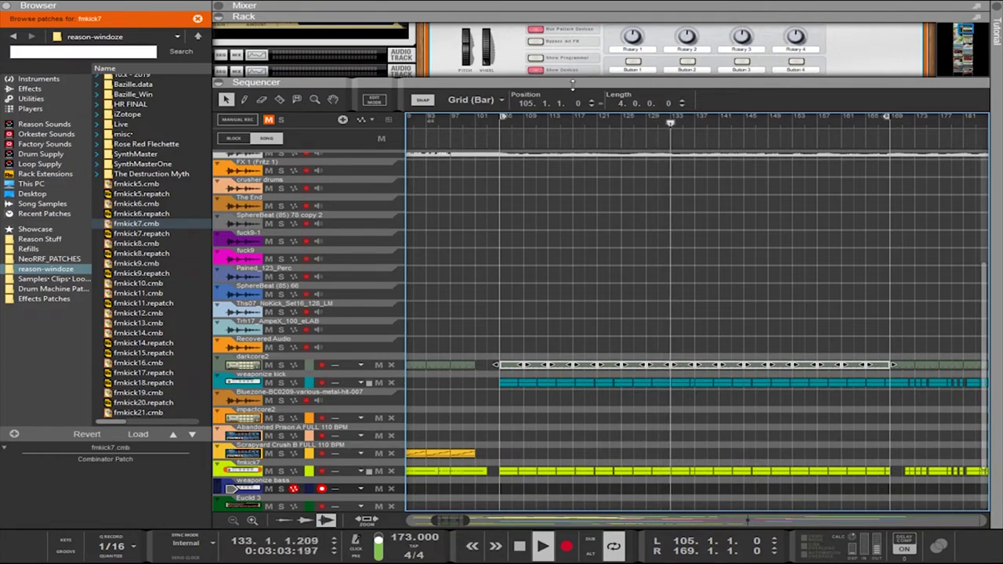
# Adjust the first pitch envelope level and operator 2's frequency on the fmkick6 PX7 synthesizer
pyautogui.moveTo(573, 84); pyautogui.dragTo(576, 401)
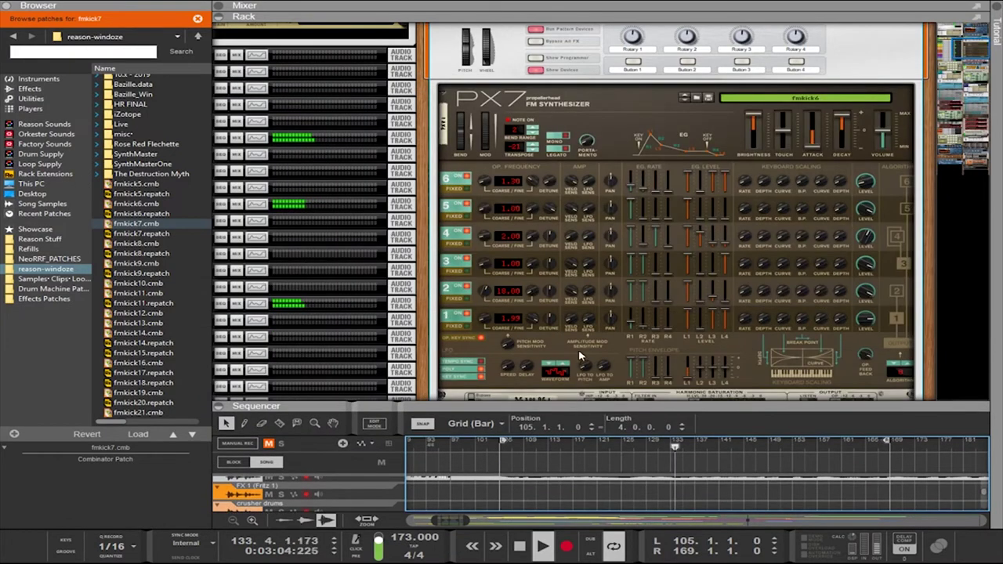
pyautogui.click(632, 384)
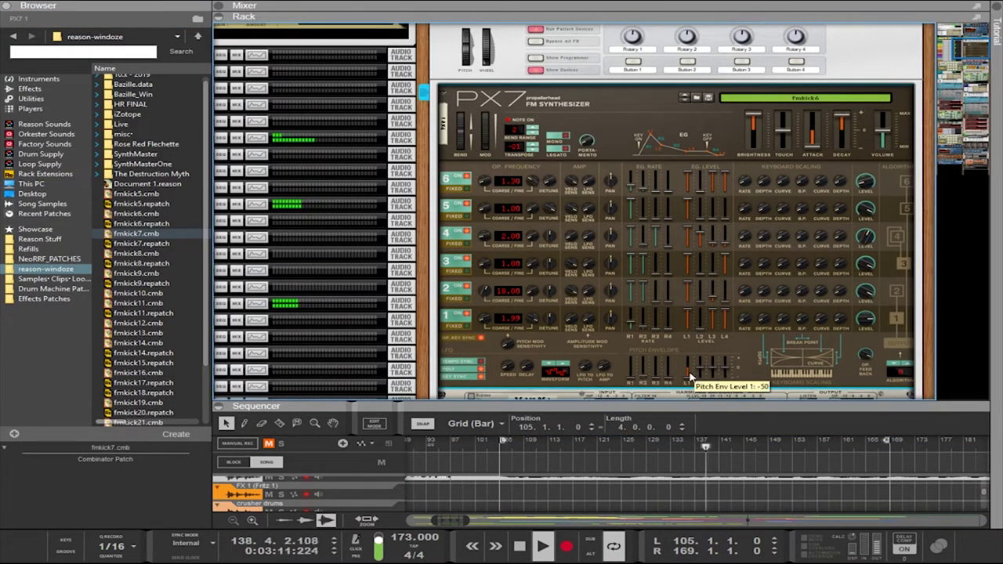
pyautogui.moveTo(689, 376); pyautogui.dragTo(683, 305)
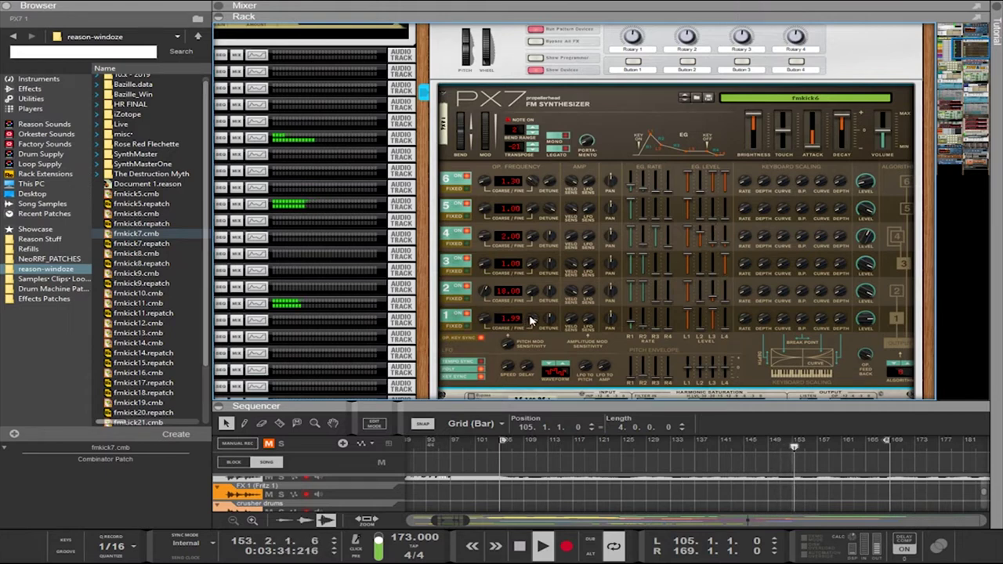
pyautogui.moveTo(531, 321); pyautogui.dragTo(534, 359)
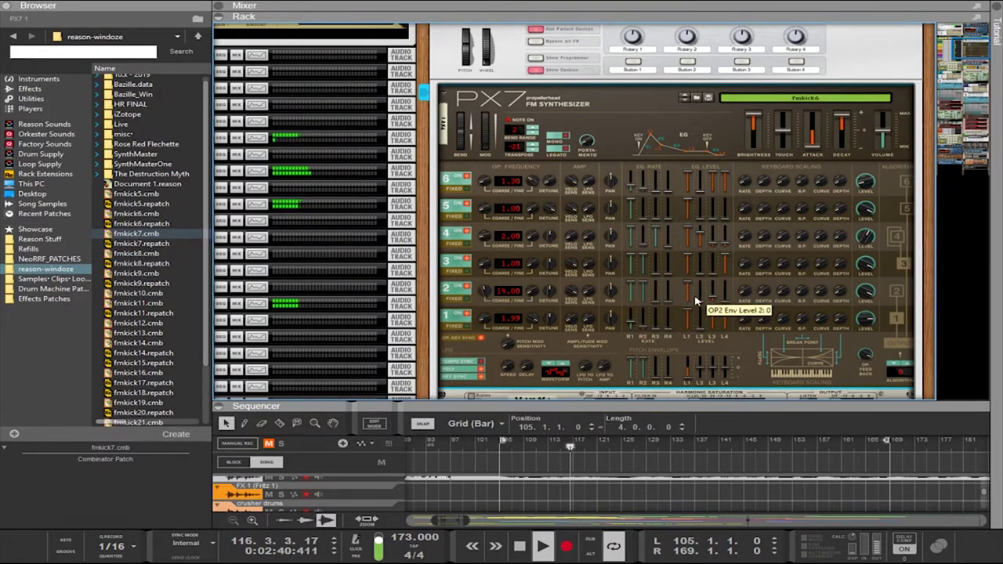
# Return to the full arrangement and select the fmkick7 clips from bar 105 to 169
pyautogui.press('F7')
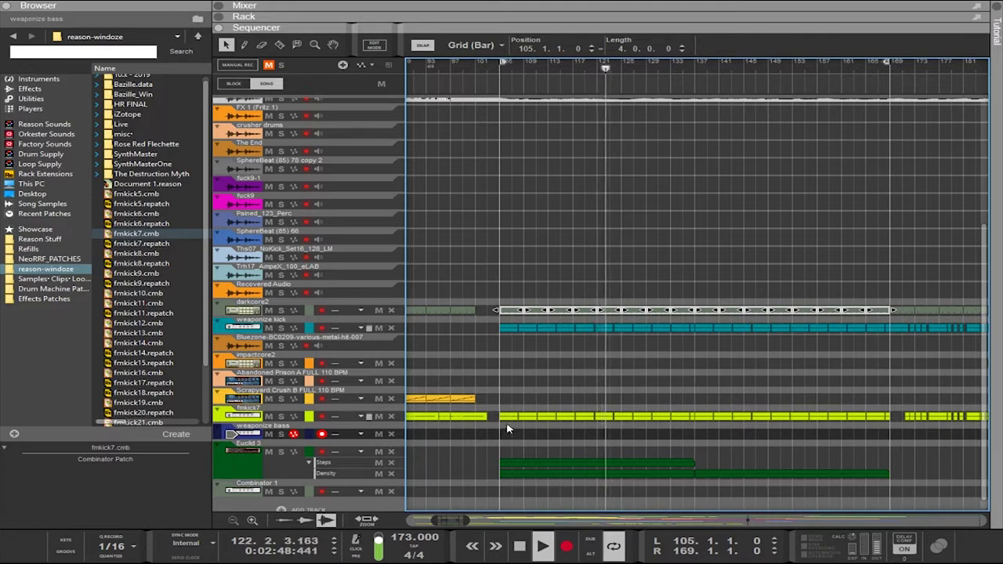
pyautogui.moveTo(507, 438); pyautogui.dragTo(894, 416)
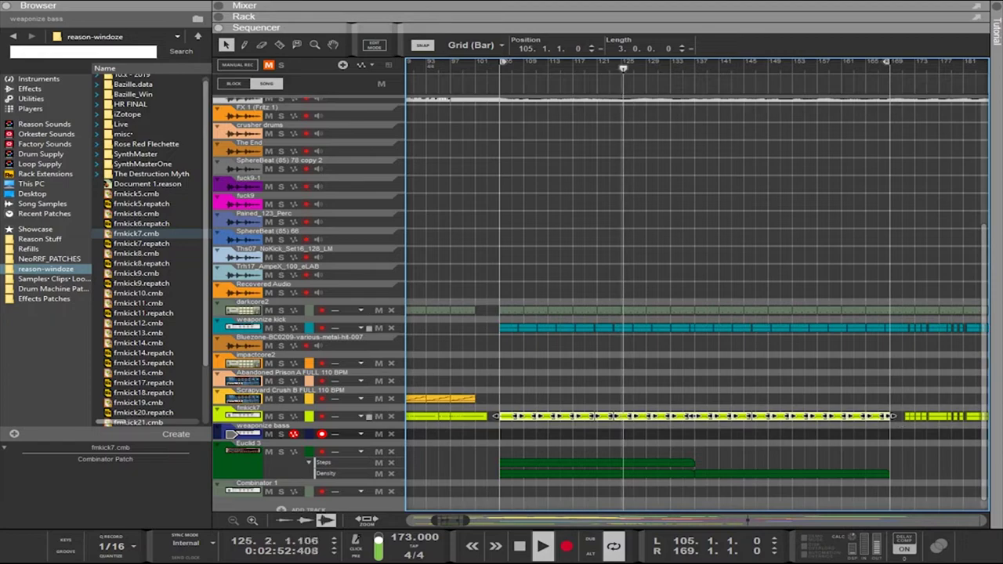
# Connect Spider CV 1's merge output to the level CV input of the weaponize kick mix channel at the back of the rack
pyautogui.moveTo(596, 32); pyautogui.dragTo(596, 325)
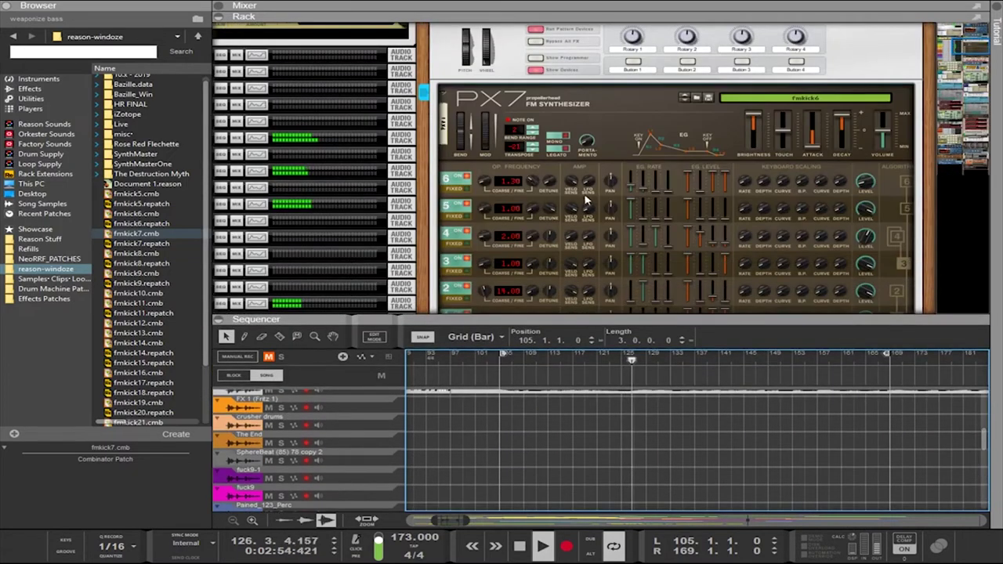
pyautogui.press('Tab')
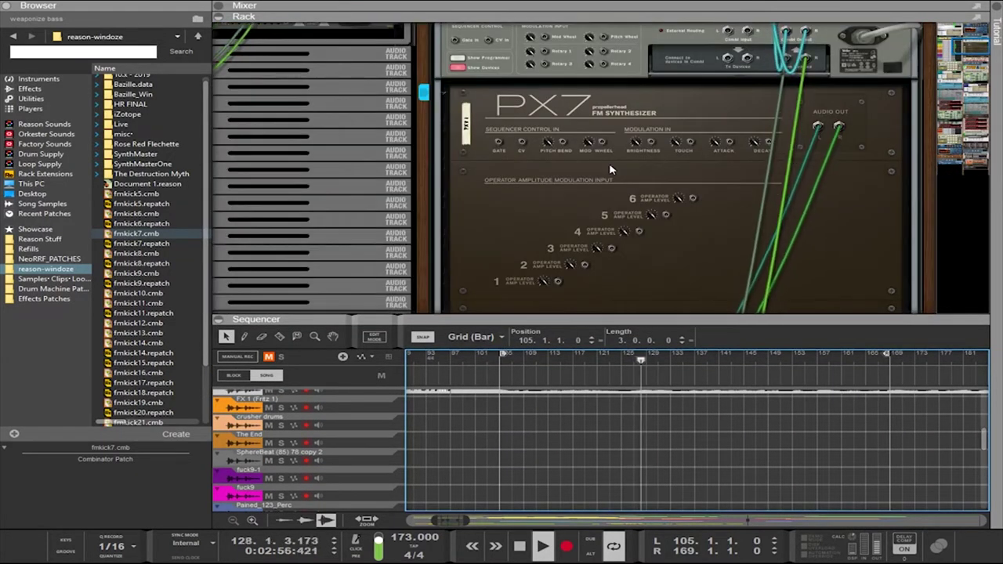
pyautogui.scroll(-5, 611, 169)
pyautogui.scroll(2, 612, 165)
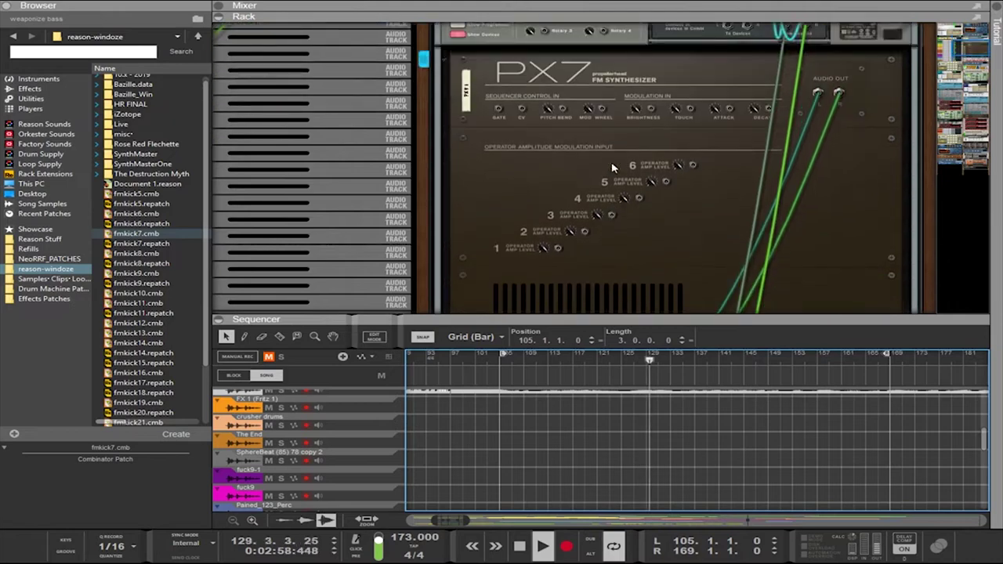
pyautogui.scroll(10, 549, 134)
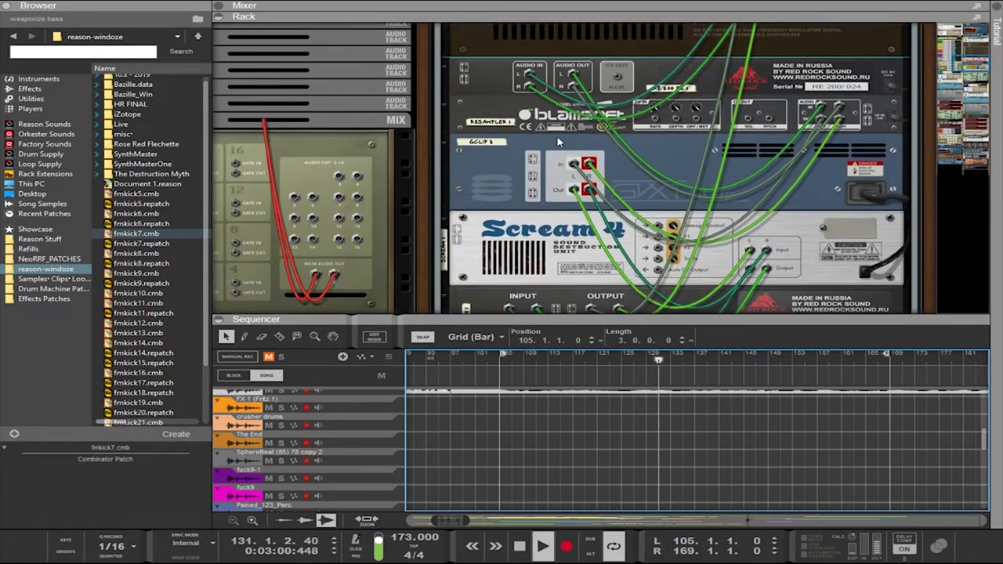
pyautogui.press('Tab')
pyautogui.scroll(-4, 571, 153)
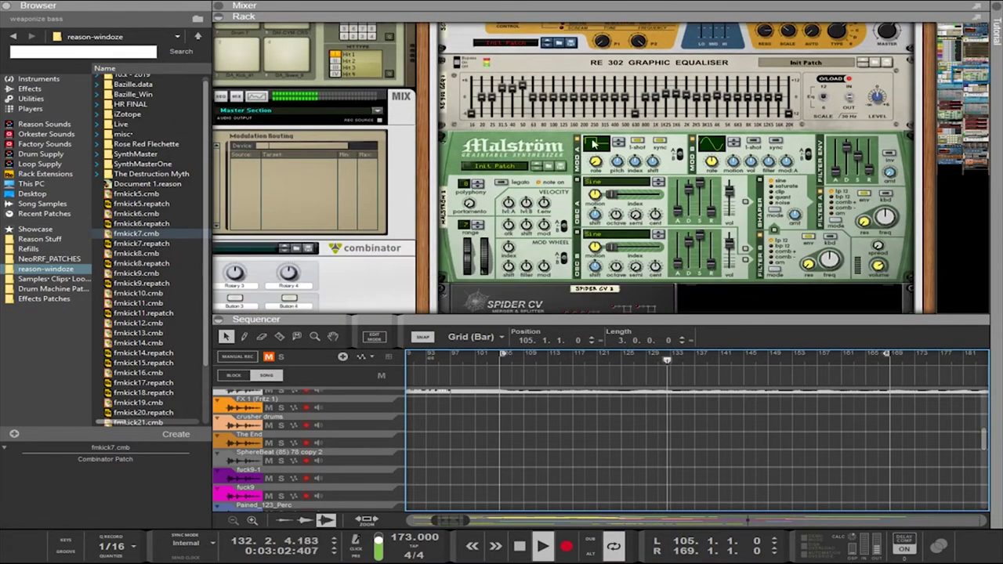
pyautogui.press('Tab')
pyautogui.scroll(-3, 624, 186)
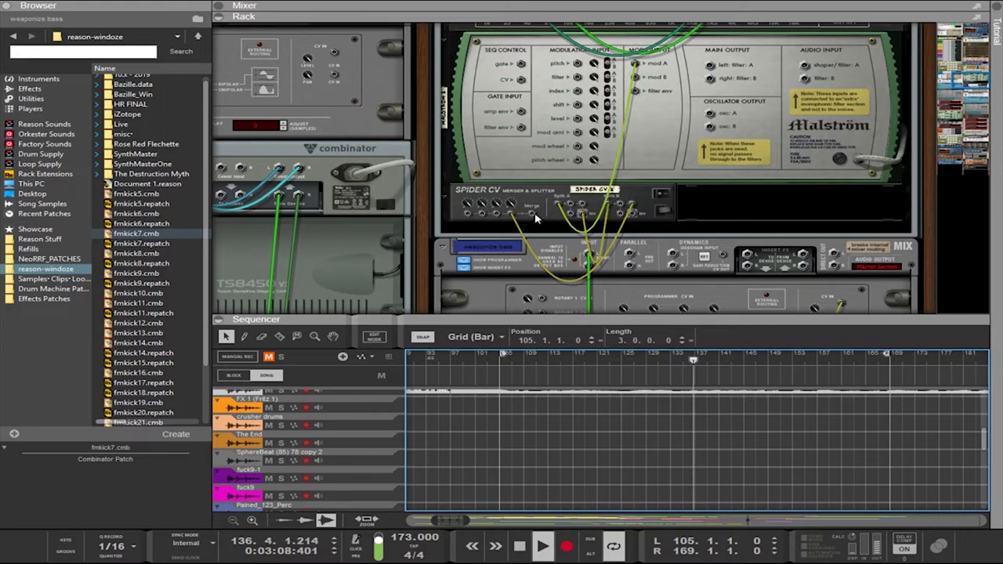
pyautogui.moveTo(533, 214); pyautogui.dragTo(455, 230)
pyautogui.scroll(3, 235, 174)
pyautogui.scroll(-4, 466, 201)
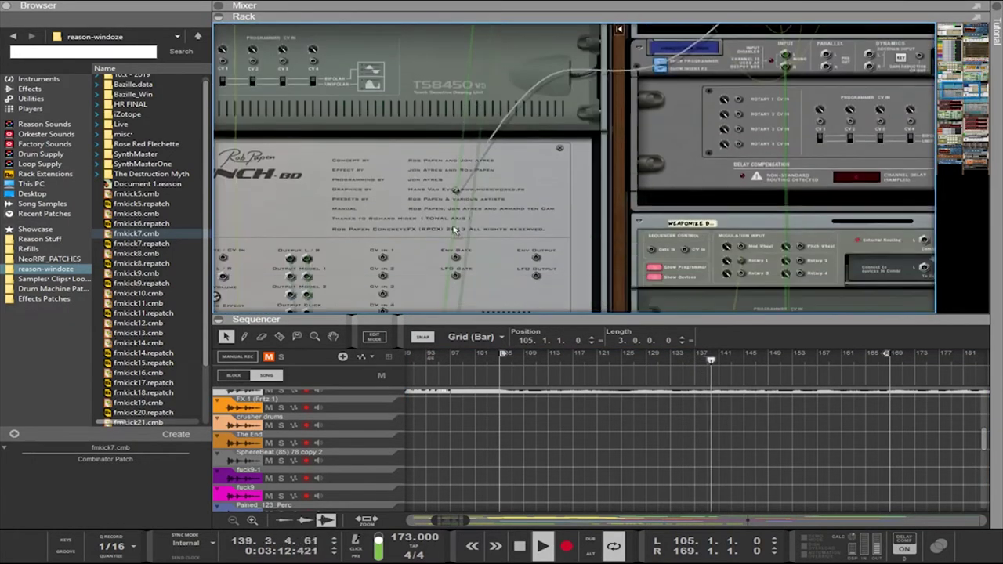
pyautogui.scroll(4, 455, 227)
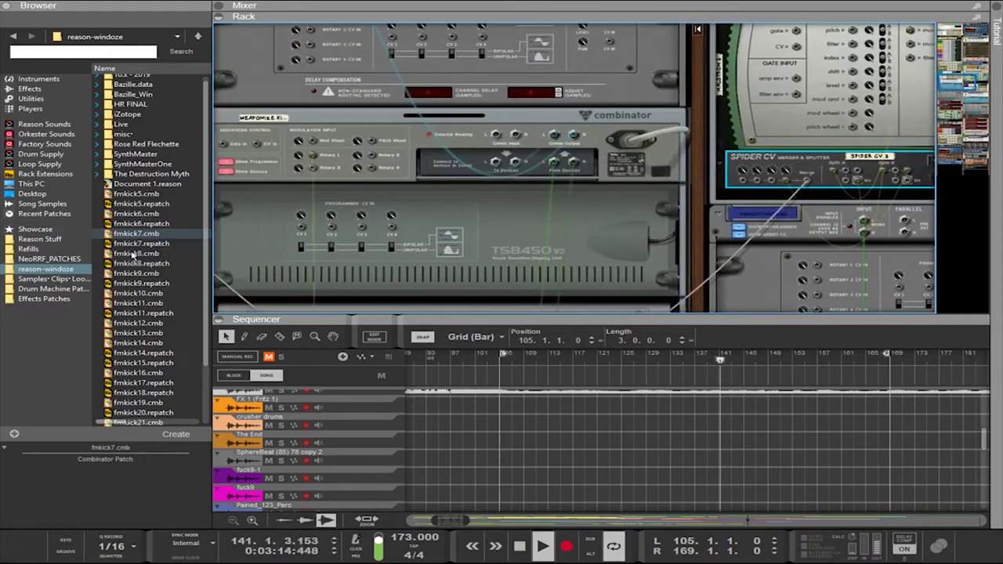
pyautogui.scroll(3, 642, 155)
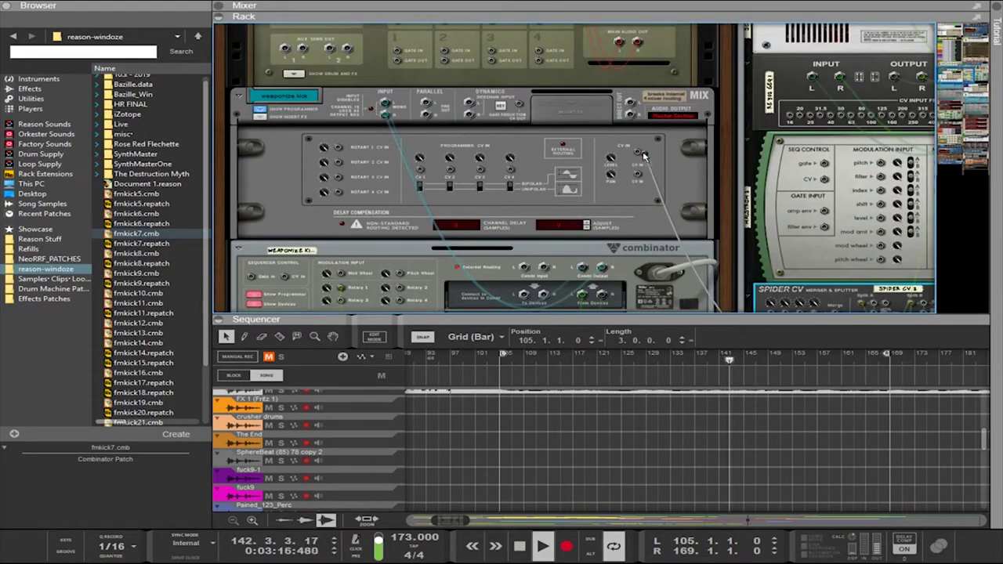
pyautogui.moveTo(643, 155); pyautogui.dragTo(640, 154)
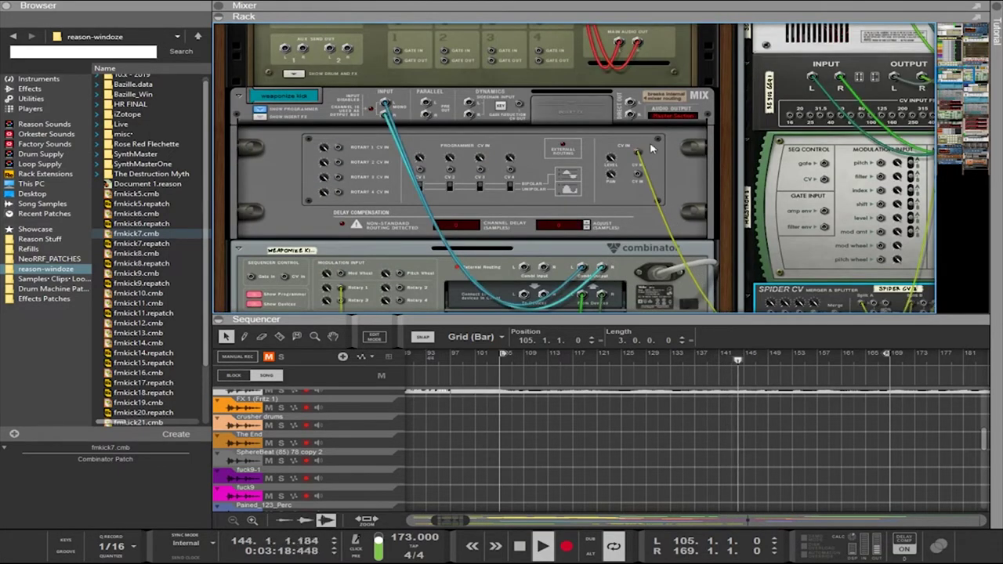
pyautogui.press('Tab')
pyautogui.moveTo(698, 320); pyautogui.dragTo(698, 26)
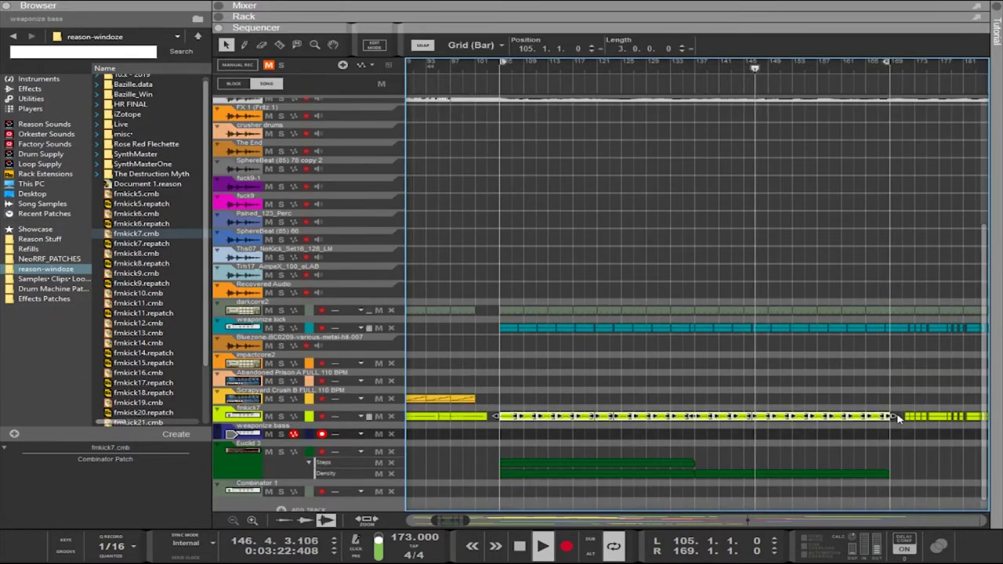
# Try to scale the selected fmkick7 clips to half length so they end at bar 137
pyautogui.moveTo(897, 421); pyautogui.dragTo(700, 432)
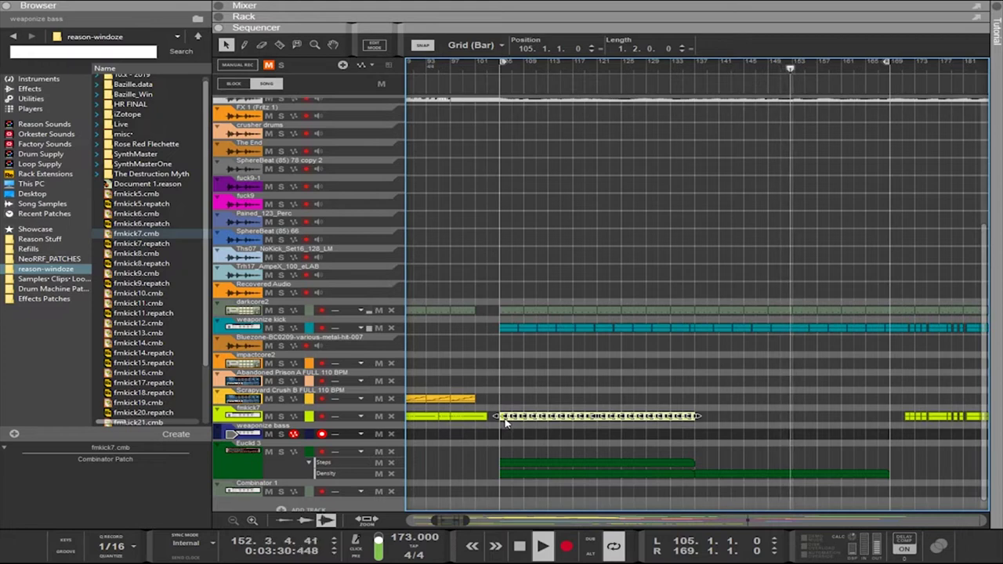
pyautogui.hotkey('ctrl', 'd')
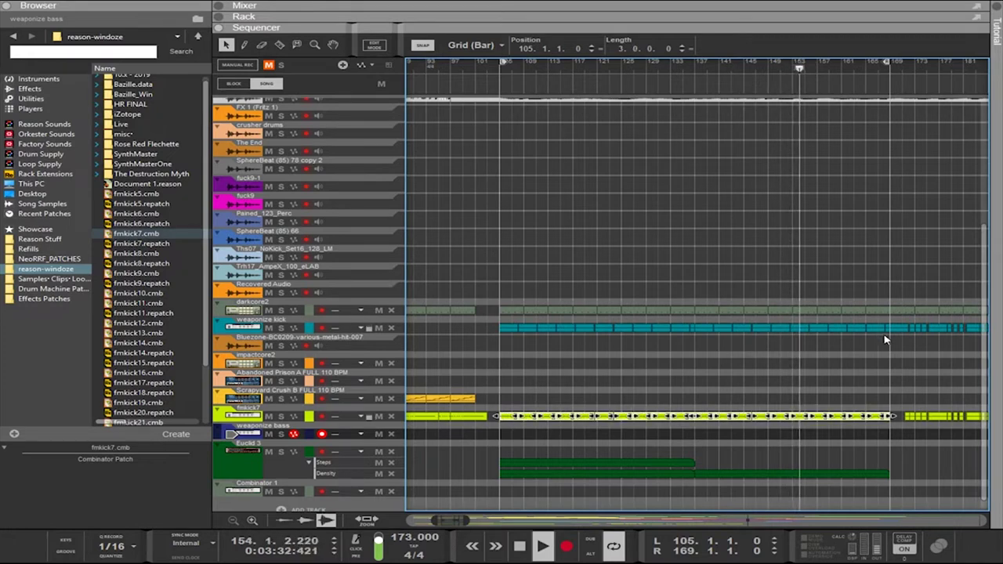
# Scale the weaponize kick clips in bars 105 to 169 to half length and place a copy at 137.1.1.0
pyautogui.moveTo(888, 351); pyautogui.dragTo(499, 329)
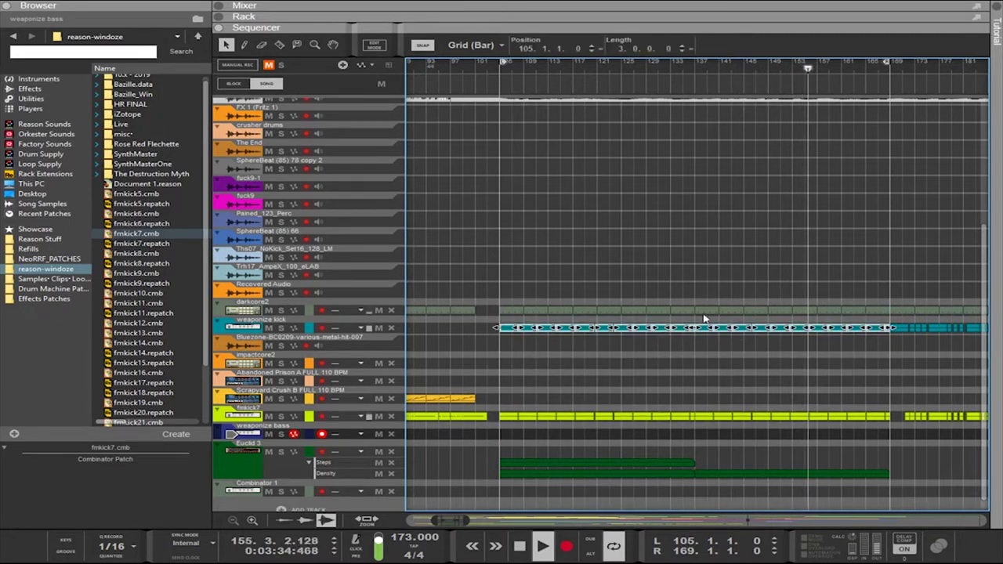
pyautogui.moveTo(889, 328); pyautogui.dragTo(696, 330)
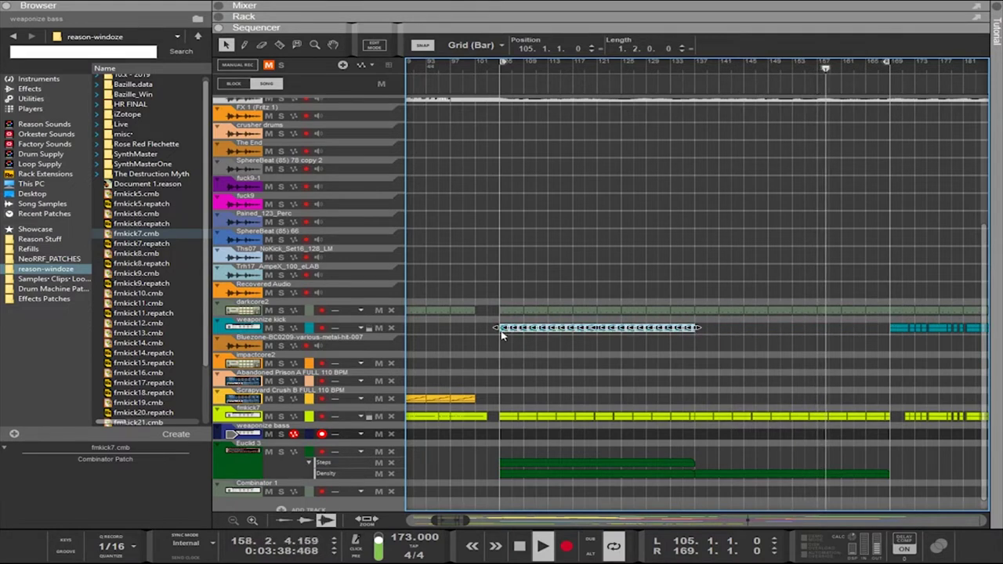
pyautogui.moveTo(504, 332); pyautogui.dragTo(701, 335)
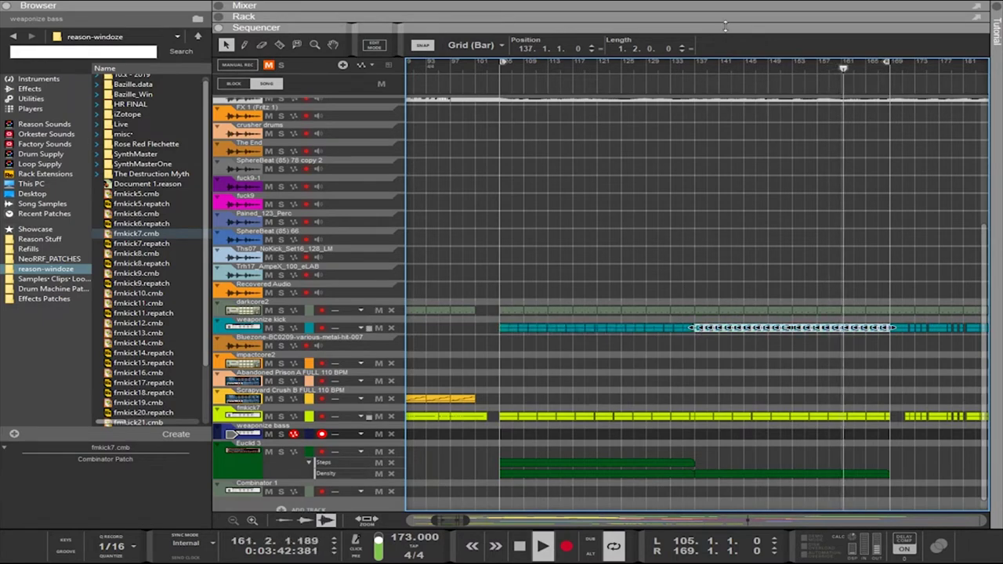
# Adjust the Malström's modulator A rate and the 125 Hz band of the RE 302 graphic equaliser
pyautogui.press('F6')
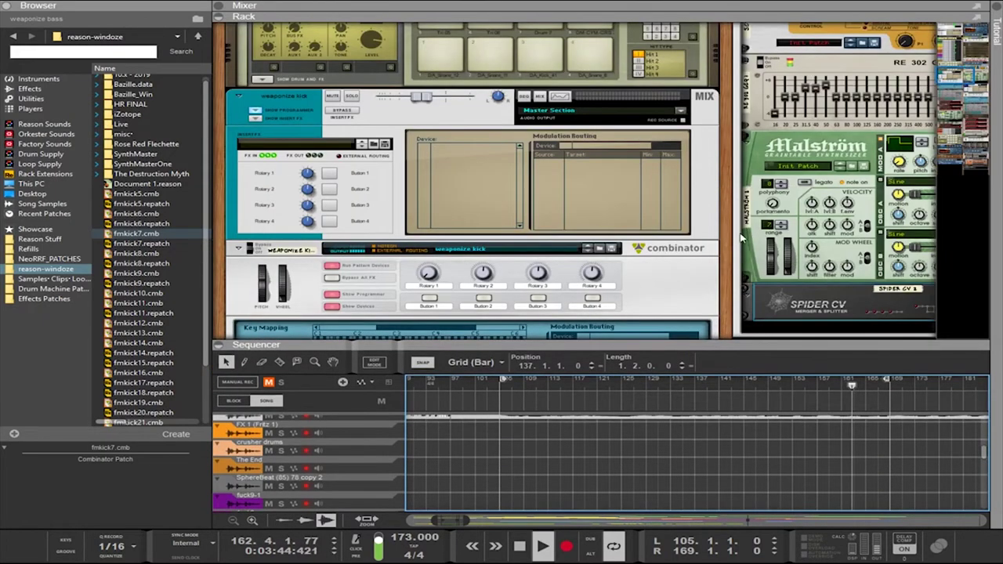
pyautogui.press('Tab')
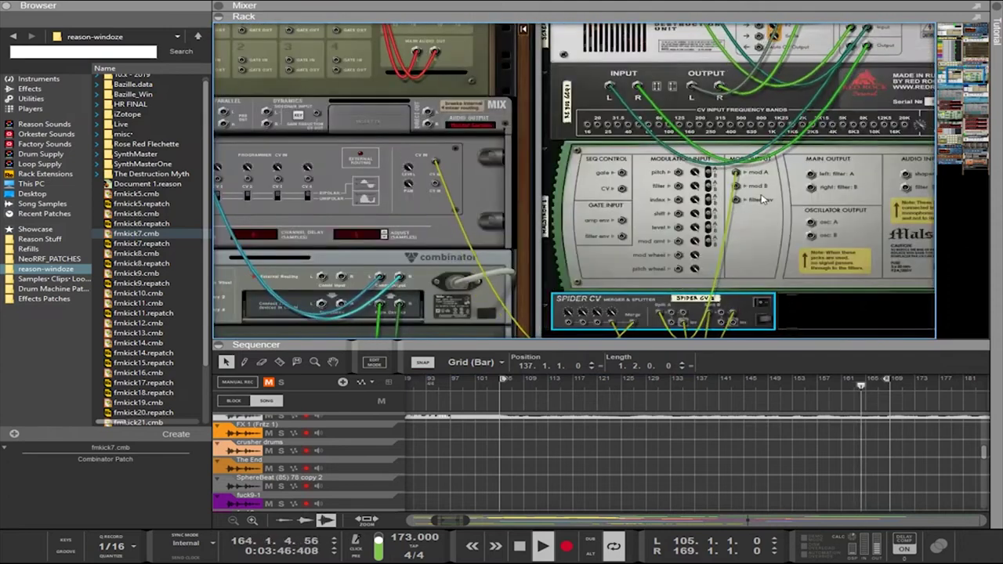
pyautogui.press('Tab')
pyautogui.click(696, 173)
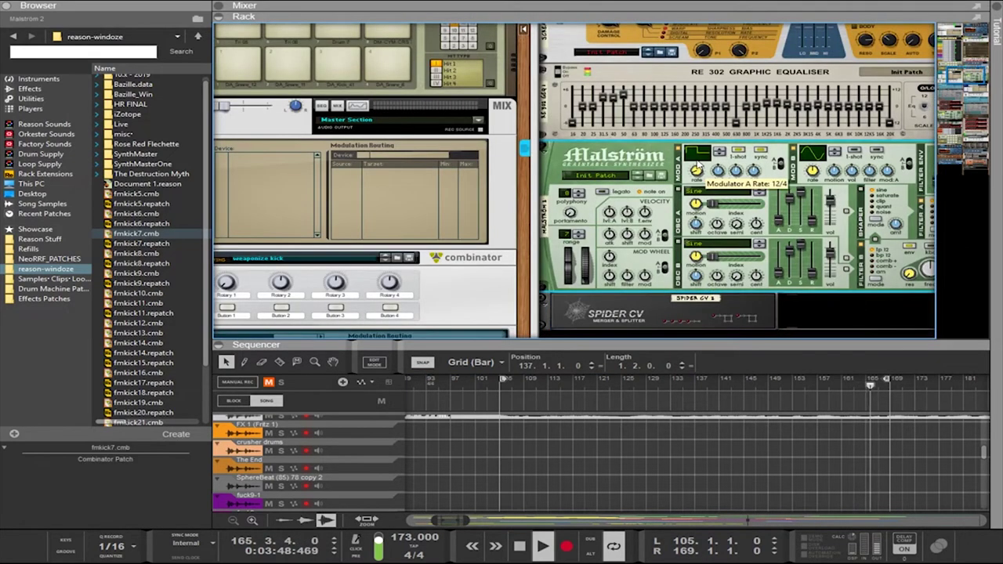
pyautogui.moveTo(687, 134); pyautogui.dragTo(683, 111)
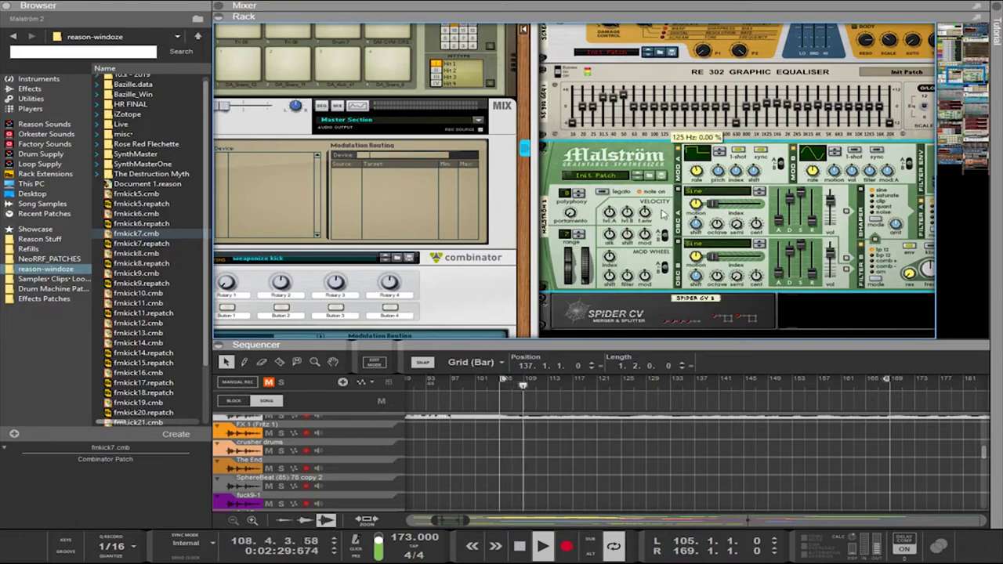
# Scale the fmkick7 clips in bars 105 to 169 to half length, ending at bar 137
pyautogui.moveTo(642, 340); pyautogui.dragTo(642, 21)
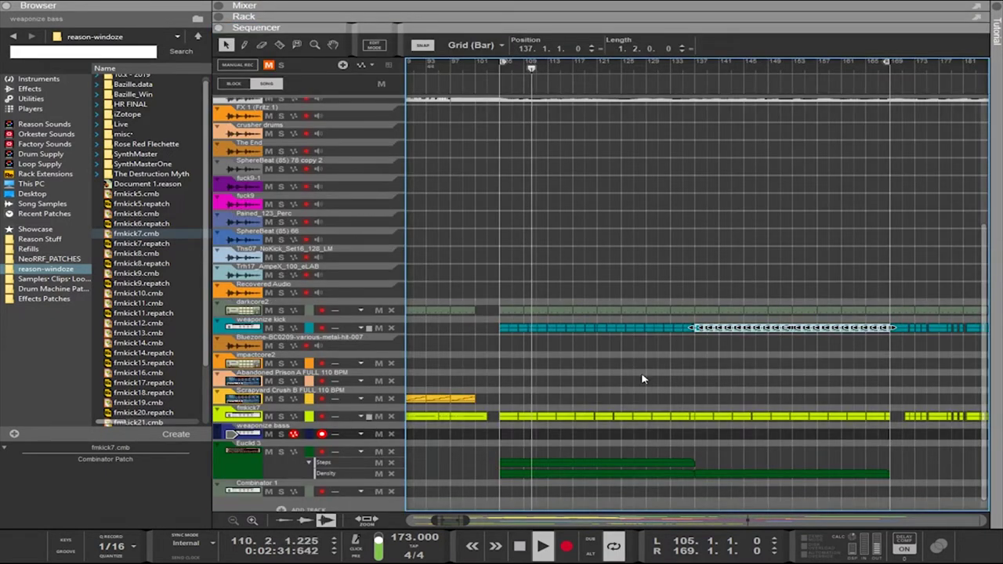
pyautogui.moveTo(504, 439); pyautogui.dragTo(696, 432)
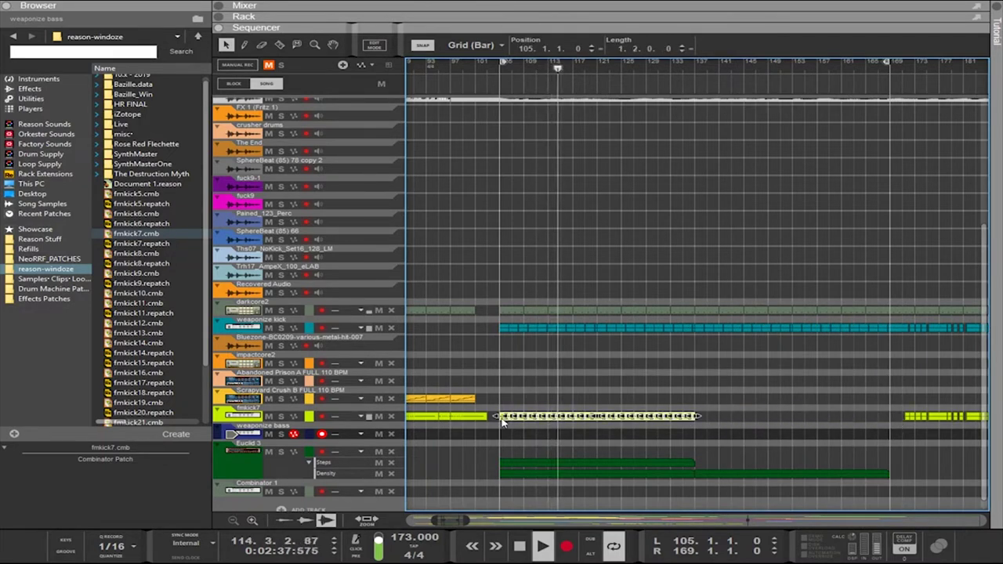
# Undo the fmkick7 clip duplication and the edit before it, restoring the three-bar clips across bars 105 to 169
pyautogui.hotkey('ctrl', 'd')
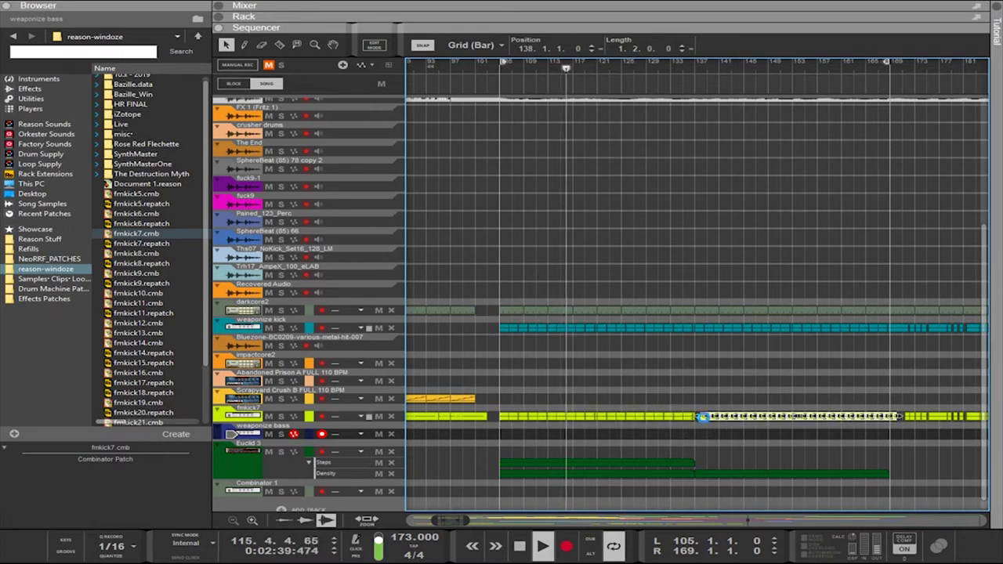
pyautogui.hotkey('ctrl', 'z')
pyautogui.hotkey('ctrl', 'z')
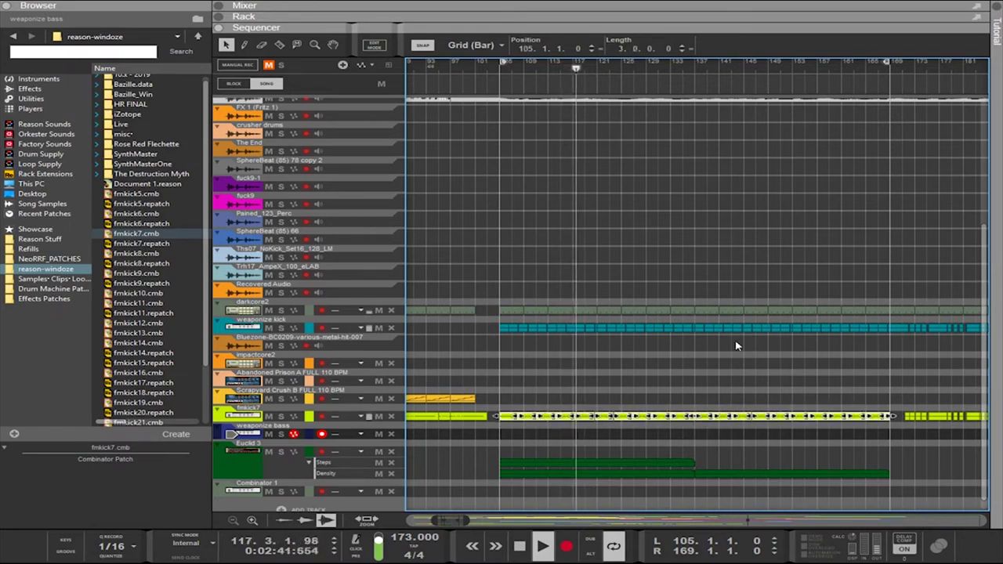
# Shorten the weaponize kick clips to three beats each from bar 105, and copy the set to start at bar 137
pyautogui.moveTo(473, 351); pyautogui.dragTo(696, 311)
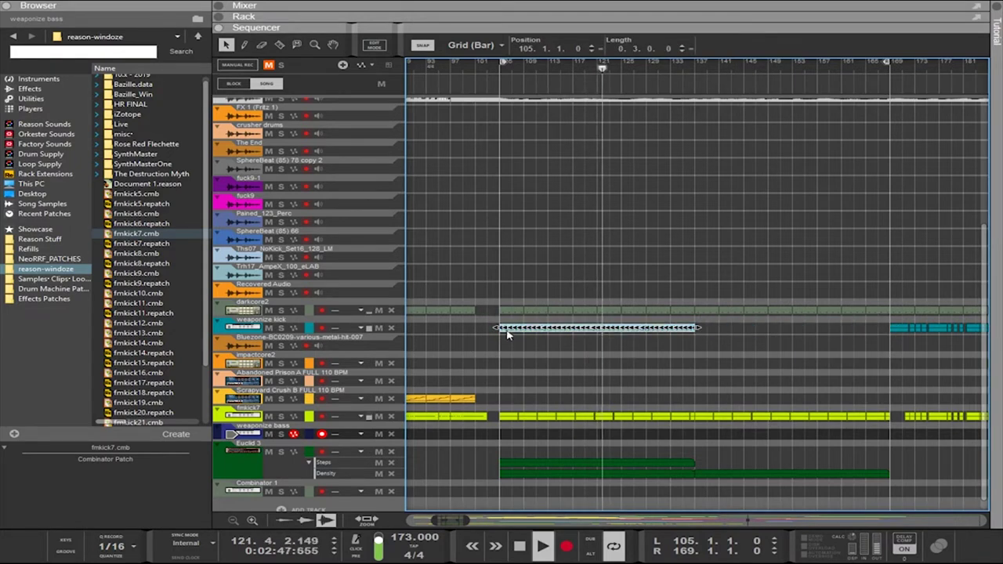
pyautogui.moveTo(501, 333); pyautogui.dragTo(694, 328)
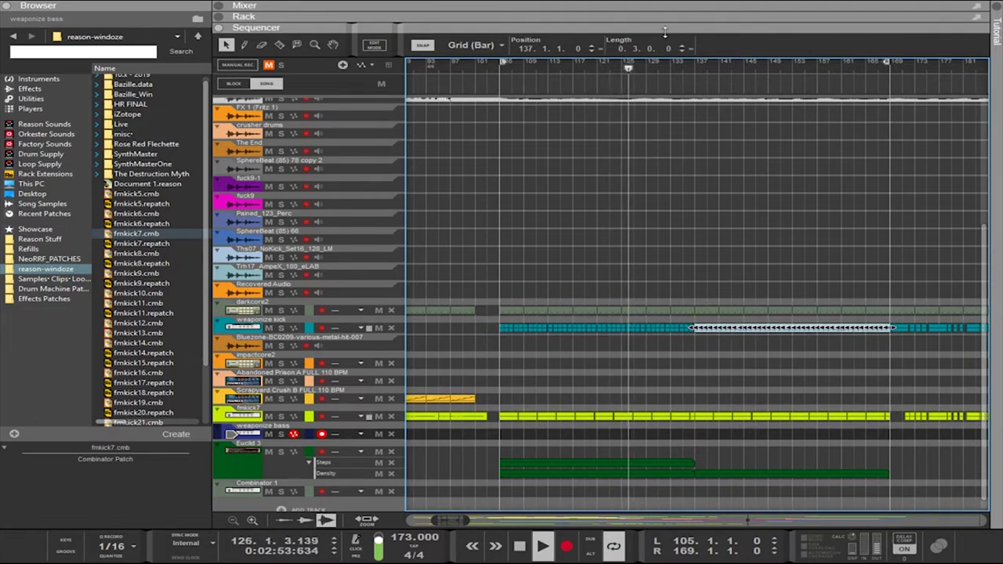
# Show the rack and raise the Modulator A rate on the Malström synthesizer
pyautogui.press('F6')
pyautogui.click(696, 170)
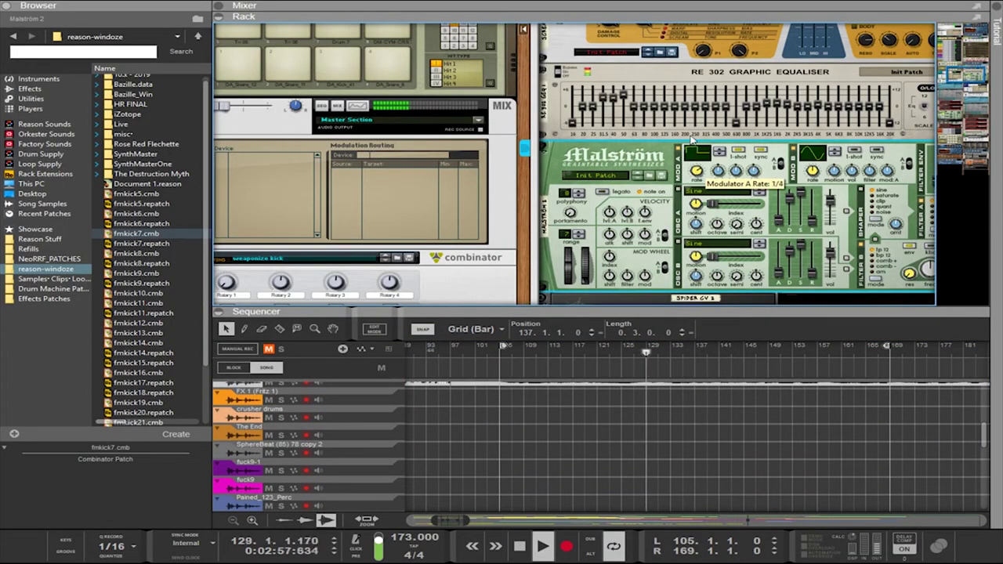
pyautogui.moveTo(693, 149); pyautogui.dragTo(688, 125)
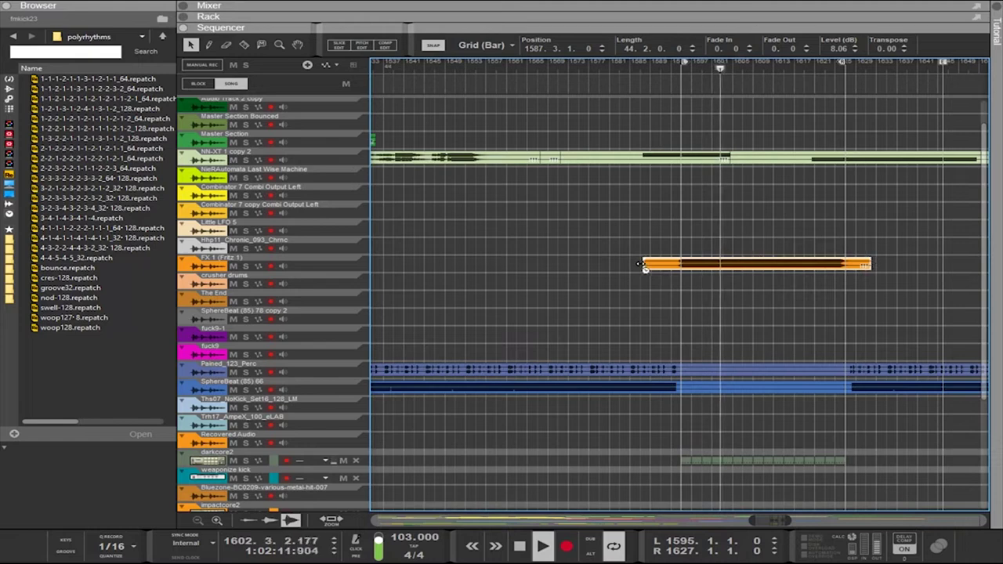
# Trim the start of the FX 1 audio clip to bar 1588, making it 44 bars long
pyautogui.moveTo(641, 264); pyautogui.dragTo(645, 264)
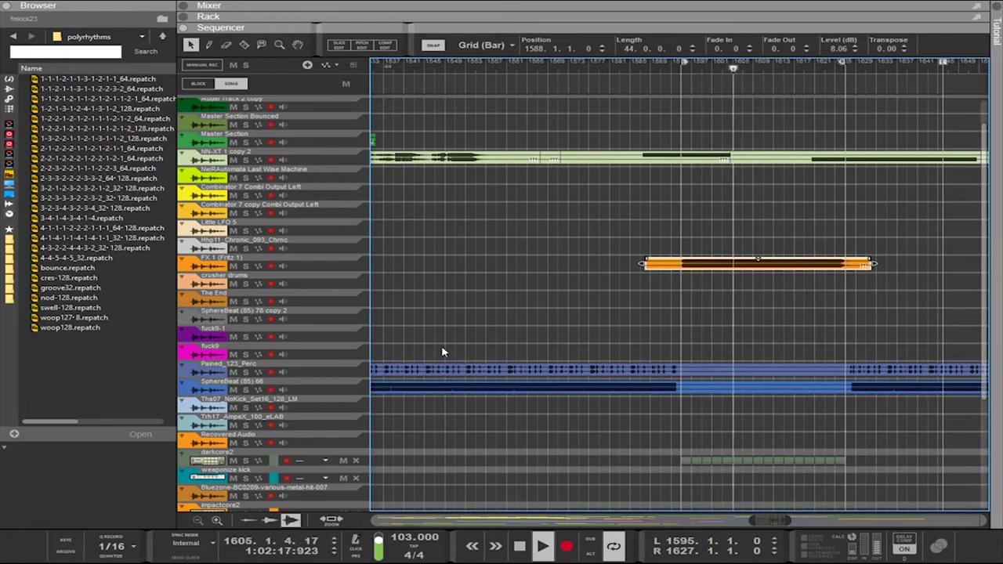
# Lower the input gain of the weaponize bass channel in the mixer
pyautogui.scroll(-4, 459, 419)
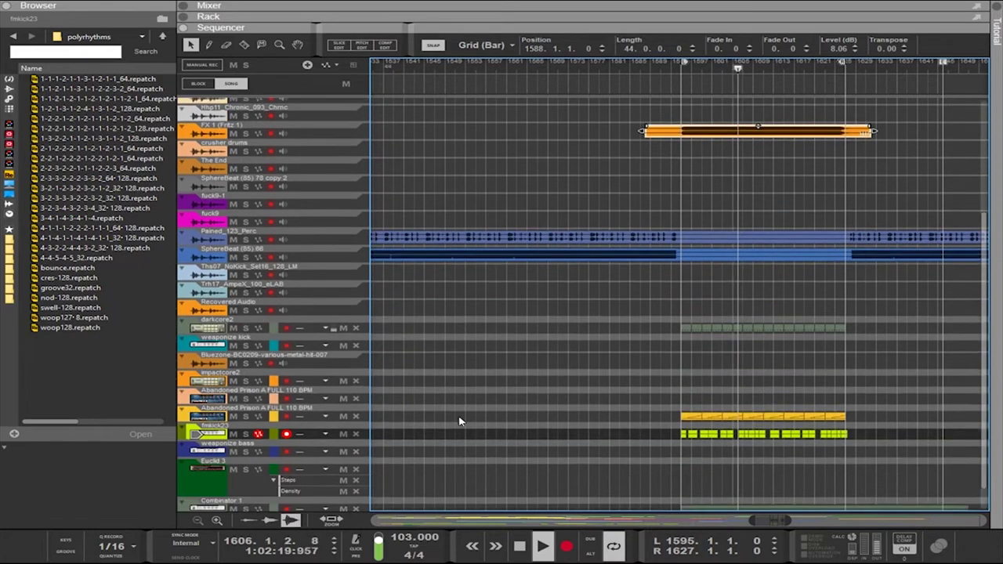
pyautogui.scroll(-1, 459, 422)
pyautogui.press('F5')
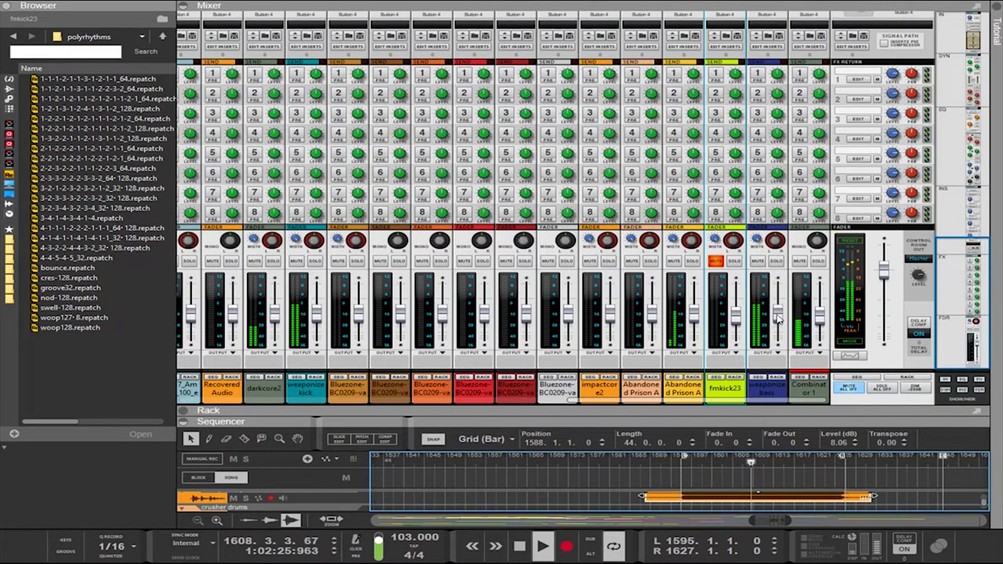
pyautogui.scroll(5, 760, 291)
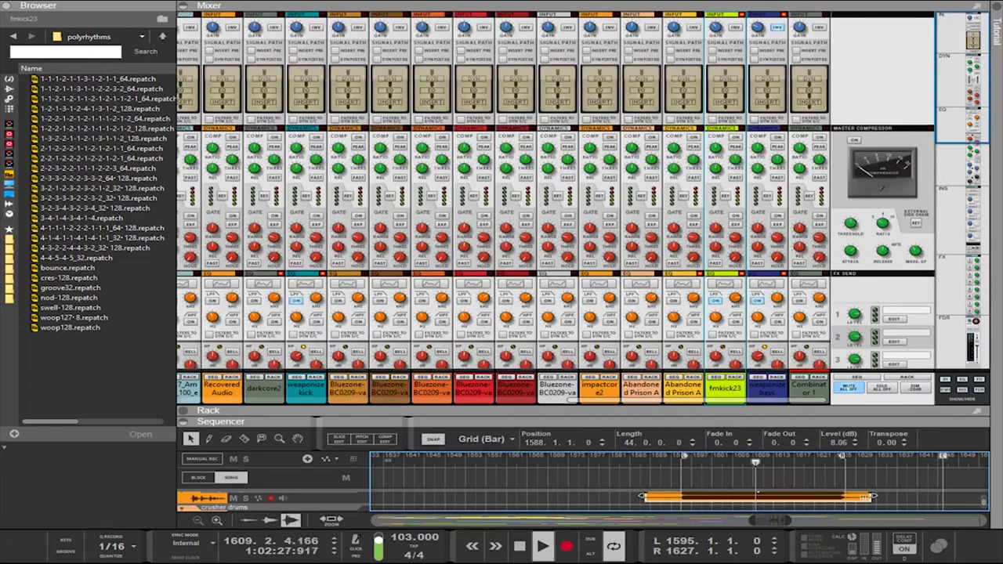
pyautogui.click(758, 29)
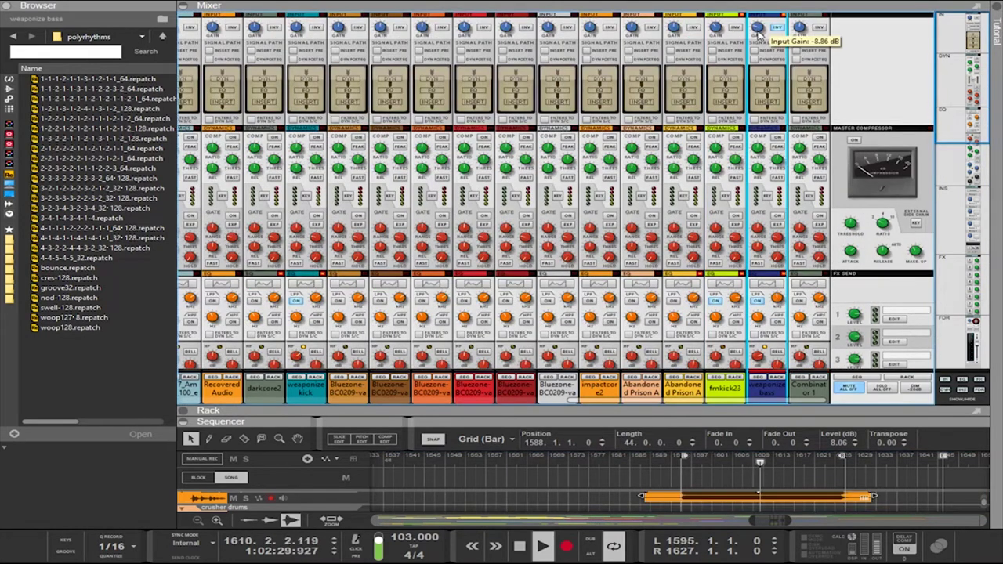
pyautogui.moveTo(759, 31); pyautogui.dragTo(762, 35)
# Mute the Combinator 1, darkcore2 and weaponize kick channels in the mixer
pyautogui.scroll(-5, 754, 182)
pyautogui.scroll(-3, 756, 204)
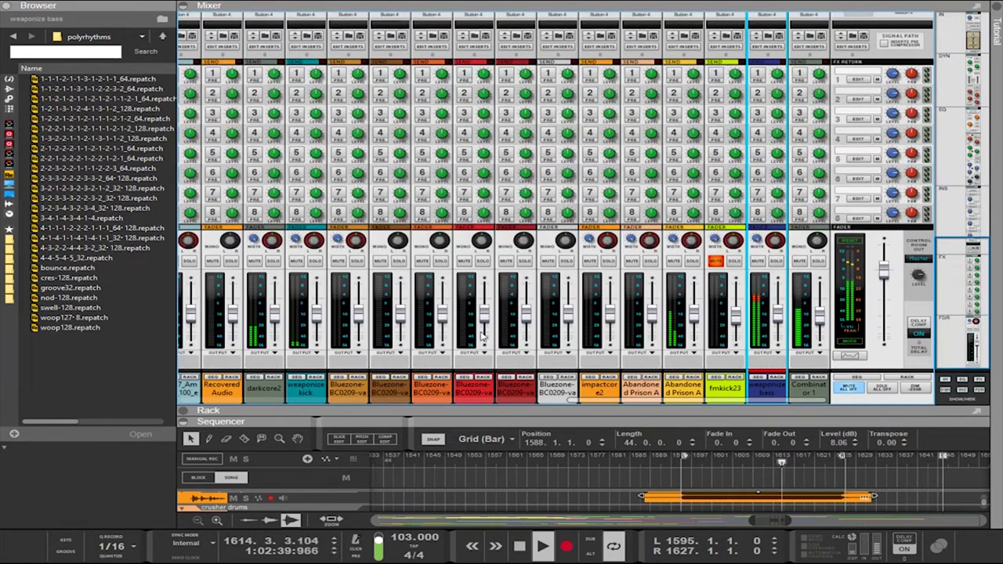
pyautogui.moveTo(621, 401)
pyautogui.mouseDown()
pyautogui.moveTo(261, 404)
pyautogui.moveTo(619, 407)
pyautogui.mouseUp()
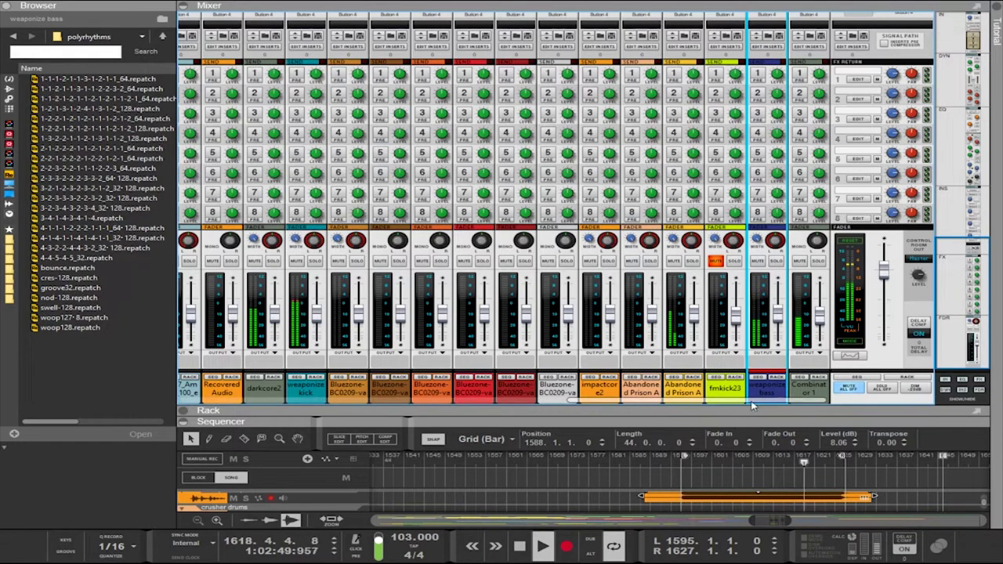
pyautogui.moveTo(750, 405); pyautogui.dragTo(761, 399)
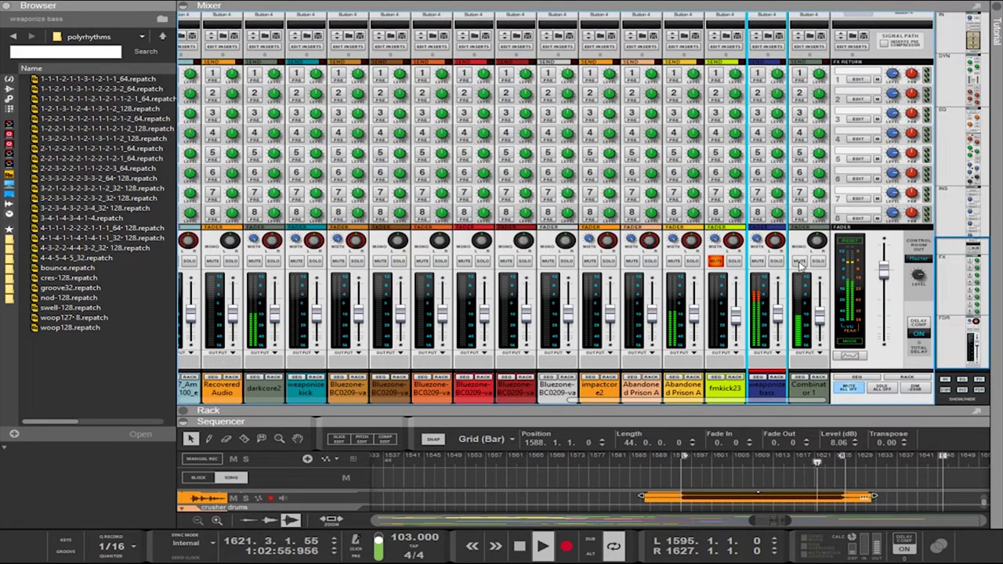
pyautogui.click(801, 262)
pyautogui.click(254, 262)
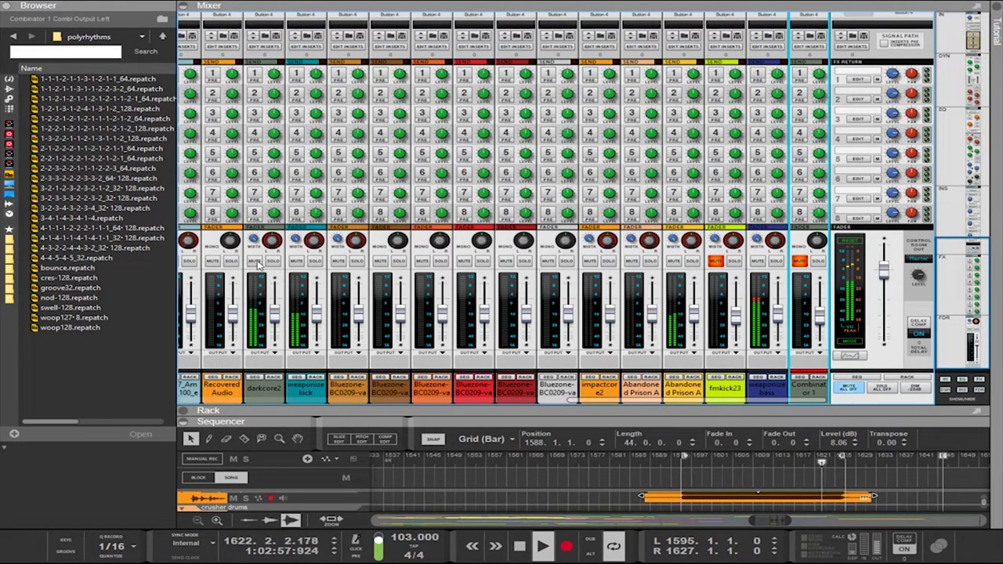
pyautogui.click(300, 263)
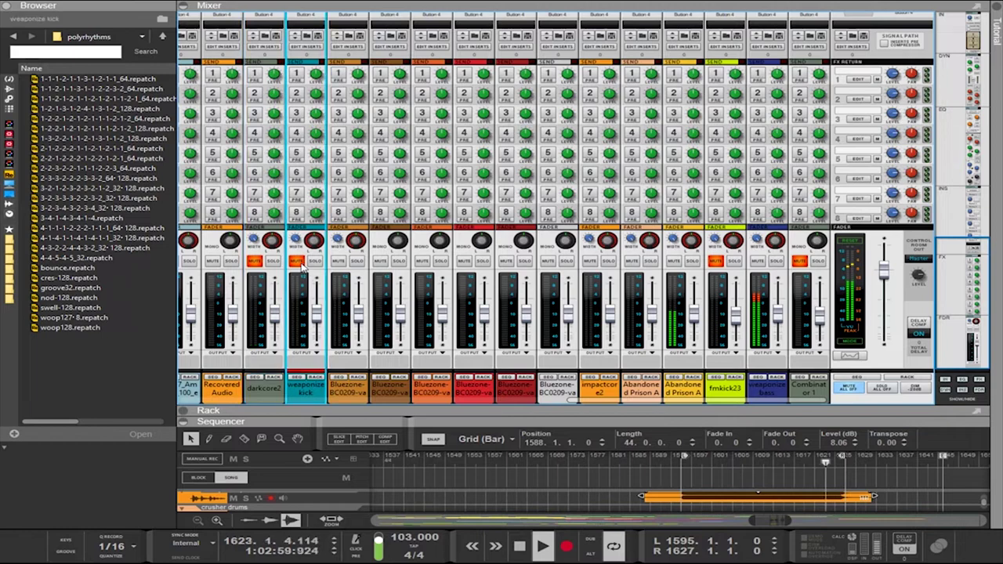
# Mute the NN-XT 1 copy 2, NieRAutomata Last Wise Machine and yellow Abandoned Prison A channels
pyautogui.moveTo(703, 405); pyautogui.dragTo(350, 419)
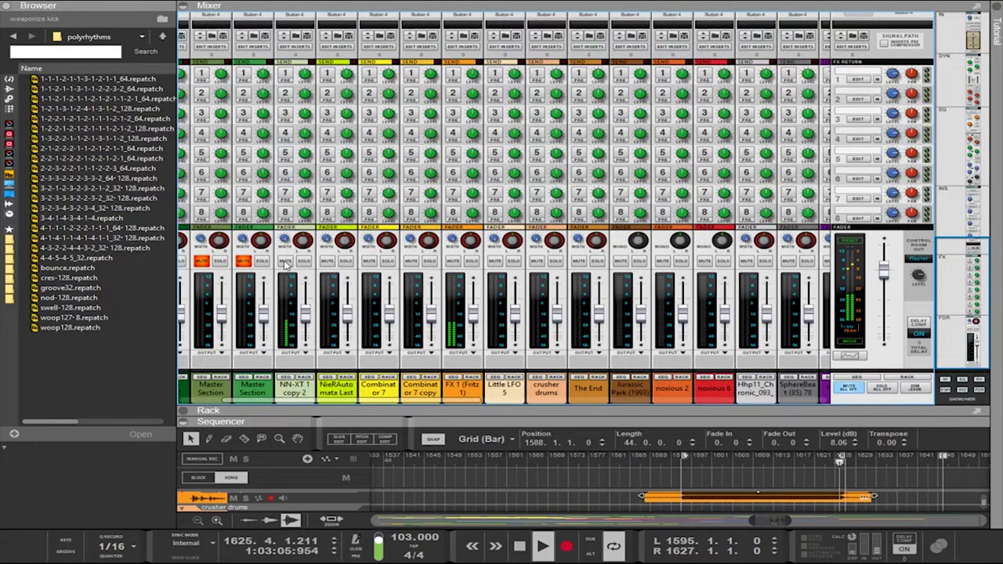
pyautogui.click(286, 263)
pyautogui.moveTo(457, 401); pyautogui.dragTo(408, 401)
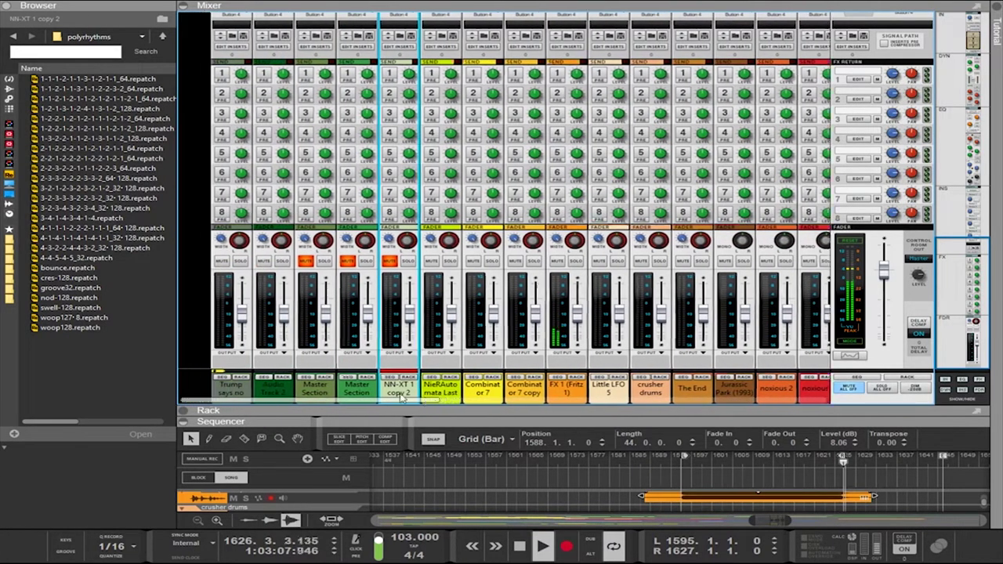
pyautogui.click(434, 266)
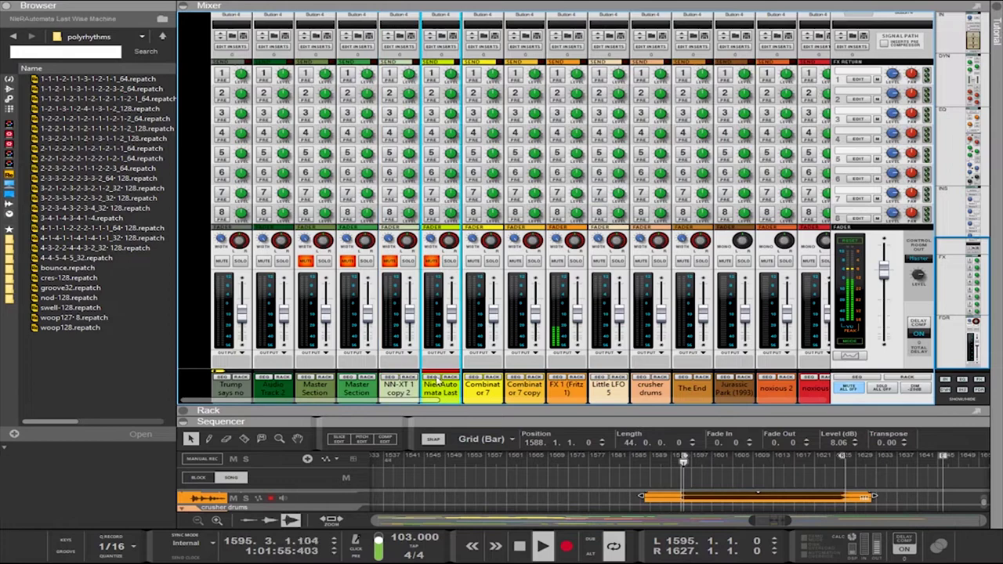
pyautogui.moveTo(422, 404); pyautogui.dragTo(822, 403)
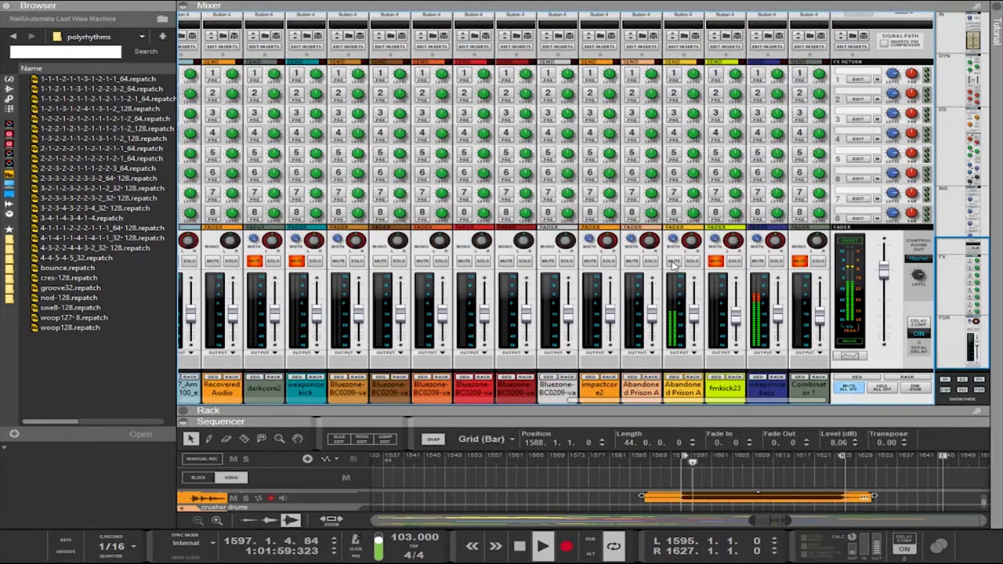
pyautogui.click(673, 261)
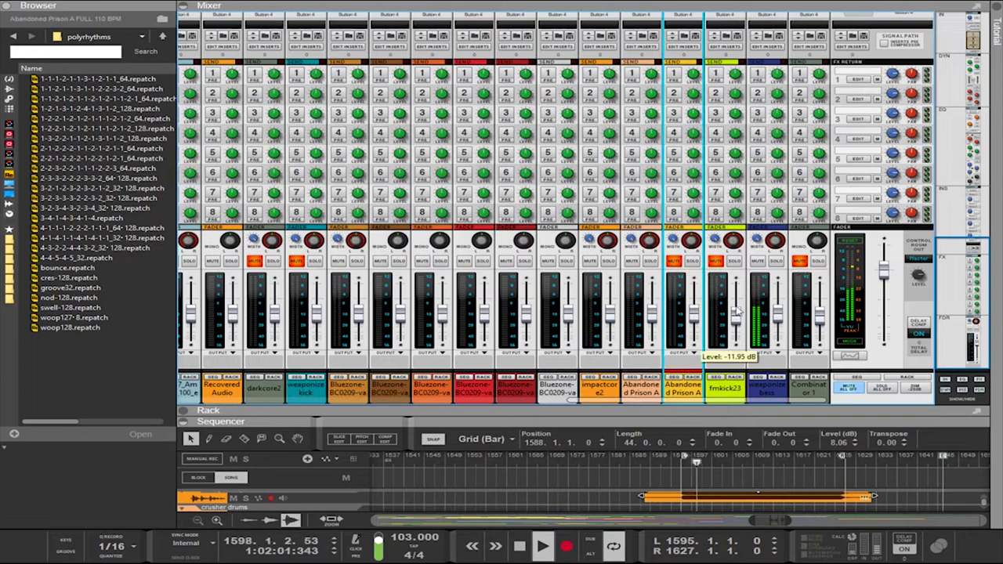
# Check the input gain of the fmkick23 channel and set the weaponize bass input gain to -10.29 dB
pyautogui.scroll(2, 779, 306)
pyautogui.scroll(10, 779, 305)
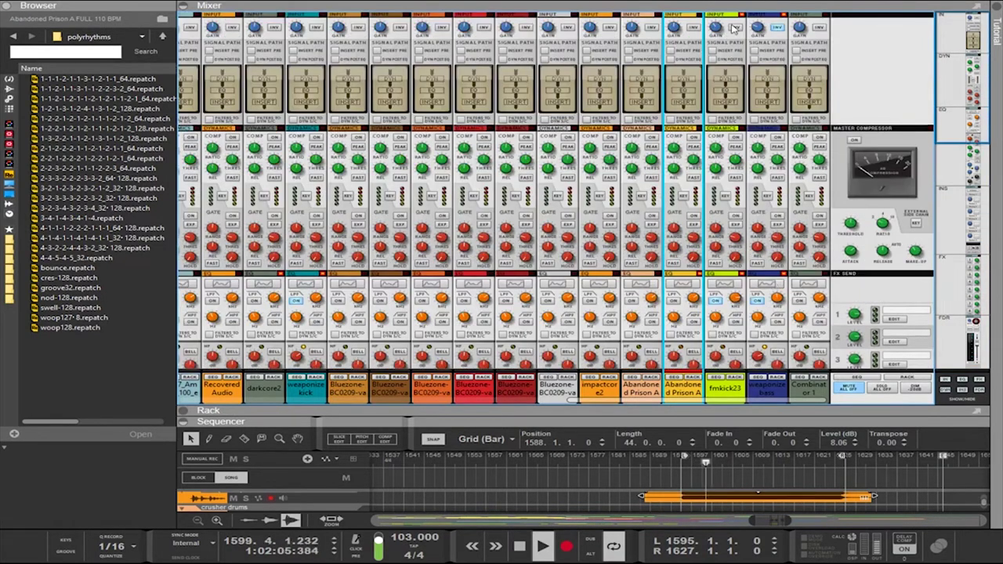
pyautogui.click(719, 29)
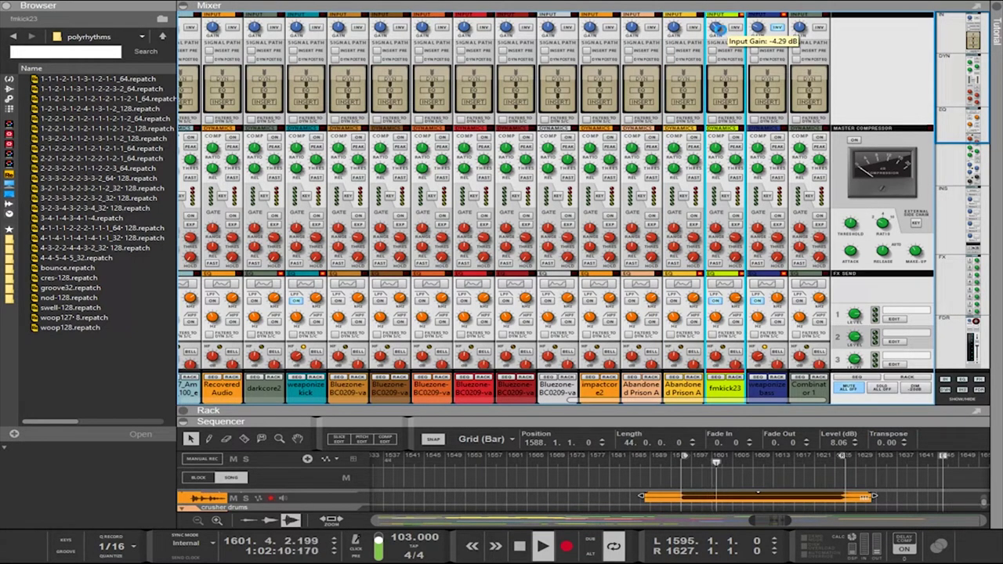
pyautogui.click(758, 29)
pyautogui.moveTo(758, 36); pyautogui.dragTo(759, 41)
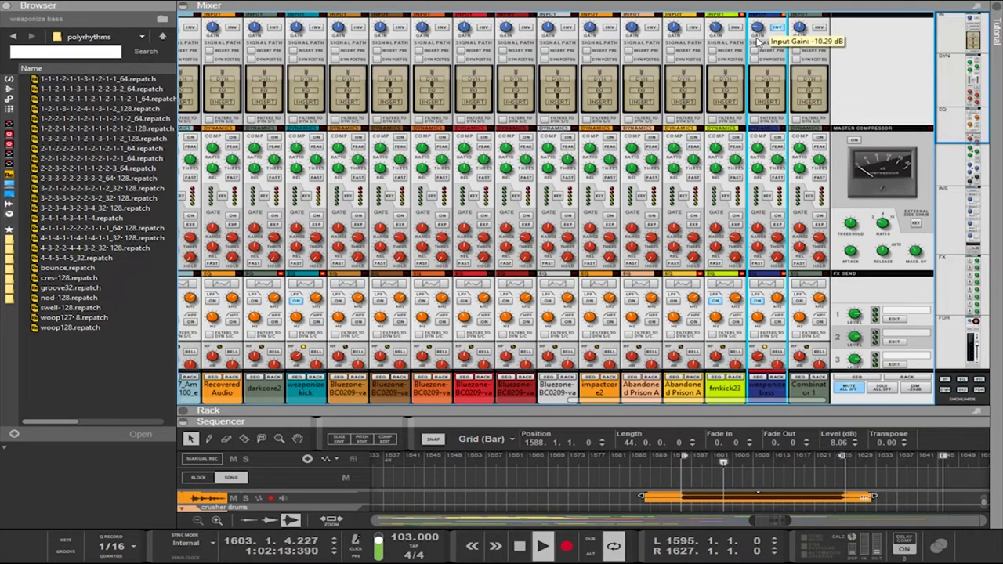
# Unmute the weaponize kick channel in the mixer
pyautogui.scroll(-3, 759, 78)
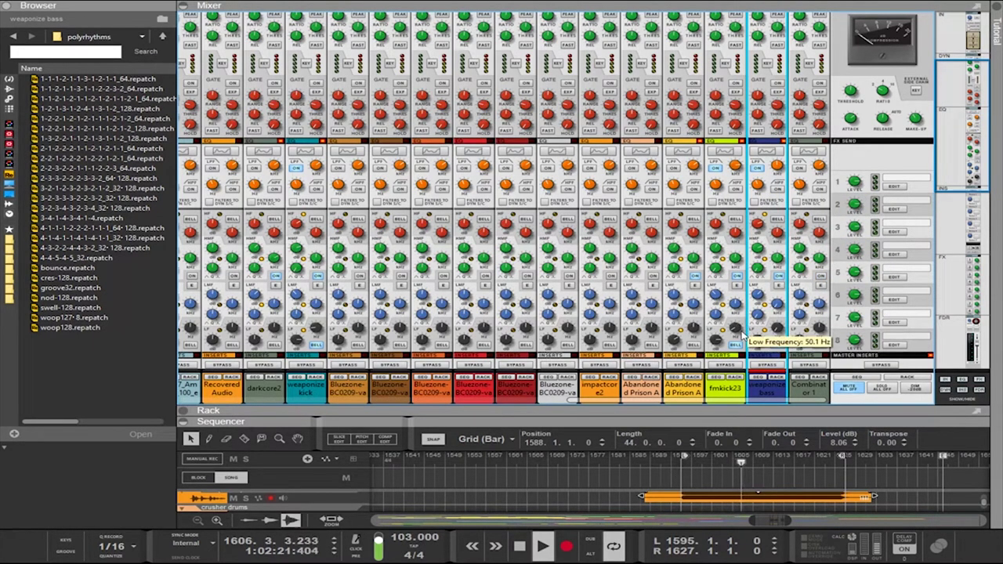
pyautogui.scroll(-7, 725, 334)
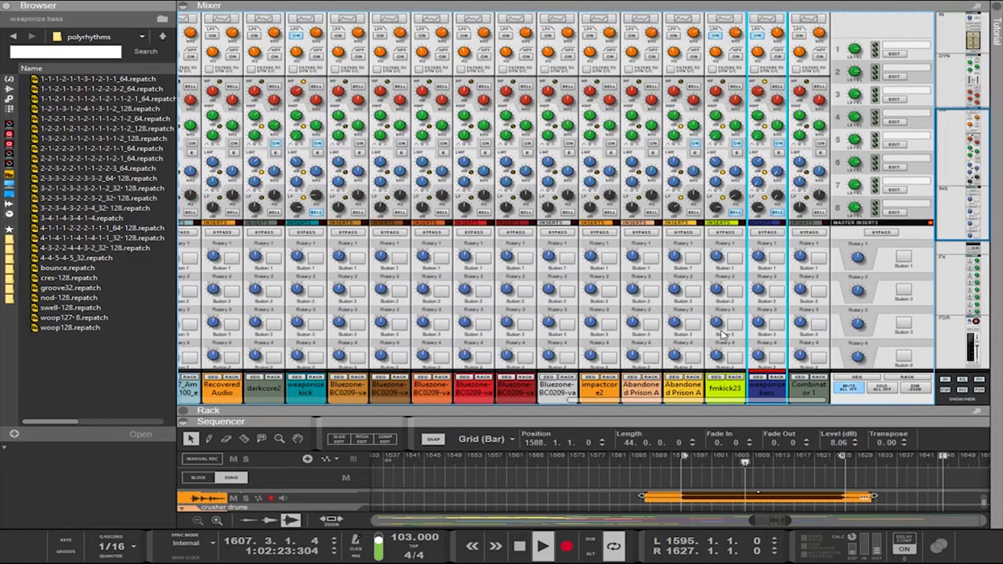
pyautogui.scroll(-3, 337, 372)
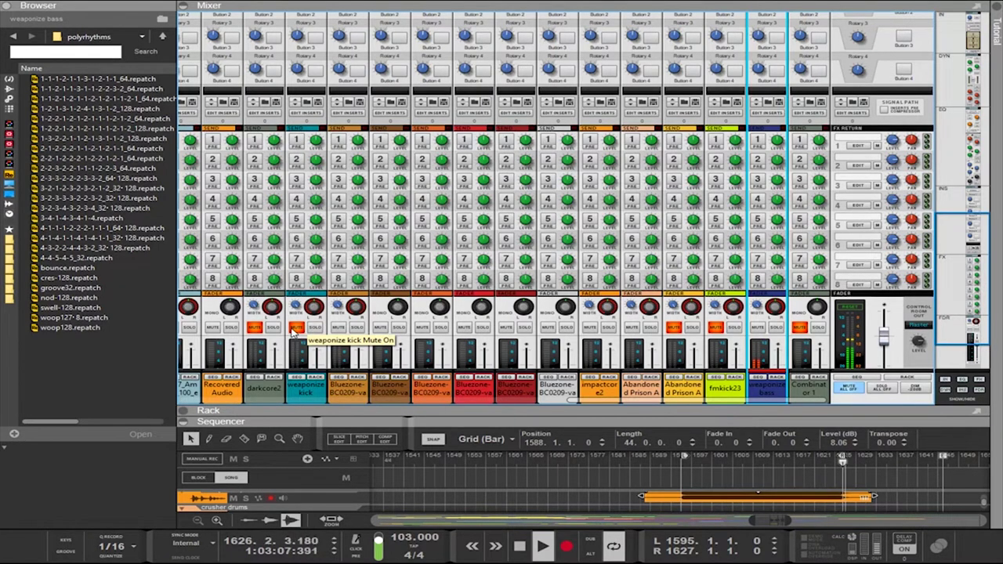
pyautogui.click(296, 328)
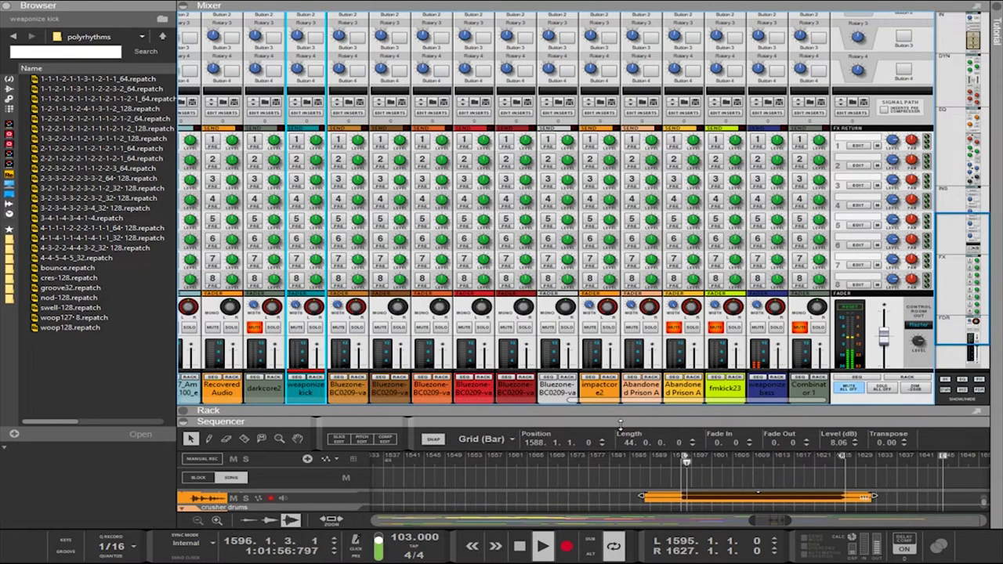
# Enlarge the sequencer area below the mixer and look through the audio tracks in the earlier sections of the arrangement
pyautogui.moveTo(621, 422); pyautogui.dragTo(621, 379)
pyautogui.scroll(-2, 618, 327)
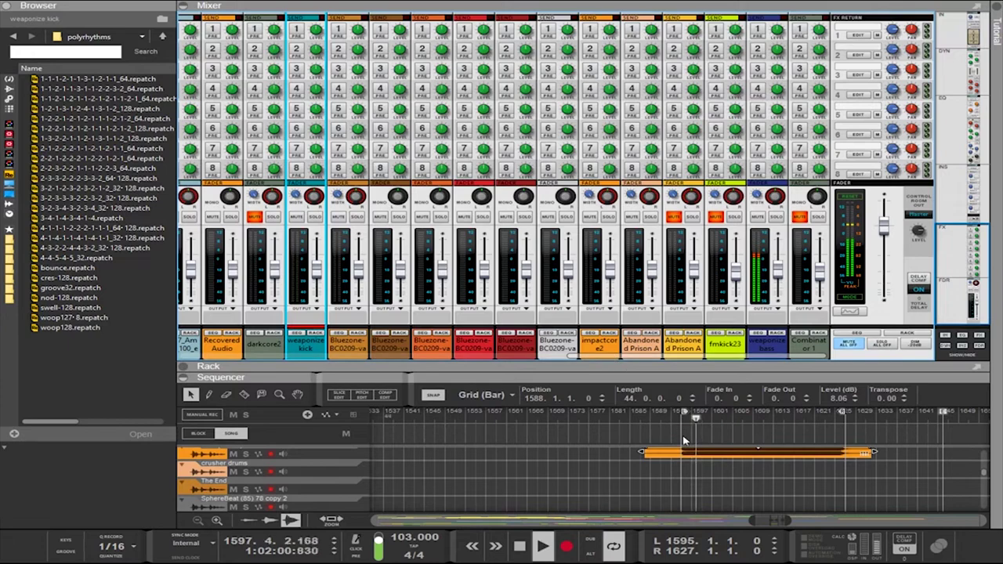
pyautogui.moveTo(659, 372); pyautogui.dragTo(660, 99)
pyautogui.moveTo(754, 520); pyautogui.dragTo(679, 519)
pyautogui.scroll(5, 540, 415)
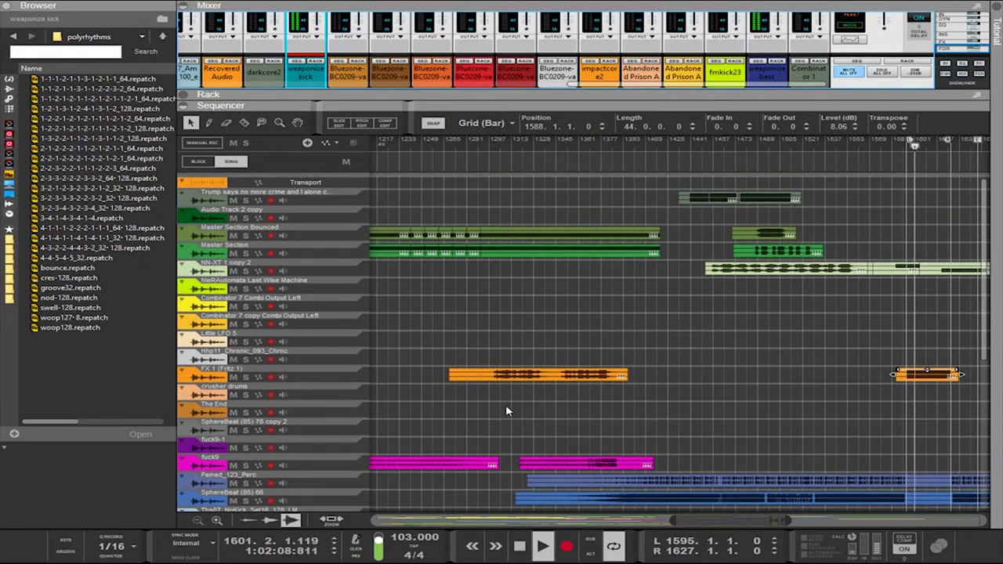
pyautogui.moveTo(723, 525); pyautogui.dragTo(643, 518)
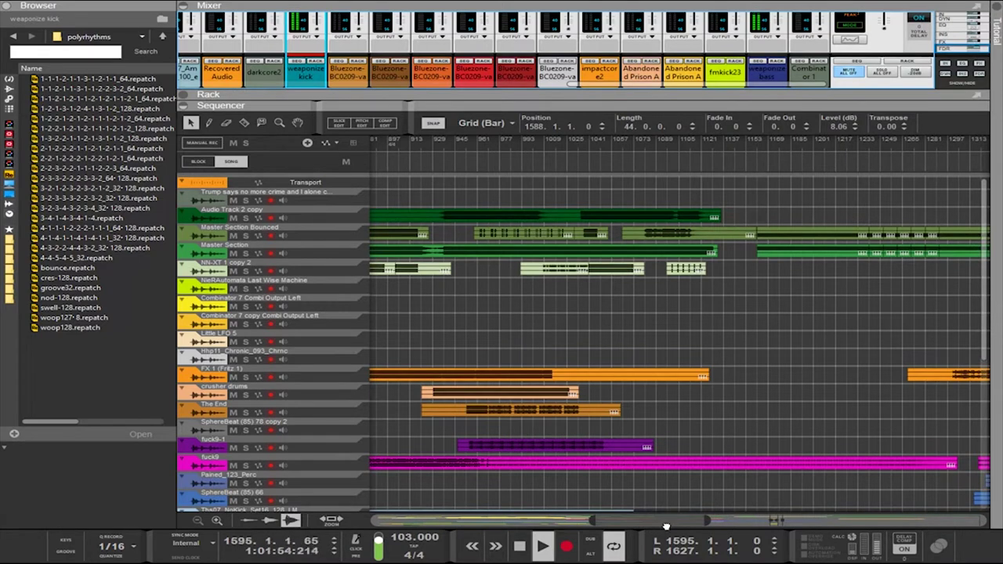
pyautogui.moveTo(666, 526); pyautogui.dragTo(798, 497)
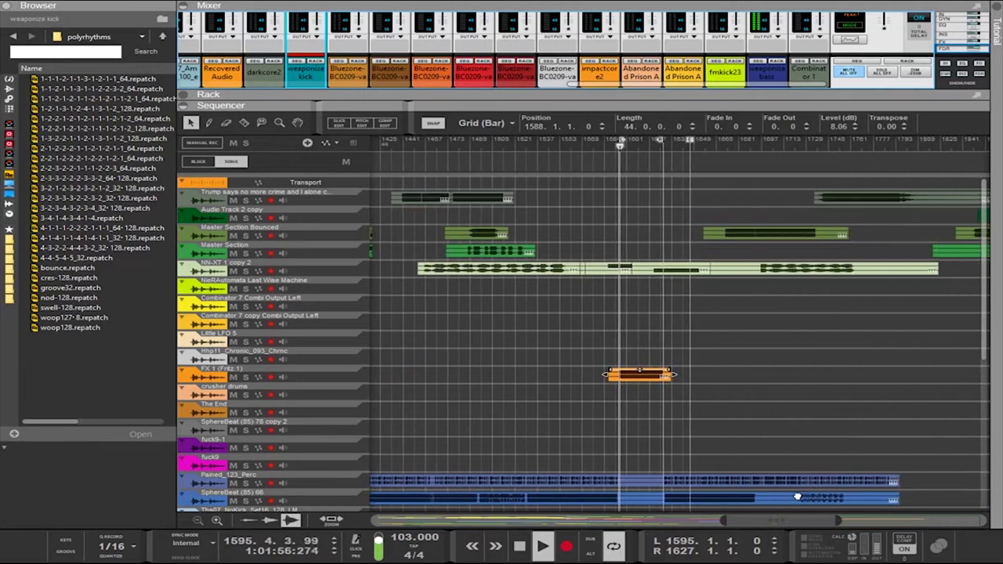
# Lower the level of the Master Section Bounced clip near bar 1470 to -7.38 dB
pyautogui.click(485, 234)
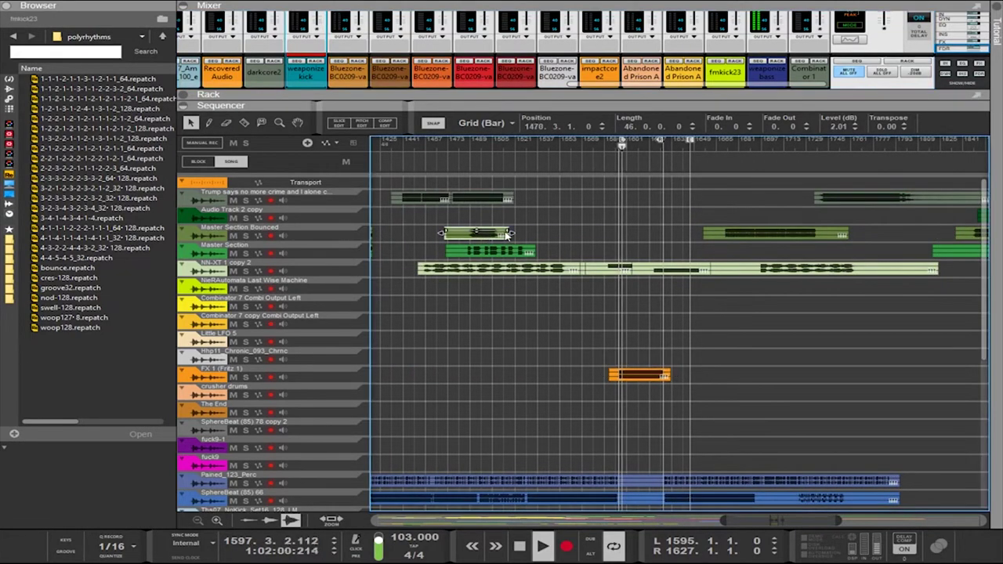
pyautogui.moveTo(508, 235); pyautogui.dragTo(622, 223)
pyautogui.hotkey('ctrl', 'z')
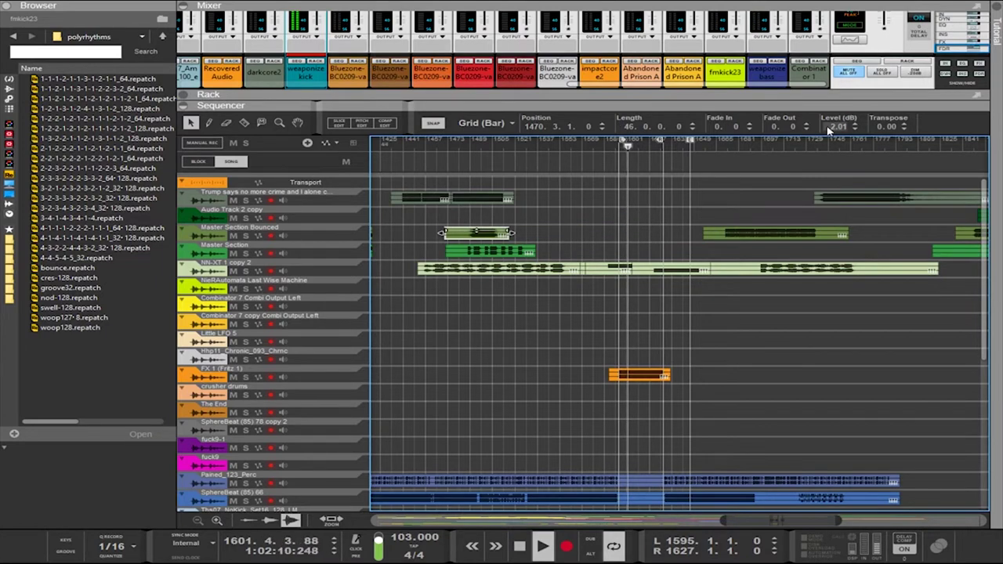
pyautogui.moveTo(829, 130); pyautogui.dragTo(828, 166)
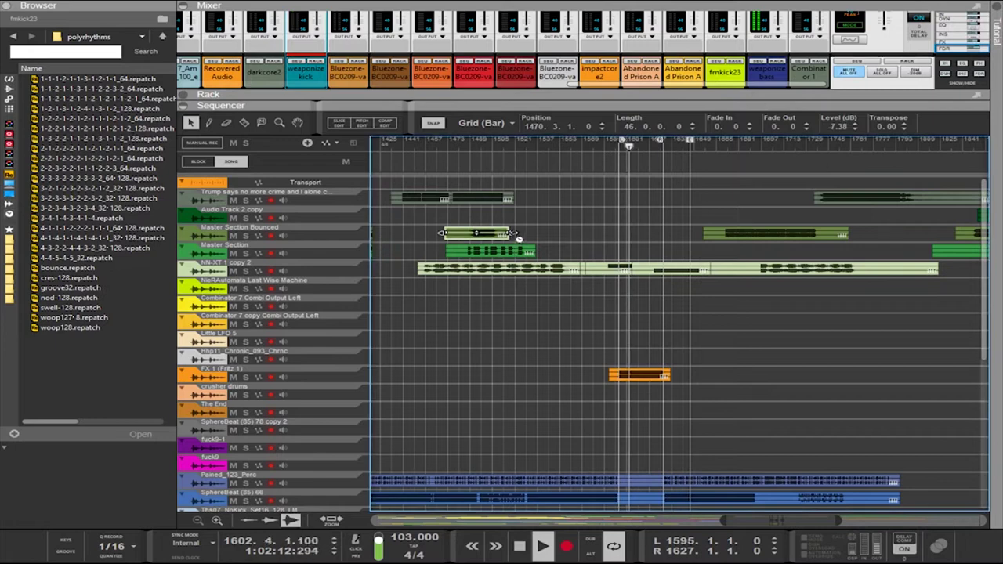
# Extend the Master Section Bounced clip that starts near bar 1470 to a length of 235.2.0.0
pyautogui.moveTo(514, 233); pyautogui.dragTo(901, 198)
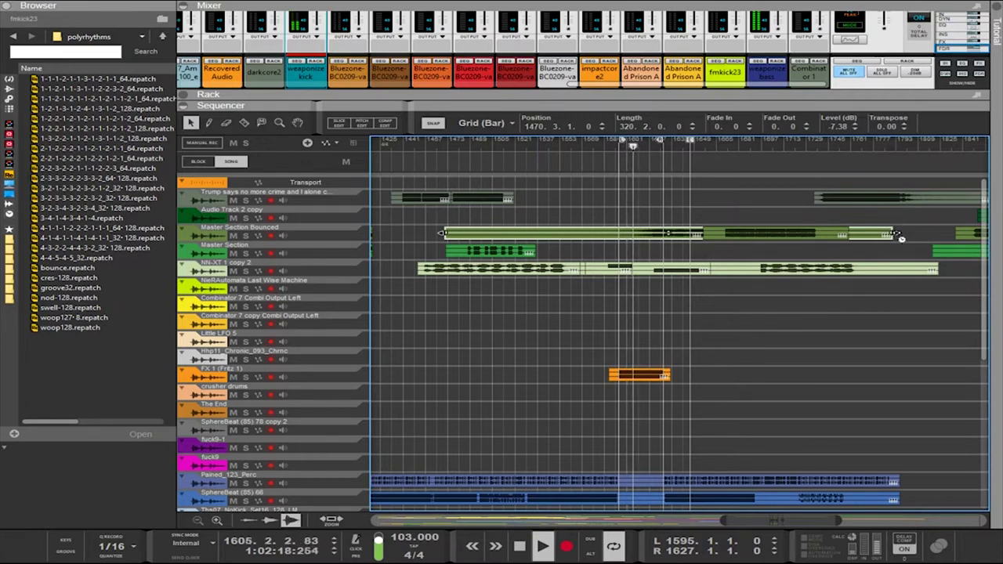
pyautogui.moveTo(895, 233); pyautogui.dragTo(776, 239)
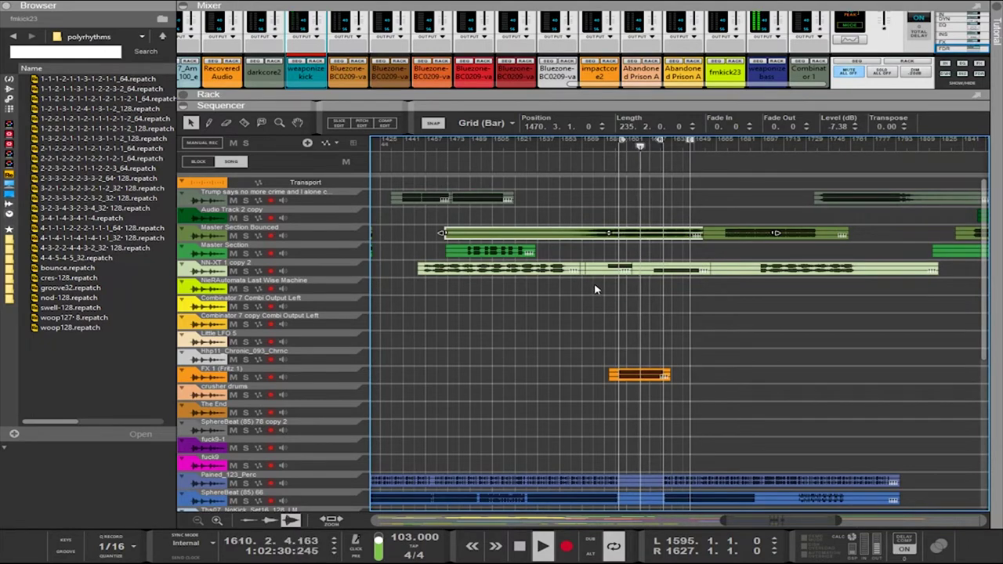
# Stretch all the darkcore2 clips from bar 1595 to a length of 4 bars each and unmute the darkcore2 channel
pyautogui.scroll(-7, 622, 332)
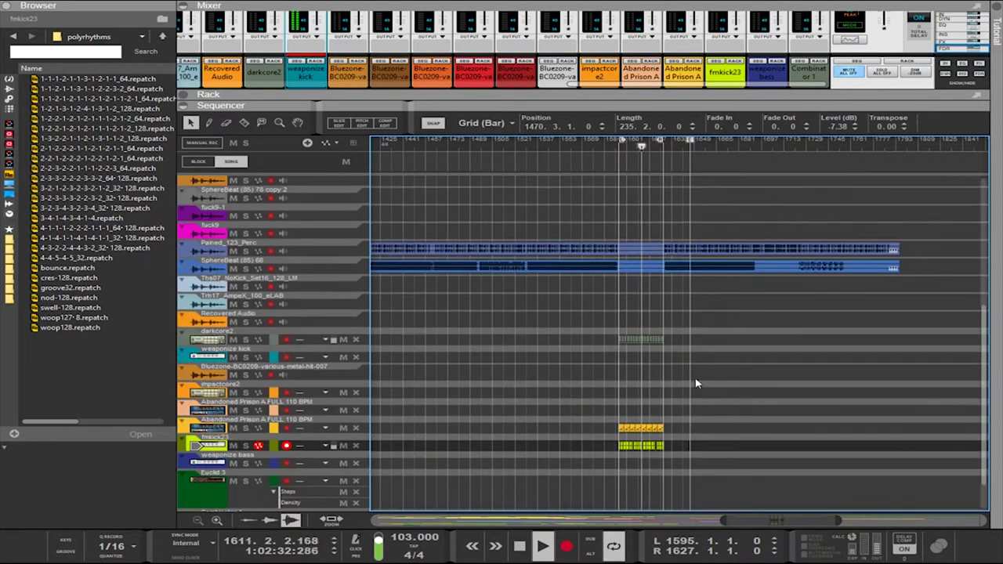
pyautogui.moveTo(699, 362); pyautogui.dragTo(592, 327)
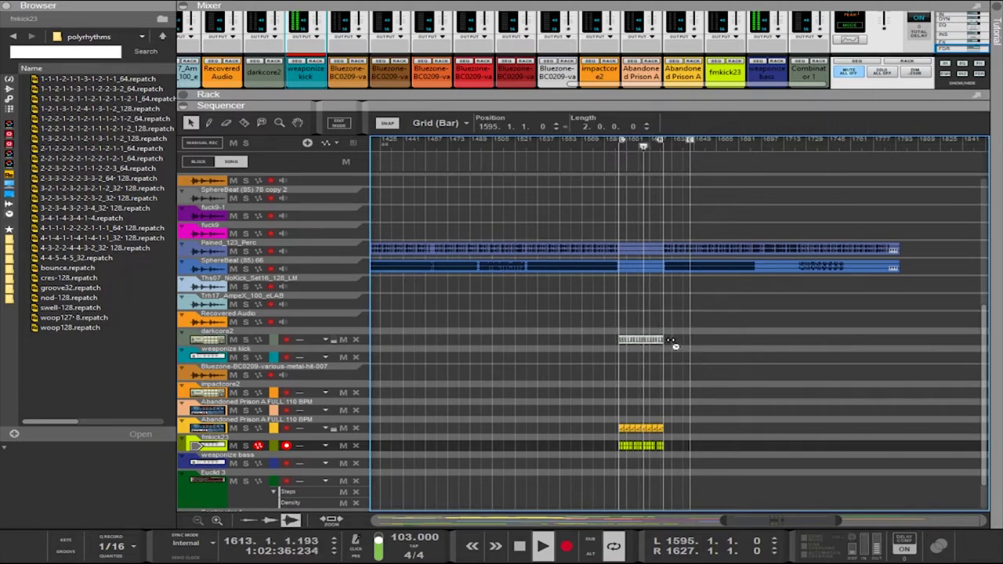
pyautogui.moveTo(671, 340); pyautogui.dragTo(714, 336)
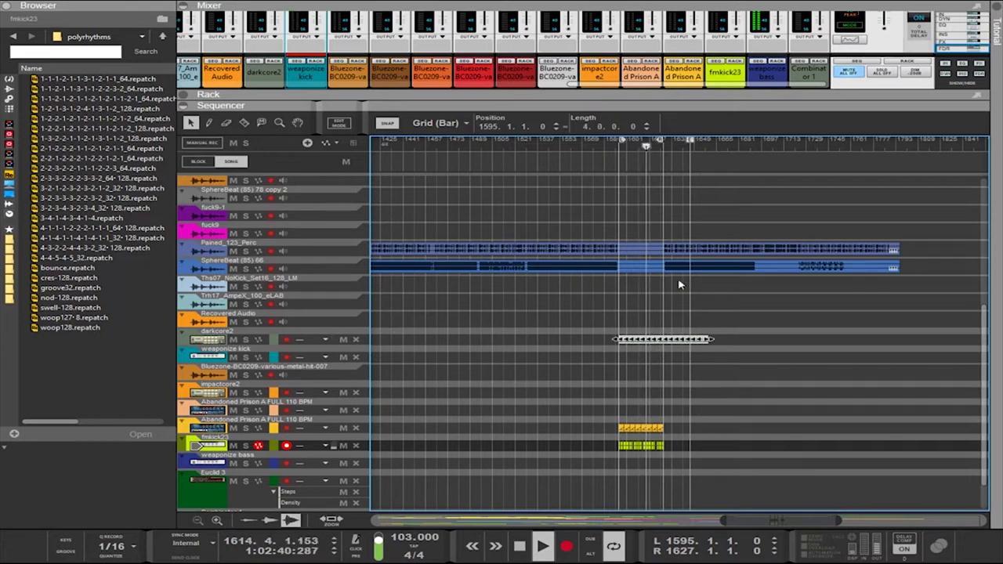
pyautogui.scroll(3, 259, 39)
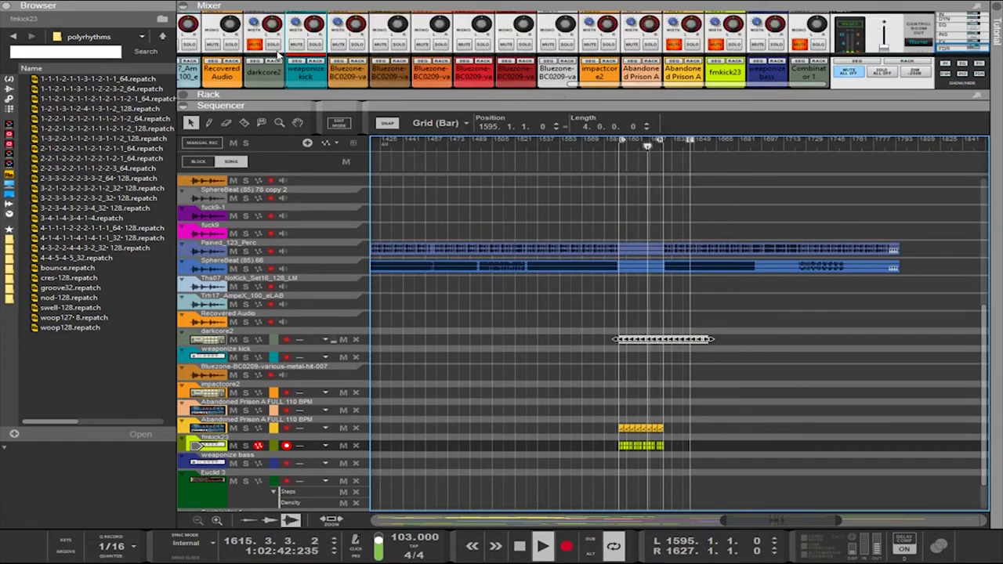
pyautogui.click(257, 45)
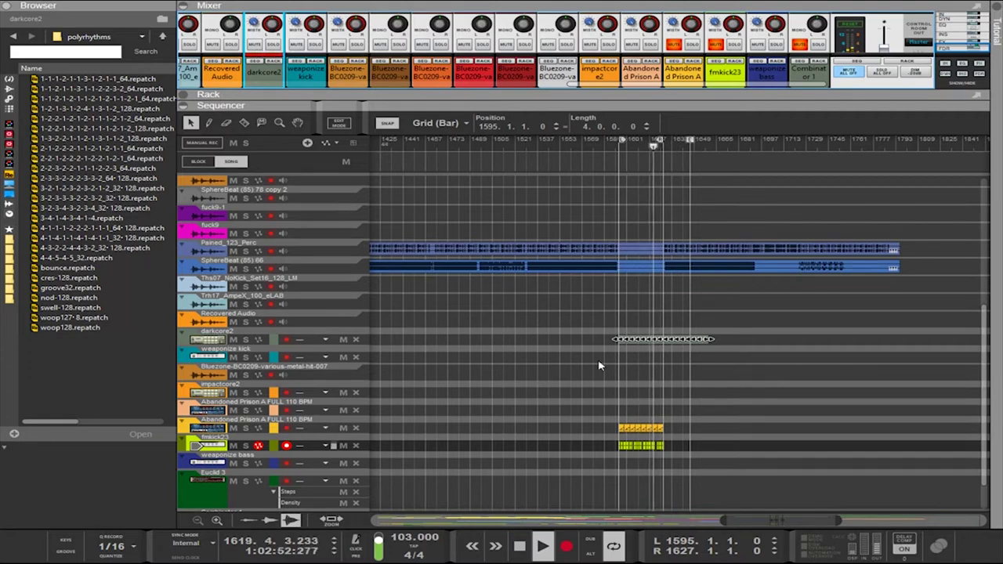
# Enlarge the rack area, join the darkcore2 clips into one 64-bar clip, and open it for note editing
pyautogui.scroll(5, 604, 345)
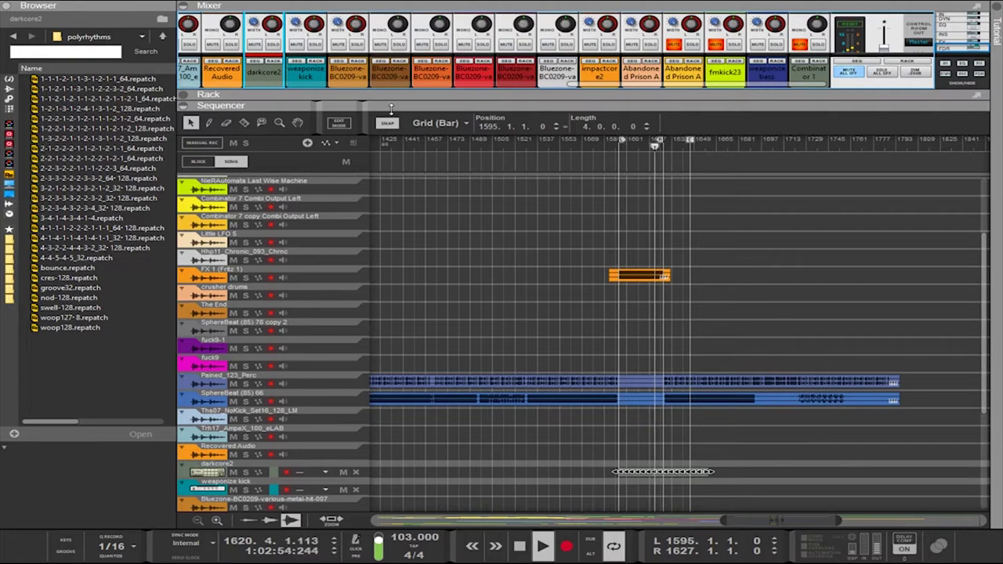
pyautogui.moveTo(392, 107); pyautogui.dragTo(563, 257)
pyautogui.scroll(4, 624, 364)
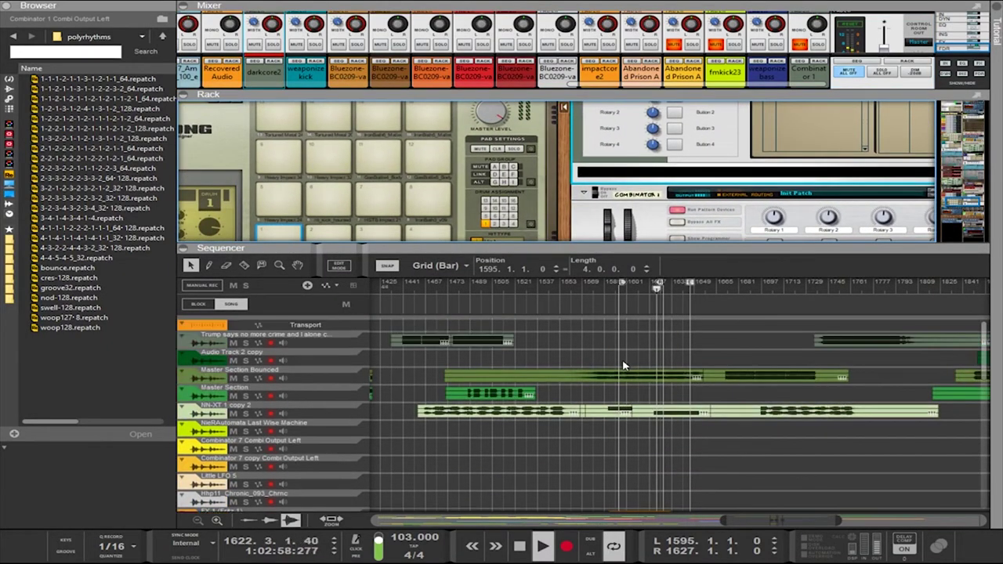
pyautogui.scroll(-10, 625, 365)
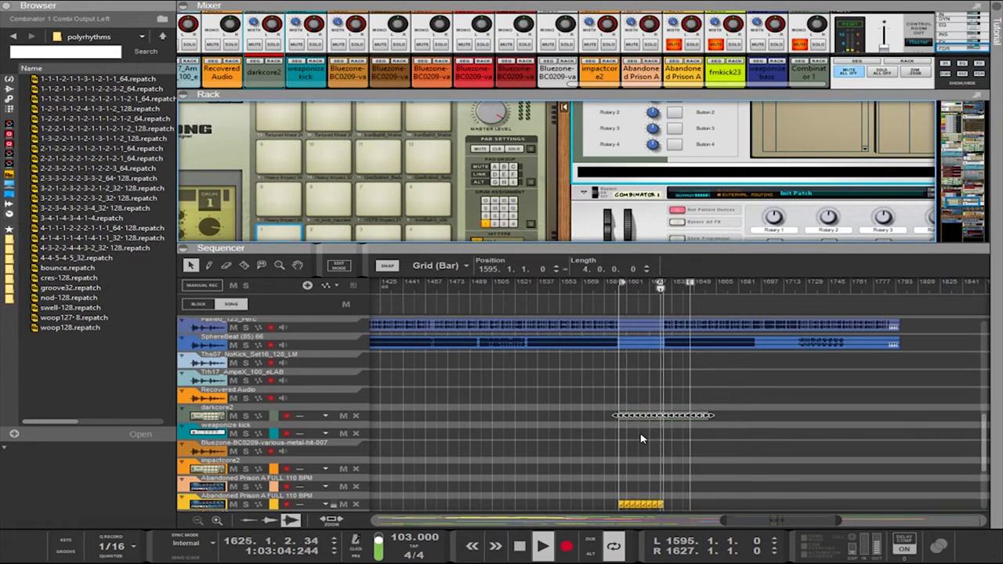
pyautogui.click(724, 442)
pyautogui.moveTo(783, 448); pyautogui.dragTo(547, 397)
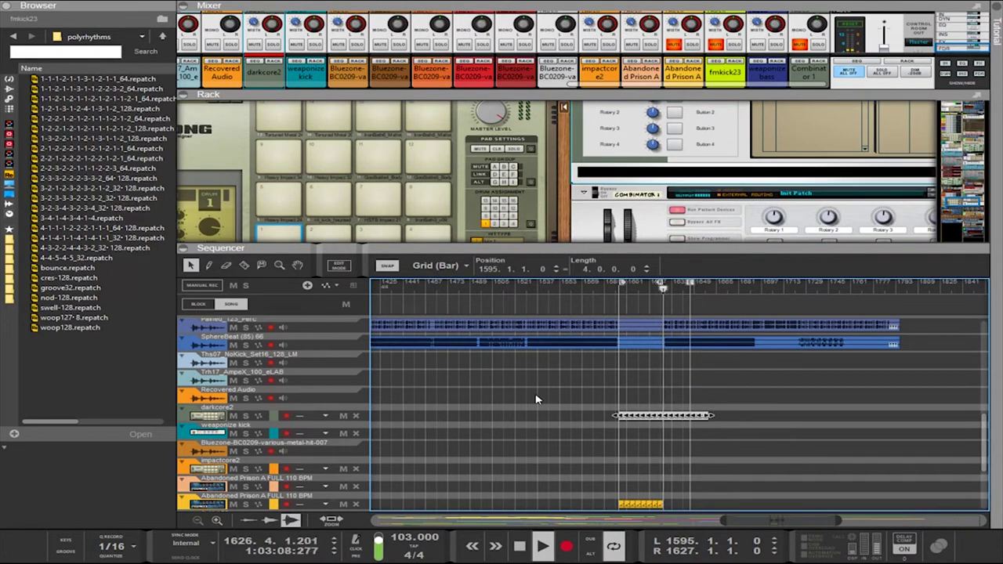
pyautogui.hotkey('ctrl', 'j')
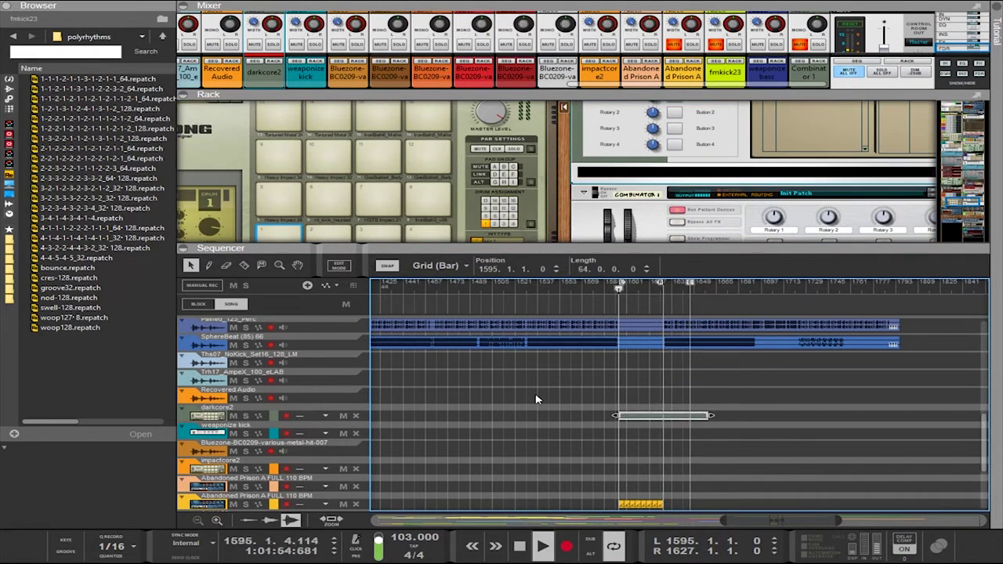
pyautogui.doubleClick(650, 416)
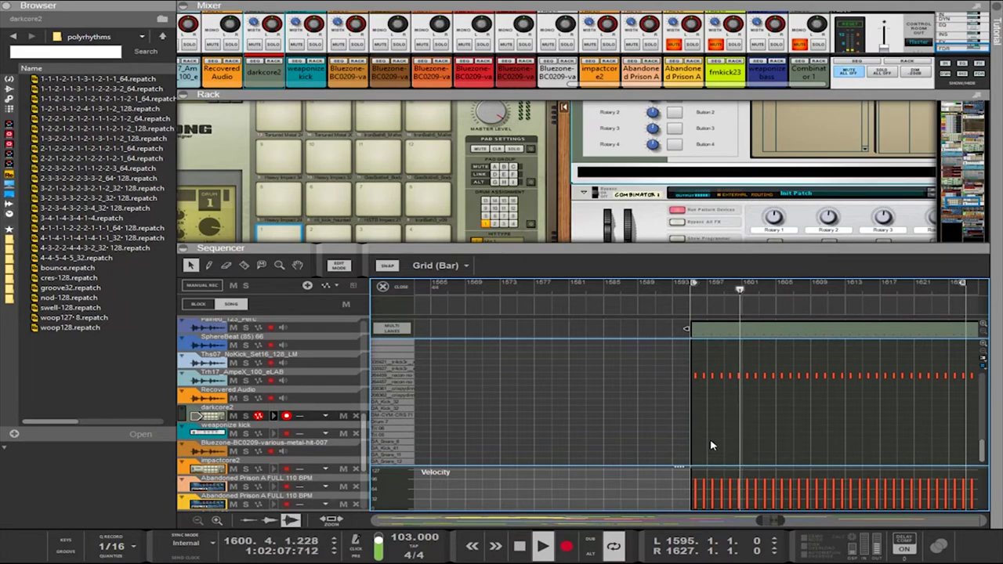
pyautogui.scroll(2, 710, 444)
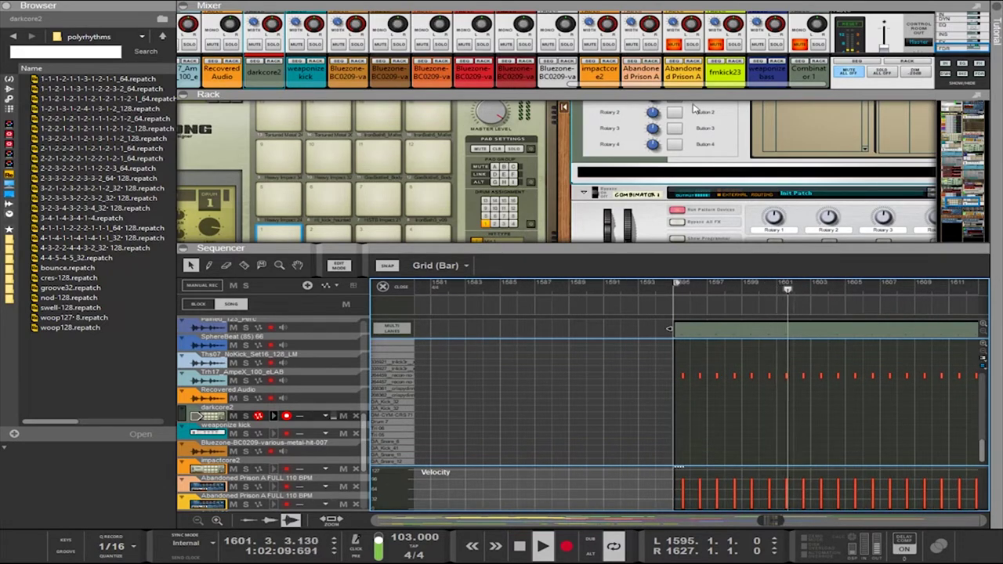
# Enlarge the mixer and set the weaponize bass channel's High Mid Frequency Gain to 8.25 dB
pyautogui.moveTo(690, 93); pyautogui.dragTo(688, 307)
pyautogui.scroll(6, 709, 227)
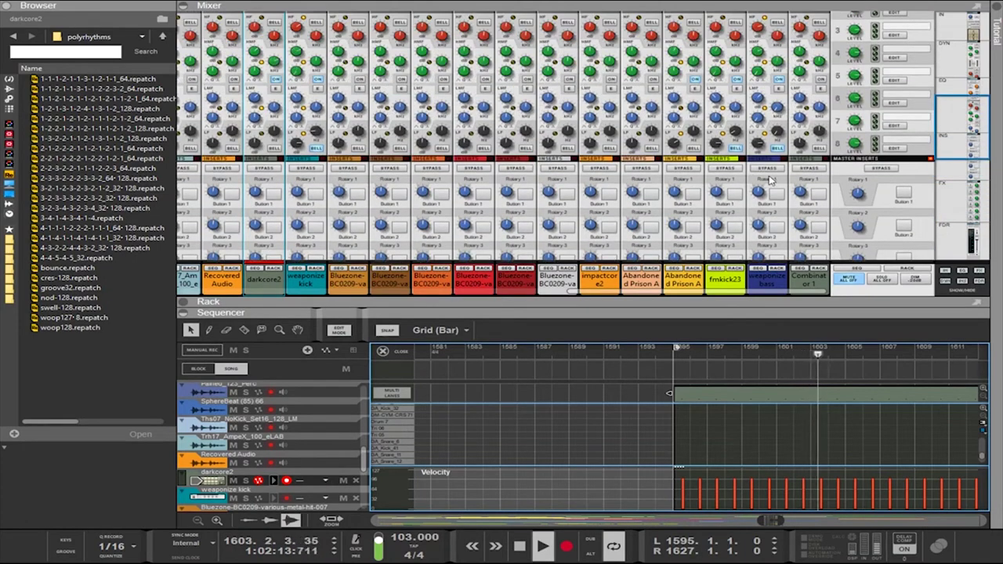
pyautogui.scroll(2, 759, 180)
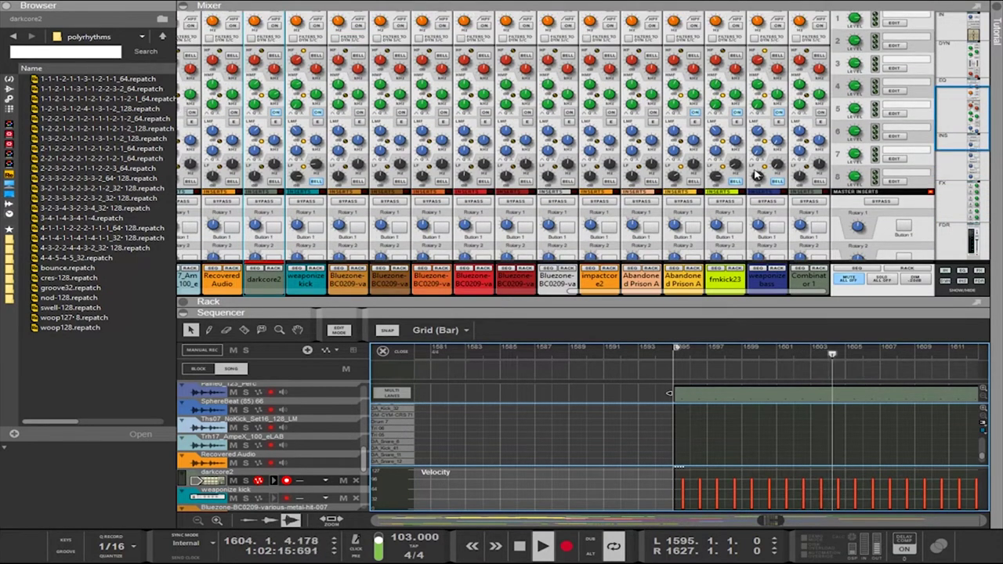
pyautogui.click(759, 177)
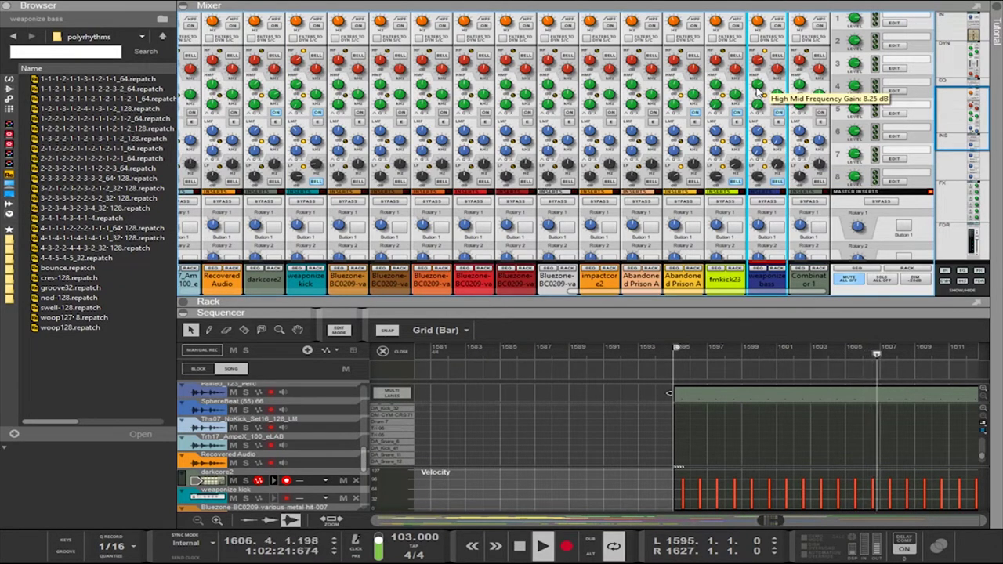
pyautogui.moveTo(757, 89); pyautogui.dragTo(757, 88)
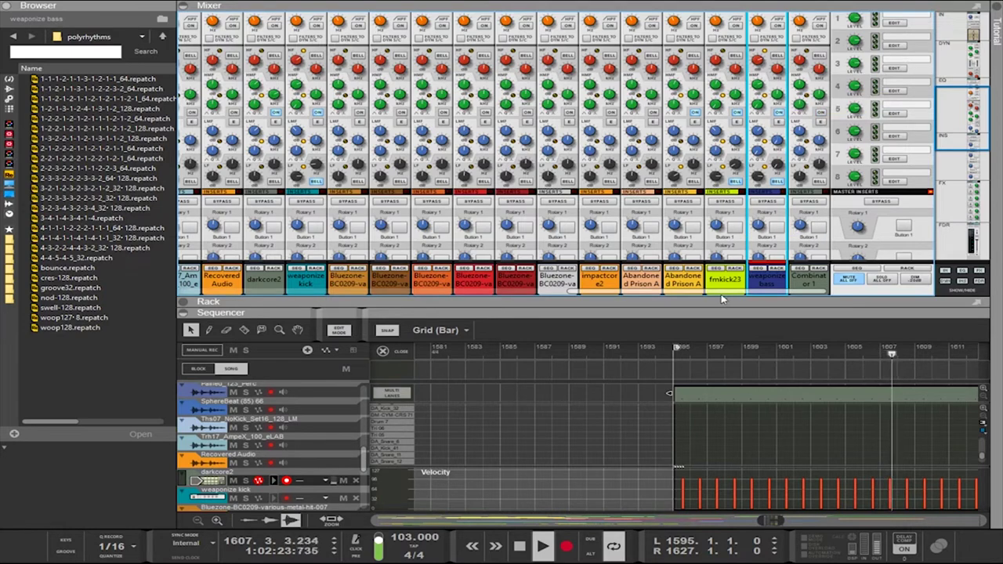
# Show the weaponize bass devices in the rack, adjust the Mod A rate on the neighbouring Malström, and enlarge the rack area
pyautogui.click(777, 269)
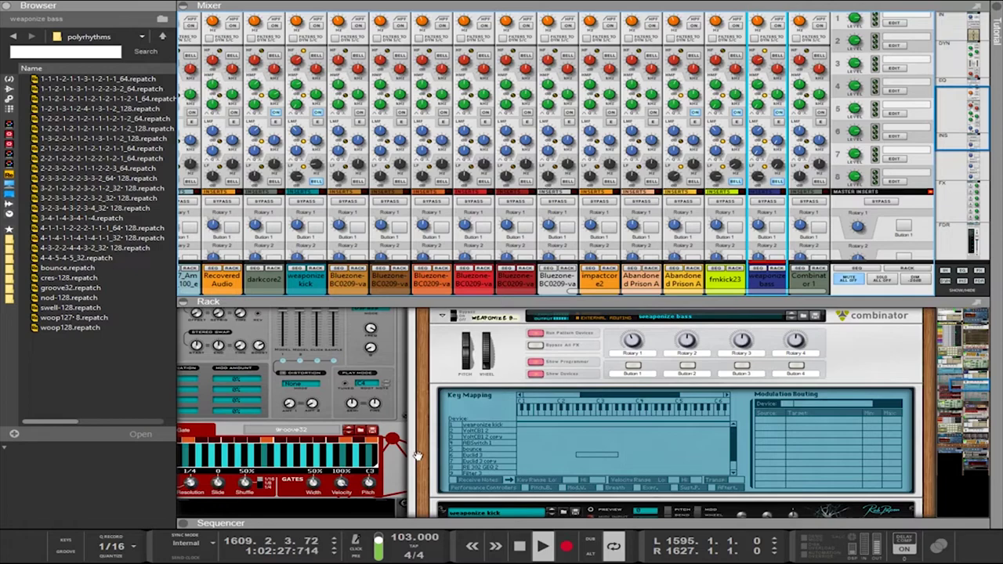
pyautogui.scroll(-5, 418, 456)
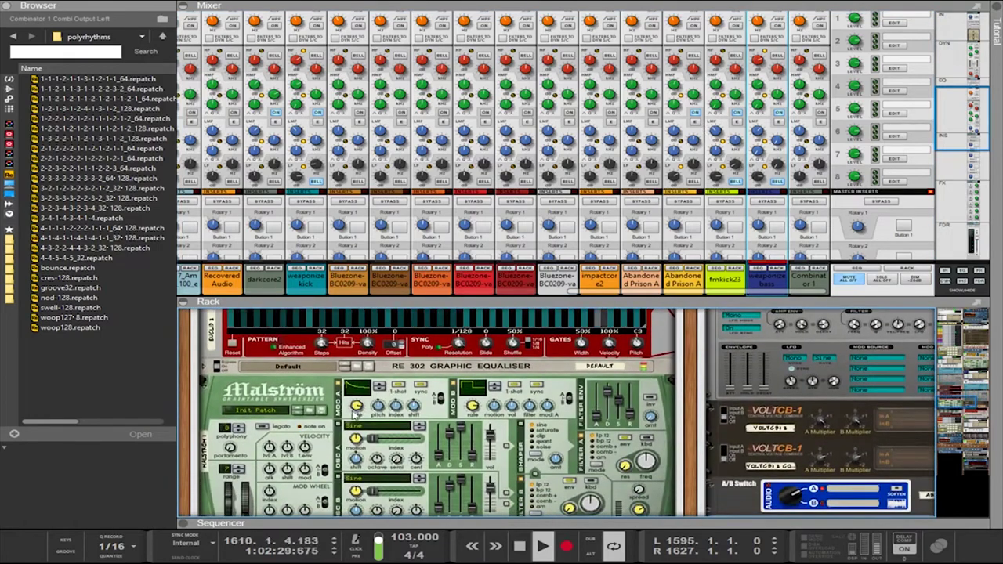
pyautogui.click(356, 407)
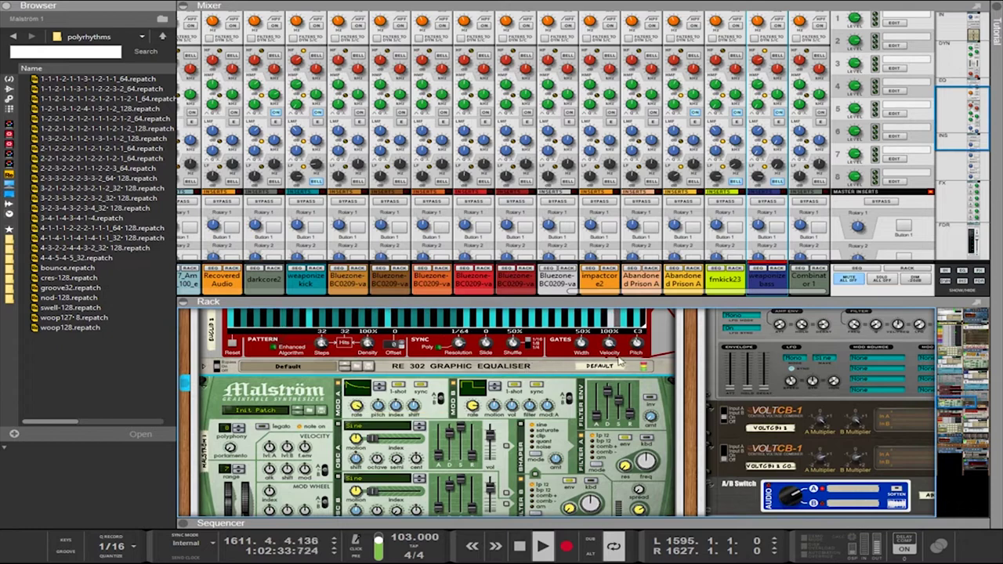
pyautogui.moveTo(679, 302); pyautogui.dragTo(684, 134)
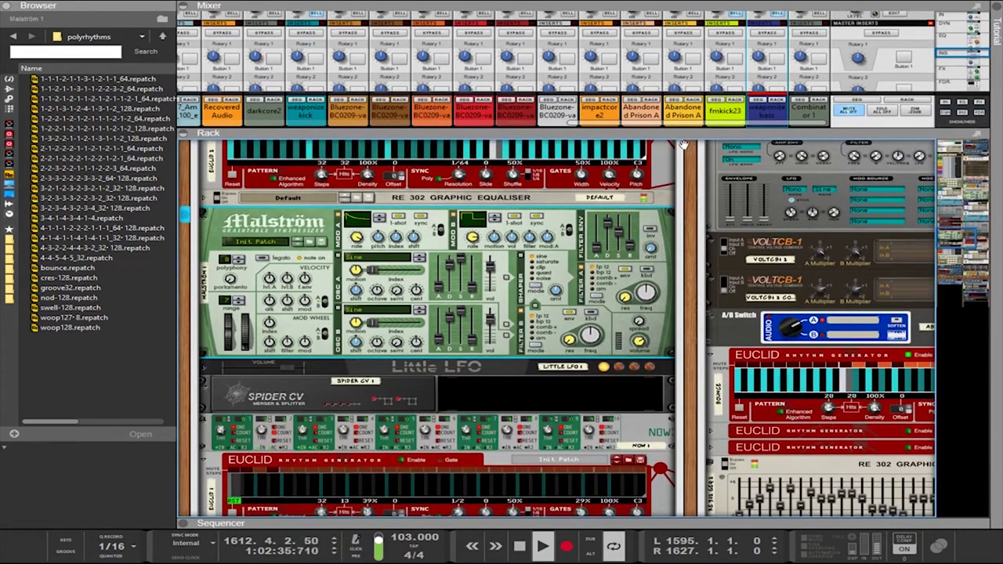
# Add an F#1 note at bar 1595 in the darkcore2 clip and shorten it to a sixteenth (0.0.1.0)
pyautogui.press('F7')
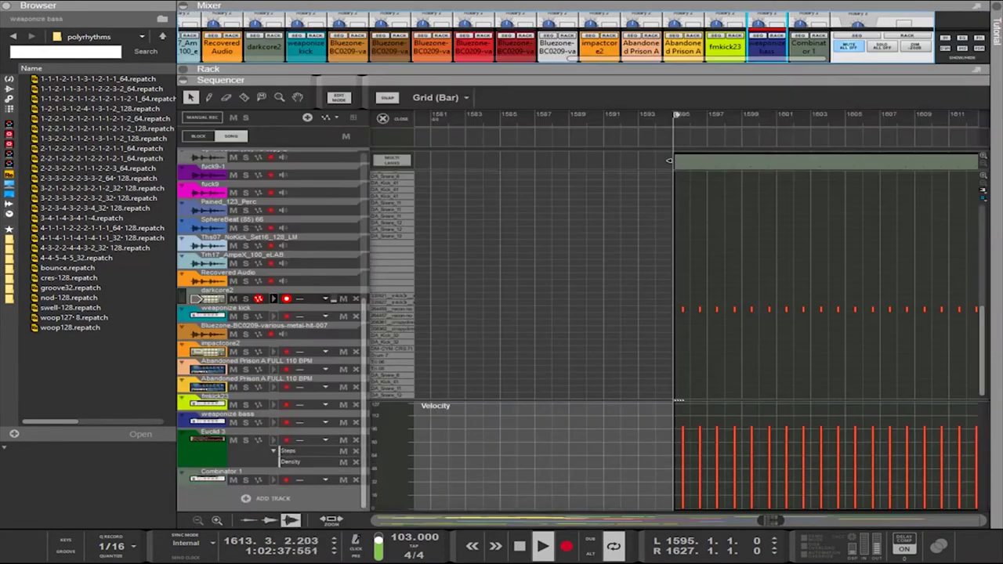
pyautogui.click(677, 355)
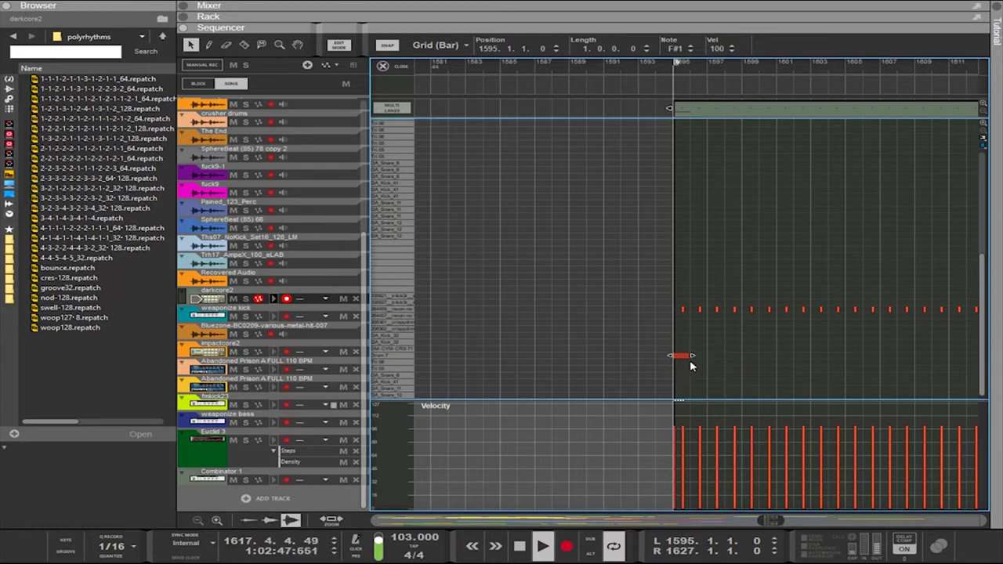
pyautogui.click(702, 374)
pyautogui.scroll(5, 700, 371)
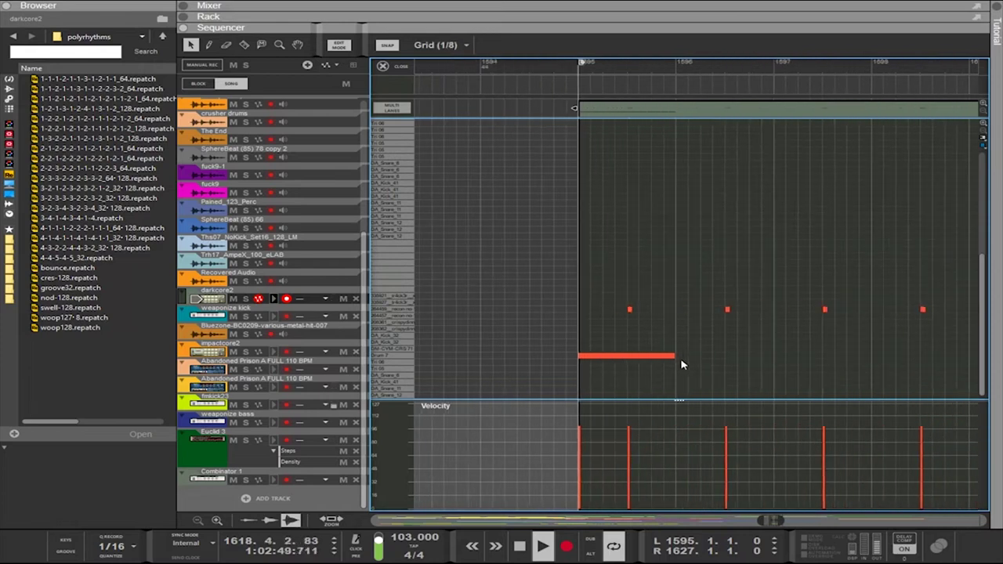
pyautogui.scroll(3, 669, 359)
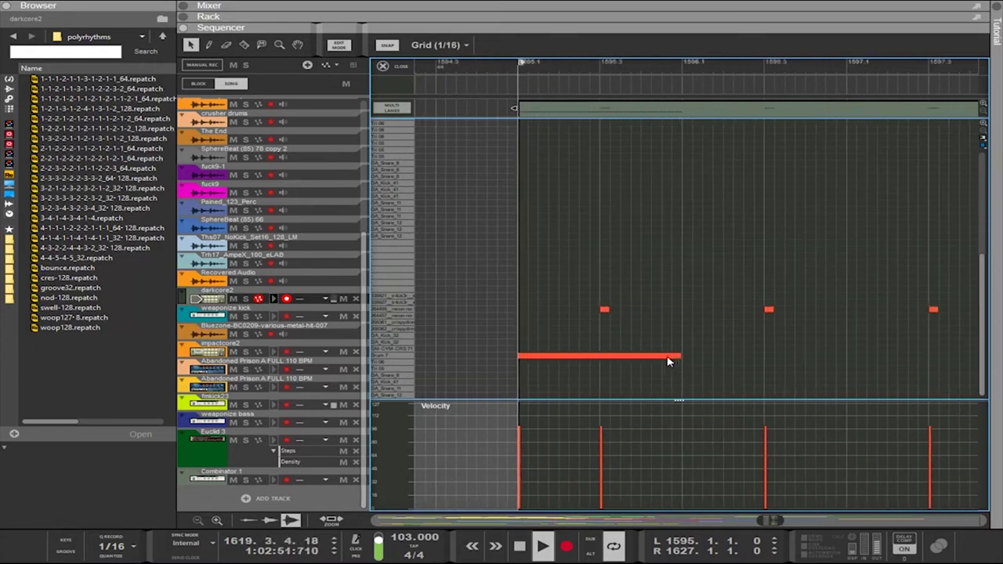
pyautogui.click(679, 358)
pyautogui.moveTo(684, 356); pyautogui.dragTo(538, 356)
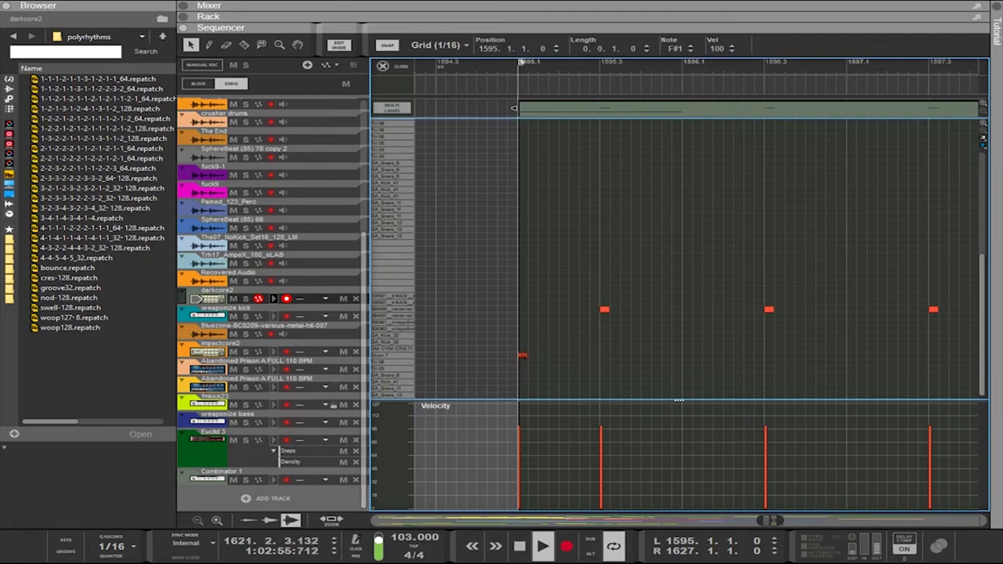
# Add sixteenth F#1 notes at 1595.2.1, 1595.4.1, 1596.1.1 and 1596.2.1 in the darkcore2 clip
pyautogui.moveTo(523, 357); pyautogui.dragTo(686, 359)
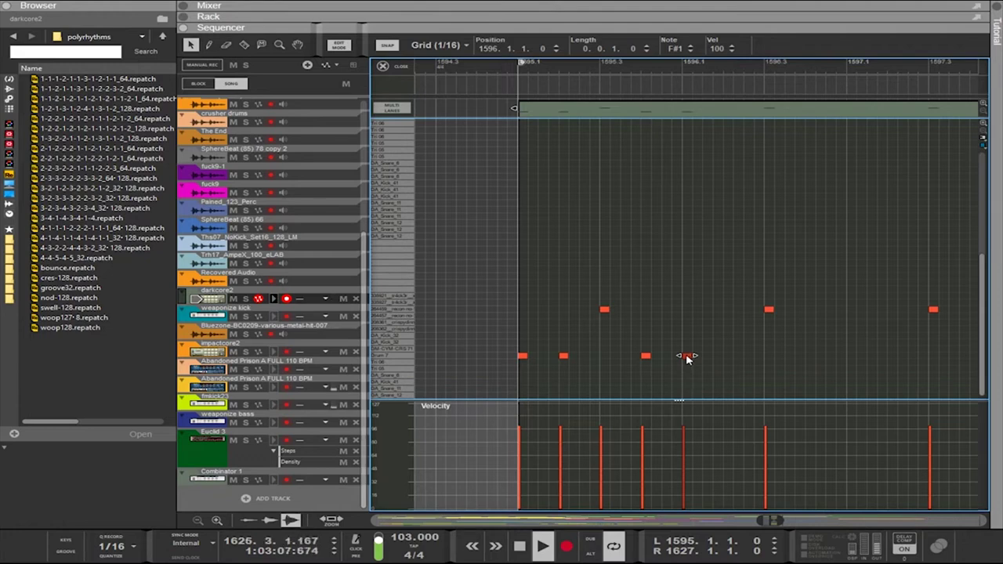
pyautogui.click(728, 356)
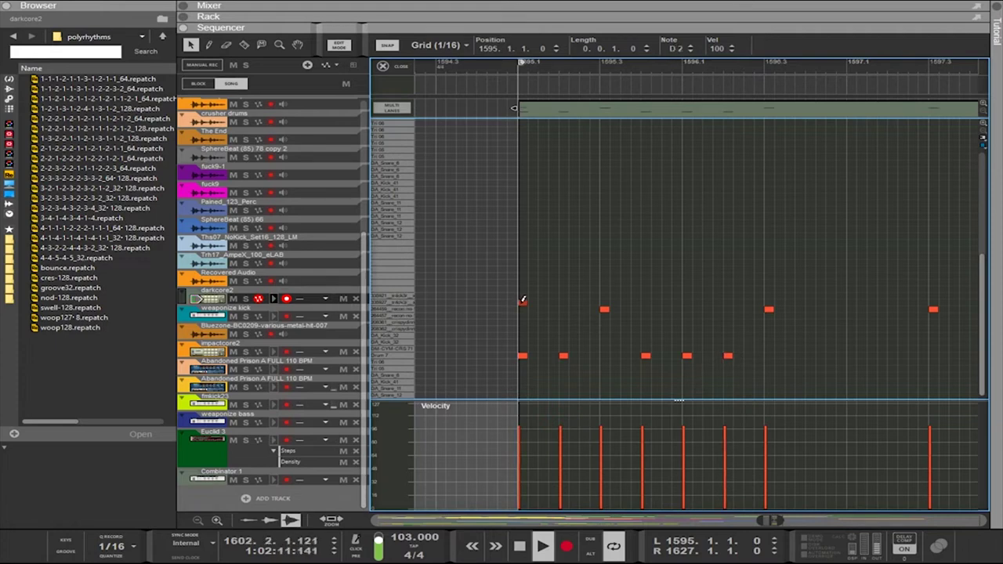
# Remove the D2 note at bar 1595 and undo the F#1 notes placed after 1595.2.1
pyautogui.click(522, 303)
pyautogui.press('Delete')
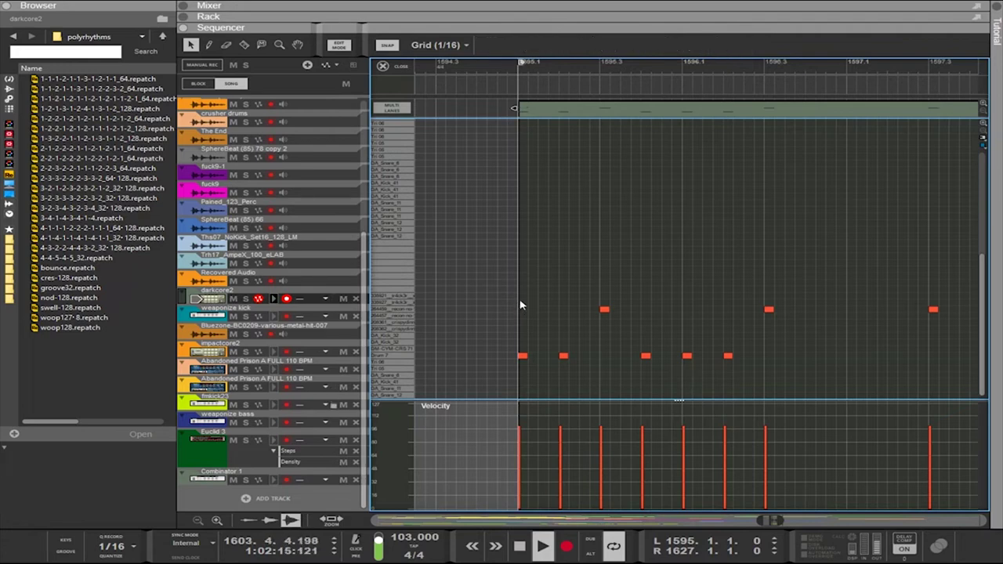
pyautogui.hotkey('ctrl', 'z')
pyautogui.hotkey('ctrl', 'z')
pyautogui.hotkey('ctrl', 'z')
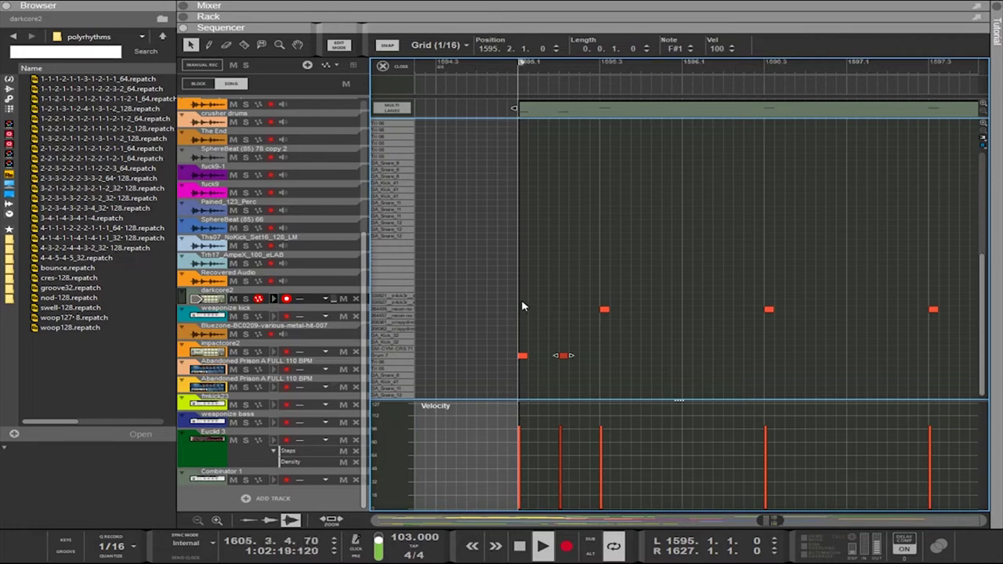
# Add sixteenth notes to the darkcore2 clip: D2 at 1595.1.1, C#2 at 1595.1.2, and F#1 at 1595.1.4, 1595.4.1 and 1596.1.1
pyautogui.click(522, 303)
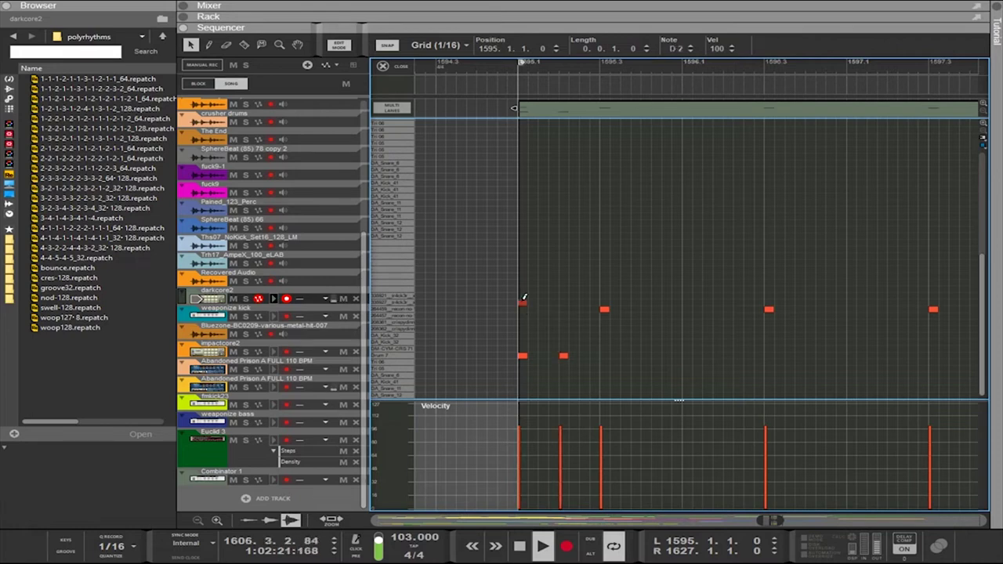
pyautogui.click(532, 306)
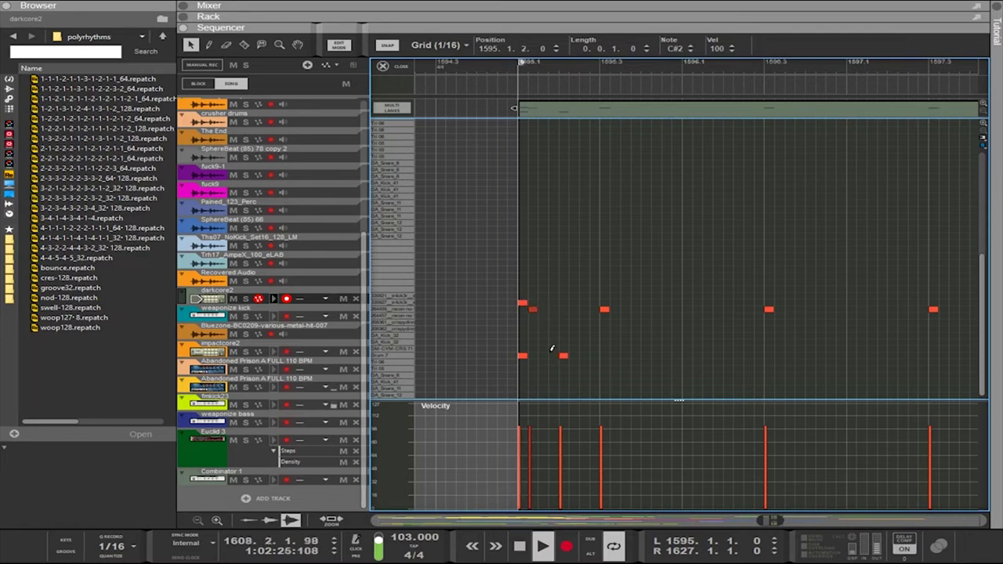
pyautogui.click(557, 355)
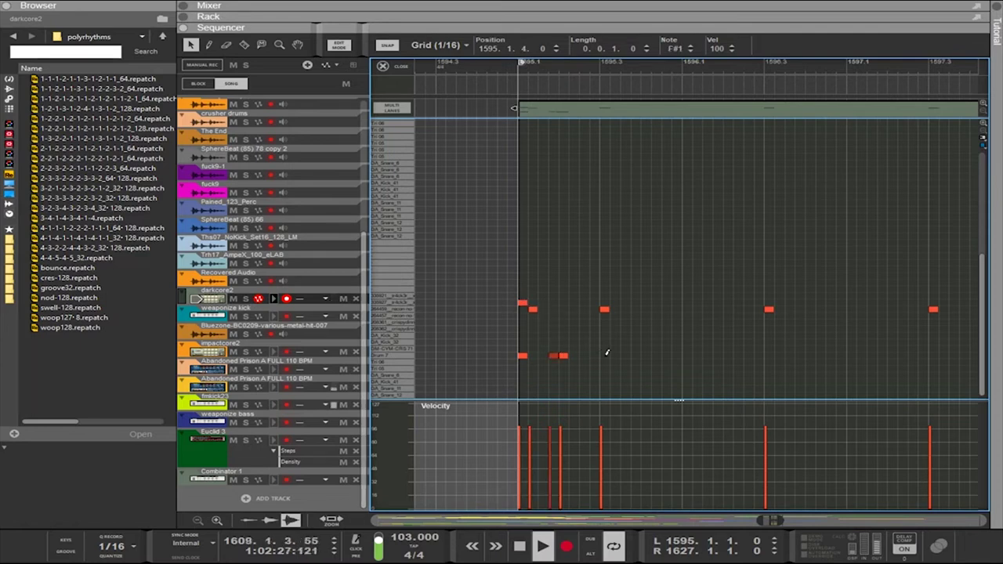
pyautogui.click(648, 356)
pyautogui.click(690, 356)
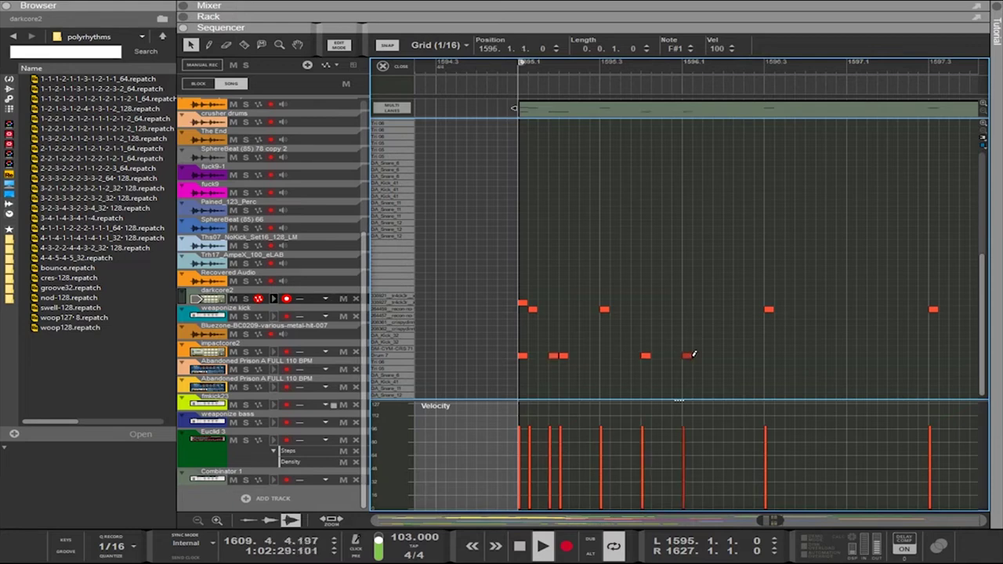
# Add sixteenth F#1 notes at 1596.2.1, 1596.4.1 and 1597.1.1 in the darkcore2 clip
pyautogui.click(733, 355)
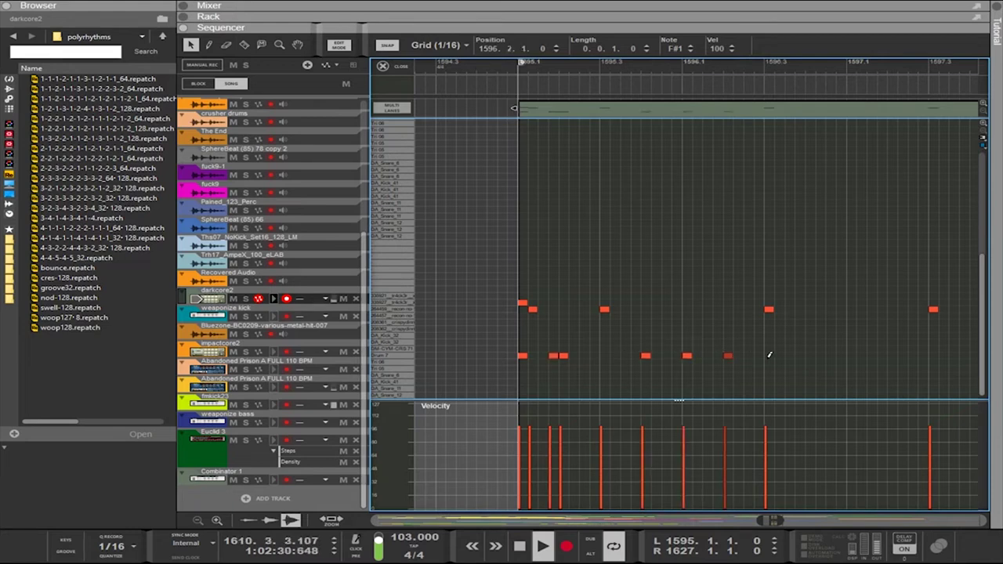
pyautogui.click(815, 355)
pyautogui.click(855, 355)
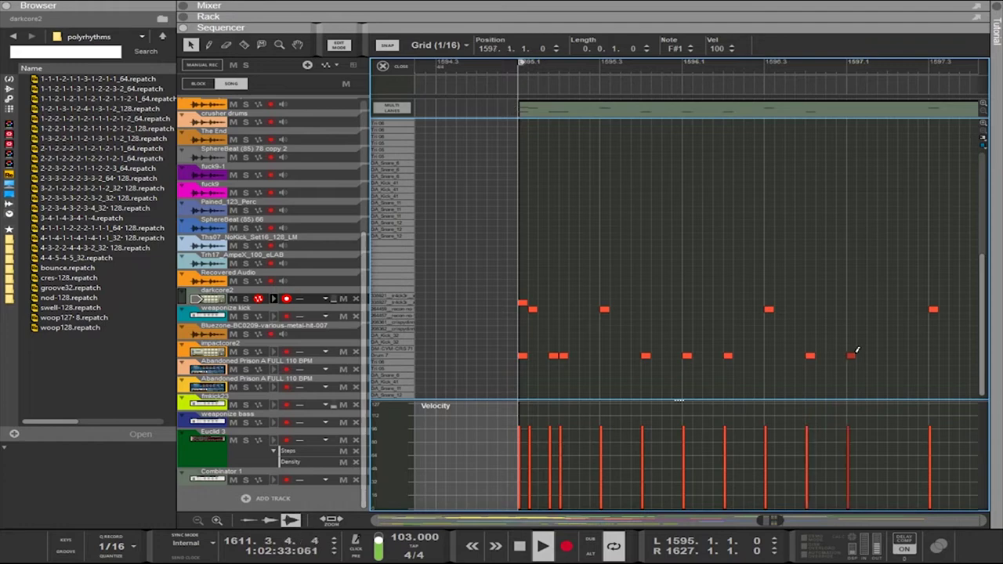
# Add sixteenth notes to the darkcore2 clip: C#2 at 1597.1.1 and 1597.2.3, and C2 at 1597.1.2 and 1597.2.2
pyautogui.click(855, 309)
pyautogui.click(863, 316)
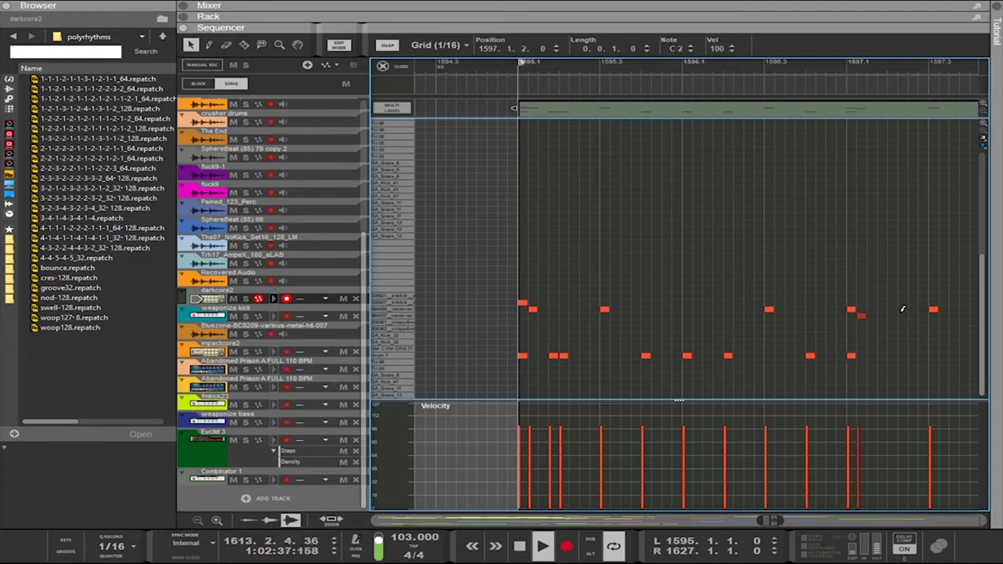
pyautogui.click(905, 322)
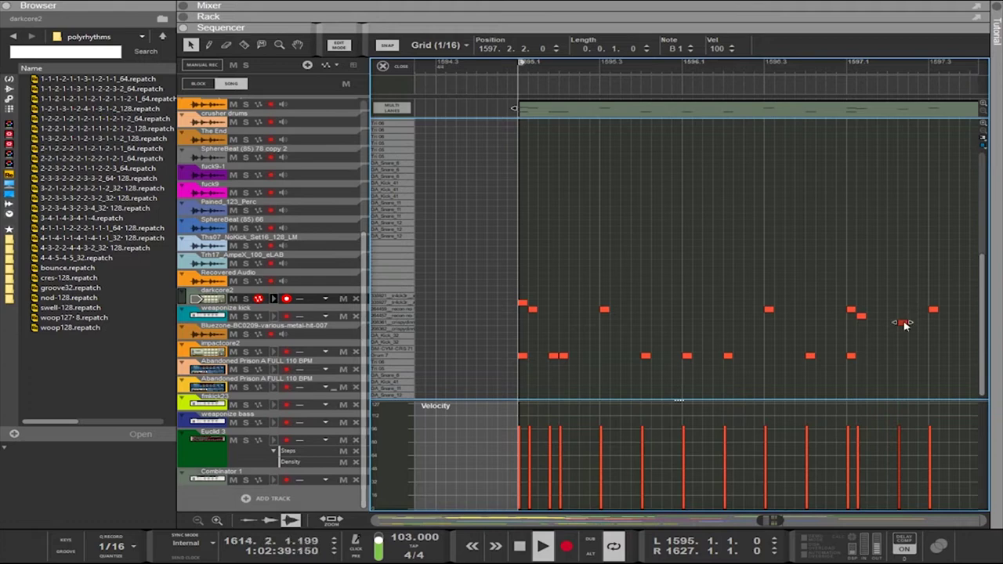
pyautogui.click(903, 322)
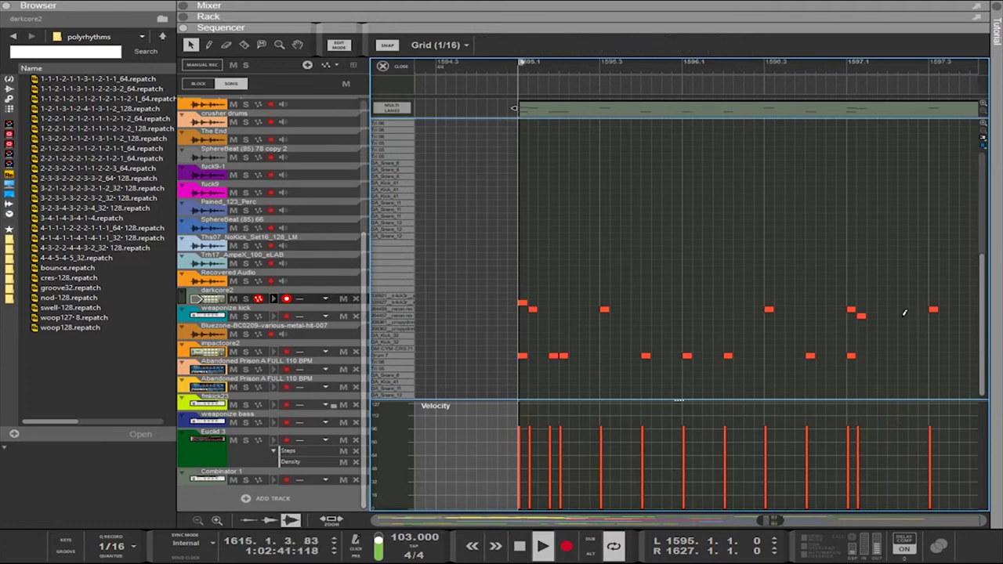
pyautogui.click(903, 315)
pyautogui.click(912, 308)
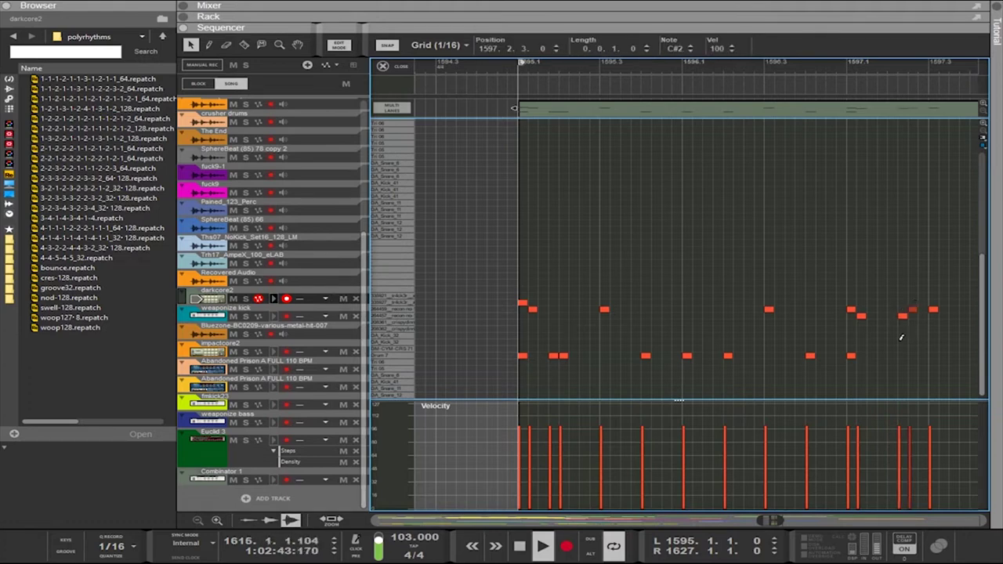
# Add sixteenth F#1 notes at 1597.4.1, 1598.1.1, 1598.2.1 and 1598.4.1 in the darkcore2 clip
pyautogui.click(966, 356)
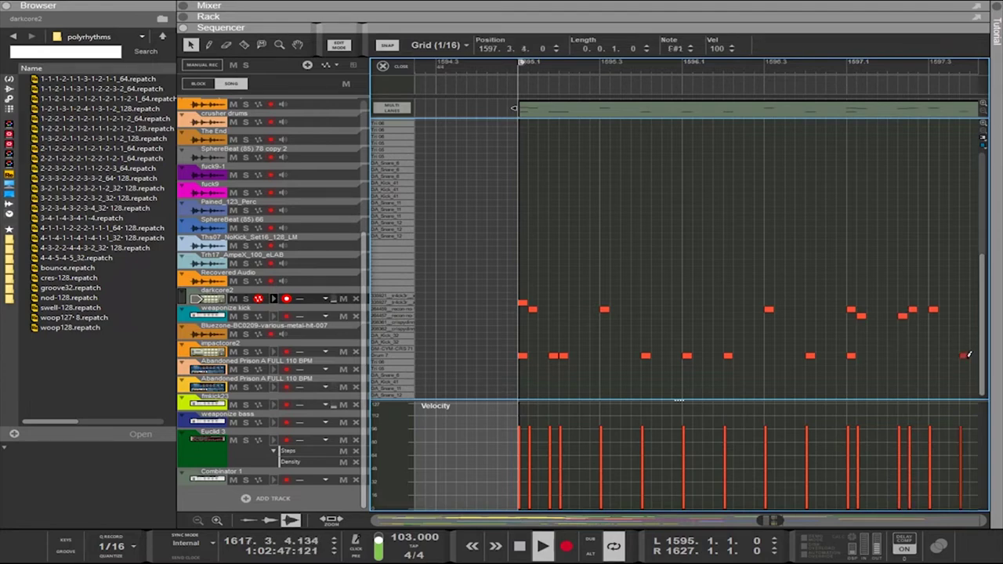
pyautogui.moveTo(966, 357); pyautogui.dragTo(976, 354)
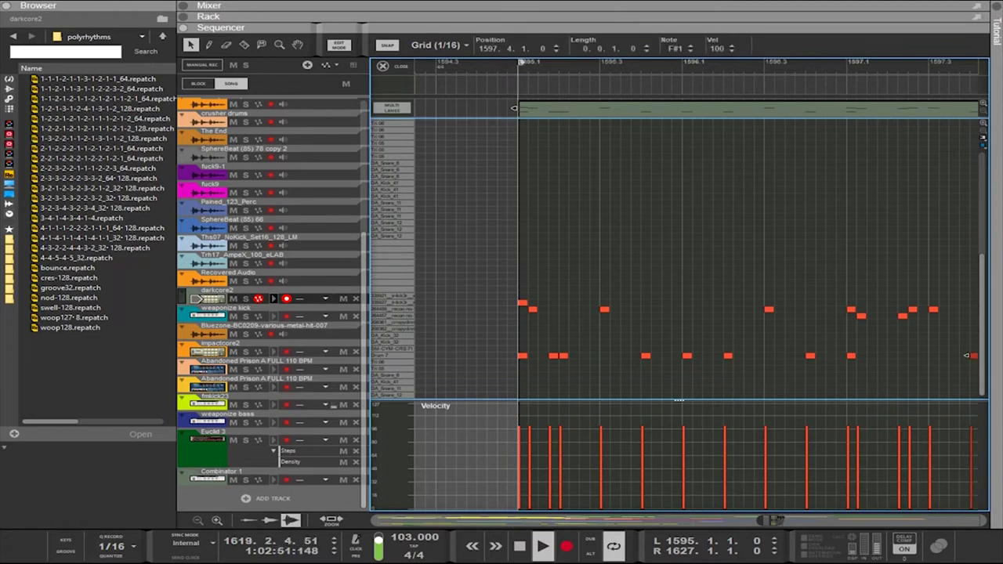
pyautogui.moveTo(778, 520); pyautogui.dragTo(795, 520)
pyautogui.scroll(3, 849, 392)
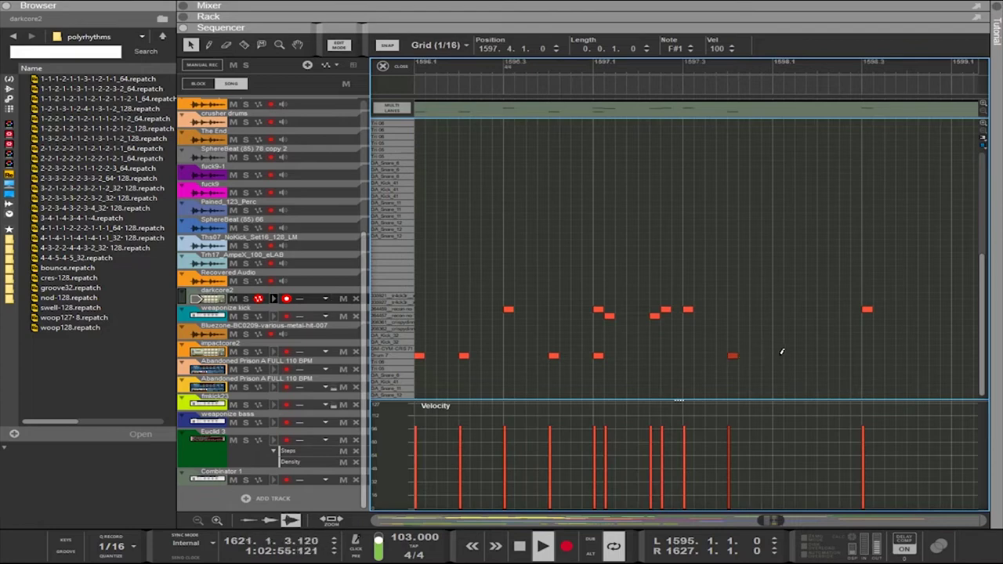
pyautogui.click(780, 355)
pyautogui.click(823, 355)
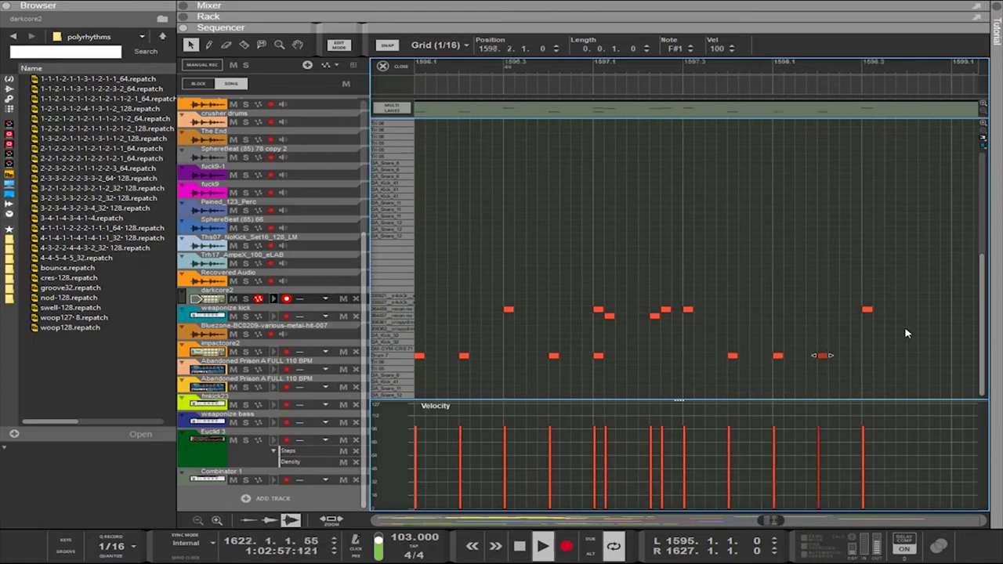
pyautogui.click(913, 354)
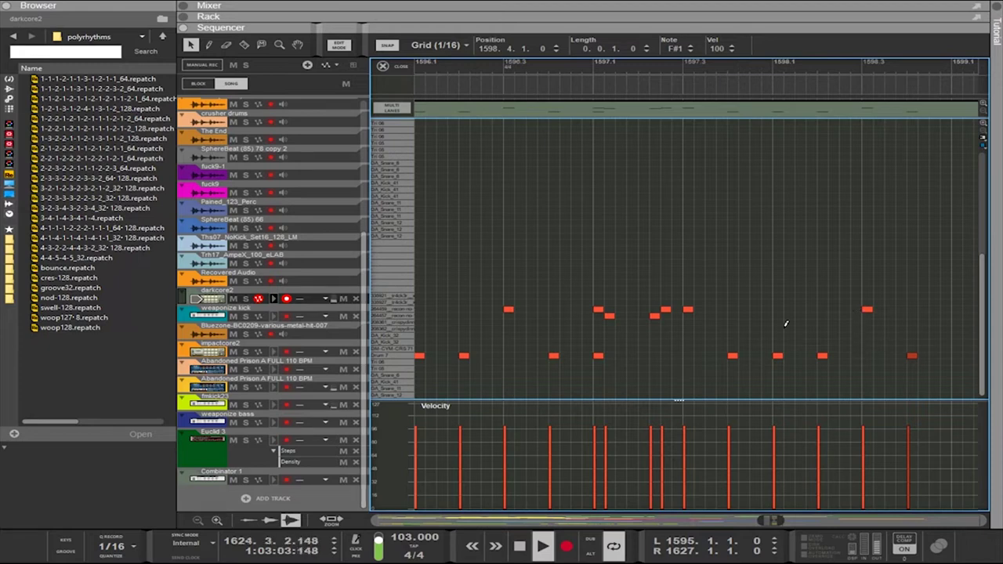
# Transpose the four C#2 and C2 notes between 1597.1.1 and 1597.2.3 up two semitones
pyautogui.moveTo(678, 339); pyautogui.dragTo(592, 311)
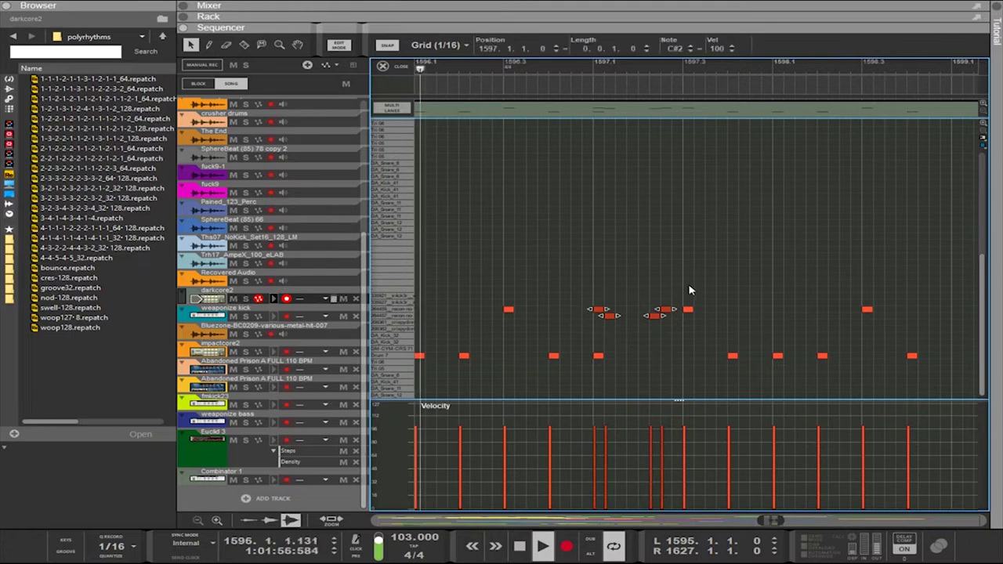
pyautogui.press('Up')
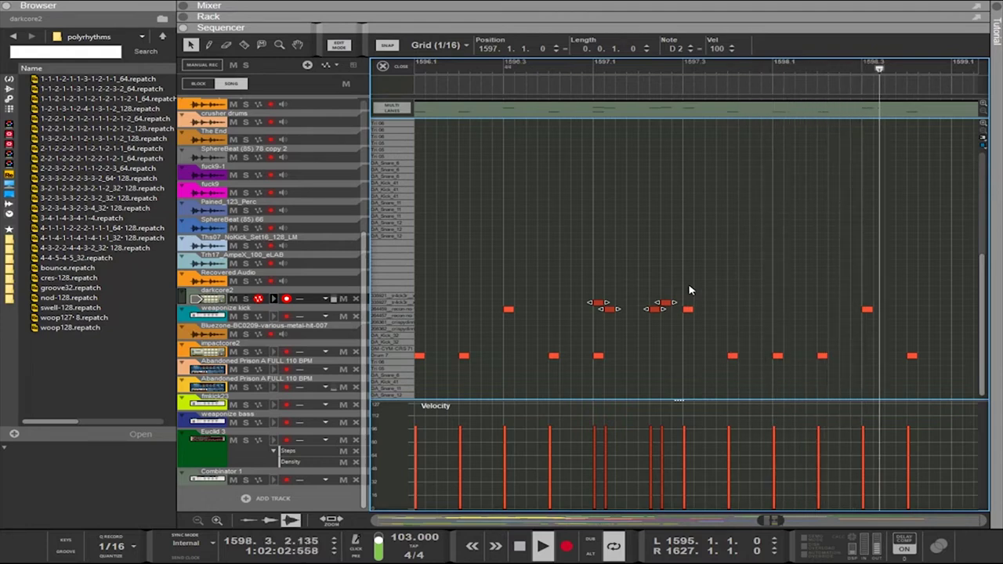
pyautogui.press('Up')
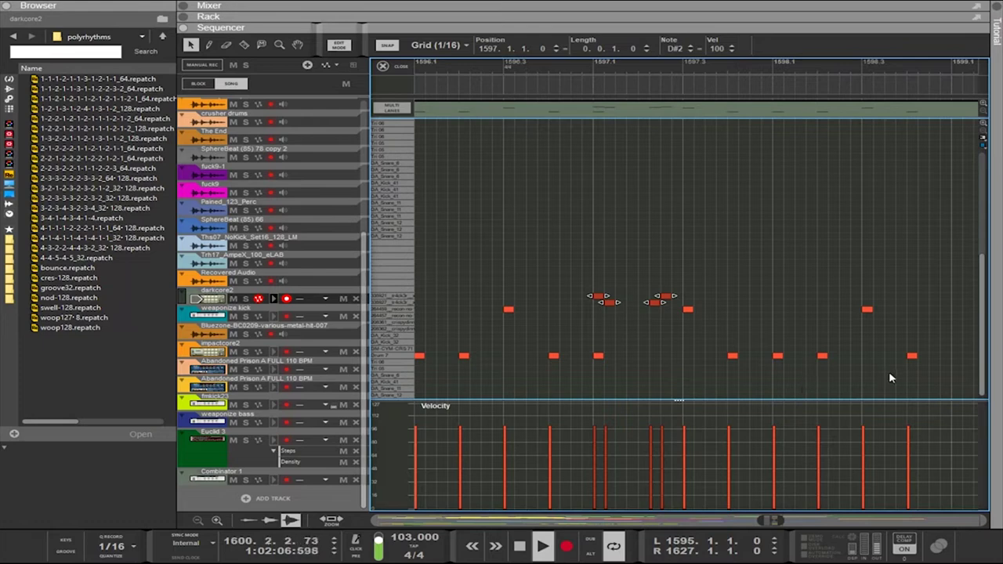
# Add F#1 notes around 1597.2.2 and copy a pair of them to 1597.3.4 and 1597.4.2
pyautogui.press('alt')
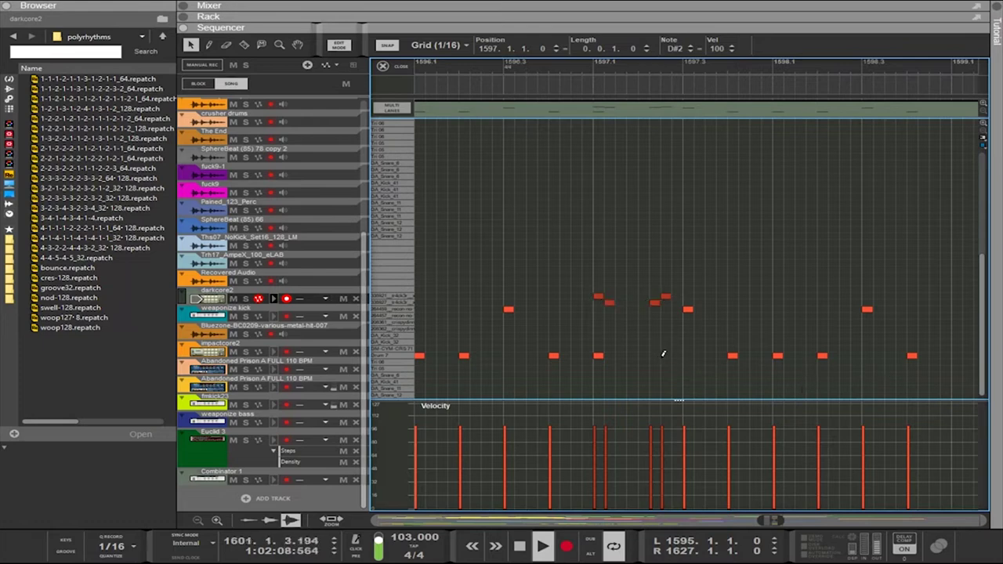
pyautogui.click(655, 355)
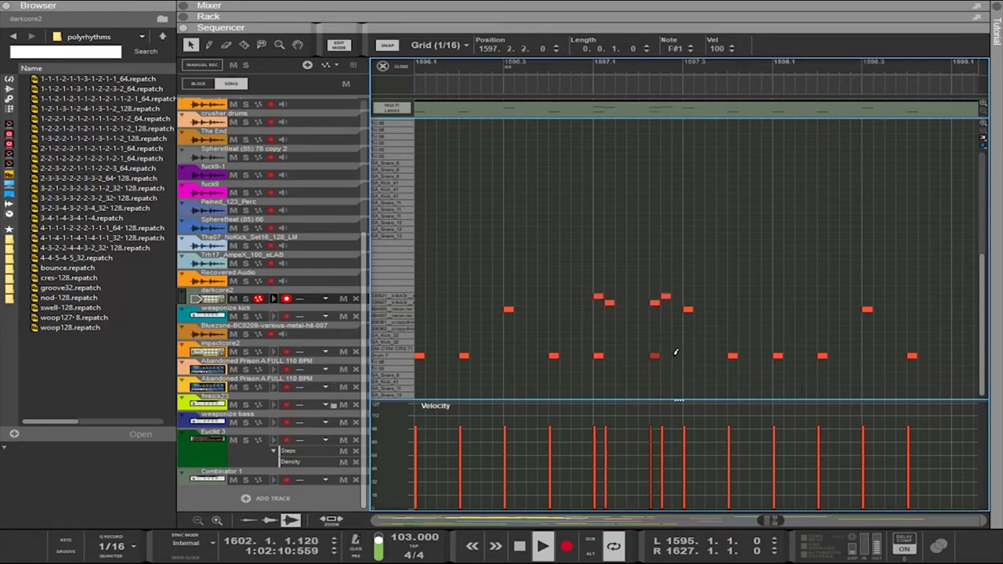
pyautogui.click(676, 353)
pyautogui.moveTo(685, 365); pyautogui.dragTo(722, 363)
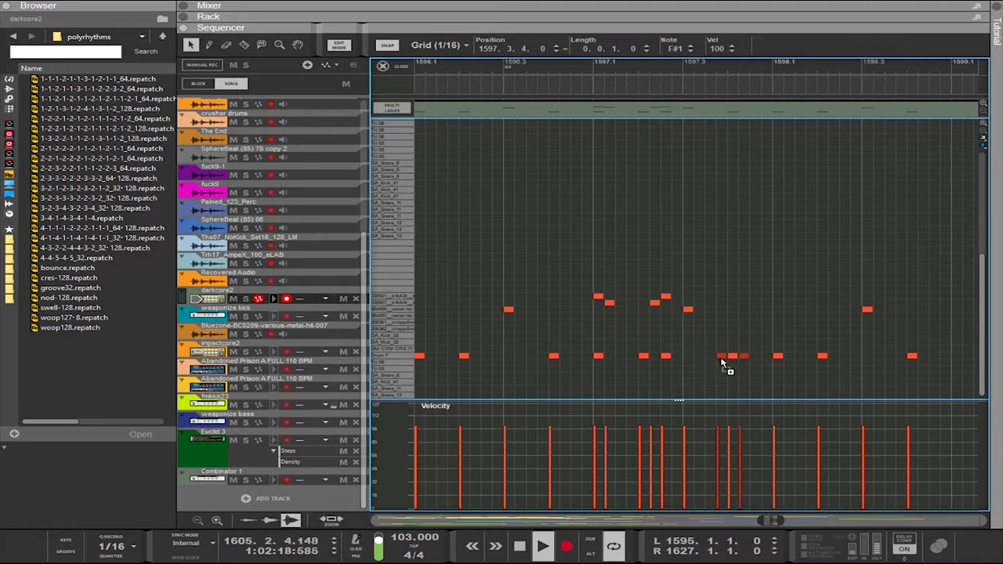
# Delete all F#1, D2 and D#2 notes and the C#2 note at 1595.1.2 from the darkcore2 clip, keeping the repeating C#2 hits
pyautogui.scroll(-3, 713, 405)
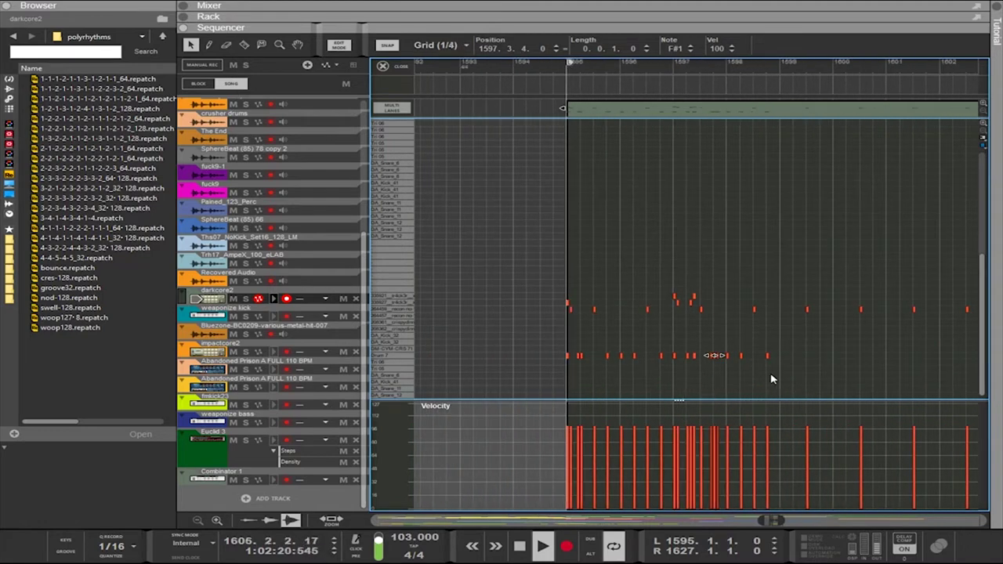
pyautogui.moveTo(771, 380); pyautogui.dragTo(488, 350)
pyautogui.press('Delete')
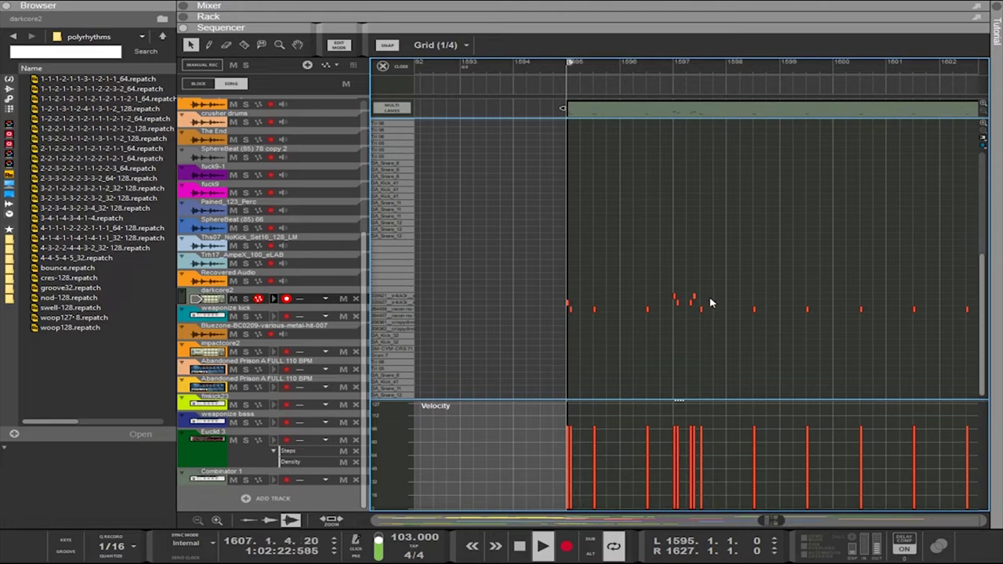
pyautogui.moveTo(703, 303); pyautogui.dragTo(504, 287)
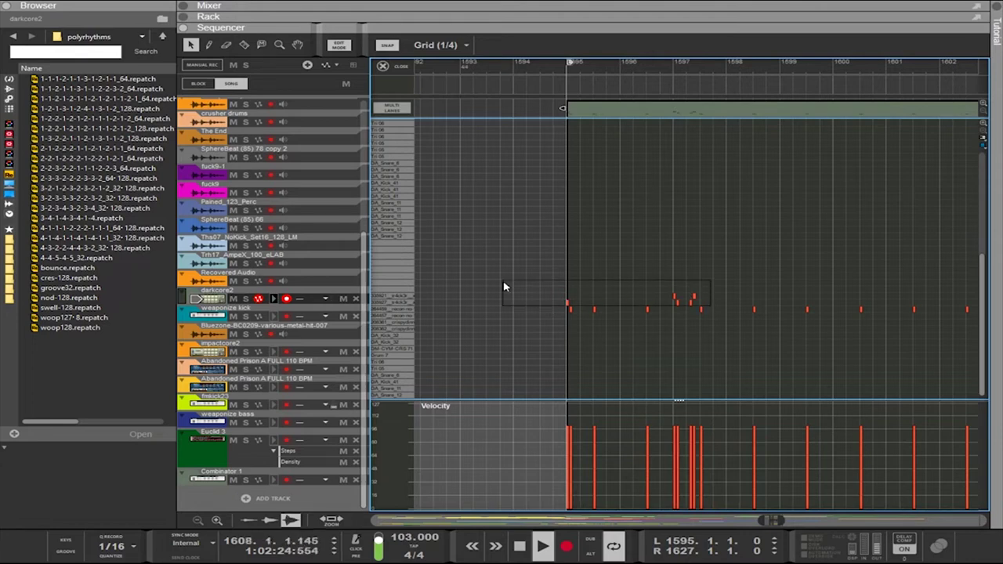
pyautogui.moveTo(504, 287); pyautogui.dragTo(510, 285)
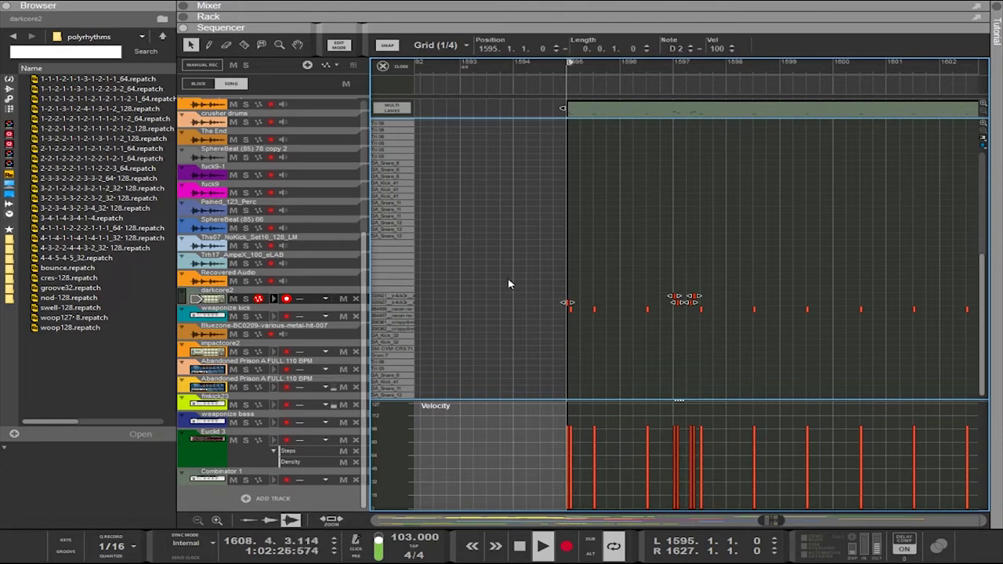
pyautogui.press('Delete')
pyautogui.moveTo(573, 321); pyautogui.dragTo(542, 285)
pyautogui.press('Delete')
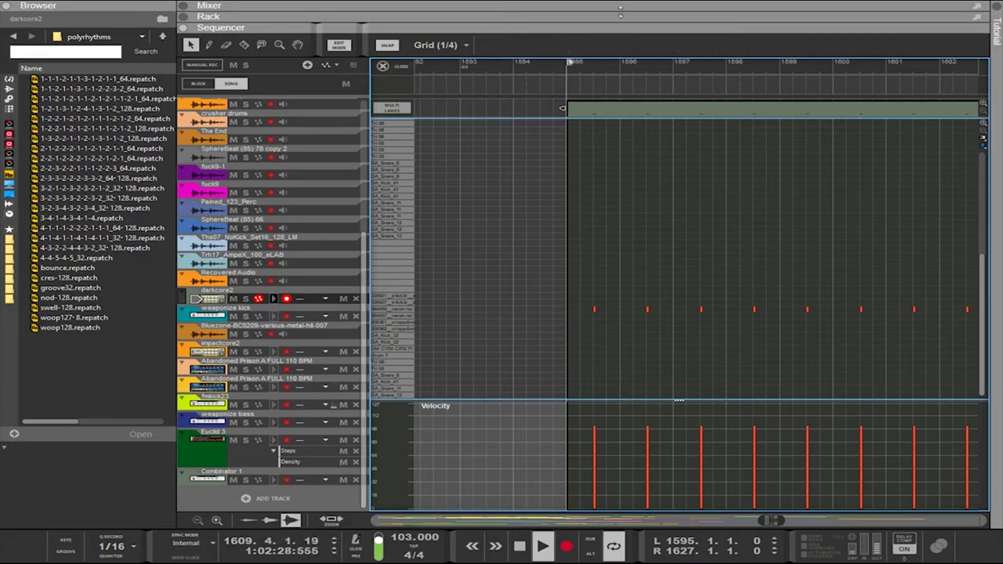
# Show the rack above the sequencer and unmute the Abandoned Prison Dr. OctoRex channel that uses GClip 1
pyautogui.moveTo(621, 29); pyautogui.dragTo(622, 364)
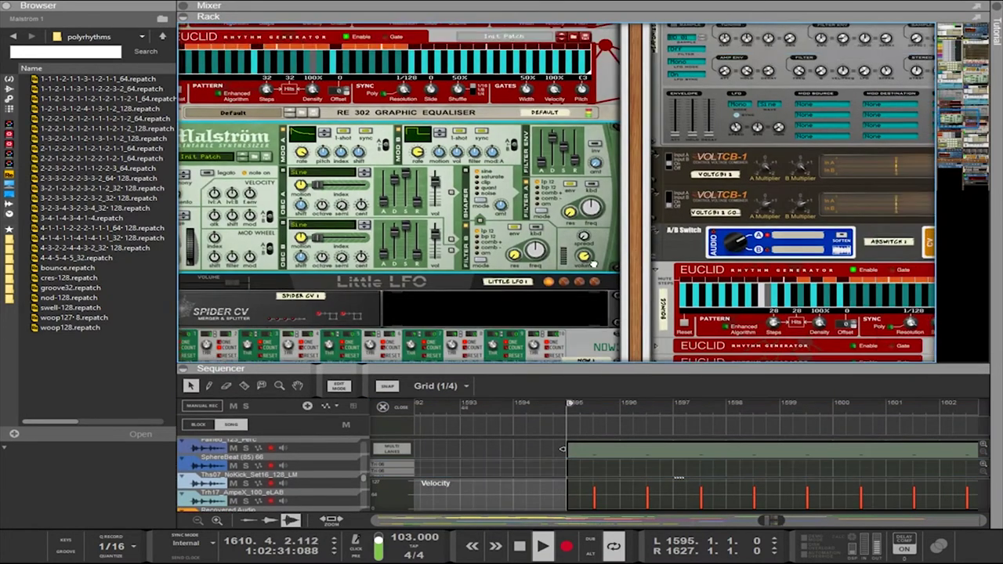
pyautogui.moveTo(594, 264); pyautogui.dragTo(33, 516)
pyautogui.scroll(8, 808, 93)
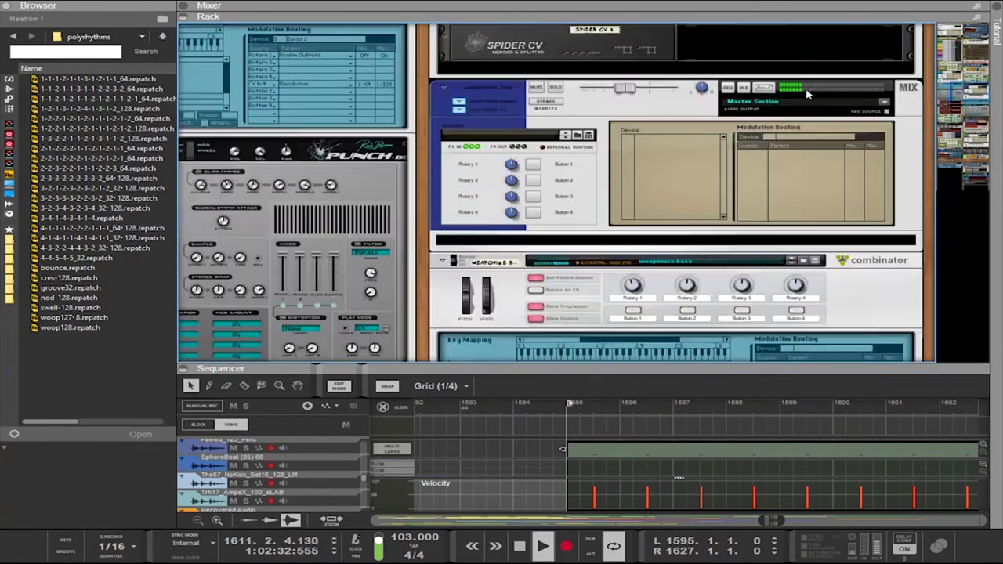
pyautogui.scroll(10, 808, 93)
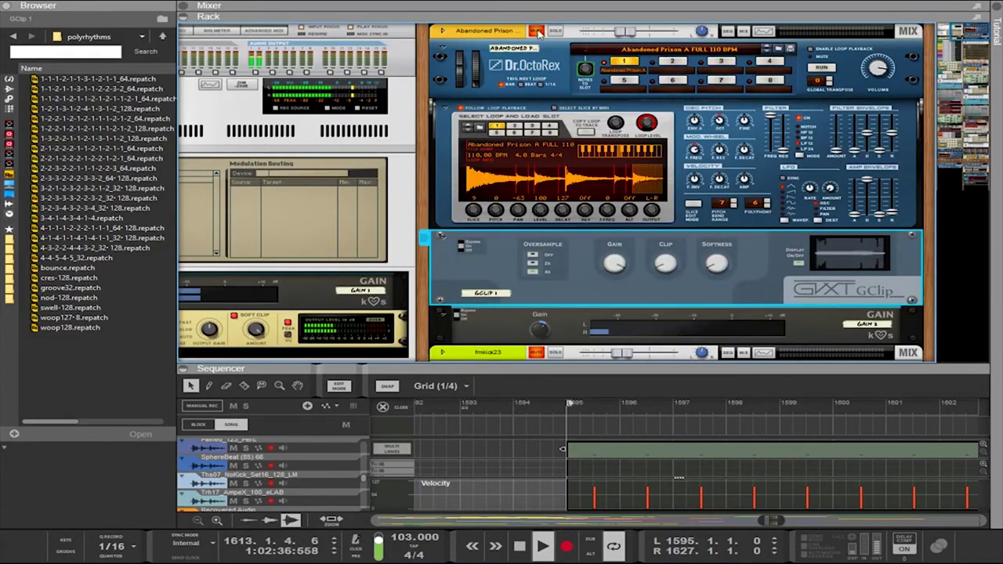
pyautogui.click(542, 39)
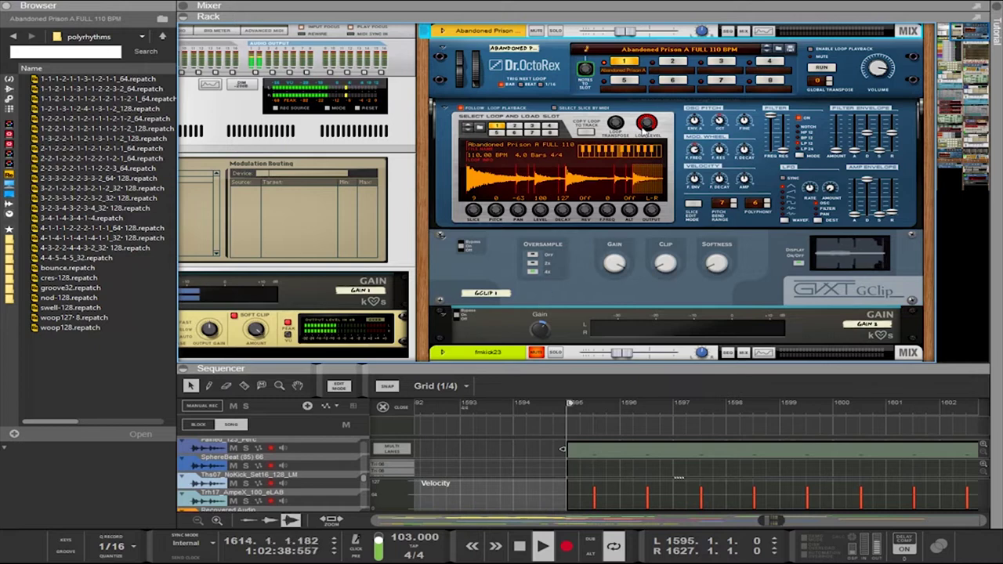
# Adjust the Clip amount on the GClip 1 device of the Abandoned Prison channel
pyautogui.click(719, 120)
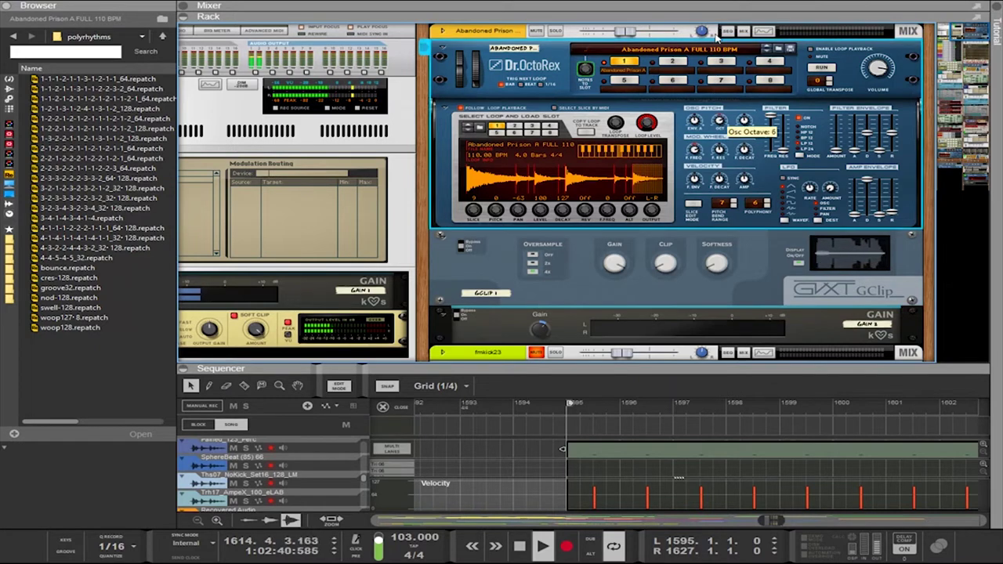
pyautogui.click(664, 264)
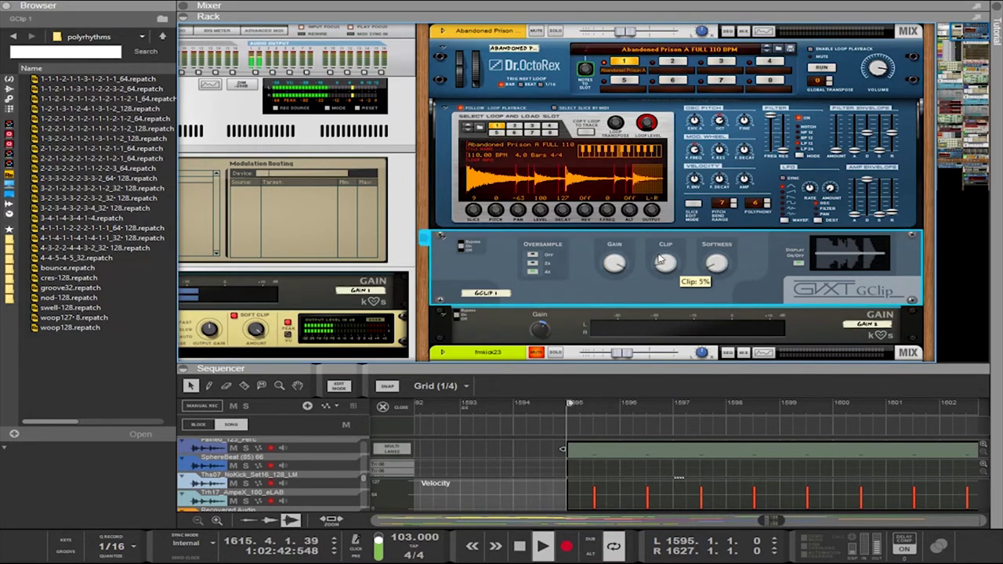
pyautogui.moveTo(662, 261); pyautogui.dragTo(659, 250)
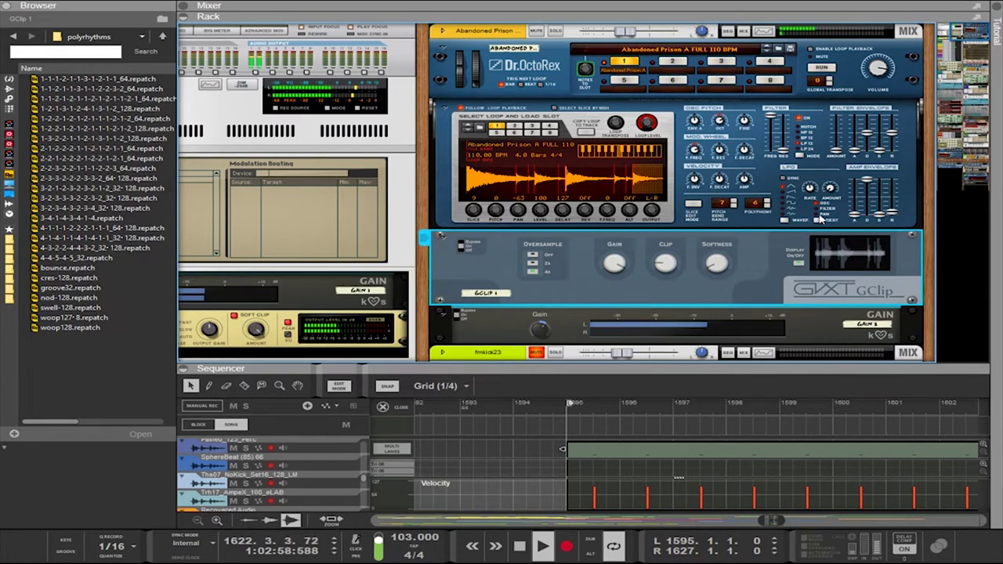
# Add a DDL-1 delay after GClip 1, set its delay time to 6 steps and lower its dry/wet mix
pyautogui.click(701, 444)
pyautogui.click(500, 326)
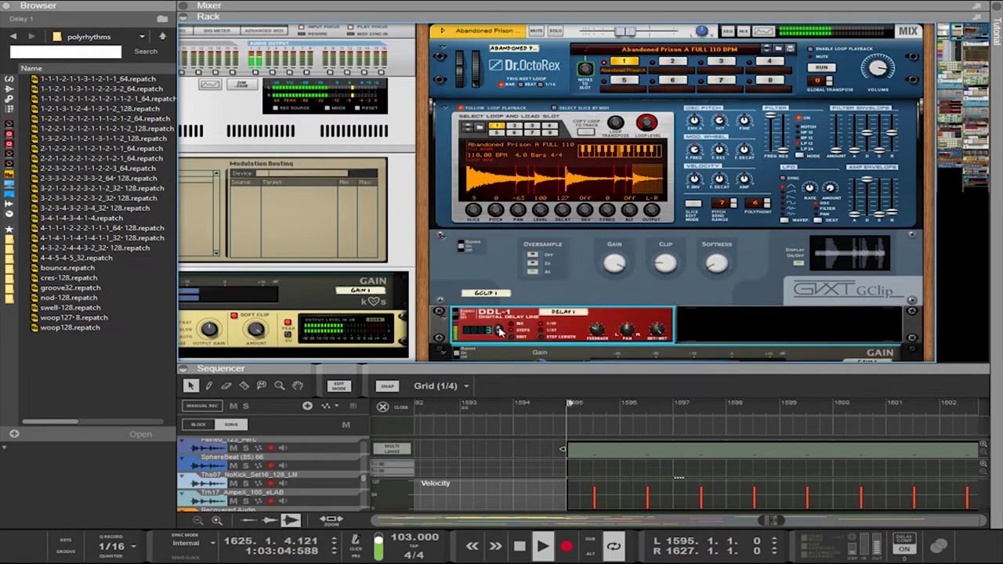
pyautogui.click(500, 326)
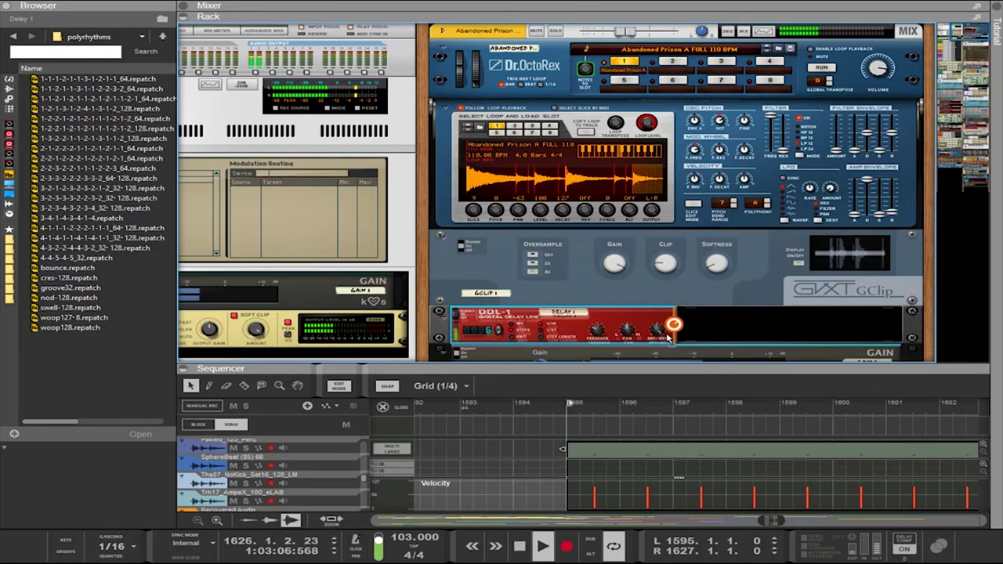
pyautogui.scroll(-2, 664, 327)
pyautogui.moveTo(662, 273); pyautogui.dragTo(681, 384)
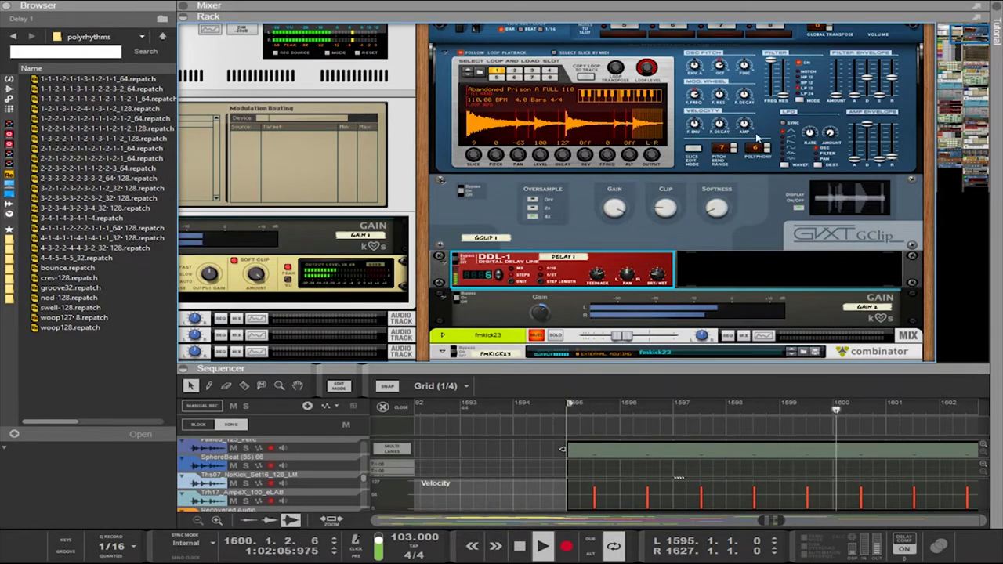
# Raise the gain on the Gain 2 device below the DDL-1 delay
pyautogui.scroll(2, 540, 251)
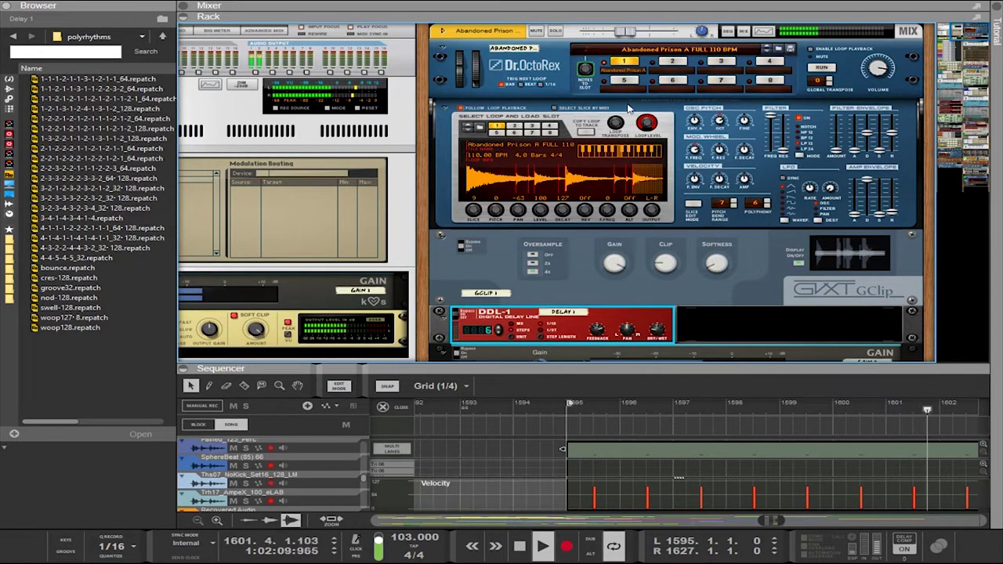
pyautogui.scroll(-2, 612, 196)
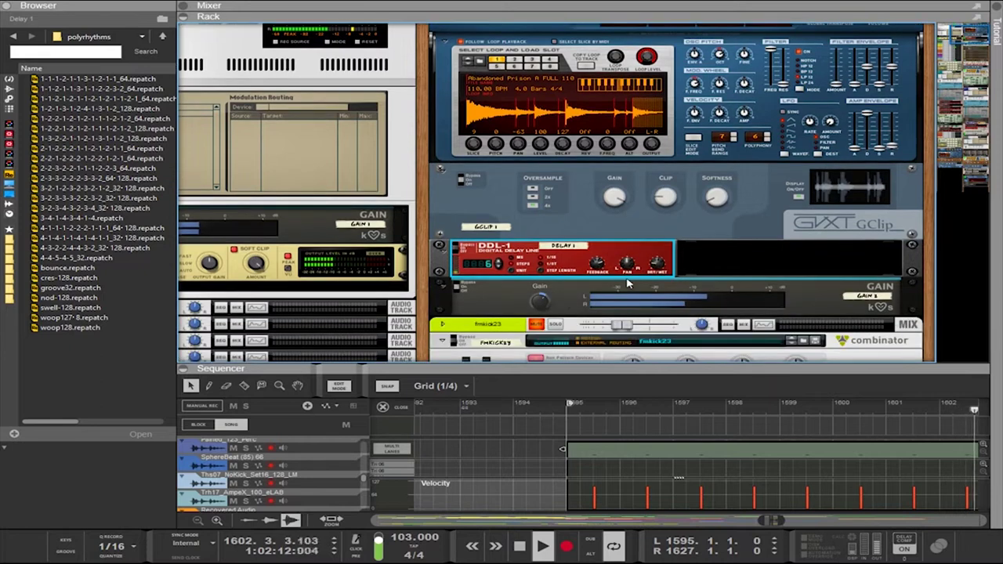
pyautogui.click(541, 303)
pyautogui.moveTo(541, 304); pyautogui.dragTo(518, 271)
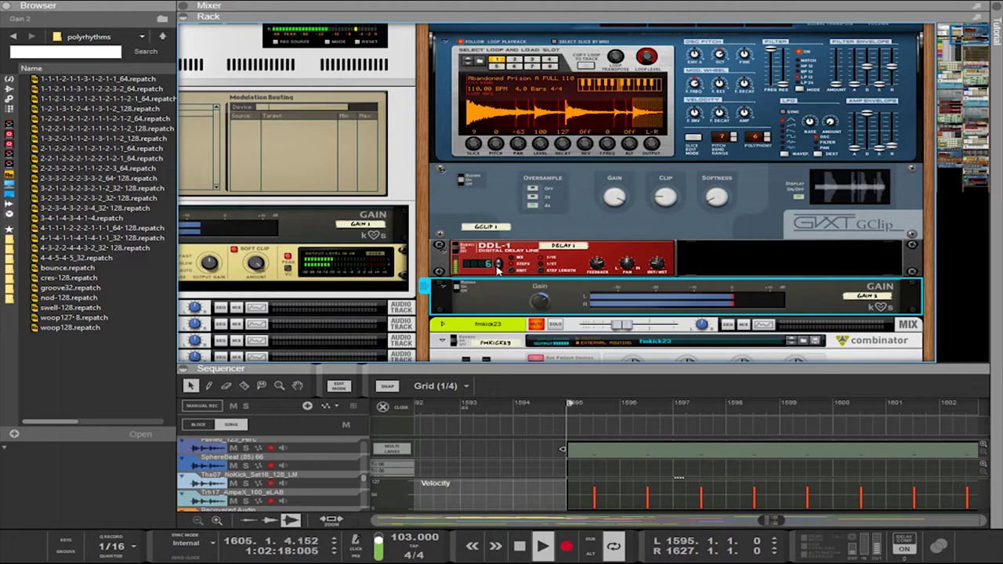
# Set the DDL-1 delay time to 3 steps and adjust its feedback
pyautogui.click(498, 267)
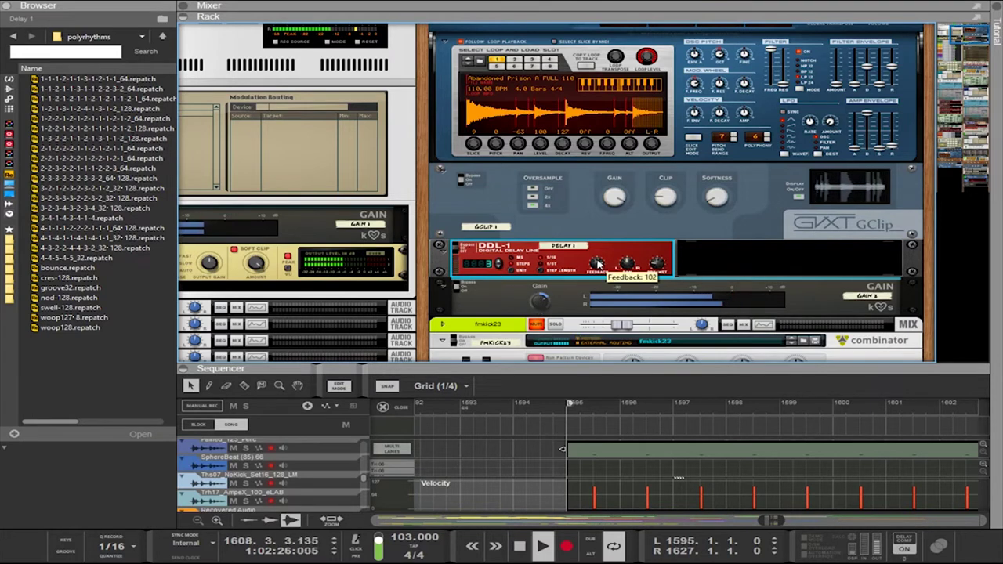
pyautogui.moveTo(600, 265); pyautogui.dragTo(603, 266)
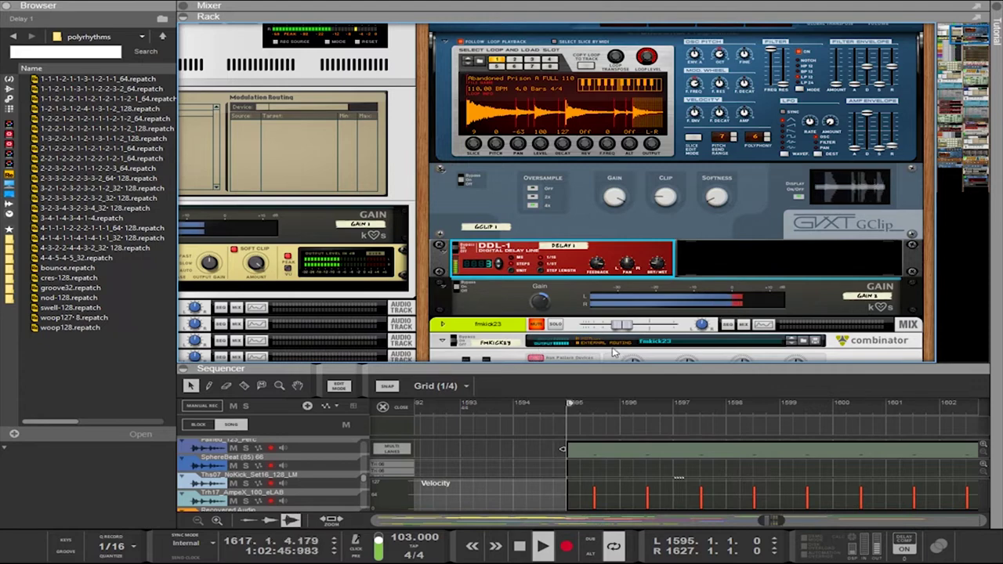
# Enlarge the sequencer below the rack and leave the darkcore2 clip editing to show the whole arrangement
pyautogui.scroll(-5, 424, 311)
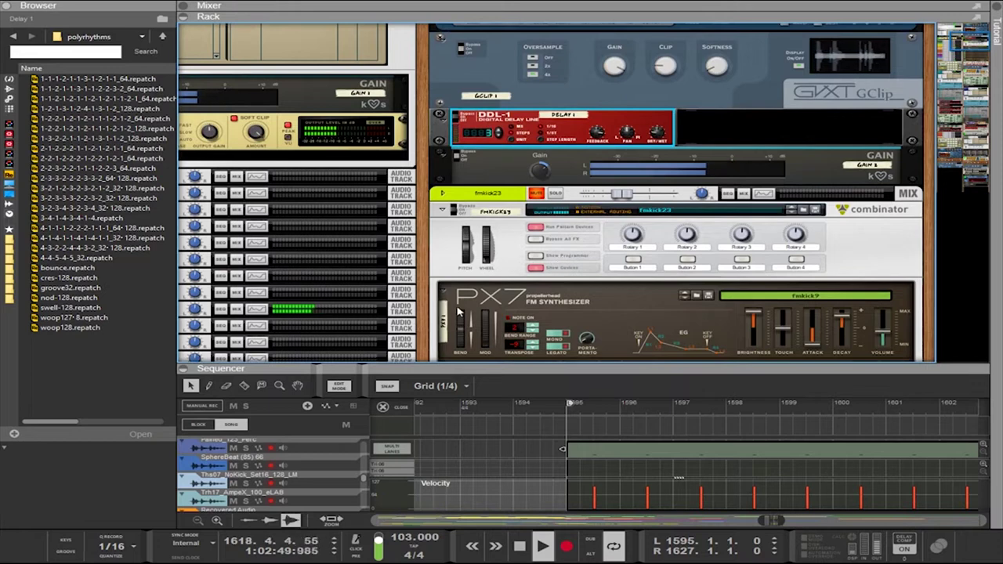
pyautogui.click(482, 293)
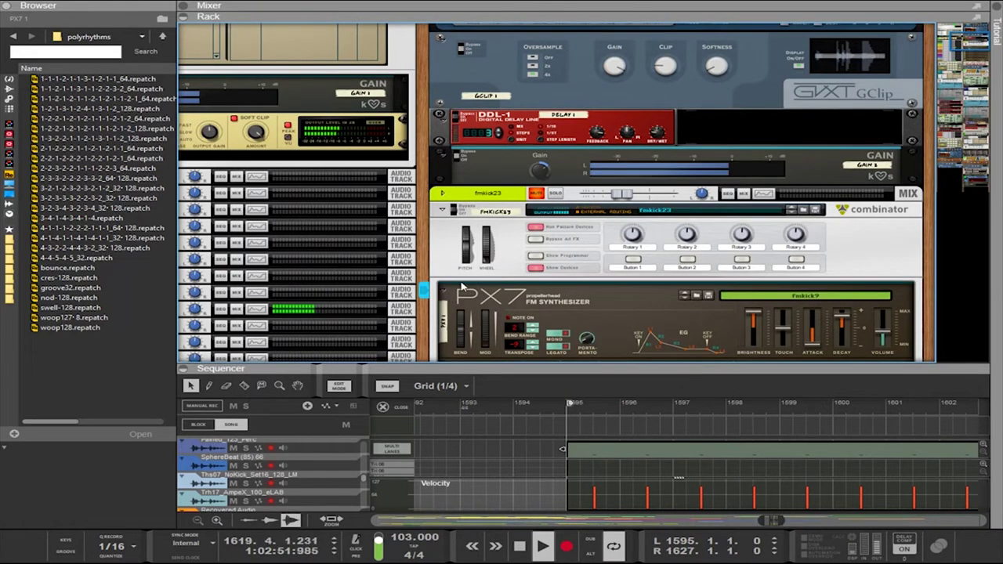
pyautogui.scroll(-3, 465, 289)
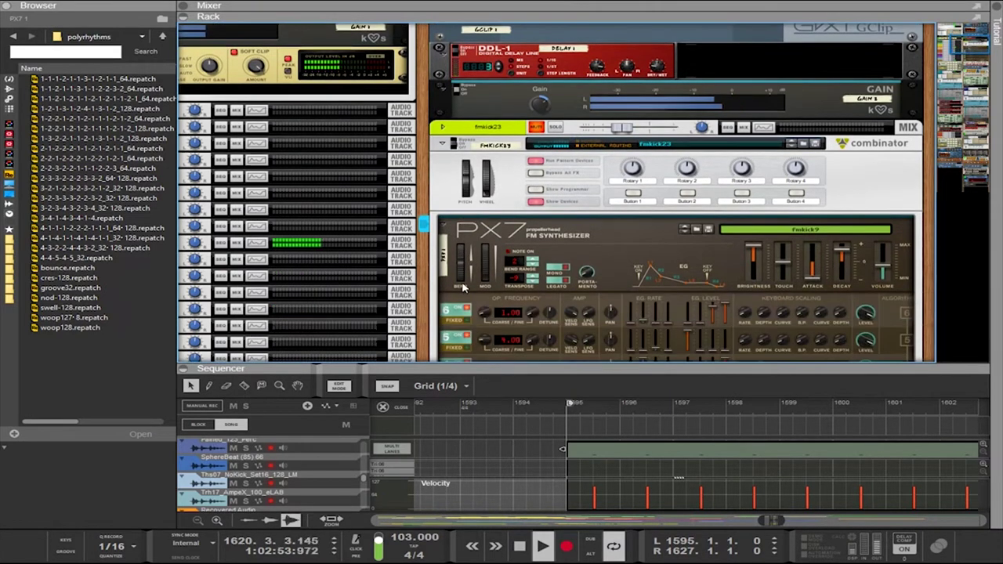
pyautogui.moveTo(521, 366); pyautogui.dragTo(541, 153)
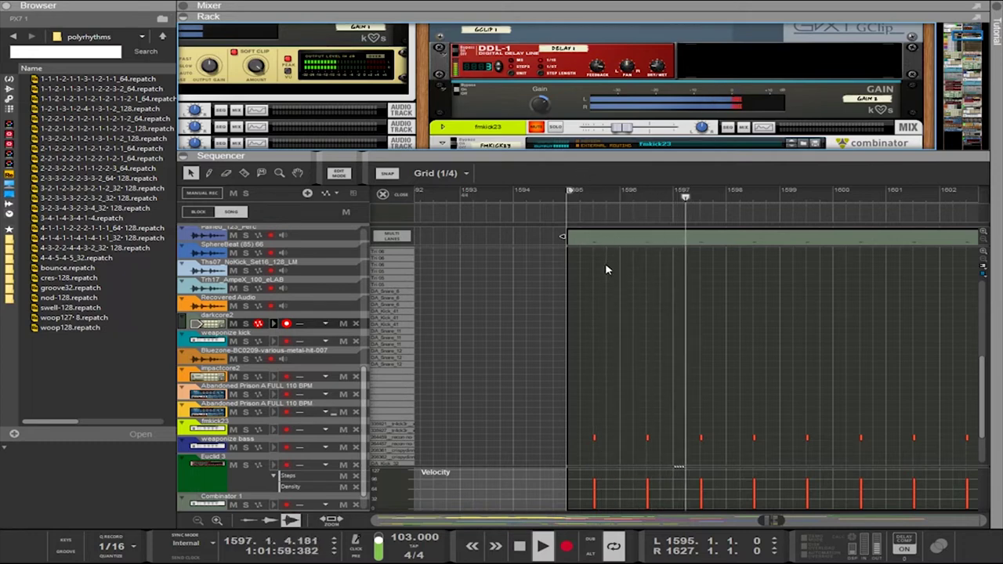
pyautogui.hotkey('ctrl', 'e')
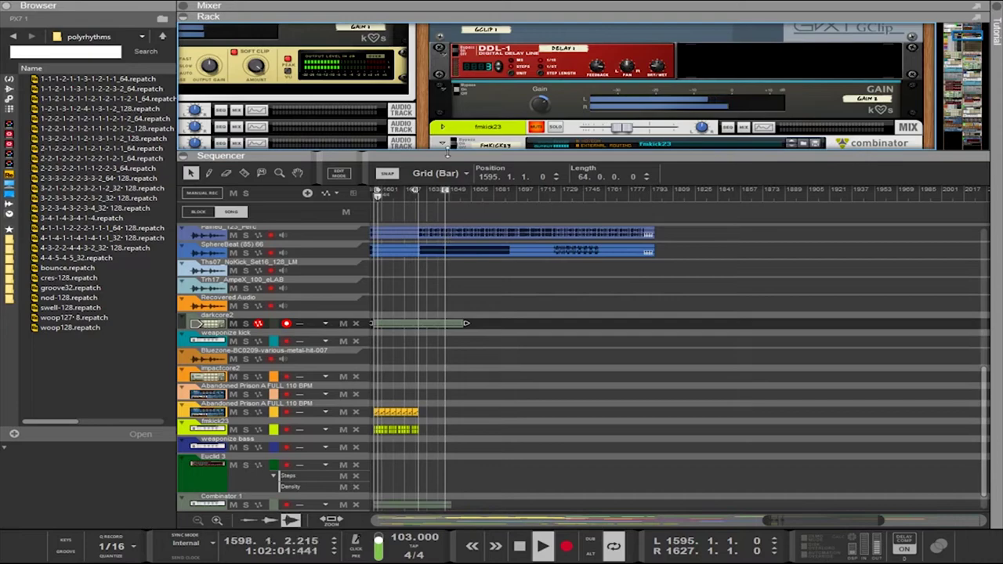
# Set the Abandoned Prison Dr. OctoRex master level to 112 and the gain on Gain 2 to 12.40 dB
pyautogui.scroll(4, 454, 79)
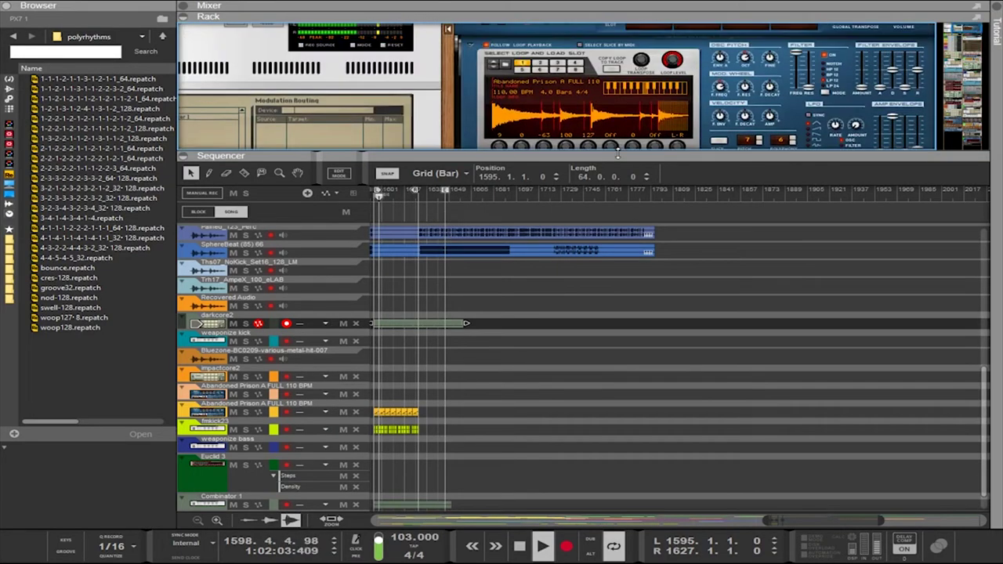
pyautogui.scroll(5, 618, 149)
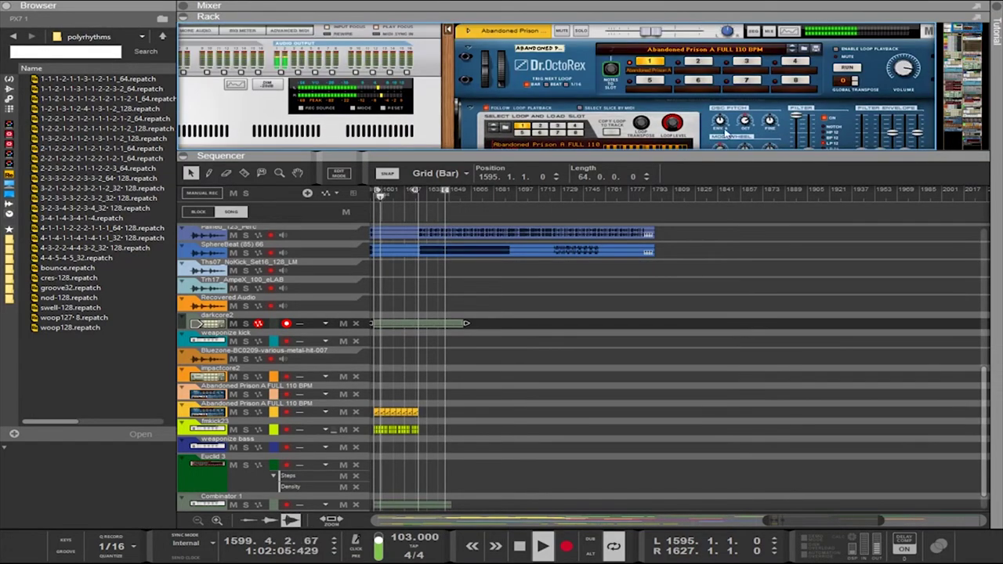
pyautogui.click(910, 71)
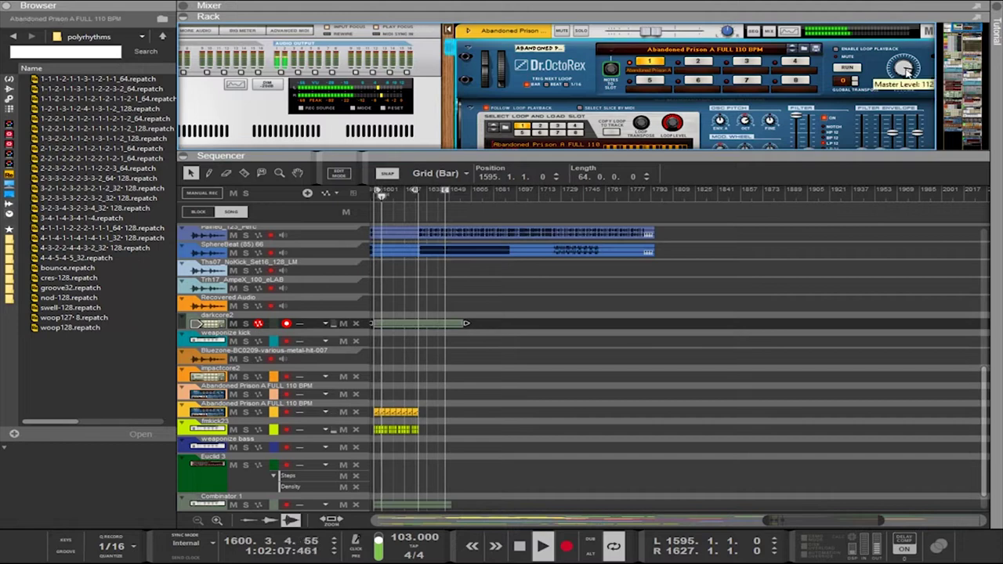
pyautogui.scroll(-6, 807, 94)
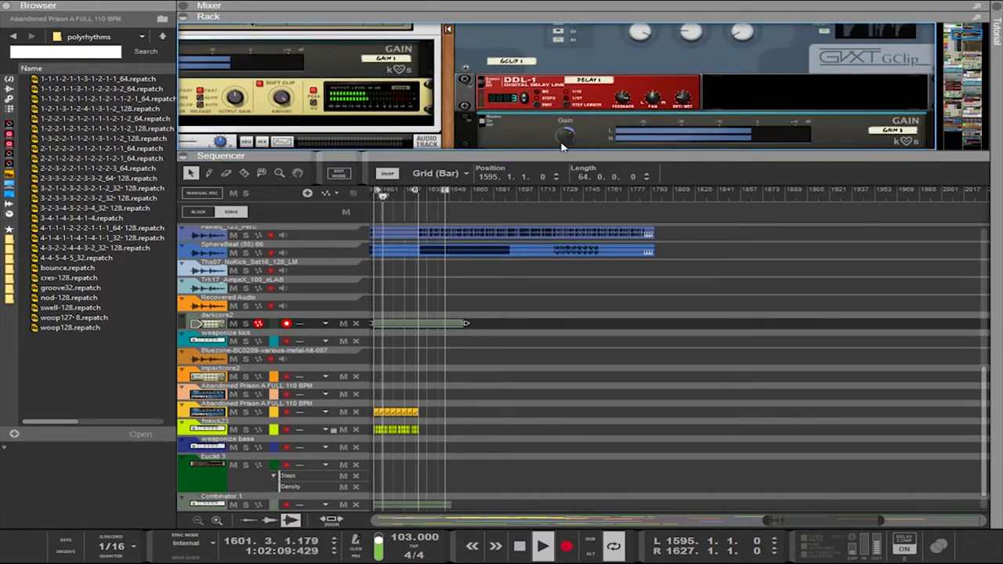
pyautogui.click(563, 139)
pyautogui.moveTo(564, 139); pyautogui.dragTo(564, 138)
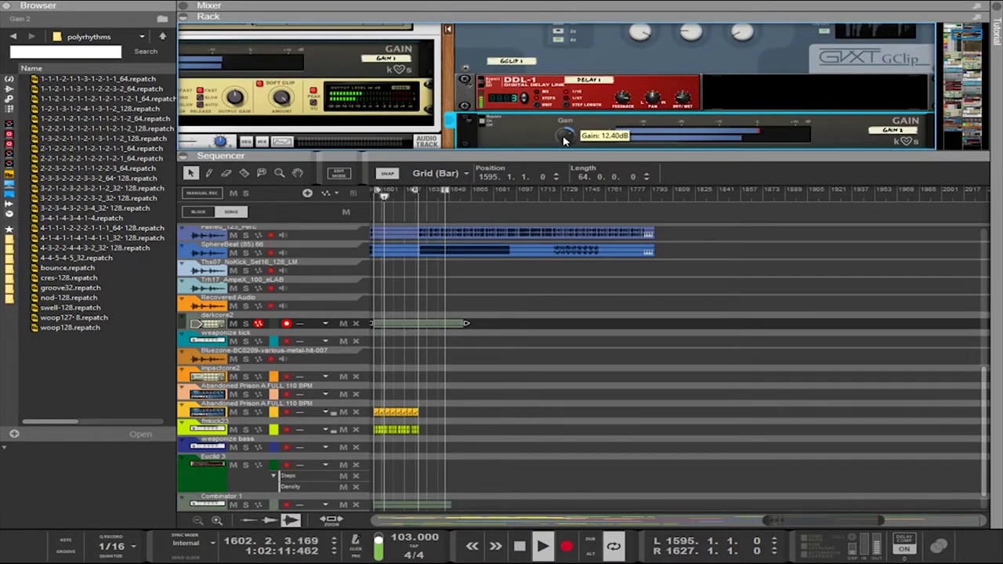
# Look through the rack devices below Gain 2, from the fmkick23 Combinator down to the bounce Euclid rhythm generator
pyautogui.scroll(-3, 508, 138)
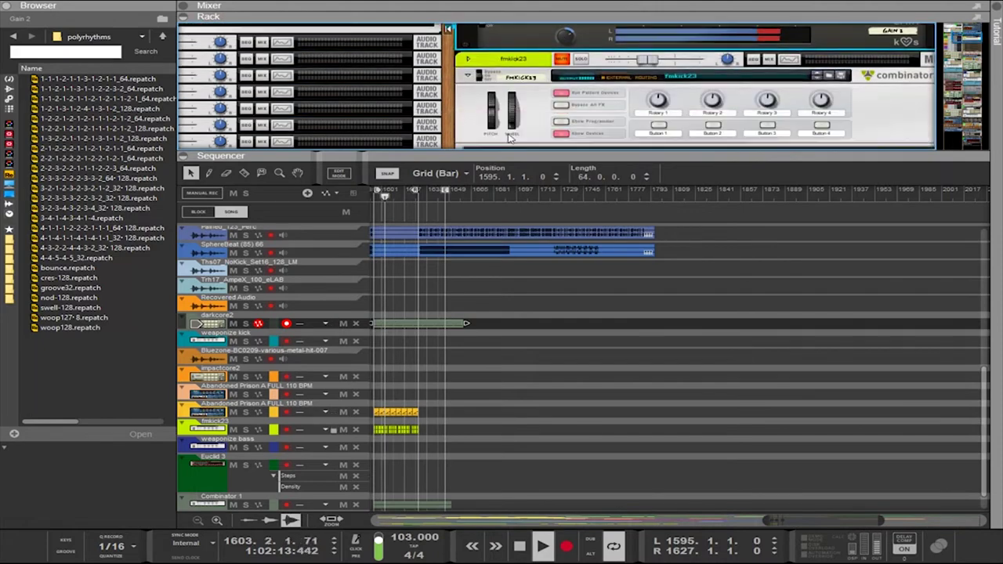
pyautogui.scroll(3, 508, 138)
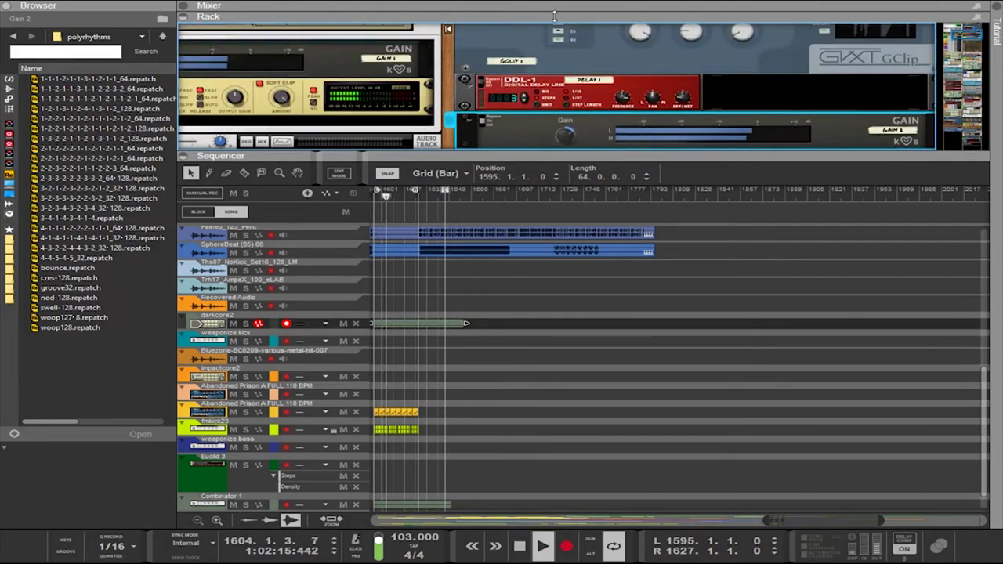
pyautogui.moveTo(447, 88); pyautogui.dragTo(653, 43)
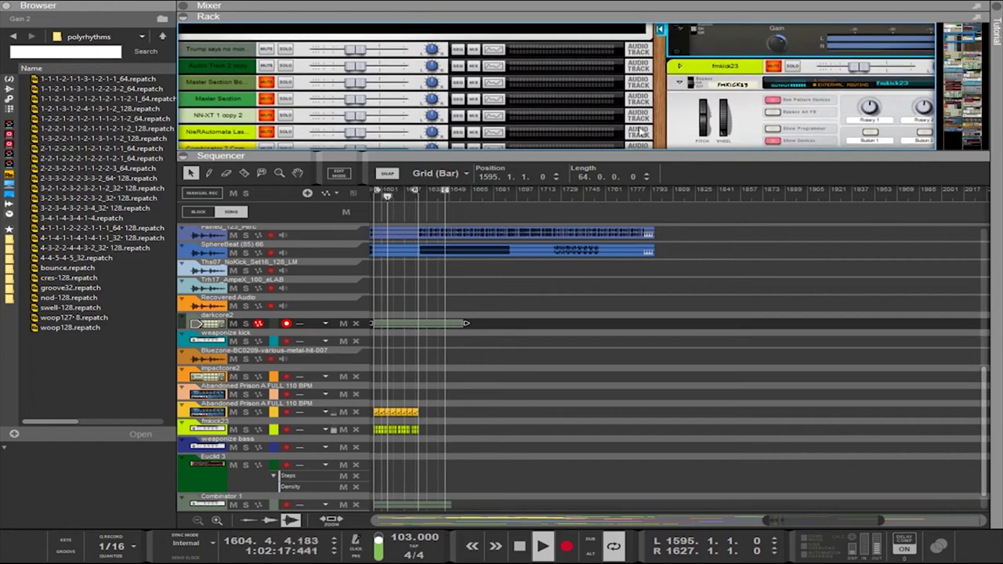
pyautogui.scroll(-5, 663, 131)
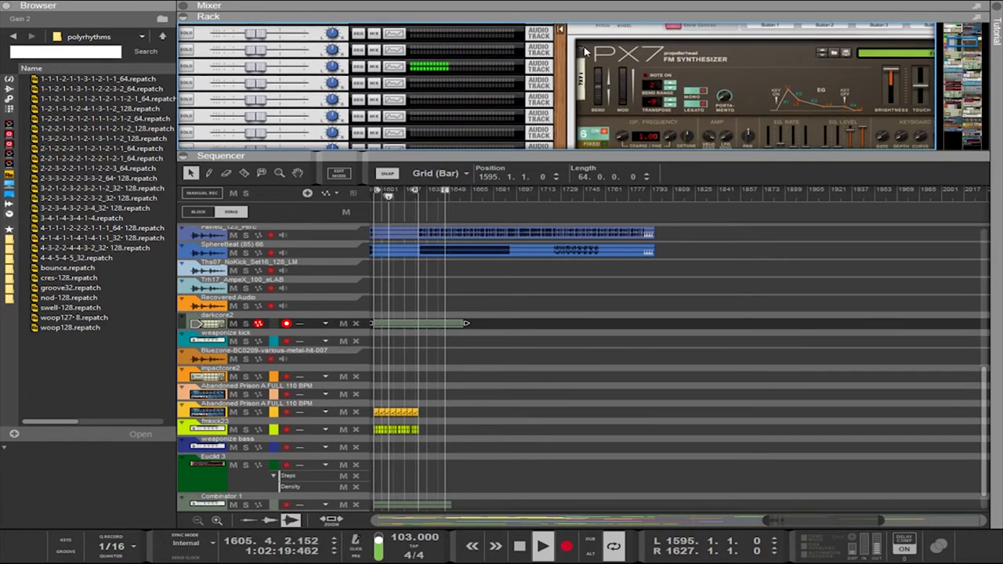
pyautogui.scroll(-10, 569, 112)
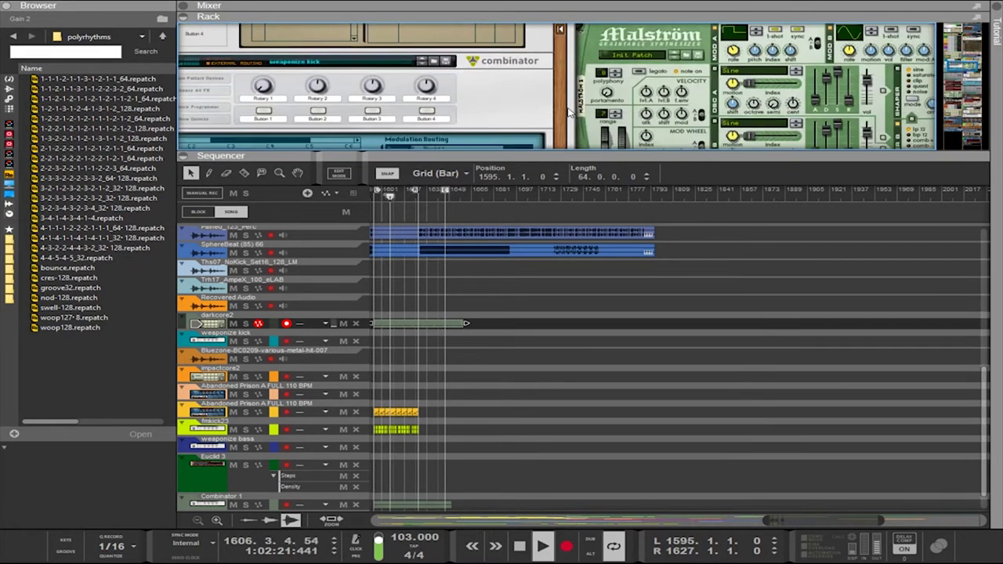
pyautogui.scroll(-10, 570, 112)
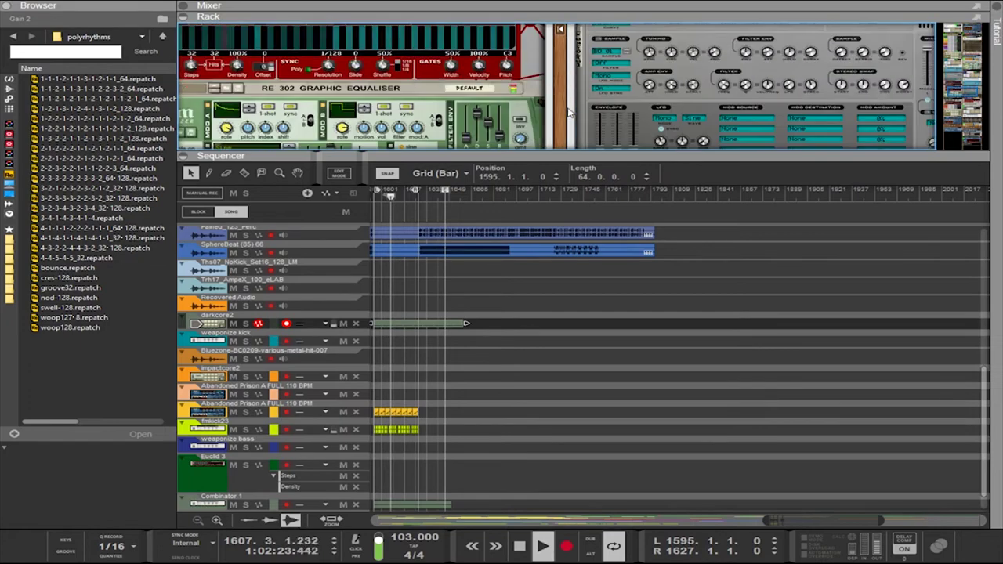
pyautogui.scroll(-3, 644, 106)
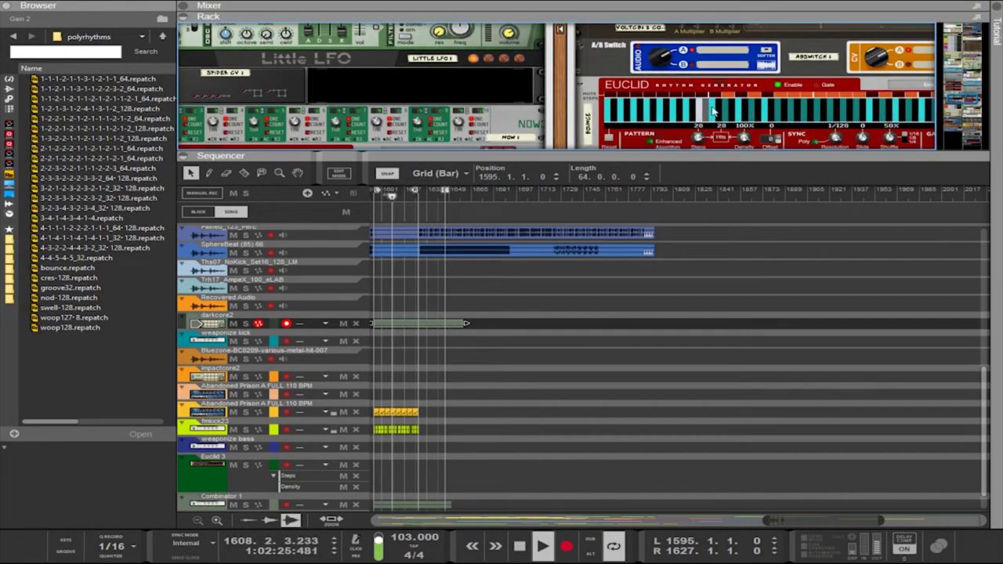
pyautogui.scroll(-3, 560, 119)
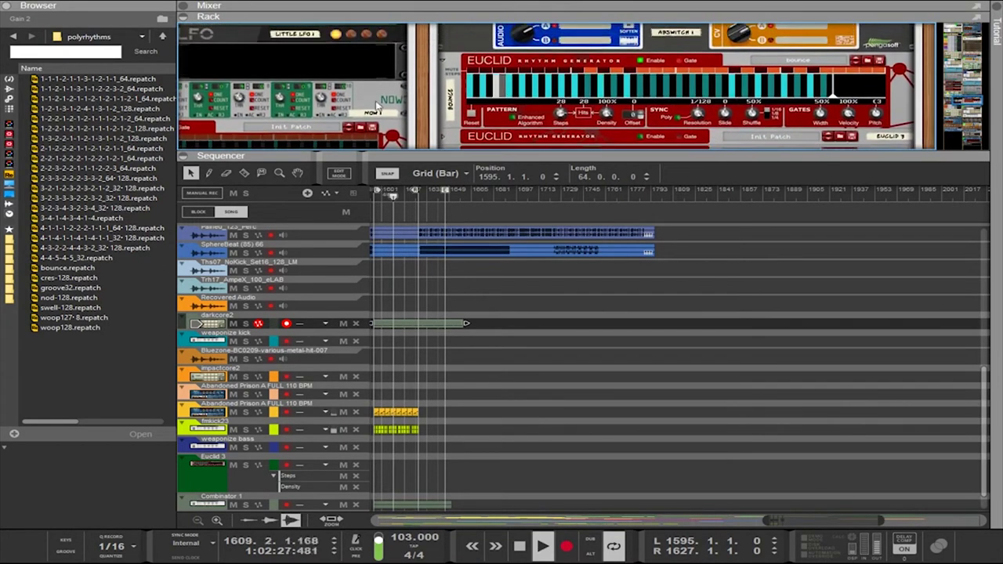
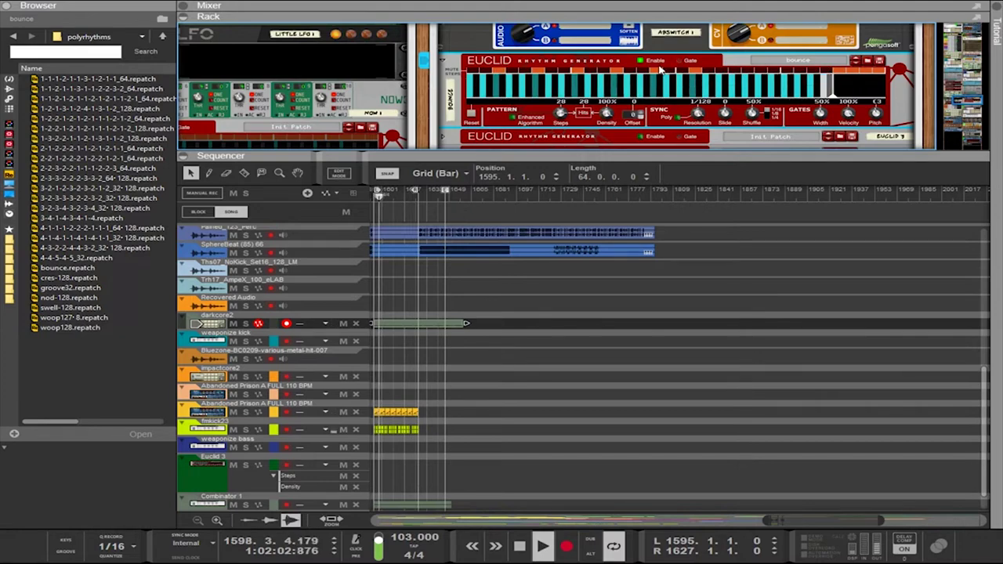
# Disable the groove32 Euclid rhythm generator in the rack column beside the weaponize kick devices
pyautogui.moveTo(423, 121); pyautogui.dragTo(695, 100)
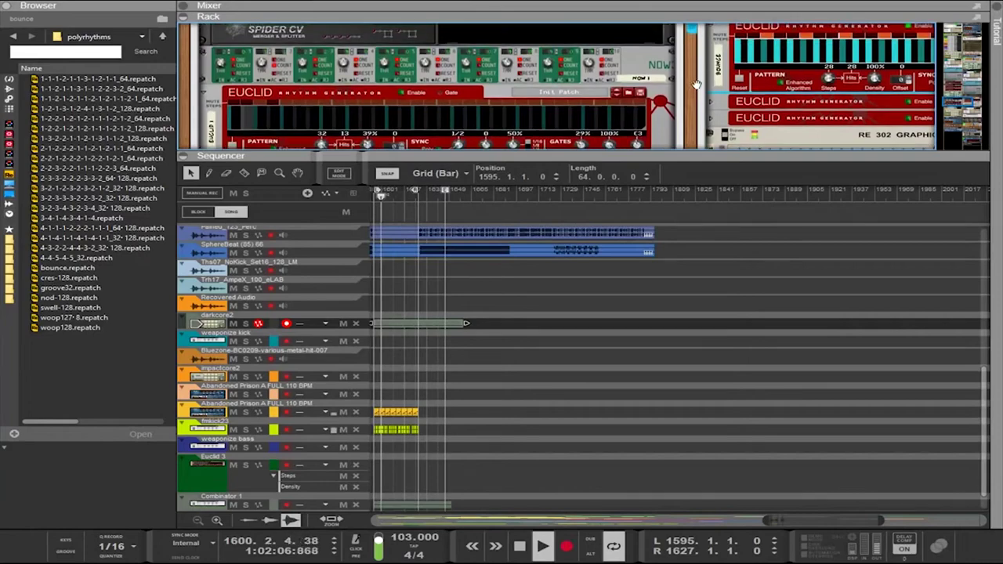
pyautogui.scroll(-2, 697, 85)
pyautogui.scroll(4, 696, 84)
pyautogui.scroll(-1, 696, 92)
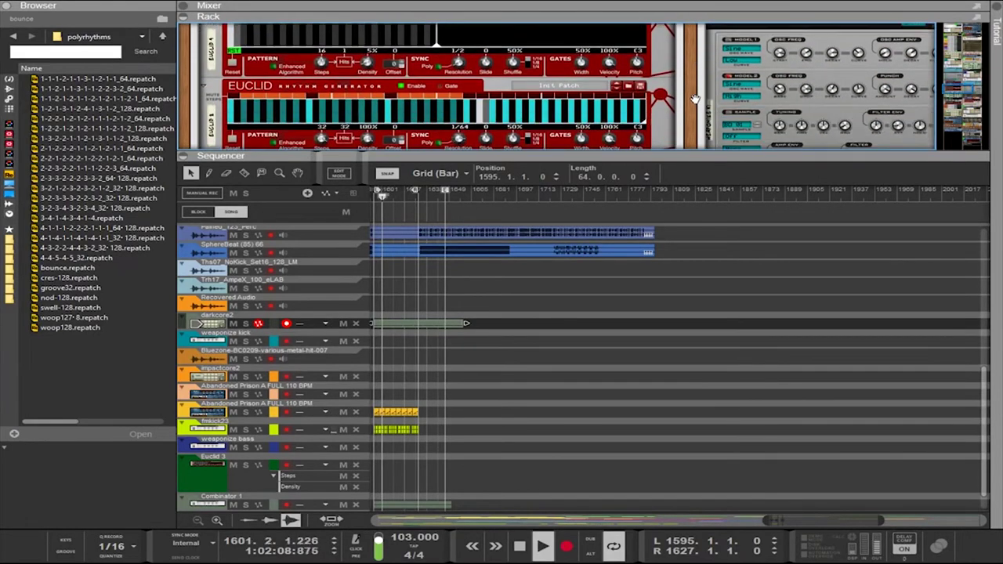
pyautogui.scroll(1, 695, 98)
pyautogui.scroll(-3, 695, 99)
pyautogui.scroll(1, 695, 99)
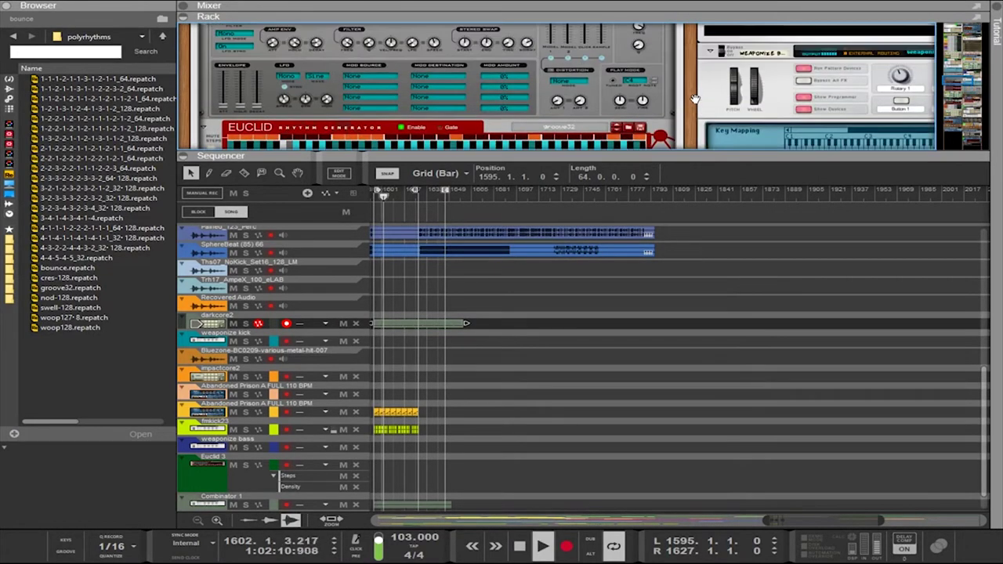
pyautogui.scroll(-1, 695, 98)
pyautogui.scroll(-3, 694, 99)
pyautogui.scroll(2, 690, 103)
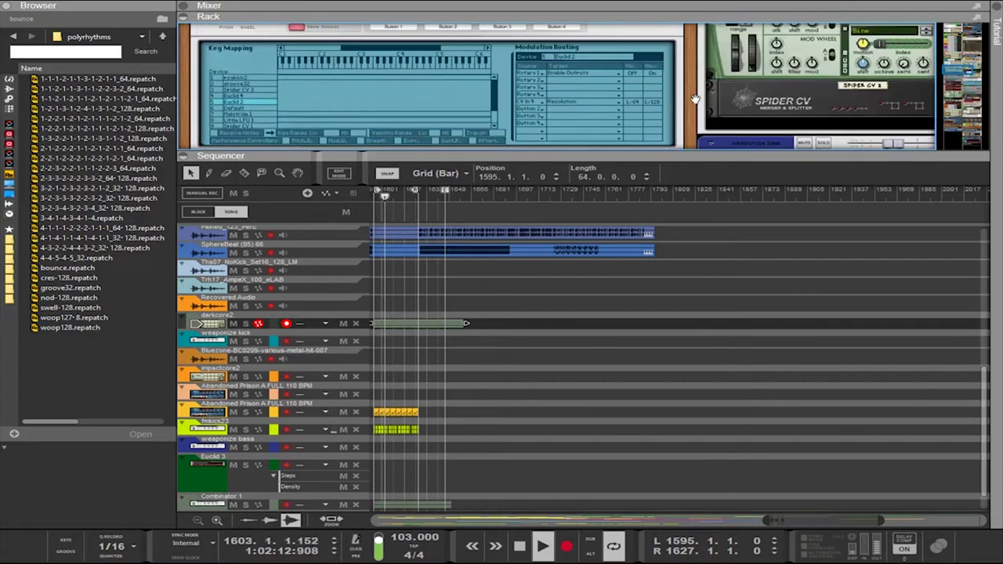
pyautogui.scroll(-2, 684, 109)
pyautogui.scroll(3, 684, 109)
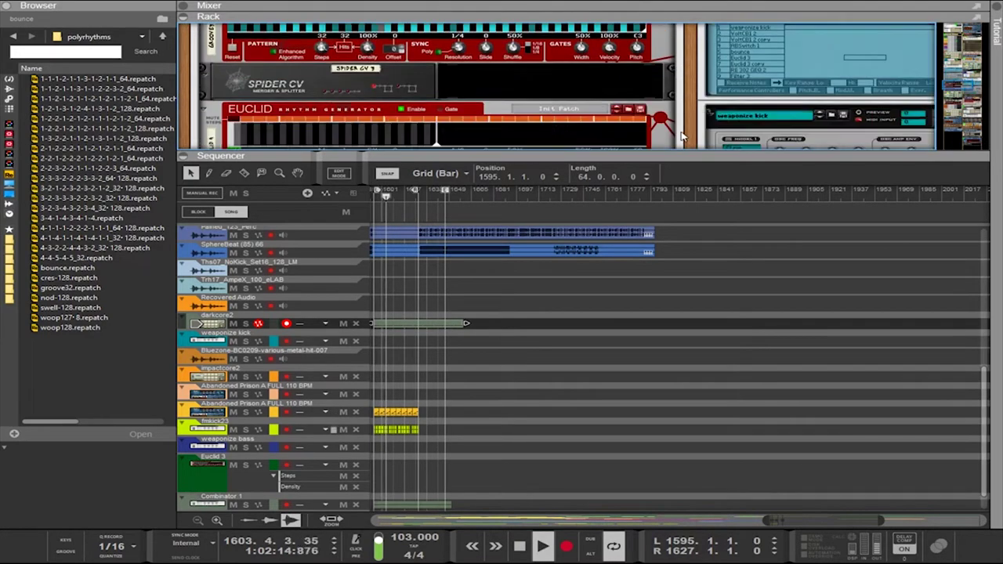
pyautogui.scroll(-1, 682, 133)
pyautogui.scroll(1, 682, 137)
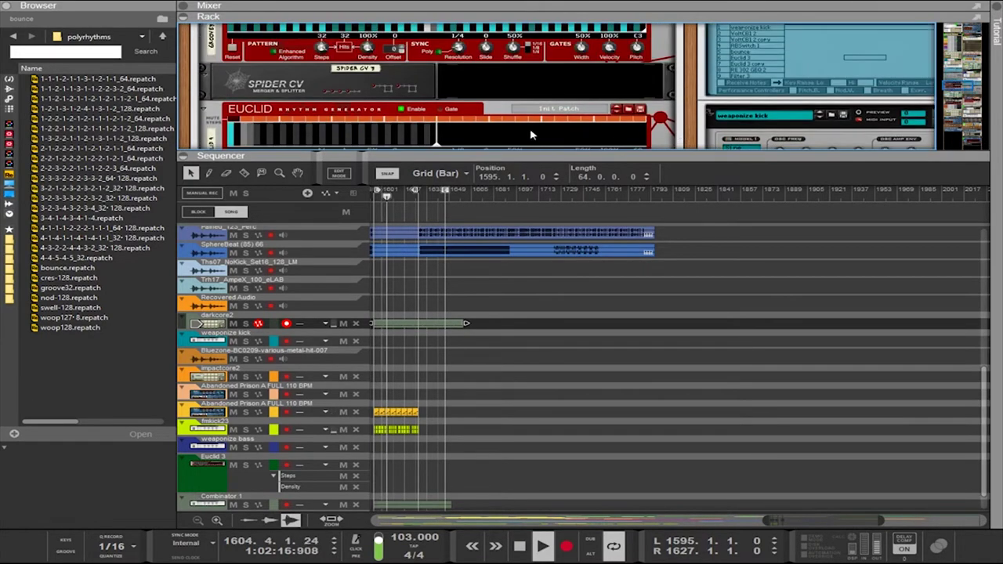
pyautogui.scroll(1, 408, 102)
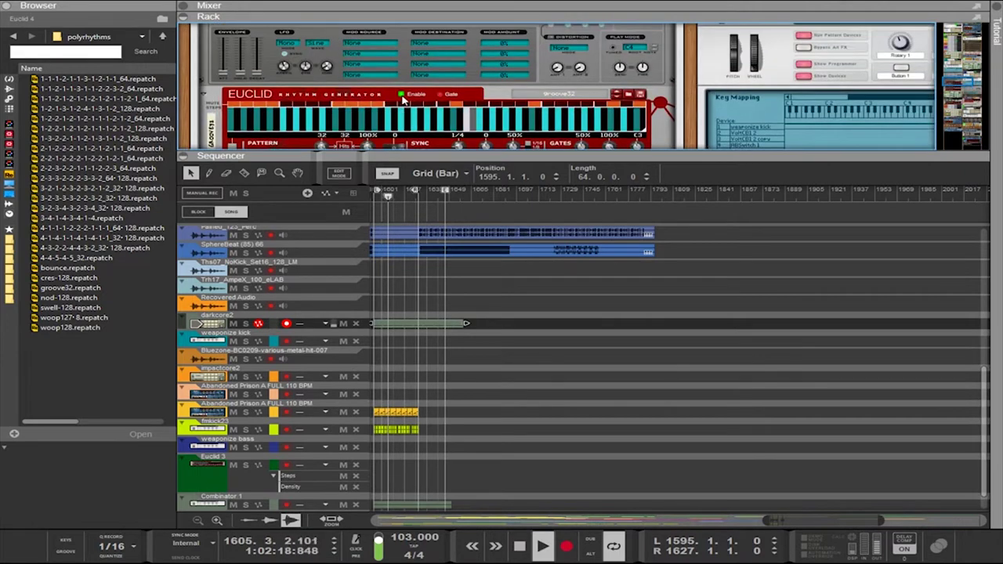
pyautogui.click(402, 95)
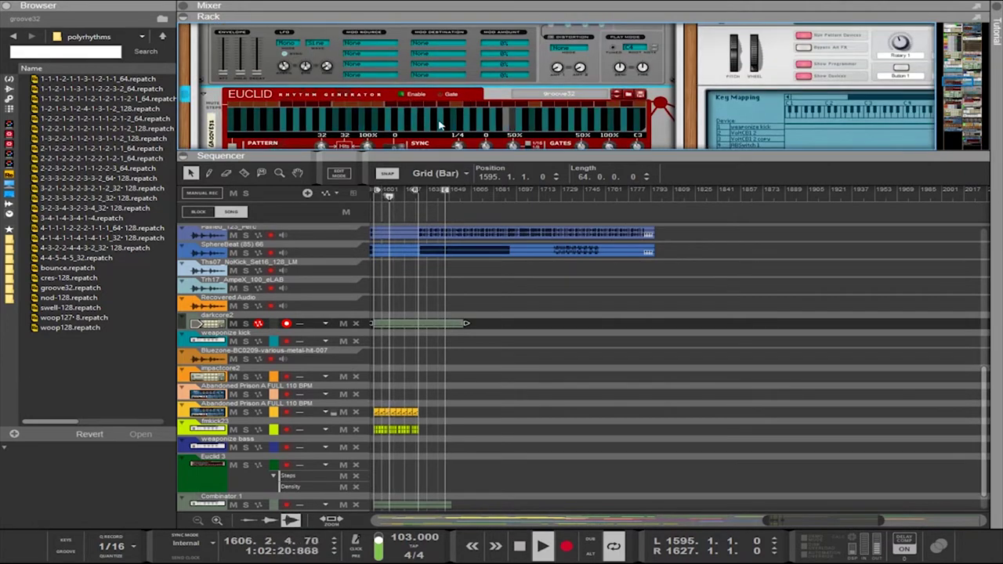
# Edit the mute steps of the bounce Euclid rhythm generator located under ABSwitch 1
pyautogui.moveTo(696, 124); pyautogui.dragTo(437, 47)
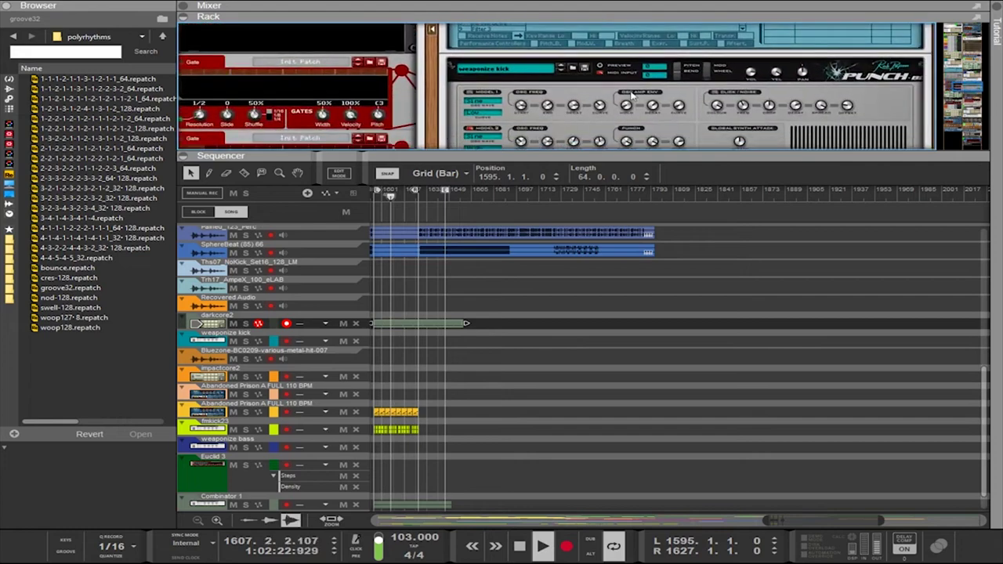
pyautogui.scroll(-5, 753, 117)
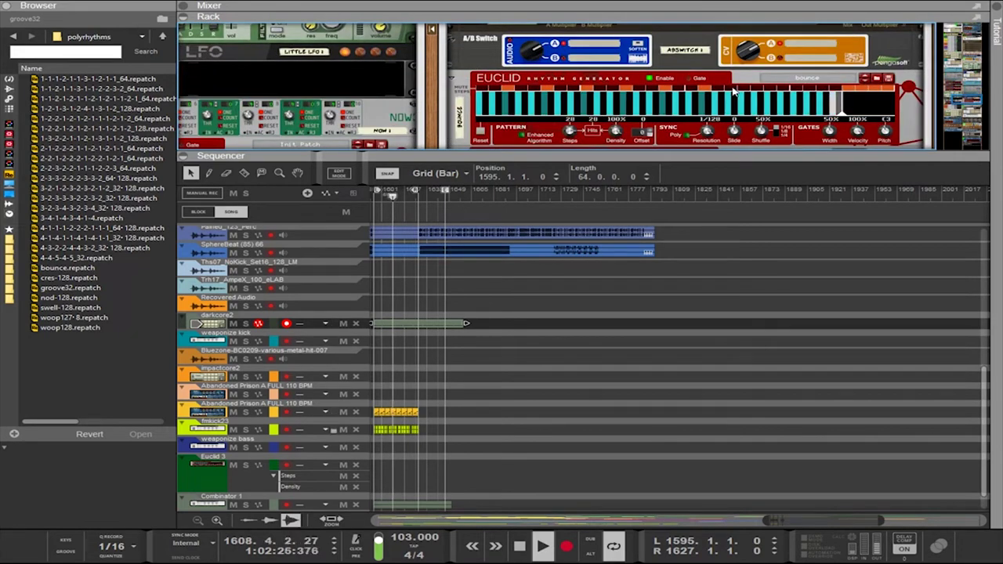
pyautogui.click(749, 50)
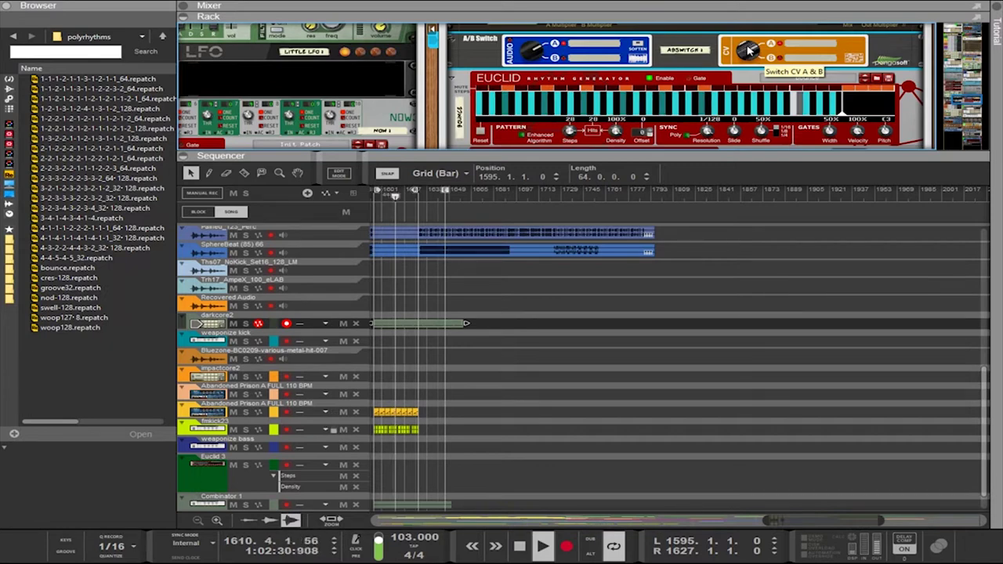
pyautogui.click(730, 89)
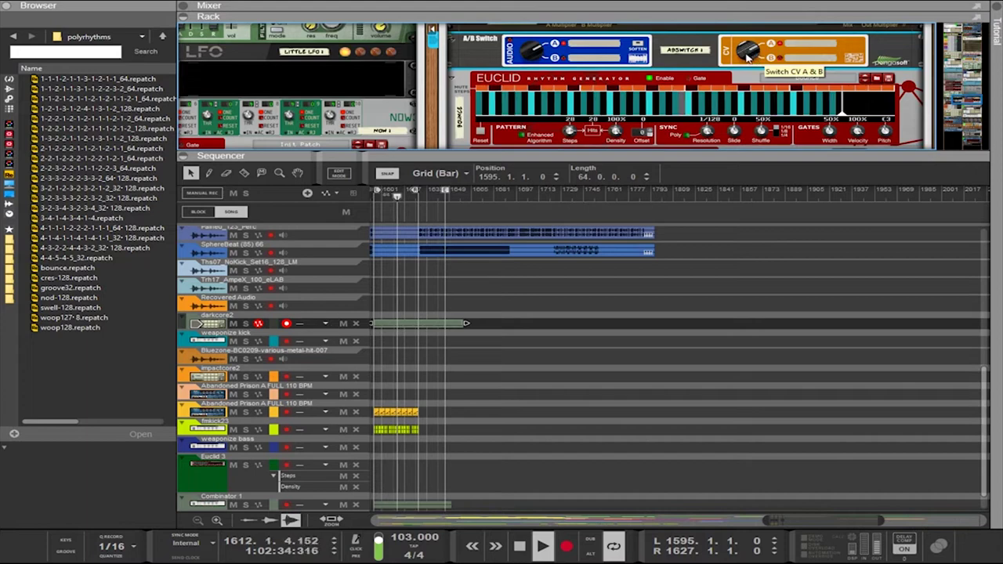
pyautogui.click(483, 93)
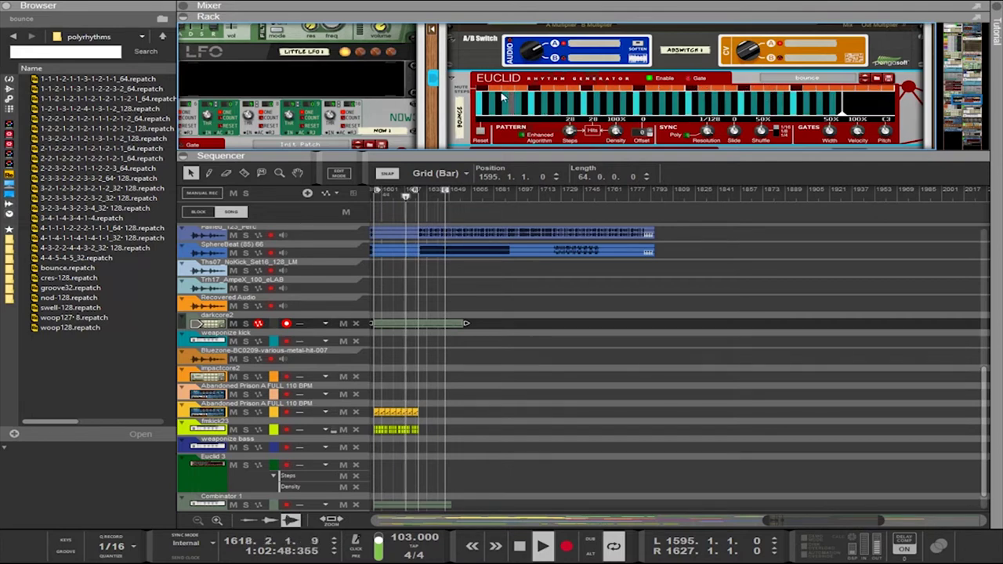
pyautogui.scroll(-2, 593, 107)
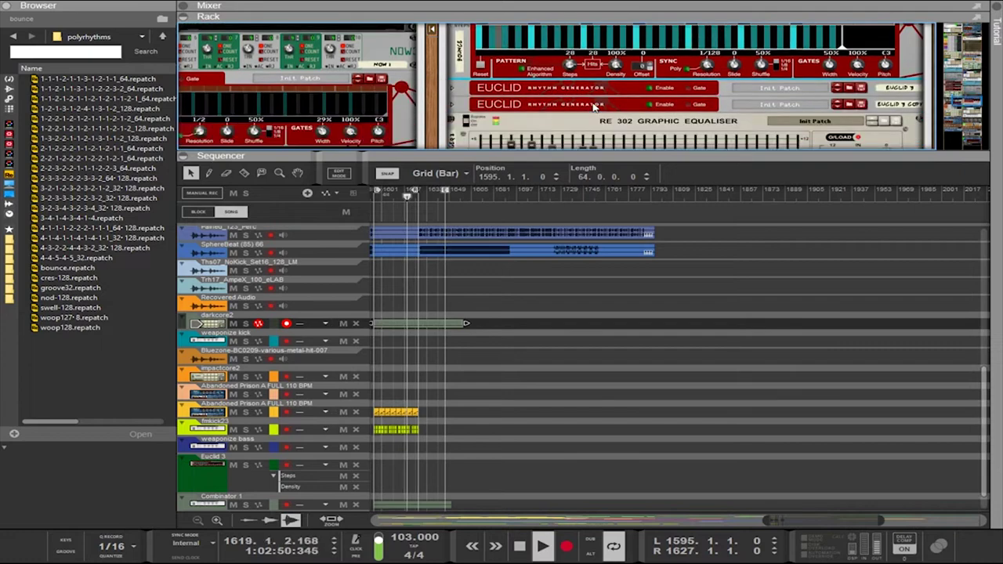
# Adjust the Model 2 frequency curve of the weaponize kick drum synth
pyautogui.scroll(3, 594, 107)
pyautogui.scroll(5, 594, 107)
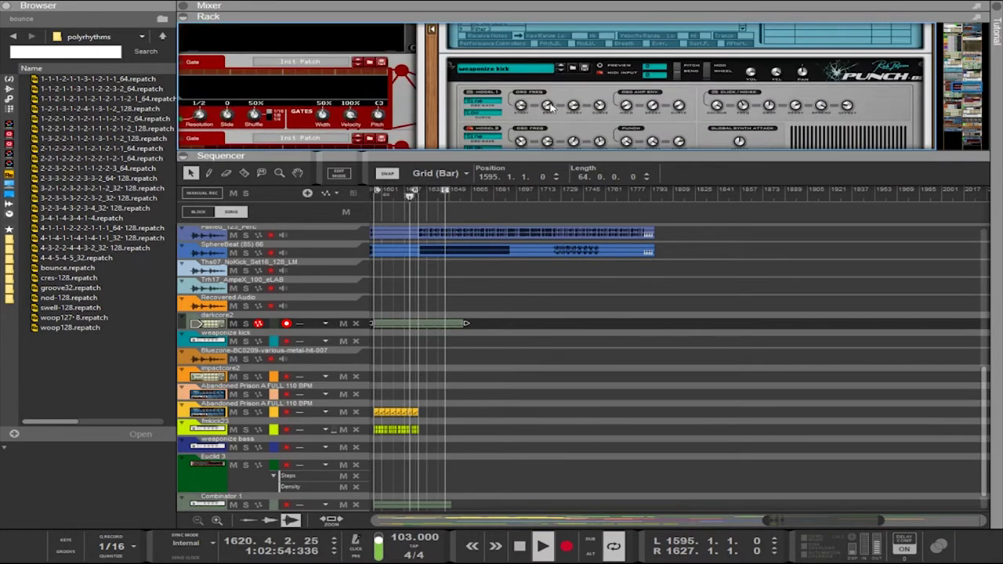
pyautogui.moveTo(601, 105); pyautogui.dragTo(594, 130)
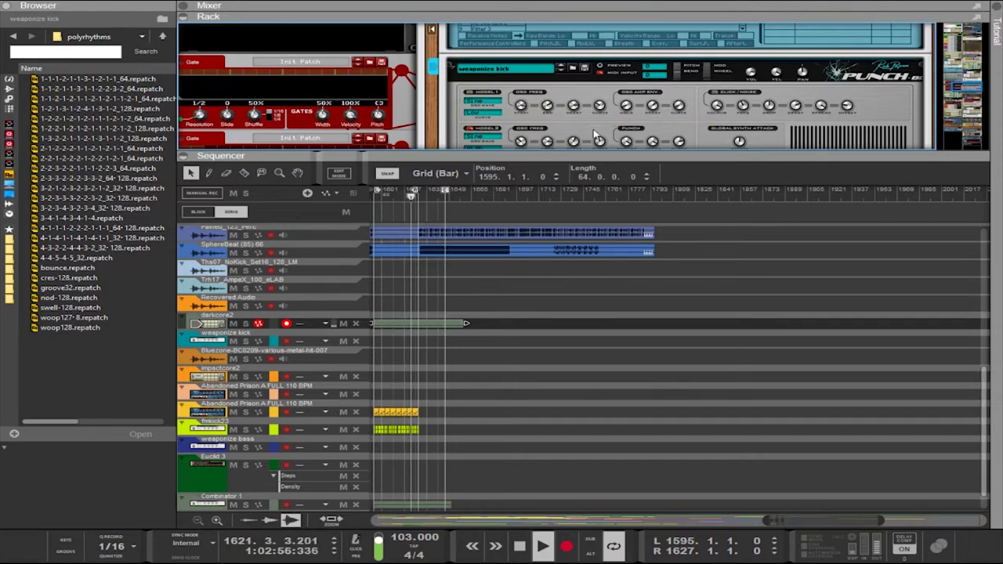
pyautogui.moveTo(602, 148)
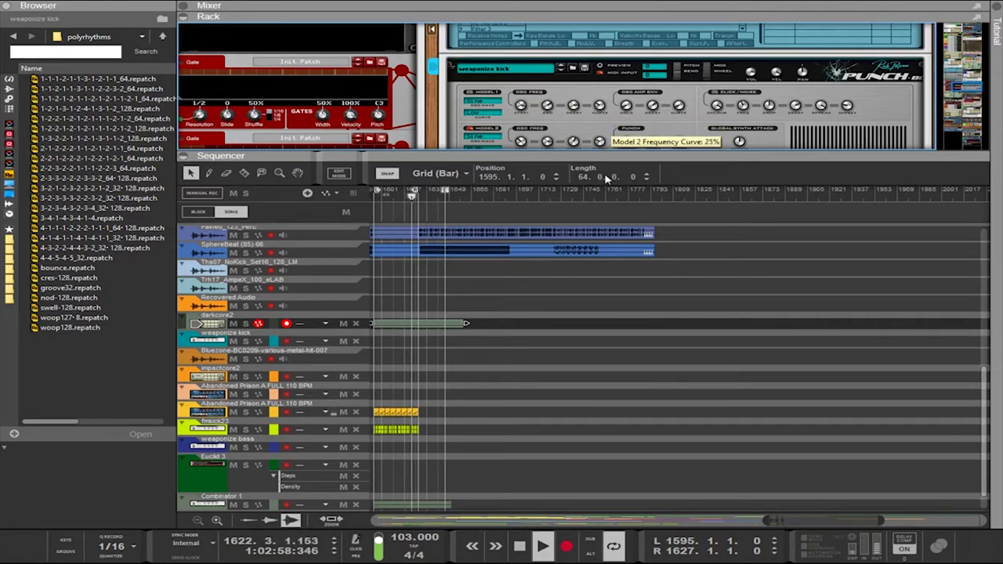
pyautogui.moveTo(606, 179); pyautogui.dragTo(611, 261)
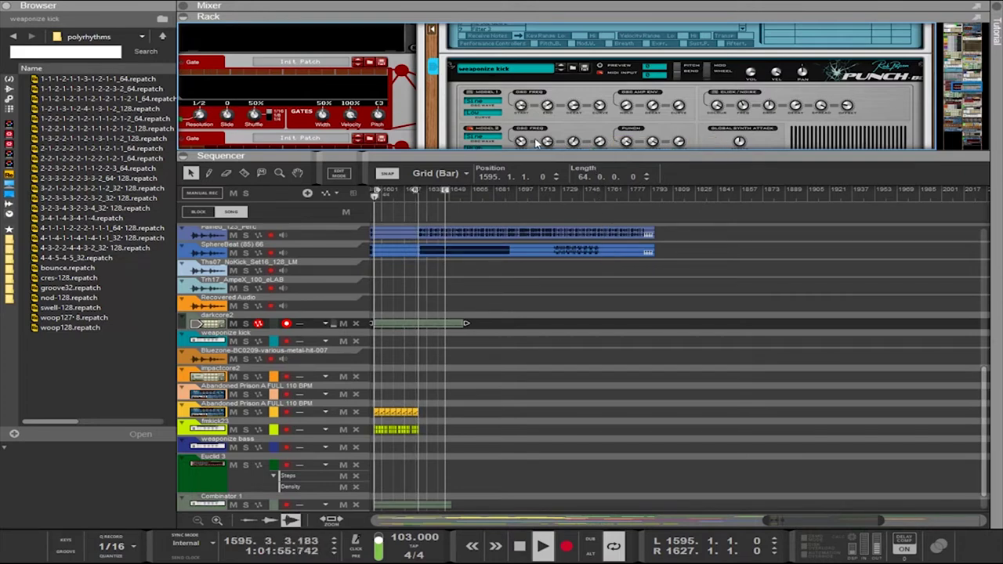
# Sweep the Model 2 base frequency of the weaponize kick synth up to 100 Hz and down to 19 Hz
pyautogui.moveTo(548, 149)
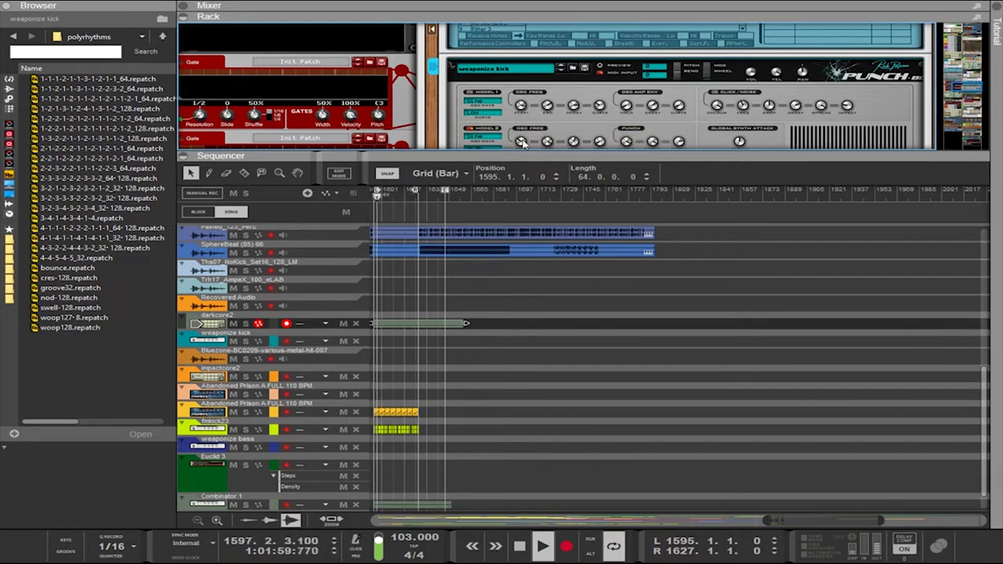
pyautogui.moveTo(521, 125)
pyautogui.moveTo(522, 109); pyautogui.dragTo(528, 59)
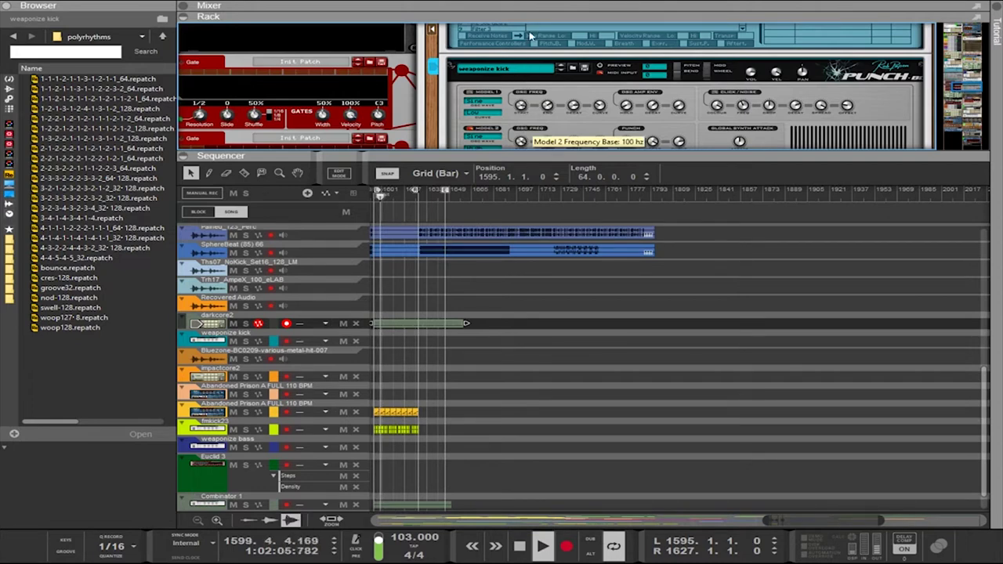
pyautogui.moveTo(530, 35); pyautogui.dragTo(530, 149)
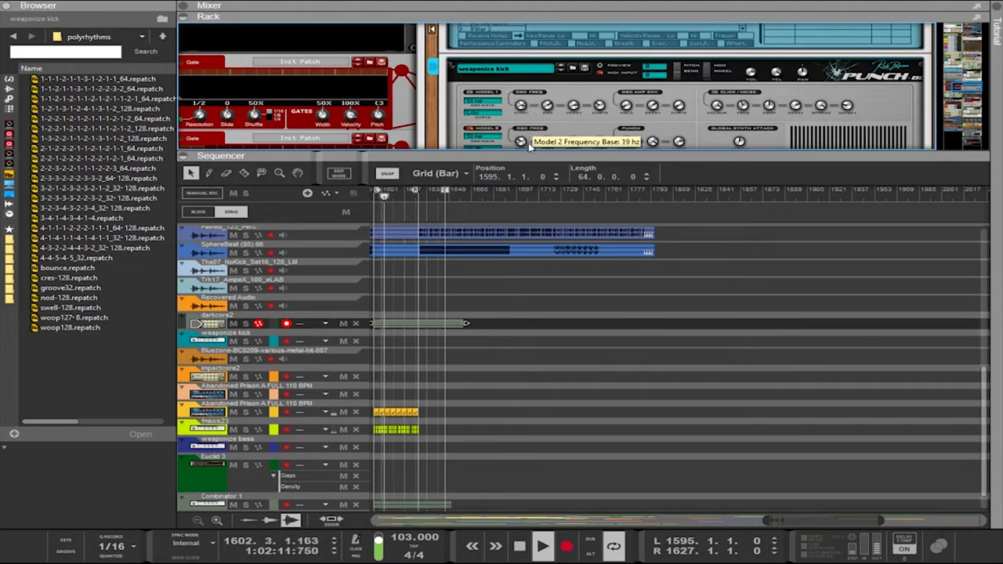
# Change mute steps near the start of the bounce pattern in the Euclid rhythm generator below ABSwitch 1
pyautogui.scroll(-5, 530, 138)
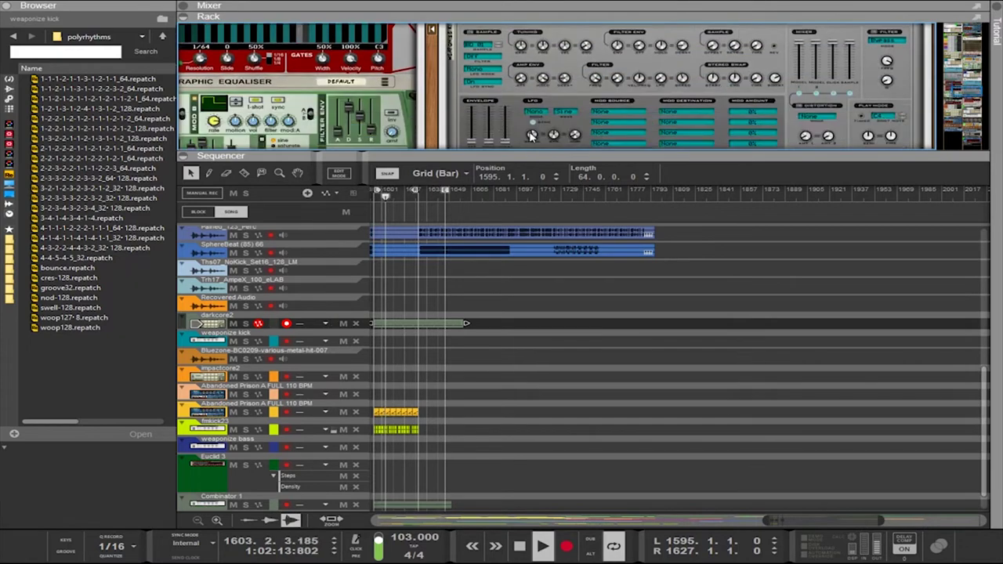
pyautogui.scroll(-5, 530, 138)
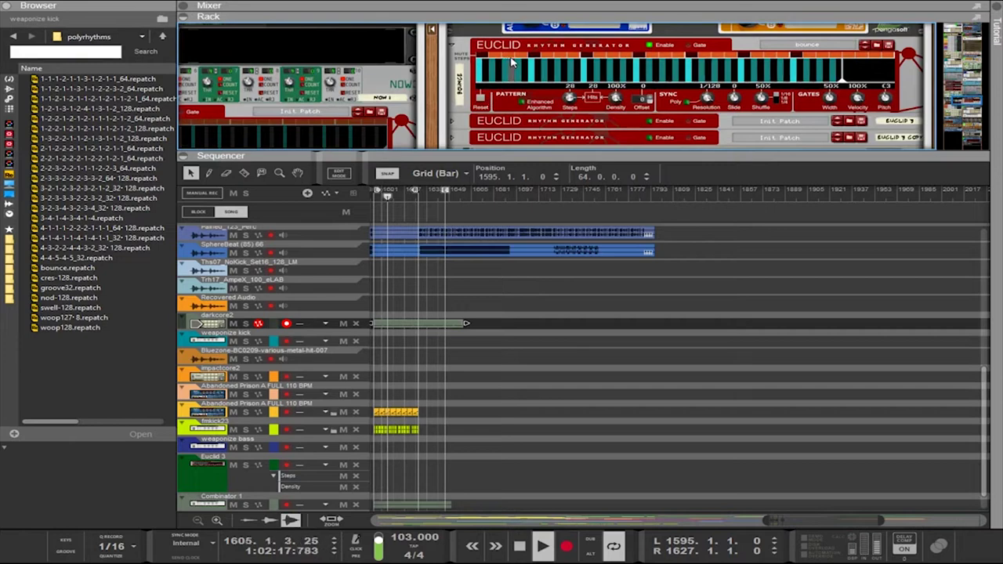
pyautogui.click(511, 58)
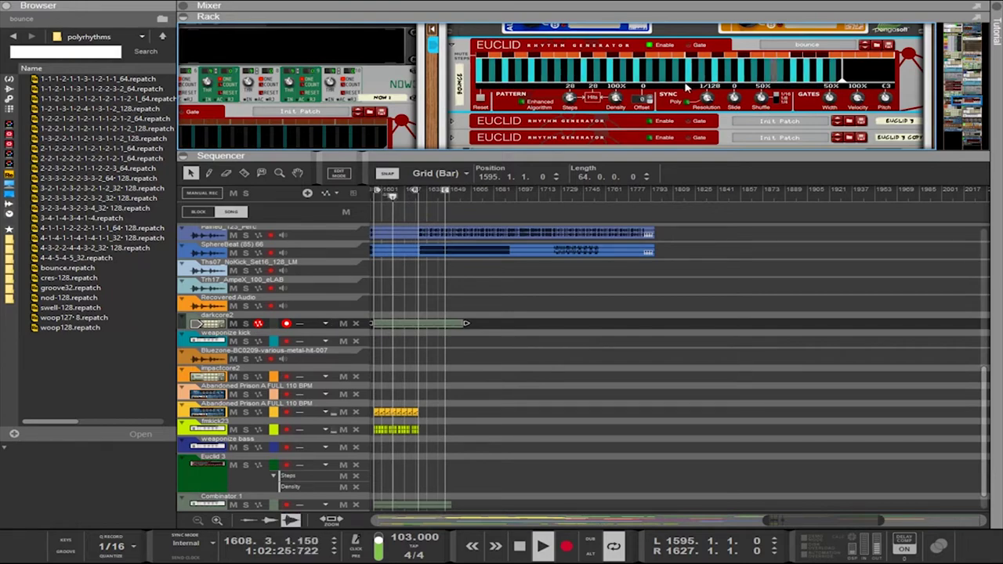
# Readjust the Model 2 base frequency of the weaponize kick synth
pyautogui.scroll(3, 650, 92)
pyautogui.scroll(-6, 649, 92)
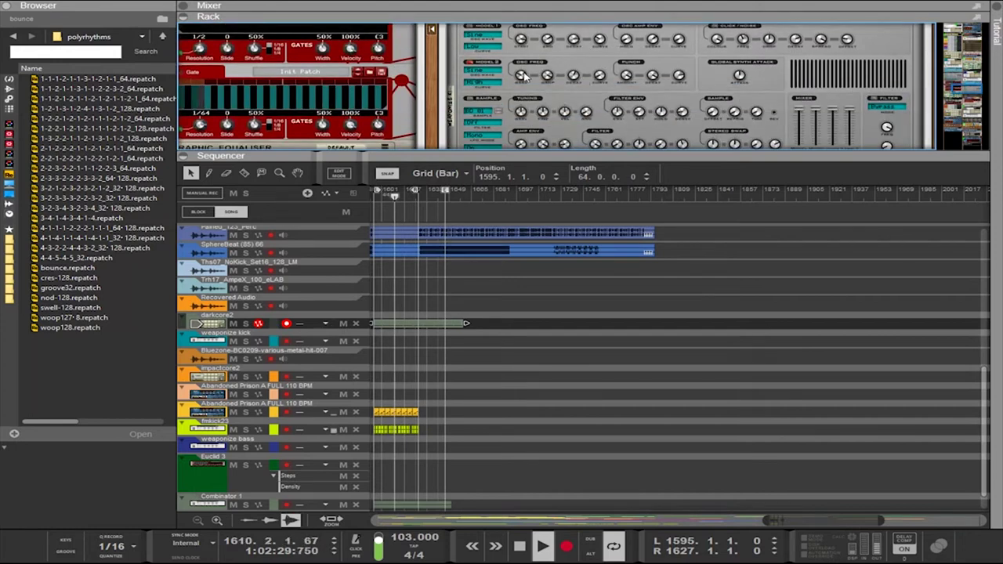
pyautogui.moveTo(518, 84); pyautogui.dragTo(530, 135)
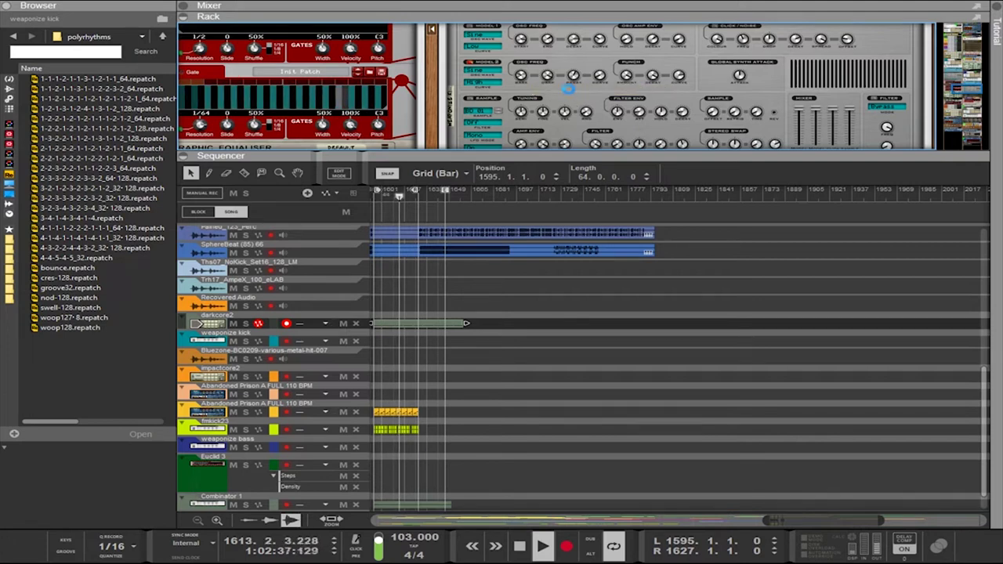
pyautogui.scroll(-3, 569, 89)
pyautogui.scroll(4, 570, 92)
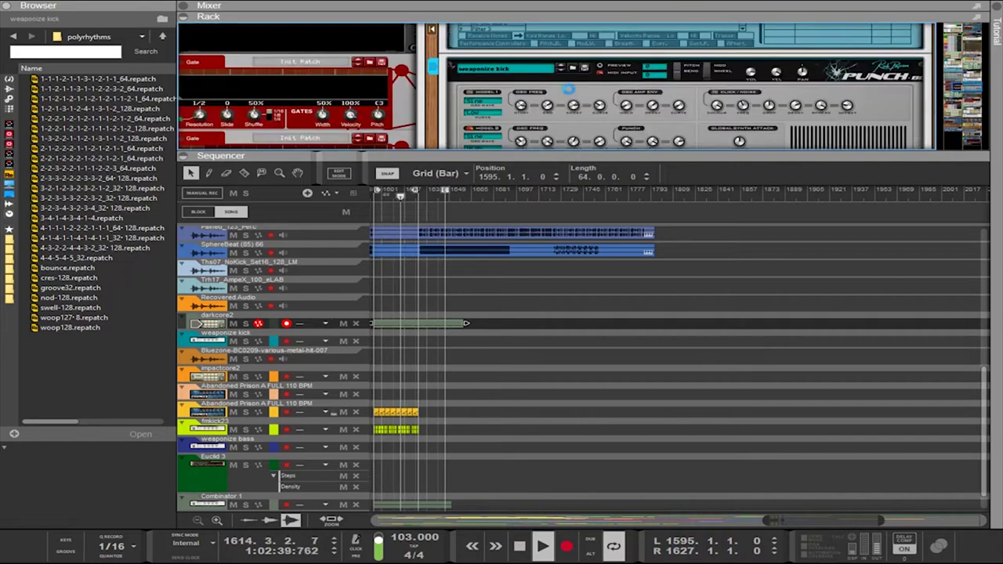
# Look over the bounce Euclid rhythm generator and the devices around it below ABSwitch 1
pyautogui.scroll(-5, 570, 93)
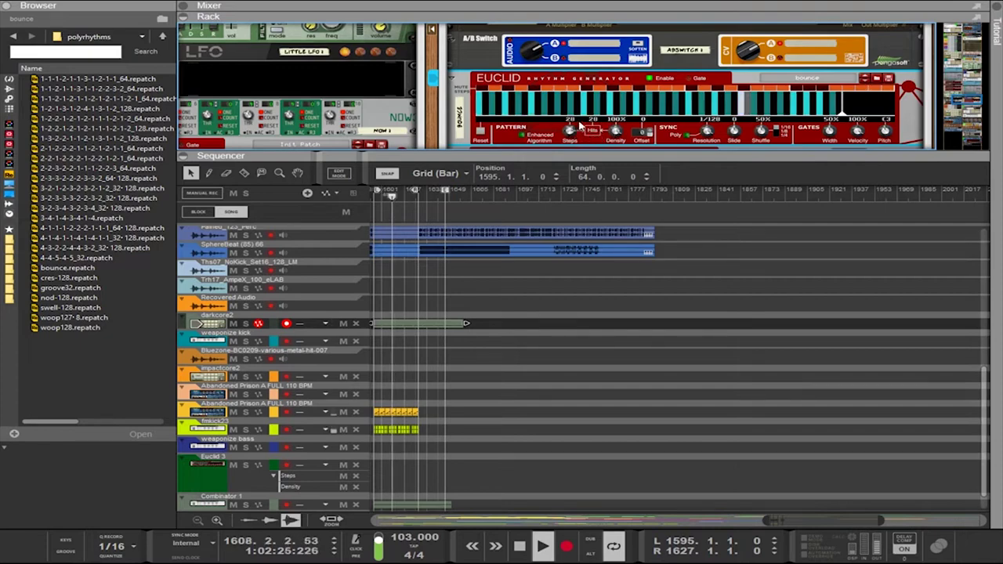
pyautogui.scroll(2, 577, 128)
pyautogui.scroll(-2, 580, 126)
pyautogui.scroll(-1, 580, 125)
pyautogui.scroll(4, 580, 126)
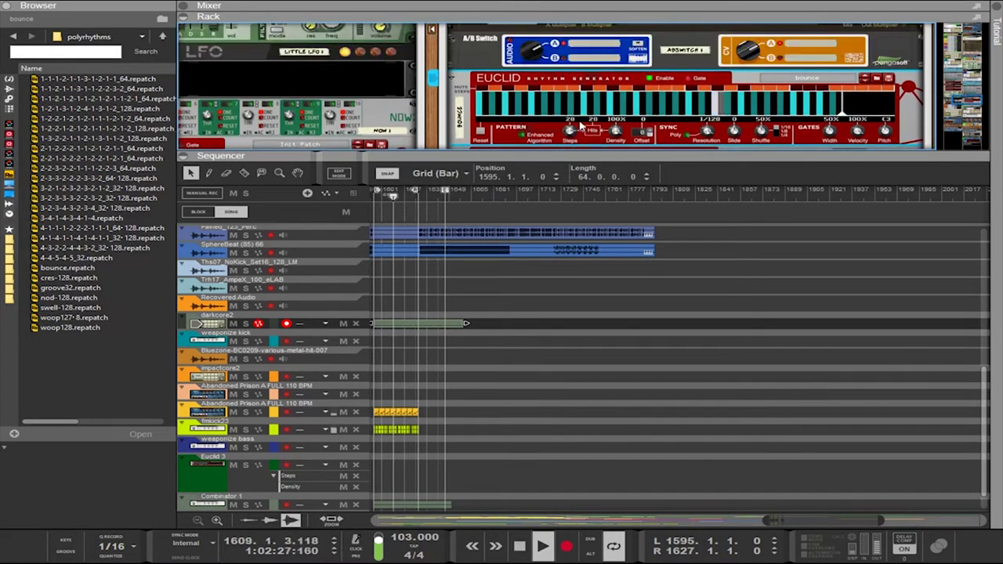
pyautogui.scroll(-4, 578, 124)
pyautogui.scroll(3, 578, 124)
pyautogui.scroll(-3, 580, 122)
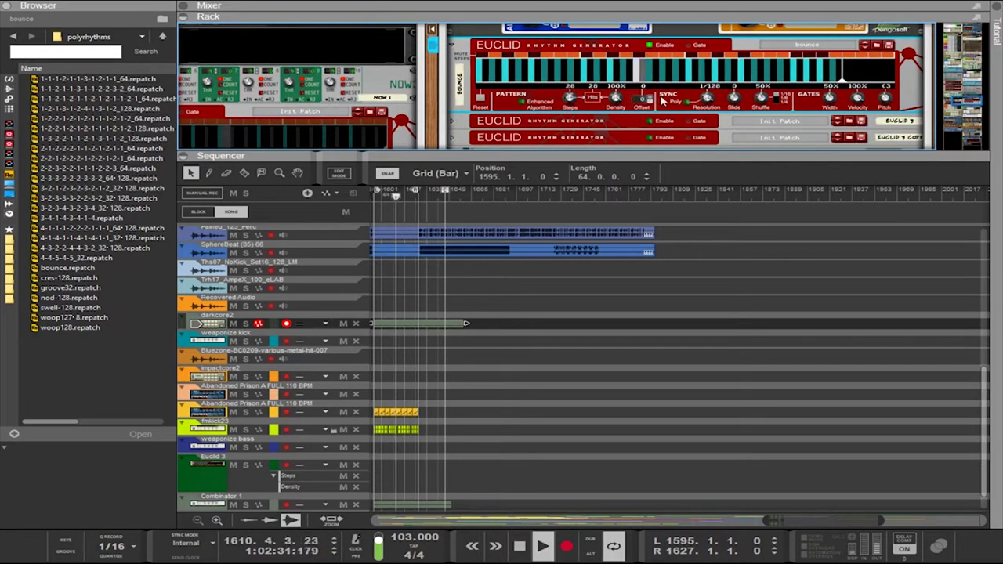
# Adjust the Model 2 punch curve of the weaponize kick synth
pyautogui.scroll(3, 654, 98)
pyautogui.scroll(5, 651, 98)
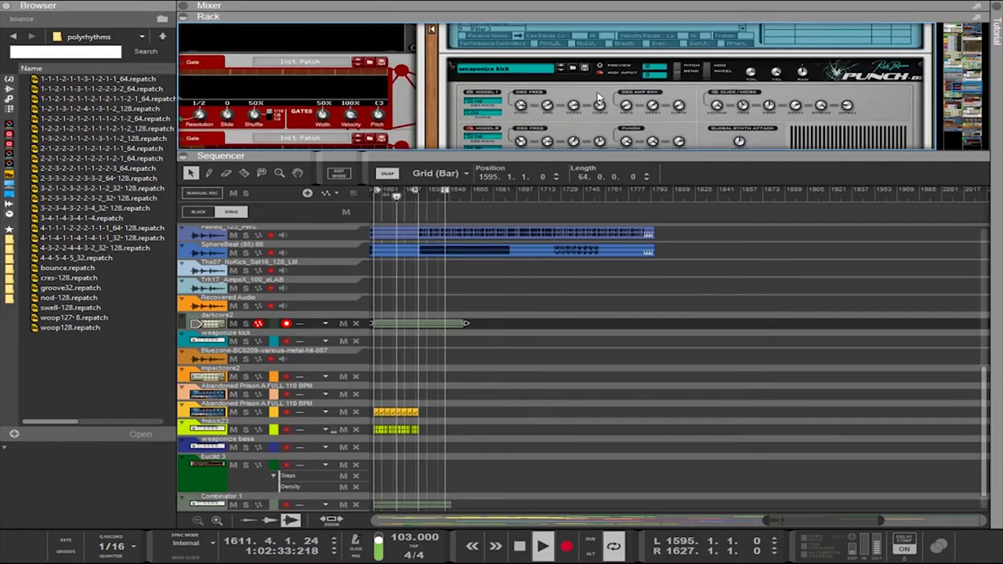
pyautogui.scroll(-1, 600, 88)
pyautogui.scroll(2, 627, 86)
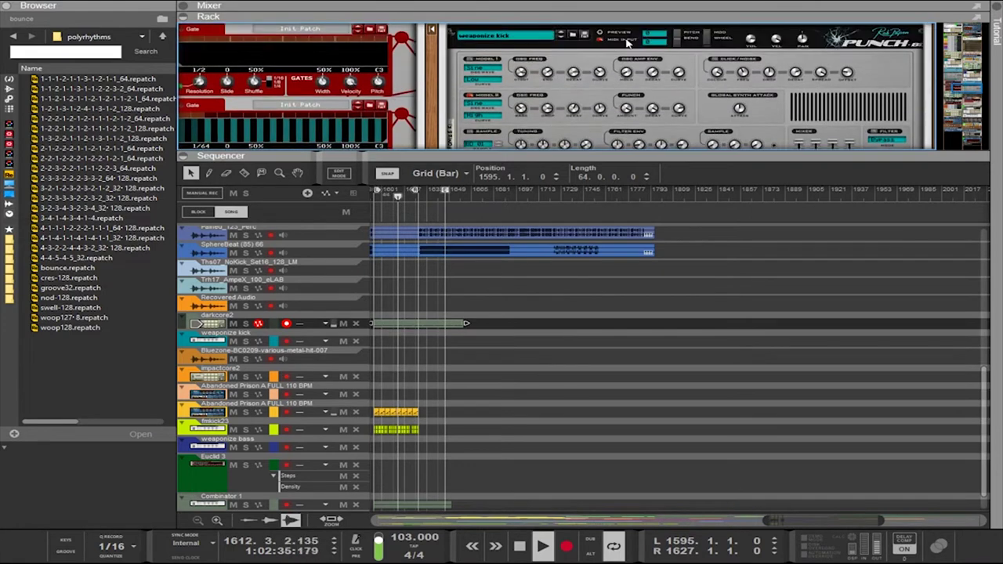
pyautogui.click(680, 143)
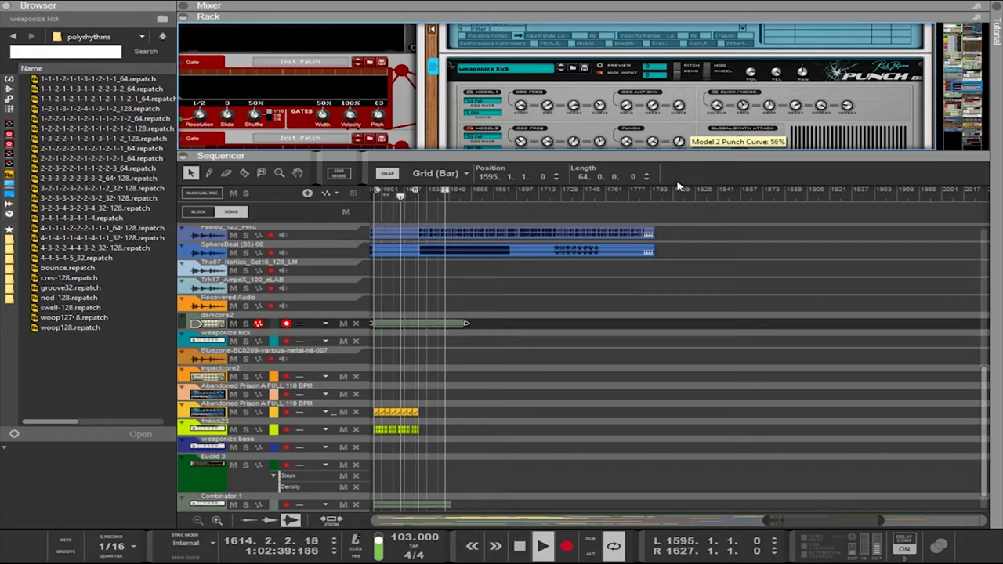
pyautogui.moveTo(679, 204); pyautogui.dragTo(712, 305)
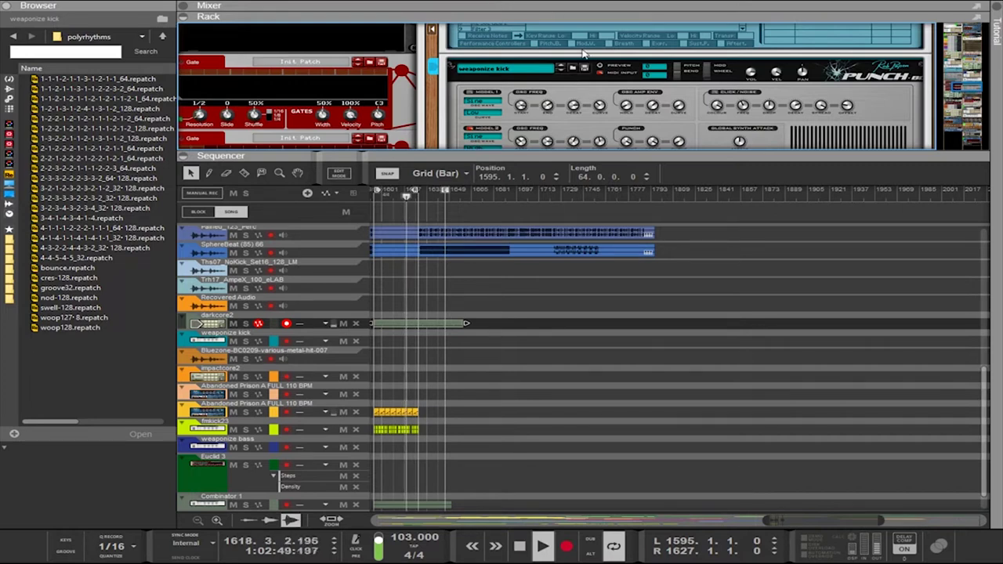
# Edit further mute steps across the bounce pattern of the Euclid rhythm generator
pyautogui.scroll(-10, 632, 82)
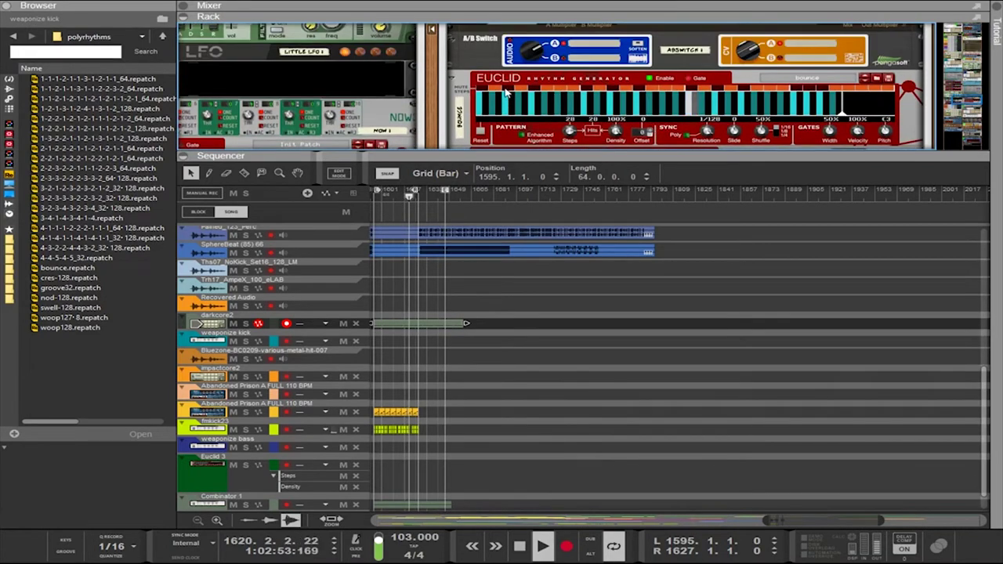
pyautogui.click(551, 91)
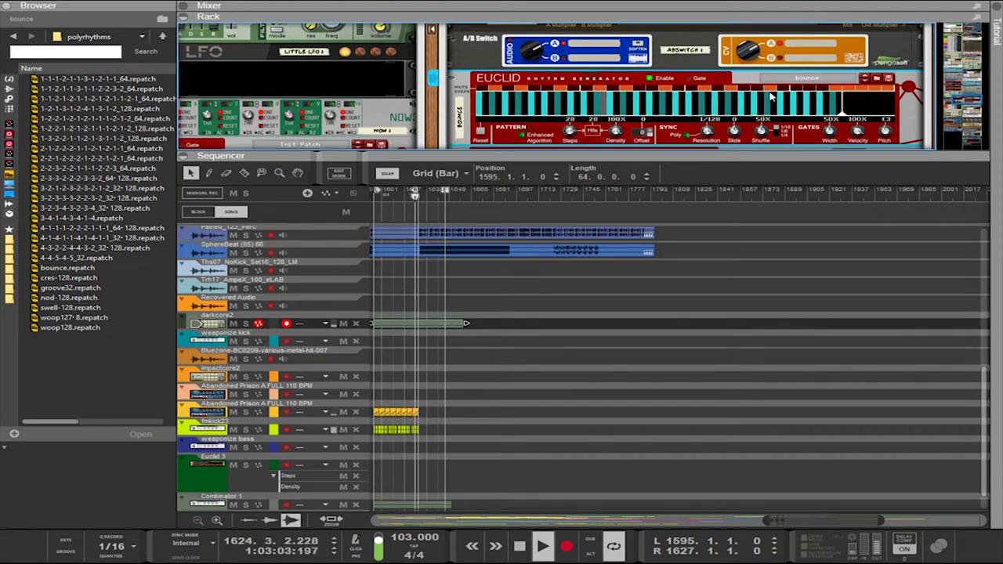
# Try the cres-128 and groove32 patches in the Euclid generator, setting groove32 to 1/64 resolution and 22 steps
pyautogui.click(866, 79)
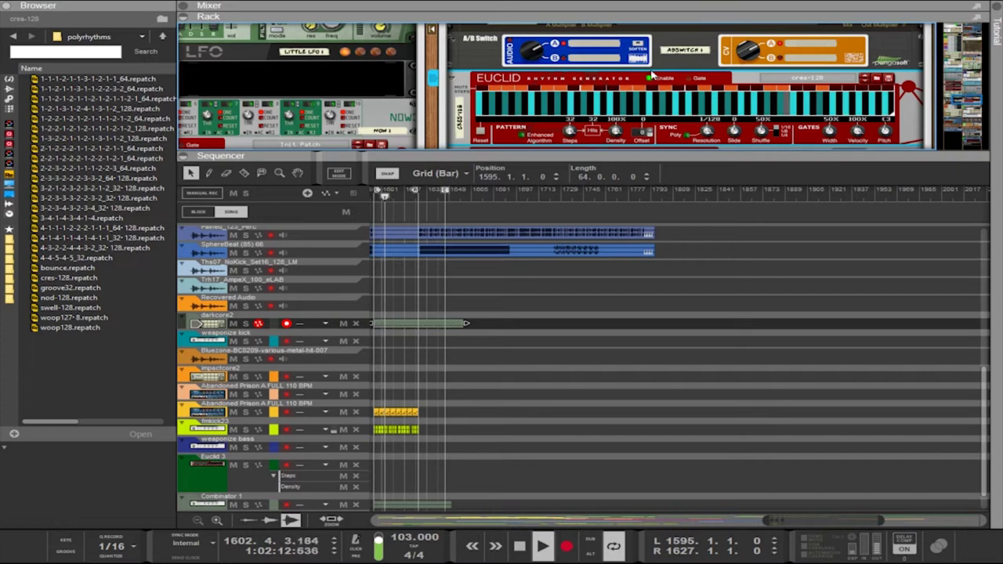
pyautogui.click(865, 78)
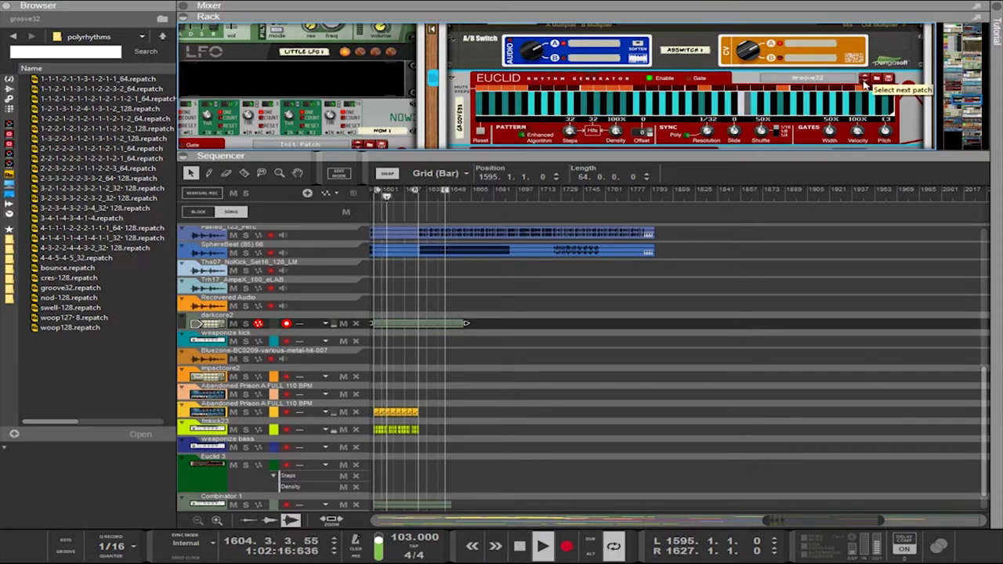
pyautogui.moveTo(708, 123); pyautogui.dragTo(722, 61)
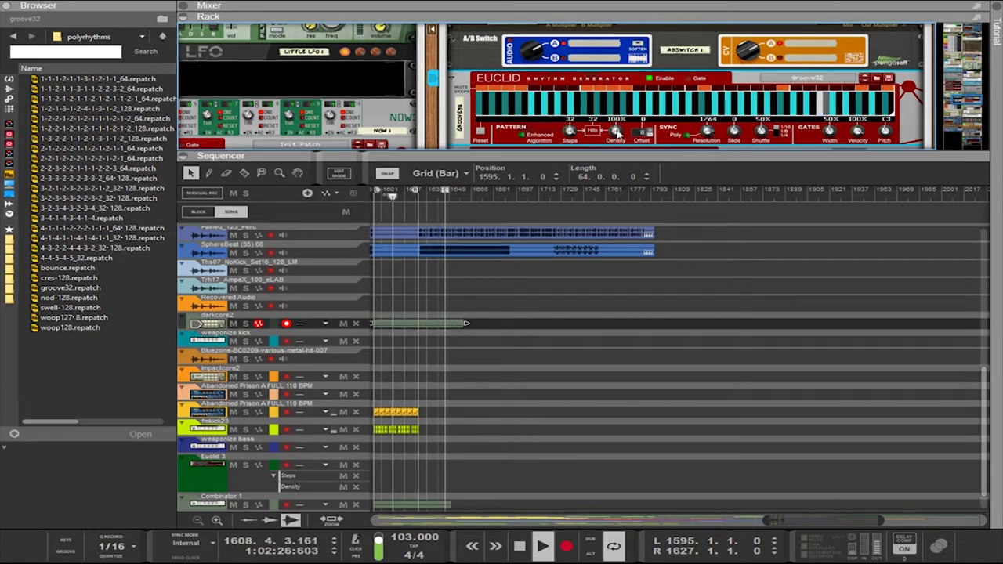
pyautogui.moveTo(570, 131); pyautogui.dragTo(582, 177)
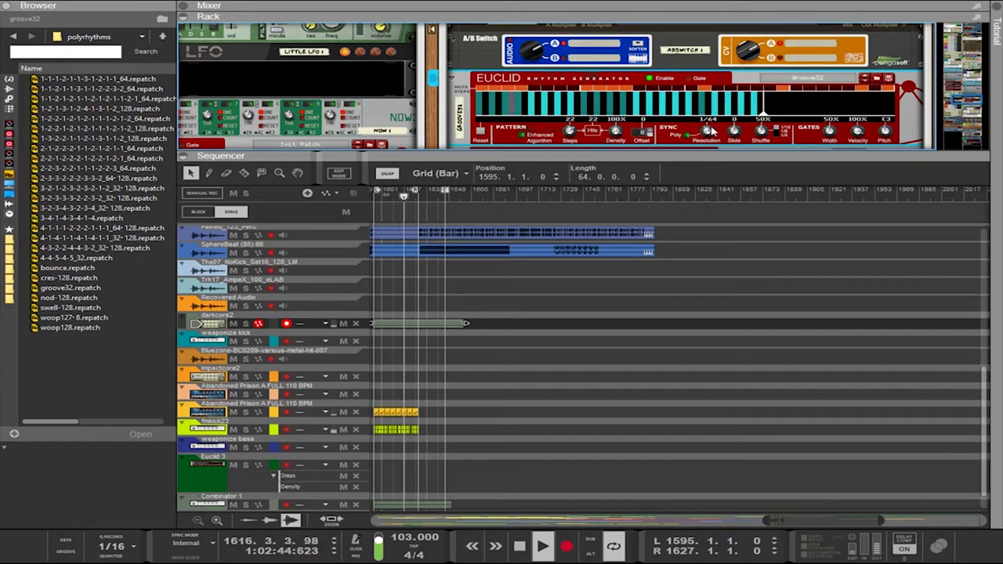
pyautogui.moveTo(710, 132); pyautogui.dragTo(707, 26)
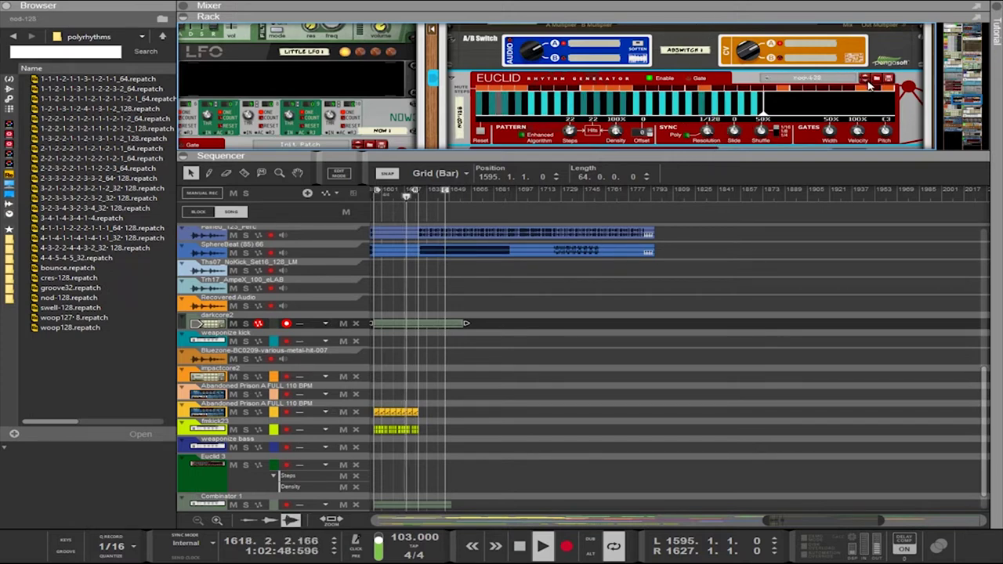
# Audition the nod-128 and swell-128 patches in the Euclid rhythm generator and load woop128
pyautogui.click(865, 82)
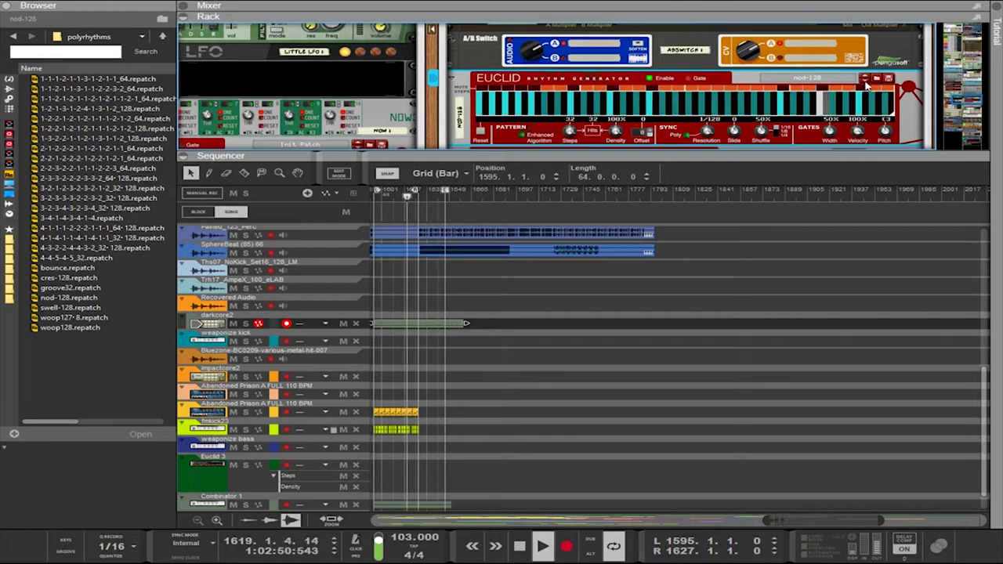
pyautogui.click(866, 82)
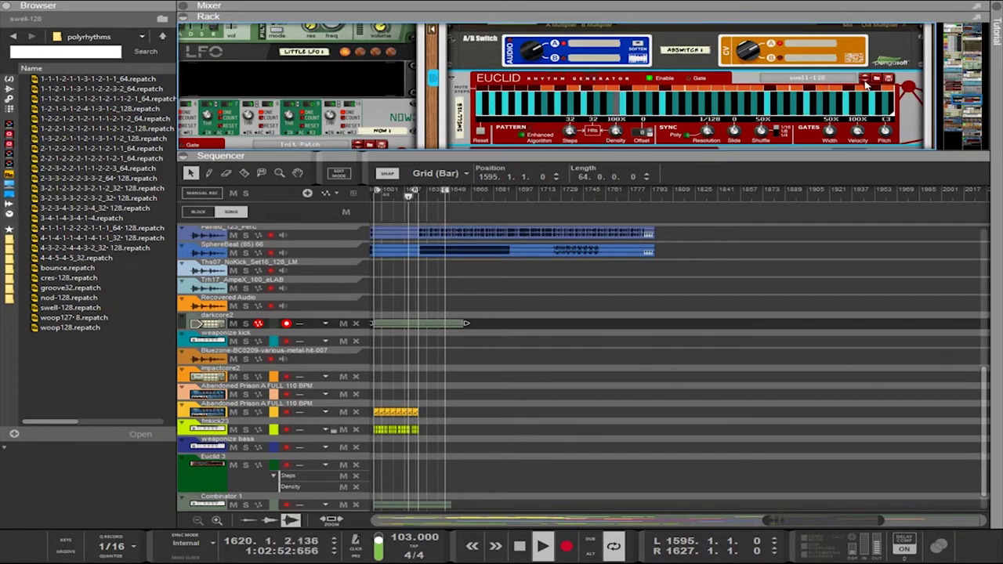
pyautogui.click(866, 82)
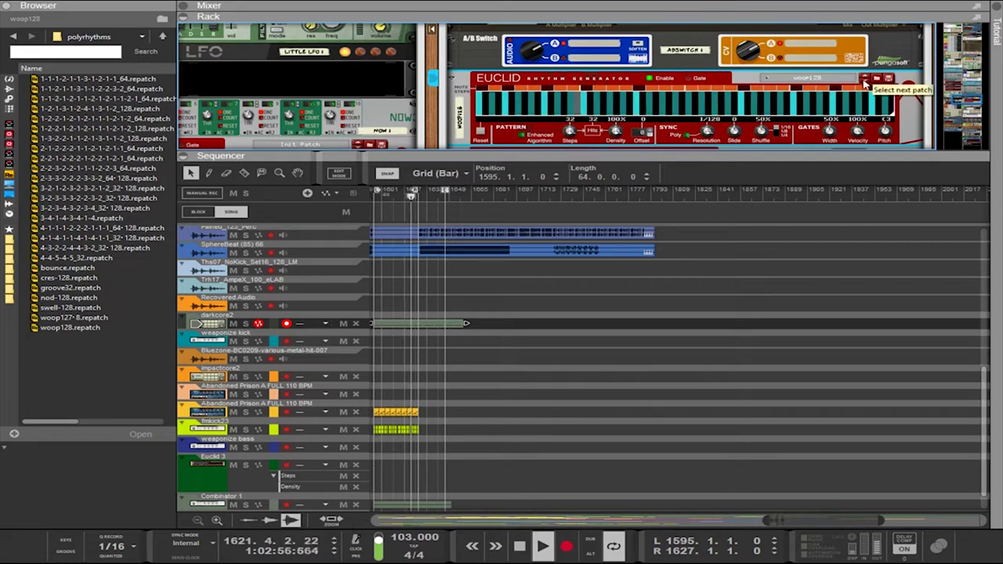
pyautogui.click(865, 81)
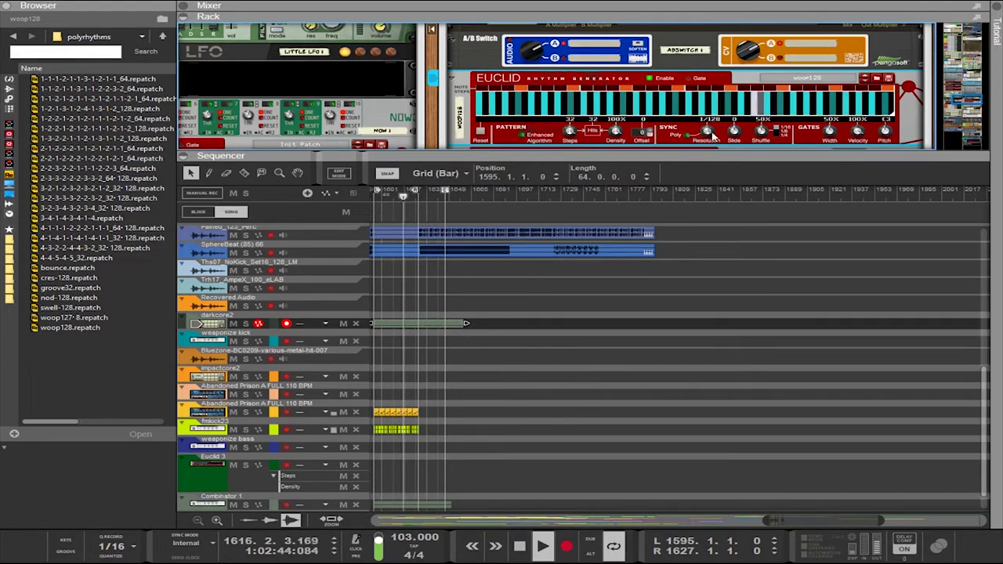
# Adjust the sync resolution of the woop128 Euclid pattern, trying 1/64 and 1/32
pyautogui.moveTo(709, 133); pyautogui.dragTo(708, 149)
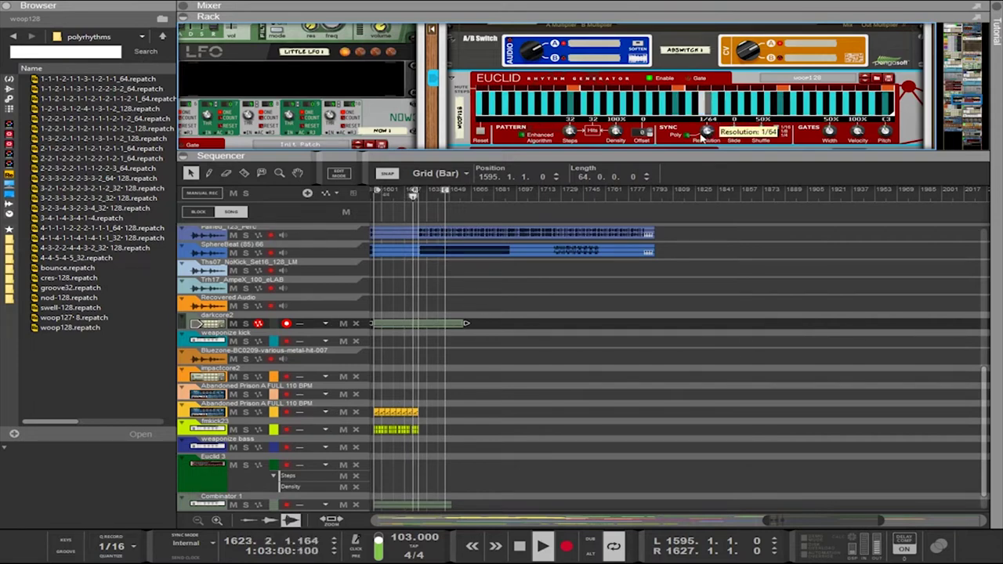
pyautogui.moveTo(703, 135); pyautogui.dragTo(717, 149)
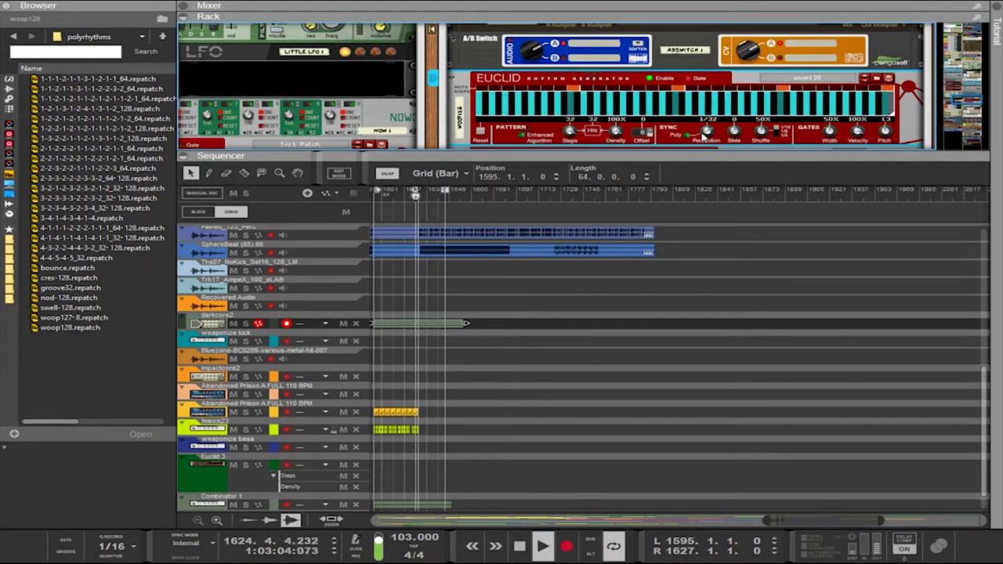
pyautogui.moveTo(705, 134); pyautogui.dragTo(706, 117)
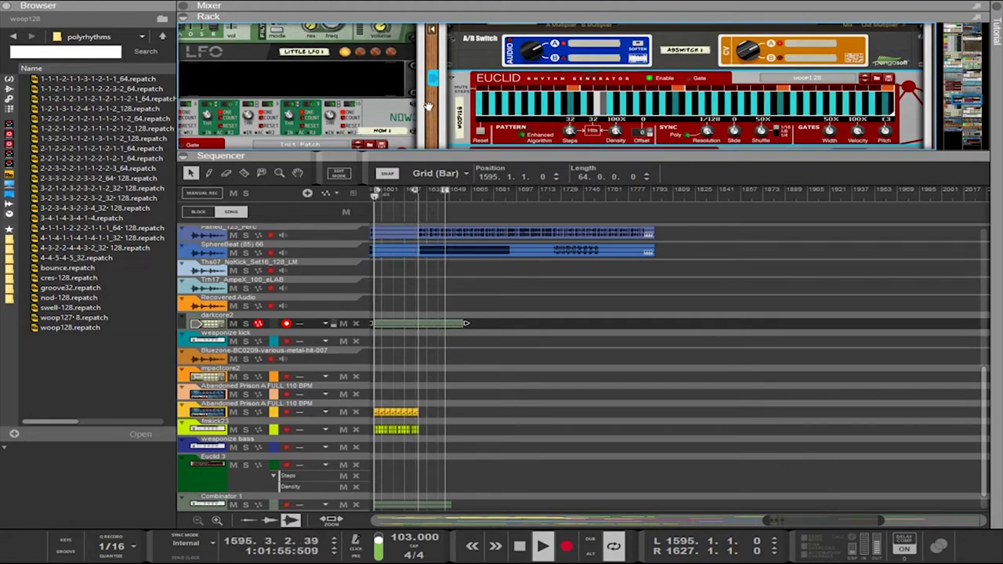
# Set the minimum of Euclid 2's CV-controlled Resolution routing to 1/32 in the weaponize kick Combinator's modulation routing
pyautogui.moveTo(428, 110); pyautogui.dragTo(578, 124)
pyautogui.scroll(-4, 578, 124)
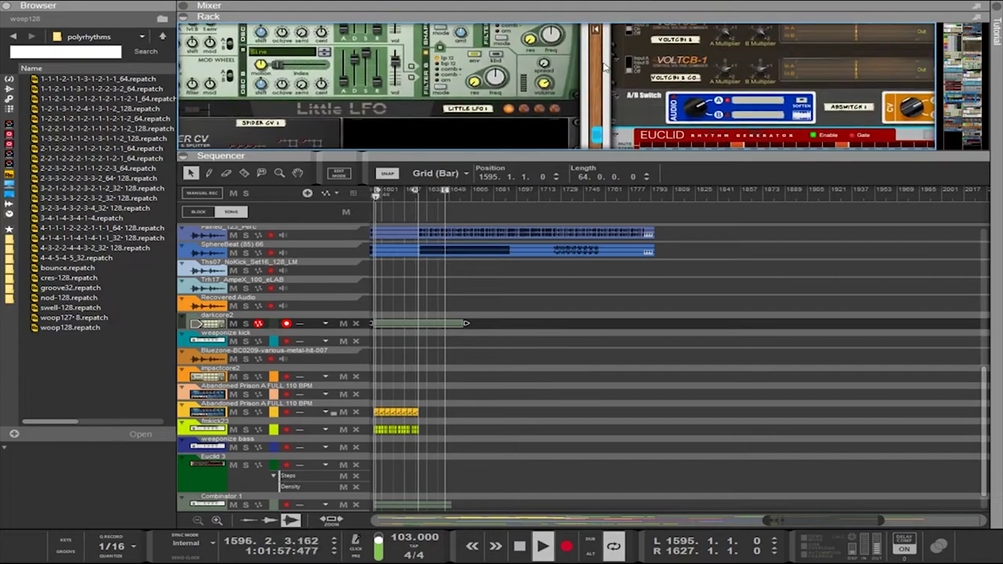
pyautogui.scroll(-4, 475, 102)
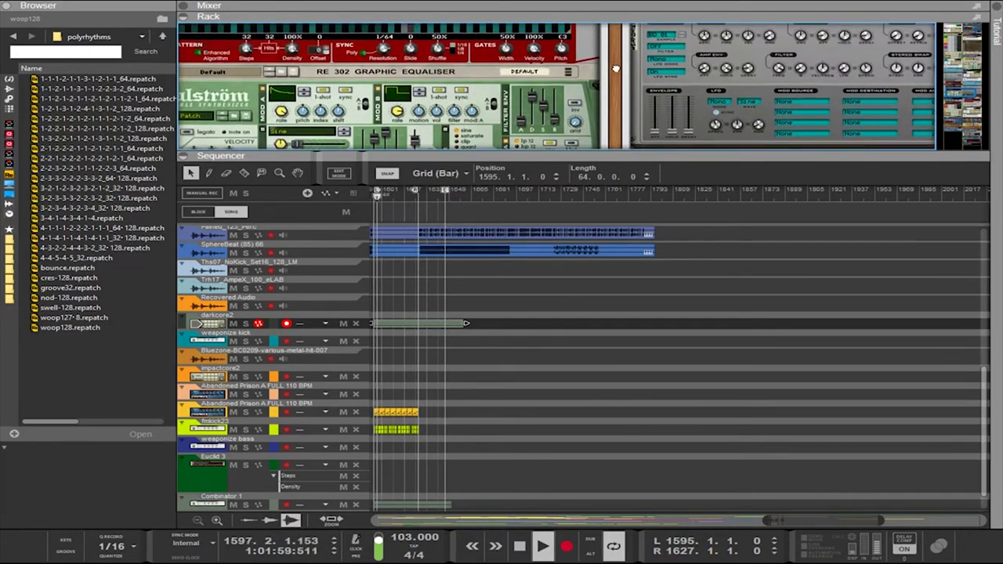
pyautogui.scroll(-1, 475, 102)
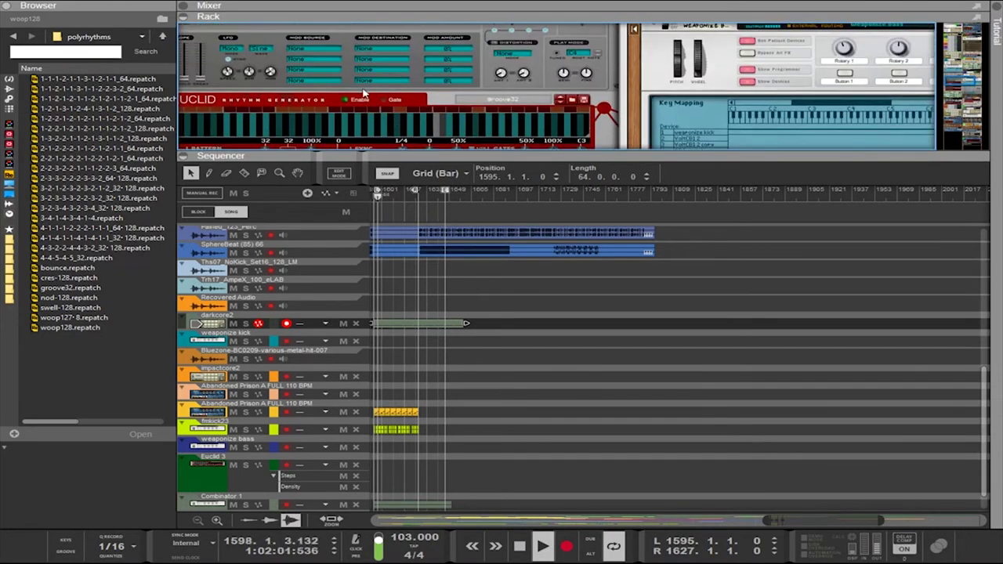
pyautogui.scroll(-1, 345, 97)
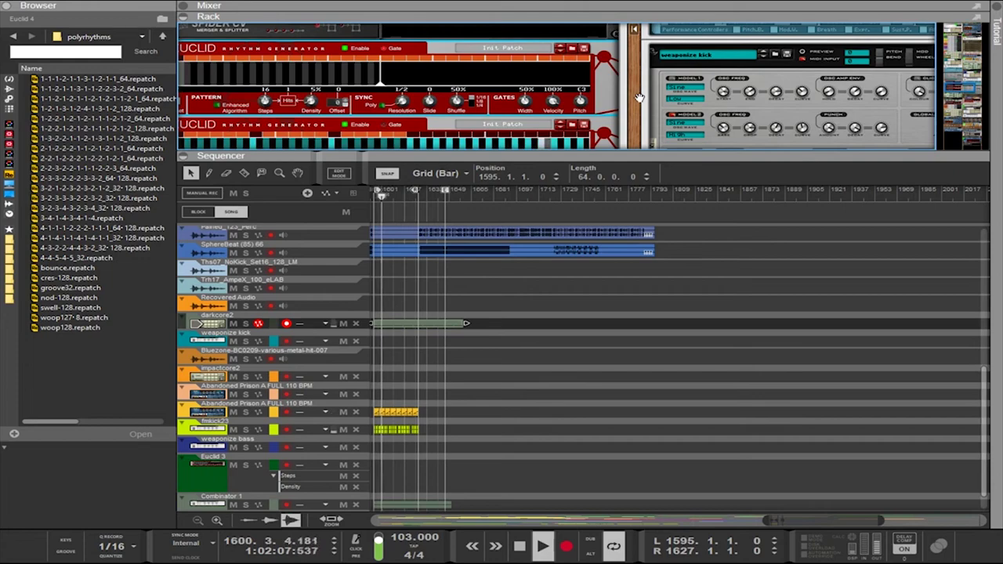
pyautogui.scroll(-3, 638, 86)
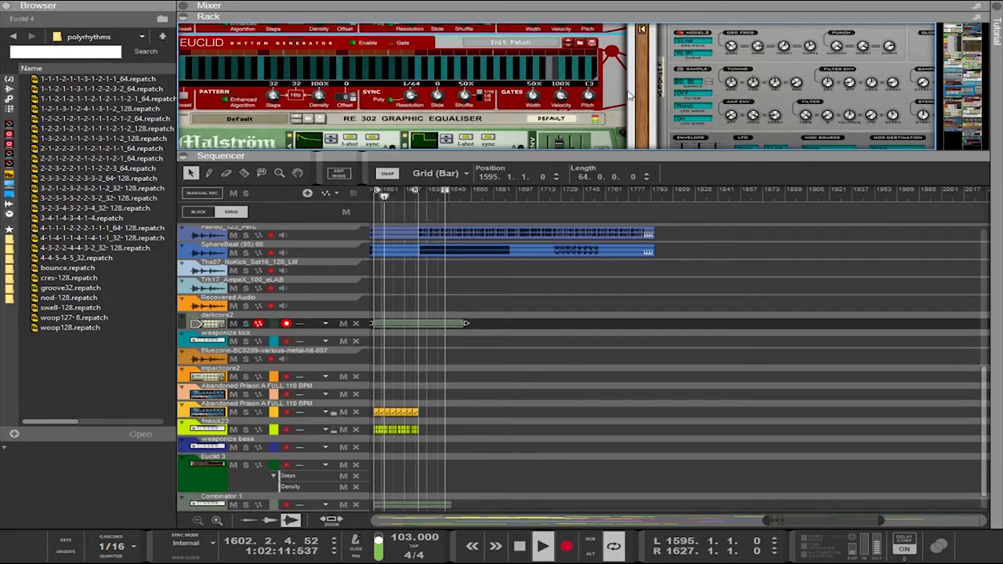
pyautogui.scroll(4, 633, 79)
pyautogui.scroll(3, 629, 95)
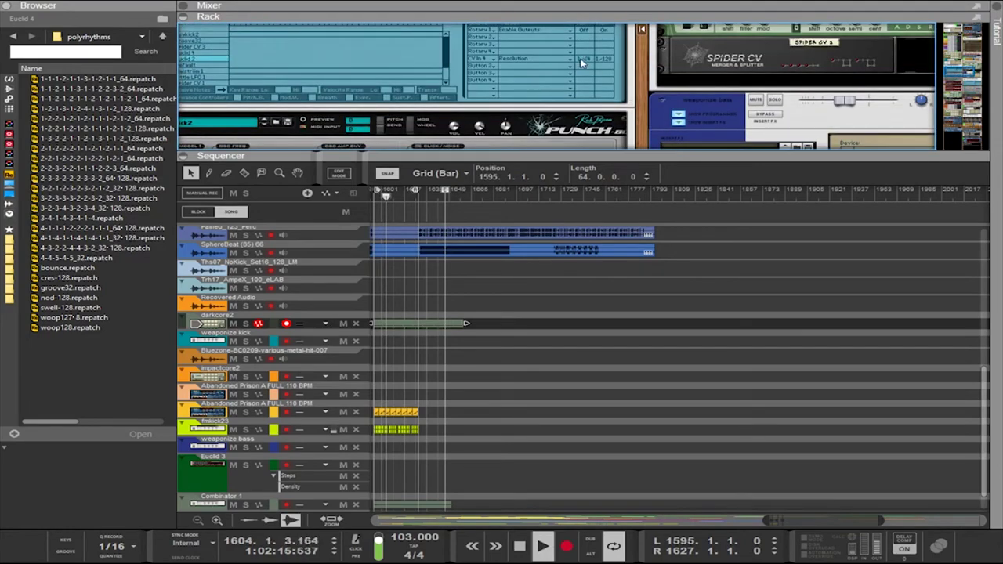
pyautogui.moveTo(581, 60); pyautogui.dragTo(581, 65)
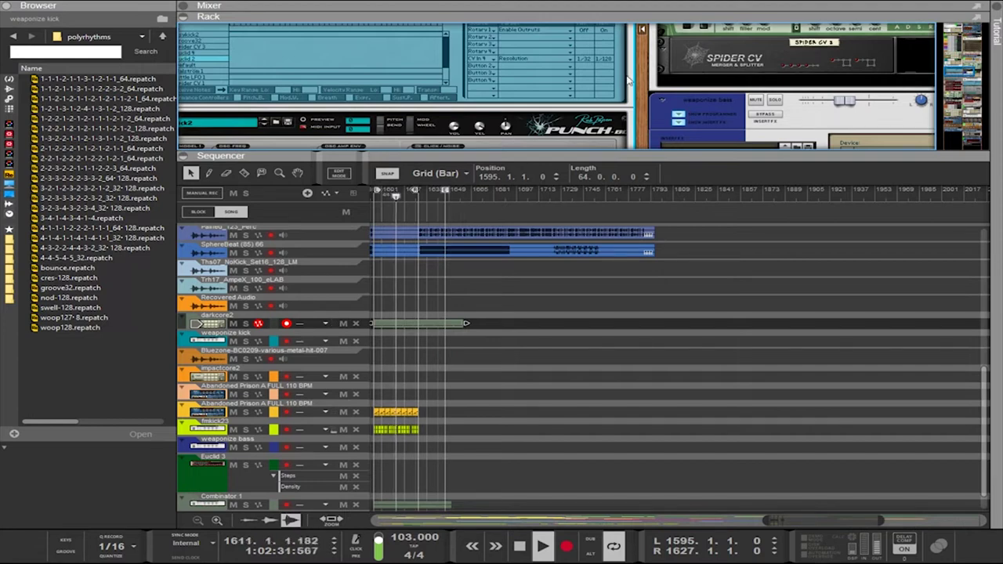
# Enlarge the rack area over the sequencer and bring the weaponize kick and weaponize bass devices into view
pyautogui.click(647, 100)
pyautogui.scroll(-3, 636, 118)
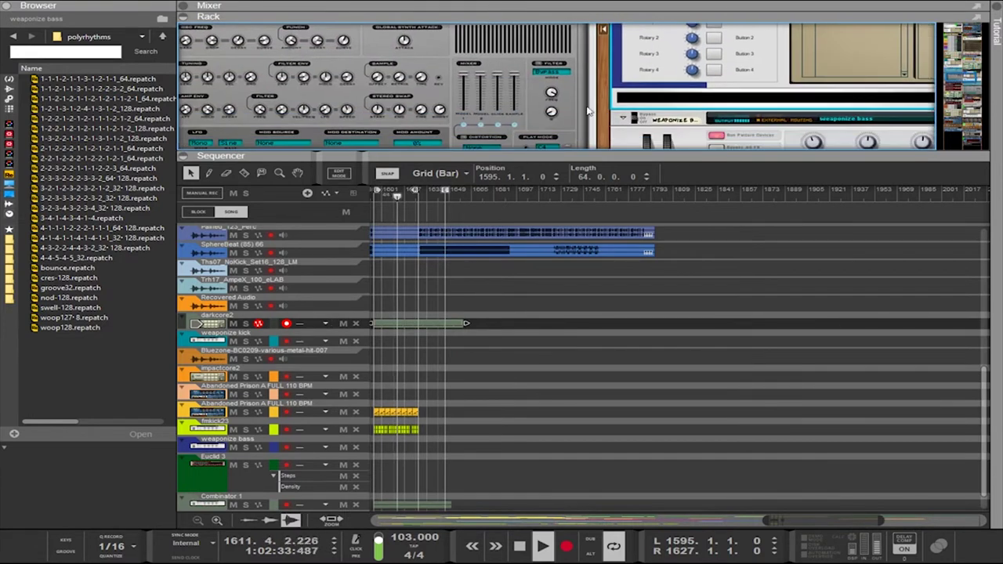
pyautogui.moveTo(597, 157); pyautogui.dragTo(597, 522)
pyautogui.moveTo(596, 416); pyautogui.dragTo(541, 291)
pyautogui.scroll(1, 602, 310)
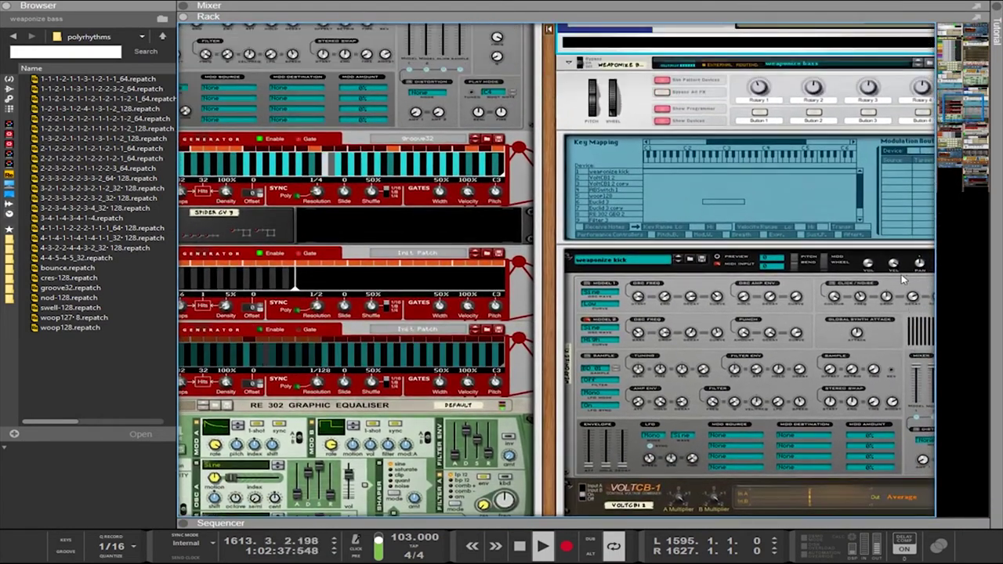
# Examine the rear cabling between the Malström, Spider CV 1 and the Euclid generators, and return to the rack's front
pyautogui.press('Tab')
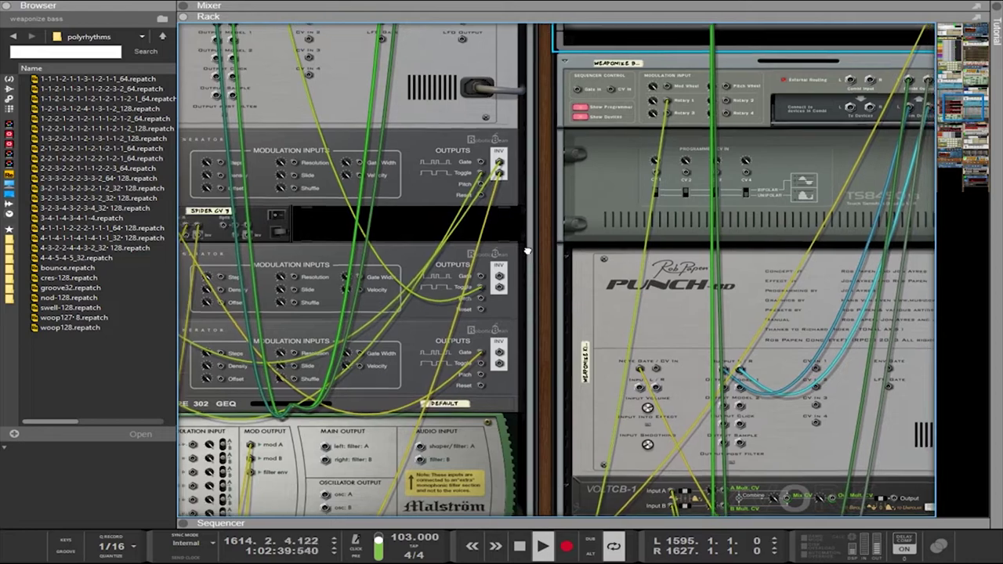
pyautogui.scroll(2, 386, 262)
pyautogui.scroll(2, 387, 263)
pyautogui.scroll(-10, 400, 288)
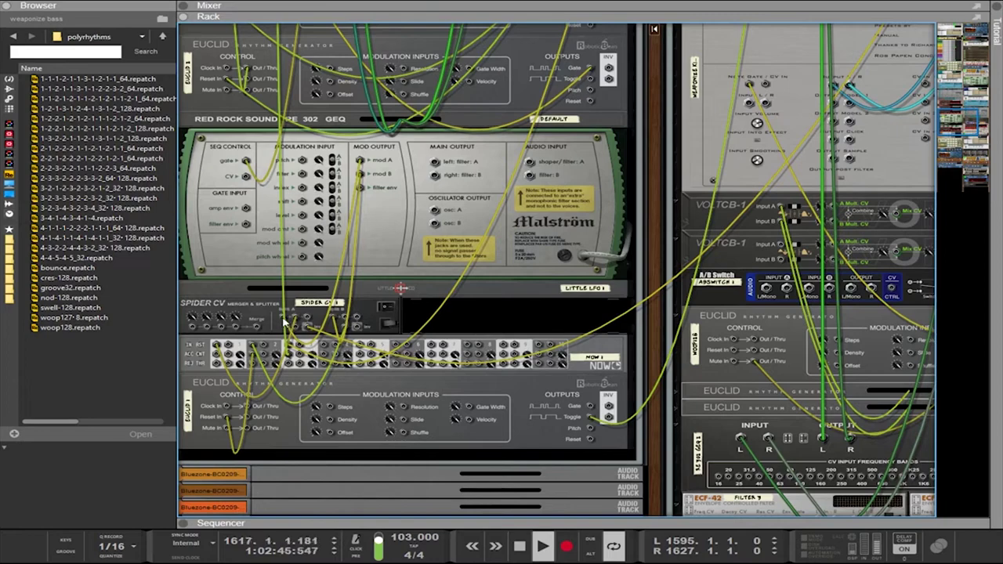
pyautogui.click(285, 321)
pyautogui.moveTo(284, 320); pyautogui.dragTo(285, 319)
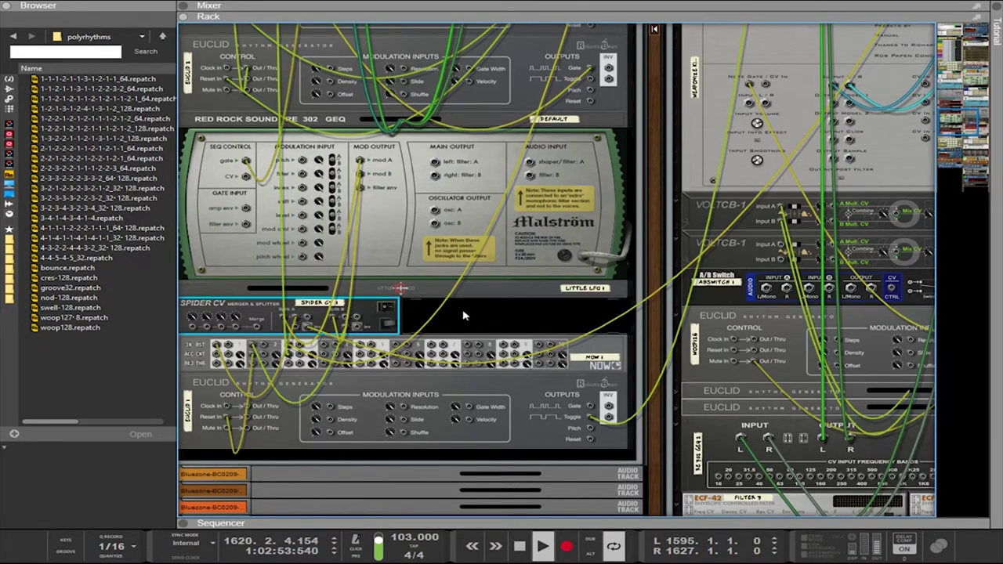
pyautogui.scroll(5, 464, 316)
pyautogui.moveTo(649, 277); pyautogui.dragTo(409, 124)
pyautogui.moveTo(429, 312); pyautogui.dragTo(695, 134)
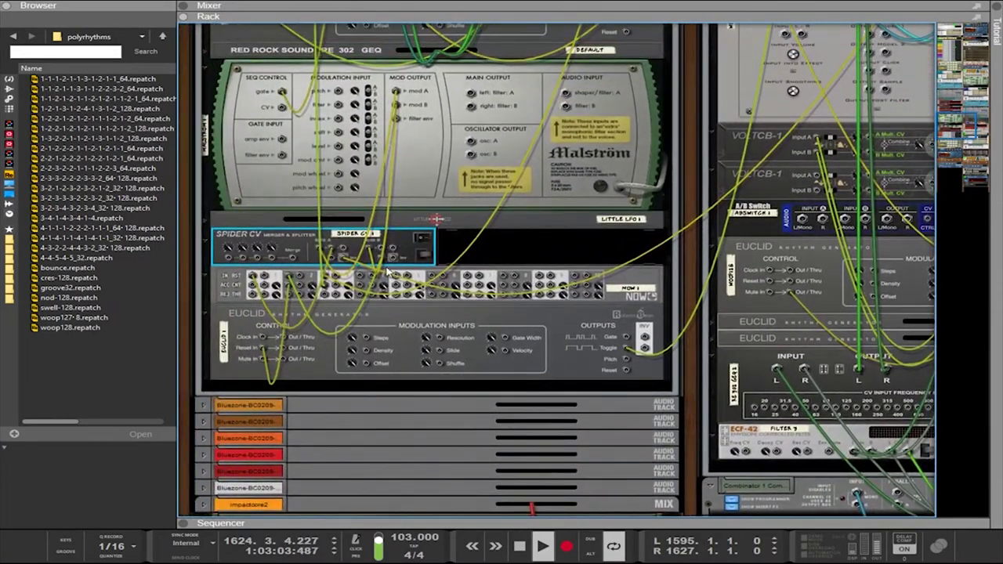
pyautogui.press('Tab')
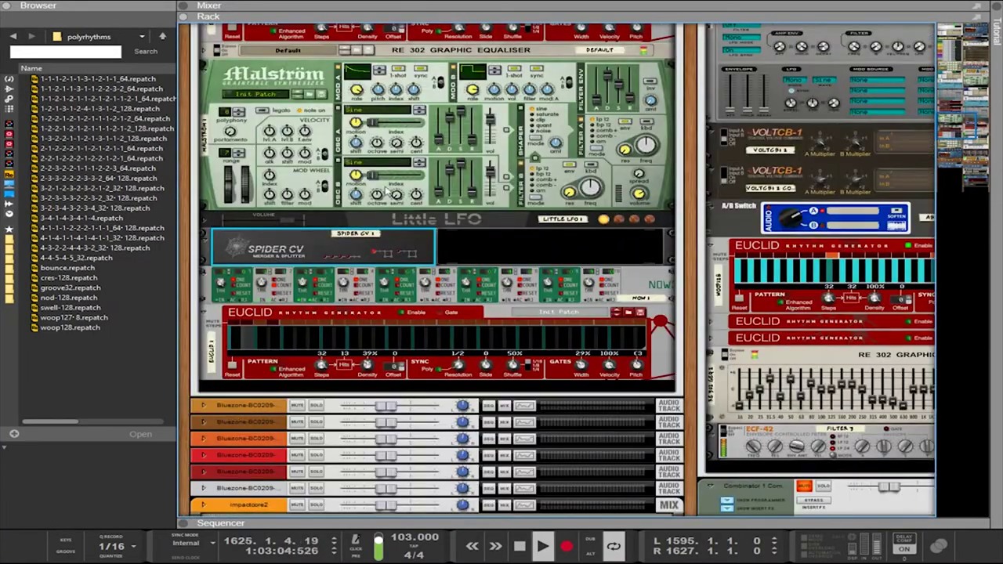
# Adjust the Malström's modulator A rate and the volume of the psykick2 Punch-BD kick
pyautogui.click(354, 89)
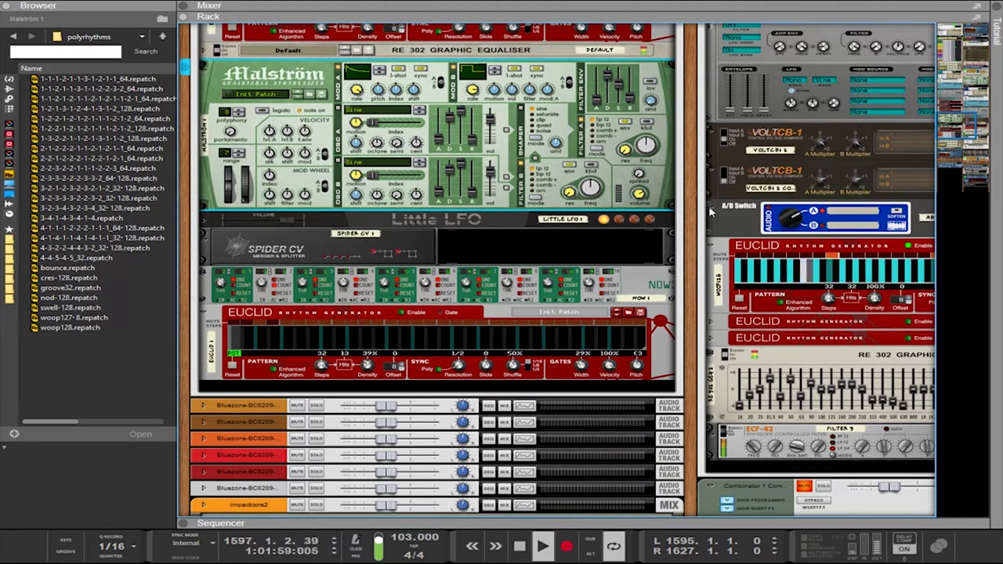
pyautogui.click(685, 167)
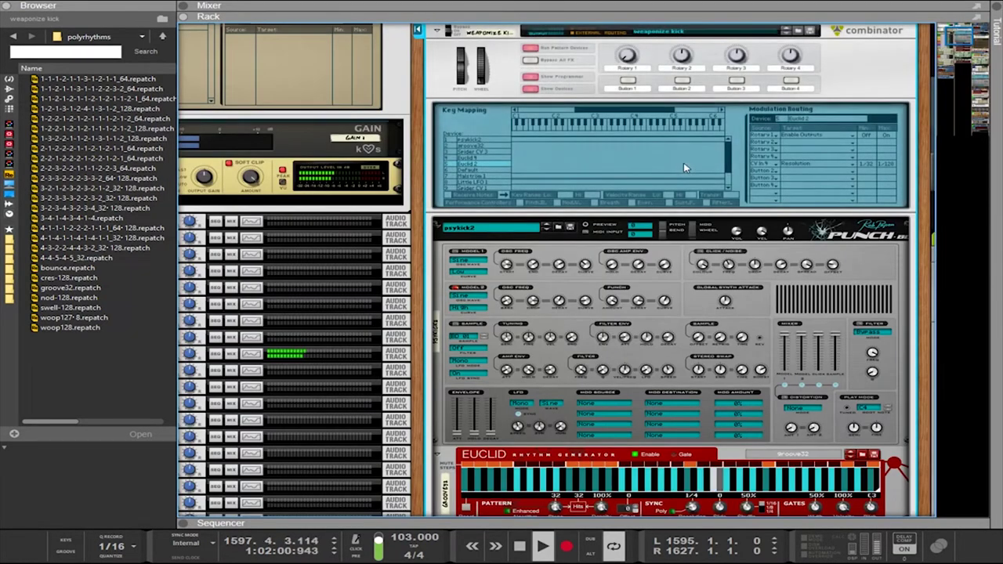
pyautogui.moveTo(684, 163); pyautogui.dragTo(708, 412)
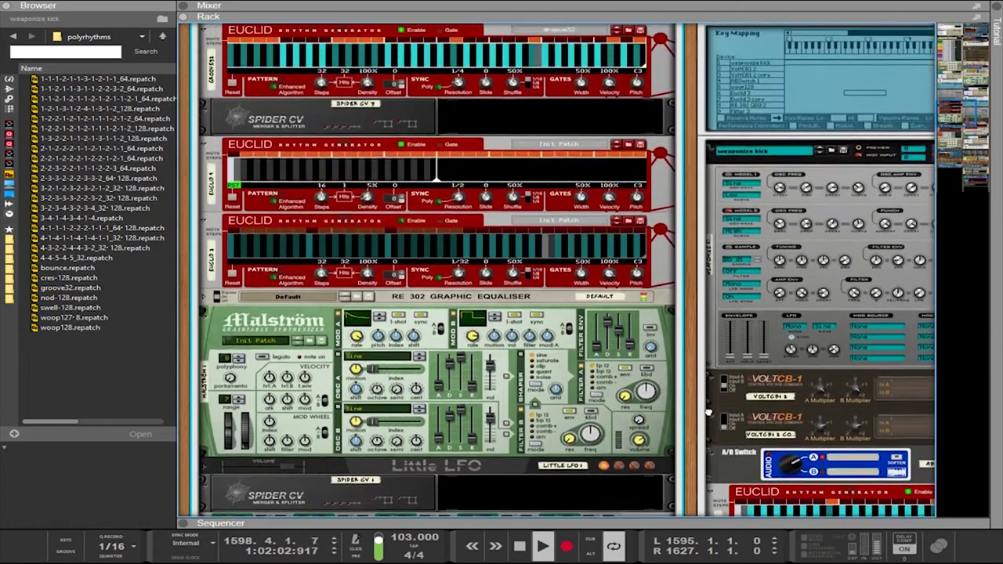
pyautogui.scroll(5, 708, 411)
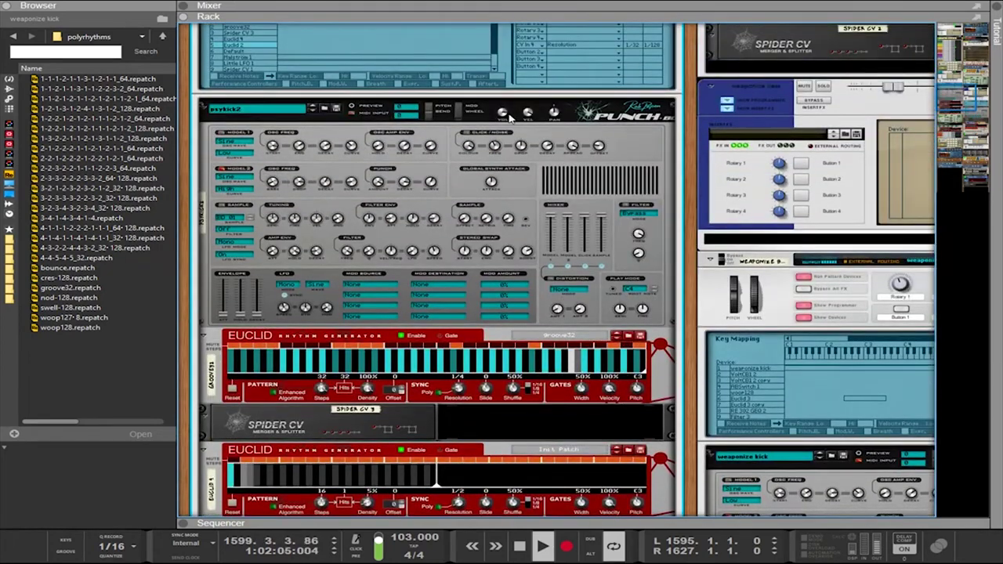
pyautogui.click(508, 118)
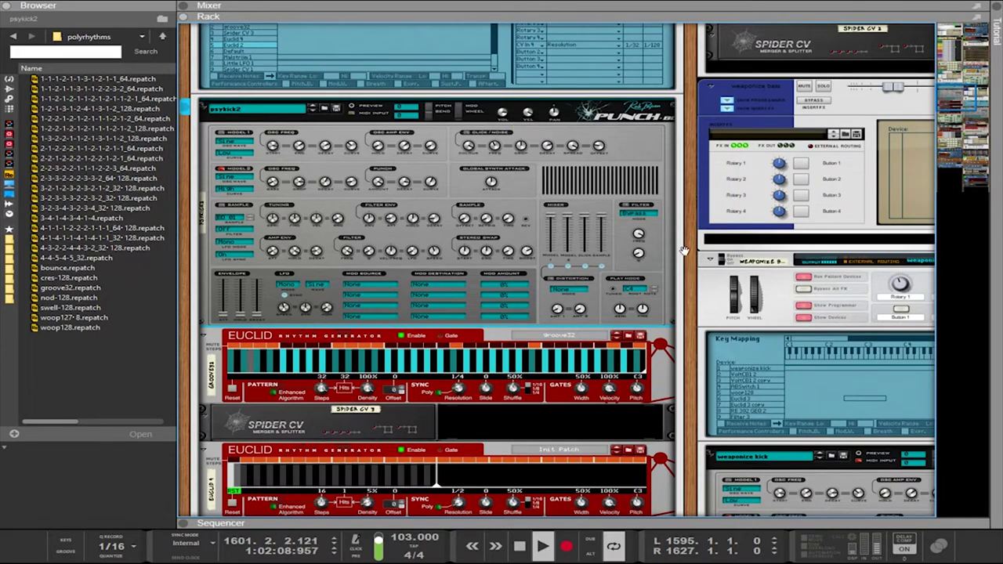
# Disable the Euclid 4 and groove32 rhythm generators in the weaponize kick Combinator
pyautogui.scroll(-1, 684, 251)
pyautogui.scroll(5, 308, 152)
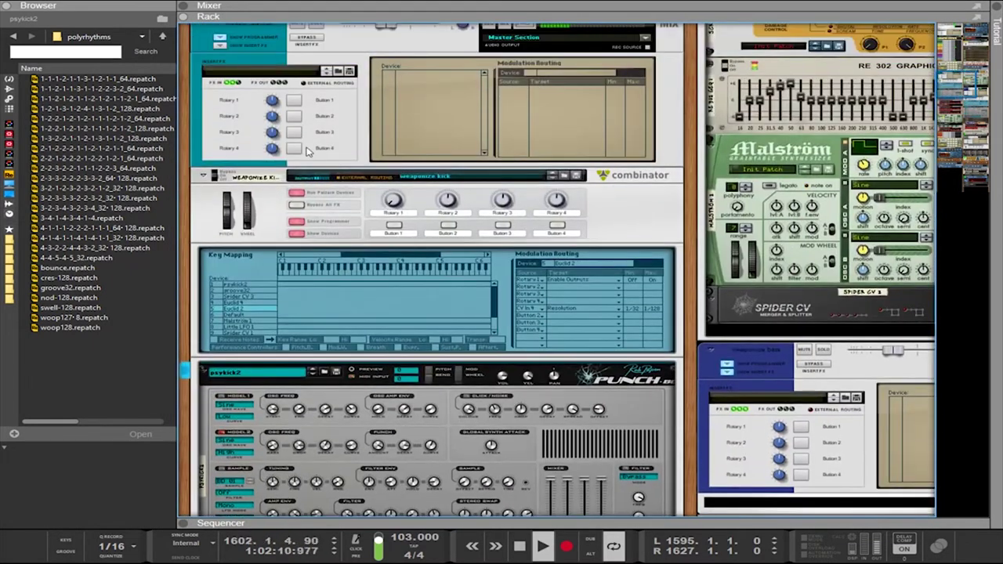
pyautogui.scroll(3, 329, 188)
pyautogui.scroll(-4, 329, 188)
pyautogui.scroll(5, 333, 185)
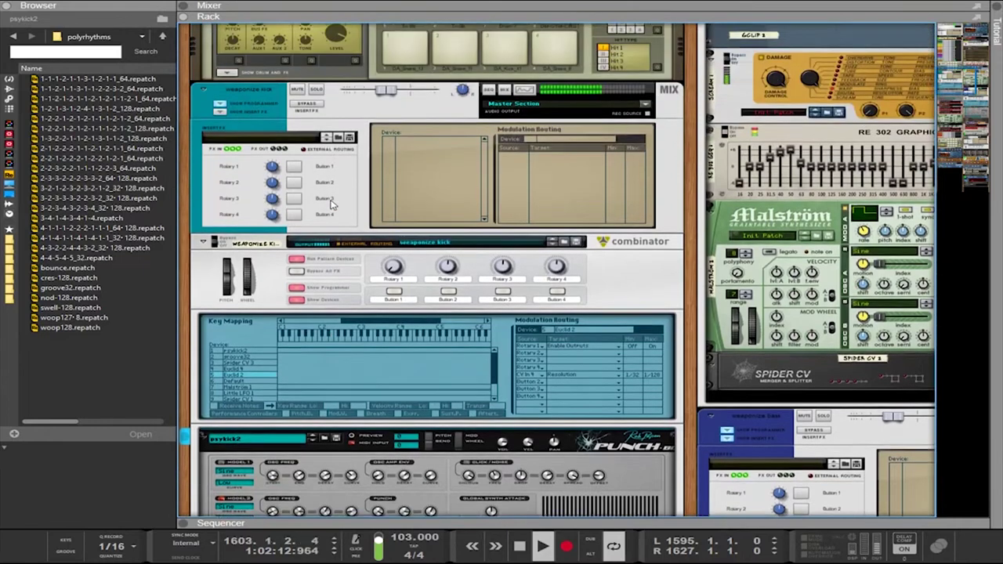
pyautogui.scroll(-10, 339, 111)
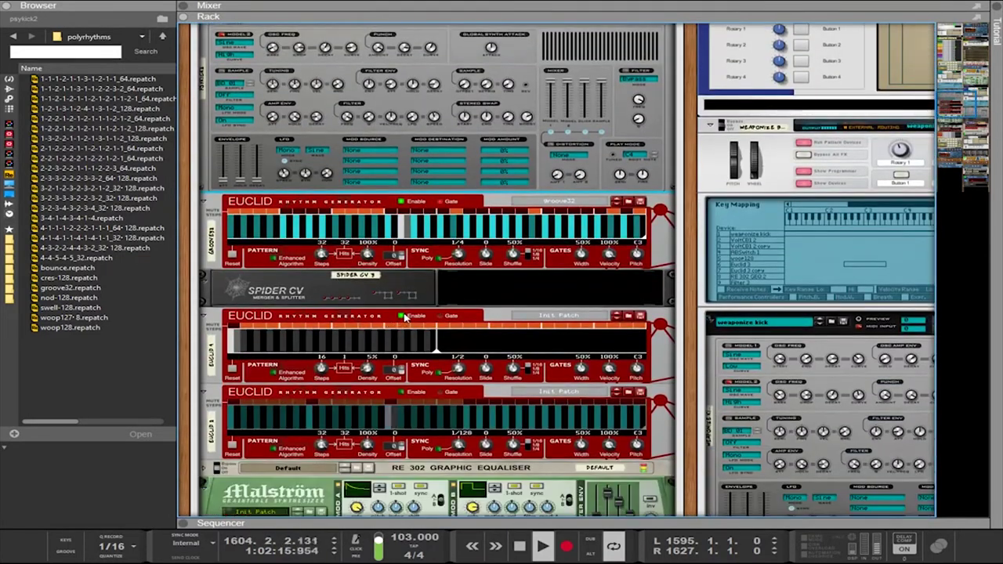
pyautogui.click(404, 316)
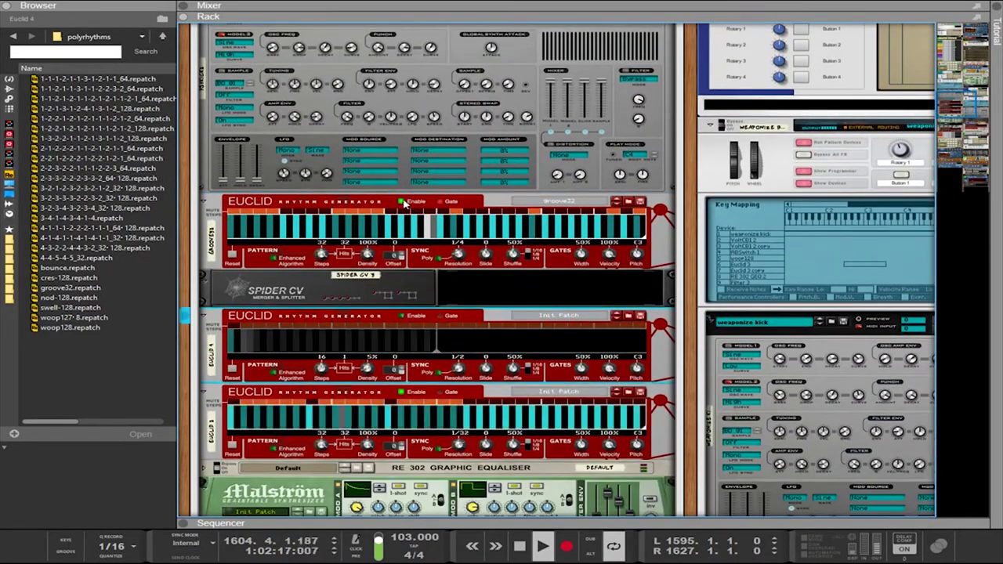
pyautogui.click(404, 202)
# Mute the steps across the woop128 Euclid pattern in the weaponize bass Combinator
pyautogui.scroll(-7, 651, 446)
pyautogui.hscroll(3, 651, 447)
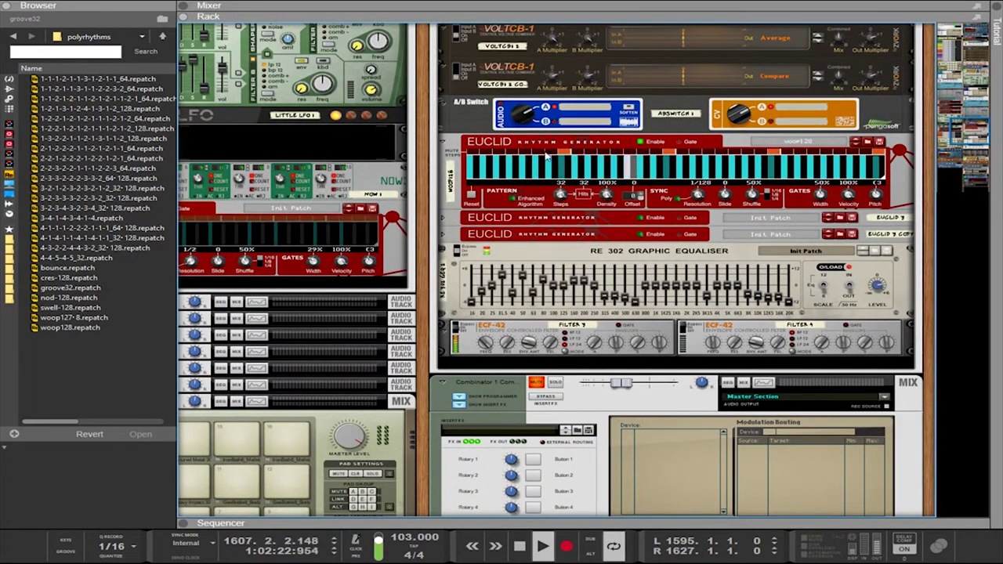
pyautogui.click(545, 156)
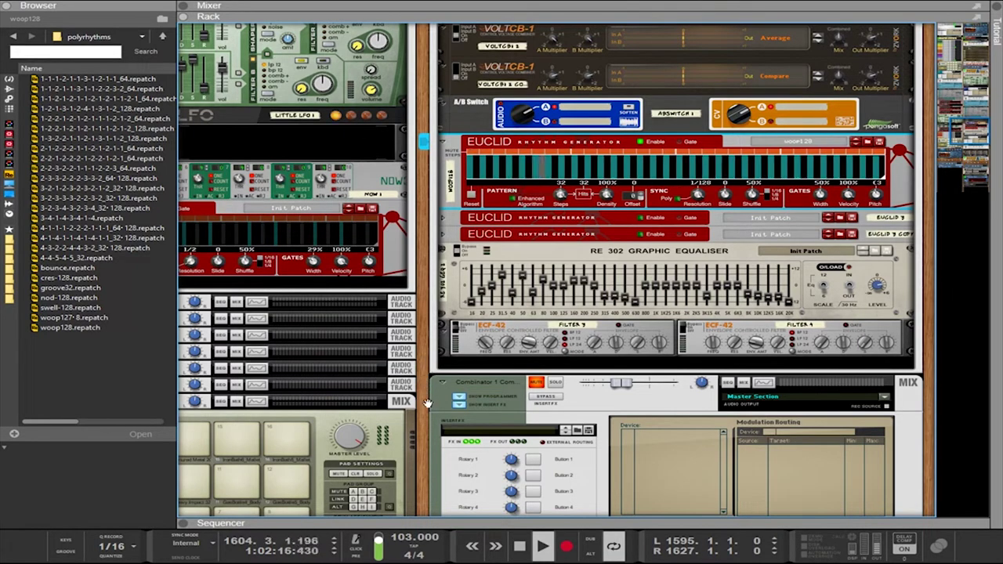
# Load the Submarine Hunt A 110 BPM loop from Epic Metals into the first Abandoned Prison A Dr. OctoRex
pyautogui.scroll(-10, 423, 413)
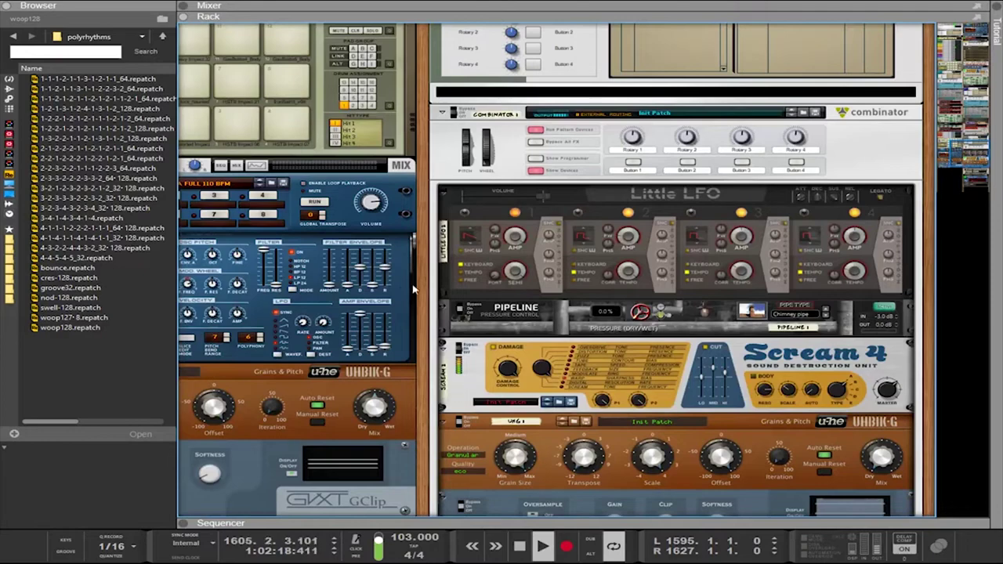
pyautogui.moveTo(422, 287); pyautogui.dragTo(799, 294)
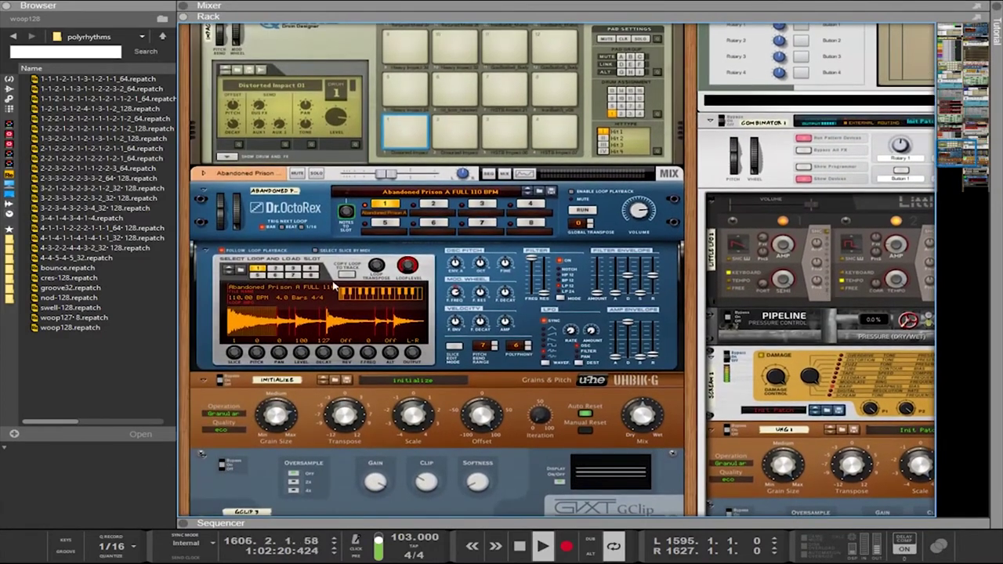
pyautogui.click(539, 194)
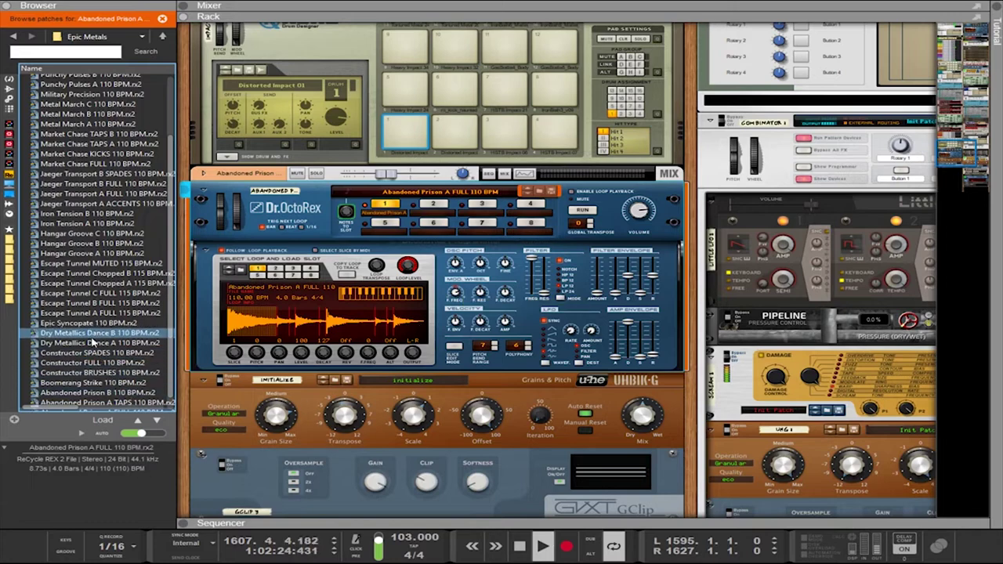
pyautogui.scroll(3, 79, 251)
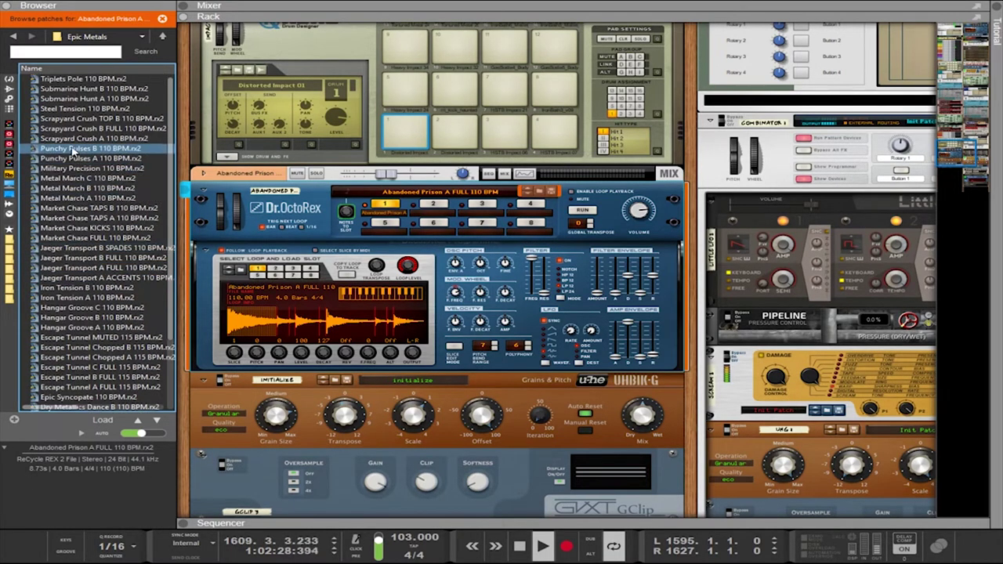
pyautogui.click(81, 99)
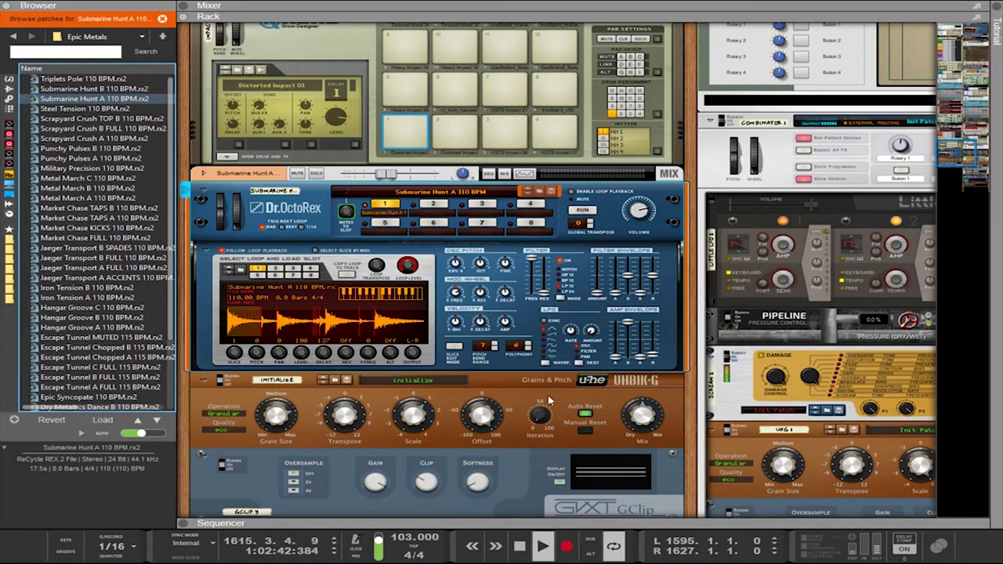
# Copy the Submarine Hunt A loop to its sequencer track and adjust the Dr. OctoRex master volume
pyautogui.click(649, 205)
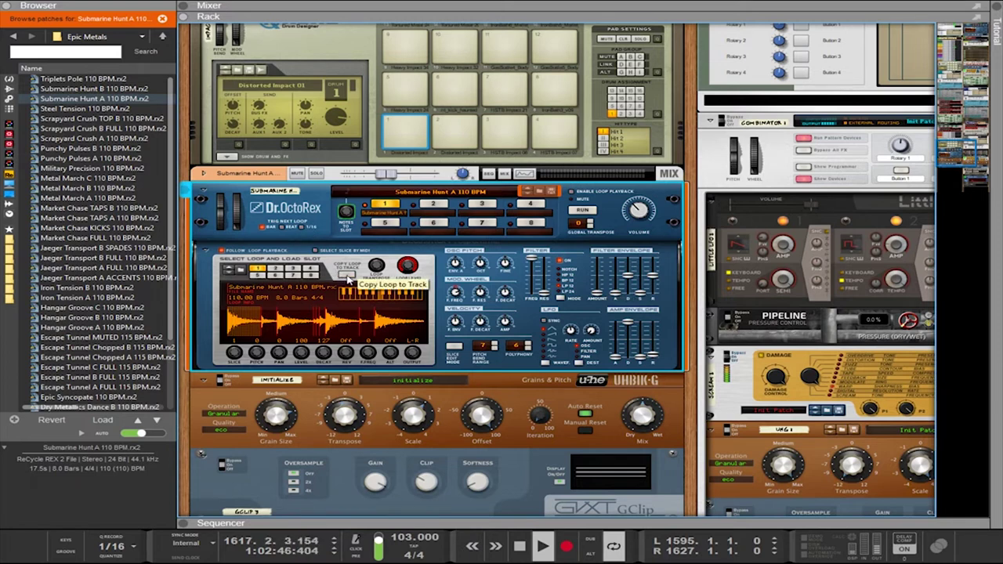
pyautogui.click(348, 276)
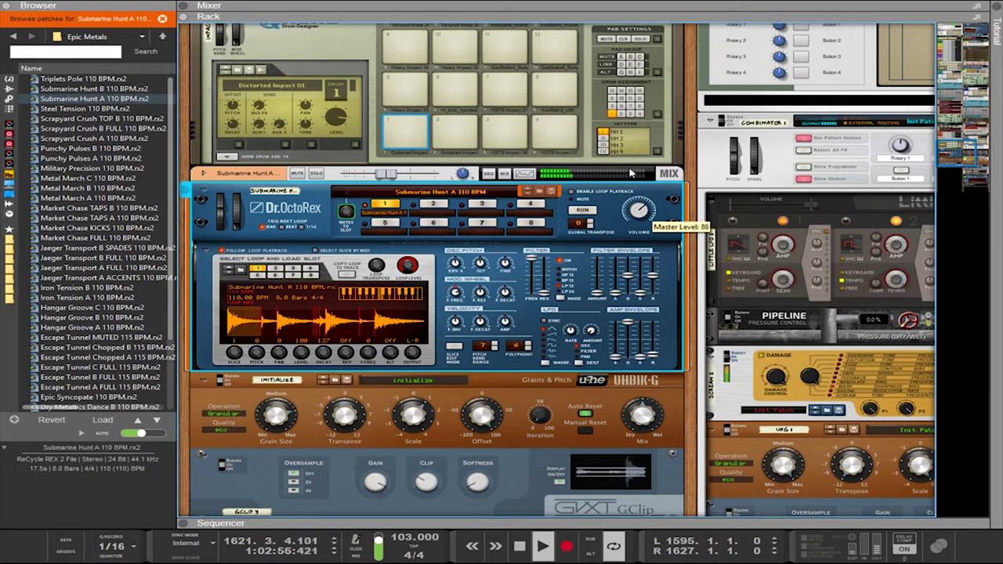
pyautogui.moveTo(641, 206); pyautogui.dragTo(640, 203)
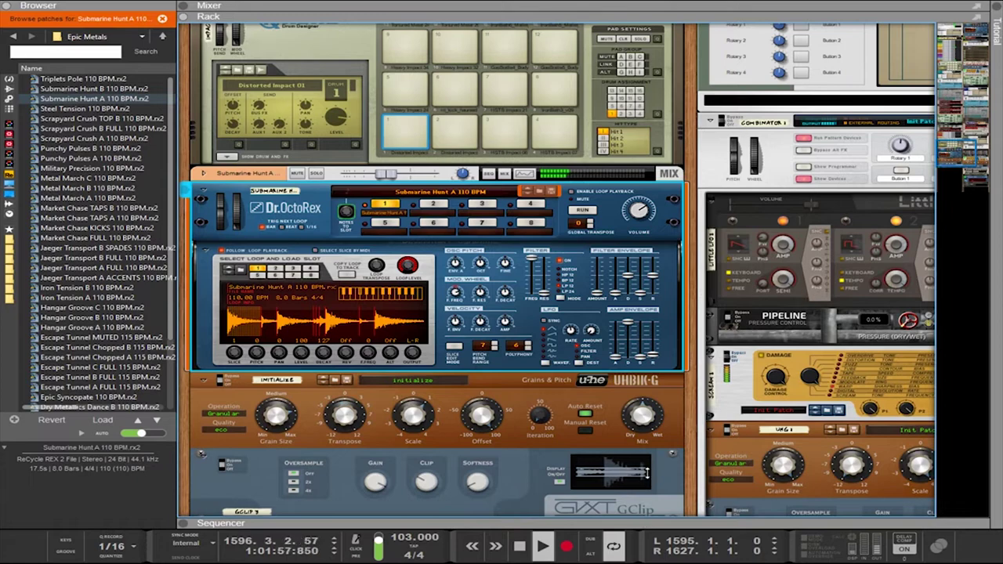
# Show the sequencer at full height and move the orange audio clip above the crusher drums track to bar 1669
pyautogui.press('F7')
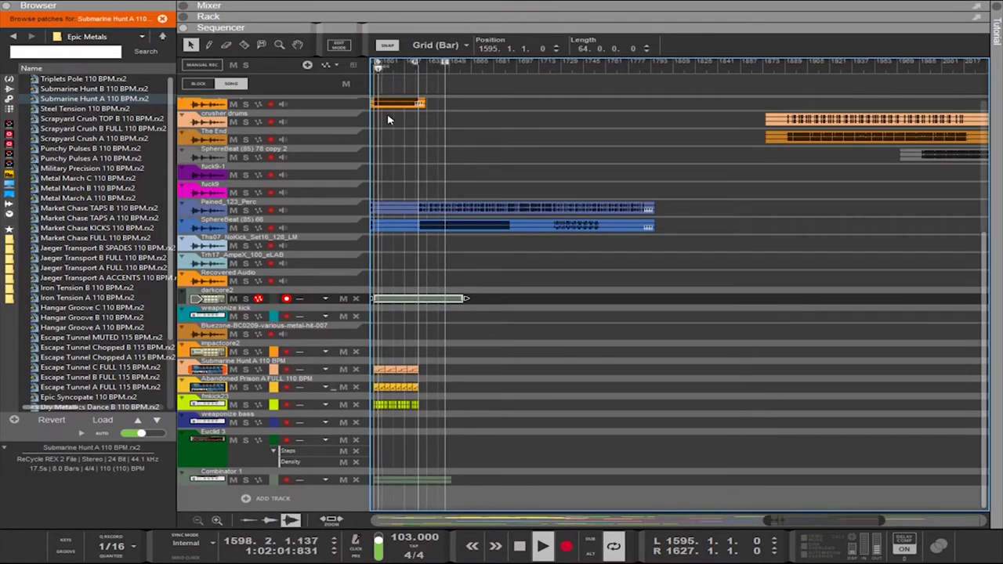
pyautogui.moveTo(391, 107); pyautogui.dragTo(506, 102)
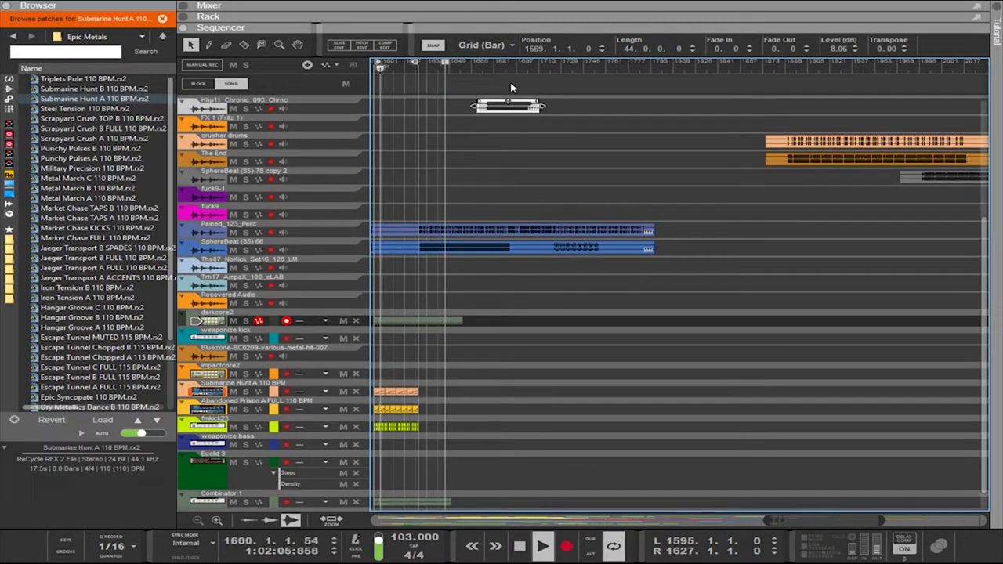
# Move the selected audio clip to the FX 1 (Fritz 1) track at bar 1754 and place a copy at bar 1711
pyautogui.scroll(5, 460, 203)
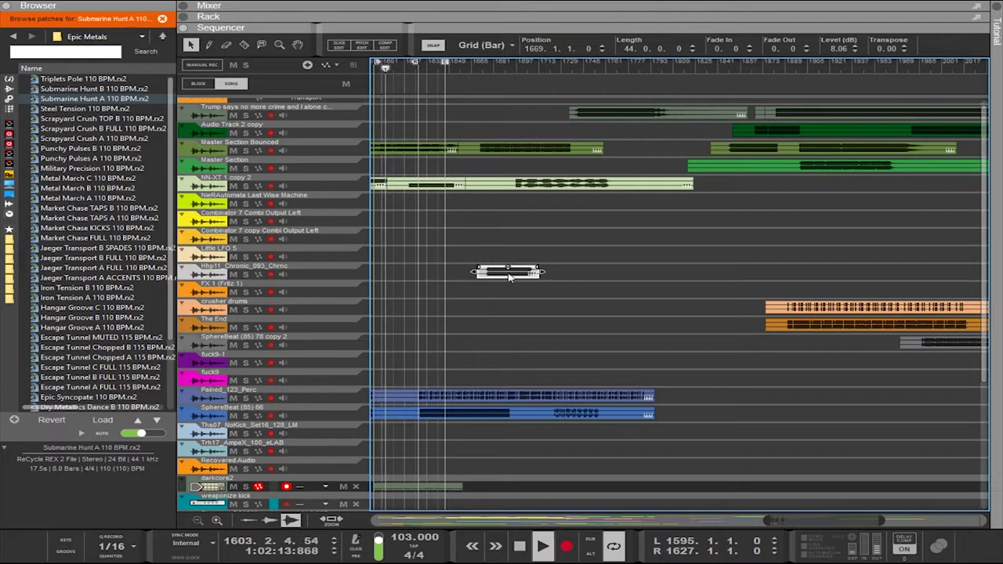
pyautogui.moveTo(504, 275); pyautogui.dragTo(614, 295)
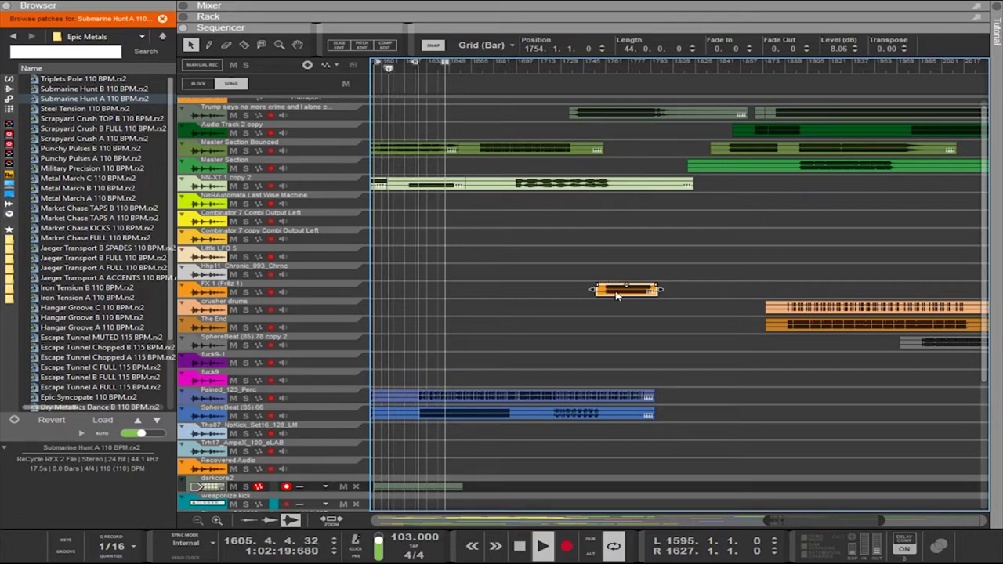
pyautogui.moveTo(597, 290); pyautogui.dragTo(535, 290)
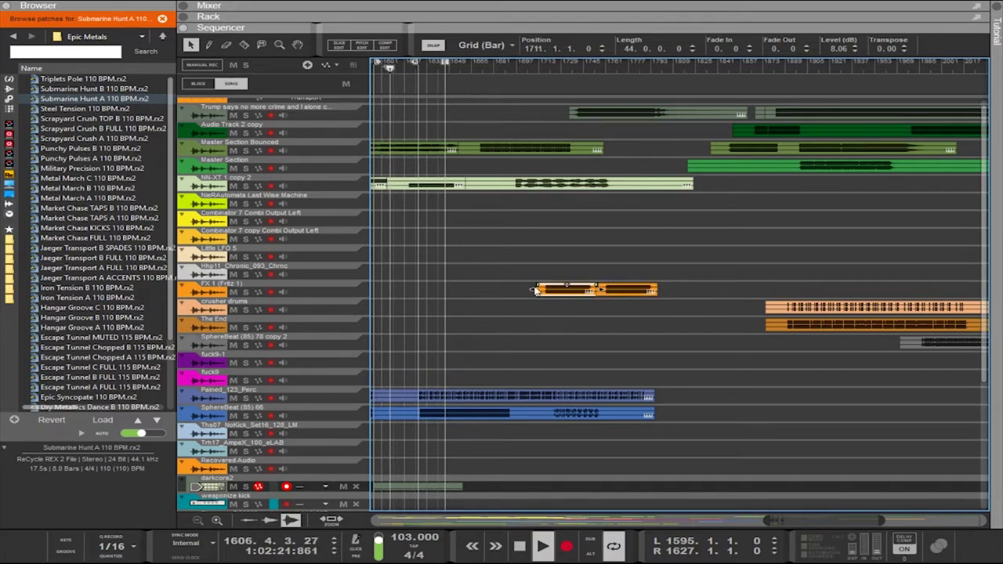
# Try to lengthen the audio clip on the Hhp11_Chronic_093_Chrnc track to 531 bars, starting from bar 1539
pyautogui.moveTo(675, 272); pyautogui.dragTo(404, 273)
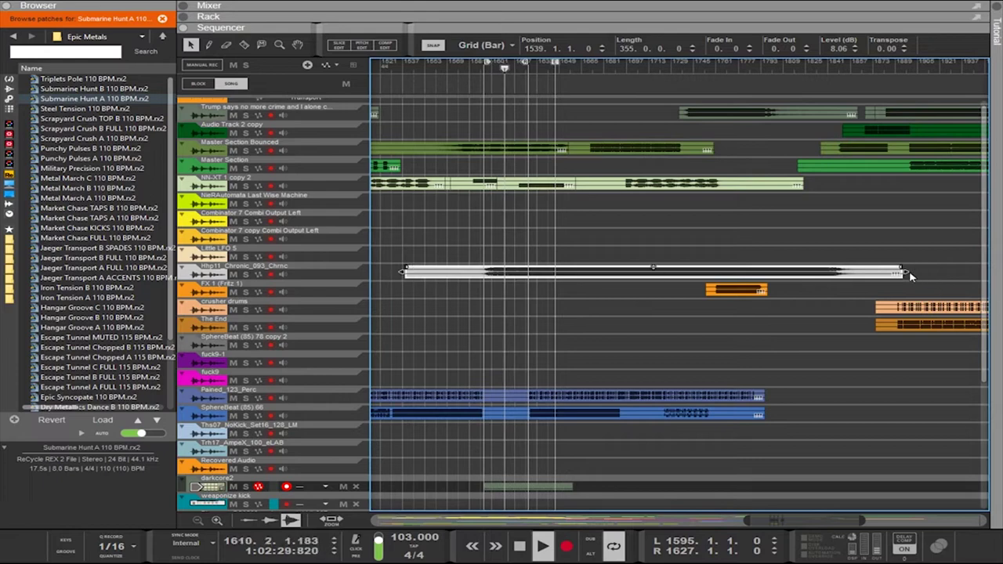
pyautogui.moveTo(909, 275); pyautogui.dragTo(989, 274)
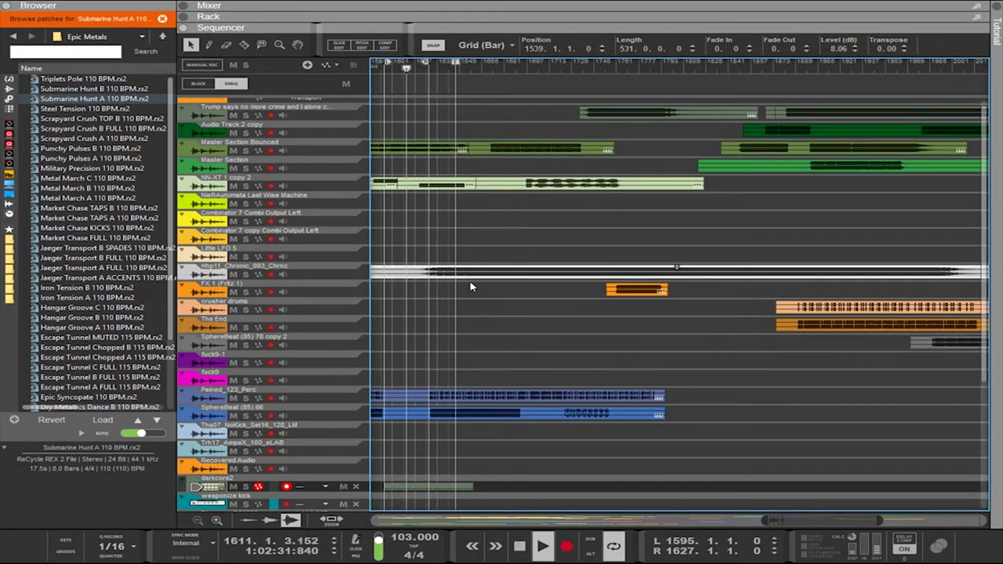
pyautogui.moveTo(433, 281); pyautogui.dragTo(384, 280)
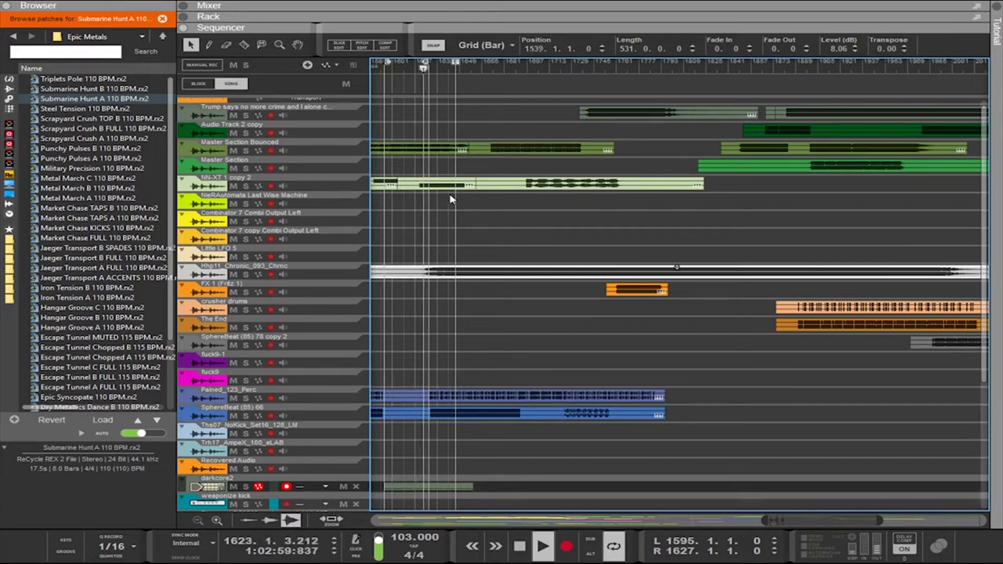
pyautogui.hotkey('ctrl', 'z')
pyautogui.hotkey('ctrl', 'z')
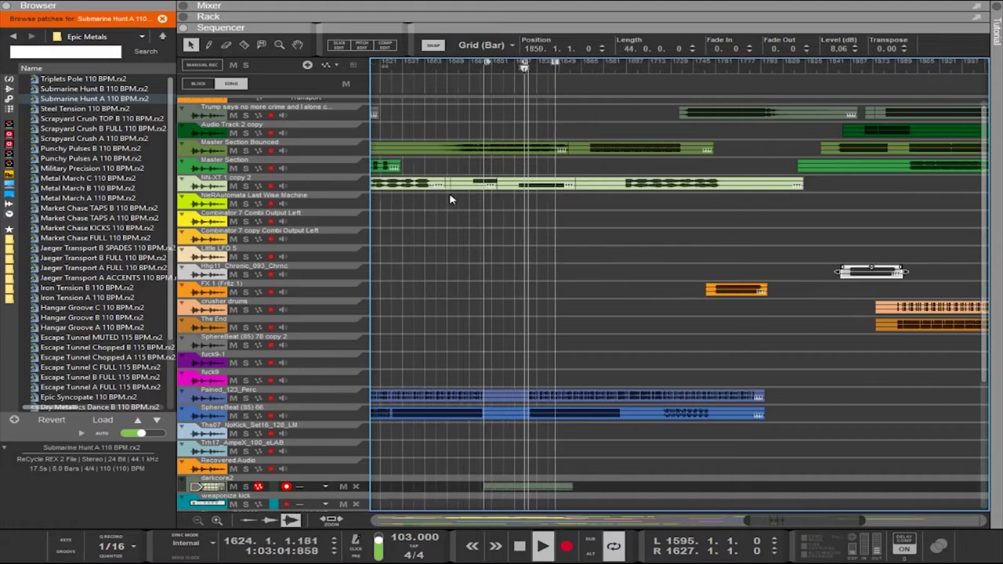
# Move the darkcore2 clip to bar 1647
pyautogui.scroll(1, 544, 278)
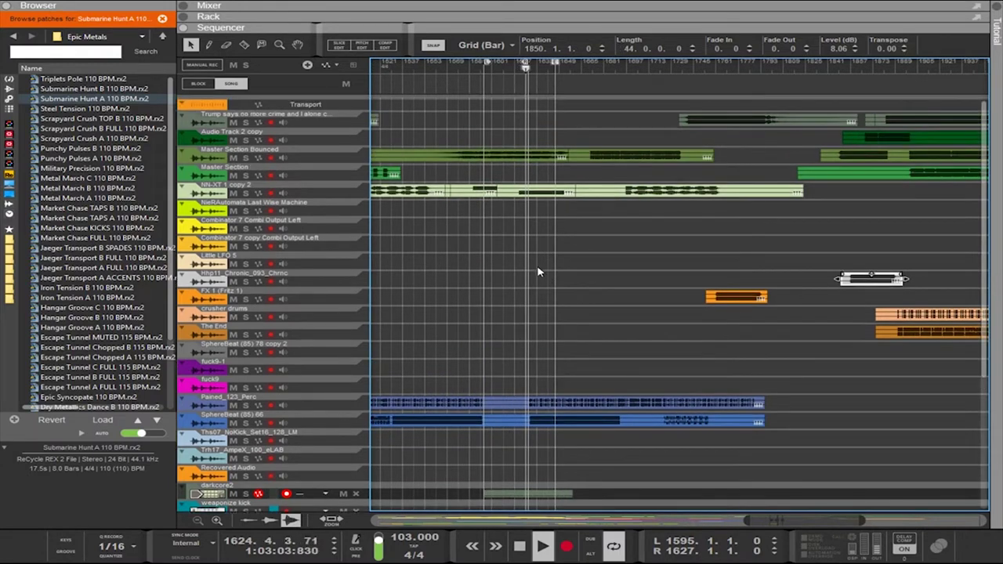
pyautogui.click(493, 221)
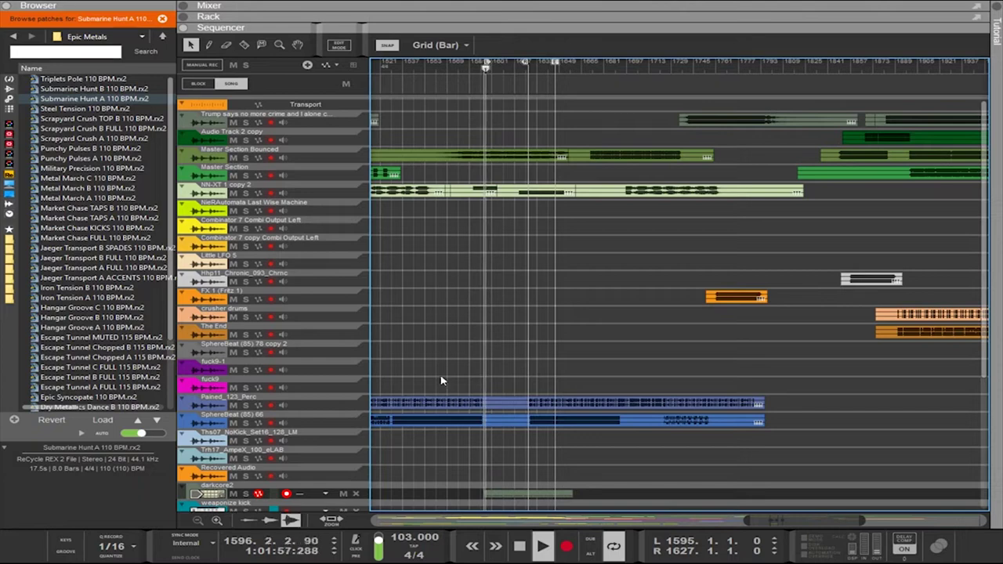
pyautogui.click(517, 495)
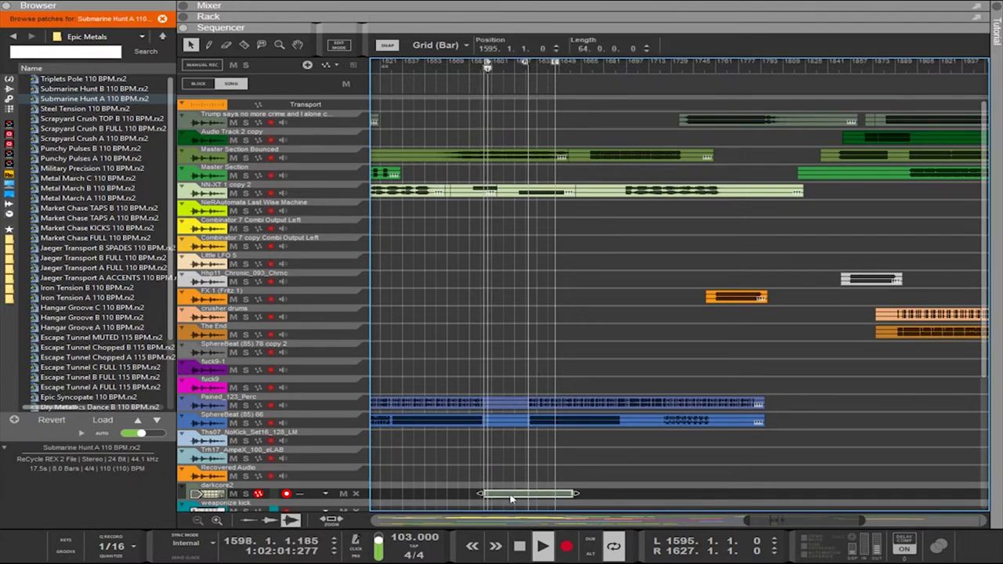
pyautogui.moveTo(512, 498); pyautogui.dragTo(584, 494)
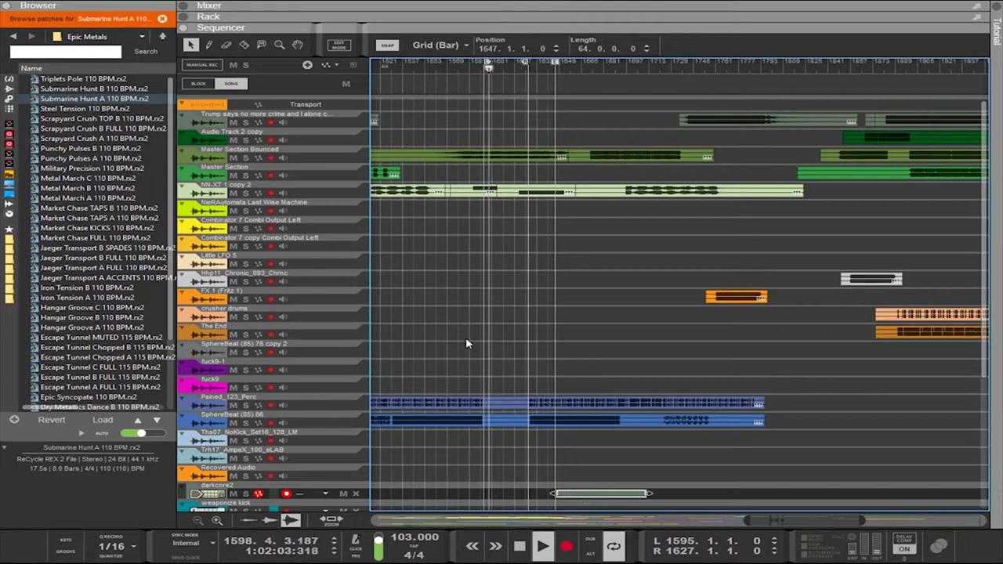
# Bring the rack back into view and adjust the Clip amount of the GClip effect under the Submarine Hunt A Dr. OctoRex
pyautogui.scroll(-5, 497, 354)
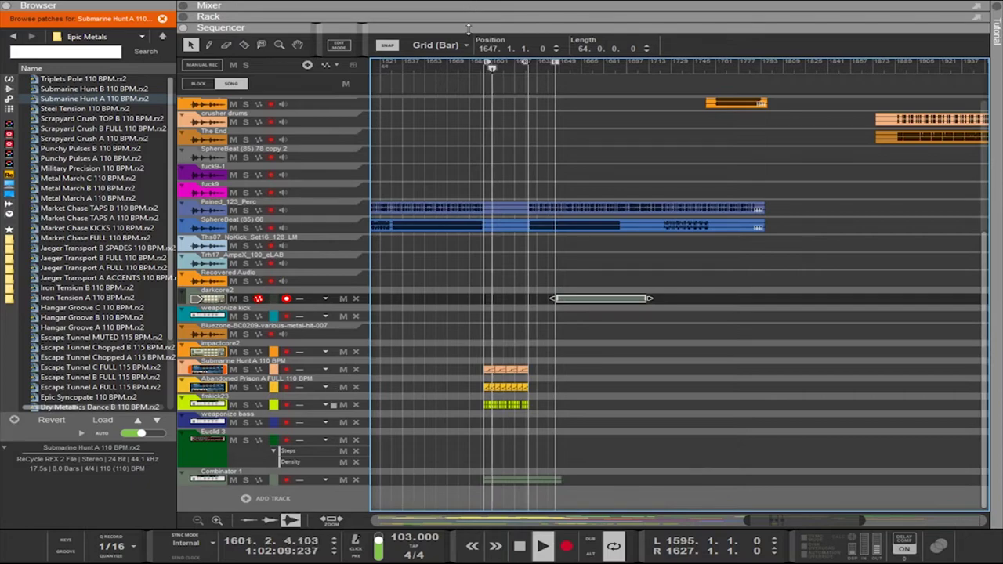
pyautogui.moveTo(468, 29); pyautogui.dragTo(474, 331)
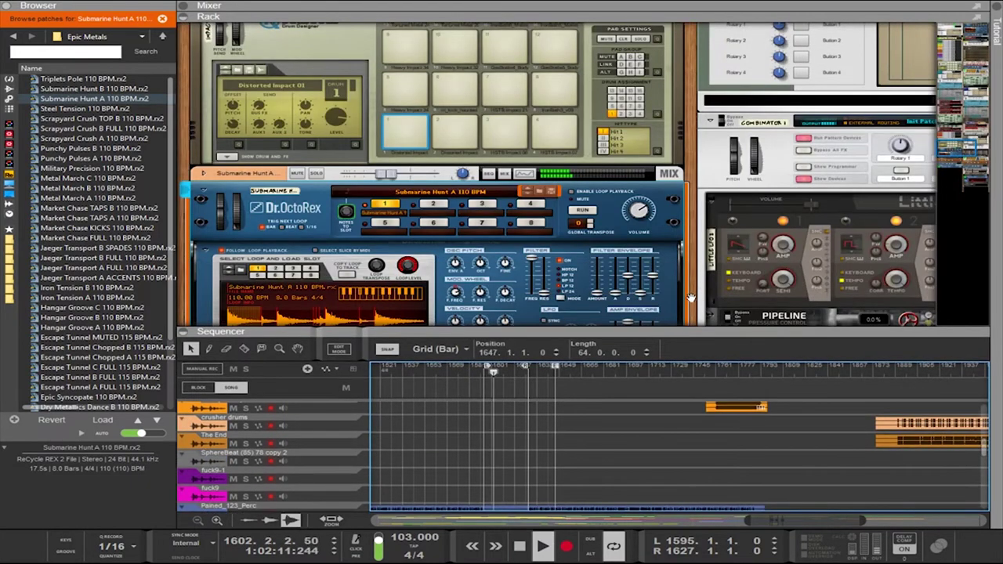
pyautogui.scroll(-5, 691, 299)
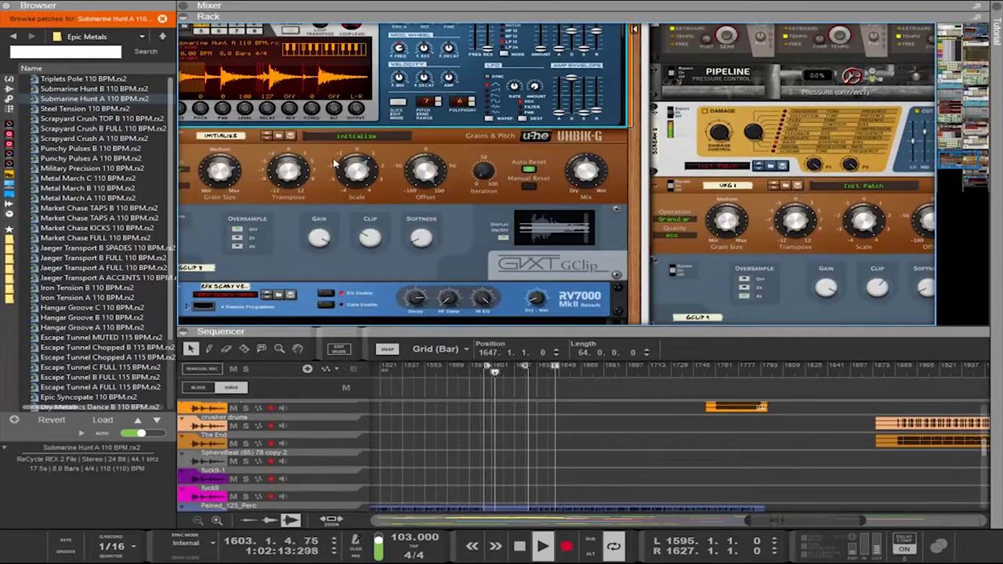
pyautogui.click(372, 238)
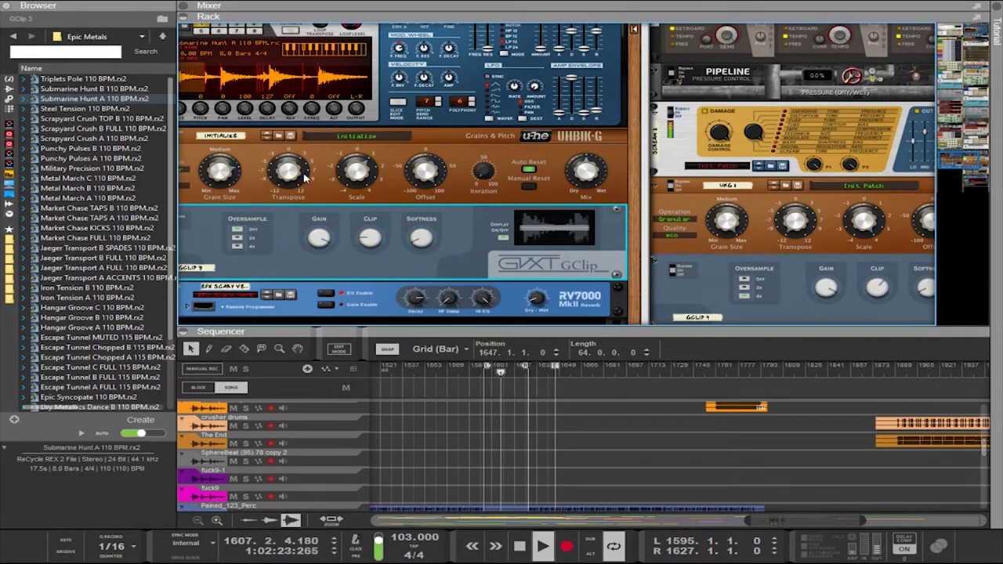
# Set the Scale of the Uhbik-G under the Submarine Hunt A Dr. OctoRex to 0.50 and adjust its Transpose
pyautogui.click(361, 181)
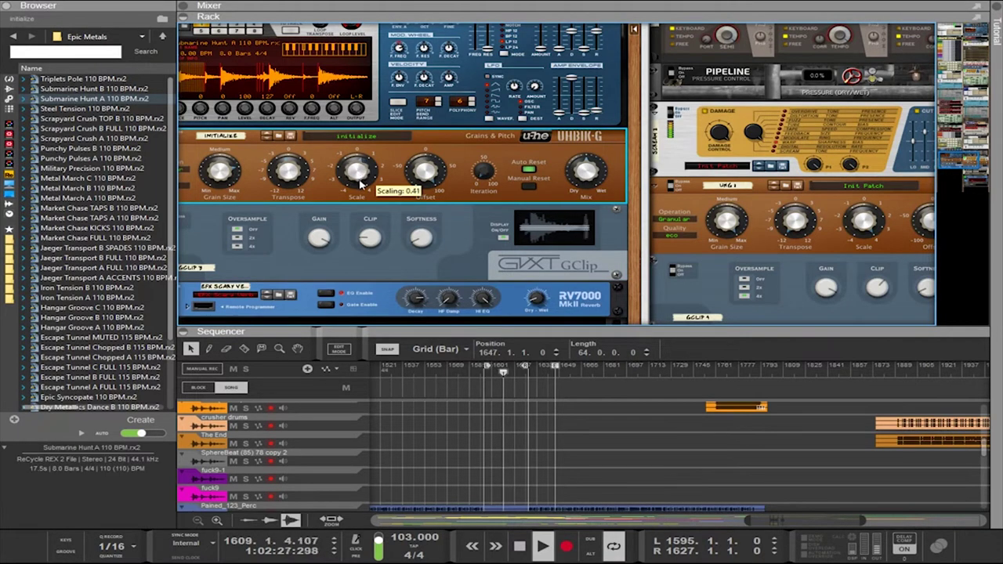
pyautogui.moveTo(360, 177); pyautogui.dragTo(360, 176)
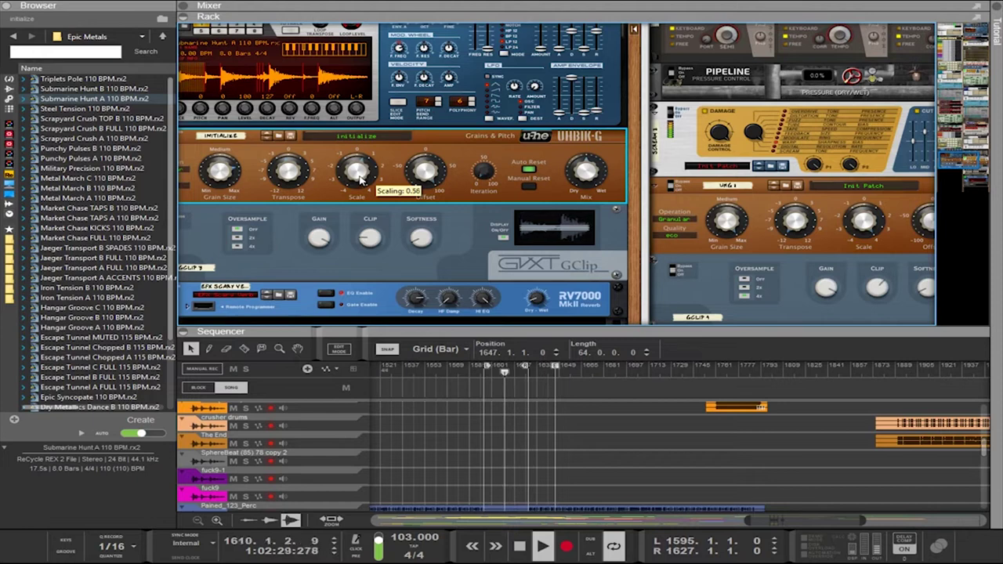
pyautogui.scroll(-1, 361, 181)
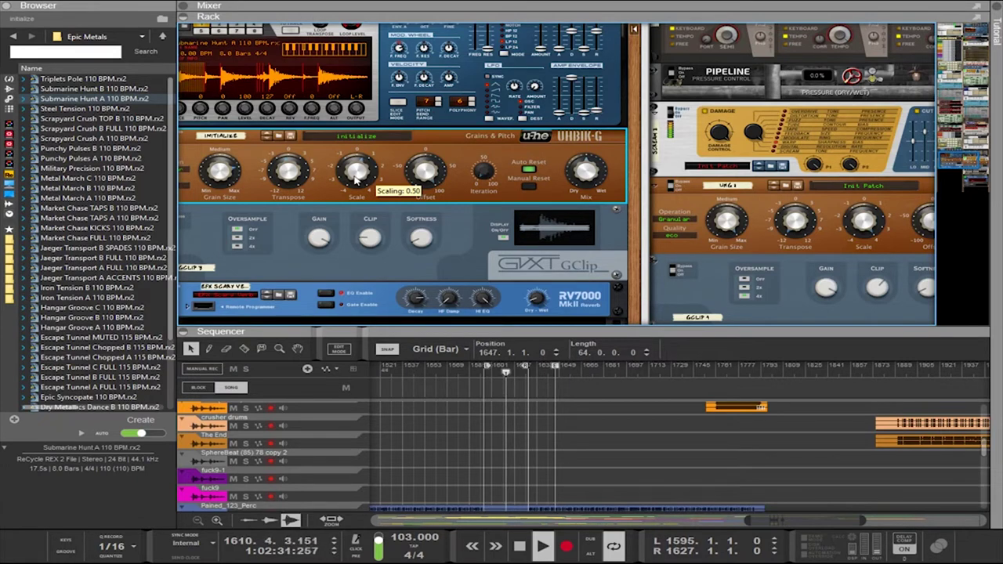
pyautogui.moveTo(290, 168)
pyautogui.moveTo(292, 175); pyautogui.dragTo(287, 44)
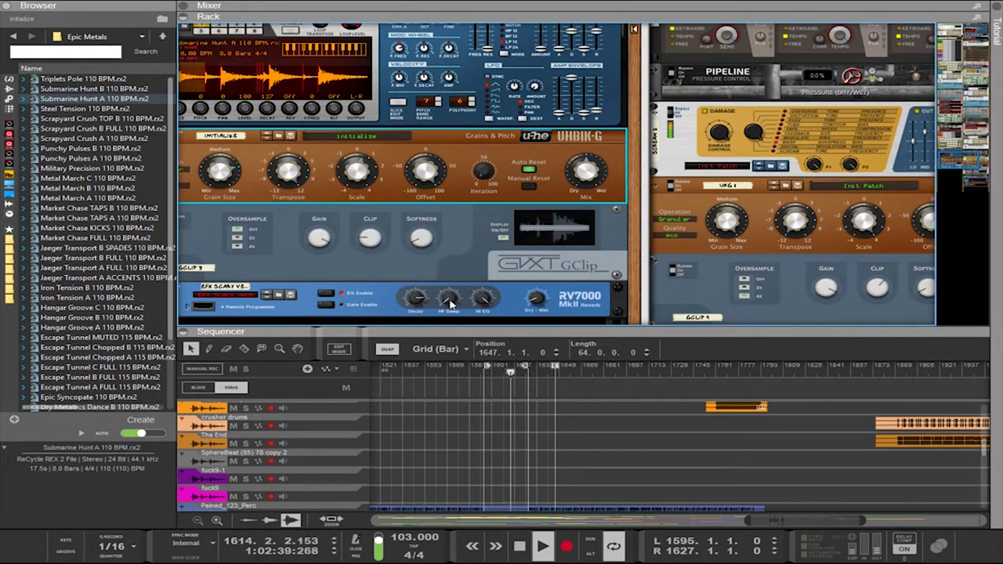
# Show the sequencer at full height and stretch the Submarine Hunt A clips to 16 bars each, together with the Abandoned Prison A clips, ending at bar 1659
pyautogui.scroll(3, 330, 282)
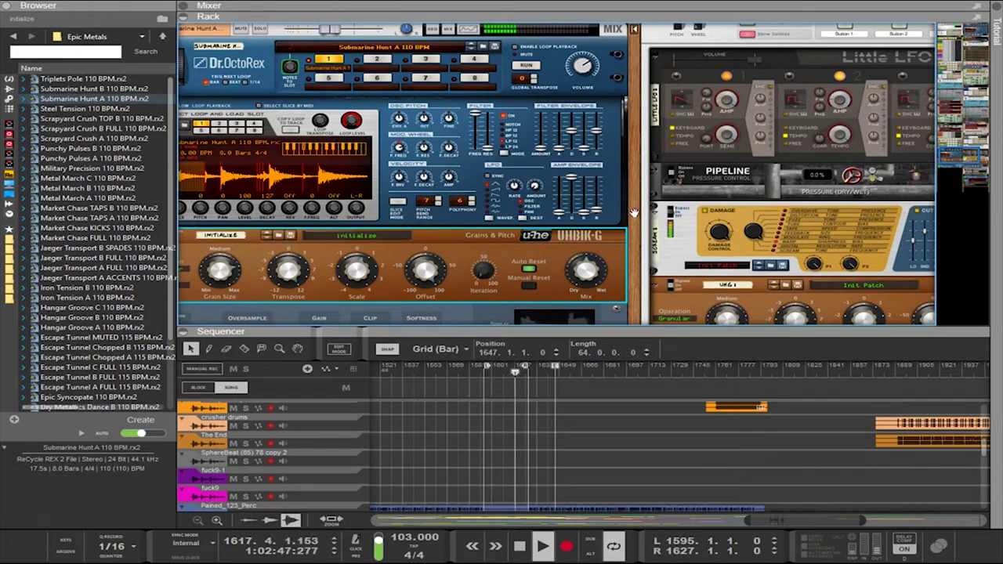
pyautogui.scroll(-6, 378, 112)
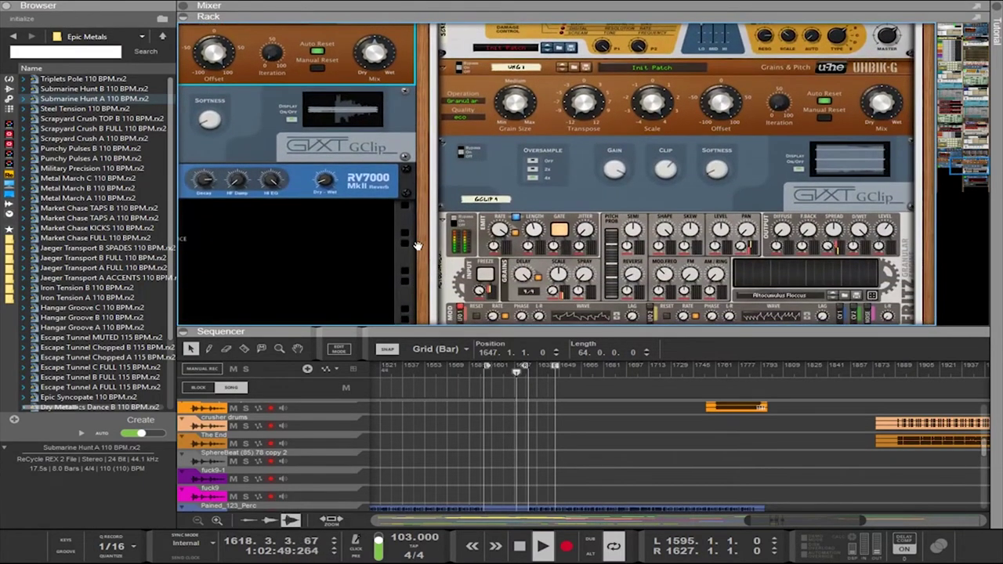
pyautogui.scroll(4, 437, 239)
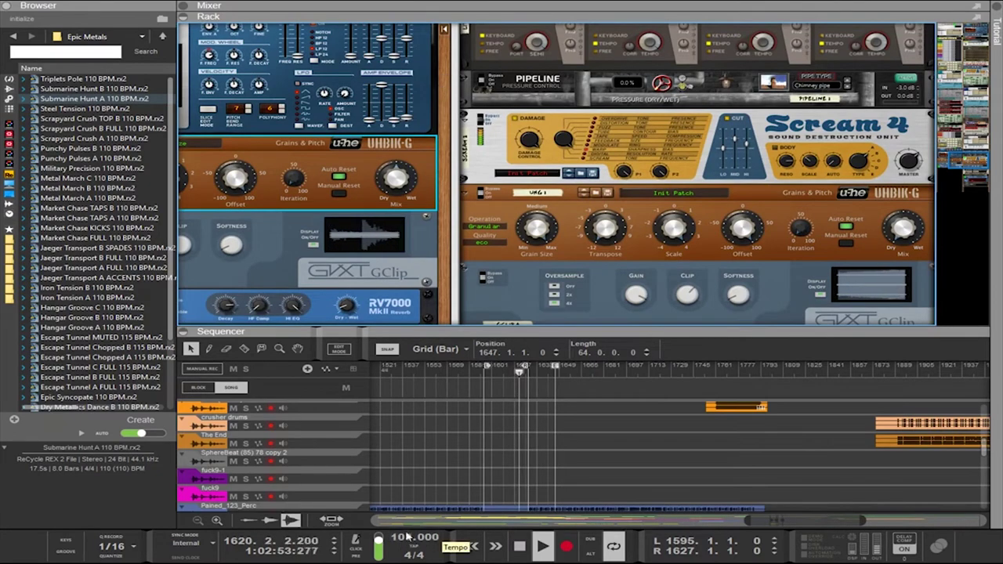
pyautogui.moveTo(494, 332); pyautogui.dragTo(497, 47)
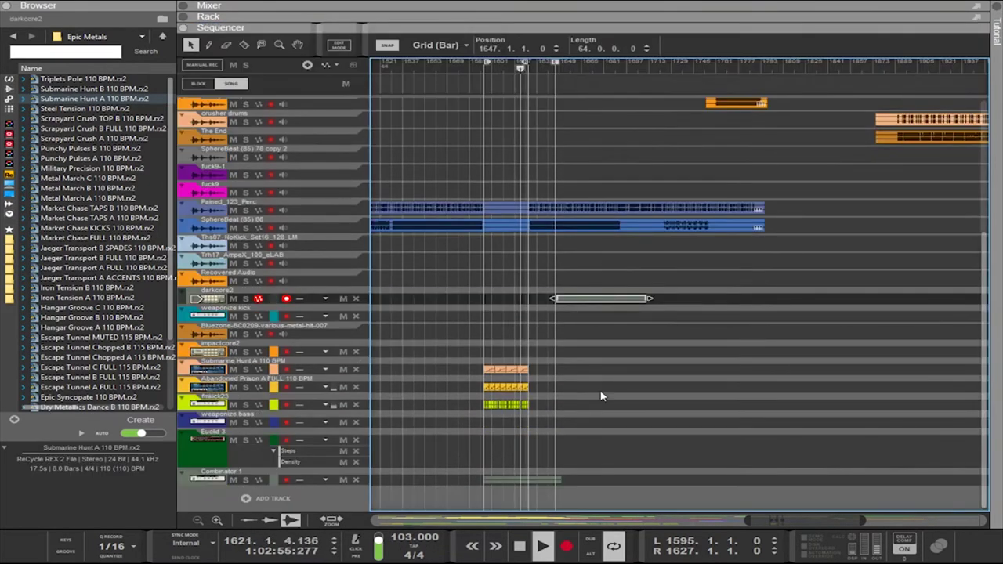
pyautogui.moveTo(561, 393); pyautogui.dragTo(469, 362)
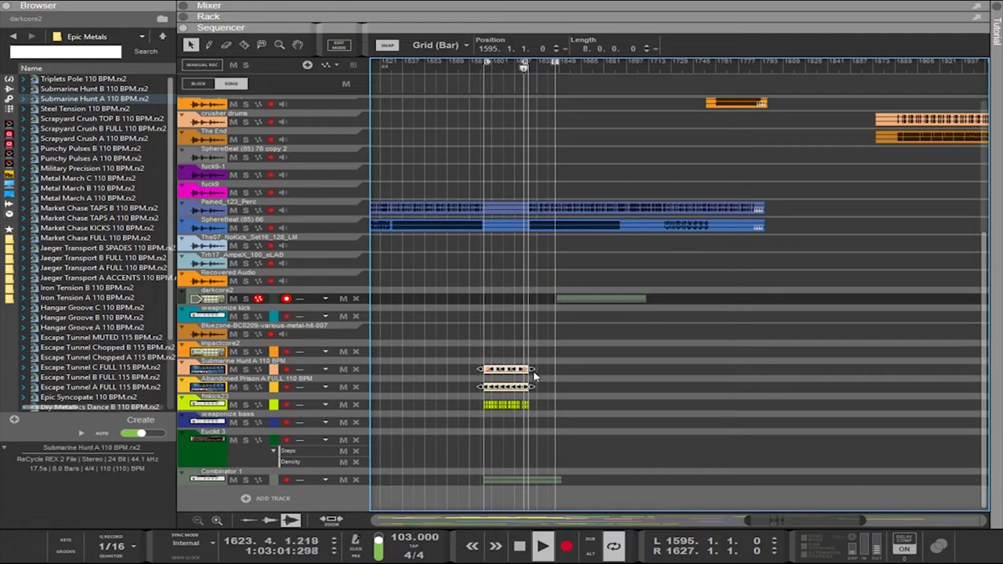
pyautogui.click(553, 389)
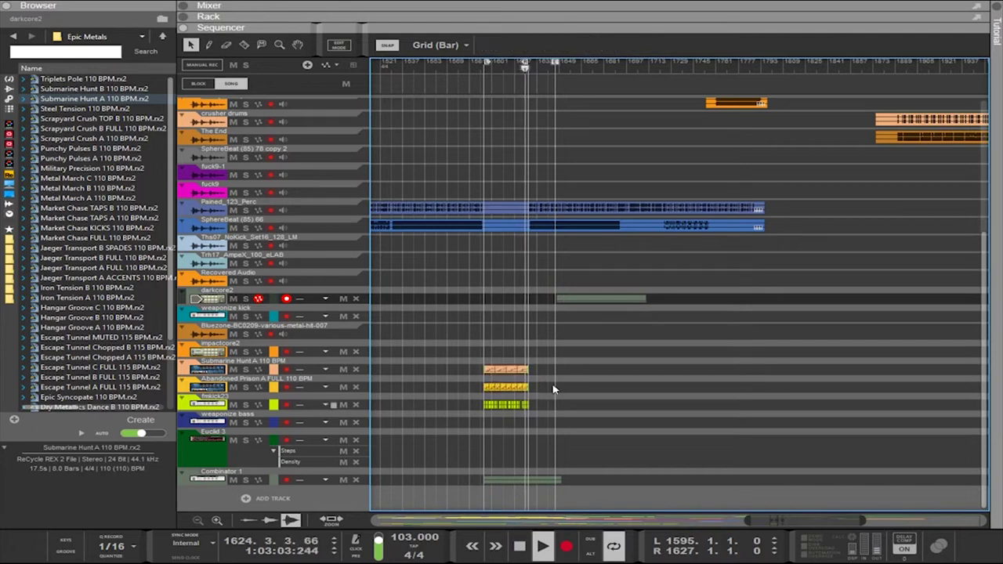
pyautogui.scroll(3, 547, 387)
pyautogui.moveTo(542, 393); pyautogui.dragTo(443, 368)
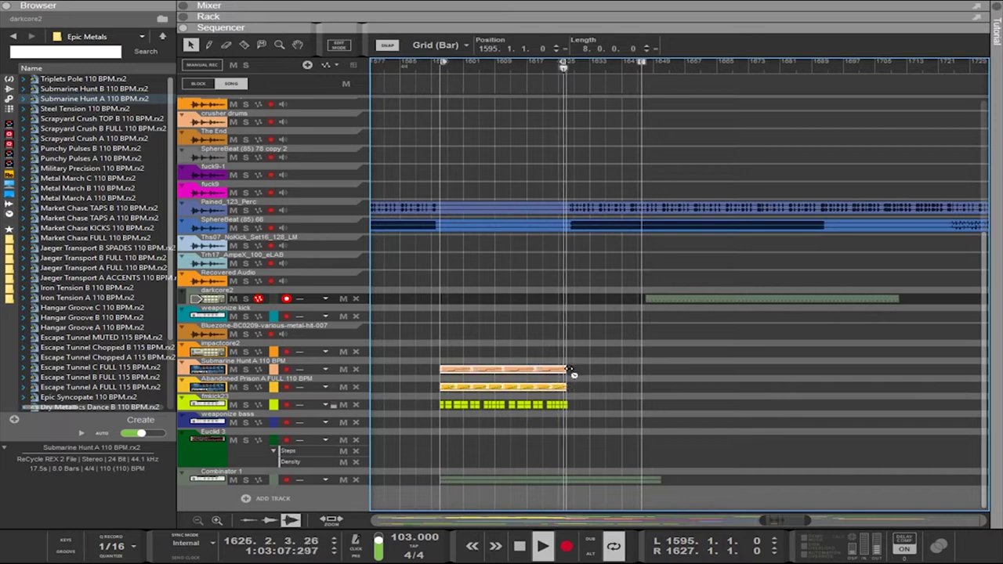
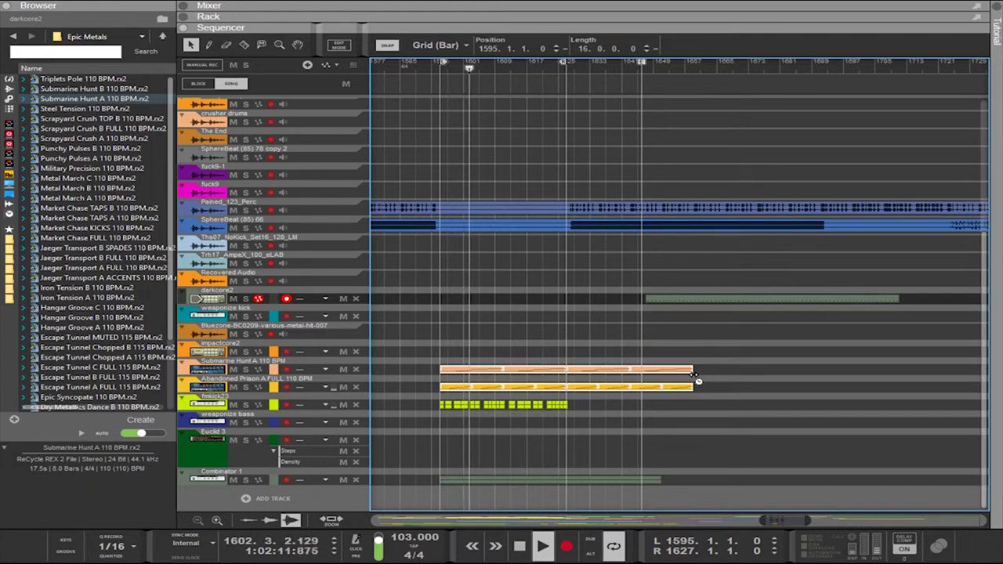
# Move the darkcore2 clip back to bar 1595 and set the right loop locator to bar 1659
pyautogui.moveTo(688, 302); pyautogui.dragTo(479, 297)
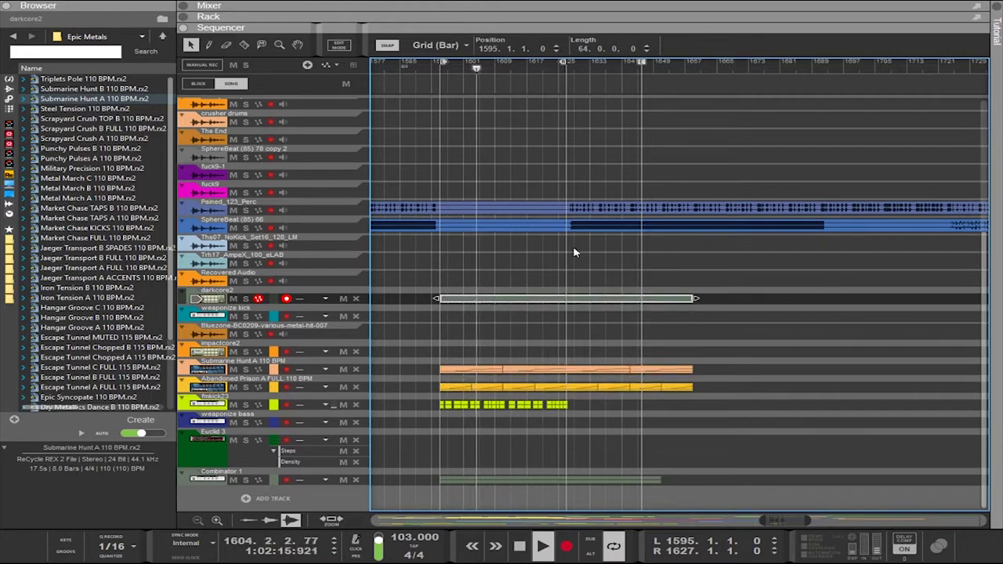
pyautogui.keyDown('shift'); pyautogui.click(707, 65); pyautogui.keyUp('shift')
pyautogui.keyDown('alt'); pyautogui.click(693, 72); pyautogui.keyUp('alt')
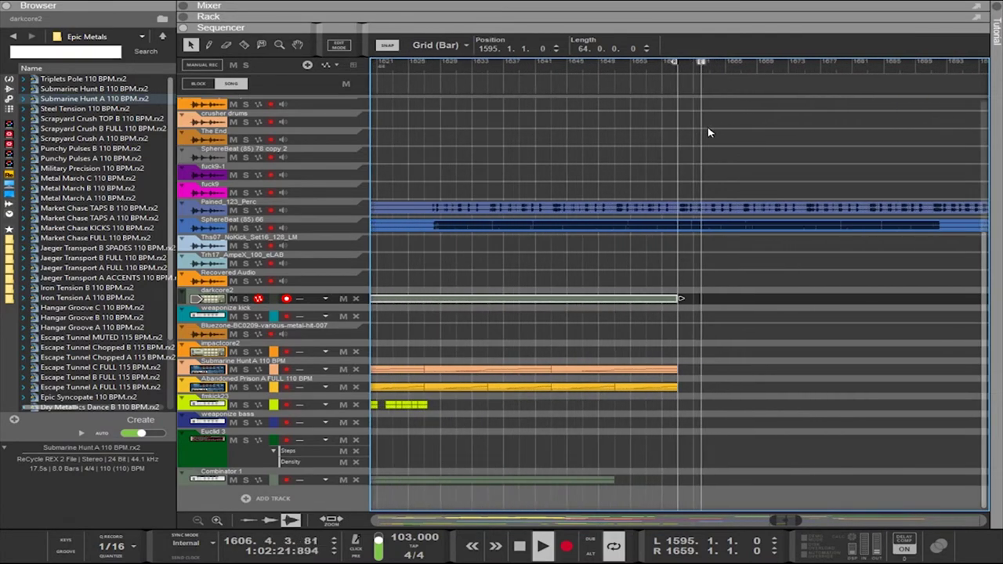
# Move the SphereBeat (85) 66 clip to bar 1499 and the Pained_123_Perc clip to bar 1292
pyautogui.scroll(-2, 707, 151)
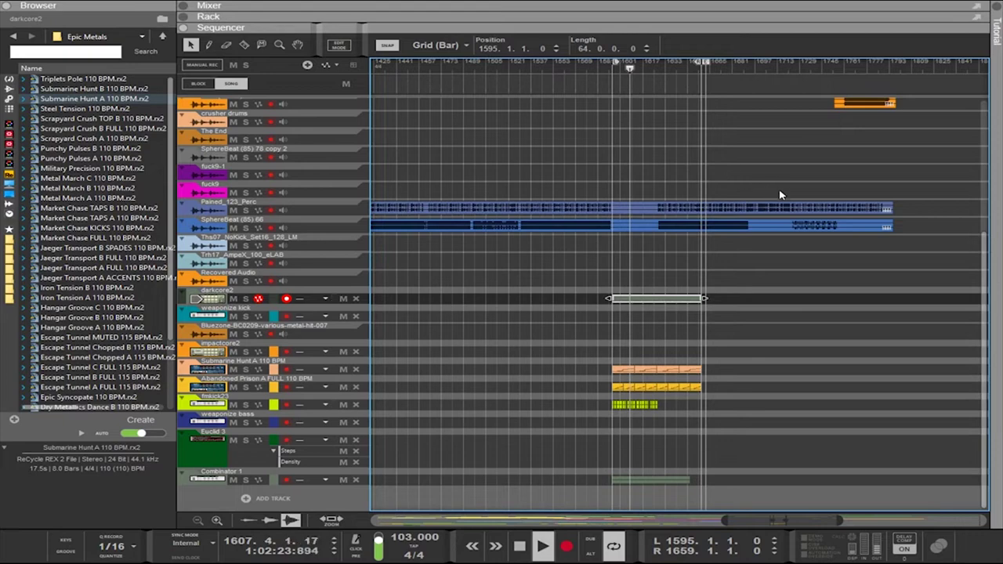
pyautogui.moveTo(394, 230); pyautogui.dragTo(648, 225)
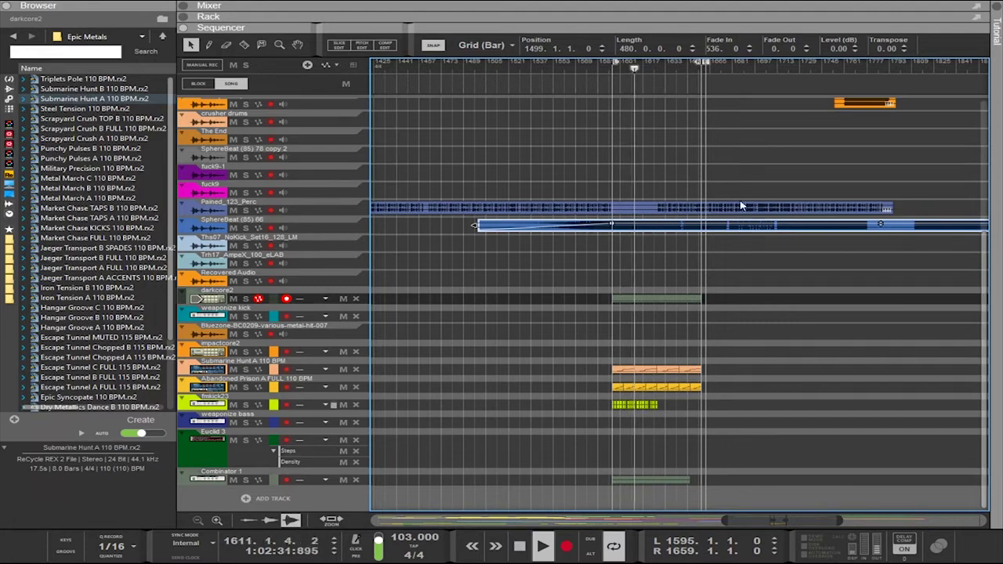
pyautogui.click(886, 208)
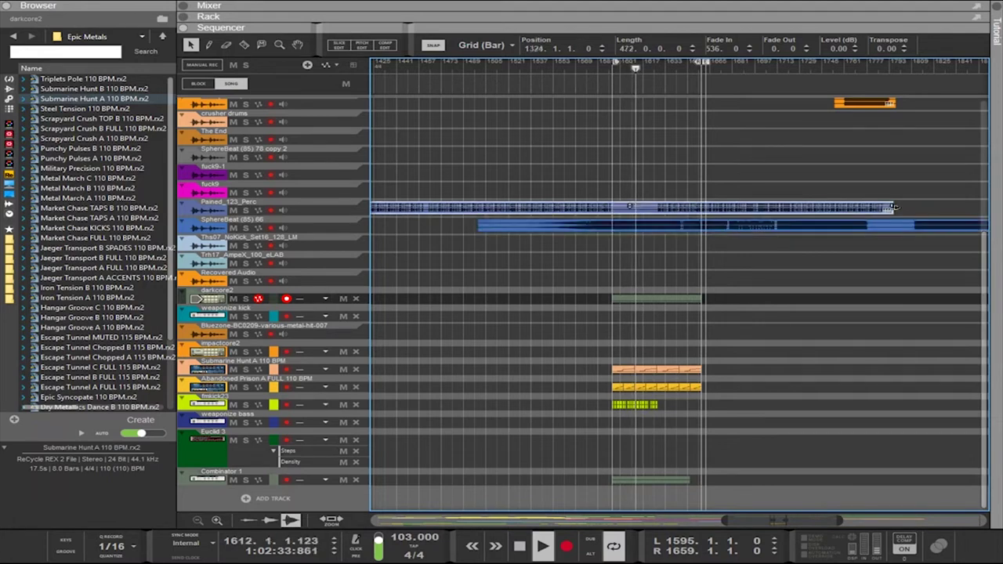
pyautogui.moveTo(888, 211); pyautogui.dragTo(841, 218)
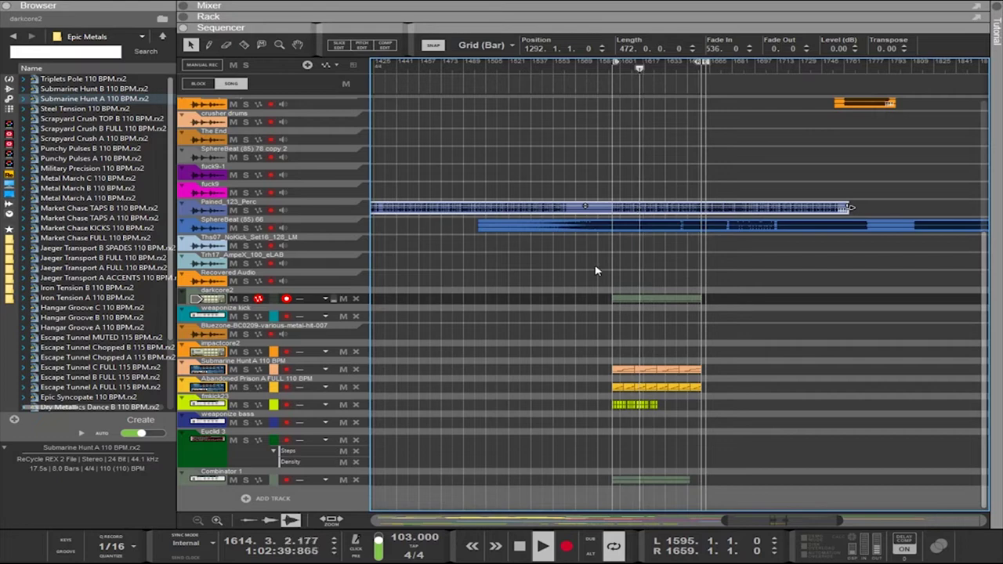
pyautogui.scroll(5, 596, 271)
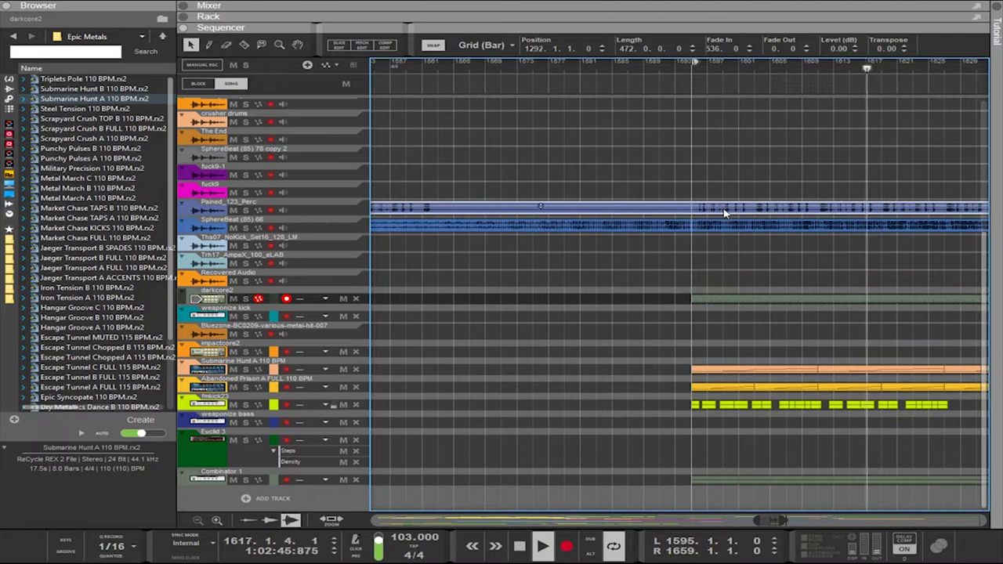
pyautogui.scroll(4, 725, 213)
pyautogui.scroll(2, 725, 213)
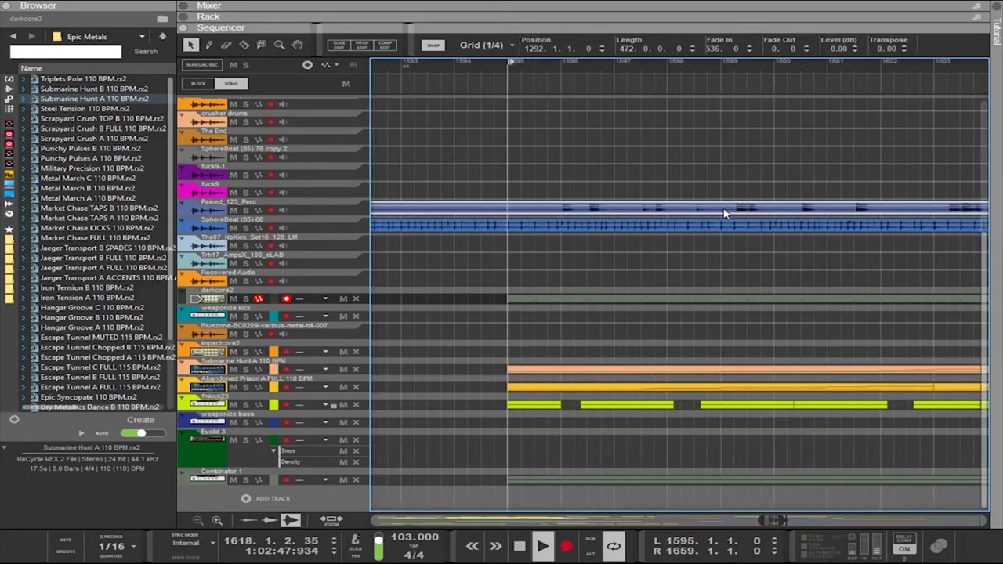
# Move the Pained_123_Perc clip two beats earlier, to position 1291.3.1
pyautogui.moveTo(668, 215); pyautogui.dragTo(642, 215)
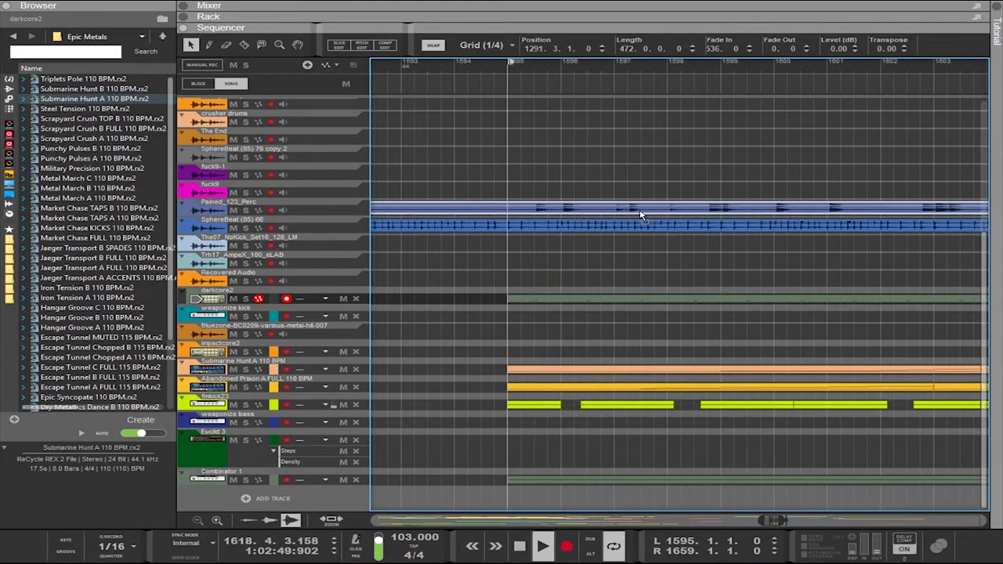
pyautogui.scroll(-10, 655, 224)
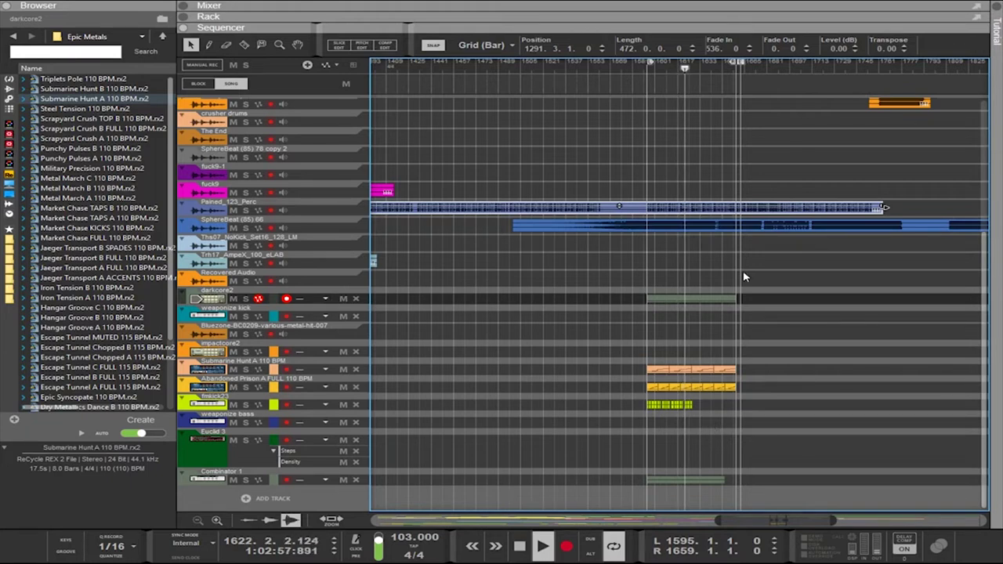
# Stretch the Combinator 1 clip to 64 bars, ending with the darkcore2 clip at bar 1659
pyautogui.scroll(3, 742, 279)
pyautogui.click(671, 301)
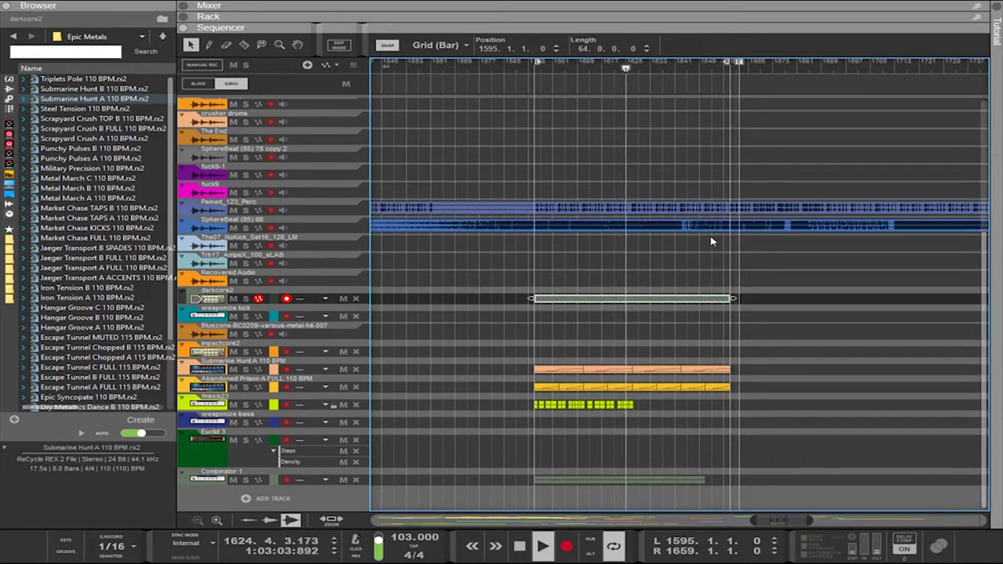
pyautogui.click(643, 477)
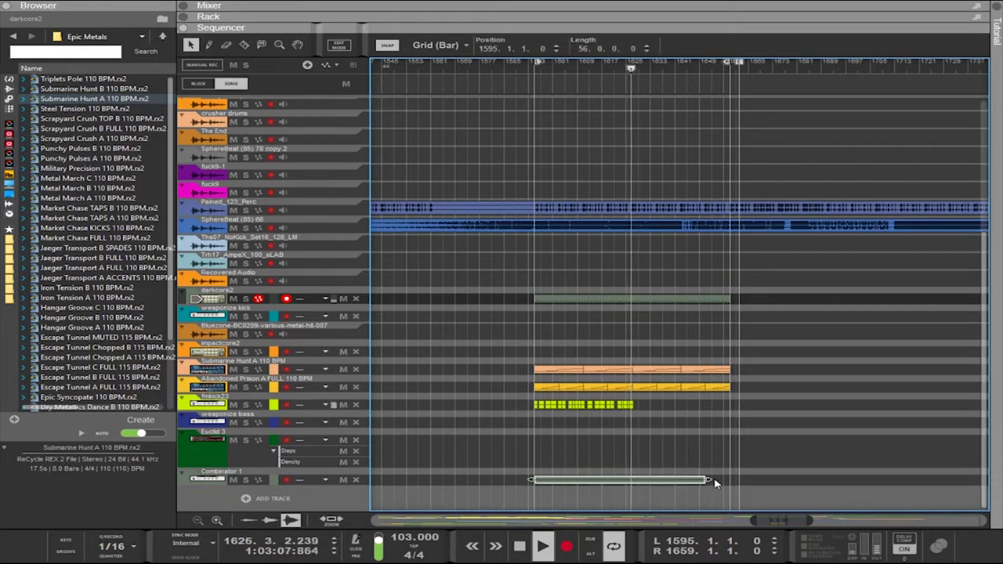
pyautogui.moveTo(714, 481); pyautogui.dragTo(733, 475)
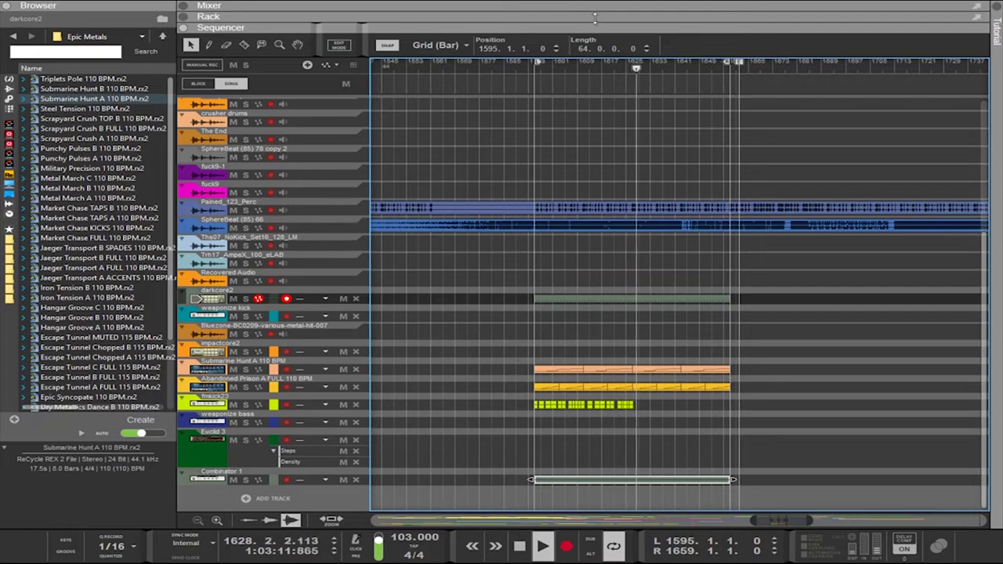
# Enlarge the rack area over the sequencer and set the song tempo to 181 BPM
pyautogui.moveTo(593, 29); pyautogui.dragTo(555, 449)
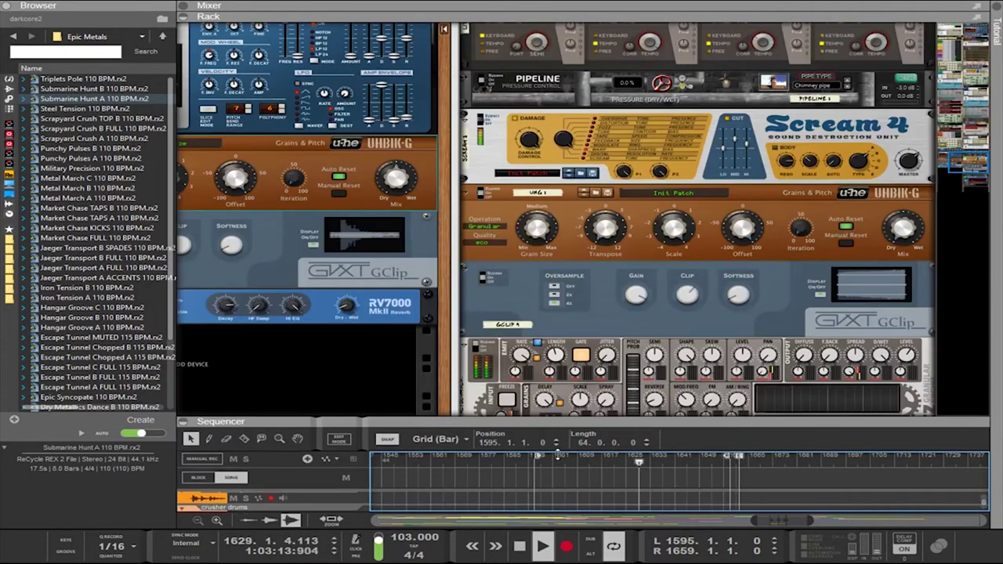
pyautogui.doubleClick(409, 539)
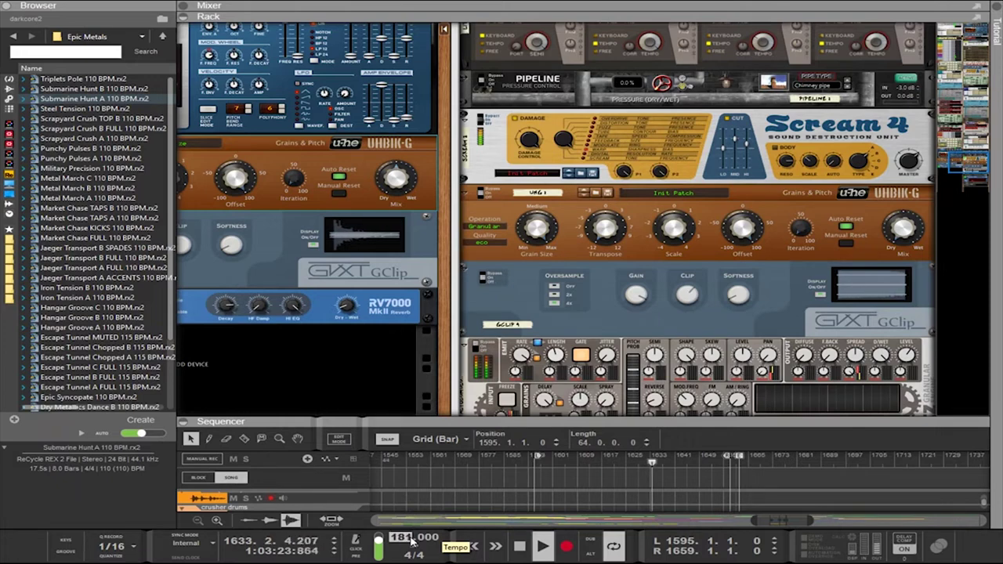
pyautogui.press('Return')
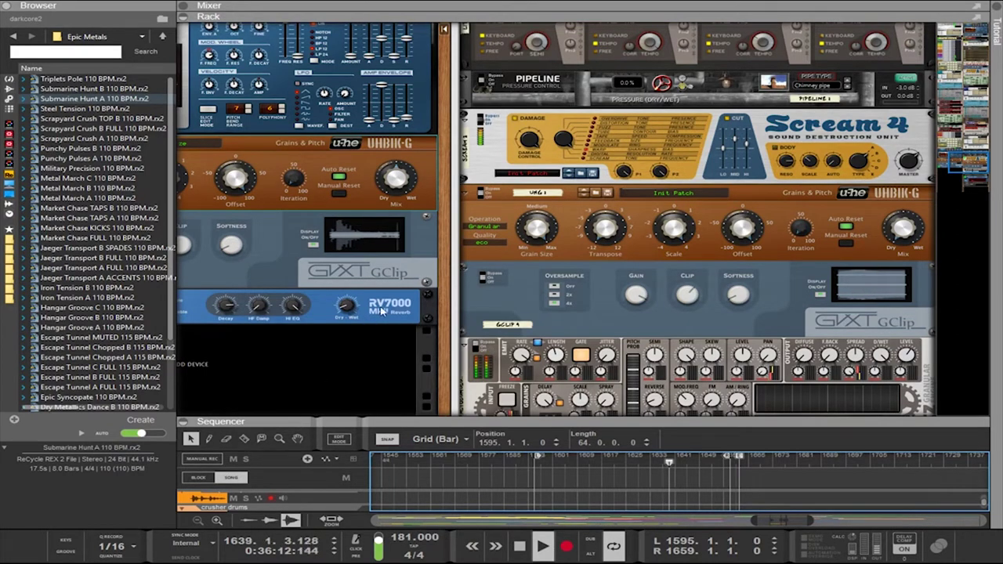
# Set the Steps of the woop128 Euclid rhythm generator above Combinator 1 to 20
pyautogui.moveTo(440, 252); pyautogui.dragTo(430, 563)
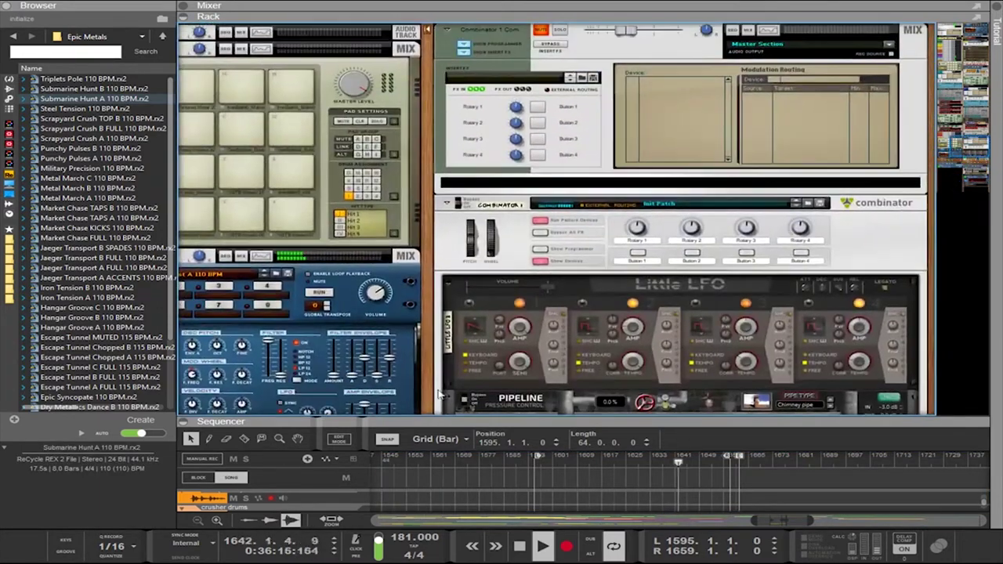
pyautogui.scroll(10, 430, 195)
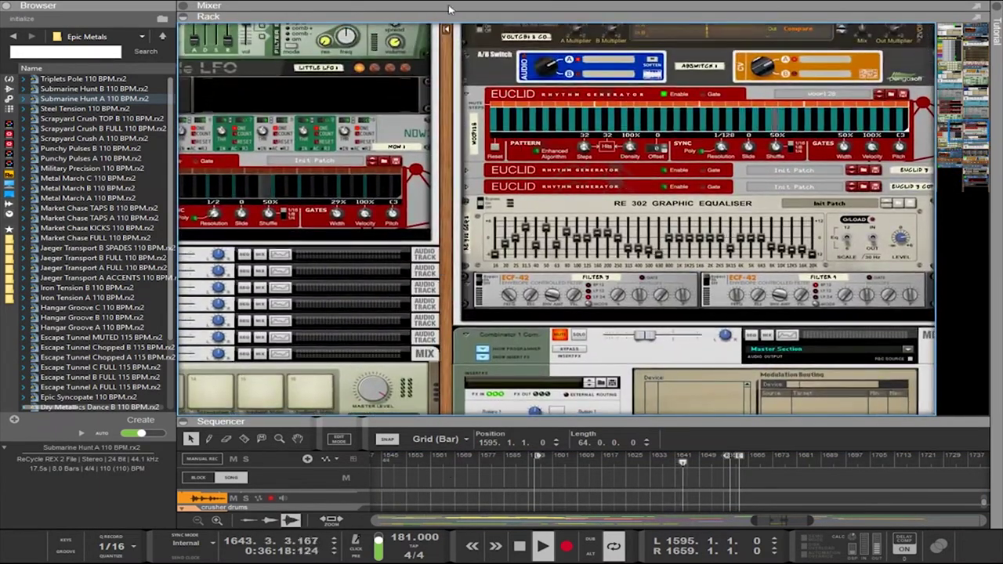
pyautogui.click(496, 110)
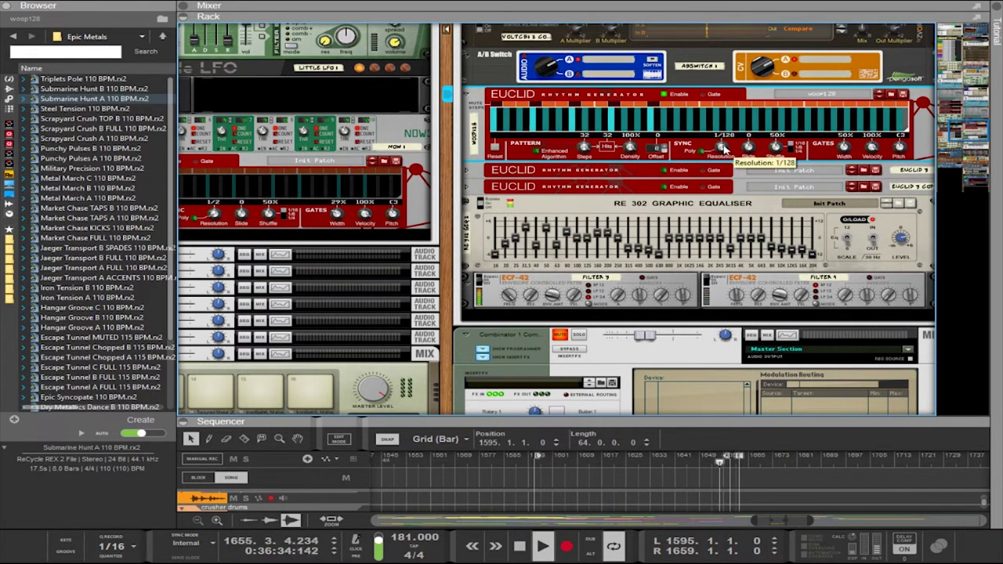
pyautogui.moveTo(596, 145); pyautogui.dragTo(586, 214)
pyautogui.moveTo(578, 150); pyautogui.dragTo(578, 143)
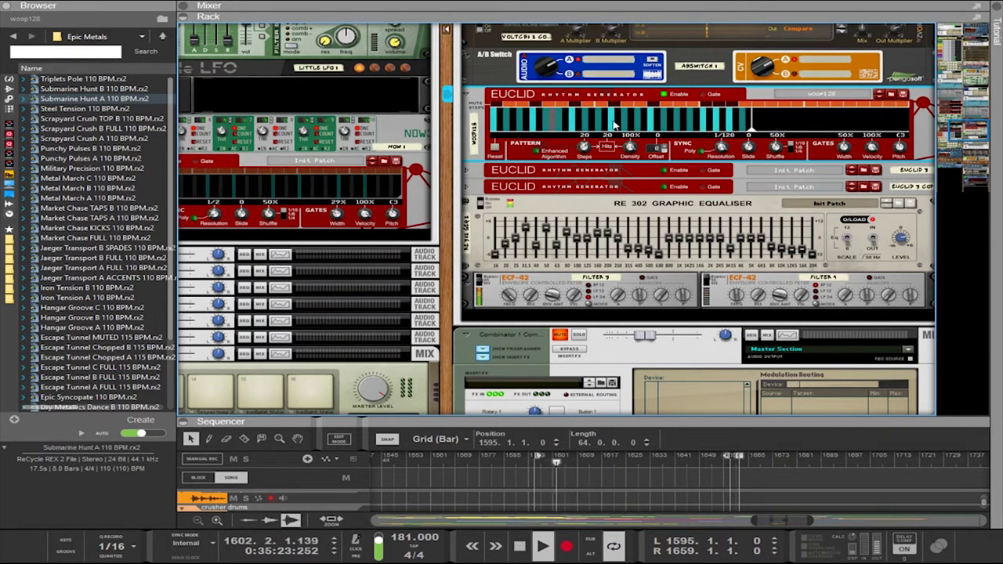
# Enable the outputs of the groove32 and Euclid 4 rhythm generators, and return to the woop128 Euclid
pyautogui.scroll(6, 434, 134)
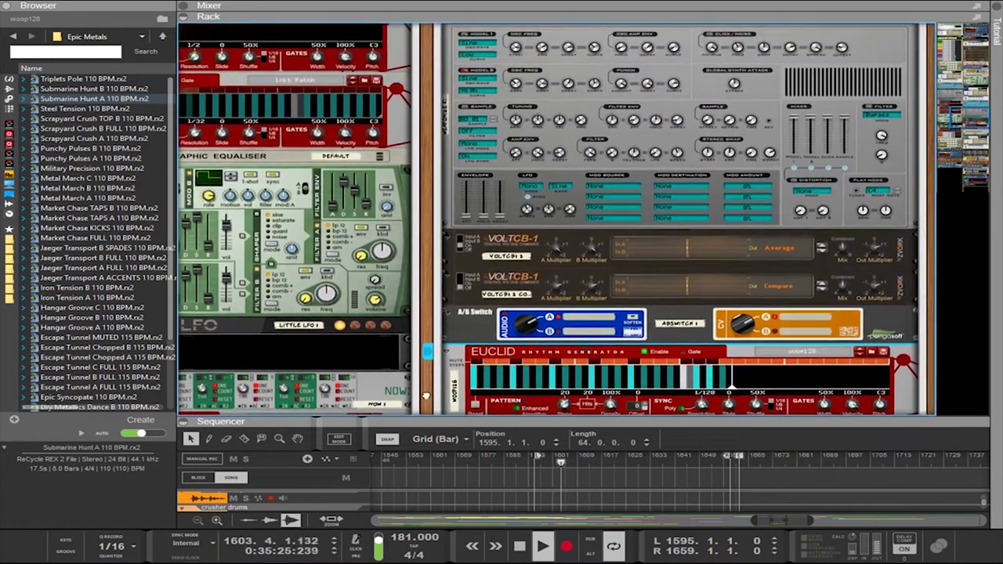
pyautogui.scroll(5, 439, 169)
pyautogui.hscroll(-4, 439, 169)
pyautogui.click(398, 161)
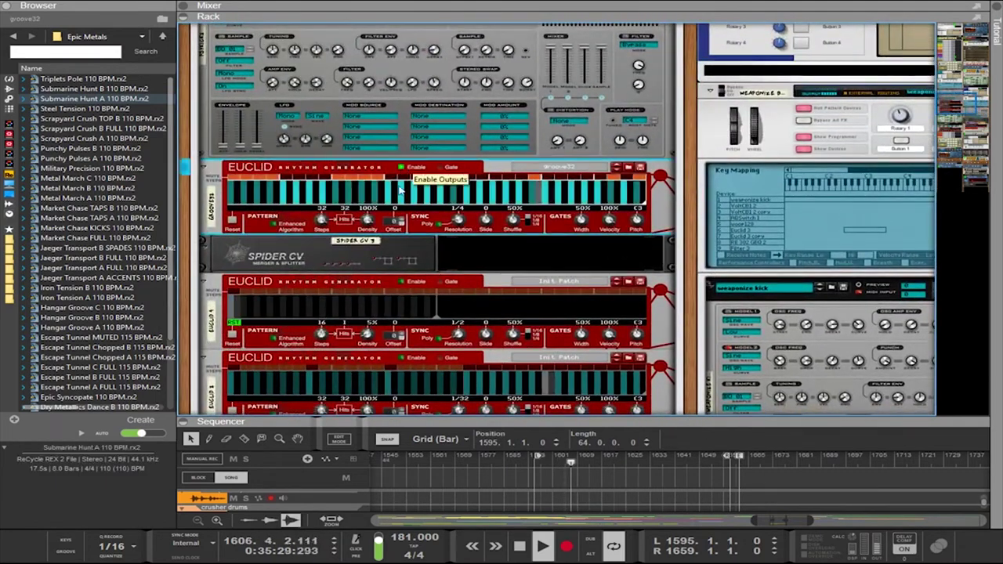
pyautogui.click(400, 285)
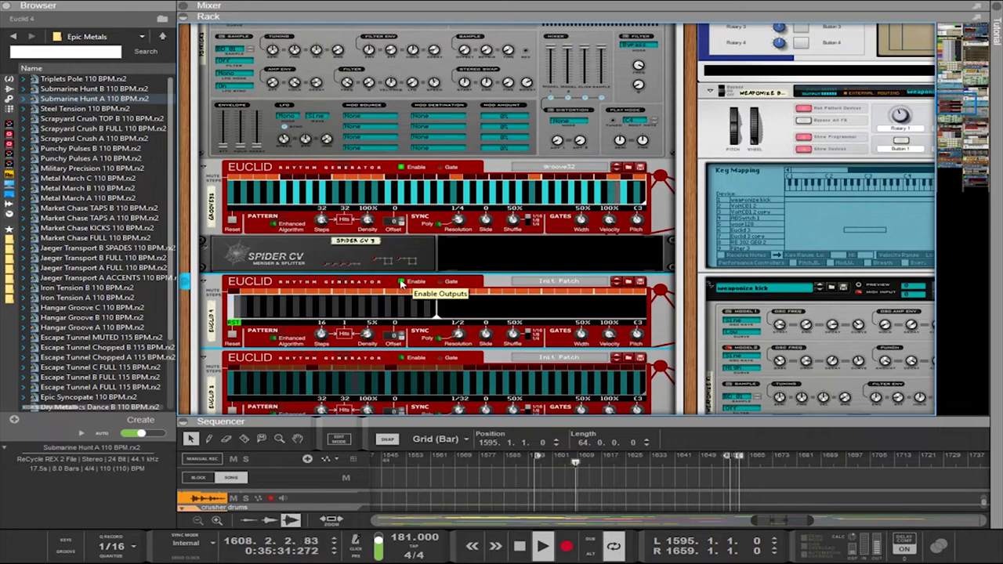
pyautogui.moveTo(692, 384); pyautogui.dragTo(424, 16)
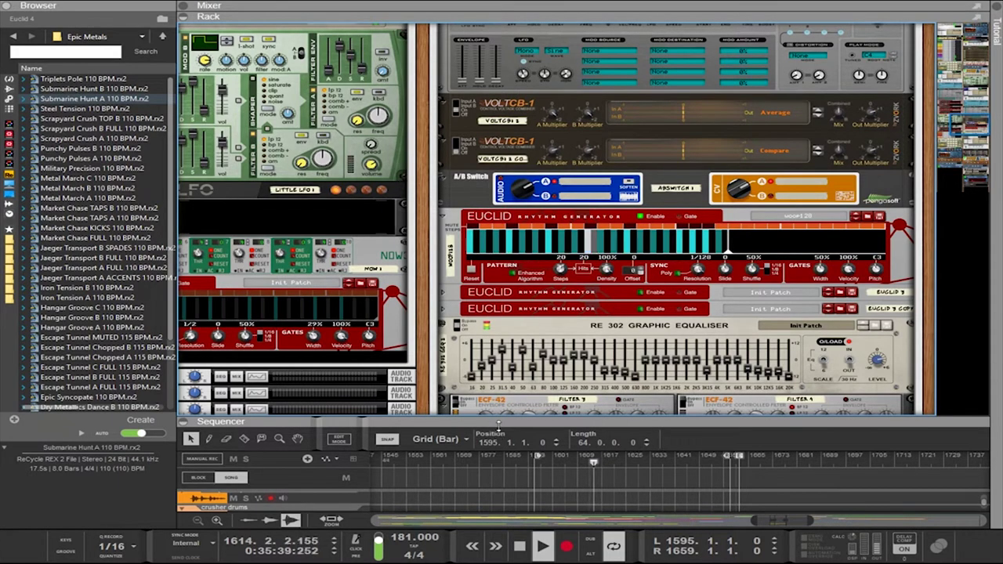
# Enlarge the sequencer area to show more tracks and set the song tempo to 211 BPM
pyautogui.moveTo(498, 422); pyautogui.dragTo(498, 145)
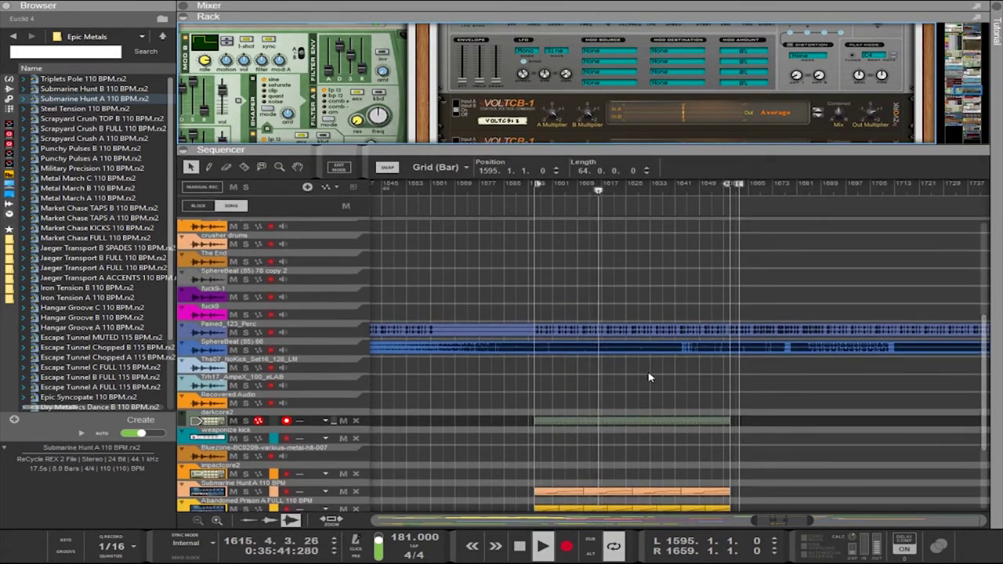
pyautogui.scroll(-3, 651, 374)
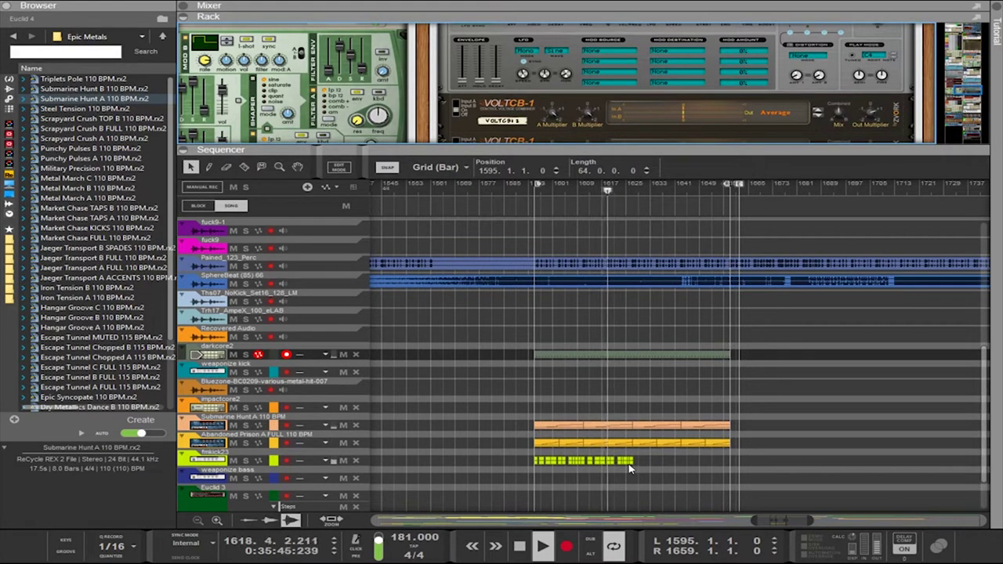
pyautogui.moveTo(546, 149); pyautogui.dragTo(547, 224)
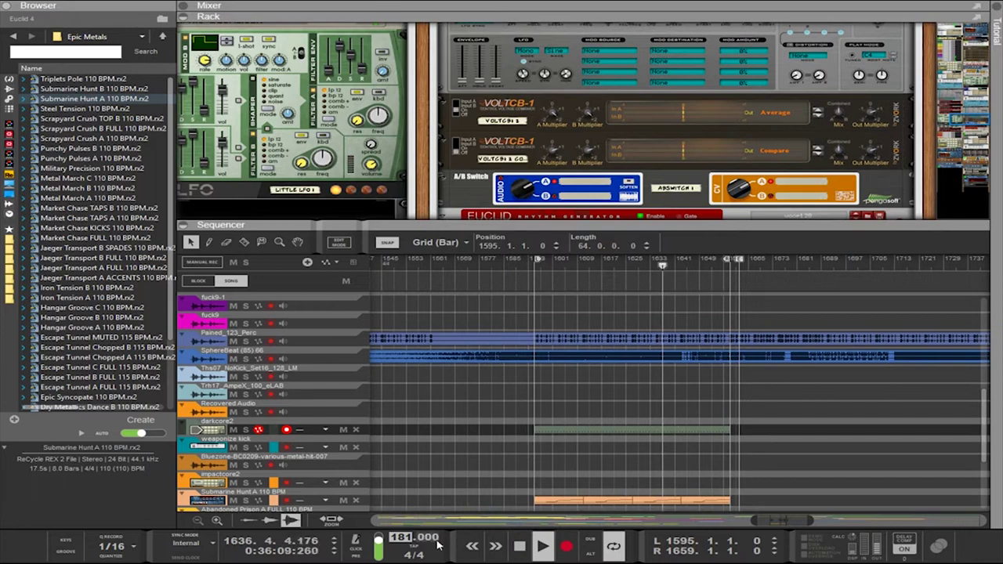
pyautogui.click(398, 542)
pyautogui.write('191')
pyautogui.press('Return')
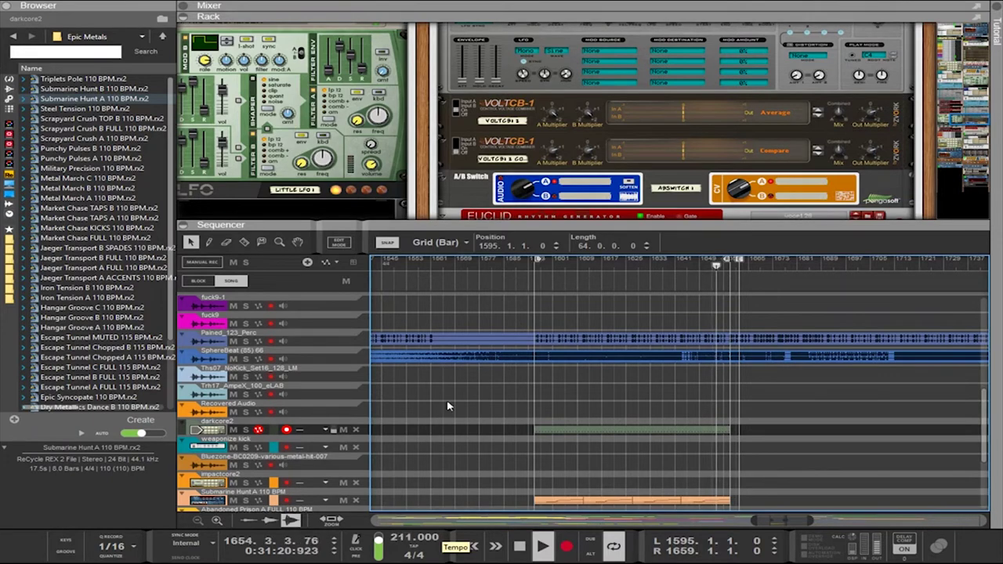
# Look through the weaponize kick devices and their surroundings in the rack, down to the woop128 Euclid
pyautogui.moveTo(421, 157); pyautogui.dragTo(609, 171)
pyautogui.scroll(3, 429, 147)
pyautogui.click(429, 146)
pyautogui.scroll(5, 430, 147)
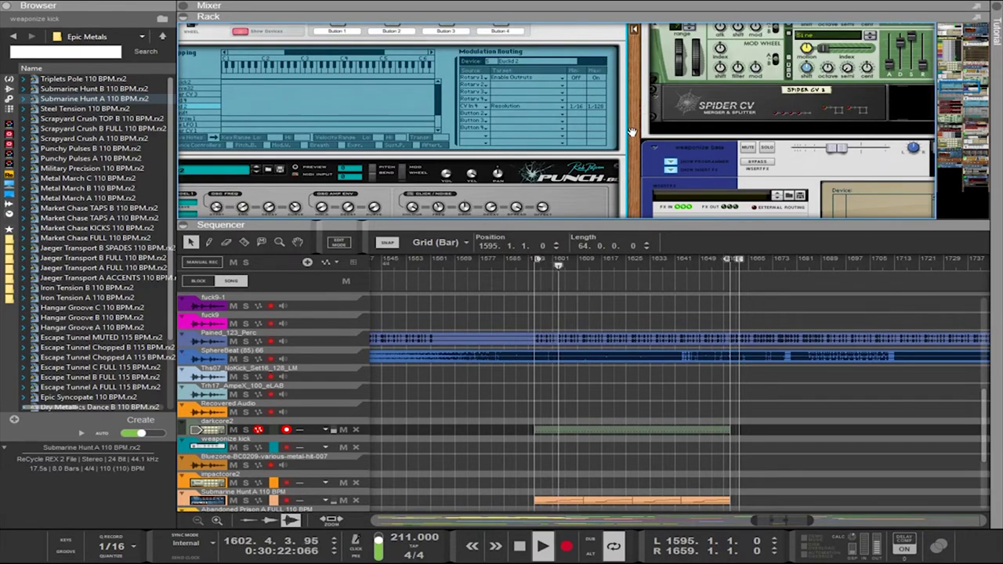
pyautogui.scroll(-3, 632, 133)
pyautogui.hscroll(-3, 890, 204)
pyautogui.scroll(3, 890, 204)
pyautogui.scroll(-3, 882, 203)
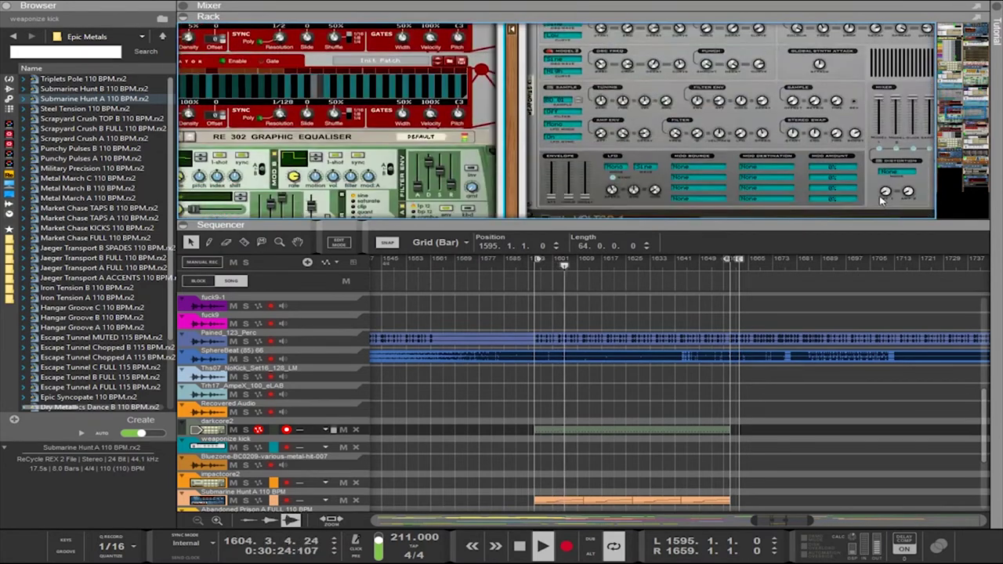
pyautogui.scroll(4, 884, 202)
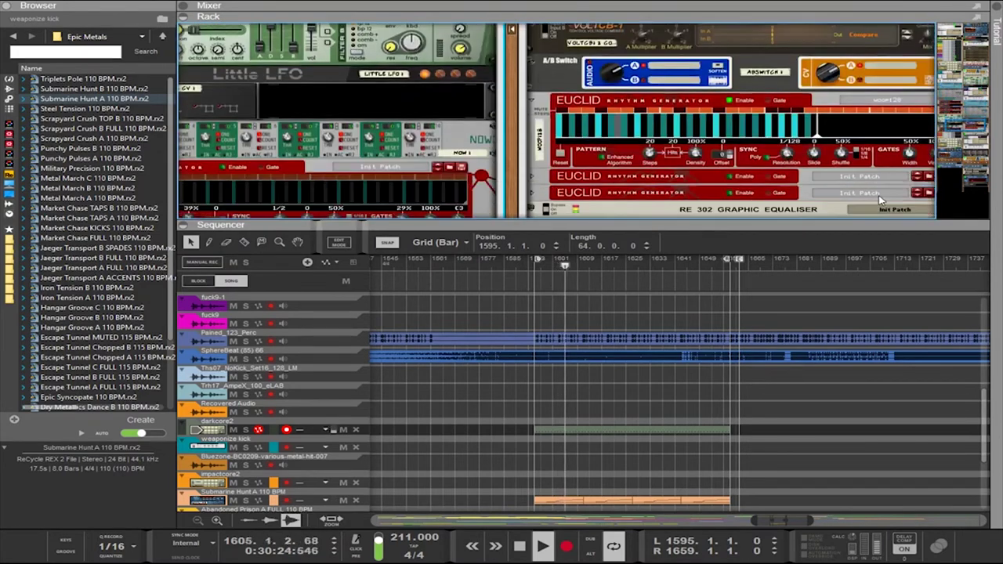
# Try a Resolution of 1/64 on the woop128 Euclid and set it back to 1/128
pyautogui.click(610, 111)
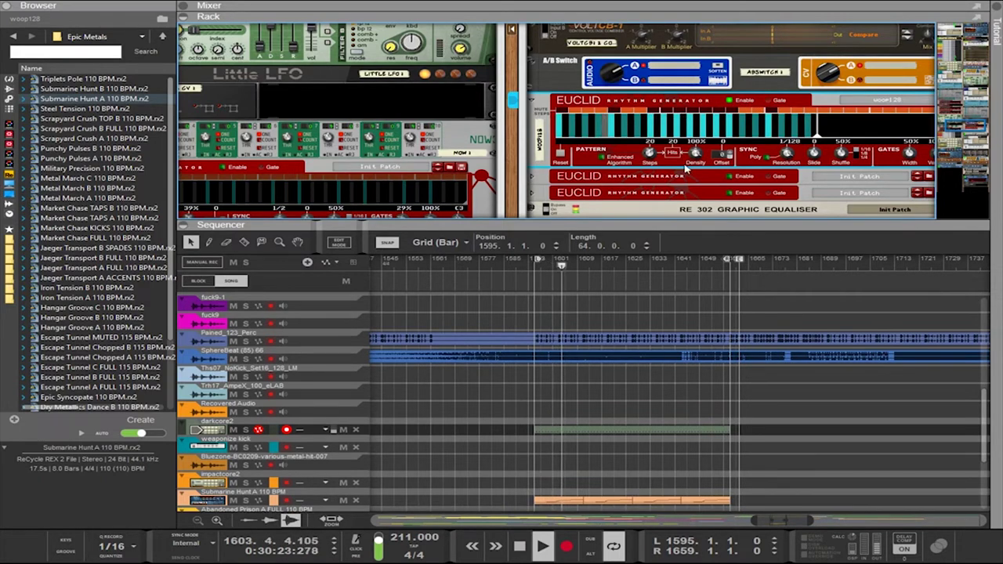
pyautogui.moveTo(513, 159); pyautogui.dragTo(380, 205)
pyautogui.scroll(-2, 380, 205)
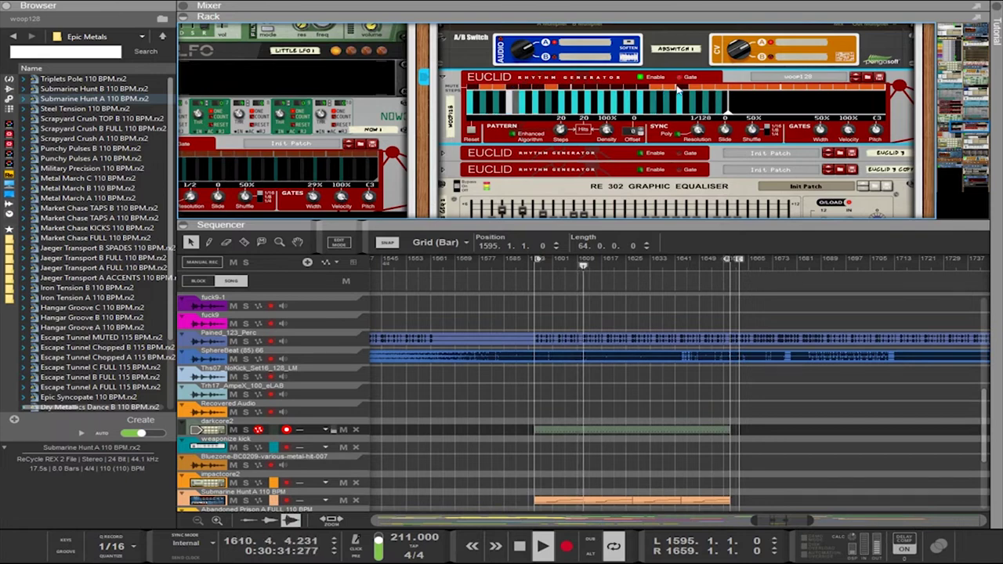
pyautogui.moveTo(705, 132); pyautogui.dragTo(702, 144)
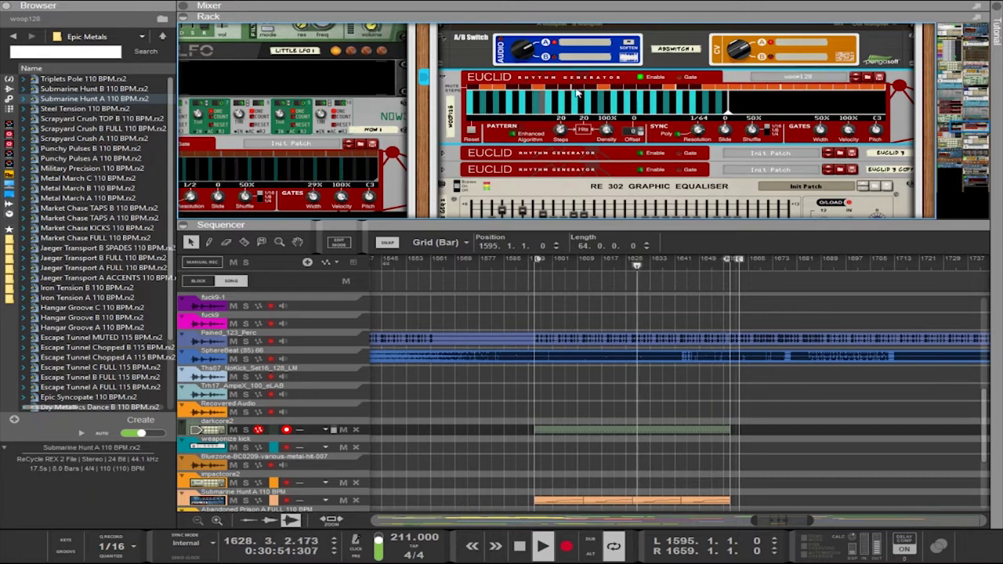
pyautogui.moveTo(698, 117); pyautogui.dragTo(700, 38)
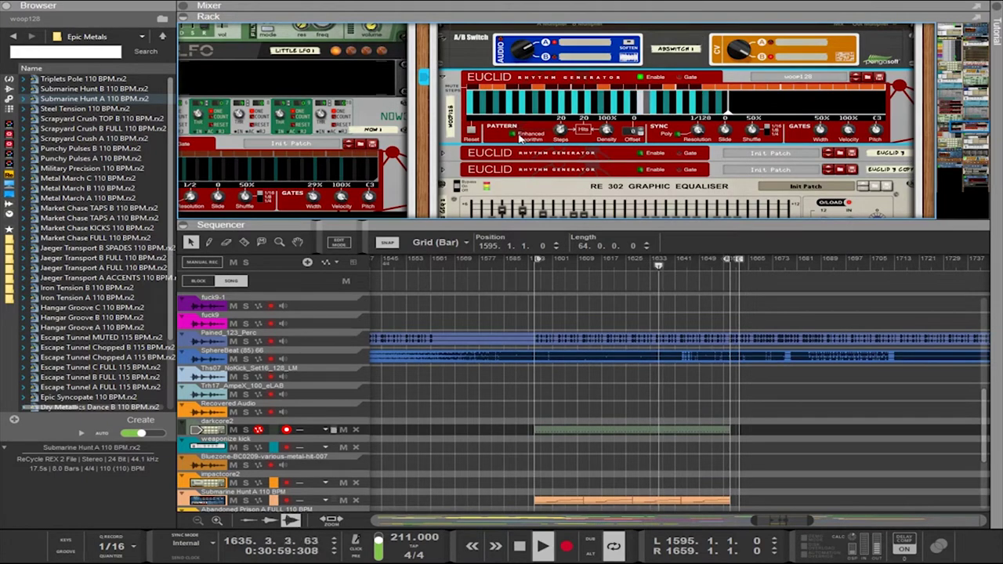
# Examine the Malström, Little LFO, Spider CV and Euclid devices beside the weaponize kick chain
pyautogui.moveTo(424, 110); pyautogui.dragTo(581, 261)
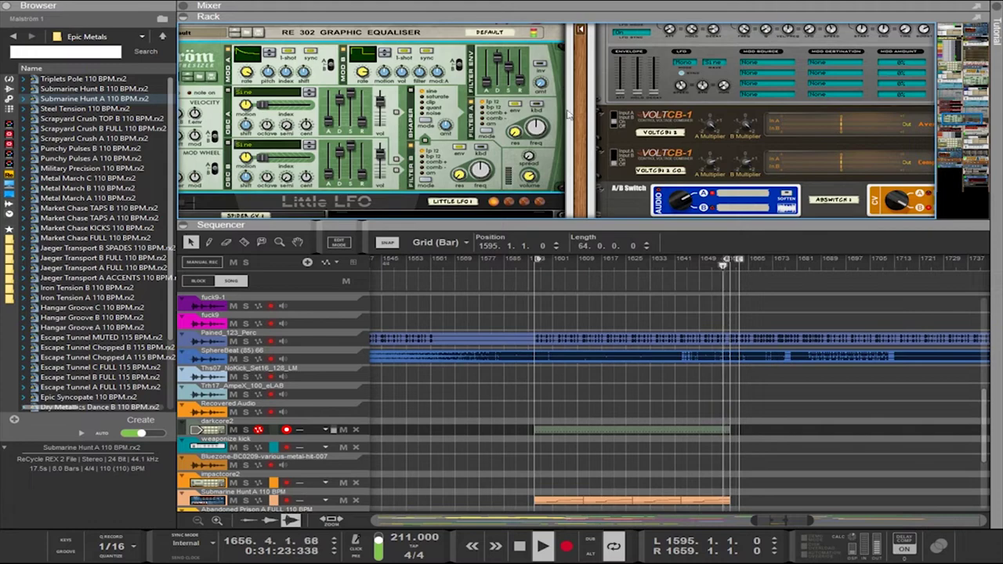
pyautogui.scroll(-5, 580, 144)
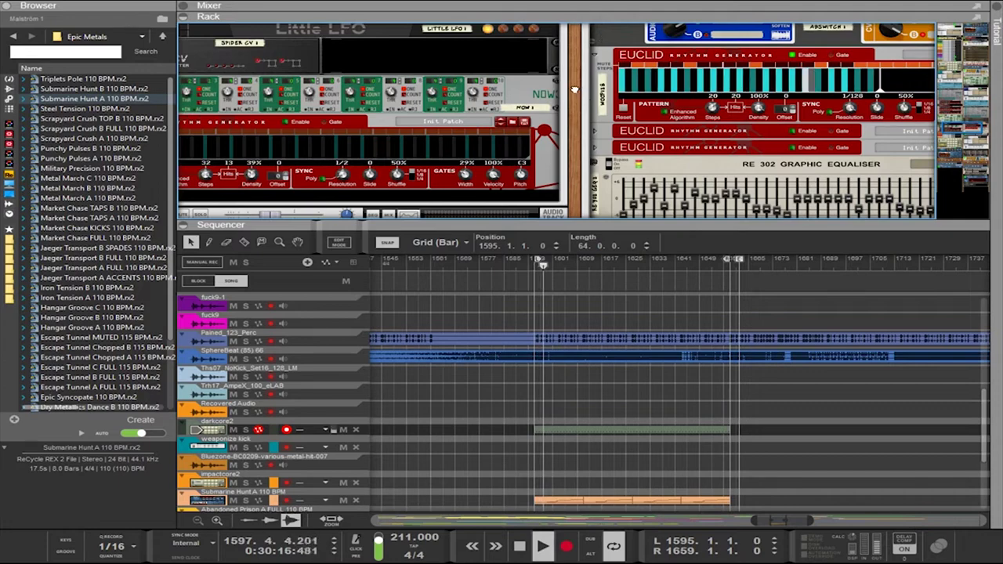
pyautogui.scroll(-3, 605, 109)
pyautogui.scroll(5, 604, 109)
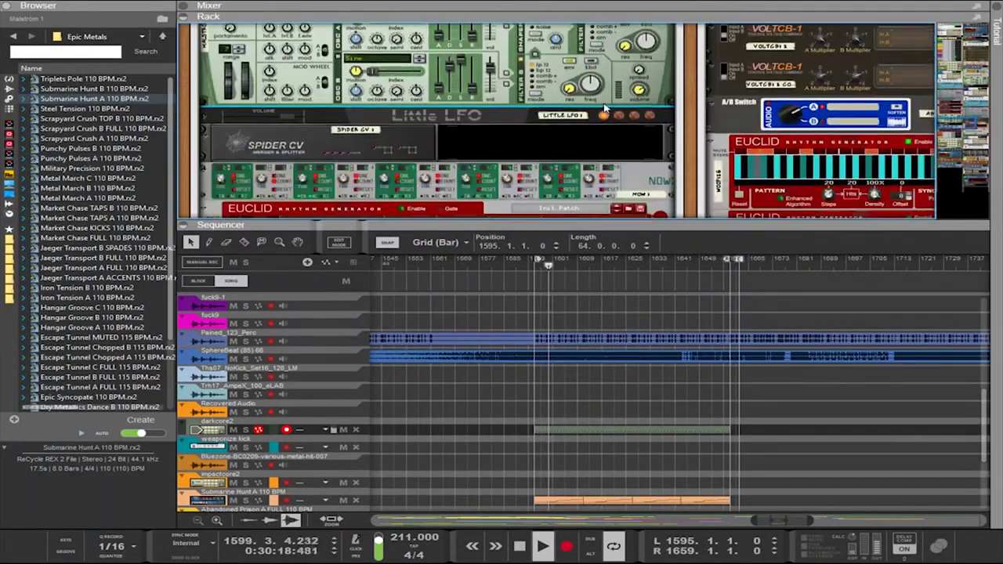
pyautogui.scroll(3, 604, 108)
pyautogui.scroll(-6, 584, 112)
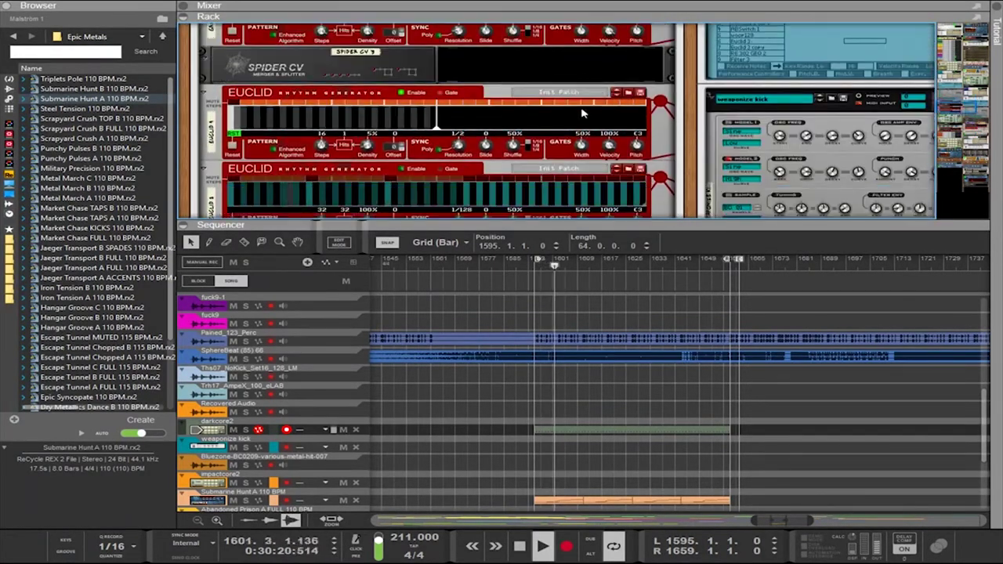
pyautogui.scroll(4, 576, 106)
pyautogui.scroll(2, 576, 106)
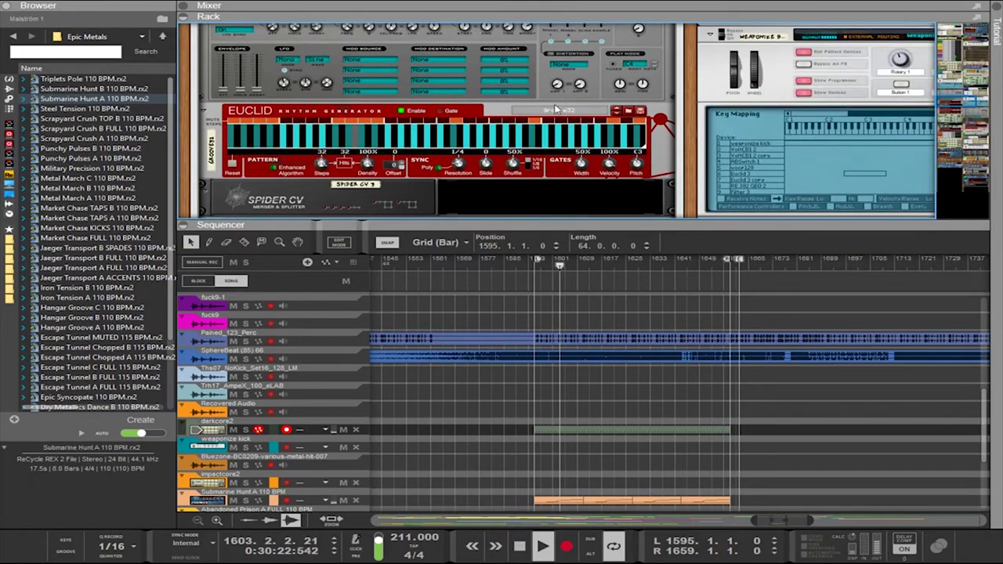
# Inspect the rear cabling of the groove32 Euclid, Spider CV and NOW devices, and return to the rack's front
pyautogui.press('Tab')
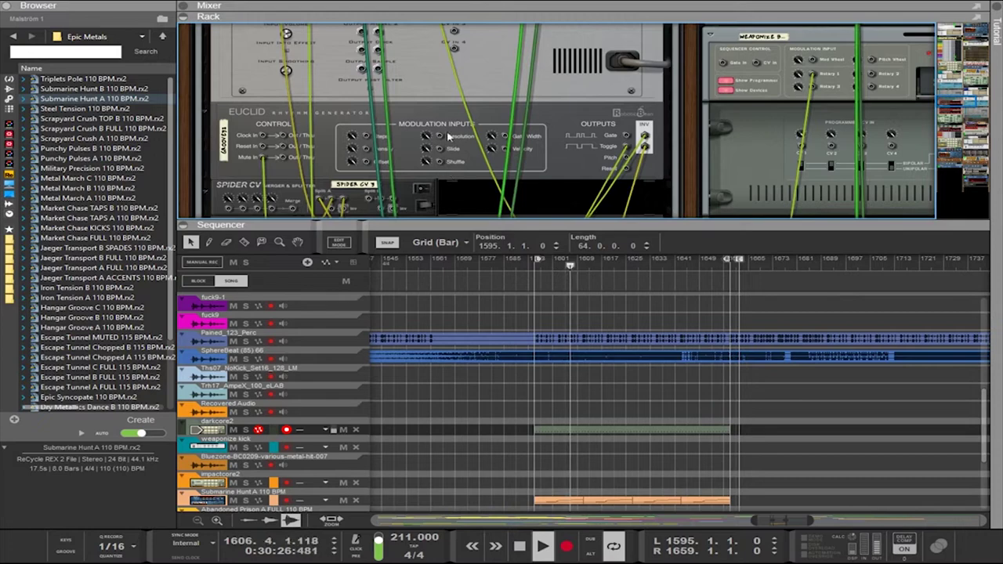
pyautogui.scroll(-6, 696, 139)
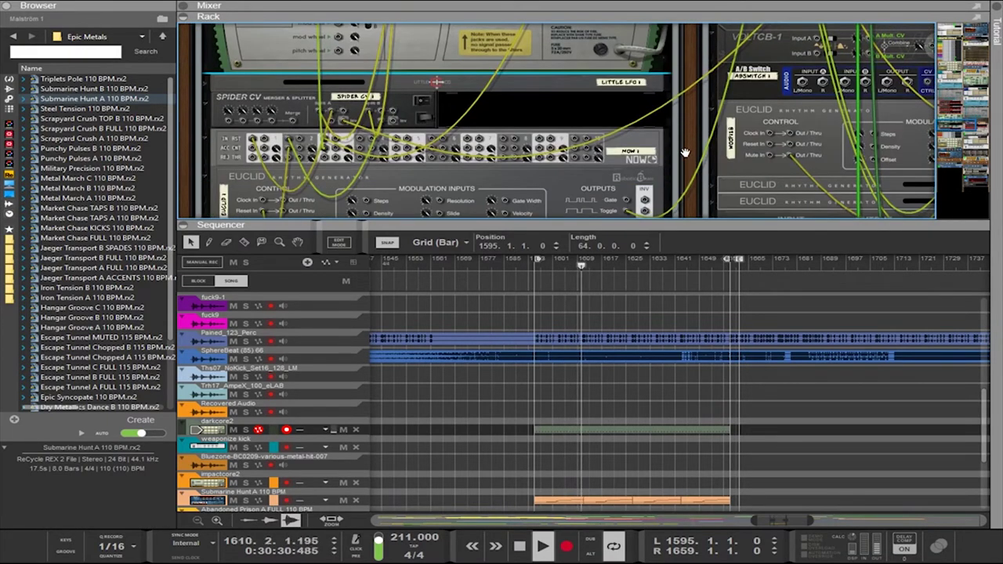
pyautogui.press('Tab')
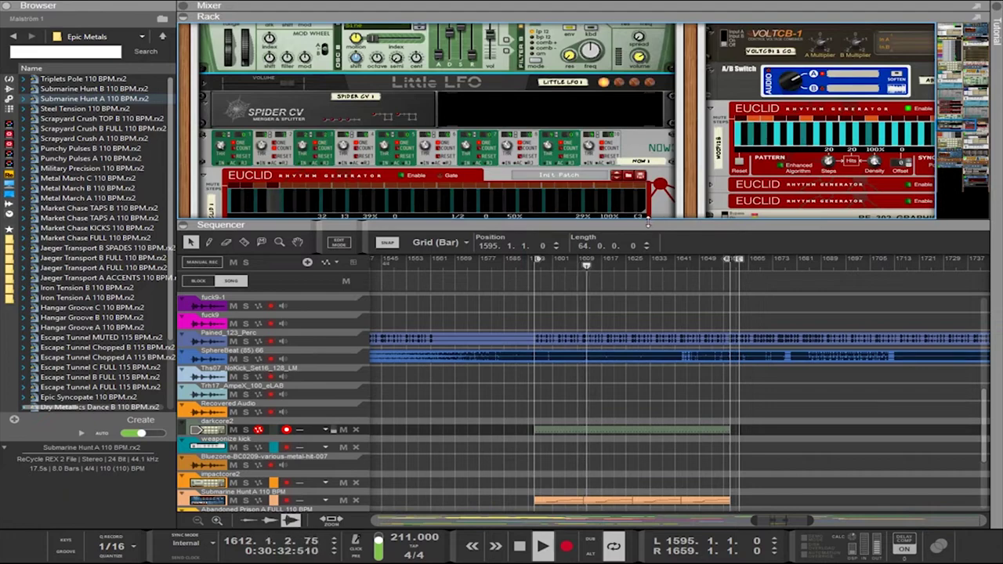
# Look back through the arrangement's audio tracks from the bar 1595 section to the earlier material around bars 449–641
pyautogui.scroll(5, 645, 307)
pyautogui.scroll(-3, 641, 302)
pyautogui.scroll(-2, 641, 302)
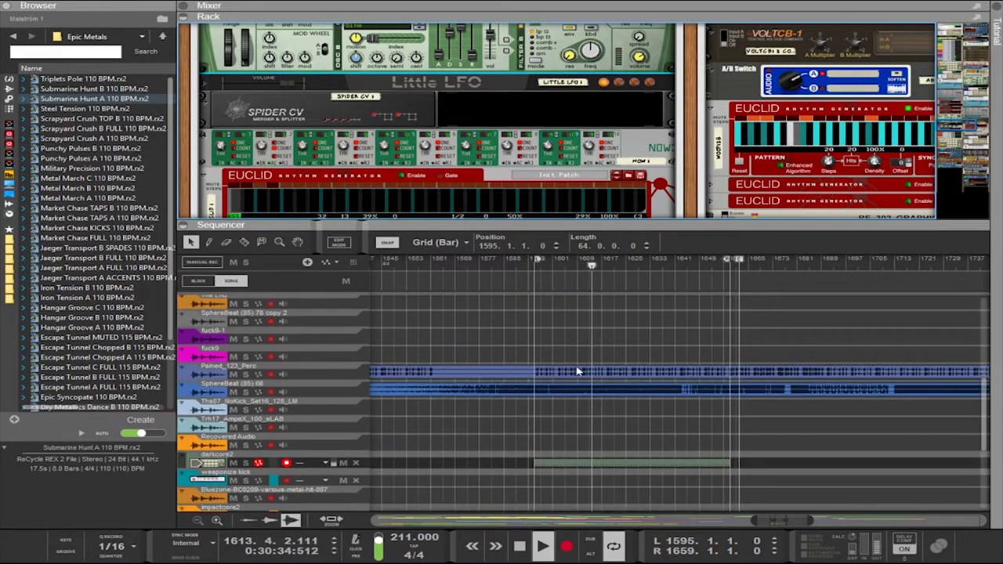
pyautogui.moveTo(873, 436); pyautogui.dragTo(1001, 372)
pyautogui.moveTo(798, 522); pyautogui.dragTo(748, 521)
pyautogui.scroll(10, 519, 433)
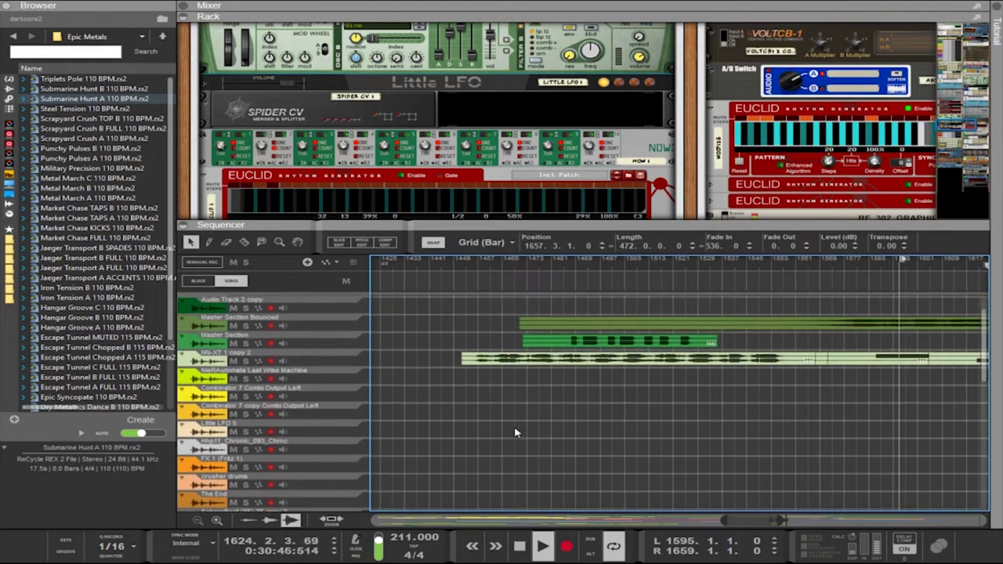
pyautogui.hscroll(-5, 515, 433)
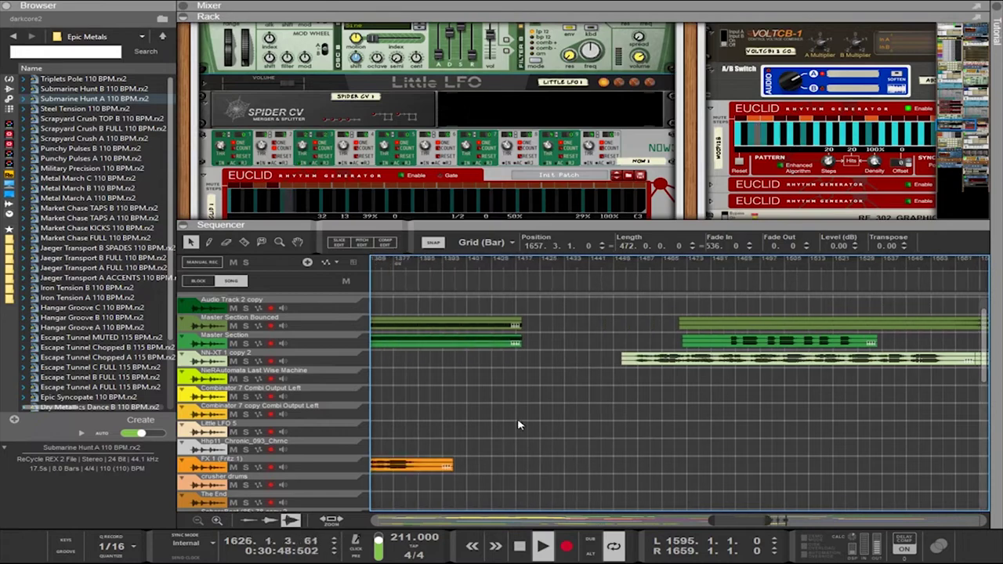
pyautogui.hscroll(-10, 576, 361)
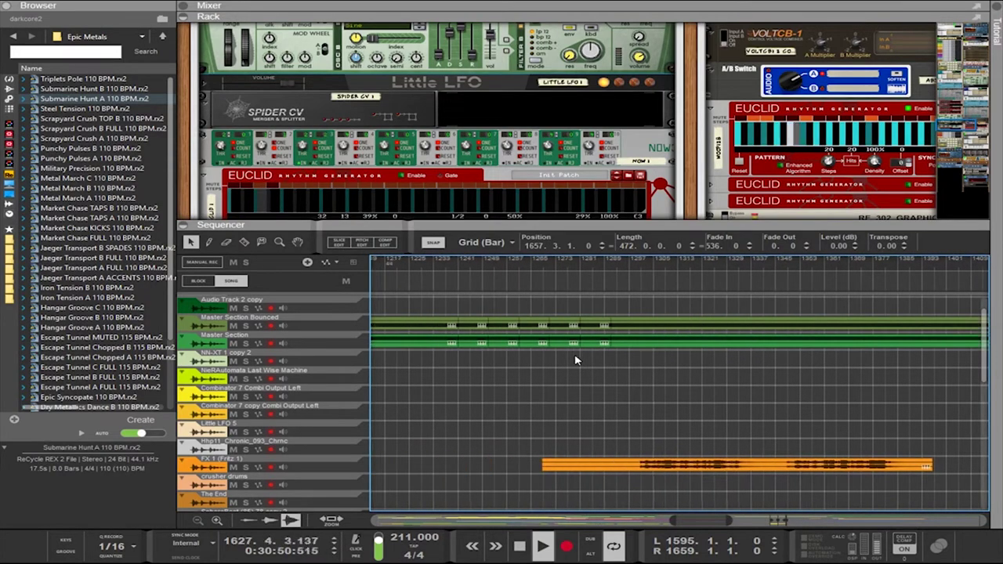
pyautogui.hscroll(-15, 576, 360)
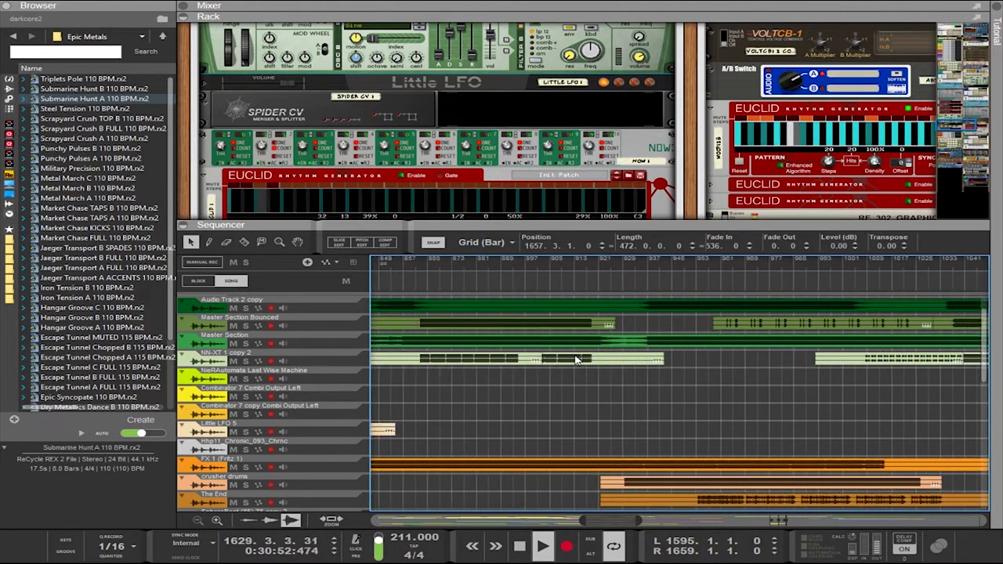
pyautogui.hscroll(-7, 576, 360)
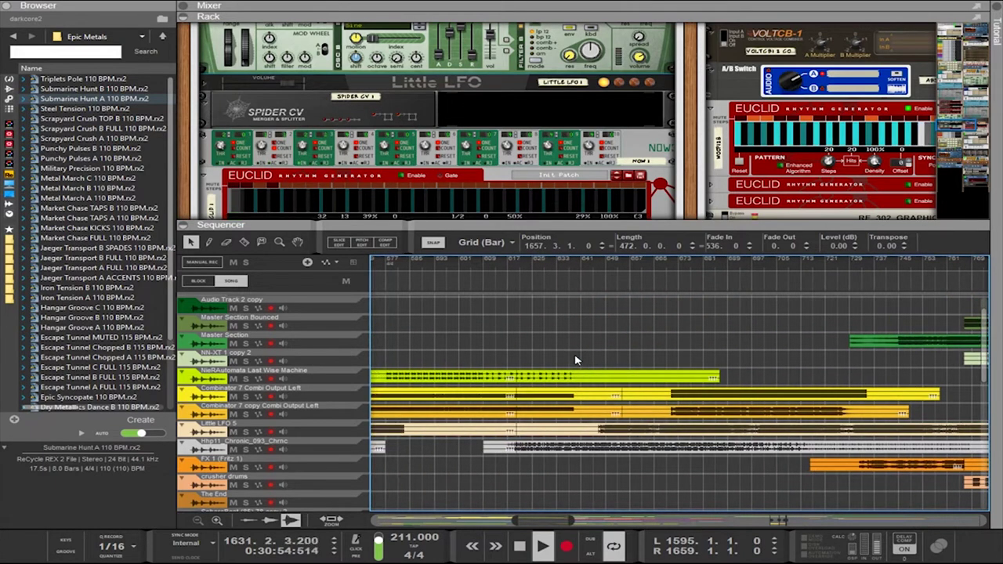
pyautogui.hscroll(-7, 575, 360)
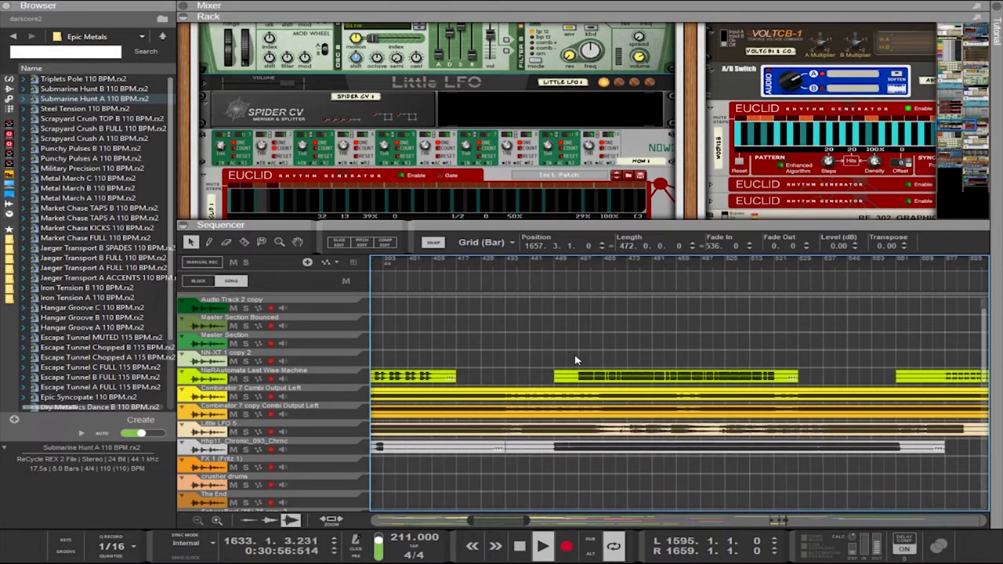
pyautogui.hscroll(2, 576, 361)
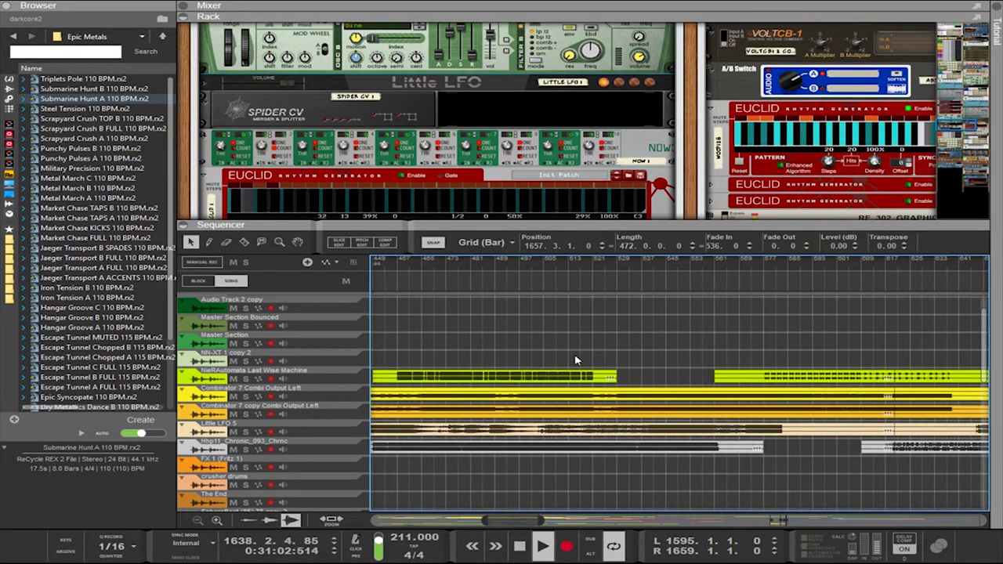
# Audition the earlier section from bar 529 by setting the loop locators to bars 529 and 545
pyautogui.keyDown('alt'); pyautogui.click(617, 267); pyautogui.keyUp('alt')
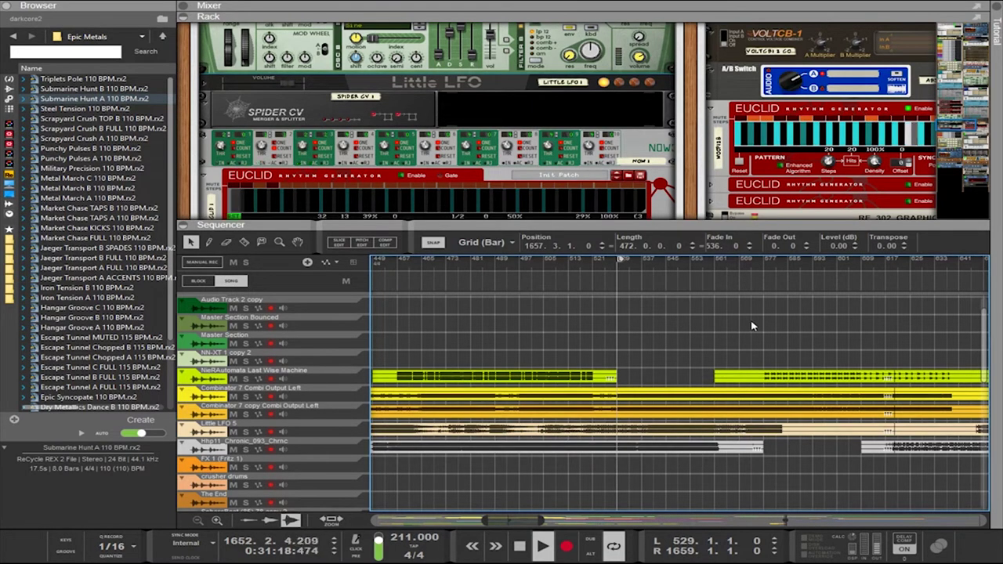
pyautogui.scroll(3, 742, 370)
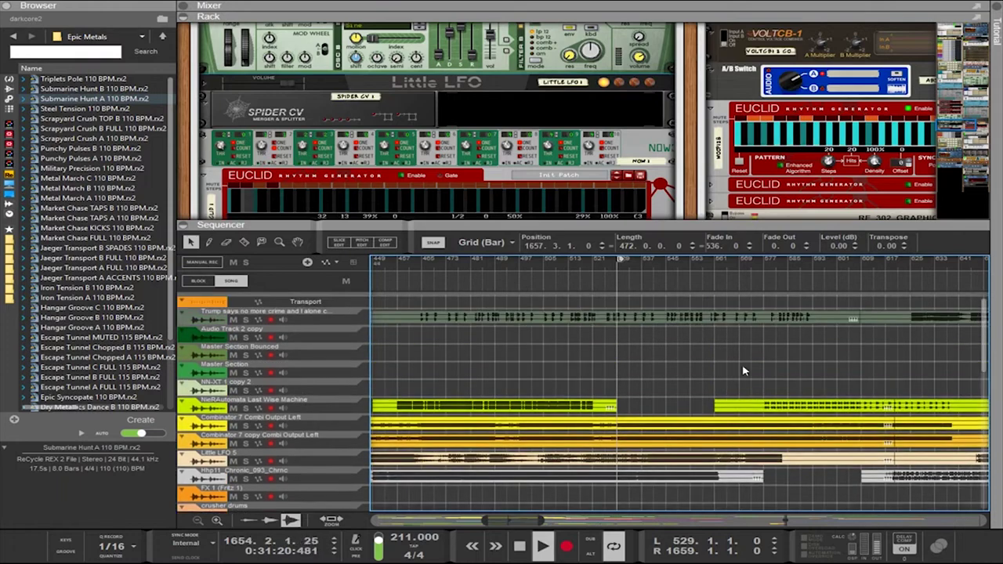
pyautogui.keyDown('alt'); pyautogui.click(668, 266); pyautogui.keyUp('alt')
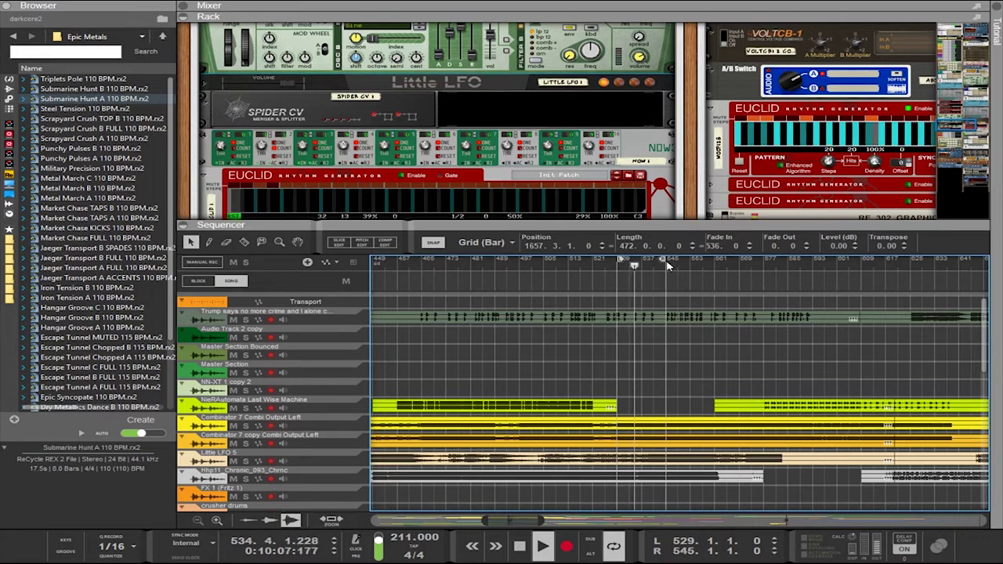
# Audition from bars 575 and 608 by moving the left locator there, with the right locator at 537 and 581
pyautogui.keyDown('alt'); pyautogui.click(643, 269); pyautogui.keyUp('alt')
pyautogui.keyDown('ctrl'); pyautogui.click(759, 264); pyautogui.keyUp('ctrl')
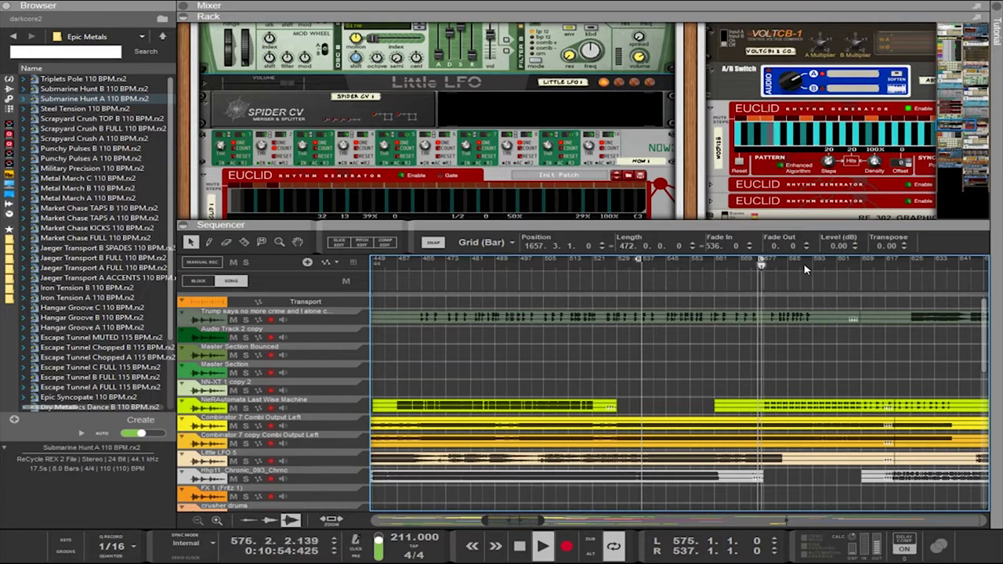
pyautogui.keyDown('alt'); pyautogui.click(775, 268); pyautogui.keyUp('alt')
pyautogui.moveTo(893, 268); pyautogui.dragTo(859, 265)
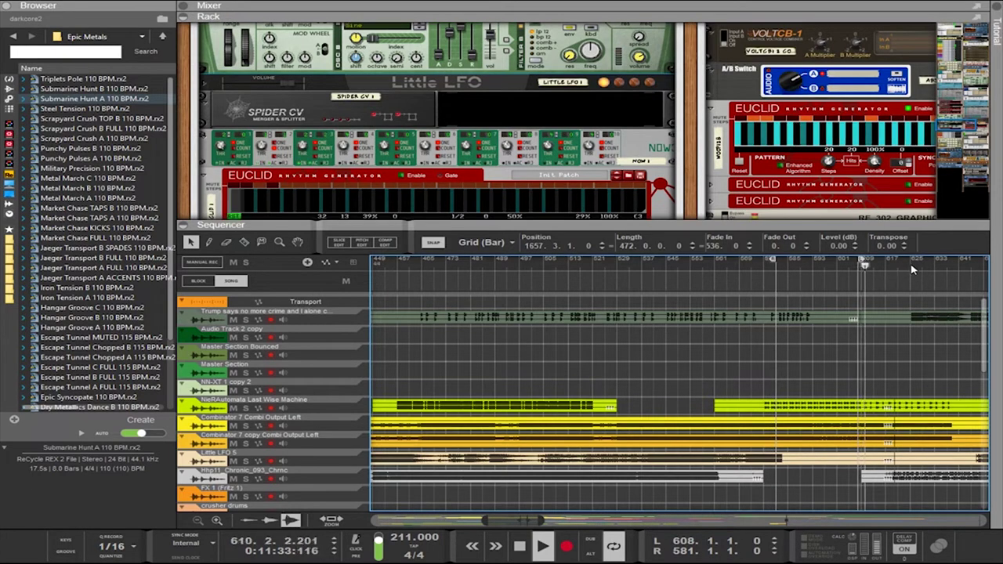
# Audition from bars 640 and 673 by moving the left locator there, with the right locator at 618 and 649
pyautogui.keyDown('ctrl'); pyautogui.click(933, 265); pyautogui.keyUp('ctrl')
pyautogui.keyDown('alt'); pyautogui.click(889, 267); pyautogui.keyUp('alt')
pyautogui.keyDown('ctrl'); pyautogui.click(963, 263); pyautogui.keyUp('ctrl')
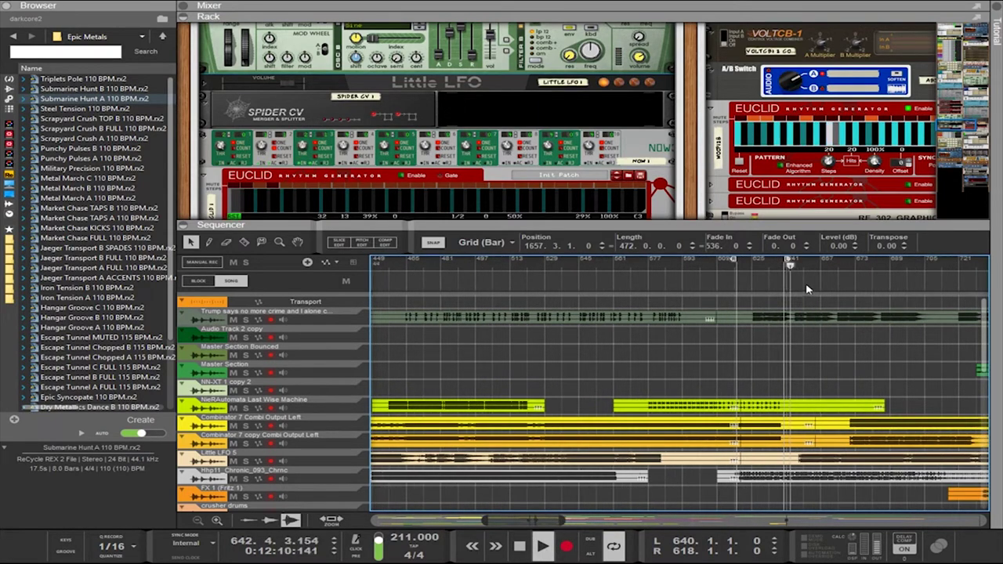
pyautogui.keyDown('alt'); pyautogui.click(801, 265); pyautogui.keyUp('alt')
pyautogui.keyDown('ctrl'); pyautogui.click(861, 263); pyautogui.keyUp('ctrl')
pyautogui.moveTo(862, 266); pyautogui.dragTo(857, 267)
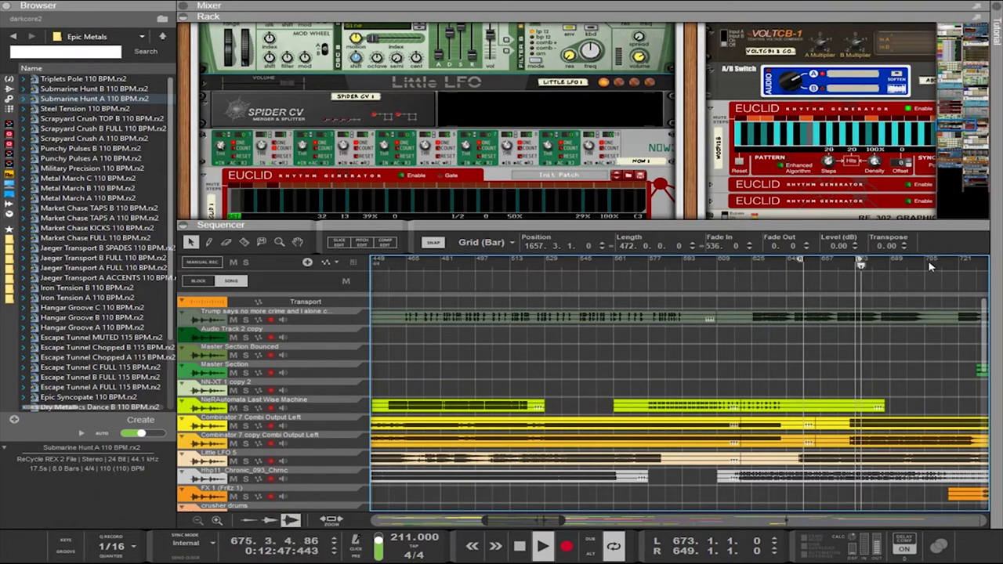
# Audition from bars 721 and 770 by moving the left locator there, with the right locator at 681, 729 and finally 785
pyautogui.keyDown('alt'); pyautogui.click(874, 260); pyautogui.keyUp('alt')
pyautogui.keyDown('ctrl'); pyautogui.click(958, 263); pyautogui.keyUp('ctrl')
pyautogui.moveTo(959, 263); pyautogui.dragTo(962, 264)
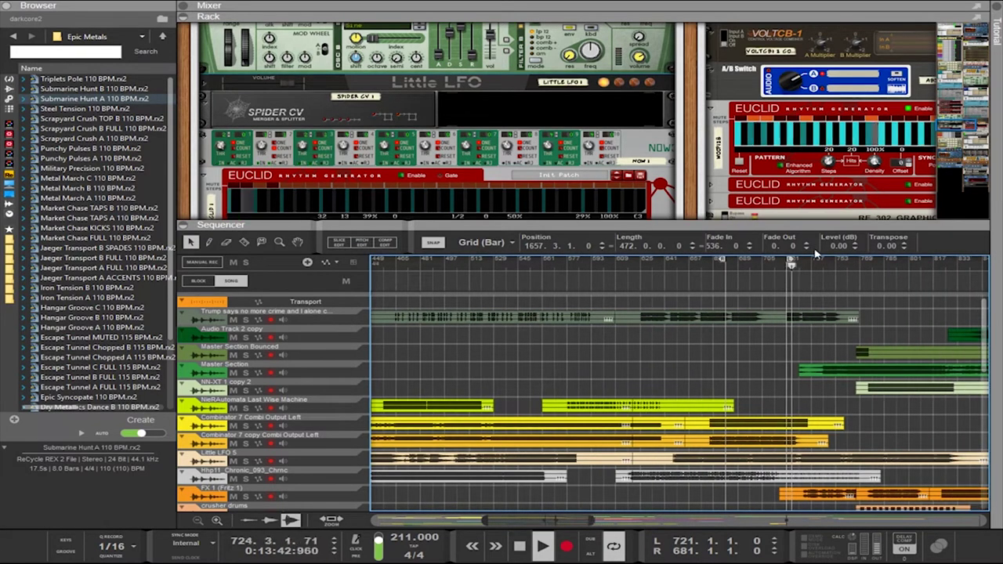
pyautogui.moveTo(790, 261); pyautogui.dragTo(863, 270)
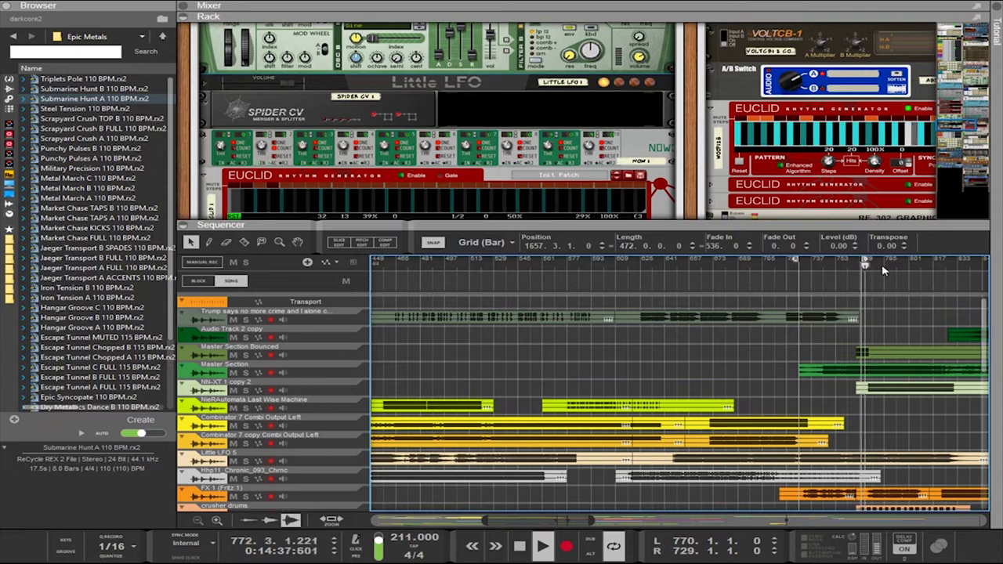
pyautogui.keyDown('alt'); pyautogui.click(885, 266); pyautogui.keyUp('alt')
pyautogui.keyDown('alt'); pyautogui.click(884, 266); pyautogui.keyUp('alt')
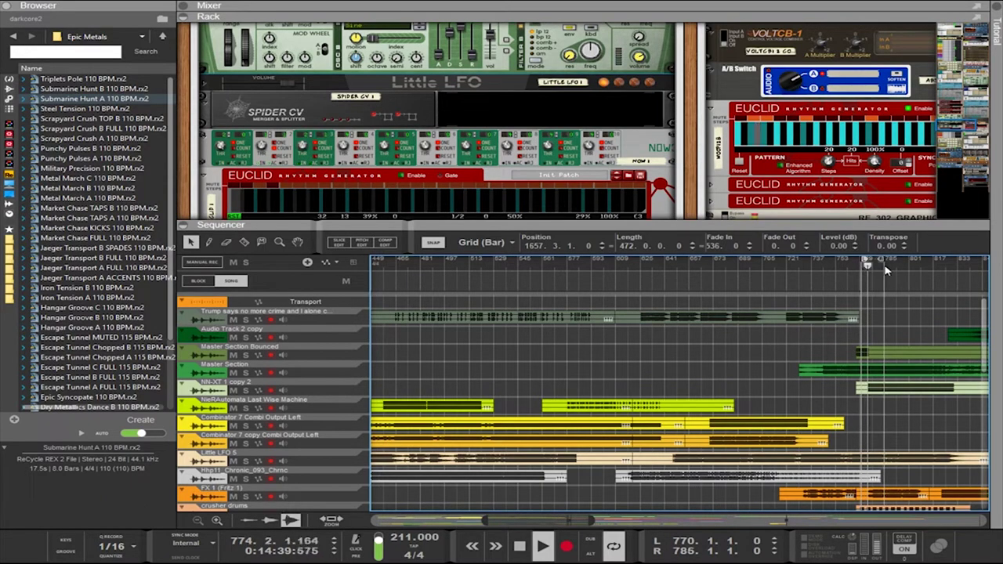
# Audition the section from bar 825 by moving the left locator there and setting the right locator to bar 833
pyautogui.scroll(1, 890, 273)
pyautogui.scroll(-1, 892, 277)
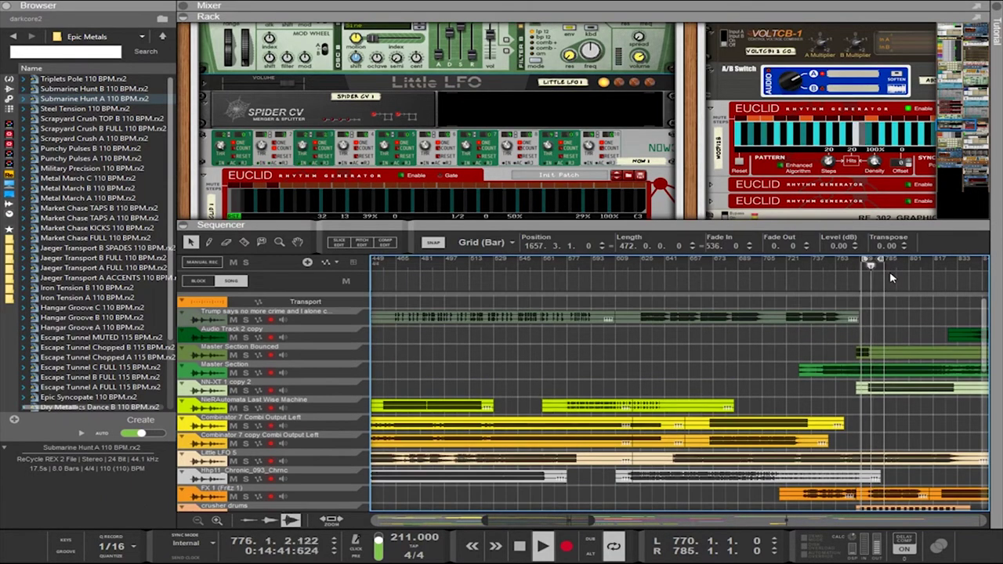
pyautogui.scroll(2, 892, 278)
pyautogui.hscroll(3, 892, 278)
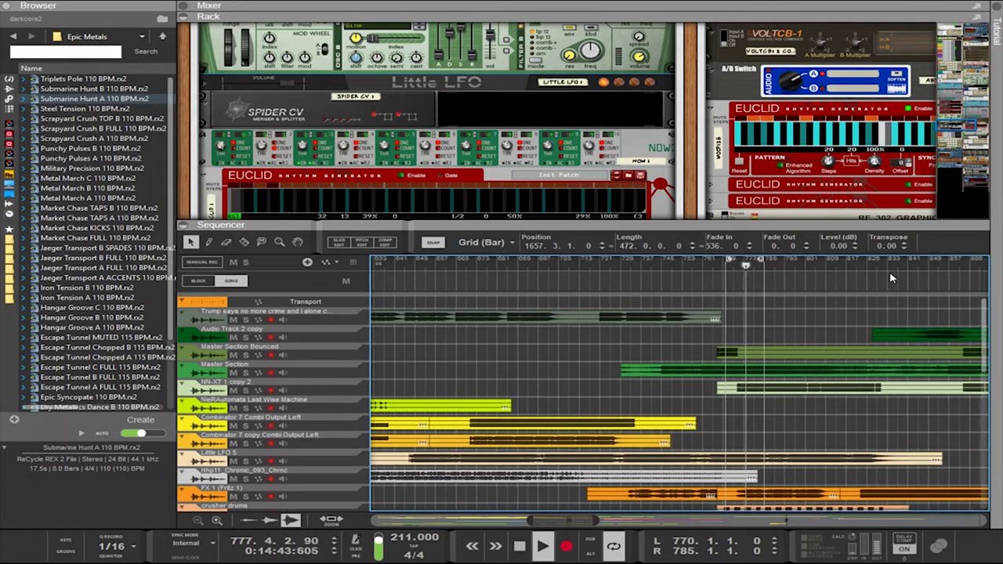
pyautogui.keyDown('ctrl'); pyautogui.click(758, 262); pyautogui.keyUp('ctrl')
pyautogui.keyDown('ctrl'); pyautogui.click(754, 265); pyautogui.keyUp('ctrl')
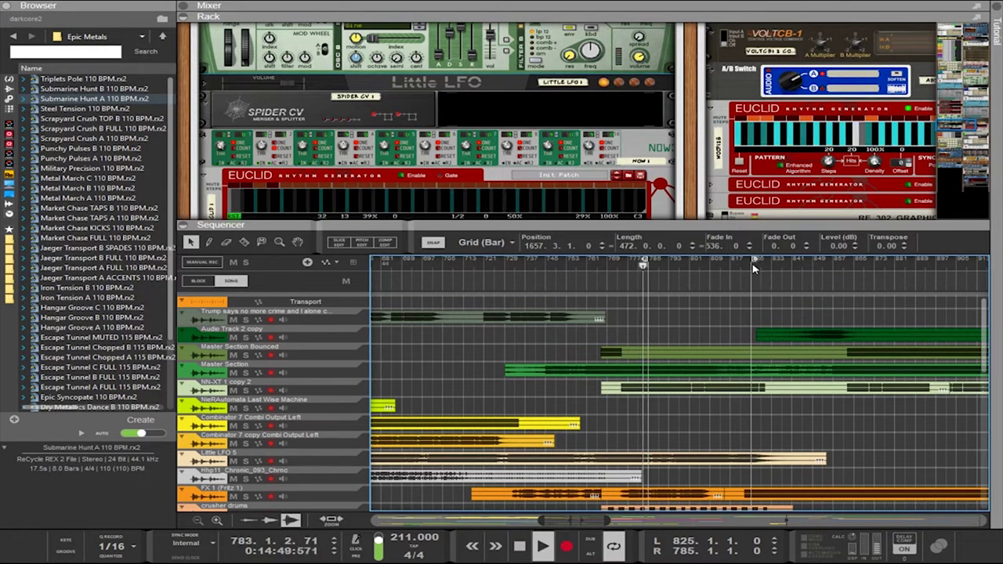
pyautogui.click(752, 263)
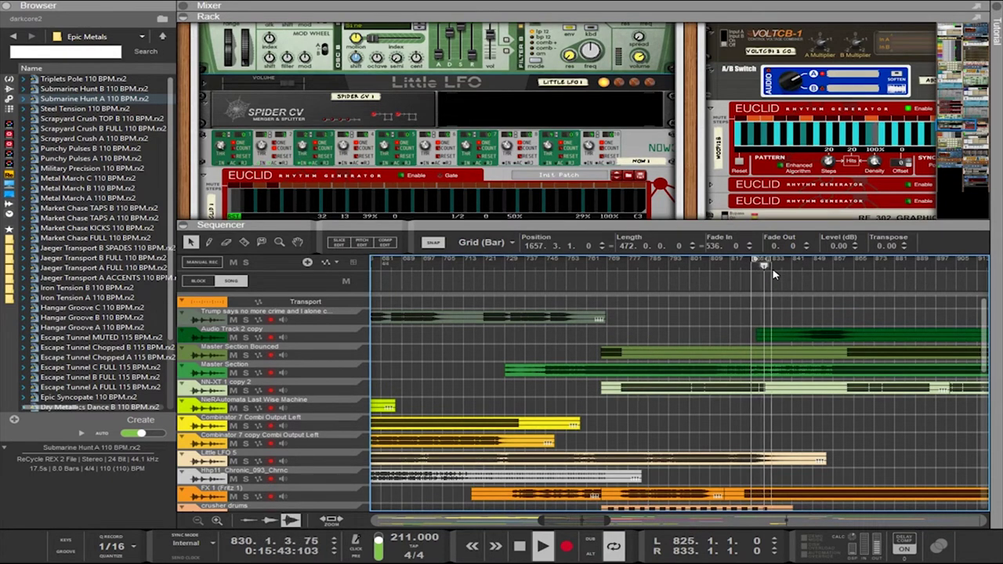
# Audition from bars 873 and 913 by moving the left locator there, with the right locator at bar 877
pyautogui.keyDown('ctrl'); pyautogui.click(877, 274); pyautogui.keyUp('ctrl')
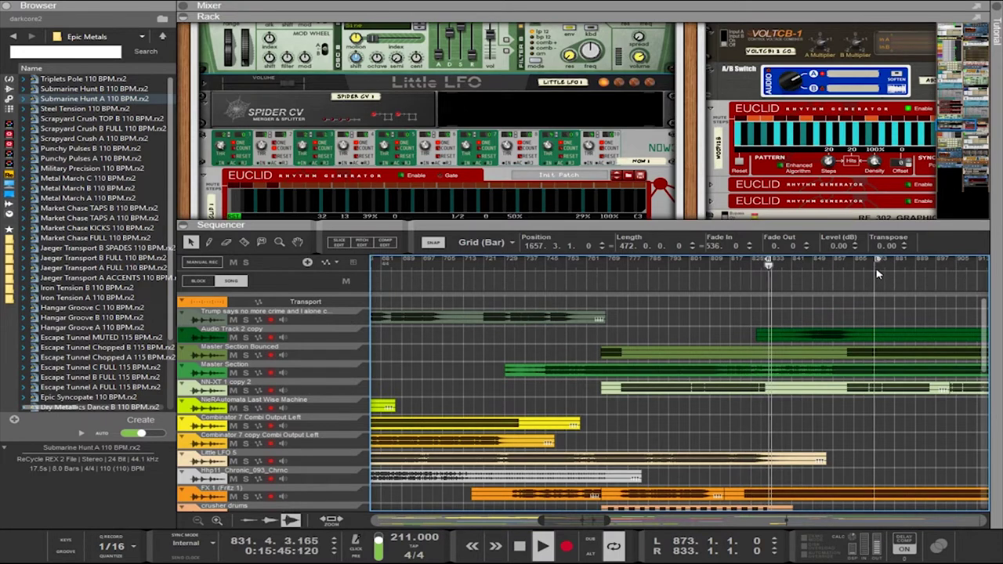
pyautogui.click(878, 263)
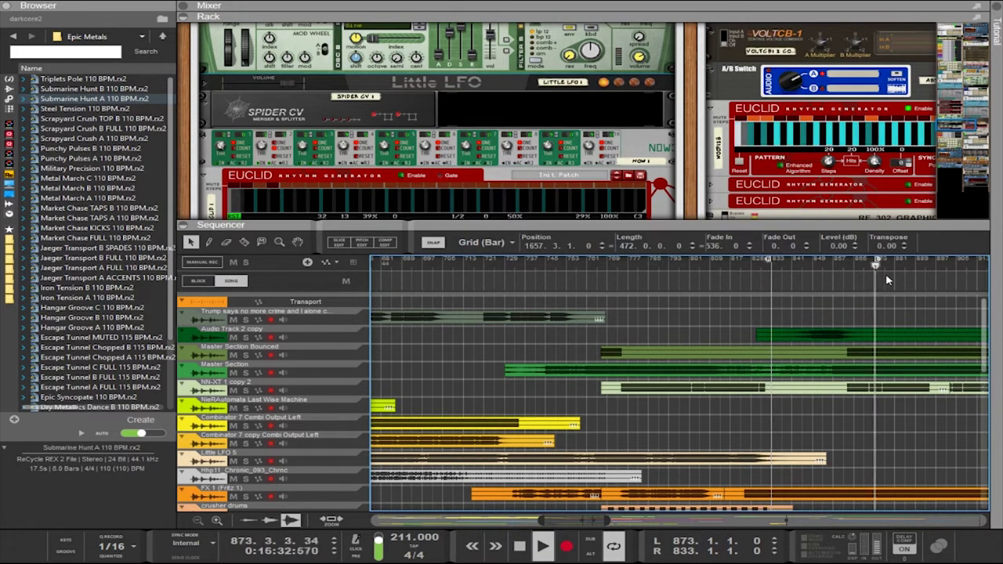
pyautogui.keyDown('alt'); pyautogui.click(889, 274); pyautogui.keyUp('alt')
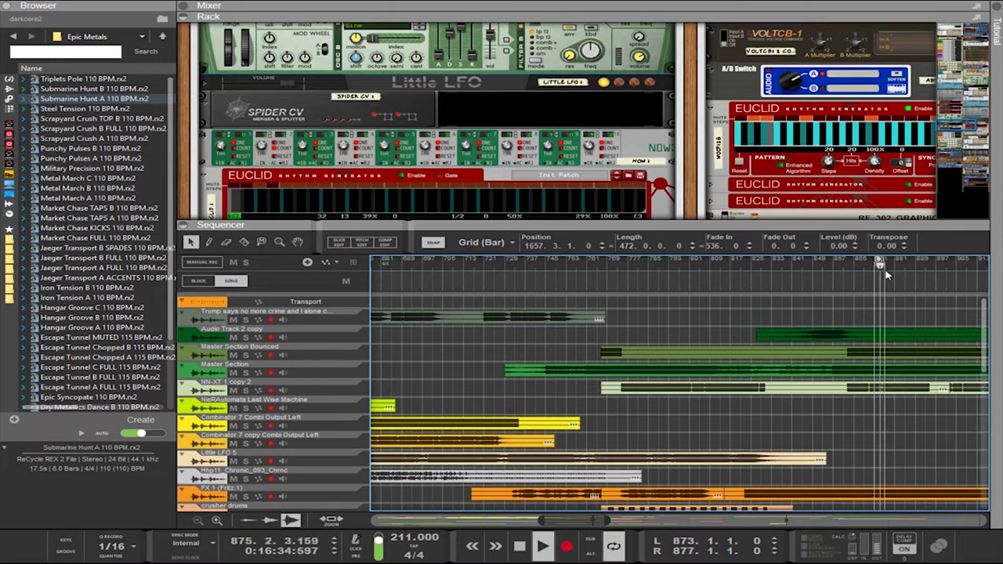
pyautogui.keyDown('ctrl'); pyautogui.click(977, 264); pyautogui.keyUp('ctrl')
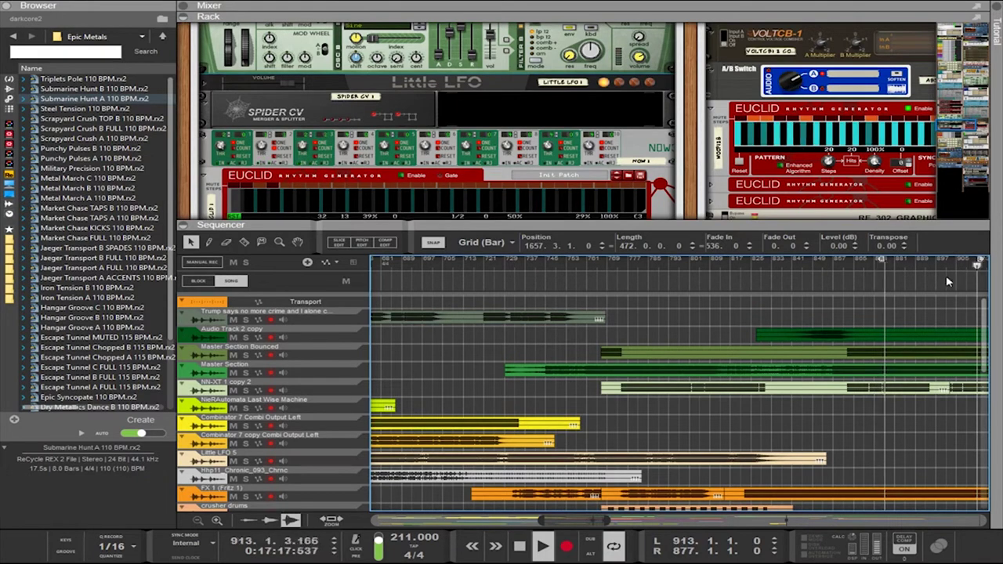
pyautogui.moveTo(607, 521); pyautogui.dragTo(666, 520)
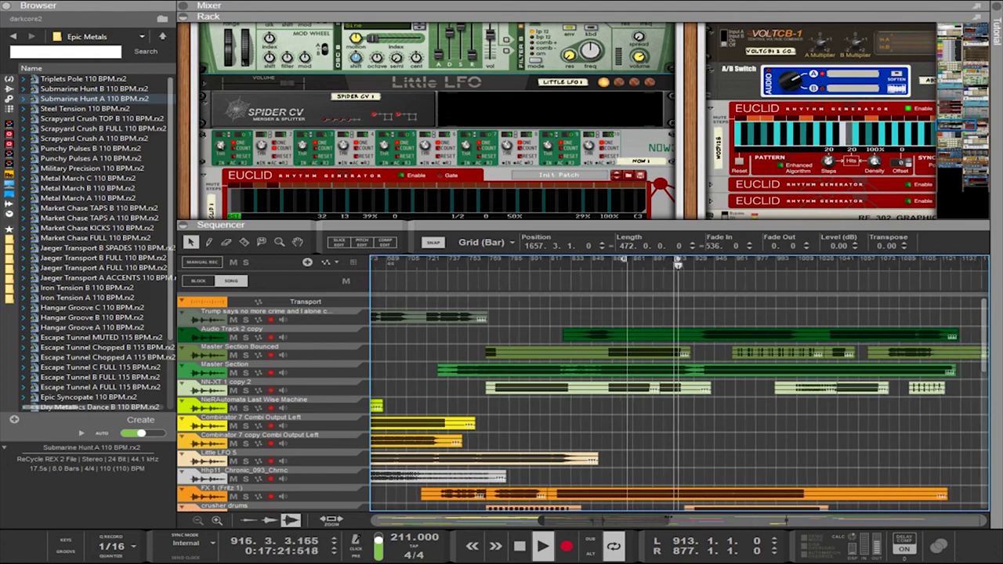
# Set the woop128 Euclid's Steps to 8 and adjust its Resolution
pyautogui.scroll(-4, 765, 426)
pyautogui.scroll(2, 766, 427)
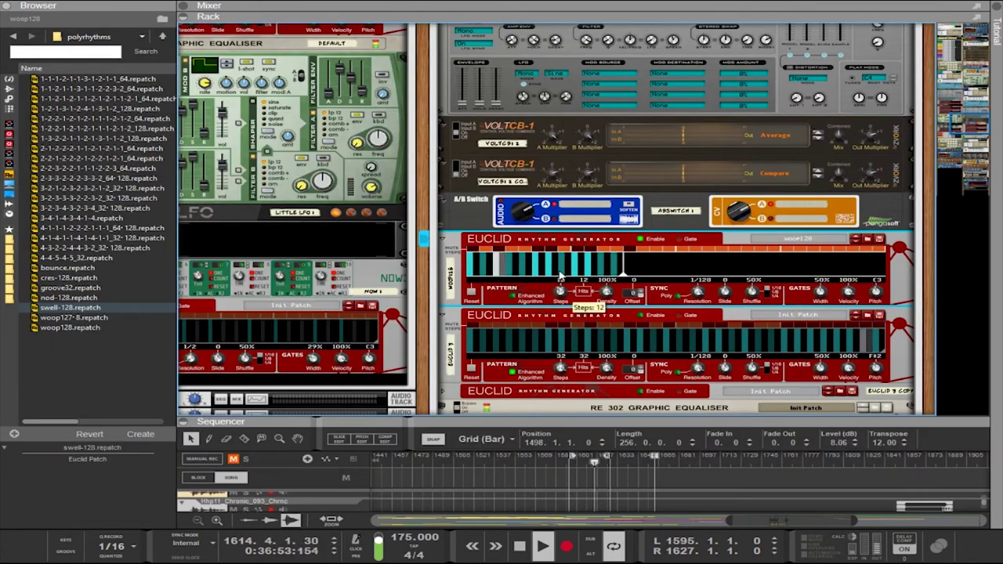
pyautogui.moveTo(562, 278); pyautogui.dragTo(561, 293)
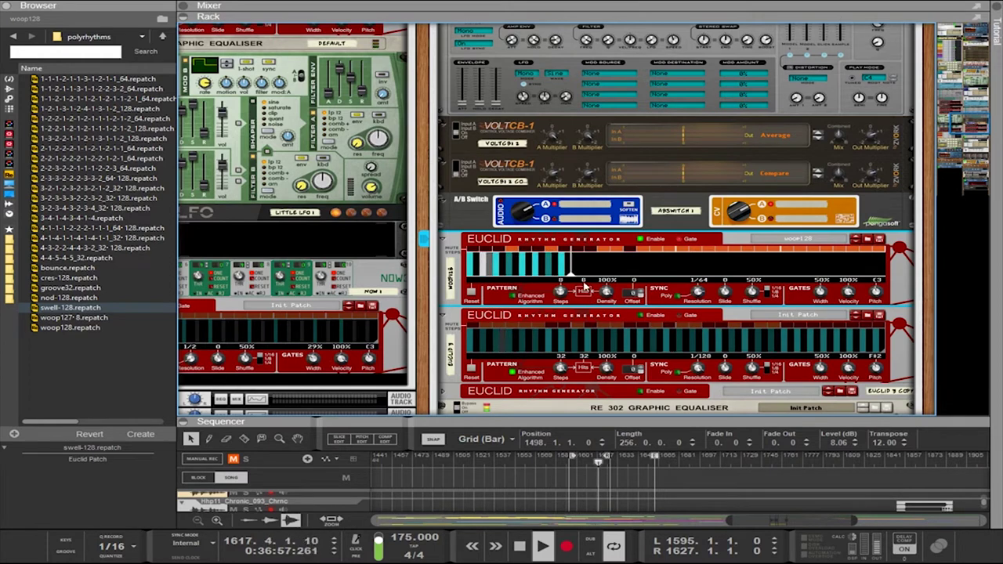
pyautogui.moveTo(698, 291); pyautogui.dragTo(697, 283)
# Locate the Combinator 1 track and unmute its mix channel in the rack
pyautogui.moveTo(569, 417); pyautogui.dragTo(572, 108)
pyautogui.scroll(-1, 607, 262)
pyautogui.scroll(3, 616, 260)
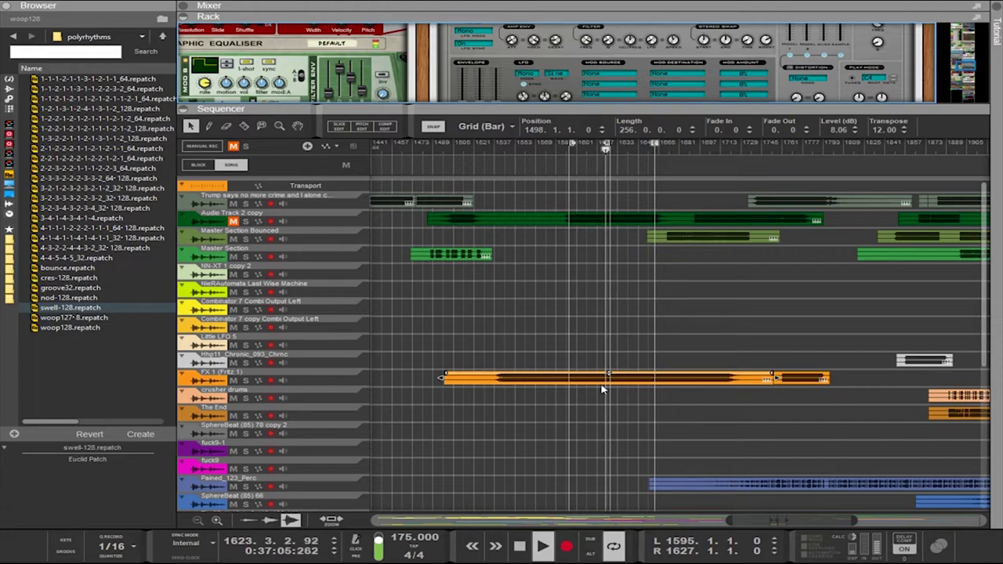
pyautogui.scroll(-6, 605, 390)
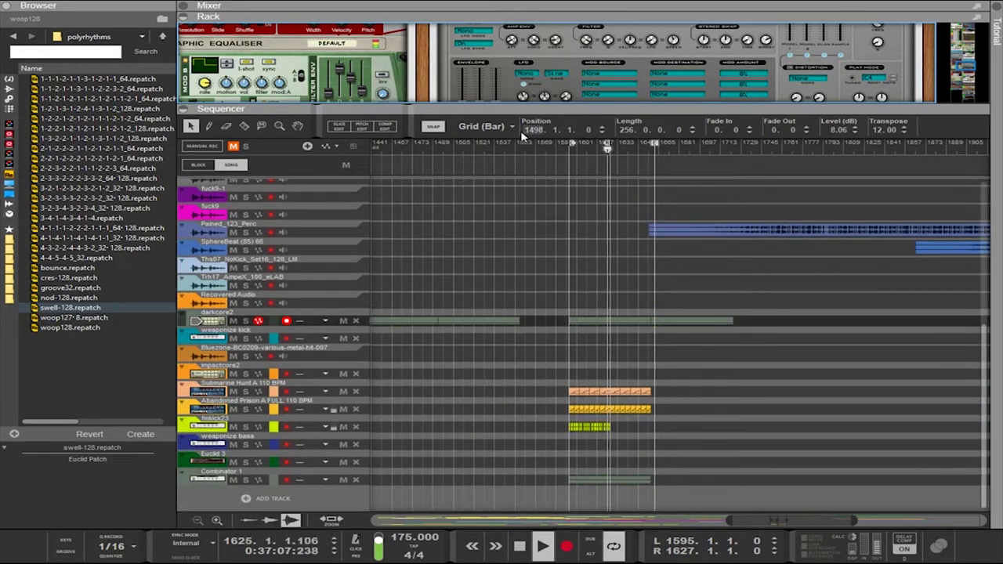
pyautogui.click(211, 478)
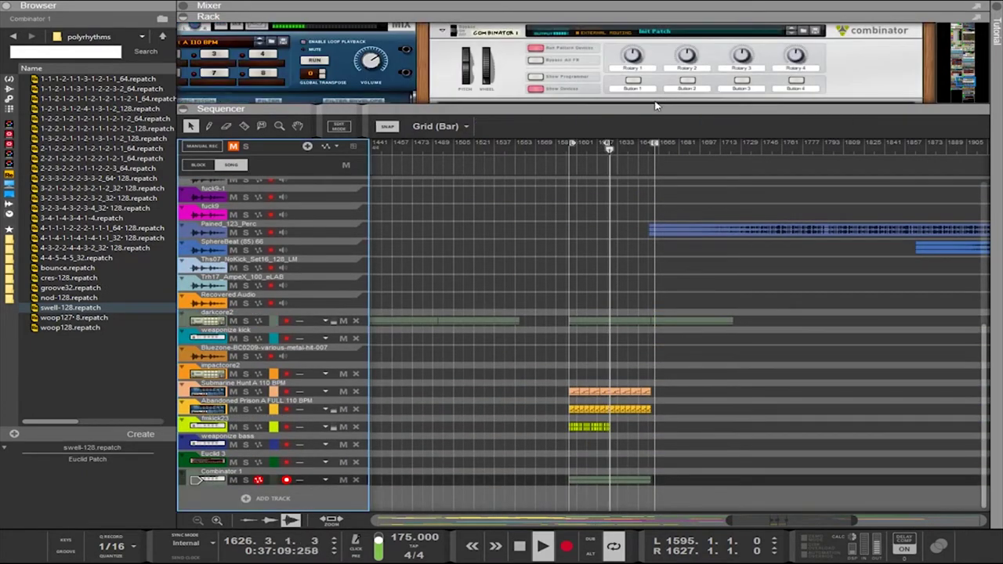
pyautogui.moveTo(647, 185); pyautogui.dragTo(647, 279)
pyautogui.scroll(4, 668, 196)
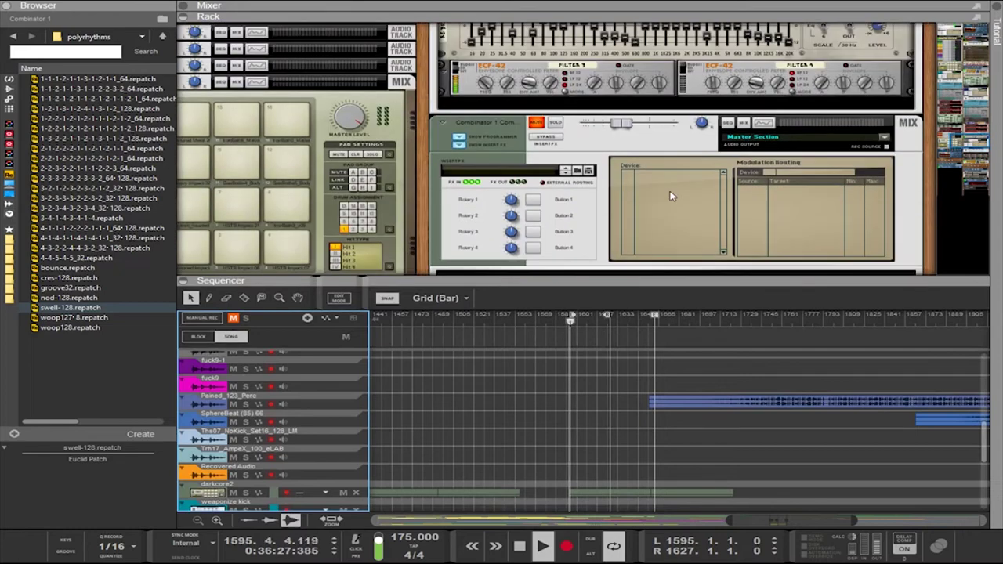
pyautogui.click(537, 124)
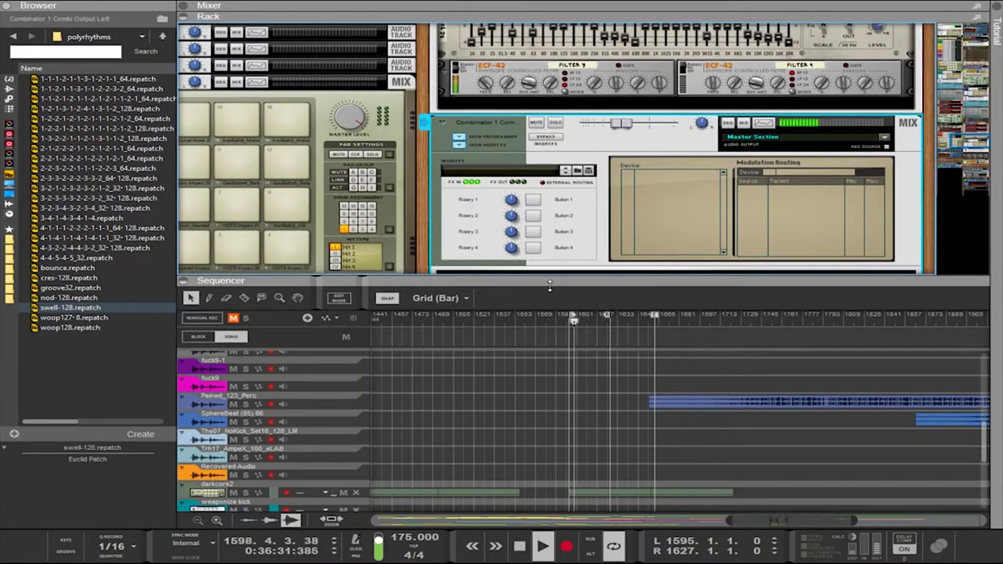
# Show the sequencer full size and select the FX 1 clip that starts at bar 1498
pyautogui.press('F7')
pyautogui.scroll(3, 667, 300)
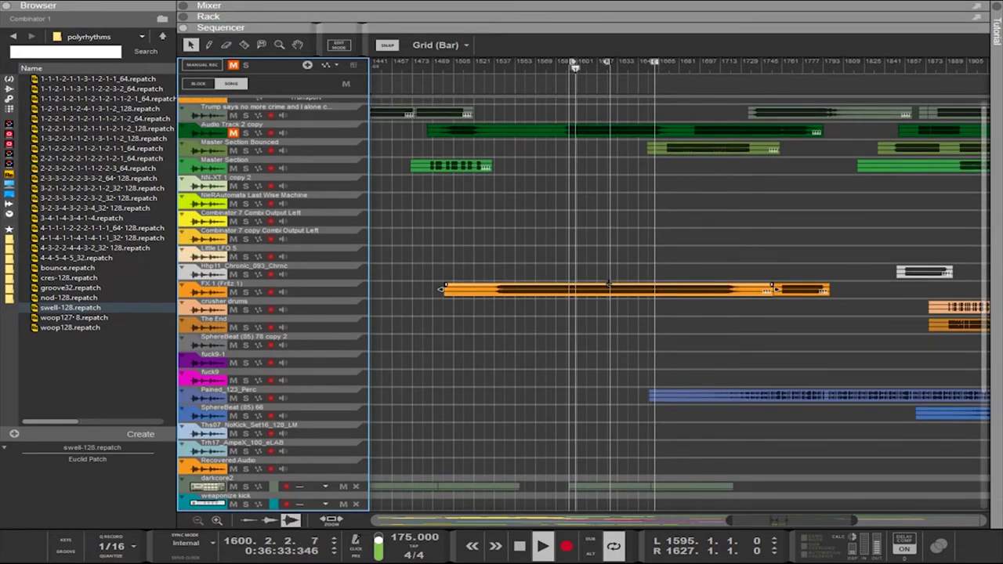
pyautogui.click(610, 288)
pyautogui.moveTo(609, 284); pyautogui.dragTo(581, 426)
pyautogui.moveTo(609, 290); pyautogui.dragTo(604, 370)
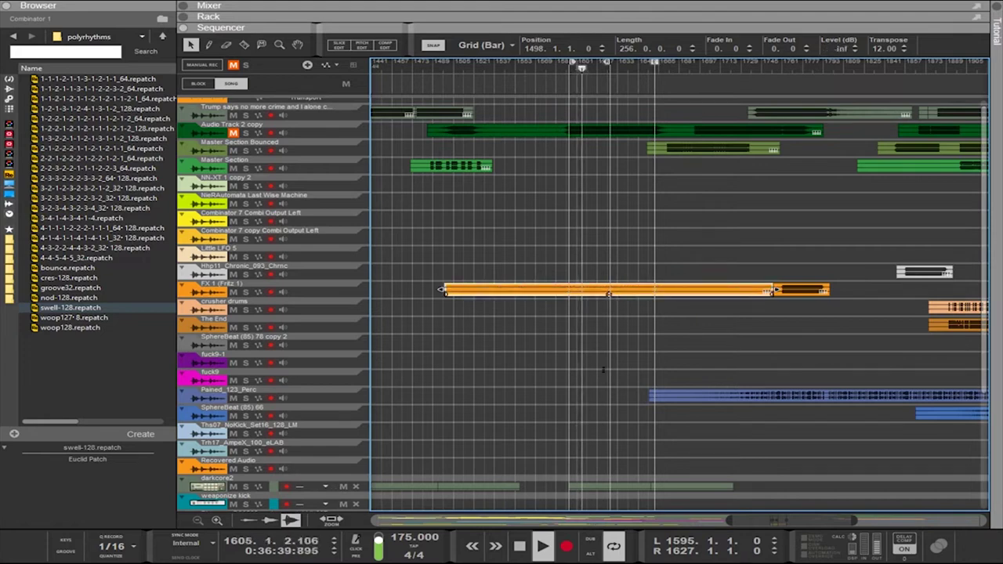
# Bring the rack back above the sequencer, find and select the woop128 Euclid, and inspect the devices around it
pyautogui.moveTo(644, 23)
pyautogui.mouseDown()
pyautogui.moveTo(642, 205)
pyautogui.moveTo(644, 24)
pyautogui.mouseUp()
pyautogui.scroll(-3, 638, 299)
pyautogui.scroll(5, 631, 259)
pyautogui.click(625, 24)
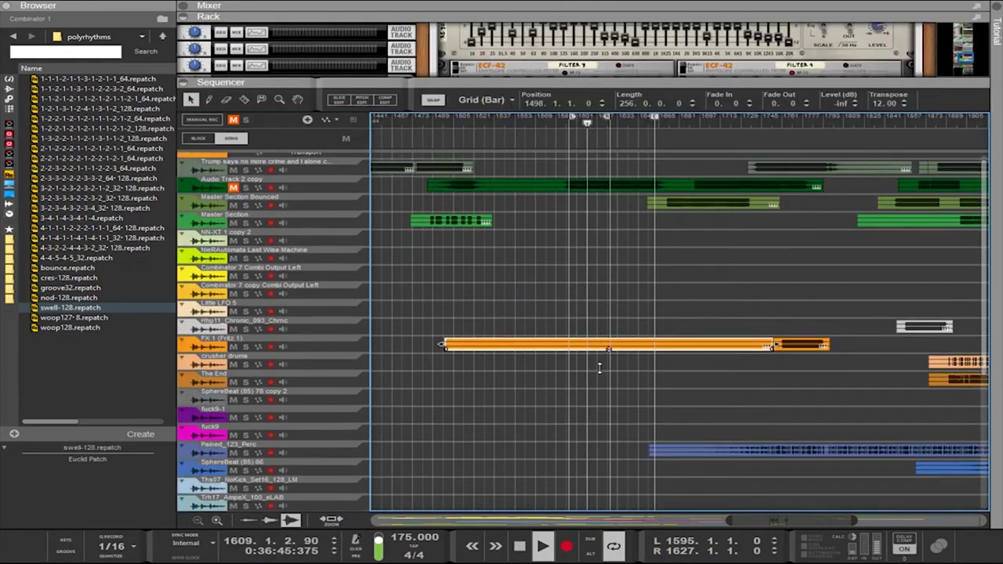
pyautogui.scroll(-4, 598, 304)
pyautogui.scroll(-1, 596, 275)
pyautogui.scroll(5, 596, 276)
pyautogui.scroll(6, 627, 284)
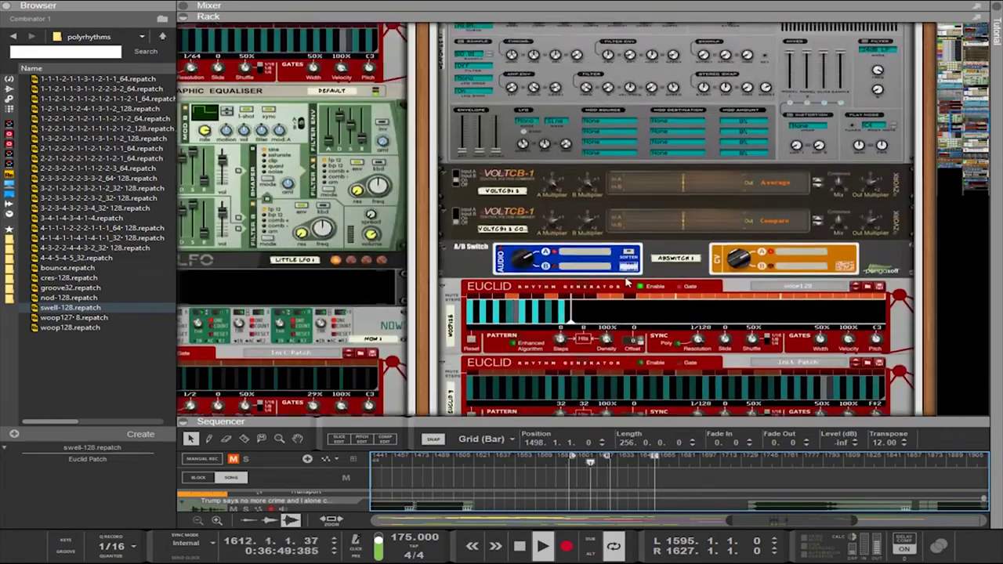
pyautogui.scroll(-2, 627, 284)
pyautogui.click(520, 199)
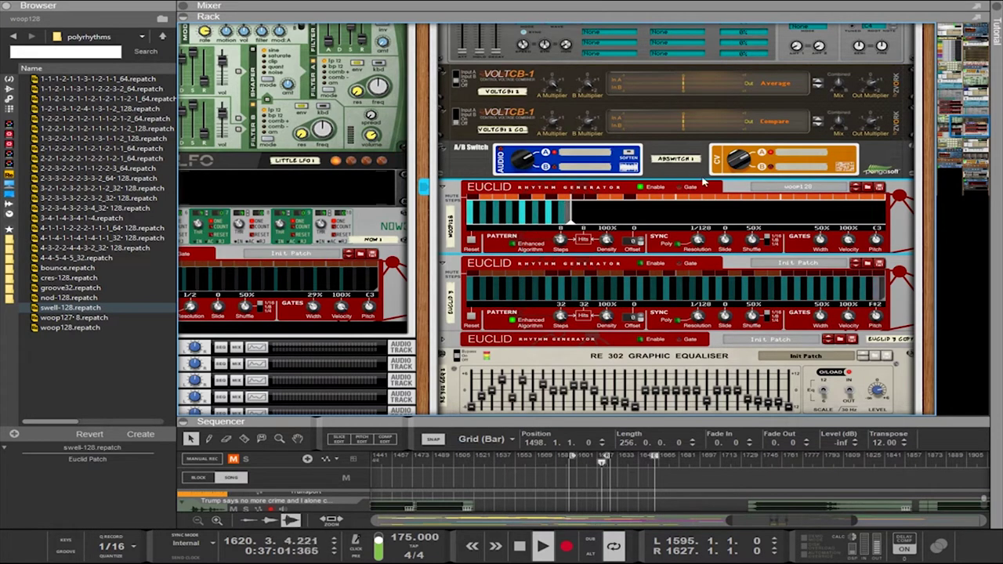
pyautogui.scroll(4, 670, 179)
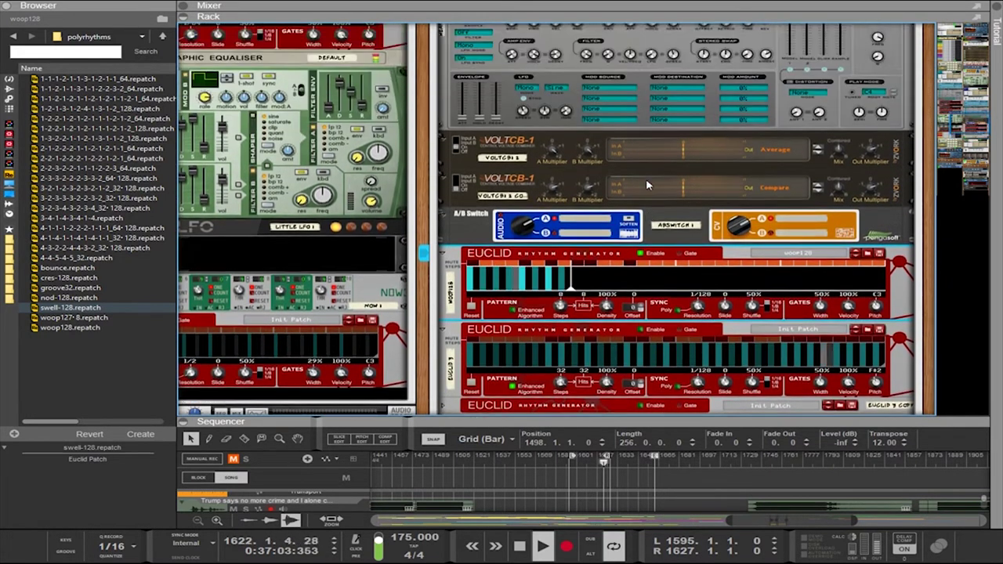
pyautogui.scroll(-1, 640, 180)
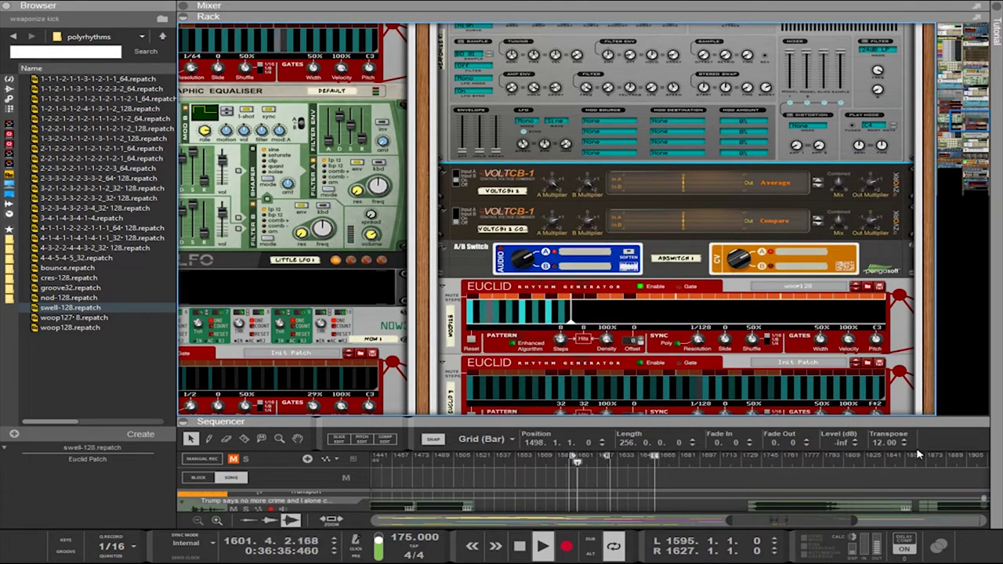
# Put a Pitch Shifter directly below the weaponize kick synth, set its Pitch to +24.00 and try different grain sizes
pyautogui.hotkey('ctrl', 'z')
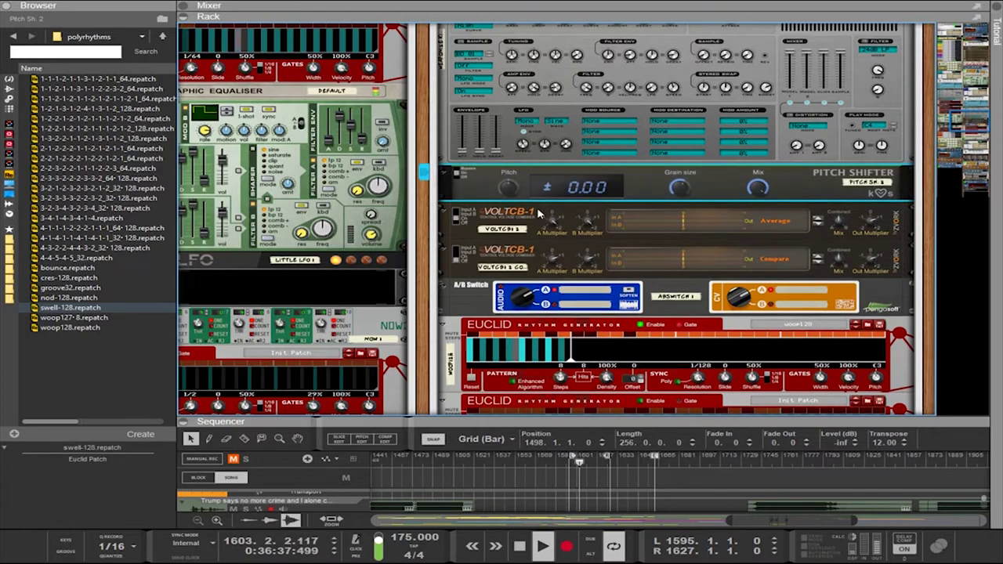
pyautogui.moveTo(511, 193); pyautogui.dragTo(586, 112)
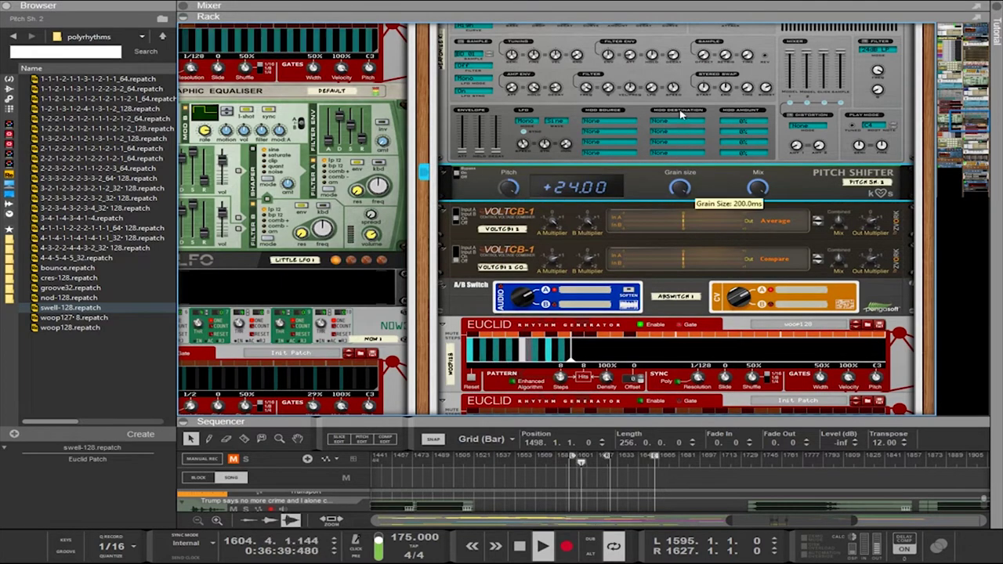
pyautogui.moveTo(681, 109); pyautogui.dragTo(663, 264)
# Sweep the Pitch Shifter's Pitch and Grain Size, settling on a Pitch of +24.00 and a Grain Size of 20.0 ms
pyautogui.moveTo(509, 188); pyautogui.dragTo(520, 230)
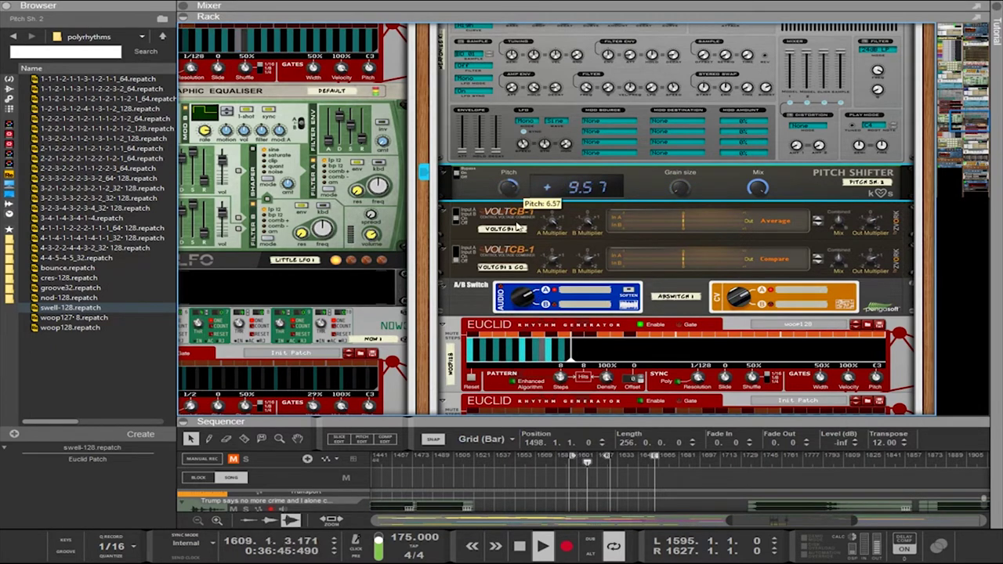
pyautogui.moveTo(679, 193); pyautogui.dragTo(671, 147)
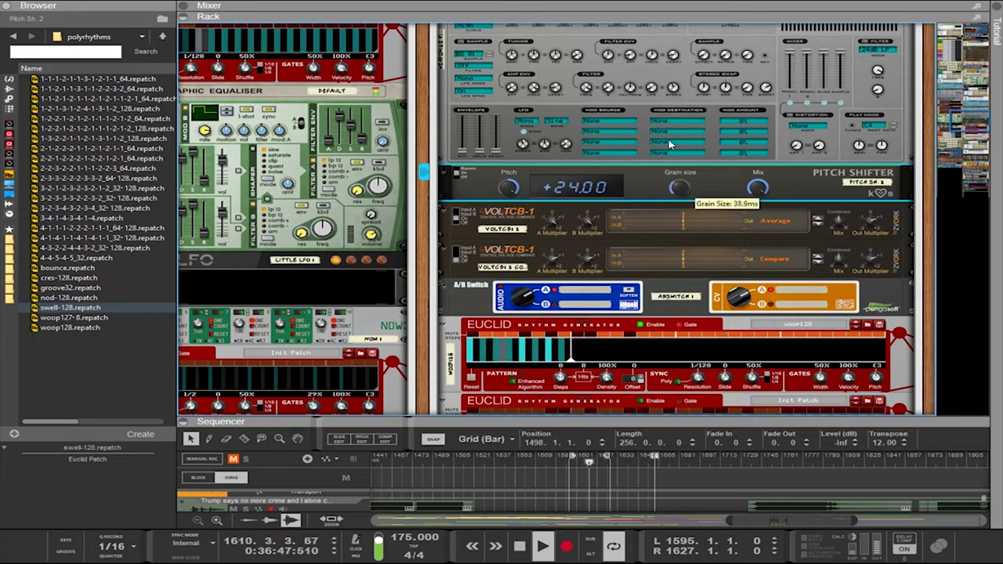
pyautogui.moveTo(670, 105); pyautogui.dragTo(694, 3)
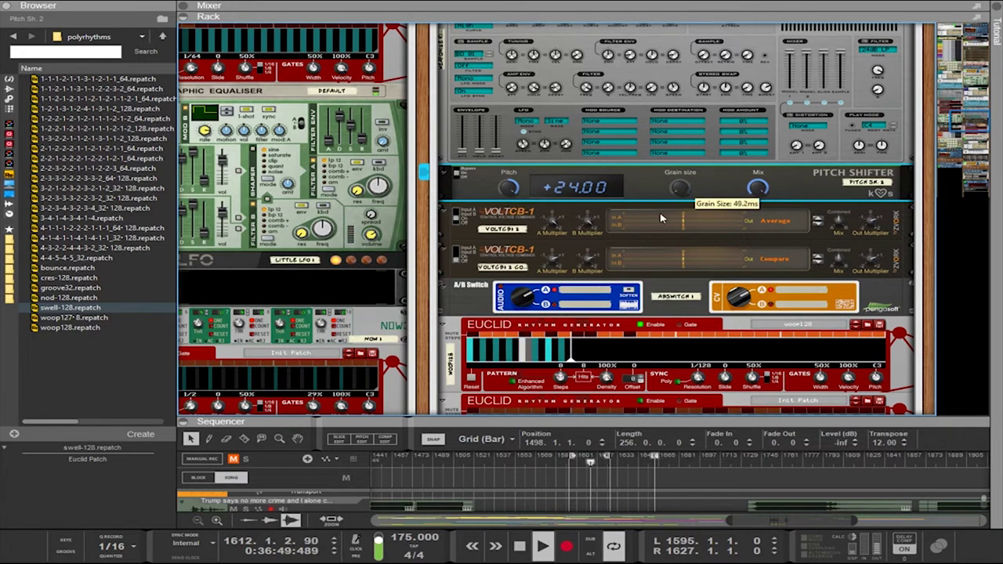
pyautogui.moveTo(514, 193); pyautogui.dragTo(511, 333)
pyautogui.moveTo(494, 235); pyautogui.dragTo(502, 141)
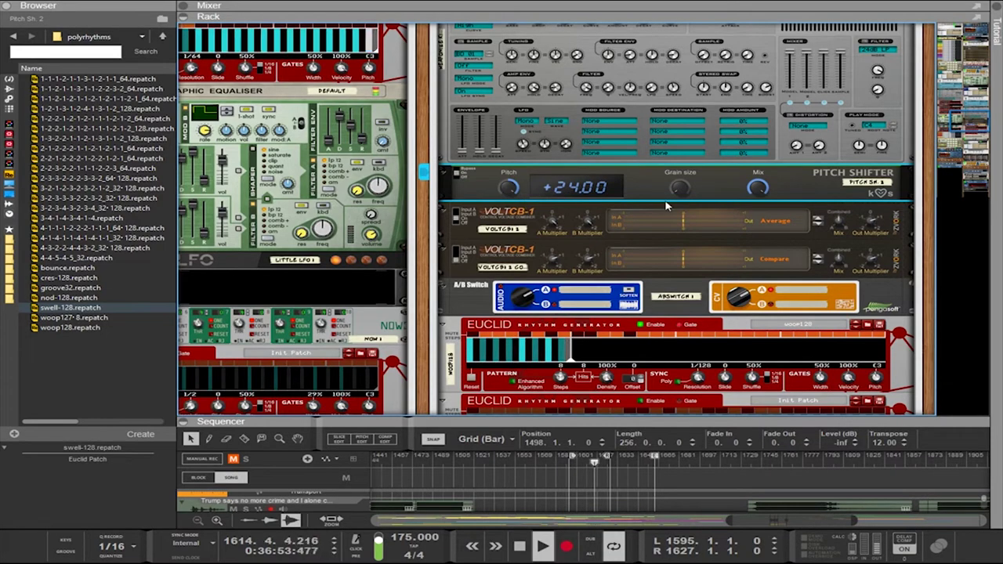
pyautogui.moveTo(680, 191); pyautogui.dragTo(663, 213)
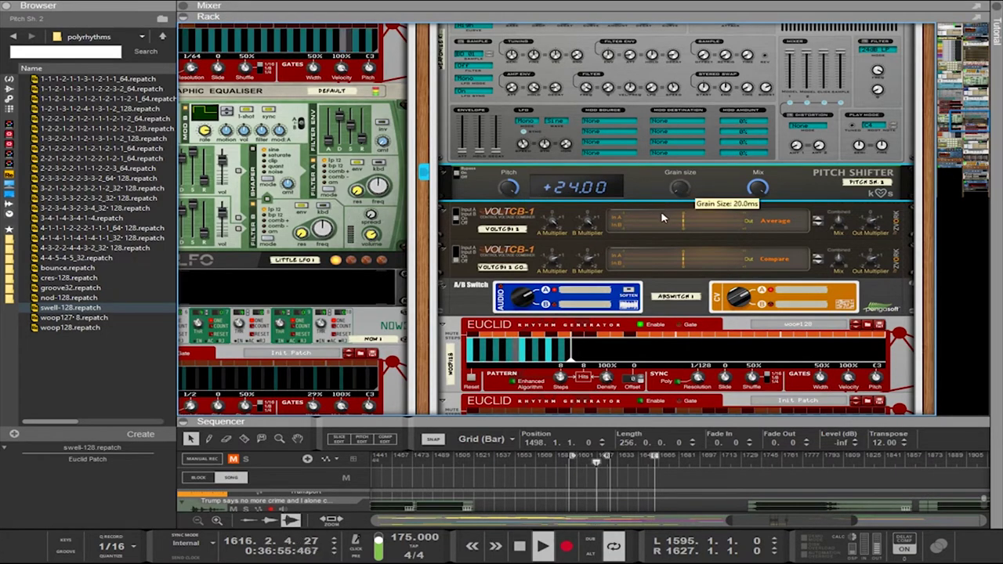
# On the weaponize kick synth, set the Model 2 Punch Curve to 0% and adjust a Filter Env knob
pyautogui.scroll(4, 581, 205)
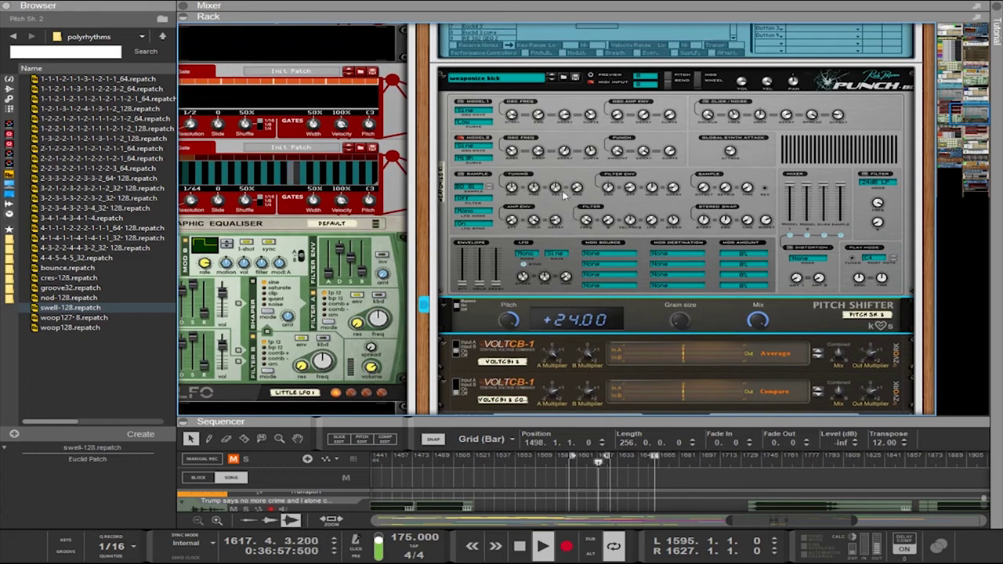
pyautogui.moveTo(669, 152); pyautogui.dragTo(664, 270)
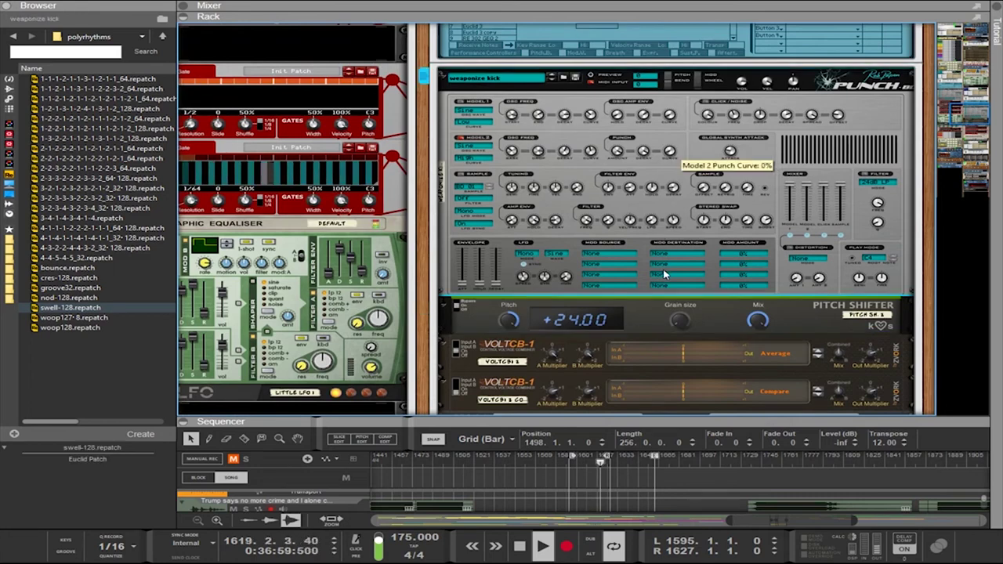
pyautogui.moveTo(649, 192); pyautogui.dragTo(623, 71)
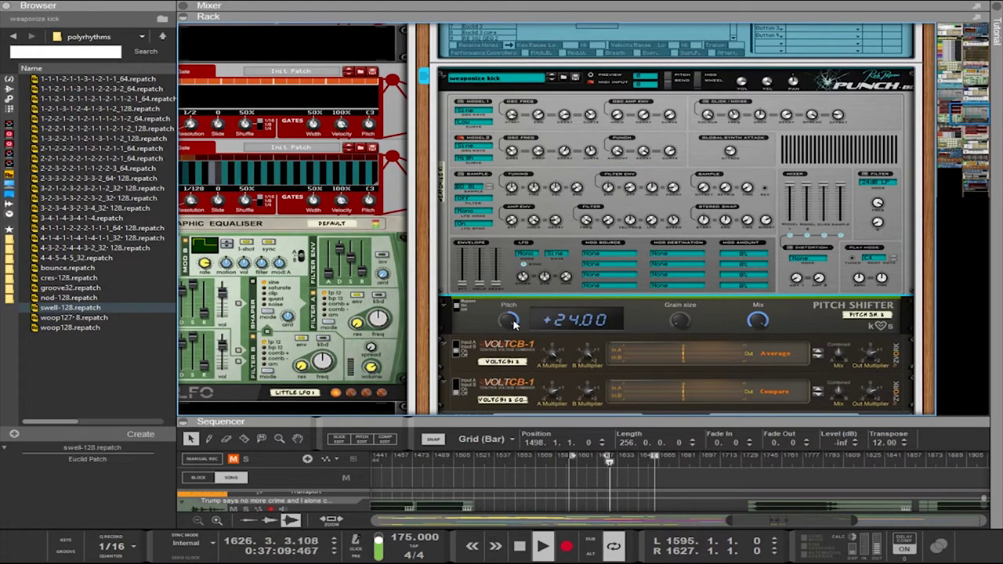
# Sweep the Pitch Shifter's Pitch to audition other shifts and return it to +24.00
pyautogui.moveTo(511, 321); pyautogui.dragTo(514, 343)
pyautogui.moveTo(625, 357); pyautogui.dragTo(504, 382)
pyautogui.moveTo(506, 324)
pyautogui.mouseDown()
pyautogui.moveTo(506, 354)
pyautogui.moveTo(505, 306)
pyautogui.mouseUp()
pyautogui.moveTo(514, 353)
pyautogui.mouseDown()
pyautogui.moveTo(510, 318)
pyautogui.moveTo(514, 353)
pyautogui.mouseUp()
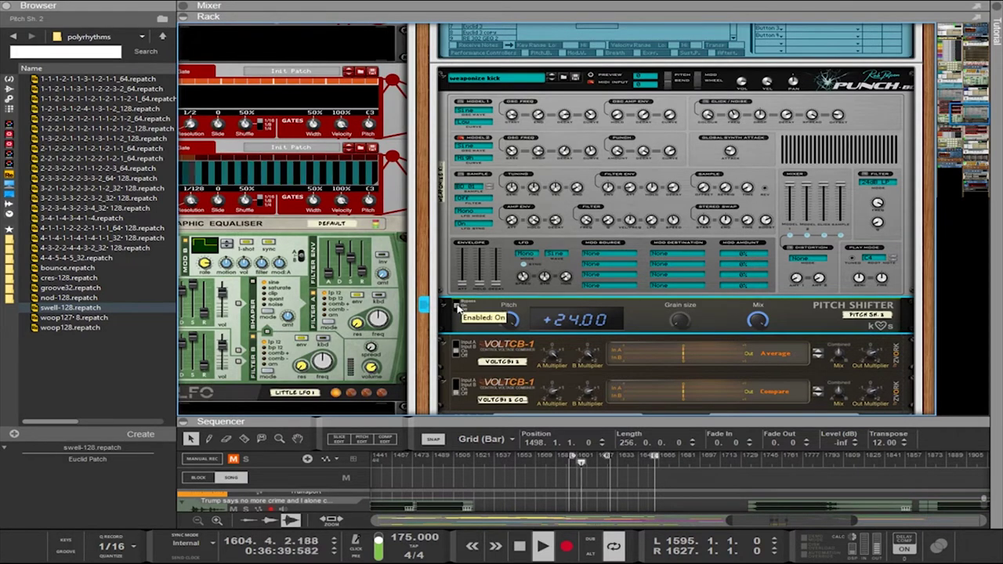
# In the psykick2 Combinator, disable the outputs of the groove32 and Euclid 4 generators and enable those of Euclid 2
pyautogui.hscroll(-4, 425, 249)
pyautogui.scroll(7, 428, 252)
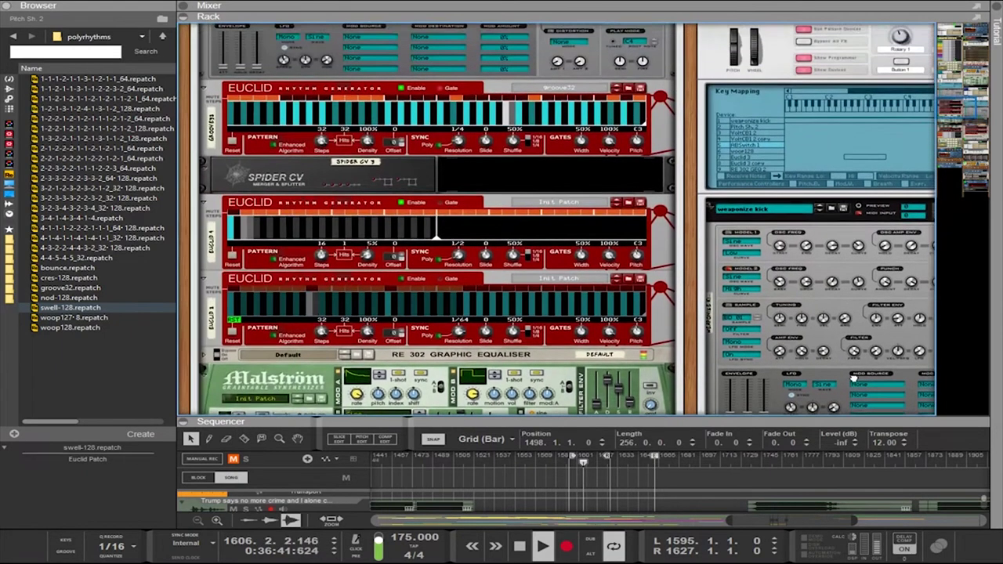
pyautogui.scroll(-4, 486, 255)
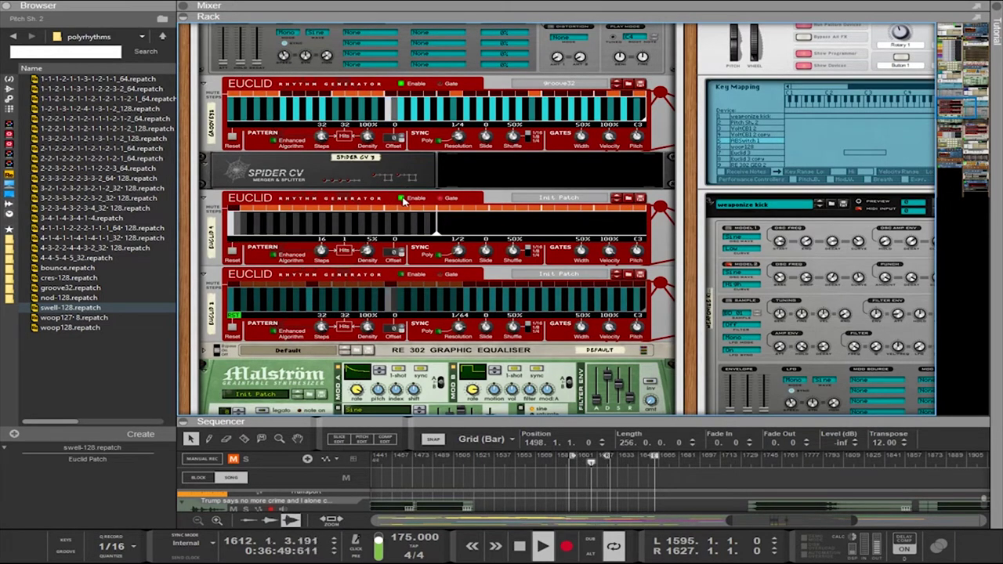
pyautogui.click(403, 272)
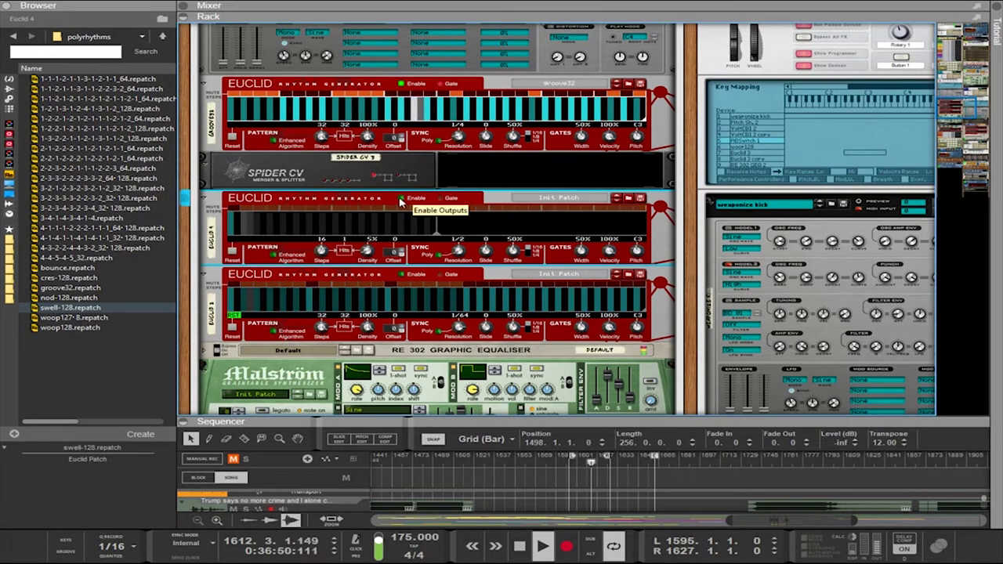
pyautogui.click(404, 277)
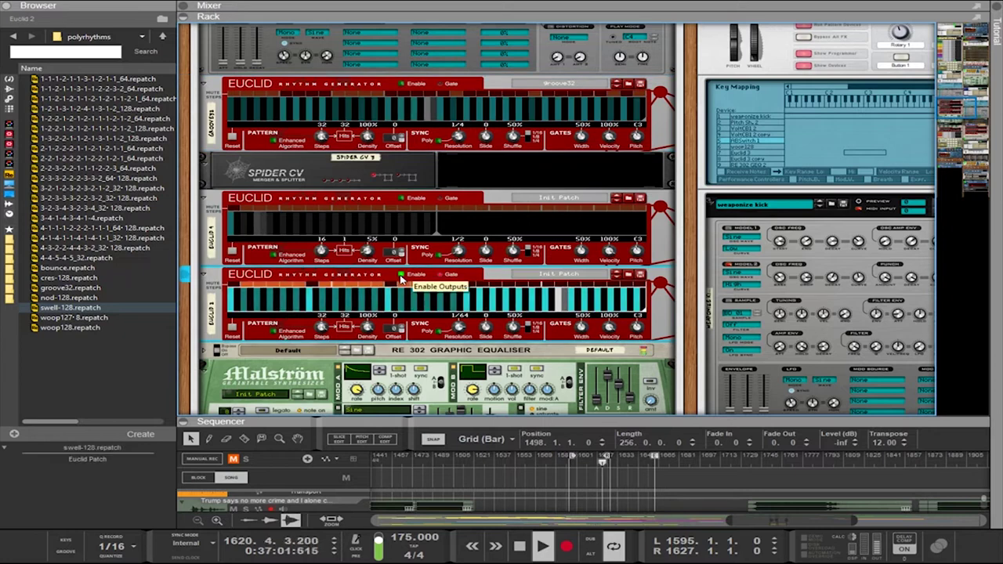
# Set Euclid 2's Resolution to 1/128 and its Steps to 24
pyautogui.moveTo(459, 327); pyautogui.dragTo(474, 276)
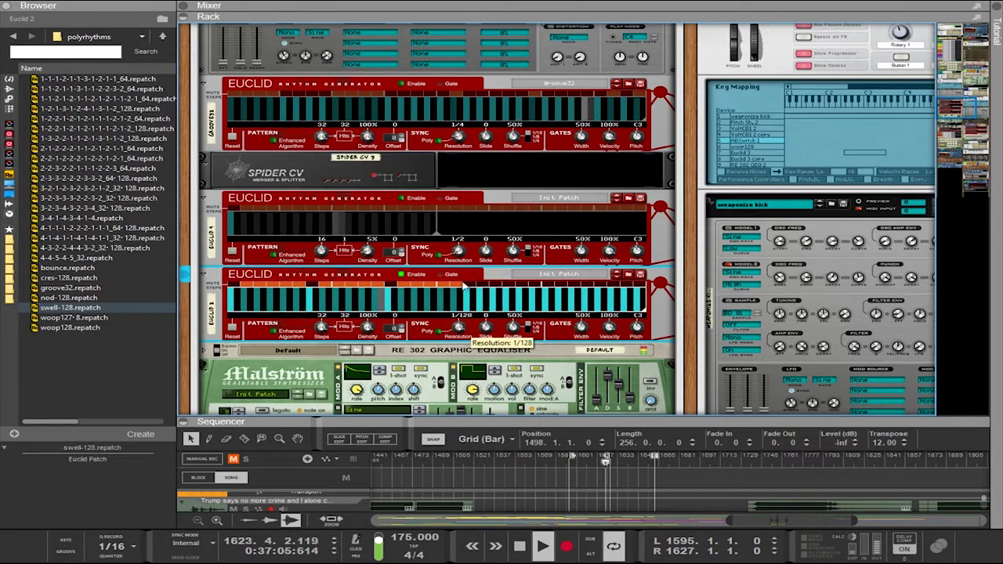
pyautogui.moveTo(321, 327); pyautogui.dragTo(313, 290)
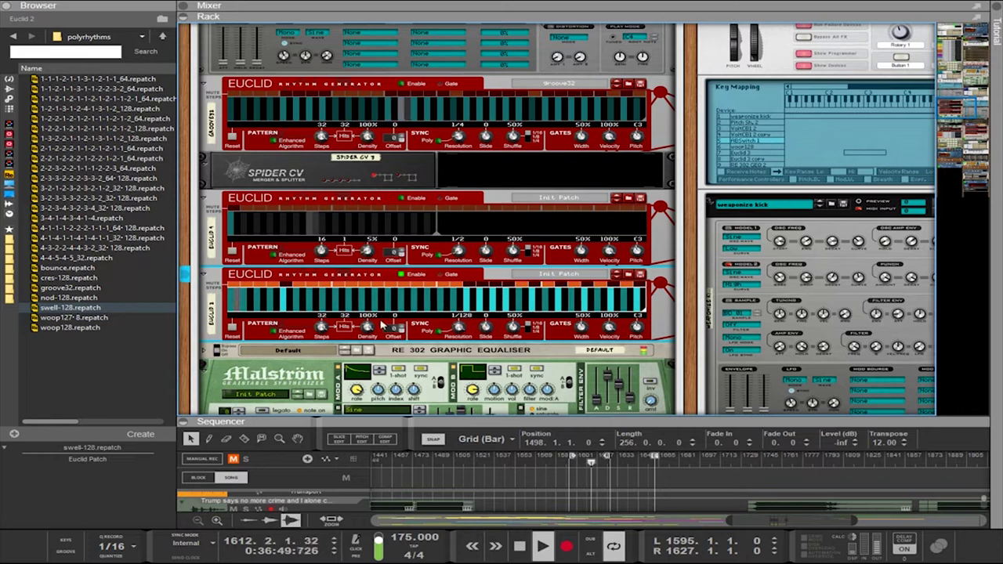
pyautogui.moveTo(322, 327); pyautogui.dragTo(326, 349)
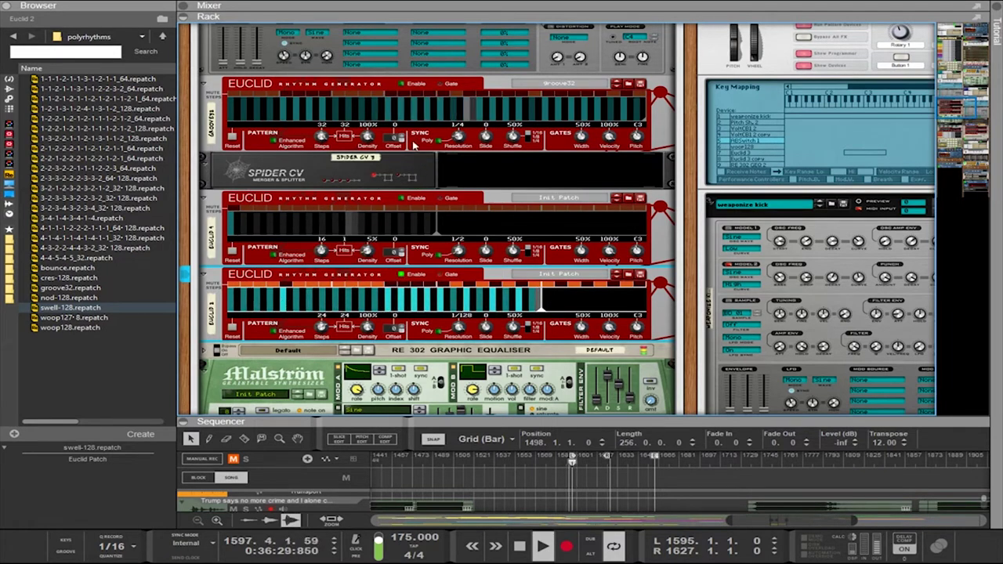
# Enable the groove32 and Euclid 4 outputs, setting groove32's Resolution to 1/2 and Euclid 2's to 1/128
pyautogui.click(402, 86)
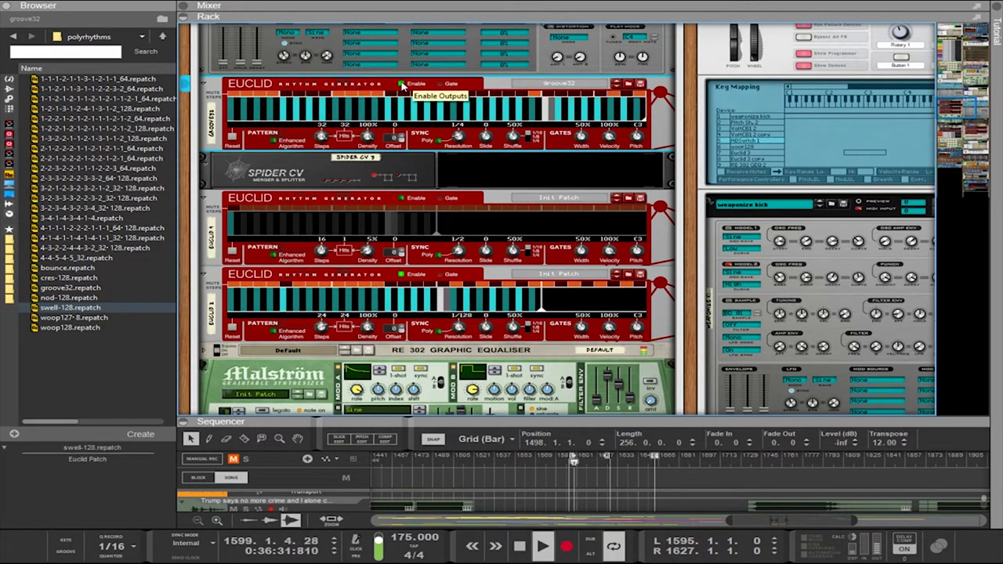
pyautogui.click(407, 198)
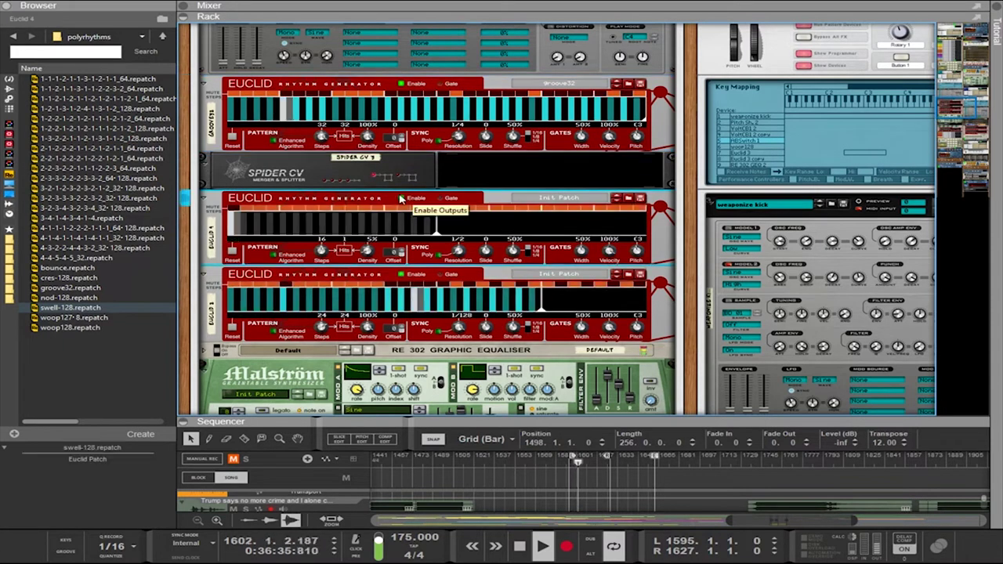
pyautogui.moveTo(458, 137); pyautogui.dragTo(459, 130)
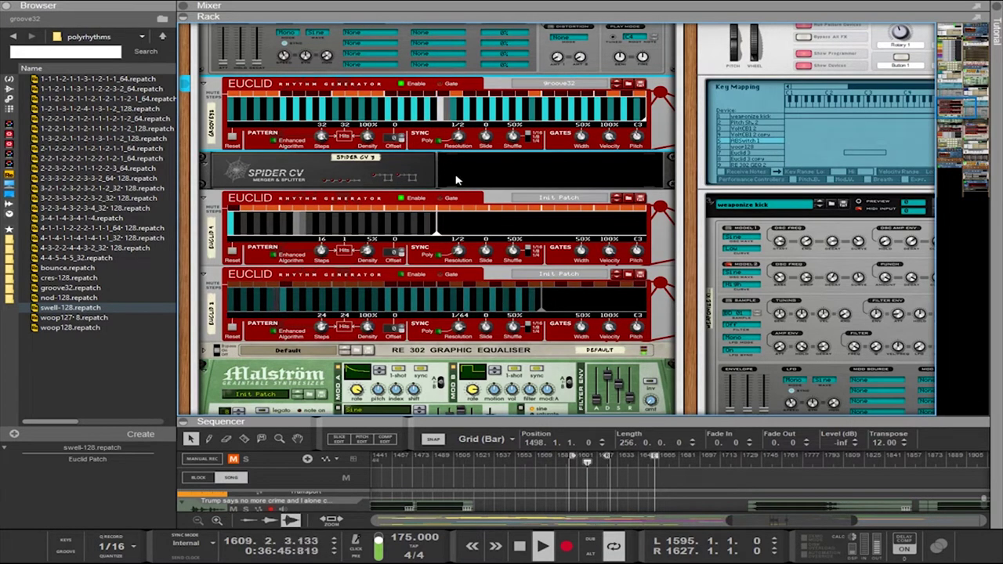
pyautogui.moveTo(458, 327); pyautogui.dragTo(456, 300)
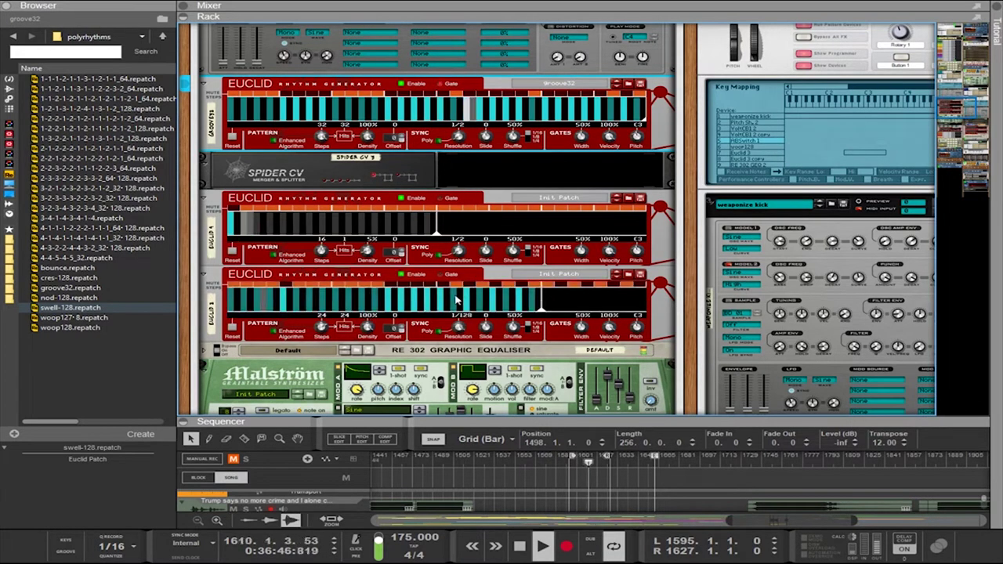
# Select Euclid 2, alternately redo and undo the last edit to compare, and bring the psykick2 synth into view
pyautogui.click(366, 287)
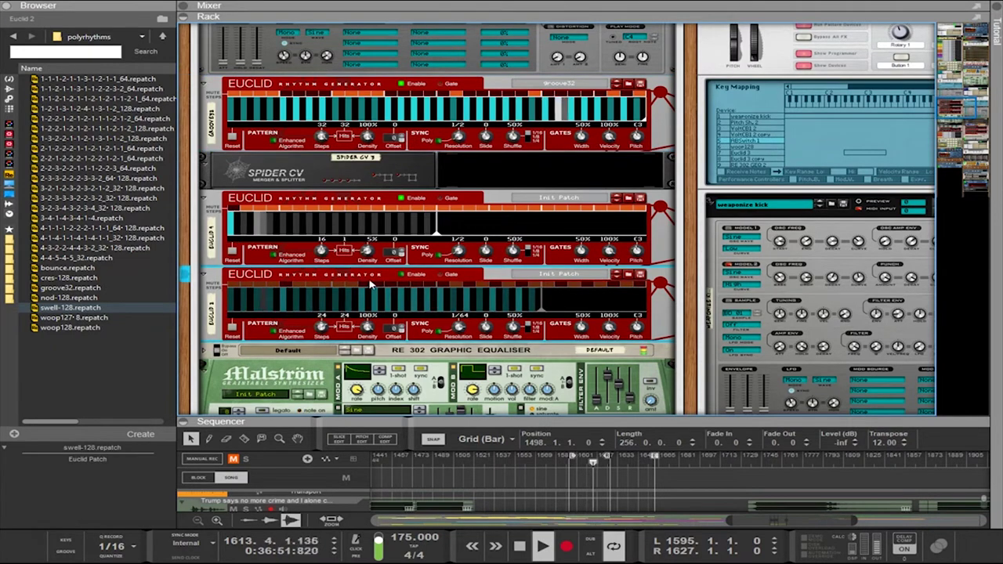
pyautogui.hotkey('ctrl', 'y')
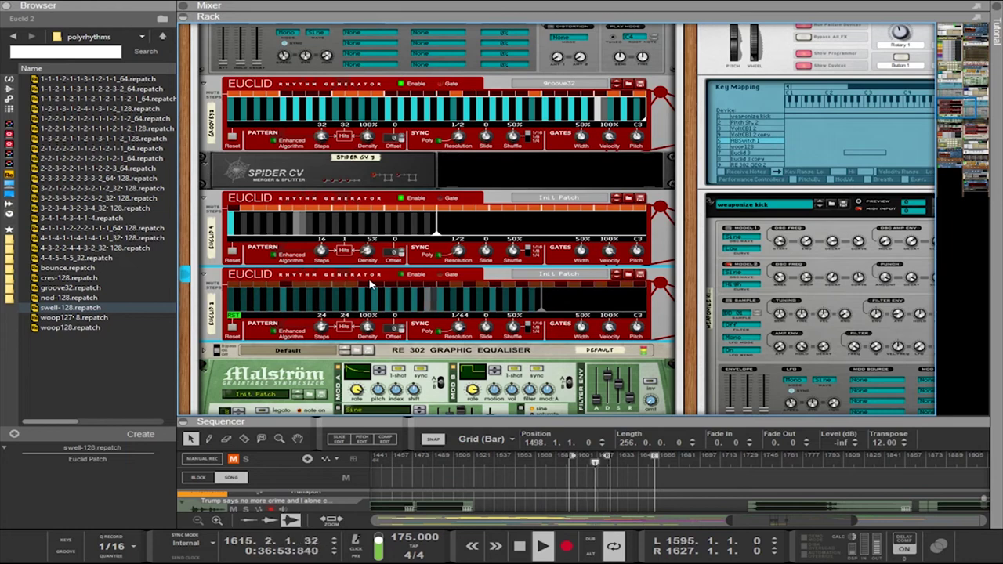
pyautogui.hotkey('ctrl', 'z')
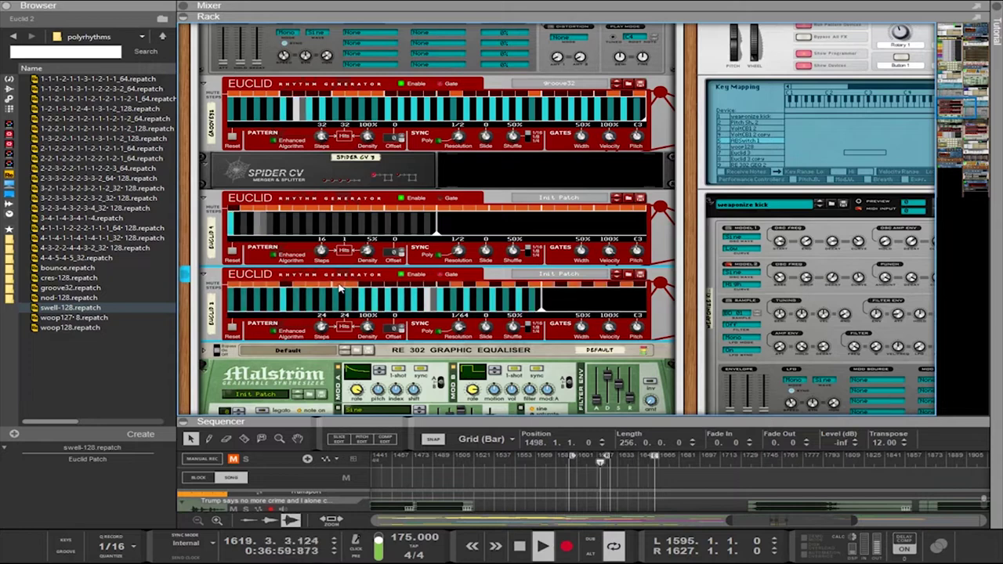
pyautogui.hotkey('ctrl', 'y')
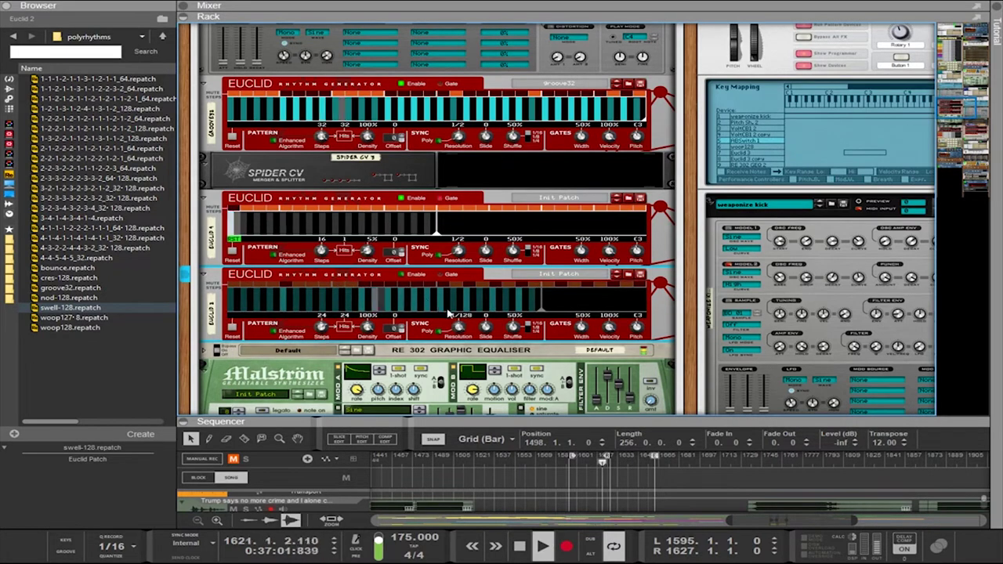
pyautogui.hotkey('ctrl', 'z')
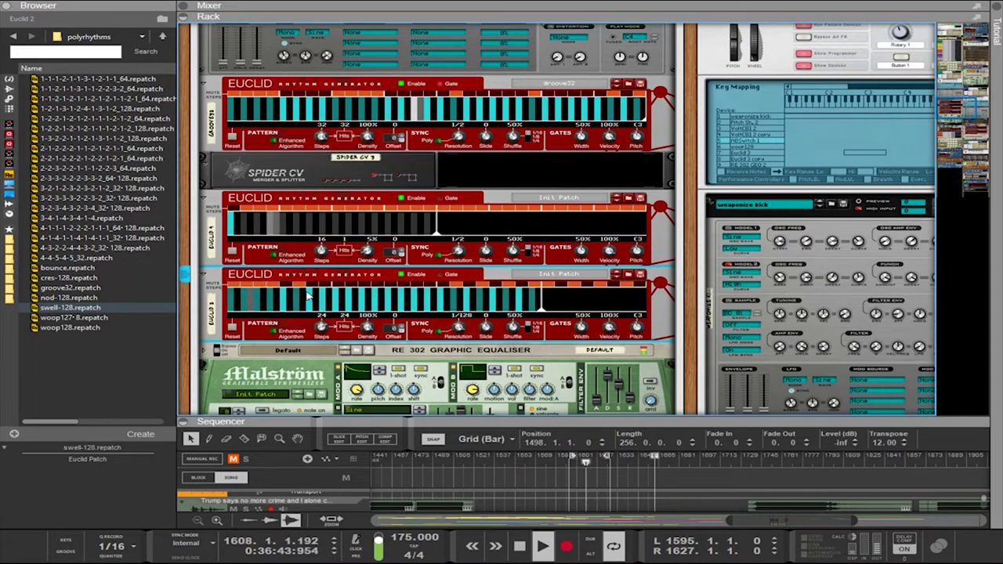
pyautogui.scroll(8, 562, 214)
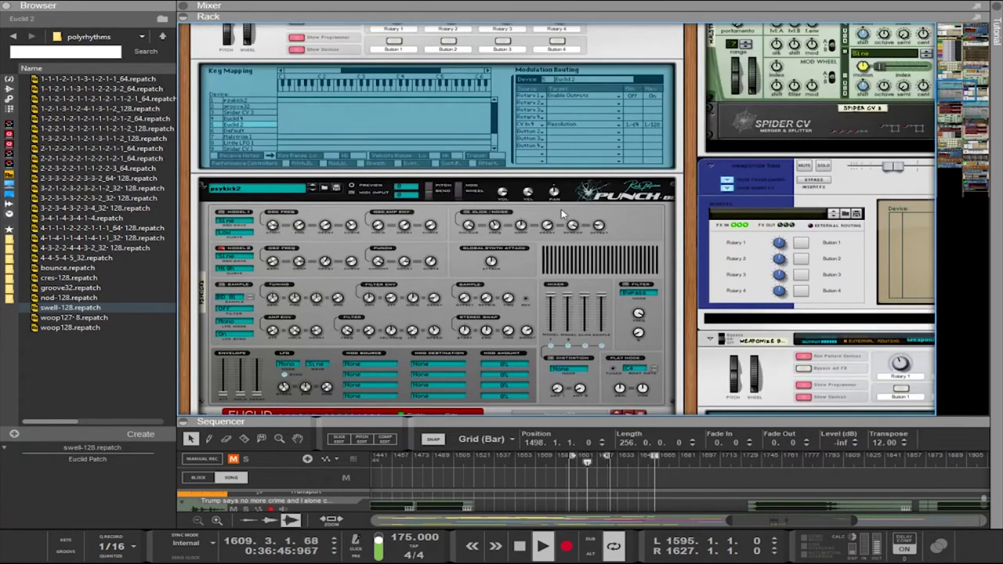
# Set the minimum of the CV In modulation routing to Euclid 2's Resolution to 1/8
pyautogui.moveTo(634, 129); pyautogui.dragTo(633, 145)
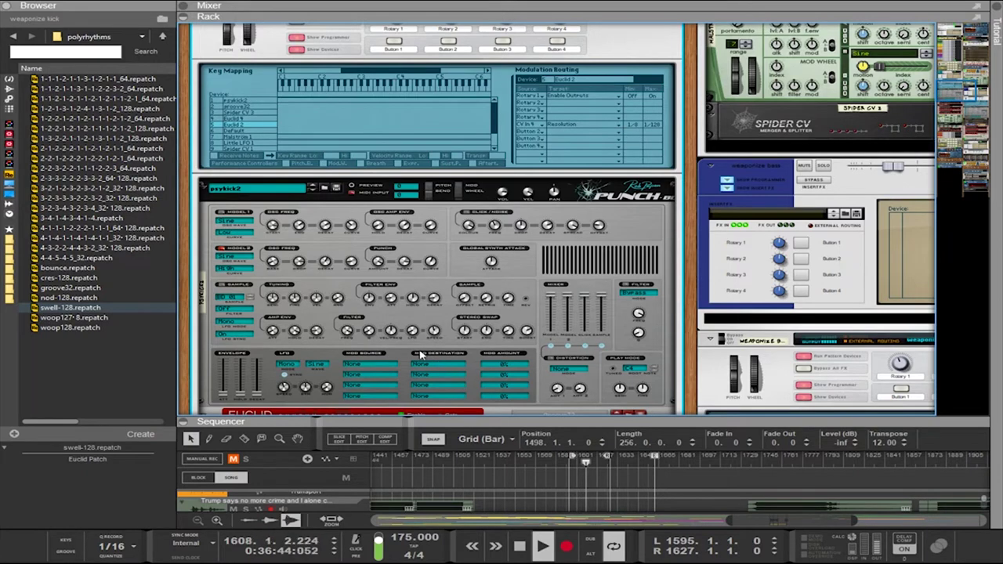
# Try a different Modulator B curve on the Malström, restore the previous curve and undo the last edit
pyautogui.scroll(-5, 421, 355)
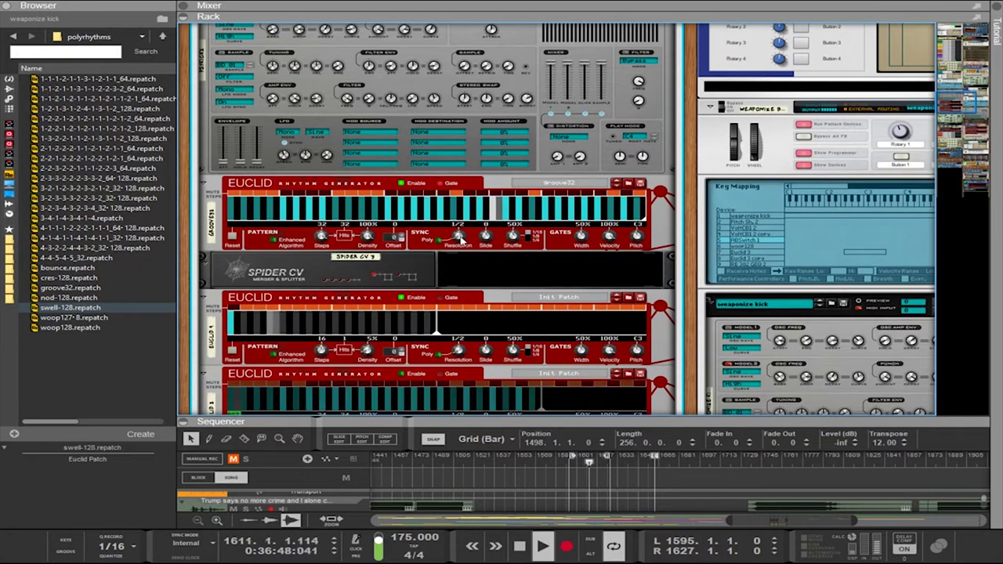
pyautogui.scroll(-2, 447, 274)
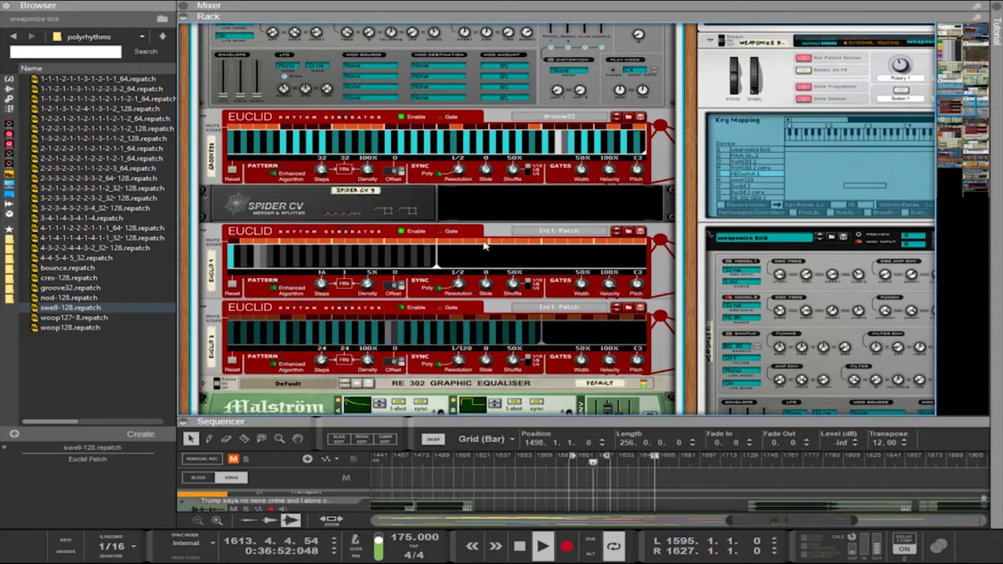
pyautogui.scroll(-3, 511, 264)
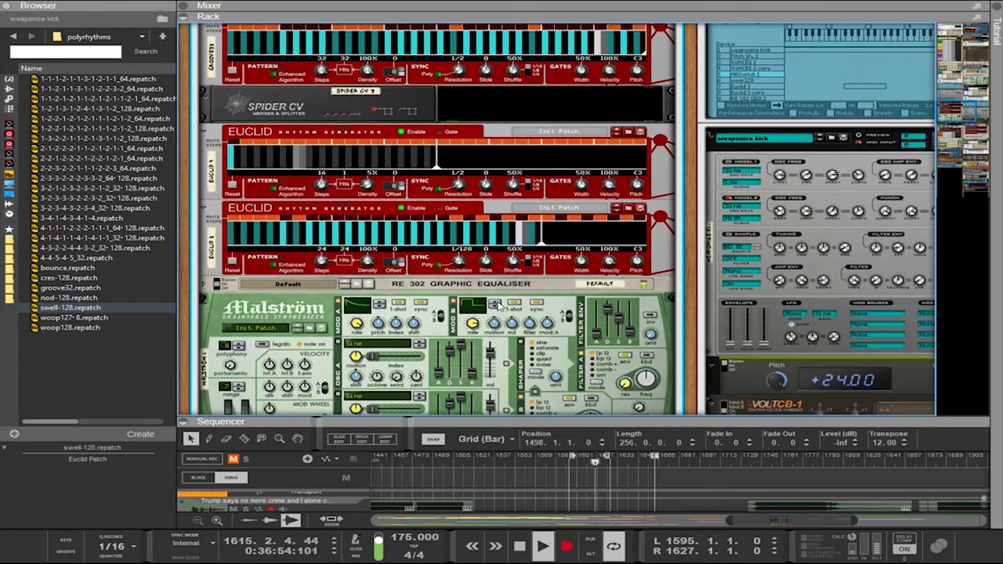
pyautogui.click(494, 302)
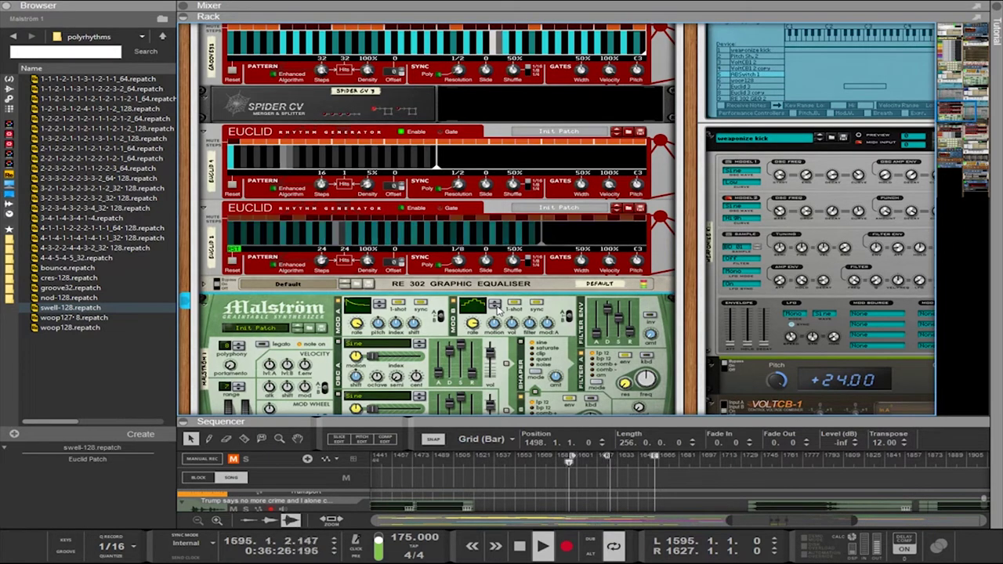
pyautogui.click(495, 308)
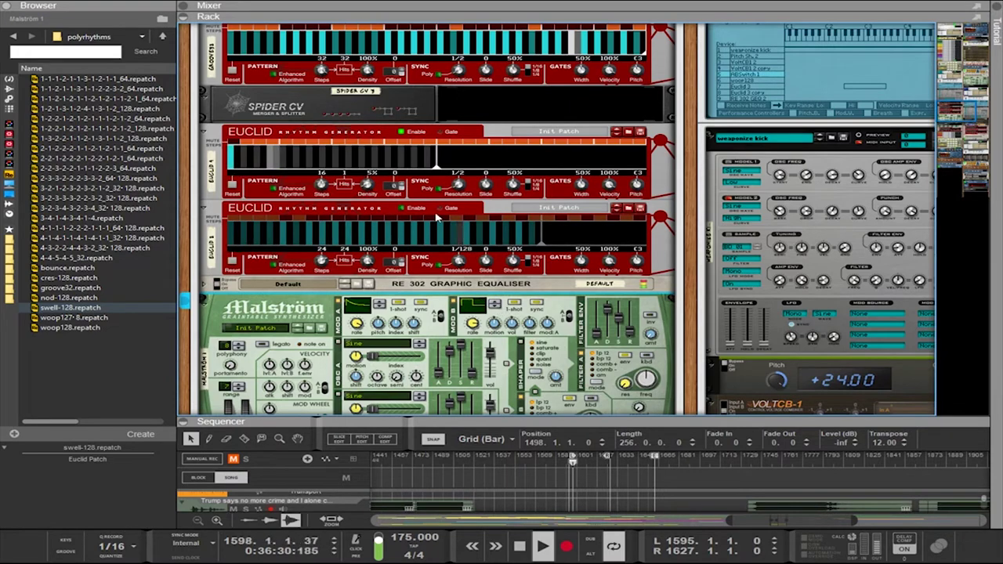
pyautogui.scroll(3, 392, 182)
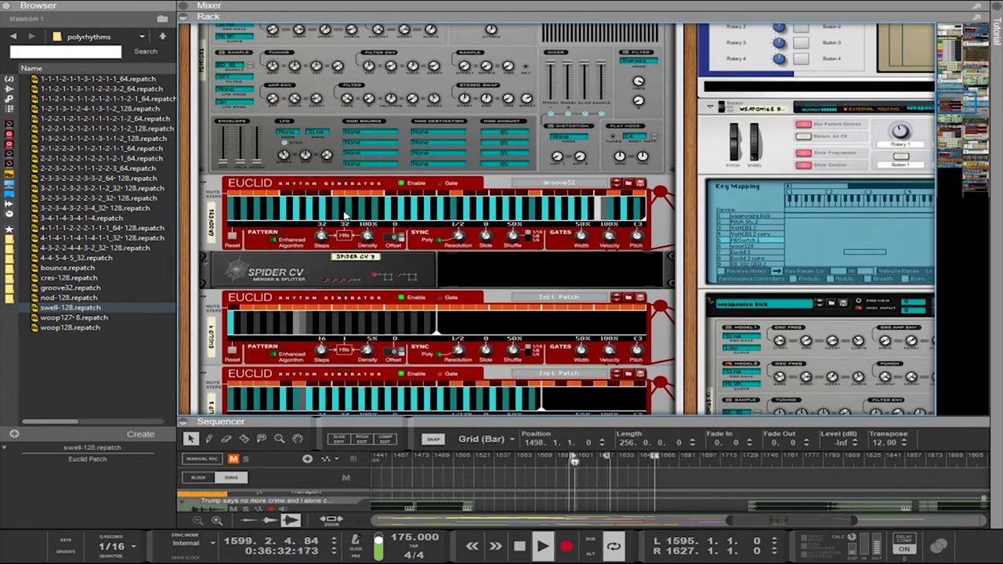
pyautogui.scroll(-2, 350, 213)
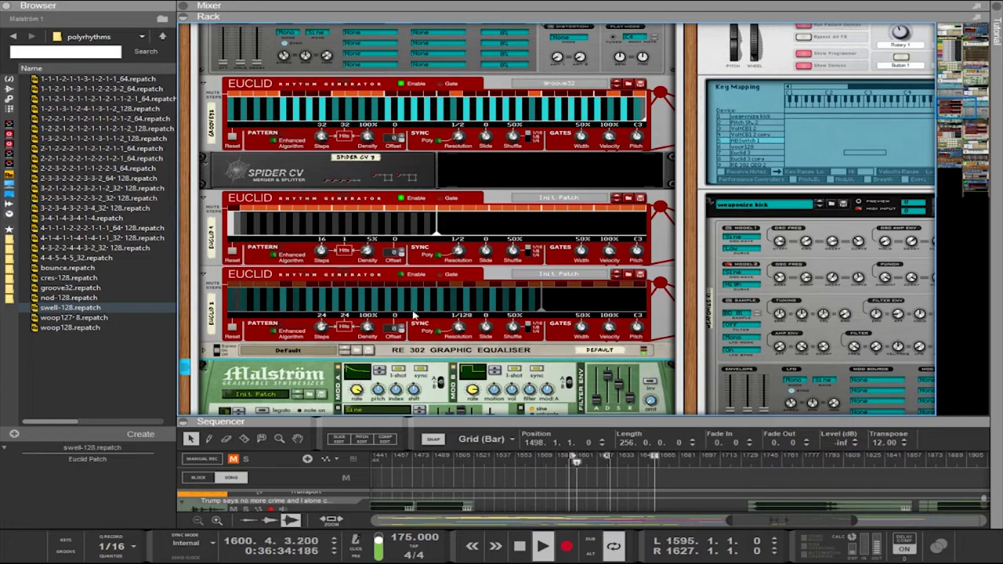
pyautogui.hotkey('ctrl', 'z')
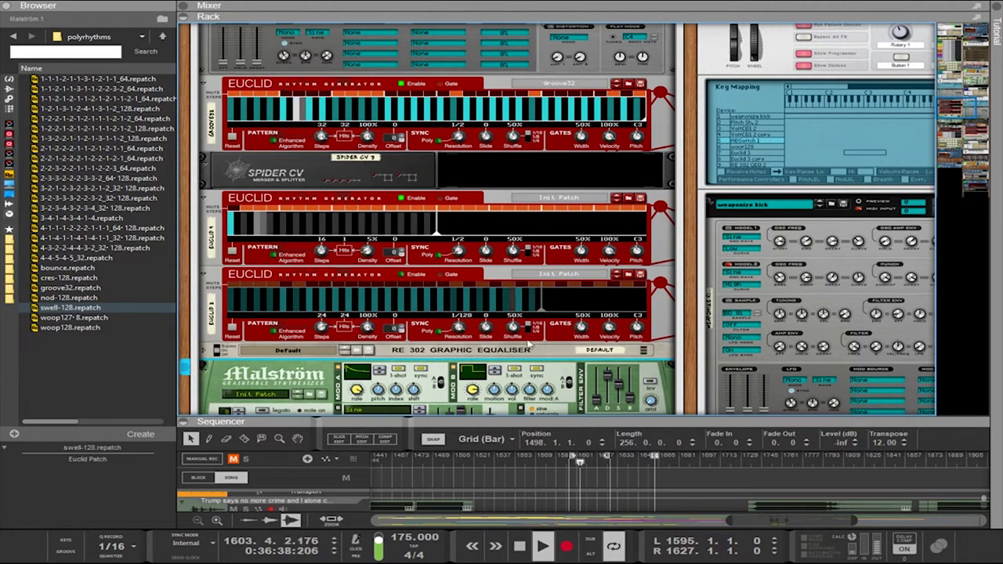
# Examine the audio tracks in the enlarged sequencer, then return to the rack and select Euclid 4
pyautogui.moveTo(487, 437); pyautogui.dragTo(488, 43)
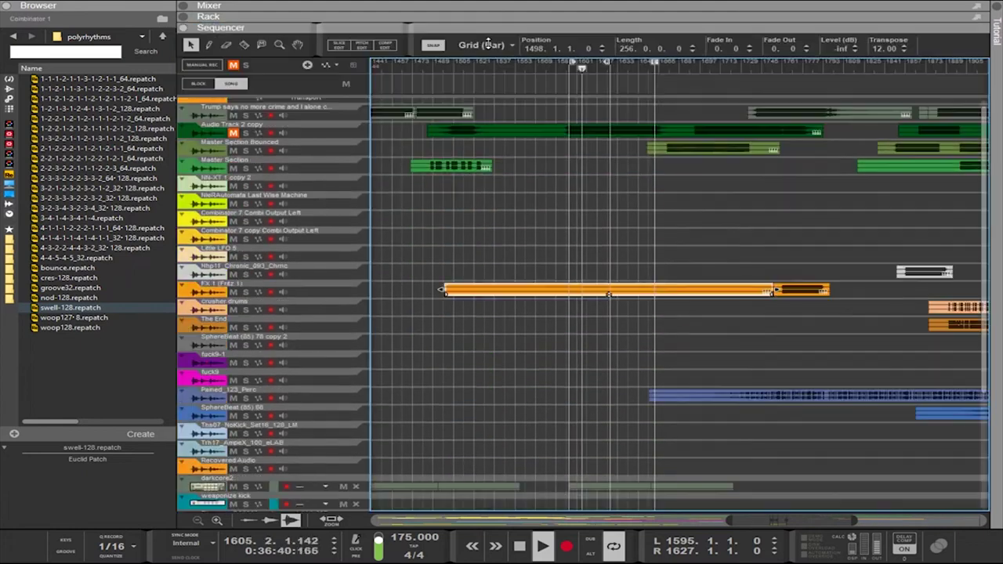
pyautogui.scroll(-5, 549, 369)
pyautogui.scroll(5, 565, 353)
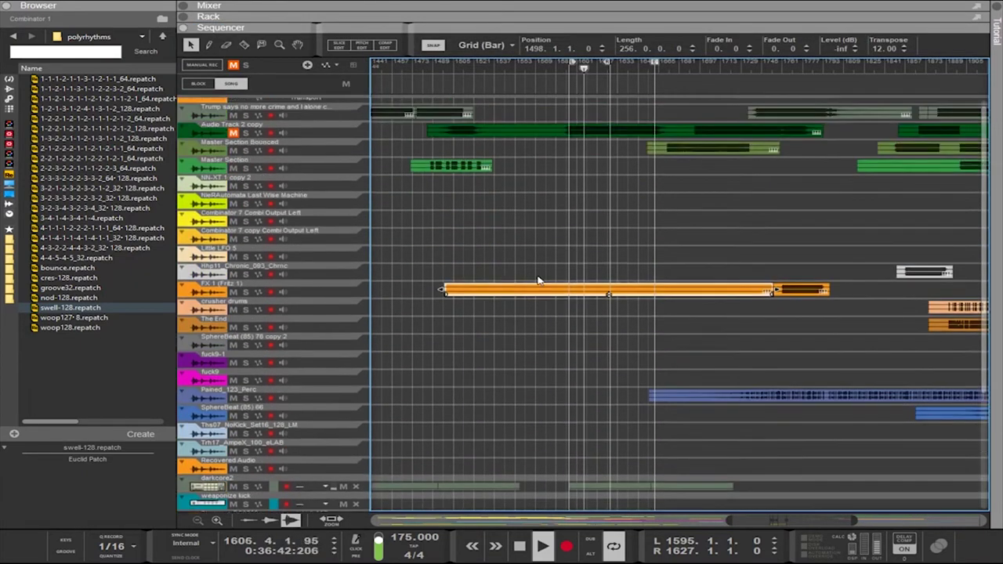
pyautogui.moveTo(564, 221); pyautogui.dragTo(565, 388)
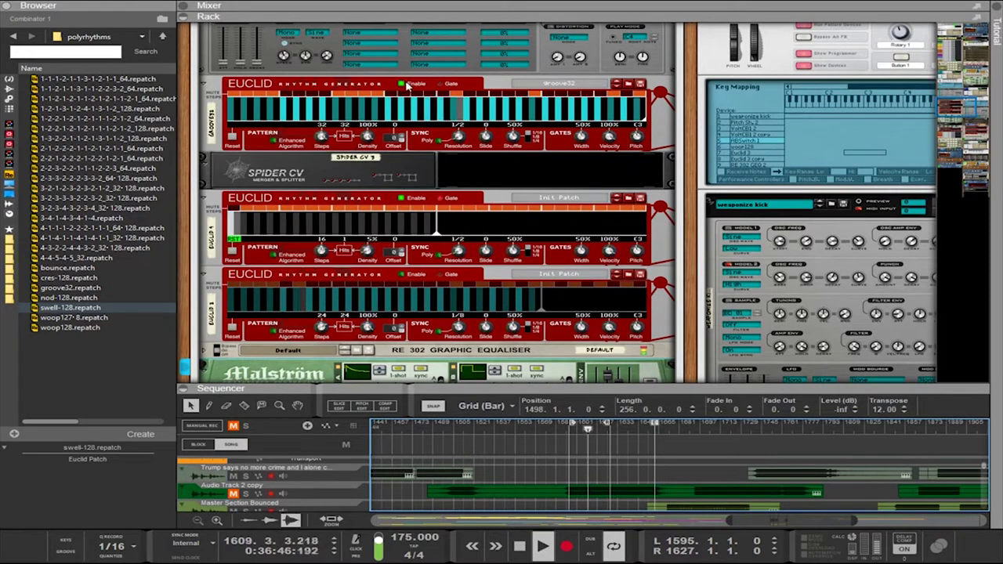
pyautogui.click(396, 200)
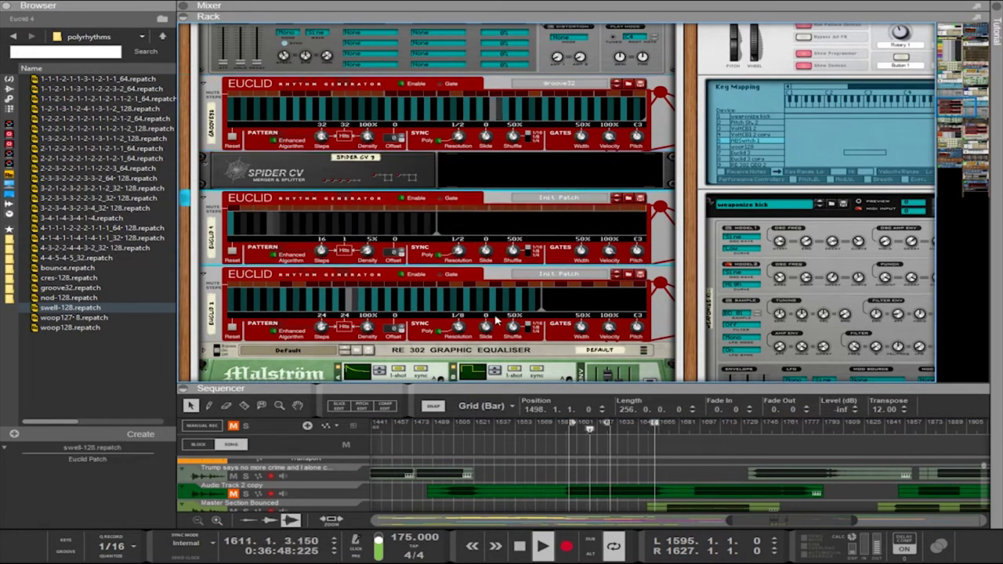
# Create a clip on the weaponize kick track at bar 1595 and extend it to about 7 bars and 3 beats
pyautogui.moveTo(481, 390); pyautogui.dragTo(481, 32)
pyautogui.scroll(-5, 549, 347)
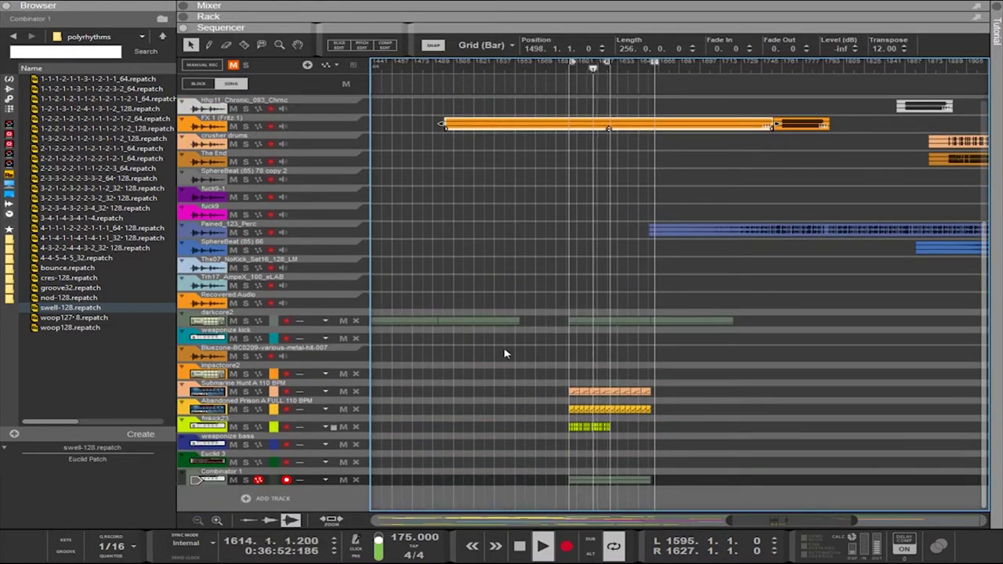
pyautogui.click(572, 337)
pyautogui.scroll(8, 573, 354)
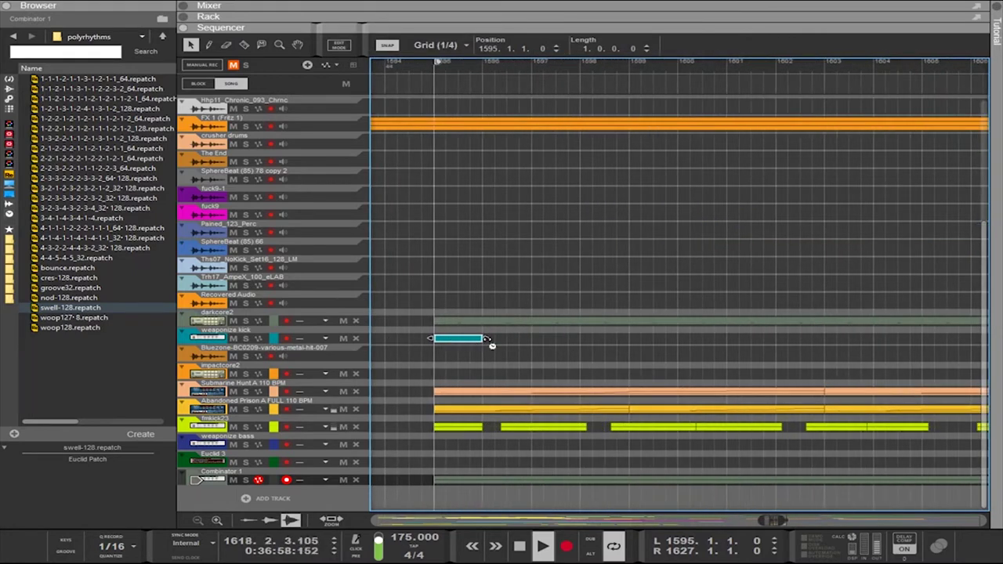
pyautogui.moveTo(615, 322); pyautogui.dragTo(845, 306)
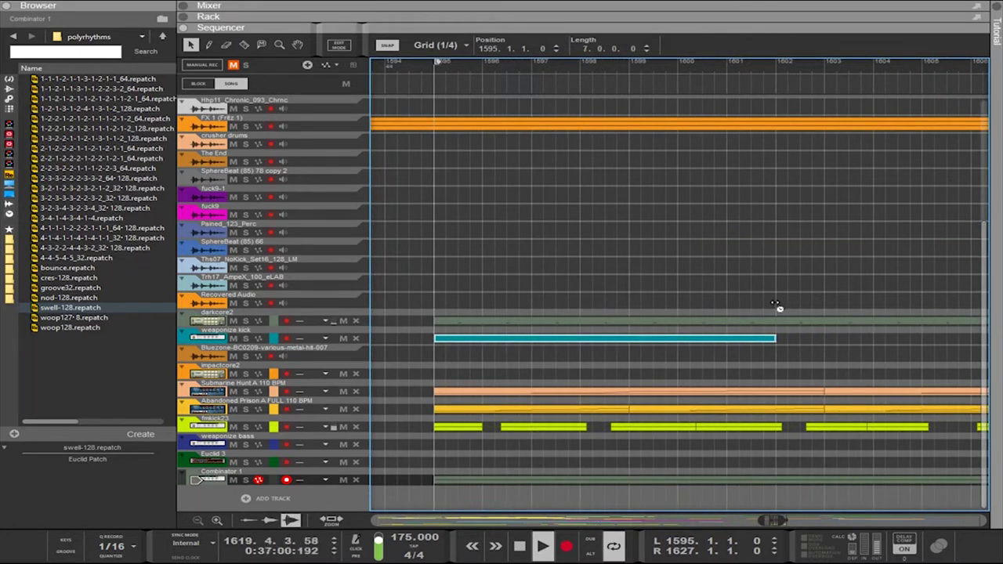
pyautogui.moveTo(777, 307); pyautogui.dragTo(797, 280)
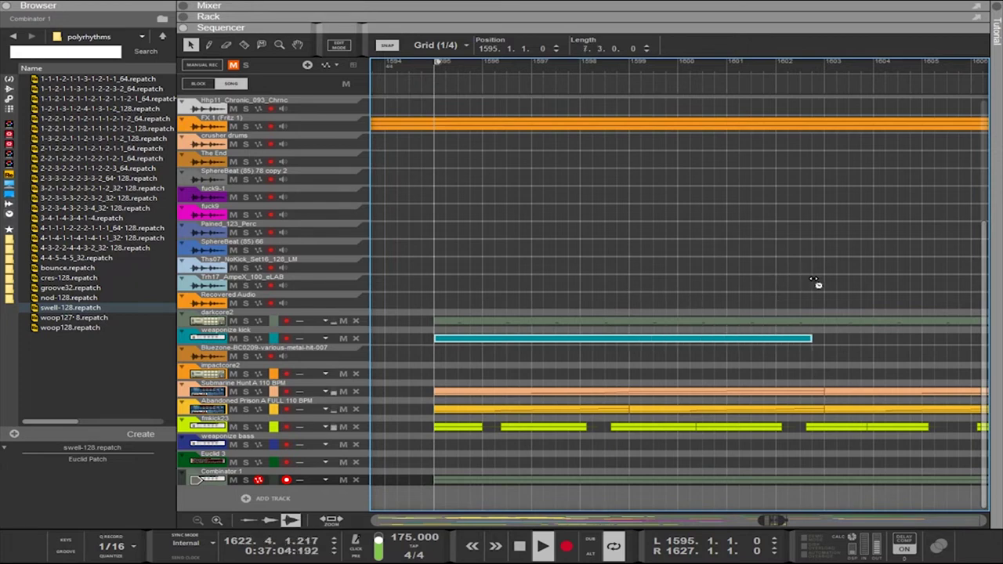
# Set the loop end to bar 1603 and open the weaponize kick clip for note editing
pyautogui.keyDown('alt'); pyautogui.click(824, 72); pyautogui.keyUp('alt')
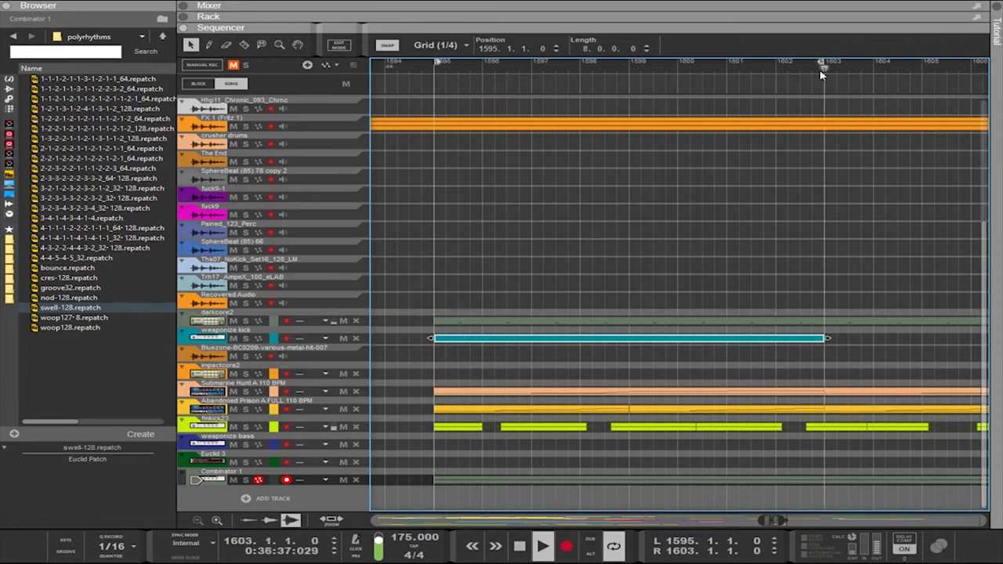
pyautogui.click(801, 71)
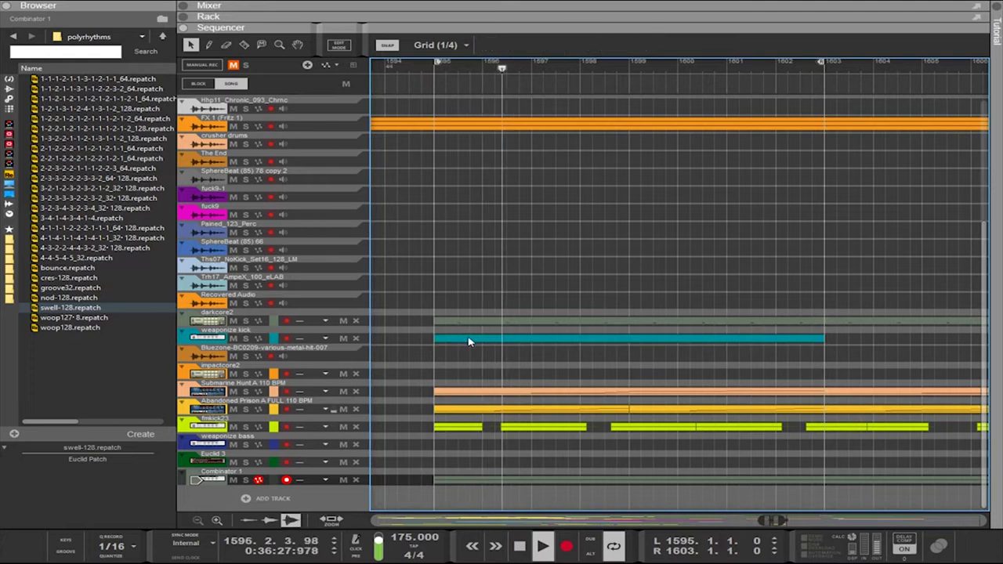
pyautogui.doubleClick(468, 340)
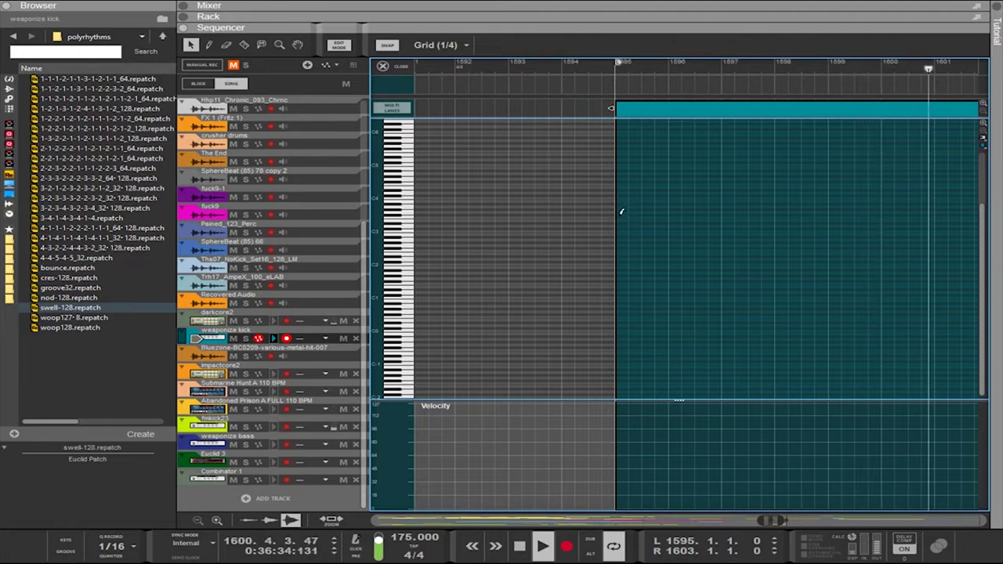
# Add one-beat F#1 notes every two beats from bar 1595 to beat 3 of bar 1597, leaving out beat 1 of bar 1597
pyautogui.click(623, 278)
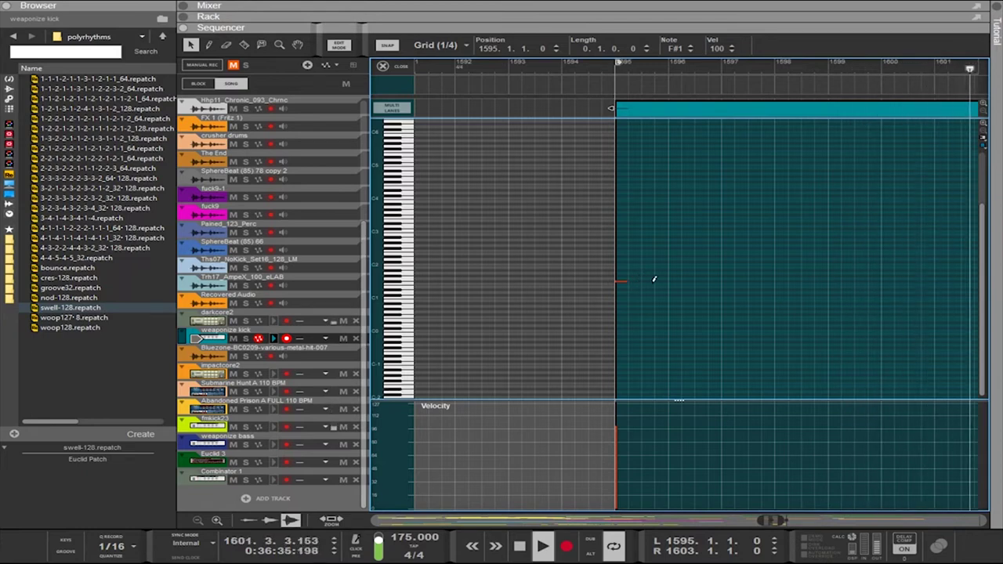
pyautogui.click(648, 281)
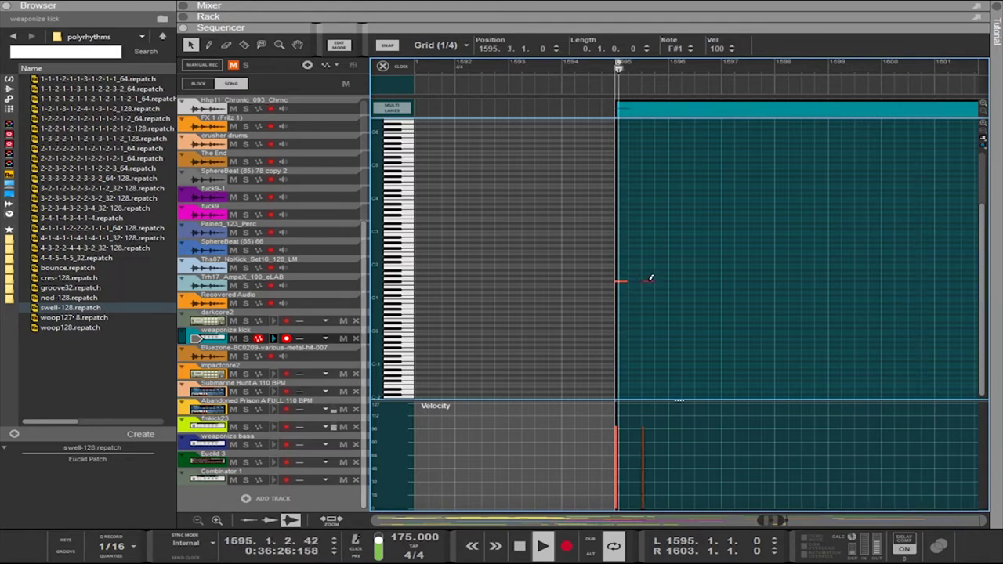
pyautogui.click(673, 281)
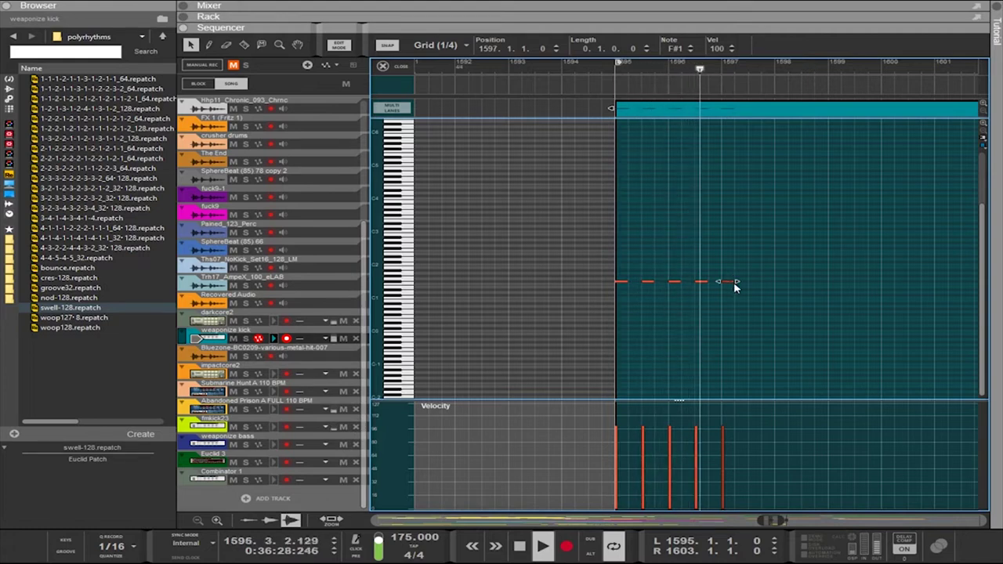
pyautogui.keyDown('alt'); pyautogui.click(752, 280); pyautogui.keyUp('alt')
pyautogui.click(727, 281)
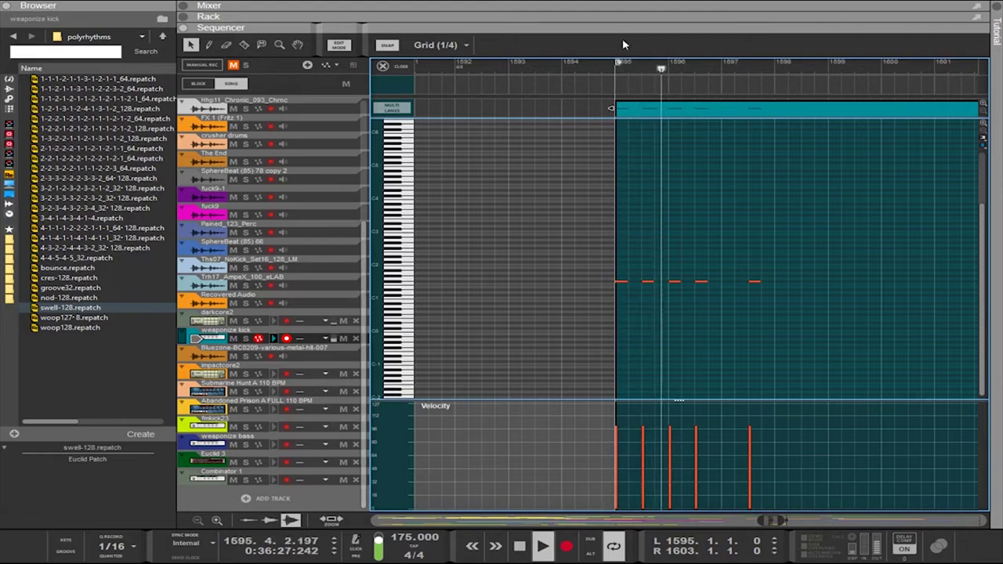
# Show the rack above the sequencer and examine the rear CV cabling of the Euclid rhythm generators
pyautogui.moveTo(615, 27); pyautogui.dragTo(612, 311)
pyautogui.moveTo(673, 235); pyautogui.dragTo(510, 96)
pyautogui.scroll(2, 509, 134)
pyautogui.press('Tab')
pyautogui.scroll(-6, 510, 137)
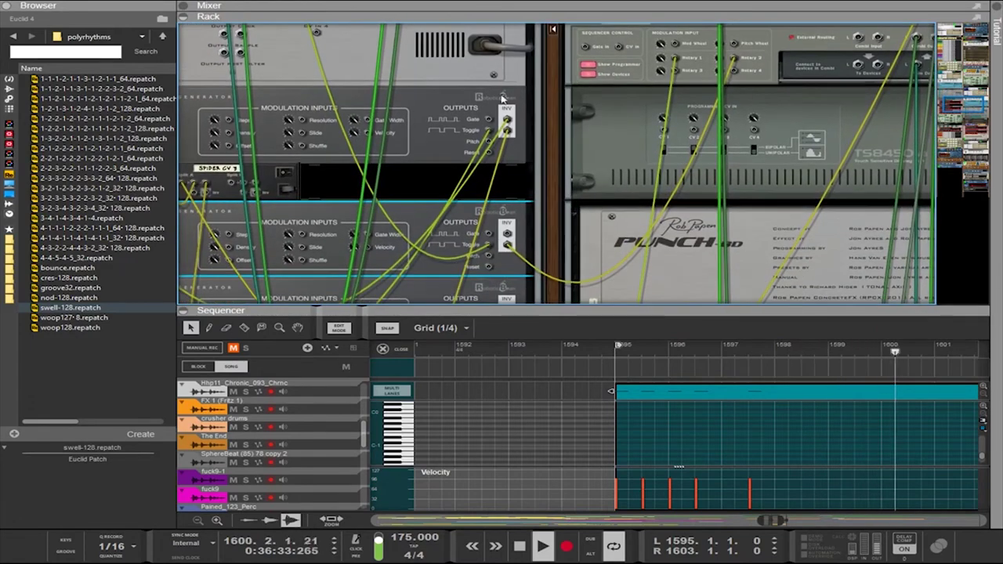
pyautogui.scroll(3, 511, 143)
pyautogui.scroll(-4, 547, 188)
pyautogui.scroll(4, 486, 181)
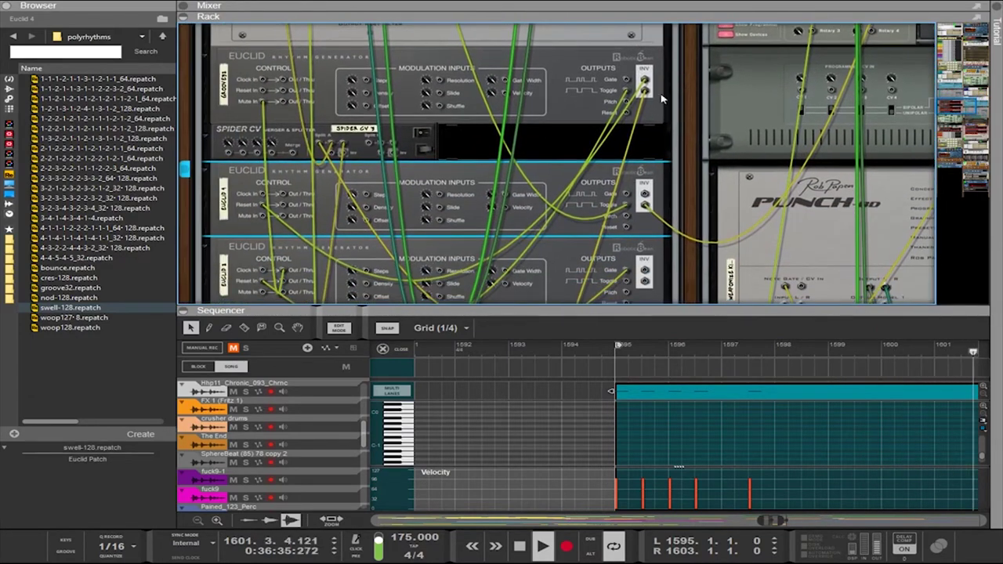
pyautogui.press('Tab')
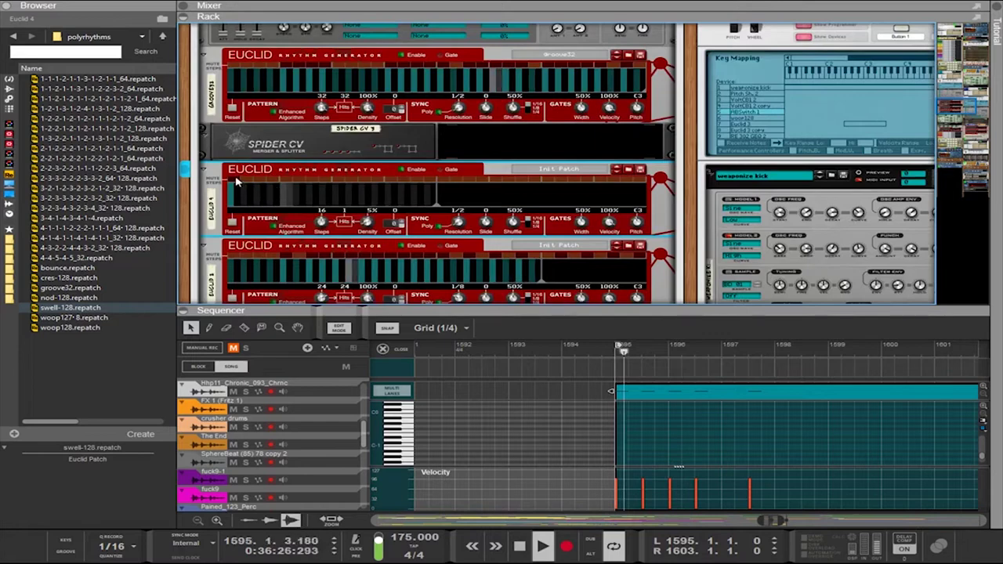
pyautogui.press('Tab')
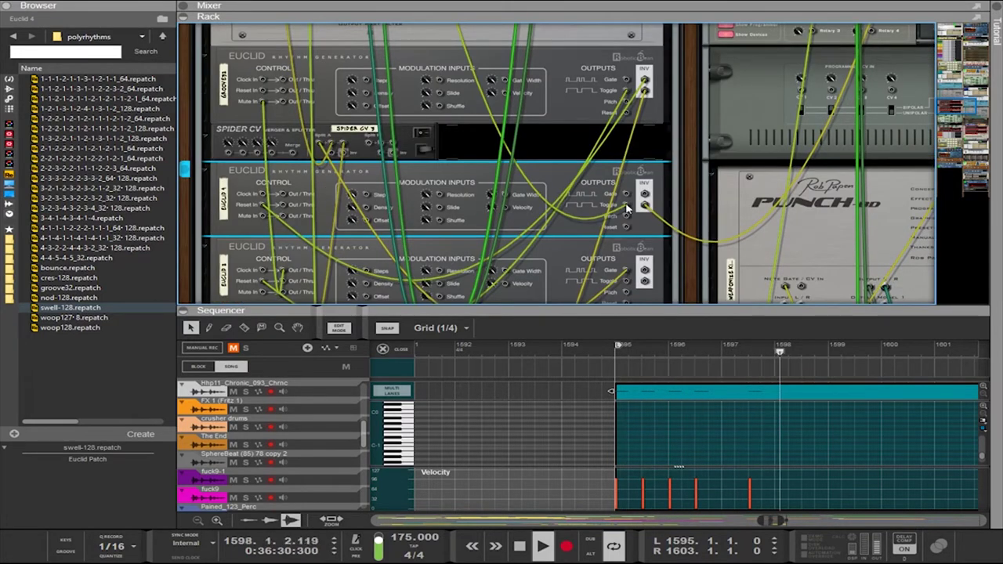
pyautogui.scroll(5, 627, 208)
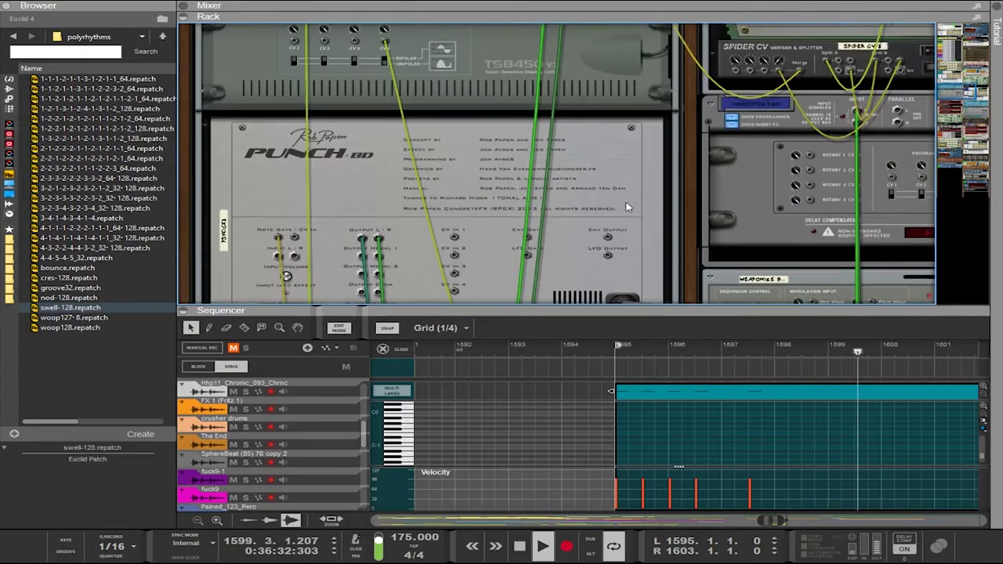
pyautogui.scroll(-5, 594, 240)
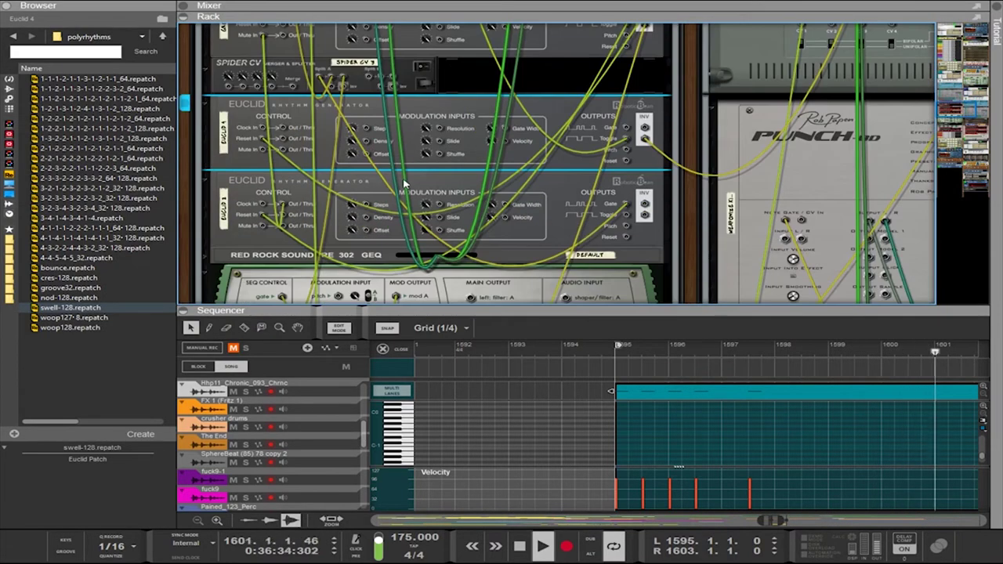
# Set the density of the lowest Euclid, just above the graphic equaliser, to 0% and select Euclid 4
pyautogui.press('Tab')
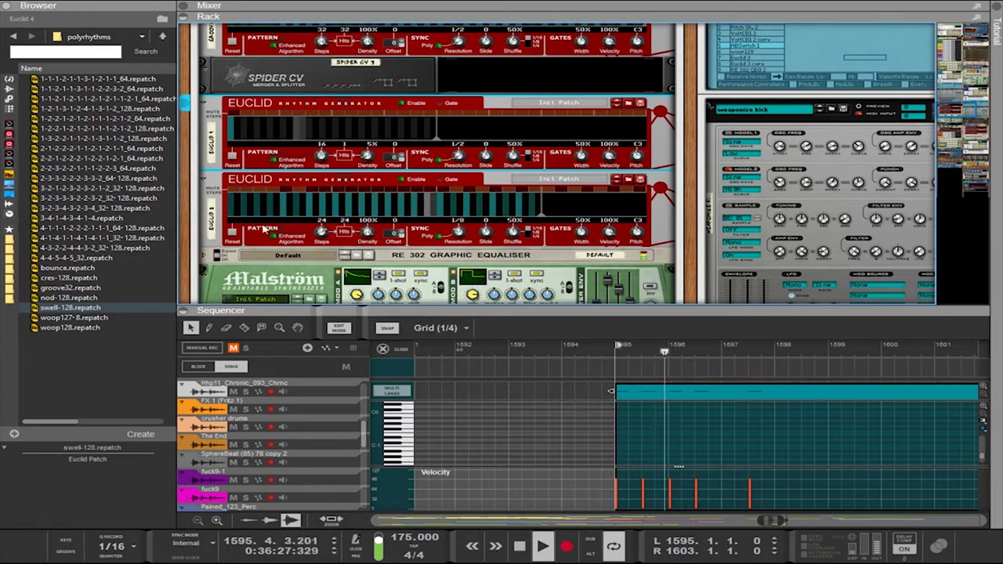
pyautogui.moveTo(367, 232); pyautogui.dragTo(367, 266)
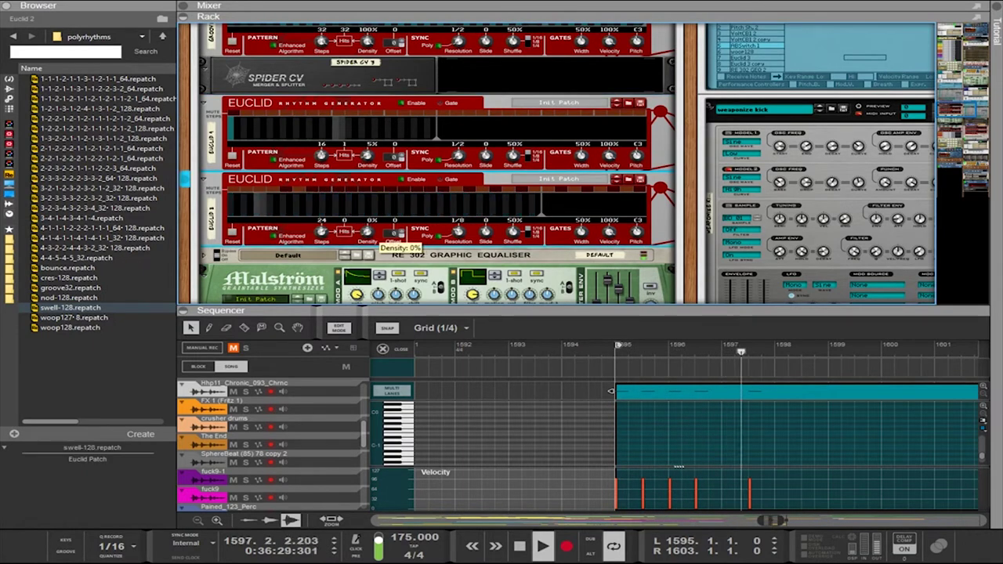
pyautogui.click(402, 107)
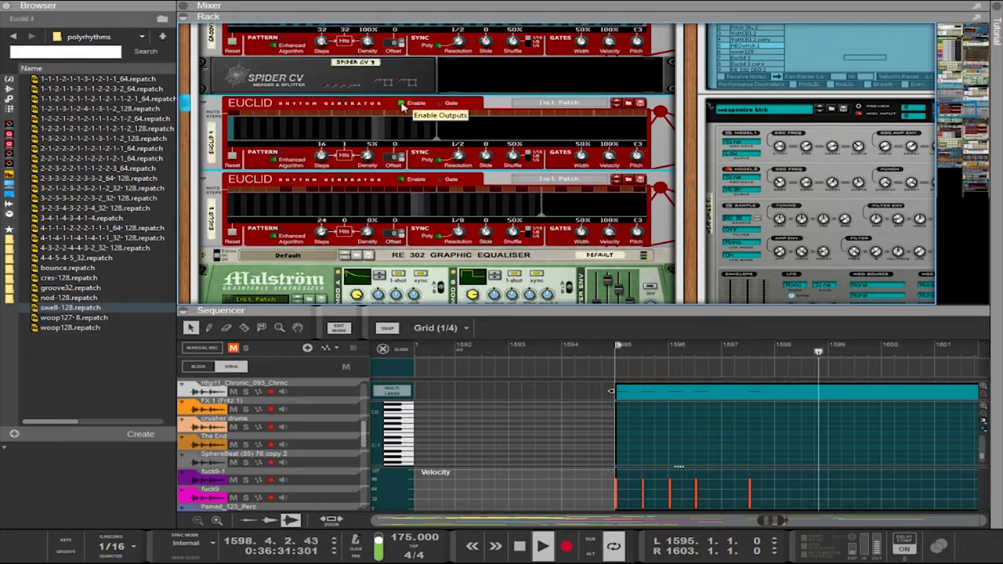
# Compare Euclid 4's rear output connections with its front-side pattern settings
pyautogui.press('Tab')
pyautogui.scroll(2, 632, 146)
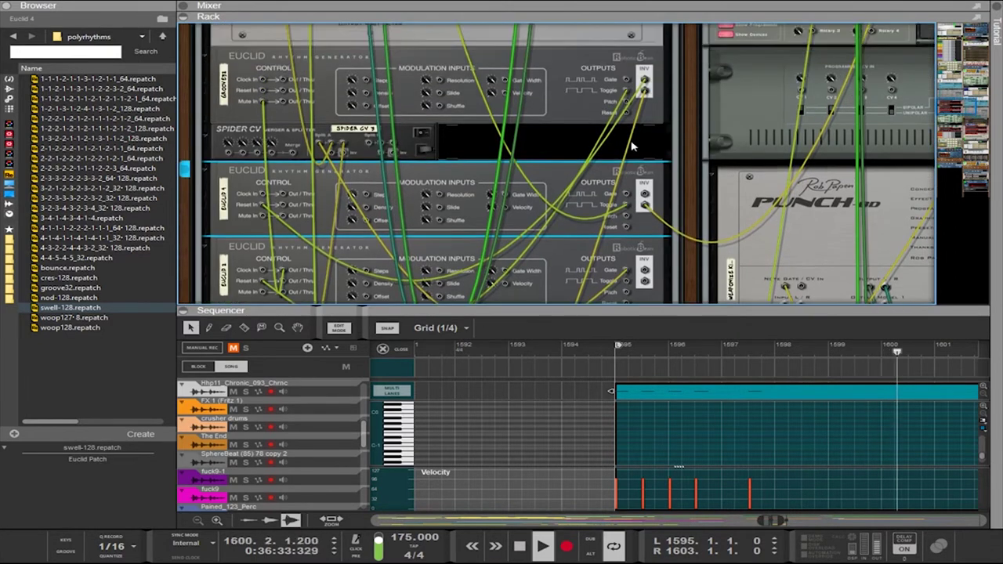
pyautogui.press('Tab')
pyautogui.press('Tab')
pyautogui.press('Tab')
pyautogui.press('Tab')
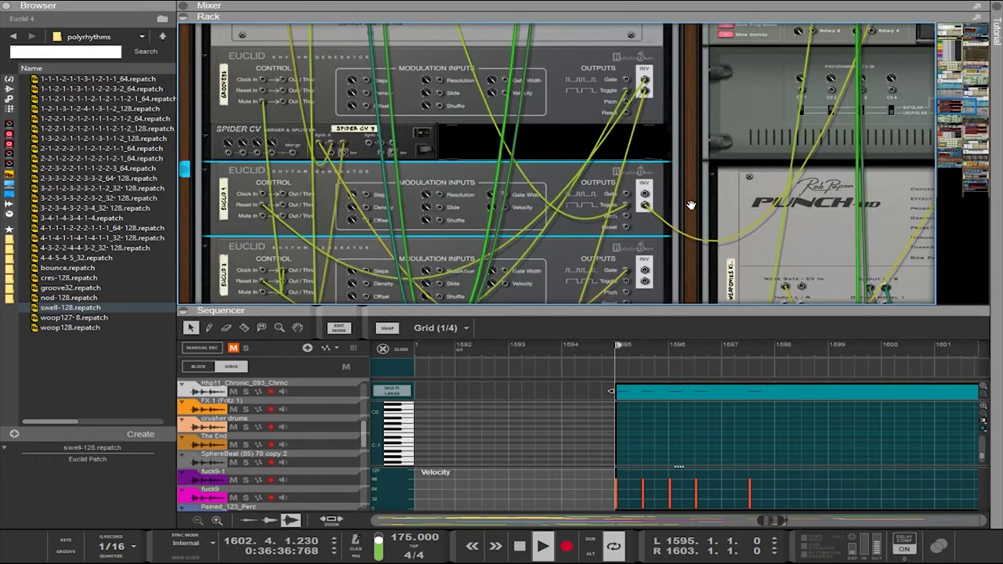
# Examine the weaponize bass Combinator's modulation routing, its A/B Switch CV control and the Euclid devices below it
pyautogui.press('Tab')
pyautogui.moveTo(691, 205); pyautogui.dragTo(307, 37)
pyautogui.scroll(5, 582, 193)
pyautogui.scroll(-15, 582, 190)
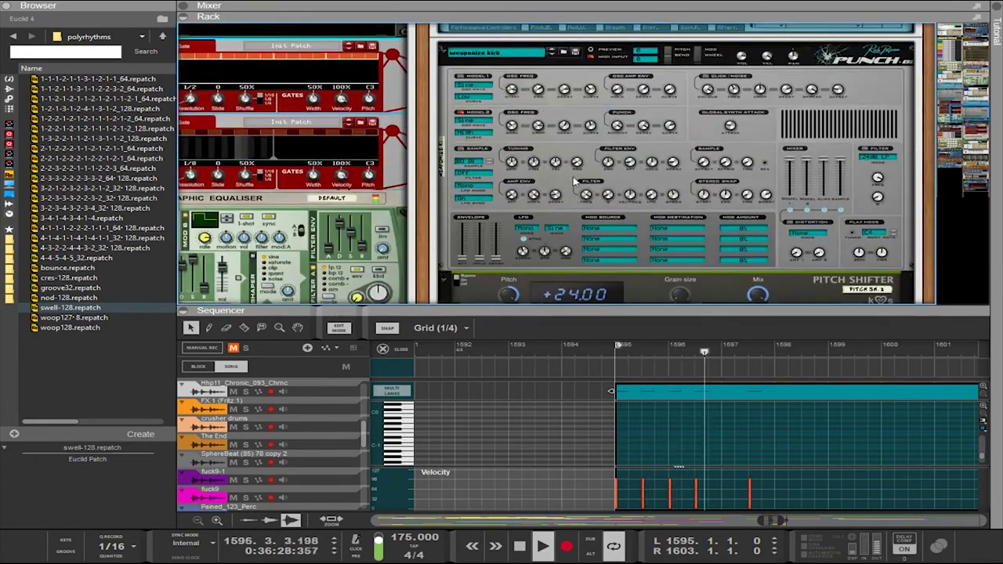
pyautogui.scroll(10, 663, 247)
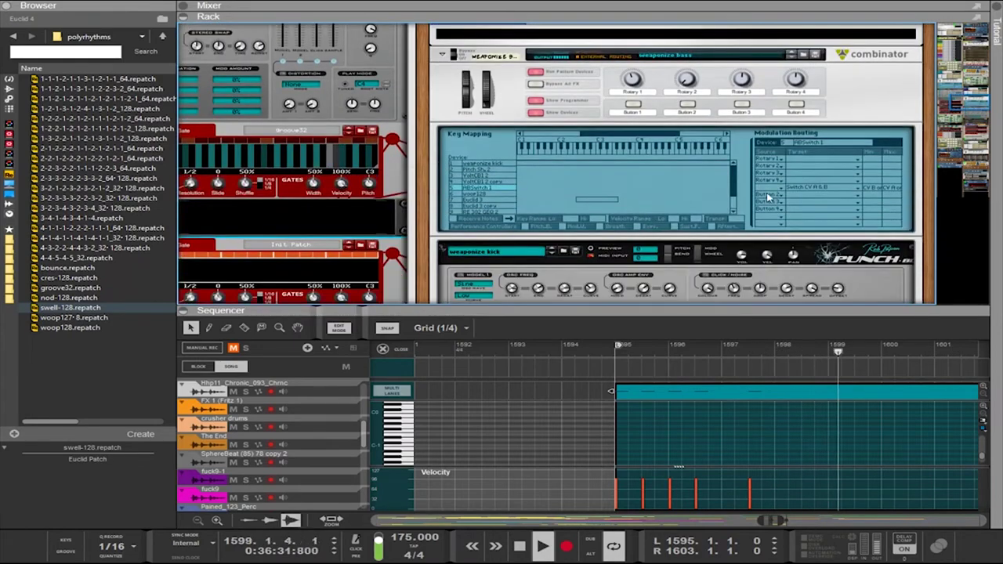
pyautogui.click(770, 200)
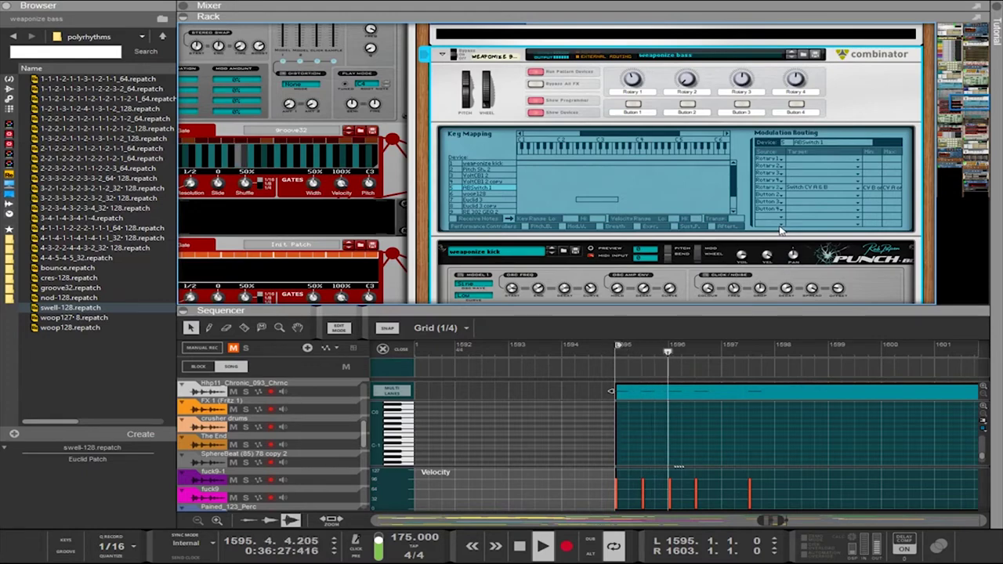
pyautogui.scroll(-10, 781, 229)
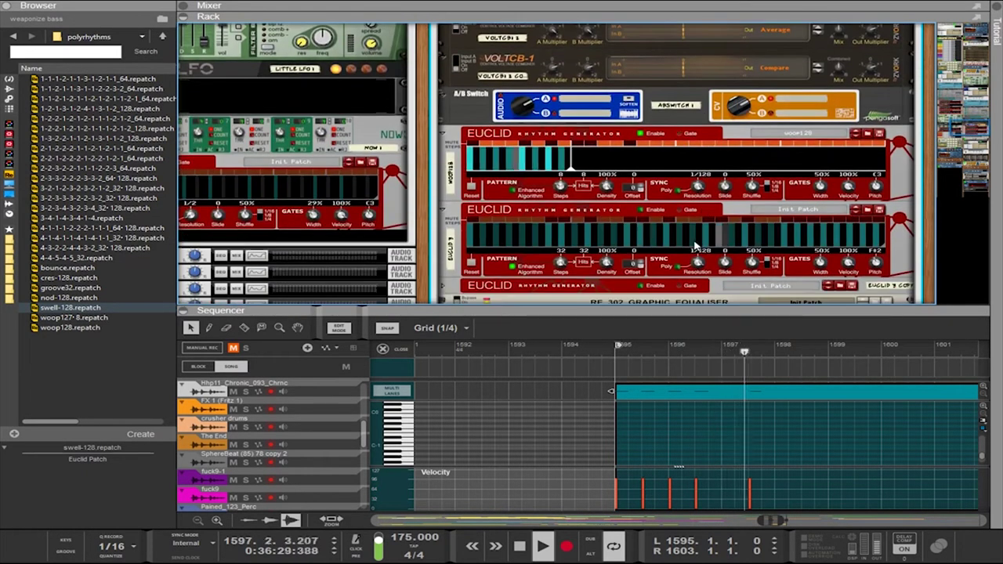
pyautogui.click(735, 111)
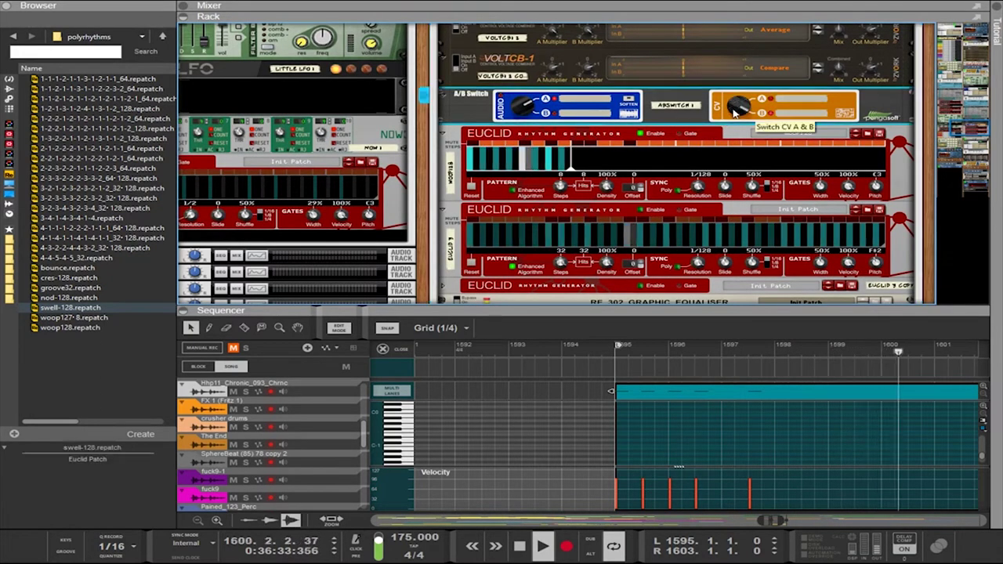
pyautogui.click(627, 213)
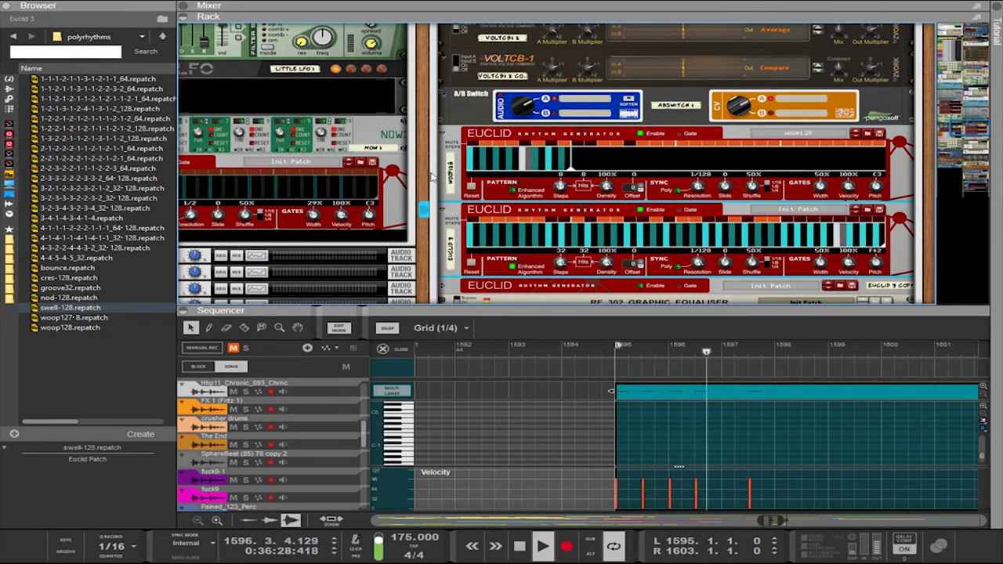
# Rewire the groove32 Euclid's CV output and Mute In connections through the Spider CV beneath it
pyautogui.moveTo(429, 165); pyautogui.dragTo(700, 233)
pyautogui.scroll(5, 700, 233)
pyautogui.press('Tab')
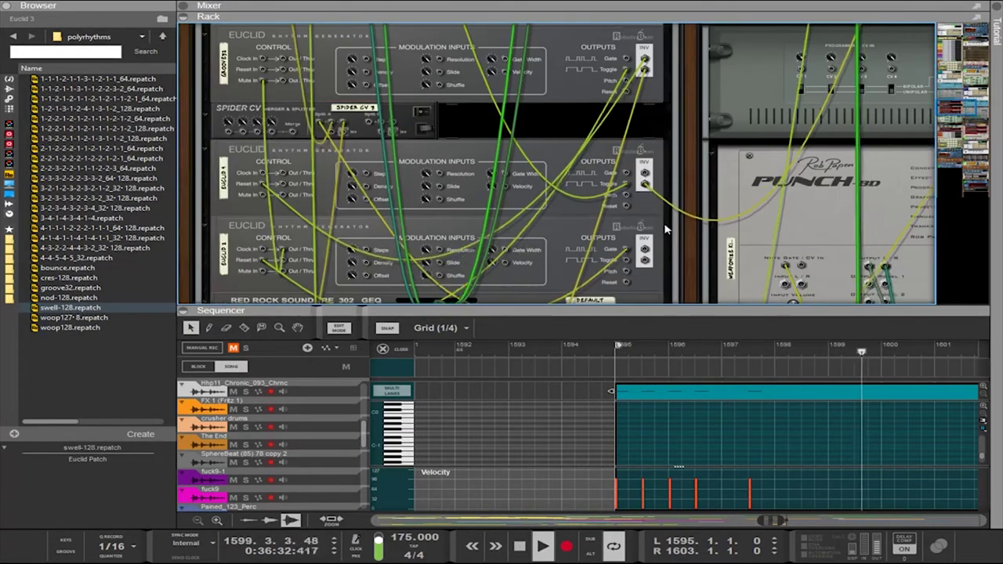
pyautogui.scroll(3, 385, 245)
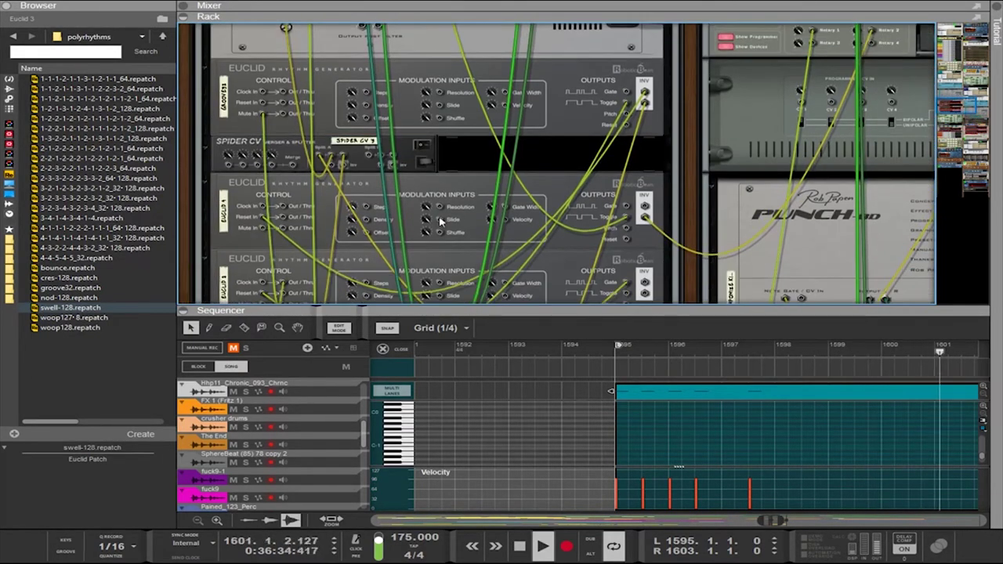
pyautogui.scroll(3, 457, 214)
pyautogui.click(629, 139)
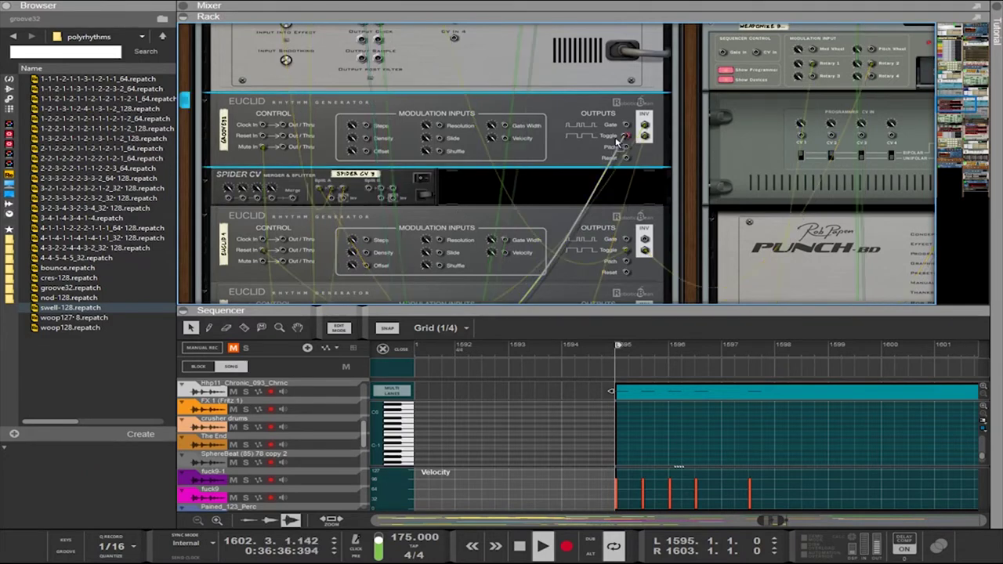
pyautogui.moveTo(627, 138)
pyautogui.mouseDown()
pyautogui.moveTo(653, 140)
pyautogui.moveTo(609, 145)
pyautogui.moveTo(665, 131)
pyautogui.moveTo(647, 127)
pyautogui.moveTo(274, 247)
pyautogui.moveTo(374, 196)
pyautogui.moveTo(619, 202)
pyautogui.moveTo(645, 130)
pyautogui.mouseUp()
pyautogui.moveTo(372, 192); pyautogui.dragTo(255, 154)
pyautogui.scroll(-1, 255, 134)
pyautogui.scroll(5, 257, 133)
pyautogui.scroll(-6, 256, 152)
pyautogui.scroll(1, 255, 155)
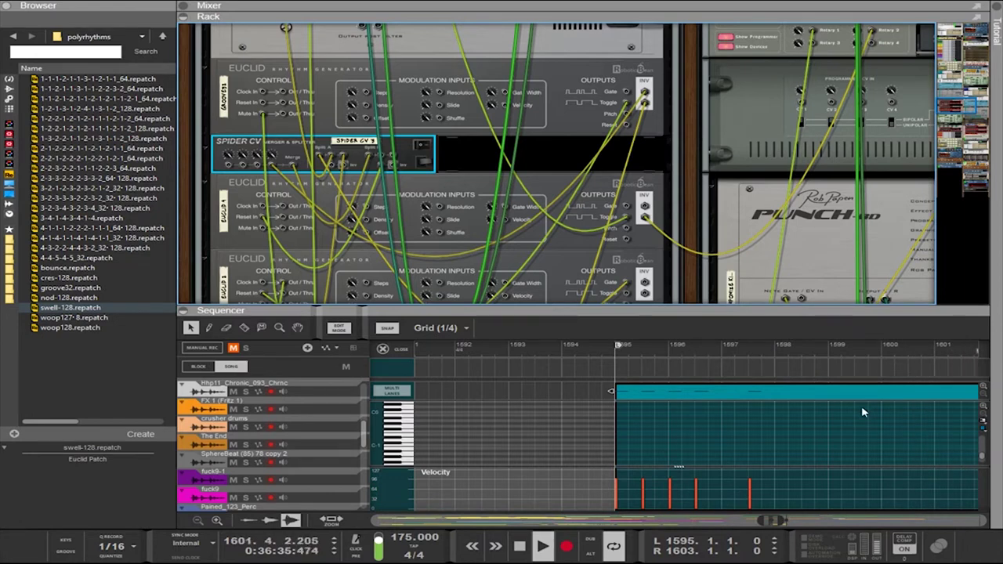
# Duplicate the Spider CV and feed psykick2's note gate input from the duplicate's merge output
pyautogui.hotkey('ctrl', 'd')
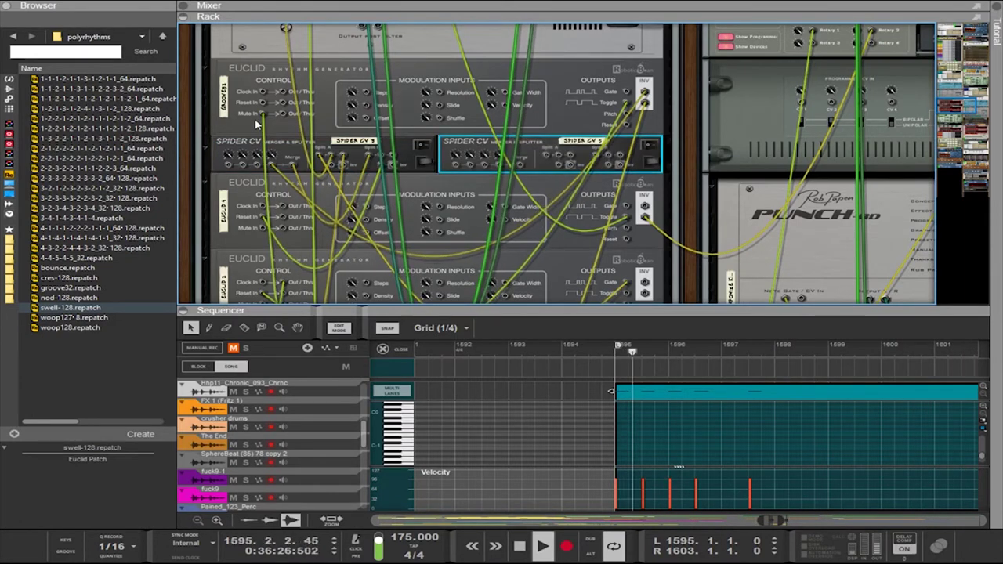
pyautogui.scroll(3, 338, 173)
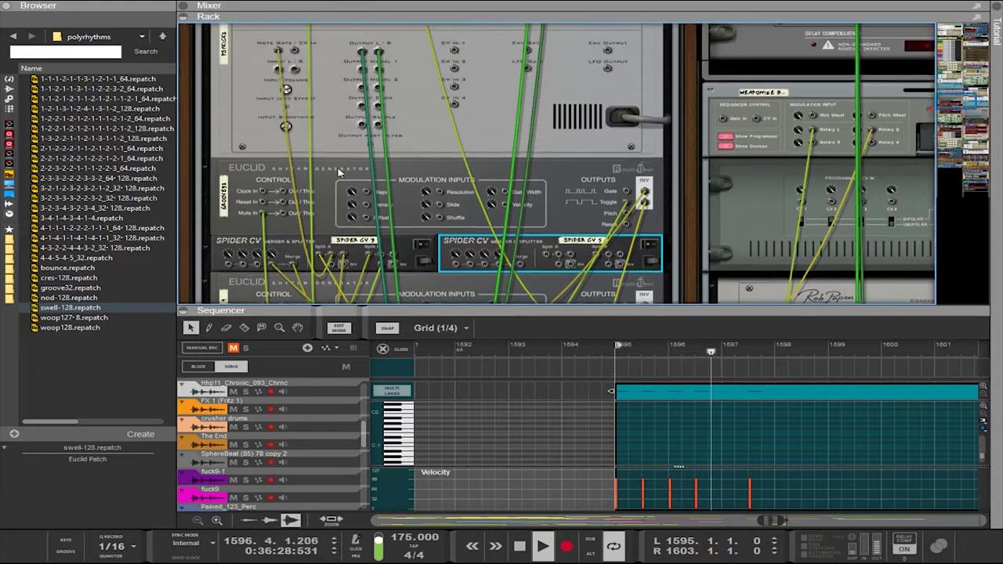
pyautogui.moveTo(276, 54); pyautogui.dragTo(547, 259)
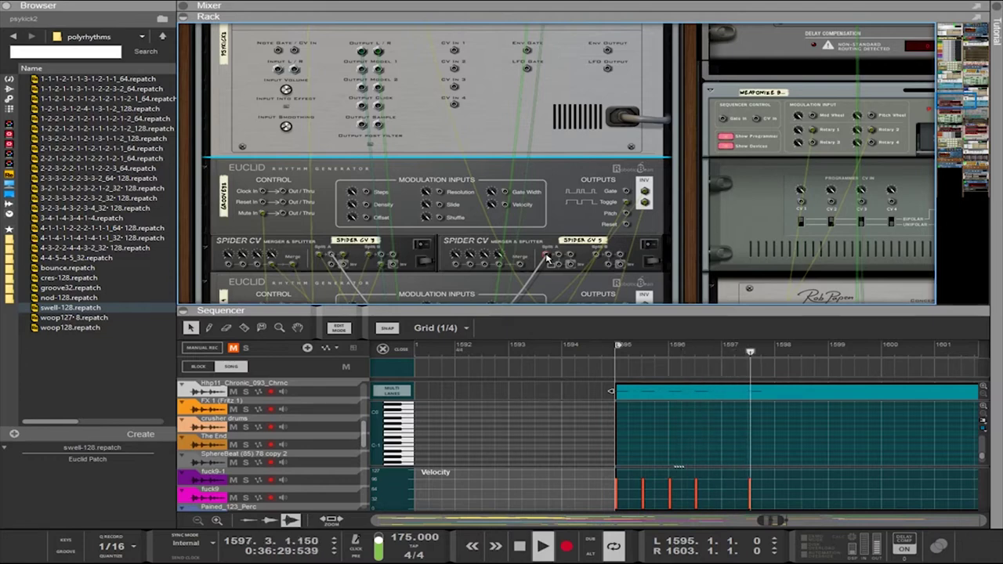
pyautogui.moveTo(547, 259); pyautogui.dragTo(277, 53)
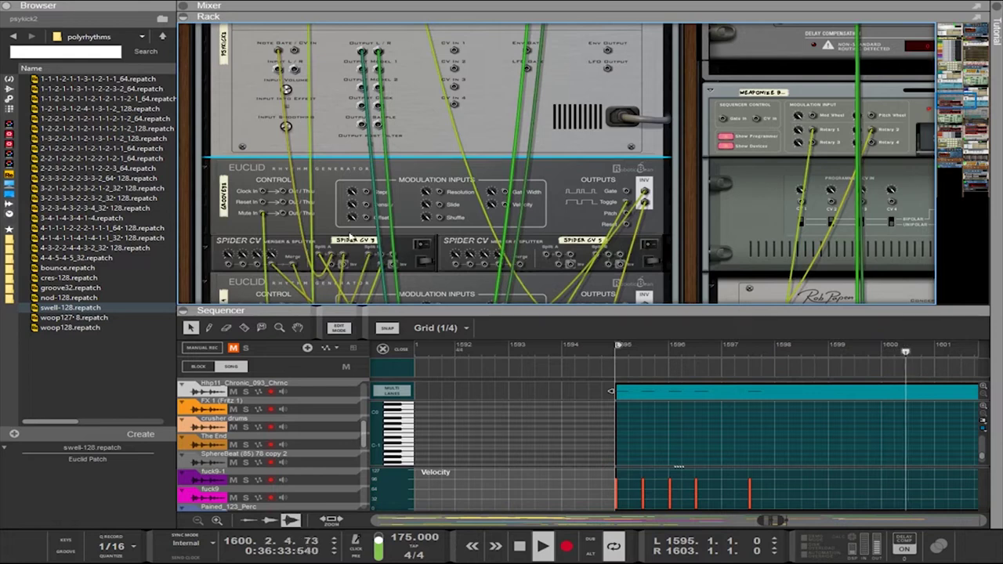
pyautogui.moveTo(337, 253); pyautogui.dragTo(520, 271)
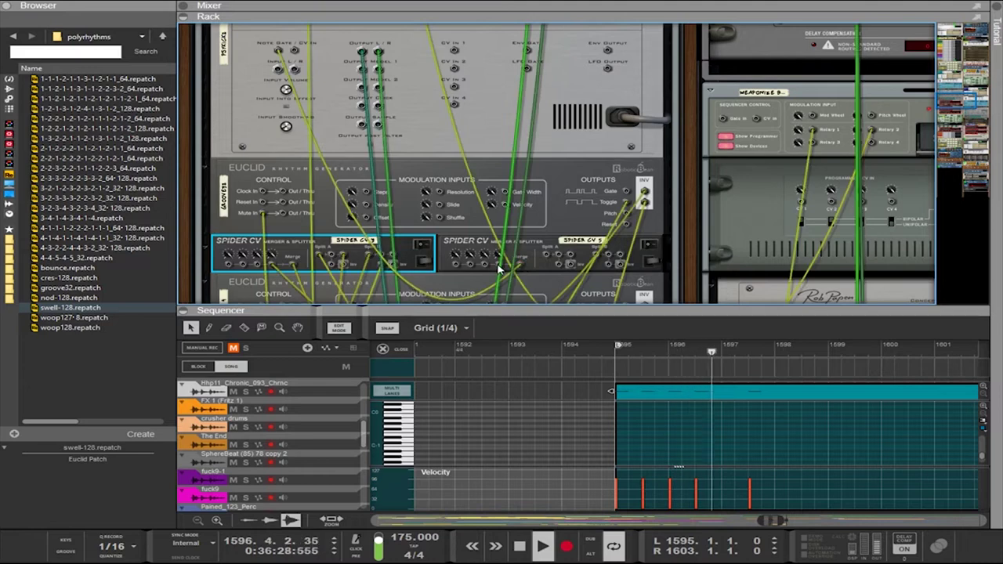
# Undo the duplicated Spider CV beneath the groove32 Euclid together with its cable connections
pyautogui.click(499, 269)
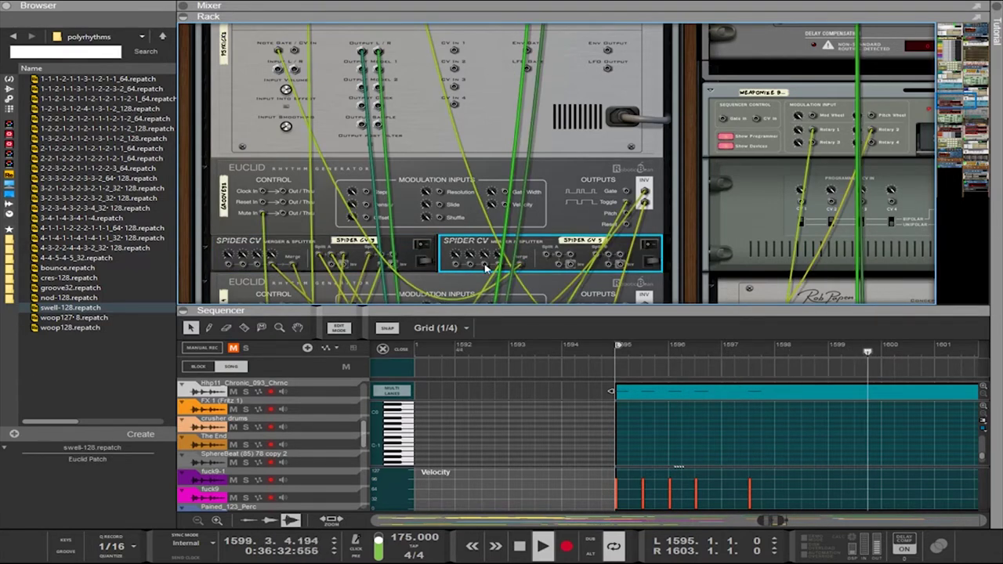
pyautogui.click(270, 266)
pyautogui.moveTo(440, 262); pyautogui.dragTo(345, 219)
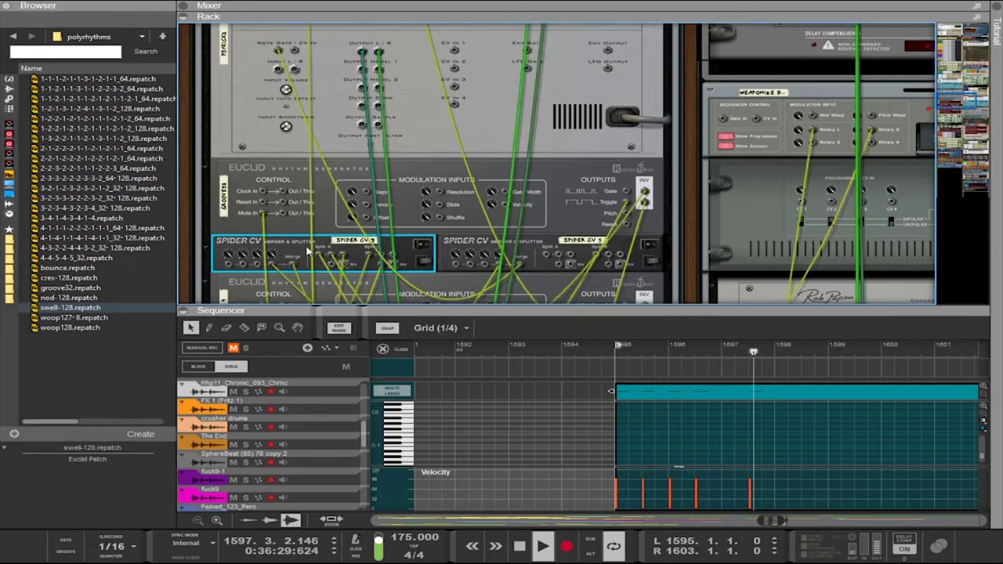
pyautogui.hotkey('ctrl', 'z')
pyautogui.hotkey('ctrl', 'z')
pyautogui.hotkey('ctrl', 'z')
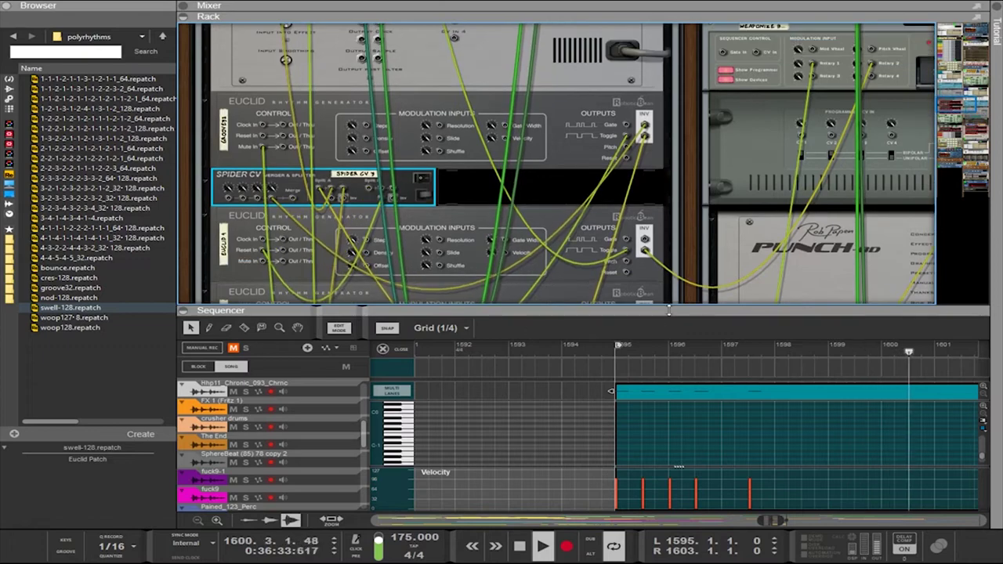
# Try pattern lengths of 11 and 9 steps on the woop128 Euclid below the A/B Switch
pyautogui.scroll(-5, 710, 267)
pyautogui.press('Tab')
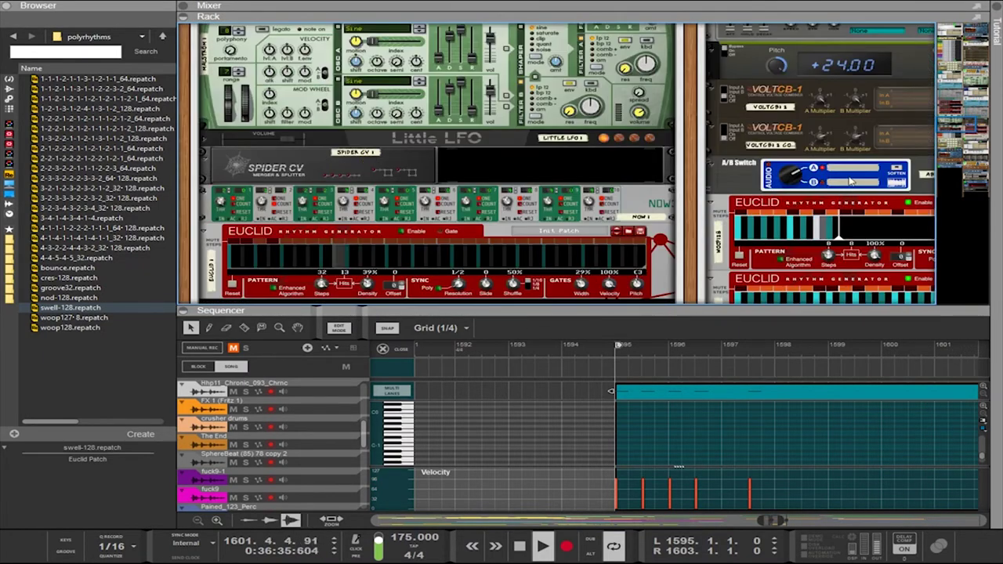
pyautogui.click(819, 217)
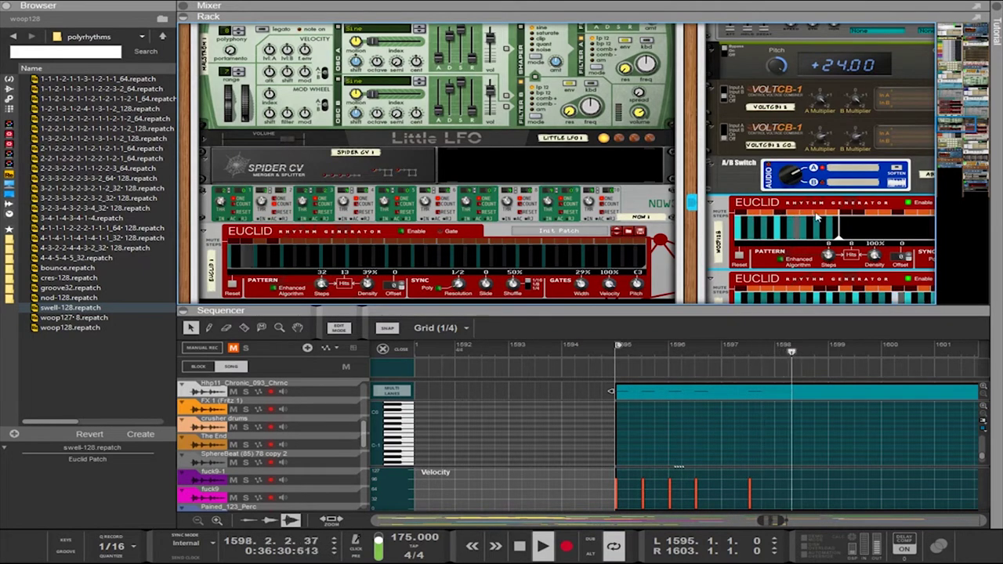
pyautogui.moveTo(829, 255); pyautogui.dragTo(831, 247)
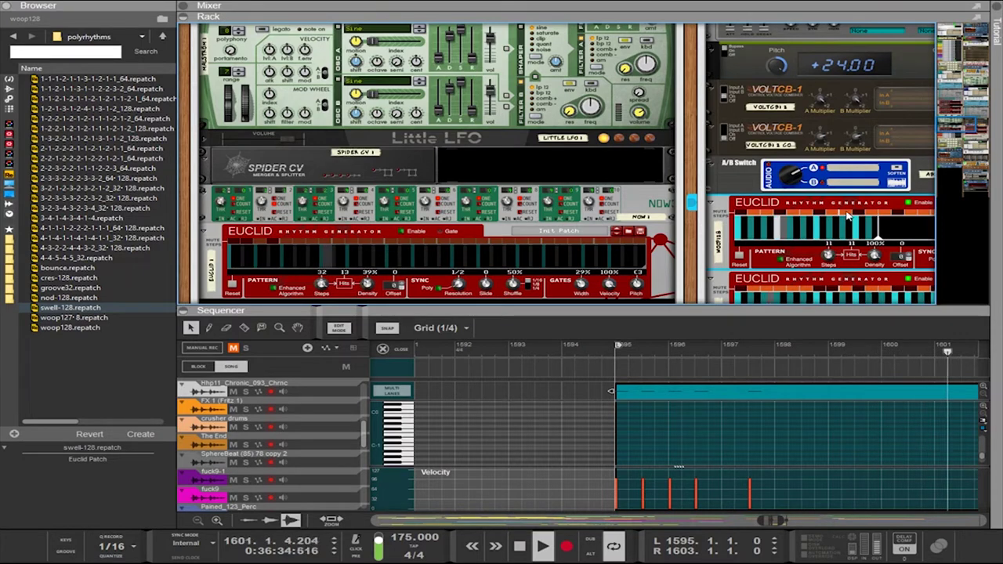
pyautogui.moveTo(830, 255); pyautogui.dragTo(830, 264)
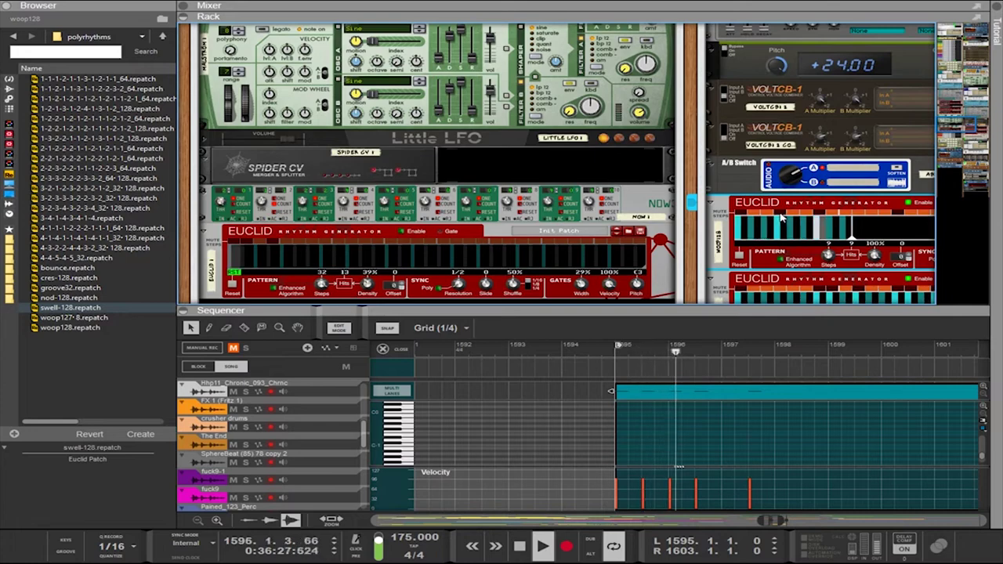
# Reroute the groove32 Euclid's inverse gate connection between the merge and Split B inputs of Spider CV 3
pyautogui.moveTo(701, 175); pyautogui.dragTo(701, 179)
pyautogui.scroll(3, 700, 180)
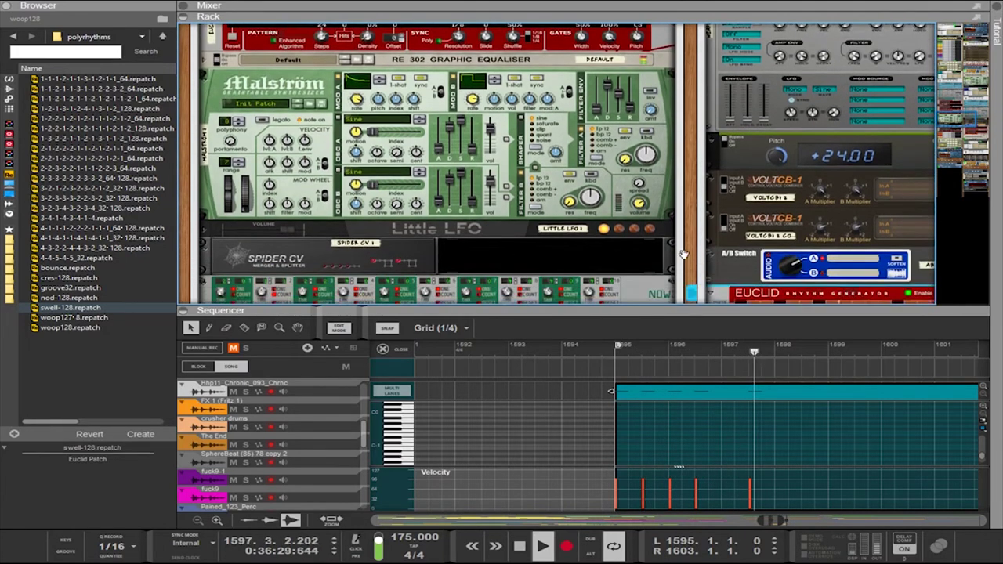
pyautogui.press('Tab')
pyautogui.scroll(4, 592, 266)
pyautogui.scroll(3, 592, 267)
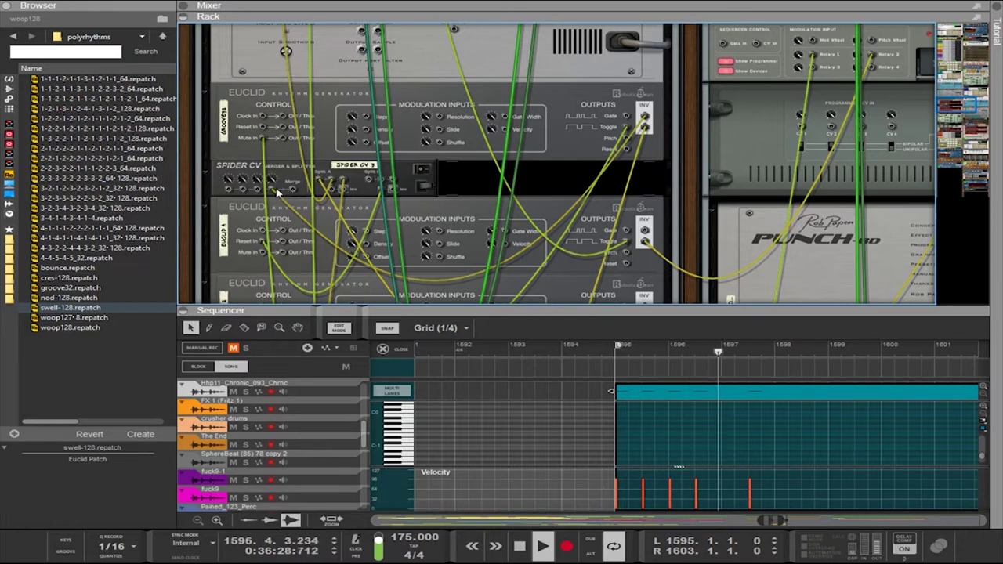
pyautogui.moveTo(274, 194); pyautogui.dragTo(371, 185)
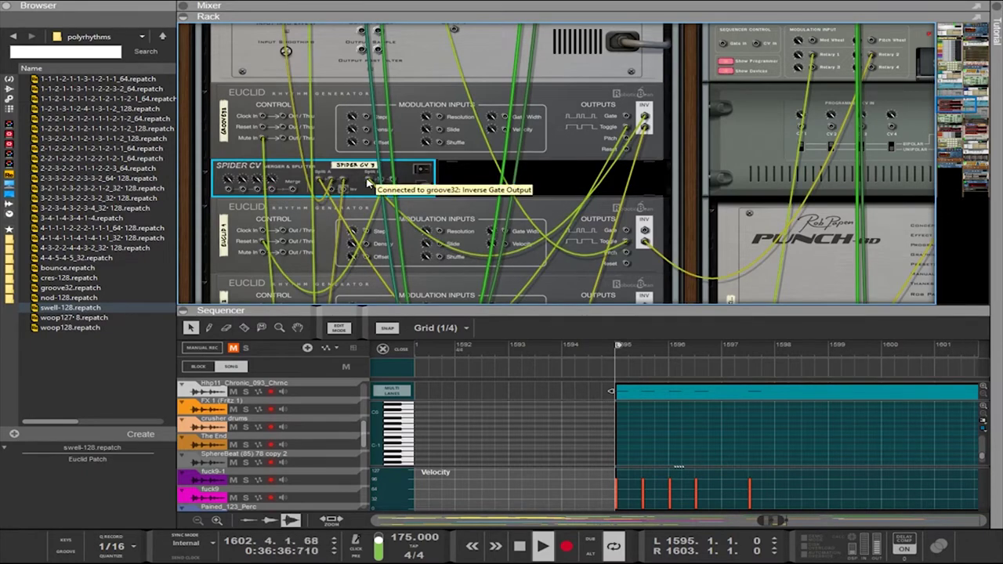
pyautogui.moveTo(368, 182)
pyautogui.mouseDown()
pyautogui.moveTo(357, 192)
pyautogui.moveTo(273, 192)
pyautogui.moveTo(337, 196)
pyautogui.moveTo(370, 181)
pyautogui.mouseUp()
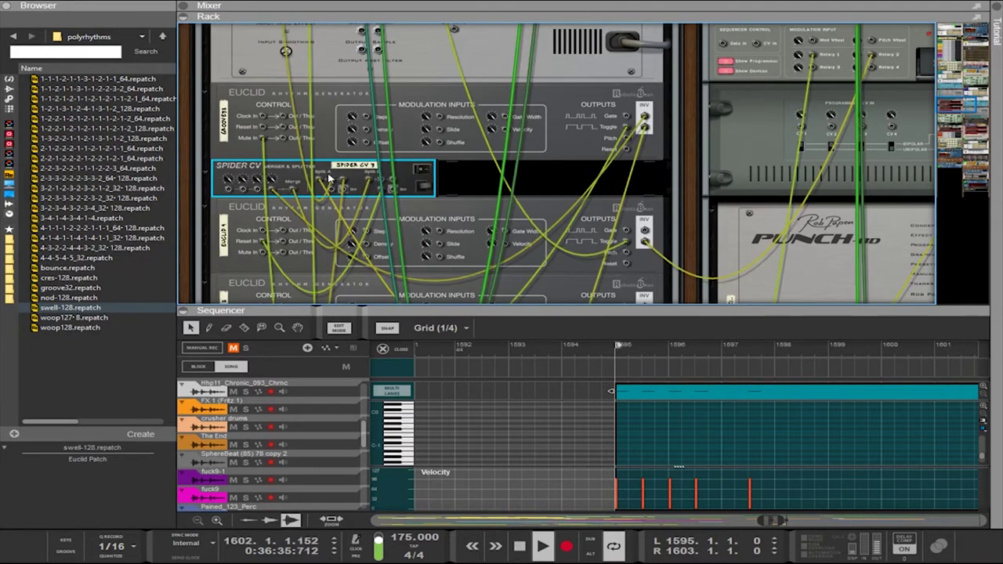
# Duplicate Spider CV 3 and repatch its Split A outputs and psykick2's note gate cable to use the duplicate's merger
pyautogui.scroll(2, 301, 98)
pyautogui.scroll(-2, 300, 104)
pyautogui.scroll(3, 306, 109)
pyautogui.scroll(-1, 307, 112)
pyautogui.scroll(-1, 310, 118)
pyautogui.moveTo(333, 211); pyautogui.dragTo(332, 215)
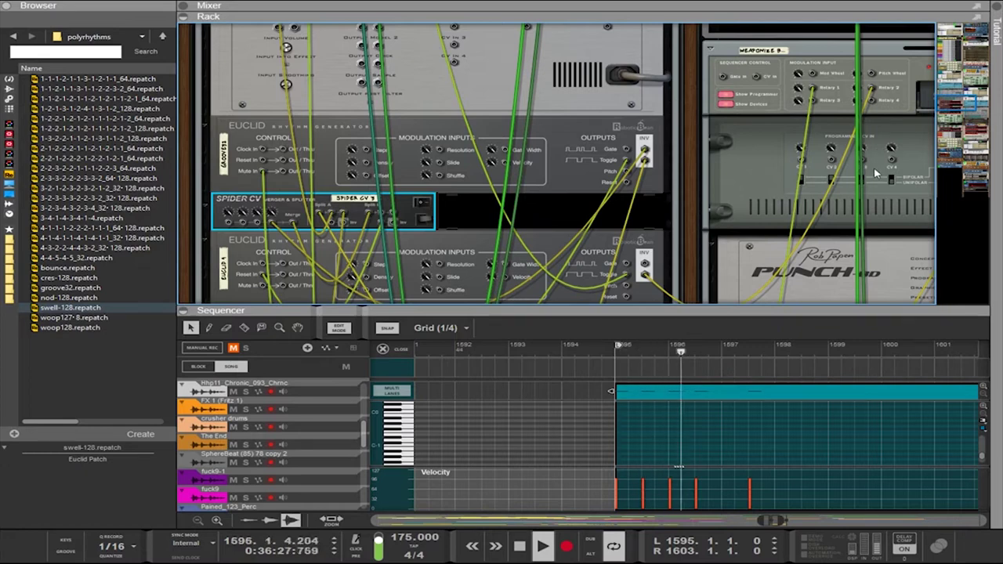
pyautogui.hotkey('ctrl', 'd')
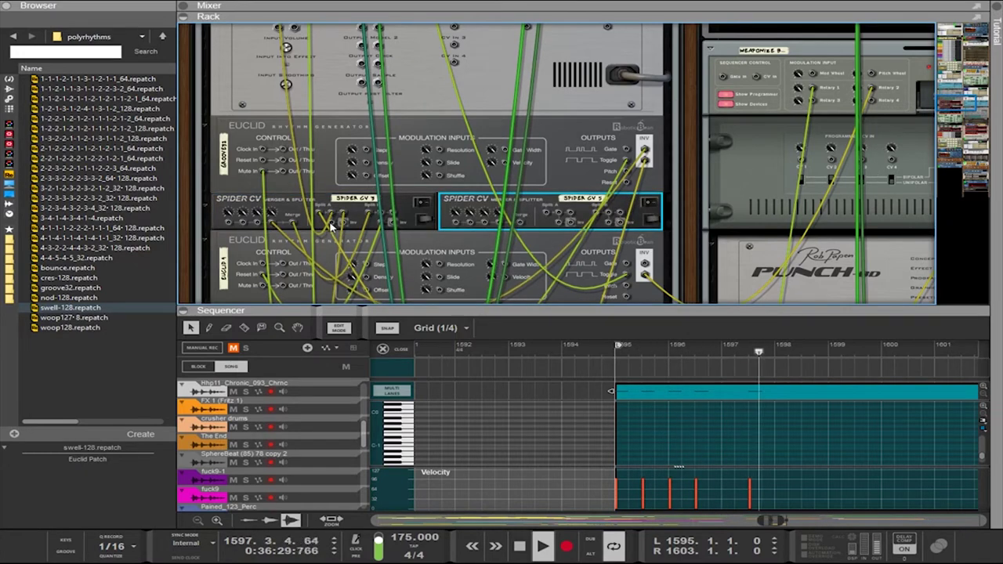
pyautogui.click(330, 226)
pyautogui.moveTo(260, 223); pyautogui.dragTo(332, 217)
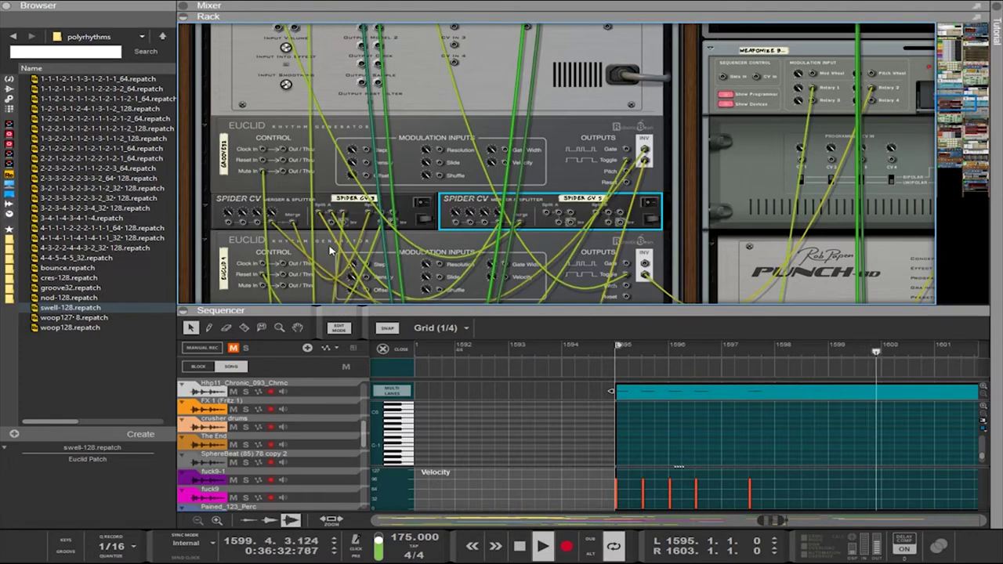
pyautogui.scroll(2, 490, 225)
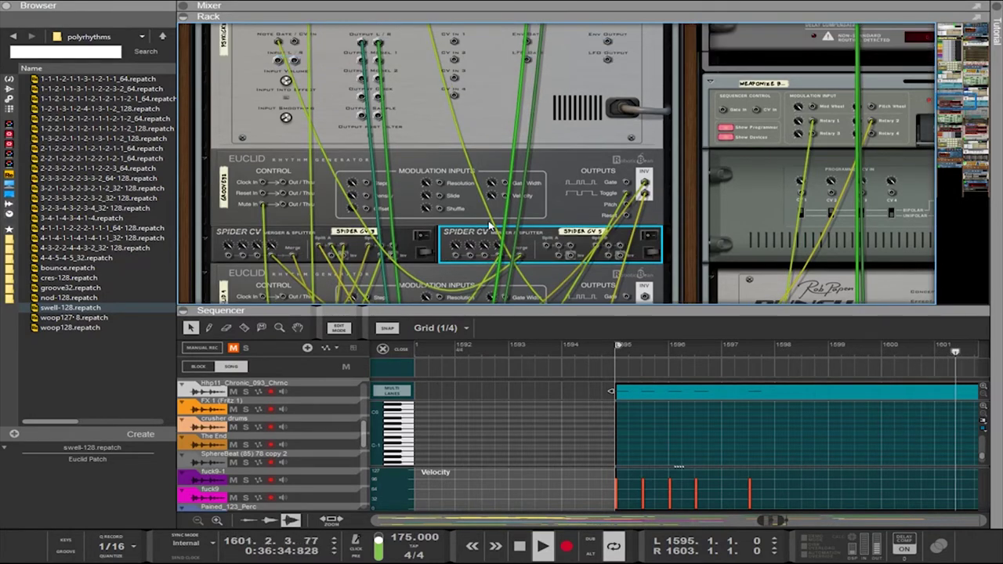
# Patch a Split B output of Spider CV 3 into a merge input of Spider CV 5
pyautogui.scroll(-2, 490, 225)
pyautogui.moveTo(485, 224); pyautogui.dragTo(280, 272)
pyautogui.press('l')
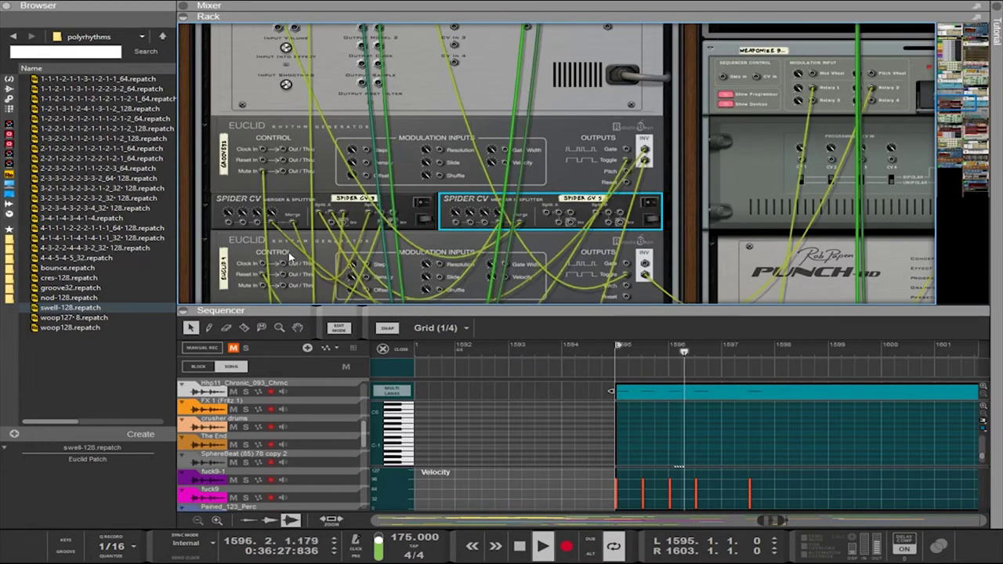
pyautogui.click(264, 276)
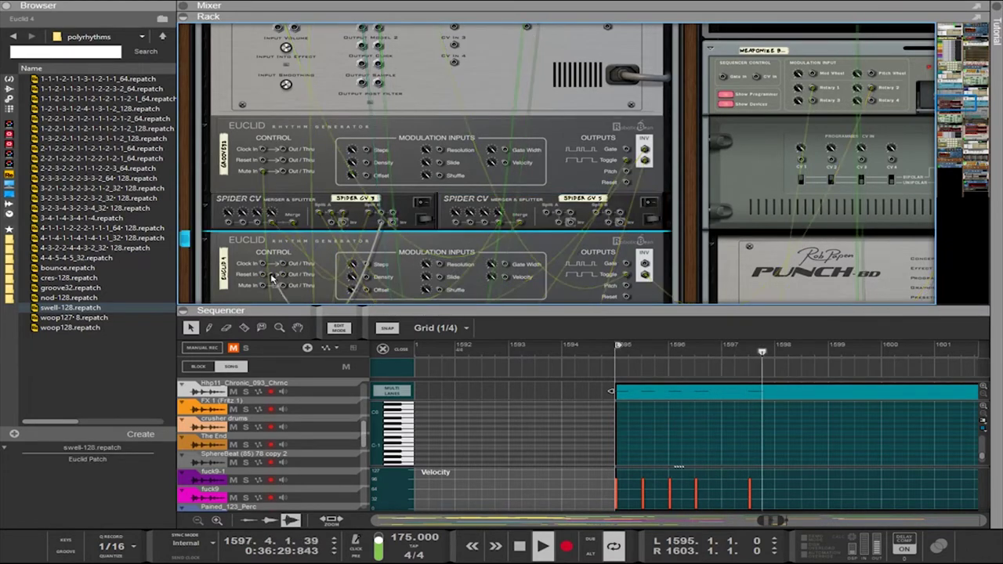
pyautogui.press('l')
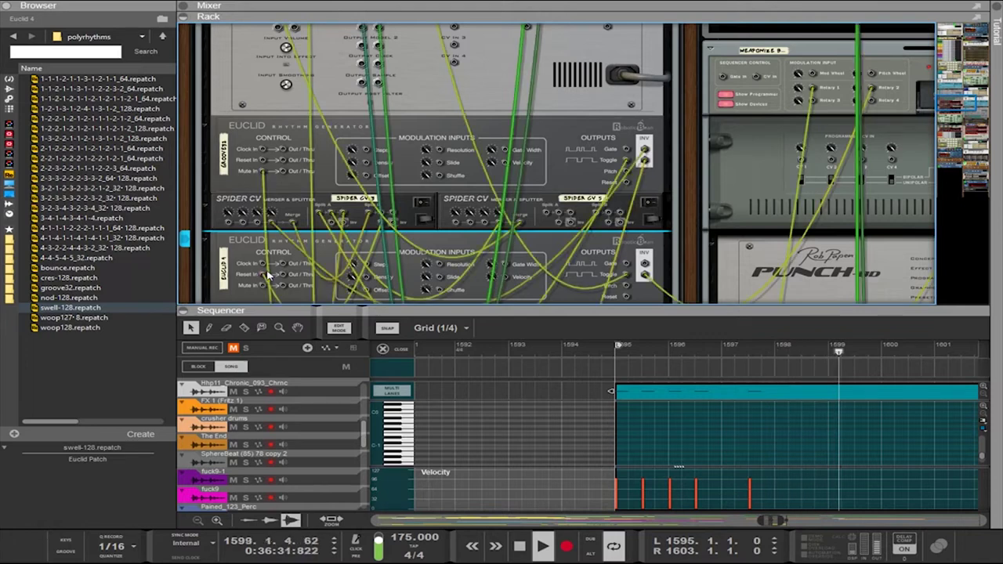
pyautogui.moveTo(384, 213); pyautogui.dragTo(487, 225)
# Compare the groove32 and Euclid 4 front-side patterns with the rear wiring of the two Spider CV splitters
pyautogui.scroll(2, 485, 228)
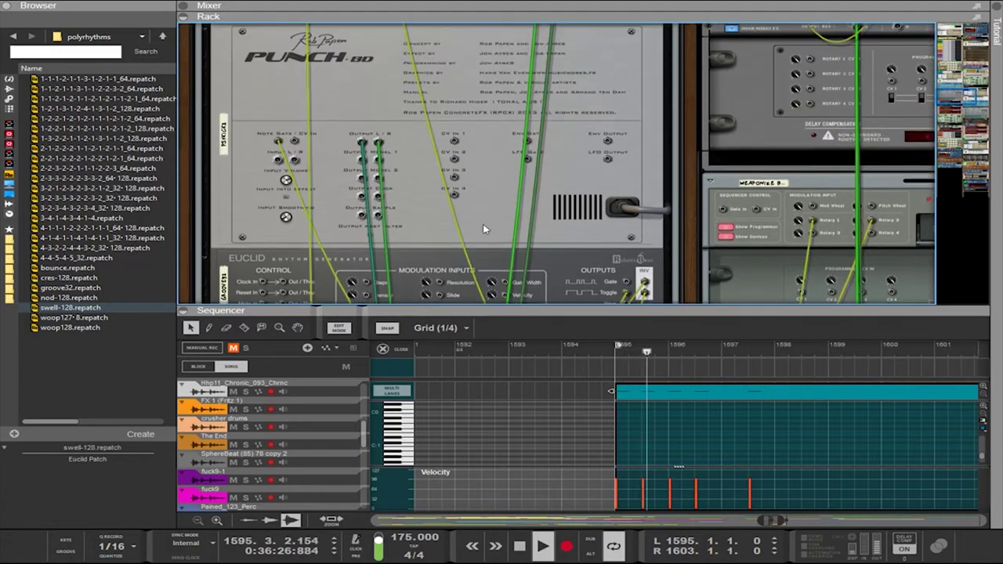
pyautogui.scroll(-4, 482, 227)
pyautogui.press('Tab')
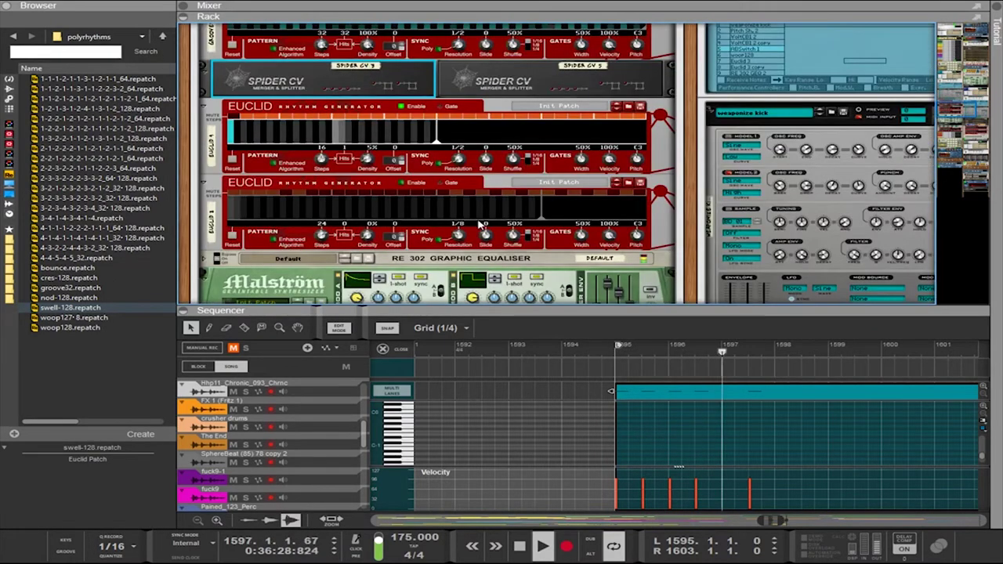
pyautogui.scroll(3, 357, 246)
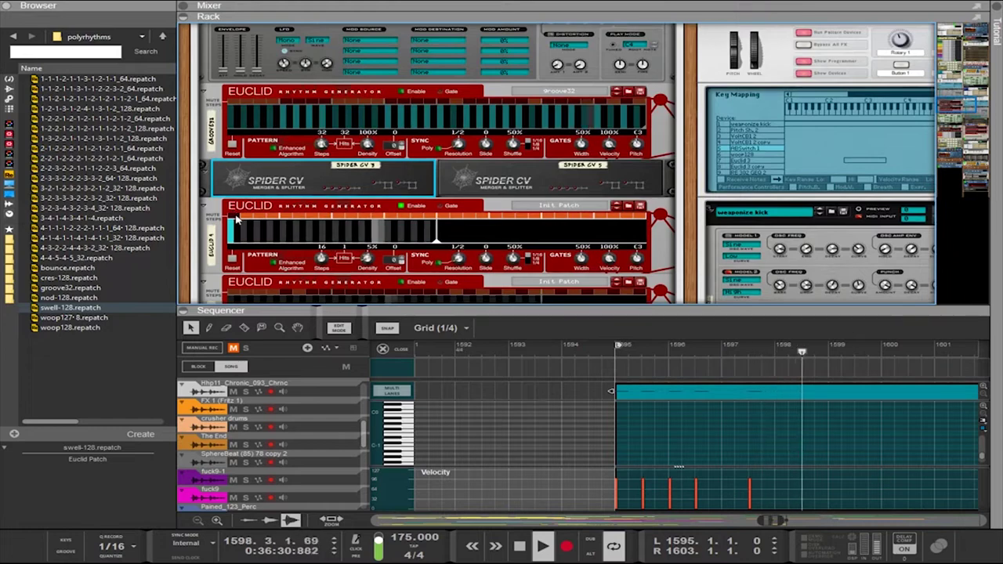
pyautogui.scroll(5, 238, 222)
pyautogui.scroll(-5, 239, 222)
pyautogui.press('Tab')
pyautogui.scroll(3, 240, 222)
pyautogui.scroll(-2, 248, 227)
pyautogui.scroll(-2, 433, 206)
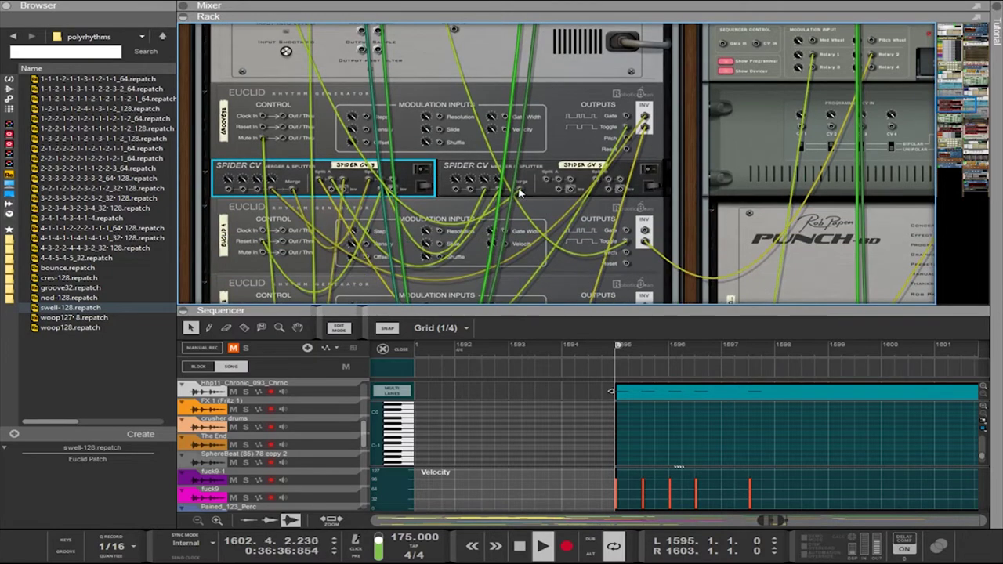
# Undo the Spider CV 5 duplicate and the recent cable changes around Spider CV 3
pyautogui.click(515, 192)
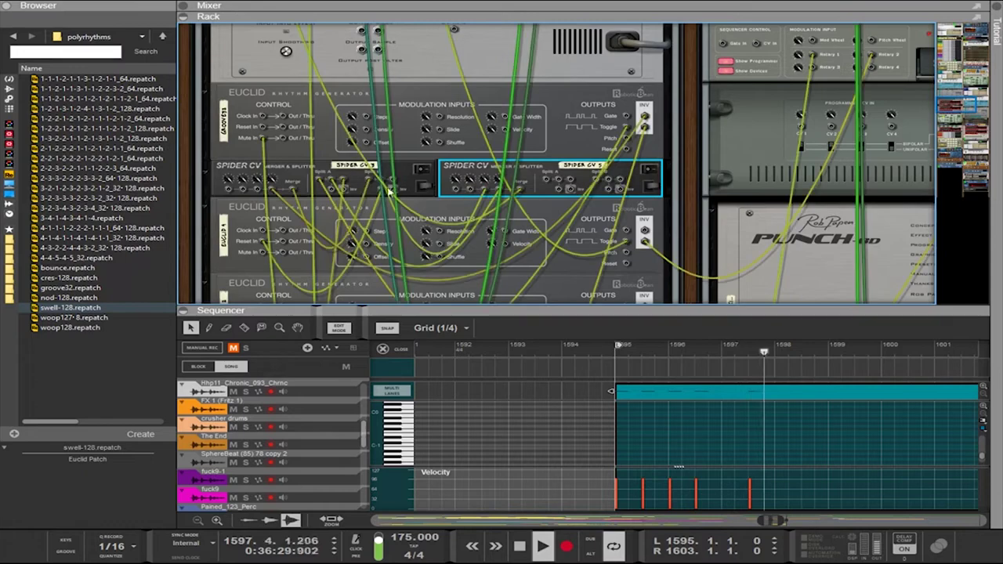
pyautogui.click(362, 184)
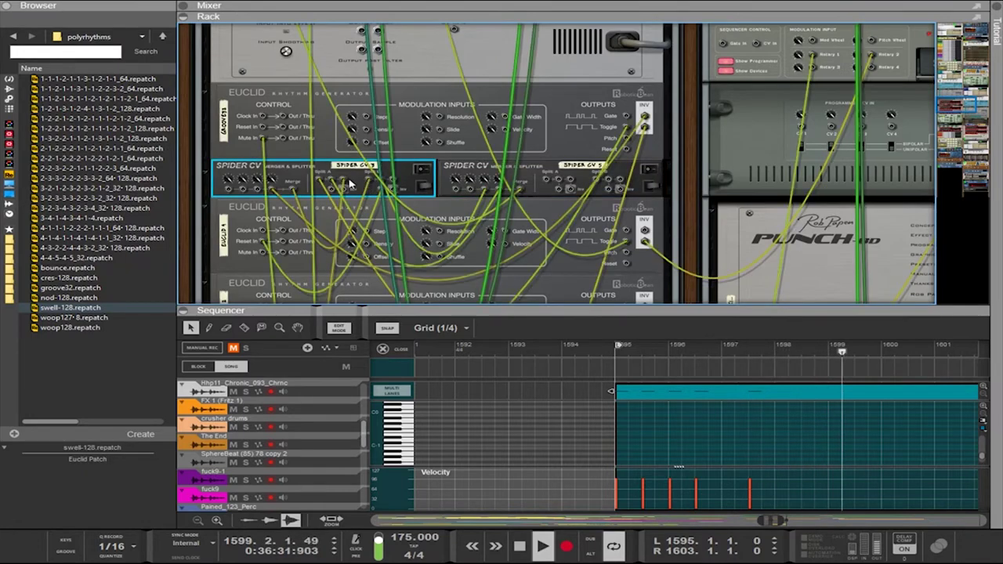
pyautogui.moveTo(382, 190); pyautogui.dragTo(382, 186)
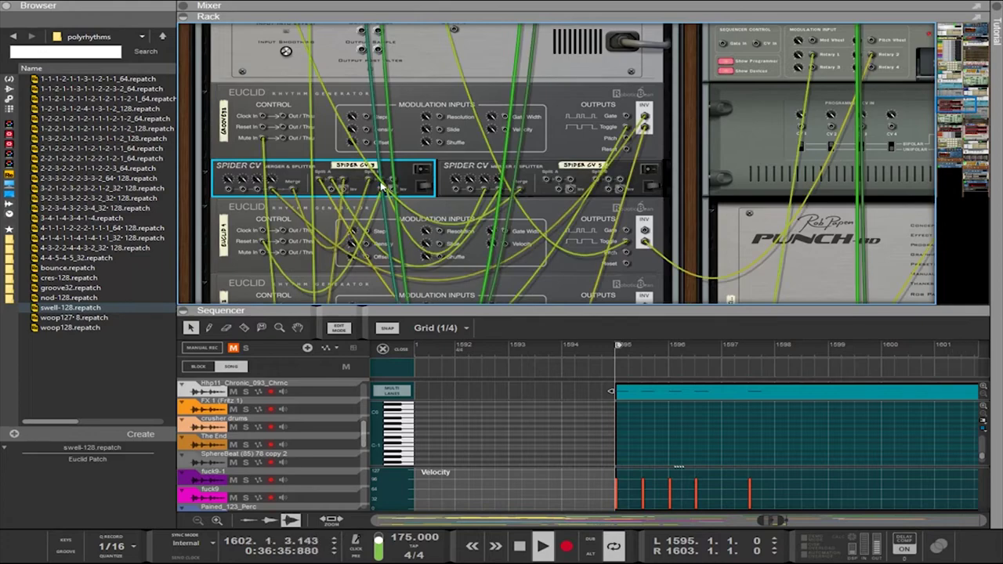
pyautogui.scroll(2, 382, 186)
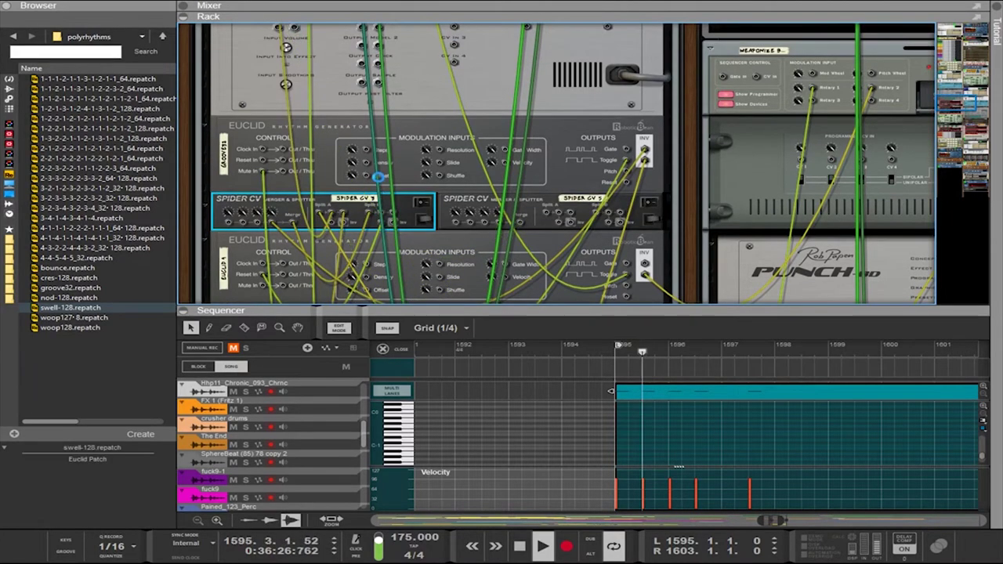
pyautogui.scroll(-2, 379, 177)
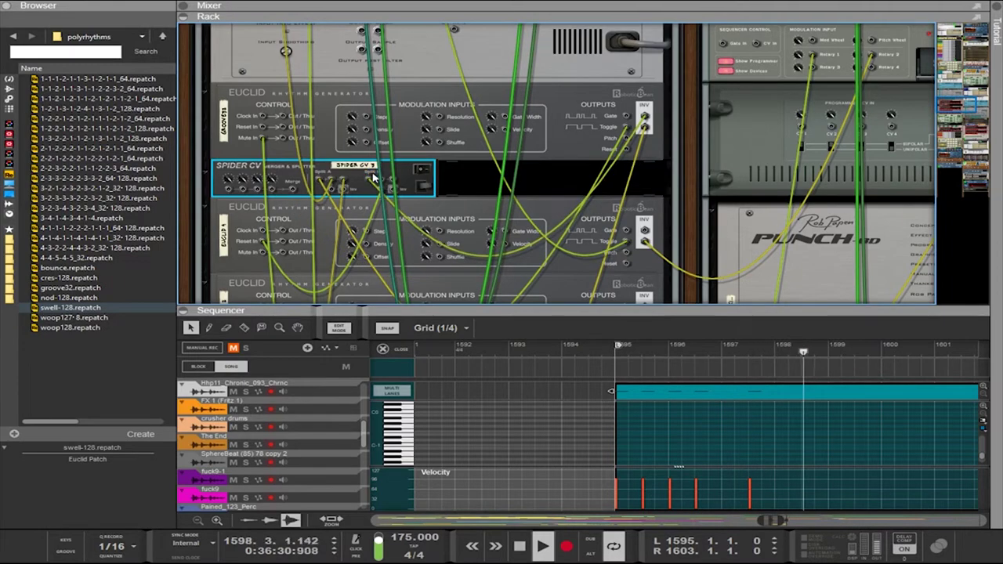
pyautogui.press('Tab')
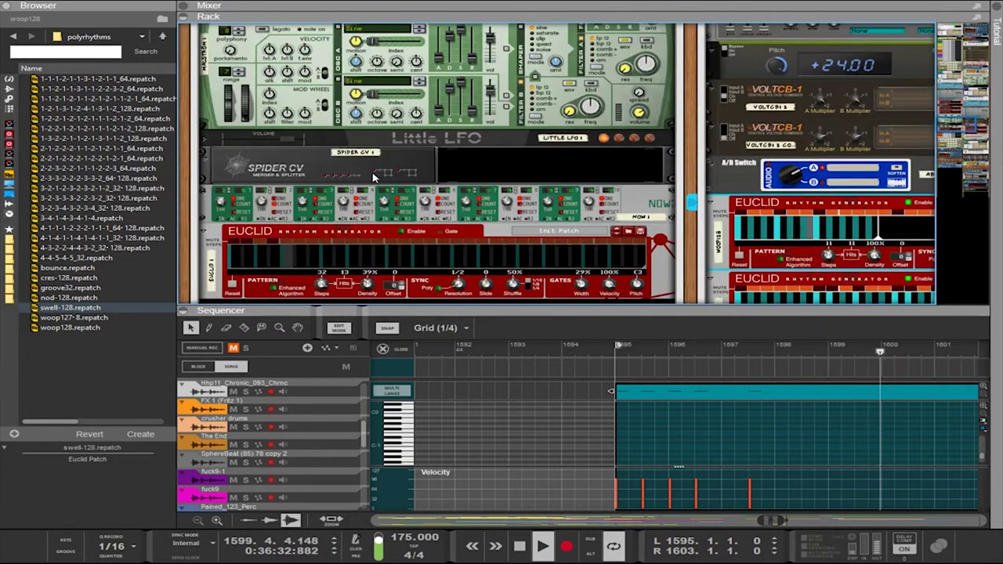
pyautogui.press('Tab')
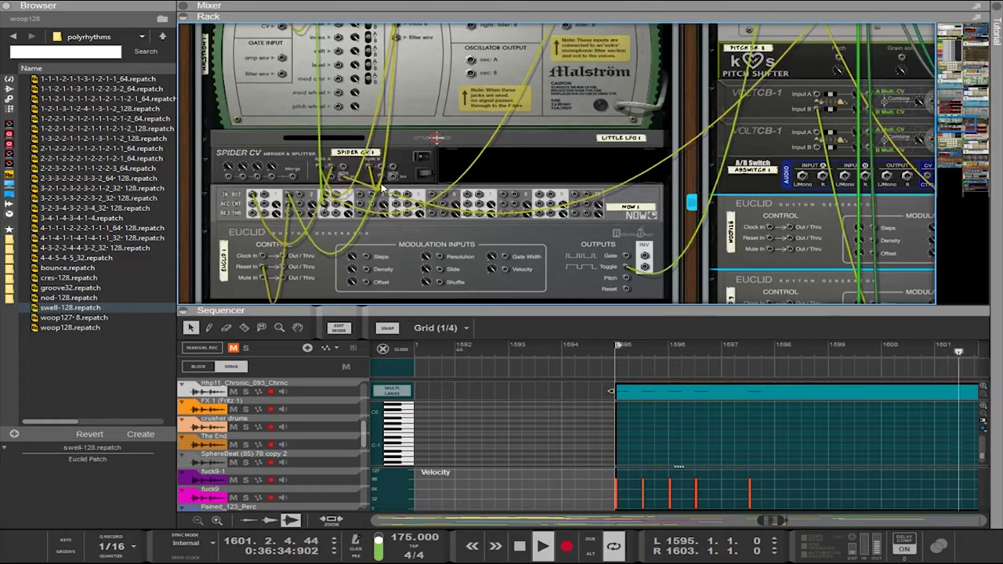
pyautogui.scroll(10, 384, 189)
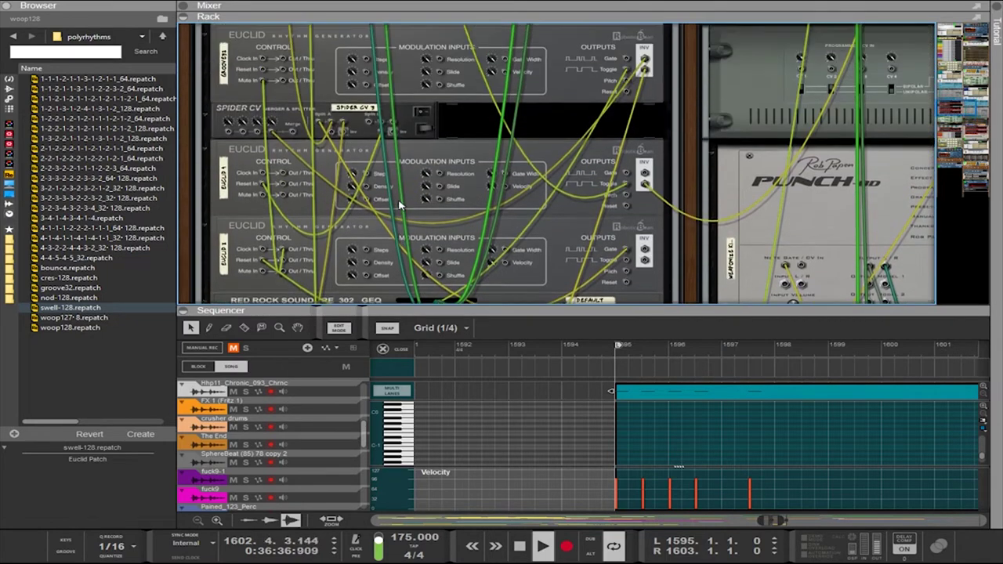
pyautogui.scroll(2, 396, 206)
pyautogui.scroll(4, 382, 166)
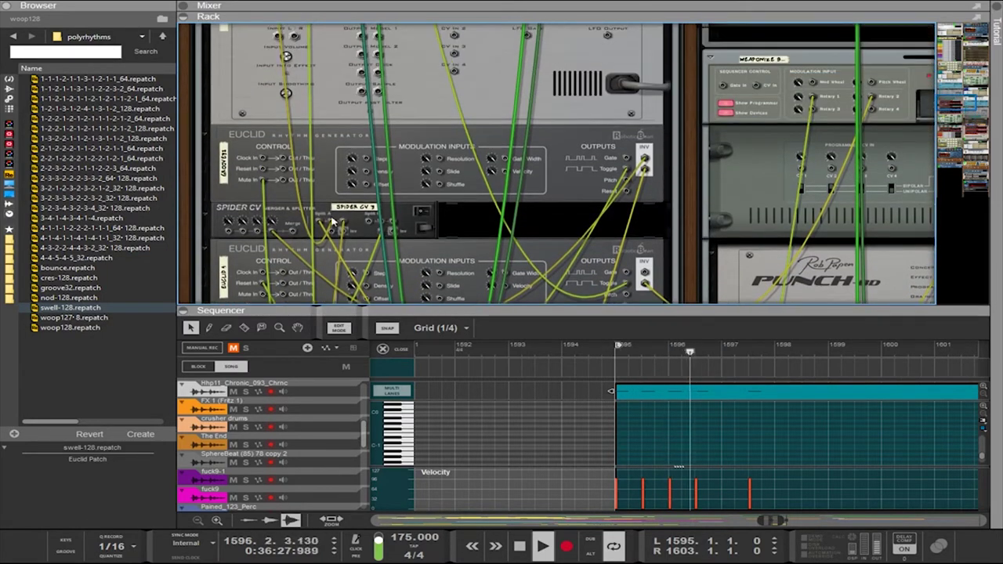
# Move the groove32 Euclid's inverse gate cable from Spider CV 3's merge input to its Split B input
pyautogui.click(283, 238)
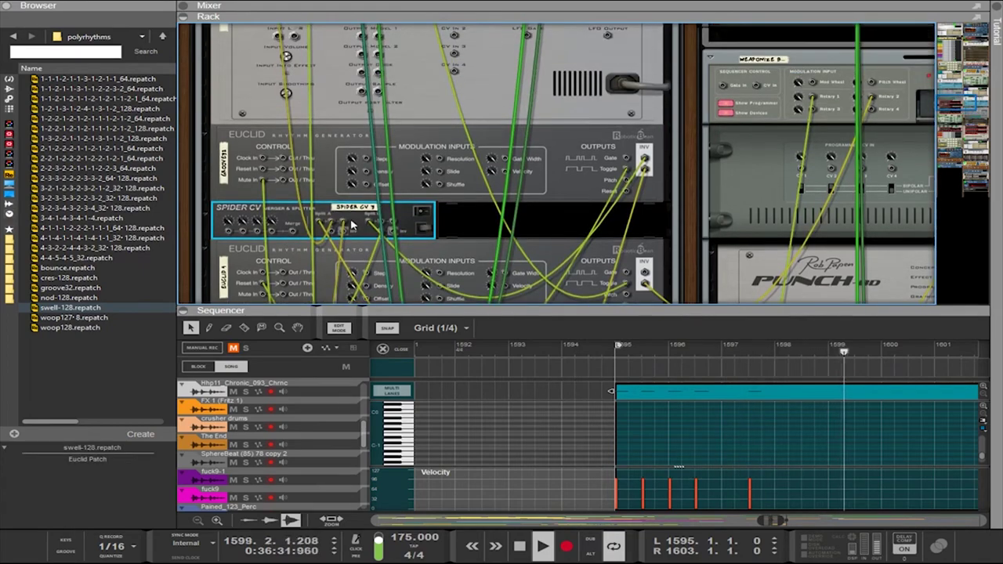
pyautogui.scroll(-2, 357, 201)
pyautogui.scroll(4, 354, 196)
pyautogui.scroll(-3, 354, 196)
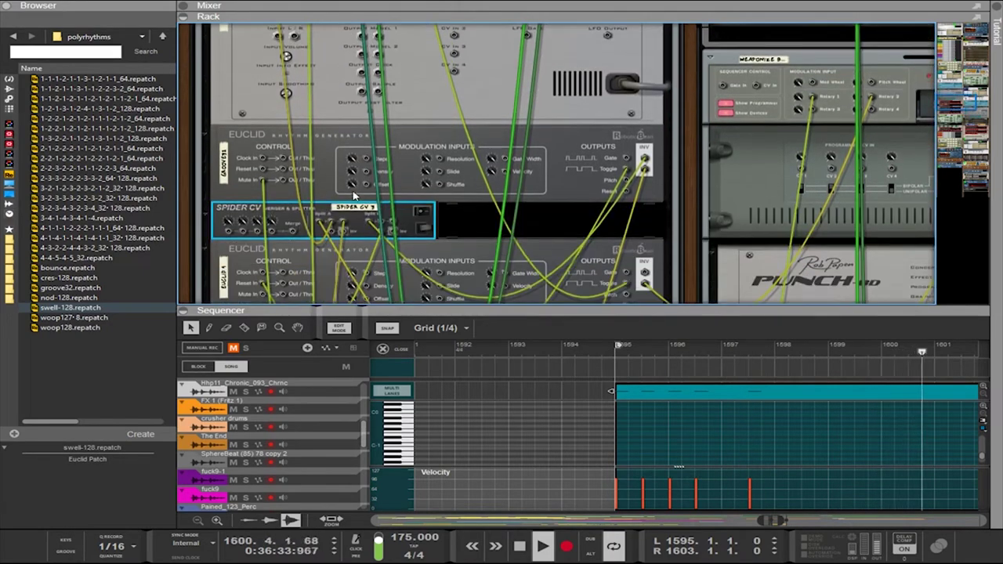
# Repatch the cables at Spider CV 3's Split A outputs
pyautogui.moveTo(333, 194)
pyautogui.mouseDown()
pyautogui.moveTo(347, 188)
pyautogui.moveTo(335, 200)
pyautogui.mouseUp()
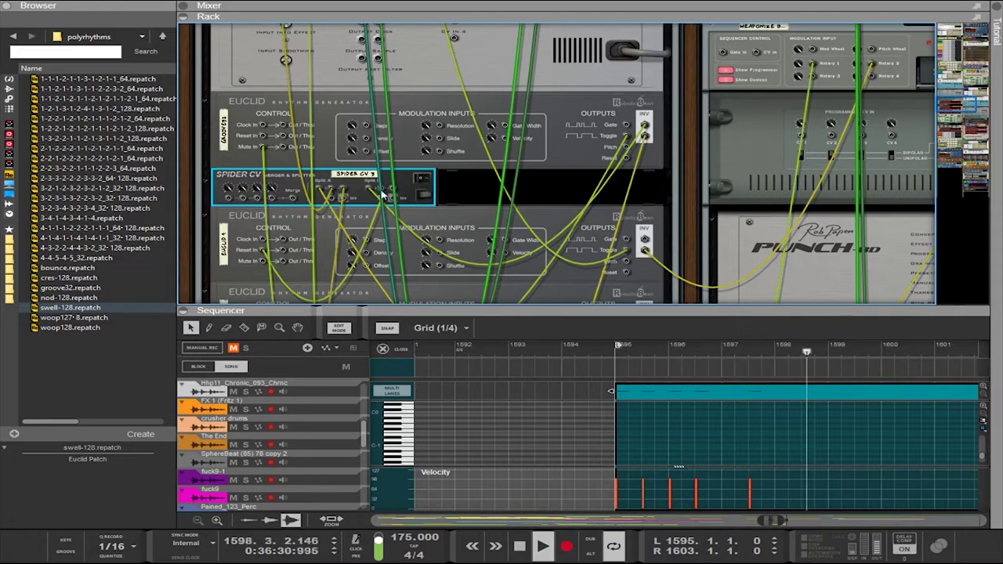
pyautogui.moveTo(350, 204)
pyautogui.mouseDown()
pyautogui.moveTo(352, 171)
pyautogui.moveTo(334, 191)
pyautogui.mouseUp()
pyautogui.moveTo(285, 250); pyautogui.dragTo(333, 191)
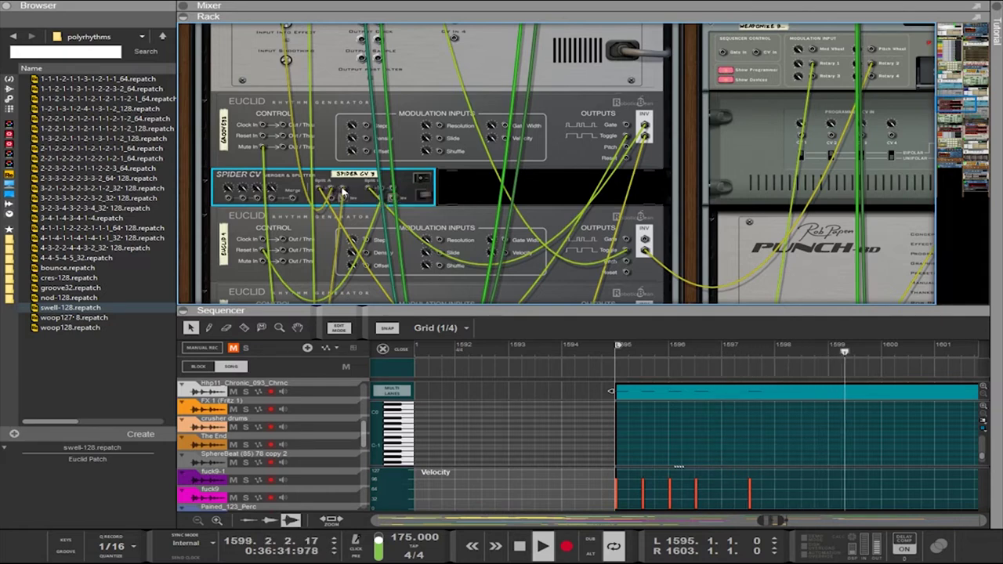
# Repatch the Euclid cables at Spider CV 3's merge input and Split B jacks
pyautogui.scroll(3, 337, 191)
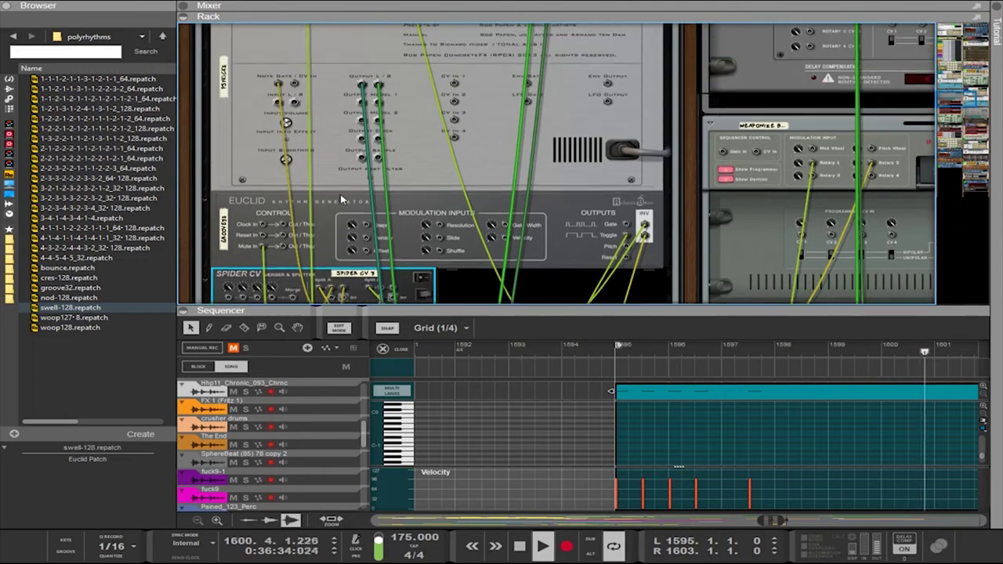
pyautogui.scroll(-3, 341, 199)
pyautogui.scroll(5, 340, 200)
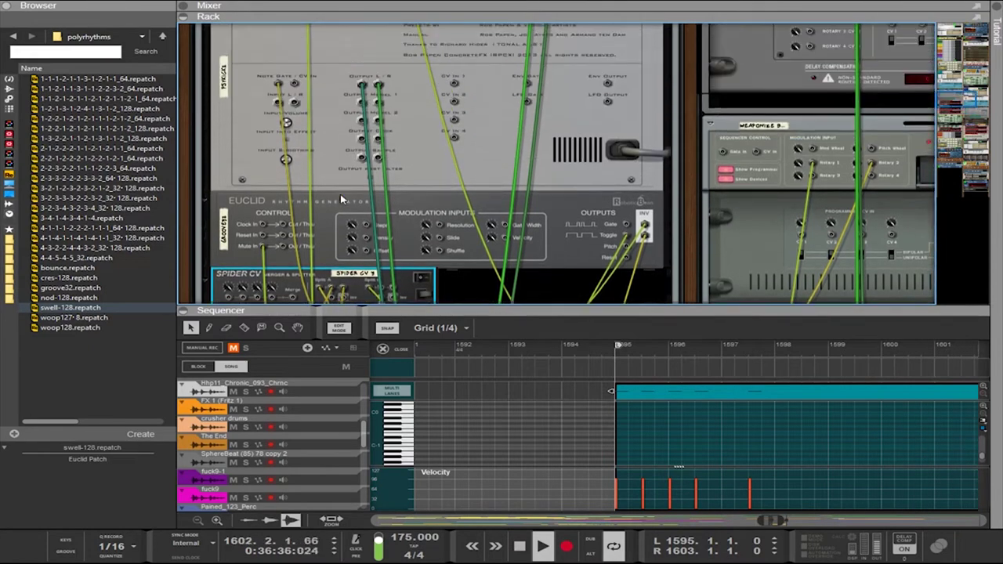
pyautogui.moveTo(605, 151); pyautogui.dragTo(275, 136)
pyautogui.moveTo(264, 187)
pyautogui.mouseDown()
pyautogui.moveTo(273, 182)
pyautogui.moveTo(264, 188)
pyautogui.mouseUp()
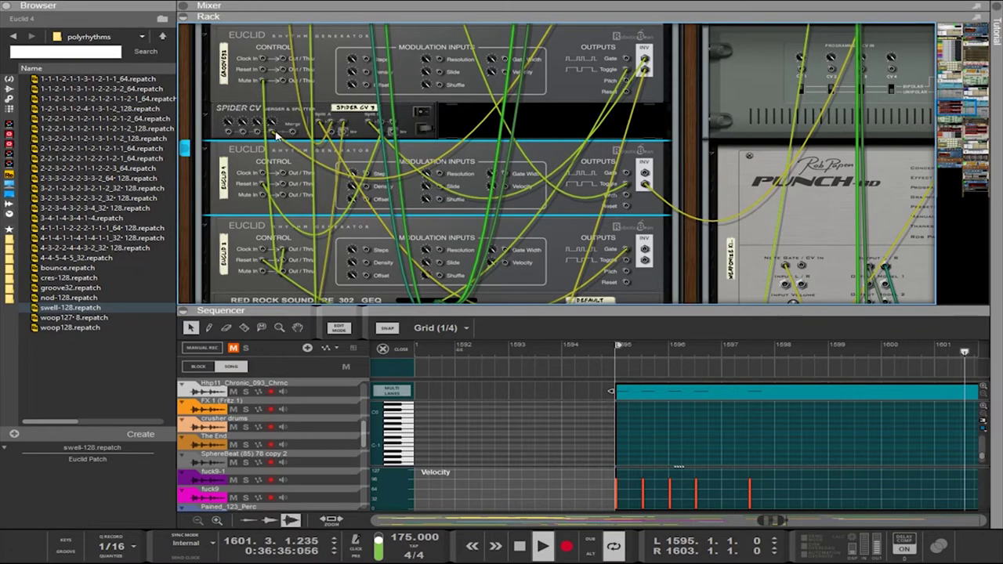
pyautogui.moveTo(274, 134); pyautogui.dragTo(280, 136)
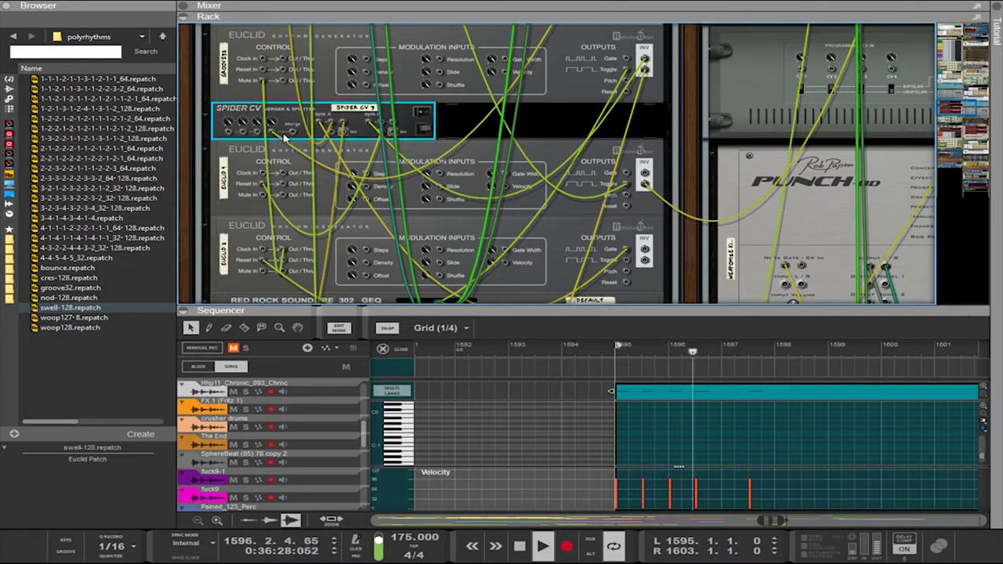
pyautogui.moveTo(373, 126)
pyautogui.mouseDown()
pyautogui.moveTo(273, 135)
pyautogui.moveTo(368, 126)
pyautogui.moveTo(360, 131)
pyautogui.mouseUp()
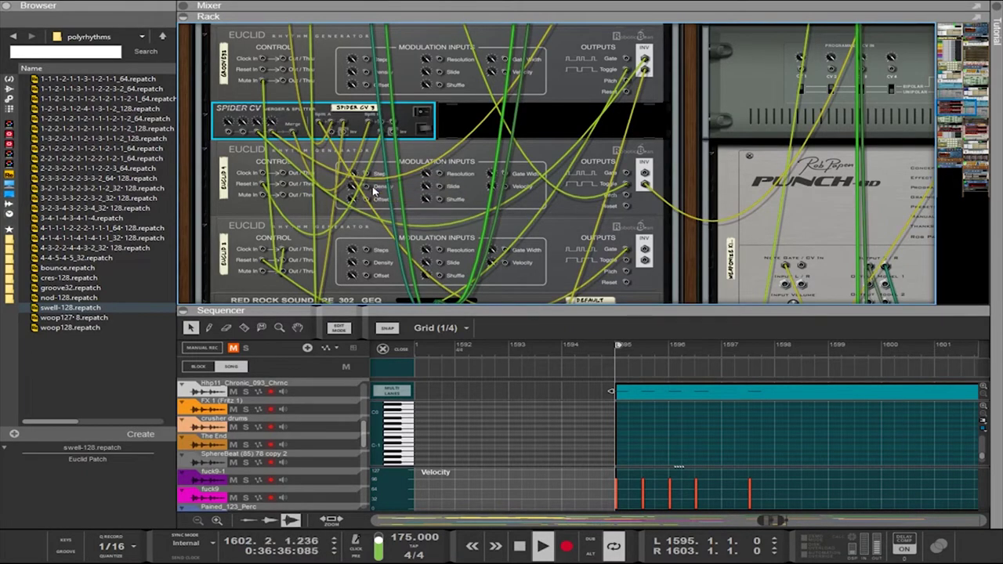
# Set the woop128 Euclid's pattern to 13 steps and toggle one of Euclid 3's mute steps
pyautogui.press('Tab')
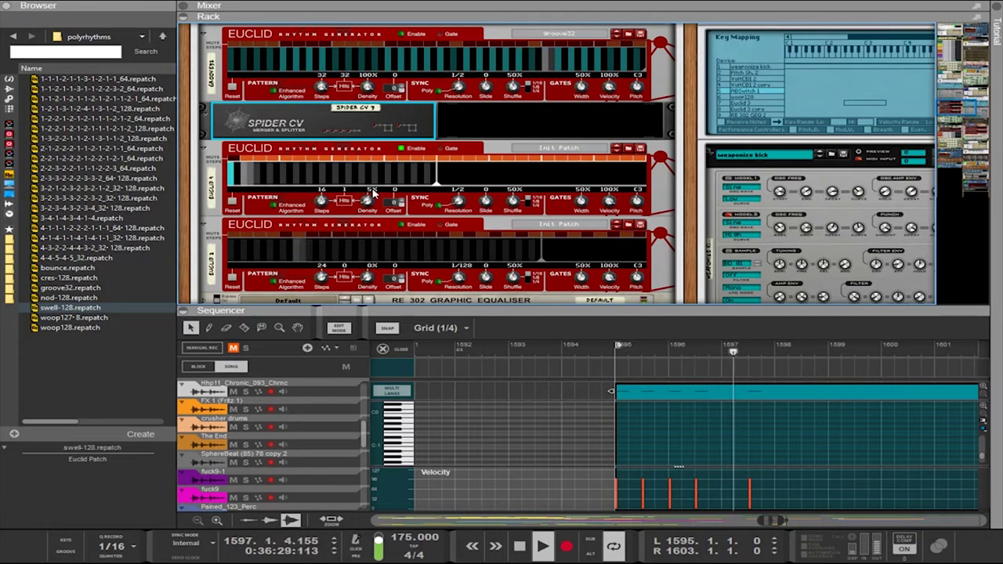
pyautogui.hscroll(3, 693, 293)
pyautogui.scroll(-3, 692, 293)
pyautogui.scroll(2, 630, 214)
pyautogui.scroll(-5, 624, 225)
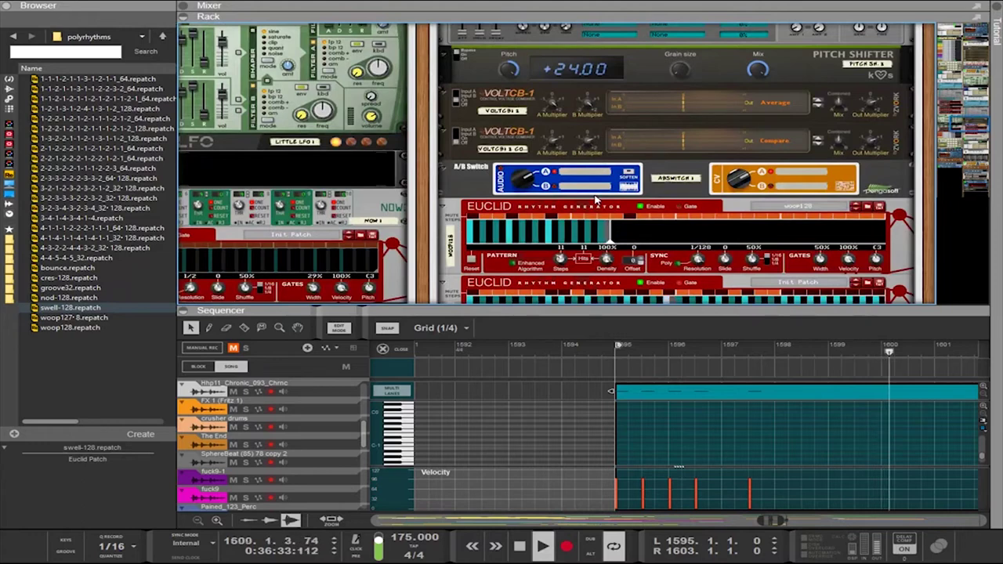
pyautogui.scroll(-1, 596, 201)
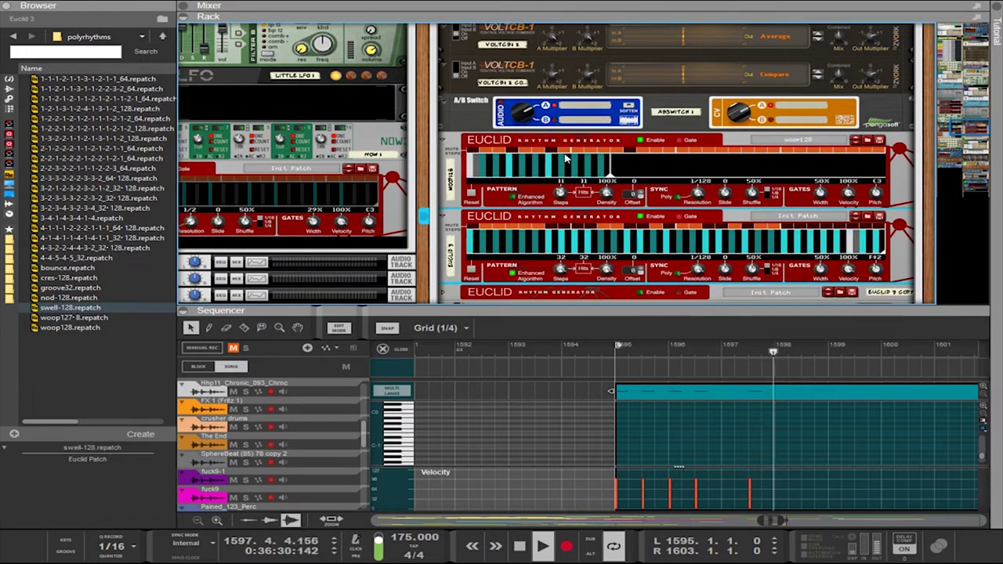
pyautogui.moveTo(599, 157)
pyautogui.mouseDown()
pyautogui.moveTo(620, 153)
pyautogui.moveTo(611, 174)
pyautogui.mouseUp()
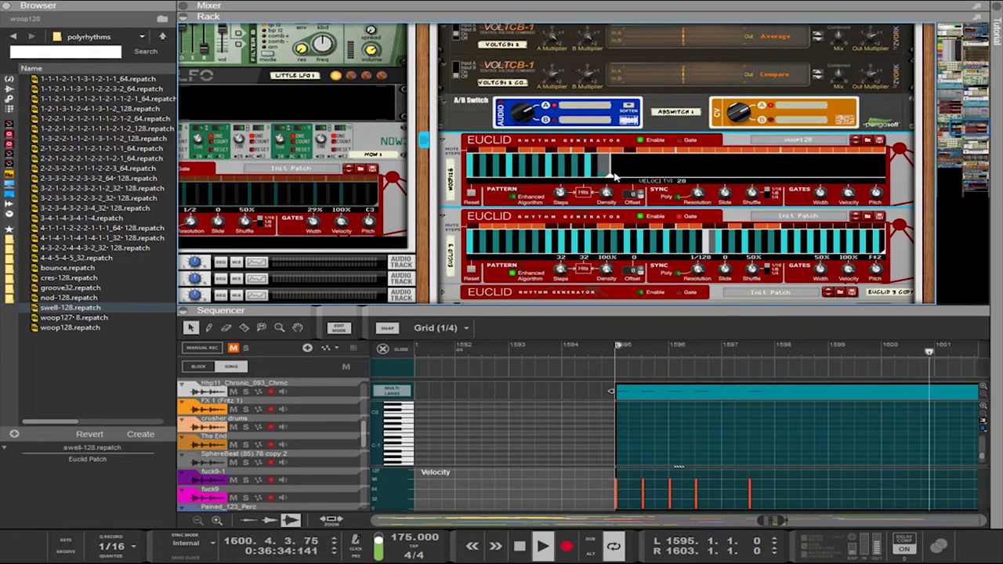
pyautogui.click(548, 228)
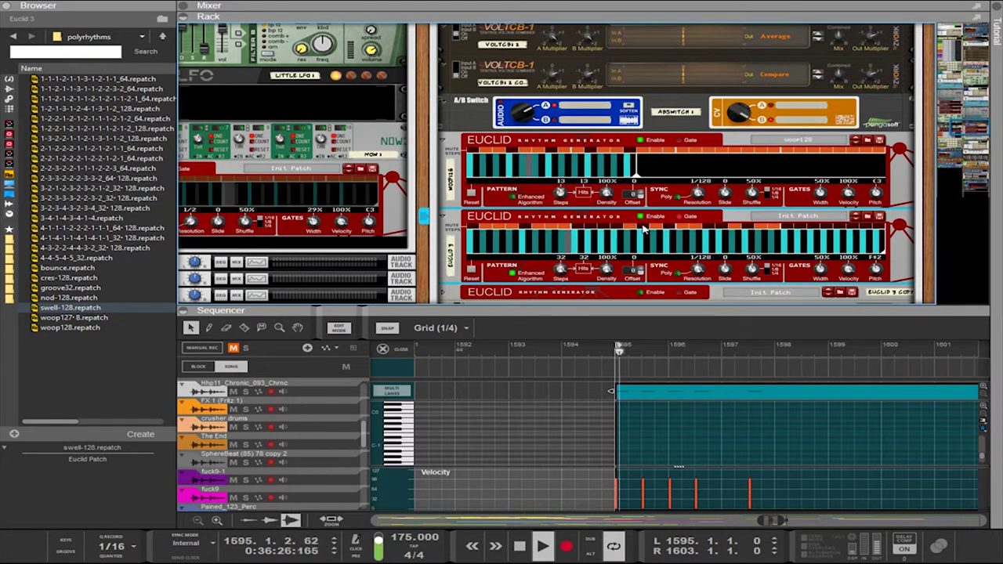
# Set the Euclid 3 and woop128 patterns to 12 steps each and toggle two more of Euclid 3's mute steps
pyautogui.moveTo(561, 269); pyautogui.dragTo(528, 354)
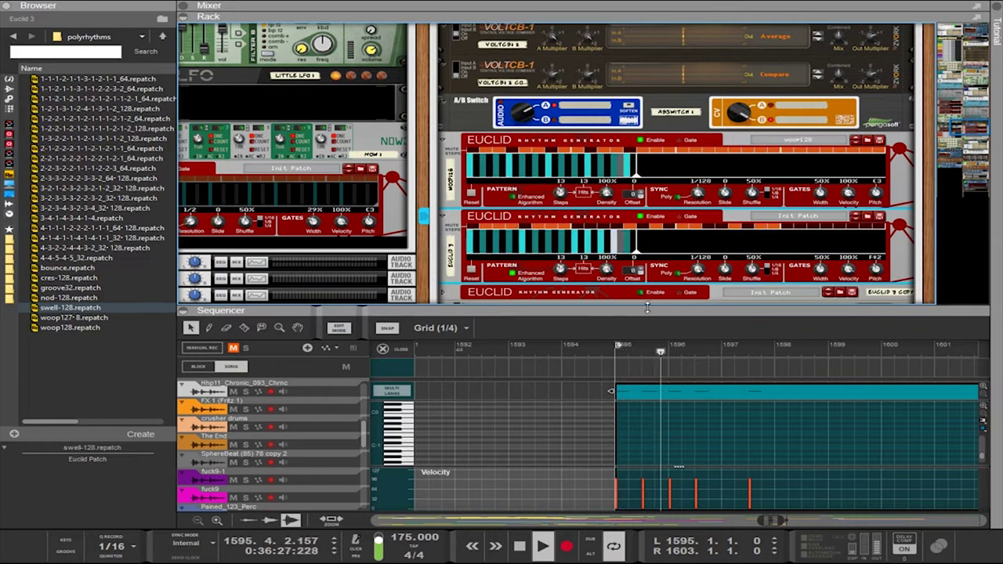
pyautogui.moveTo(561, 270); pyautogui.dragTo(577, 287)
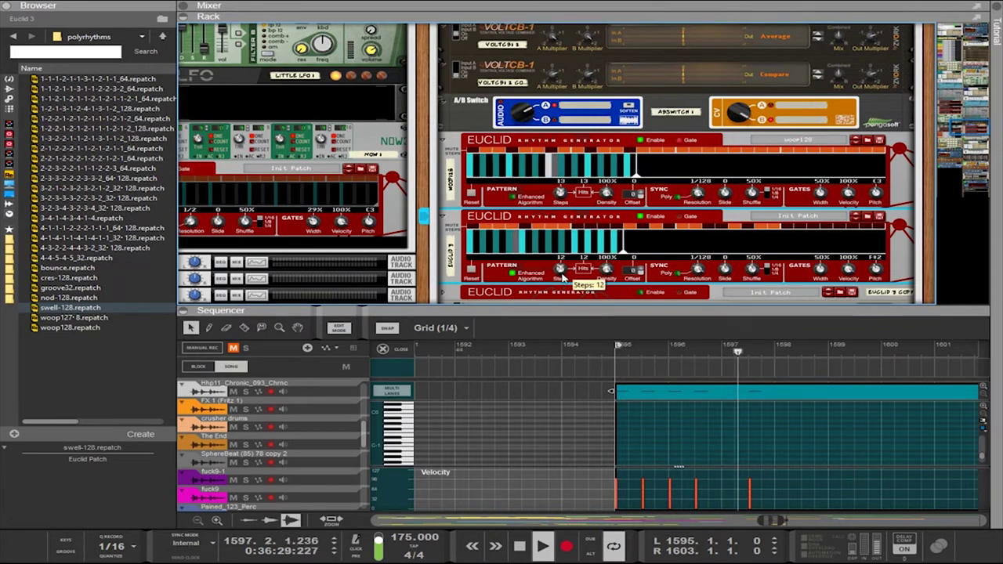
pyautogui.moveTo(560, 196); pyautogui.dragTo(569, 204)
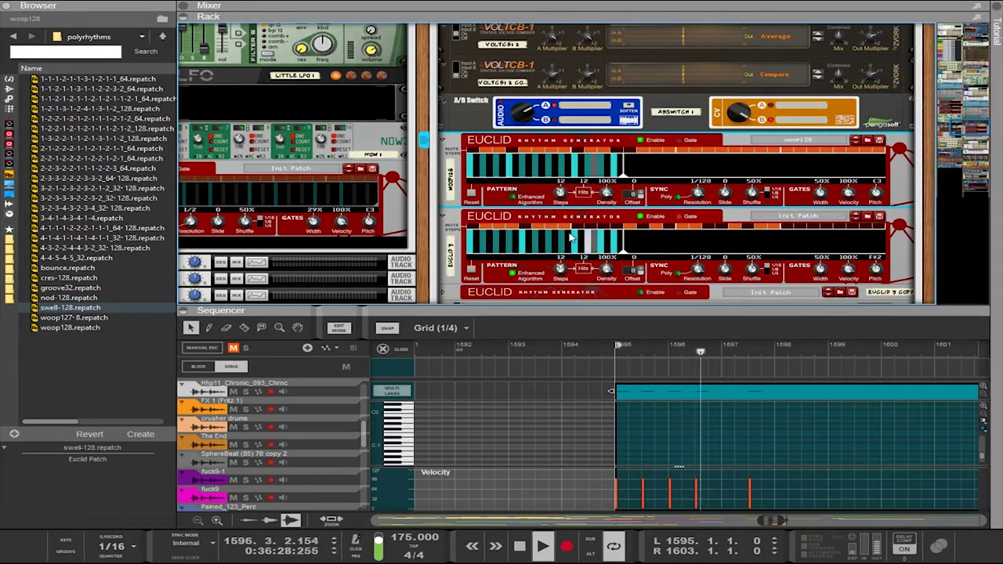
pyautogui.click(510, 227)
pyautogui.click(524, 227)
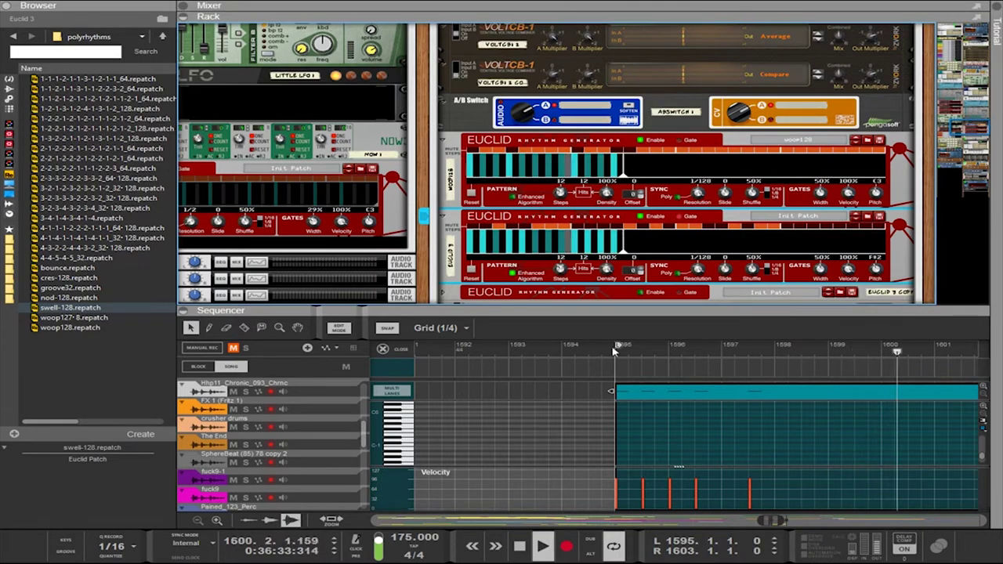
# Enlarge the sequencer and add F#1 notes at 1598.1, 1599.1 and 1599.3 to the weaponize kick clip
pyautogui.moveTo(630, 309); pyautogui.dragTo(630, 25)
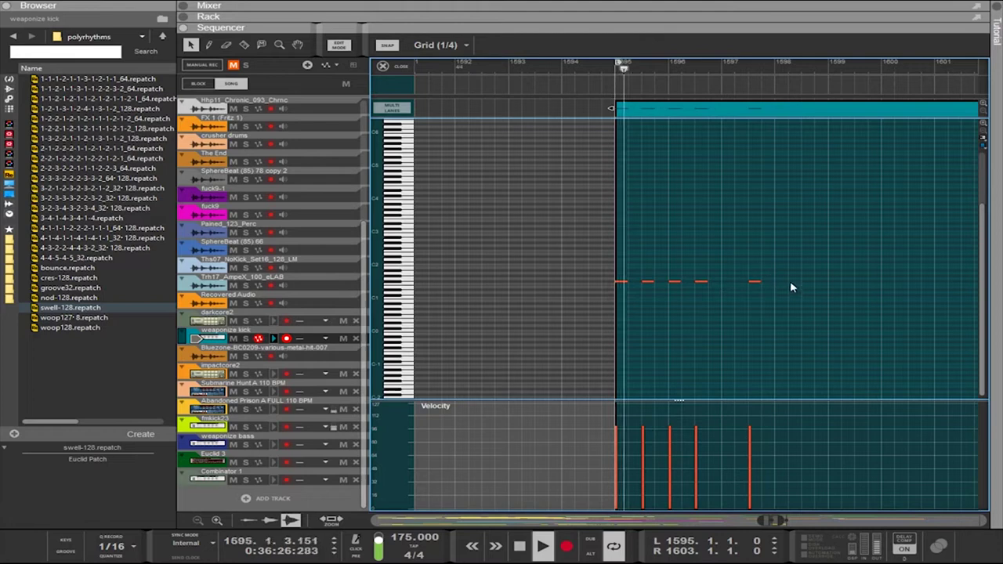
pyautogui.click(782, 282)
pyautogui.click(821, 281)
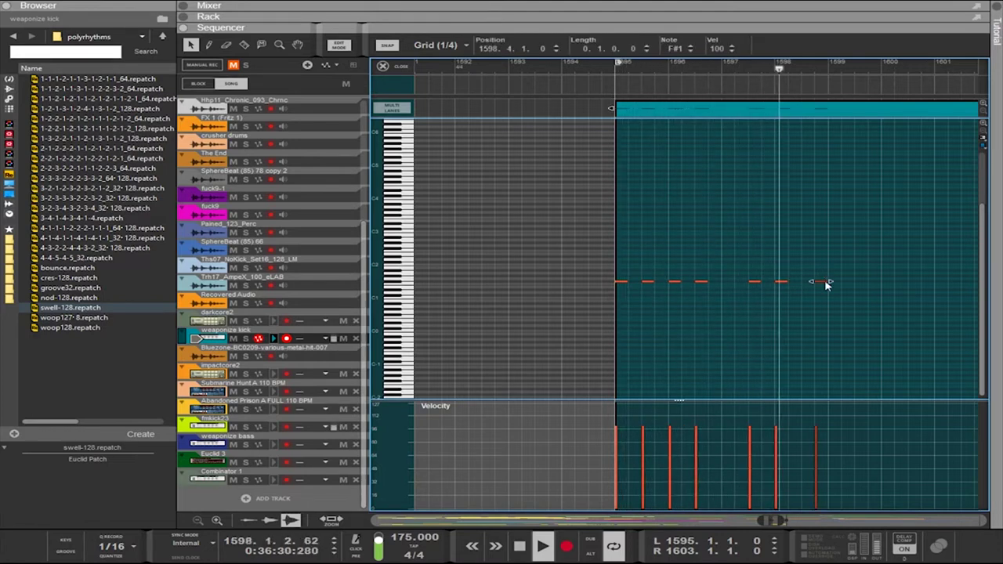
pyautogui.click(826, 280)
pyautogui.click(832, 281)
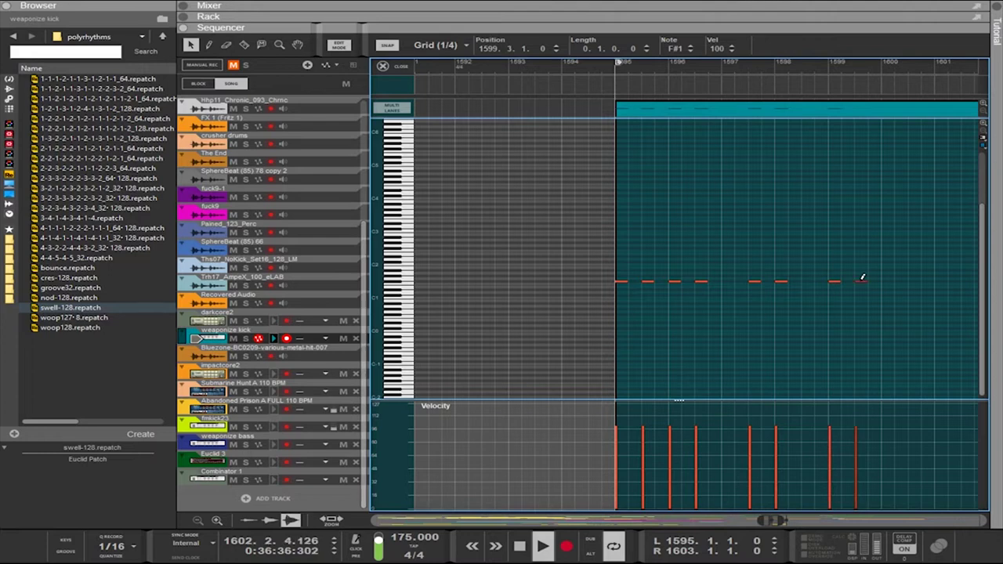
# Continue the weaponize kick pattern with F#1 notes at 1600.3, 1602.1 and 1602.3
pyautogui.moveTo(782, 520)
pyautogui.mouseDown()
pyautogui.moveTo(795, 520)
pyautogui.moveTo(784, 519)
pyautogui.mouseUp()
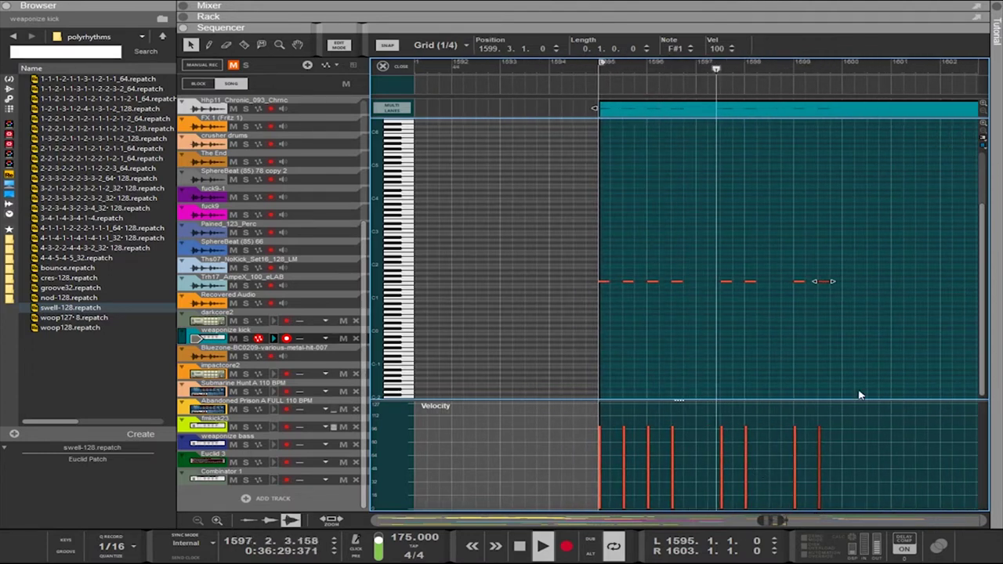
pyautogui.hscroll(4, 877, 370)
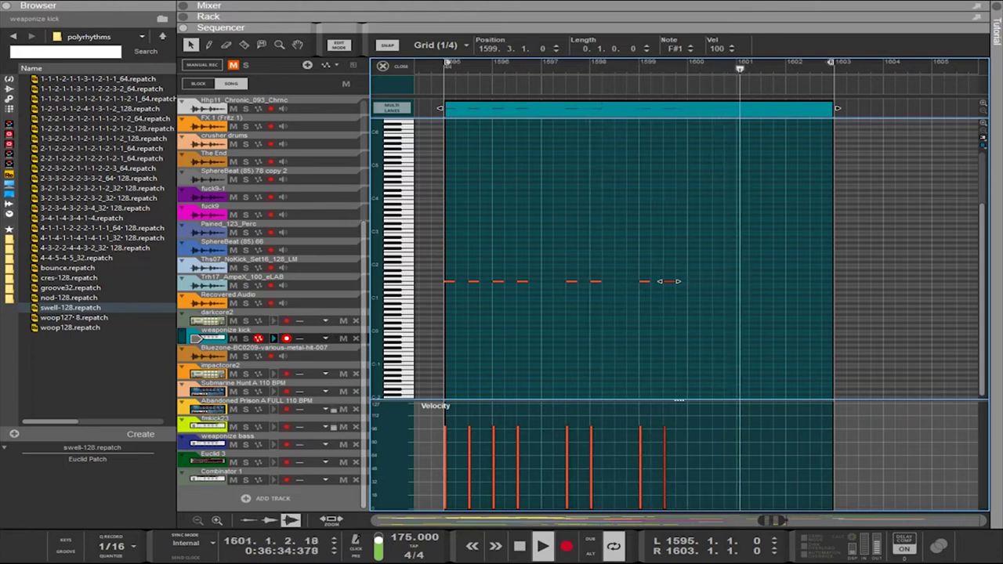
pyautogui.click(717, 281)
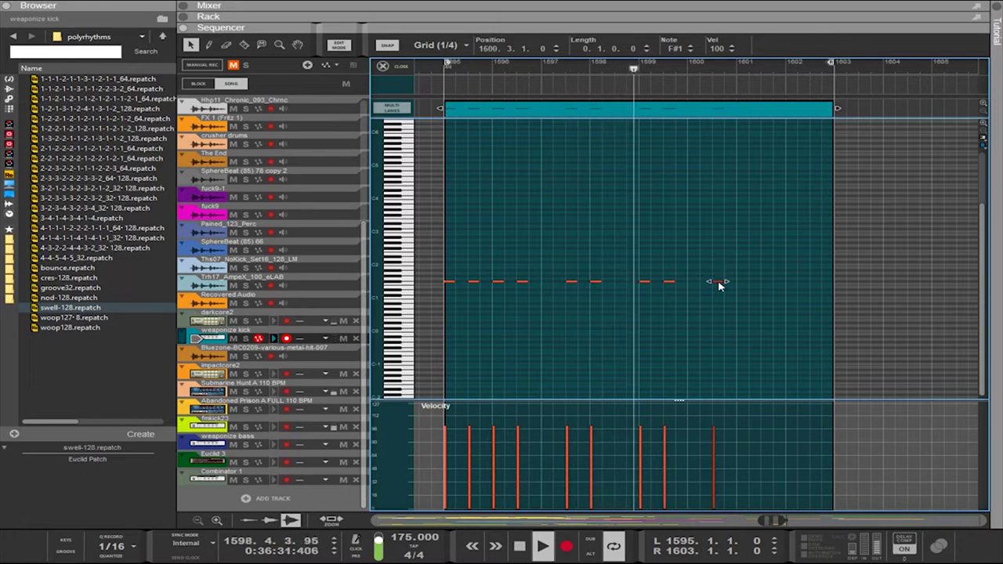
pyautogui.click(792, 281)
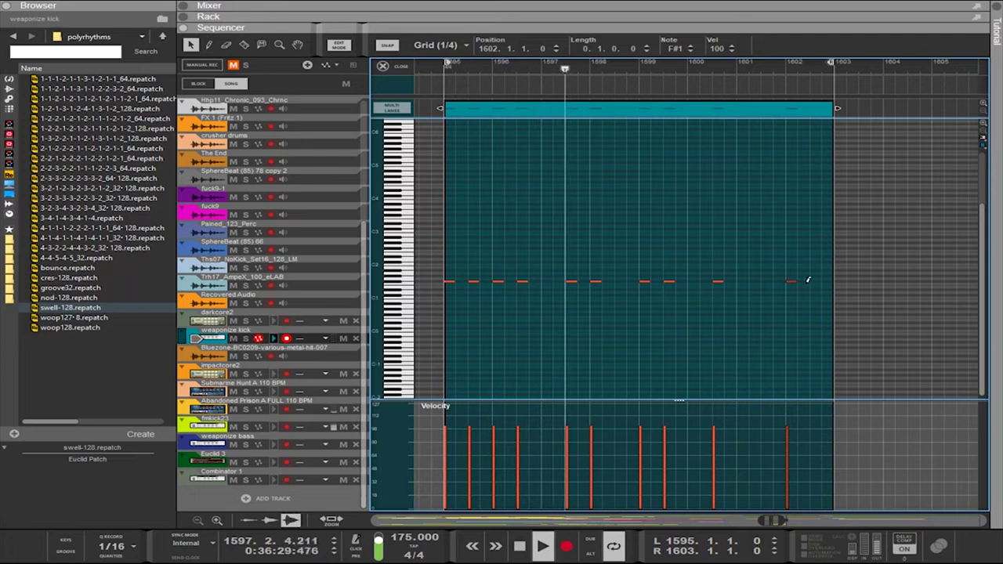
pyautogui.click(814, 280)
# Trim the end of the weaponize kick clip to a length of 7 bars and 3 beats
pyautogui.moveTo(834, 105); pyautogui.dragTo(823, 105)
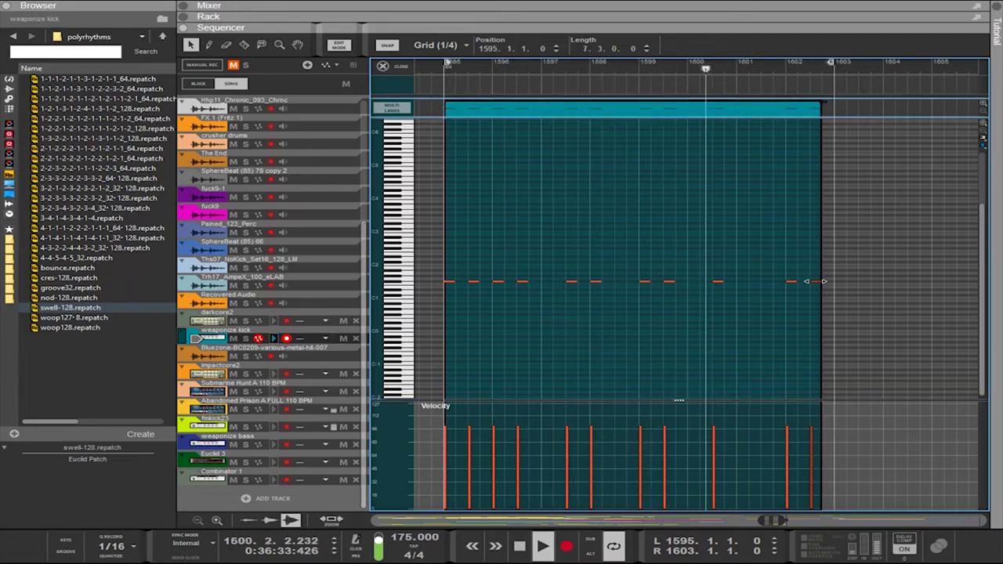
pyautogui.moveTo(475, 107)
pyautogui.mouseDown()
pyautogui.moveTo(737, 107)
pyautogui.moveTo(469, 114)
pyautogui.mouseUp()
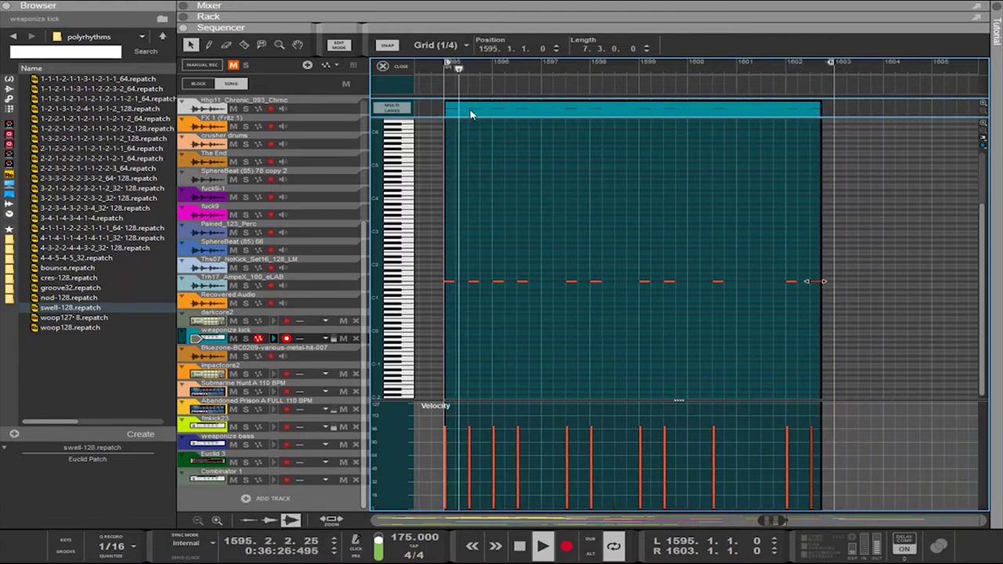
pyautogui.click(612, 352)
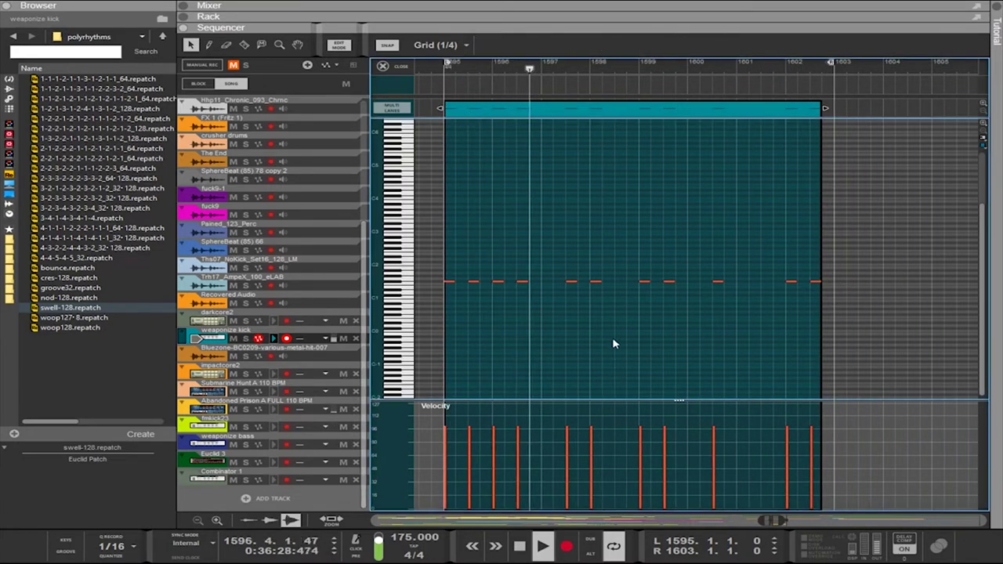
# Copy the weaponize kick clip three times back to back, with the last copy starting at 1618.2
pyautogui.hscroll(3, 613, 330)
pyautogui.hscroll(-3, 614, 329)
pyautogui.scroll(-3, 614, 330)
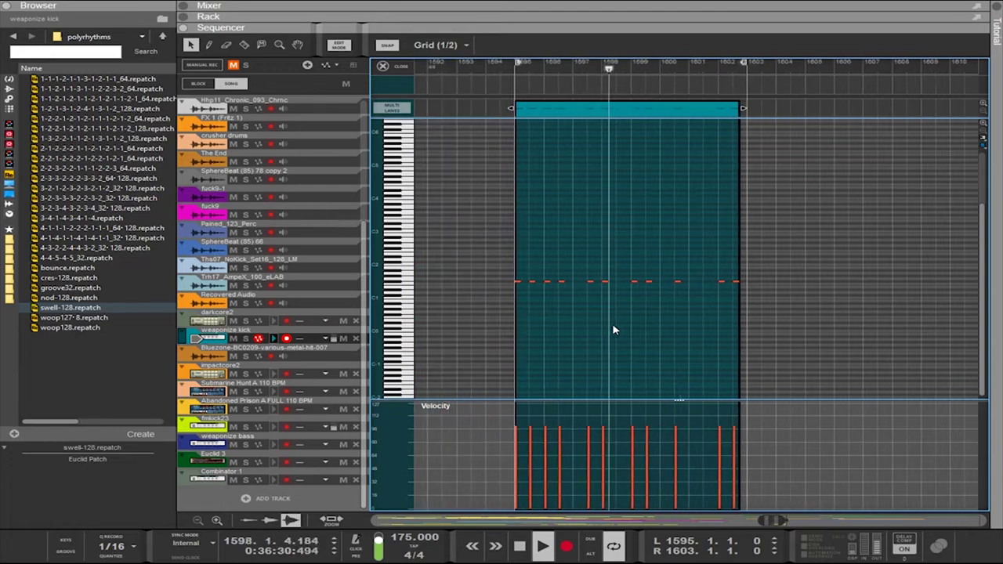
pyautogui.scroll(-1, 579, 137)
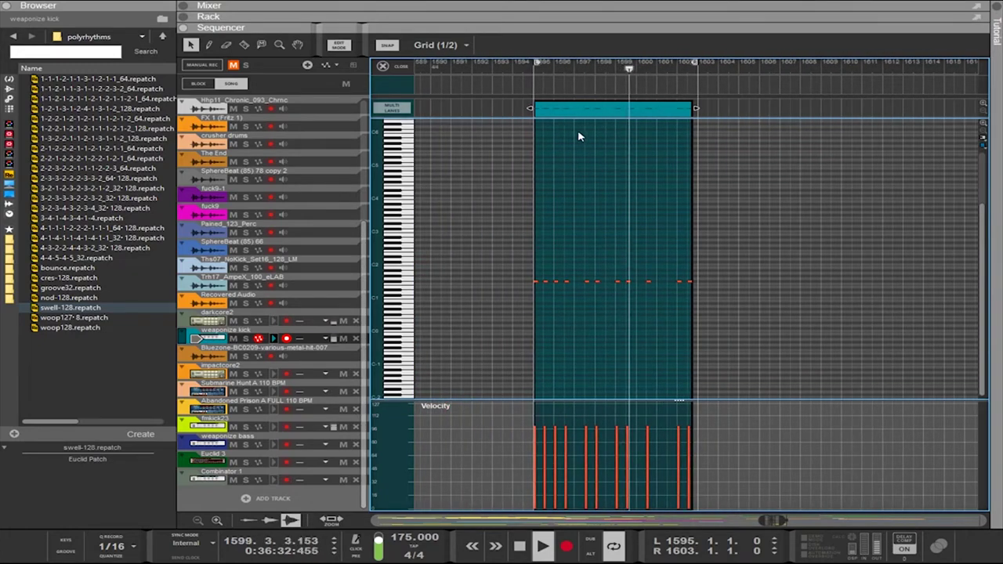
pyautogui.moveTo(588, 108); pyautogui.dragTo(872, 115)
pyautogui.scroll(4, 752, 119)
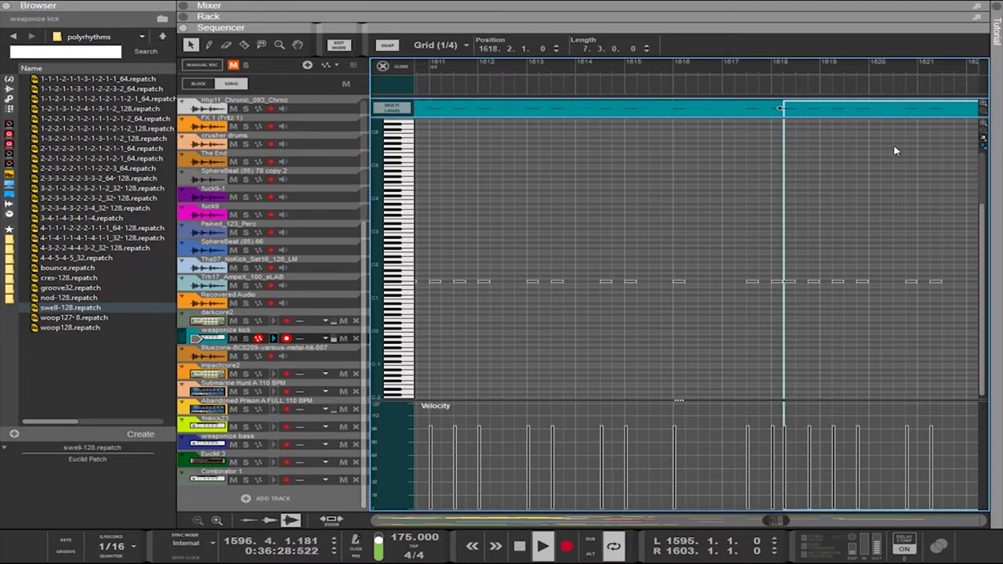
# Extend the loop's right locator past the copied kick clips to bar 1627
pyautogui.scroll(-4, 894, 151)
pyautogui.scroll(-1, 893, 148)
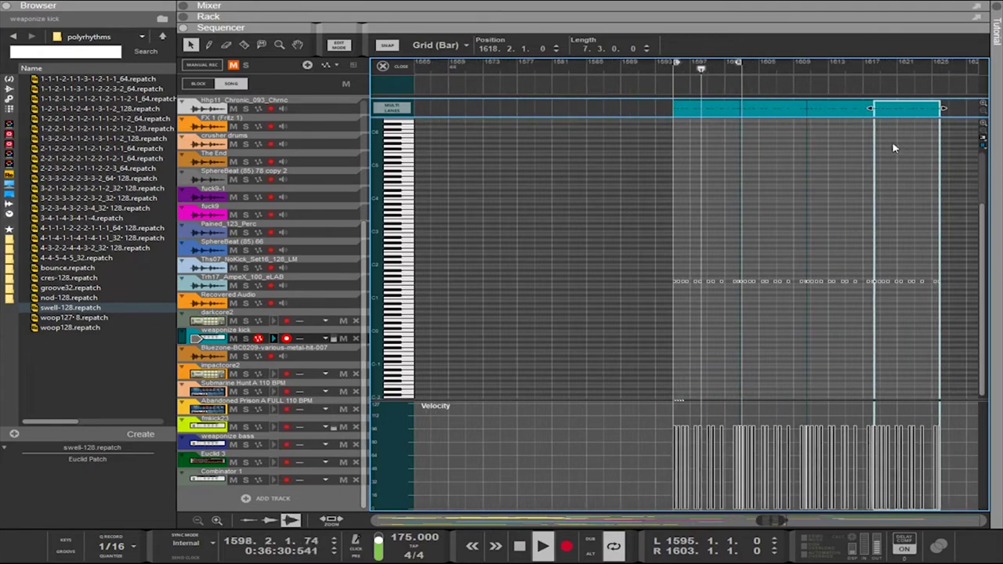
pyautogui.keyDown('alt'); pyautogui.click(774, 69); pyautogui.keyUp('alt')
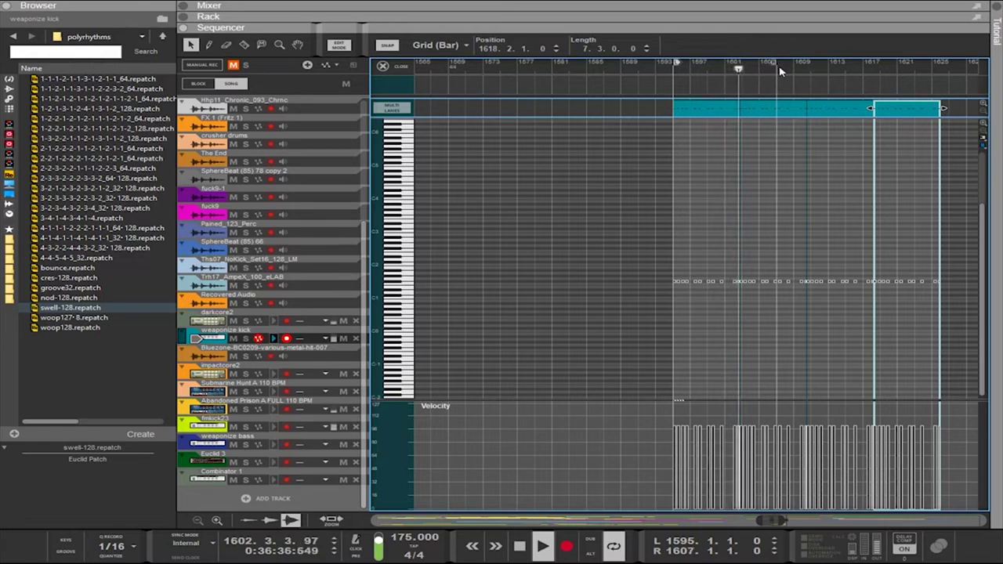
pyautogui.moveTo(780, 69); pyautogui.dragTo(815, 71)
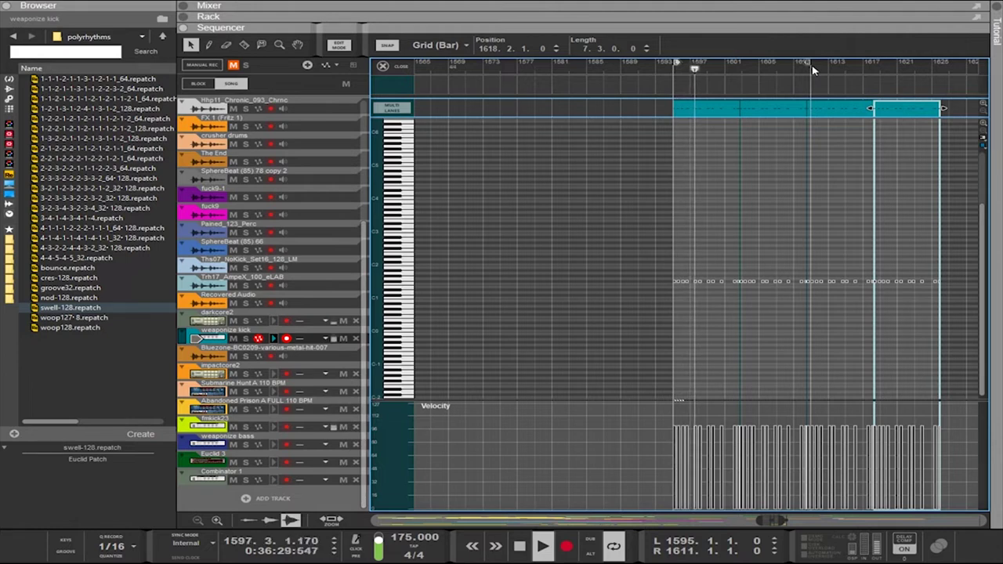
pyautogui.moveTo(813, 71); pyautogui.dragTo(950, 71)
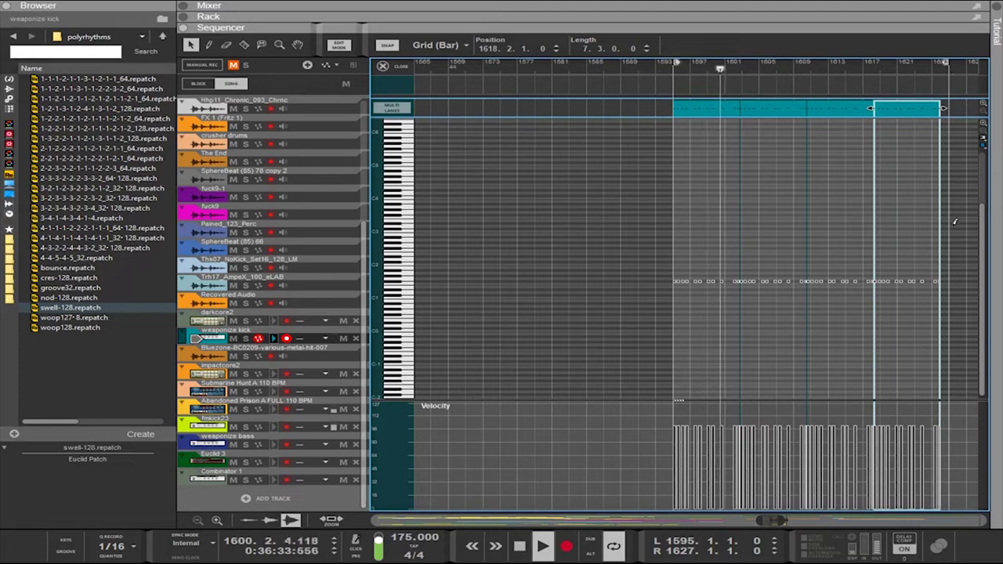
# Draw a one-bar weaponize kick clip at bar 1626 containing an F#1 note, and shorten the note to 0.0.2.0
pyautogui.click(945, 281)
pyautogui.scroll(5, 947, 288)
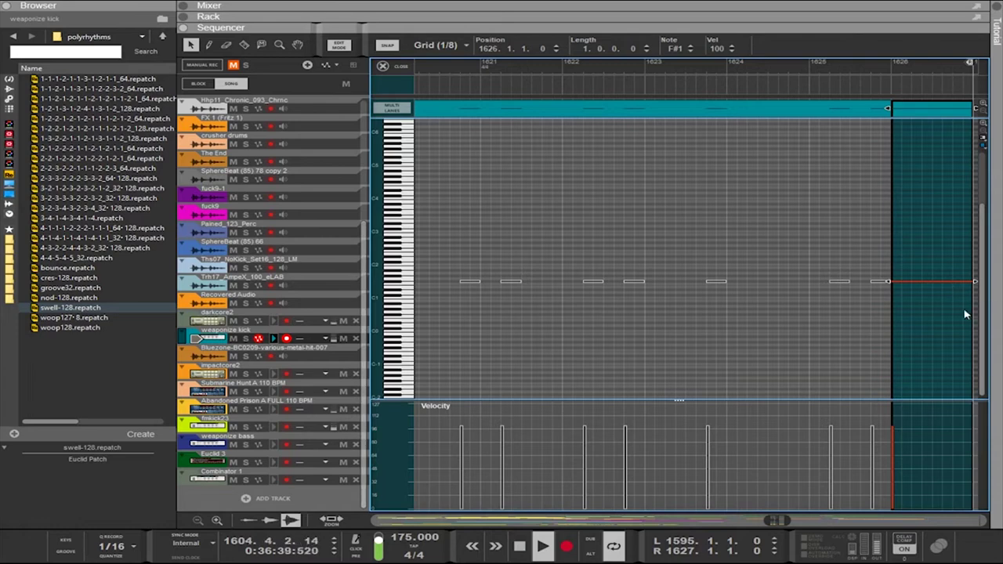
pyautogui.scroll(2, 964, 312)
pyautogui.scroll(2, 944, 312)
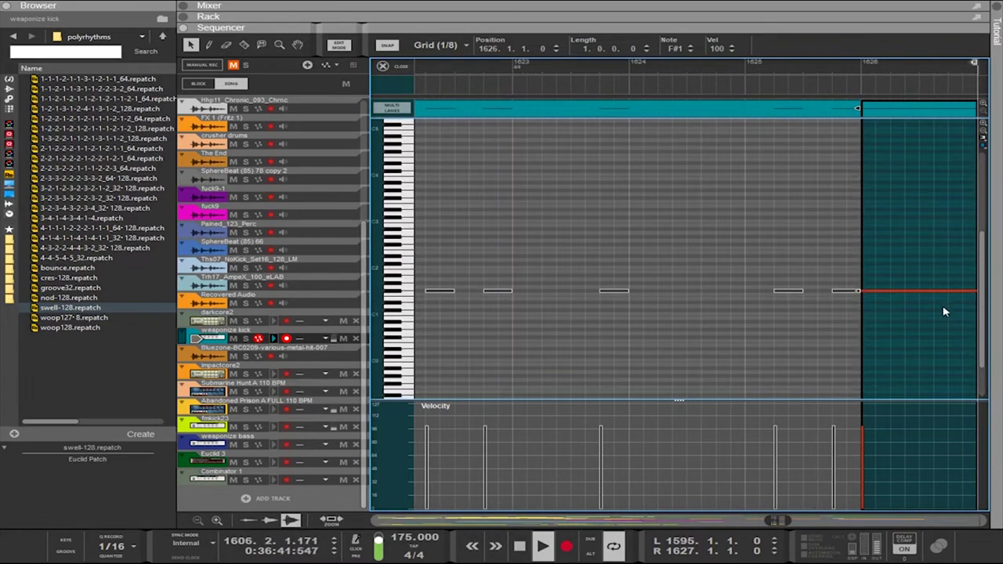
pyautogui.scroll(-2, 945, 312)
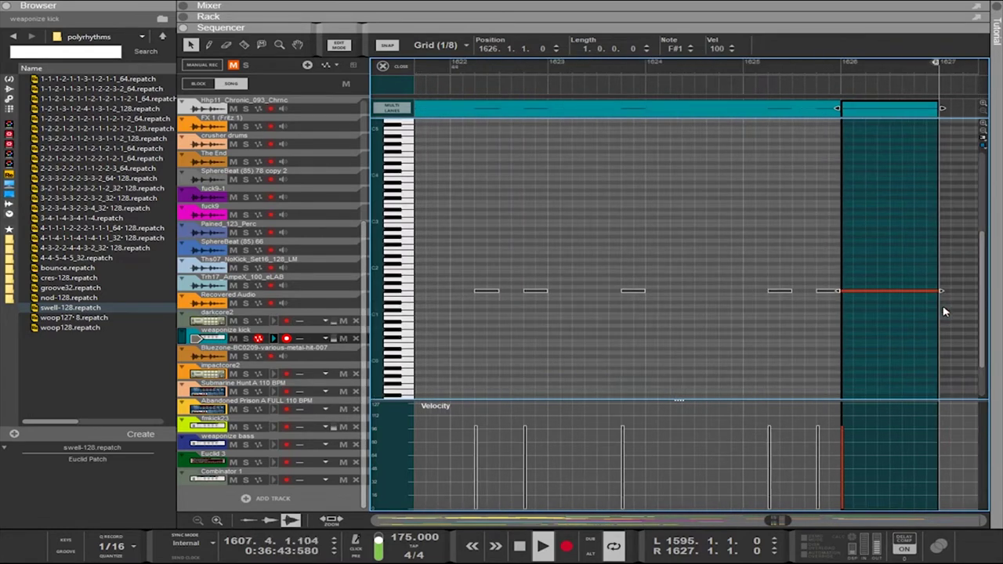
pyautogui.scroll(-2, 945, 312)
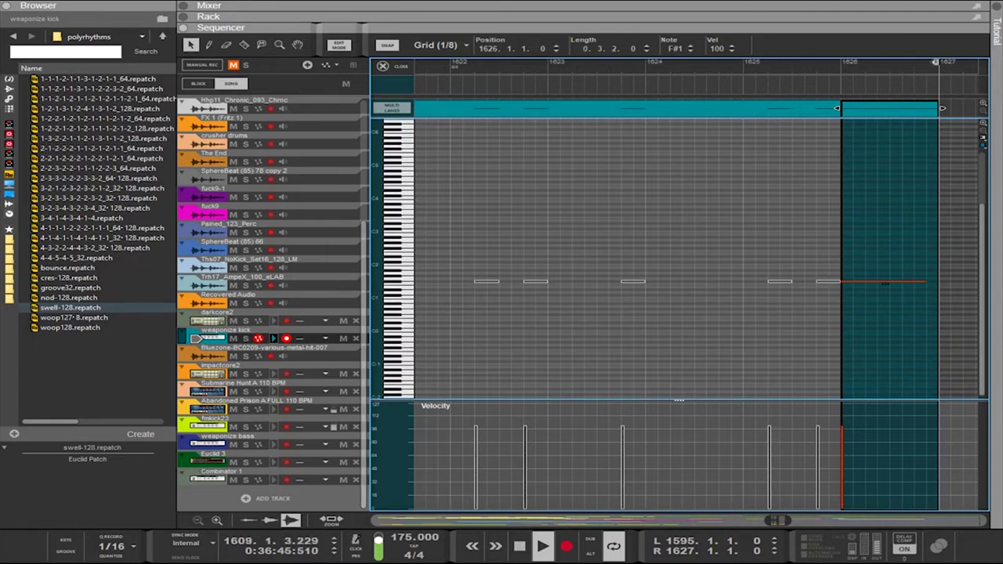
pyautogui.scroll(2, 884, 298)
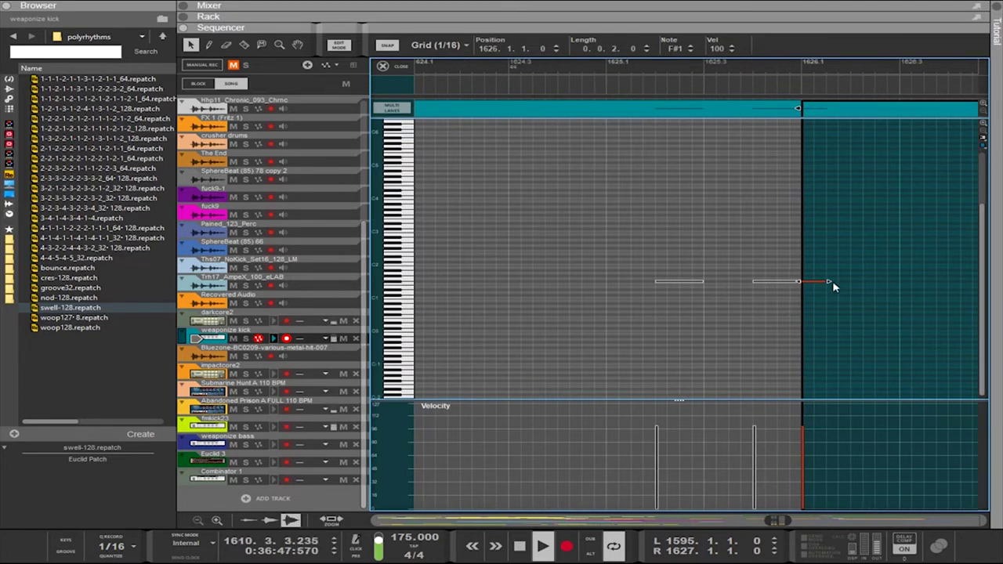
# Shorten the F#1 note to 30 ticks and repeat it every 30 ticks up to 1626.1.2 and every 60 ticks up to 1626.1.4
pyautogui.scroll(5, 834, 291)
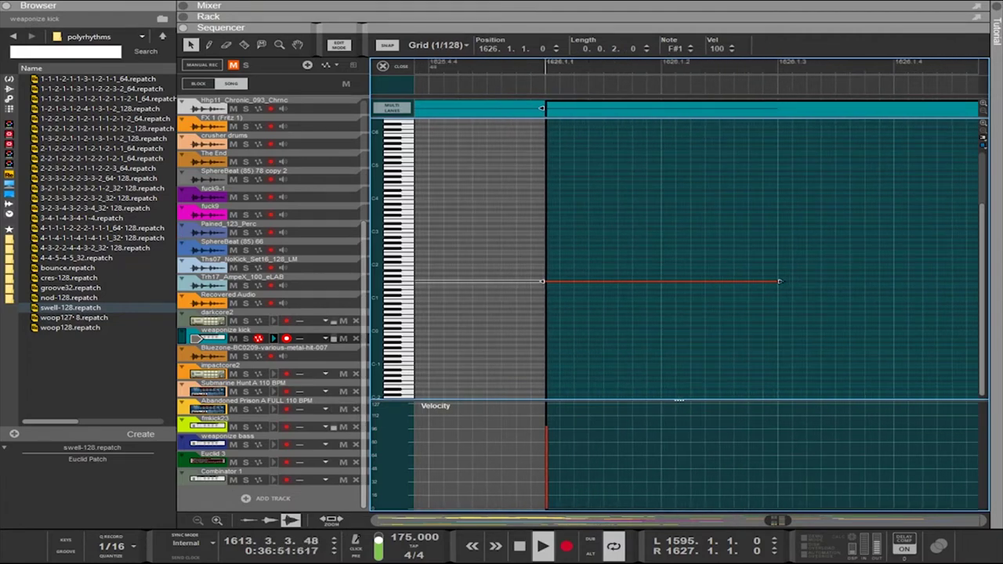
pyautogui.moveTo(781, 280); pyautogui.dragTo(444, 284)
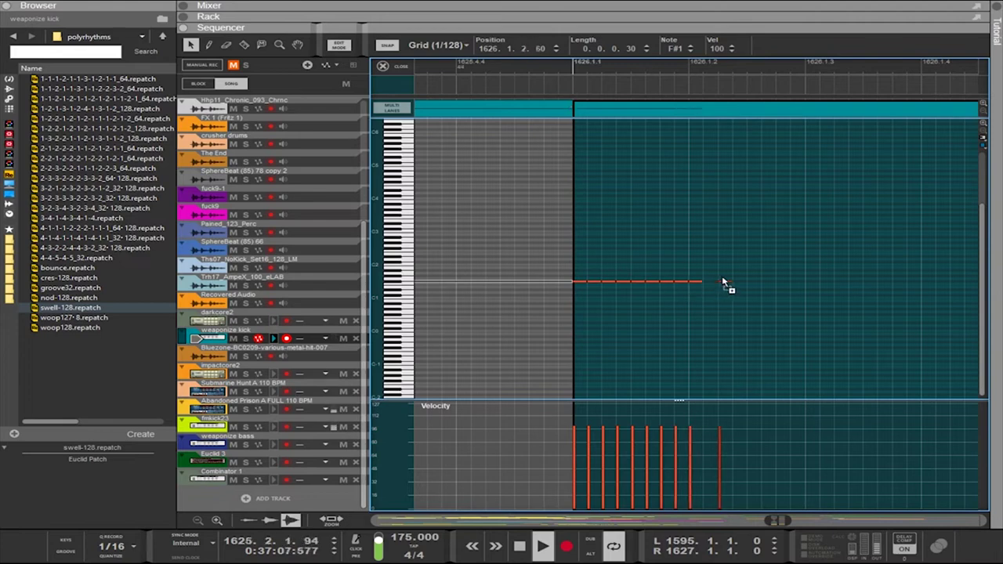
pyautogui.click(751, 282)
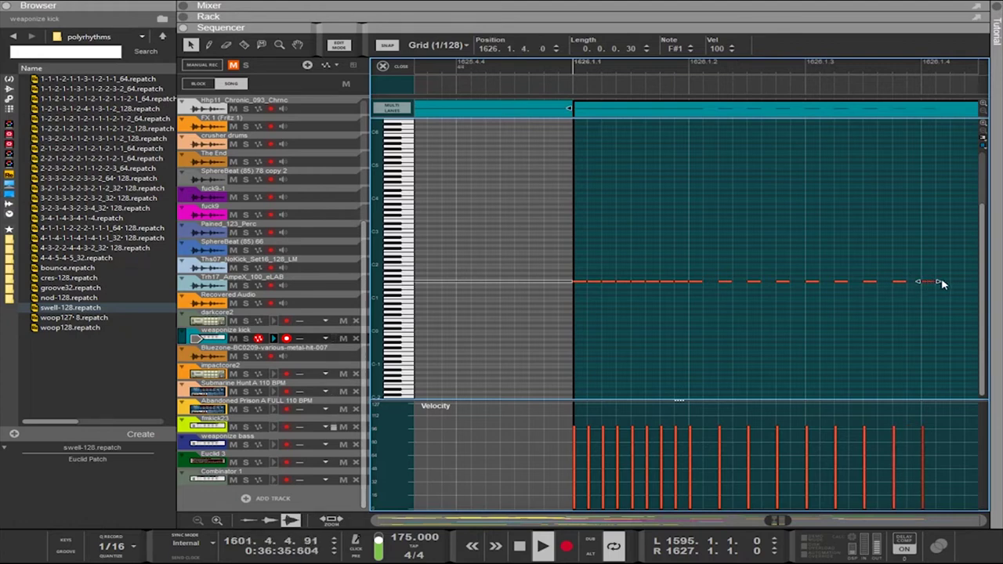
# Continue the roll with 30-tick F#1 notes every 120 ticks from 1626.1.4 to 1626.2.3, plus one at 1626.2.4
pyautogui.hscroll(3, 941, 284)
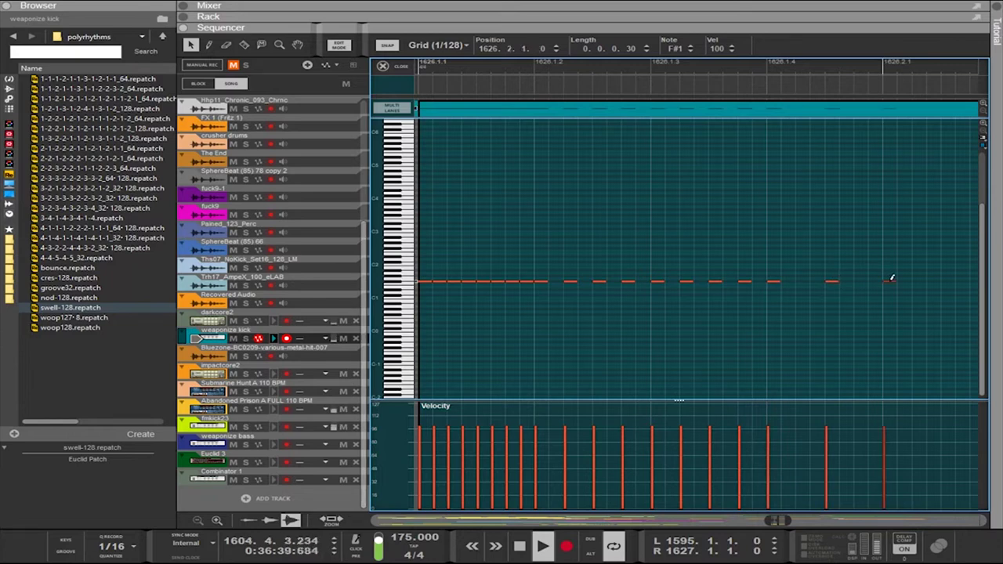
pyautogui.hscroll(5, 914, 289)
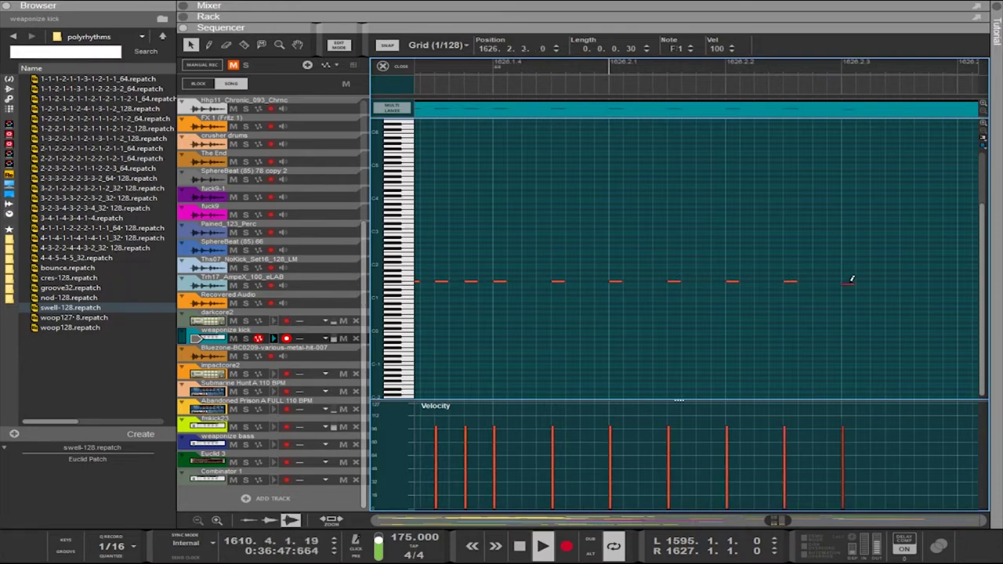
pyautogui.press('Delete')
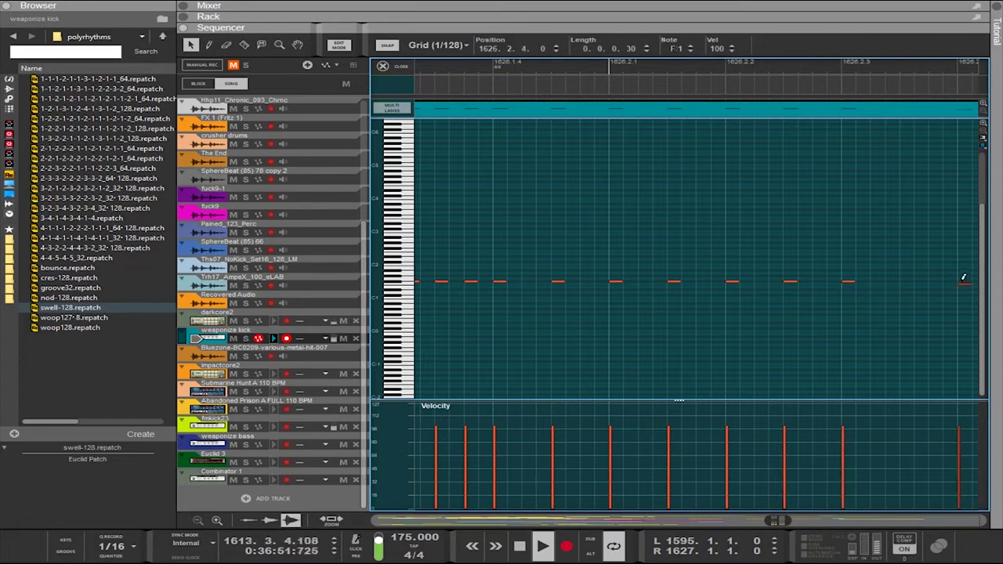
# Finish the slowing roll with F#1 notes every sixteenth from 1626.3.1 to 1626.4.1 and a 60-tick note at 1626.4.3
pyautogui.hscroll(10, 963, 284)
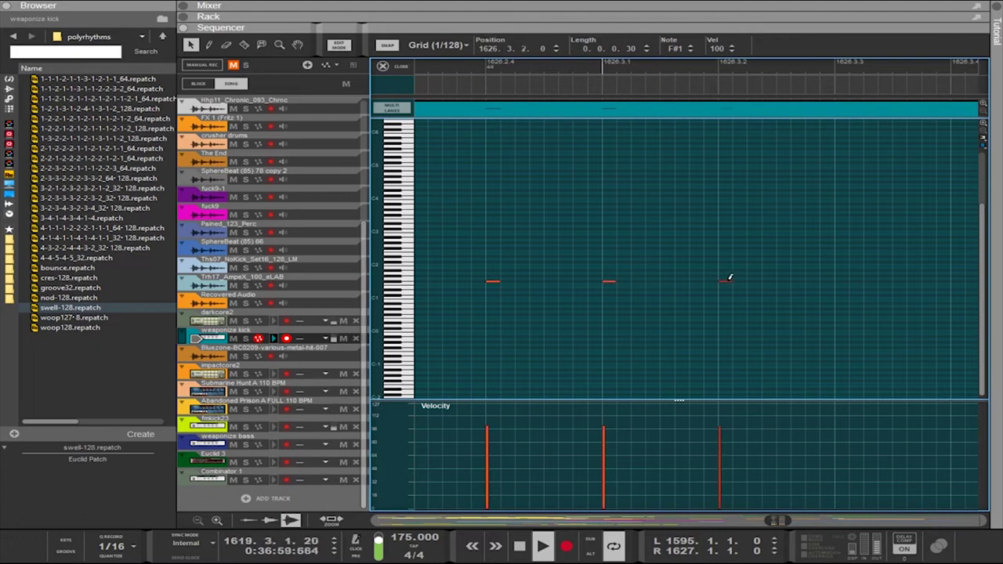
pyautogui.hscroll(6, 845, 289)
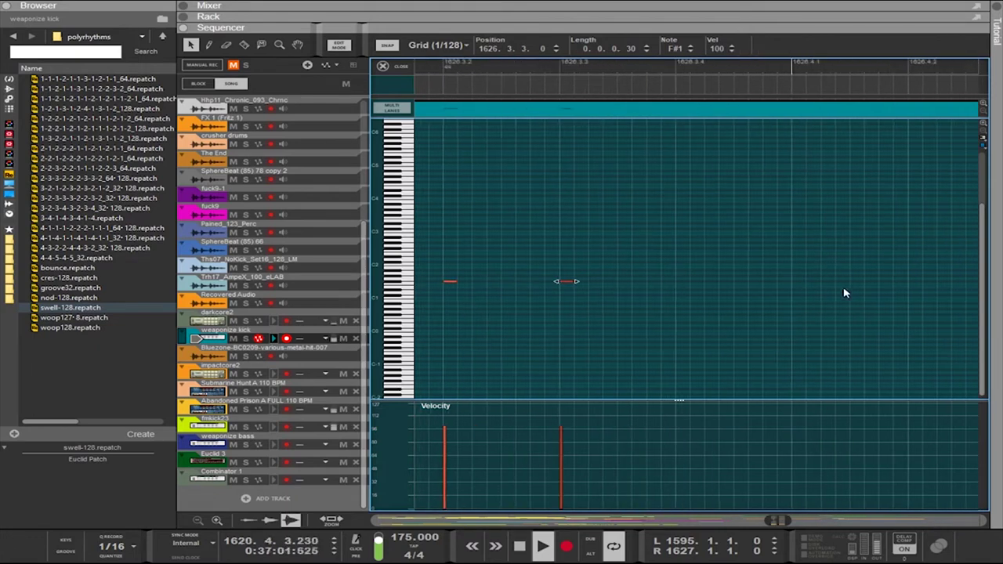
pyautogui.scroll(-3, 844, 293)
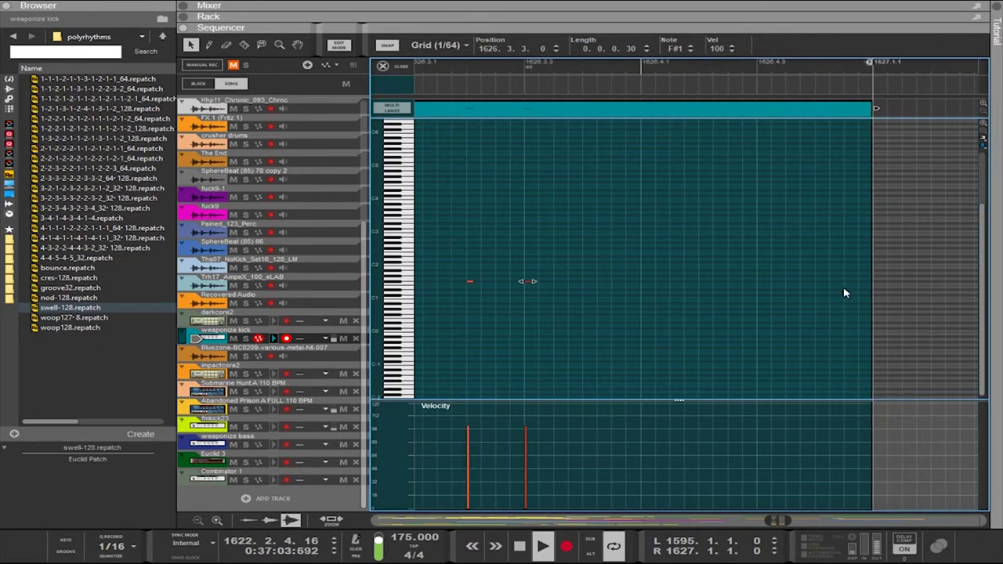
pyautogui.scroll(1, 783, 289)
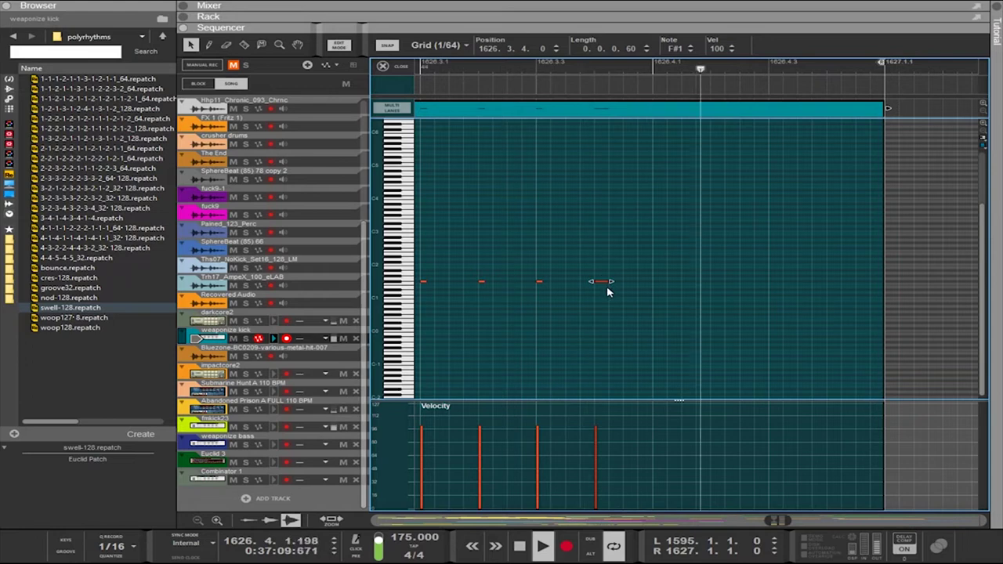
pyautogui.scroll(2, 609, 290)
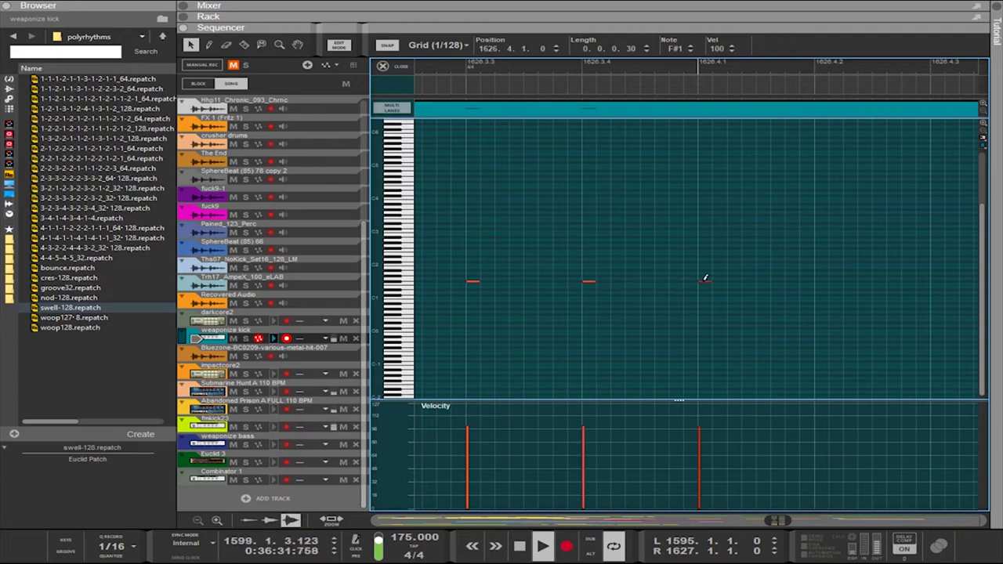
pyautogui.scroll(-2, 703, 285)
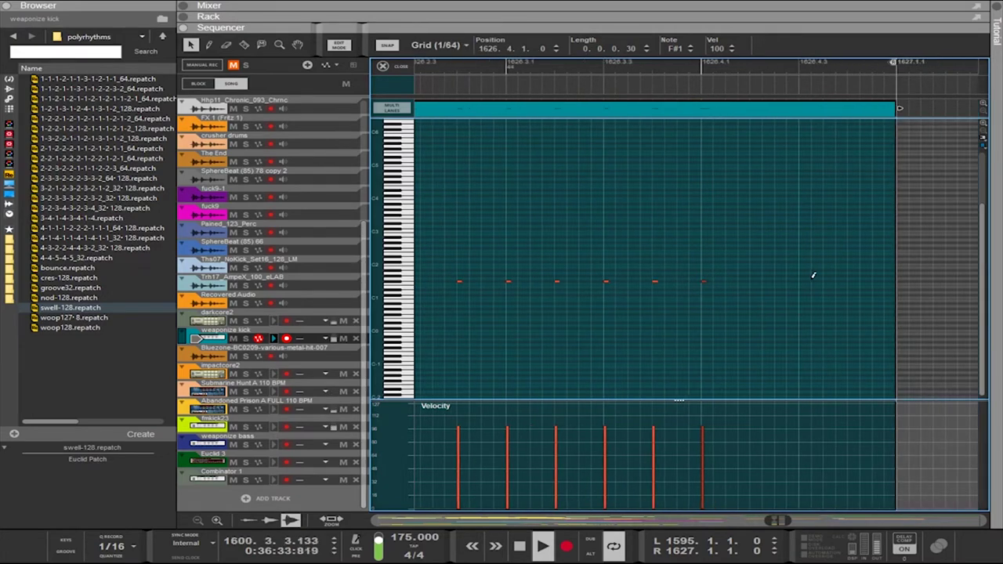
pyautogui.scroll(-5, 805, 285)
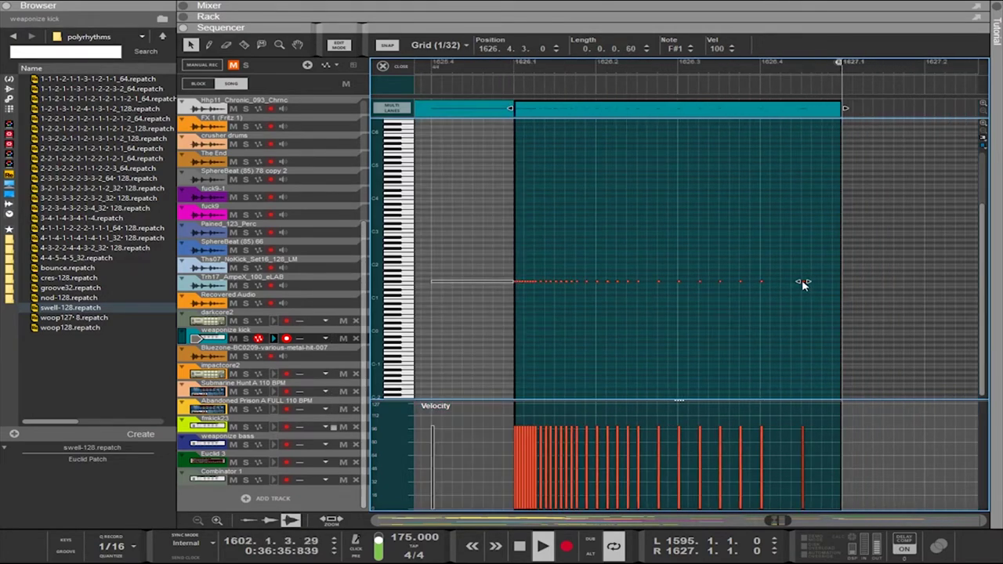
# Try to compress all the weaponize kick clips and their notes so that they end at bar 1609
pyautogui.scroll(-4, 798, 282)
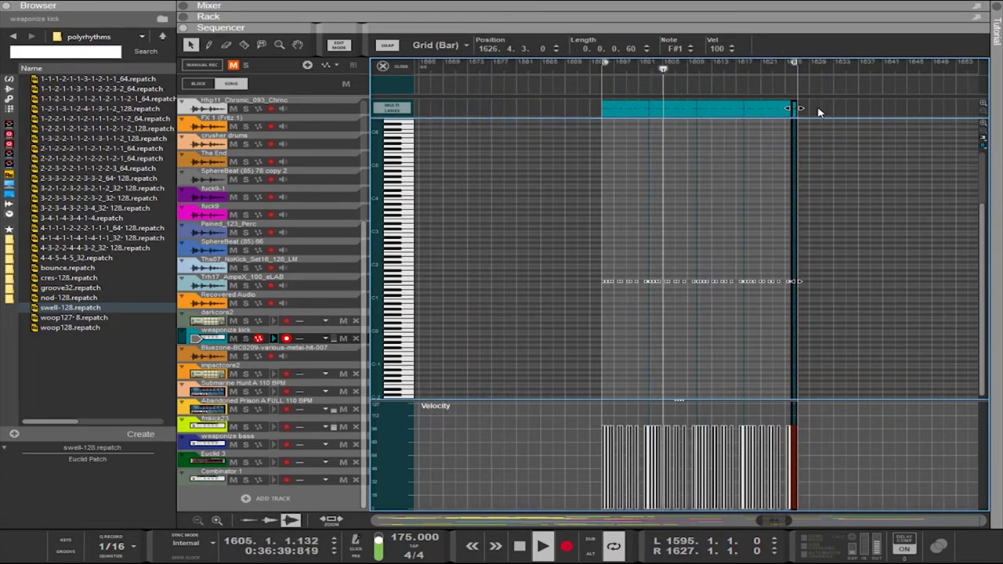
pyautogui.click(640, 114)
pyautogui.moveTo(800, 112); pyautogui.dragTo(696, 118)
# Copy the compressed kick clips to start at bar 1609 and move the loop's right locator to bar 1623
pyautogui.moveTo(608, 116); pyautogui.dragTo(696, 107)
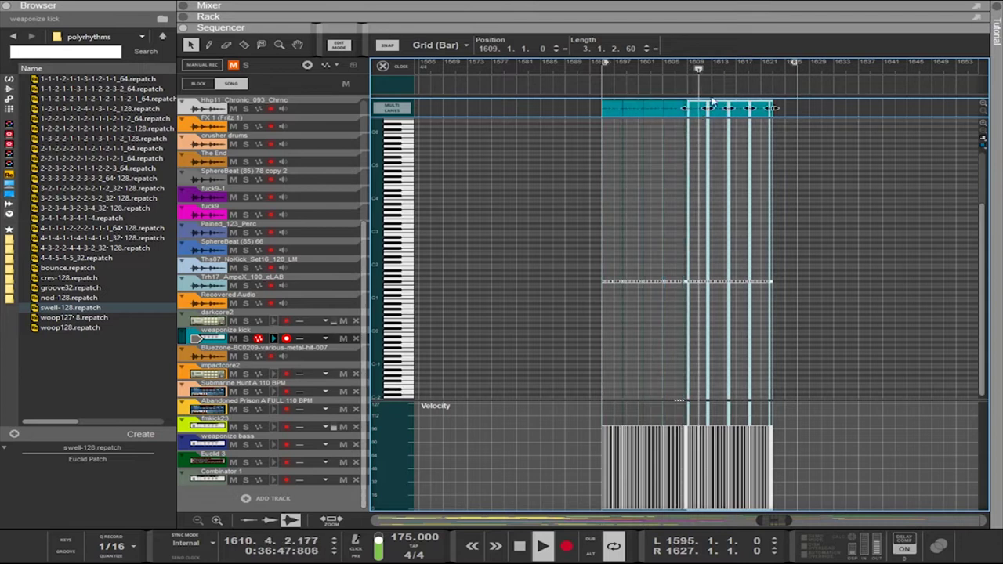
pyautogui.keyDown('alt'); pyautogui.click(773, 67); pyautogui.keyUp('alt')
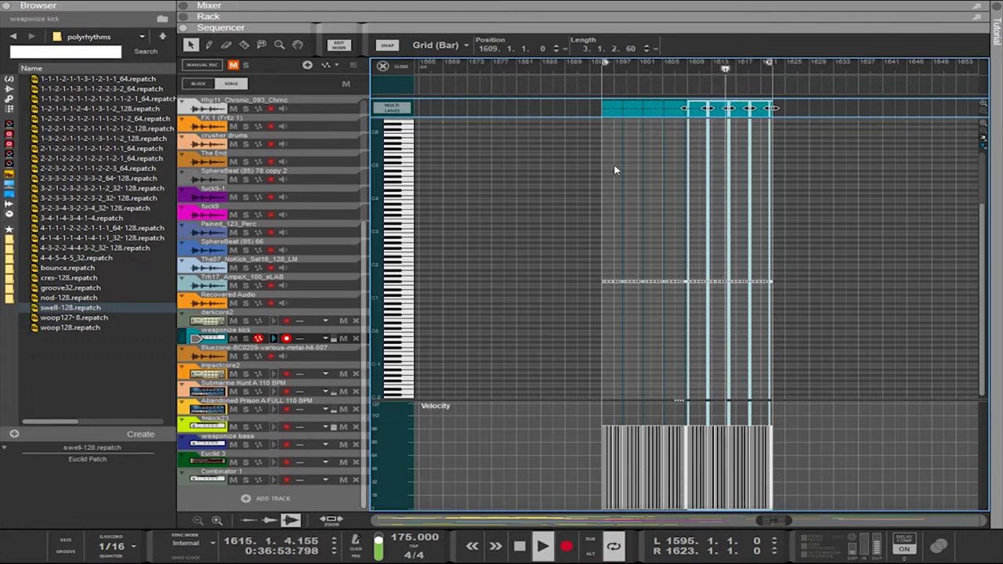
# Examine the psykick2 and weaponize kick devices and their Euclid generators in the rack, and return to the full-height sequencer
pyautogui.moveTo(580, 28); pyautogui.dragTo(558, 401)
pyautogui.moveTo(420, 163); pyautogui.dragTo(603, 366)
pyautogui.scroll(8, 529, 256)
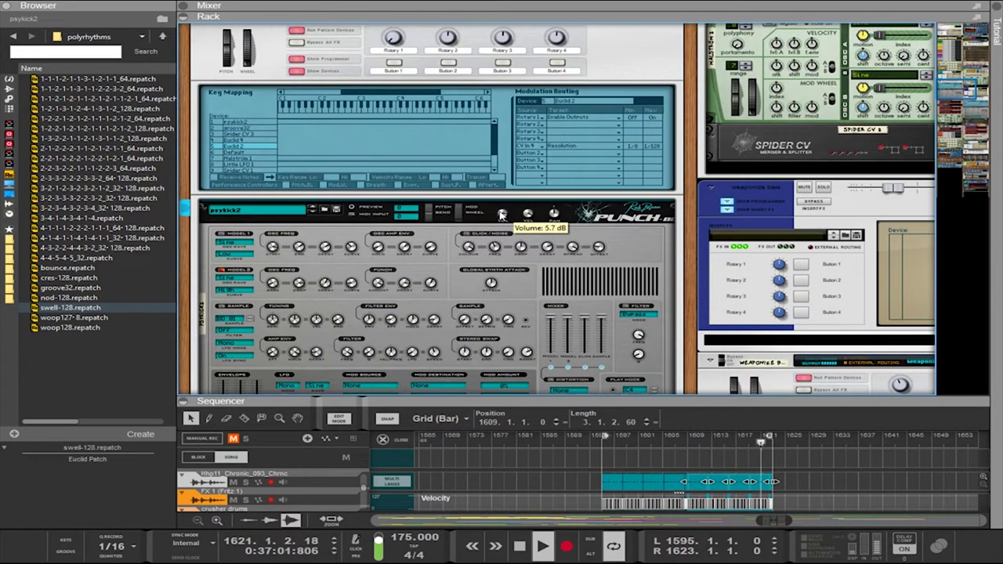
pyautogui.scroll(-10, 606, 139)
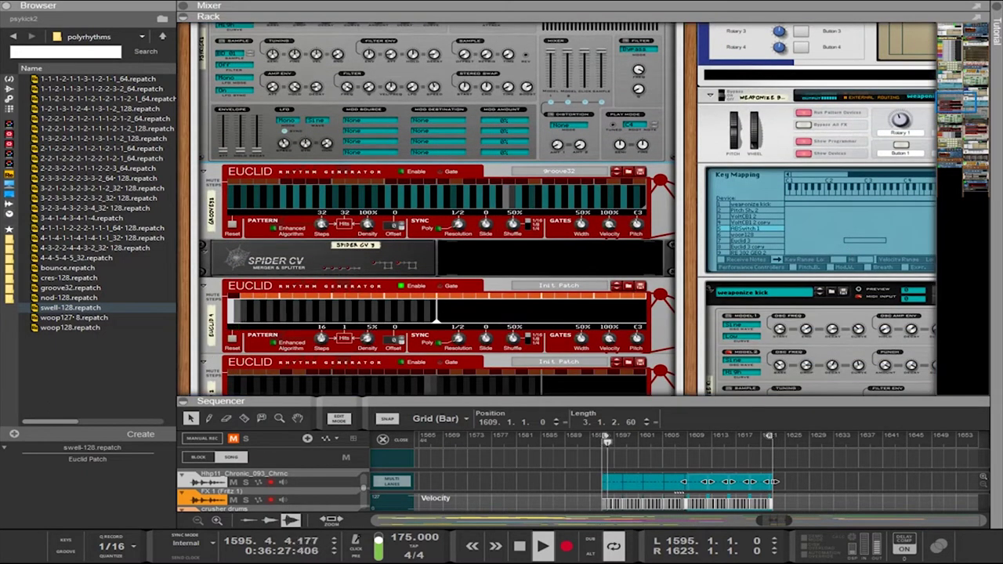
pyautogui.scroll(-4, 837, 342)
pyautogui.scroll(3, 837, 342)
pyautogui.scroll(-3, 838, 342)
pyautogui.scroll(3, 836, 337)
pyautogui.hscroll(4, 833, 334)
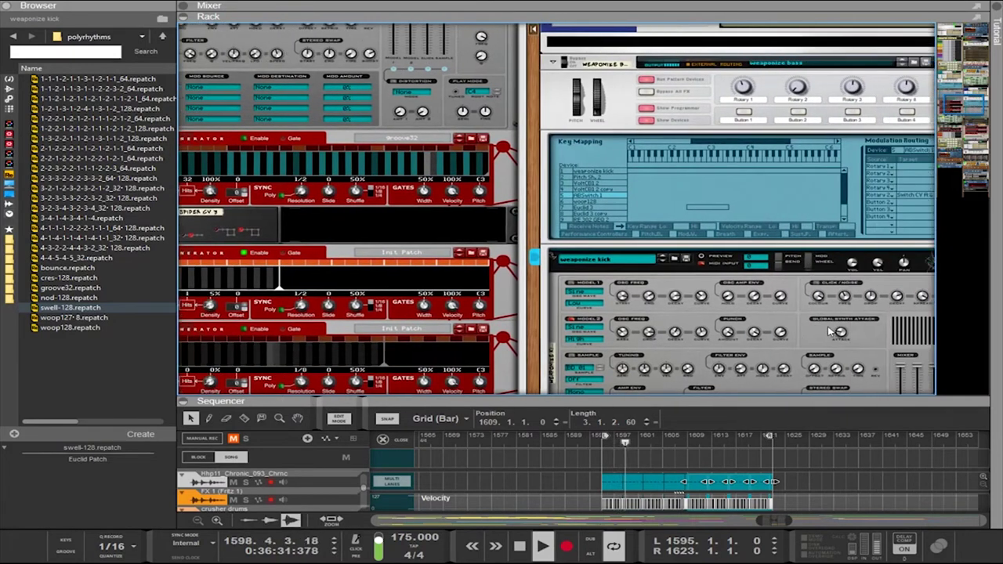
pyautogui.hscroll(3, 837, 333)
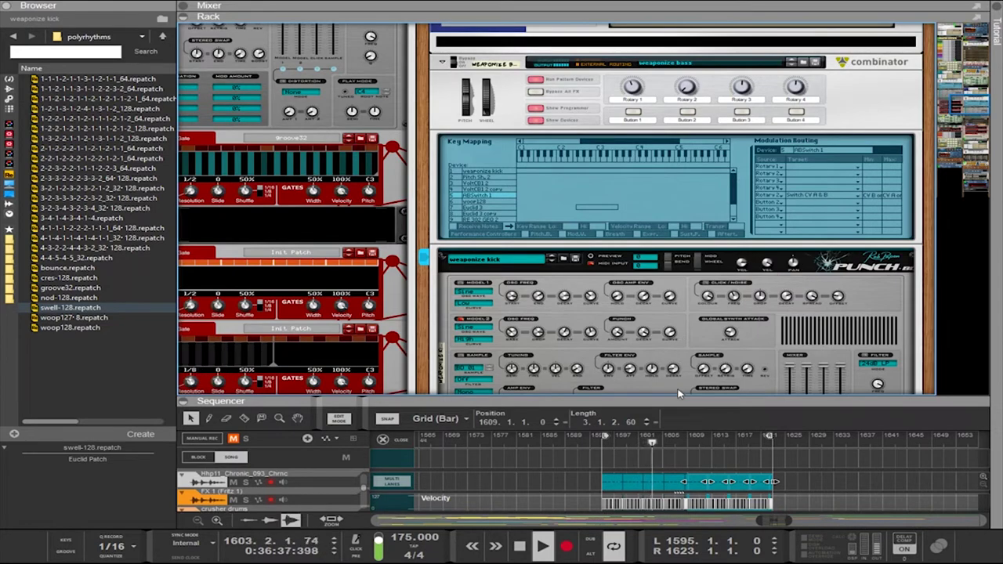
pyautogui.moveTo(669, 403); pyautogui.dragTo(670, 23)
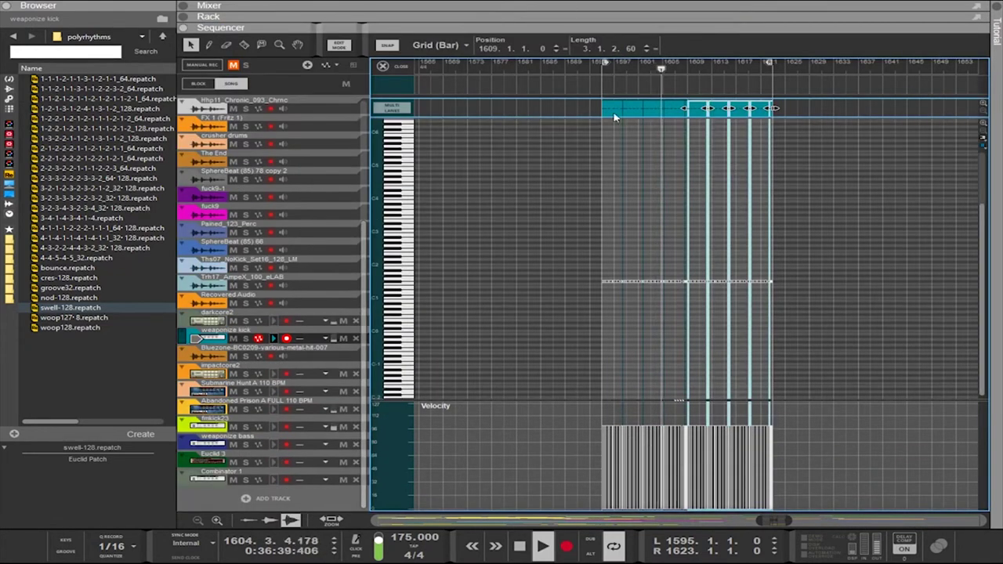
# Join all the compressed weaponize kick clips into one 28-bar clip starting at bar 1595
pyautogui.click(614, 114)
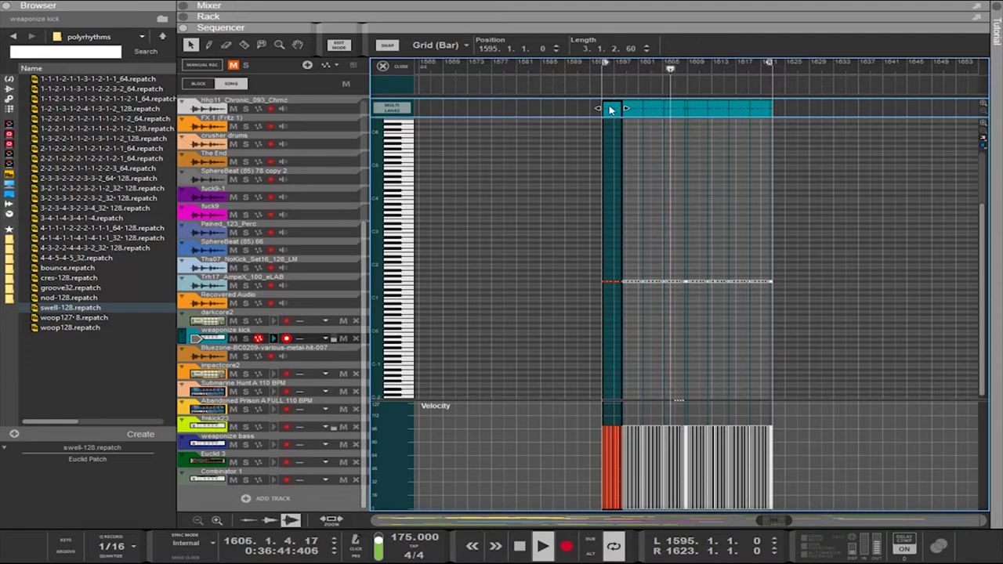
pyautogui.moveTo(793, 108); pyautogui.dragTo(619, 126)
pyautogui.hotkey('ctrl', 'j')
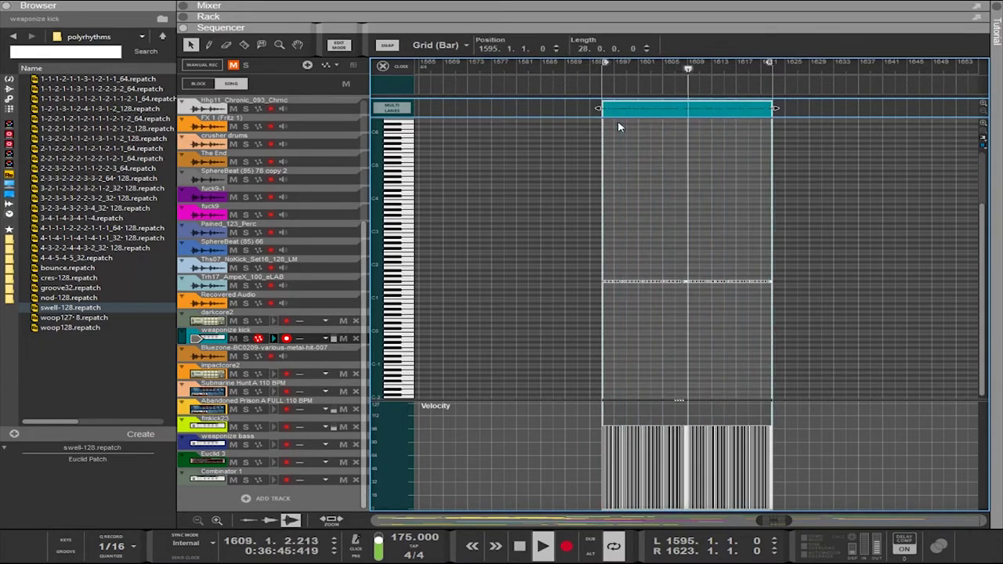
# Open the joined kick clip and examine the position and length of its F#1 notes around bar 1613
pyautogui.doubleClick(619, 127)
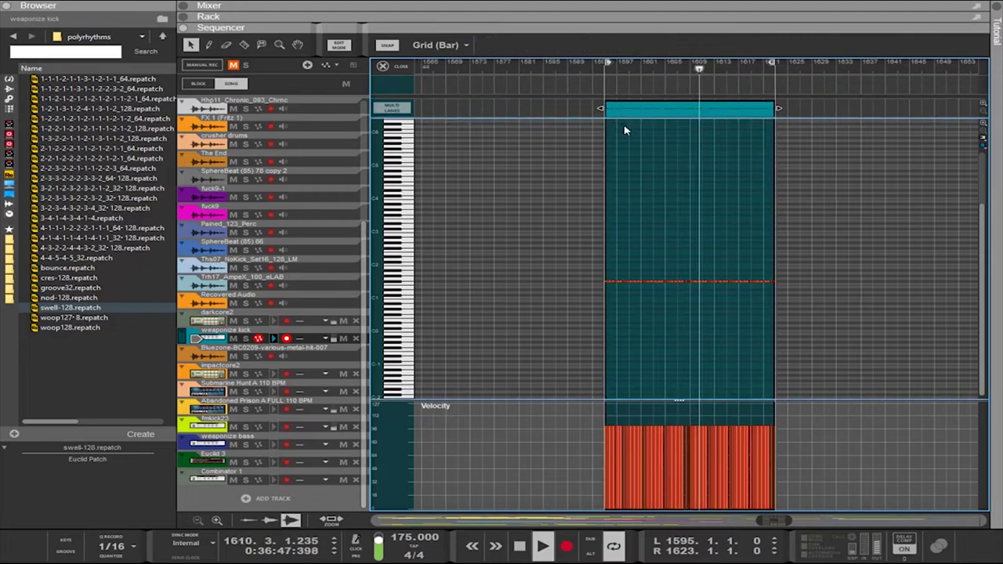
pyautogui.hscroll(-2, 679, 288)
pyautogui.hscroll(2, 682, 290)
pyautogui.scroll(4, 638, 298)
pyautogui.scroll(3, 639, 299)
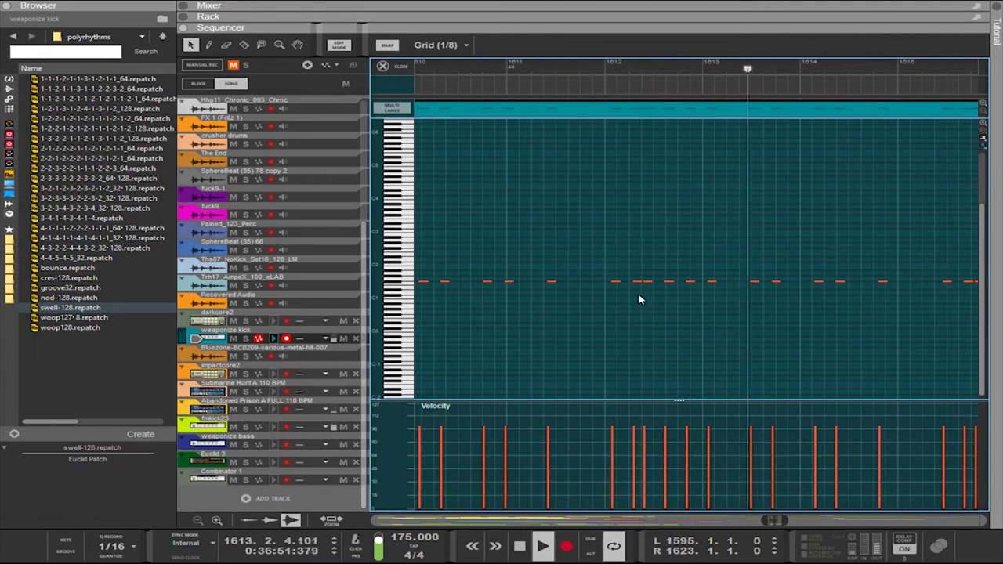
pyautogui.click(754, 281)
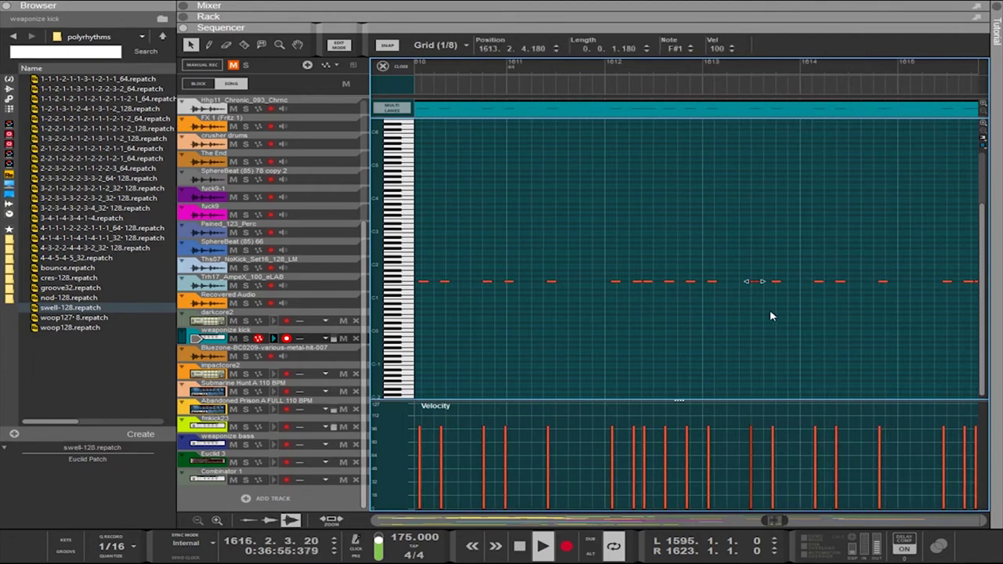
pyautogui.scroll(3, 771, 316)
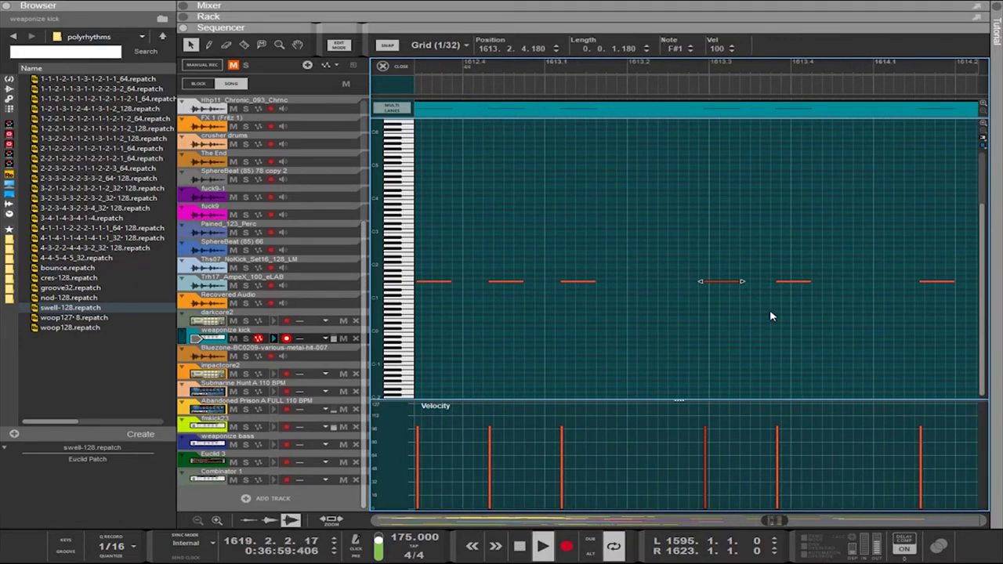
pyautogui.scroll(-5, 771, 316)
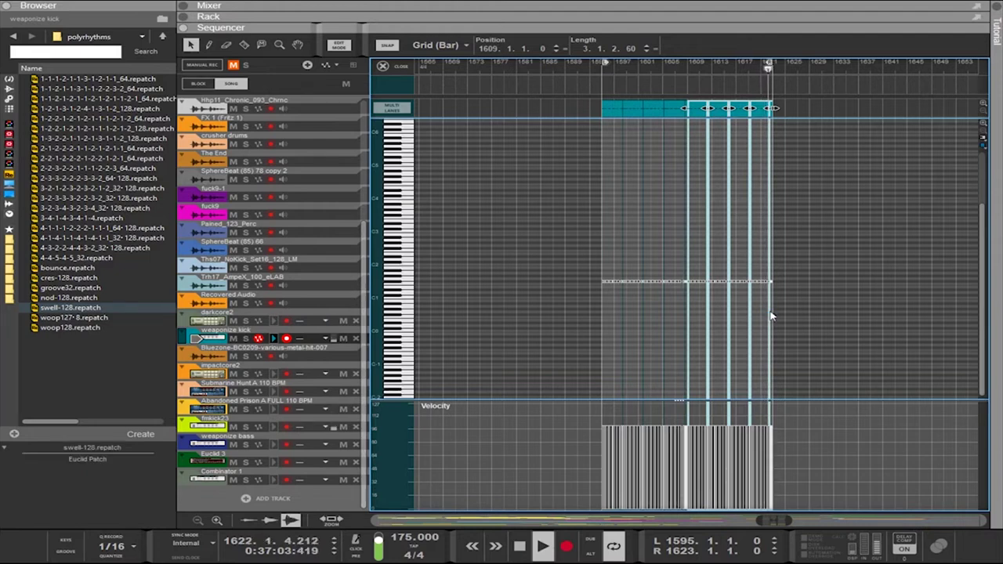
# Undo the duplication and compression of the weaponize kick clips
pyautogui.hotkey('ctrl', 'z')
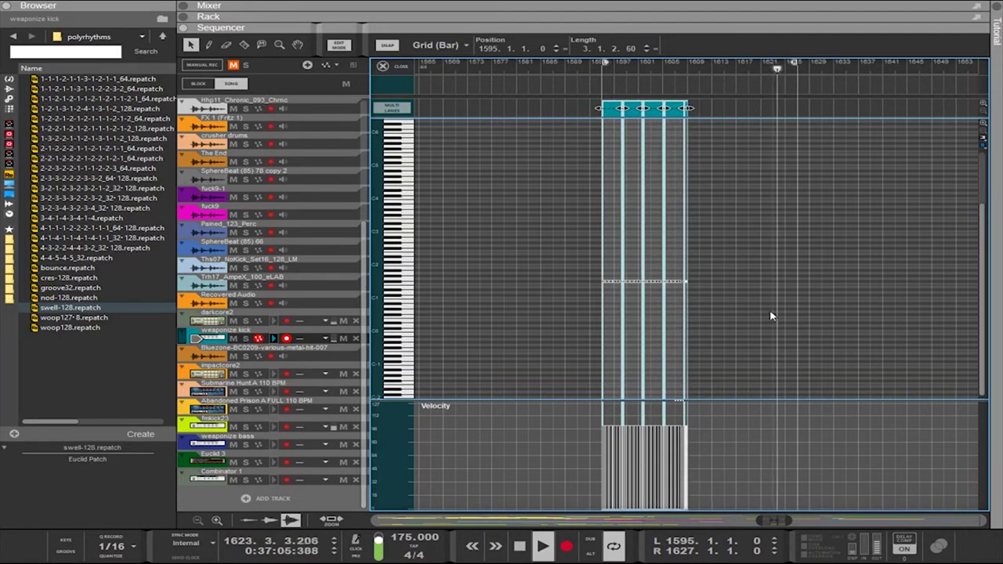
pyautogui.hotkey('ctrl', 'z')
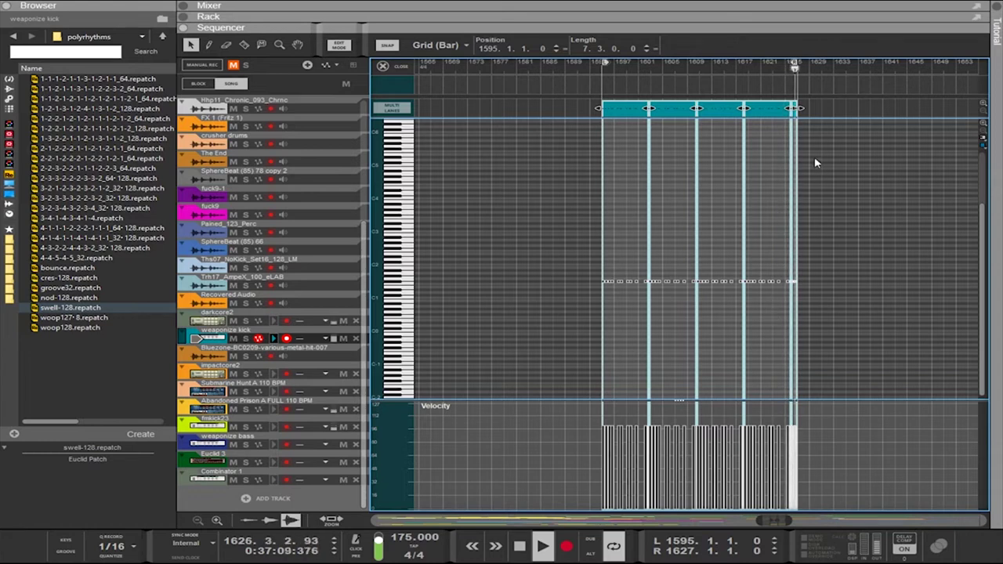
# Try joining the selected weaponize kick clips into one clip and undo the join
pyautogui.hotkey('ctrl', 'j')
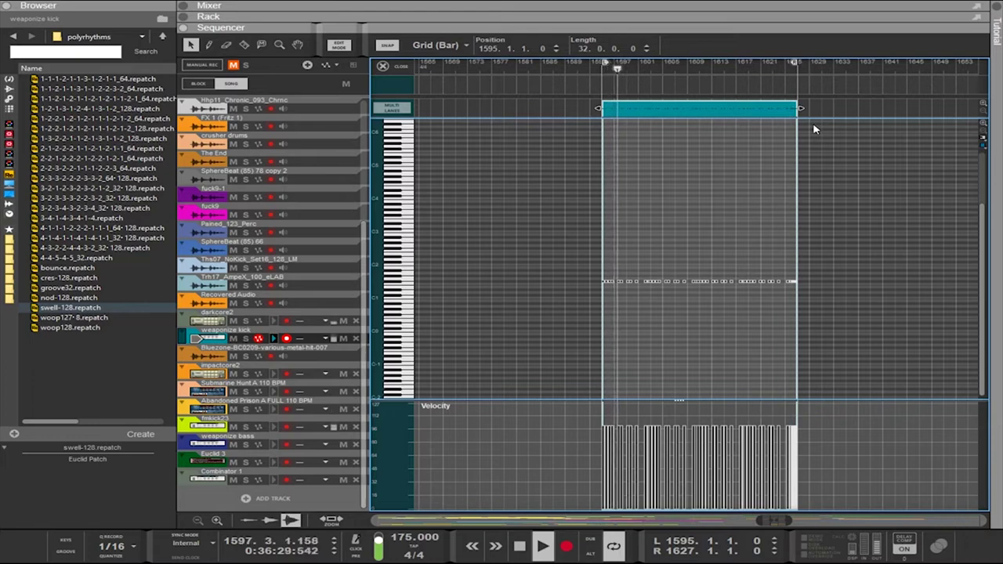
pyautogui.hotkey('ctrl', 'z')
# Examine the F#1 notes around the boundaries between the weaponize kick clips, especially near bar 1610
pyautogui.hscroll(-3, 671, 313)
pyautogui.hscroll(4, 672, 312)
pyautogui.scroll(8, 672, 312)
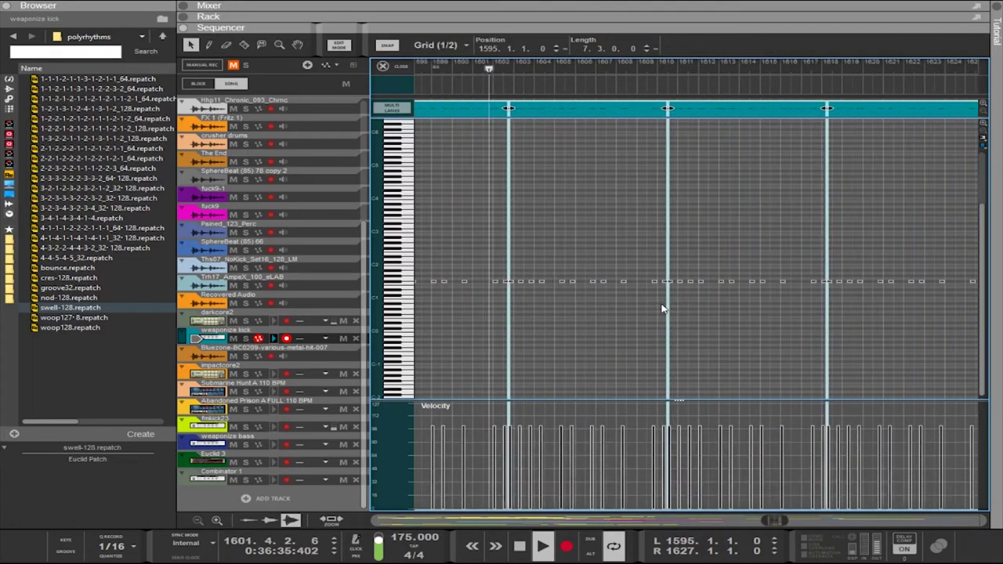
pyautogui.scroll(2, 639, 311)
pyautogui.scroll(5, 639, 311)
pyautogui.scroll(-4, 639, 311)
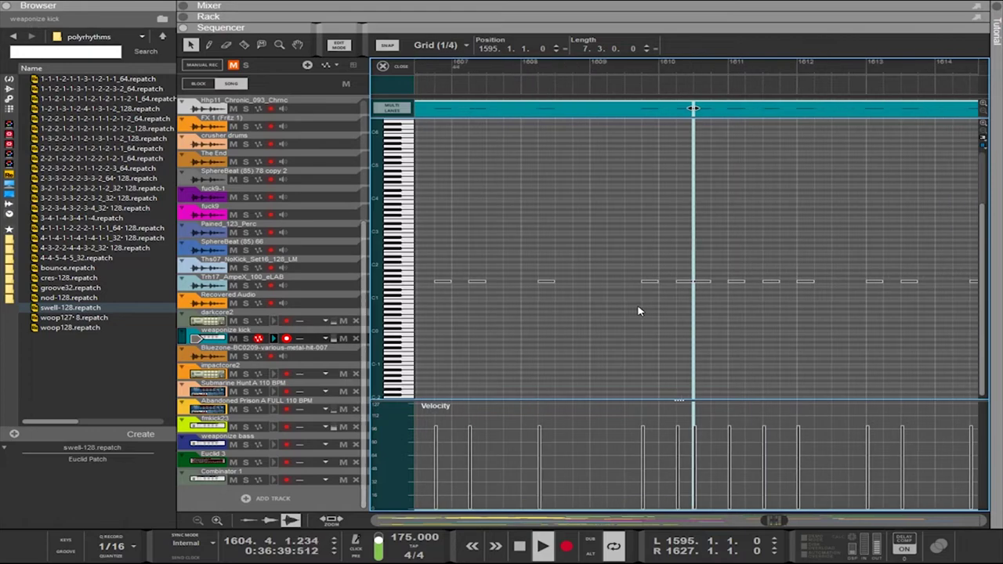
pyautogui.scroll(-4, 639, 311)
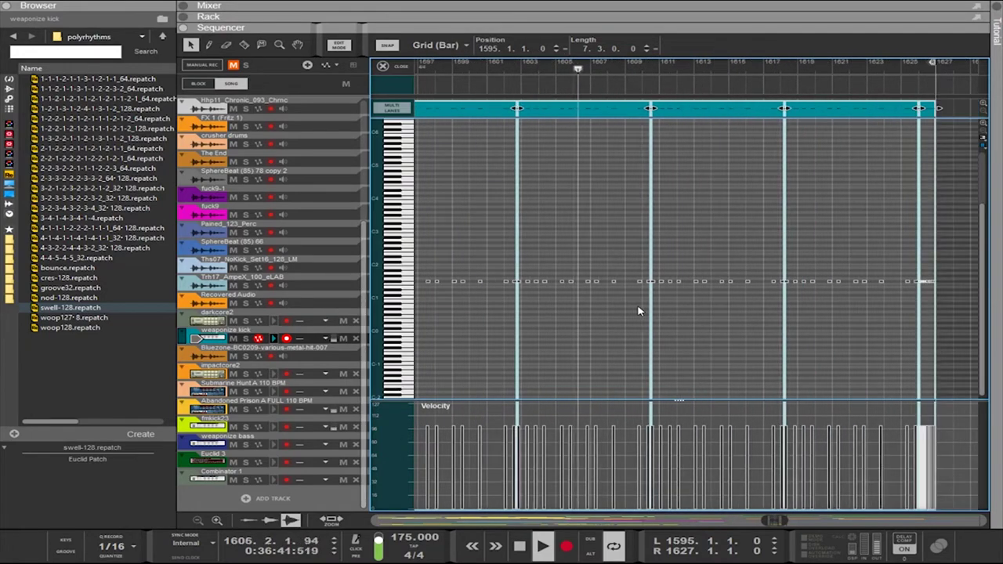
pyautogui.scroll(-4, 639, 311)
# Join all the weaponize kick clips from bar 1595 into one 32-bar clip and time-compress it to 16 bars
pyautogui.click(862, 223)
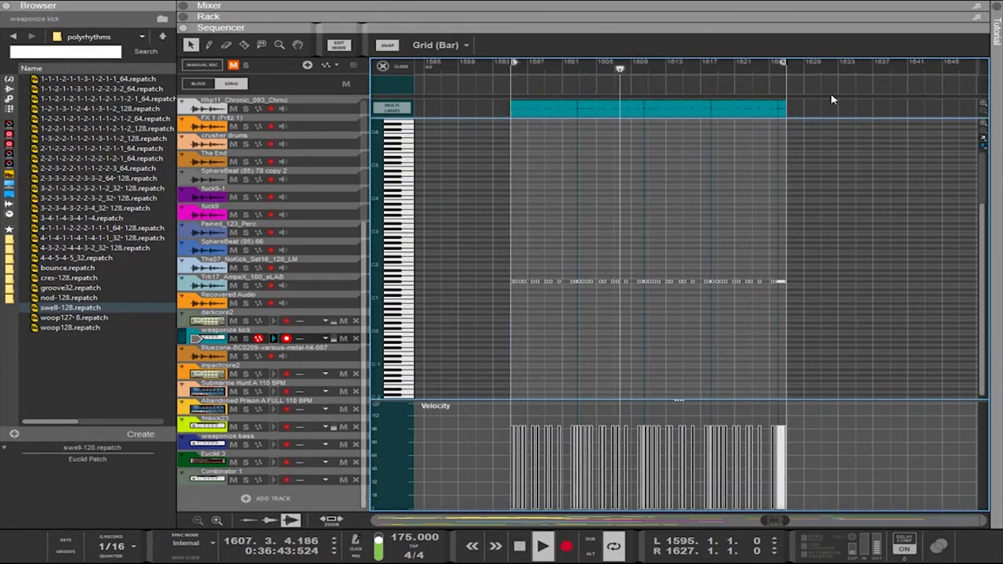
pyautogui.moveTo(461, 110); pyautogui.dragTo(837, 111)
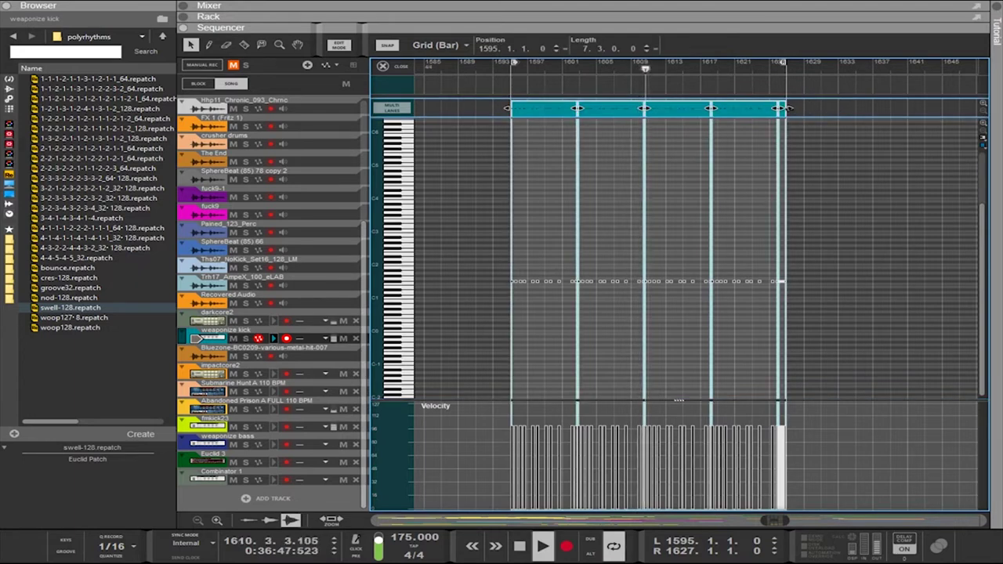
pyautogui.hotkey('ctrl', 'j')
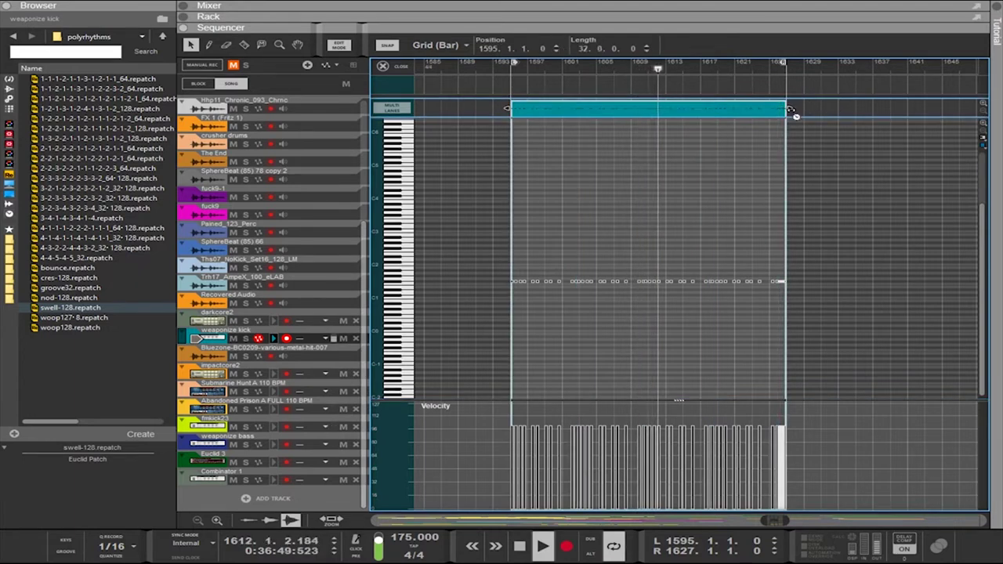
pyautogui.moveTo(792, 110); pyautogui.dragTo(748, 116)
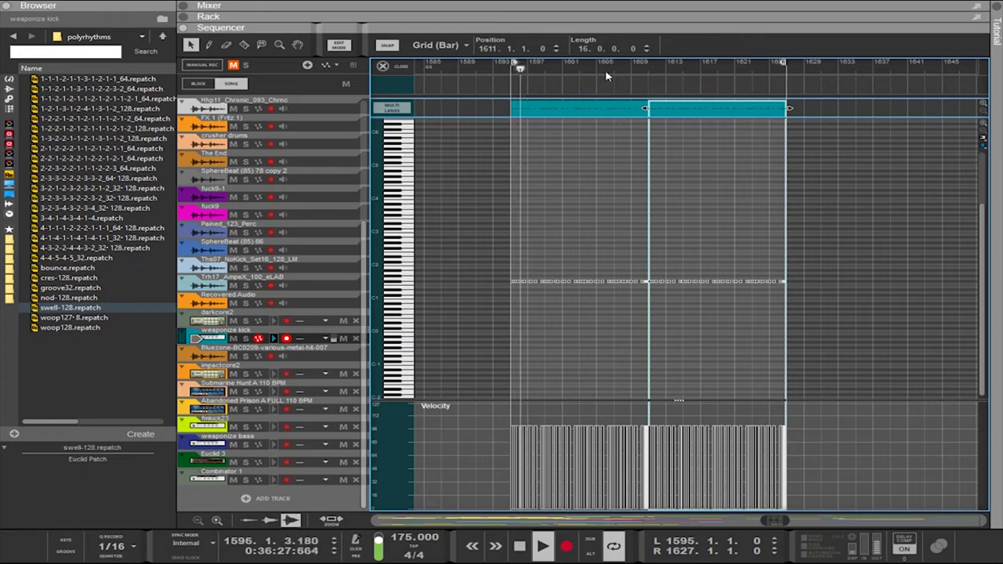
# Examine the compressed kick note pattern from bar 1595 up to the roll before bar 1611, including the overall two-clip layout
pyautogui.hscroll(-2, 560, 309)
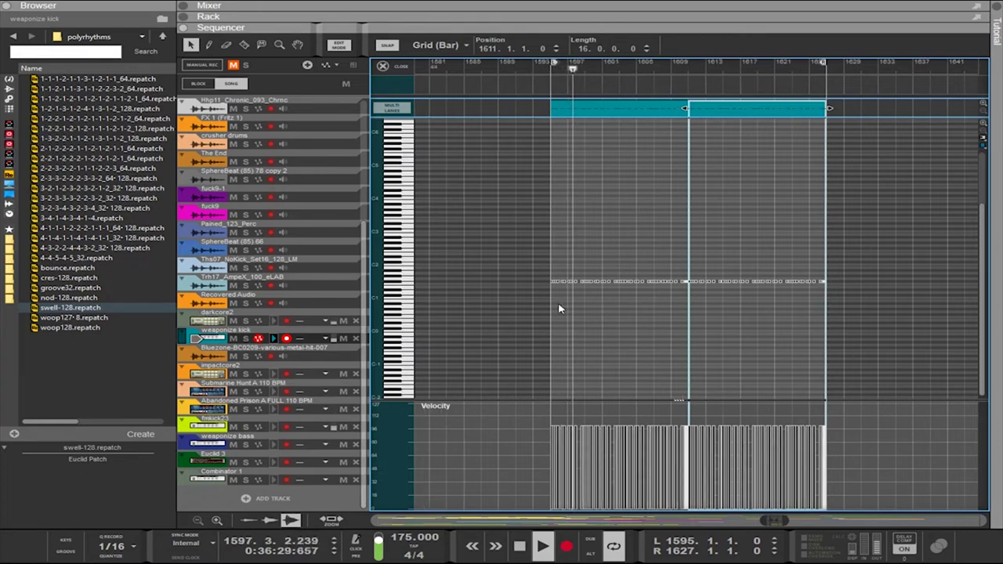
pyautogui.hscroll(3, 553, 306)
pyautogui.scroll(6, 549, 302)
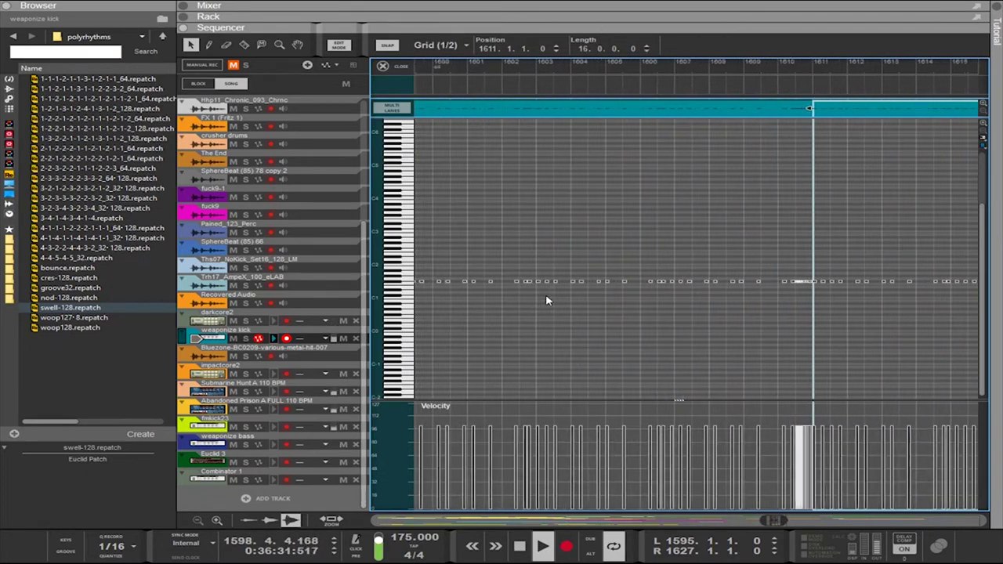
pyautogui.hscroll(4, 546, 300)
pyautogui.hscroll(-10, 546, 301)
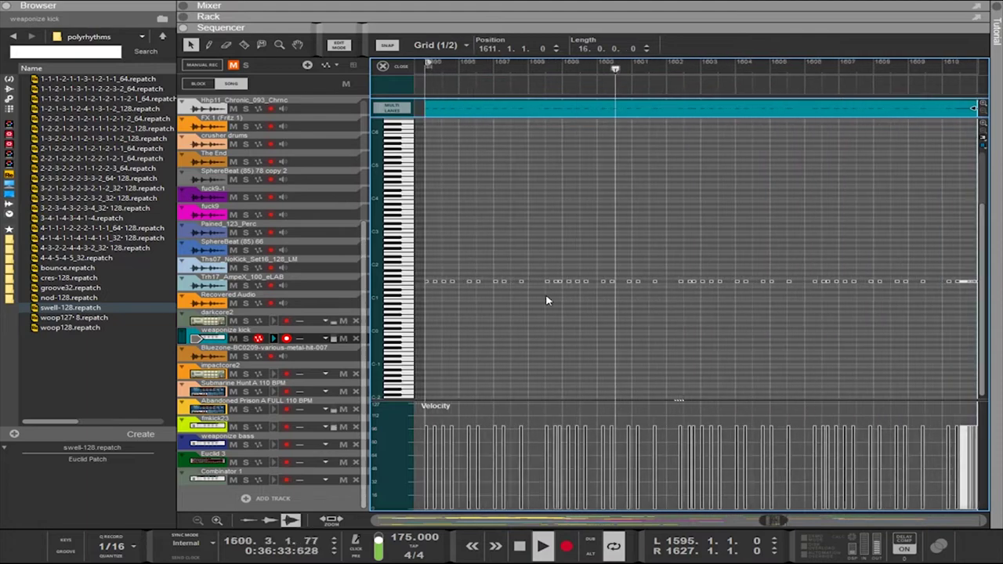
pyautogui.hscroll(2, 619, 306)
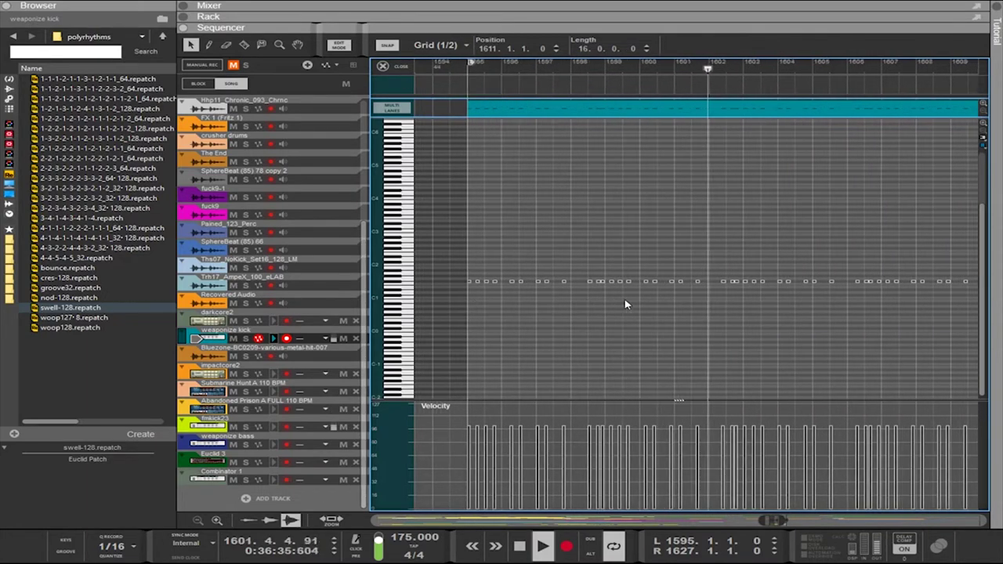
pyautogui.hscroll(1, 626, 305)
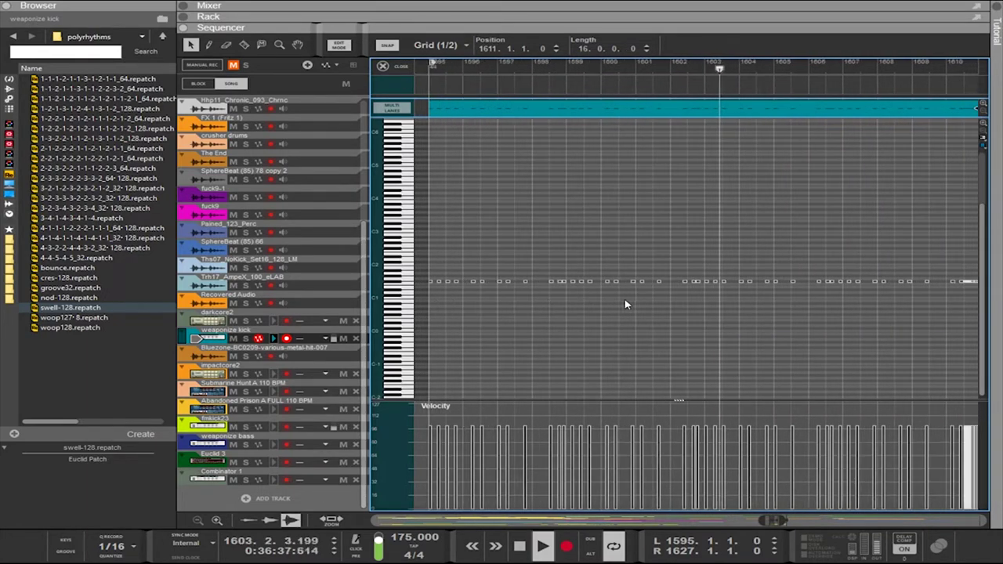
pyautogui.hscroll(-2, 626, 305)
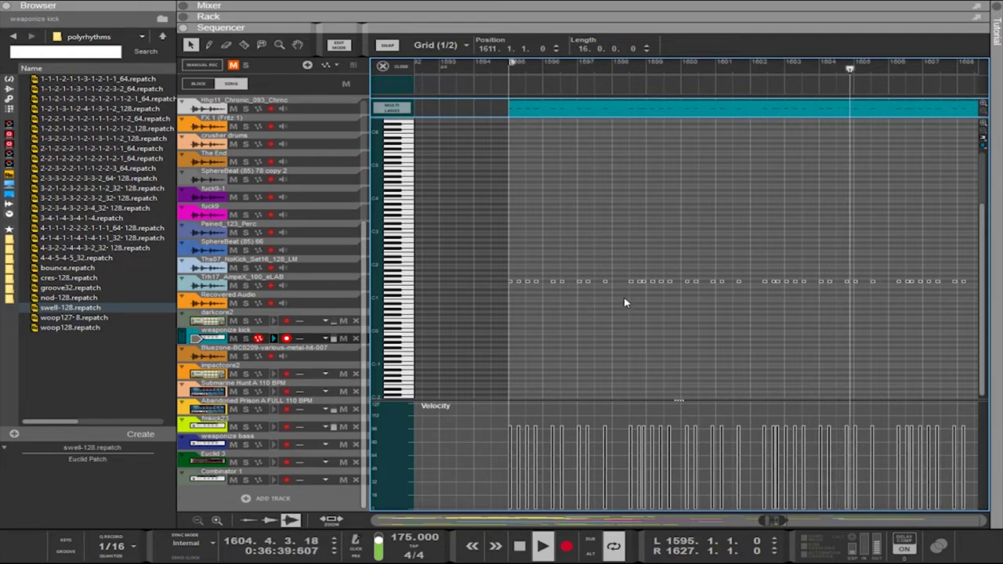
pyautogui.hscroll(-1, 625, 303)
pyautogui.hscroll(2, 624, 302)
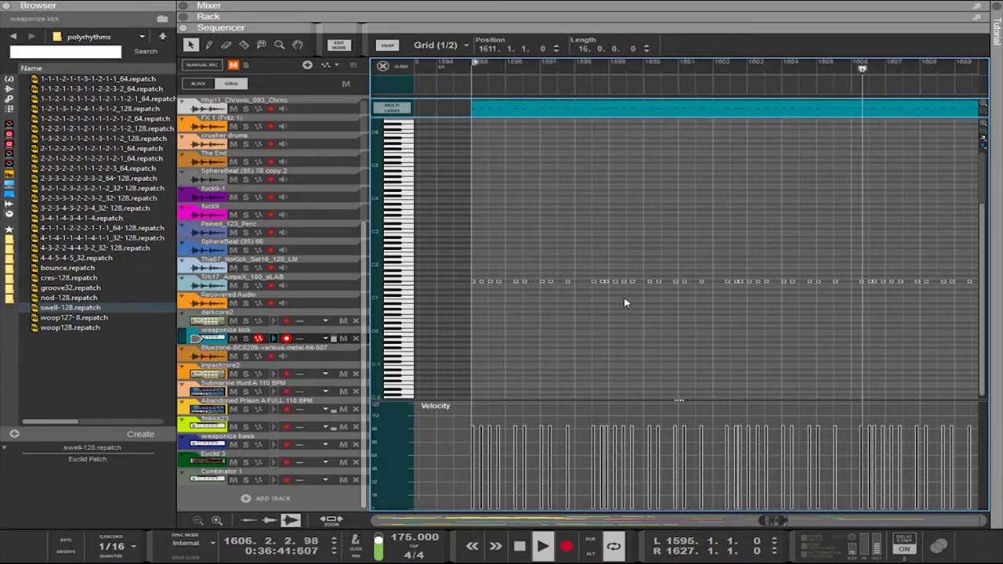
pyautogui.hscroll(-1, 624, 301)
pyautogui.hscroll(1, 624, 302)
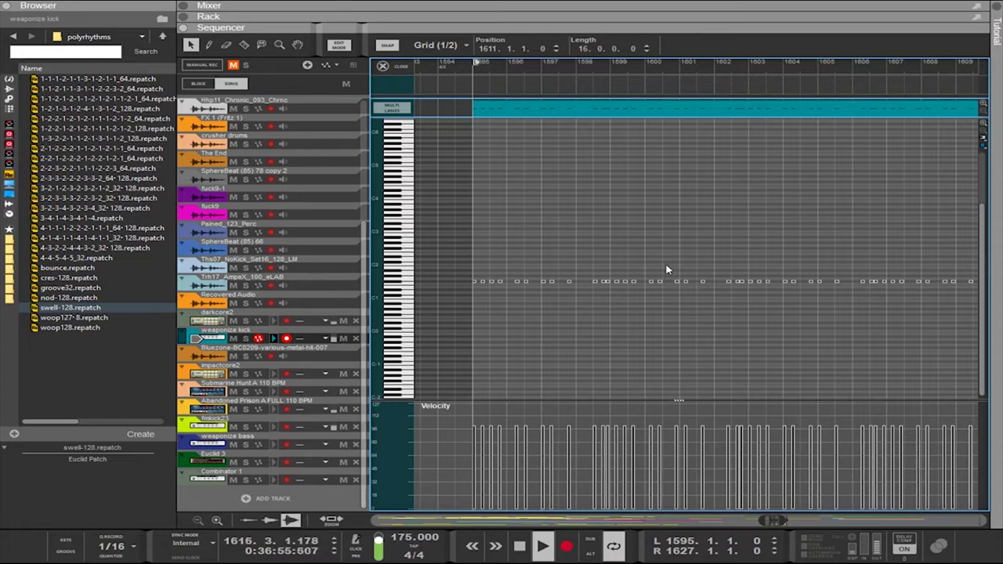
pyautogui.scroll(-3, 666, 269)
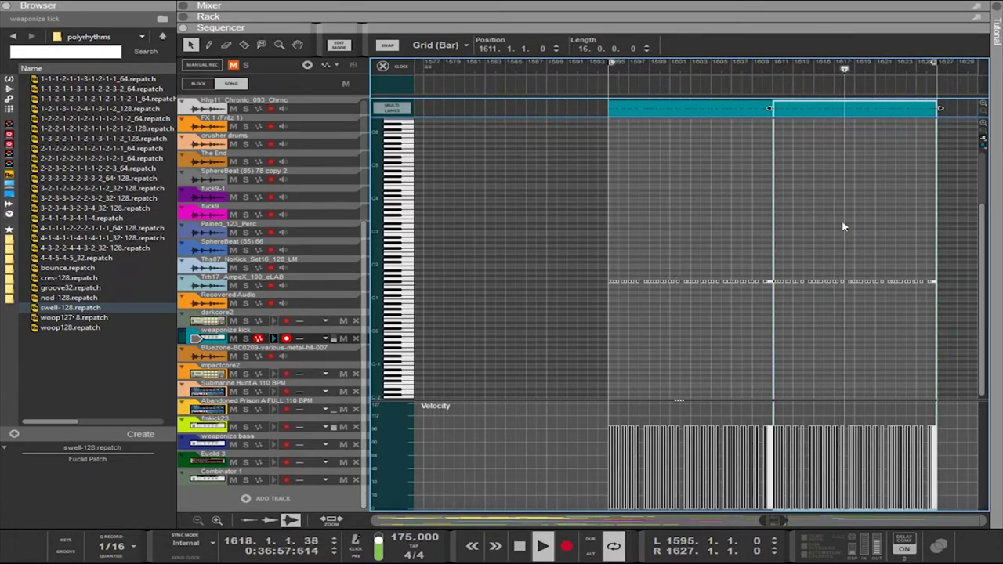
# Reveal the rack above the sequencer and examine the Malström's Mod A rate control near the Euclid generators
pyautogui.moveTo(728, 28); pyautogui.dragTo(729, 402)
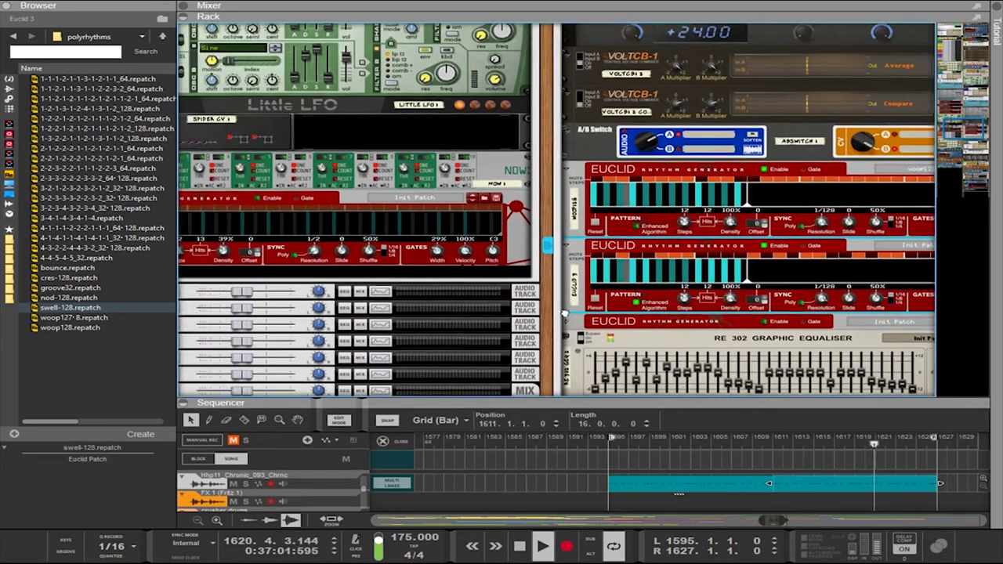
pyautogui.moveTo(564, 314); pyautogui.dragTo(709, 286)
pyautogui.scroll(3, 412, 130)
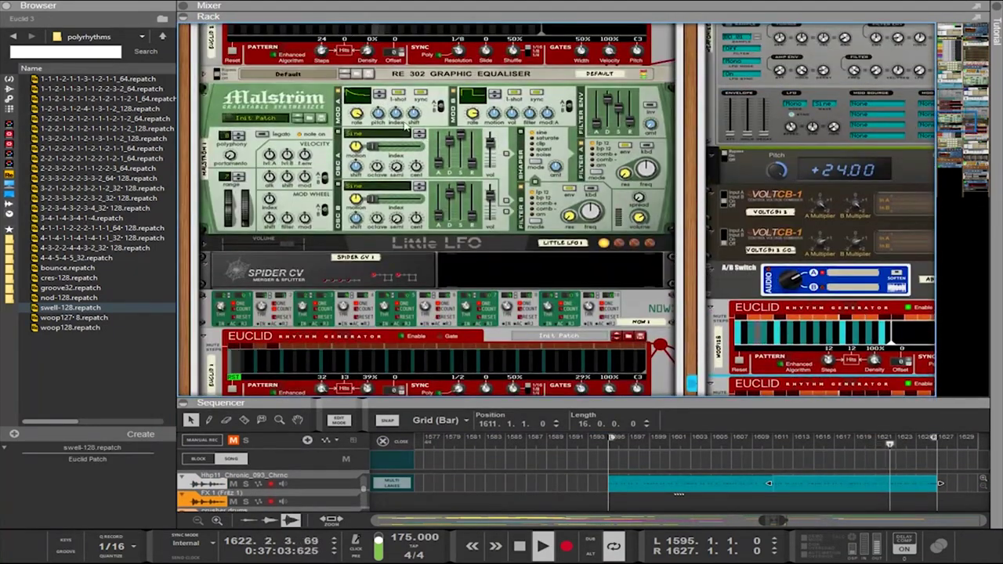
pyautogui.click(357, 114)
pyautogui.moveTo(357, 115); pyautogui.dragTo(357, 114)
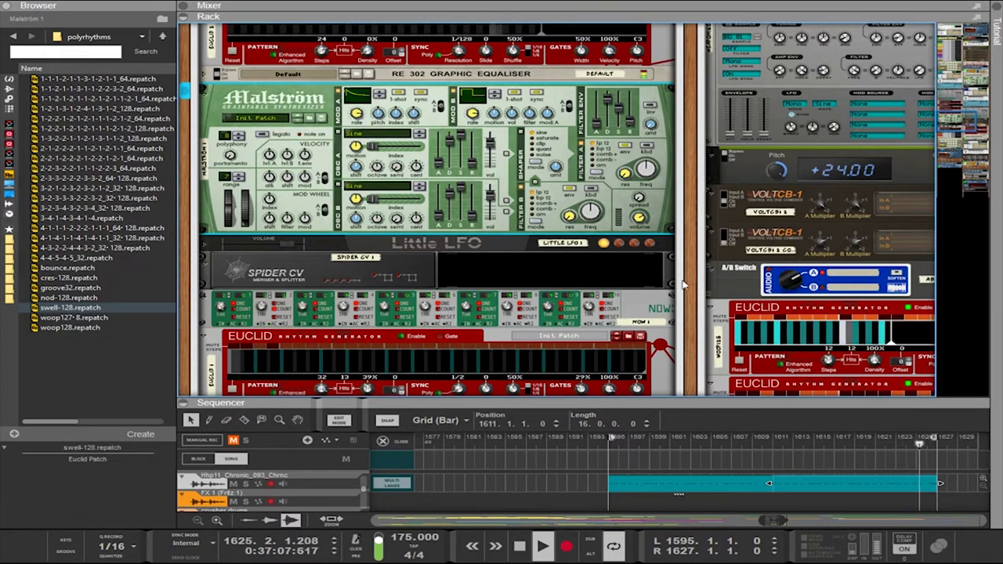
# Set the song tempo to 145 BPM and select the woop128 Euclid rhythm generator in the rack
pyautogui.scroll(-5, 693, 314)
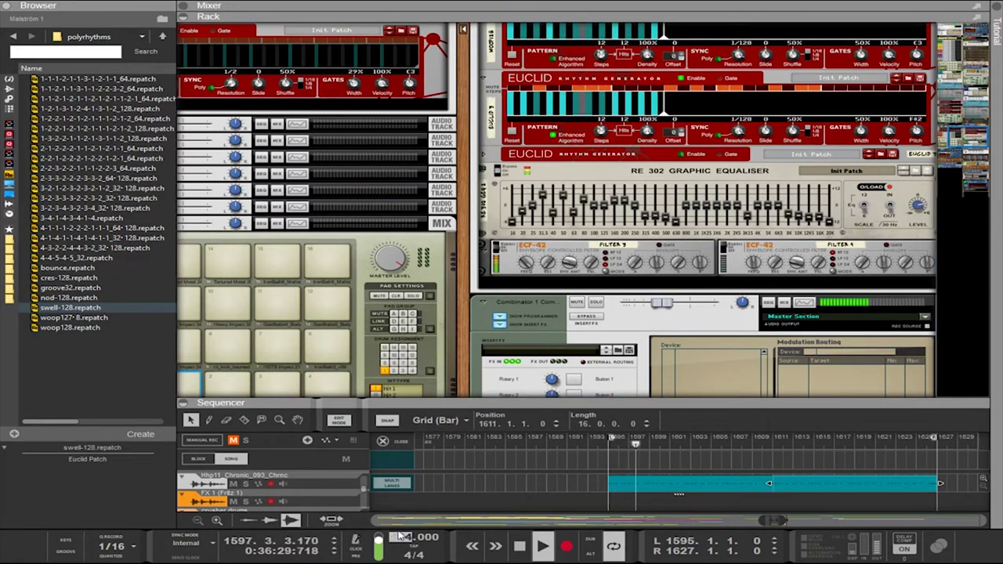
pyautogui.press('Return')
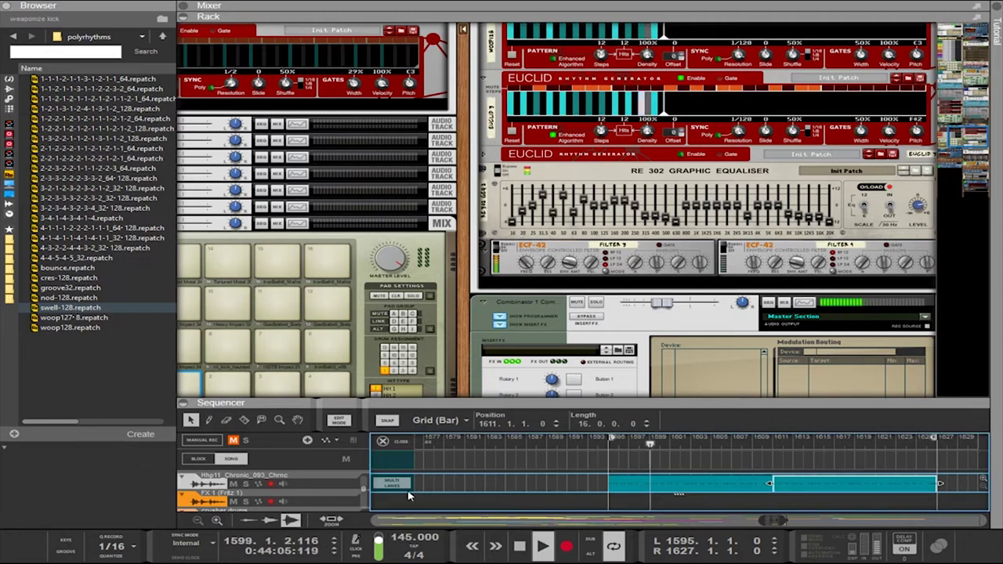
pyautogui.scroll(5, 471, 242)
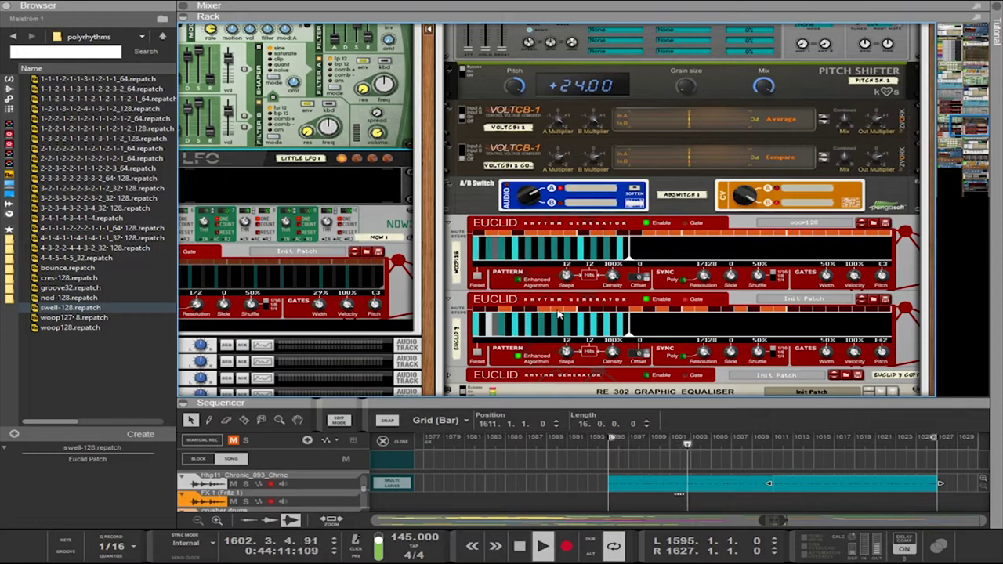
pyautogui.click(541, 235)
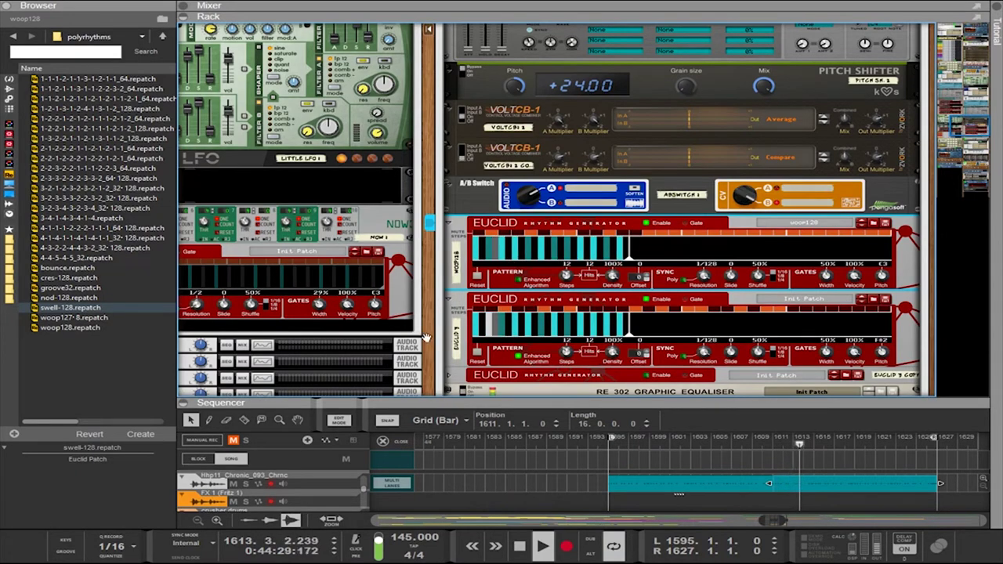
# Examine the GClip gain and DDL-1 delay on the Abandoned Prison Dr. OctoRex, and the psykick2 device with its Euclid generators
pyautogui.scroll(-5, 690, 282)
pyautogui.scroll(-10, 694, 286)
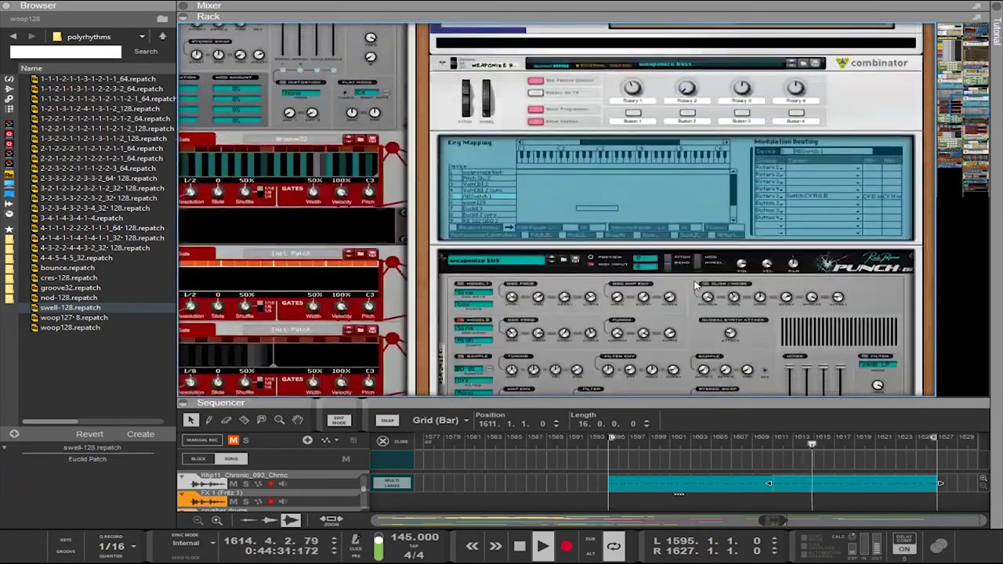
pyautogui.scroll(-10, 694, 286)
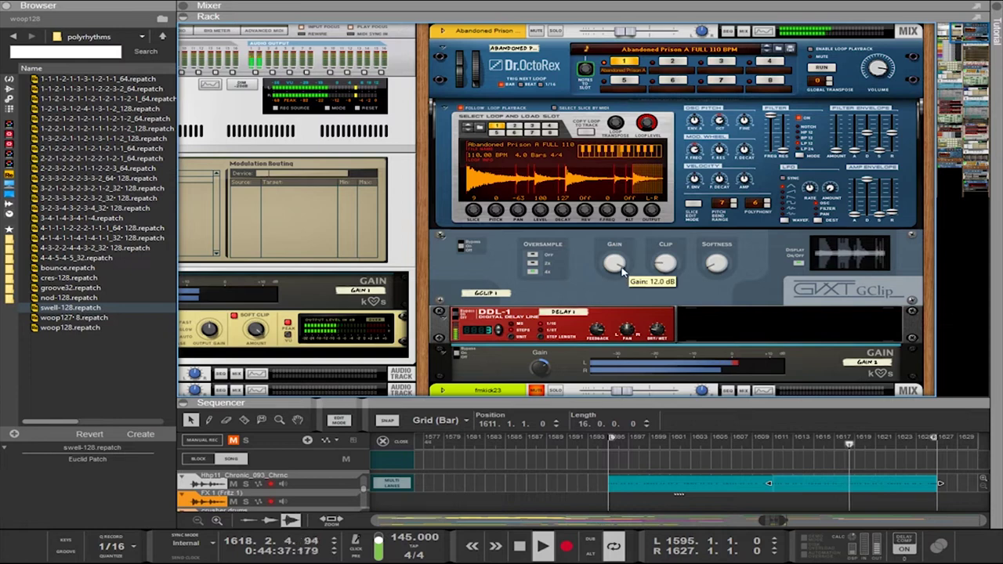
pyautogui.click(499, 335)
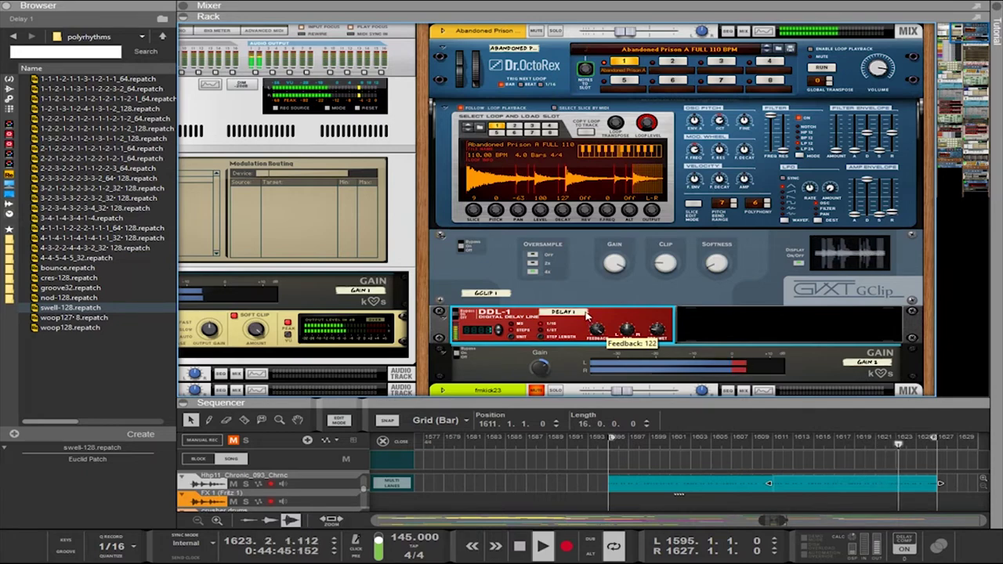
pyautogui.scroll(-20, 425, 374)
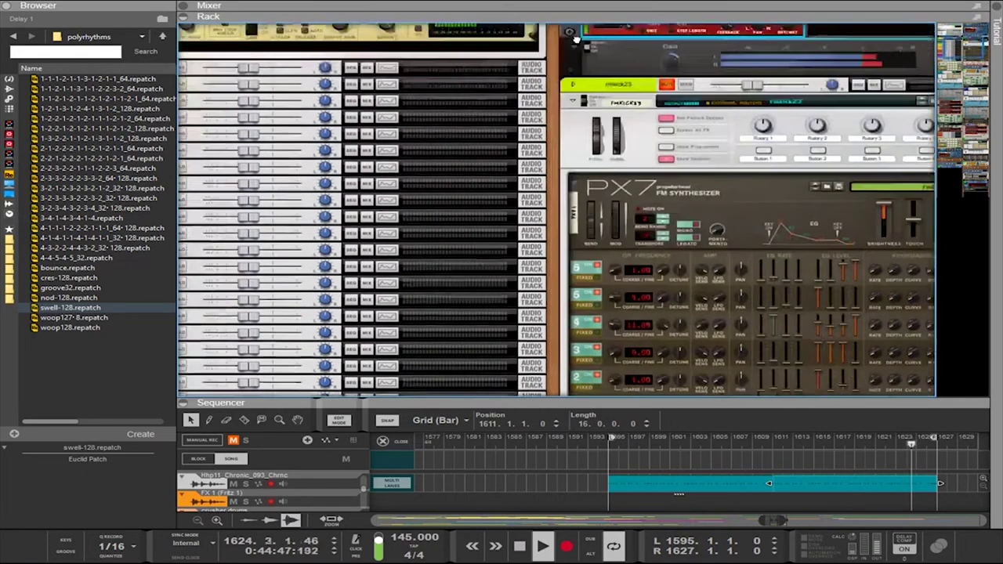
pyautogui.scroll(-20, 338, 374)
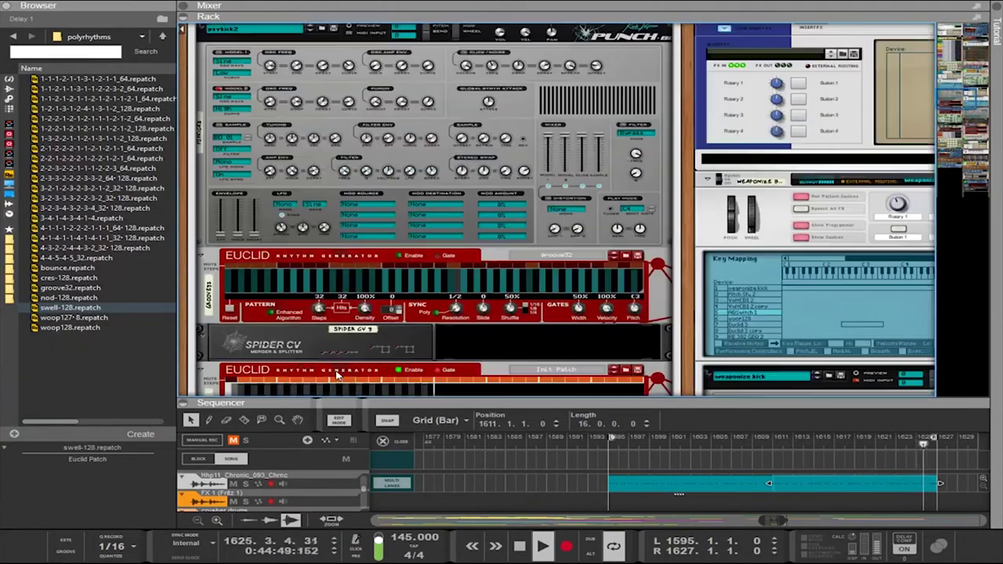
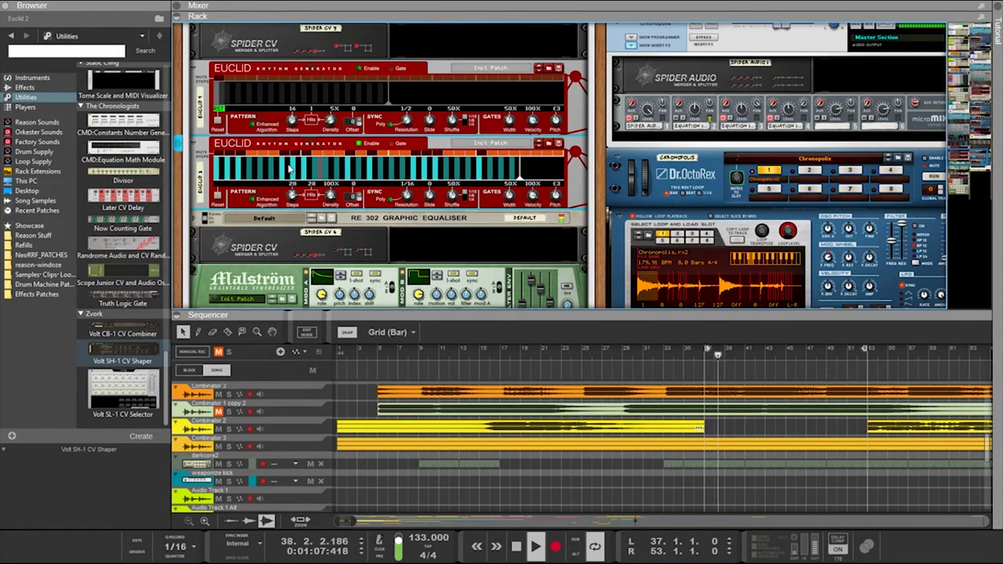
# Look through the rack's Euclid generators, Combinator 1 and Dr. OctoRex loop players, and enlarge the sequencer to review the arrangement's tracks
pyautogui.scroll(3, 537, 154)
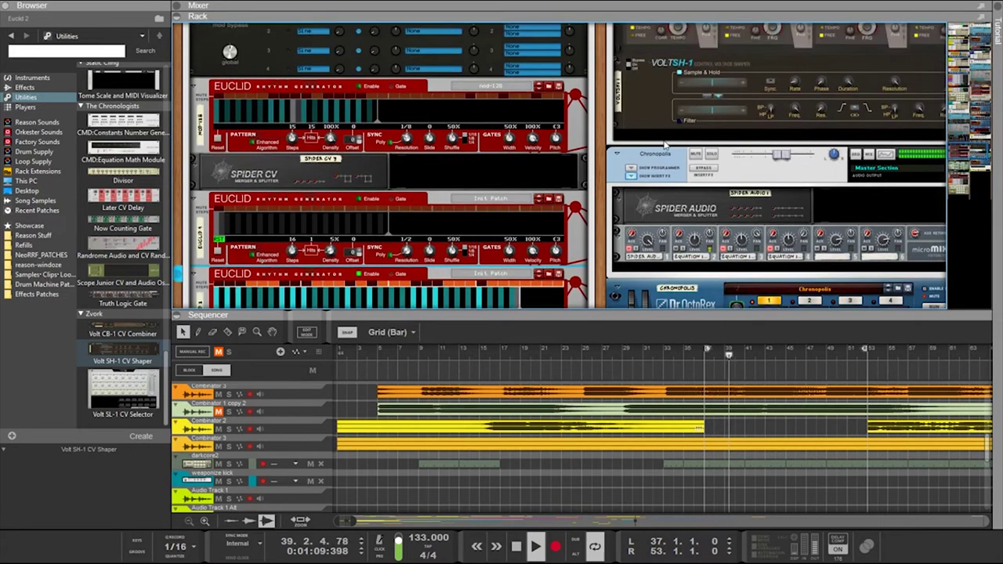
pyautogui.moveTo(599, 168); pyautogui.dragTo(516, 212)
pyautogui.scroll(2, 492, 241)
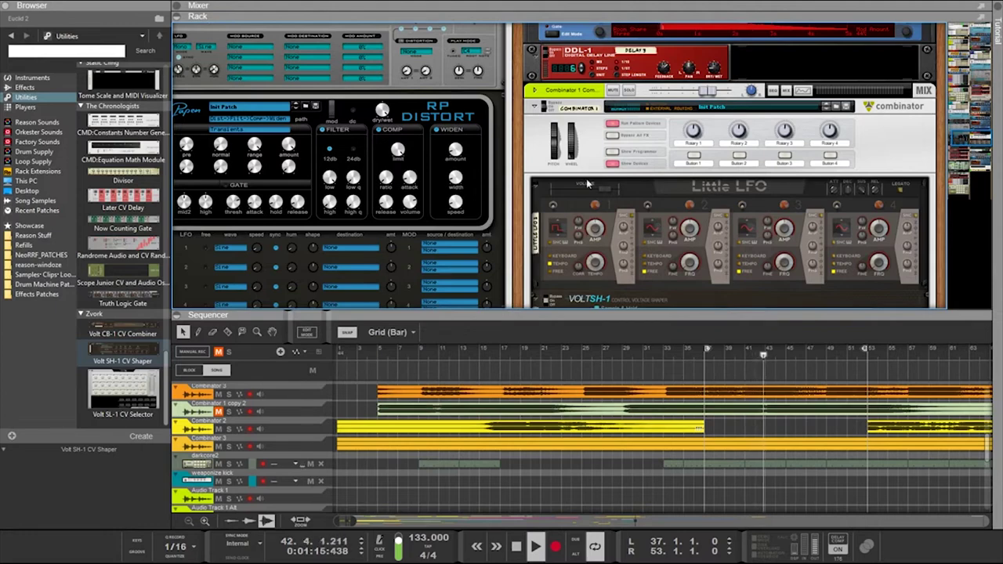
pyautogui.scroll(15, 537, 270)
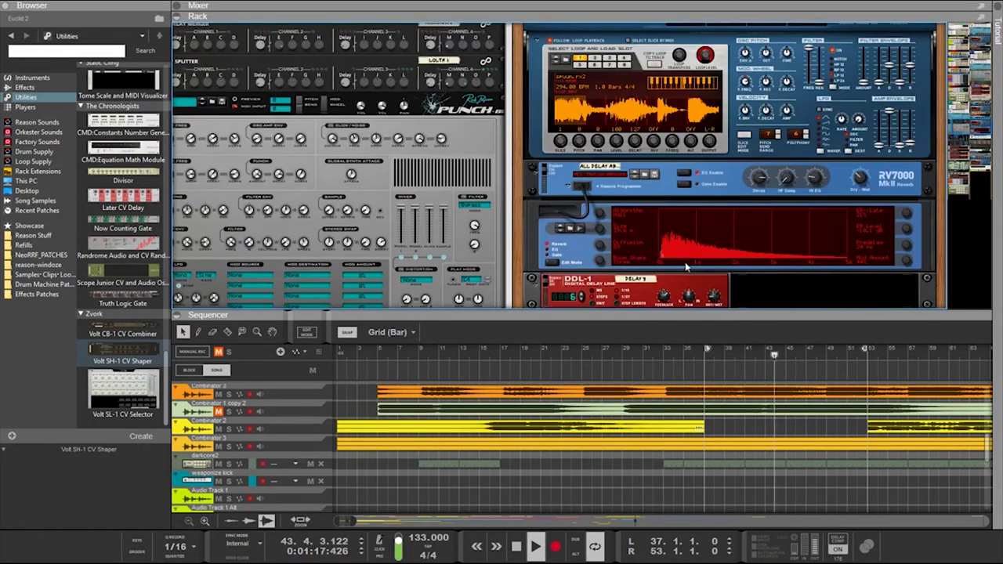
pyautogui.scroll(5, 684, 265)
pyautogui.scroll(-3, 683, 298)
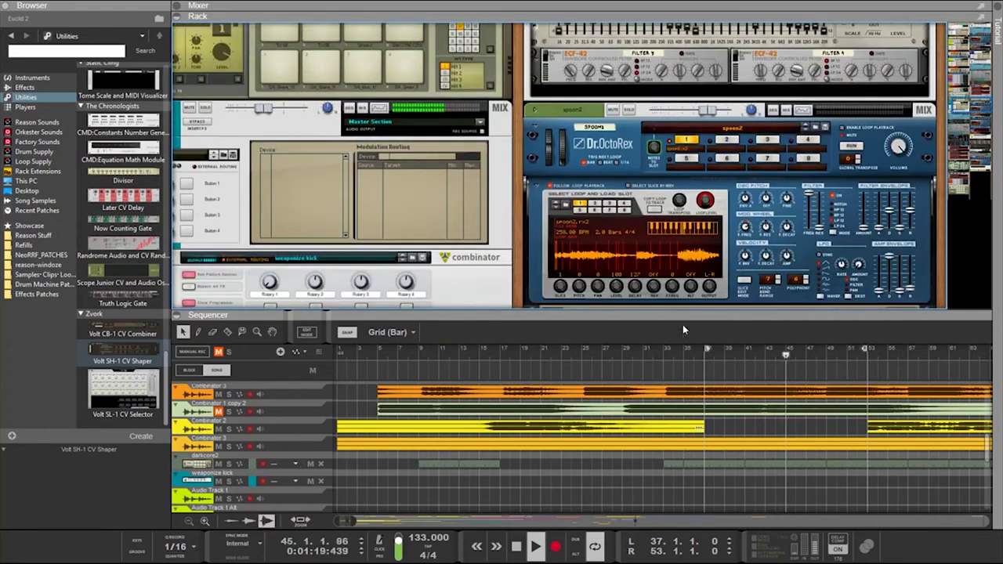
pyautogui.moveTo(652, 179); pyautogui.dragTo(653, 75)
pyautogui.scroll(3, 762, 199)
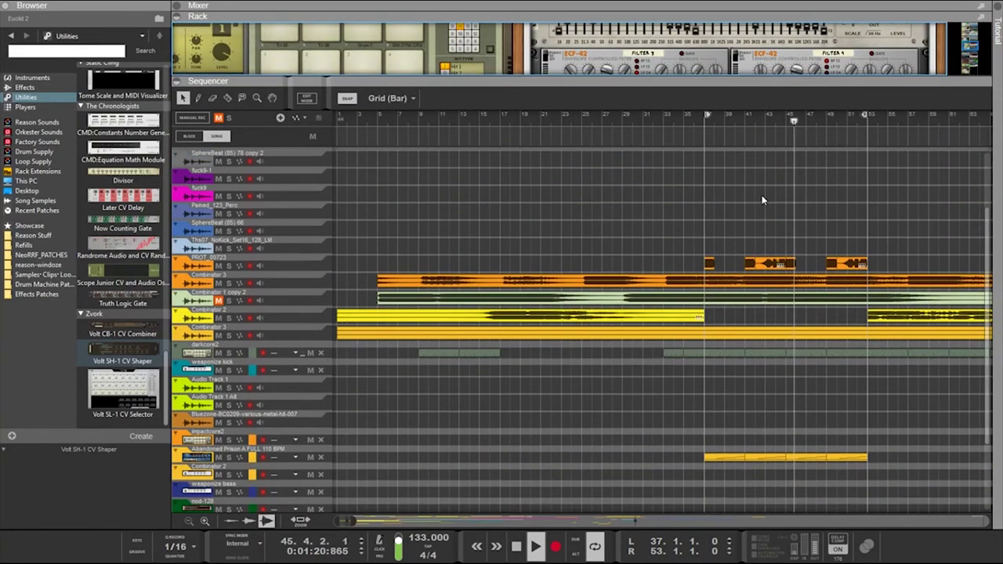
# Extend the start of the Combinator 2 audio clip at bar 53 back to bar 37, with a fade-in reaching bar 49
pyautogui.click(553, 283)
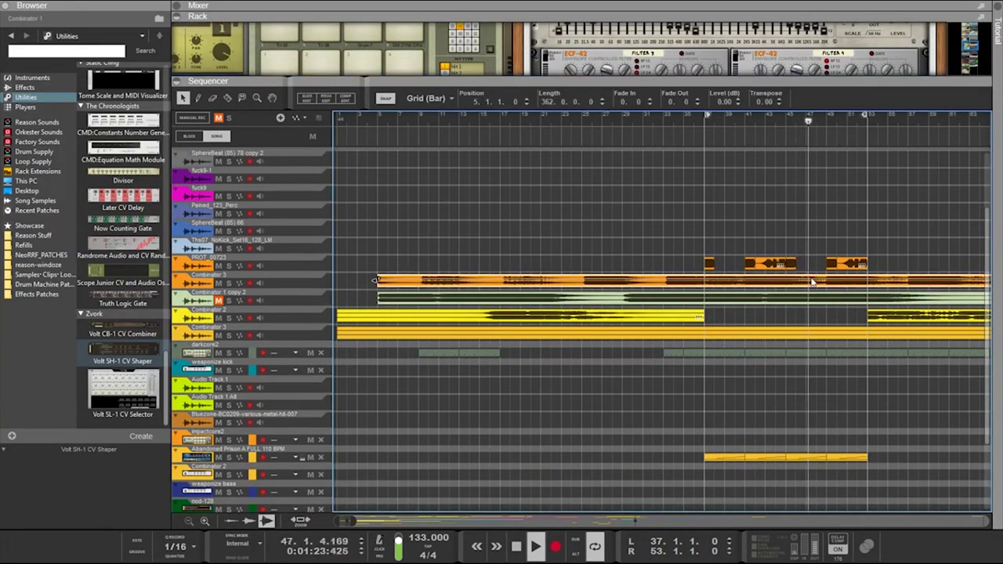
pyautogui.click(869, 317)
pyautogui.moveTo(868, 313); pyautogui.dragTo(745, 313)
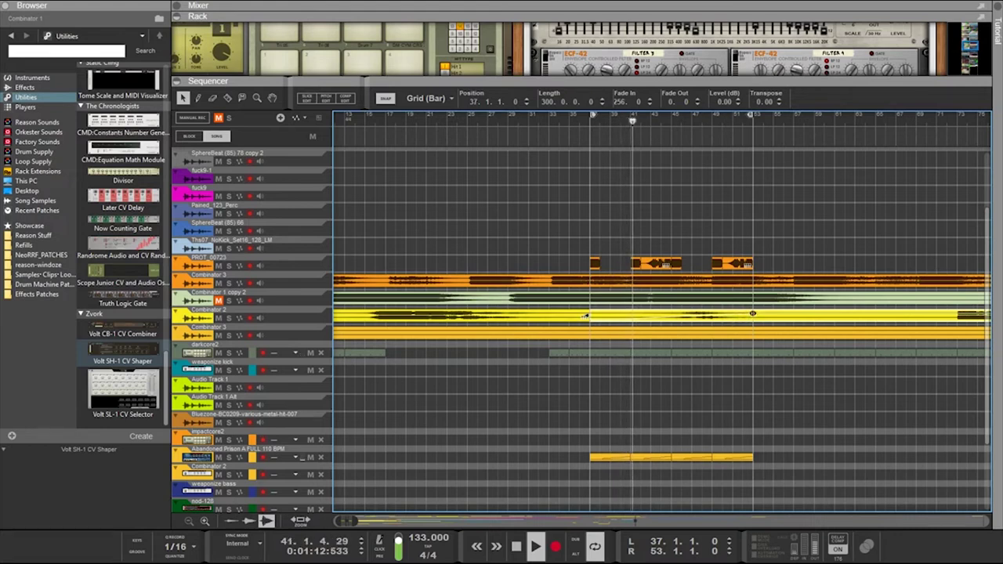
pyautogui.moveTo(753, 313); pyautogui.dragTo(710, 314)
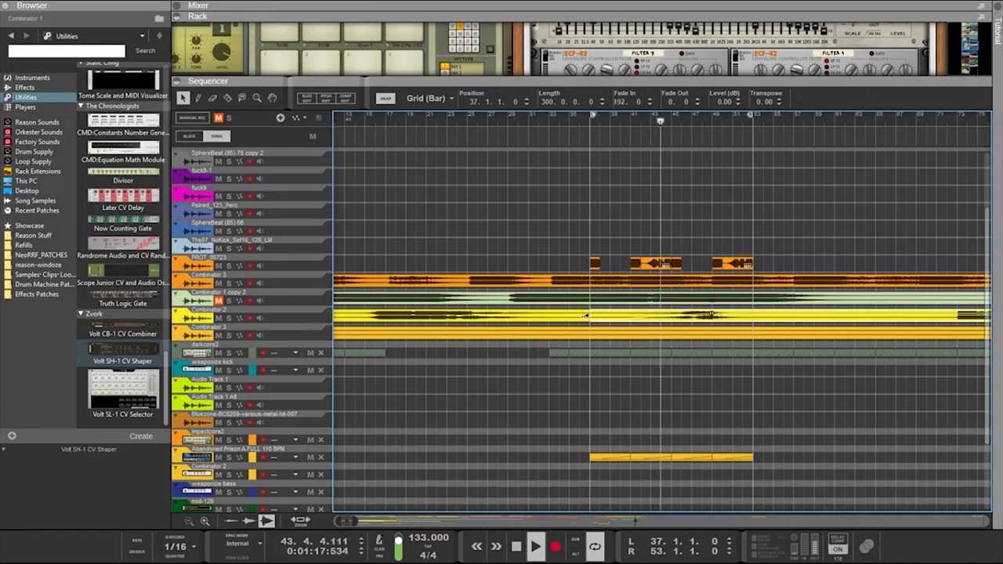
# Split the long Combinator 3 audio clip at bar 53 and fade out its first part from bar 37 to bar 53
pyautogui.click(721, 294)
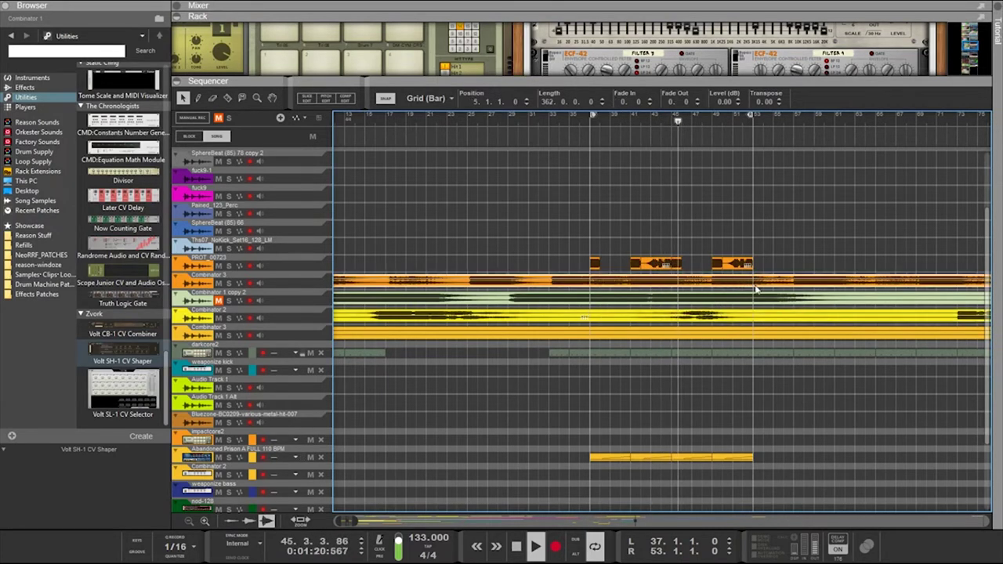
pyautogui.press('r')
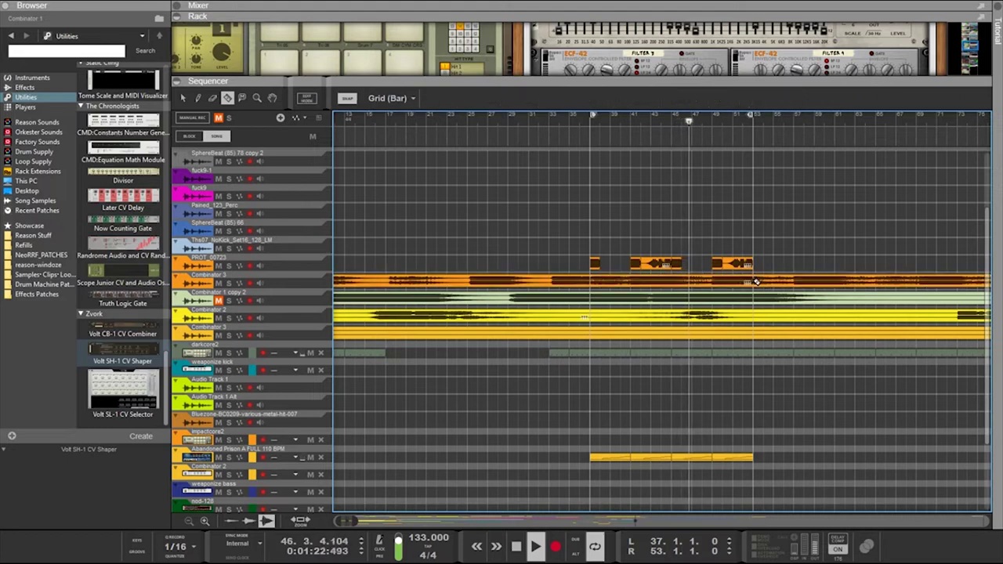
pyautogui.press('q')
pyautogui.click(748, 284)
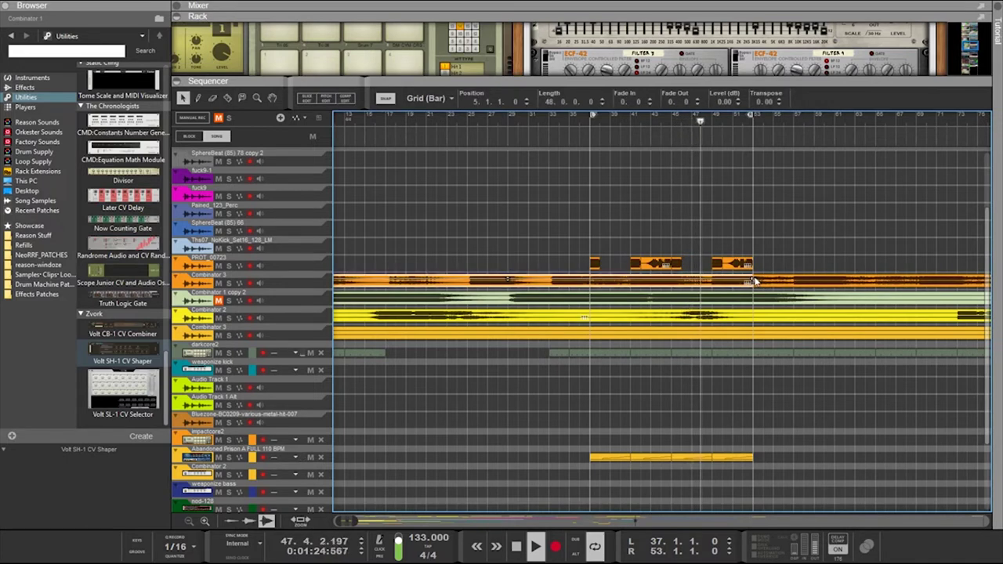
pyautogui.moveTo(754, 281); pyautogui.dragTo(589, 256)
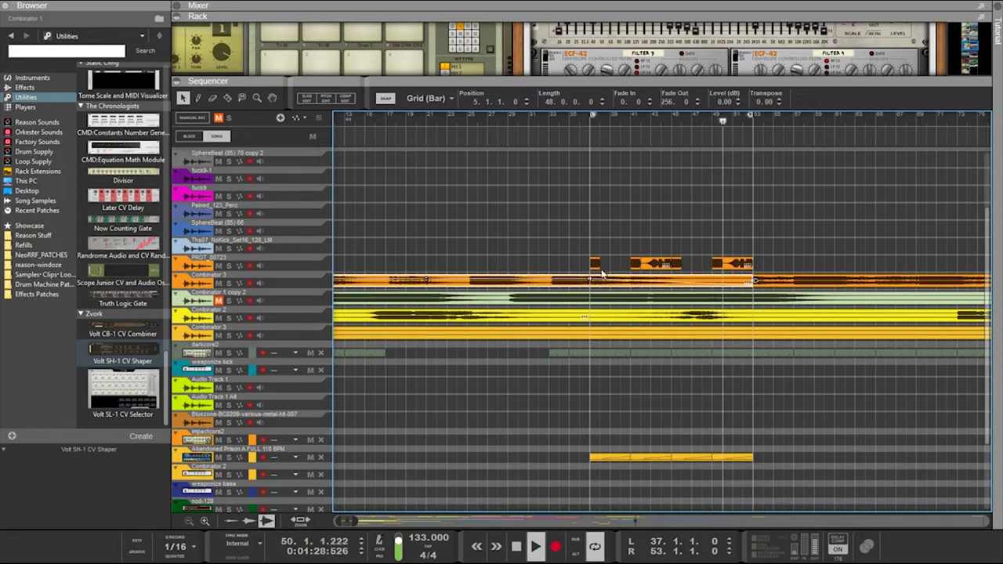
# Remove the later Combinator 2 clip's fade-in, extend its start to bar 33, and move the clip so it begins at bar 37
pyautogui.click(711, 314)
pyautogui.moveTo(711, 314); pyautogui.dragTo(589, 316)
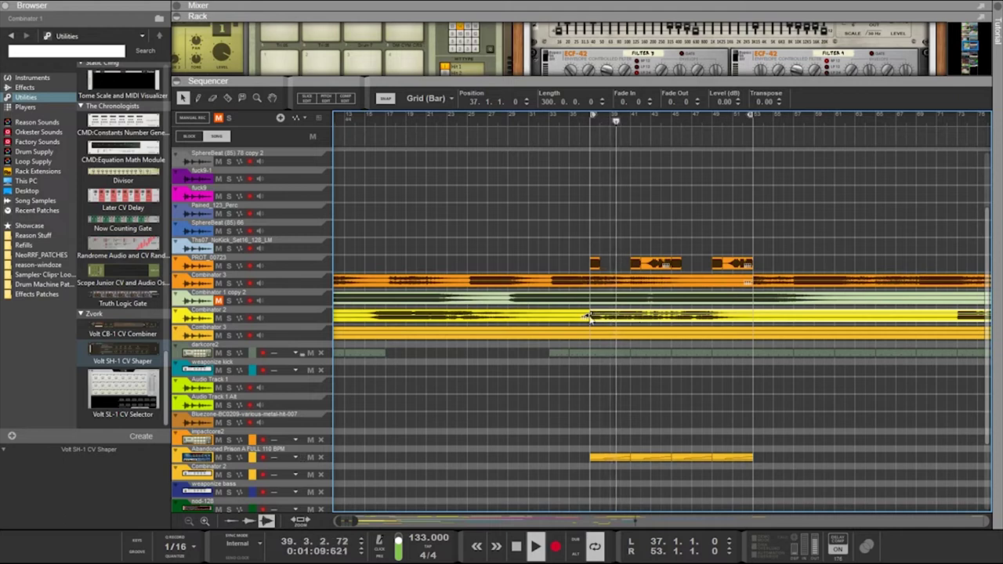
pyautogui.moveTo(587, 316); pyautogui.dragTo(548, 316)
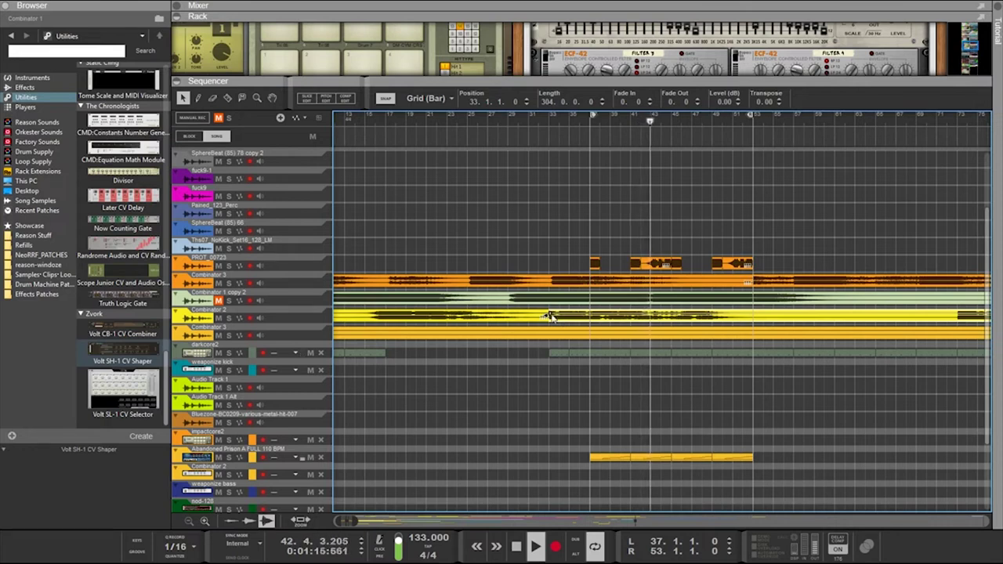
pyautogui.moveTo(549, 315); pyautogui.dragTo(592, 320)
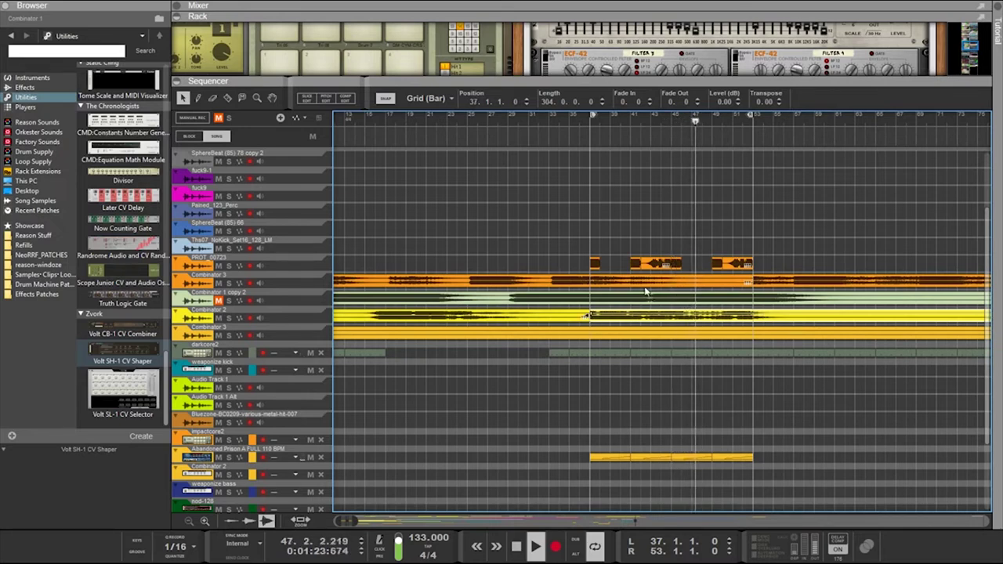
# Shorten the first Combinator 3 audio clip so that it ends at bar 37
pyautogui.click(729, 281)
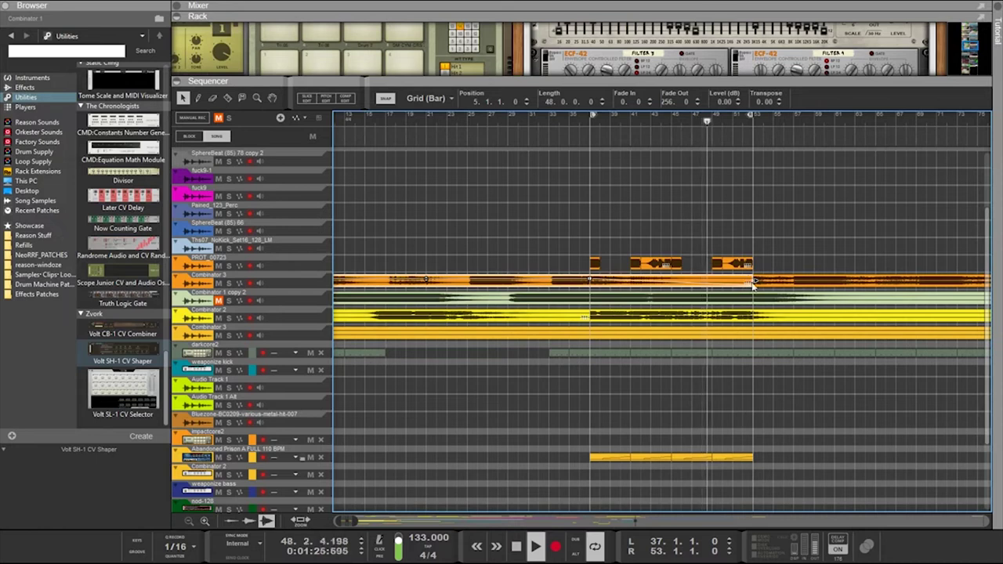
pyautogui.moveTo(753, 280); pyautogui.dragTo(590, 279)
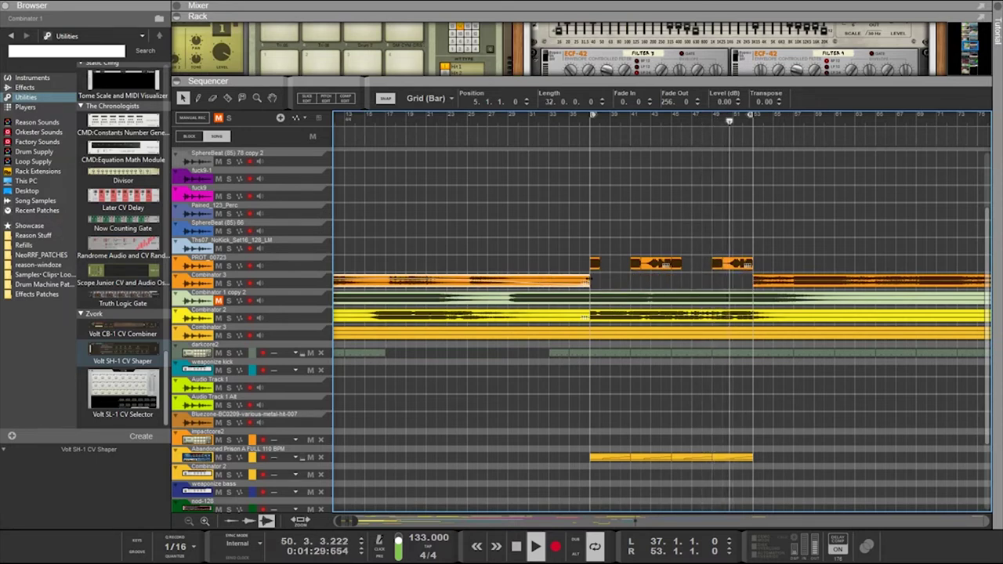
# Unmute the Combinator 1 copy 2 audio track and mute the Combinator 2 audio track
pyautogui.scroll(-2, 636, 284)
pyautogui.scroll(2, 636, 282)
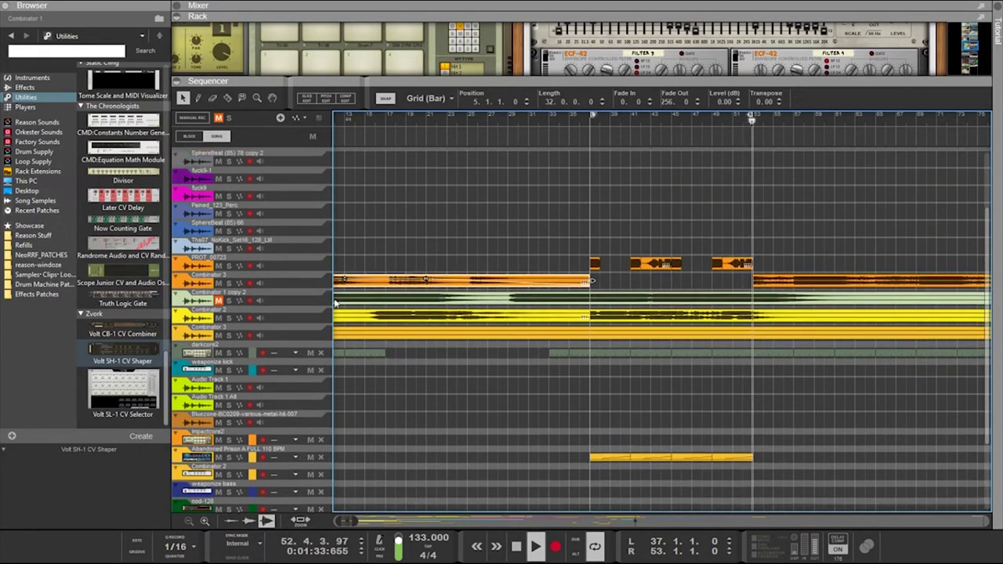
pyautogui.click(231, 300)
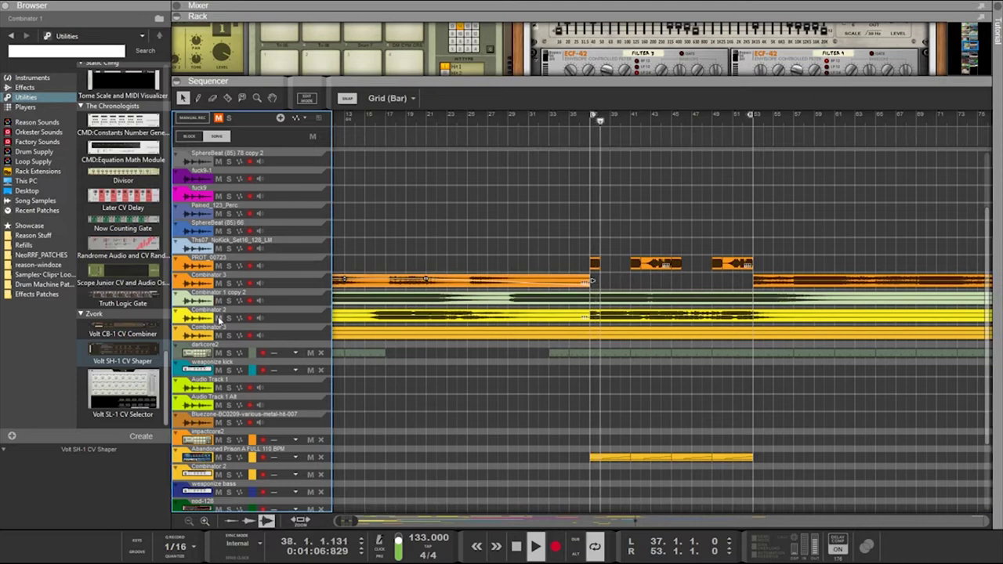
pyautogui.click(219, 318)
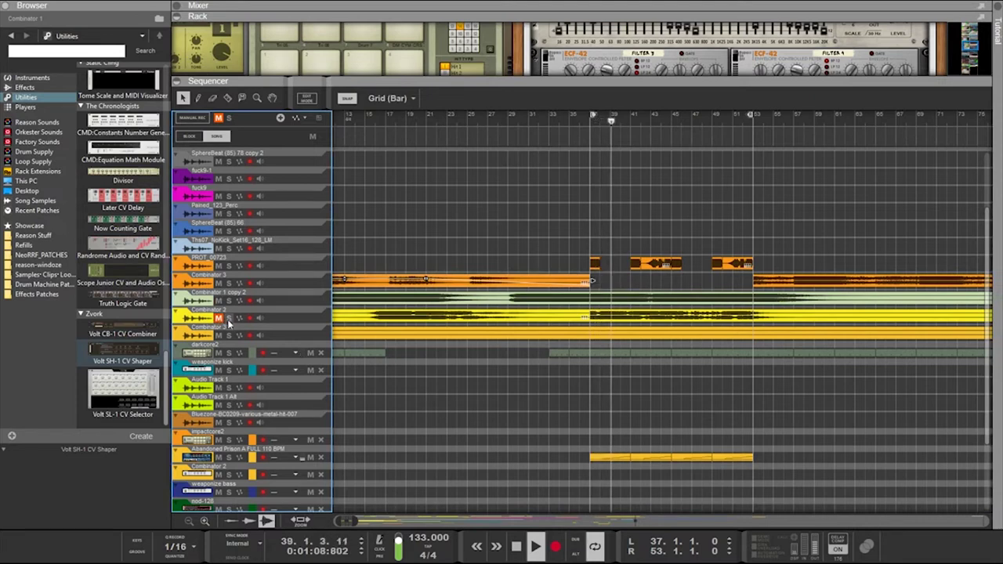
# Look through the sequencer tracks, then enlarge the rack and examine its Dr. OctoRex, GClip, DDL-1 and Combinator devices
pyautogui.scroll(-3, 534, 282)
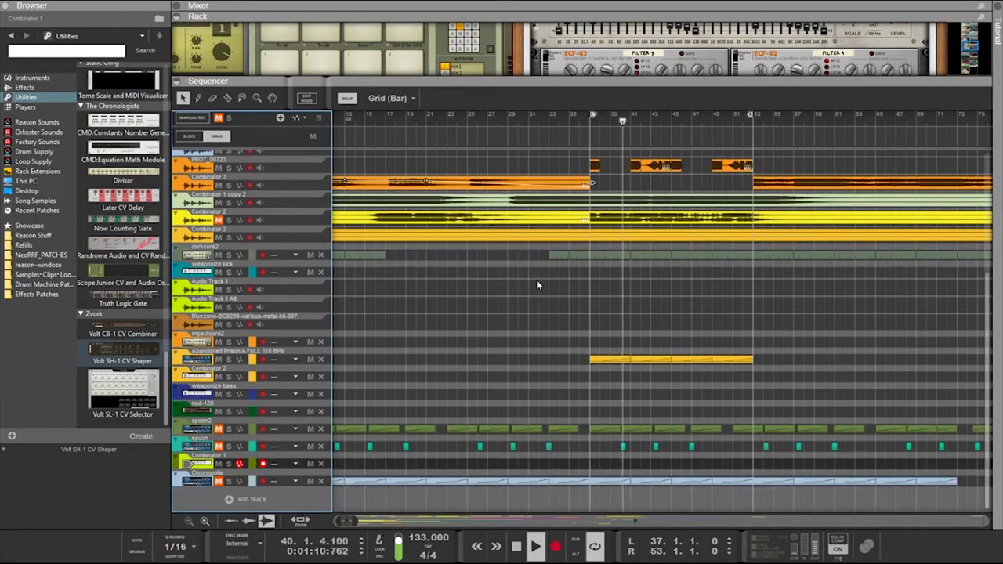
pyautogui.scroll(2, 511, 284)
pyautogui.scroll(-2, 512, 284)
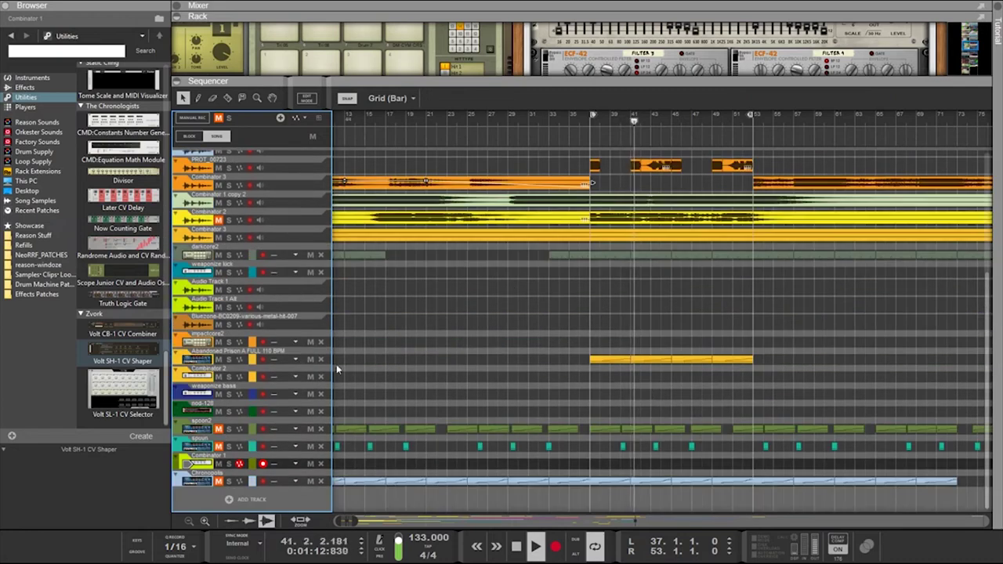
pyautogui.scroll(10, 582, 266)
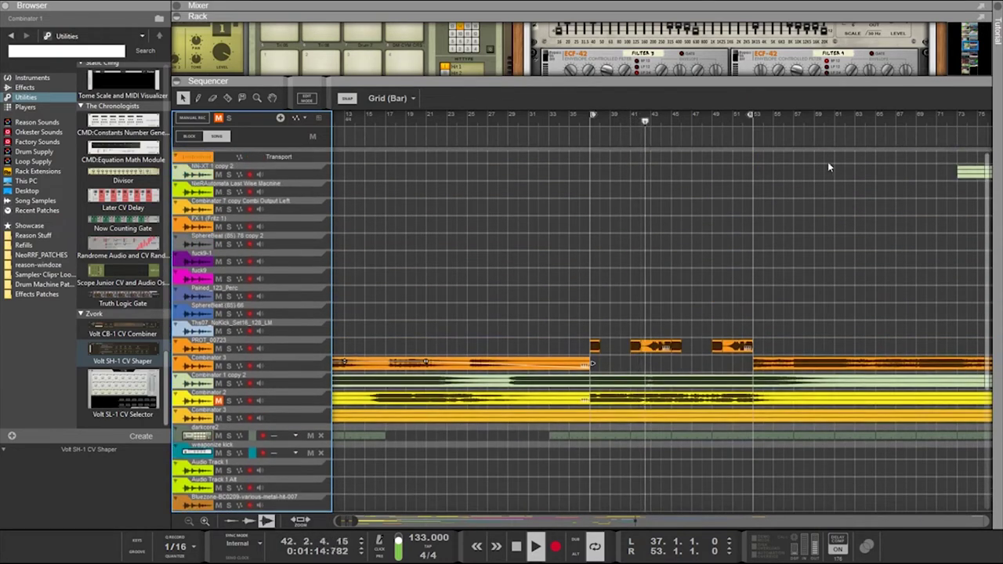
pyautogui.moveTo(713, 80); pyautogui.dragTo(713, 256)
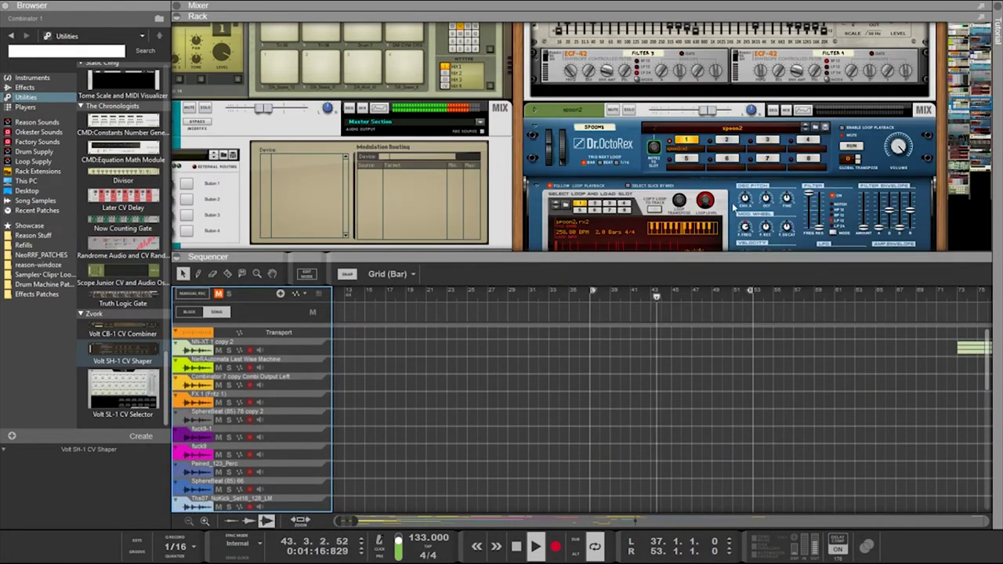
pyautogui.scroll(5, 737, 203)
pyautogui.scroll(-15, 737, 203)
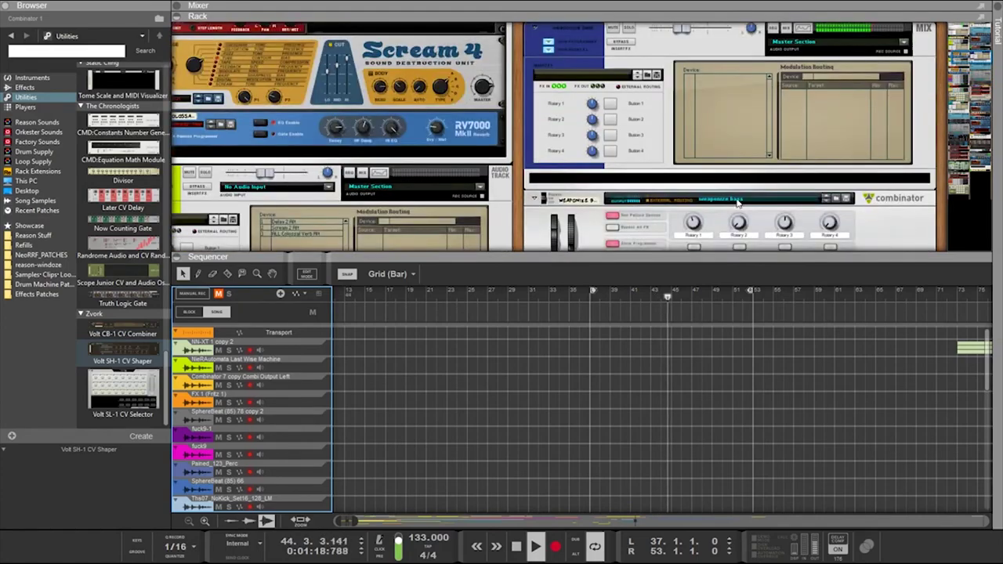
pyautogui.scroll(3, 738, 202)
pyautogui.scroll(-7, 738, 201)
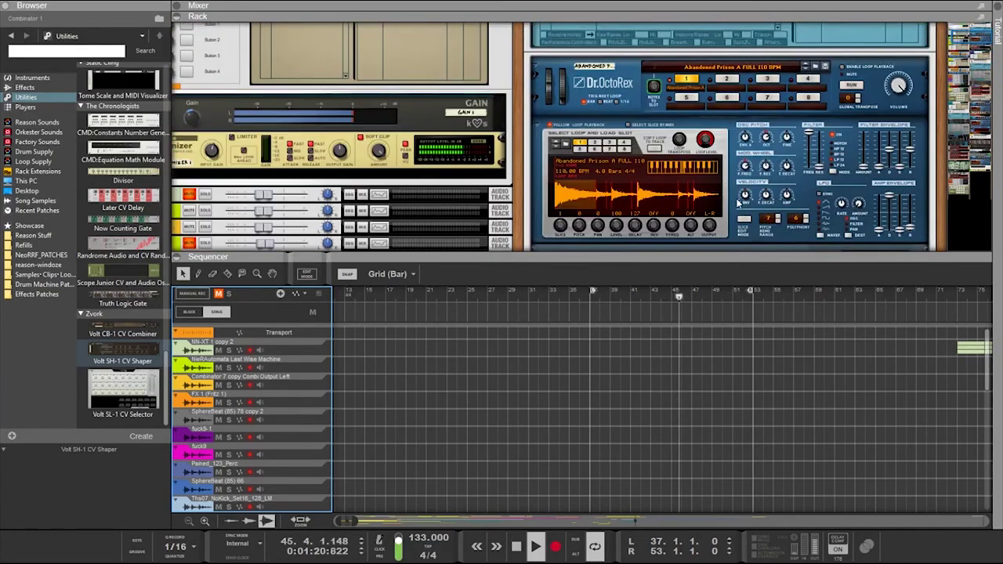
pyautogui.scroll(3, 737, 199)
pyautogui.scroll(3, 728, 170)
pyautogui.scroll(-12, 737, 210)
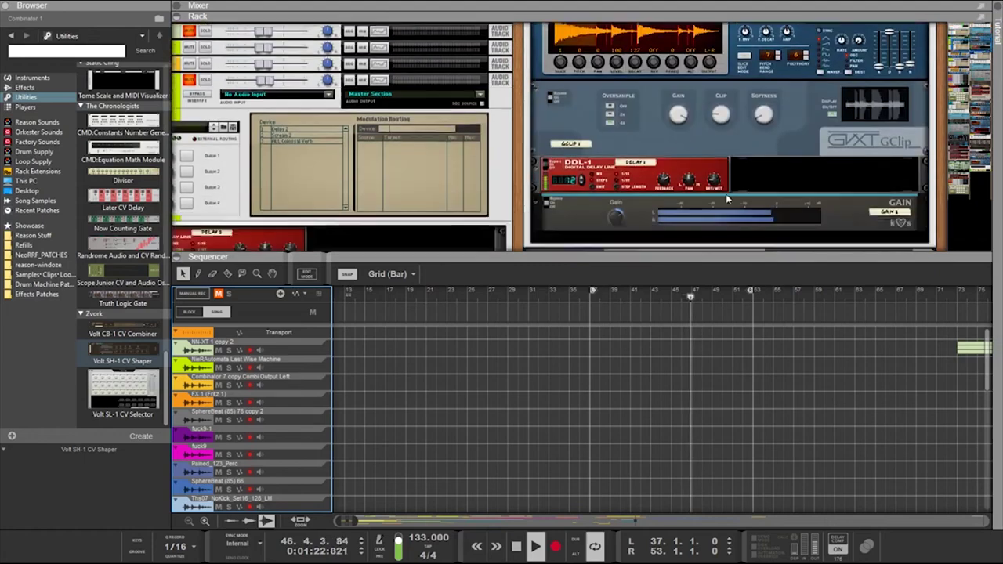
pyautogui.scroll(-10, 738, 211)
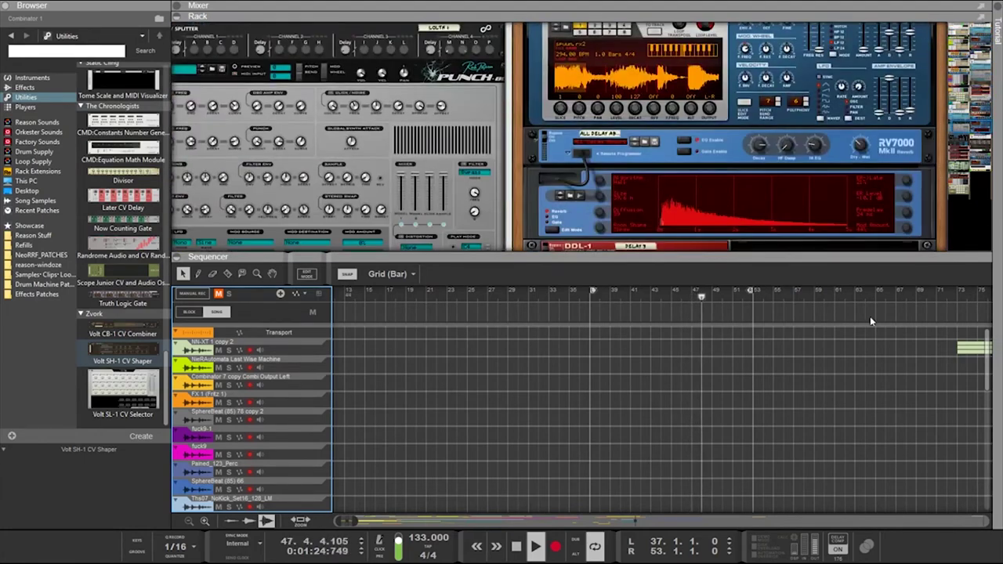
# Find the rack's Combinator 2 containing the Abandoned Prison Dr. OctoRex, enlarge the rack area, and mute its mix channel
pyautogui.click(30, 88)
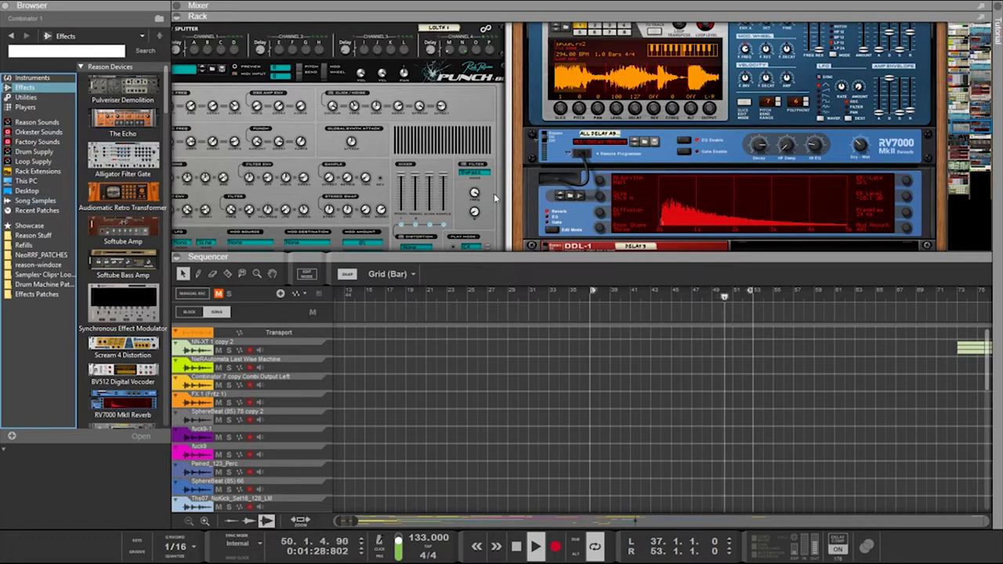
pyautogui.scroll(-15, 514, 213)
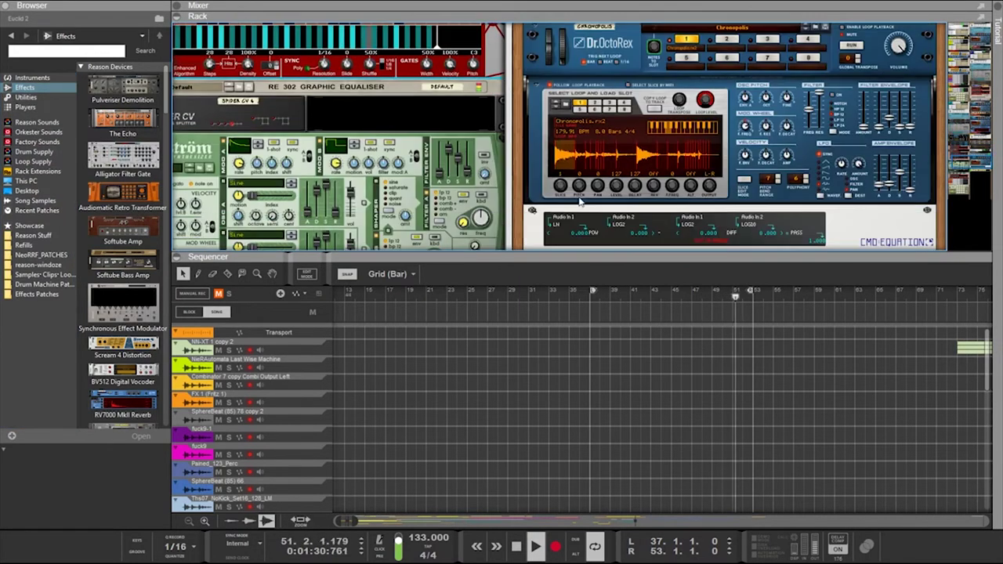
pyautogui.scroll(-3, 578, 197)
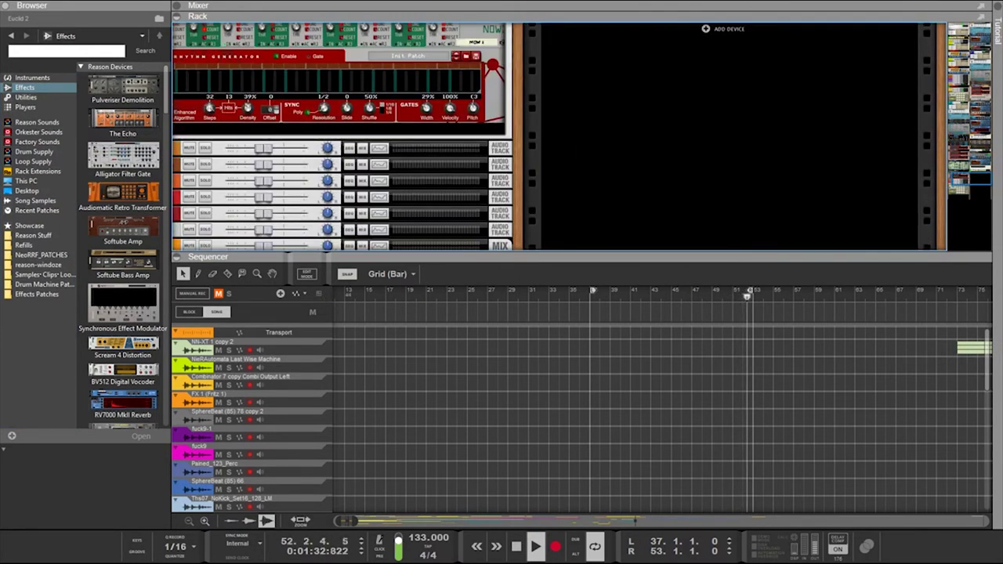
pyautogui.moveTo(971, 181); pyautogui.dragTo(988, 43)
pyautogui.scroll(6, 679, 151)
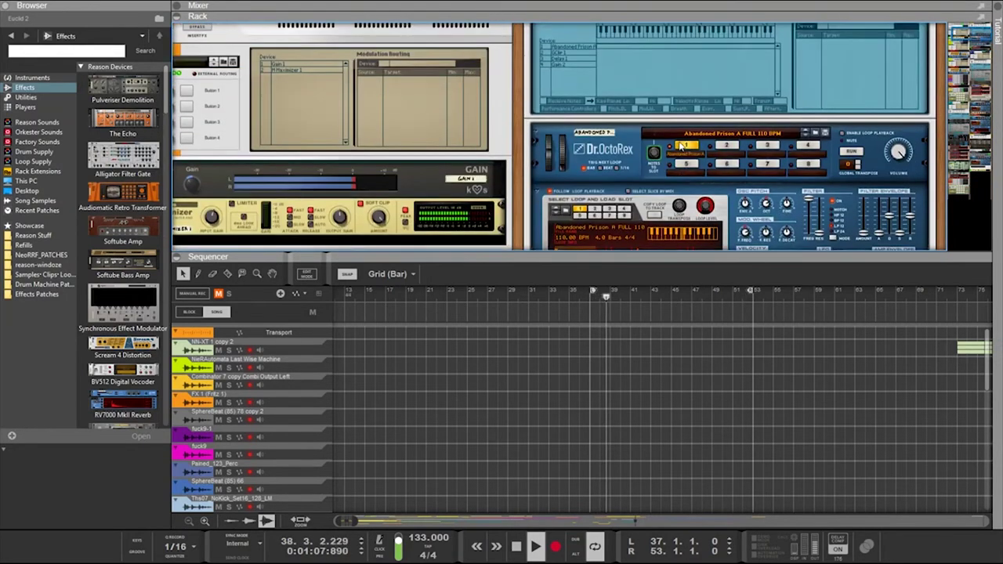
pyautogui.moveTo(627, 255); pyautogui.dragTo(628, 417)
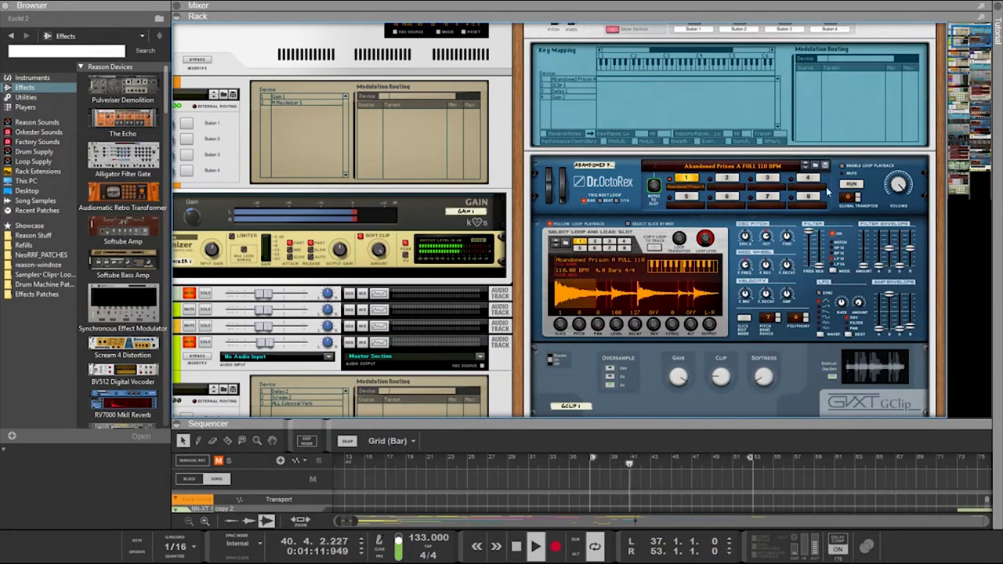
pyautogui.scroll(3, 709, 156)
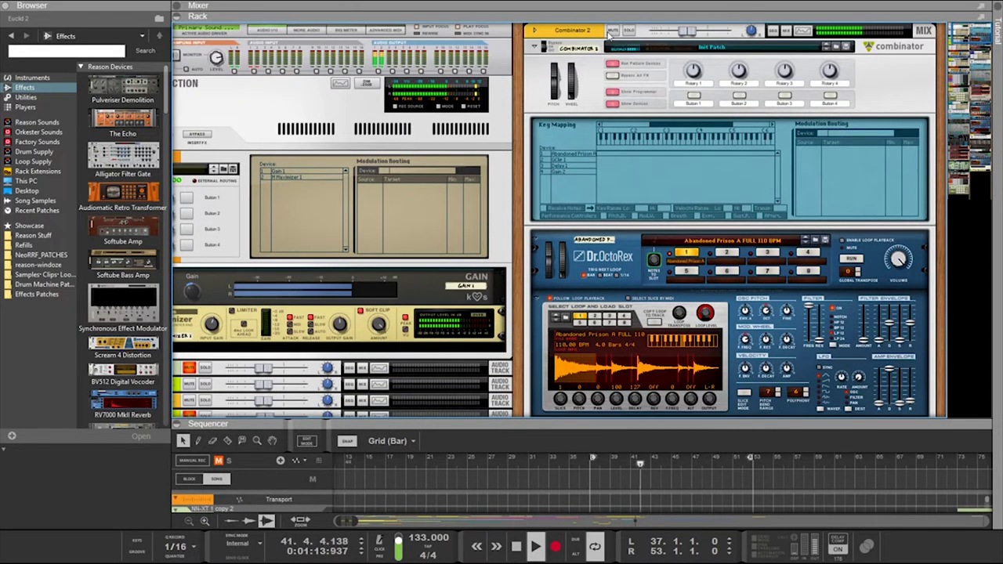
pyautogui.click(613, 31)
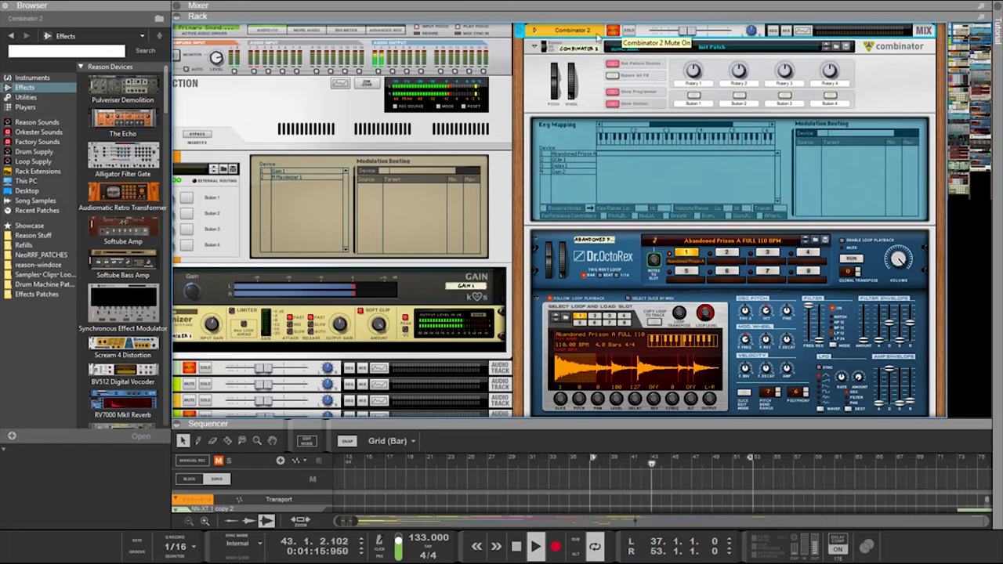
pyautogui.click(26, 97)
pyautogui.click(24, 87)
pyautogui.click(24, 78)
pyautogui.click(24, 87)
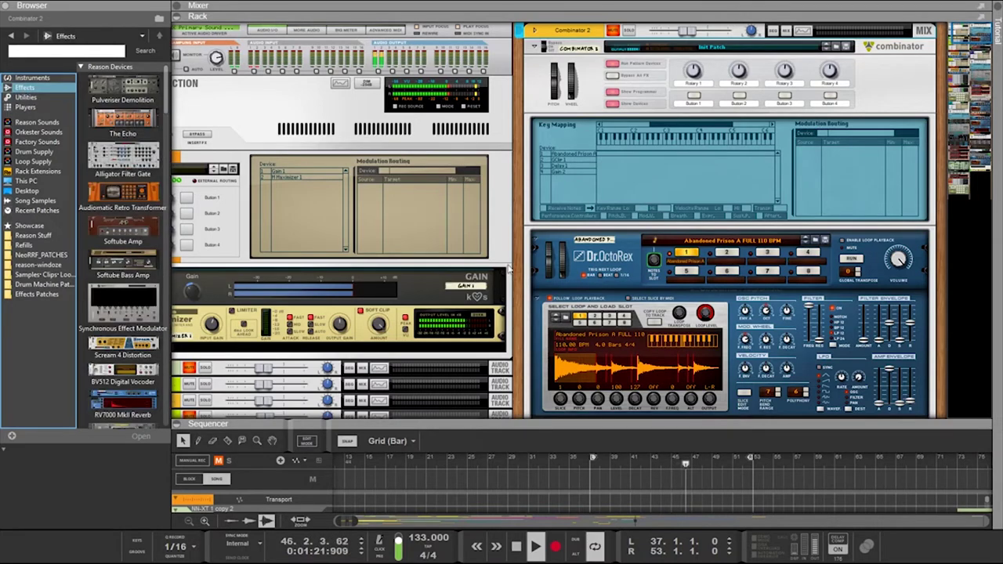
# Enlarge the sequencer, open the PROT_00723 audio track in Edit Mode, and zoom in on its last clip at bars 49 to 53
pyautogui.moveTo(535, 415); pyautogui.dragTo(472, 20)
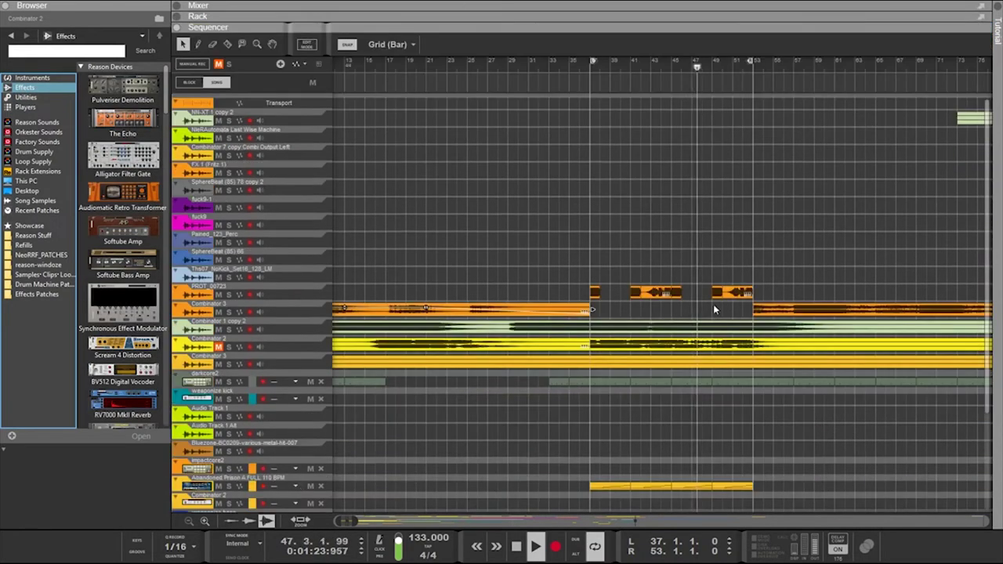
pyautogui.doubleClick(736, 297)
pyautogui.click(741, 261)
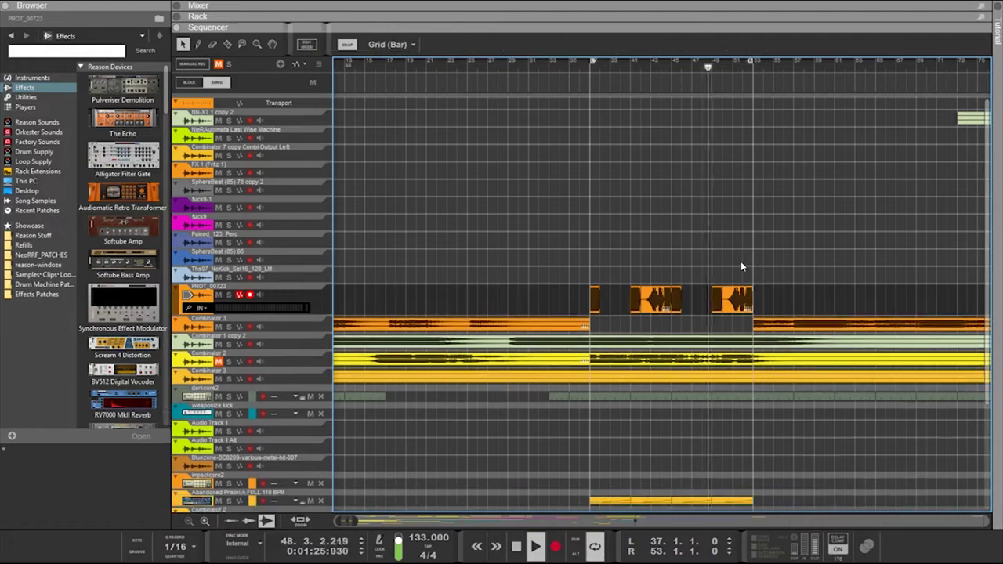
pyautogui.hotkey('ctrl', 'e')
pyautogui.press('h')
pyautogui.press('h')
pyautogui.press('h')
pyautogui.press('h')
pyautogui.press('h')
pyautogui.press('h')
pyautogui.press('h')
pyautogui.press('h')
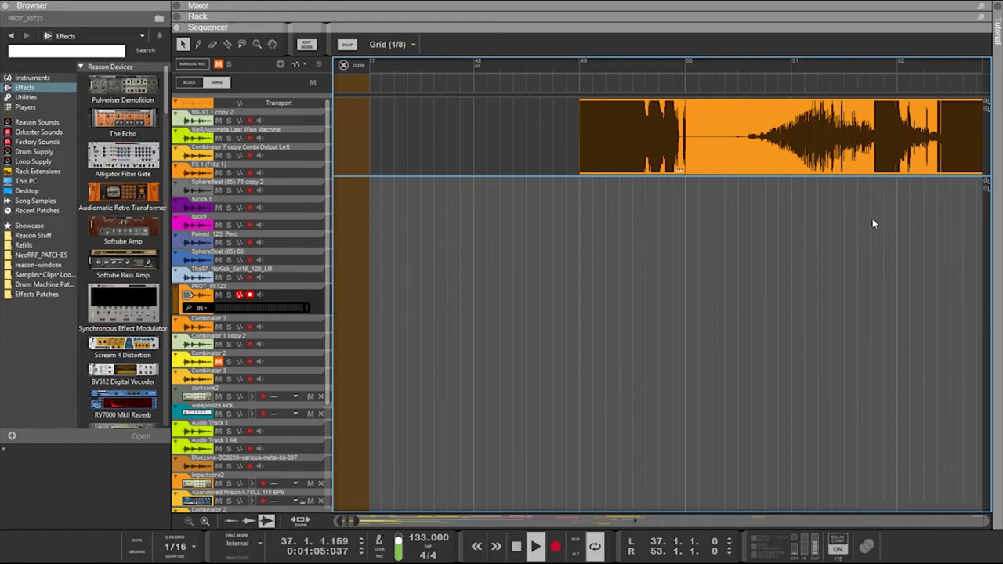
pyautogui.hscroll(4, 879, 225)
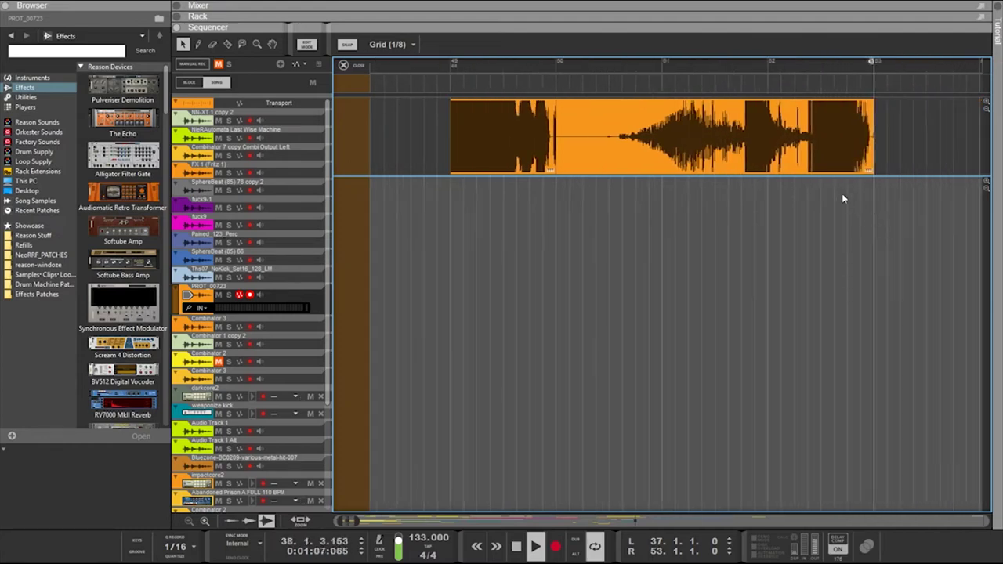
# Reduce the waveform display scale and open the PROT_00723 clip spanning bars 50 to 53 for comp editing
pyautogui.hscroll(-1, 861, 202)
pyautogui.hscroll(2, 862, 205)
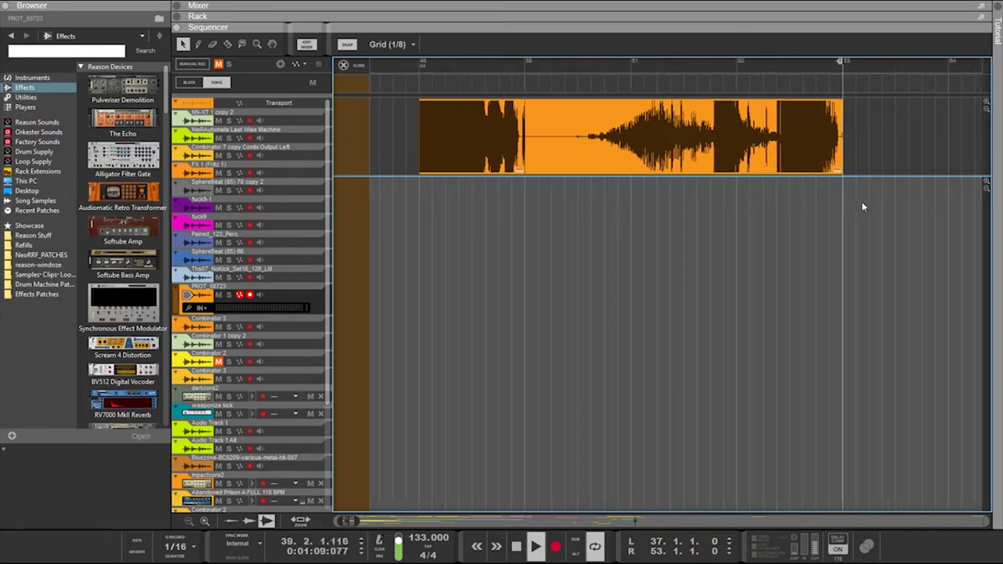
pyautogui.scroll(2, 862, 207)
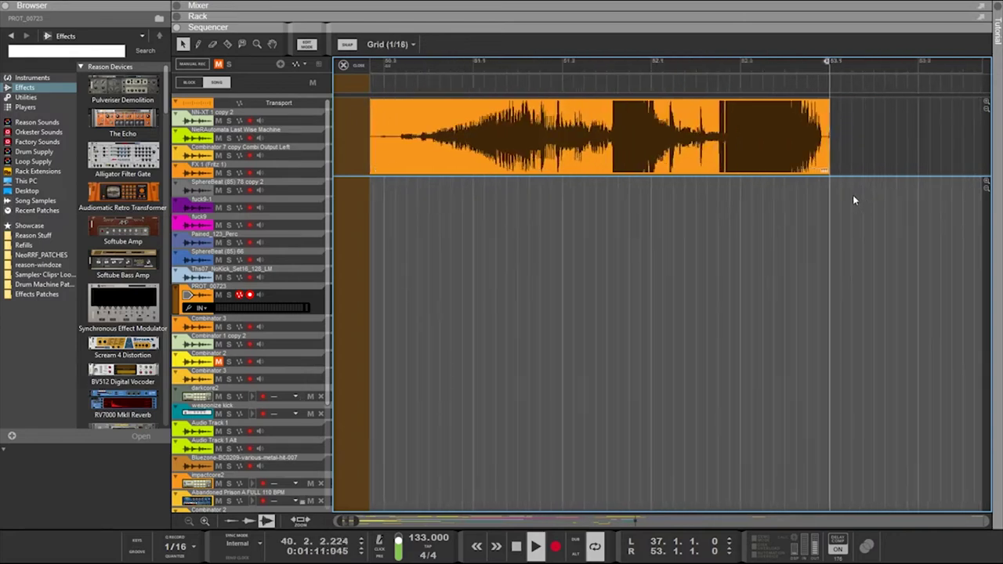
pyautogui.scroll(1, 853, 195)
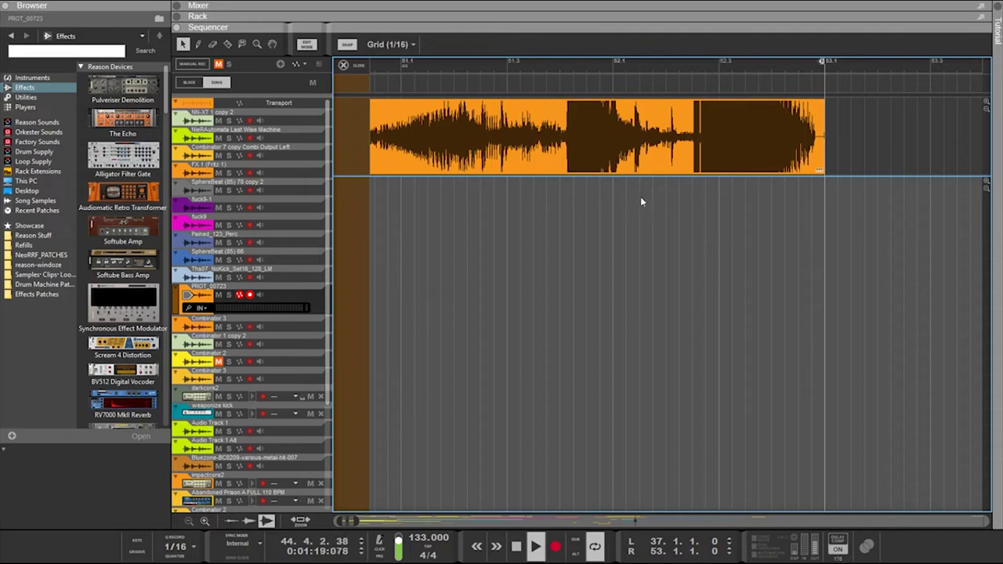
pyautogui.click(250, 522)
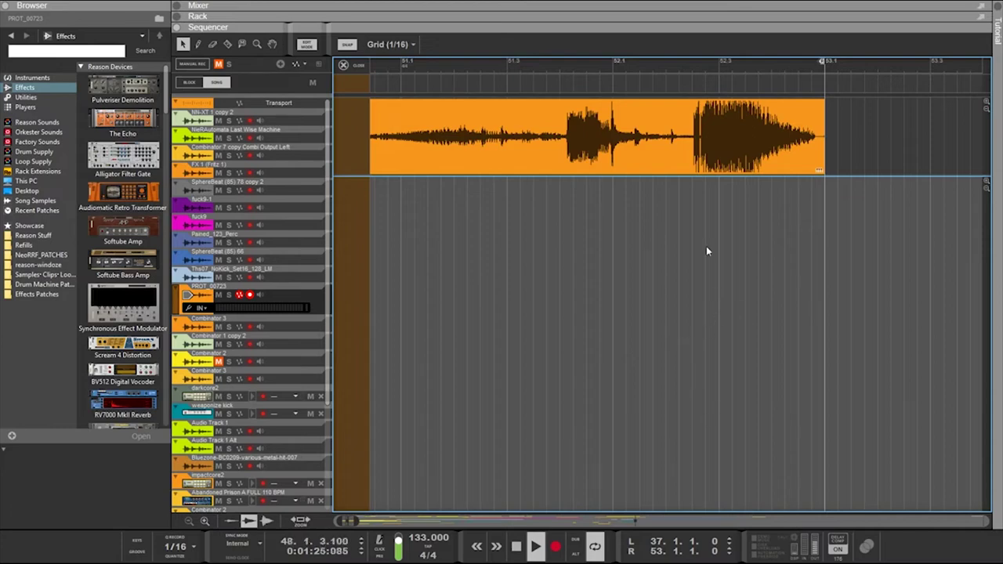
pyautogui.click(656, 146)
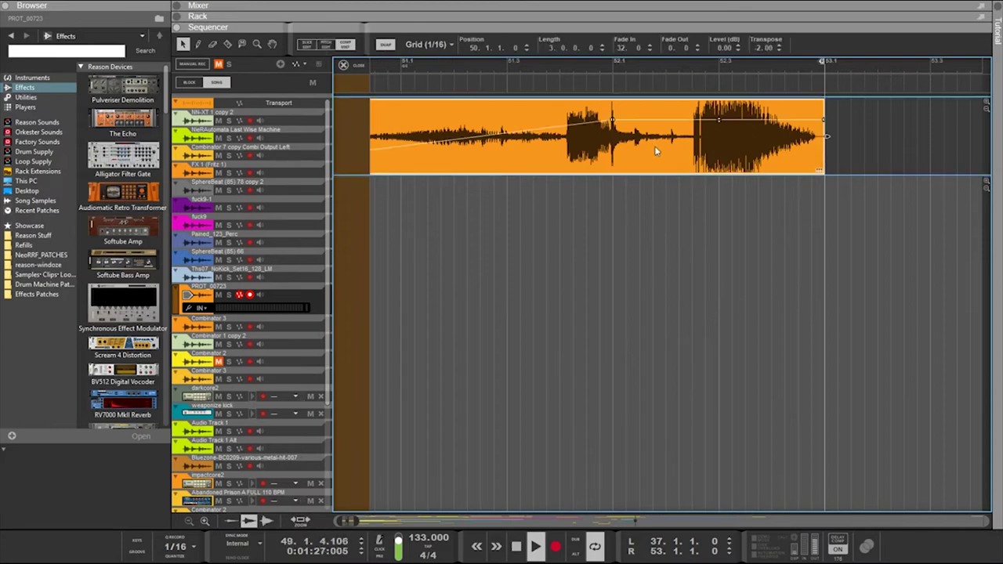
pyautogui.doubleClick(656, 156)
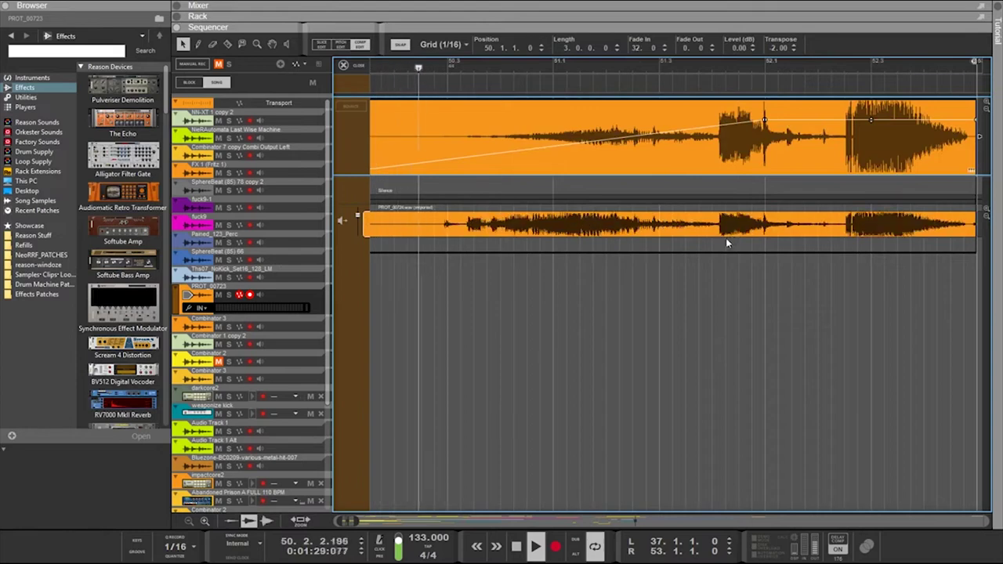
# Shift the clip's comp recording later at the hit near 52.1.1, to a recording offset of 0.0.0.30.0
pyautogui.keyDown('ctrl'); pyautogui.scroll(2, 805, 268); pyautogui.keyUp('ctrl')
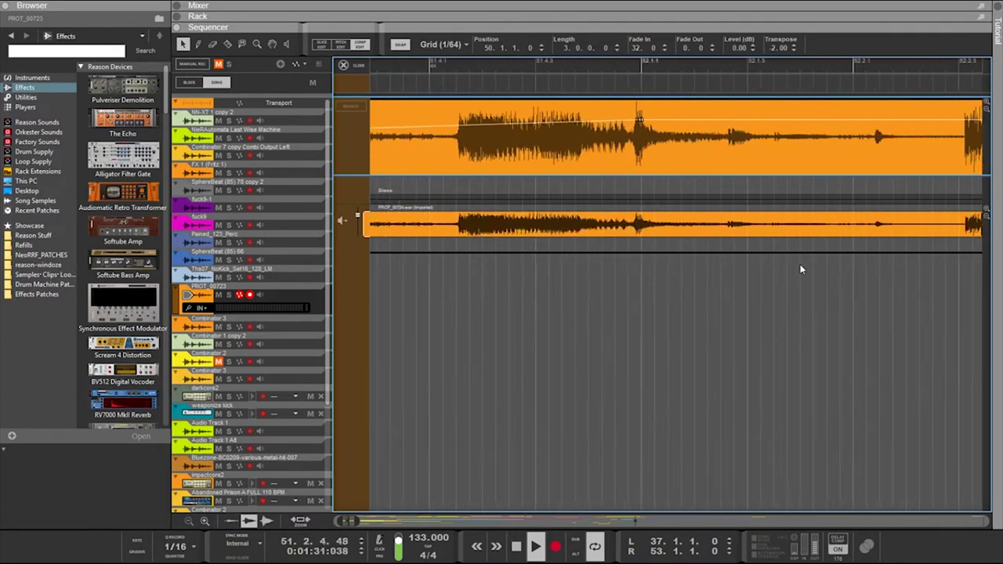
pyautogui.keyDown('ctrl'); pyautogui.scroll(2, 646, 262); pyautogui.keyUp('ctrl')
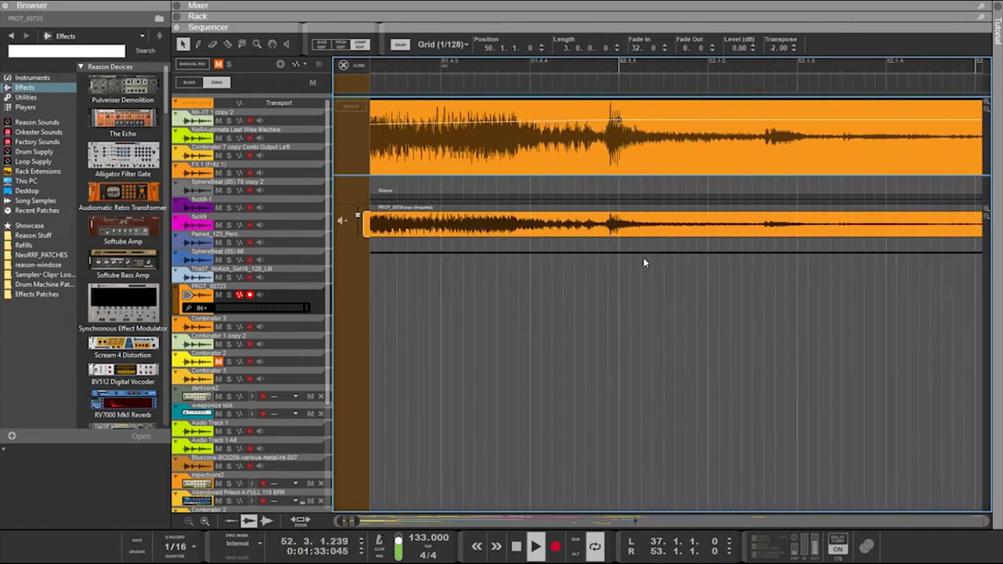
pyautogui.click(605, 229)
pyautogui.moveTo(603, 226); pyautogui.dragTo(612, 225)
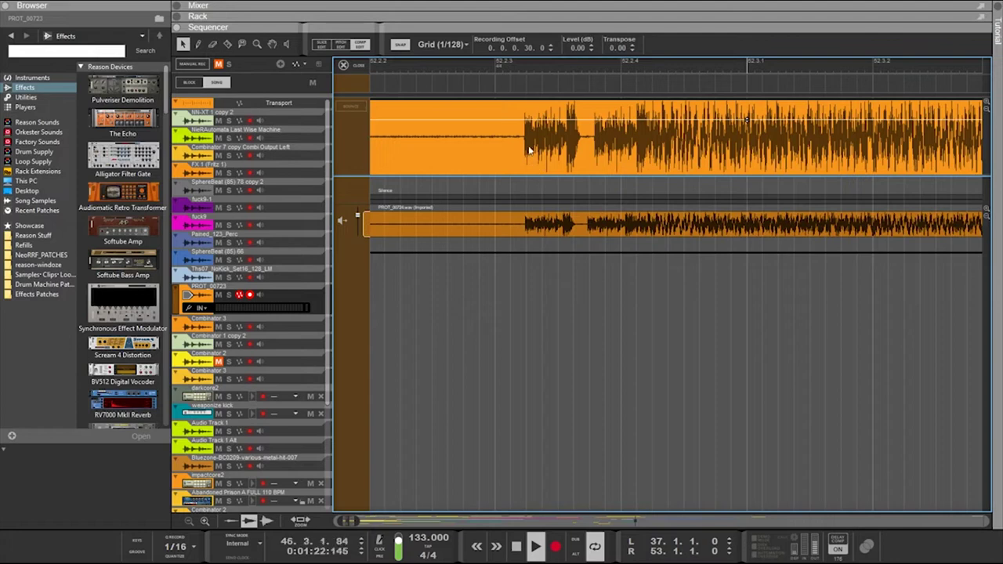
# Split the PROT_00723 clip at 52.2.3 with the Razor tool and open the part after the cut for comp editing
pyautogui.click(519, 84)
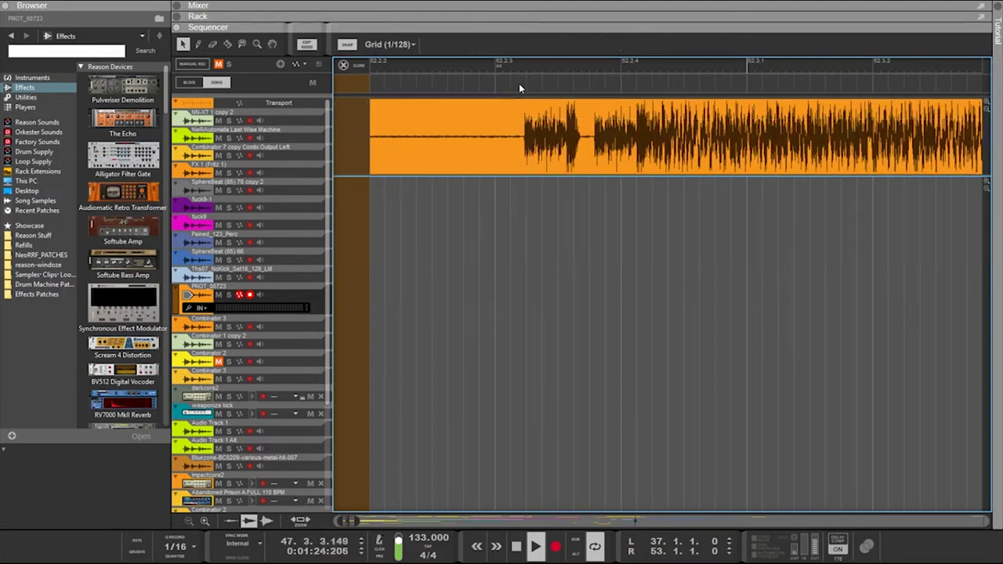
pyautogui.press('r')
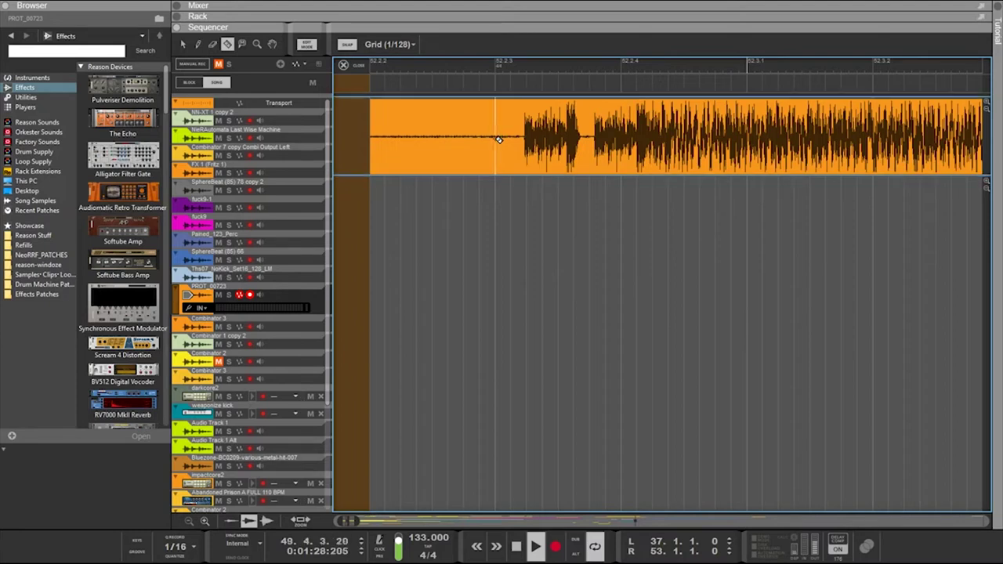
pyautogui.click(497, 139)
pyautogui.press('q')
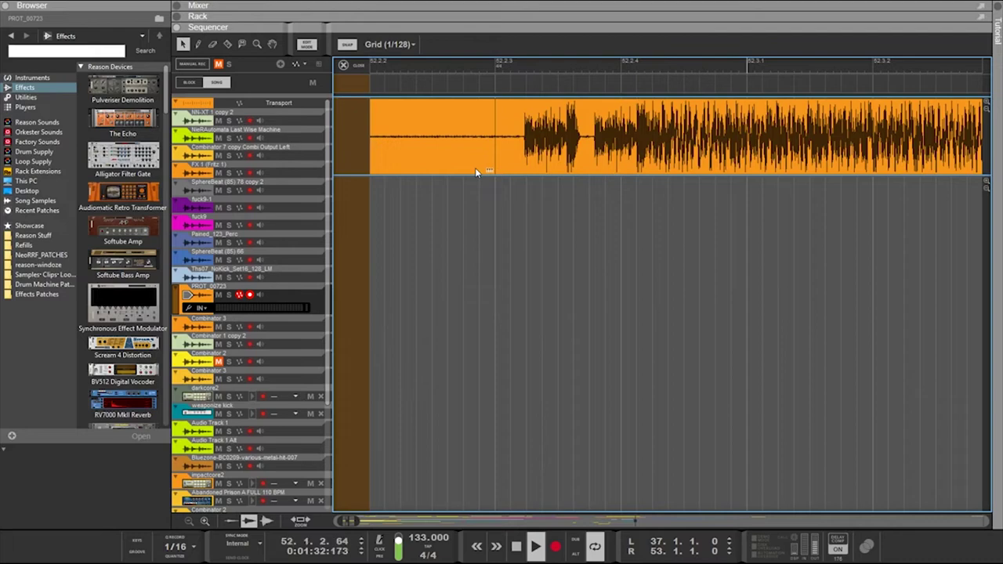
pyautogui.doubleClick(503, 166)
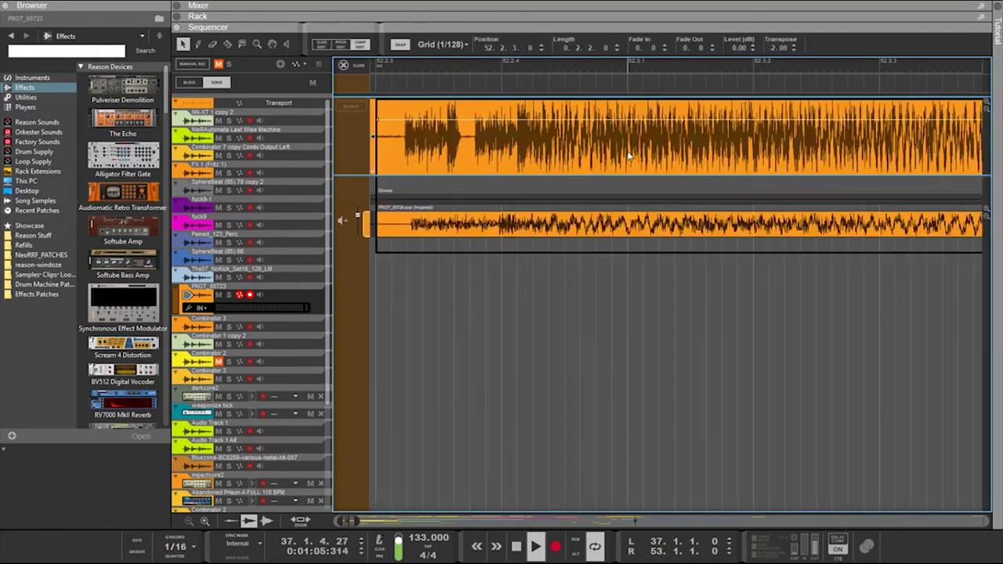
# Try shifting the split clip's recording later by grid steps, to an offset of -2.1.1.180.0, and undo each shift
pyautogui.hscroll(-5, 506, 189)
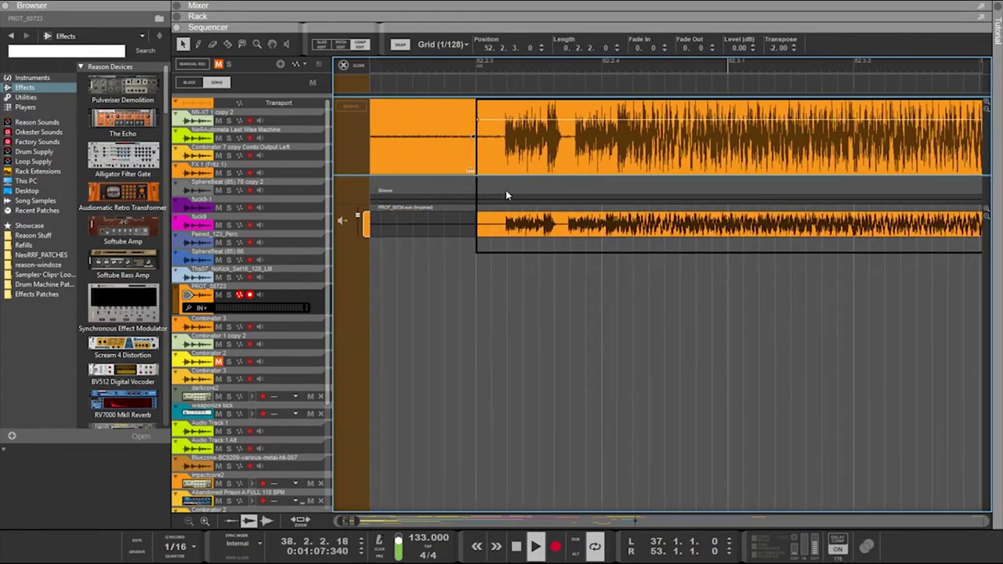
pyautogui.click(687, 227)
pyautogui.moveTo(686, 226); pyautogui.dragTo(696, 225)
pyautogui.hotkey('ctrl', 'z')
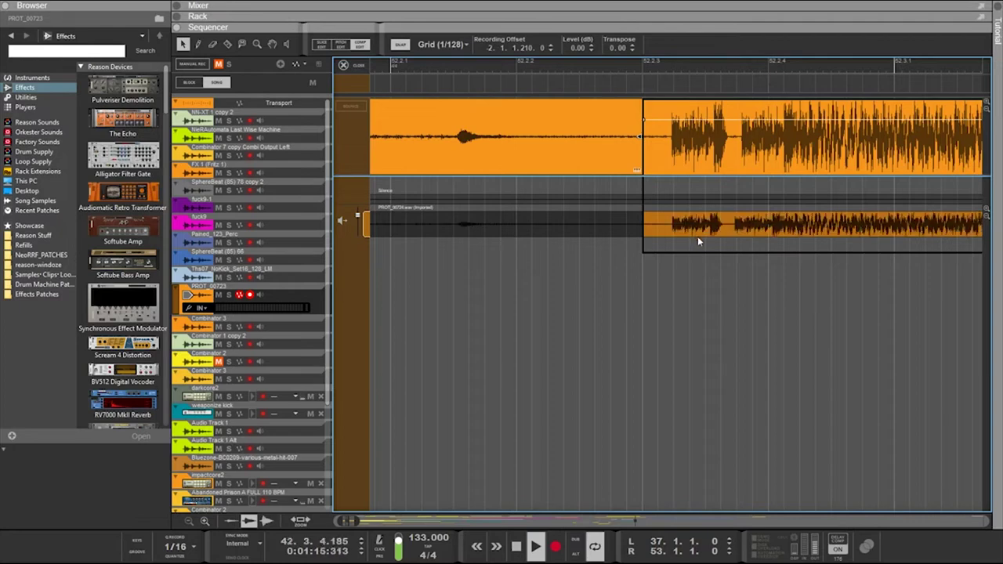
pyautogui.scroll(2, 698, 236)
pyautogui.moveTo(665, 225); pyautogui.dragTo(684, 227)
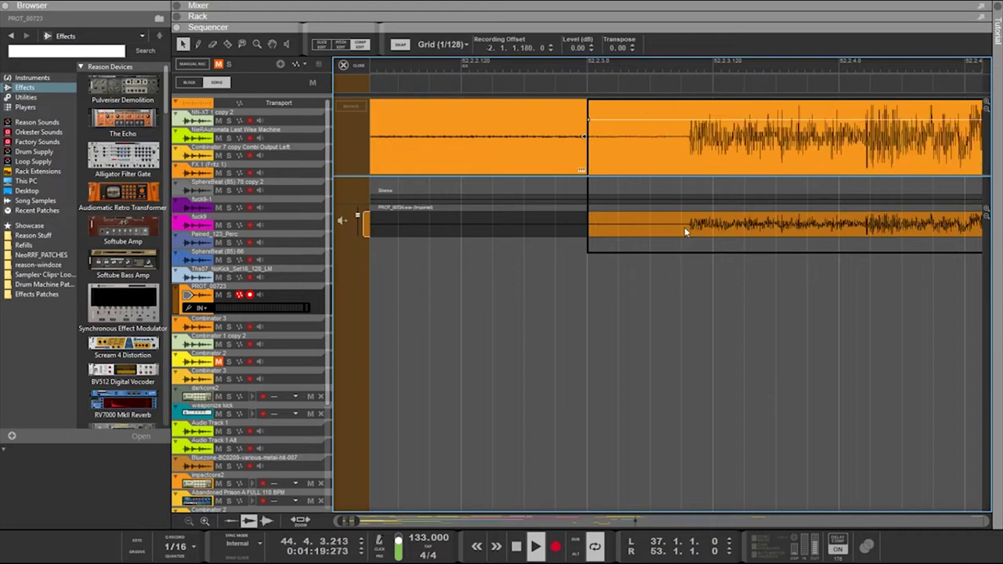
pyautogui.hotkey('ctrl', 'z')
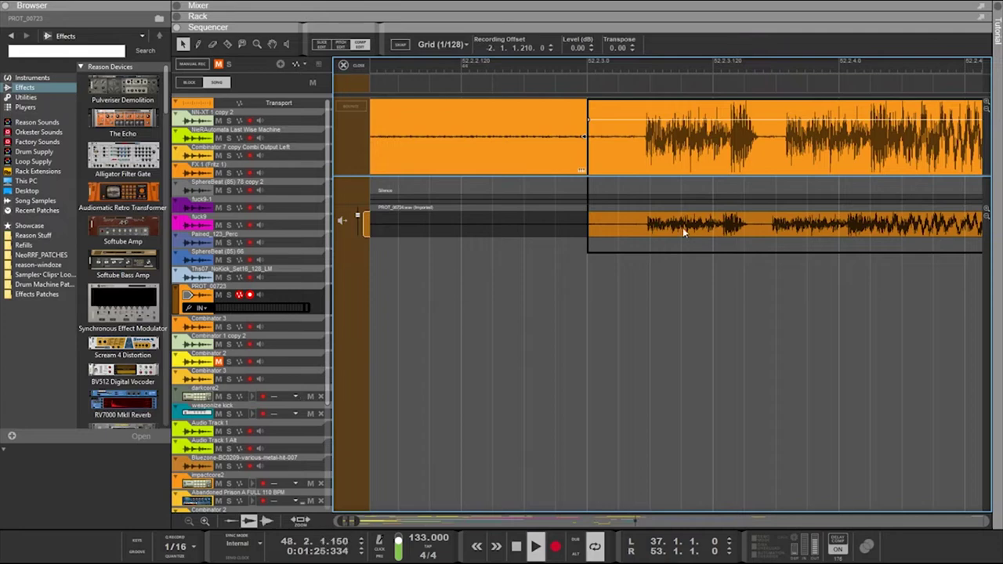
# Set the recording offset of the split clip's comp recording to -2.1.1.205.0
pyautogui.keyDown('ctrl'); pyautogui.scroll(5, 683, 228); pyautogui.keyUp('ctrl')
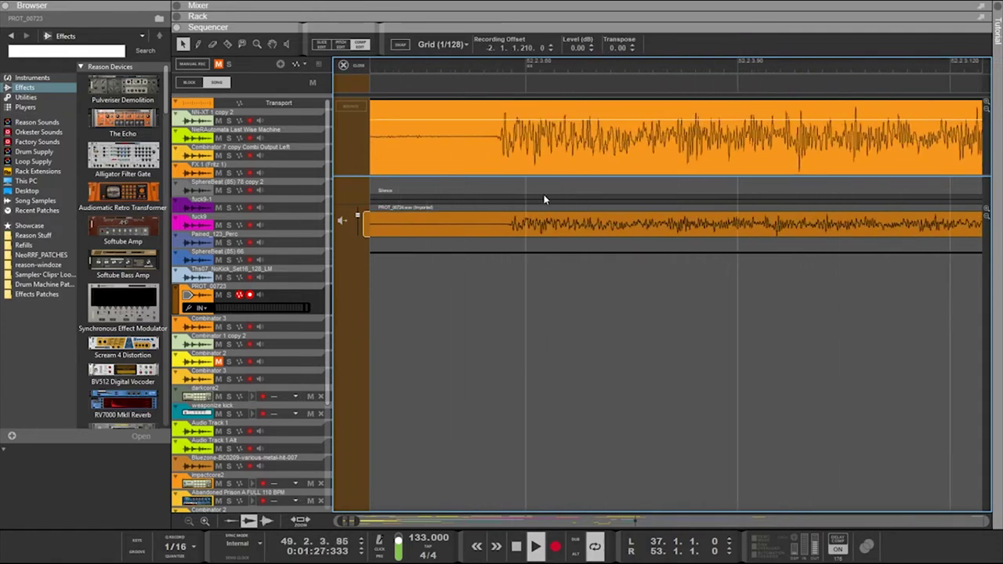
pyautogui.click(511, 137)
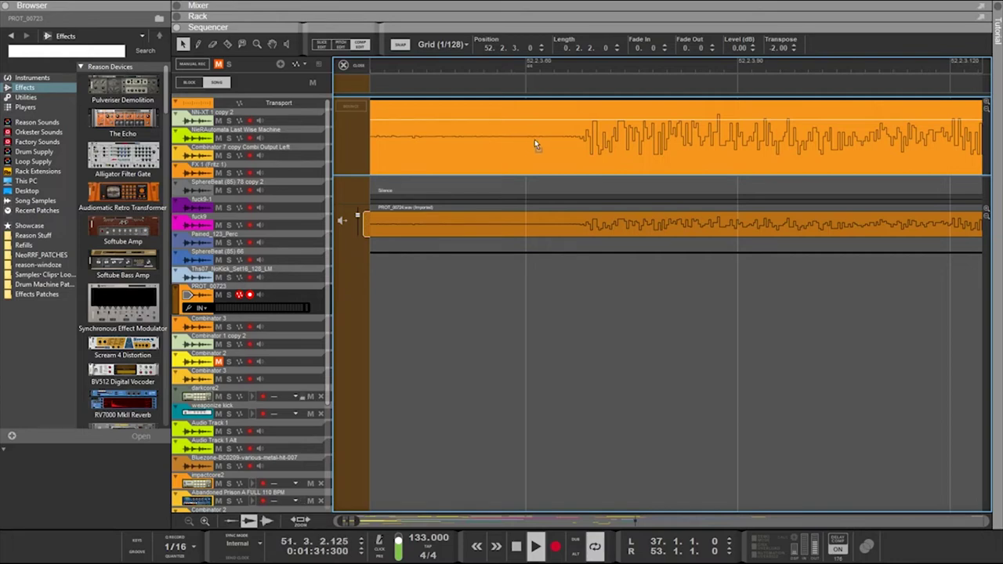
pyautogui.click(513, 227)
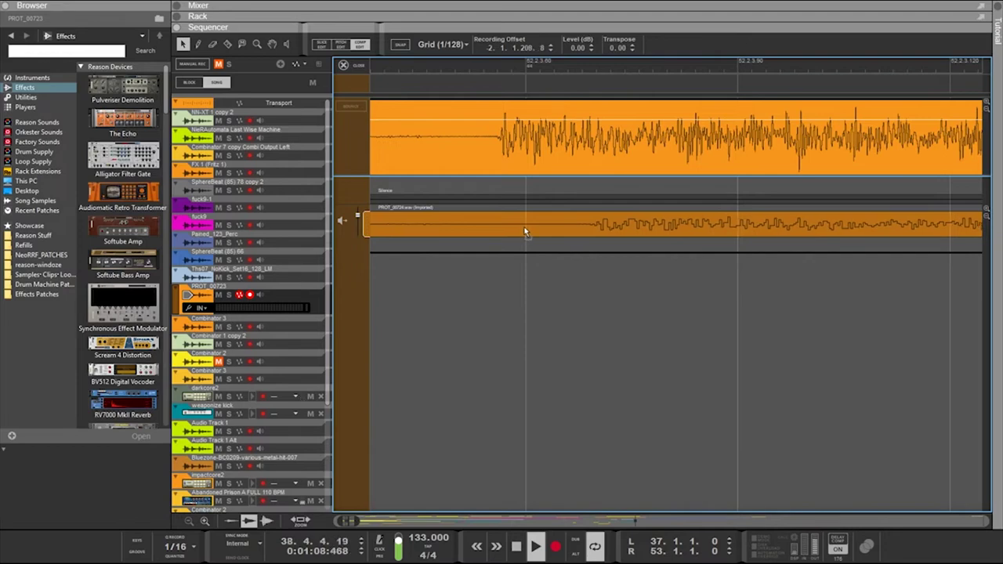
pyautogui.moveTo(525, 228); pyautogui.dragTo(526, 227)
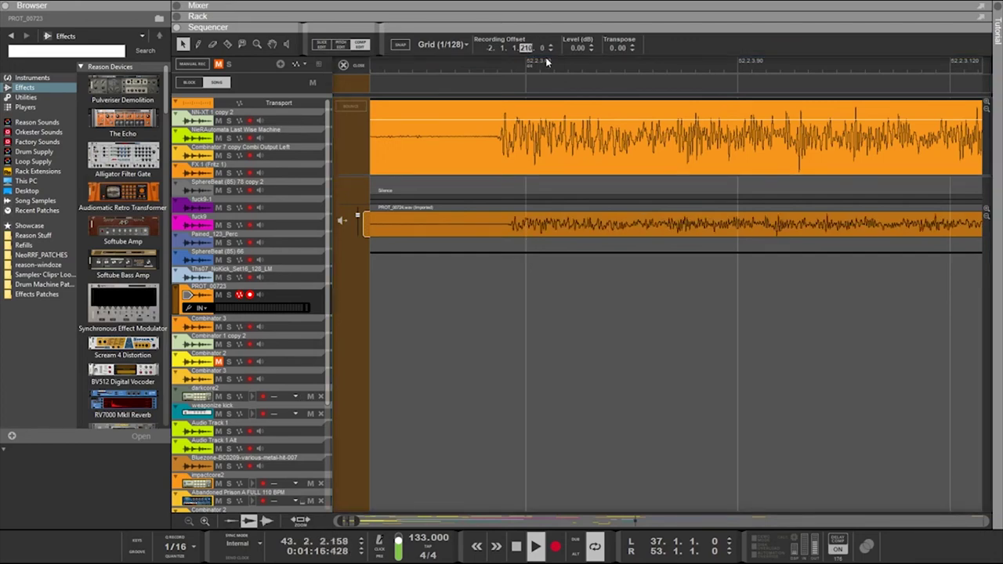
pyautogui.press('Down')
pyautogui.press('Down')
pyautogui.press('Down')
pyautogui.press('Down')
pyautogui.press('Down')
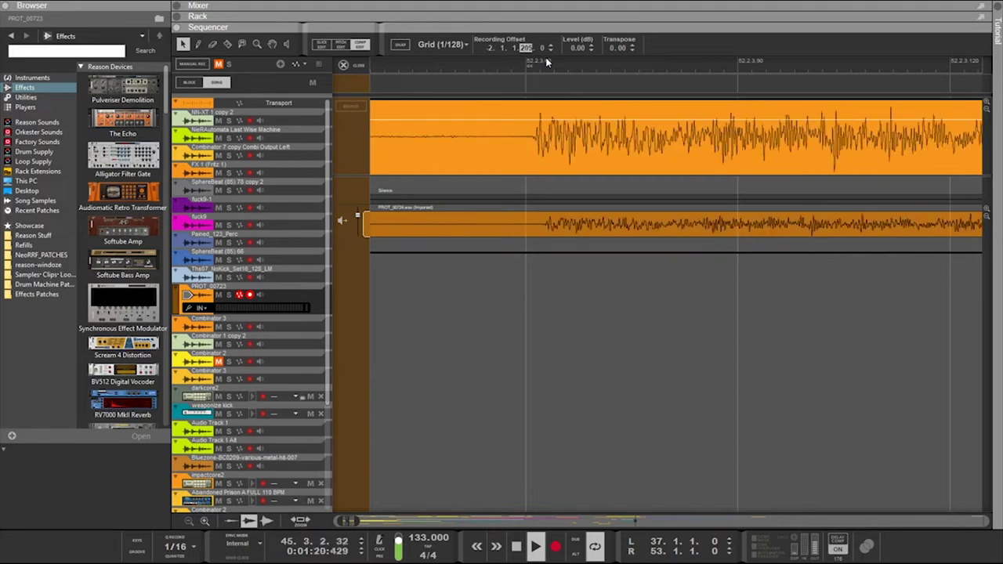
# Reselect the comp recording in the split clip and restore its recording offset to -2.1.1.210.0
pyautogui.click(564, 83)
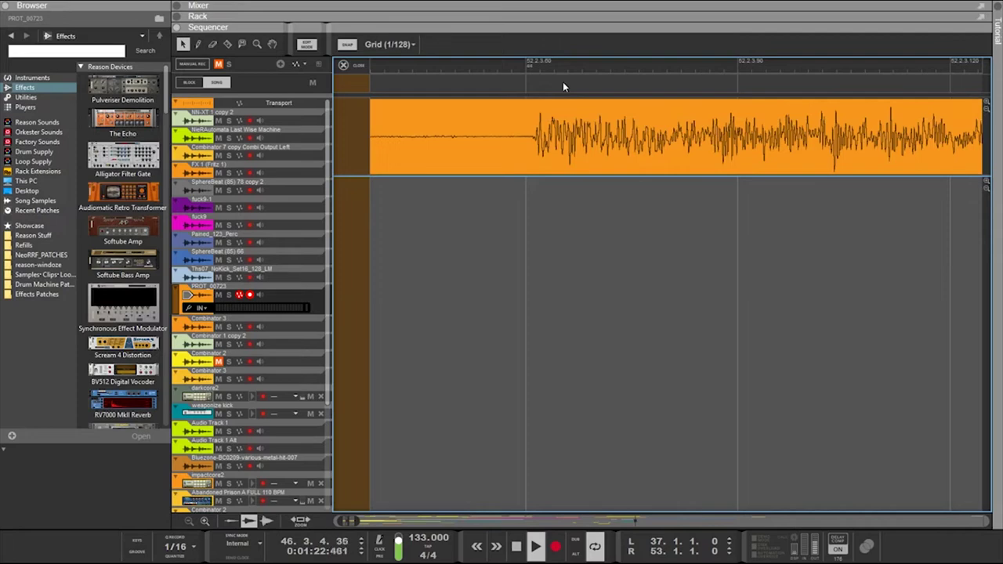
pyautogui.click(554, 124)
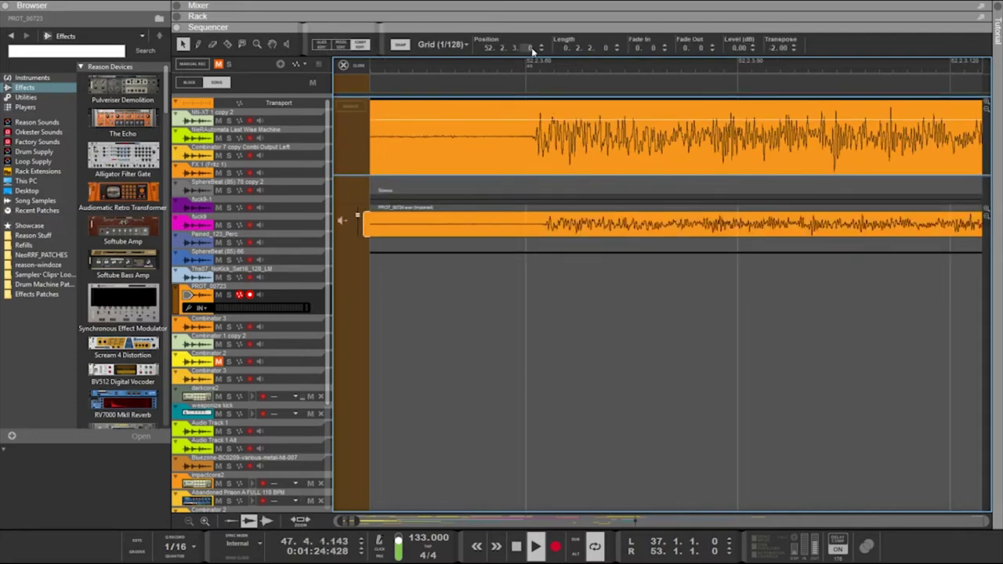
pyautogui.click(591, 233)
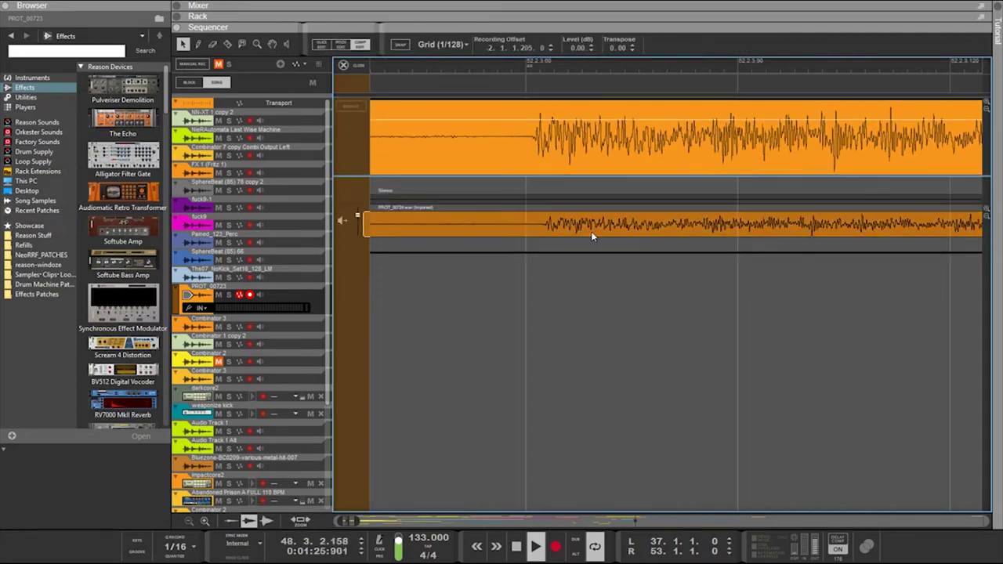
pyautogui.doubleClick(530, 48)
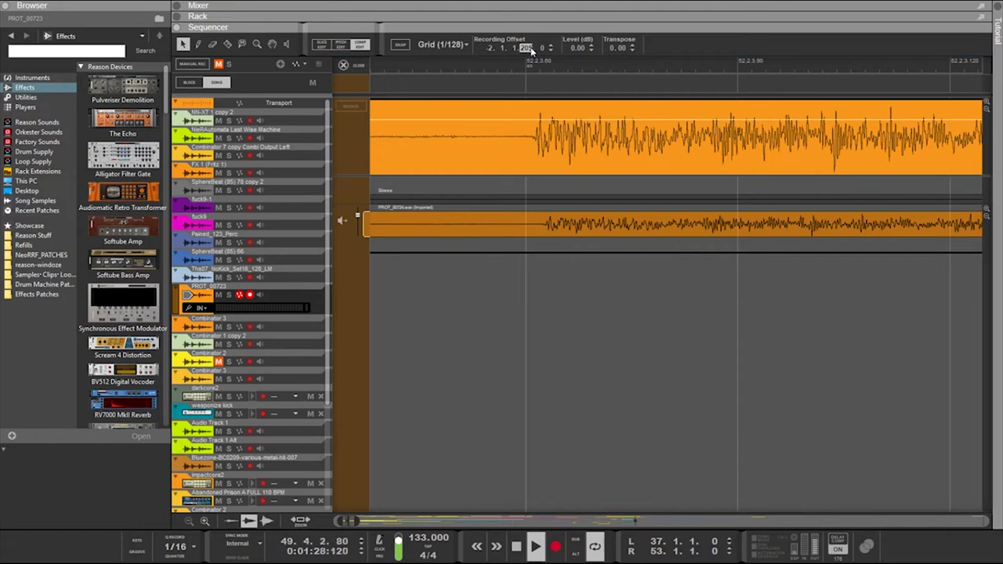
pyautogui.moveTo(530, 47); pyautogui.dragTo(532, 50)
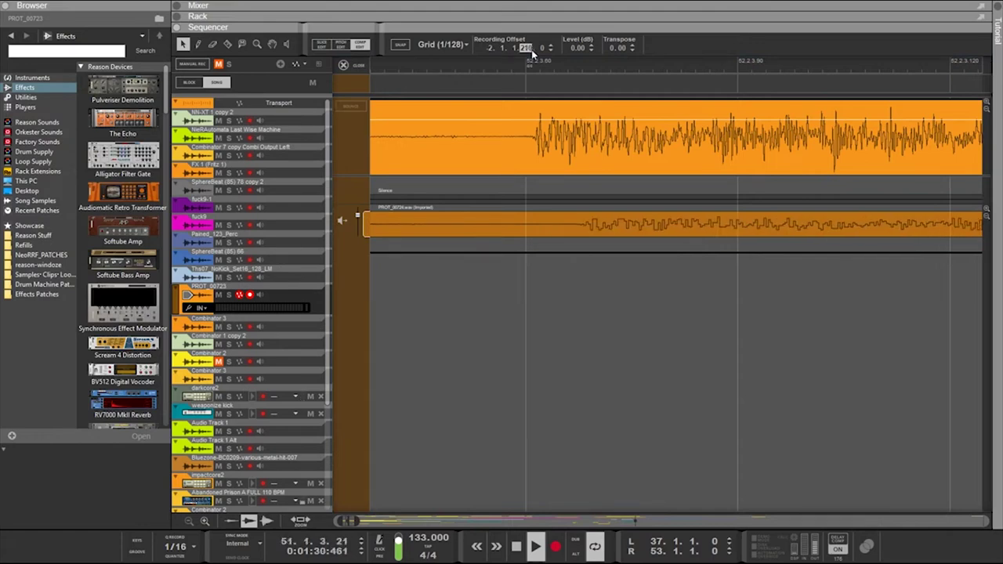
pyautogui.press('Return')
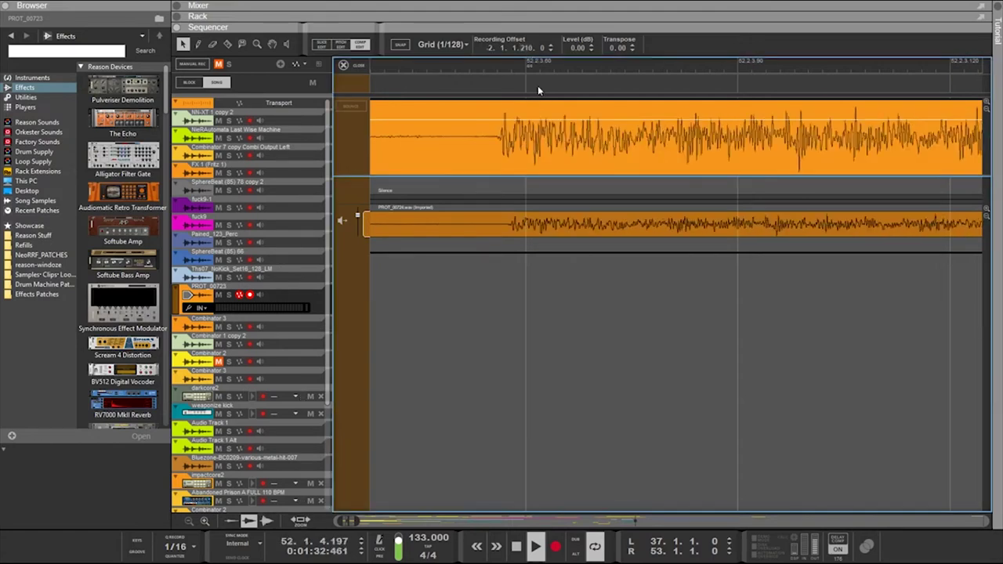
# Fine-tune the comp recording's recording offset to -2.1.1.207.0
pyautogui.click(529, 47)
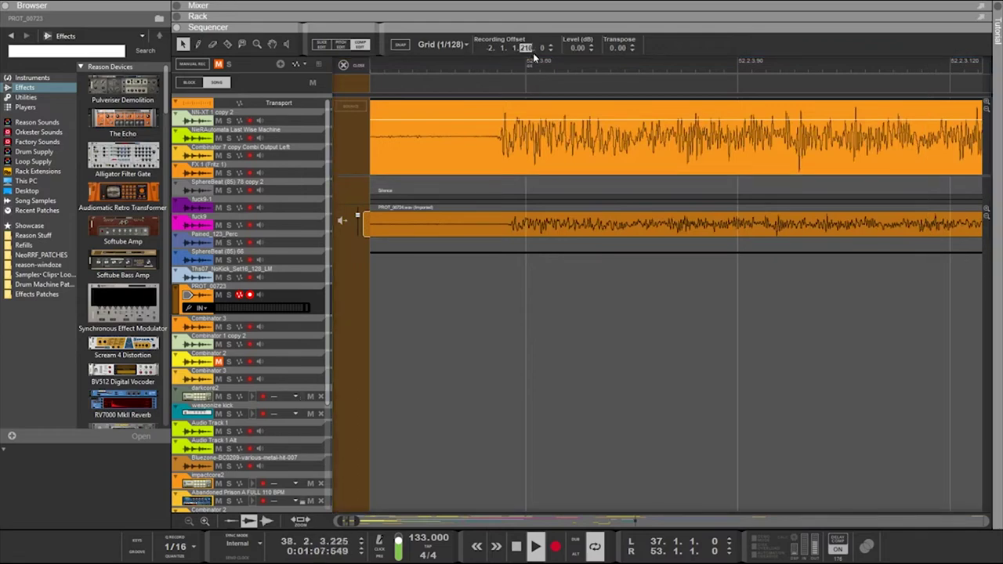
pyautogui.moveTo(541, 50)
pyautogui.mouseDown()
pyautogui.moveTo(541, 0)
pyautogui.moveTo(548, 69)
pyautogui.moveTo(548, 47)
pyautogui.mouseUp()
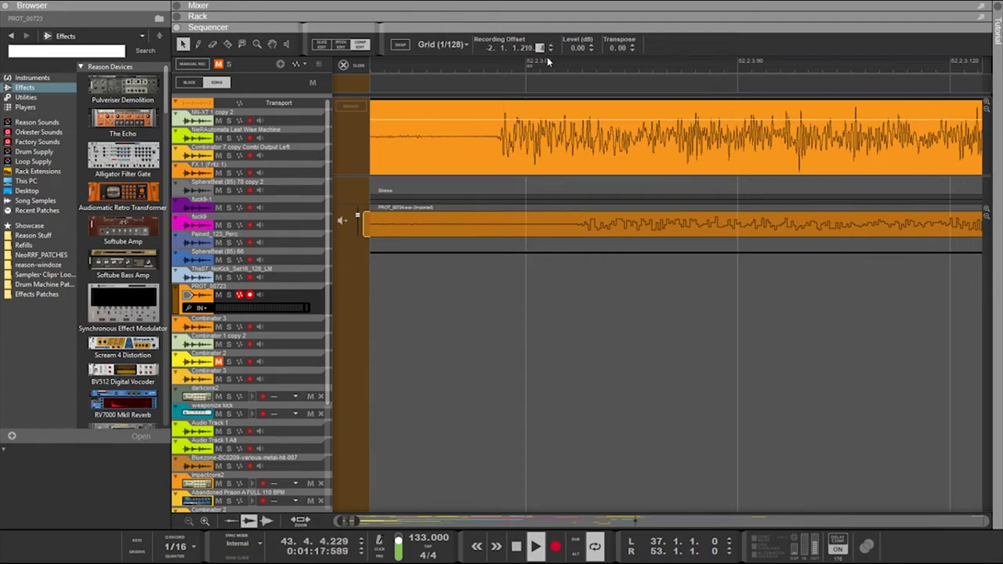
pyautogui.moveTo(547, 58)
pyautogui.mouseDown()
pyautogui.moveTo(543, 32)
pyautogui.moveTo(529, 54)
pyautogui.moveTo(545, 32)
pyautogui.moveTo(544, 3)
pyautogui.moveTo(547, 82)
pyautogui.moveTo(546, 49)
pyautogui.mouseUp()
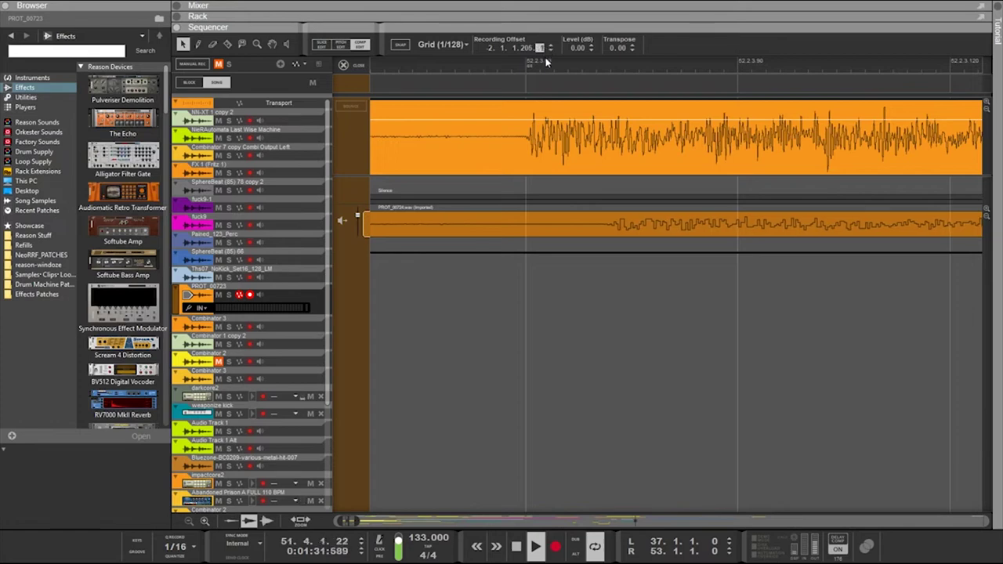
pyautogui.moveTo(546, 88)
pyautogui.mouseDown()
pyautogui.moveTo(544, 107)
pyautogui.moveTo(545, 98)
pyautogui.mouseUp()
pyautogui.click(546, 101)
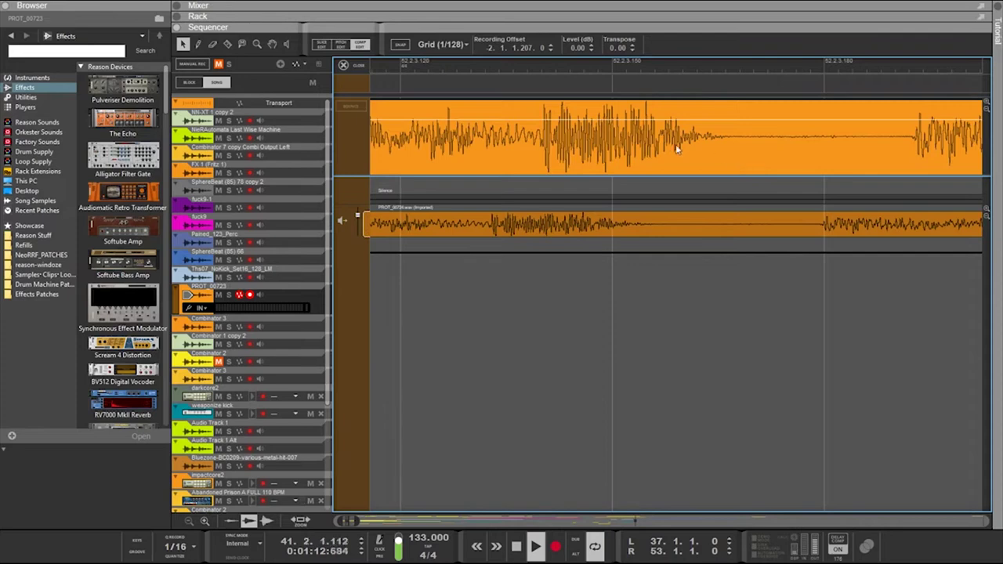
# Leave comp editing, try to cut a short section of the clip from about 52.2.3.120 with the Razor tool, and undo it
pyautogui.click(552, 88)
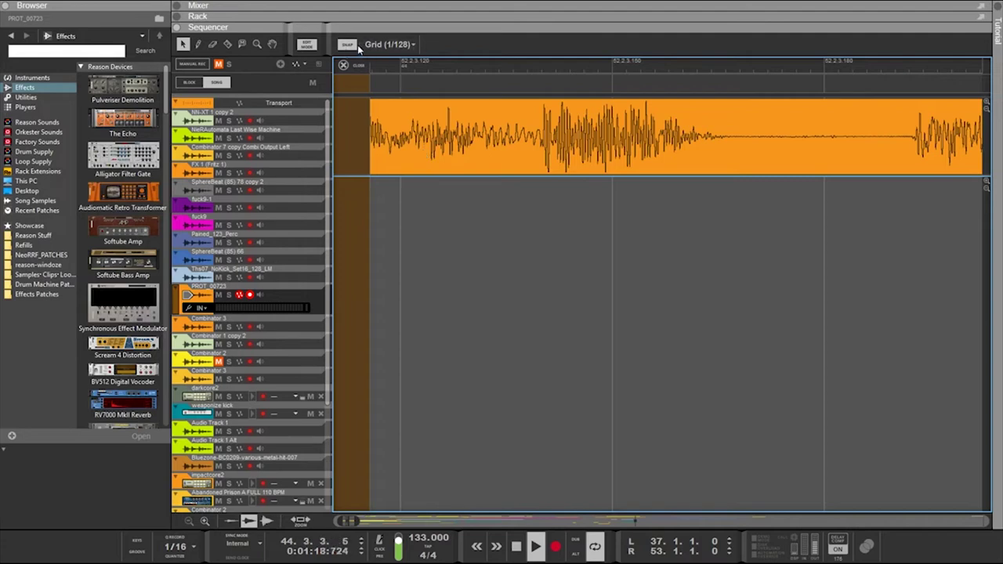
pyautogui.press('r')
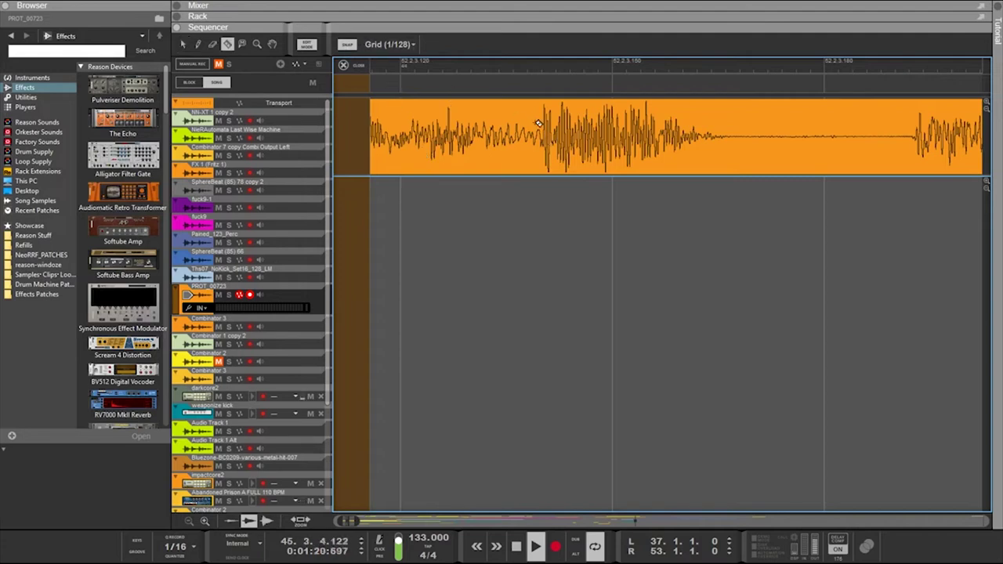
pyautogui.moveTo(397, 106); pyautogui.dragTo(595, 116)
pyautogui.moveTo(526, 114); pyautogui.dragTo(416, 109)
pyautogui.hotkey('ctrl', 'z')
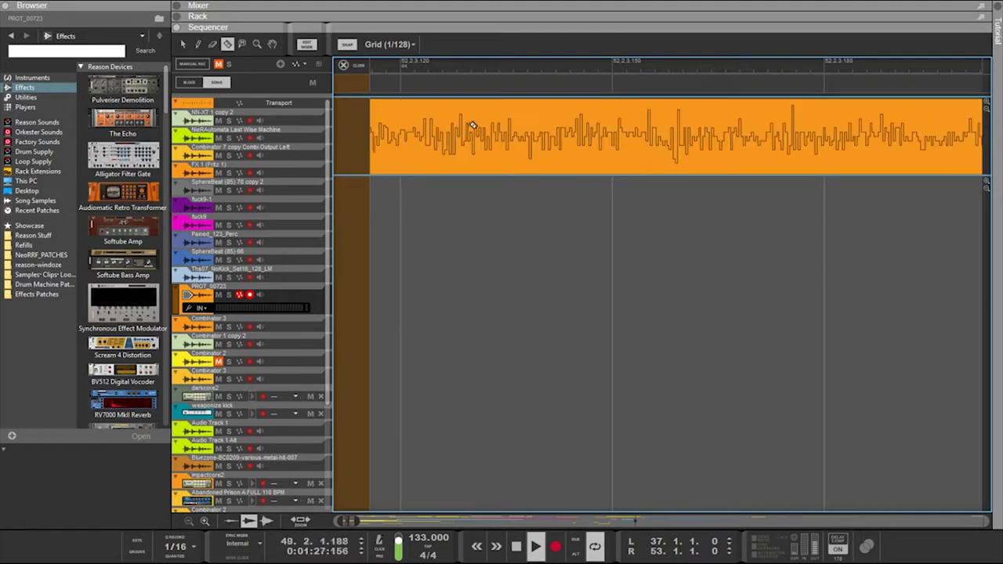
# Split the PROT_00723 clip at 52.2.3.150 with the Razor tool and add a fade-out to the end of the piece before the cut
pyautogui.click(613, 120)
pyautogui.press('q')
pyautogui.click(604, 132)
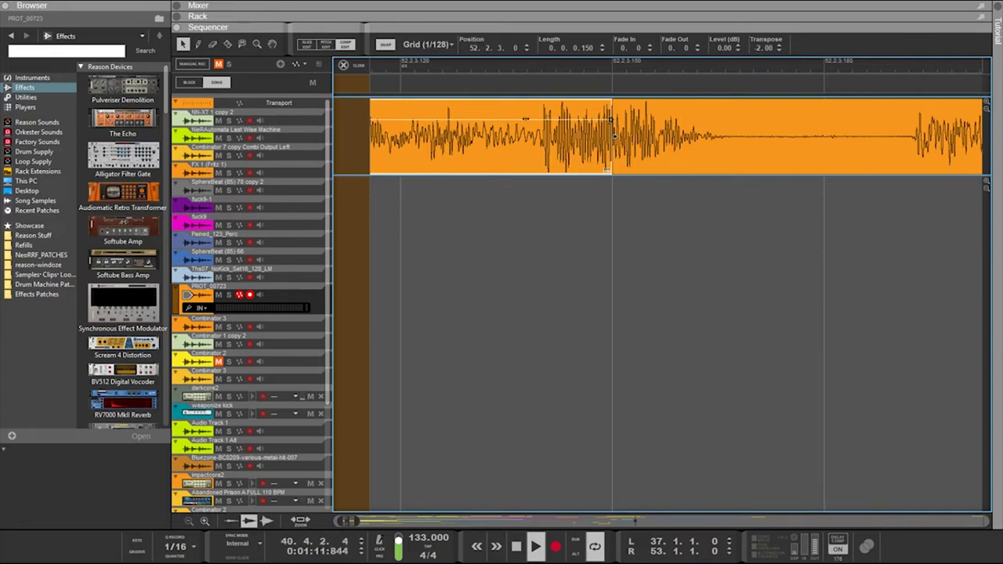
pyautogui.click(611, 121)
pyautogui.click(607, 126)
pyautogui.moveTo(607, 120); pyautogui.dragTo(458, 129)
# Open the clip starting at 52.2.3.150 in comp editing and shift its recording offset to -2.1.2.99.13
pyautogui.doubleClick(637, 149)
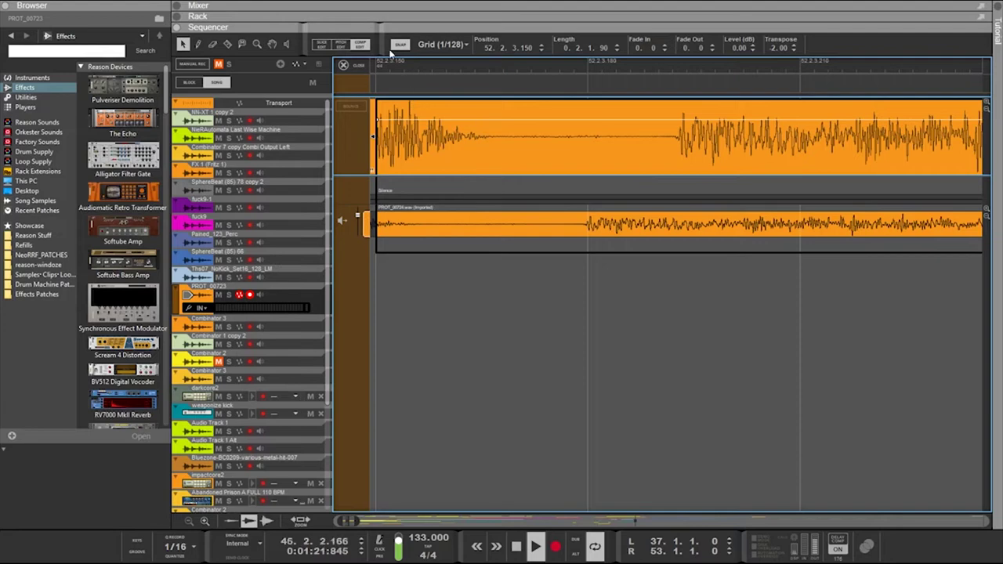
pyautogui.click(400, 227)
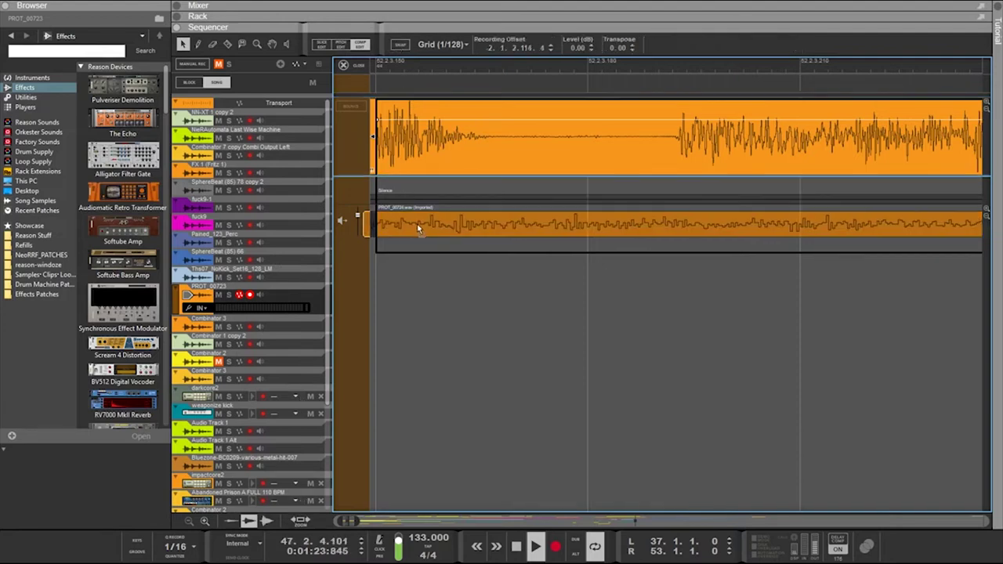
pyautogui.hscroll(-4, 424, 192)
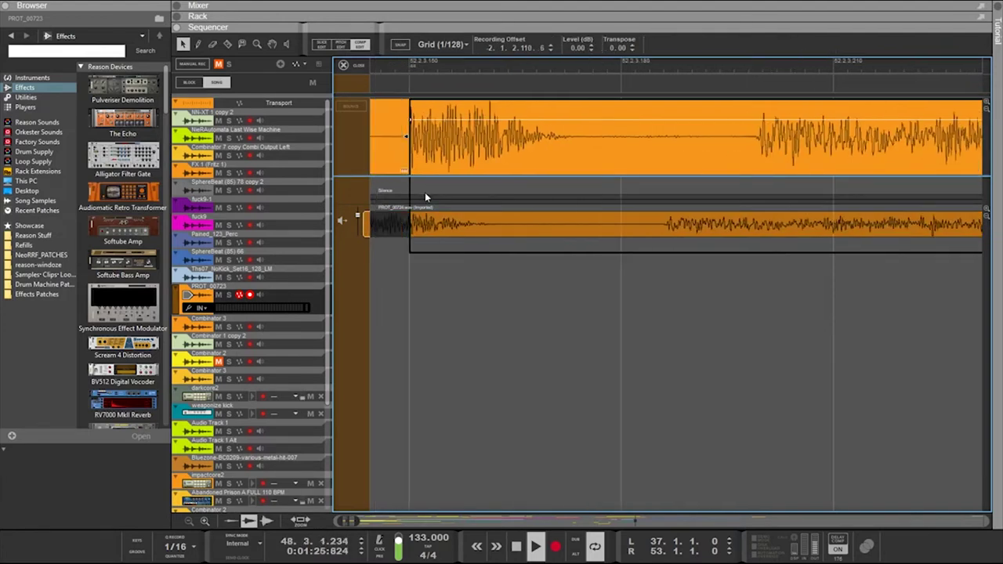
pyautogui.moveTo(521, 228); pyautogui.dragTo(555, 229)
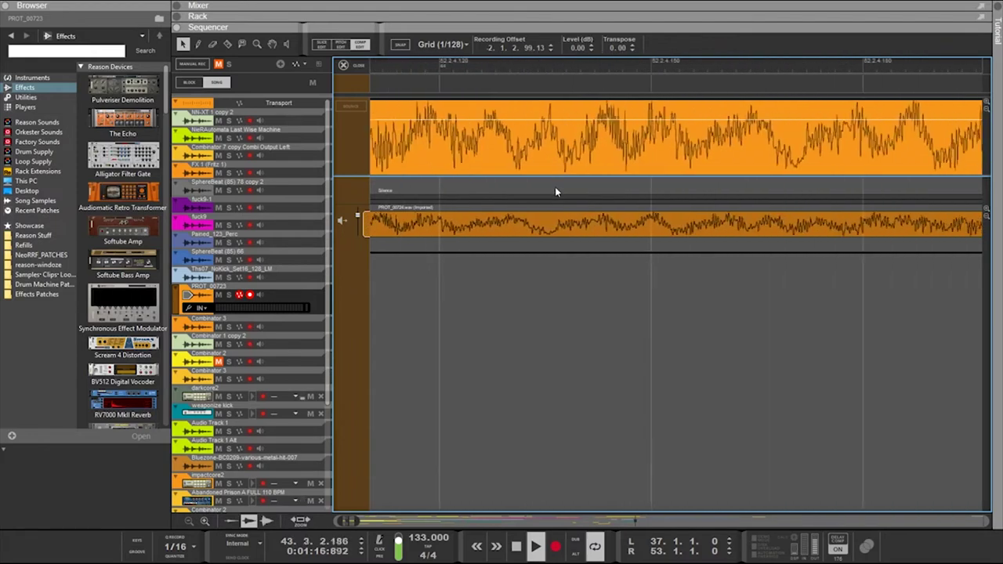
# Examine how the shifted hit's waveform lines up with the clip start at 52.2.3.150, and leave comp editing
pyautogui.hscroll(-5, 555, 188)
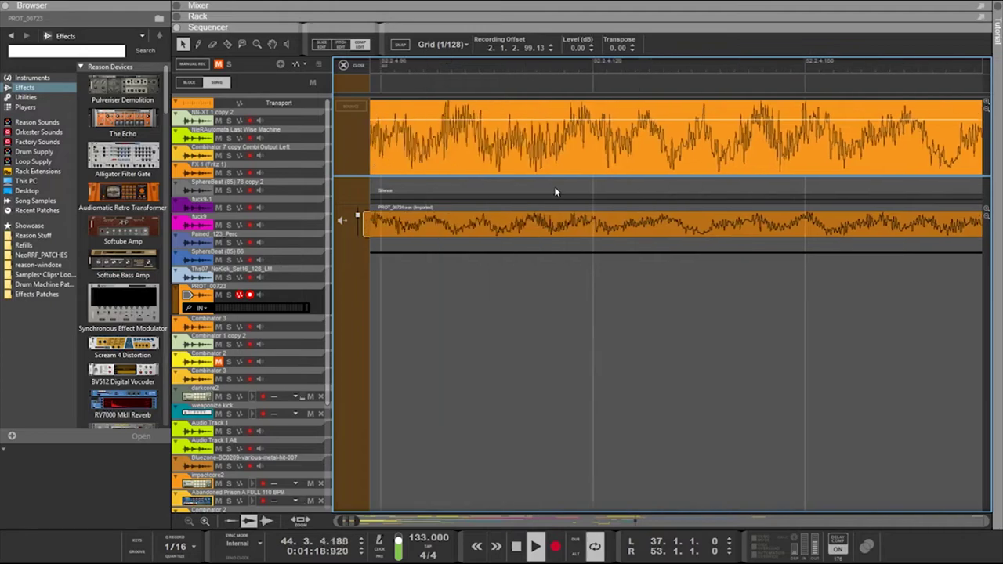
pyautogui.scroll(-3, 552, 186)
pyautogui.scroll(-5, 553, 185)
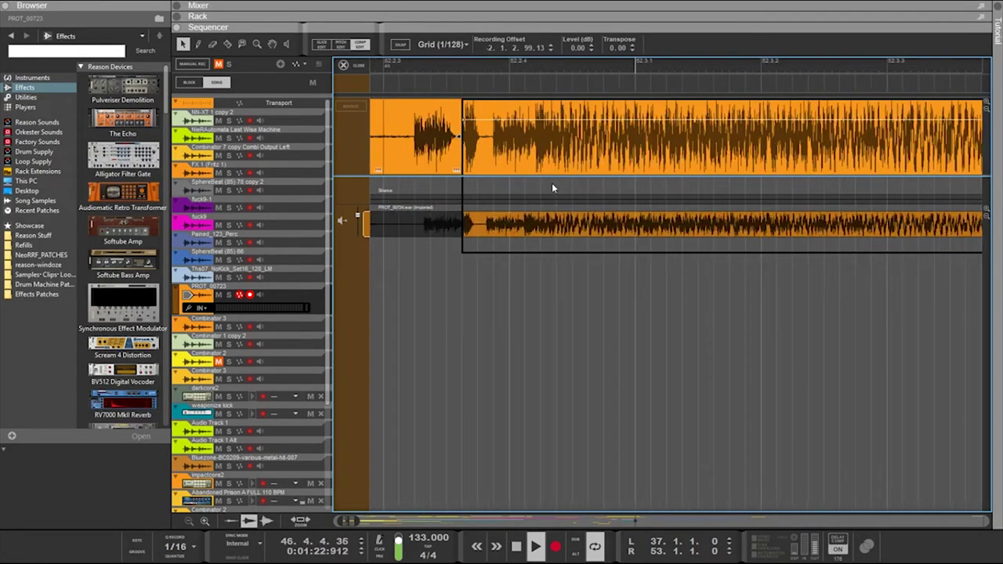
pyautogui.scroll(2, 552, 183)
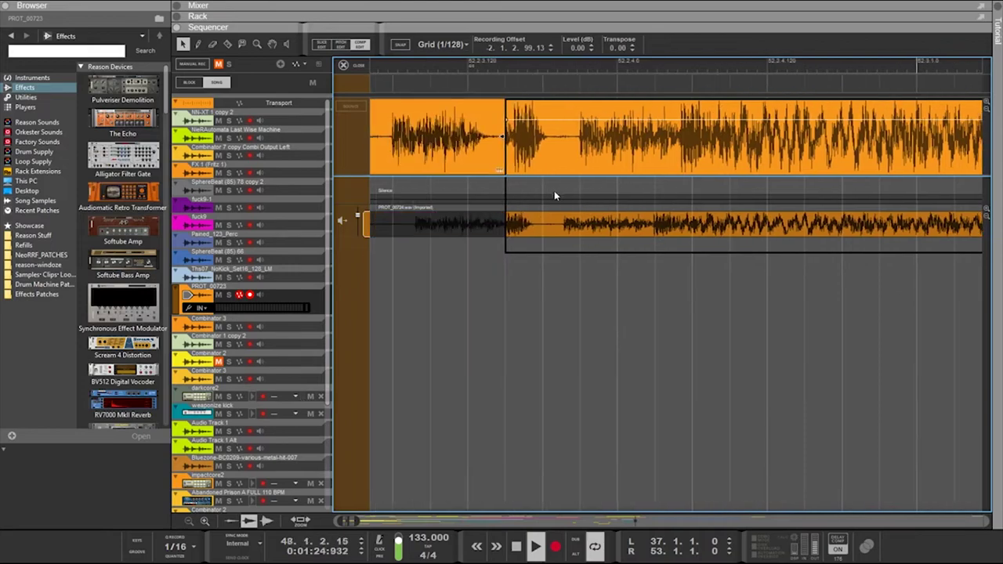
pyautogui.scroll(3, 577, 194)
pyautogui.scroll(1, 577, 198)
pyautogui.scroll(-2, 576, 197)
pyautogui.scroll(5, 466, 142)
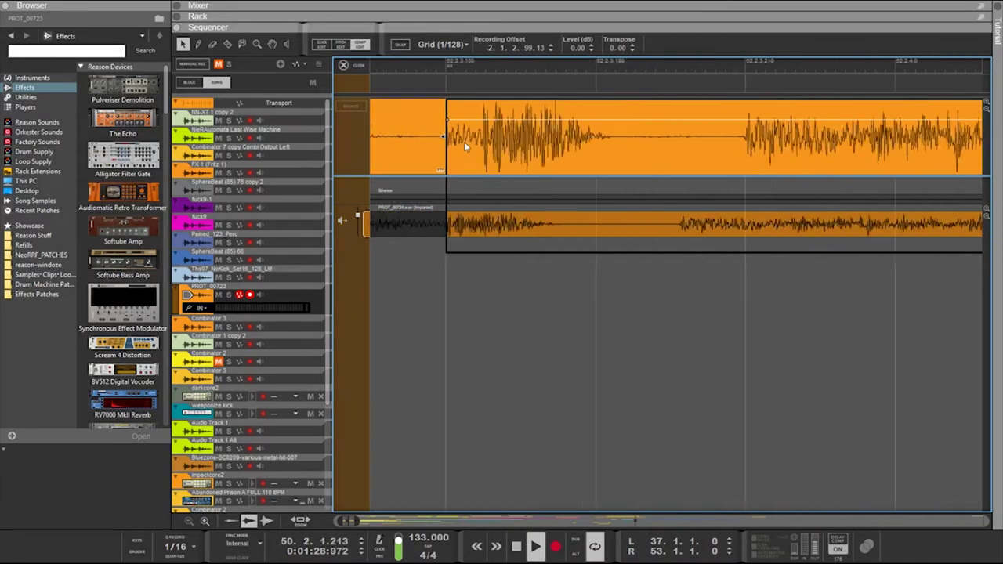
pyautogui.click(524, 185)
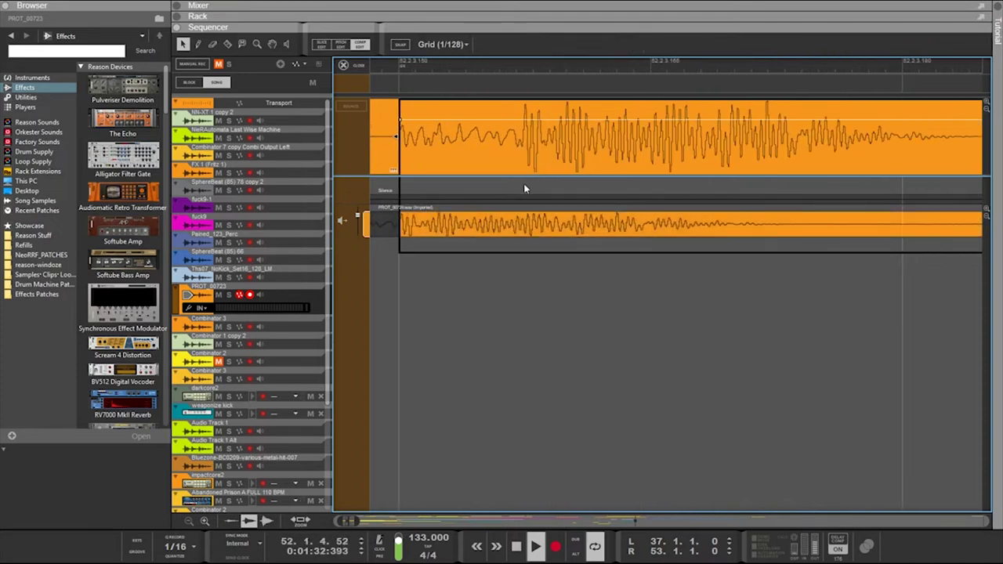
pyautogui.click(531, 76)
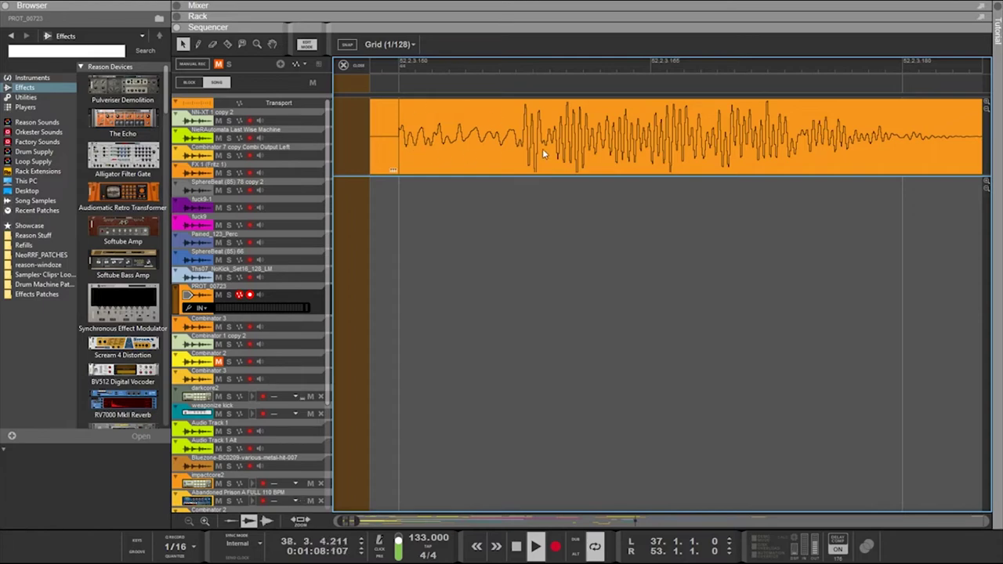
# Split the PROT_00723 clip at 52.2.3.210, where the next hit begins, with the Razor tool
pyautogui.scroll(-3, 579, 171)
pyautogui.scroll(-2, 579, 174)
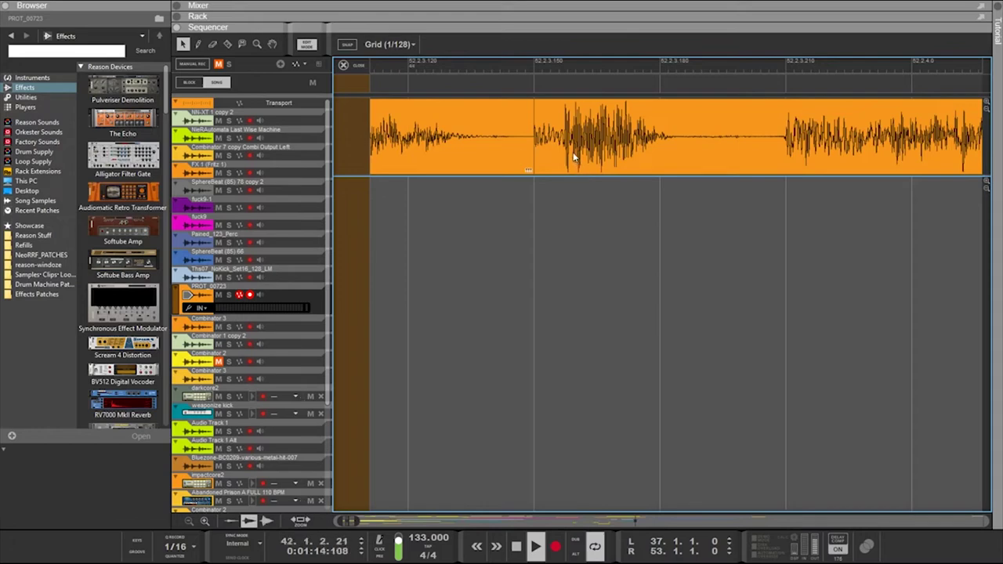
pyautogui.scroll(2, 819, 172)
pyautogui.scroll(-3, 819, 173)
pyautogui.scroll(-3, 816, 169)
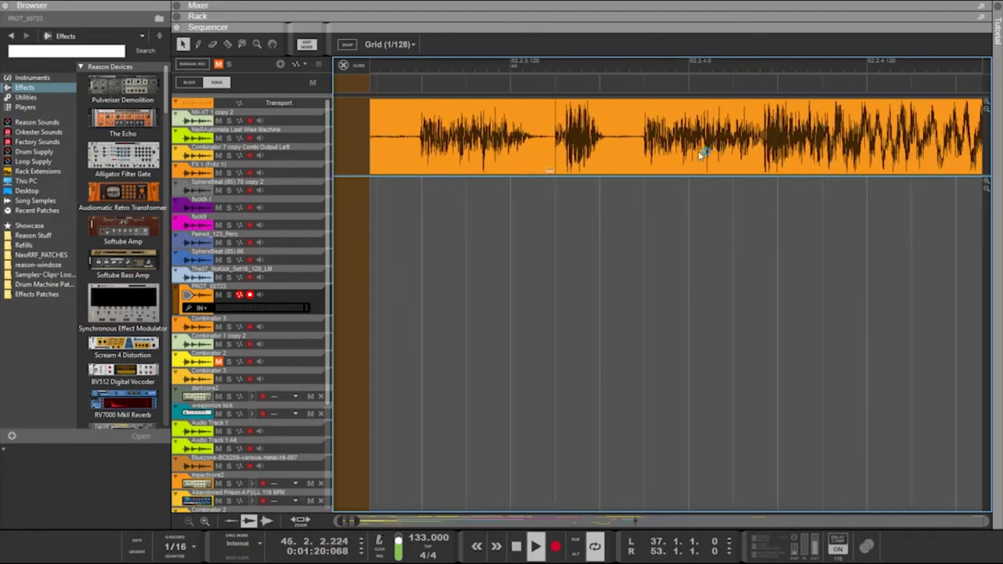
pyautogui.scroll(1, 676, 155)
pyautogui.scroll(-6, 673, 153)
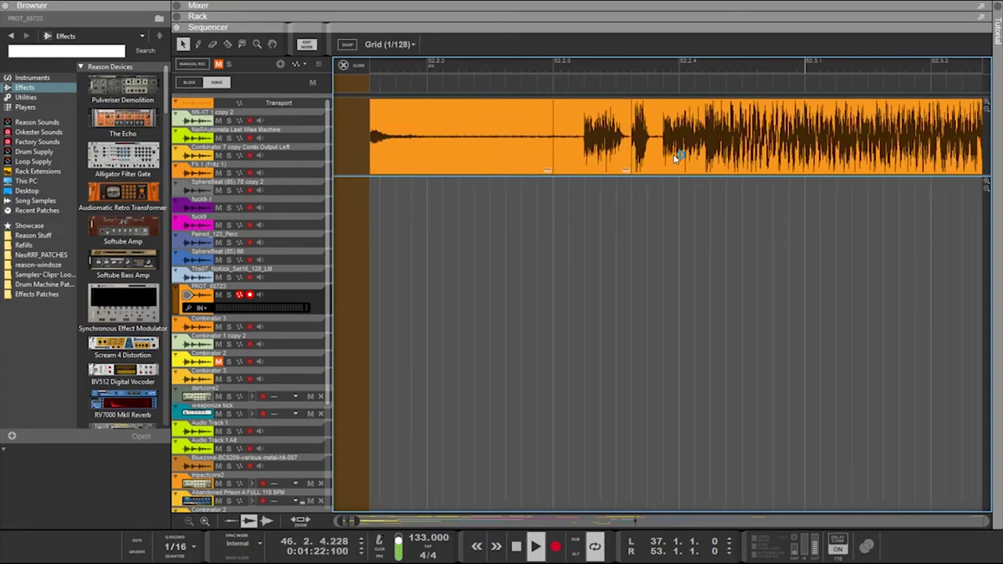
pyautogui.scroll(5, 674, 162)
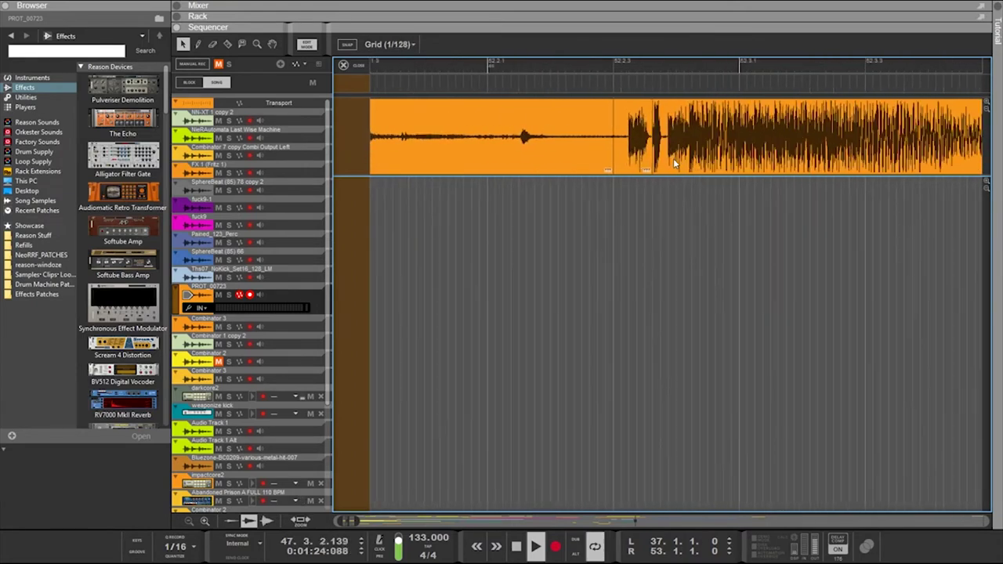
pyautogui.scroll(2, 674, 158)
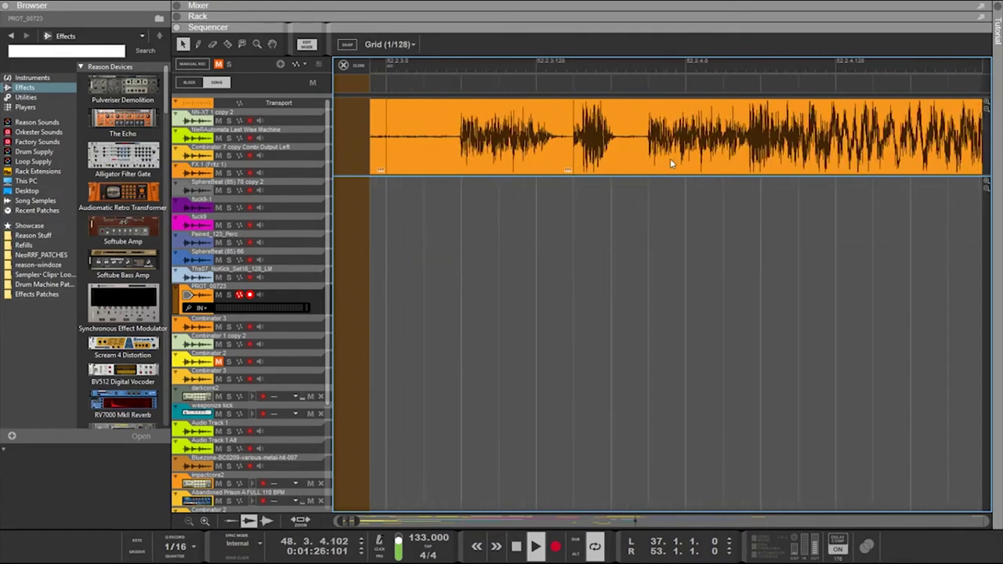
pyautogui.press('r')
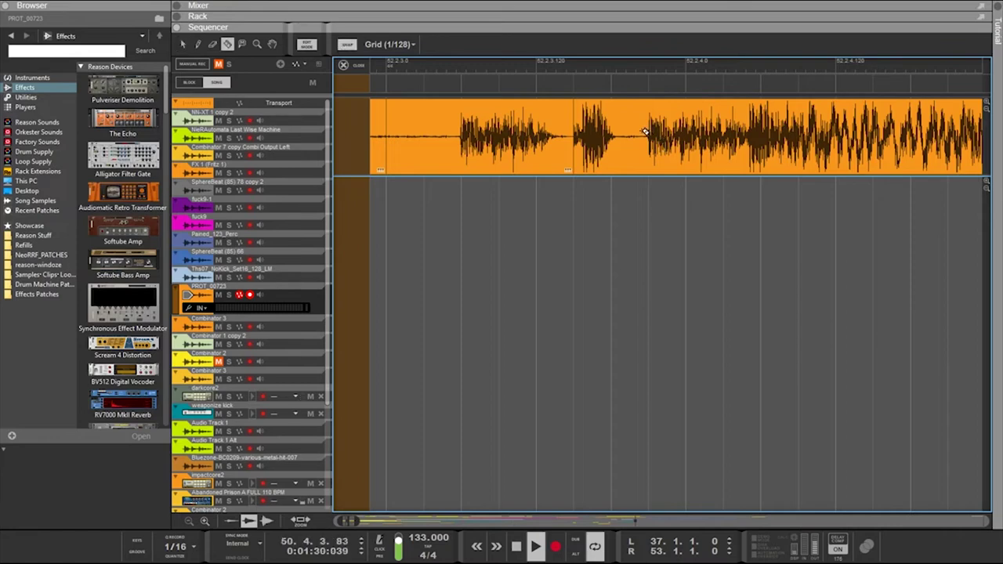
pyautogui.click(650, 127)
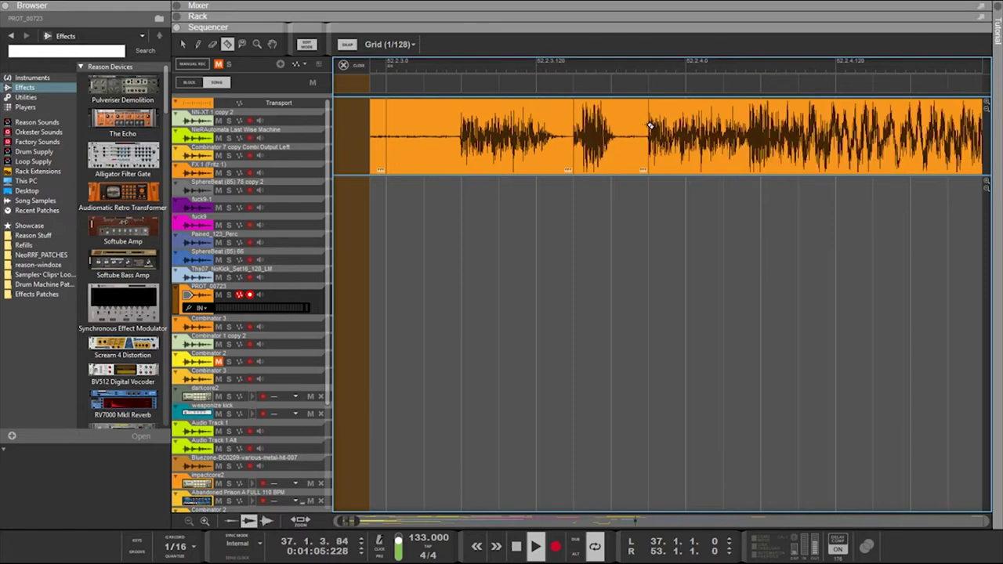
pyautogui.press('q')
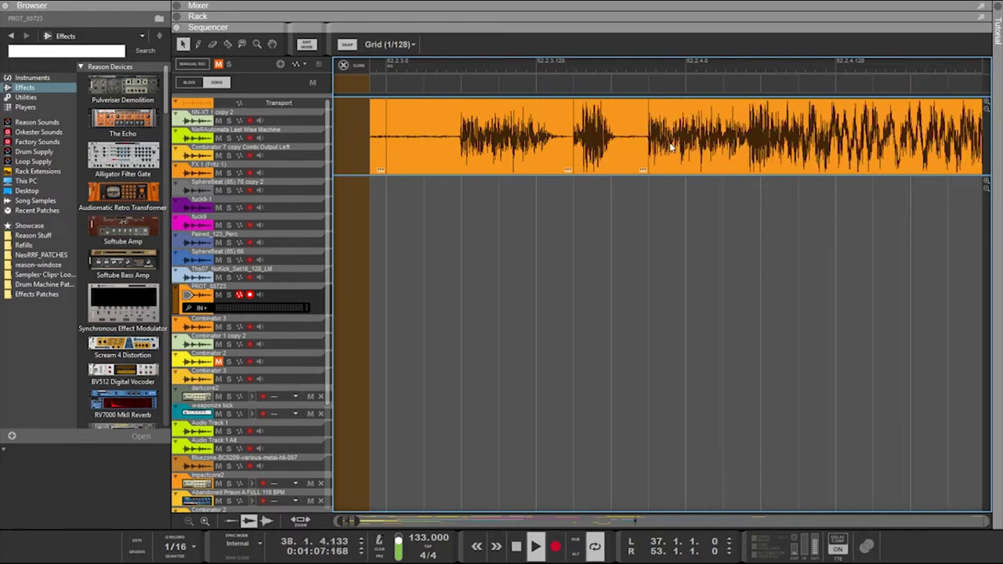
# Open the clip starting at 52.2.3.210 in comp editing and shift its recording offset to -2.1.2.148.0
pyautogui.doubleClick(670, 145)
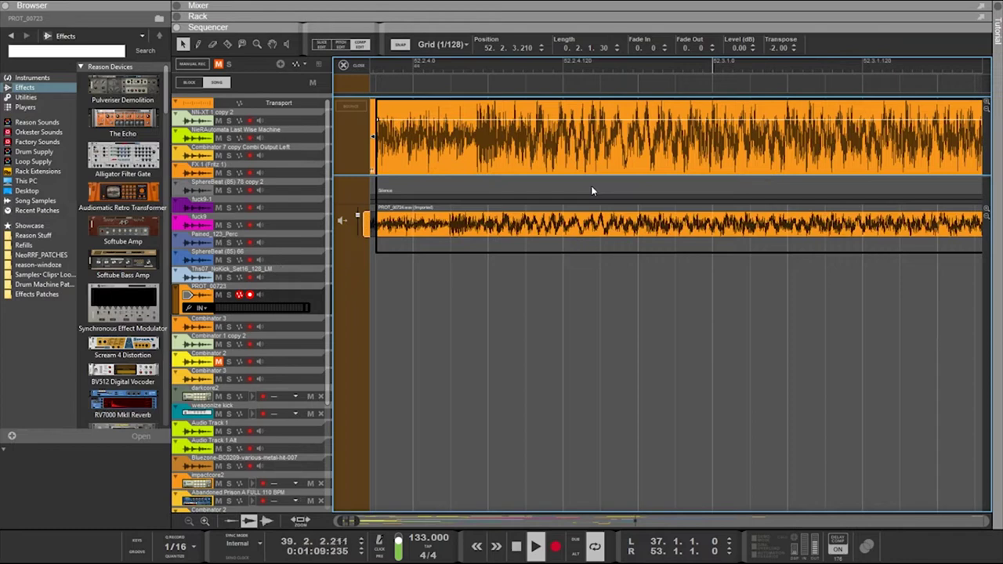
pyautogui.hscroll(2, 583, 191)
pyautogui.hscroll(-3, 583, 190)
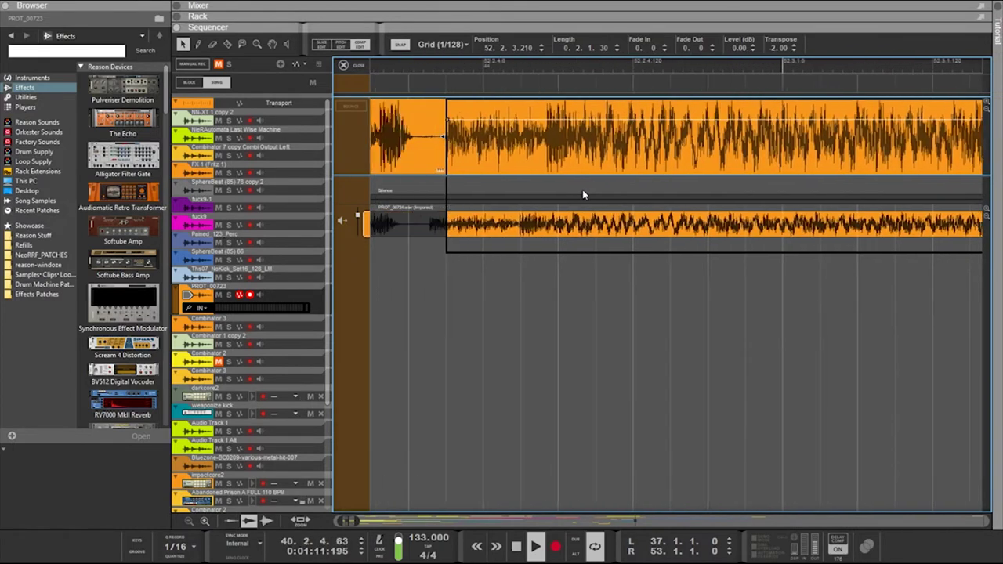
pyautogui.moveTo(544, 230)
pyautogui.mouseDown()
pyautogui.moveTo(565, 230)
pyautogui.moveTo(557, 228)
pyautogui.mouseUp()
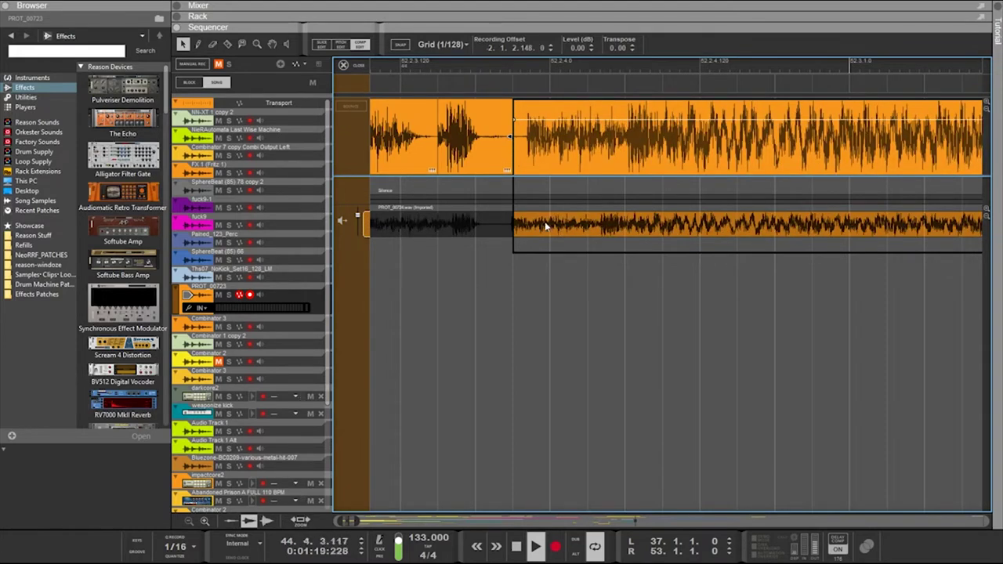
# Fine-tune the comp recording's offset to -2.1.2.147.1 so the hit's onset sits at the clip start
pyautogui.scroll(4, 544, 226)
pyautogui.hscroll(-2, 519, 228)
pyautogui.scroll(2, 551, 232)
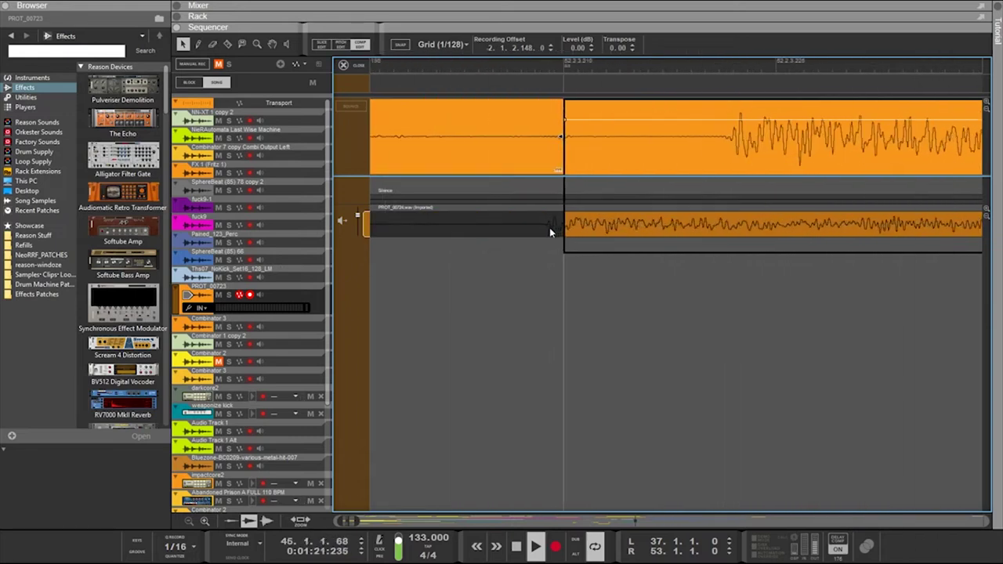
pyautogui.moveTo(579, 231); pyautogui.dragTo(658, 226)
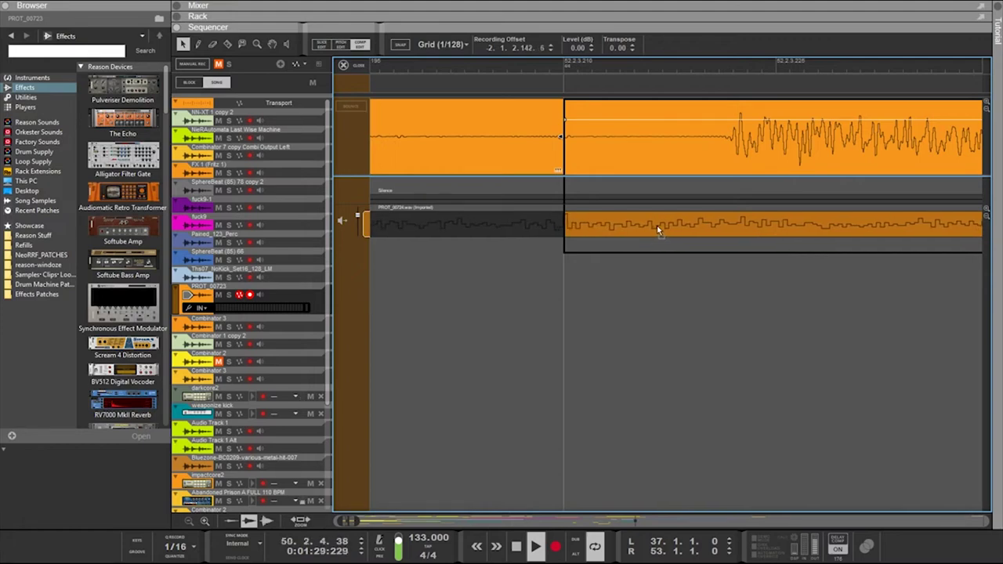
pyautogui.moveTo(650, 226); pyautogui.dragTo(609, 232)
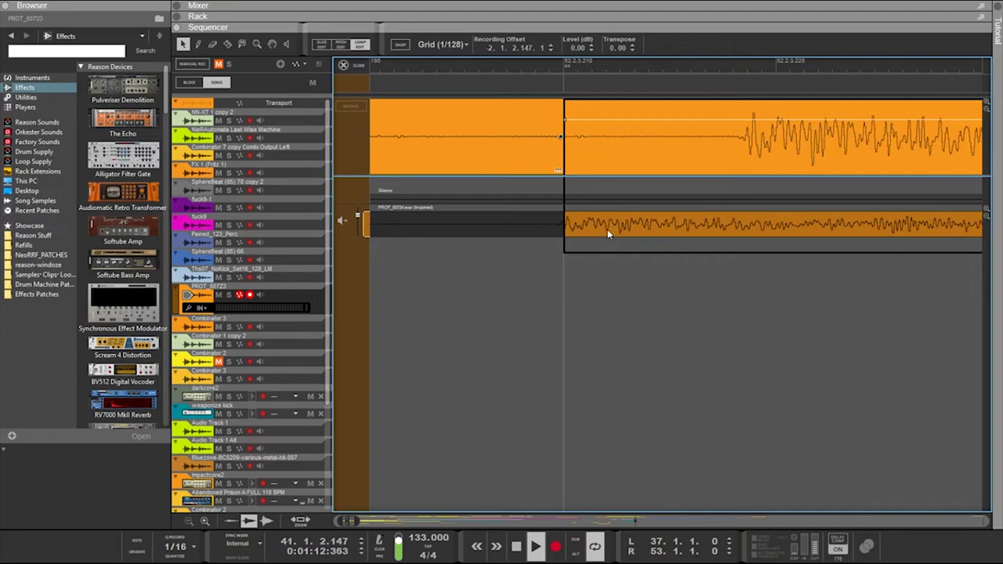
# Try shifting the comp recording's offset to -2.1.2.154.12
pyautogui.scroll(-3, 608, 233)
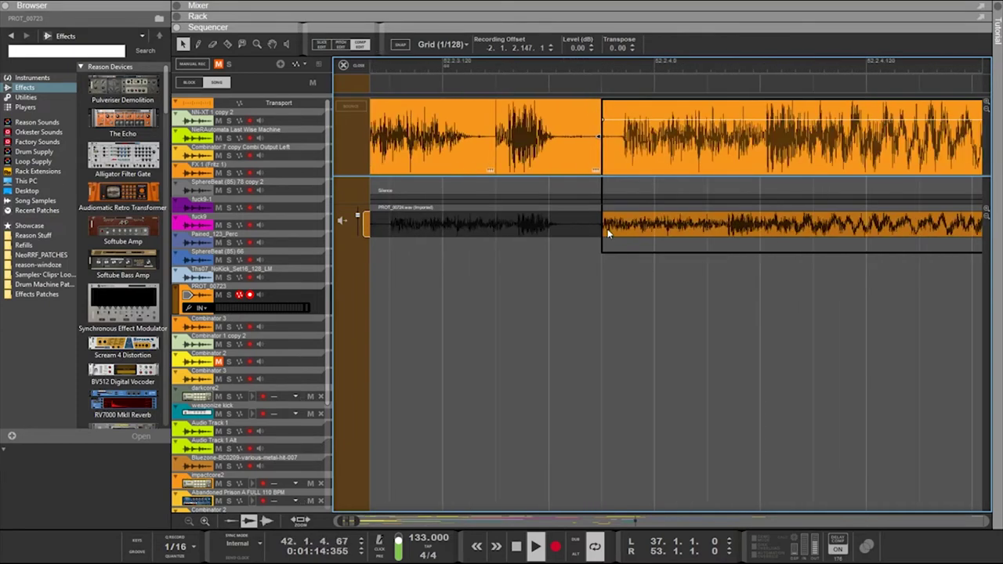
pyautogui.scroll(-1, 608, 233)
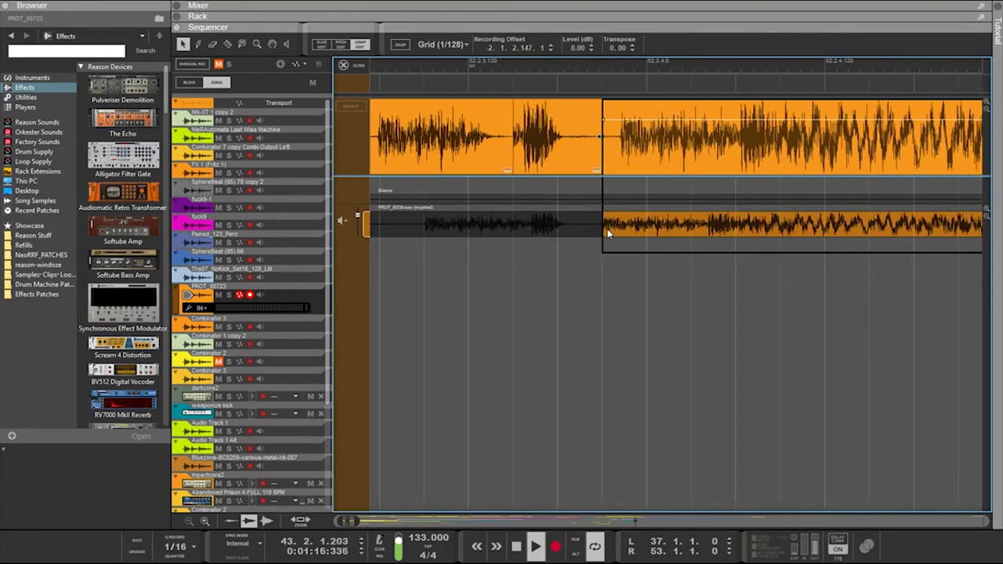
pyautogui.scroll(1, 610, 230)
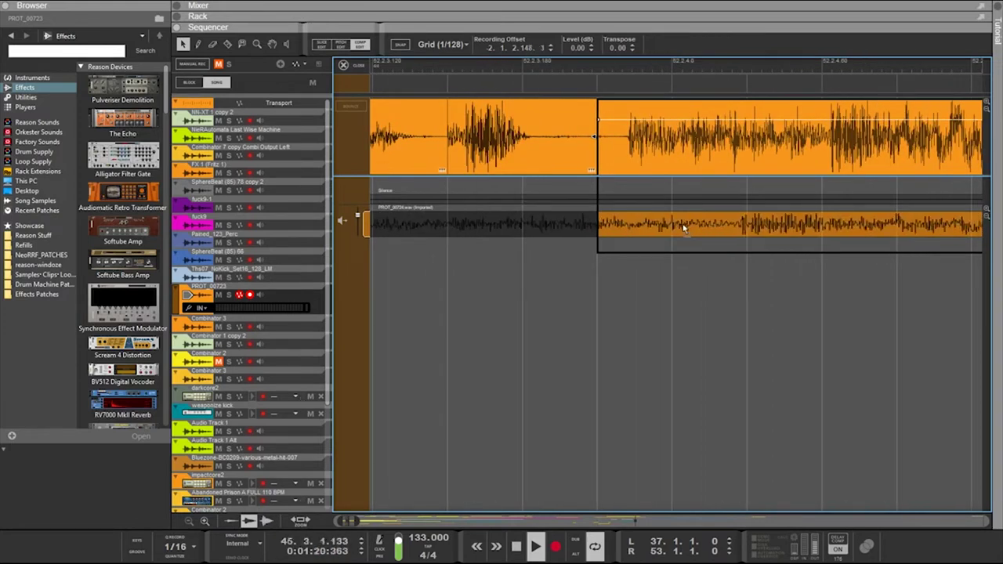
pyautogui.moveTo(683, 224); pyautogui.dragTo(665, 220)
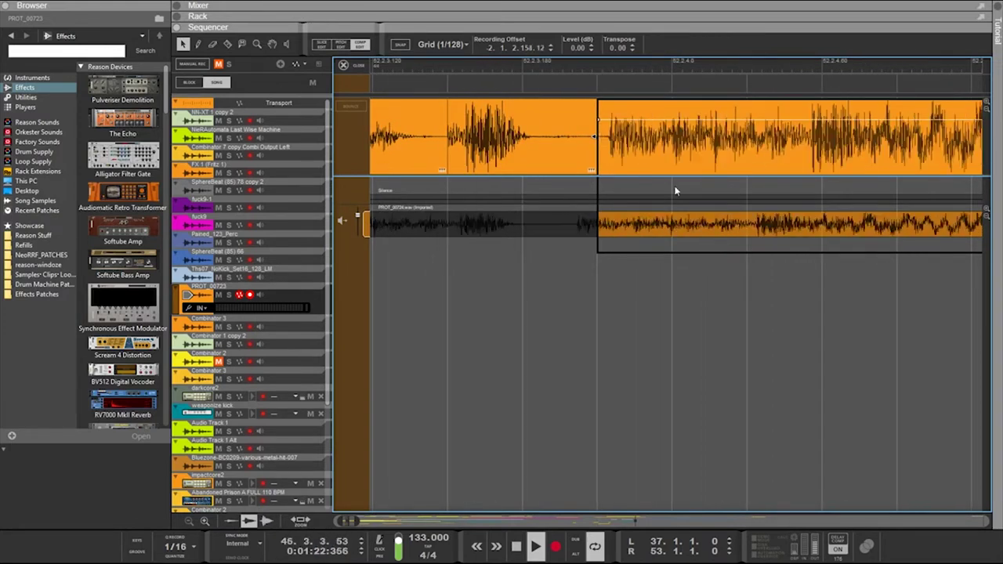
# Set the loop from 52.2.3.210 to 52.3.1.210 for auditioning the clip, and undo the loop and latest offset changes
pyautogui.scroll(-3, 708, 206)
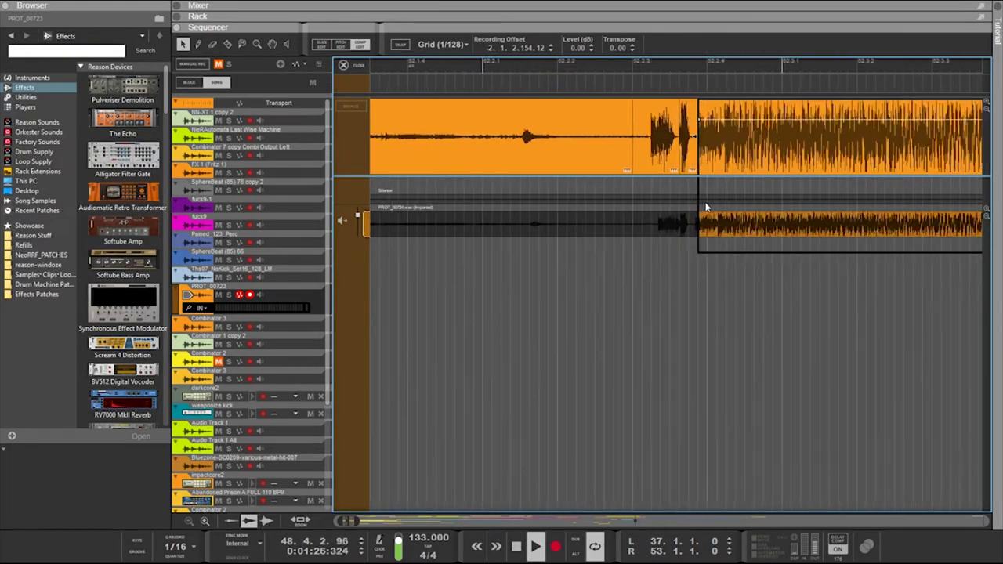
pyautogui.keyDown('ctrl'); pyautogui.click(699, 65); pyautogui.keyUp('ctrl')
pyautogui.scroll(2, 728, 92)
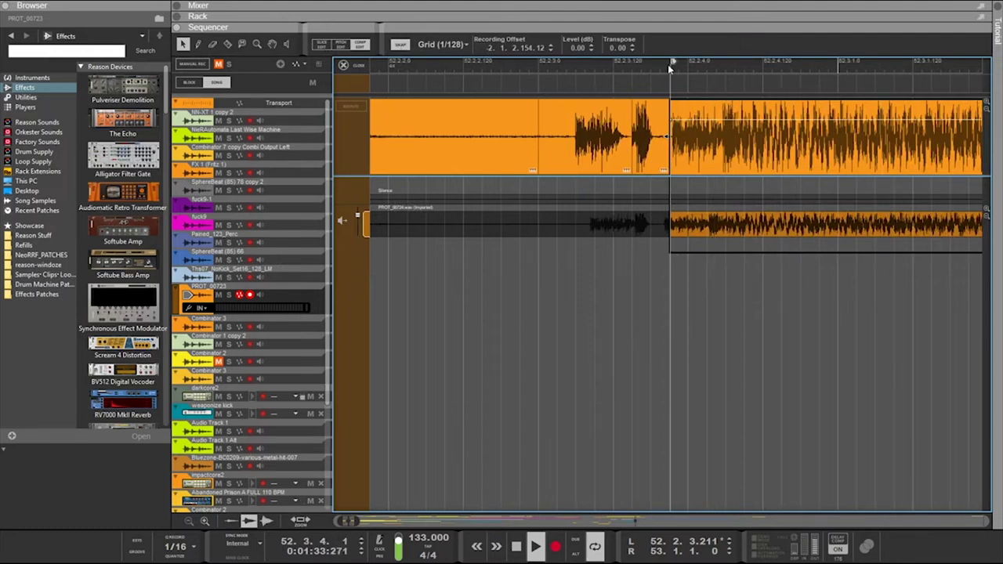
pyautogui.keyDown('alt'); pyautogui.click(839, 68); pyautogui.keyUp('alt')
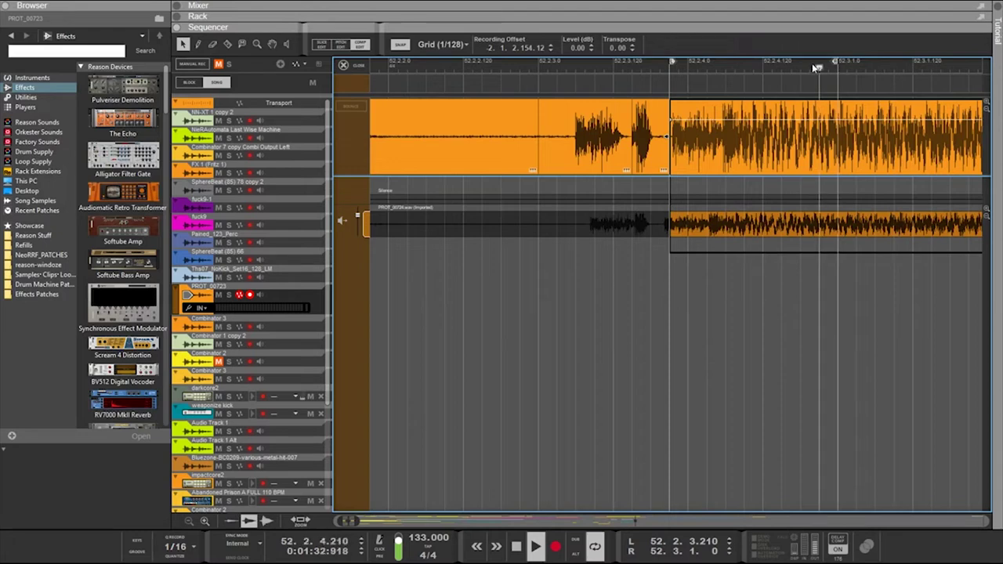
pyautogui.keyDown('alt'); pyautogui.click(917, 72); pyautogui.keyUp('alt')
pyautogui.keyDown('alt'); pyautogui.click(970, 72); pyautogui.keyUp('alt')
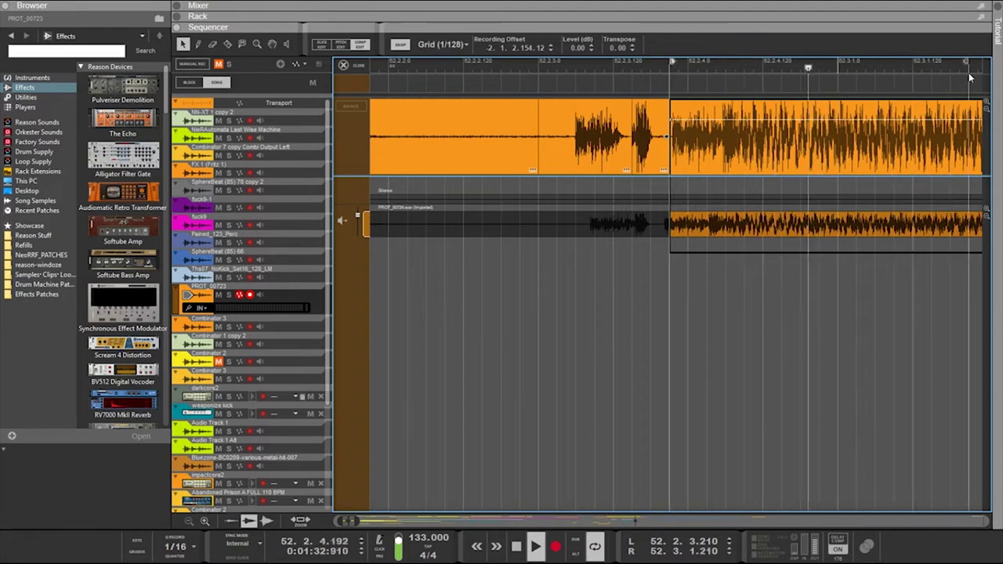
pyautogui.press('space')
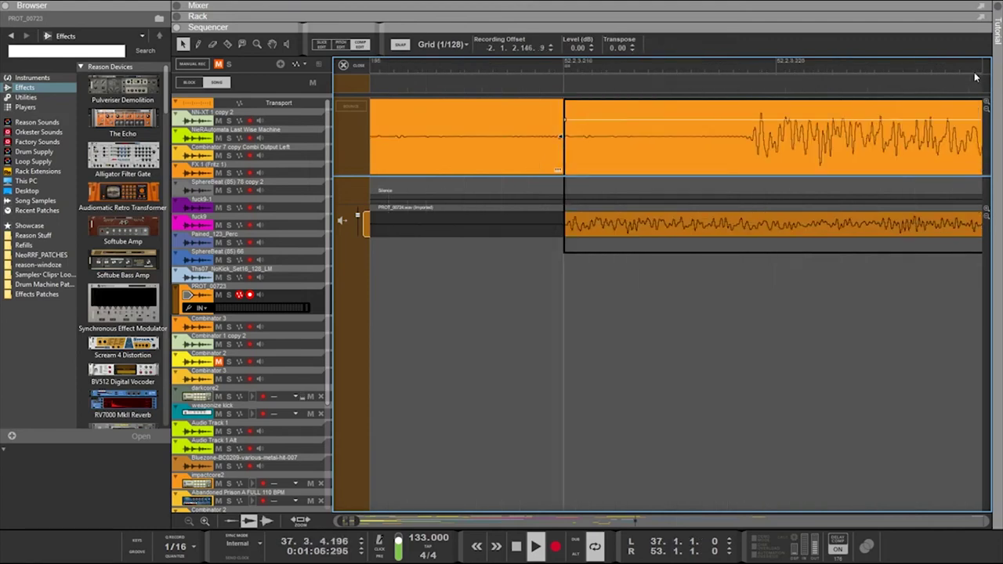
pyautogui.scroll(-3, 805, 116)
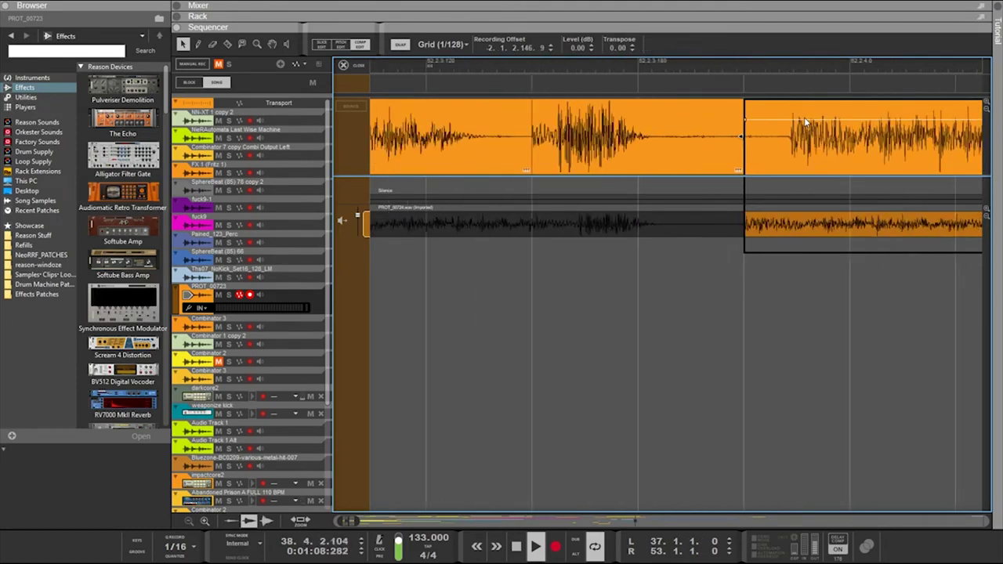
# Set the loop from 52.2.3.120 to 52.2.4.60 to audition the transition into the clip starting at 52.2.3.210
pyautogui.scroll(-3, 805, 118)
pyautogui.hscroll(-2, 897, 173)
pyautogui.hscroll(2, 898, 173)
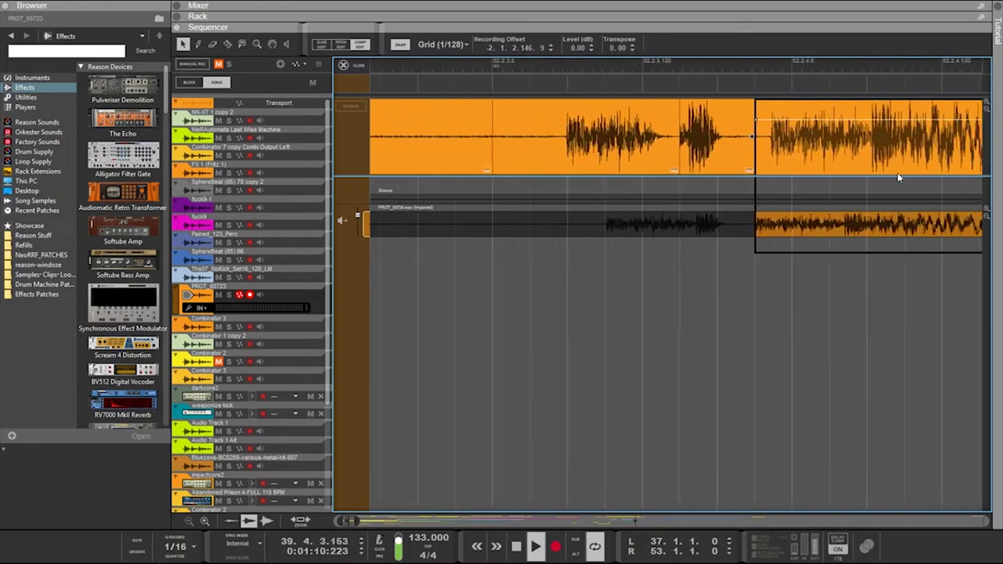
pyautogui.hscroll(6, 898, 173)
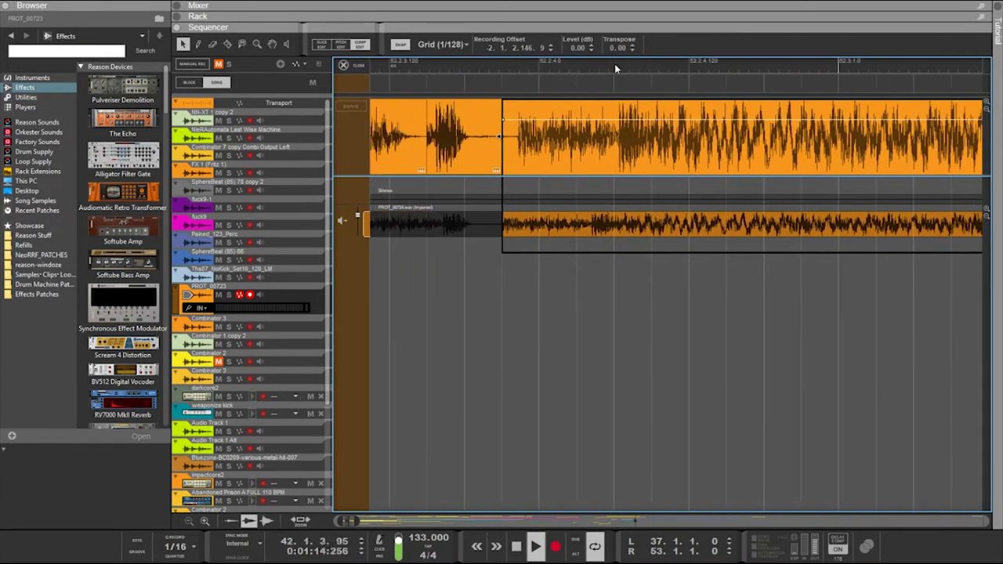
pyautogui.moveTo(614, 64); pyautogui.dragTo(466, 81)
pyautogui.click(463, 68)
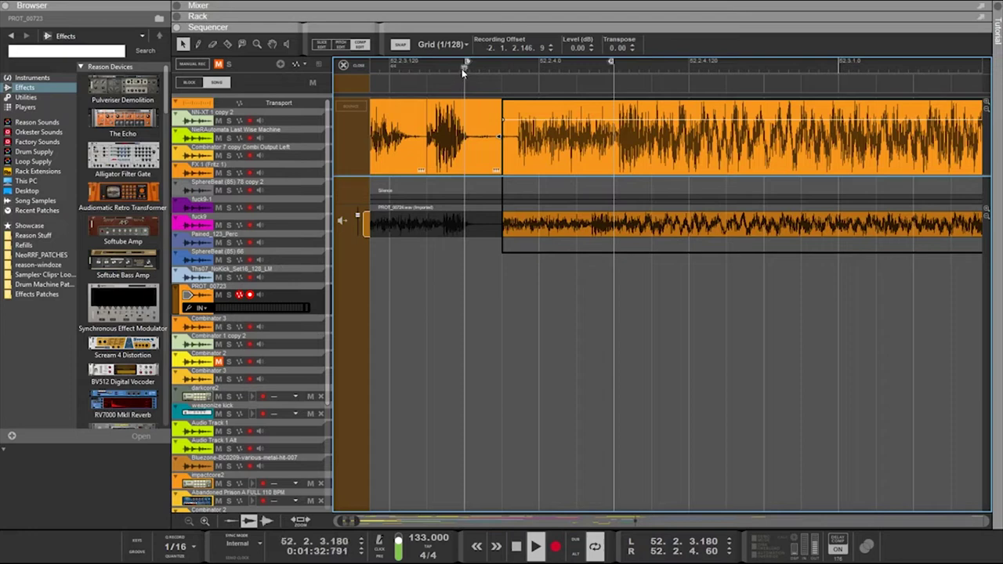
pyautogui.moveTo(463, 68); pyautogui.dragTo(345, 74)
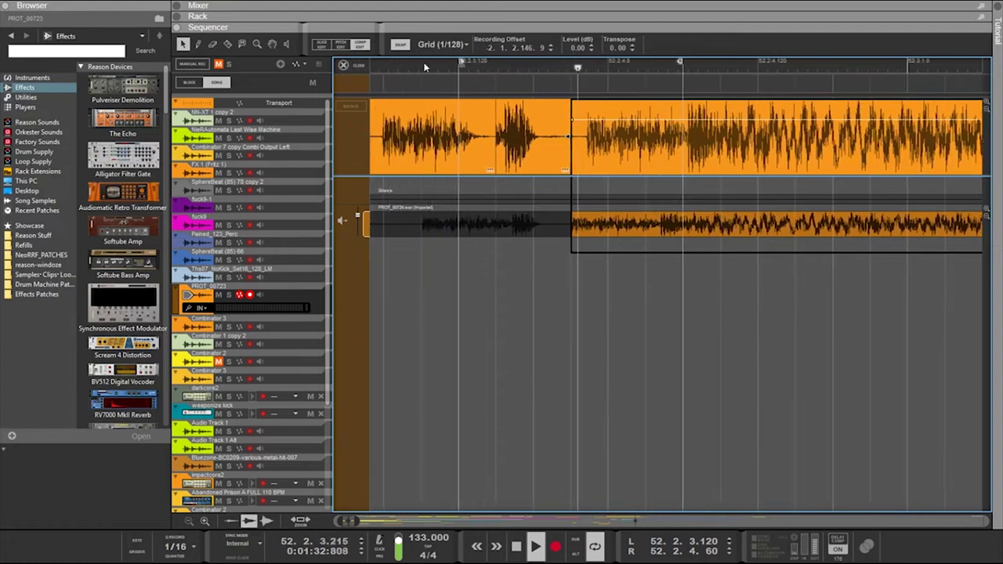
pyautogui.hscroll(-1, 347, 72)
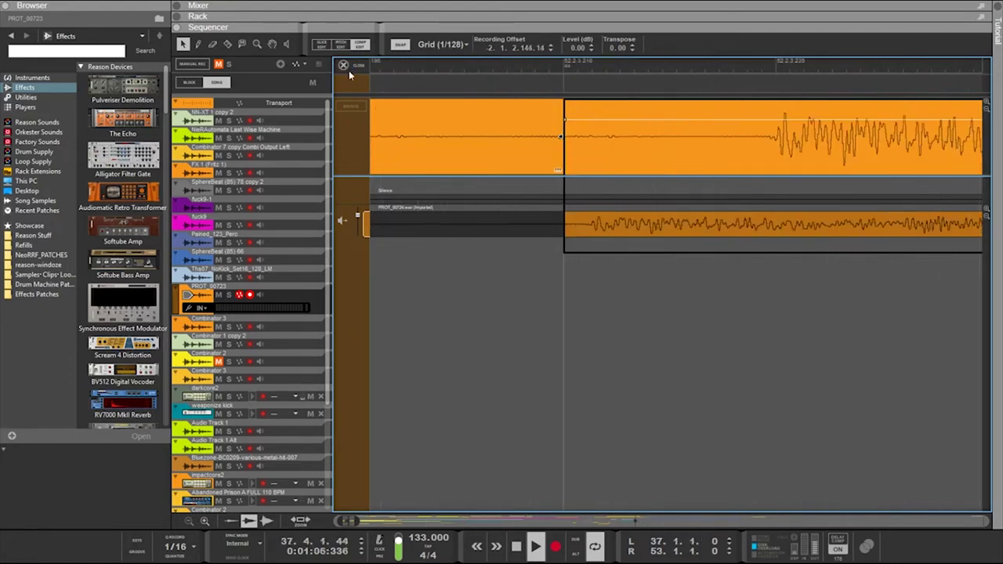
# Examine the waveform and spacing of the short hits leading into the clip starting at 52.2.3.210
pyautogui.scroll(-7, 676, 193)
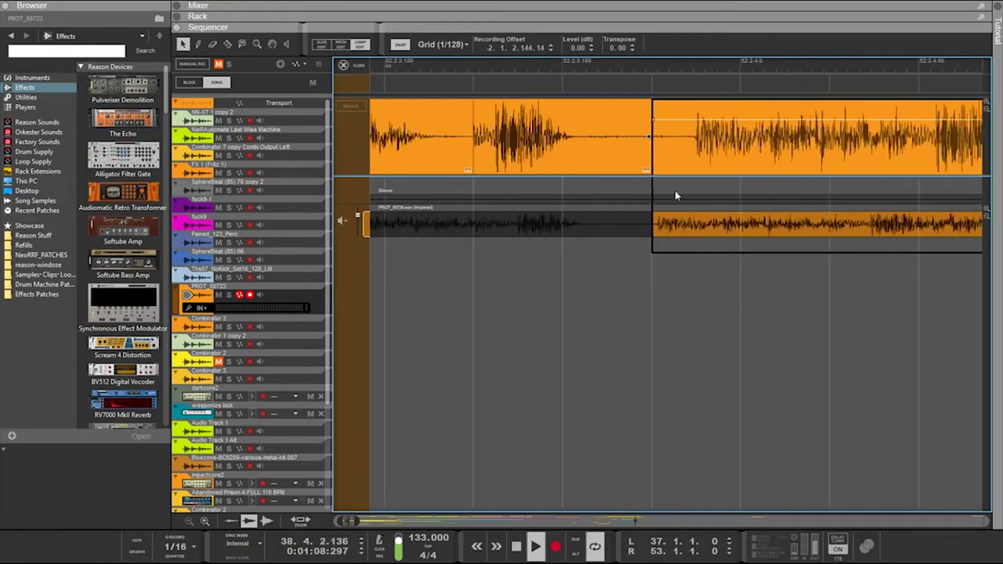
pyautogui.scroll(1, 676, 195)
pyautogui.scroll(2, 675, 195)
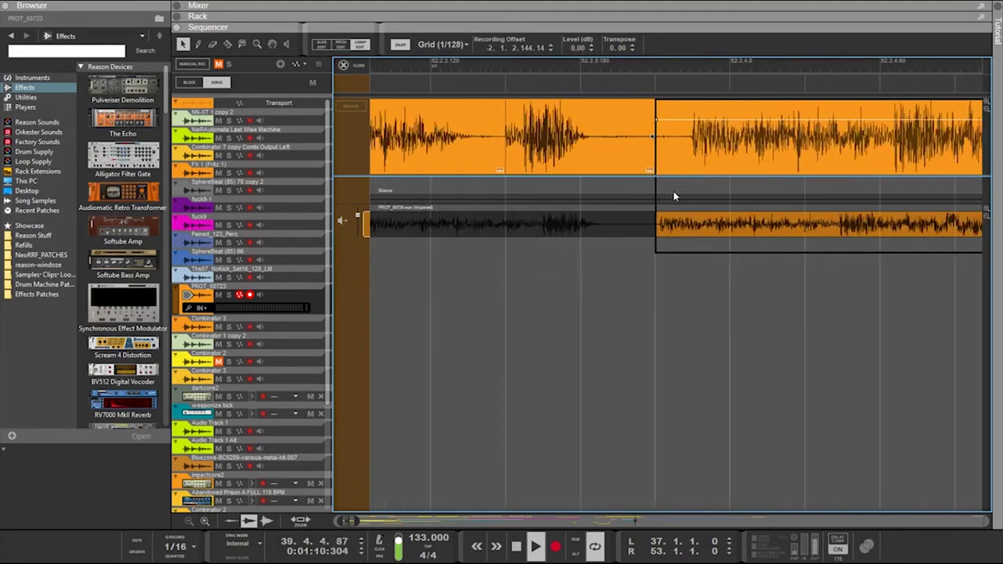
pyautogui.scroll(-2, 554, 203)
pyautogui.hscroll(2, 556, 208)
pyautogui.hscroll(-4, 556, 208)
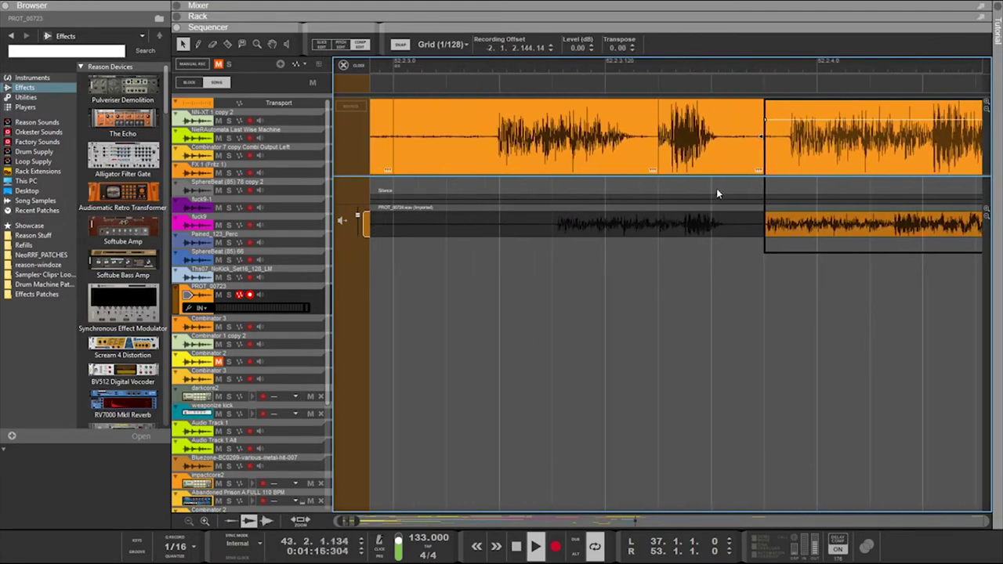
pyautogui.scroll(-2, 717, 190)
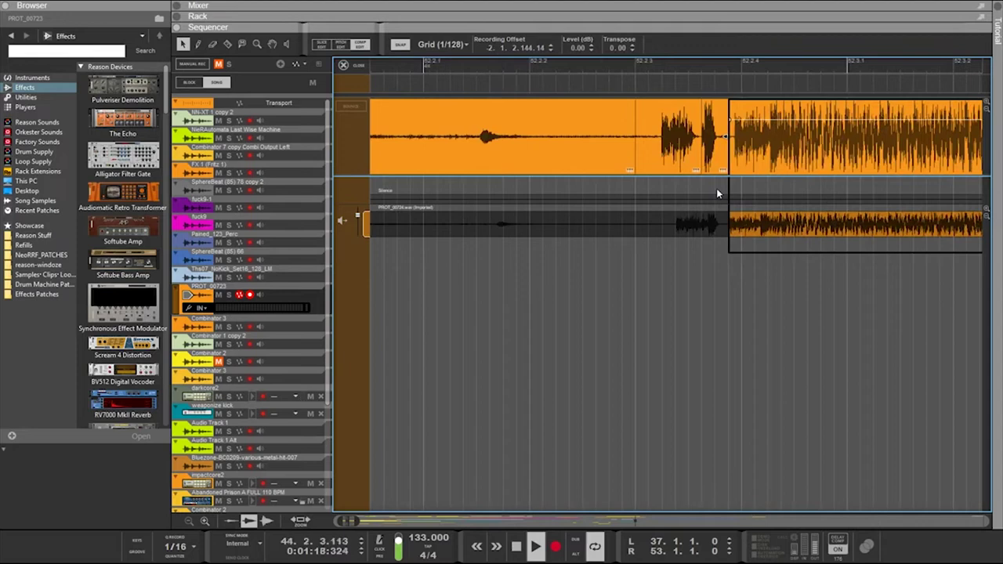
pyautogui.scroll(-1, 716, 189)
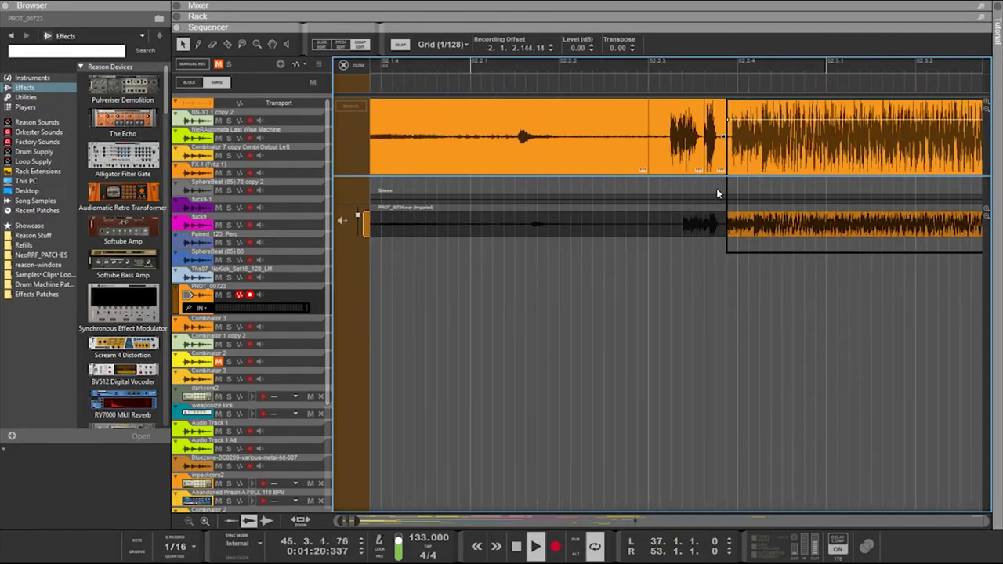
pyautogui.scroll(1, 717, 188)
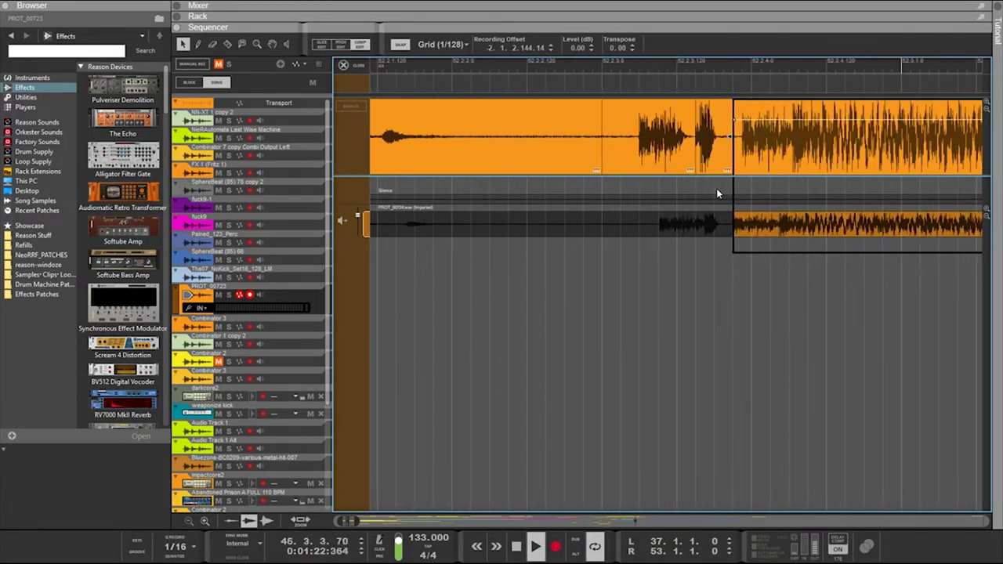
pyautogui.scroll(1, 716, 188)
pyautogui.scroll(2, 716, 188)
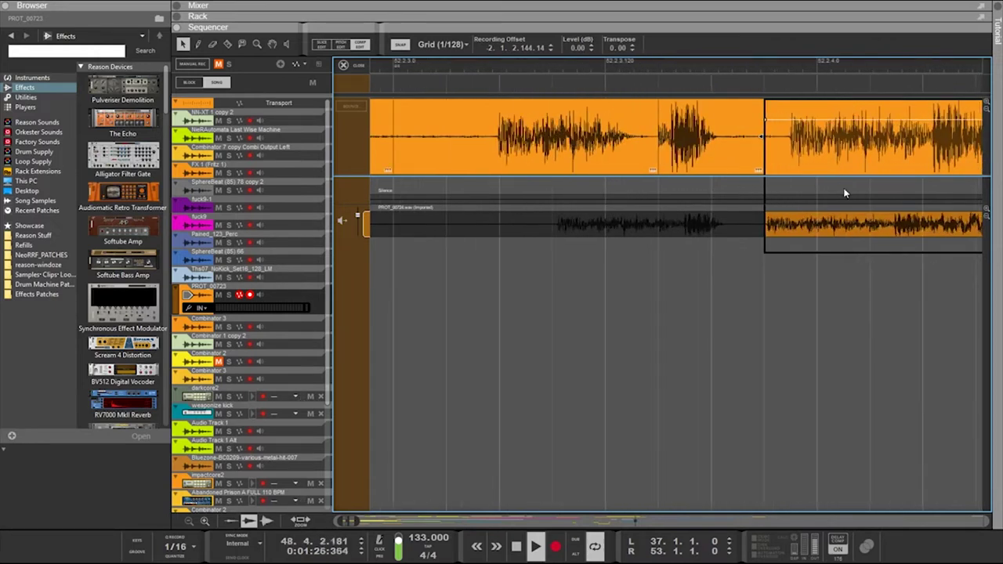
pyautogui.hscroll(2, 842, 186)
pyautogui.hscroll(2, 705, 189)
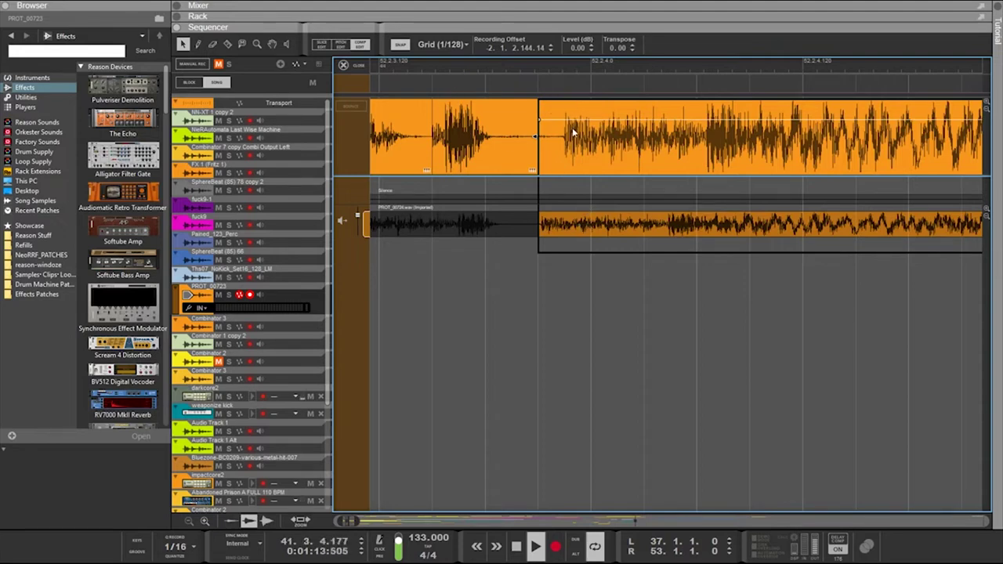
# Try splitting the short hit starting at 52.2.3.150 at position 52.2.3.180 with the Razor tool
pyautogui.press('r')
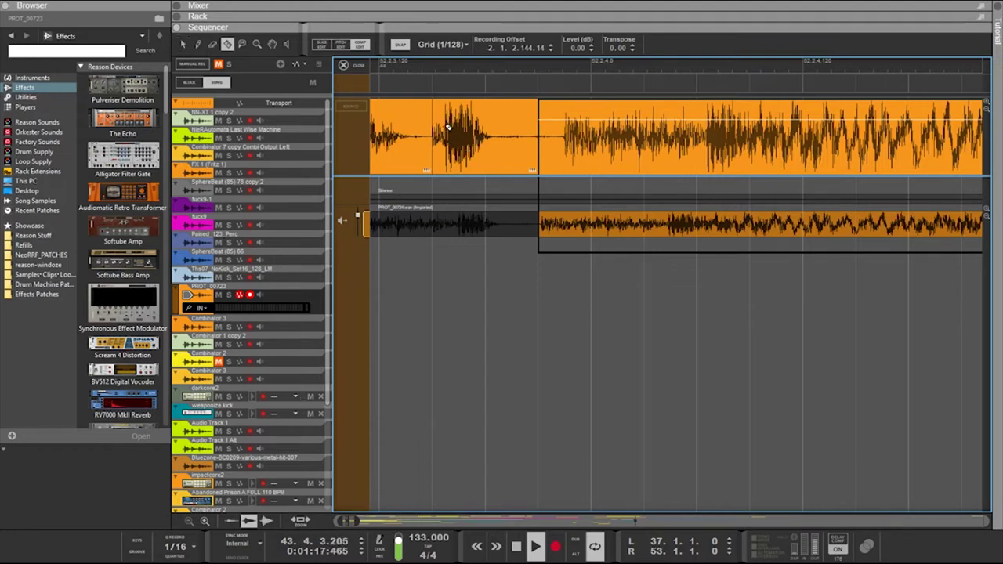
pyautogui.moveTo(436, 126)
pyautogui.mouseDown()
pyautogui.moveTo(469, 127)
pyautogui.moveTo(441, 123)
pyautogui.mouseUp()
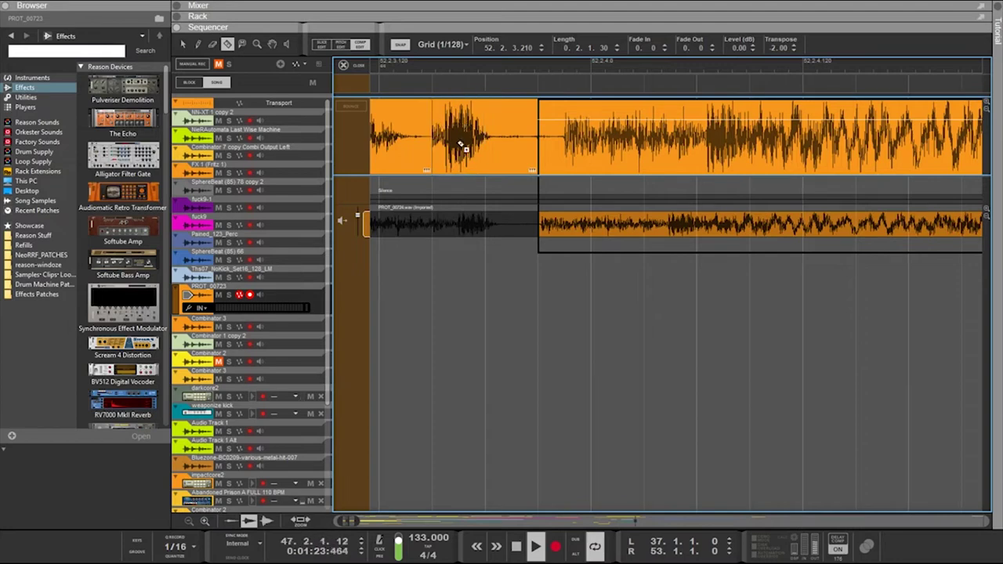
pyautogui.scroll(3, 459, 144)
pyautogui.scroll(2, 461, 149)
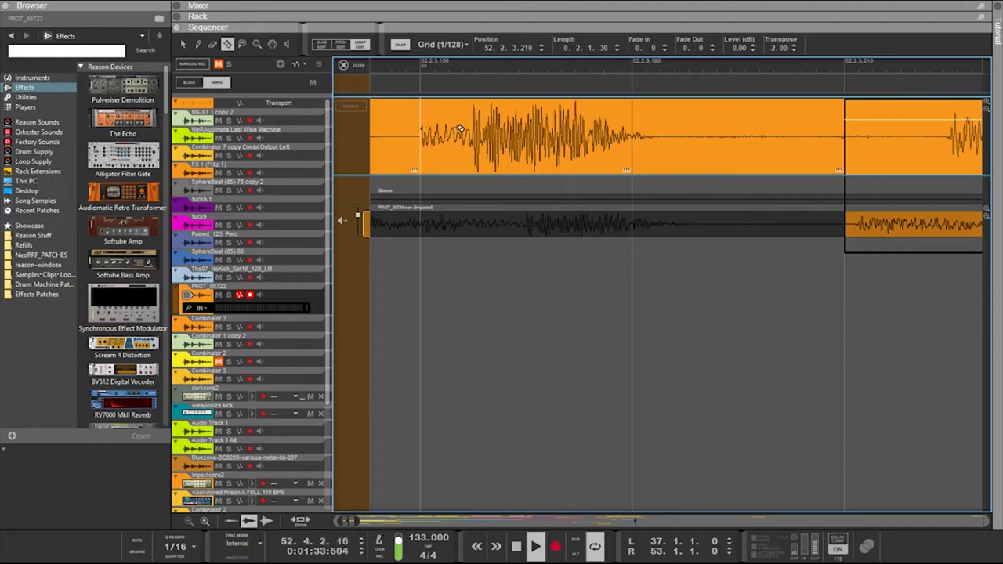
pyautogui.click(627, 133)
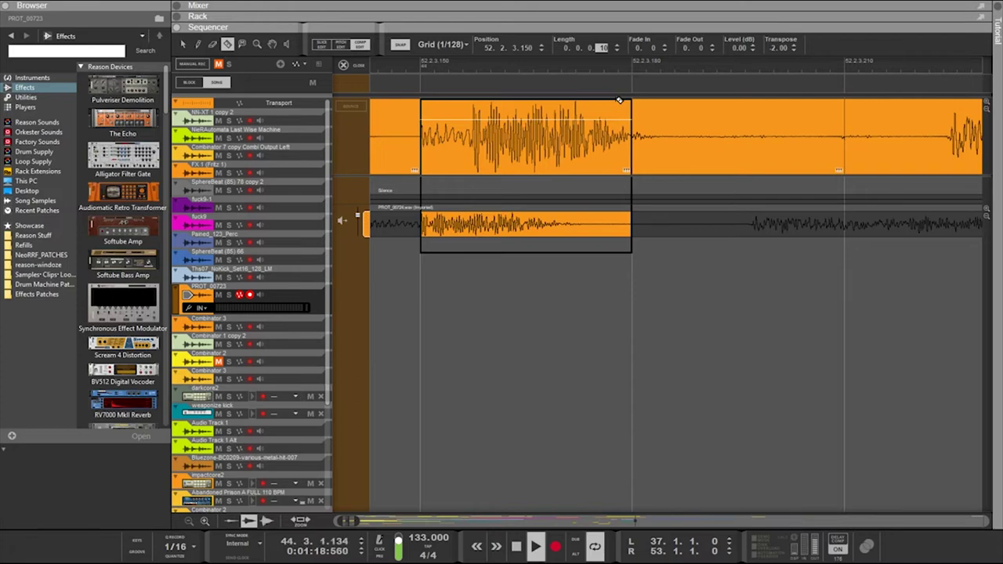
# Try shortening the clip at 52.2.3.150 to a length of 0.0.0.10, and reduce it further to 0.0.0.7
pyautogui.press('Return')
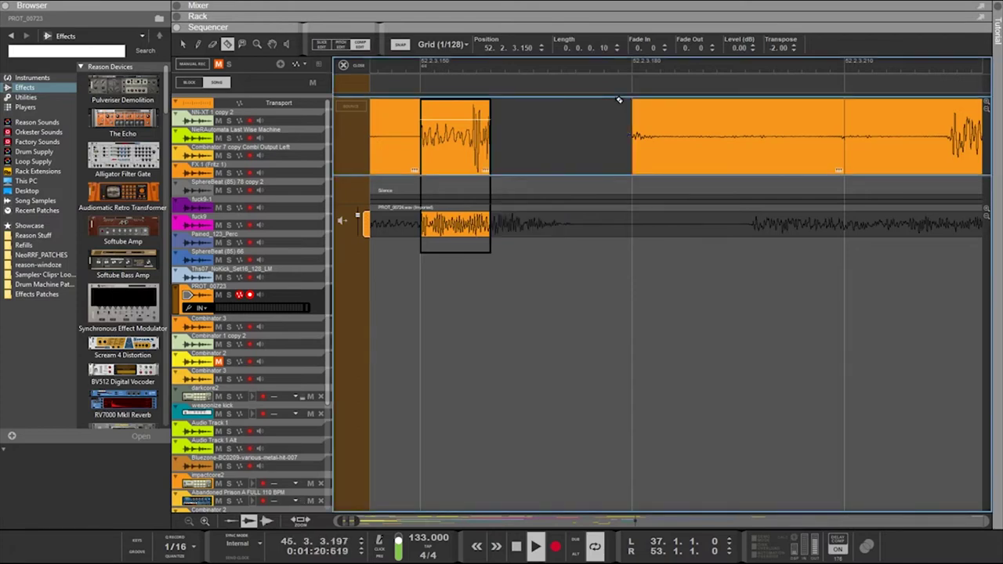
pyautogui.moveTo(621, 102); pyautogui.dragTo(619, 100)
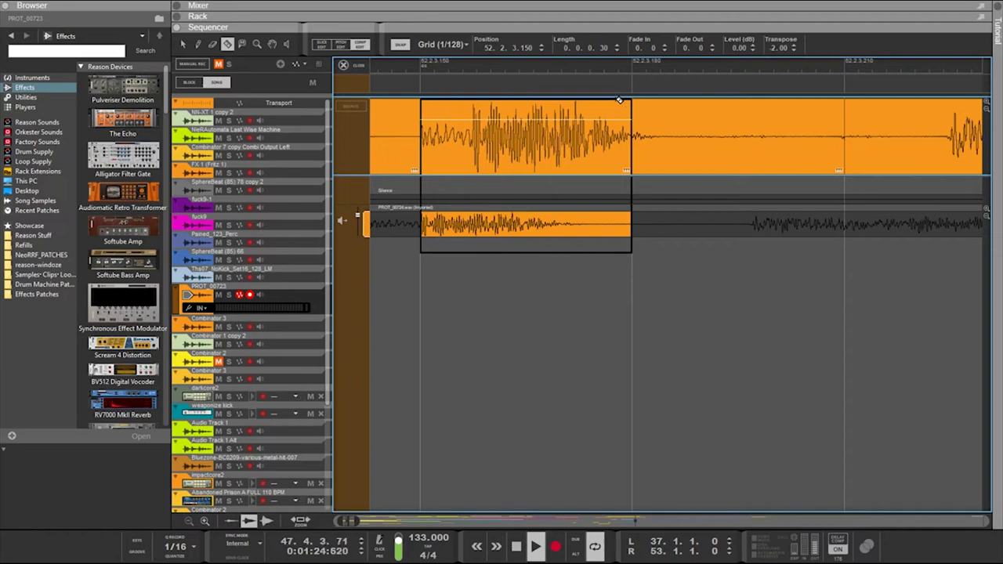
pyautogui.click(602, 49)
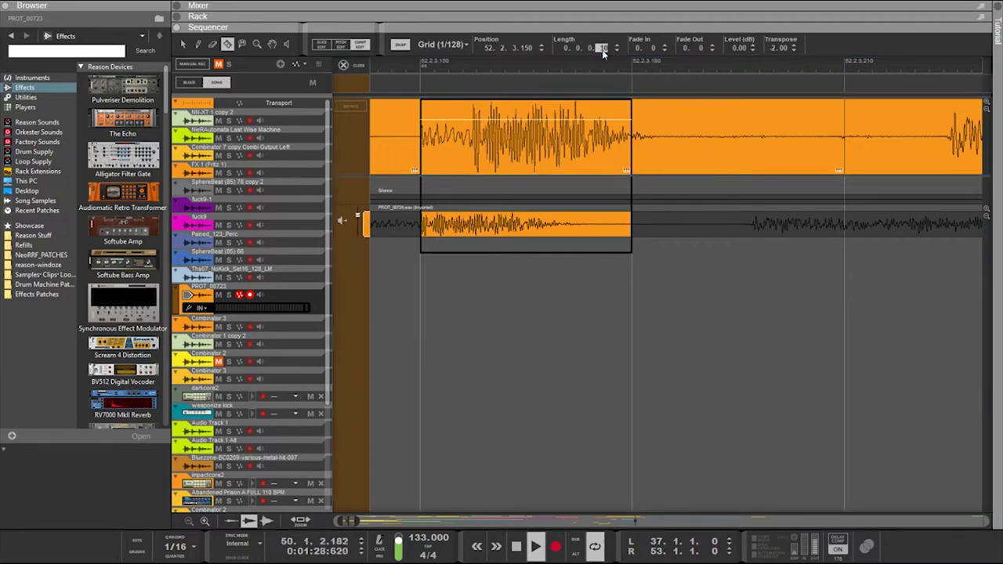
pyautogui.press('Return')
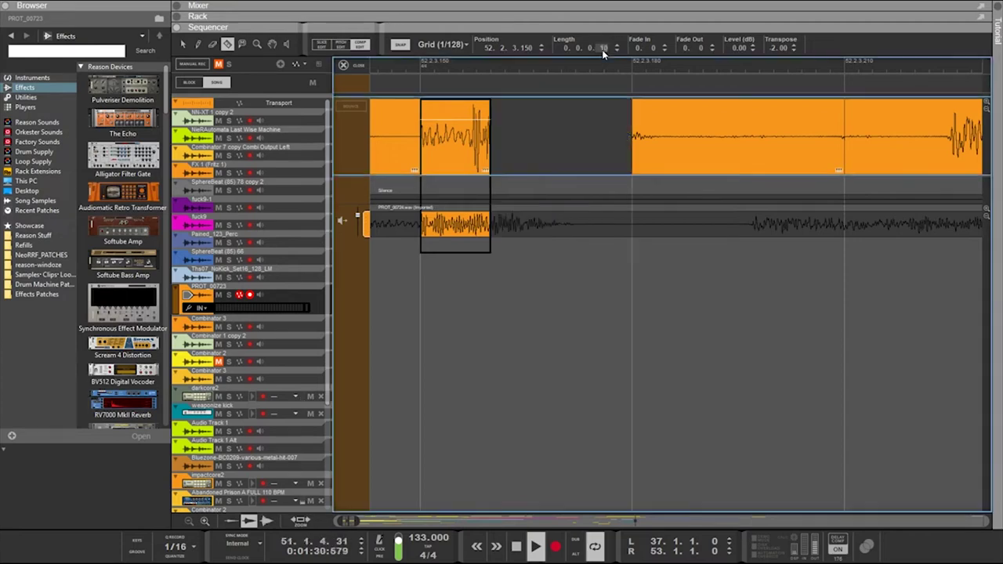
pyautogui.doubleClick(602, 48)
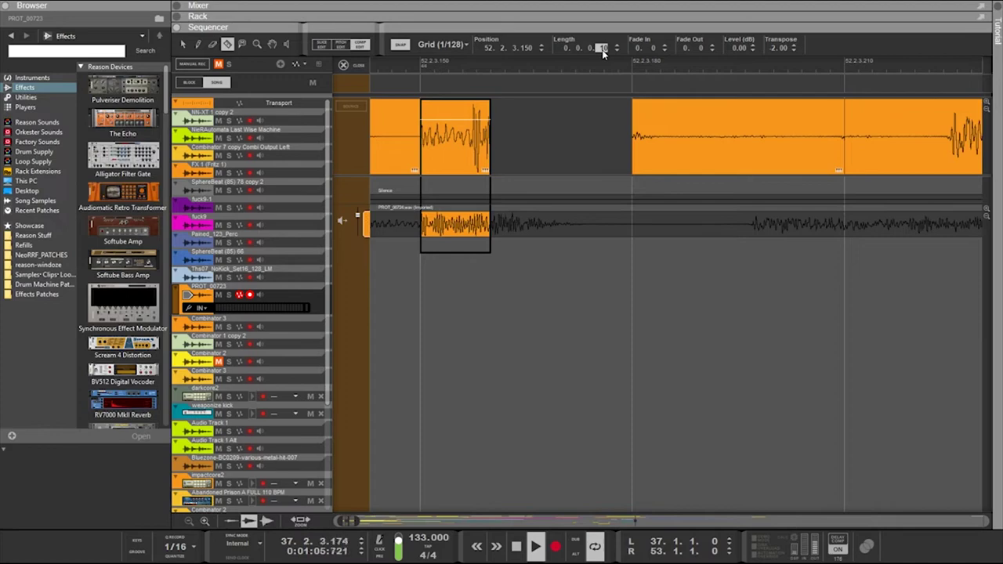
pyautogui.write('7')
pyautogui.press('Return')
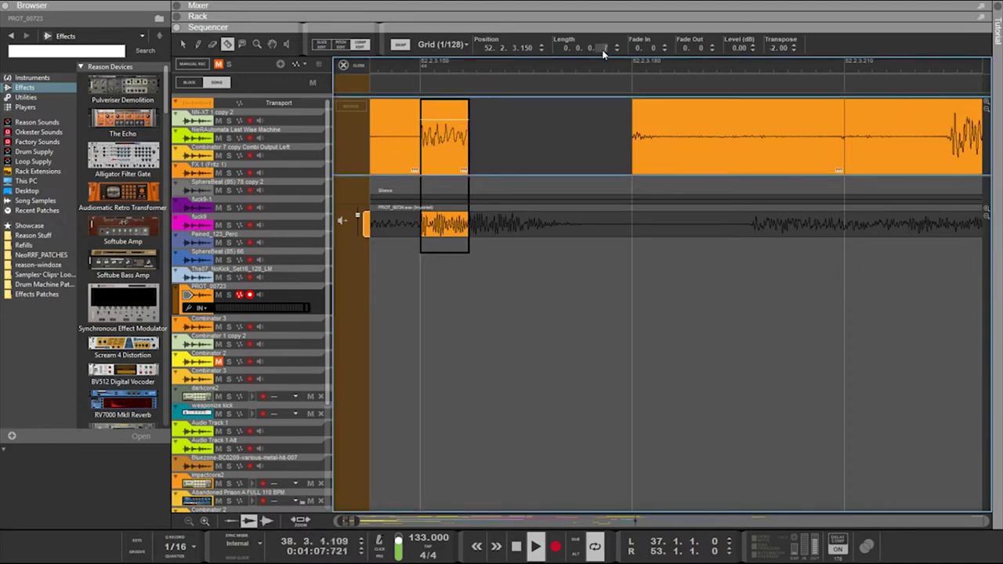
# Try extending the start of the 52.2.3.180 clip back to 52.2.3.150 and setting its length to 0.0.0.40
pyautogui.press('q')
pyautogui.click(636, 141)
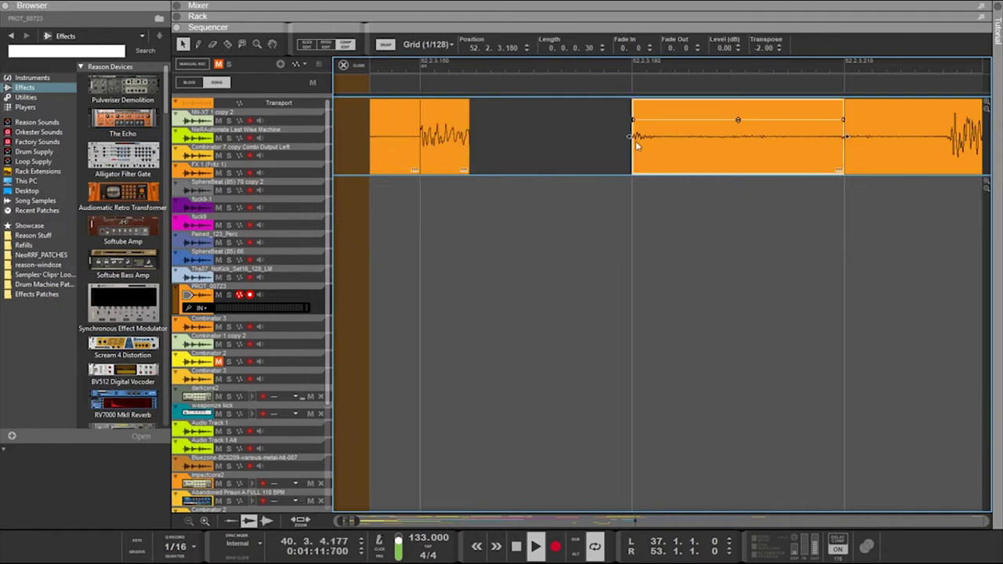
pyautogui.moveTo(631, 136); pyautogui.dragTo(559, 141)
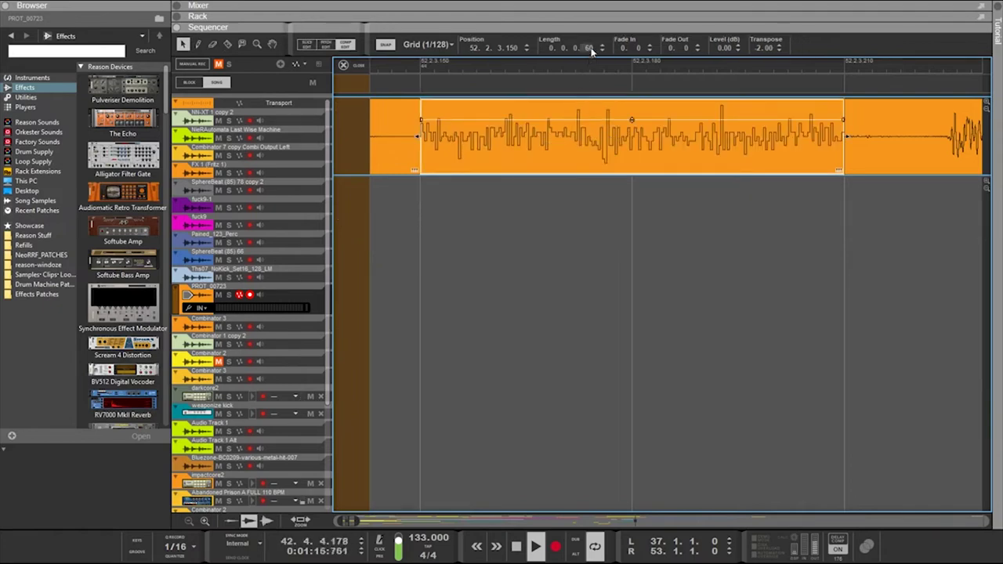
pyautogui.doubleClick(592, 47)
pyautogui.moveTo(586, 55); pyautogui.dragTo(590, 60)
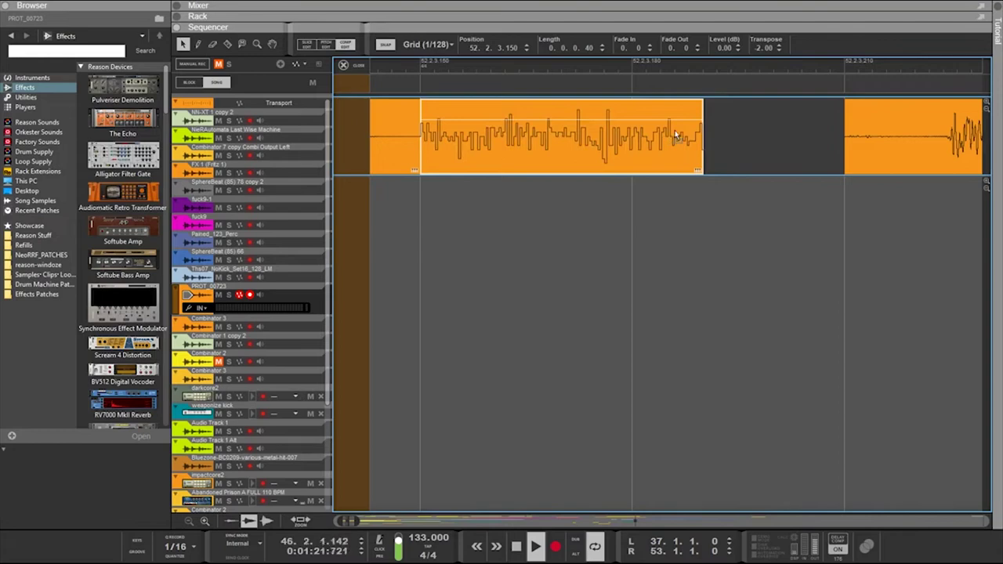
pyautogui.moveTo(744, 159); pyautogui.dragTo(845, 140)
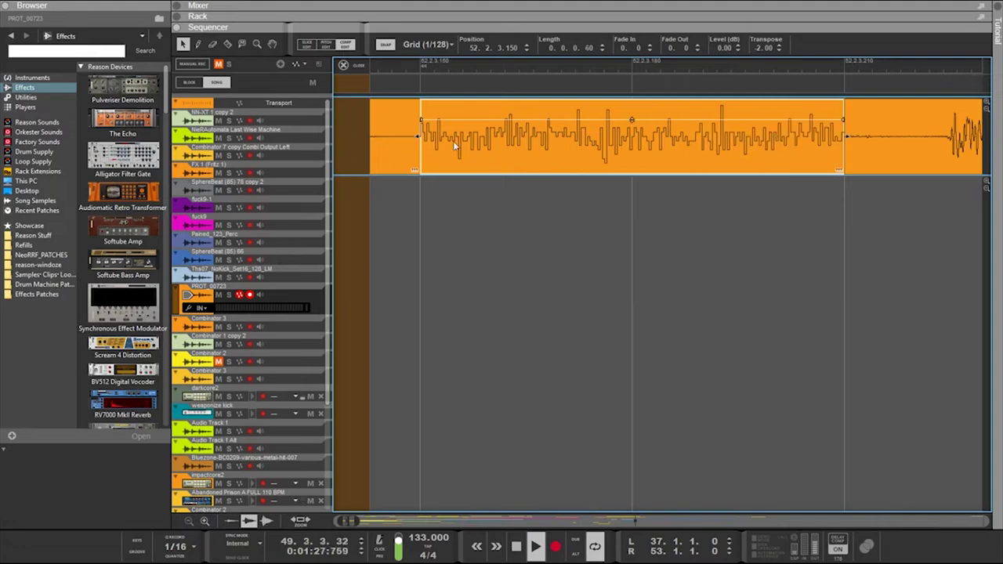
# Try adjusting the start of the 52.2.3.180 clip to close the gap, and change the snap value to 1/8
pyautogui.moveTo(417, 137); pyautogui.dragTo(468, 141)
pyautogui.moveTo(596, 148); pyautogui.dragTo(688, 138)
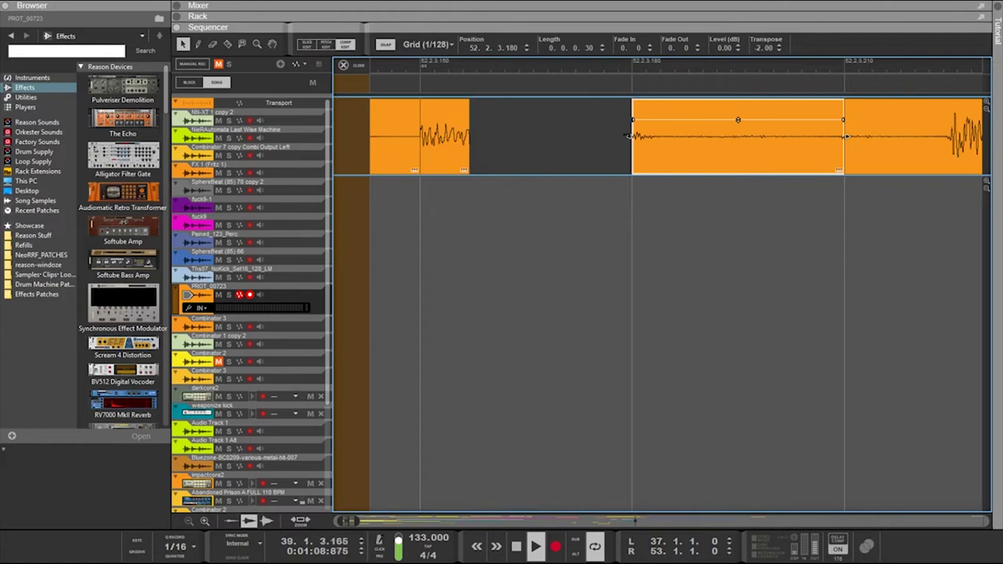
pyautogui.moveTo(627, 136)
pyautogui.mouseDown()
pyautogui.moveTo(613, 135)
pyautogui.moveTo(645, 136)
pyautogui.mouseUp()
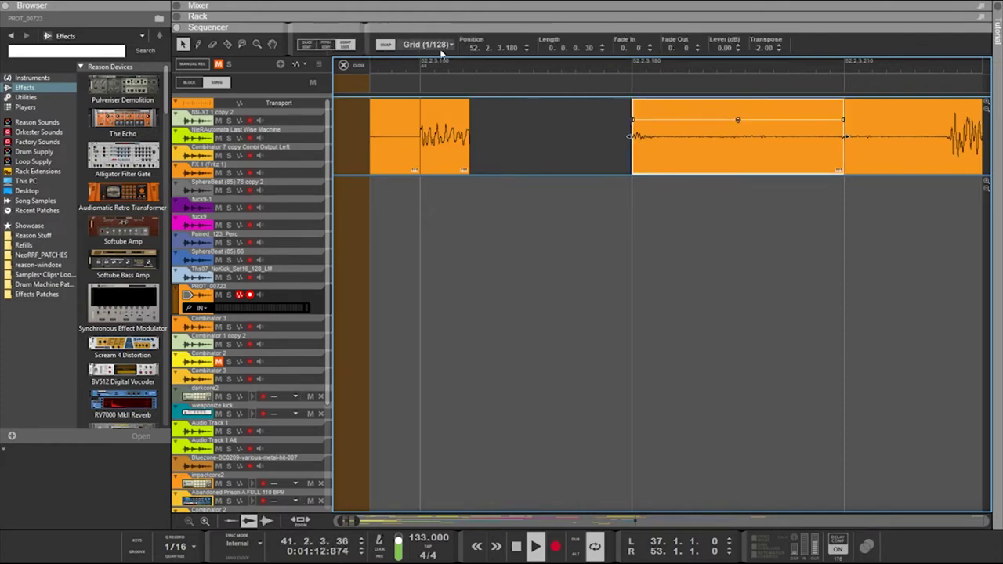
pyautogui.click(431, 107)
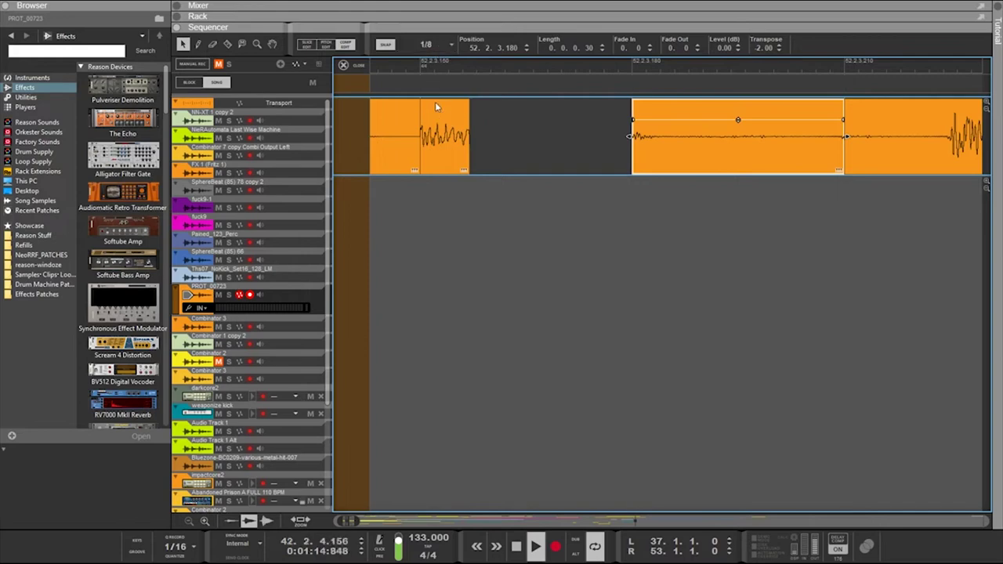
# Undo the latest trims, offset shifts and splits back to the single clip running from 52.2.3.150 with length 0.2.1.90
pyautogui.hotkey('ctrl', 'z')
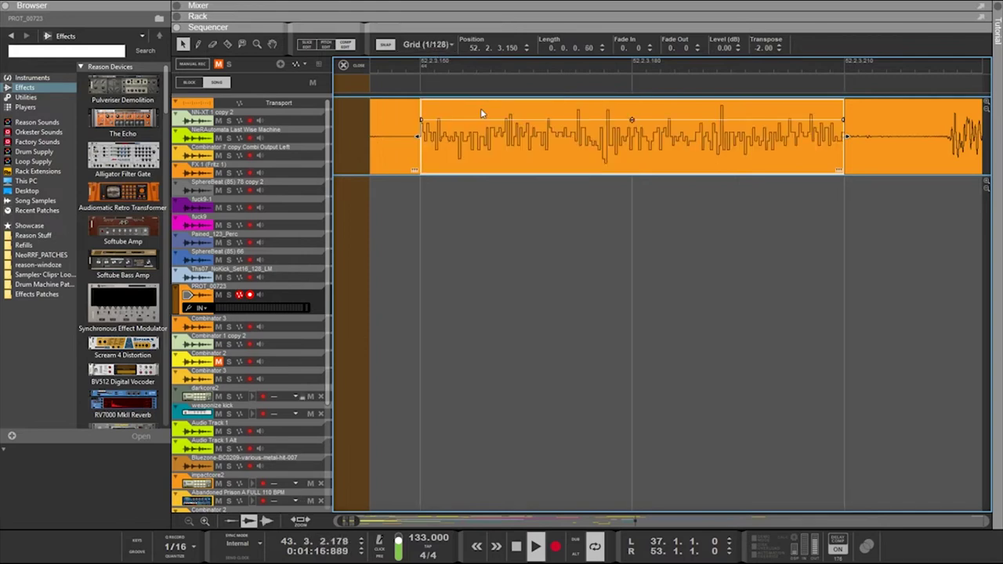
pyautogui.hotkey('ctrl', 'z')
pyautogui.hotkey('ctrl', 'z')
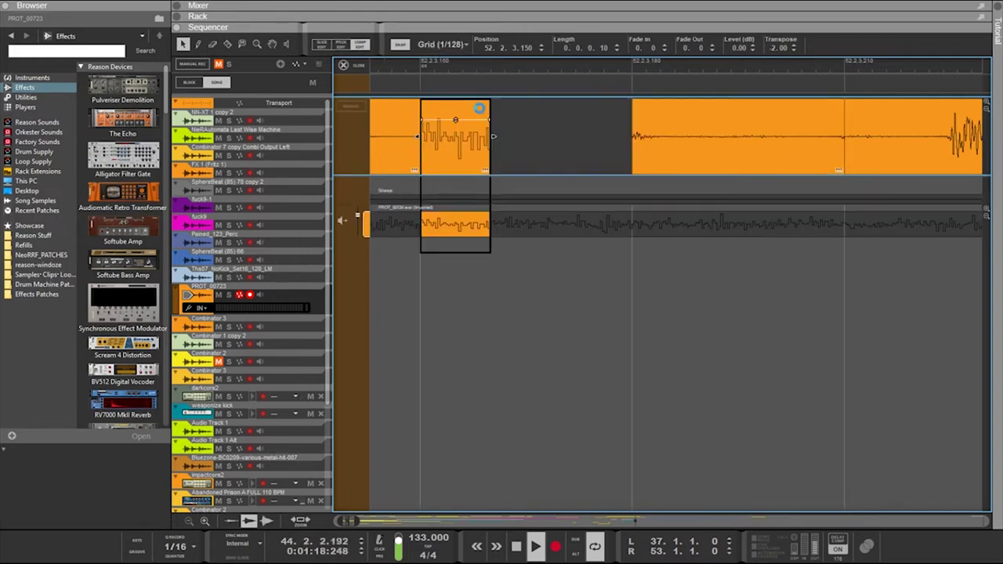
pyautogui.hotkey('ctrl', 'z')
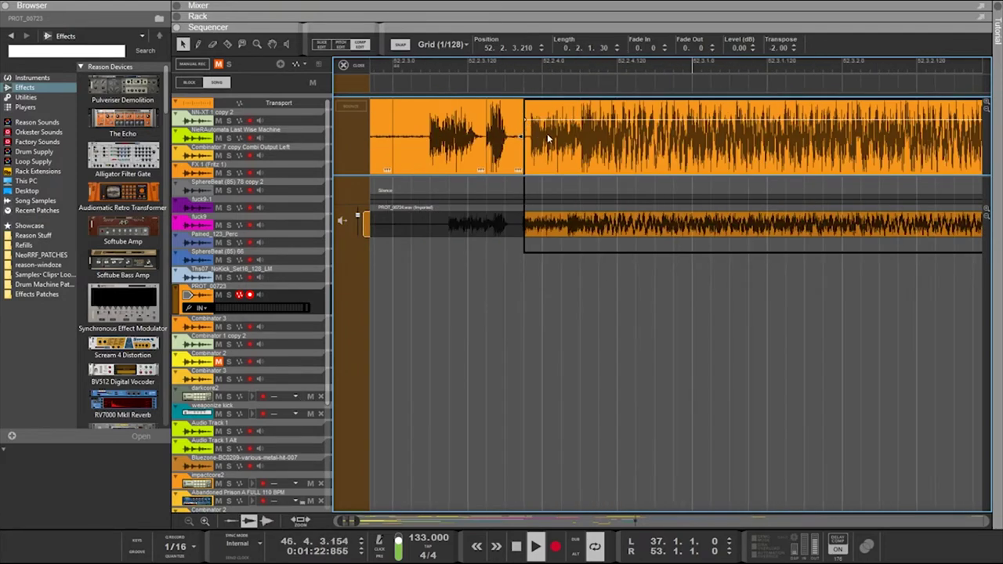
pyautogui.scroll(1, 545, 131)
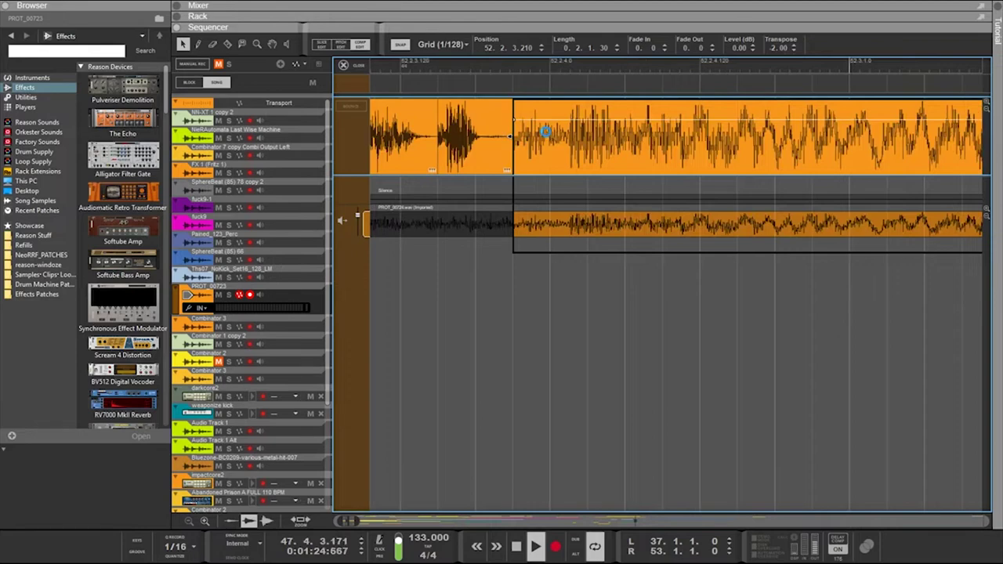
pyautogui.hotkey('ctrl', 'z')
pyautogui.hotkey('ctrl', 'z')
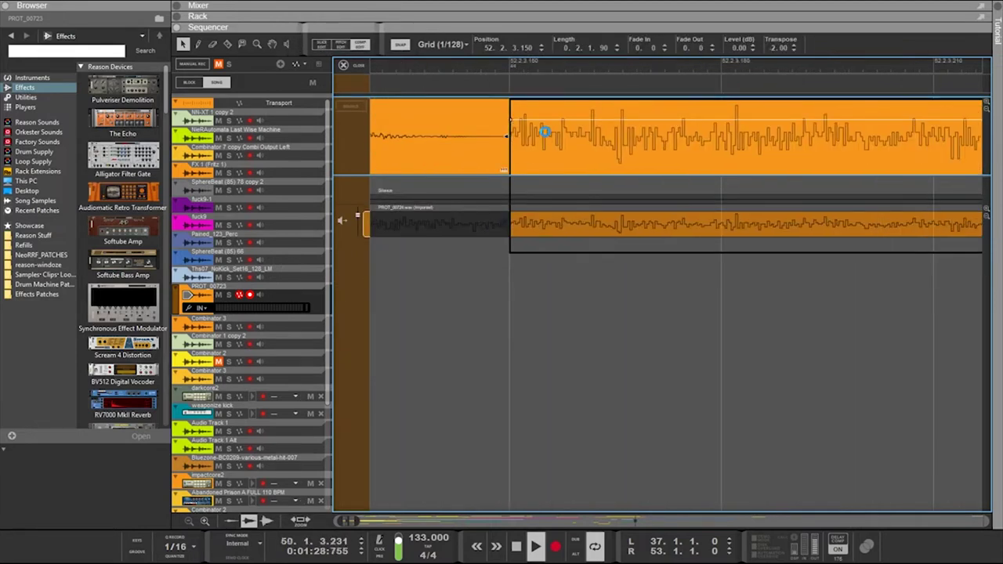
# Undo the remaining edits to PROT_00723's closing hits, rejoining the clip at 52.2.3.0 with the audio before it
pyautogui.hscroll(1, 546, 131)
pyautogui.scroll(-2, 546, 130)
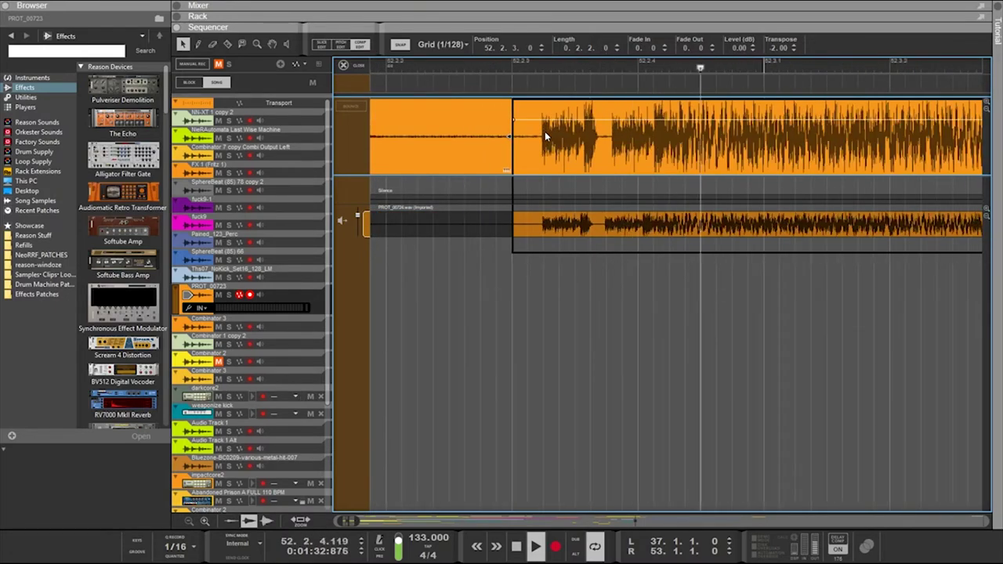
pyautogui.scroll(-3, 545, 131)
pyautogui.scroll(-4, 544, 135)
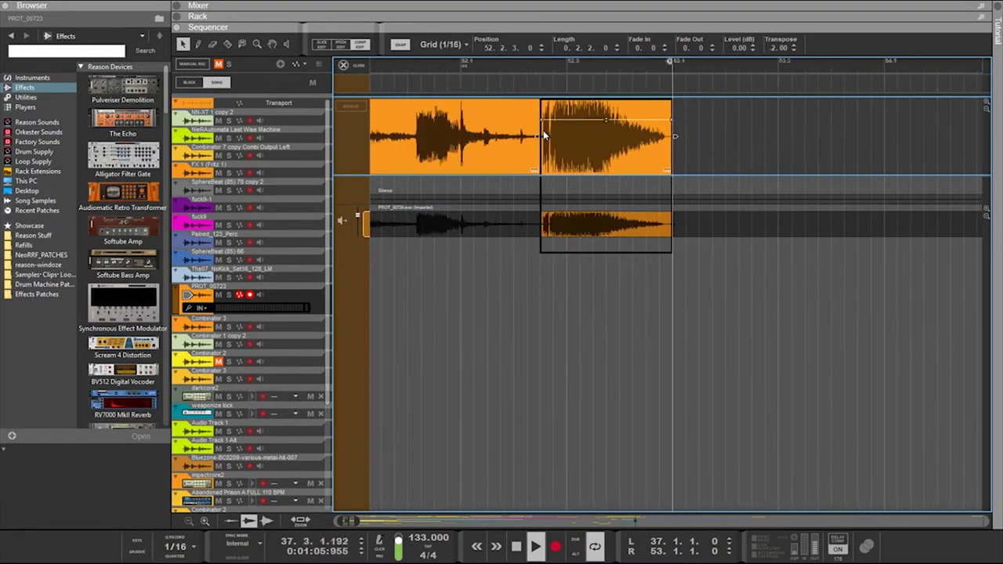
pyautogui.scroll(1, 543, 130)
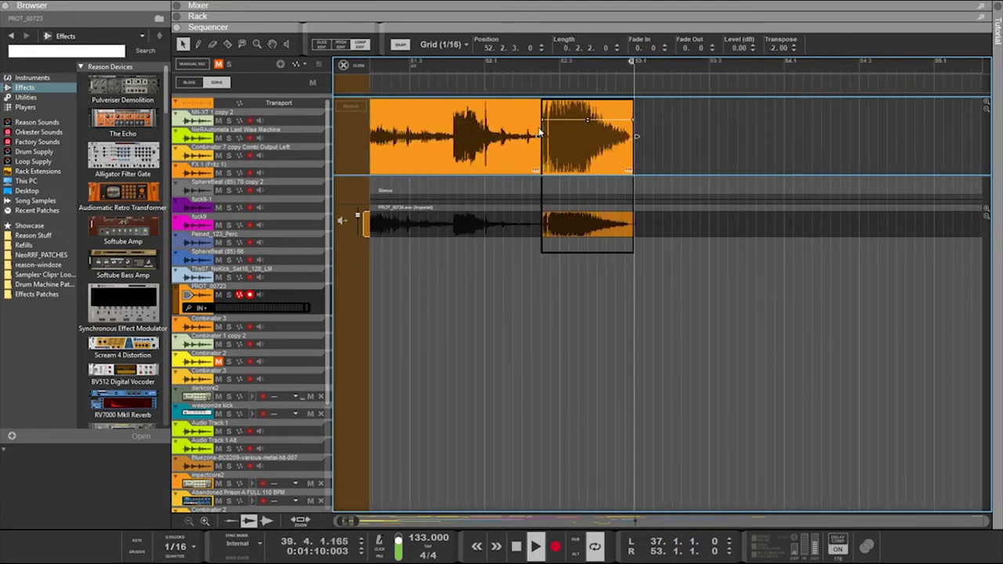
pyautogui.scroll(3, 537, 130)
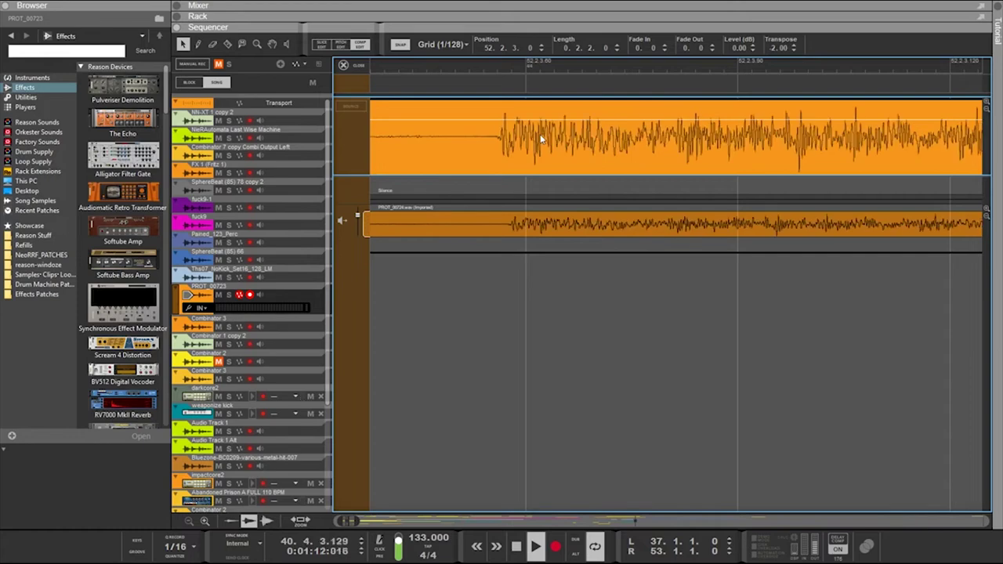
pyautogui.scroll(-1, 538, 139)
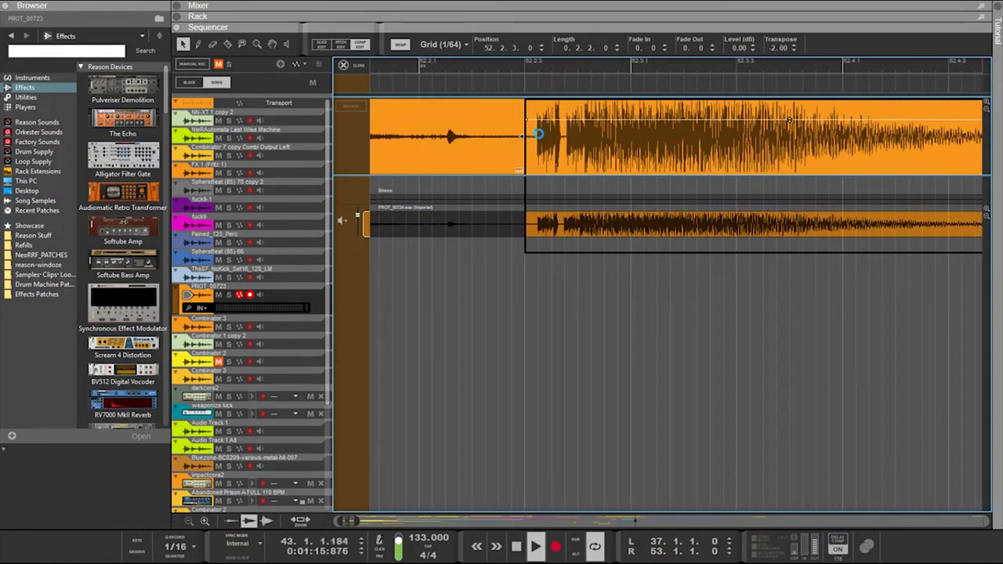
pyautogui.scroll(1, 538, 137)
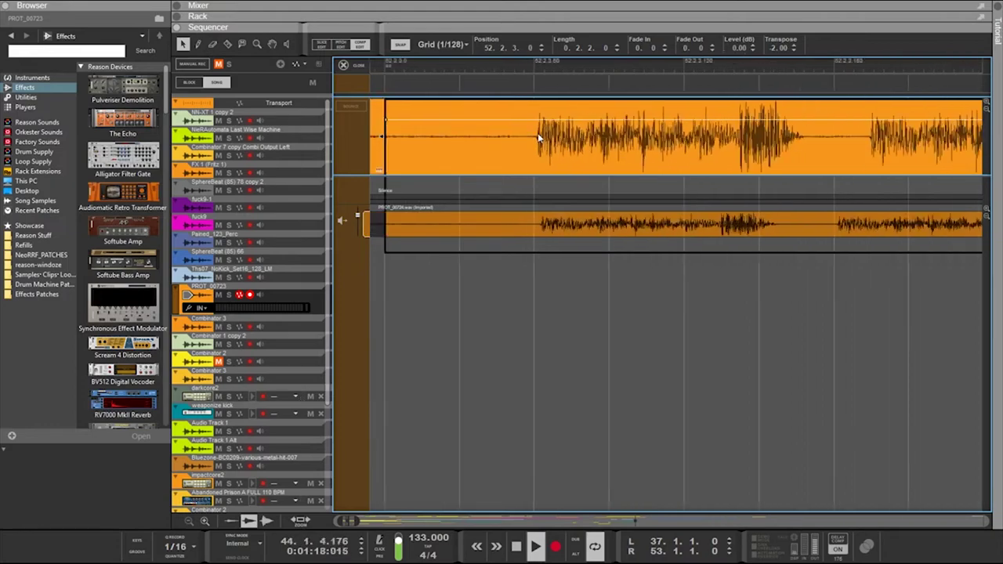
pyautogui.scroll(-3, 539, 135)
pyautogui.scroll(3, 534, 136)
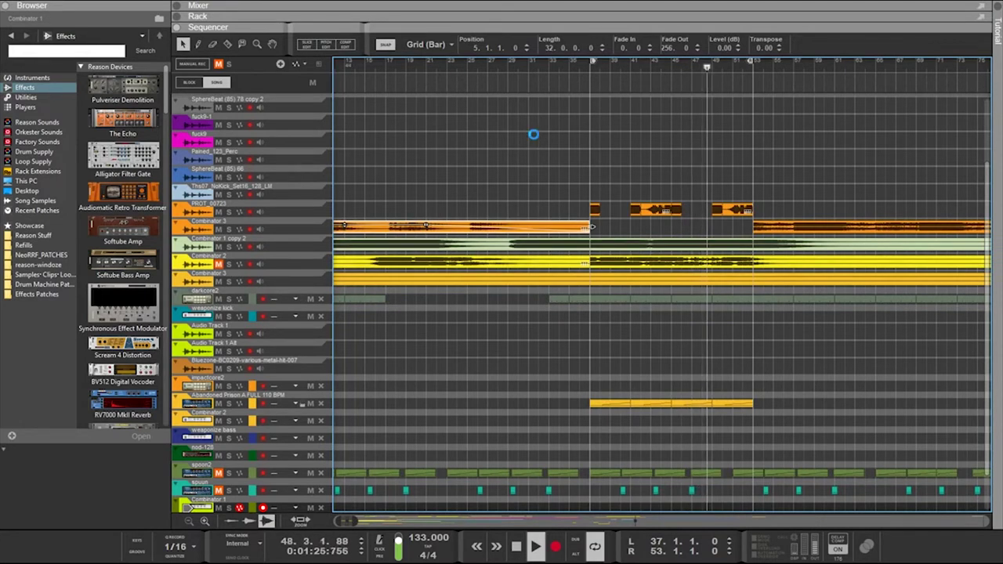
pyautogui.scroll(3, 534, 134)
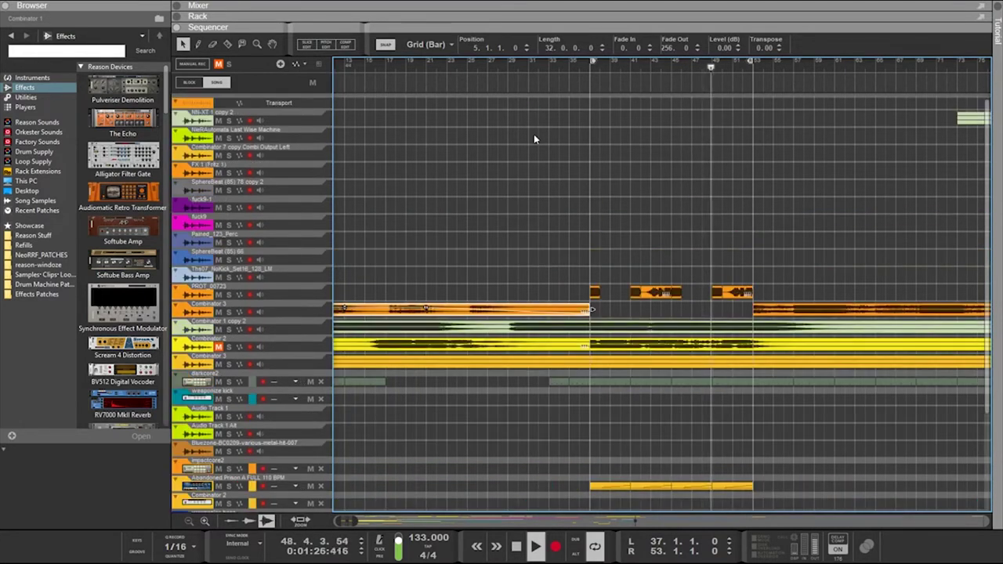
# Open the PROT_00723 track's clips in Edit Mode
pyautogui.click(747, 291)
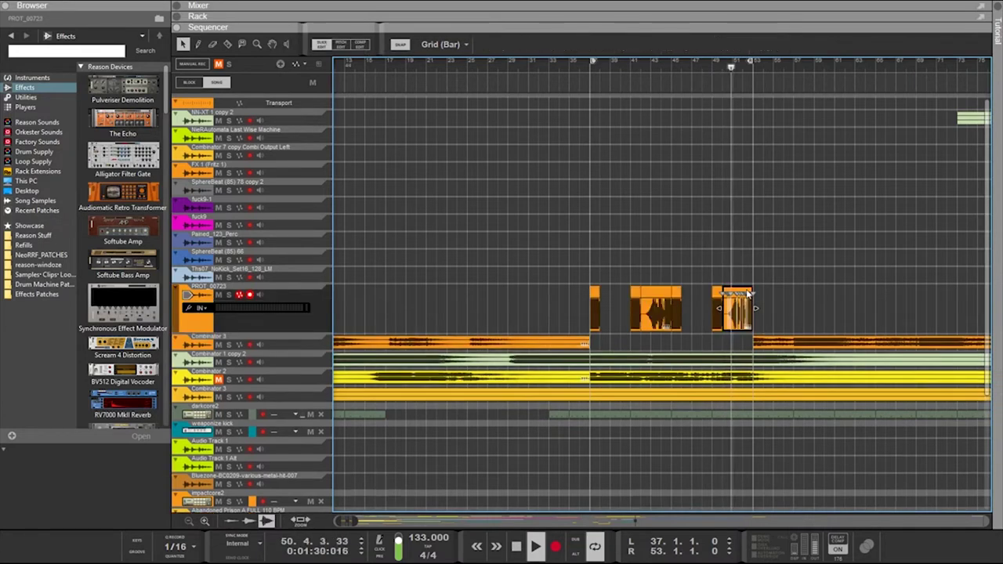
pyautogui.click(718, 261)
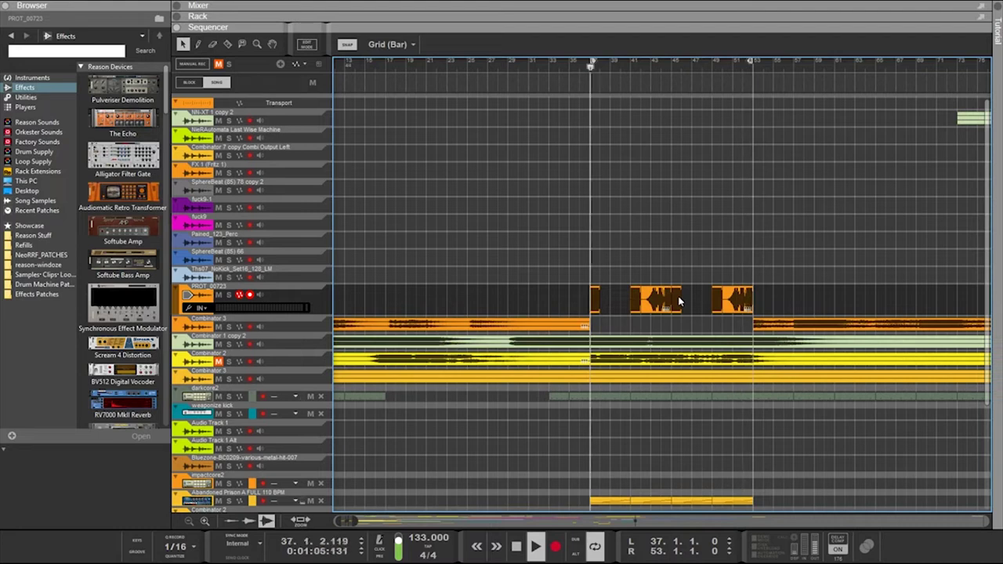
pyautogui.click(675, 305)
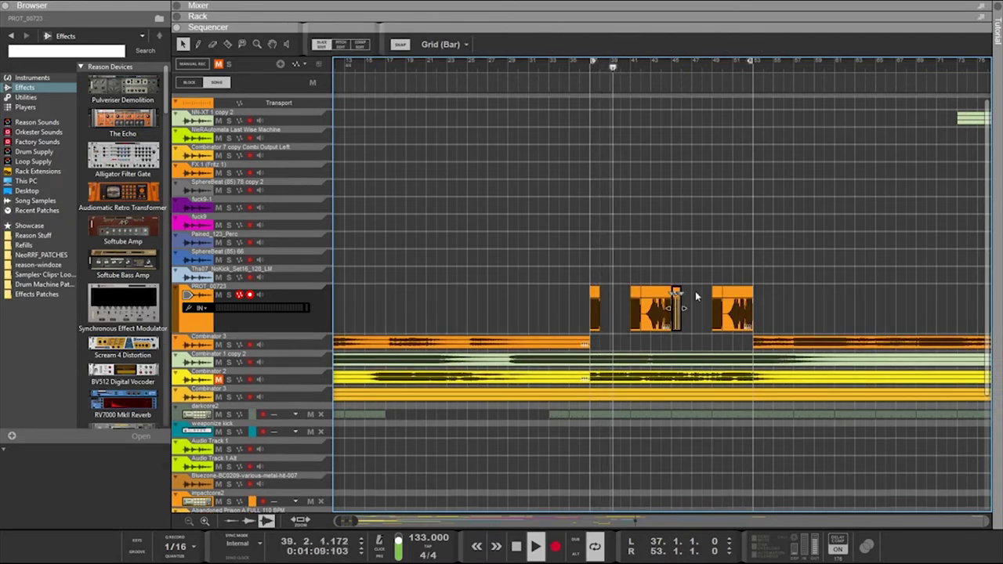
pyautogui.hotkey('ctrl', 'z')
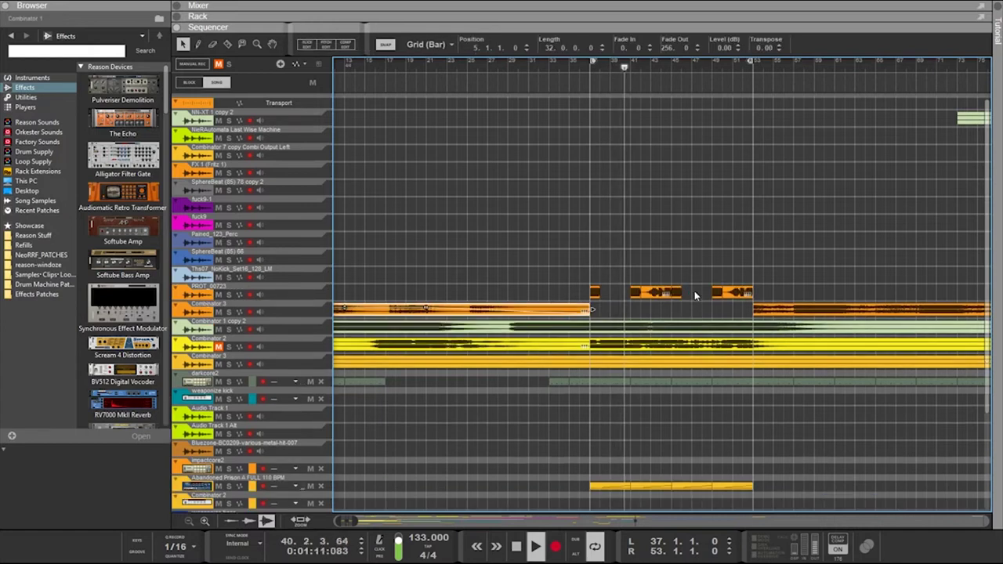
pyautogui.click(659, 296)
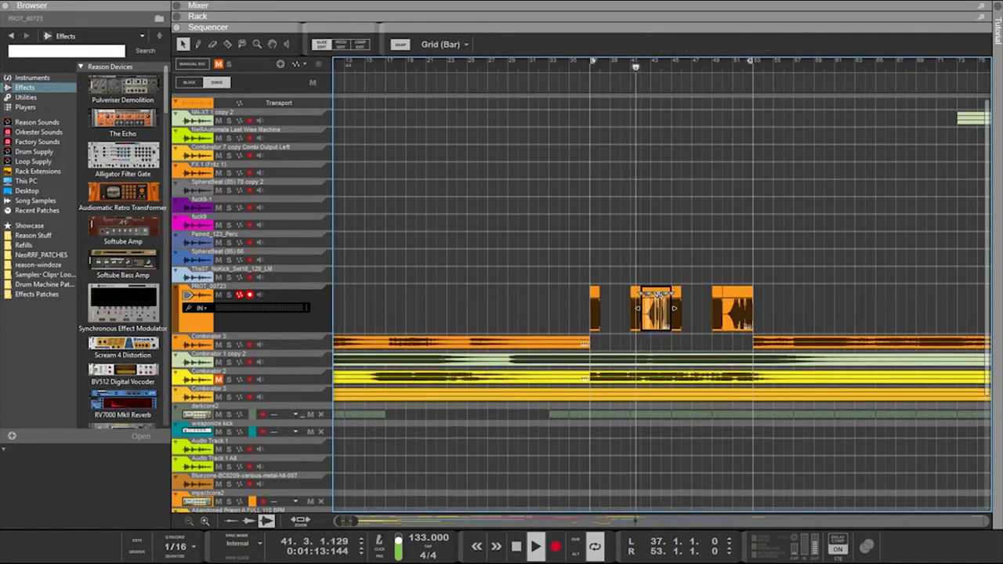
pyautogui.hotkey('ctrl', 'e')
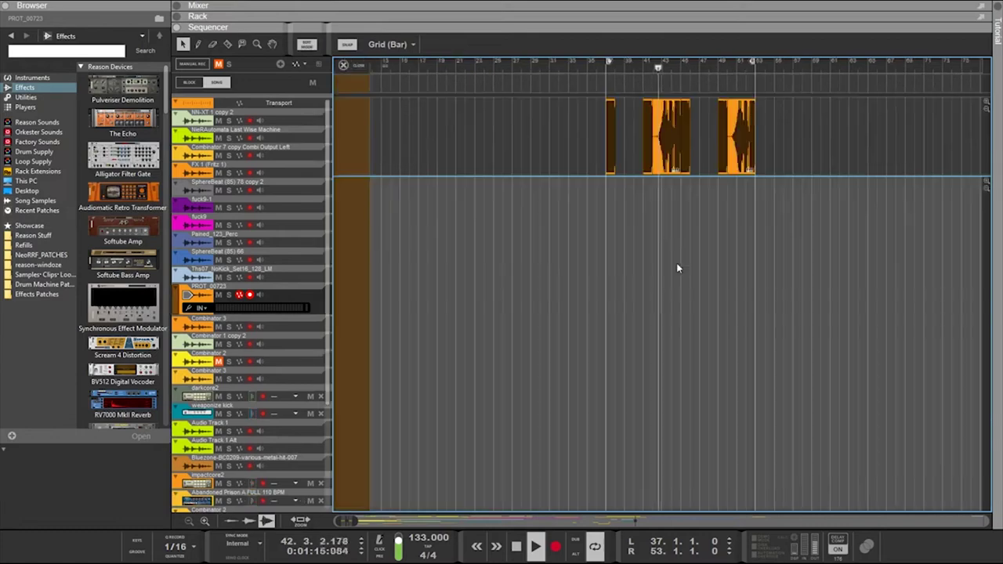
# Move the left loop locator to bar 45 so the loop covers bars 45 to 53
pyautogui.scroll(5, 793, 188)
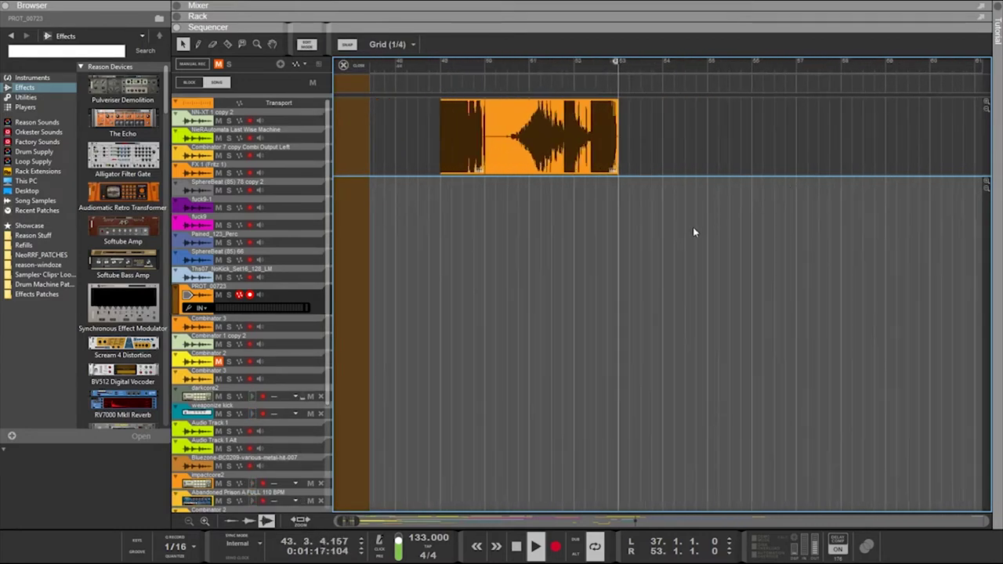
pyautogui.scroll(5, 638, 247)
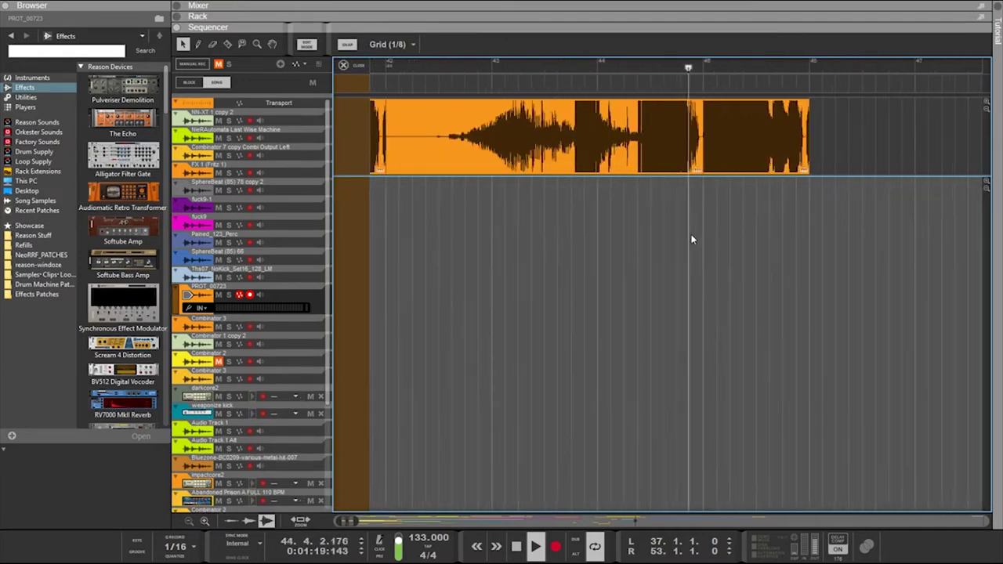
pyautogui.scroll(-3, 692, 239)
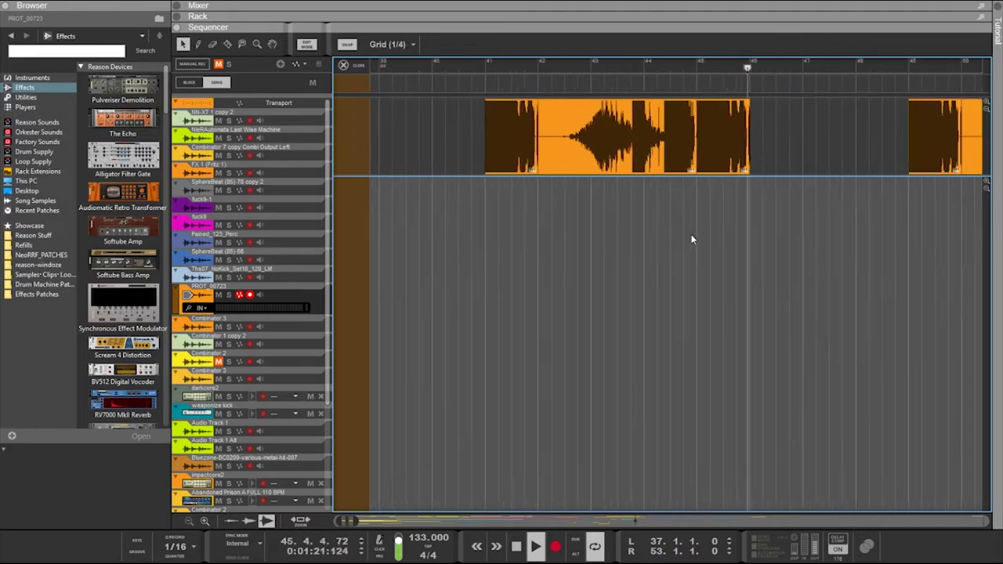
pyautogui.scroll(5, 692, 239)
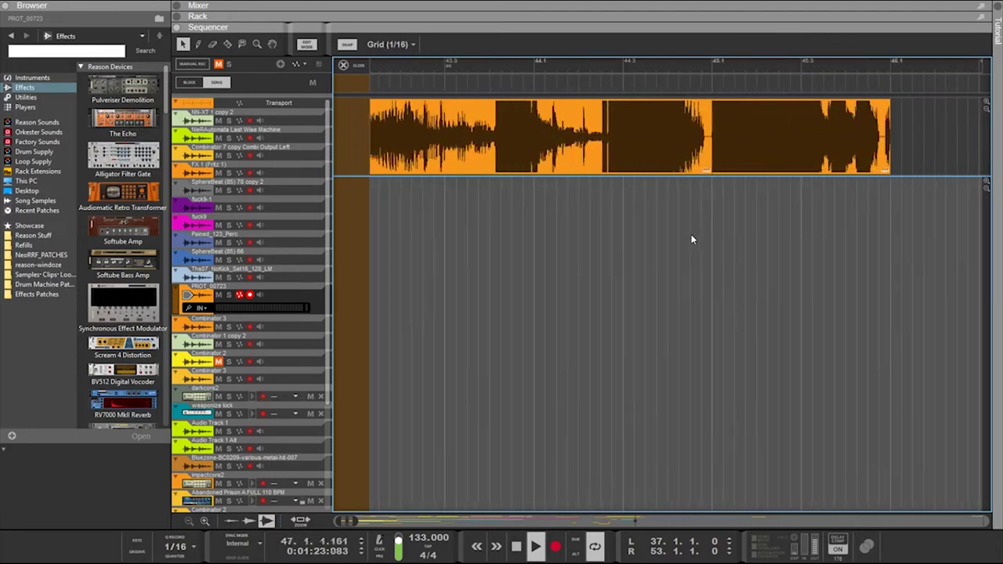
pyautogui.hscroll(-9, 692, 239)
pyautogui.keyDown('ctrl'); pyautogui.click(474, 73); pyautogui.keyUp('ctrl')
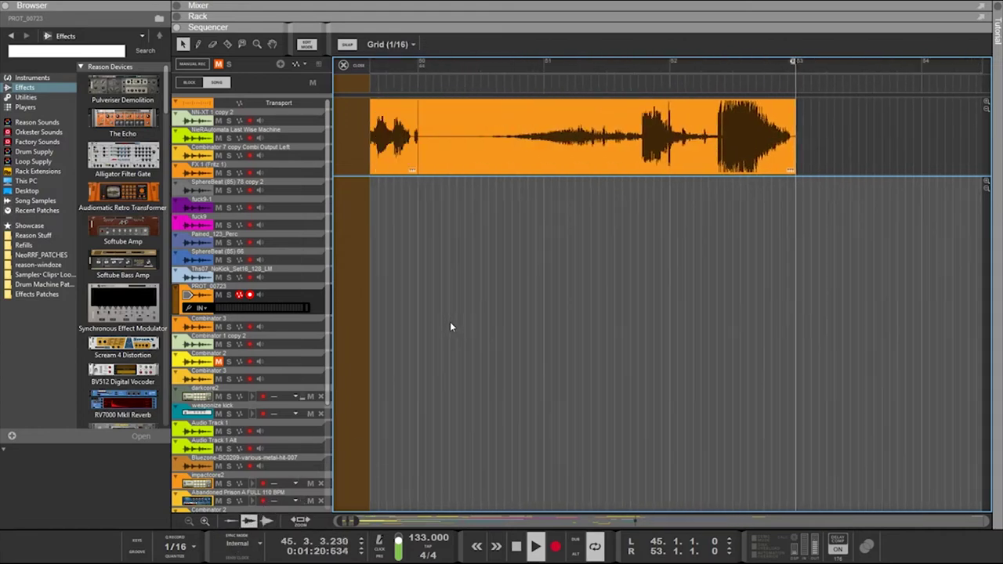
# Slice PROT_00723's final clip with the Razor tool into consecutive 1/16 pieces, from 51.4.1.0 through the piece at 52.1.1.0
pyautogui.press('r')
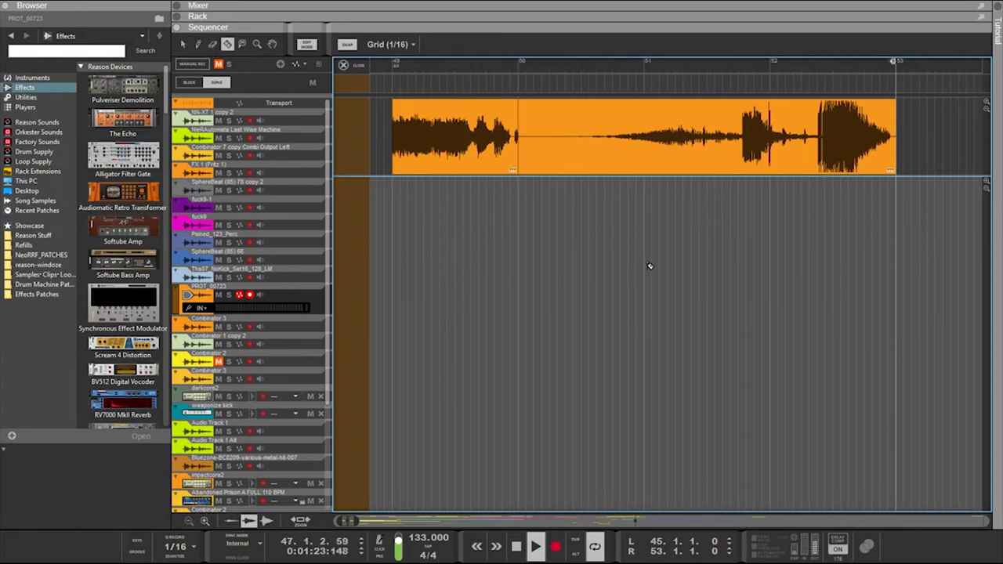
pyautogui.click(741, 120)
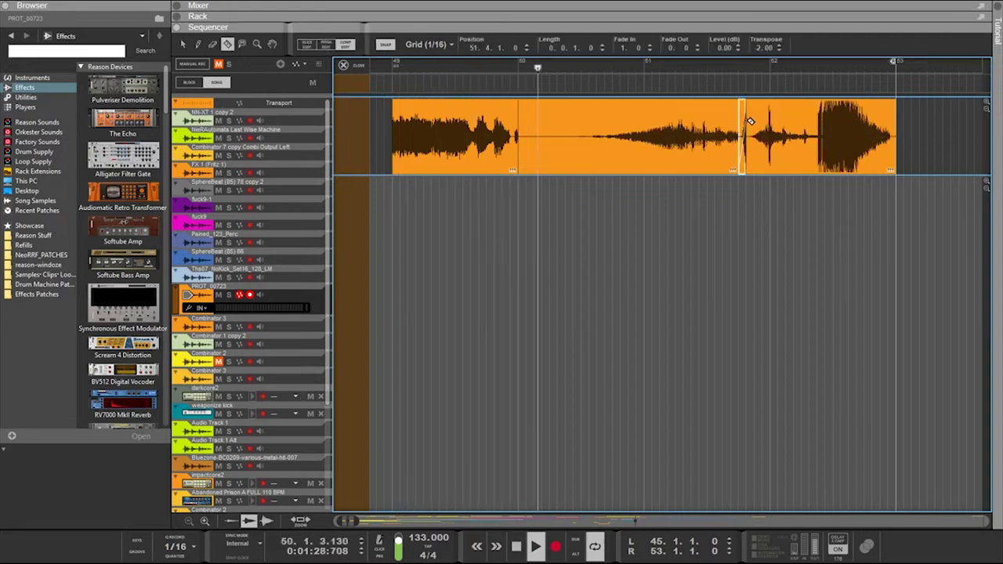
pyautogui.hotkey('ctrl', 'z')
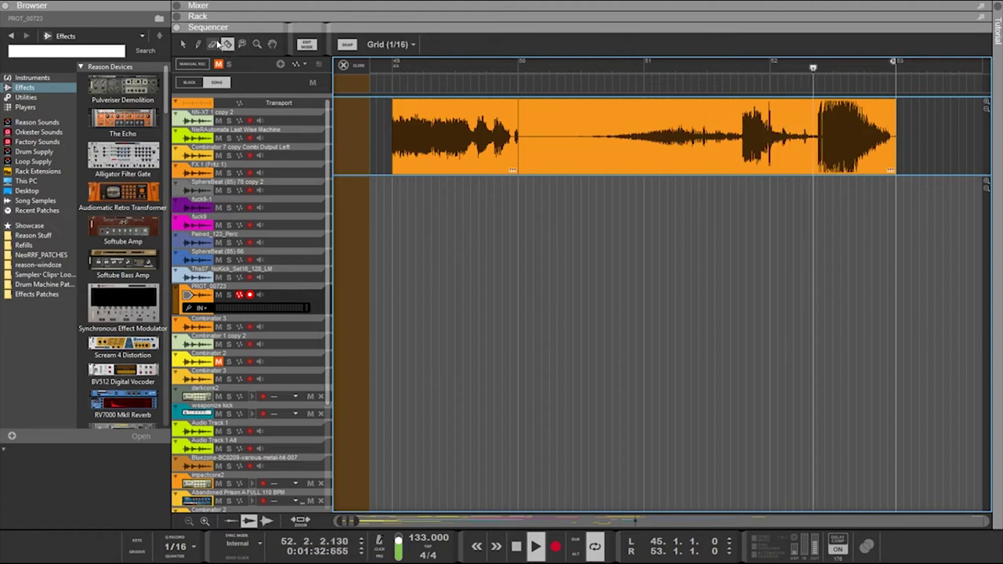
pyautogui.click(743, 126)
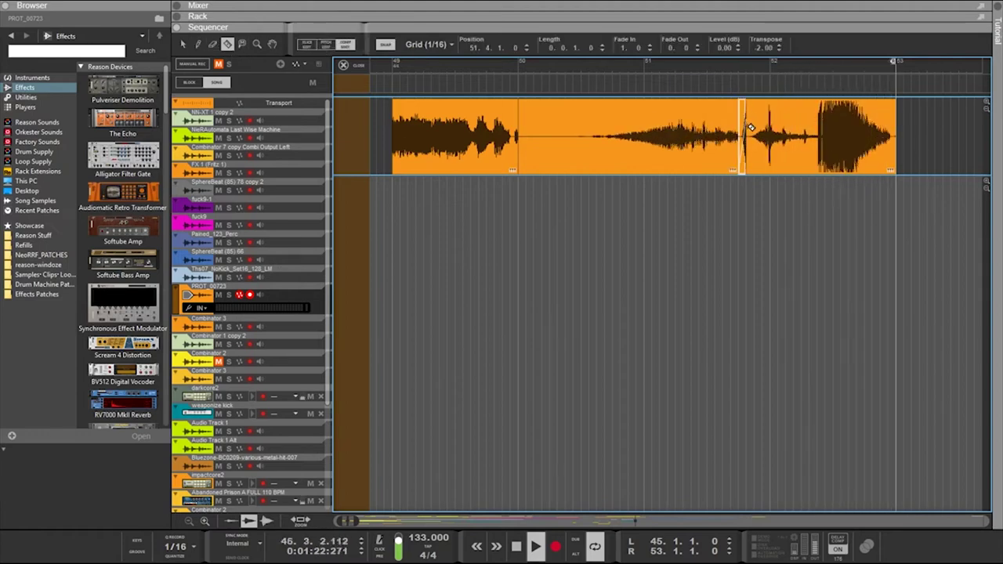
pyautogui.moveTo(757, 126); pyautogui.dragTo(777, 127)
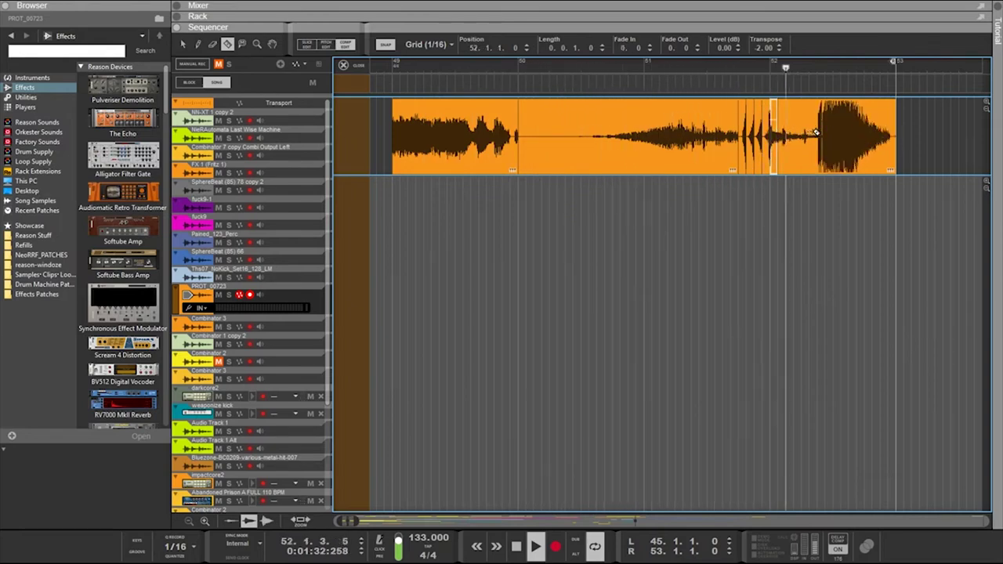
# Try slicing the loud closing hit in bar 52 into short pieces on the 1/16 grid
pyautogui.click(825, 133)
pyautogui.moveTo(828, 133); pyautogui.dragTo(834, 133)
pyautogui.hotkey('ctrl', 'z')
pyautogui.hotkey('ctrl', 'z')
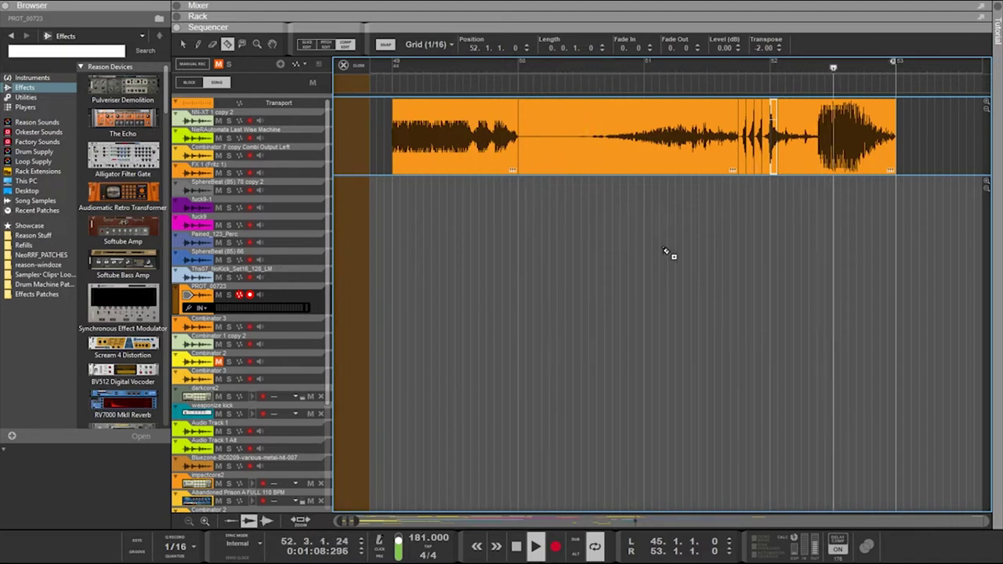
# Split the loud closing hit in bar 52 just after its onset, using the 1/32 grid
pyautogui.scroll(3, 847, 175)
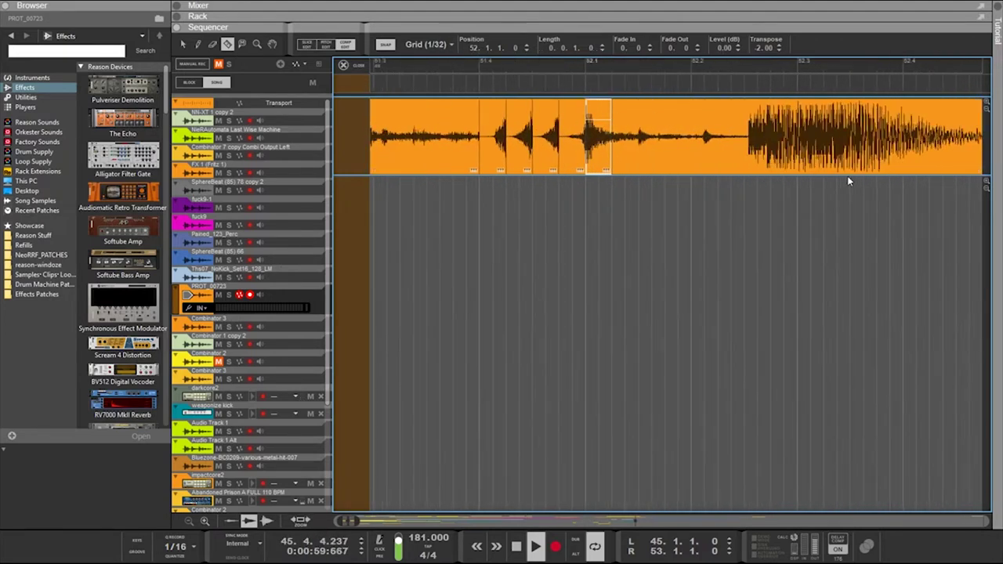
pyautogui.click(747, 127)
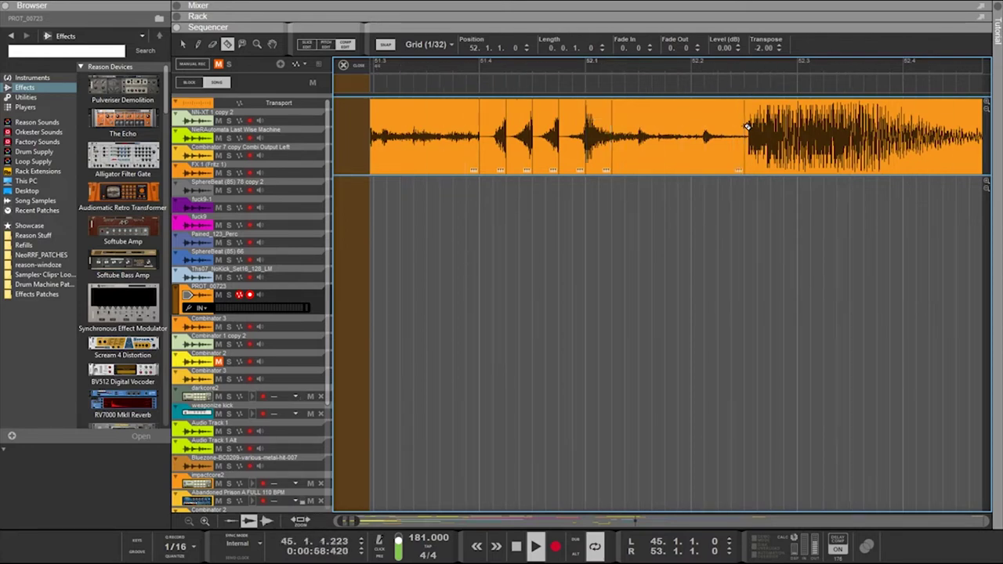
pyautogui.hotkey('ctrl', 'z')
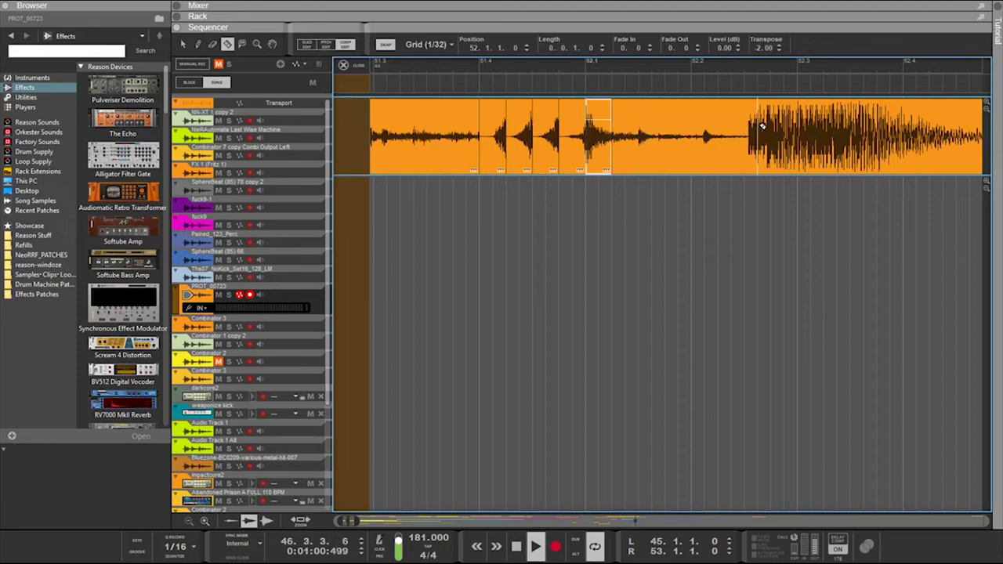
pyautogui.press('Escape')
pyautogui.scroll(-1, 762, 127)
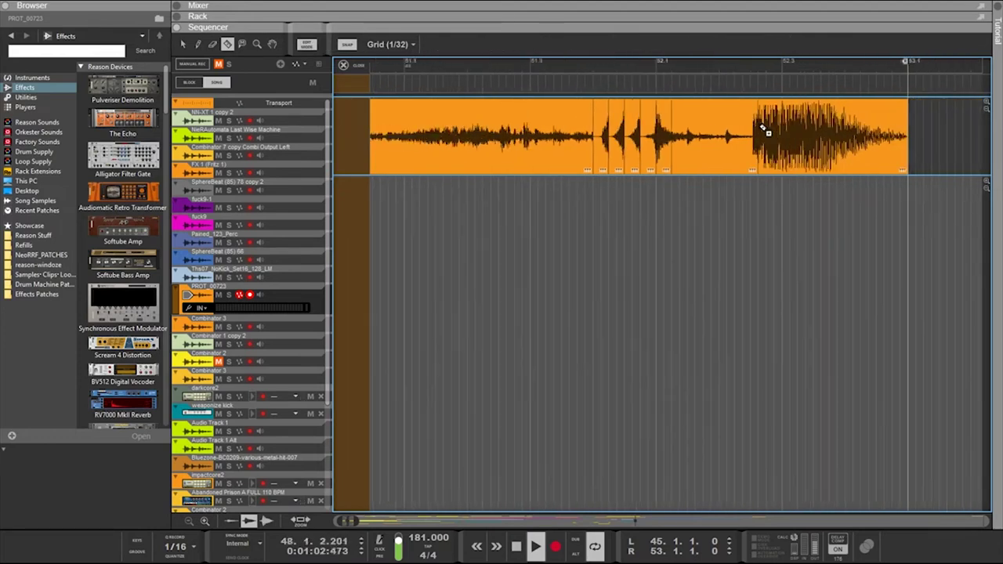
pyautogui.scroll(3, 764, 129)
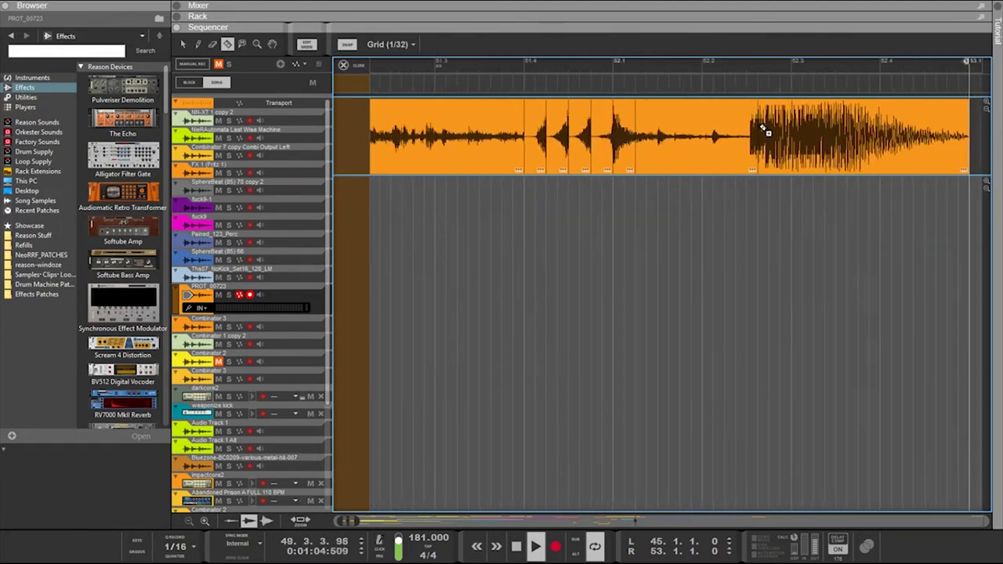
pyautogui.scroll(4, 766, 131)
pyautogui.scroll(-5, 767, 143)
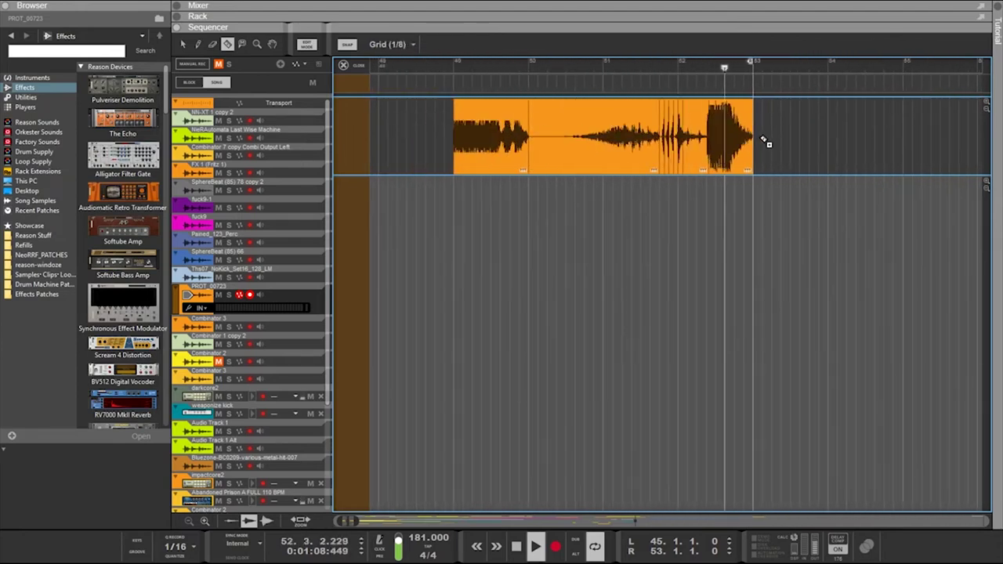
pyautogui.scroll(2, 766, 143)
pyautogui.hscroll(-2, 690, 163)
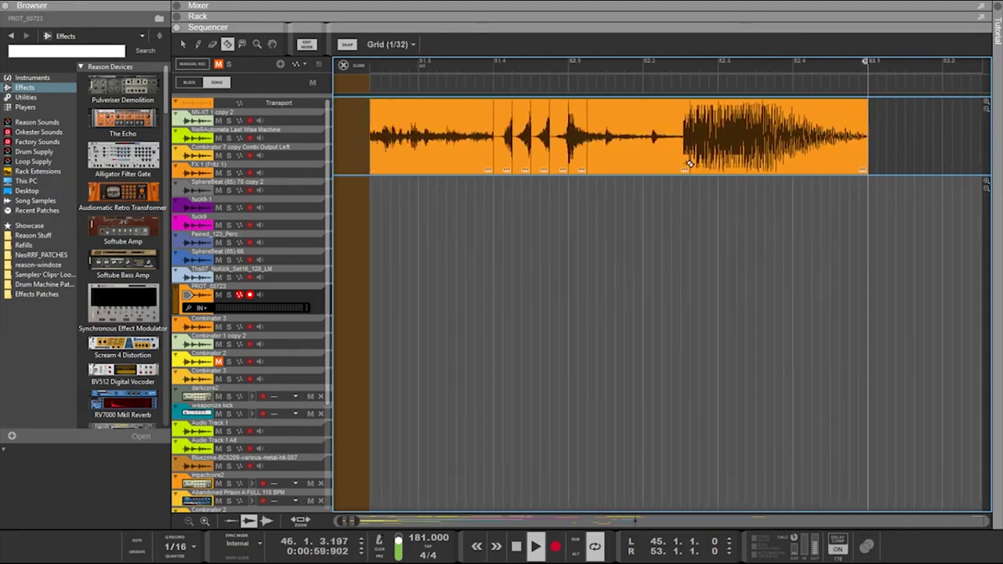
# Switch back to the Selection tool and raise the song tempo to 201, and further to 211 BPM
pyautogui.click(183, 45)
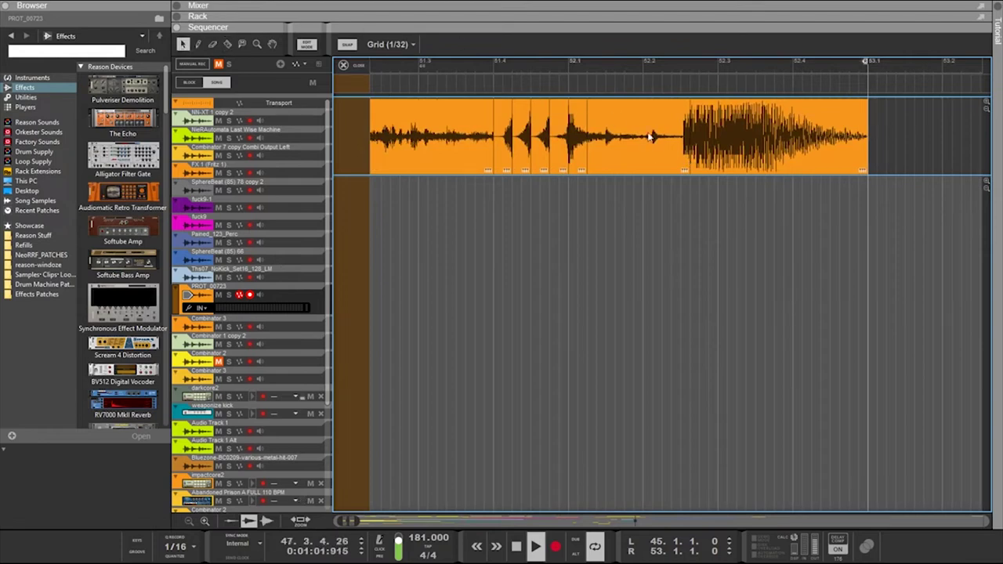
pyautogui.doubleClick(419, 541)
pyautogui.write('20')
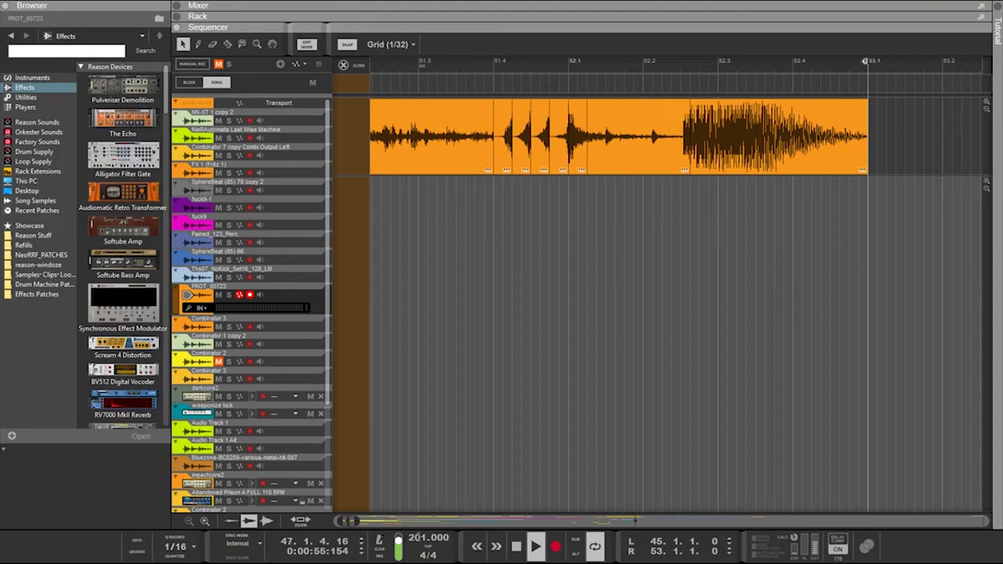
pyautogui.write('211')
pyautogui.press('Return')
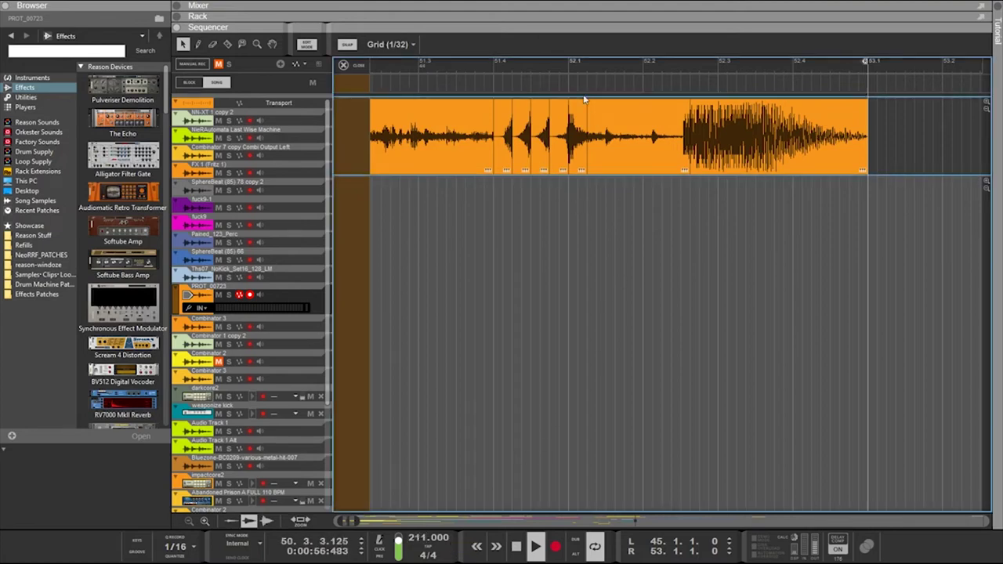
# Reveal more of the rack above the sequencer and set the Euclid 2 rhythm generator's resolution to 1/8
pyautogui.moveTo(633, 25); pyautogui.dragTo(611, 268)
pyautogui.scroll(-15, 596, 188)
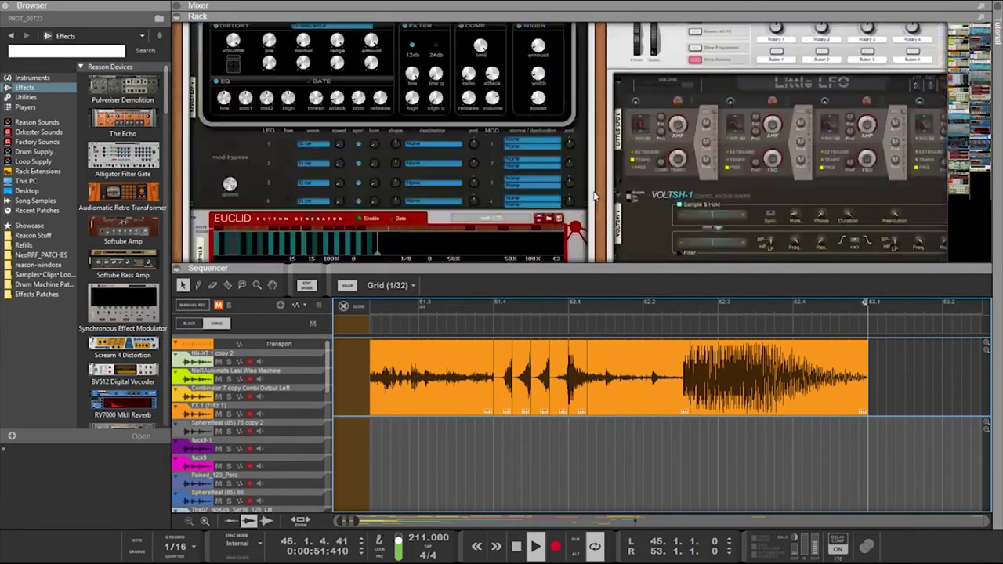
pyautogui.scroll(-5, 595, 196)
pyautogui.scroll(2, 414, 98)
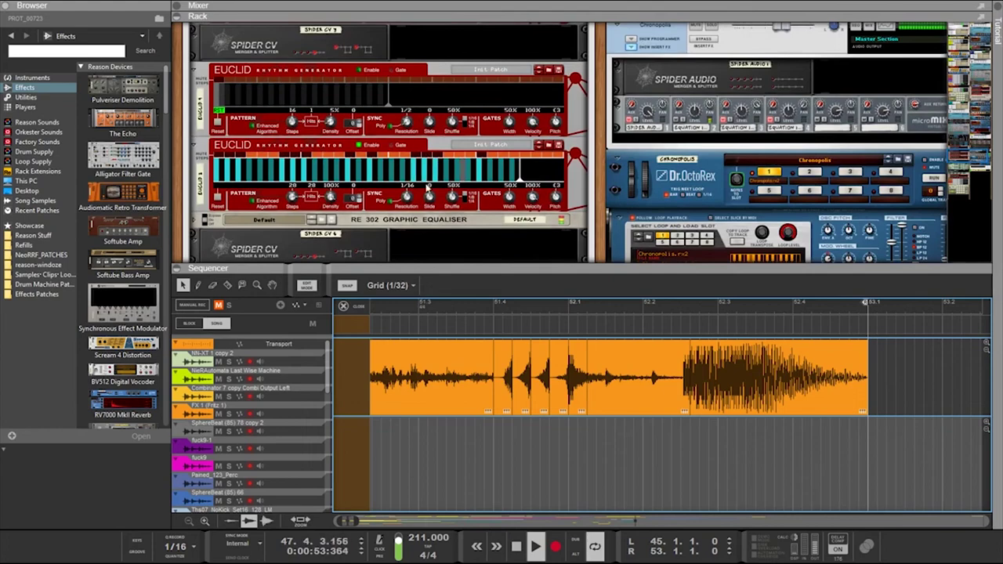
pyautogui.moveTo(407, 196); pyautogui.dragTo(407, 191)
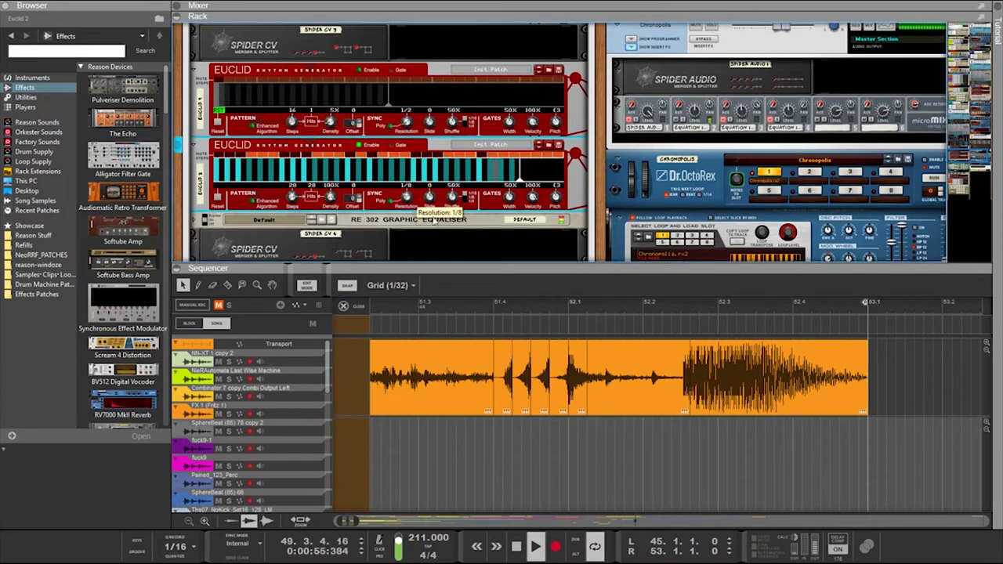
# On the rack's rear side, patch the nod-128 Euclid's inverted toggle output into the woop128 Euclid's reset input
pyautogui.scroll(-3, 603, 204)
pyautogui.scroll(8, 790, 238)
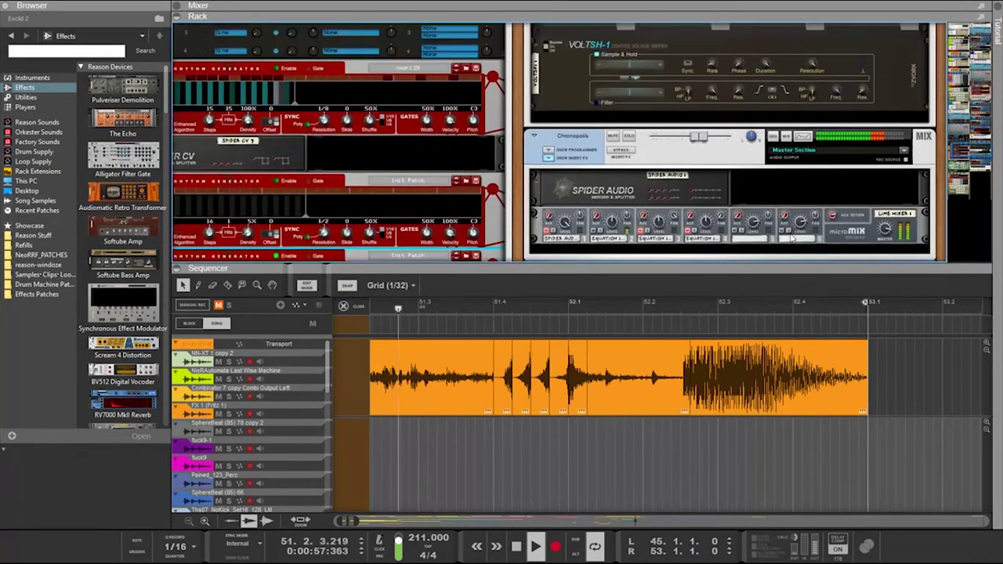
pyautogui.scroll(-15, 790, 233)
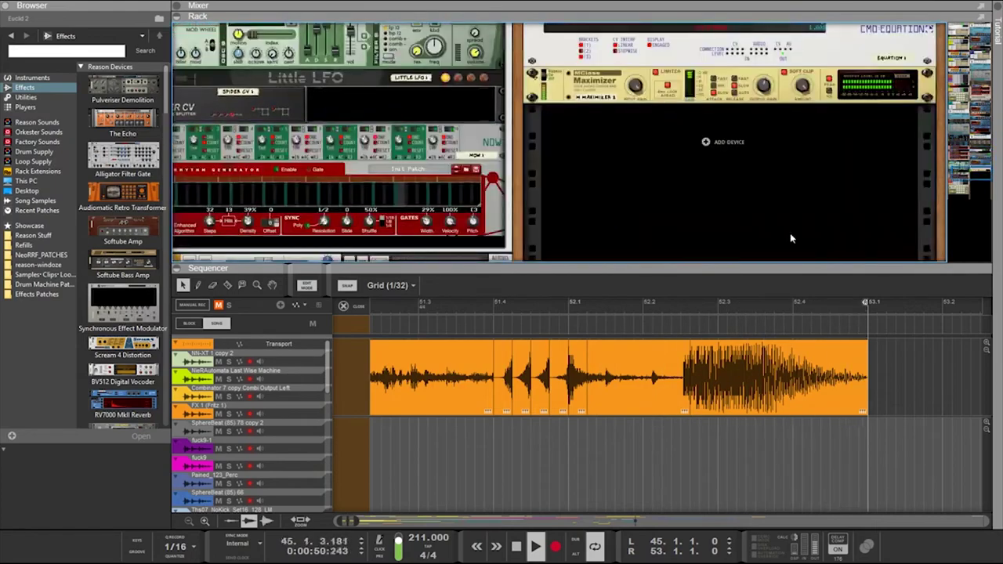
pyautogui.scroll(15, 789, 228)
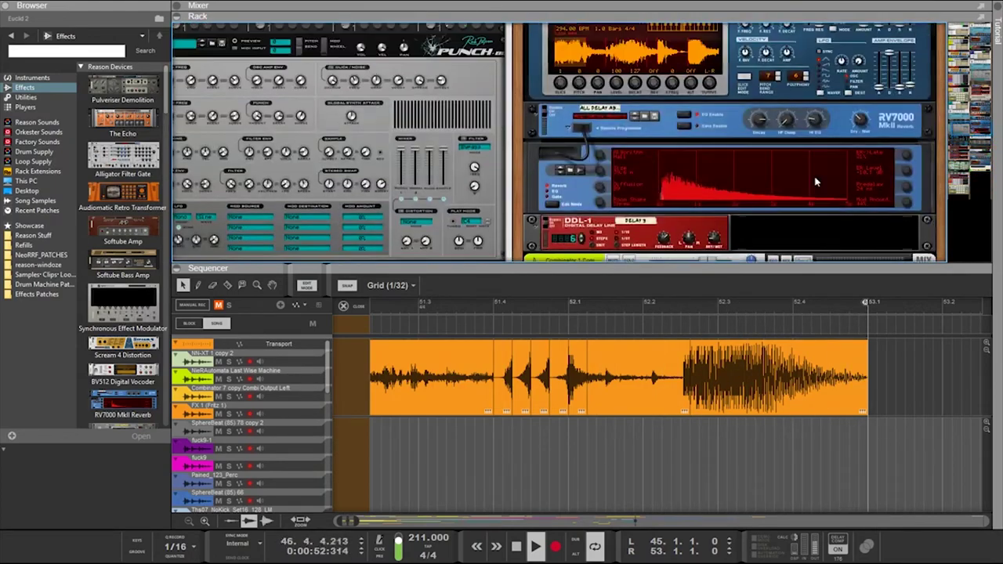
pyautogui.scroll(10, 818, 182)
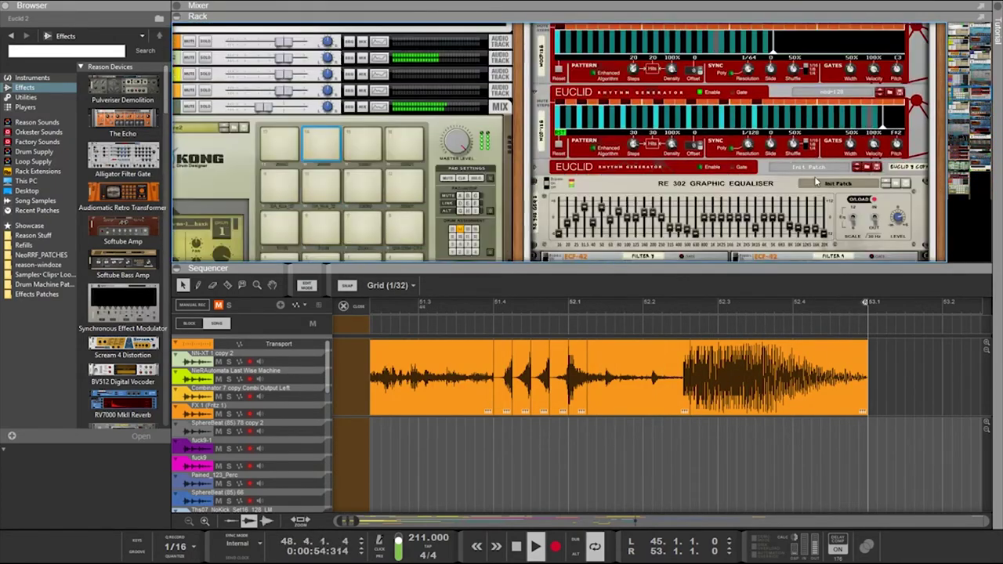
pyautogui.scroll(3, 829, 162)
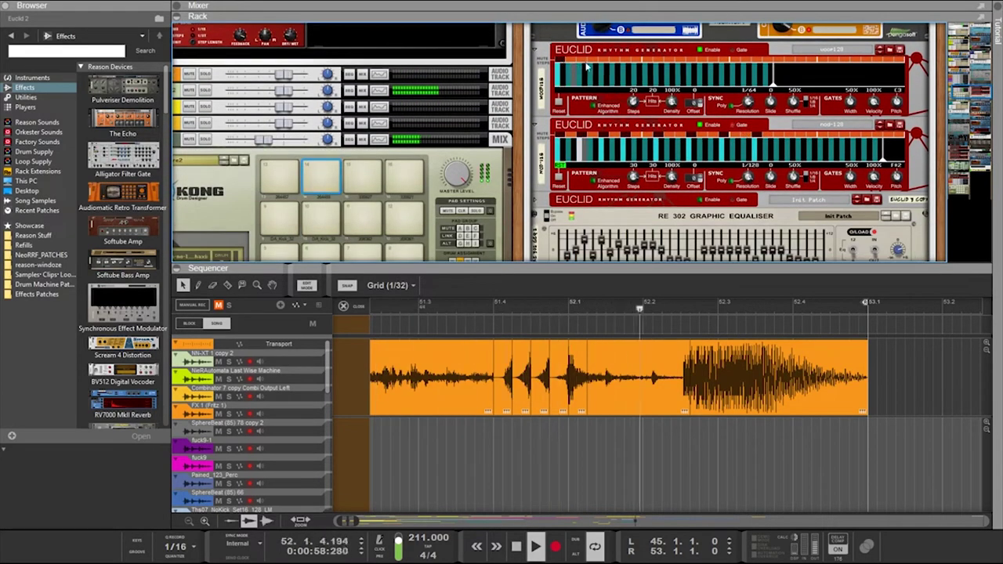
pyautogui.press('Tab')
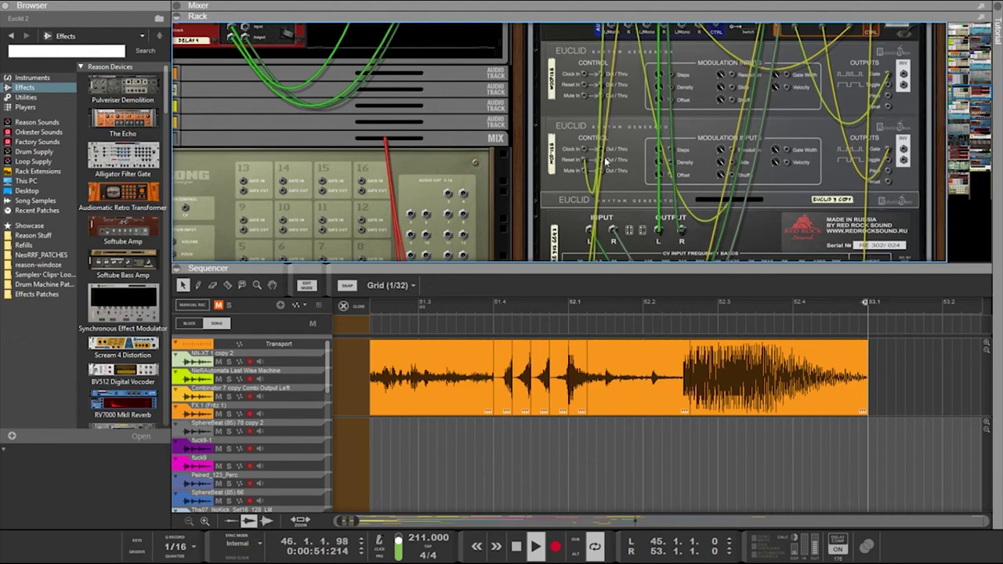
pyautogui.moveTo(604, 163); pyautogui.dragTo(561, 97)
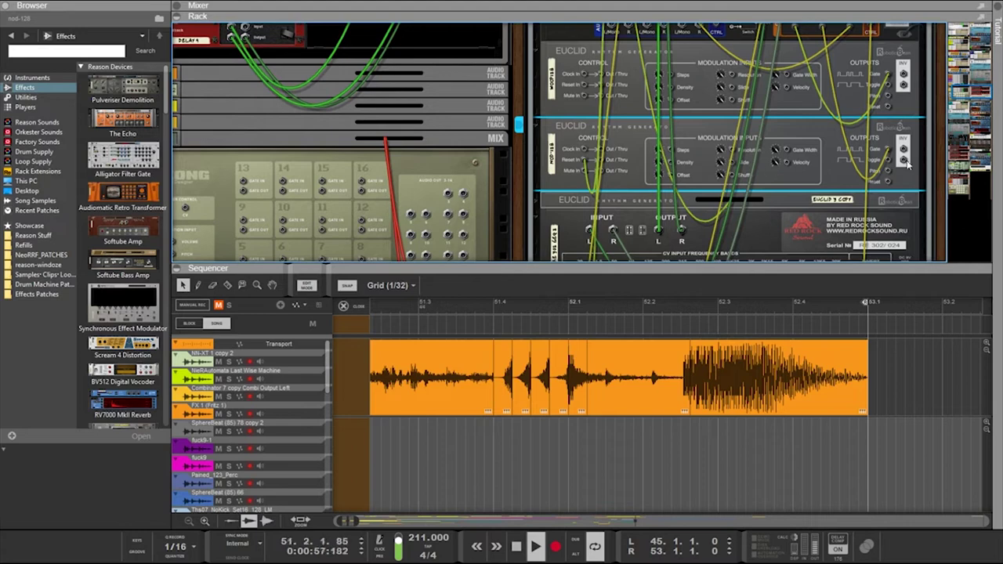
pyautogui.moveTo(905, 160); pyautogui.dragTo(585, 88)
pyautogui.press('Tab')
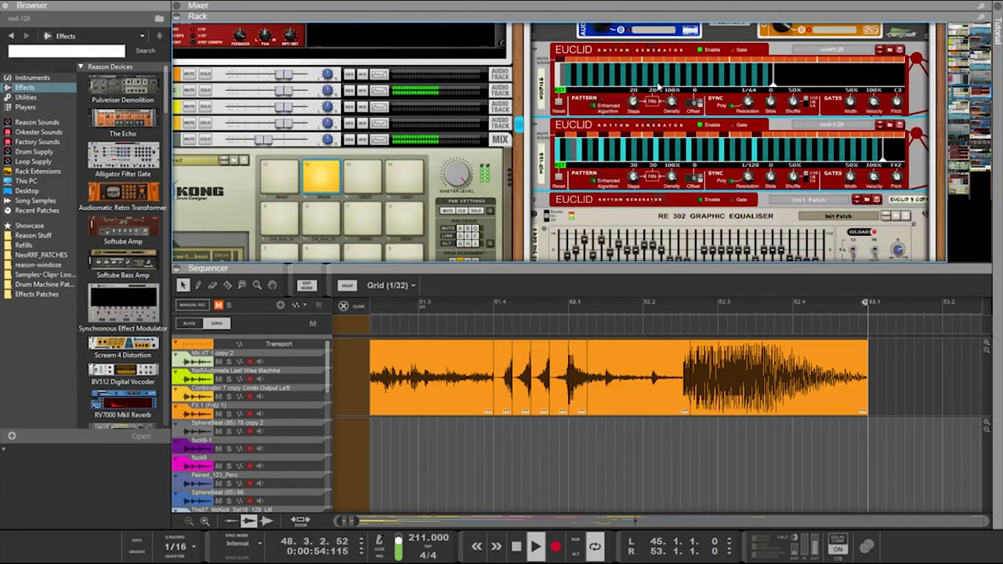
pyautogui.press('Tab')
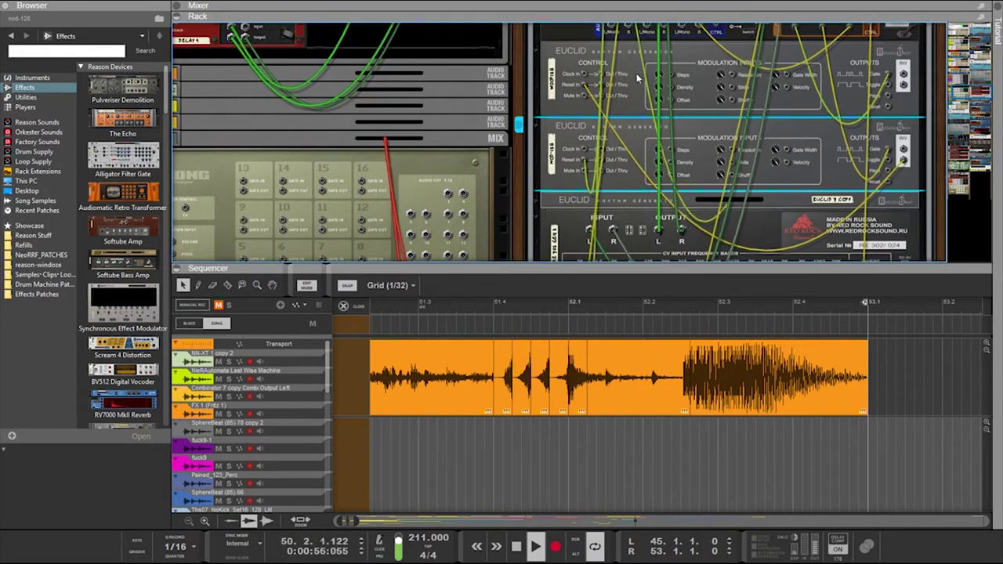
pyautogui.press('Tab')
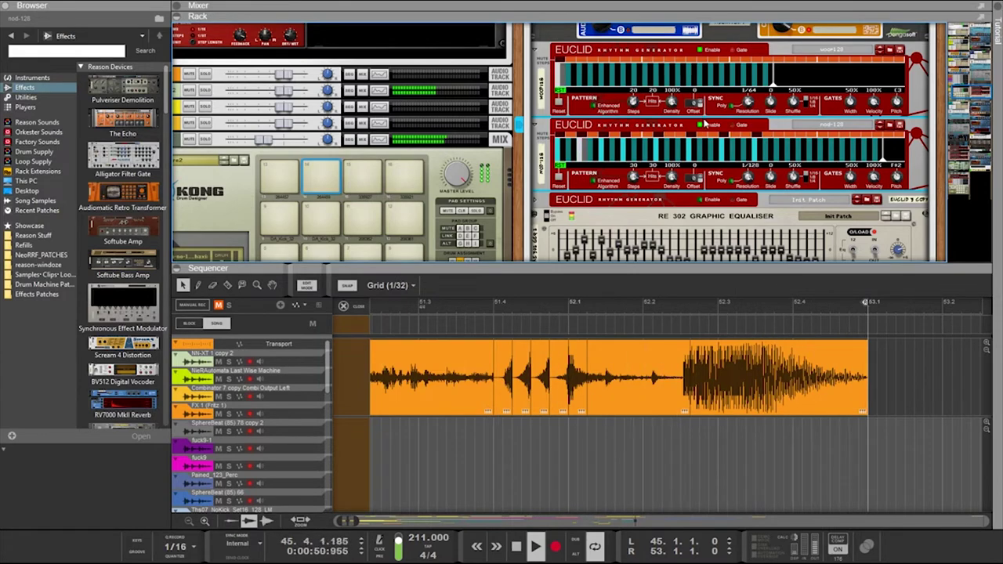
# Try a resolution of 1/32 on both the woop128 and nod-128 Euclids, and 1/64 on woop128
pyautogui.scroll(3, 706, 124)
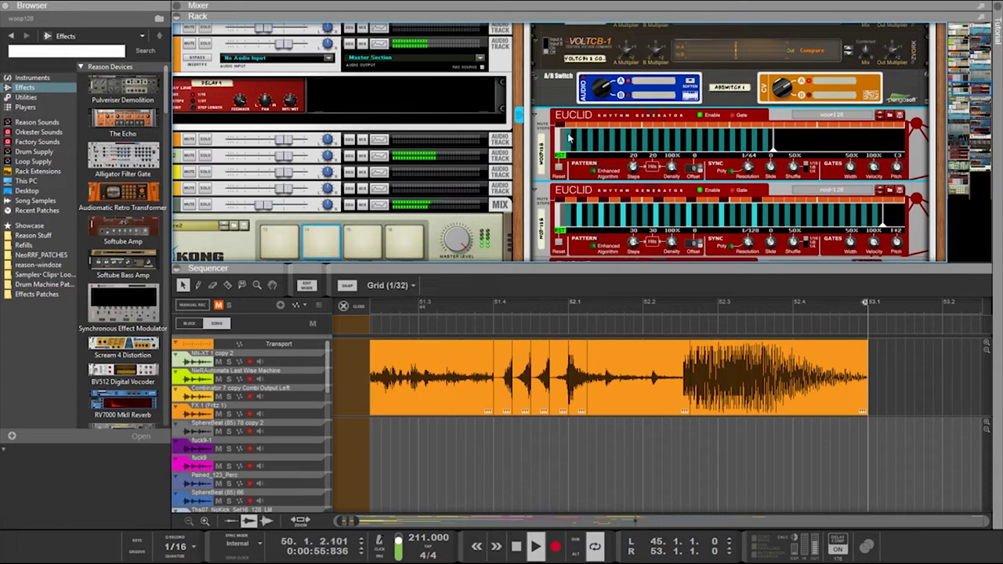
pyautogui.moveTo(750, 167); pyautogui.dragTo(747, 185)
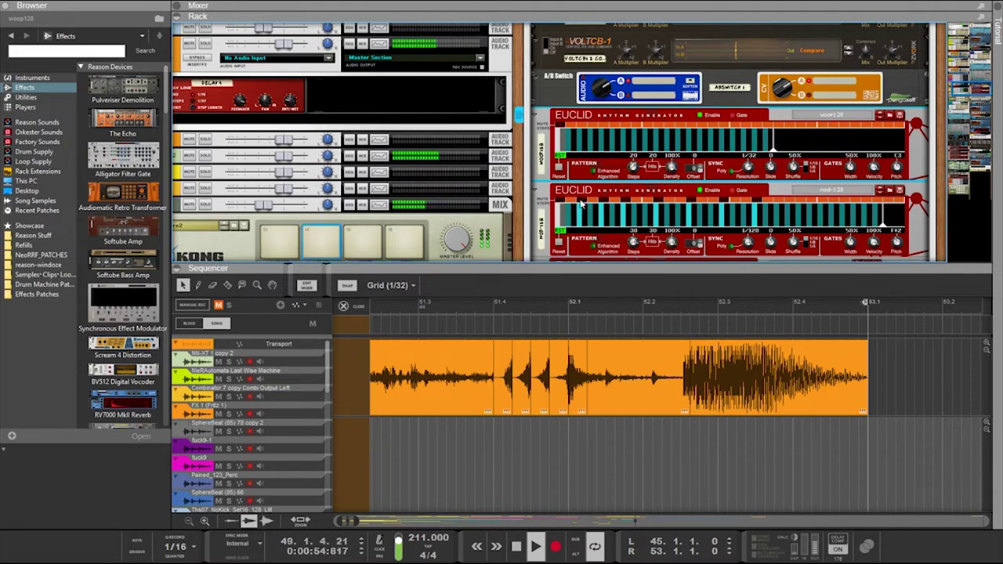
pyautogui.moveTo(748, 243); pyautogui.dragTo(749, 283)
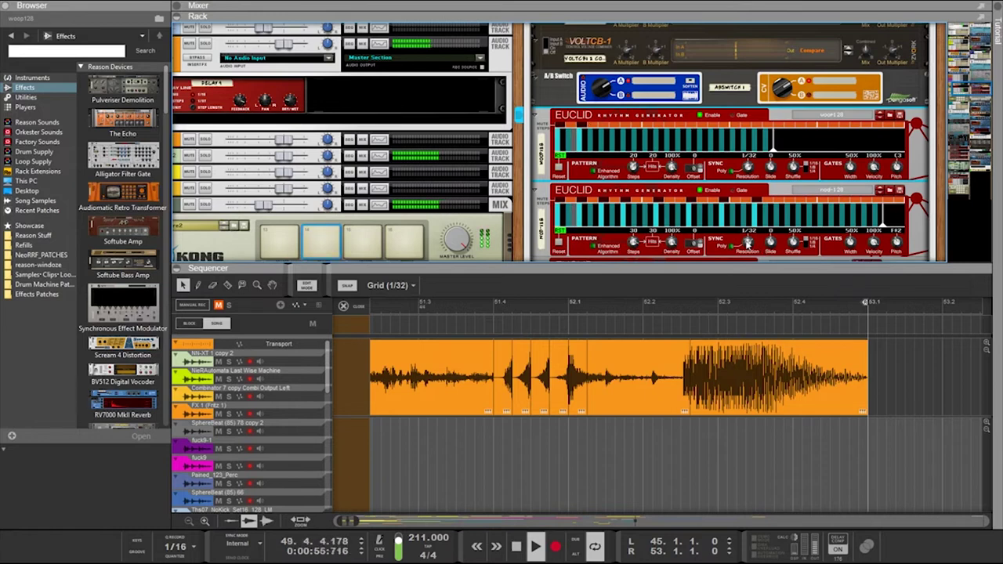
pyautogui.moveTo(747, 243)
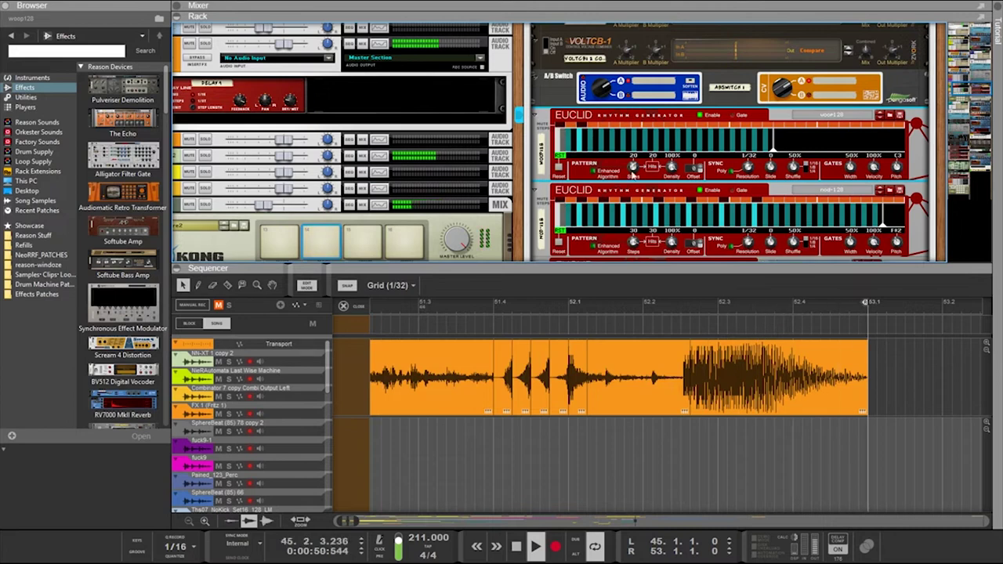
pyautogui.moveTo(748, 168)
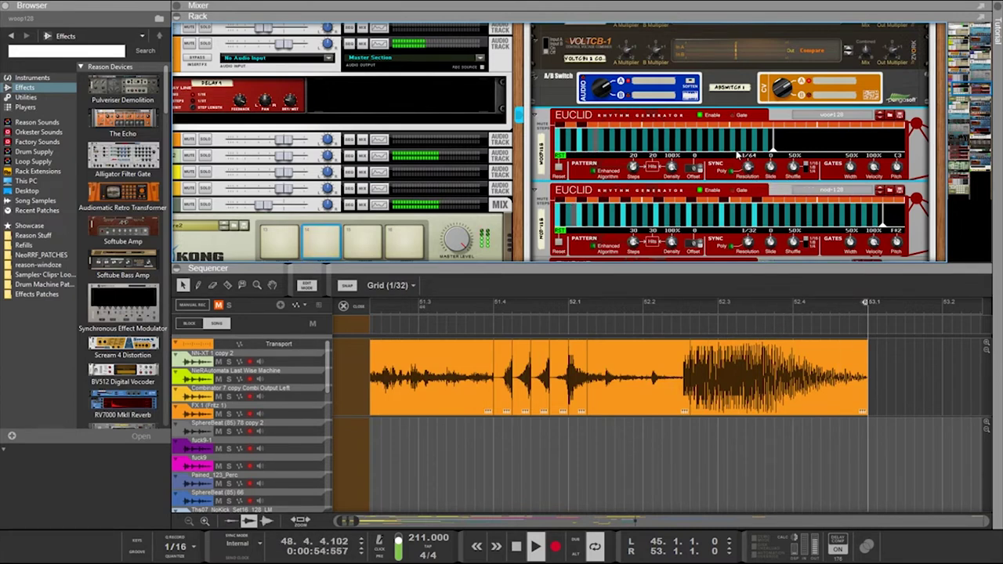
# Set the nod-128 Euclid's resolution to 1/16 and the woop128 Euclid's resolution to 1/128
pyautogui.moveTo(755, 246); pyautogui.dragTo(755, 257)
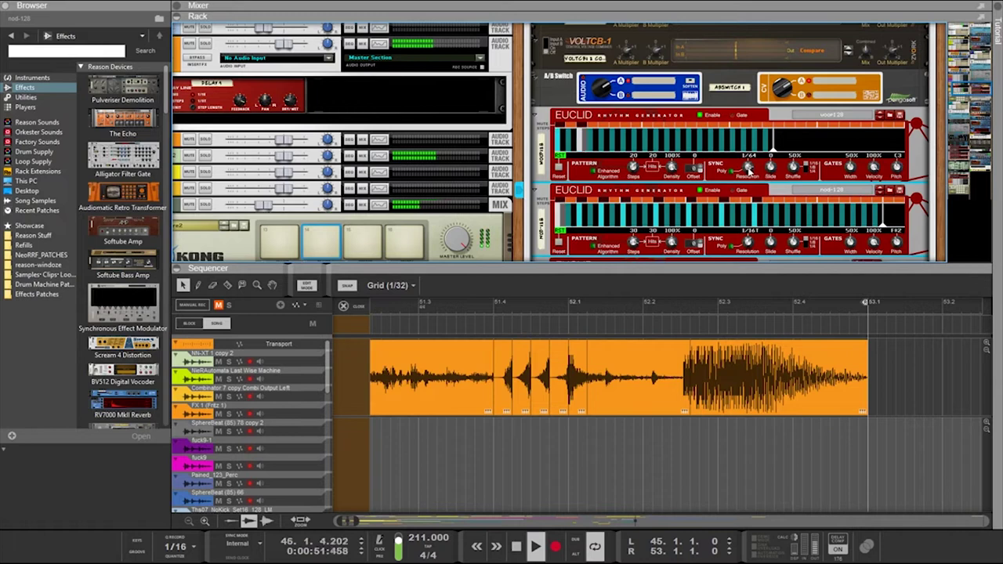
pyautogui.moveTo(748, 161); pyautogui.dragTo(749, 166)
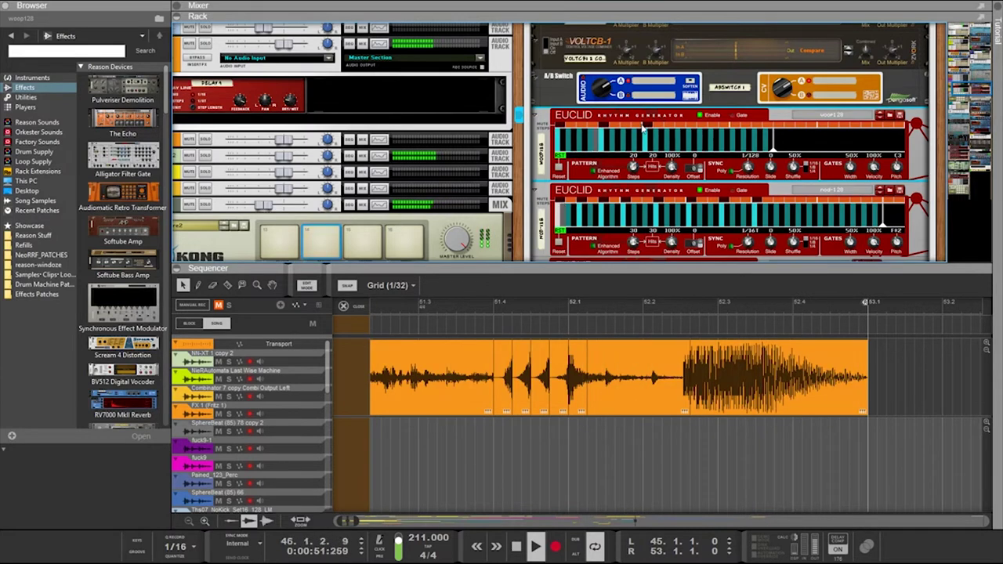
pyautogui.moveTo(751, 231); pyautogui.dragTo(751, 256)
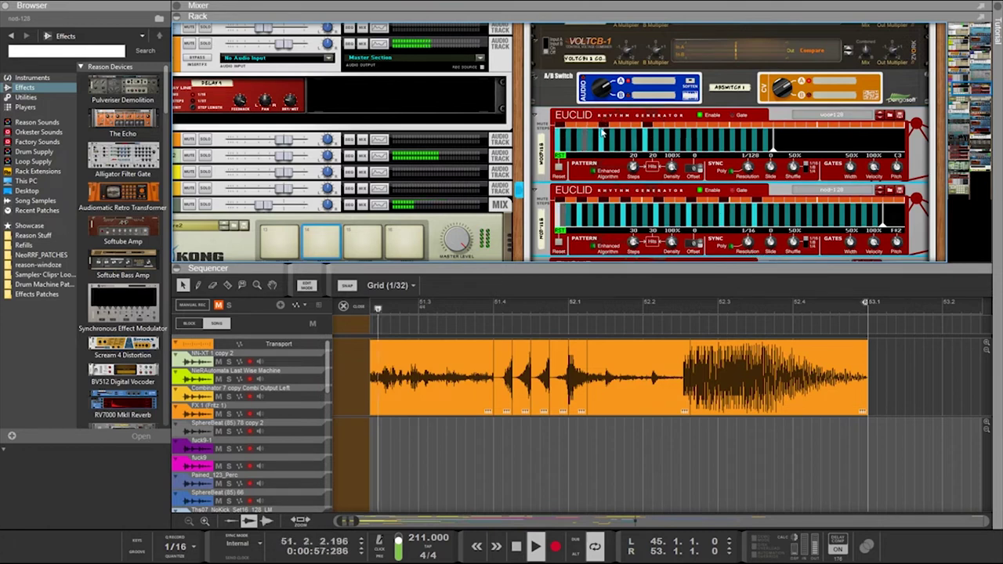
# Toggle a mute step on the upper Euclid and try resolutions of 1/32 and 1/128 on it and 1/32 and 1/64 on the lower one
pyautogui.click(647, 127)
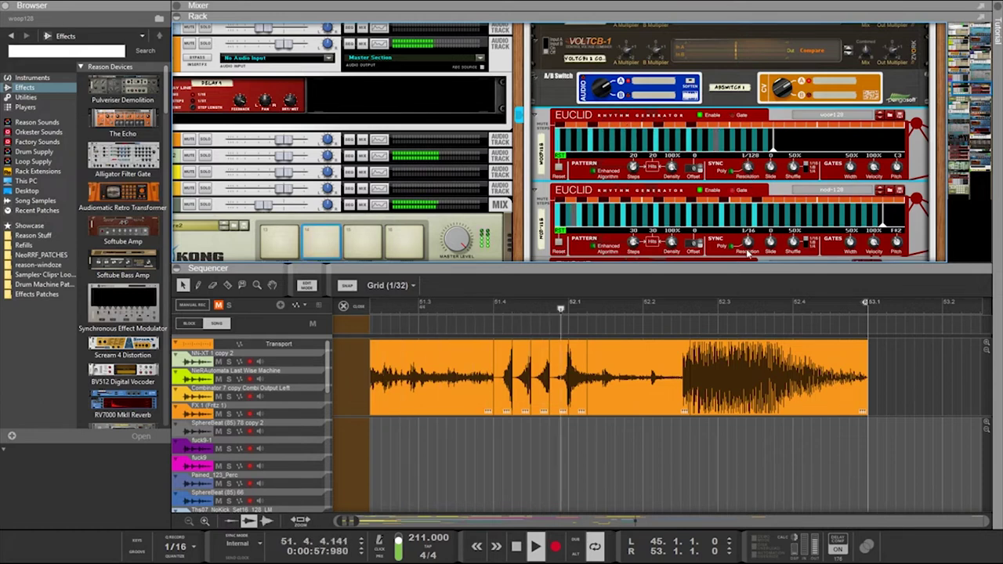
pyautogui.moveTo(750, 244); pyautogui.dragTo(749, 230)
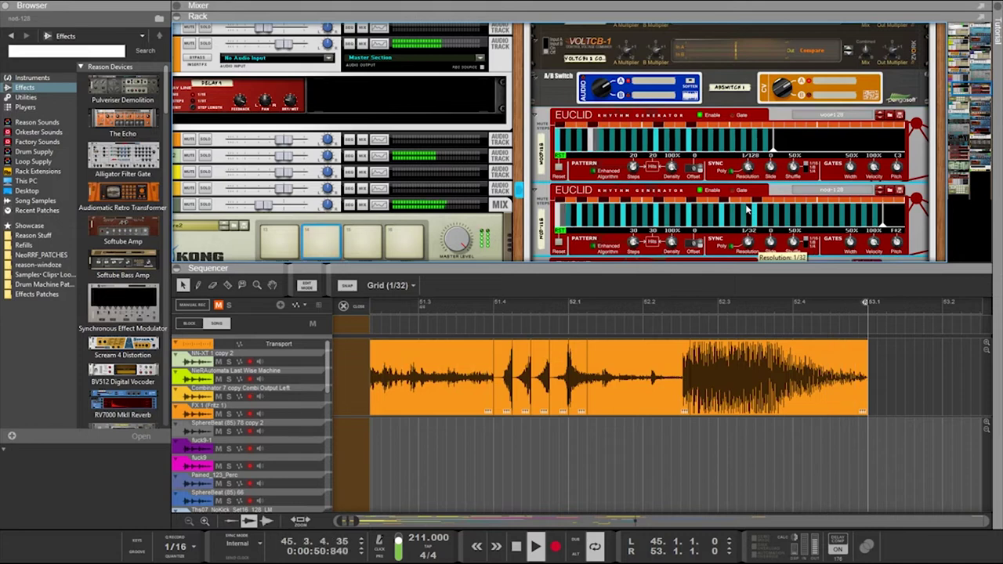
pyautogui.moveTo(745, 168); pyautogui.dragTo(750, 196)
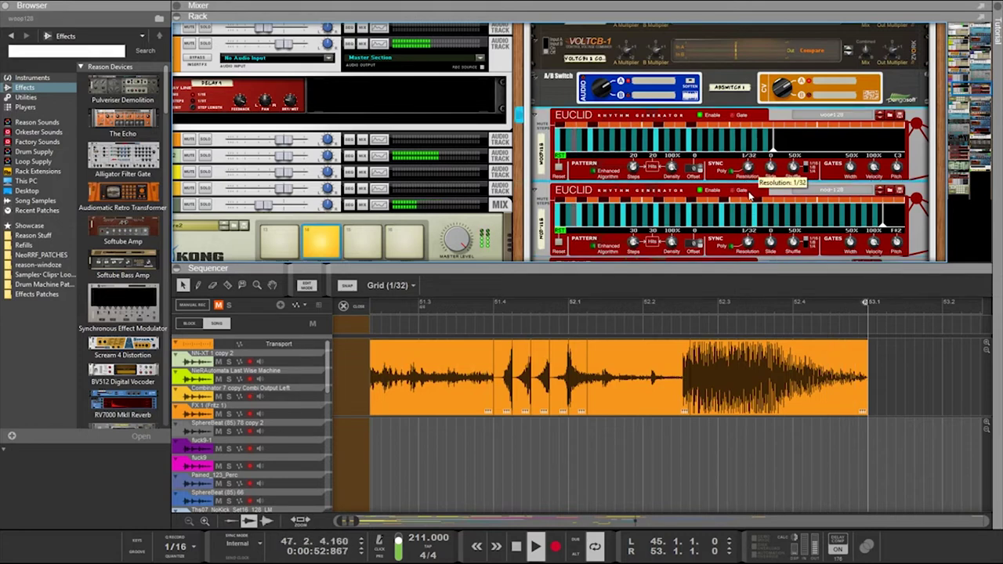
pyautogui.moveTo(748, 174); pyautogui.dragTo(748, 163)
pyautogui.moveTo(751, 245); pyautogui.dragTo(743, 135)
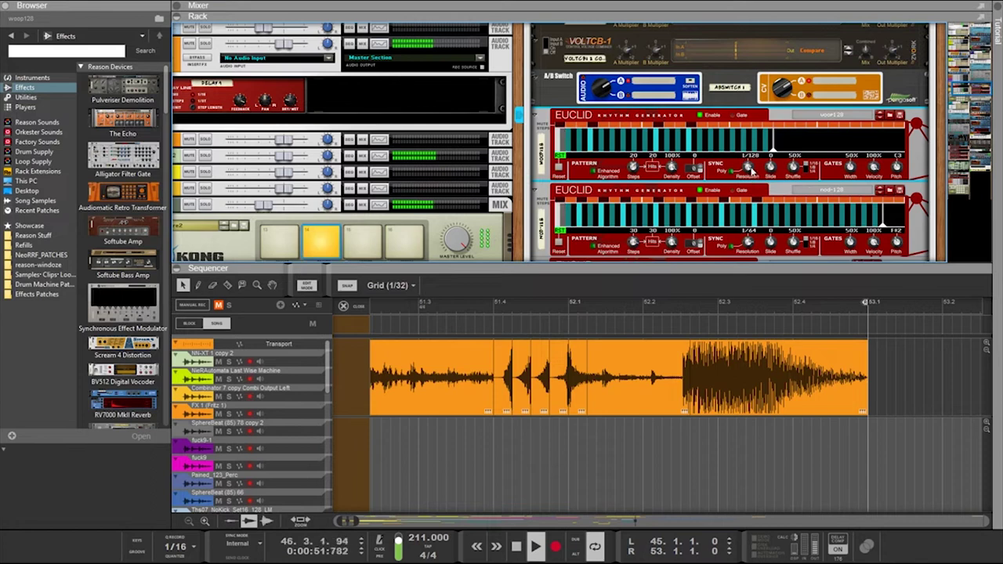
# Audition upper Euclid resolutions of 1/32, 1/64 and 1/128, ending on 1/32, and set the lower Euclid's resolution to 1/128
pyautogui.moveTo(750, 169); pyautogui.dragTo(752, 192)
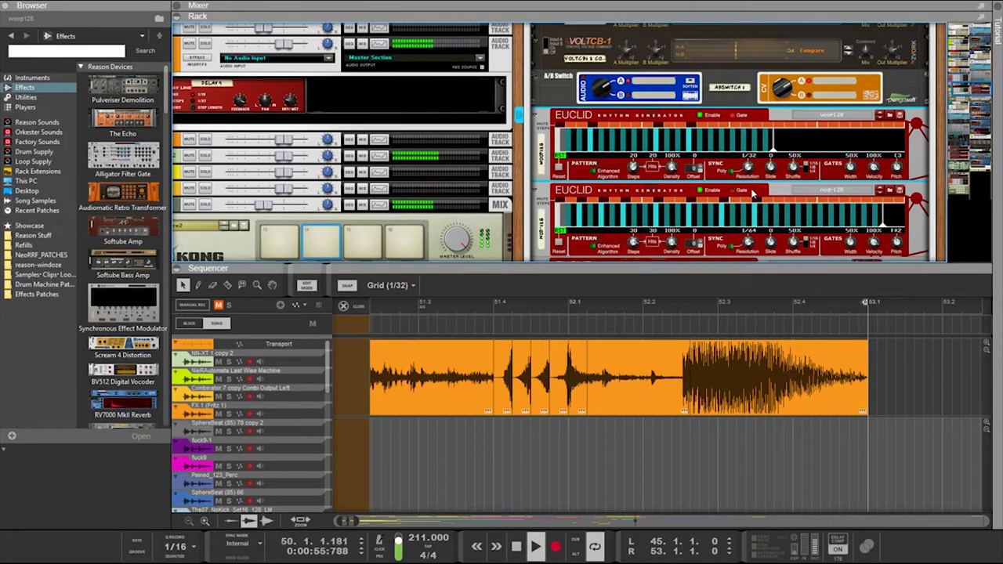
pyautogui.moveTo(749, 167)
pyautogui.mouseDown()
pyautogui.moveTo(749, 183)
pyautogui.moveTo(747, 155)
pyautogui.mouseUp()
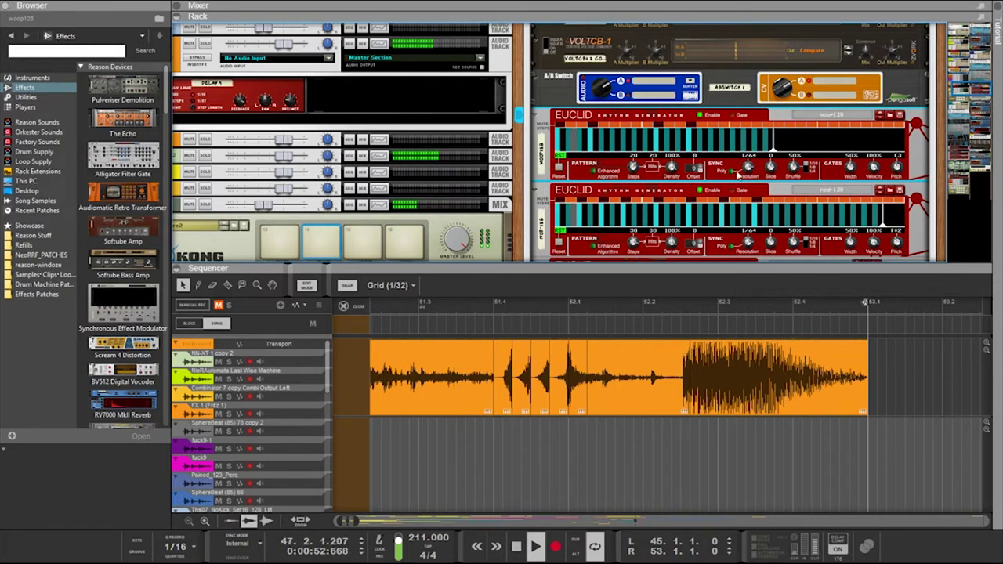
pyautogui.moveTo(749, 245); pyautogui.dragTo(747, 274)
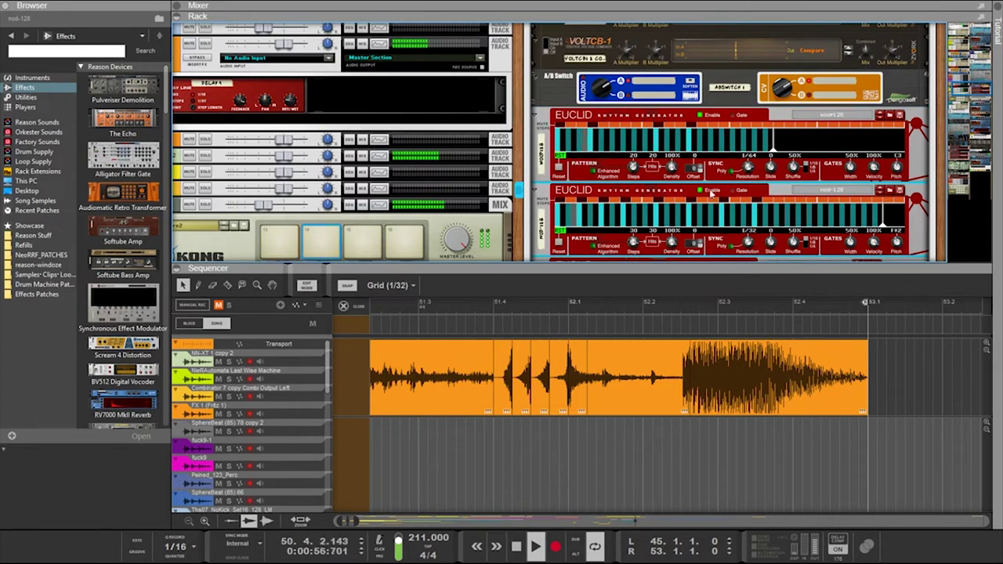
pyautogui.moveTo(749, 167); pyautogui.dragTo(748, 138)
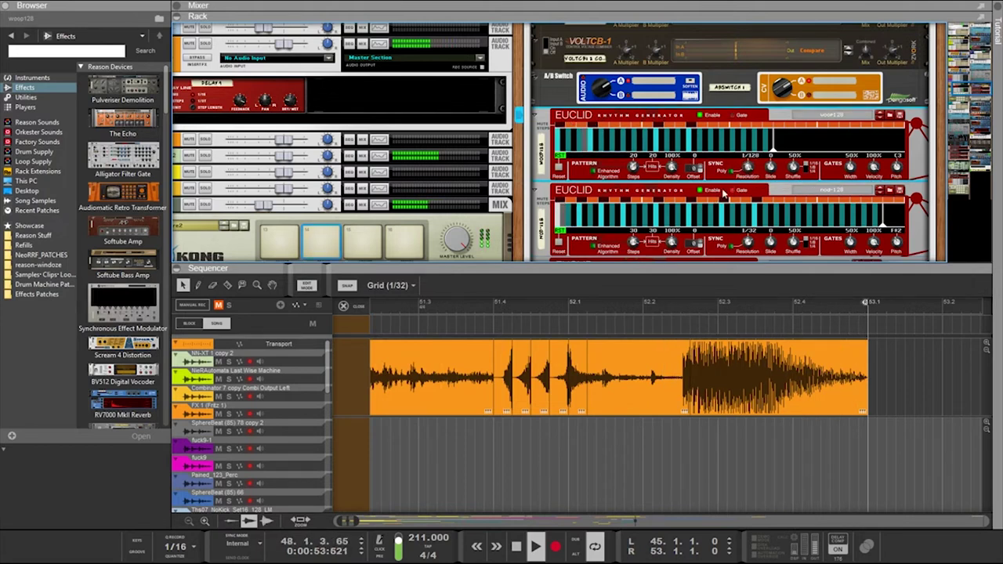
pyautogui.moveTo(749, 167); pyautogui.dragTo(747, 204)
pyautogui.moveTo(749, 242); pyautogui.dragTo(742, 141)
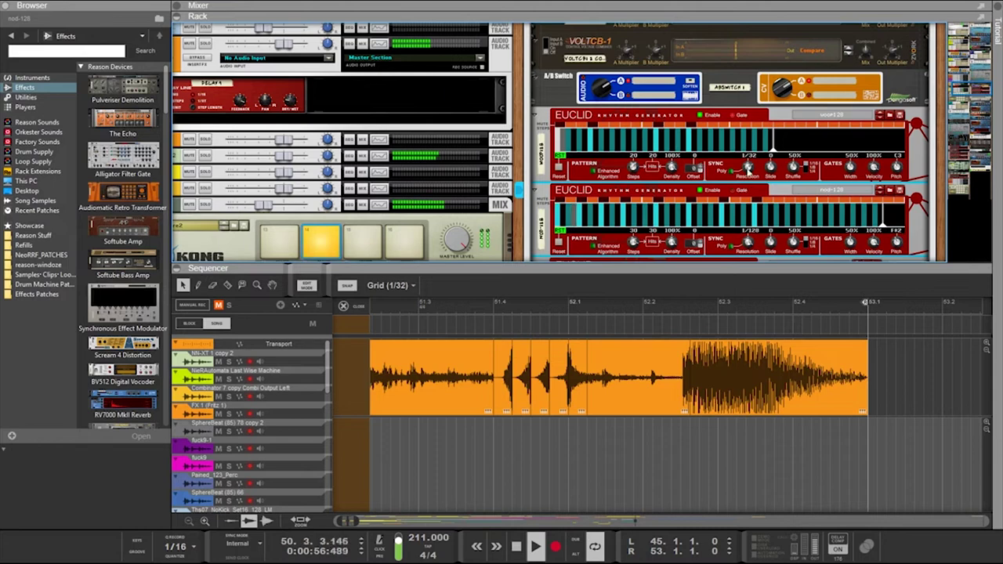
# Vary both Euclid resolutions through 1/8T, 1/16 and 1/64, settling on 1/128 for the upper and 1/16 for the lower
pyautogui.moveTo(748, 167); pyautogui.dragTo(737, 230)
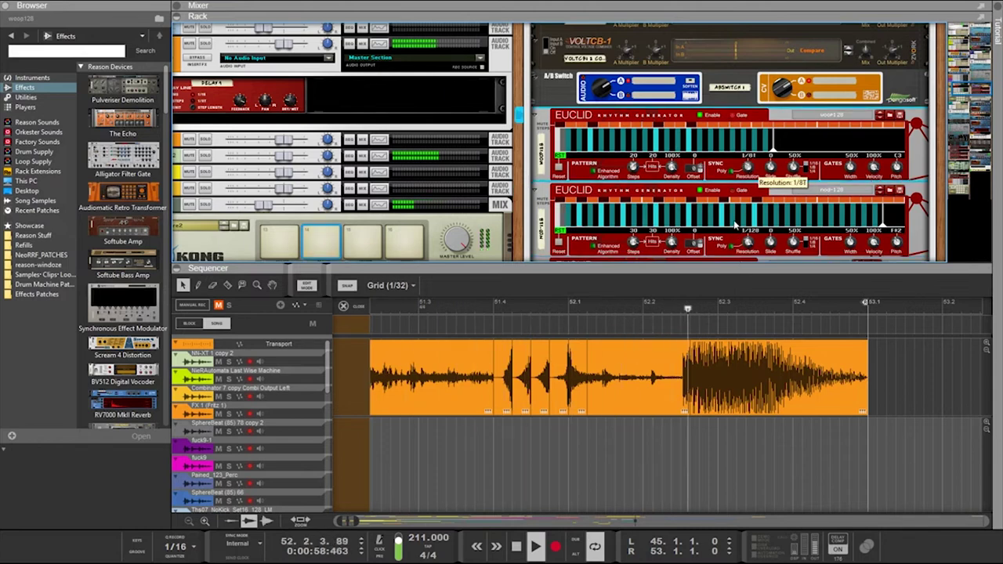
pyautogui.moveTo(747, 243); pyautogui.dragTo(745, 270)
pyautogui.moveTo(750, 168); pyautogui.dragTo(748, 166)
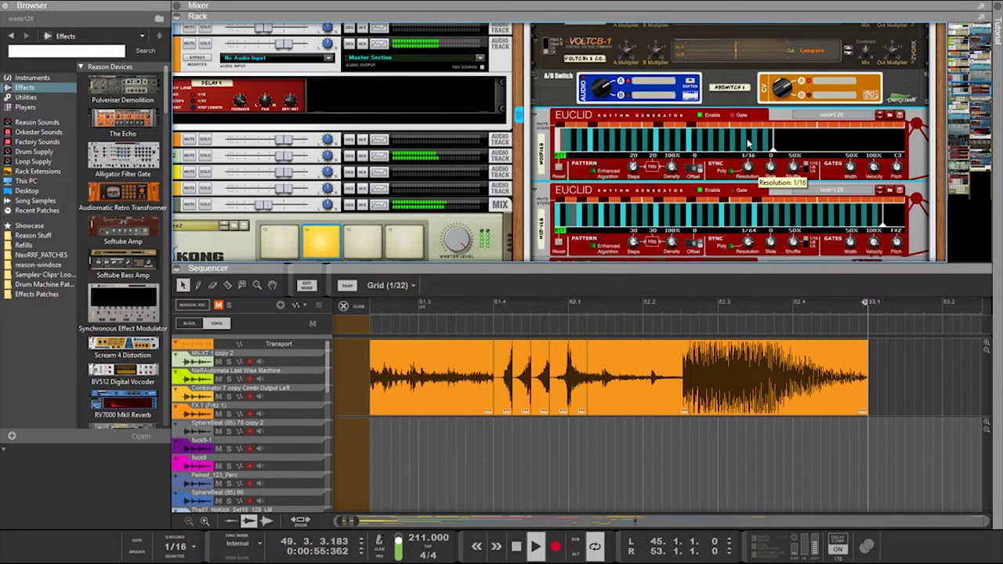
pyautogui.moveTo(749, 243); pyautogui.dragTo(744, 283)
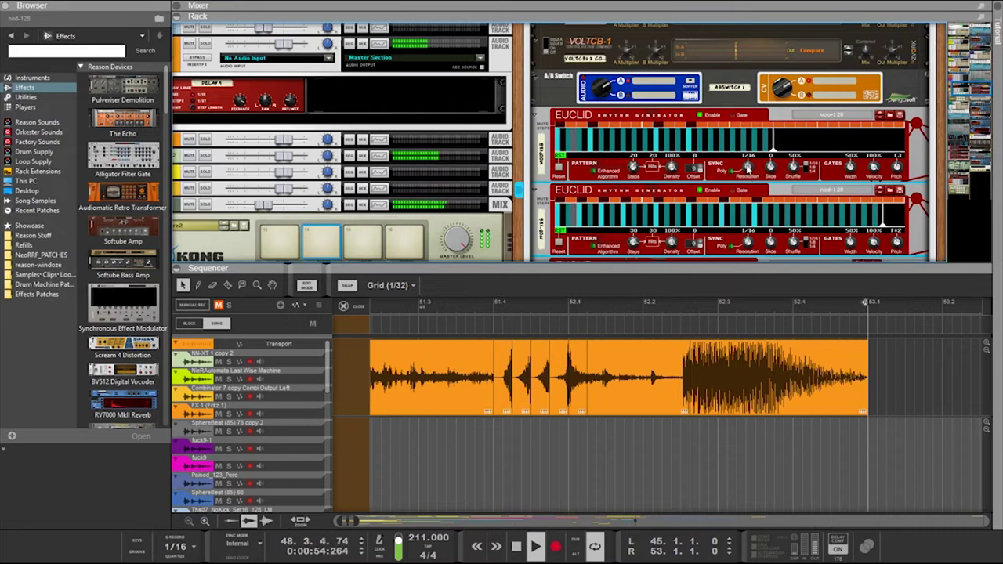
pyautogui.moveTo(748, 167); pyautogui.dragTo(741, 98)
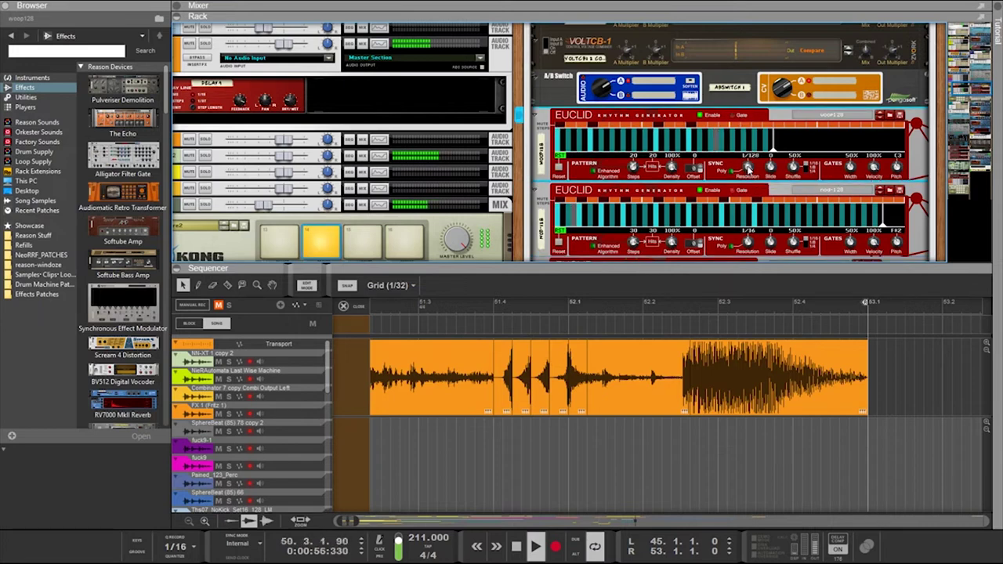
# Try the upper Euclid at 1/16T and 1/64, return it to 1/128, and toggle mute steps early in its pattern
pyautogui.moveTo(749, 167); pyautogui.dragTo(752, 180)
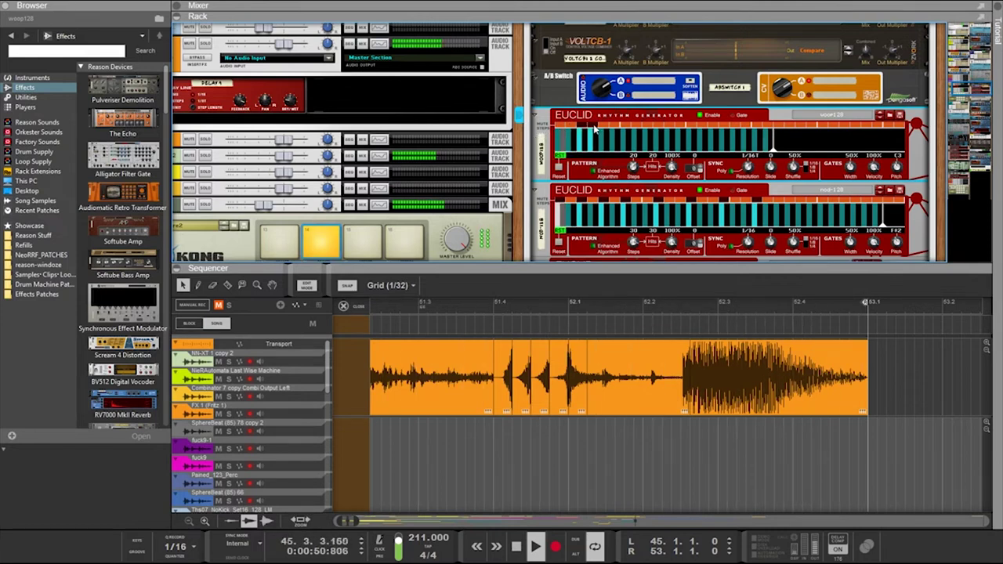
pyautogui.moveTo(749, 163)
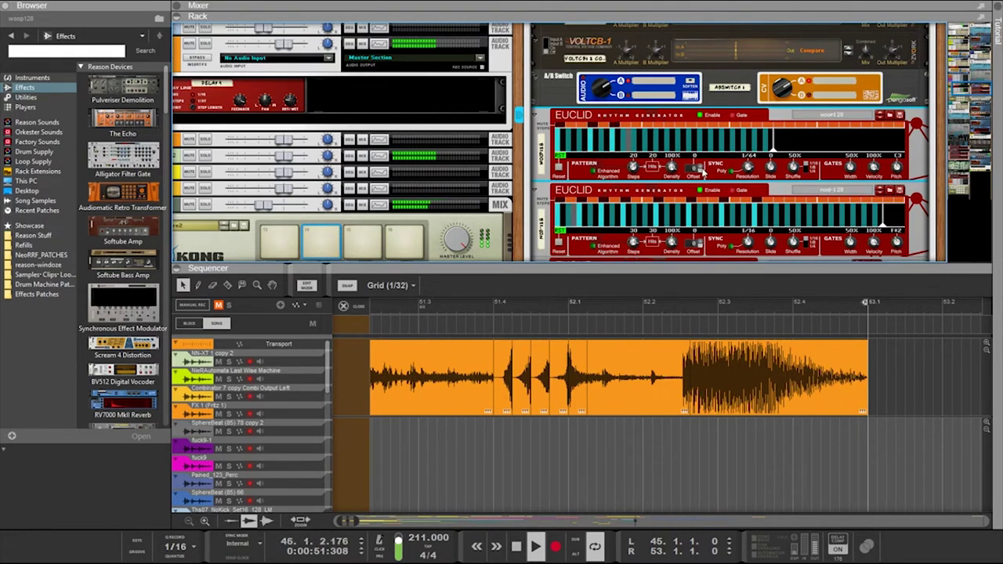
pyautogui.moveTo(751, 168); pyautogui.dragTo(751, 161)
pyautogui.click(615, 125)
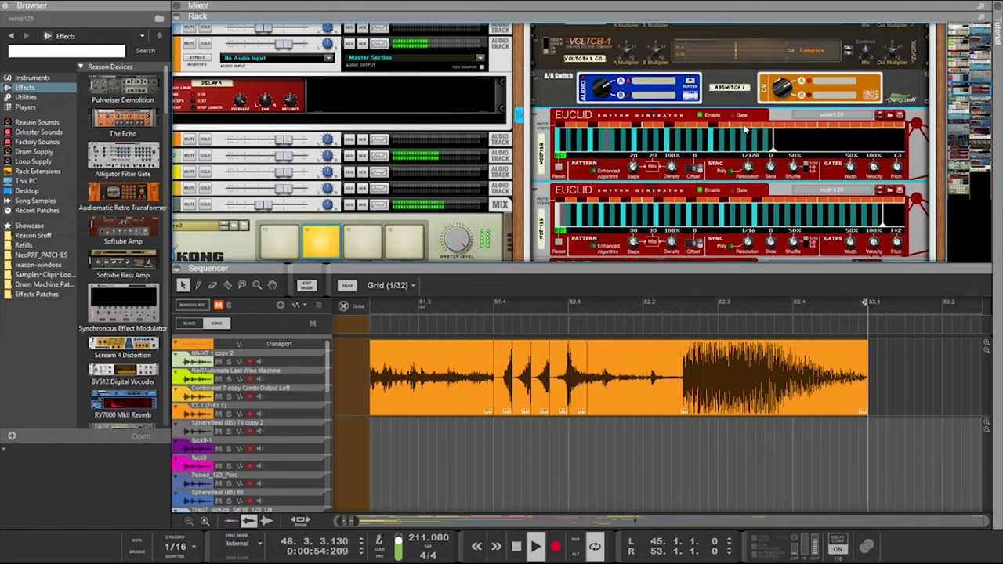
pyautogui.click(784, 94)
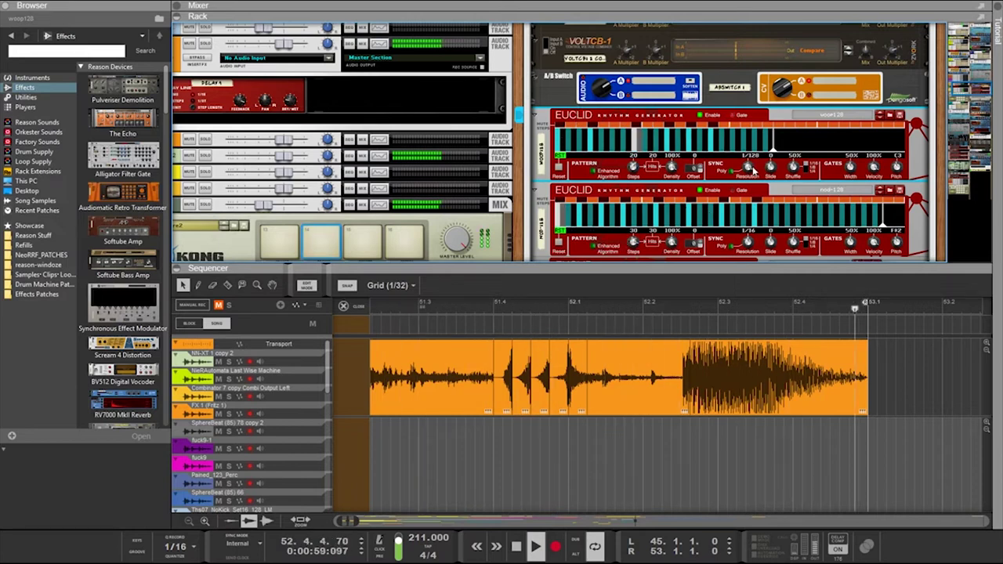
# Audition the upper Euclid at 1/32 resolution and return it to 1/128
pyautogui.moveTo(748, 167); pyautogui.dragTo(748, 181)
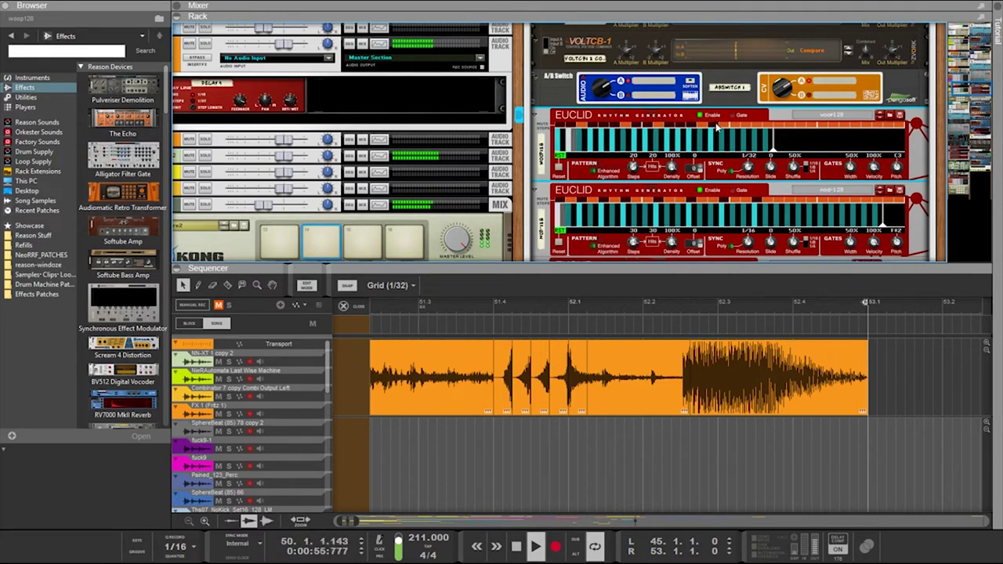
pyautogui.moveTo(747, 242)
pyautogui.mouseDown()
pyautogui.moveTo(747, 187)
pyautogui.moveTo(747, 242)
pyautogui.mouseUp()
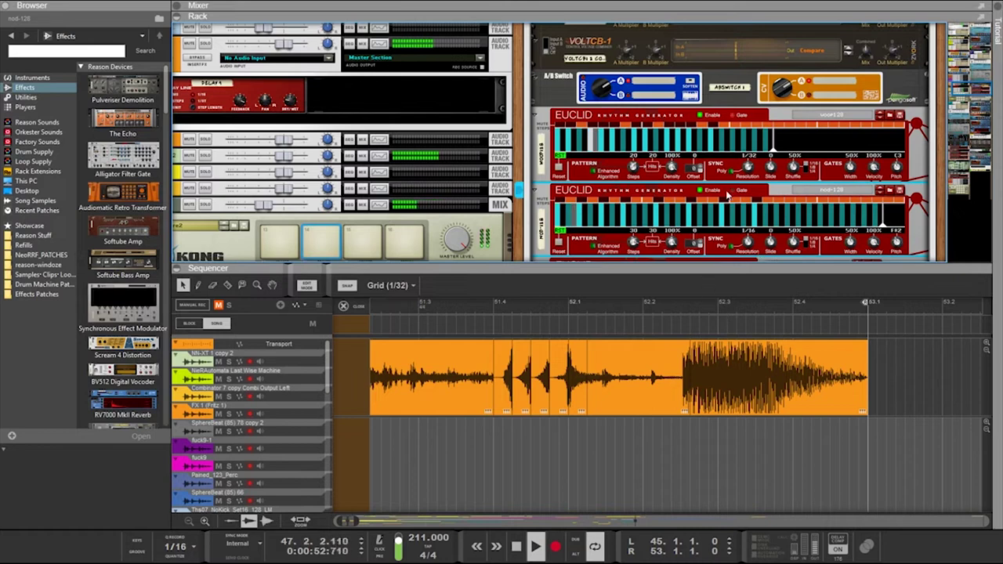
pyautogui.moveTo(748, 169); pyautogui.dragTo(737, 42)
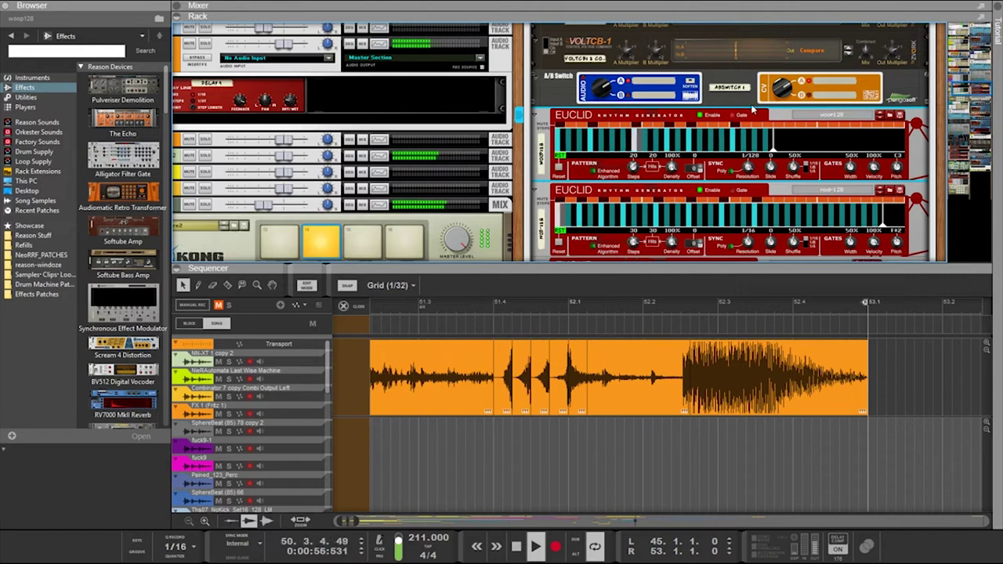
# Open the audio clip's last segment for comp editing and examine the onset of its loud hit with snap switched off
pyautogui.scroll(-4, 733, 133)
pyautogui.scroll(2, 728, 145)
pyautogui.scroll(-5, 706, 204)
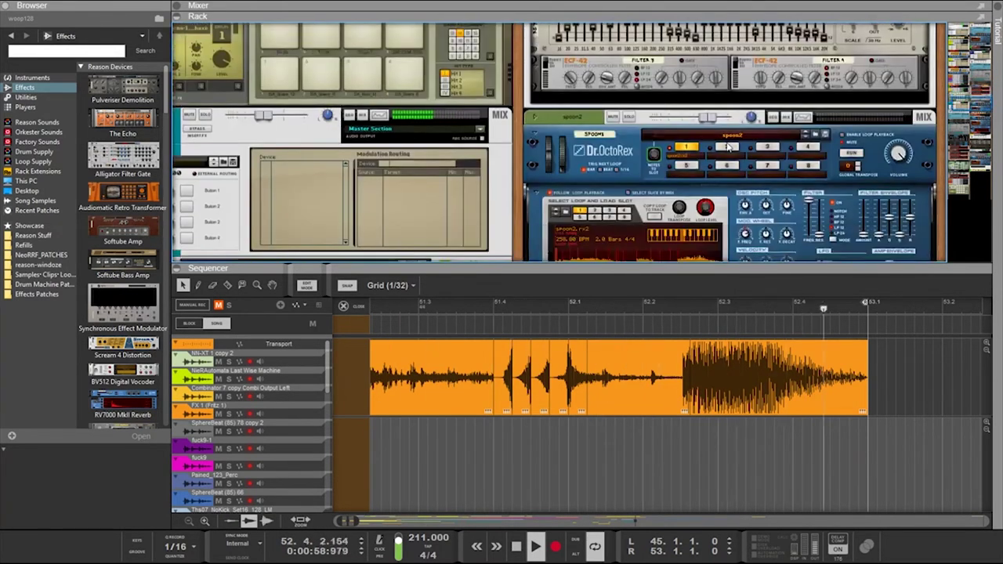
pyautogui.doubleClick(713, 400)
pyautogui.click(713, 471)
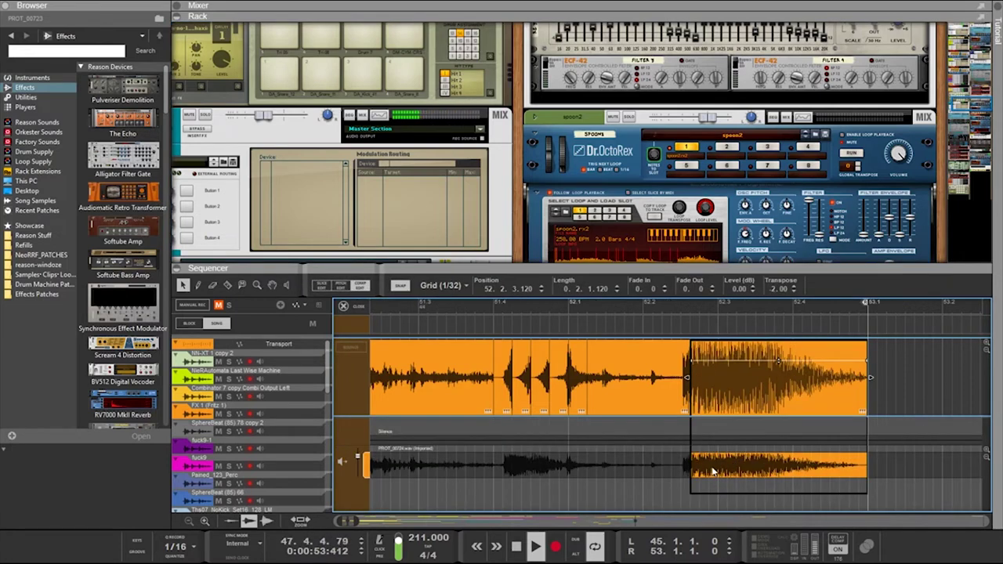
pyautogui.click(854, 472)
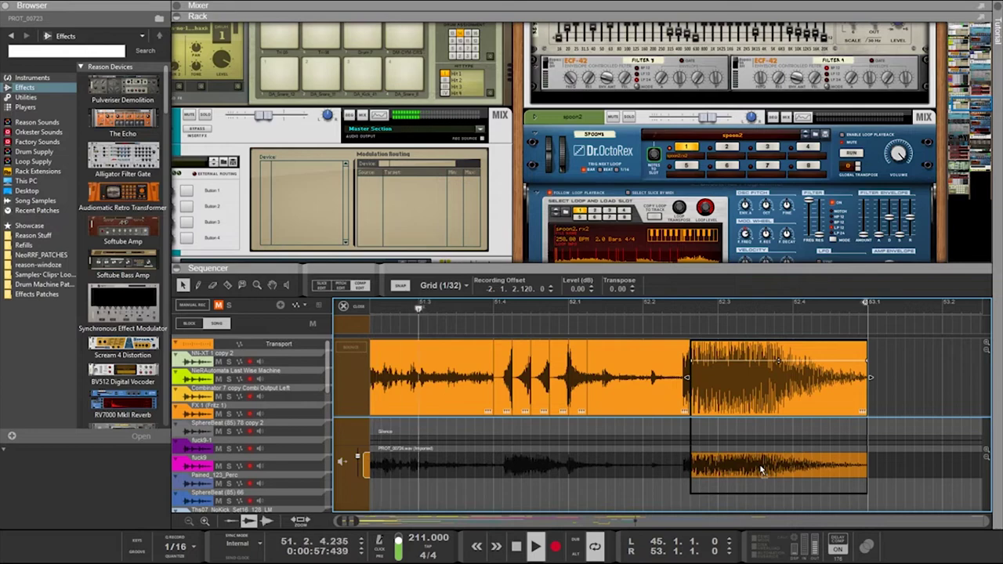
pyautogui.scroll(5, 741, 464)
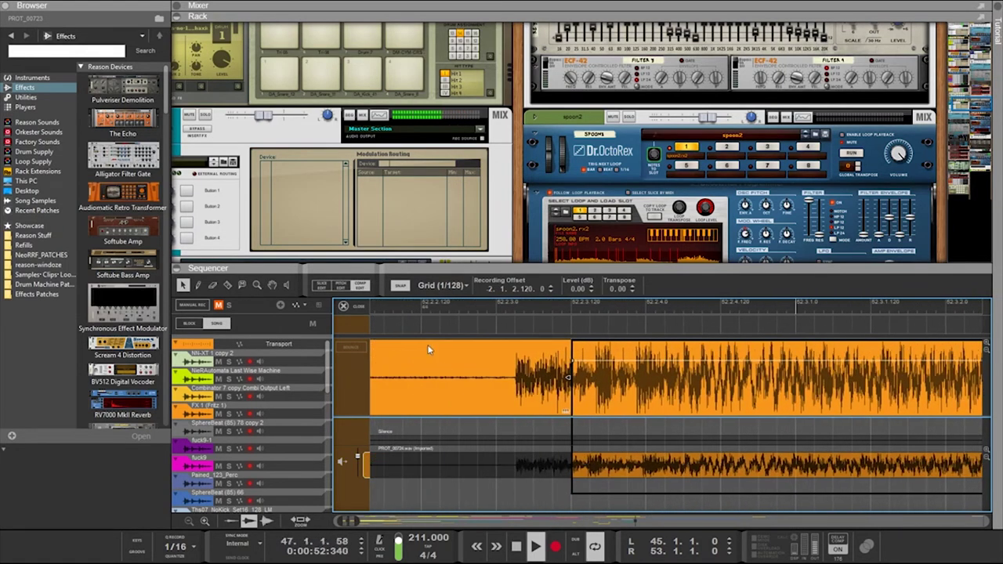
pyautogui.click(403, 287)
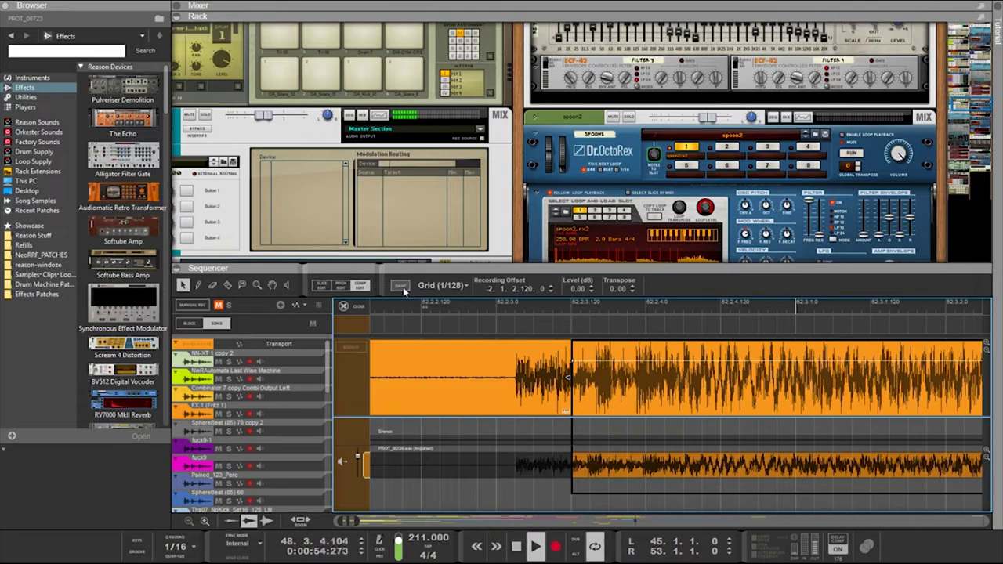
pyautogui.scroll(-2, 431, 335)
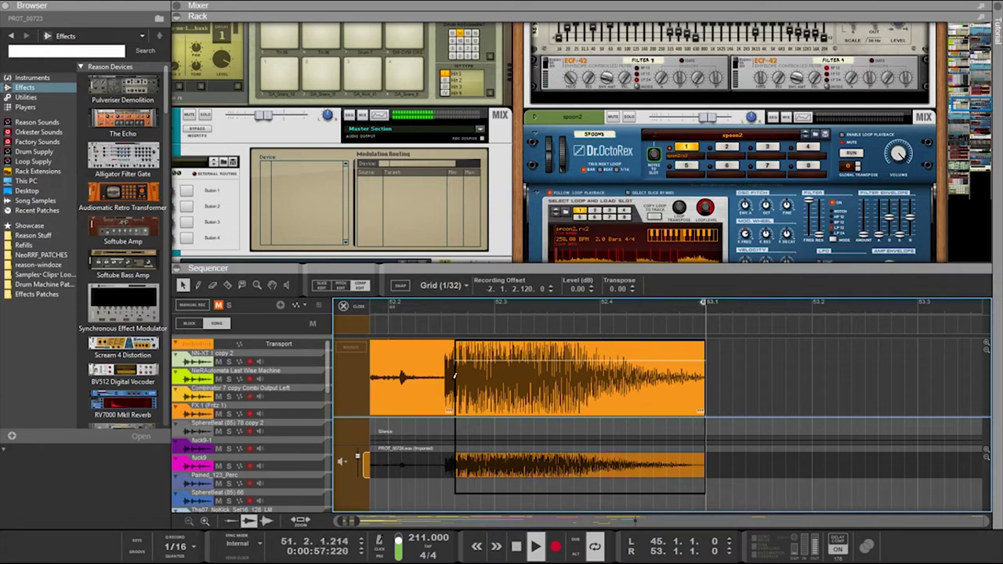
# Draw a Block 1 region over the clip's final hit, starting at 52.2.3.0 with a length of 0.2.2.0
pyautogui.press('w')
pyautogui.click(444, 321)
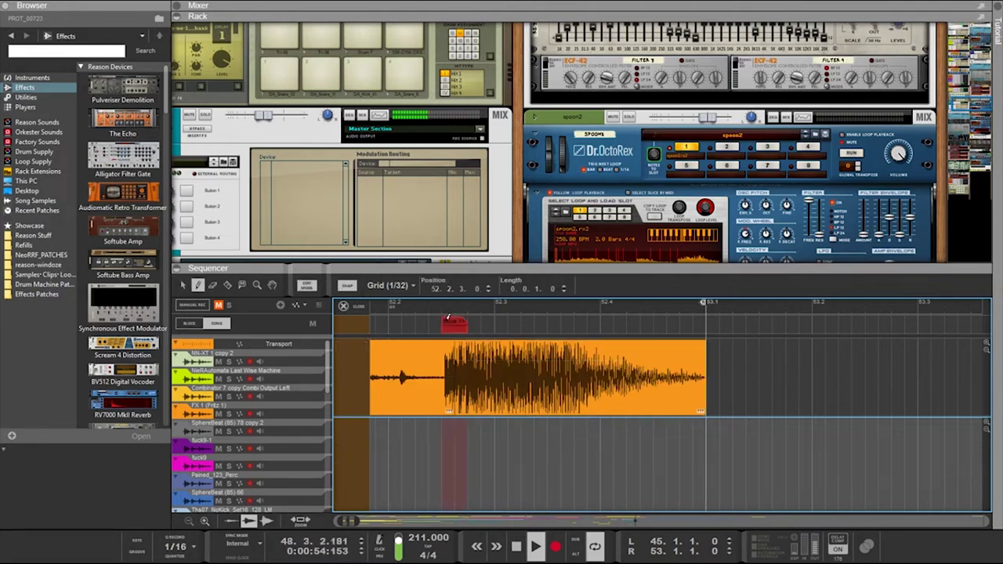
pyautogui.moveTo(453, 317); pyautogui.dragTo(703, 318)
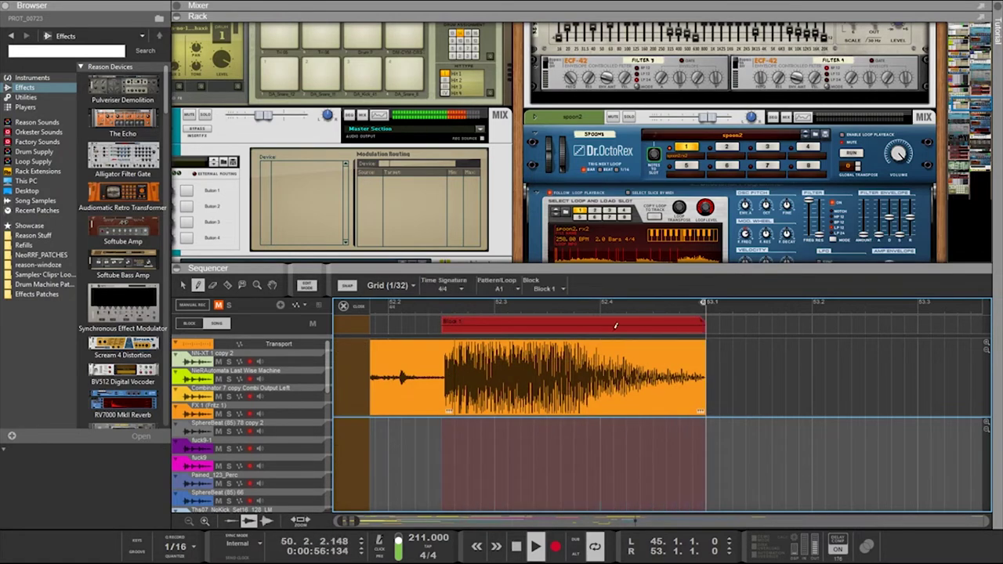
pyautogui.press('q')
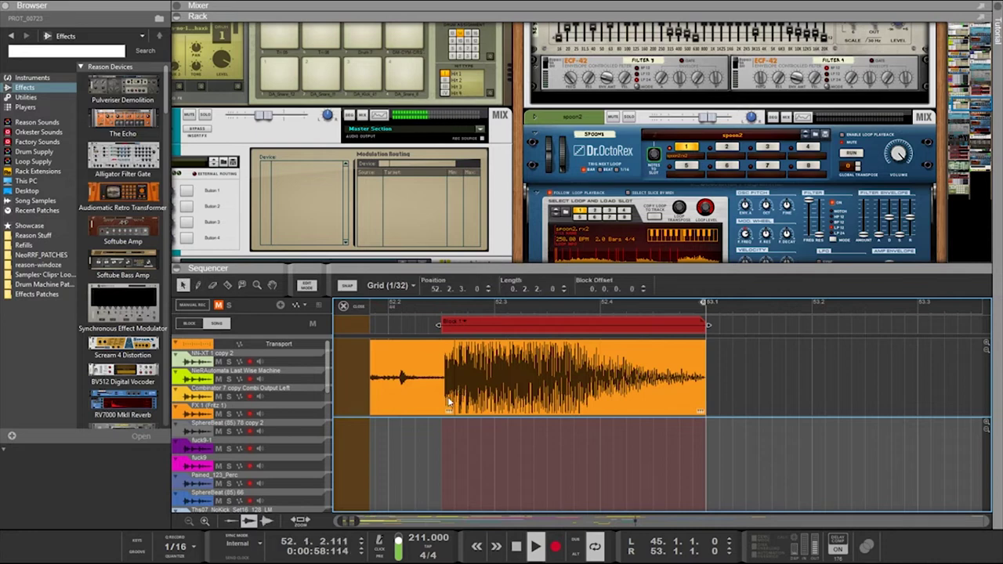
# Shorten the quiet segment at 52.1.2.0 to a length of 0.1.0.120, leaving a gap before the final hit
pyautogui.doubleClick(449, 402)
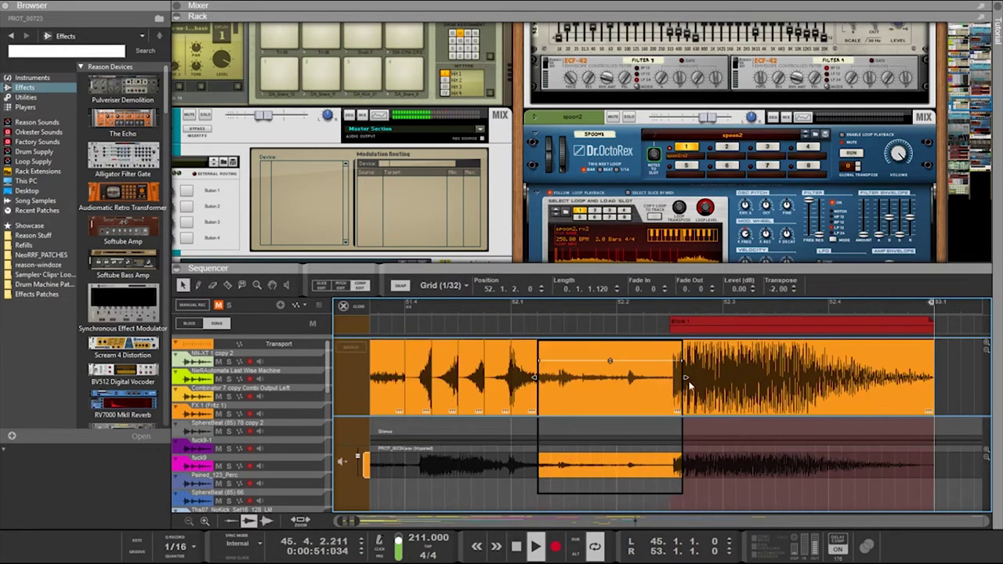
pyautogui.moveTo(683, 378); pyautogui.dragTo(656, 373)
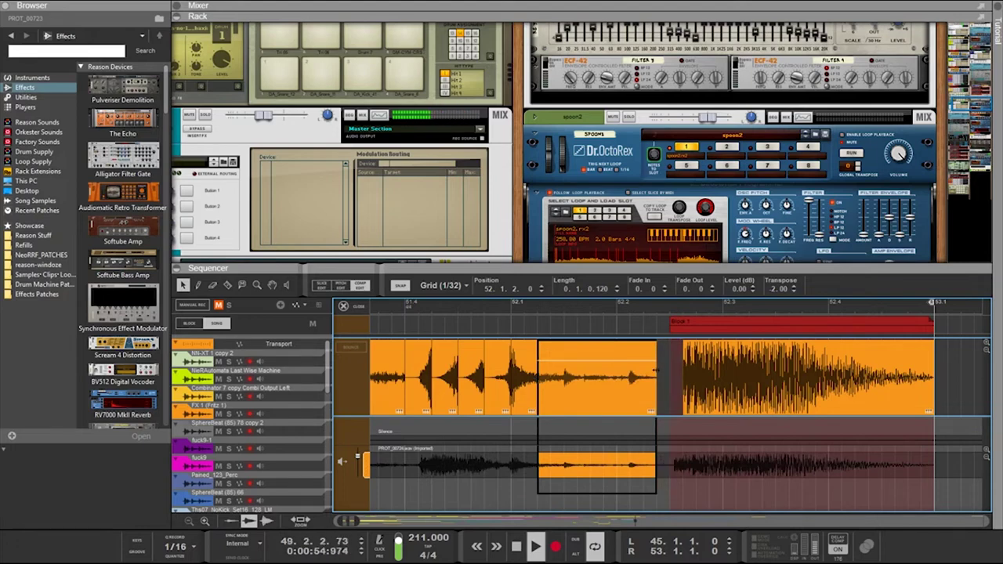
# Extend the start of the final hit's clip back to 52.2.3.0 and move the clip to 52.2.2.120
pyautogui.scroll(2, 694, 401)
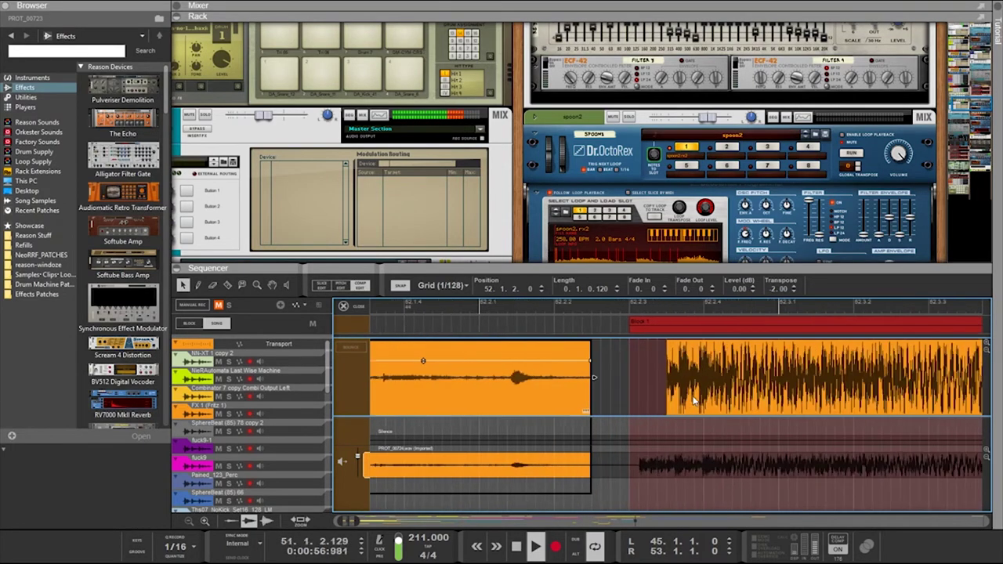
pyautogui.click(652, 389)
pyautogui.moveTo(651, 379); pyautogui.dragTo(583, 380)
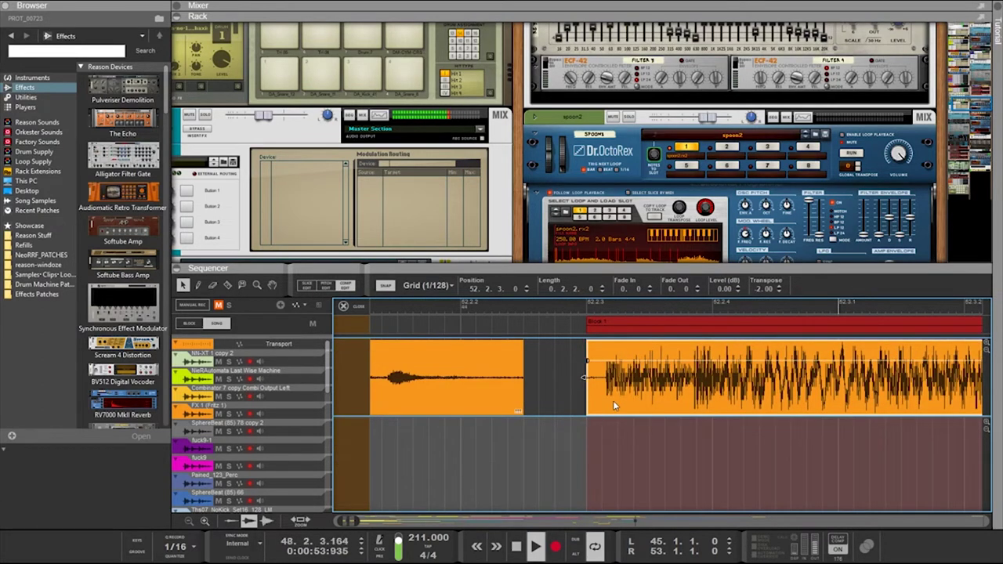
pyautogui.scroll(3, 613, 401)
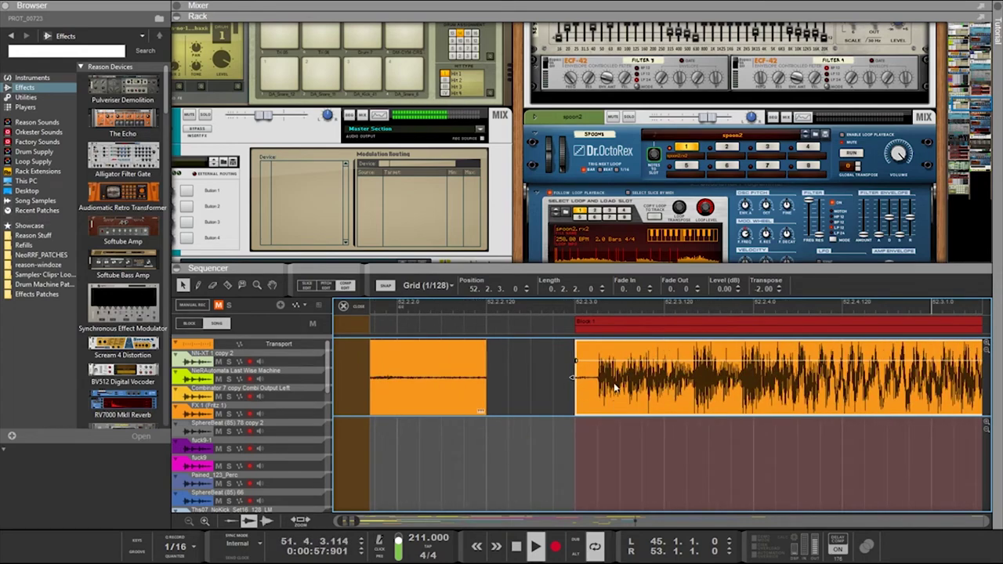
pyautogui.moveTo(741, 397); pyautogui.dragTo(660, 399)
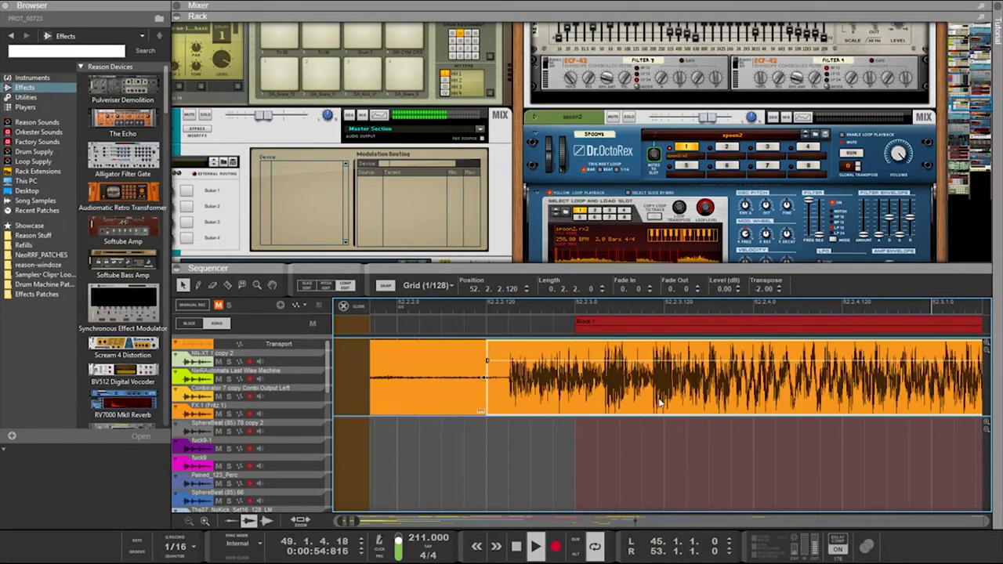
# Trim the final hit's start to 52.2.3.0, giving a length of 0.2.1.120, and open the segment for comp editing
pyautogui.scroll(3, 638, 407)
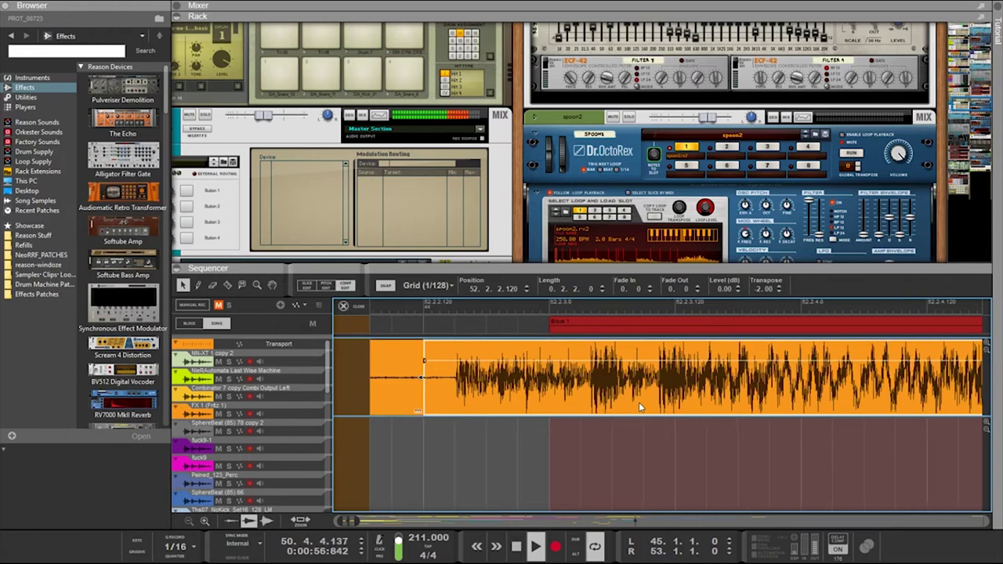
pyautogui.moveTo(421, 380); pyautogui.dragTo(550, 379)
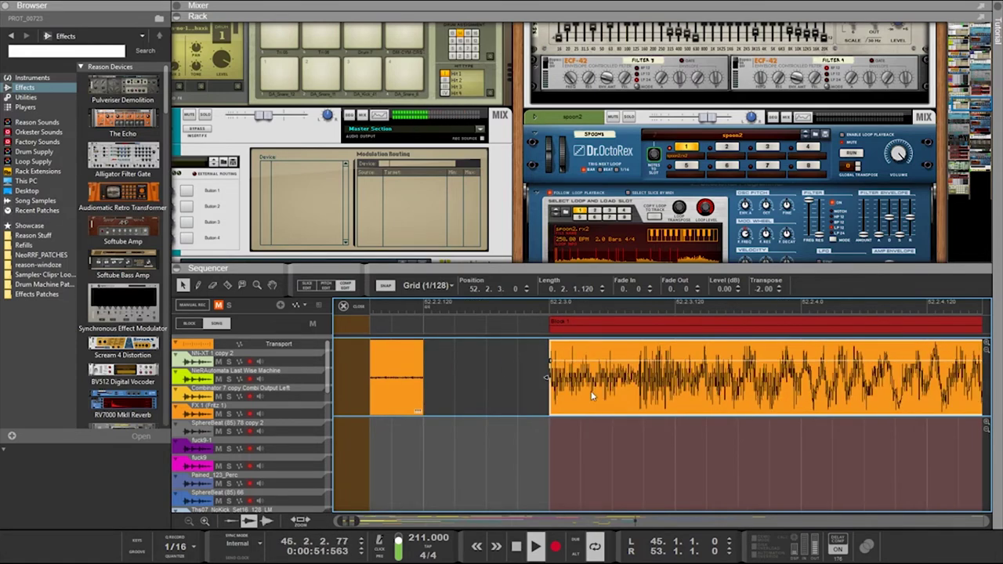
pyautogui.doubleClick(591, 391)
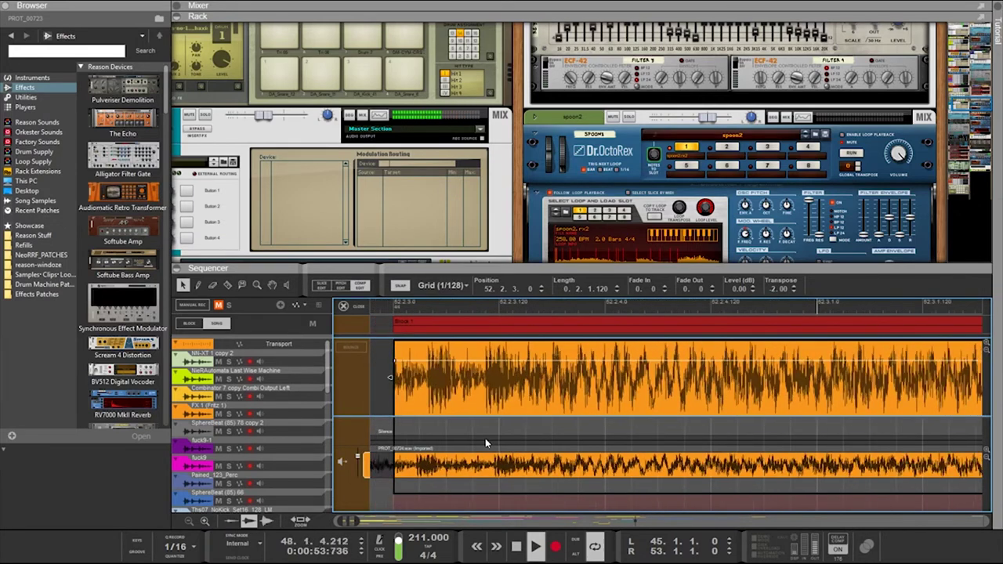
# Magnify the waveform in the final hit's recording lane and examine the onset before 52.2.3.0
pyautogui.scroll(-1, 486, 439)
pyautogui.hscroll(-2, 433, 441)
pyautogui.click(986, 451)
pyautogui.click(986, 451)
pyautogui.click(986, 451)
pyautogui.click(986, 451)
pyautogui.hscroll(2, 741, 442)
pyautogui.hscroll(-2, 726, 442)
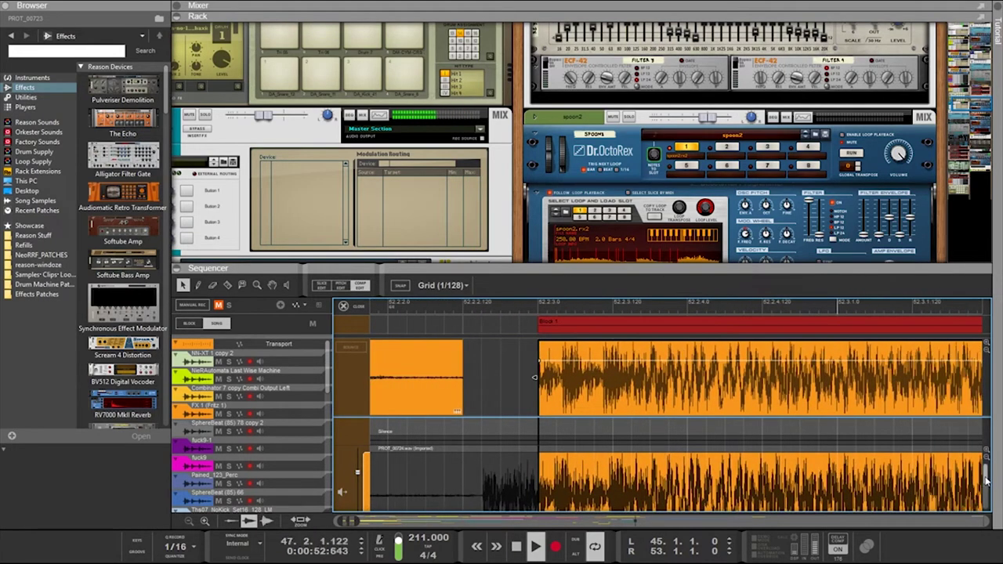
pyautogui.moveTo(986, 479); pyautogui.dragTo(985, 488)
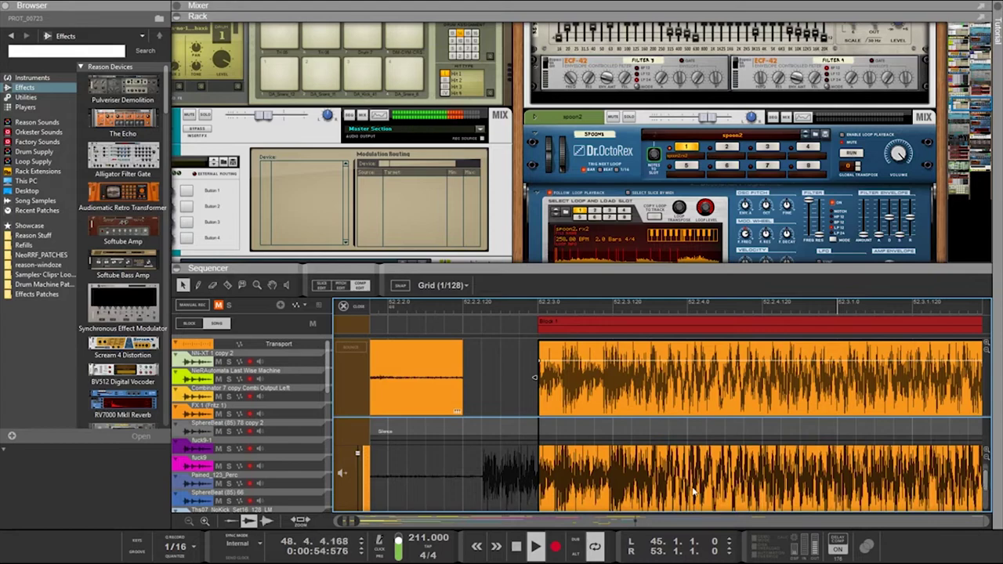
# Slide the recording under the final hit to an offset of -2.1.2.142.8 and leave the comp lanes
pyautogui.click(693, 491)
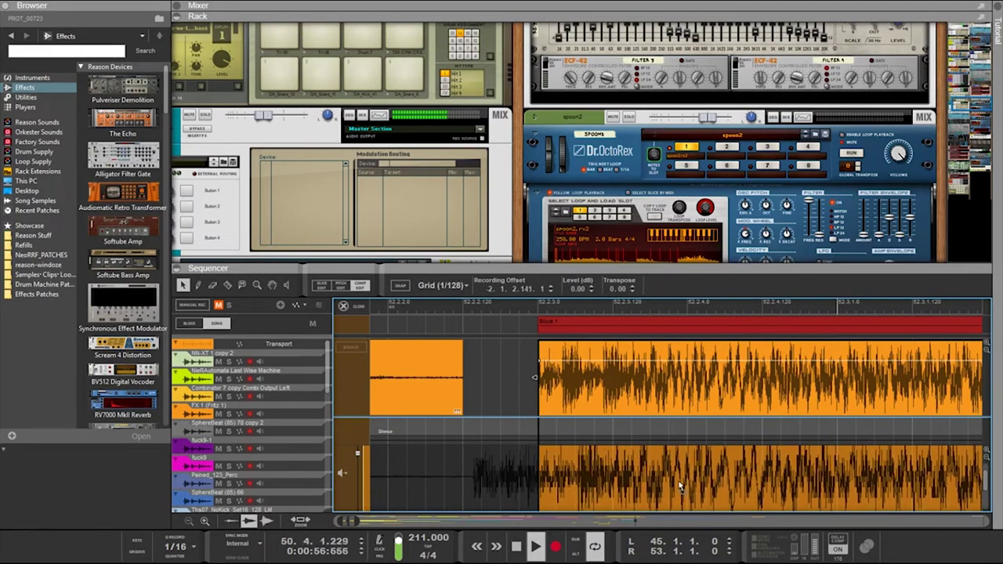
pyautogui.scroll(2, 568, 484)
pyautogui.scroll(2, 568, 485)
pyautogui.hscroll(-1, 560, 487)
pyautogui.moveTo(633, 491); pyautogui.dragTo(620, 489)
pyautogui.scroll(-1, 621, 489)
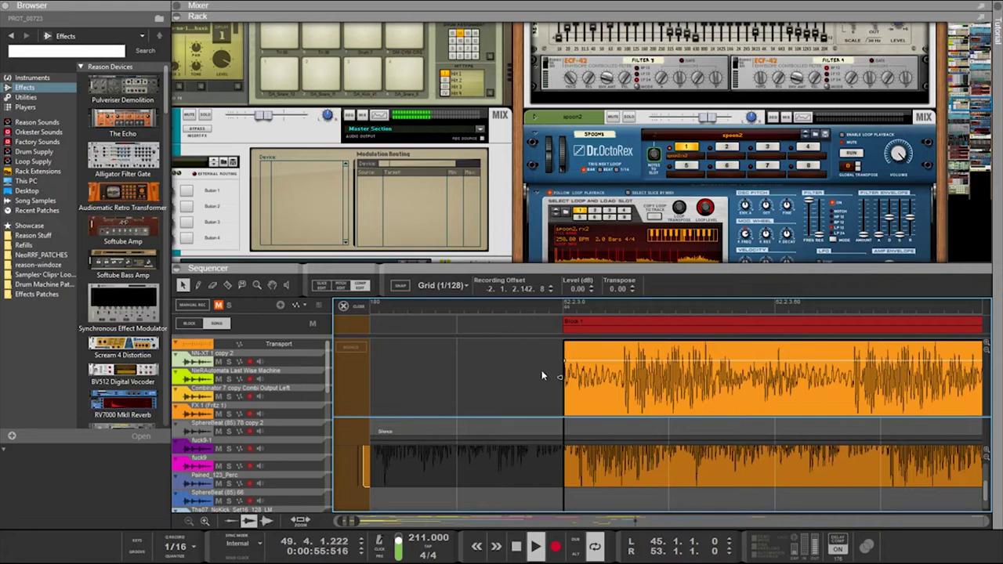
pyautogui.press('Delete')
pyautogui.scroll(-3, 597, 385)
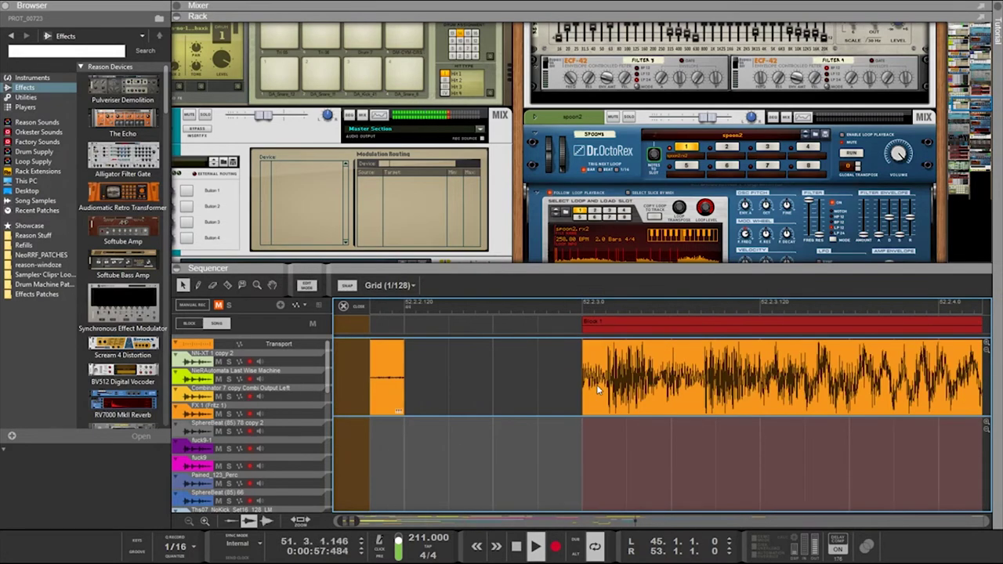
# Reopen the final hit's comp lanes and slide its recording earlier to an offset of -2.1.2.158.11
pyautogui.doubleClick(603, 397)
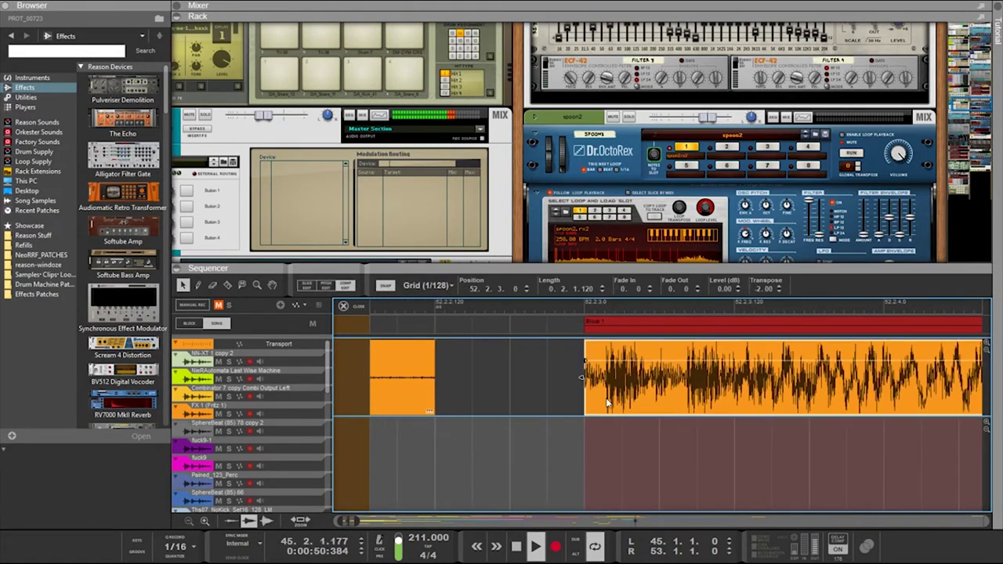
pyautogui.hscroll(-2, 530, 450)
pyautogui.click(594, 468)
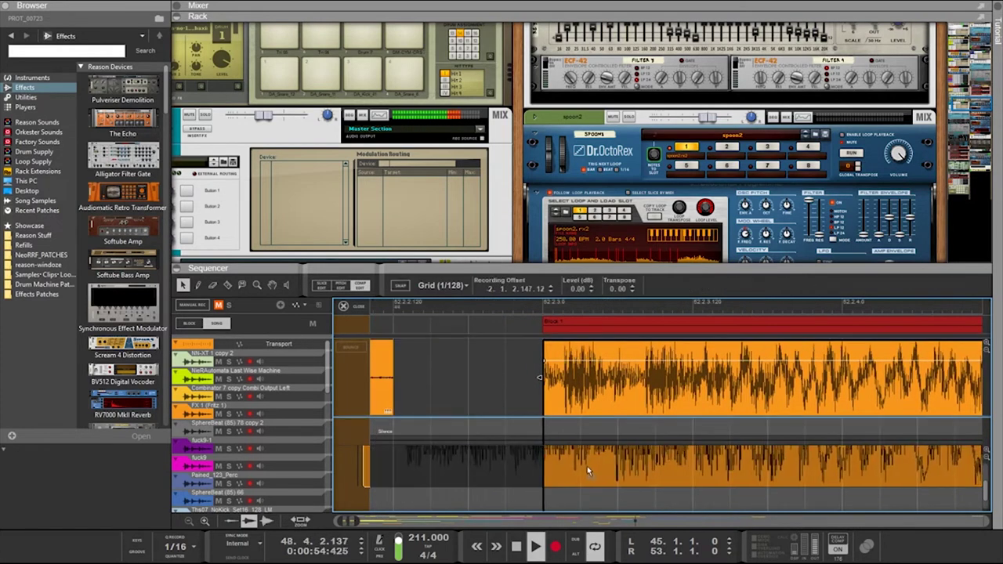
pyautogui.moveTo(595, 469); pyautogui.dragTo(587, 467)
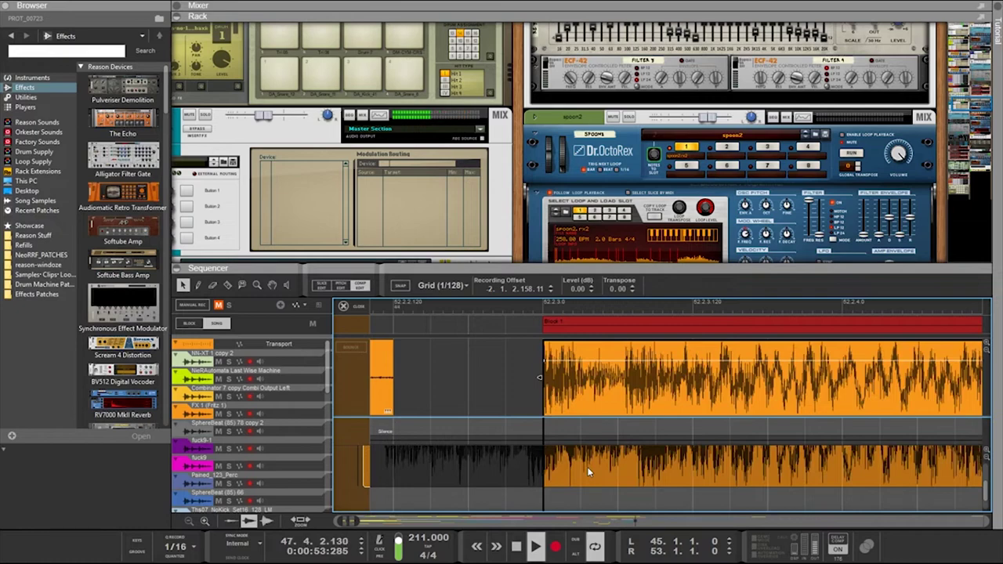
pyautogui.scroll(3, 578, 462)
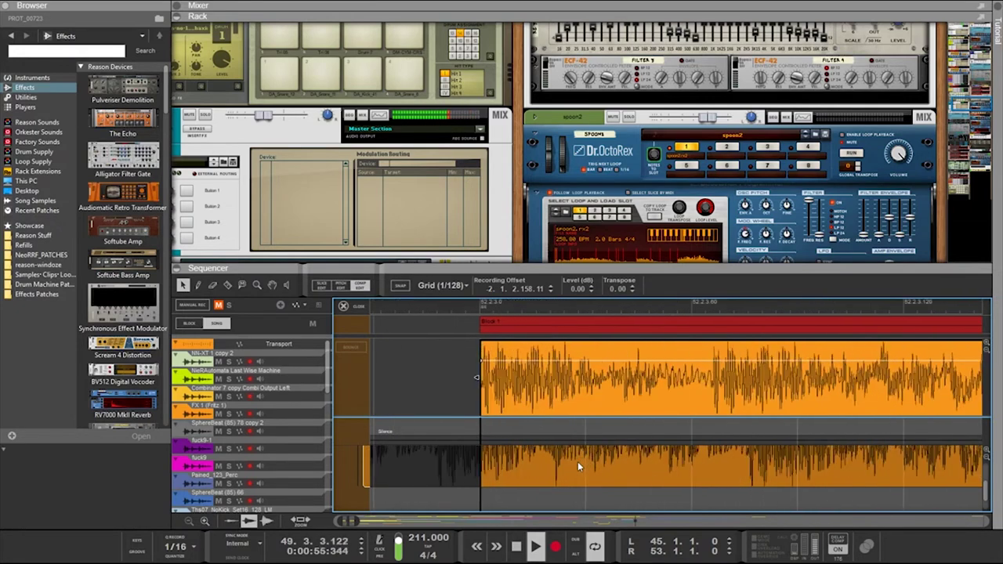
pyautogui.hscroll(-1, 577, 462)
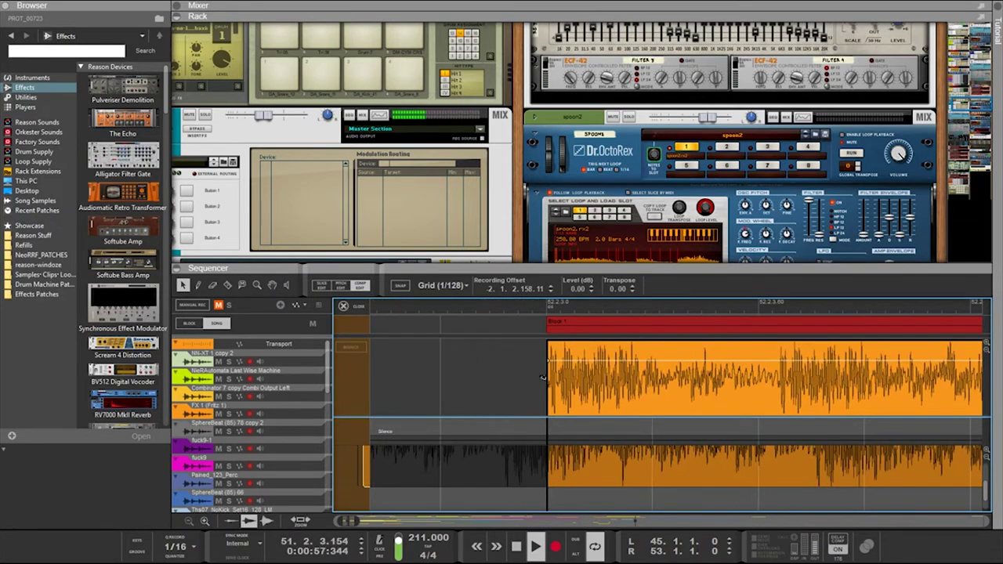
# Extend the final hit's start to 52.2.2.210 and slide its recording to an offset of -2.1.2.129.11, aligning the onset with 52.2.3.0
pyautogui.moveTo(543, 378); pyautogui.dragTo(529, 376)
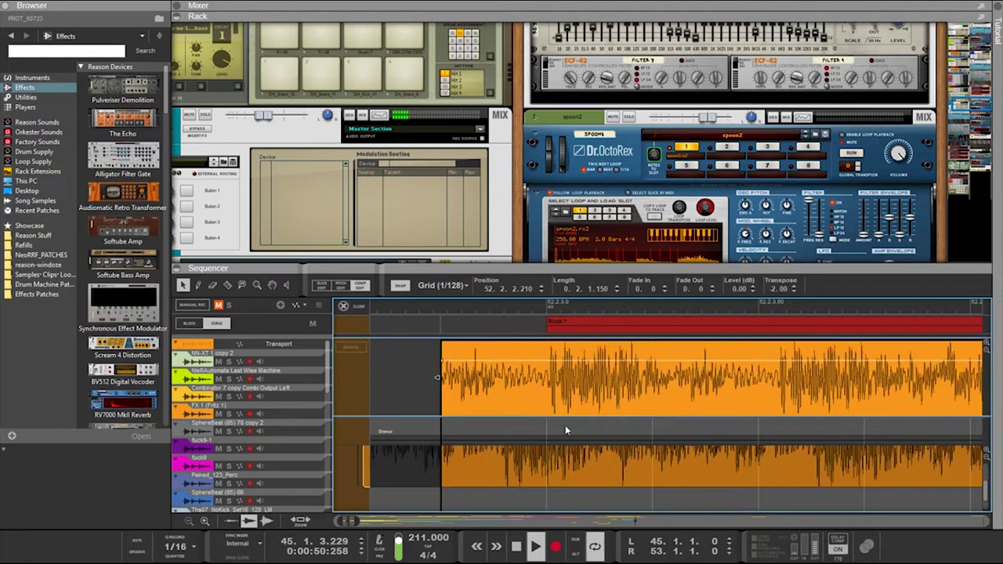
pyautogui.scroll(-3, 521, 396)
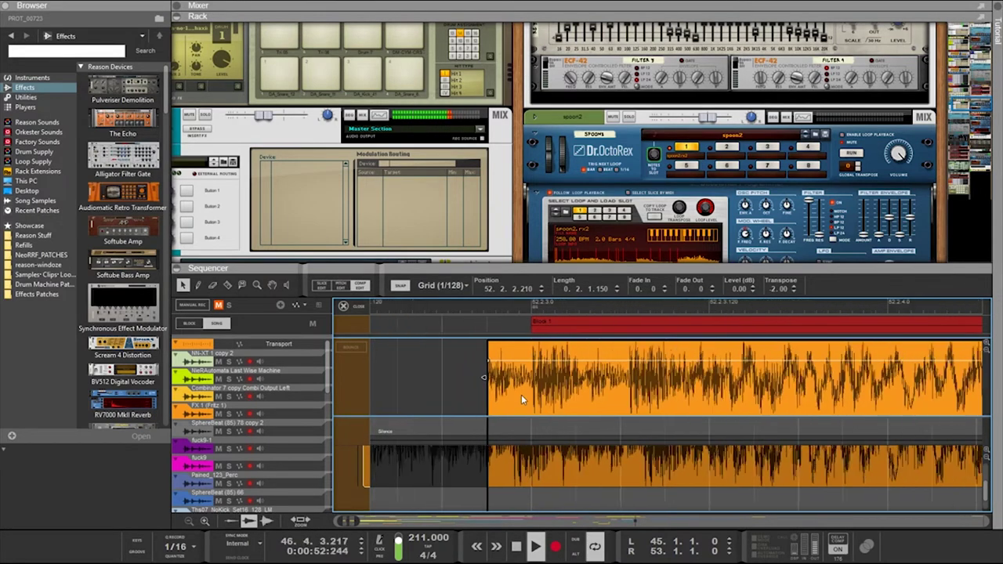
pyautogui.scroll(5, 539, 401)
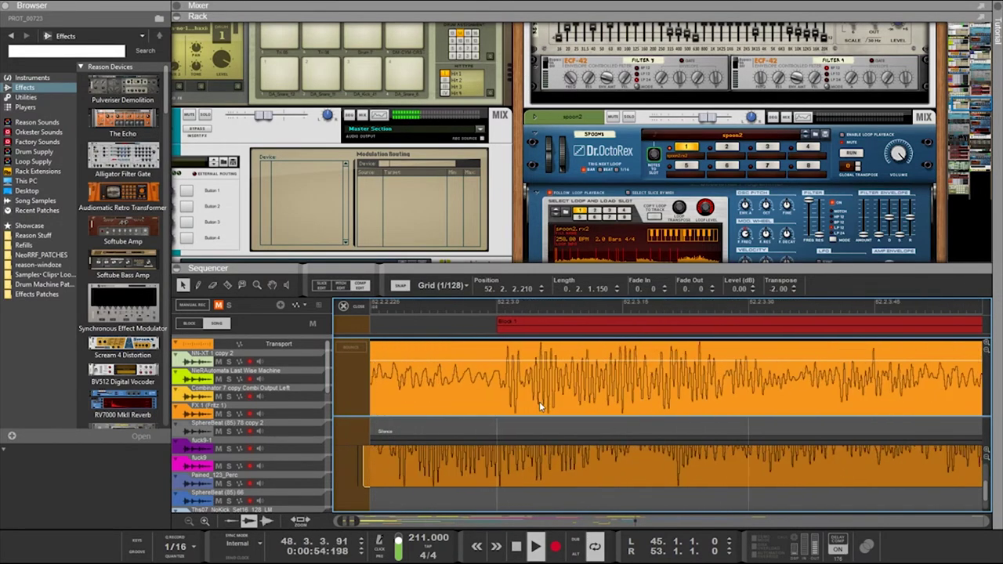
pyautogui.click(537, 461)
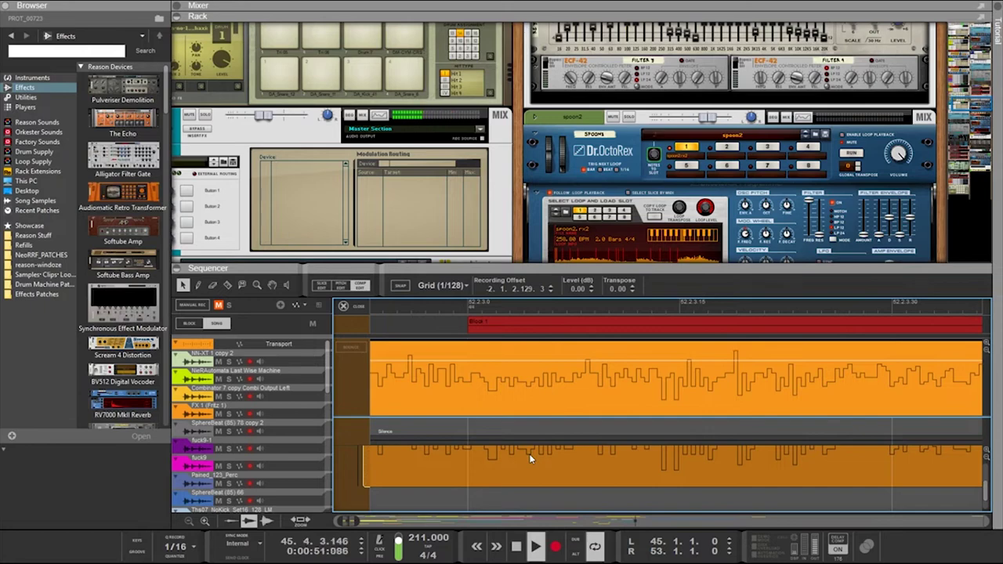
pyautogui.moveTo(529, 454); pyautogui.dragTo(522, 451)
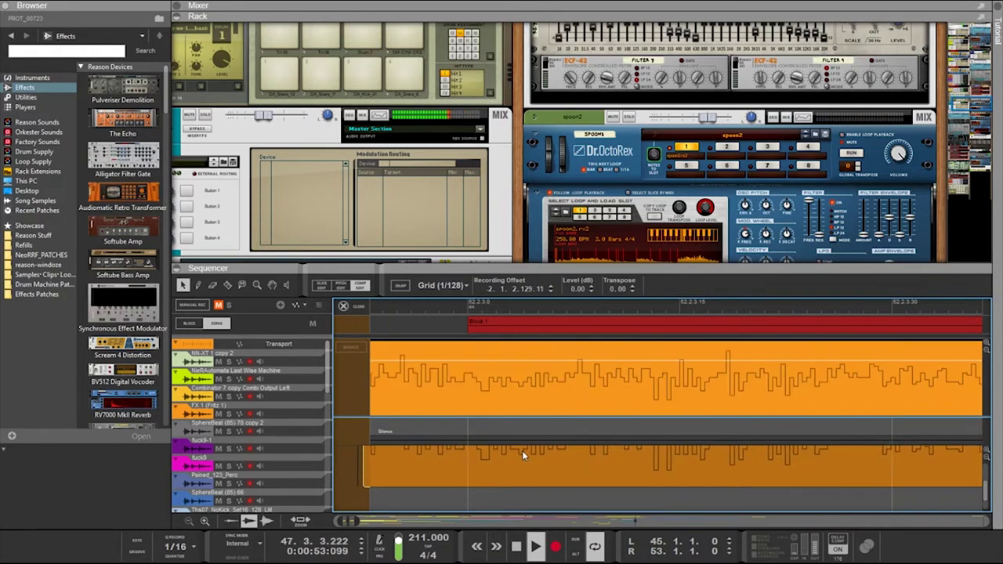
pyautogui.scroll(-8, 523, 452)
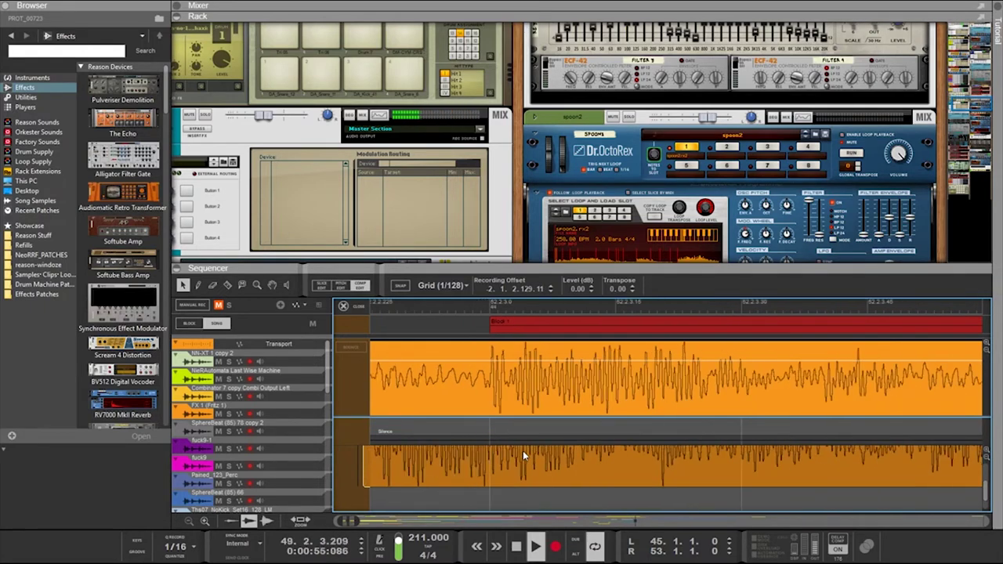
# Trim the final hit's start back to 52.2.3.0
pyautogui.moveTo(493, 377); pyautogui.dragTo(519, 389)
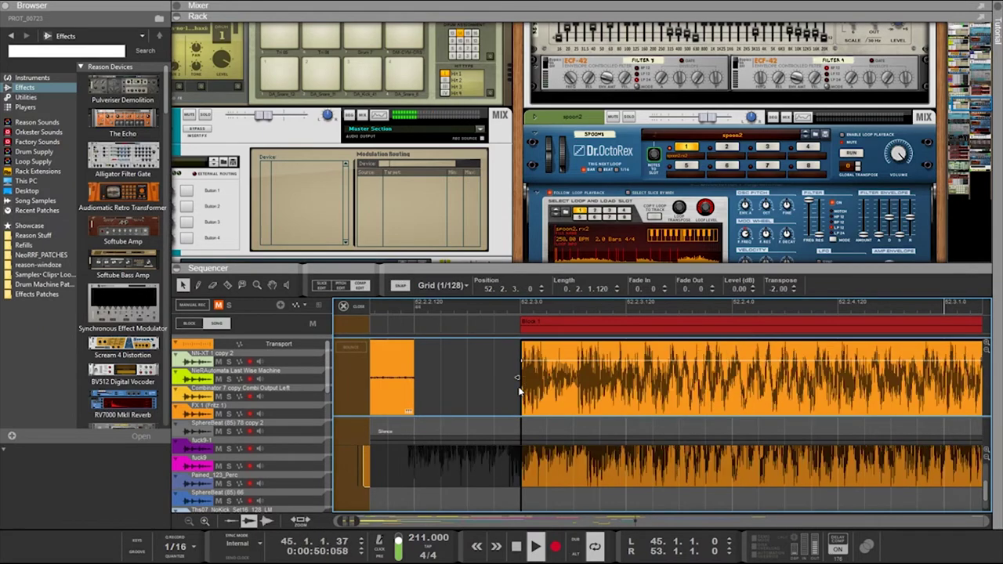
pyautogui.scroll(-5, 520, 391)
pyautogui.hscroll(-2, 504, 387)
pyautogui.hscroll(-2, 503, 383)
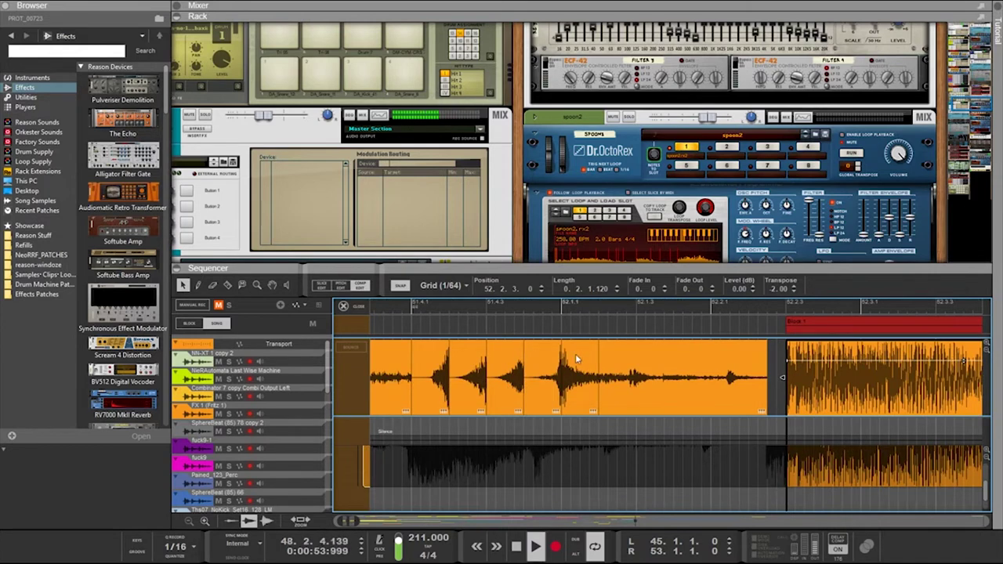
# Remove the fade-ins from the four short segments between 51.4.1.0 and 52.1.1.0
pyautogui.click(553, 366)
pyautogui.click(578, 381)
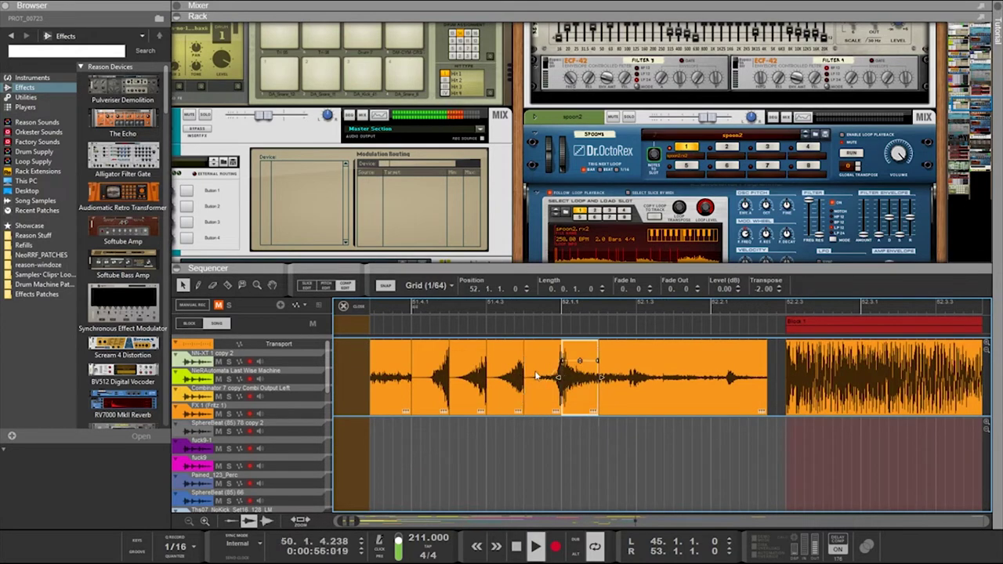
pyautogui.click(541, 379)
pyautogui.keyDown('shift'); pyautogui.click(506, 382); pyautogui.keyUp('shift')
pyautogui.keyDown('shift'); pyautogui.click(467, 381); pyautogui.keyUp('shift')
pyautogui.keyDown('shift'); pyautogui.click(431, 382); pyautogui.keyUp('shift')
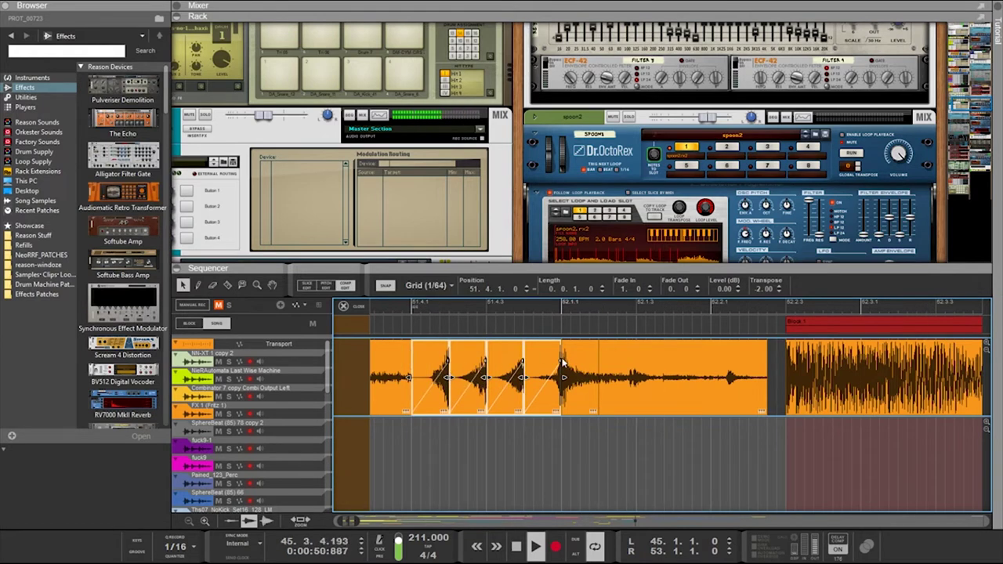
pyautogui.moveTo(562, 360); pyautogui.dragTo(466, 353)
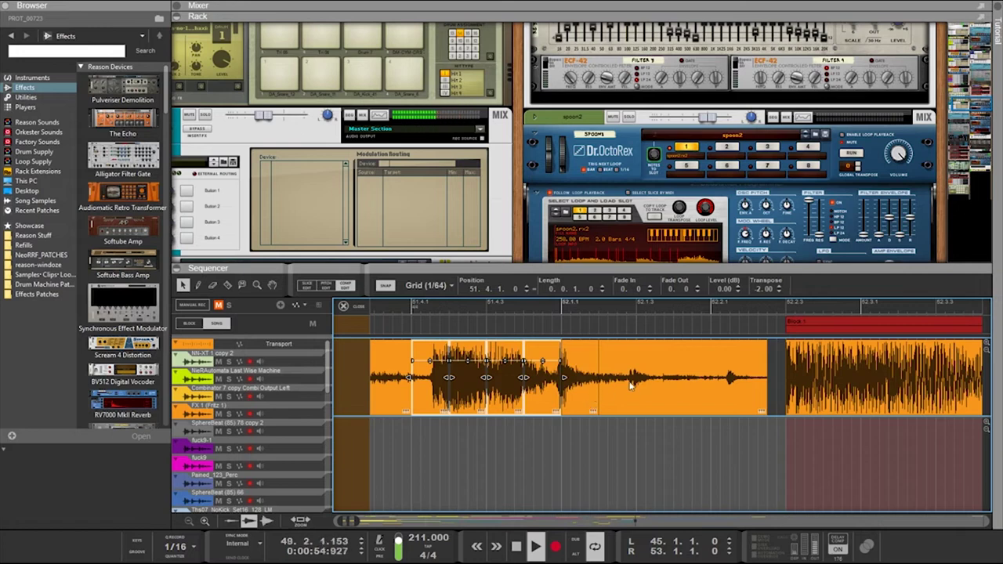
# Move the quiet segment to 52.1.2.120 and lengthen the preceding segment at 52.1.1.0 to 0.0.1.120
pyautogui.moveTo(634, 383); pyautogui.dragTo(651, 387)
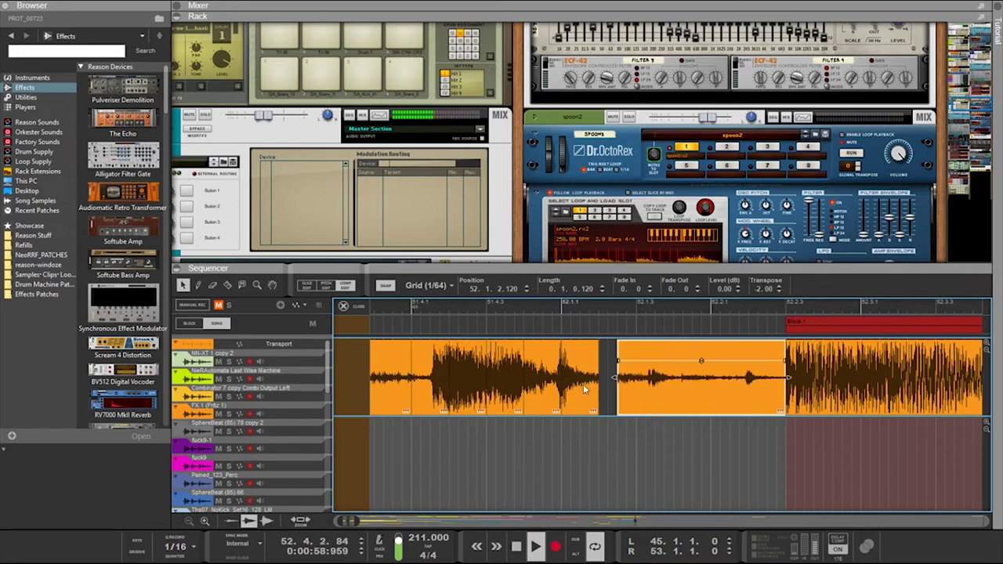
pyautogui.moveTo(583, 385); pyautogui.dragTo(532, 379)
# Open the 52.1.1.0 segment's comp lanes and slide its recording to an offset of -1.3.3.220.15
pyautogui.scroll(4, 571, 391)
pyautogui.doubleClick(608, 409)
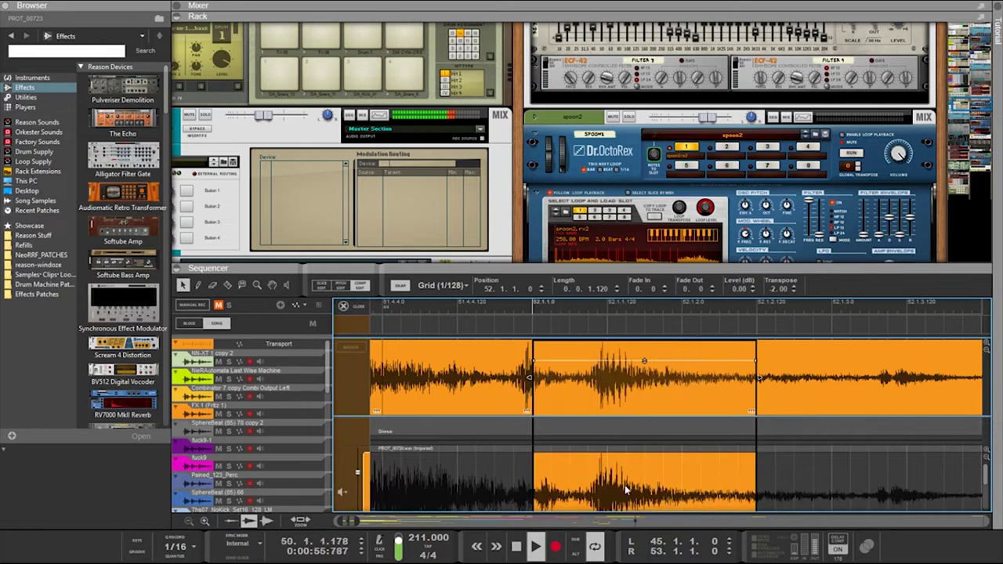
pyautogui.moveTo(624, 492); pyautogui.dragTo(572, 473)
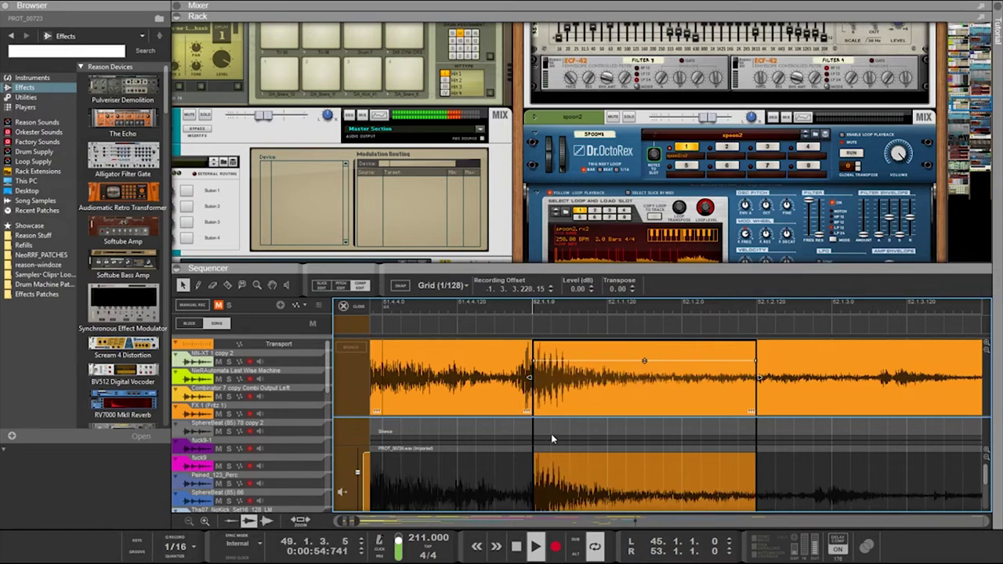
# Shorten the segment before 52.1.1.0 and extend the following hit segment's start to 51.4.4.210
pyautogui.click(522, 388)
pyautogui.moveTo(533, 380); pyautogui.dragTo(512, 378)
pyautogui.click(545, 383)
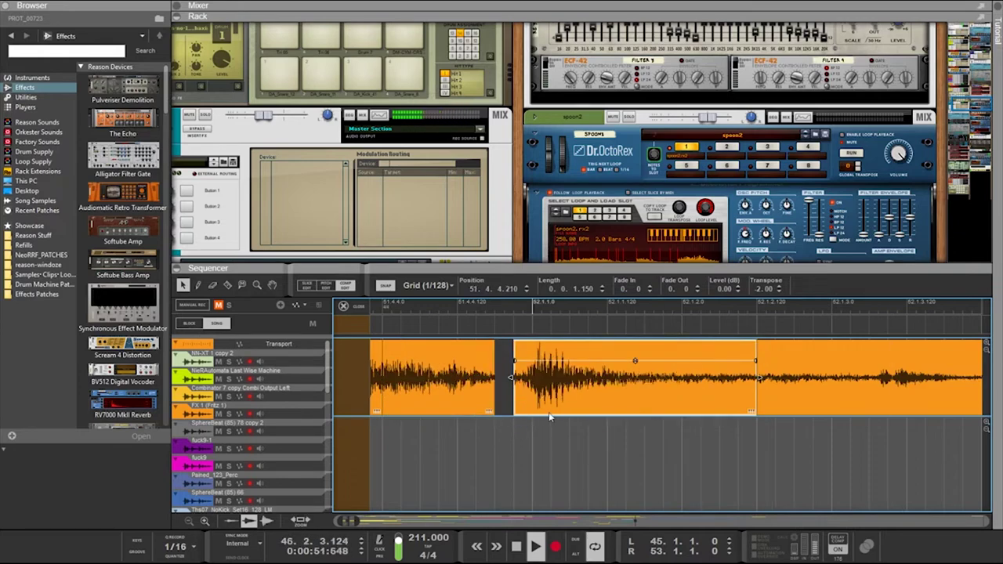
# Reopen the extended hit segment's comp lanes and slide its recording to an offset of -1.3.3.200.4, aligning the onset with 52.1.1.0
pyautogui.doubleClick(548, 411)
pyautogui.scroll(4, 549, 456)
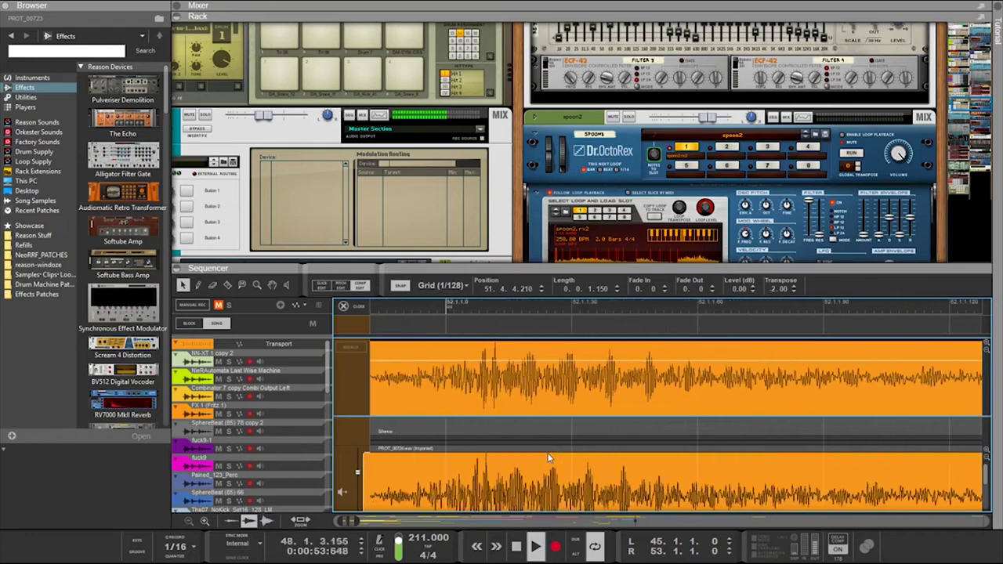
pyautogui.hscroll(-2, 537, 455)
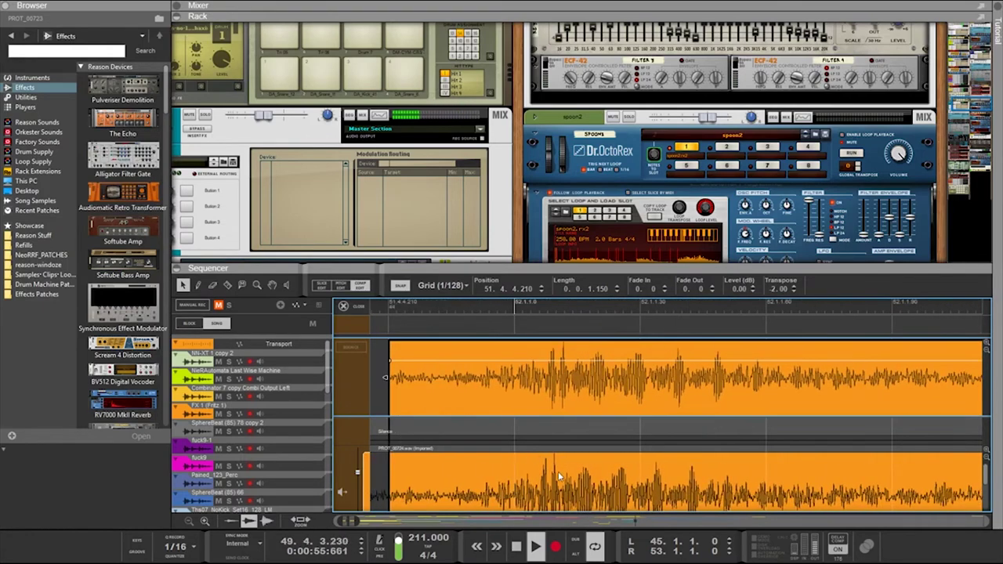
pyautogui.click(558, 476)
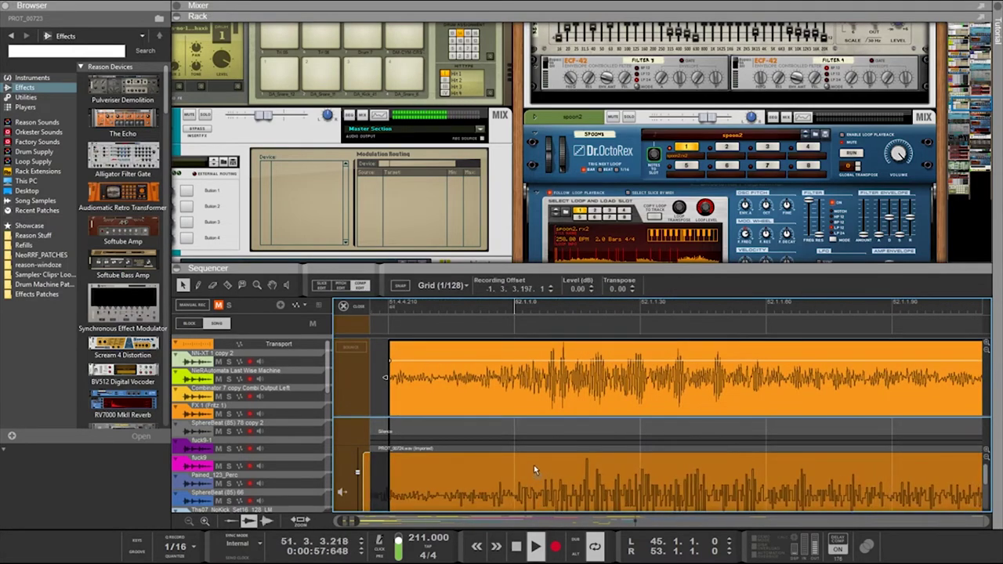
pyautogui.moveTo(531, 464)
pyautogui.mouseDown()
pyautogui.moveTo(550, 476)
pyautogui.moveTo(537, 474)
pyautogui.mouseUp()
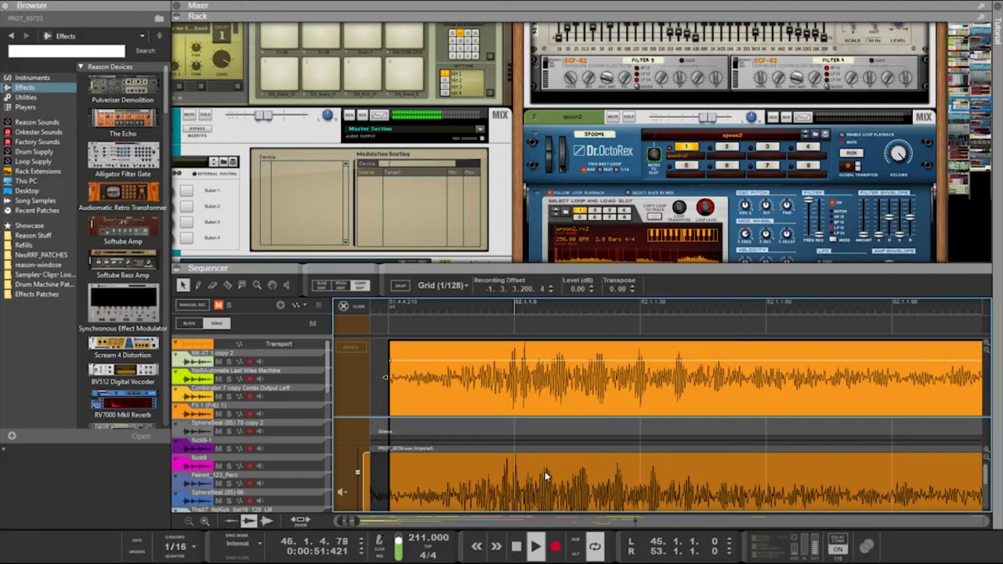
# Trim the hit segment's start back to 52.1.1.0 and set the preceding segment to start at 51.4.4.30 with a length of 0.0.0.210
pyautogui.scroll(-3, 546, 473)
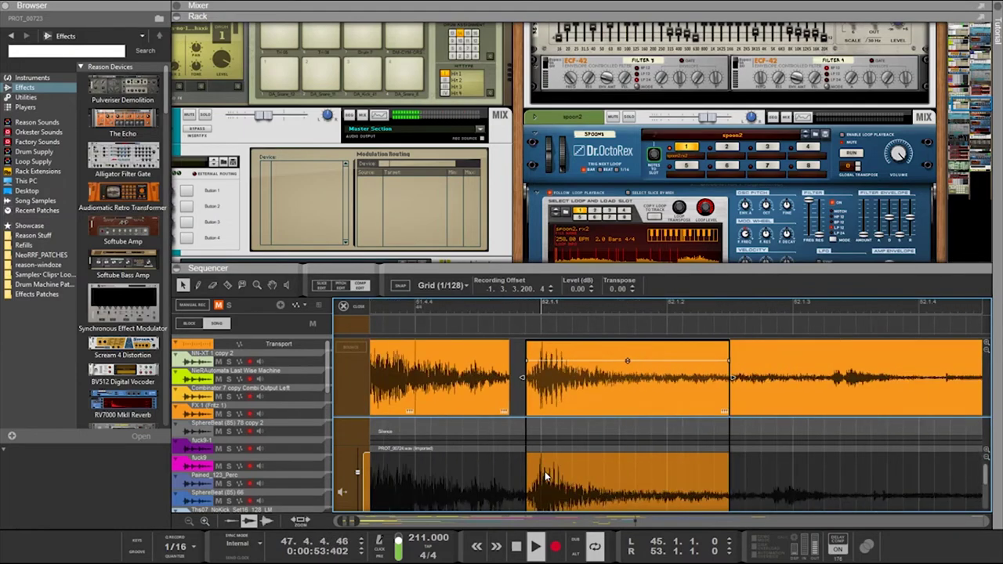
pyautogui.moveTo(523, 378); pyautogui.dragTo(541, 381)
pyautogui.click(510, 377)
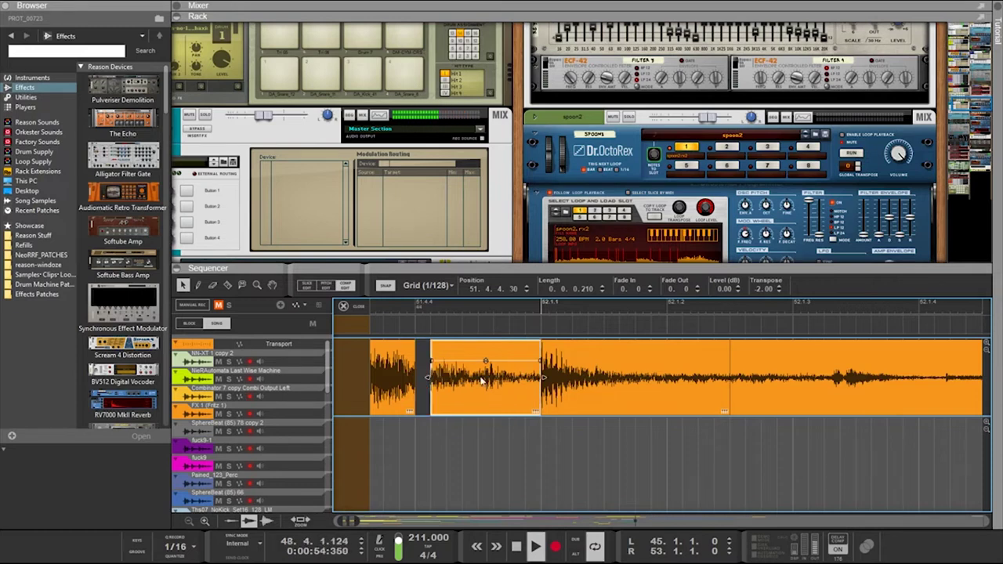
pyautogui.moveTo(428, 378)
pyautogui.mouseDown()
pyautogui.moveTo(415, 379)
pyautogui.moveTo(431, 380)
pyautogui.mouseUp()
pyautogui.scroll(1, 439, 387)
pyautogui.scroll(-3, 440, 387)
pyautogui.hscroll(-5, 442, 387)
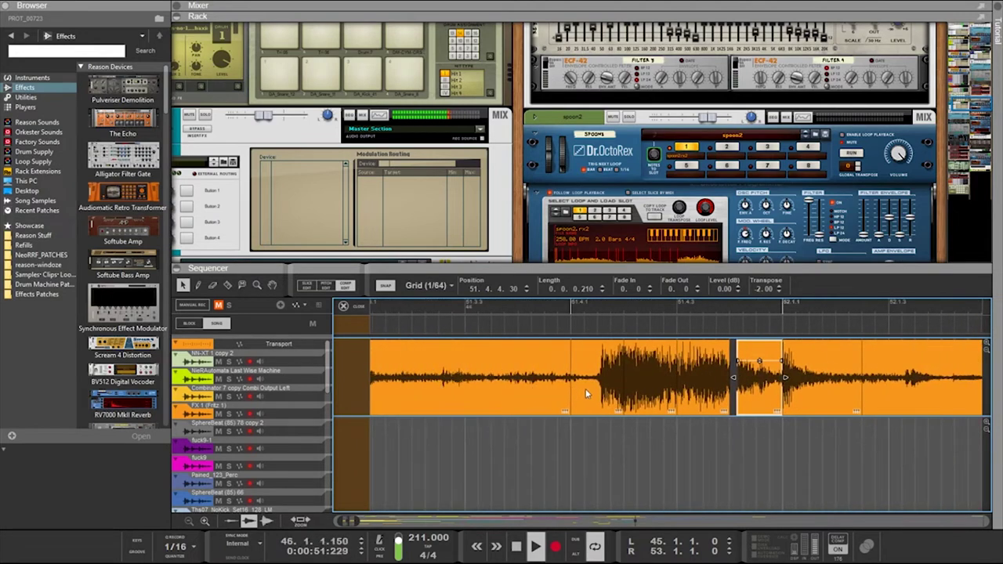
# Move the two short hit segments at 51.4.3.0 and 51.4.2.0 to start at 51.4.3.30 and 51.4.2.30
pyautogui.click(715, 384)
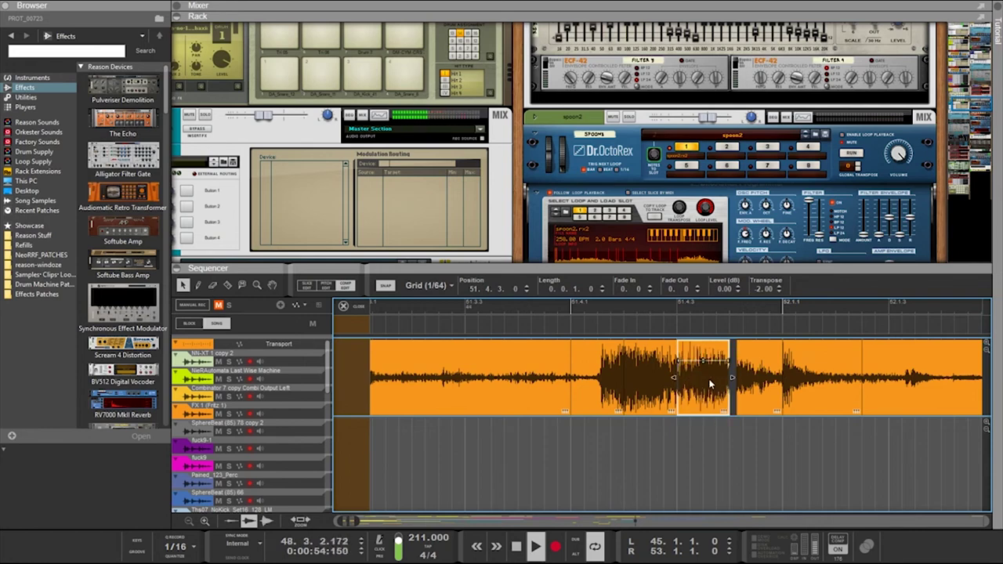
pyautogui.scroll(3, 708, 385)
pyautogui.moveTo(670, 397); pyautogui.dragTo(682, 400)
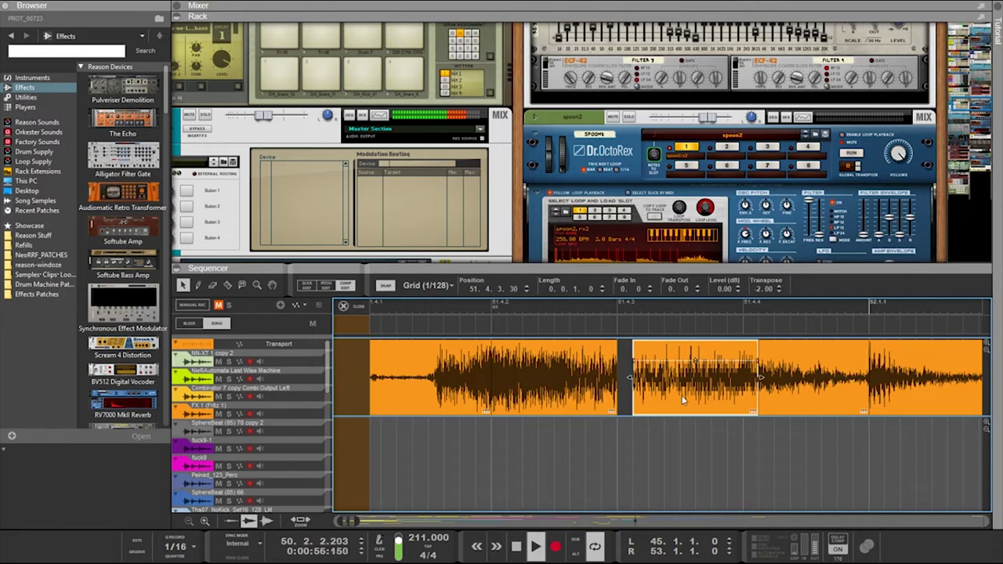
pyautogui.moveTo(596, 402); pyautogui.dragTo(603, 404)
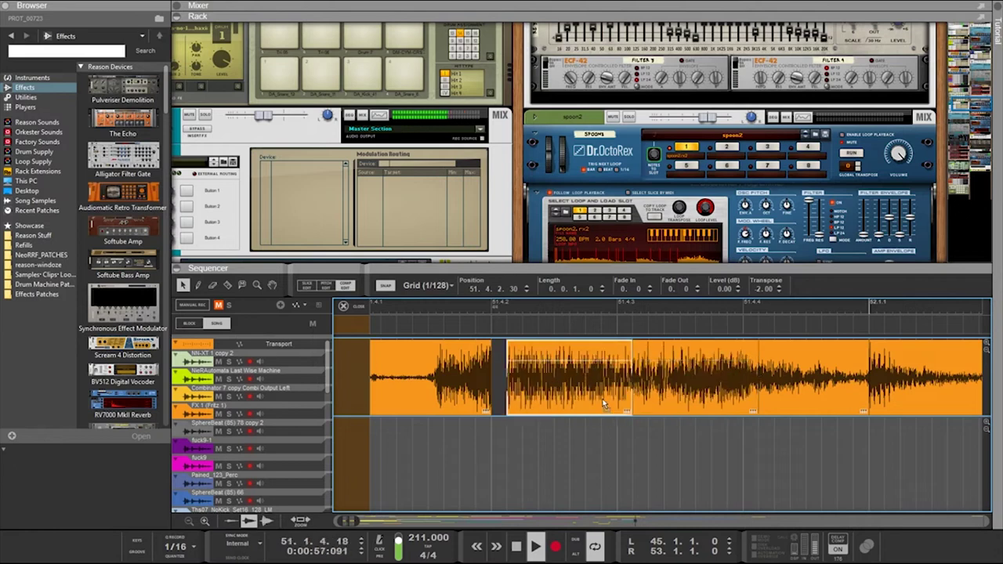
# Extend the start of the segment at 51.4.2.30 back to 51.4.2.0, for a length of 0.0.1.30
pyautogui.click(470, 396)
pyautogui.click(508, 386)
pyautogui.moveTo(503, 377)
pyautogui.mouseDown()
pyautogui.moveTo(491, 377)
pyautogui.moveTo(522, 377)
pyautogui.moveTo(491, 378)
pyautogui.mouseUp()
pyautogui.scroll(-4, 504, 377)
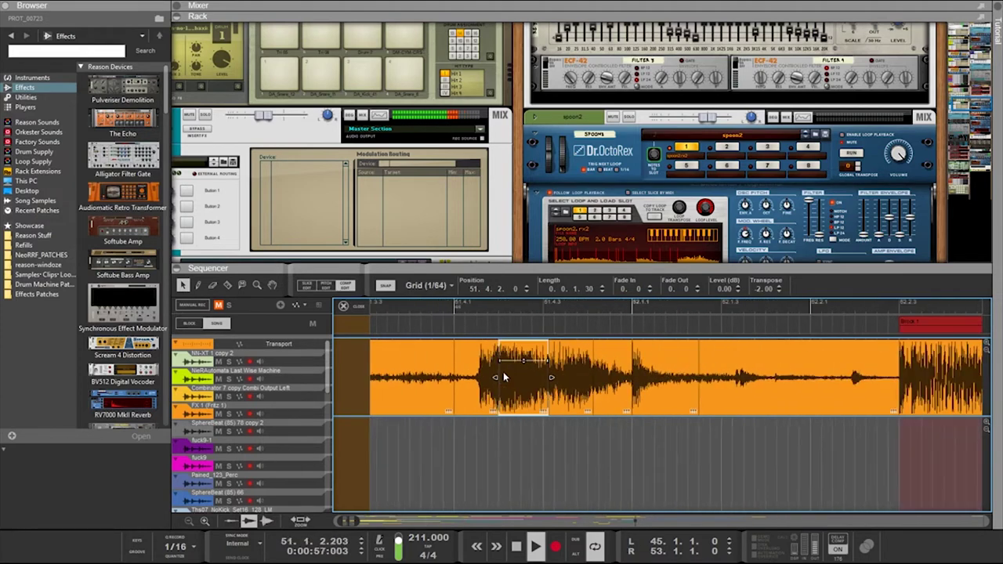
pyautogui.scroll(-2, 503, 377)
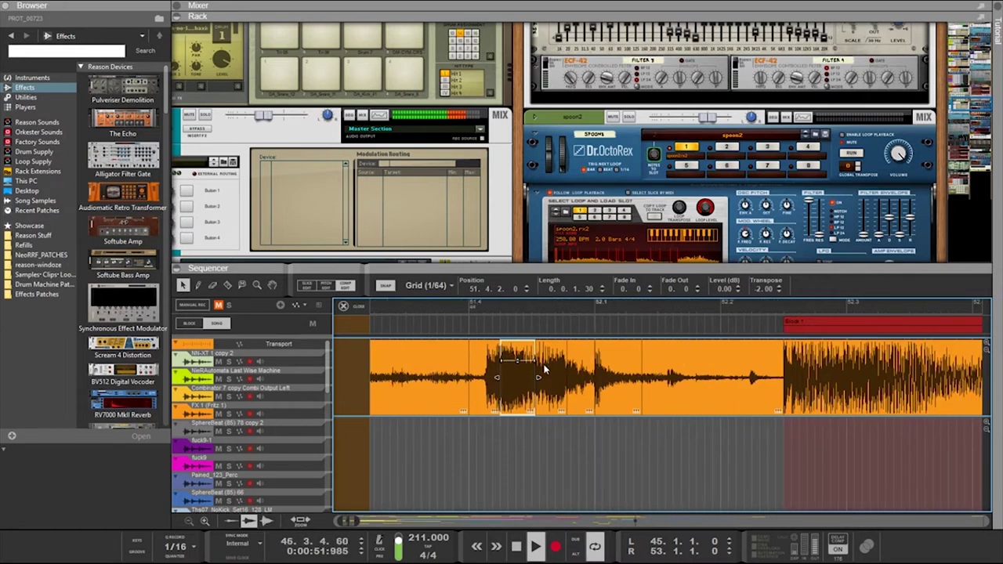
# Move the first hit segment after 51.4.1 to start at 51.4.1.90, leaving a gap before the following segments
pyautogui.click(584, 378)
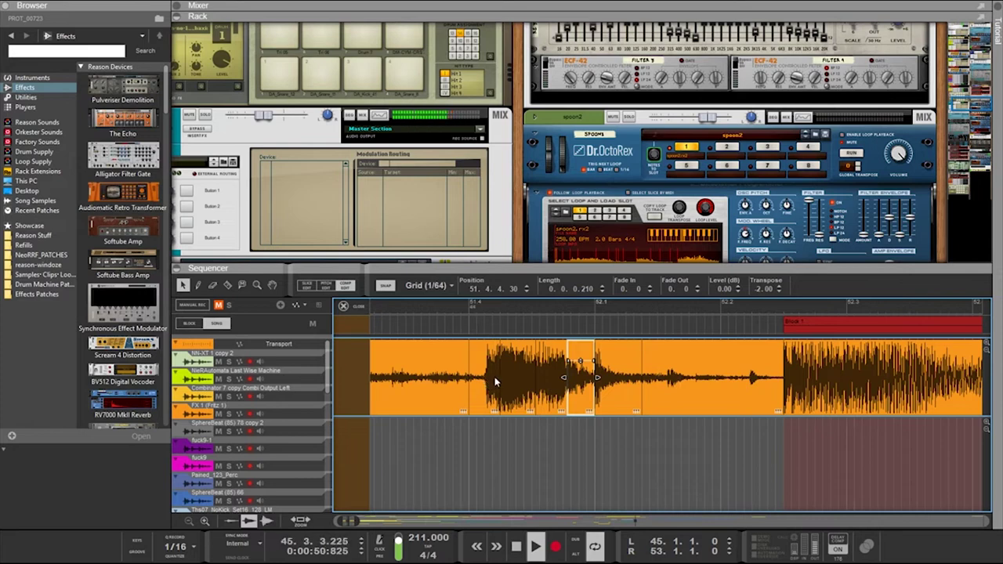
pyautogui.moveTo(541, 370); pyautogui.dragTo(505, 384)
pyautogui.press('space')
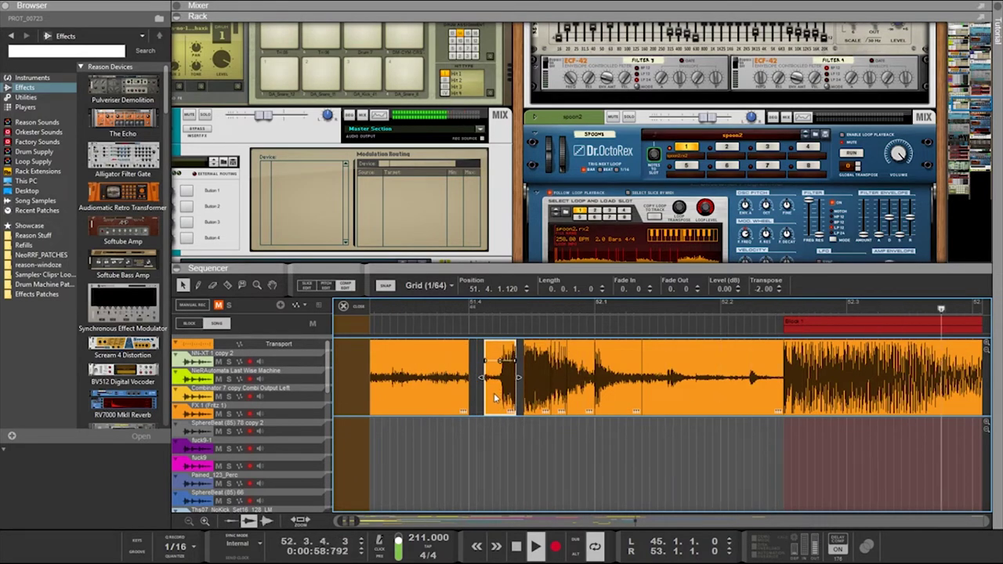
pyautogui.scroll(2, 494, 396)
pyautogui.scroll(2, 494, 392)
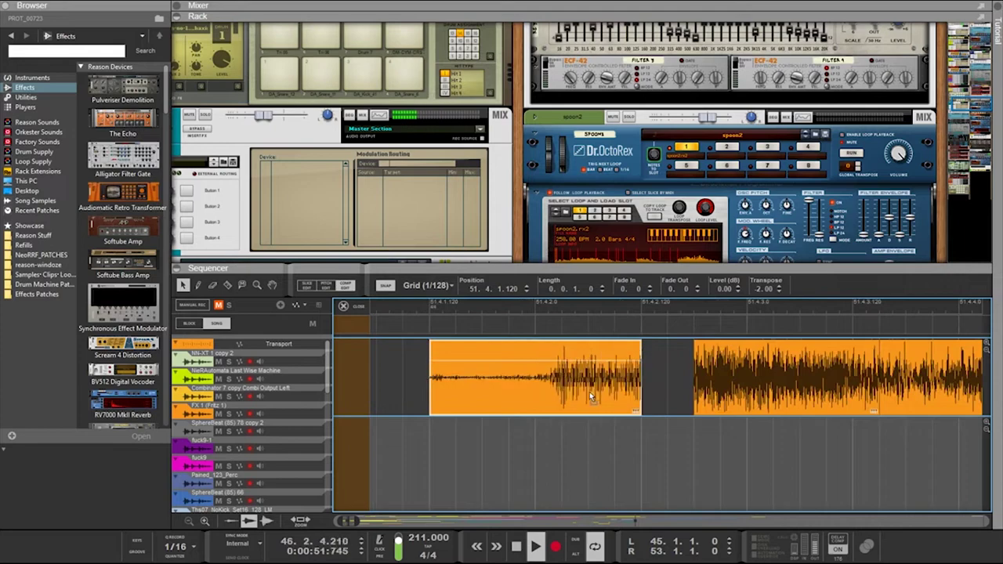
pyautogui.moveTo(589, 392); pyautogui.dragTo(582, 396)
pyautogui.scroll(1, 576, 396)
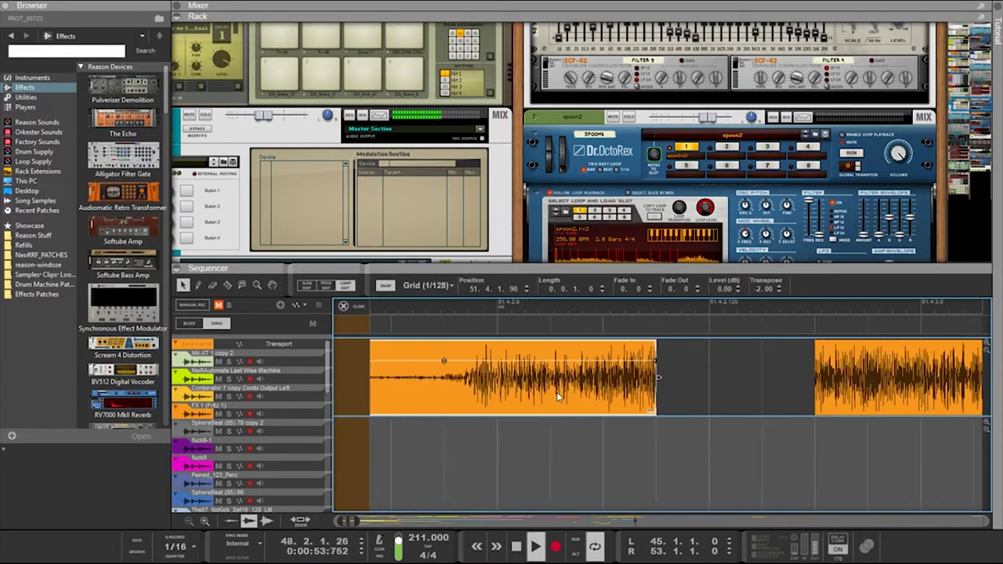
# Open the moved hit segment's comp lanes and slide its recording to an offset of -1.2.3.233.8, aligning the onset with 51.4.2.0
pyautogui.scroll(1, 558, 398)
pyautogui.doubleClick(558, 399)
pyautogui.moveTo(642, 486); pyautogui.dragTo(650, 488)
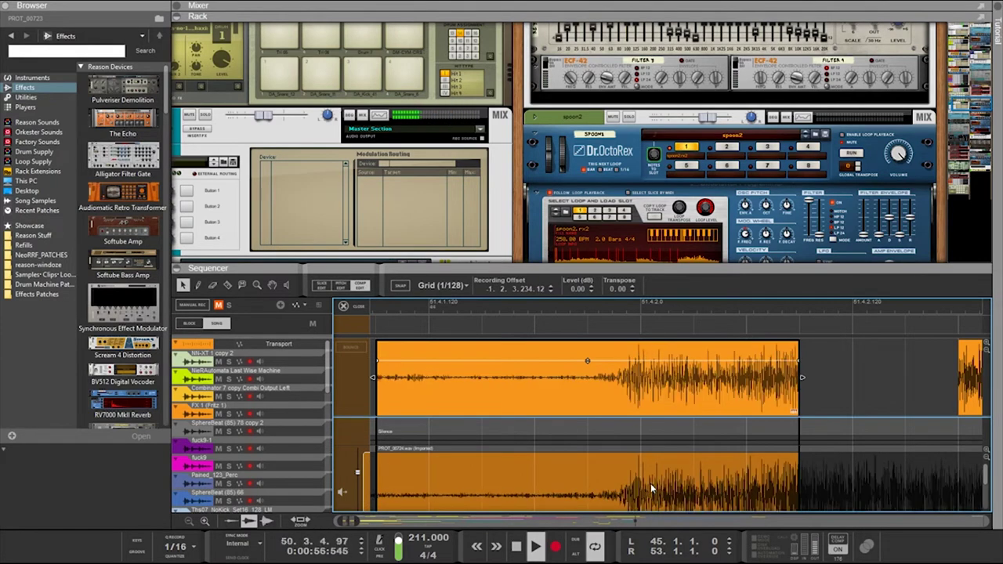
pyautogui.moveTo(652, 488); pyautogui.dragTo(654, 488)
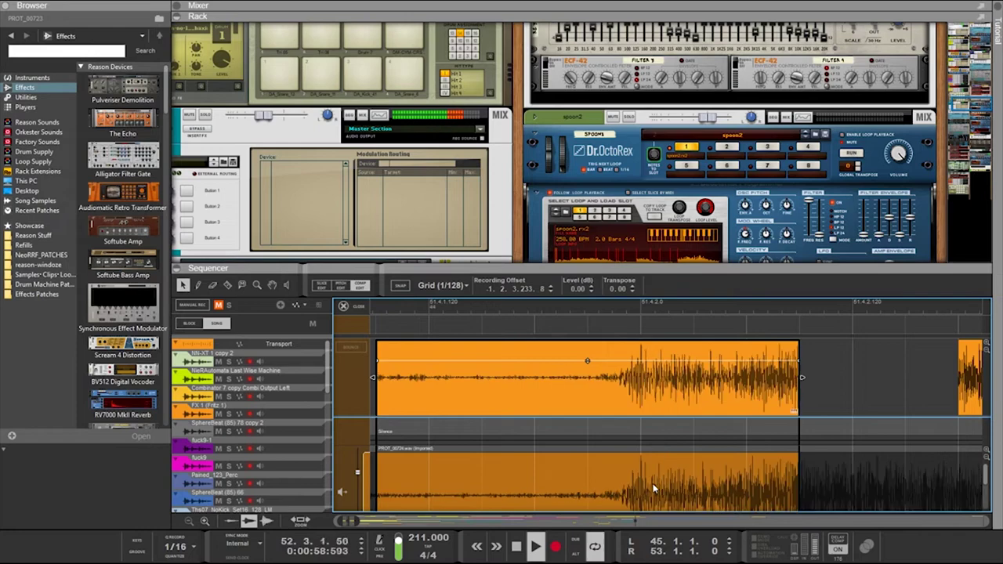
pyautogui.scroll(-5, 654, 488)
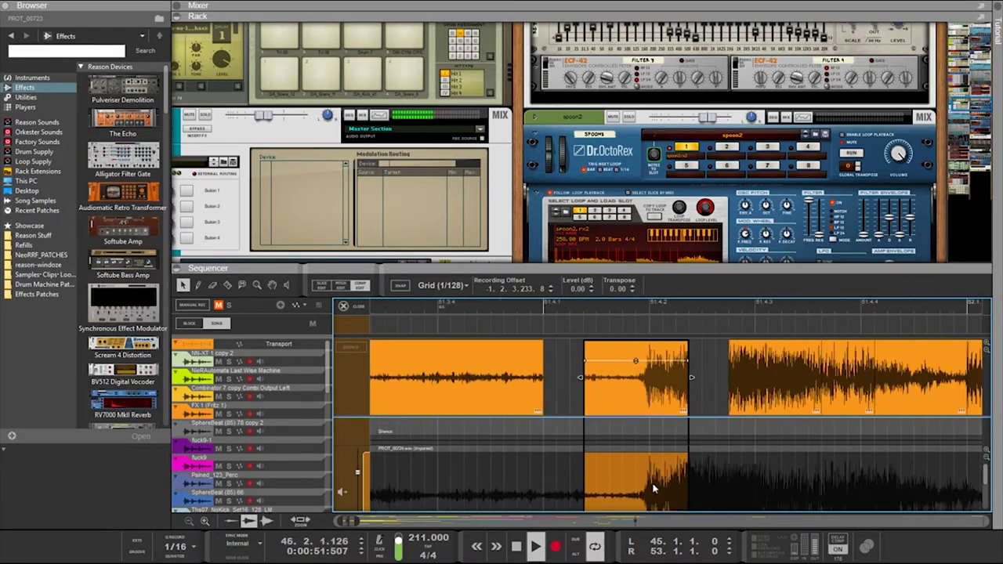
# Close the comp lanes, delete the leftover segments before 52.1.1.0, and extend the hit segment's end to 52.1.1.0
pyautogui.doubleClick(680, 384)
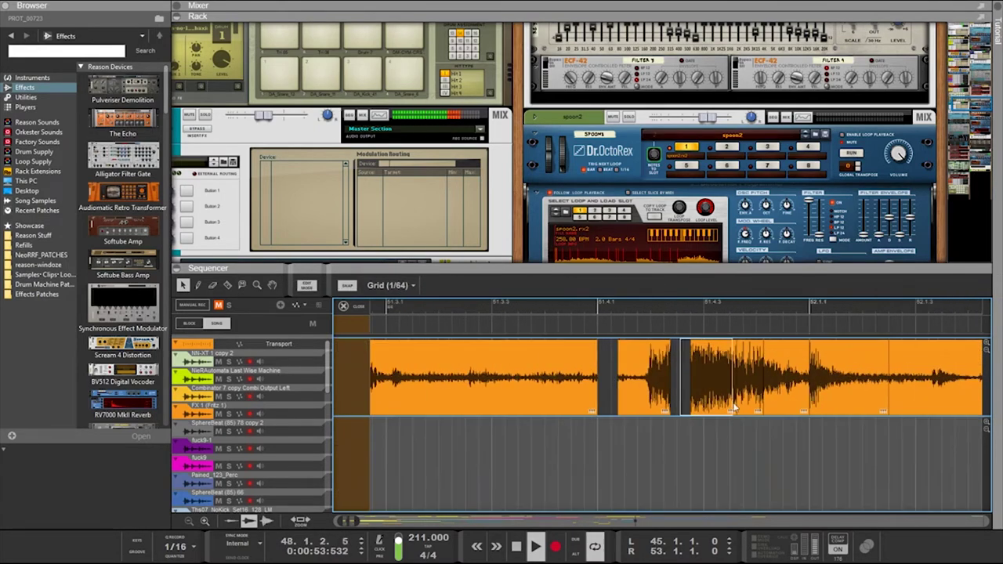
pyautogui.click(778, 402)
pyautogui.press('Delete')
pyautogui.click(671, 382)
pyautogui.moveTo(673, 378); pyautogui.dragTo(810, 378)
# Extend the segment at 50.1.1.0 to a length of 1.3.0.120, closing the gap before the hit
pyautogui.click(600, 378)
pyautogui.moveTo(601, 380); pyautogui.dragTo(618, 380)
pyautogui.scroll(-10, 604, 384)
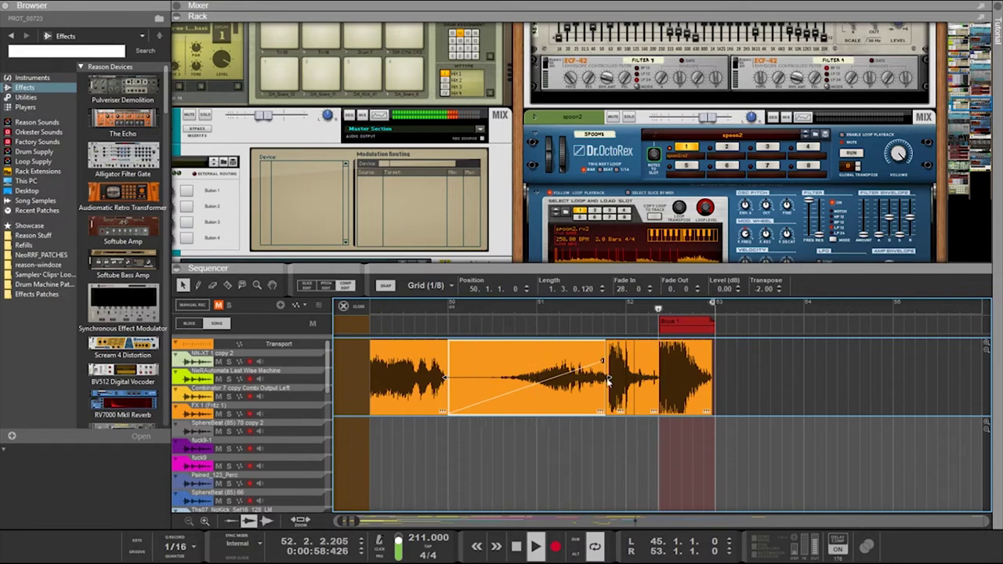
# Replace the segments from bar 42 to bar 45 with a copy of the edited segments from bars 50 to 52, starting at 42.1.1.0
pyautogui.scroll(4, 610, 380)
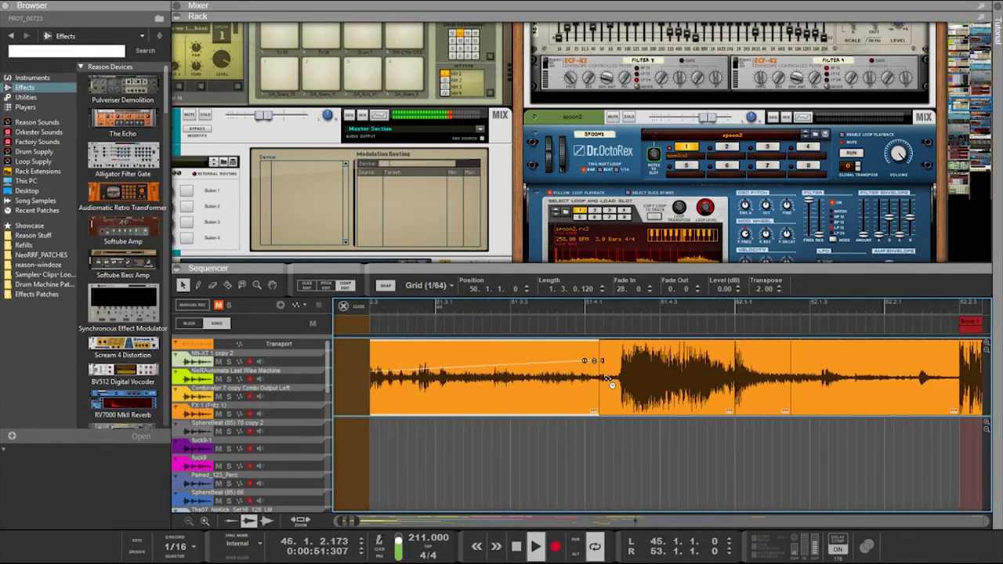
pyautogui.scroll(-2, 611, 381)
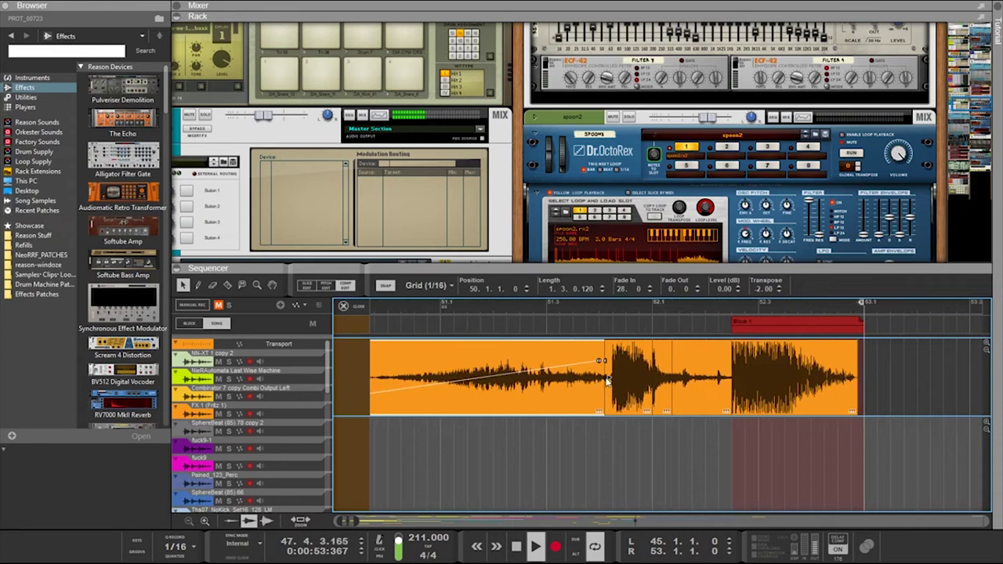
pyautogui.scroll(-1, 607, 381)
pyautogui.scroll(-2, 607, 381)
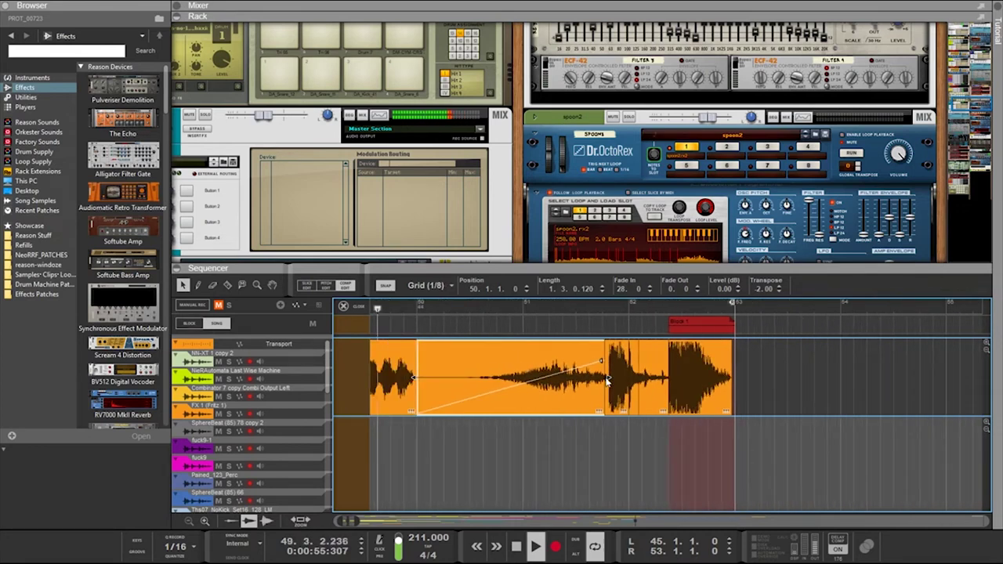
pyautogui.scroll(-2, 607, 381)
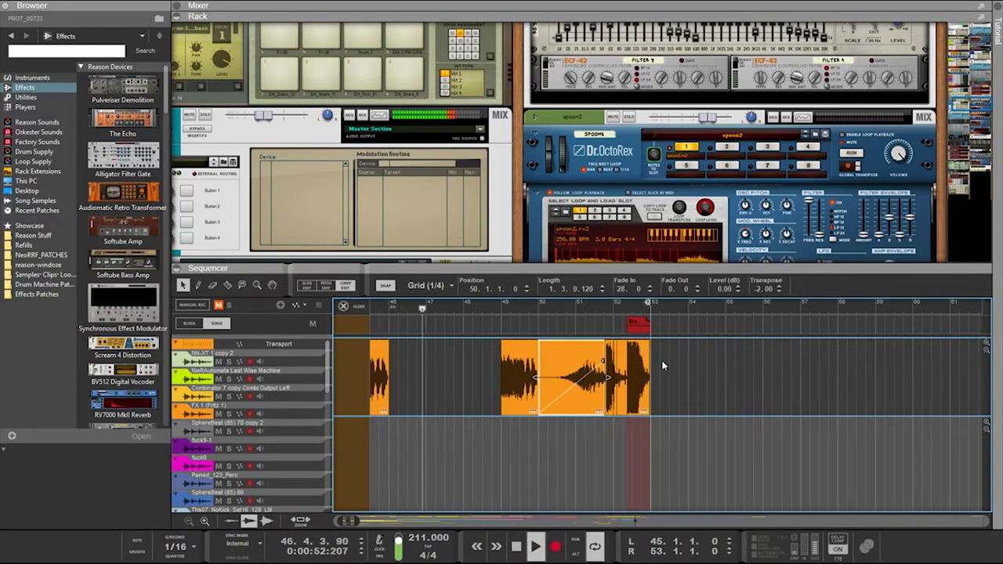
pyautogui.click(514, 401)
pyautogui.scroll(-3, 482, 419)
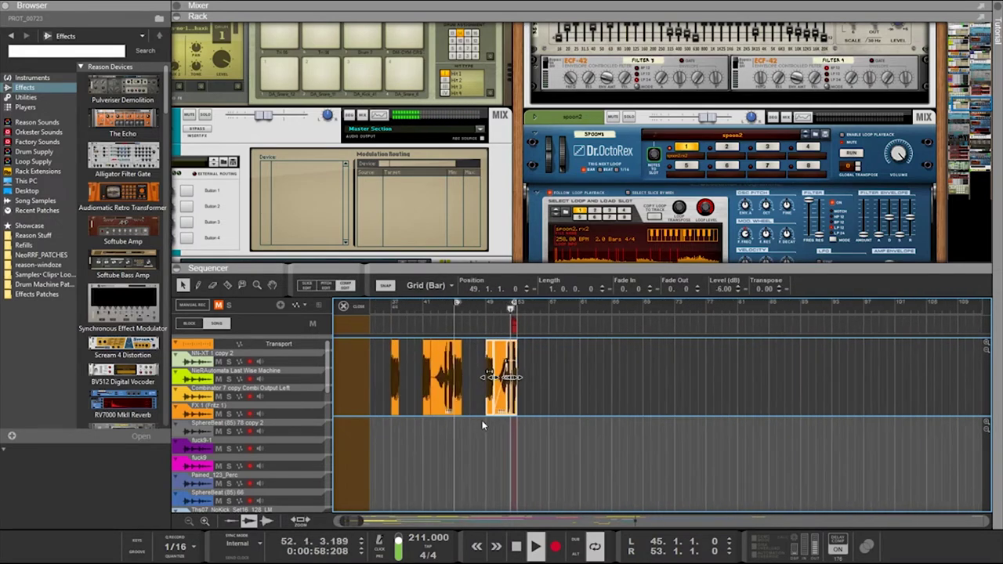
pyautogui.scroll(-2, 482, 420)
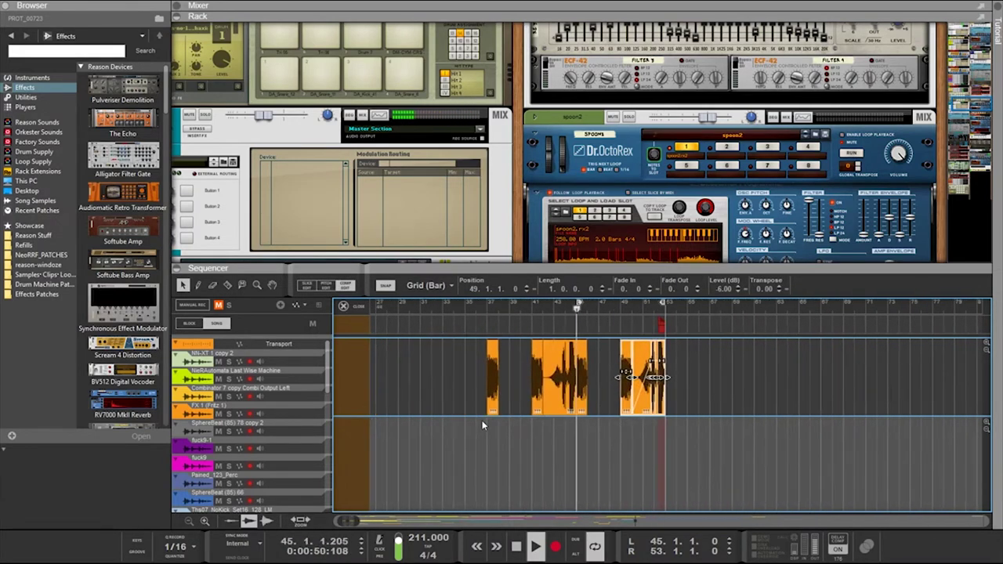
pyautogui.click(558, 377)
pyautogui.press('Delete')
pyautogui.moveTo(727, 379); pyautogui.dragTo(557, 401)
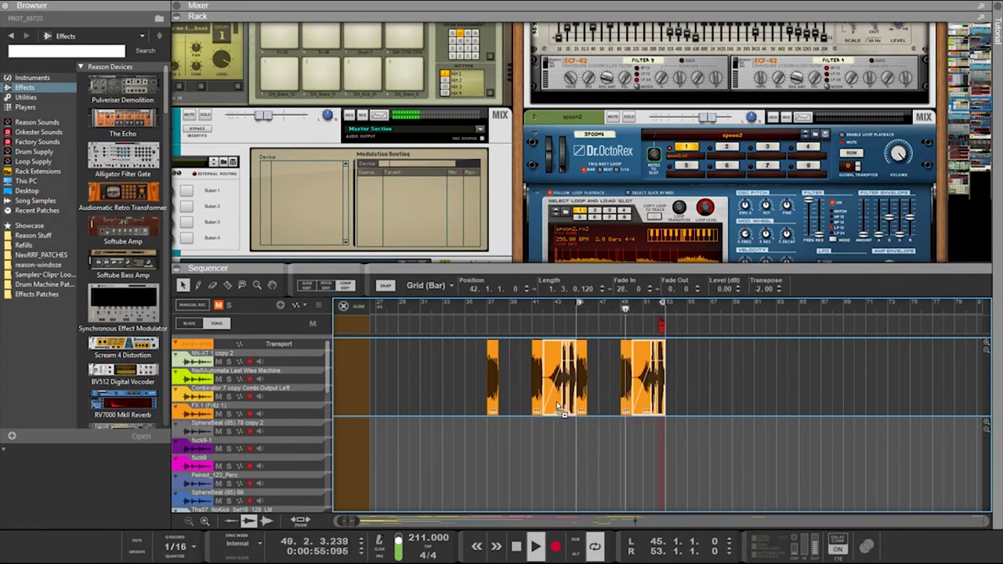
pyautogui.click(638, 406)
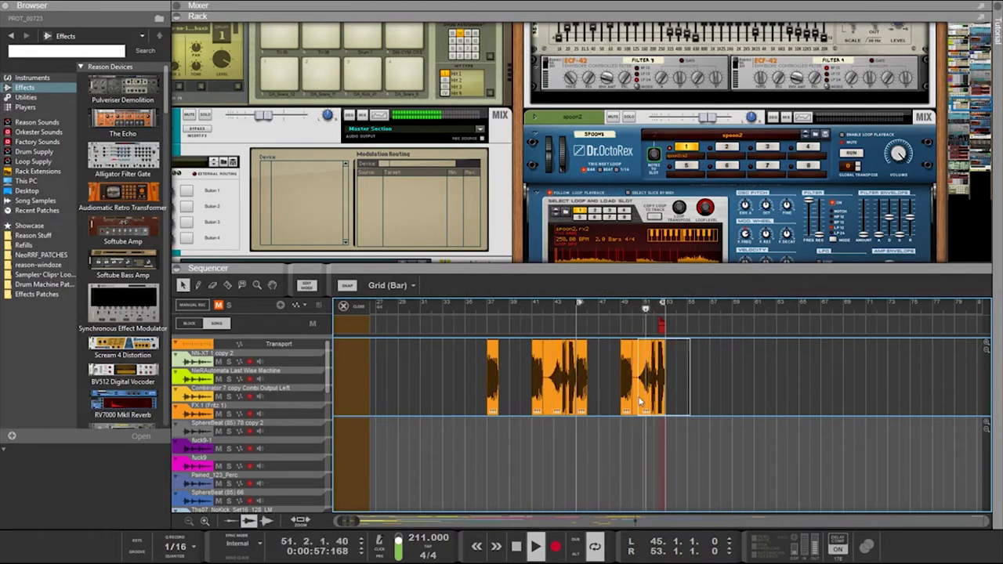
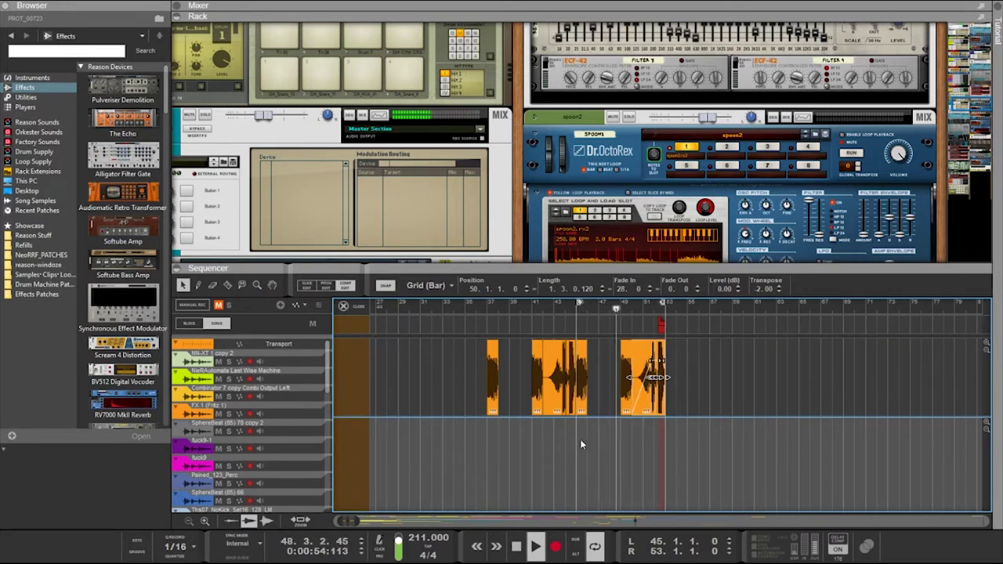
# Open the comp lanes of the segment at 42.1.1.0 and enlarge the sequencer area over the rack
pyautogui.click(555, 393)
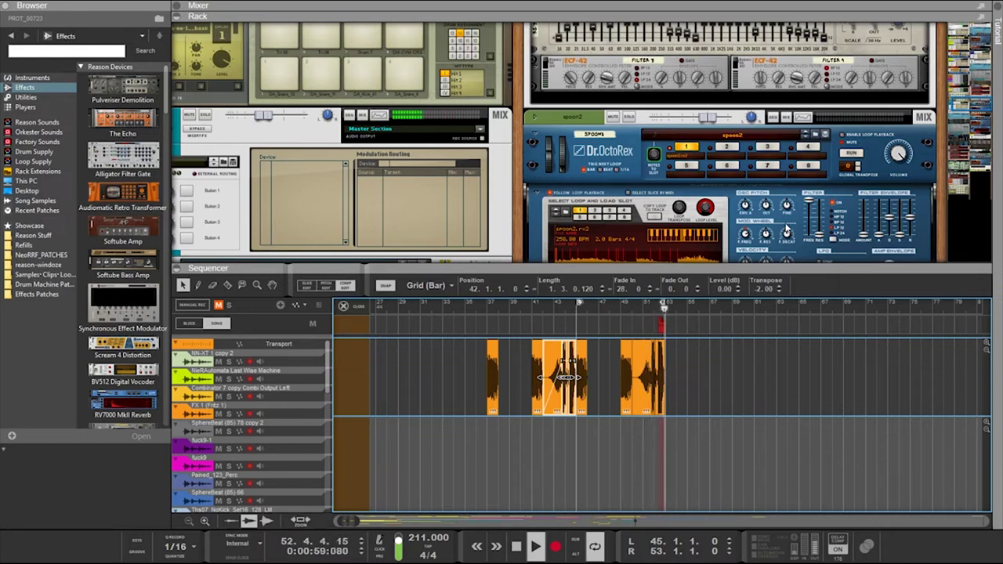
pyautogui.scroll(4, 558, 403)
pyautogui.doubleClick(558, 400)
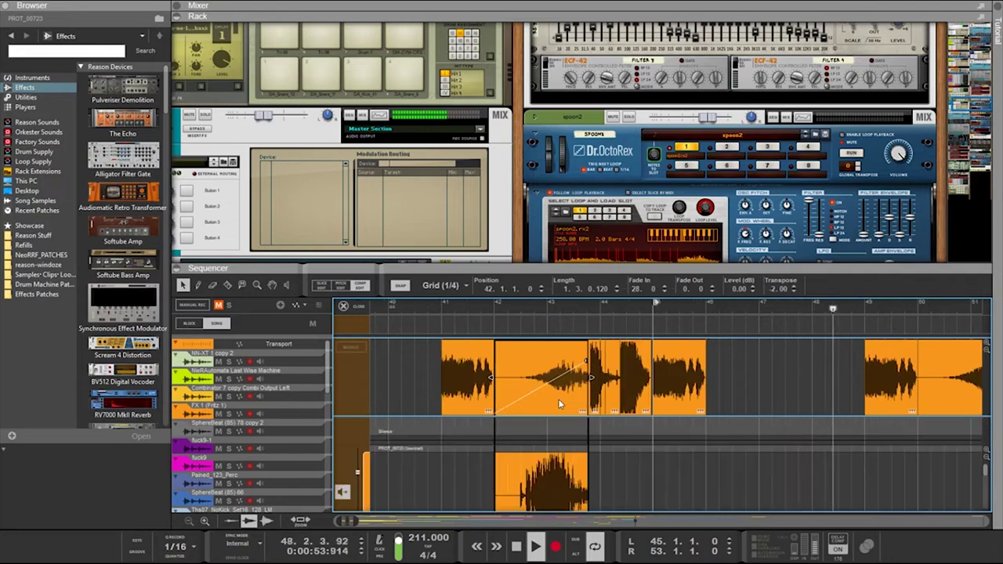
pyautogui.moveTo(552, 268); pyautogui.dragTo(541, 89)
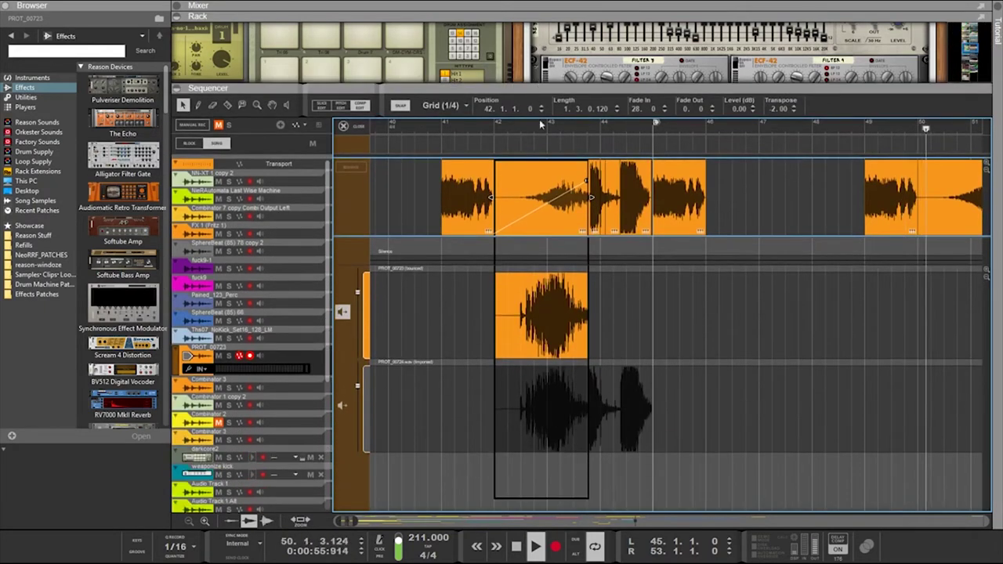
pyautogui.click(631, 253)
pyautogui.moveTo(704, 434); pyautogui.dragTo(541, 417)
pyautogui.hotkey('ctrl', 'z')
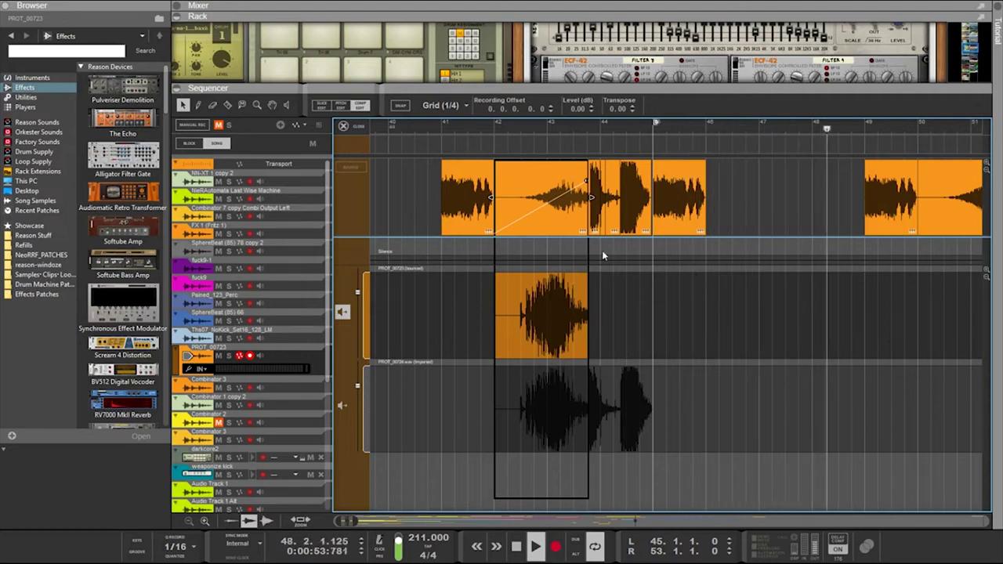
# Delete the copied hit segments between the end of the 42.1.1.0 segment and bar 45
pyautogui.click(599, 209)
pyautogui.keyDown('shift'); pyautogui.click(625, 212); pyautogui.keyUp('shift')
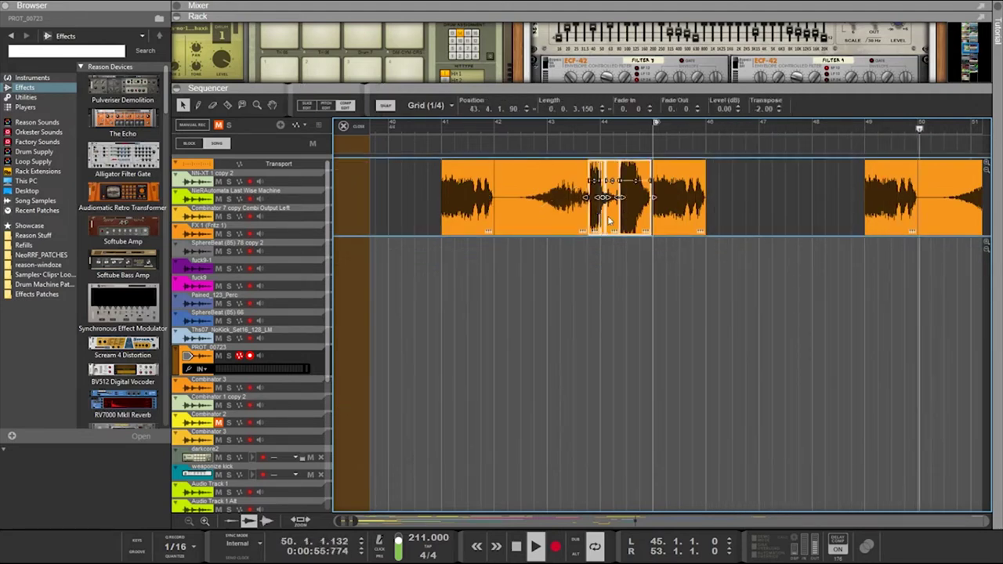
pyautogui.press('Delete')
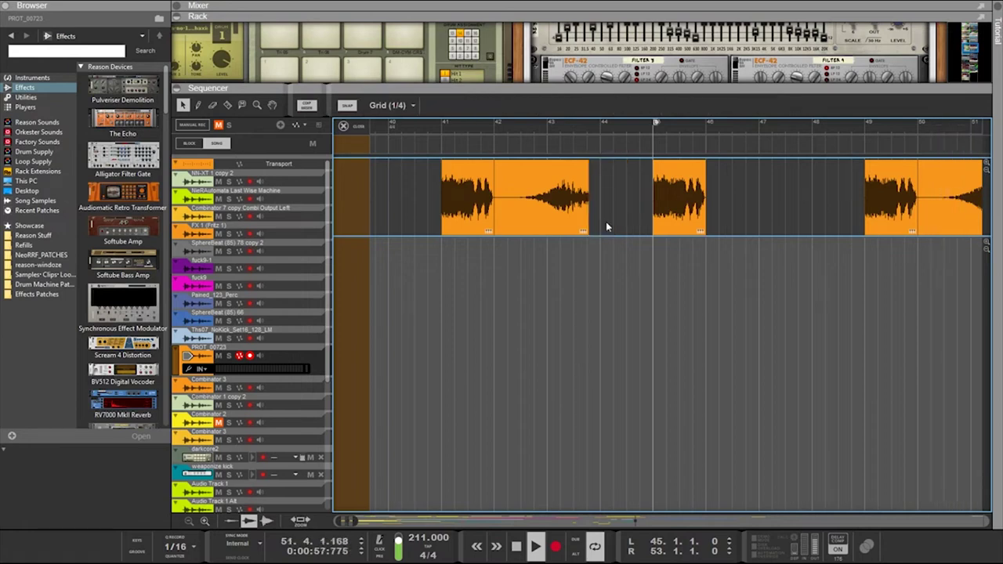
# Reopen the comp lanes of the segment at 42.1.1.0 and make the imported recording its active take
pyautogui.click(542, 224)
pyautogui.doubleClick(544, 224)
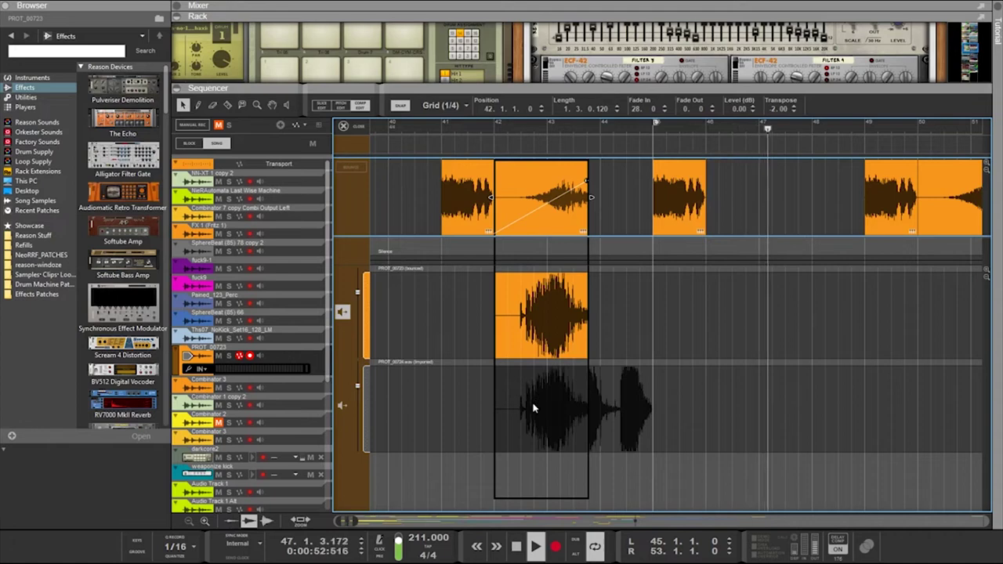
pyautogui.click(408, 364)
pyautogui.click(342, 403)
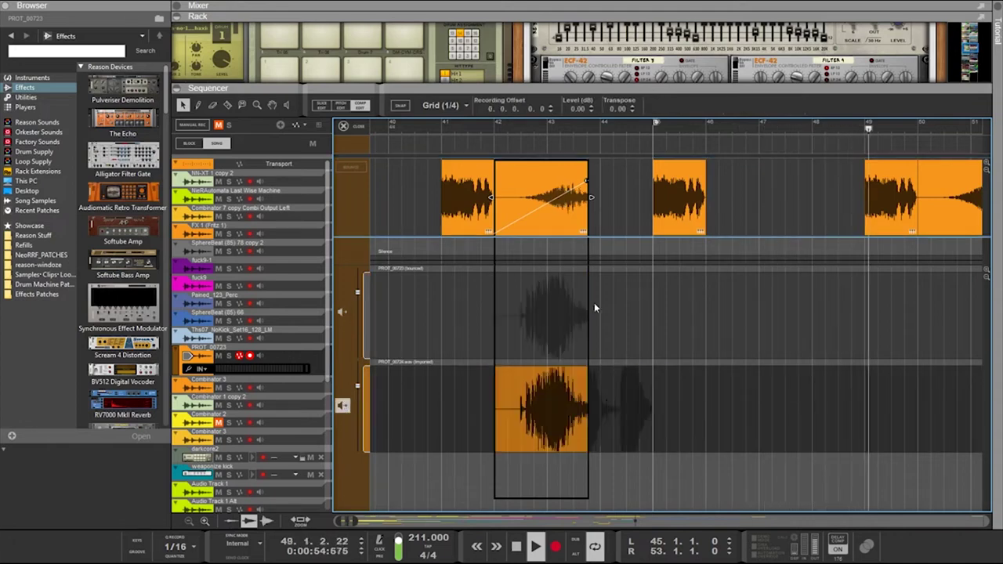
# Extend the end of the 42.1.1.0 segment to bar 45, for a length of 3.0.0.0
pyautogui.moveTo(592, 197); pyautogui.dragTo(653, 197)
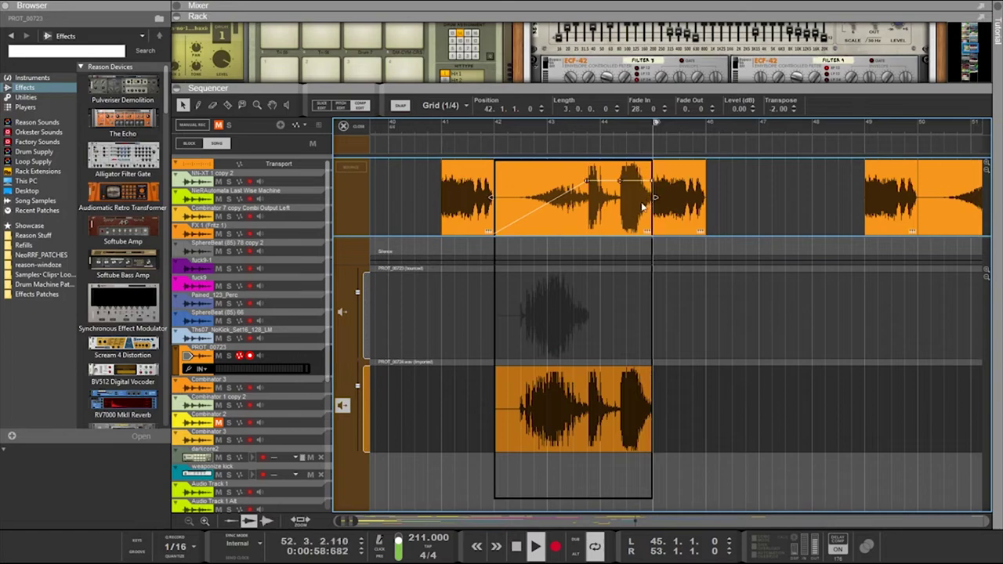
pyautogui.scroll(10, 623, 224)
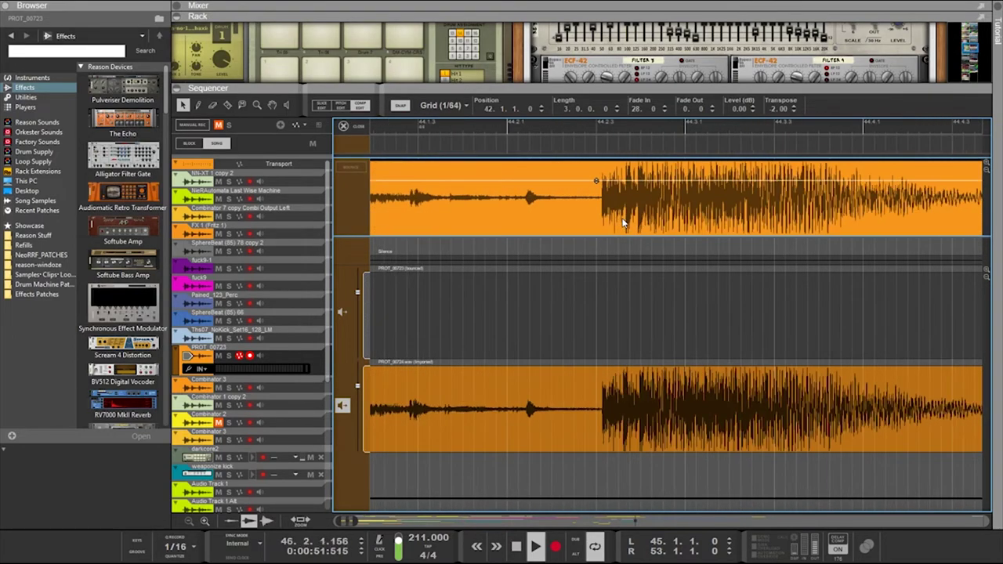
pyautogui.scroll(2, 623, 224)
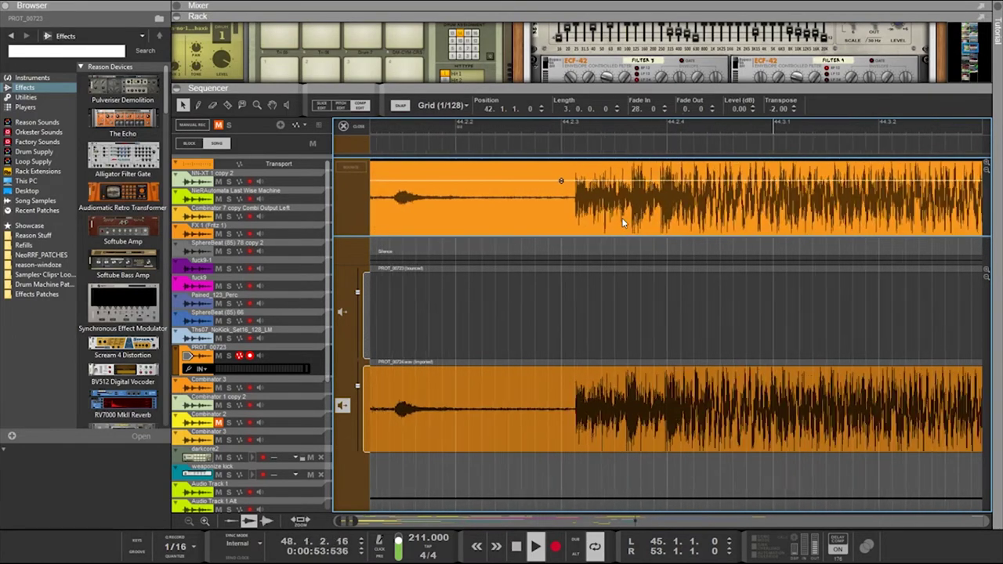
pyautogui.scroll(-3, 624, 224)
pyautogui.scroll(-2, 623, 224)
pyautogui.scroll(2, 623, 223)
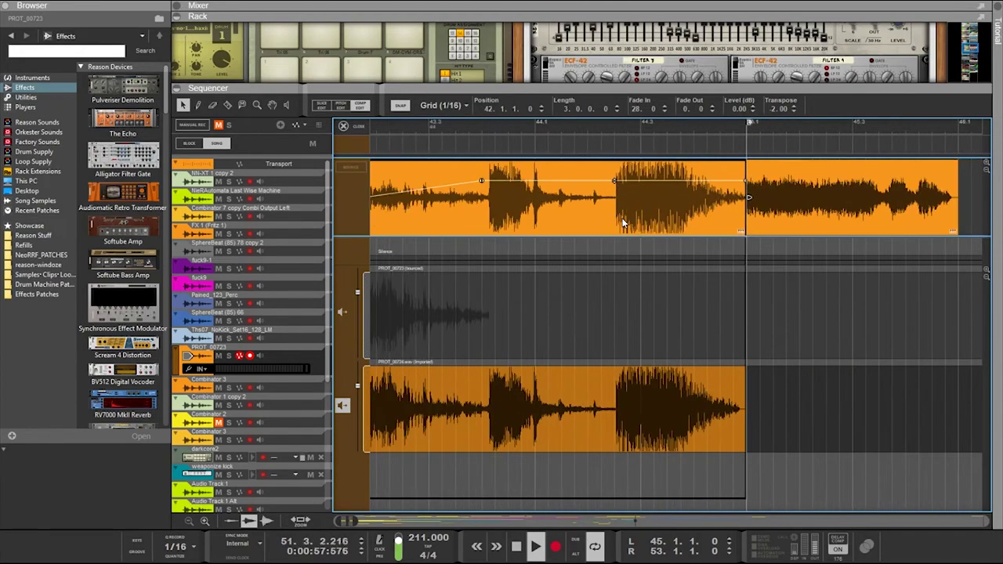
# Undo the extension of the 42.1.1.0 segment and the deletion of the hit segments up to bar 45
pyautogui.scroll(4, 614, 226)
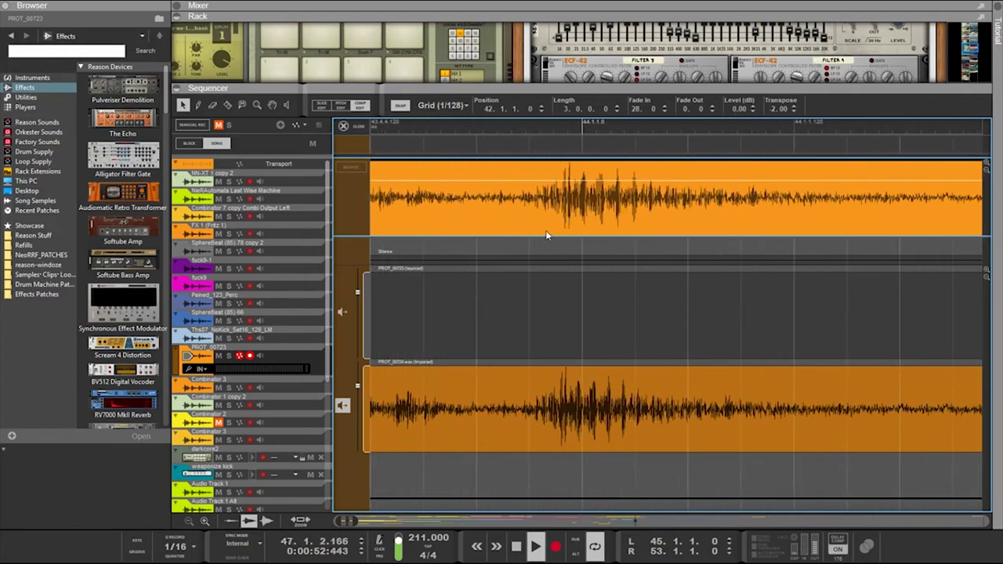
pyautogui.scroll(-5, 547, 235)
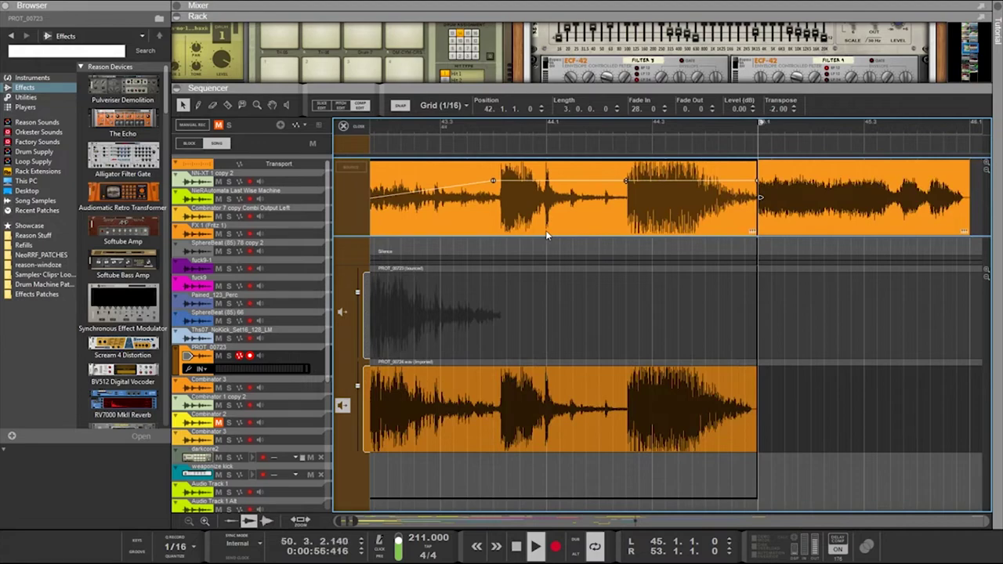
pyautogui.scroll(3, 547, 235)
pyautogui.scroll(1, 547, 235)
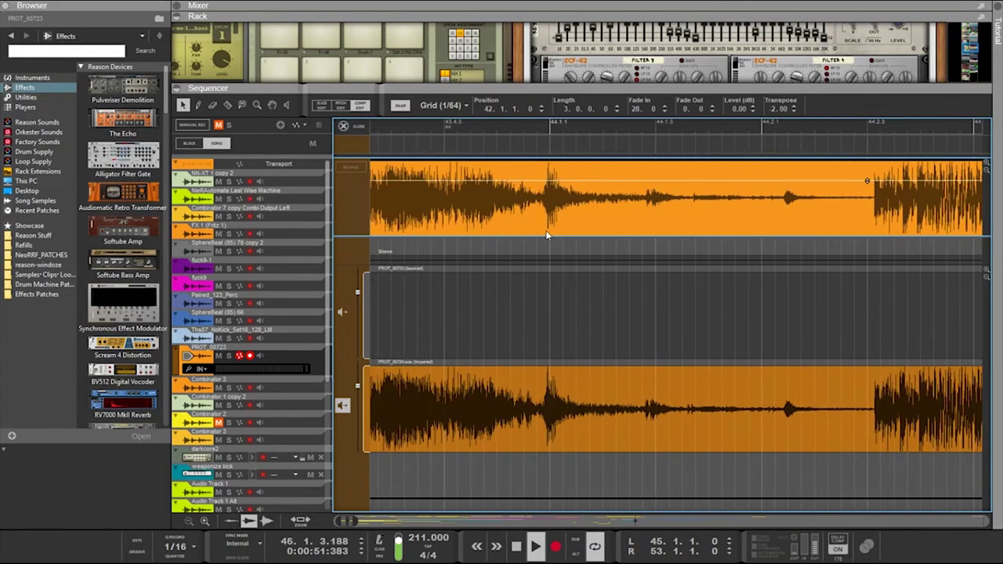
pyautogui.scroll(-6, 547, 235)
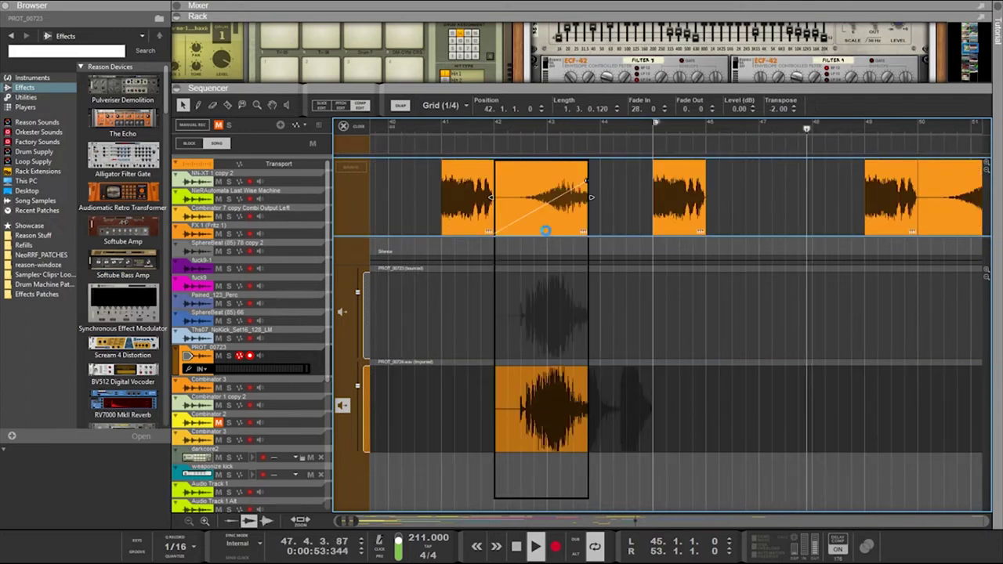
pyautogui.hotkey('ctrl', 'z')
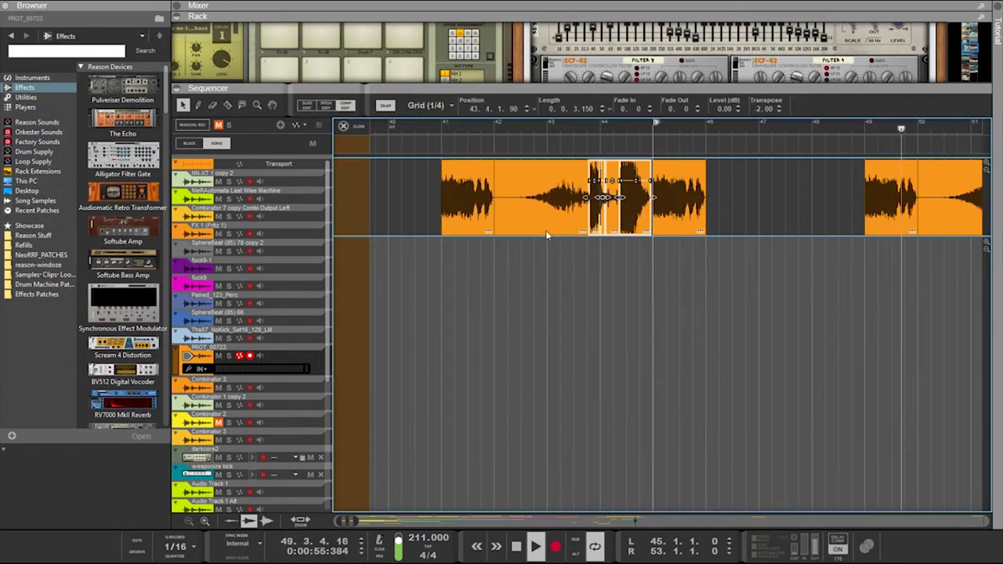
pyautogui.scroll(-3, 547, 235)
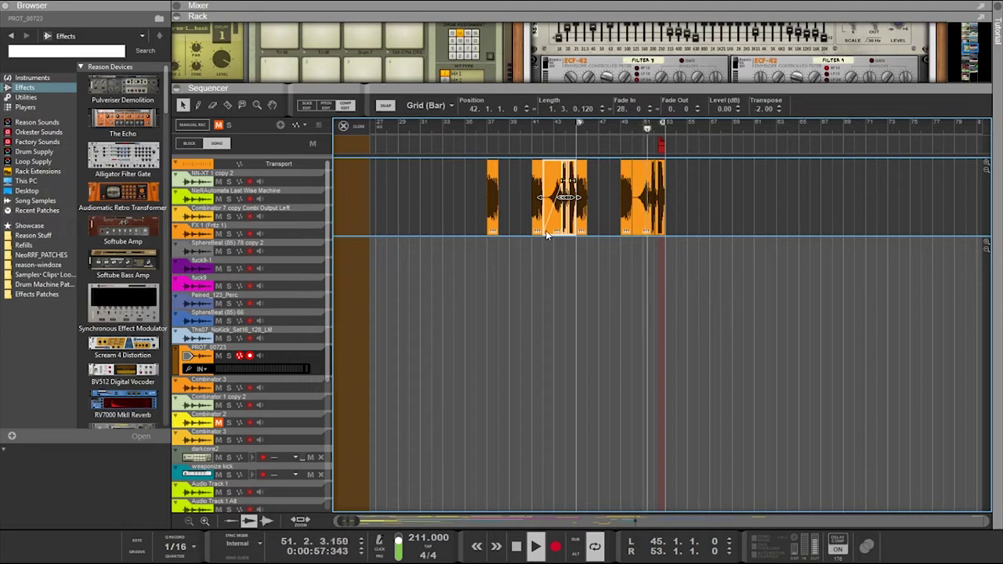
pyautogui.hotkey('ctrl', 'z')
pyautogui.hotkey('ctrl', 'y')
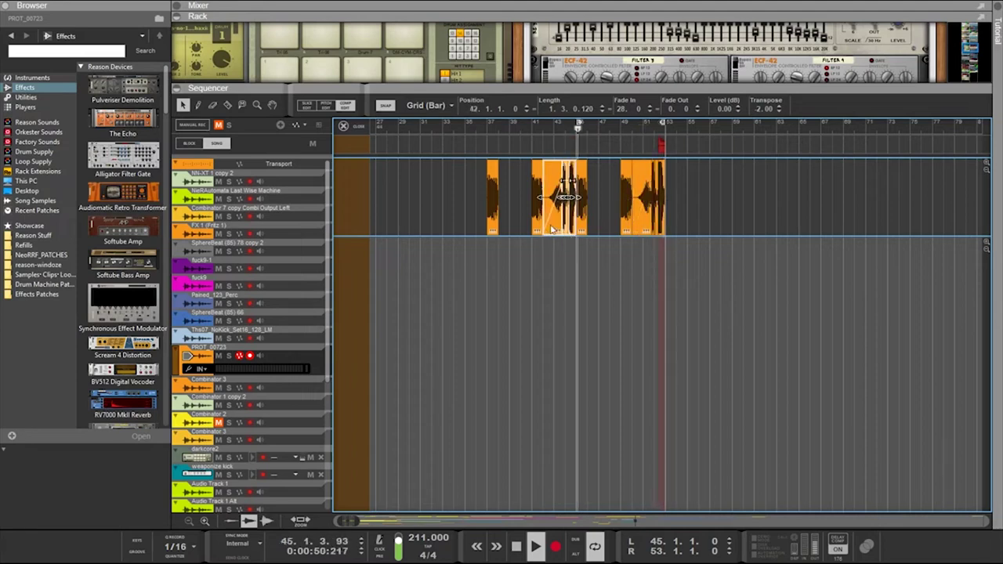
# Set the left locator to bar 37 and join the segments from 42.1.1.0 into one clip 4.0.0.0 long
pyautogui.keyDown('ctrl'); pyautogui.click(491, 123); pyautogui.keyUp('ctrl')
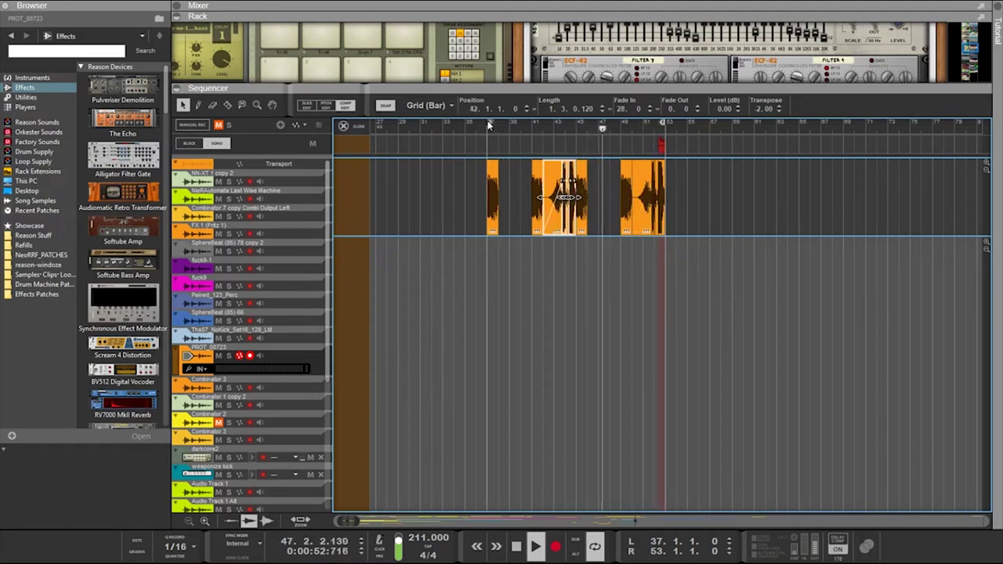
pyautogui.doubleClick(561, 230)
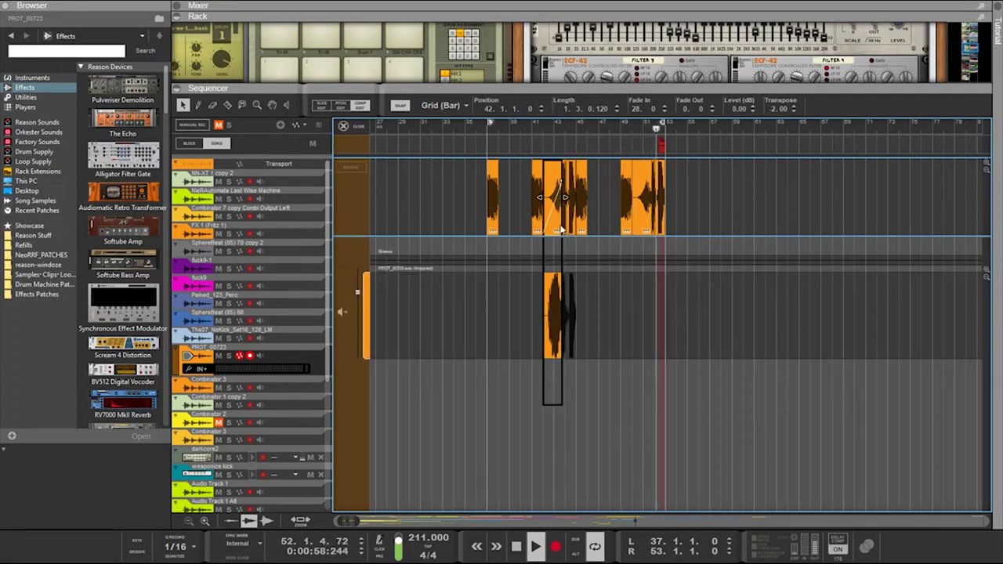
pyautogui.doubleClick(599, 214)
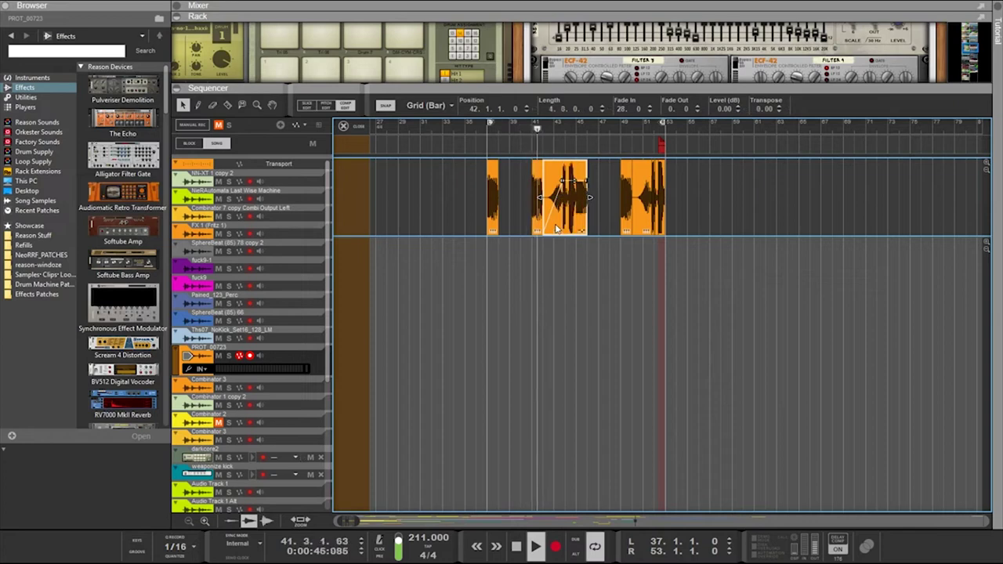
pyautogui.doubleClick(572, 217)
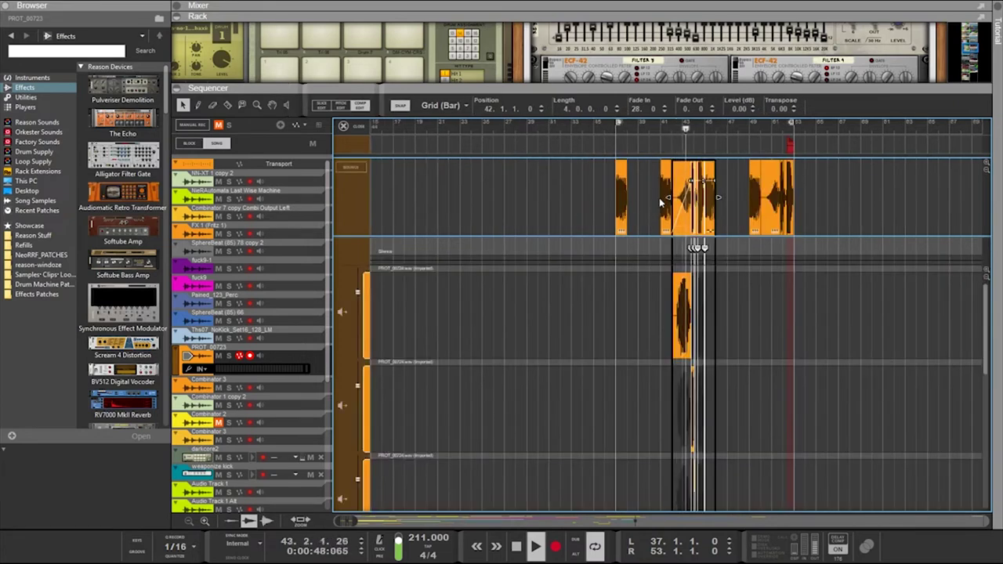
pyautogui.doubleClick(836, 221)
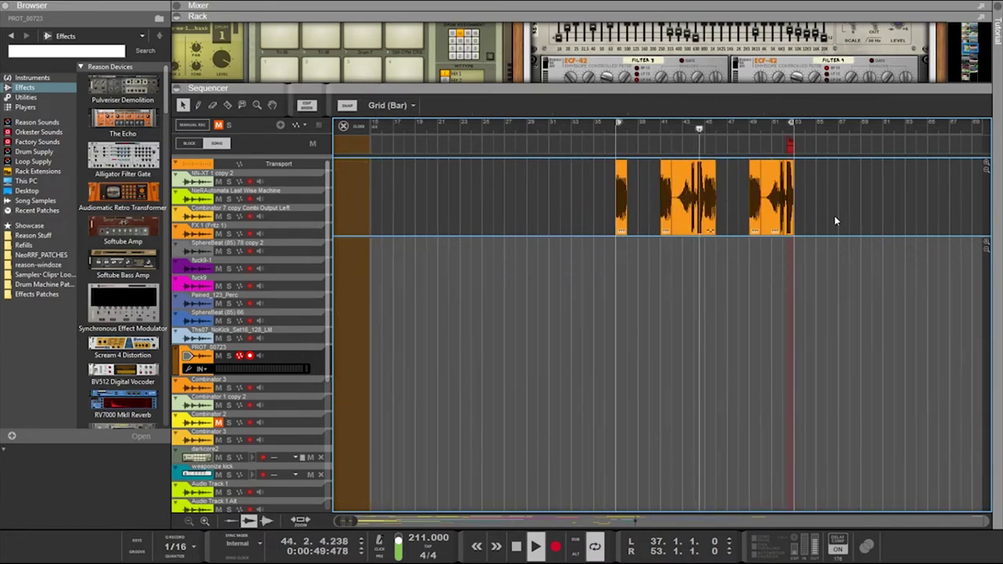
# Join the segments from 50.1.1.0 into one clip and delete the red block above the end of bar 52
pyautogui.click(765, 208)
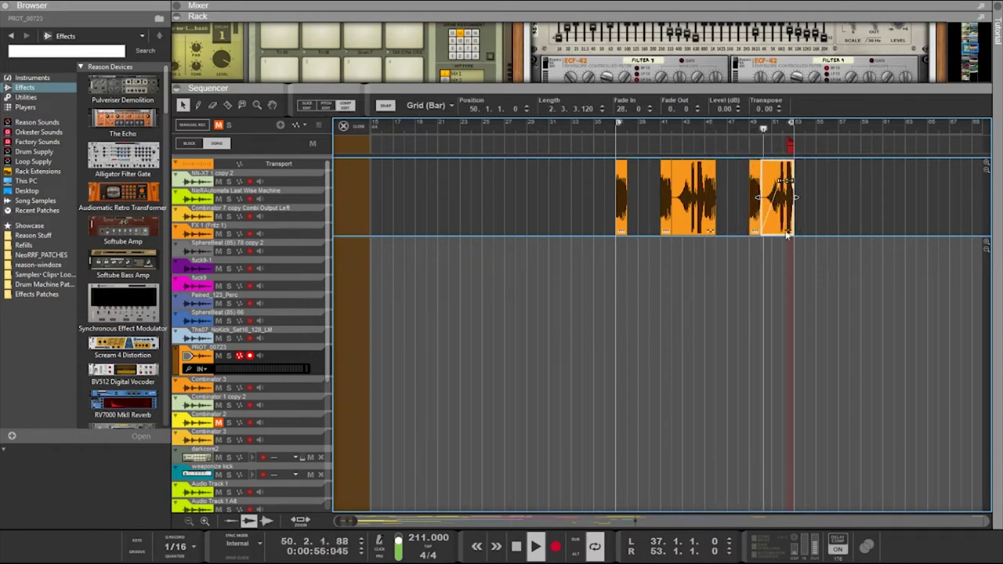
pyautogui.click(790, 145)
pyautogui.press('Delete')
# Return to the full arrangement and trim the start of the Combinator 1 copy 2 clip to 145.1.1.0, for a length of 116.0.0.0
pyautogui.scroll(-4, 807, 160)
pyautogui.scroll(6, 809, 163)
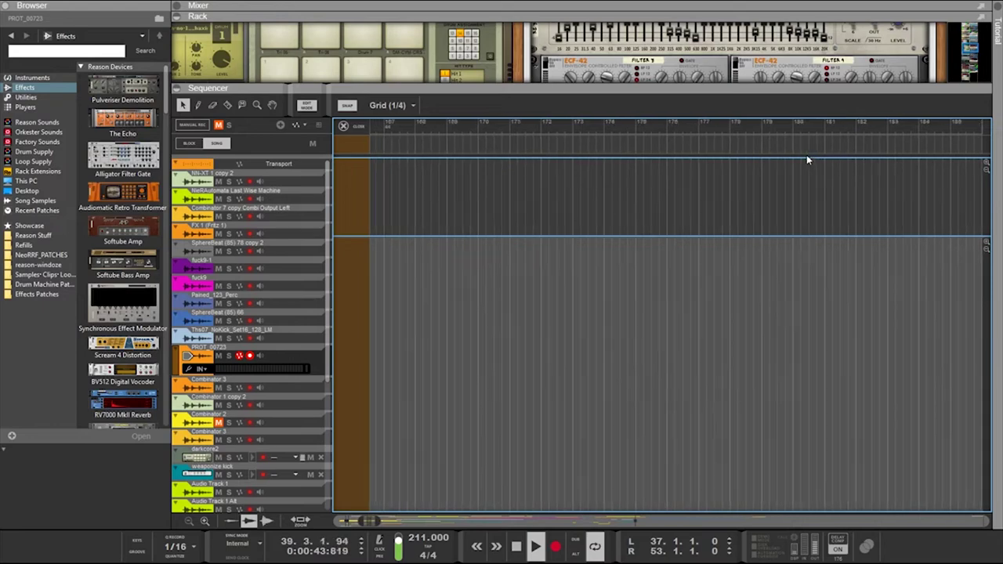
pyautogui.scroll(-3, 808, 158)
pyautogui.scroll(-4, 751, 191)
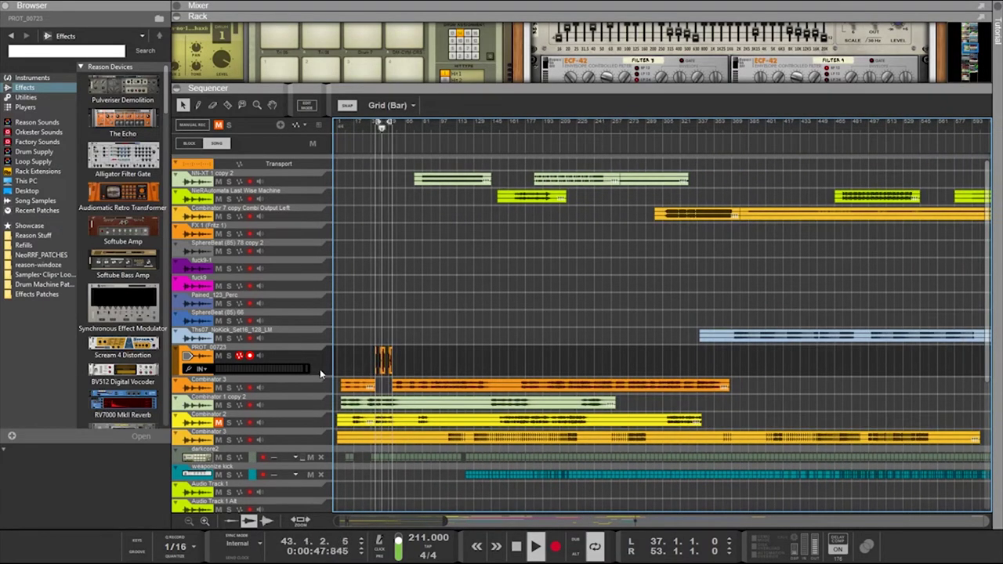
pyautogui.scroll(6, 368, 352)
pyautogui.hscroll(-3, 368, 353)
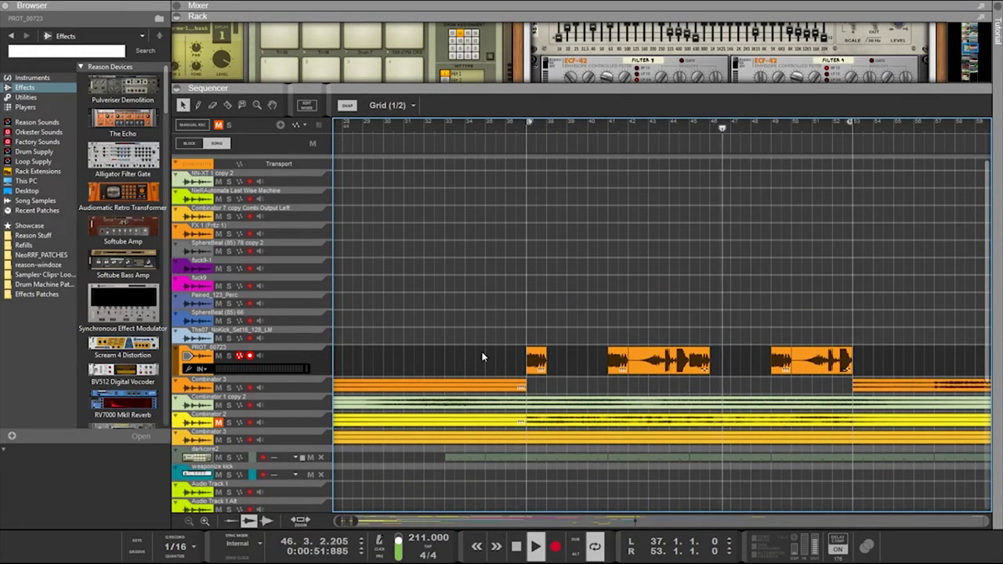
pyautogui.scroll(-8, 494, 355)
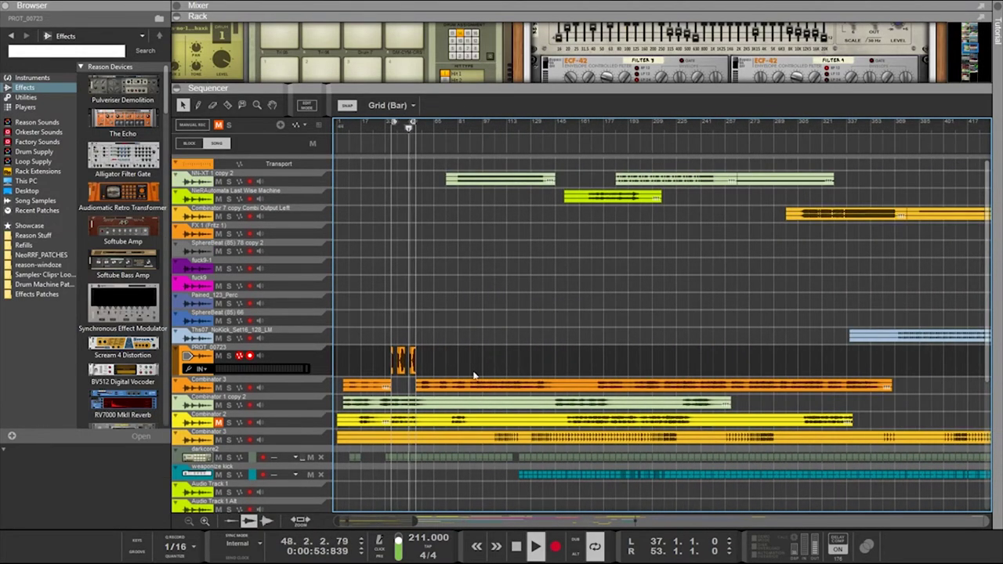
pyautogui.click(347, 407)
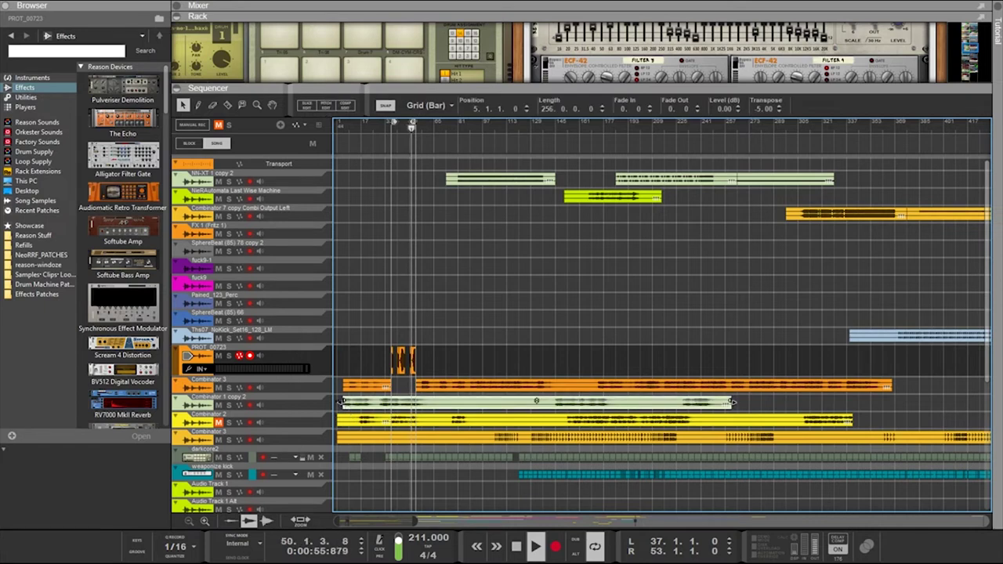
pyautogui.moveTo(421, 407); pyautogui.dragTo(562, 404)
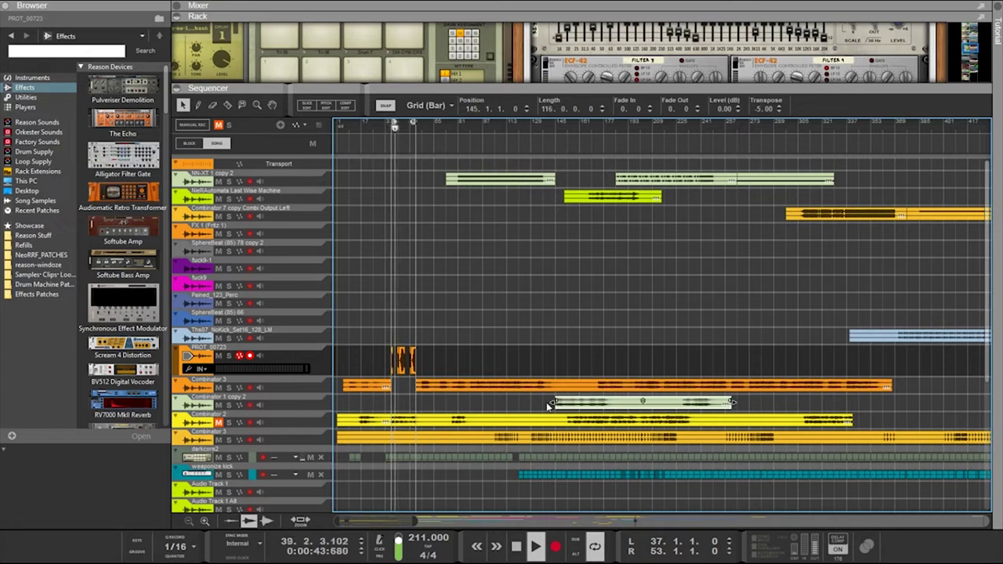
# Unmute the Combinator 2 track and delete its 36-bar clip starting at 1.1.1.0
pyautogui.click(221, 425)
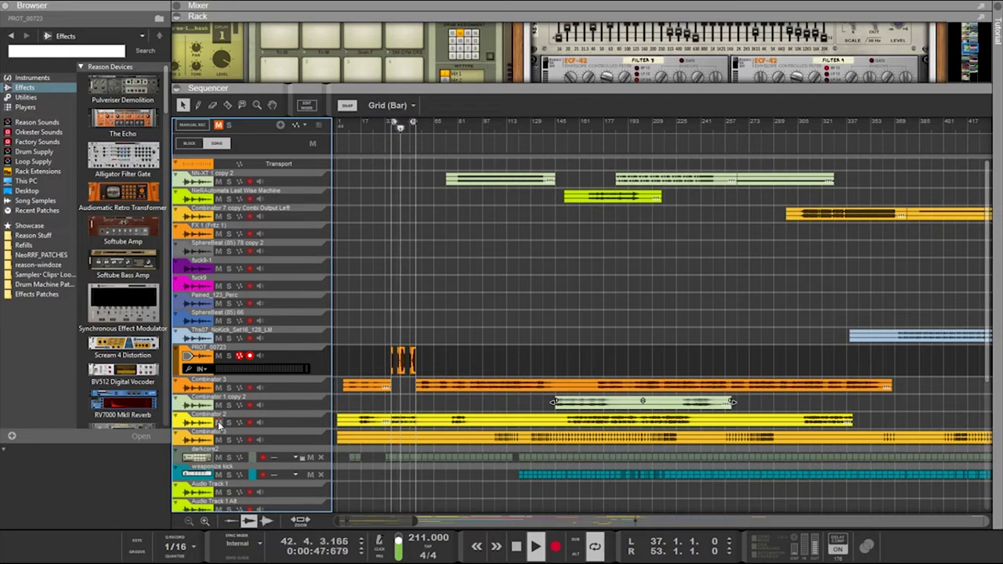
pyautogui.click(345, 427)
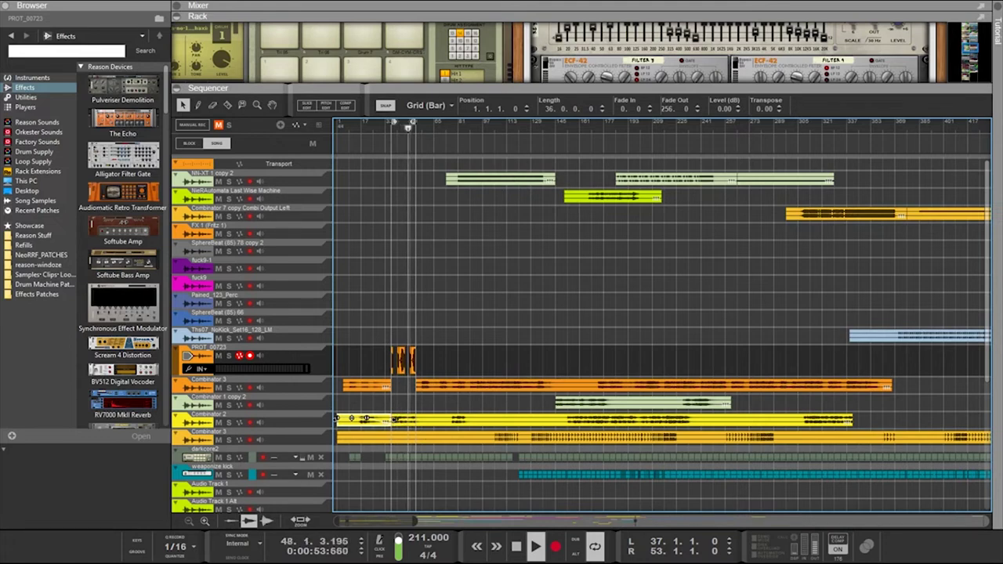
pyautogui.moveTo(350, 420); pyautogui.dragTo(338, 420)
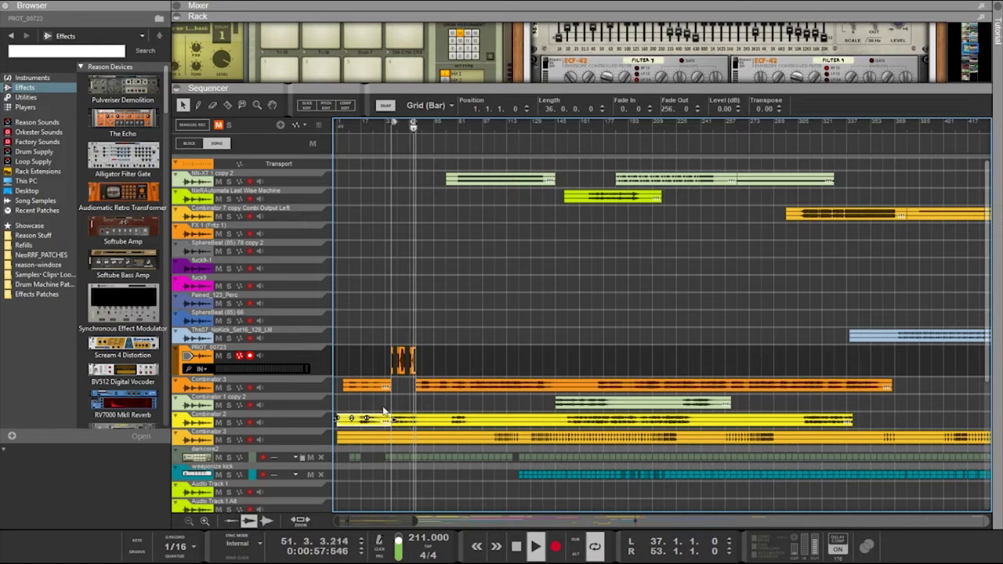
pyautogui.press('Delete')
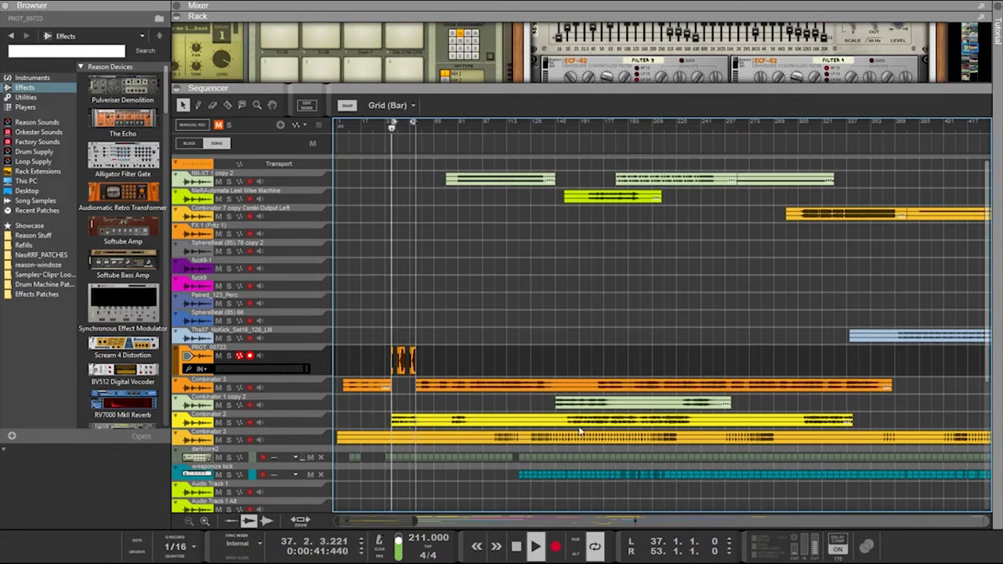
# Move the remaining Combinator 2 clip to 1.1.1.0 and trim its start to 41.1.1.0
pyautogui.click(399, 423)
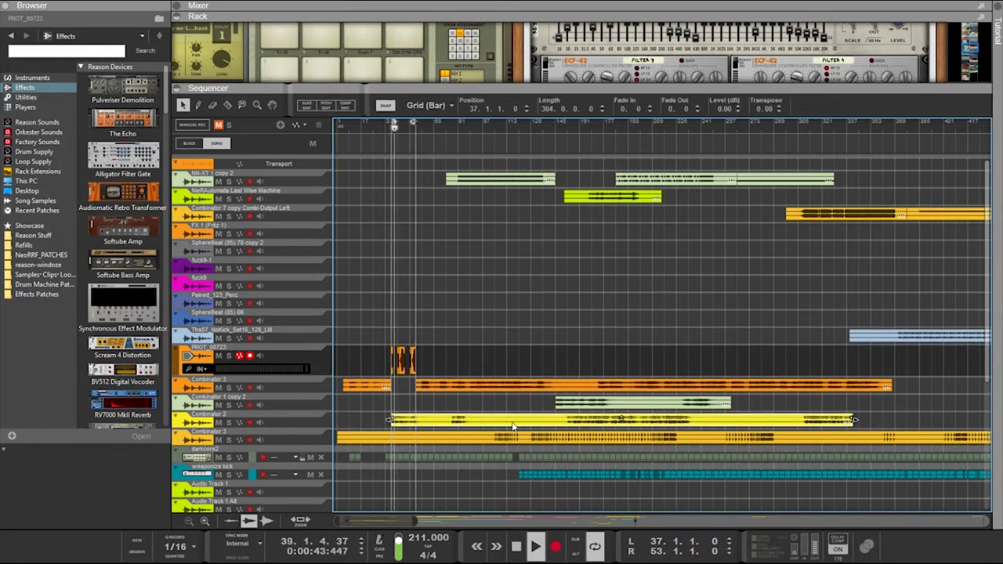
pyautogui.moveTo(506, 426); pyautogui.dragTo(445, 421)
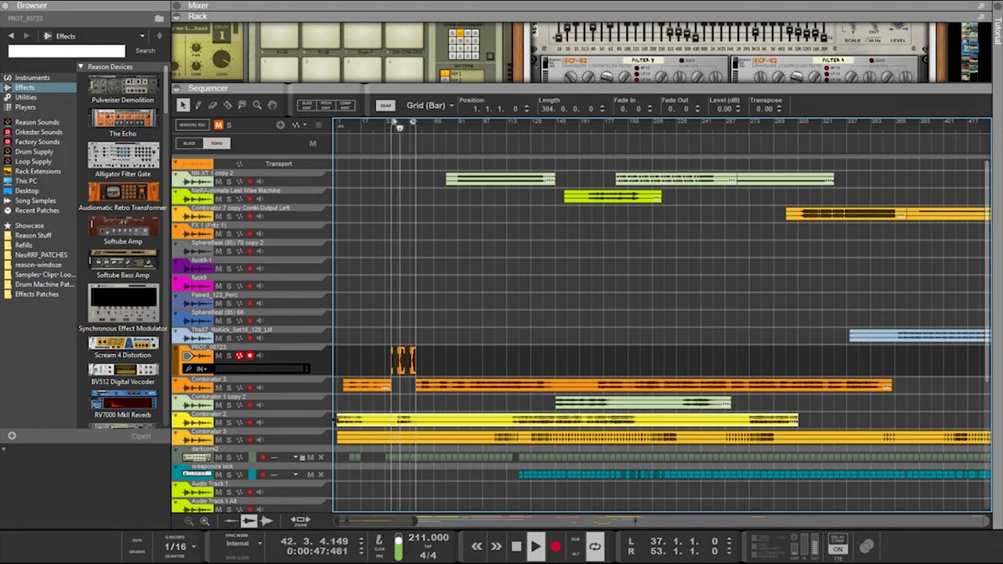
pyautogui.moveTo(350, 421); pyautogui.dragTo(405, 421)
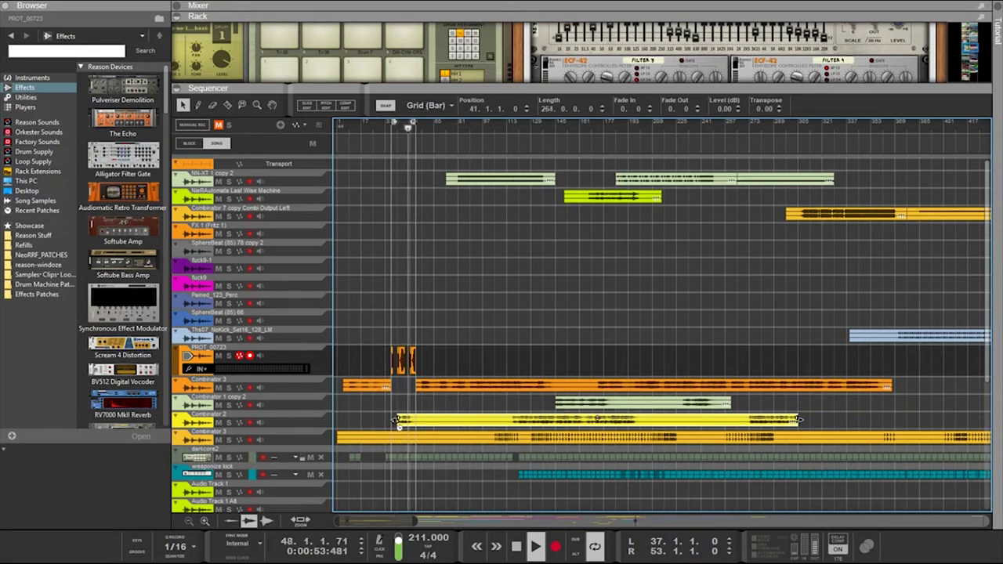
# Time-stretch the Combinator 2 clip to start at 37.1.1.0 and run for a length of 380.0.0.0
pyautogui.moveTo(397, 422); pyautogui.dragTo(396, 424)
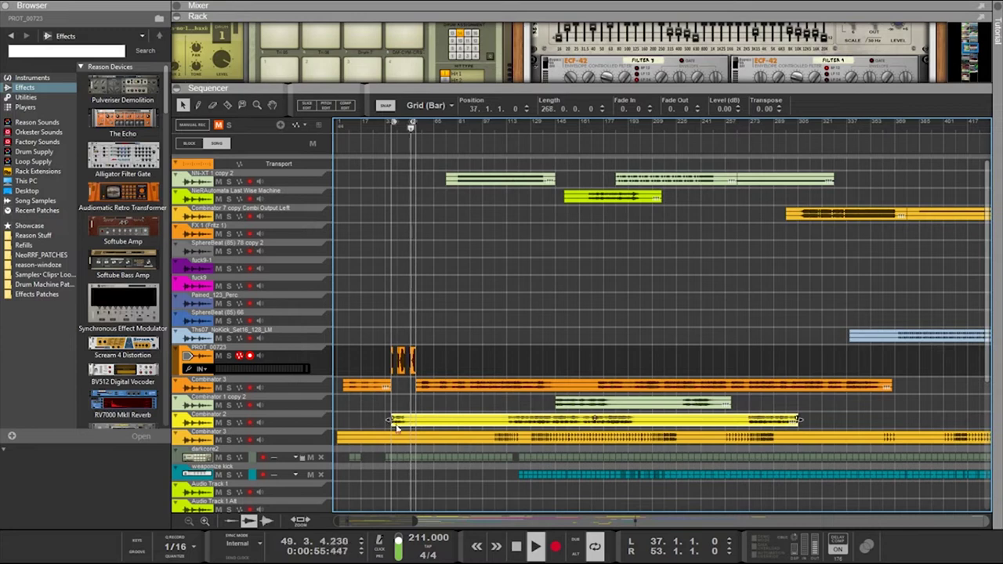
pyautogui.moveTo(802, 419); pyautogui.dragTo(855, 422)
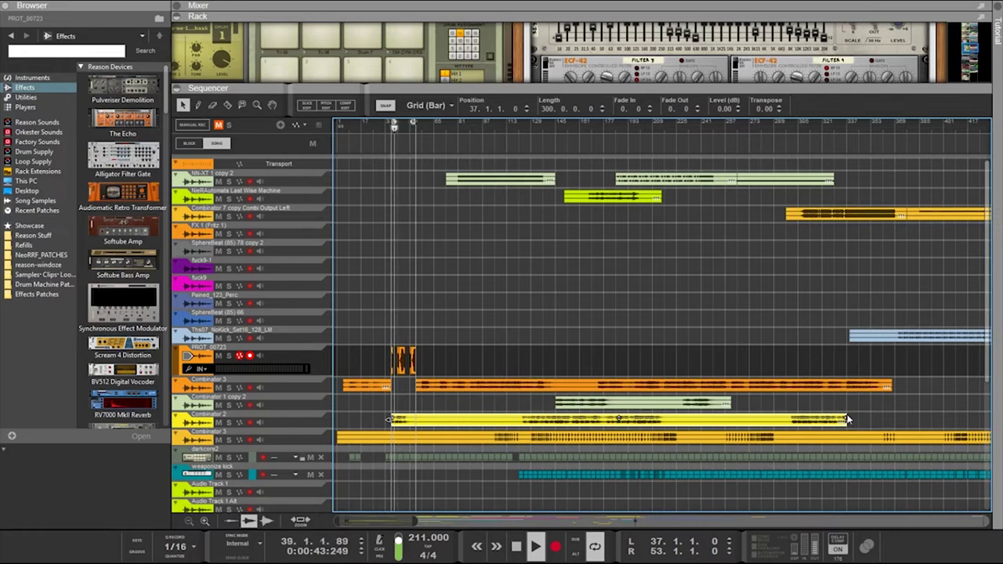
pyautogui.moveTo(853, 423); pyautogui.dragTo(902, 421)
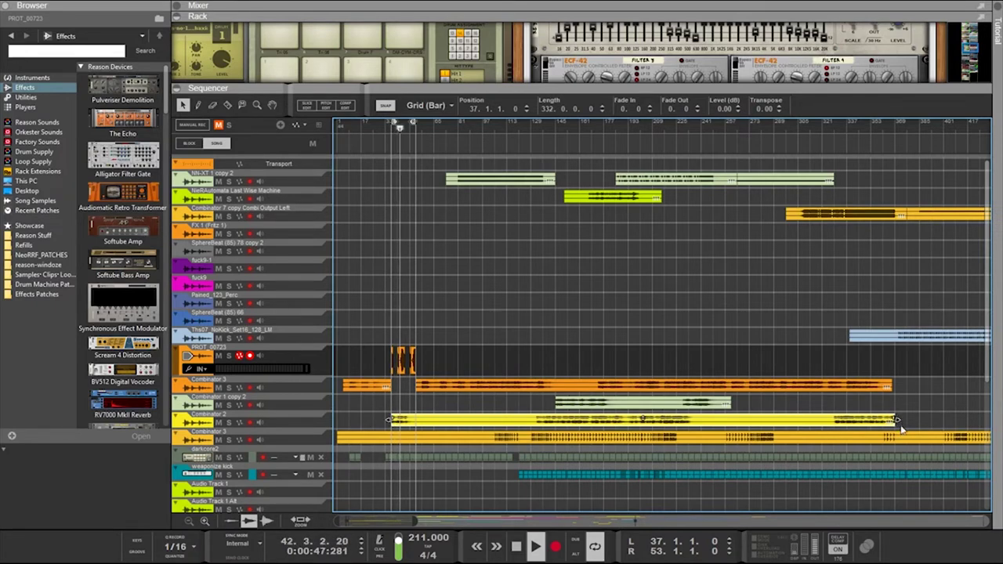
pyautogui.moveTo(898, 422); pyautogui.dragTo(975, 432)
# Move the Combinator 2 clip forward in the song and time-stretch its start back to 1.1.1.0, for a length of 432.0.0.0
pyautogui.scroll(-1, 972, 433)
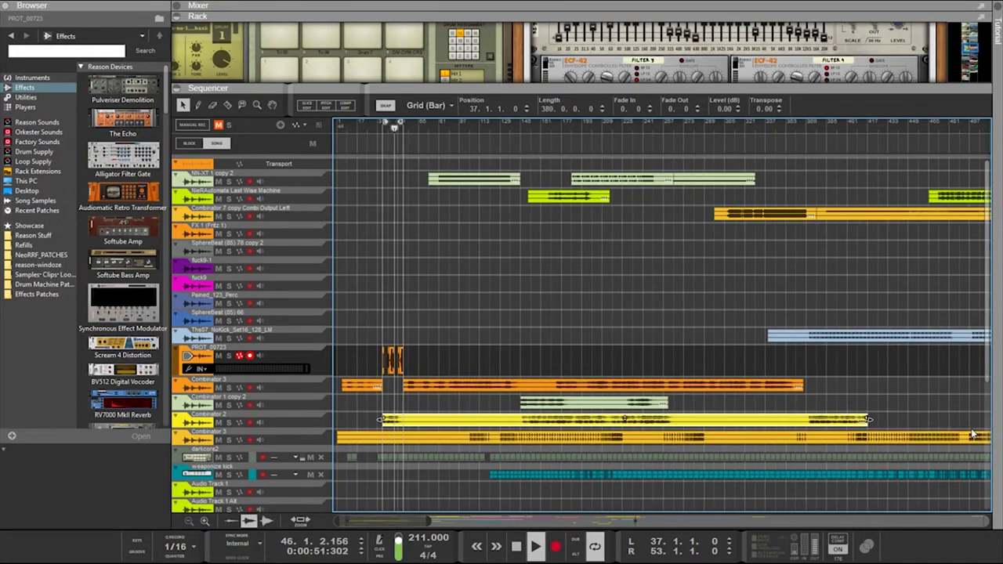
pyautogui.hscroll(2, 972, 433)
pyautogui.scroll(3, 972, 434)
pyautogui.hscroll(-10, 755, 443)
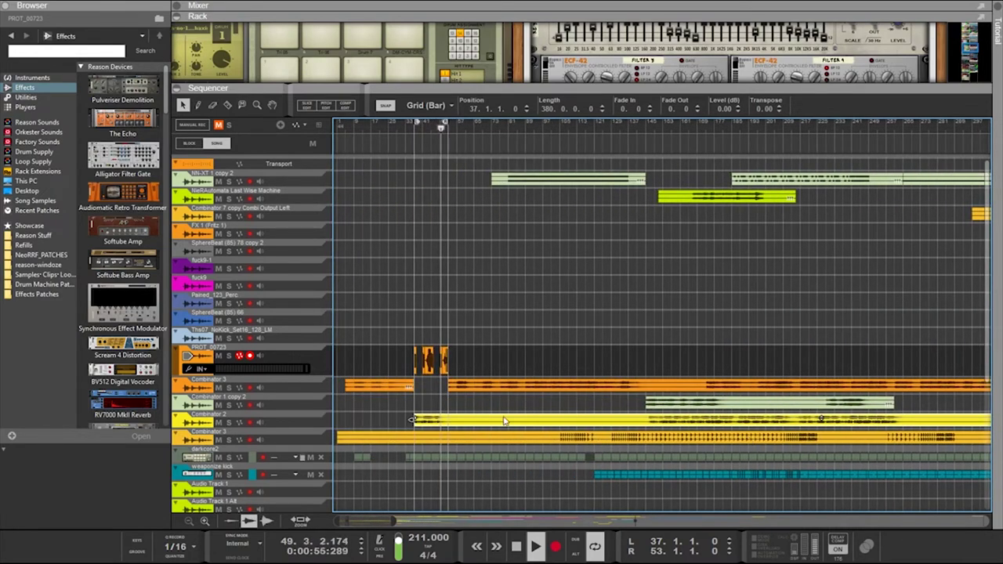
pyautogui.scroll(2, 455, 430)
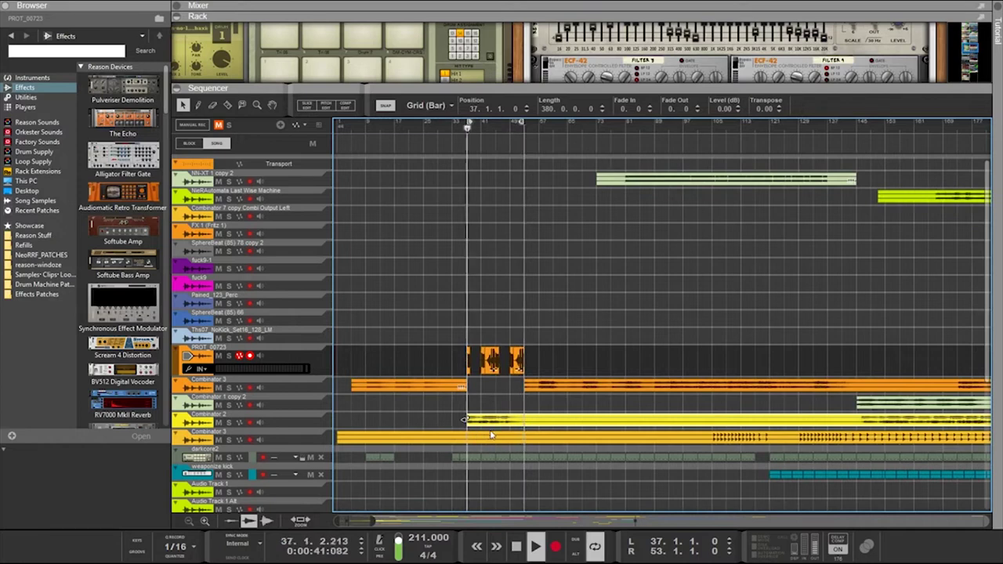
pyautogui.moveTo(464, 421); pyautogui.dragTo(481, 421)
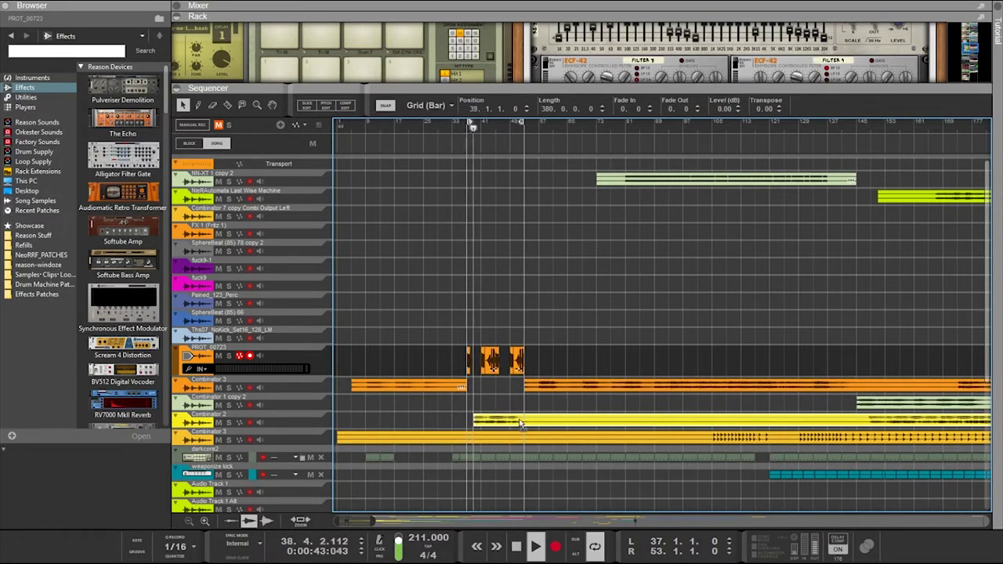
pyautogui.moveTo(481, 421); pyautogui.dragTo(516, 419)
pyautogui.click(472, 430)
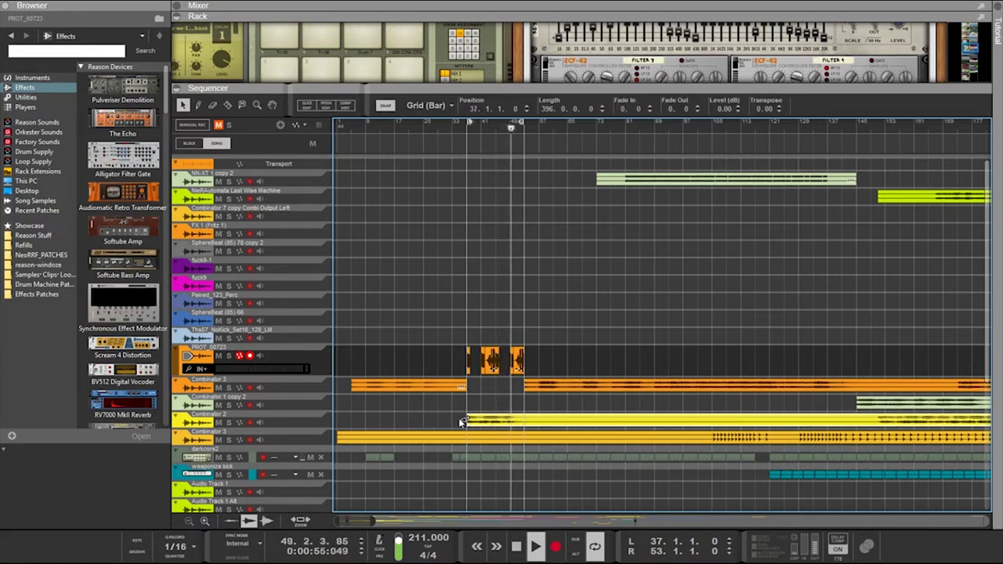
pyautogui.moveTo(465, 421); pyautogui.dragTo(310, 432)
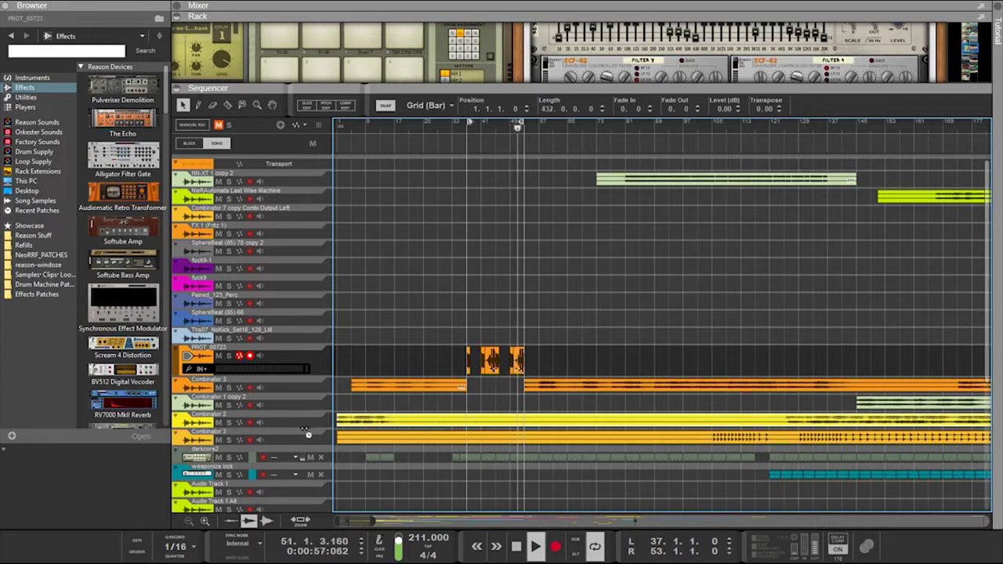
# Move the Combinator 2 clip to 37.1.1.0 and split it at bar 69, making the first piece 32 bars long
pyautogui.moveTo(402, 424); pyautogui.dragTo(541, 428)
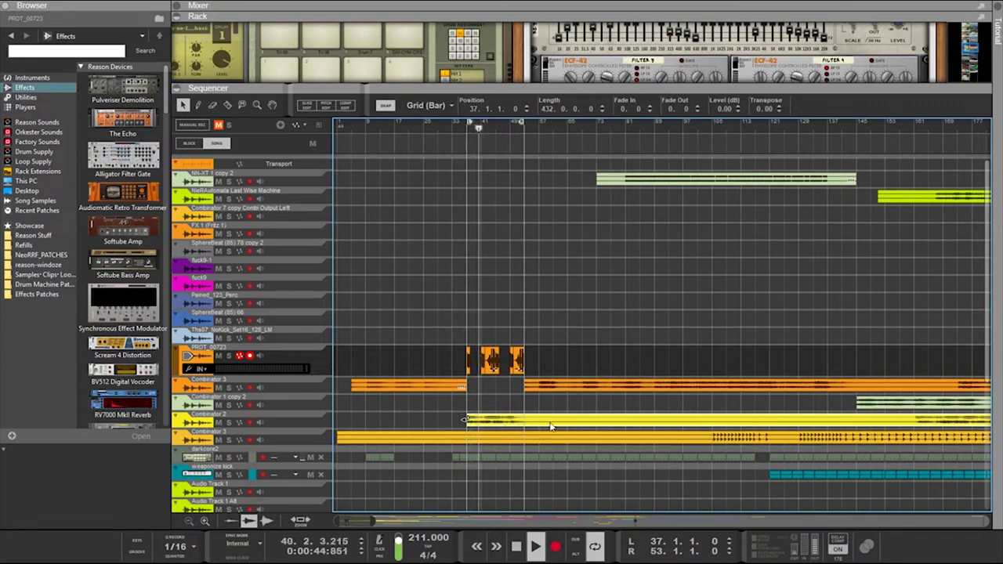
pyautogui.scroll(-4, 550, 422)
pyautogui.scroll(3, 550, 422)
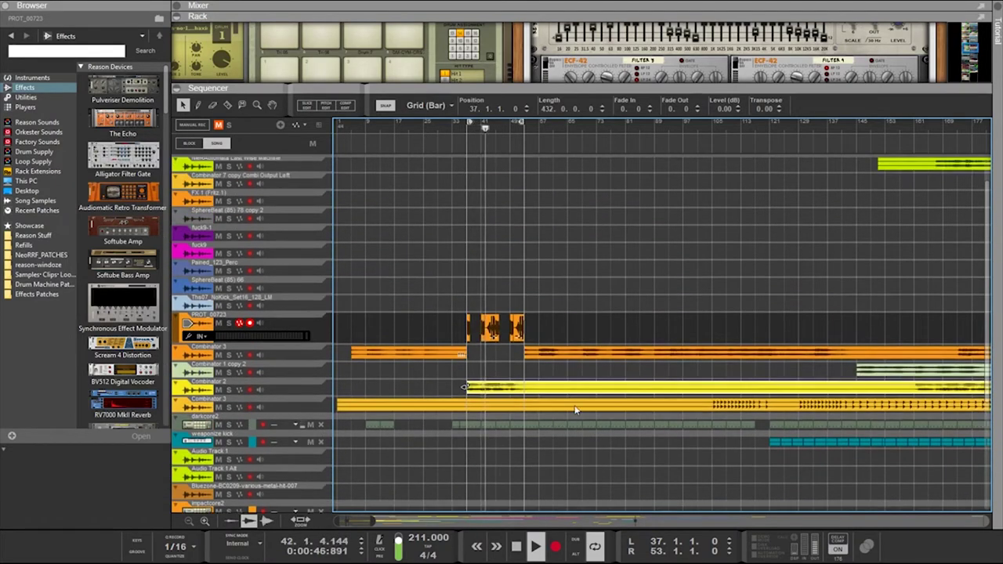
pyautogui.press('r')
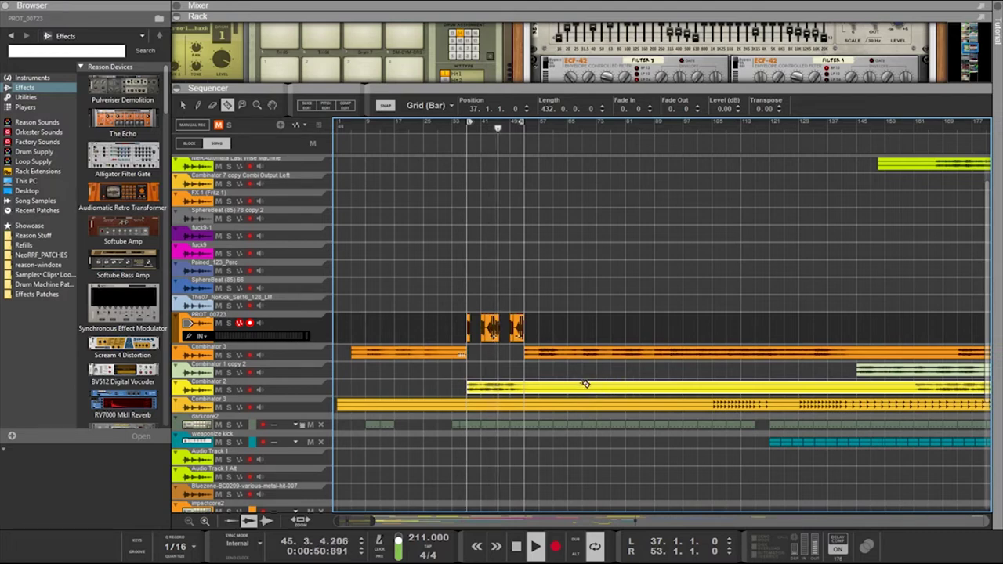
pyautogui.click(586, 385)
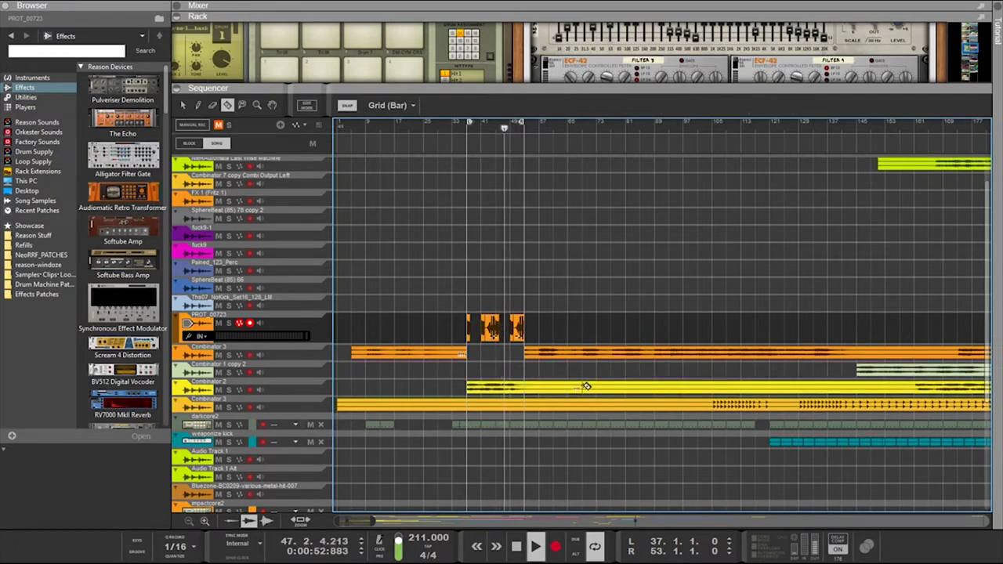
# Lengthen the first Combinator 2 piece to 36.0.0.0 and place the second piece at 53.1.1.0 with a length of 308.0.0.0
pyautogui.press('q')
pyautogui.click(577, 385)
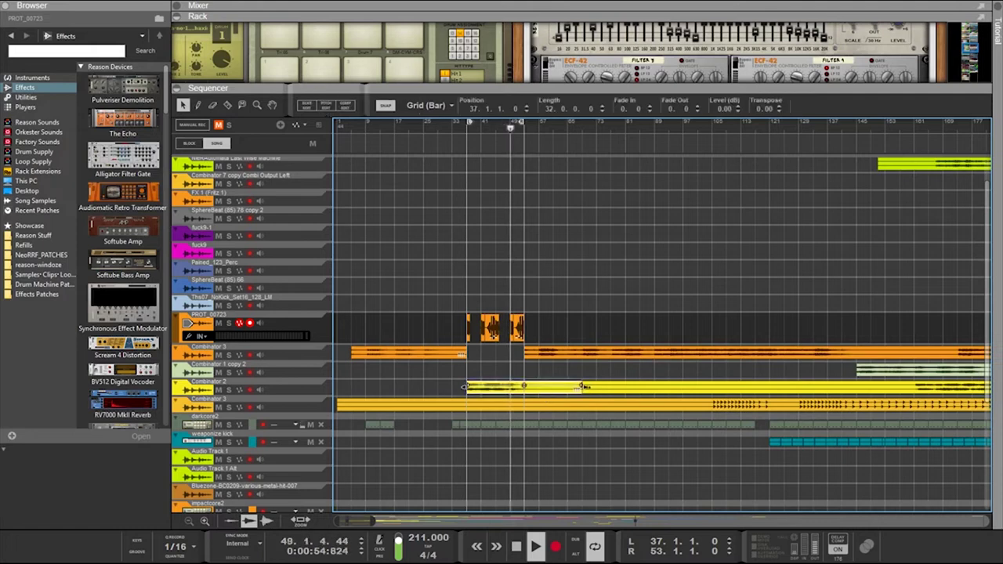
pyautogui.click(593, 389)
pyautogui.moveTo(586, 387); pyautogui.dragTo(610, 398)
pyautogui.click(584, 387)
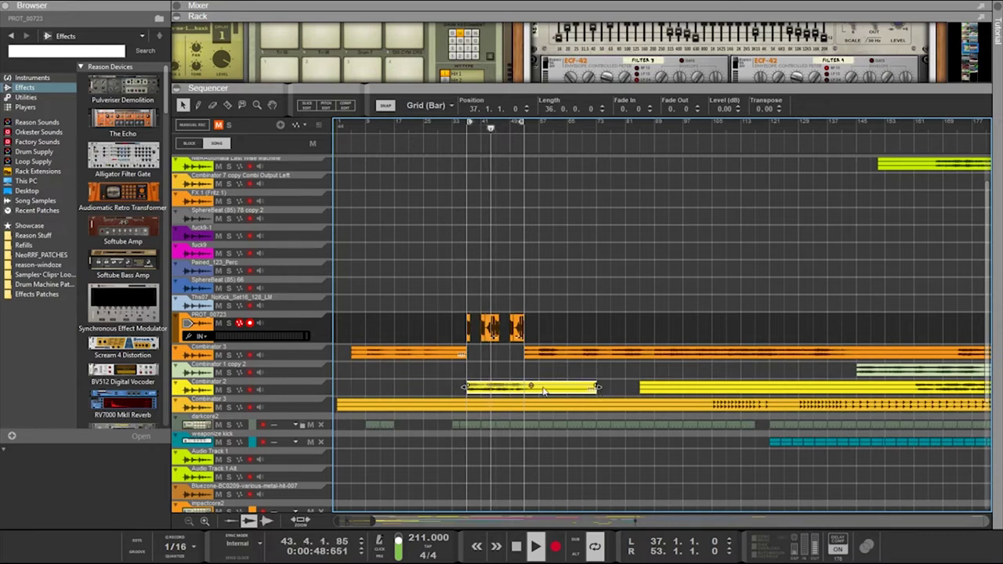
pyautogui.moveTo(636, 390); pyautogui.dragTo(553, 386)
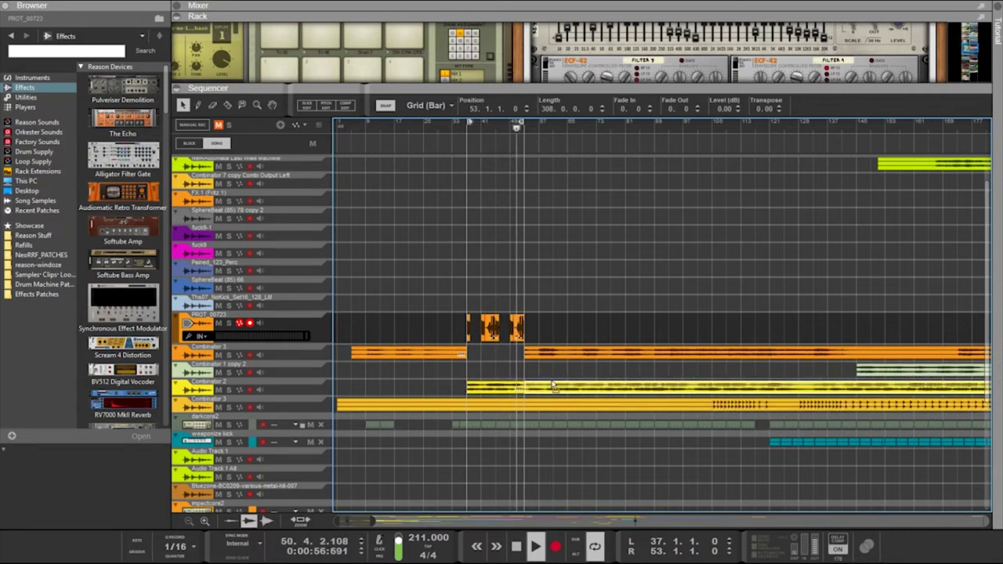
# Delete the Combinator 3 clip that ends at bar 37
pyautogui.moveTo(565, 368); pyautogui.dragTo(464, 395)
pyautogui.moveTo(588, 328); pyautogui.dragTo(463, 329)
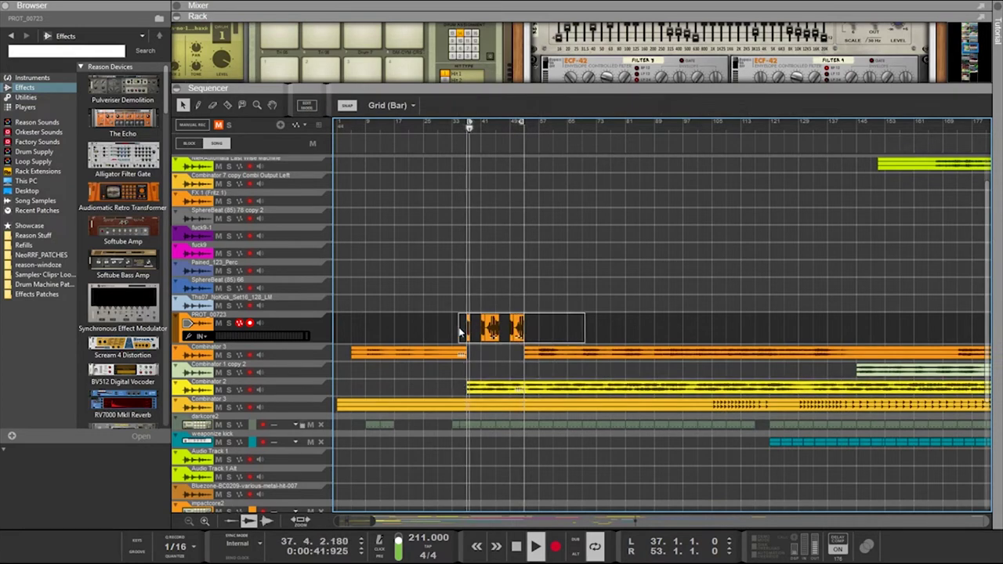
pyautogui.click(524, 354)
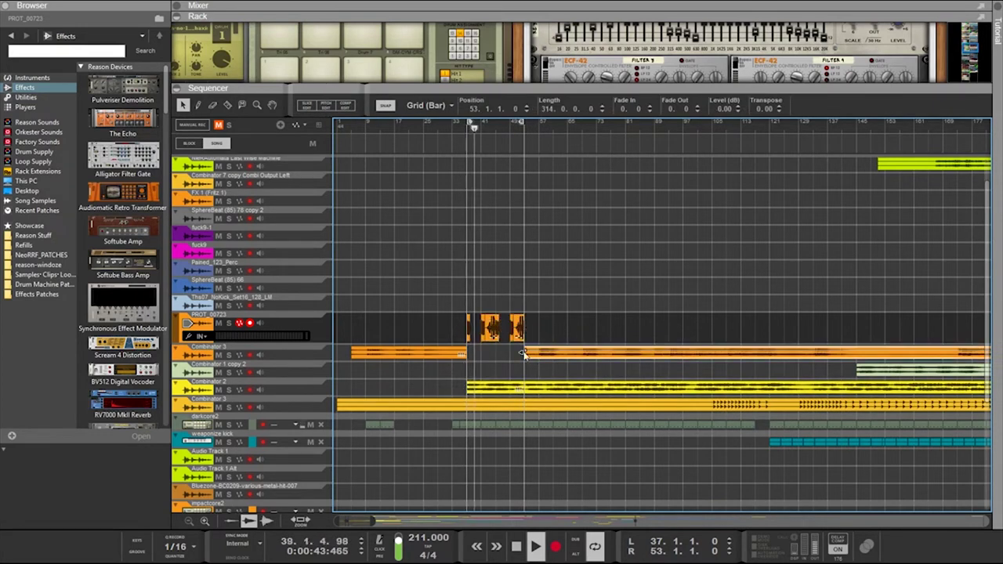
pyautogui.click(453, 356)
pyautogui.press('Delete')
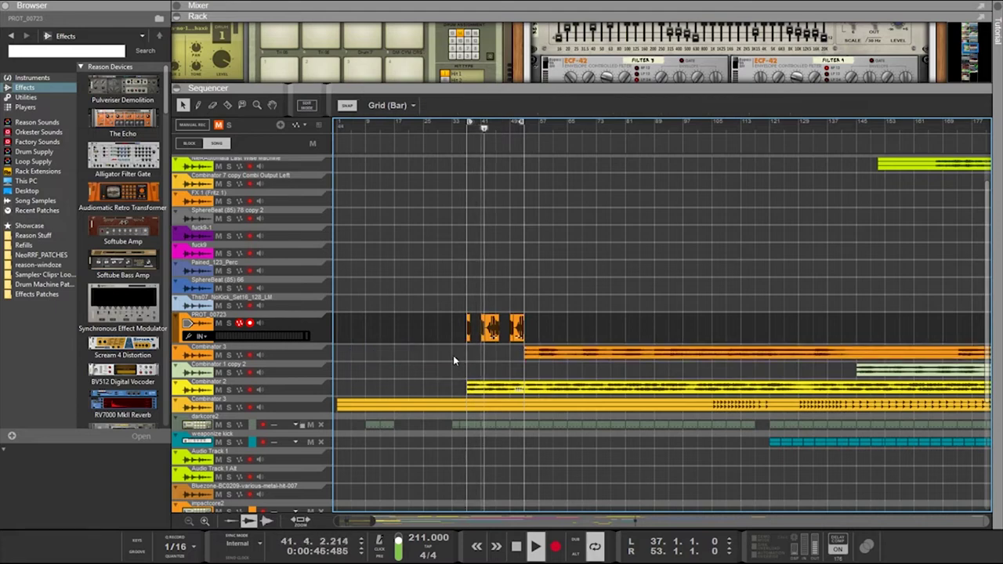
# Trim the end of the first Combinator 2 clip to bar 53, for a length of 16.0.0.0
pyautogui.moveTo(445, 370); pyautogui.dragTo(589, 385)
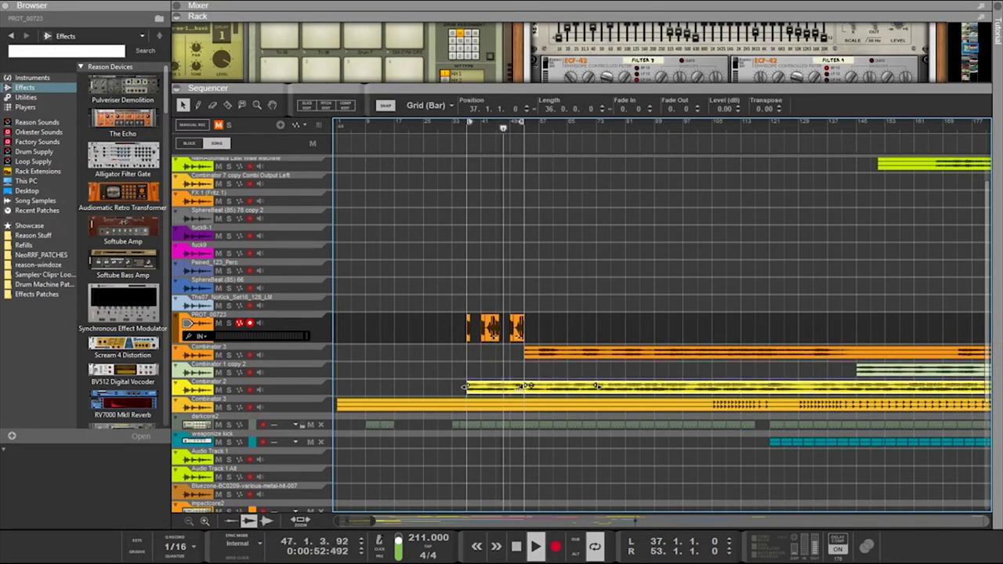
pyautogui.click(570, 378)
pyautogui.click(497, 390)
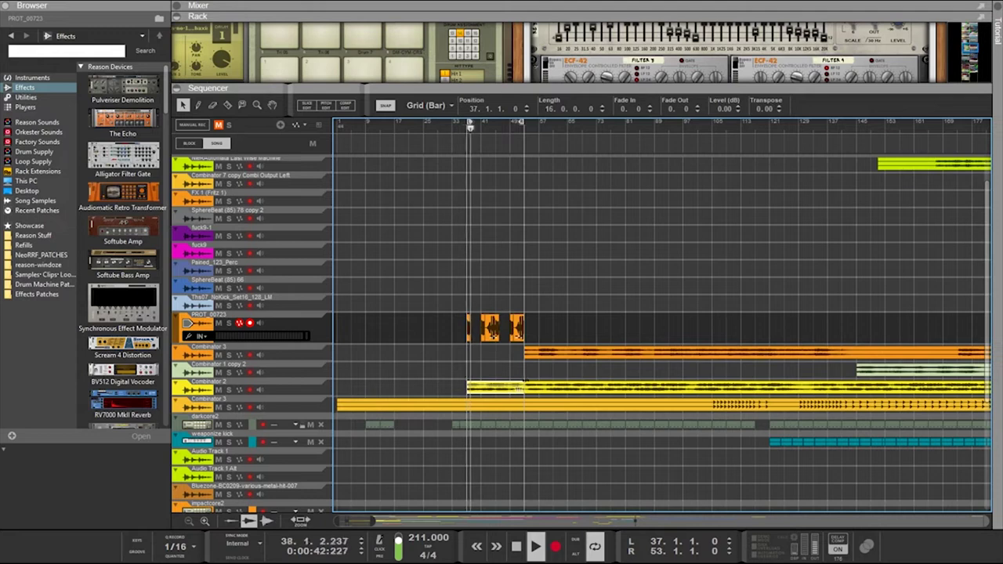
# Move both Combinator 2 clips 16 bars earlier and place the first one at 1.1.1.0
pyautogui.moveTo(555, 363); pyautogui.dragTo(523, 387)
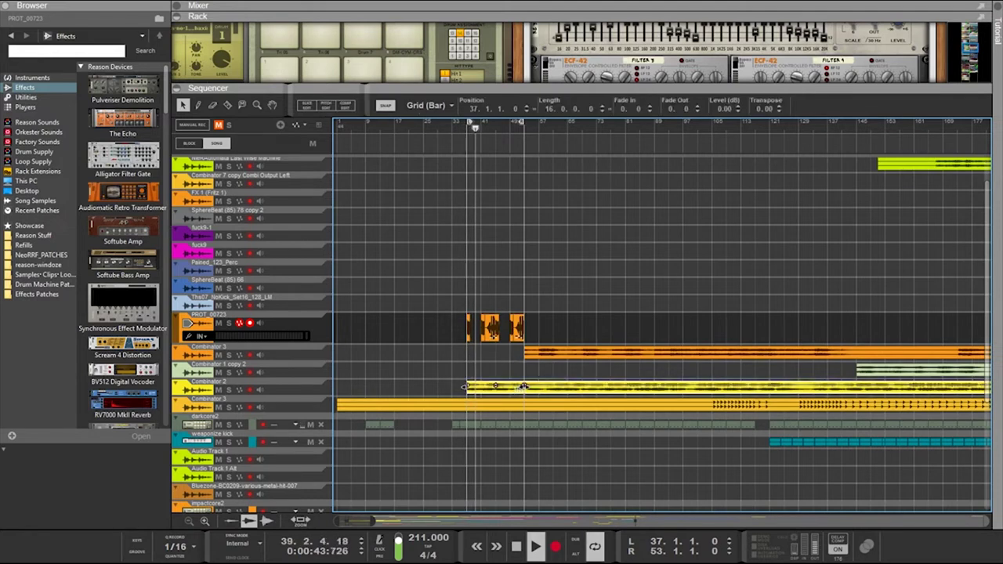
pyautogui.click(527, 379)
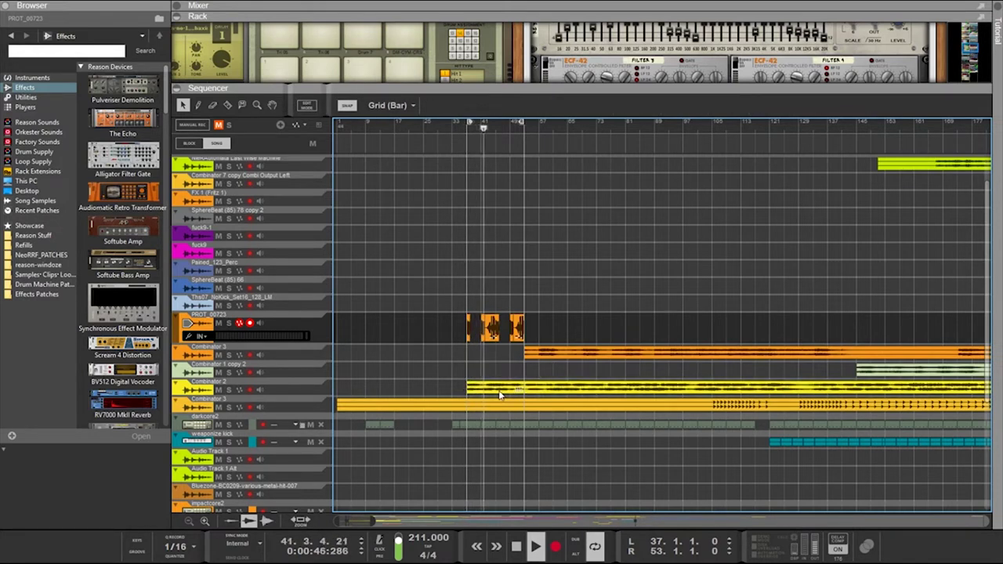
pyautogui.moveTo(500, 394); pyautogui.dragTo(445, 392)
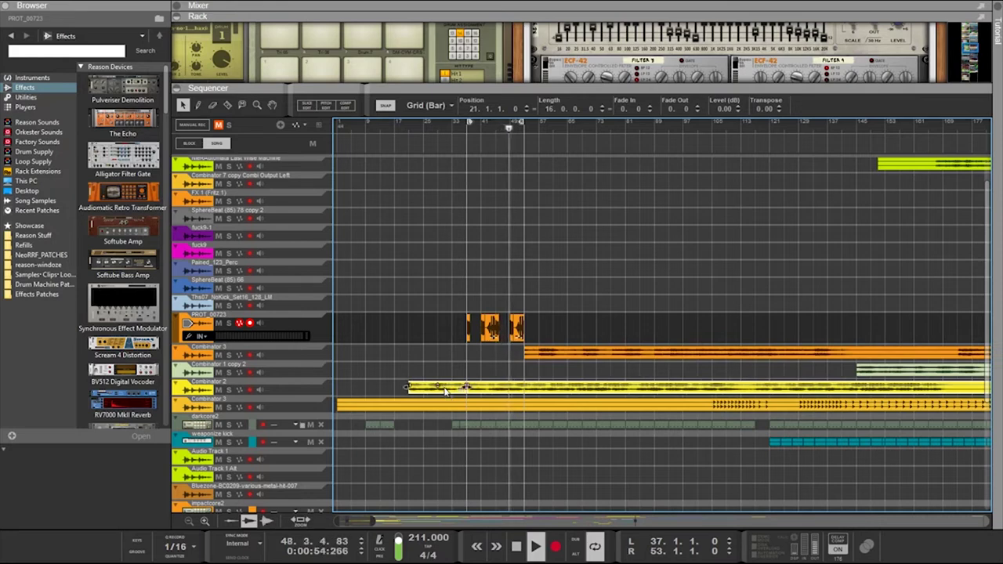
pyautogui.click(436, 358)
pyautogui.moveTo(435, 389); pyautogui.dragTo(348, 390)
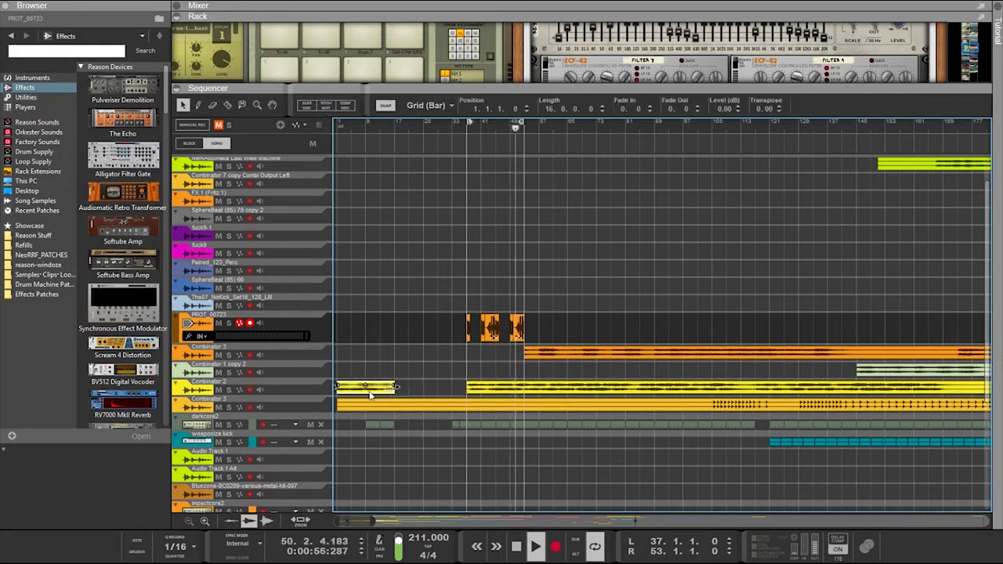
# Time-stretch the start of the second Combinator 2 clip back to 17.1.1.0, for a length of 328.0.0.0
pyautogui.moveTo(413, 394); pyautogui.dragTo(454, 399)
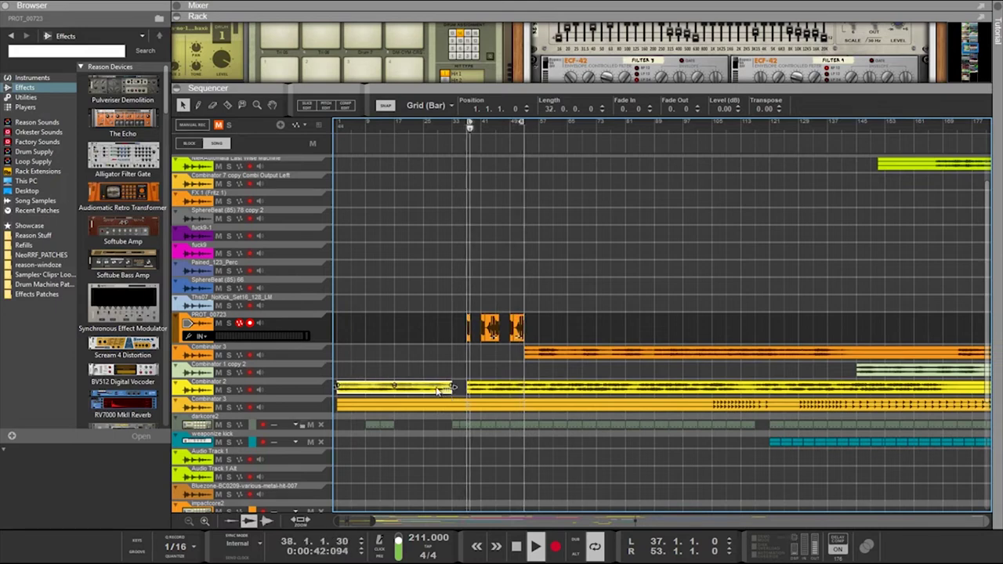
pyautogui.hotkey('ctrl', 'z')
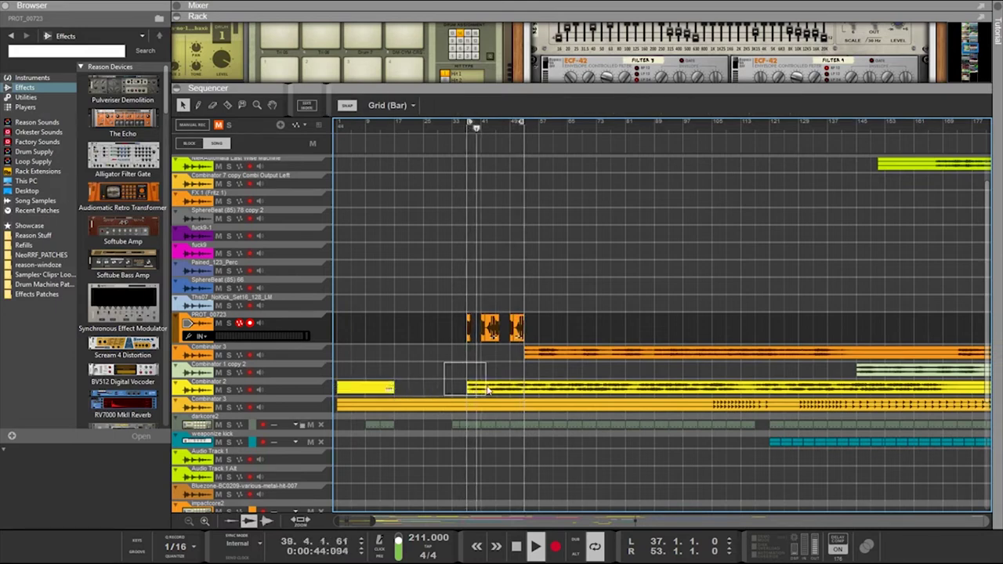
pyautogui.click(467, 388)
pyautogui.moveTo(466, 390); pyautogui.dragTo(400, 383)
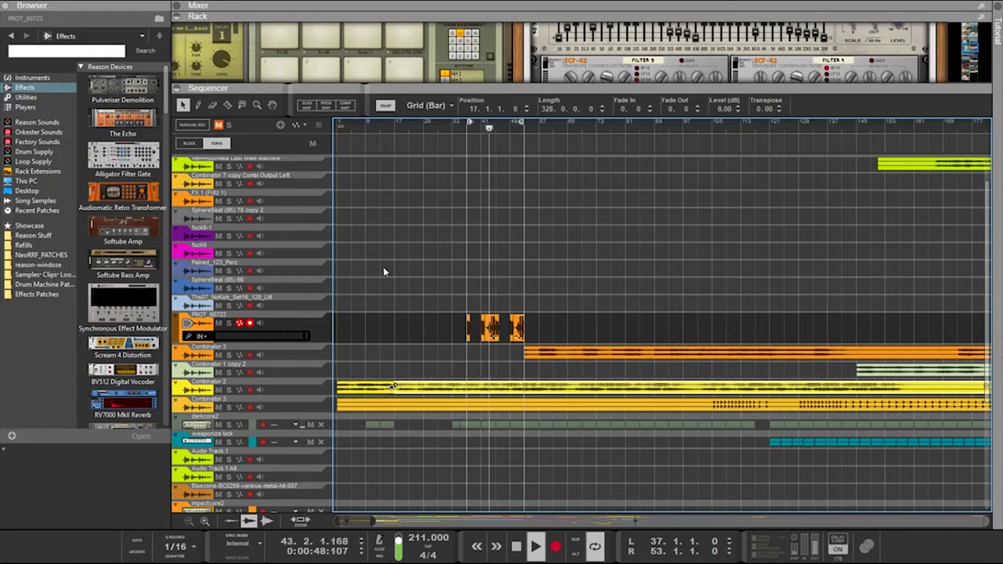
# Set the left loop locator to 1.1.1.0
pyautogui.keyDown('ctrl'); pyautogui.click(341, 124); pyautogui.keyUp('ctrl')
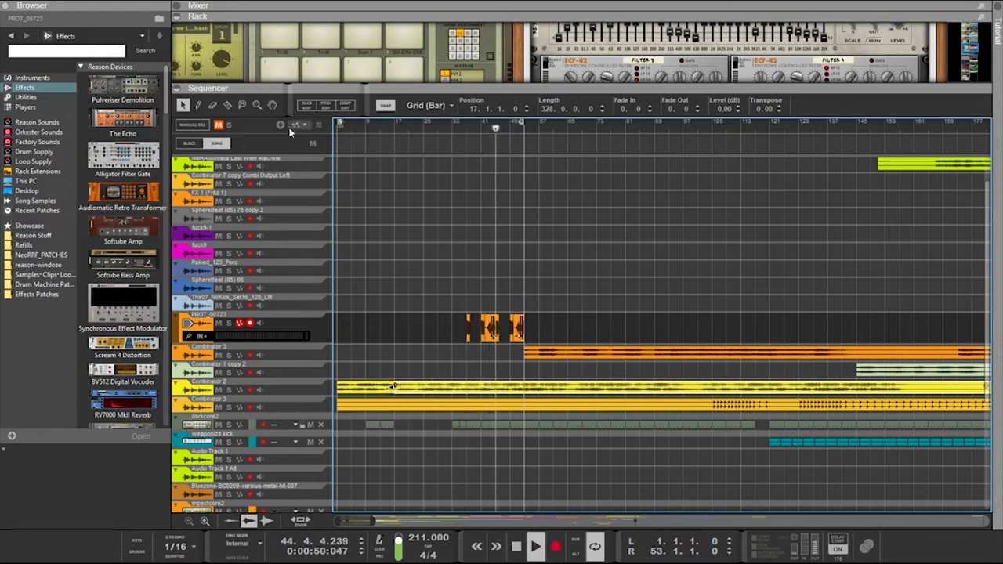
pyautogui.scroll(-3, 428, 439)
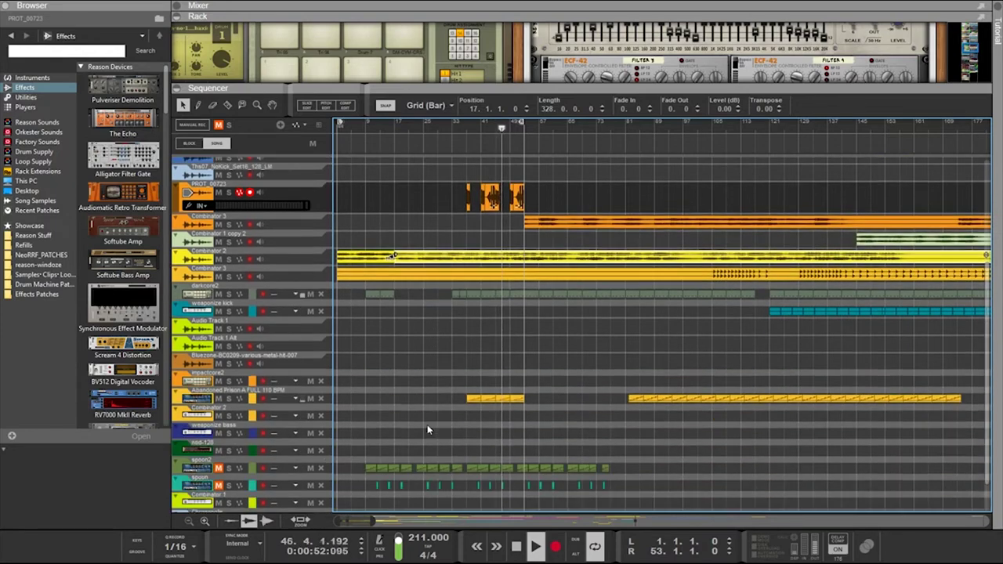
pyautogui.scroll(-2, 426, 426)
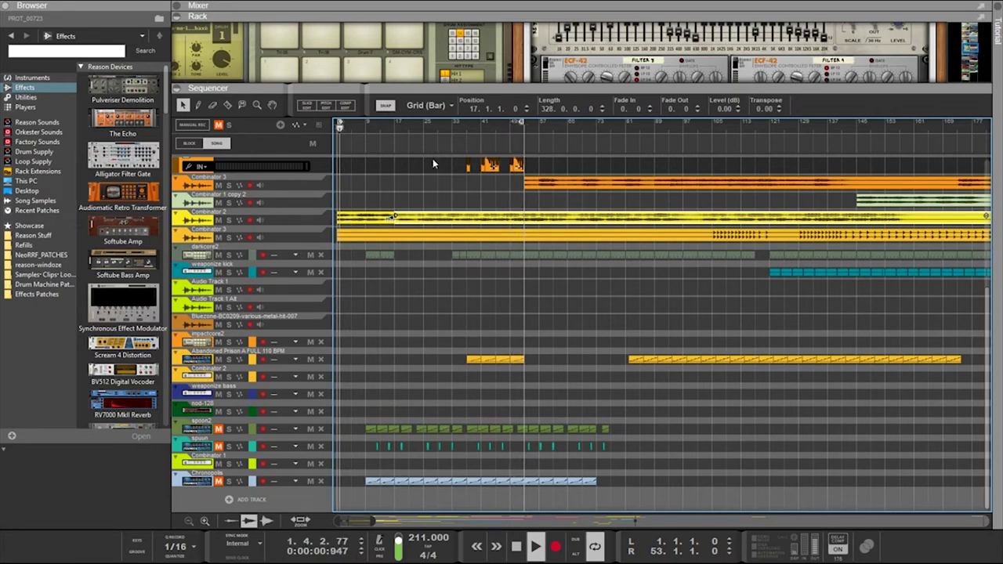
# Audition the passage leading up to bar 37 and delete the short darkcore2 clip just before that bar
pyautogui.click(394, 121)
pyautogui.click(444, 126)
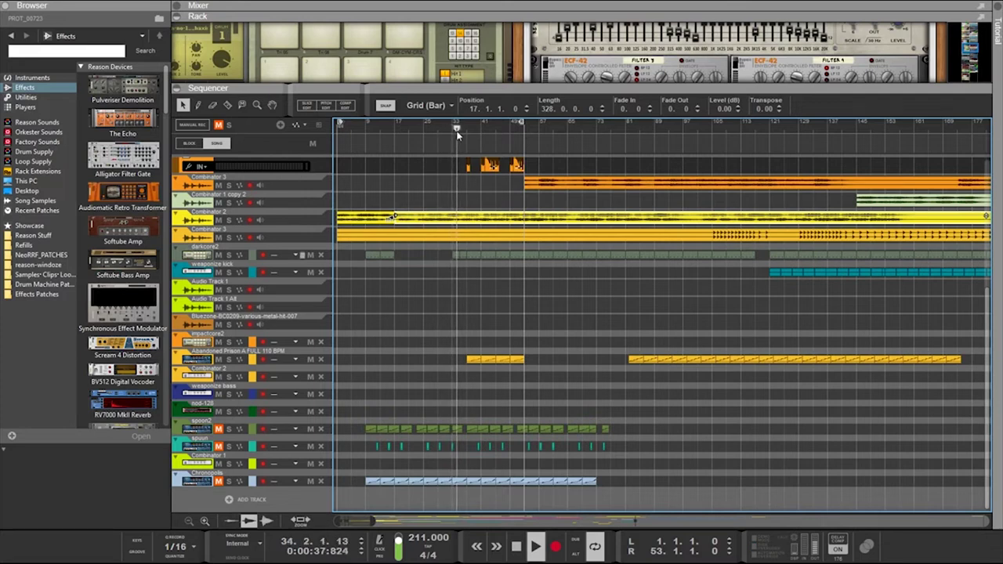
pyautogui.moveTo(444, 262); pyautogui.dragTo(464, 255)
pyautogui.press('Delete')
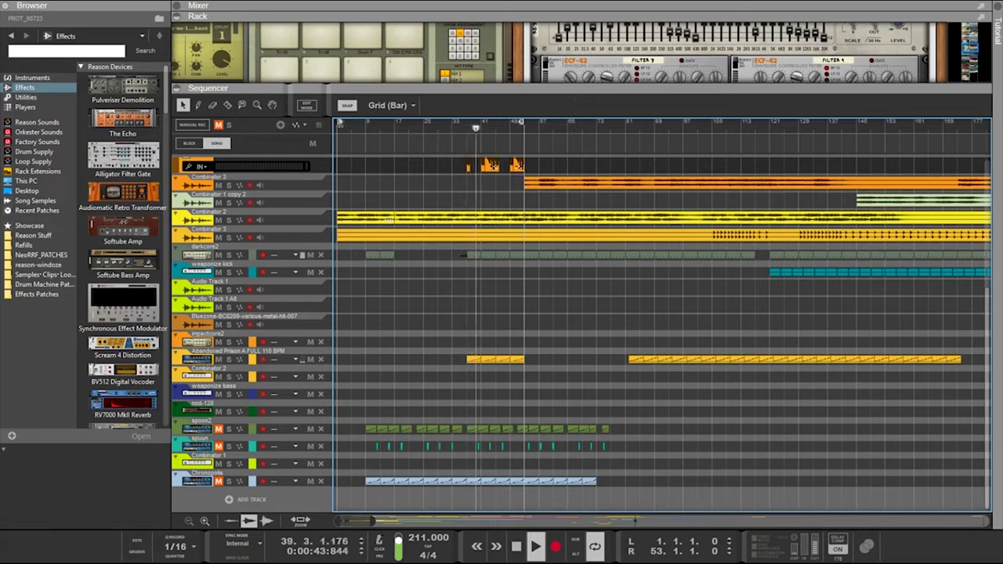
# Shorten the second Combinator 2 clip and time-stretch its start from 21.1.1.0 back to 17.1.1.0, for a length of 296.0.0.0
pyautogui.click(421, 221)
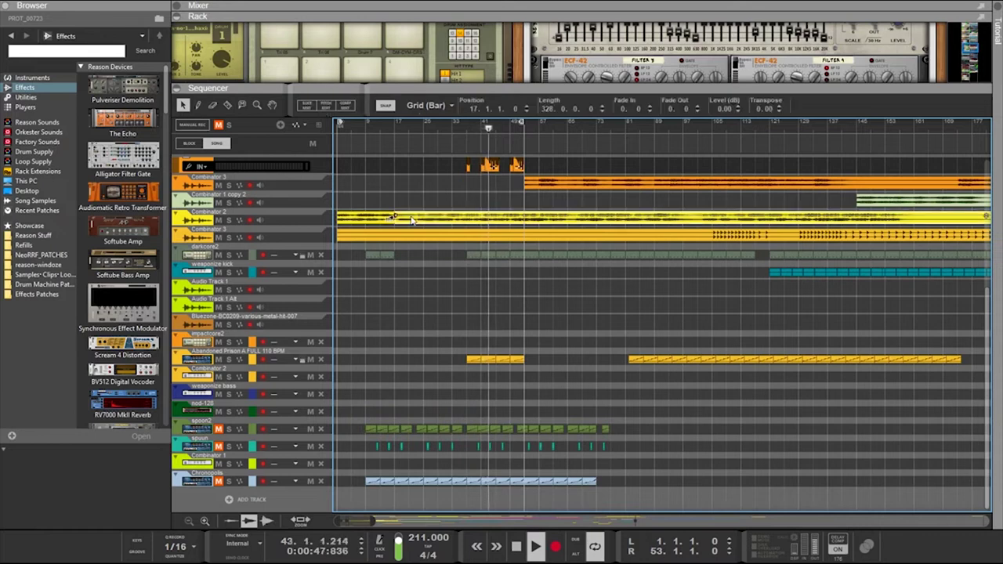
pyautogui.moveTo(394, 219)
pyautogui.mouseDown()
pyautogui.moveTo(524, 219)
pyautogui.moveTo(394, 219)
pyautogui.mouseUp()
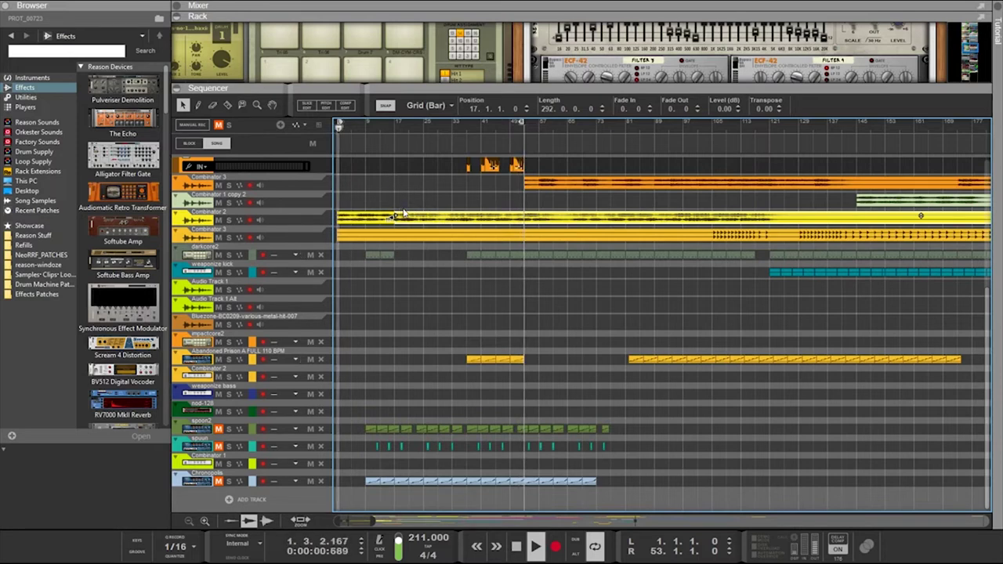
pyautogui.moveTo(398, 219); pyautogui.dragTo(405, 216)
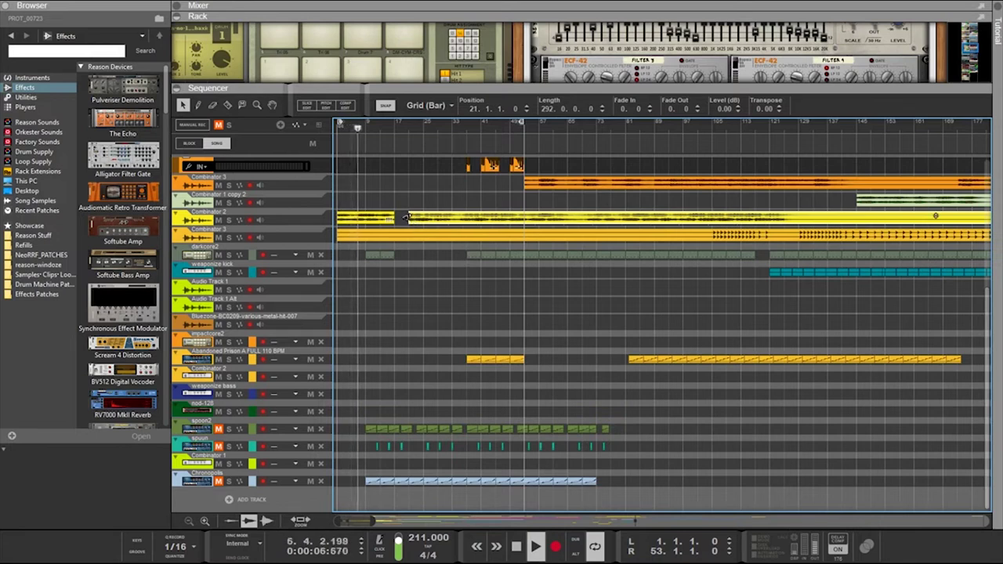
pyautogui.moveTo(405, 216)
pyautogui.mouseDown()
pyautogui.moveTo(422, 218)
pyautogui.moveTo(396, 218)
pyautogui.mouseUp()
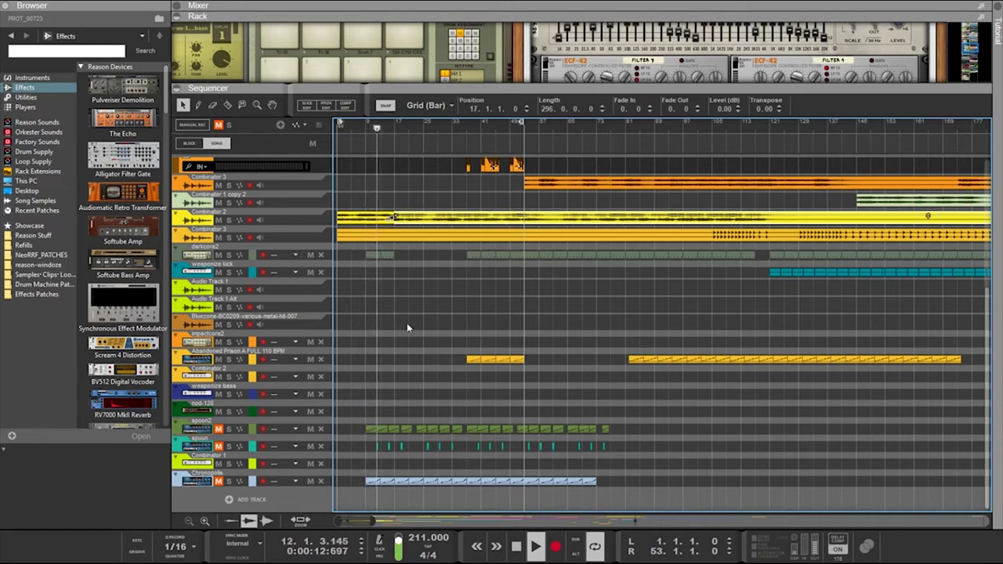
# Select the first spoon2 clips from 9.1.1.0, make spoon2 the active track, and clear the clip selection
pyautogui.moveTo(340, 385); pyautogui.dragTo(430, 429)
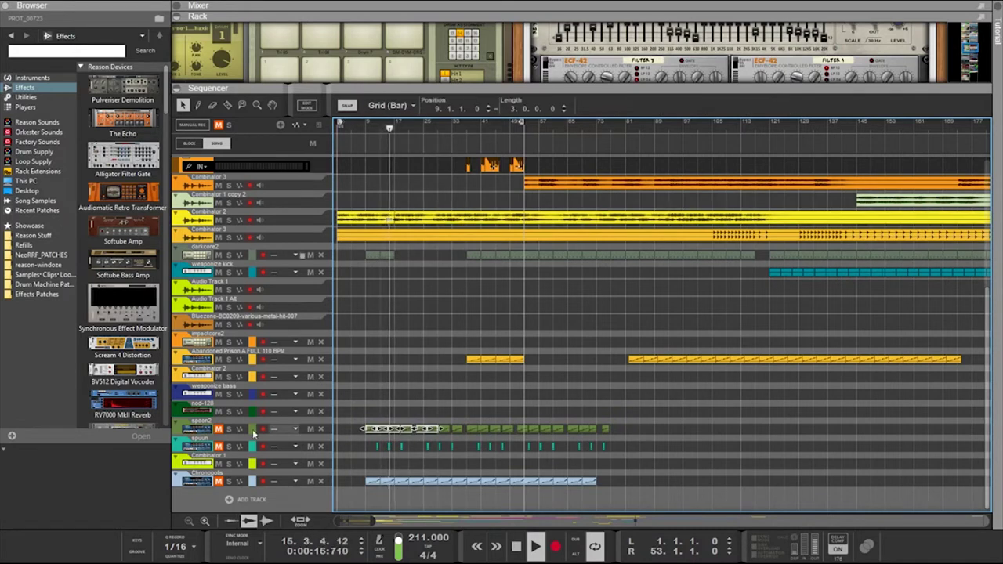
pyautogui.click(189, 428)
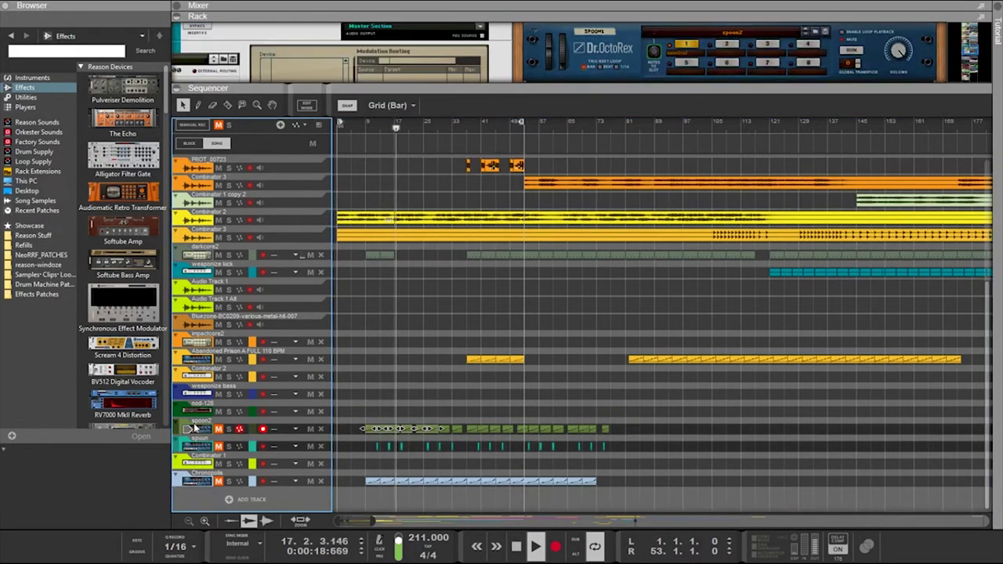
pyautogui.click(409, 288)
# Trim the second Combinator 2 clip's start to 21.1.1.0 and time-stretch it back to 17.1.1.0, for a length of 276.0.0.0
pyautogui.click(393, 218)
pyautogui.moveTo(396, 218)
pyautogui.mouseDown()
pyautogui.moveTo(451, 224)
pyautogui.moveTo(406, 229)
pyautogui.mouseUp()
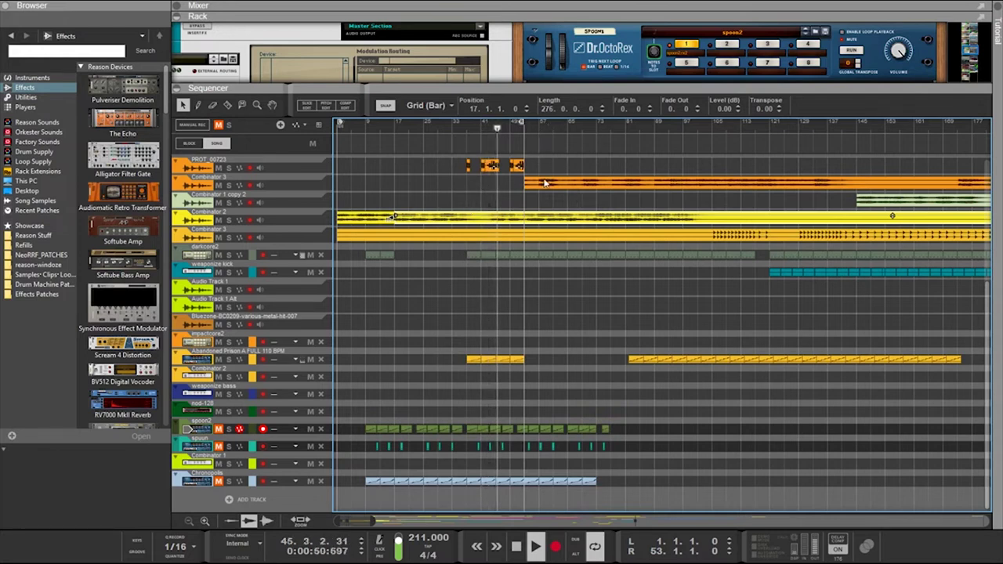
pyautogui.moveTo(392, 216); pyautogui.dragTo(409, 218)
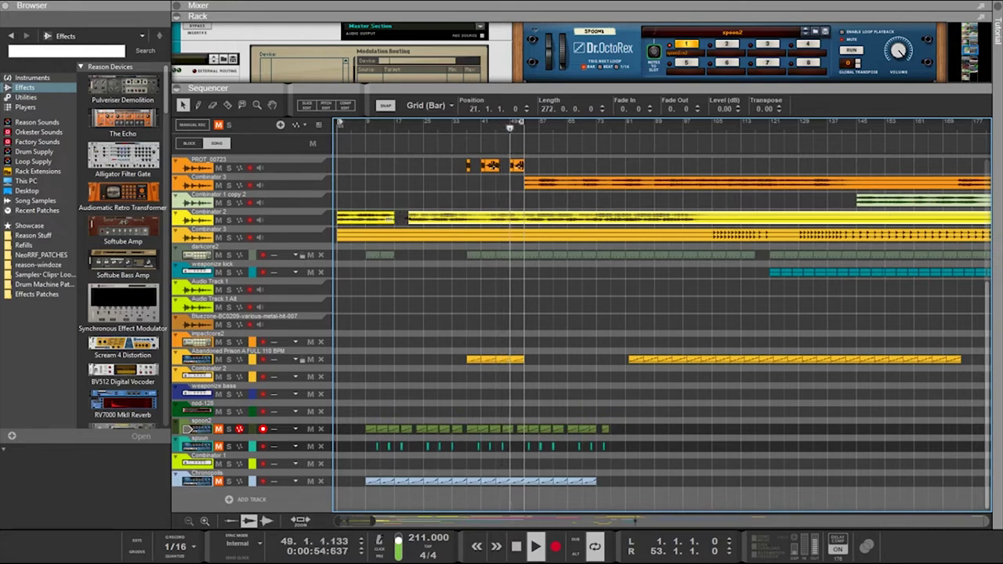
pyautogui.moveTo(407, 217); pyautogui.dragTo(394, 217)
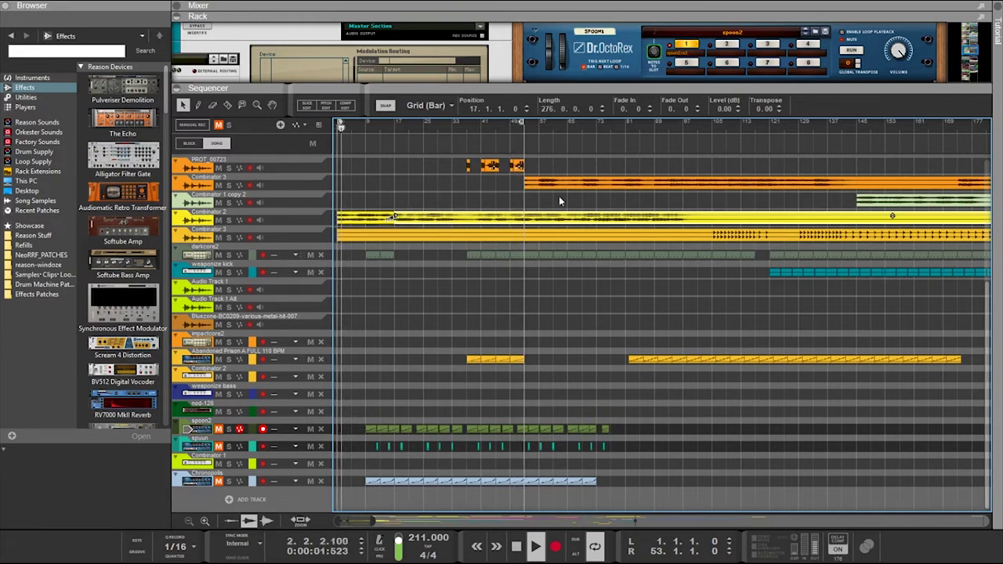
# Move the Combinator 3 clip to 81.1.1.0 and set the right loop locator to 65.1.1.0
pyautogui.moveTo(548, 159); pyautogui.dragTo(679, 193)
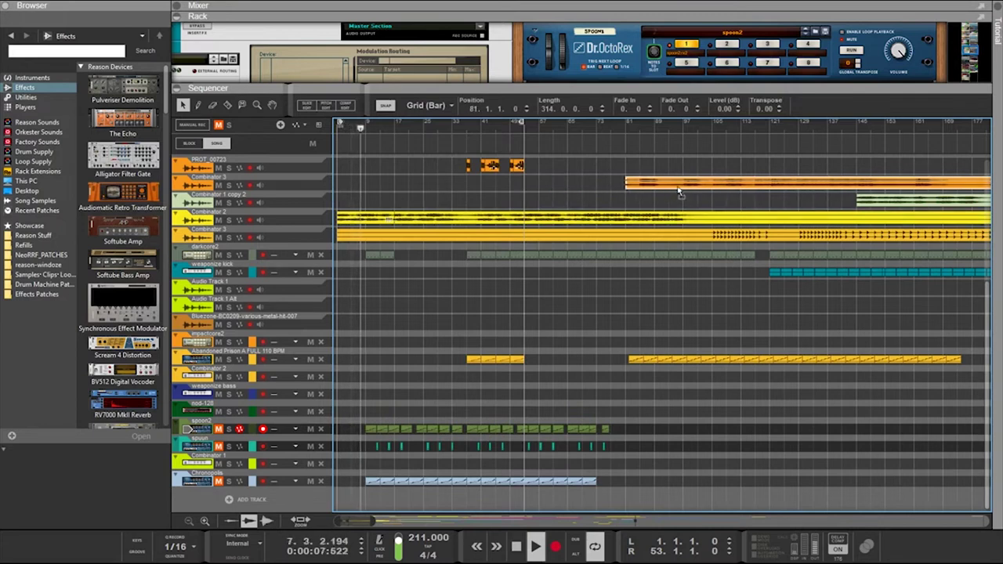
pyautogui.keyDown('alt'); pyautogui.click(568, 125); pyautogui.keyUp('alt')
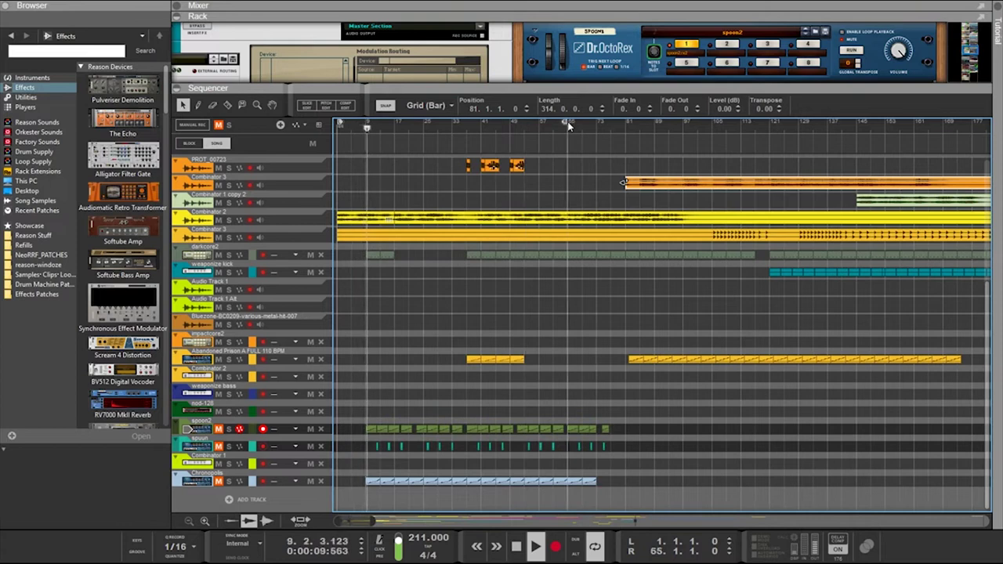
# Shift and duplicate the PROT_00723 clips so their pattern runs from bar 33 to bar 65
pyautogui.moveTo(558, 161); pyautogui.dragTo(540, 173)
pyautogui.moveTo(596, 159); pyautogui.dragTo(474, 175)
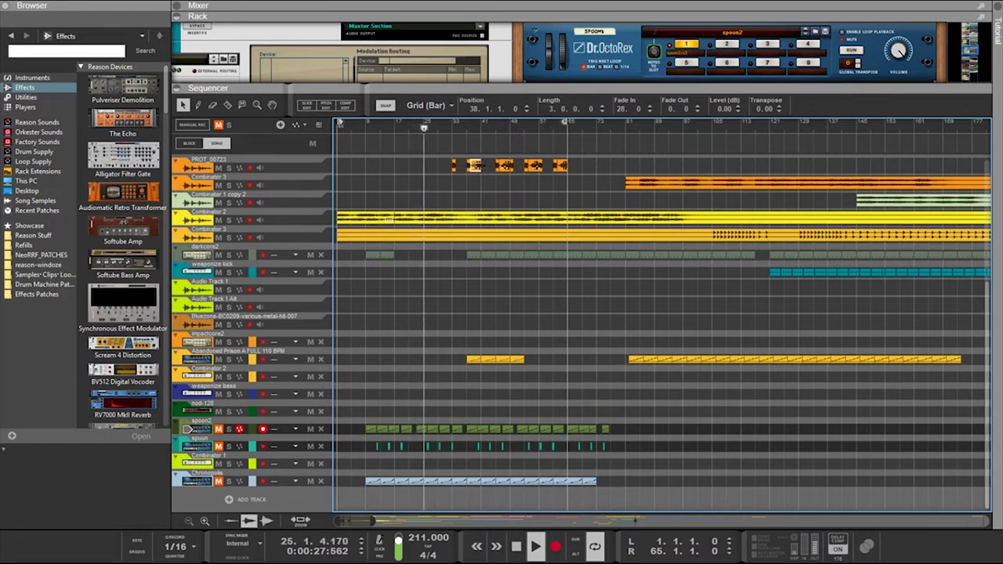
pyautogui.click(535, 167)
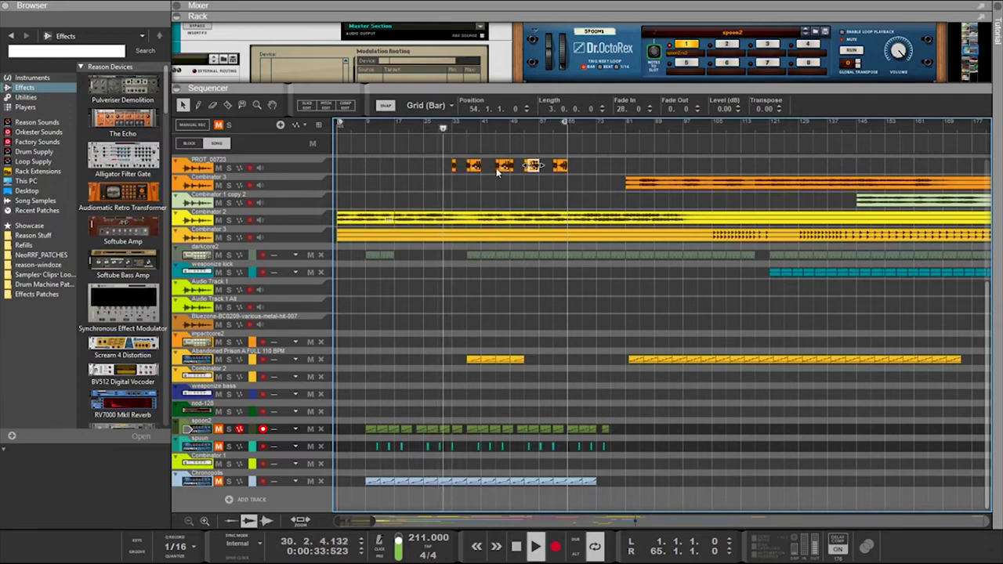
pyautogui.moveTo(453, 165); pyautogui.dragTo(381, 166)
pyautogui.hotkey('ctrl', 'z')
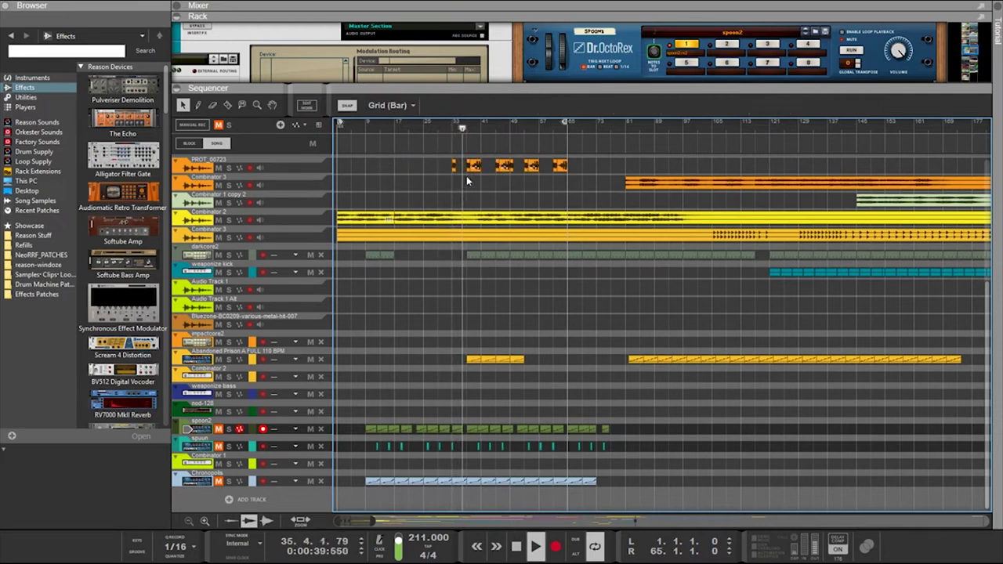
# Copy the one-bar PROT_00723 hit with the -6.00 dB level to 41.1.1.0 and 57.1.1.0, and clear the selection
pyautogui.click(478, 167)
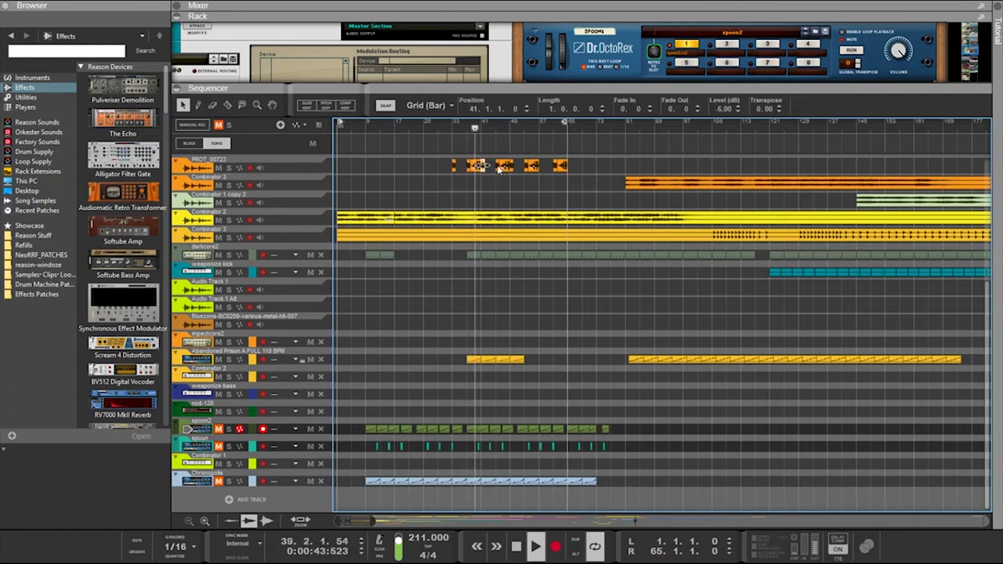
pyautogui.click(534, 166)
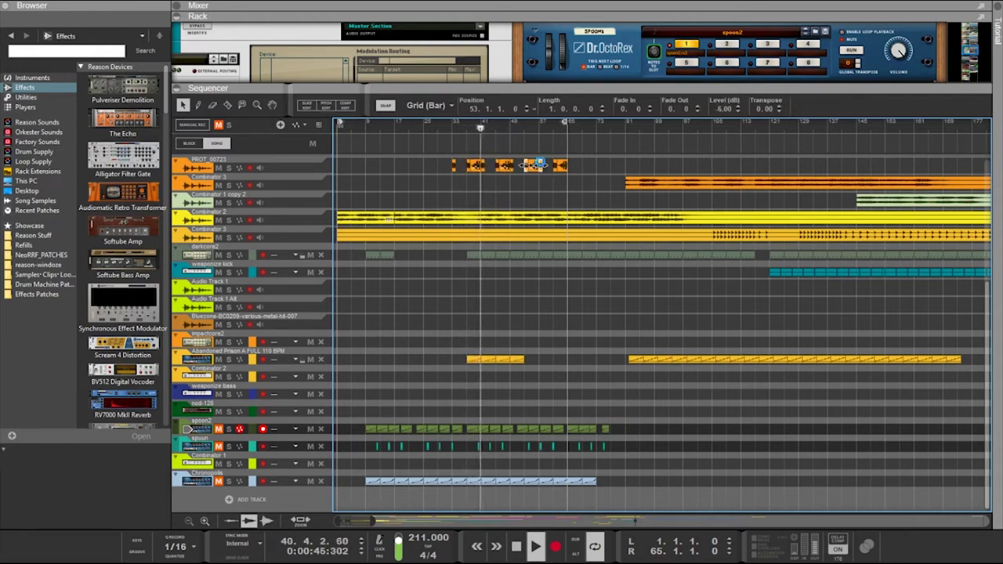
pyautogui.click(504, 181)
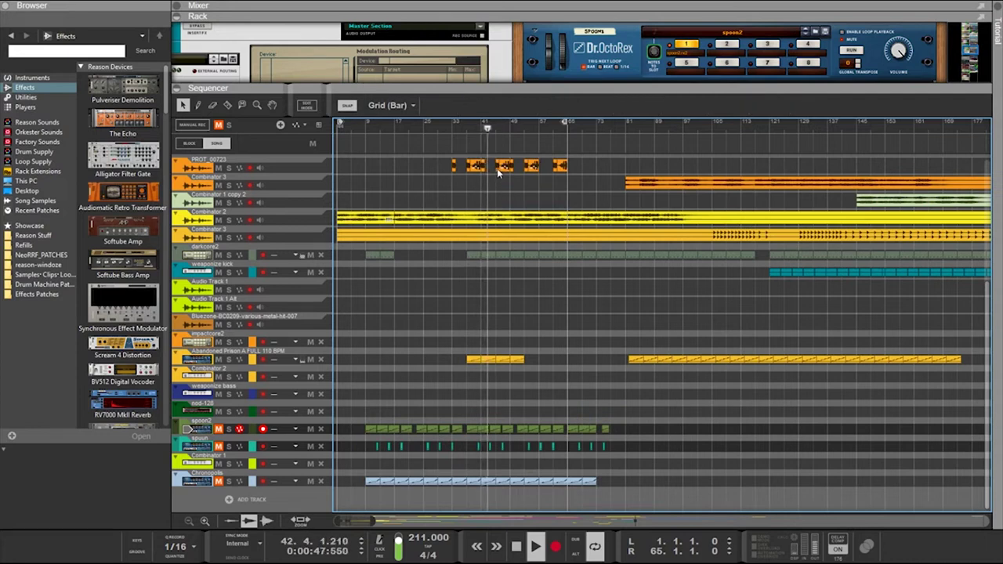
pyautogui.click(499, 167)
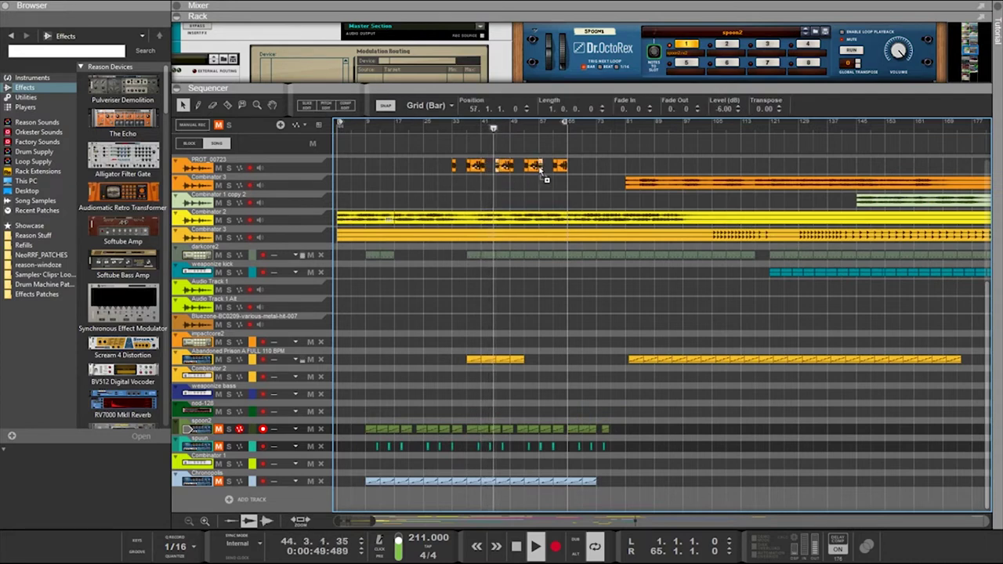
pyautogui.click(538, 183)
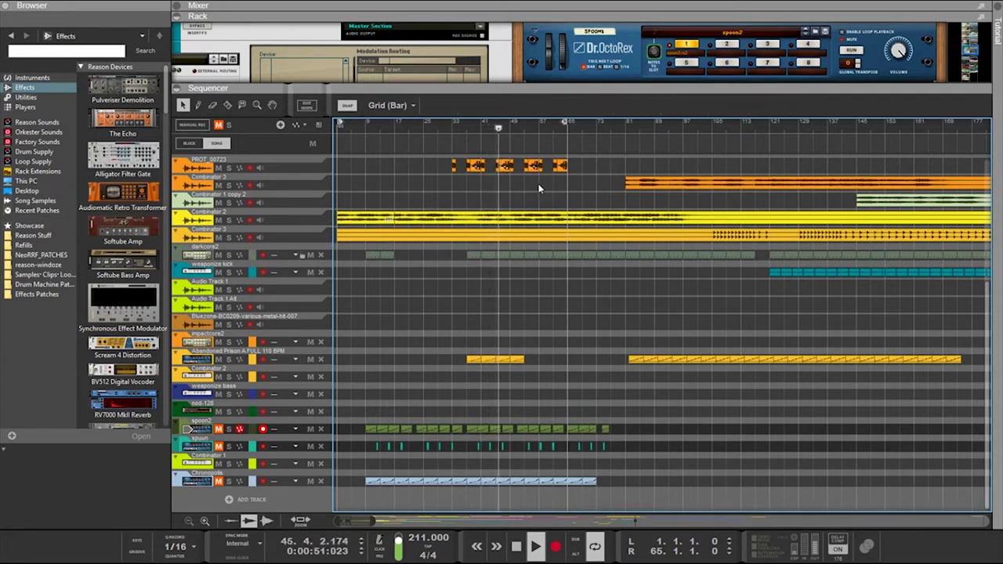
# Delete the three-bar PROT_00723 clips at 38.1.1.0 and 54.1.1.0
pyautogui.click(478, 169)
pyautogui.press('Delete')
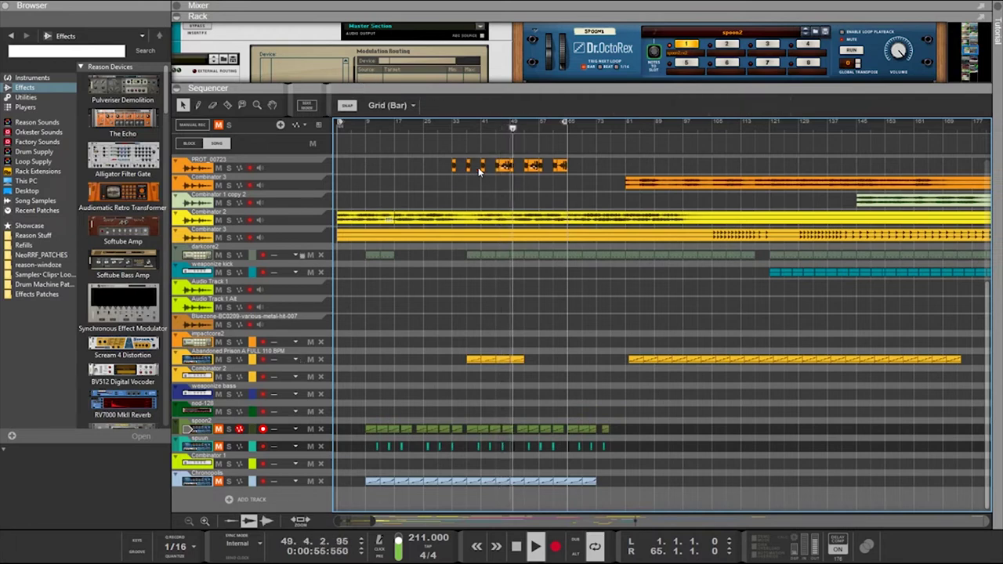
pyautogui.click(535, 166)
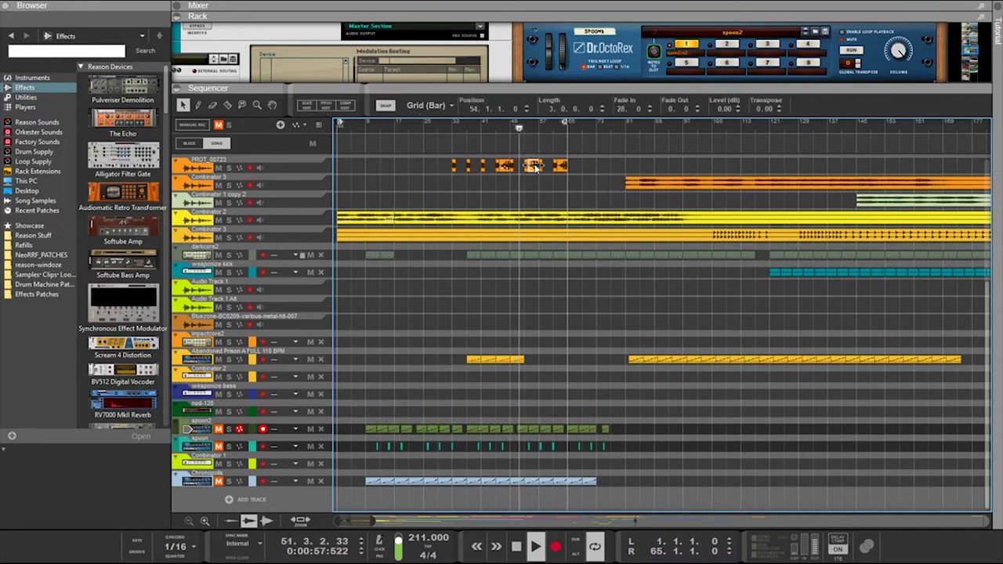
pyautogui.press('Delete')
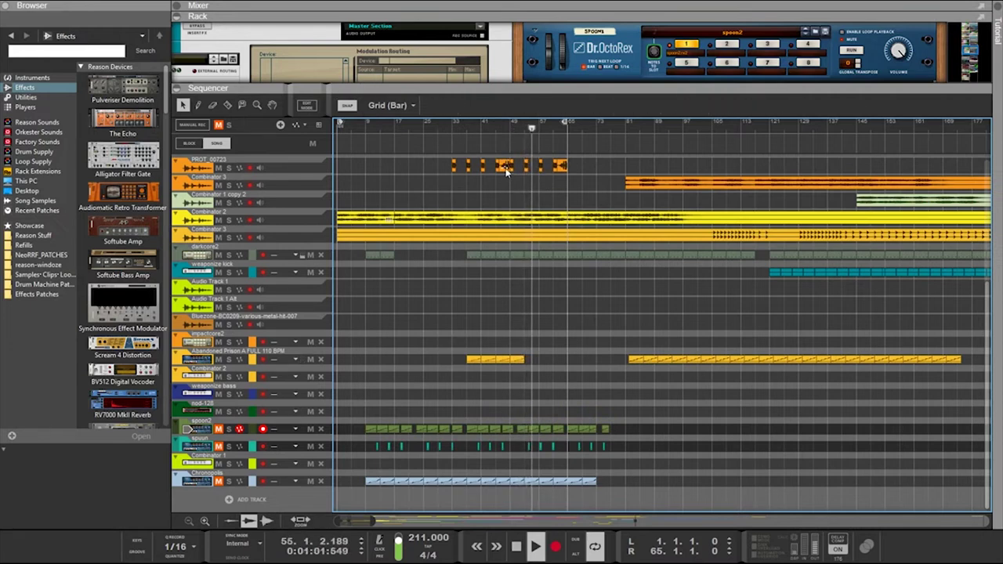
# Set the PROT_00723 clip at 46.1.1.0 to a fade-in of 40 and a level of 1.01 dB
pyautogui.click(506, 168)
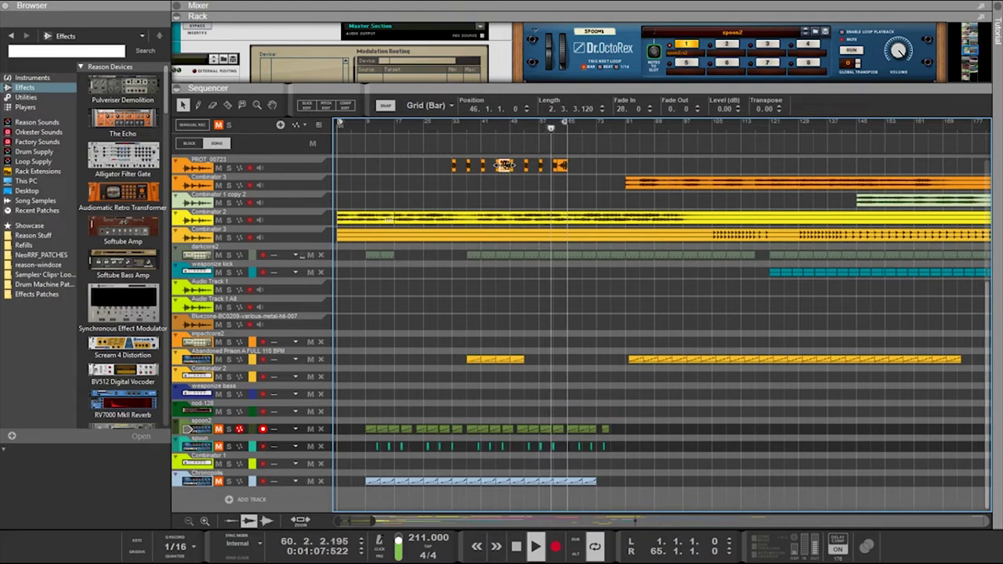
pyautogui.scroll(3, 506, 174)
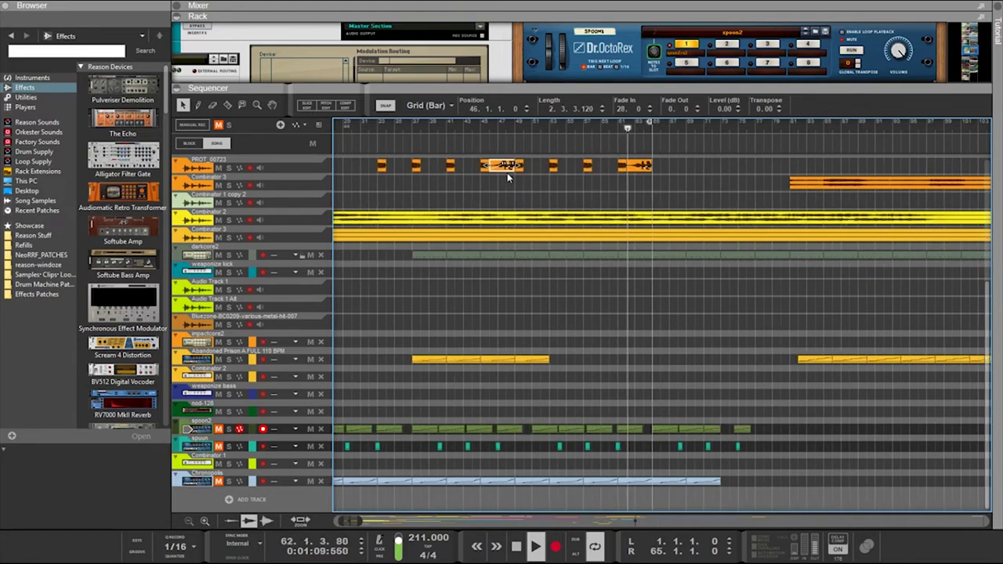
pyautogui.scroll(2, 507, 176)
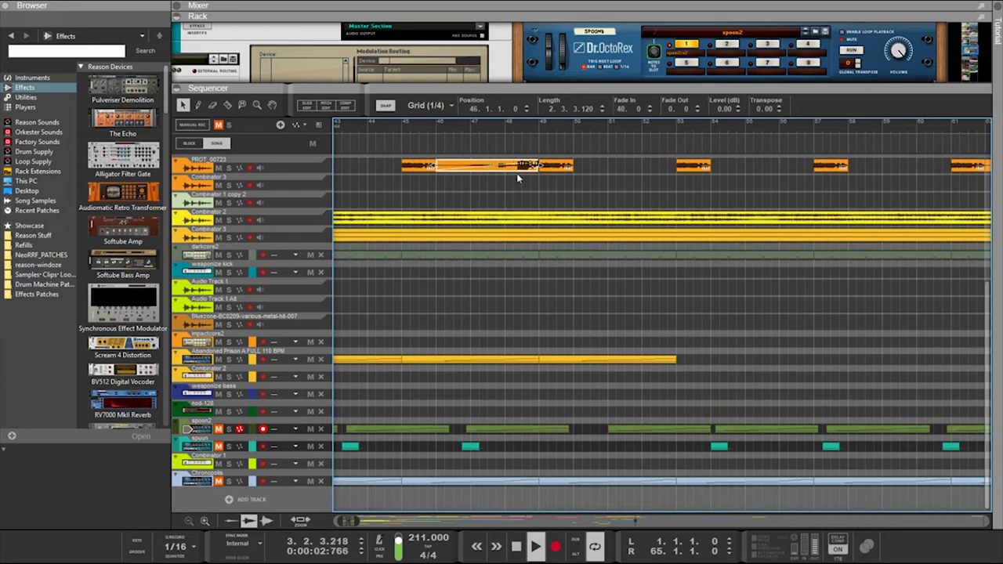
pyautogui.scroll(8, 519, 176)
pyautogui.scroll(-9, 519, 176)
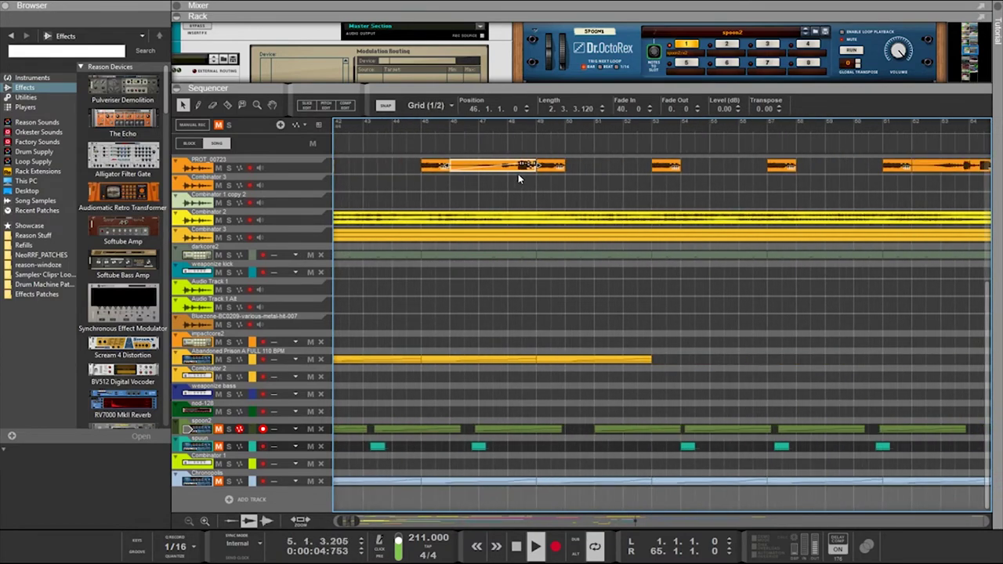
pyautogui.scroll(-2, 518, 179)
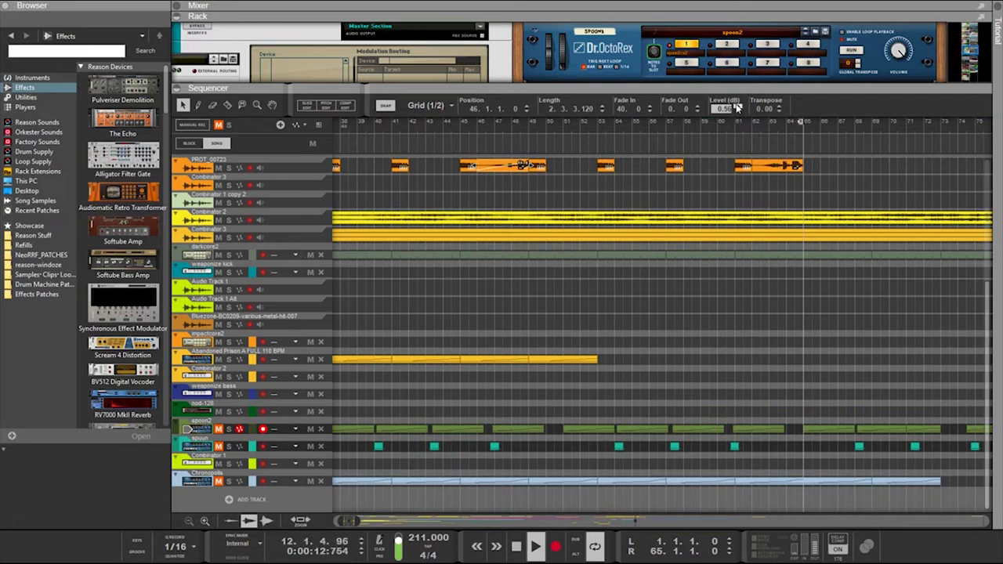
pyautogui.press('Return')
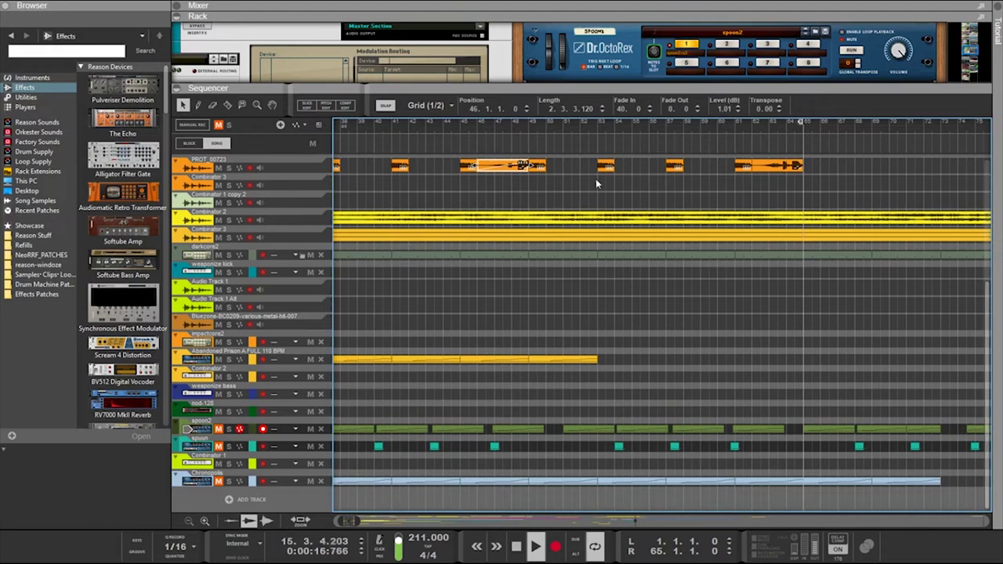
# Place the faded PROT_00723 clip from 46.1.1.0 at 50.1.1.0 and at 38.1.1.0
pyautogui.scroll(2, 591, 182)
pyautogui.scroll(-3, 591, 182)
pyautogui.hscroll(-1, 591, 182)
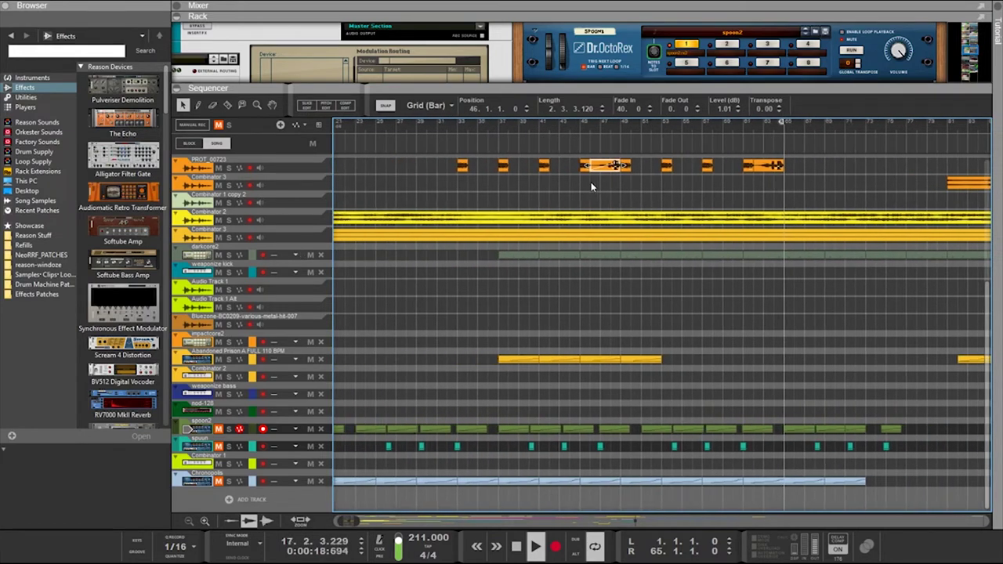
pyautogui.hscroll(-2, 591, 183)
pyautogui.click(617, 196)
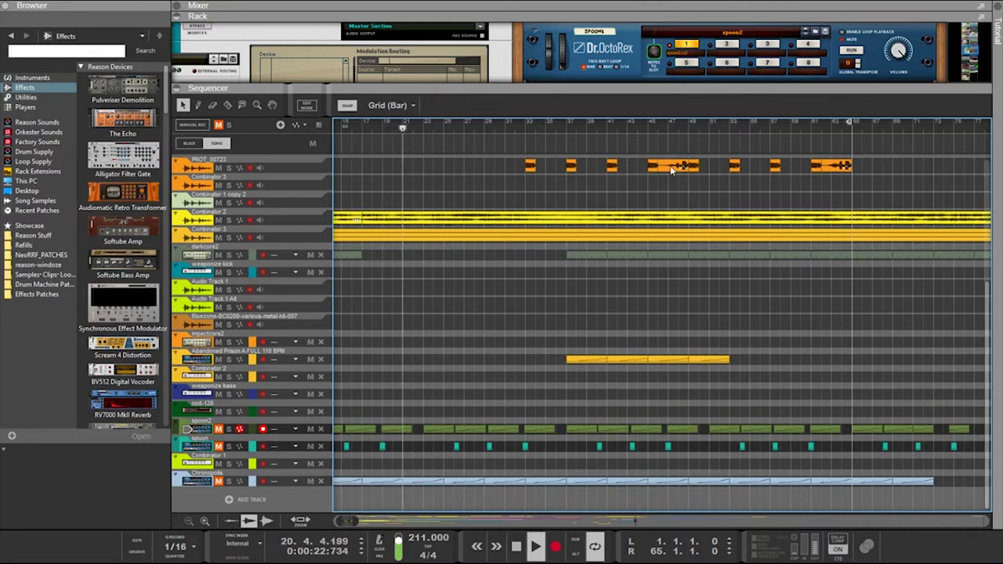
pyautogui.moveTo(672, 170); pyautogui.dragTo(594, 169)
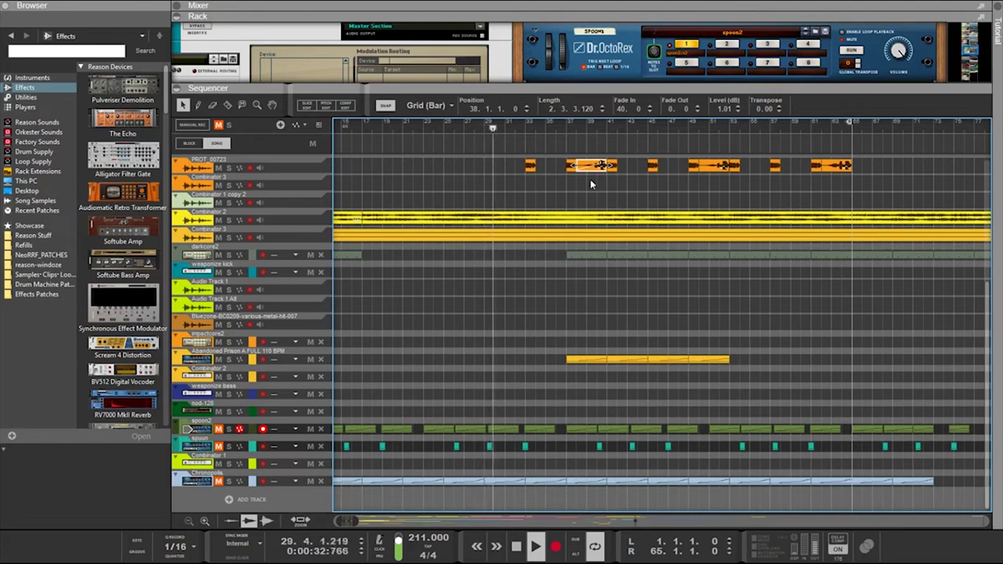
# Select the whole run of PROT_00723 clips from 33.1.1.0, and reduce the selection to the clip at 38.1.1.0
pyautogui.moveTo(868, 171); pyautogui.dragTo(517, 174)
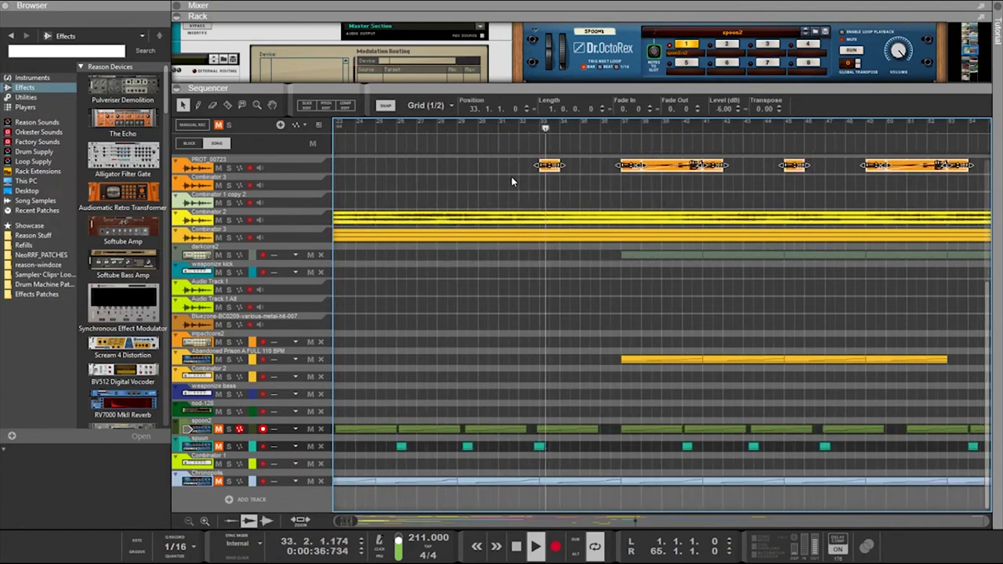
pyautogui.keyDown('ctrl'); pyautogui.scroll(-5, 511, 181); pyautogui.keyUp('ctrl')
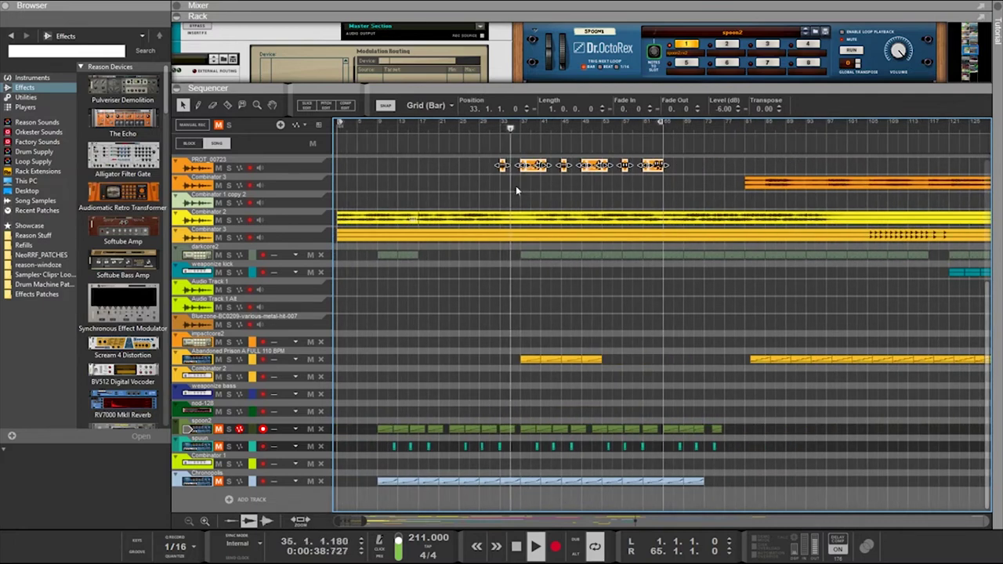
pyautogui.click(529, 179)
pyautogui.click(531, 169)
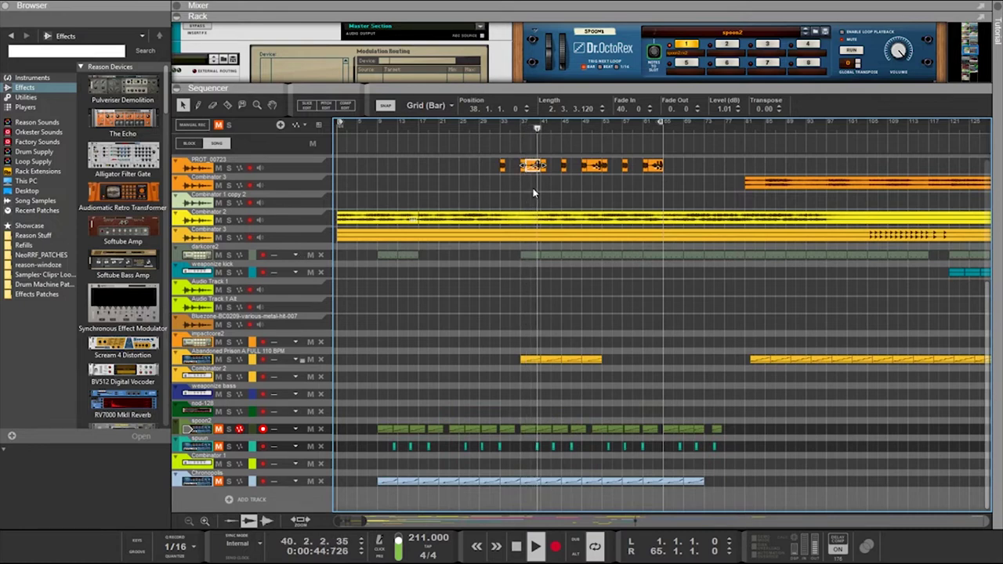
# Undo the clip placements, the level and fade-in changes, and the deletion of the PROT_00723 clip at 54.1.1.0
pyautogui.hotkey('ctrl', 'z')
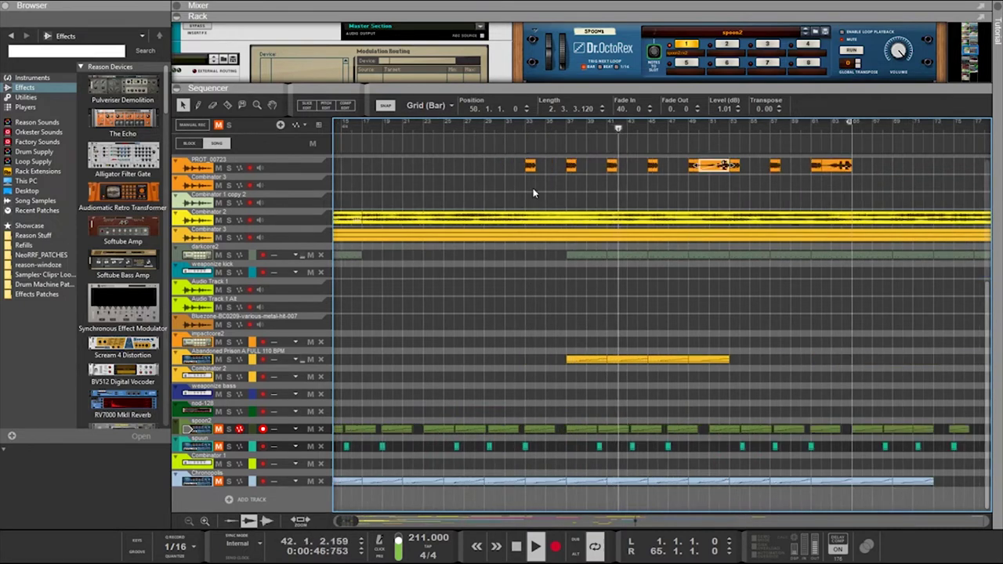
pyautogui.hotkey('ctrl', 'z')
pyautogui.hotkey('ctrl', 'z')
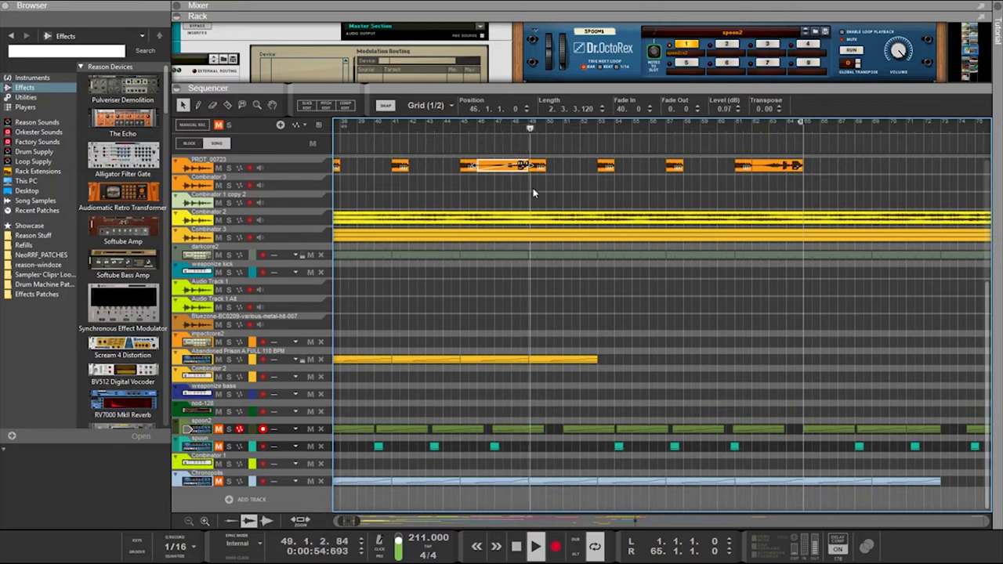
pyautogui.scroll(1, 533, 191)
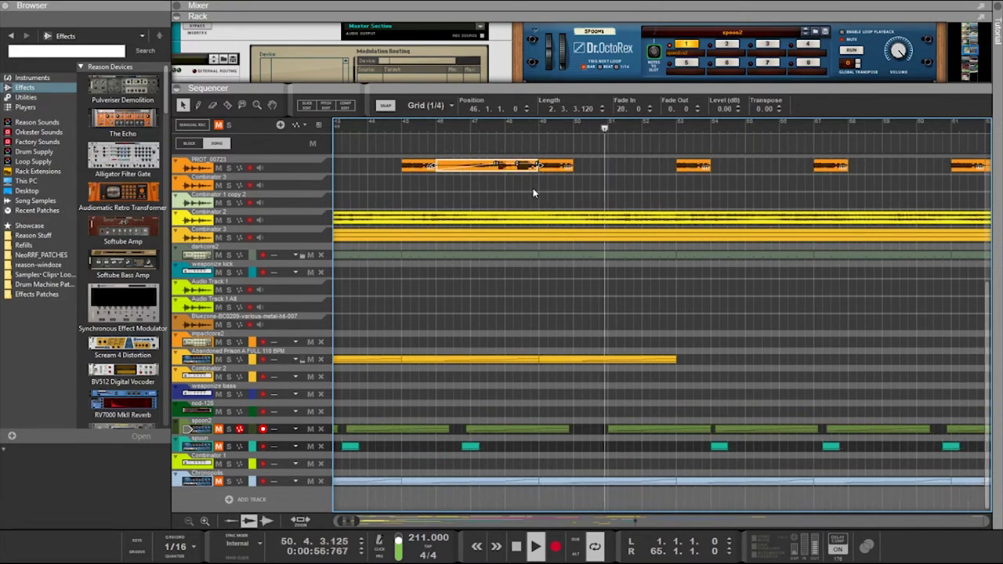
pyautogui.scroll(-3, 533, 193)
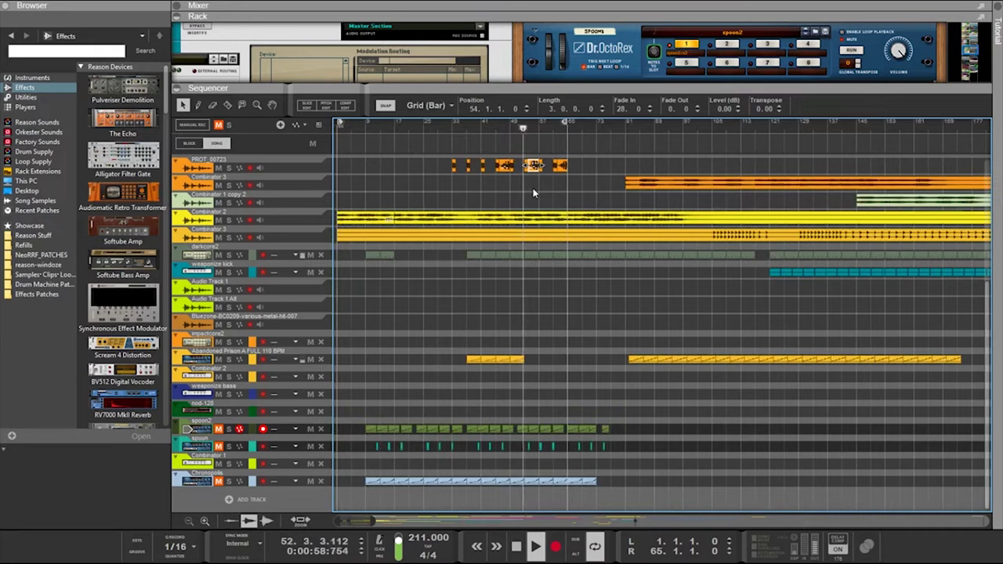
pyautogui.scroll(1, 533, 193)
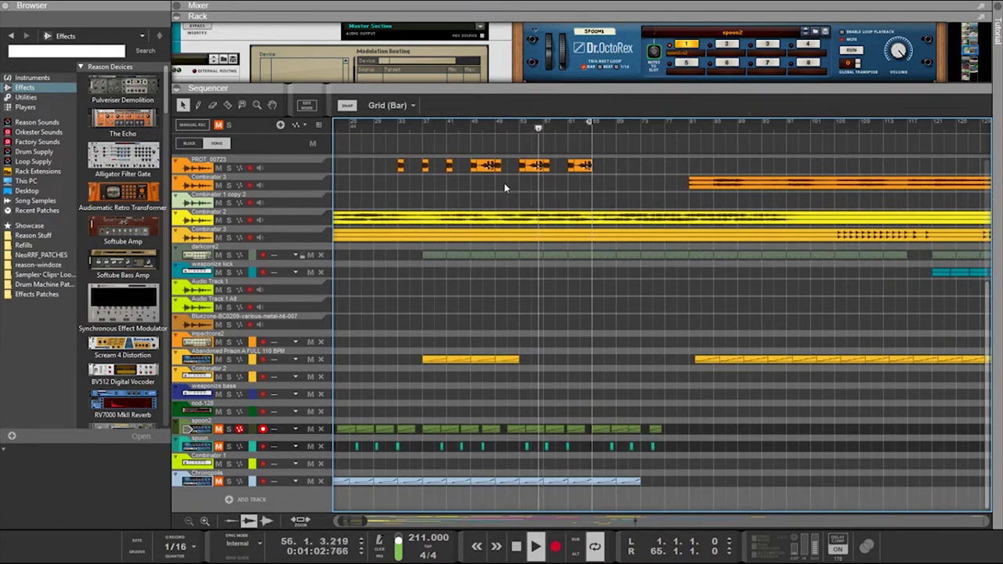
# Trim the start of the PROT_00723 clip at 46.1.1.0 to 46.3.1.0
pyautogui.click(483, 170)
pyautogui.scroll(3, 483, 170)
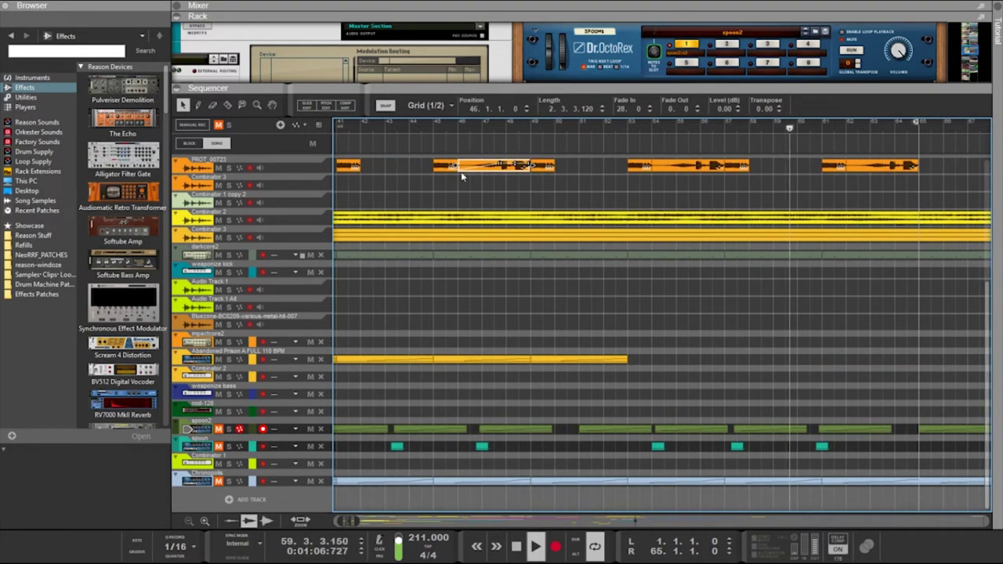
pyautogui.scroll(1, 474, 177)
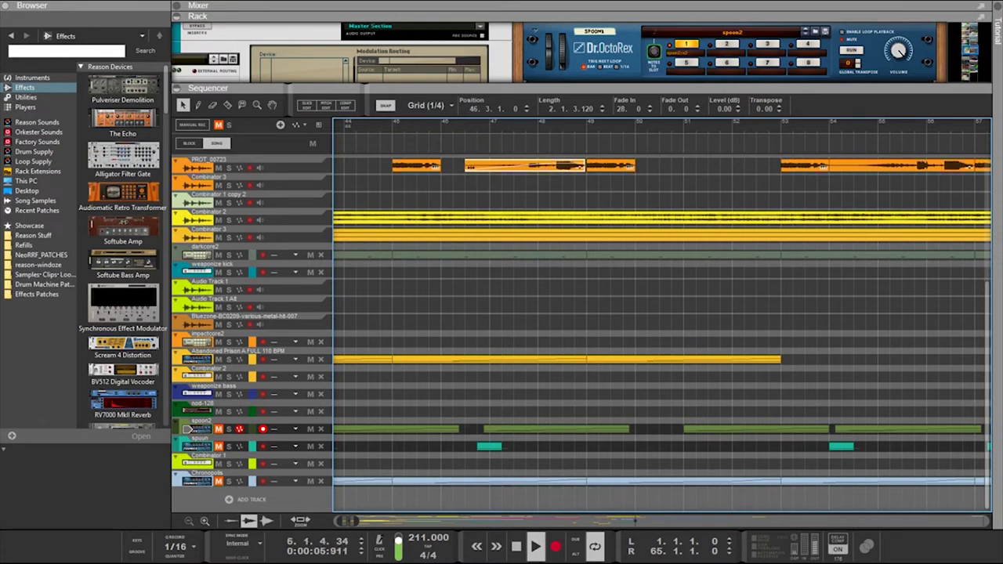
# Undo the start trim, restore the deleted three-bar PROT_00723 clip at 38.1.1.0, and select it
pyautogui.scroll(-5, 460, 163)
pyautogui.click(472, 166)
pyautogui.scroll(2, 484, 178)
pyautogui.scroll(6, 486, 178)
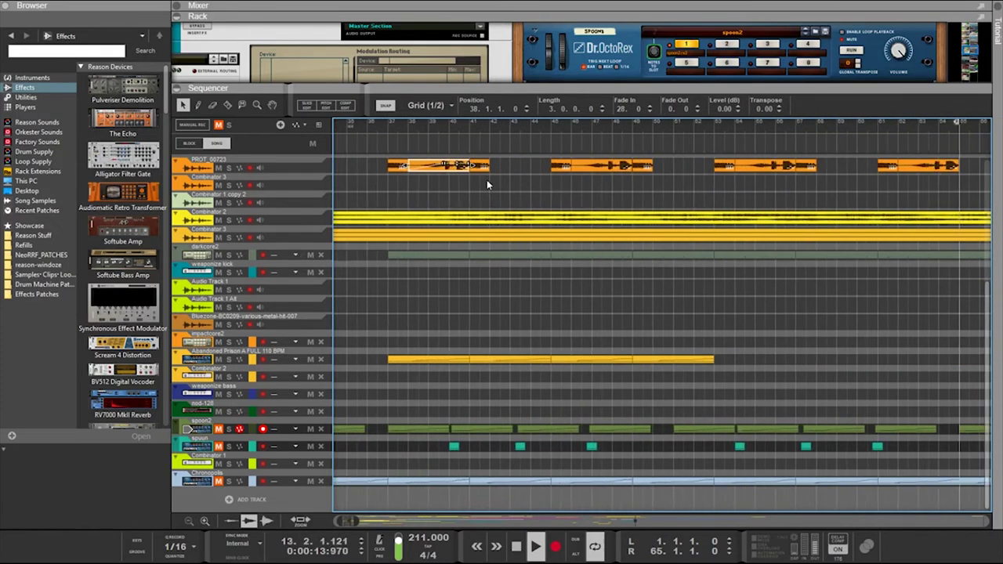
# Trim the PROT_00723 clip's start from bar 38 to 38.4.1.0 for a length of 2.1.0.0, with a fade-in of 26
pyautogui.scroll(6, 510, 186)
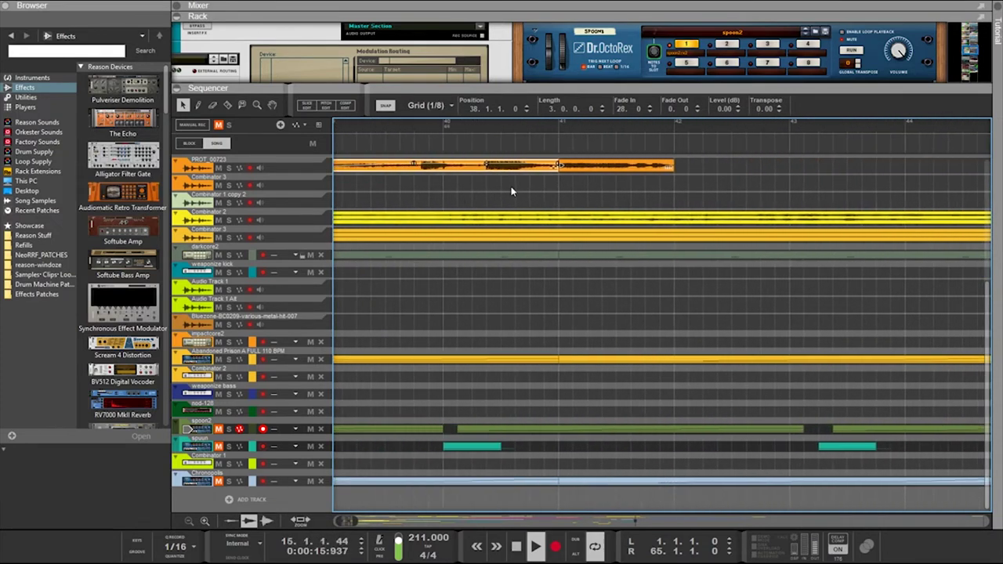
pyautogui.scroll(-5, 721, 187)
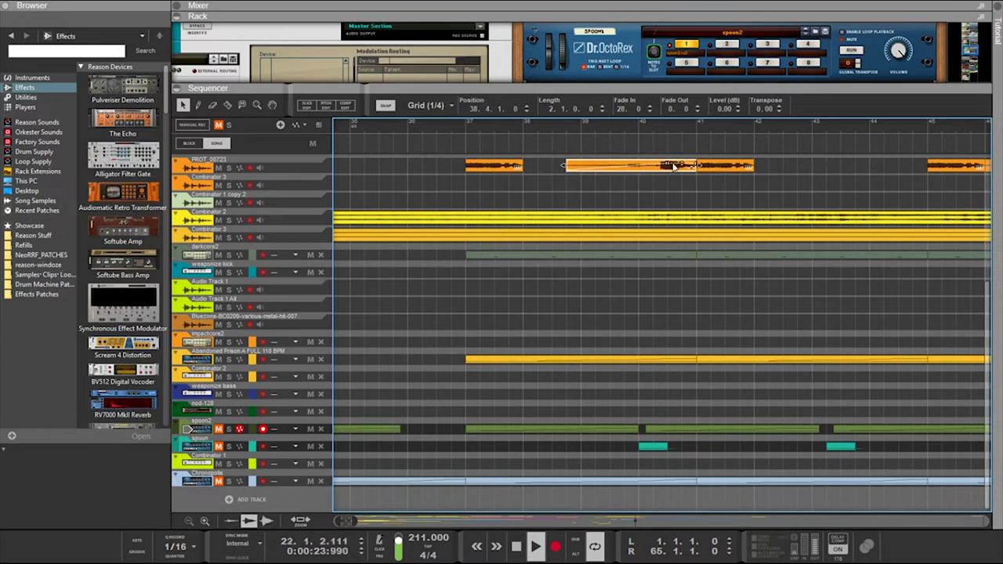
pyautogui.scroll(2, 670, 170)
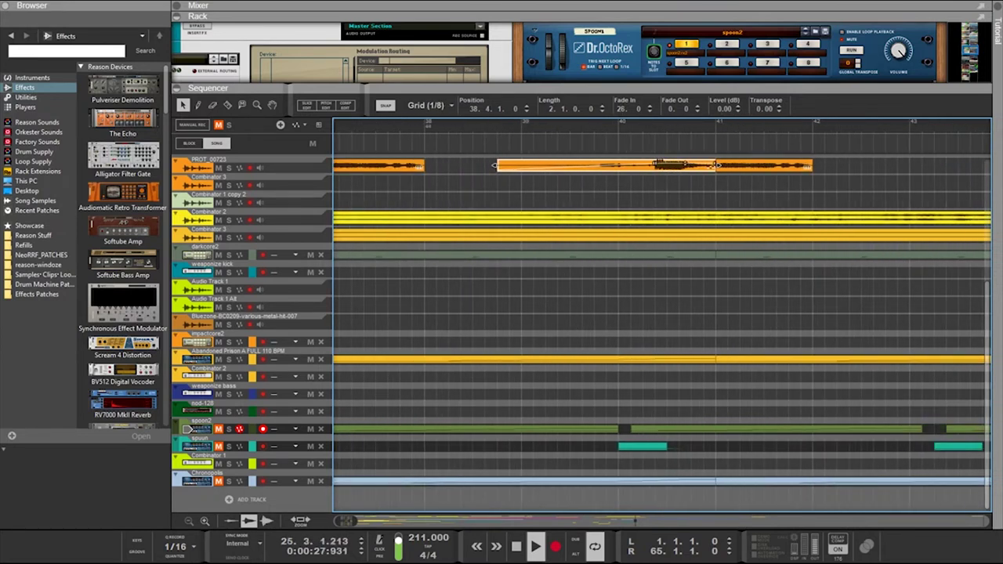
pyautogui.scroll(-2, 639, 180)
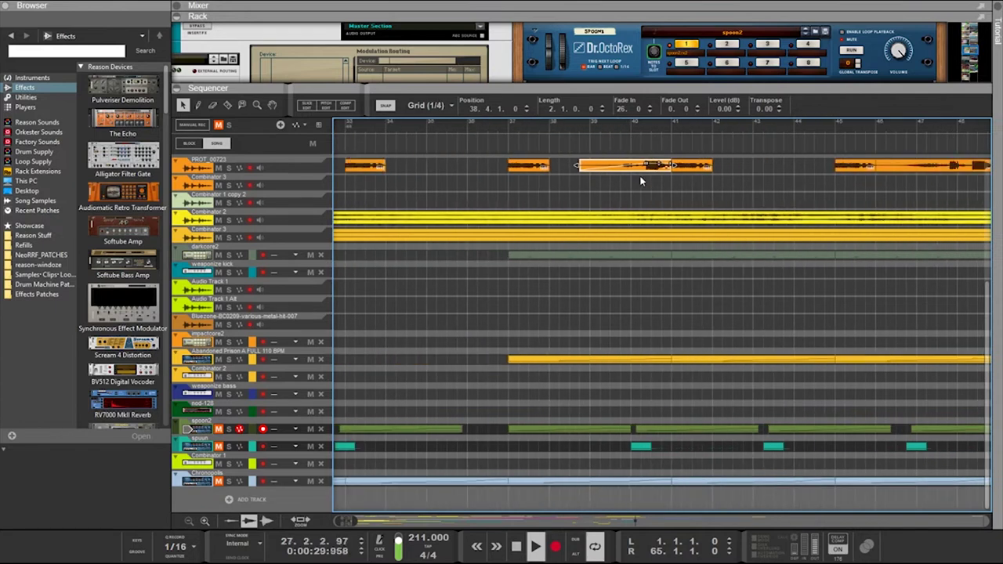
# Trim the start of the PROT_00723 swell to 39.1.1.0 for a length of 2.0.0.0, undoing a further trim to 39.2.1.0
pyautogui.scroll(2, 622, 169)
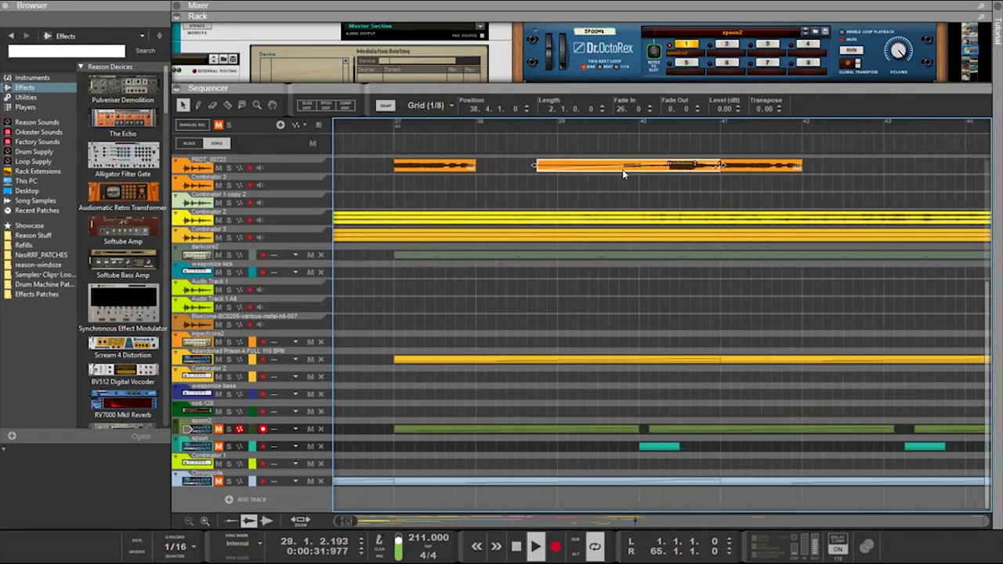
pyautogui.scroll(1, 622, 169)
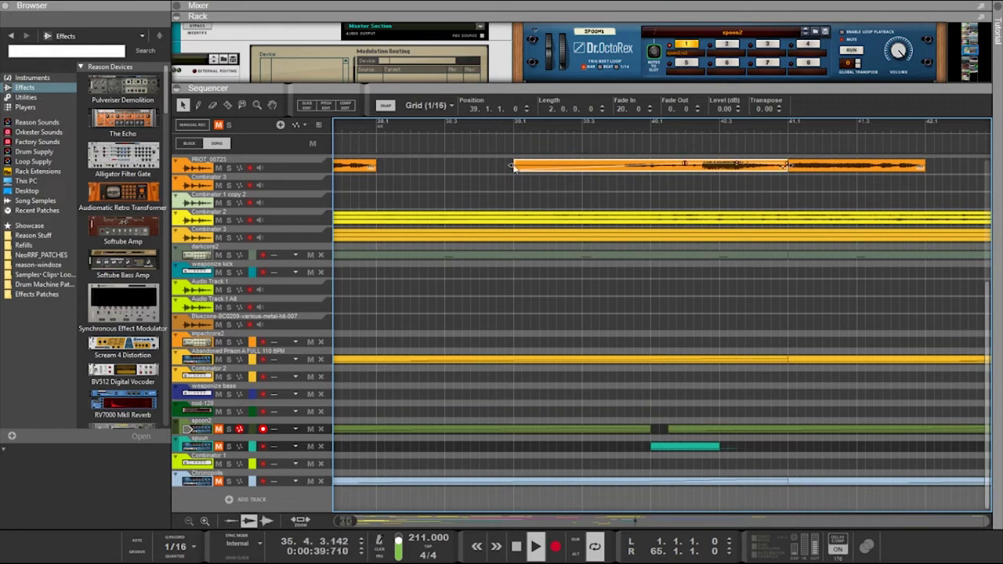
pyautogui.click(512, 167)
pyautogui.click(516, 167)
pyautogui.moveTo(524, 166); pyautogui.dragTo(547, 165)
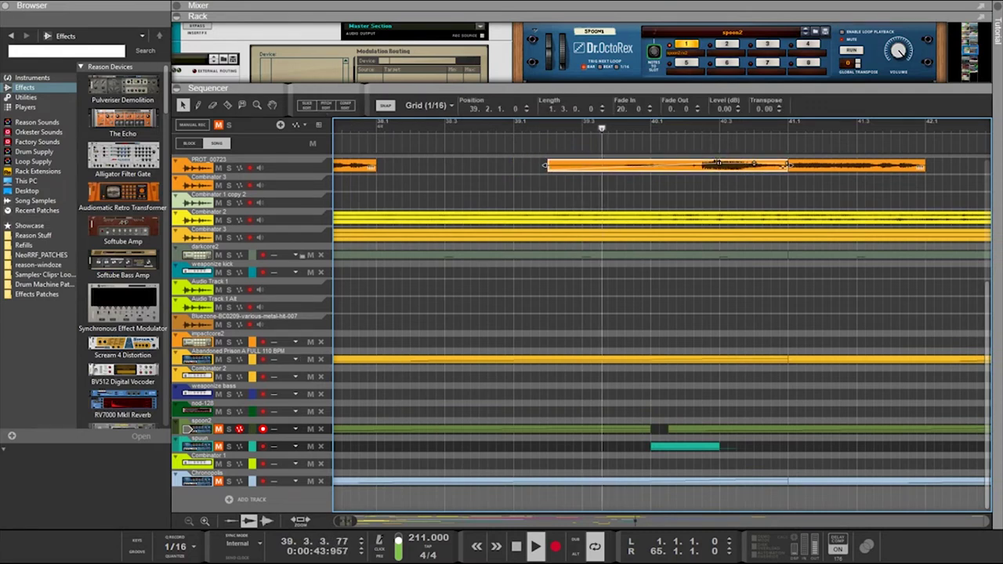
pyautogui.hotkey('ctrl', 'z')
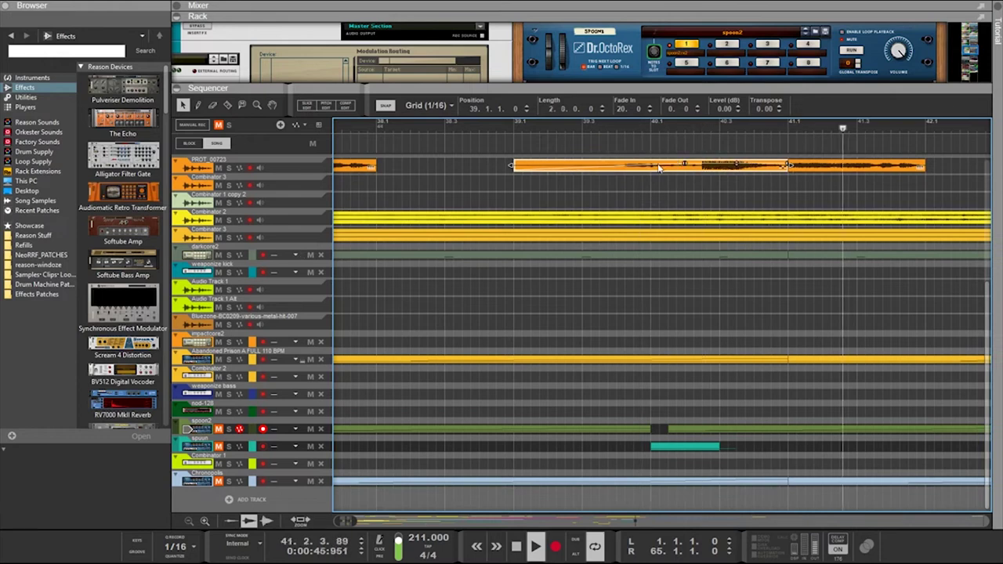
# Set the fade-in of the PROT_00723 swell at 39.1.1.0 to 22
pyautogui.scroll(-3, 660, 167)
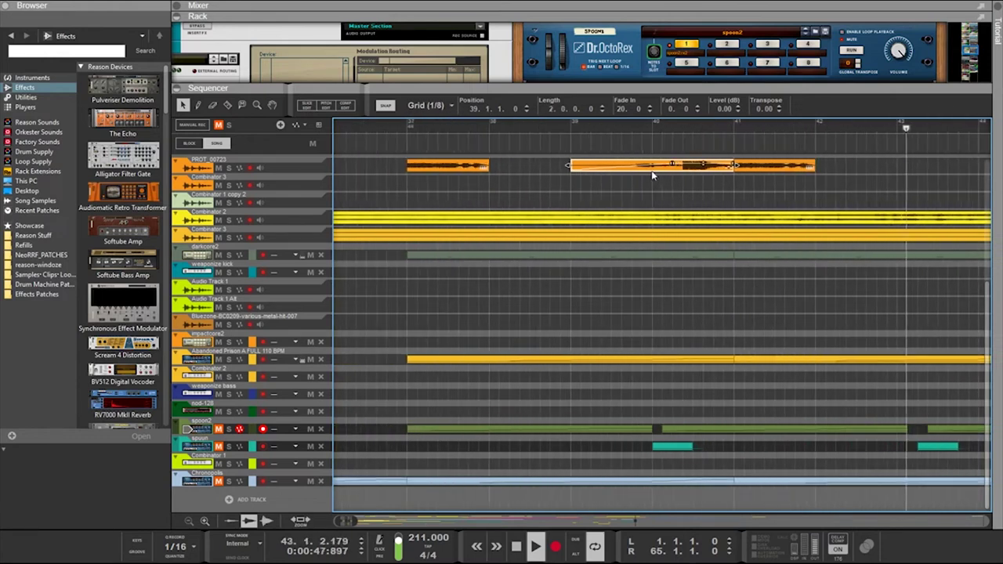
pyautogui.scroll(3, 652, 175)
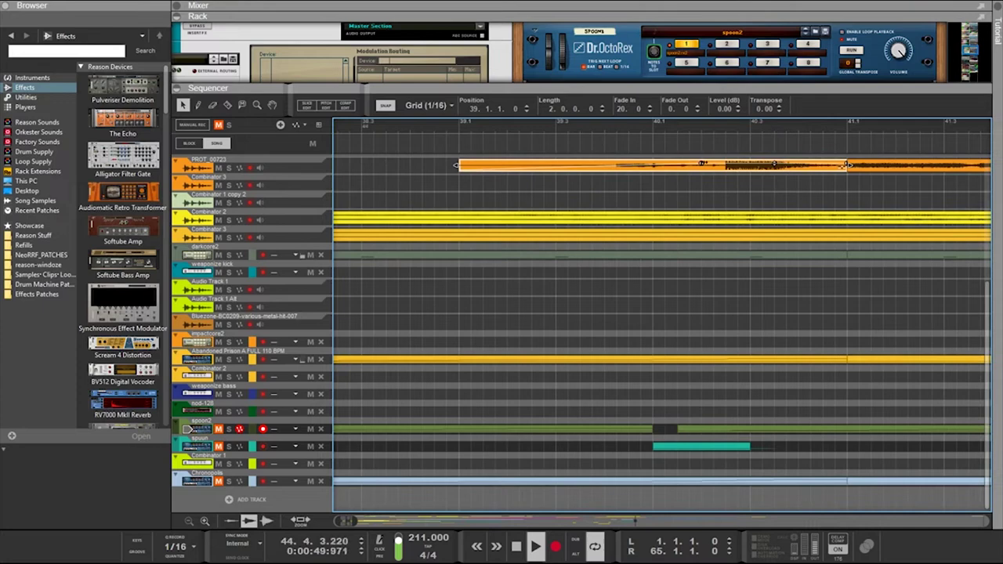
pyautogui.scroll(-5, 718, 166)
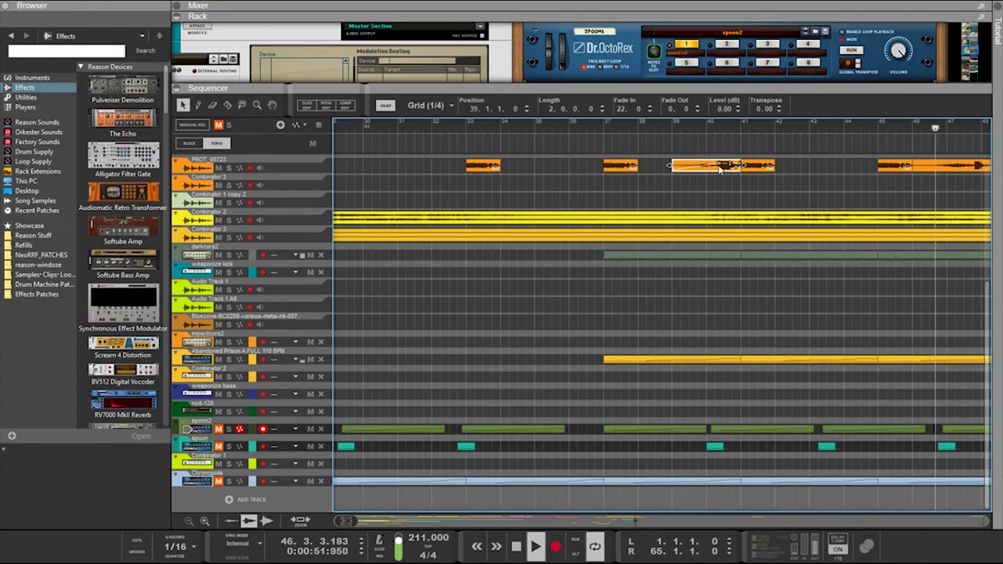
pyautogui.scroll(-2, 715, 167)
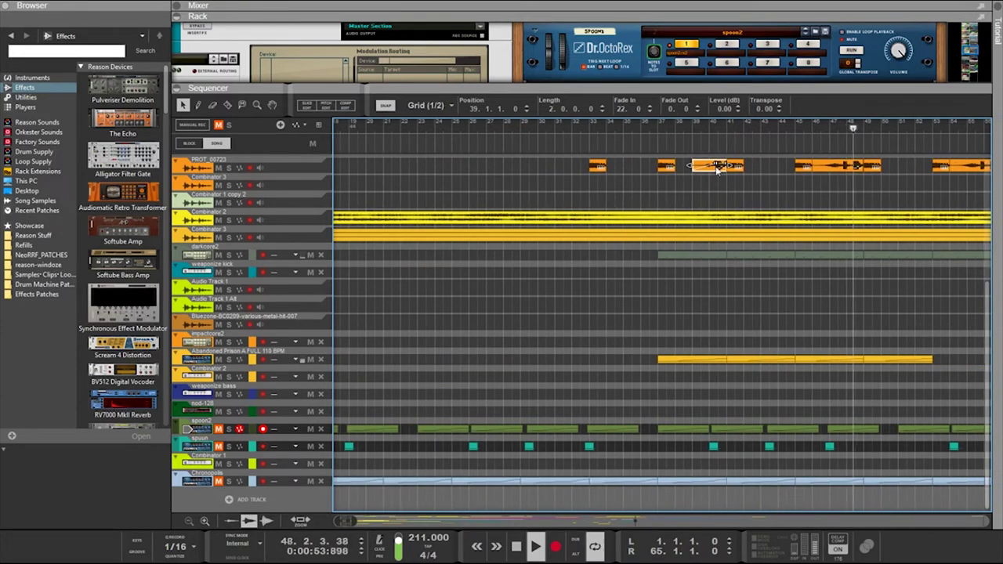
# Delete the long PROT_00723 swell clips at bars 46 and 54, keeping the short hits around them
pyautogui.scroll(-2, 719, 171)
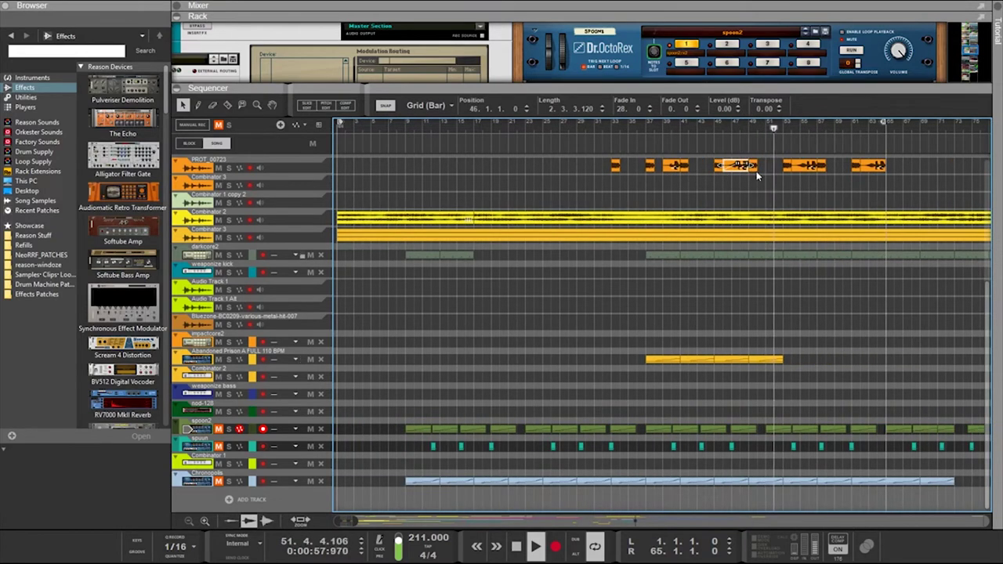
pyautogui.click(757, 173)
pyautogui.scroll(8, 757, 171)
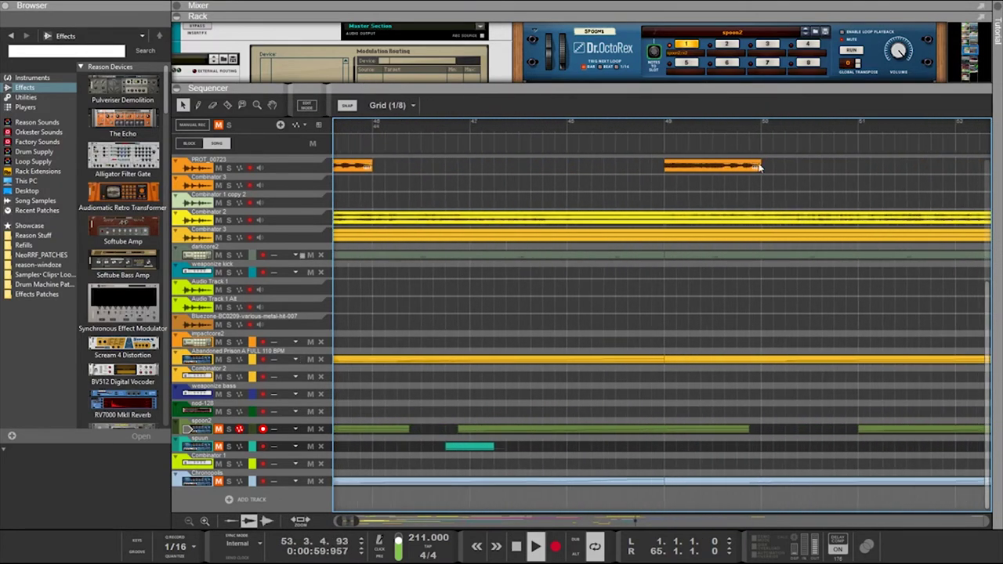
pyautogui.scroll(-8, 757, 170)
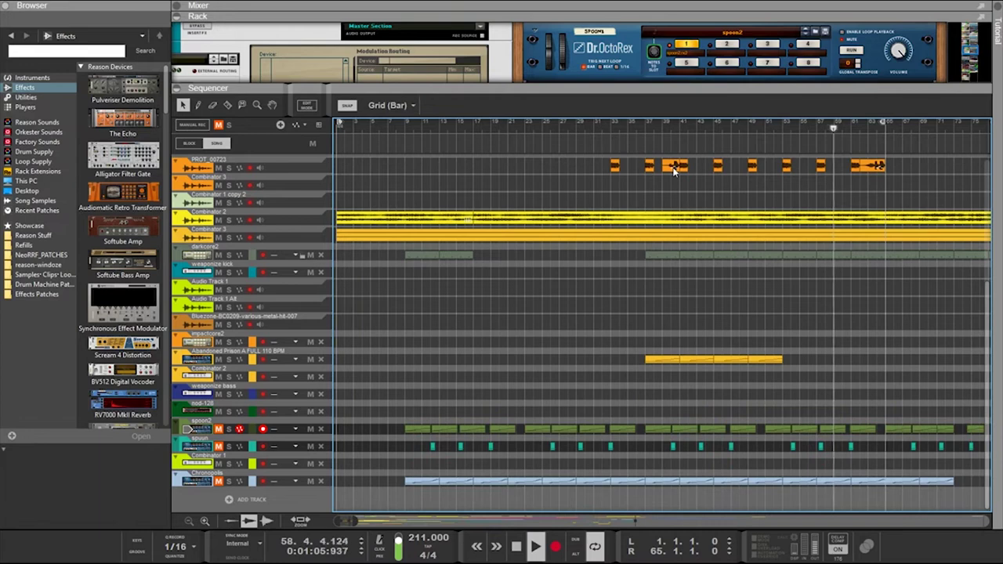
# Move the two-bar PROT_00723 swell from bar 39 and place copies of it at bars 30, 42 and 54
pyautogui.click(757, 165)
pyautogui.moveTo(763, 169); pyautogui.dragTo(770, 169)
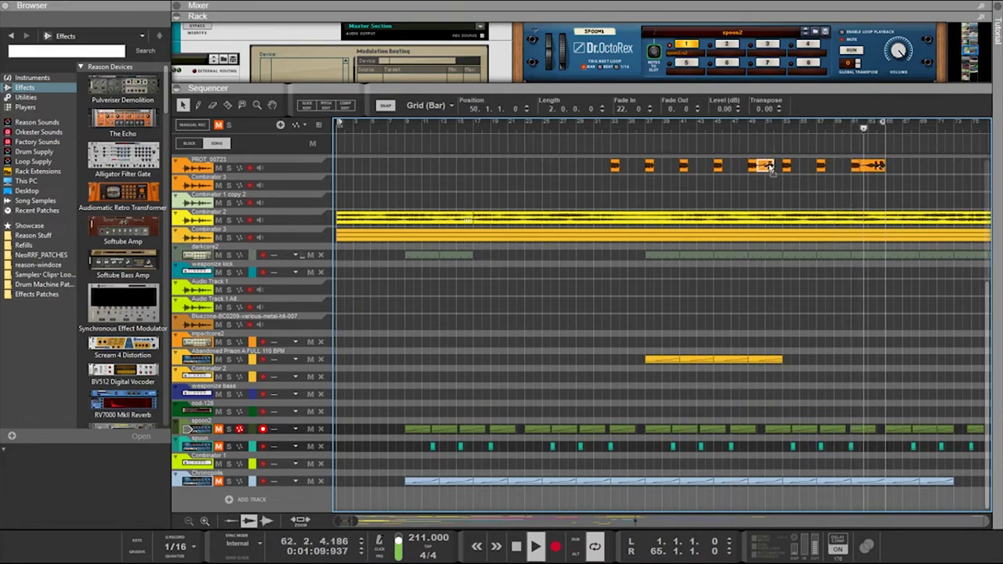
pyautogui.moveTo(769, 166); pyautogui.dragTo(606, 177)
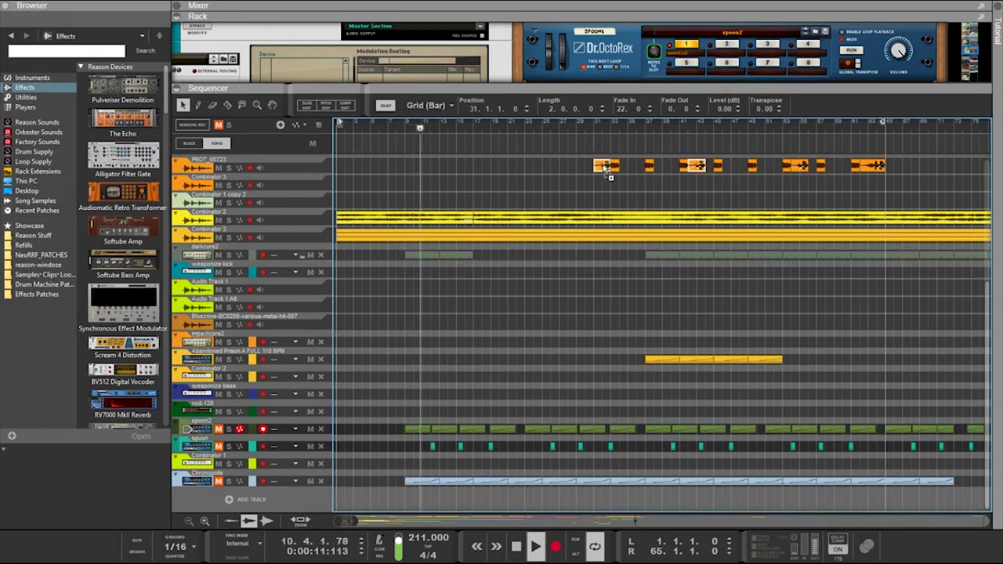
pyautogui.moveTo(606, 167); pyautogui.dragTo(595, 167)
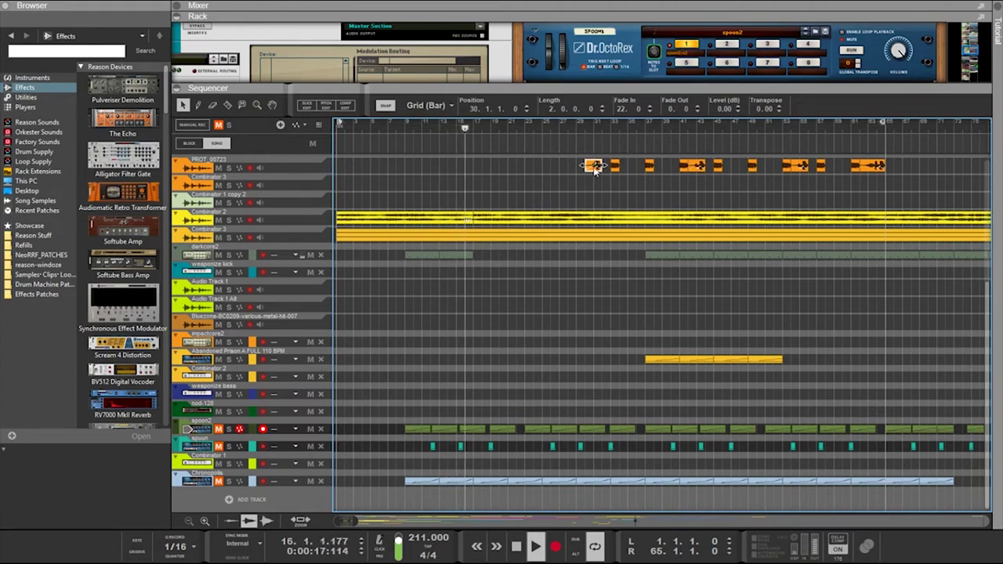
pyautogui.scroll(-5, 623, 223)
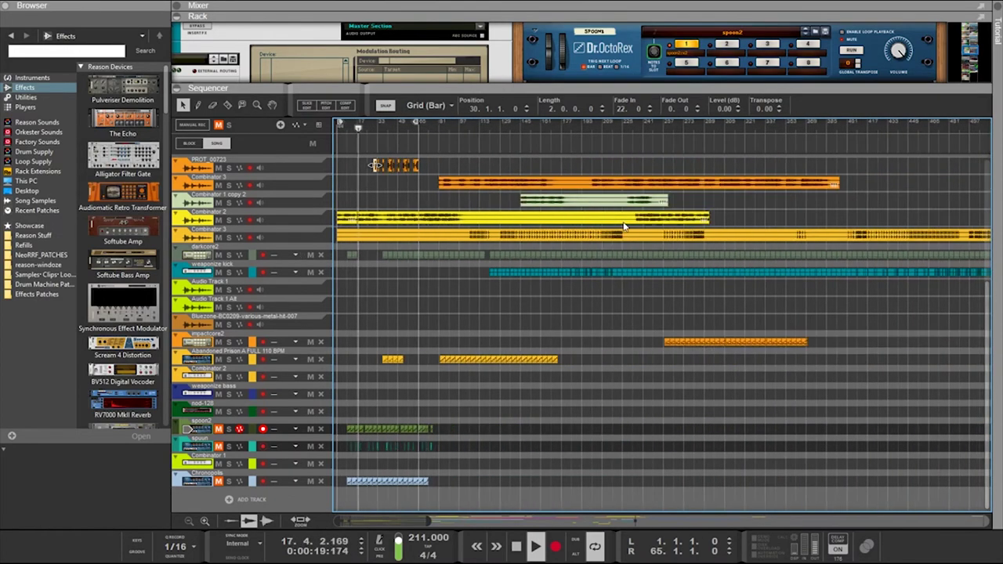
pyautogui.scroll(-2, 532, 263)
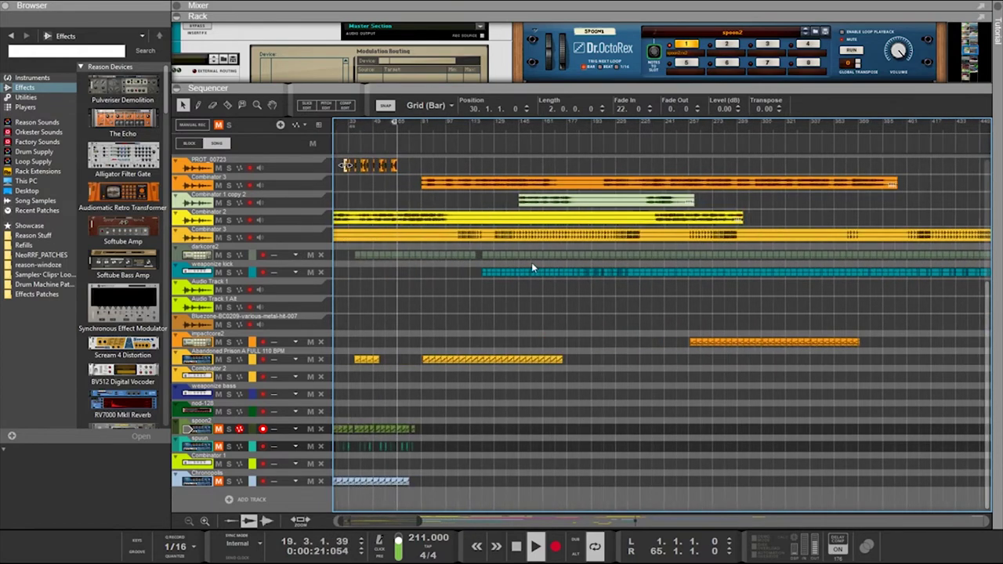
pyautogui.scroll(3, 532, 263)
pyautogui.scroll(-3, 532, 262)
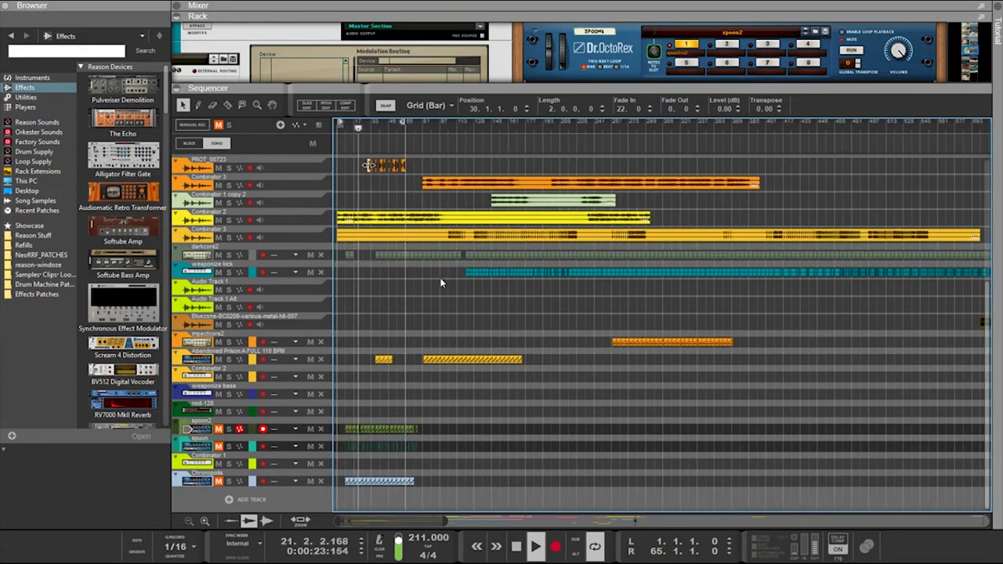
pyautogui.scroll(5, 356, 306)
pyautogui.hscroll(-3, 386, 326)
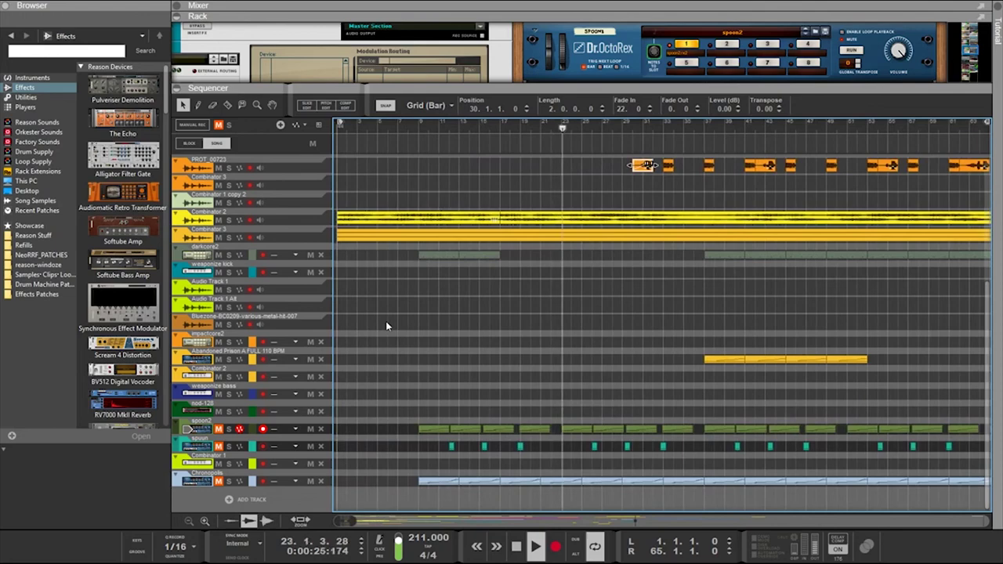
# Unmute the Chronopolis track and show its Spider Audio splitter and line mixer in an enlarged rack
pyautogui.moveTo(638, 91); pyautogui.dragTo(643, 274)
pyautogui.scroll(-5, 655, 160)
pyautogui.scroll(-10, 654, 159)
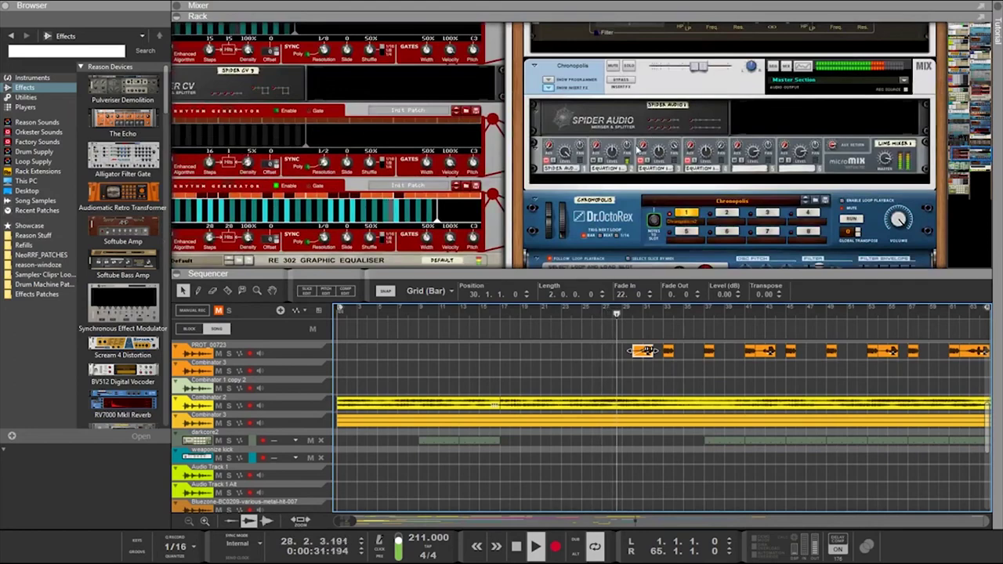
pyautogui.scroll(-3, 647, 163)
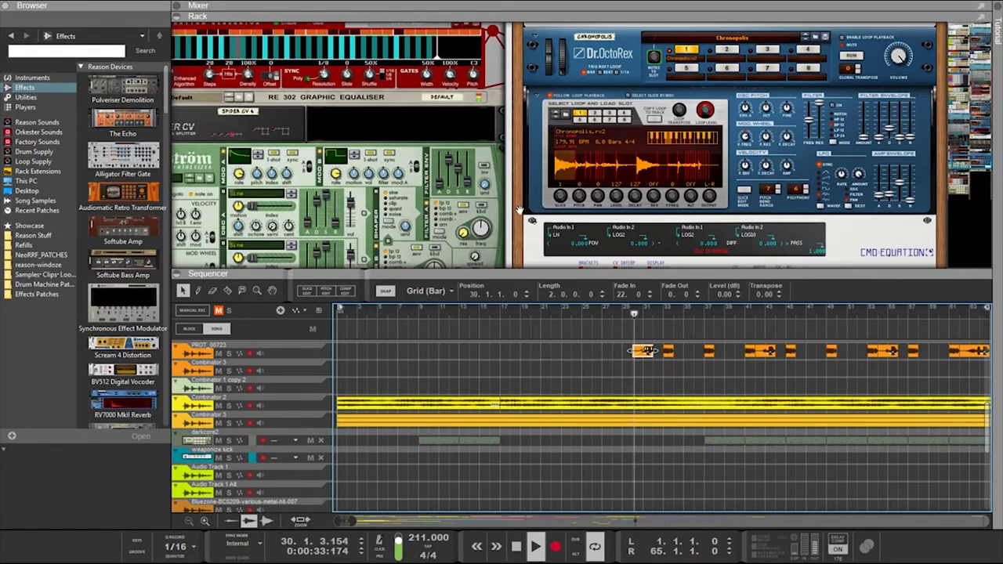
pyautogui.scroll(4, 648, 163)
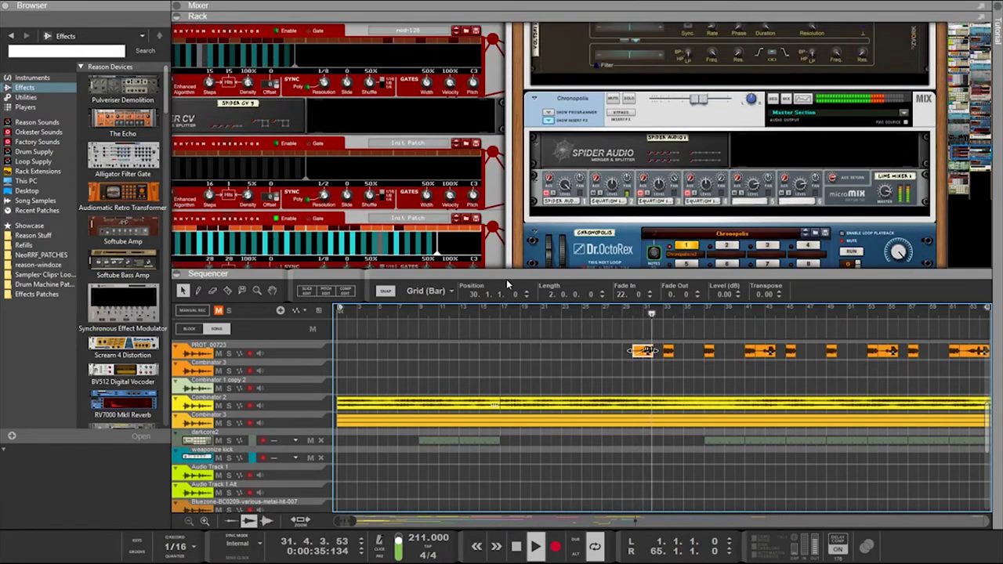
pyautogui.moveTo(506, 278); pyautogui.dragTo(507, 185)
pyautogui.scroll(-3, 434, 358)
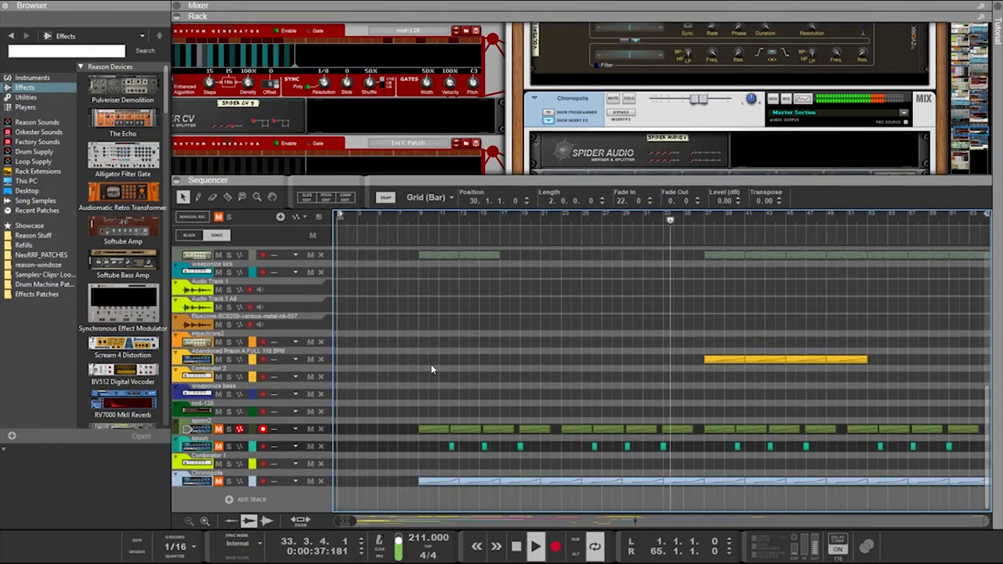
pyautogui.click(219, 482)
pyautogui.click(220, 483)
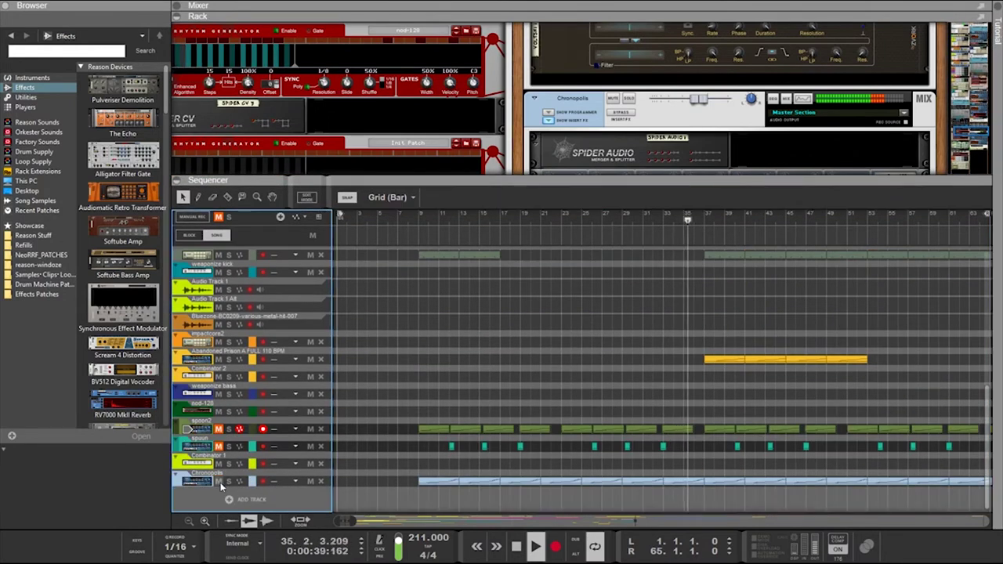
pyautogui.scroll(-1, 697, 113)
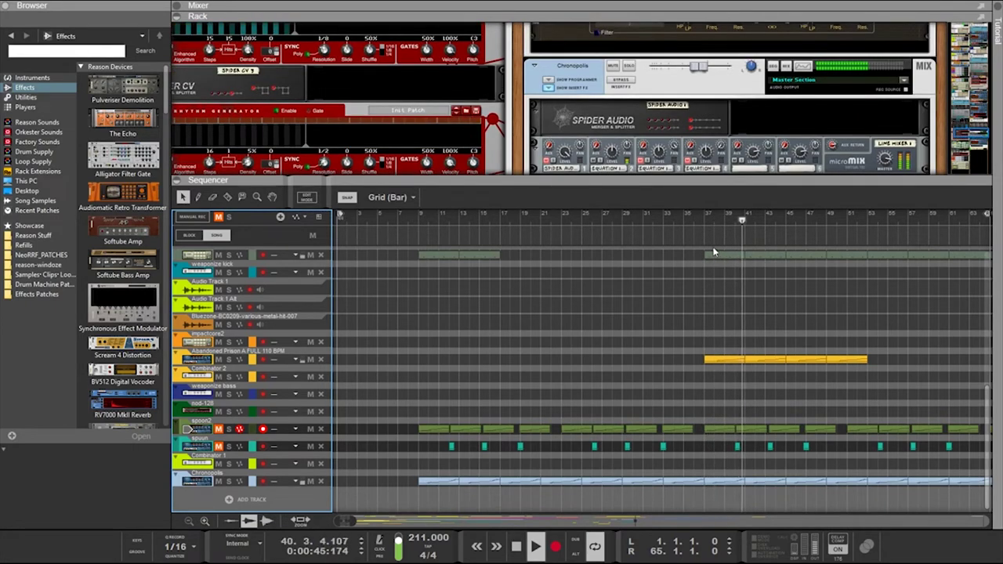
pyautogui.click(641, 163)
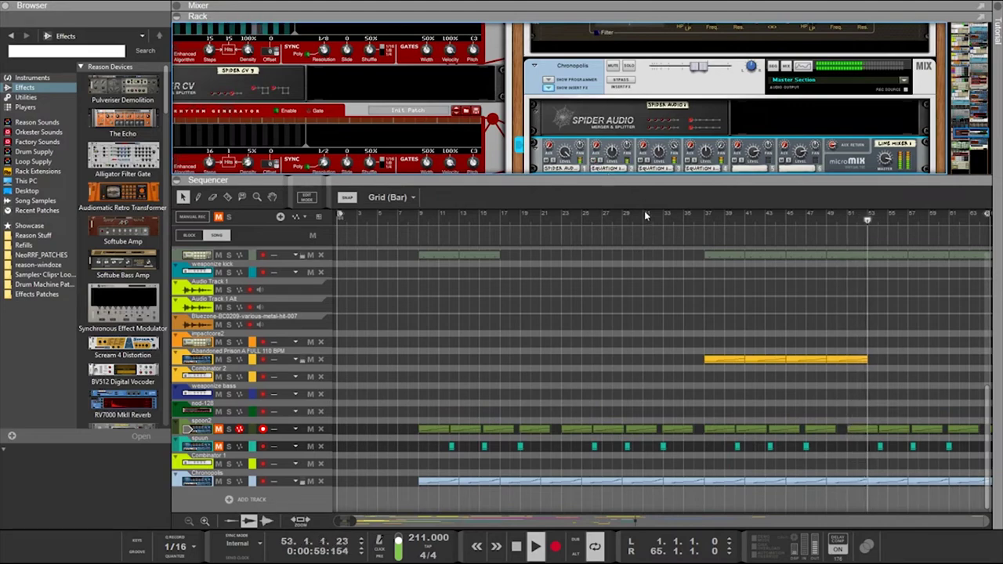
# Expand the sequencer over the rack and examine the clip arrangement from the opening bars onward
pyautogui.moveTo(659, 180); pyautogui.dragTo(663, 16)
pyautogui.scroll(2, 673, 170)
pyautogui.scroll(-2, 673, 170)
pyautogui.scroll(-3, 673, 171)
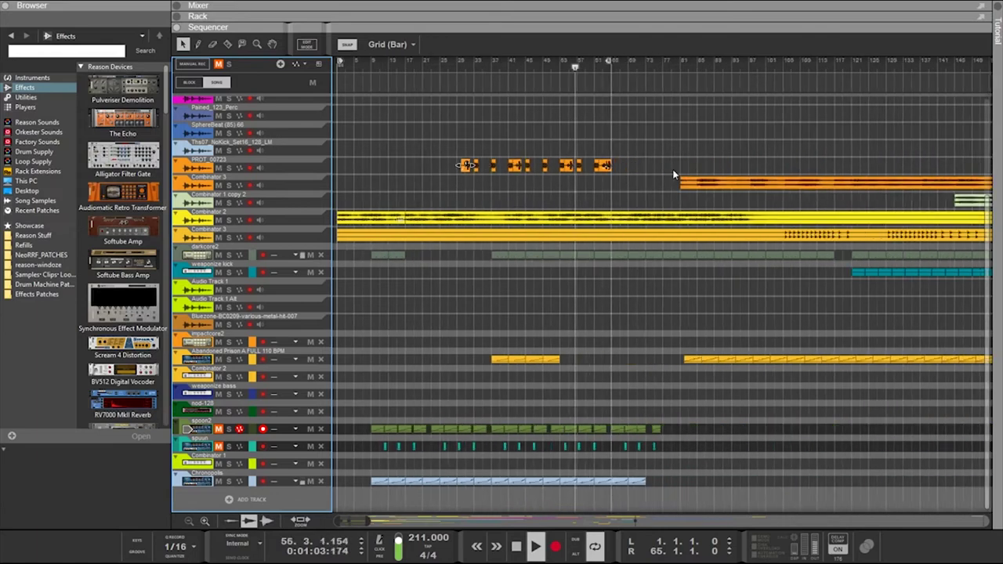
pyautogui.scroll(2, 673, 171)
pyautogui.scroll(-2, 673, 170)
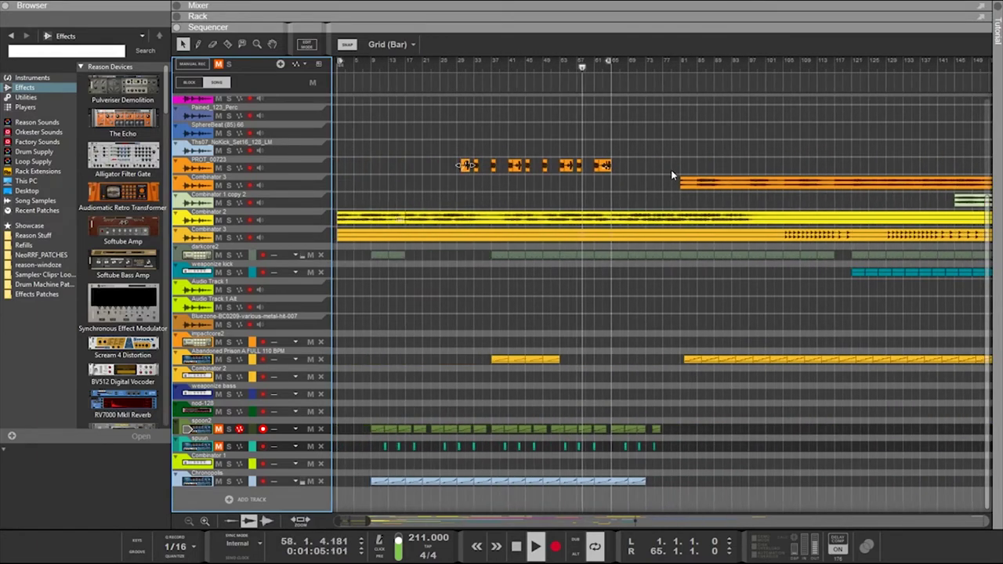
pyautogui.scroll(1, 530, 205)
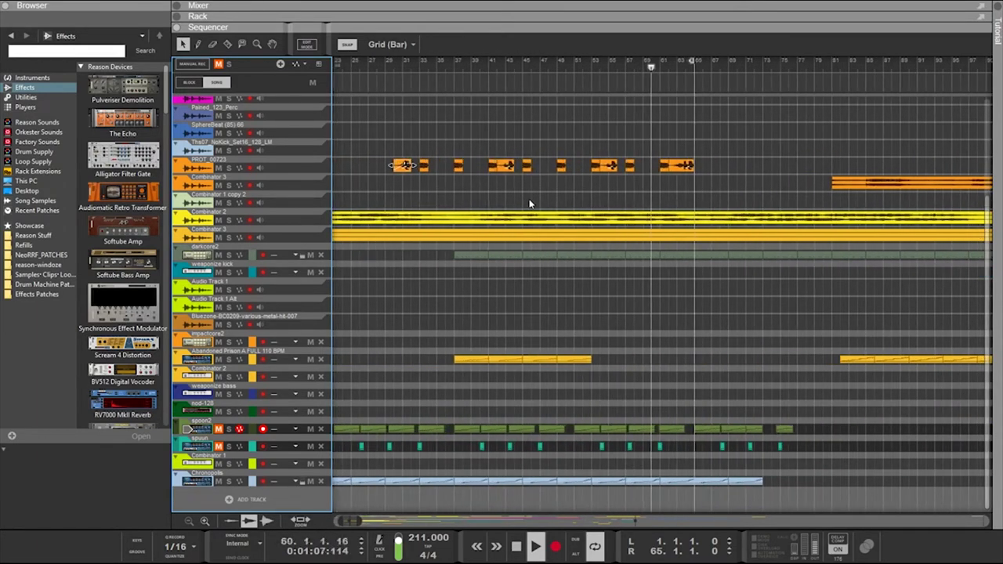
pyautogui.scroll(-3, 530, 206)
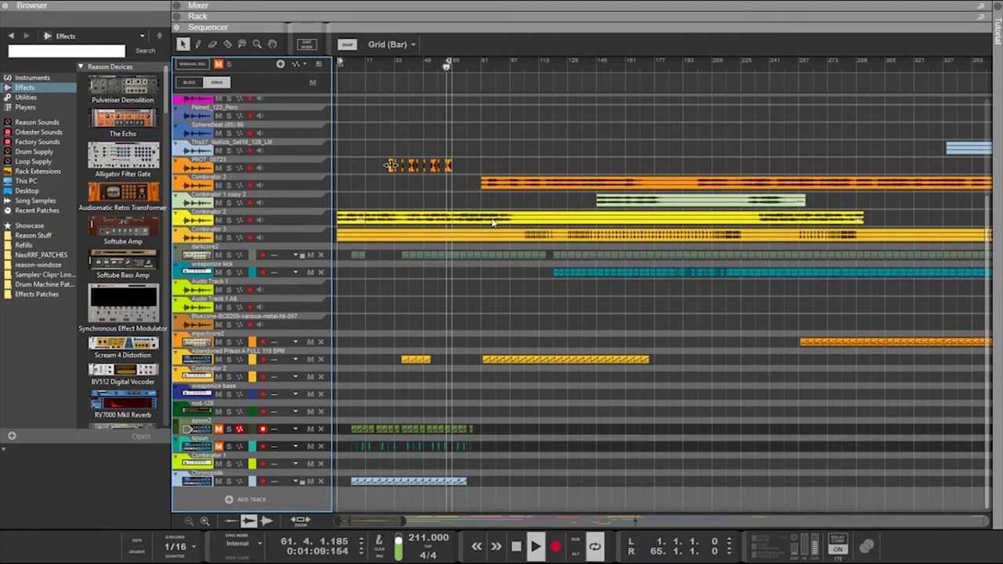
pyautogui.scroll(1, 428, 229)
pyautogui.hscroll(-2, 427, 229)
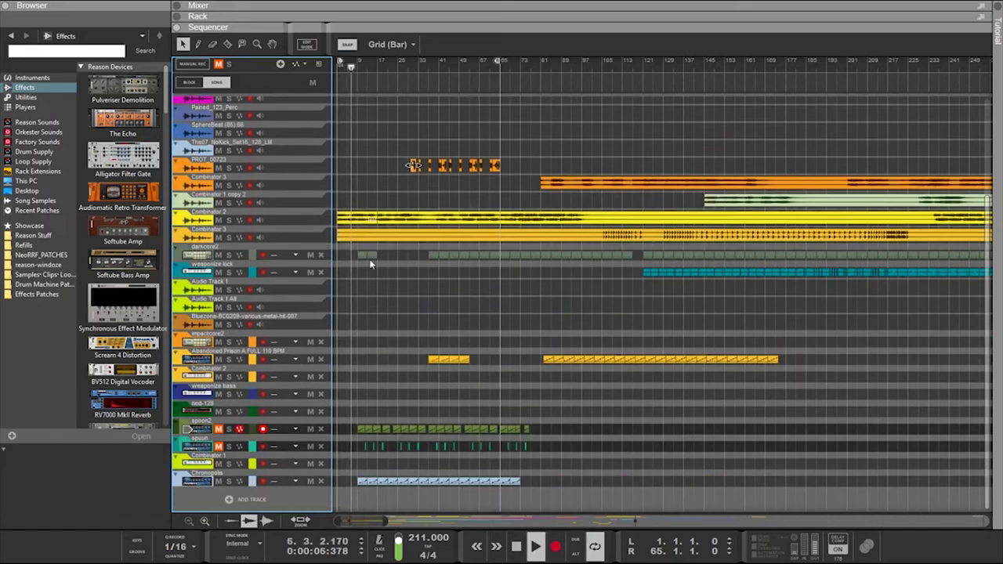
# Open the darkcore2 clip at bar 9 to inspect its notes and return to the song arrangement
pyautogui.moveTo(394, 260); pyautogui.dragTo(363, 259)
pyautogui.doubleClick(360, 257)
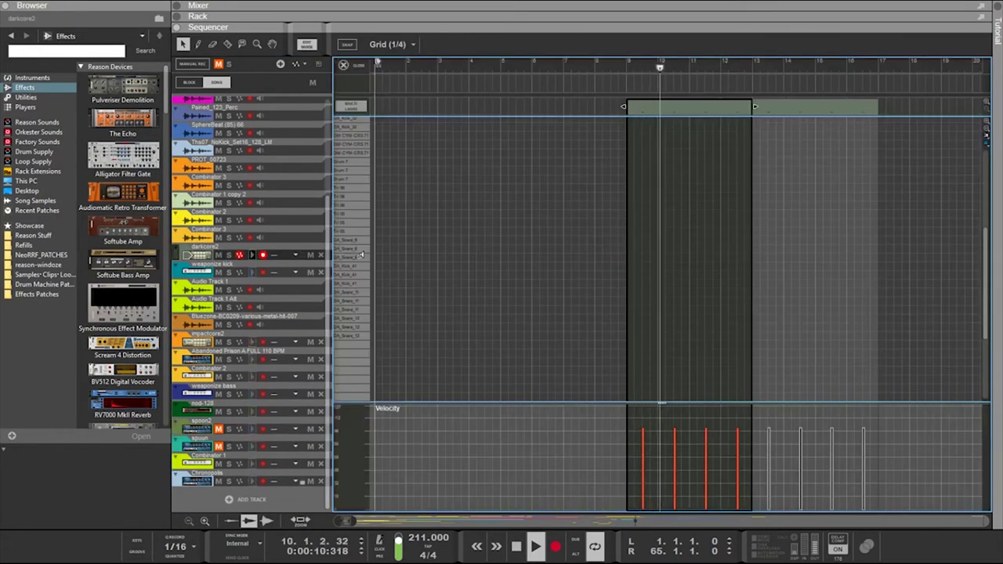
pyautogui.hotkey('ctrl', 'z')
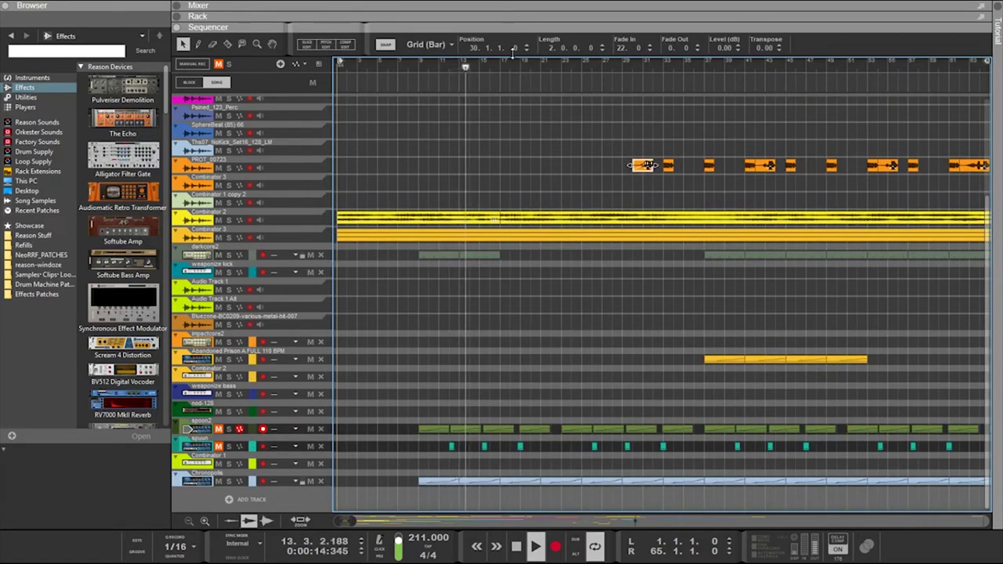
# Show the rack above a reduced sequencer and locate the woop128 and nod-128 Euclid rhythm generators
pyautogui.press('F6')
pyautogui.scroll(-3, 664, 266)
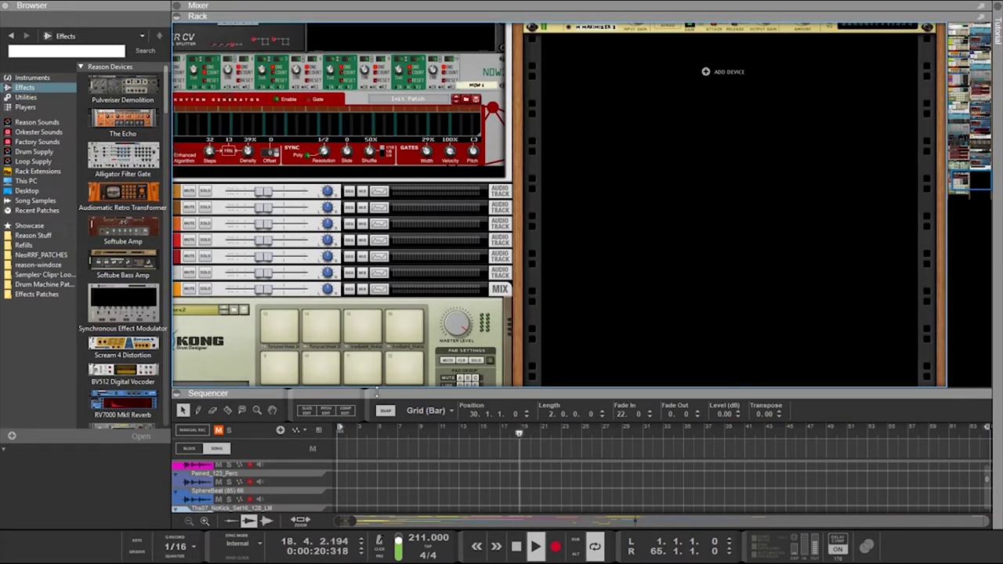
pyautogui.moveTo(378, 392); pyautogui.dragTo(408, 226)
pyautogui.scroll(1, 707, 137)
pyautogui.scroll(15, 706, 136)
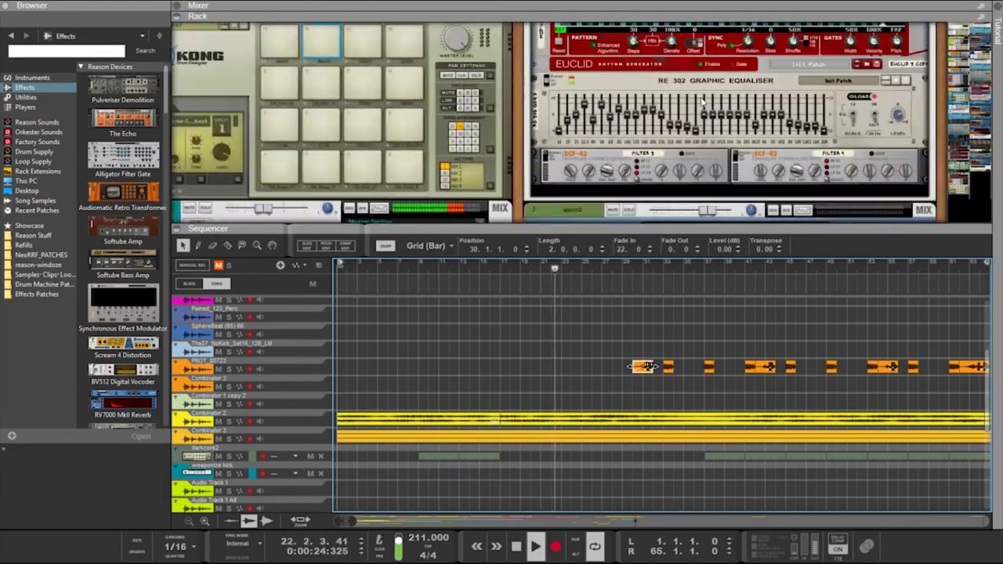
pyautogui.scroll(10, 701, 97)
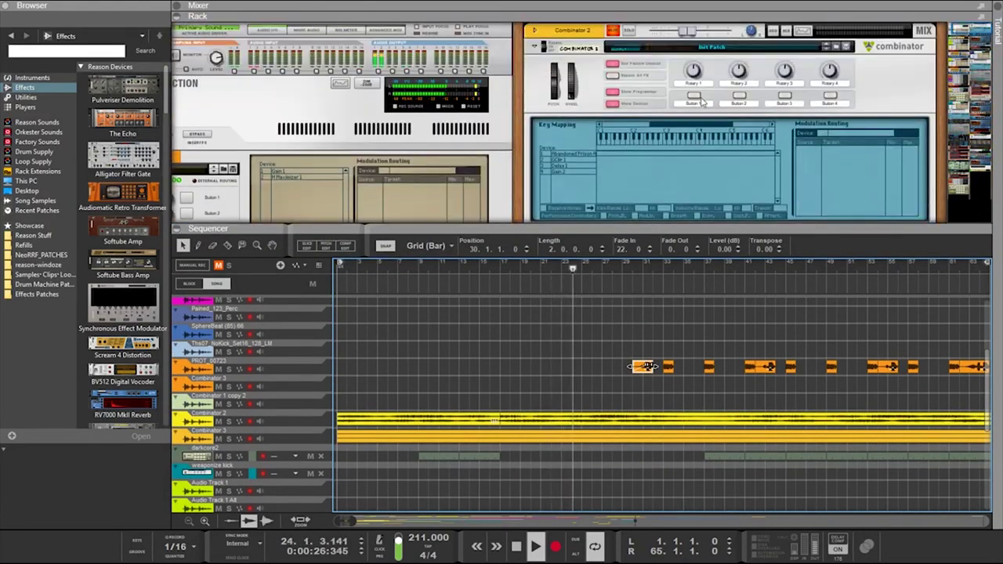
pyautogui.scroll(12, 702, 102)
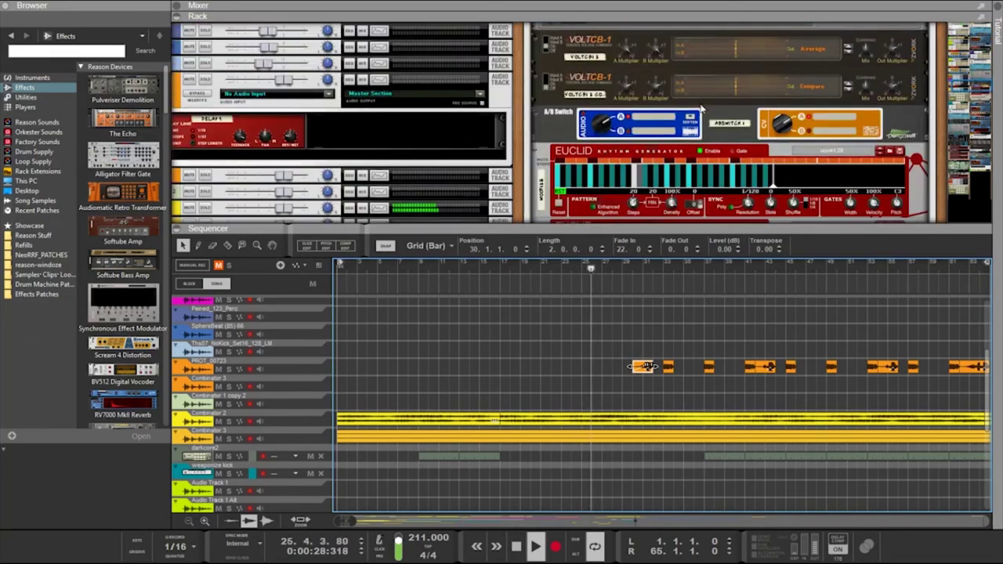
pyautogui.scroll(6, 702, 105)
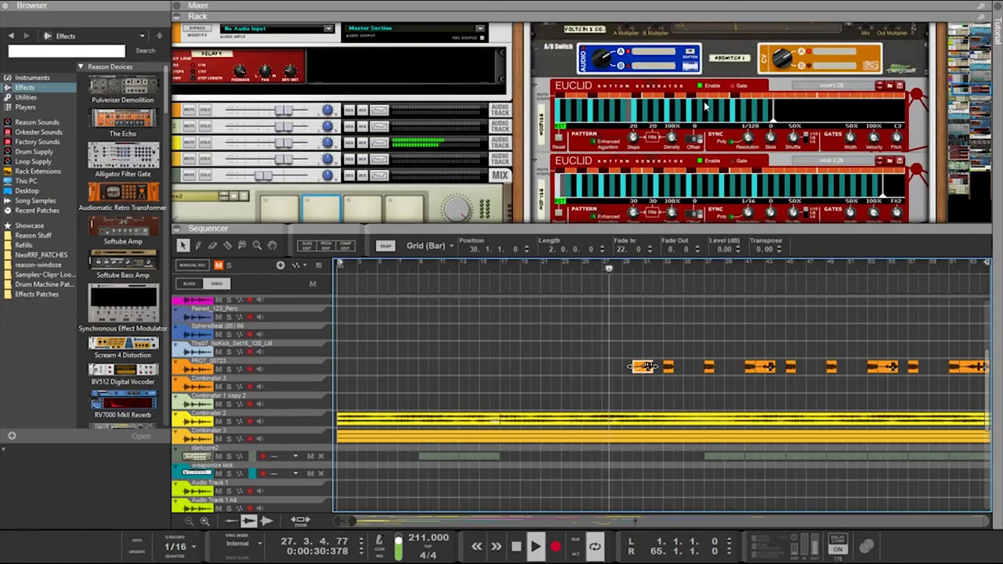
# Audition the two Euclid generators separately by disabling nod-128, then re-enabling it and disabling woop128
pyautogui.click(710, 163)
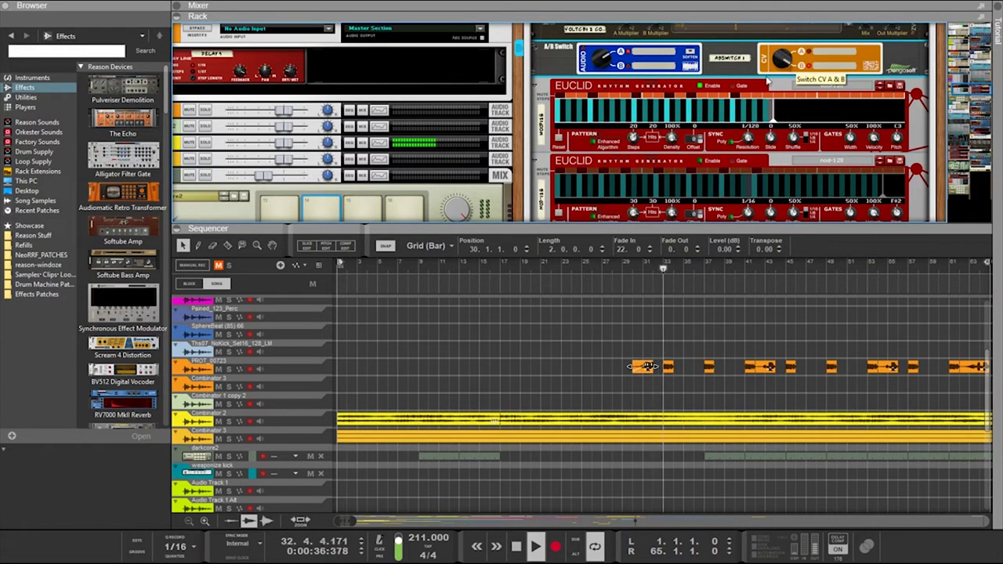
pyautogui.click(701, 162)
pyautogui.click(701, 87)
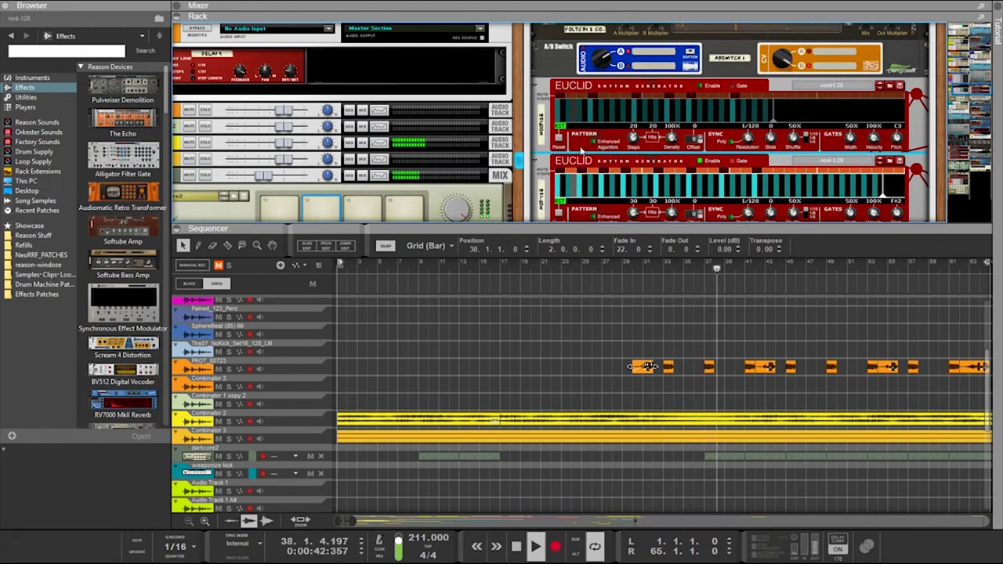
# Try a 1/2 resolution and zero steps on the woop128 Euclid, and set nod-128's resolution to 1/16
pyautogui.moveTo(748, 137); pyautogui.dragTo(728, 280)
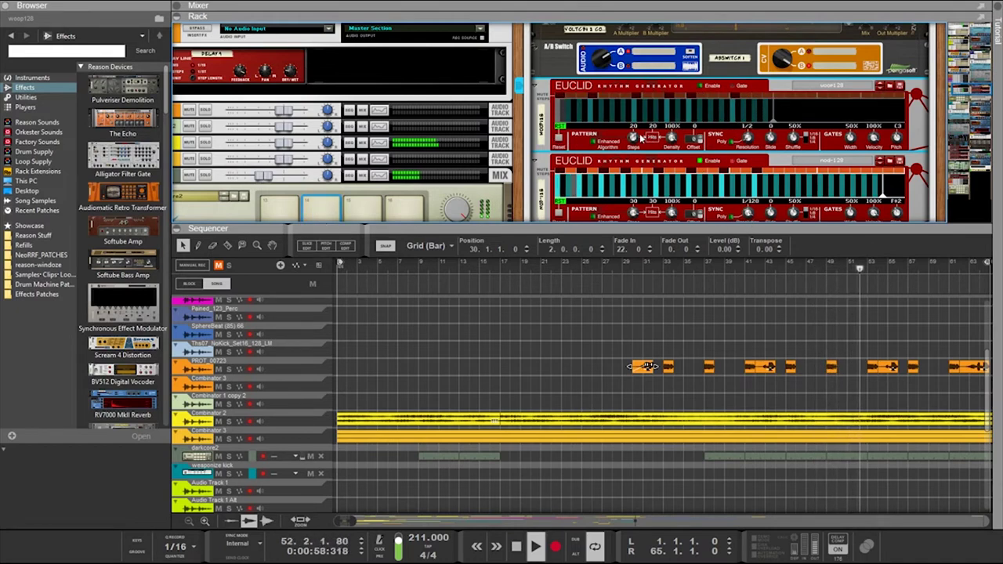
pyautogui.moveTo(633, 138); pyautogui.dragTo(611, 468)
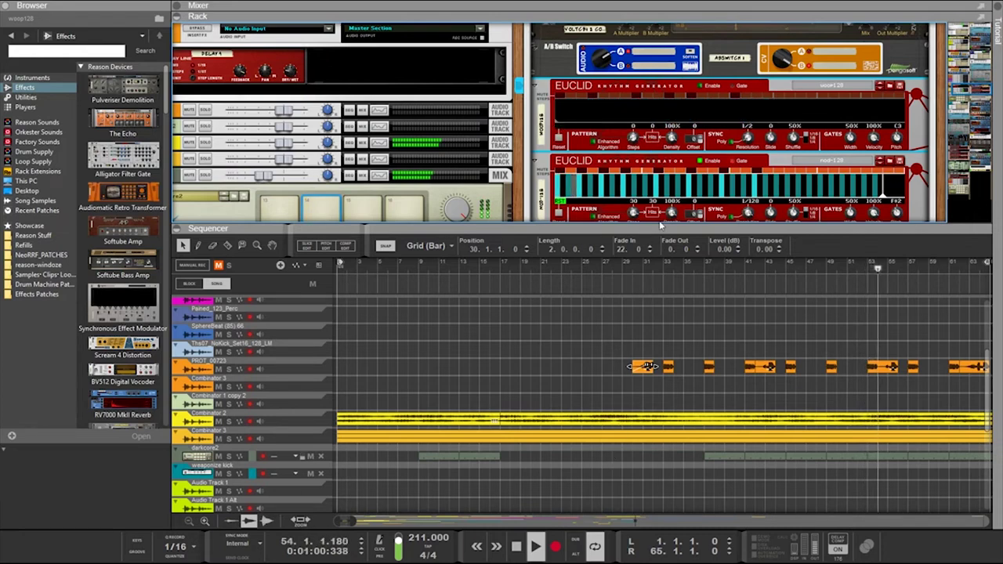
pyautogui.moveTo(750, 212); pyautogui.dragTo(752, 246)
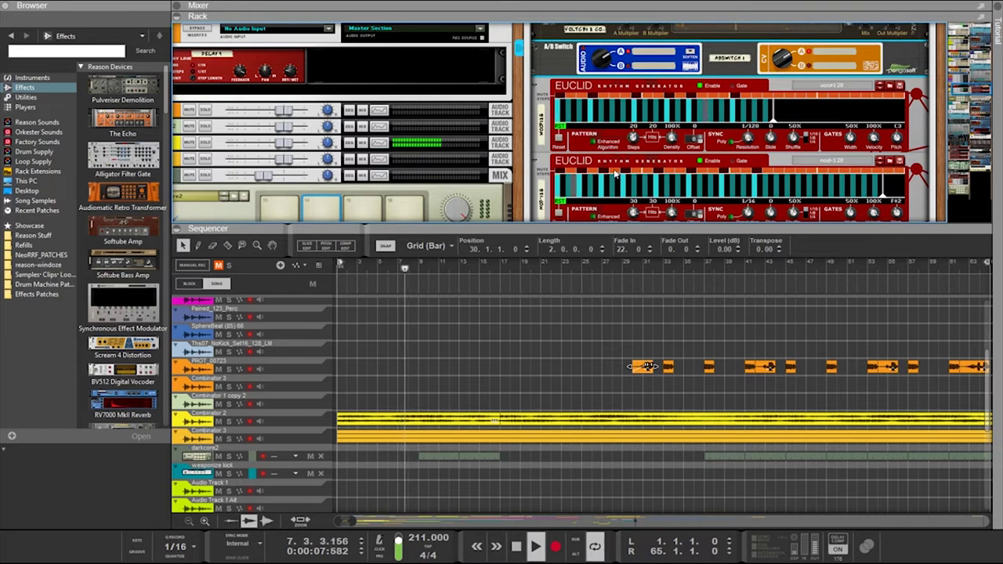
# Examine the cable routing on the rear of the two Euclid generators and return to the rack's front
pyautogui.press('Tab')
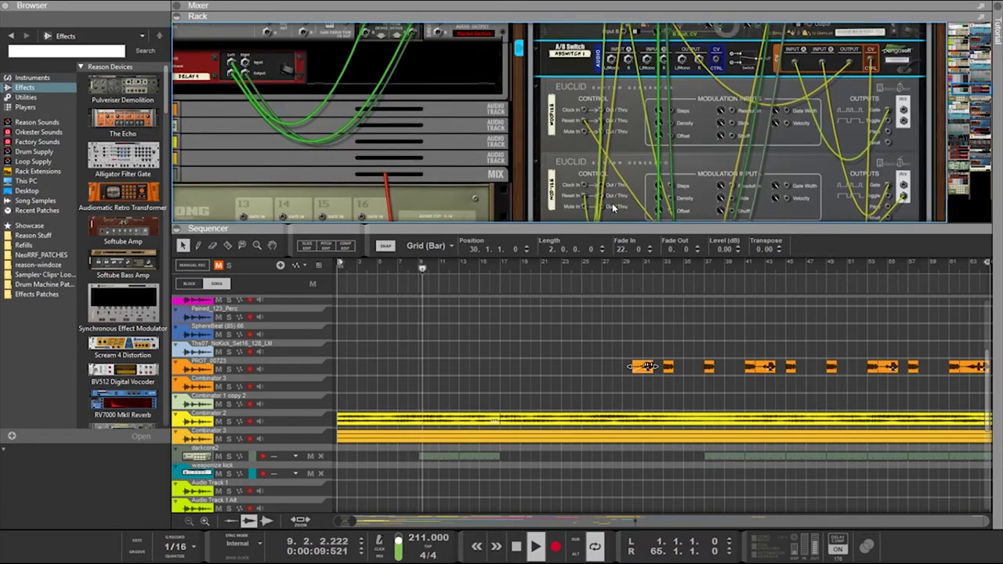
pyautogui.press('Tab')
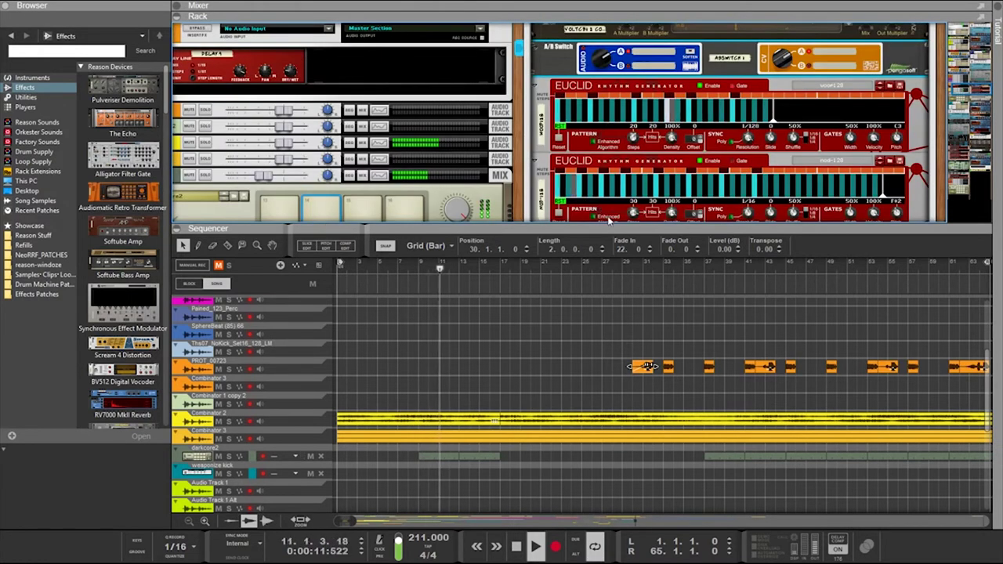
pyautogui.press('Tab')
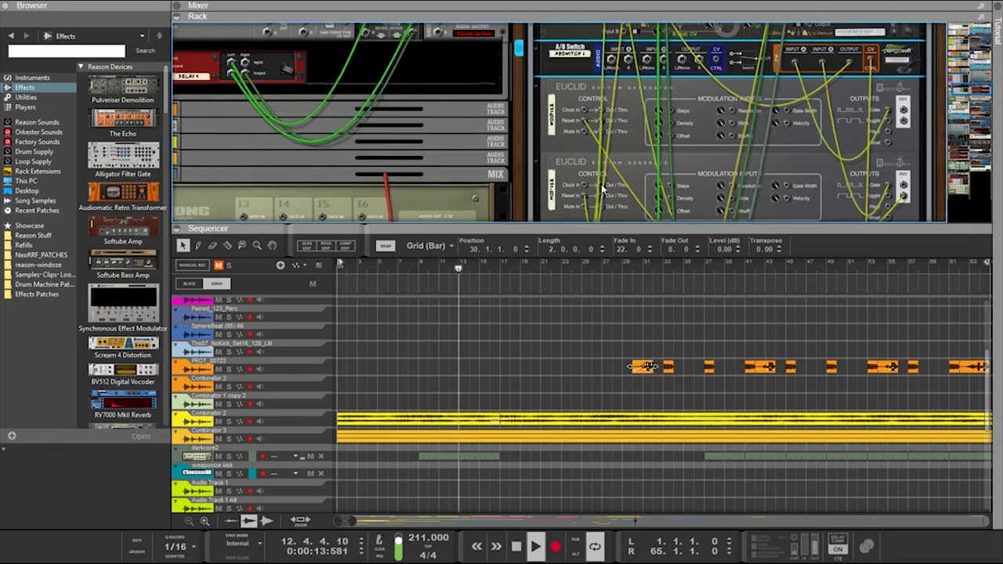
pyautogui.scroll(-3, 604, 201)
pyautogui.scroll(2, 606, 203)
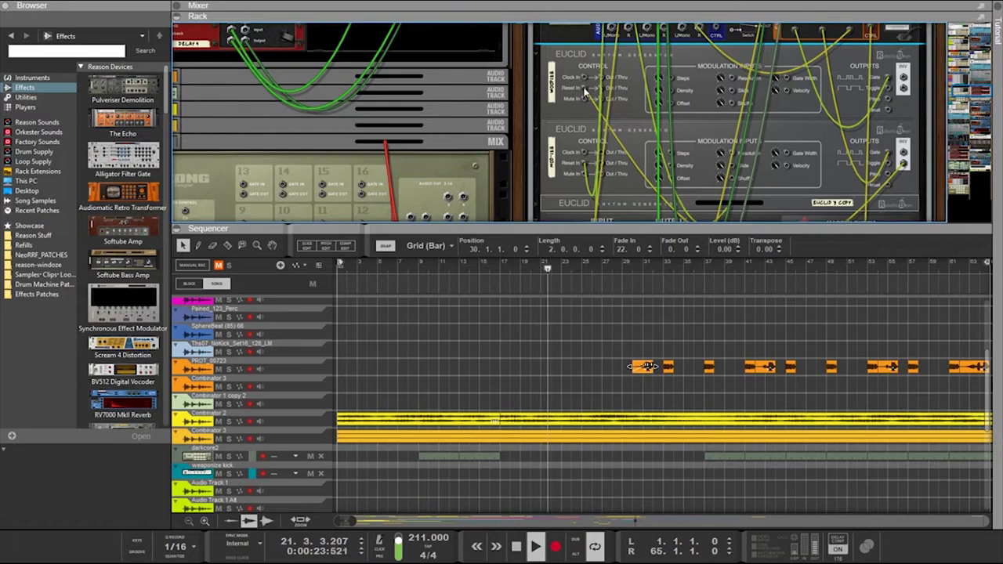
pyautogui.click(628, 167)
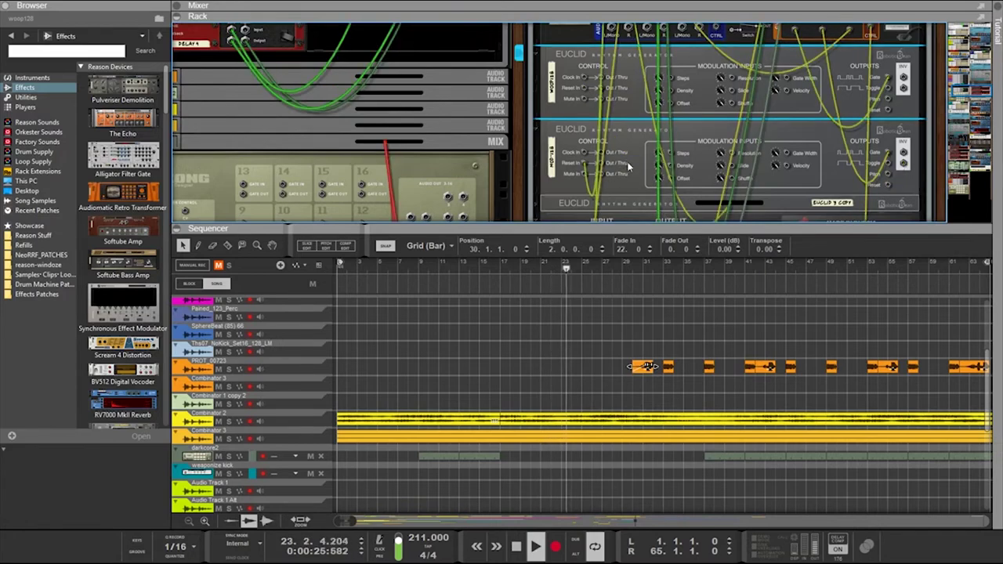
pyautogui.press('Tab')
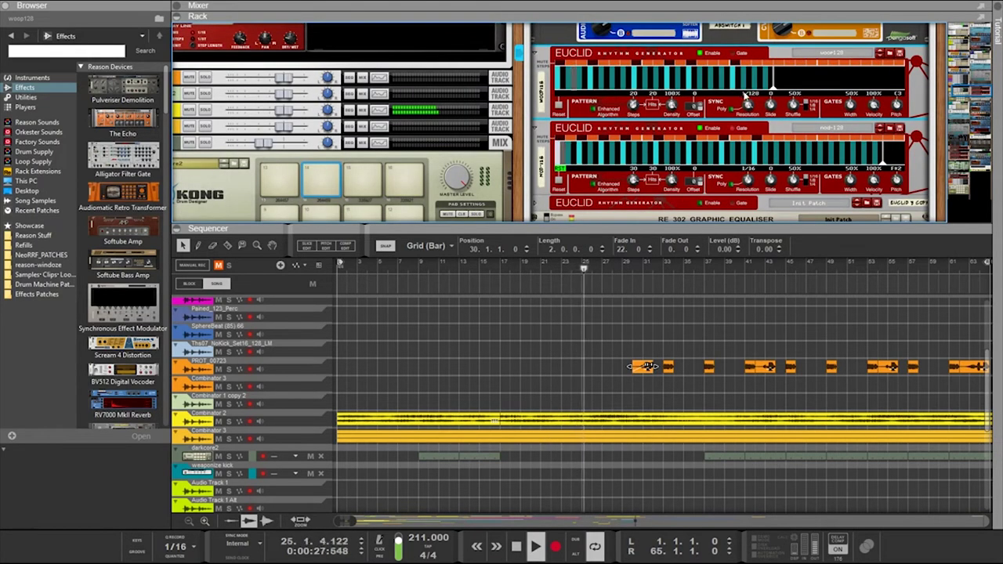
# Compare the two Euclid patterns in turn, leaving woop128 disabled and nod-128 enabled
pyautogui.scroll(2, 748, 110)
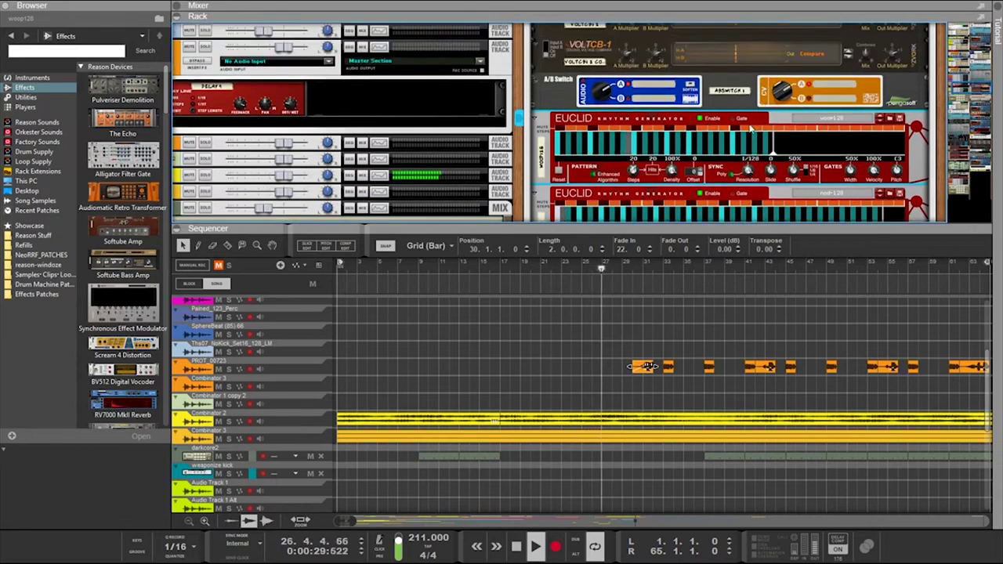
pyautogui.scroll(-3, 750, 128)
pyautogui.scroll(2, 750, 128)
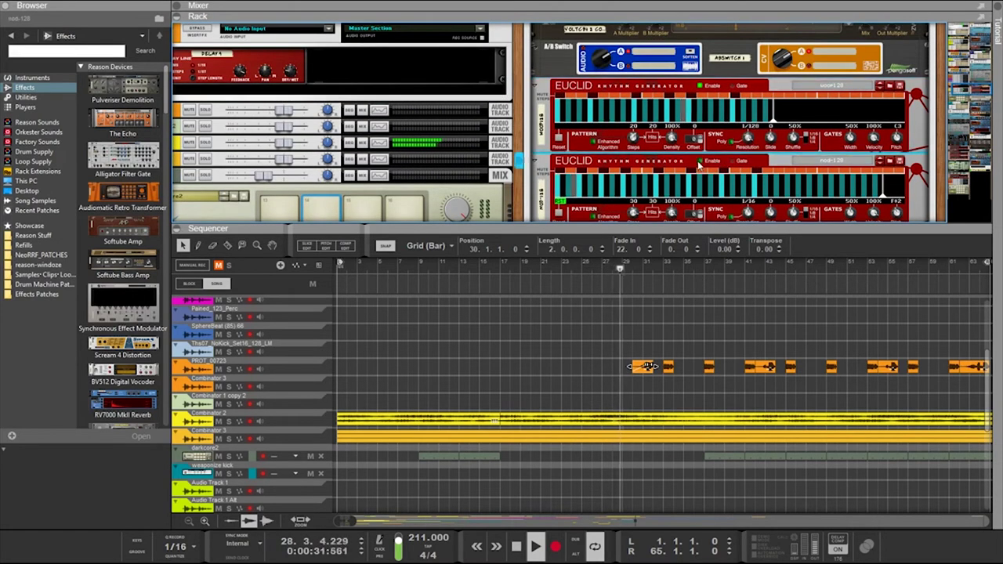
pyautogui.click(700, 161)
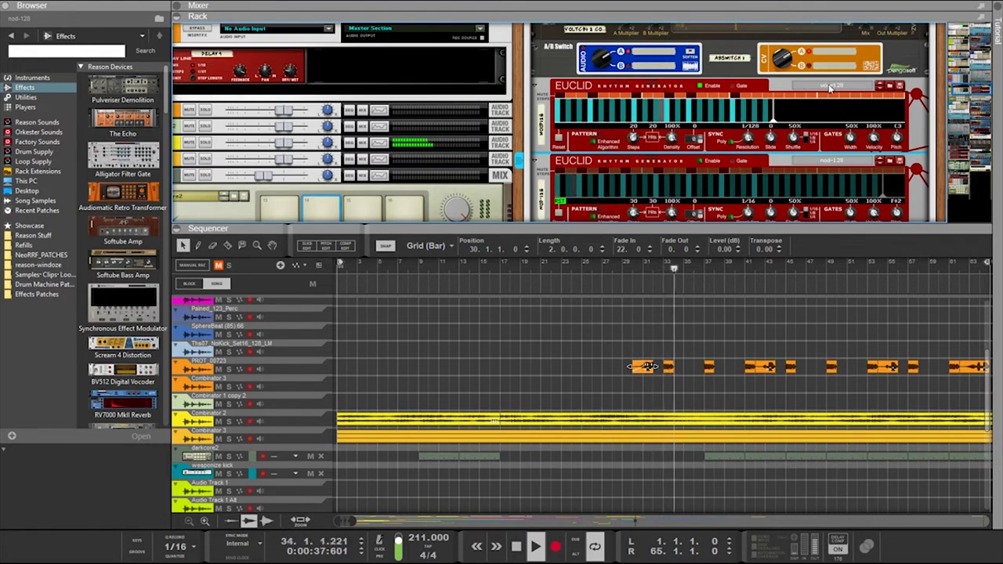
pyautogui.click(701, 161)
pyautogui.click(700, 86)
pyautogui.click(789, 63)
pyautogui.moveTo(748, 213); pyautogui.dragTo(793, 30)
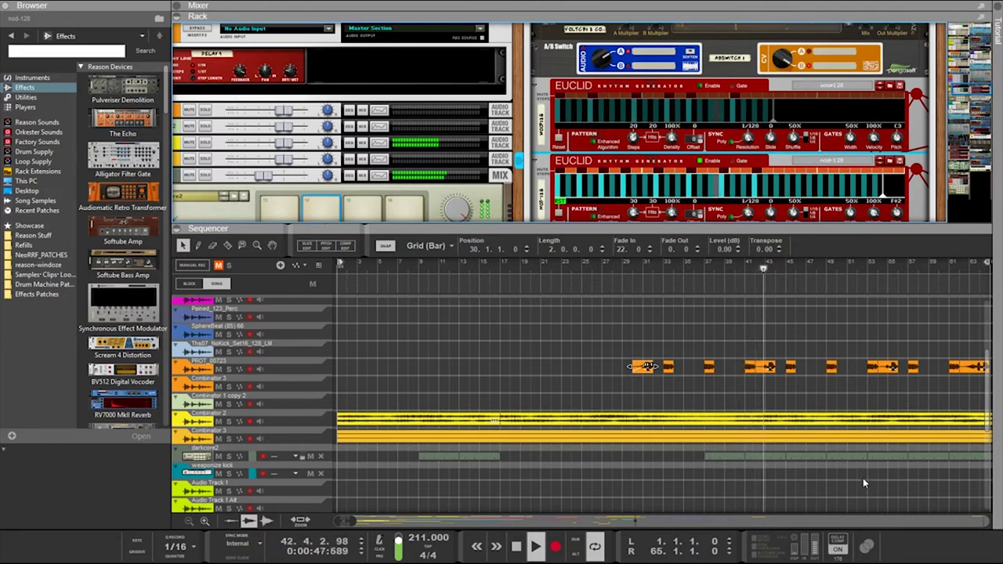
# Step the lower Euclid back through the woop128, swell-128 and nod-128 patches to load Groove32
pyautogui.scroll(-5, 762, 177)
pyautogui.scroll(3, 765, 156)
pyautogui.scroll(4, 767, 133)
pyautogui.scroll(-3, 769, 106)
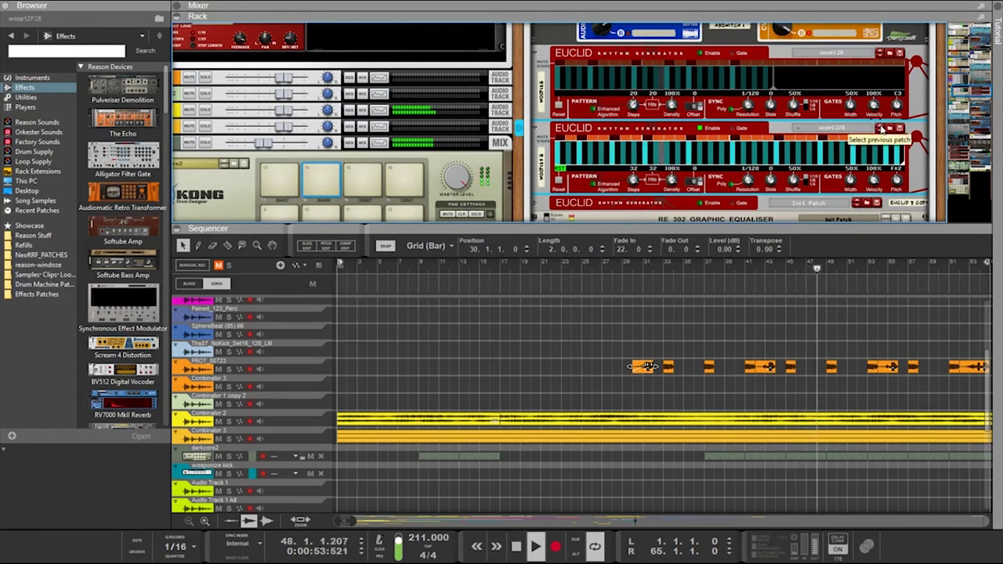
pyautogui.click(880, 129)
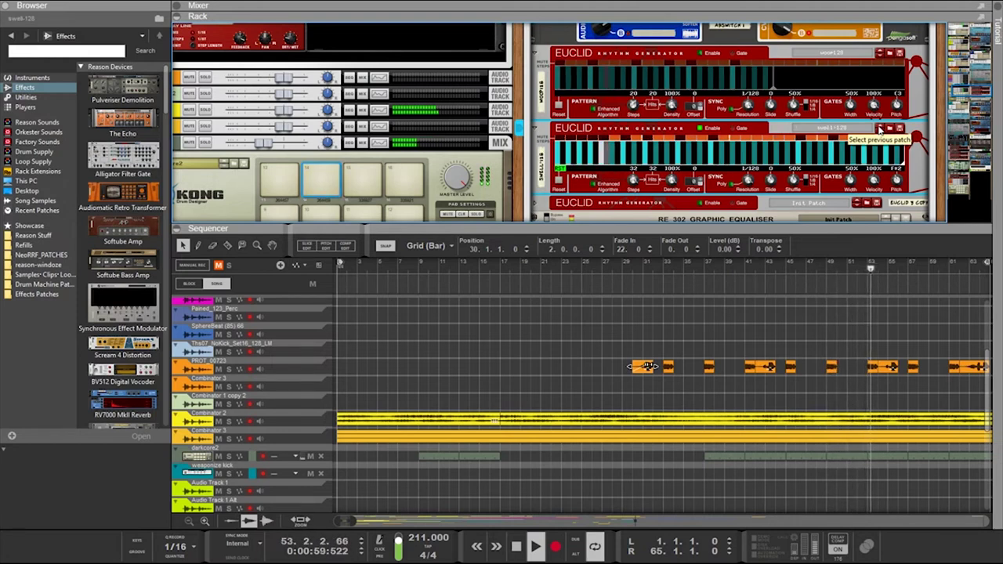
pyautogui.click(880, 129)
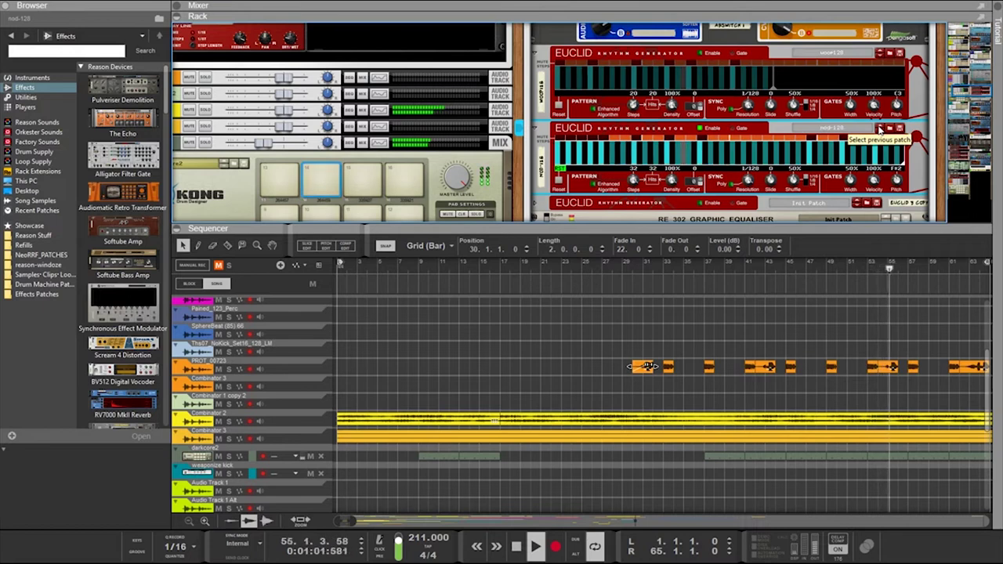
pyautogui.click(880, 129)
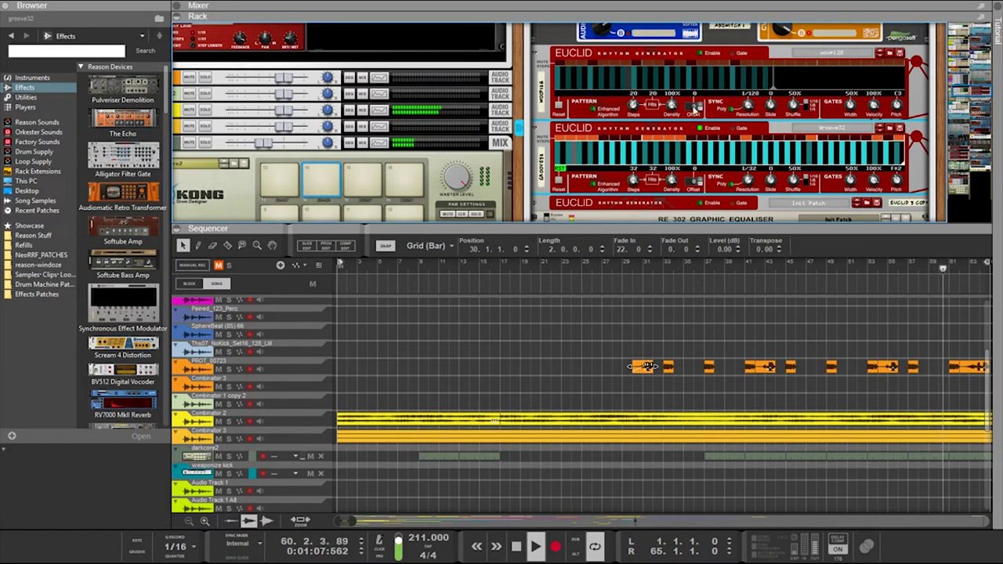
# Inspect the Groove32 Euclid's rear connections with the cables temporarily faded, then return to the front panel
pyautogui.press('Tab')
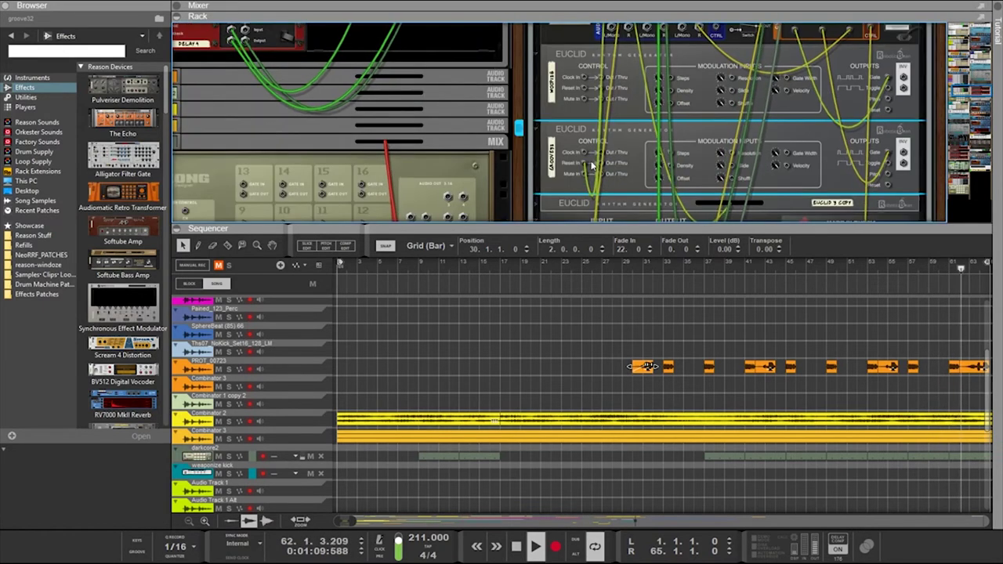
pyautogui.press('k')
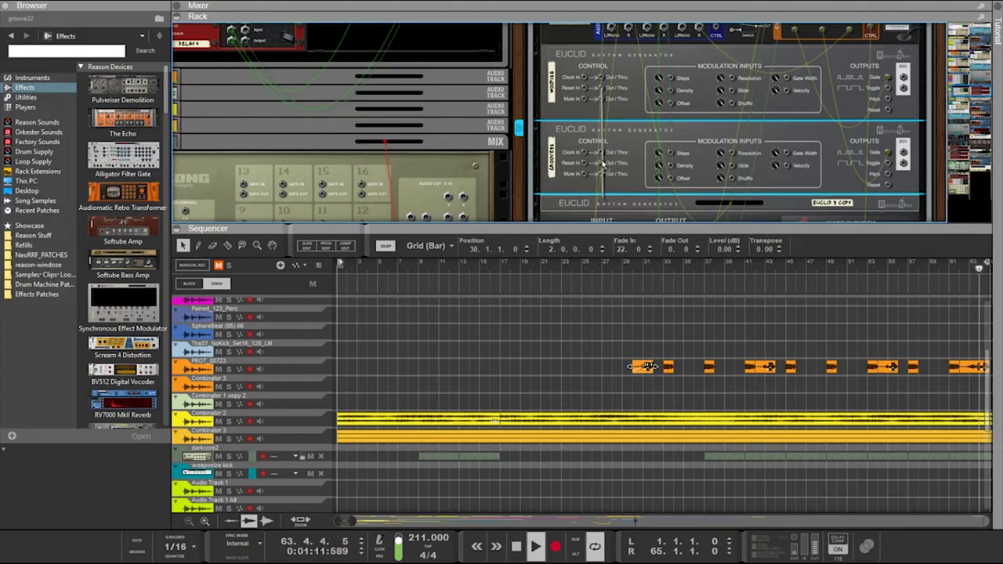
pyautogui.press('k')
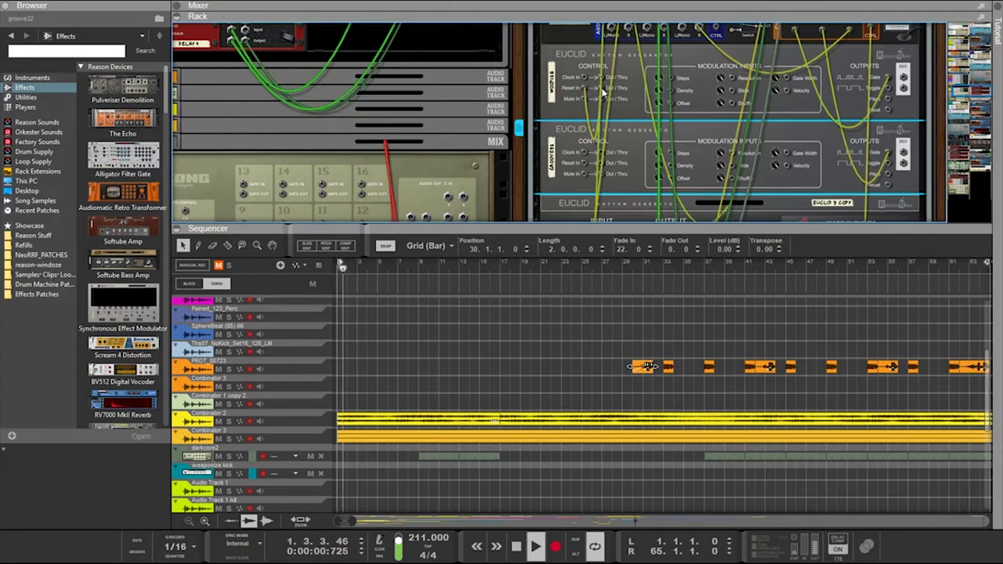
pyautogui.press('Tab')
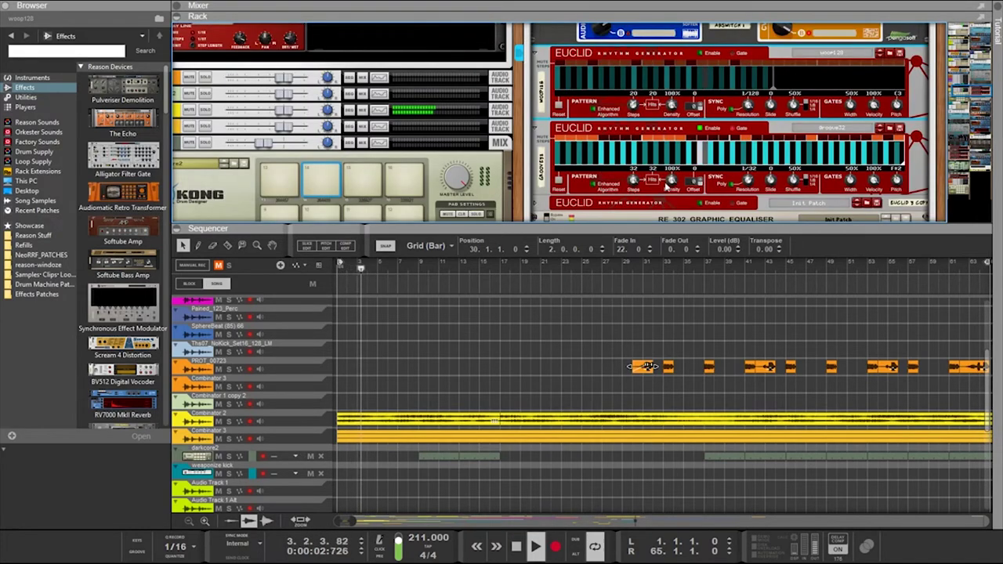
# Try shortening the Groove32 Euclid pattern to 26, 25 and 24 steps during playback
pyautogui.click(749, 181)
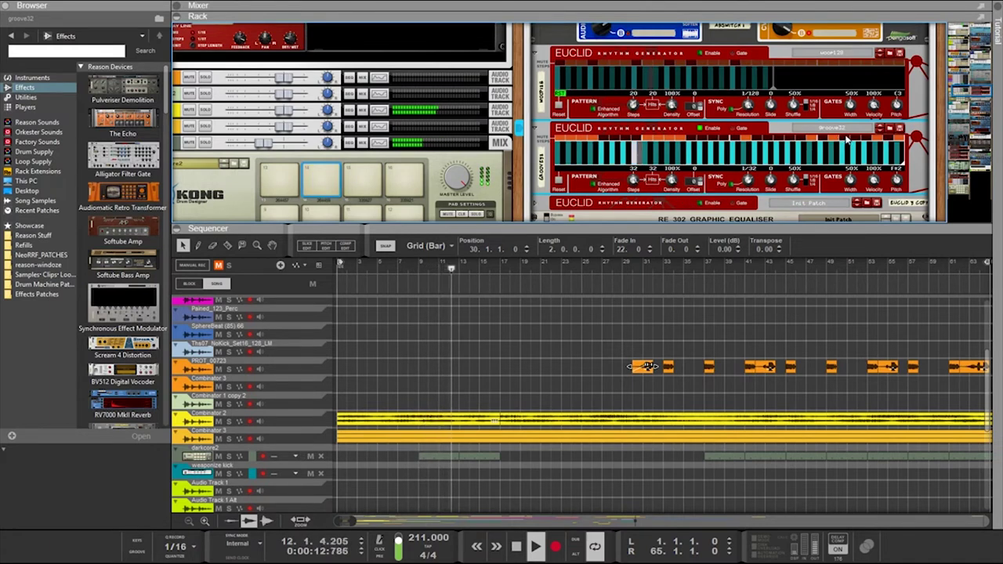
pyautogui.moveTo(634, 180); pyautogui.dragTo(637, 208)
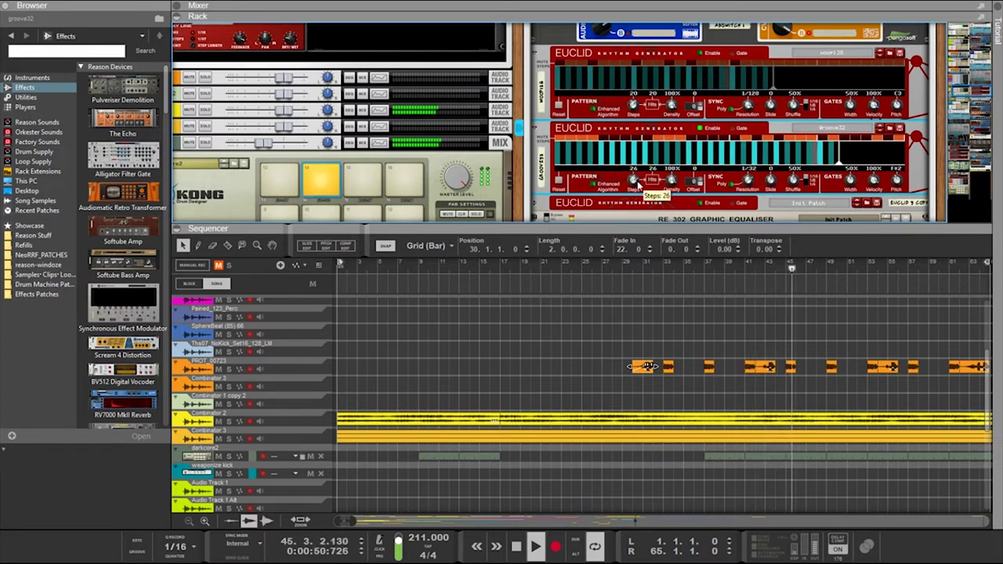
pyautogui.scroll(-1, 634, 180)
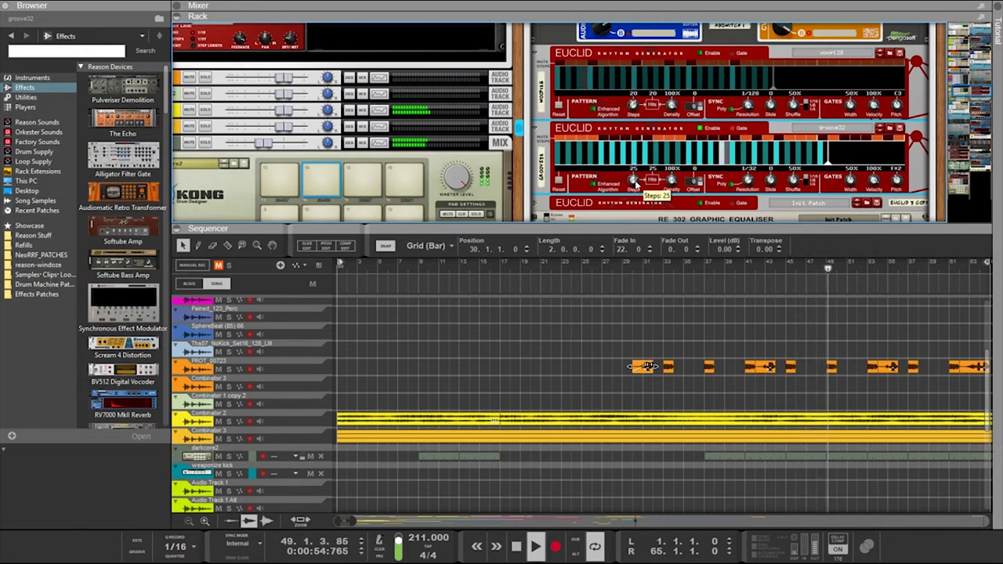
pyautogui.scroll(-1, 637, 182)
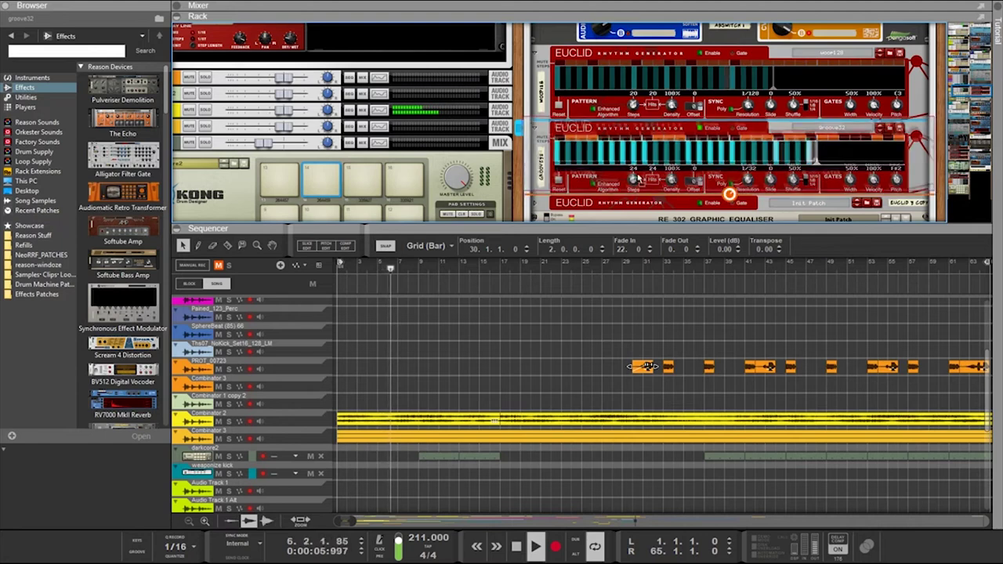
# Lengthen the Groove32 Euclid pattern through 26 and 31 steps to 32 steps
pyautogui.moveTo(635, 180); pyautogui.dragTo(635, 176)
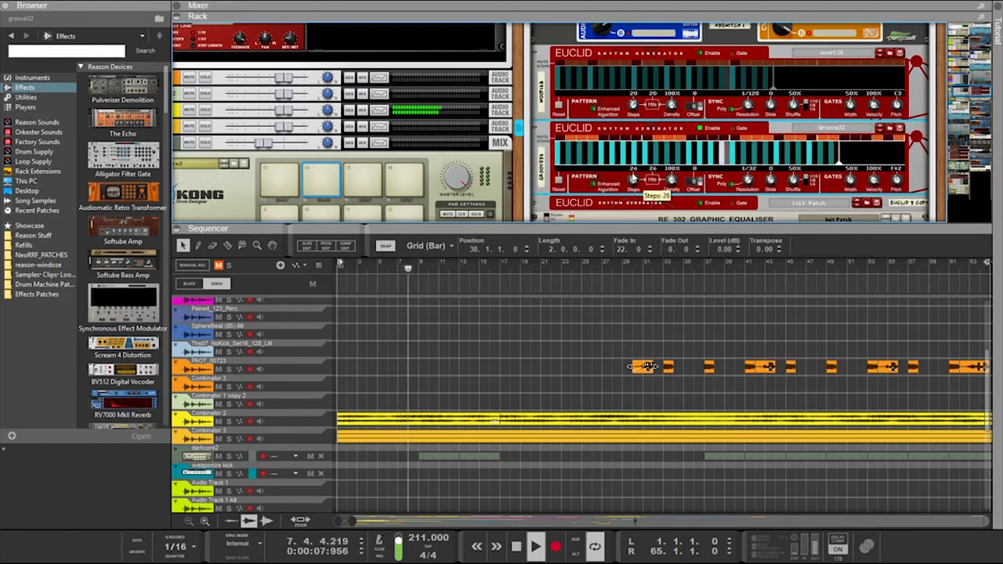
pyautogui.moveTo(635, 179); pyautogui.dragTo(630, 153)
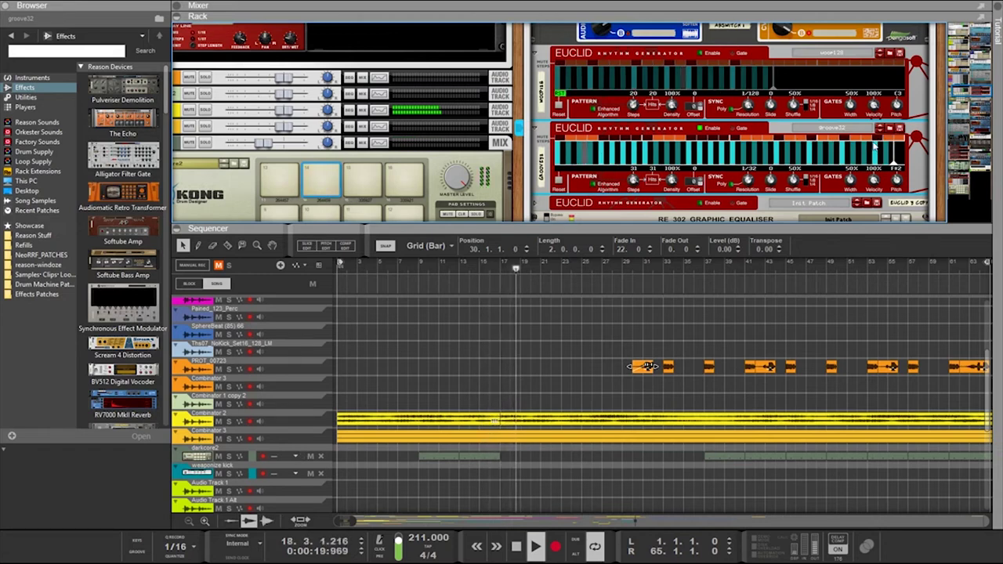
pyautogui.moveTo(632, 178); pyautogui.dragTo(631, 176)
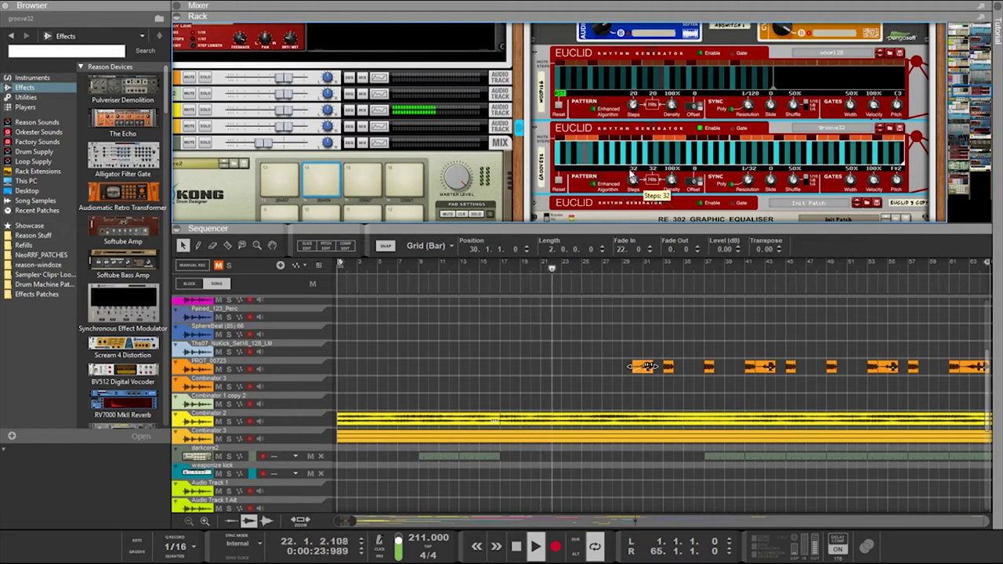
# Shorten the Groove32 Euclid pattern through 29 steps to 20 steps
pyautogui.moveTo(632, 176); pyautogui.dragTo(639, 192)
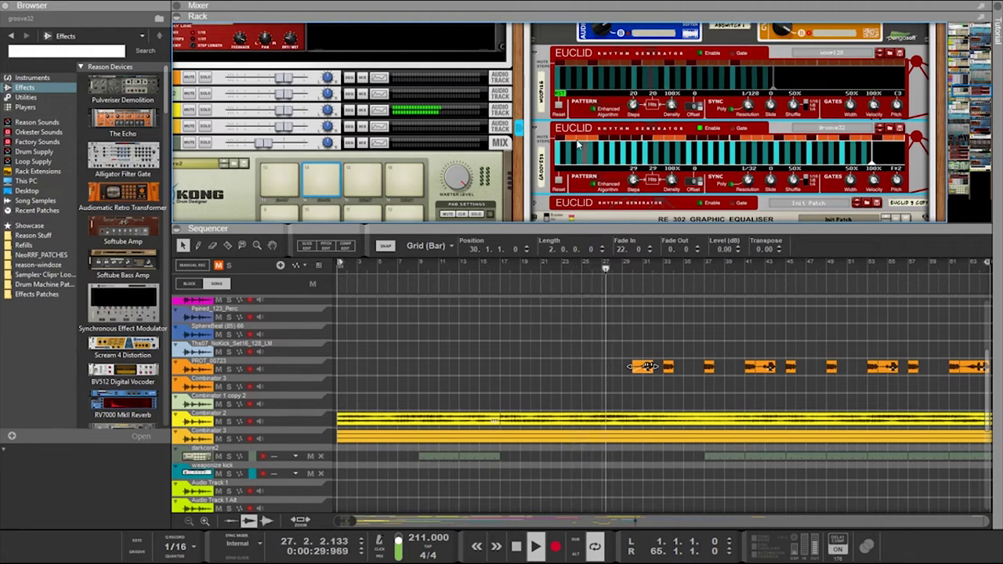
pyautogui.moveTo(633, 180); pyautogui.dragTo(636, 220)
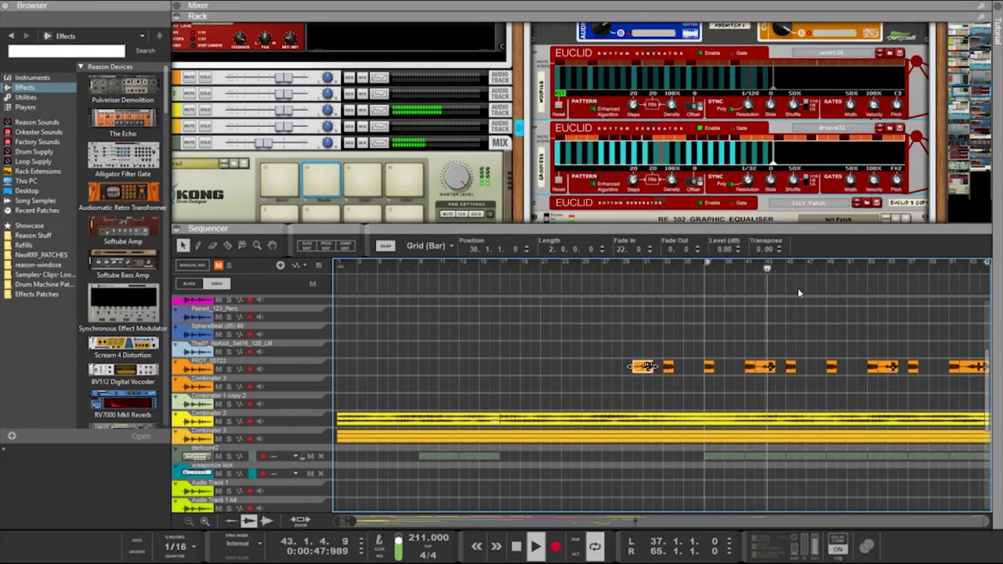
# Copy the two-bar swell following the bar 41 hit on the PROT_00723 track to 38.1.1
pyautogui.scroll(-3, 798, 287)
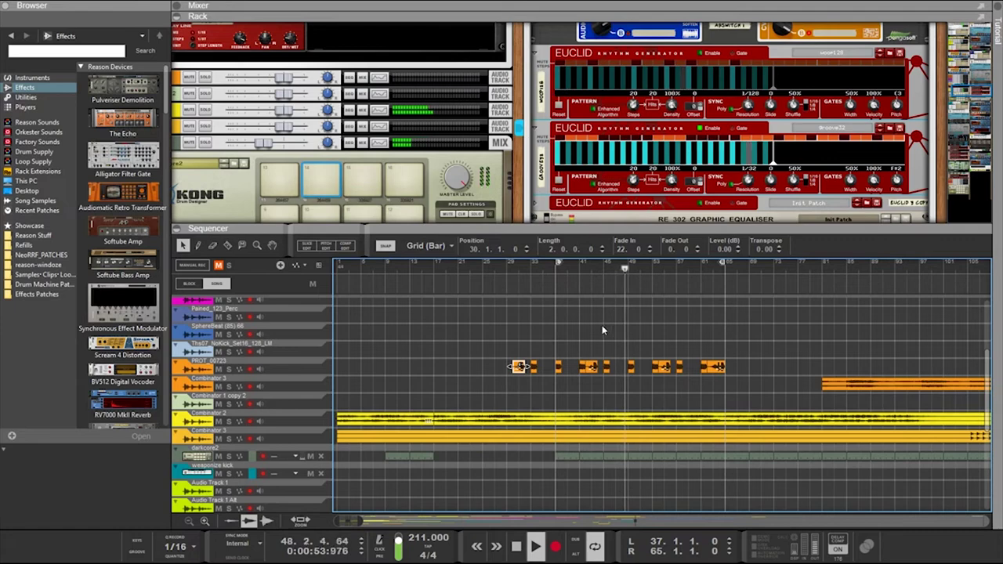
pyautogui.scroll(3, 594, 366)
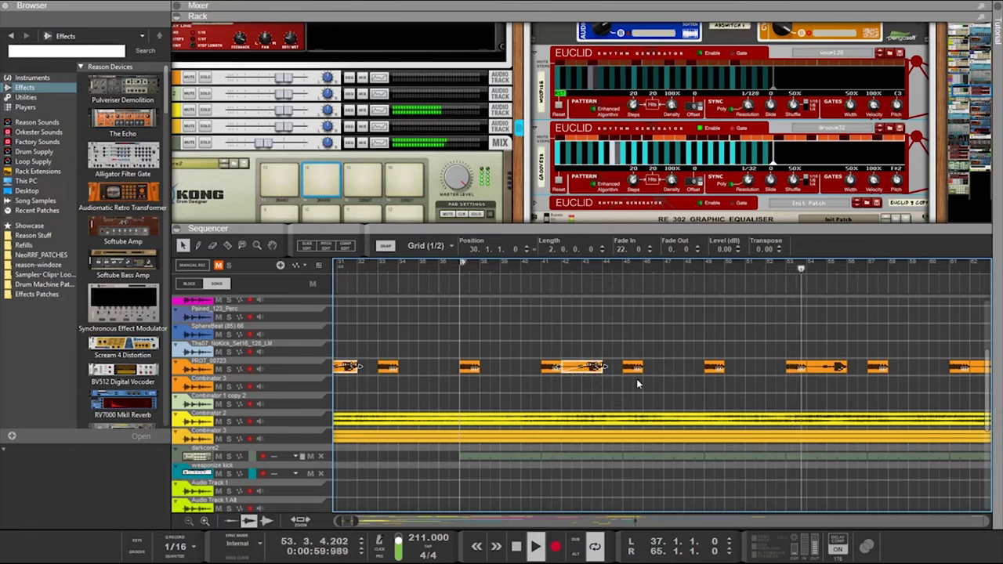
pyautogui.click(612, 385)
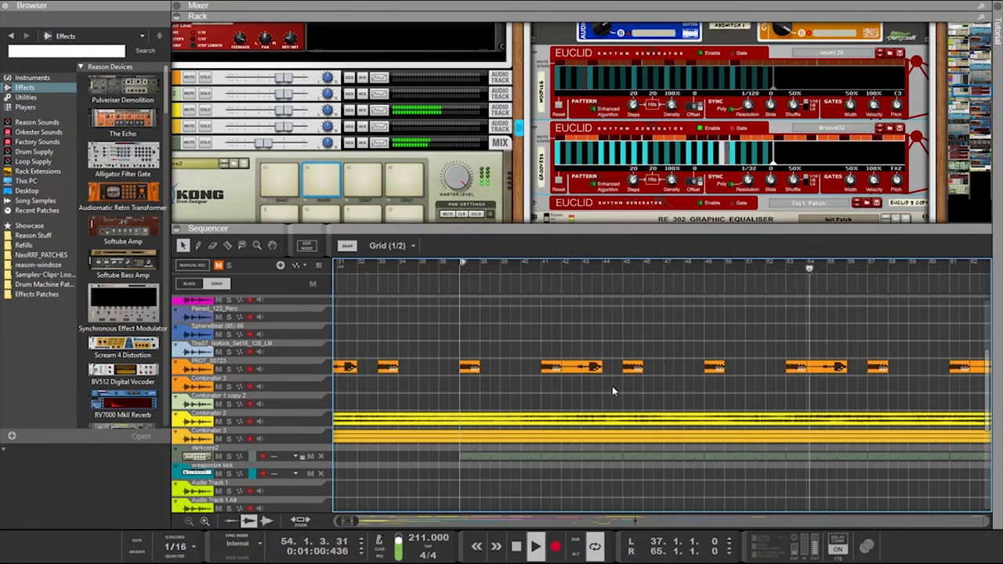
pyautogui.click(569, 375)
pyautogui.moveTo(566, 375); pyautogui.dragTo(508, 371)
pyautogui.scroll(4, 597, 379)
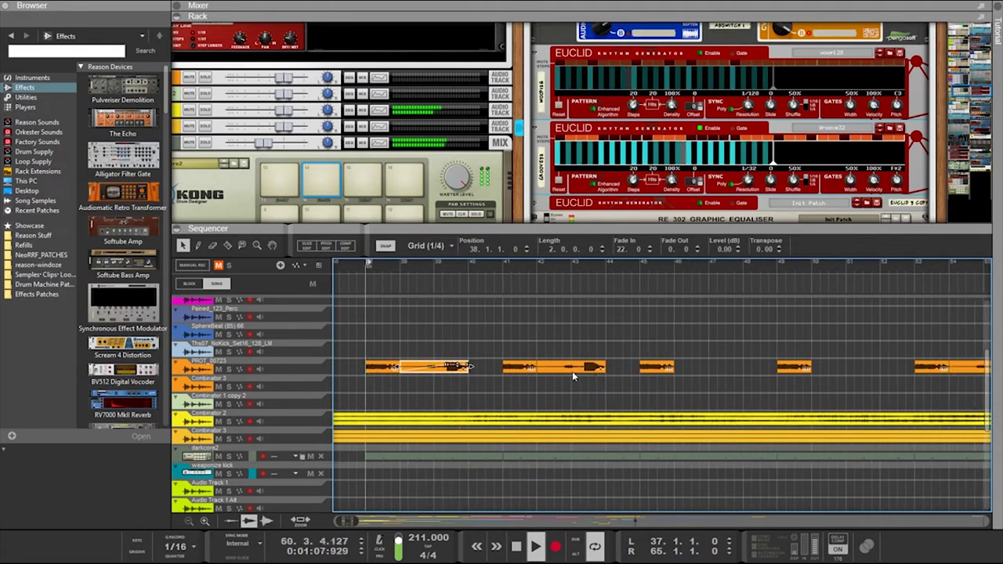
# Shift the bar 42 swell to 42.2.1 and place copies of it at 46.3.1 and 51.1.1
pyautogui.click(566, 370)
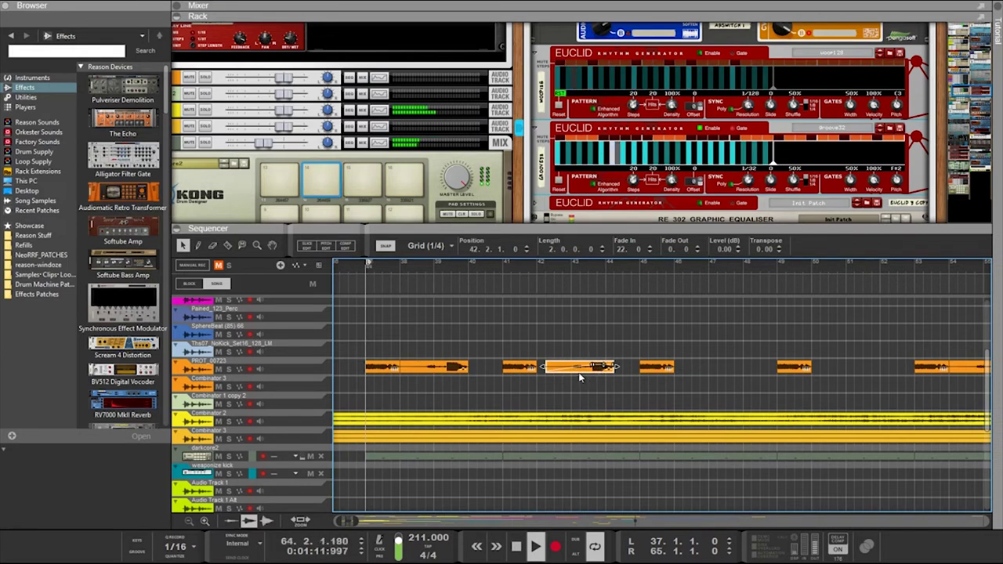
pyautogui.moveTo(592, 377); pyautogui.dragTo(725, 370)
pyautogui.hscroll(4, 788, 363)
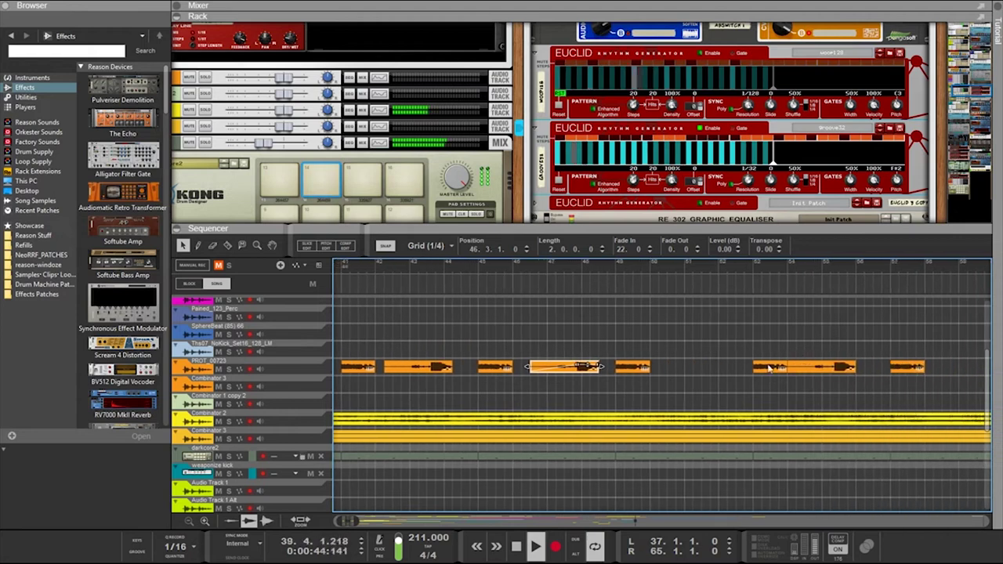
pyautogui.moveTo(583, 377); pyautogui.dragTo(715, 376)
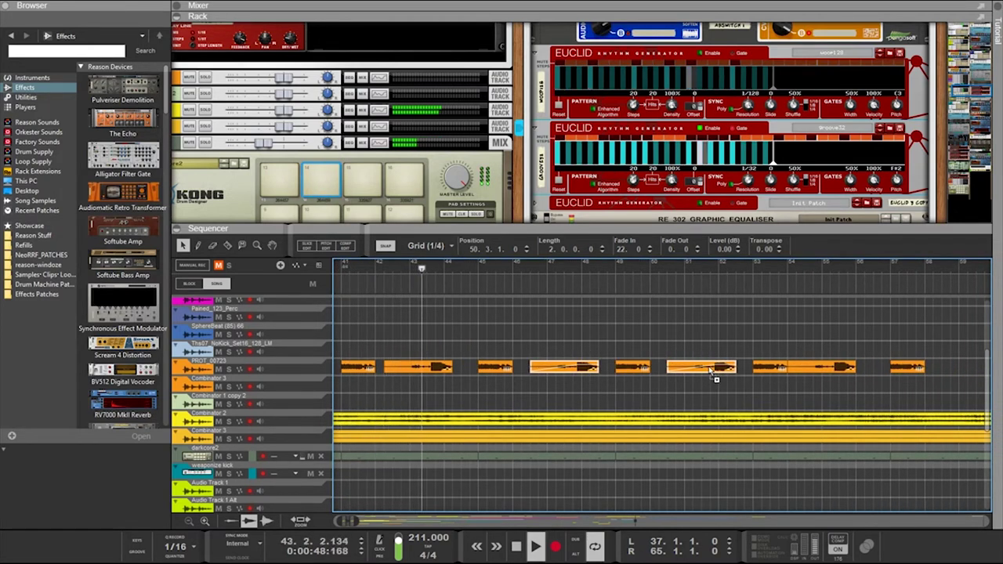
pyautogui.moveTo(721, 378); pyautogui.dragTo(735, 377)
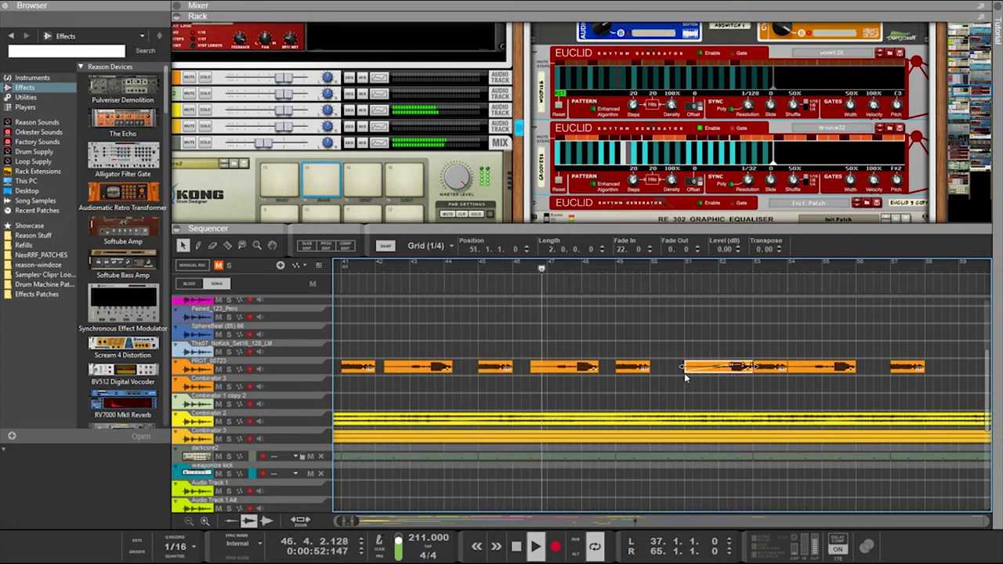
# Replace the swell at bar 54 with a one-bar swell clip at 58.1.1 and a two-bar swell at bar 59
pyautogui.hscroll(3, 685, 372)
pyautogui.hscroll(-5, 685, 372)
pyautogui.hscroll(5, 685, 370)
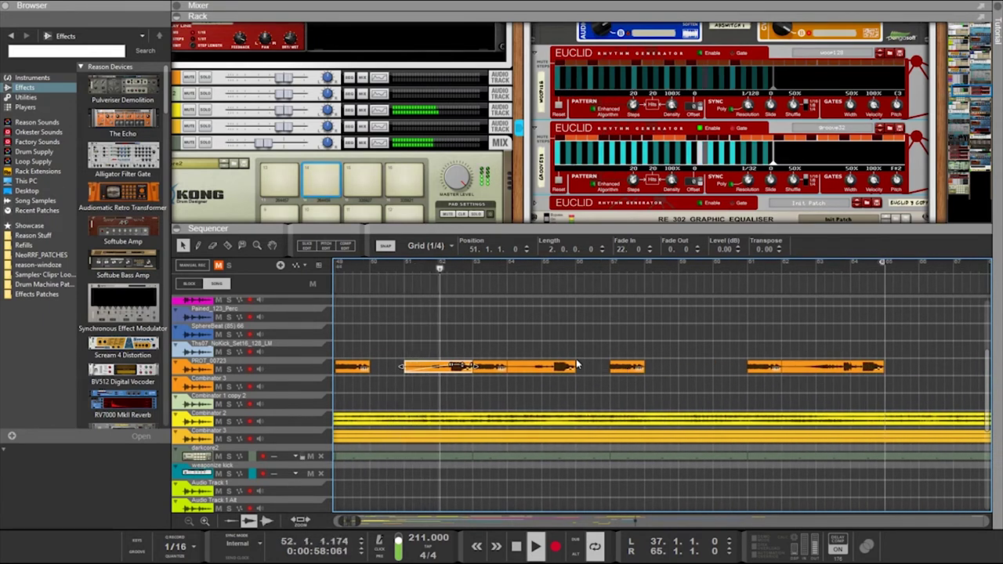
pyautogui.moveTo(443, 367); pyautogui.dragTo(646, 375)
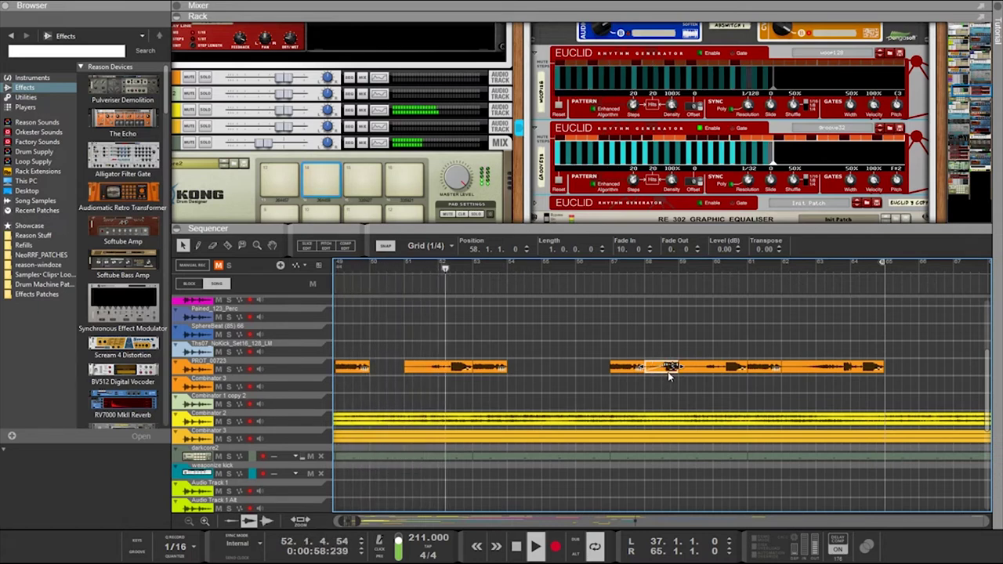
pyautogui.scroll(2, 670, 376)
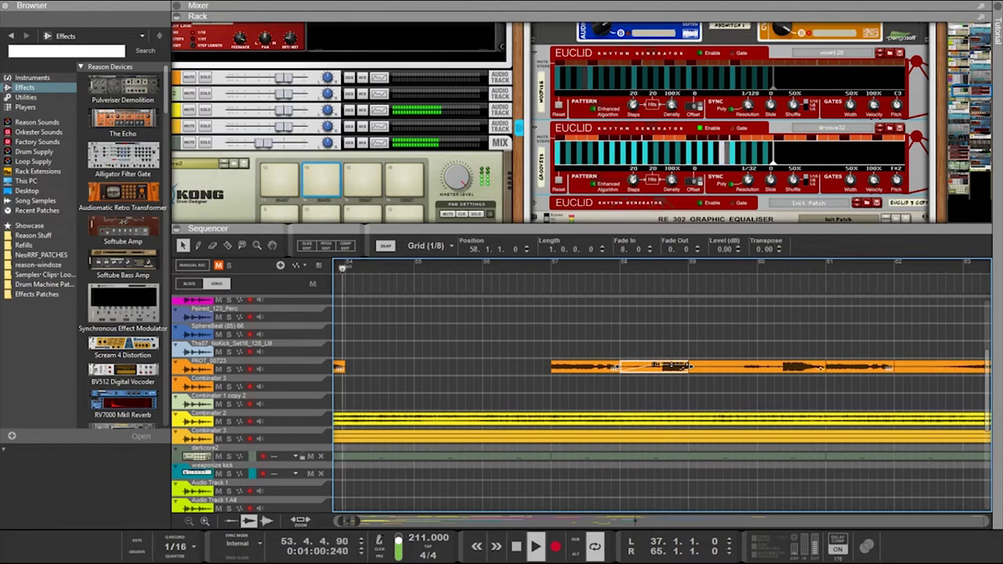
pyautogui.scroll(-2, 668, 381)
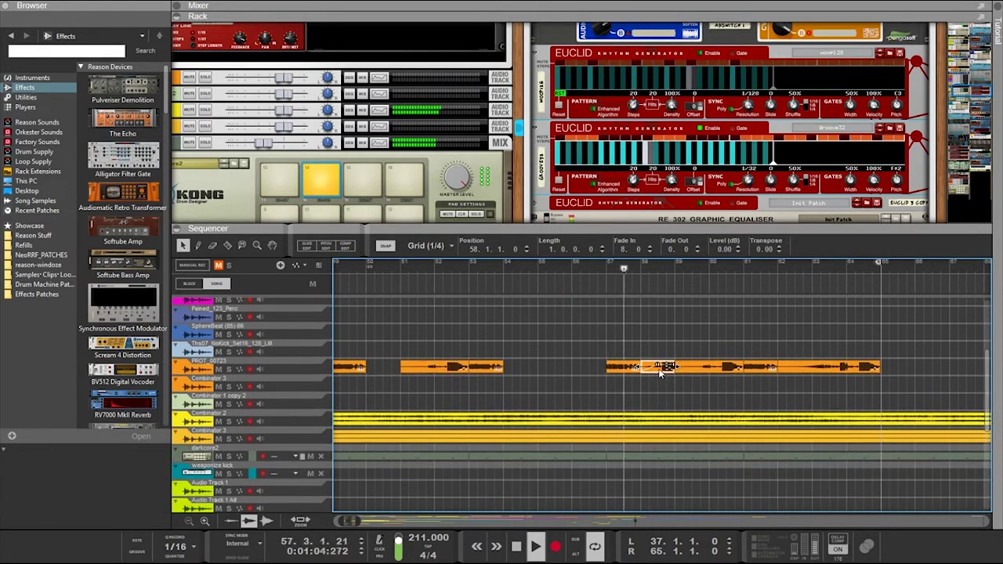
# Copy the one-bar swell clip to bar 59 and trim it to two beats starting at 59.3.1
pyautogui.moveTo(656, 366); pyautogui.dragTo(693, 367)
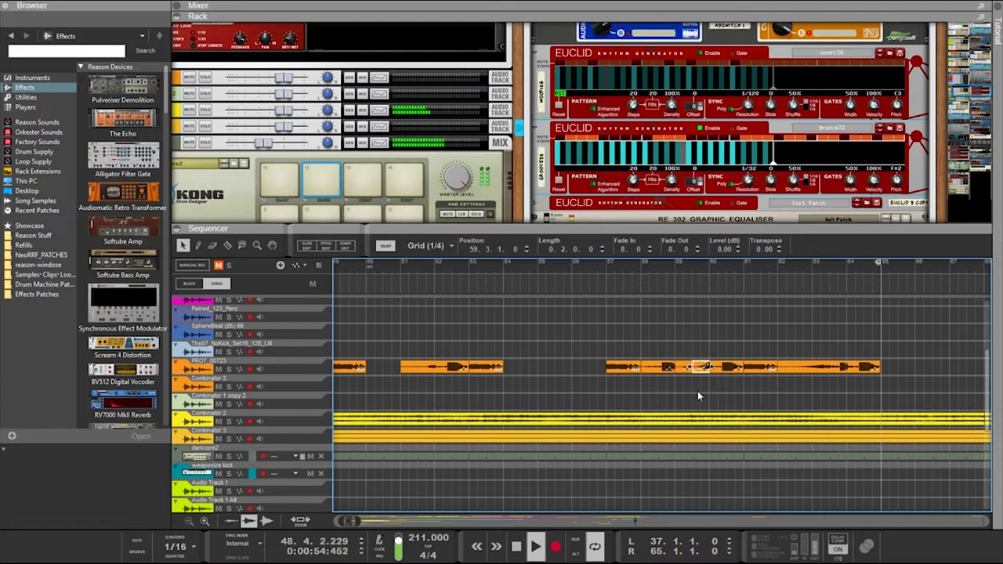
pyautogui.hotkey('ctrl', 'z')
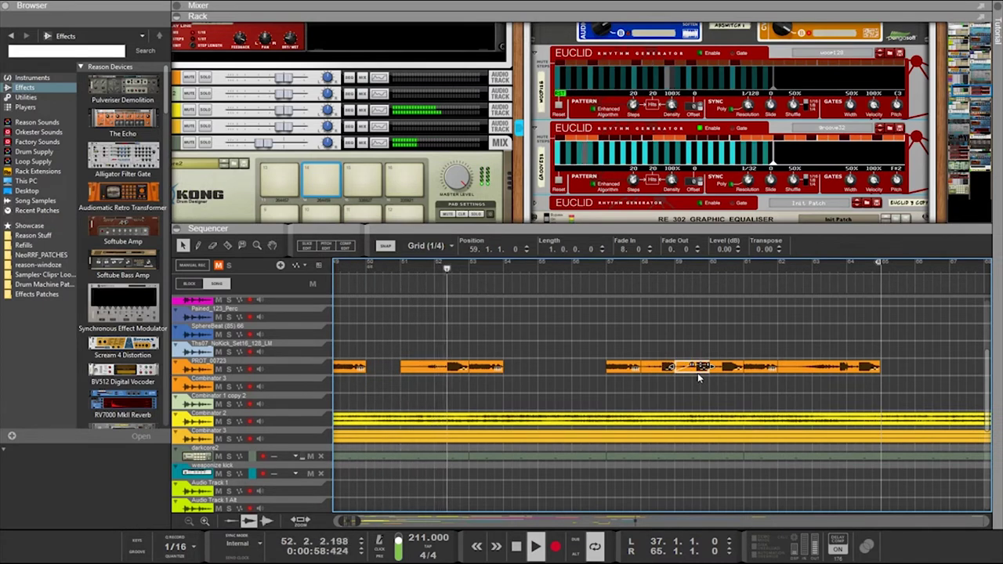
pyautogui.click(700, 375)
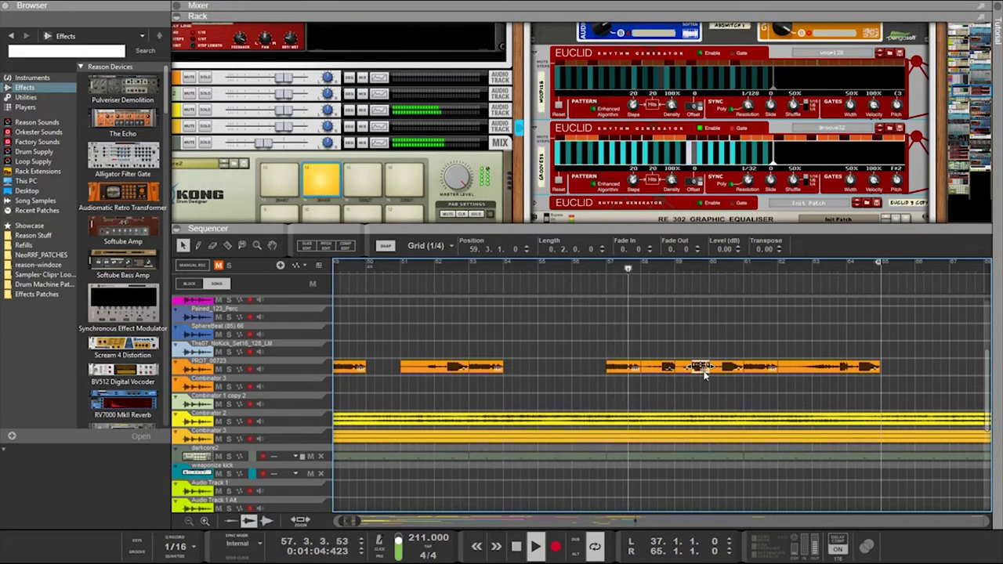
# Copy the short swell clip to 60.1.1 with a length of 0.1.2.0 and transpose it by 5
pyautogui.scroll(8, 711, 373)
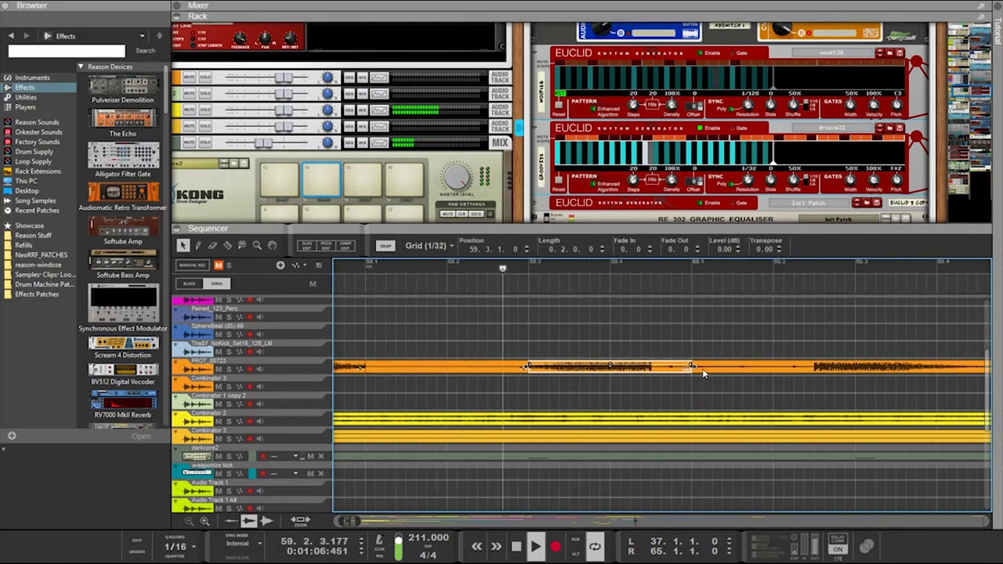
pyautogui.moveTo(701, 371); pyautogui.dragTo(795, 375)
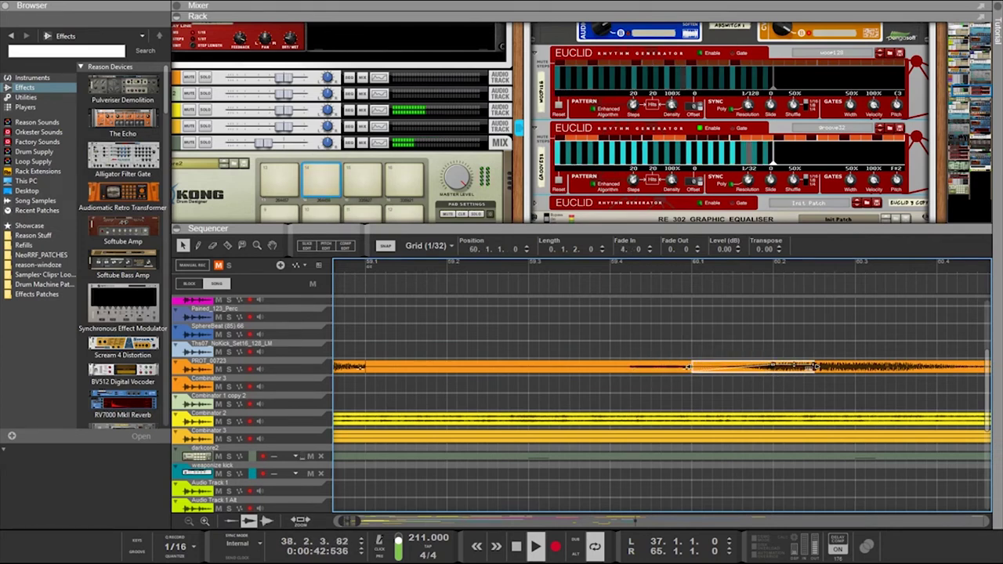
pyautogui.click(757, 250)
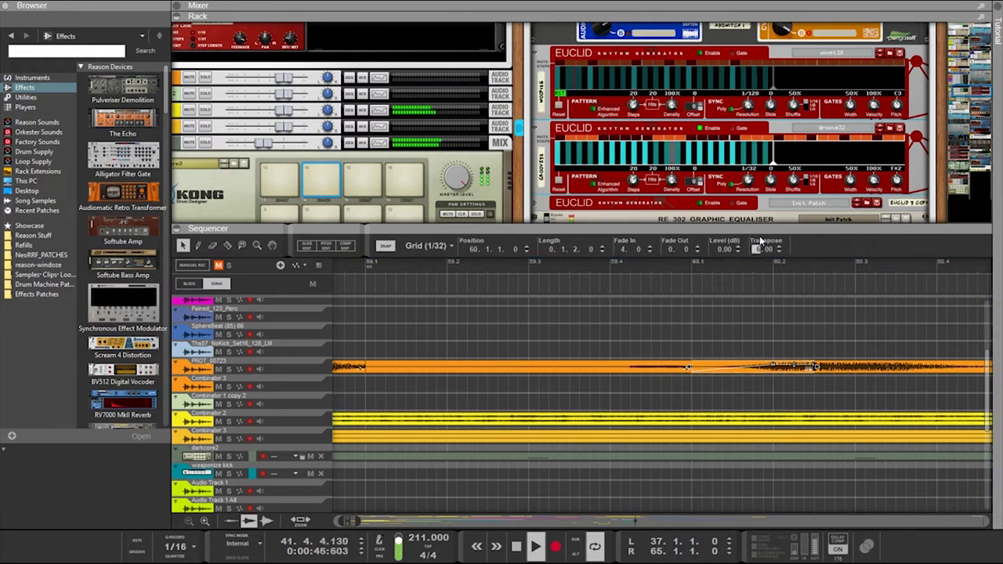
pyautogui.write('5')
pyautogui.press('Return')
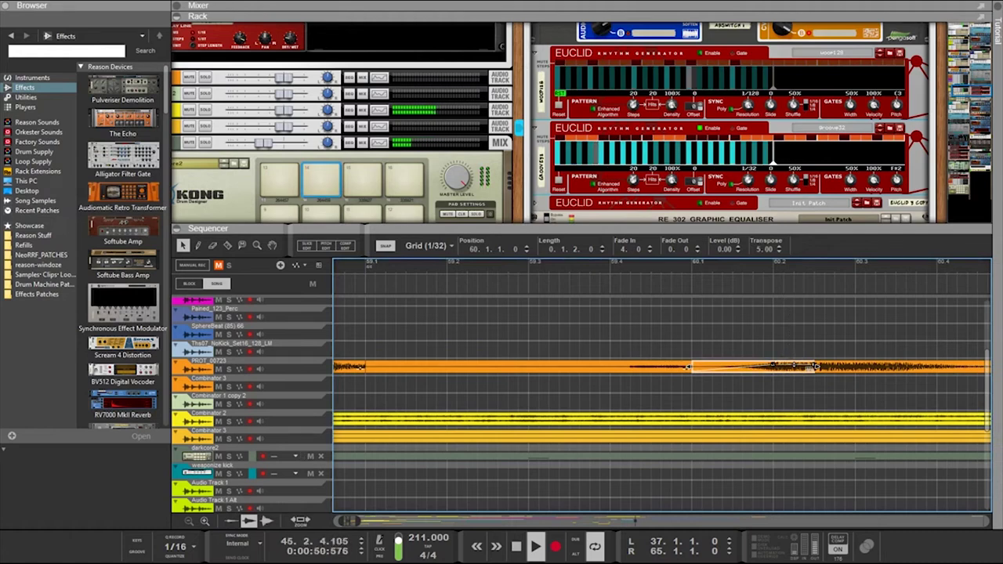
# Copy the transposed swell clip to 56.1.1, ahead of the bar 57 hit
pyautogui.scroll(-6, 688, 382)
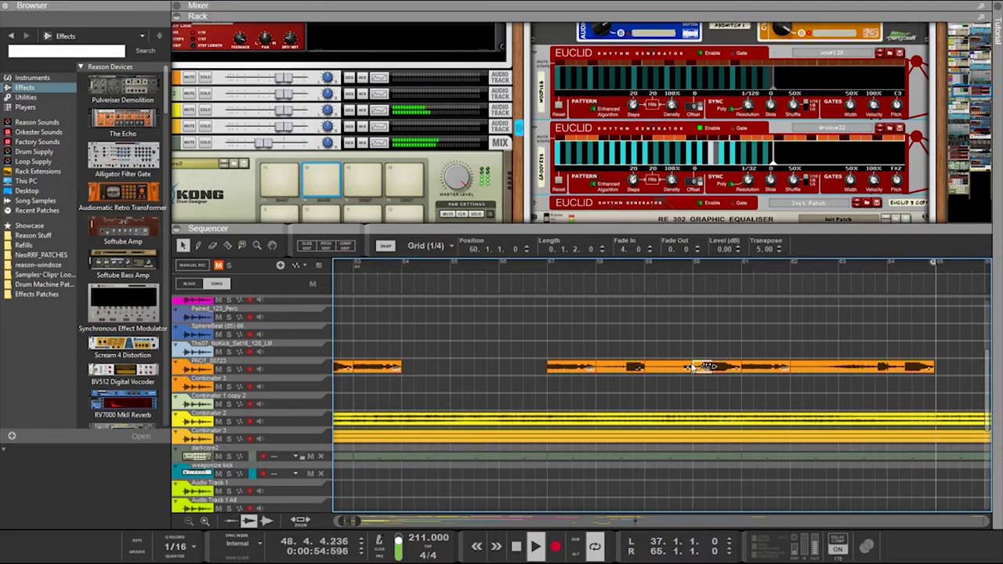
pyautogui.scroll(-3, 692, 368)
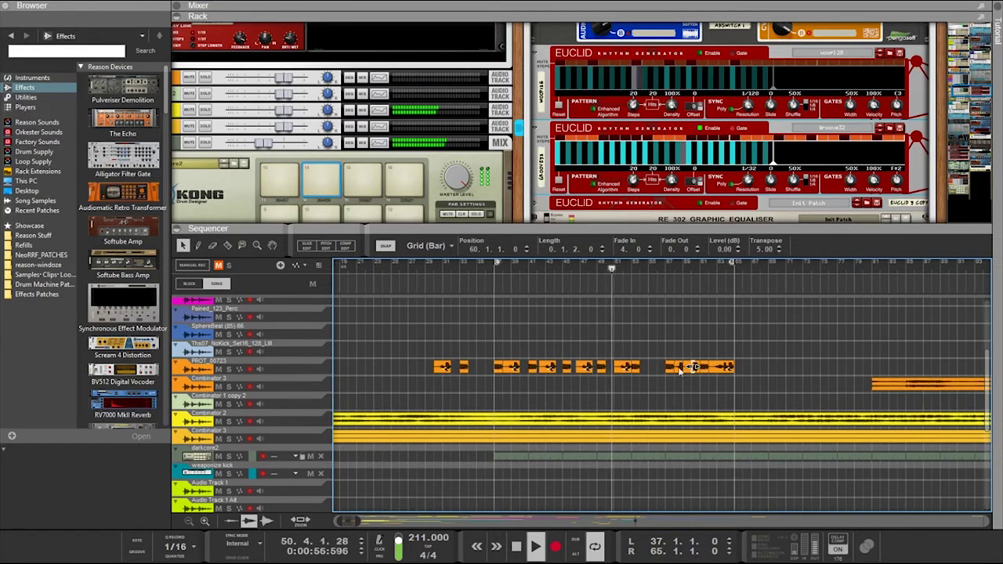
pyautogui.scroll(3, 692, 368)
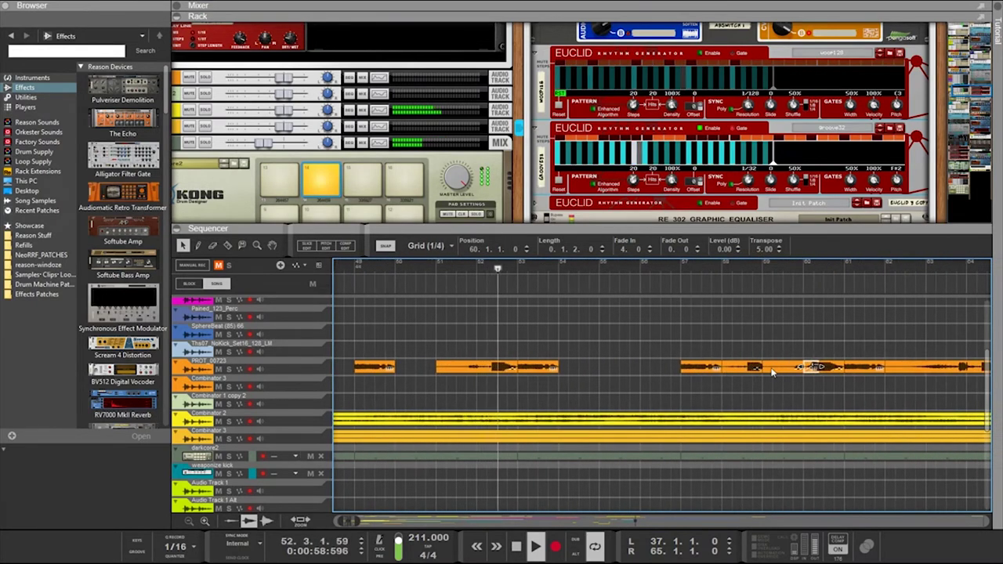
pyautogui.moveTo(793, 368); pyautogui.dragTo(657, 382)
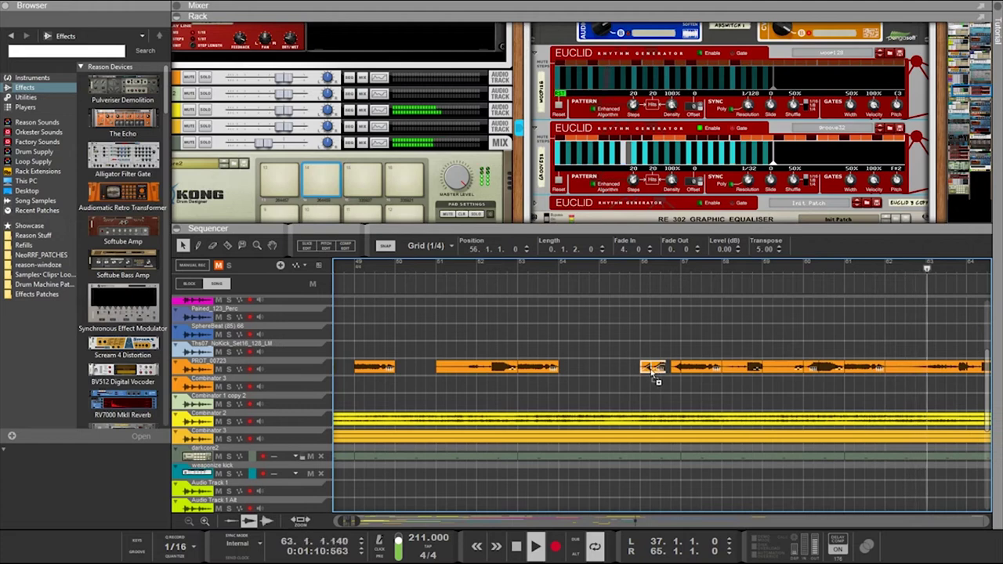
pyautogui.hotkey('ctrl', 'z')
pyautogui.hotkey('ctrl', 'z')
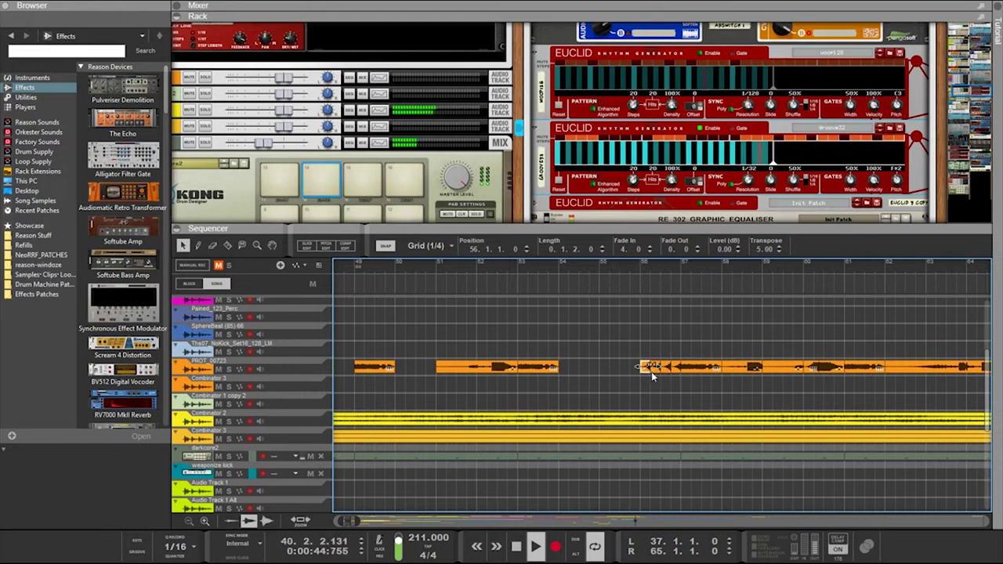
# Fill bar 56 with overlapping copies of the transposed swell clip spaced an eighth note apart
pyautogui.scroll(2, 650, 371)
pyautogui.moveTo(633, 385); pyautogui.dragTo(662, 374)
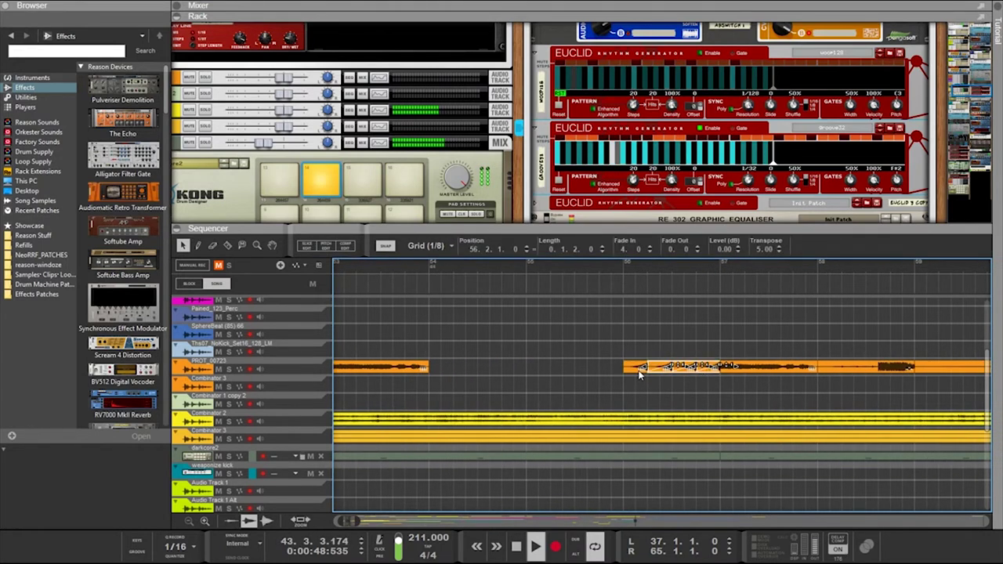
pyautogui.moveTo(638, 375); pyautogui.dragTo(650, 374)
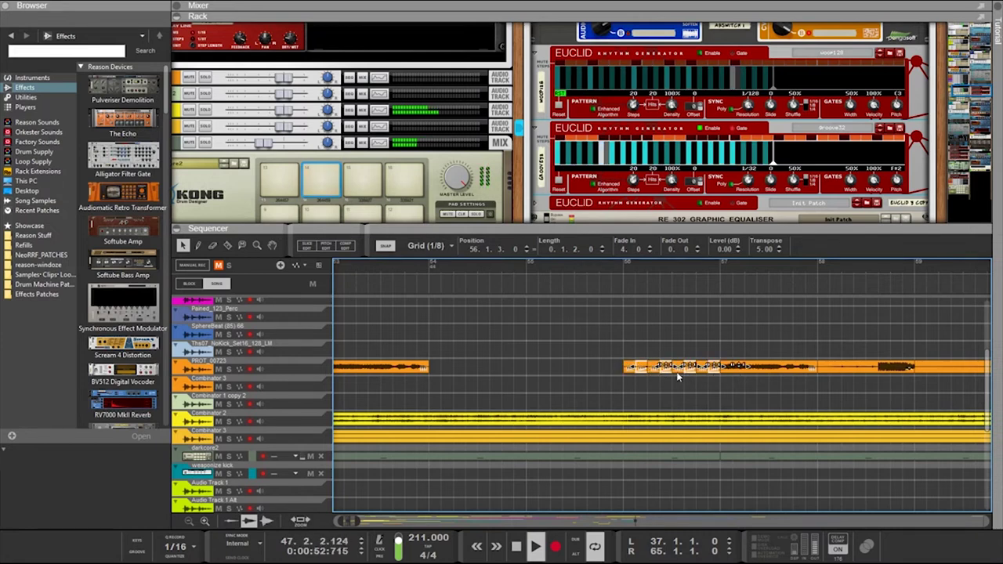
pyautogui.moveTo(606, 390); pyautogui.dragTo(718, 363)
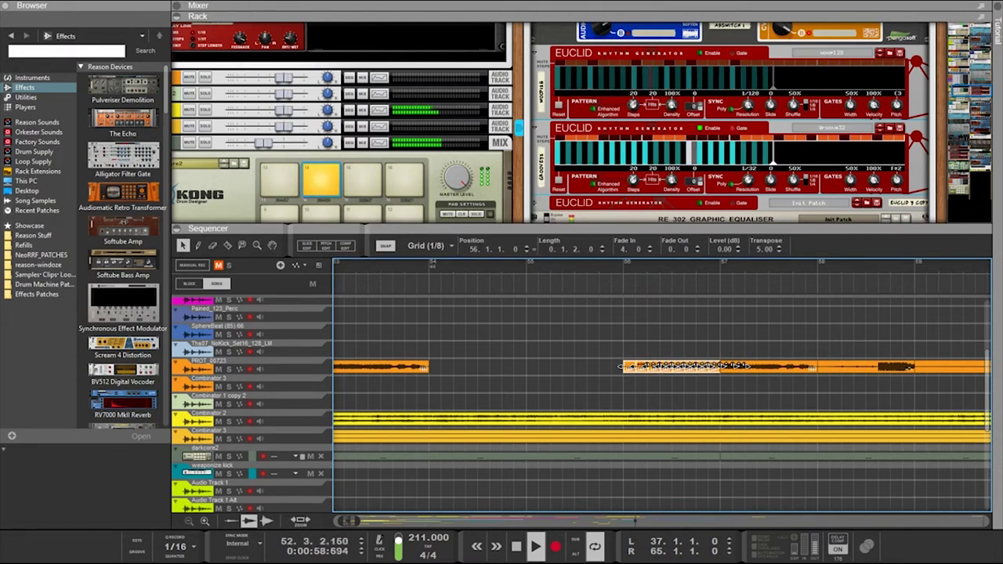
pyautogui.click(624, 387)
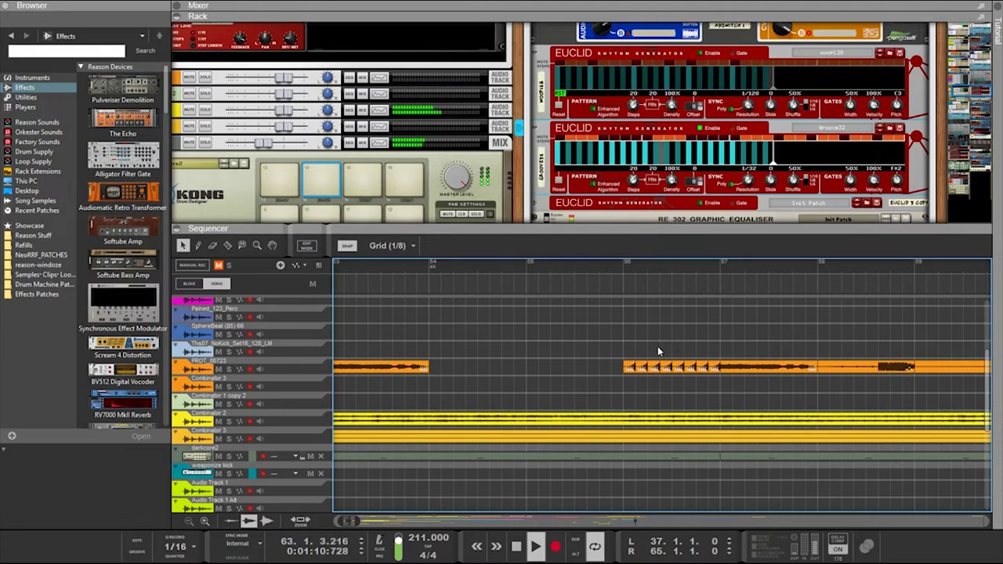
# Set the song tempo to 133 and the Groove32 Euclid's resolution to 1/64
pyautogui.scroll(2, 647, 346)
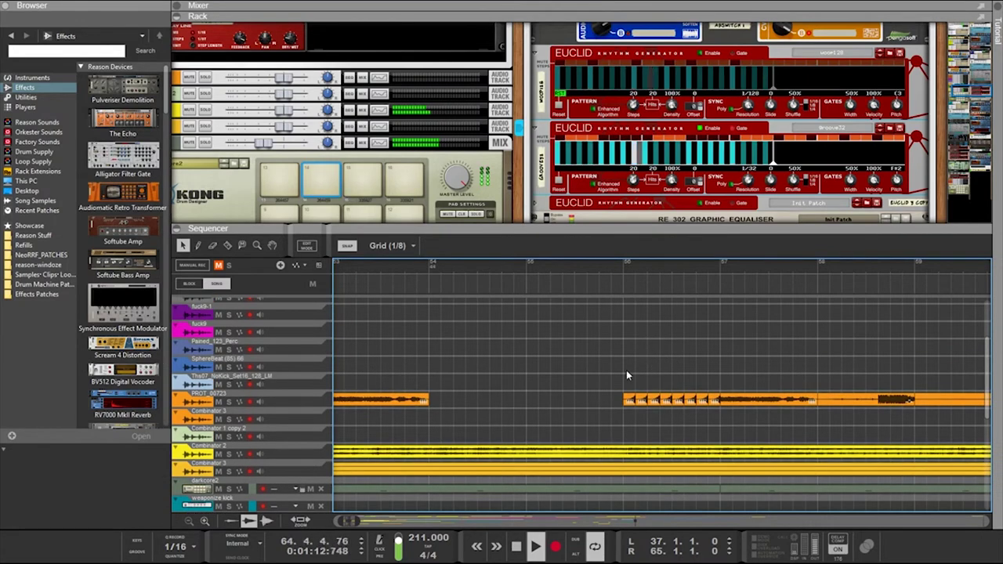
pyautogui.scroll(-6, 640, 405)
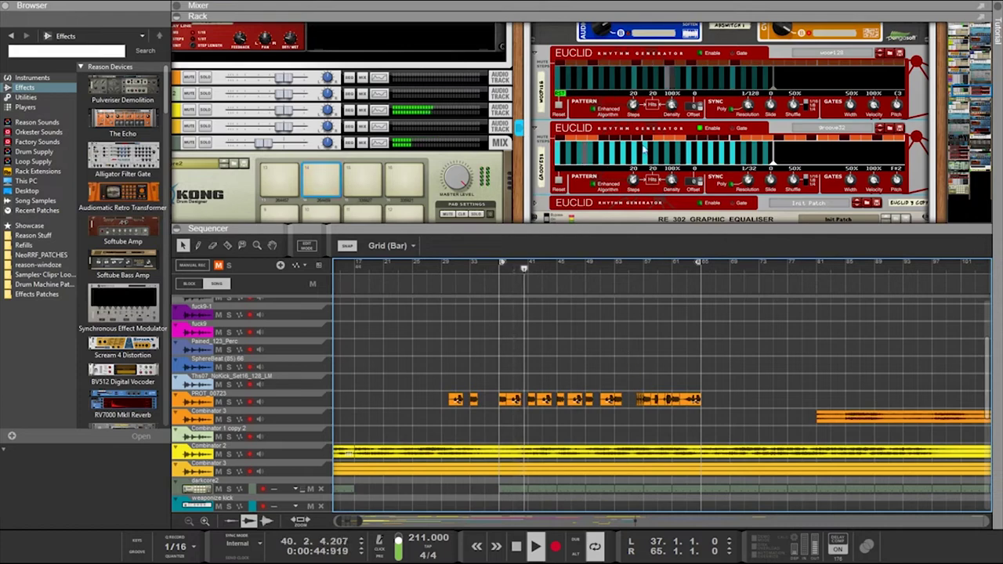
pyautogui.scroll(-3, 737, 188)
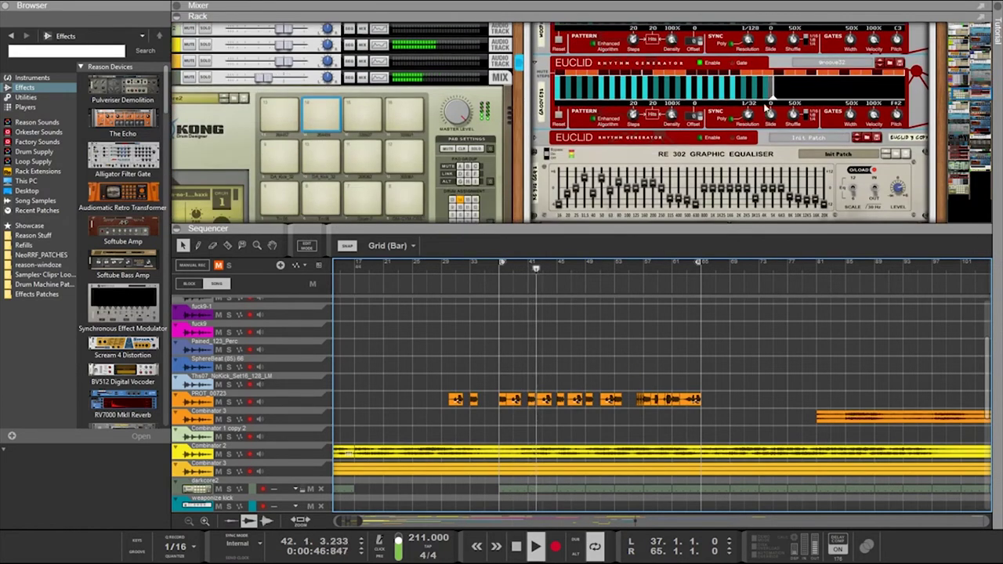
pyautogui.moveTo(748, 115); pyautogui.dragTo(742, 102)
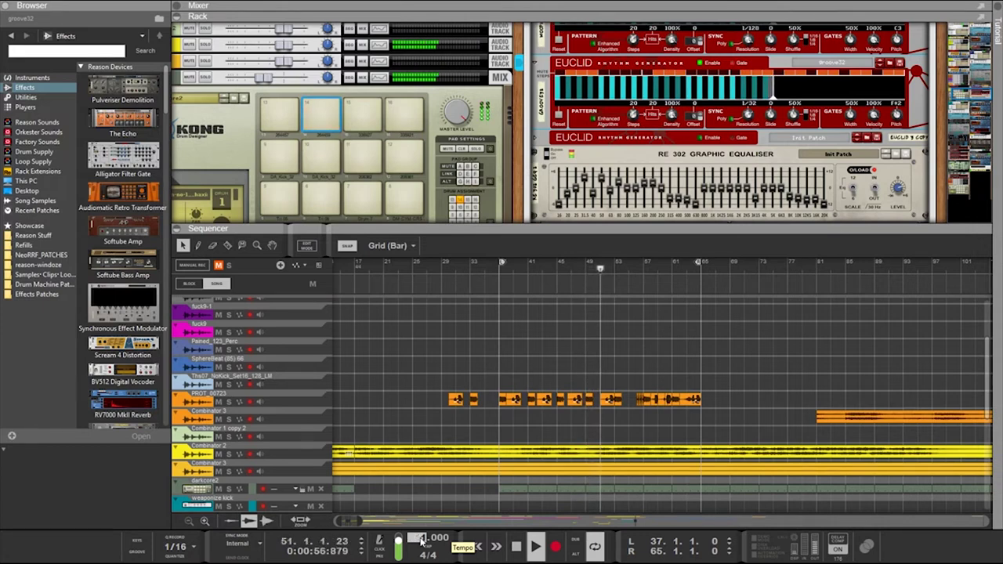
pyautogui.write('133')
pyautogui.press('Return')
pyautogui.moveTo(753, 114); pyautogui.dragTo(741, 102)
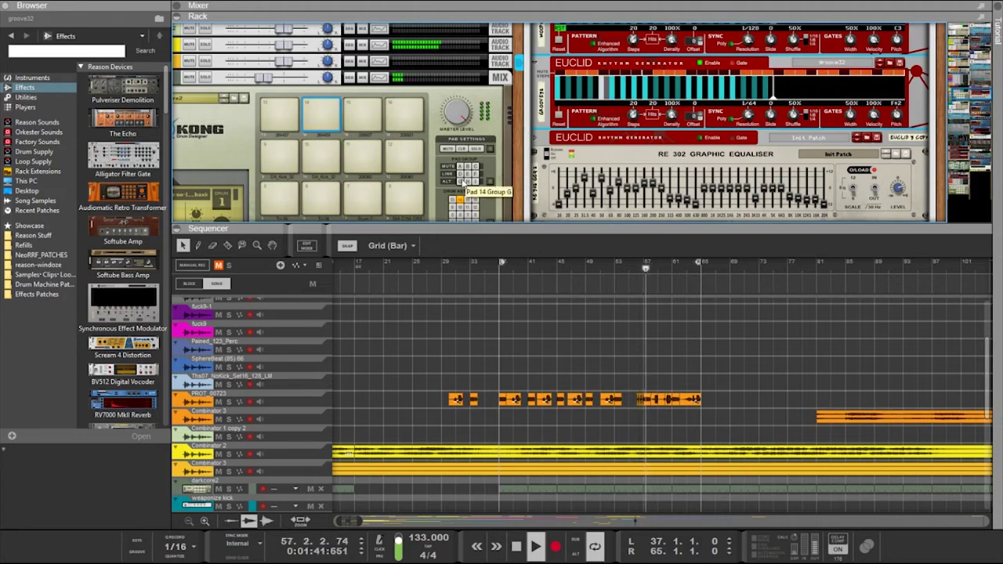
# Set the resolution of the Euclid 2 rhythm generator to 1/16
pyautogui.scroll(-10, 463, 182)
pyautogui.scroll(10, 461, 179)
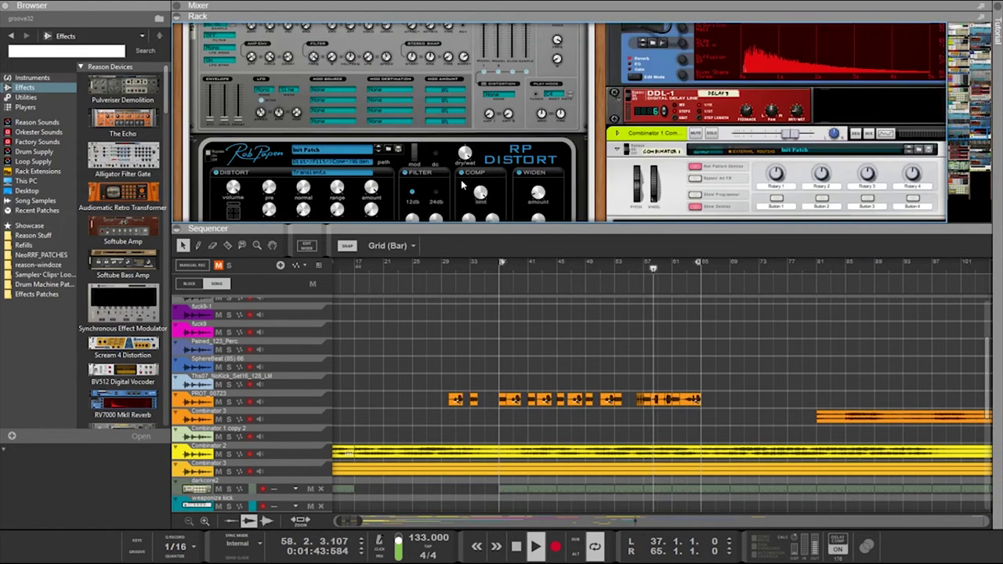
pyautogui.scroll(-5, 461, 185)
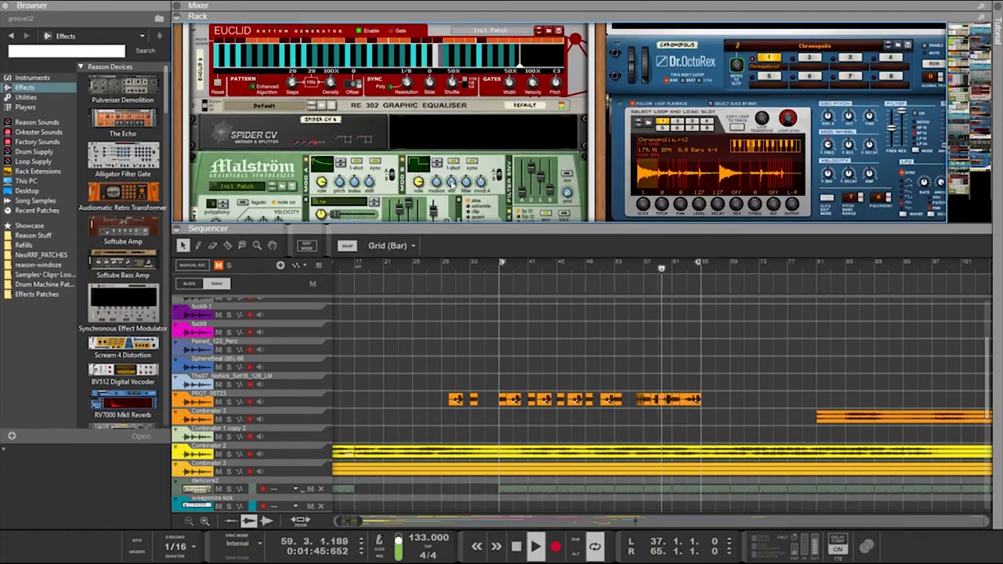
pyautogui.scroll(4, 439, 192)
pyautogui.moveTo(409, 185); pyautogui.dragTo(406, 177)
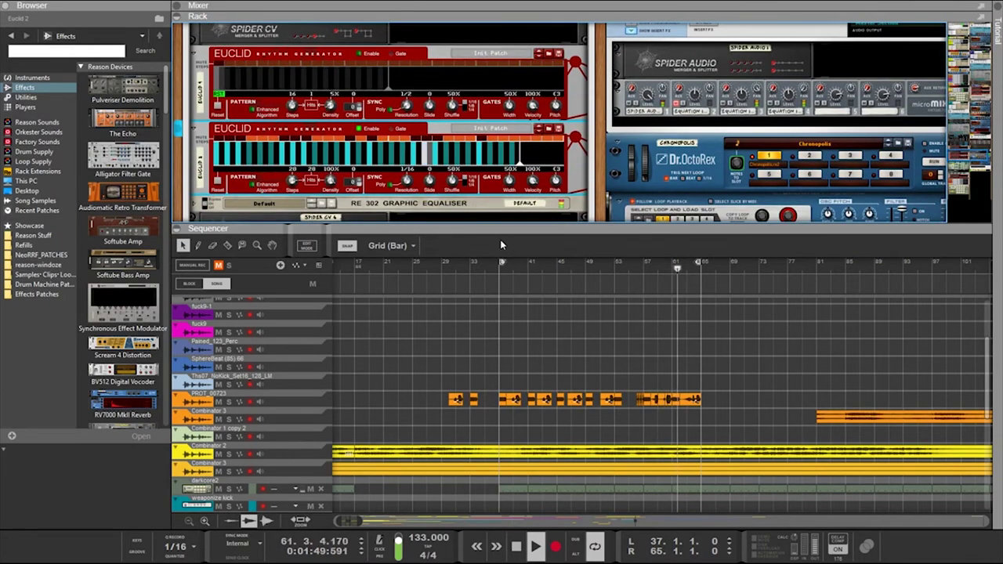
# Try other resolutions on the Groove32 Euclid during playback and return it to 1/64
pyautogui.scroll(-10, 597, 188)
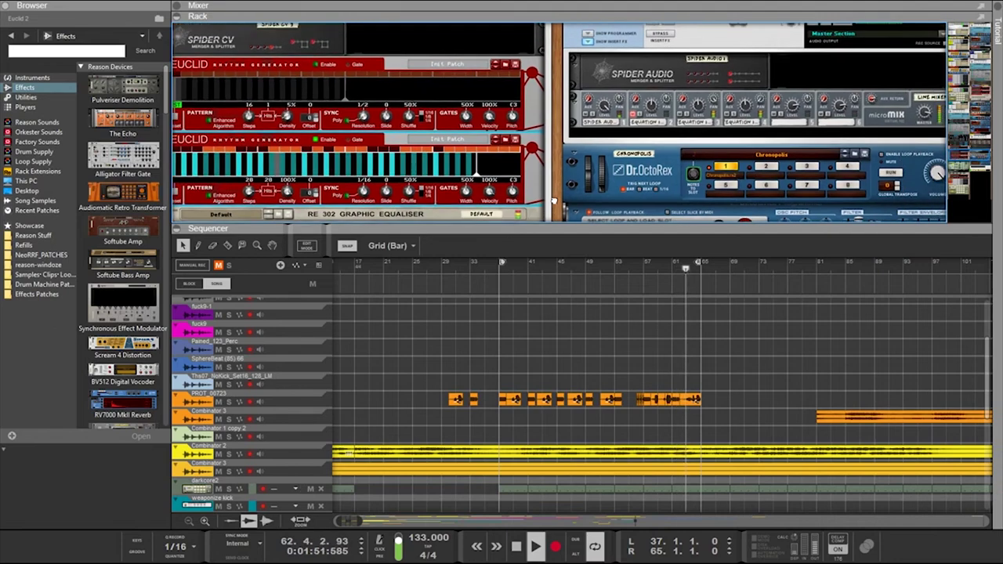
pyautogui.scroll(10, 690, 198)
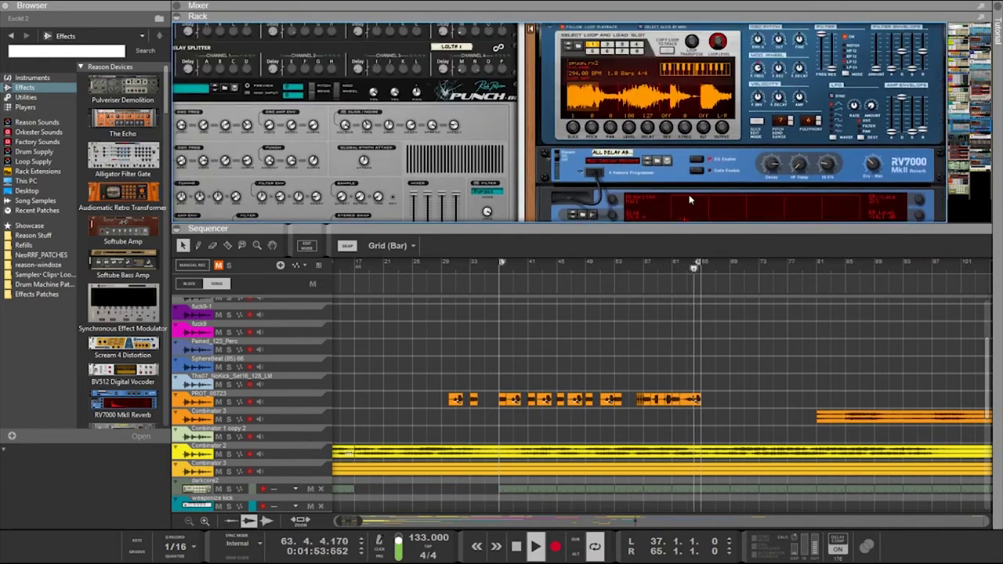
pyautogui.scroll(3, 690, 201)
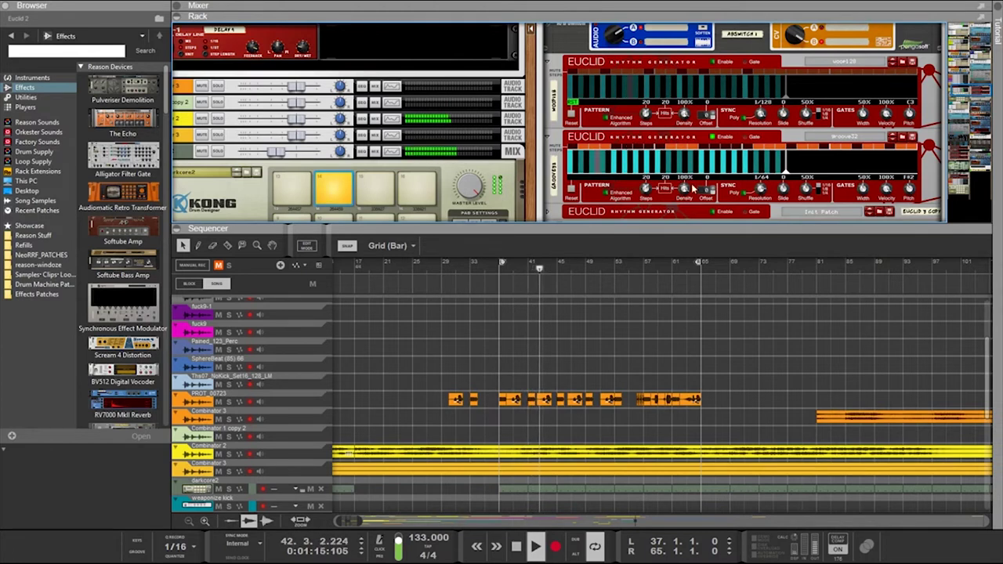
pyautogui.moveTo(759, 189); pyautogui.dragTo(749, 153)
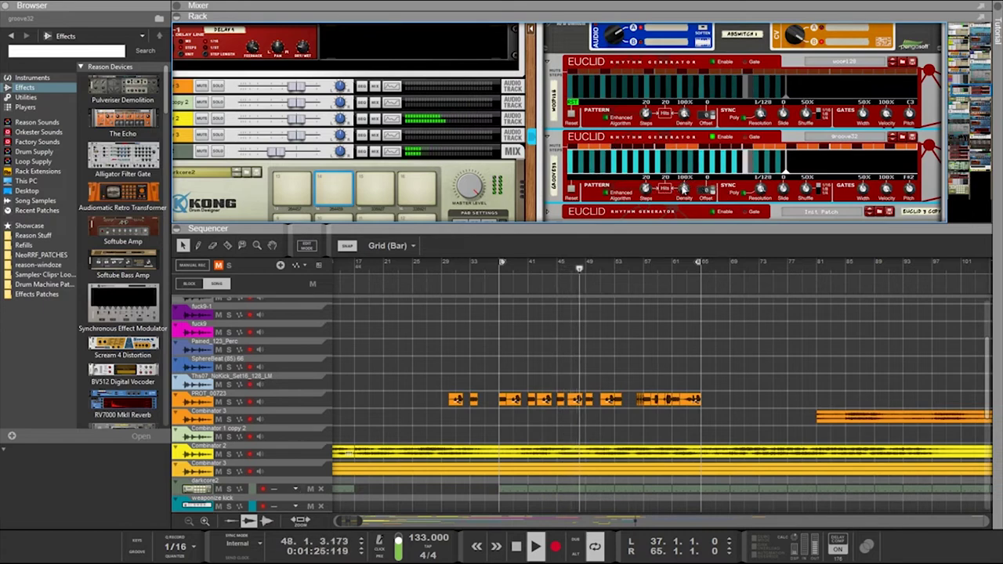
pyautogui.moveTo(762, 191); pyautogui.dragTo(762, 205)
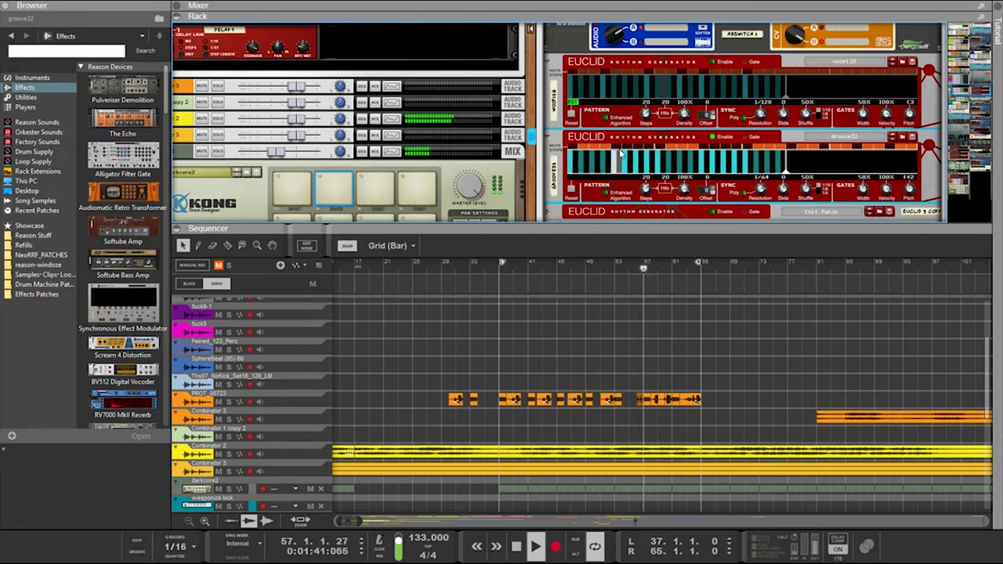
pyautogui.moveTo(761, 191); pyautogui.dragTo(758, 182)
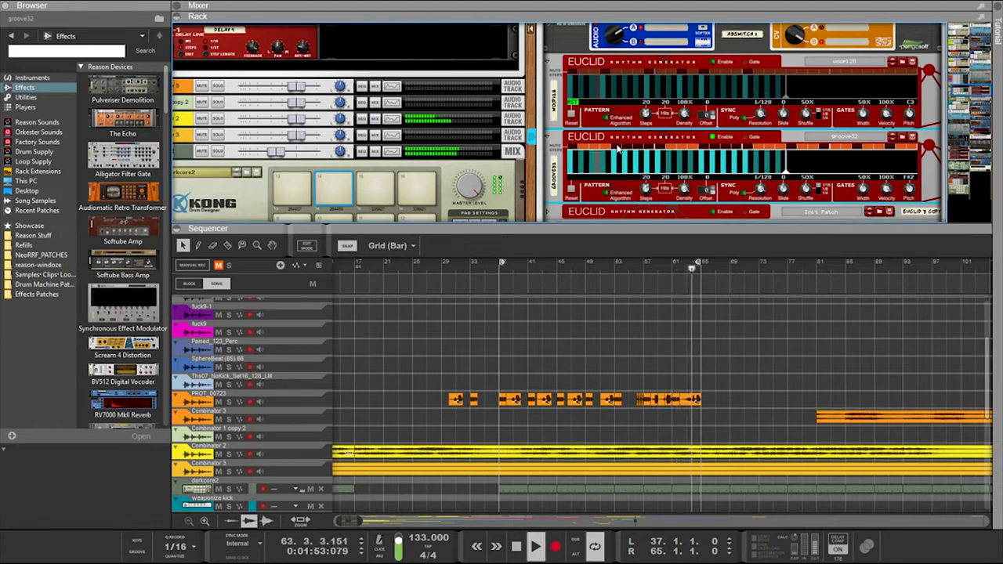
pyautogui.moveTo(757, 194); pyautogui.dragTo(762, 205)
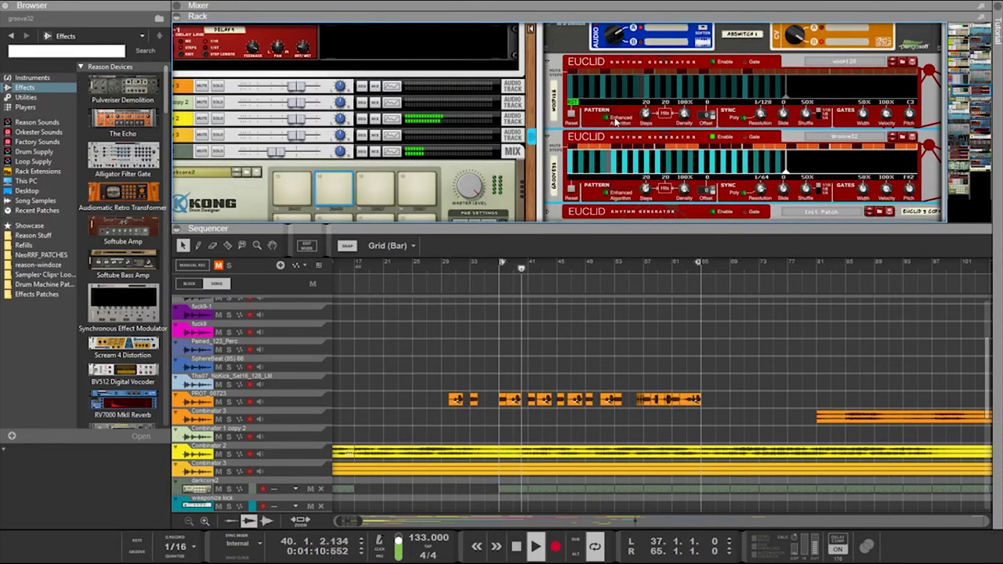
# Disconnect the cable from the Woop128 Euclid's Reset In at the back of the rack
pyautogui.press('Tab')
pyautogui.moveTo(597, 96); pyautogui.dragTo(643, 146)
pyautogui.press('k')
pyautogui.press('Tab')
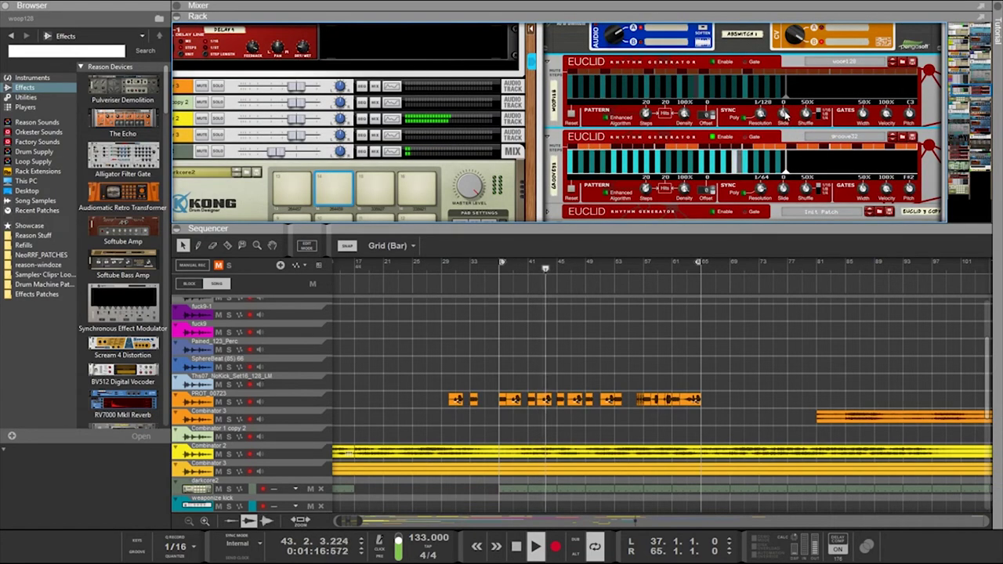
# Set the Woop128 Euclid to 28 steps and enable it
pyautogui.moveTo(638, 117); pyautogui.dragTo(638, 81)
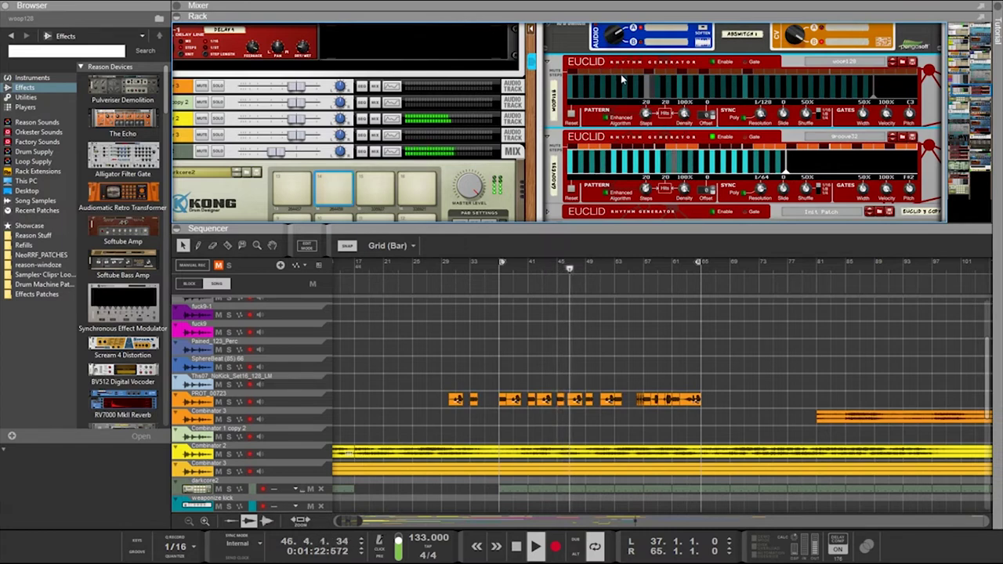
pyautogui.click(713, 61)
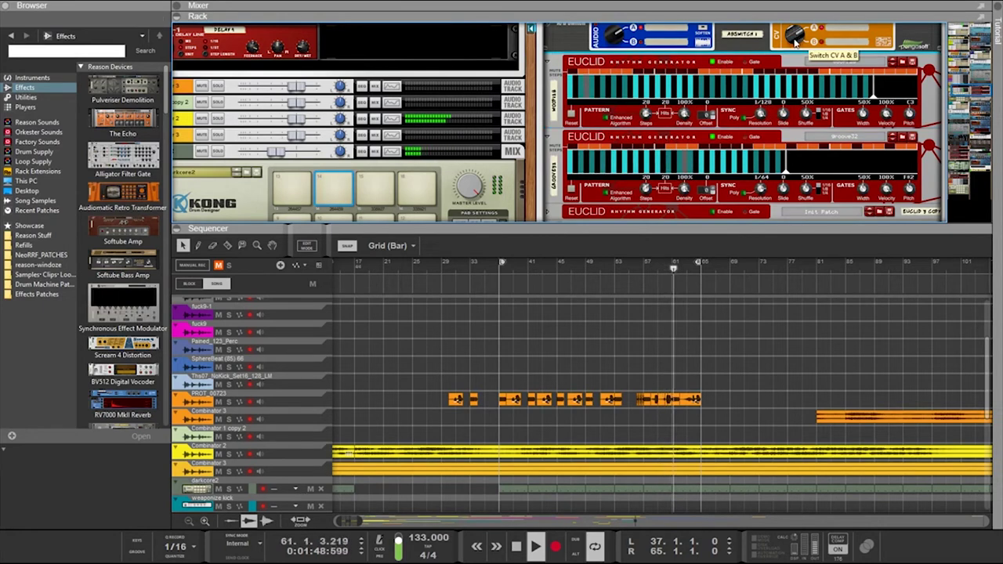
# Try a 1/64 resolution and 26 and 24 steps on the Woop128 Euclid, restoring 1/128 and 28 steps
pyautogui.moveTo(761, 115); pyautogui.dragTo(762, 131)
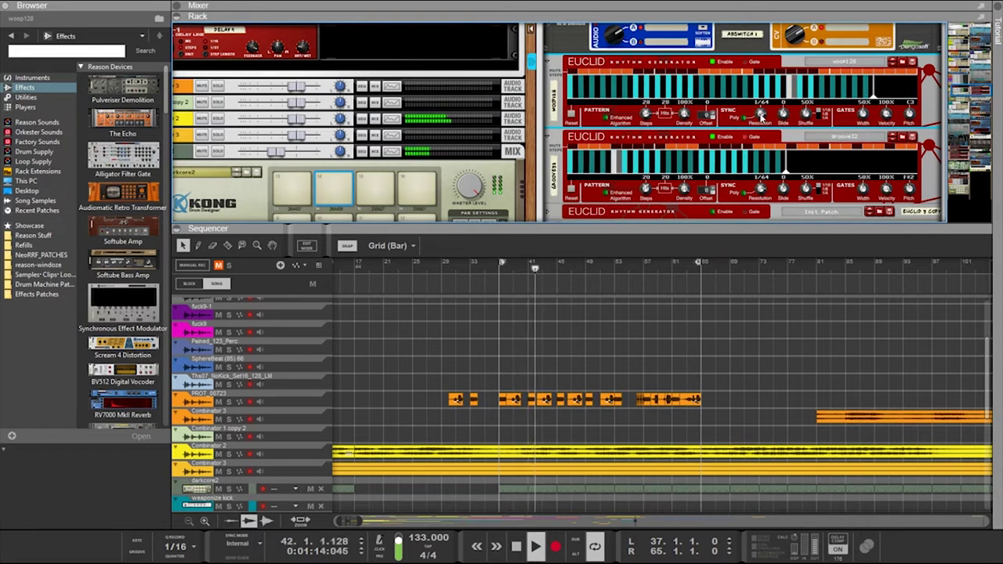
pyautogui.moveTo(760, 113); pyautogui.dragTo(754, 96)
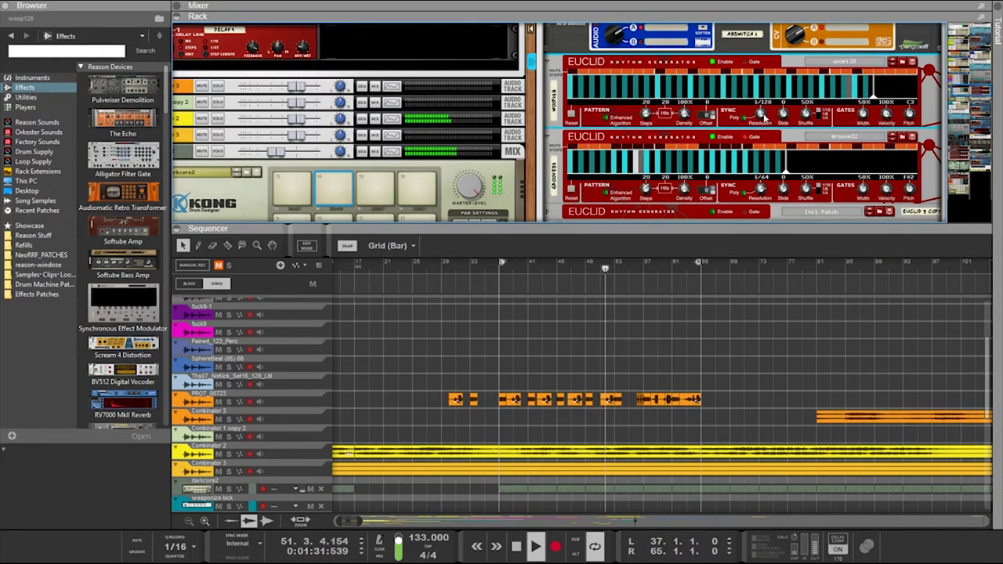
pyautogui.moveTo(646, 116)
pyautogui.mouseDown()
pyautogui.moveTo(644, 96)
pyautogui.moveTo(645, 119)
pyautogui.mouseUp()
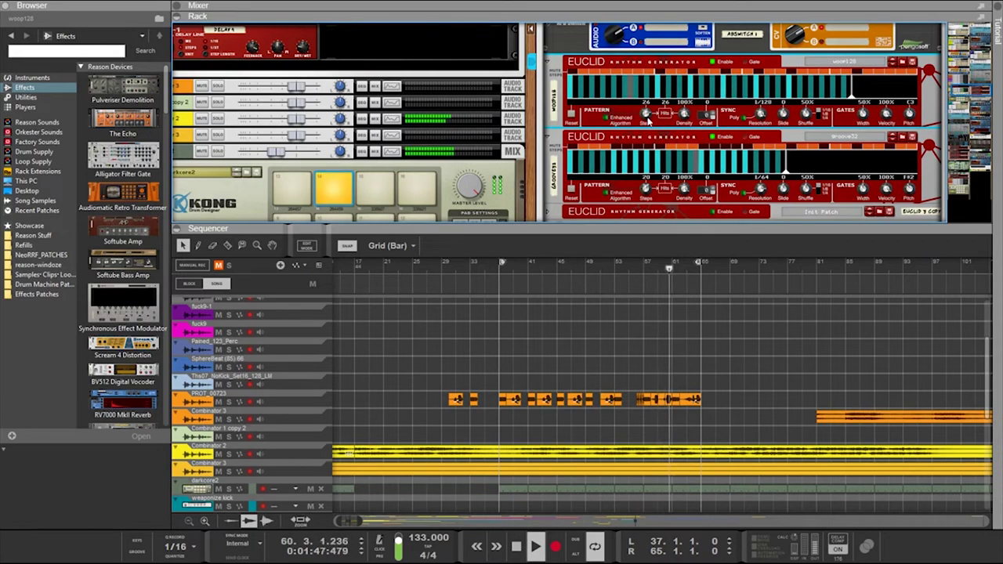
pyautogui.moveTo(647, 125); pyautogui.dragTo(650, 131)
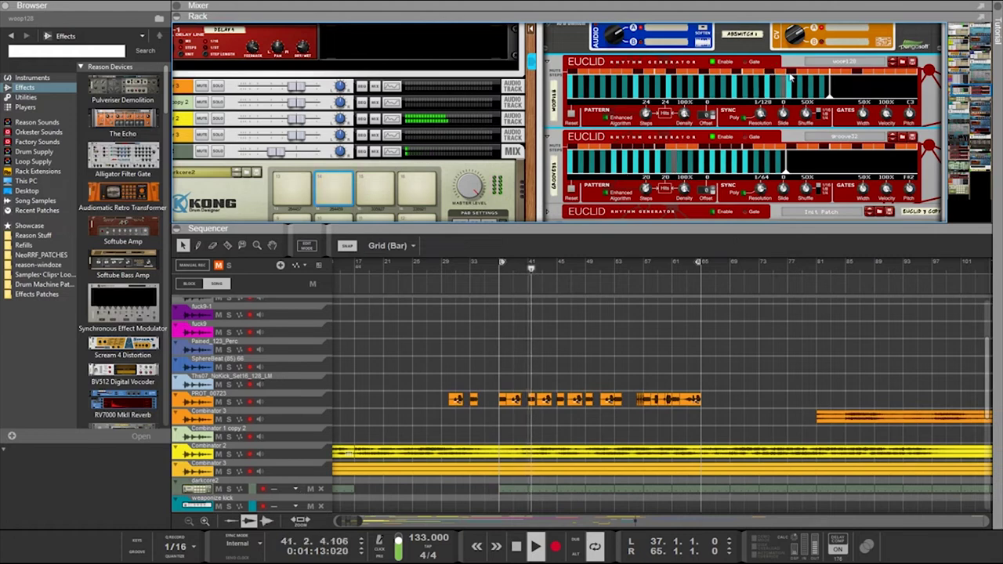
pyautogui.moveTo(646, 113); pyautogui.dragTo(639, 102)
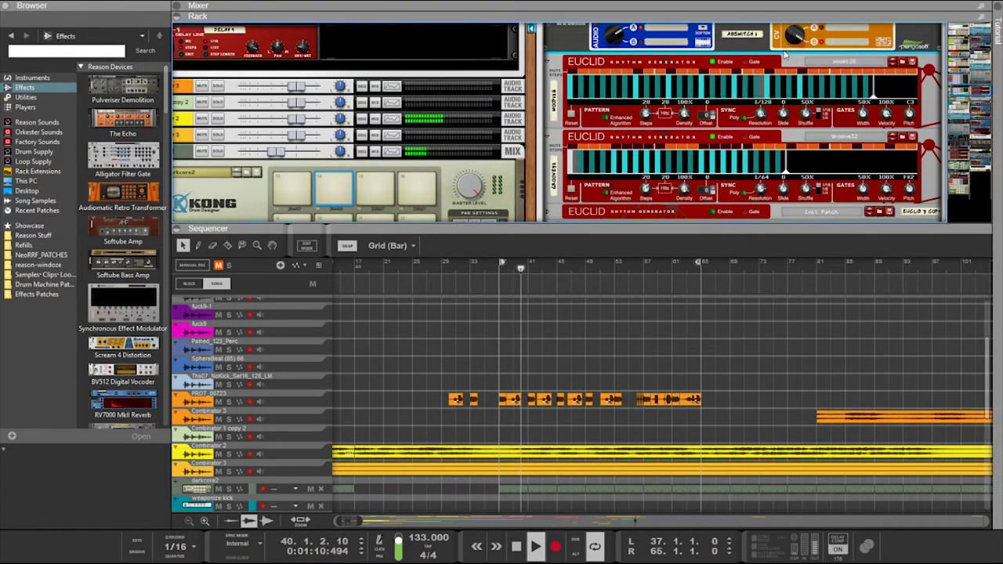
# Try resolutions of 1/128 and 1/32 on the Groove32 Euclid against the loop and restore 1/64
pyautogui.scroll(3, 746, 55)
pyautogui.scroll(-4, 746, 76)
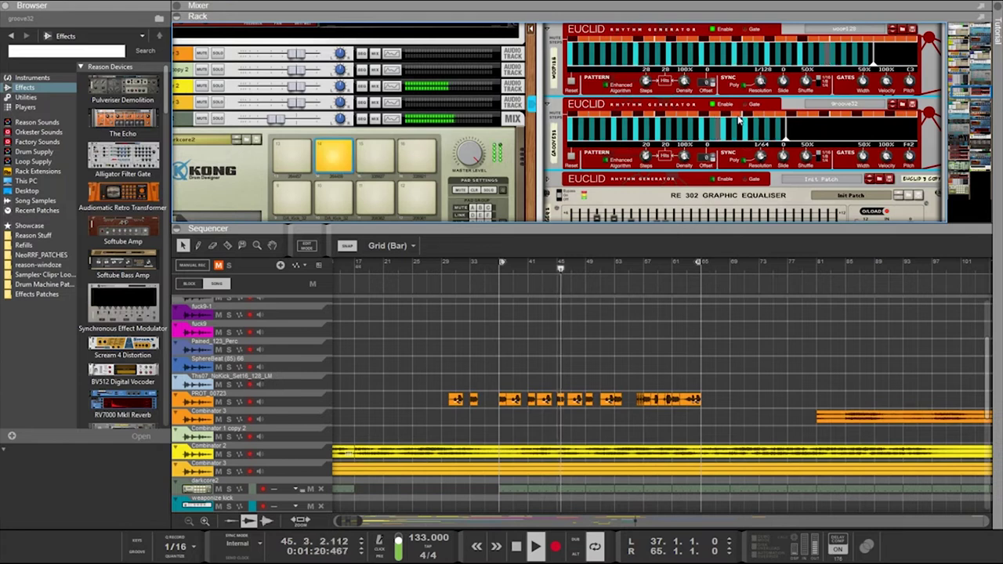
pyautogui.moveTo(760, 156); pyautogui.dragTo(761, 147)
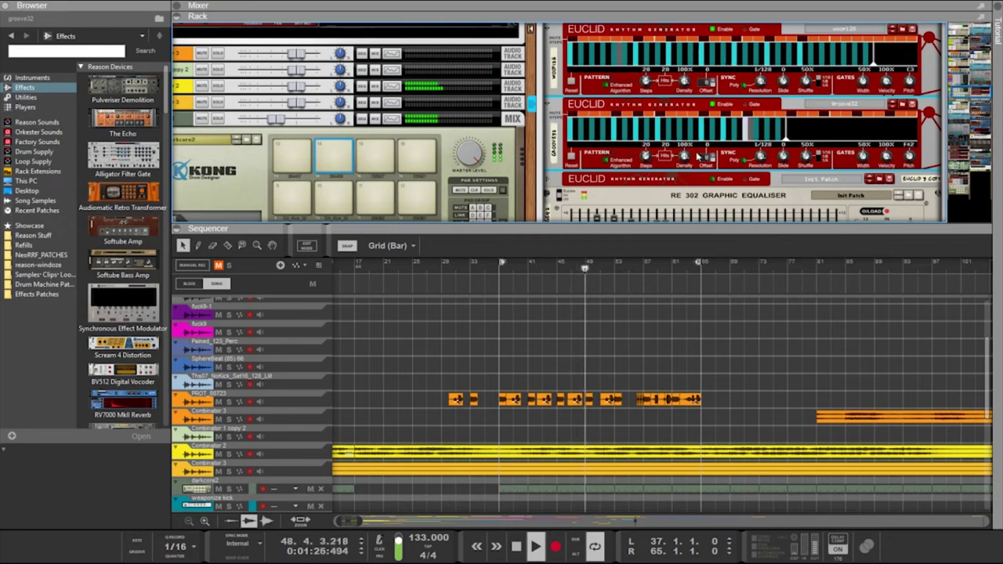
pyautogui.moveTo(760, 158); pyautogui.dragTo(760, 166)
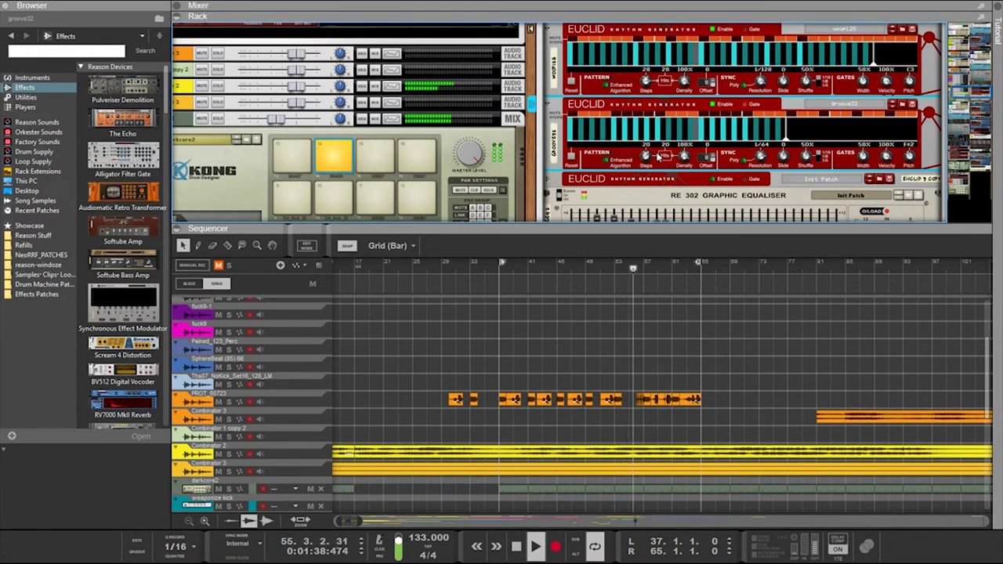
pyautogui.scroll(-3, 643, 137)
pyautogui.scroll(2, 631, 110)
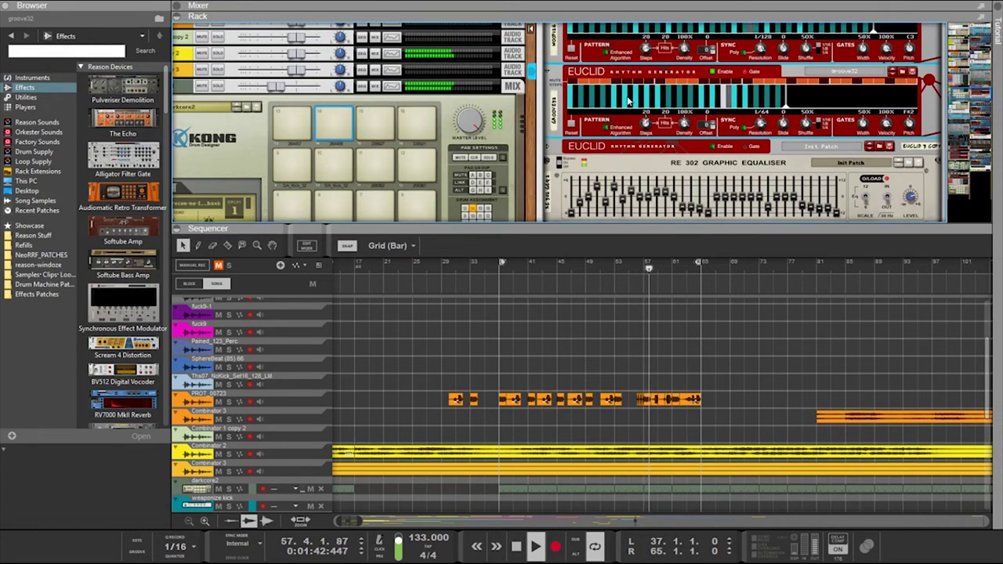
pyautogui.moveTo(761, 124); pyautogui.dragTo(764, 138)
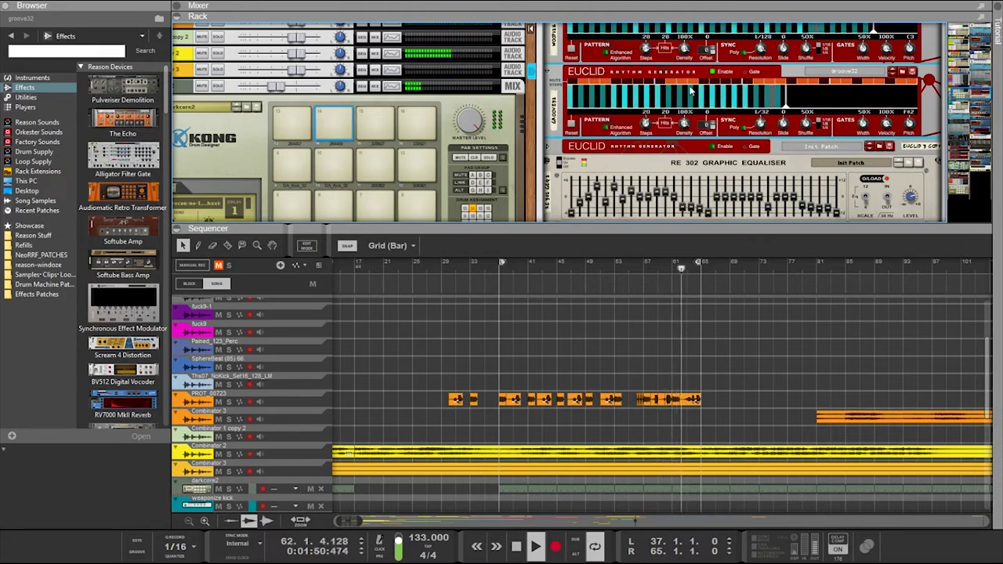
pyautogui.scroll(3, 695, 93)
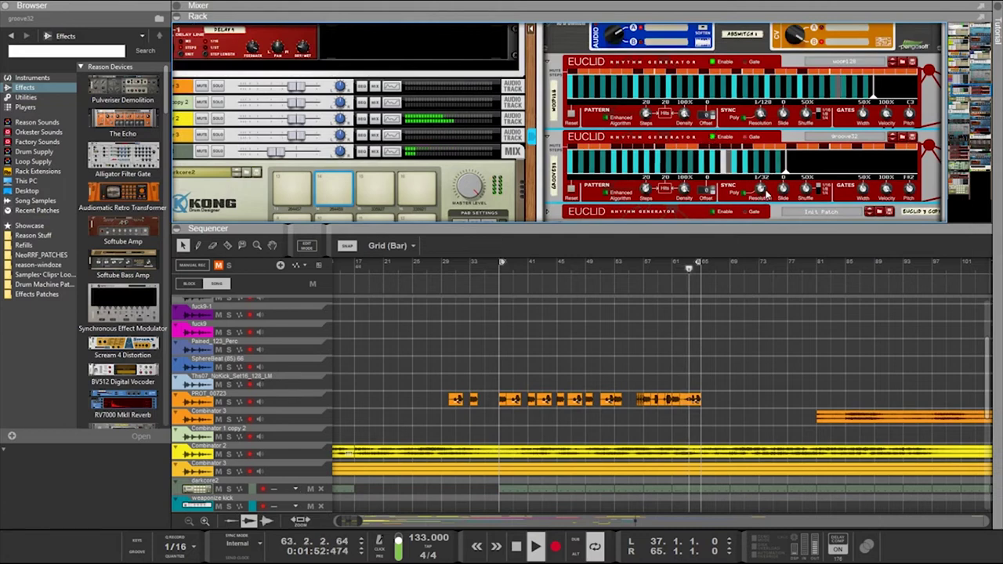
pyautogui.moveTo(764, 188); pyautogui.dragTo(762, 178)
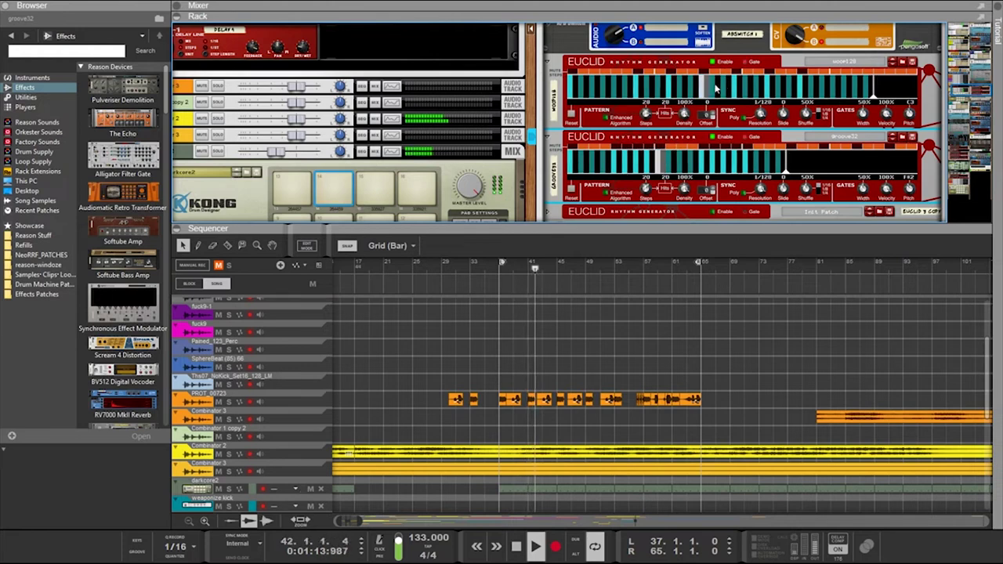
pyautogui.moveTo(762, 192); pyautogui.dragTo(767, 207)
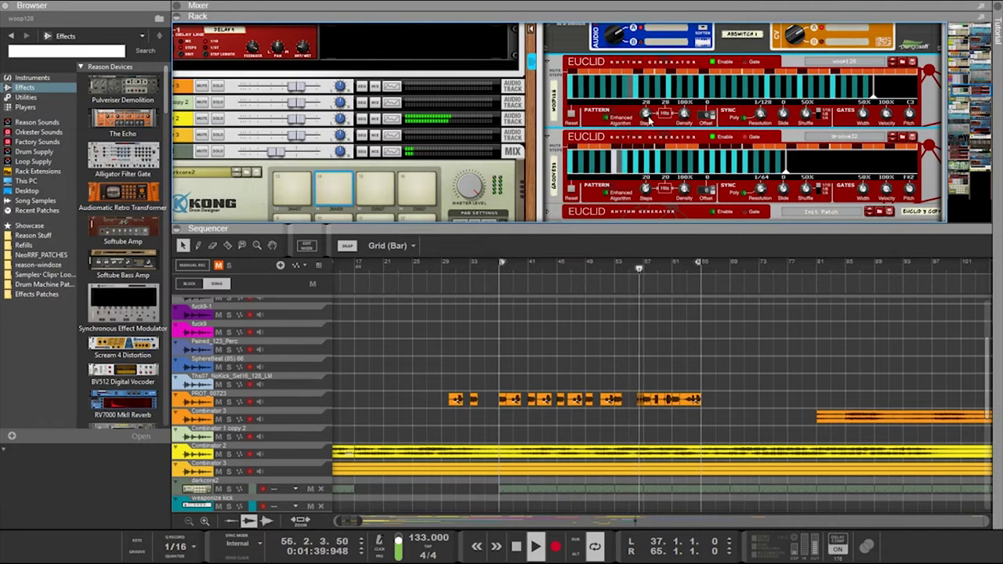
# Set the Woop128 Euclid to 30 steps and the Groove32 Euclid to 24 steps
pyautogui.moveTo(647, 116); pyautogui.dragTo(646, 113)
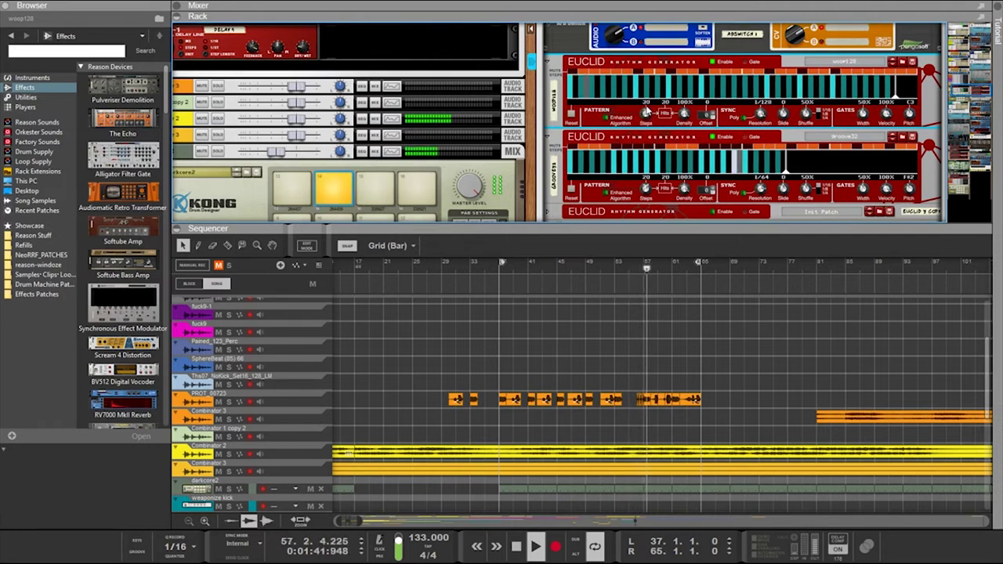
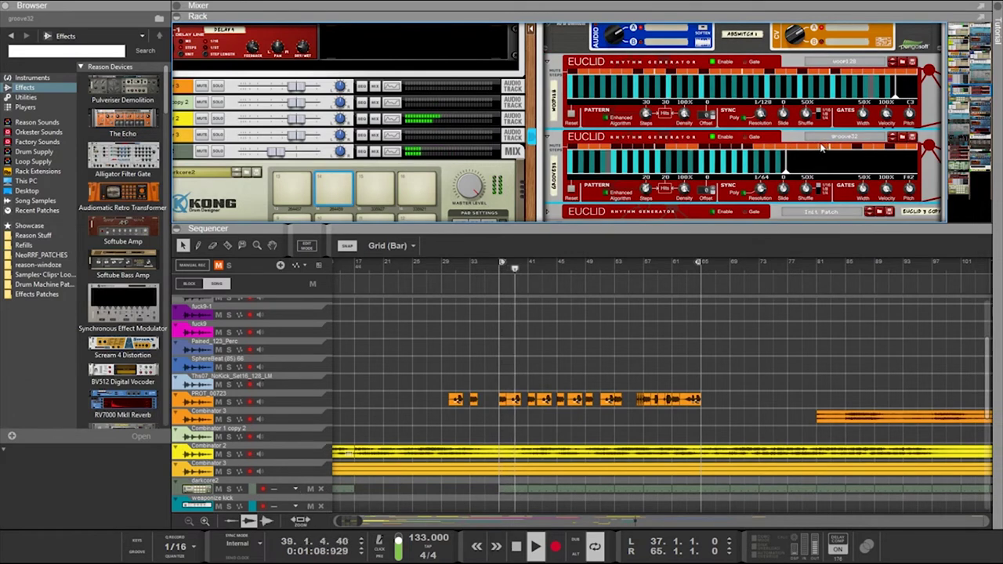
pyautogui.moveTo(787, 171); pyautogui.dragTo(829, 182)
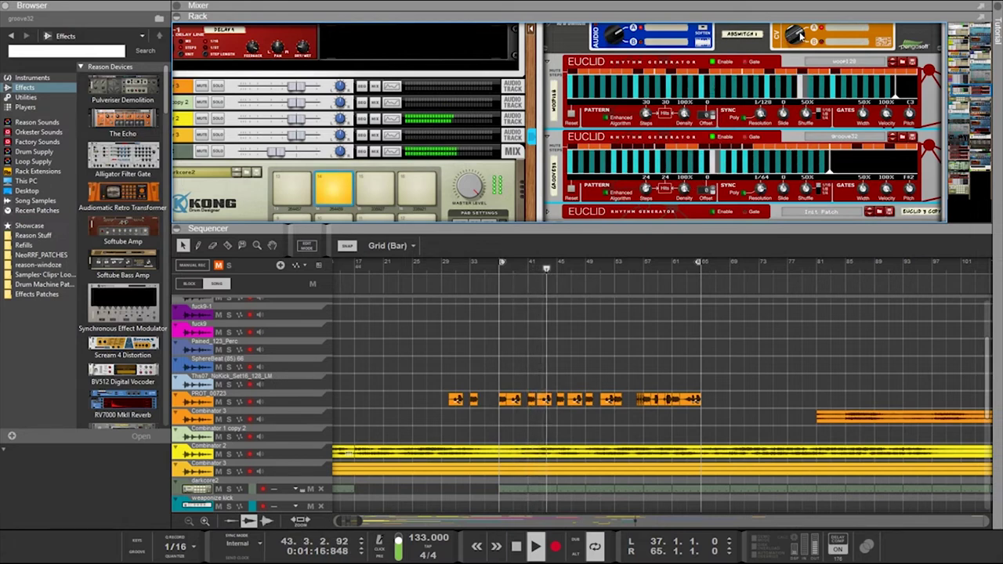
# Patch the Woop128 Euclid's rear Out/Thru control signal to the Groove32 Euclid's control section
pyautogui.press('Tab')
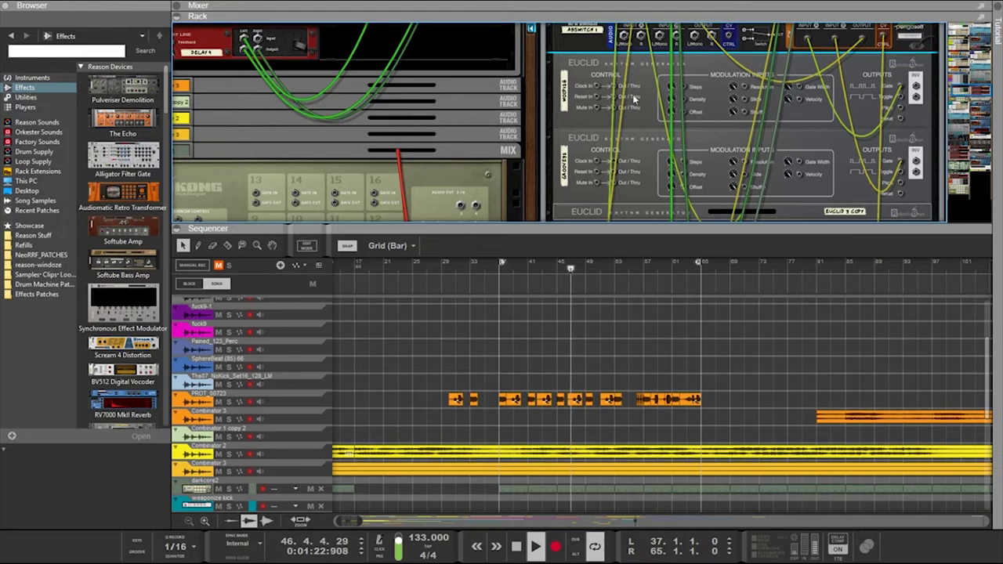
pyautogui.moveTo(614, 86); pyautogui.dragTo(609, 162)
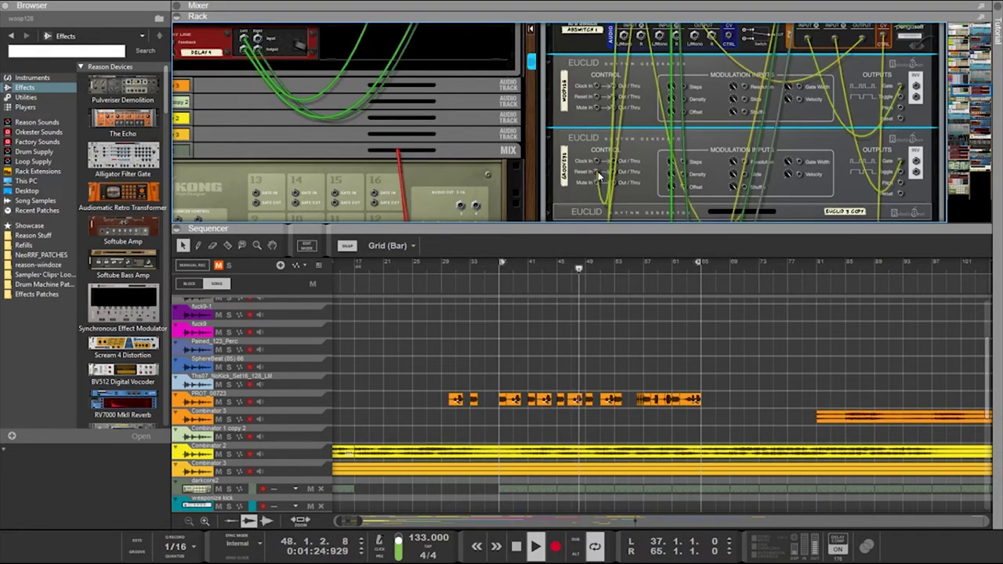
pyautogui.press('Tab')
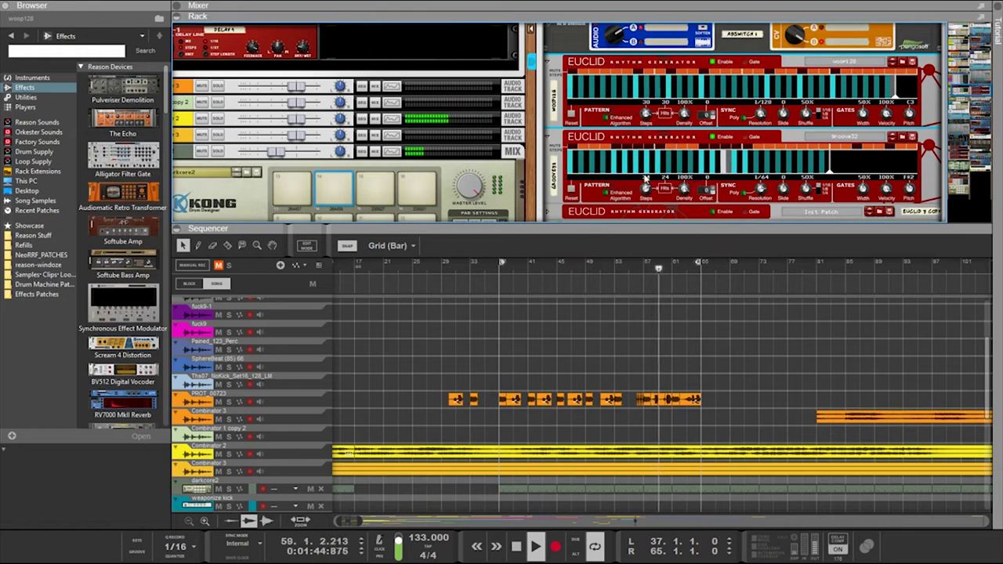
# Set Rotary 4 on the weaponize bass Combinator to 65
pyautogui.scroll(-3, 646, 178)
pyautogui.scroll(5, 645, 184)
pyautogui.scroll(-4, 646, 188)
pyautogui.scroll(-15, 659, 186)
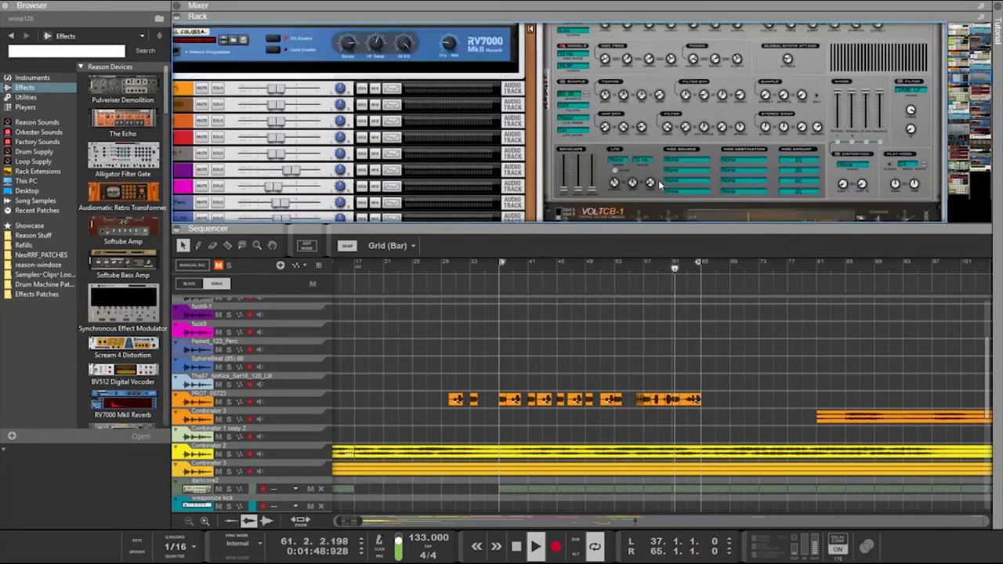
pyautogui.click(845, 179)
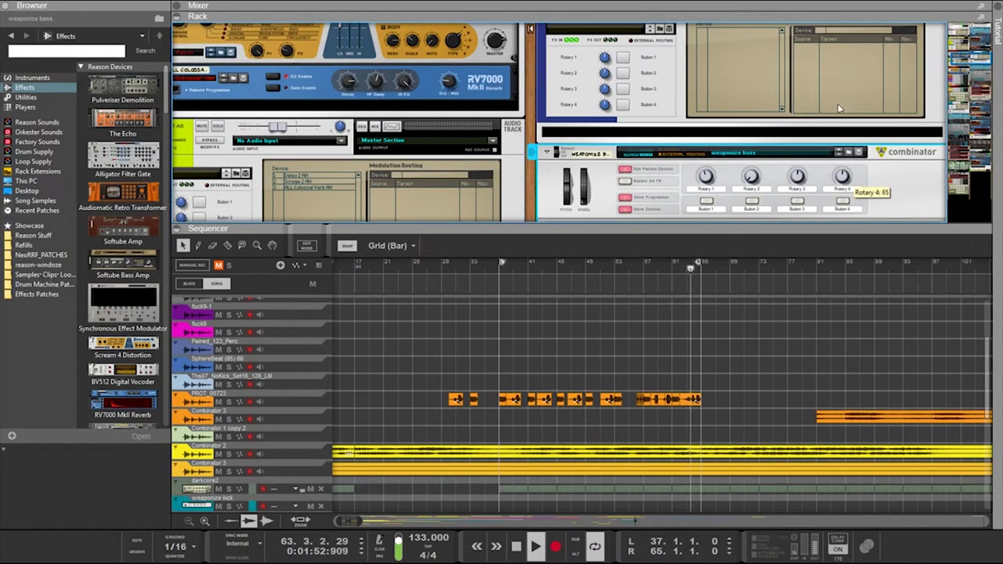
pyautogui.scroll(10, 851, 155)
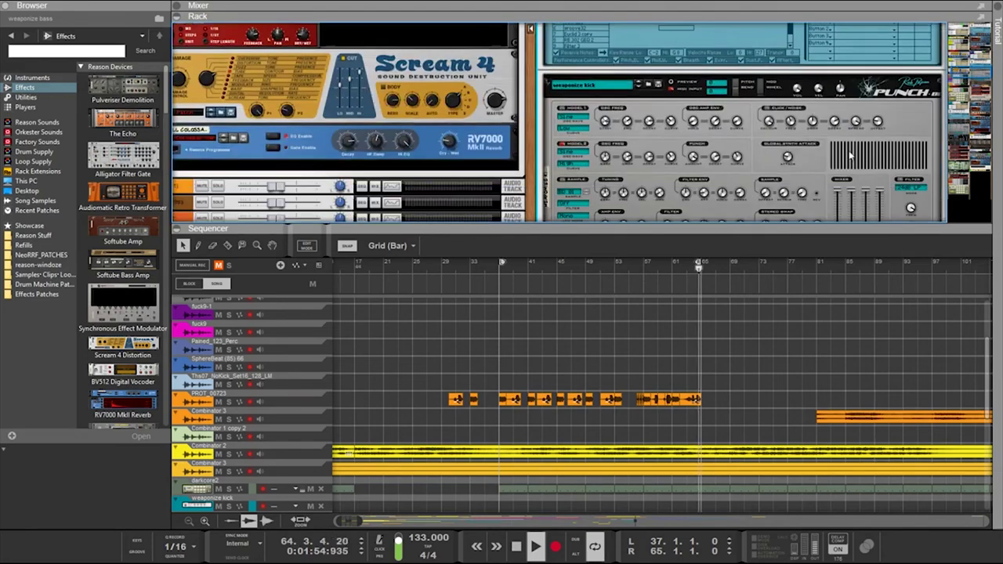
# Set the Groove32 Euclid to 20 steps
pyautogui.scroll(10, 851, 155)
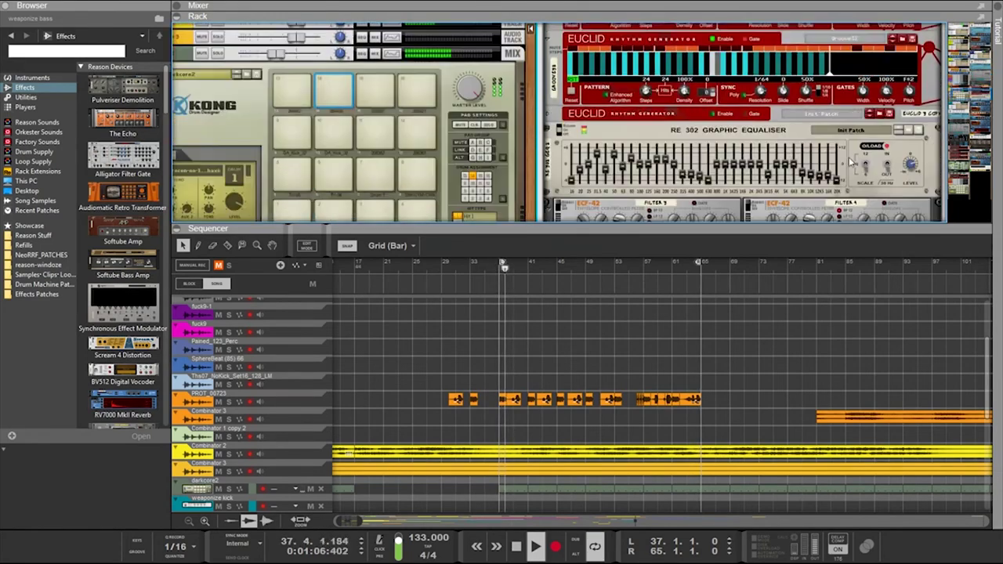
pyautogui.scroll(5, 719, 153)
pyautogui.moveTo(647, 188); pyautogui.dragTo(649, 208)
# Disconnect the control cable running from the Woop128 Euclid's Out/Thru to the Groove32 Euclid's control section
pyautogui.press('Tab')
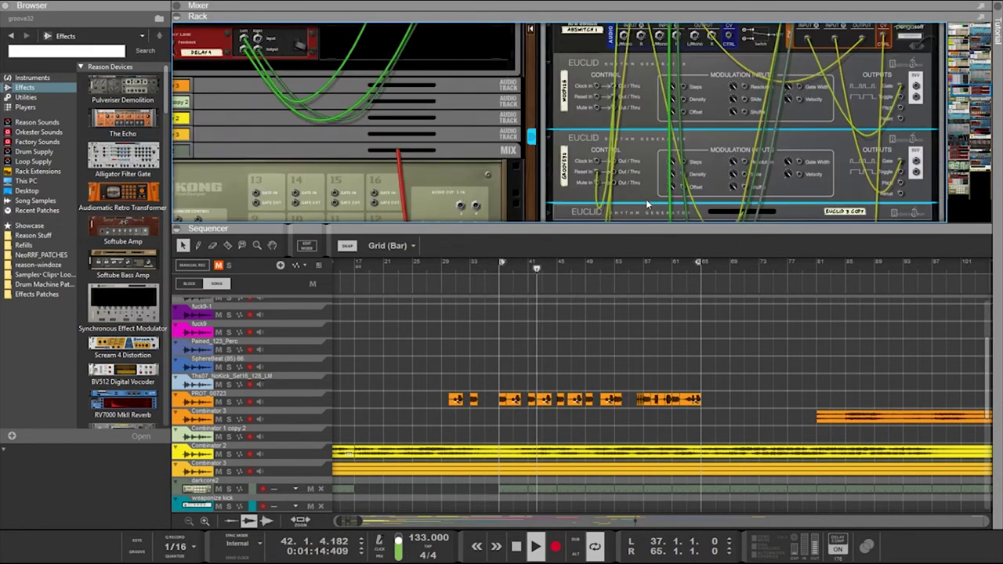
pyautogui.press('Tab')
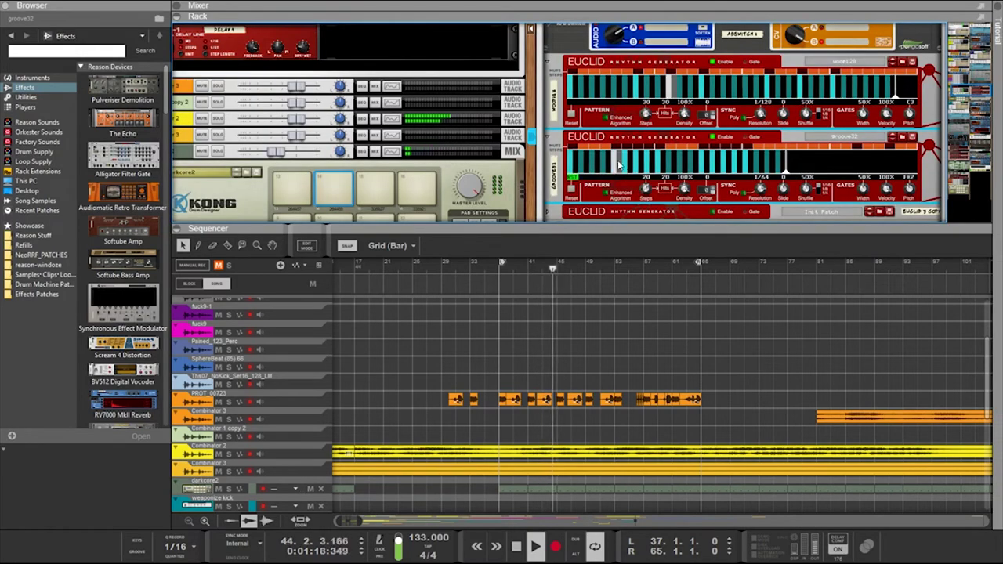
pyautogui.press('Tab')
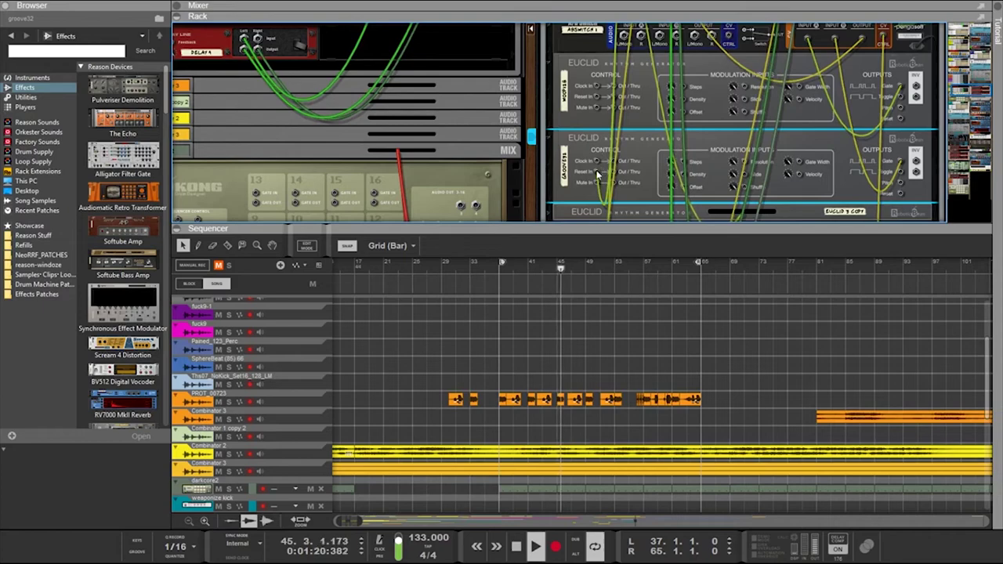
pyautogui.press('Tab')
pyautogui.press('Tab')
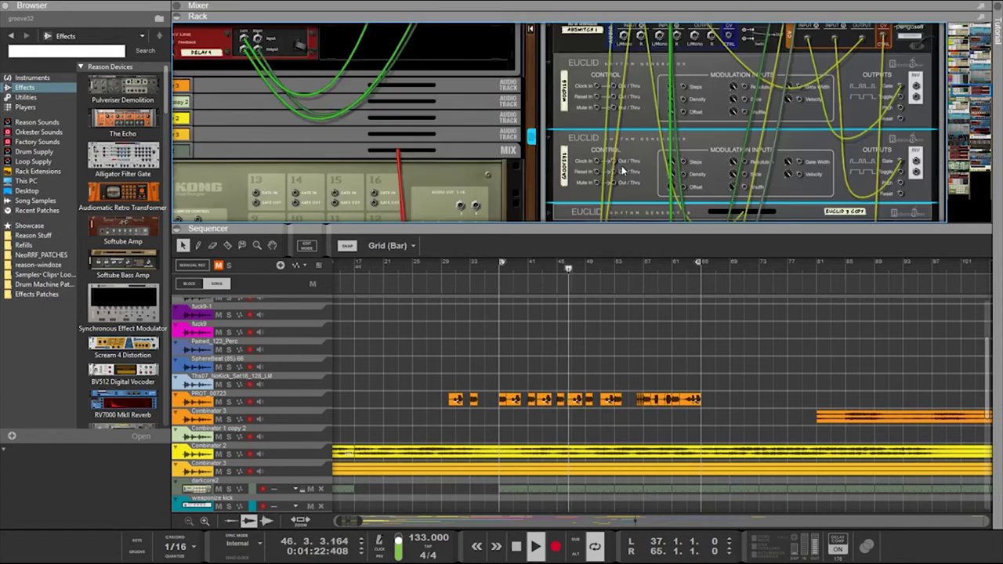
# Try feeding the A/B Switch's CV input from a Euclid control Out/Thru output instead of the Groove32 Euclid's Gate output
pyautogui.moveTo(900, 161); pyautogui.dragTo(613, 182)
pyautogui.press('l')
pyautogui.press('Tab')
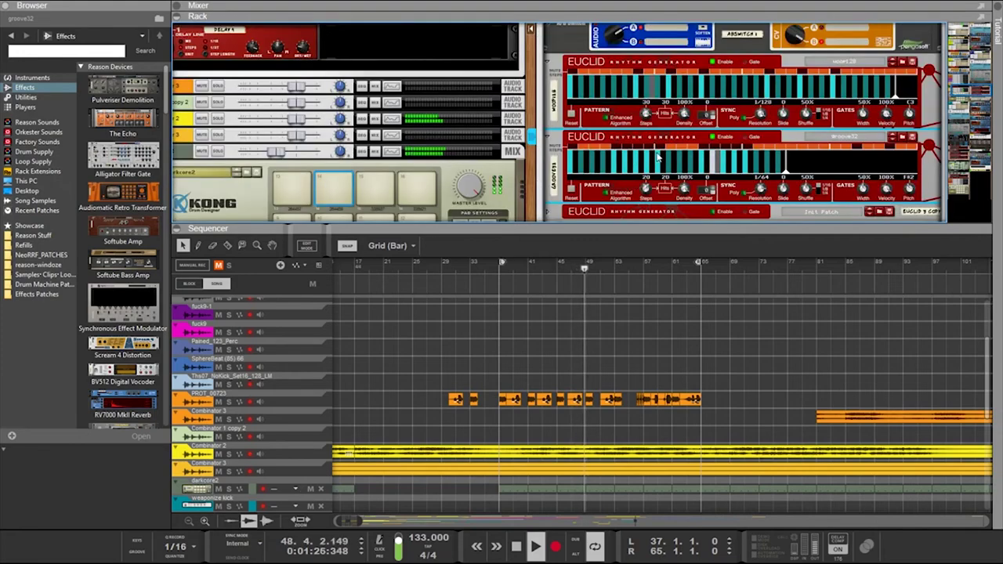
pyautogui.press('Tab')
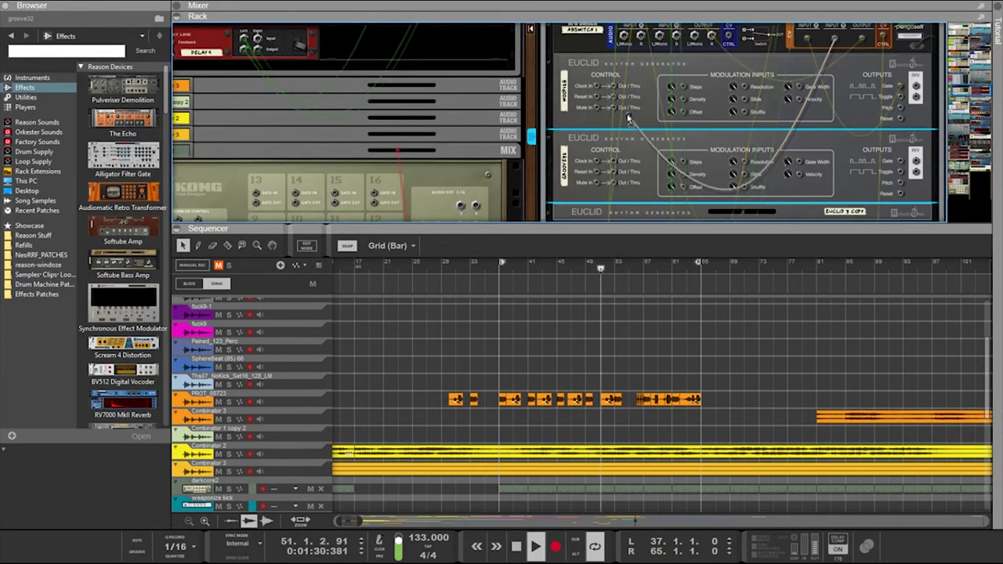
pyautogui.press('Tab')
# Examine the A/B Switch's CV section and compare the Woop128 and Groove32 Euclid patterns while the loop plays
pyautogui.scroll(2, 703, 144)
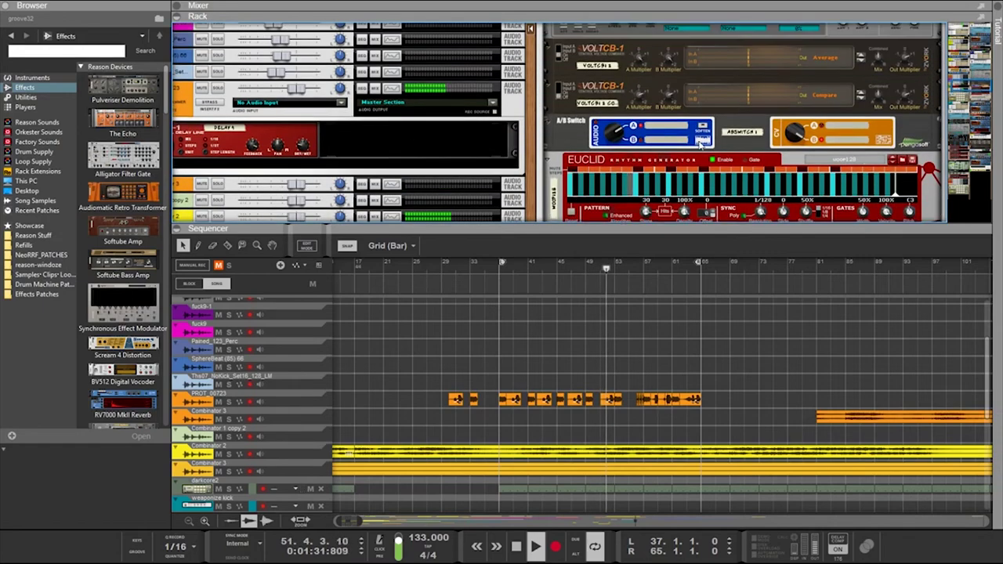
pyautogui.click(794, 133)
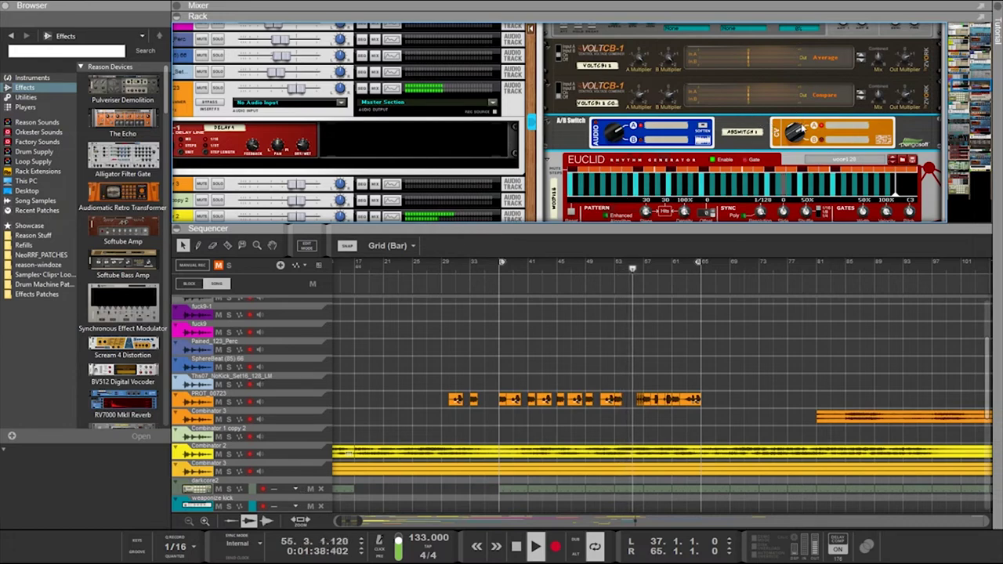
pyautogui.scroll(-4, 796, 140)
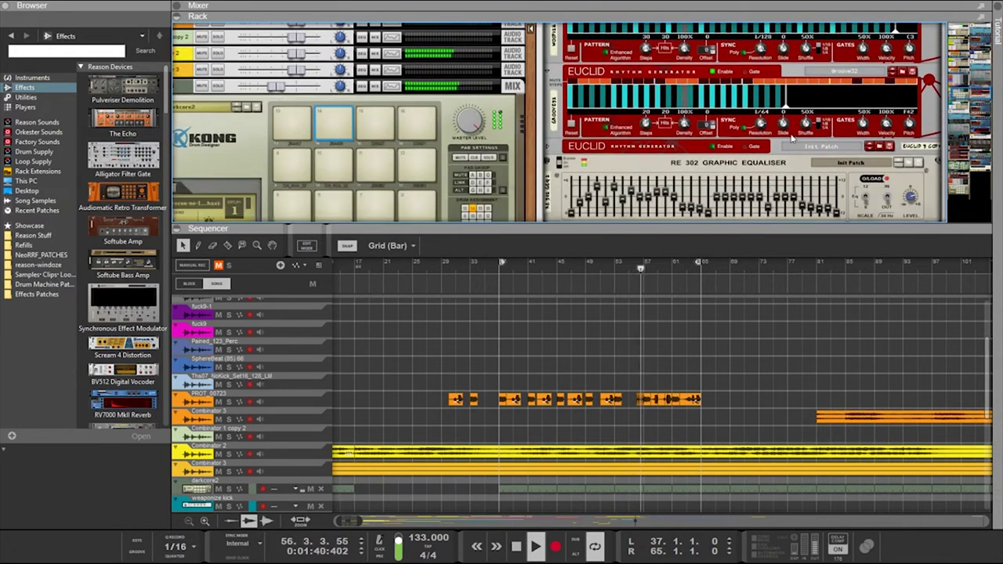
pyautogui.scroll(4, 660, 112)
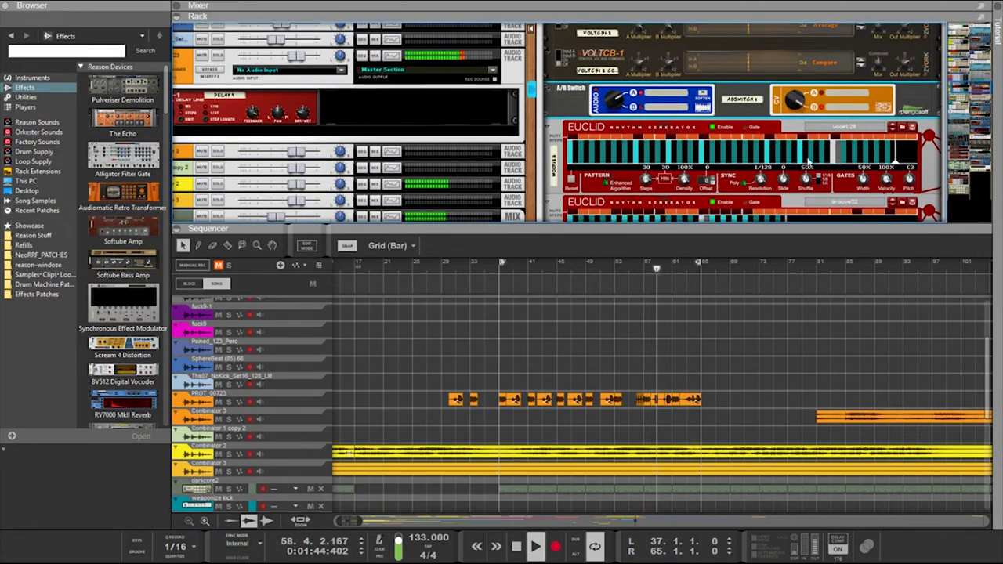
pyautogui.scroll(-4, 770, 125)
pyautogui.scroll(4, 766, 144)
pyautogui.scroll(-4, 767, 143)
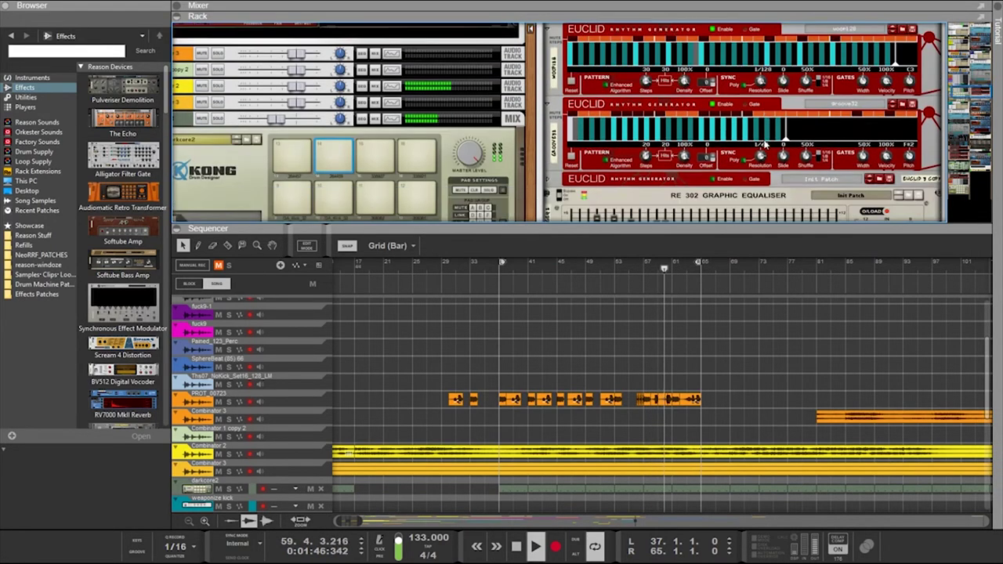
pyautogui.scroll(5, 766, 144)
pyautogui.scroll(-4, 762, 110)
# Reconnect the Groove32 Euclid's Gate output to the A/B Switch's CV input
pyautogui.press('Tab')
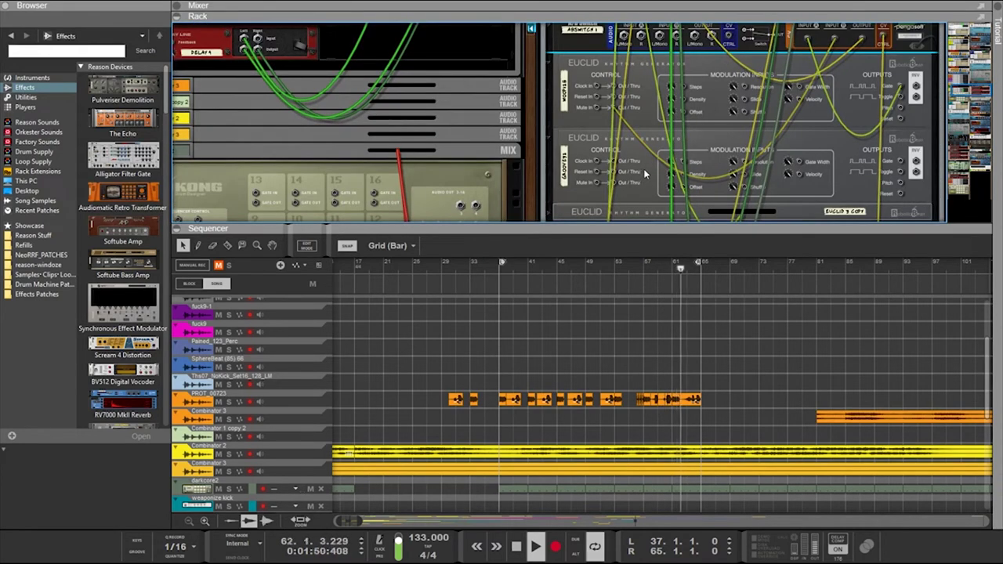
pyautogui.press('Tab')
pyautogui.scroll(2, 646, 176)
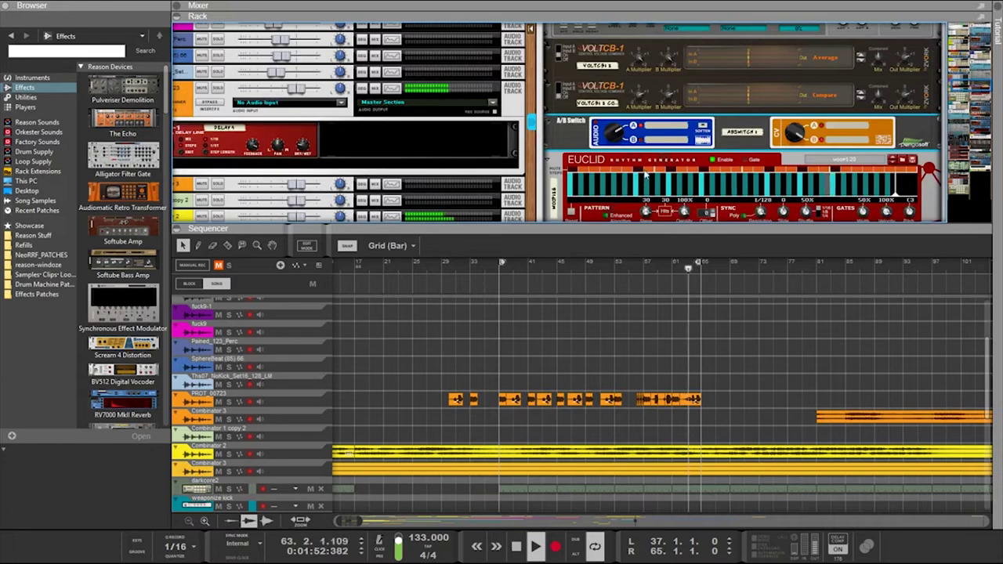
pyautogui.scroll(-2, 644, 170)
pyautogui.press('Tab')
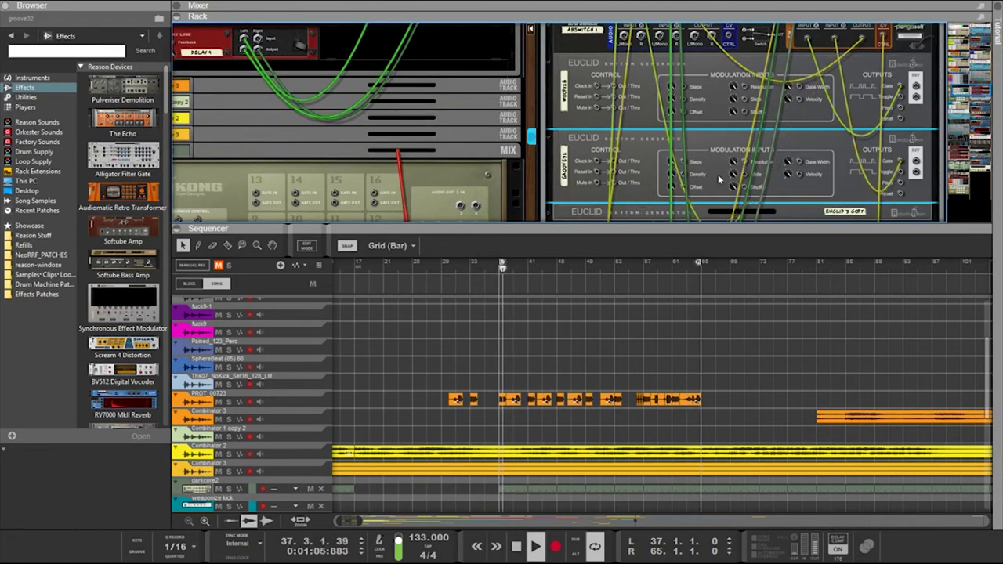
# Set Rotary 4 on the weaponize bass Combinator to 45
pyautogui.scroll(8, 782, 166)
pyautogui.press('Tab')
pyautogui.scroll(-3, 834, 161)
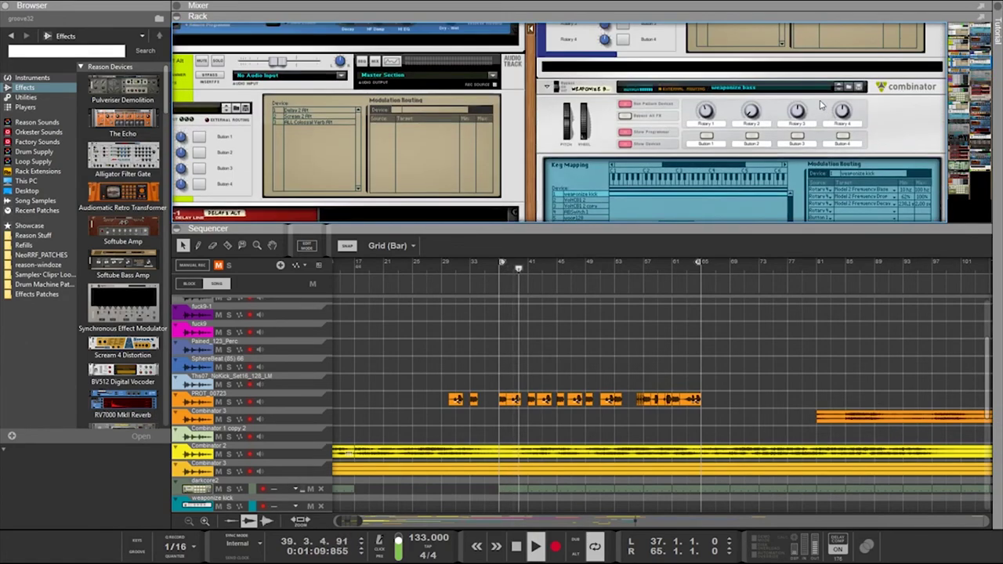
pyautogui.click(841, 94)
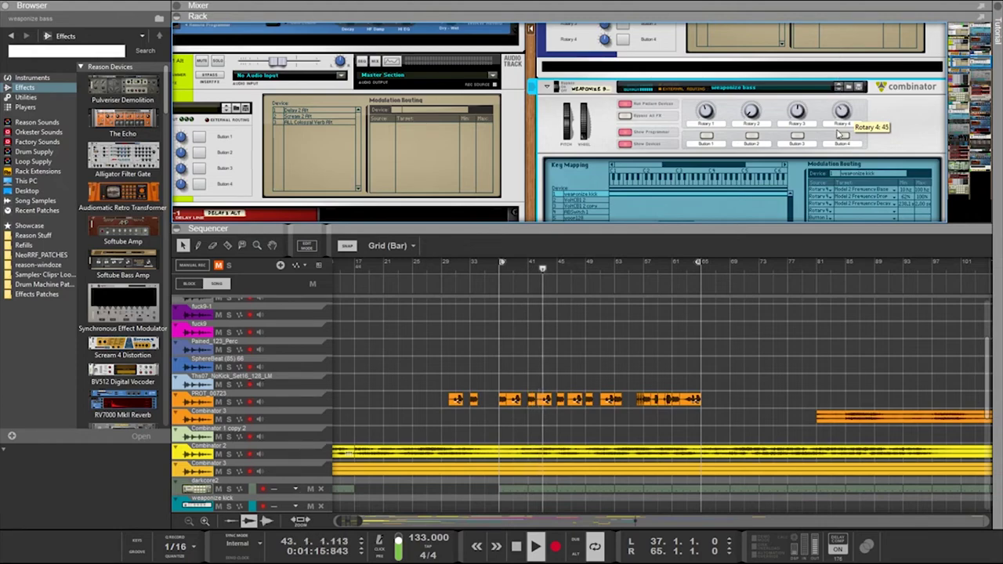
# Raise the first oscillator frequency control of Model 2 on the weaponize kick Punch-BD synth slightly
pyautogui.scroll(-4, 779, 171)
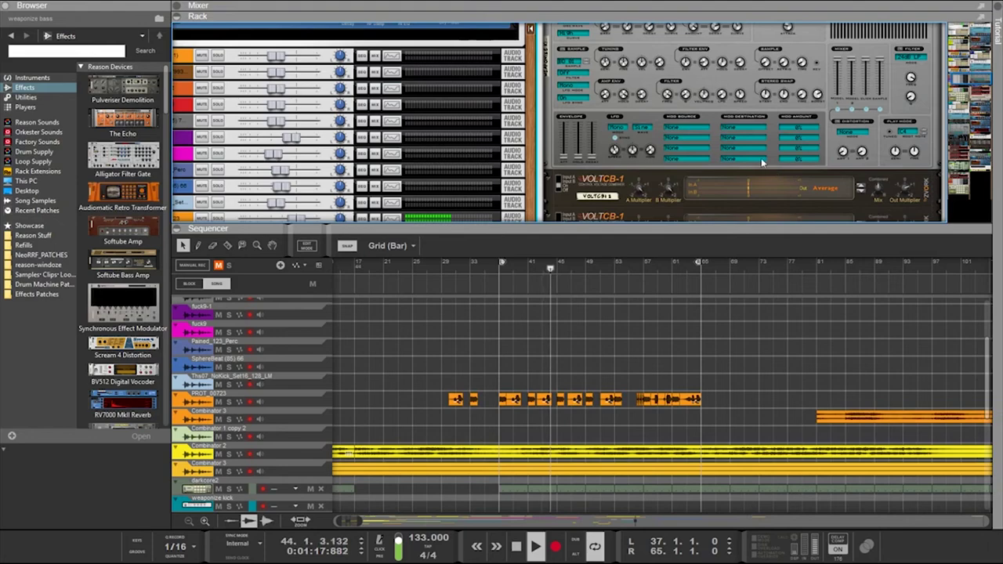
pyautogui.scroll(1, 771, 164)
pyautogui.moveTo(606, 123); pyautogui.dragTo(606, 117)
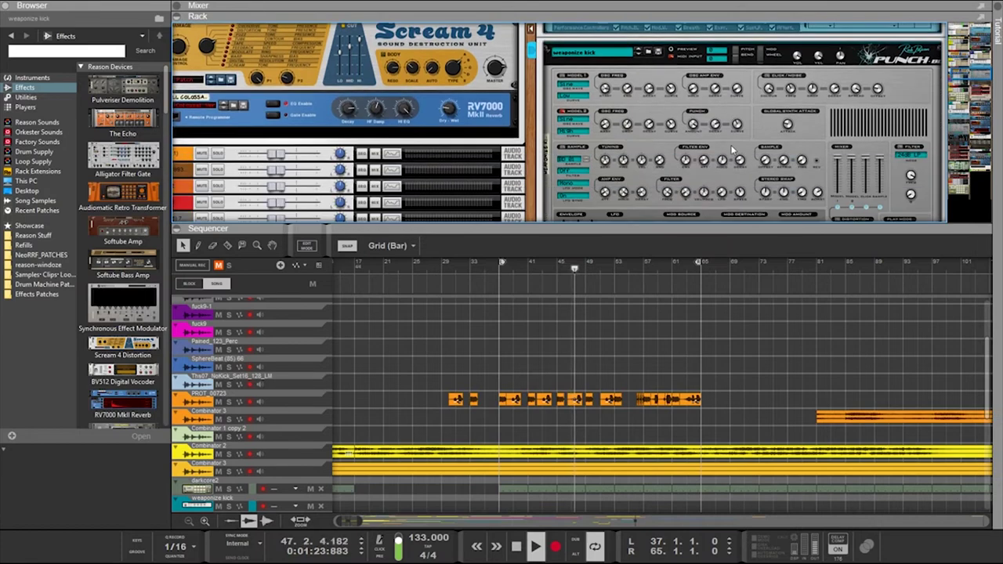
# Examine the rack from the weaponize kick synth through the graphic equaliser, filters and Dr. OctoRex devices to the end of the column
pyautogui.scroll(-2, 765, 154)
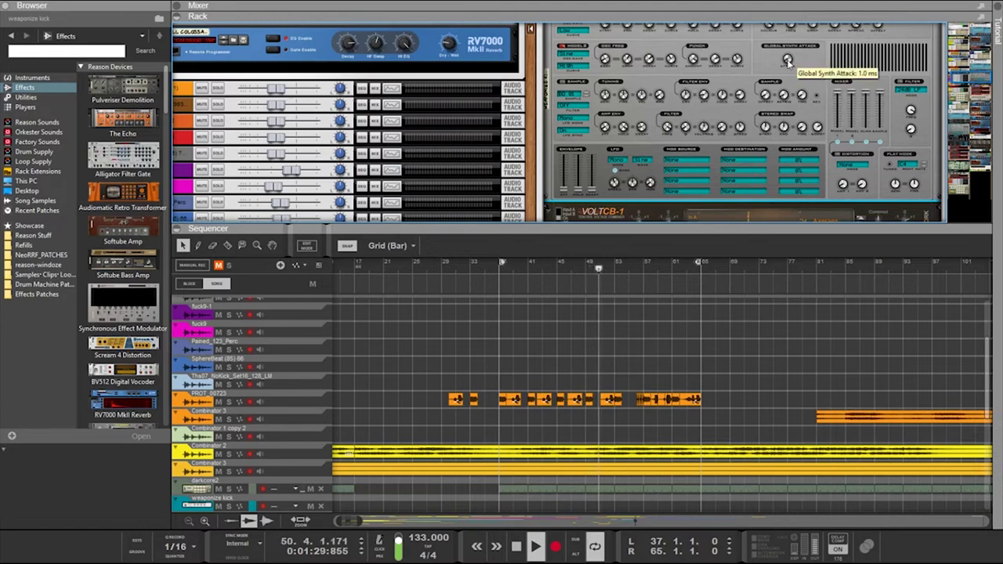
pyautogui.scroll(3, 736, 145)
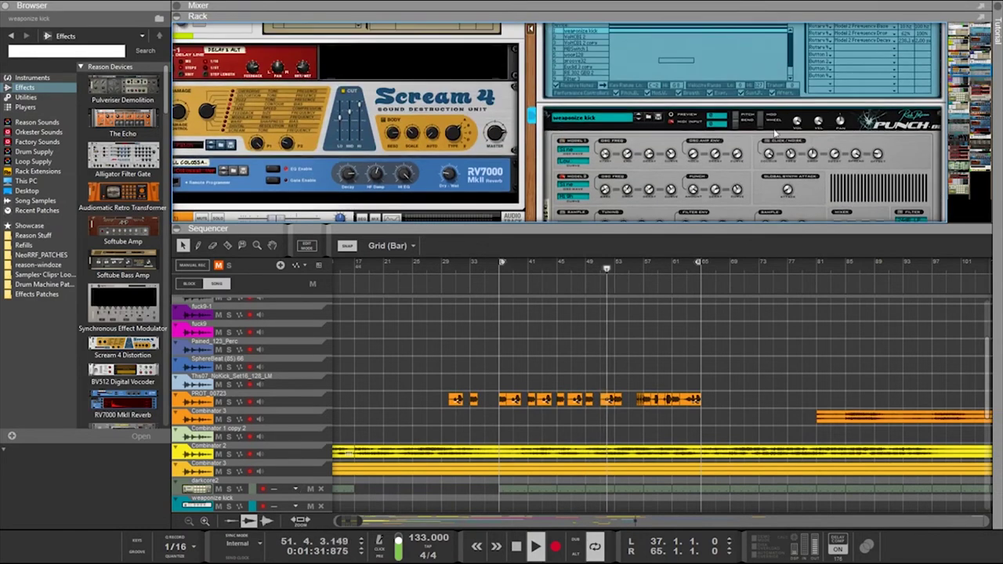
pyautogui.scroll(15, 774, 118)
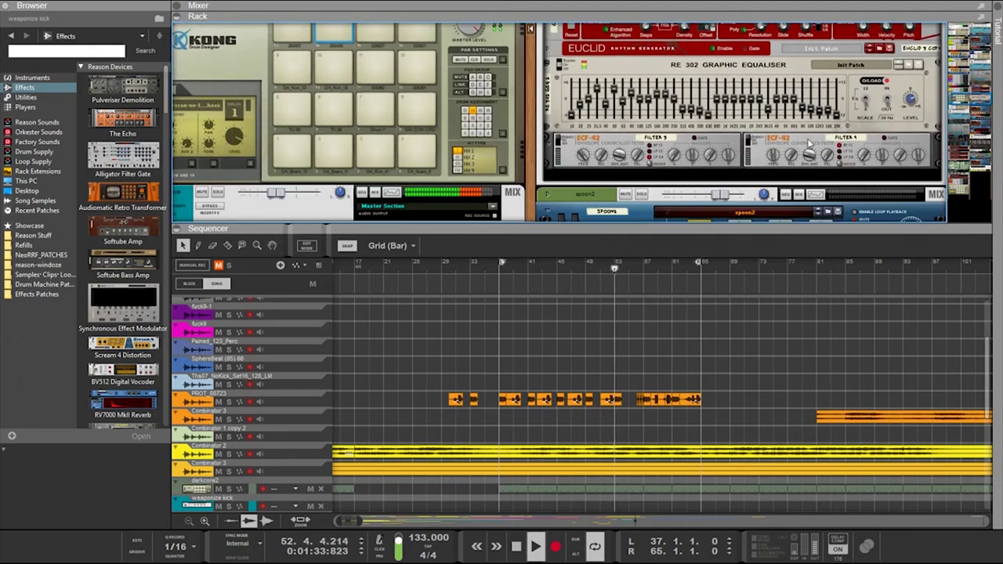
pyautogui.scroll(-3, 812, 146)
pyautogui.scroll(2, 811, 144)
pyautogui.scroll(-10, 811, 144)
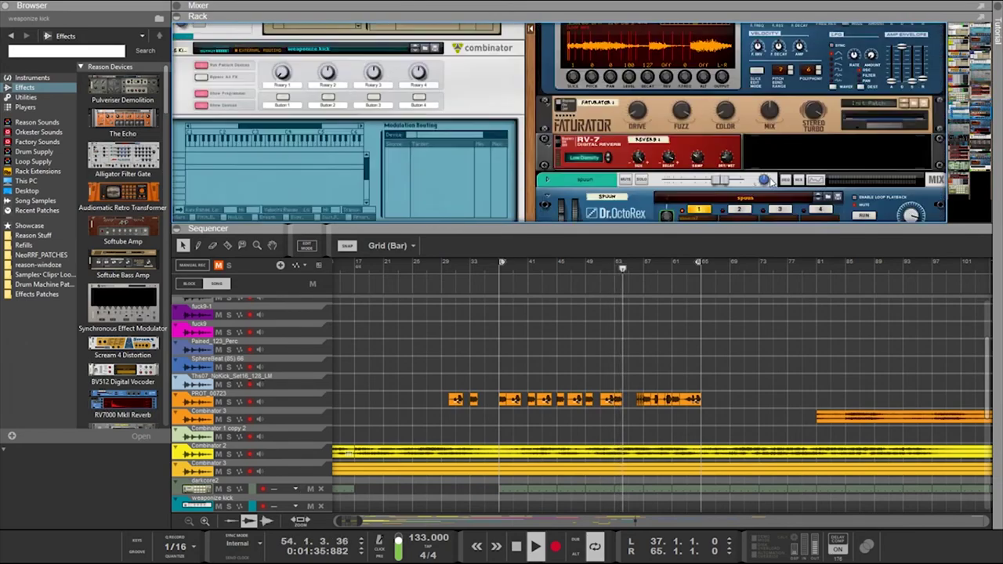
pyautogui.scroll(-10, 773, 186)
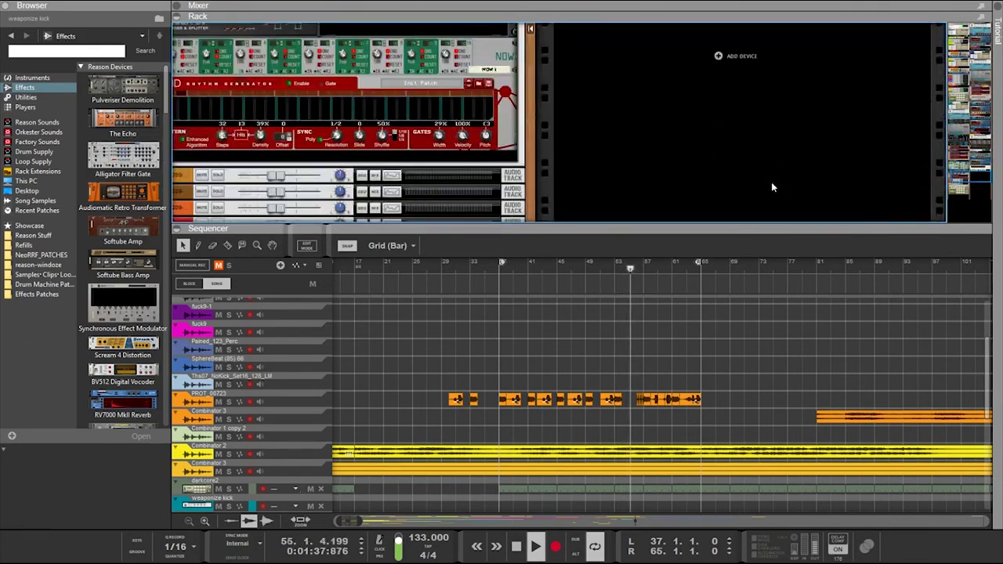
pyautogui.scroll(10, 772, 182)
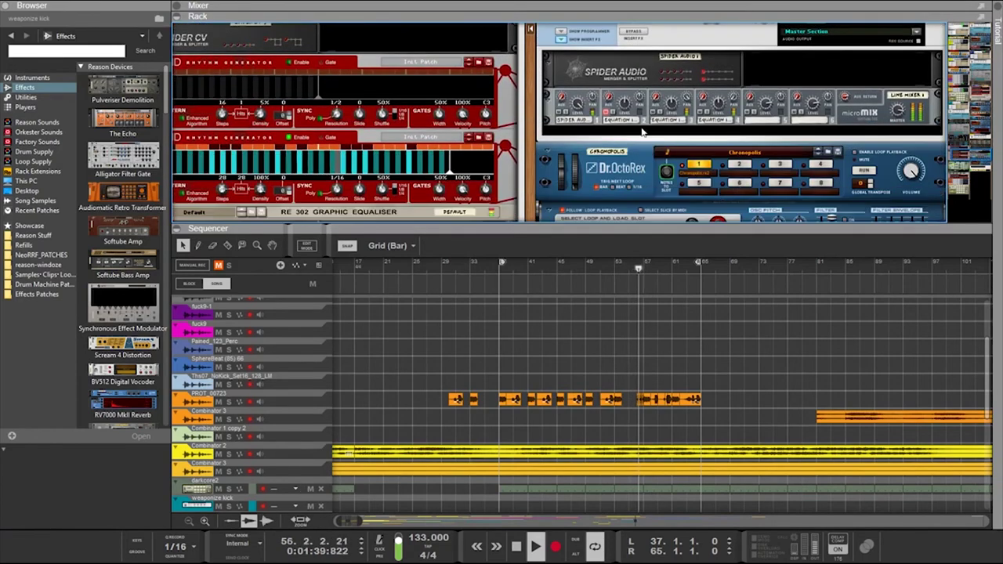
# Set the Amp Env Release of the Chronopolis Dr. OctoRex to 127
pyautogui.click(636, 112)
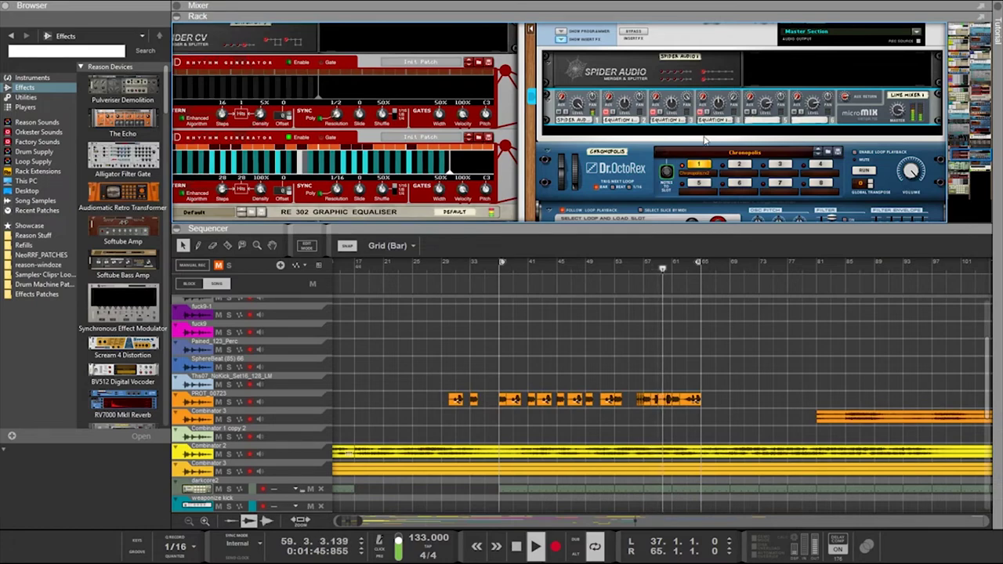
pyautogui.scroll(-4, 702, 125)
pyautogui.scroll(3, 704, 140)
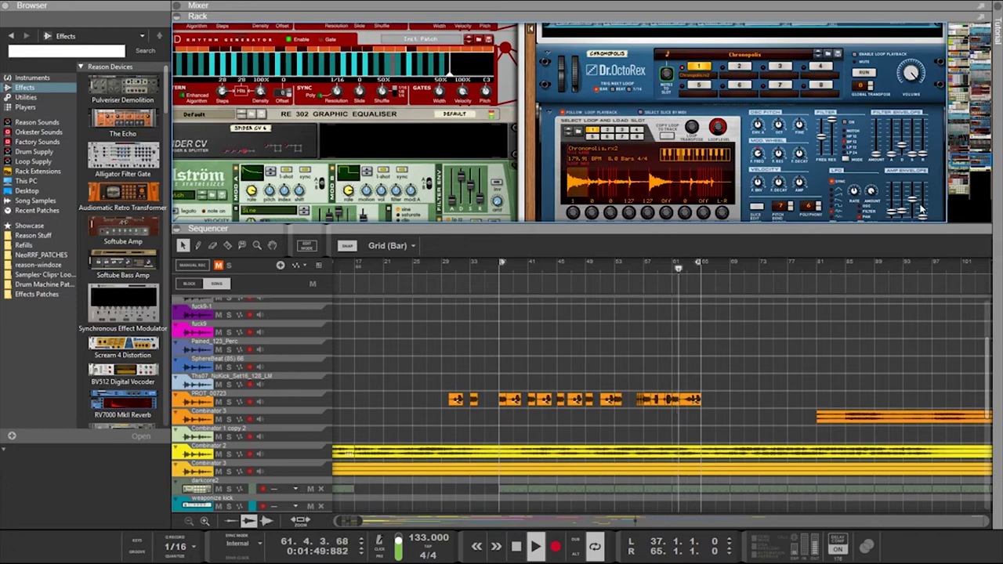
pyautogui.moveTo(925, 197); pyautogui.dragTo(922, 185)
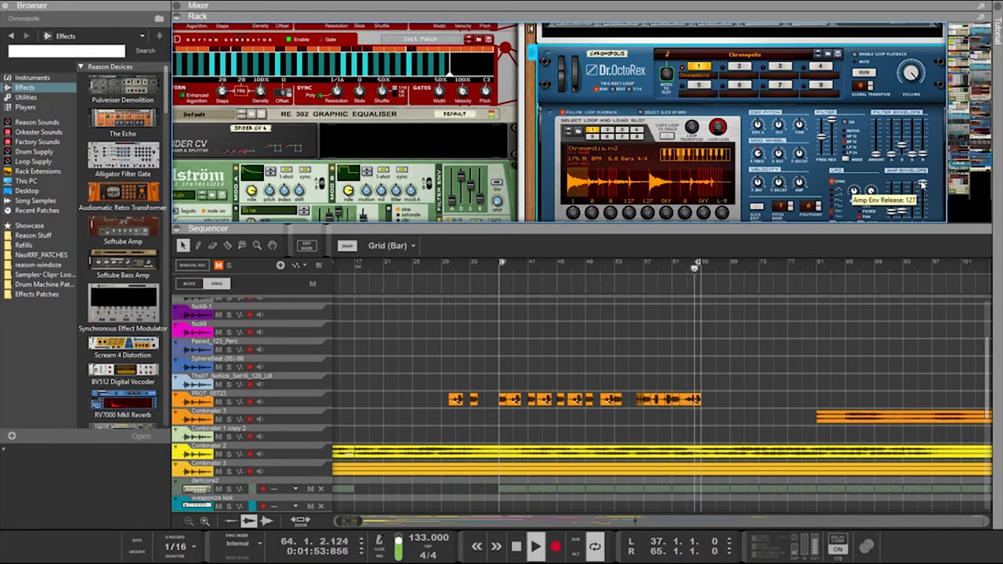
# Examine the rack around the Chronopolis loop player, its equation device, and the spuun and spoon2 Dr. OctoRex players
pyautogui.scroll(-3, 902, 174)
pyautogui.scroll(3, 870, 169)
pyautogui.scroll(-3, 838, 163)
pyautogui.scroll(4, 840, 164)
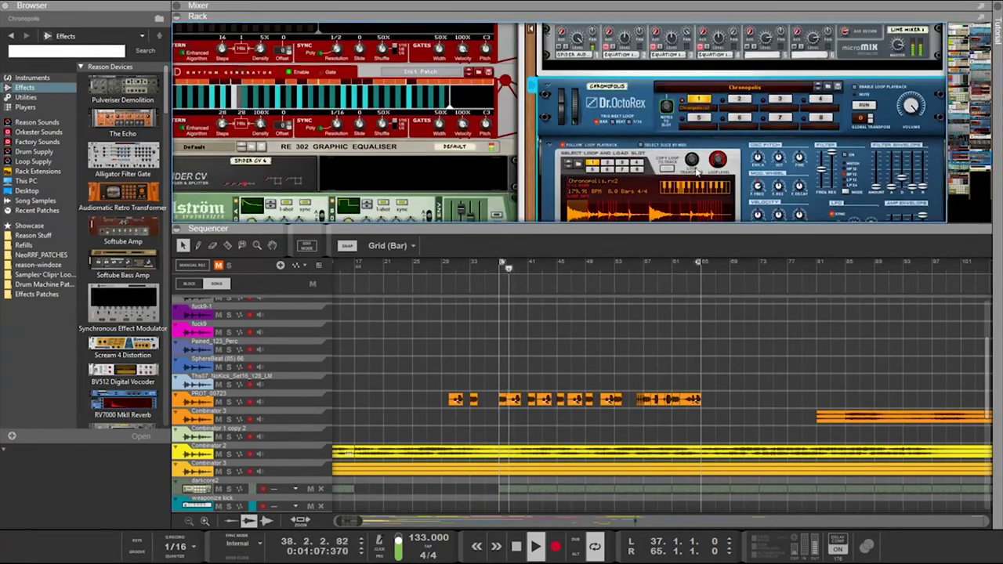
pyautogui.scroll(-6, 676, 161)
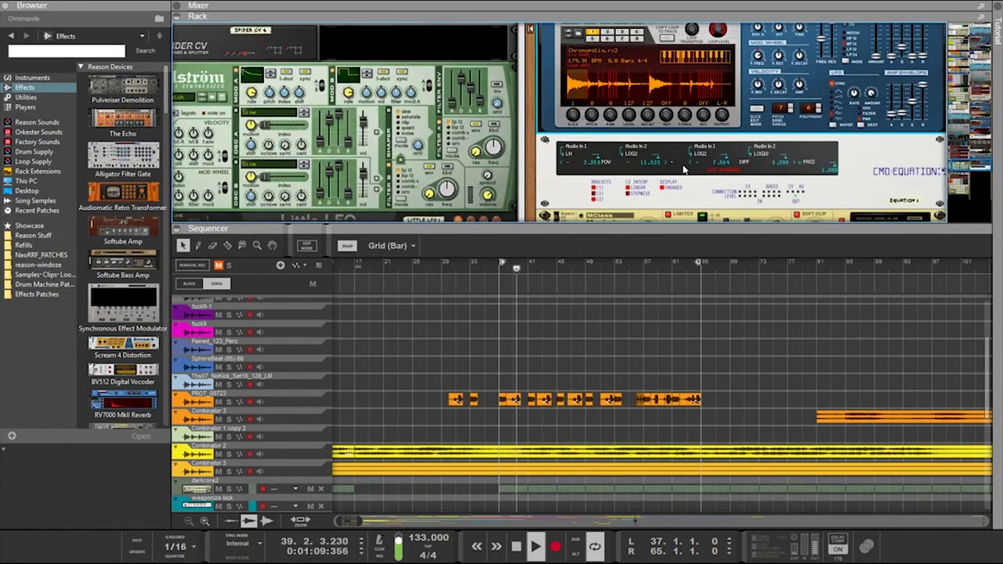
pyautogui.scroll(2, 682, 166)
pyautogui.scroll(4, 674, 177)
pyautogui.scroll(10, 670, 180)
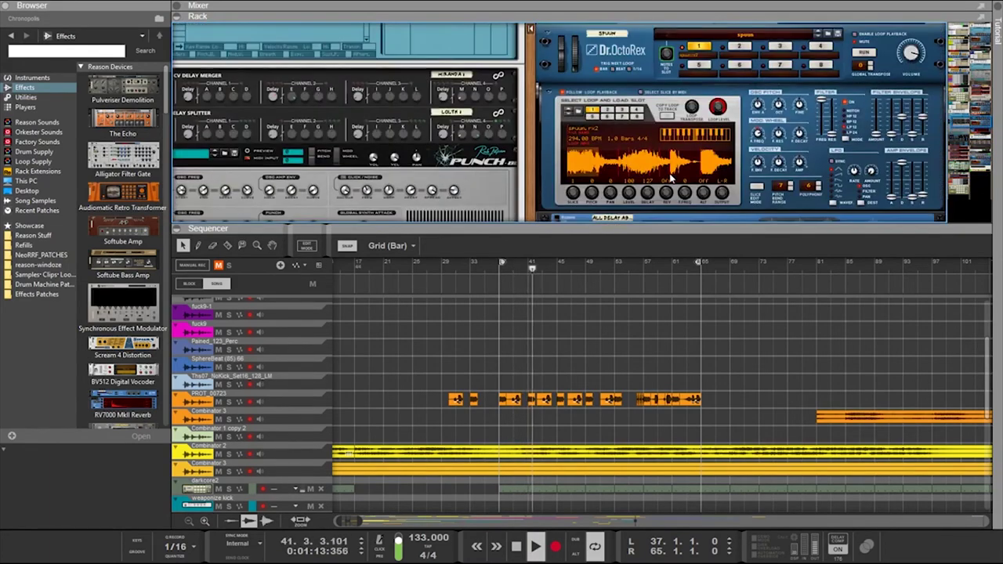
pyautogui.scroll(4, 671, 176)
pyautogui.scroll(-6, 664, 196)
pyautogui.scroll(-2, 665, 207)
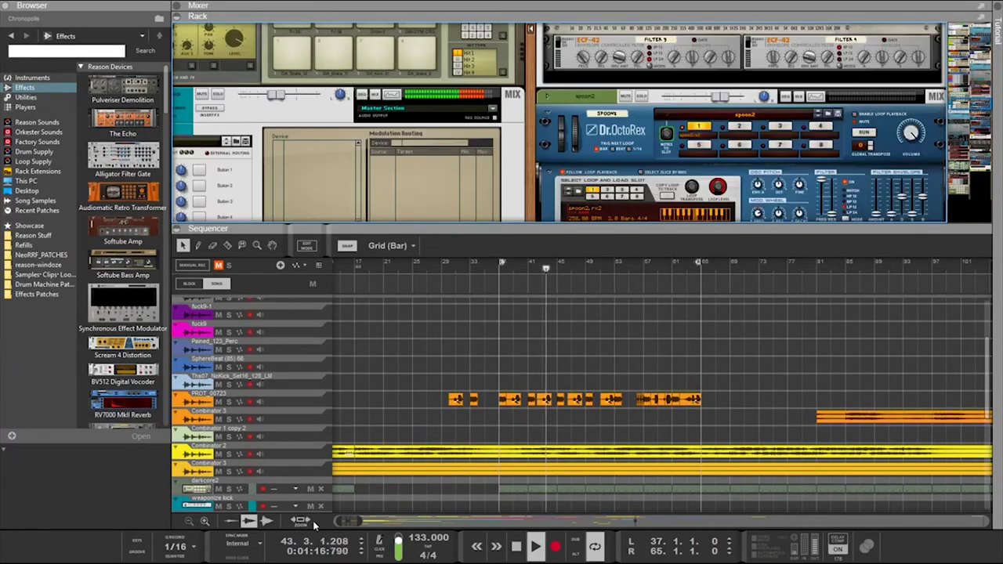
# Select the PROT_00723 audio track and its DDL-1 delay, and look through the devices further along the rack
pyautogui.click(306, 393)
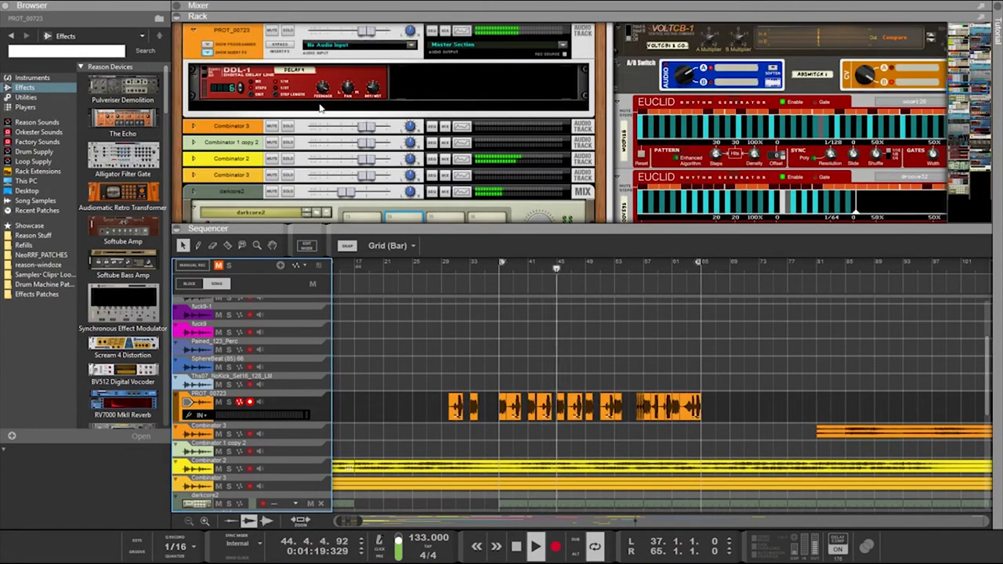
pyautogui.click(242, 87)
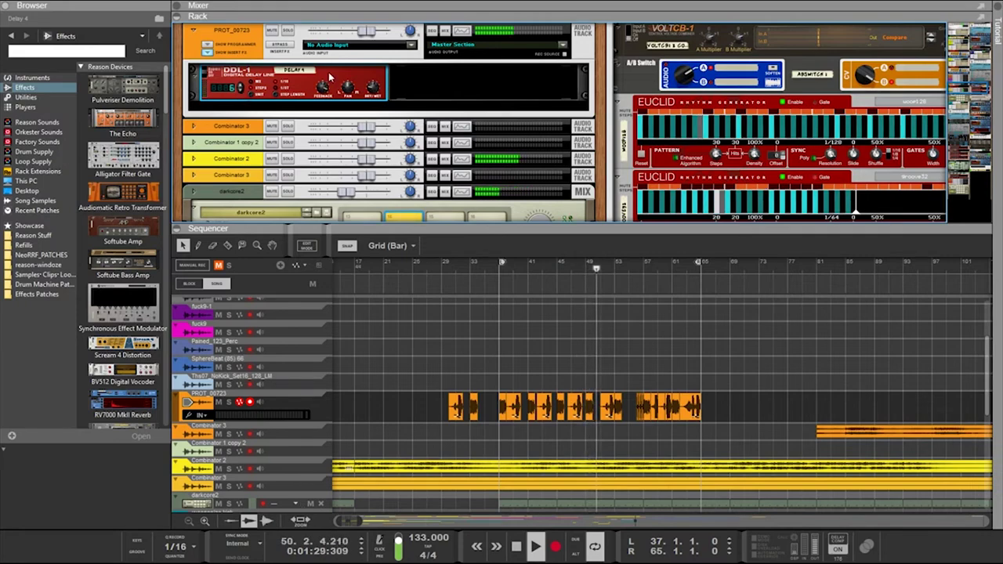
pyautogui.scroll(-10, 329, 76)
pyautogui.scroll(-5, 429, 57)
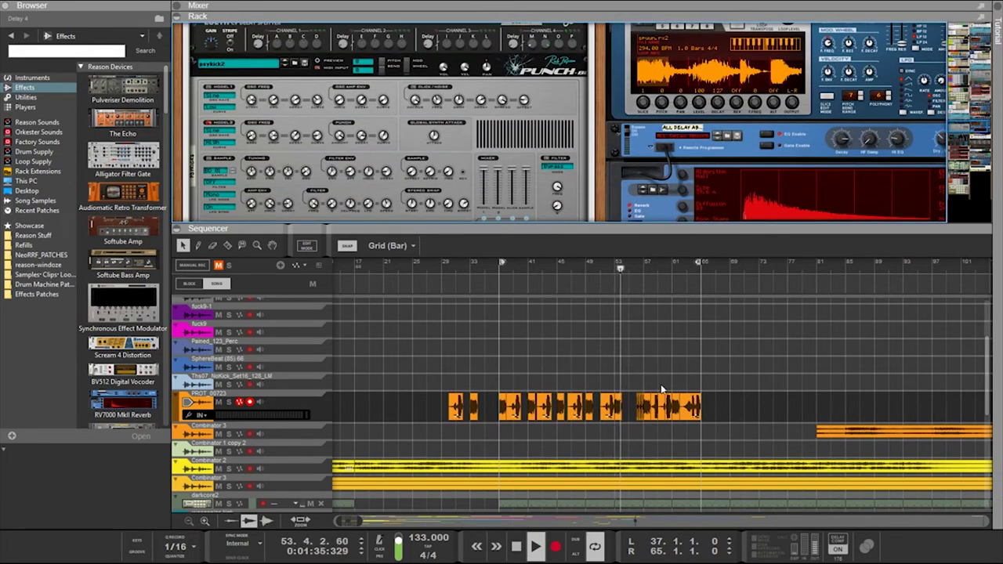
pyautogui.scroll(15, 579, 141)
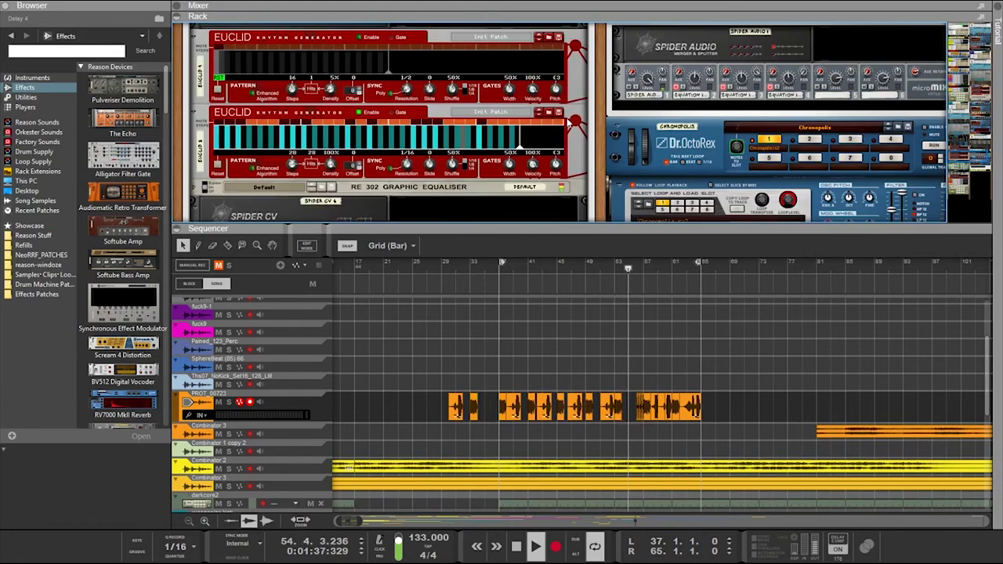
pyautogui.scroll(-5, 570, 168)
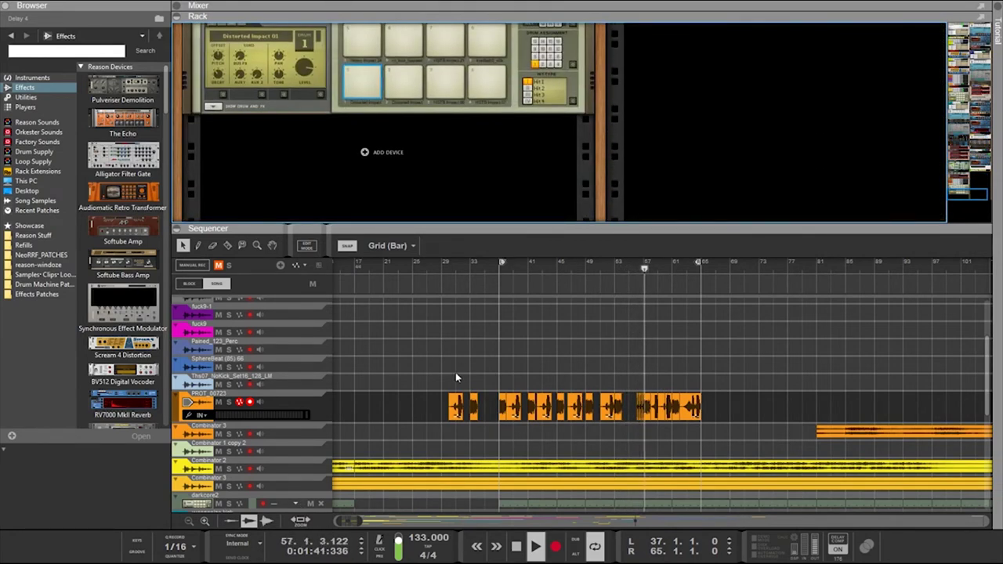
# Trim the start of the long Combinator 2 audio clip to bar 41, and move the 252-bar clip to bar 17
pyautogui.click(366, 468)
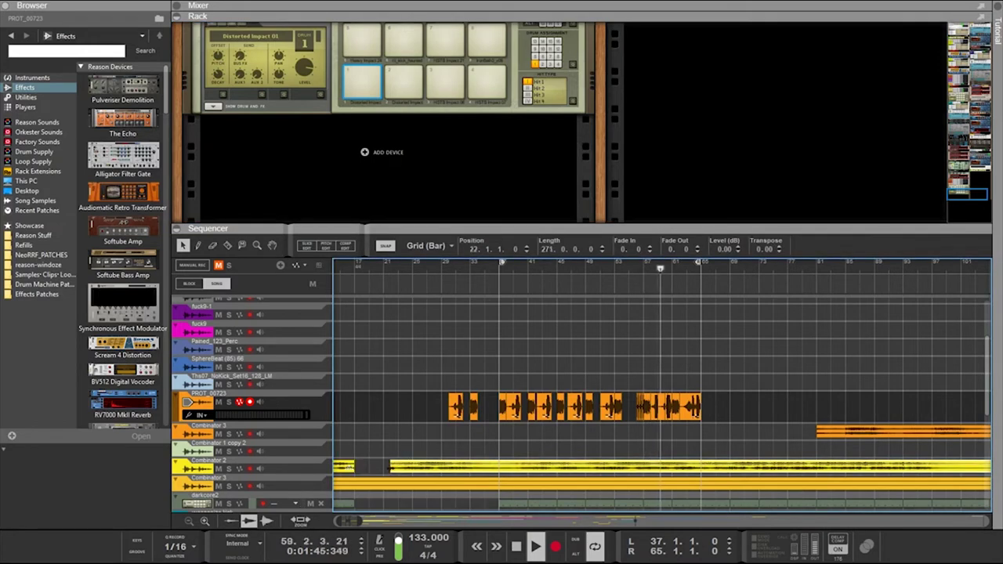
pyautogui.moveTo(383, 468); pyautogui.dragTo(464, 470)
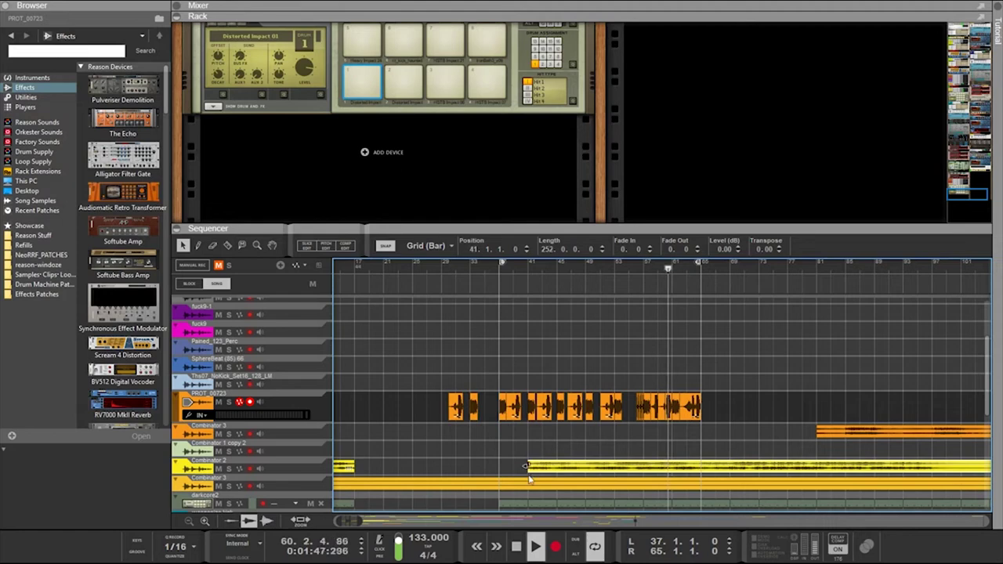
pyautogui.moveTo(558, 468); pyautogui.dragTo(392, 469)
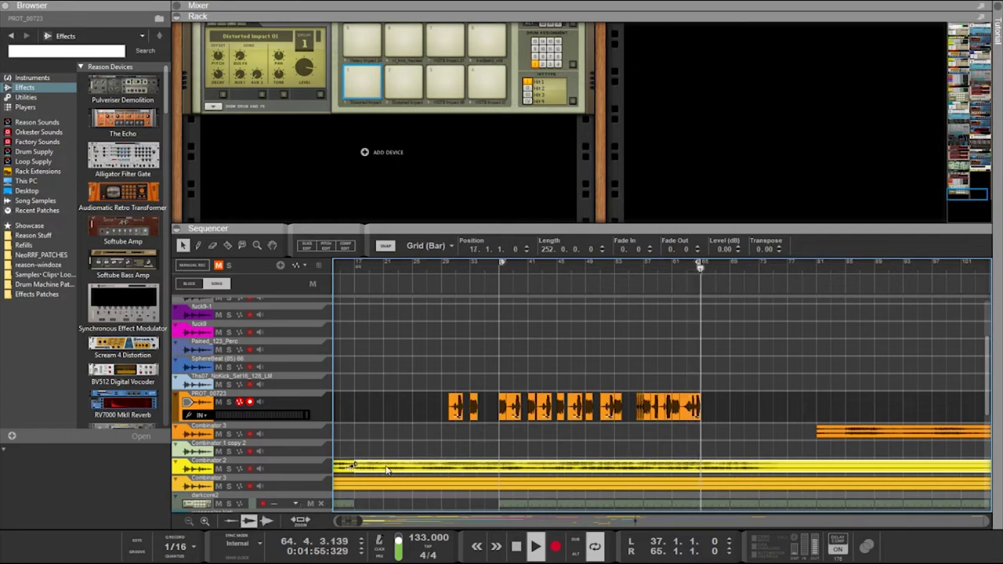
# Shorten the Combinator 2 clip to 58 bars by trimming its start to bar 45, and move it back to bar 17
pyautogui.moveTo(352, 466); pyautogui.dragTo(371, 474)
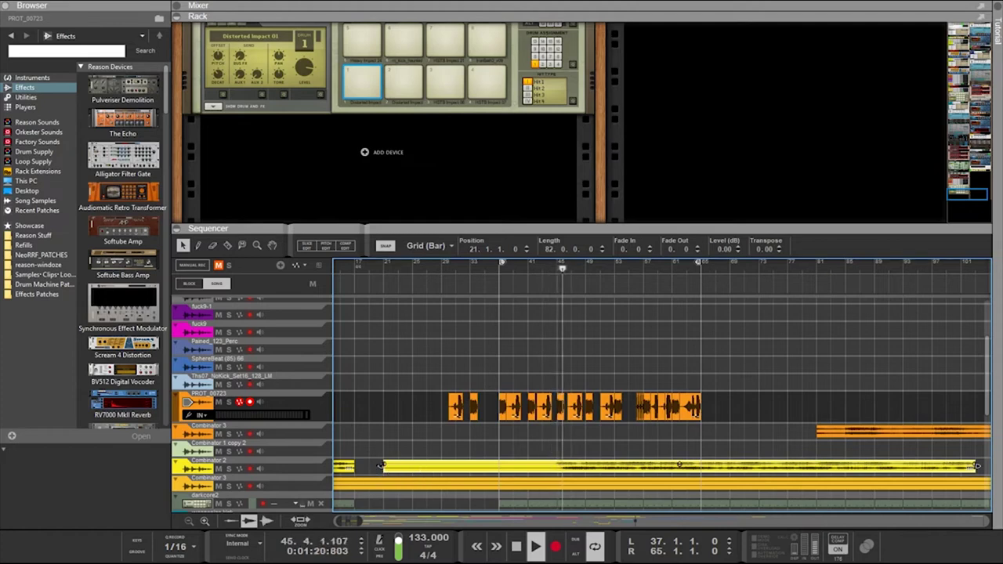
pyautogui.moveTo(385, 467); pyautogui.dragTo(552, 468)
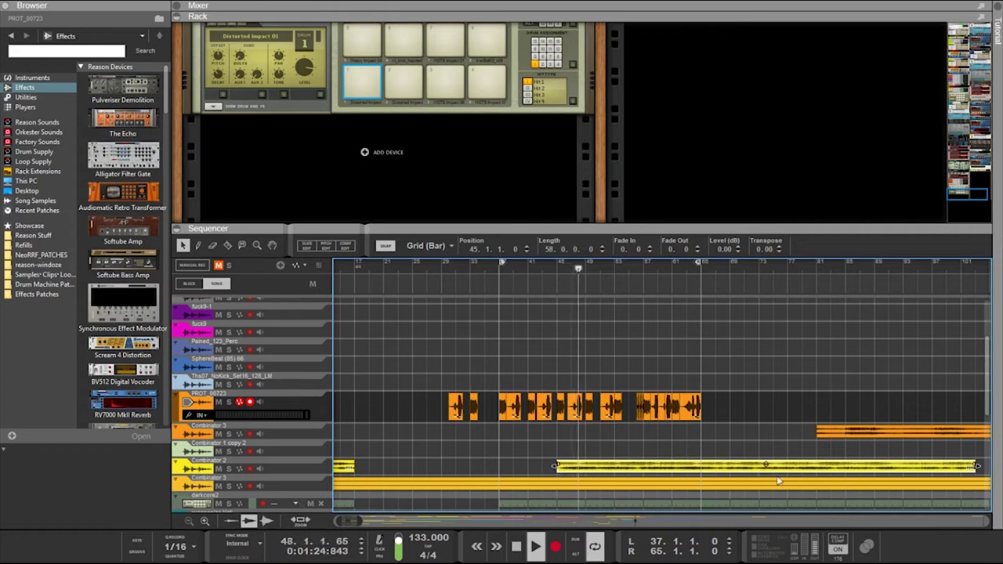
pyautogui.moveTo(956, 471); pyautogui.dragTo(756, 475)
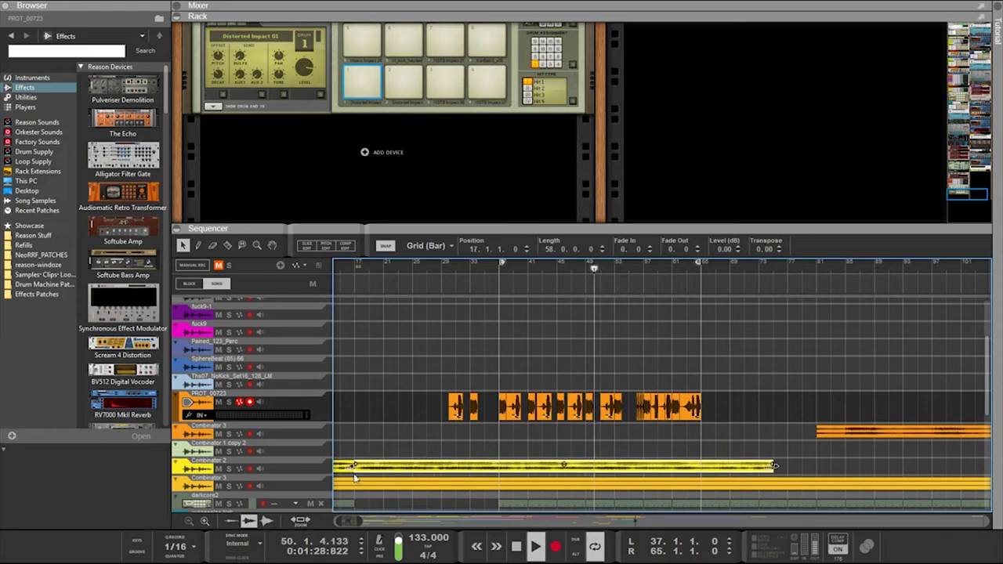
# Trim and move the Combinator 2 clip so it starts at bar 37 and runs 28 bars, filling the loop
pyautogui.moveTo(352, 465); pyautogui.dragTo(514, 469)
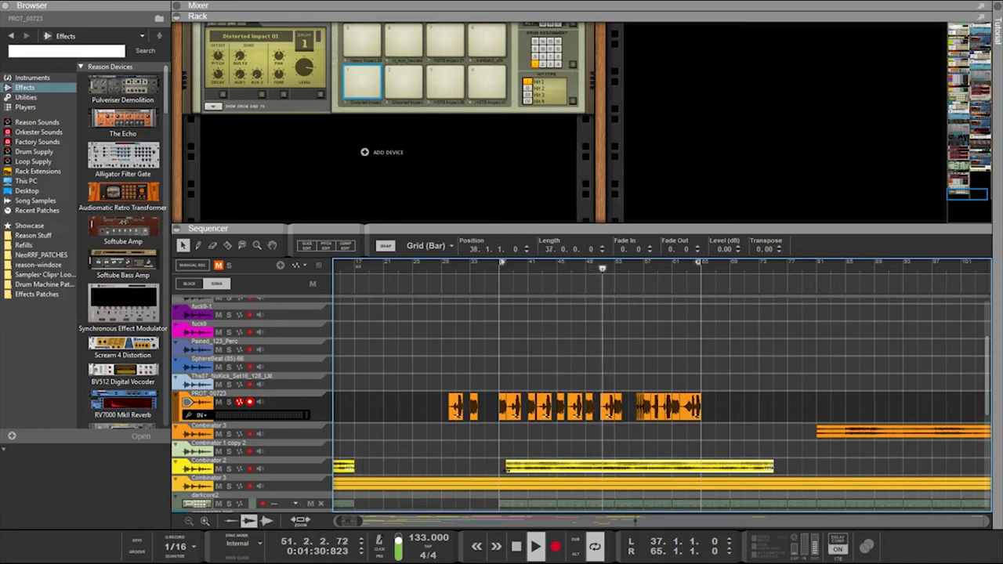
pyautogui.moveTo(600, 472); pyautogui.dragTo(530, 468)
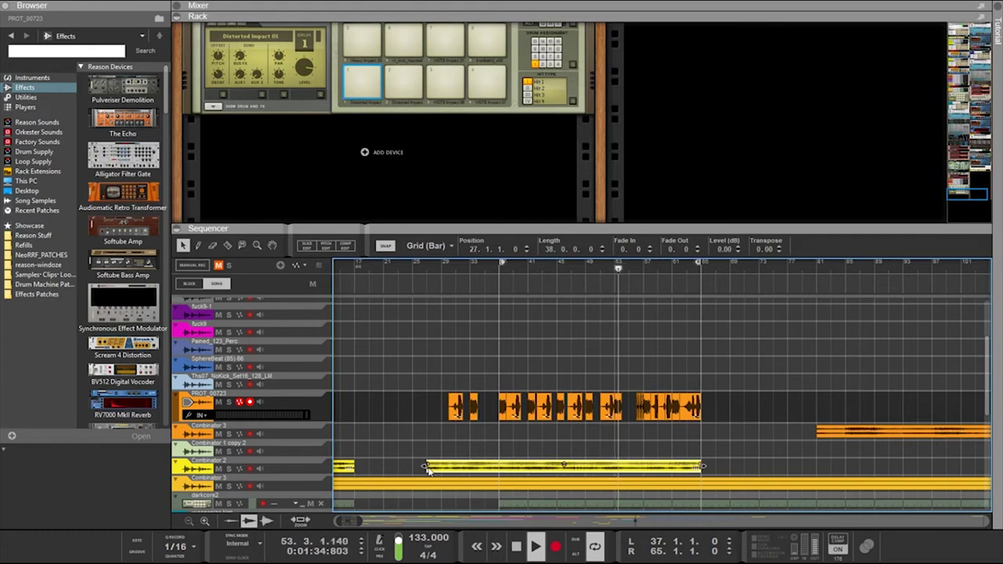
pyautogui.moveTo(424, 466); pyautogui.dragTo(500, 467)
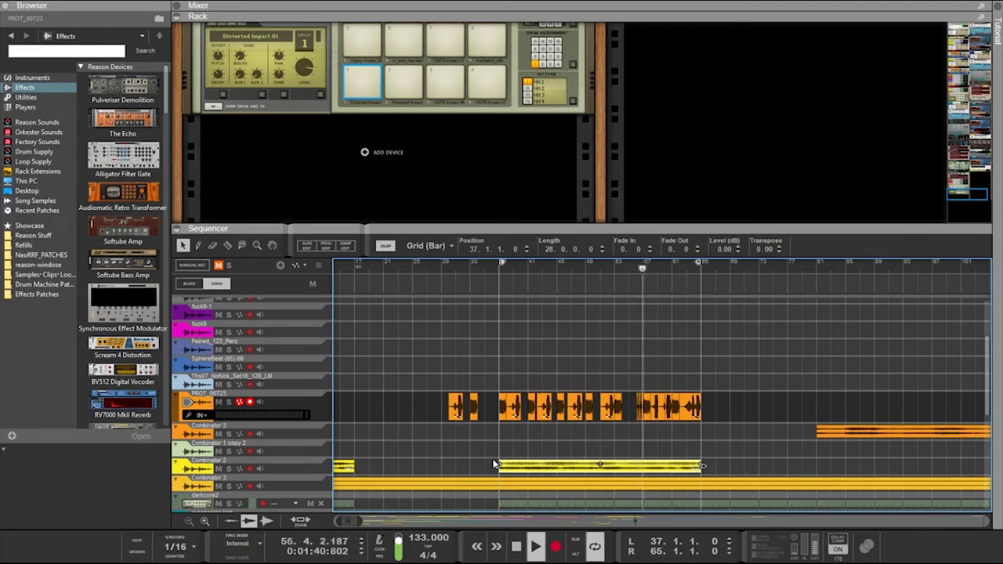
# Select the spoon2 track and examine its Dr. OctoRex, the equaliser and filters before it, and the effects after it
pyautogui.scroll(-6, 505, 439)
pyautogui.scroll(4, 504, 414)
pyautogui.scroll(-6, 504, 414)
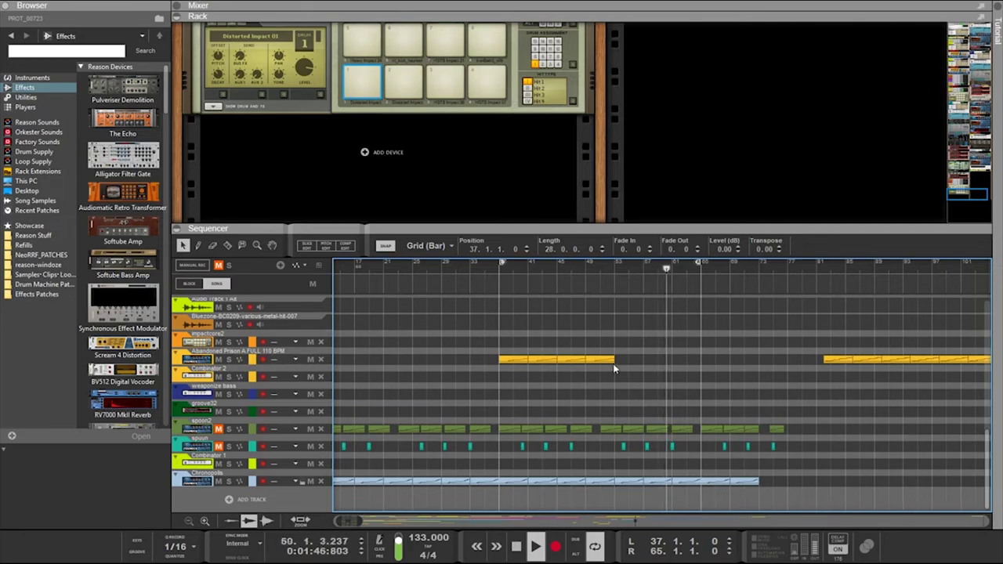
pyautogui.click(195, 427)
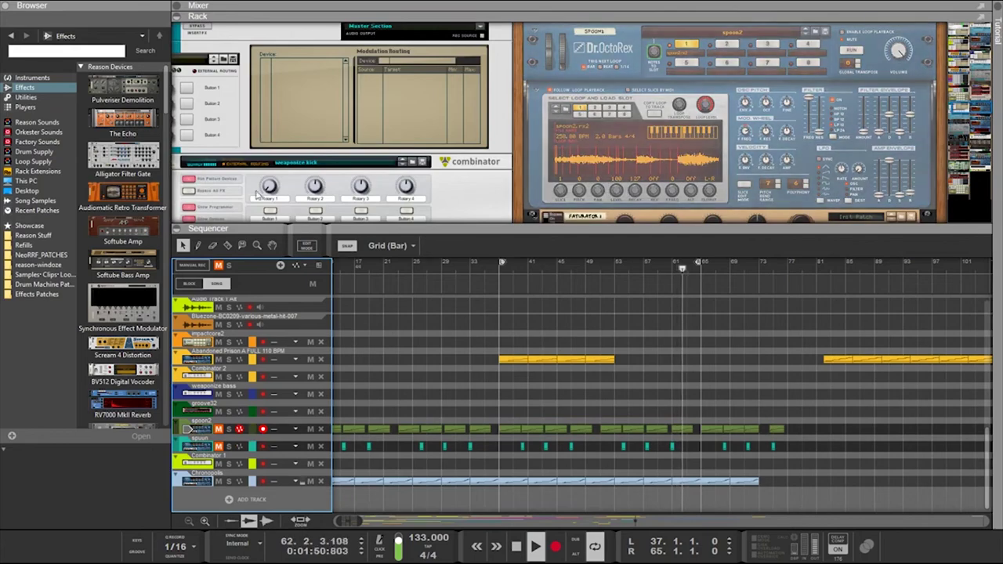
pyautogui.click(275, 115)
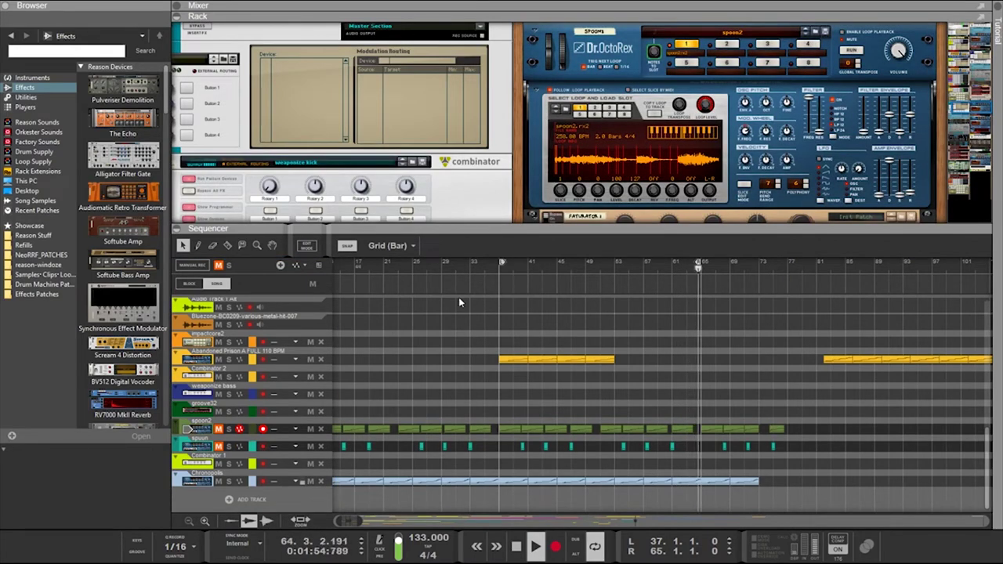
pyautogui.click(581, 296)
pyautogui.scroll(4, 561, 202)
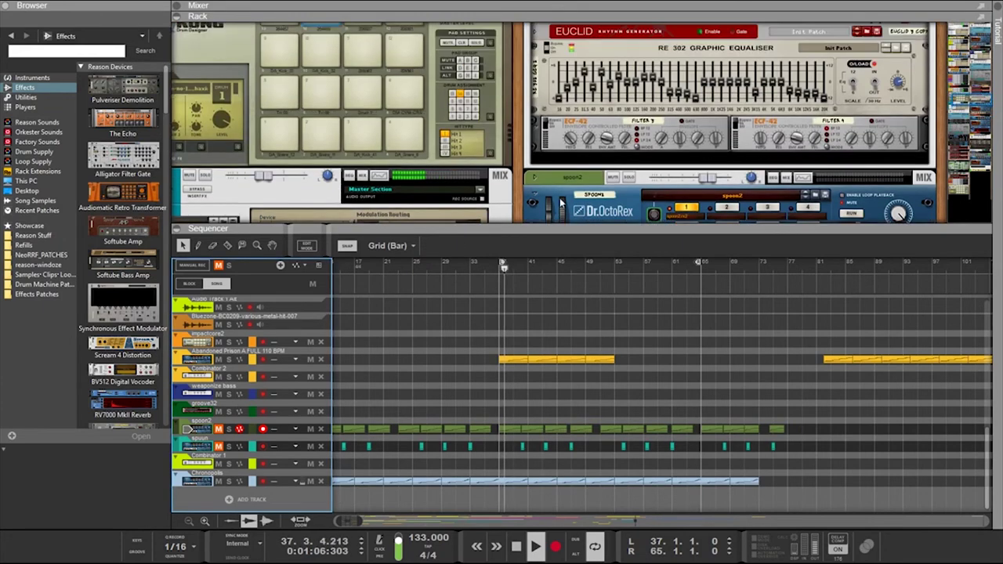
pyautogui.scroll(-6, 553, 181)
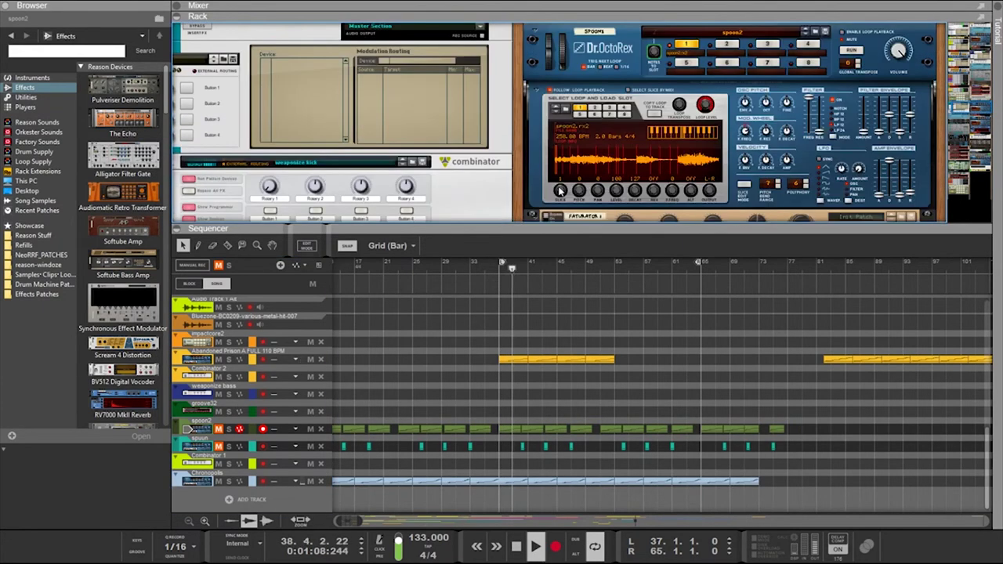
pyautogui.scroll(-3, 560, 192)
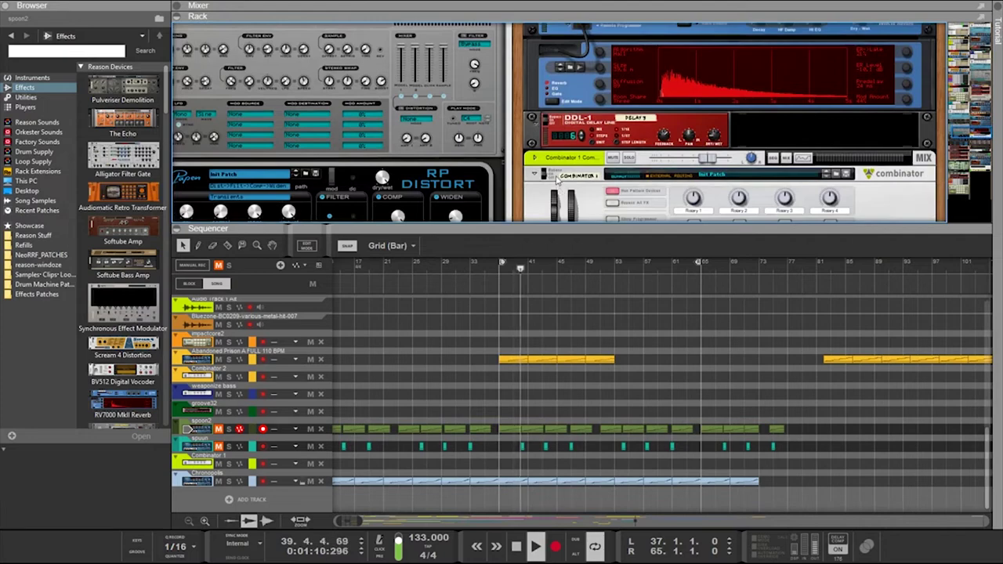
# Delete the spoon2 and spuun tracks together with their devices
pyautogui.click(545, 148)
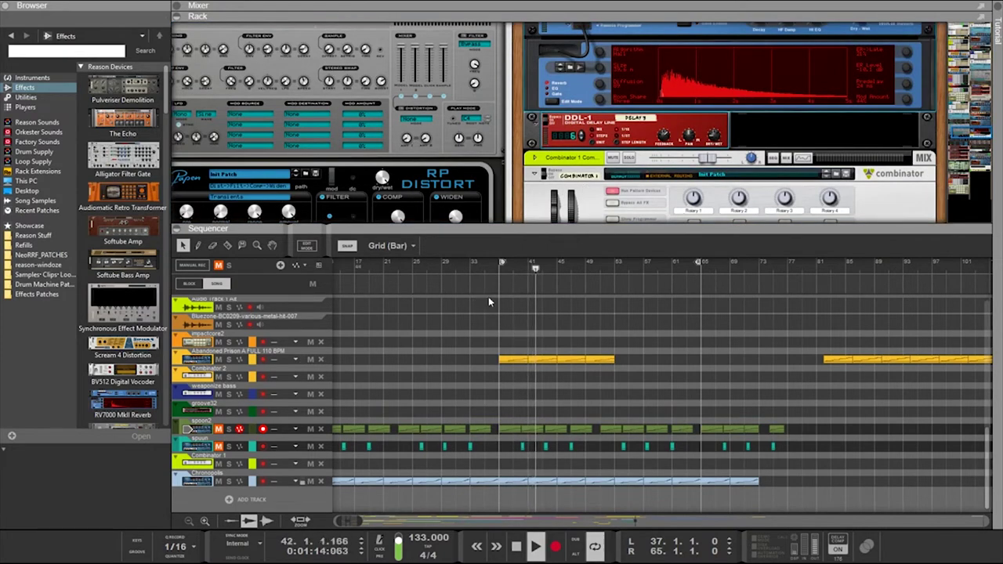
pyautogui.press('Delete')
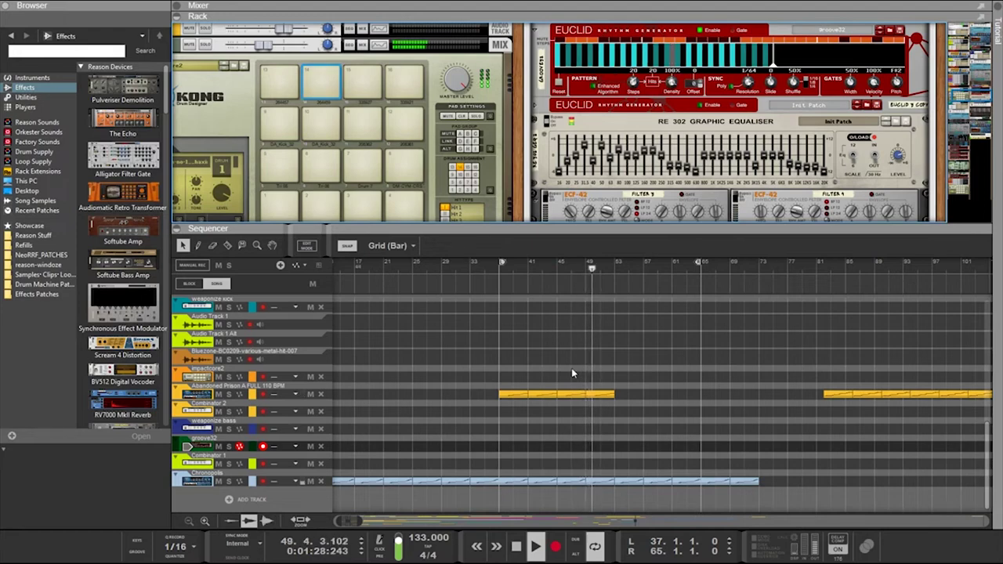
# Examine the rack devices around the Euclid generators, the weaponize kick, Little LFO, VoltSH-1 and the Chronopolis mix channel
pyautogui.scroll(-10, 654, 185)
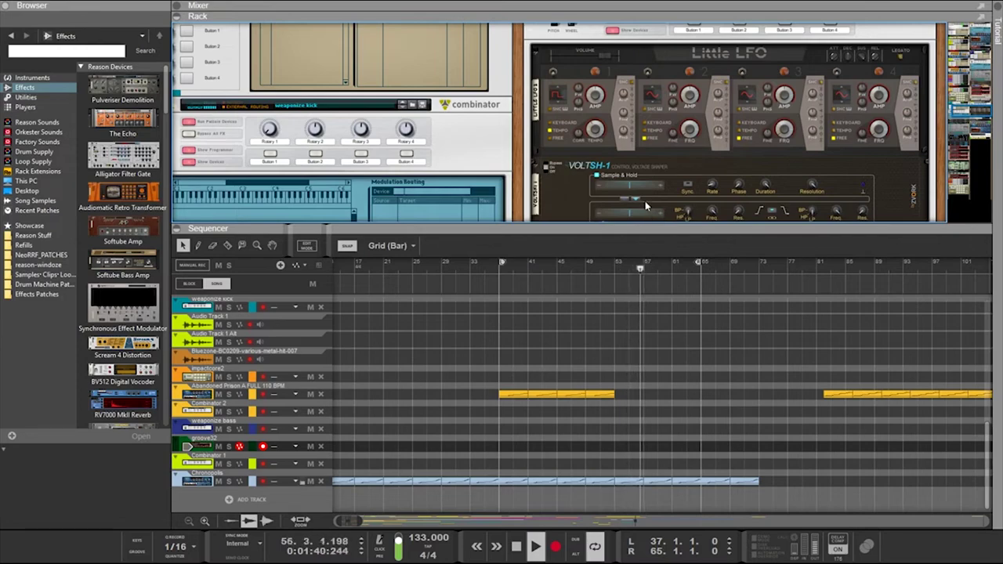
pyautogui.scroll(5, 602, 173)
pyautogui.scroll(-15, 580, 198)
pyautogui.scroll(12, 580, 198)
pyautogui.scroll(-6, 580, 196)
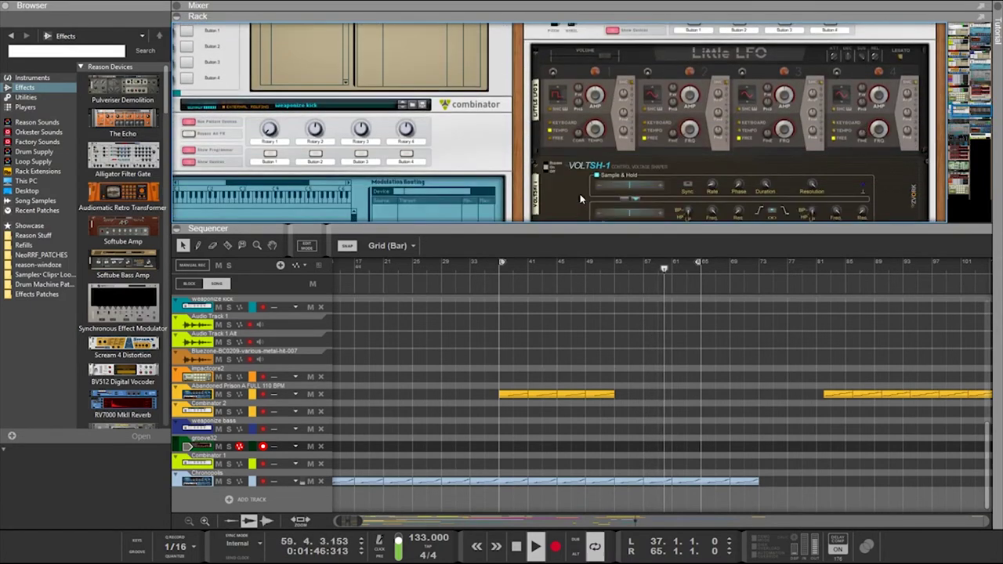
pyautogui.scroll(3, 580, 196)
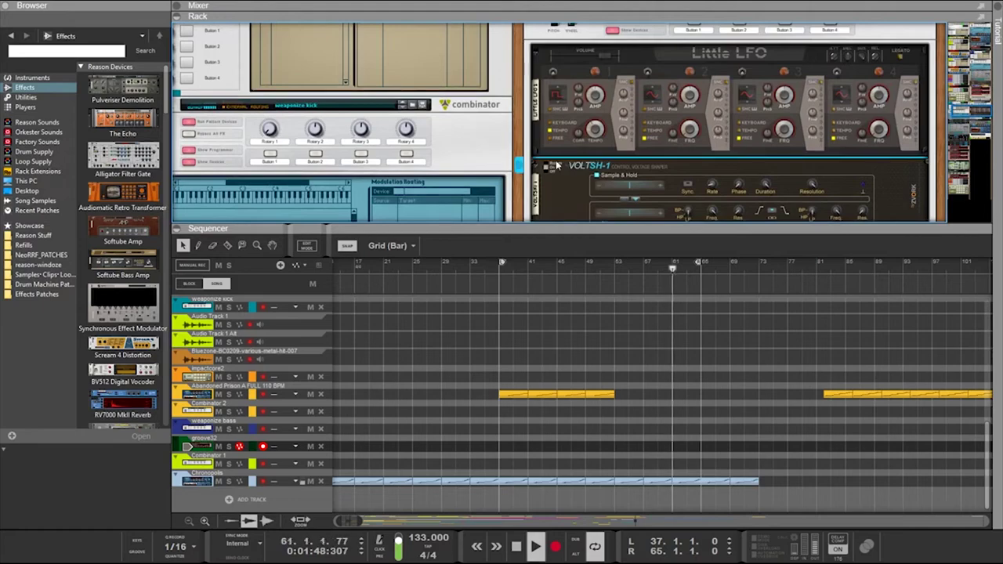
pyautogui.scroll(-8, 560, 157)
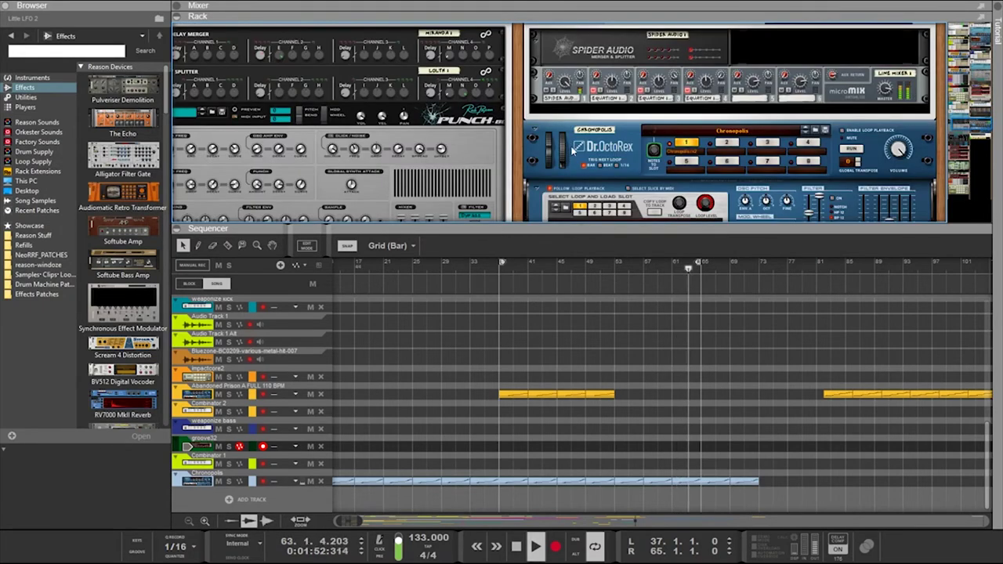
pyautogui.scroll(-6, 572, 149)
pyautogui.scroll(9, 572, 149)
pyautogui.scroll(12, 570, 147)
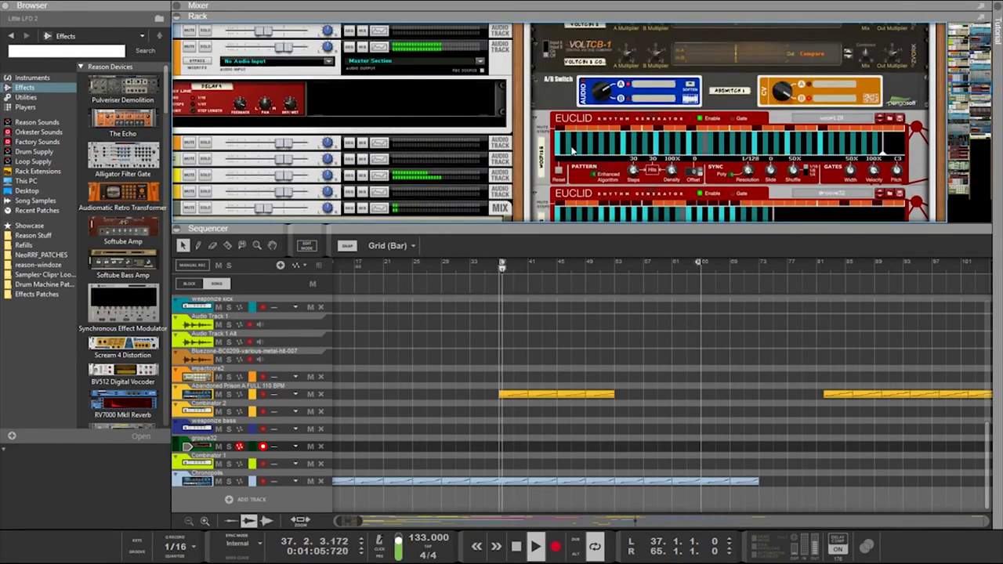
pyautogui.scroll(-8, 572, 149)
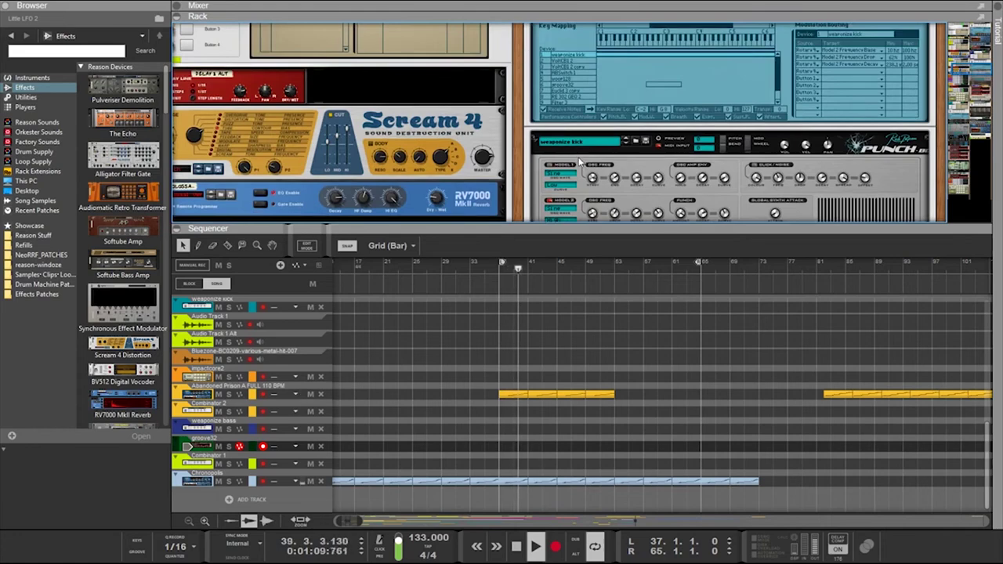
pyautogui.scroll(8, 579, 162)
pyautogui.scroll(-5, 579, 161)
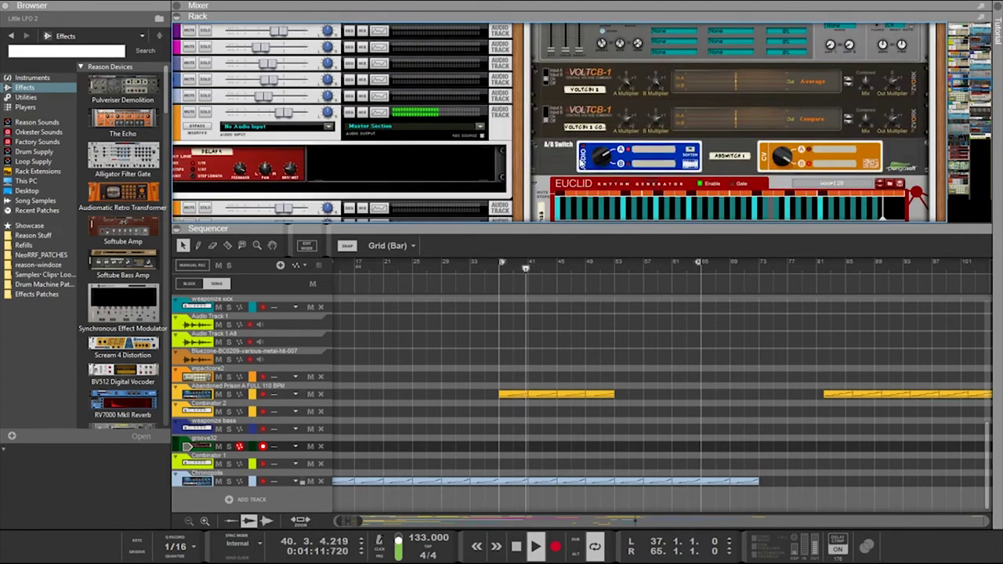
pyautogui.scroll(-6, 580, 163)
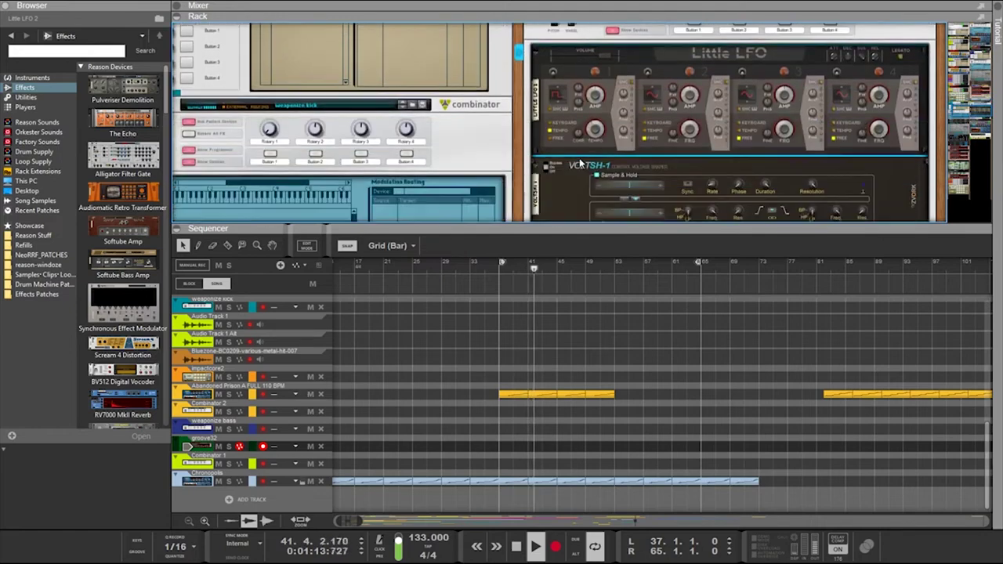
pyautogui.scroll(2, 579, 162)
pyautogui.scroll(-6, 580, 157)
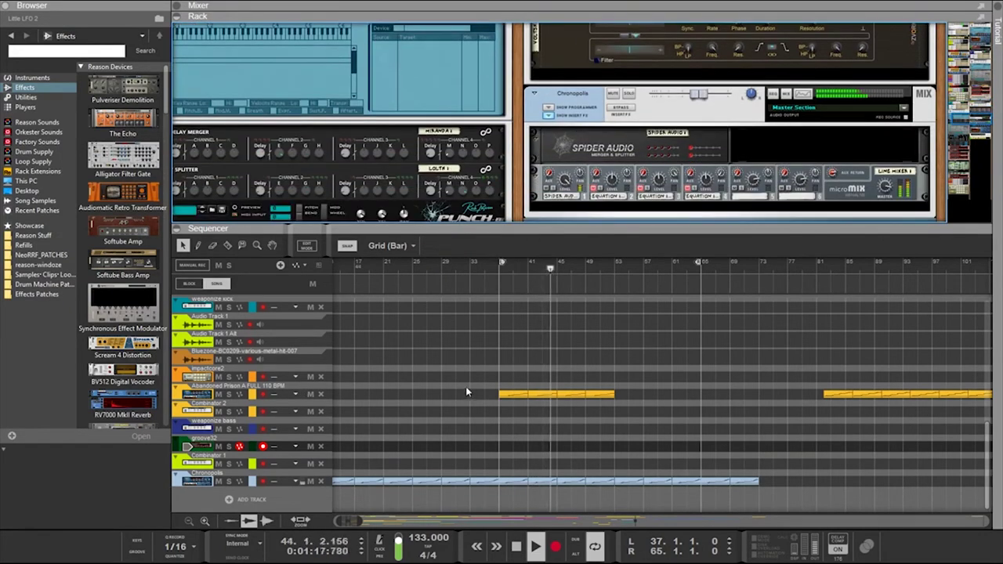
# Move the Abandoned Prison clips at bar 37 so they start at bar 65
pyautogui.click(593, 394)
pyautogui.moveTo(506, 396); pyautogui.dragTo(702, 393)
# Add a Dr. Octo Rex Loop Player from the instruments to the empty rack space below the MClass Maximizer
pyautogui.scroll(-8, 621, 175)
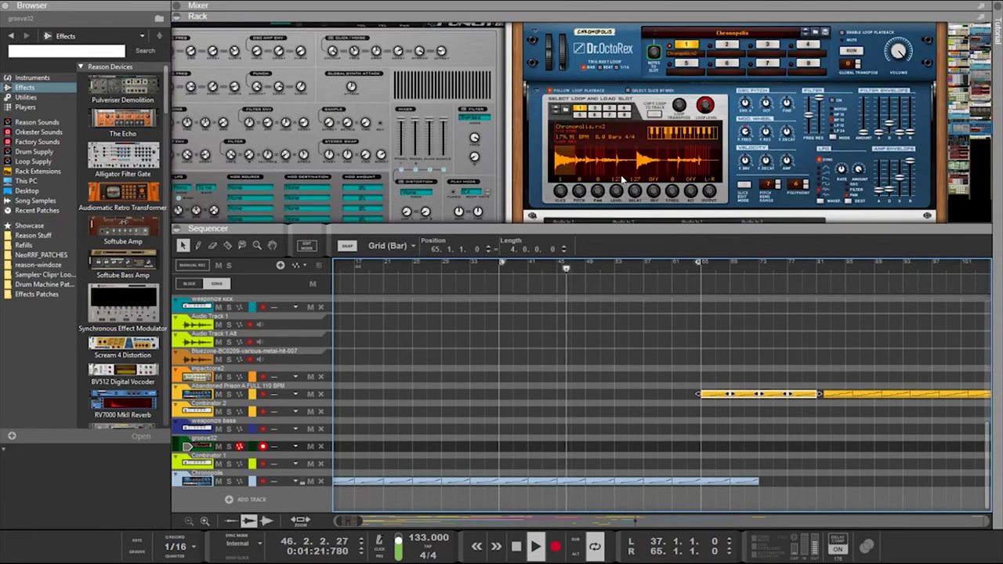
pyautogui.scroll(-3, 622, 178)
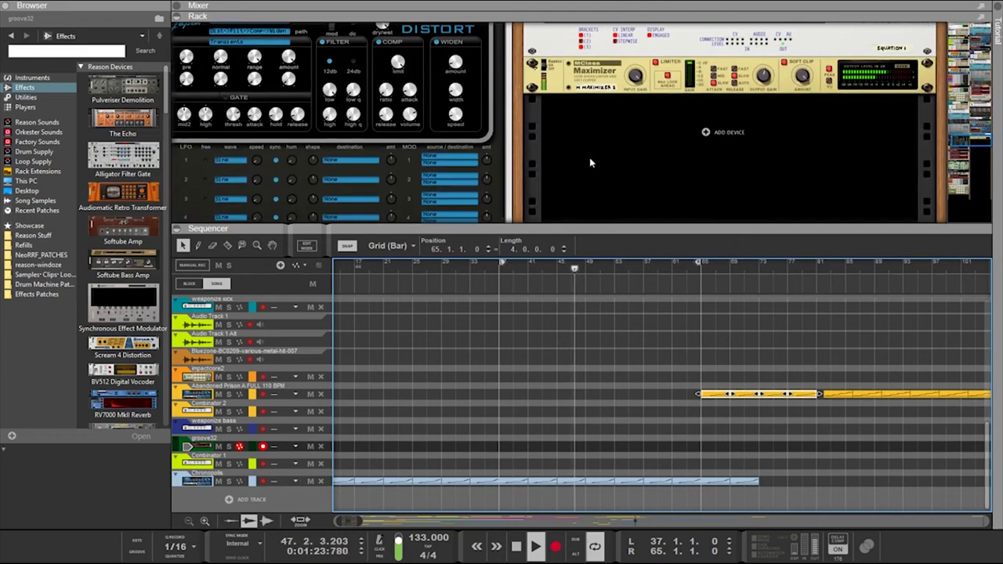
pyautogui.scroll(-5, 123, 189)
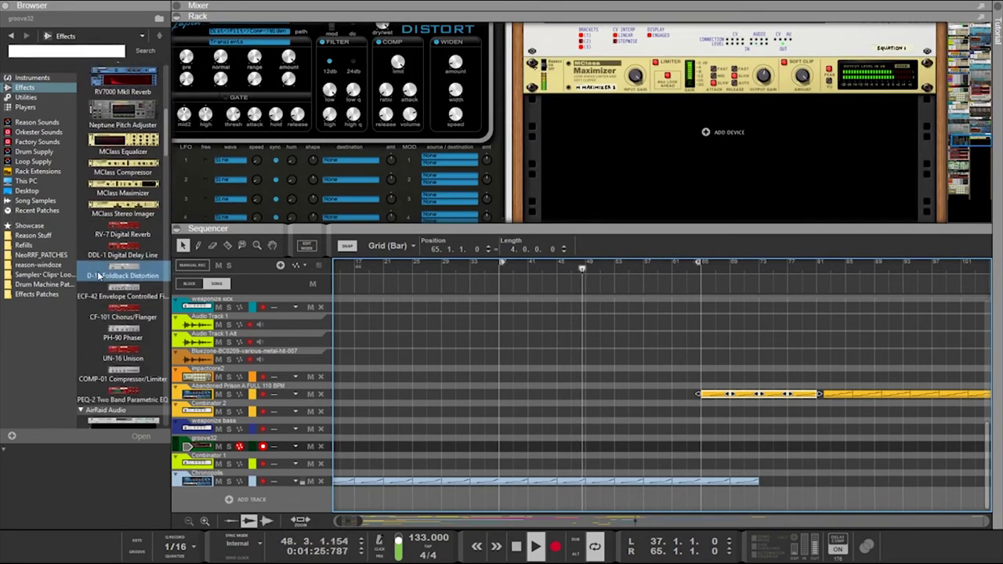
pyautogui.click(31, 77)
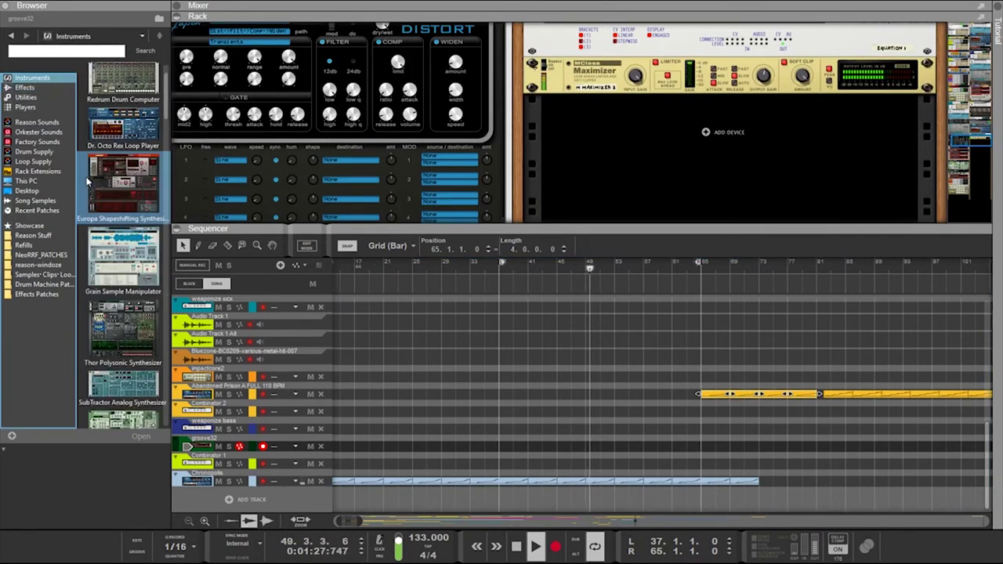
pyautogui.moveTo(88, 182)
pyautogui.mouseDown()
pyautogui.moveTo(570, 164)
pyautogui.moveTo(584, 140)
pyautogui.mouseUp()
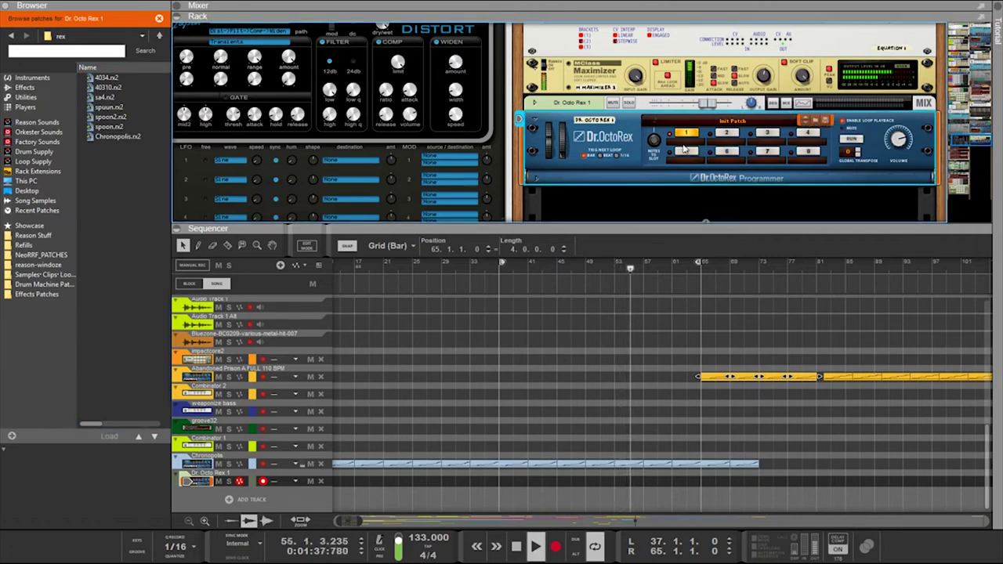
# Browse the Factory Sounds for the new Dr. Octo Rex and expand the Dr Rex Drum Loops folder
pyautogui.click(24, 124)
pyautogui.click(31, 142)
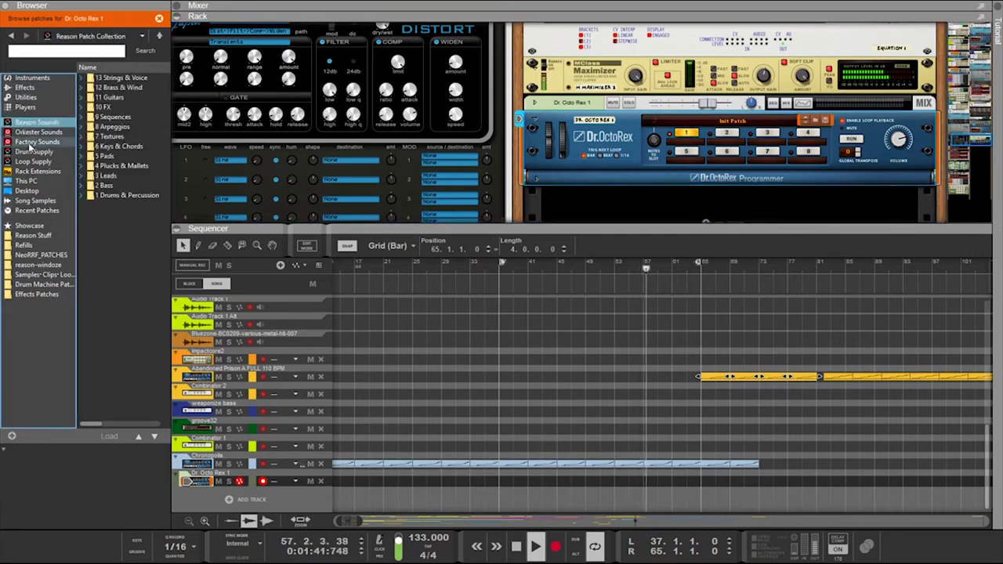
pyautogui.click(115, 166)
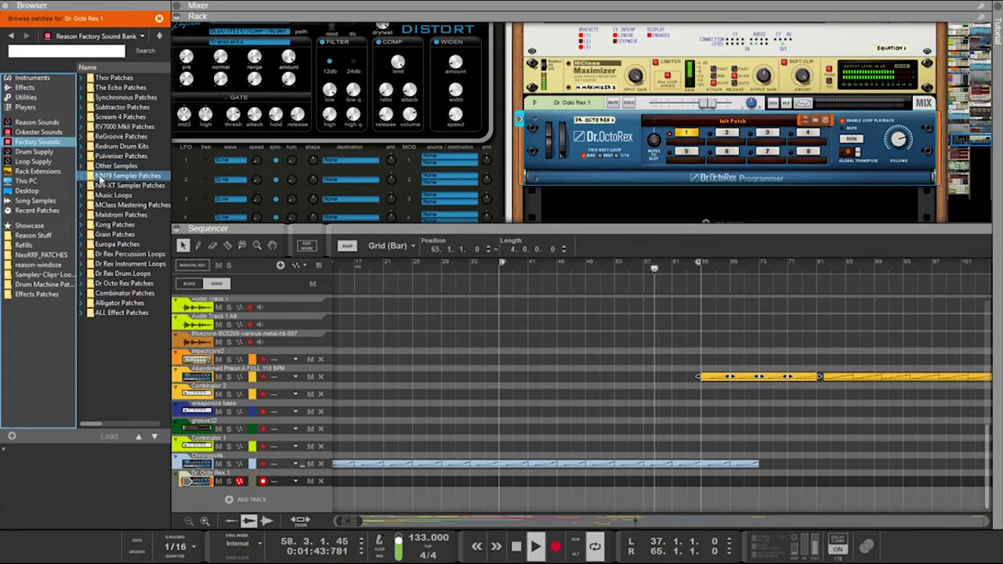
pyautogui.click(91, 274)
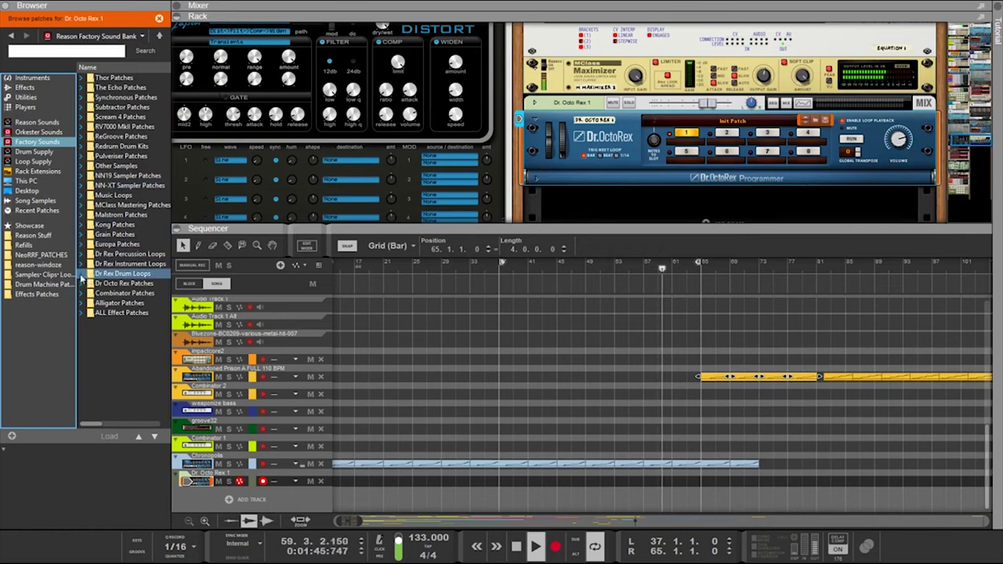
pyautogui.click(82, 276)
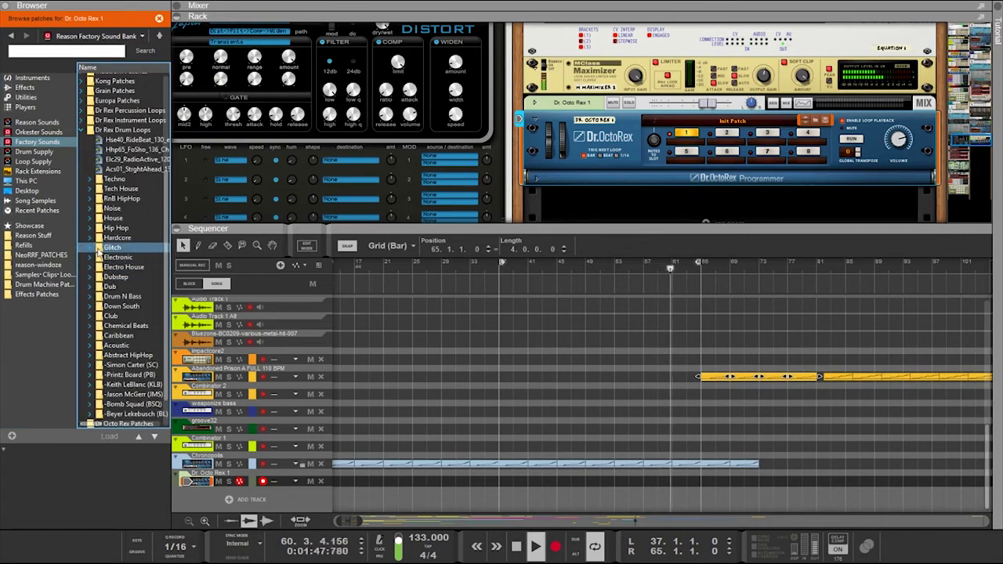
pyautogui.scroll(-1, 116, 190)
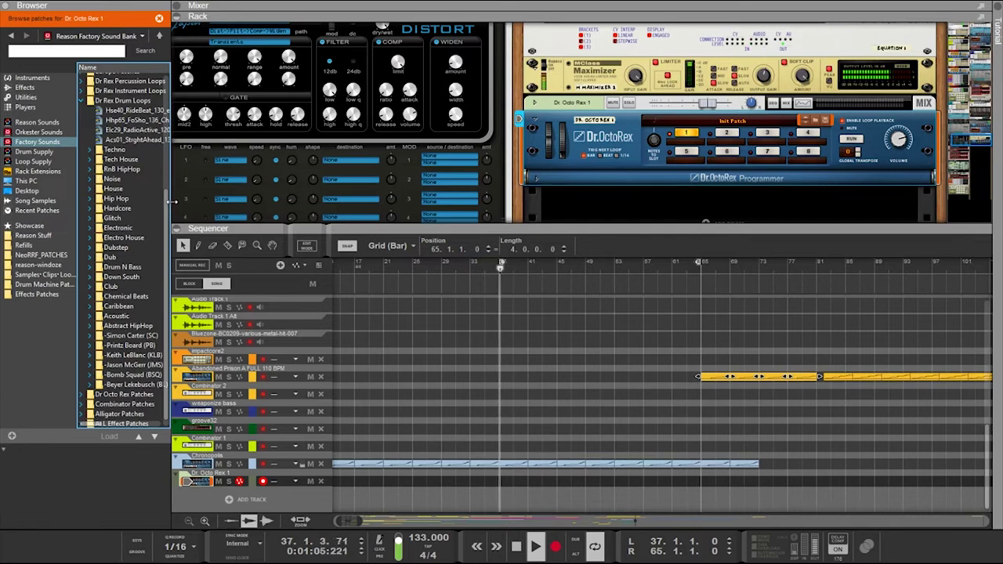
# Shrink the browser's locations list to icons only and adjust the browser width so full loop names fit
pyautogui.moveTo(169, 202); pyautogui.dragTo(242, 201)
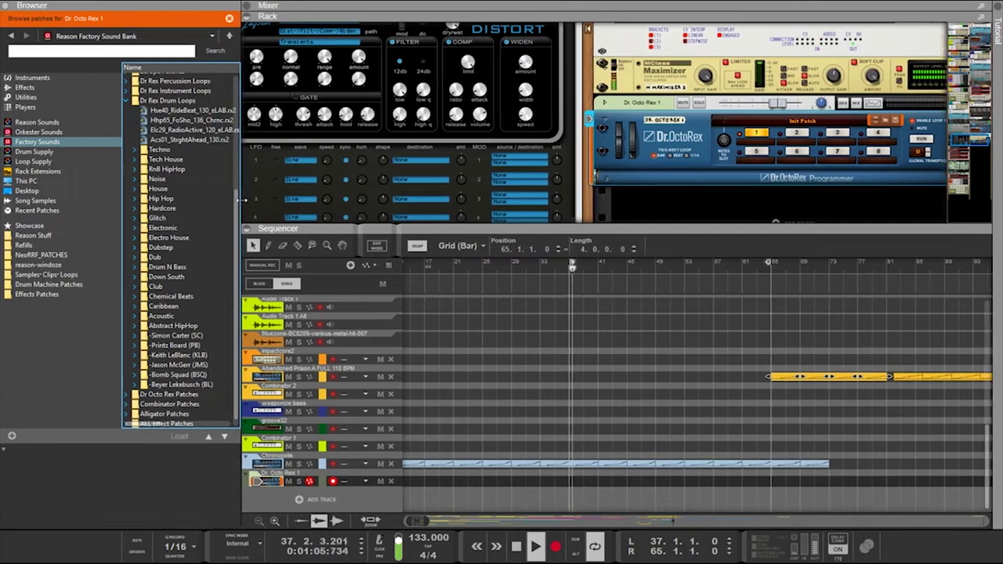
pyautogui.click(124, 212)
pyautogui.moveTo(57, 205); pyautogui.dragTo(16, 205)
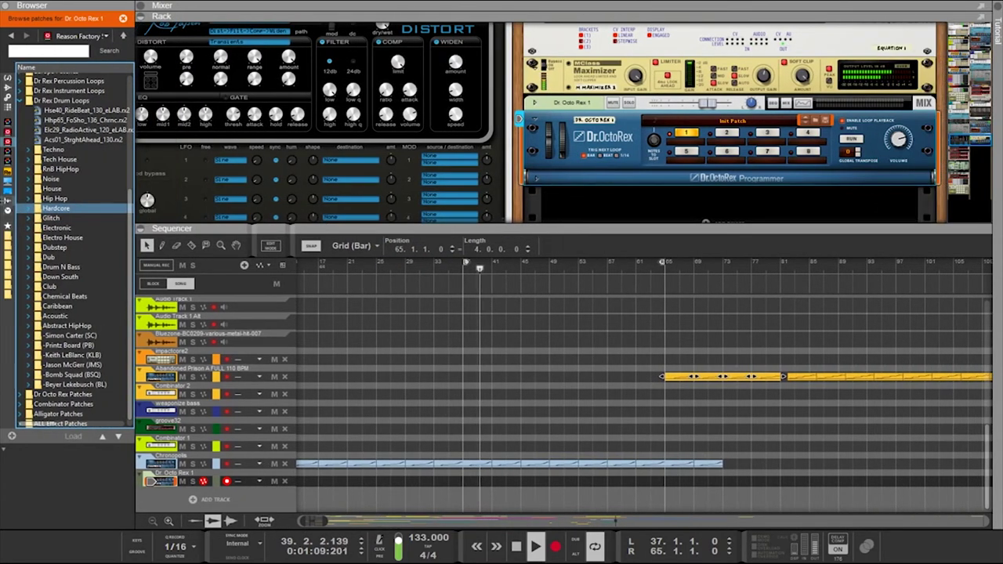
pyautogui.moveTo(135, 206); pyautogui.dragTo(156, 213)
# Look through the Abstract HipHop drum loops and the Dr Octo Rex Patches folder for a suitable loop
pyautogui.scroll(-1, 123, 235)
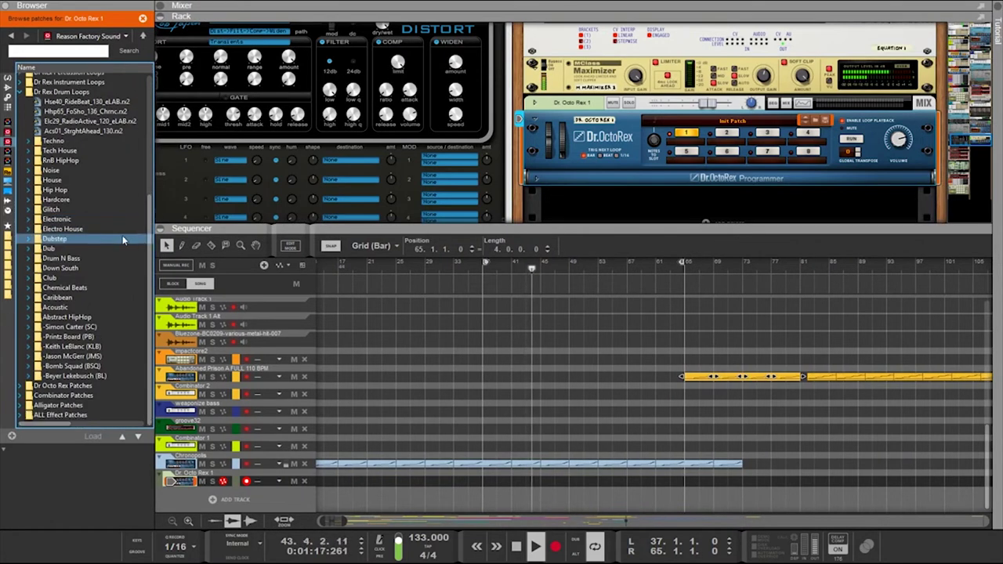
pyautogui.click(26, 319)
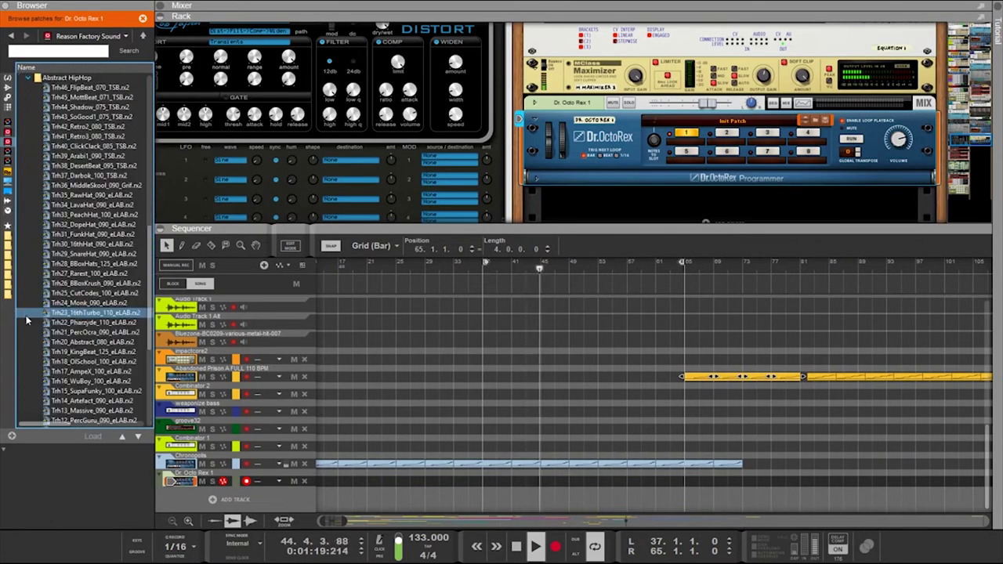
pyautogui.scroll(3, 94, 188)
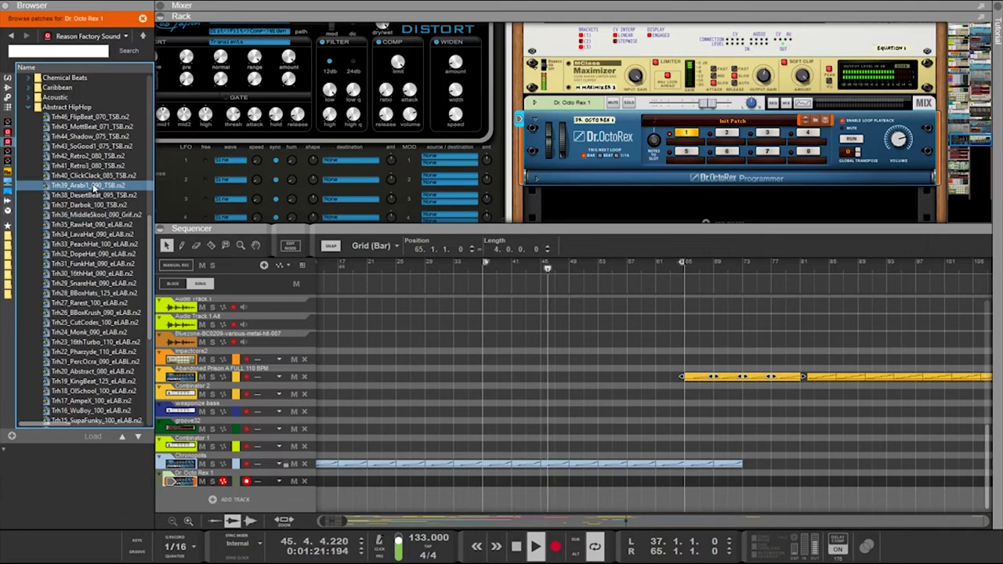
pyautogui.scroll(-6, 94, 196)
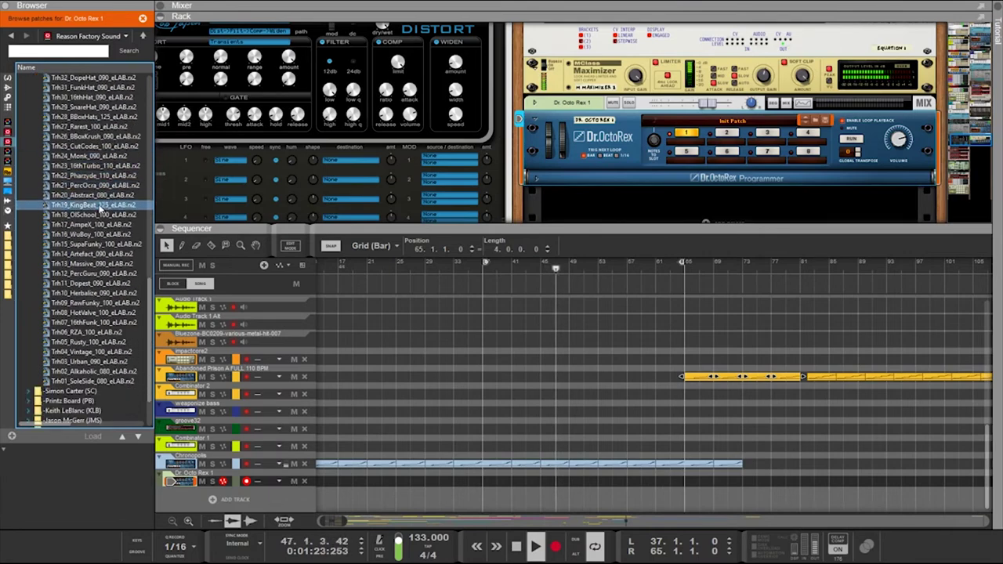
pyautogui.scroll(-2, 82, 231)
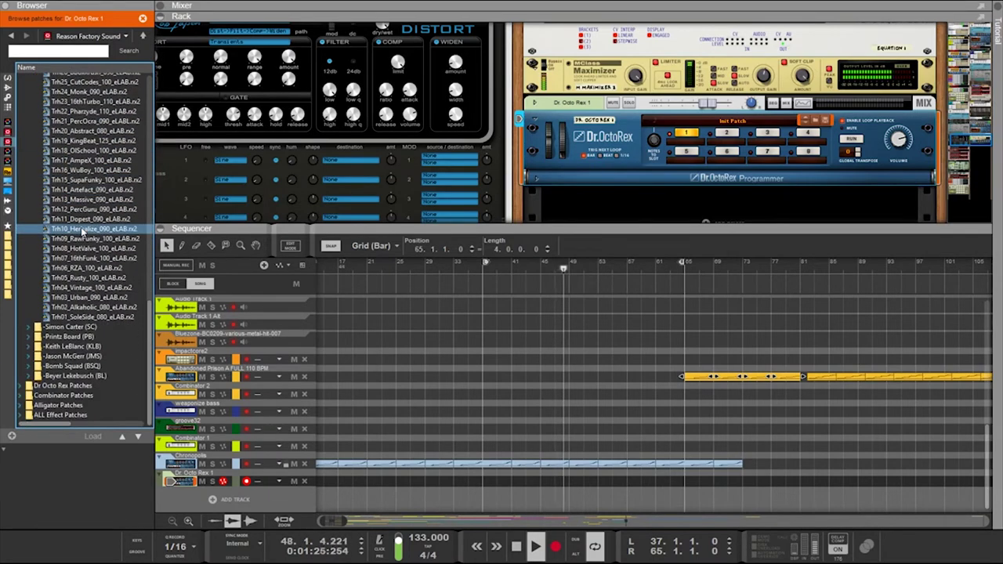
pyautogui.click(23, 386)
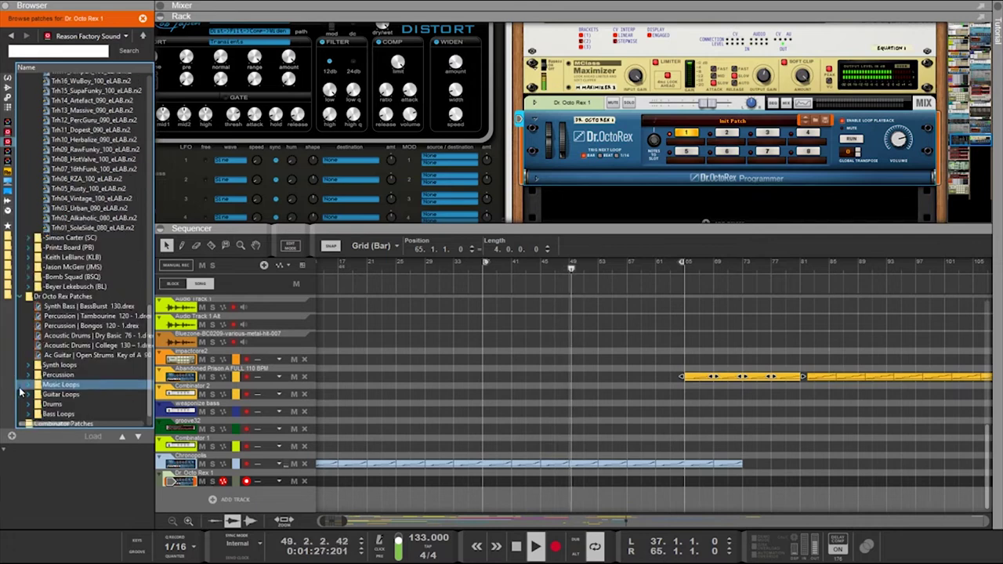
pyautogui.scroll(-1, 23, 384)
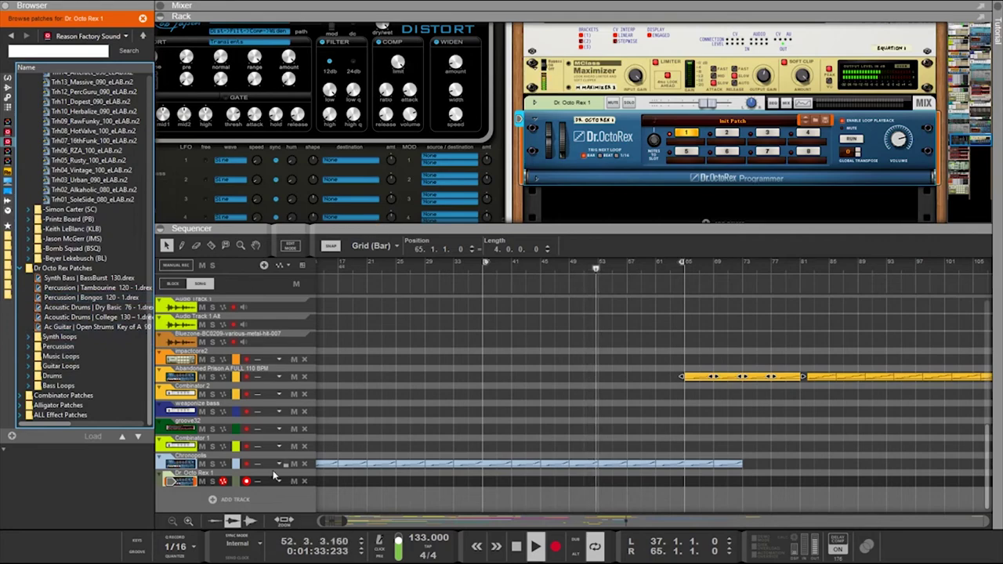
# Enable the Euclid 4 rhythm generator located below the mod-128 Euclid in the weaponize kick Combinator
pyautogui.scroll(-15, 375, 132)
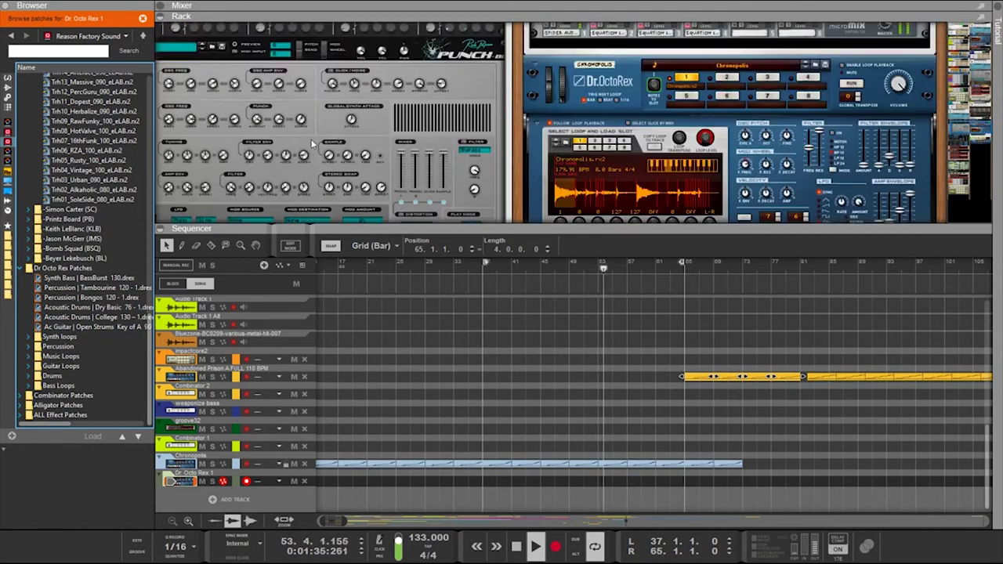
pyautogui.scroll(15, 311, 144)
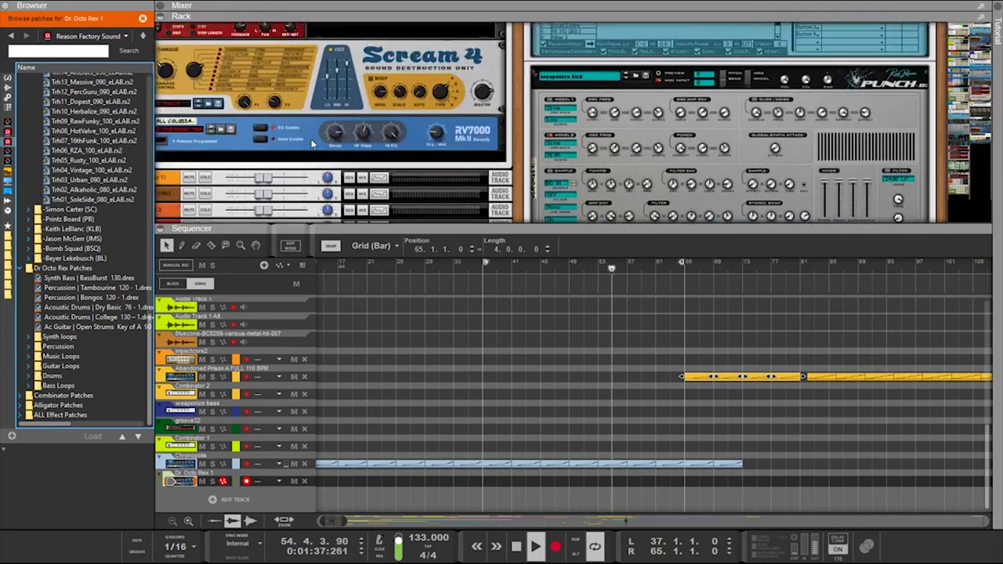
pyautogui.scroll(-15, 311, 143)
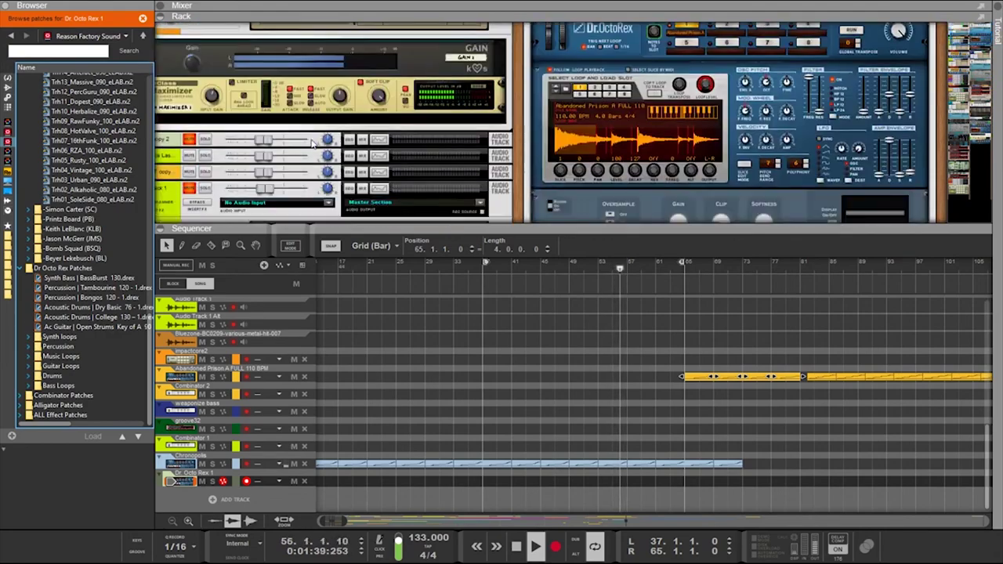
pyautogui.scroll(-15, 311, 143)
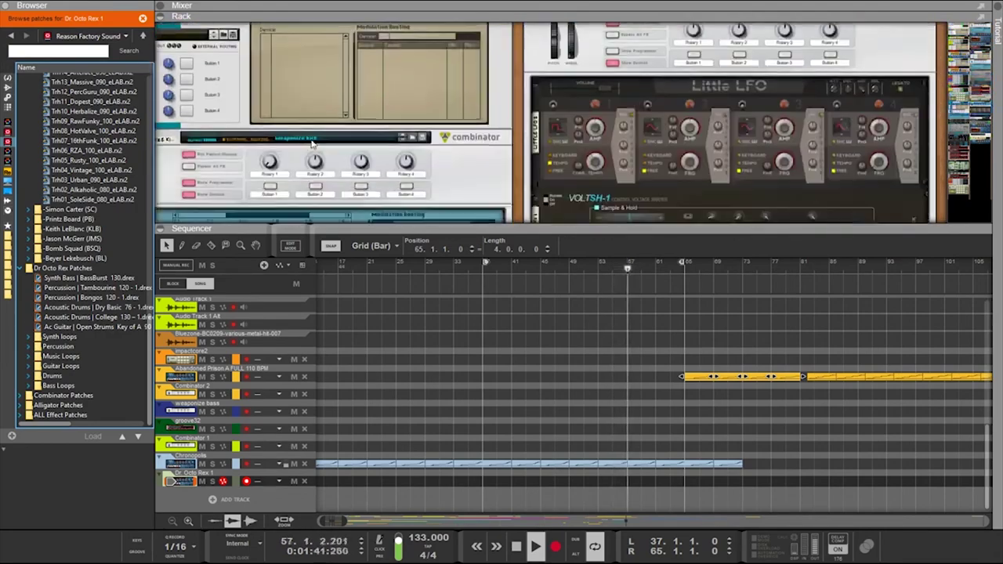
pyautogui.scroll(4, 311, 143)
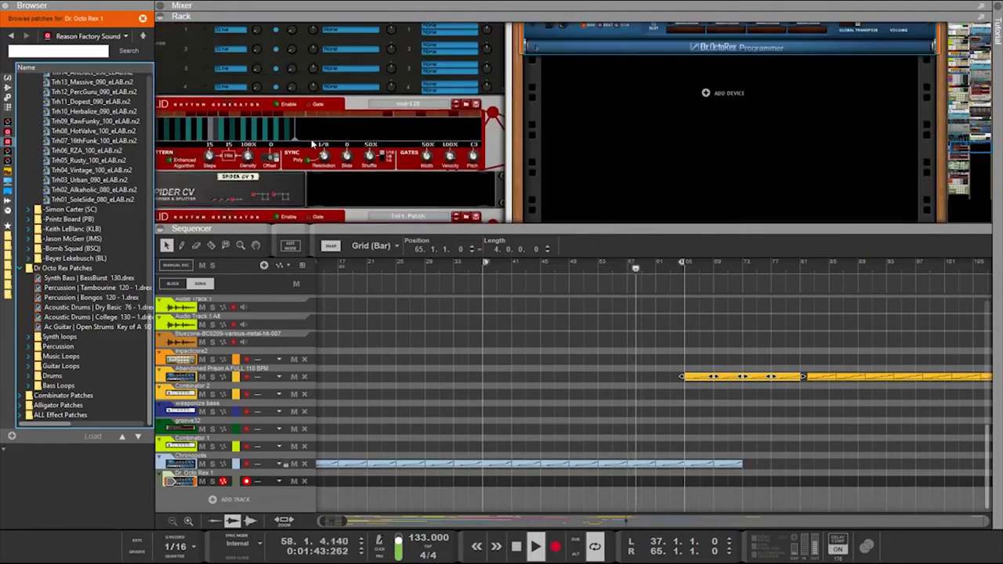
pyautogui.scroll(-4, 281, 114)
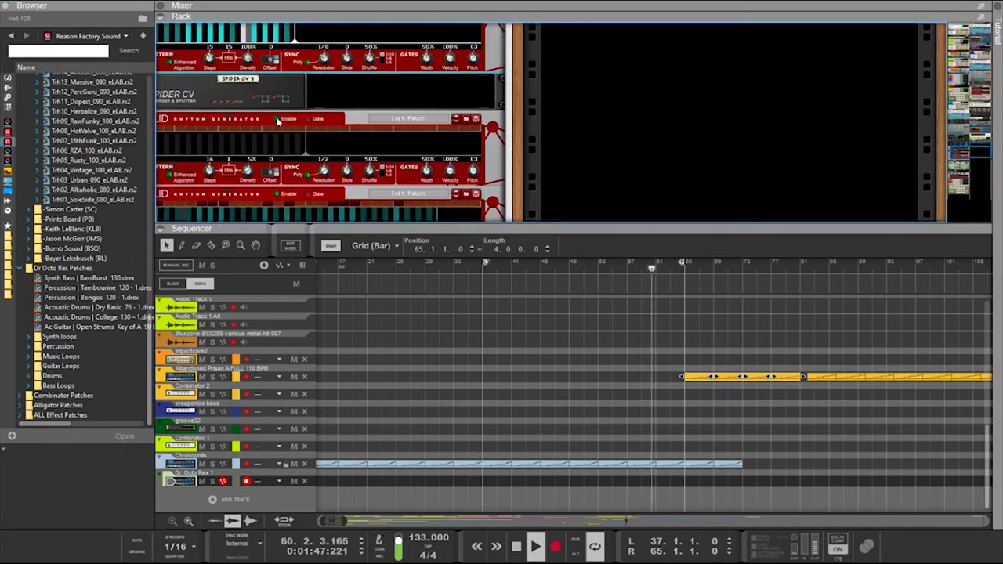
pyautogui.click(277, 120)
pyautogui.scroll(-2, 425, 170)
pyautogui.scroll(2, 425, 170)
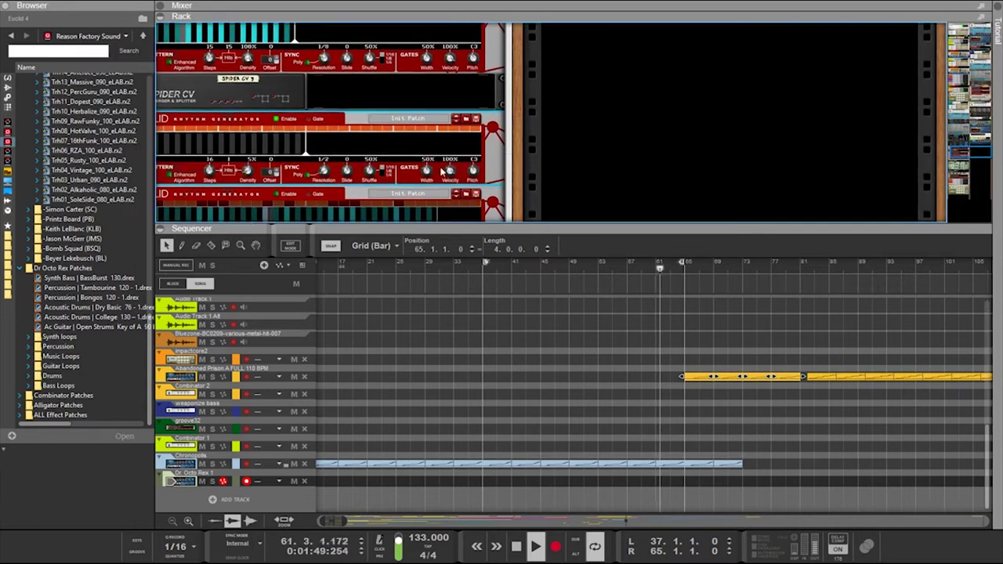
# Set Euclid 4's sync resolution to 1/128
pyautogui.hscroll(-3, 527, 179)
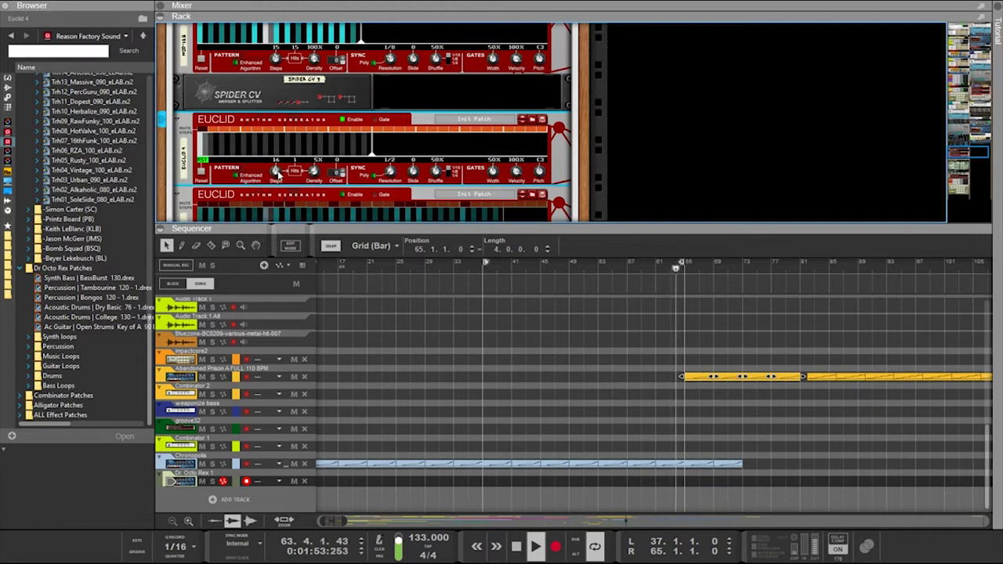
pyautogui.scroll(-2, 279, 178)
pyautogui.scroll(2, 278, 176)
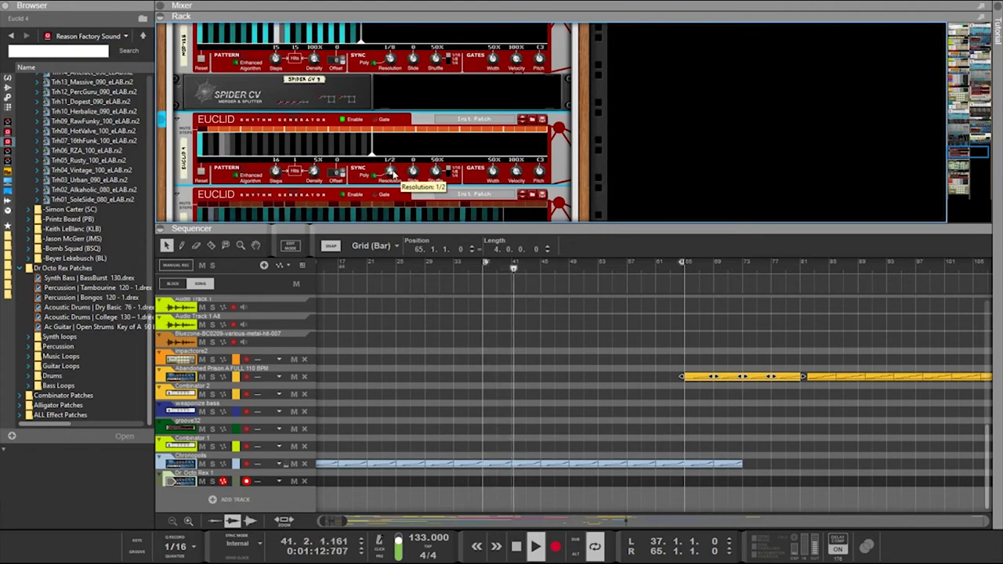
pyautogui.moveTo(392, 171); pyautogui.dragTo(408, 6)
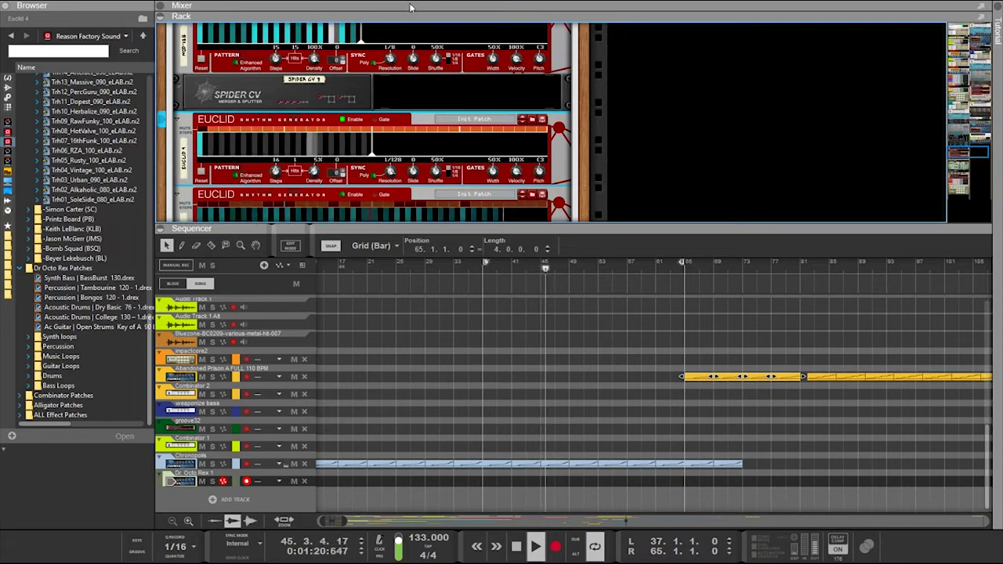
# Try shorter Euclid 4 patterns of 8, 5 and 4 steps, with densities of 9%, 10% and 14%
pyautogui.moveTo(275, 170); pyautogui.dragTo(282, 217)
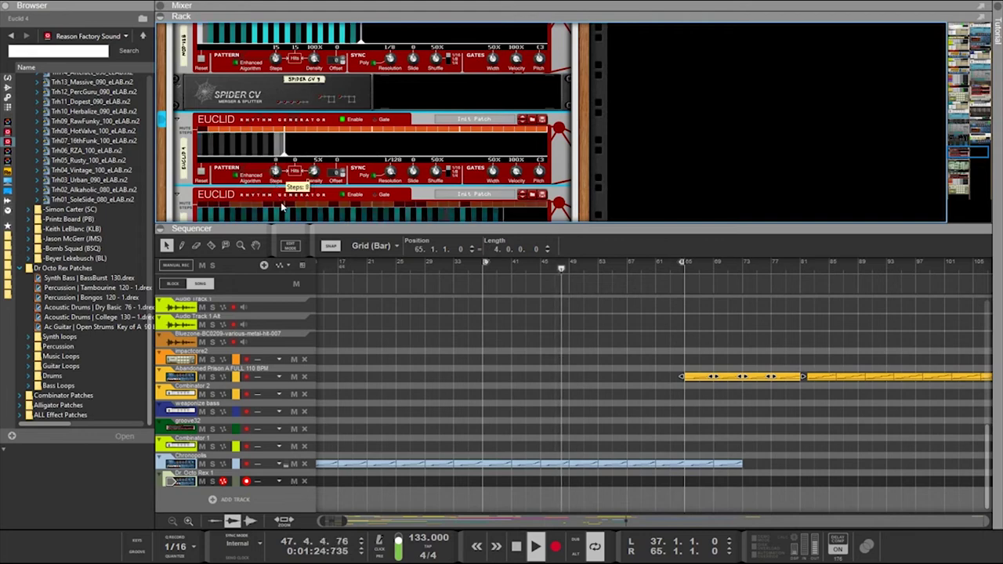
pyautogui.moveTo(315, 177); pyautogui.dragTo(315, 171)
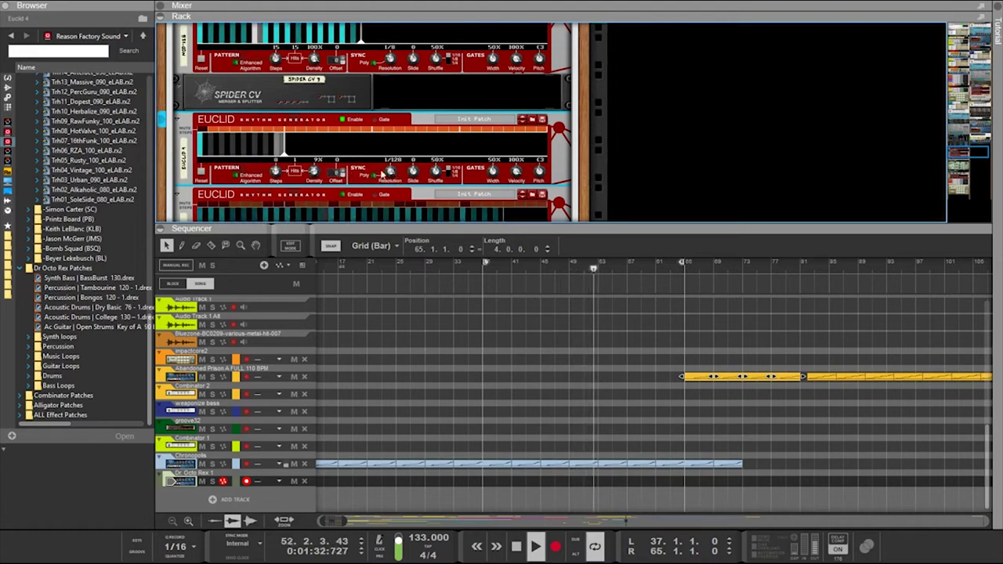
pyautogui.moveTo(276, 172); pyautogui.dragTo(317, 168)
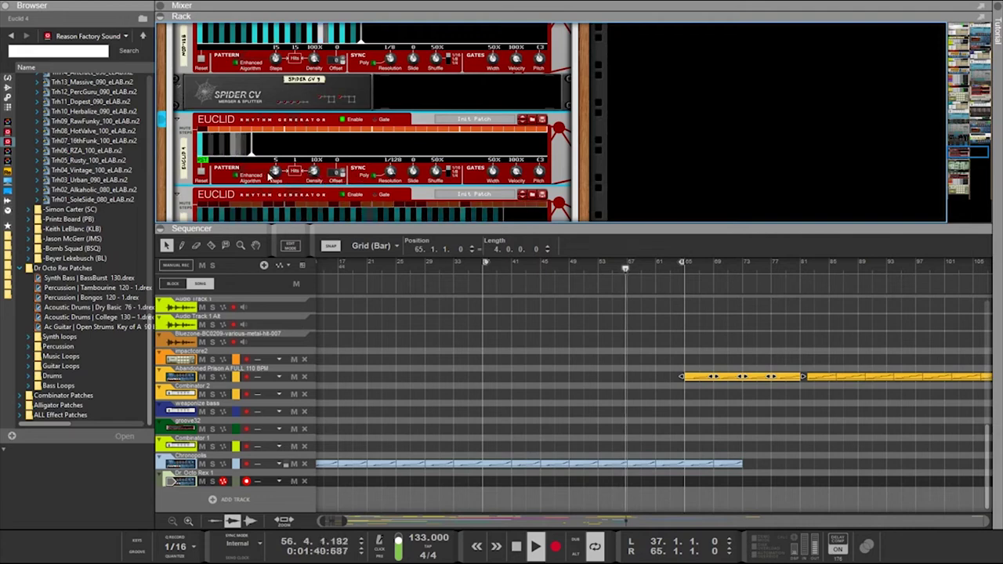
pyautogui.moveTo(273, 172); pyautogui.dragTo(317, 172)
pyautogui.moveTo(317, 171); pyautogui.dragTo(315, 169)
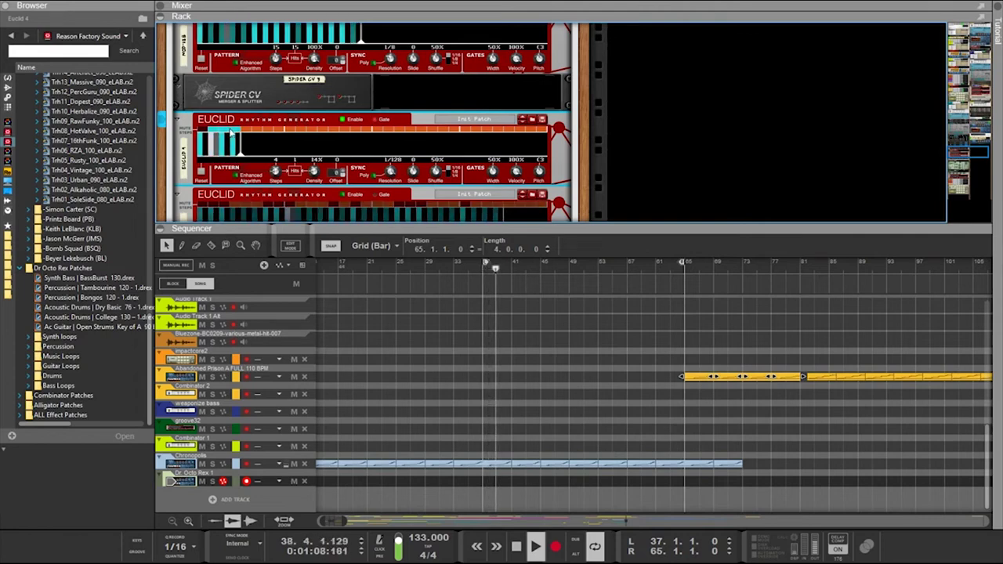
# Extend Euclid 4's pattern to 32 steps and reduce its density to 3% for a single hit
pyautogui.scroll(2, 299, 163)
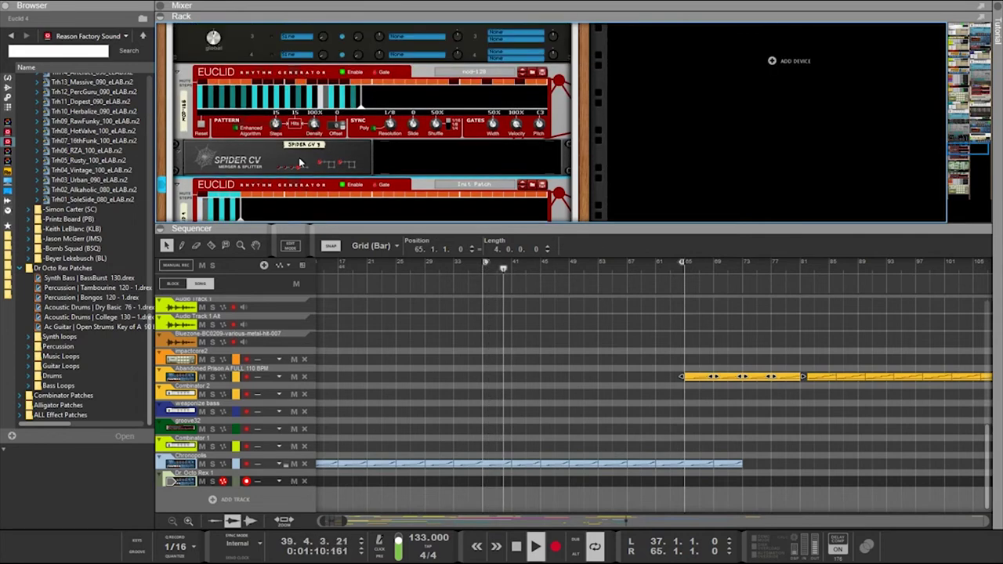
pyautogui.scroll(-2, 299, 163)
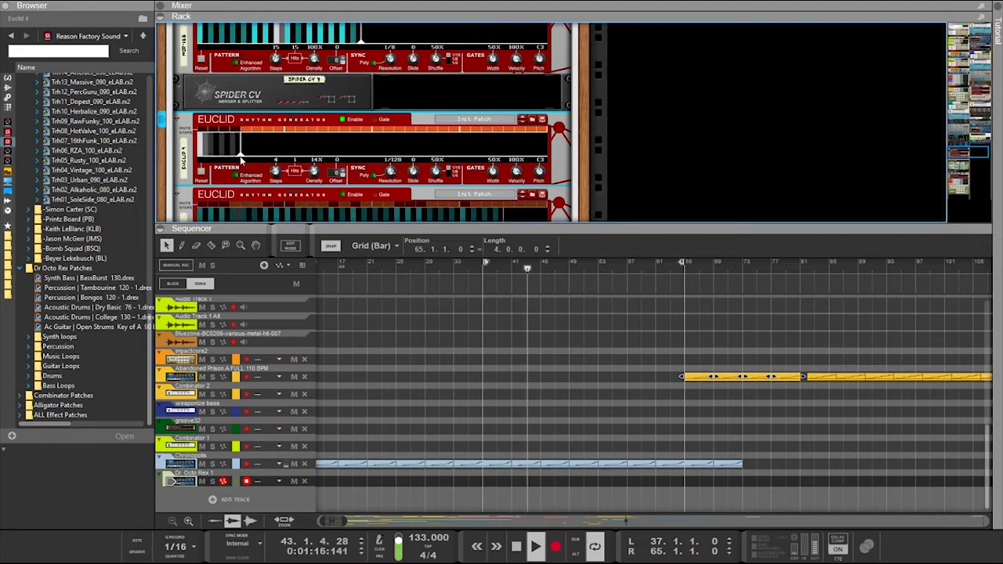
pyautogui.moveTo(240, 157); pyautogui.dragTo(555, 156)
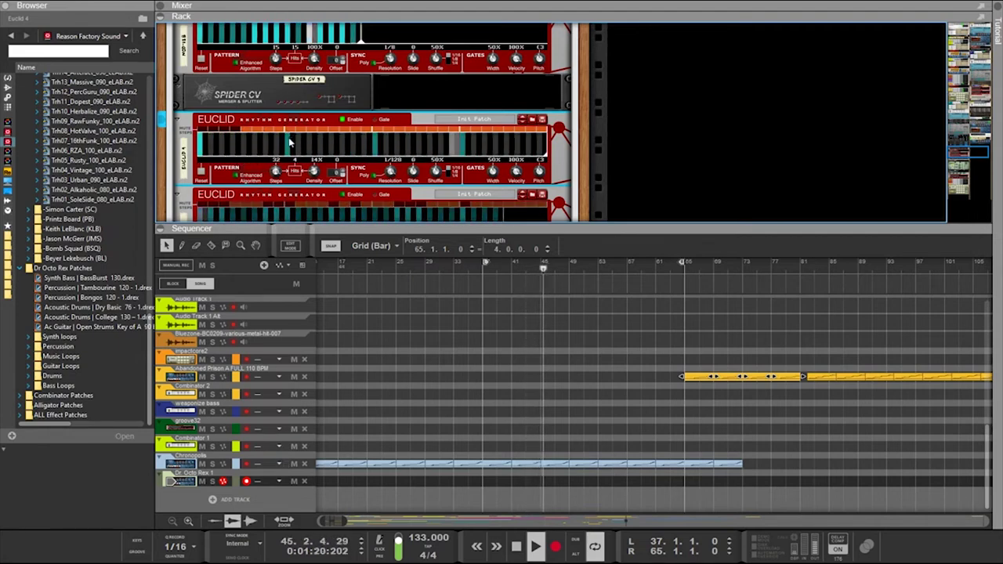
pyautogui.moveTo(315, 171)
pyautogui.mouseDown()
pyautogui.moveTo(316, 192)
pyautogui.moveTo(315, 183)
pyautogui.mouseUp()
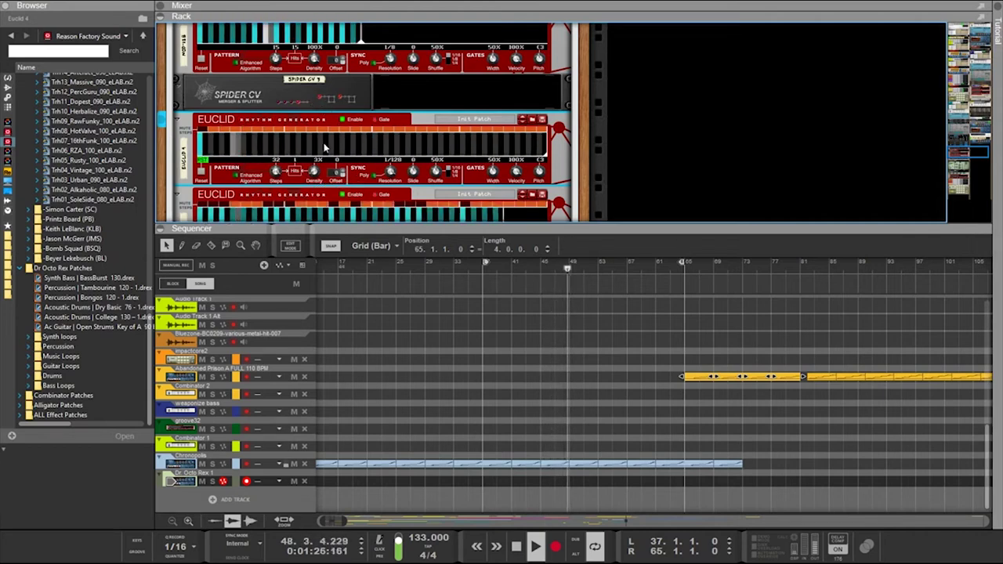
# In the weaponize kick Combinator's modulation routing, set Euclid 2's Resolution range to 1/128 minimum and 1/8 maximum
pyautogui.scroll(-2, 326, 149)
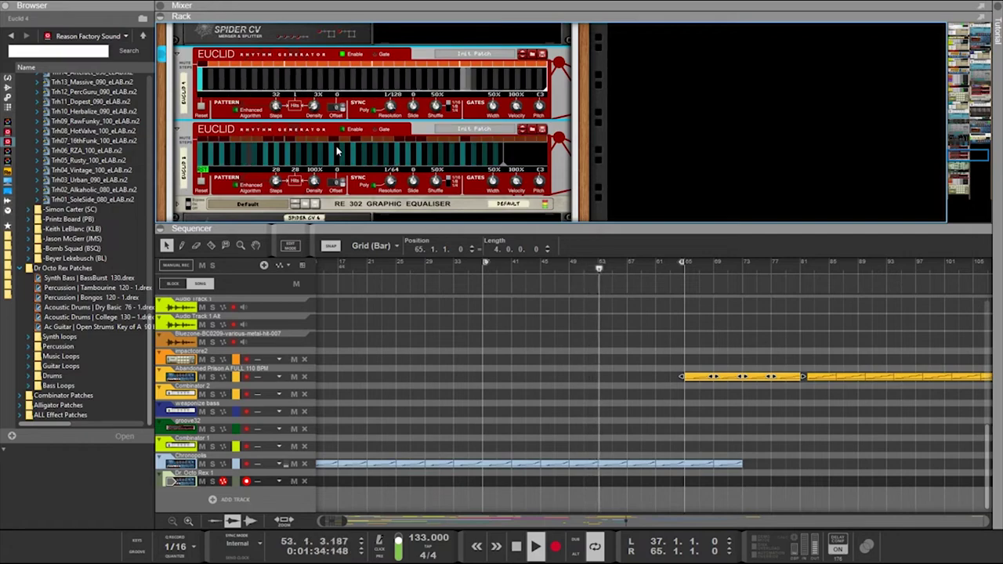
pyautogui.scroll(-15, 397, 174)
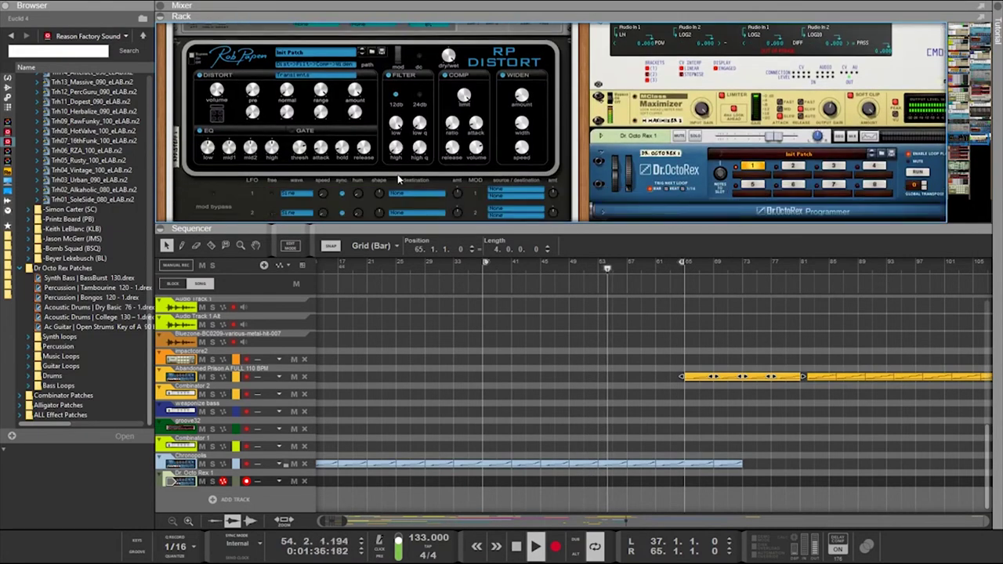
pyautogui.scroll(-3, 332, 176)
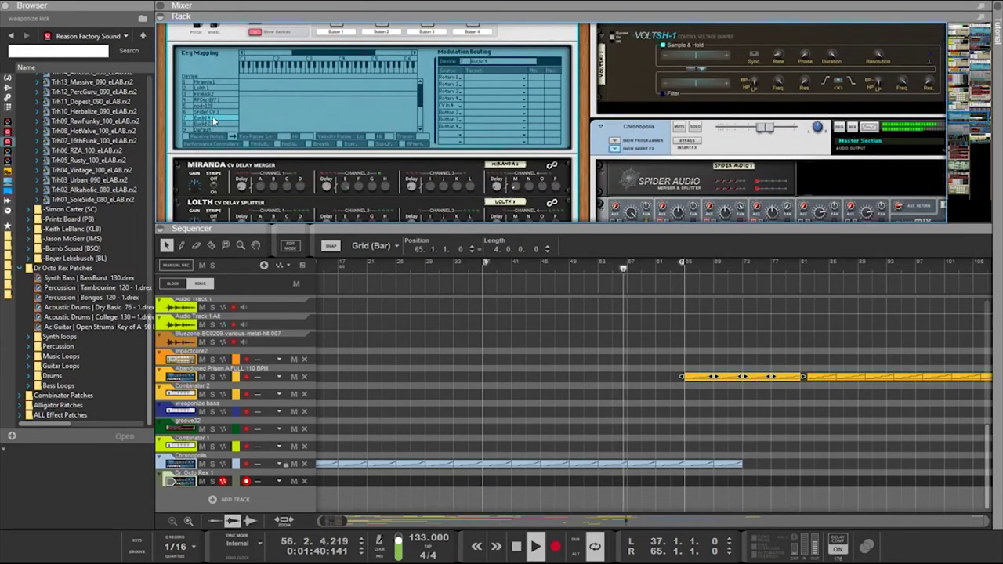
pyautogui.scroll(-1, 212, 118)
pyautogui.scroll(1, 213, 117)
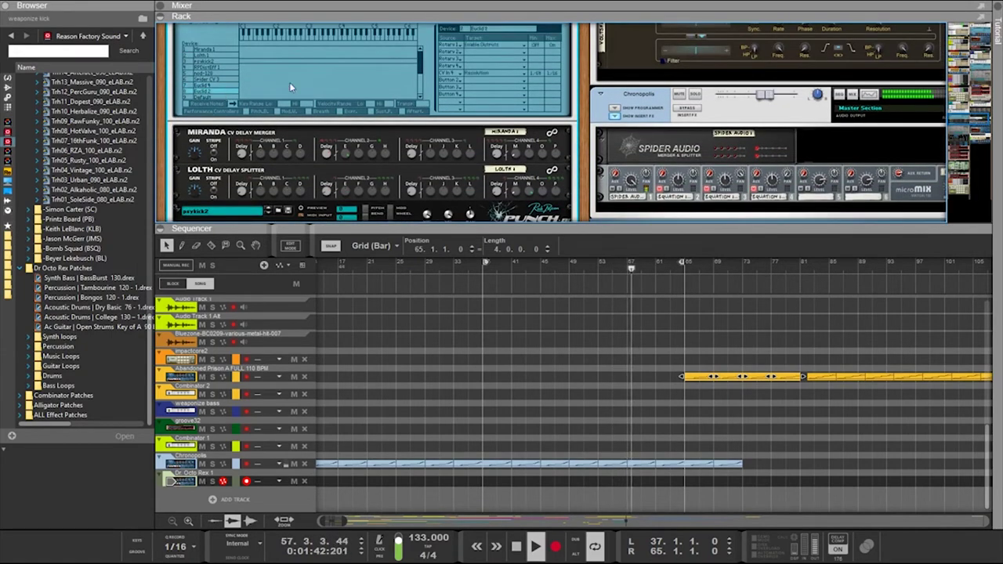
pyautogui.moveTo(541, 72); pyautogui.dragTo(556, 80)
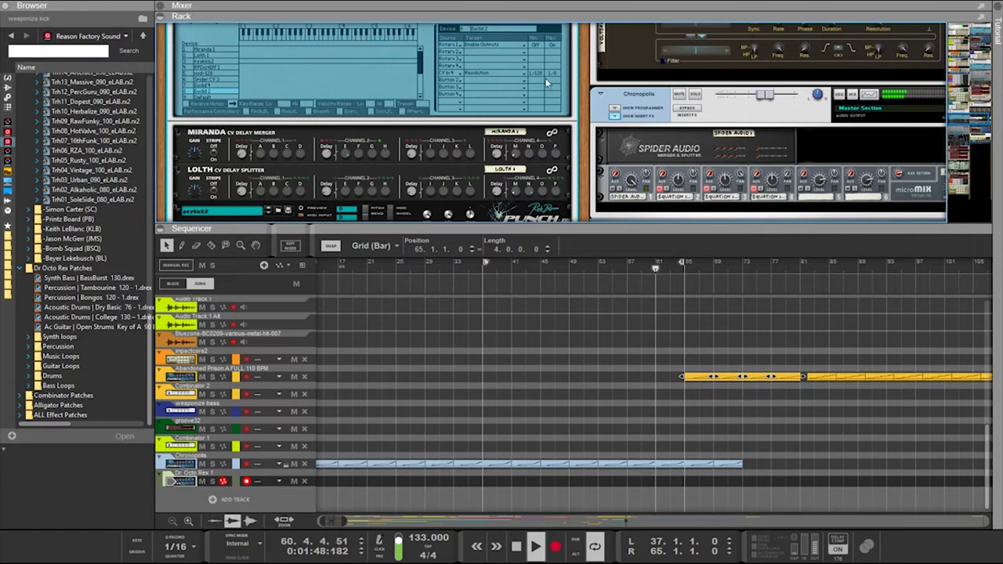
# Edit the mute steps at the start of Euclid 2's pattern
pyautogui.scroll(-10, 462, 102)
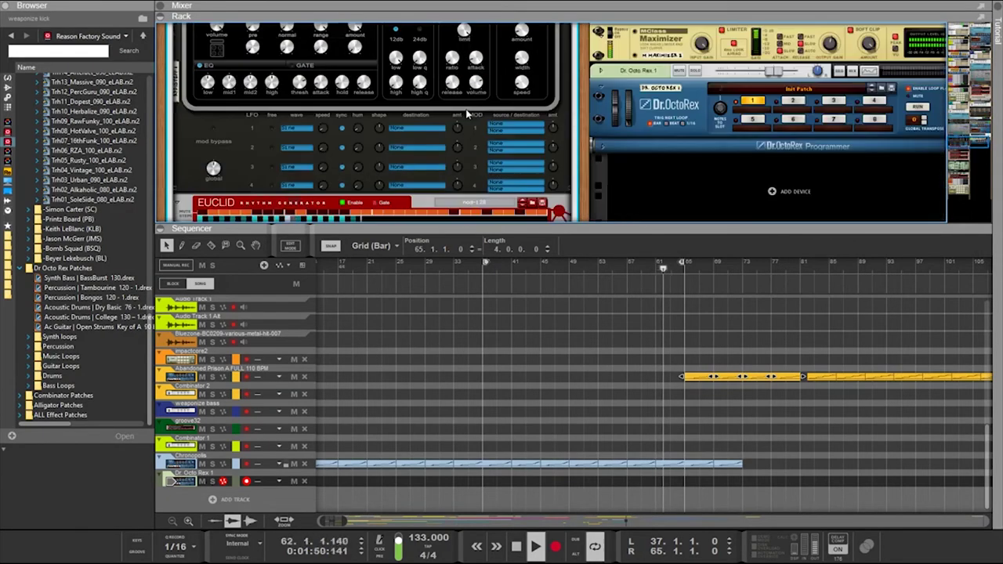
pyautogui.scroll(5, 466, 113)
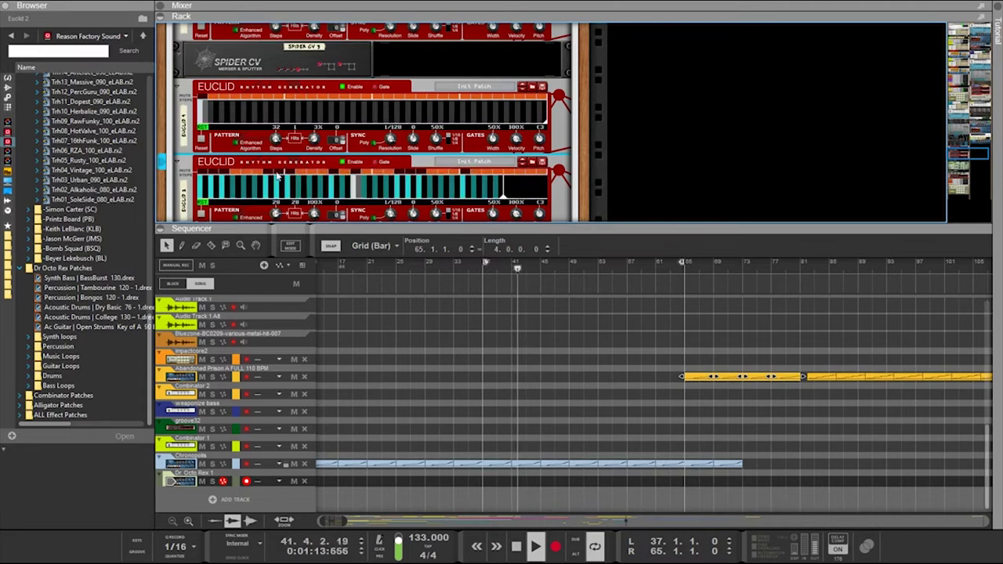
pyautogui.moveTo(210, 164); pyautogui.dragTo(223, 172)
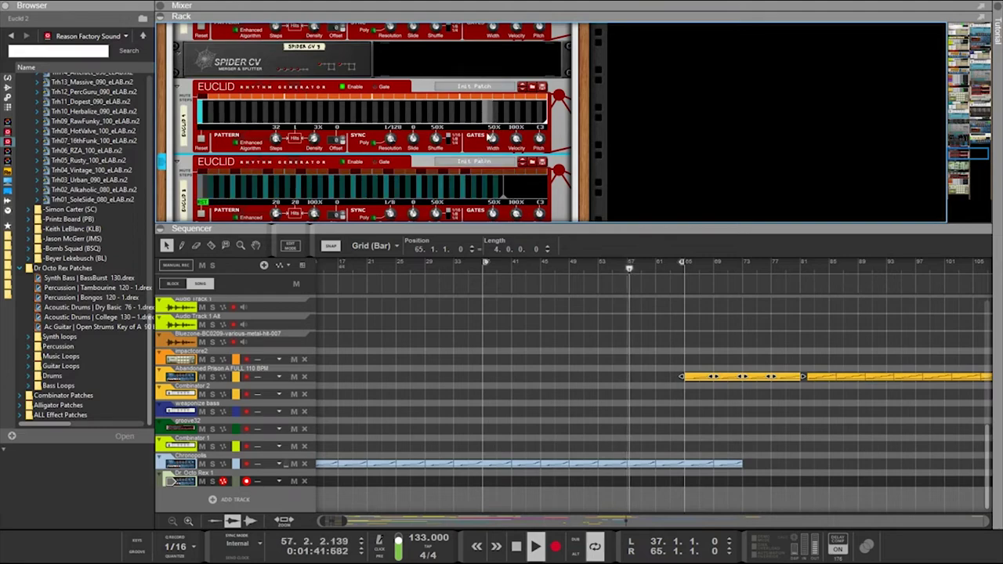
# Fine-tune Euclid 2's resolution and shorten Euclid 4's pattern to 20 steps
pyautogui.scroll(-10, 426, 169)
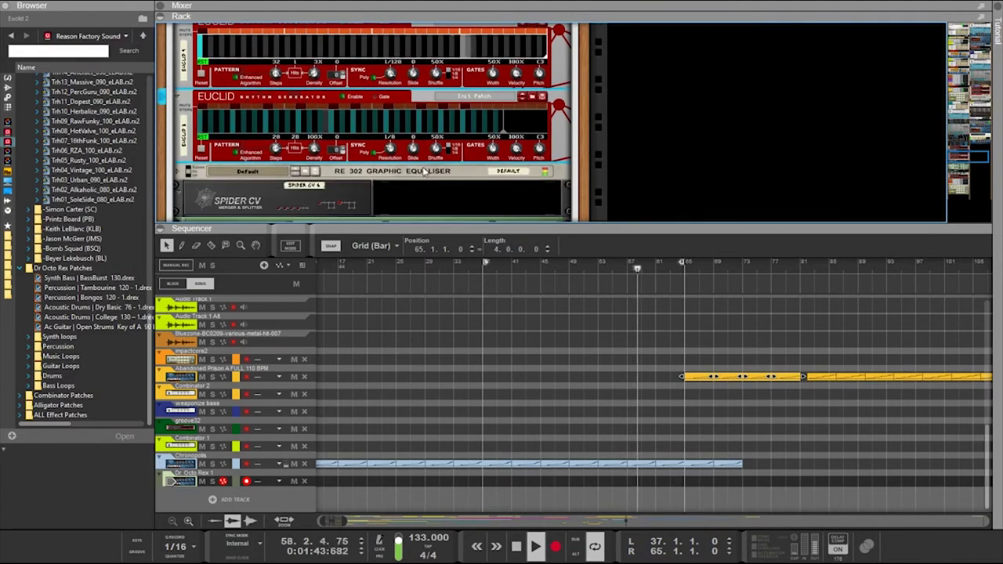
pyautogui.scroll(-3, 417, 161)
pyautogui.scroll(7, 416, 162)
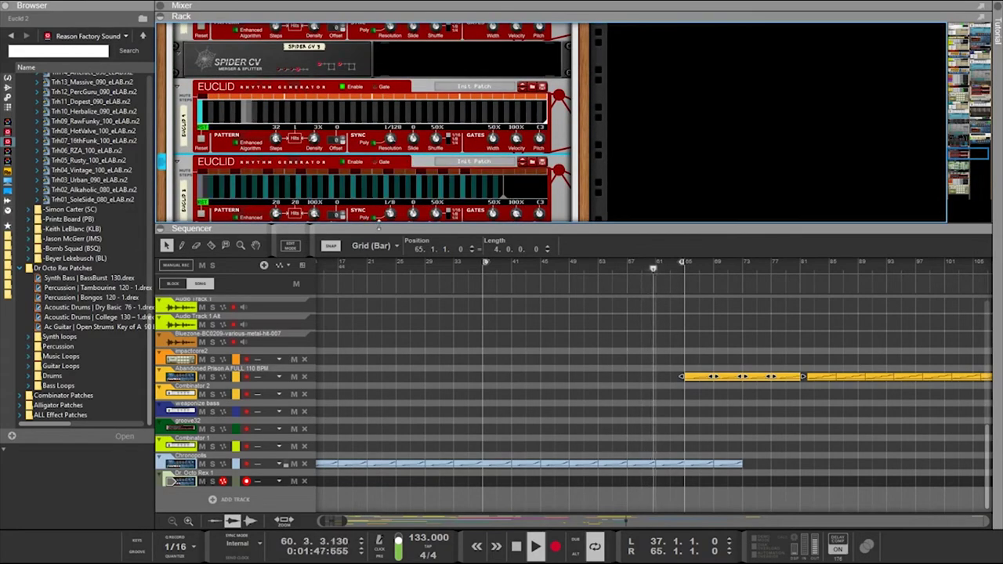
pyautogui.moveTo(385, 210); pyautogui.dragTo(387, 208)
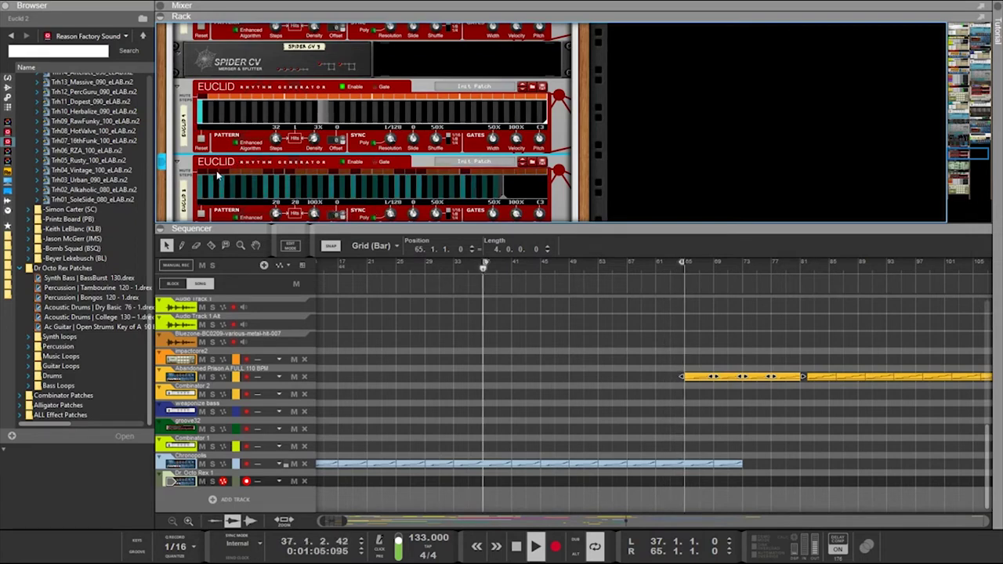
pyautogui.moveTo(415, 142); pyautogui.dragTo(361, 163)
pyautogui.moveTo(275, 138); pyautogui.dragTo(297, 191)
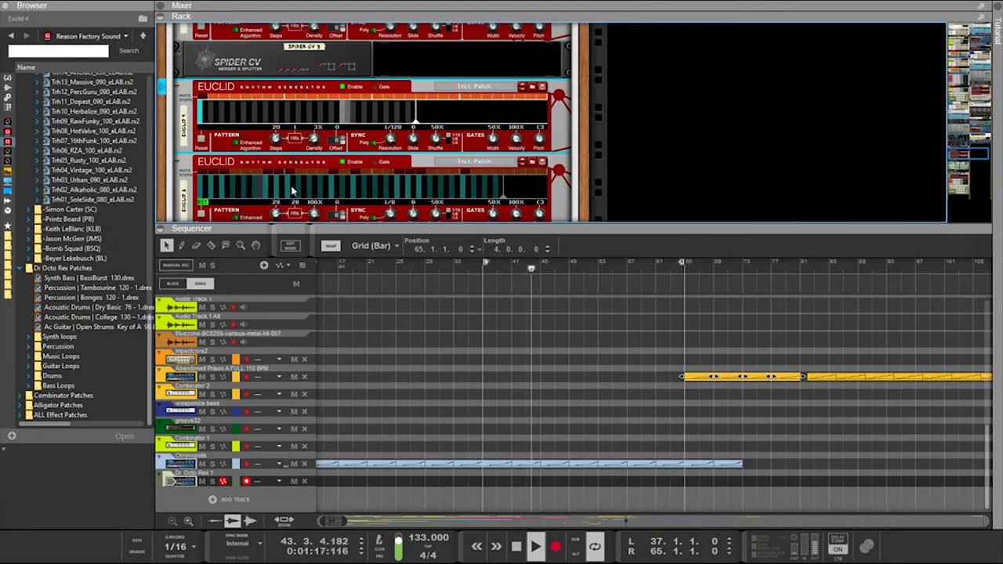
# Expand the Drums folder and its Electronic Drums subfolder inside Dr Octo Rex Patches to browse the loop categories
pyautogui.scroll(-15, 282, 160)
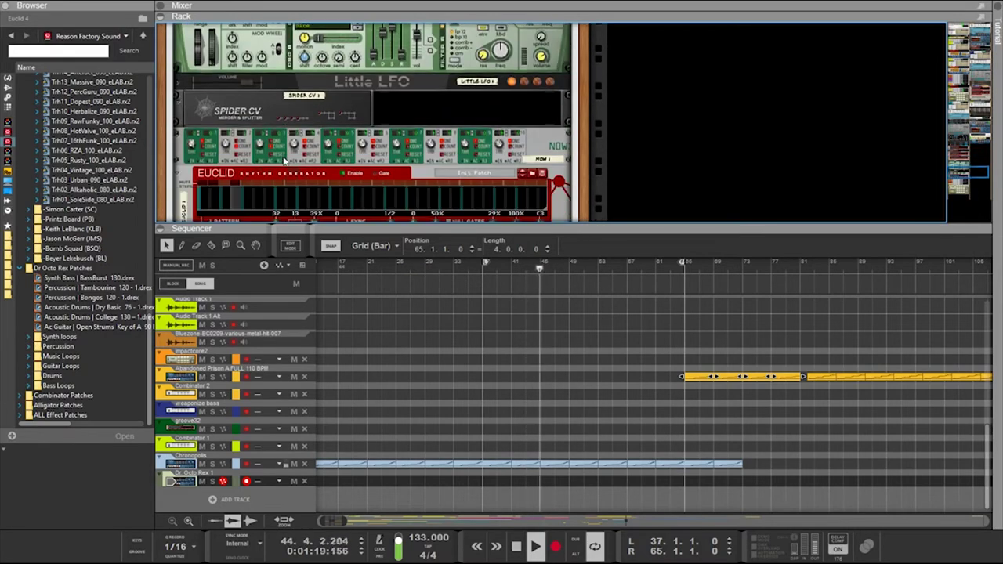
pyautogui.scroll(15, 308, 154)
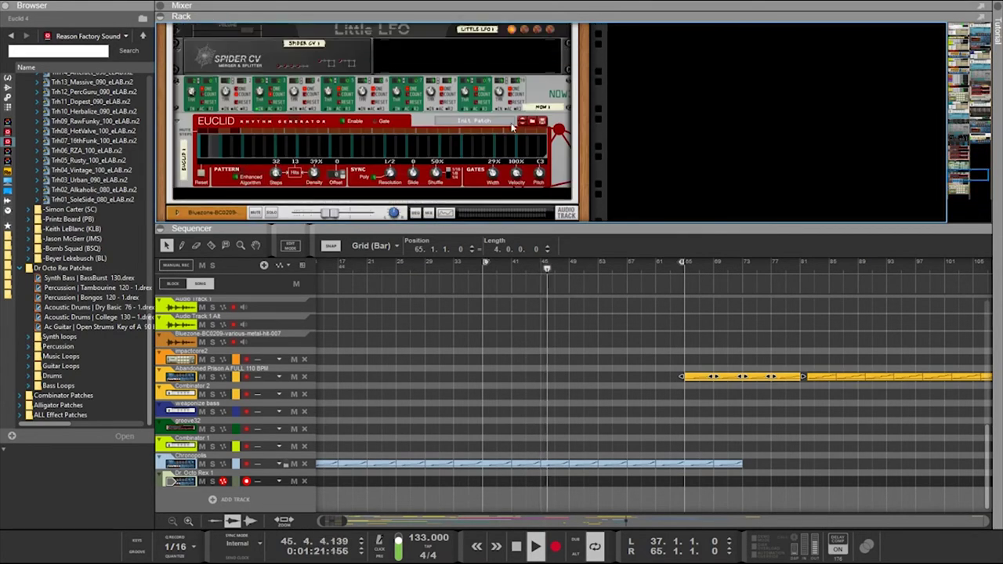
pyautogui.scroll(-3, 765, 87)
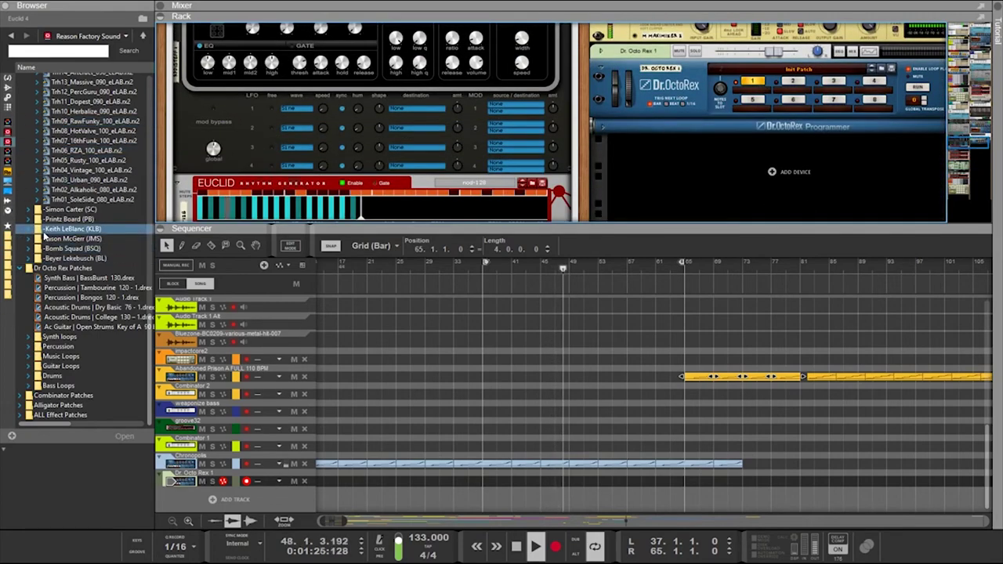
pyautogui.click(29, 377)
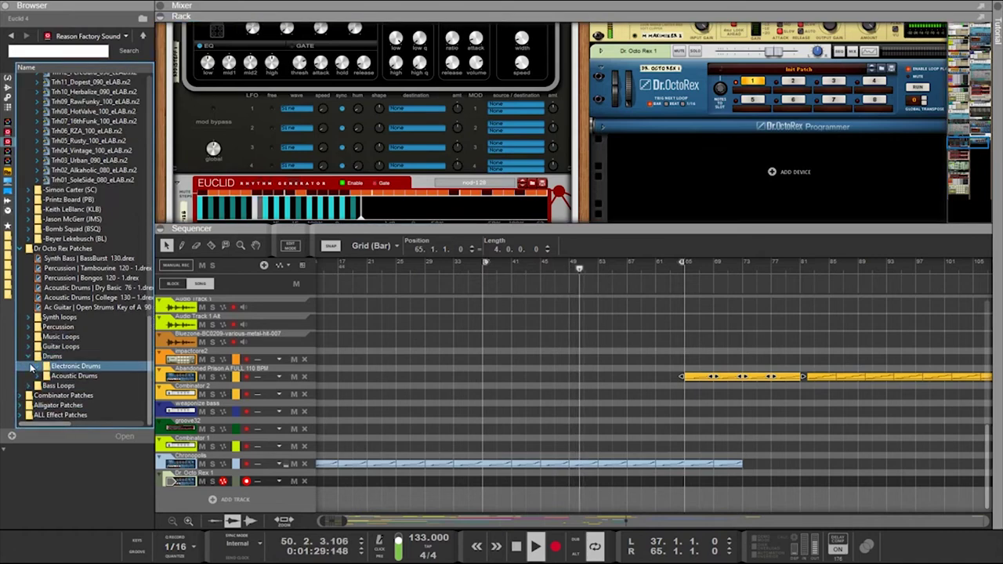
pyautogui.click(37, 367)
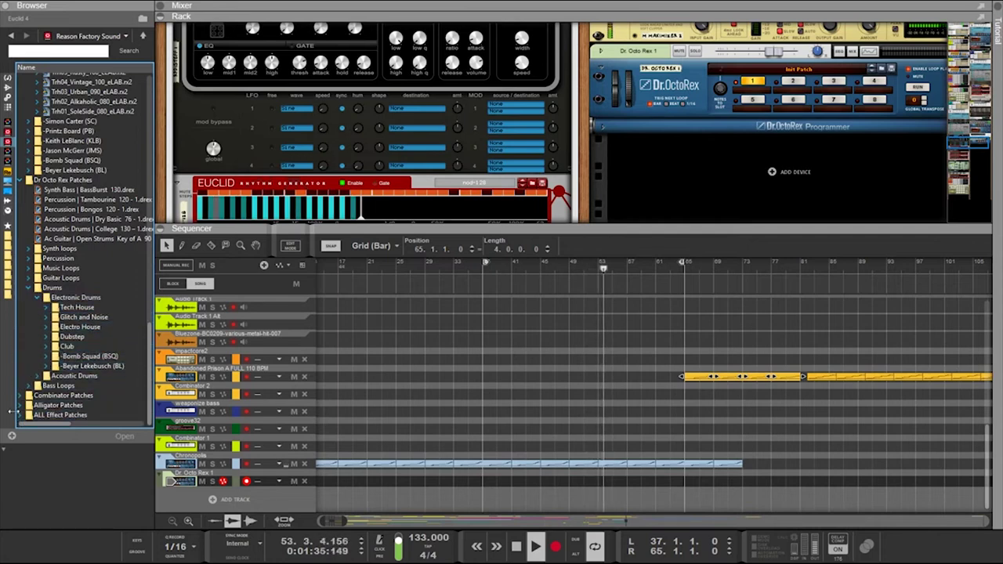
# Examine the Electro House and Club loops in the Electronic Drums folder, collapsing each folder when finished
pyautogui.click(55, 328)
pyautogui.click(46, 328)
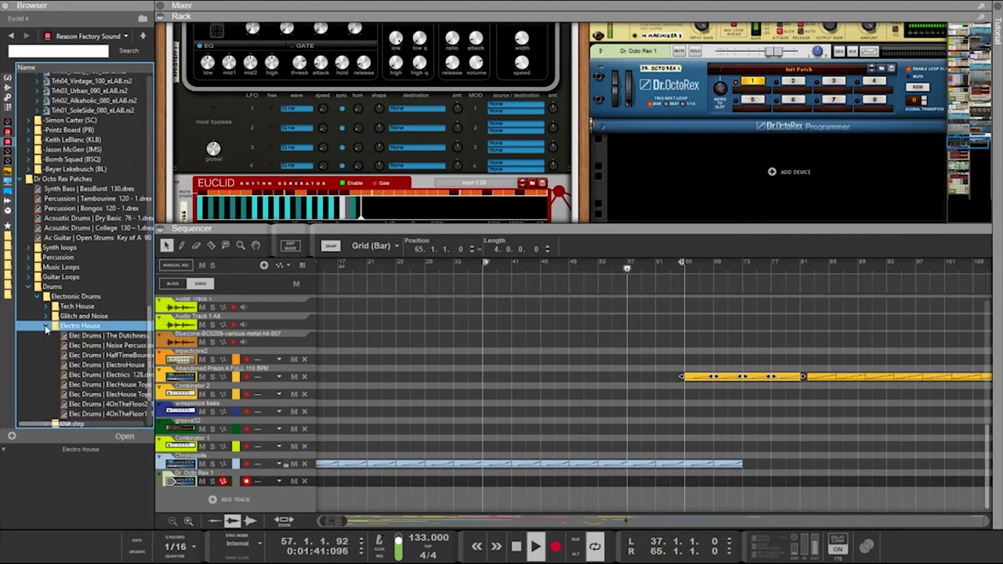
pyautogui.click(47, 327)
pyautogui.click(46, 327)
pyautogui.click(46, 327)
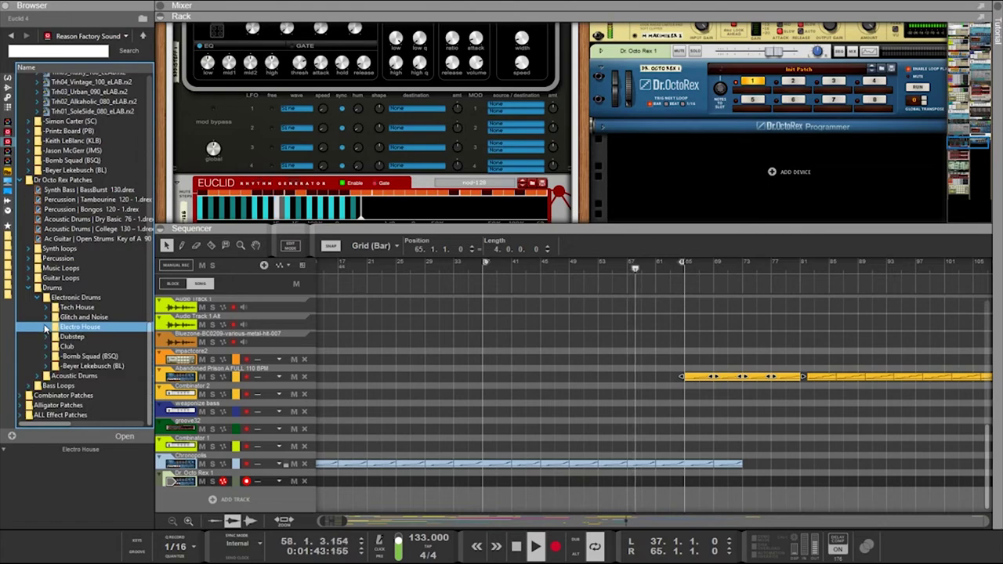
pyautogui.click(44, 347)
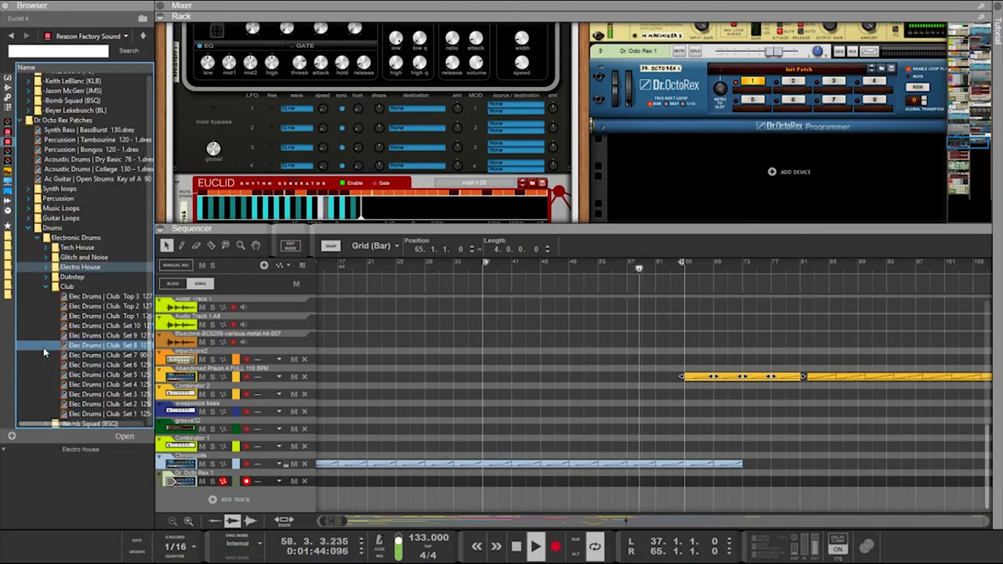
pyautogui.click(46, 287)
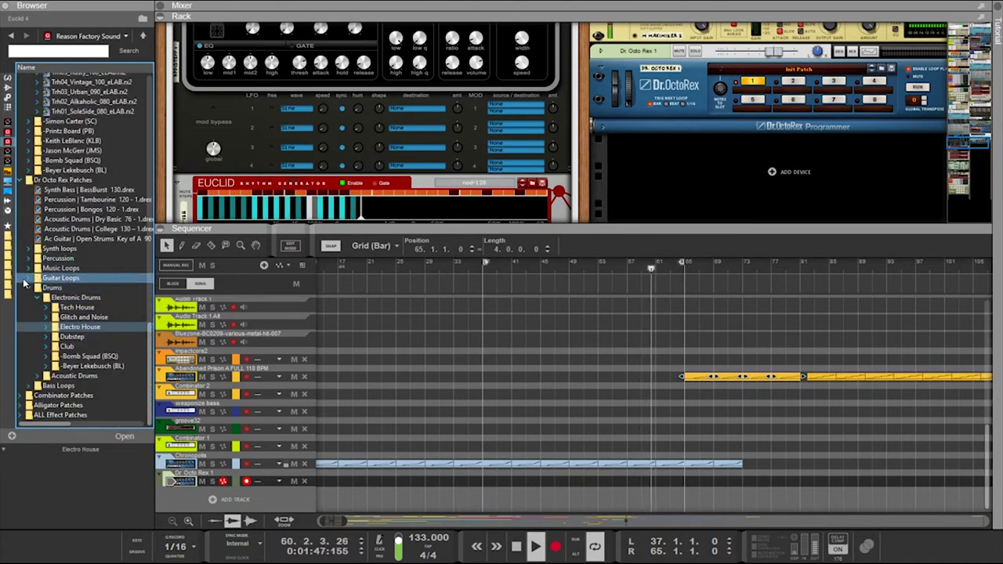
# Look through the Abstract HipHop loops under Dr Rex Drum Loops, preview Trh37_Darbok_100_TSB.rx2, and collapse the expanded loop folders
pyautogui.click(35, 258)
pyautogui.scroll(5, 31, 269)
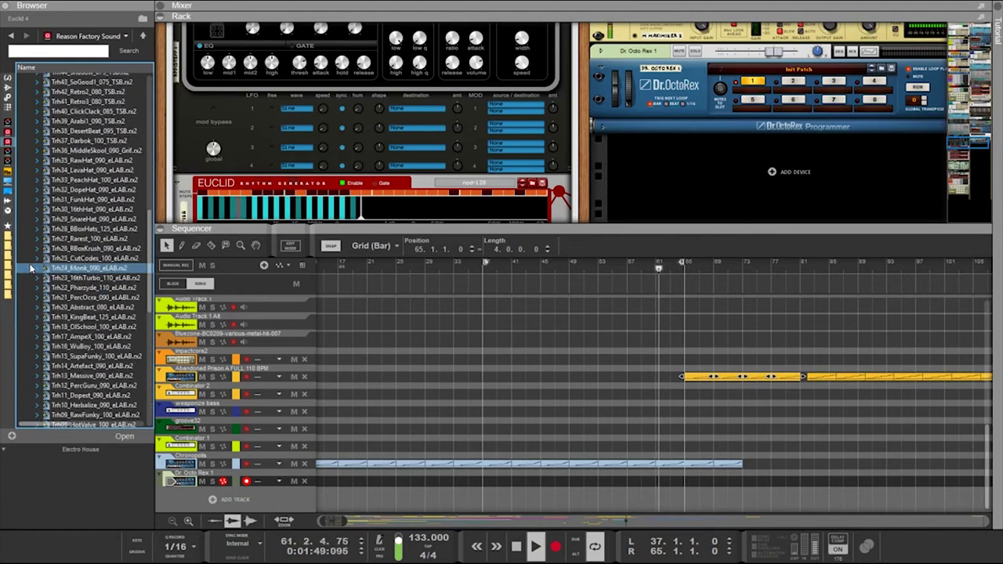
pyautogui.scroll(9, 69, 164)
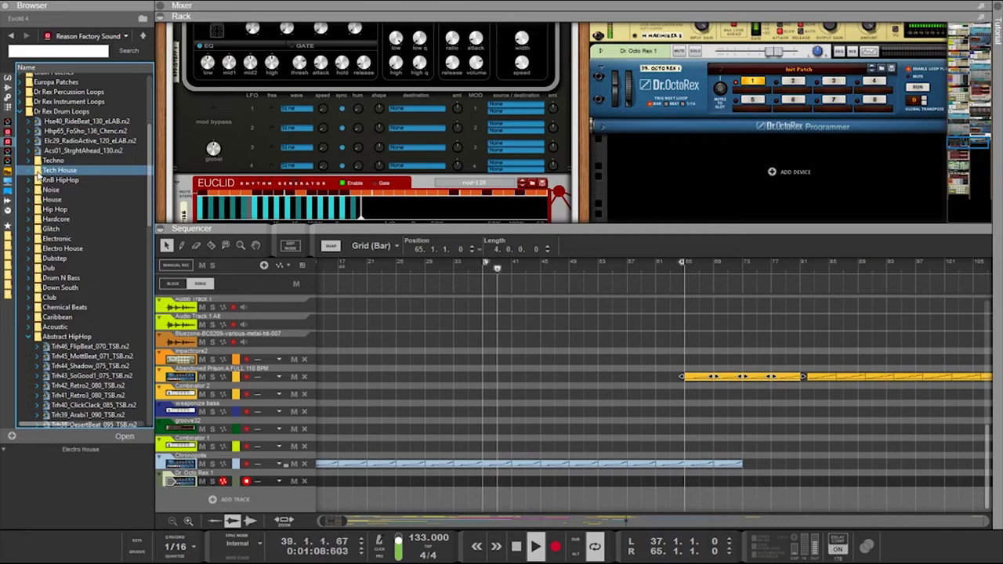
pyautogui.scroll(-7, 61, 253)
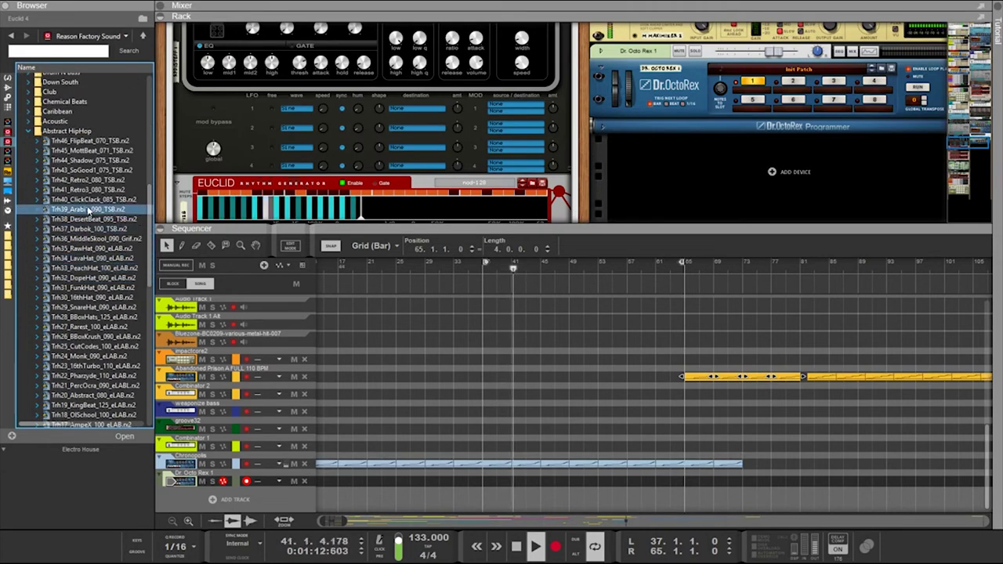
pyautogui.click(82, 230)
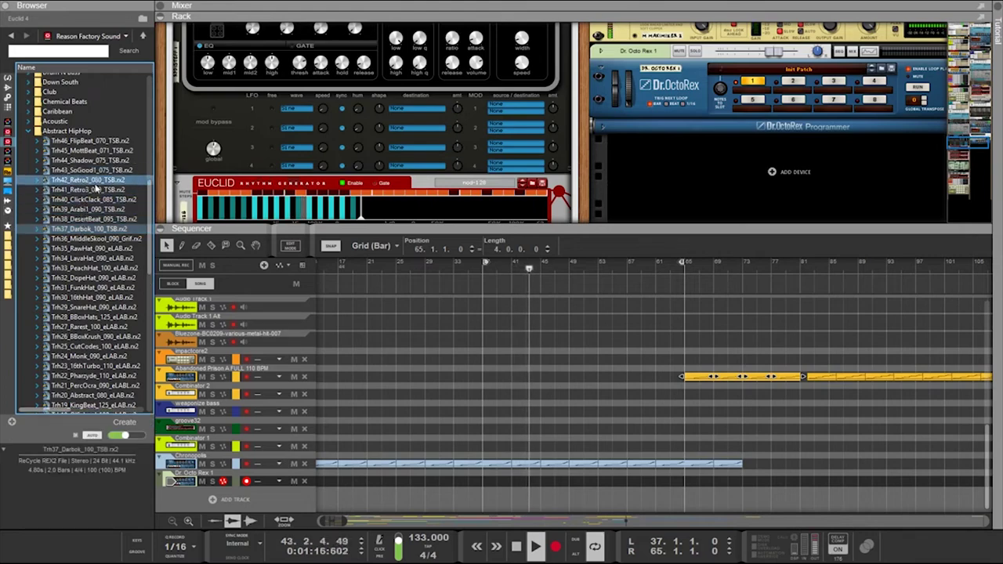
pyautogui.scroll(-6, 101, 216)
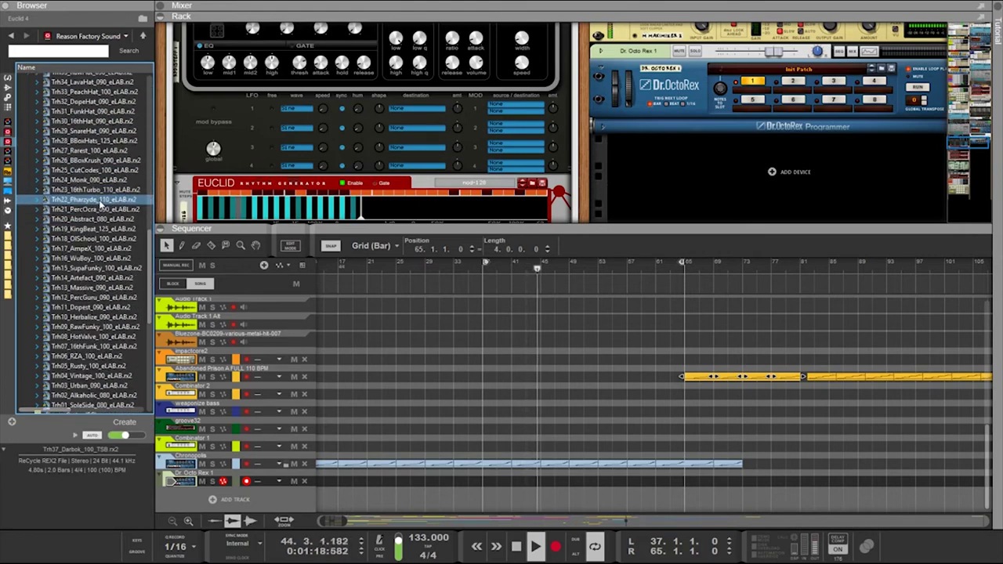
pyautogui.scroll(-3, 101, 233)
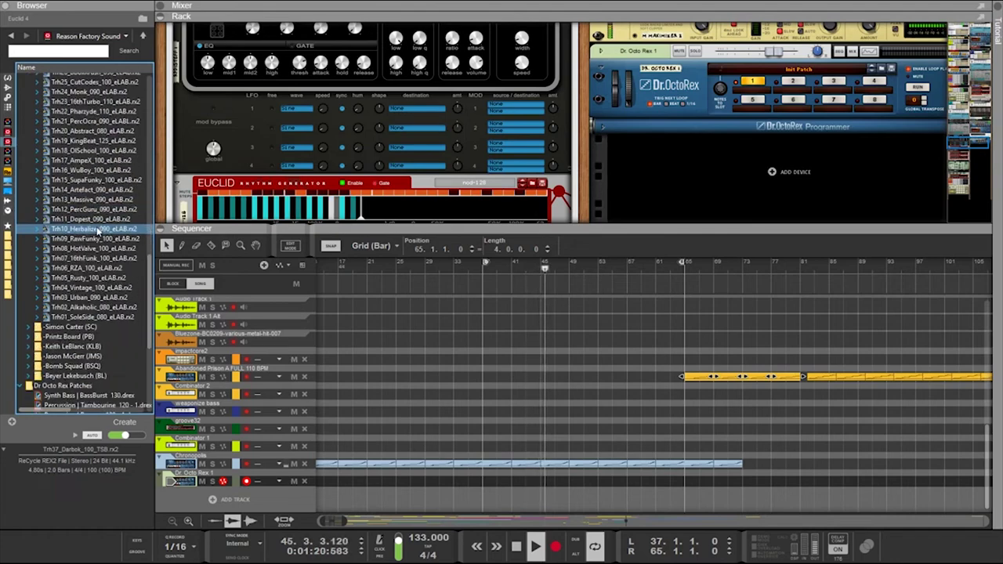
pyautogui.scroll(-5, 99, 233)
pyautogui.scroll(16, 99, 228)
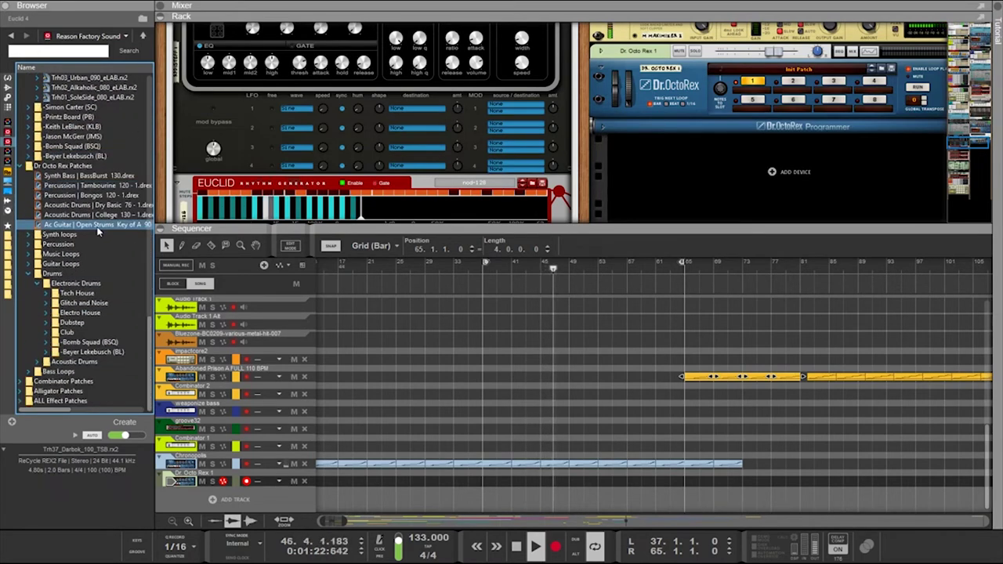
pyautogui.scroll(12, 99, 228)
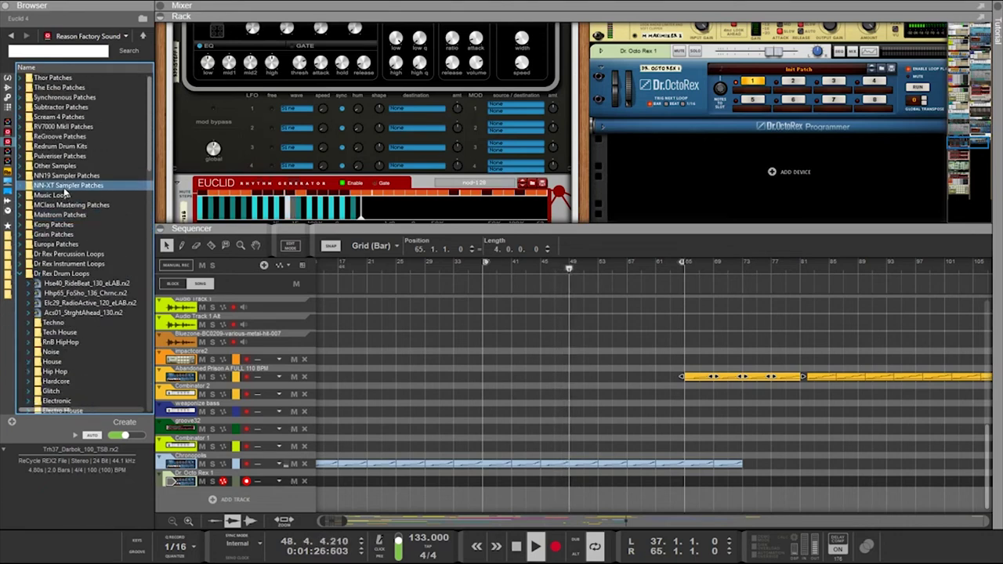
pyautogui.click(21, 274)
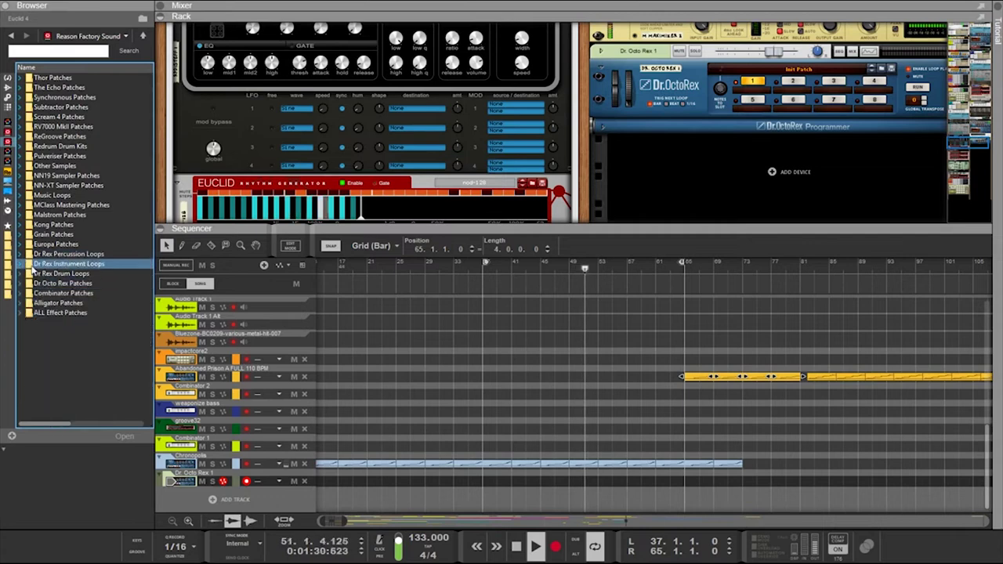
# Widen the browser's location list to show full names and open the Refills location
pyautogui.moveTo(15, 123); pyautogui.dragTo(83, 123)
pyautogui.click(20, 89)
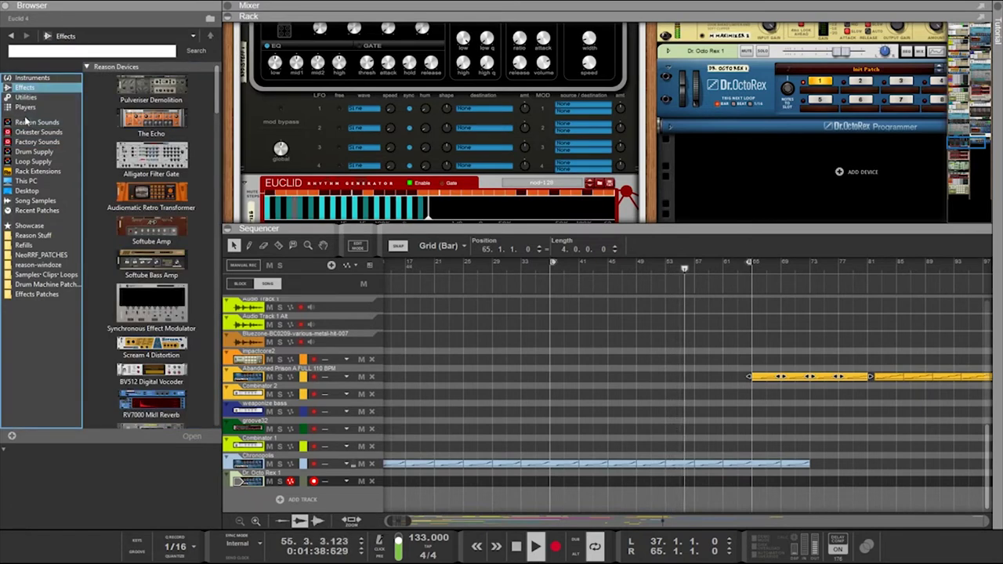
pyautogui.click(30, 245)
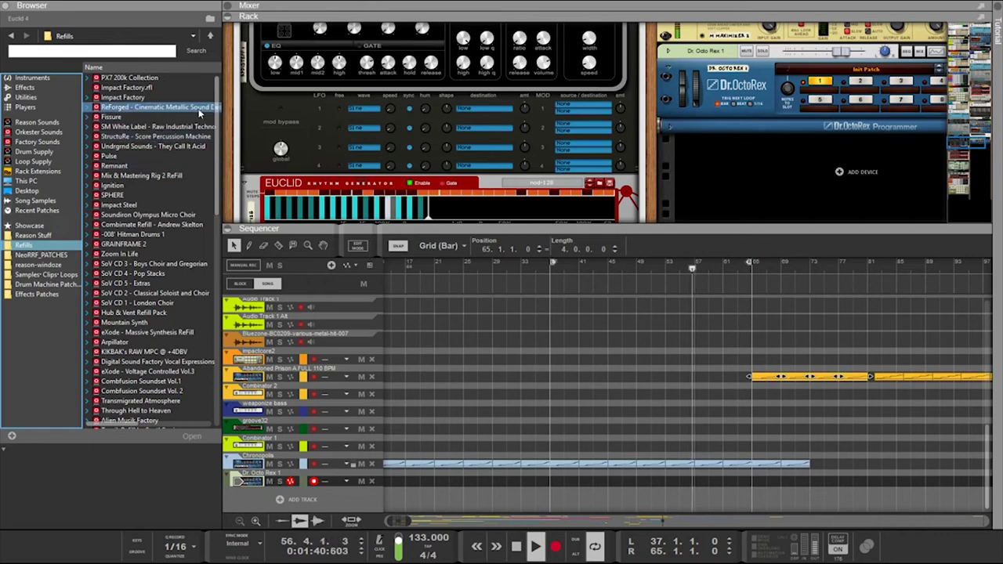
pyautogui.click(82, 109)
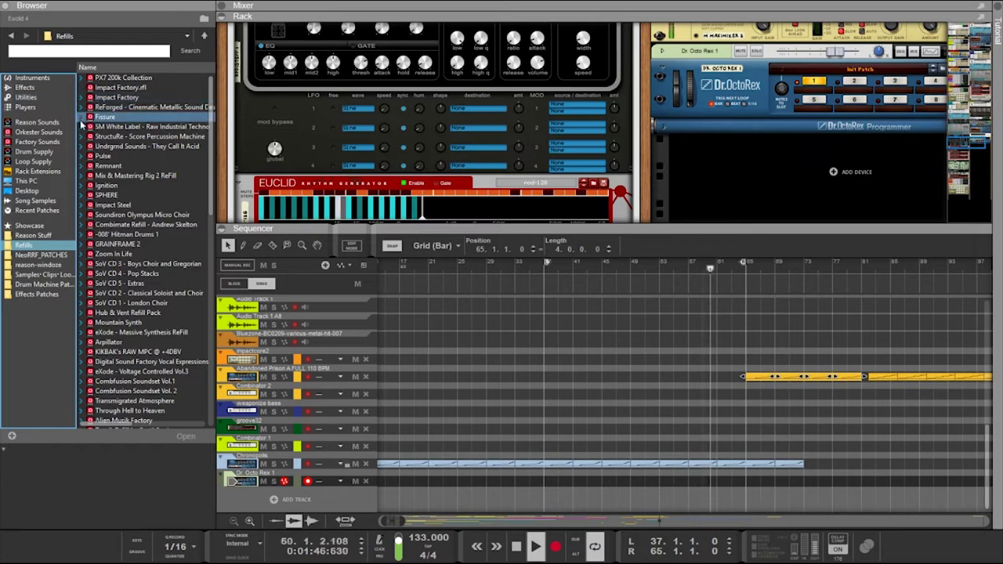
# Expand the SM White Label - Raw Industrial Techno refill down to its Dr. Octo Rex patch folders
pyautogui.click(81, 127)
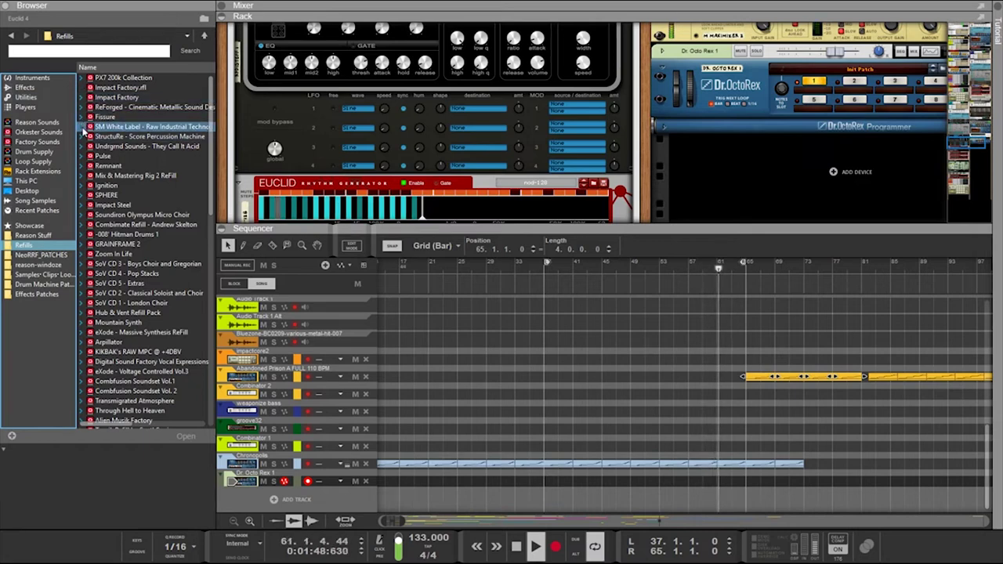
pyautogui.click(81, 128)
pyautogui.click(82, 147)
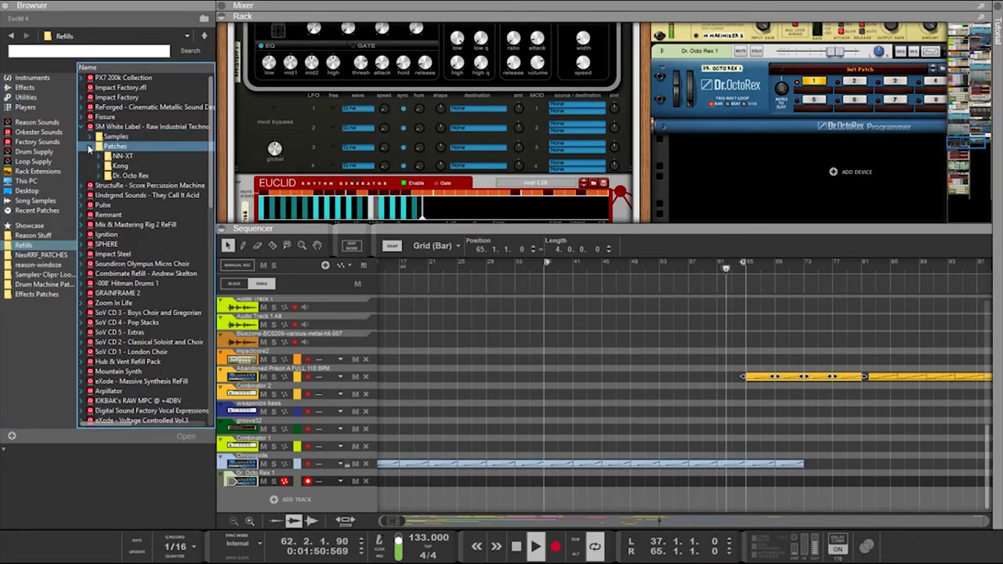
pyautogui.click(94, 177)
pyautogui.click(98, 177)
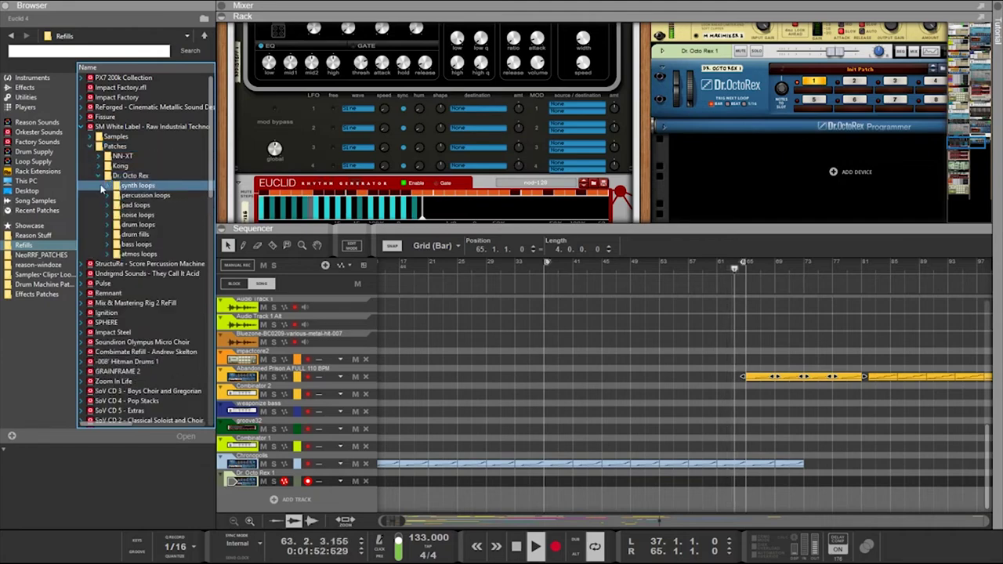
# Examine the patches in the SM White Label drum loops folder, selecting drum loops 20, 24 and 14
pyautogui.scroll(-3, 102, 185)
pyautogui.scroll(1, 103, 184)
pyautogui.click(126, 165)
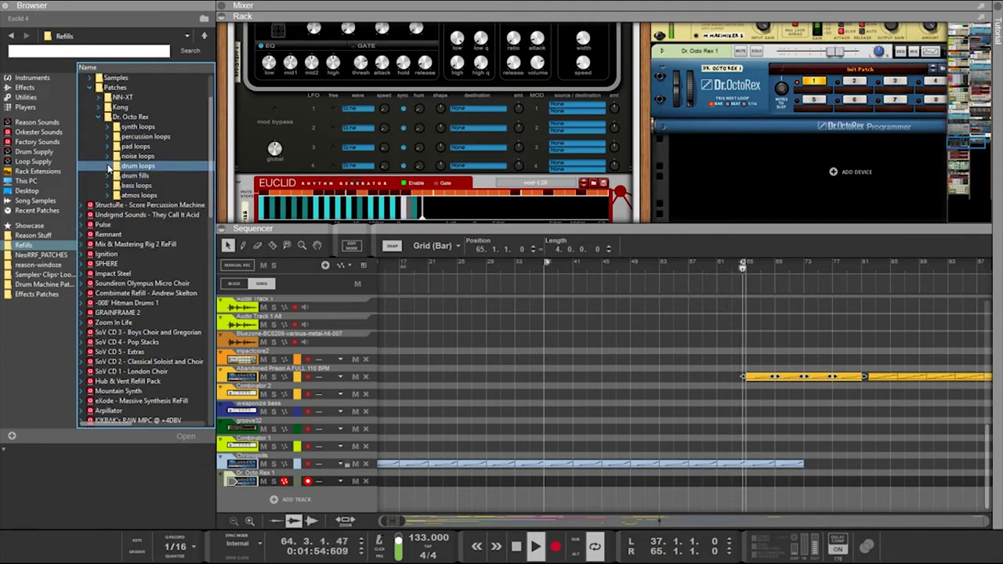
pyautogui.click(108, 165)
pyautogui.click(141, 216)
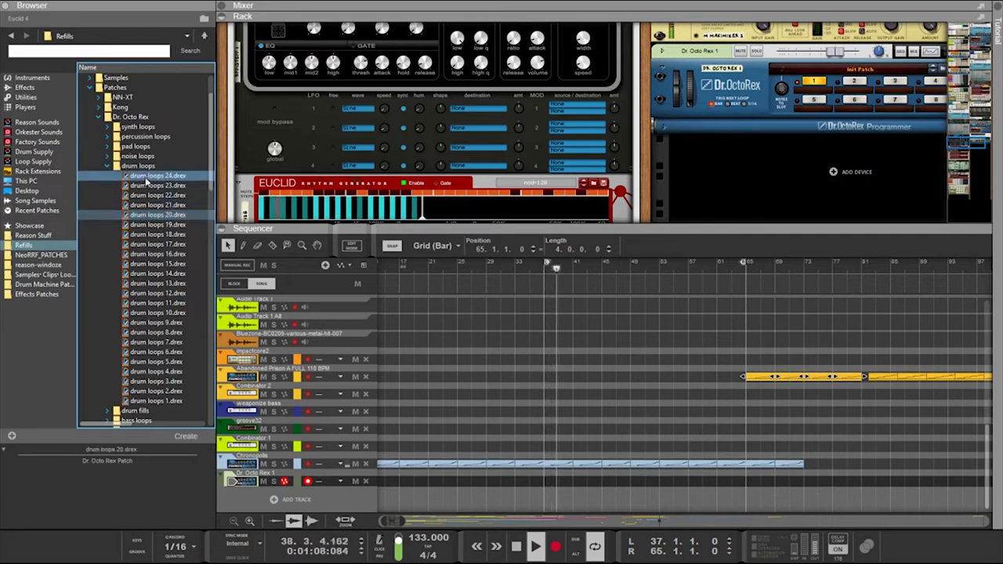
pyautogui.click(146, 180)
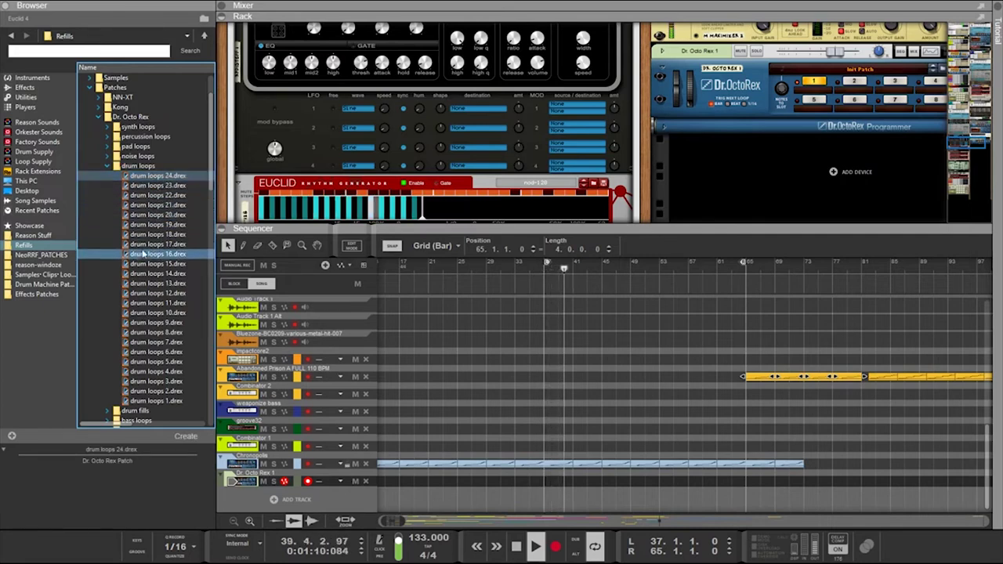
pyautogui.click(145, 274)
pyautogui.scroll(-4, 129, 290)
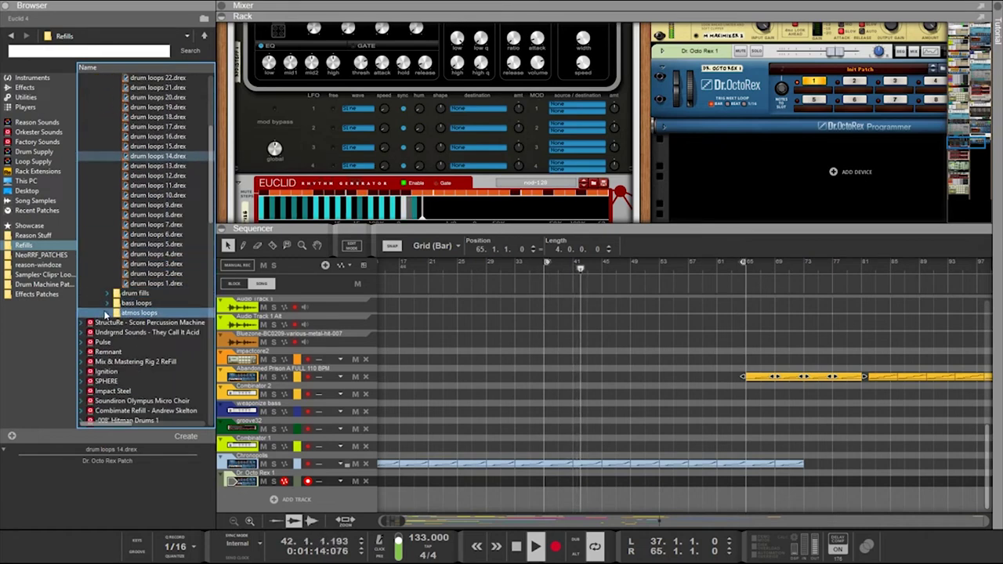
# Expand the Undrgrnd Sounds - They Call It Acid refill down to the Drum Loops folder of its Dr. Octo Rex patches
pyautogui.scroll(-4, 98, 267)
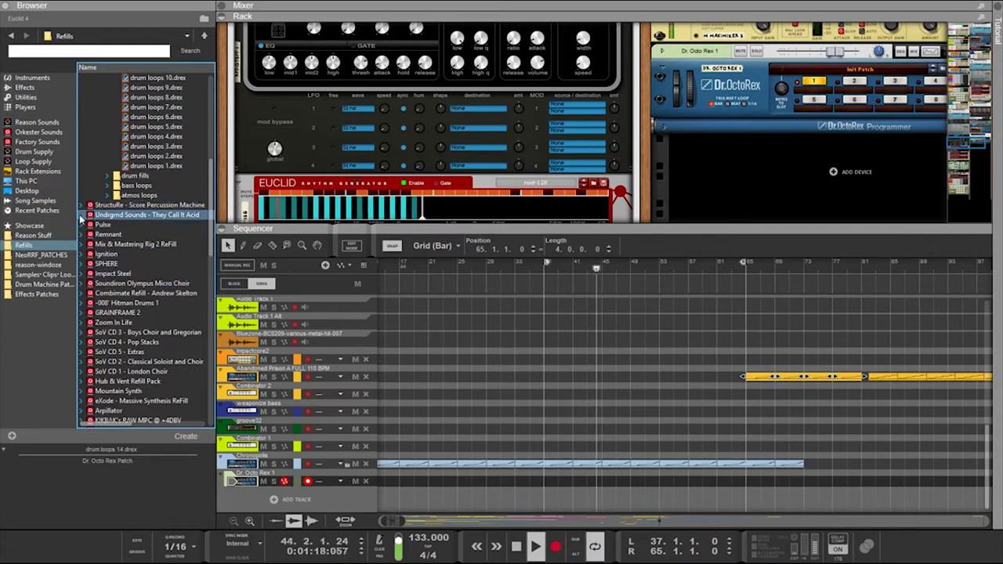
pyautogui.click(80, 216)
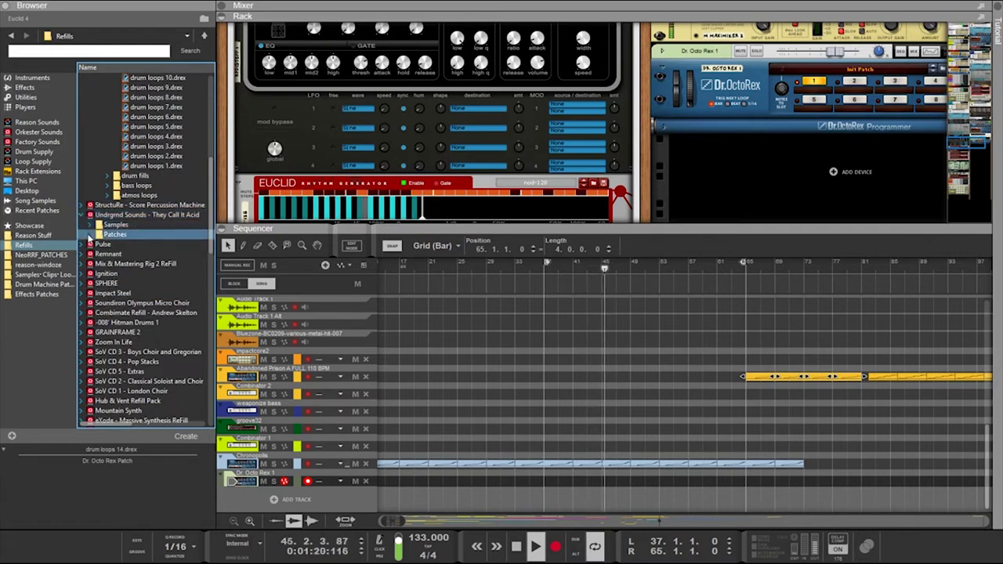
pyautogui.click(89, 235)
pyautogui.click(100, 266)
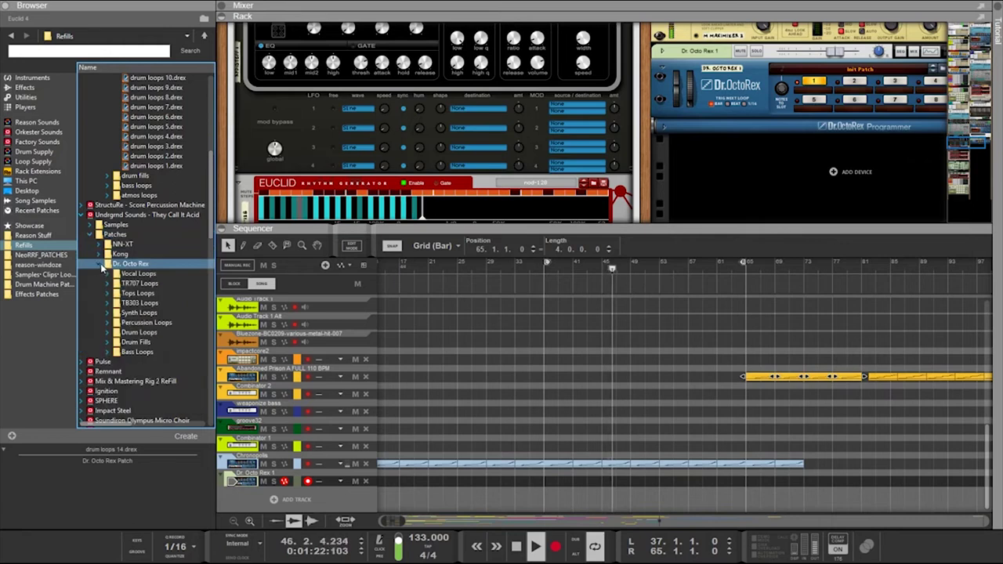
pyautogui.scroll(-2, 115, 271)
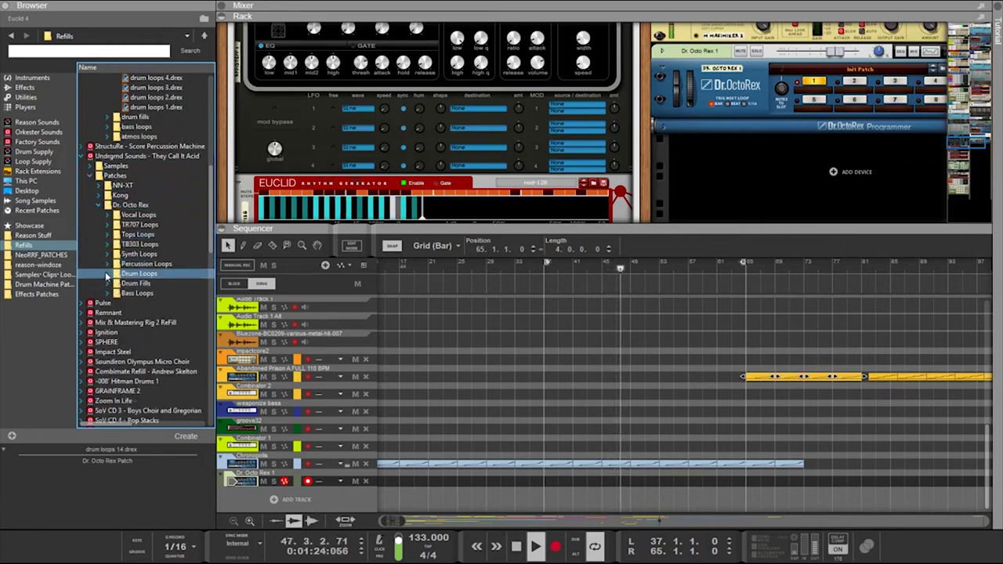
pyautogui.click(107, 274)
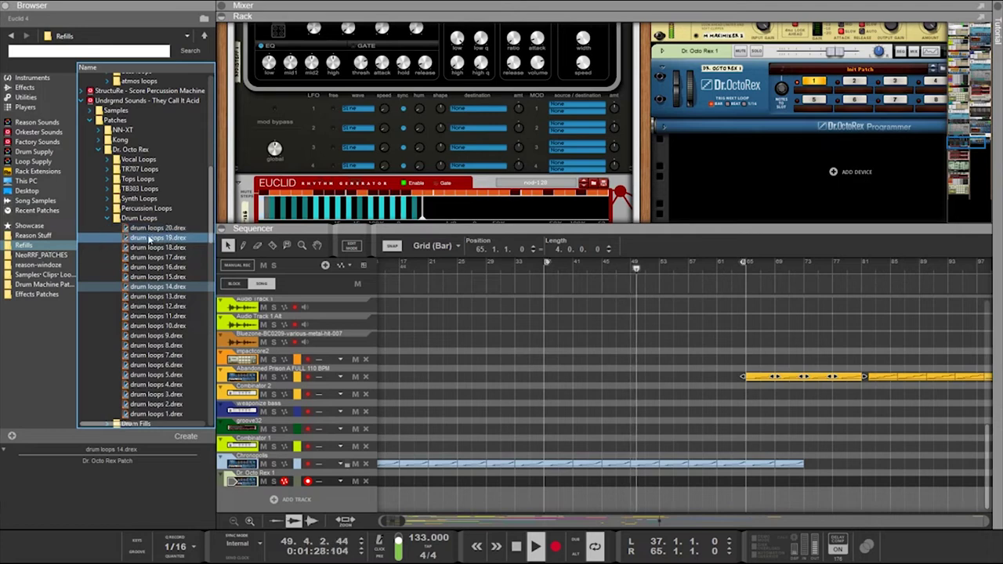
# Load drum loops 1.drex from the Undrgrnd Sounds refill into the empty Dr. Octo Rex and run its loop playback
pyautogui.scroll(-4, 149, 237)
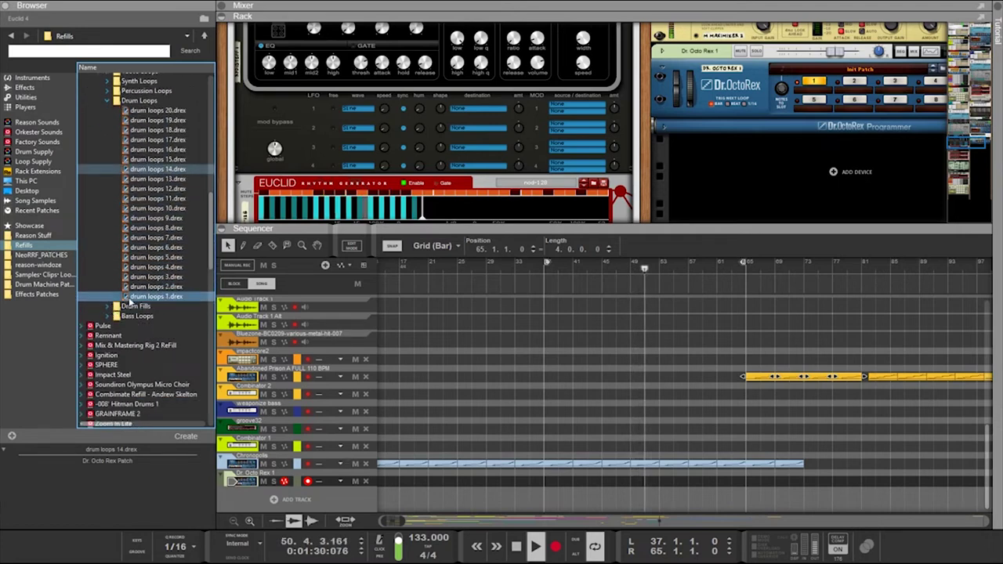
pyautogui.click(143, 298)
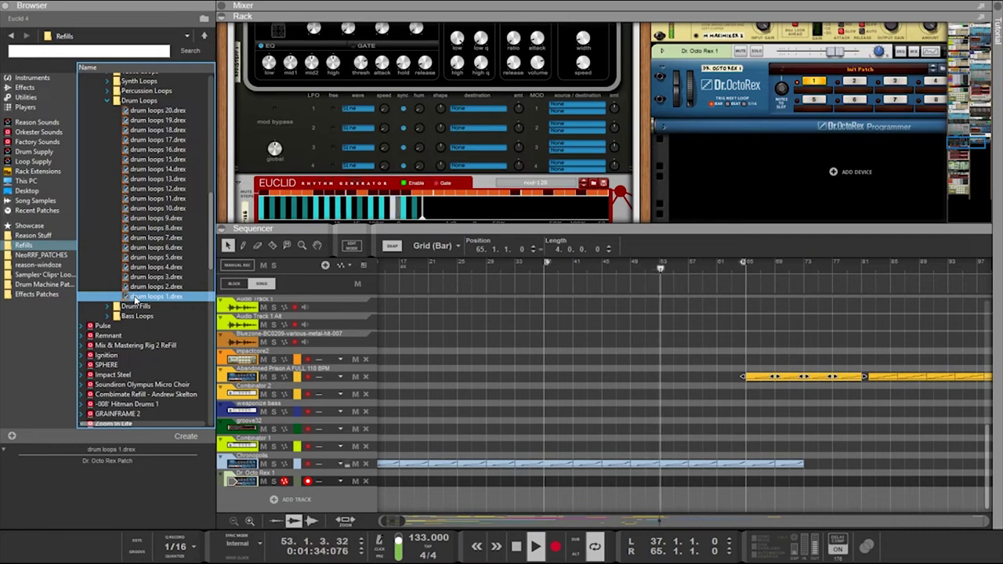
pyautogui.moveTo(135, 300); pyautogui.dragTo(796, 99)
pyautogui.moveTo(684, 131); pyautogui.dragTo(683, 131)
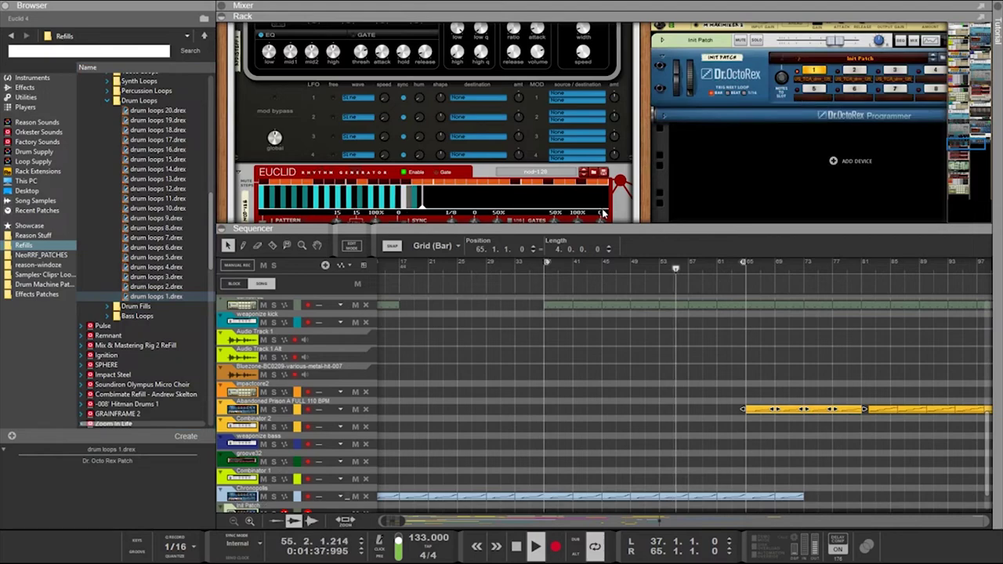
pyautogui.moveTo(639, 168); pyautogui.dragTo(511, 181)
pyautogui.click(852, 91)
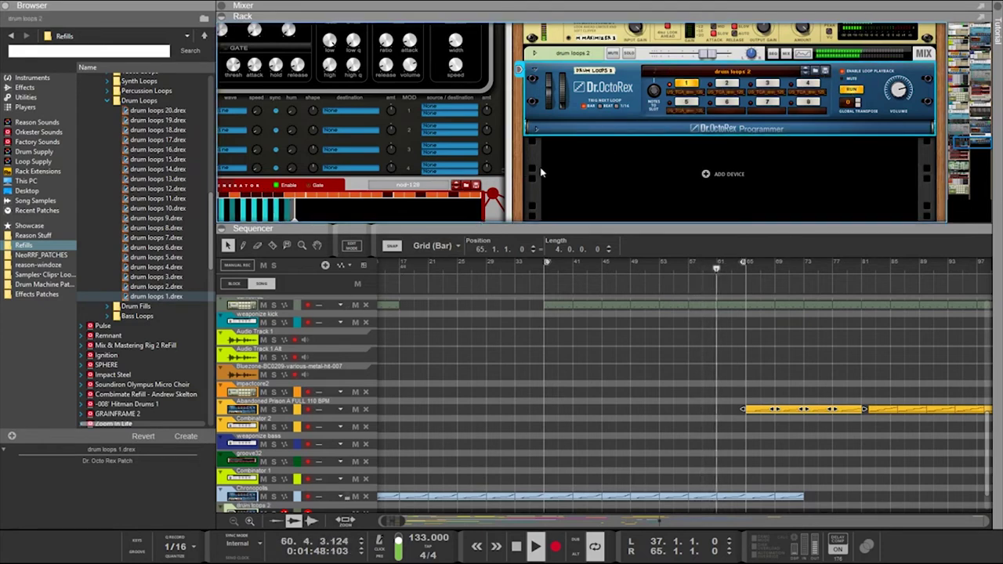
pyautogui.scroll(15, 516, 167)
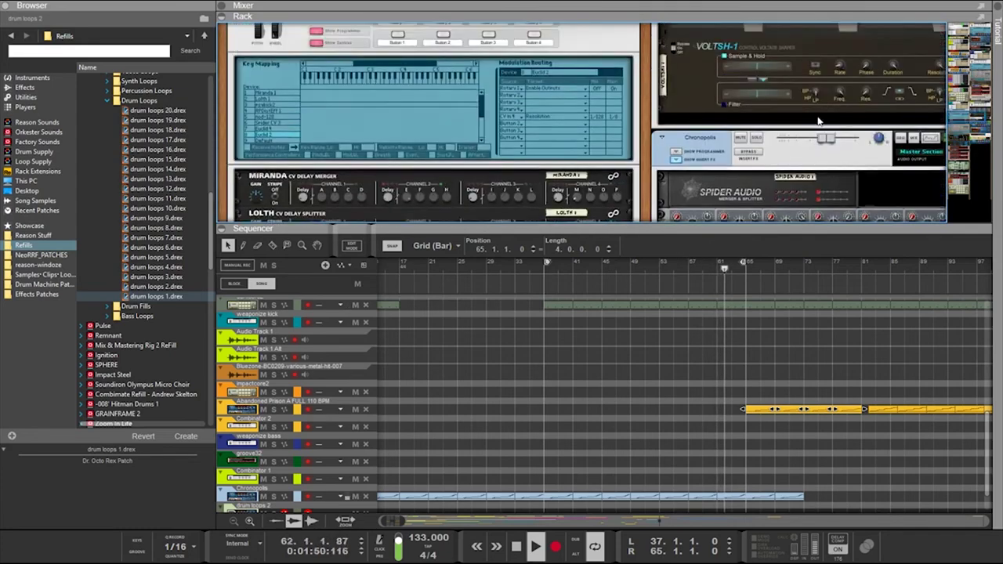
pyautogui.scroll(5, 818, 121)
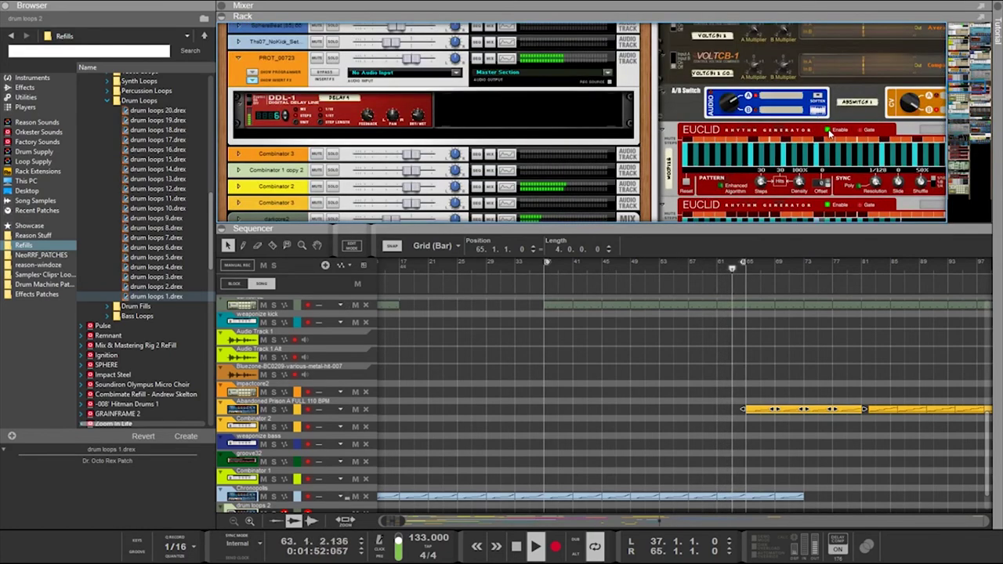
pyautogui.scroll(-2, 829, 133)
pyautogui.scroll(2, 845, 134)
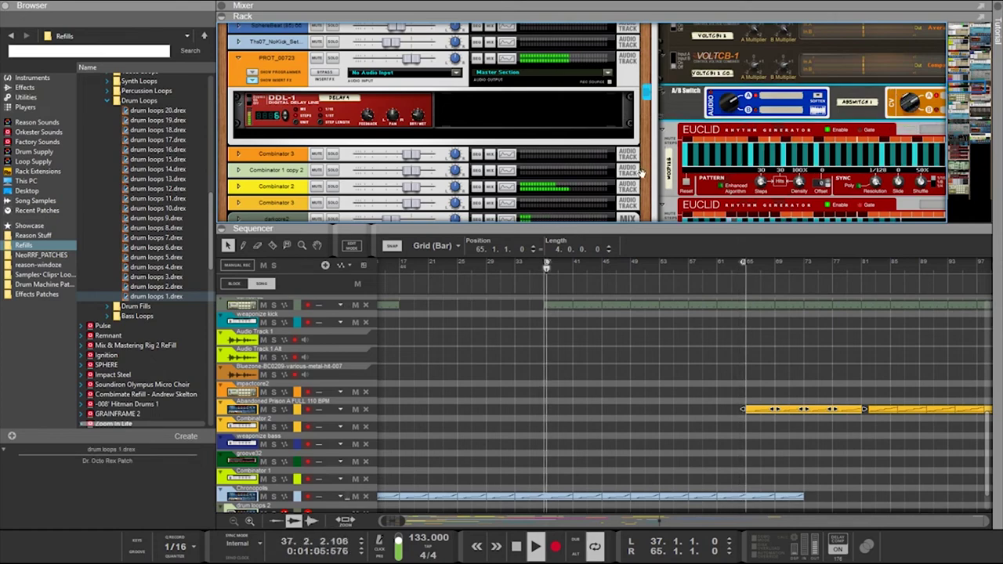
# Examine the nod-128 Euclid and the two Init Patch Euclids beneath it in the rack
pyautogui.scroll(-8, 643, 171)
pyautogui.scroll(-10, 646, 170)
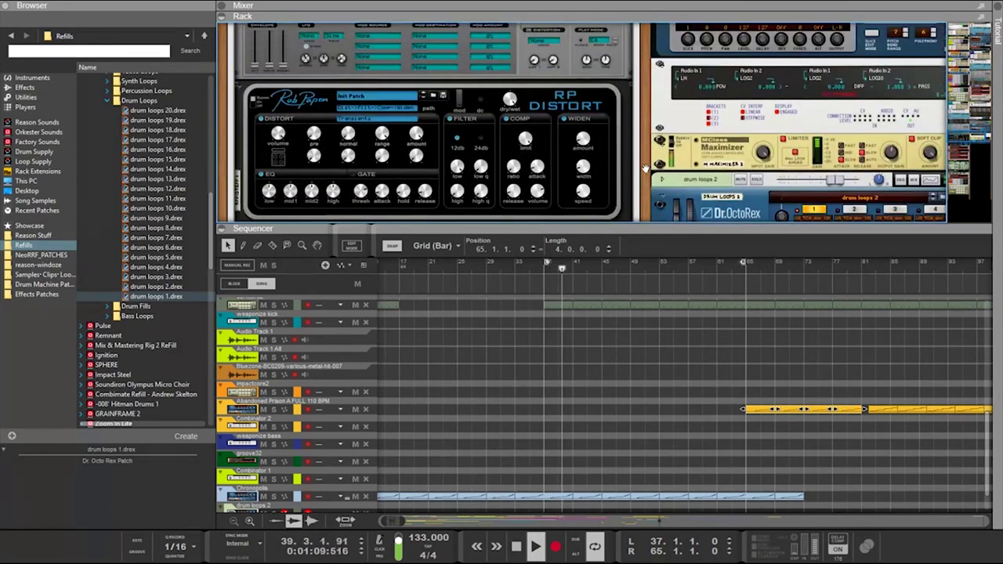
pyautogui.scroll(-8, 645, 167)
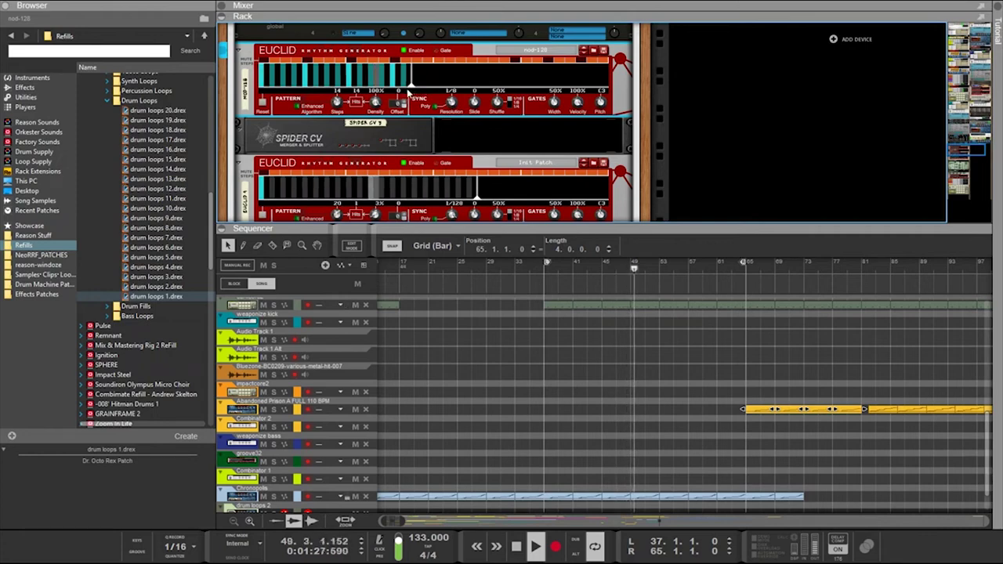
pyautogui.scroll(-1, 341, 115)
pyautogui.scroll(-1, 345, 116)
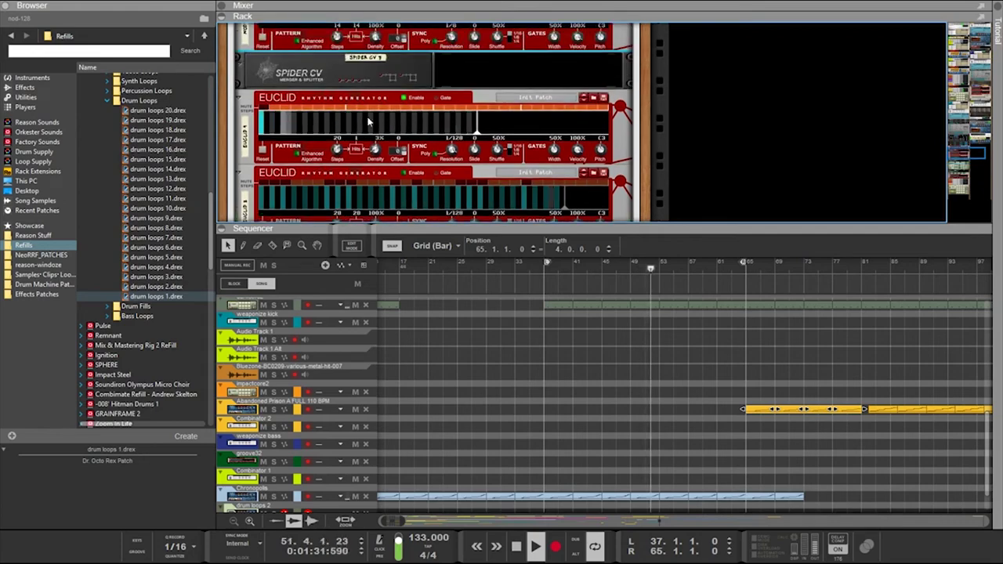
pyautogui.scroll(-1, 367, 122)
pyautogui.scroll(4, 437, 87)
pyautogui.scroll(-20, 437, 86)
pyautogui.scroll(20, 436, 87)
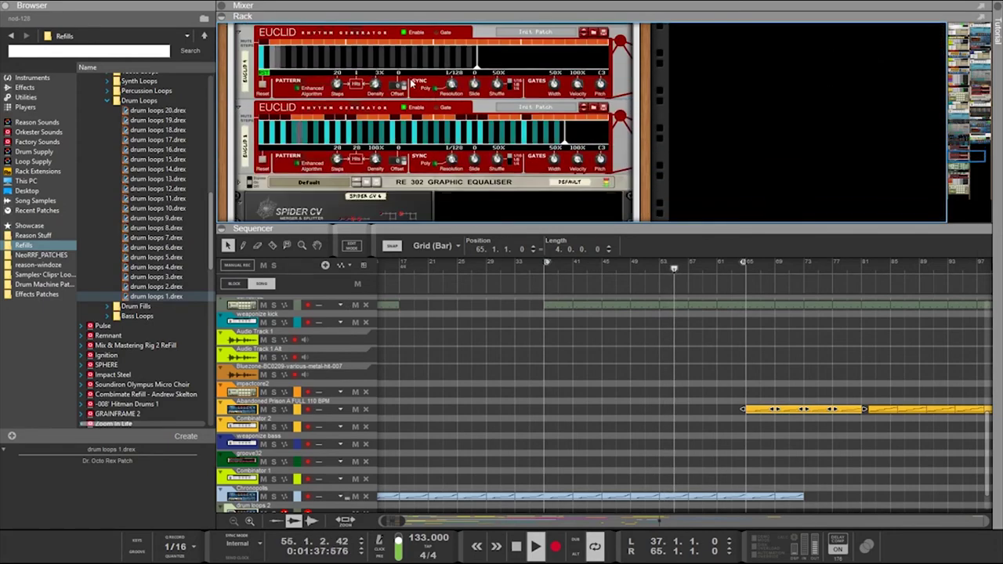
pyautogui.scroll(1, 413, 84)
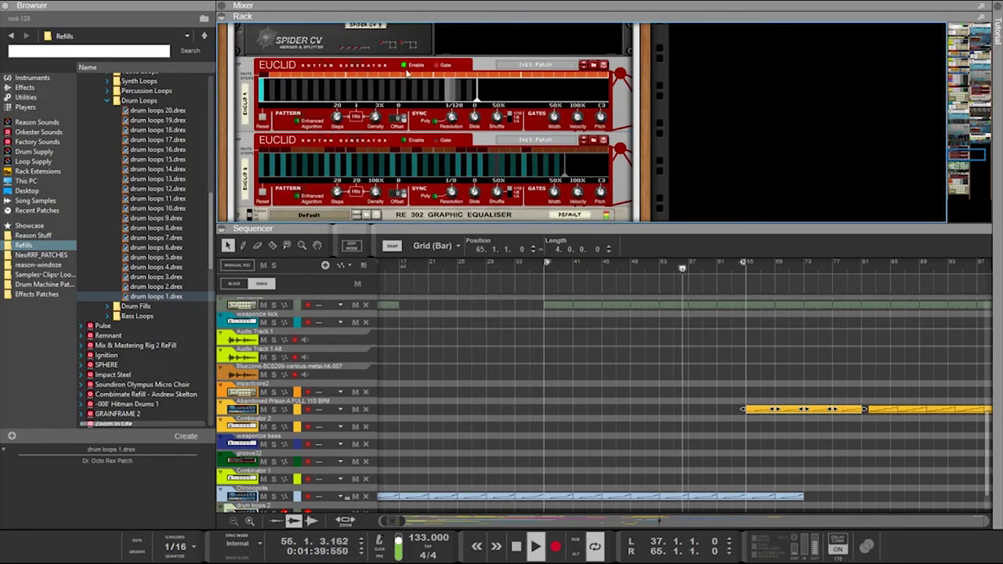
pyautogui.scroll(4, 404, 78)
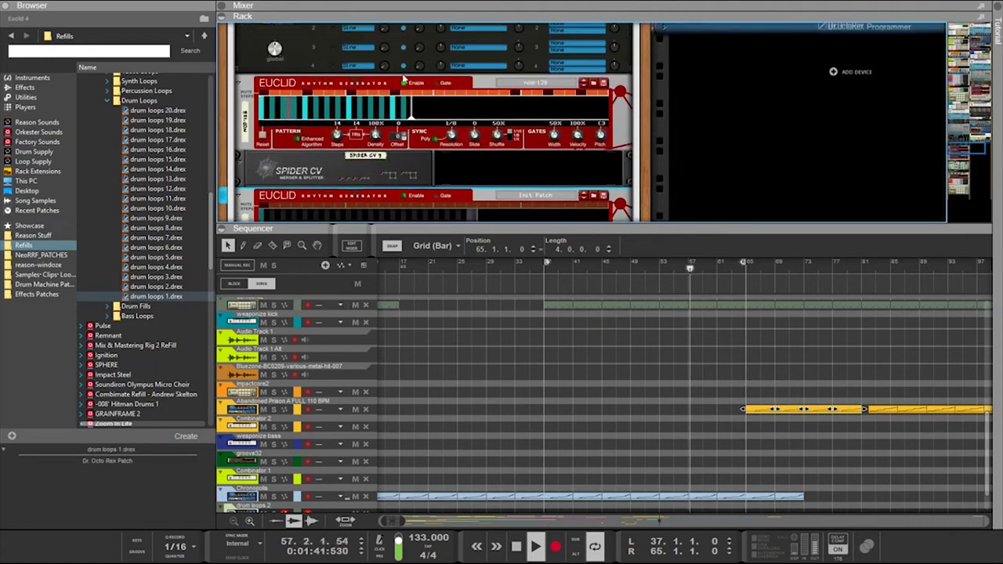
# Set the resolution of Euclid 2, the 100% density generator above the graphic equaliser, to 1/16
pyautogui.click(404, 83)
pyautogui.scroll(-6, 406, 86)
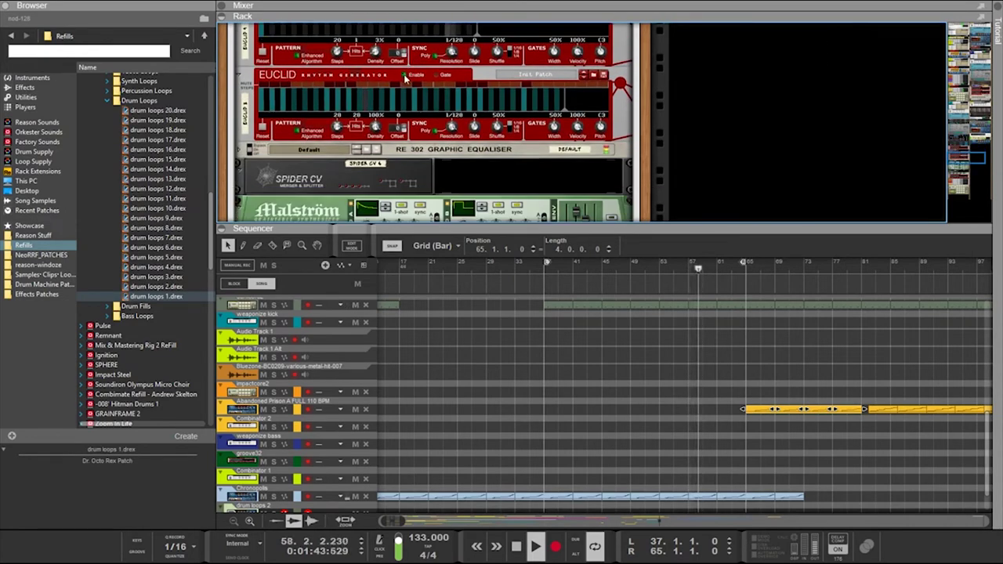
pyautogui.click(405, 75)
pyautogui.moveTo(453, 128); pyautogui.dragTo(437, 167)
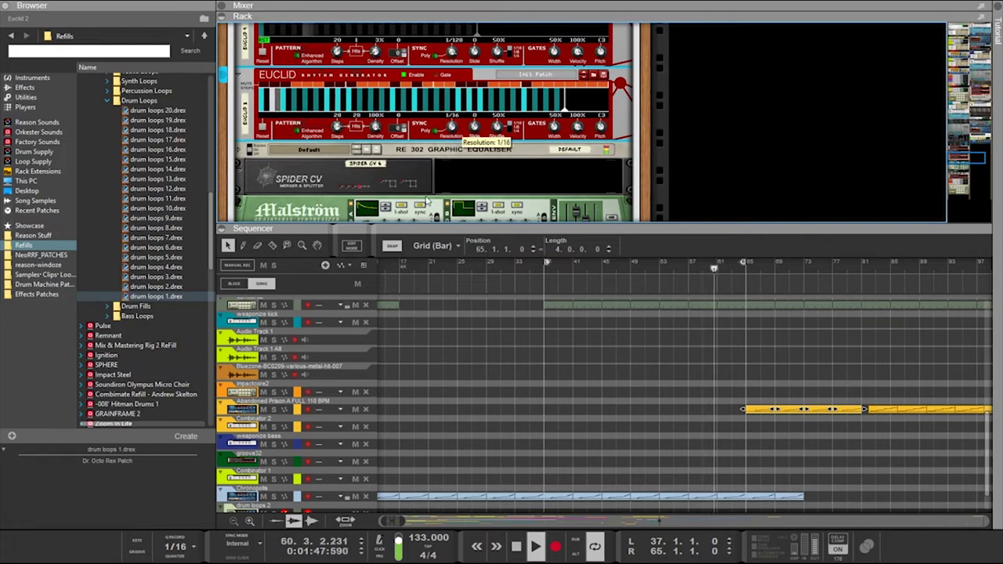
# Set the nod-128 Euclid's resolution to 1/4
pyautogui.scroll(2, 416, 94)
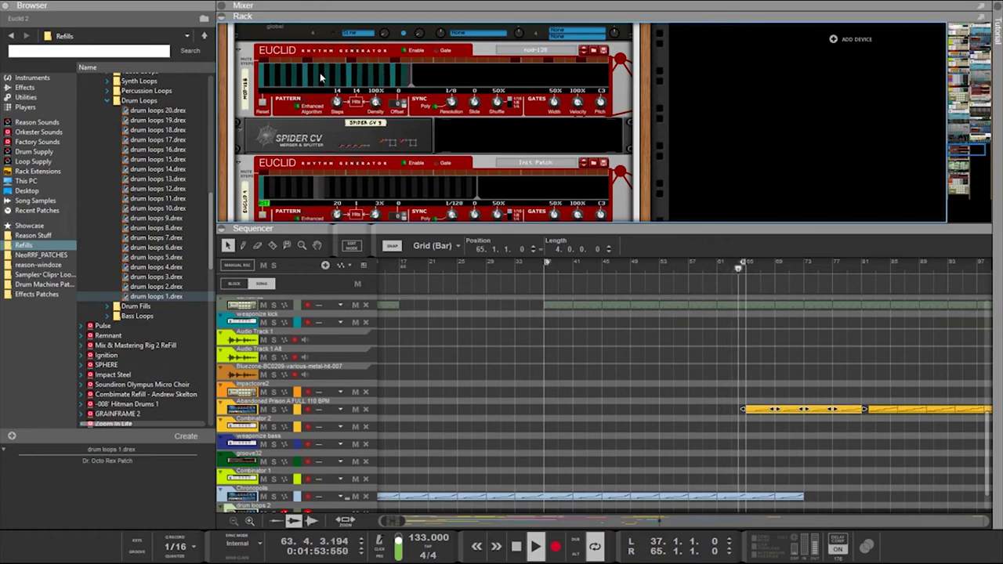
pyautogui.press('Tab')
pyautogui.press('Tab')
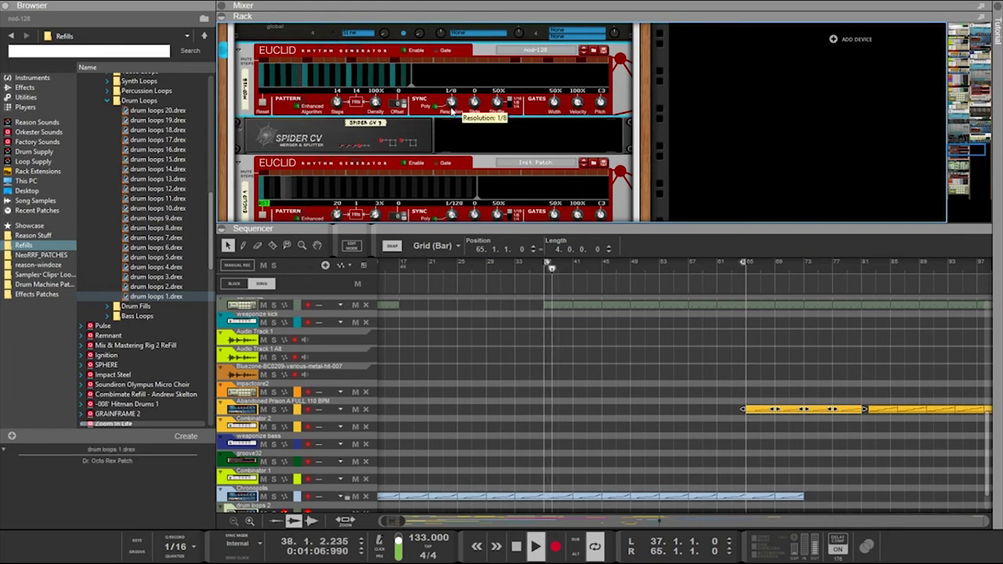
# Show the rear of the rack and add a second Spider CV Merger & Splitter beside Spider CV 4
pyautogui.press('Tab')
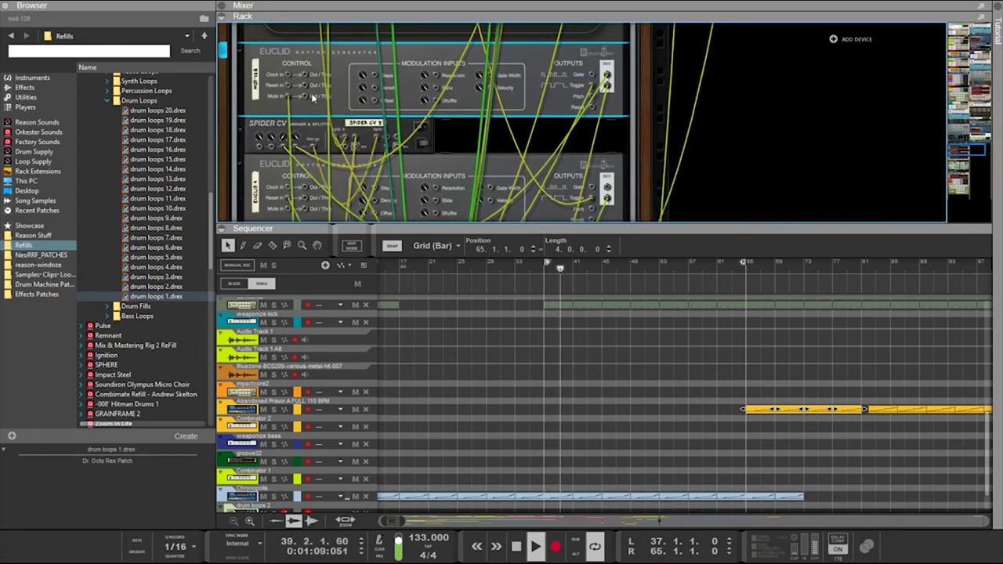
pyautogui.moveTo(304, 85); pyautogui.dragTo(350, 128)
pyautogui.scroll(-3, 325, 120)
pyautogui.click(470, 204)
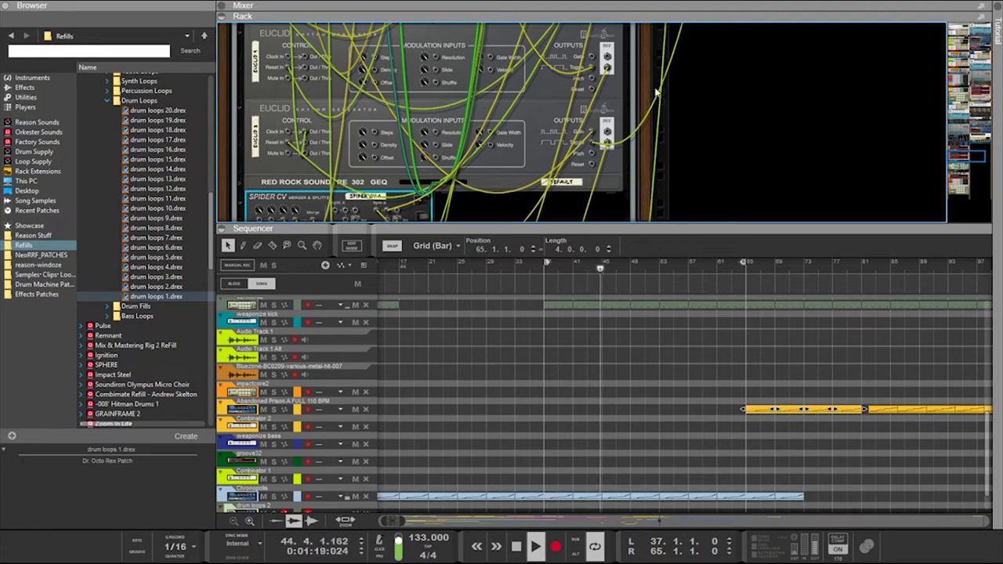
pyautogui.hotkey('ctrl', 'z')
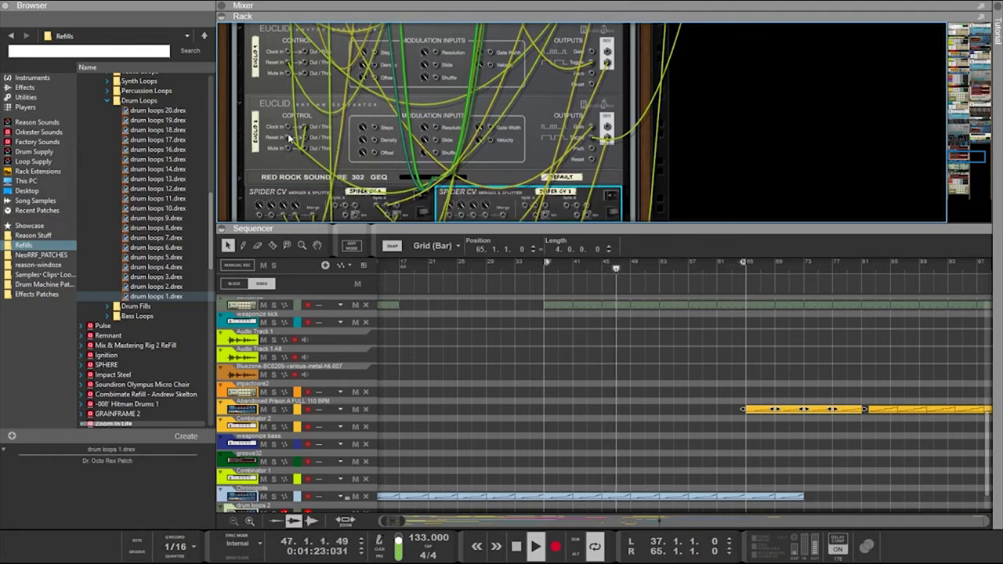
# Patch the reset CV of Euclid 2 and the nod-128 Euclid to the new Spider CV and return to the rack's front
pyautogui.moveTo(287, 139); pyautogui.dragTo(288, 83)
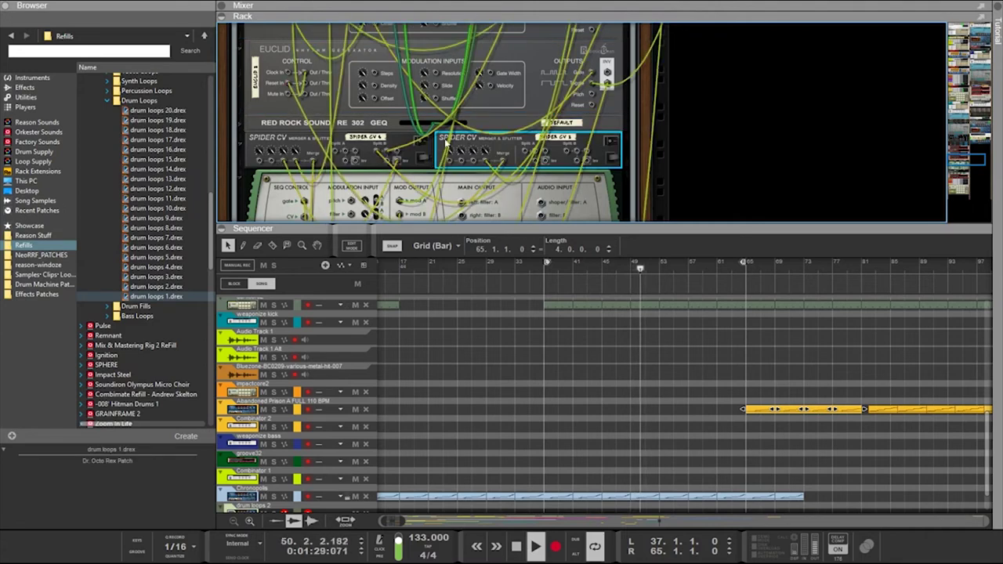
pyautogui.moveTo(475, 162); pyautogui.dragTo(380, 117)
pyautogui.scroll(4, 475, 121)
pyautogui.scroll(3, 475, 121)
pyautogui.scroll(-4, 475, 121)
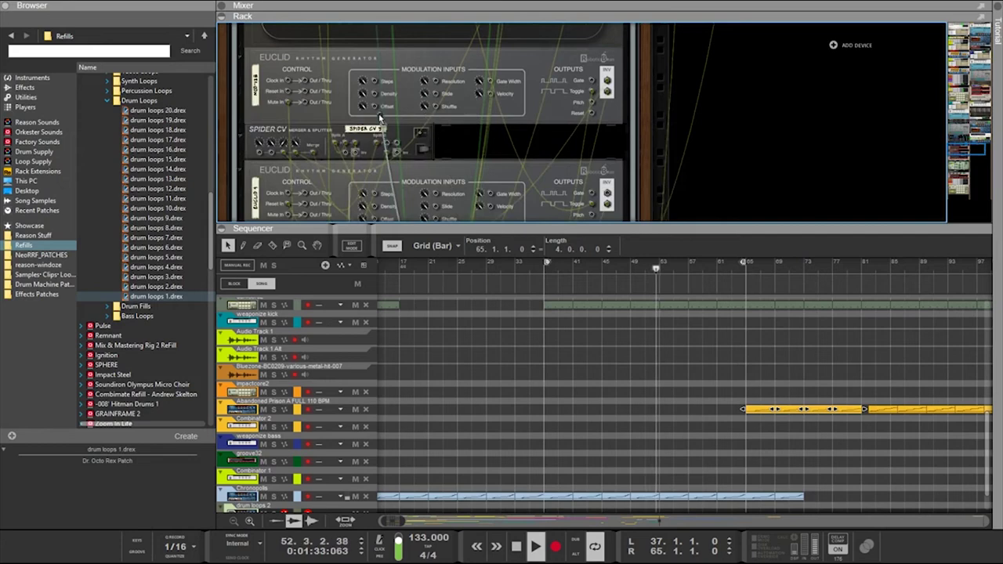
pyautogui.moveTo(306, 91); pyautogui.dragTo(306, 92)
pyautogui.press('Tab')
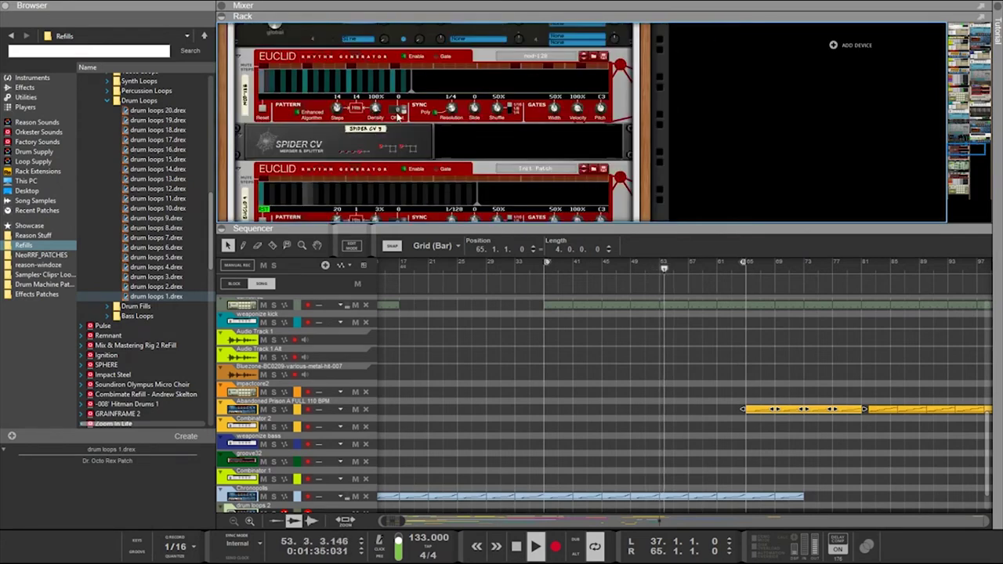
# Examine how the nod-128 Euclid and the generators beneath it run during loop playback
pyautogui.scroll(2, 414, 111)
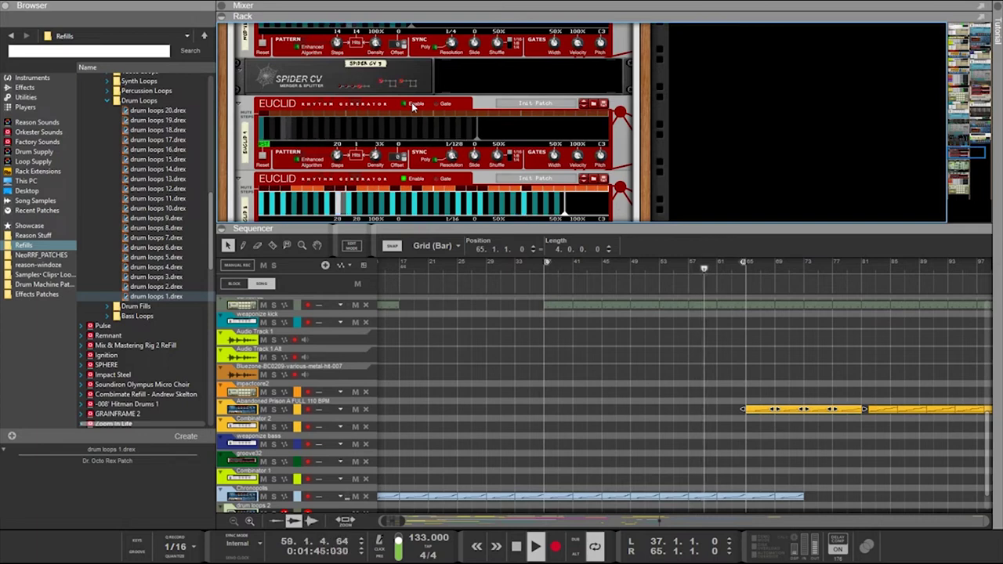
pyautogui.scroll(-1, 413, 108)
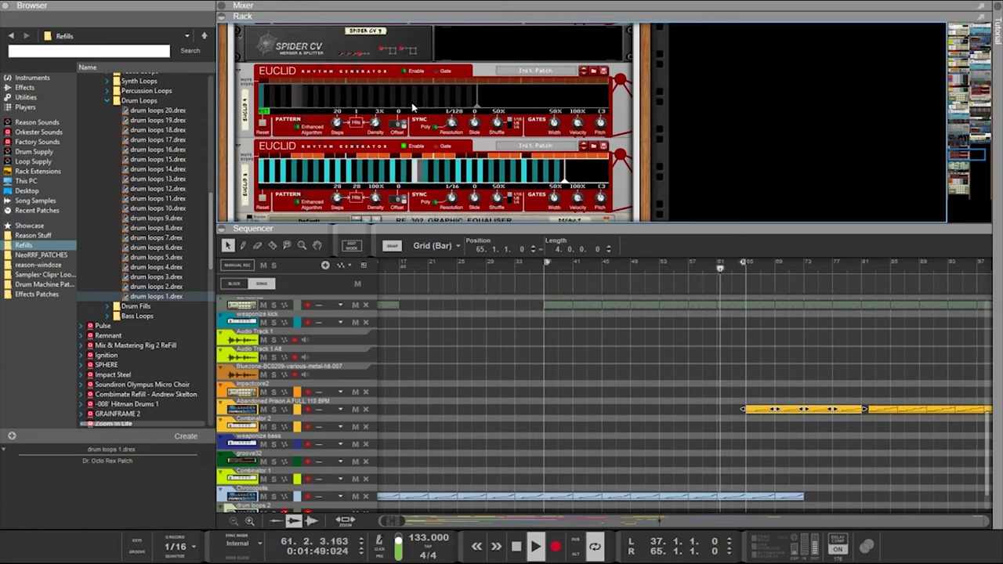
pyautogui.scroll(1, 413, 107)
pyautogui.scroll(2, 413, 108)
pyautogui.scroll(-1, 413, 107)
pyautogui.scroll(1, 413, 108)
pyautogui.click(309, 69)
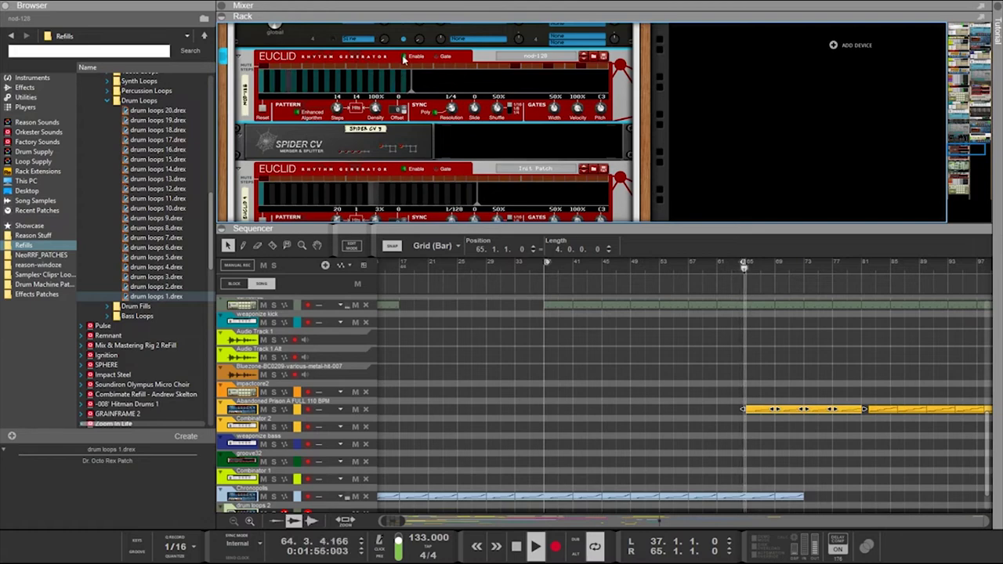
pyautogui.scroll(-4, 377, 114)
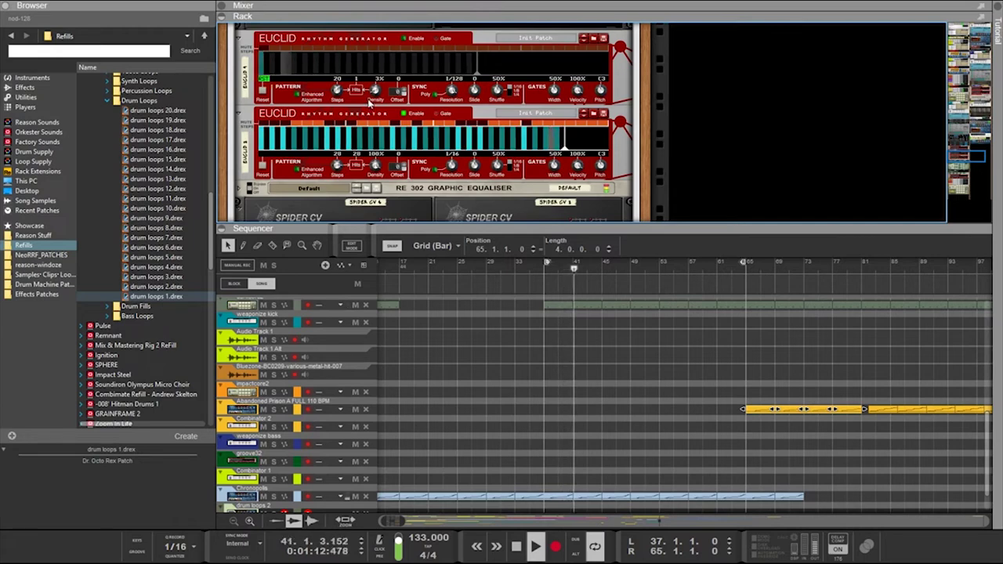
# Set the nod-128 Euclid to 16 steps
pyautogui.scroll(1, 370, 104)
pyautogui.scroll(2, 369, 104)
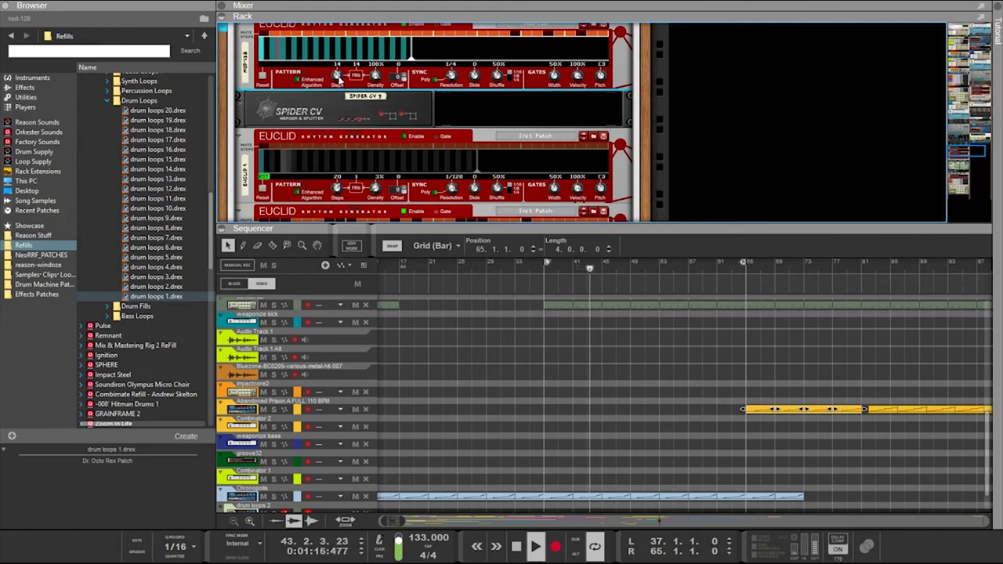
pyautogui.moveTo(340, 82); pyautogui.dragTo(337, 73)
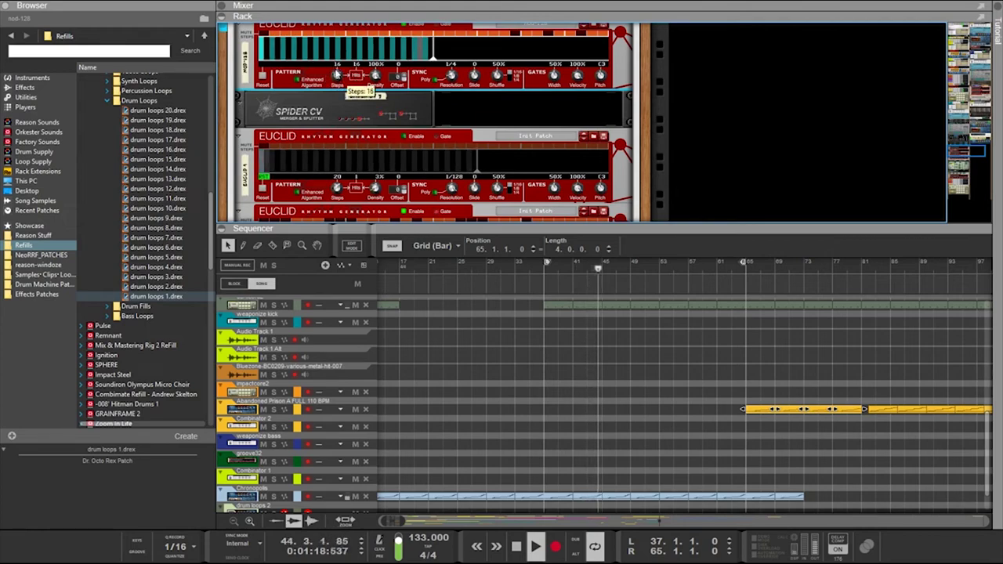
# Examine the rack's Euclid generators and synth devices from nod-128 down to the 32-step Euclid during playback
pyautogui.scroll(-6, 350, 112)
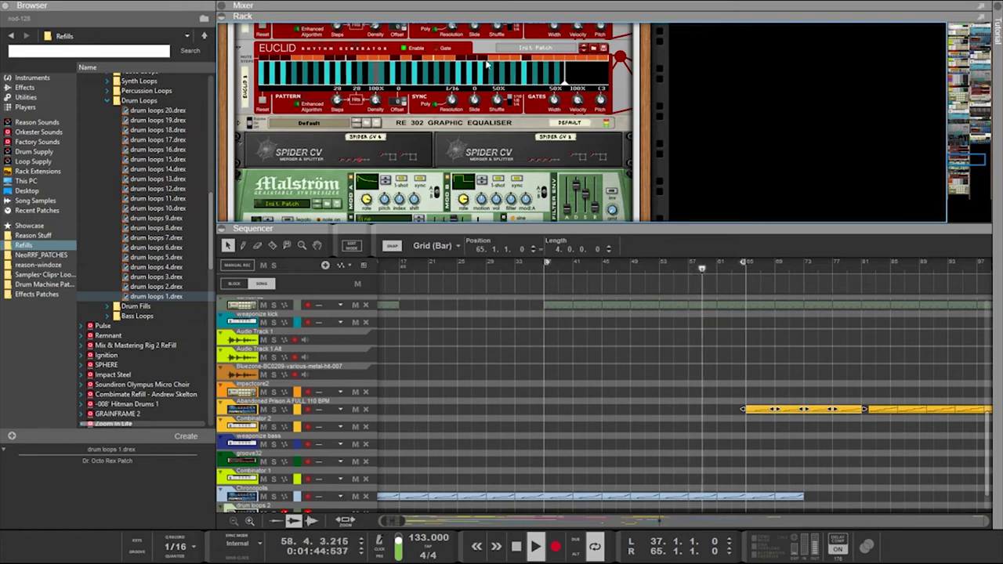
pyautogui.scroll(2, 473, 60)
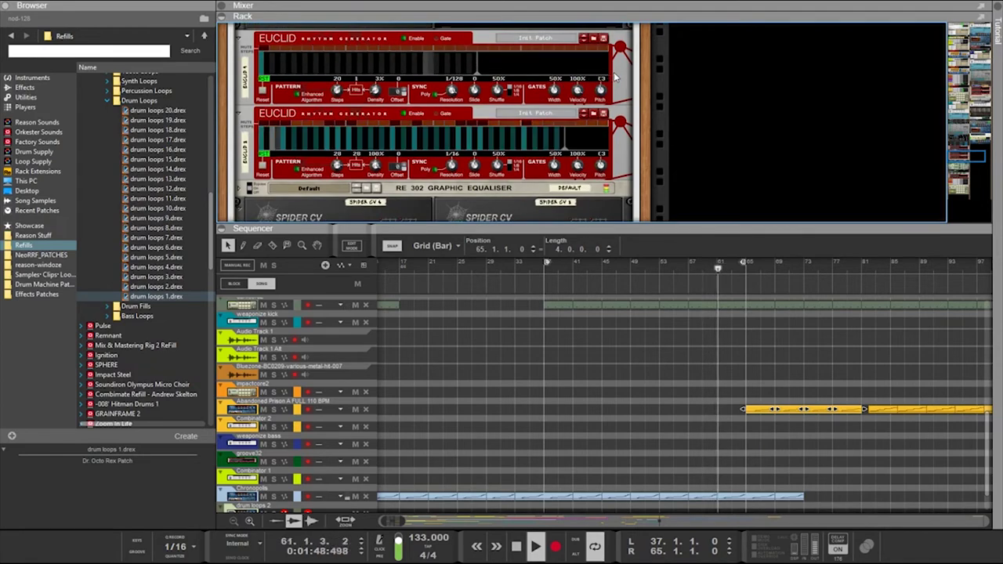
pyautogui.scroll(2, 527, 107)
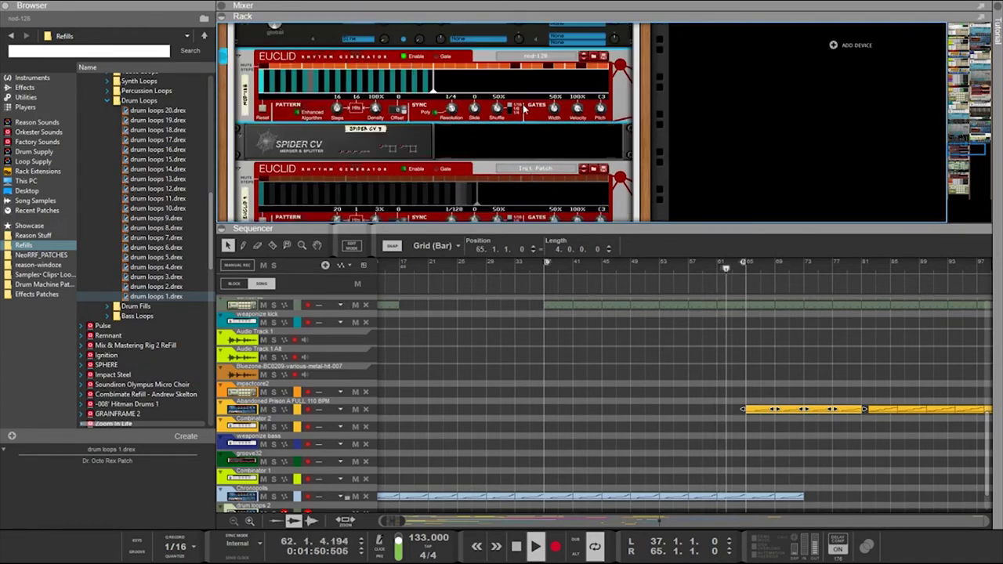
pyautogui.scroll(2, 520, 106)
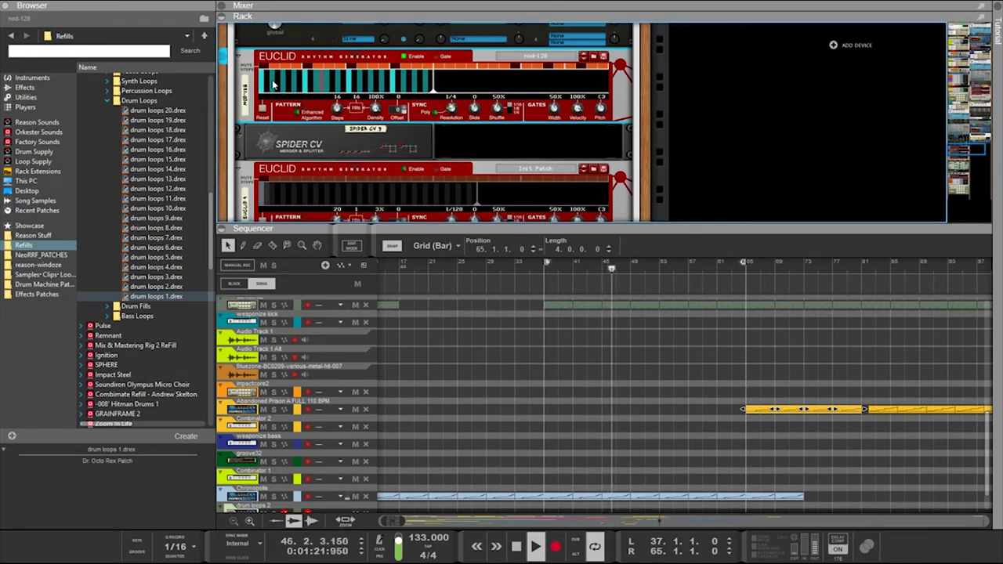
pyautogui.scroll(-3, 316, 90)
pyautogui.scroll(5, 317, 90)
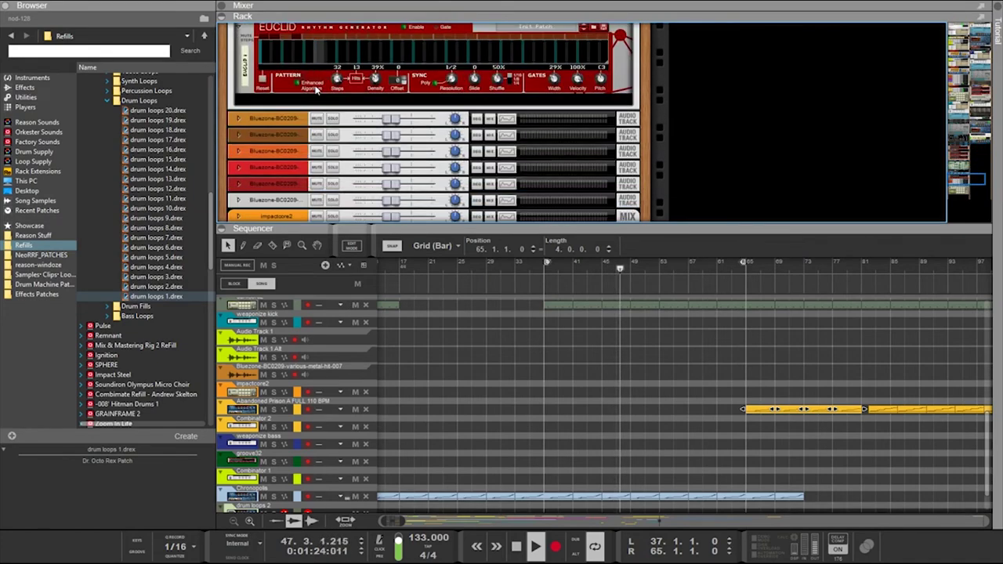
pyautogui.scroll(-2, 318, 90)
pyautogui.scroll(-1, 317, 91)
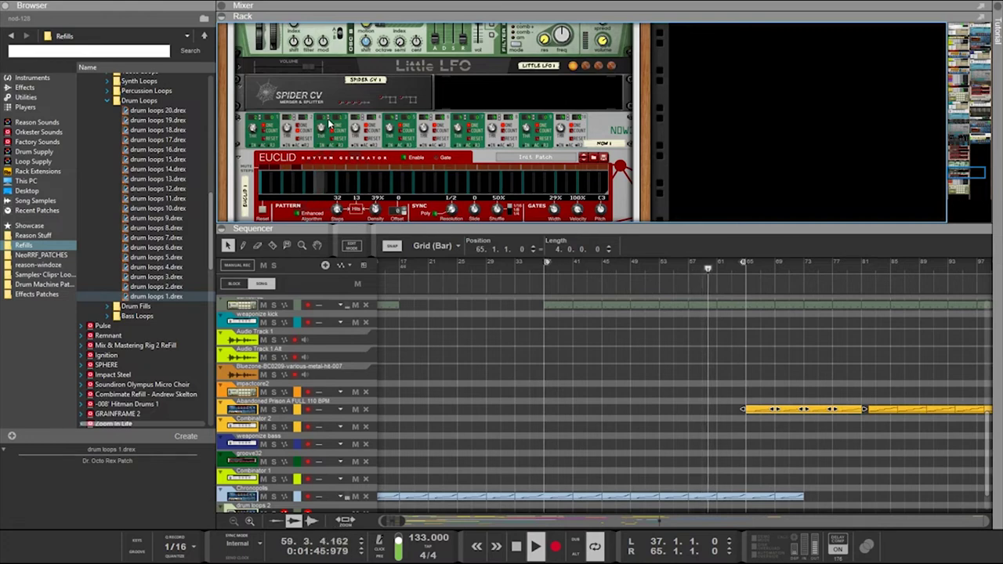
# Examine the front controls and rear CV wiring of the NOW 1 device above the 32-step Euclid
pyautogui.press('Tab')
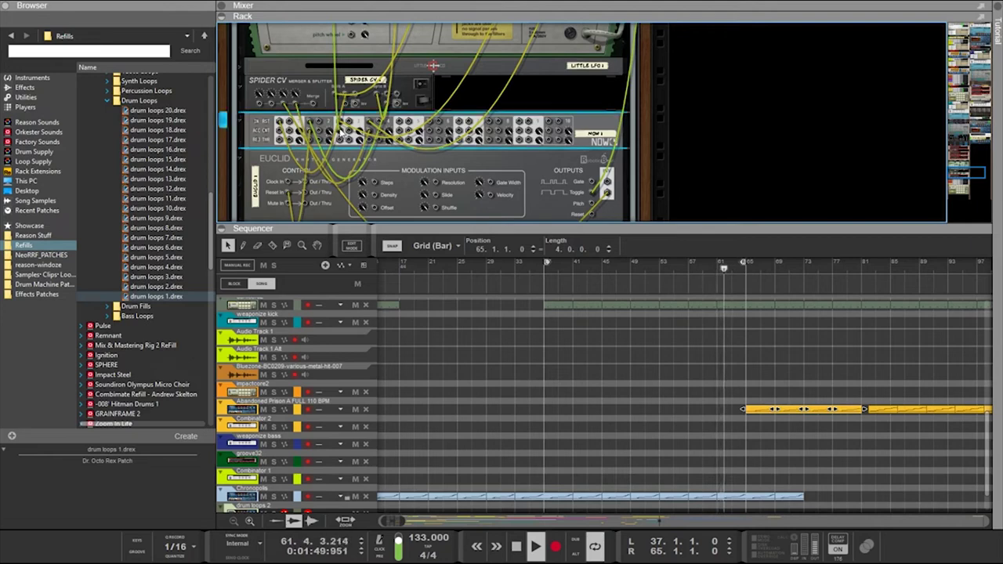
pyautogui.click(338, 140)
pyautogui.press('Tab')
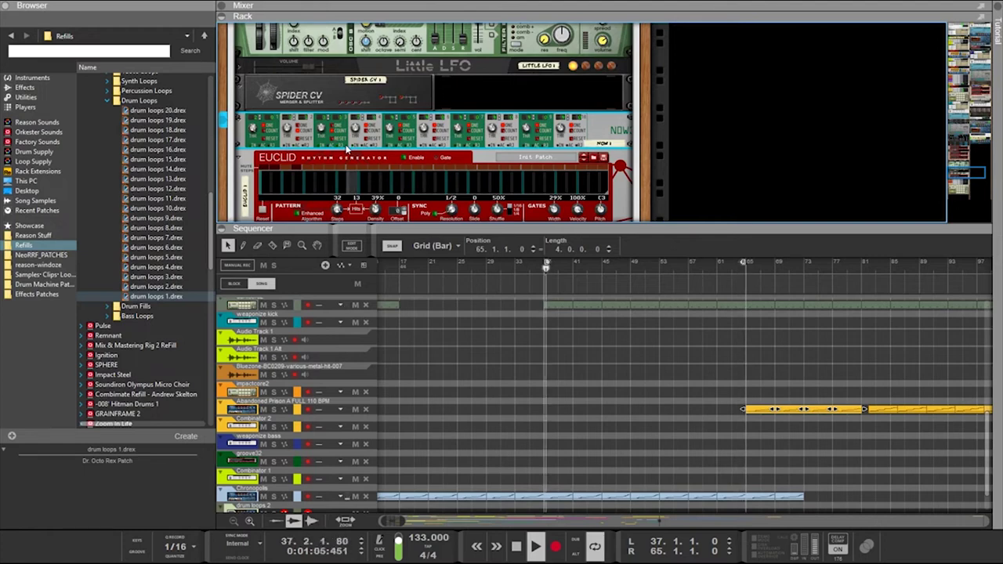
pyautogui.press('Tab')
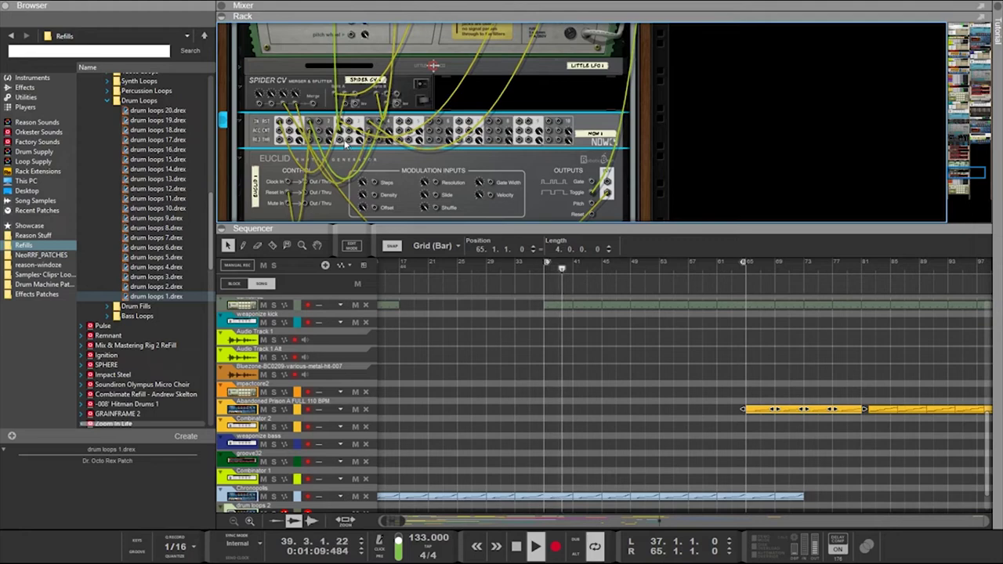
pyautogui.press('Tab')
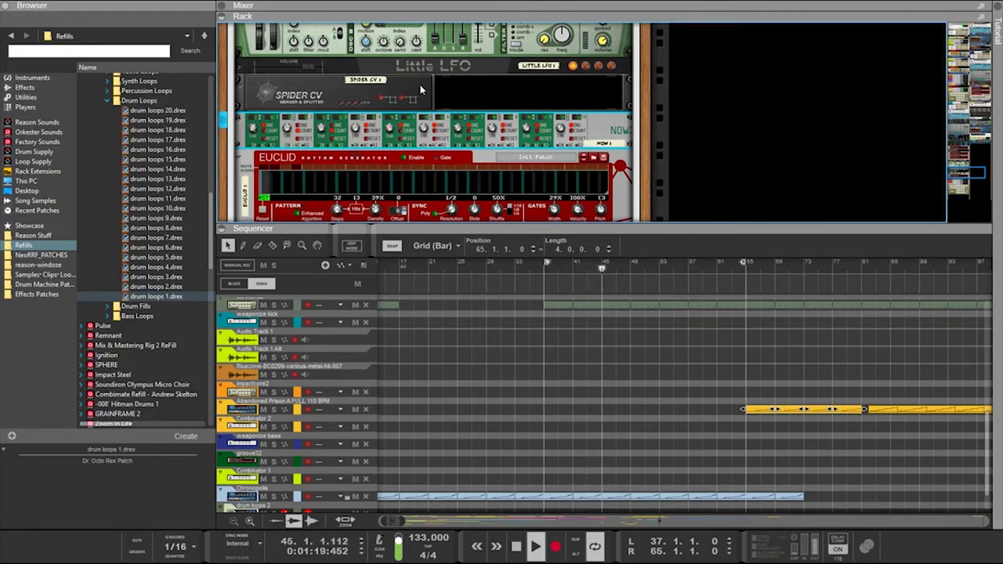
pyautogui.scroll(2, 420, 85)
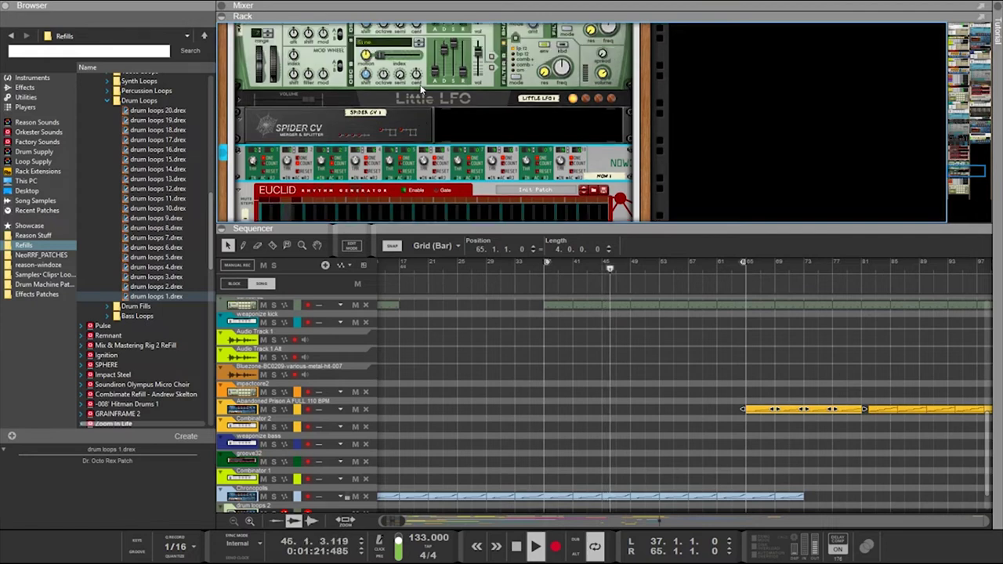
pyautogui.scroll(-2, 420, 89)
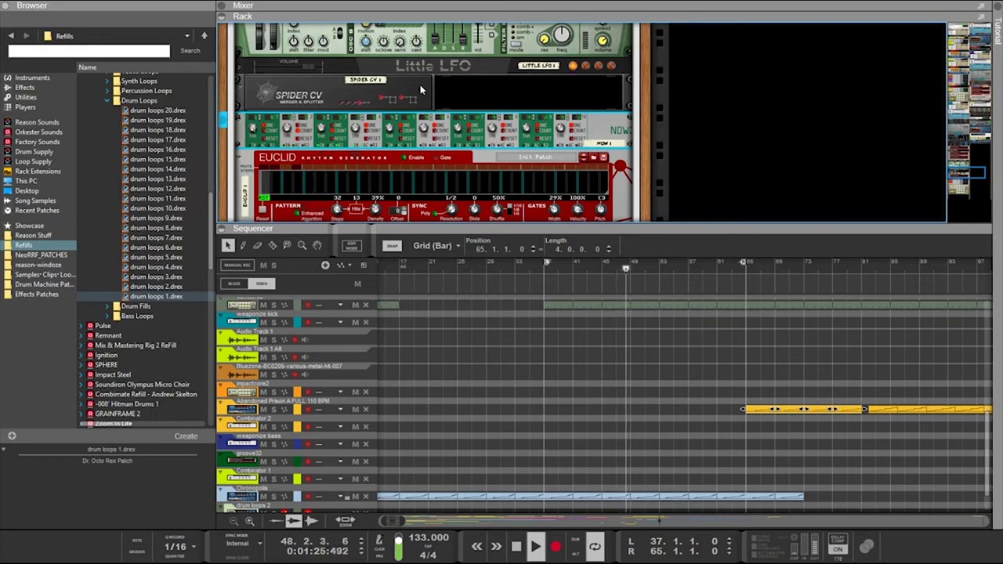
pyautogui.scroll(8, 416, 95)
pyautogui.scroll(3, 416, 95)
pyautogui.scroll(-5, 408, 98)
pyautogui.press('Tab')
pyautogui.press('Tab')
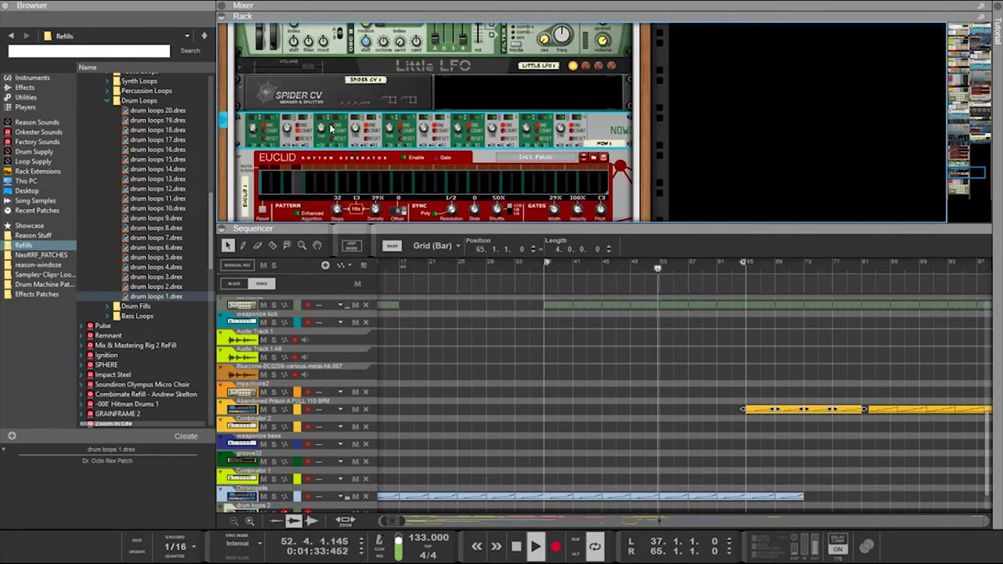
# Set the resolution of the nod-128 Euclid to 1/8
pyautogui.scroll(3, 333, 127)
pyautogui.scroll(-6, 343, 112)
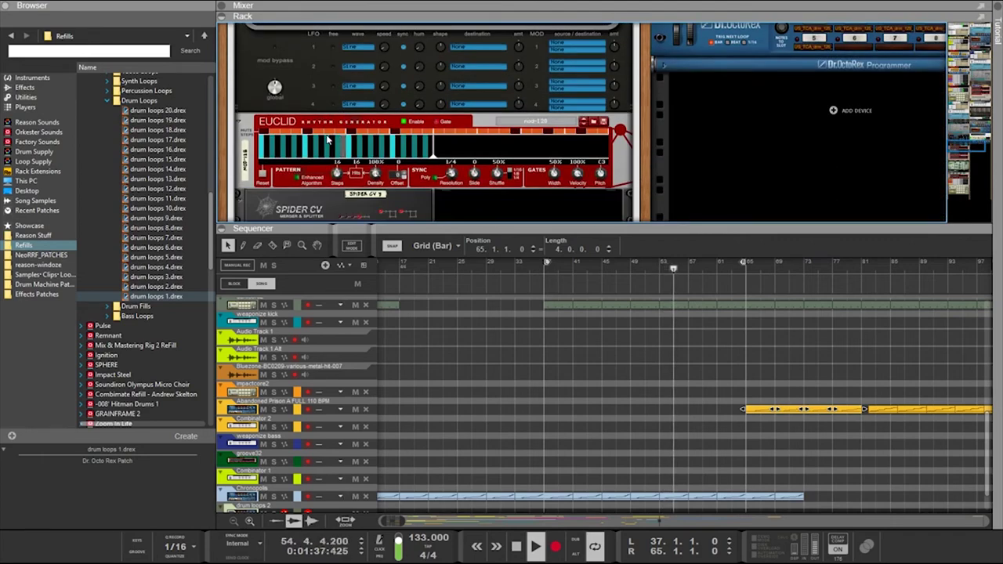
pyautogui.moveTo(452, 179); pyautogui.dragTo(452, 159)
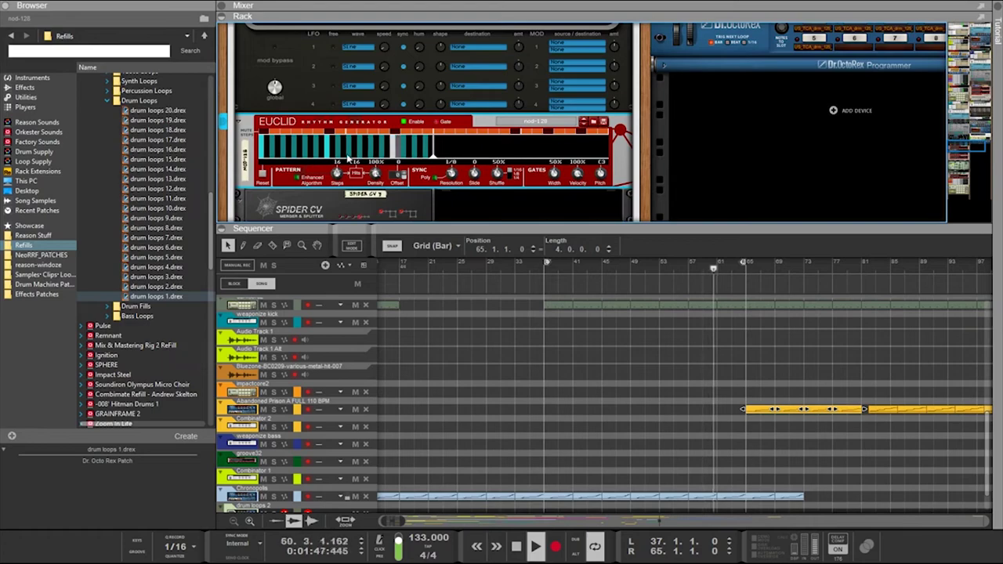
# Examine the nod-128 Euclid and the NOW 1 and 32-step Euclid devices beneath it during playback
pyautogui.scroll(-4, 353, 145)
pyautogui.scroll(5, 345, 141)
pyautogui.scroll(-8, 345, 141)
pyautogui.scroll(4, 345, 138)
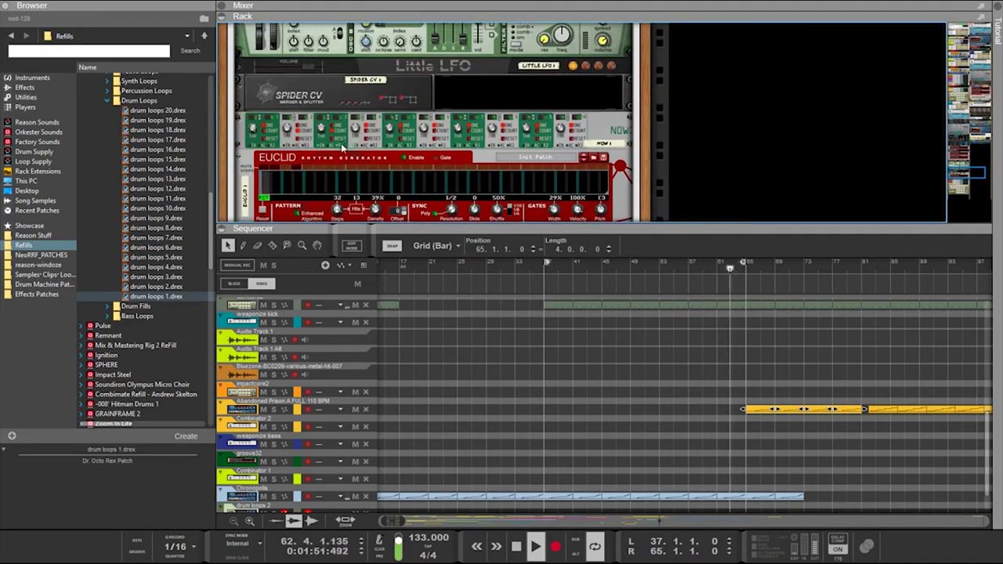
pyautogui.scroll(-2, 292, 157)
pyautogui.scroll(3, 290, 145)
pyautogui.scroll(-5, 287, 128)
pyautogui.scroll(3, 287, 127)
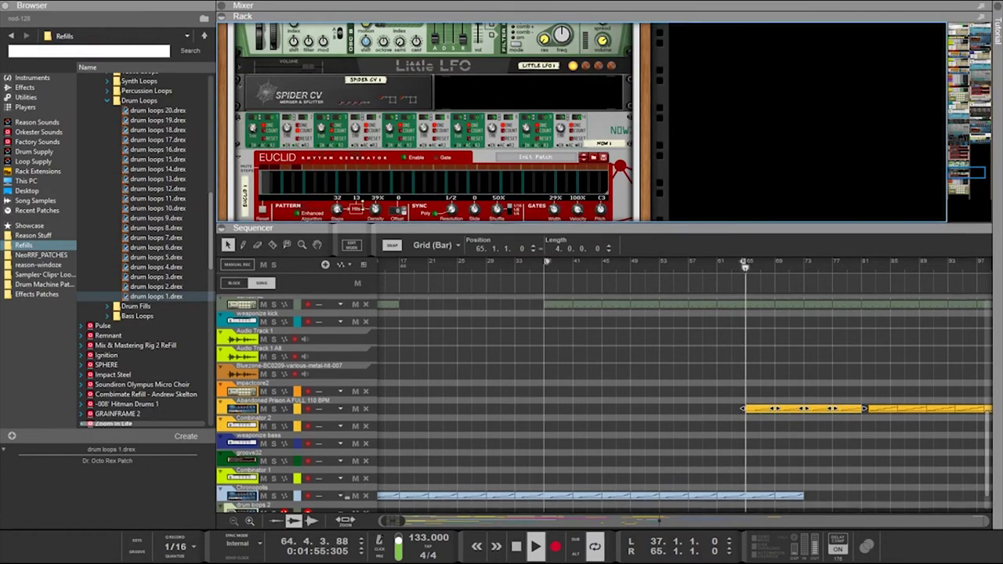
# Enlarge the sequencer area and mute the PROT_00723 audio track
pyautogui.moveTo(378, 224); pyautogui.dragTo(400, 31)
pyautogui.scroll(2, 476, 164)
pyautogui.scroll(-2, 473, 163)
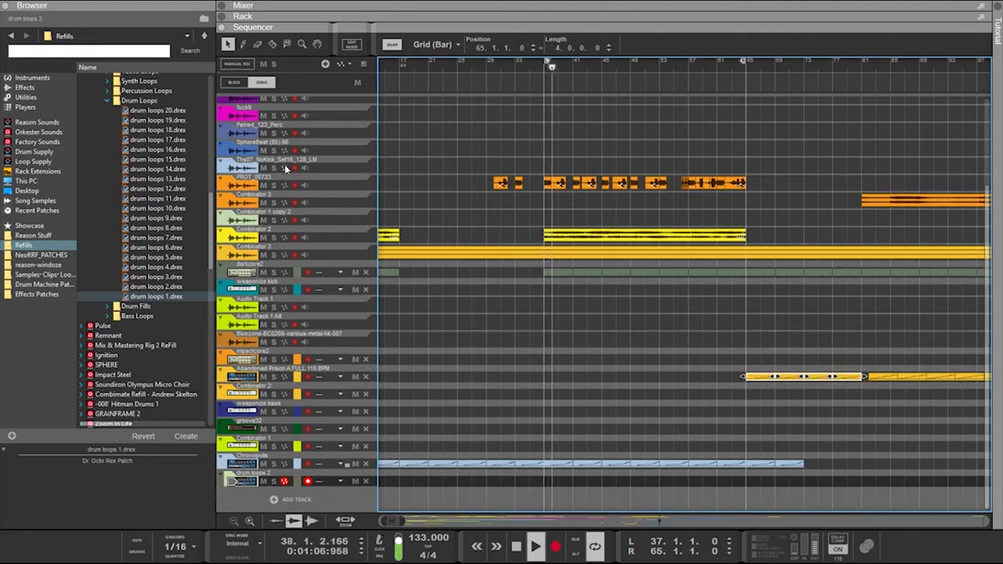
pyautogui.click(263, 185)
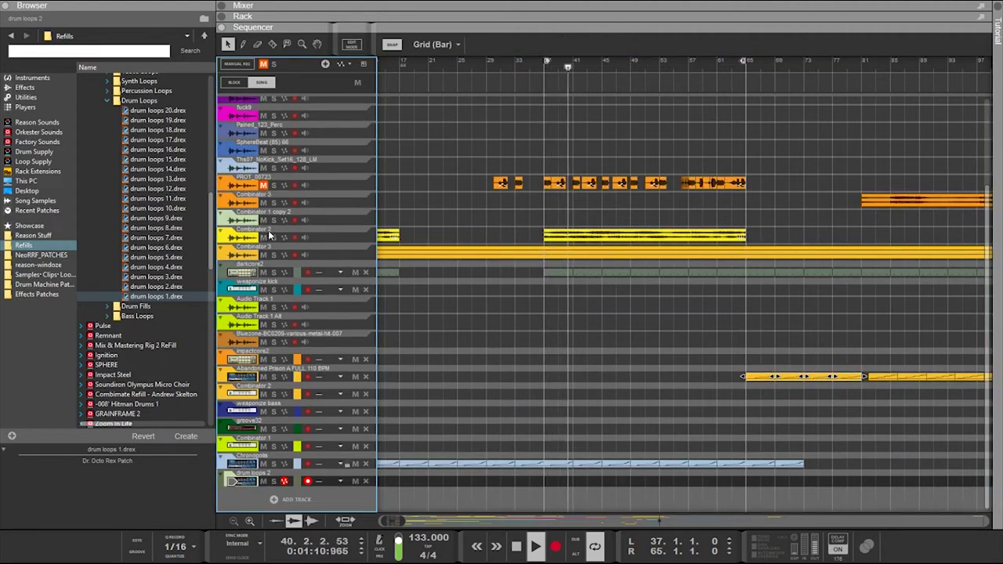
# Try moving the 28-bar Combinator 2 audio clip out of the loop, first to bar 17 and then to bar 65
pyautogui.click(711, 235)
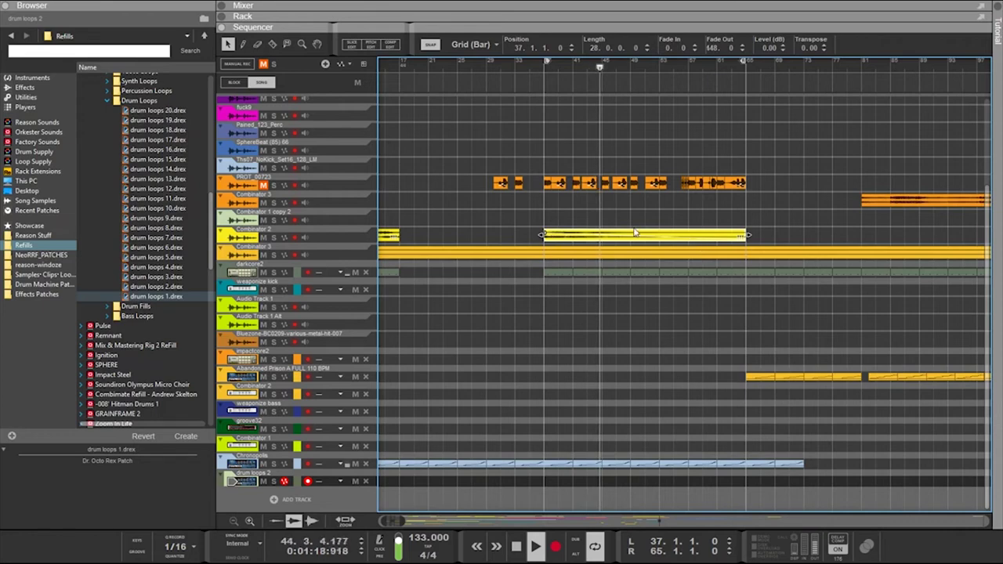
pyautogui.moveTo(639, 235); pyautogui.dragTo(594, 238)
pyautogui.hotkey('ctrl', 'Left')
pyautogui.hotkey('ctrl', 'Left')
pyautogui.hotkey('ctrl', 'Left')
pyautogui.hotkey('ctrl', 'Left')
pyautogui.hotkey('ctrl', 'Left')
pyautogui.hotkey('ctrl', 'Left')
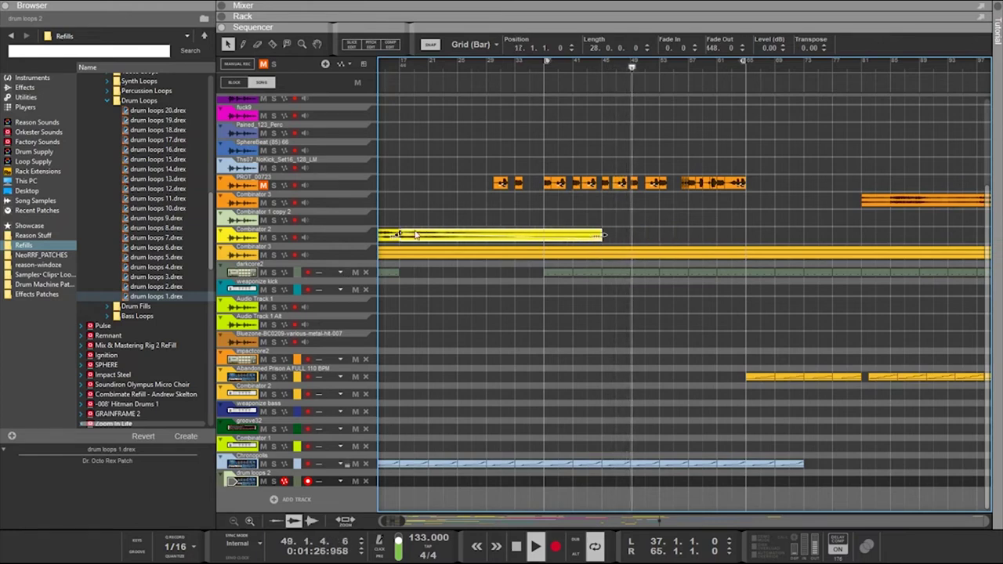
pyautogui.moveTo(400, 234); pyautogui.dragTo(597, 238)
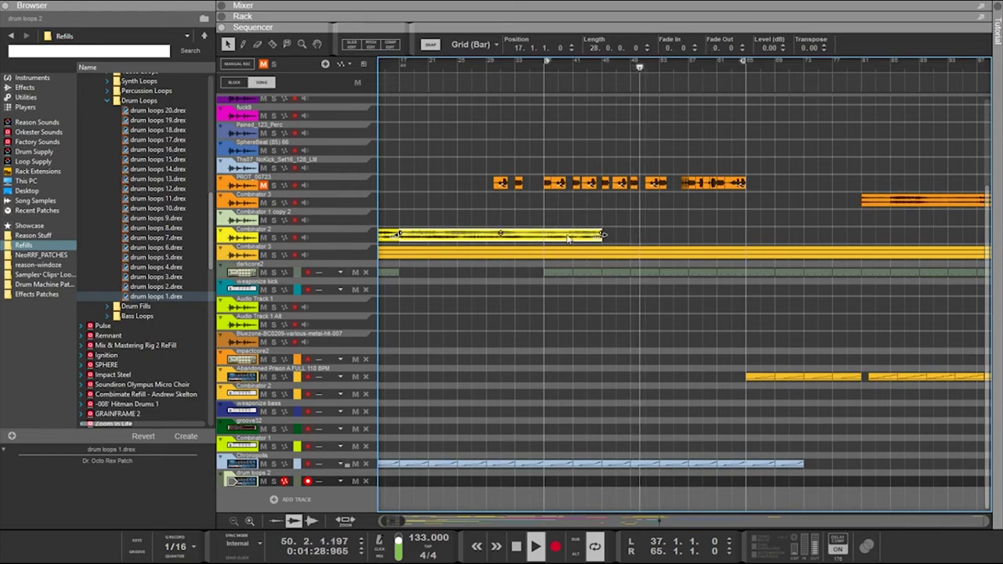
pyautogui.moveTo(458, 237); pyautogui.dragTo(808, 248)
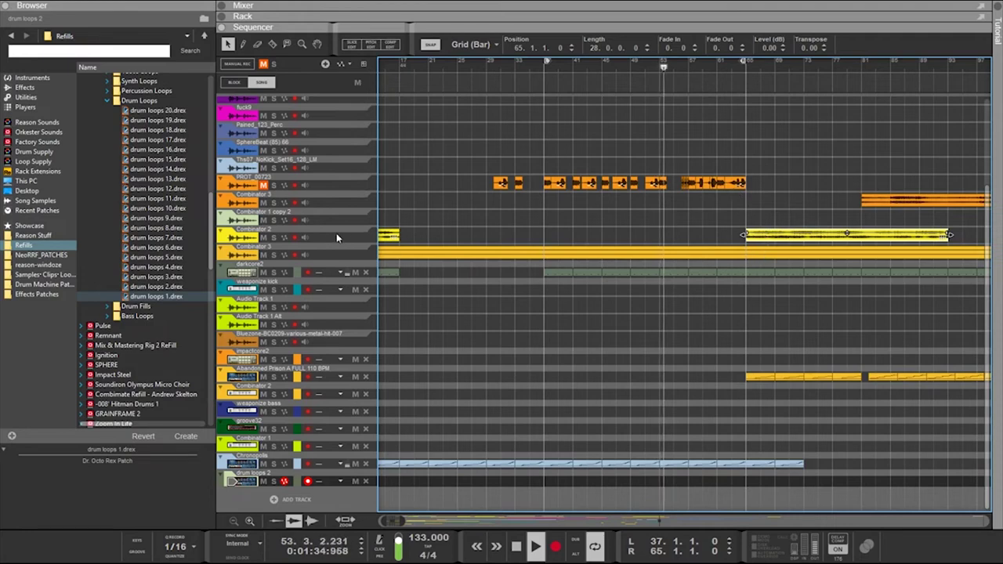
# Mute the Combinator 2 audio track and move its 28-bar clip back to bar 37
pyautogui.click(745, 266)
pyautogui.moveTo(803, 239); pyautogui.dragTo(602, 243)
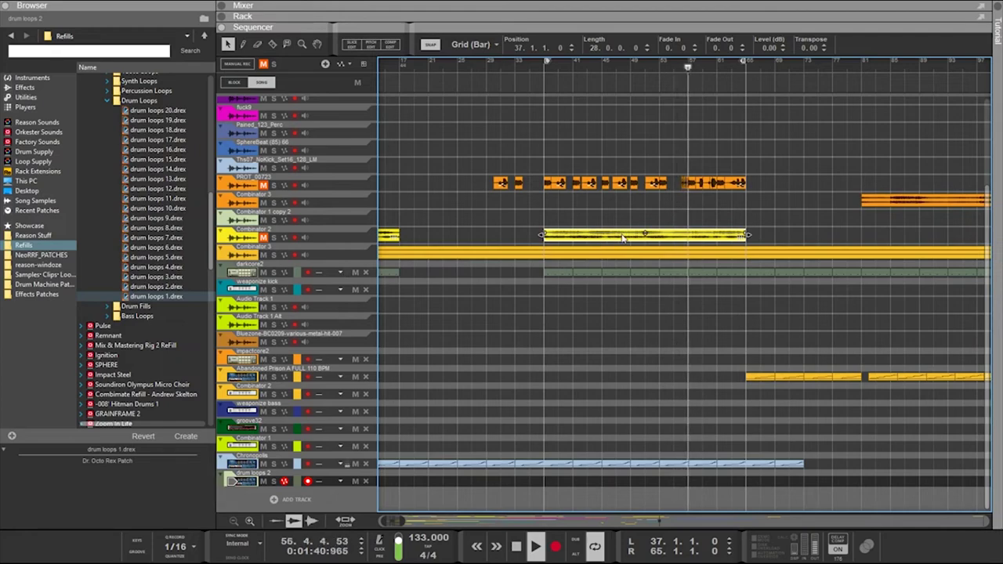
# Enlarge the rack, audition loop slot 2 of the Dr. Octo Rex, and step its patch through drum loops 3 to drum loops 4
pyautogui.moveTo(678, 30); pyautogui.dragTo(679, 375)
pyautogui.scroll(6, 886, 244)
pyautogui.scroll(3, 887, 245)
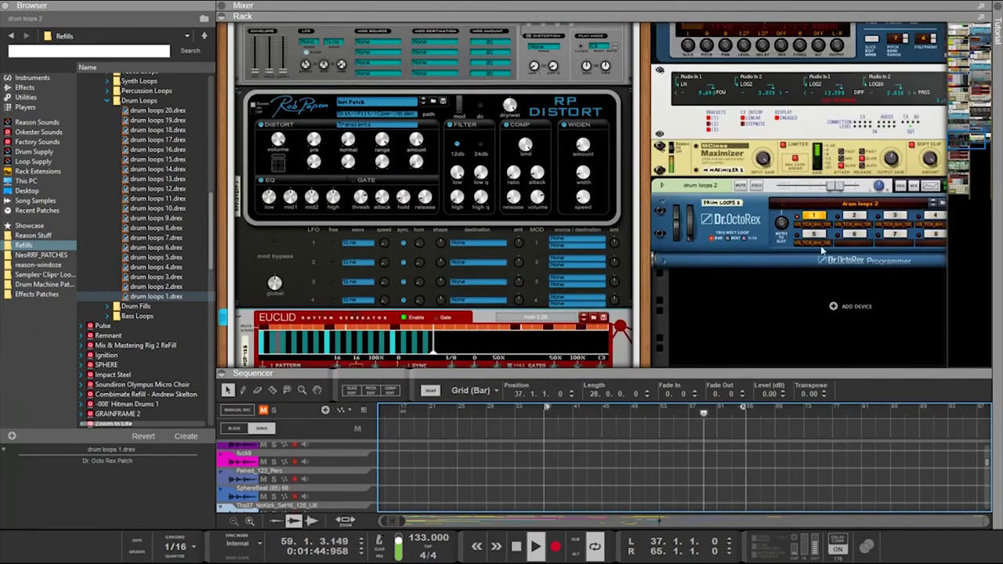
pyautogui.moveTo(641, 273); pyautogui.dragTo(479, 290)
pyautogui.click(729, 232)
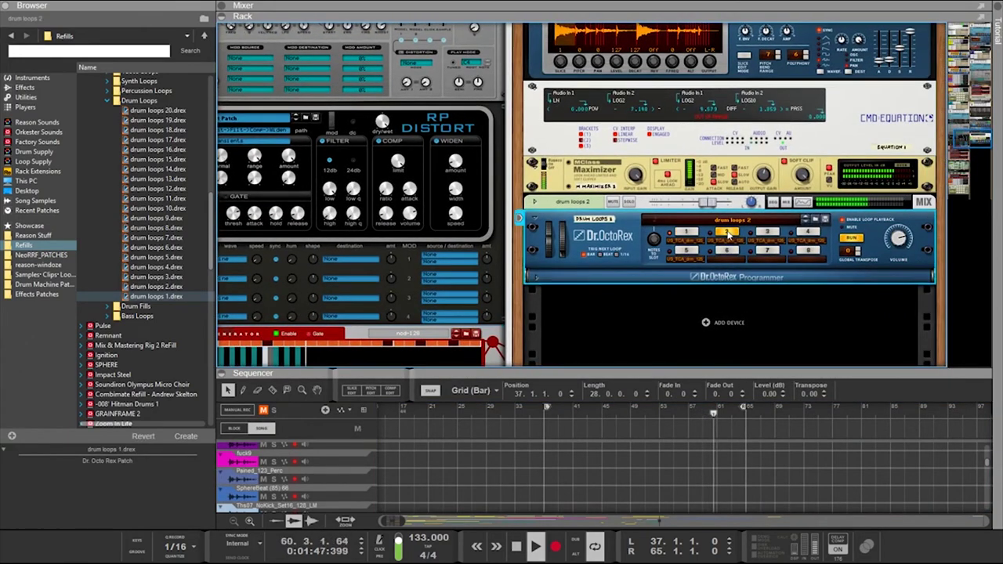
pyautogui.click(806, 221)
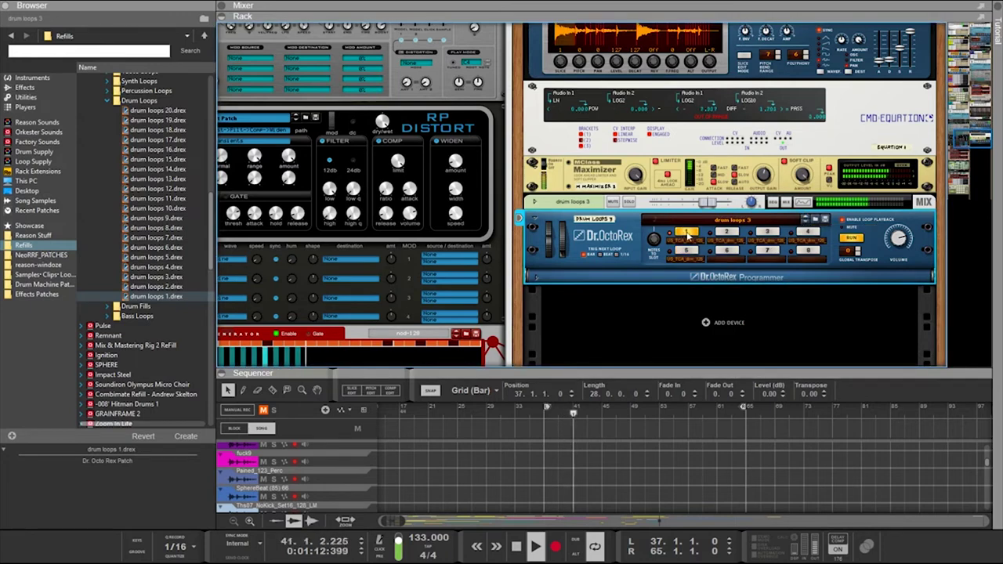
pyautogui.click(806, 222)
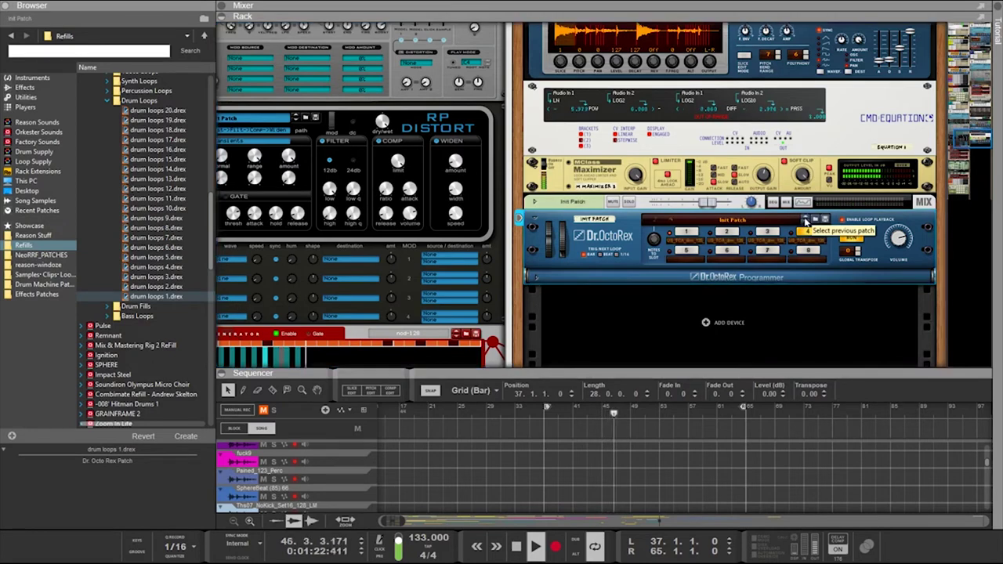
# Load drum loops 1 from the ReFill listed above Undrgrnd Sounds into the Dr. Octo Rex
pyautogui.scroll(5, 119, 290)
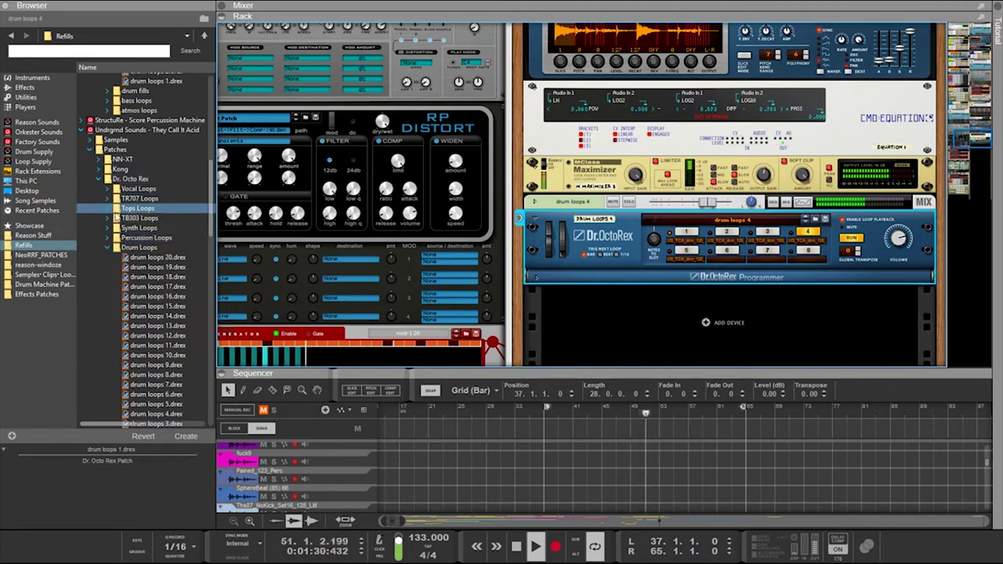
pyautogui.click(109, 238)
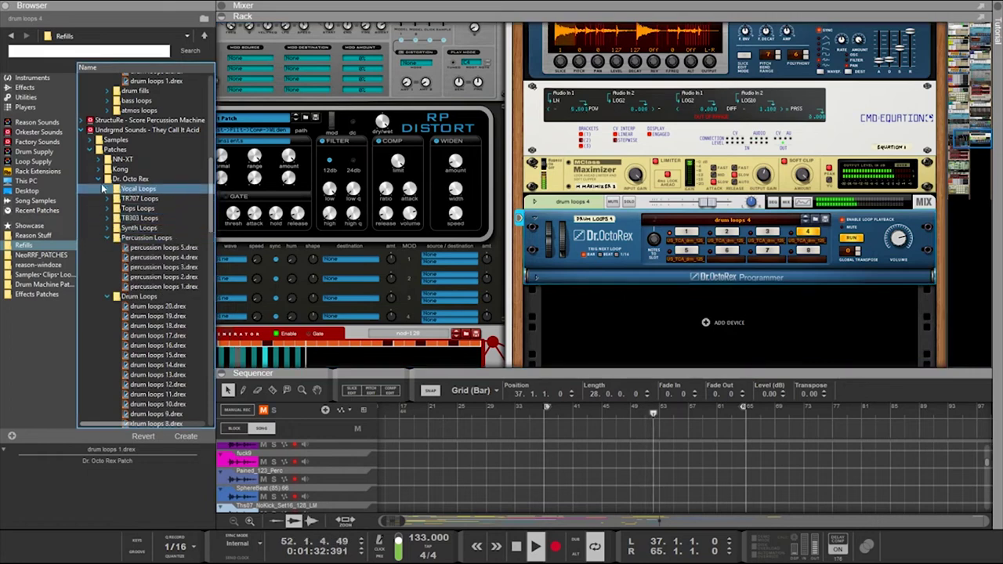
pyautogui.scroll(5, 102, 188)
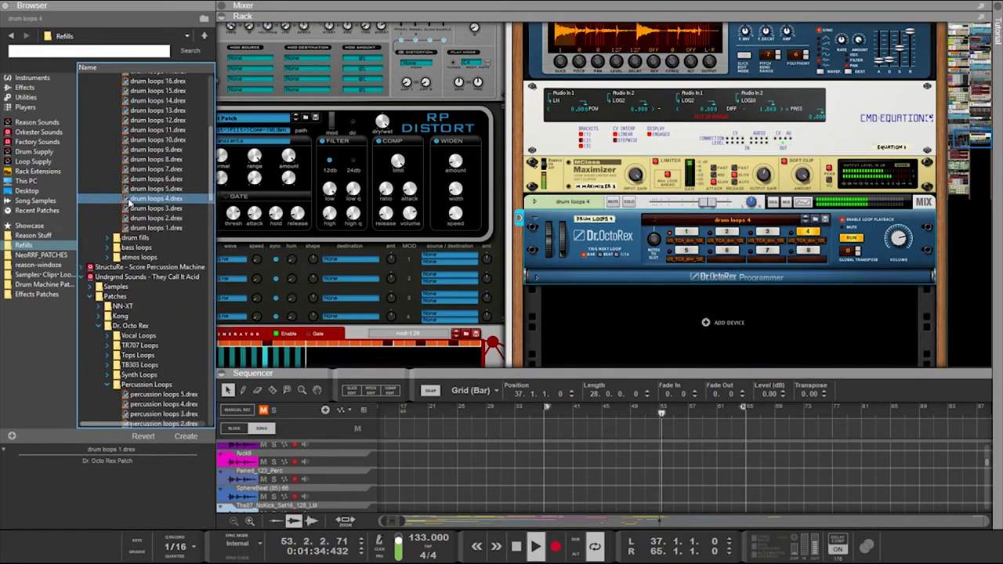
pyautogui.moveTo(135, 229); pyautogui.dragTo(579, 252)
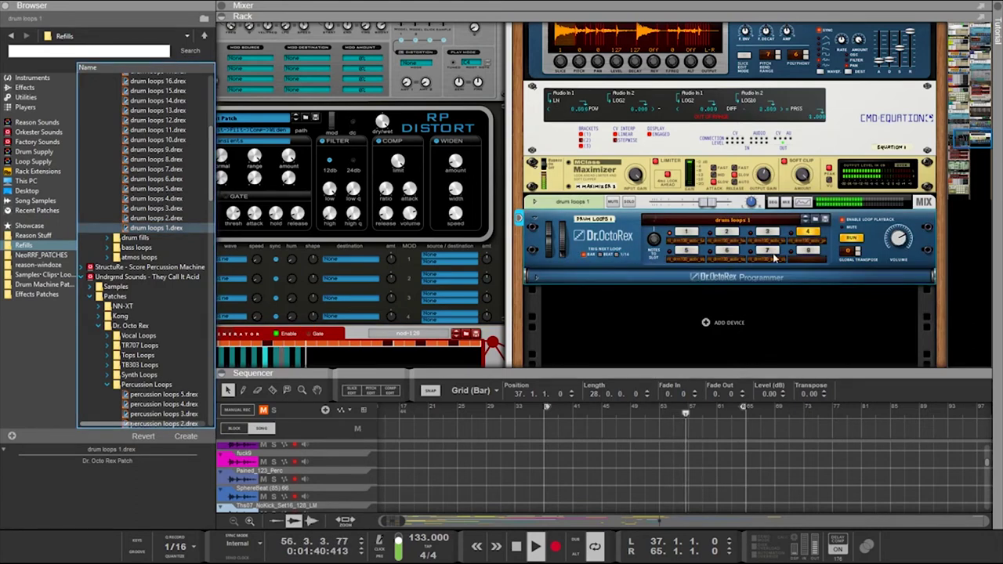
# Audition the Dr. Octo Rex loop slots, including 7, 2 and 3, and switch its patch to drum loops 2
pyautogui.click(770, 251)
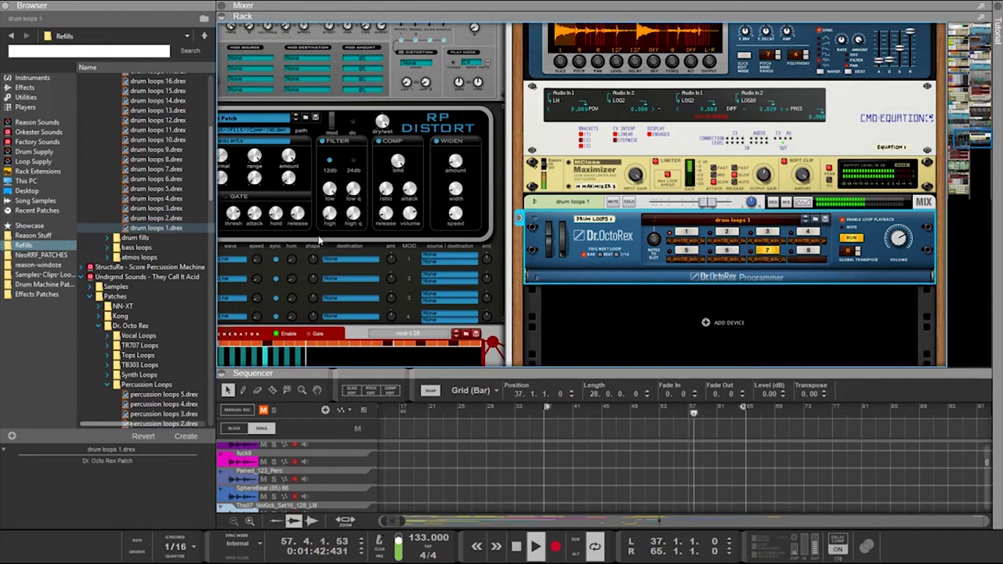
pyautogui.scroll(4, 178, 253)
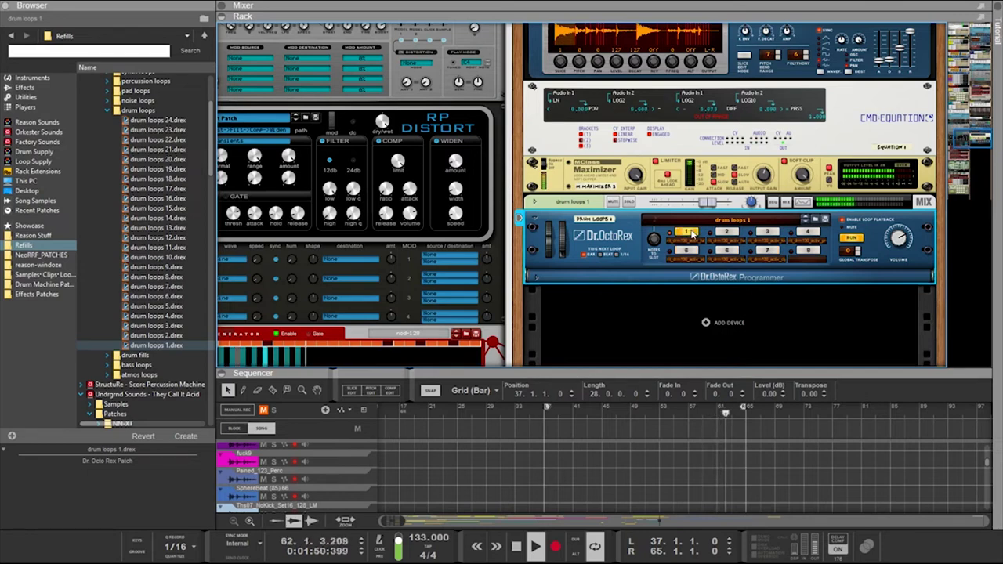
pyautogui.click(728, 232)
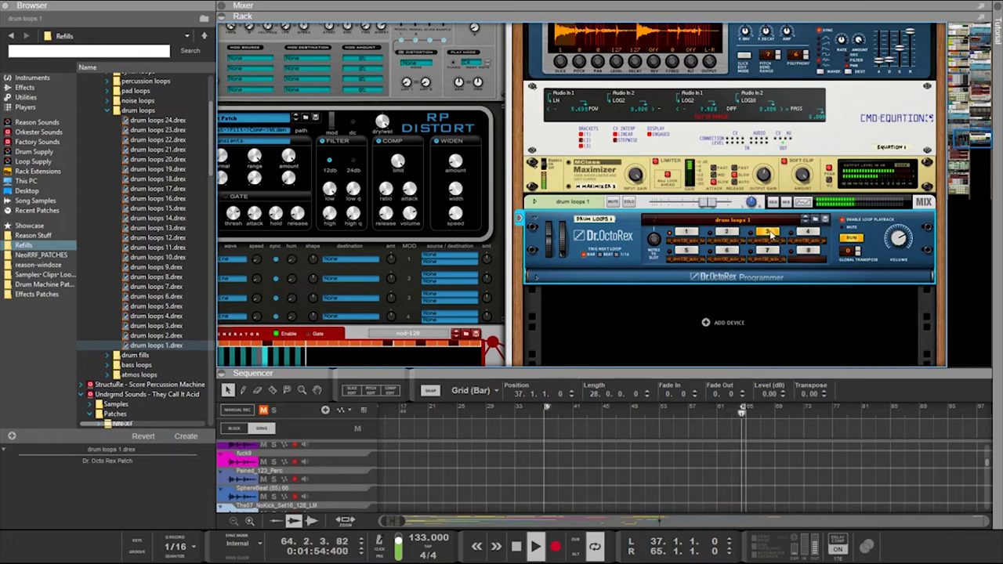
pyautogui.click(806, 220)
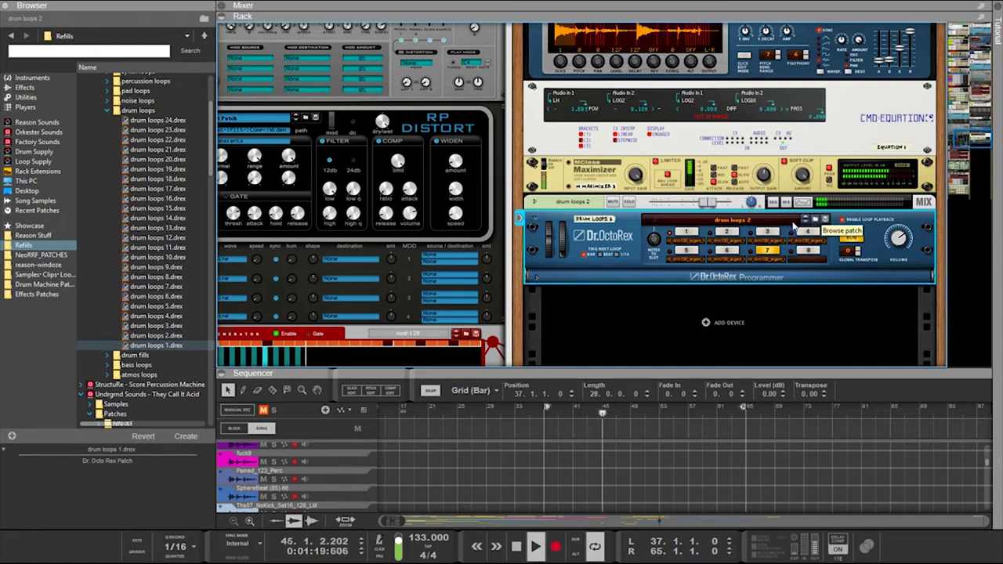
# Start browsing patches for the Dr. Octo Rex and look inside the Pulse and Remnant ReFills
pyautogui.click(808, 225)
pyautogui.scroll(4, 177, 293)
pyautogui.scroll(-10, 178, 295)
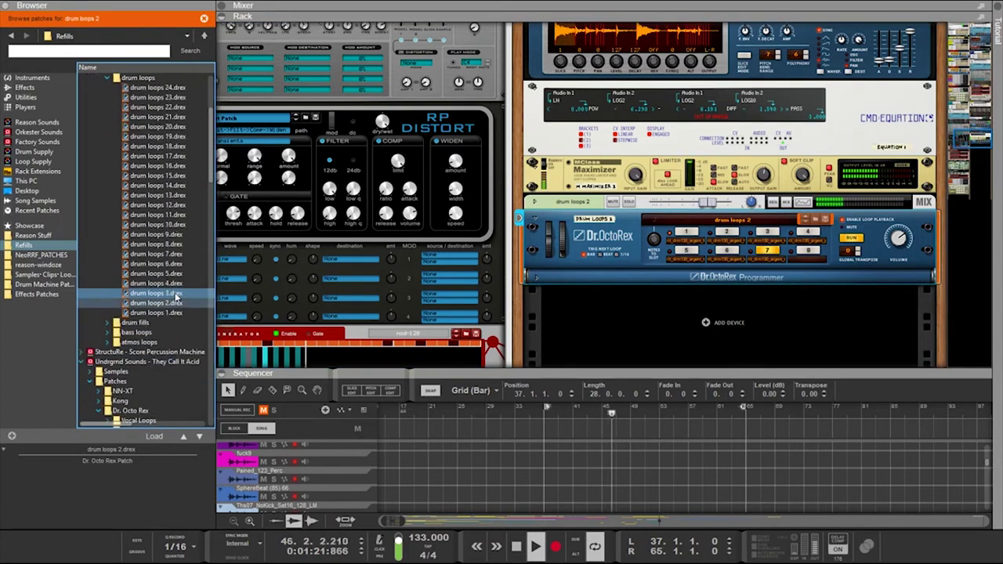
pyautogui.scroll(2, 177, 296)
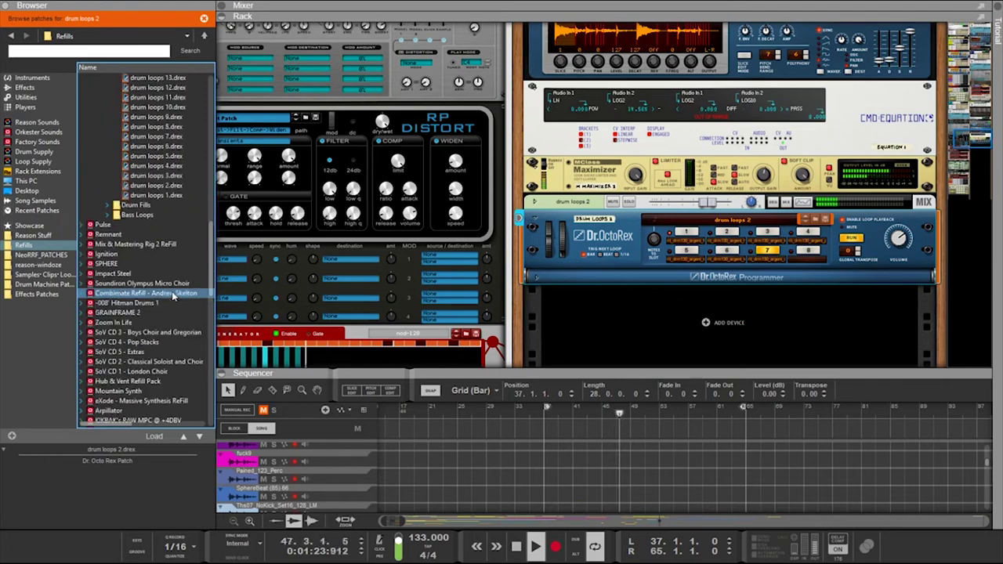
pyautogui.click(84, 227)
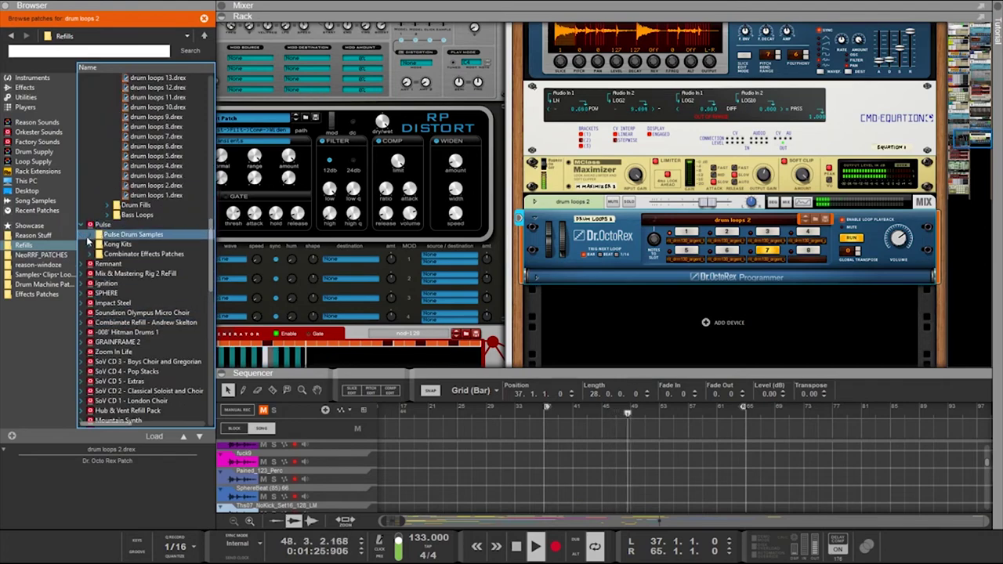
pyautogui.scroll(-1, 83, 234)
pyautogui.click(83, 237)
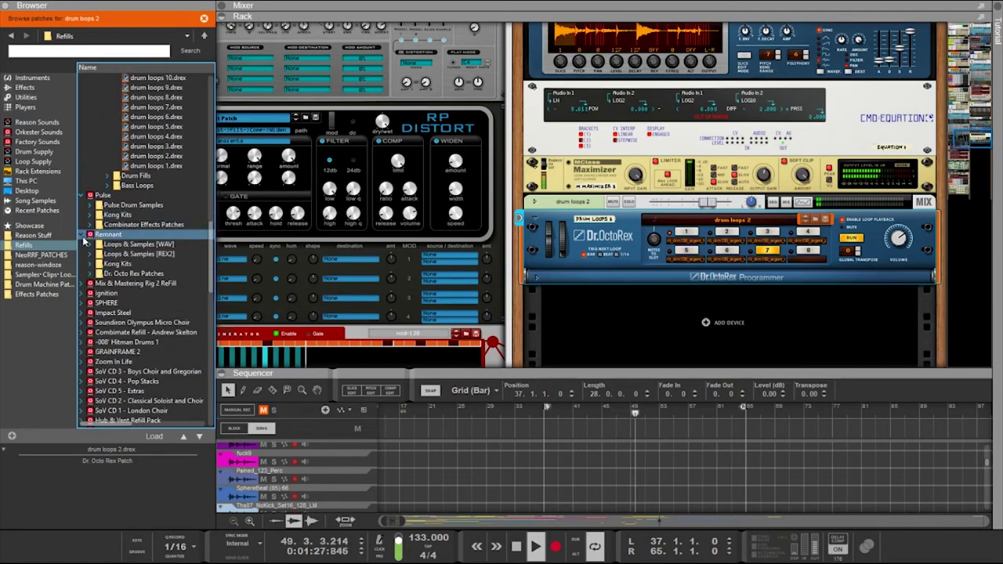
# Look through the drum and hat loops in the Drums folder of Remnant's Loops & Samples [REX2]
pyautogui.scroll(-3, 82, 235)
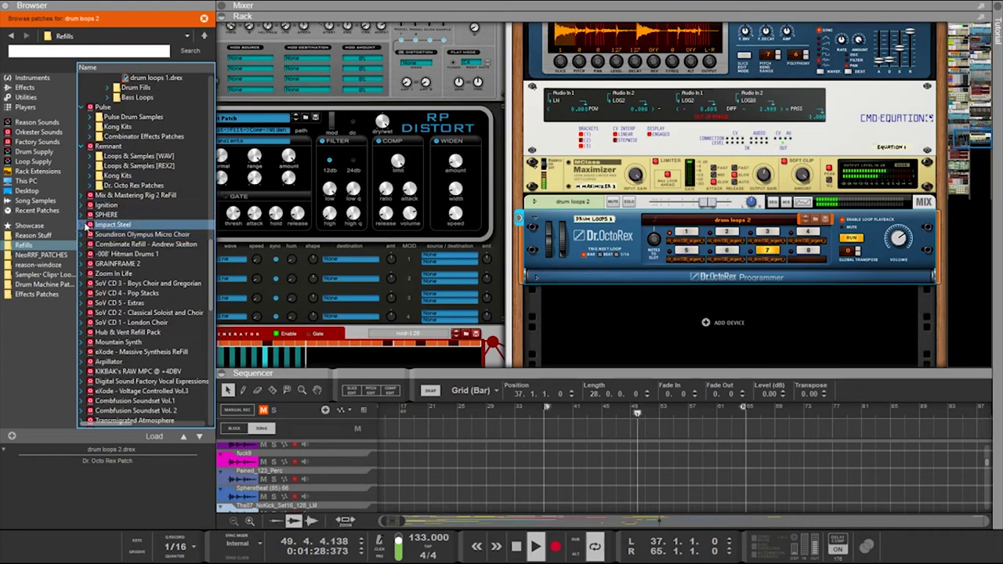
pyautogui.click(91, 166)
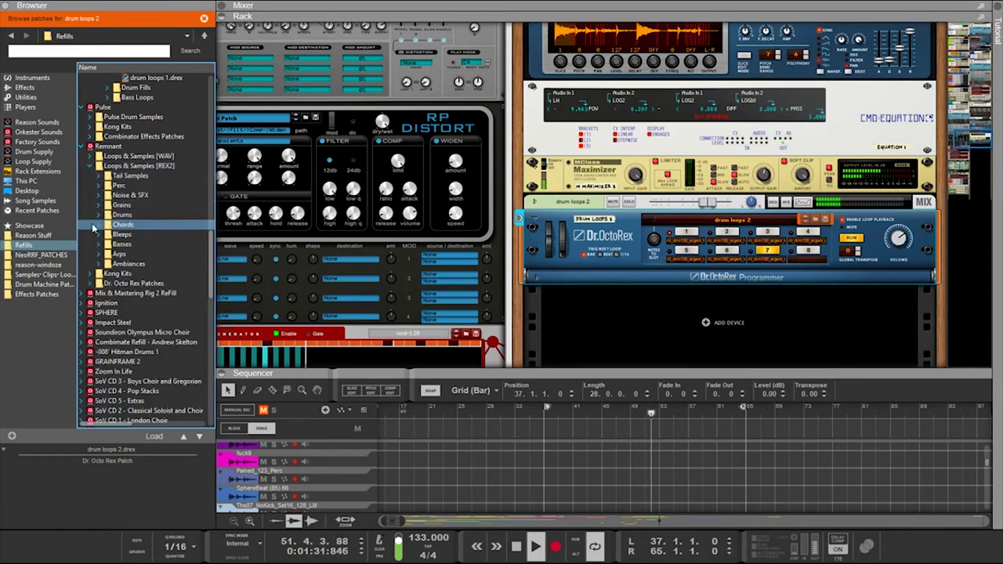
pyautogui.click(99, 215)
pyautogui.scroll(-3, 99, 220)
pyautogui.scroll(-1, 107, 224)
pyautogui.click(122, 258)
pyautogui.scroll(2, 123, 261)
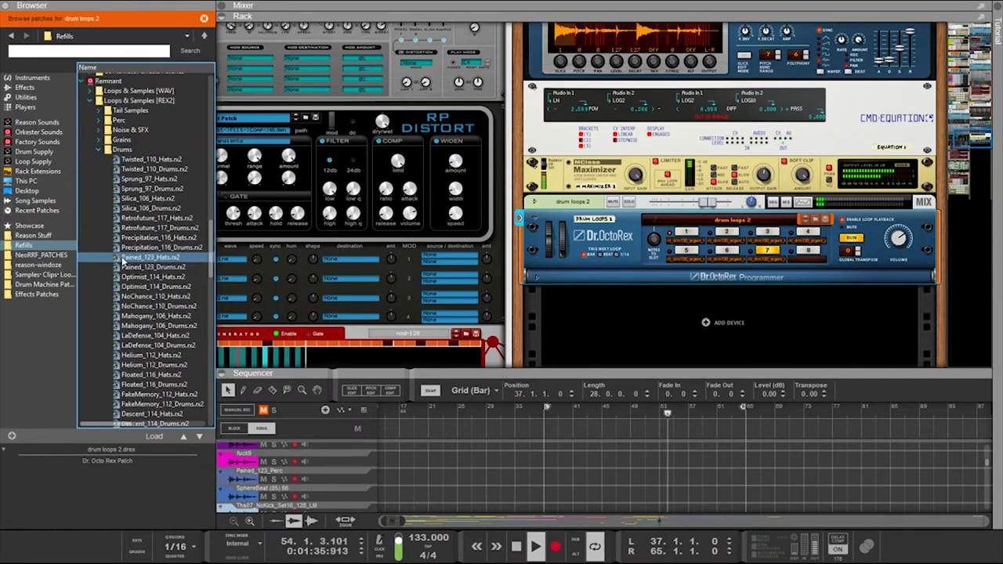
pyautogui.scroll(-2, 123, 261)
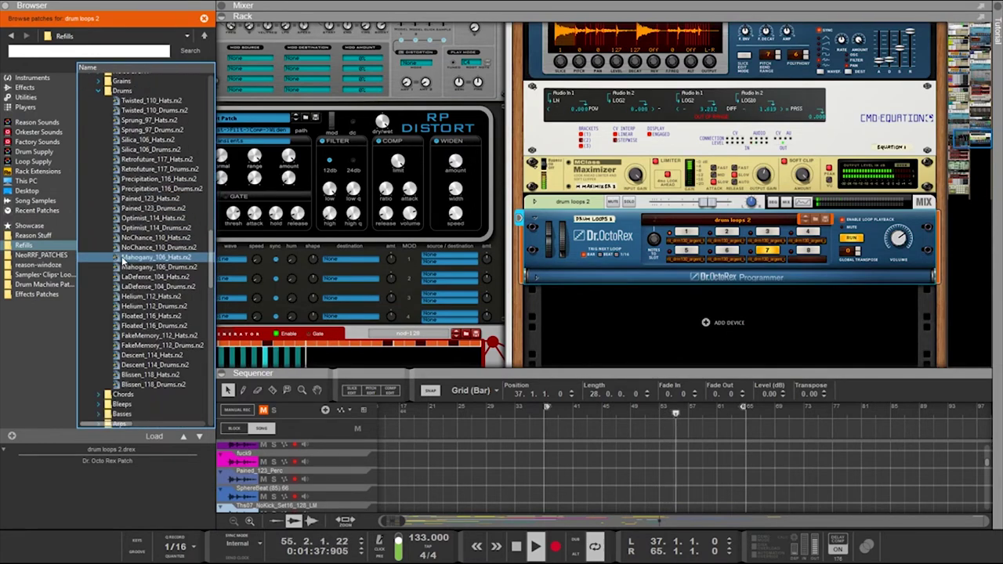
pyautogui.scroll(-2, 122, 261)
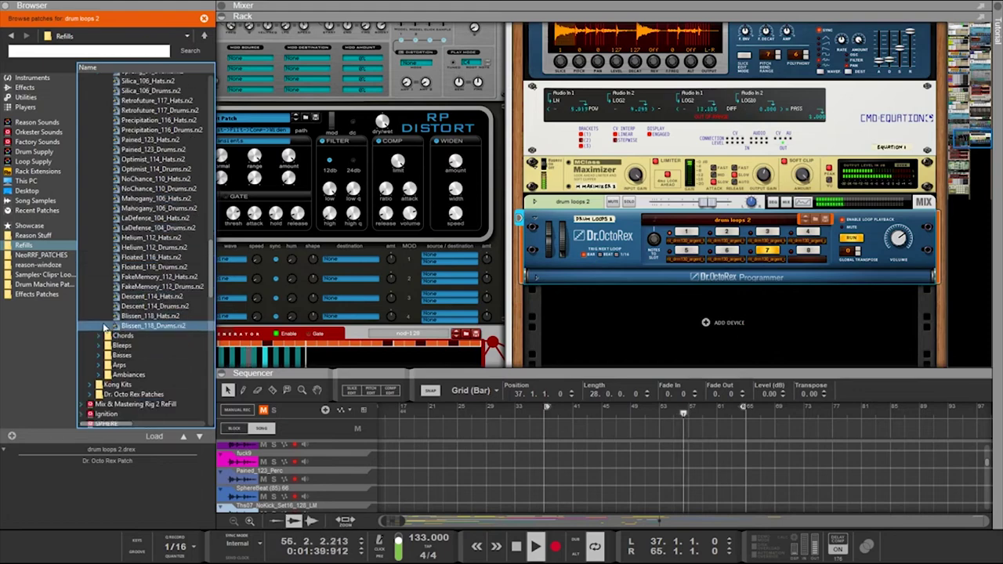
# Look through Remnant's Loops & Samples folders and the rest of the ReFills list for other sources of drum loops
pyautogui.scroll(2, 101, 345)
pyautogui.scroll(5, 97, 229)
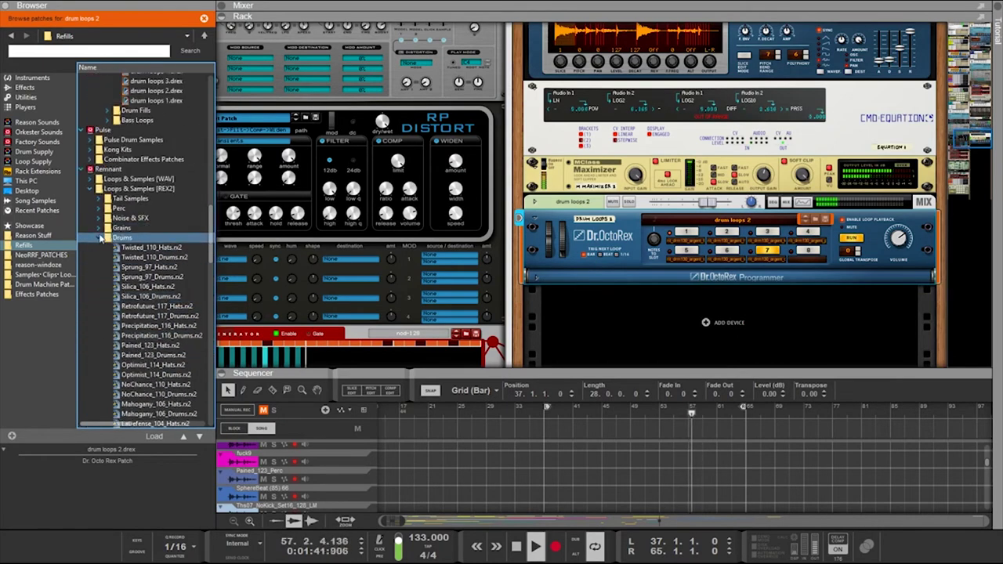
pyautogui.click(90, 180)
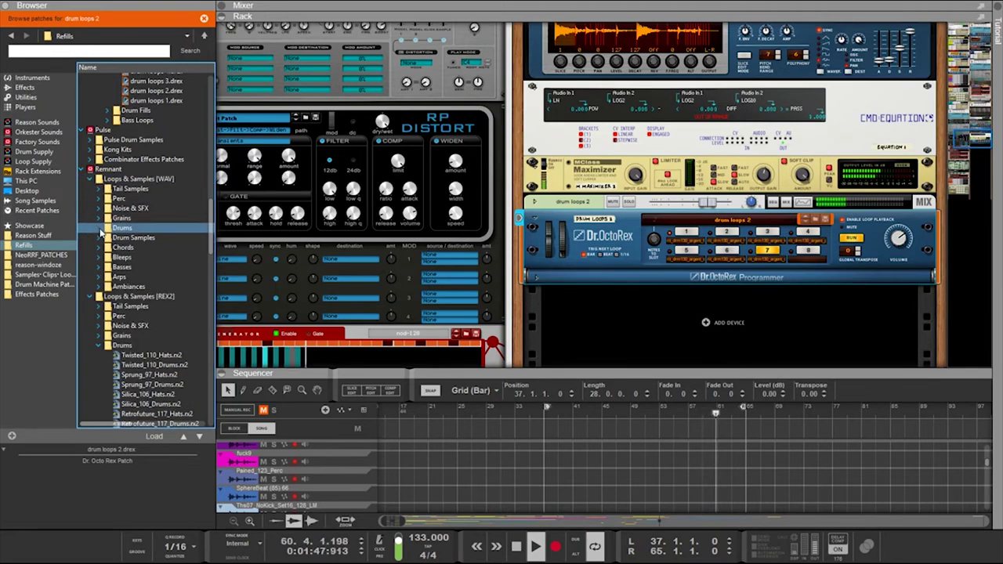
pyautogui.scroll(-12, 102, 235)
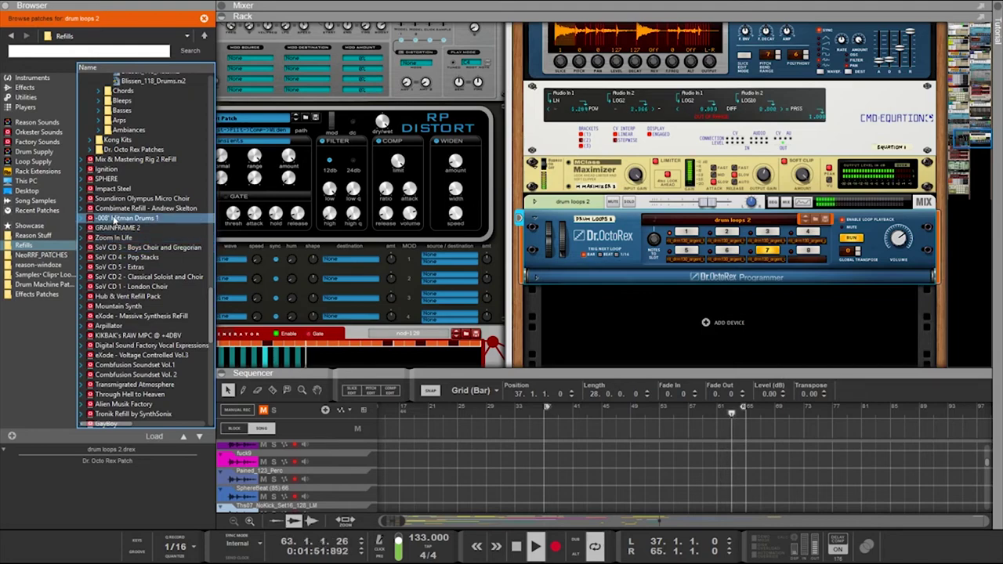
pyautogui.scroll(-2, 126, 247)
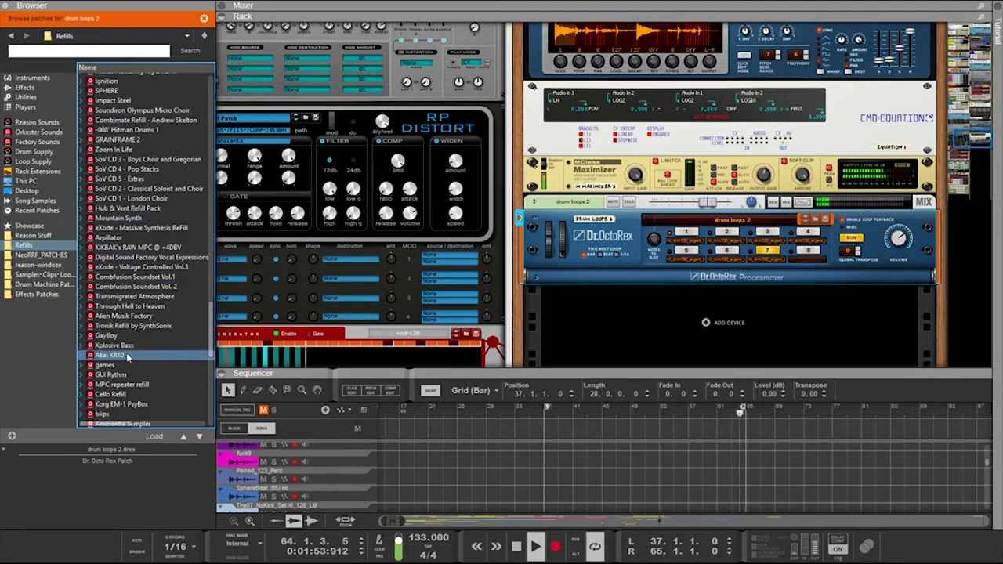
pyautogui.scroll(-4, 134, 353)
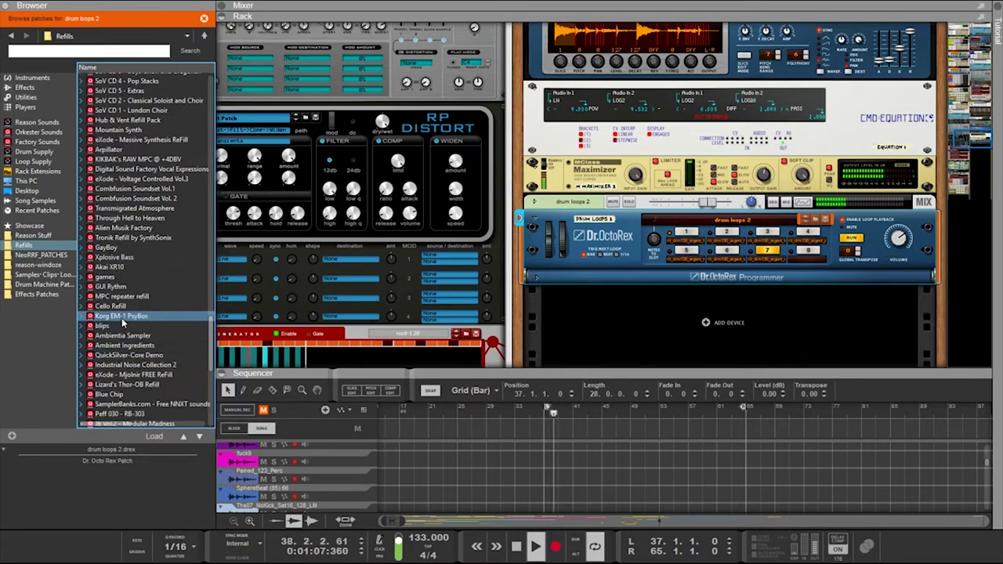
pyautogui.scroll(-5, 122, 319)
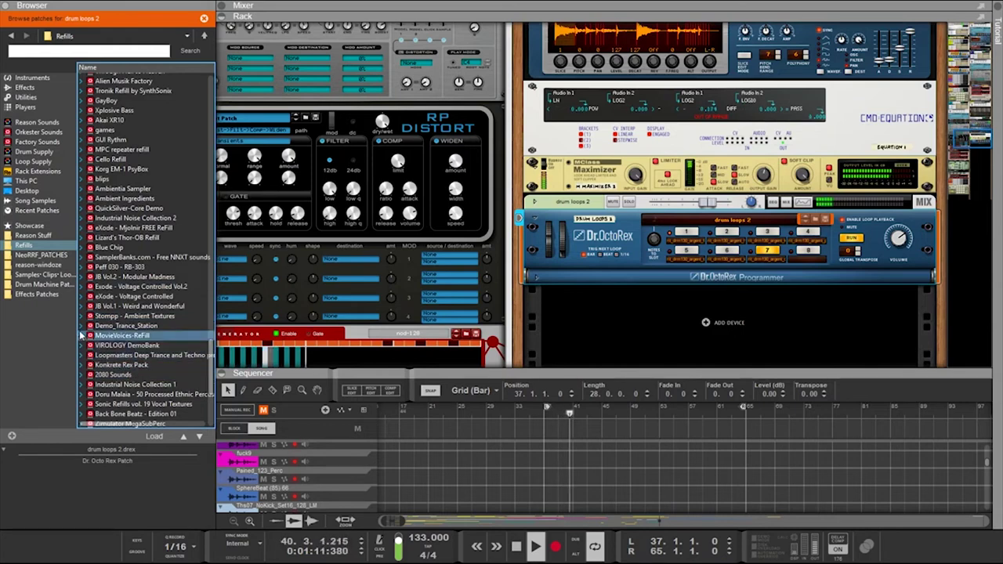
pyautogui.click(81, 222)
pyautogui.click(80, 222)
pyautogui.scroll(2, 80, 199)
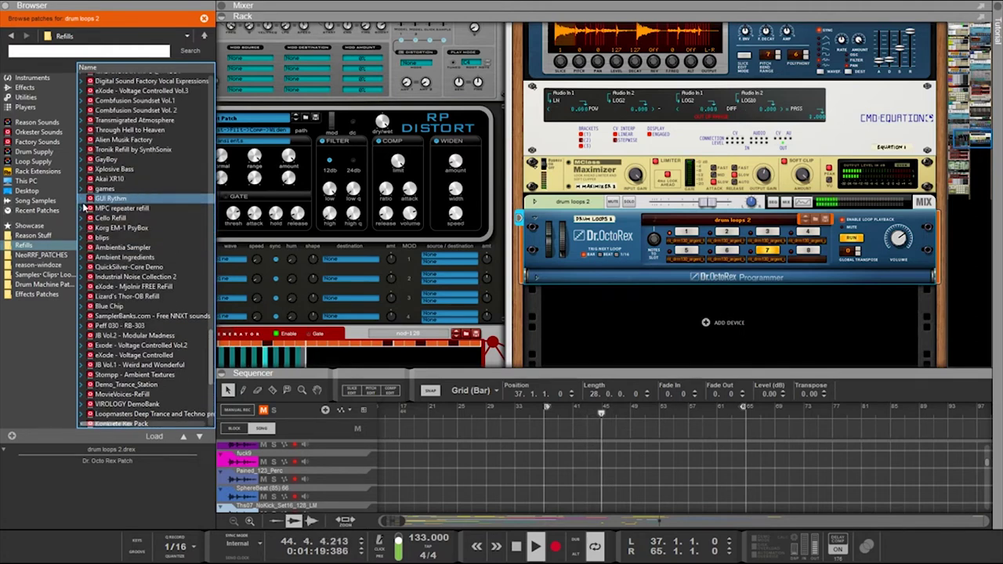
pyautogui.scroll(1, 90, 224)
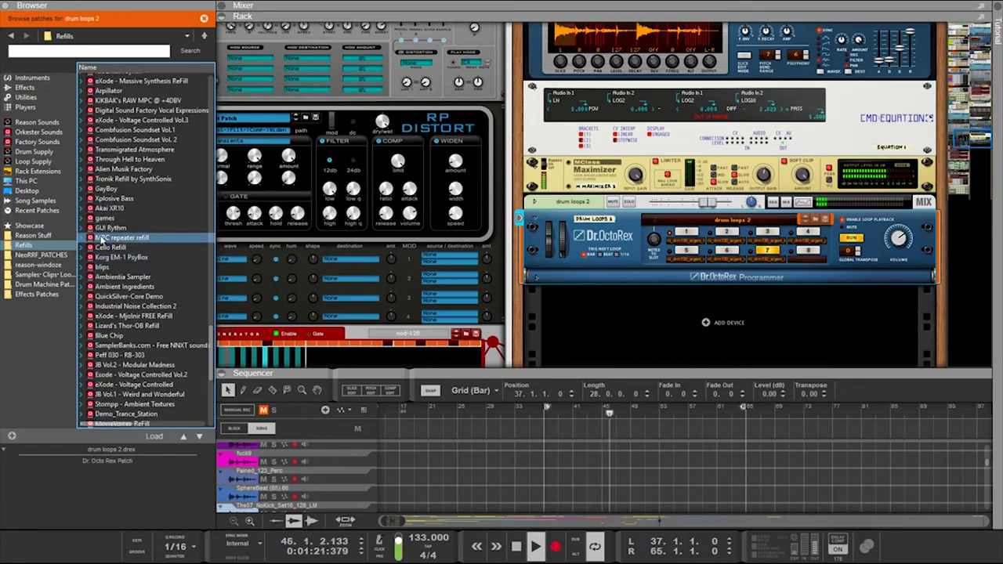
pyautogui.scroll(3, 98, 237)
# Look over the rack's devices, from the Chronopolis Dr. Octo Rex to the Combinators and the Euclid rhythm generators
pyautogui.scroll(10, 511, 185)
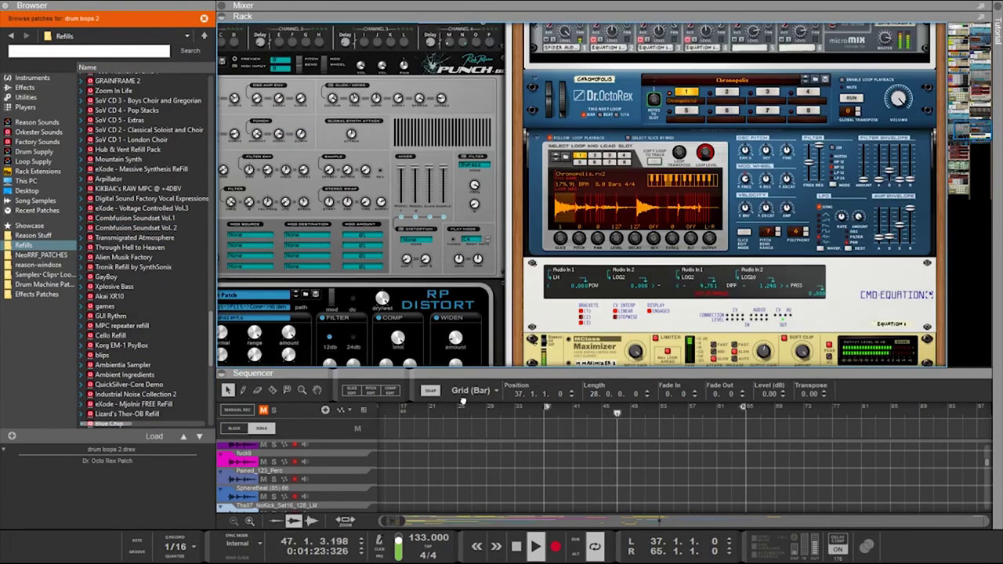
pyautogui.scroll(10, 683, 341)
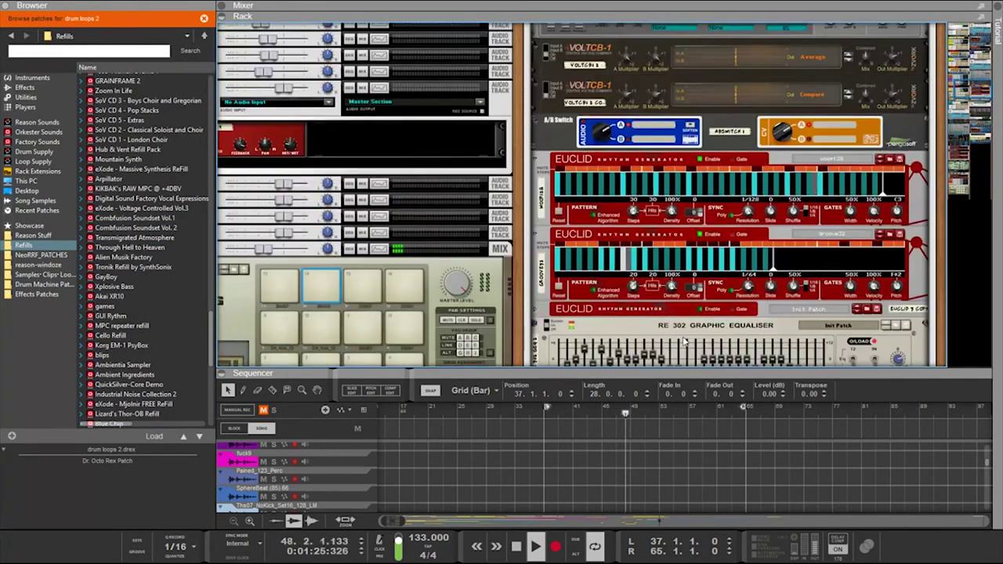
pyautogui.scroll(-5, 683, 336)
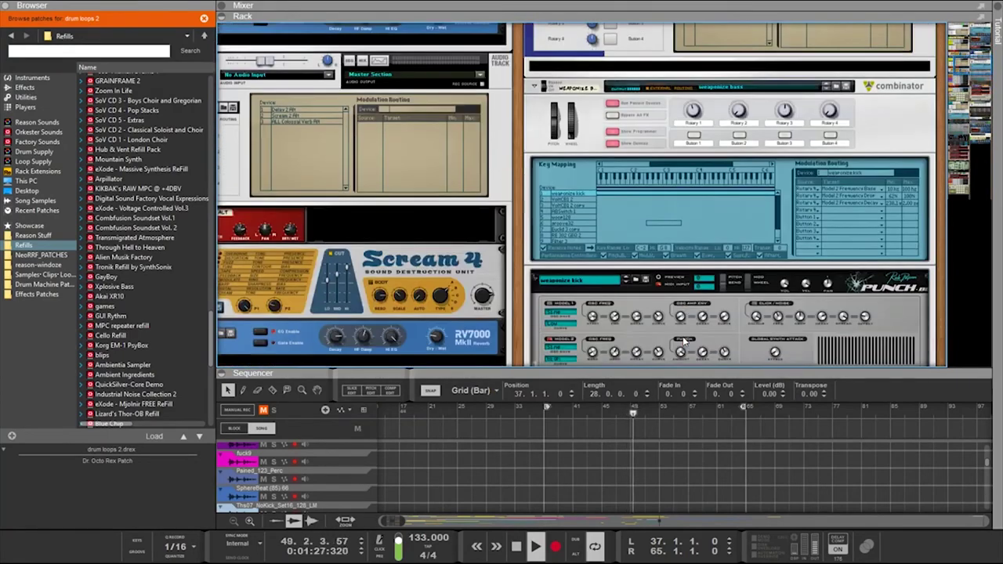
pyautogui.scroll(2, 682, 337)
pyautogui.scroll(8, 683, 336)
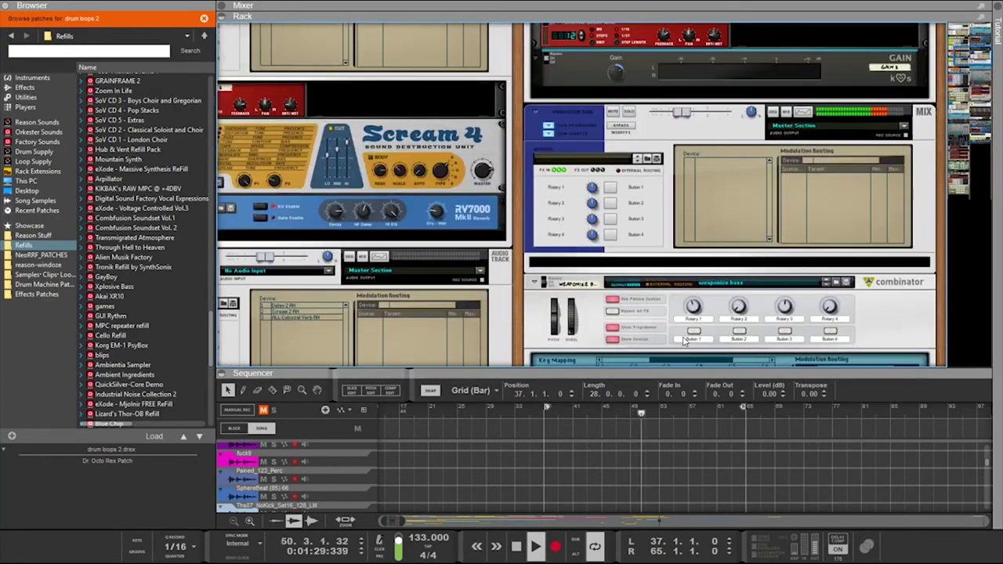
pyautogui.scroll(-8, 683, 342)
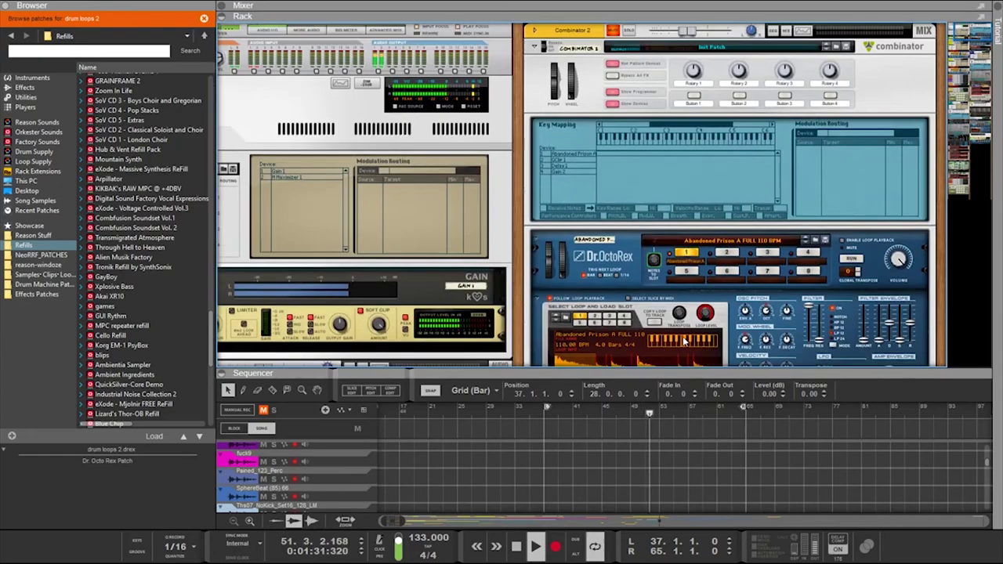
pyautogui.scroll(-8, 683, 339)
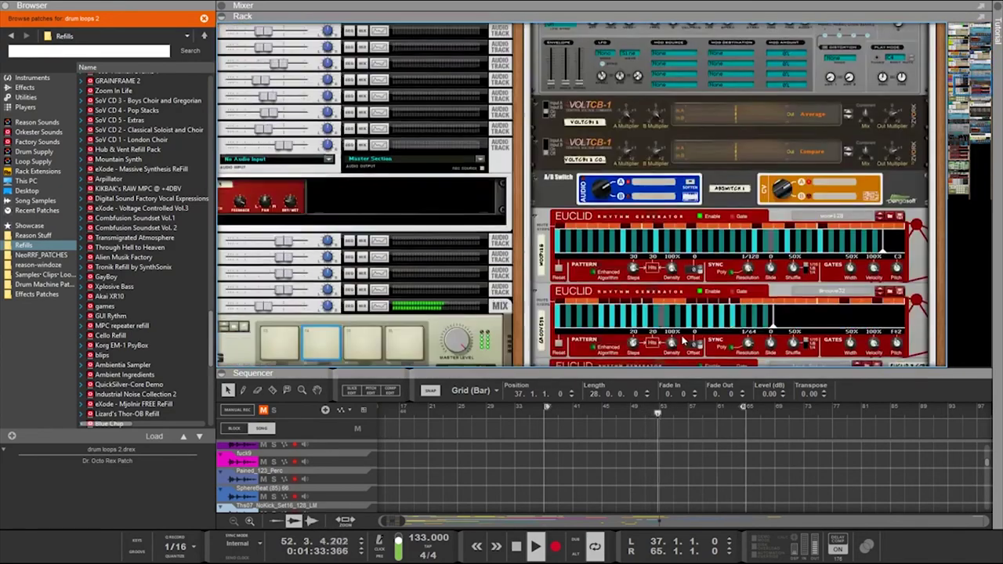
pyautogui.scroll(2, 682, 330)
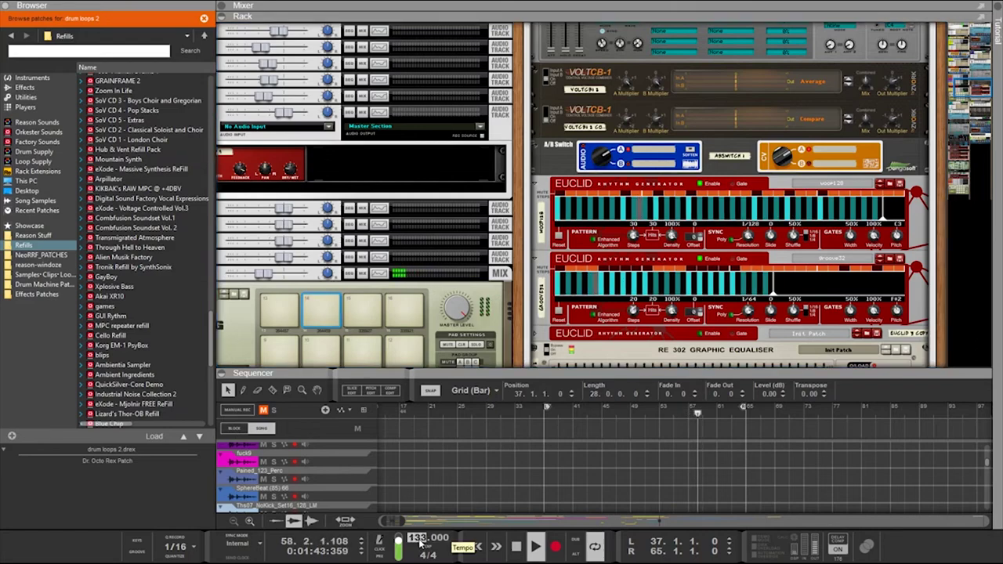
# Enlarge the sequencer, split the Combinator 3 audio clip at bar 37 with the Razor tool and select the clips before that bar
pyautogui.moveTo(501, 373); pyautogui.dragTo(501, 78)
pyautogui.scroll(3, 661, 296)
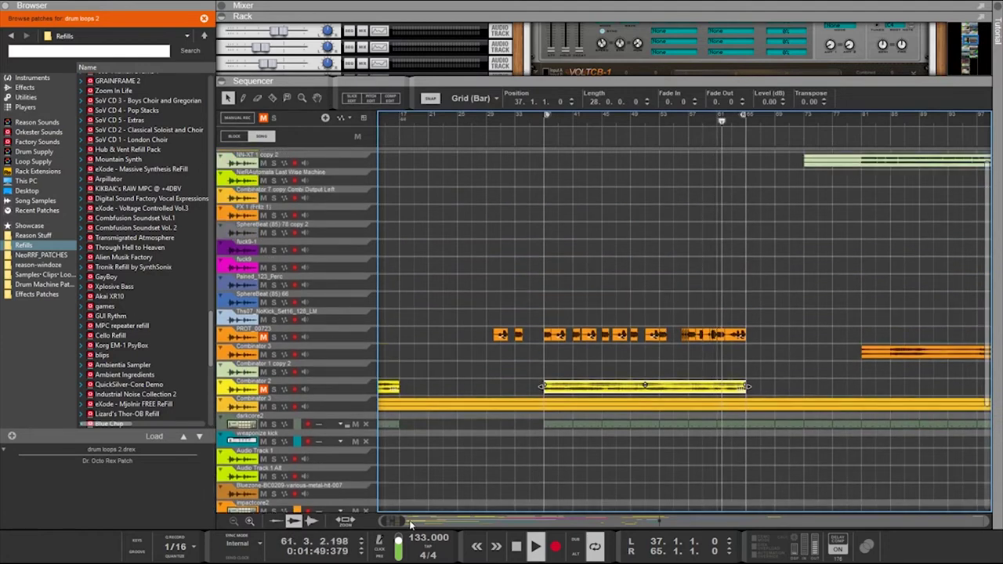
pyautogui.moveTo(384, 521); pyautogui.dragTo(379, 520)
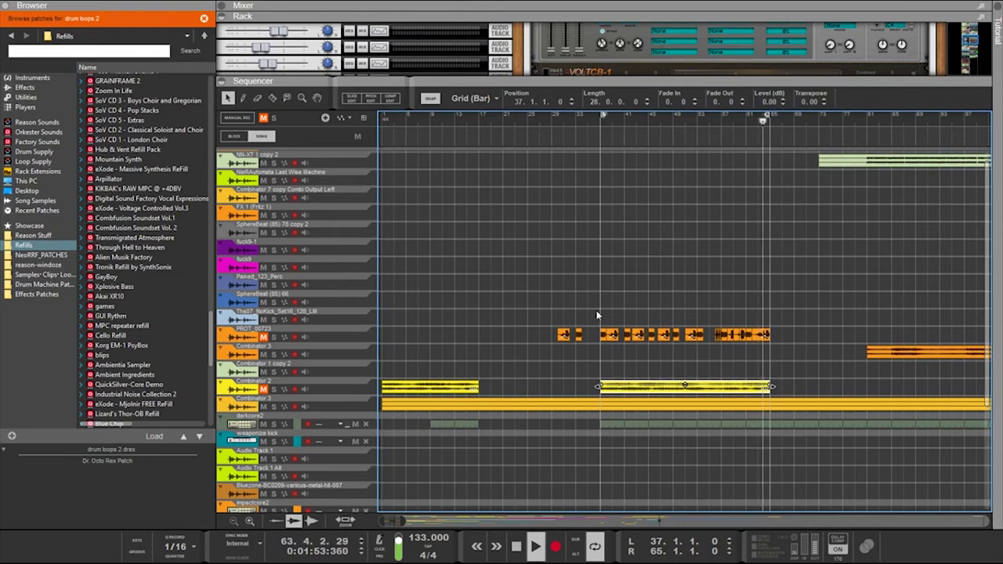
pyautogui.press('r')
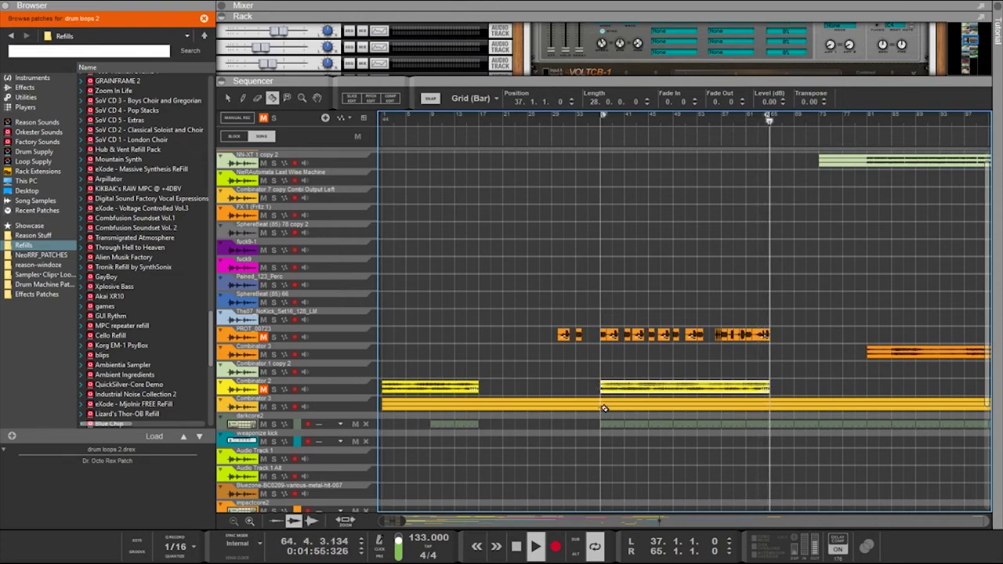
pyautogui.moveTo(604, 409); pyautogui.dragTo(335, 544)
pyautogui.scroll(3, 557, 360)
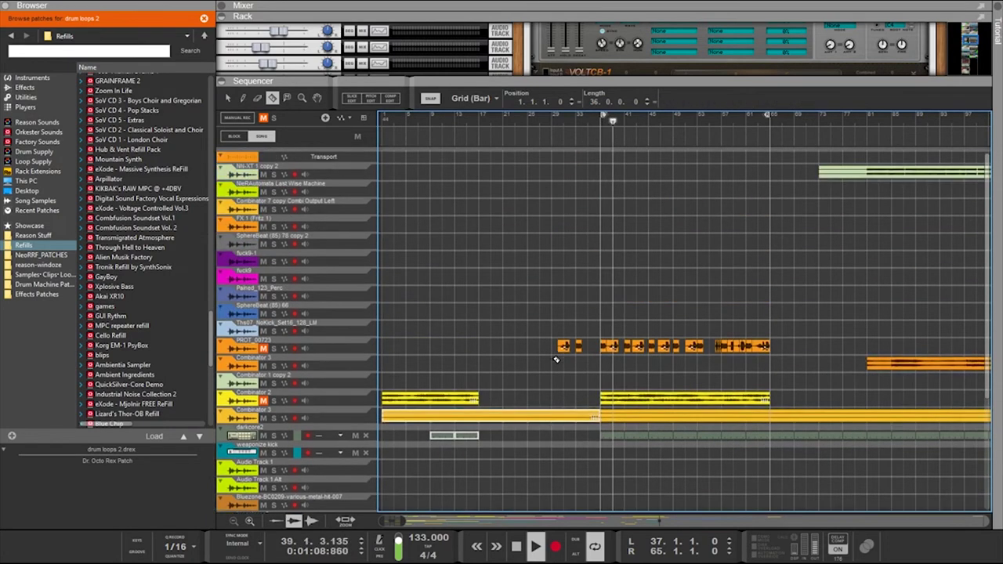
pyautogui.press('q')
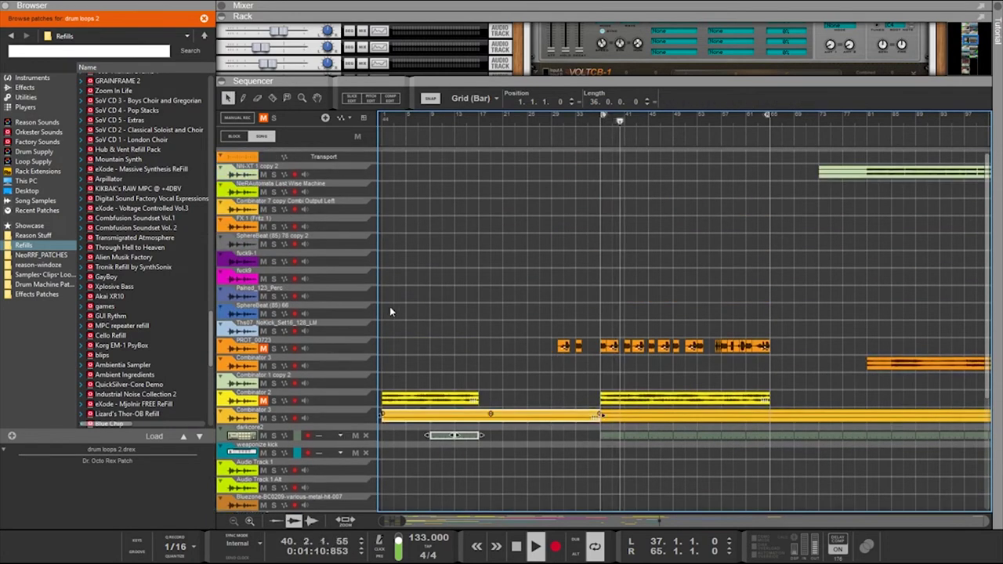
pyautogui.moveTo(382, 307); pyautogui.dragTo(589, 511)
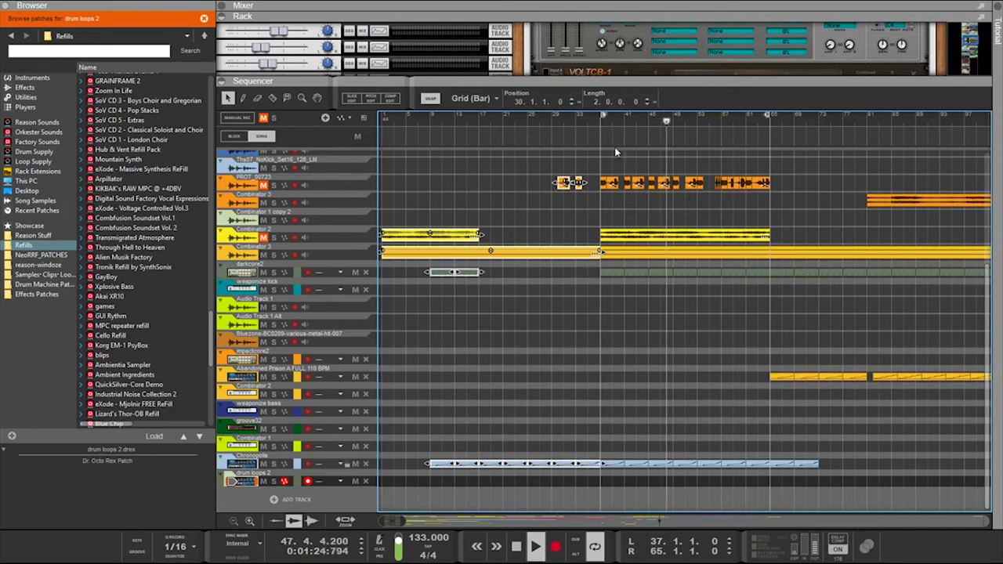
# Extend the Combinator 2 clip and the darkcore2 part back to bar 33 and start the loop at bar 33
pyautogui.click(619, 235)
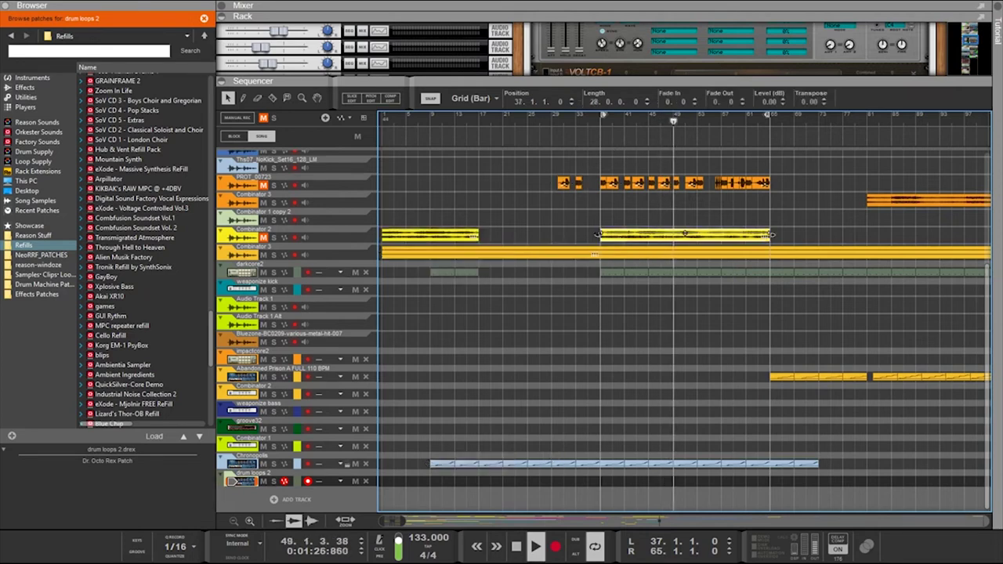
pyautogui.moveTo(600, 234); pyautogui.dragTo(575, 235)
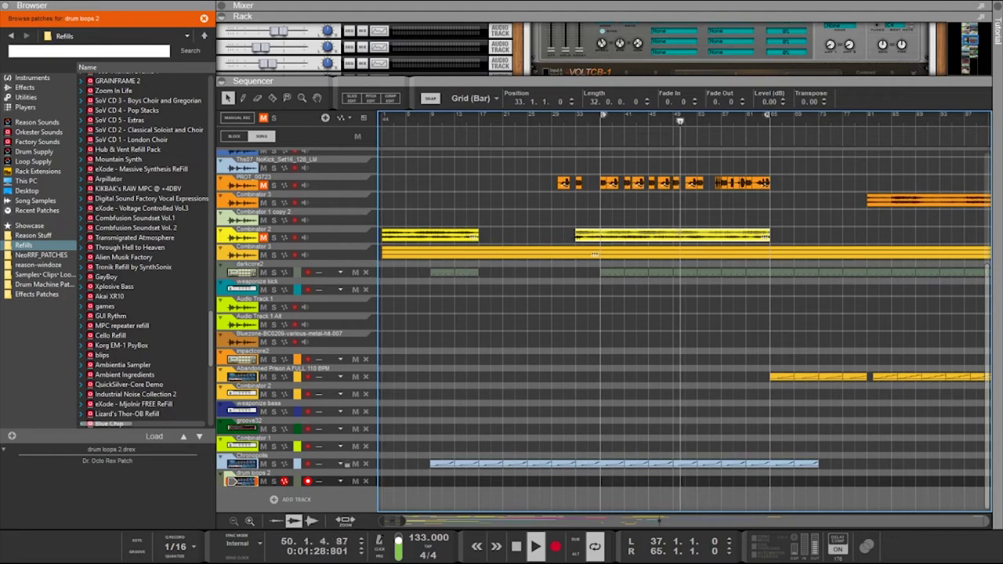
pyautogui.keyDown('ctrl'); pyautogui.click(575, 116); pyautogui.keyUp('ctrl')
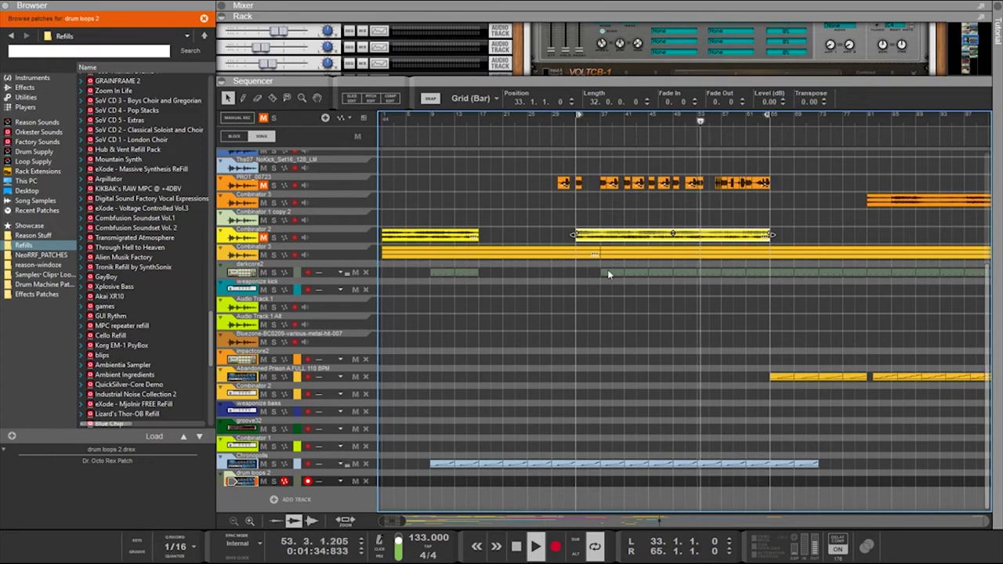
pyautogui.keyDown('ctrl'); pyautogui.moveTo(608, 274); pyautogui.dragTo(588, 273); pyautogui.keyUp('ctrl')
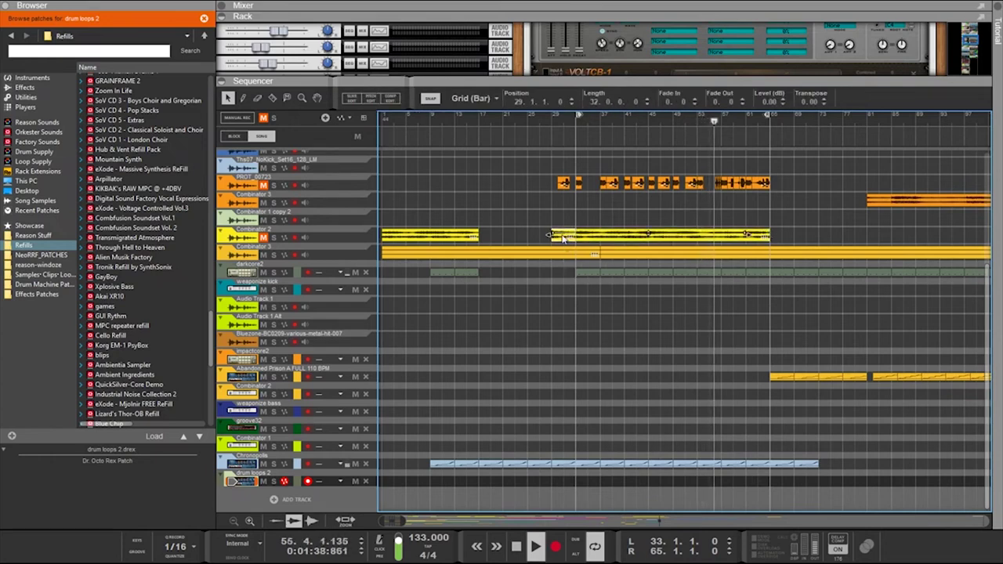
pyautogui.press('Delete')
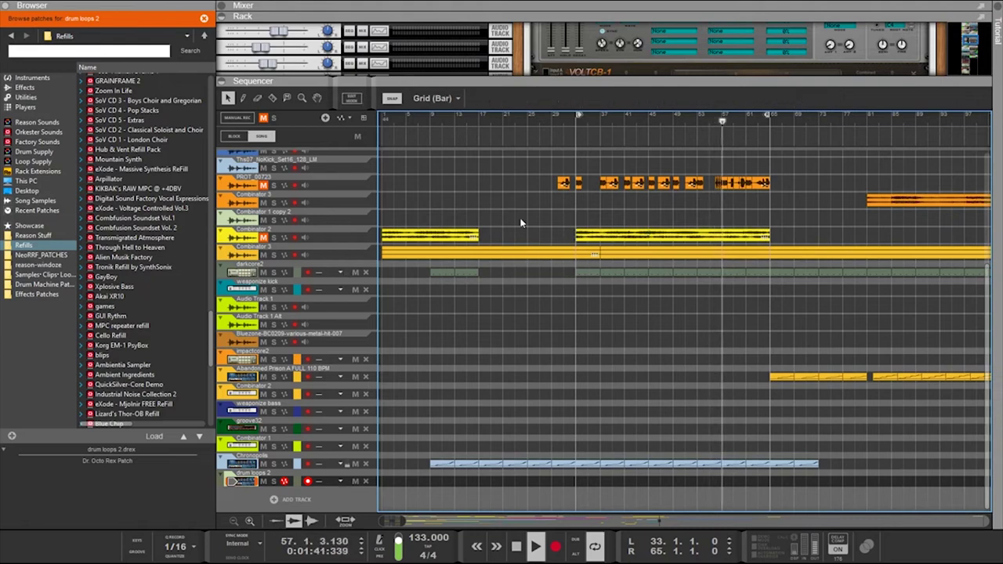
# Extend the start of the main Combinator 3 audio clip back to bar 33 and delete all clips before that bar
pyautogui.click(604, 255)
pyautogui.click(598, 252)
pyautogui.moveTo(598, 252); pyautogui.dragTo(575, 253)
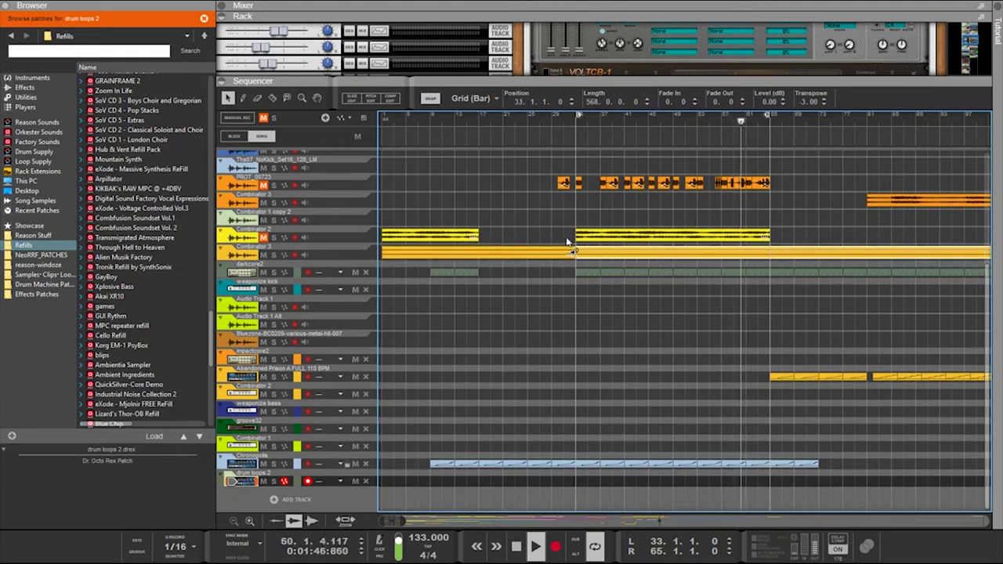
pyautogui.moveTo(580, 156); pyautogui.dragTo(379, 488)
pyautogui.press('Delete')
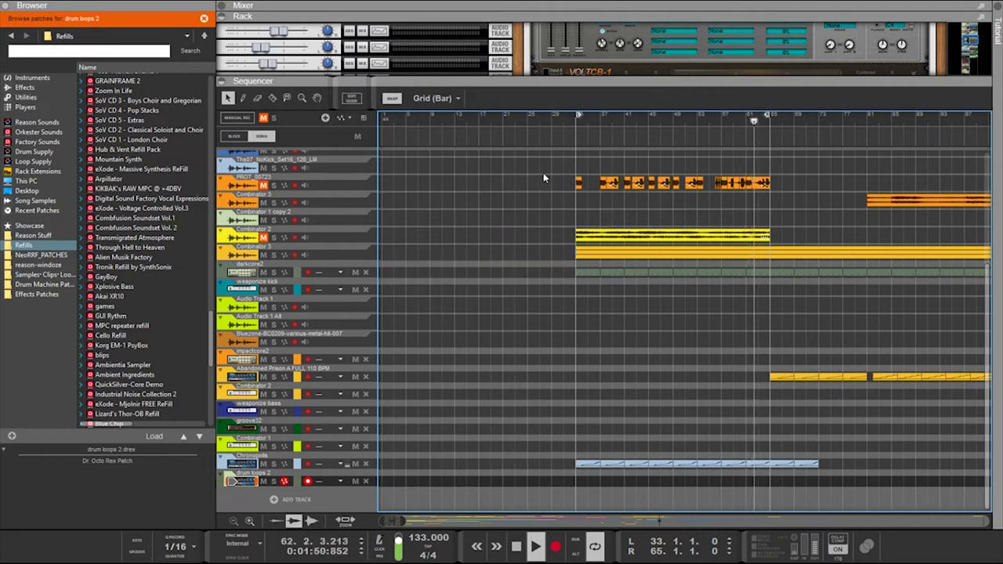
# Try to shift all clips between bars 33 and 65 back to the start of the song
pyautogui.moveTo(542, 177); pyautogui.dragTo(767, 494)
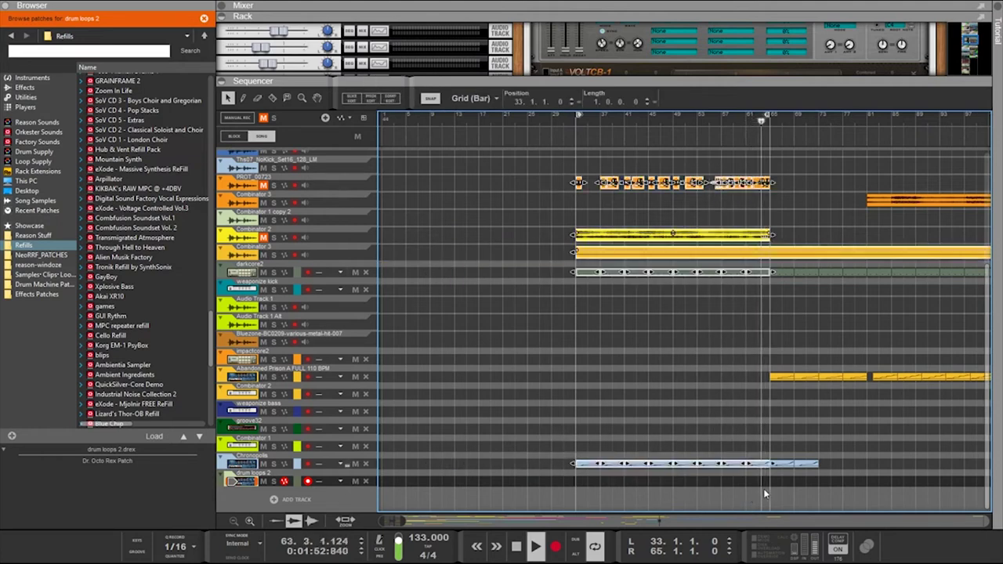
pyautogui.moveTo(581, 468); pyautogui.dragTo(202, 463)
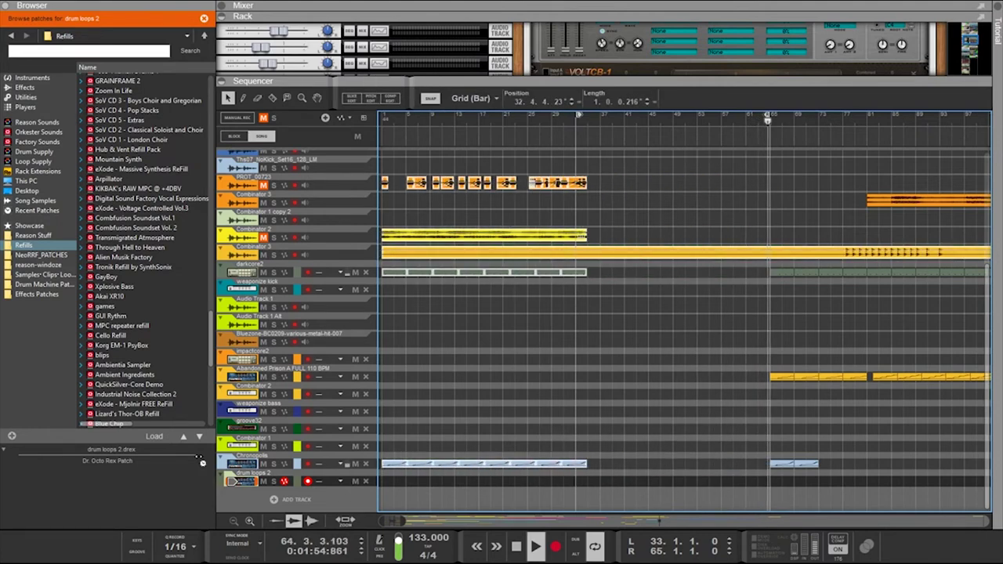
pyautogui.hotkey('ctrl', 'z')
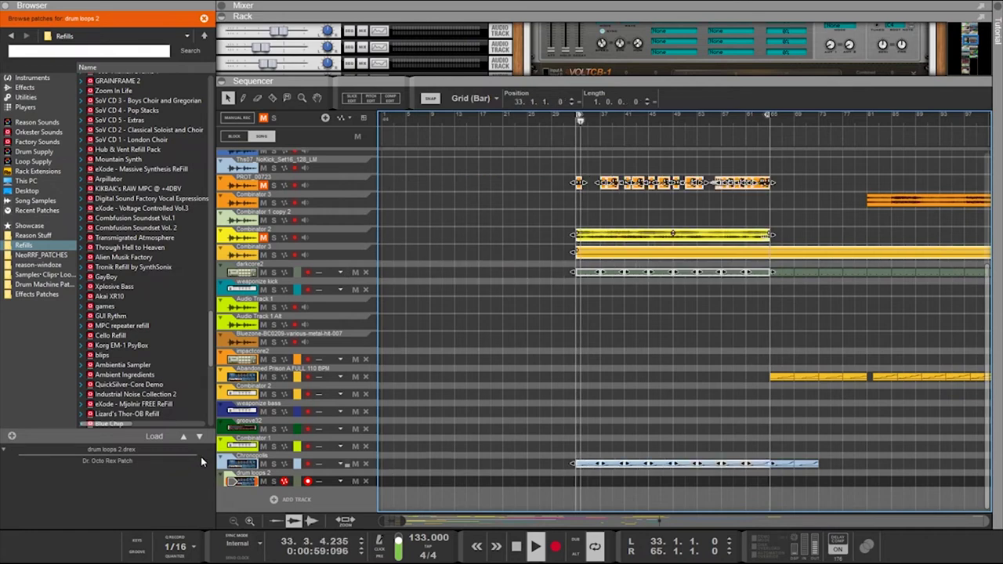
# Split the Combinator 3 audio clip at bars 65 and 81 with the Razor tool
pyautogui.click(577, 325)
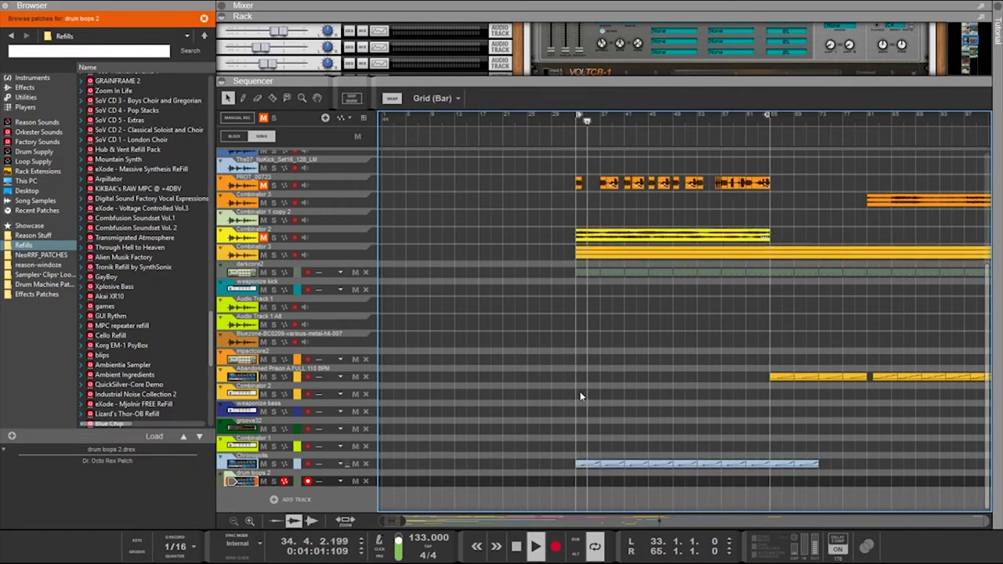
pyautogui.press('r')
pyautogui.moveTo(774, 470); pyautogui.dragTo(872, 171)
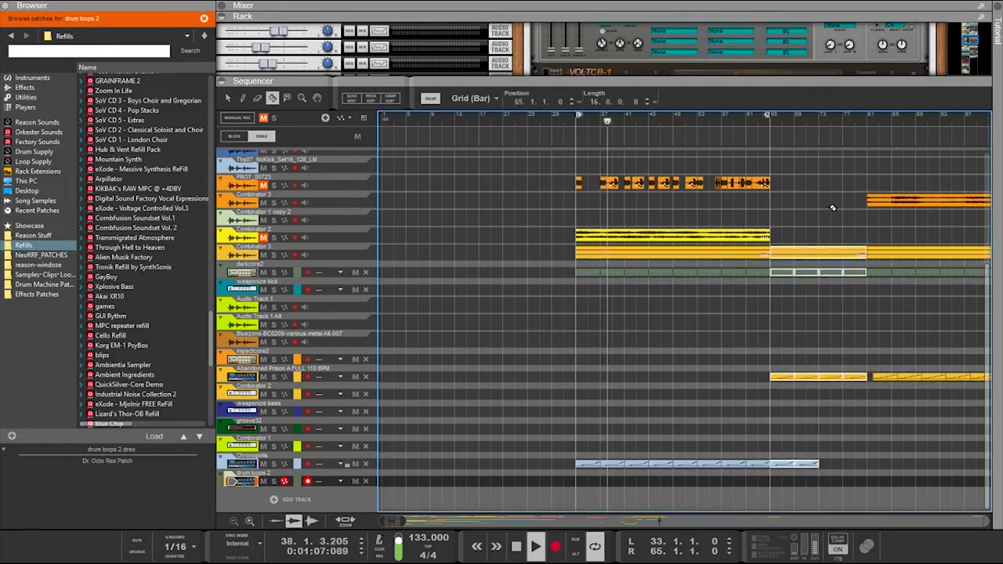
# Select the clips between bars 33 and 65 and time-stretch them to start at bar 1, keeping their end at bar 65
pyautogui.press('q')
pyautogui.moveTo(766, 158); pyautogui.dragTo(570, 490)
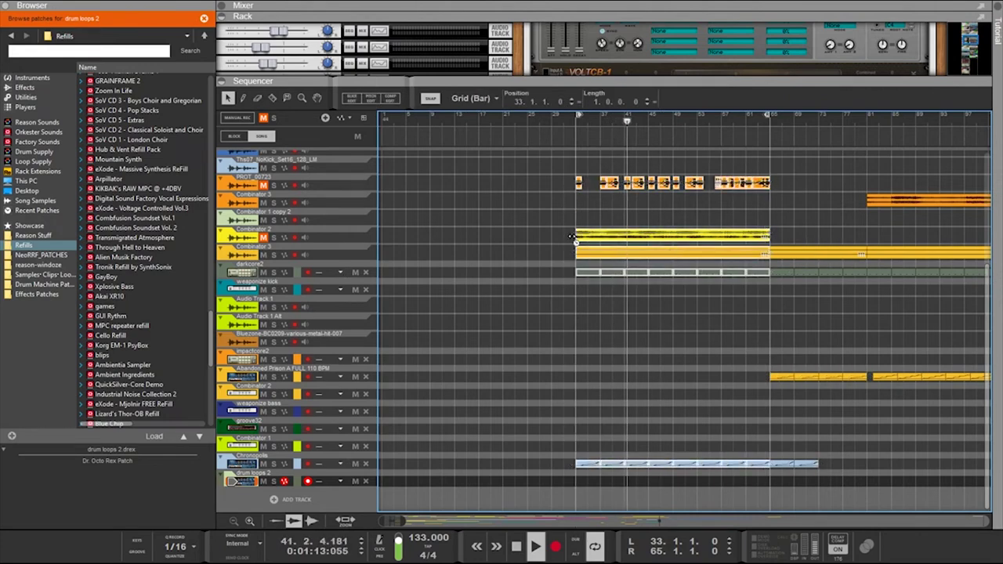
pyautogui.moveTo(571, 243); pyautogui.dragTo(63, 268)
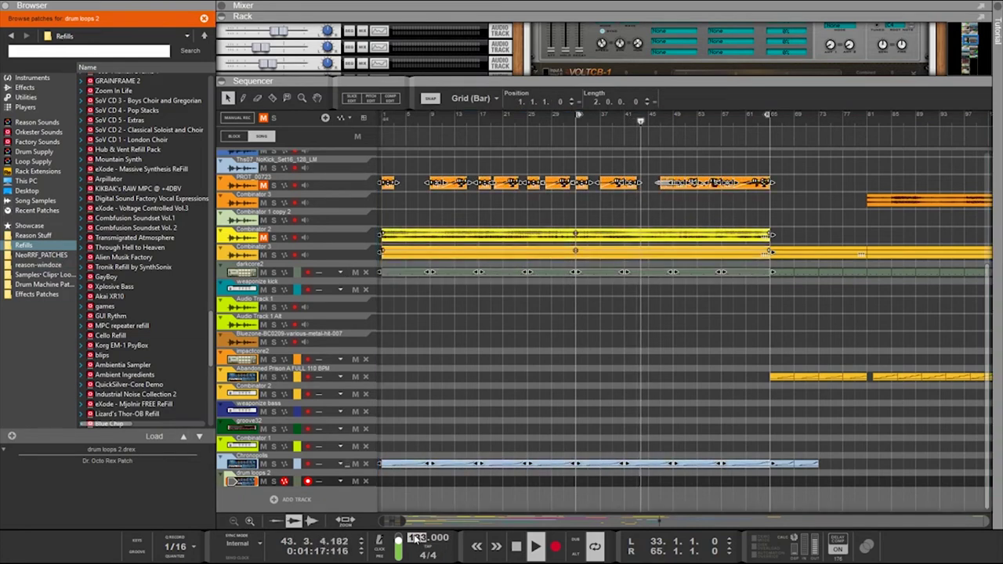
# Set the tempo to 266 BPM and move the left loop locator to bar 1
pyautogui.write('266')
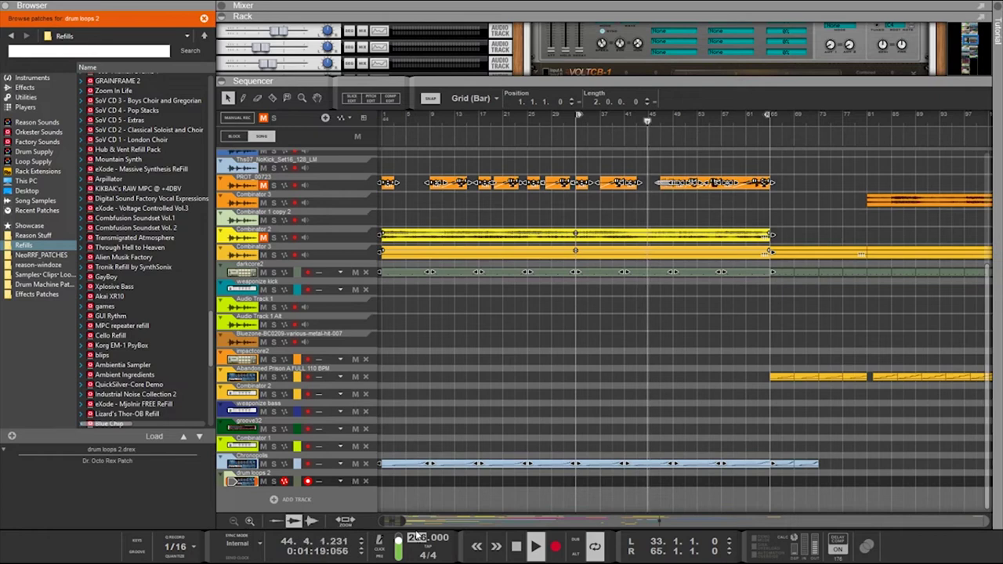
pyautogui.press('Return')
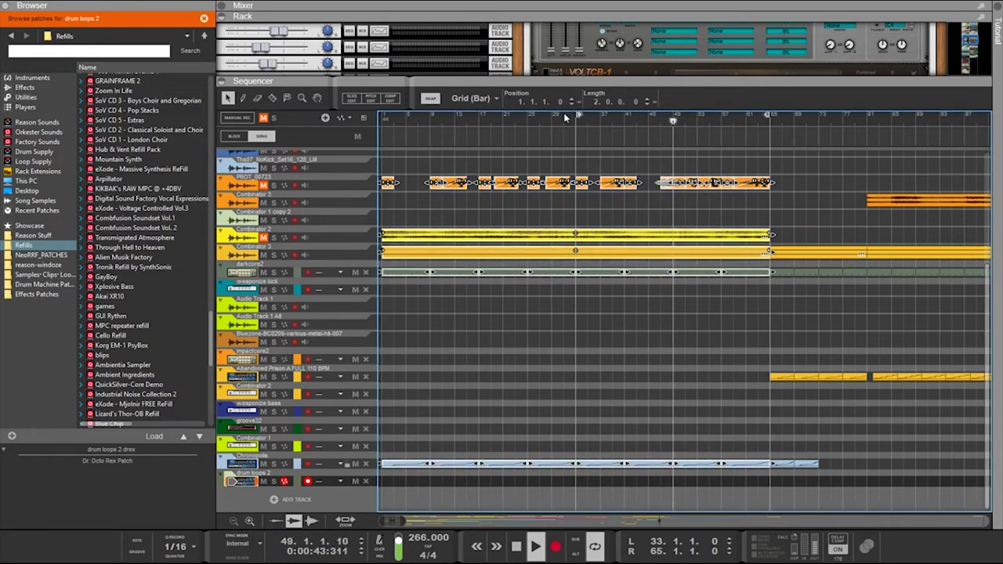
pyautogui.moveTo(578, 119); pyautogui.dragTo(395, 108)
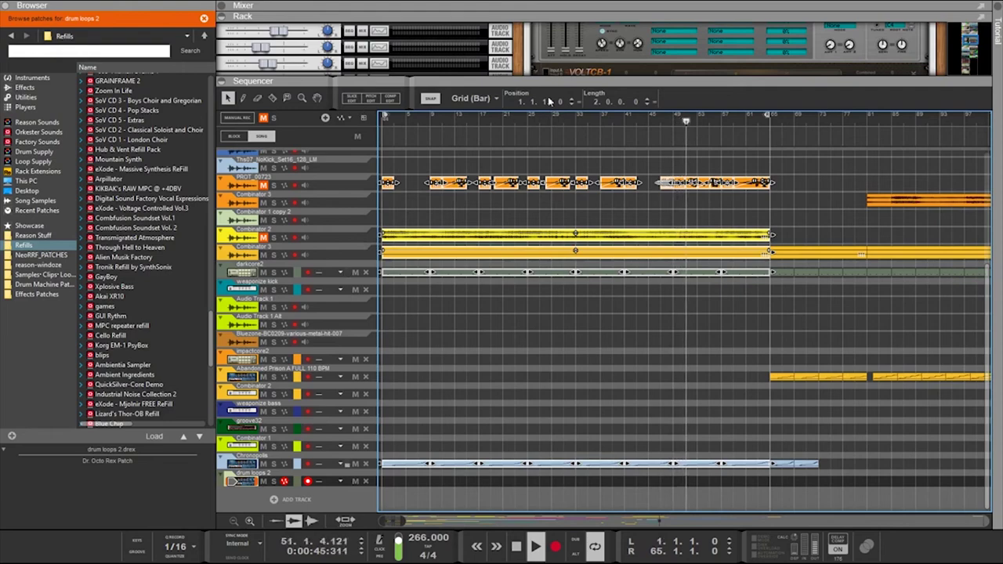
# Enlarge the rack area and set the Euclid 2 rhythm generator's resolution to 1/8
pyautogui.moveTo(522, 78); pyautogui.dragTo(521, 323)
pyautogui.scroll(4, 553, 263)
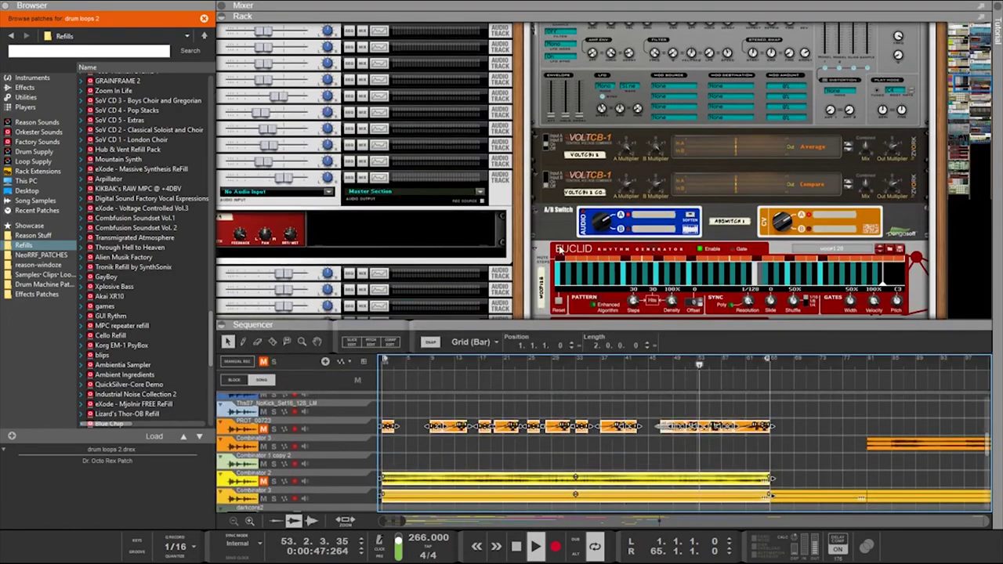
pyautogui.scroll(-15, 551, 263)
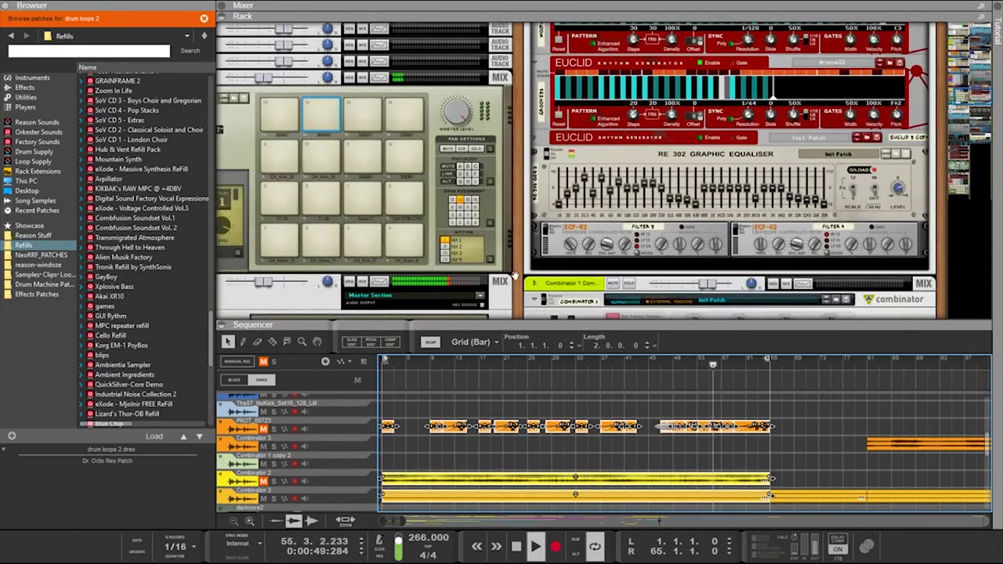
pyautogui.scroll(-10, 514, 275)
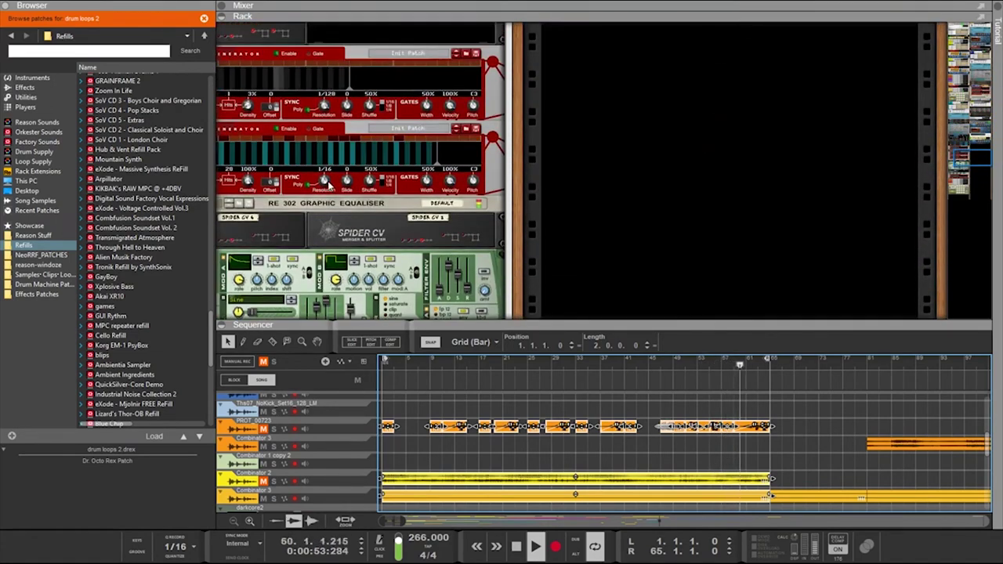
pyautogui.moveTo(325, 185); pyautogui.dragTo(323, 196)
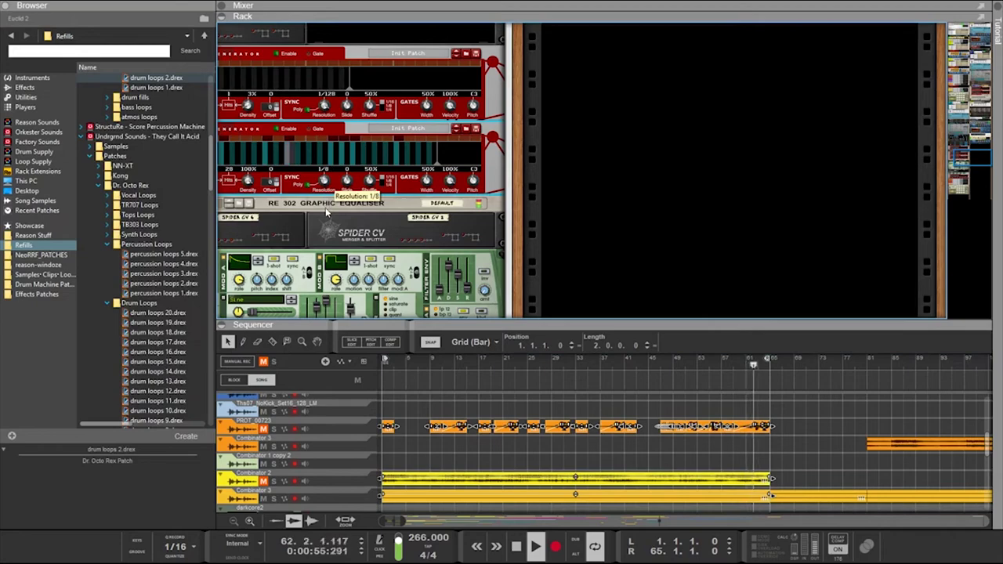
# Find the woop128 Euclid rhythm generator in the rack and set its resolution to 1/16T
pyautogui.scroll(5, 364, 284)
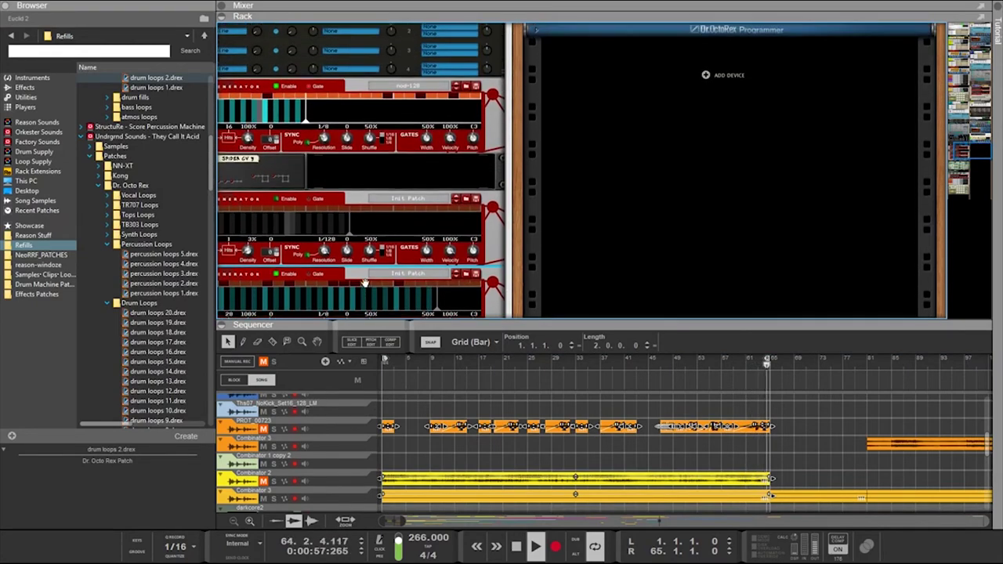
pyautogui.scroll(5, 802, 208)
pyautogui.scroll(4, 802, 208)
pyautogui.scroll(-5, 802, 207)
pyautogui.scroll(4, 803, 208)
pyautogui.scroll(-4, 802, 211)
pyautogui.scroll(-10, 801, 207)
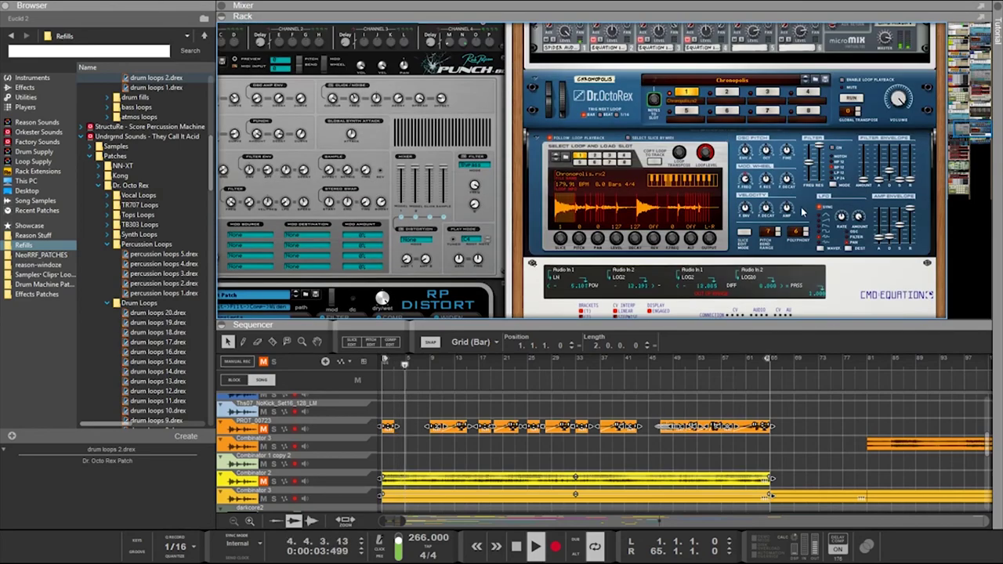
pyautogui.scroll(5, 801, 207)
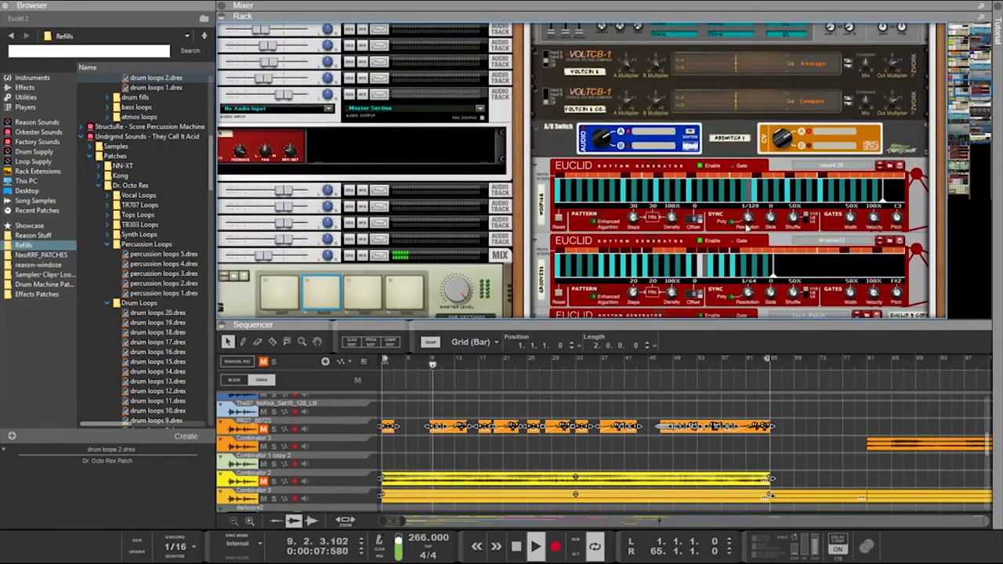
pyautogui.moveTo(748, 217); pyautogui.dragTo(745, 280)
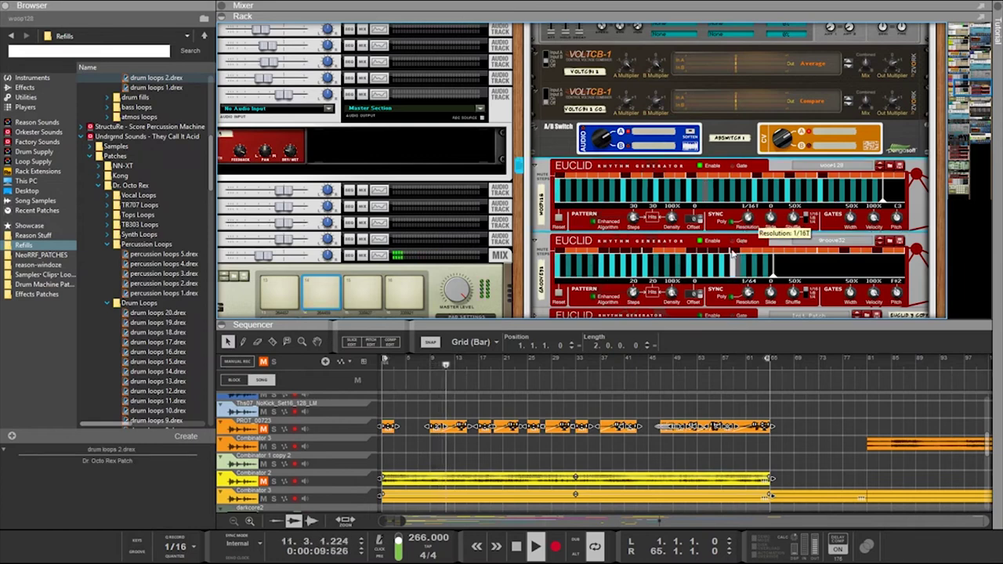
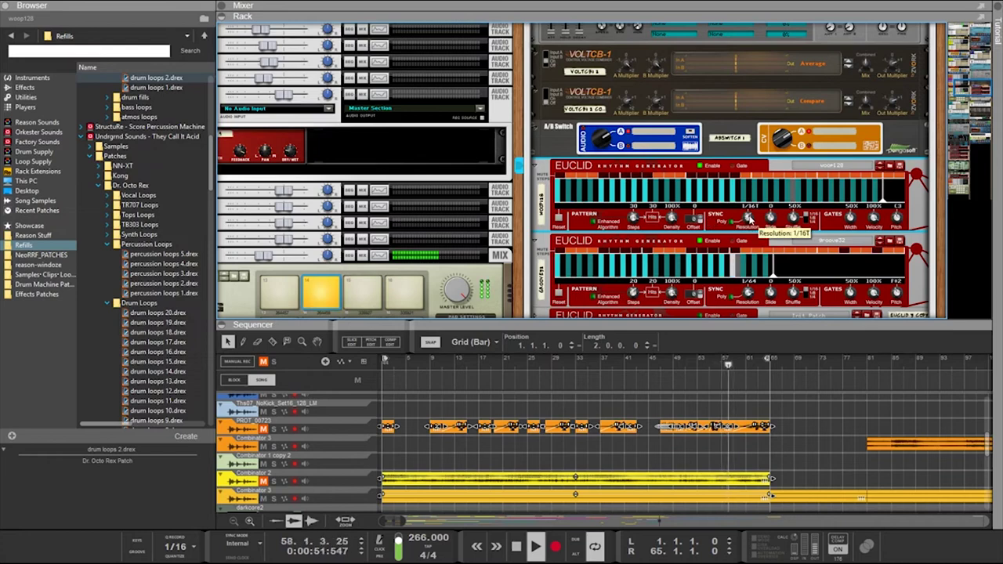
pyautogui.moveTo(749, 226)
pyautogui.mouseDown()
pyautogui.moveTo(743, 262)
pyautogui.moveTo(756, 202)
pyautogui.moveTo(749, 226)
pyautogui.mouseUp()
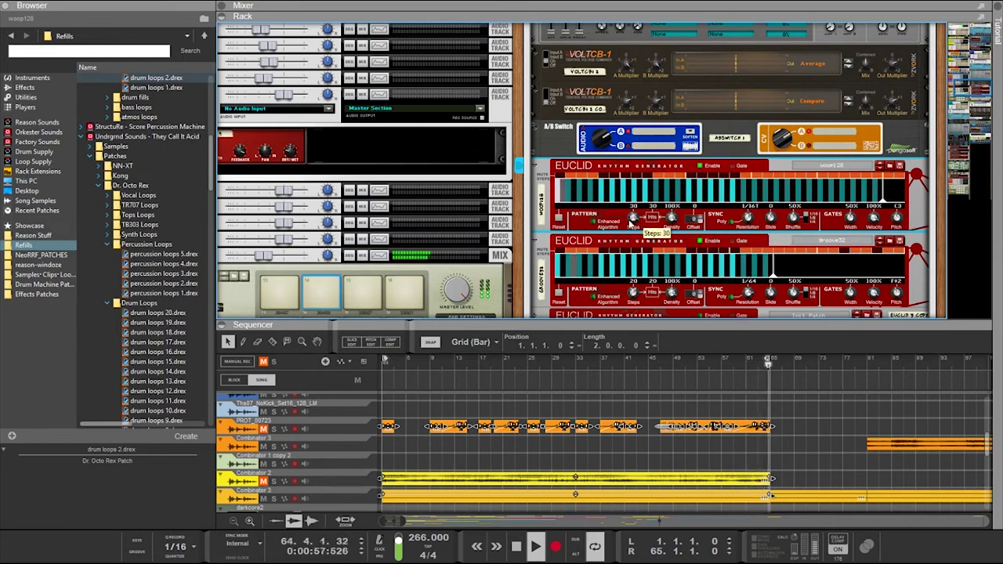
# Try other step counts on the woop128 Euclid pattern, ending at 26, with finer resolutions such as 1/32
pyautogui.moveTo(631, 219); pyautogui.dragTo(628, 246)
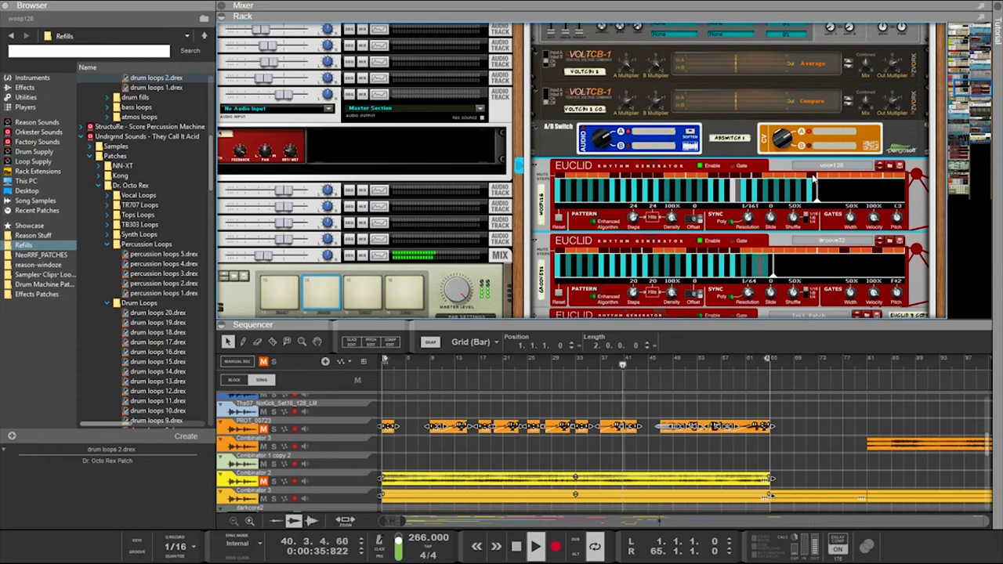
pyautogui.moveTo(633, 220); pyautogui.dragTo(633, 223)
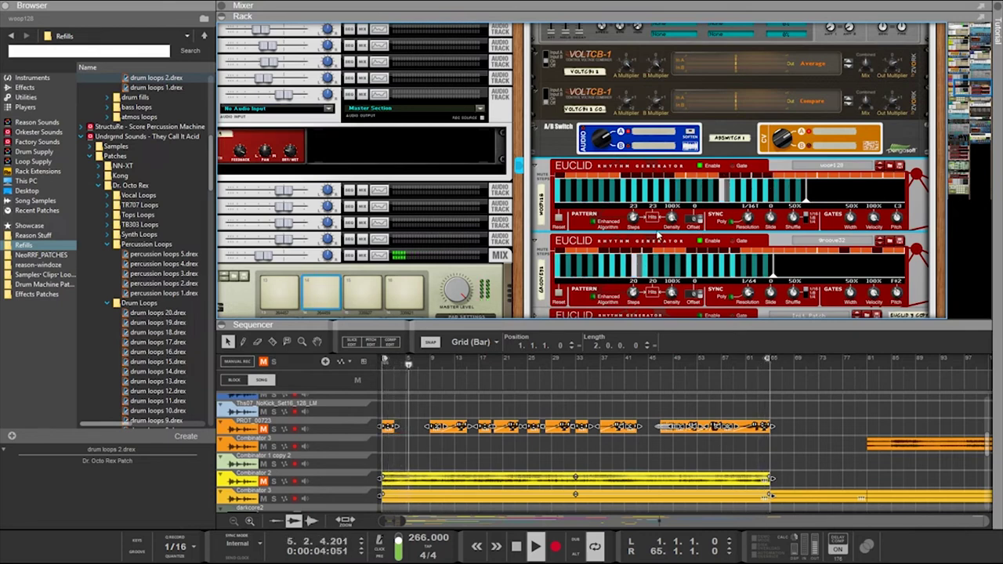
pyautogui.moveTo(634, 223); pyautogui.dragTo(635, 221)
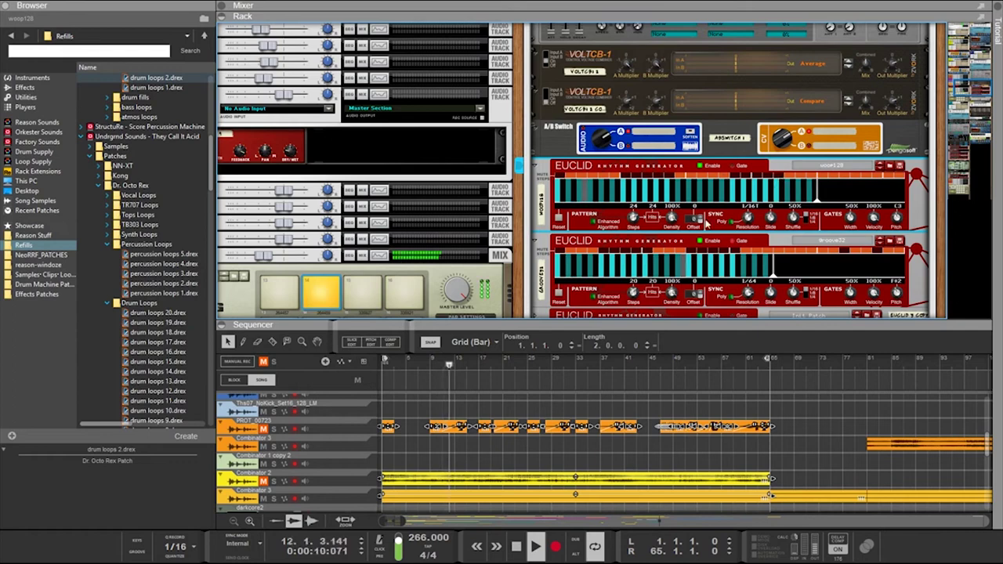
pyautogui.moveTo(634, 217)
pyautogui.moveTo(634, 217); pyautogui.dragTo(633, 215)
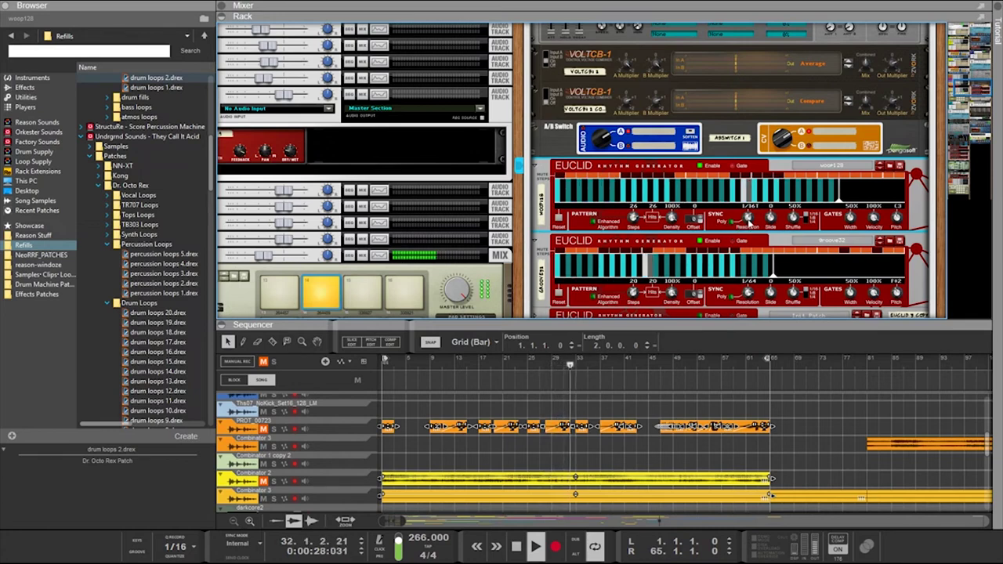
pyautogui.moveTo(747, 225); pyautogui.dragTo(747, 214)
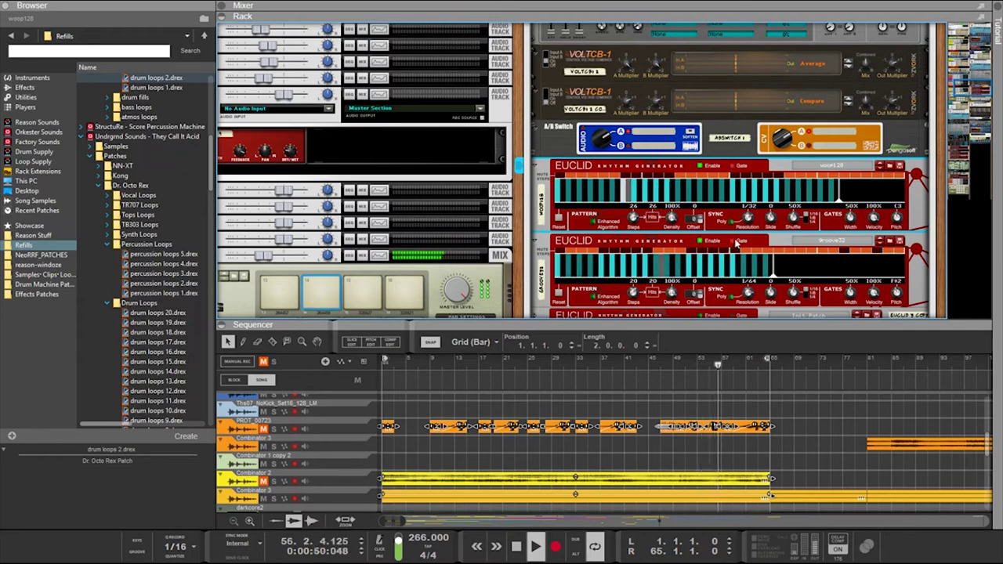
pyautogui.moveTo(746, 218); pyautogui.dragTo(742, 205)
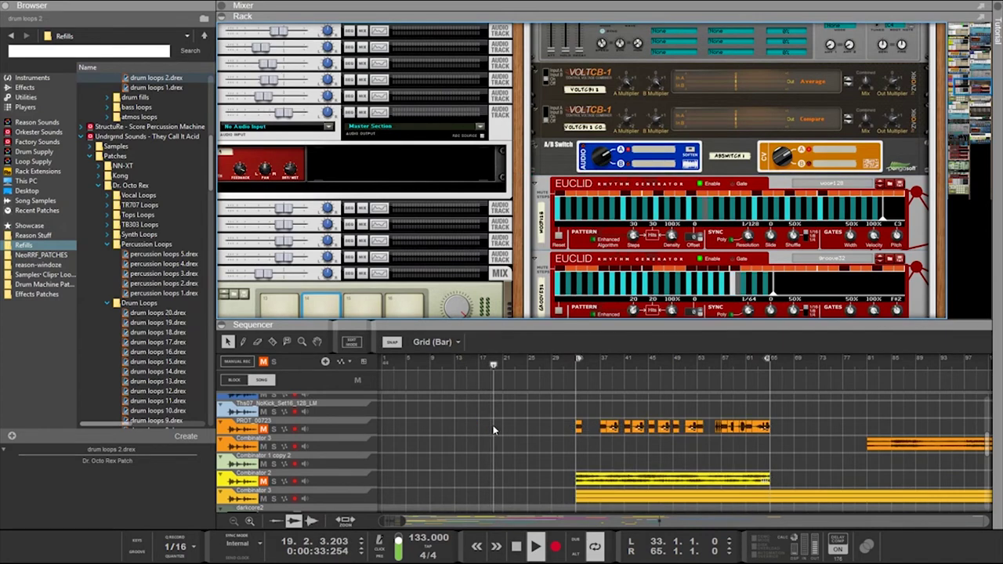
# Step through the edit history to the stretched clips at 266 BPM, discarding the Euclid and loop locator changes
pyautogui.hotkey('ctrl', 'z')
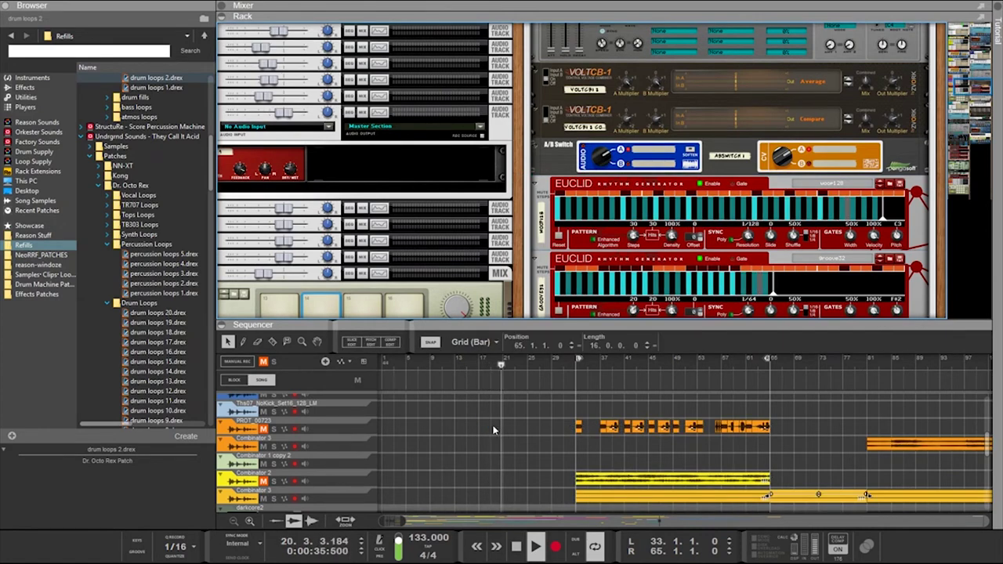
pyautogui.hotkey('ctrl', 'z')
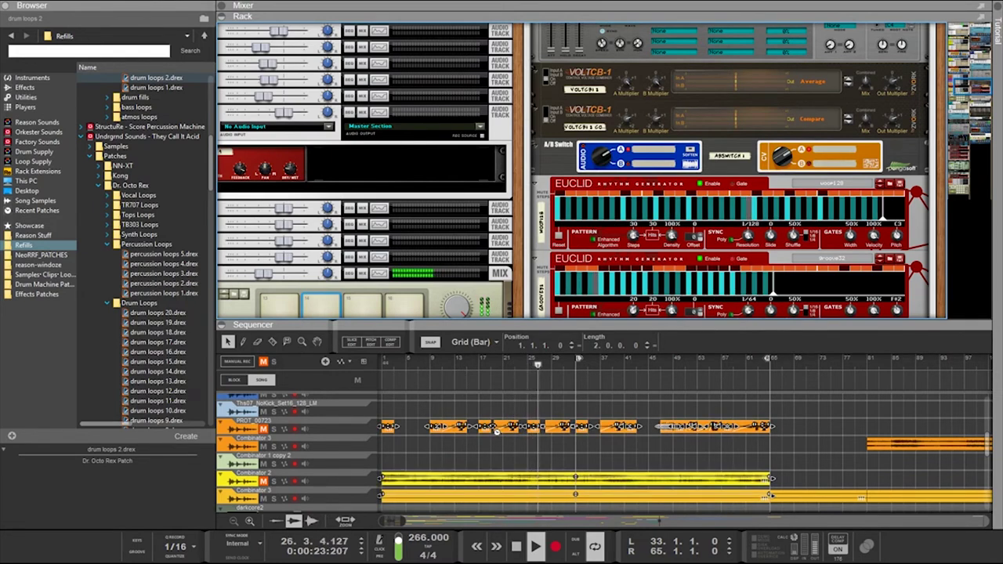
# Set the woop128 Euclid's resolution to 1/32 and the song tempo to 223 BPM
pyautogui.click(650, 198)
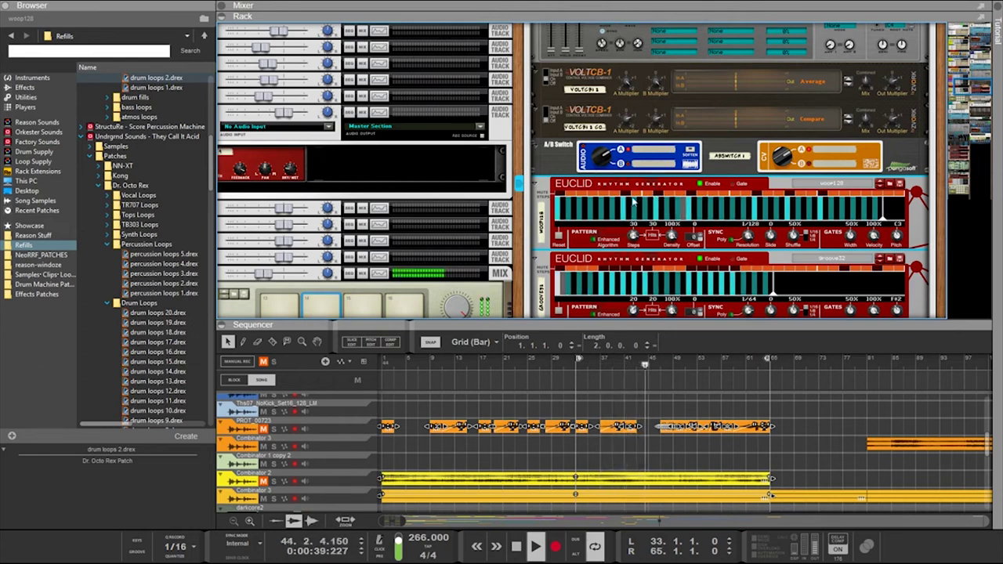
pyautogui.moveTo(748, 234)
pyautogui.mouseDown()
pyautogui.moveTo(741, 255)
pyautogui.moveTo(745, 244)
pyautogui.mouseUp()
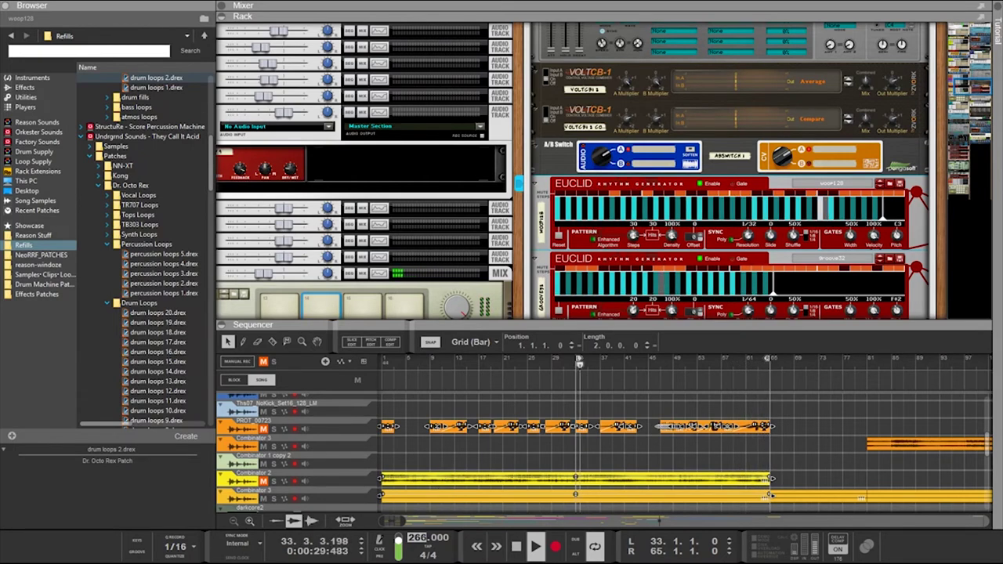
pyautogui.click(429, 537)
pyautogui.write('223')
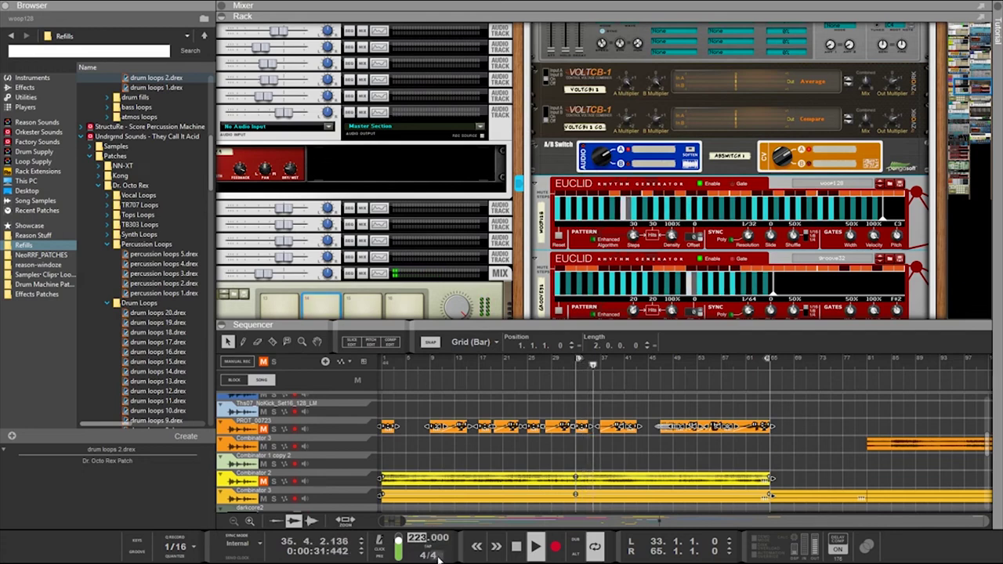
pyautogui.press('Return')
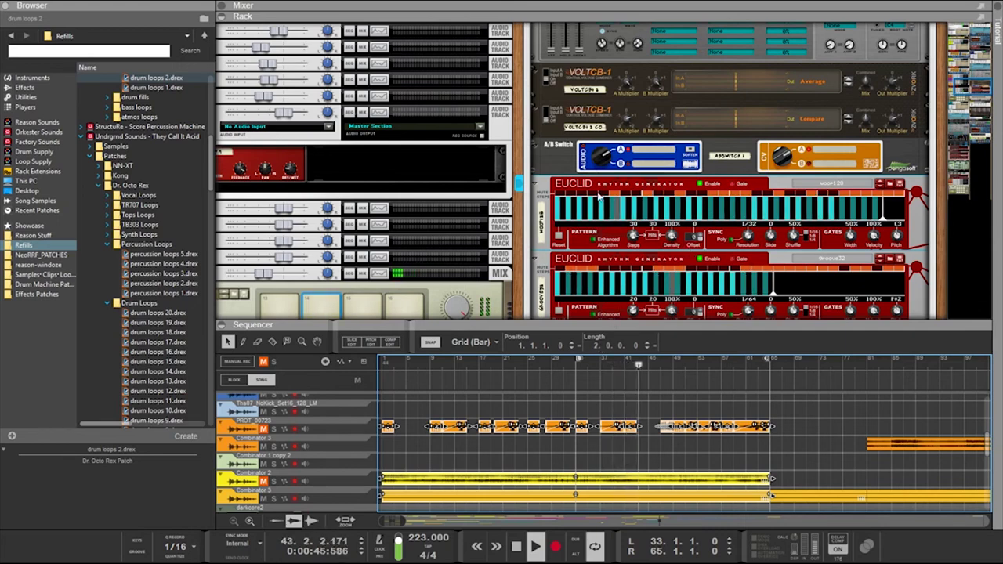
# Set the woop128 Euclid's resolution to 1/64 and the song tempo to 199 BPM
pyautogui.click(576, 194)
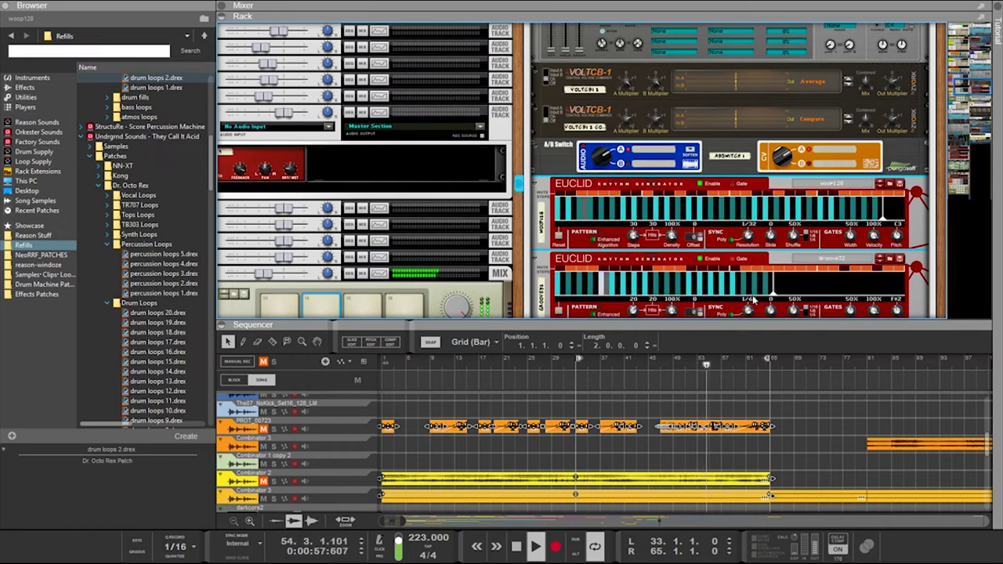
pyautogui.moveTo(749, 236)
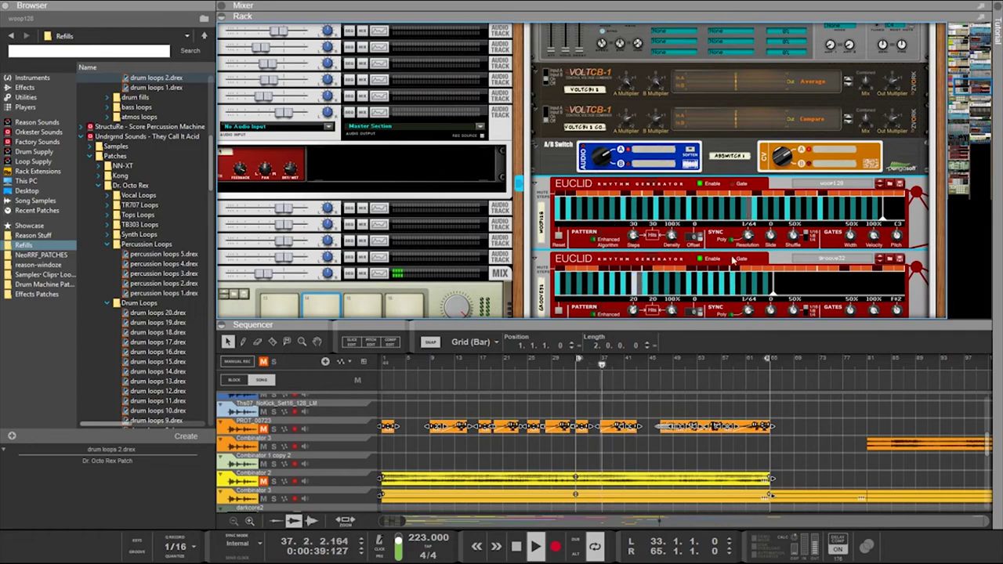
pyautogui.moveTo(748, 238); pyautogui.dragTo(747, 230)
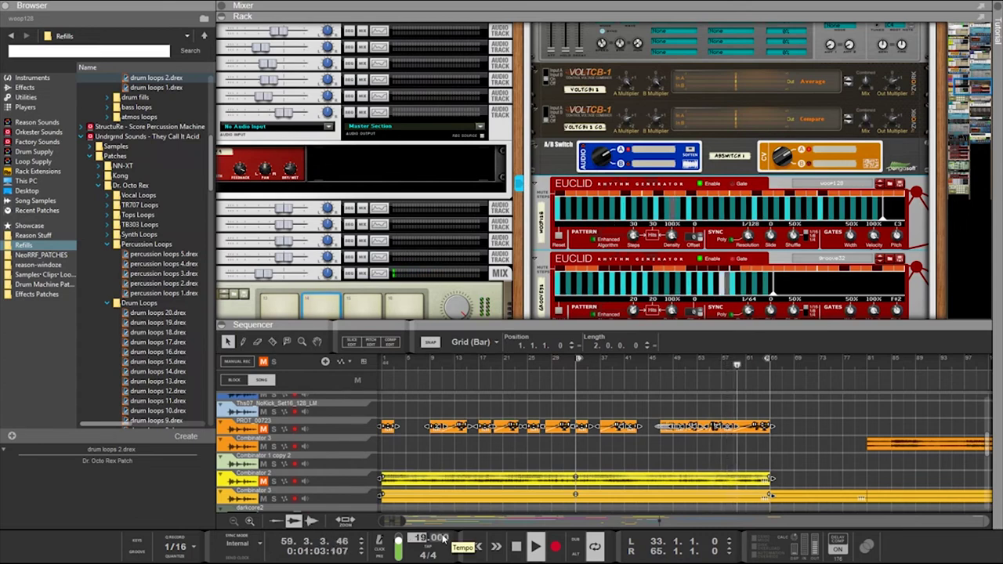
pyautogui.press('Return')
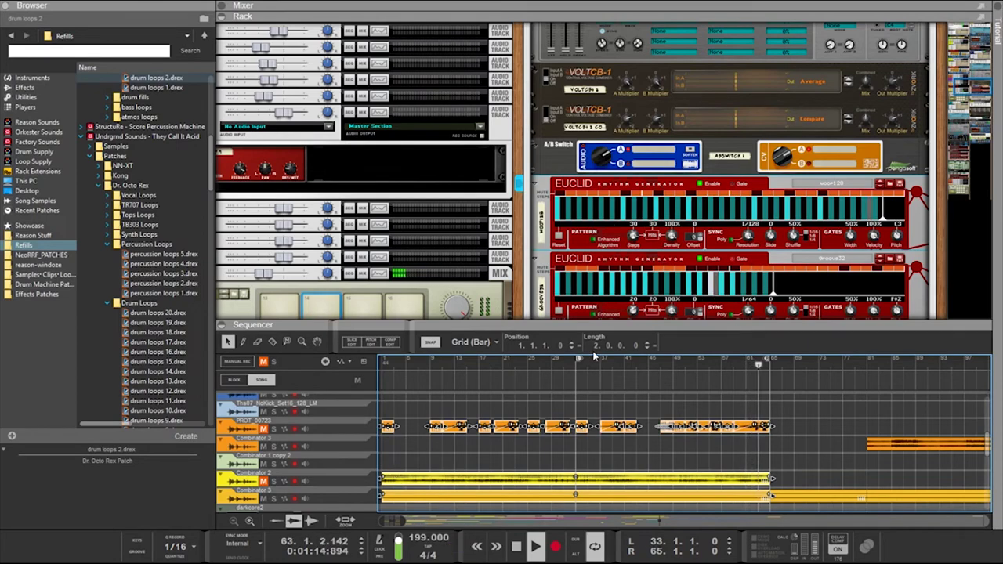
# Enlarge the sequencer and time-compress the selected clips to start at bar 33, keeping their end at bar 65
pyautogui.moveTo(578, 320); pyautogui.dragTo(576, 182)
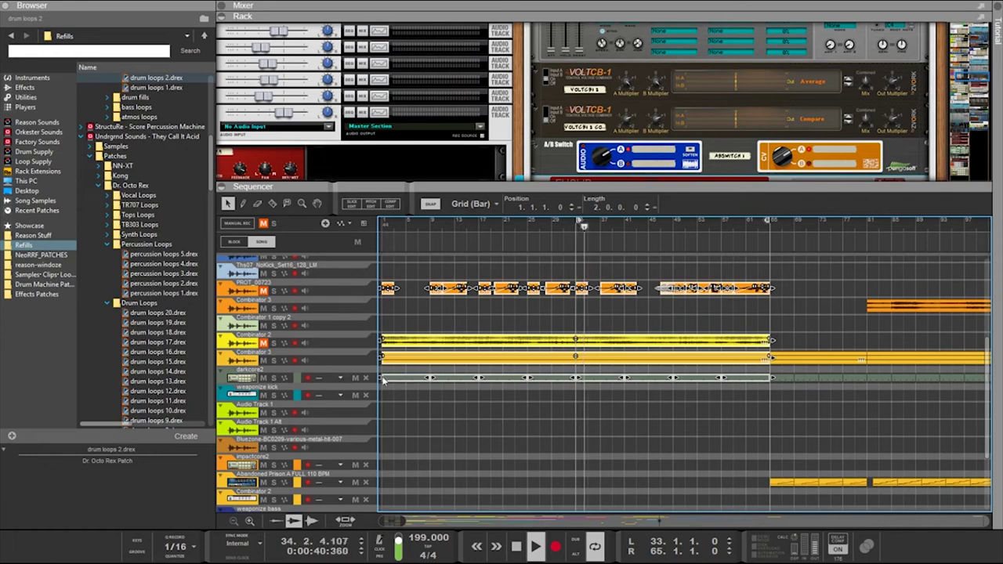
pyautogui.moveTo(382, 381); pyautogui.dragTo(579, 381)
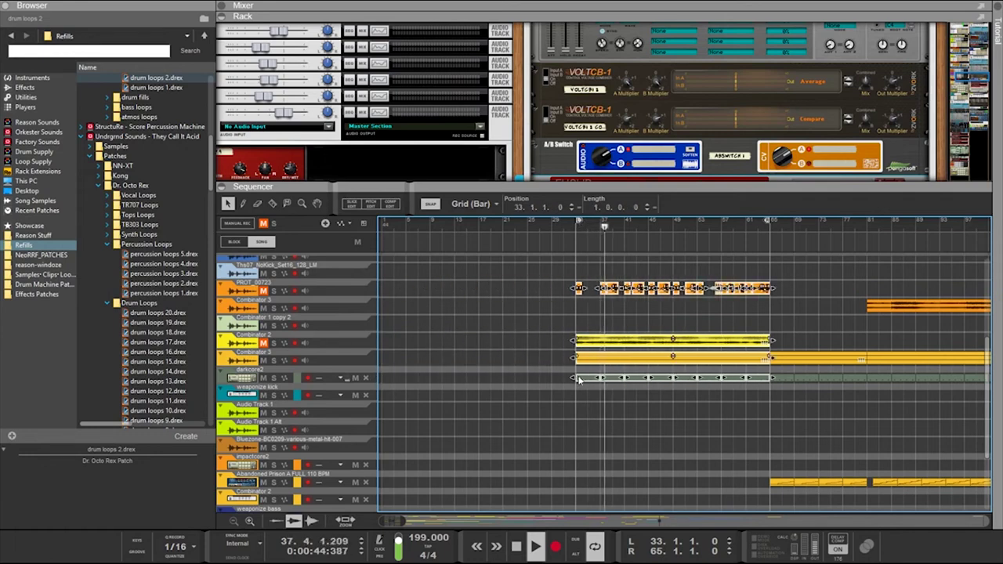
pyautogui.scroll(-5, 563, 391)
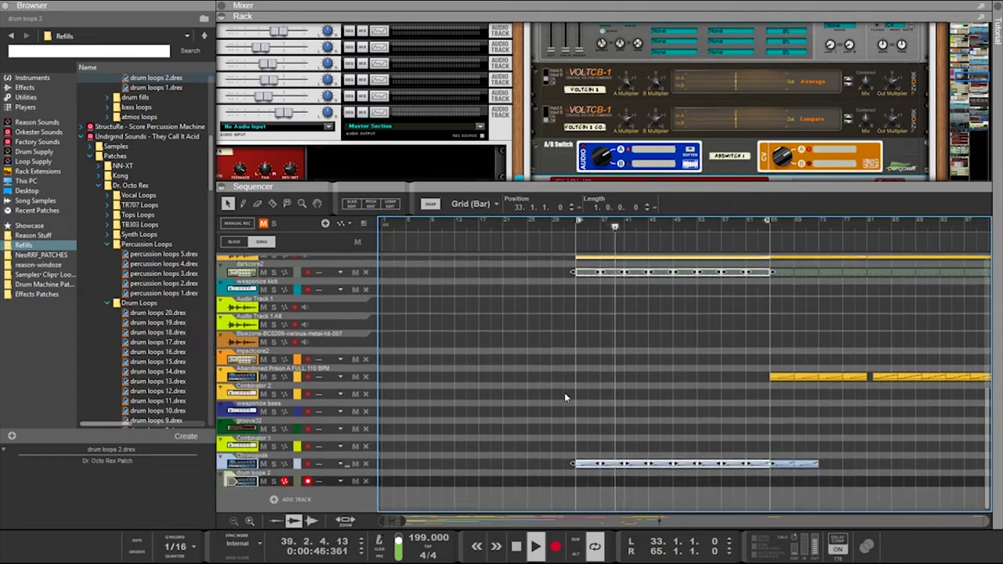
pyautogui.scroll(8, 643, 384)
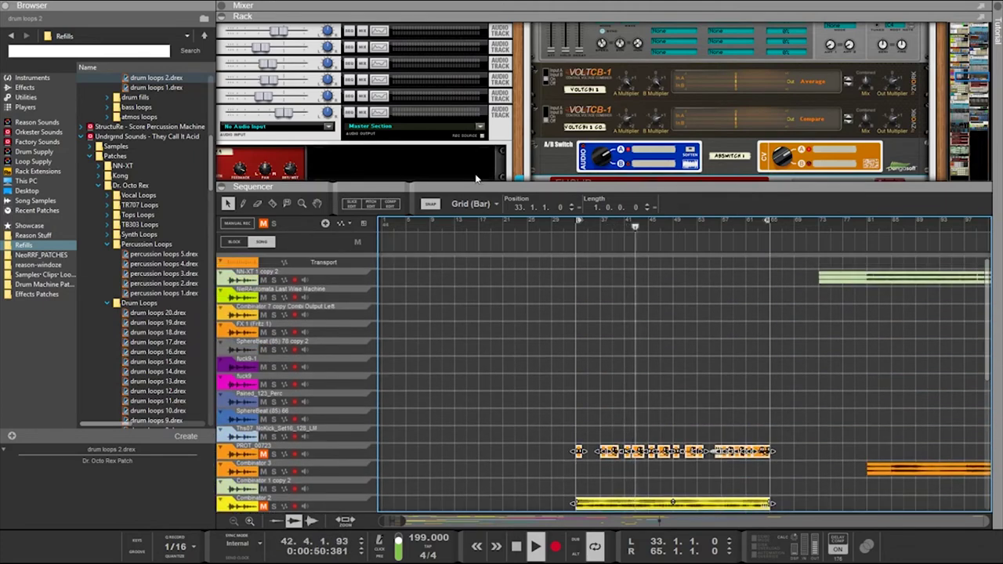
# Set the groove32 Euclid's resolution to 1/32
pyautogui.scroll(-10, 475, 157)
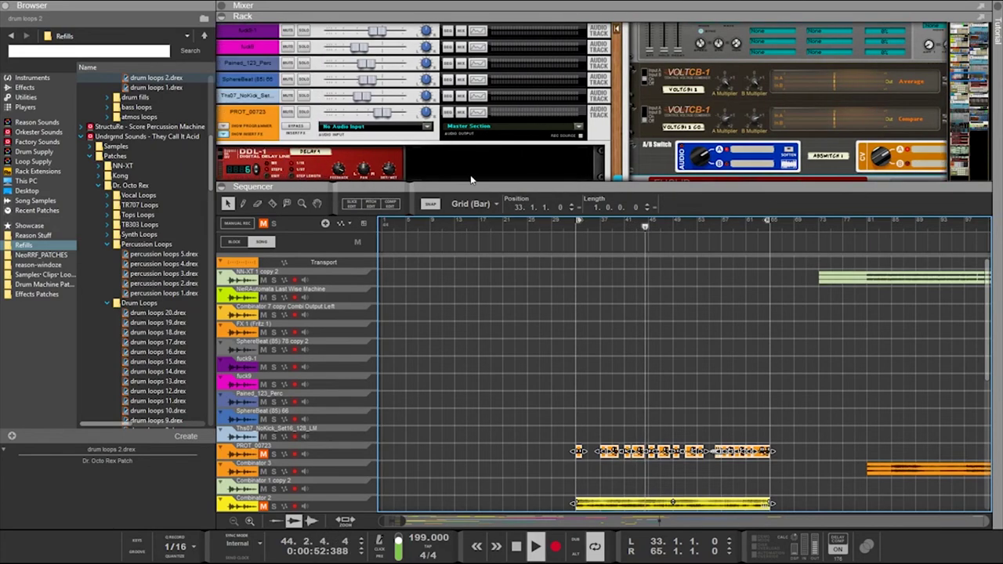
pyautogui.scroll(-10, 473, 149)
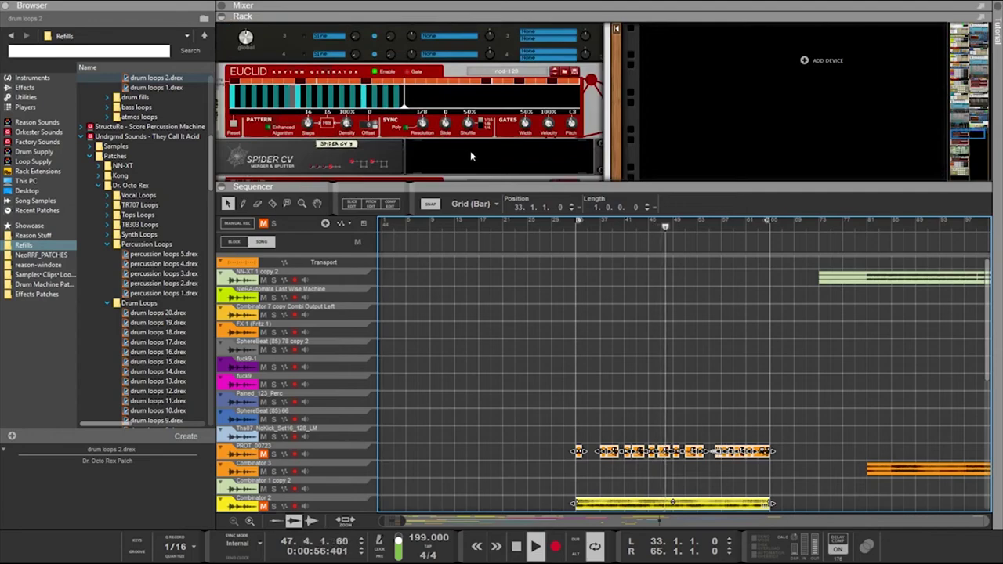
pyautogui.scroll(5, 470, 156)
pyautogui.scroll(-8, 470, 156)
pyautogui.scroll(4, 470, 156)
pyautogui.scroll(-1, 470, 156)
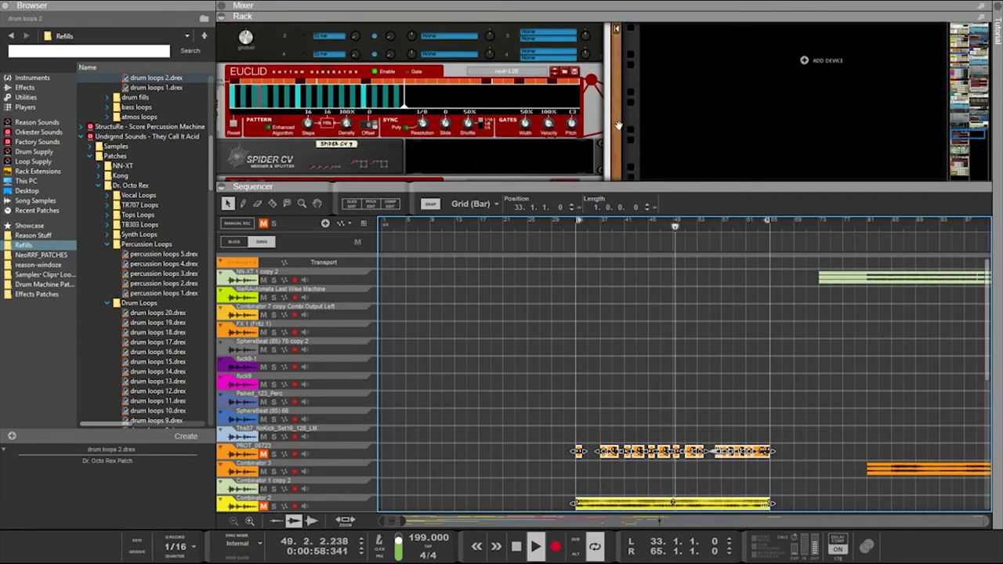
pyautogui.scroll(10, 619, 126)
pyautogui.scroll(-10, 713, 149)
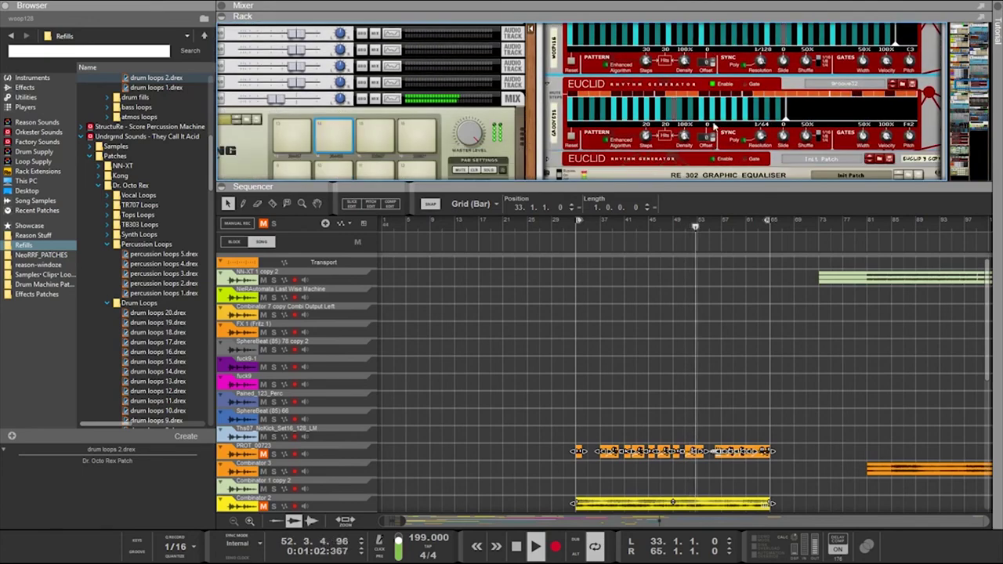
pyautogui.scroll(1, 716, 47)
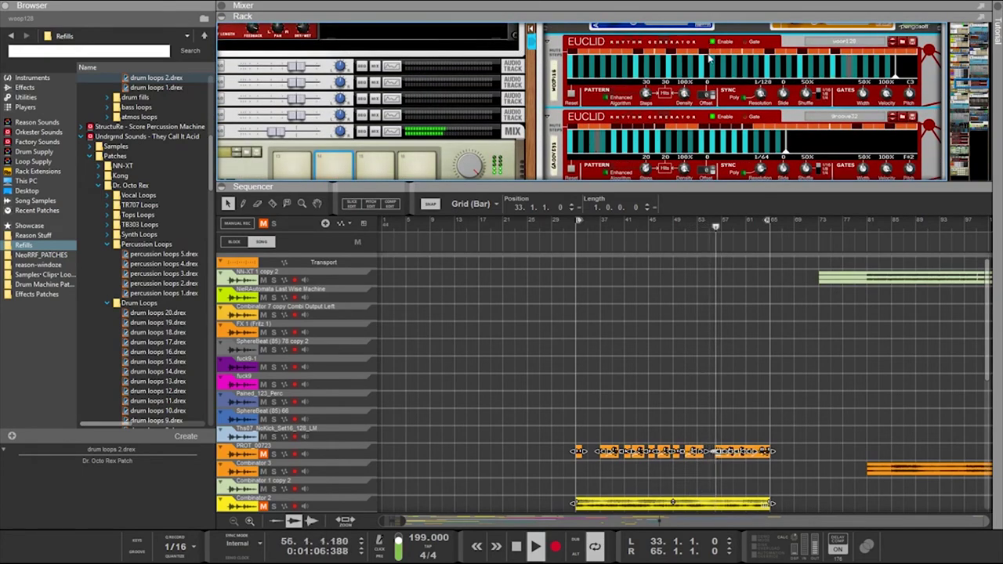
pyautogui.scroll(1, 784, 78)
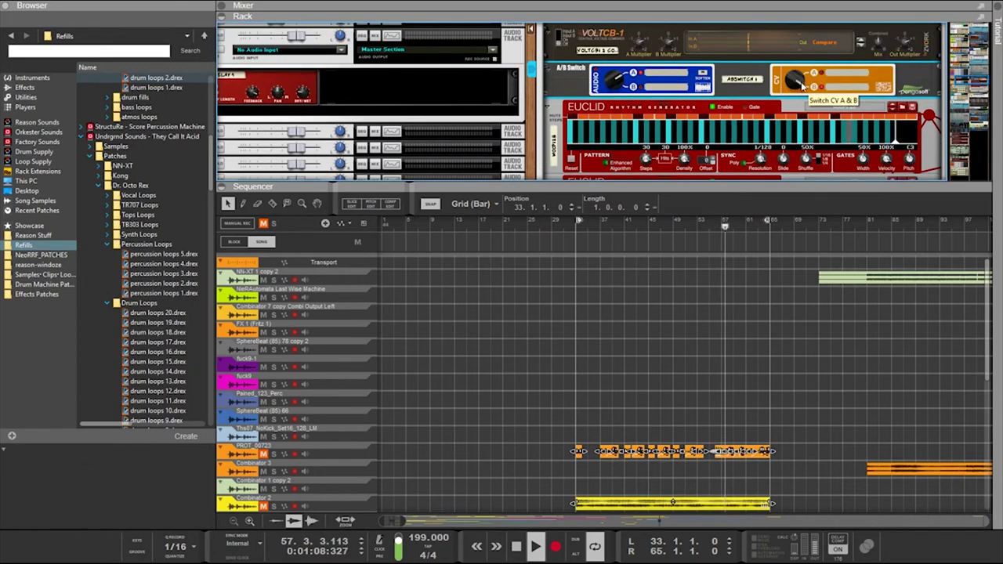
pyautogui.scroll(-1, 791, 102)
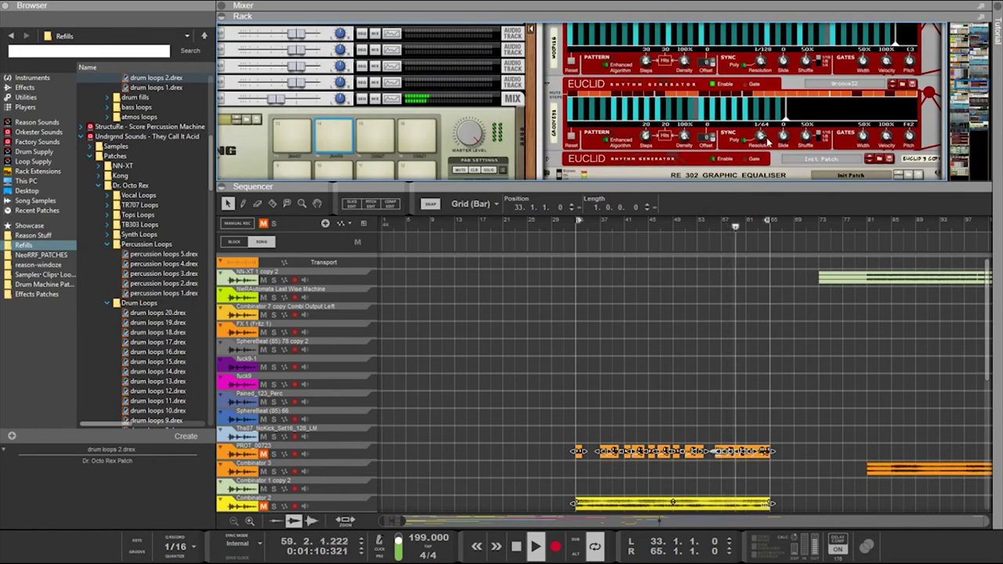
pyautogui.moveTo(769, 142); pyautogui.dragTo(764, 149)
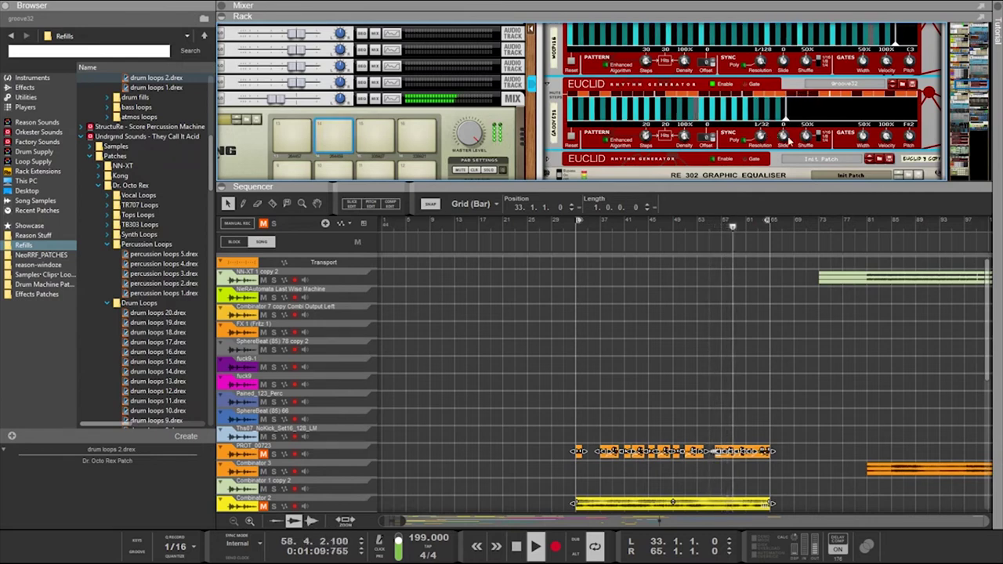
# Enlarge the rack area and examine the woop128 and groove32 Euclids, the A/B switch and the VOLTCB-1 combiners
pyautogui.moveTo(737, 182); pyautogui.dragTo(737, 334)
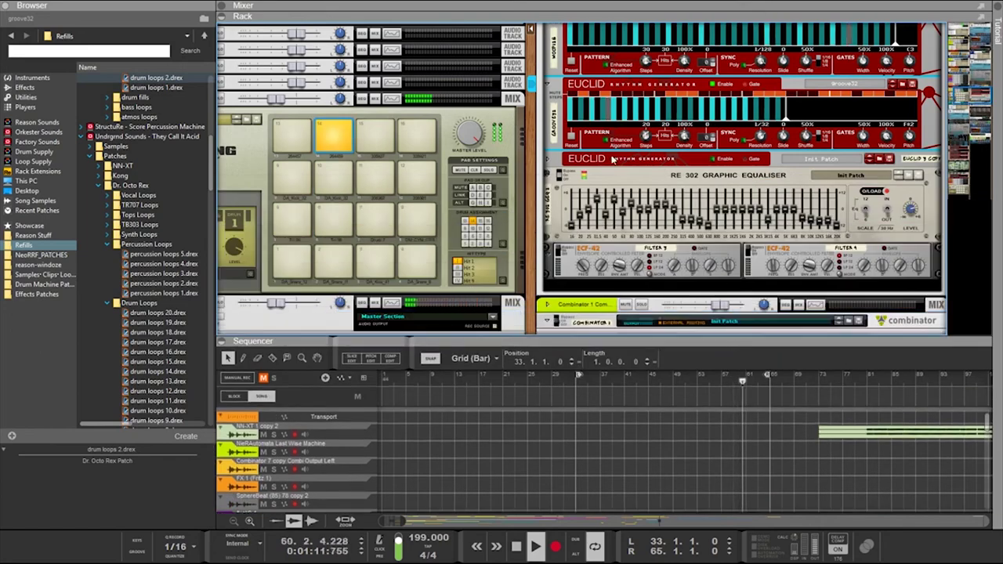
pyautogui.scroll(6, 744, 235)
pyautogui.scroll(-8, 623, 168)
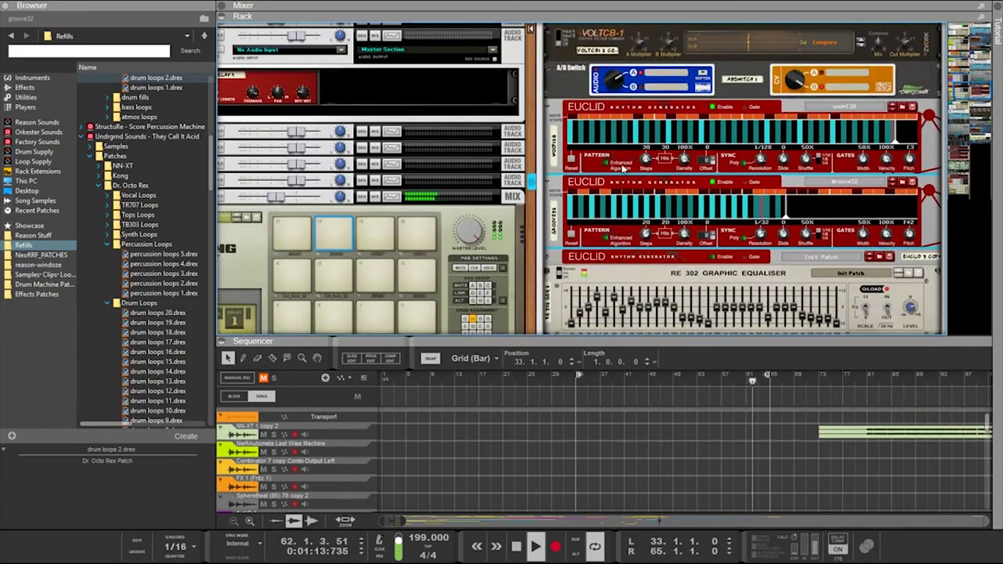
pyautogui.scroll(5, 623, 177)
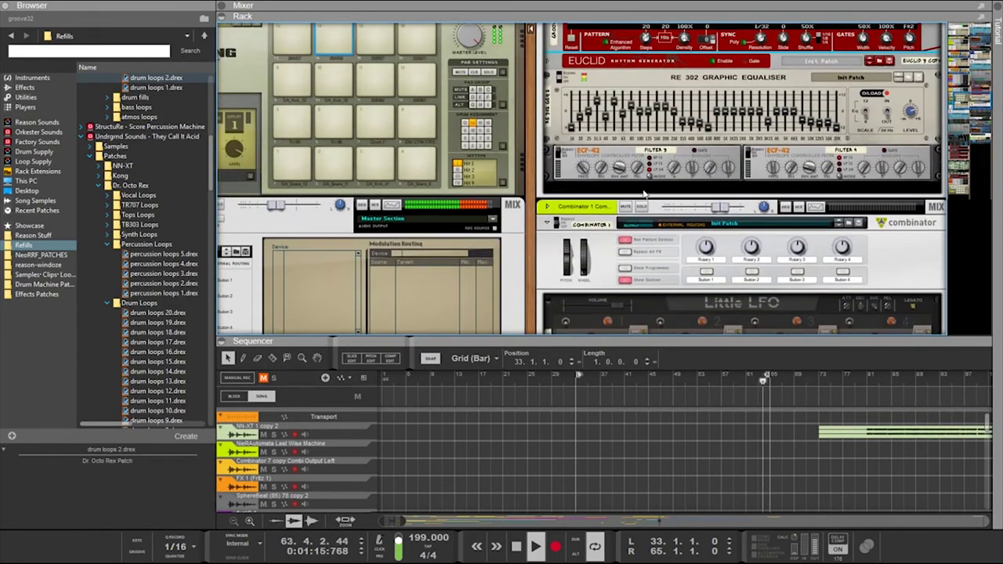
pyautogui.scroll(-2, 635, 204)
pyautogui.scroll(4, 603, 259)
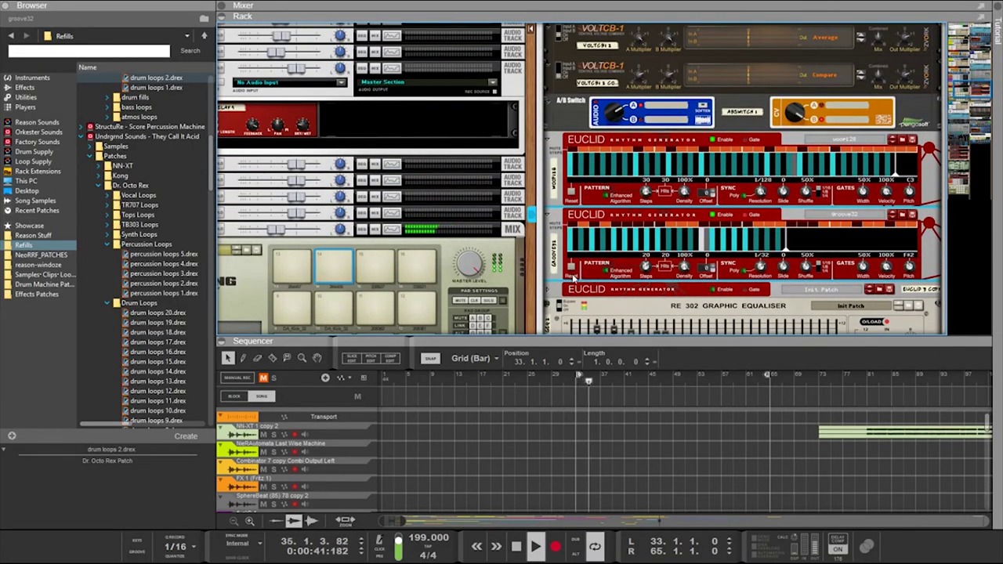
pyautogui.scroll(3, 580, 270)
pyautogui.scroll(2, 578, 267)
pyautogui.scroll(-4, 612, 116)
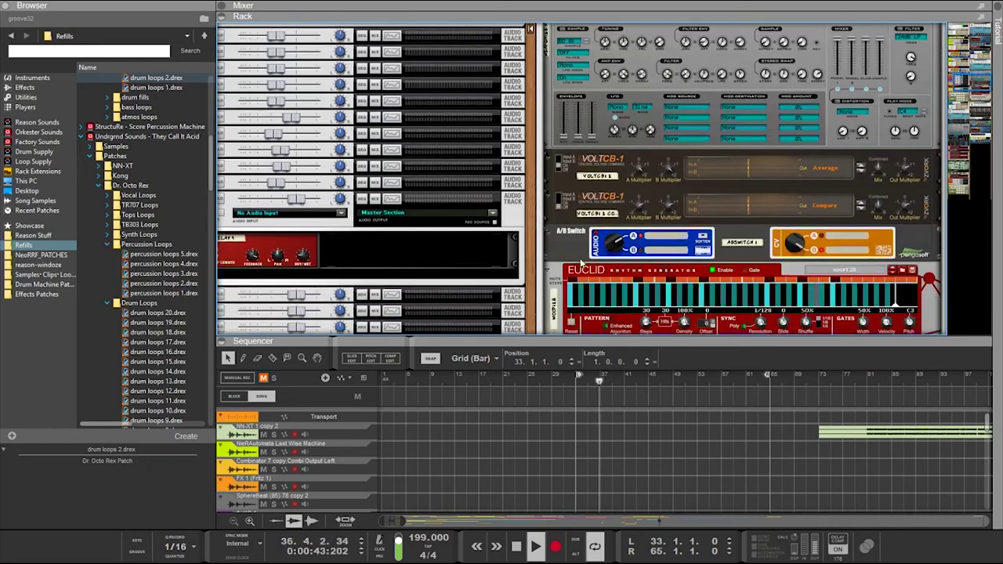
# Examine the weaponize kick's rear cabling and the Euclids and neighbouring devices in the rack
pyautogui.click(642, 108)
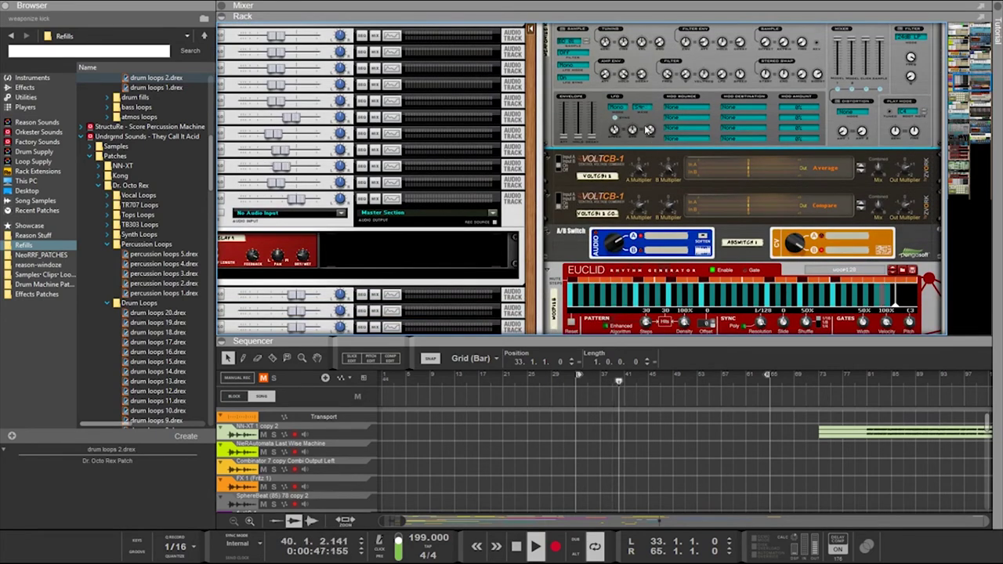
pyautogui.press('Tab')
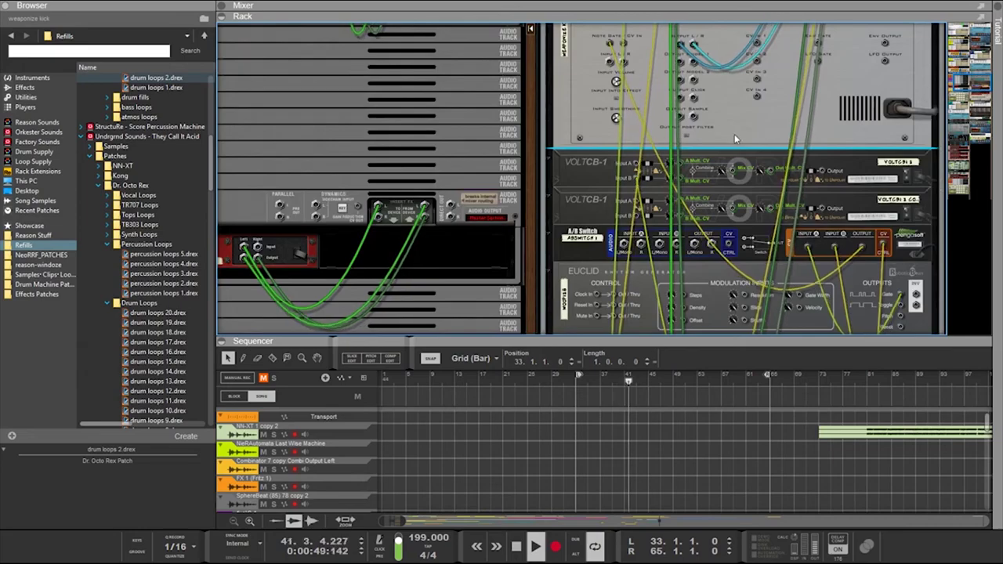
pyautogui.press('Tab')
pyautogui.scroll(-15, 734, 134)
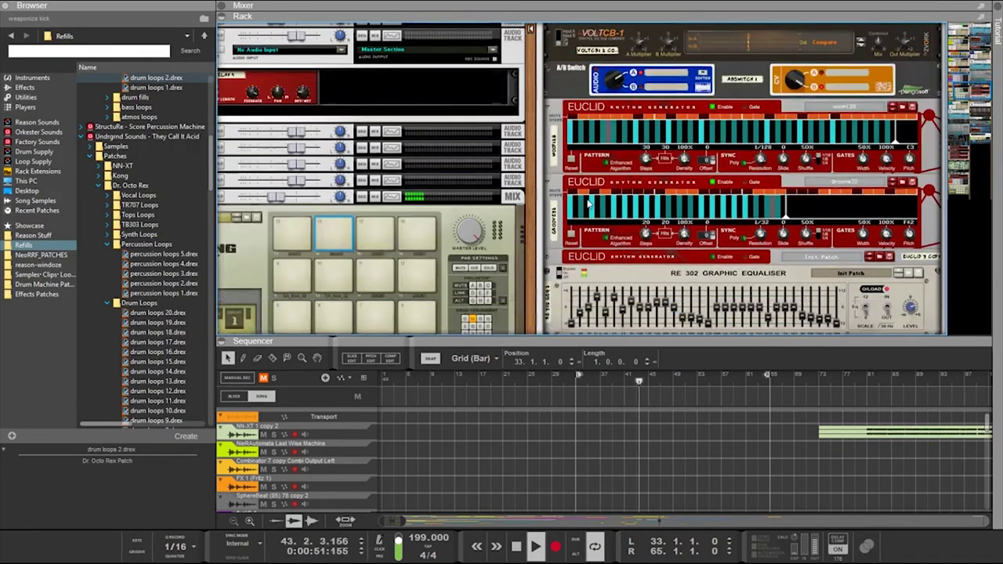
pyautogui.scroll(-15, 588, 202)
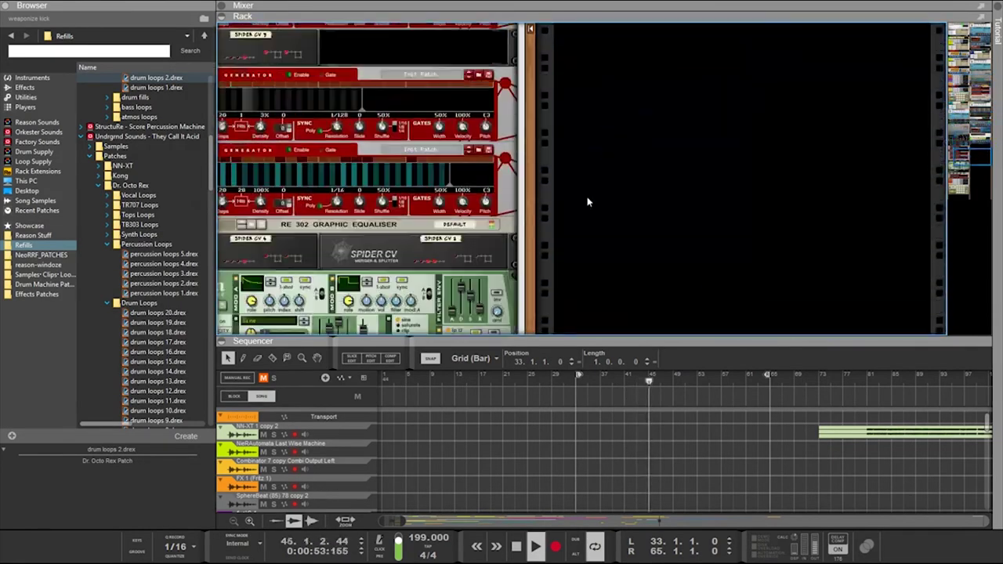
pyautogui.scroll(-10, 587, 197)
pyautogui.scroll(8, 585, 196)
pyautogui.scroll(15, 857, 161)
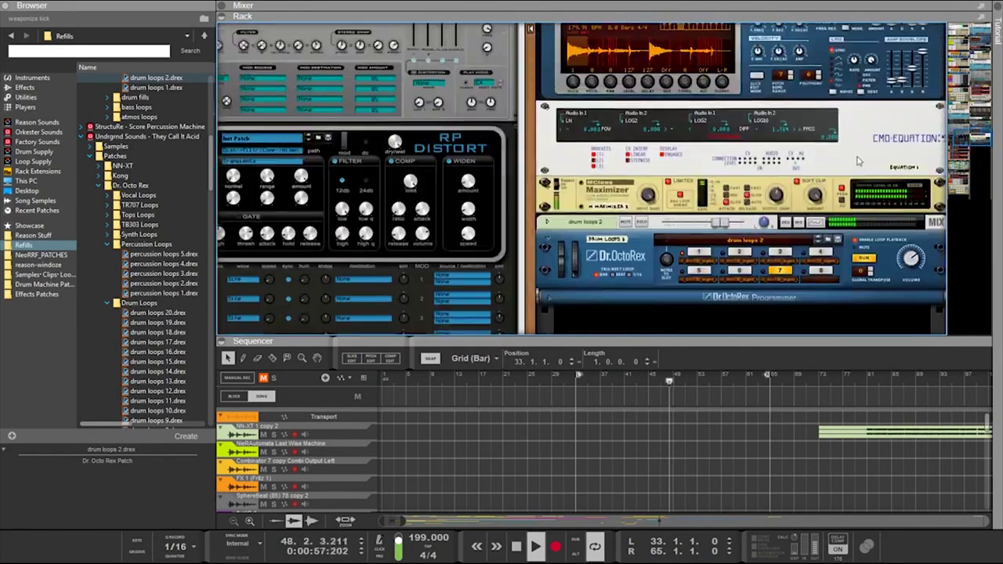
pyautogui.scroll(-5, 858, 162)
pyautogui.scroll(2, 857, 162)
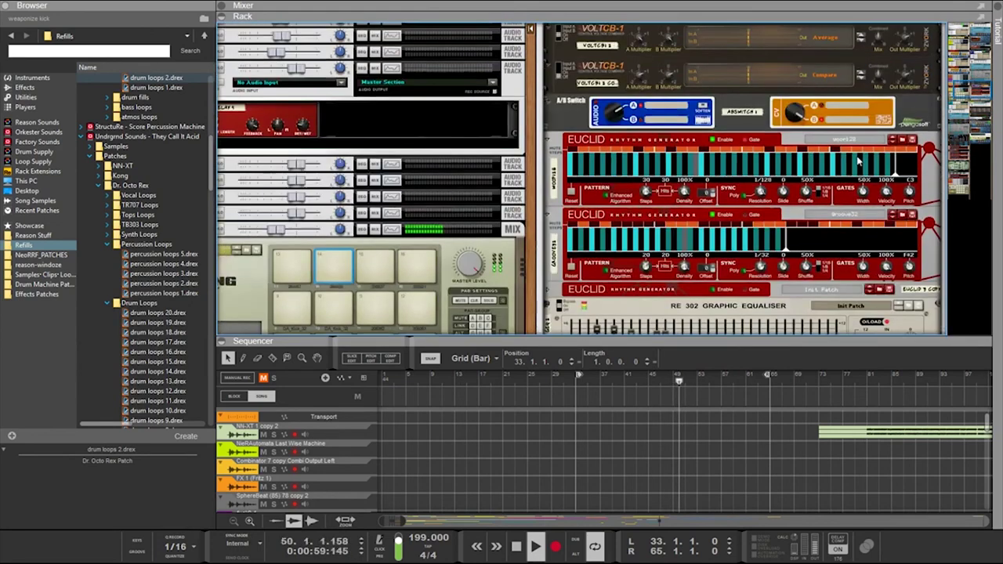
pyautogui.scroll(3, 858, 161)
pyautogui.scroll(-6, 858, 161)
pyautogui.scroll(3, 758, 166)
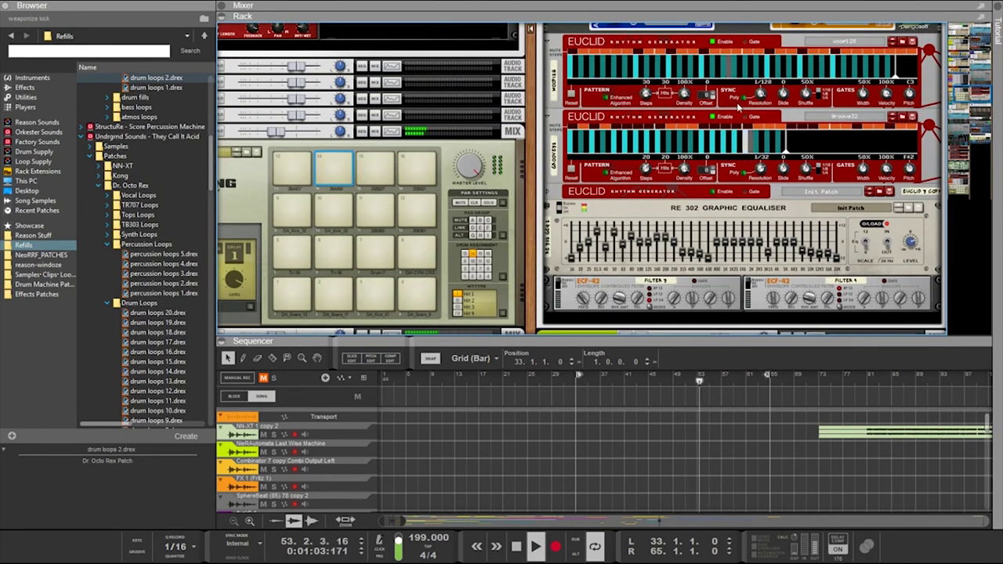
# Add a Skope below the weaponize kick's Punch-BD and connect the synth's LFO output to the Skope's input
pyautogui.scroll(3, 744, 106)
pyautogui.scroll(5, 745, 106)
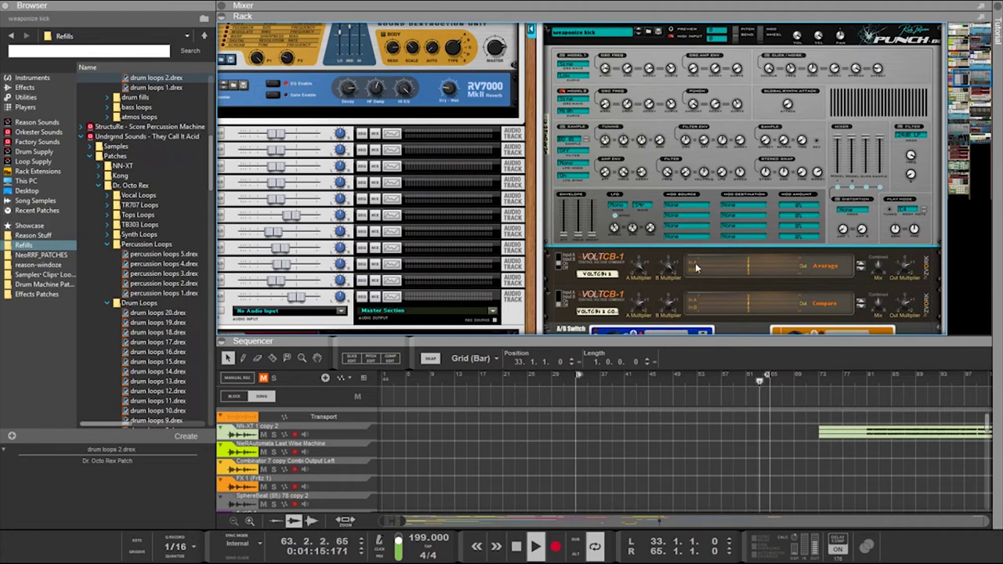
pyautogui.press('Tab')
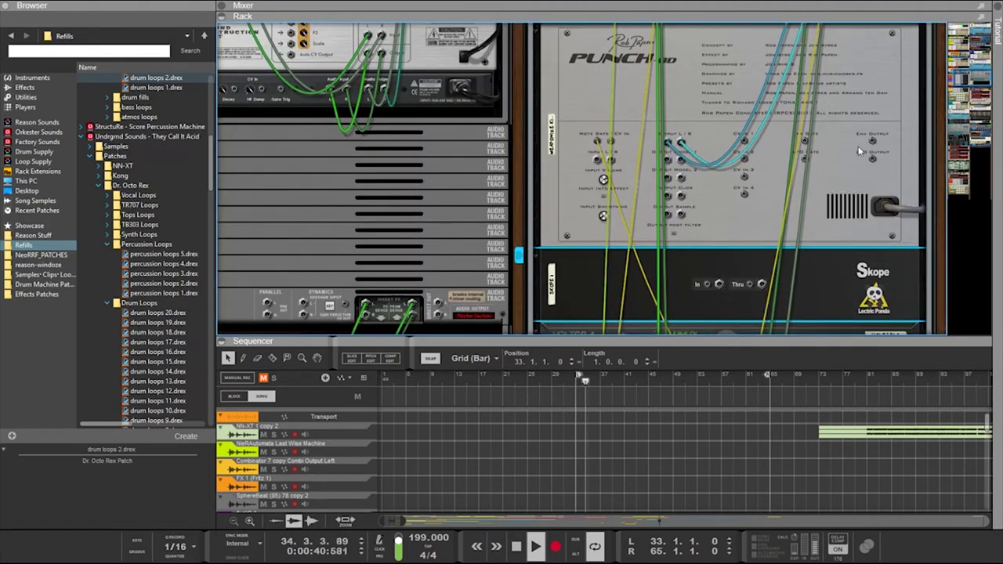
pyautogui.moveTo(875, 156); pyautogui.dragTo(710, 286)
pyautogui.press('Tab')
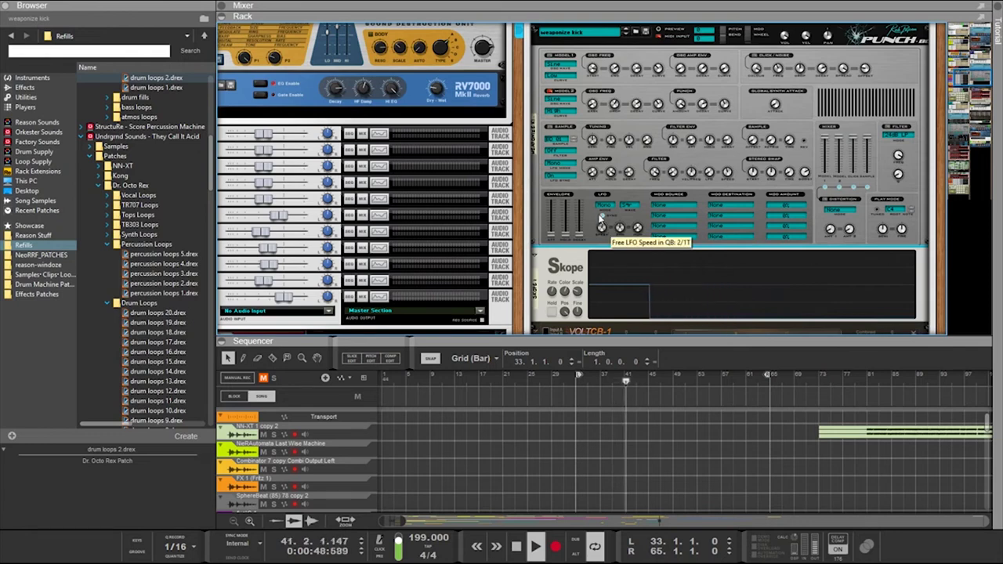
# Set the weaponize kick's LFO mode to Free, toggle its sync and adjust the LFO speed
pyautogui.moveTo(599, 210); pyautogui.dragTo(600, 200)
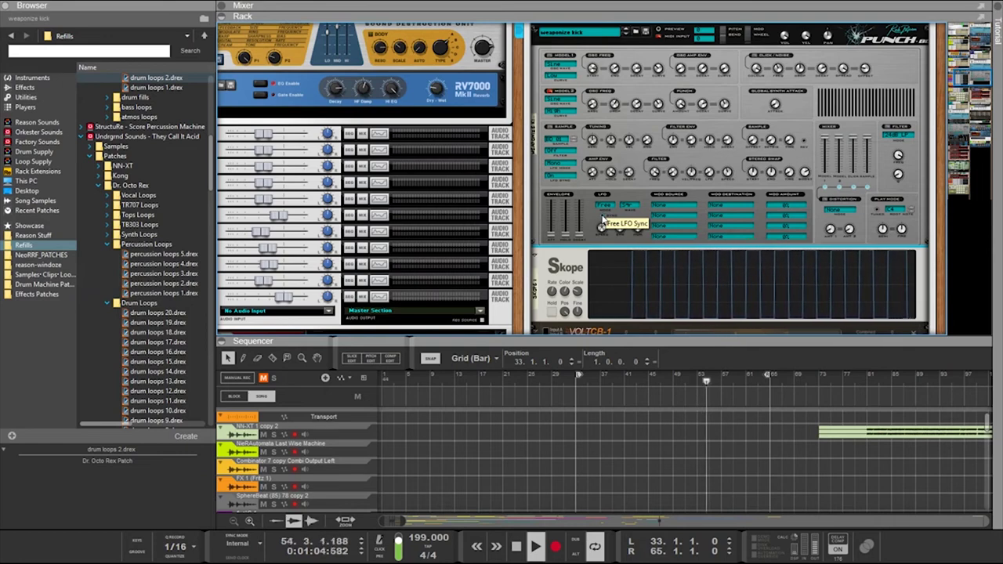
pyautogui.moveTo(602, 227); pyautogui.dragTo(623, 97)
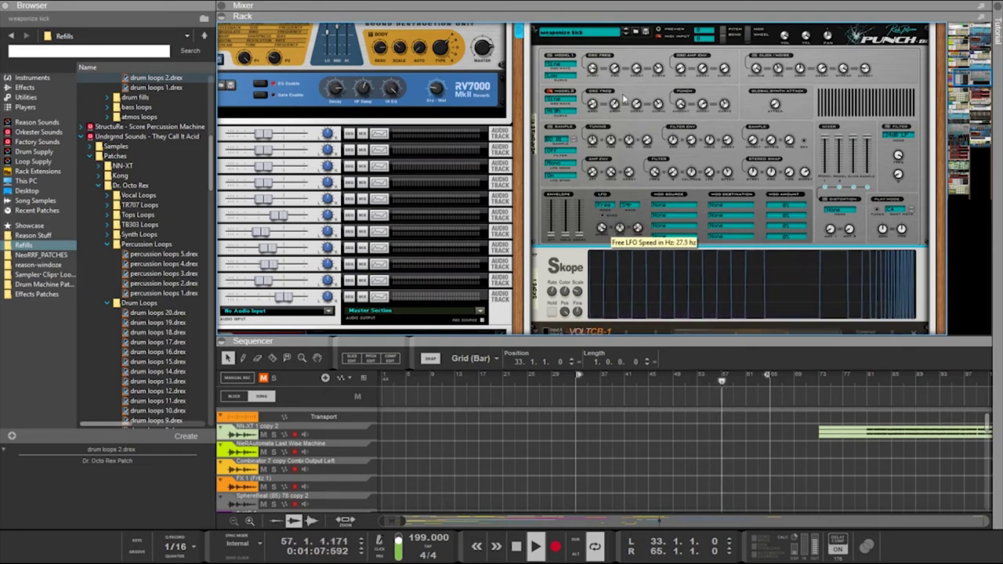
pyautogui.click(603, 214)
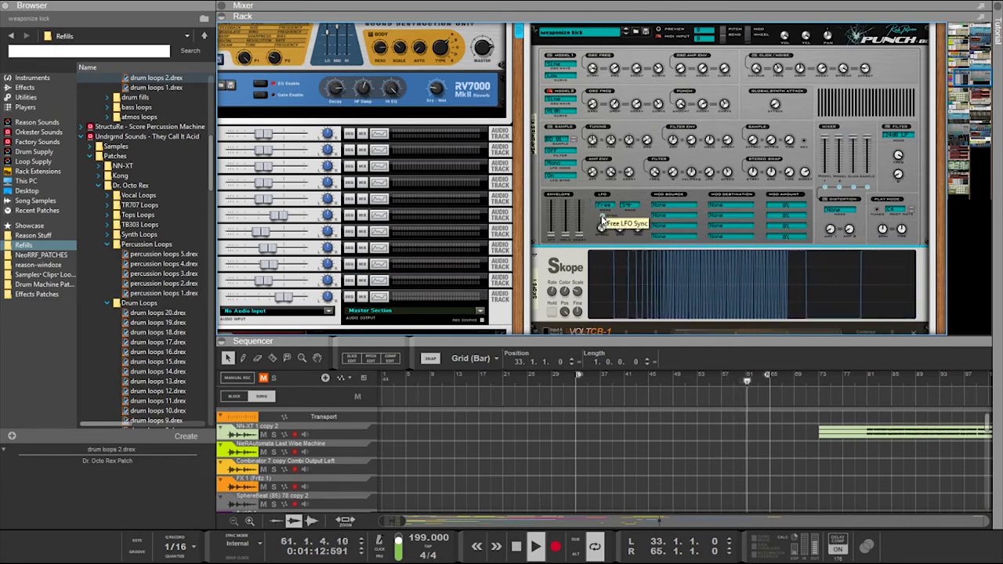
pyautogui.moveTo(602, 230); pyautogui.dragTo(617, 255)
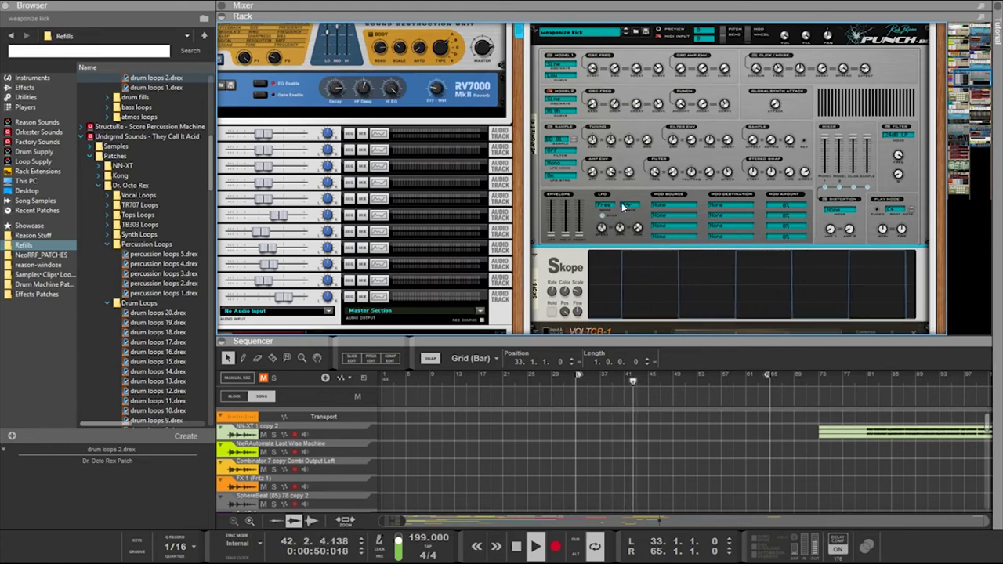
# Examine the rear CV routing between the Punch-BD, the Skope and the two VOLTCB-1 combiners
pyautogui.press('Tab')
pyautogui.scroll(-3, 760, 225)
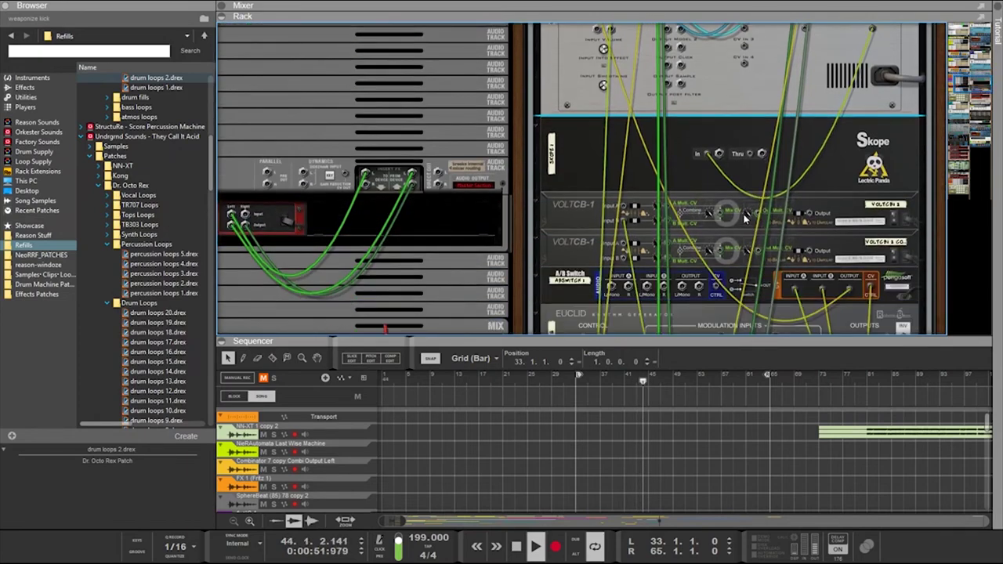
pyautogui.click(751, 220)
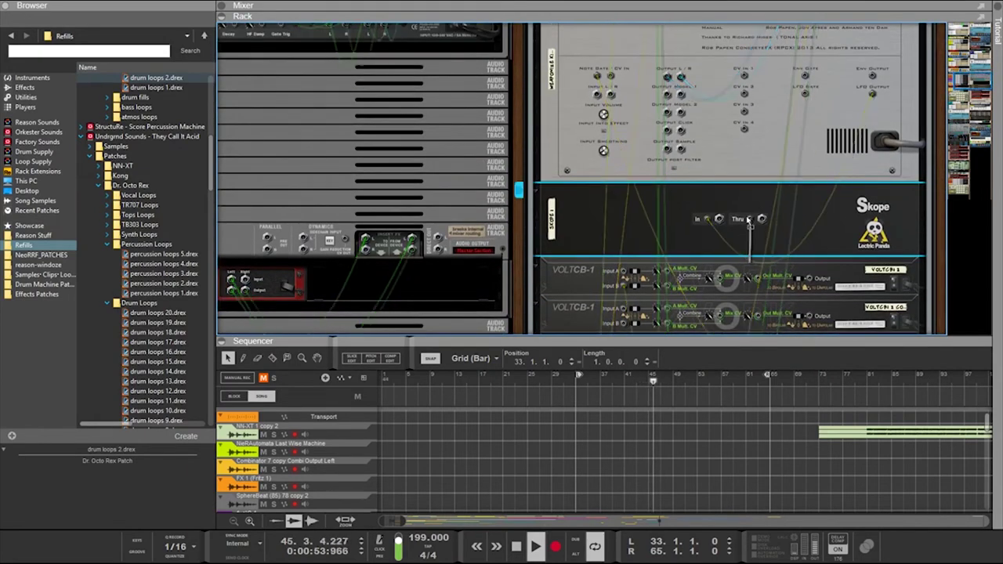
pyautogui.scroll(-8, 749, 220)
pyautogui.scroll(5, 749, 222)
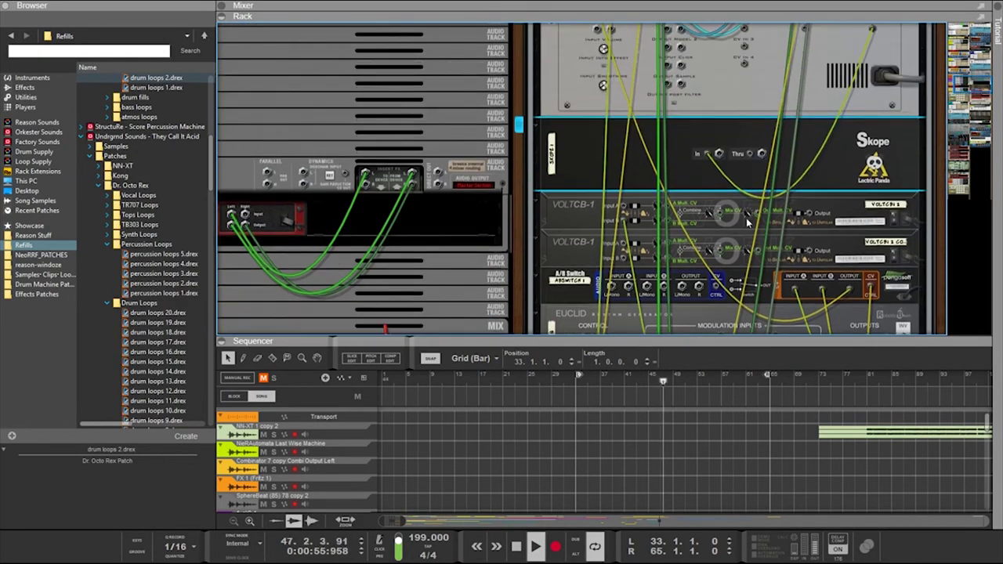
# Try a ReVolt CV Processor below the second VOLTCB-1 and undo its addition
pyautogui.click(723, 252)
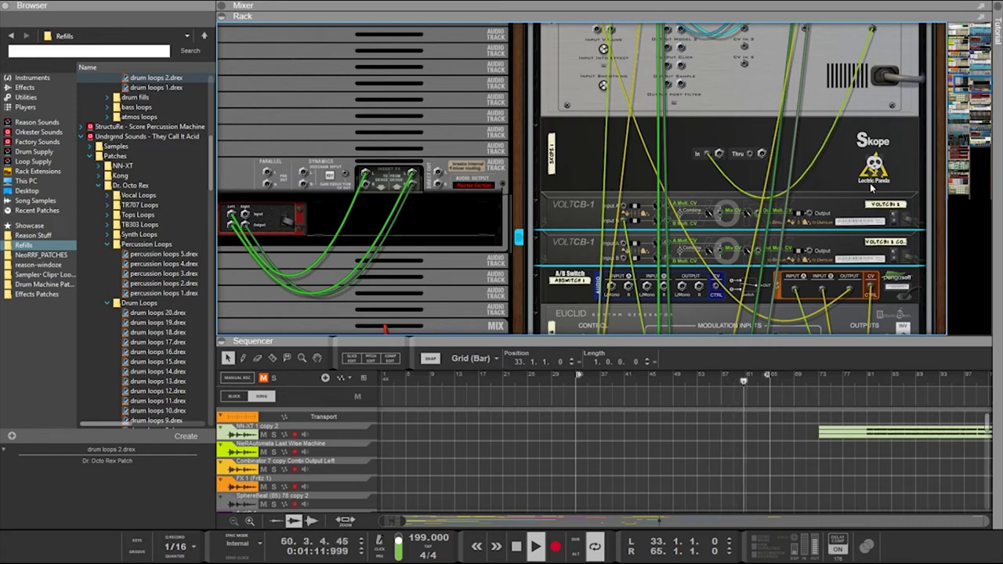
pyautogui.press('Tab')
pyautogui.press('Tab')
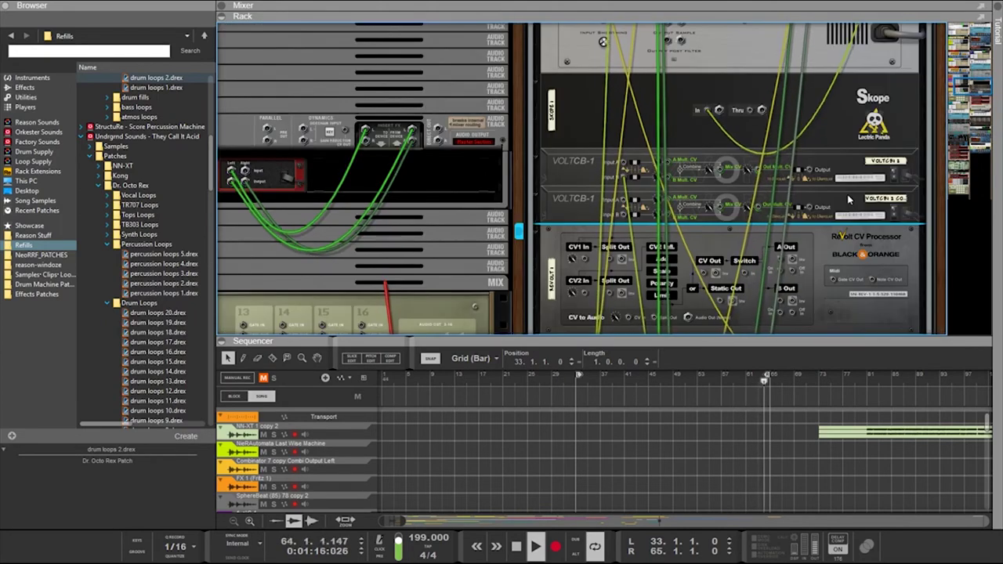
pyautogui.hotkey('ctrl', 'z')
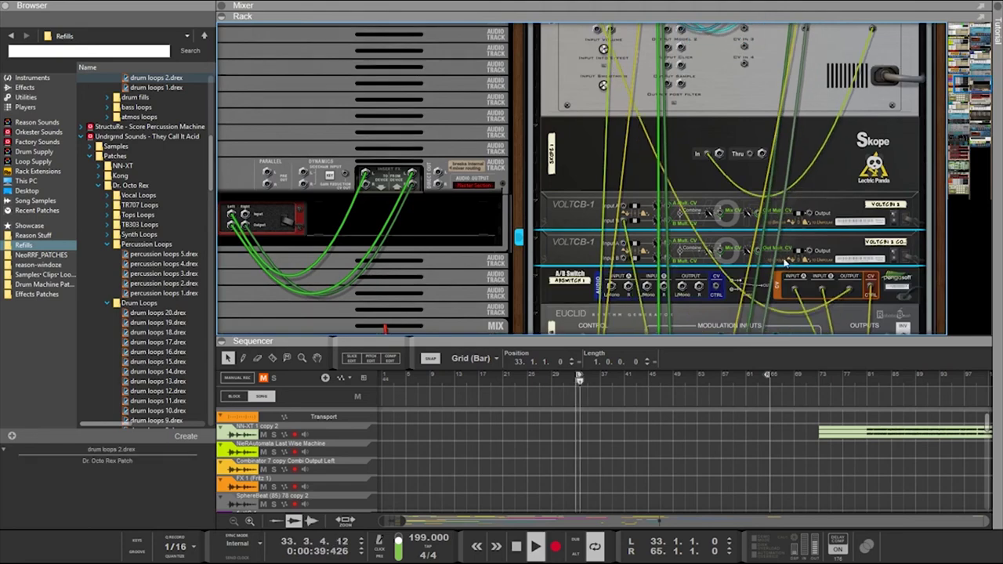
# Add a Volt SH-1 CV Shaper from the Utilities below the second VOLTCB-1
pyautogui.click(25, 97)
pyautogui.scroll(-8, 180, 328)
pyautogui.scroll(-10, 180, 328)
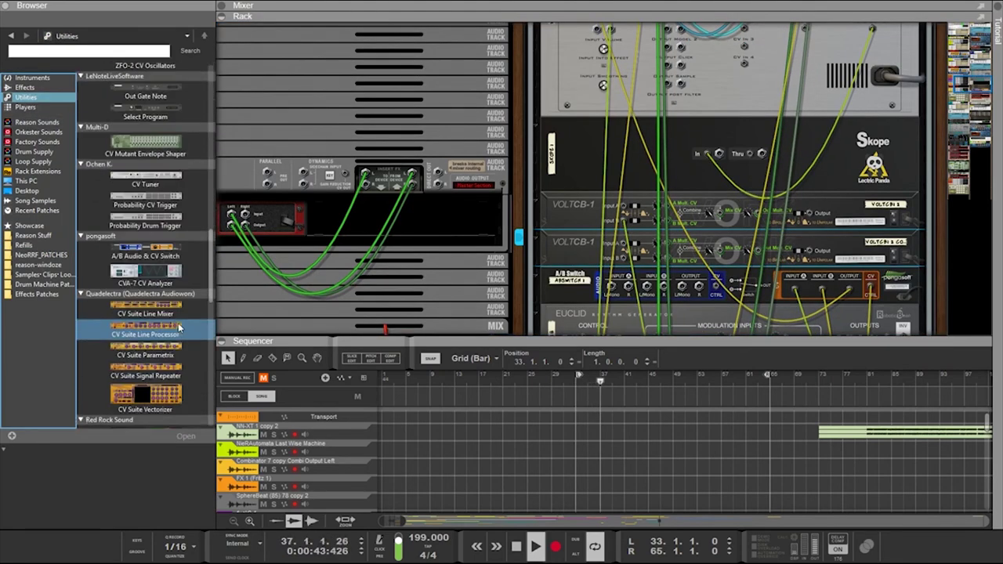
pyautogui.moveTo(157, 350); pyautogui.dragTo(745, 259)
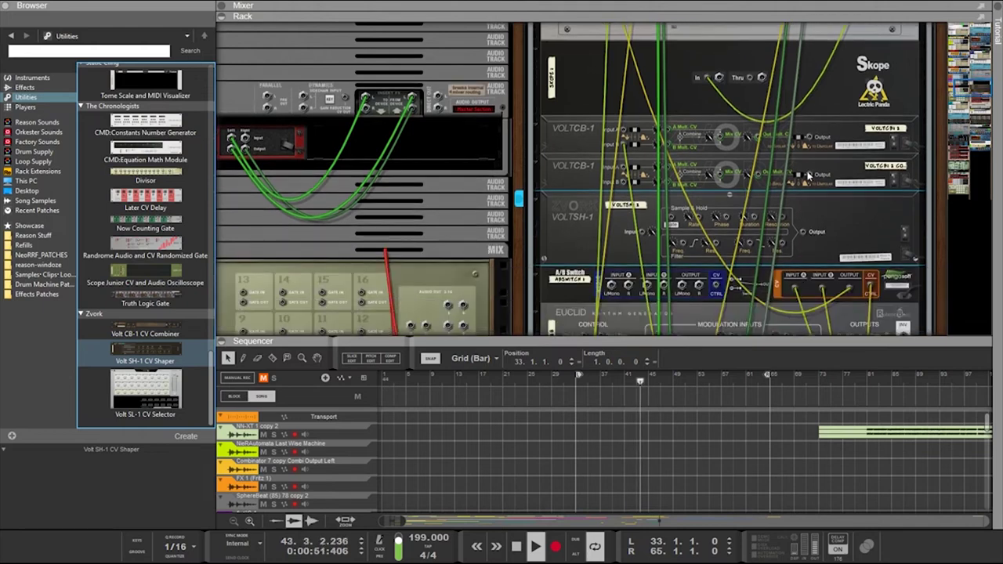
# Cable the Skope's CV thru into the VOLTSH-1 input and route the VOLTSH-1 output to the weaponize bass combinator's rear CV inputs
pyautogui.moveTo(643, 232); pyautogui.dragTo(751, 80)
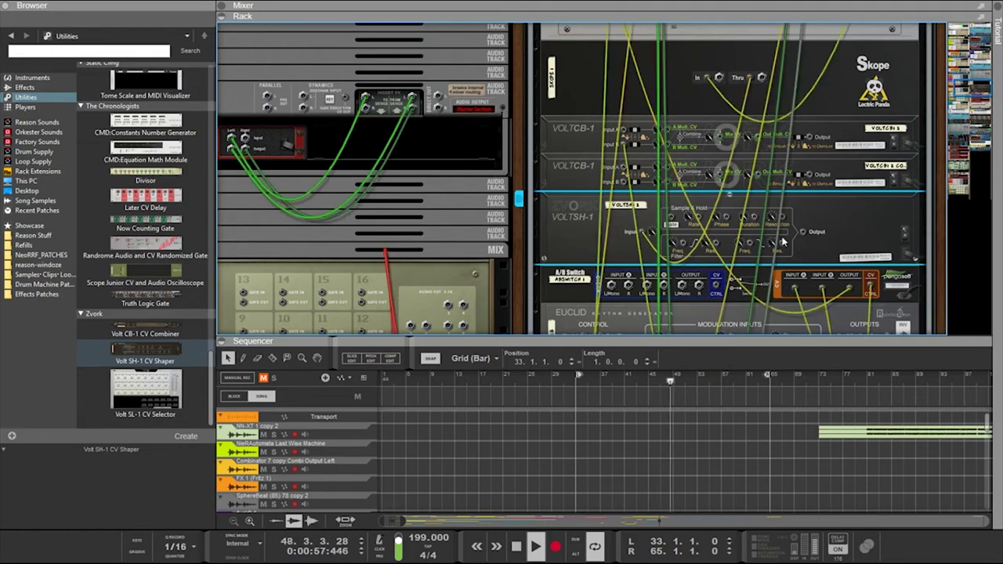
pyautogui.scroll(2, 794, 223)
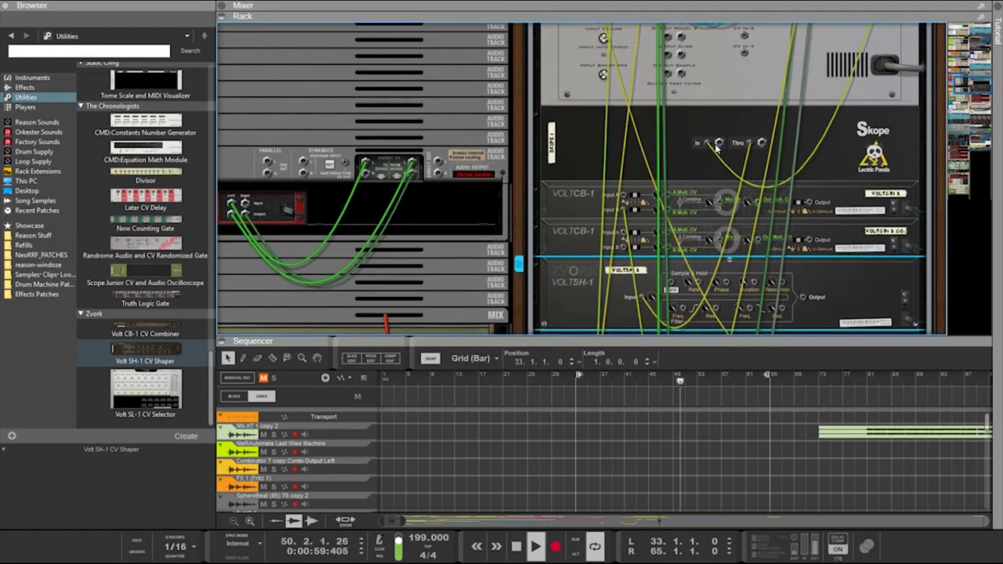
pyautogui.moveTo(801, 297); pyautogui.dragTo(621, 176)
pyautogui.scroll(5, 809, 269)
pyautogui.scroll(3, 809, 270)
pyautogui.scroll(-10, 810, 270)
pyautogui.scroll(-3, 809, 268)
pyautogui.scroll(4, 815, 243)
pyautogui.scroll(14, 815, 245)
pyautogui.press('Tab')
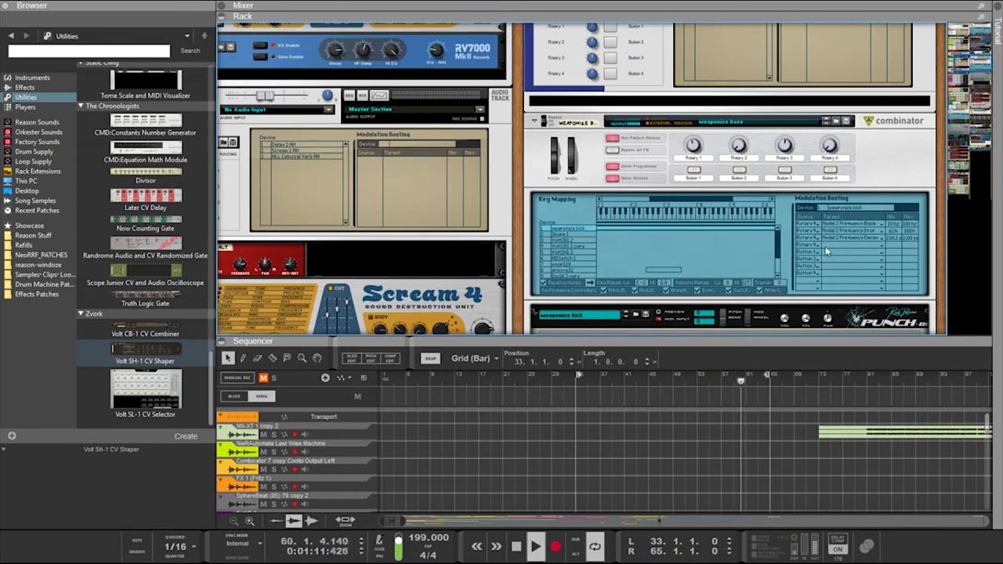
# Review the modulation routing of each device in the weaponize bass combinator and inspect the Euclid rhythm generators
pyautogui.click(567, 261)
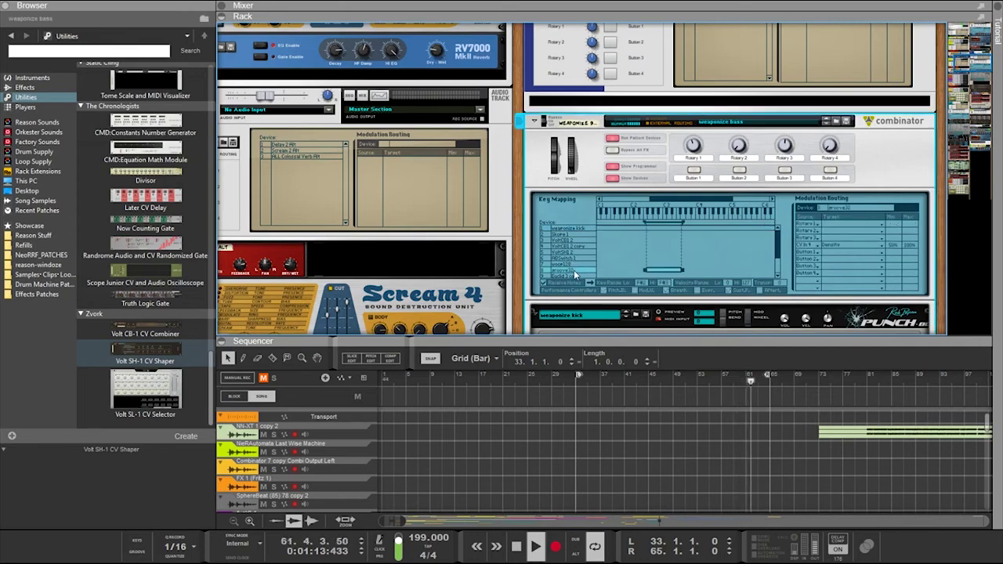
pyautogui.click(570, 232)
pyautogui.click(571, 235)
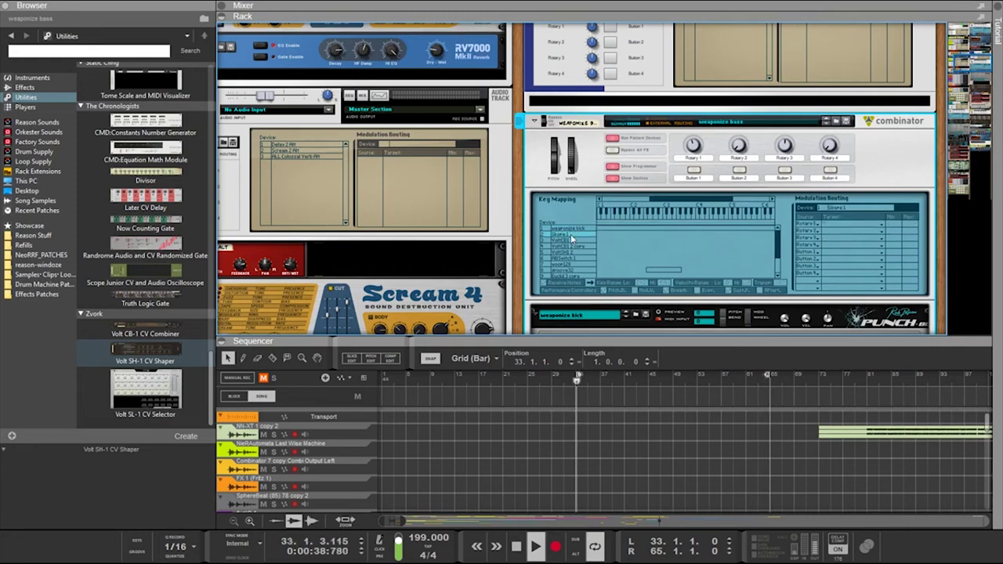
pyautogui.click(570, 240)
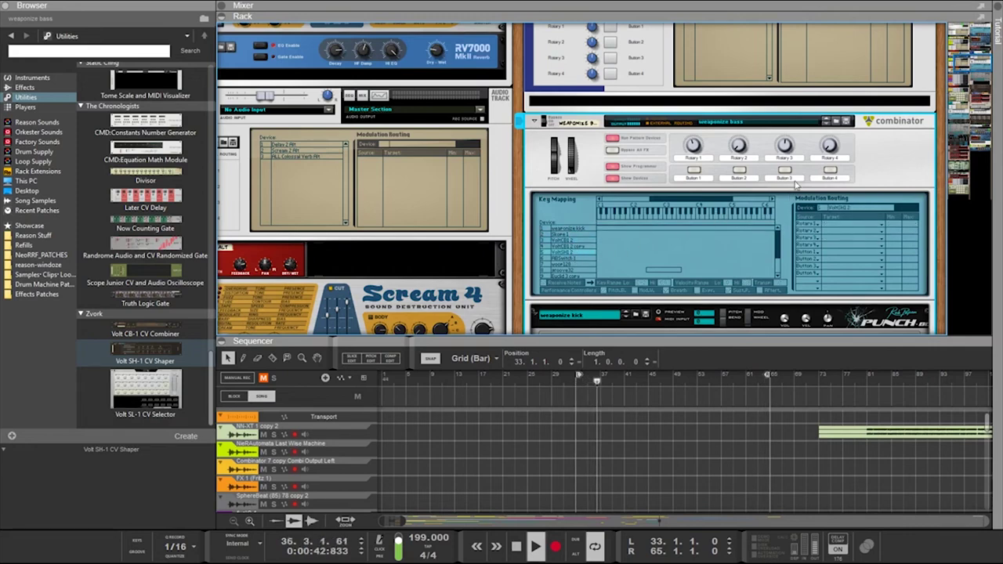
pyautogui.scroll(-2, 581, 260)
pyautogui.click(572, 245)
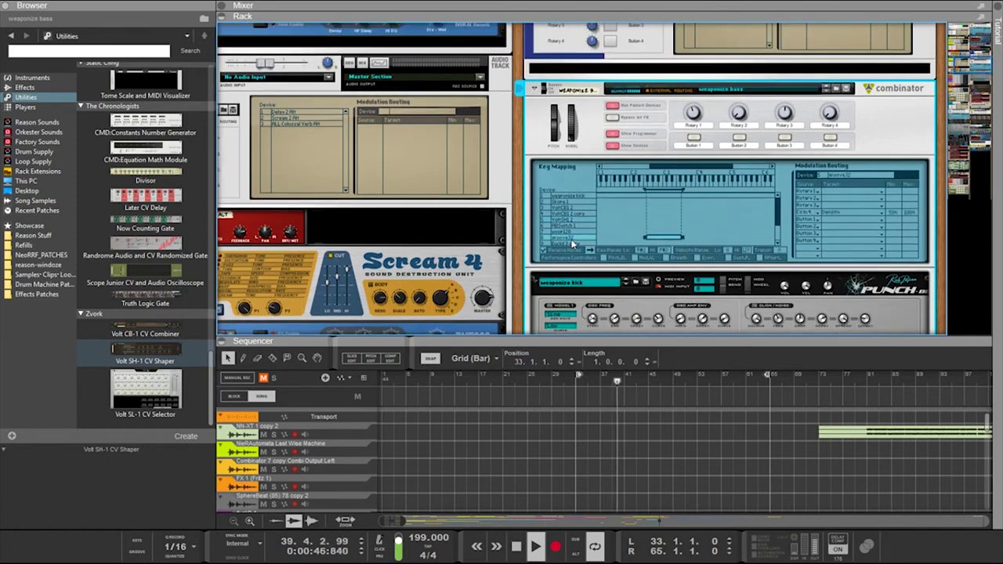
pyautogui.scroll(-2, 779, 219)
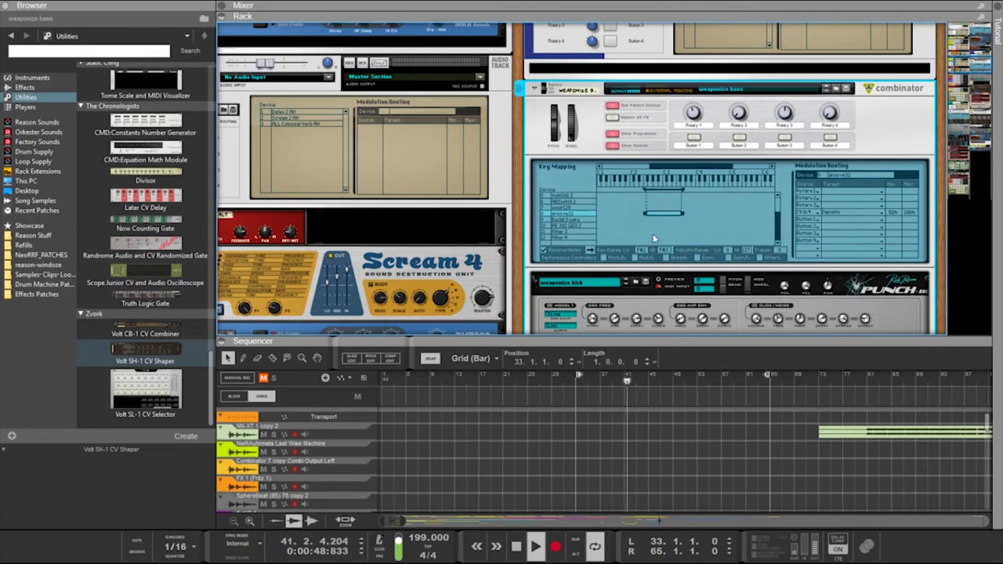
pyautogui.click(563, 220)
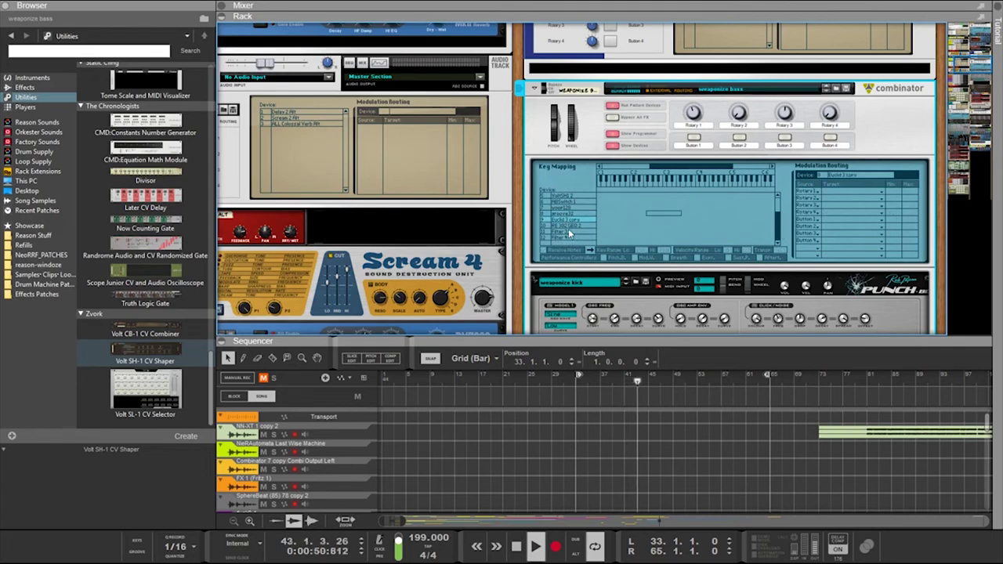
pyautogui.scroll(-5, 649, 227)
pyautogui.scroll(-3, 669, 247)
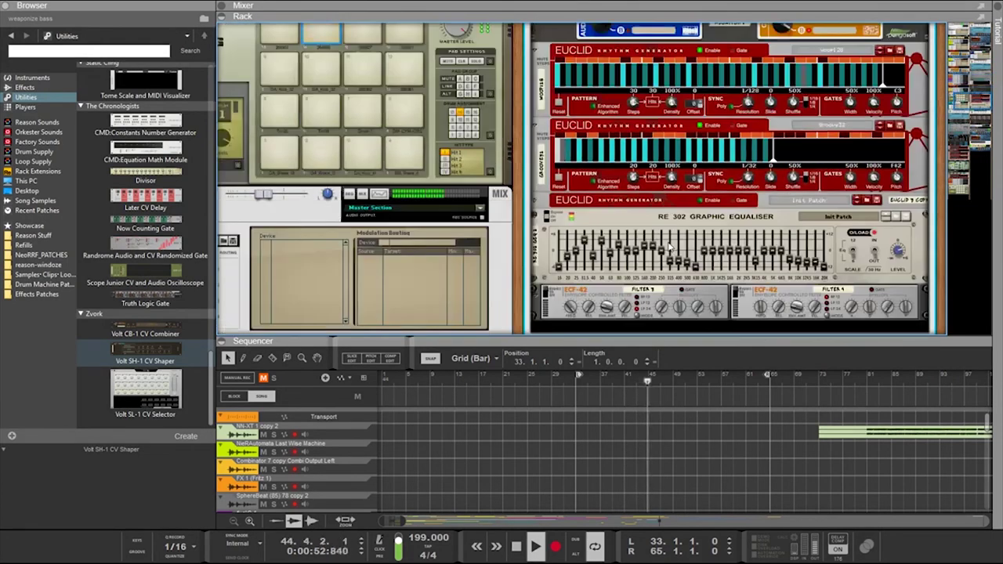
pyautogui.scroll(3, 669, 247)
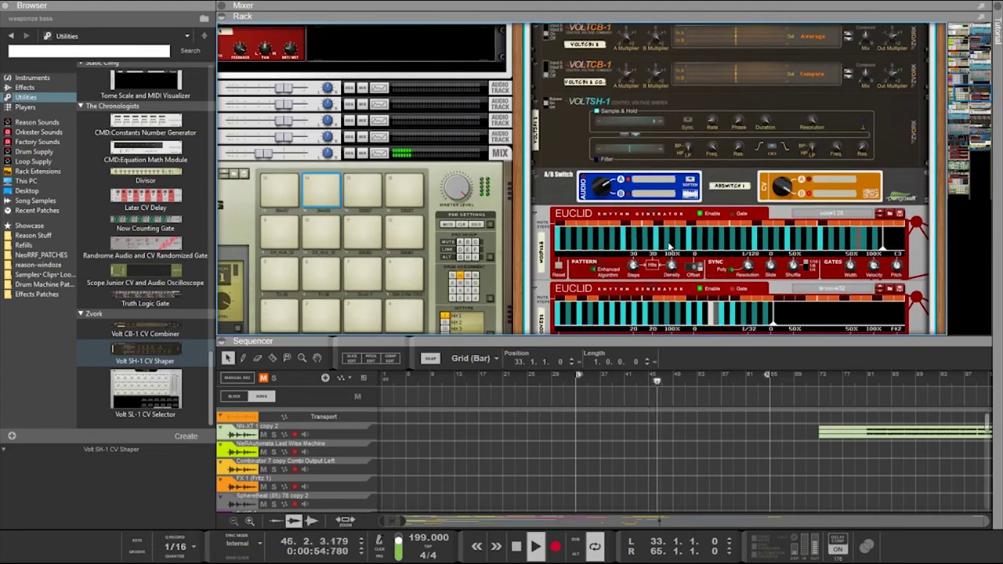
pyautogui.scroll(5, 670, 247)
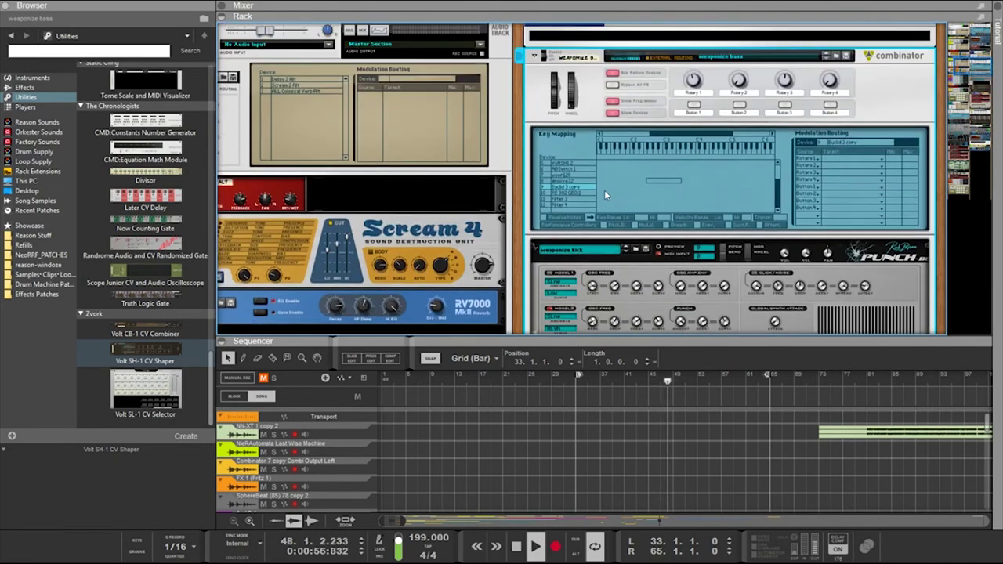
# Map Rotary 3 to the Steps parameter of groove32 in the weaponize bass combinator and observe the Euclid pattern
pyautogui.click(569, 181)
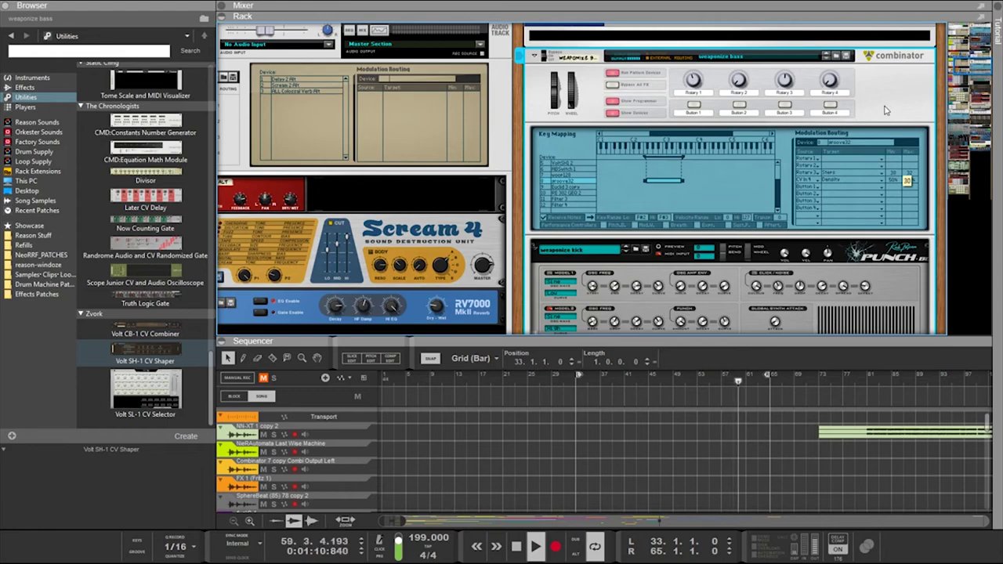
pyautogui.scroll(-15, 886, 126)
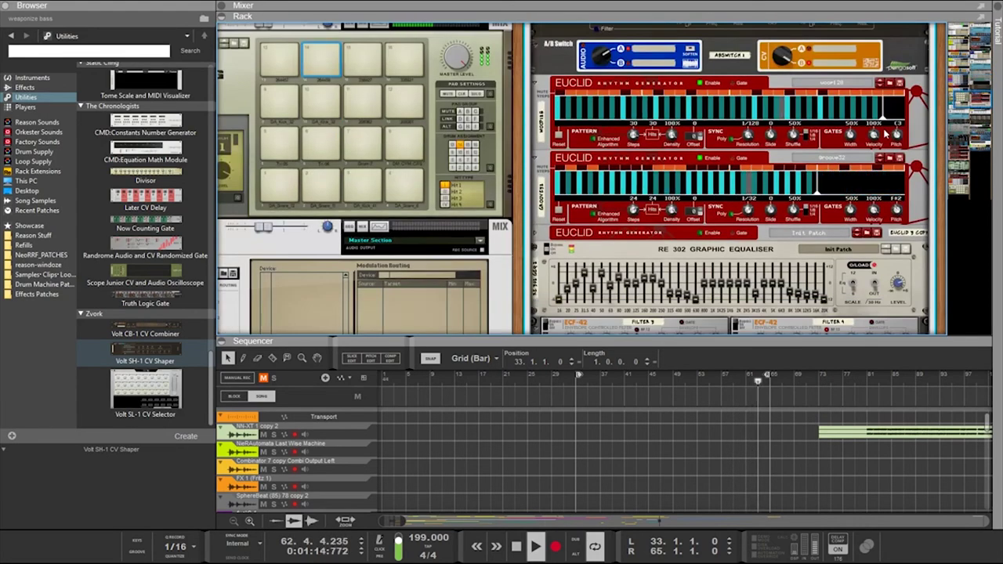
pyautogui.scroll(3, 886, 135)
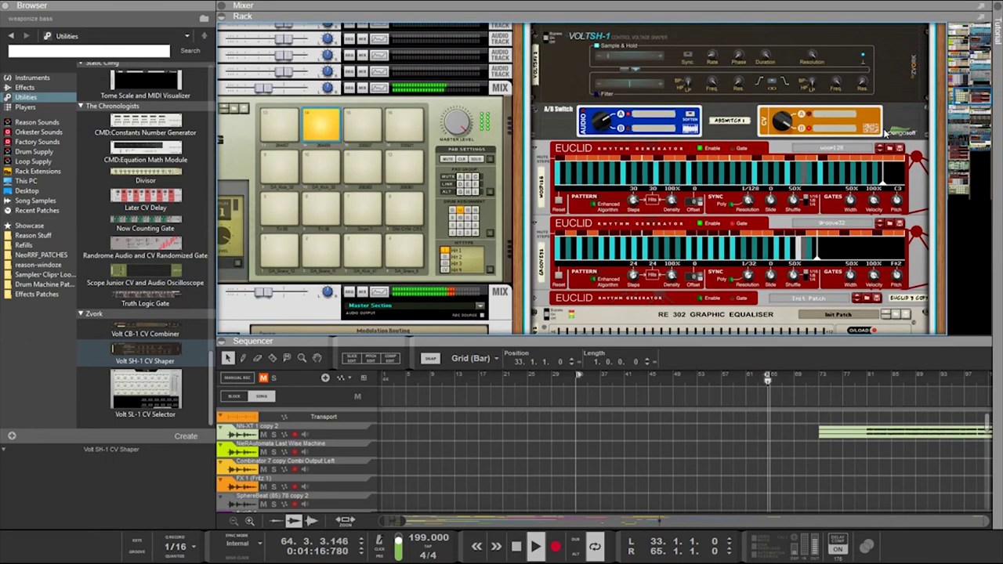
# Set the Rotary 3 Steps range for groove32 to a minimum of 20 and a maximum of 28, and check its pattern
pyautogui.scroll(10, 886, 135)
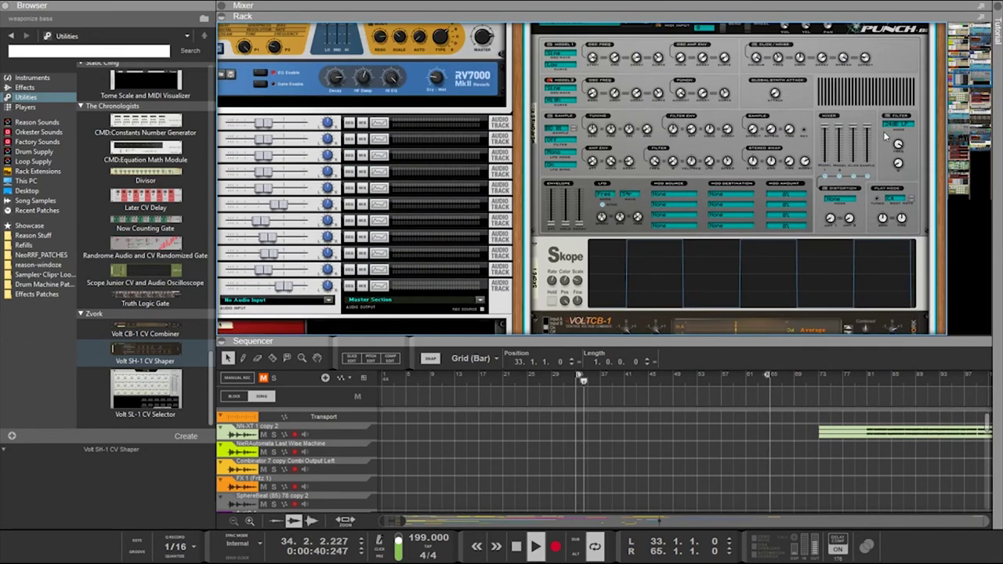
pyautogui.scroll(10, 886, 138)
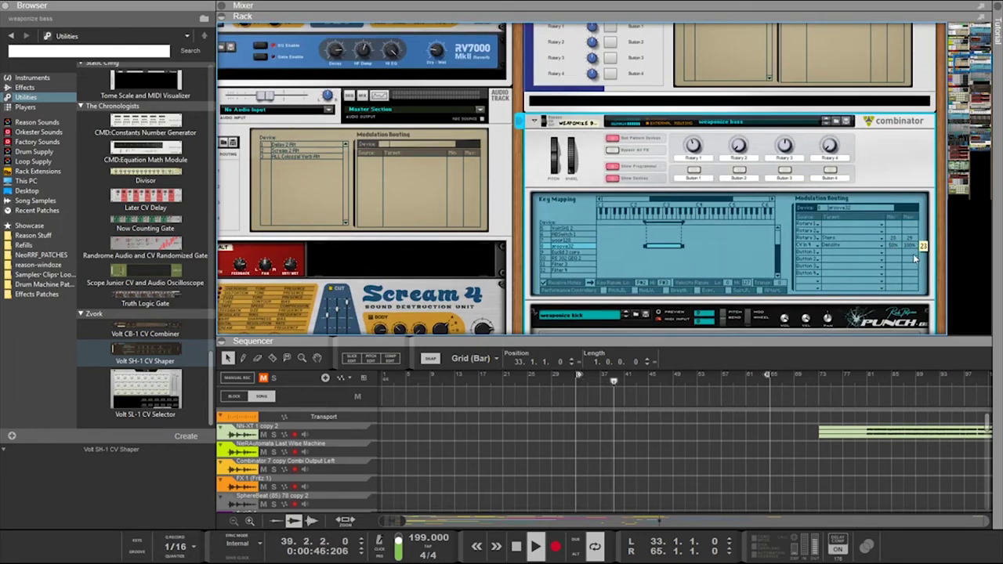
pyautogui.scroll(-15, 913, 254)
pyautogui.scroll(-5, 912, 254)
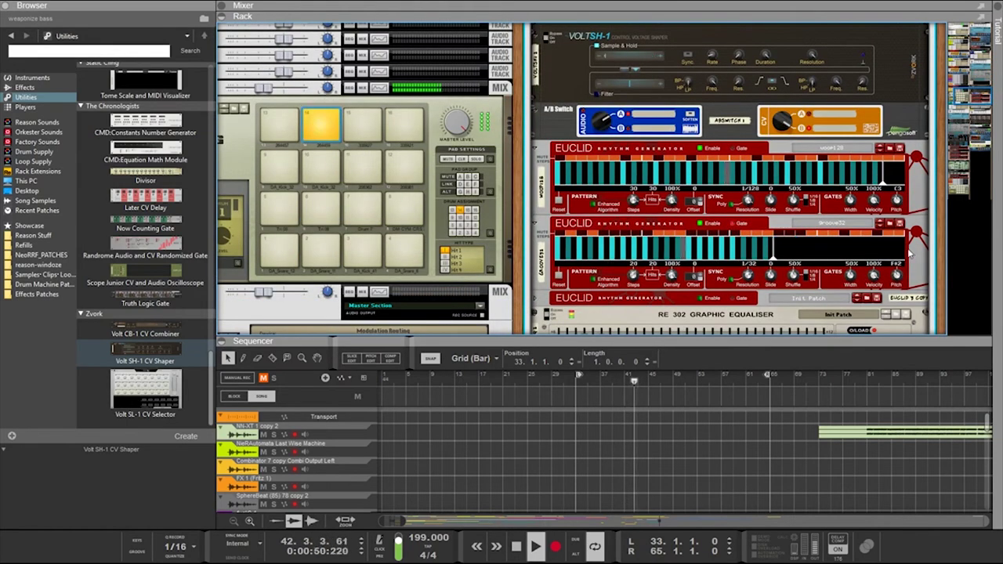
pyautogui.scroll(15, 910, 252)
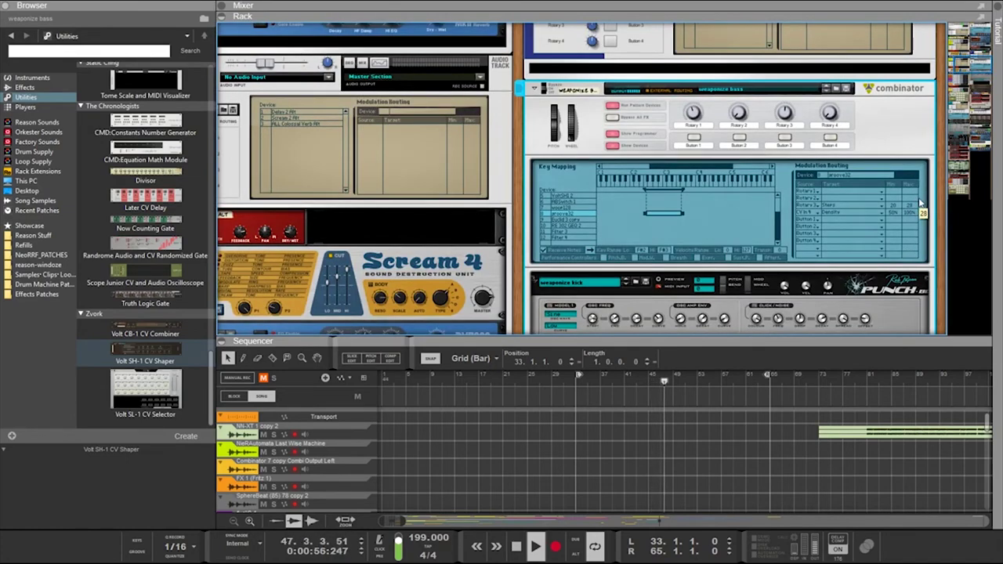
pyautogui.scroll(-12, 921, 206)
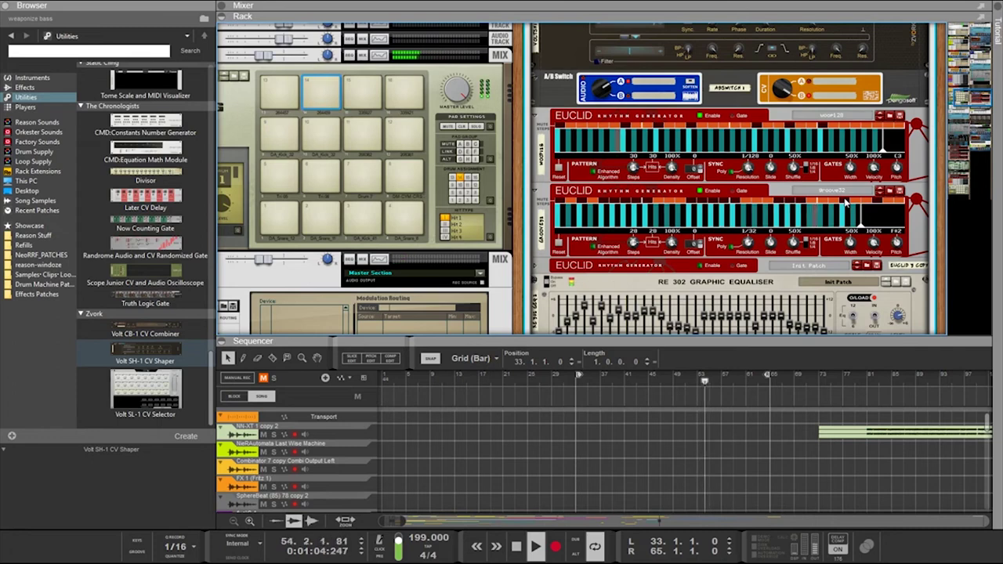
pyautogui.click(805, 206)
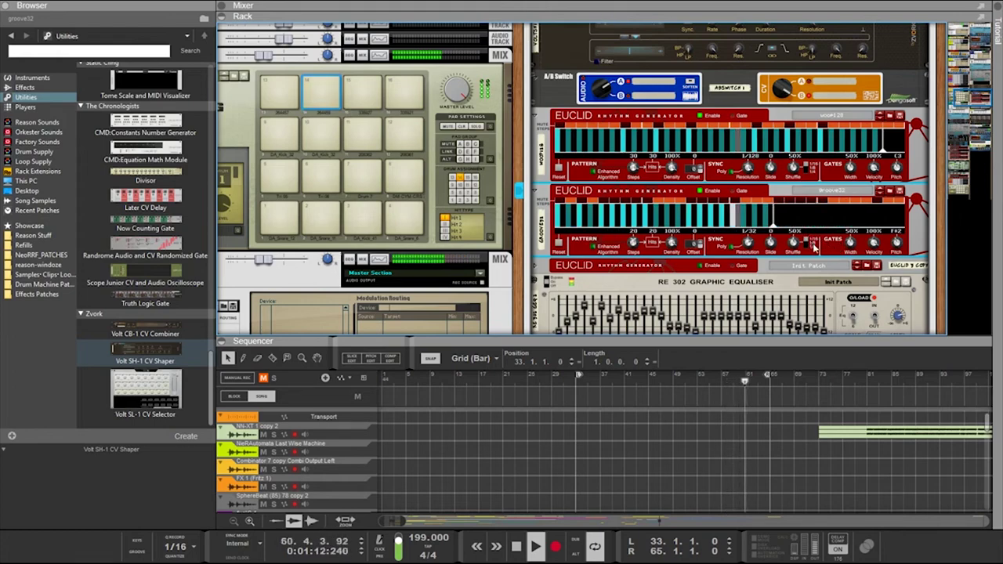
# Try to patch the woop128 Euclid's Reset thru output into the devices above it on the rack's rear
pyautogui.scroll(-1, 807, 240)
pyautogui.scroll(4, 815, 250)
pyautogui.scroll(3, 816, 249)
pyautogui.press('Tab')
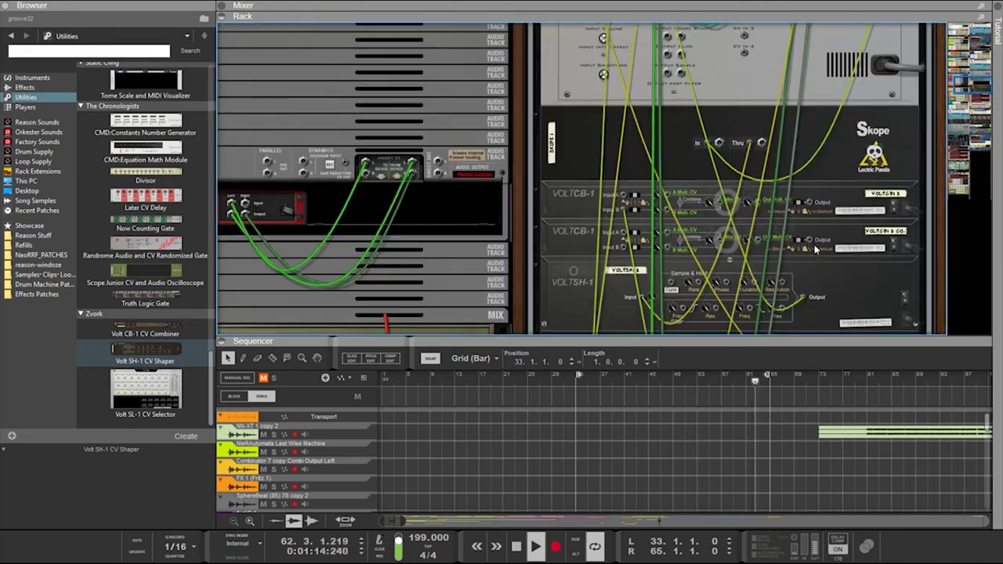
pyautogui.scroll(-1, 814, 249)
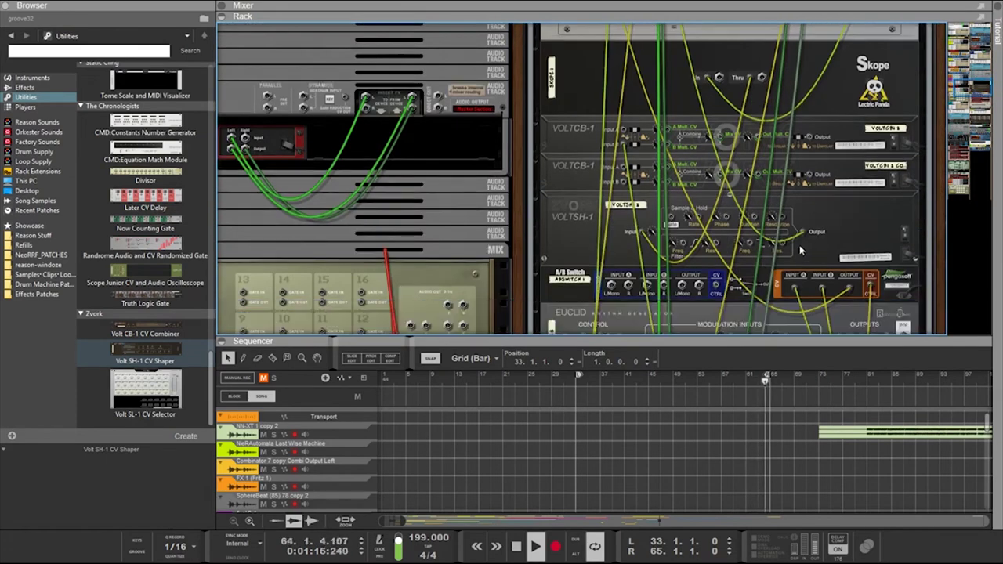
pyautogui.scroll(-2, 783, 252)
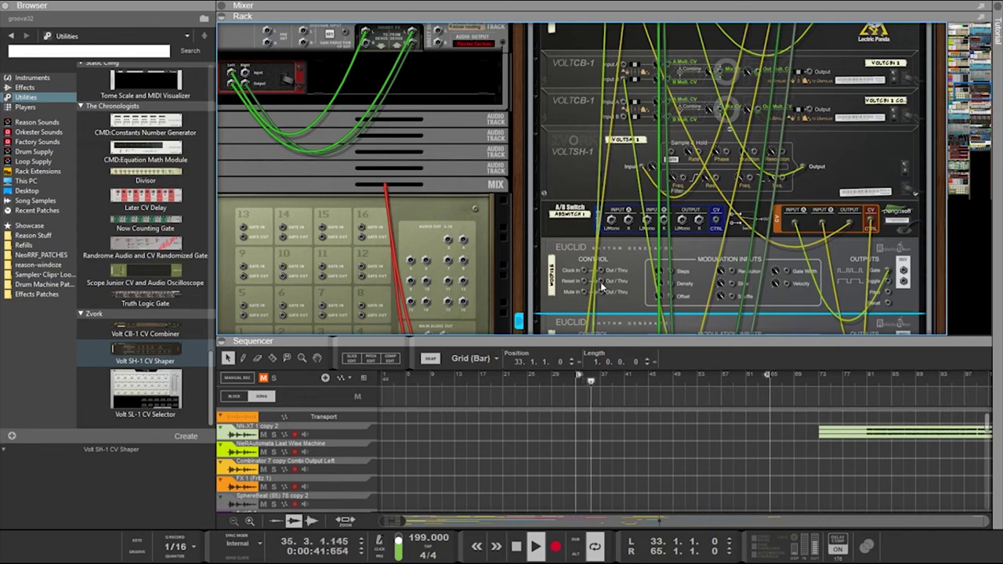
pyautogui.moveTo(601, 282); pyautogui.dragTo(646, 213)
pyautogui.click(642, 188)
# Replace the second VOLTCB-1 combiner with a Now Counting Gate from the Utilities
pyautogui.click(606, 118)
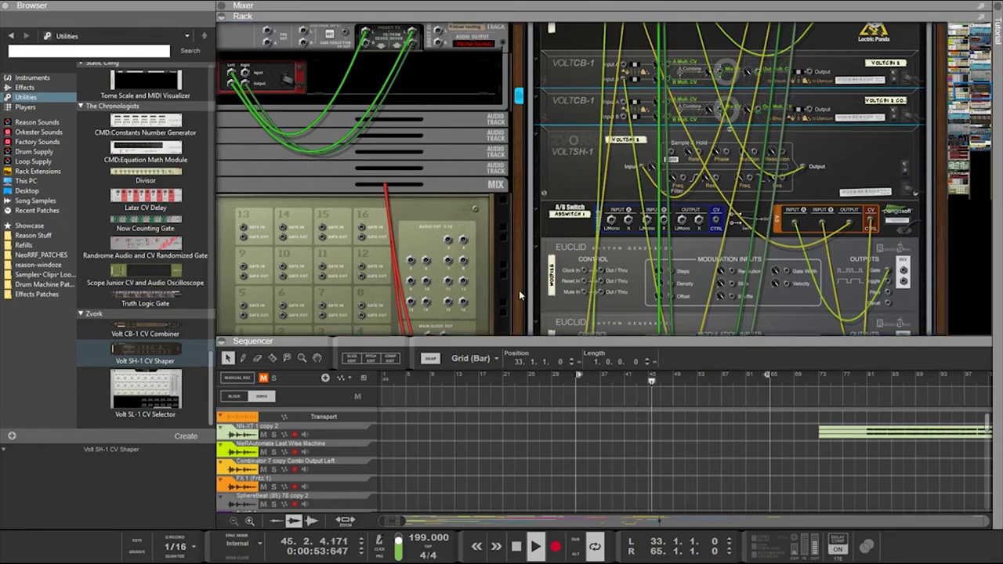
pyautogui.press('Delete')
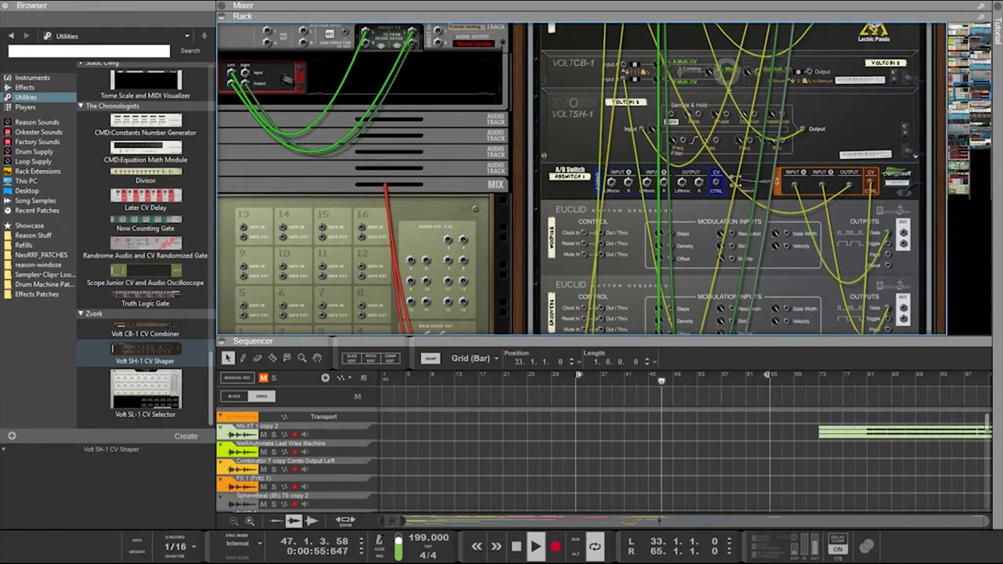
pyautogui.moveTo(145, 224); pyautogui.dragTo(729, 86)
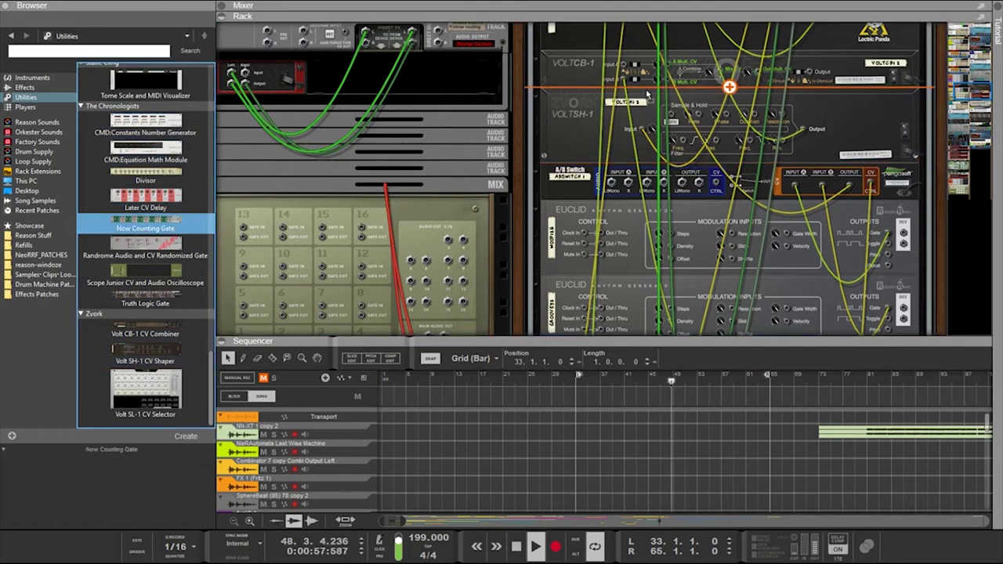
pyautogui.moveTo(648, 94); pyautogui.dragTo(647, 94)
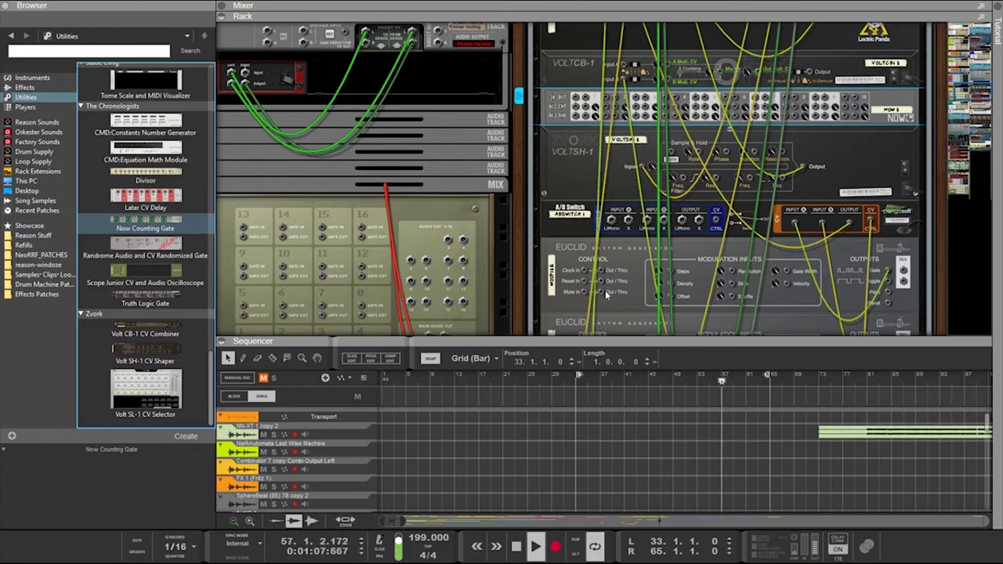
# Connect the woop128 Euclid's Reset thru output to the VOLTSH-1's Sample & Hold Gate input and check the Euclids
pyautogui.moveTo(602, 279); pyautogui.dragTo(671, 155)
pyautogui.press('Tab')
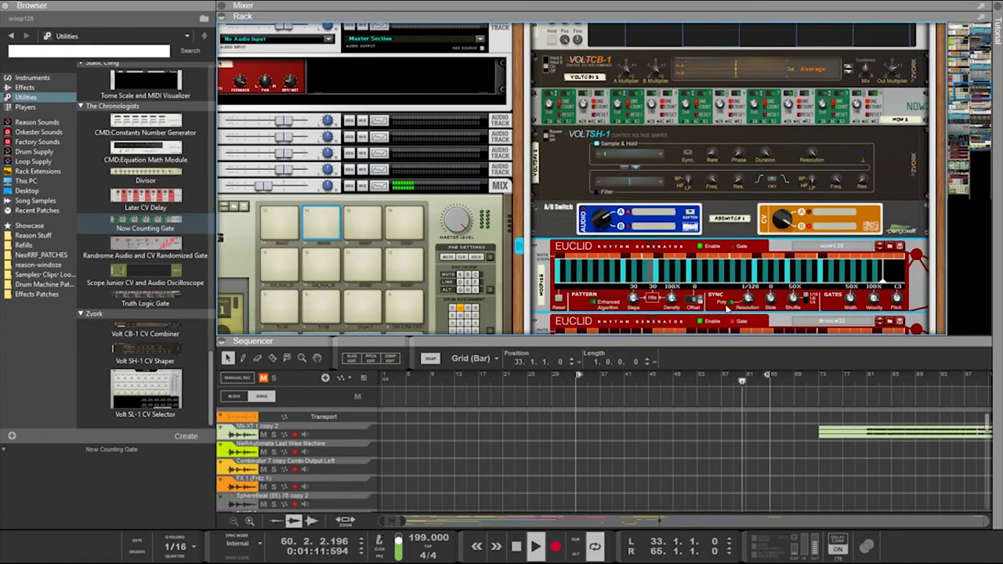
pyautogui.scroll(-3, 727, 310)
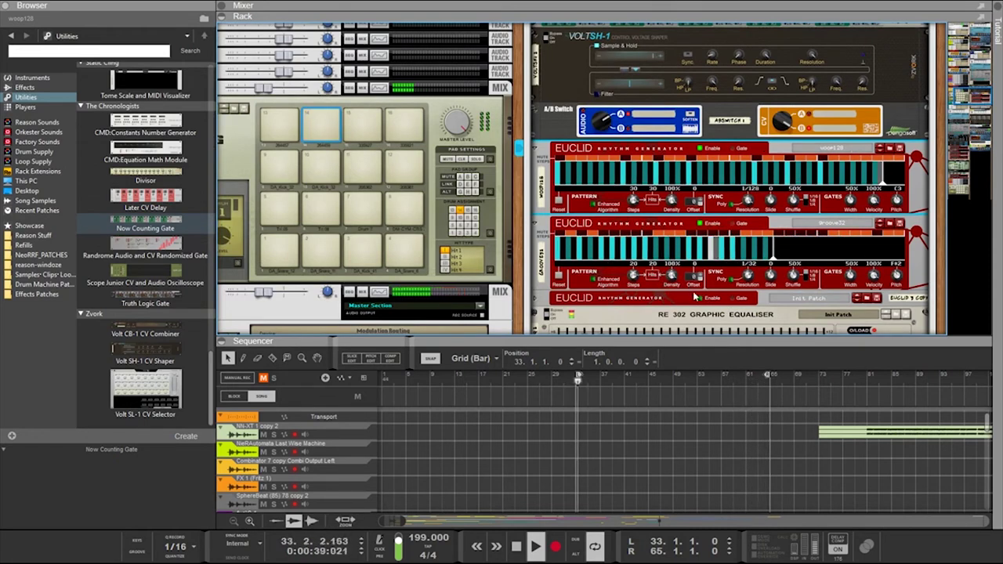
pyautogui.scroll(1, 700, 299)
pyautogui.scroll(1, 700, 300)
pyautogui.press('Tab')
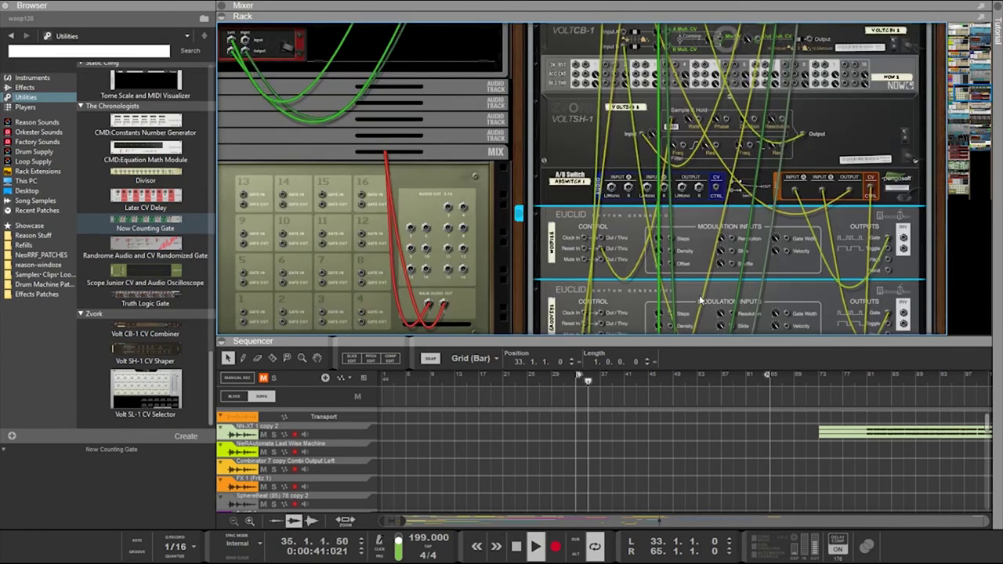
pyautogui.scroll(1, 713, 220)
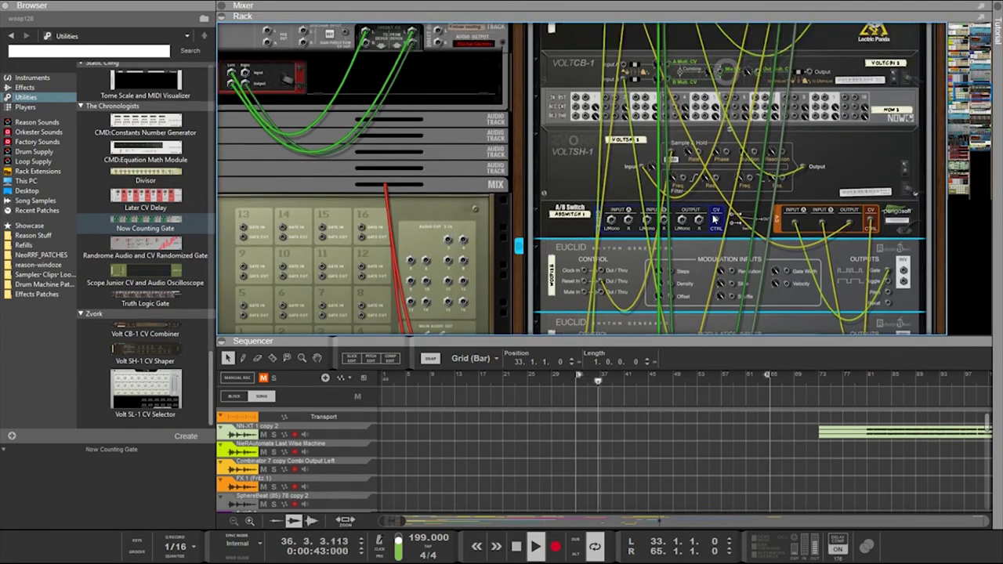
# Check the woop128 Euclid's Reset thru connection on the rack's rear and the VOLTSH-1's Sample & Hold response on the front
pyautogui.press('Tab')
pyautogui.press('Tab')
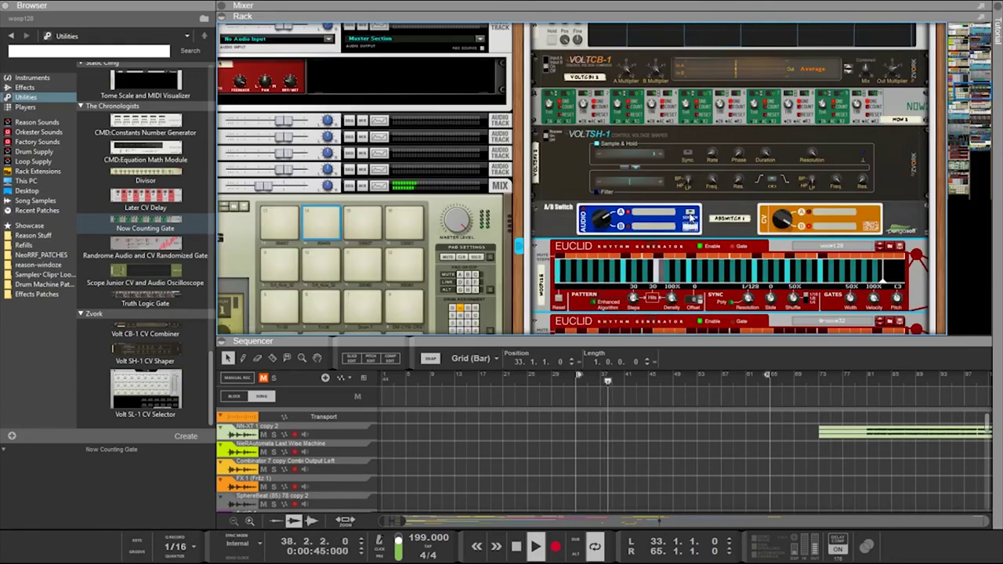
pyautogui.moveTo(670, 153)
pyautogui.mouseDown()
pyautogui.moveTo(608, 103)
pyautogui.moveTo(575, 100)
pyautogui.moveTo(596, 138)
pyautogui.moveTo(672, 155)
pyautogui.mouseUp()
pyautogui.press('Tab')
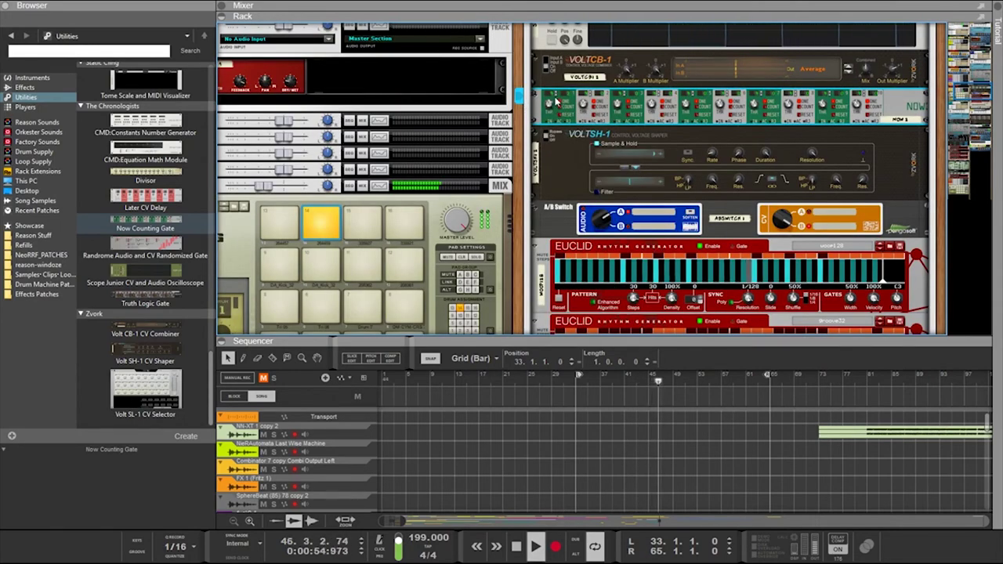
pyautogui.scroll(-2, 556, 101)
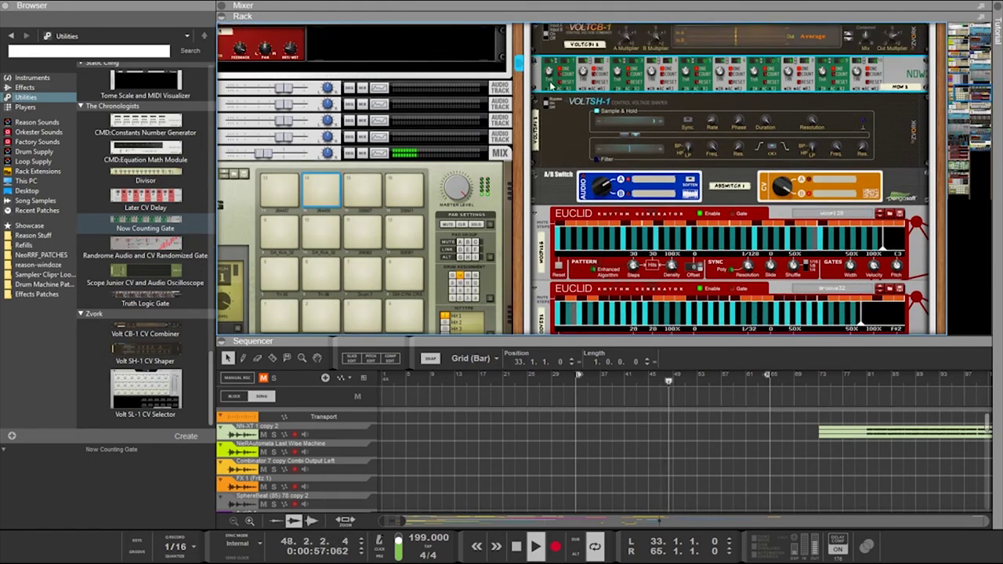
pyautogui.scroll(-4, 553, 84)
pyautogui.scroll(3, 556, 88)
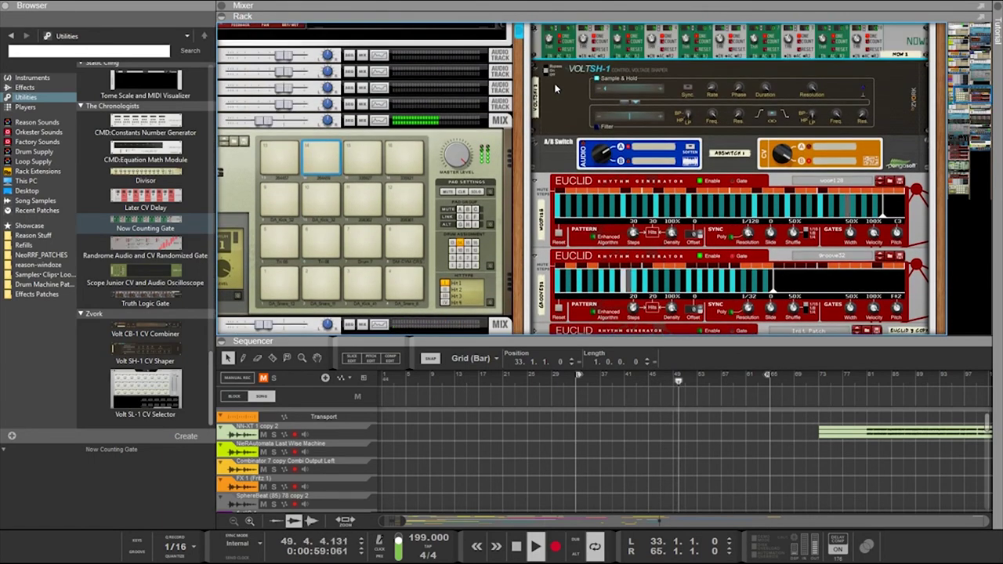
pyautogui.scroll(4, 556, 89)
pyautogui.scroll(-2, 570, 142)
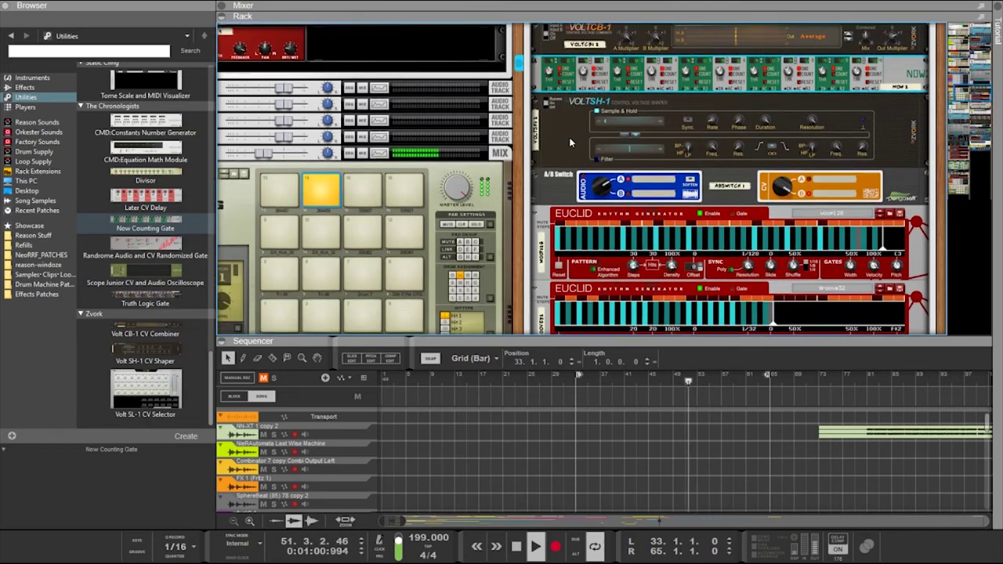
pyautogui.scroll(-3, 570, 142)
pyautogui.press('Tab')
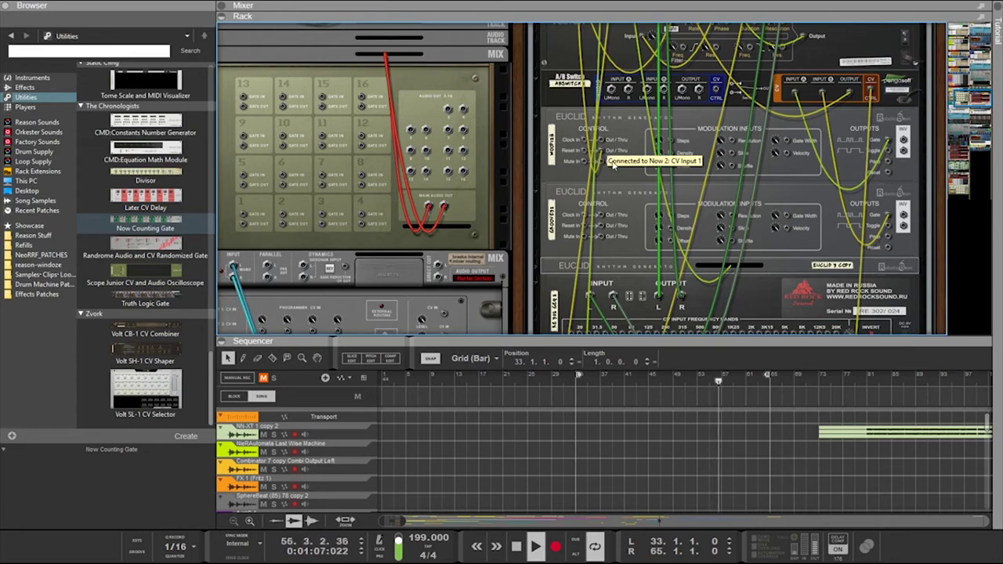
pyautogui.scroll(2, 613, 163)
pyautogui.scroll(2, 618, 173)
pyautogui.press('Tab')
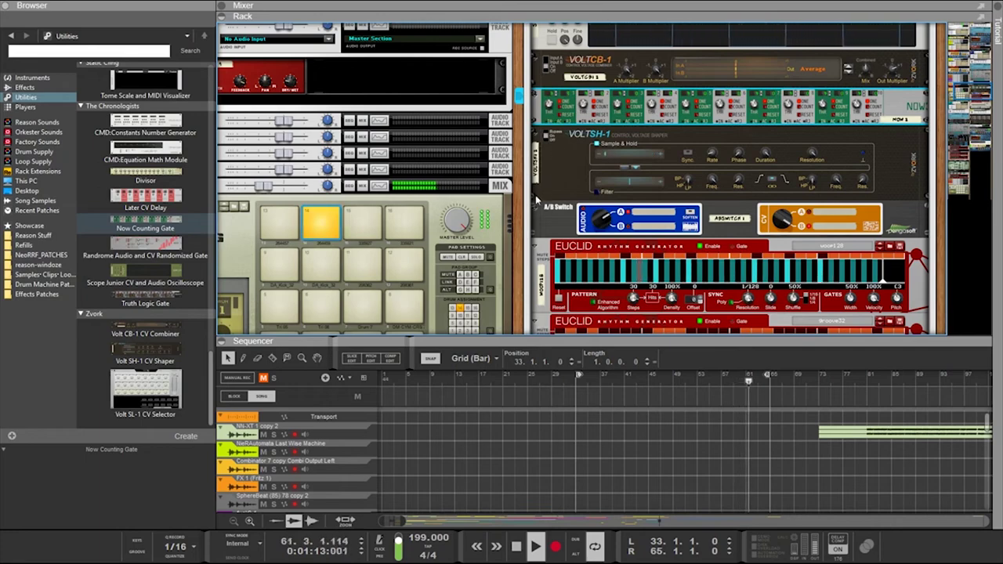
# Examine the woop128 and groove32 Euclid patterns during playback against the VOLTSH-1 and Now Counting Gate
pyautogui.scroll(-3, 551, 247)
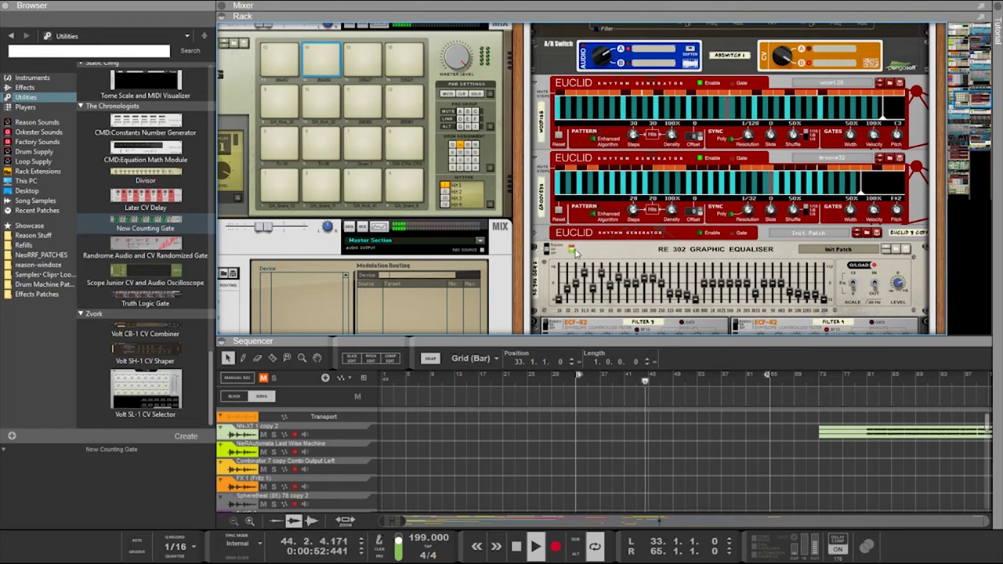
pyautogui.scroll(2, 575, 250)
pyautogui.scroll(1, 576, 251)
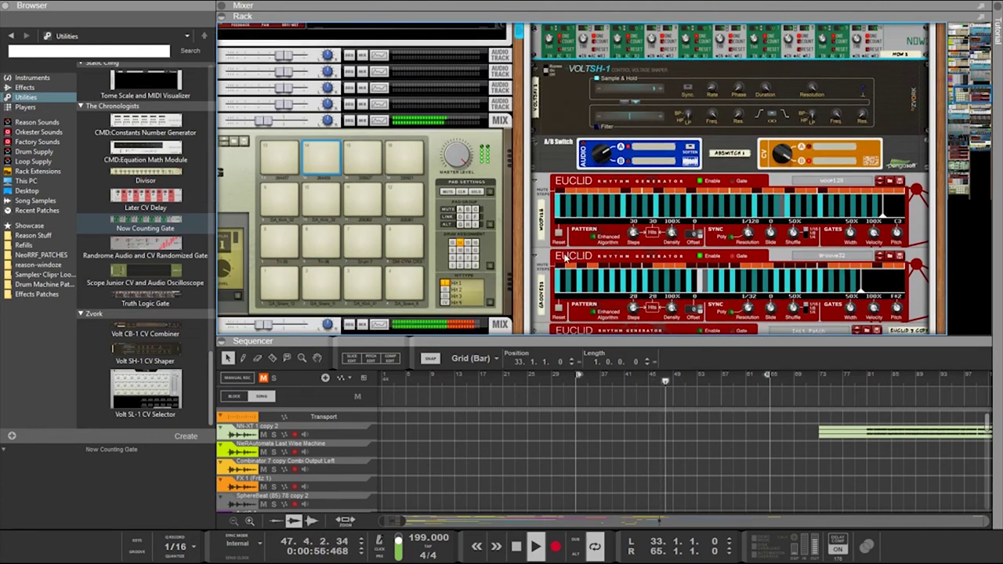
pyautogui.scroll(1, 554, 118)
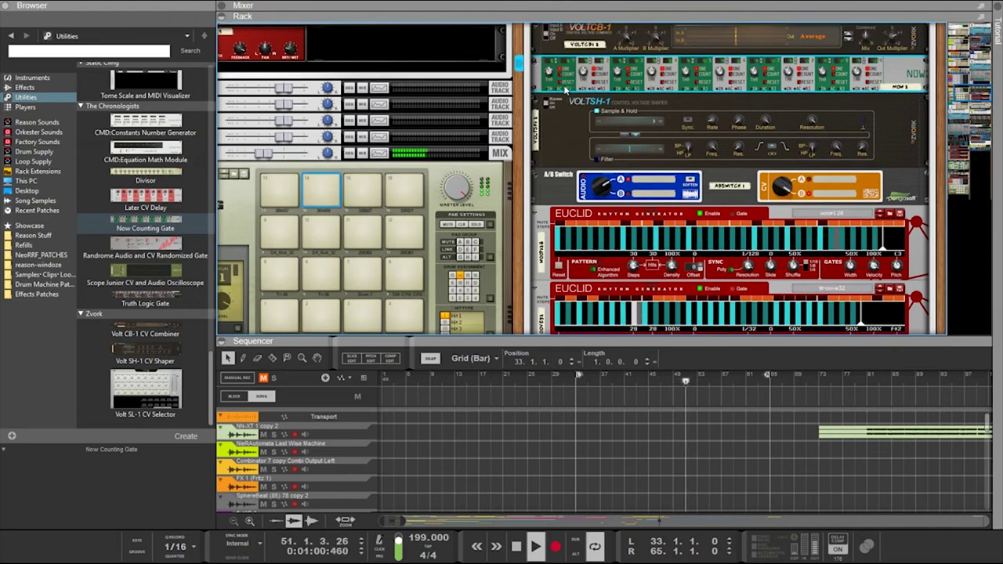
pyautogui.scroll(3, 567, 88)
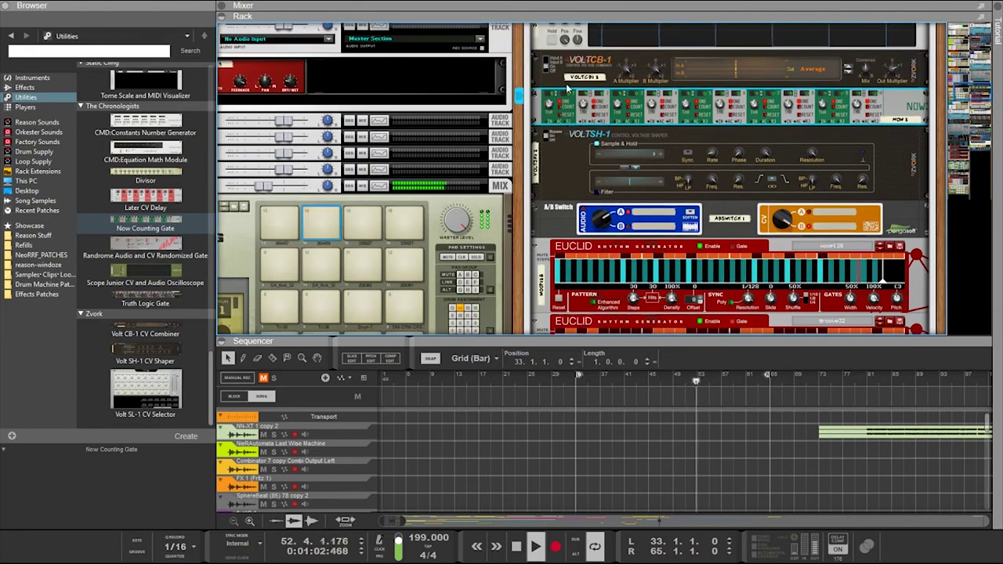
# Adjust the weaponize kick's free LFO speed and check its effect on the Skope and the Euclid patterns
pyautogui.scroll(5, 566, 88)
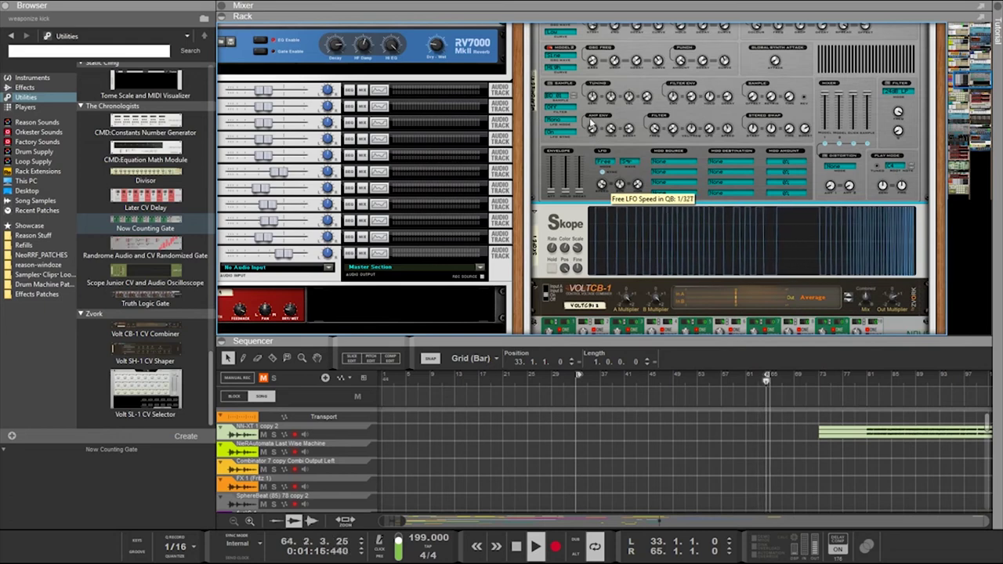
pyautogui.moveTo(584, 146)
pyautogui.mouseDown()
pyautogui.moveTo(584, 170)
pyautogui.moveTo(583, 159)
pyautogui.mouseUp()
pyautogui.scroll(-8, 582, 168)
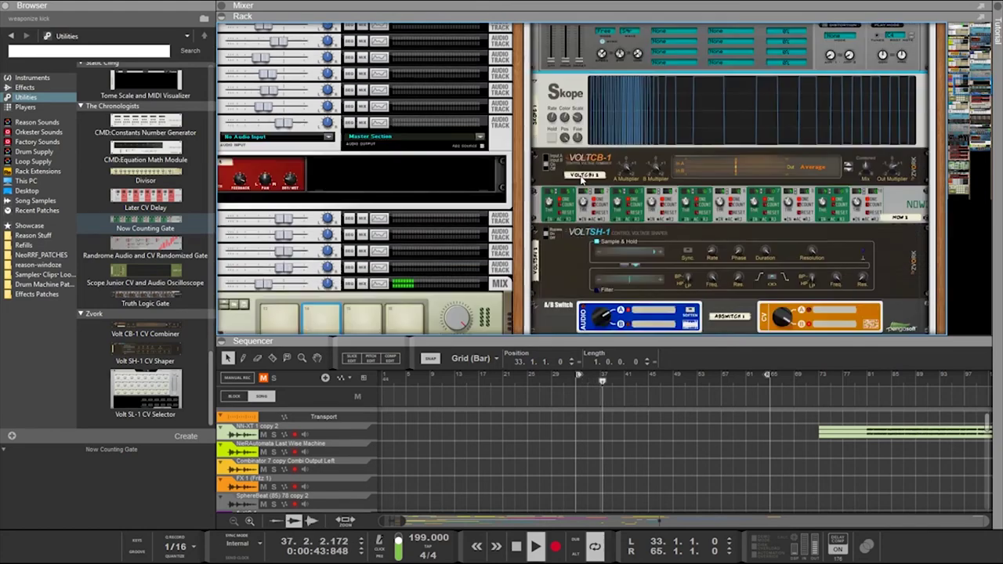
pyautogui.scroll(-3, 583, 180)
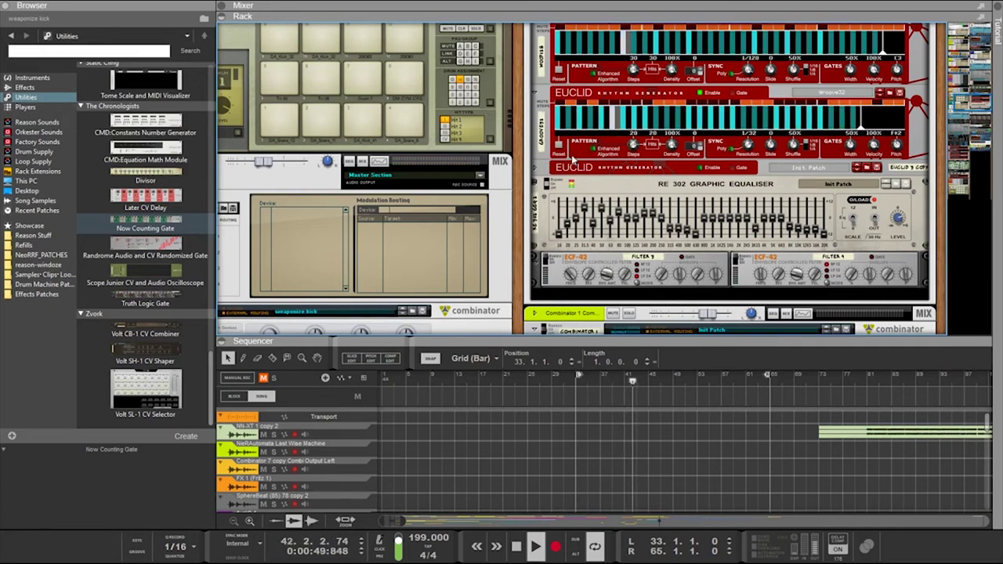
pyautogui.scroll(-1, 573, 159)
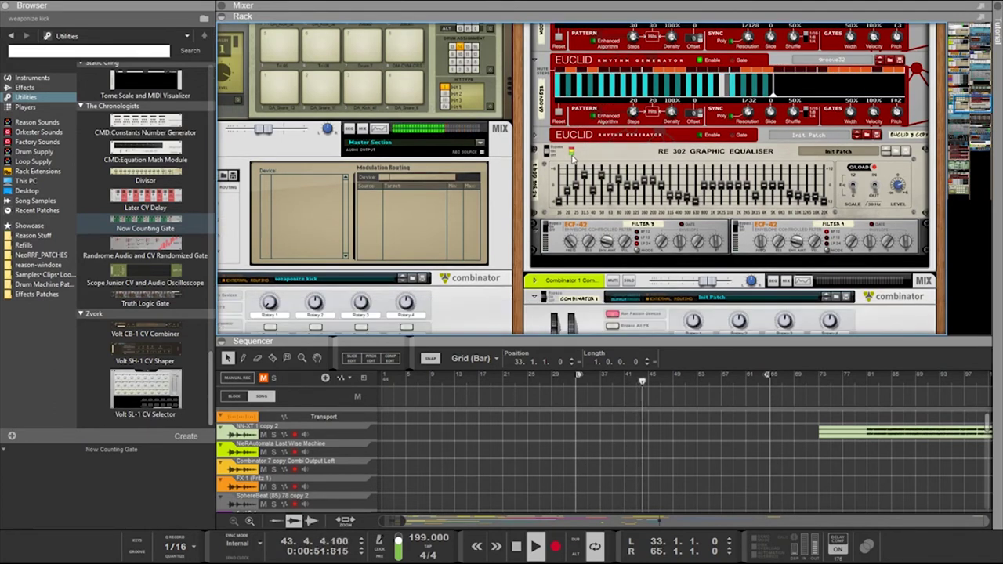
pyautogui.scroll(-1, 573, 159)
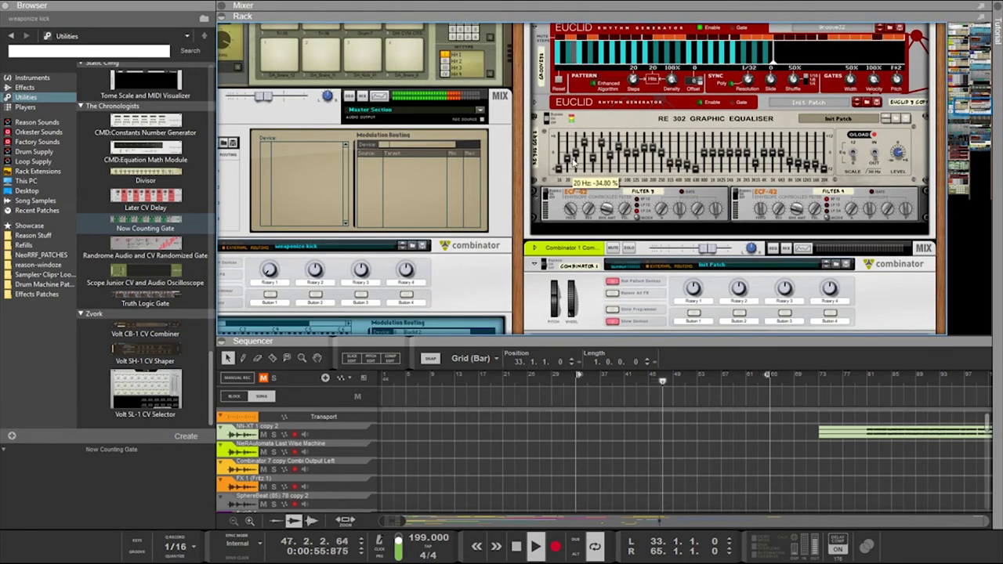
# Lower the weaponize kick's free LFO symmetry to 0% and check how the VOLTSH-1 and the Euclids respond
pyautogui.scroll(6, 573, 159)
pyautogui.scroll(6, 579, 166)
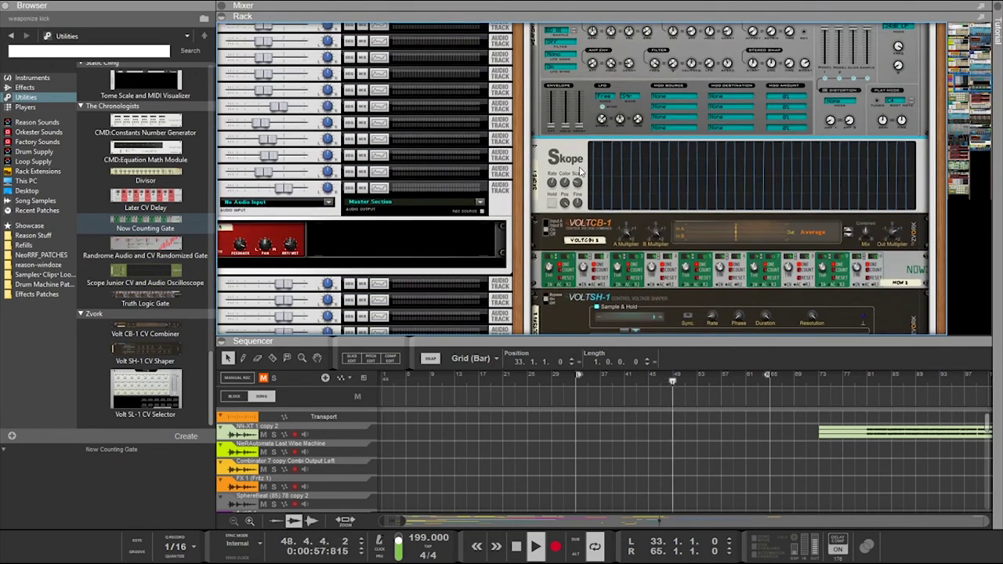
pyautogui.scroll(5, 579, 166)
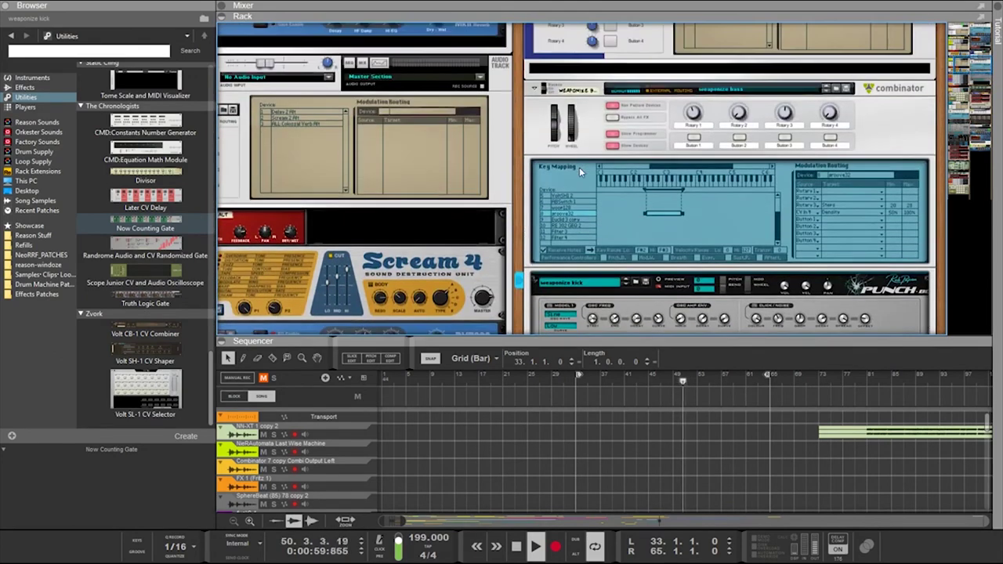
pyautogui.scroll(-10, 580, 167)
pyautogui.scroll(4, 603, 165)
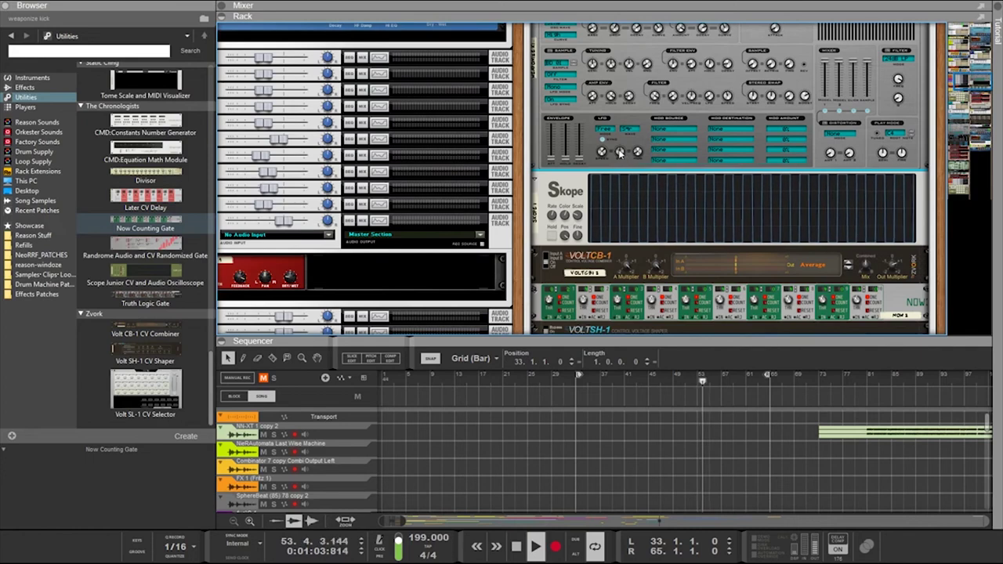
pyautogui.moveTo(620, 166)
pyautogui.moveTo(619, 166); pyautogui.dragTo(625, 266)
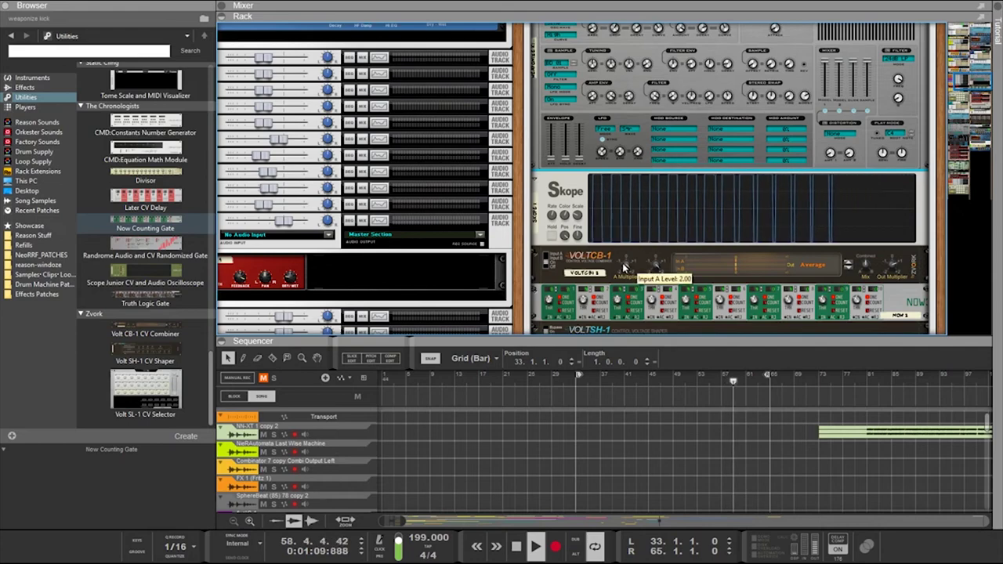
pyautogui.scroll(-10, 625, 266)
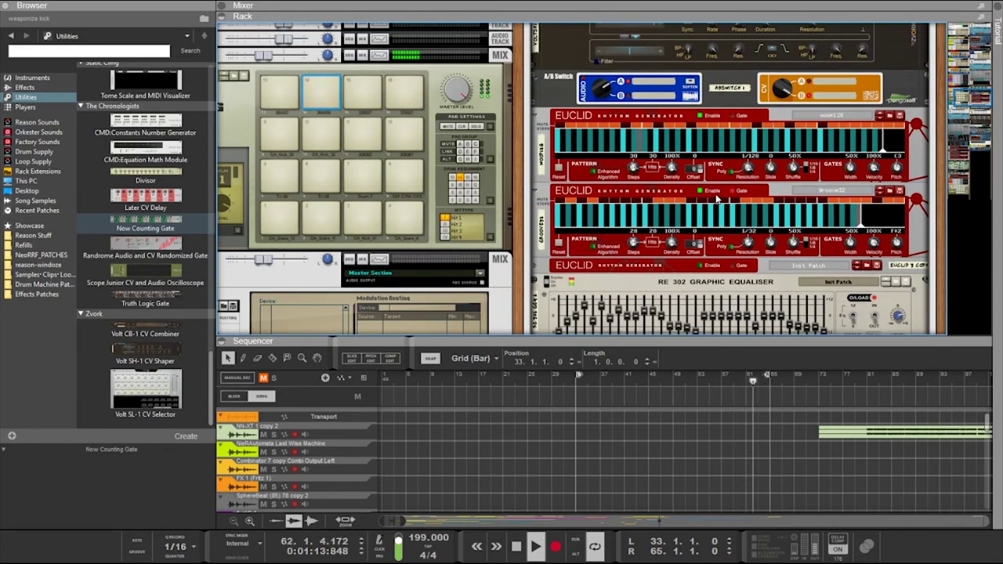
pyautogui.scroll(3, 713, 201)
pyautogui.scroll(1, 716, 194)
pyautogui.scroll(-1, 716, 195)
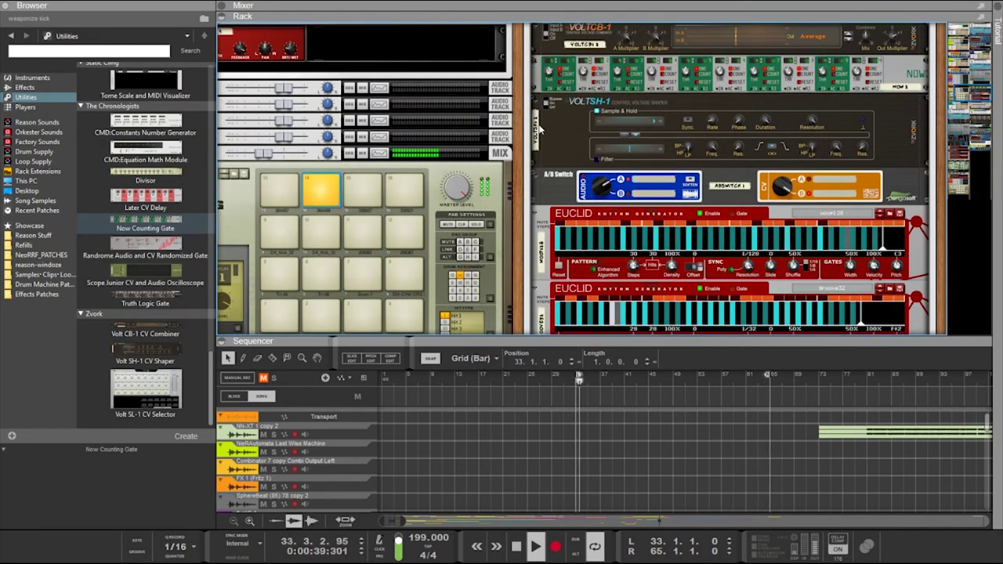
# Enlarge the rack area, set the weaponize kick's free LFO symmetry to 75%, and check the Euclid patterns
pyautogui.scroll(1, 540, 212)
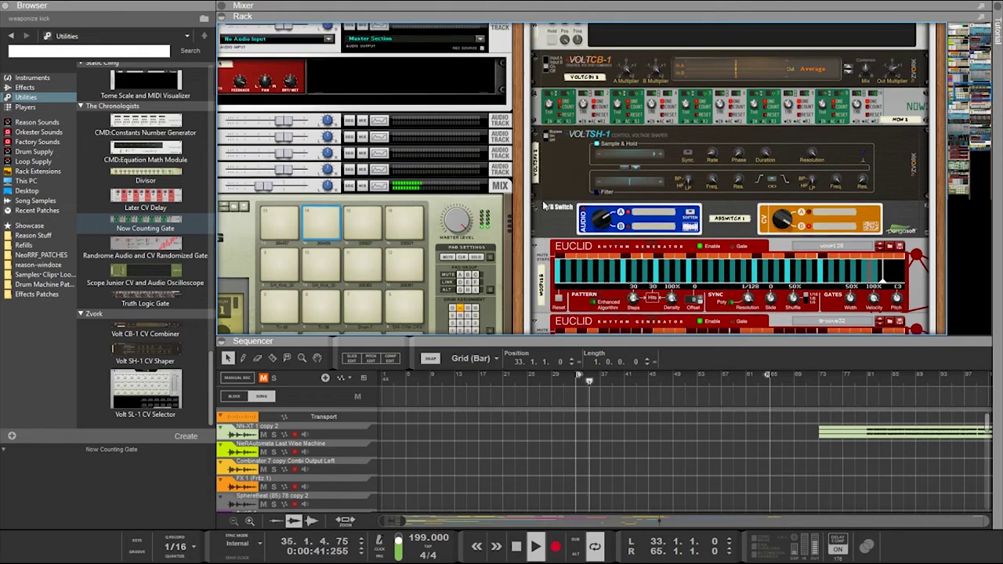
pyautogui.moveTo(549, 341); pyautogui.dragTo(549, 404)
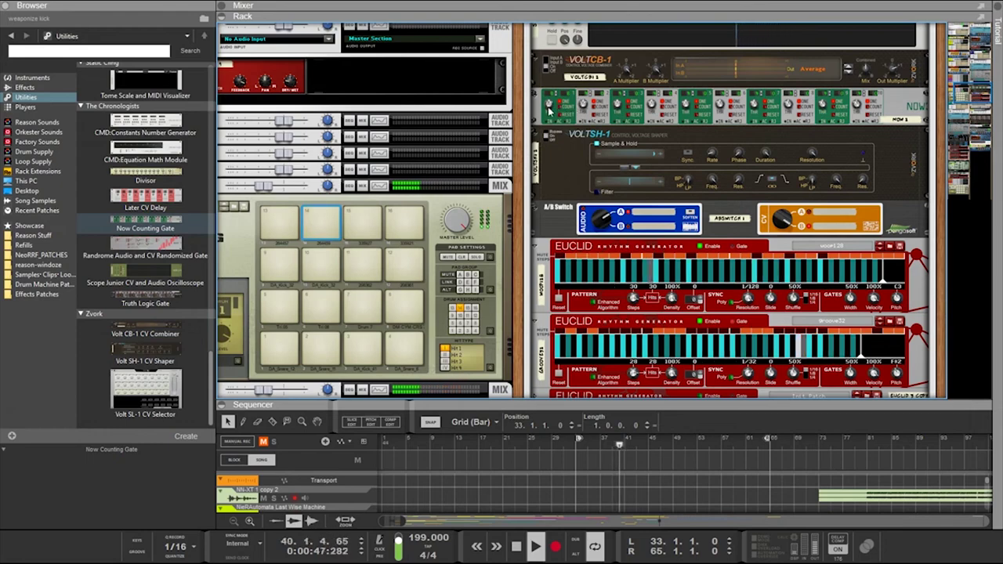
pyautogui.scroll(3, 619, 102)
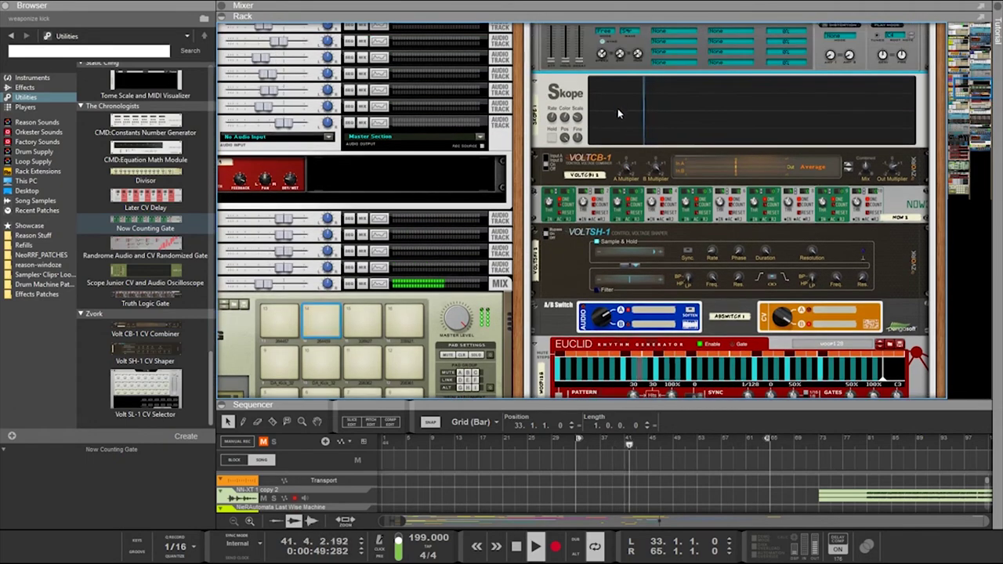
pyautogui.scroll(1, 608, 106)
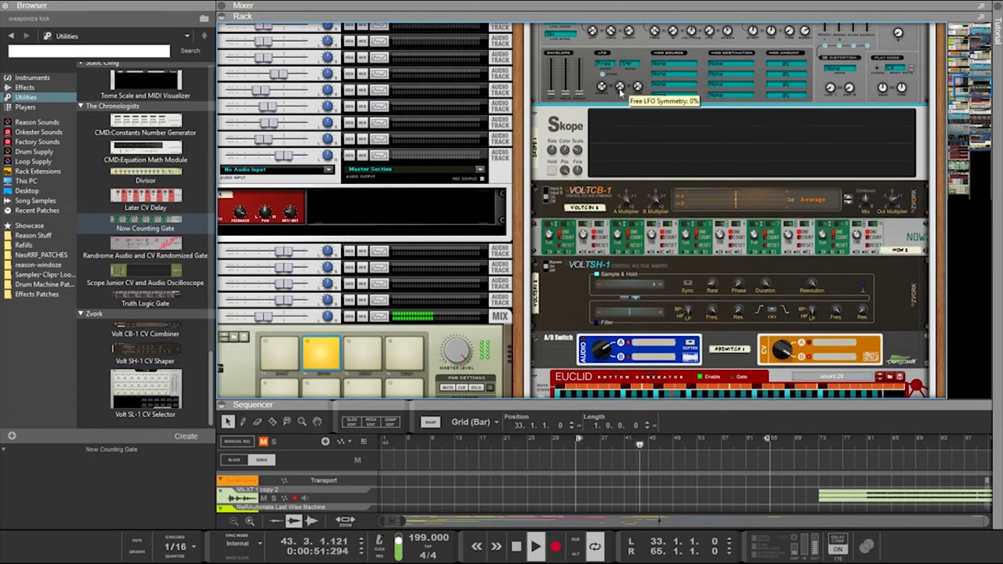
pyautogui.moveTo(620, 90)
pyautogui.mouseDown()
pyautogui.moveTo(620, 35)
pyautogui.moveTo(624, 95)
pyautogui.mouseUp()
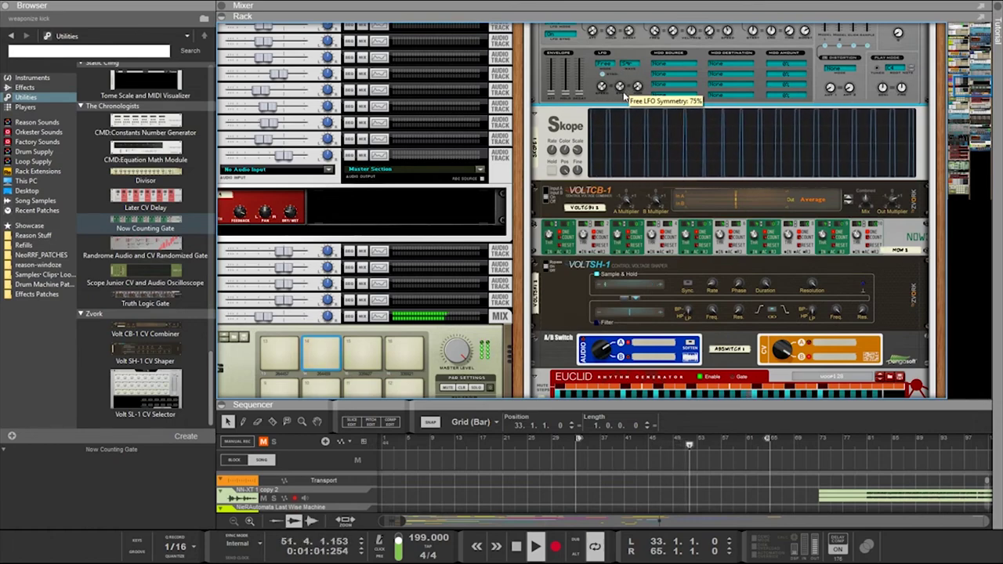
pyautogui.scroll(-4, 624, 115)
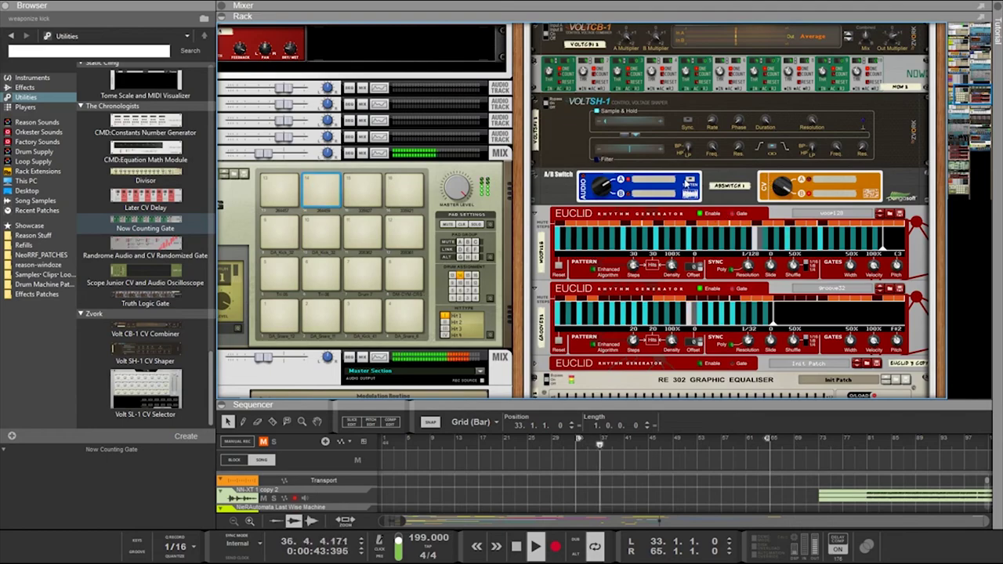
# Look over the weaponize bass Combinator's devices and the kick devices in the neighbouring rack column
pyautogui.scroll(-3, 668, 227)
pyautogui.scroll(10, 669, 227)
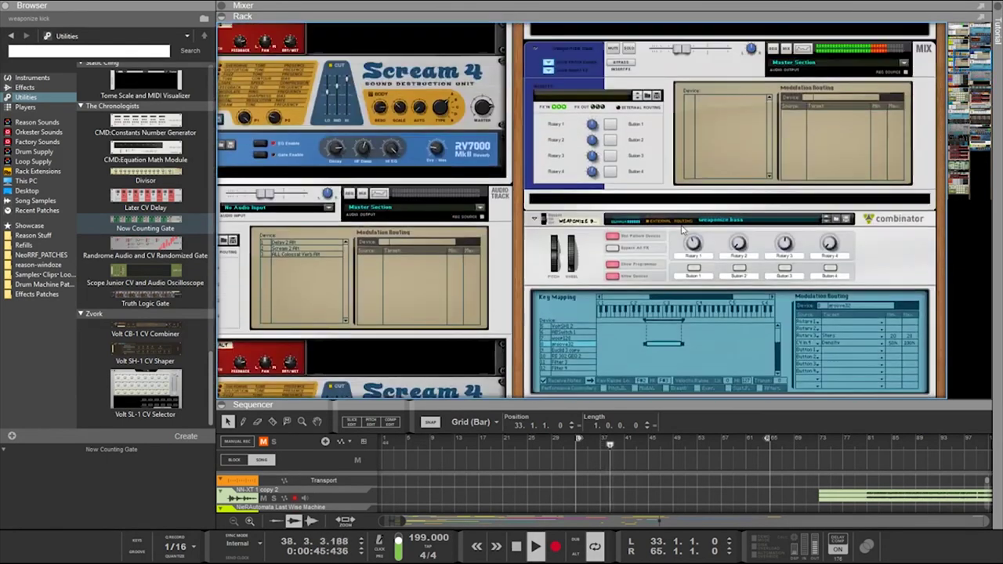
pyautogui.scroll(-6, 752, 222)
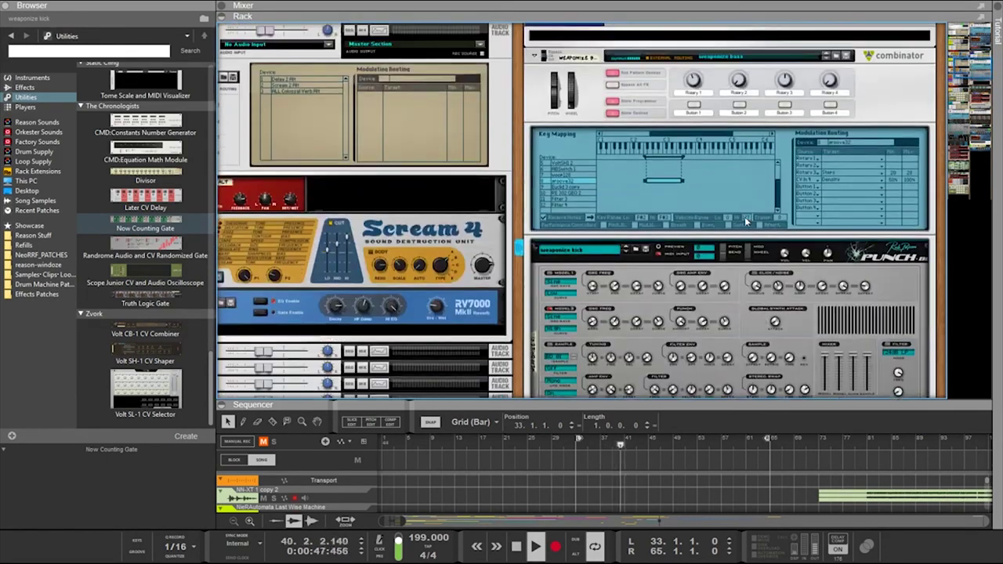
pyautogui.scroll(4, 818, 178)
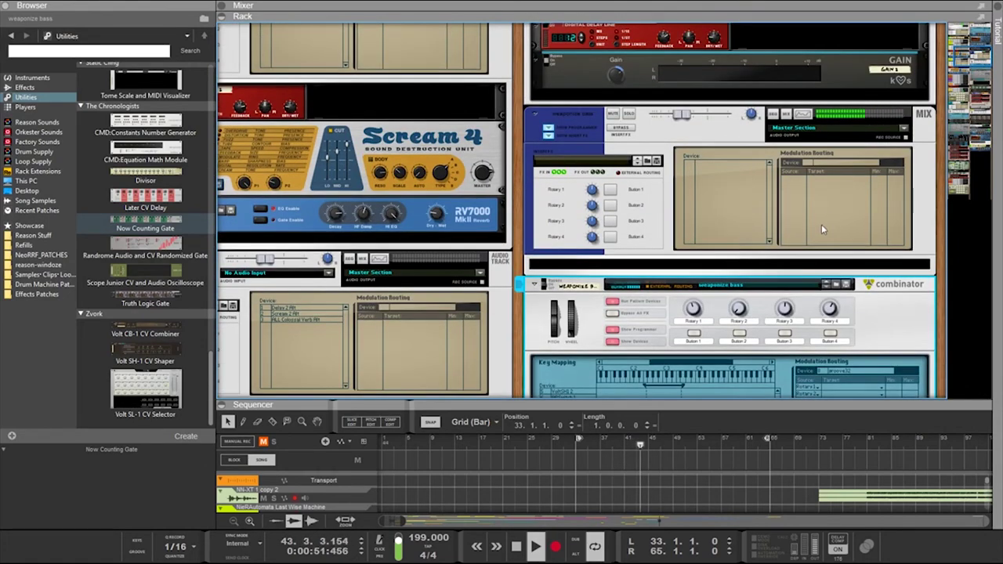
pyautogui.scroll(-12, 823, 229)
pyautogui.scroll(-12, 512, 290)
pyautogui.scroll(-6, 620, 192)
pyautogui.scroll(5, 621, 191)
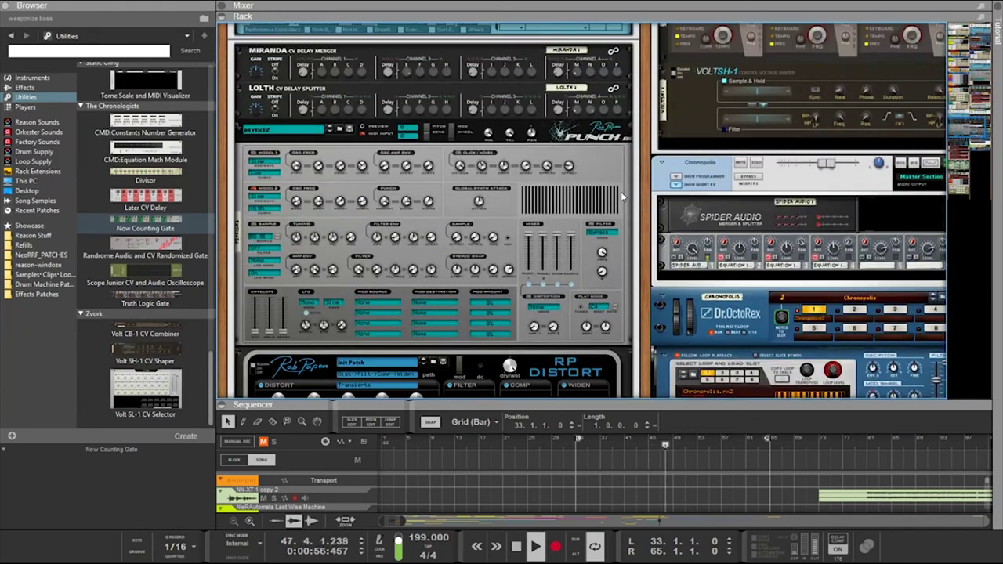
# Inspect the psykick2 Punch-BD kick synth and its place below the delay merger and splitter
pyautogui.click(319, 206)
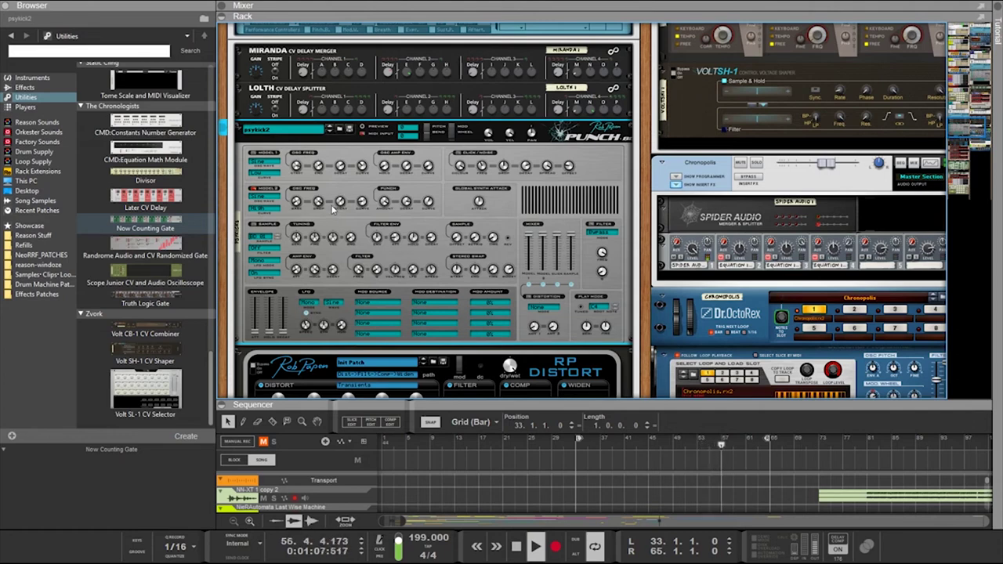
pyautogui.press('Down')
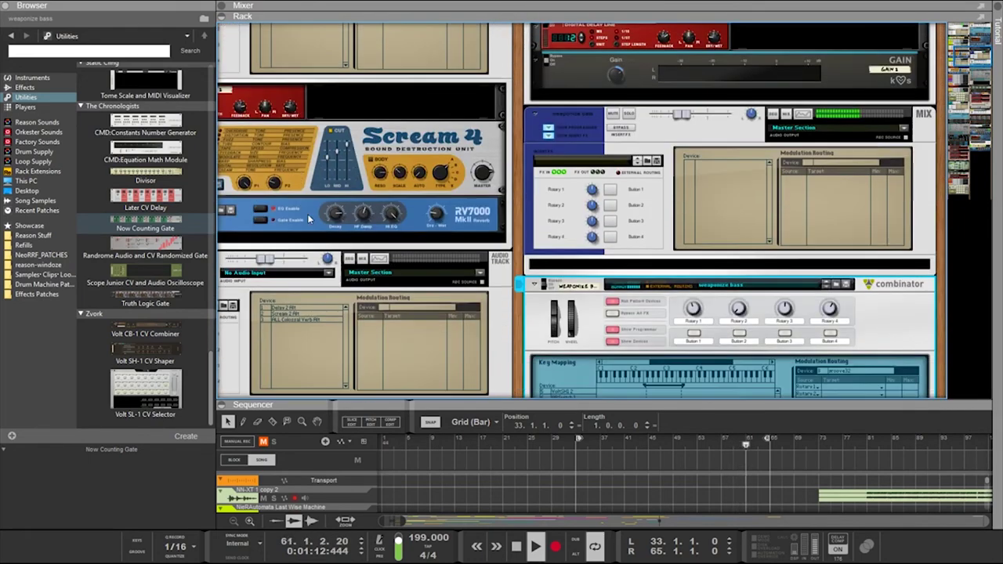
pyautogui.scroll(-2, 441, 280)
pyautogui.moveTo(514, 295); pyautogui.dragTo(642, 242)
pyautogui.scroll(-3, 569, 219)
pyautogui.scroll(-15, 568, 220)
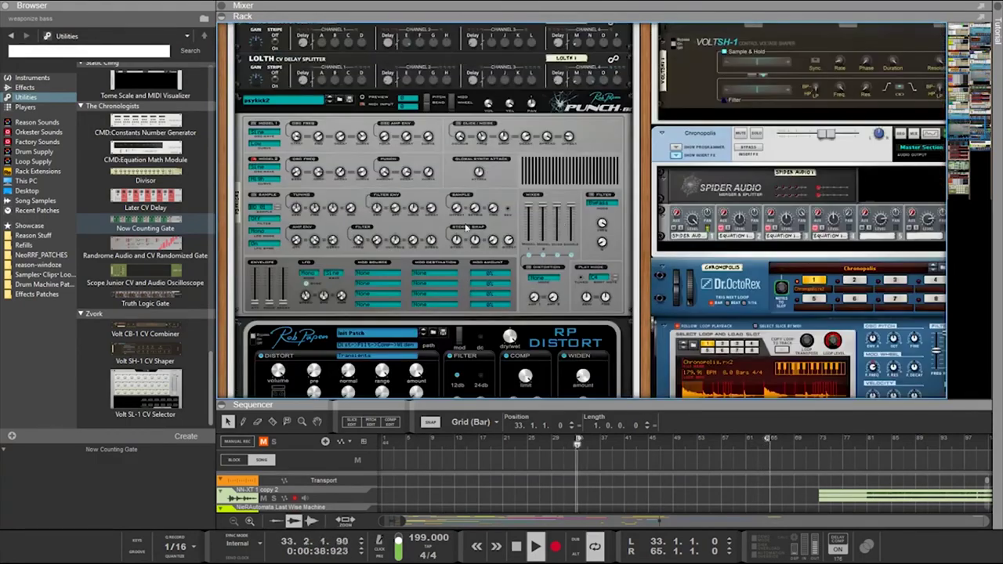
# Examine the kick chain from the psykick2 Punch-BD to the Euclids, unfolding and refolding its RE 302 Graphic Equaliser
pyautogui.click(480, 173)
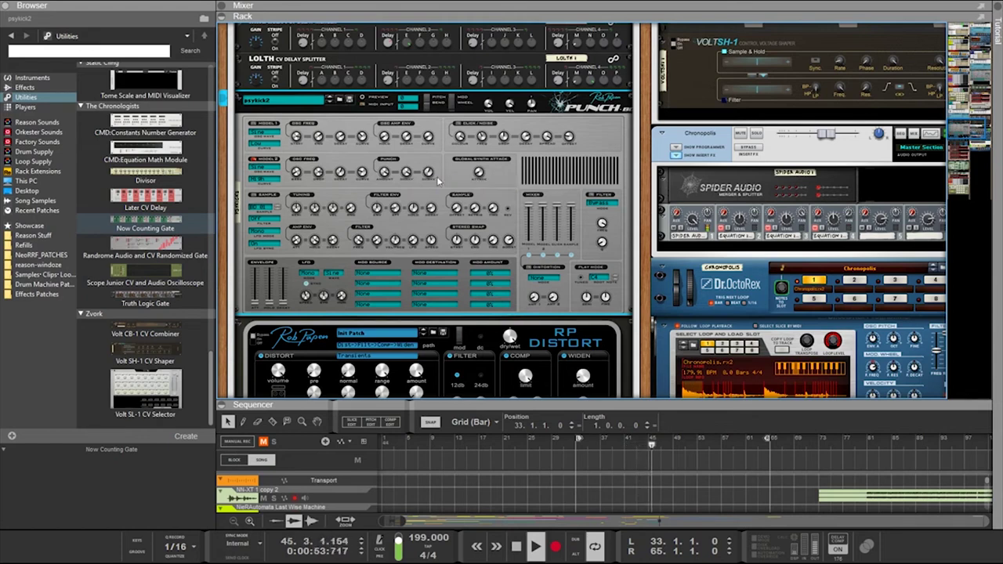
pyautogui.scroll(-15, 496, 116)
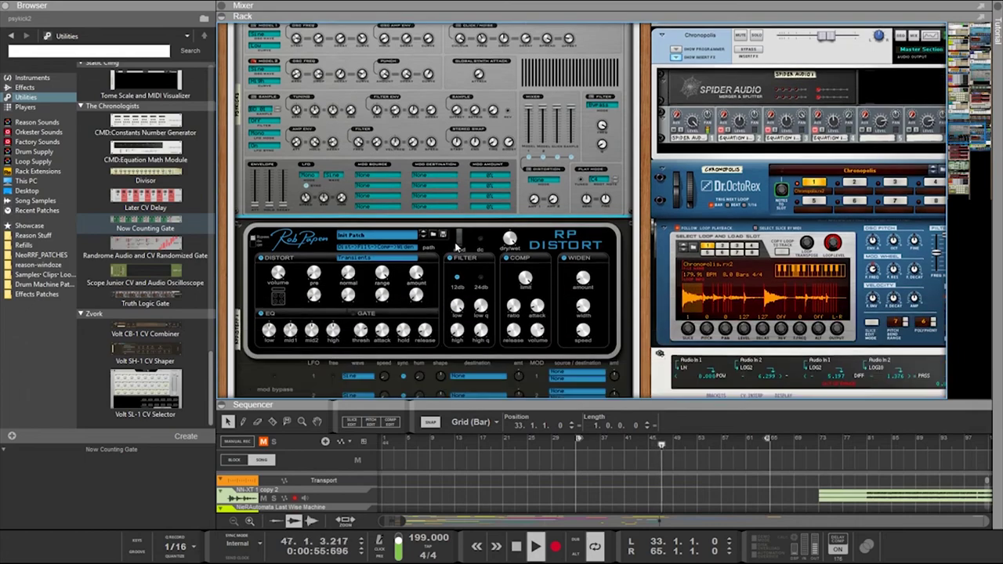
pyautogui.scroll(5, 457, 248)
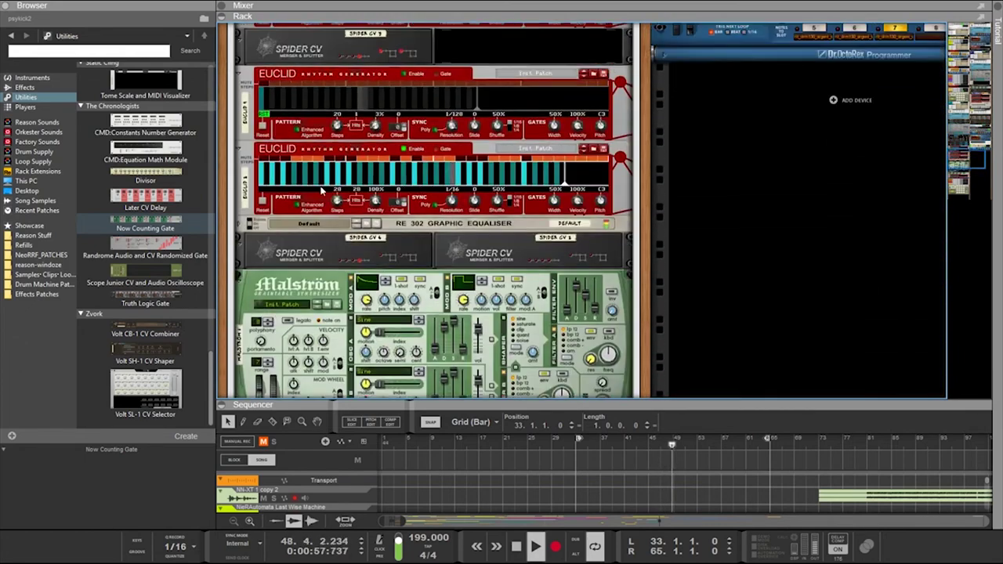
pyautogui.click(249, 225)
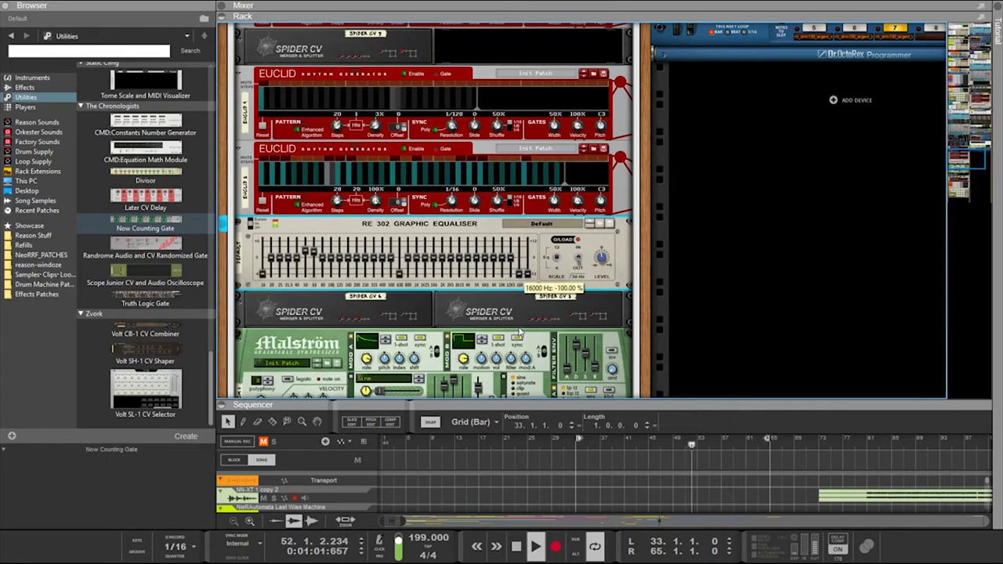
pyautogui.scroll(9, 495, 269)
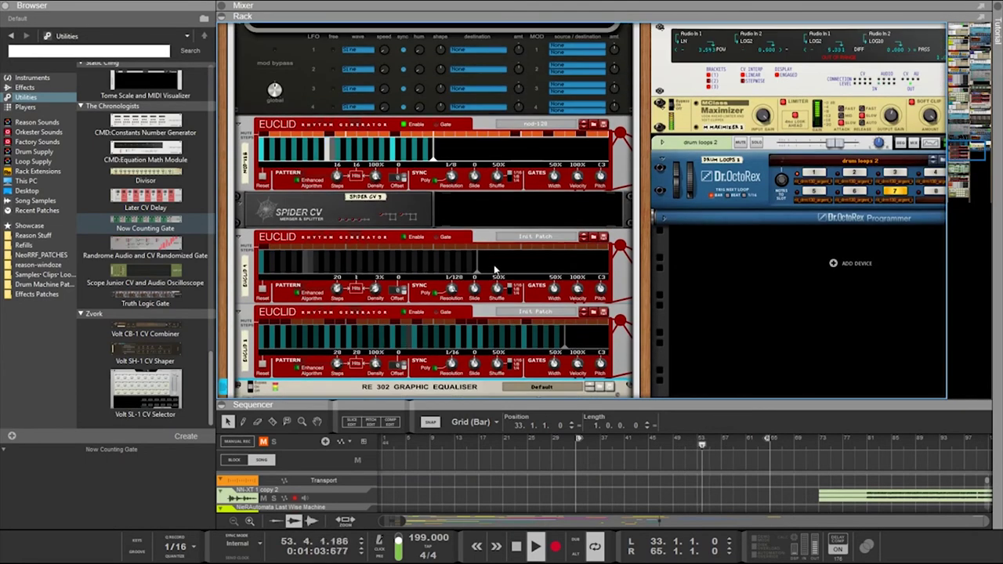
pyautogui.scroll(-6, 495, 269)
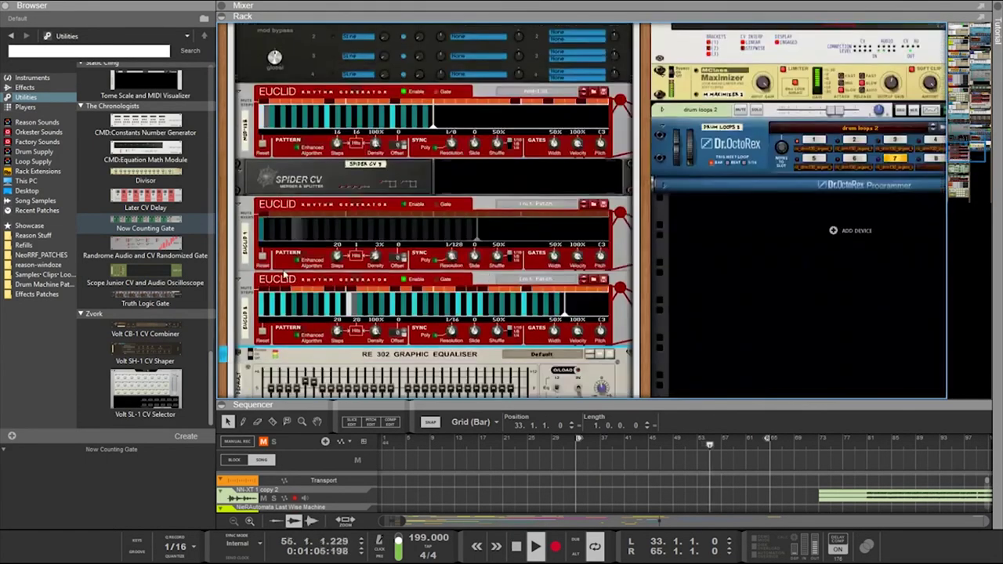
pyautogui.click(241, 280)
pyautogui.click(241, 281)
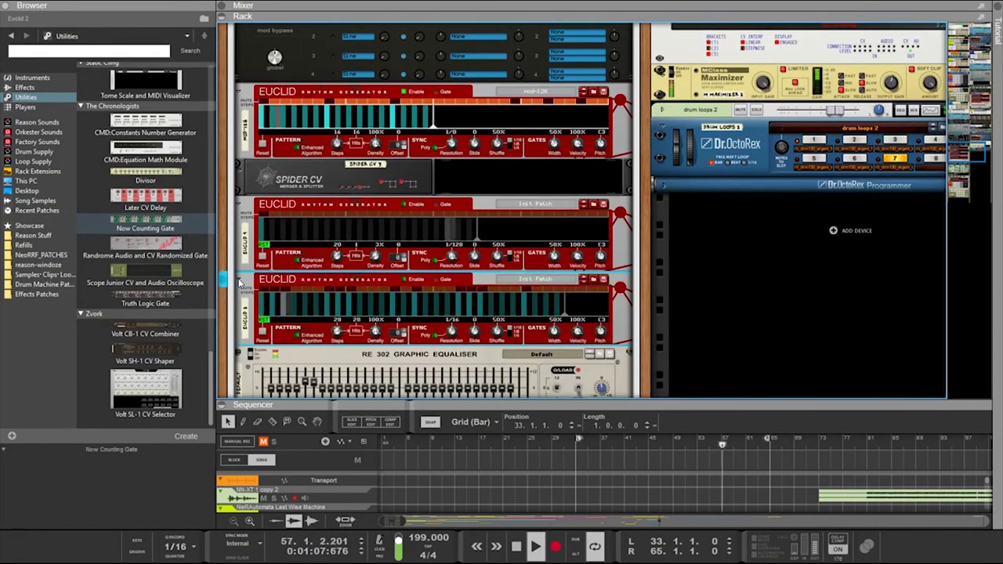
pyautogui.click(241, 354)
# Disable the mod-128 Euclid, and switch on the Euclid above the graphic equaliser while trying its resolution
pyautogui.click(405, 91)
pyautogui.click(399, 279)
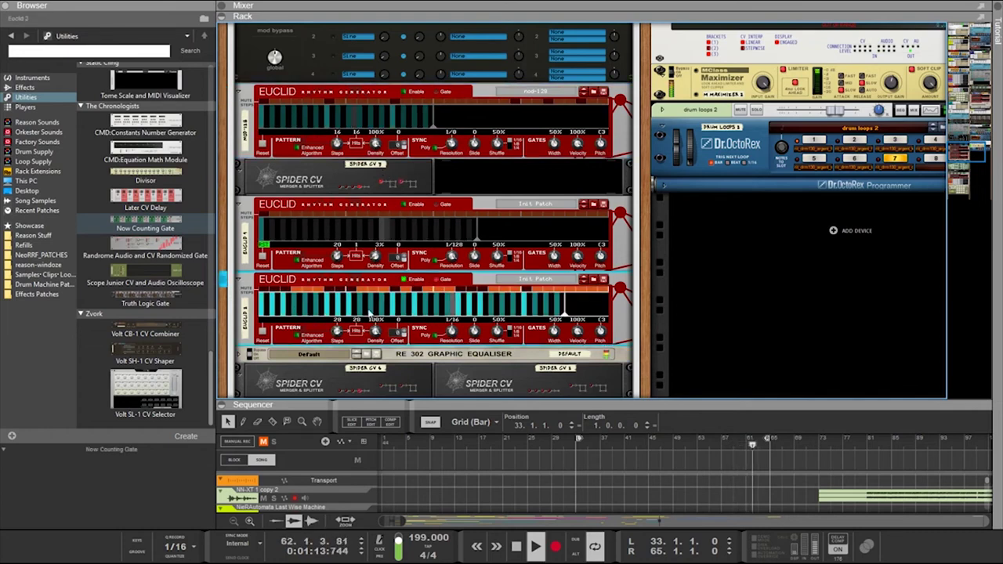
pyautogui.moveTo(452, 333); pyautogui.dragTo(457, 351)
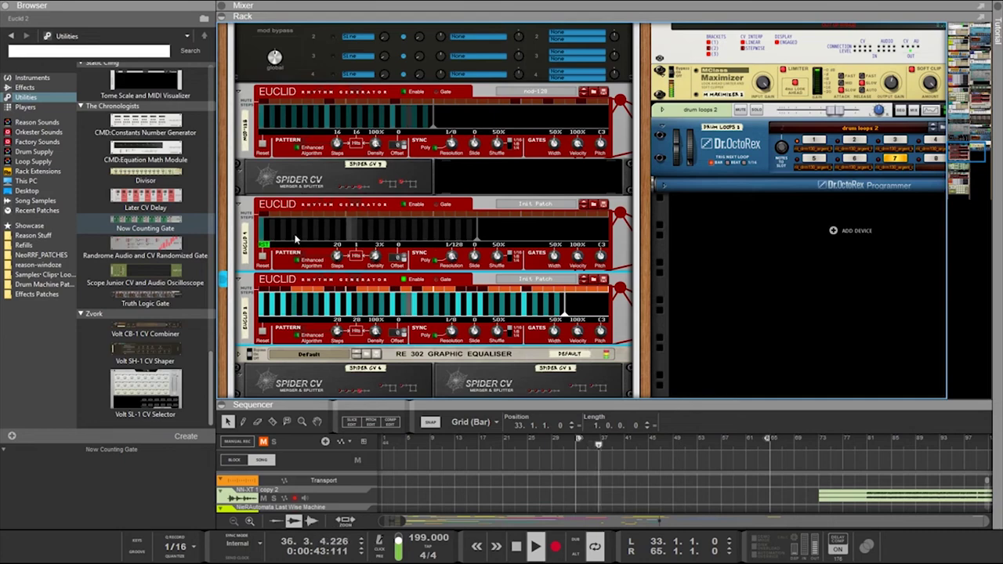
# Reduce the mod-128 Euclid's pattern steps to 0
pyautogui.scroll(-1, 402, 284)
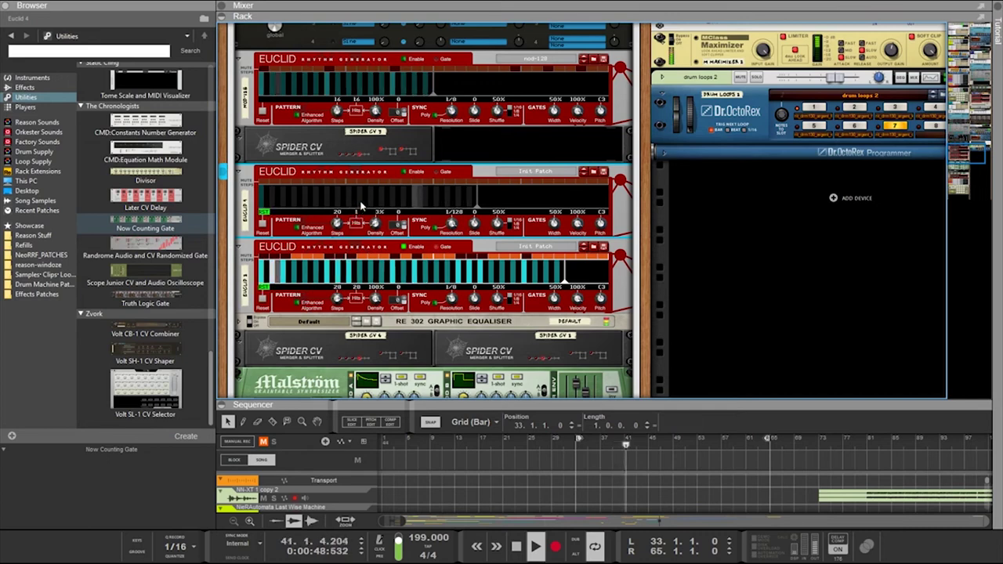
pyautogui.scroll(-1, 356, 216)
pyautogui.scroll(2, 392, 200)
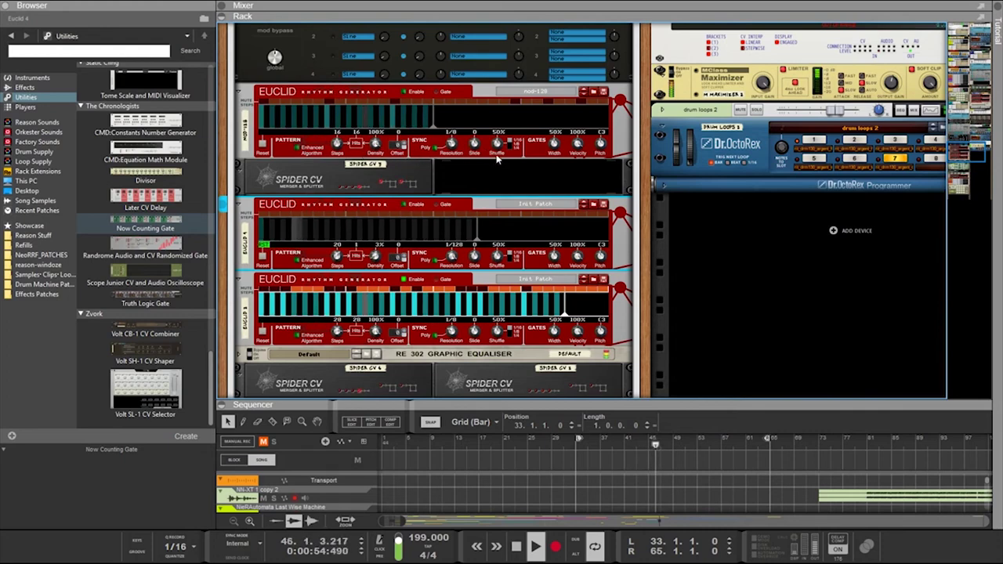
pyautogui.moveTo(338, 145); pyautogui.dragTo(299, 365)
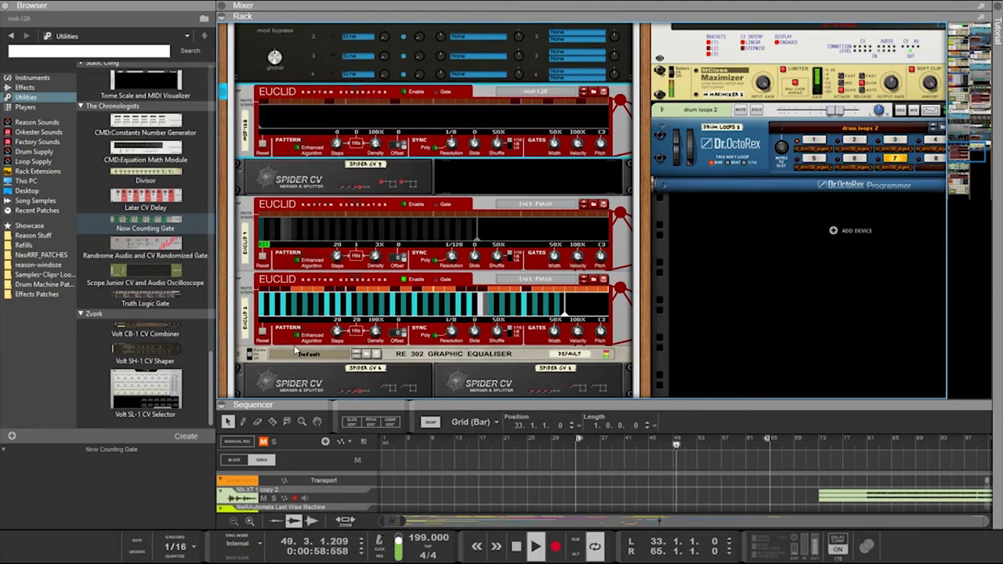
# Turn down the pattern density of the Euclid directly above the kick chain's graphic equaliser
pyautogui.scroll(-10, 547, 314)
pyautogui.moveTo(643, 253); pyautogui.dragTo(450, 374)
pyautogui.scroll(7, 669, 363)
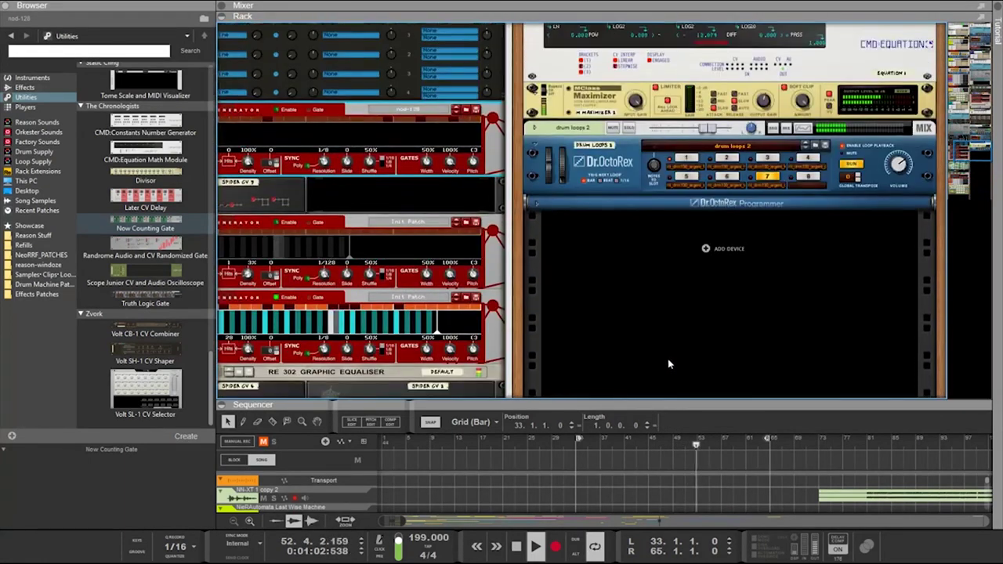
pyautogui.scroll(15, 669, 364)
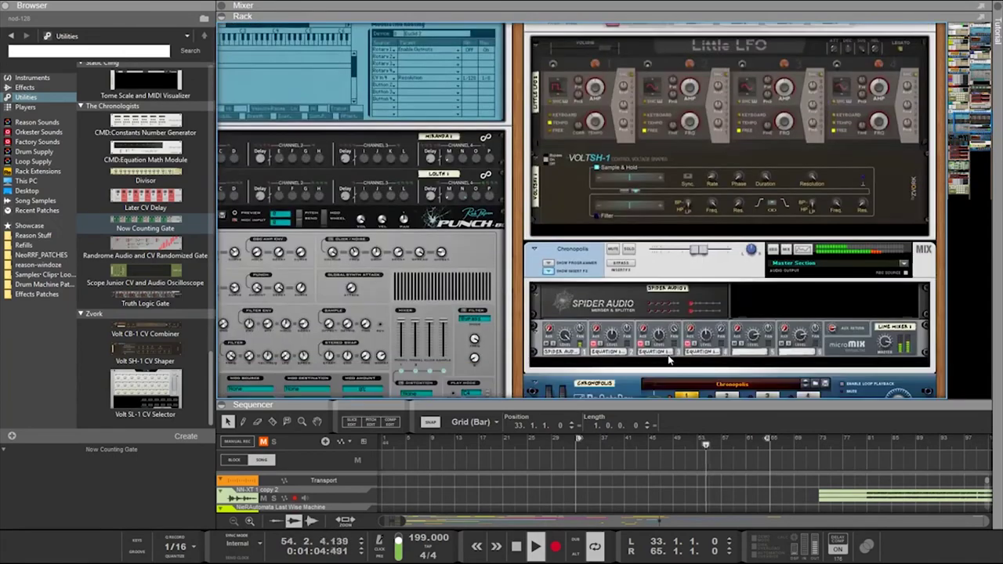
pyautogui.scroll(15, 669, 359)
pyautogui.scroll(3, 668, 359)
pyautogui.scroll(-15, 663, 362)
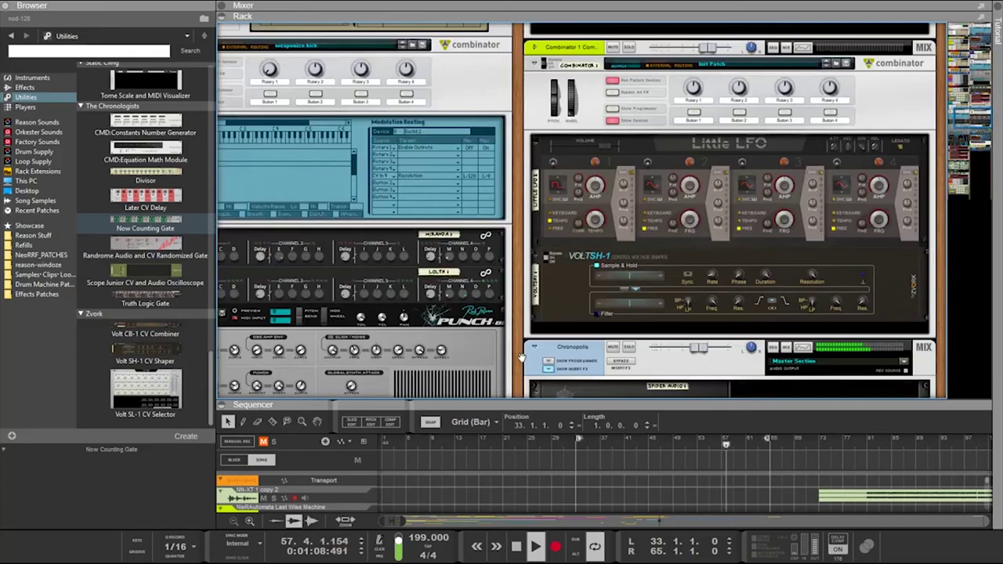
pyautogui.scroll(-15, 521, 357)
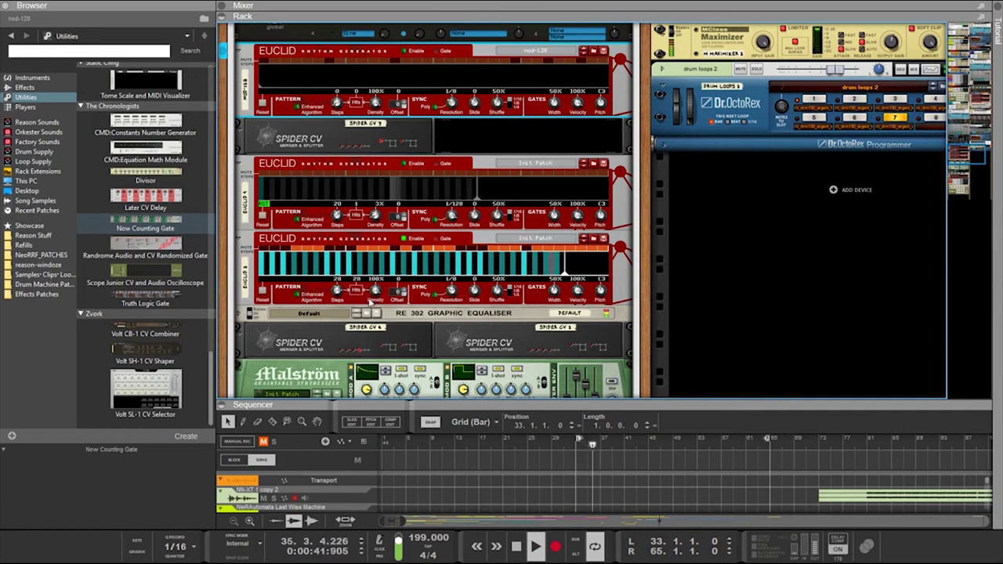
pyautogui.moveTo(377, 296); pyautogui.dragTo(392, 560)
# Review the weaponize bass Combinator's groove32 modulation routing and its Euclid patterns
pyautogui.moveTo(645, 262); pyautogui.dragTo(439, 405)
pyautogui.scroll(10, 739, 321)
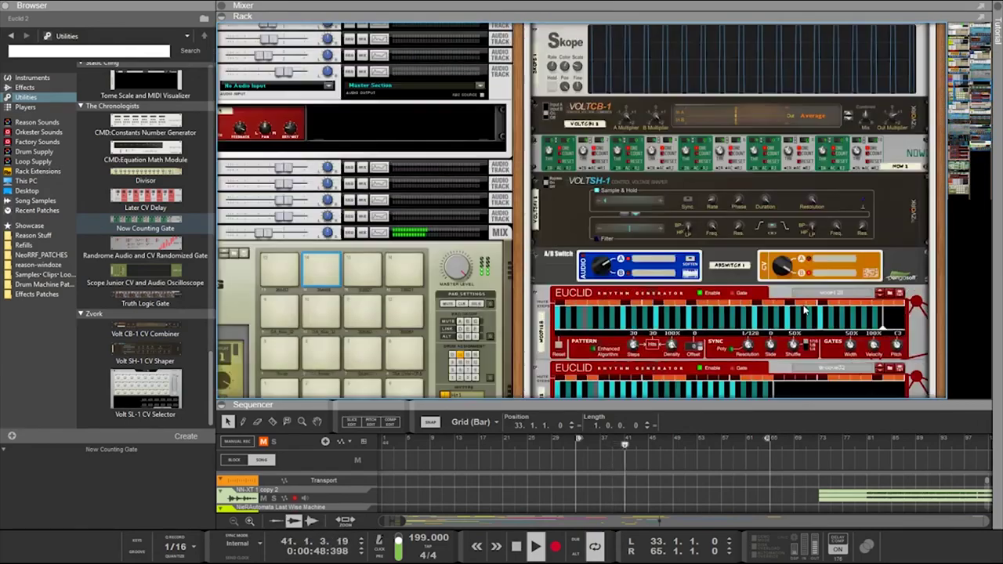
pyautogui.scroll(8, 805, 311)
pyautogui.click(836, 203)
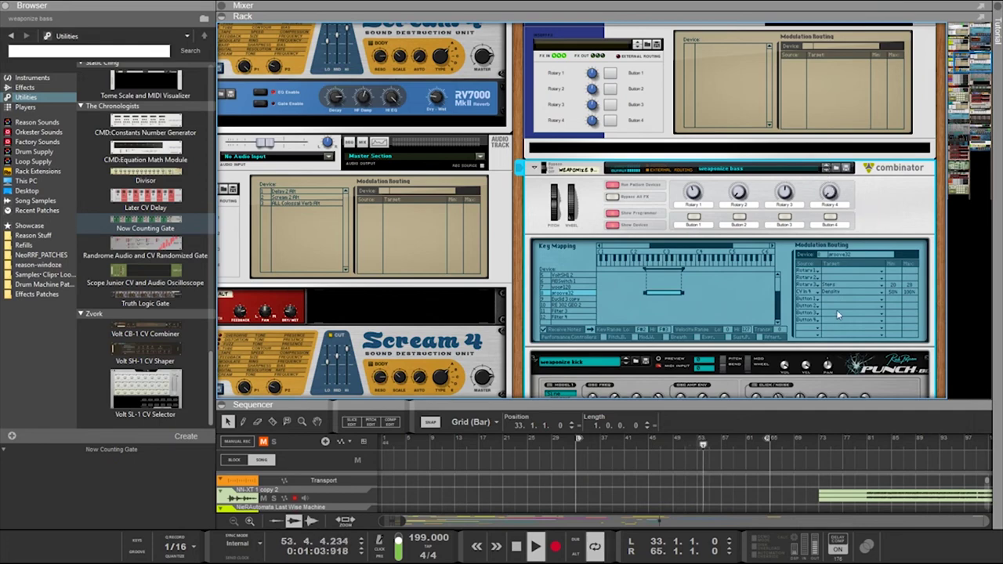
pyautogui.scroll(-15, 837, 312)
pyautogui.scroll(4, 835, 322)
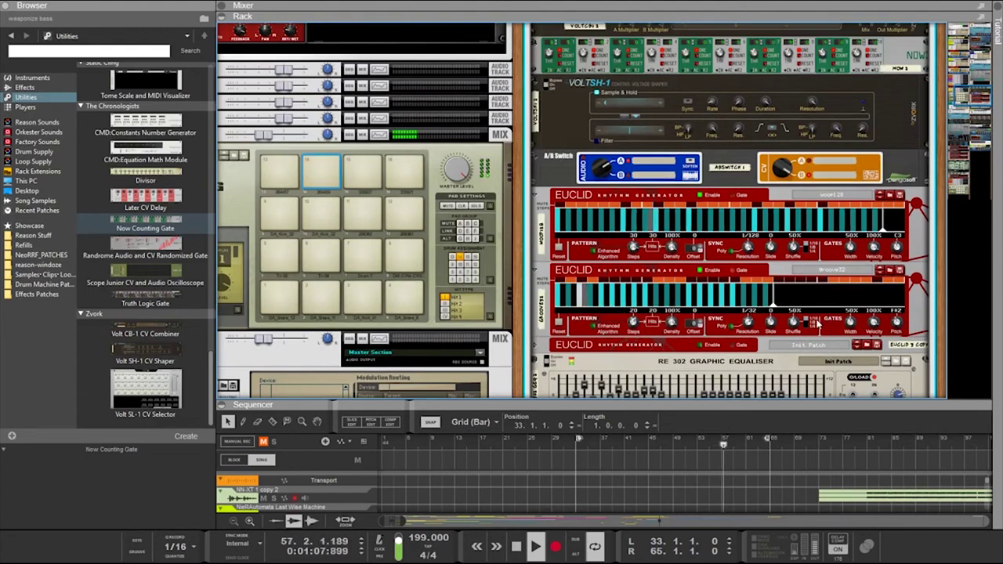
# Check the Chronopolis mix channel with its Dr. OctoRex and CMD:Equation processing
pyautogui.scroll(-12, 817, 324)
pyautogui.scroll(-5, 774, 382)
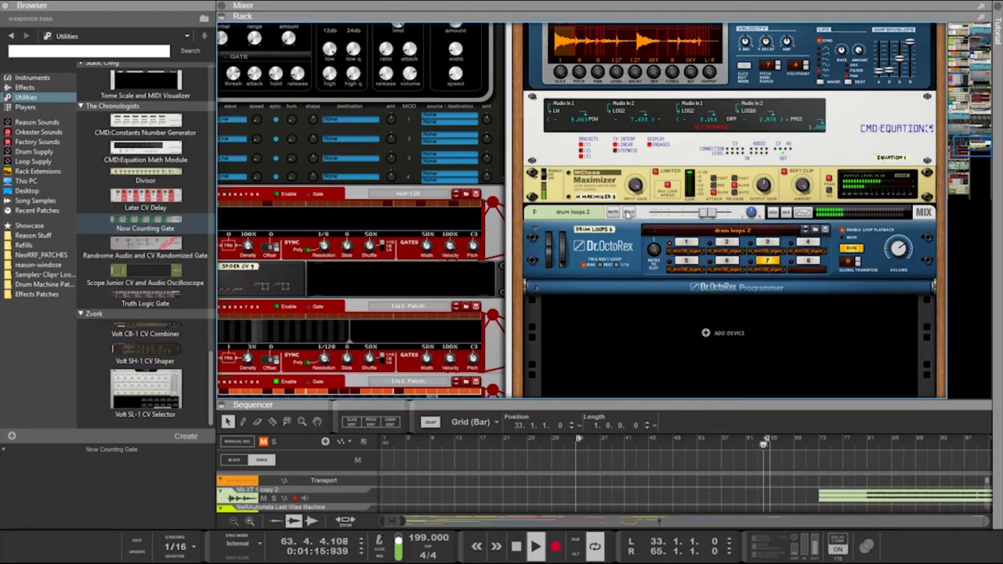
pyautogui.scroll(5, 628, 216)
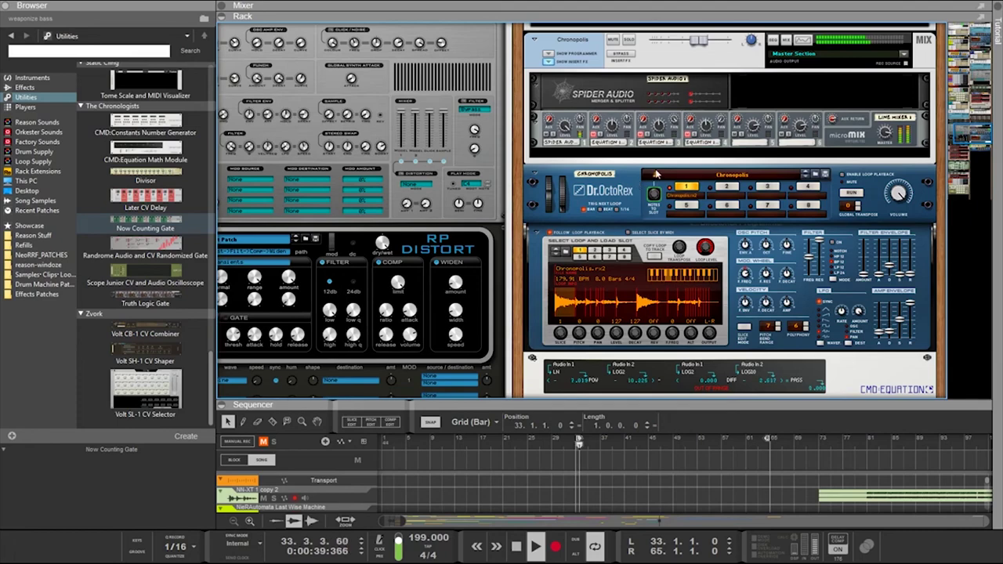
pyautogui.click(614, 40)
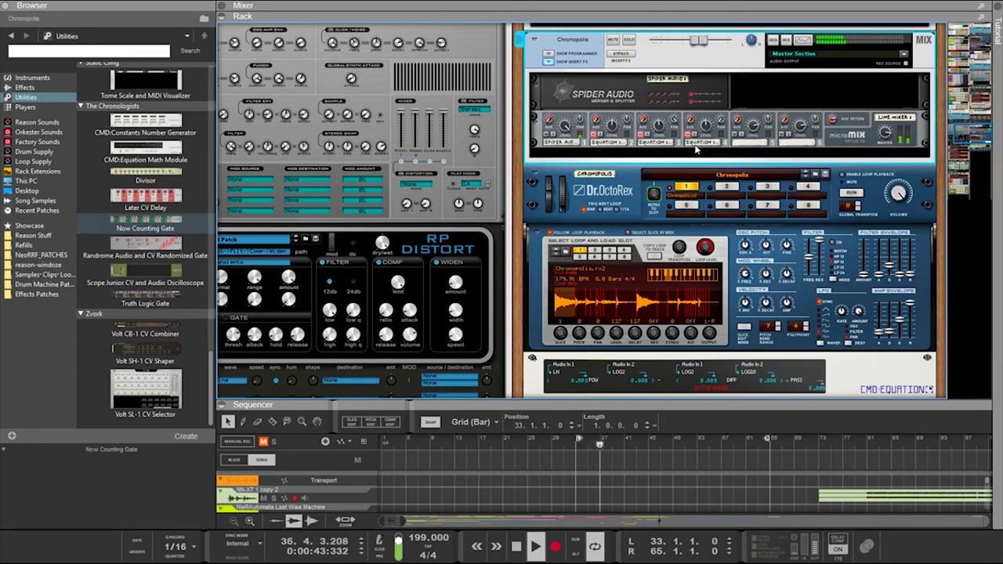
pyautogui.scroll(-4, 677, 156)
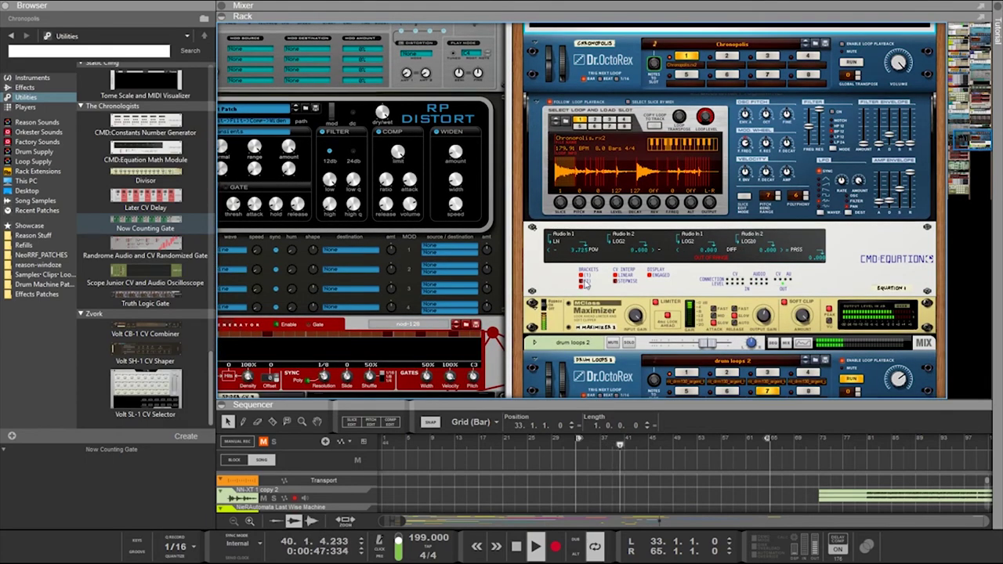
pyautogui.scroll(10, 572, 286)
pyautogui.scroll(5, 584, 290)
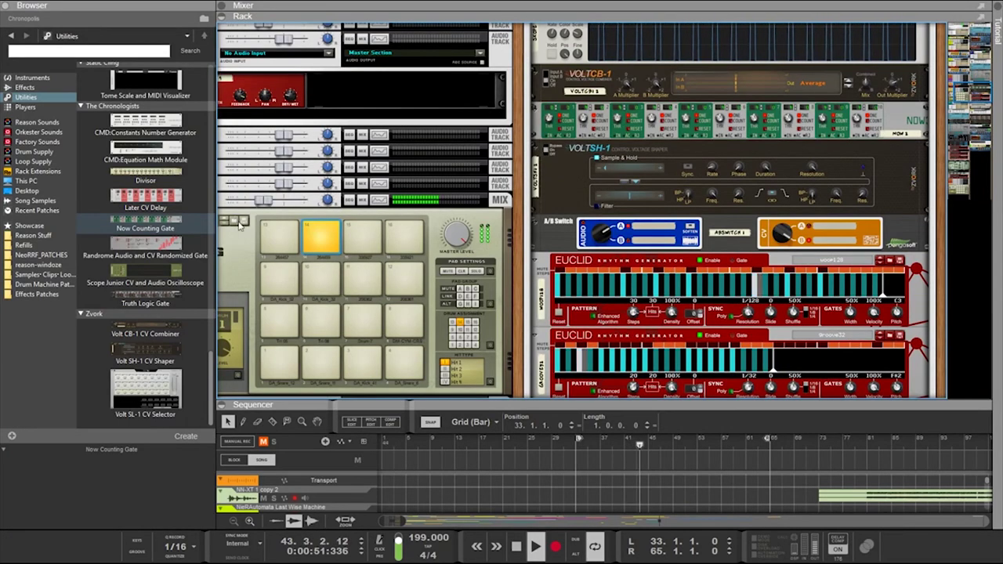
# Look at the darkcore2 drum pad device and the drum loops 2 Dr. OctoRex
pyautogui.moveTo(522, 224); pyautogui.dragTo(592, 216)
pyautogui.click(261, 191)
pyautogui.scroll(-10, 690, 252)
pyautogui.scroll(-6, 682, 250)
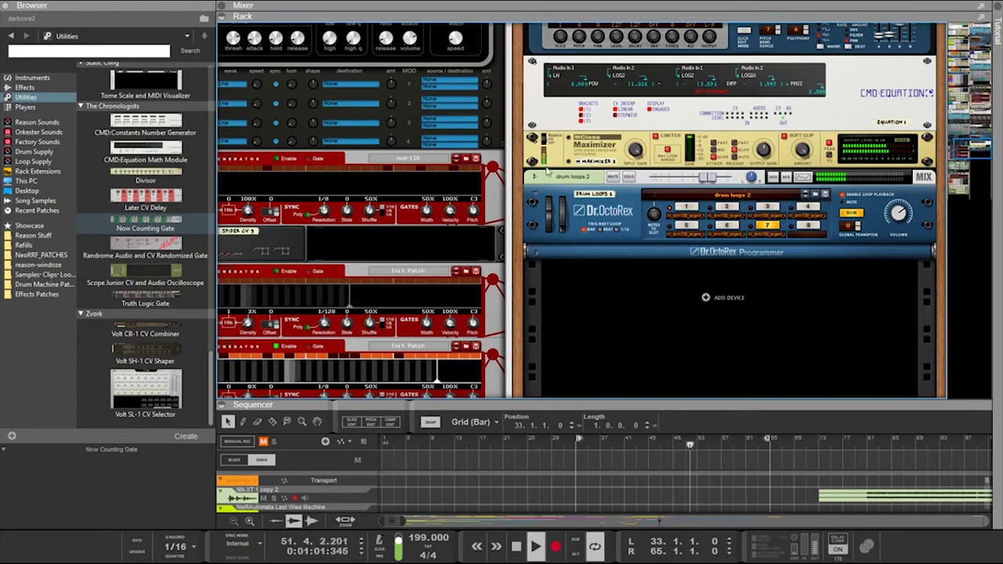
# Browse the refill library and expand the Impact Factory refill's Kong Kits and Impact Factory Drum Samples folders
pyautogui.click(30, 144)
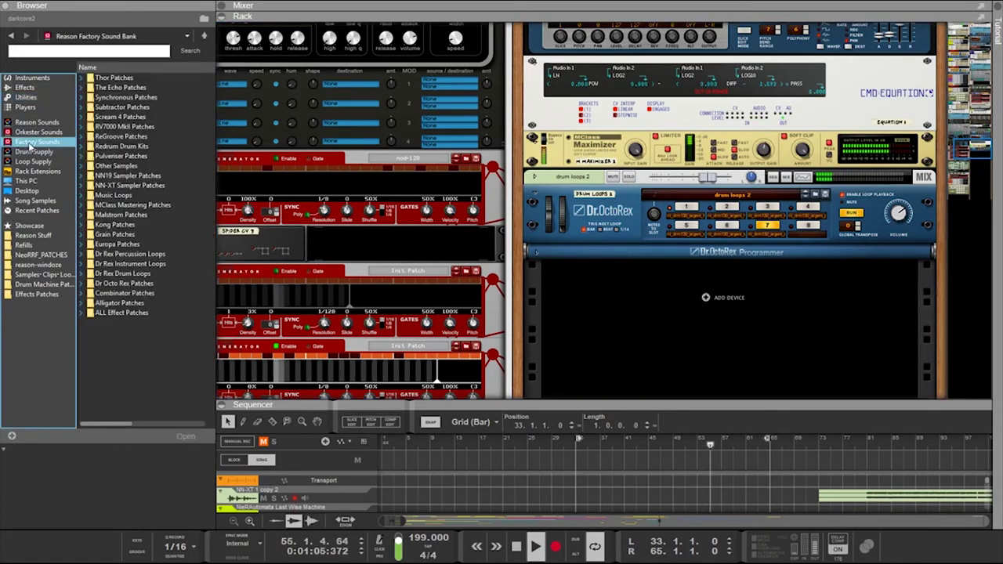
pyautogui.click(69, 246)
pyautogui.scroll(-6, 125, 263)
pyautogui.scroll(6, 126, 262)
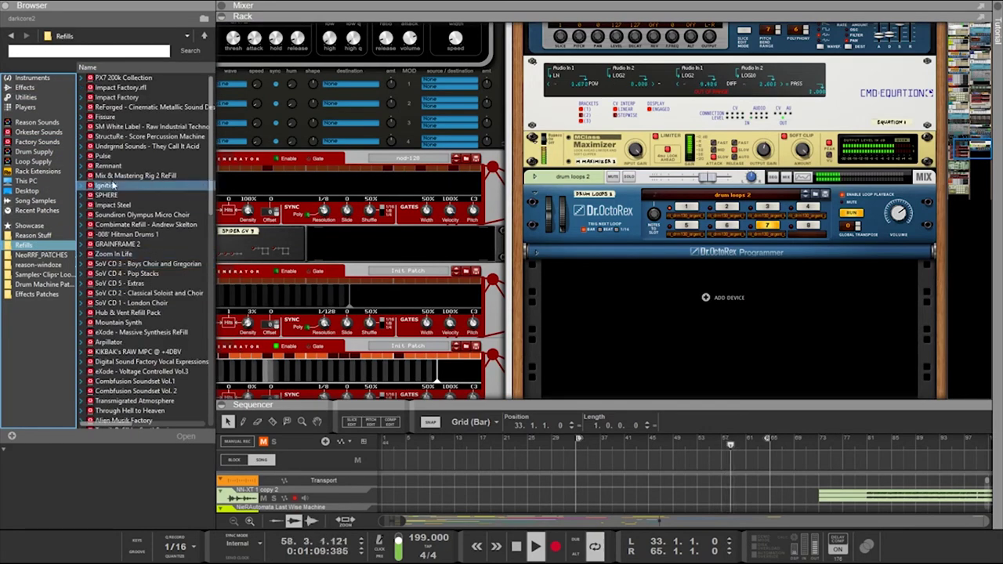
pyautogui.click(81, 97)
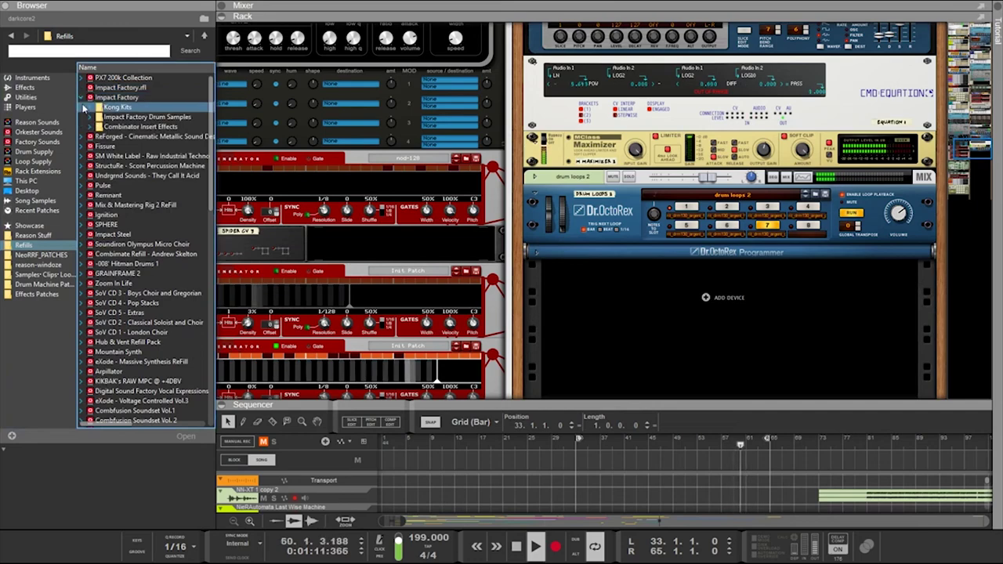
pyautogui.click(92, 117)
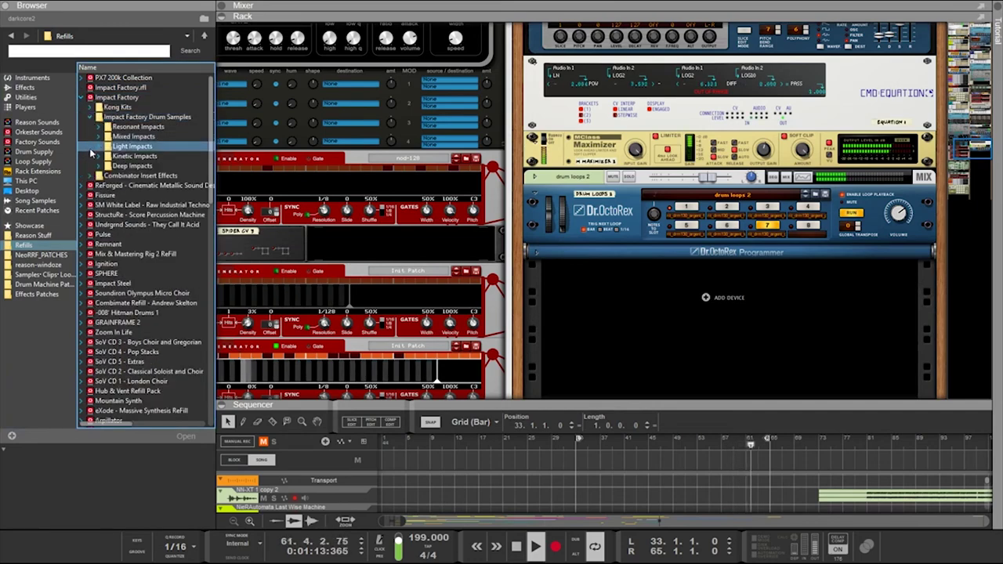
pyautogui.click(88, 108)
pyautogui.scroll(-5, 84, 141)
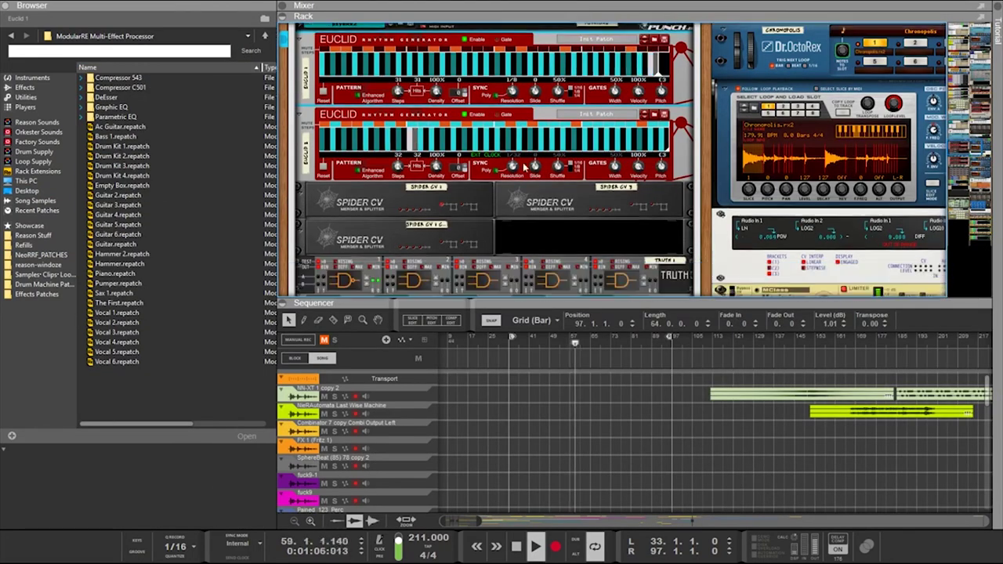
# Examine the chain of Euclid, Spider CV, Truth gate, Lolth, A/B switch and Compare devices, including the second, 16-step Euclid
pyautogui.scroll(-3, 524, 167)
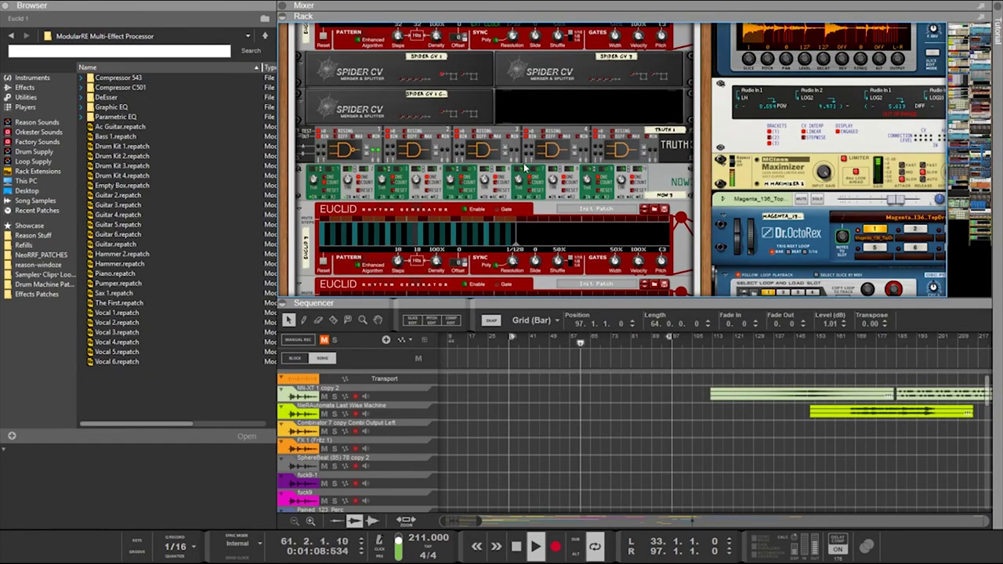
pyautogui.scroll(-3, 525, 167)
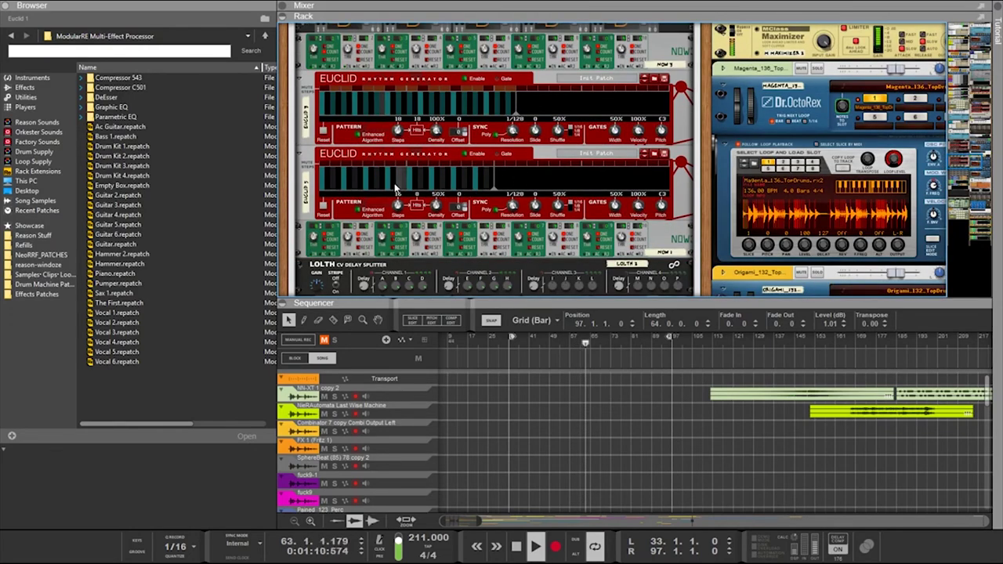
pyautogui.click(347, 168)
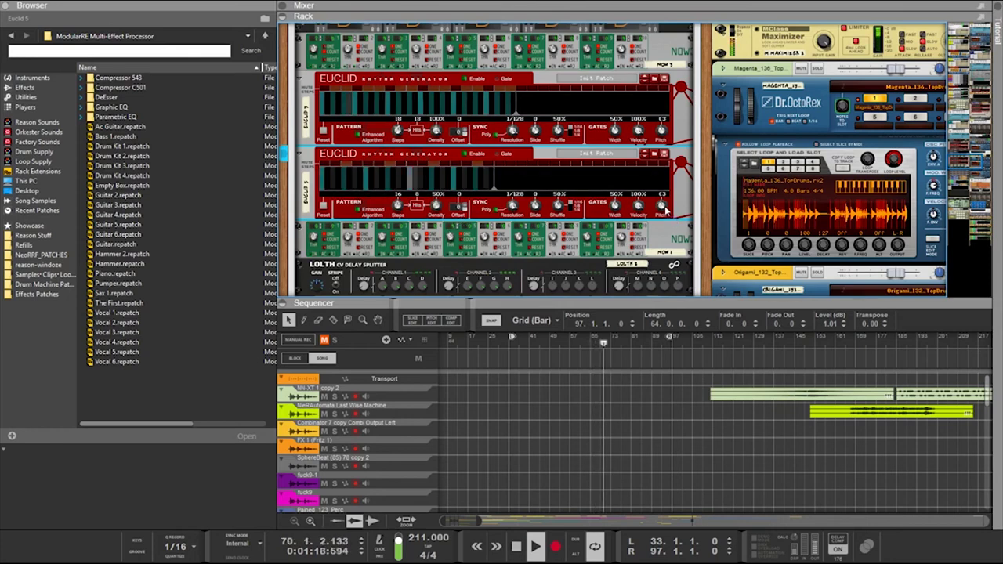
pyautogui.scroll(-5, 679, 116)
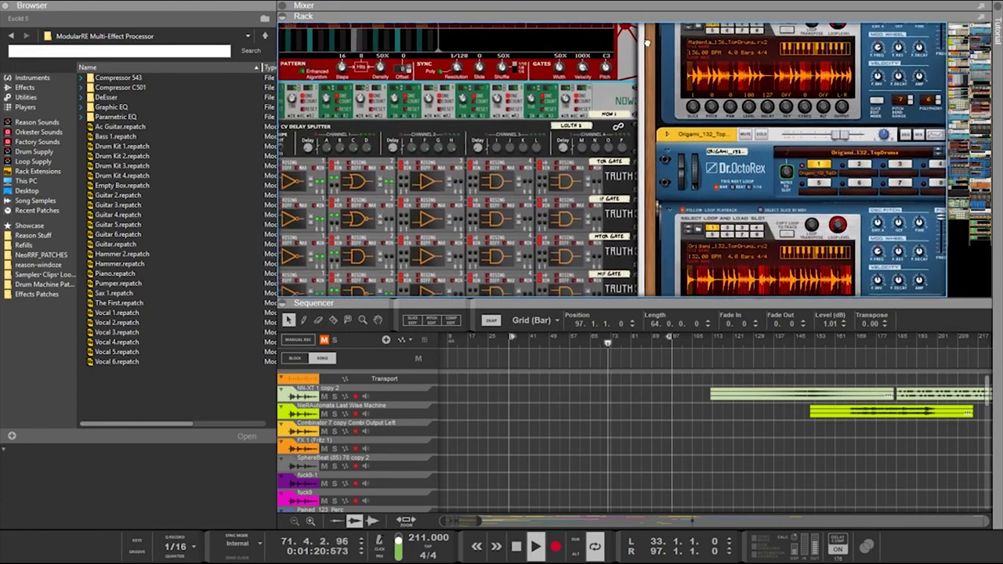
pyautogui.scroll(-4, 674, 128)
pyautogui.scroll(3, 670, 141)
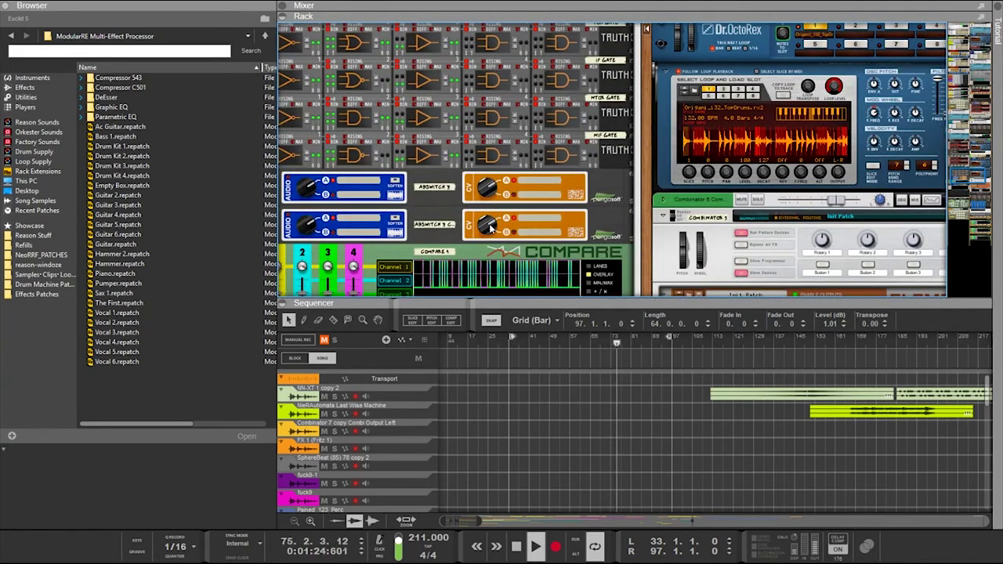
pyautogui.scroll(-4, 490, 226)
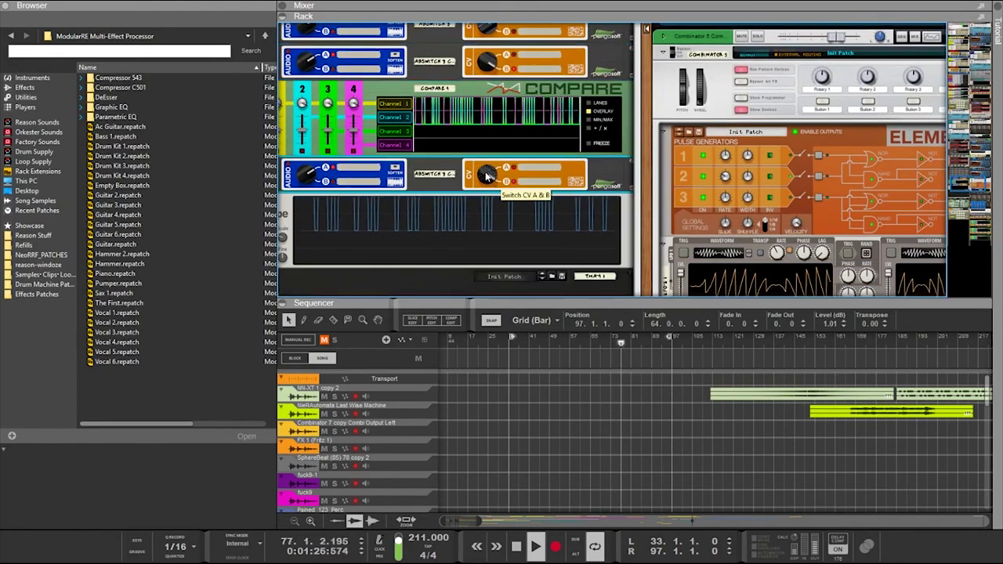
pyautogui.scroll(3, 487, 176)
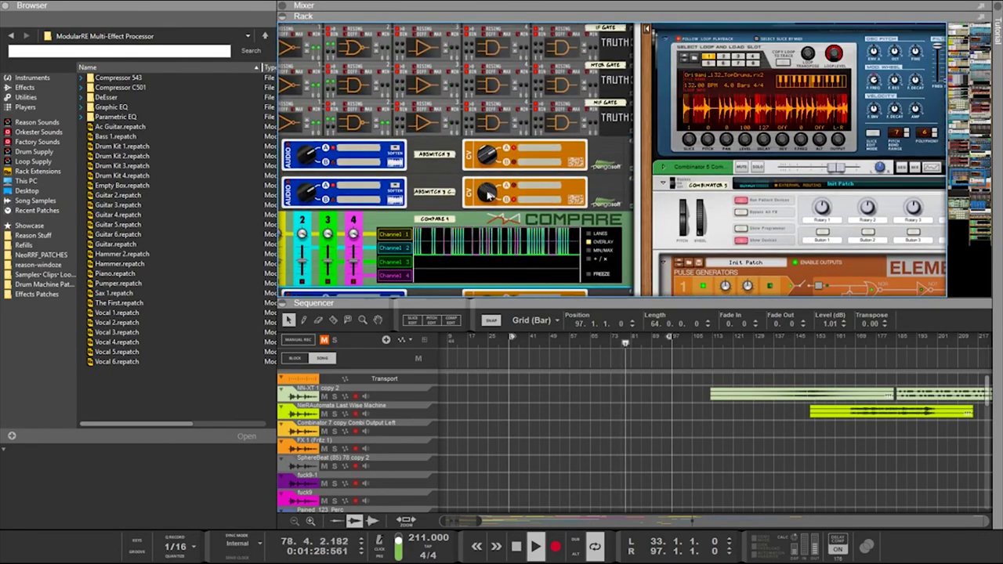
pyautogui.scroll(2, 495, 212)
pyautogui.scroll(-2, 495, 212)
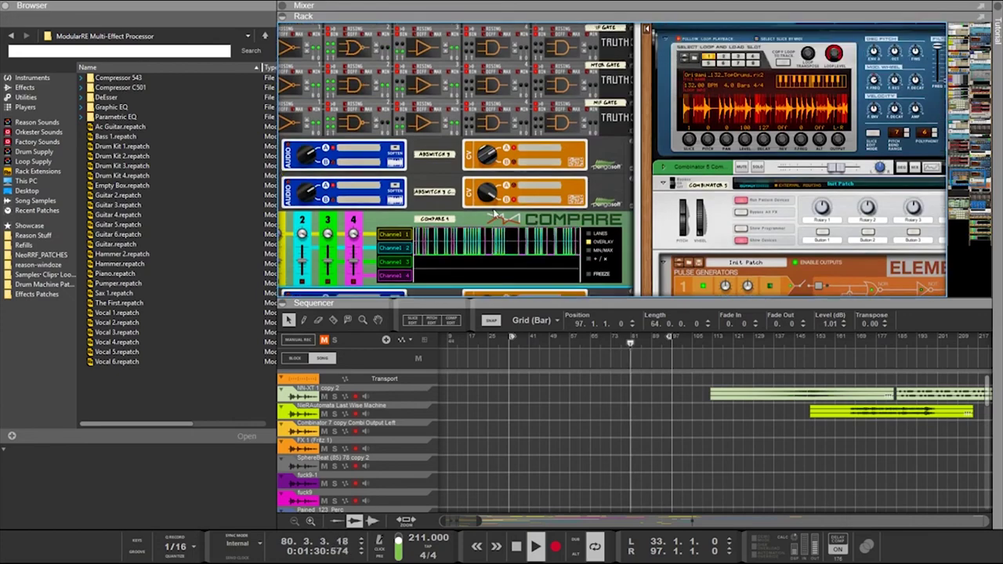
pyautogui.scroll(3, 494, 213)
pyautogui.scroll(-6, 494, 212)
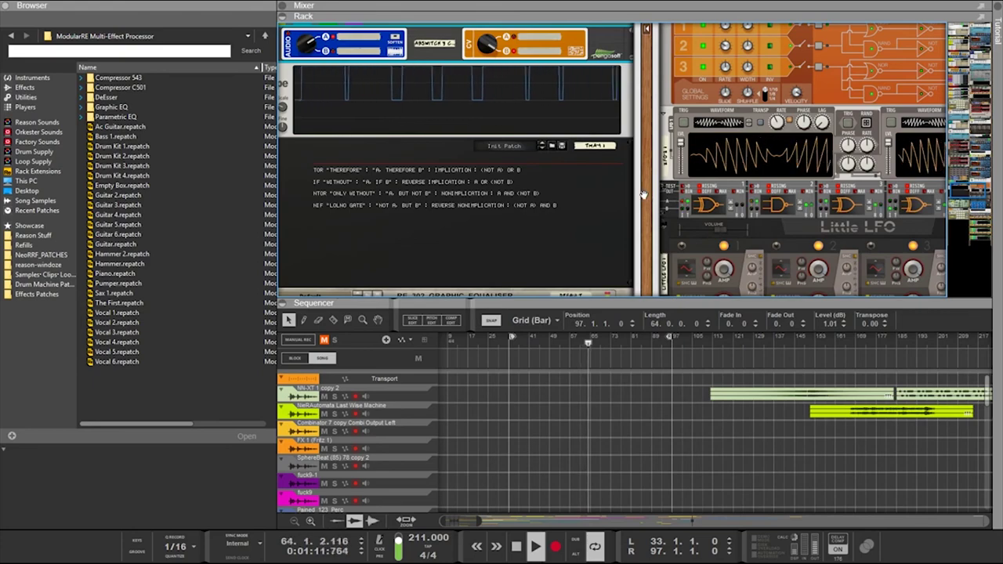
# Look over the impactcore2 Kong, the logic gate chain, the Chronopolis Dr. OctoRex and the Combinator with Little LFO
pyautogui.scroll(-15, 649, 188)
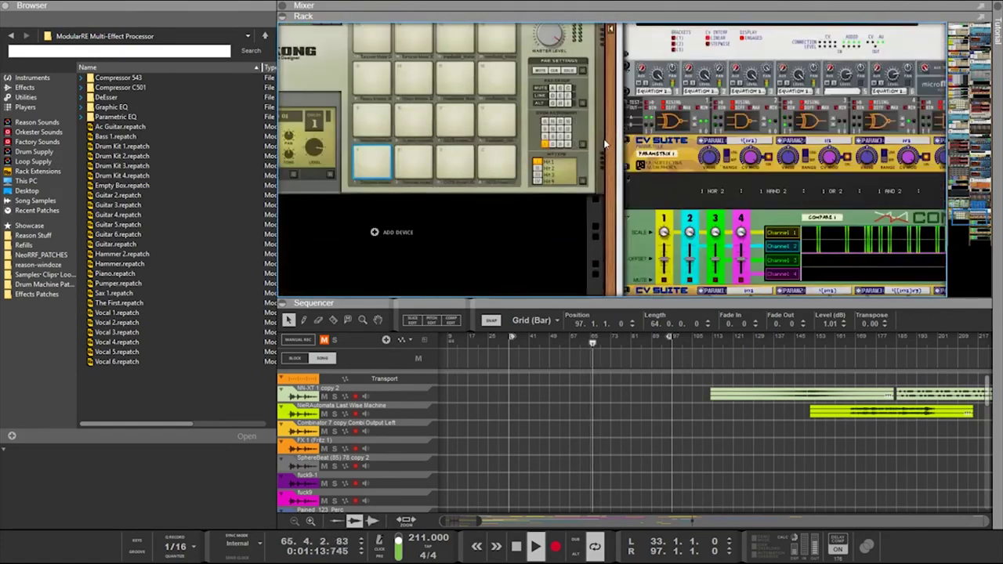
pyautogui.scroll(10, 603, 139)
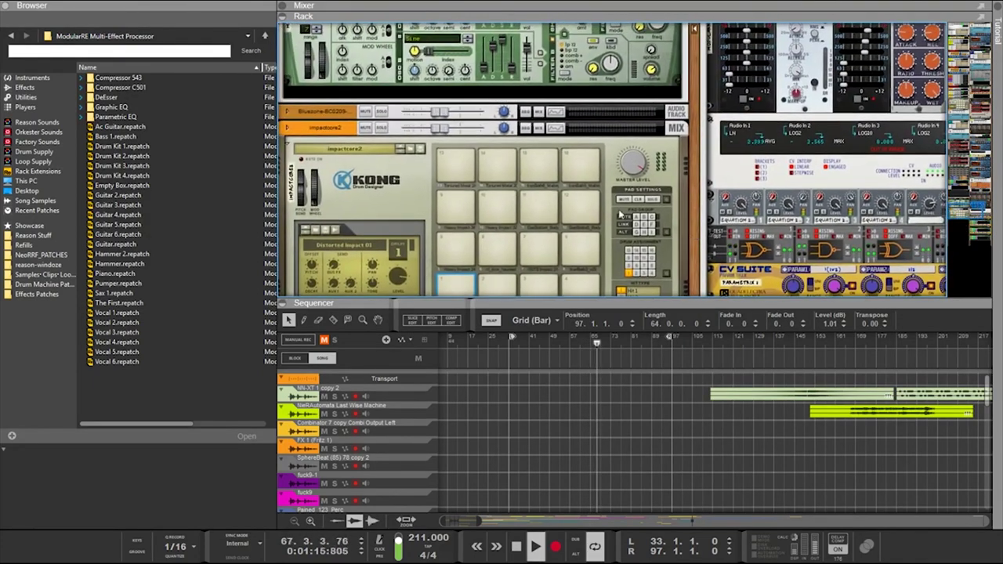
pyautogui.scroll(8, 602, 205)
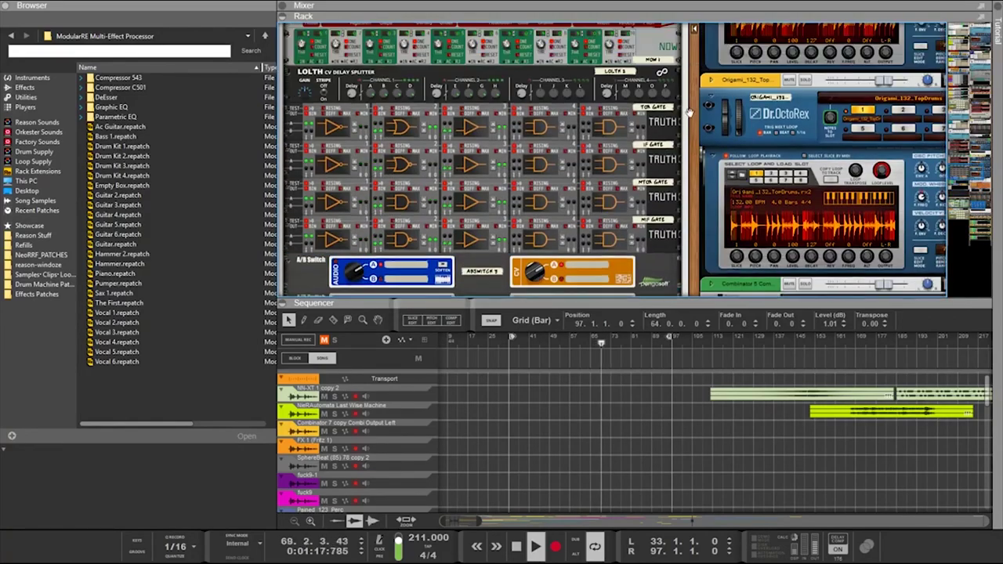
pyautogui.scroll(10, 694, 103)
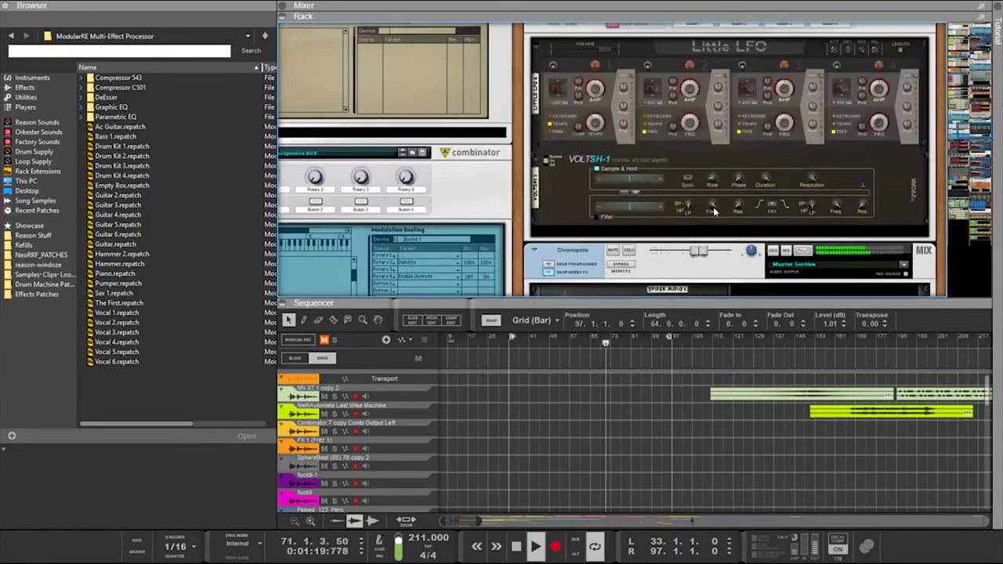
pyautogui.scroll(10, 714, 211)
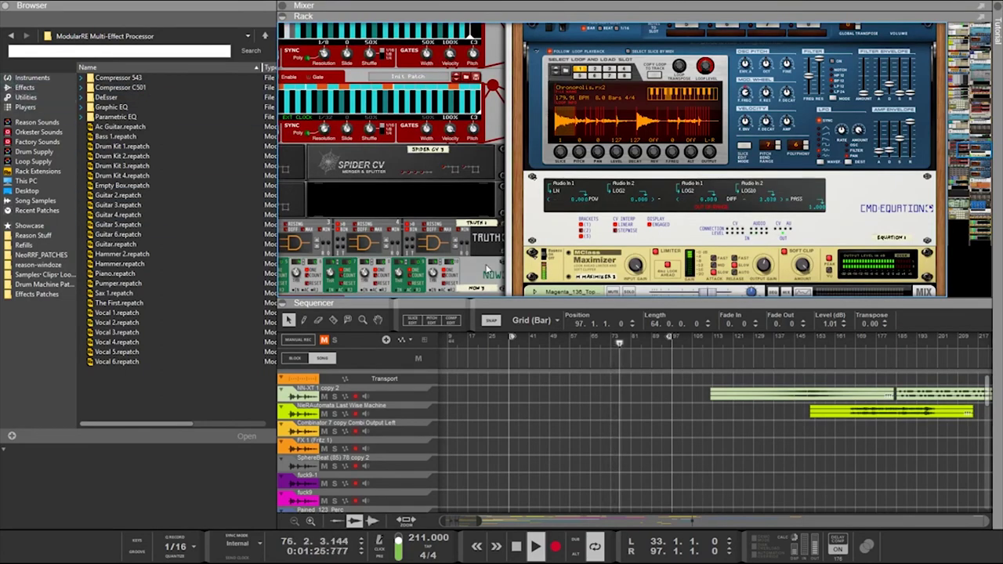
pyautogui.scroll(15, 713, 220)
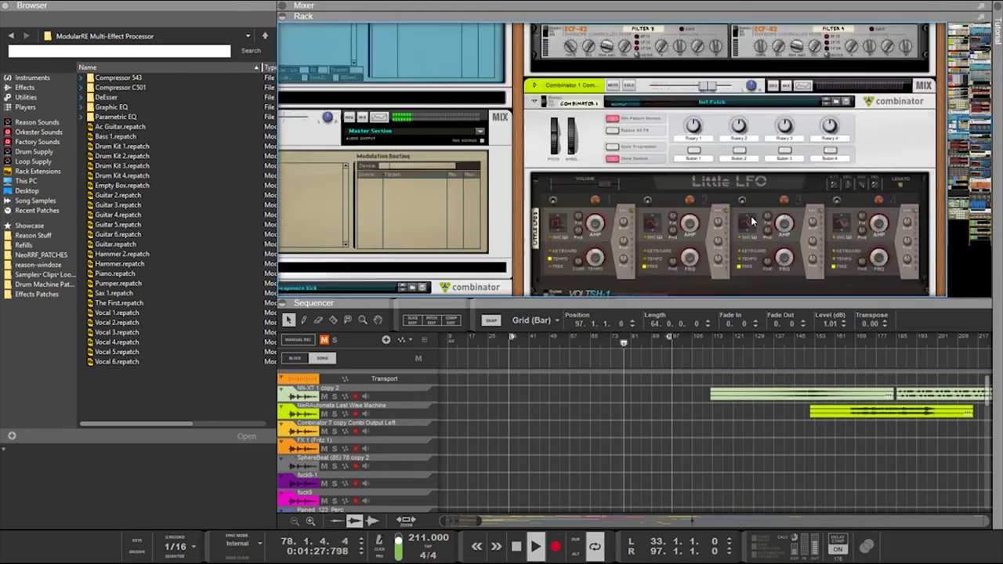
# Load the 4-4-5-4-5_32 polyrhythm patch into the upper Euclid and nod-128 into the groove32 Euclid below it
pyautogui.scroll(3, 751, 222)
pyautogui.scroll(-4, 611, 188)
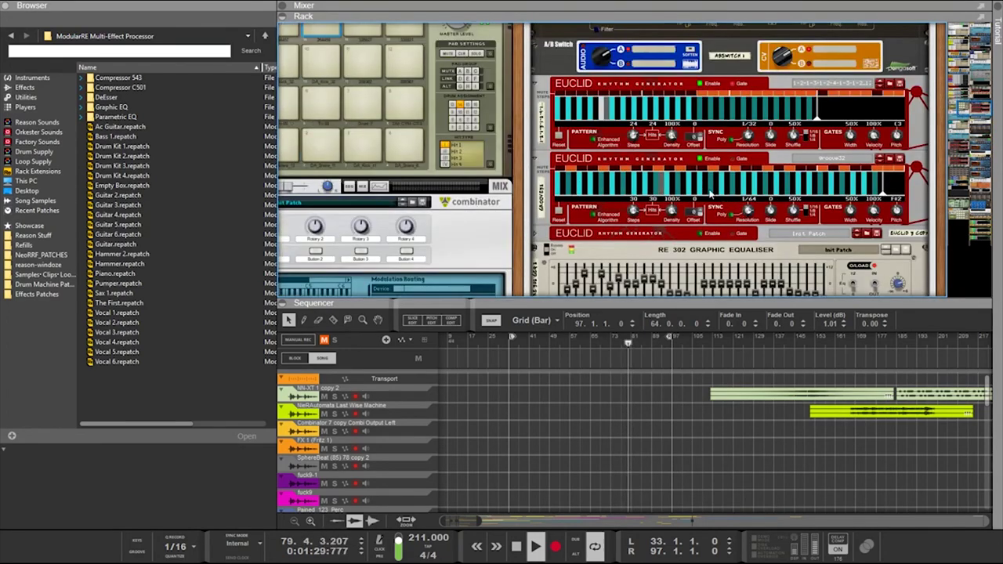
pyautogui.click(890, 84)
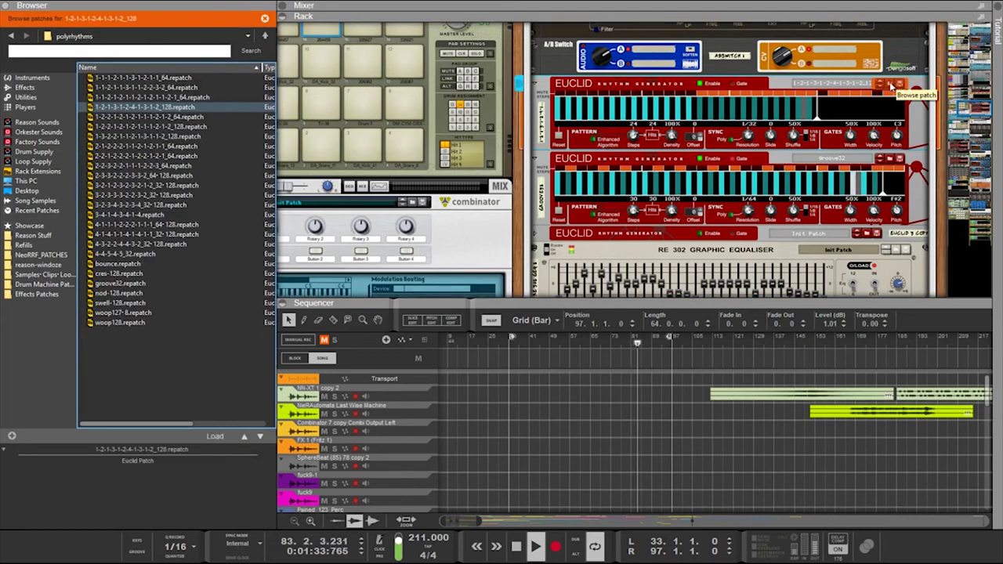
pyautogui.click(125, 255)
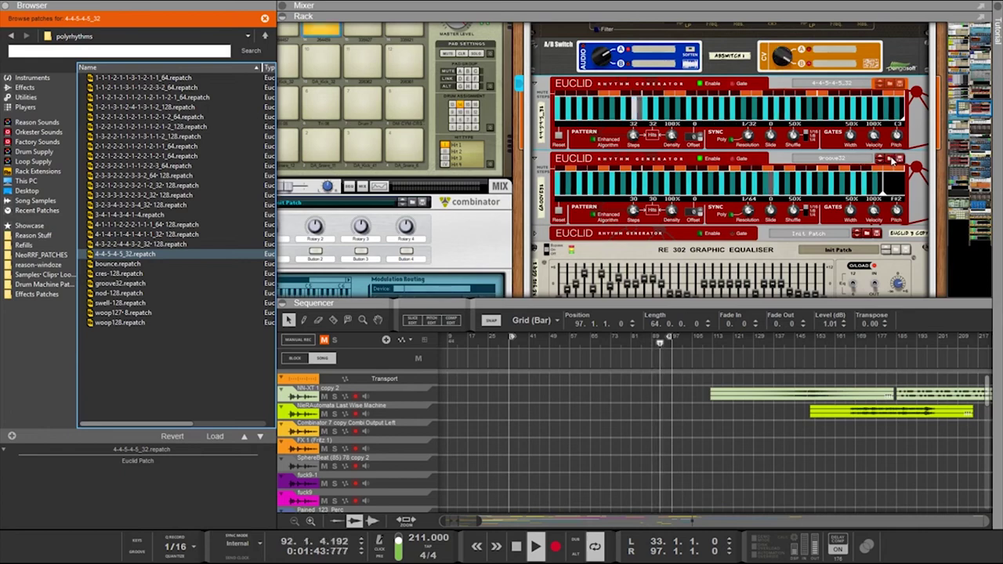
pyautogui.click(891, 160)
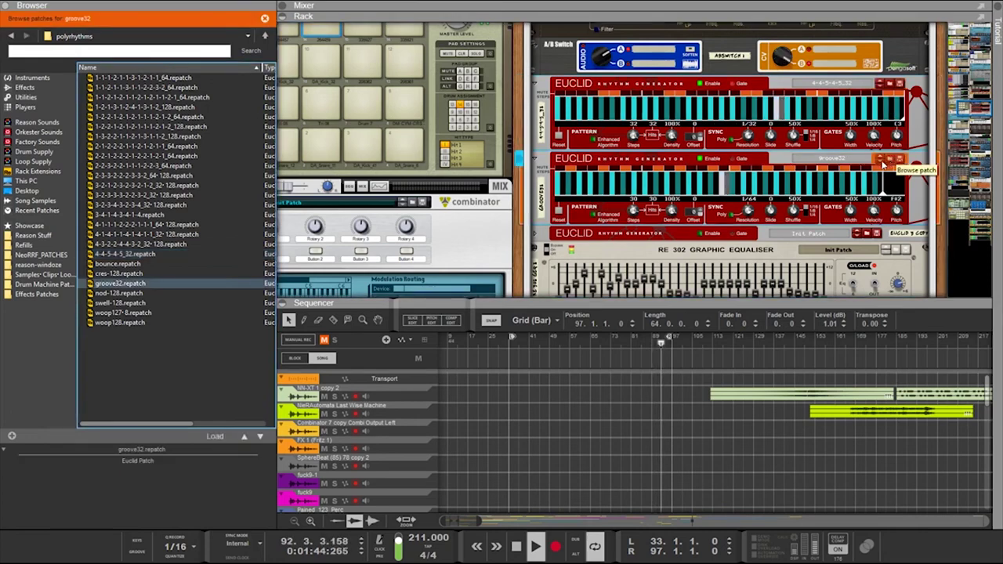
pyautogui.click(179, 293)
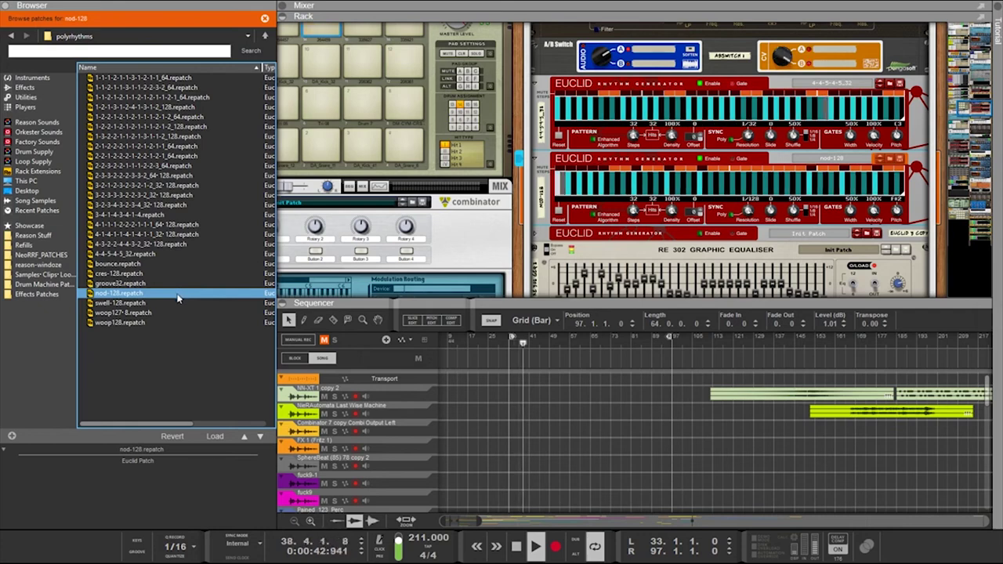
# Try the swell-128 patch on the Euclid above the nod-128 one and advance it to the woop127-8 patch
pyautogui.click(636, 148)
pyautogui.click(157, 254)
pyautogui.click(188, 234)
pyautogui.click(145, 304)
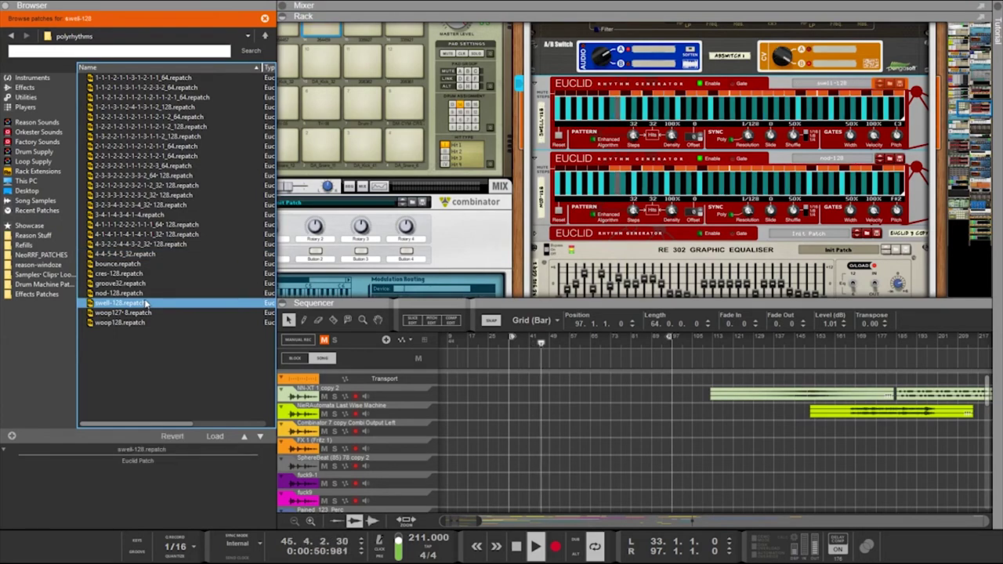
pyautogui.click(848, 124)
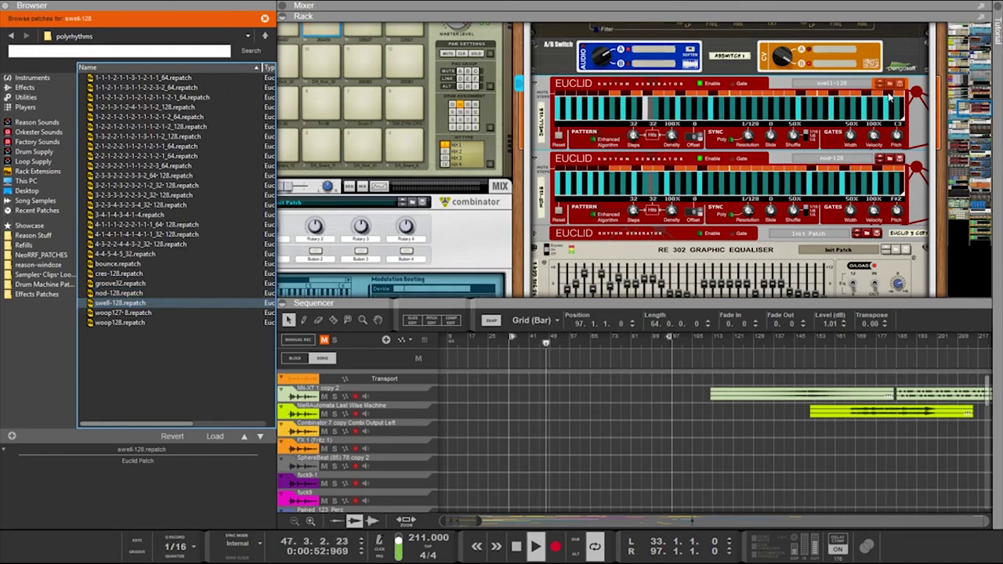
pyautogui.click(880, 84)
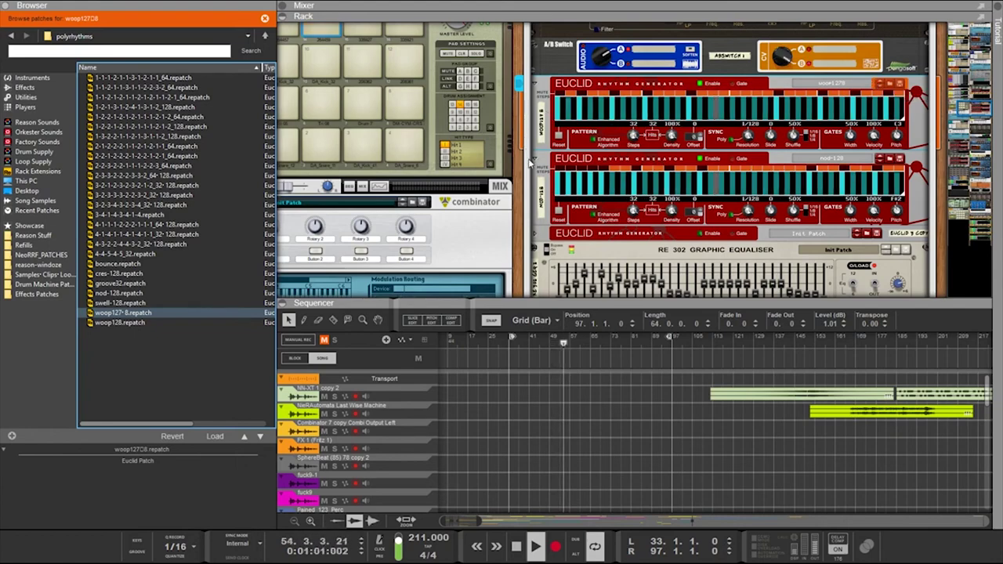
# Inspect the rear cabling between the two patched Euclids, the A/B switch, Volt SH-1, Skope and graphic equaliser, and return to the front
pyautogui.scroll(4, 496, 241)
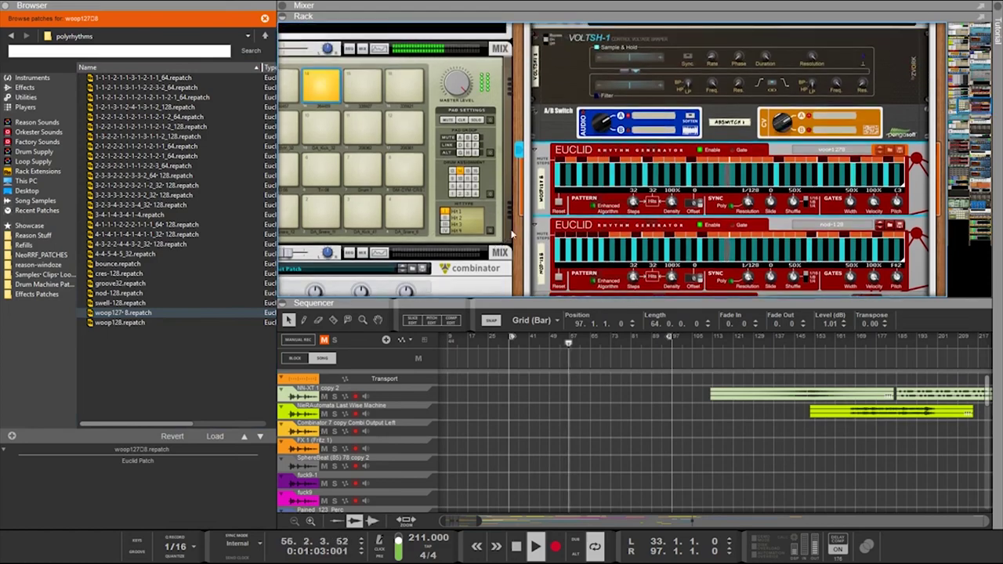
pyautogui.scroll(-5, 509, 239)
pyautogui.scroll(5, 522, 236)
pyautogui.scroll(-8, 522, 236)
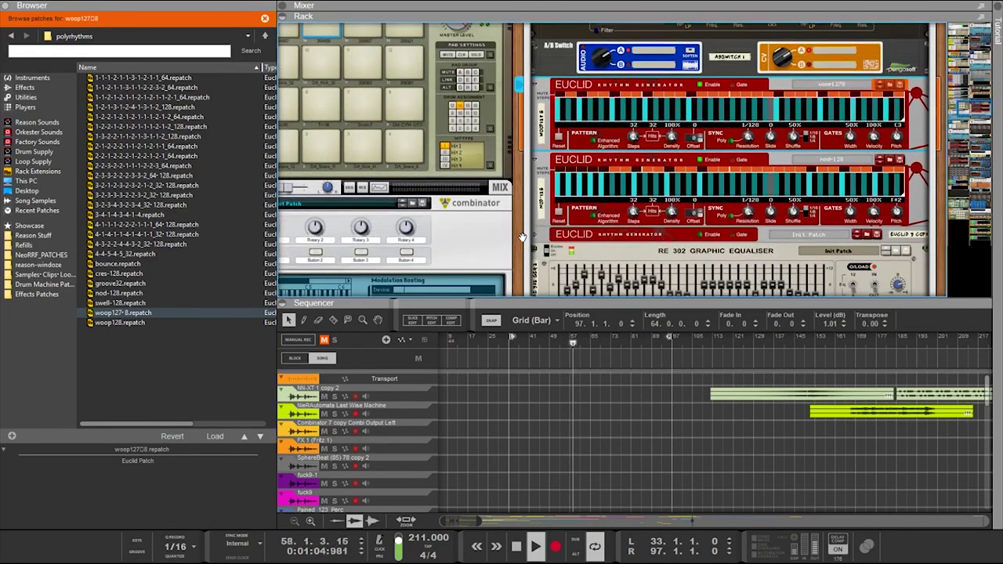
pyautogui.scroll(4, 514, 234)
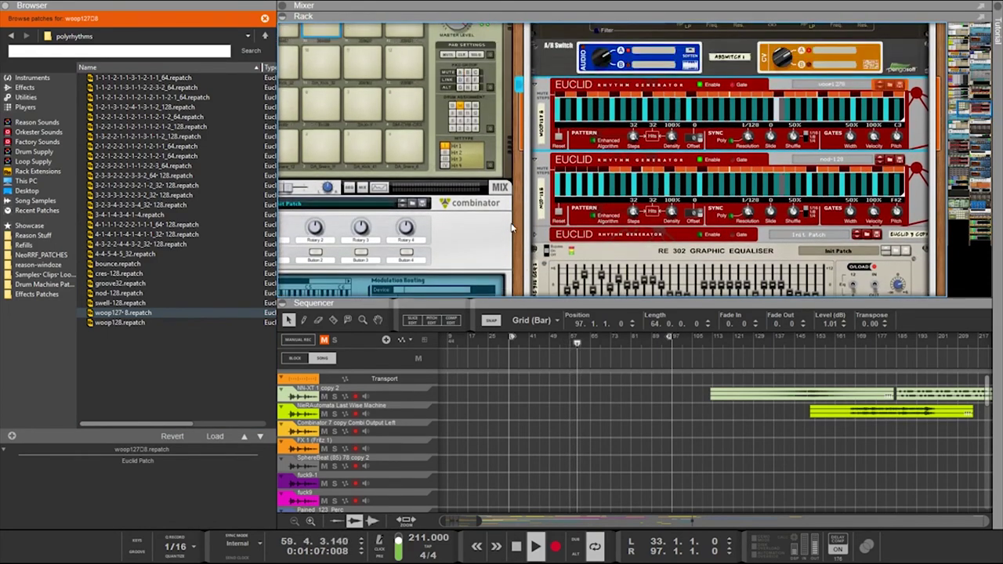
pyautogui.press('Tab')
pyautogui.scroll(-3, 602, 226)
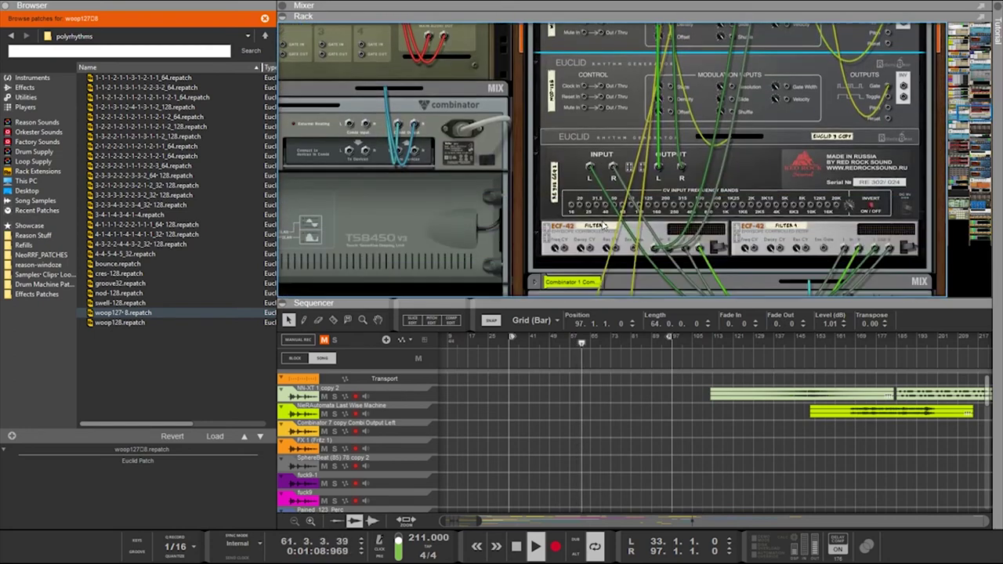
pyautogui.scroll(8, 604, 223)
pyautogui.scroll(-8, 606, 226)
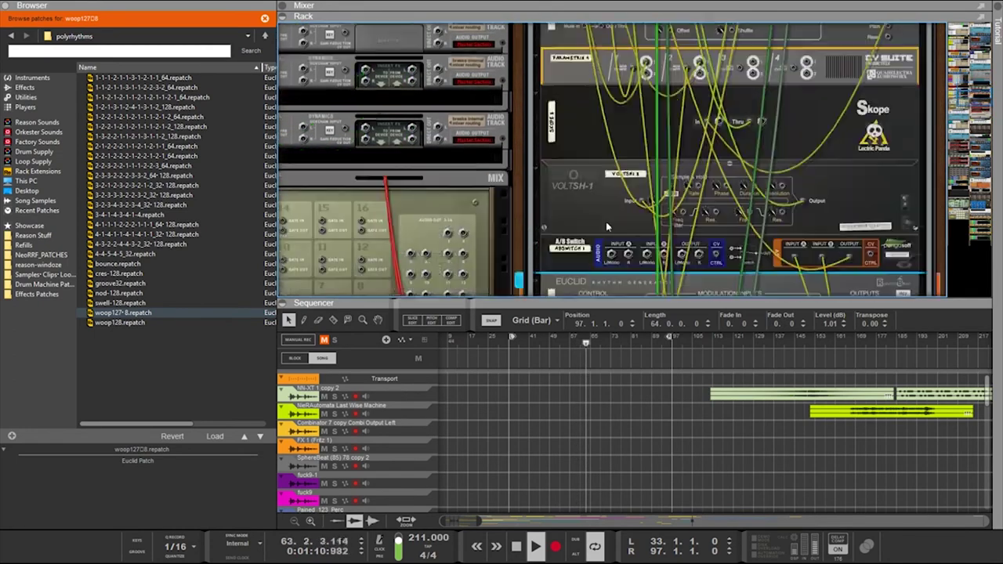
pyautogui.scroll(8, 605, 224)
pyautogui.scroll(-6, 602, 221)
pyautogui.scroll(6, 599, 218)
pyautogui.scroll(-8, 588, 213)
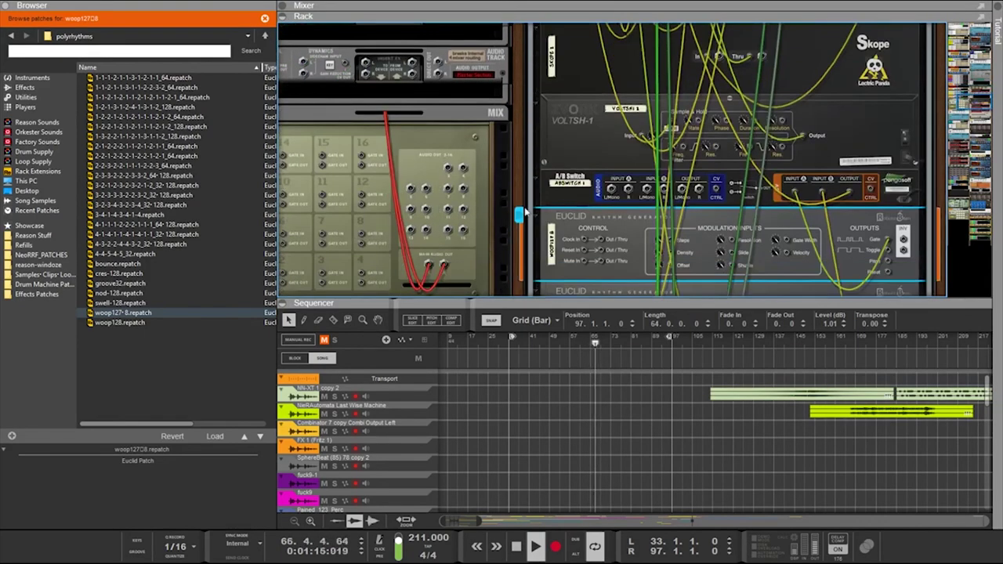
pyautogui.moveTo(514, 177); pyautogui.dragTo(494, 109)
pyautogui.press('Tab')
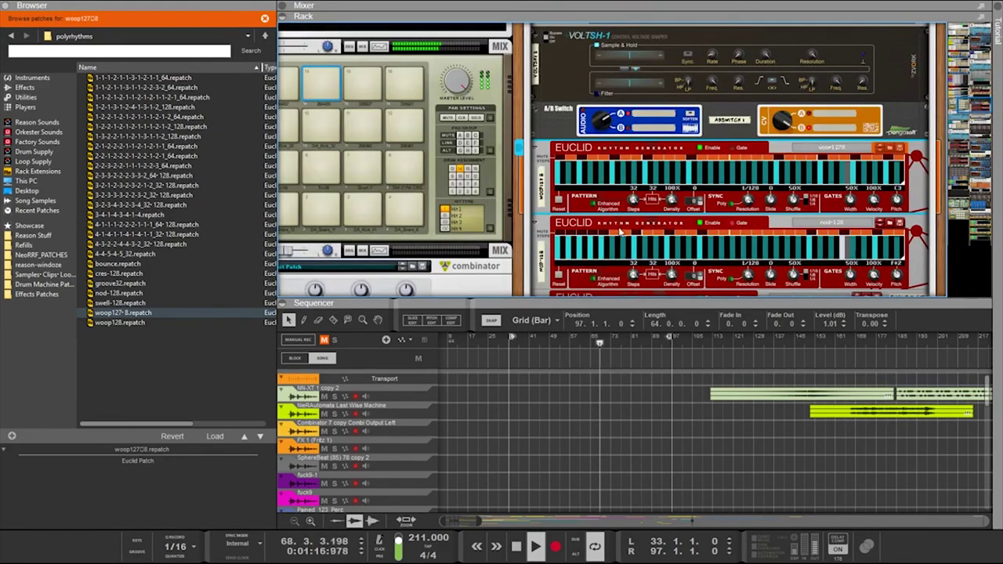
# Select the darkcore2 track's clips within the loop, set the grid to 1/4 and shift them to start at 32.2.1
pyautogui.scroll(-3, 595, 269)
pyautogui.scroll(-3, 597, 268)
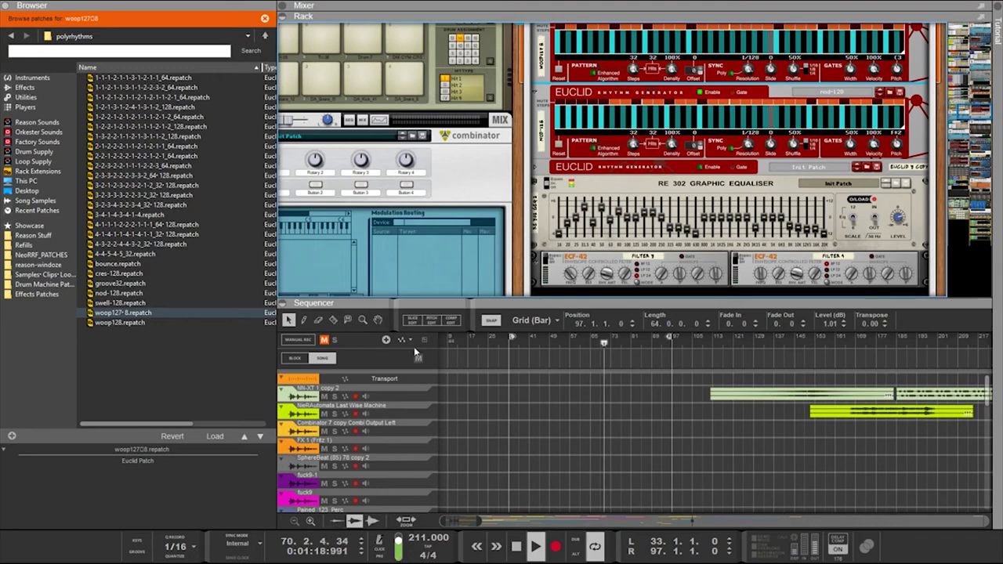
pyautogui.moveTo(486, 308); pyautogui.dragTo(488, 31)
pyautogui.scroll(-3, 513, 279)
pyautogui.scroll(2, 512, 279)
pyautogui.click(477, 306)
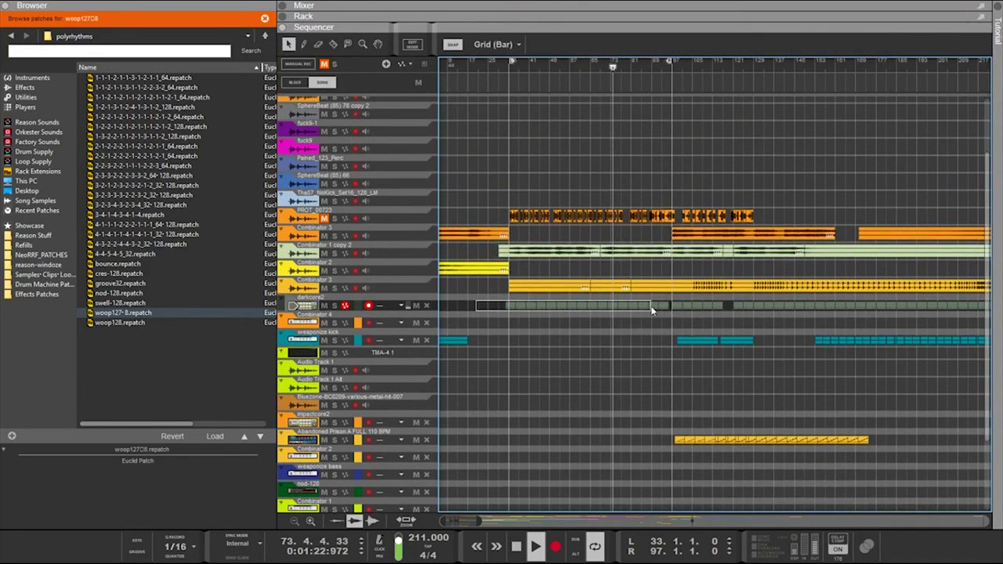
pyautogui.click(665, 310)
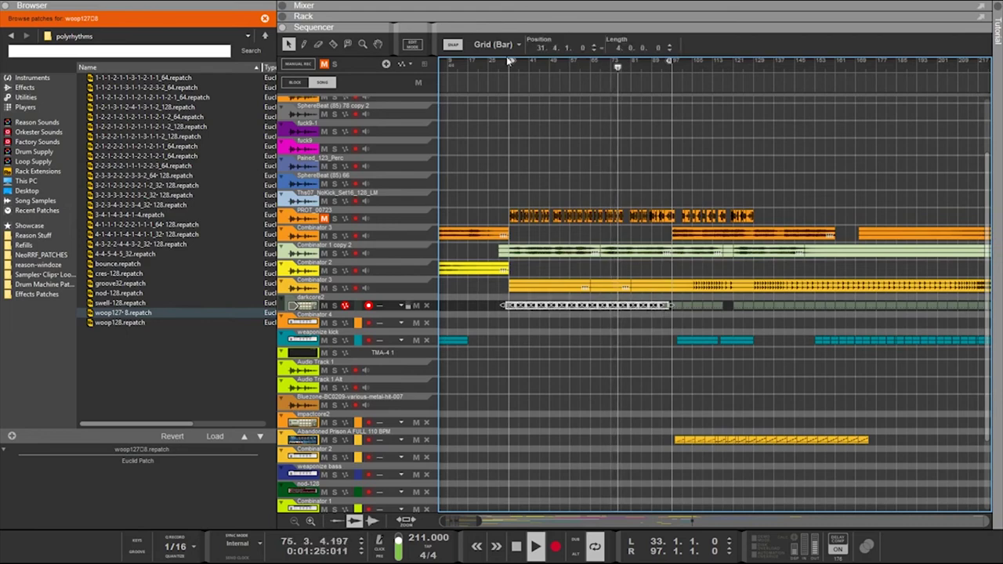
pyautogui.click(500, 48)
pyautogui.click(492, 93)
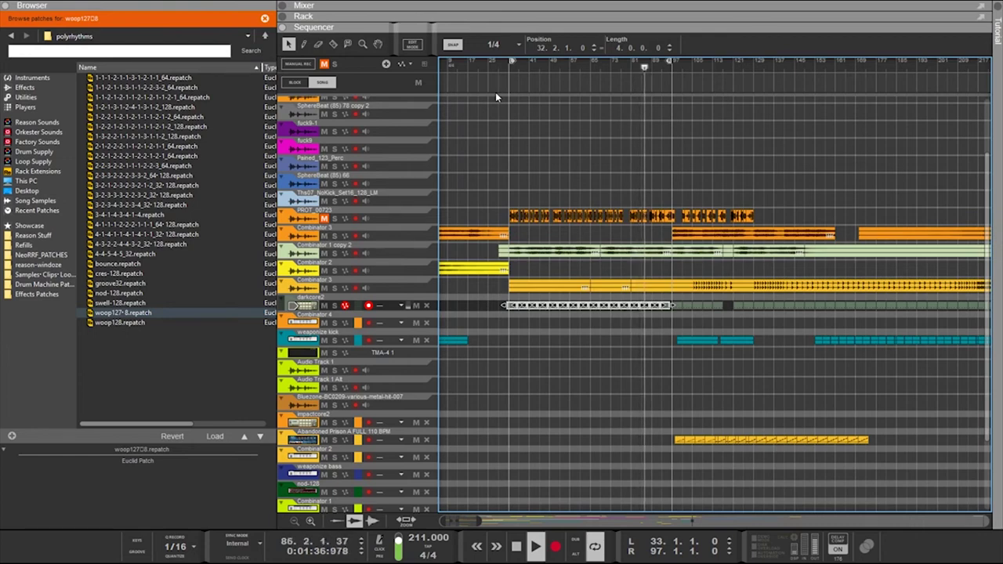
# Bring the rack back above the sequencer and advance the upper patched Euclid to the woop128 patch
pyautogui.moveTo(509, 23); pyautogui.dragTo(512, 286)
pyautogui.scroll(3, 747, 188)
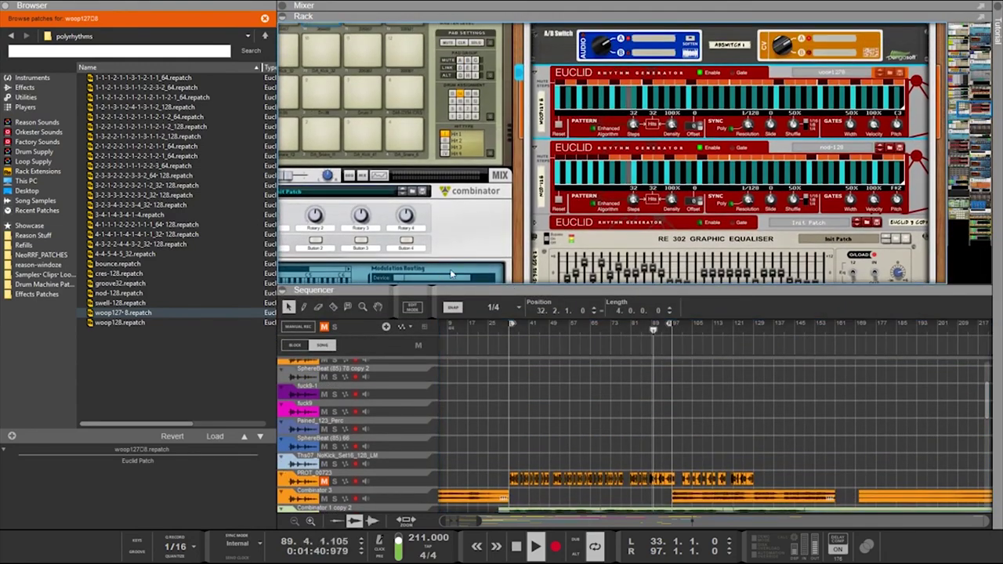
pyautogui.scroll(-2, 748, 189)
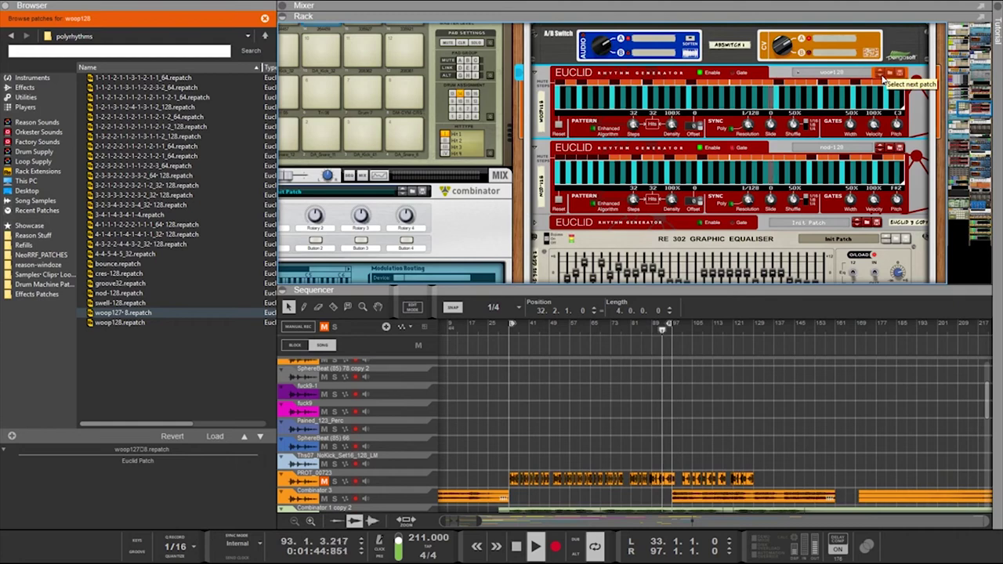
pyautogui.click(884, 76)
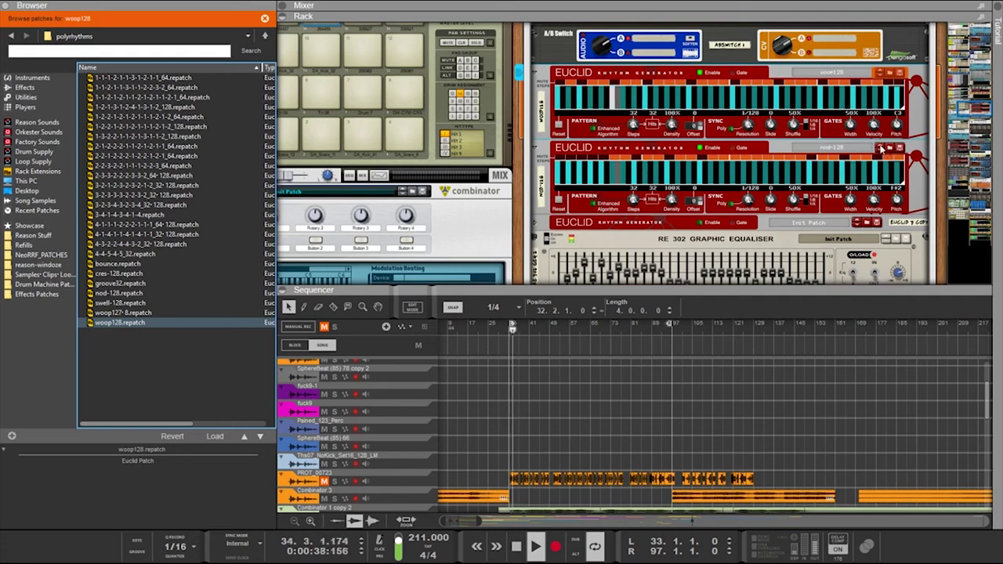
# Audition swell-128 and groove32 on the nod-128 Euclid and settle on the cres-128 patch
pyautogui.click(881, 149)
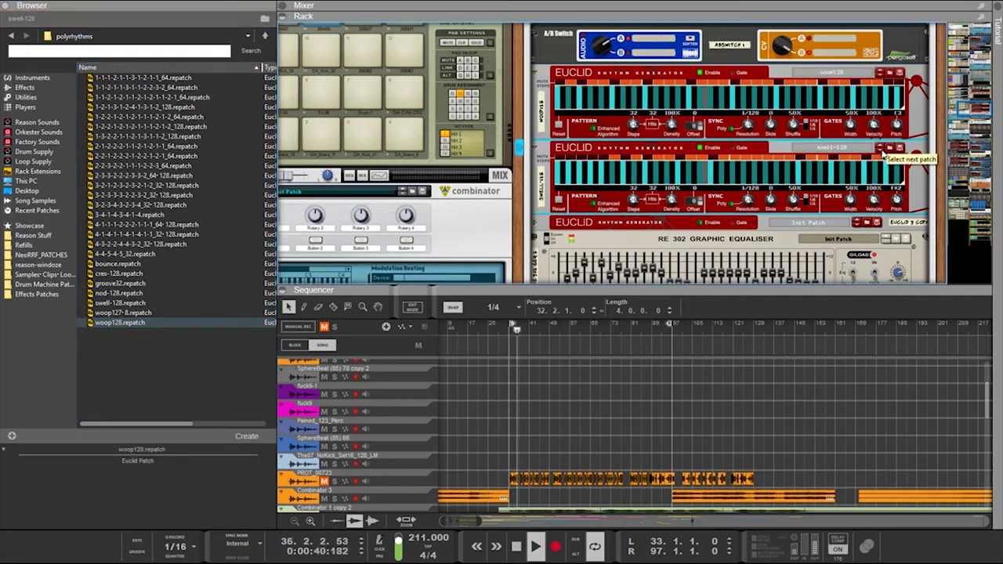
pyautogui.click(881, 149)
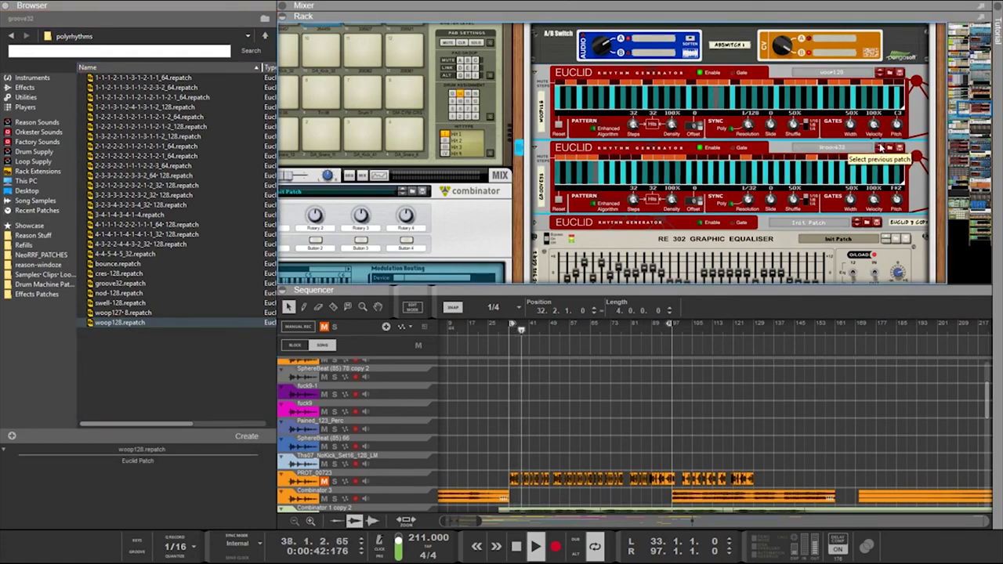
pyautogui.click(881, 149)
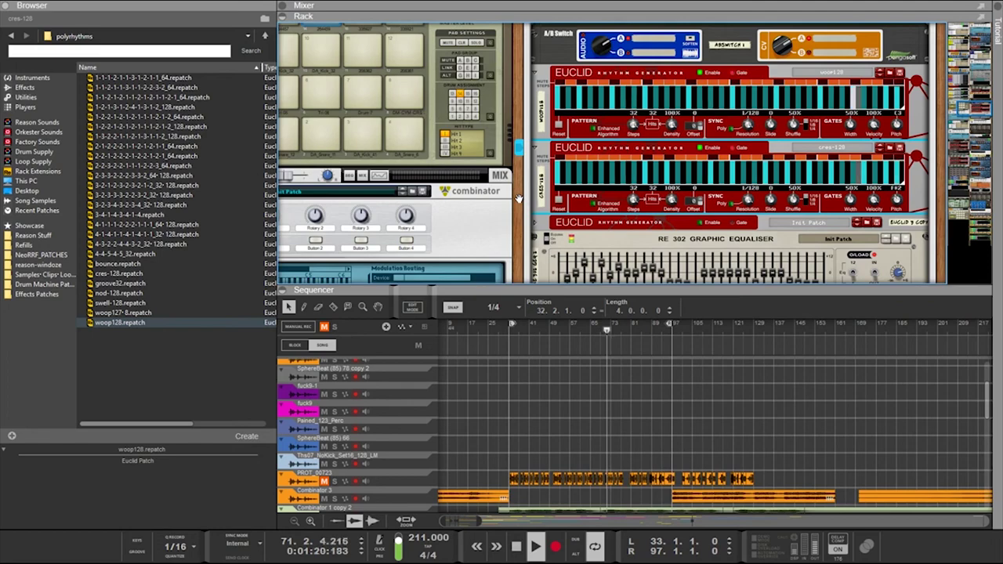
# Look over the weaponize kick Punch-BD settings, the weaponize bass Combinator's modulation routing and the sequencer track list
pyautogui.scroll(15, 595, 169)
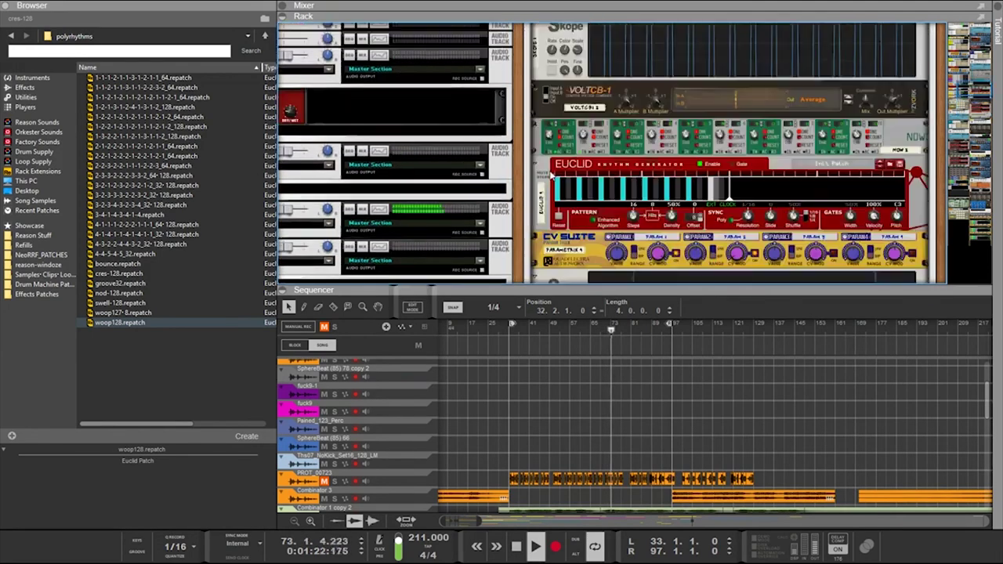
pyautogui.scroll(4, 643, 184)
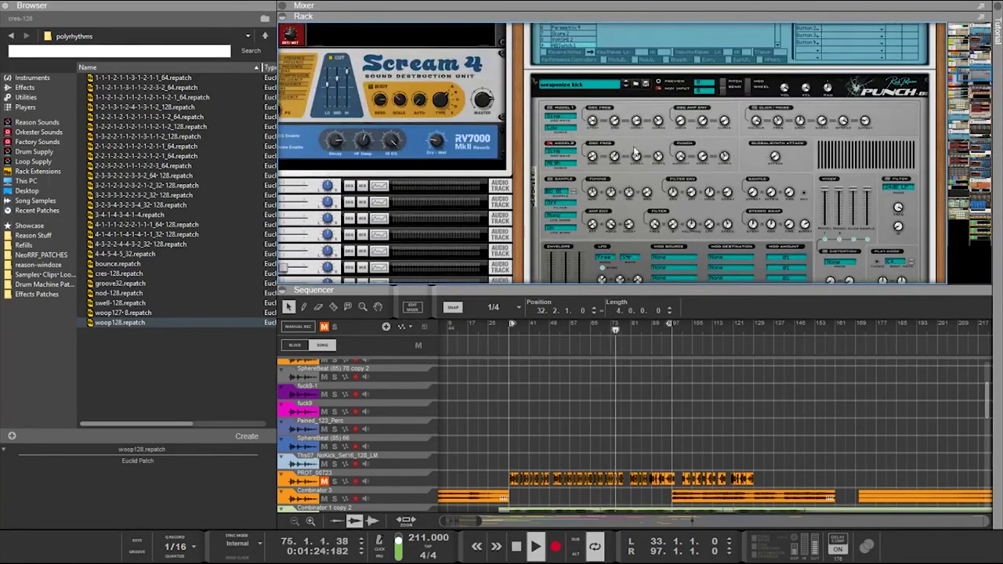
pyautogui.click(658, 157)
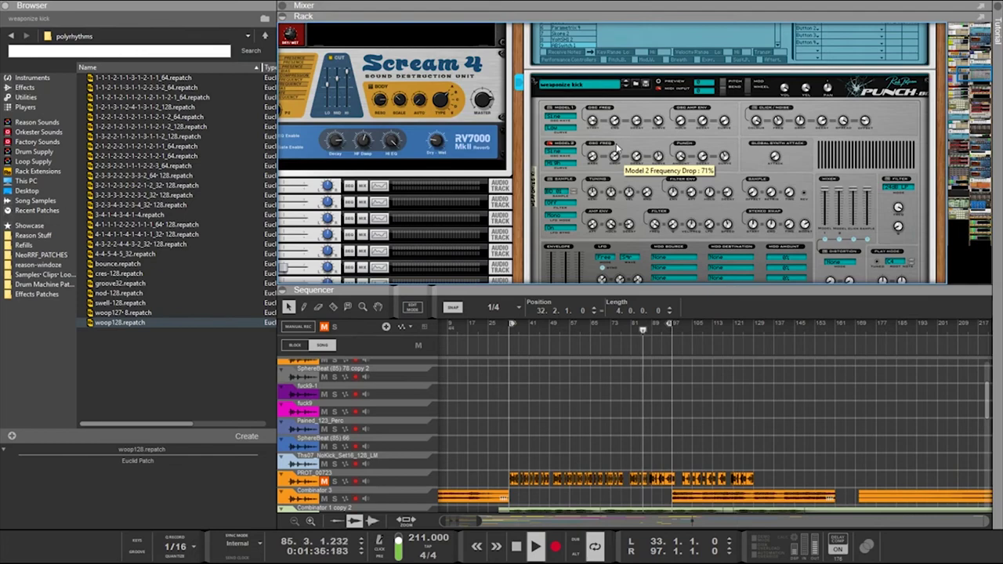
pyautogui.scroll(3, 804, 165)
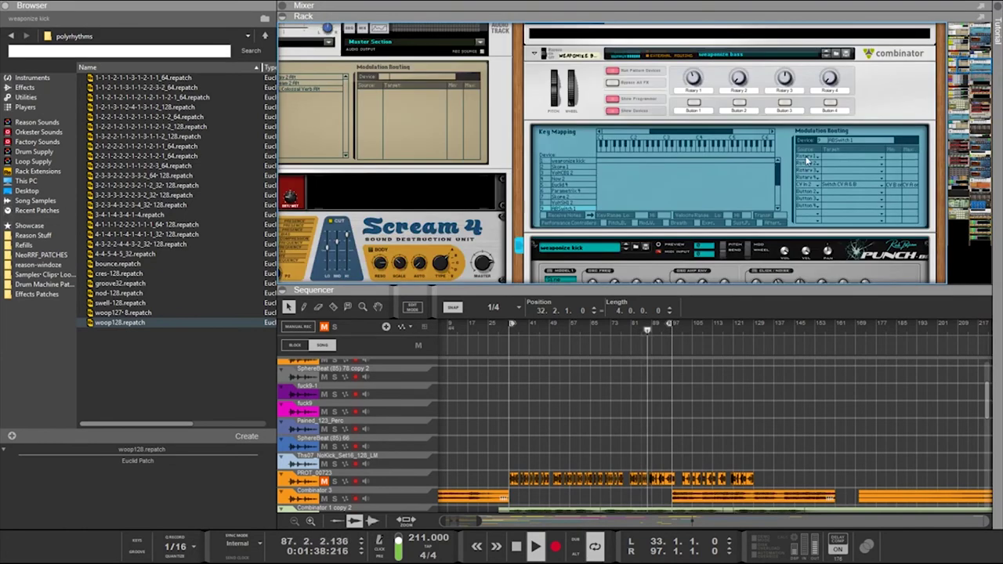
pyautogui.click(829, 80)
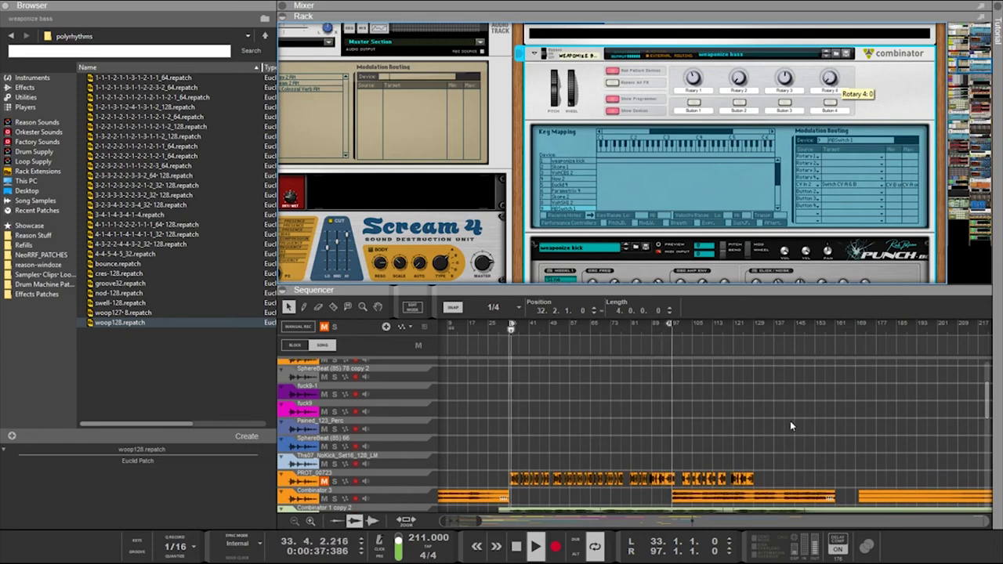
pyautogui.scroll(5, 670, 332)
pyautogui.scroll(-5, 660, 351)
pyautogui.scroll(2, 611, 353)
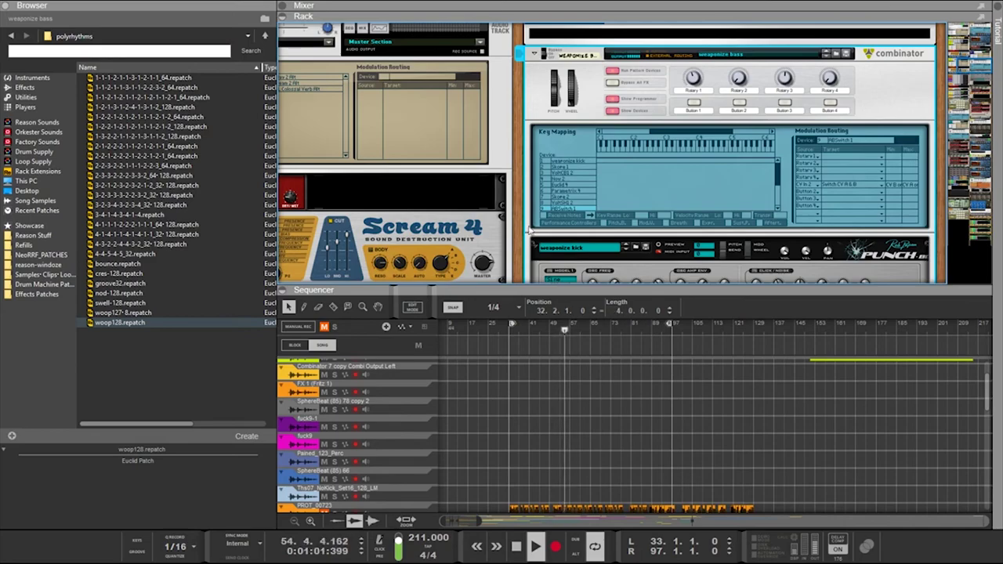
# Expand the rack to full height and examine the woop128 and cres-128 Euclids with the A/B switch, Volt SH-1 and Skope above
pyautogui.press('F6')
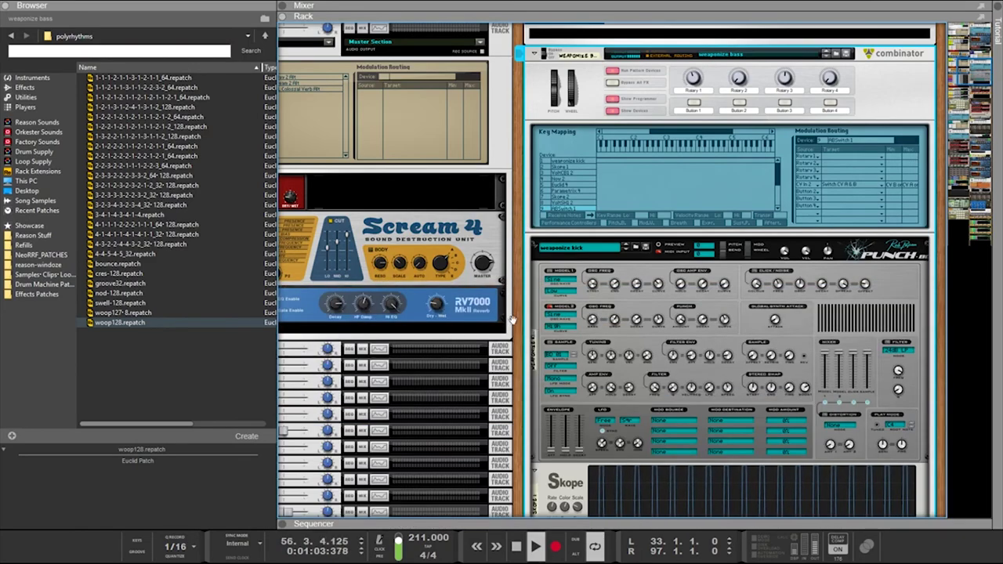
pyautogui.scroll(-5, 695, 174)
pyautogui.scroll(-15, 694, 166)
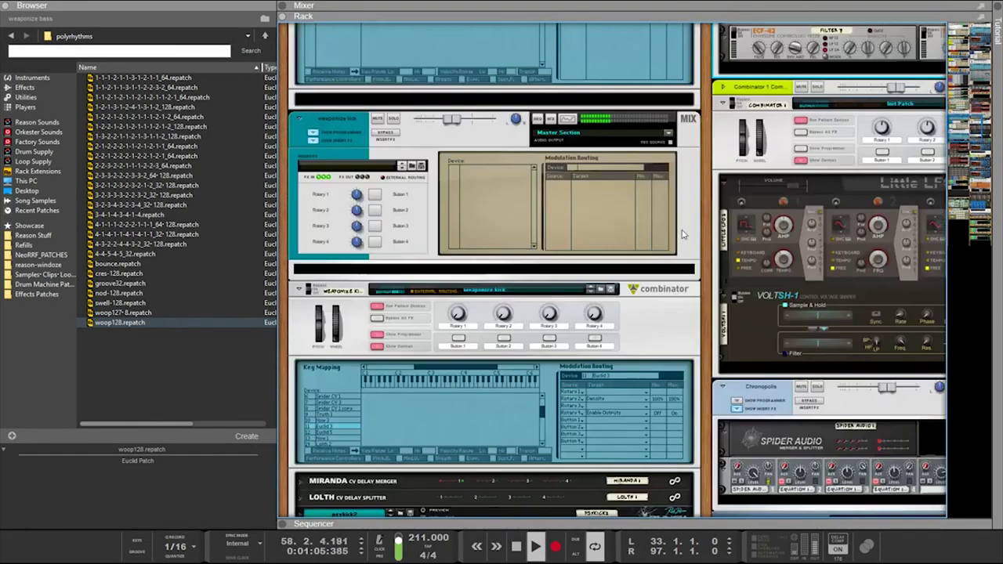
pyautogui.scroll(10, 710, 175)
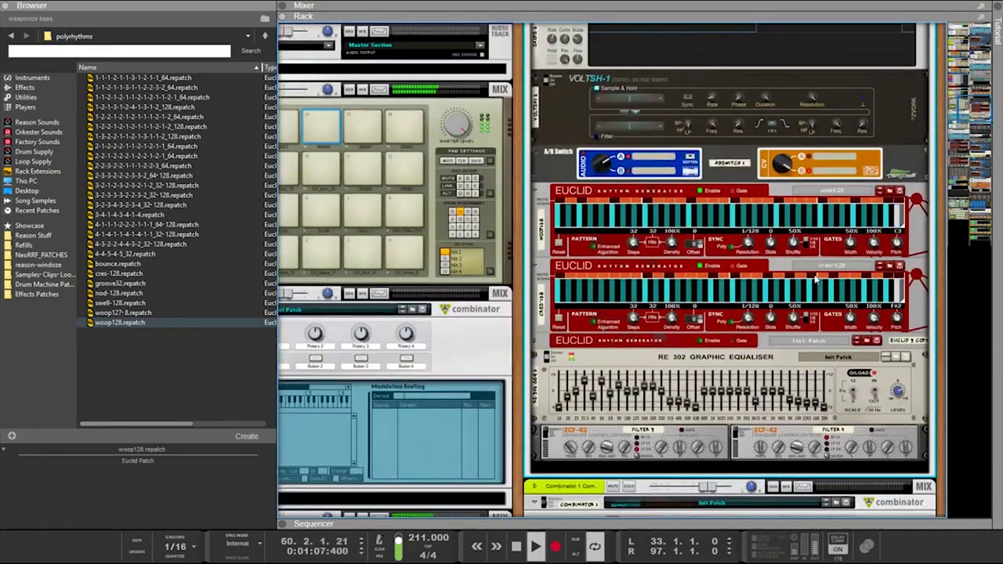
pyautogui.scroll(4, 745, 243)
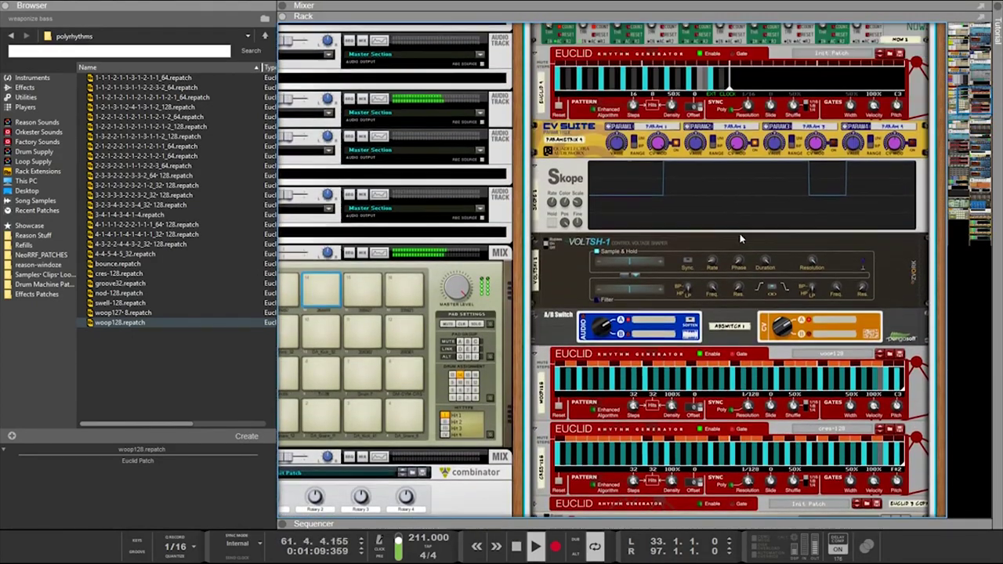
pyautogui.scroll(1, 727, 228)
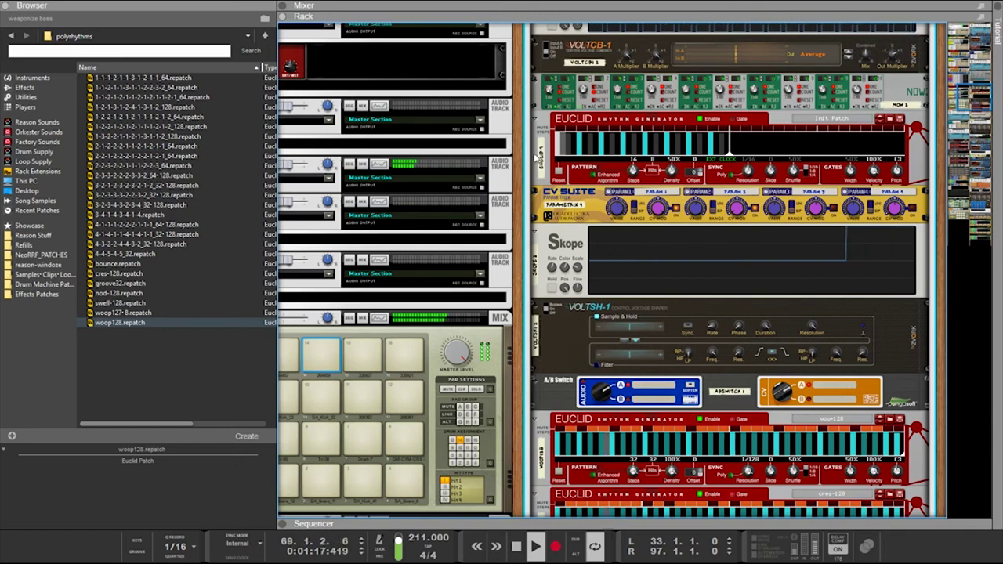
pyautogui.scroll(-4, 541, 152)
pyautogui.scroll(1, 547, 147)
pyautogui.scroll(-1, 547, 153)
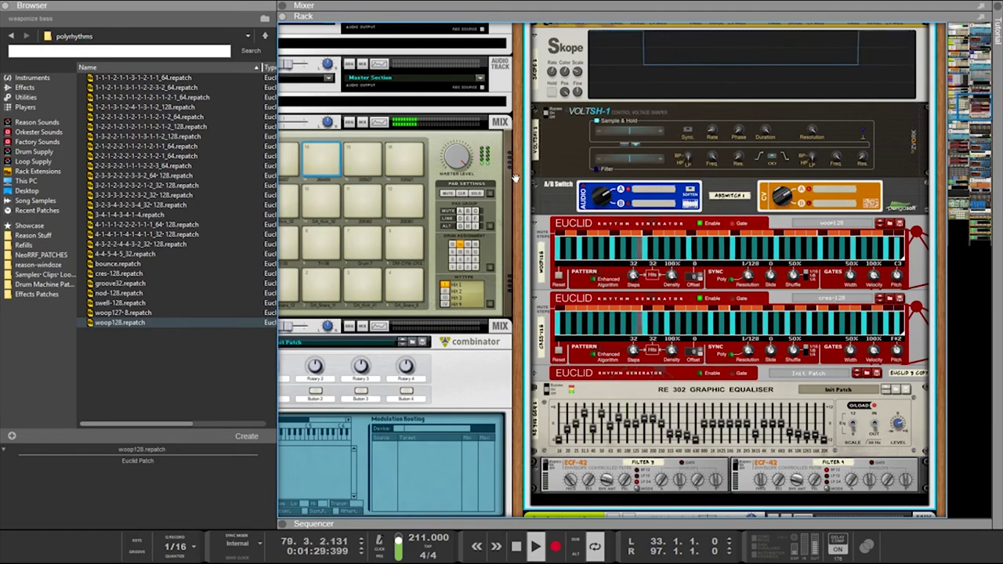
# Examine the darkcore2 Kong, the weaponize kick Combinator's routing and the Euclid pair below its psykick2 Punch-BD
pyautogui.moveTo(514, 183); pyautogui.dragTo(751, 292)
pyautogui.scroll(1, 530, 244)
pyautogui.scroll(-2, 530, 244)
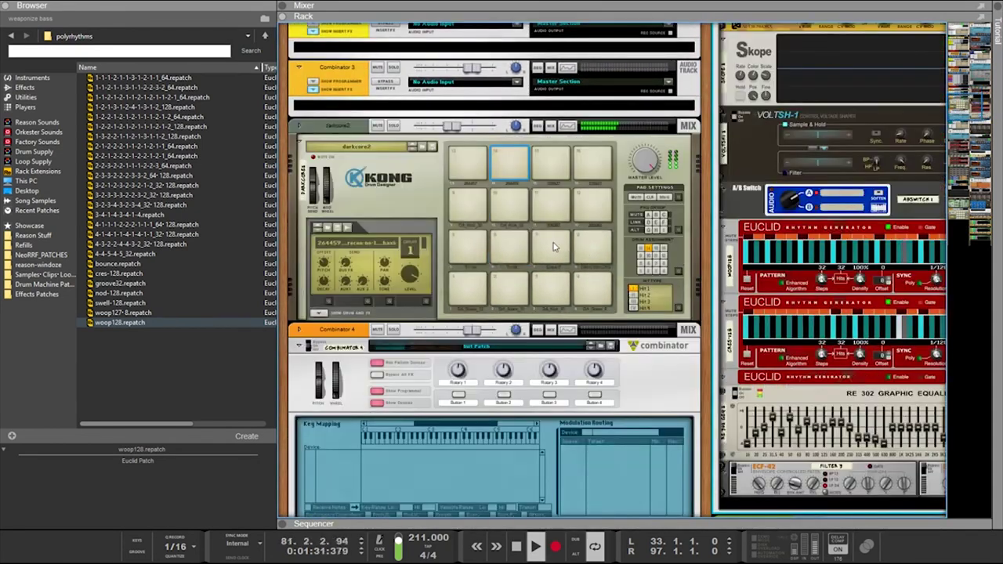
pyautogui.scroll(2, 530, 244)
pyautogui.scroll(-10, 530, 245)
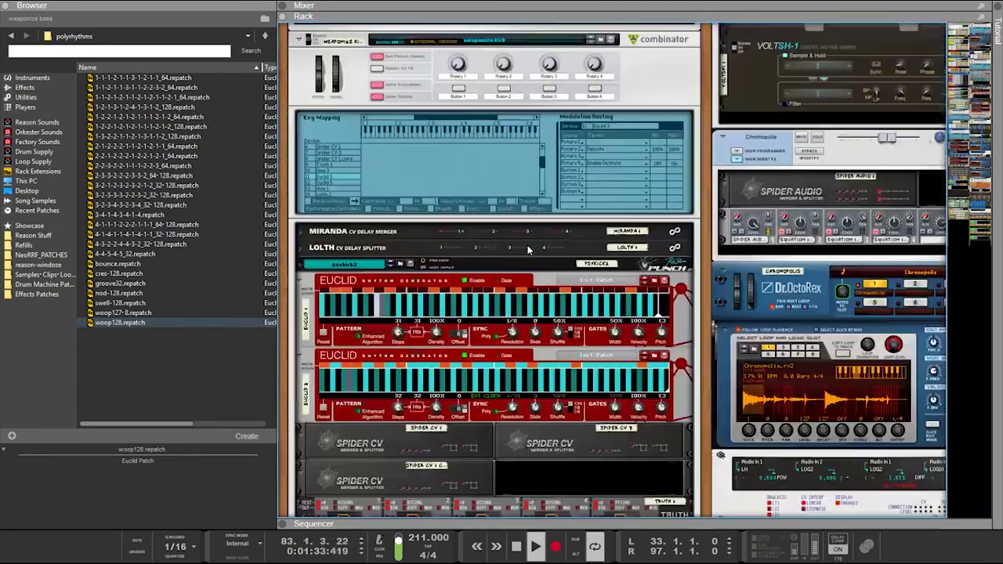
pyautogui.scroll(-2, 530, 247)
pyautogui.scroll(2, 530, 248)
pyautogui.scroll(-2, 530, 248)
pyautogui.scroll(2, 530, 248)
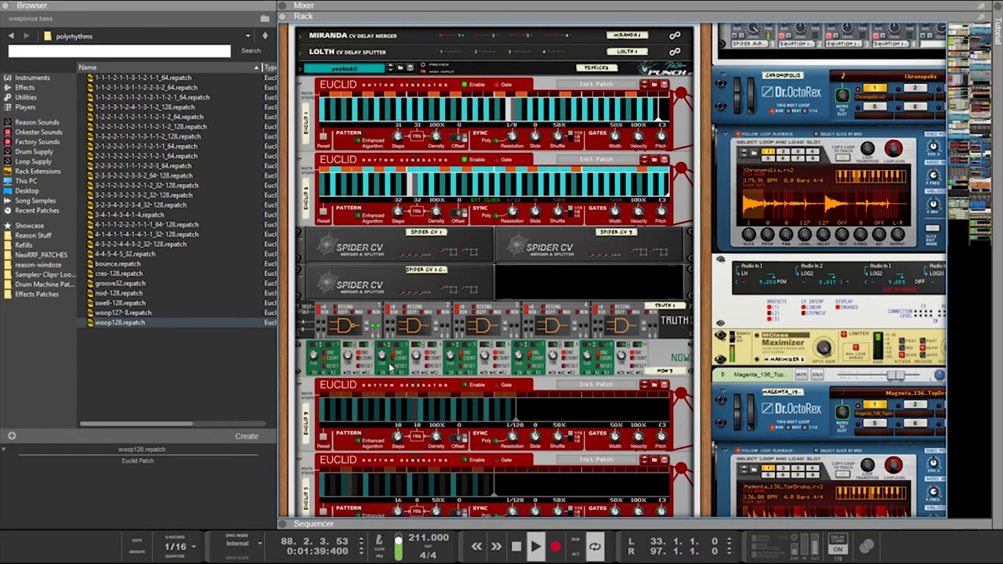
# Examine the lower Euclid pair, the Now counters and the Truth gate rows, and select the A/B switch directly above Compare
pyautogui.scroll(-2, 397, 390)
pyautogui.scroll(1, 458, 349)
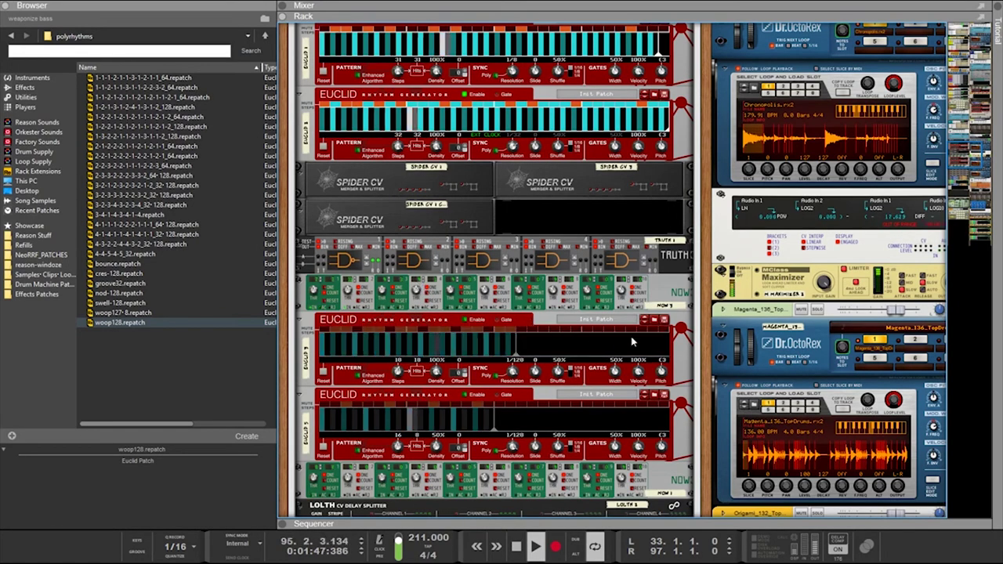
pyautogui.scroll(-2, 658, 354)
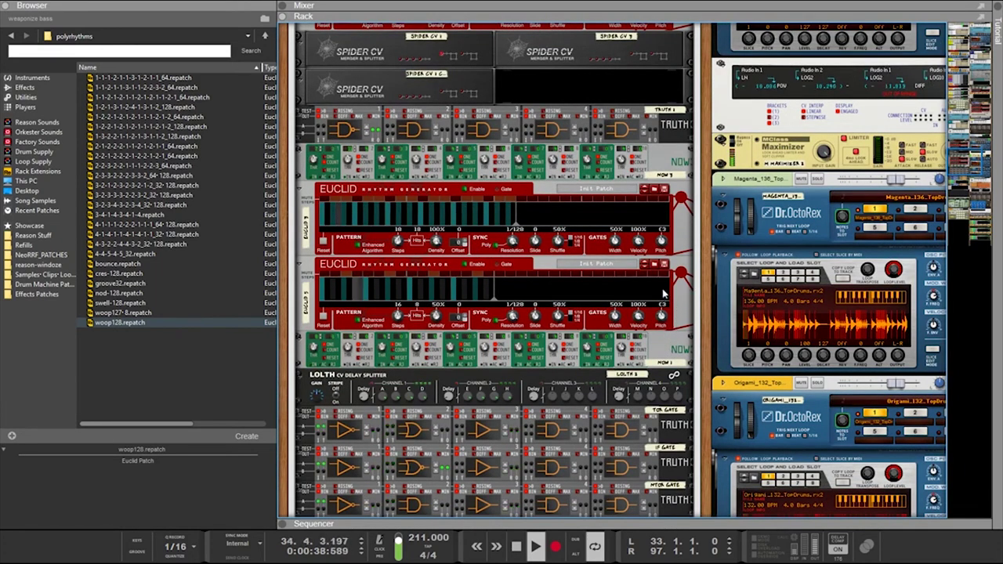
pyautogui.scroll(2, 675, 298)
pyautogui.scroll(-1, 664, 295)
pyautogui.scroll(-3, 665, 295)
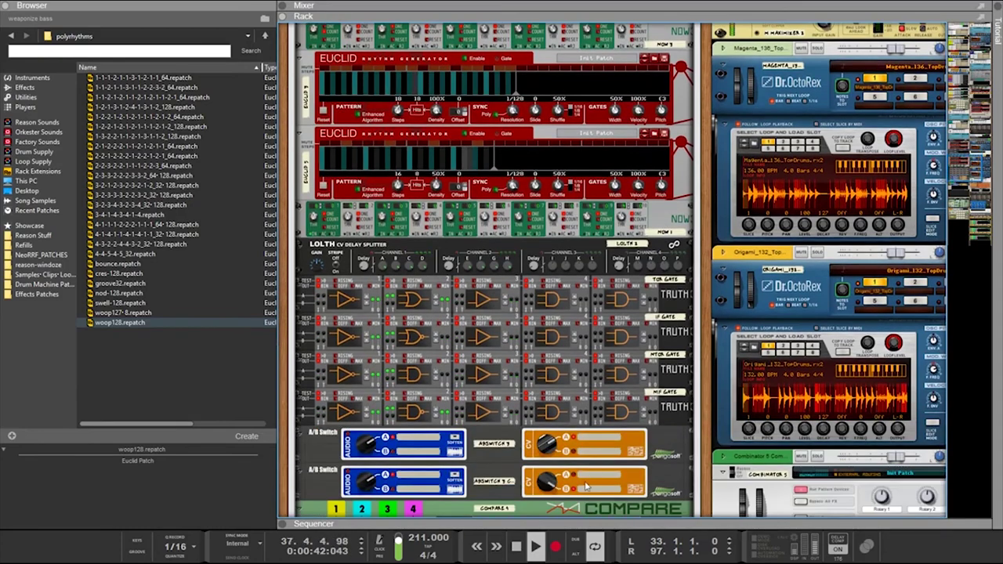
pyautogui.click(586, 488)
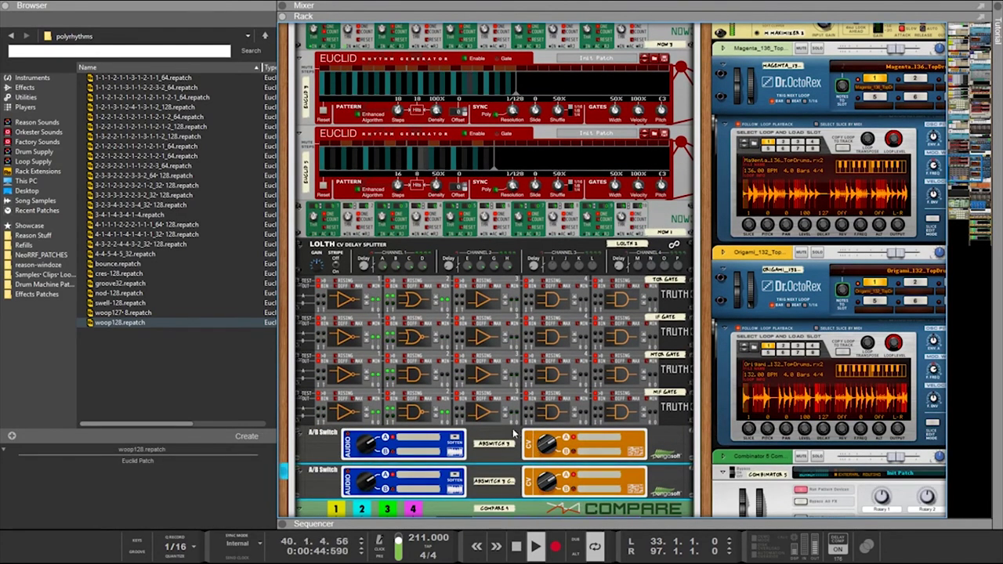
# Compare the Euclid pair under psykick2 with the lower Euclid pair feeding the Lolth splitter and Truth gates
pyautogui.scroll(3, 496, 411)
pyautogui.scroll(5, 495, 411)
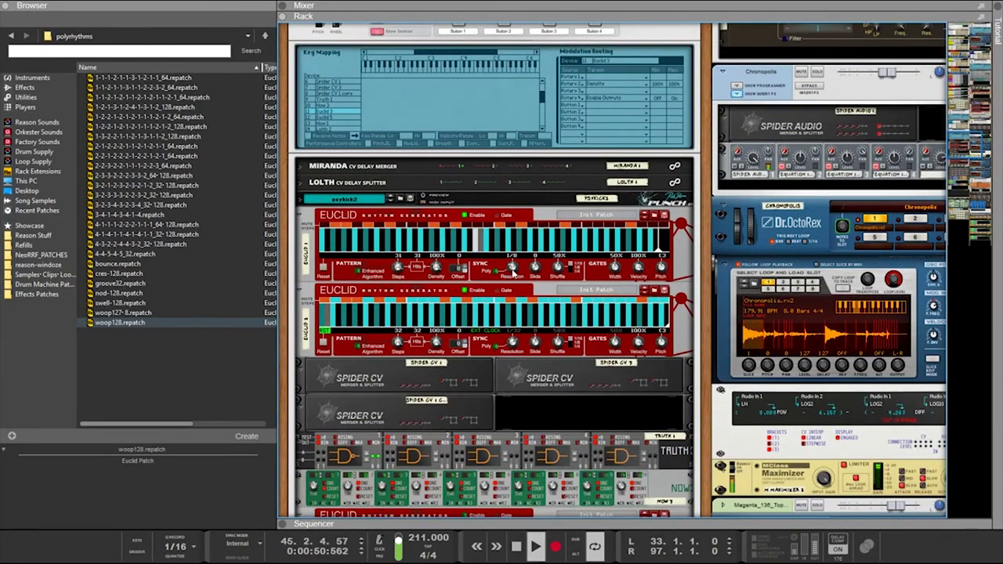
pyautogui.scroll(-6, 517, 278)
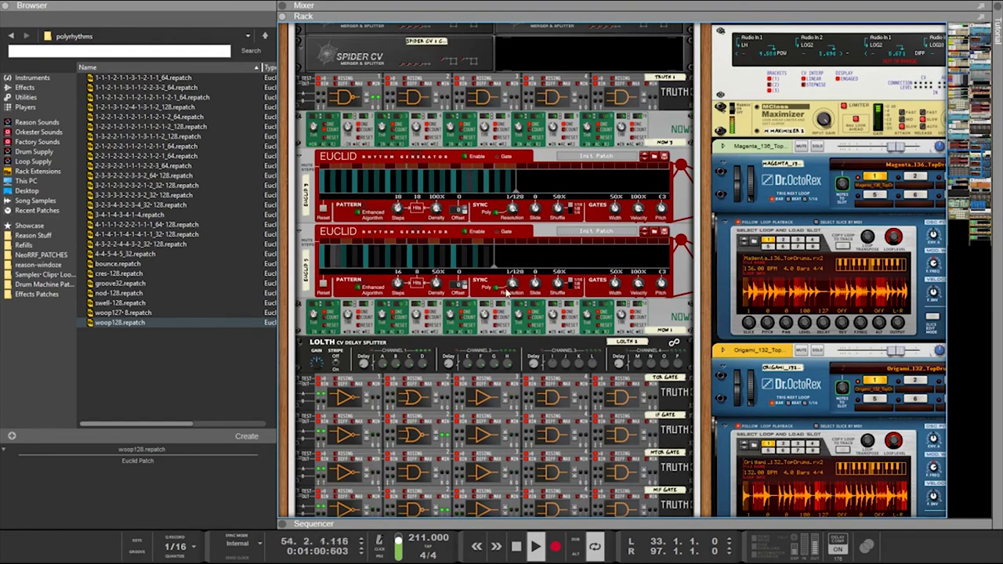
pyautogui.scroll(-3, 501, 292)
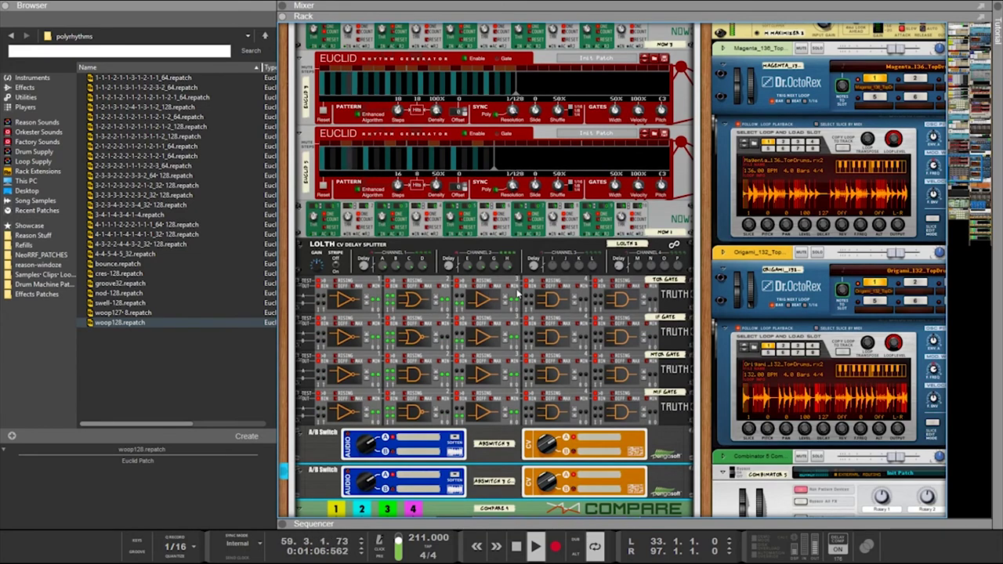
# Inspect the rear cabling of the Truth gates, A/B switches, Compare and Skope, and return to the front of the rack
pyautogui.press('Tab')
pyautogui.scroll(-5, 636, 249)
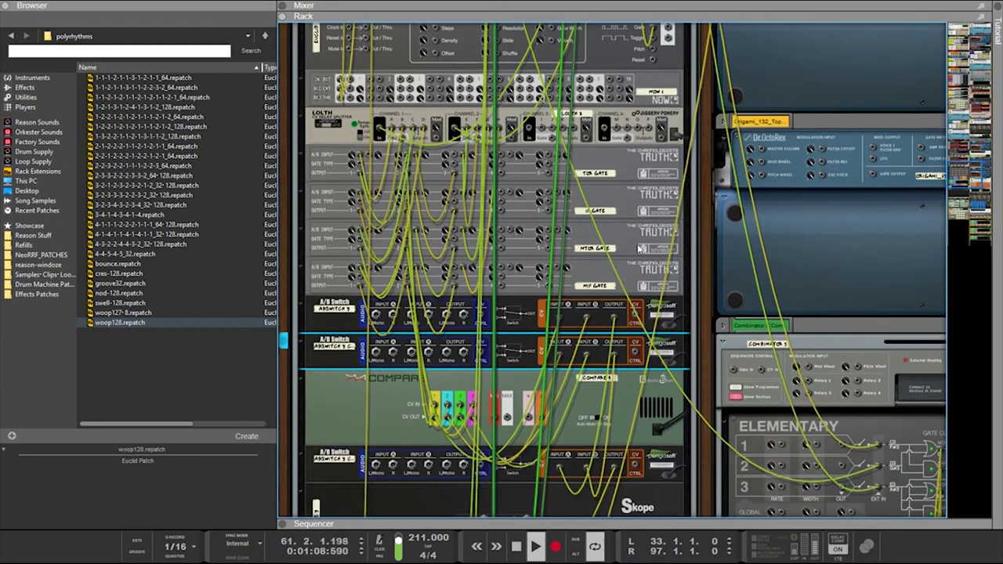
pyautogui.scroll(-2, 636, 249)
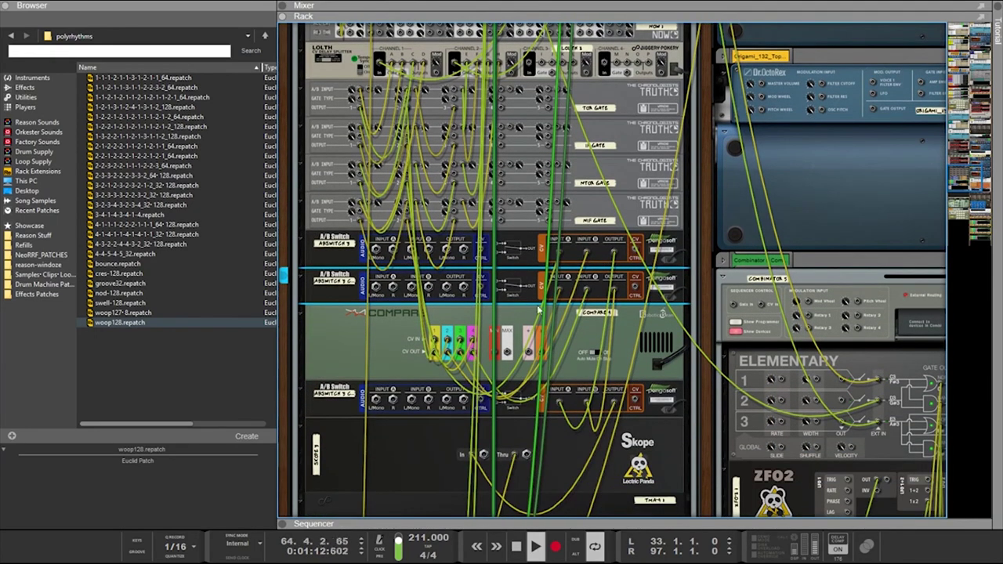
pyautogui.press('Tab')
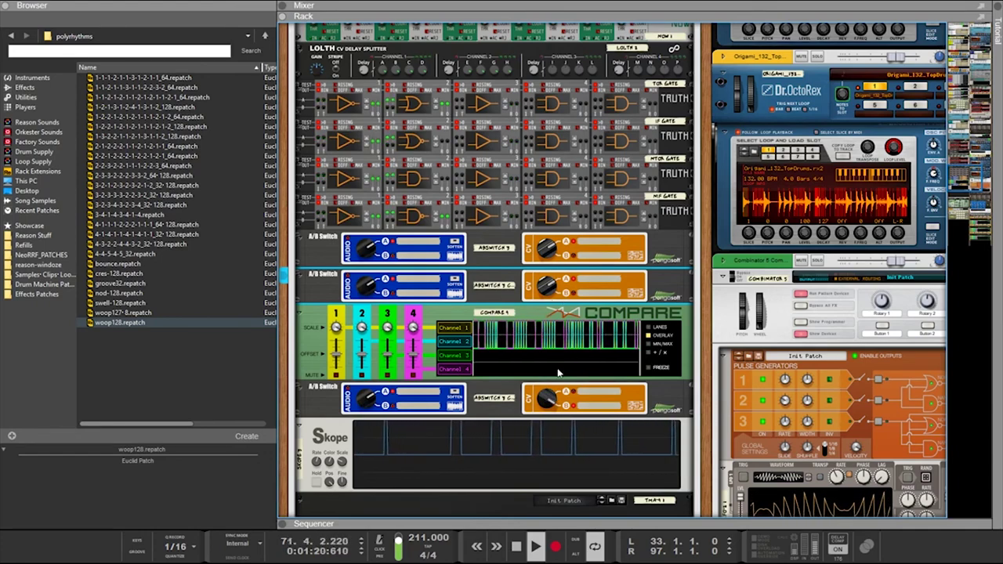
# Inspect the topmost A/B switch and the A/B switch directly below Compare
pyautogui.click(551, 252)
pyautogui.click(553, 401)
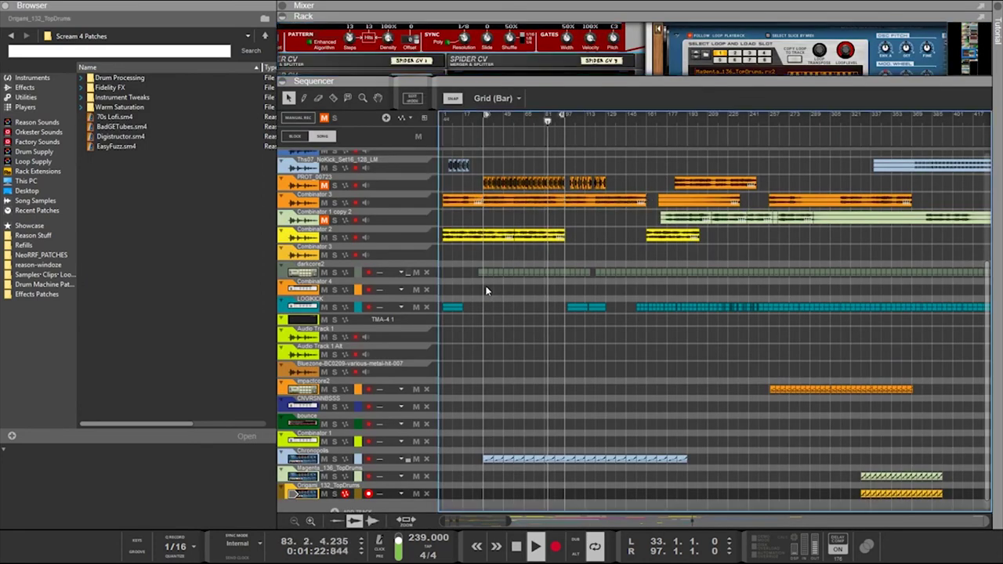
# Review the darkcore2 clips in the loop region between bars 33 and 97 of the sequencer
pyautogui.moveTo(556, 257); pyautogui.dragTo(557, 266)
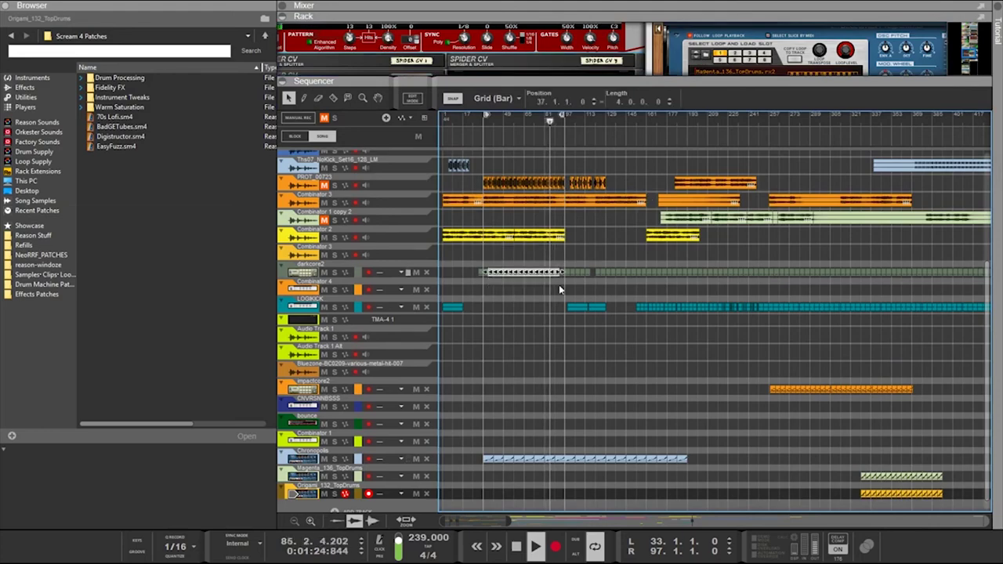
pyautogui.click(552, 299)
pyautogui.scroll(4, 501, 291)
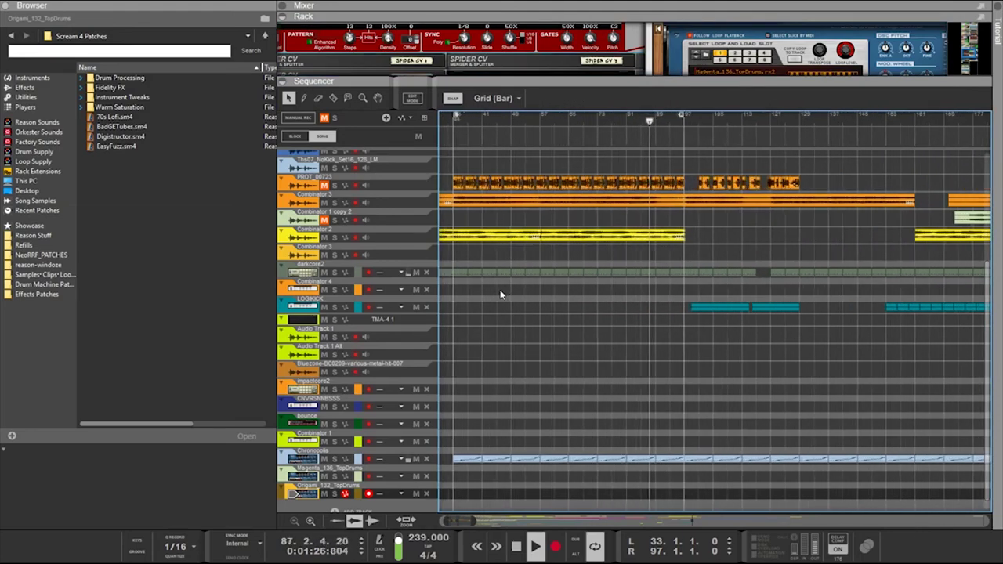
pyautogui.hscroll(-2, 501, 291)
pyautogui.scroll(-4, 604, 298)
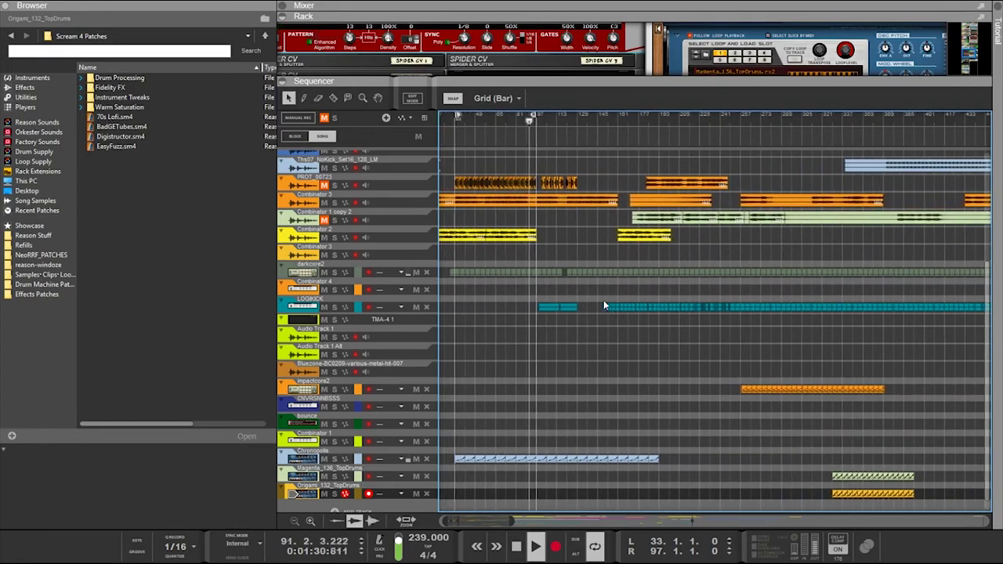
# Copy a 4-bar impactcore2 clip to bar 38 and duplicate it at bar 46
pyautogui.moveTo(639, 362); pyautogui.dragTo(487, 392)
pyautogui.click(774, 399)
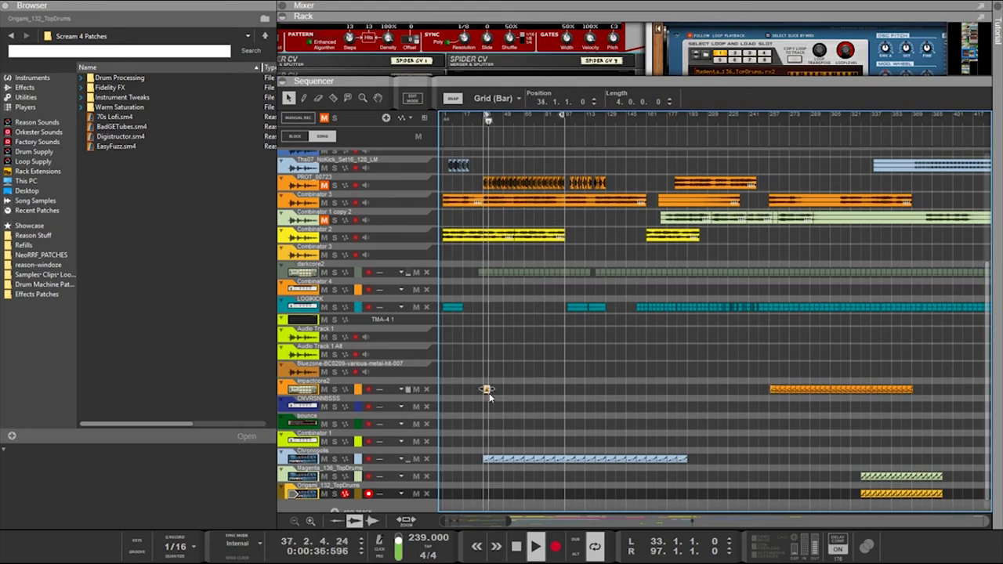
pyautogui.moveTo(486, 392); pyautogui.dragTo(502, 396)
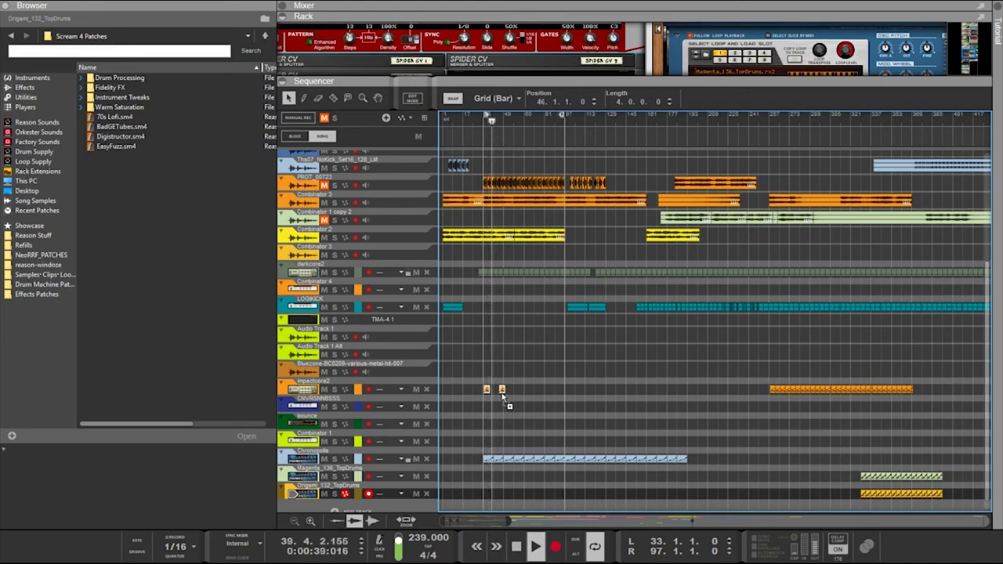
# Select the impactcore2 track and fill it with back-to-back 4-bar clips from bar 33 to bar 97
pyautogui.click(304, 391)
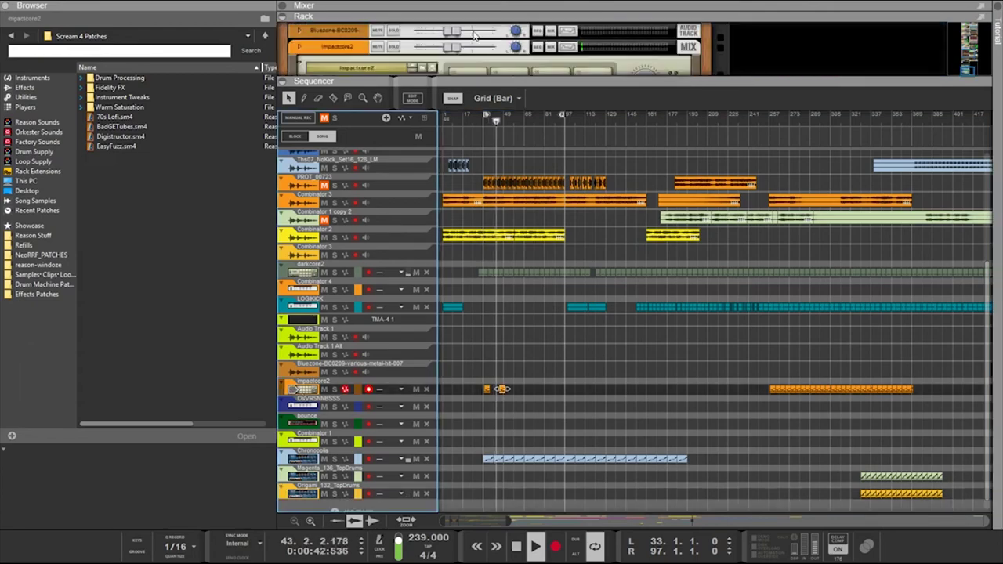
pyautogui.scroll(5, 472, 357)
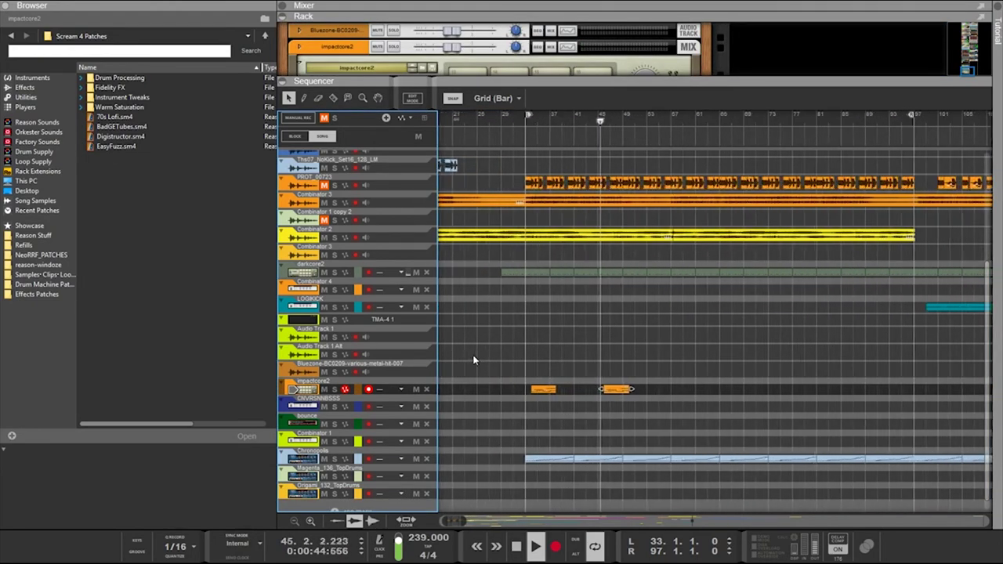
pyautogui.click(561, 360)
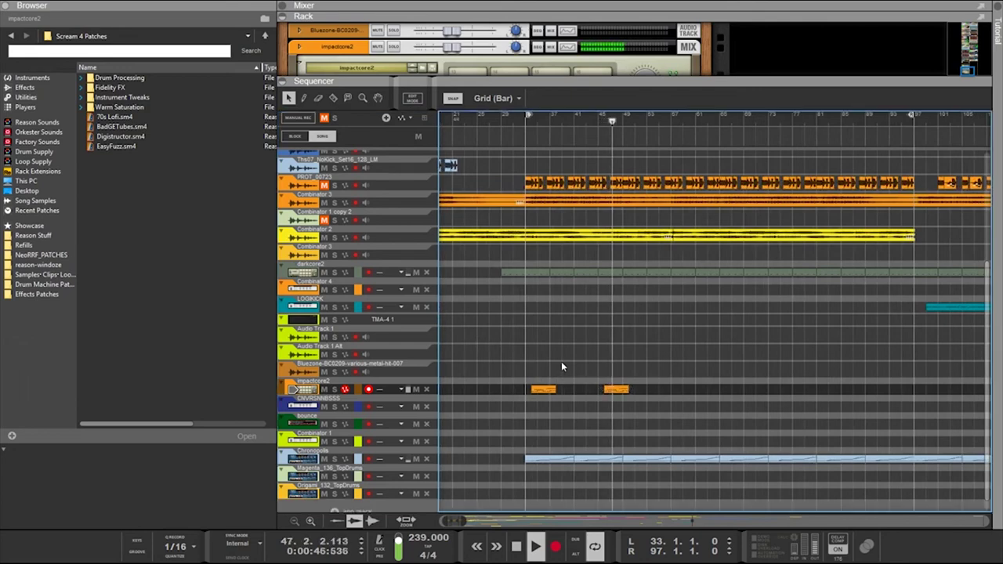
pyautogui.moveTo(543, 393); pyautogui.dragTo(539, 394)
pyautogui.moveTo(616, 390); pyautogui.dragTo(836, 385)
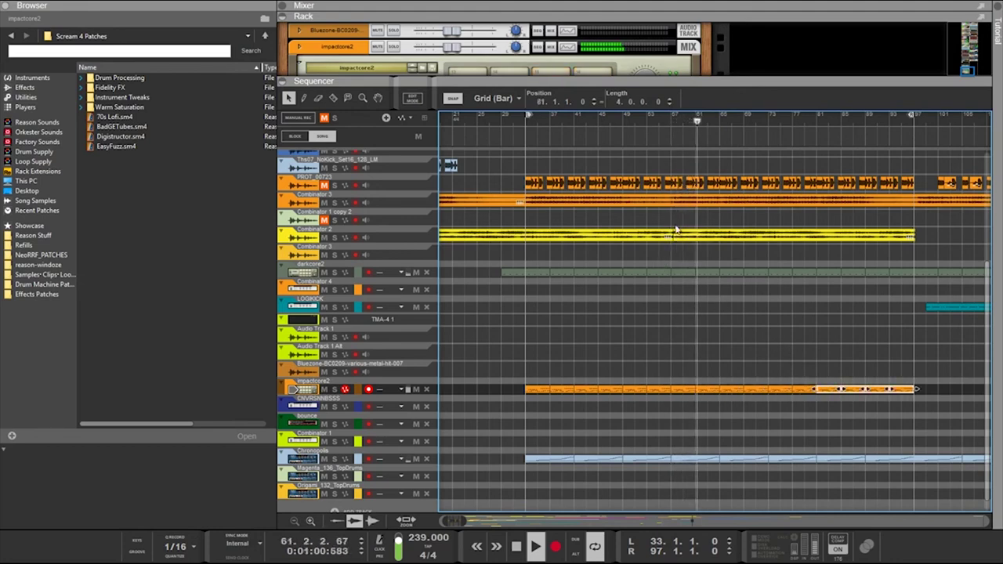
# Give the first Combinator 2 audio clip a long fade-out and trim the clip to 32 bars, ending at bar 33
pyautogui.click(927, 233)
pyautogui.click(603, 233)
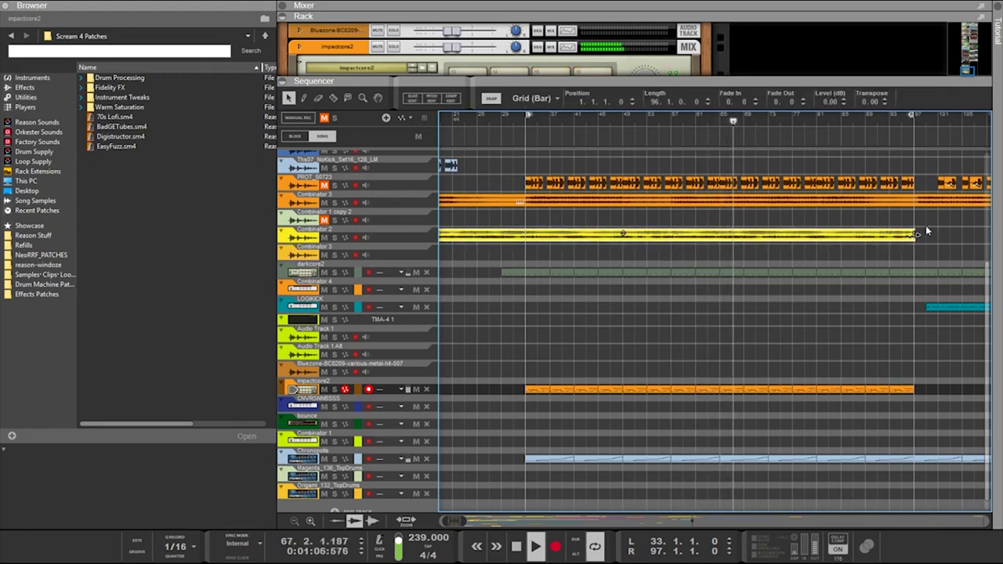
pyautogui.moveTo(912, 233); pyautogui.dragTo(525, 195)
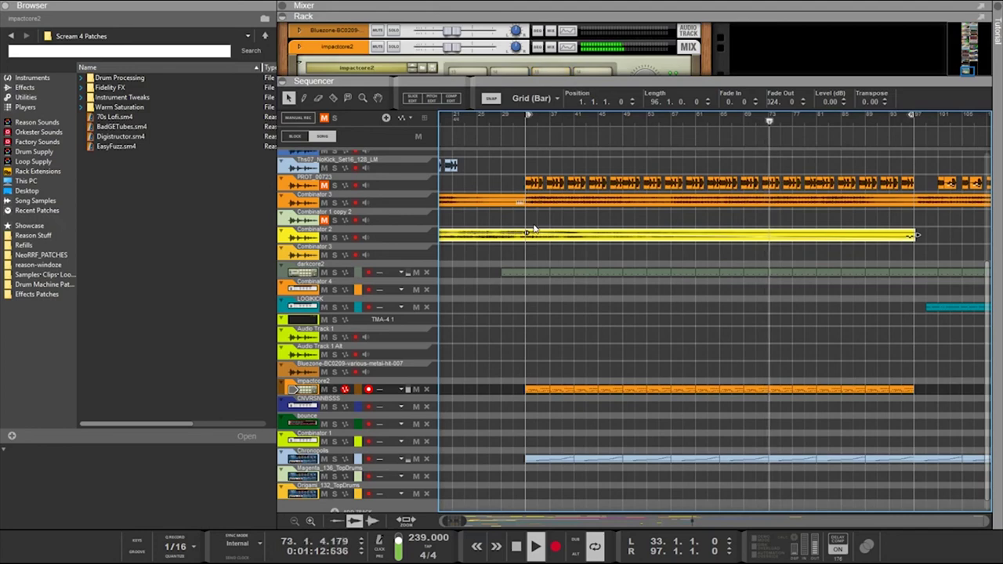
pyautogui.moveTo(528, 233)
pyautogui.mouseDown()
pyautogui.moveTo(770, 226)
pyautogui.moveTo(565, 233)
pyautogui.moveTo(528, 223)
pyautogui.mouseUp()
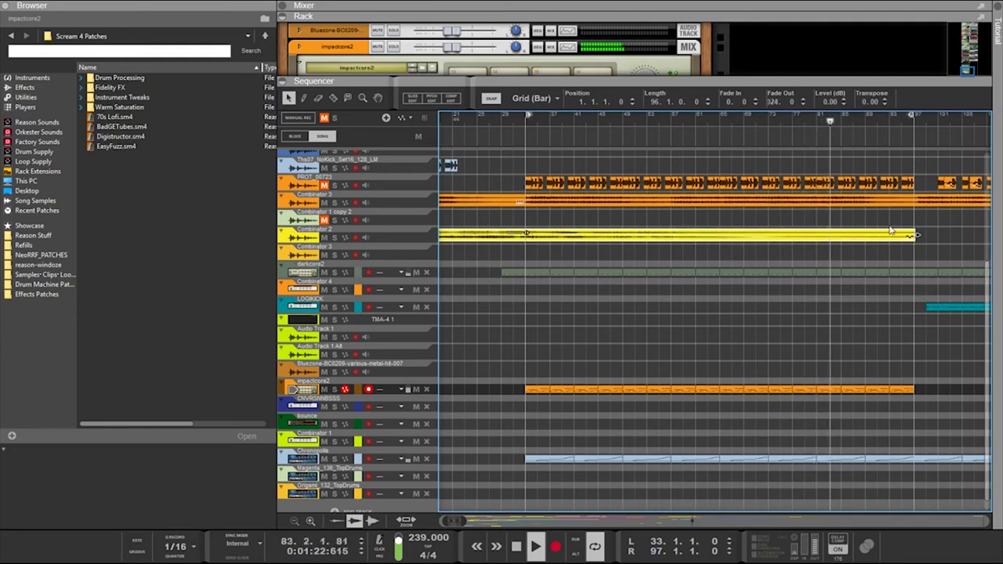
pyautogui.moveTo(914, 234); pyautogui.dragTo(536, 234)
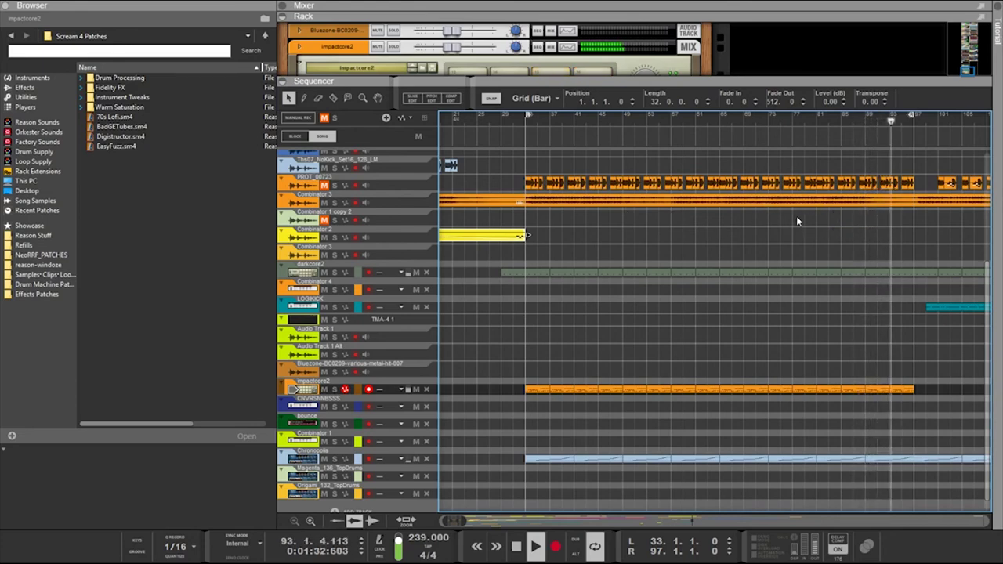
# Show the impactcore2 Kong in an enlarged rack area and examine its pads and drum module
pyautogui.scroll(-1, 790, 228)
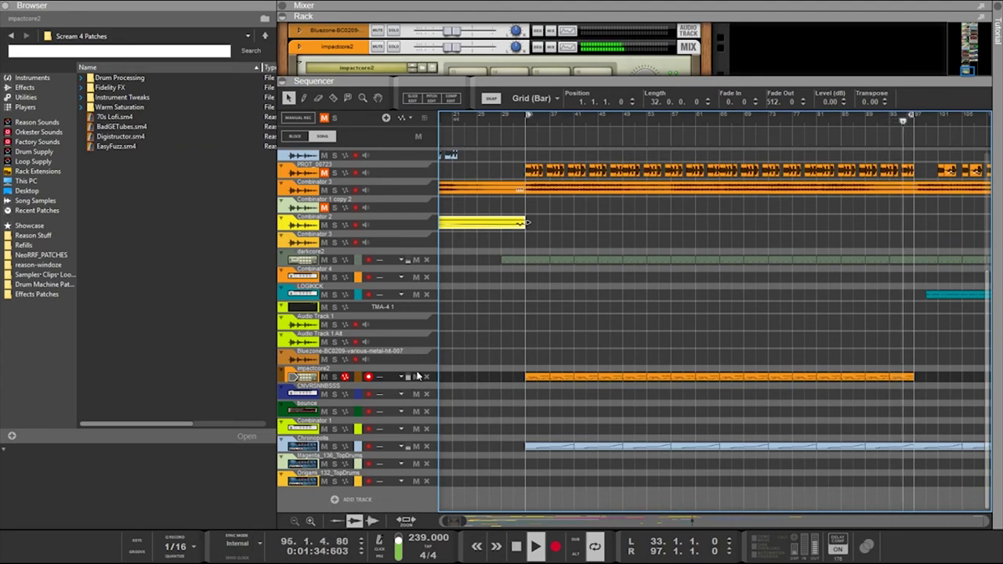
pyautogui.click(316, 377)
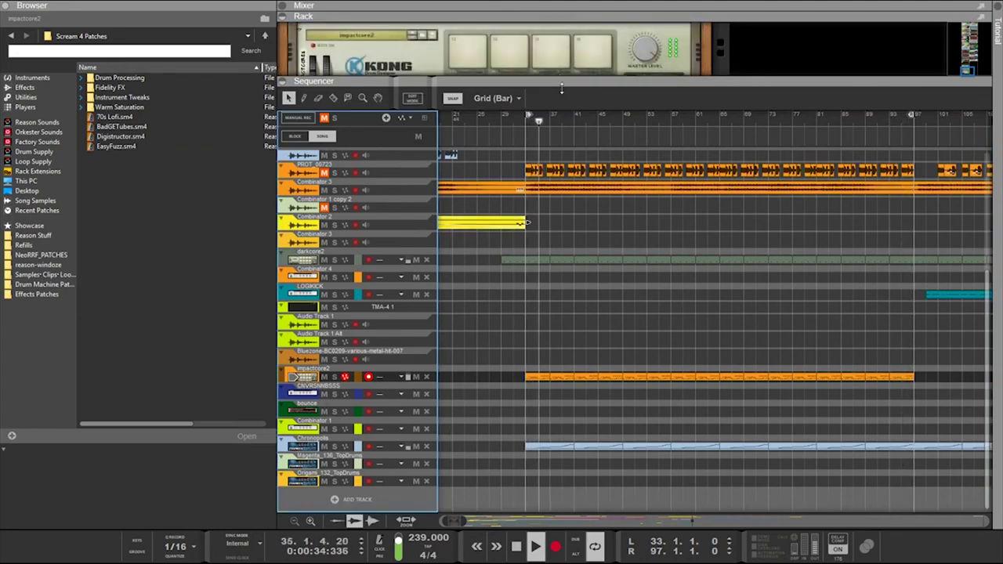
pyautogui.moveTo(559, 76); pyautogui.dragTo(560, 230)
pyautogui.scroll(2, 555, 184)
pyautogui.scroll(-3, 555, 184)
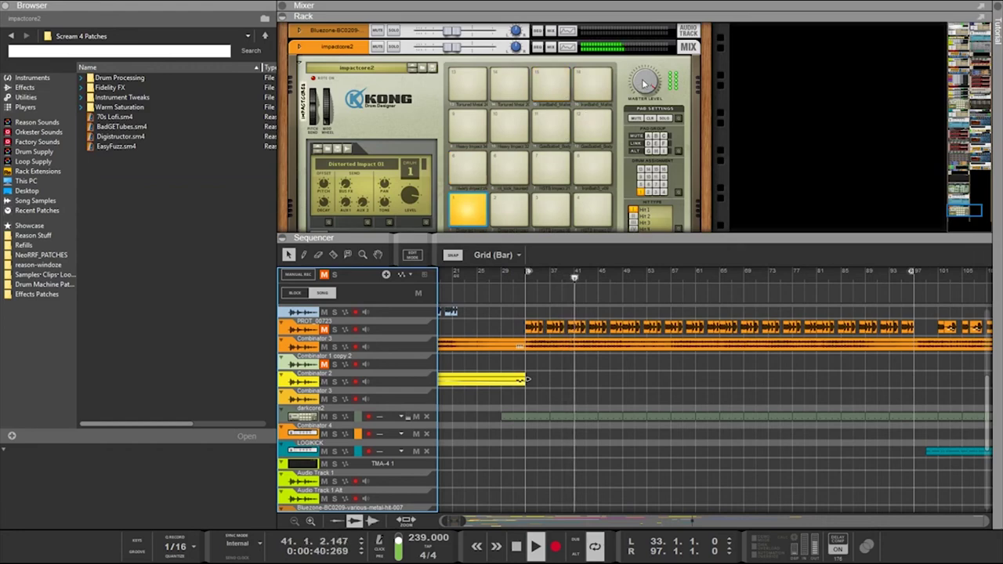
pyautogui.scroll(-3, 420, 127)
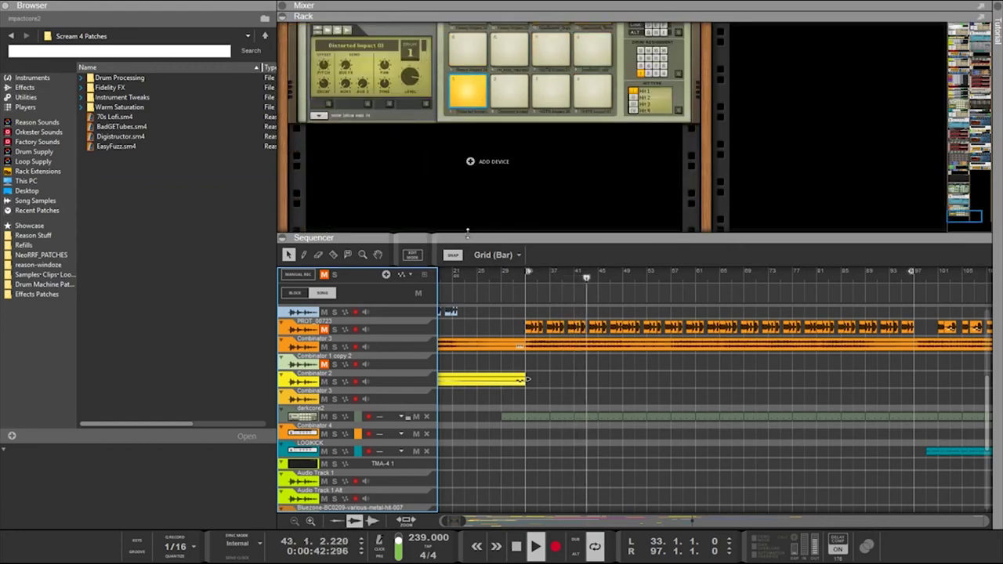
pyautogui.scroll(3, 475, 160)
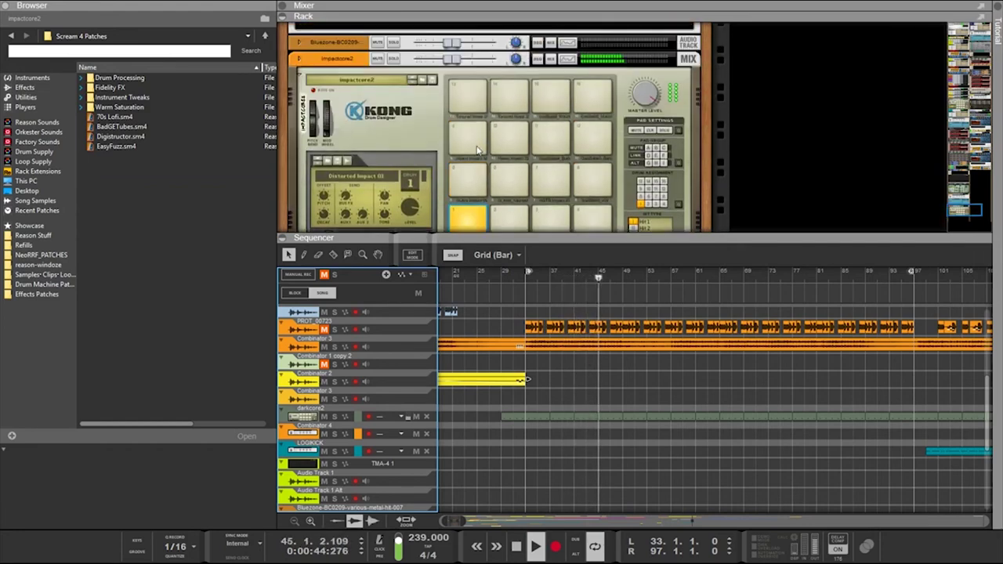
# Delete the impactcore2 clips between bars 65 and 97
pyautogui.scroll(-4, 583, 327)
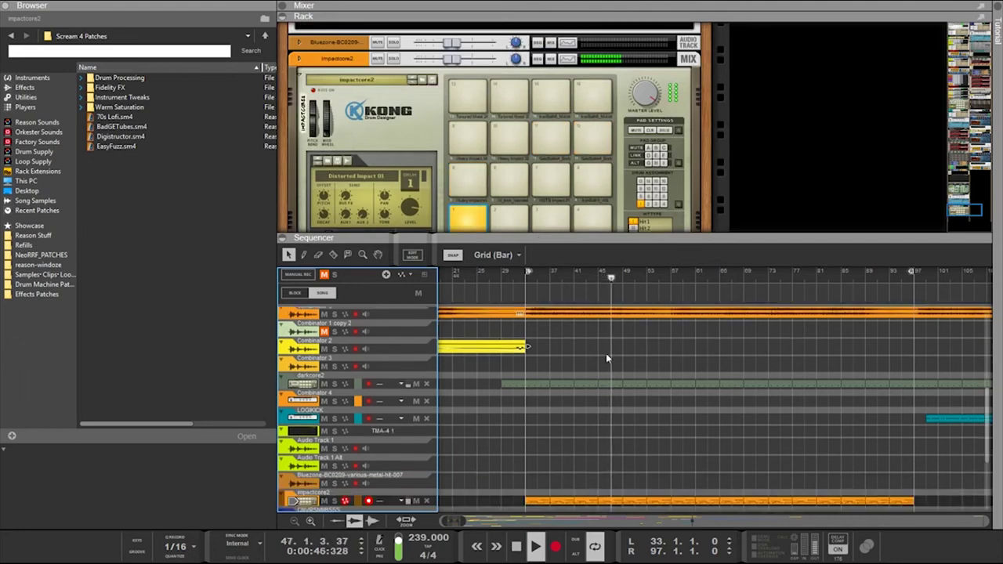
pyautogui.moveTo(536, 436); pyautogui.dragTo(733, 473)
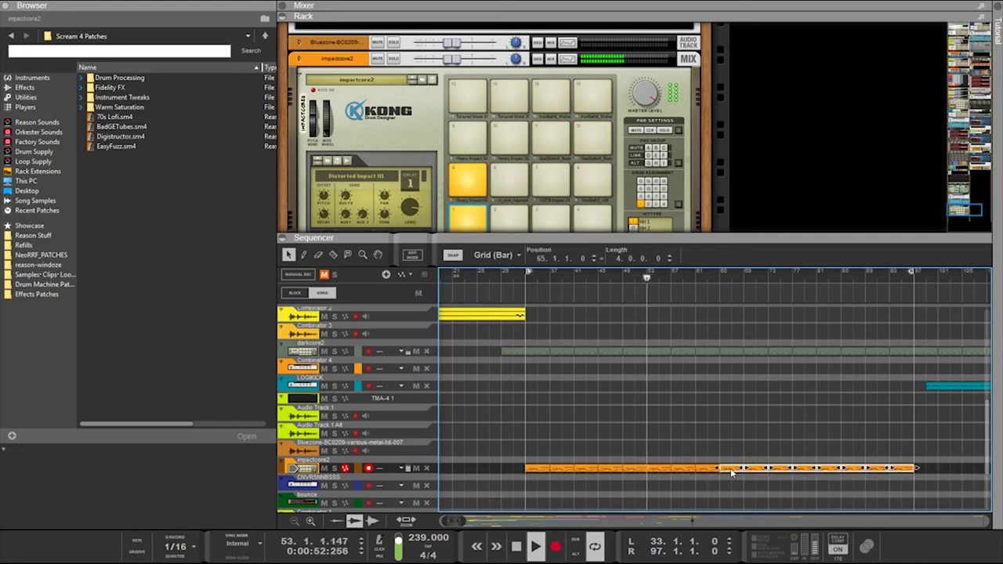
pyautogui.press('Delete')
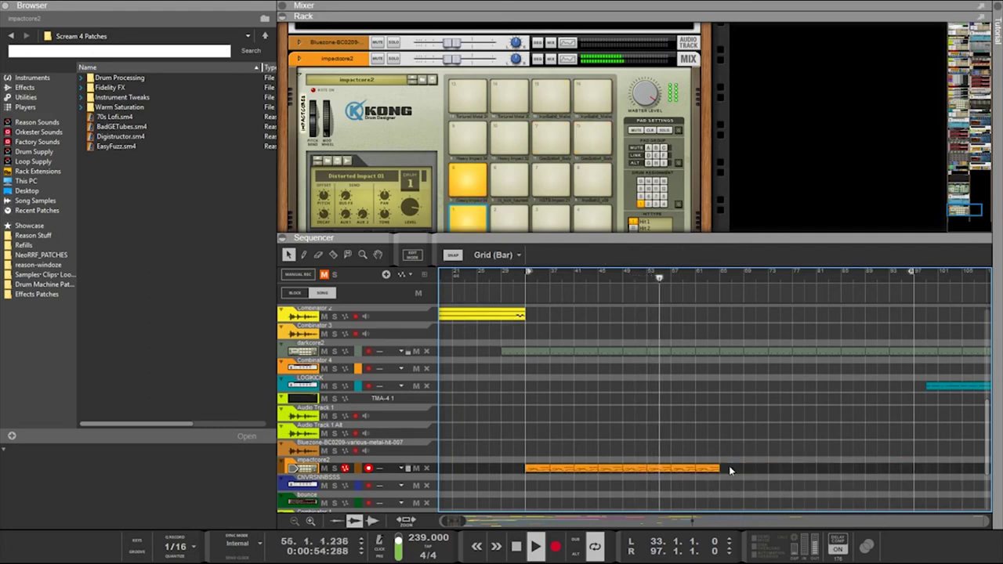
# Stretch the remaining impactcore2 clips to 8 bars each so they fill bars 33 to 97
pyautogui.moveTo(730, 470); pyautogui.dragTo(518, 472)
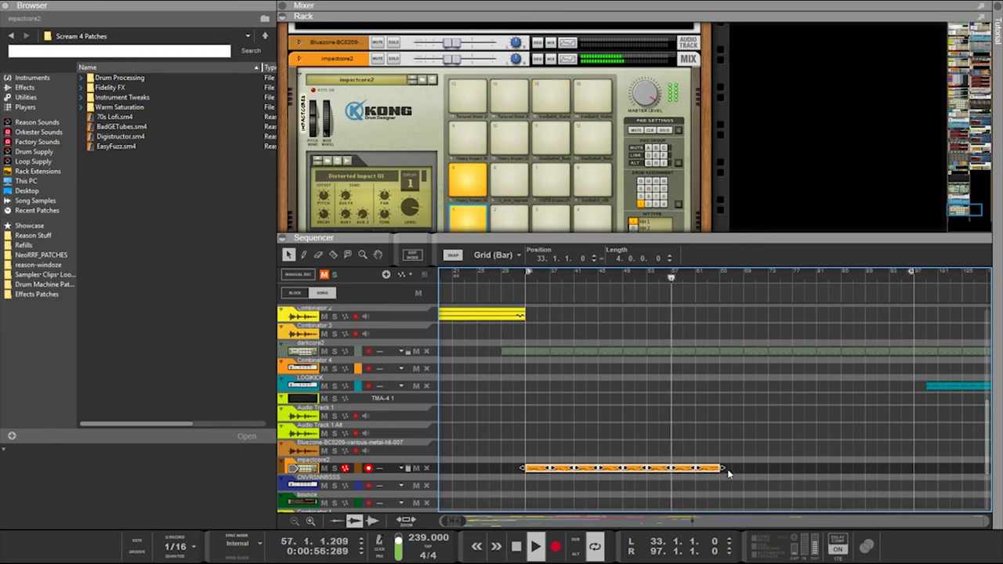
pyautogui.moveTo(728, 471); pyautogui.dragTo(914, 472)
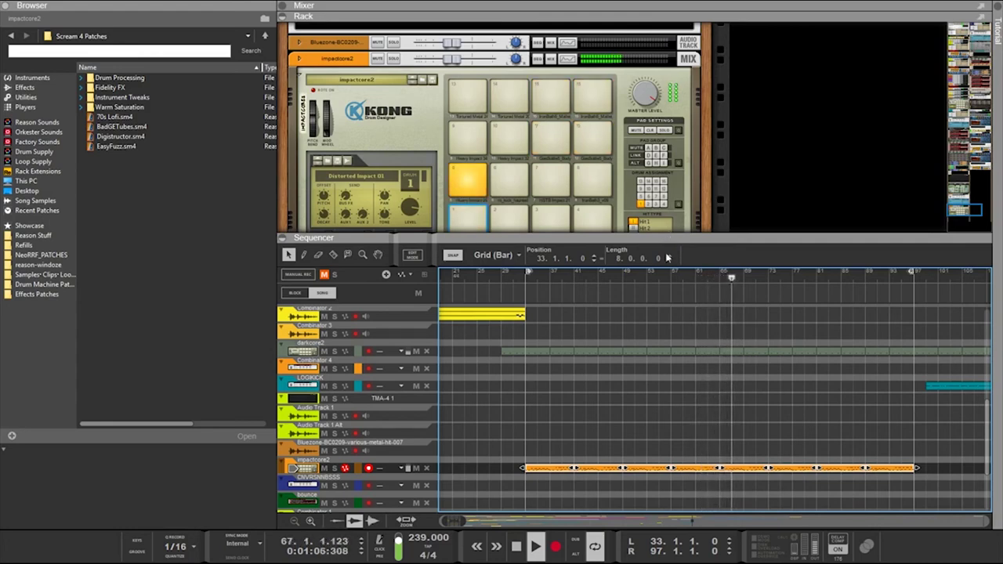
pyautogui.scroll(-1, 918, 480)
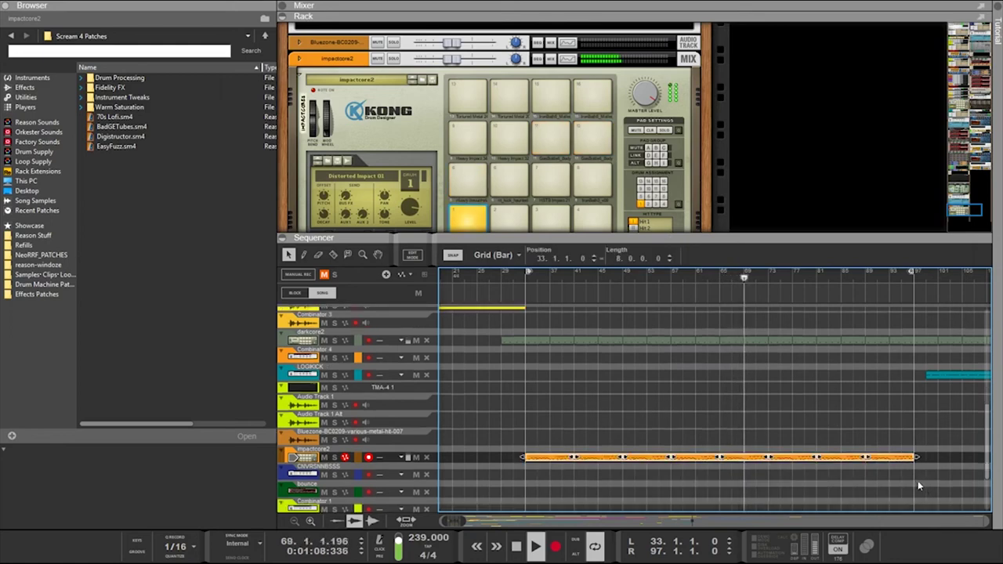
pyautogui.click(918, 481)
# Unmute the PROT_00723 audio track
pyautogui.scroll(7, 917, 481)
pyautogui.scroll(6, 885, 456)
pyautogui.scroll(-8, 840, 416)
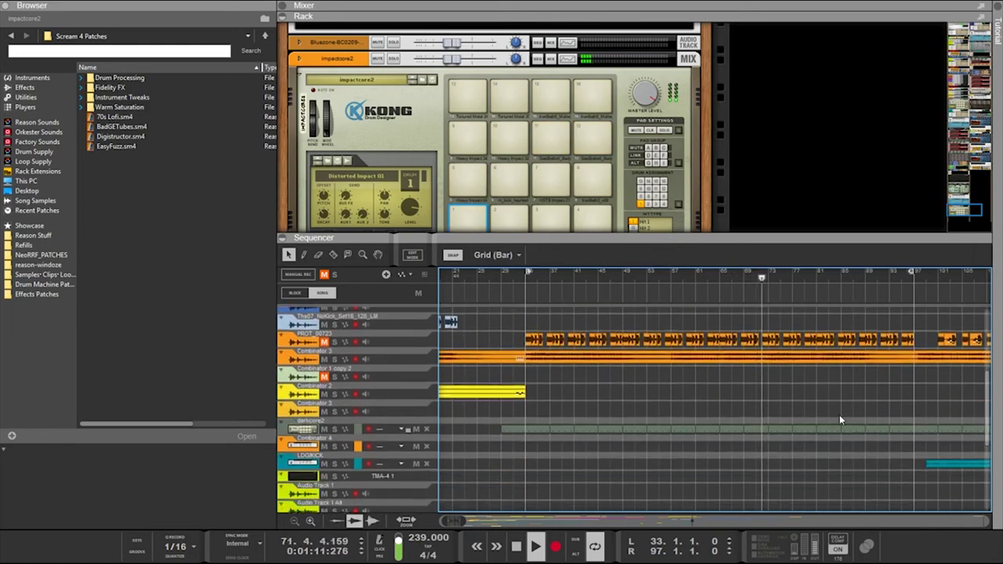
pyautogui.click(324, 342)
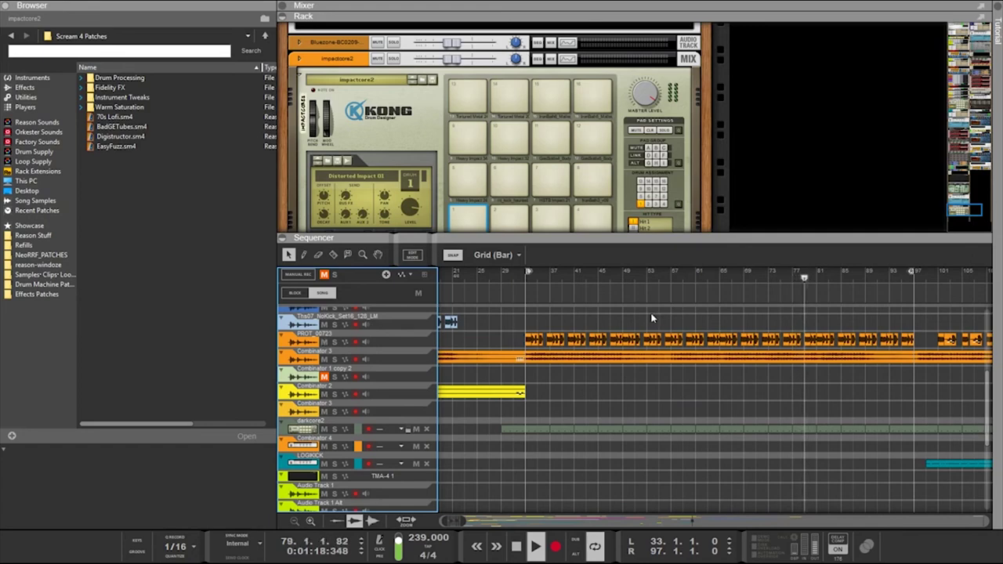
# Delete the PROT_00723 clips between bars 49 and 97
pyautogui.click(925, 337)
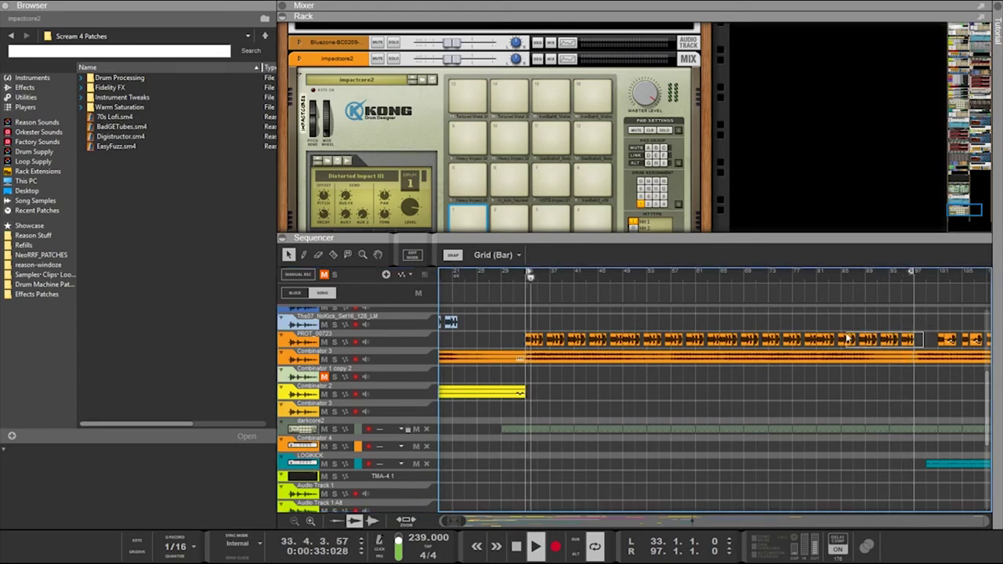
pyautogui.click(635, 343)
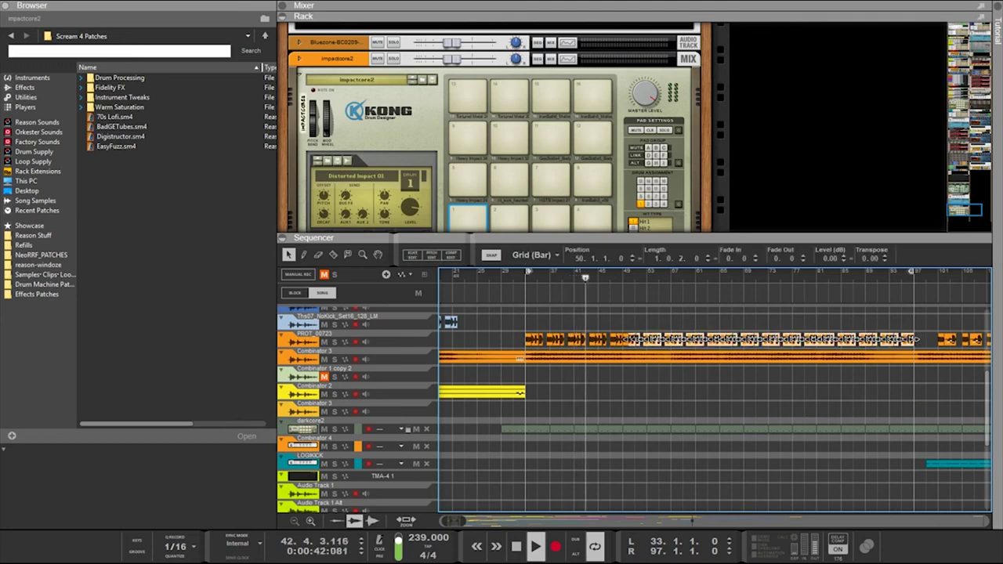
pyautogui.click(625, 347)
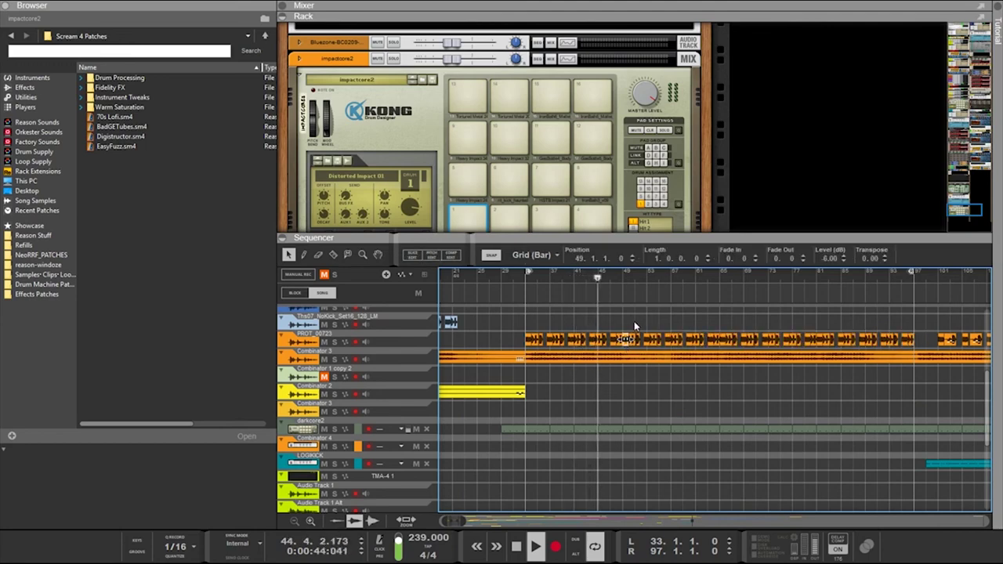
pyautogui.click(632, 327)
# Time-stretch the PROT_00723 clips from bar 33 to twice their length, ending at bar 65, and duplicate them from bar 65
pyautogui.moveTo(631, 329); pyautogui.dragTo(526, 339)
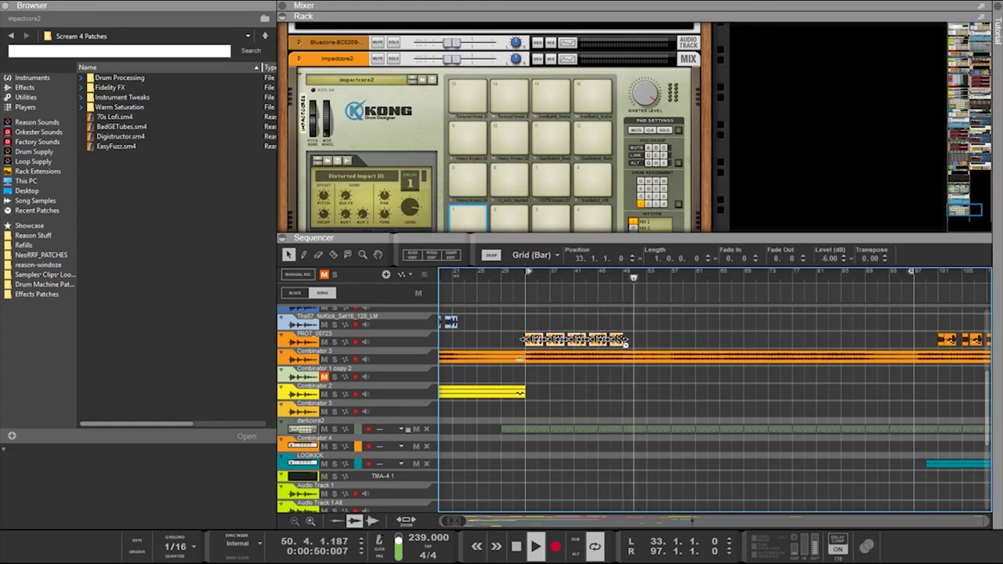
pyautogui.moveTo(629, 346); pyautogui.dragTo(724, 346)
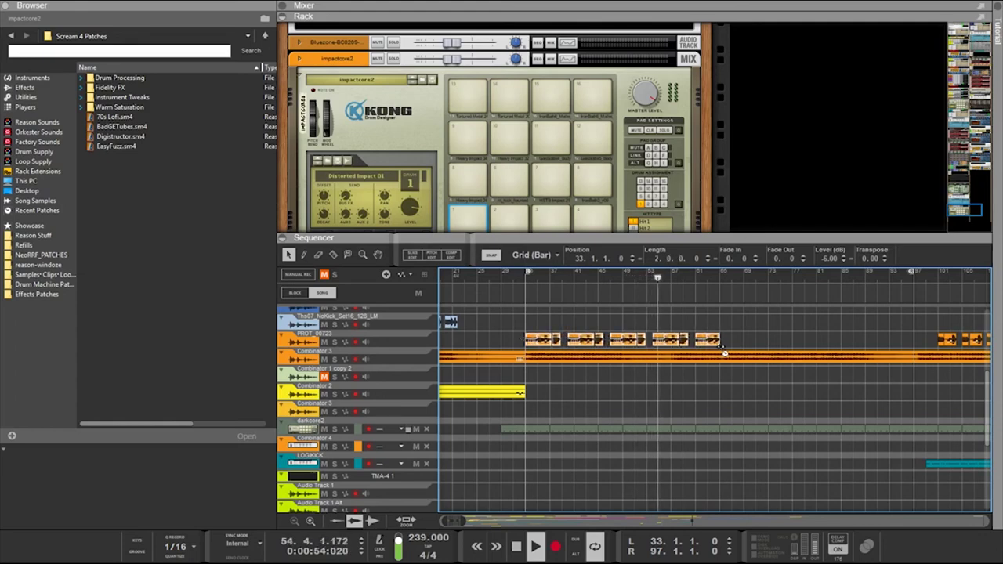
pyautogui.moveTo(533, 345); pyautogui.dragTo(728, 340)
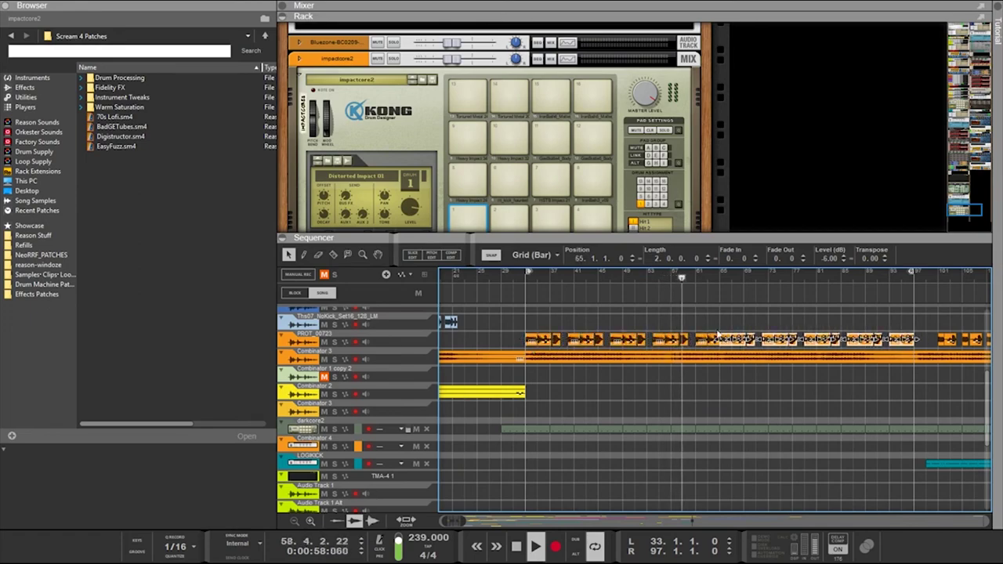
# Enlarge the rack area again and examine the impactcore2 Kong and the Combinator above it
pyautogui.moveTo(514, 236); pyautogui.dragTo(515, 398)
pyautogui.scroll(3, 506, 317)
pyautogui.scroll(-3, 506, 318)
pyautogui.scroll(2, 505, 315)
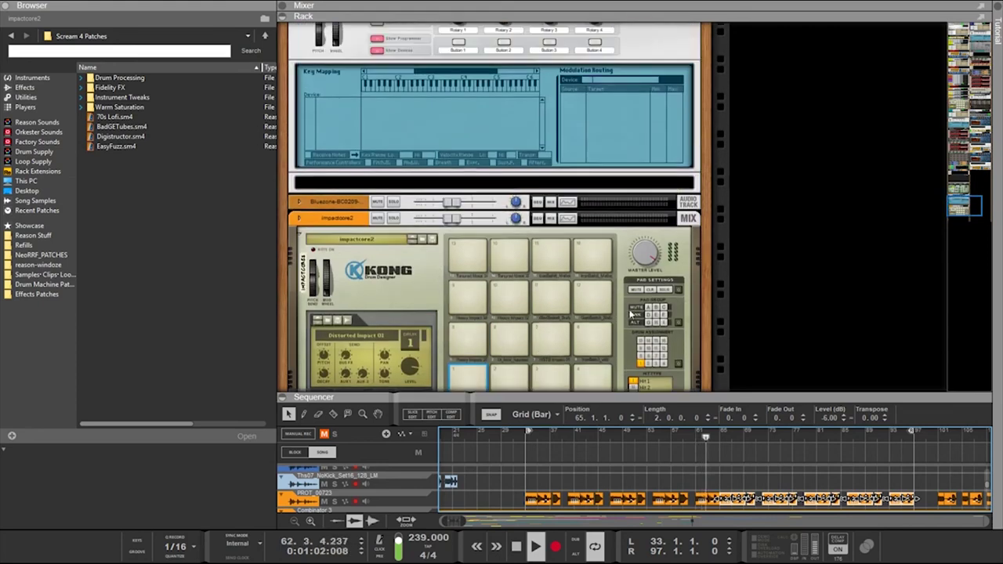
pyautogui.scroll(-2, 627, 290)
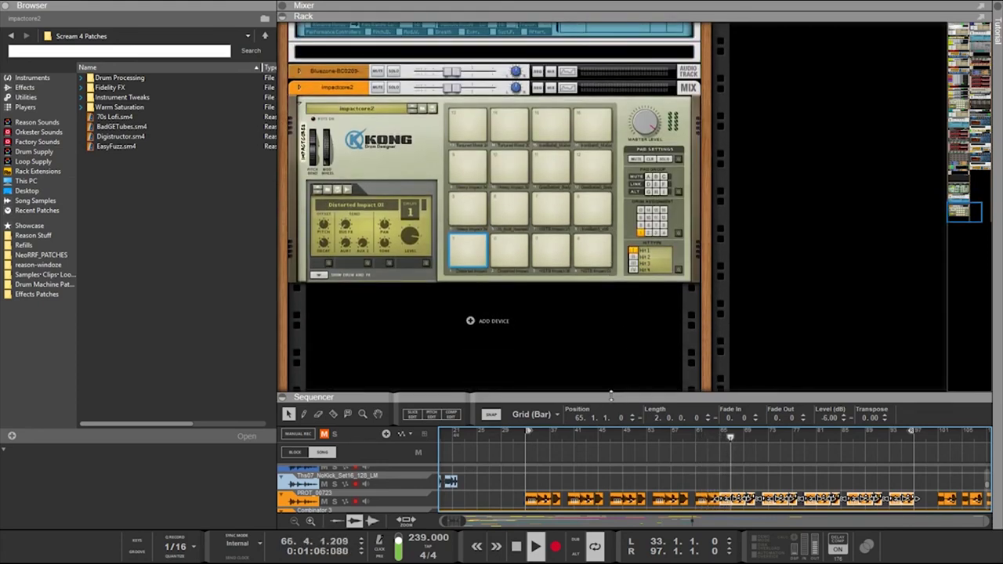
# Enlarge the sequencer area and look through the rack from the impactcore2 Kong up to the Skope and Compare devices
pyautogui.moveTo(613, 398); pyautogui.dragTo(569, 303)
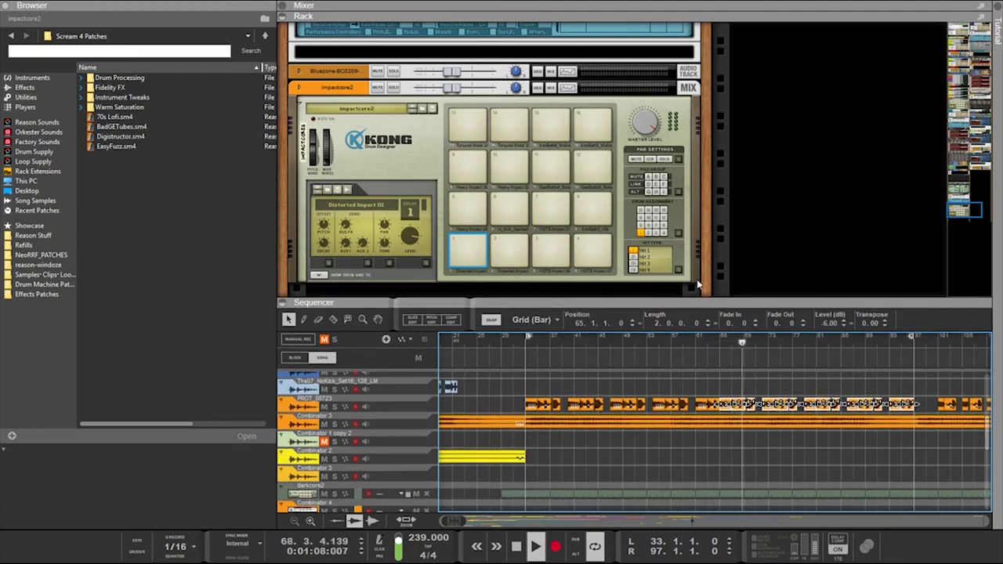
pyautogui.scroll(20, 698, 284)
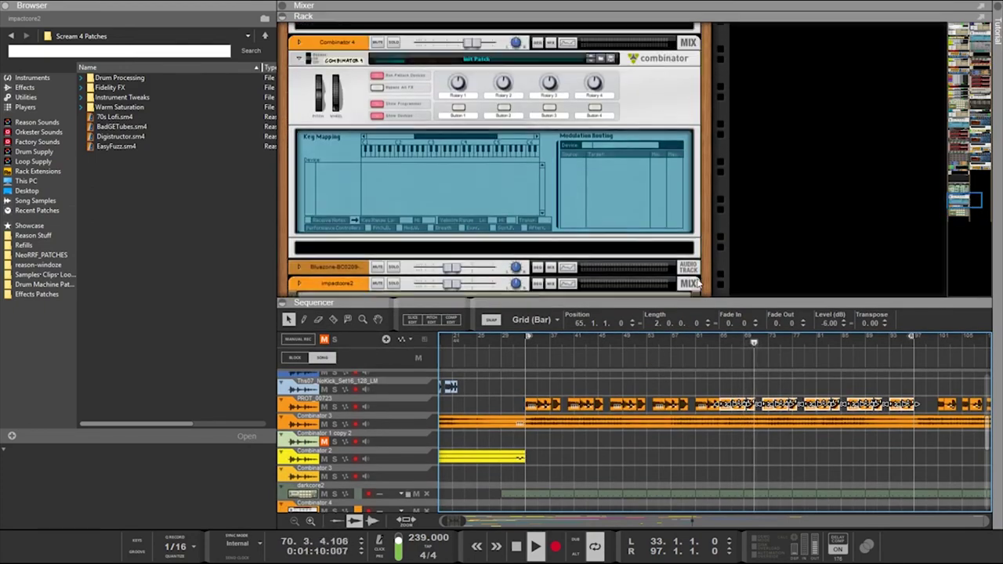
pyautogui.scroll(-6, 697, 284)
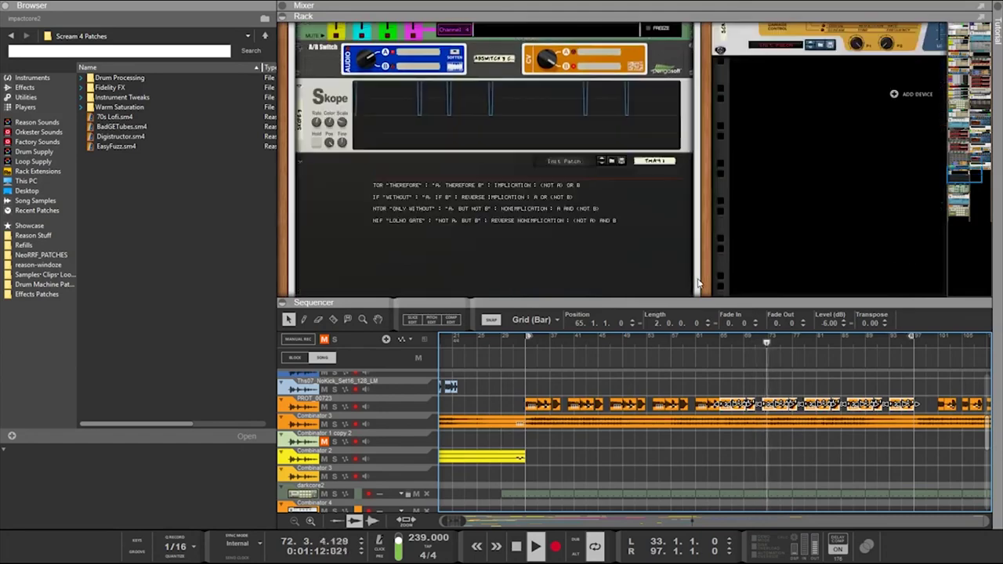
pyautogui.scroll(3, 689, 239)
pyautogui.scroll(2, 685, 240)
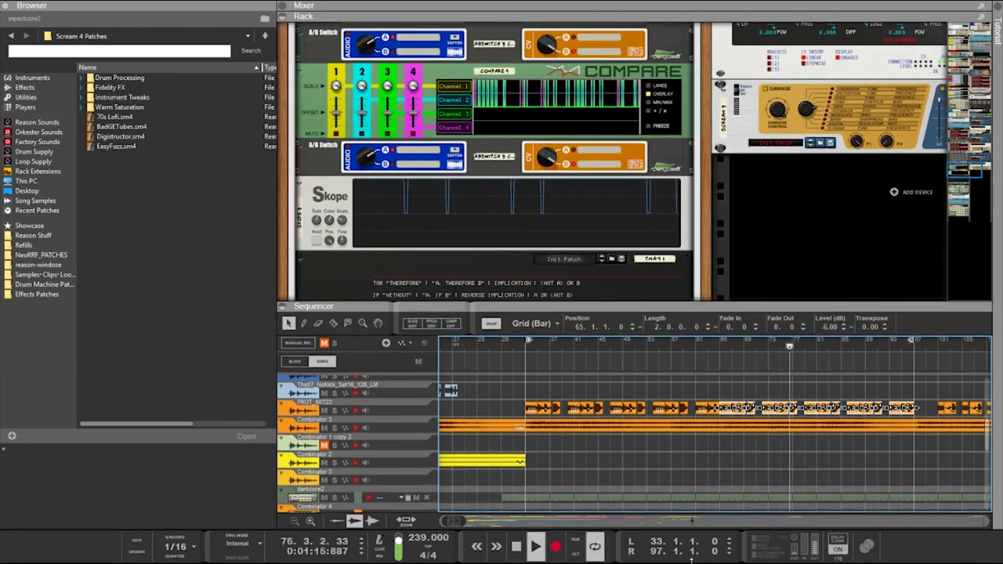
# Expand the rack over the sequencer and flip the CV A/B switch directly above the Compare scope
pyautogui.moveTo(706, 303); pyautogui.dragTo(706, 522)
pyautogui.scroll(3, 682, 212)
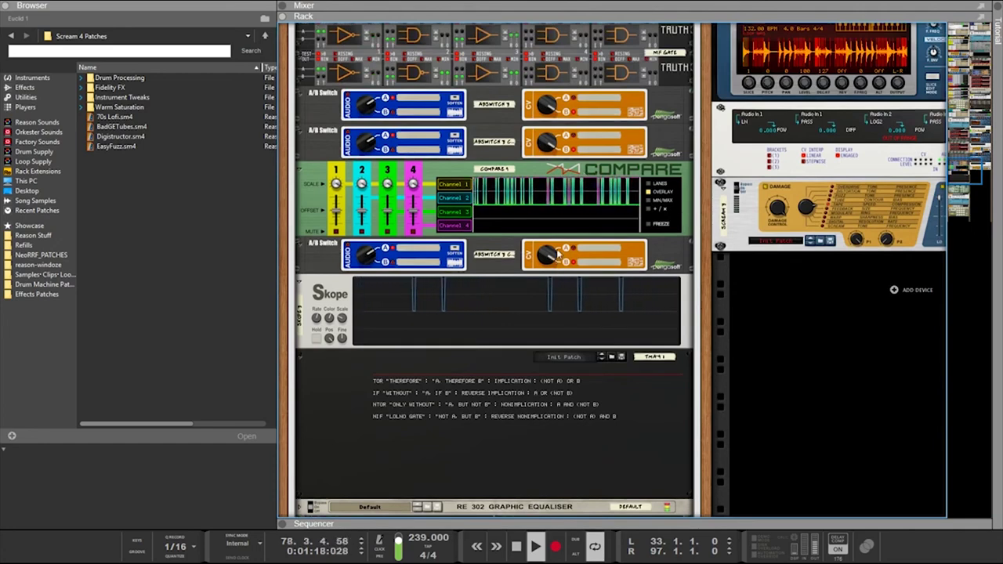
pyautogui.click(551, 141)
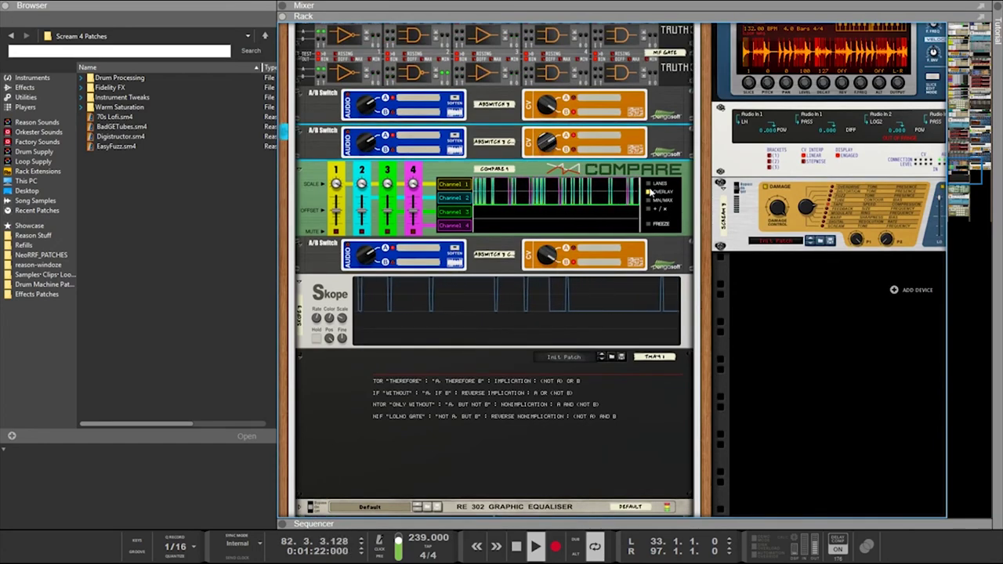
# Set the song tempo to 181 BPM
pyautogui.scroll(5, 667, 196)
pyautogui.scroll(3, 686, 196)
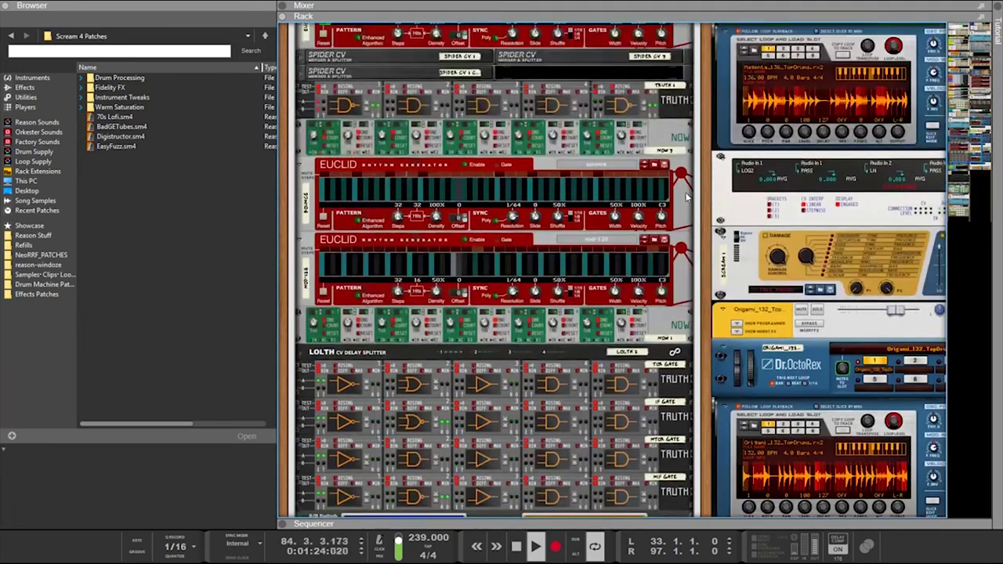
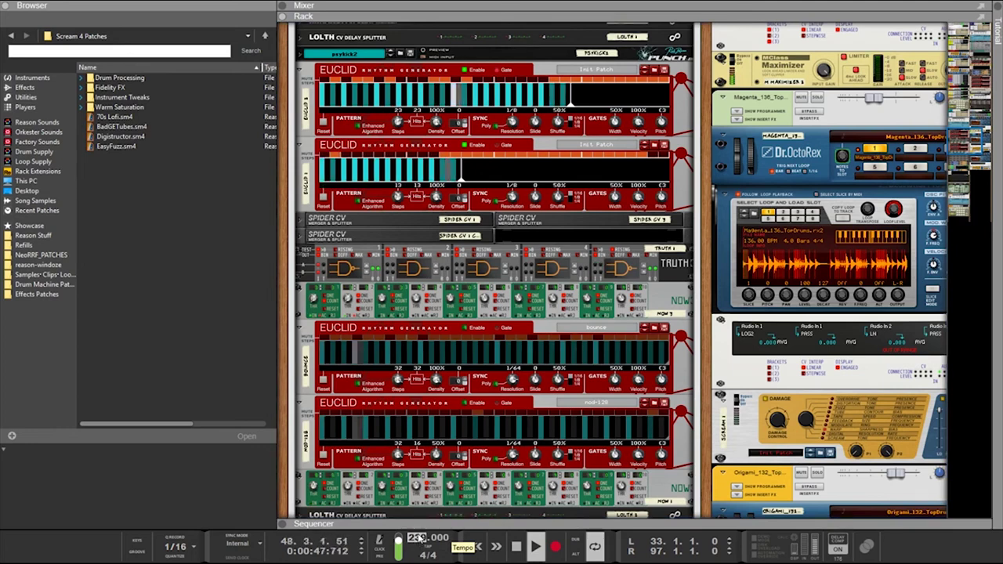
pyautogui.click(420, 539)
pyautogui.write('18')
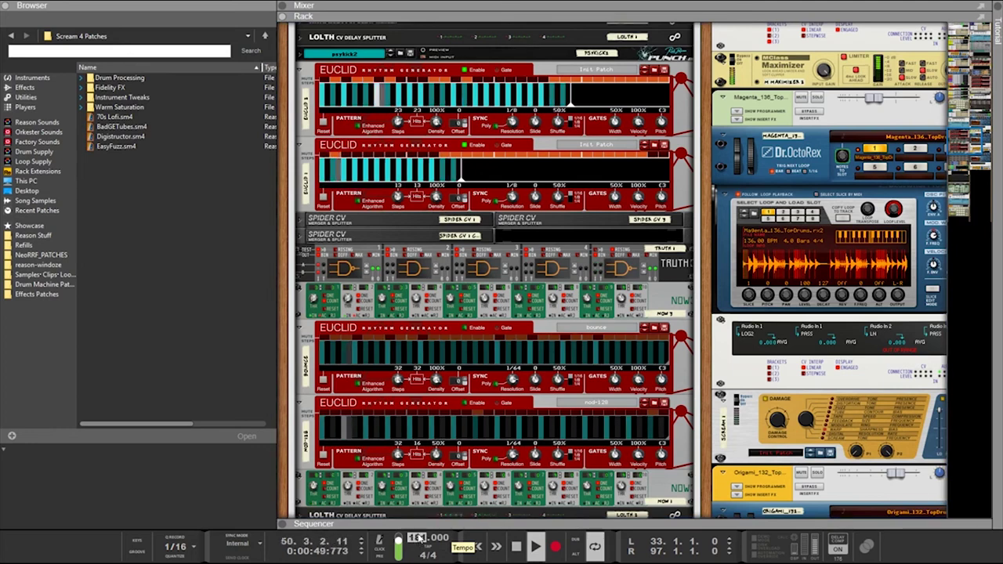
pyautogui.write('1')
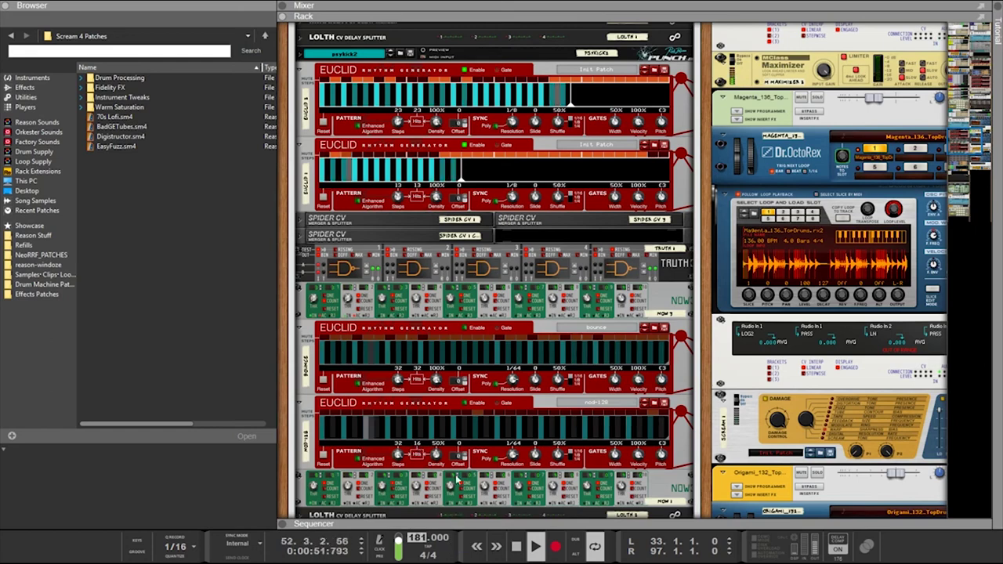
pyautogui.press('Return')
# Try another resolution on the groove32 Euclid below the Voltsh-1, and return it to 1/64
pyautogui.moveTo(713, 444); pyautogui.dragTo(660, 530)
pyautogui.moveTo(707, 314); pyautogui.dragTo(661, 359)
pyautogui.scroll(5, 660, 361)
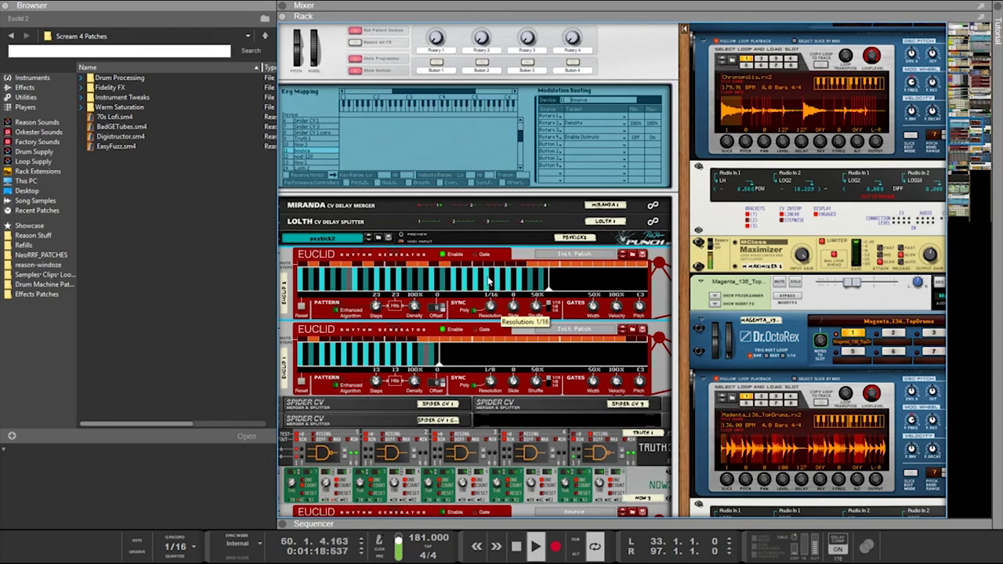
pyautogui.moveTo(686, 286); pyautogui.dragTo(584, 502)
pyautogui.scroll(4, 868, 400)
pyautogui.scroll(10, 868, 400)
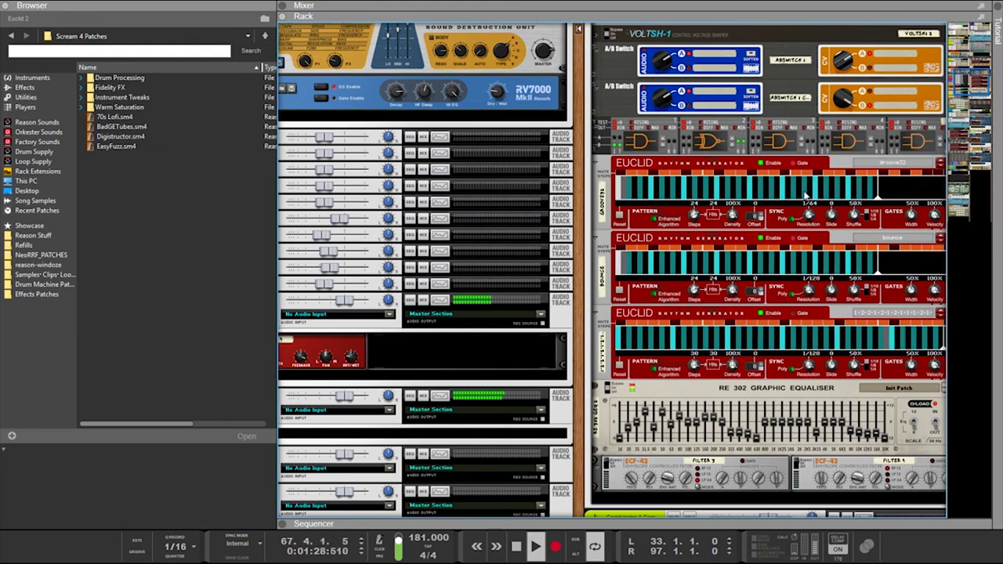
pyautogui.moveTo(810, 216); pyautogui.dragTo(805, 179)
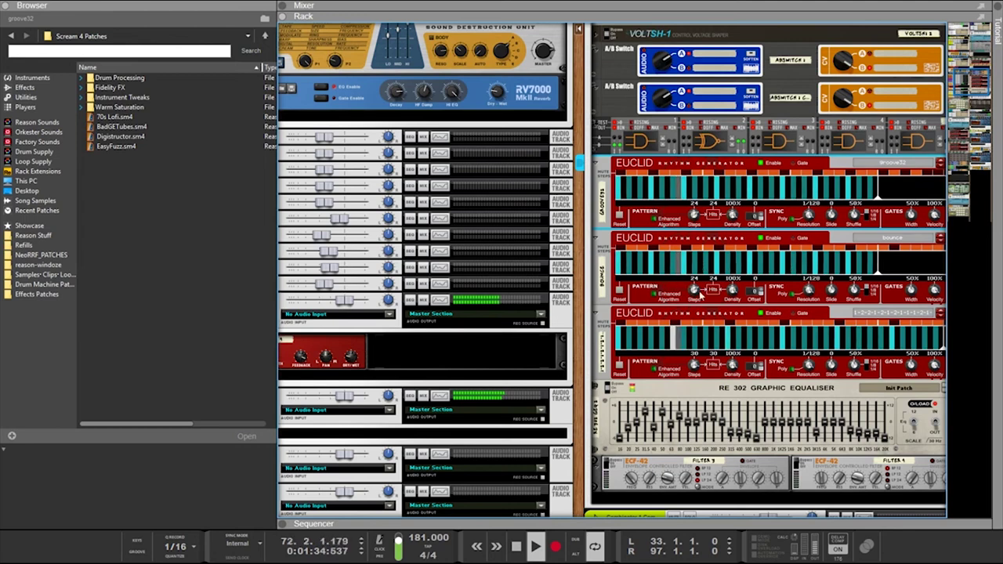
pyautogui.moveTo(813, 218); pyautogui.dragTo(813, 232)
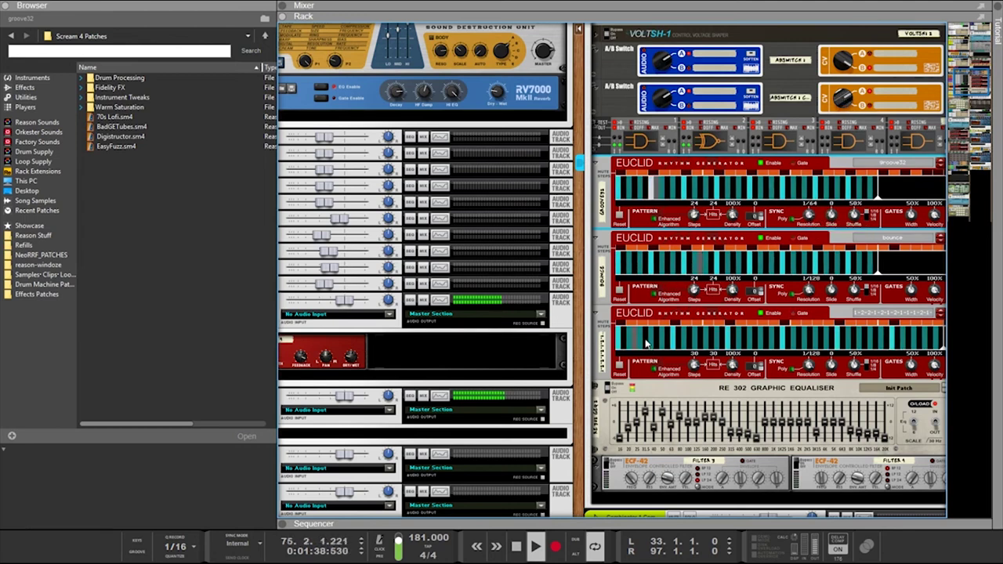
# Examine the polyrhythm Euclid under the bounce Euclid and compare the resolutions of the three stacked generators
pyautogui.click(642, 328)
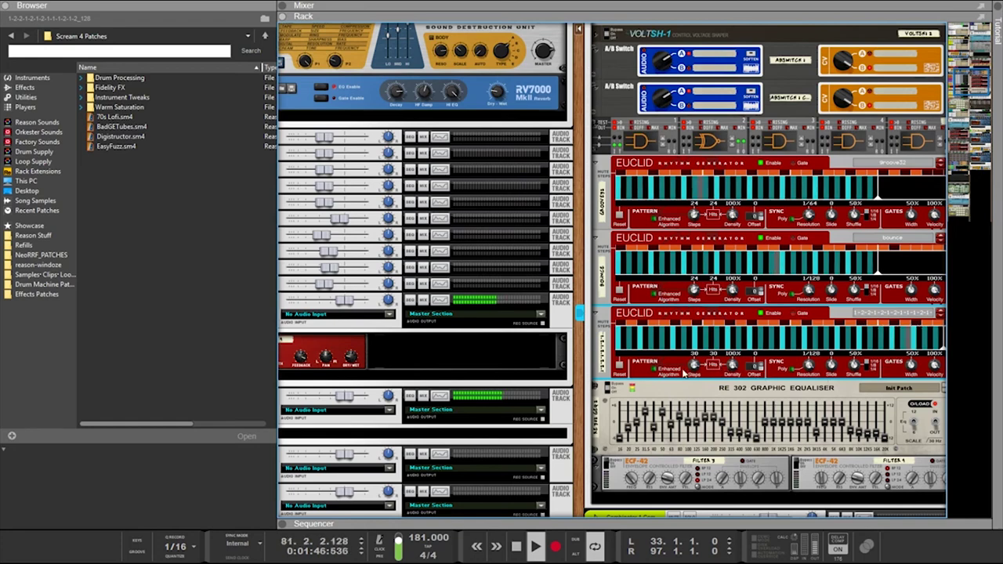
pyautogui.moveTo(588, 374); pyautogui.dragTo(528, 370)
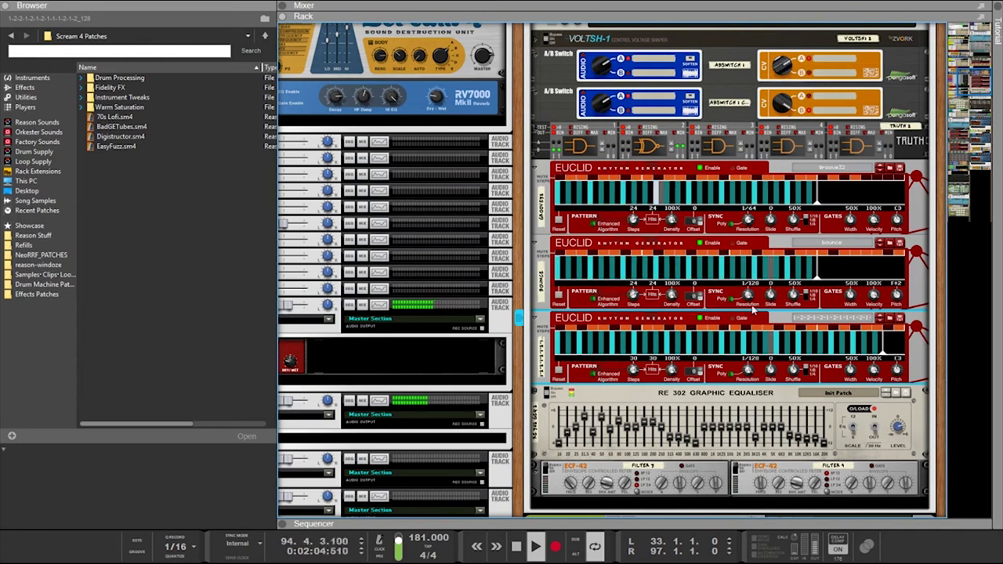
pyautogui.moveTo(739, 368)
pyautogui.mouseDown()
pyautogui.moveTo(749, 382)
pyautogui.moveTo(748, 369)
pyautogui.mouseUp()
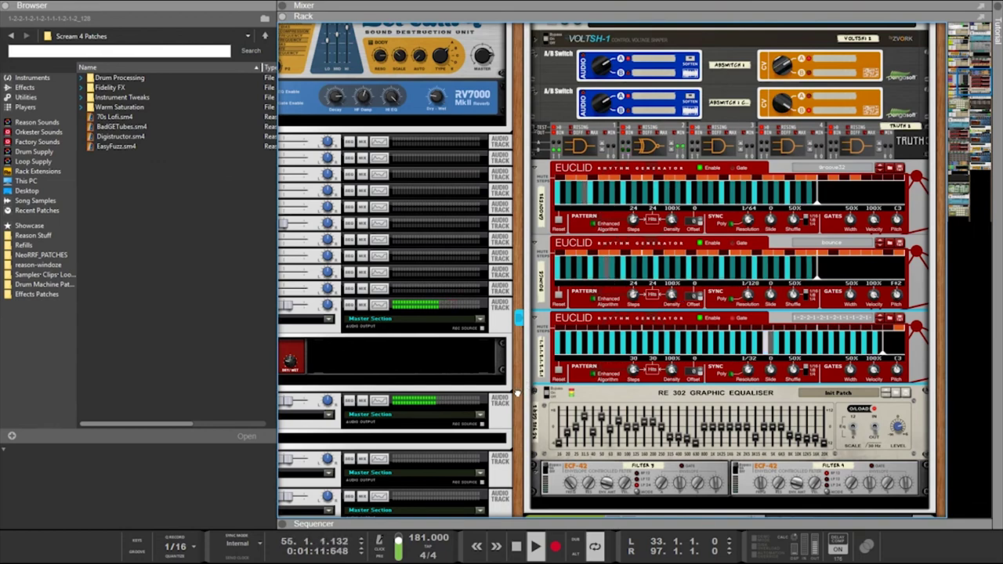
# Return to the psykick2 rack and inspect the rear CV cabling of Euclid 2, Euclid 1 and the Spider CV units
pyautogui.moveTo(517, 393); pyautogui.dragTo(602, 355)
pyautogui.scroll(4, 602, 356)
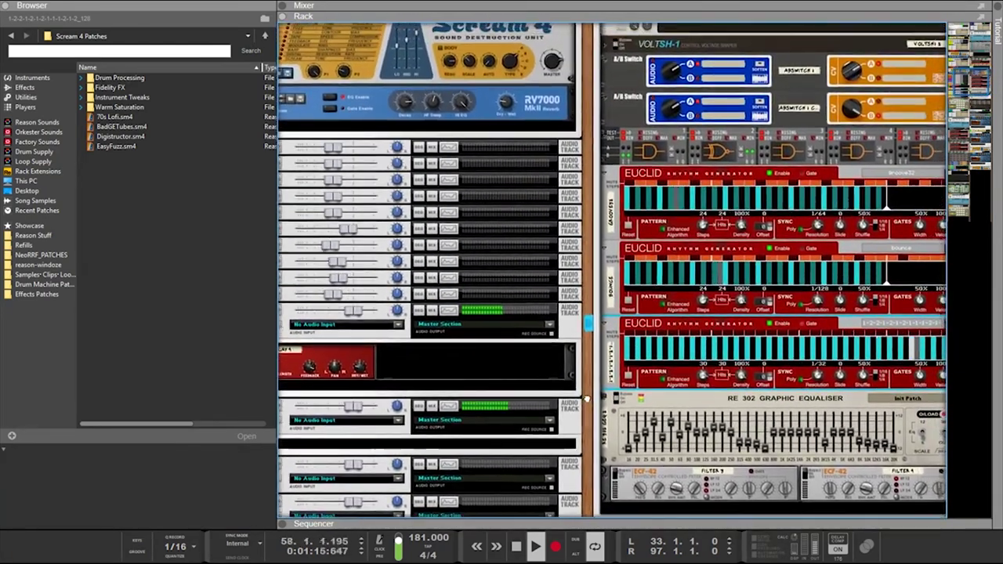
pyautogui.scroll(-15, 587, 400)
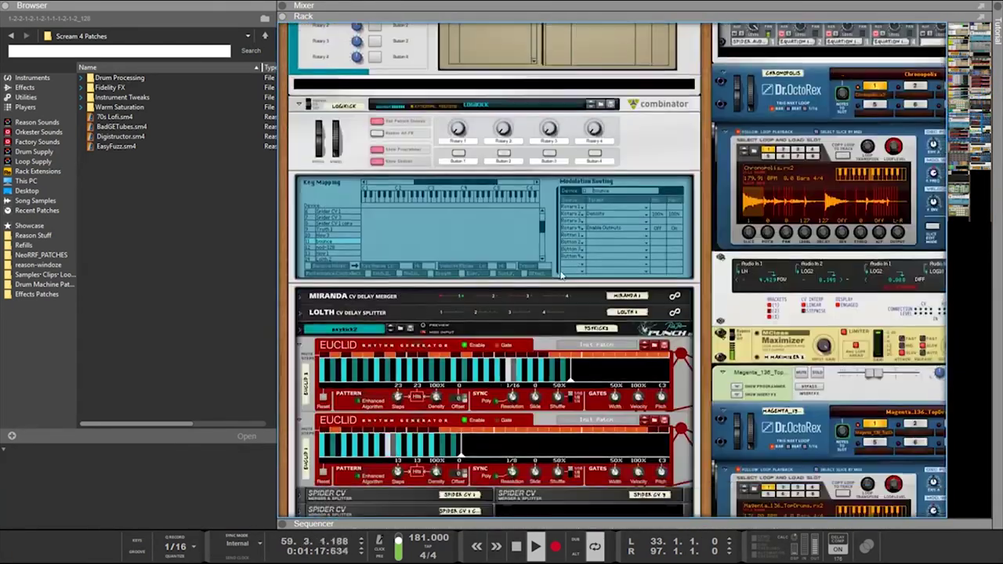
pyautogui.scroll(5, 692, 273)
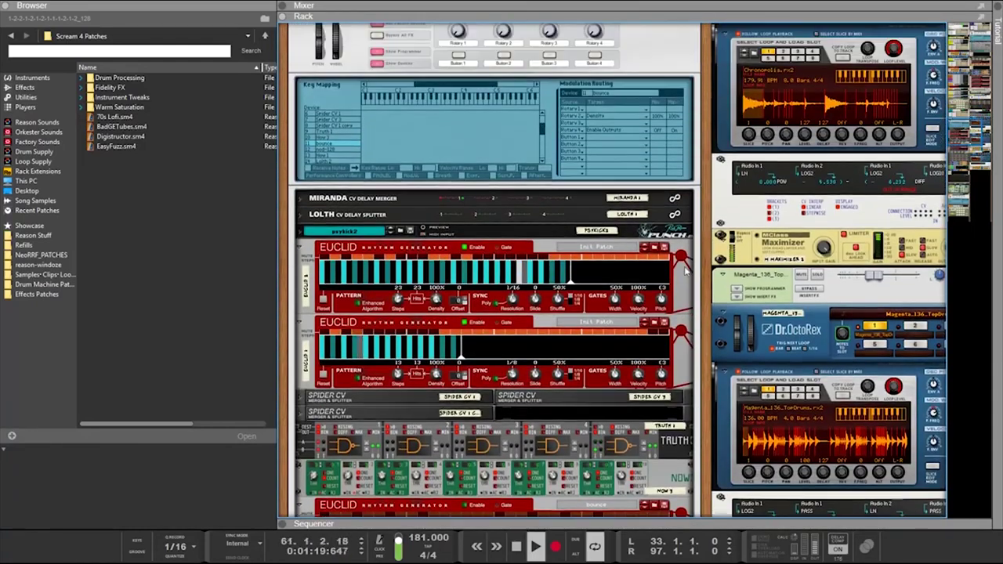
pyautogui.scroll(-3, 486, 259)
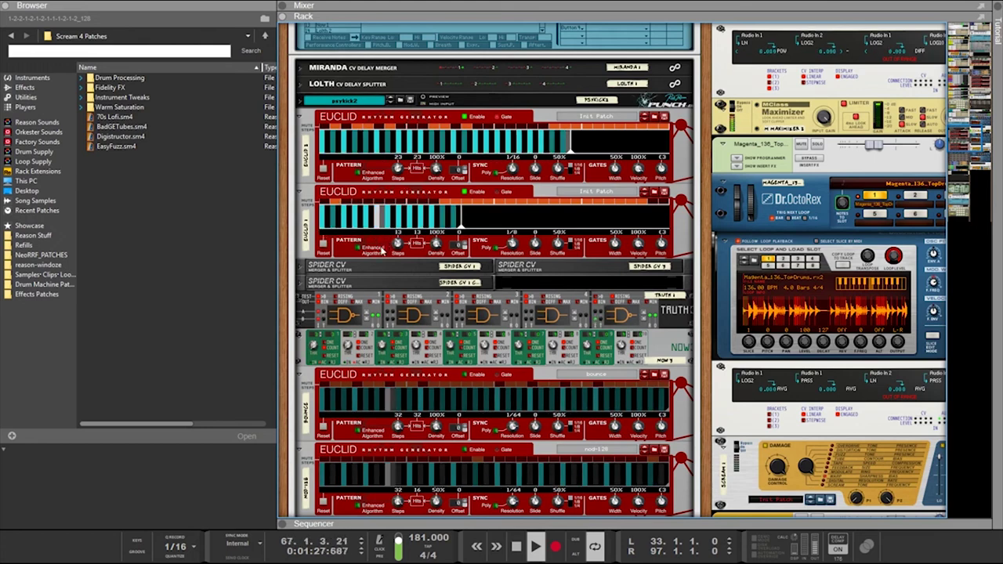
pyautogui.press('Tab')
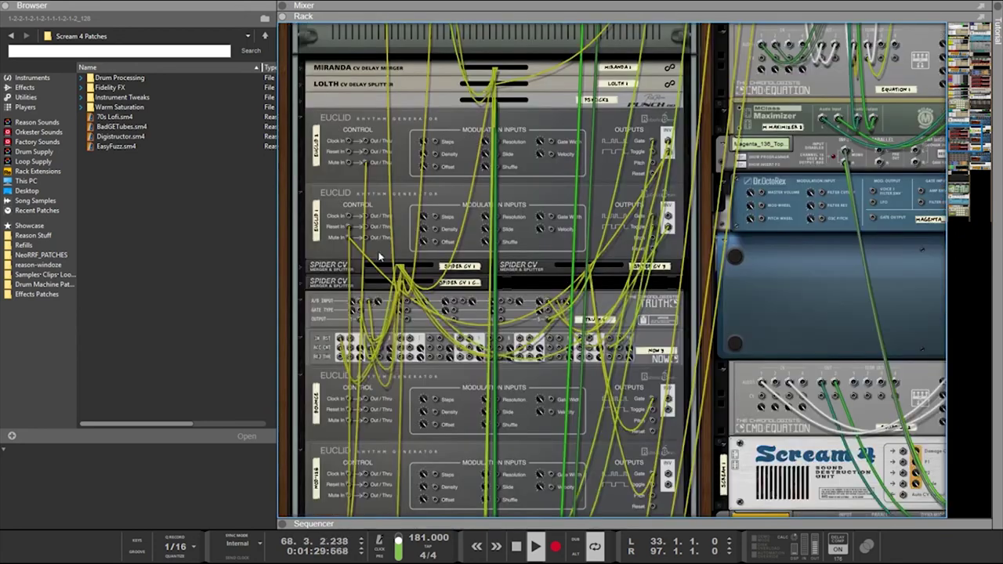
pyautogui.press('Tab')
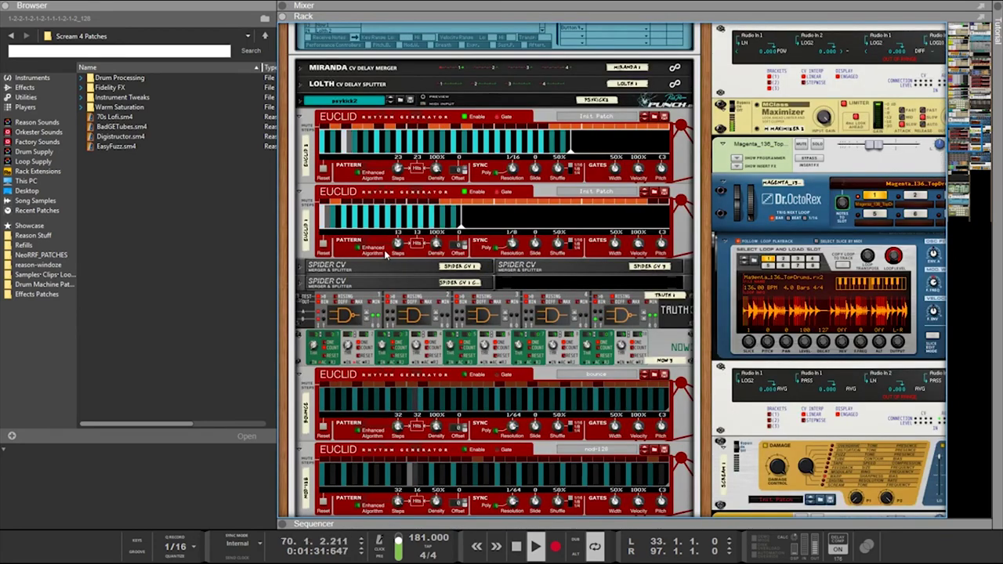
pyautogui.press('Tab')
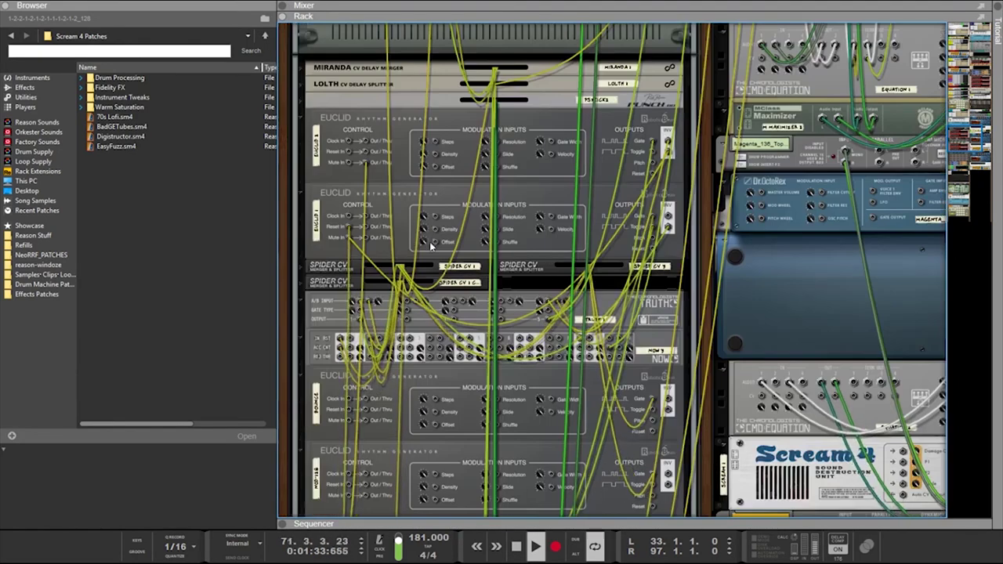
pyautogui.press('Tab')
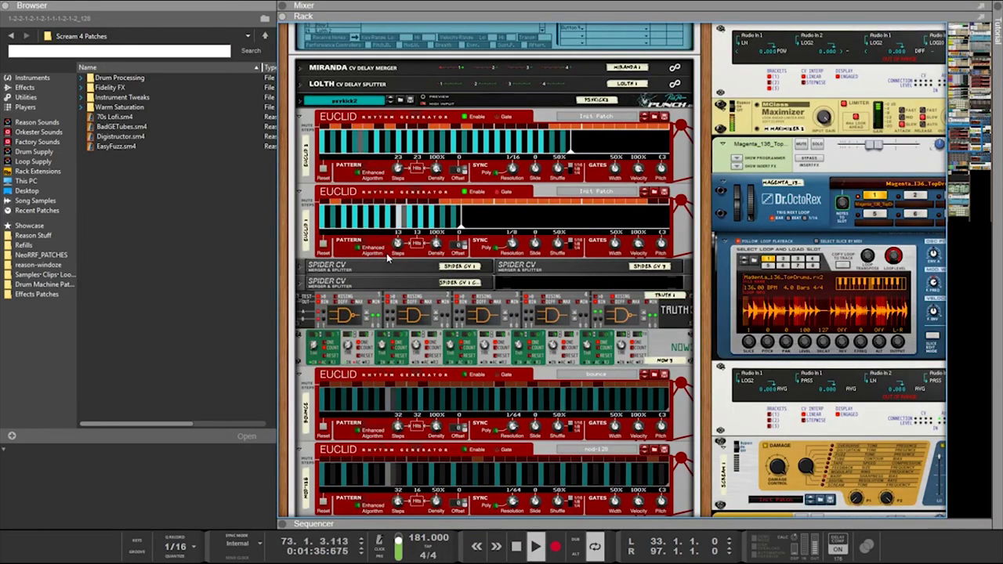
# Add a new Euclid Rhythm Generator from the utility devices directly below Euclid 2
pyautogui.click(378, 167)
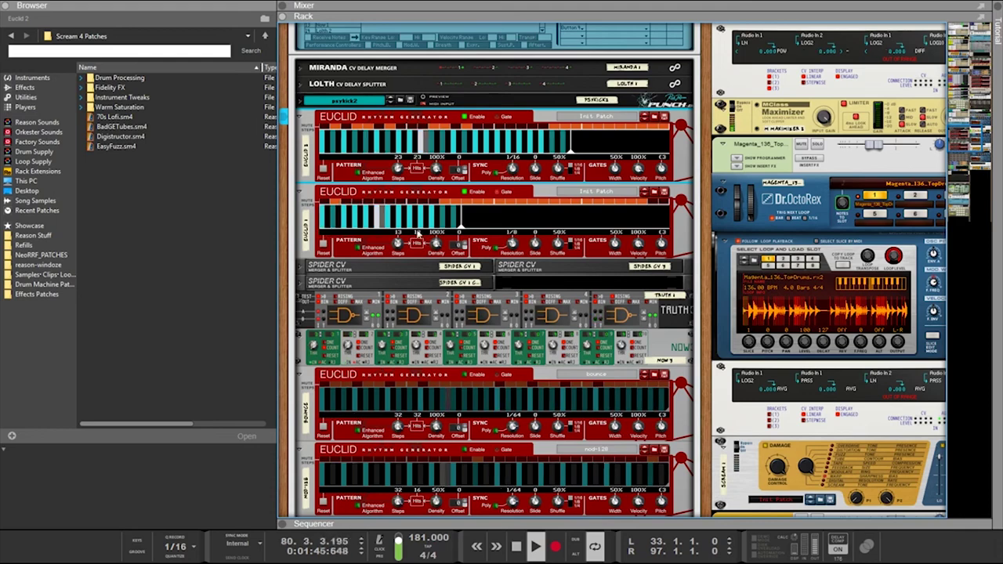
pyautogui.click(25, 97)
pyautogui.scroll(-10, 209, 374)
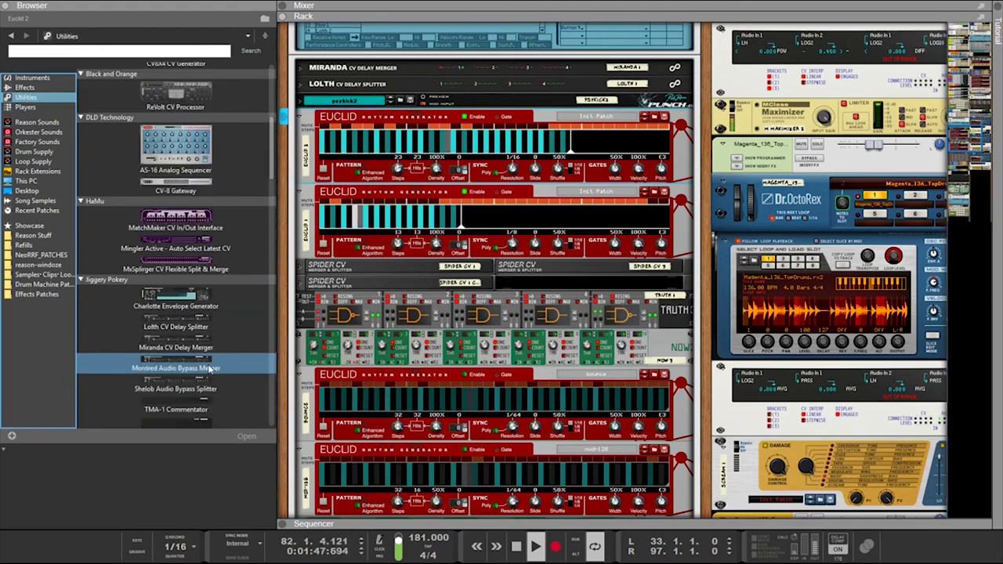
pyautogui.scroll(-10, 210, 374)
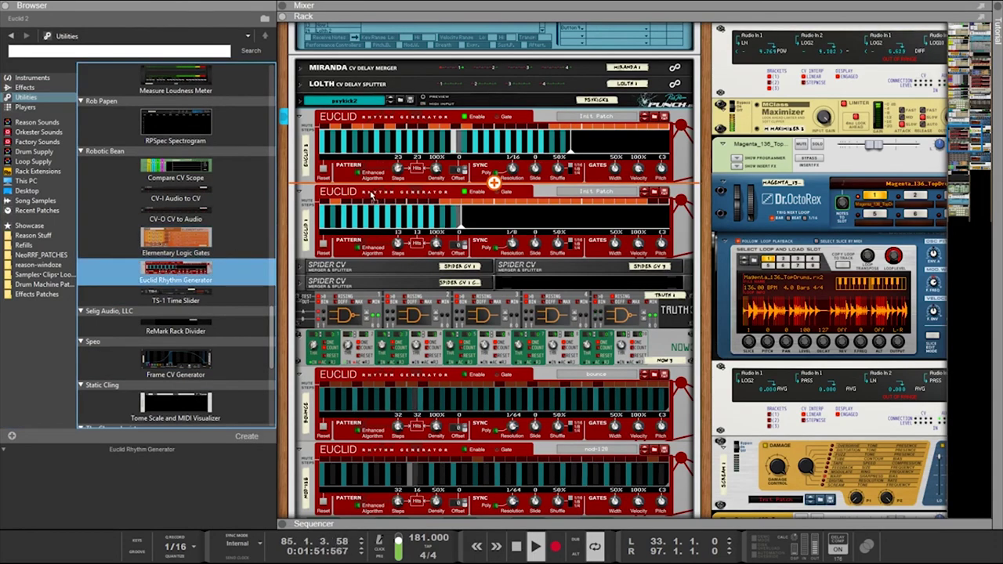
pyautogui.doubleClick(178, 278)
pyautogui.click(206, 235)
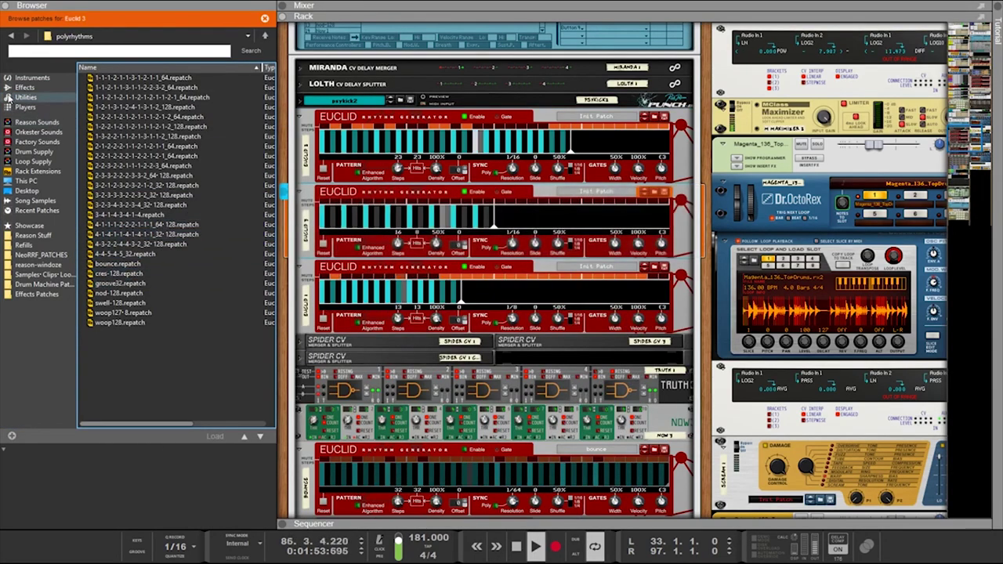
# Add another Euclid Rhythm Generator between Euclid 1 and the Spider CV units
pyautogui.click(25, 97)
pyautogui.scroll(-15, 182, 280)
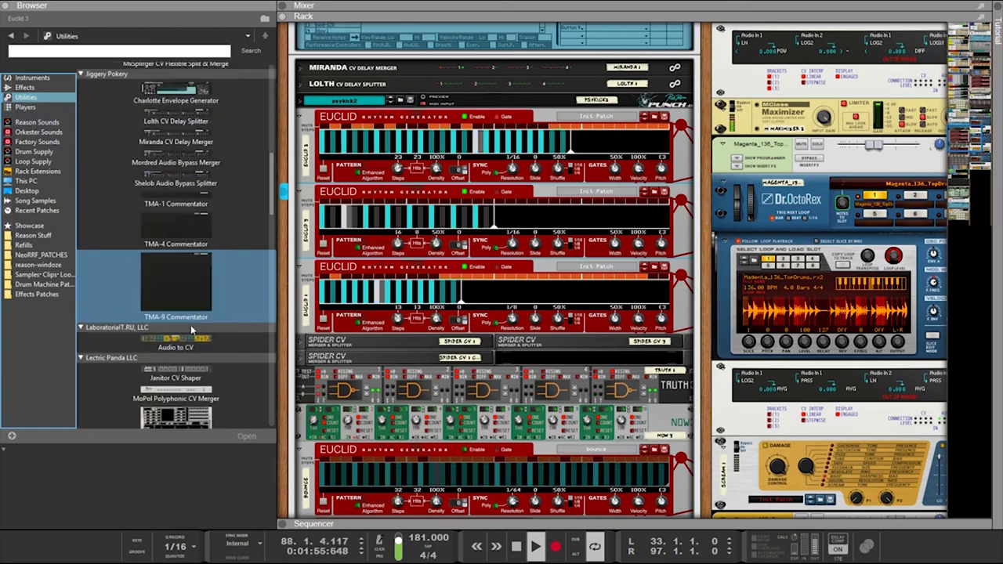
pyautogui.scroll(-5, 187, 353)
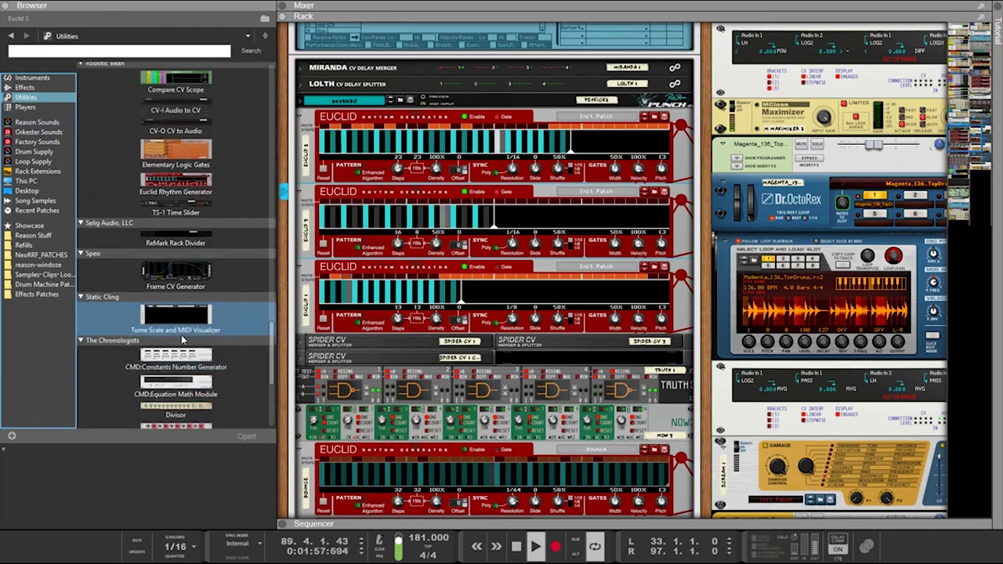
pyautogui.moveTo(176, 185)
pyautogui.mouseDown()
pyautogui.moveTo(494, 183)
pyautogui.moveTo(494, 335)
pyautogui.mouseUp()
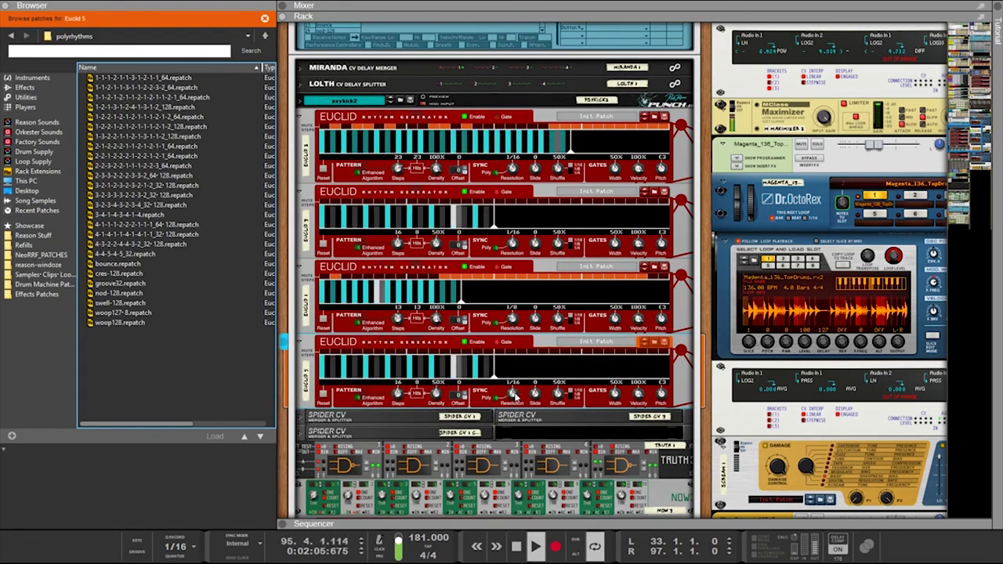
# Set the new Euclid below Euclid 1 to a resolution of 1/32 and raise its density to 16 hits
pyautogui.moveTo(515, 376); pyautogui.dragTo(515, 339)
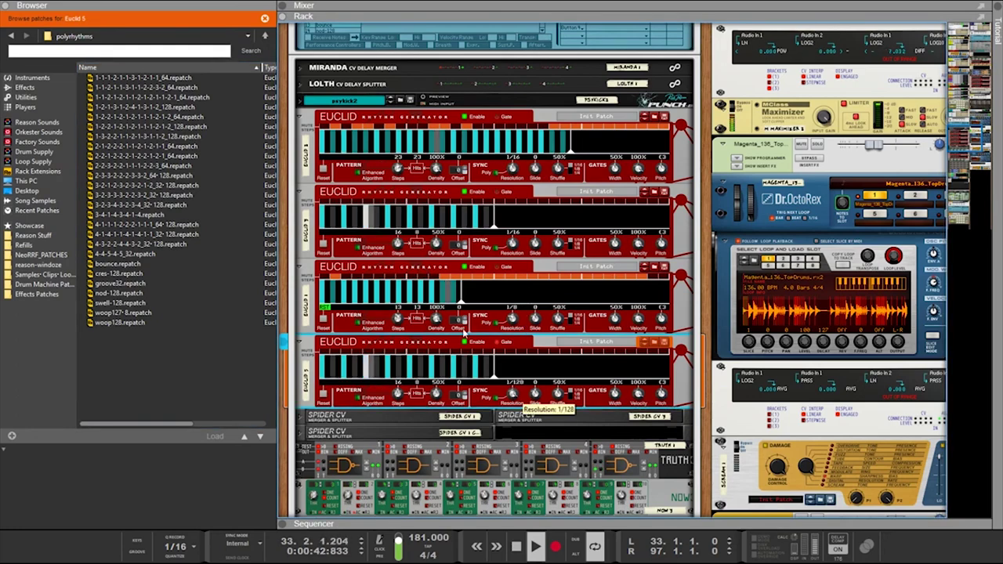
pyautogui.moveTo(512, 393); pyautogui.dragTo(509, 419)
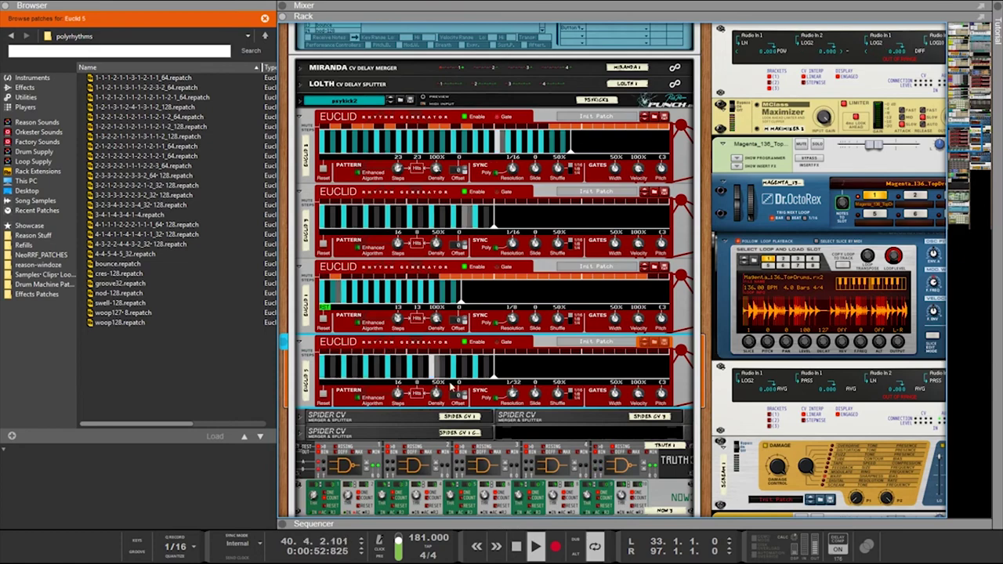
pyautogui.moveTo(436, 393); pyautogui.dragTo(436, 296)
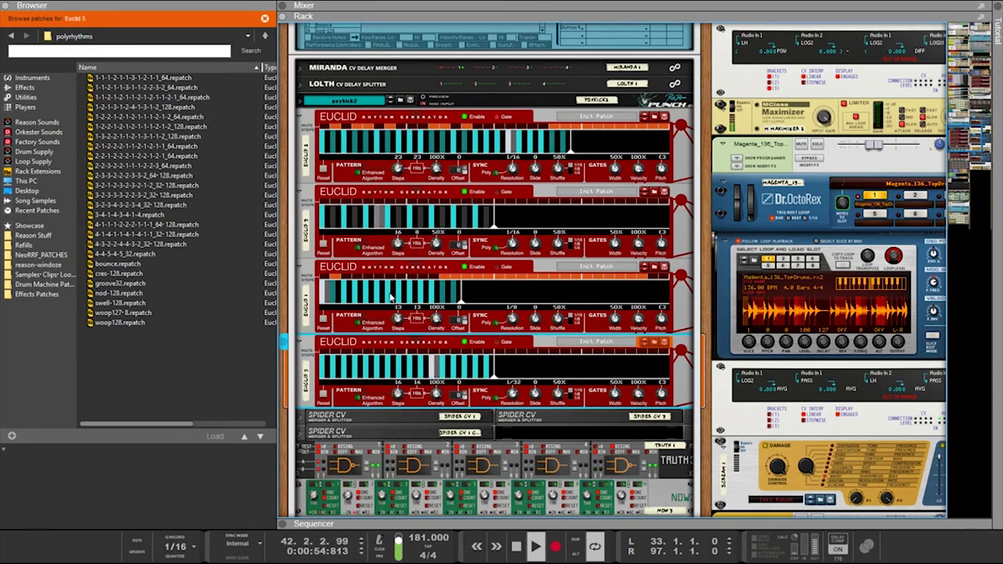
# Set Euclid 3 to 16 hits at a 1/32 resolution and mute several steps in Euclid 5
pyautogui.moveTo(332, 195); pyautogui.dragTo(338, 200)
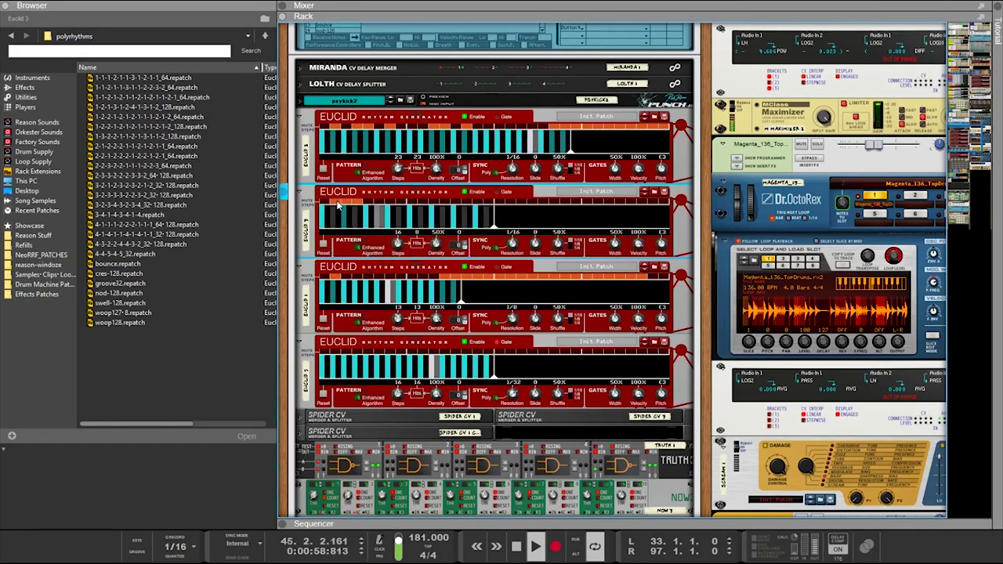
pyautogui.moveTo(437, 245); pyautogui.dragTo(439, 181)
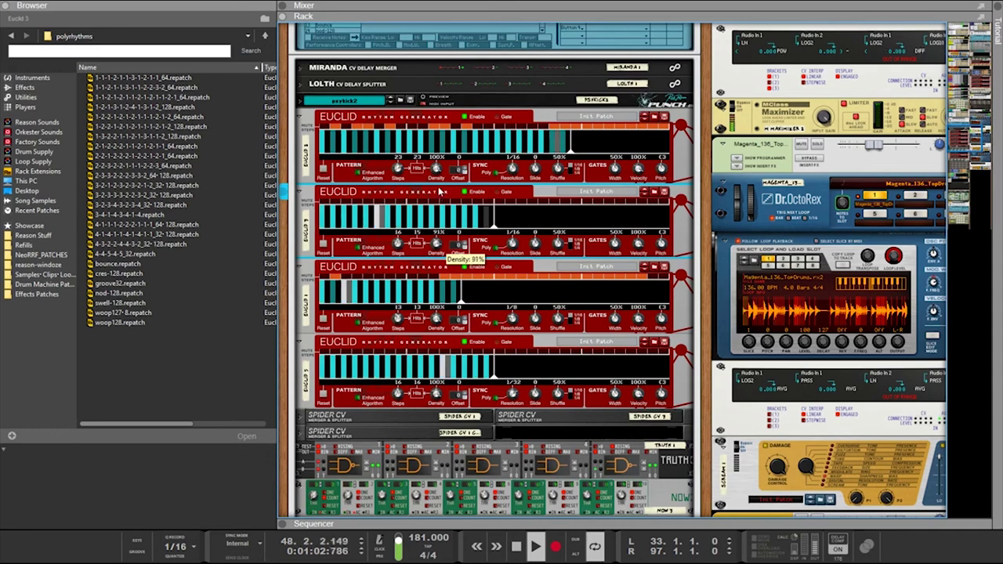
pyautogui.moveTo(512, 245); pyautogui.dragTo(511, 253)
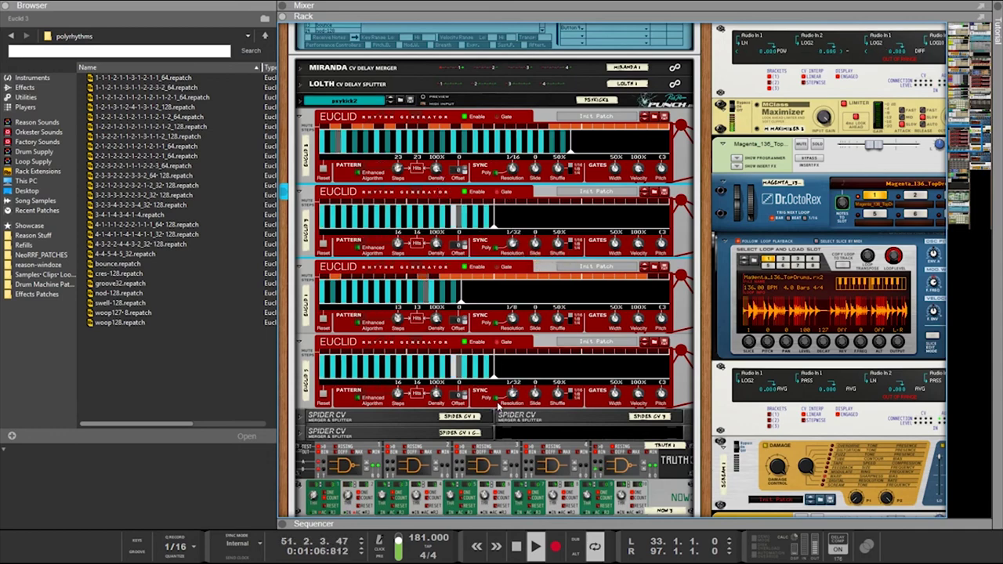
pyautogui.moveTo(512, 394); pyautogui.dragTo(515, 405)
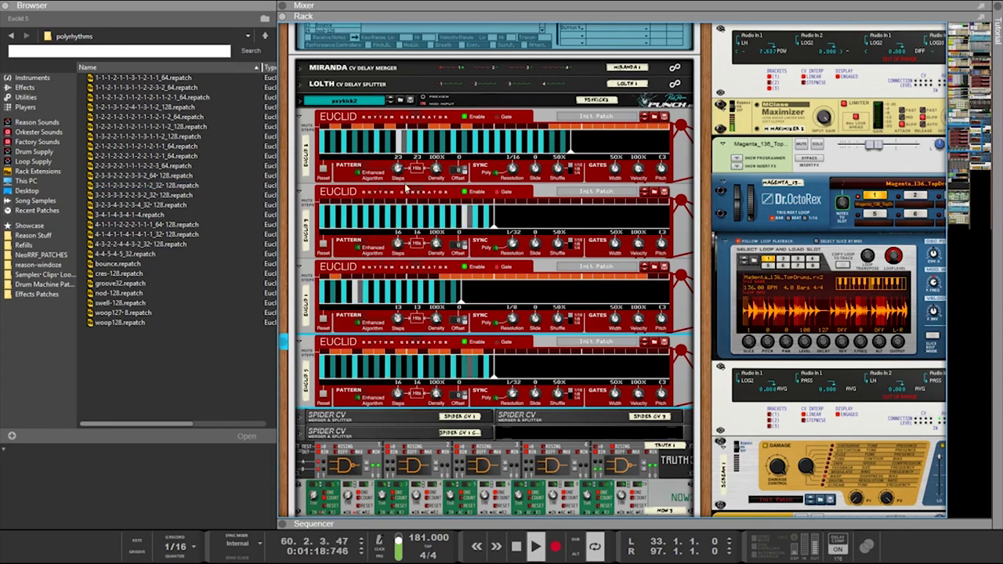
# Examine the rear of the psykick2 rack and follow the gate cabling from the Euclid outputs down to the logic units
pyautogui.press('Tab')
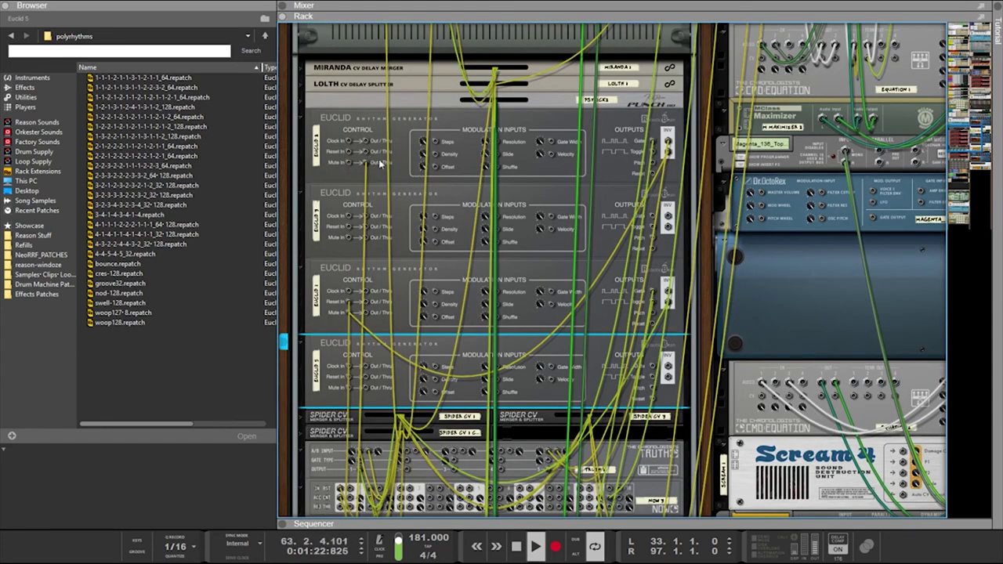
pyautogui.moveTo(651, 152); pyautogui.dragTo(671, 490)
pyautogui.scroll(3, 403, 206)
pyautogui.scroll(3, 444, 227)
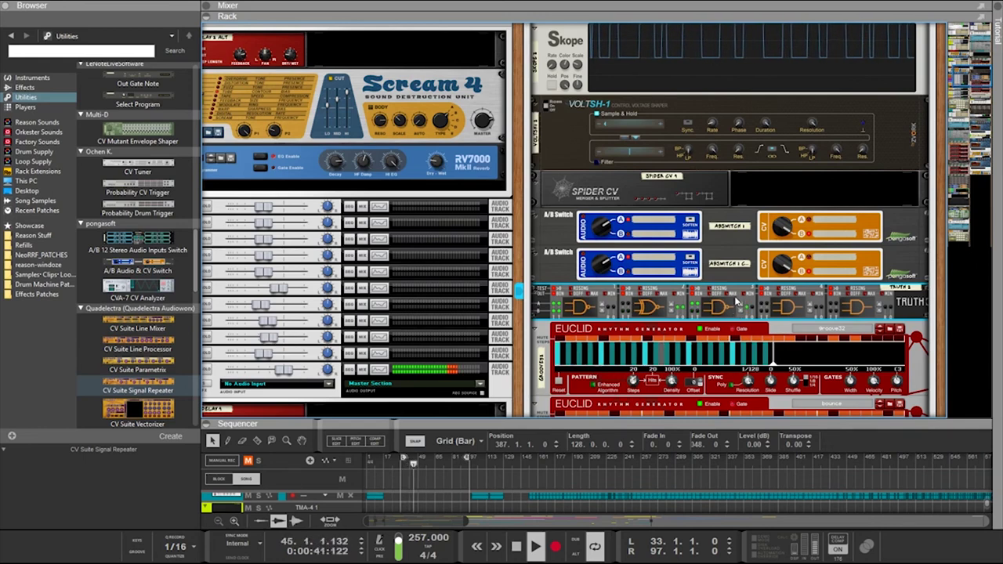
# Go up the 257 BPM project's rack to the CNVRSNNBSSS Combinator and select it to view its programmer
pyautogui.scroll(2, 729, 295)
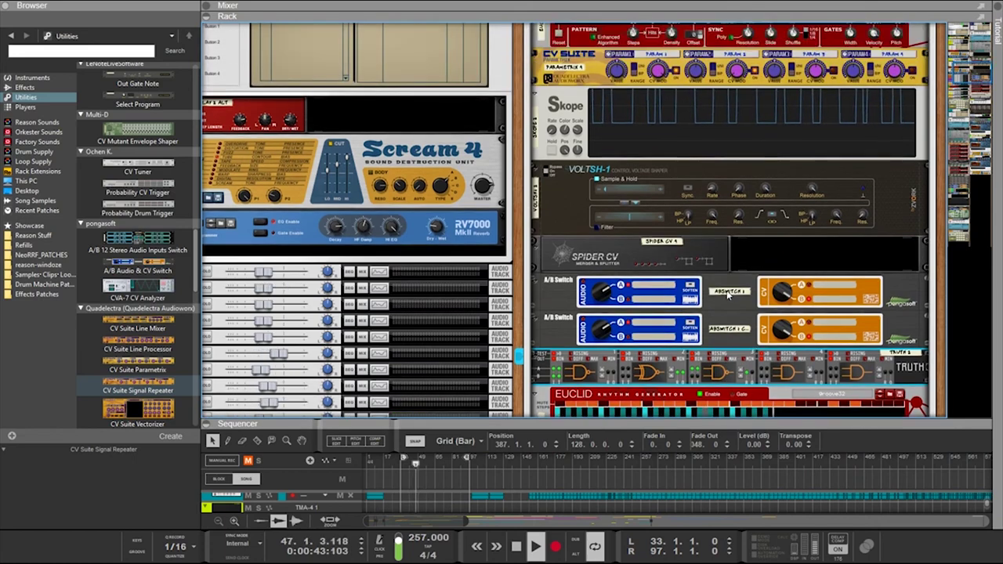
pyautogui.scroll(1, 729, 293)
pyautogui.scroll(2, 737, 287)
pyautogui.scroll(10, 794, 293)
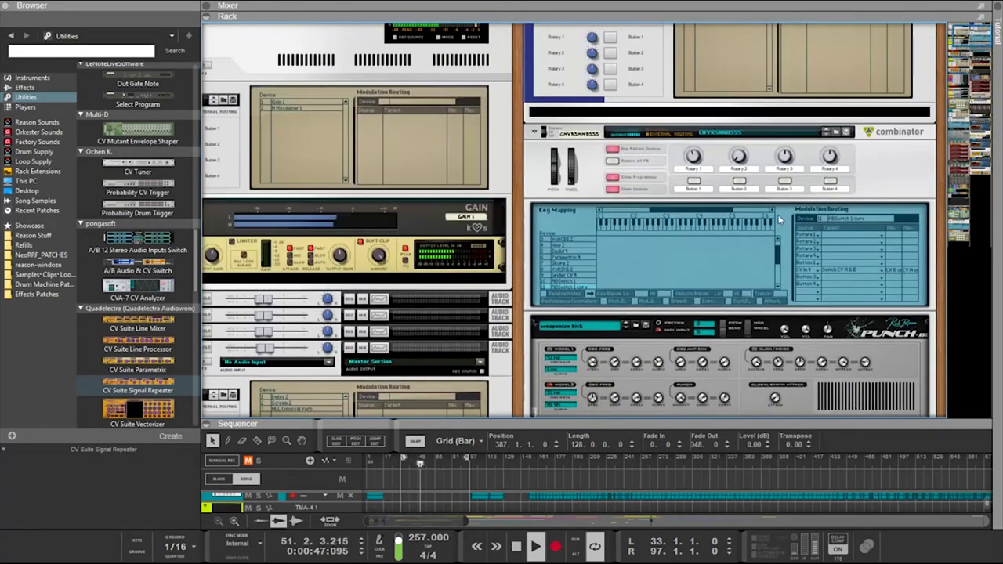
pyautogui.click(838, 160)
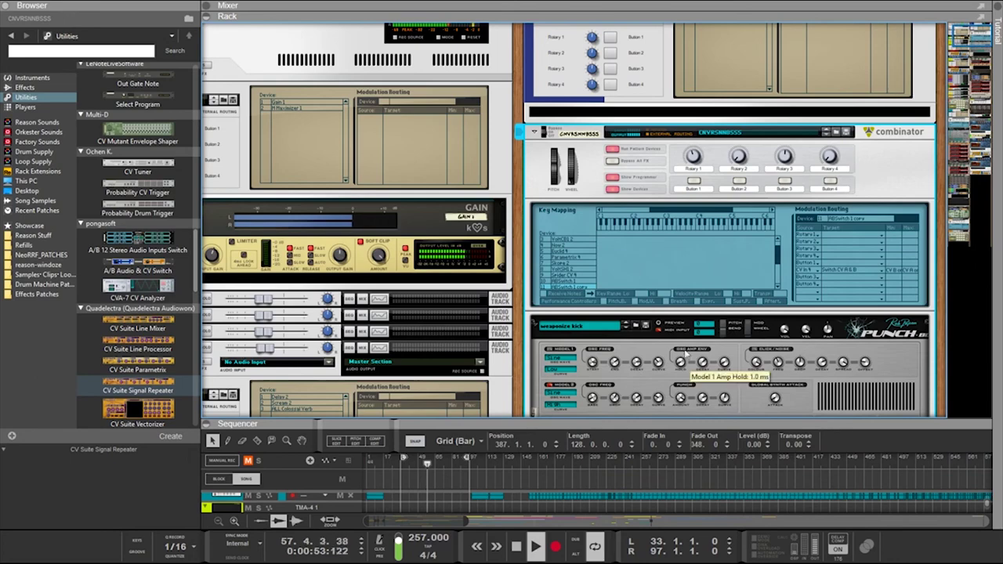
# Review the A/B switches and Euclid generators, and show the modulation routing of both A/B switches in the CNVRSNNBSSS programmer
pyautogui.scroll(-10, 683, 360)
pyautogui.scroll(-6, 693, 355)
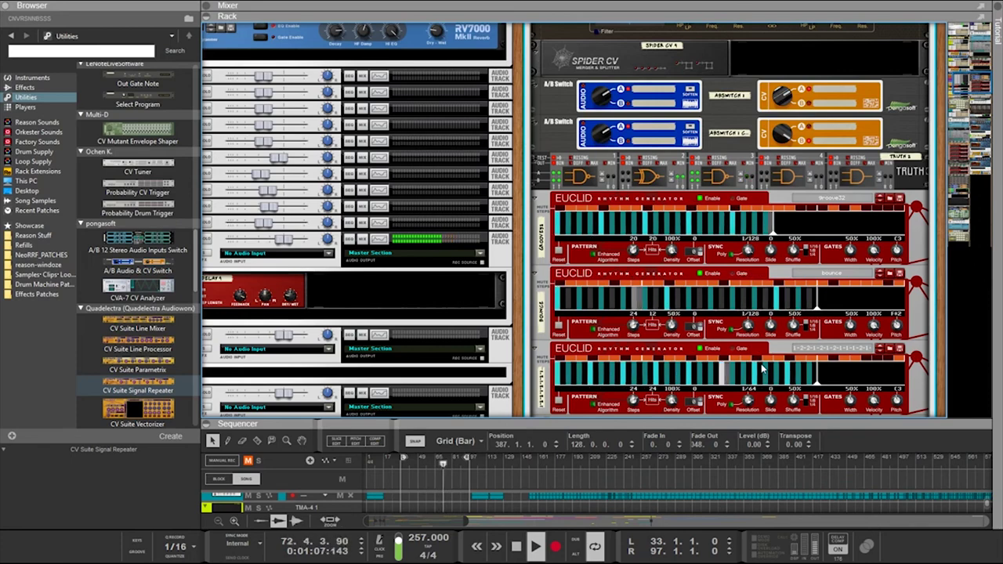
pyautogui.scroll(5, 772, 353)
pyautogui.scroll(6, 780, 339)
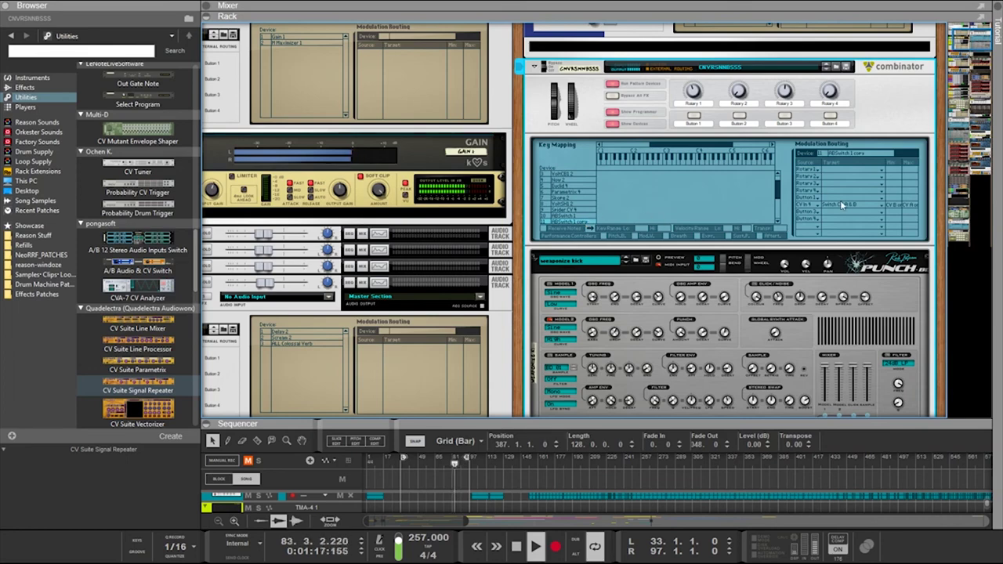
pyautogui.click(573, 223)
pyautogui.click(575, 221)
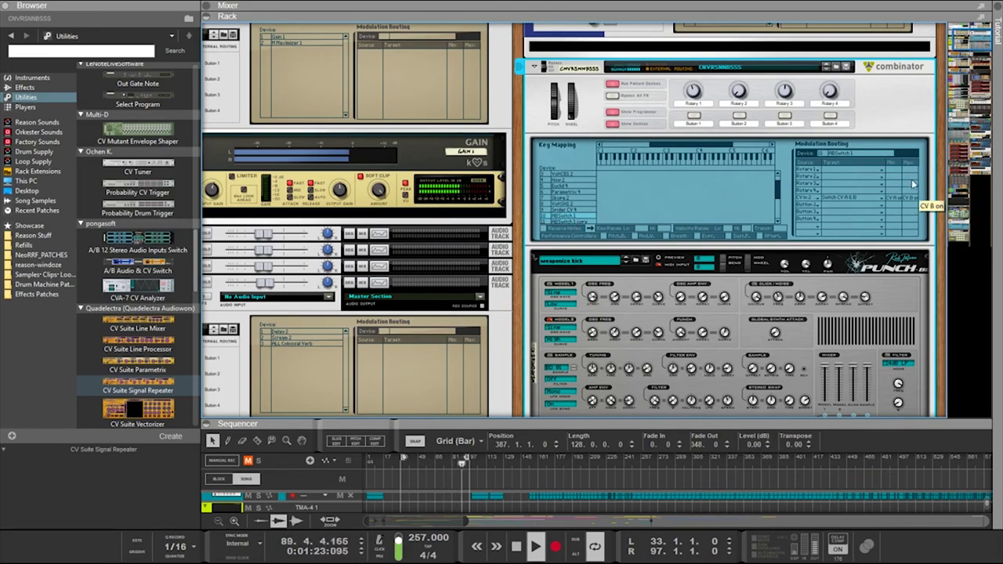
# Trace the Truth unit's rear gate outputs up to the programmer CV inputs of the CNVRSNNBSSS Combinator
pyautogui.scroll(-20, 909, 180)
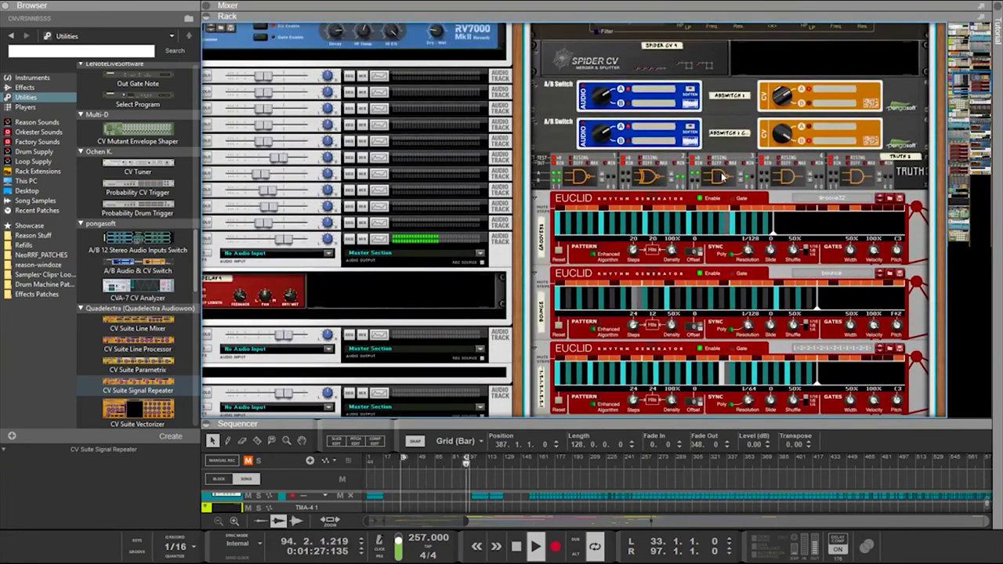
pyautogui.press('Tab')
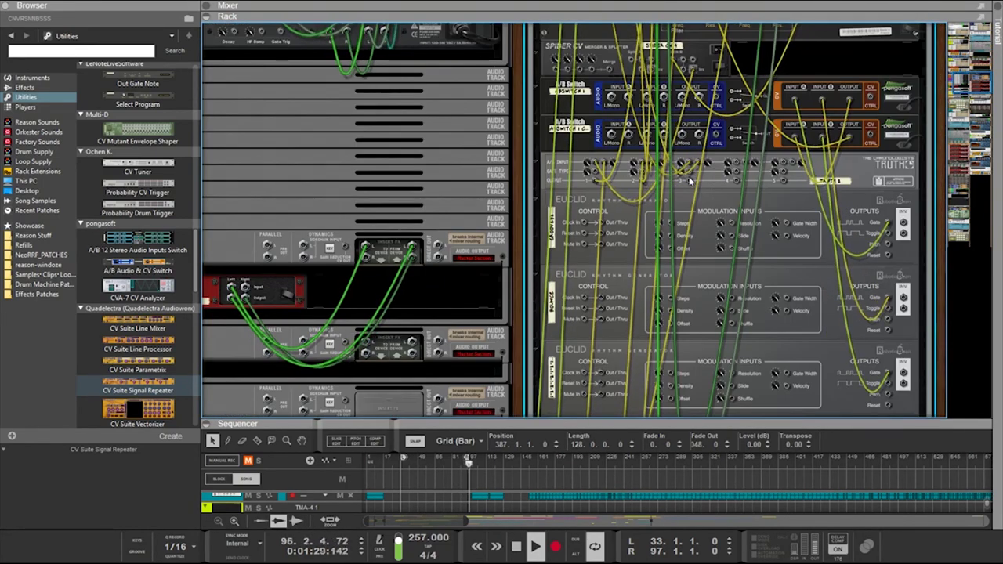
pyautogui.press('Tab')
pyautogui.press('Tab')
pyautogui.scroll(4, 705, 177)
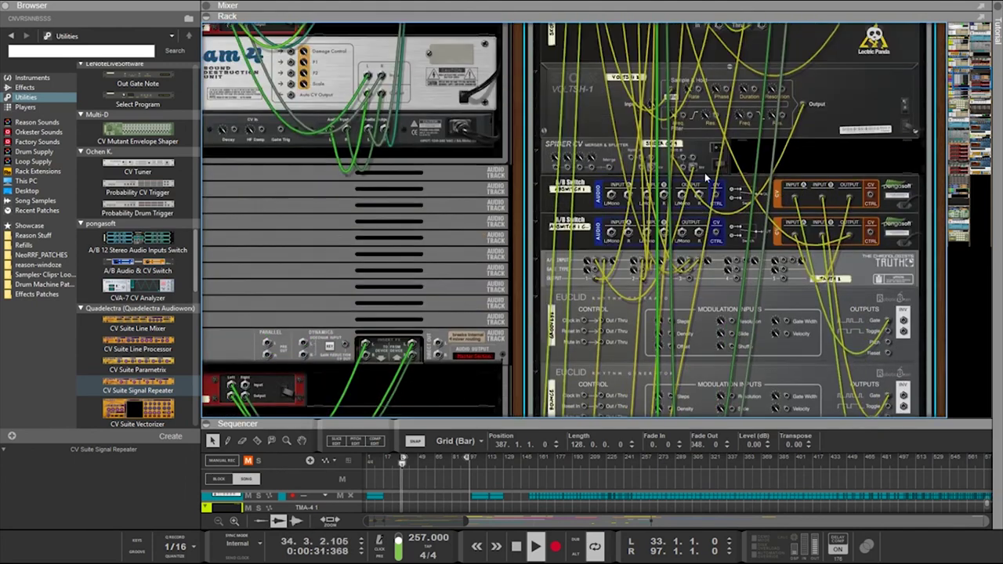
pyautogui.scroll(1, 706, 182)
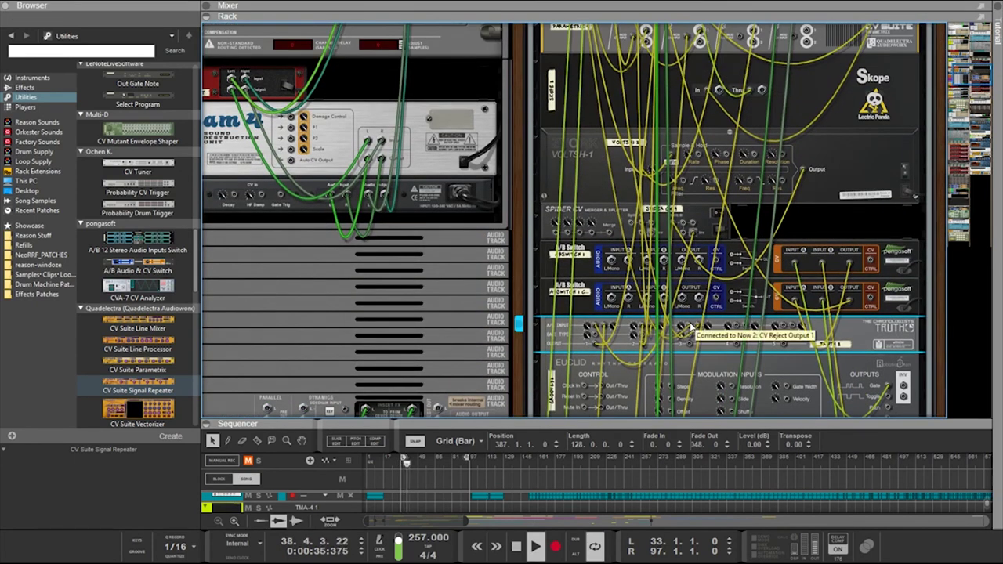
pyautogui.scroll(3, 690, 328)
pyautogui.scroll(-4, 689, 326)
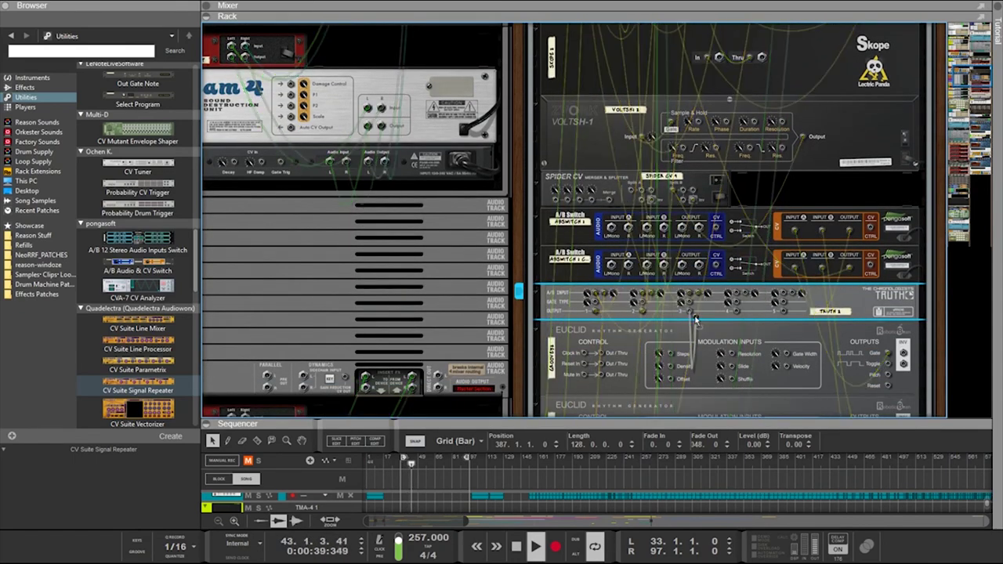
pyautogui.scroll(15, 693, 318)
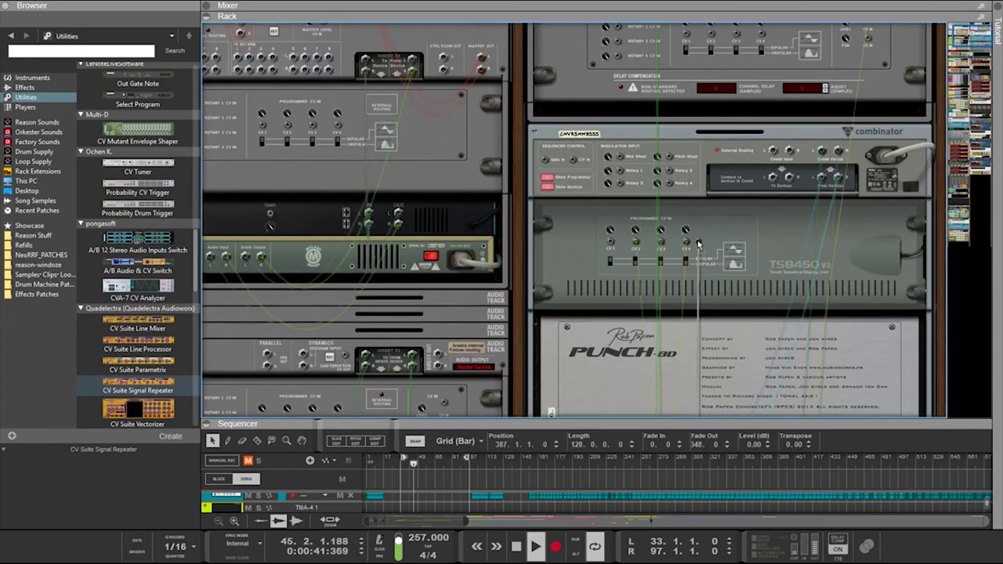
pyautogui.scroll(-15, 723, 260)
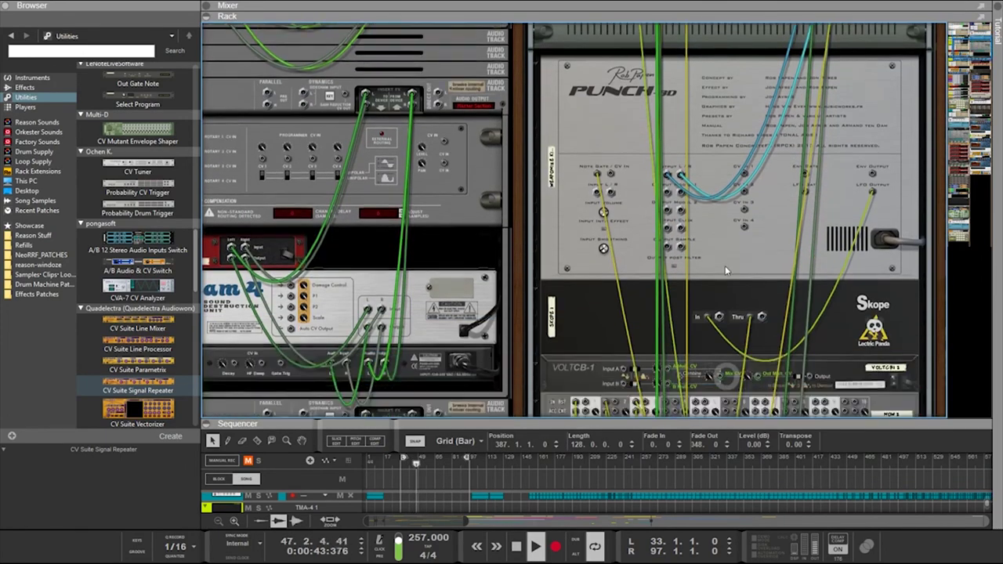
pyautogui.scroll(-5, 727, 273)
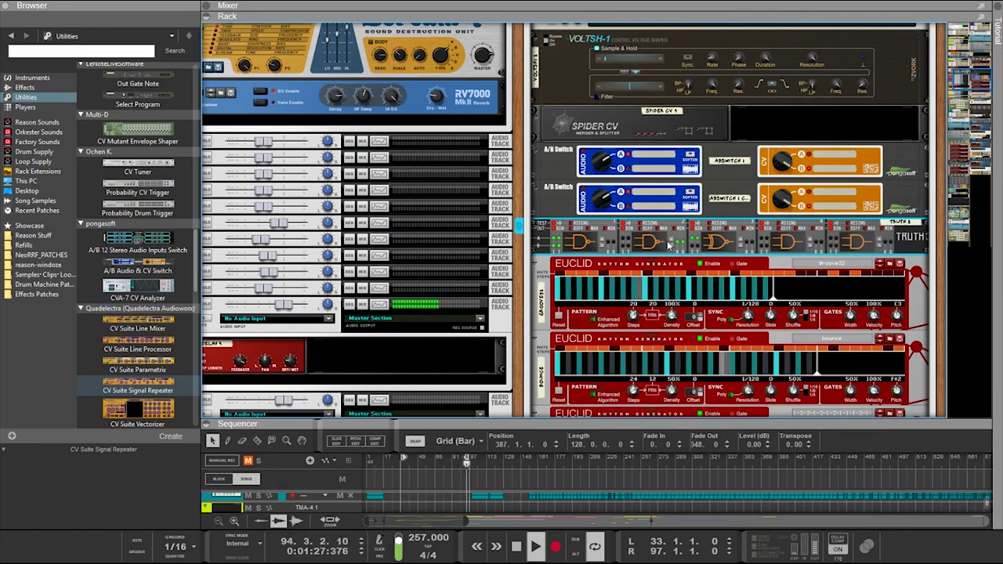
# Fold the VOLTSH-1 shaper below the Skope and select the Now device above Euclid 4
pyautogui.scroll(3, 667, 245)
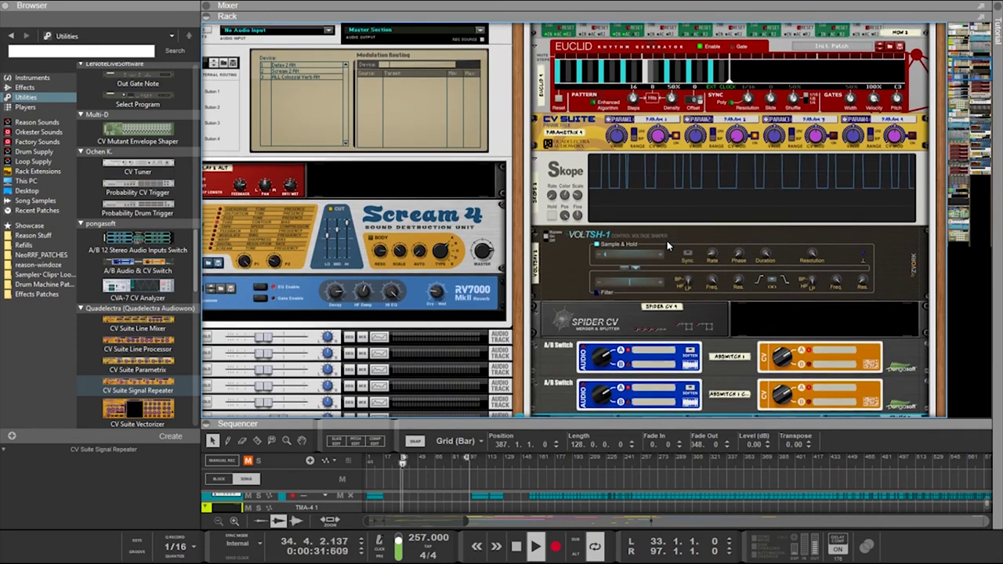
pyautogui.click(539, 236)
pyautogui.scroll(1, 637, 146)
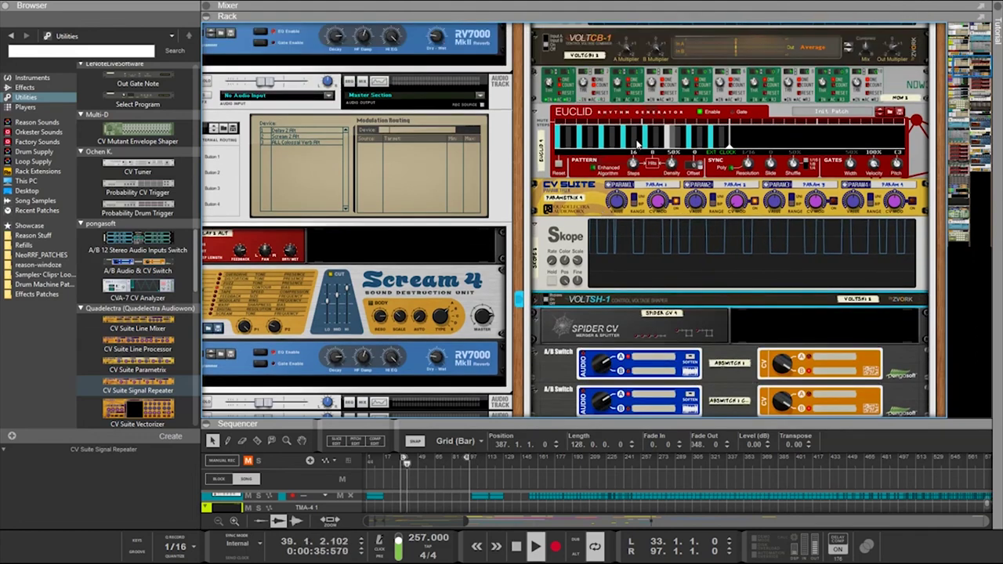
pyautogui.click(625, 79)
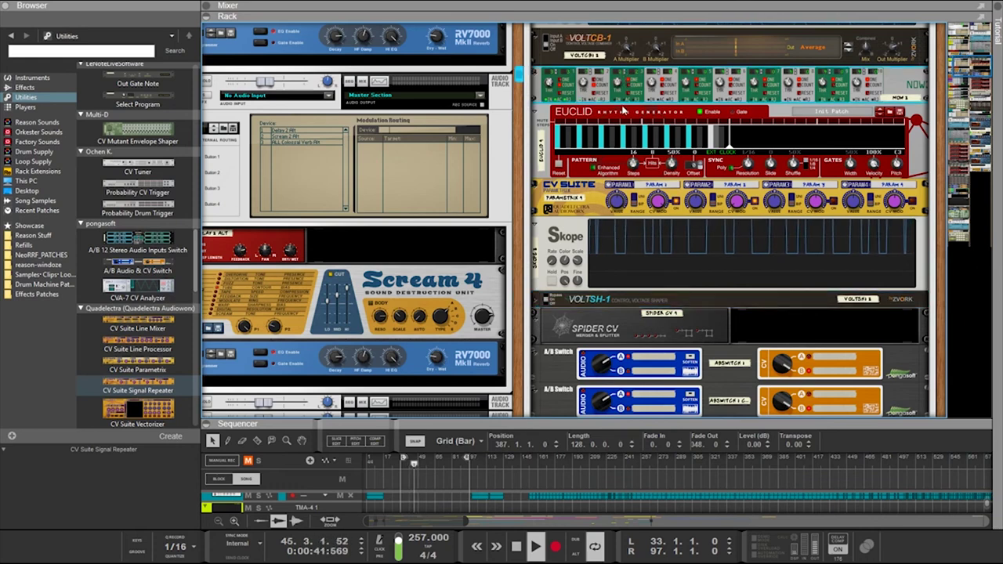
# Inspect the rear CV cabling between Euclid 4, the CV Suite Parametrix, the Skope and the A/B switches
pyautogui.scroll(-1, 624, 110)
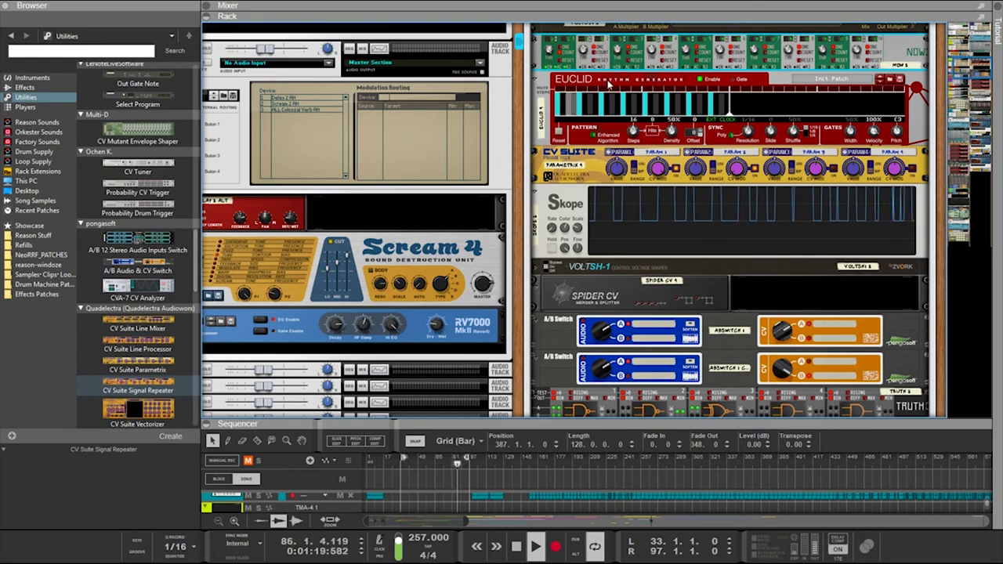
pyautogui.press('Tab')
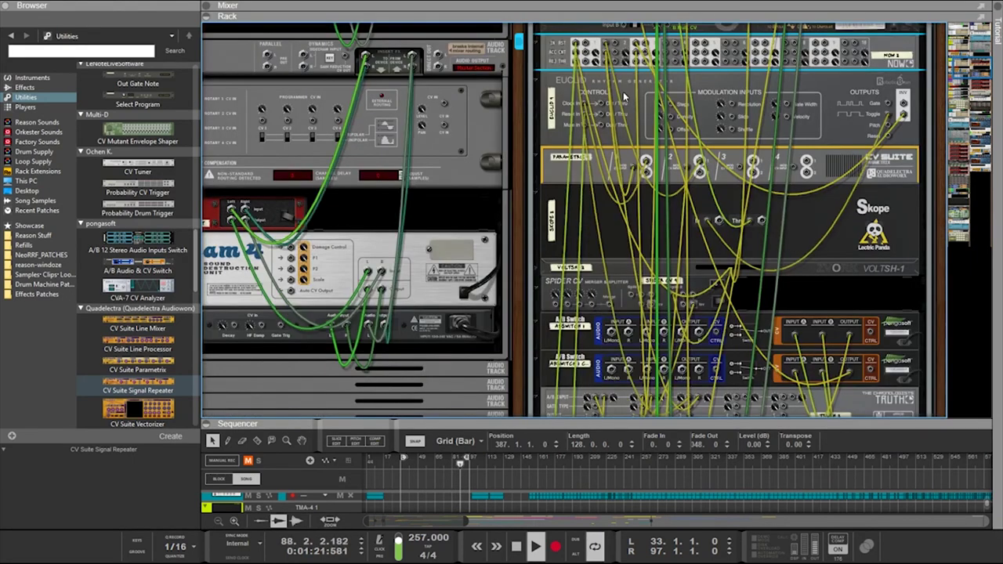
pyautogui.scroll(-2, 637, 105)
pyautogui.scroll(1, 637, 106)
pyautogui.scroll(-1, 636, 106)
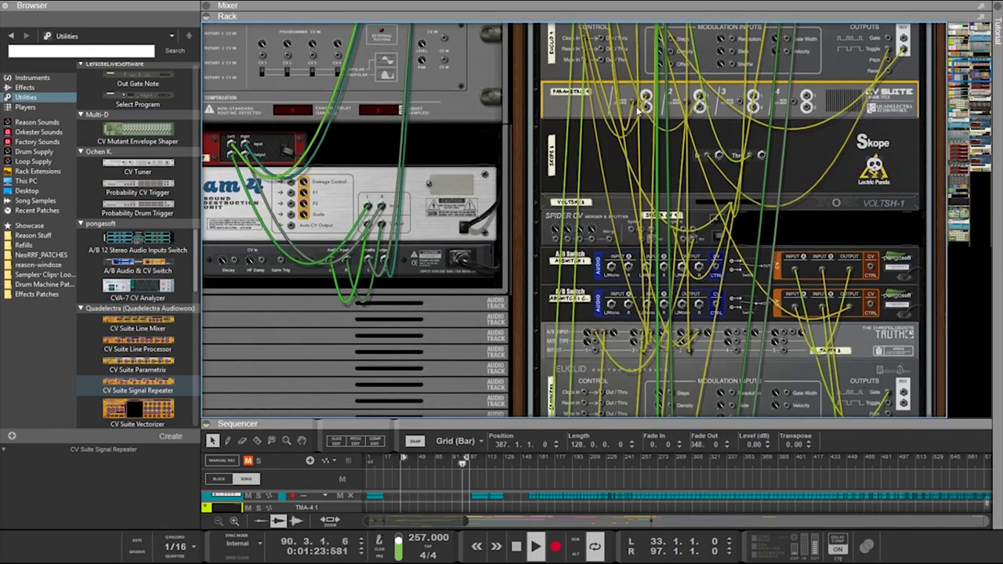
pyautogui.scroll(-2, 672, 120)
pyautogui.scroll(4, 762, 182)
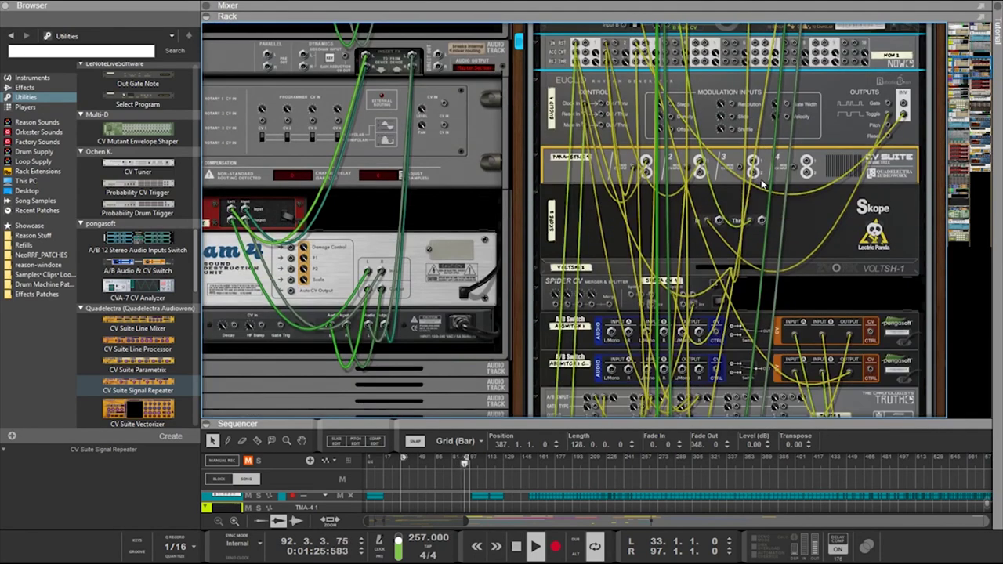
pyautogui.scroll(-2, 761, 182)
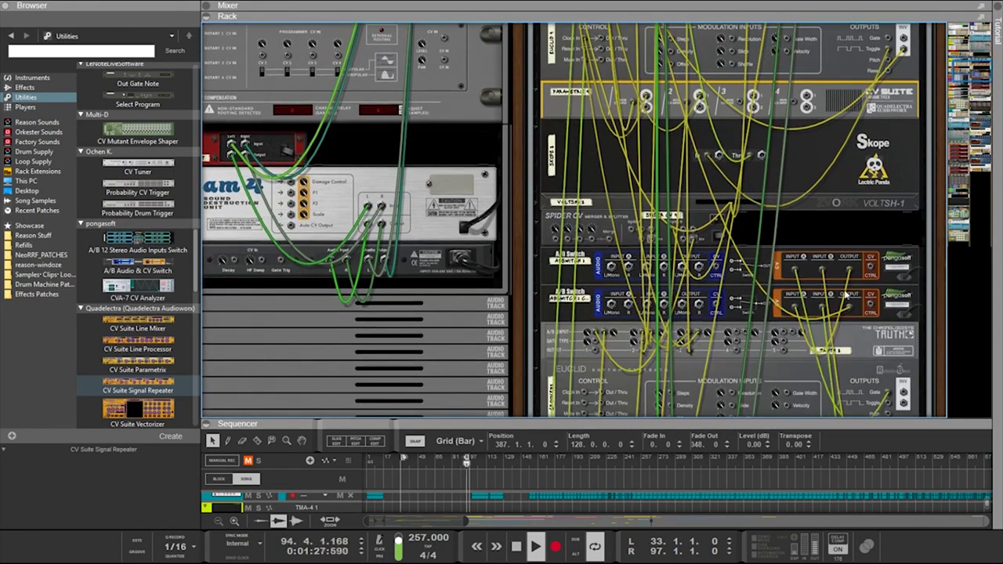
# Trace the CV output and input cables of the two A/B switches to the devices above and the Euclid outputs below
pyautogui.click(856, 272)
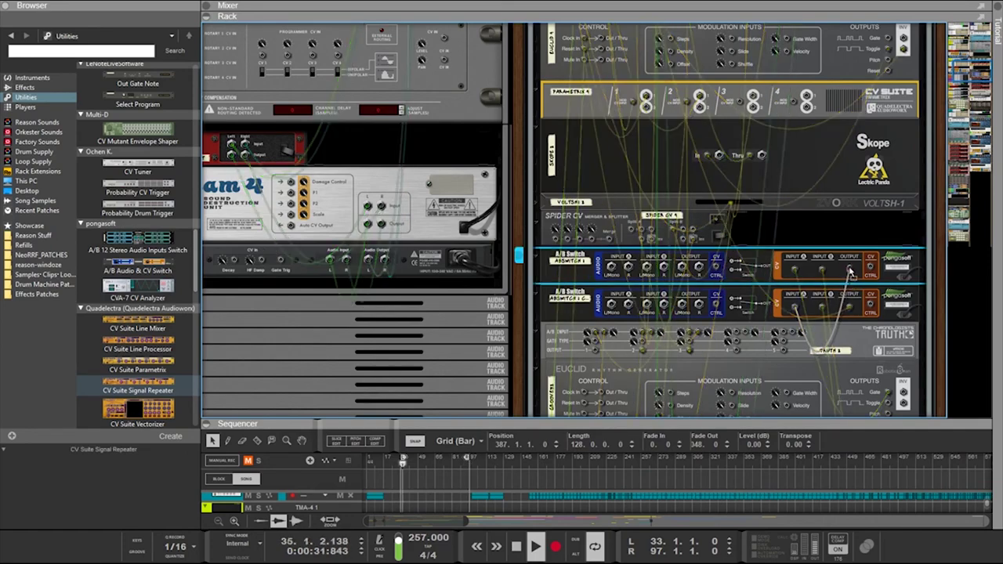
pyautogui.click(851, 311)
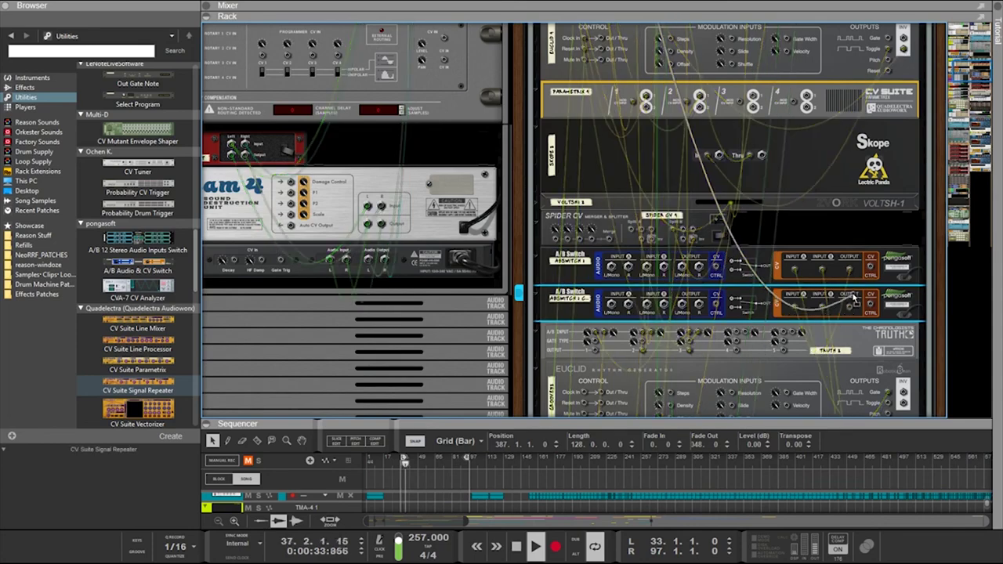
pyautogui.scroll(5, 845, 302)
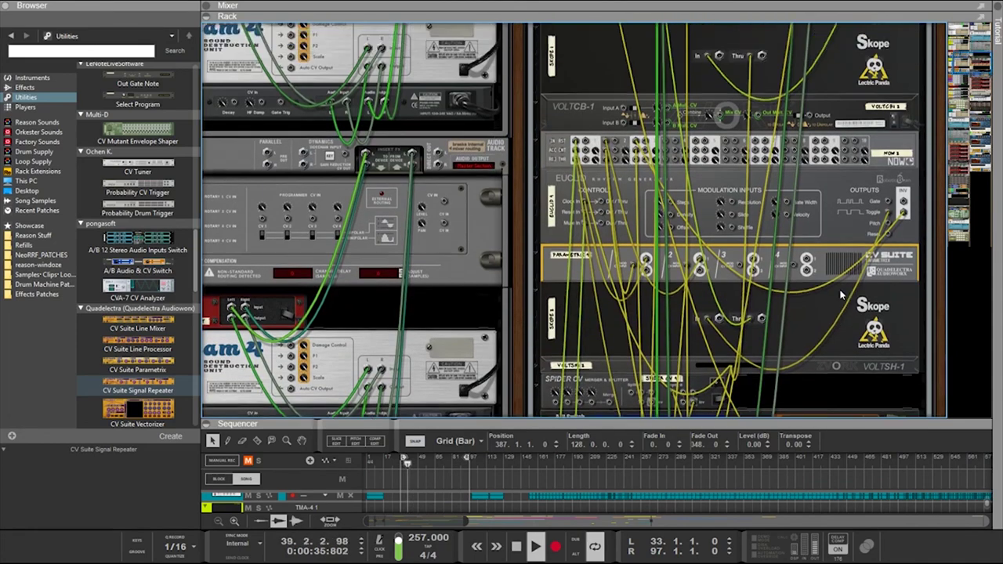
pyautogui.scroll(-5, 837, 289)
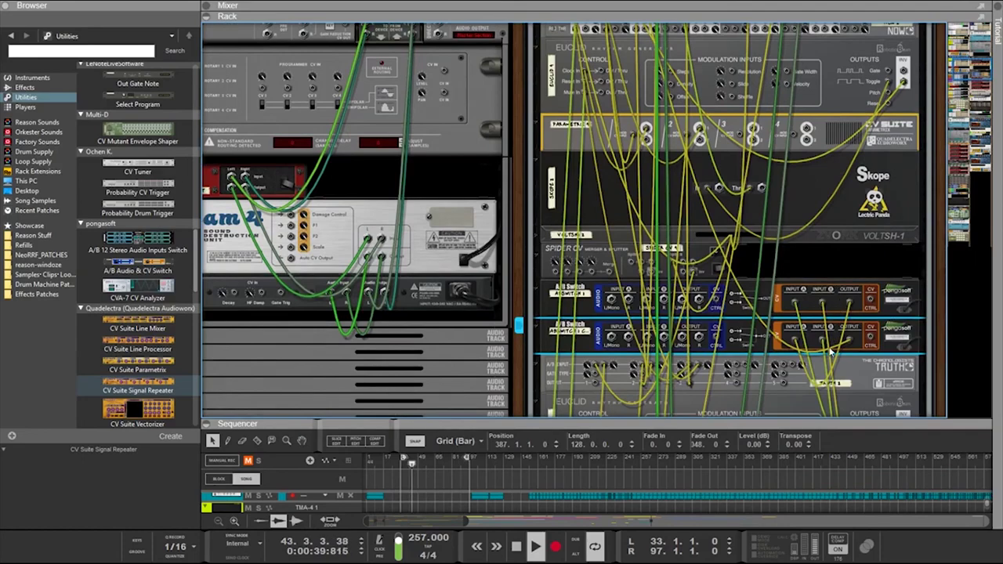
pyautogui.scroll(-2, 854, 337)
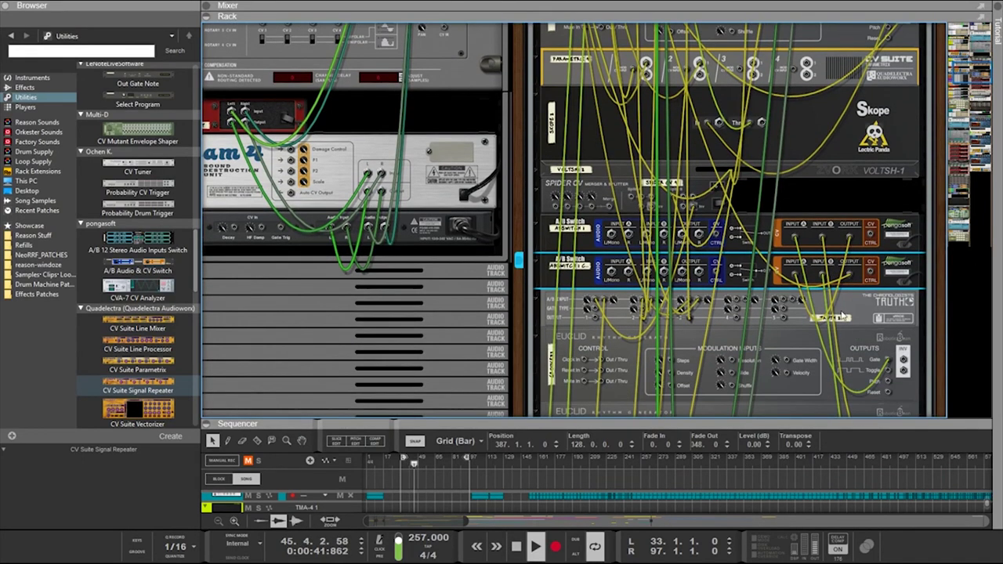
pyautogui.moveTo(825, 273); pyautogui.dragTo(798, 277)
pyautogui.scroll(-5, 797, 278)
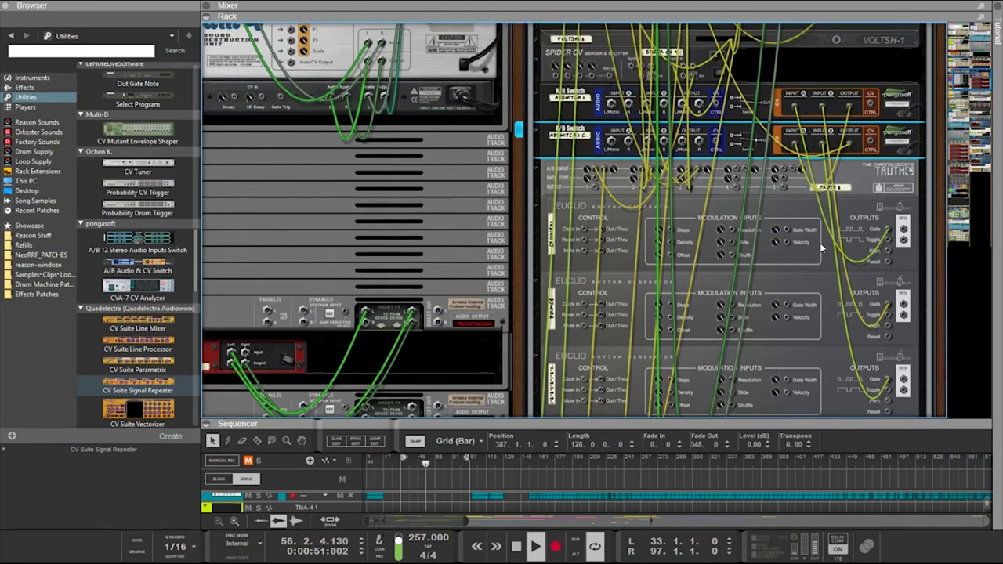
pyautogui.scroll(3, 821, 248)
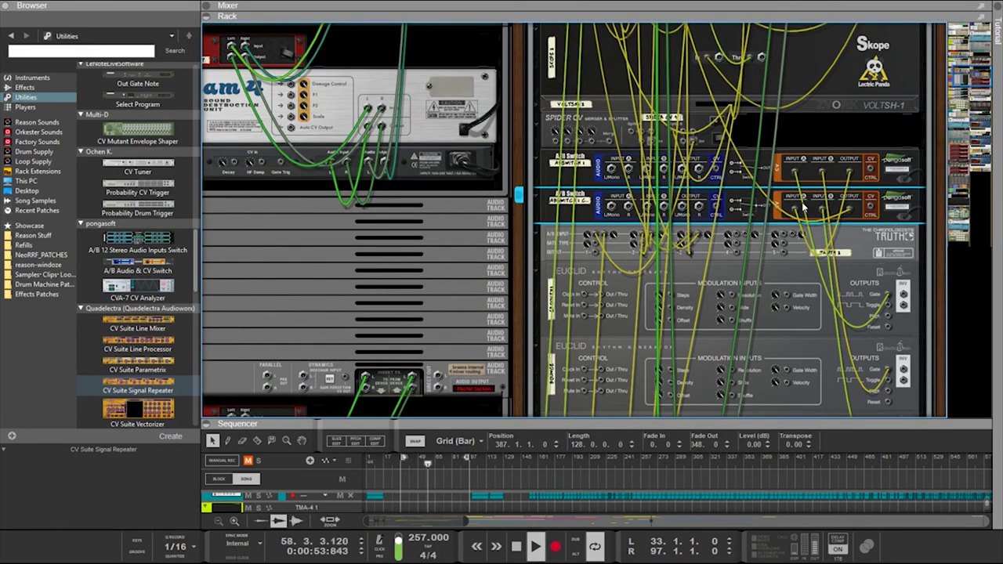
# Trace the CV output cables of both A/B switches up past the Skope and Euclid 4
pyautogui.scroll(7, 821, 207)
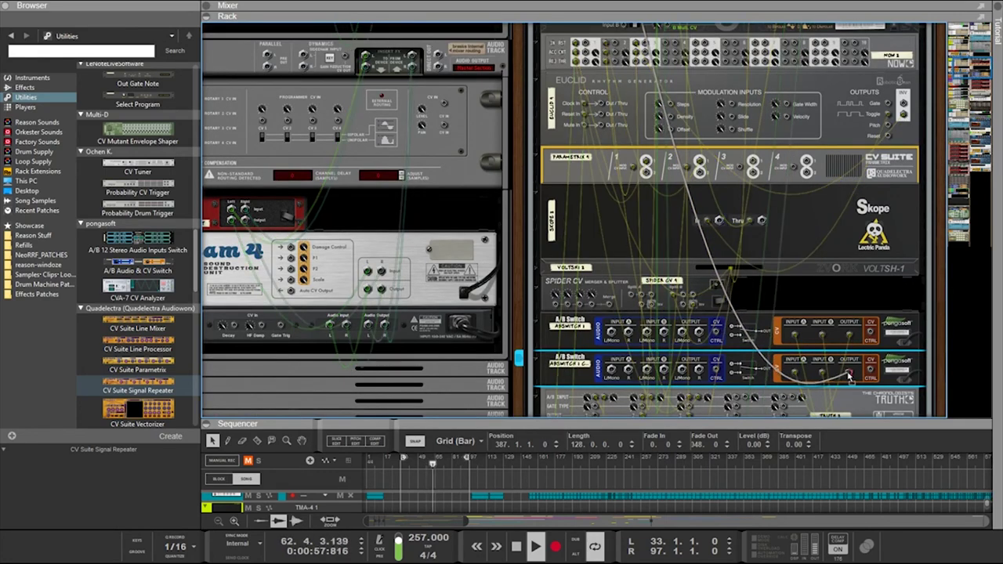
pyautogui.scroll(3, 851, 372)
pyautogui.click(854, 402)
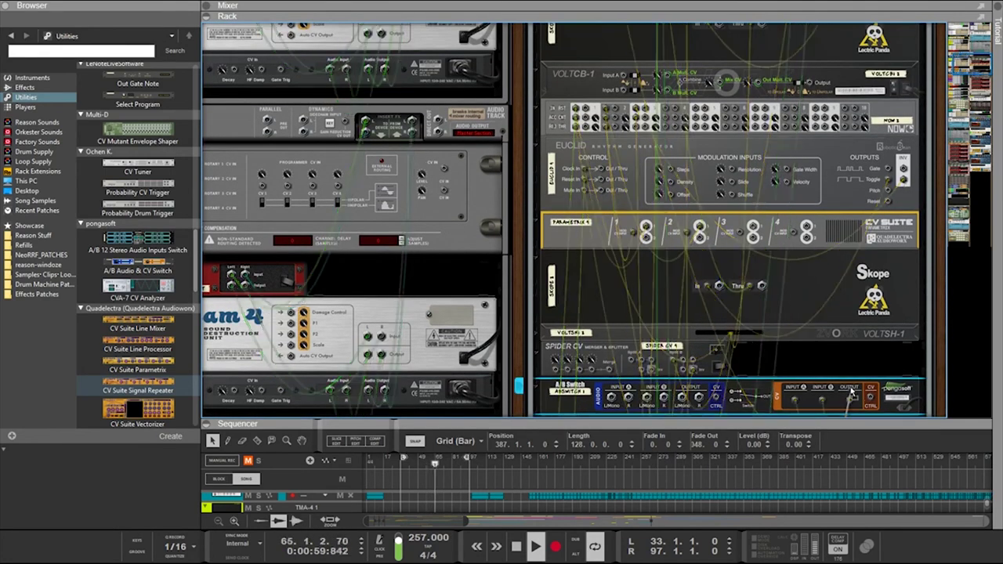
pyautogui.scroll(8, 831, 357)
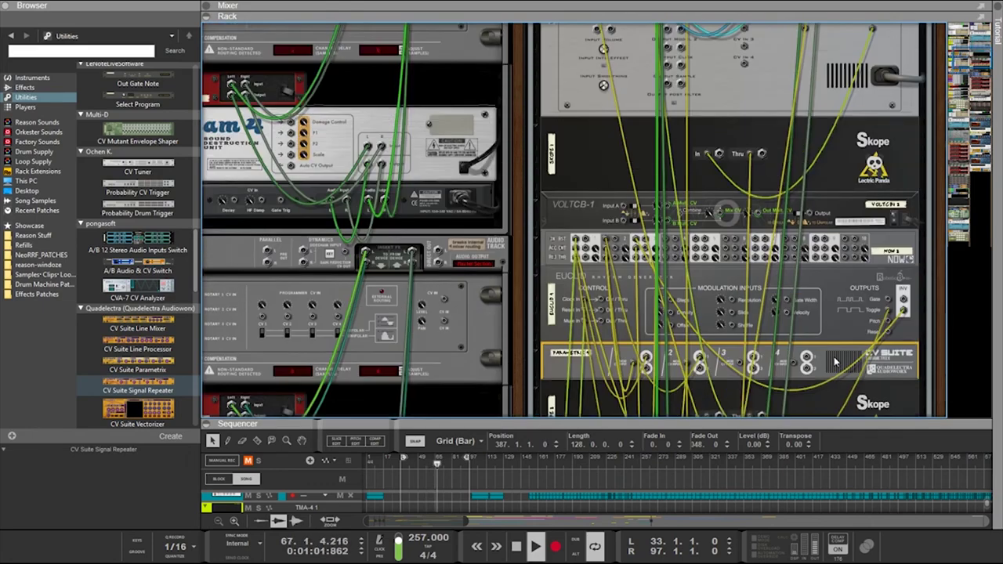
pyautogui.scroll(-8, 830, 356)
pyautogui.hotkey('ctrl', 'd')
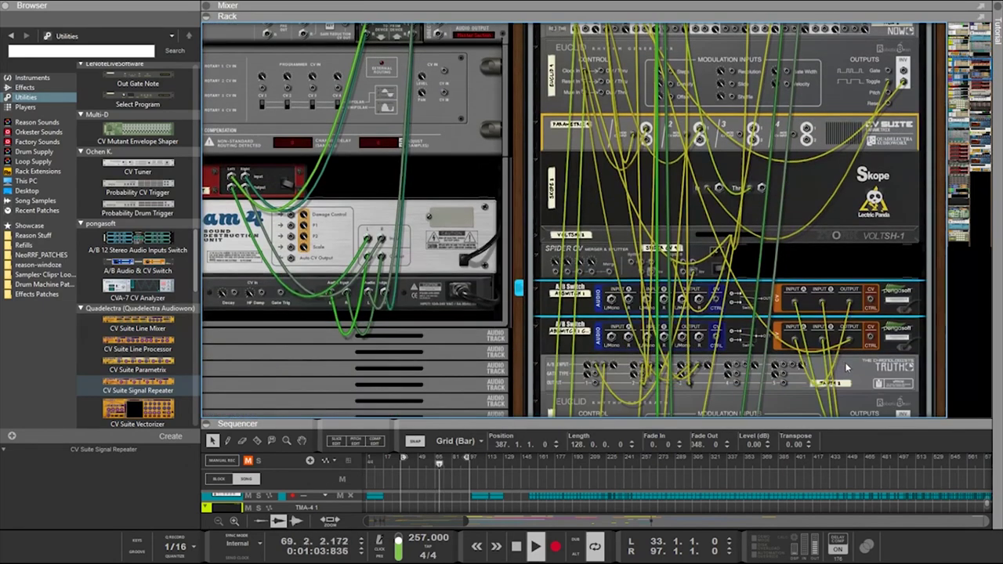
pyautogui.click(851, 345)
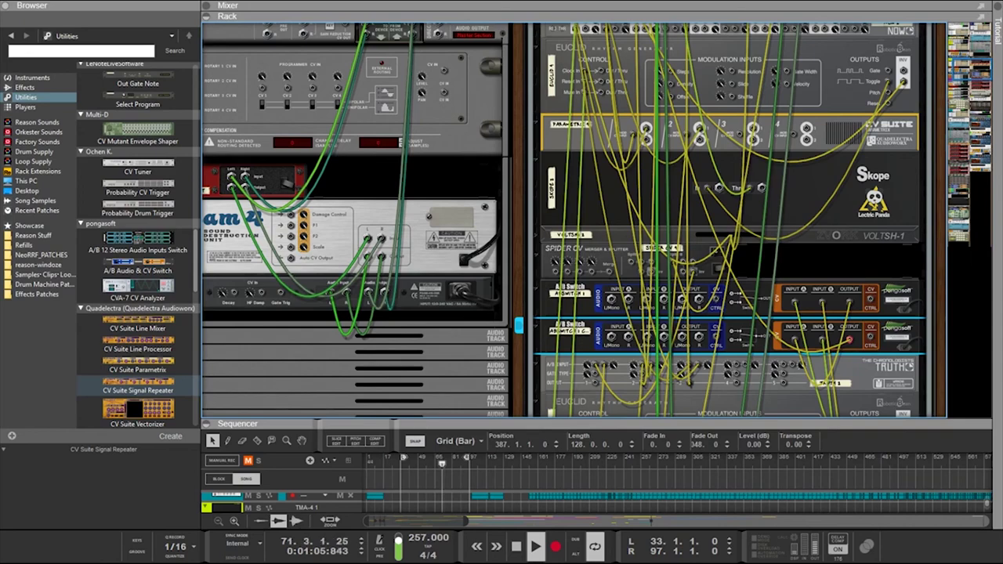
pyautogui.scroll(5, 850, 341)
pyautogui.scroll(-6, 765, 118)
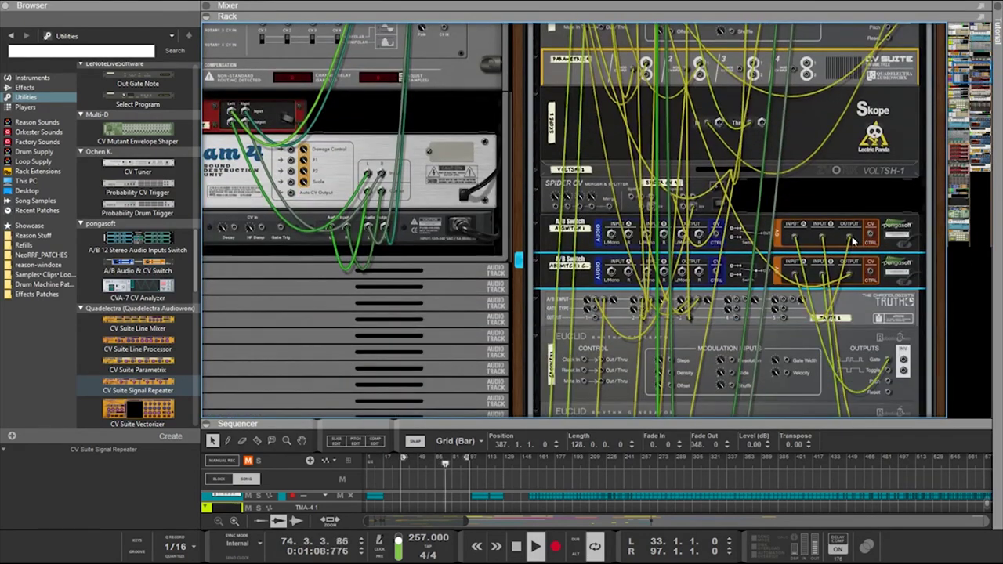
pyautogui.click(848, 234)
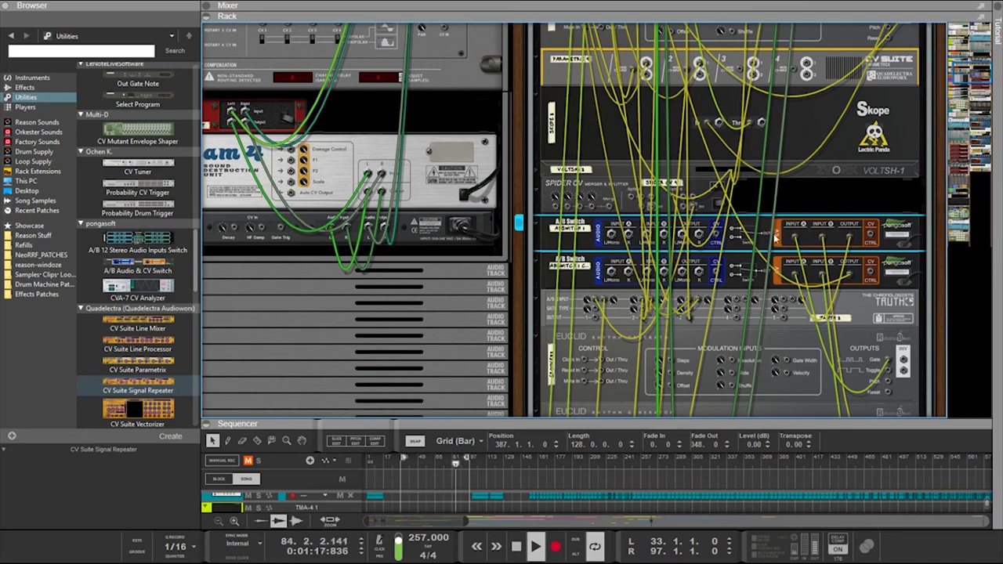
# Check how ABSwitch 1 and its copy are routed in the CNVRSNNBSSS Combinator's programmer, from both the rear and front
pyautogui.scroll(10, 761, 241)
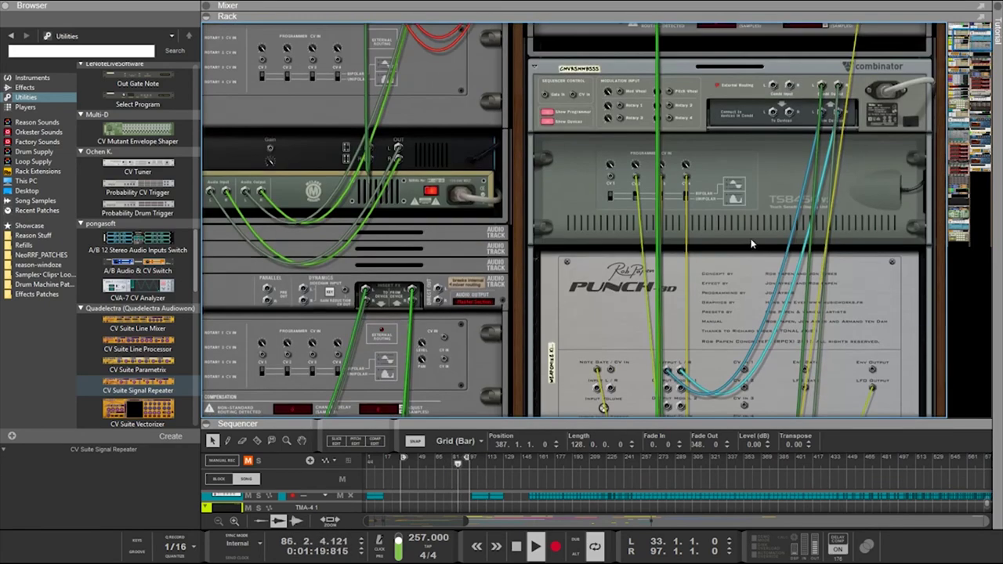
pyautogui.press('Tab')
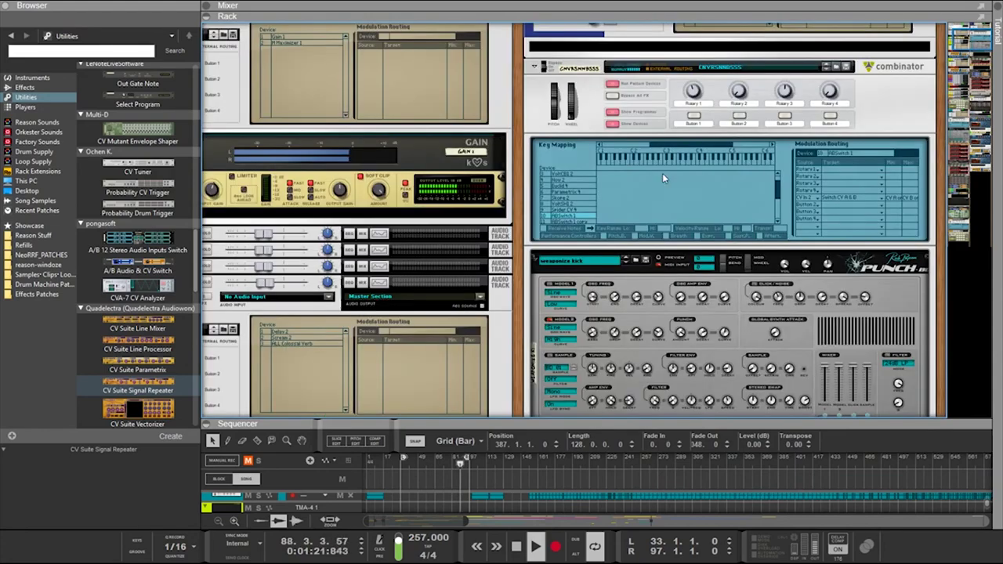
pyautogui.click(581, 226)
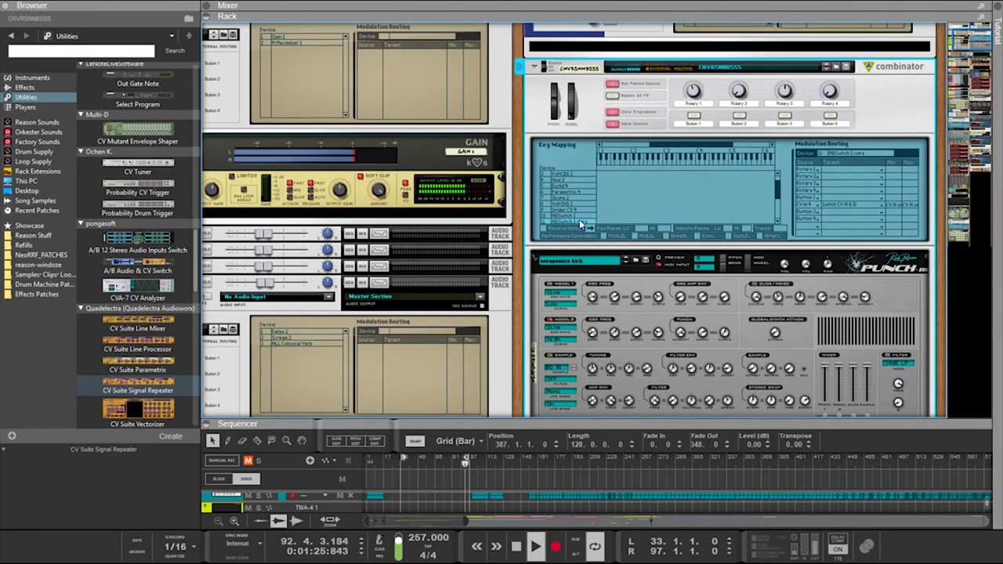
pyautogui.press('Tab')
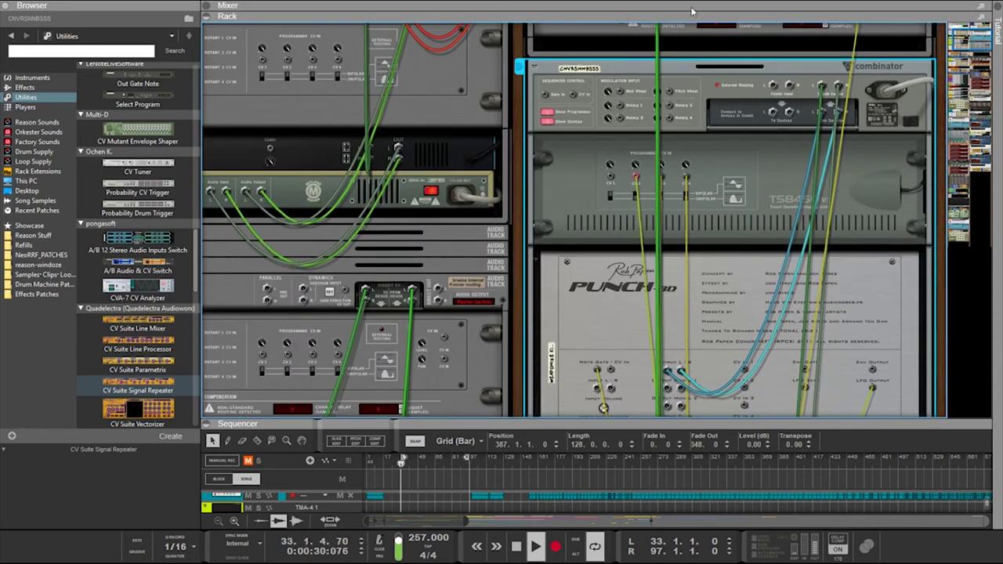
# Compare the front displays of the Skope and Euclid 4 with their rear cabling above the A/B switches
pyautogui.scroll(-5, 744, 45)
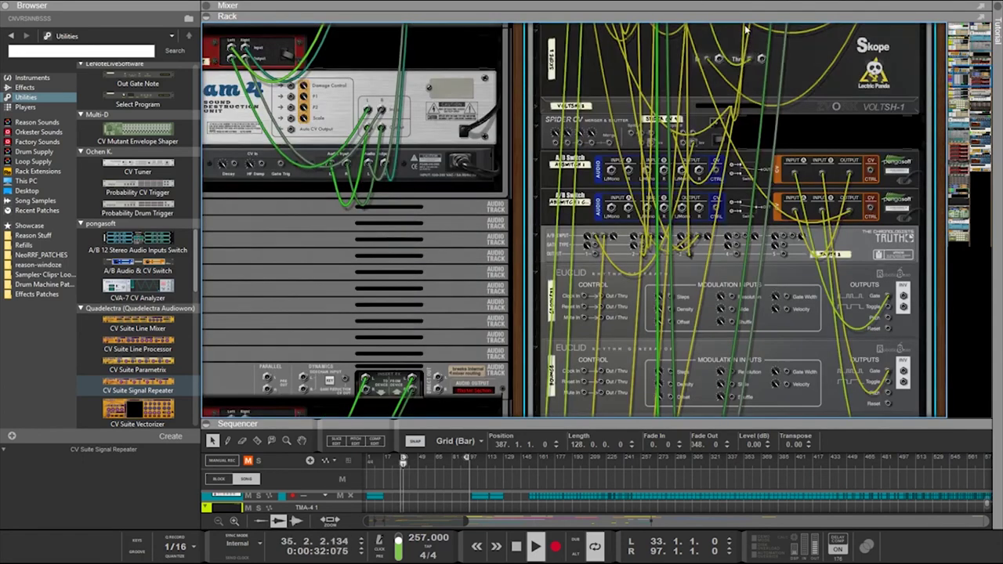
pyautogui.scroll(1, 716, 124)
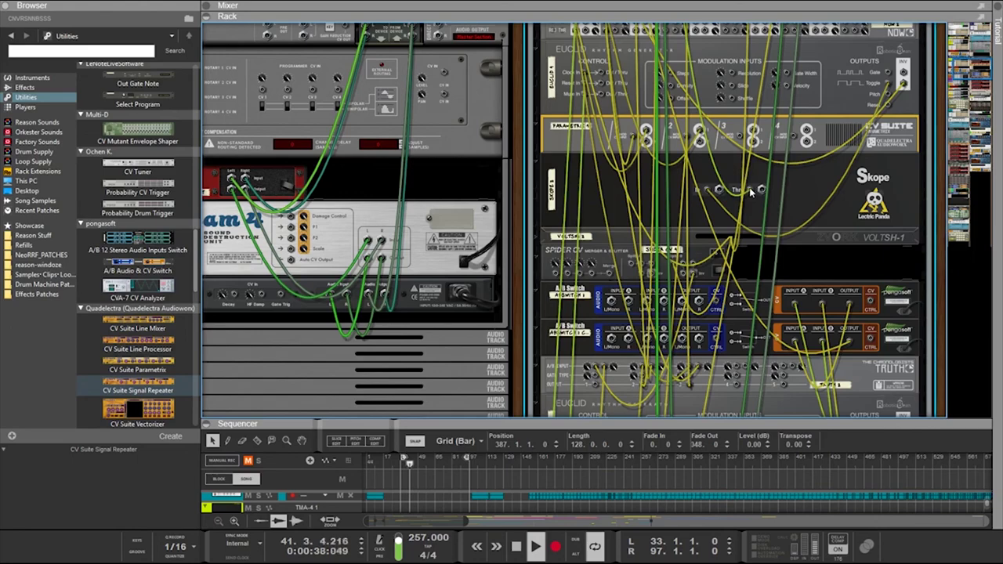
pyautogui.press('Tab')
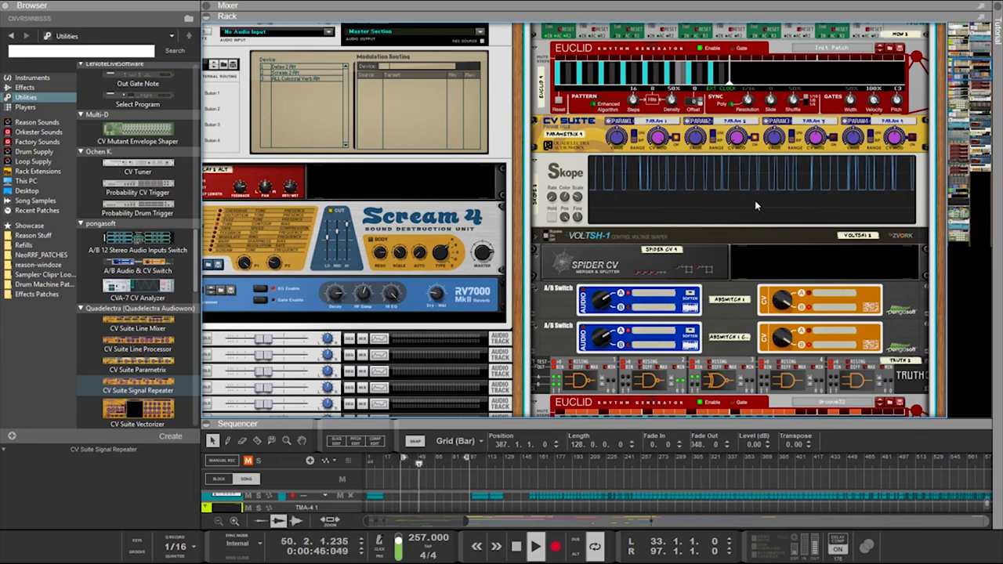
pyautogui.scroll(3, 757, 206)
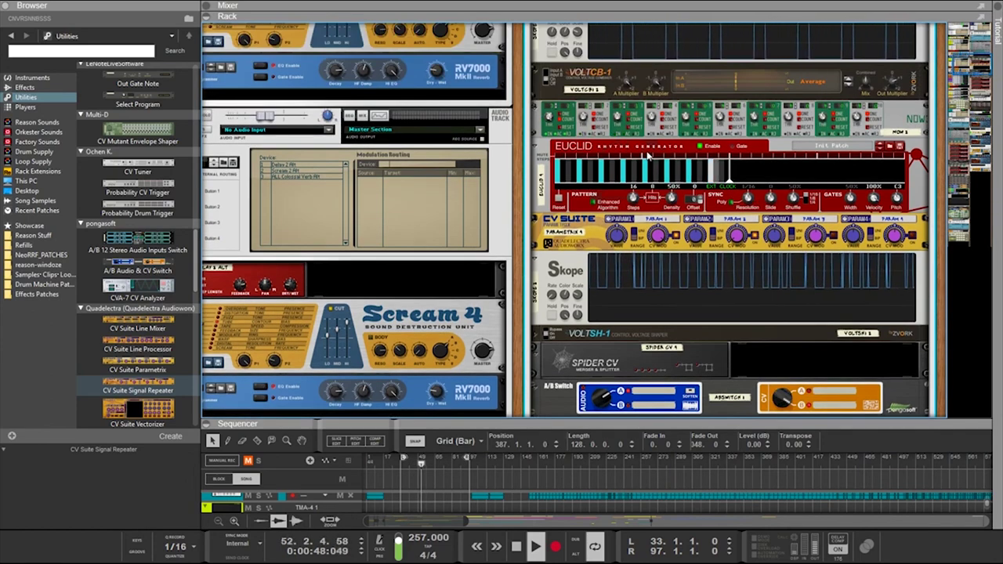
pyautogui.press('Tab')
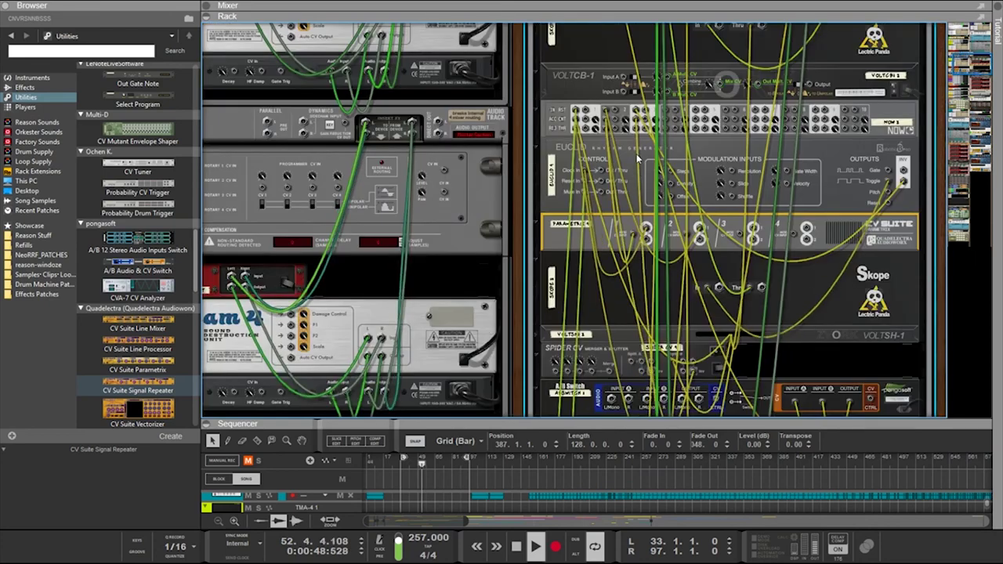
# Trace the Euclid 4 clock input and first Parametrix CV input cables, and check the Now device's Accept Mode 2 control
pyautogui.click(587, 171)
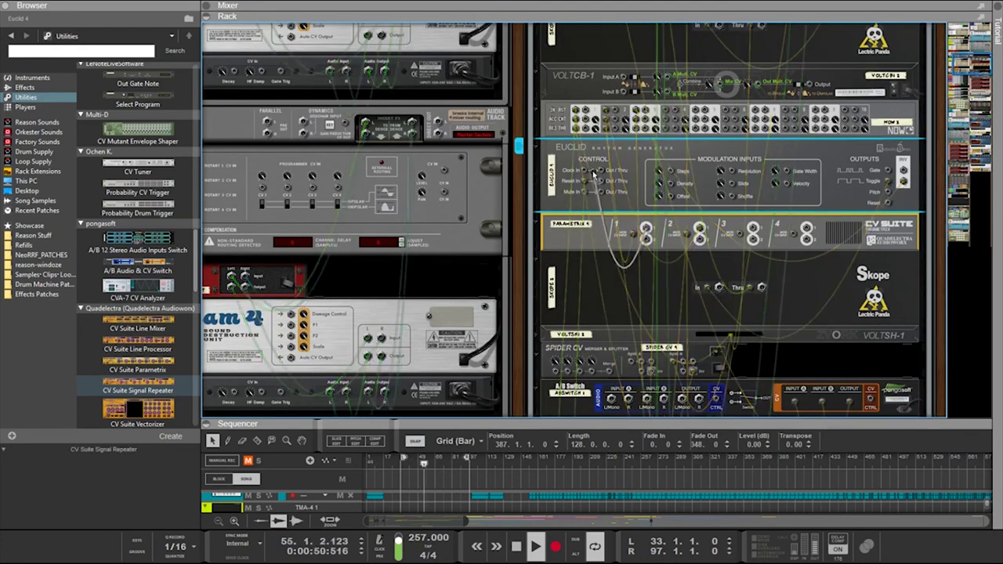
pyautogui.click(632, 233)
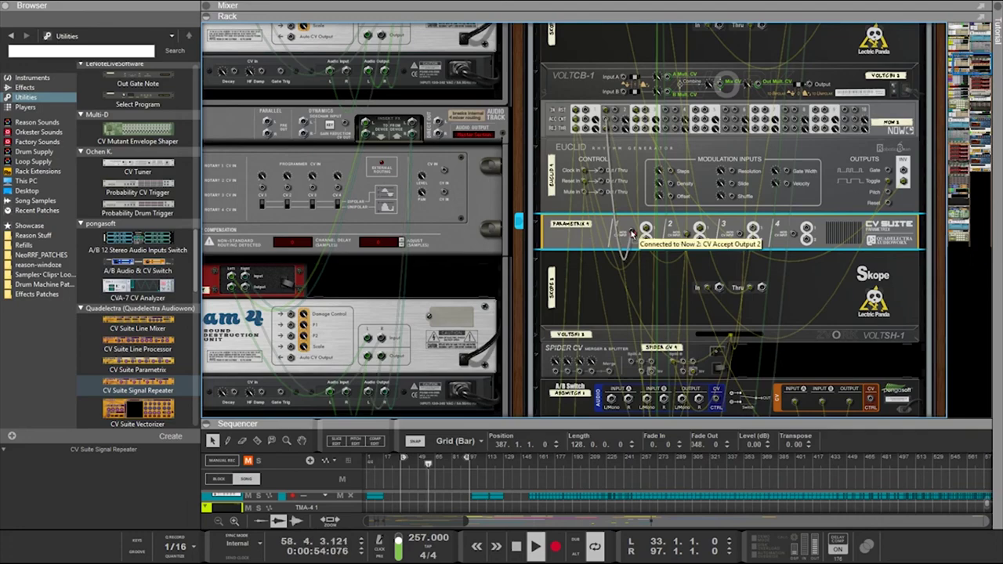
pyautogui.press('Tab')
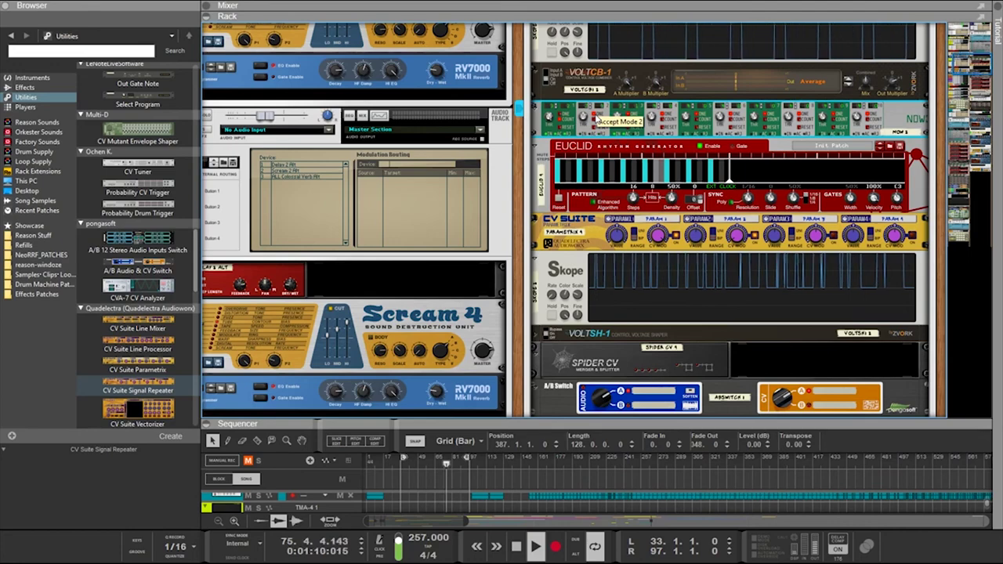
pyautogui.press('Tab')
pyautogui.scroll(-1, 605, 123)
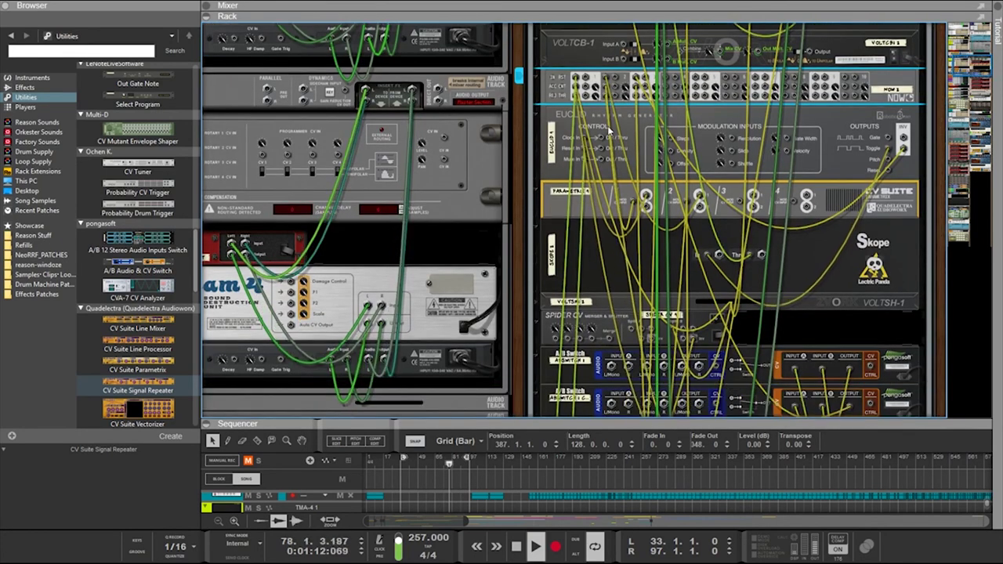
# Examine the Combinator programmer's fourth CV input and follow the cabling back down to the A/B switches
pyautogui.scroll(15, 646, 88)
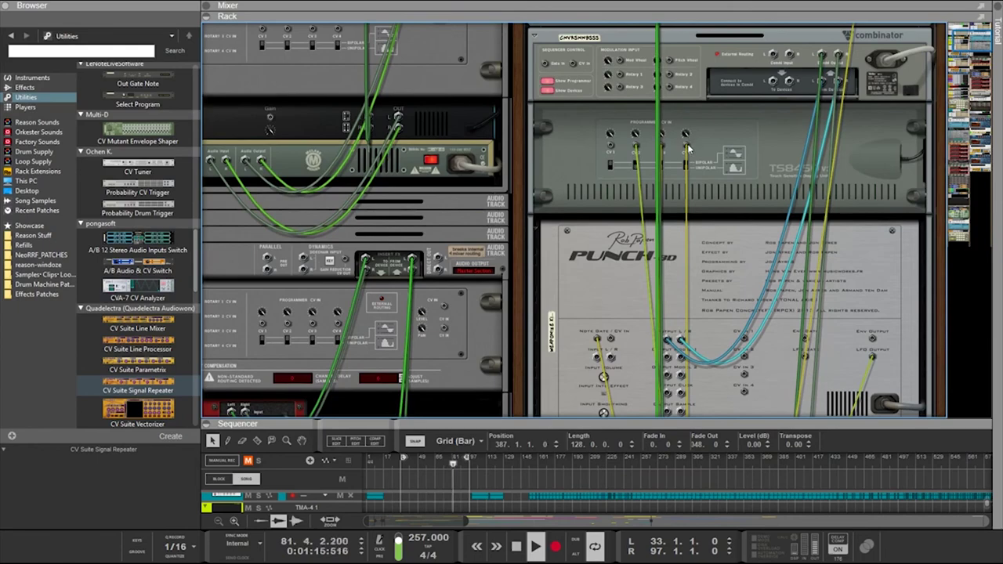
pyautogui.click(708, 119)
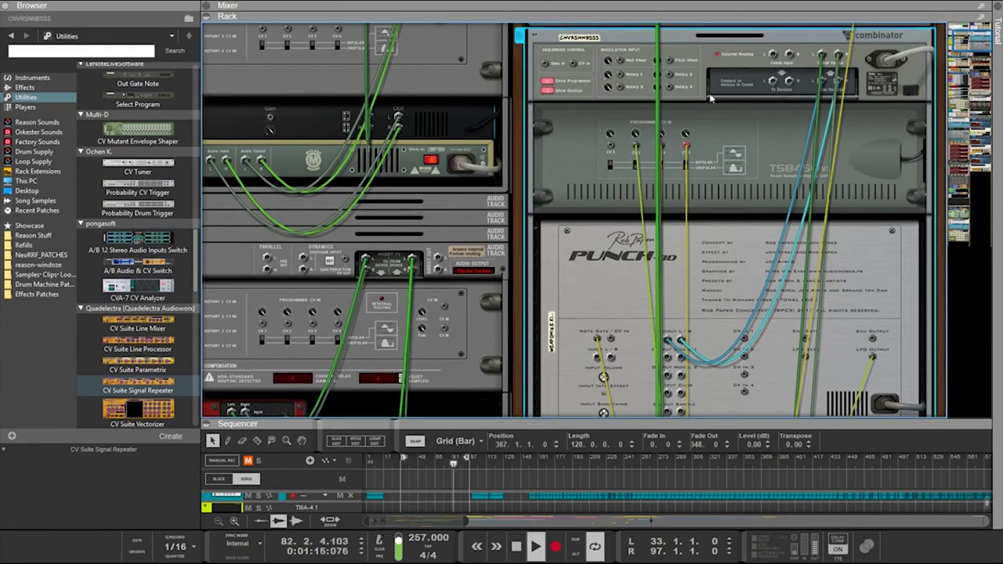
pyautogui.scroll(-10, 750, 88)
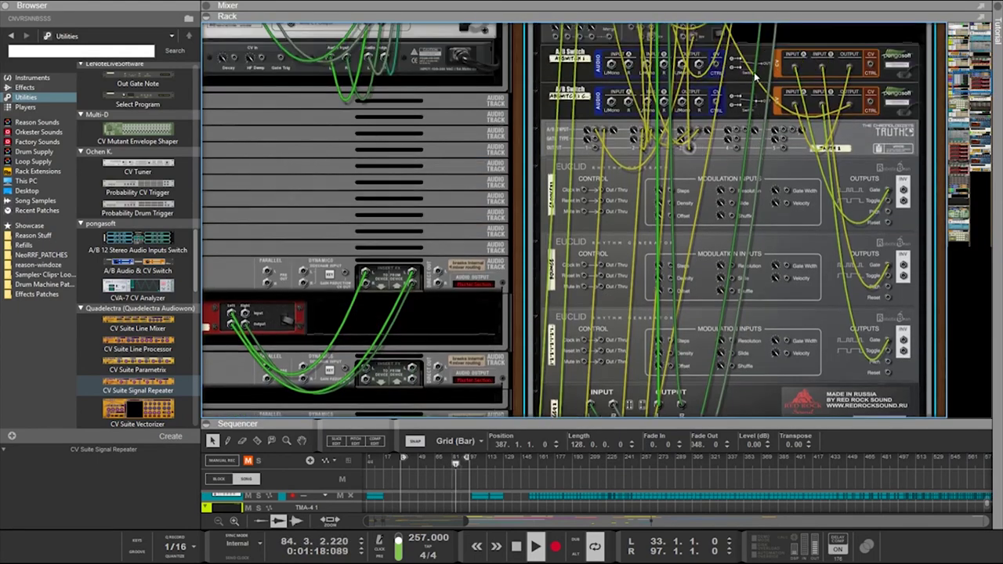
pyautogui.scroll(2, 750, 88)
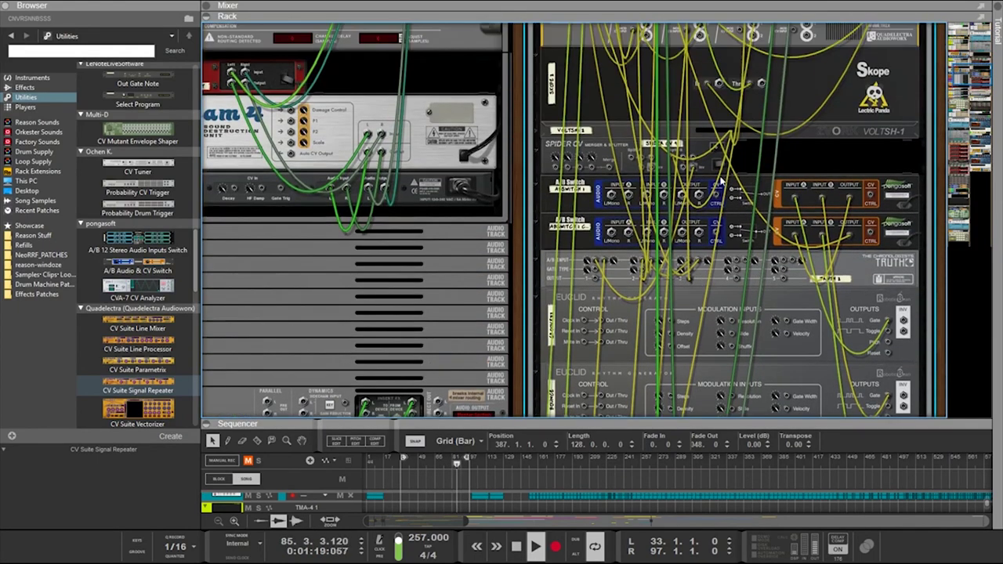
# Trace the cable from the Truth unit's third gate input up to the Now device's rear outputs
pyautogui.click(692, 267)
pyautogui.scroll(5, 693, 260)
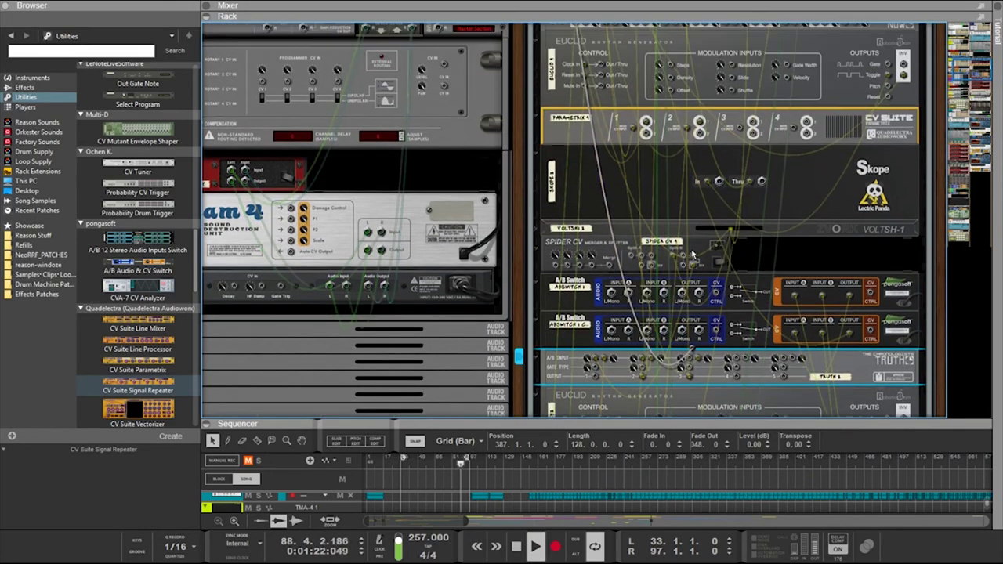
pyautogui.scroll(1, 693, 256)
pyautogui.scroll(-2, 684, 350)
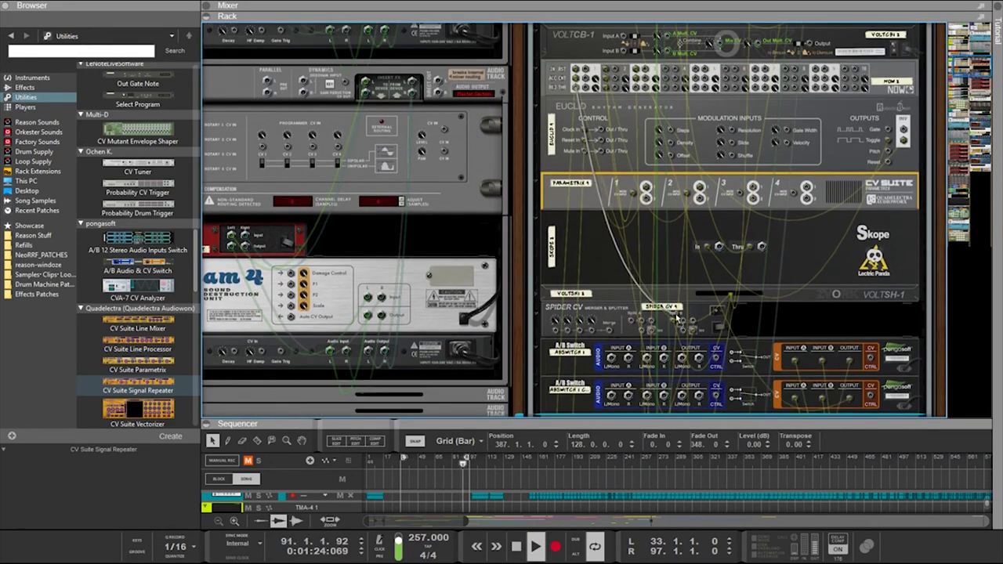
pyautogui.moveTo(684, 350); pyautogui.dragTo(689, 396)
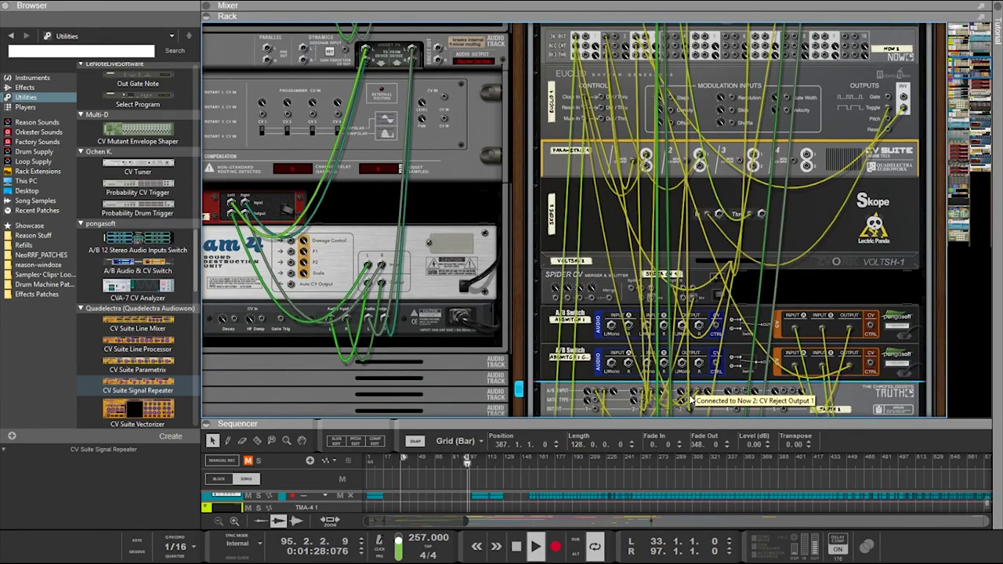
# Compare the Truth unit's front logic gates with its rear inputs, and inspect the source of the first Parametrix input
pyautogui.press('Tab')
pyautogui.scroll(-1, 742, 378)
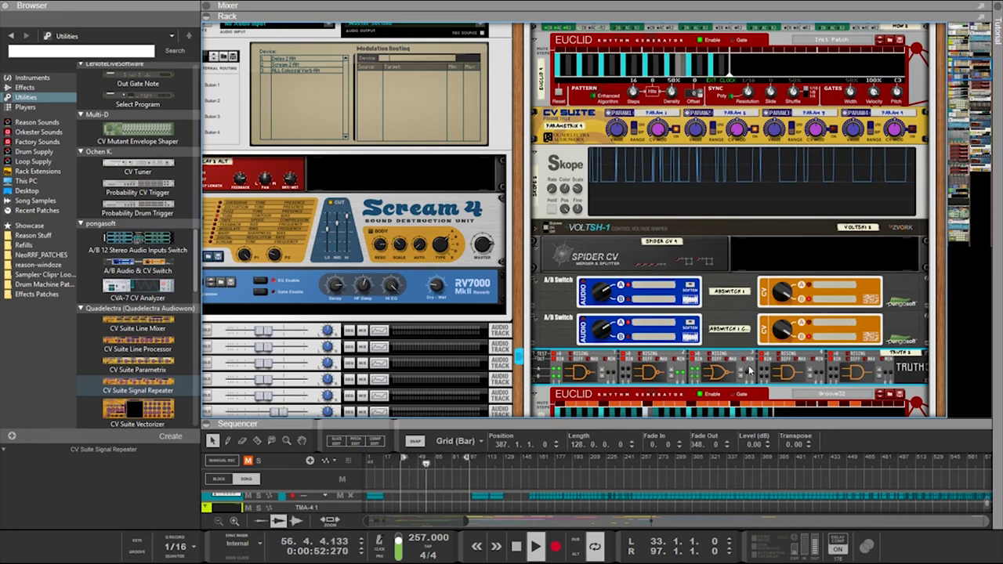
pyautogui.press('Tab')
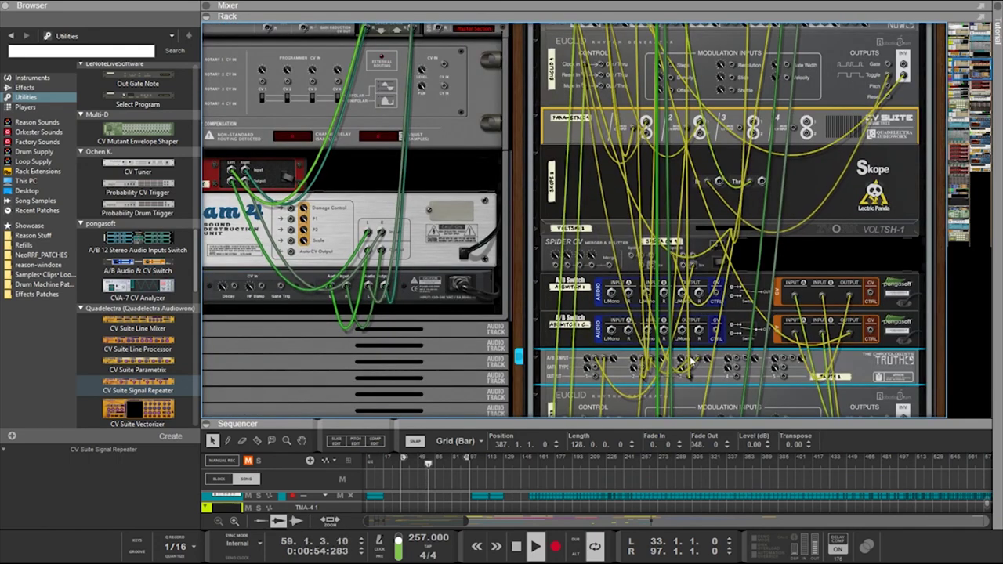
pyautogui.scroll(1, 700, 272)
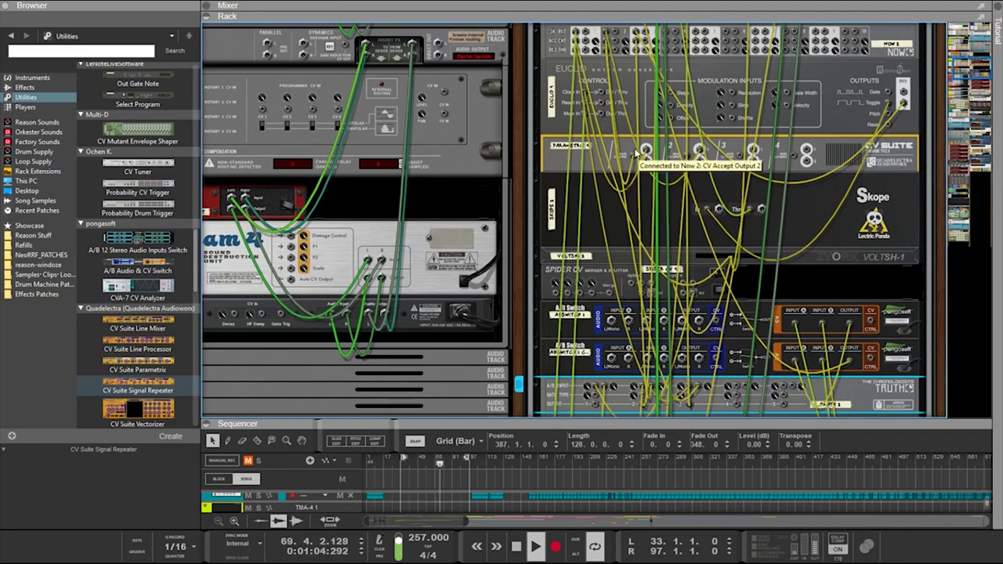
# Inspect the Now device's rear jacks for the first two channels, and compare them with the Parametrix and Skope front panels
pyautogui.scroll(2, 631, 151)
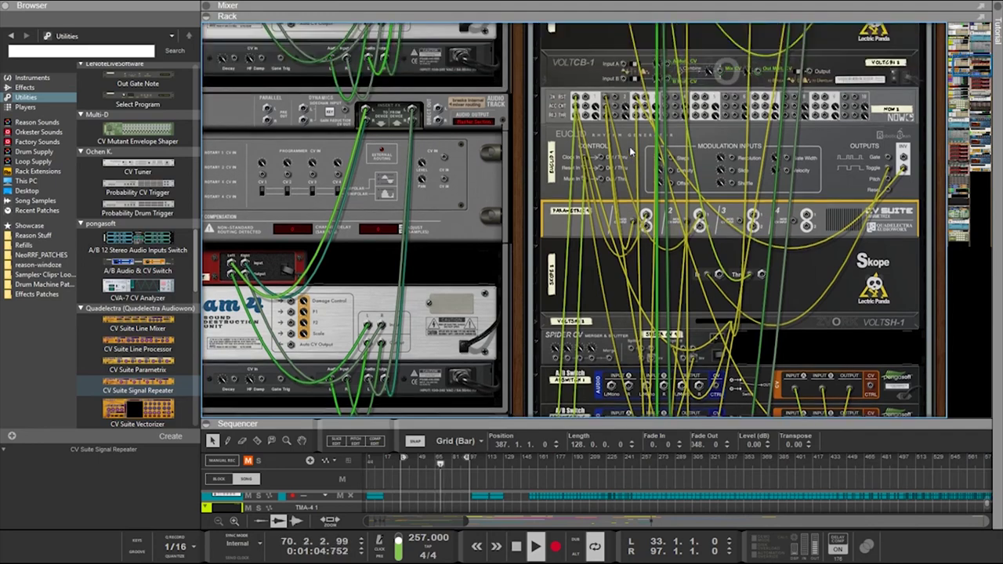
pyautogui.click(607, 98)
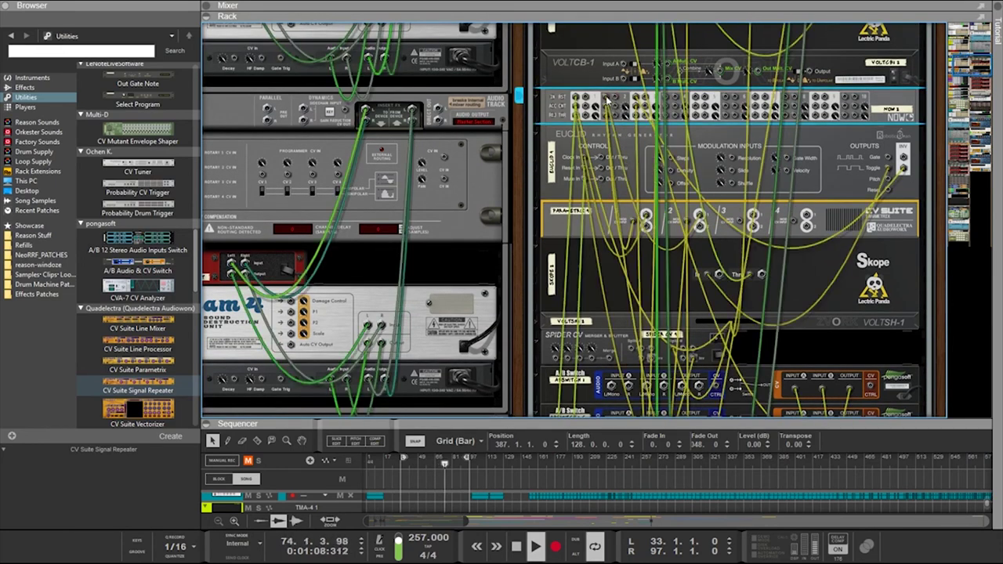
pyautogui.moveTo(578, 102); pyautogui.dragTo(576, 98)
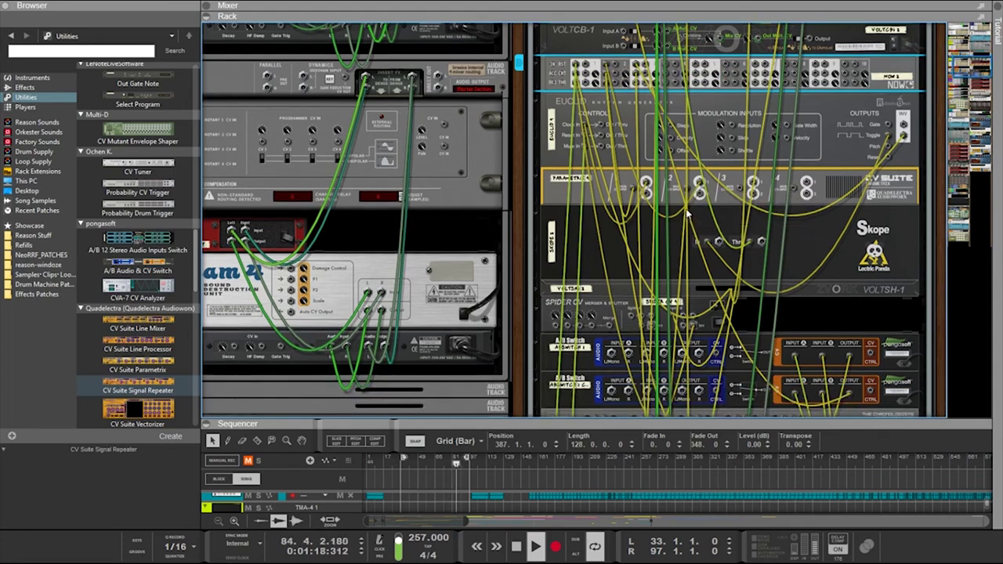
pyautogui.press('Tab')
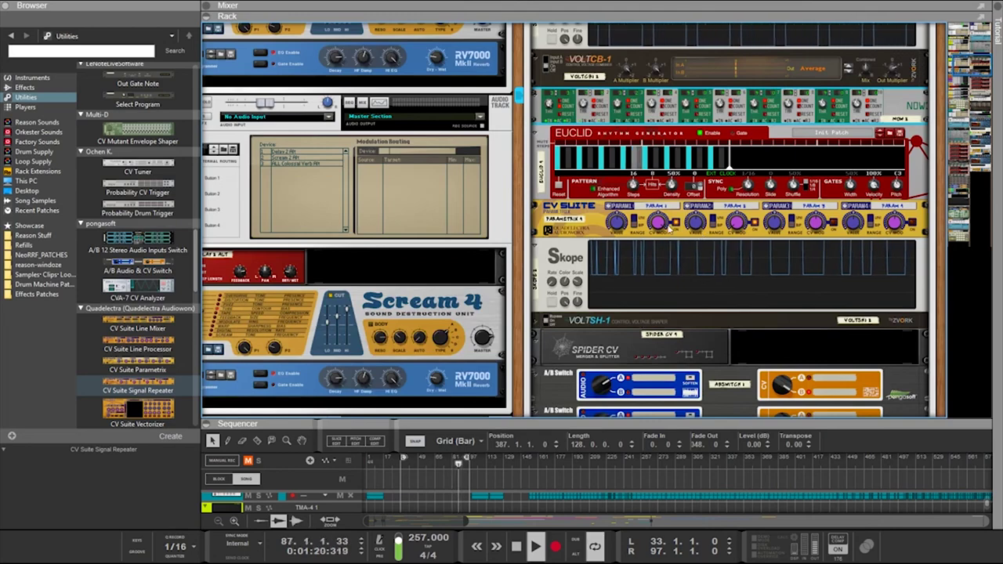
pyautogui.press('Tab')
pyautogui.press('Tab')
pyautogui.scroll(-3, 752, 228)
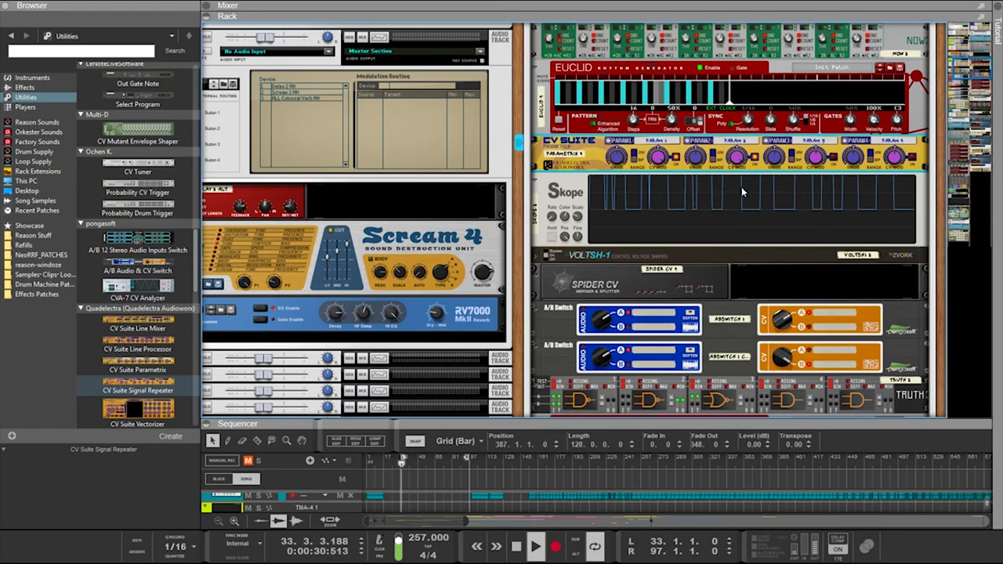
# Compare the Now device's first front-panel channels with its rear jacks and the cabling running down from them
pyautogui.scroll(3, 742, 187)
pyautogui.press('Tab')
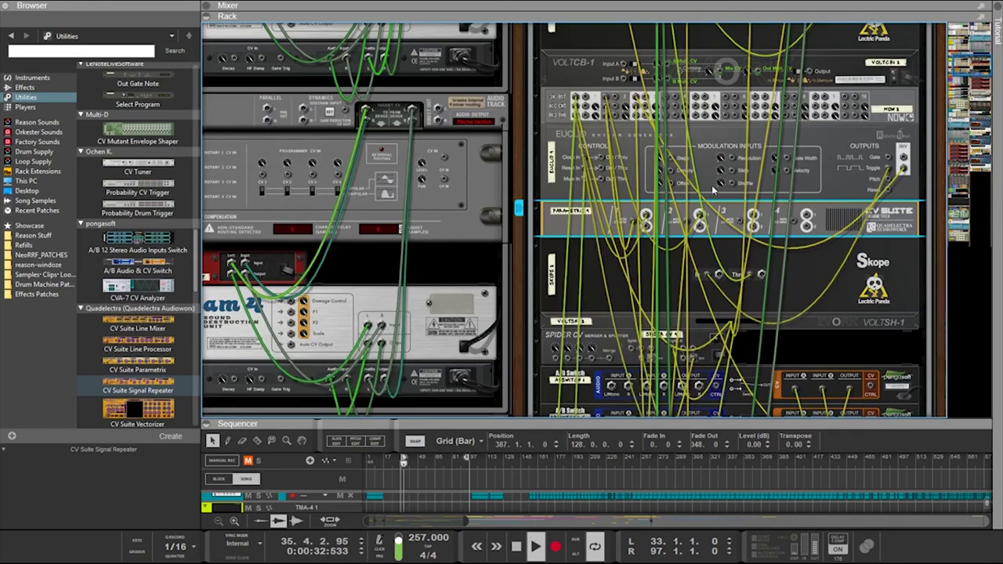
pyautogui.press('Tab')
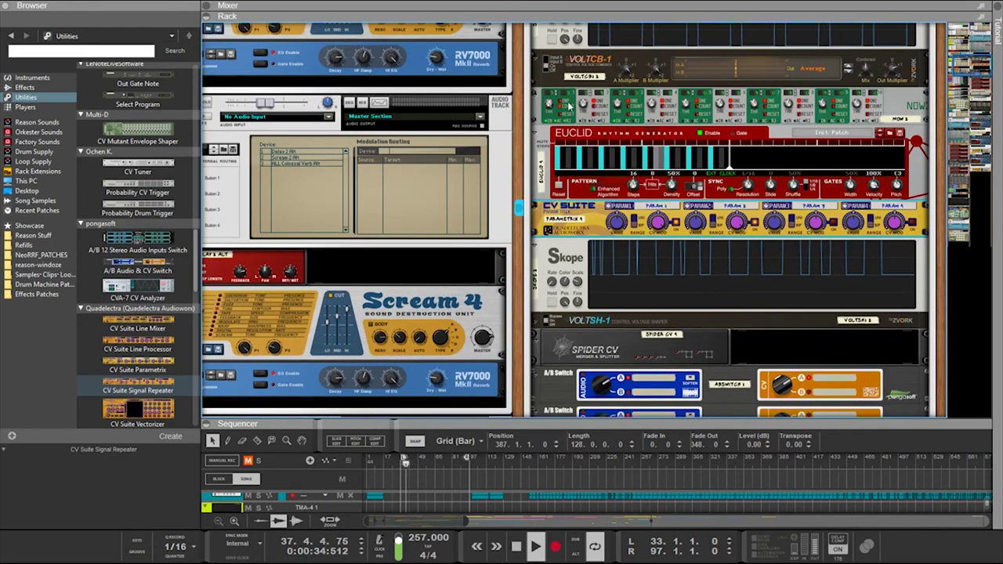
pyautogui.press('Tab')
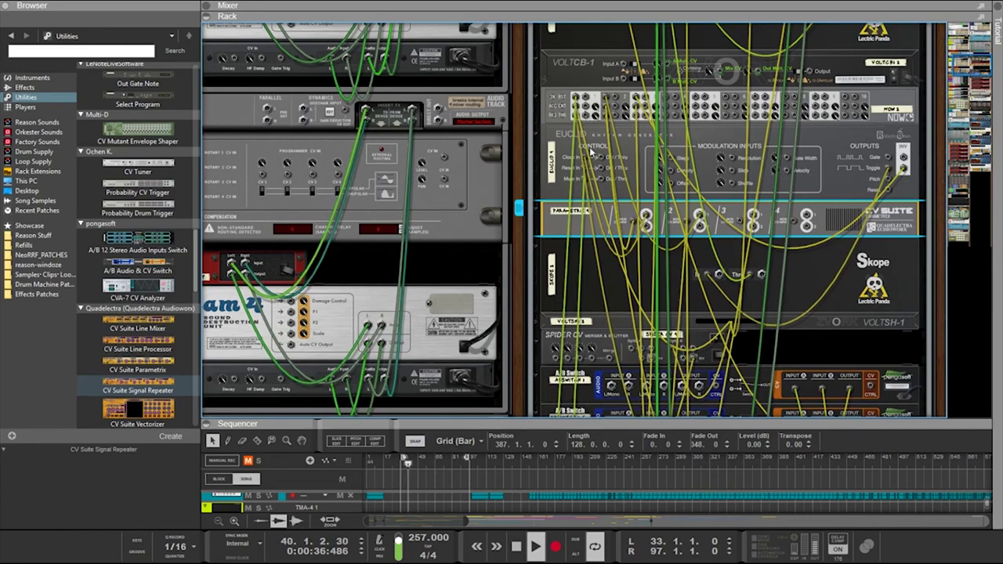
pyautogui.scroll(-2, 589, 149)
pyautogui.press('Tab')
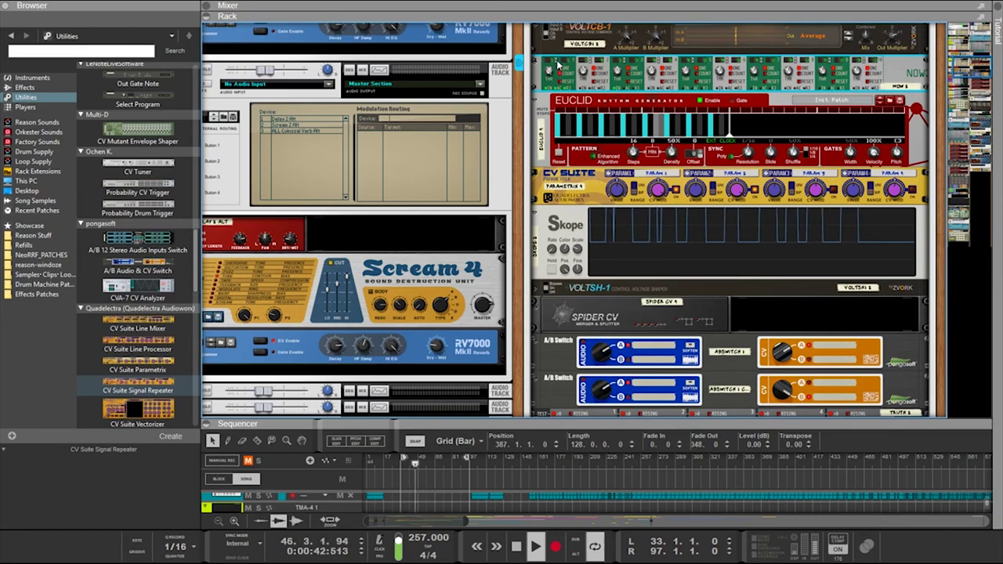
pyautogui.press('Tab')
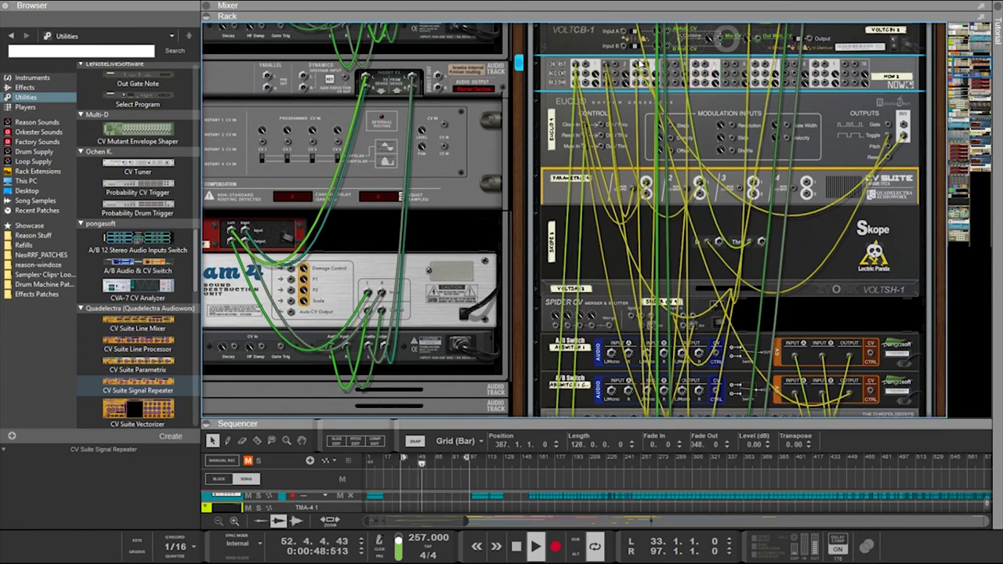
# Inspect the source of the Truth unit's third gate input and the CV jacks on the A/B switches' rear panels
pyautogui.scroll(-3, 624, 74)
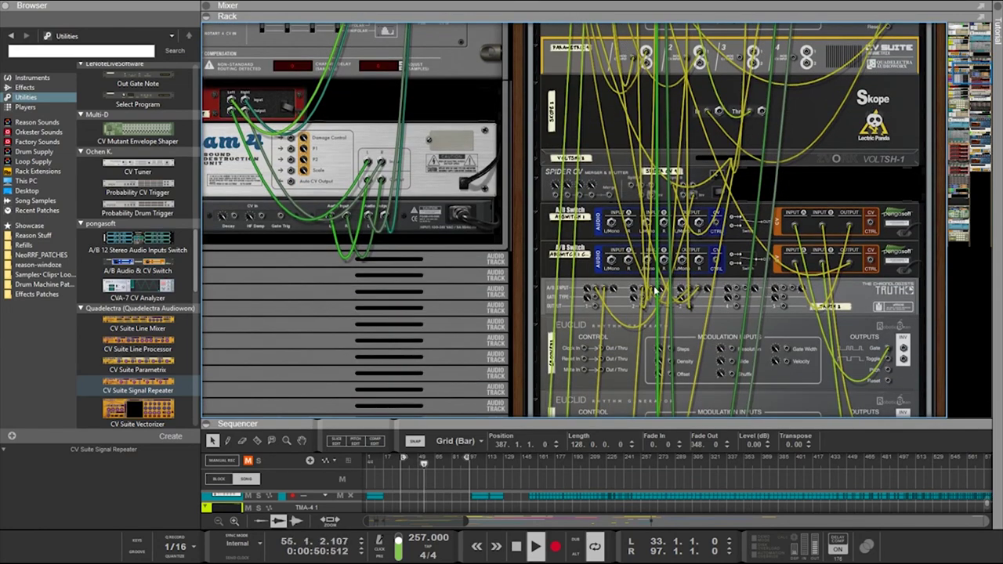
pyautogui.click(690, 311)
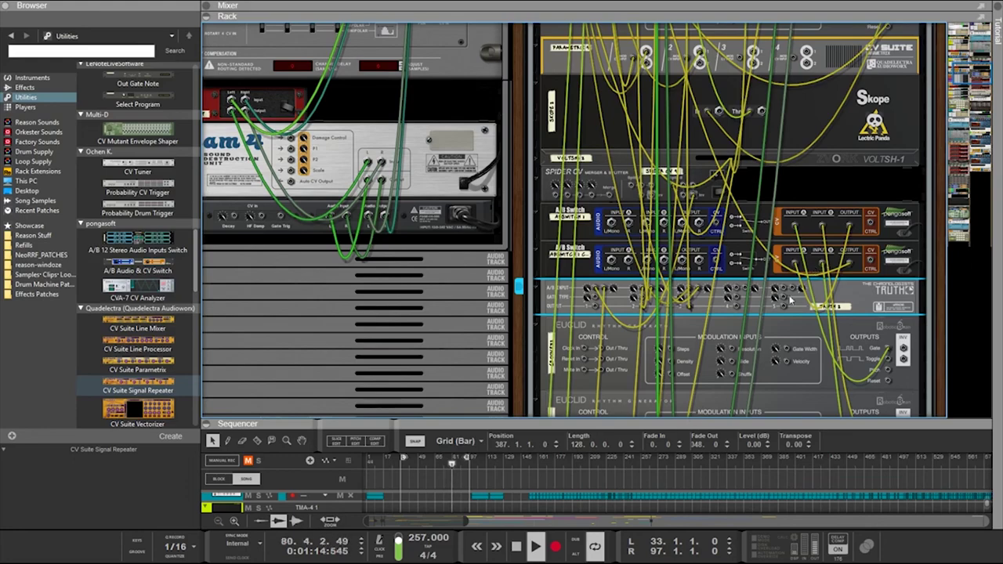
pyautogui.click(827, 266)
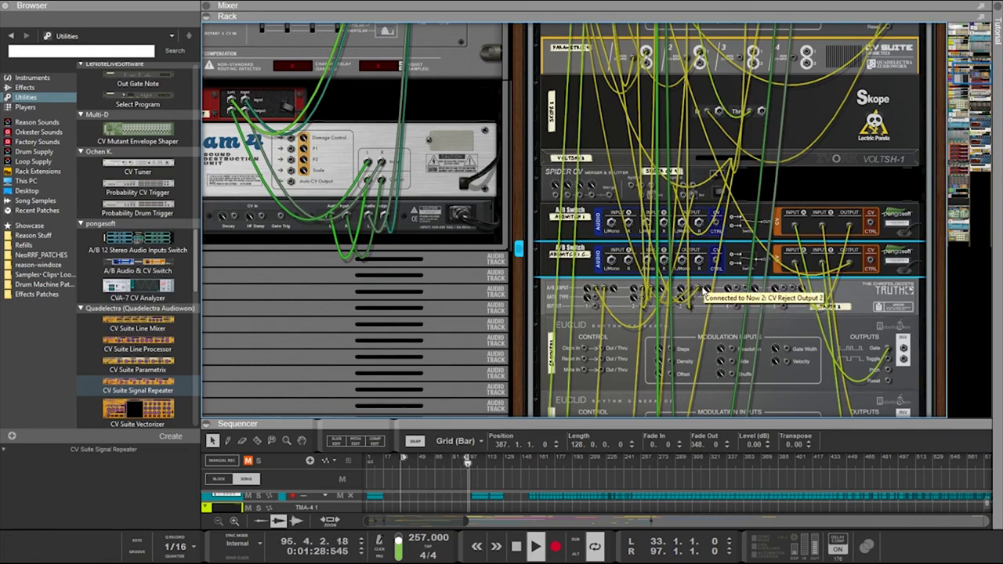
# Follow the signal path from the Now device's first channels down to the Parametrix and Skope front panels
pyautogui.scroll(5, 694, 288)
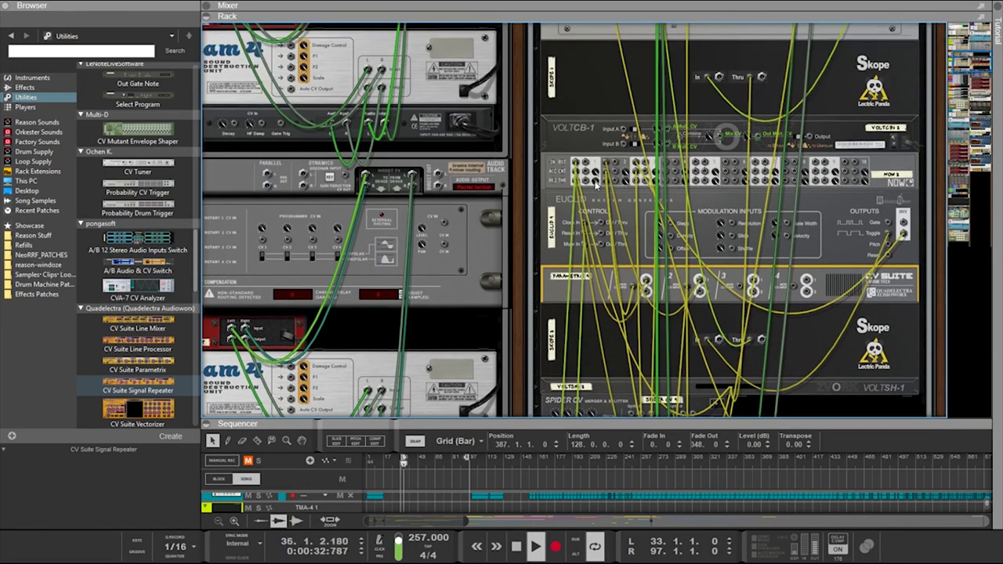
pyautogui.press('Tab')
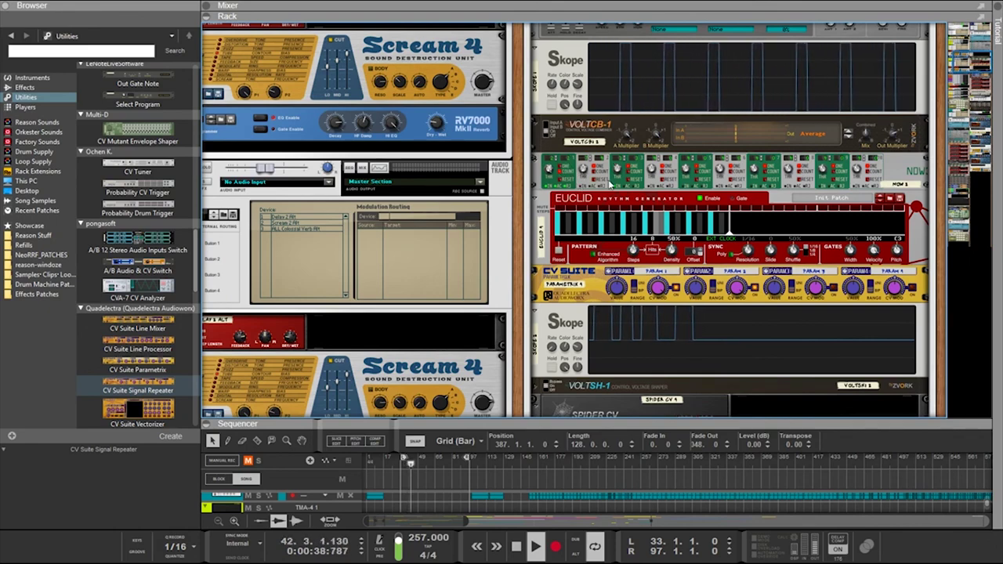
pyautogui.scroll(-3, 613, 169)
pyautogui.scroll(1, 611, 185)
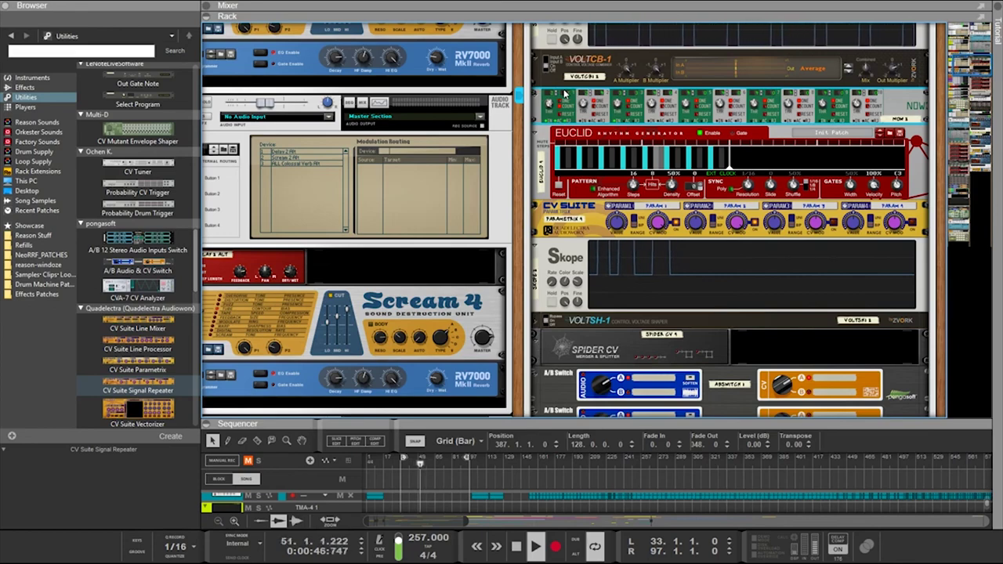
pyautogui.scroll(-5, 621, 119)
pyautogui.scroll(1, 622, 114)
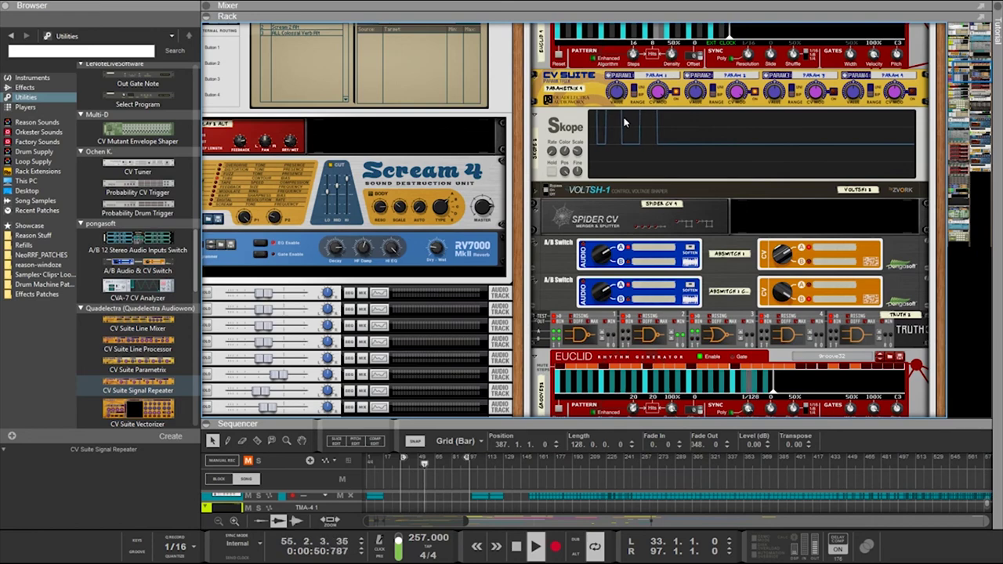
pyautogui.scroll(3, 631, 124)
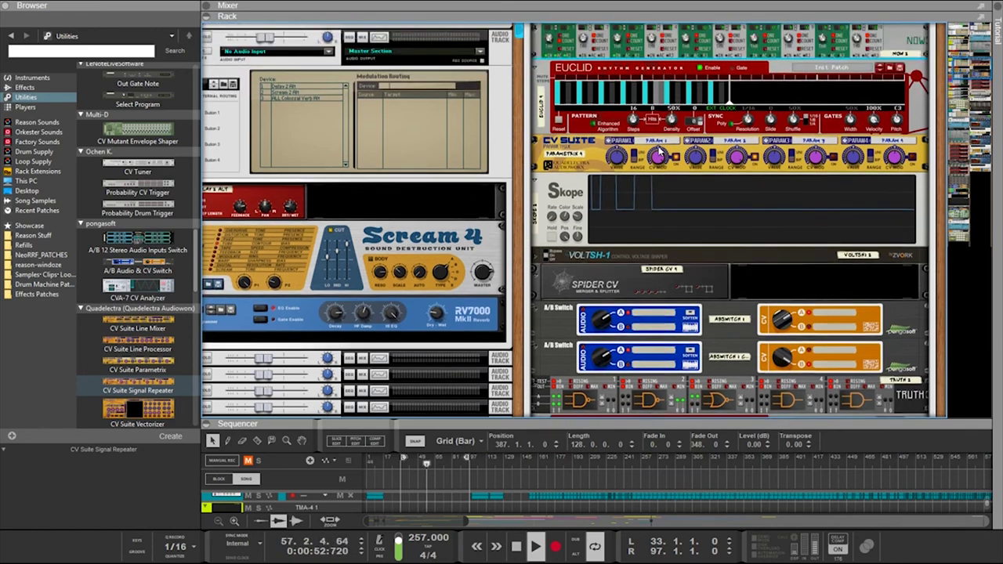
# Examine the first A/B switch's CV selector together with the Truth unit's third logic gate during playback
pyautogui.moveTo(706, 199)
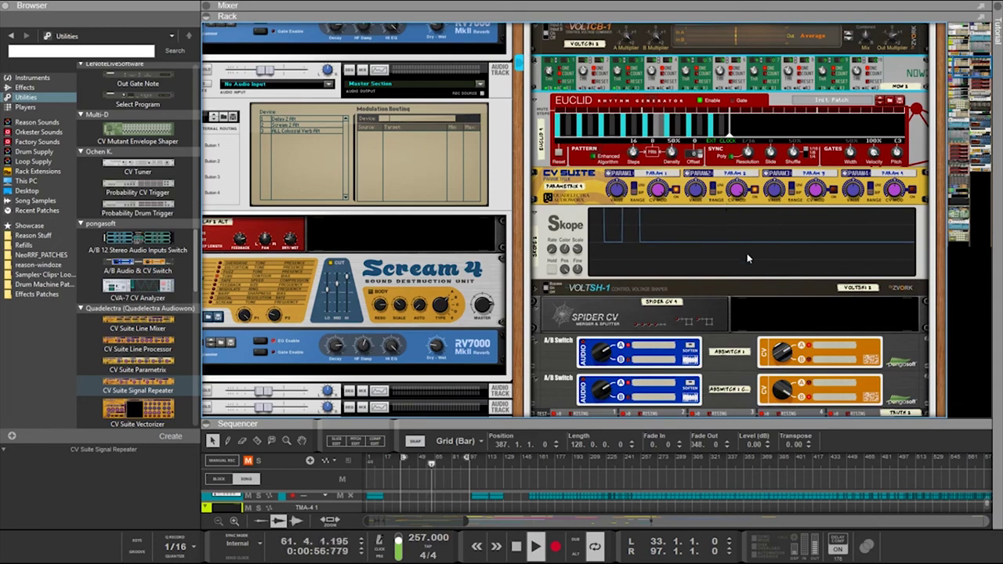
pyautogui.click(780, 354)
pyautogui.click(779, 360)
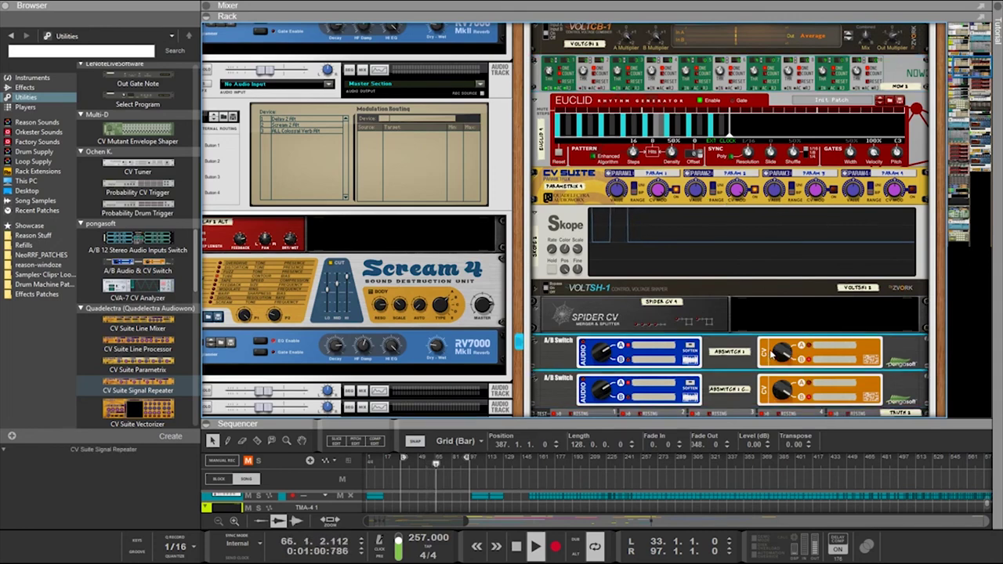
pyautogui.scroll(-2, 744, 361)
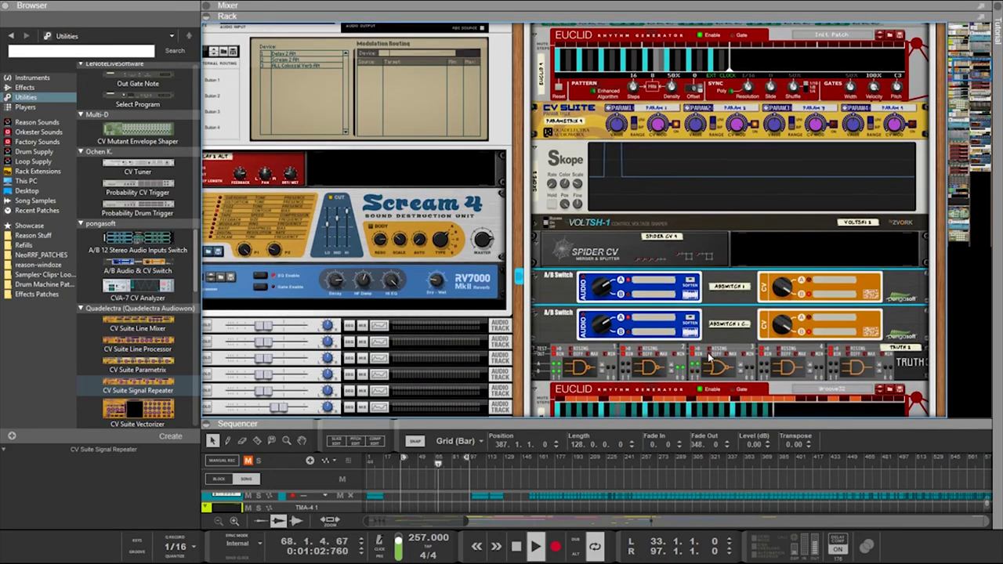
pyautogui.click(742, 367)
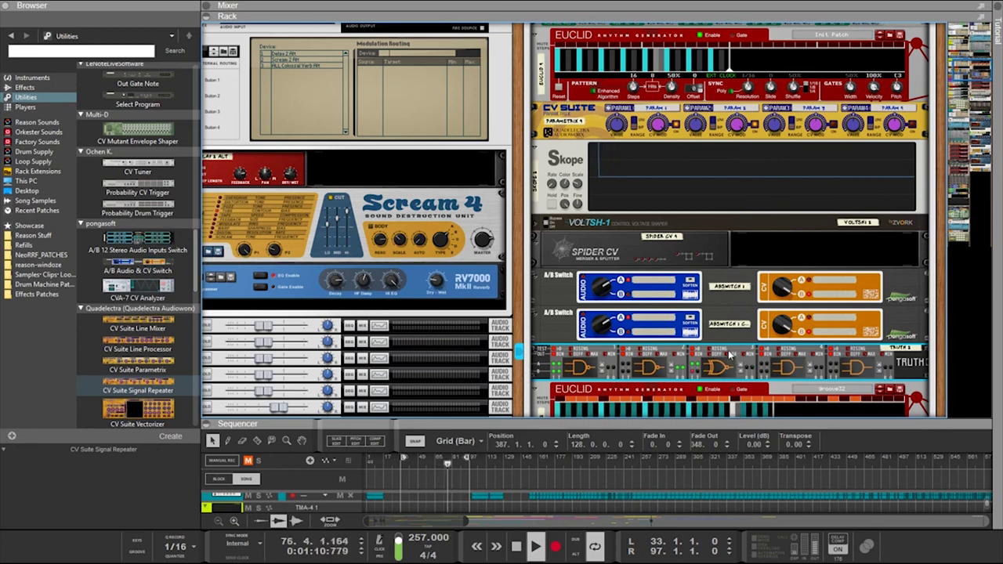
# Review the Groove32 and Bounce Euclid generators below the Truth unit, and check the first A/B switch's CV selector
pyautogui.scroll(-2, 733, 357)
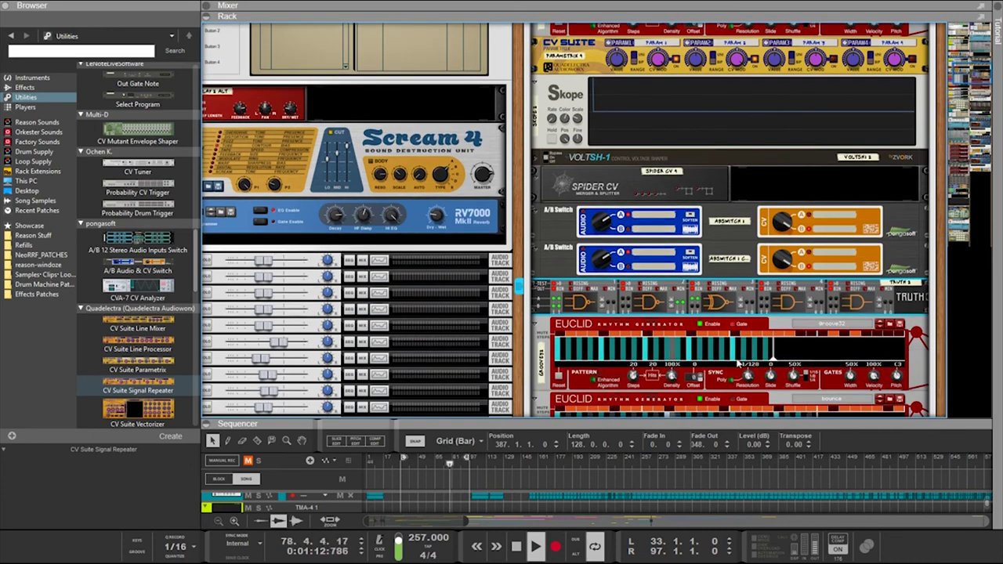
pyautogui.scroll(-2, 735, 358)
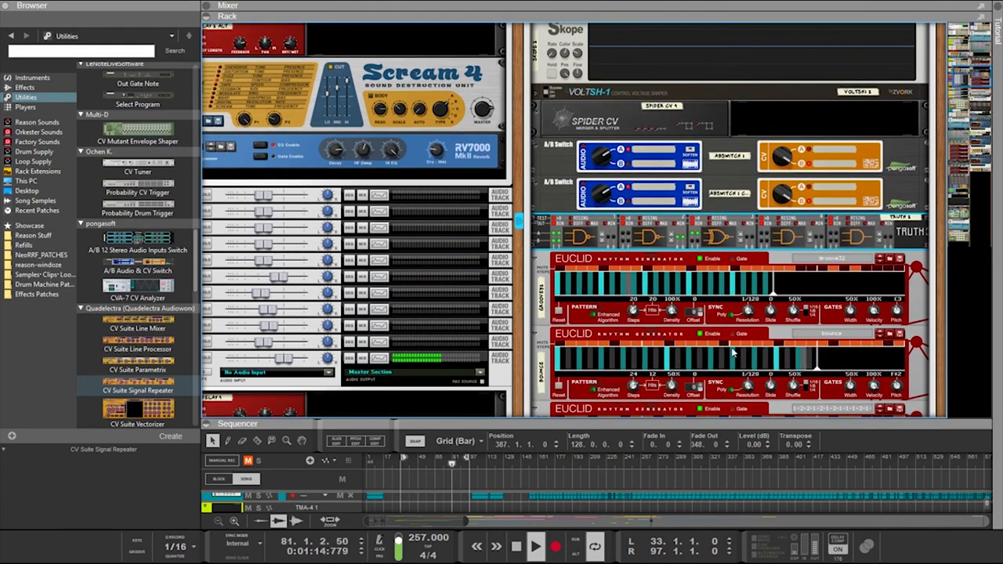
pyautogui.scroll(1, 737, 345)
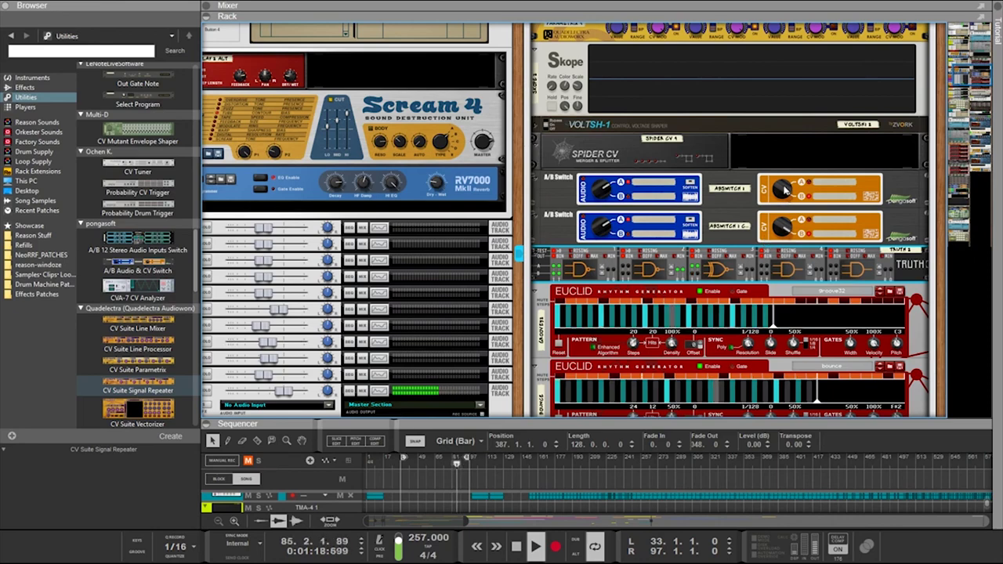
pyautogui.scroll(2, 787, 186)
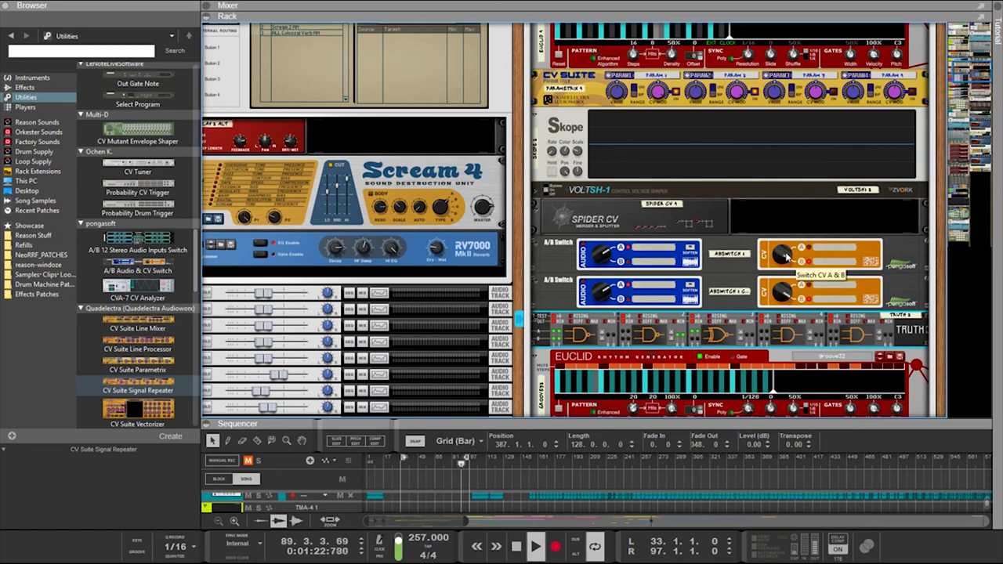
# Trace the A/B switches' rear CV cables up past the Skope and Now devices to the Euclid outputs
pyautogui.press('Tab')
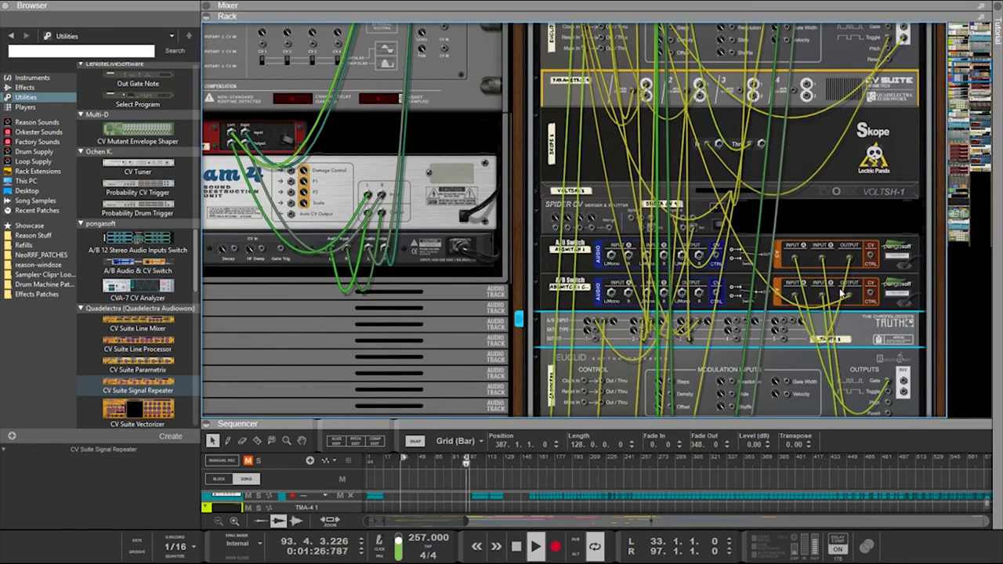
pyautogui.scroll(1, 843, 294)
pyautogui.scroll(10, 832, 294)
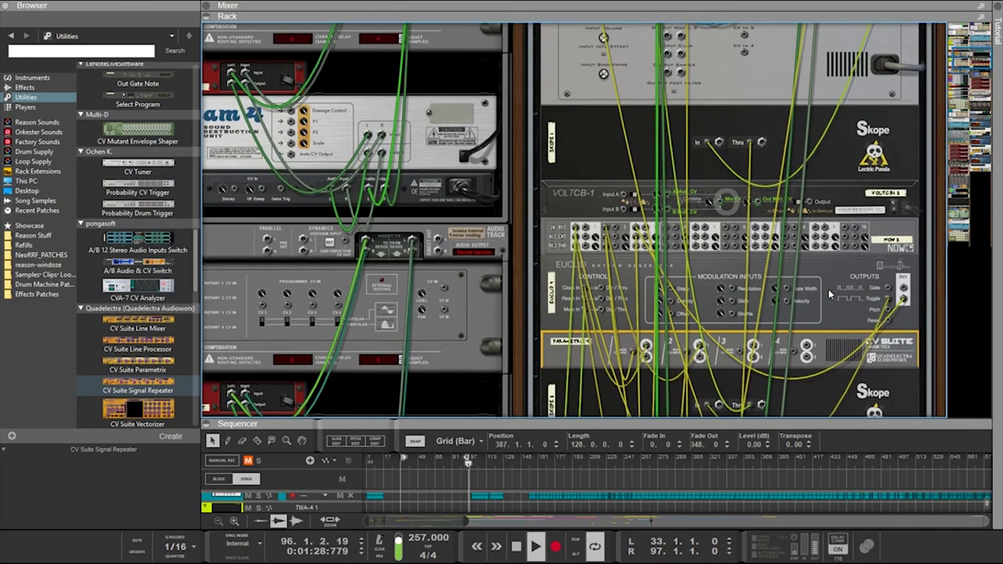
pyautogui.scroll(-7, 829, 290)
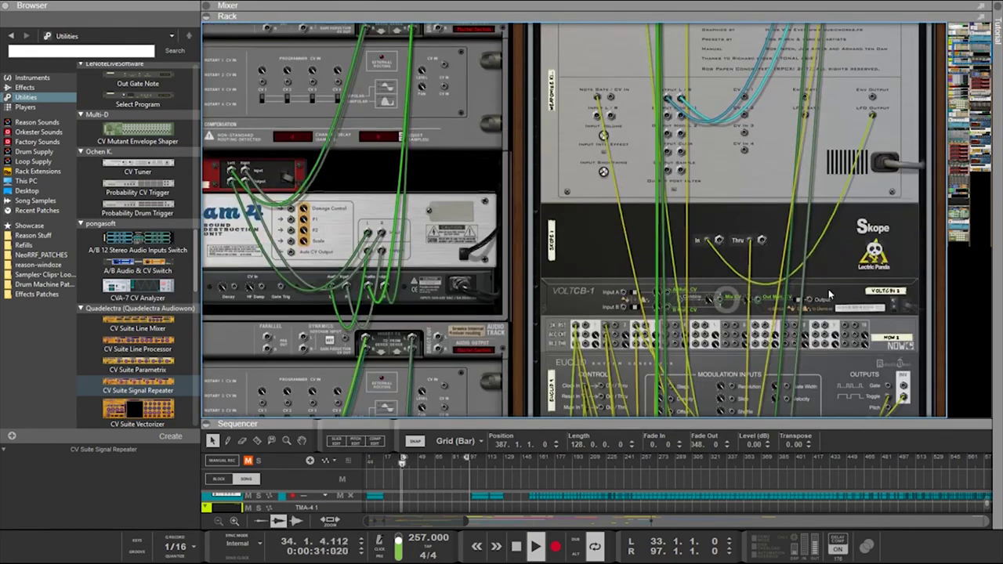
pyautogui.scroll(-6, 856, 309)
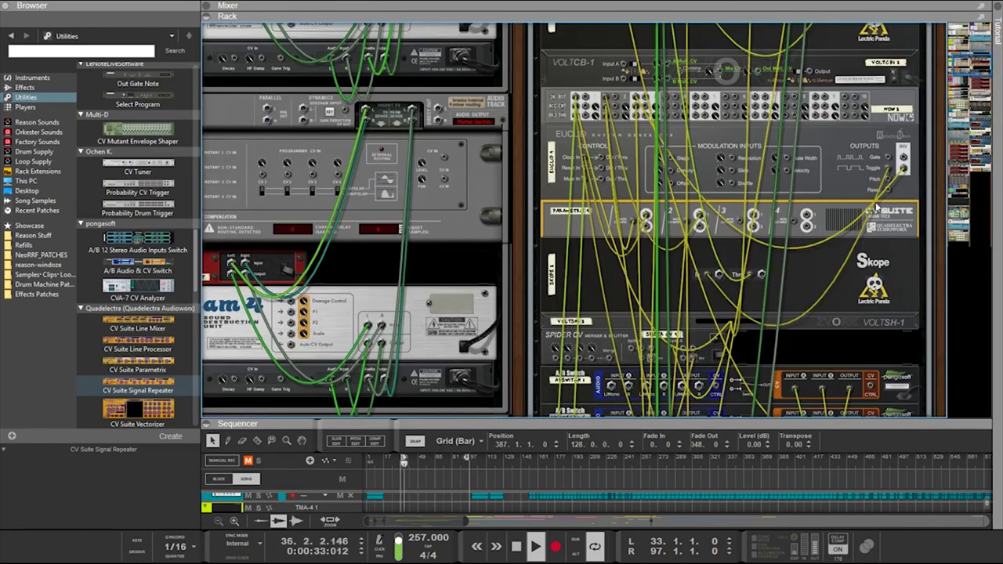
# Check the Euclid output and lower Skope jacks, and follow the cabling up to the Combinator programmer's second CV input
pyautogui.moveTo(887, 173); pyautogui.dragTo(888, 172)
pyautogui.moveTo(751, 274)
pyautogui.mouseDown()
pyautogui.moveTo(754, 267)
pyautogui.moveTo(750, 279)
pyautogui.mouseUp()
pyautogui.scroll(-3, 752, 274)
pyautogui.scroll(6, 756, 267)
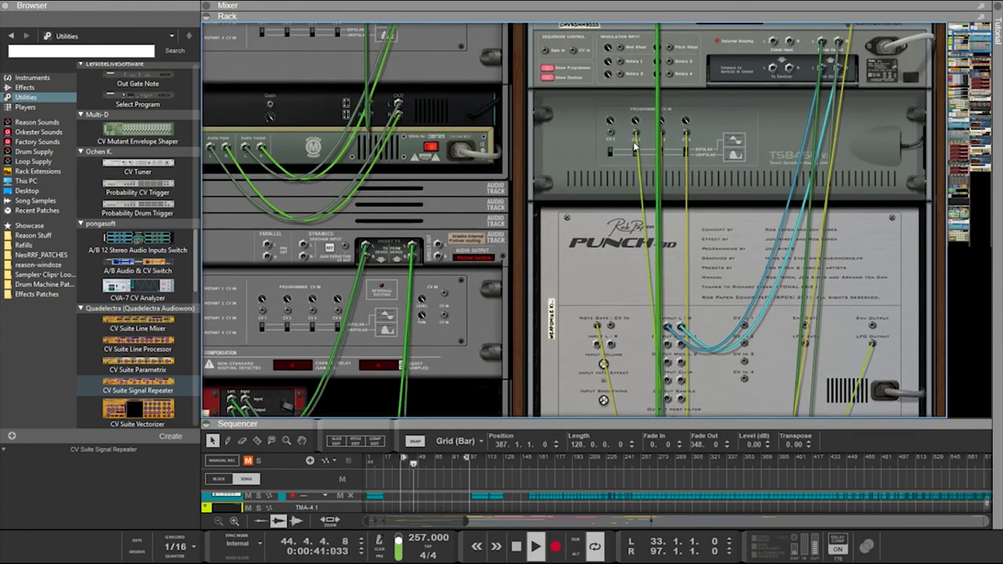
pyautogui.click(637, 153)
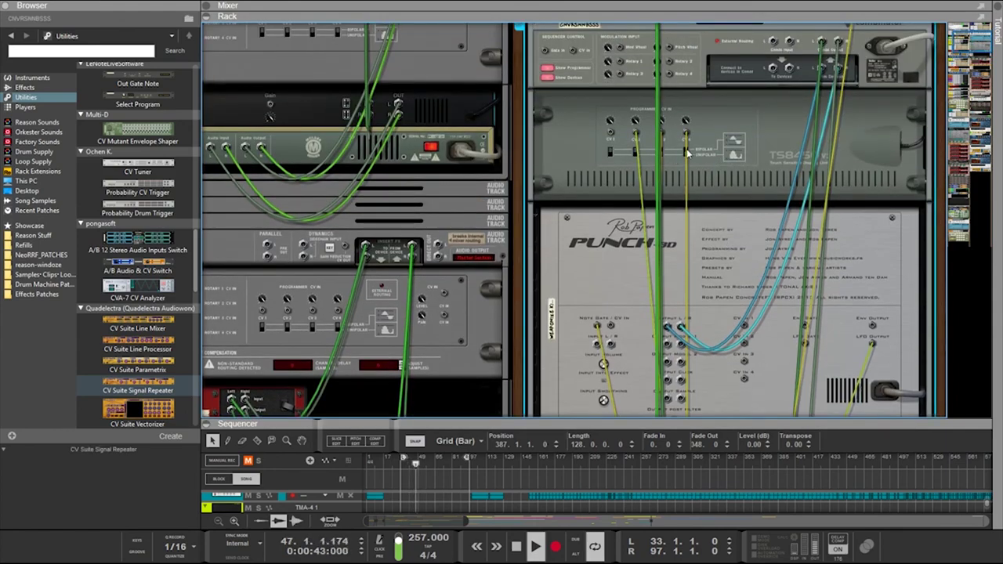
# Compare the two A/B switches' CV selectors with the activity on the Truth unit's third logic gate
pyautogui.scroll(-15, 694, 189)
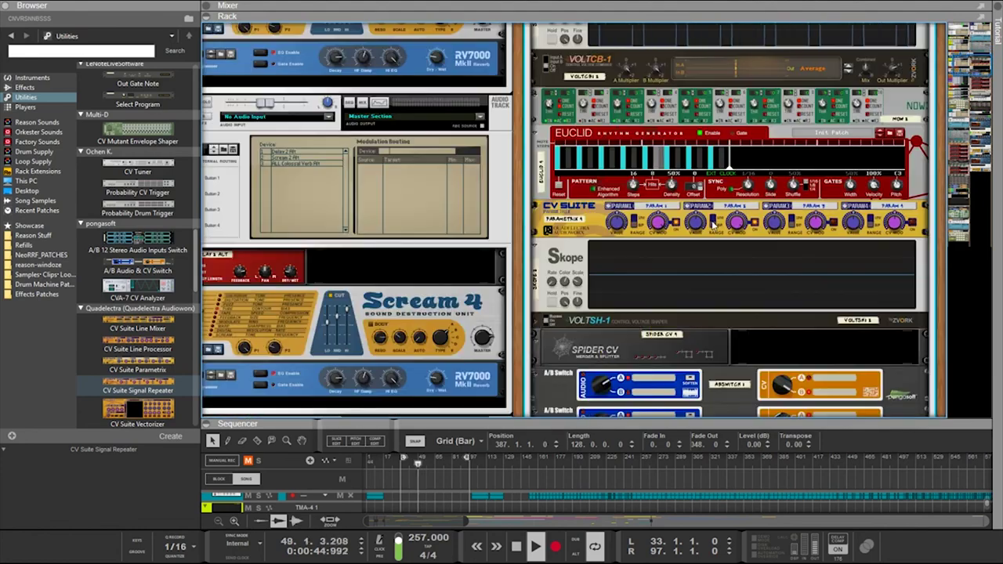
pyautogui.scroll(-5, 712, 220)
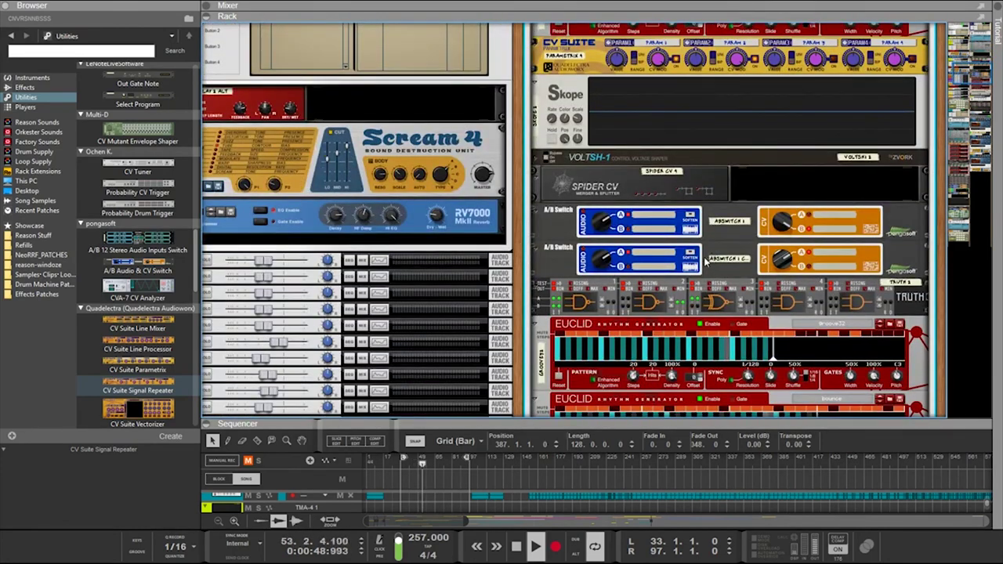
pyautogui.scroll(-3, 695, 249)
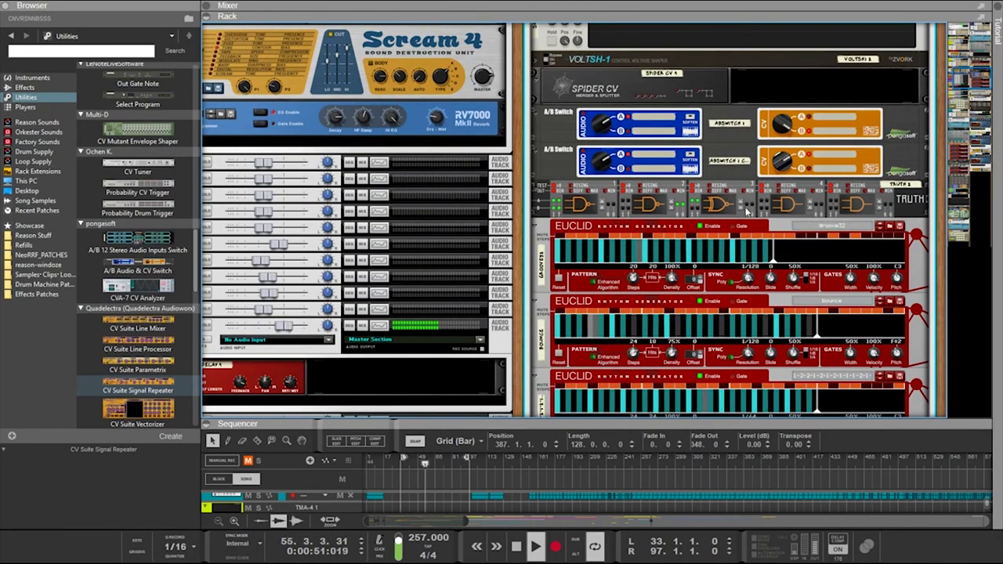
pyautogui.click(743, 210)
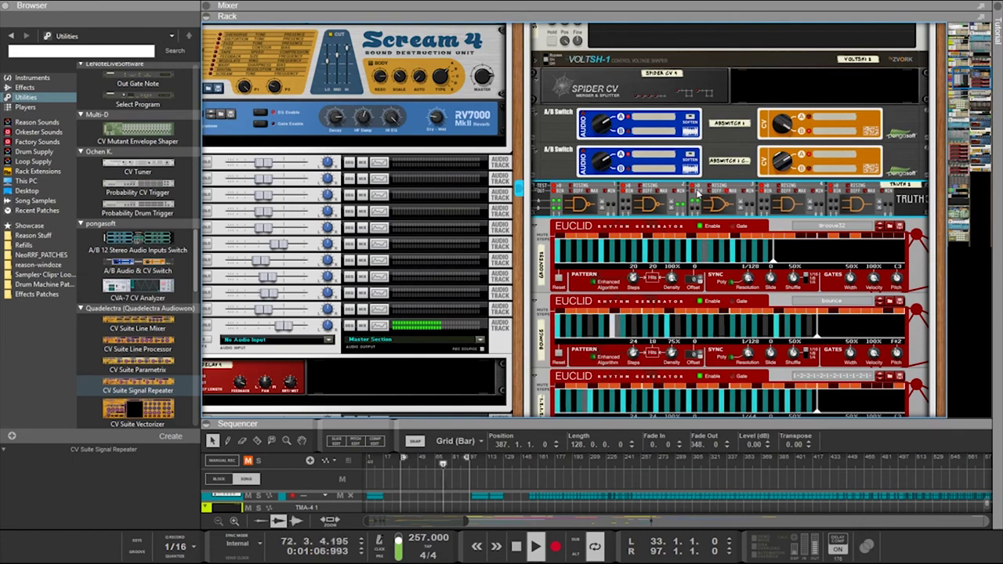
# Compare the Combinator's modulation routing for the first A/B switch with the programmer's rear CV inputs
pyautogui.scroll(10, 698, 204)
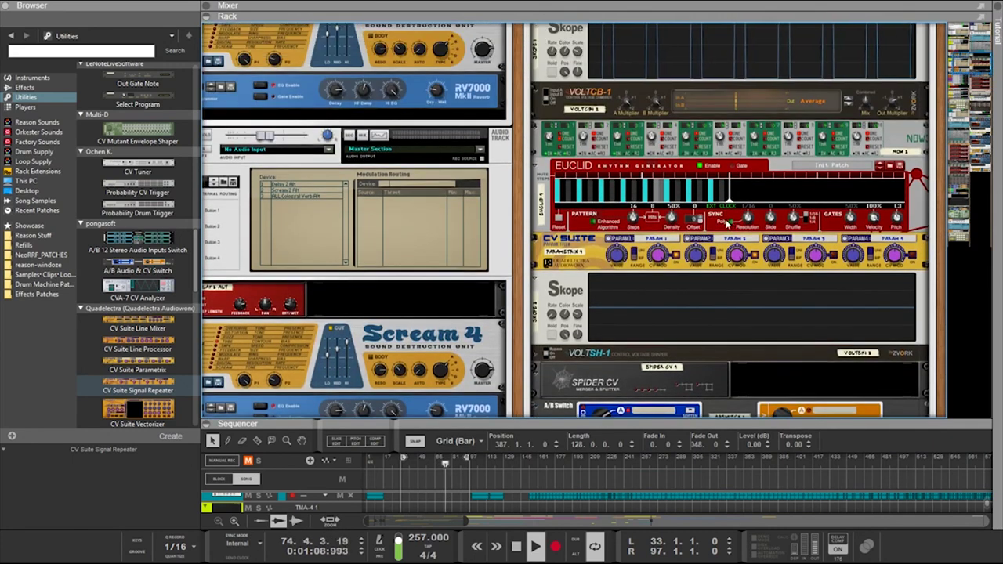
pyautogui.scroll(3, 713, 225)
pyautogui.scroll(-5, 712, 228)
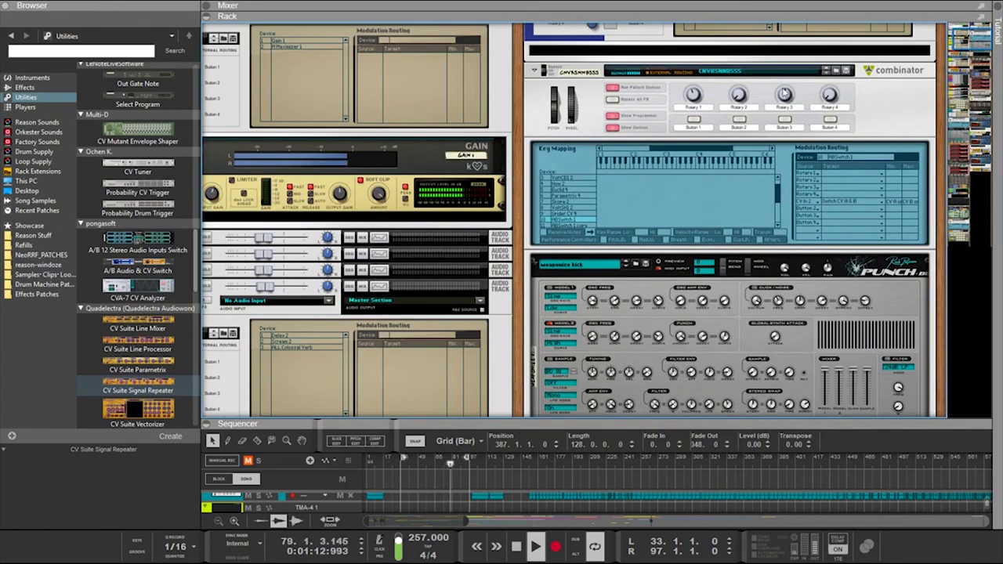
pyautogui.press('Tab')
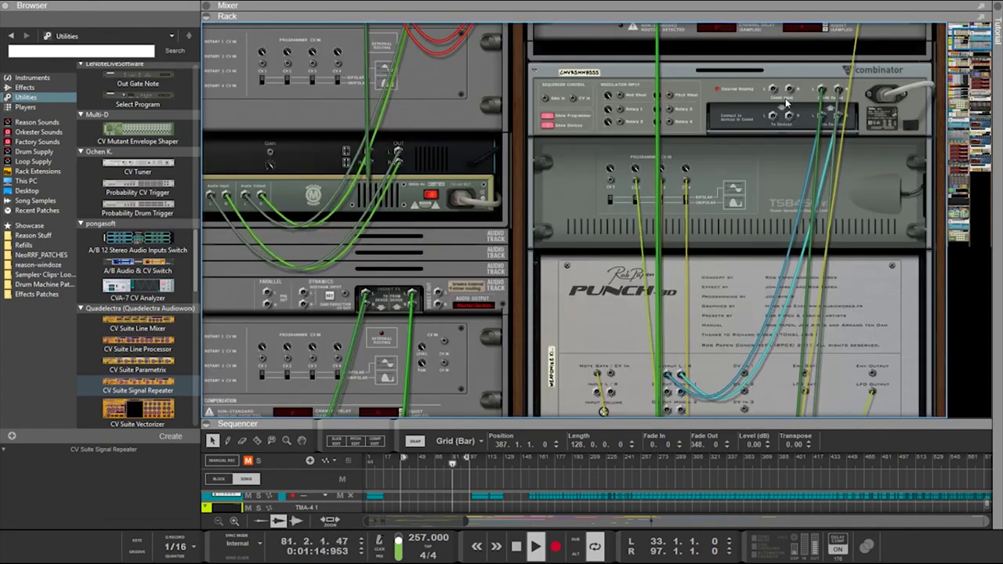
pyautogui.press('Tab')
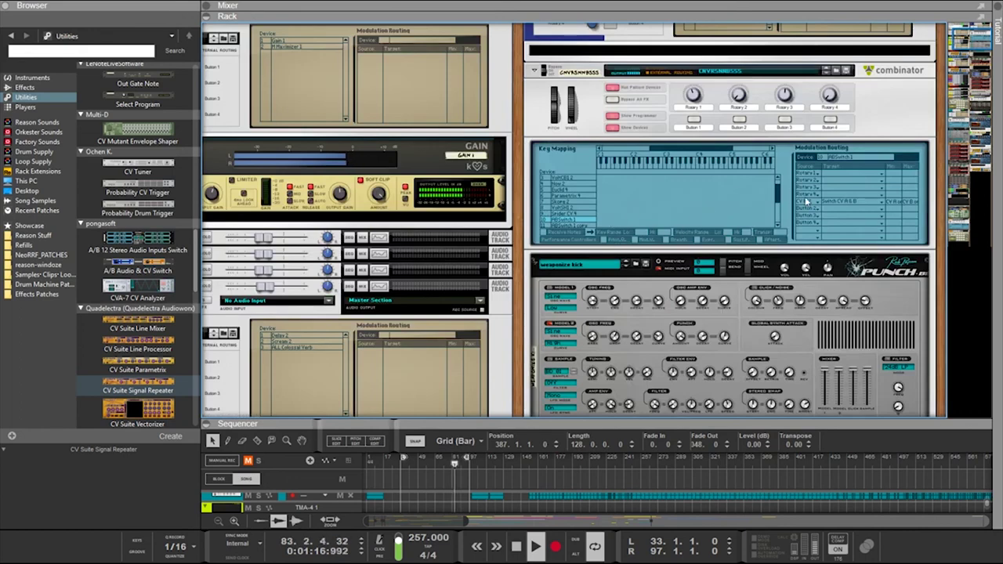
# Compare the Combinator's CV routing for the first A/B switch with the Skope trace and the Truth unit's third logic gate
pyautogui.click(891, 212)
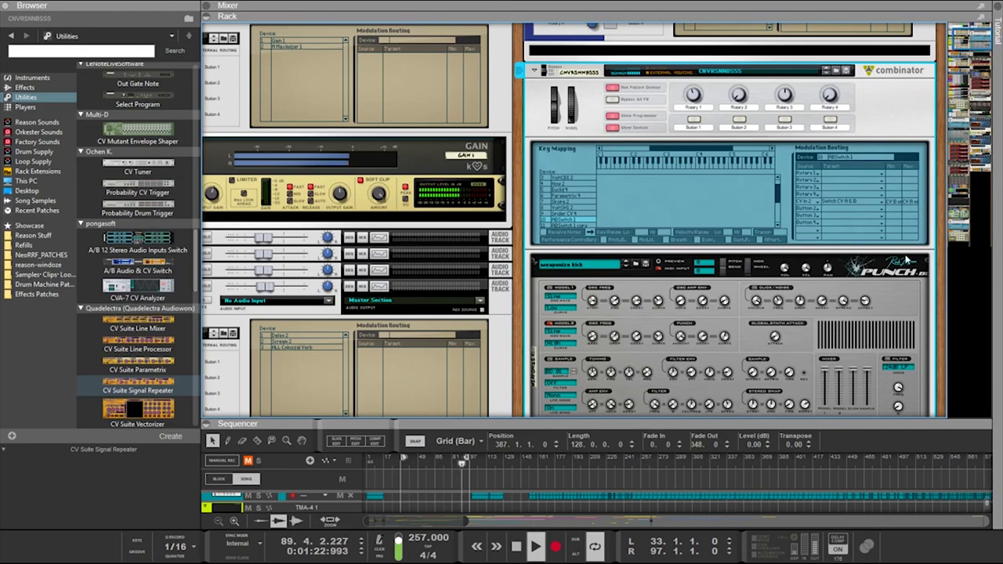
pyautogui.scroll(-10, 624, 225)
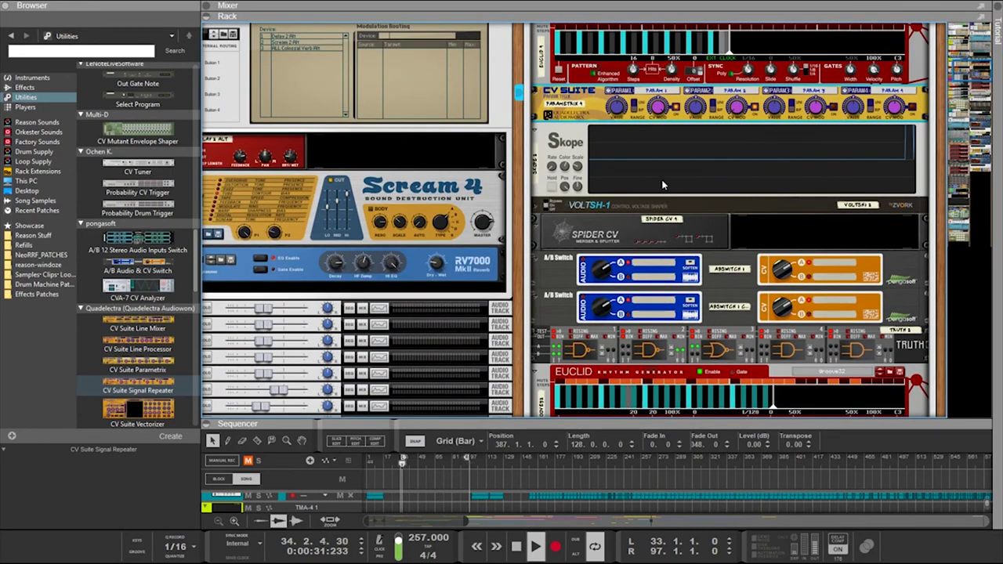
pyautogui.scroll(-1, 596, 219)
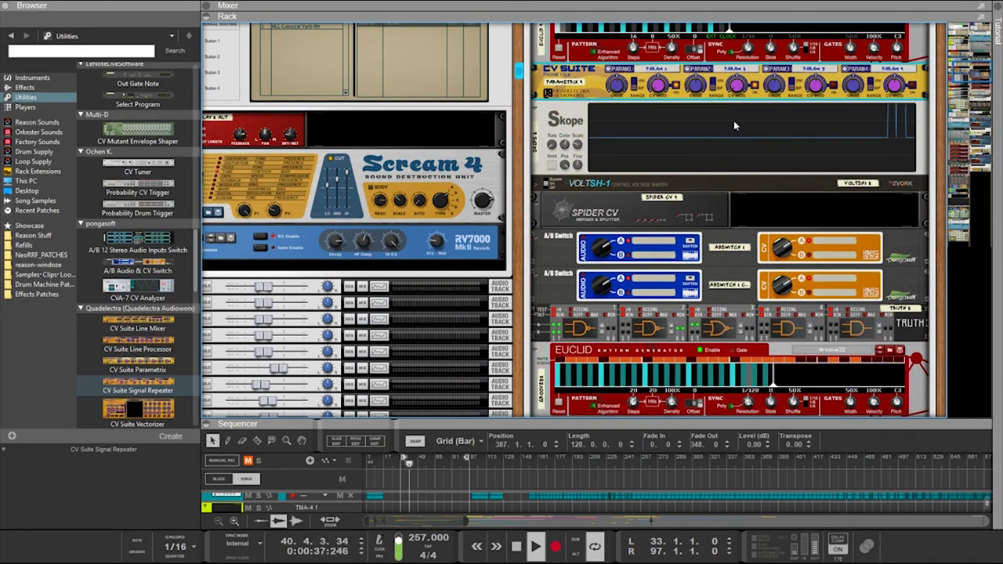
pyautogui.click(743, 333)
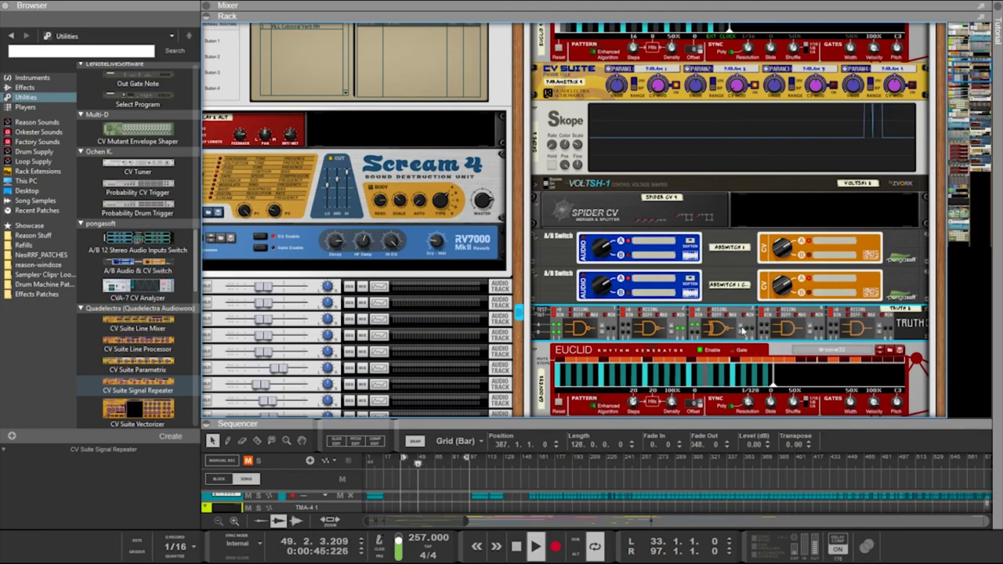
# Trace the rear CV cables from the Truth unit and A/B switches up to the Now device, and compare its front-panel activity
pyautogui.press('Tab')
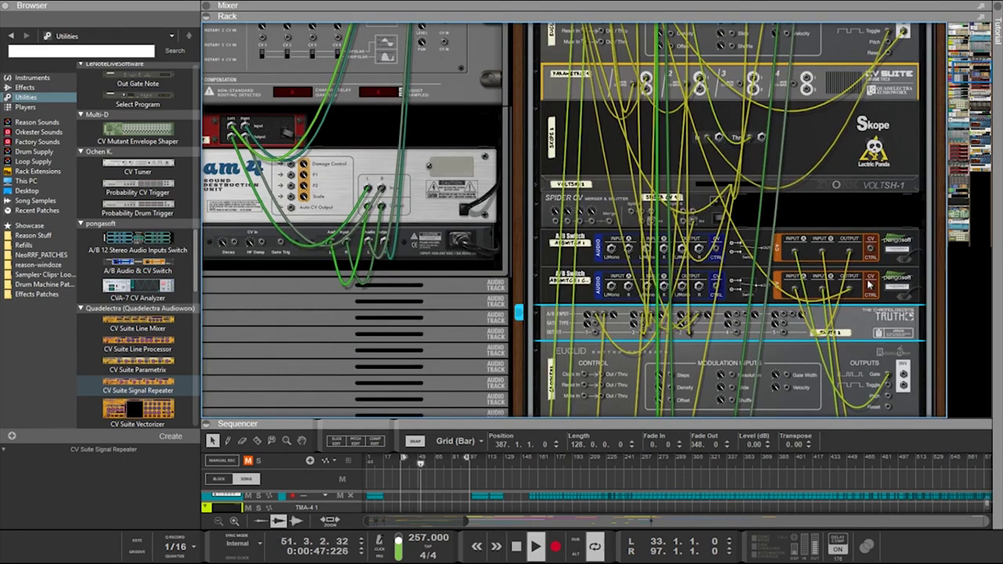
pyautogui.scroll(6, 861, 295)
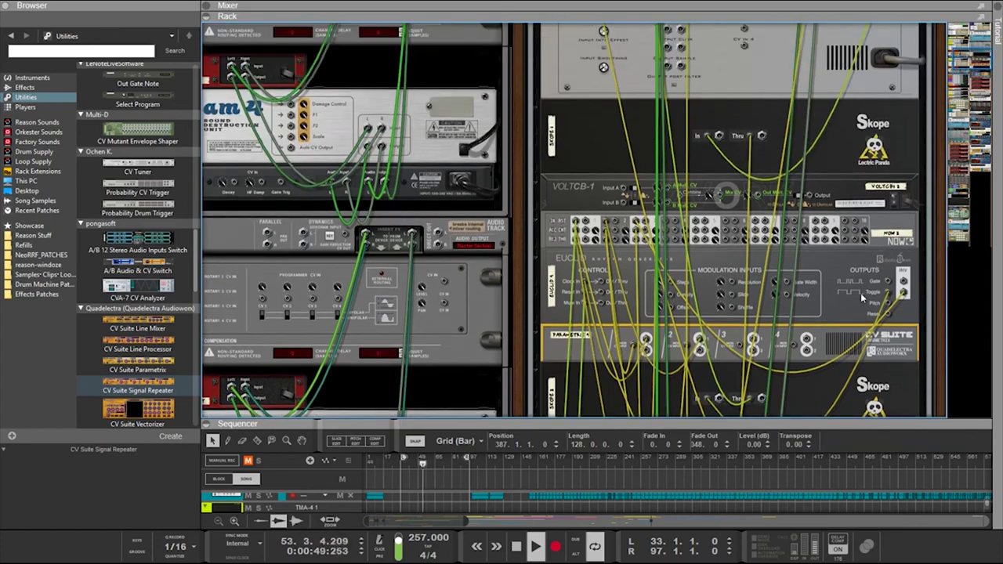
pyautogui.scroll(-1, 694, 284)
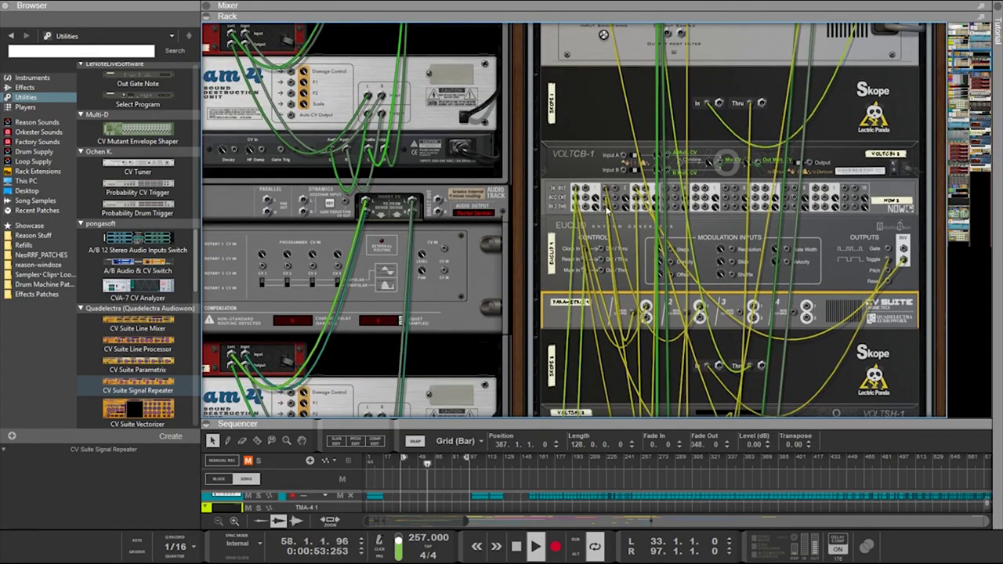
pyautogui.press('Tab')
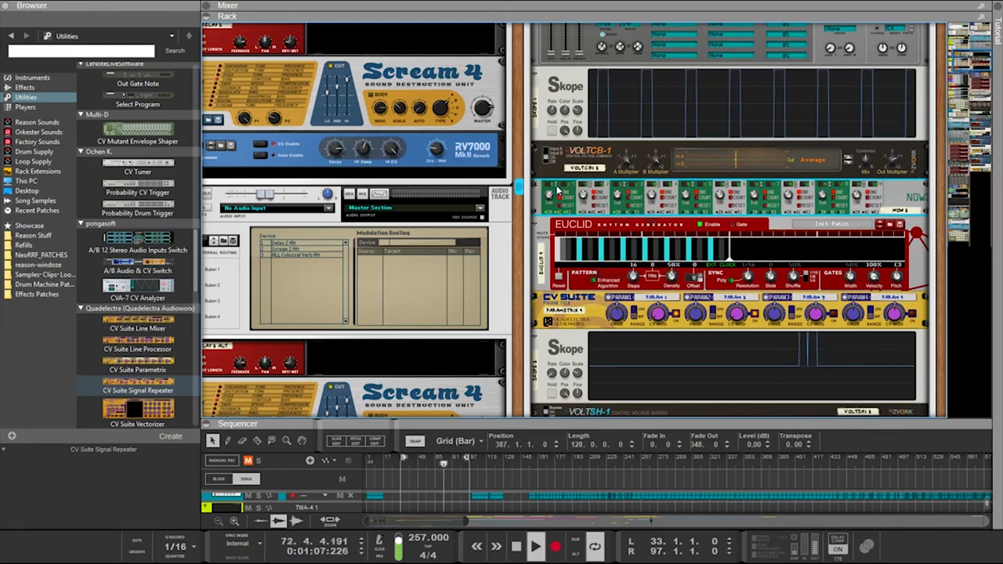
pyautogui.scroll(-6, 558, 191)
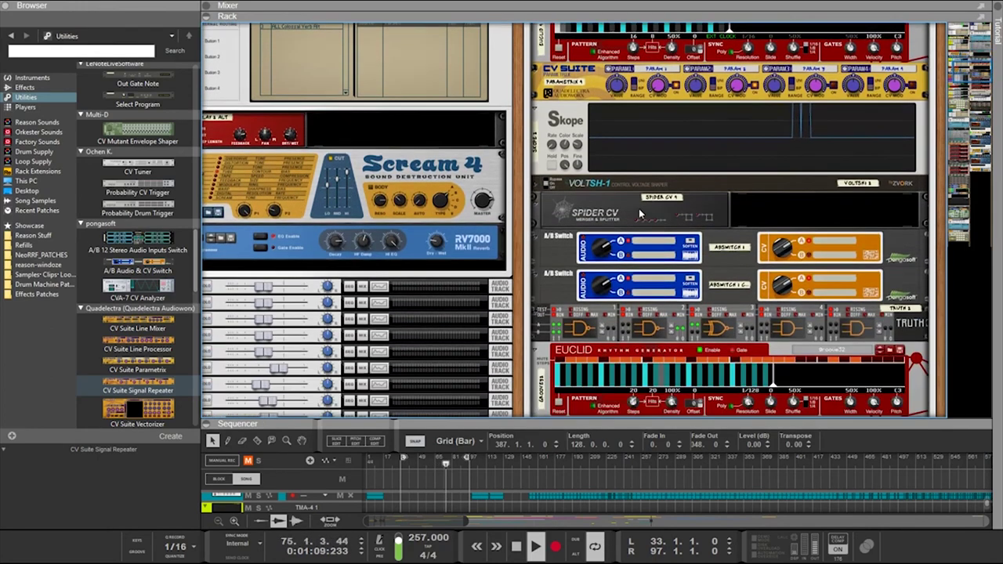
# Check the second A/B switch's CV selector against the Truth gates, its Combinator modulation routing, and the third Euclid below
pyautogui.click(789, 304)
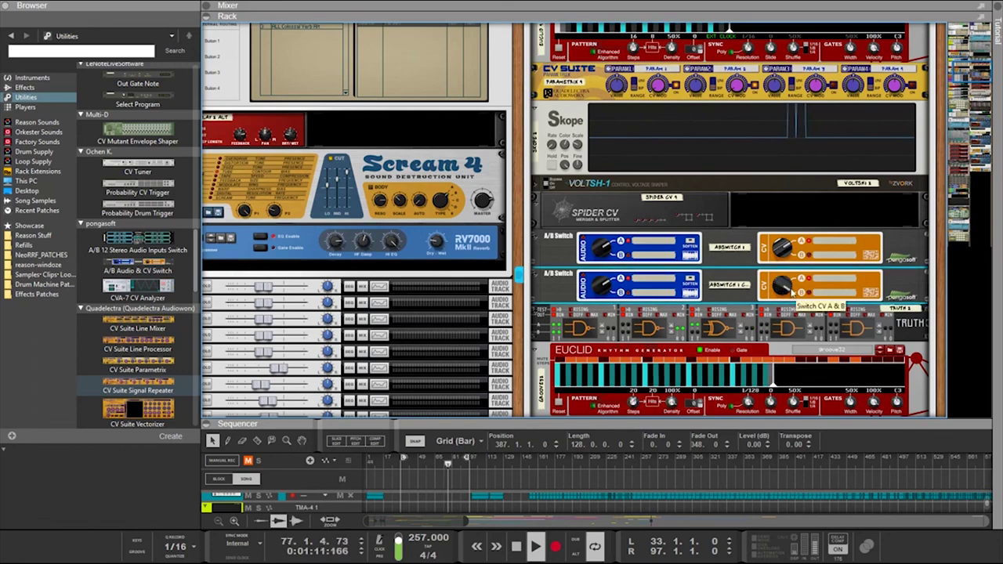
pyautogui.click(742, 333)
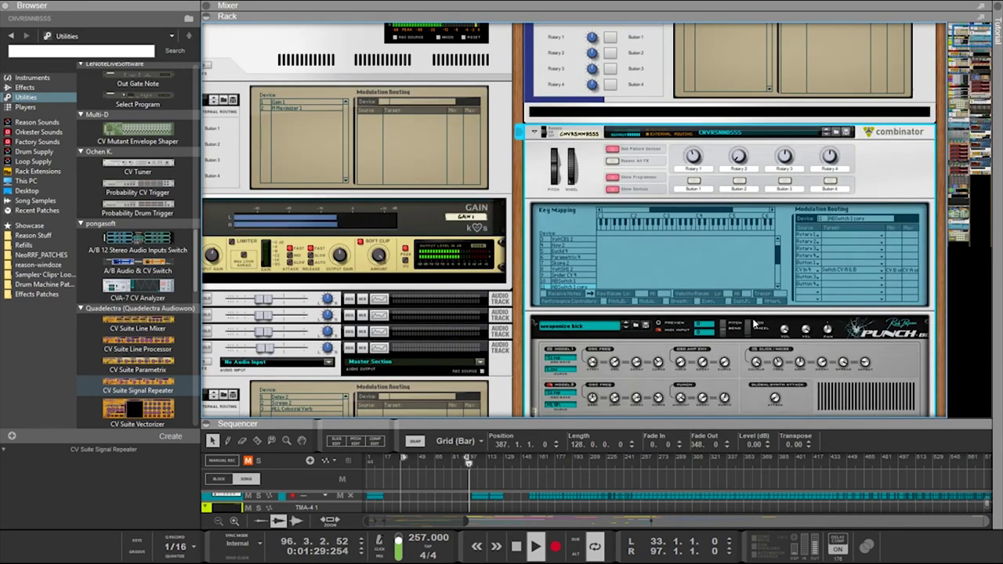
pyautogui.scroll(-5, 754, 323)
pyautogui.click(751, 318)
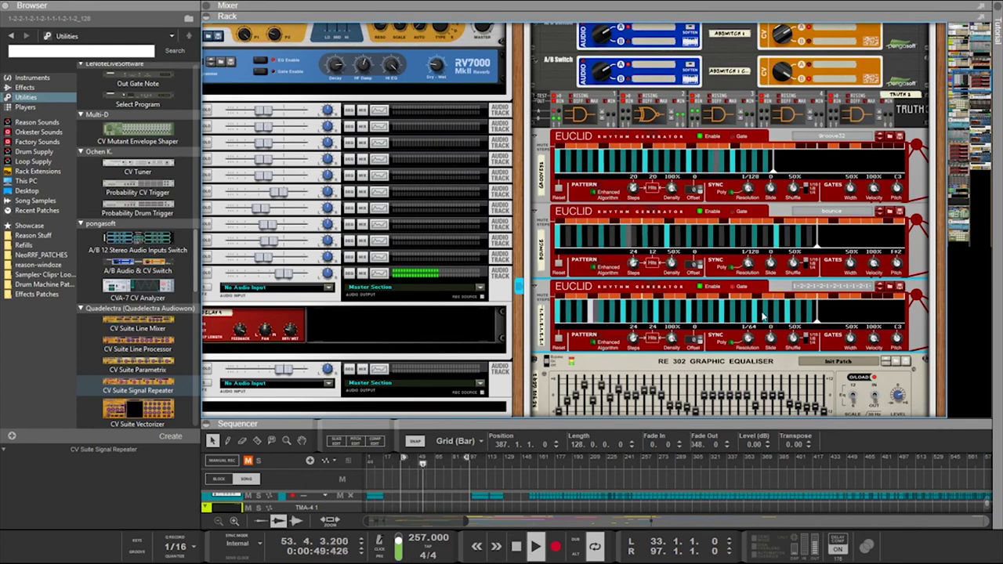
# Undo the recent Spider CV, Now and A/B switch changes inside the kick Combinator
pyautogui.press('Tab')
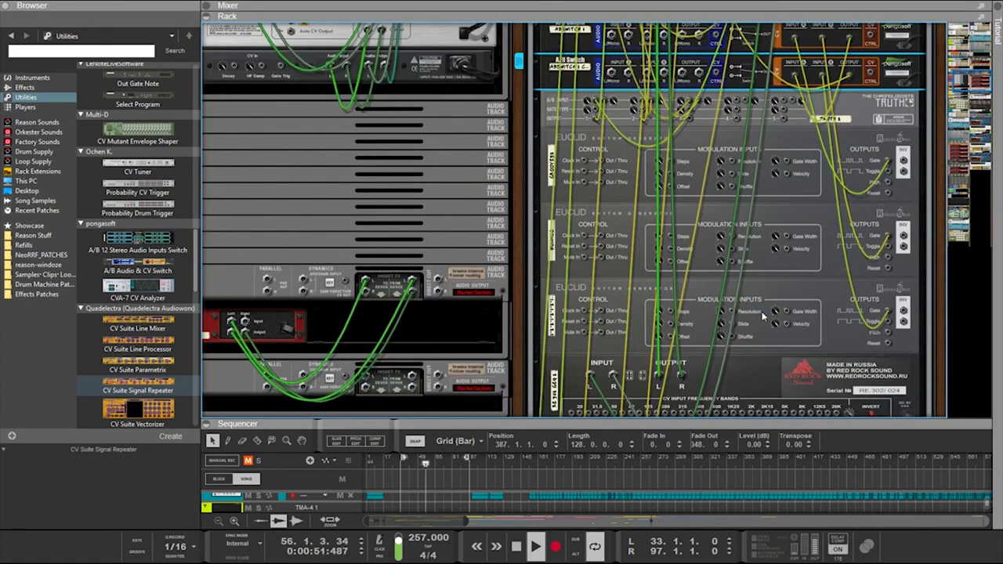
pyautogui.press('Tab')
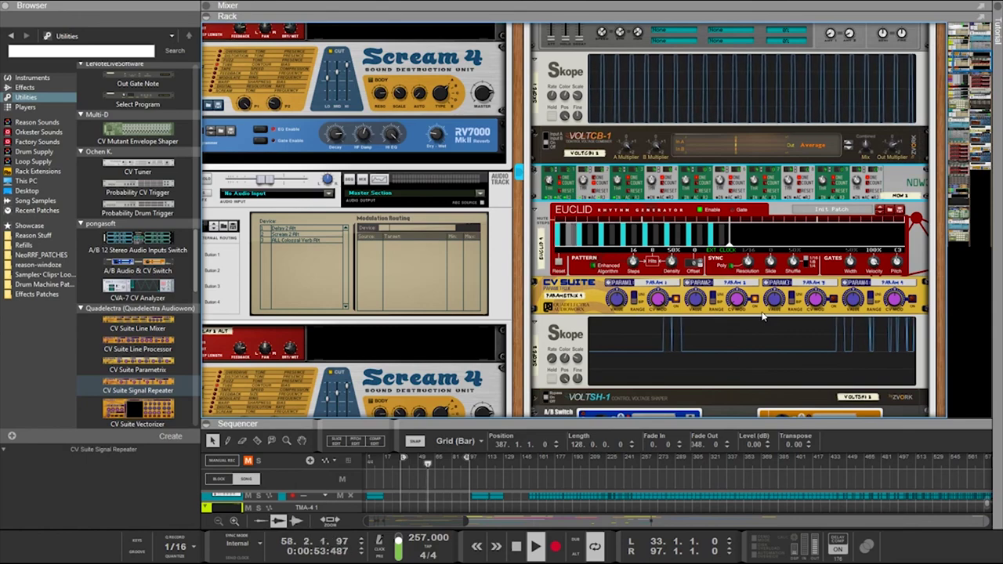
pyautogui.scroll(-2, 764, 316)
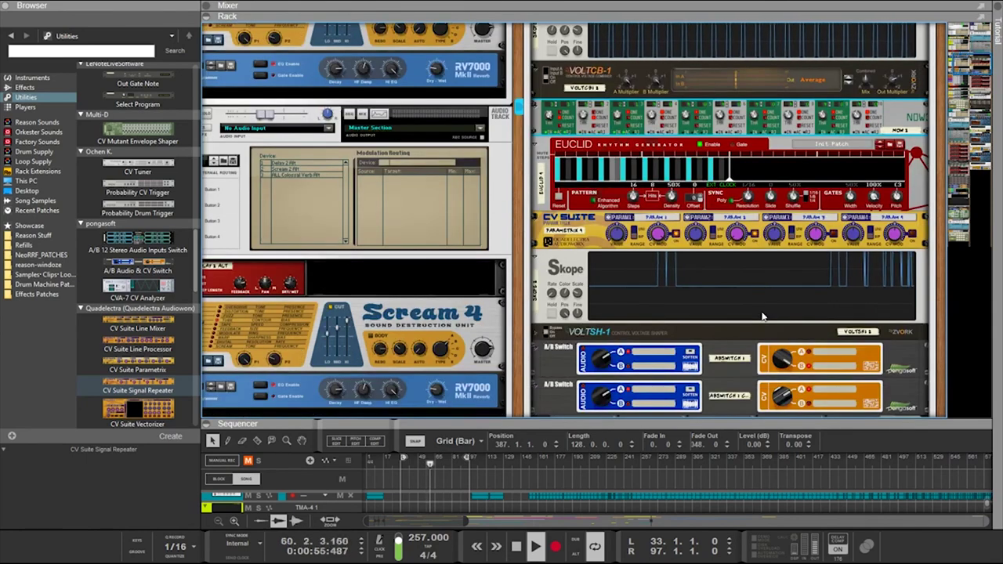
pyautogui.scroll(-3, 761, 312)
pyautogui.scroll(4, 768, 325)
pyautogui.scroll(-4, 773, 337)
pyautogui.scroll(-3, 773, 339)
pyautogui.scroll(4, 773, 339)
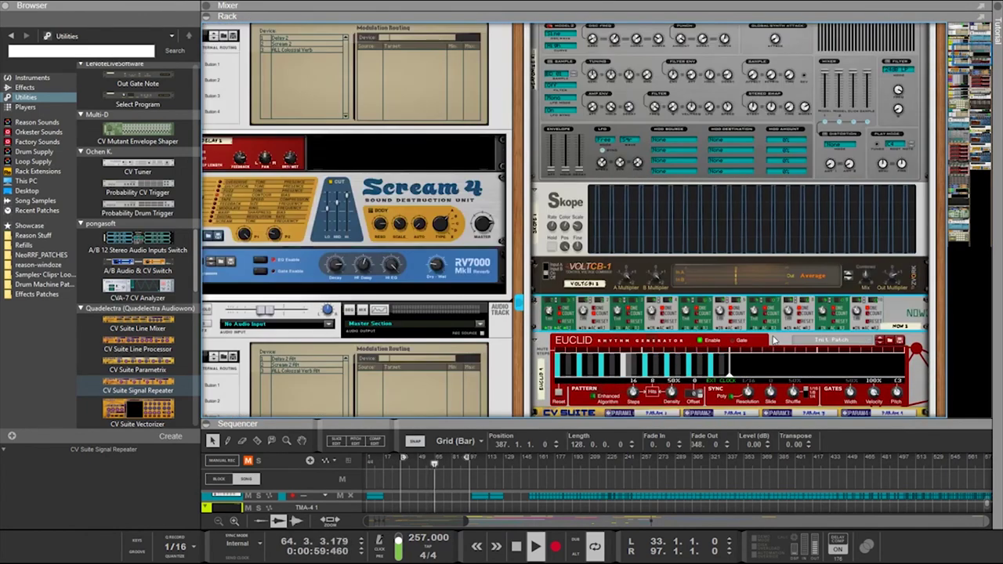
pyautogui.scroll(-5, 773, 338)
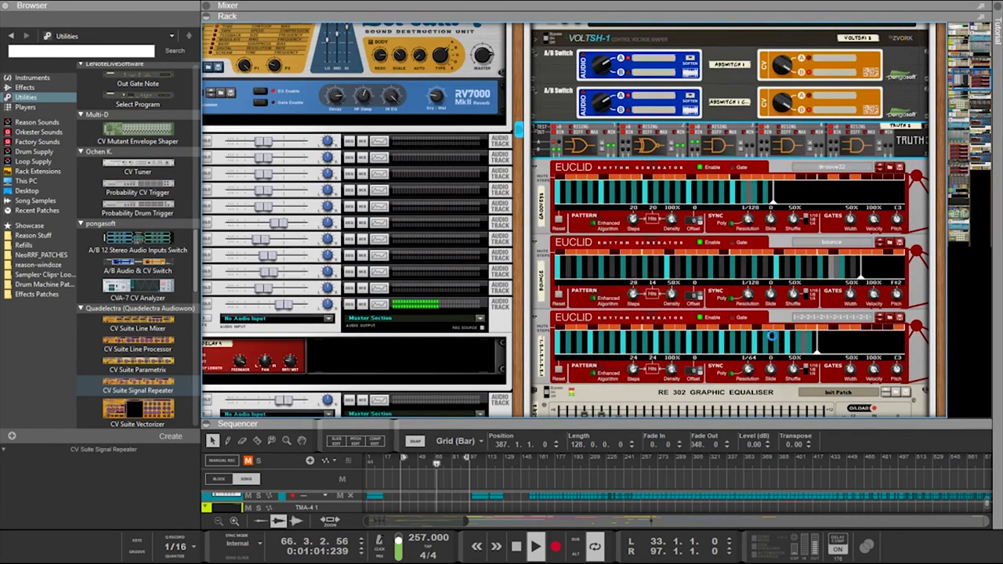
# Undo the recent step and hit changes on the bounce Euclid and the Truth unit changes before them
pyautogui.press('Up')
pyautogui.press('Up')
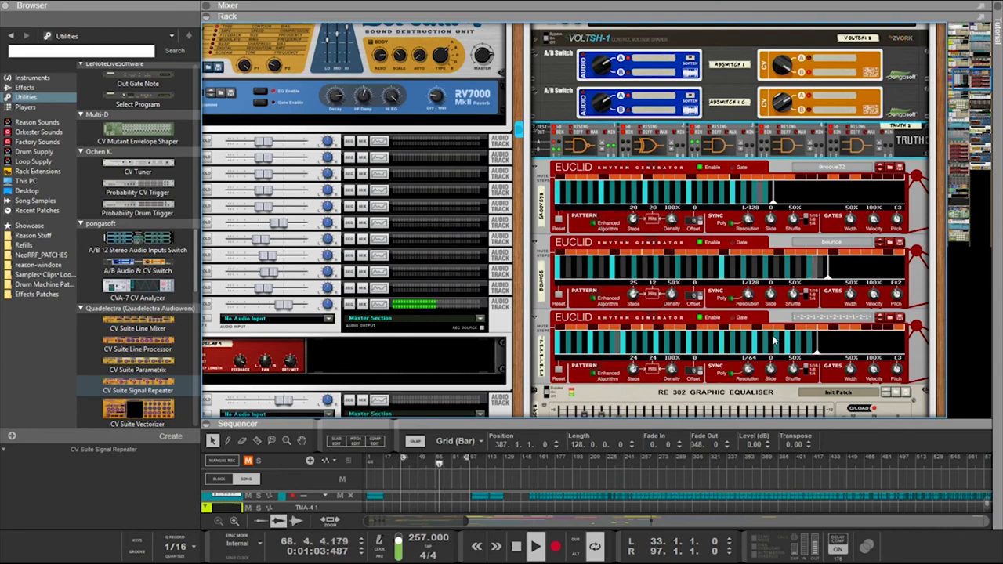
pyautogui.press('Up')
pyautogui.scroll(10, 774, 335)
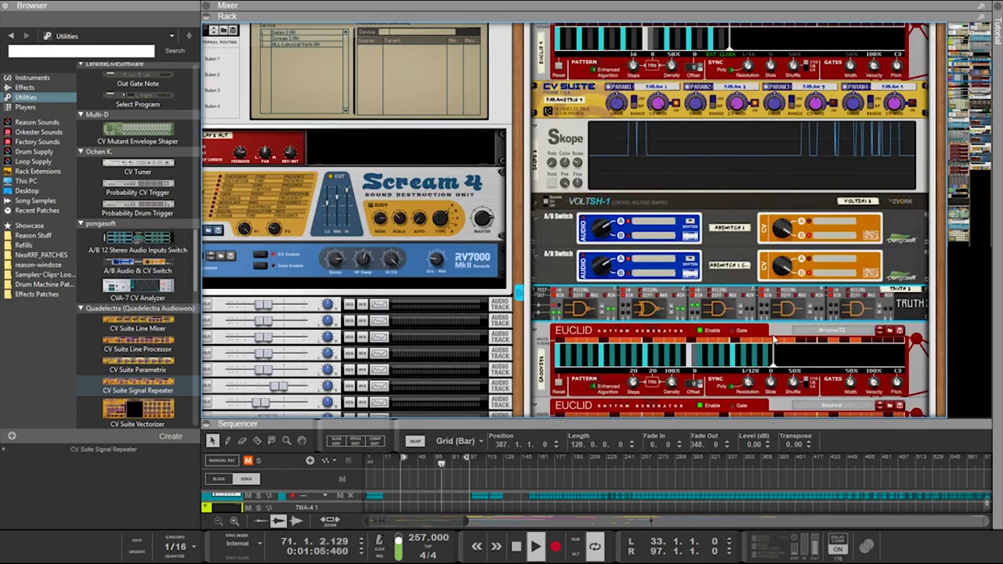
pyautogui.scroll(-3, 774, 338)
# Undo the Combinator programmer's recent CV routing changes for the two A/B switches
pyautogui.scroll(-10, 773, 338)
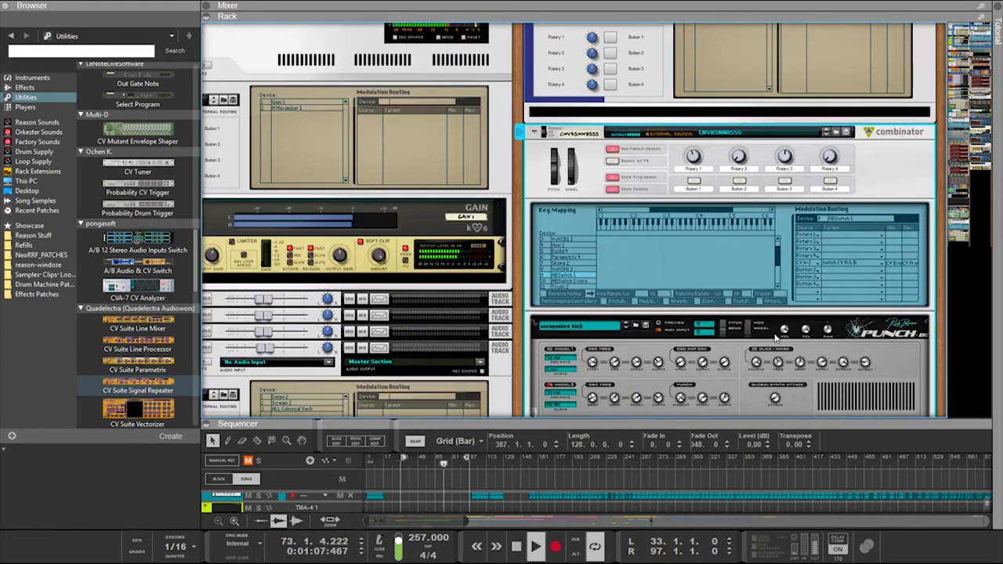
pyautogui.press('Tab')
pyautogui.press('Tab')
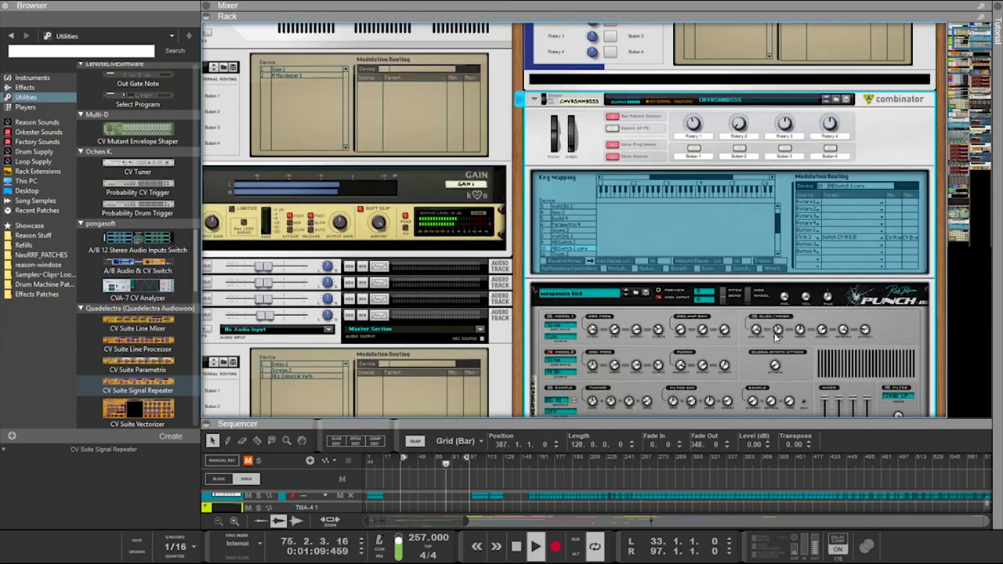
pyautogui.press('Tab')
pyautogui.press('Tab')
# Undo the latest groove and bounce Euclid changes, and set the bounce Euclid's hits to 24
pyautogui.scroll(1, 774, 331)
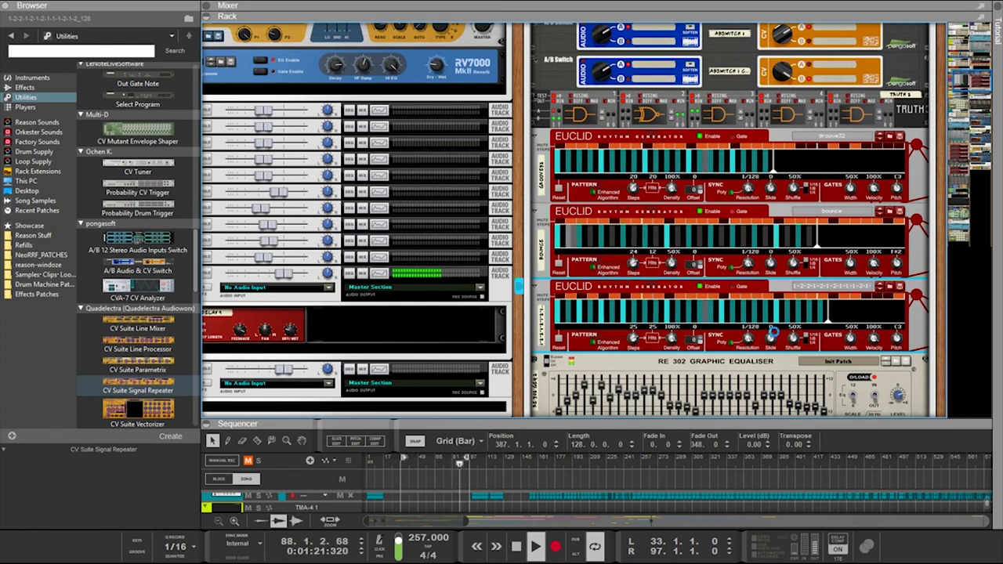
pyautogui.press('Up')
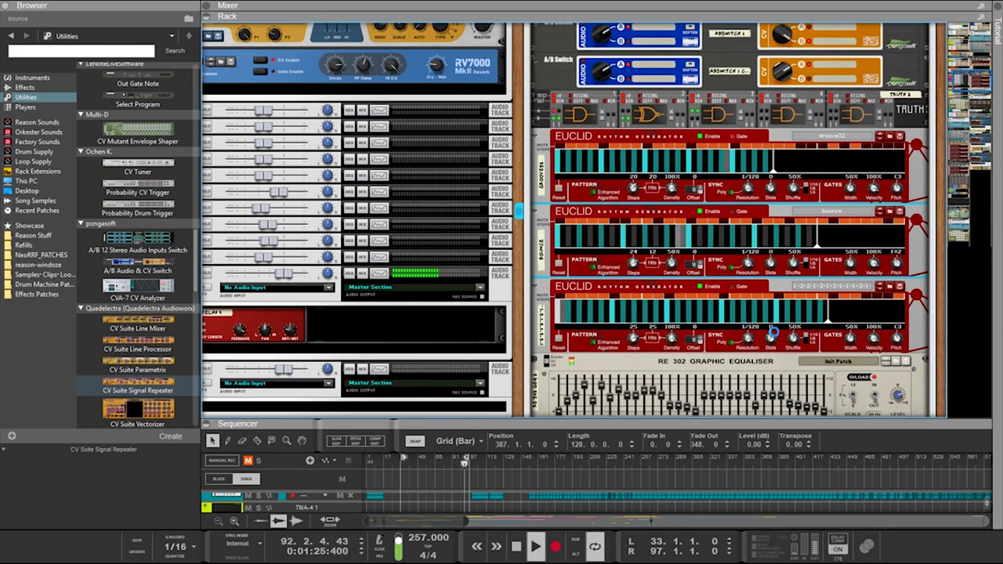
pyautogui.press('Up')
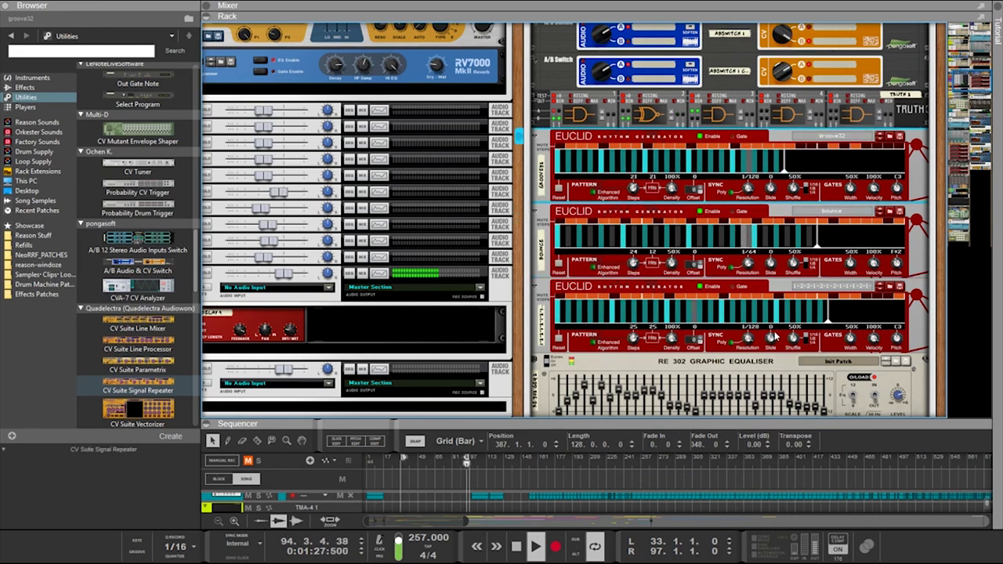
pyautogui.moveTo(749, 267)
pyautogui.mouseDown()
pyautogui.moveTo(747, 249)
pyautogui.moveTo(748, 265)
pyautogui.mouseUp()
pyautogui.moveTo(662, 265); pyautogui.dragTo(665, 229)
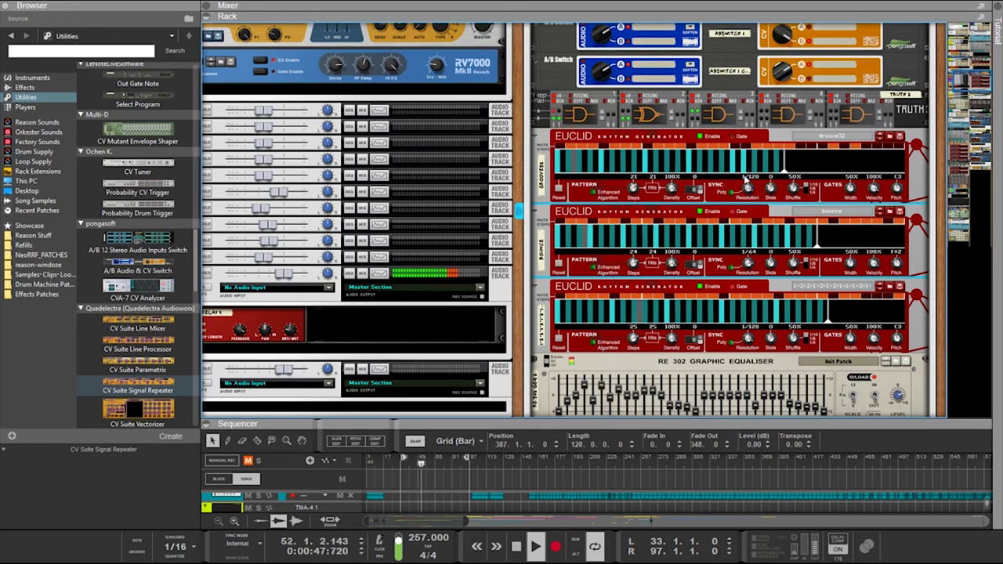
# Compare the A/B switches' CV selectors and the lower Skope trace with the patterns of the groove, bounce and third Euclids
pyautogui.click(783, 35)
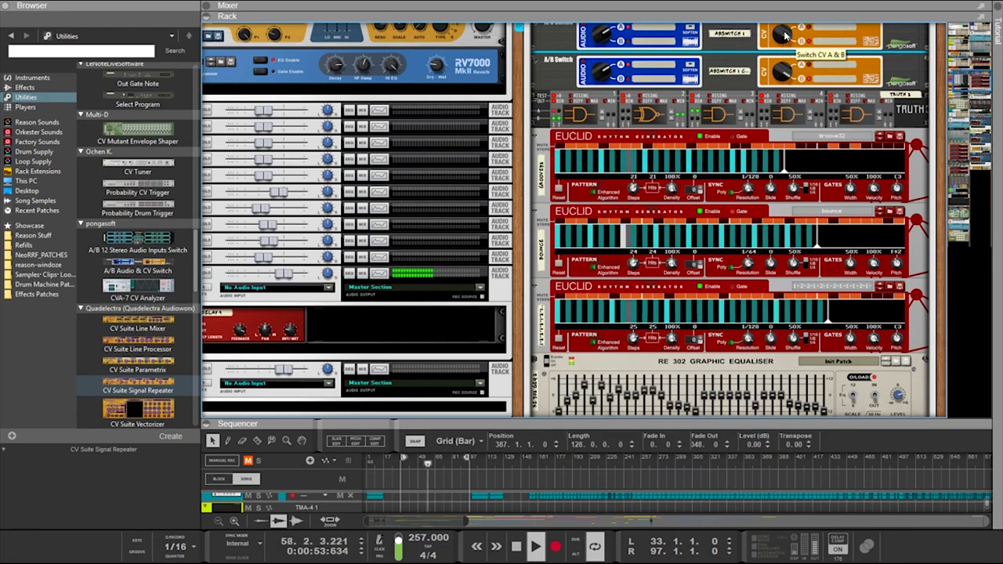
pyautogui.scroll(1, 799, 79)
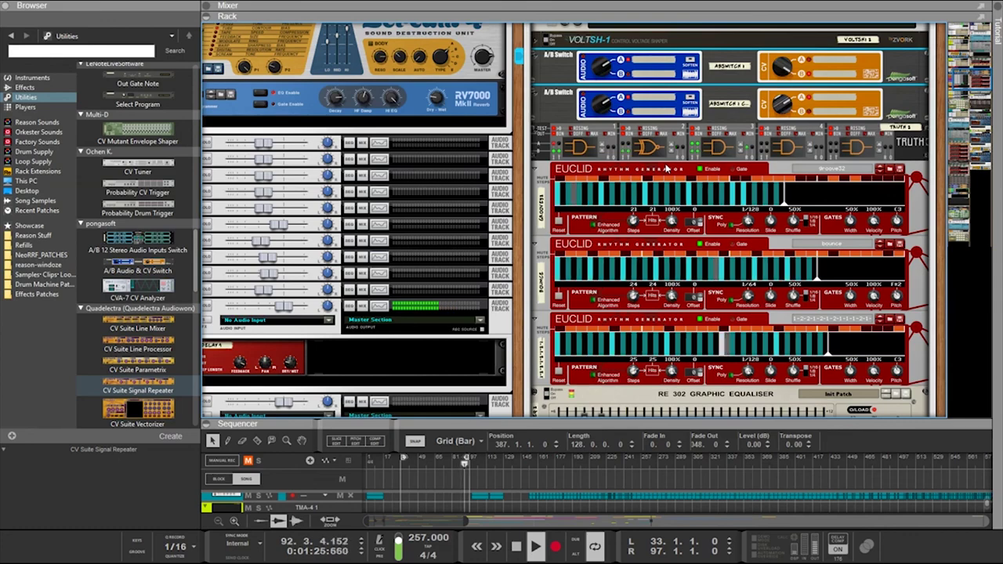
pyautogui.scroll(4, 666, 169)
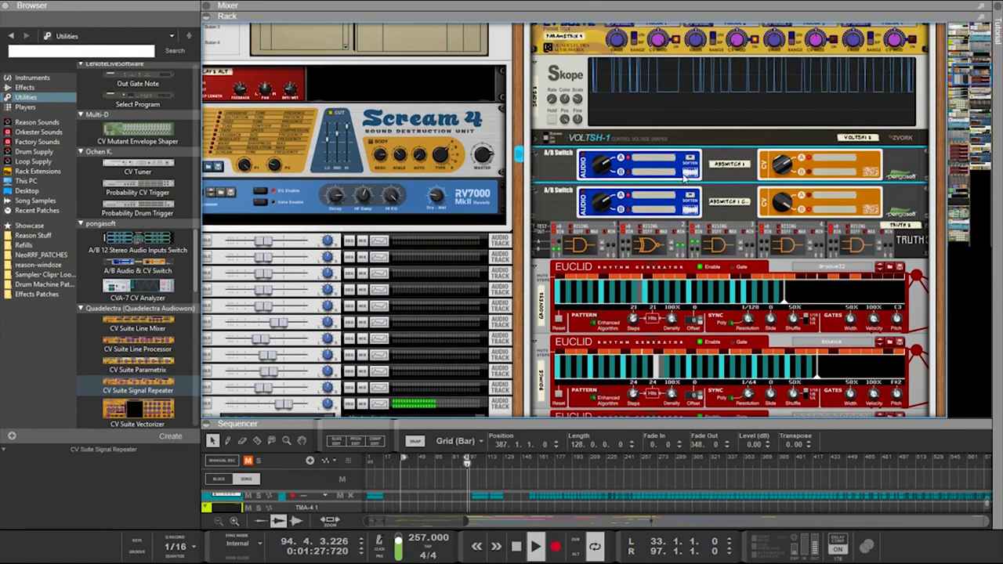
pyautogui.scroll(1, 684, 179)
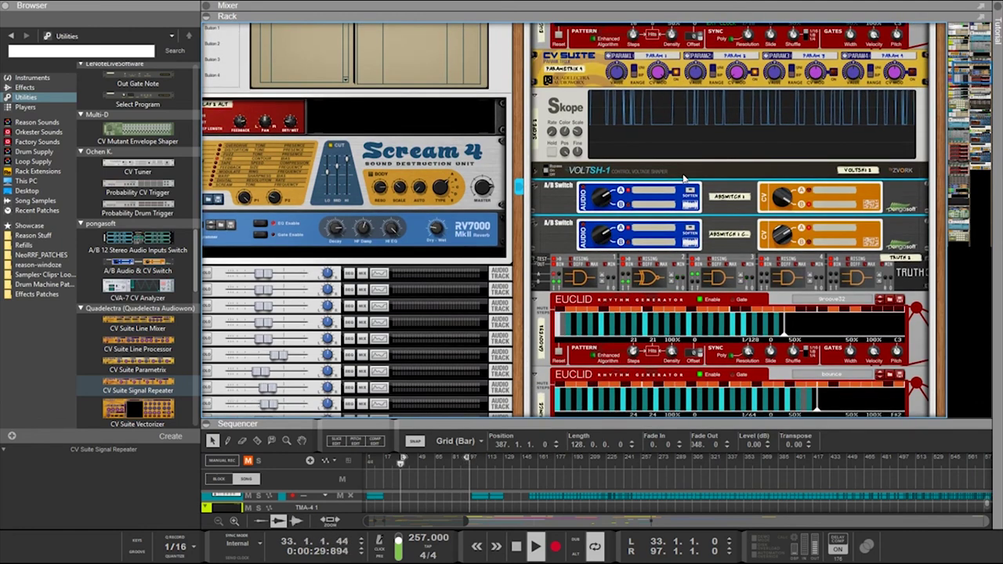
pyautogui.scroll(1, 683, 178)
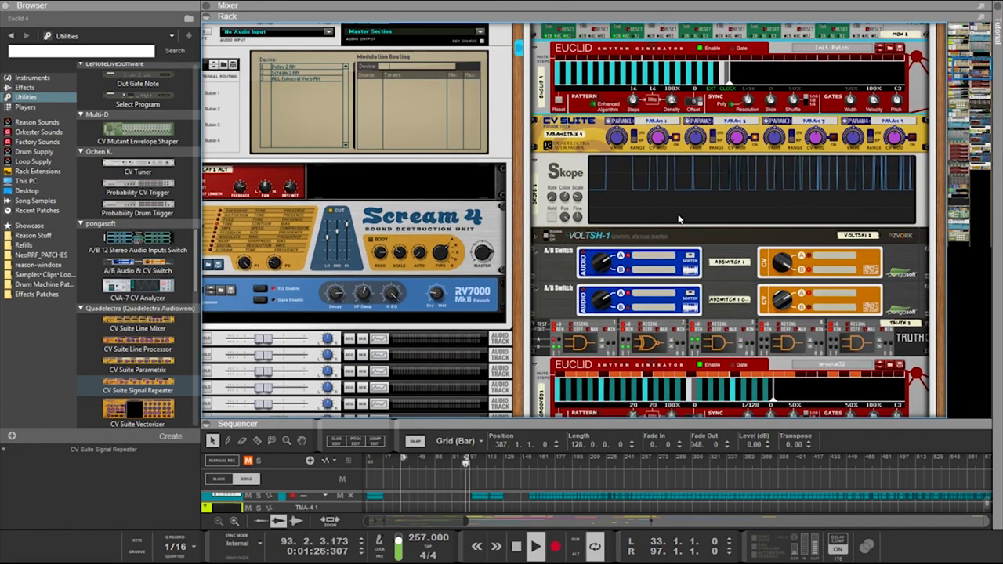
pyautogui.scroll(-14, 684, 225)
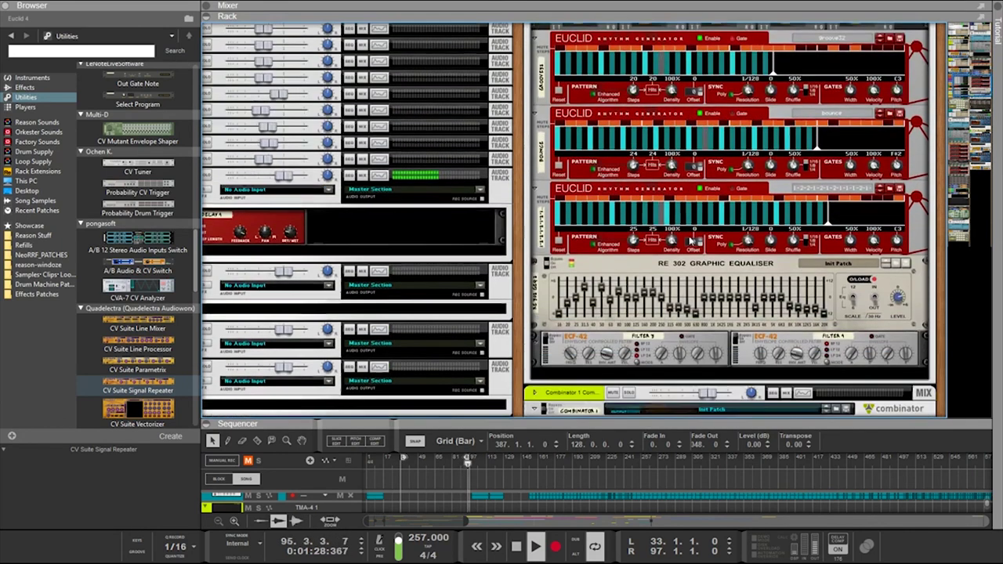
pyautogui.scroll(9, 690, 242)
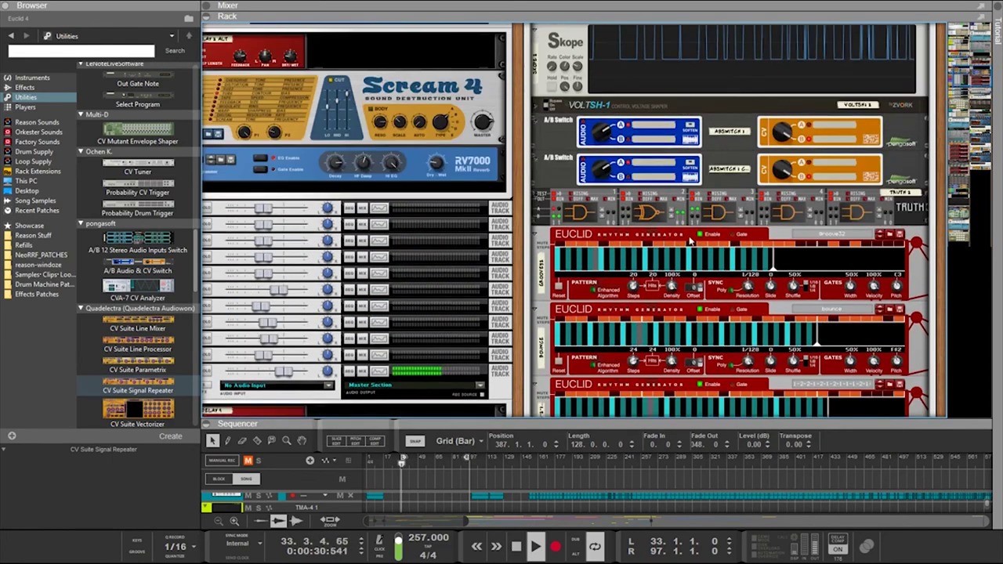
pyautogui.scroll(-2, 690, 242)
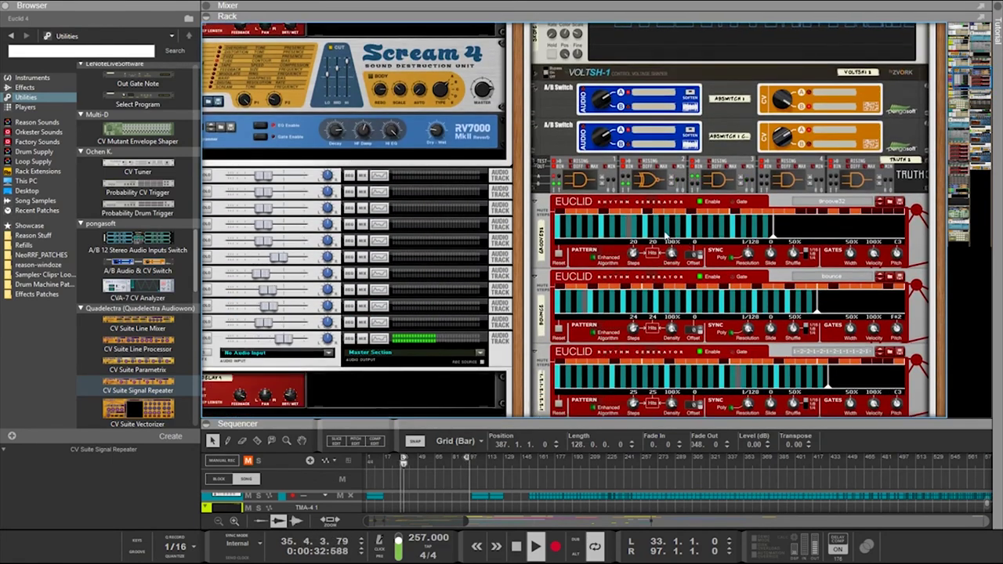
# Set the resolution of the third Euclid, below the bounce Euclid, to 1/64
pyautogui.click(581, 367)
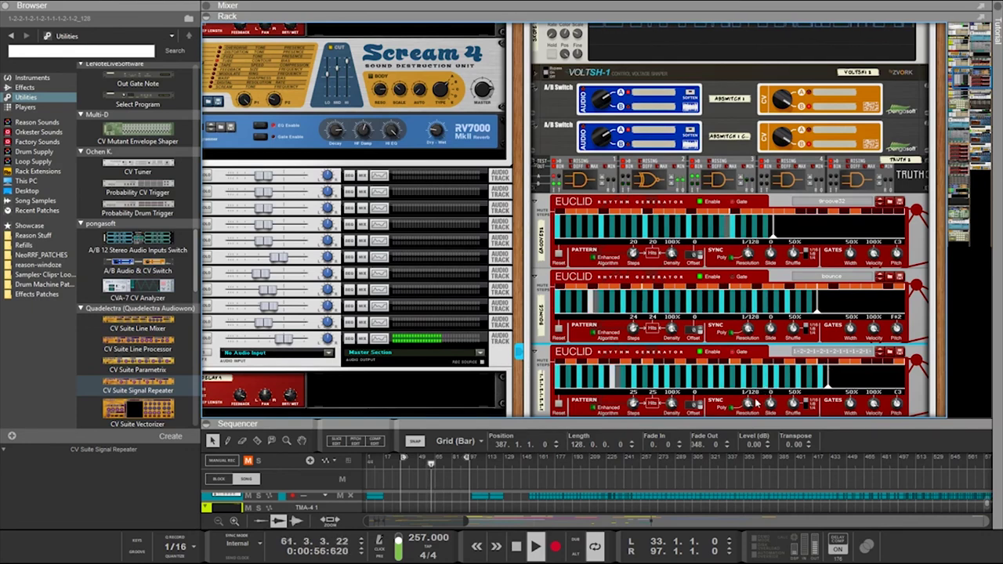
pyautogui.moveTo(749, 405); pyautogui.dragTo(748, 422)
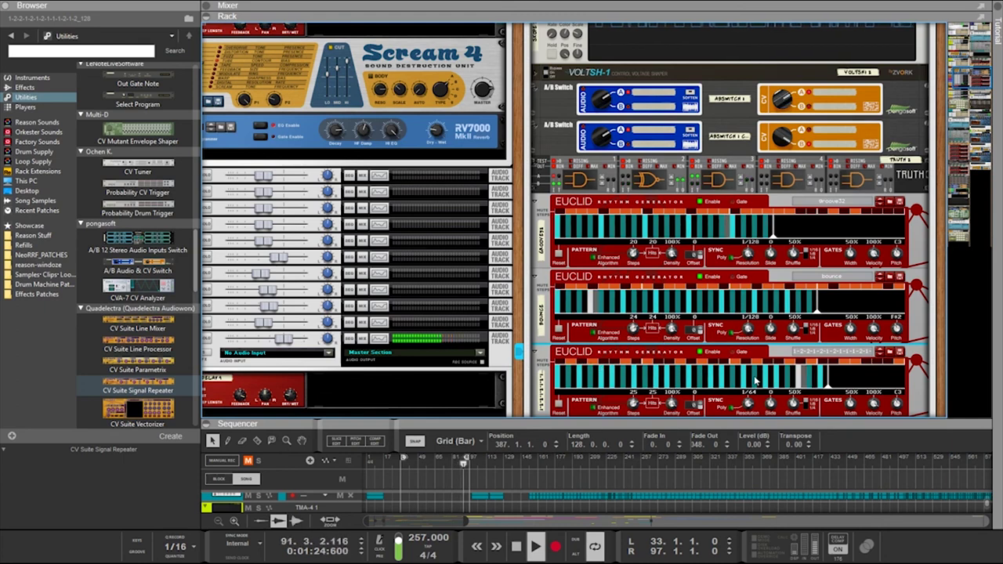
# Set the third Euclid's resolution to 1/128 and its steps to 30, and adjust the bounce Euclid's mute steps
pyautogui.moveTo(748, 402); pyautogui.dragTo(751, 358)
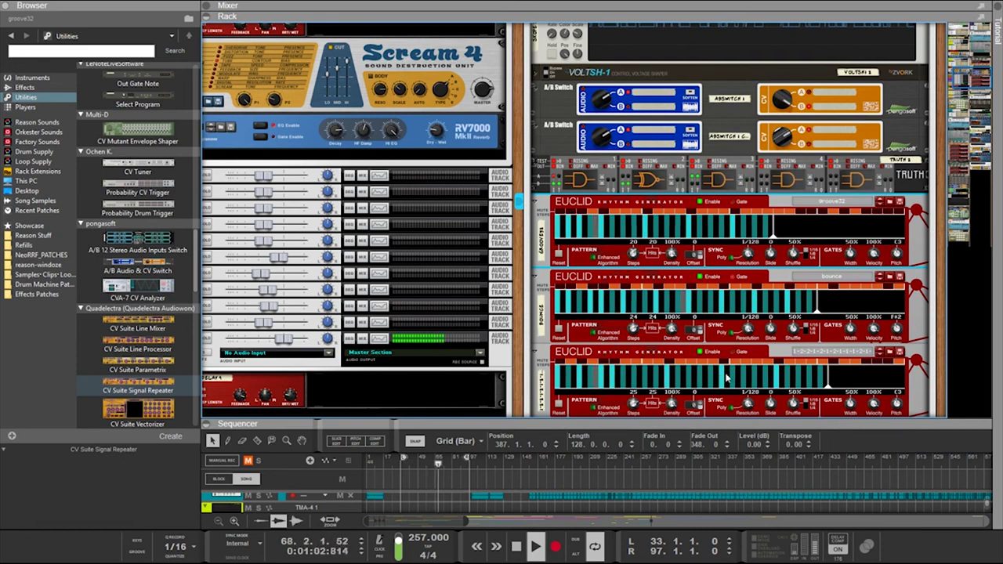
pyautogui.moveTo(828, 380); pyautogui.dragTo(881, 388)
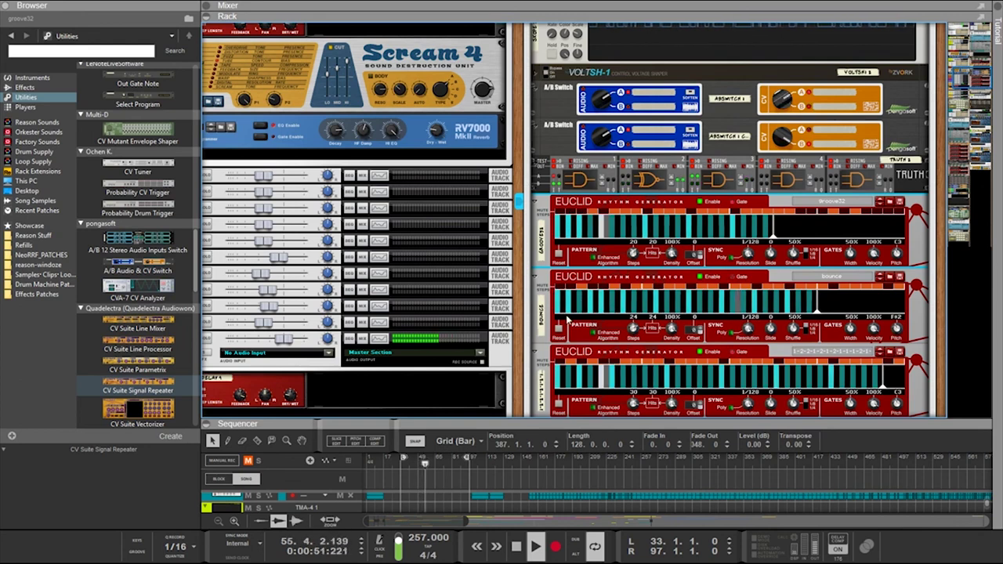
pyautogui.click(608, 289)
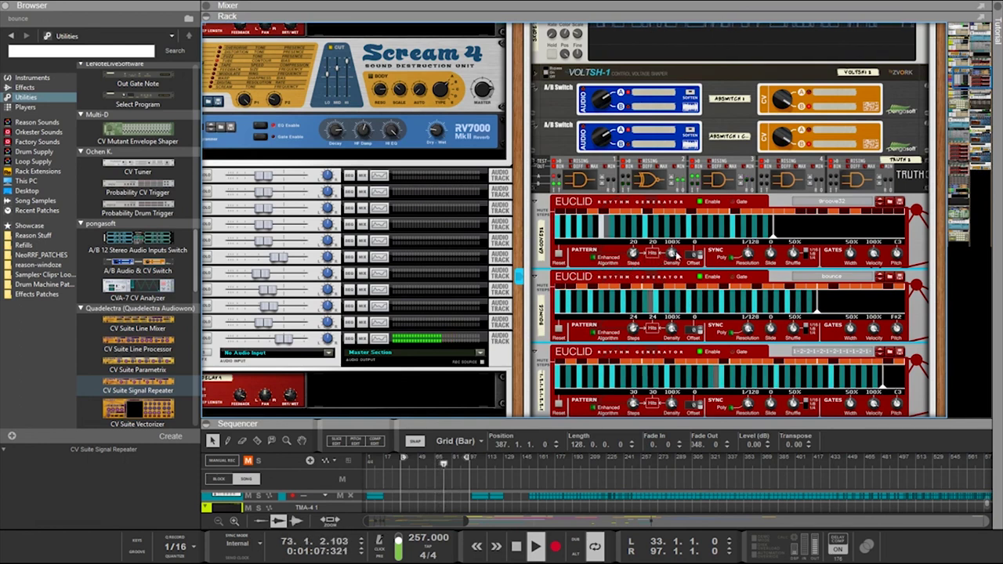
# Raise the resolution of Euclid 3, the second rhythm generator below the CV Suite signal repeater
pyautogui.scroll(-5, 480, 145)
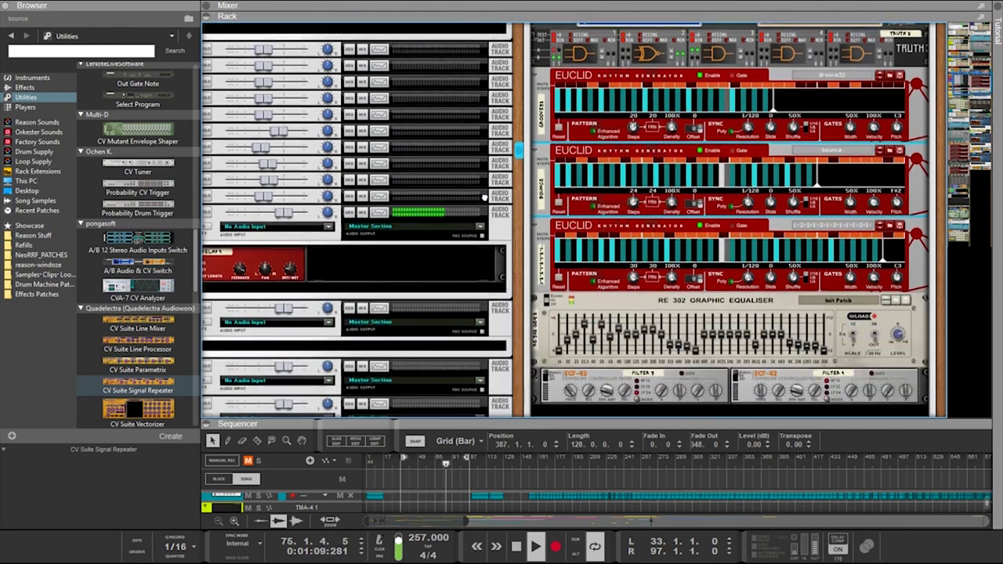
pyautogui.scroll(-10, 480, 145)
pyautogui.scroll(2, 444, 250)
pyautogui.scroll(-6, 444, 249)
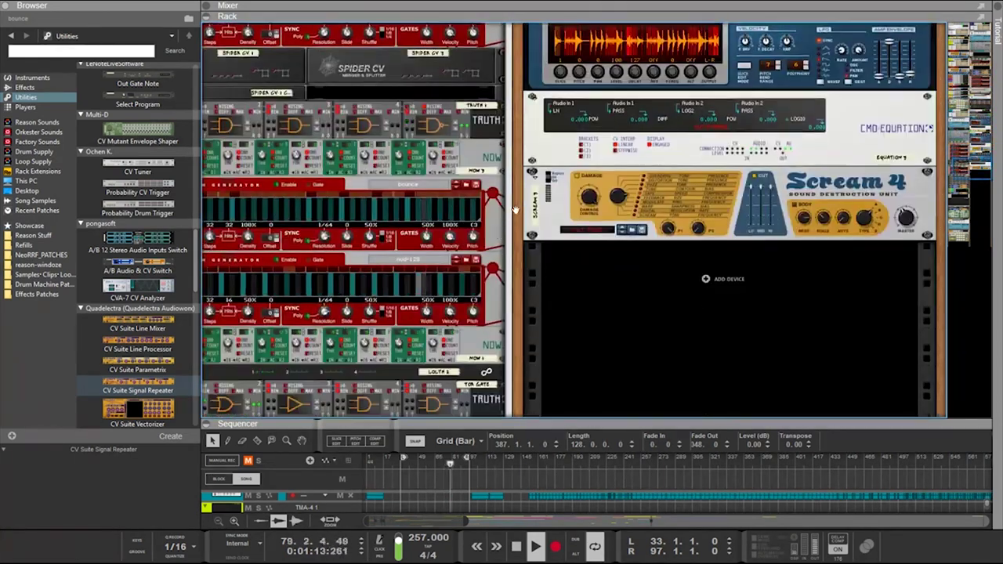
pyautogui.scroll(8, 549, 296)
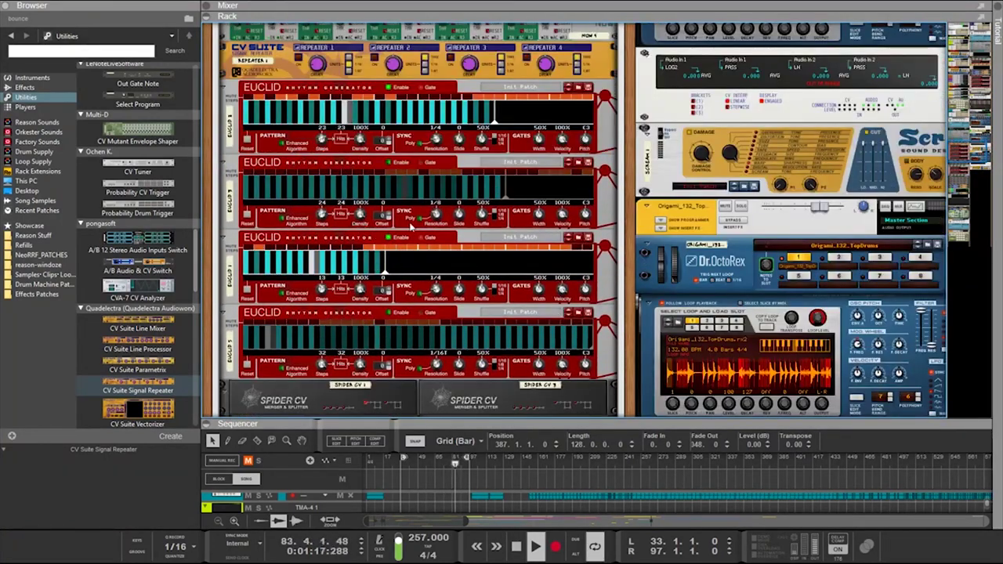
pyautogui.moveTo(433, 222); pyautogui.dragTo(430, 182)
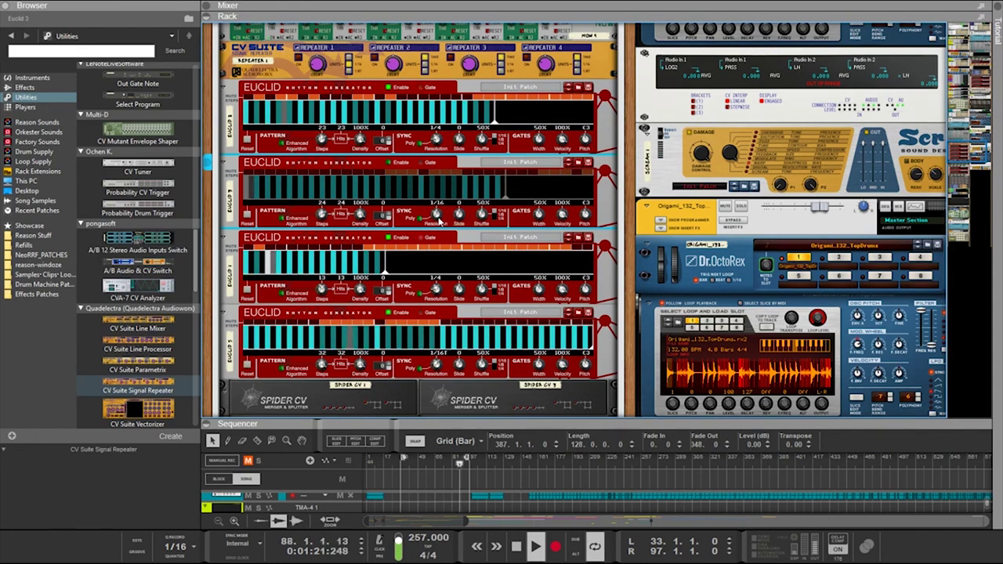
pyautogui.moveTo(437, 214); pyautogui.dragTo(433, 196)
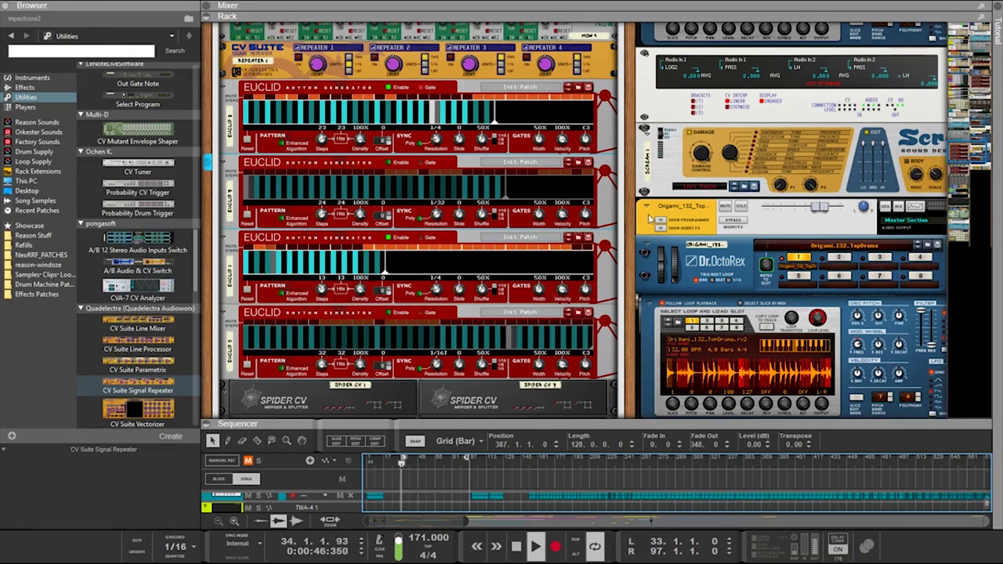
# Edit the mute steps of the third Euclid below the bounce Euclid and lower its resolution
pyautogui.scroll(-10, 539, 111)
pyautogui.scroll(10, 806, 270)
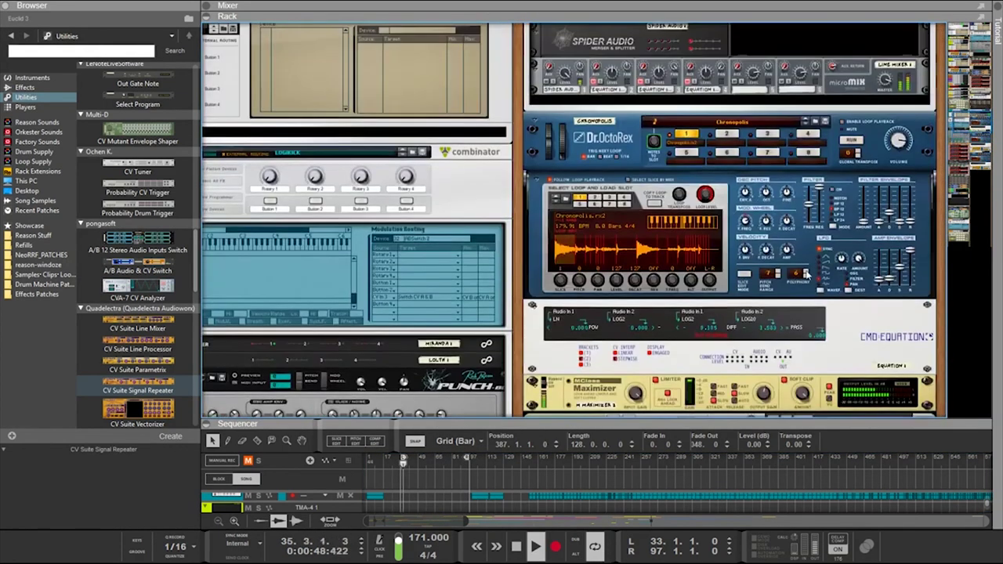
pyautogui.scroll(3, 798, 264)
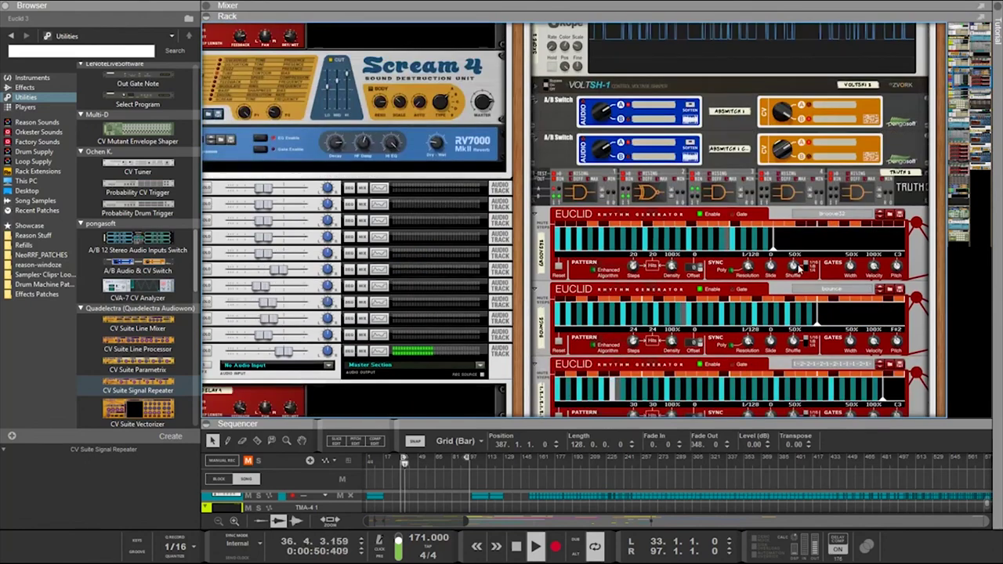
pyautogui.scroll(-3, 798, 264)
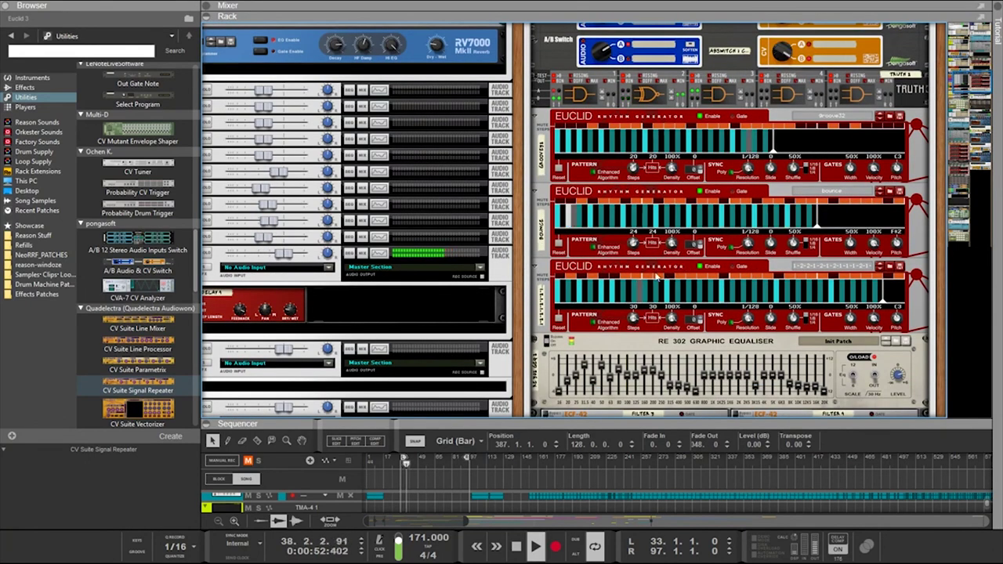
pyautogui.click(573, 280)
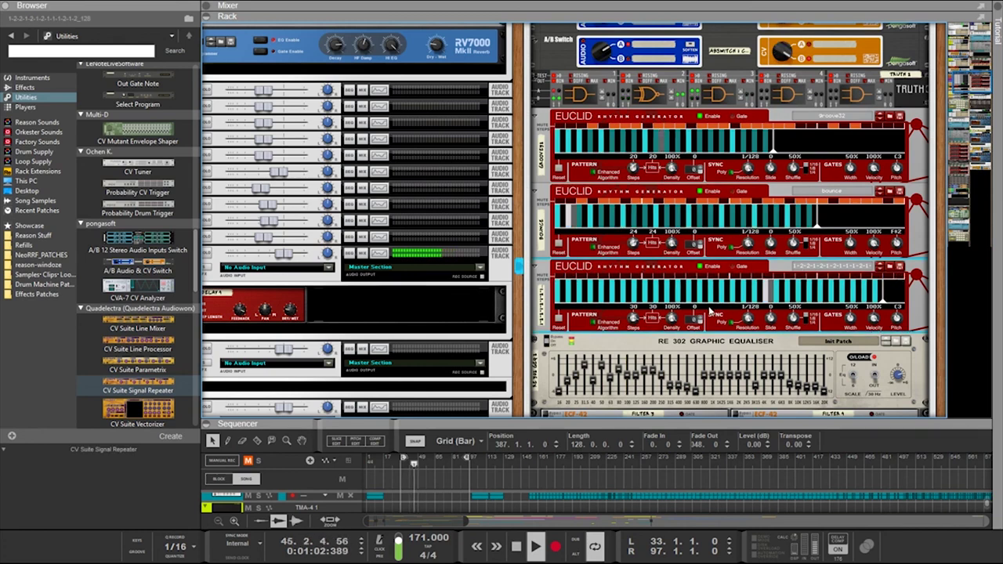
pyautogui.moveTo(748, 318); pyautogui.dragTo(744, 390)
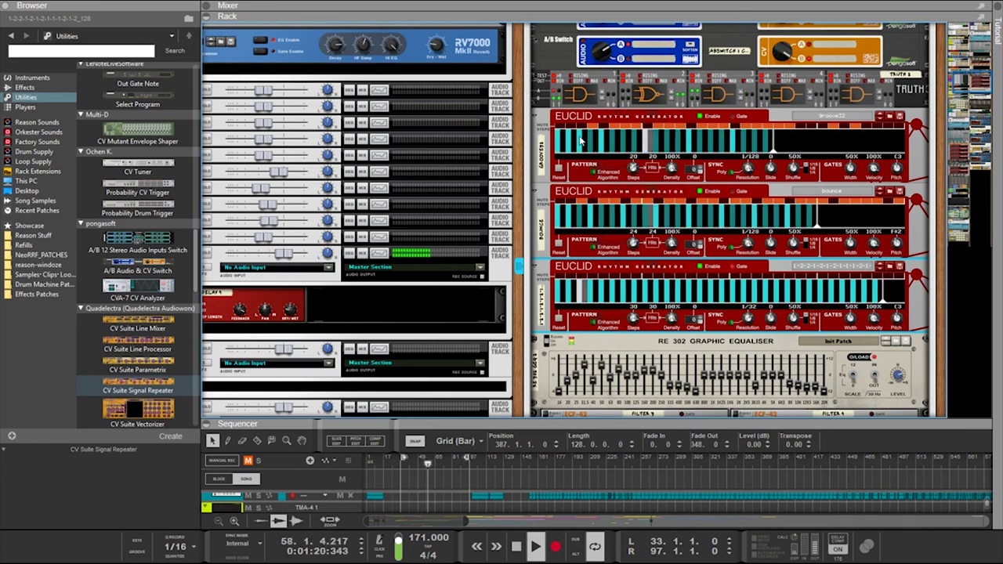
# Set the bounce Euclid's resolution to 1/64, and readjust the third Euclid's mute steps and resolution
pyautogui.click(747, 244)
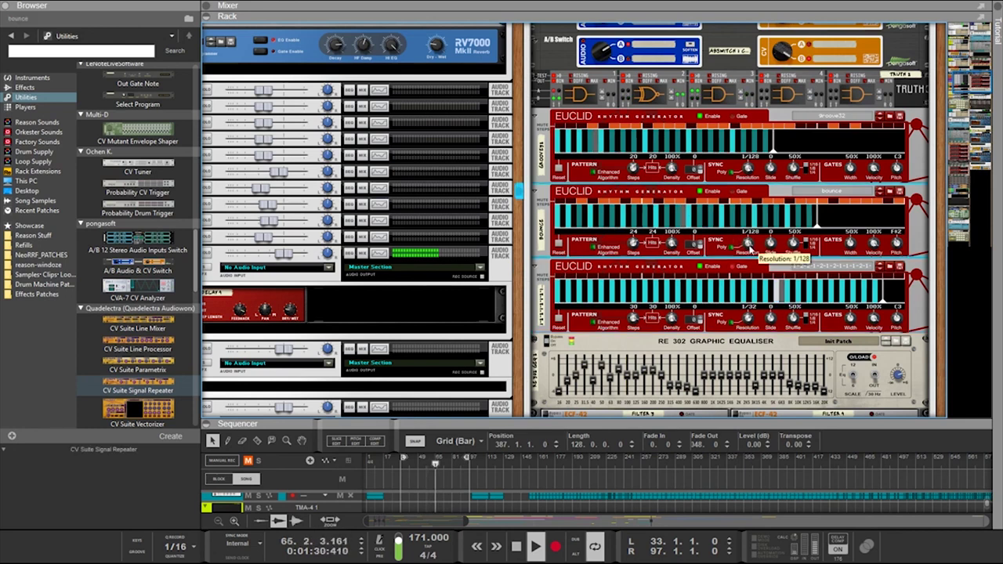
pyautogui.moveTo(747, 244); pyautogui.dragTo(751, 264)
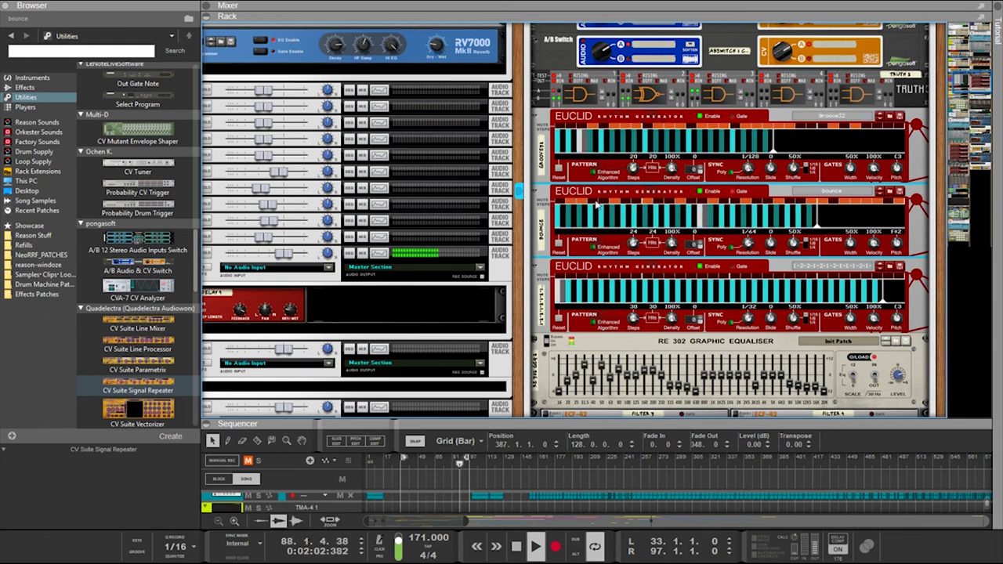
pyautogui.click(587, 276)
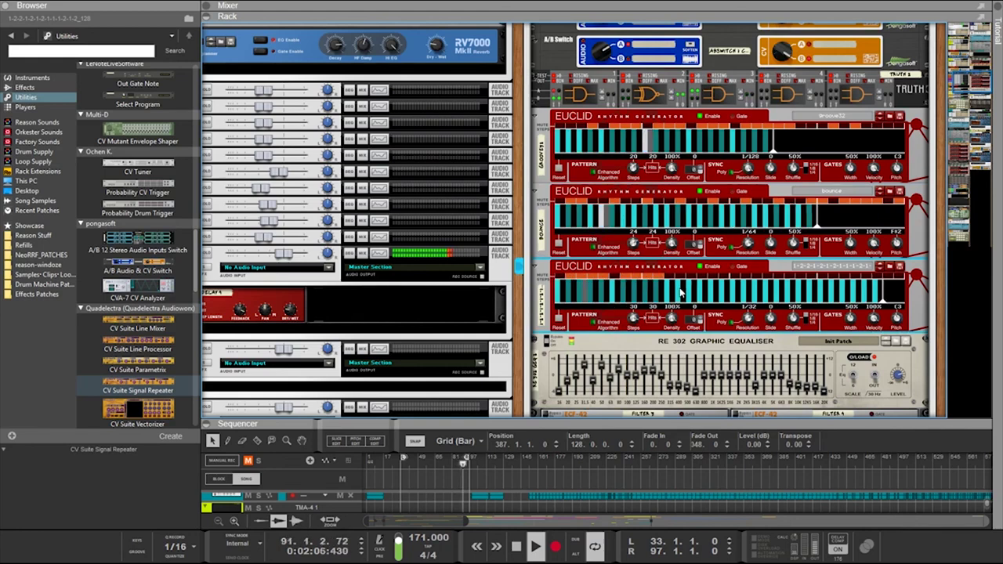
pyautogui.moveTo(749, 320); pyautogui.dragTo(749, 246)
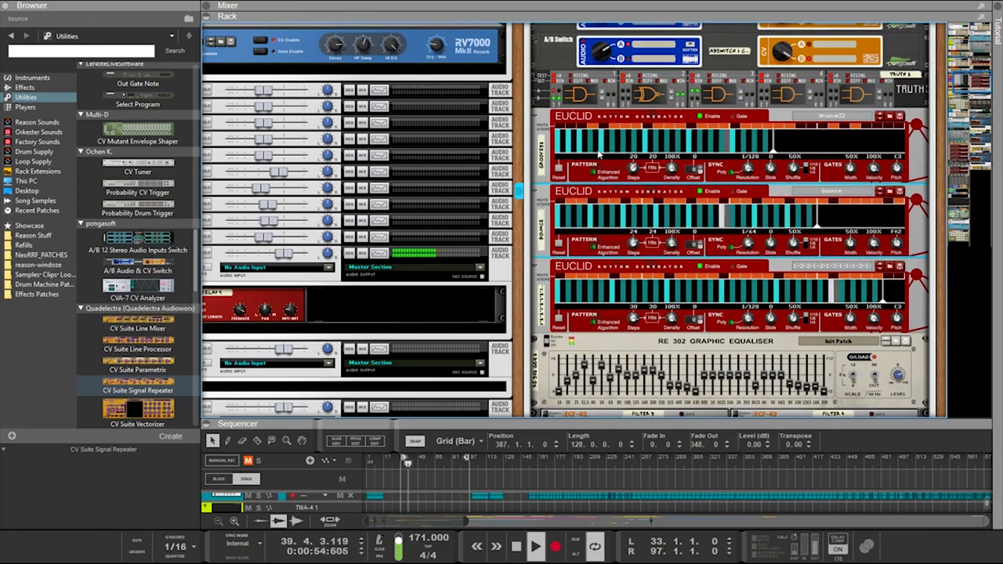
# Set the groove Euclid to 24 steps, and the third Euclid to 32 steps at 1/32 resolution
pyautogui.moveTo(599, 125); pyautogui.dragTo(774, 126)
pyautogui.moveTo(751, 185); pyautogui.dragTo(752, 199)
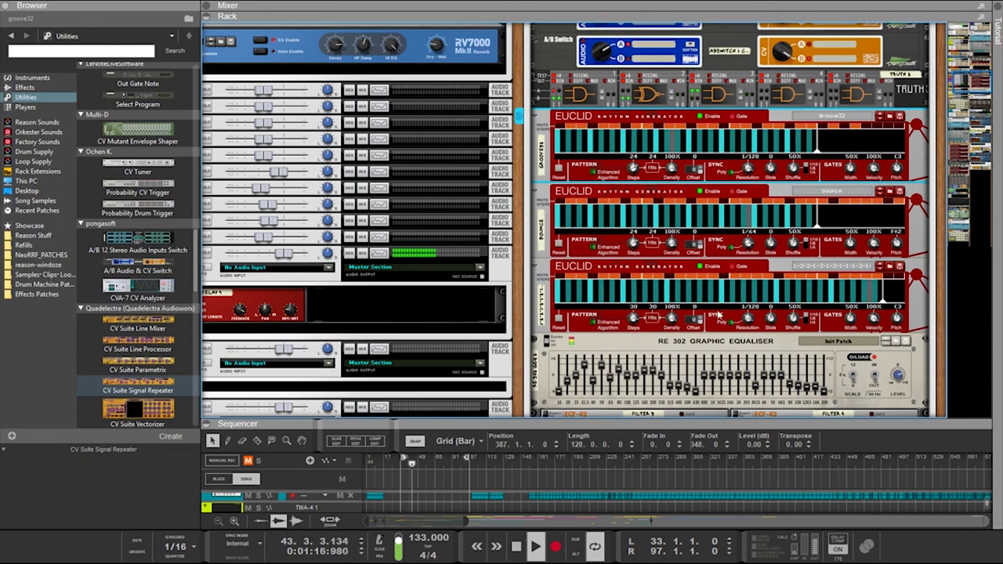
pyautogui.moveTo(634, 319); pyautogui.dragTo(634, 312)
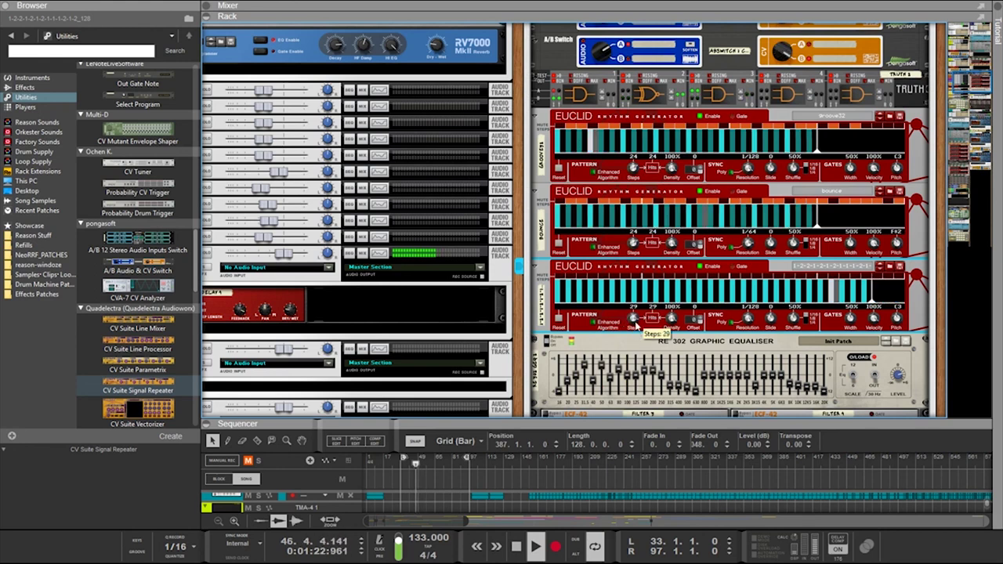
pyautogui.moveTo(739, 316); pyautogui.dragTo(744, 339)
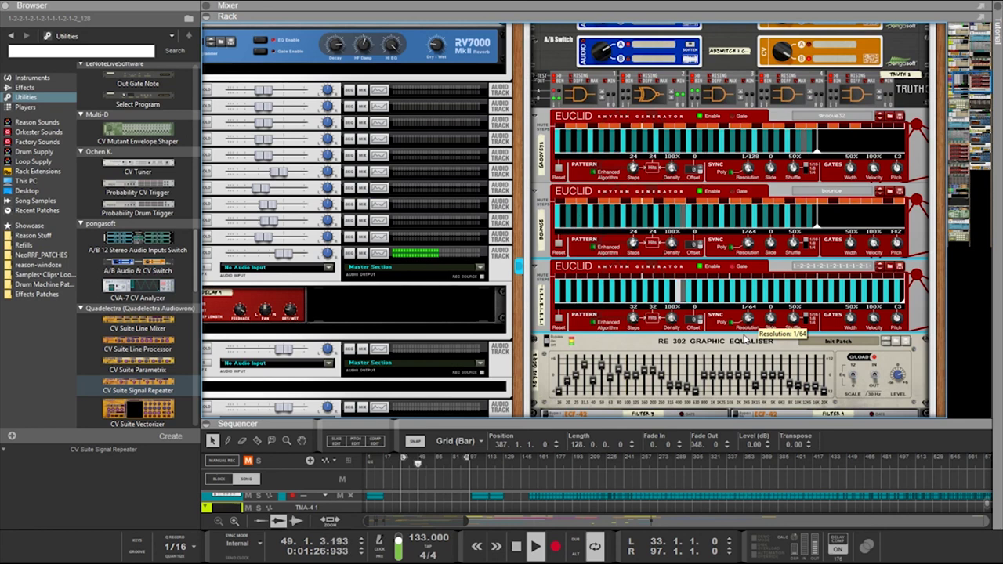
pyautogui.moveTo(746, 339); pyautogui.dragTo(752, 343)
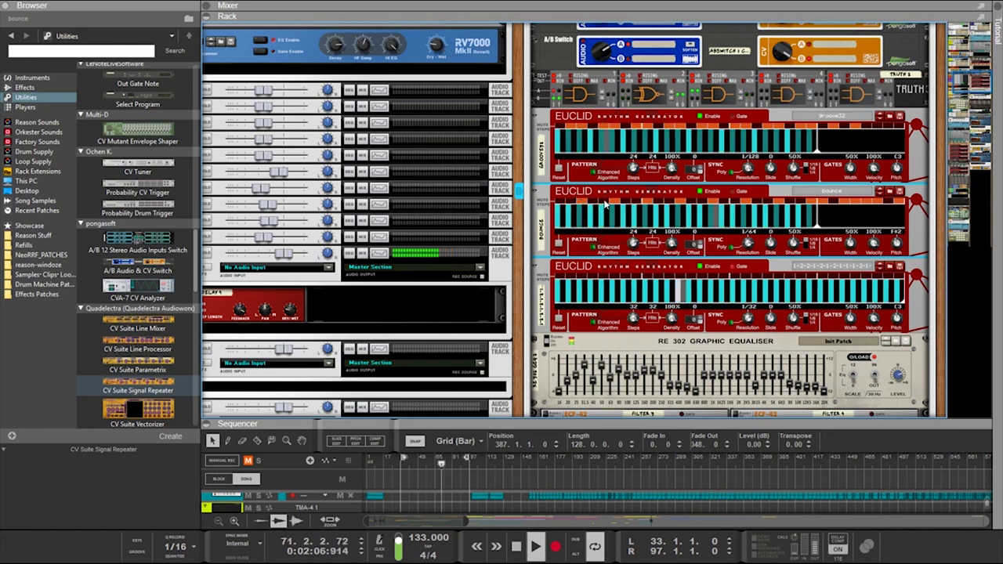
# Adjust the mute steps of the groove Euclid
pyautogui.click(626, 134)
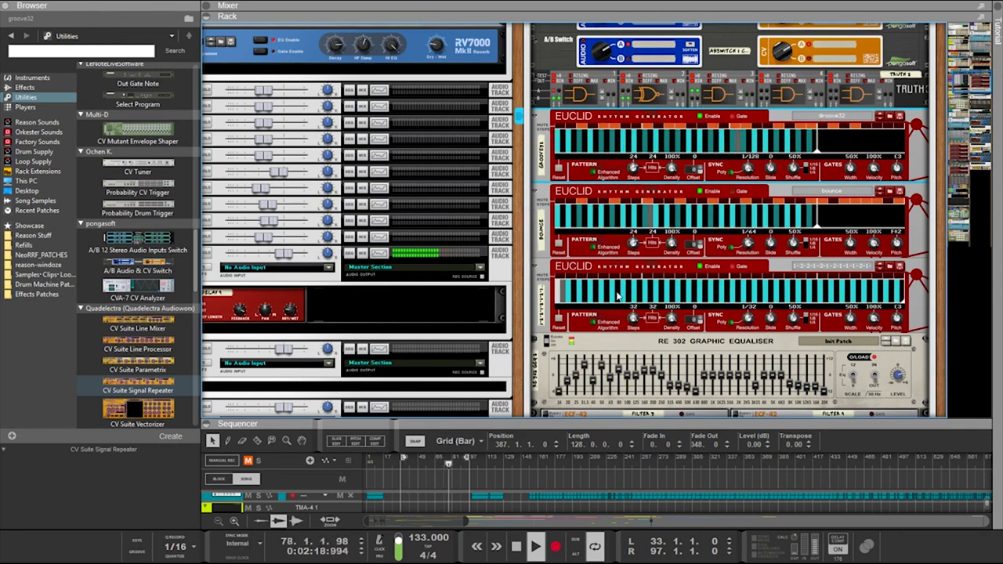
pyautogui.scroll(2, 719, 164)
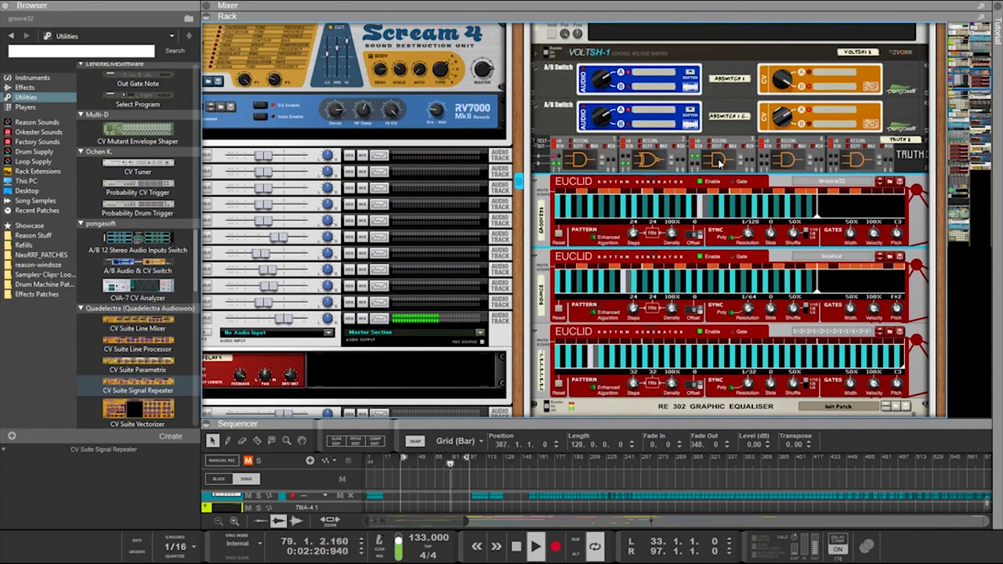
pyautogui.scroll(-3, 719, 164)
pyautogui.scroll(-1, 535, 291)
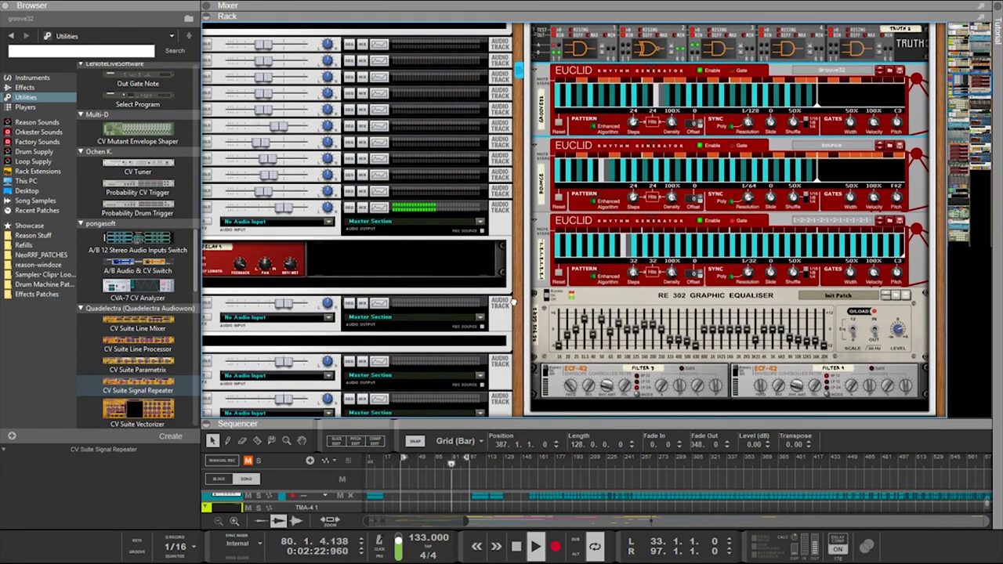
# Copy the Magenta_136_TopDrums and Origami_132_TopDrums clips in the sequencer to start at bar 33
pyautogui.moveTo(536, 420); pyautogui.dragTo(535, 294)
pyautogui.press('F7')
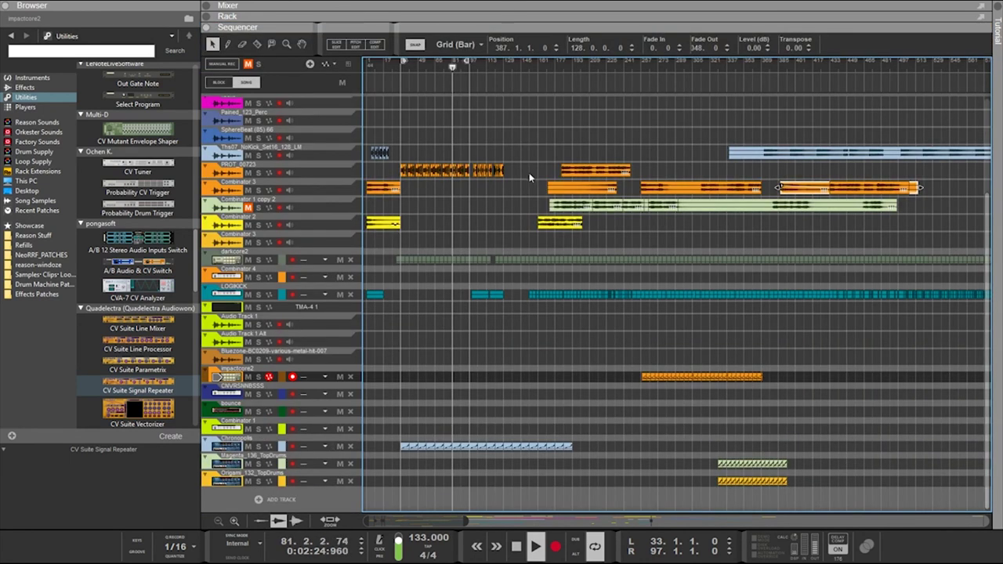
pyautogui.moveTo(823, 486); pyautogui.dragTo(778, 476)
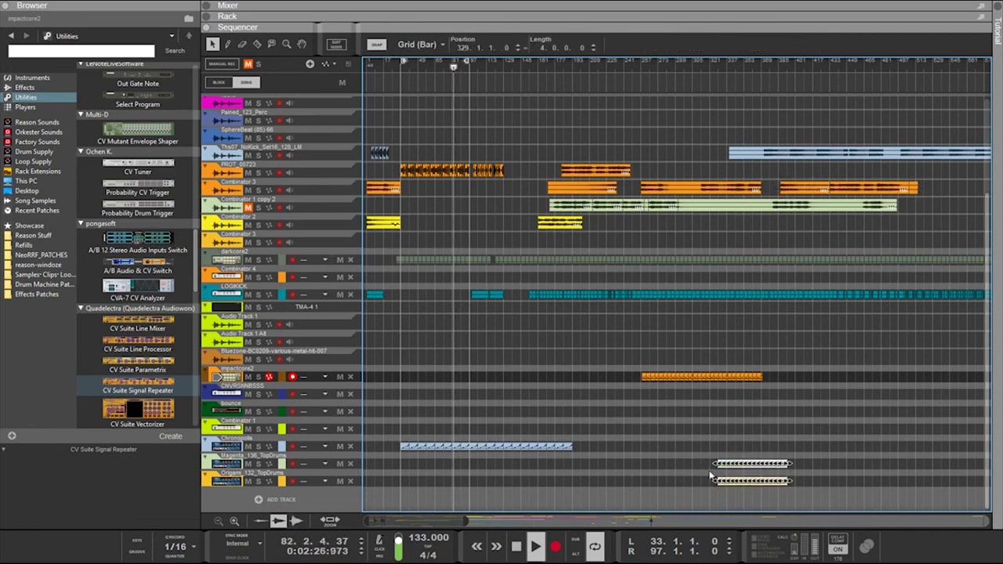
pyautogui.moveTo(718, 484); pyautogui.dragTo(400, 489)
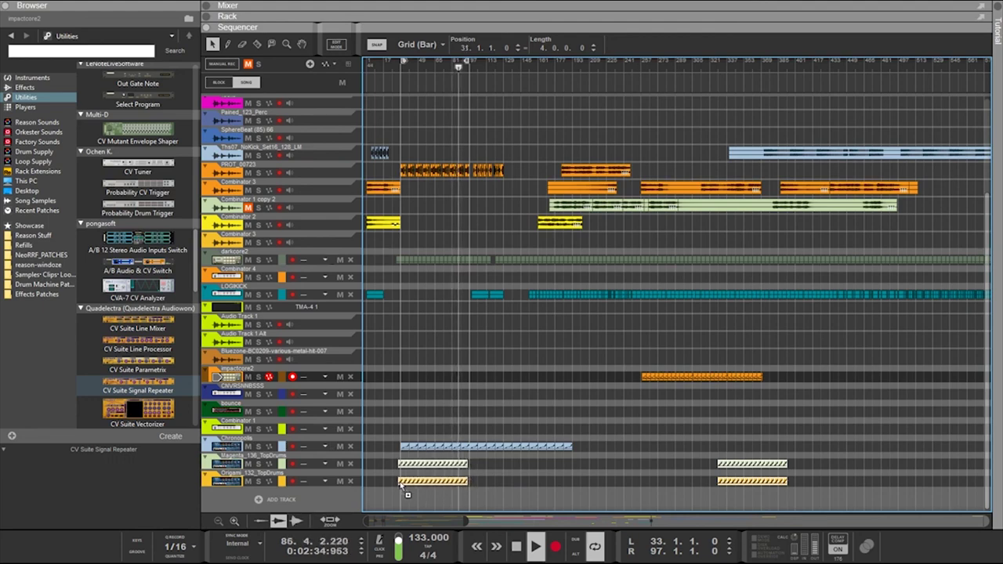
pyautogui.moveTo(402, 485); pyautogui.dragTo(405, 485)
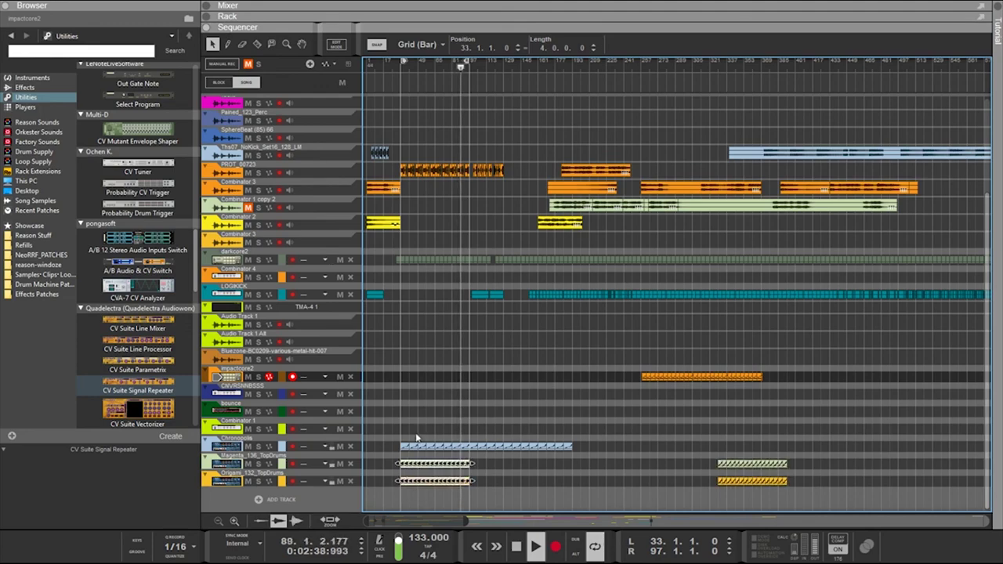
# Shorten the copied Magenta and Origami drum clips to 2 bars each, and delete all the copies
pyautogui.scroll(3, 416, 454)
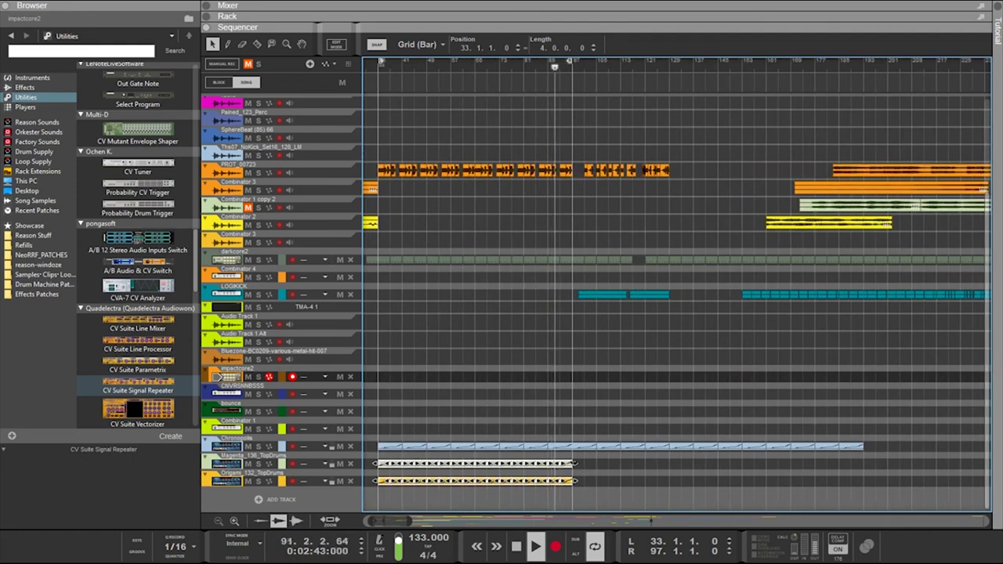
pyautogui.moveTo(575, 464); pyautogui.dragTo(570, 490)
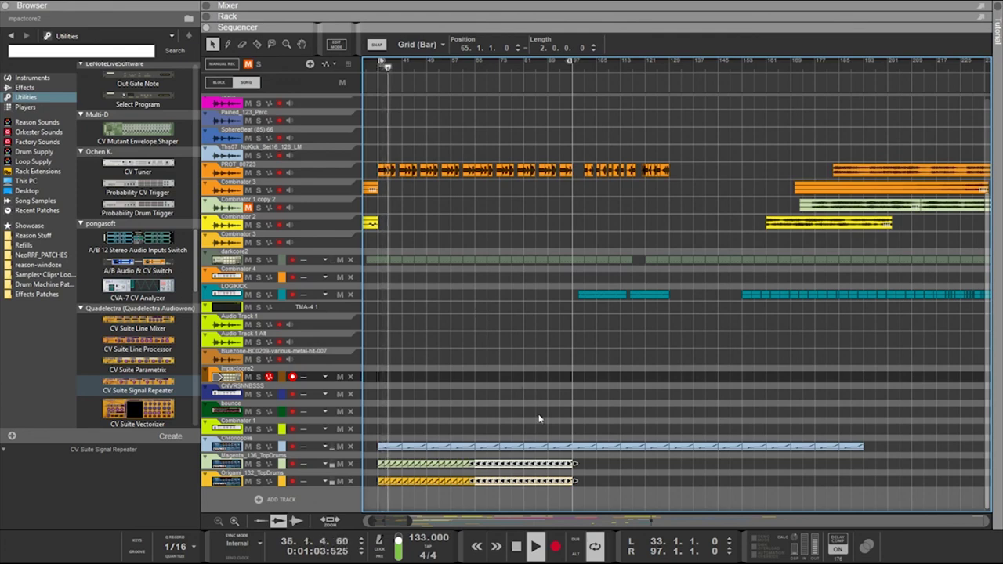
pyautogui.moveTo(601, 473); pyautogui.dragTo(381, 459)
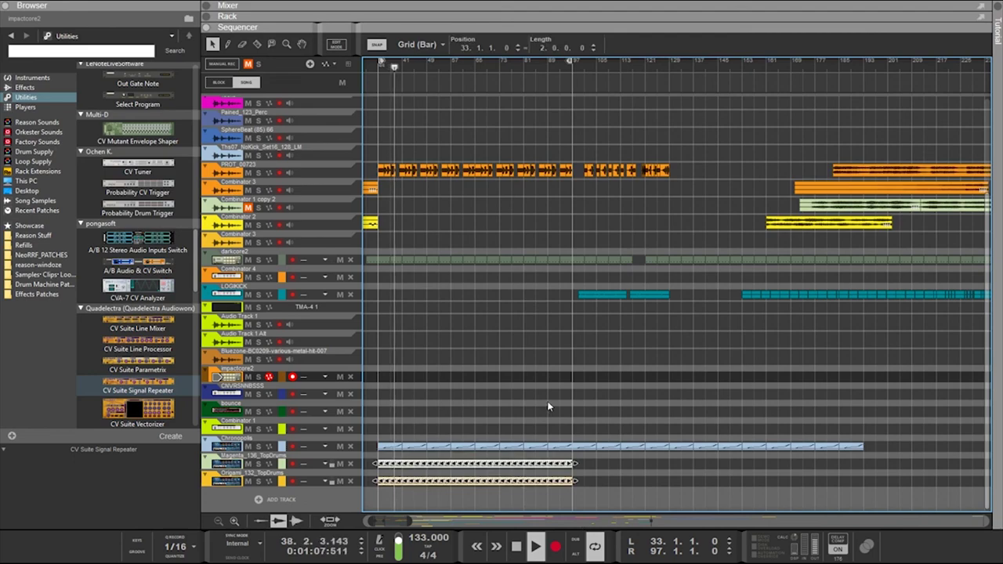
pyautogui.press('Delete')
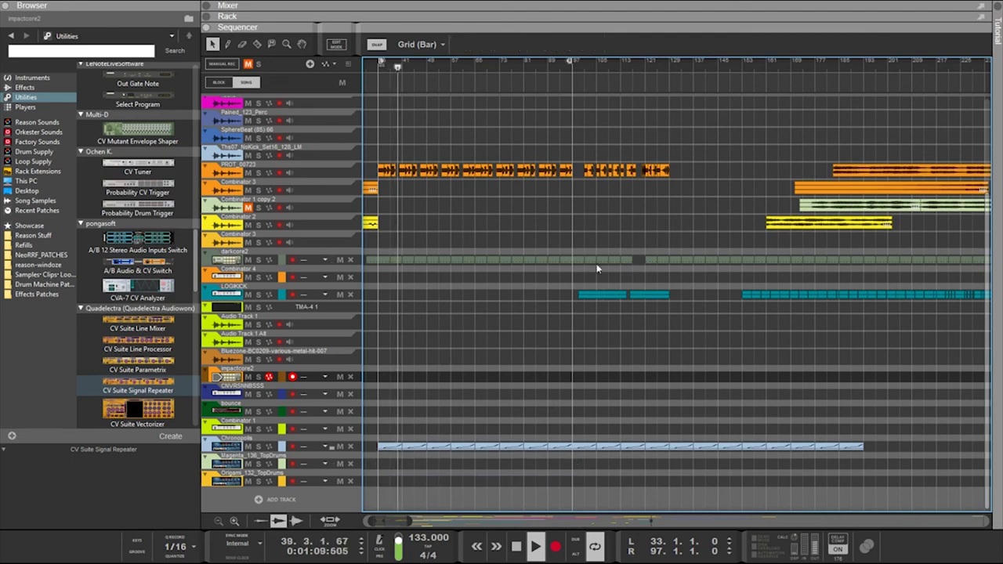
# Show the rack's three Euclid devices and adjust the mute steps of the bounce Euclid
pyautogui.scroll(5, 604, 286)
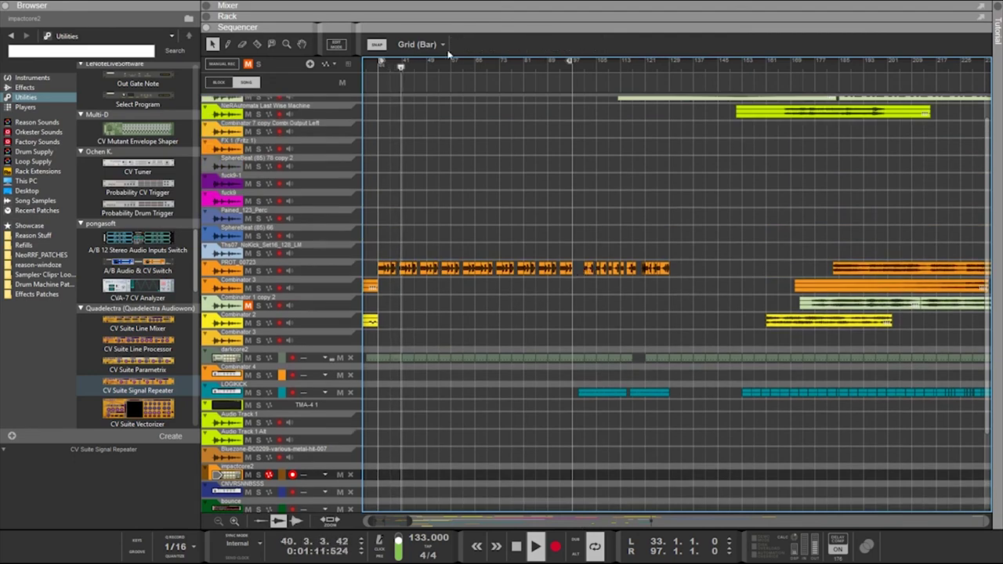
pyautogui.moveTo(439, 23); pyautogui.dragTo(448, 520)
pyautogui.moveTo(515, 303); pyautogui.dragTo(683, 318)
pyautogui.scroll(-1, 576, 270)
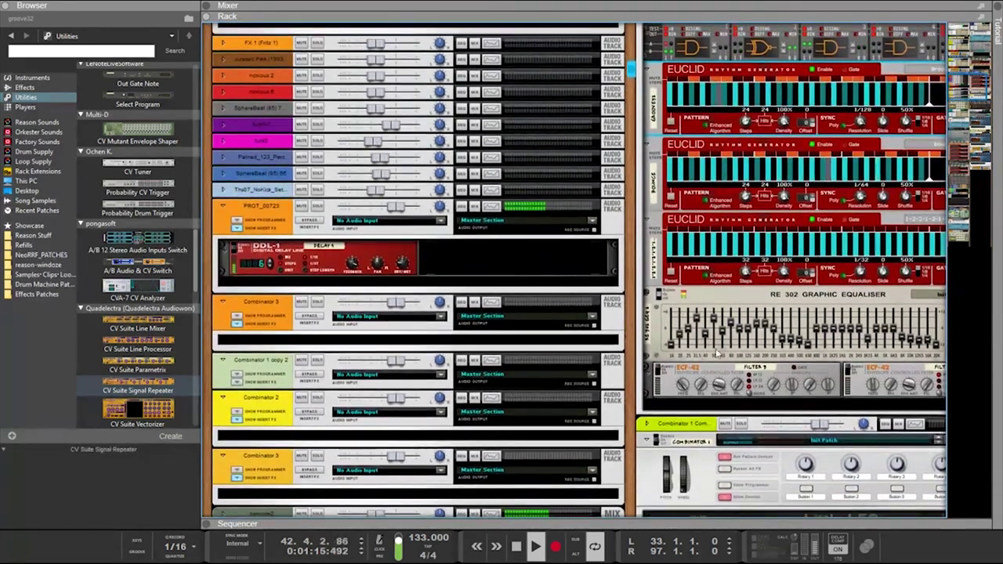
pyautogui.scroll(3, 755, 309)
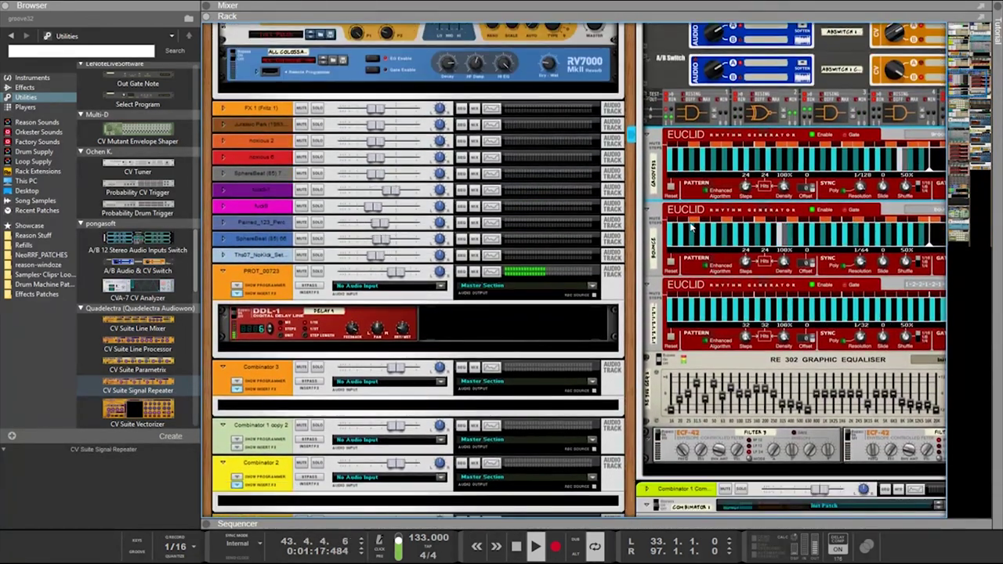
pyautogui.moveTo(631, 280); pyautogui.dragTo(519, 286)
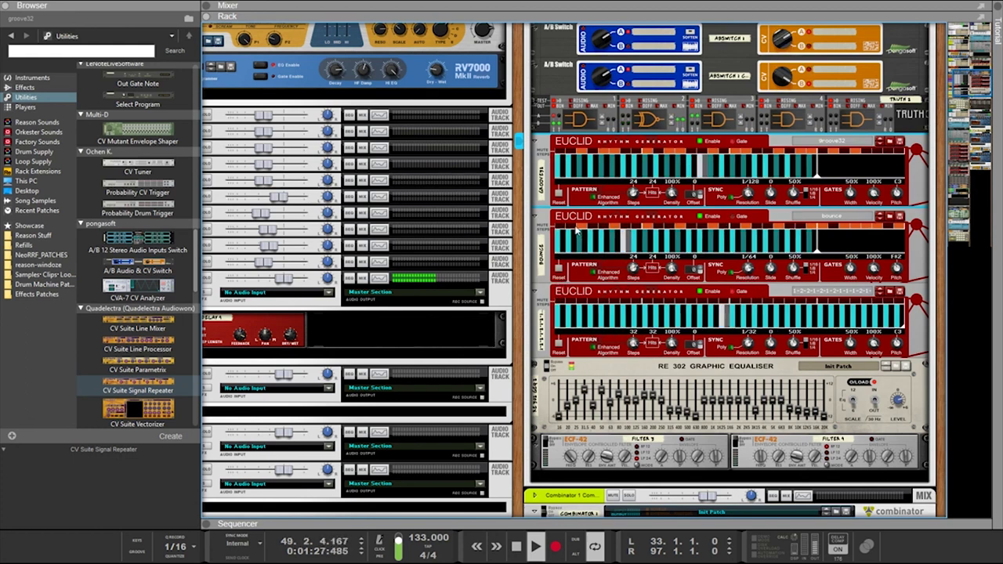
pyautogui.click(619, 229)
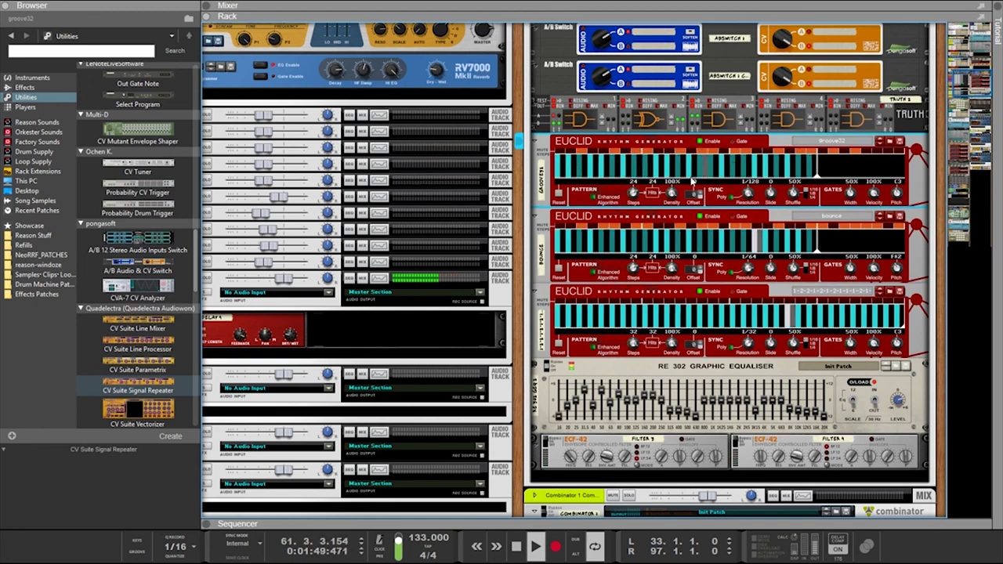
# Try the groove Euclid at 9, 17, 18 and 22 steps, and return it to 24 steps
pyautogui.moveTo(749, 194)
pyautogui.mouseDown()
pyautogui.moveTo(717, 302)
pyautogui.moveTo(745, 193)
pyautogui.mouseUp()
pyautogui.moveTo(634, 193); pyautogui.dragTo(633, 264)
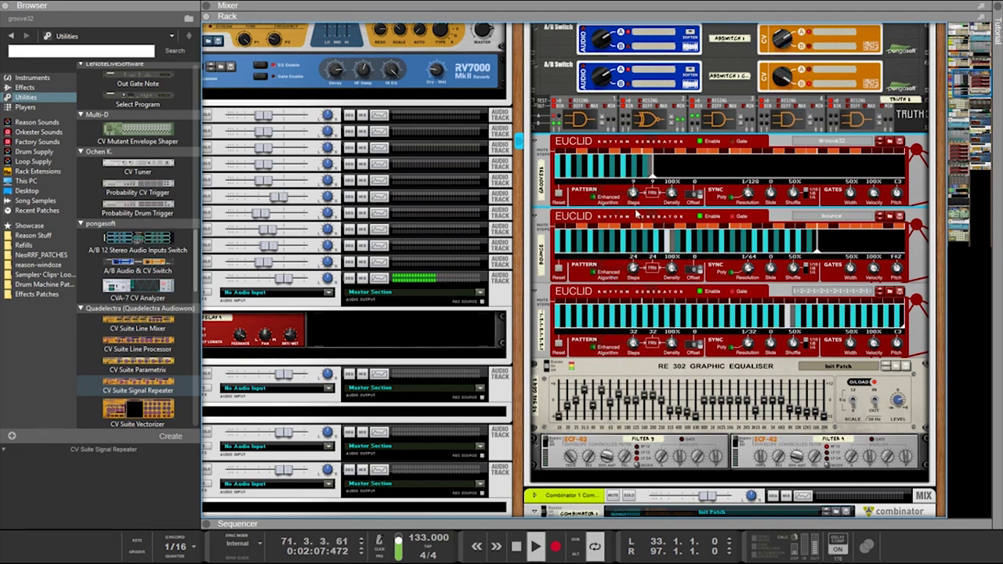
pyautogui.moveTo(633, 192); pyautogui.dragTo(628, 162)
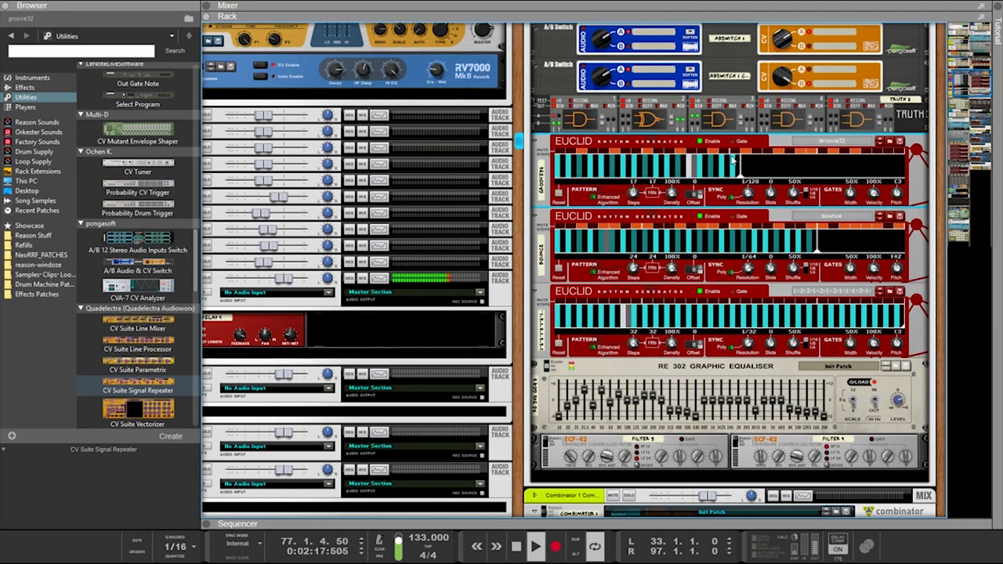
pyautogui.moveTo(633, 196); pyautogui.dragTo(632, 194)
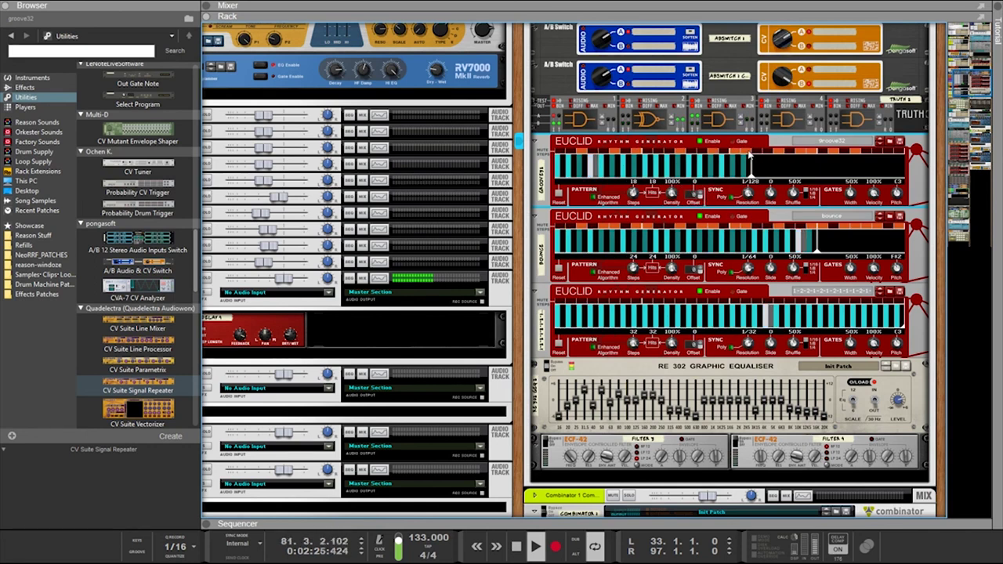
pyautogui.moveTo(635, 194); pyautogui.dragTo(705, 182)
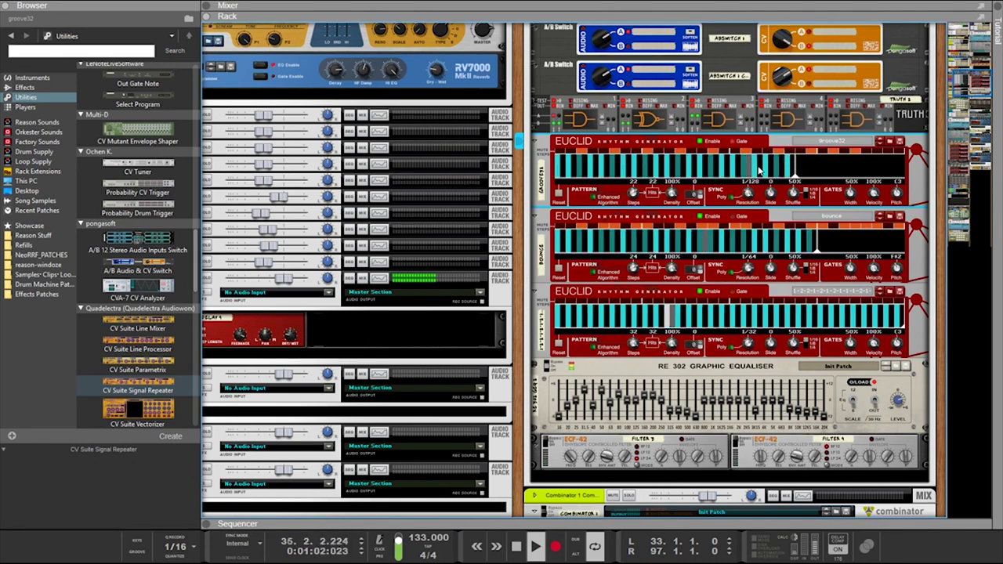
pyautogui.moveTo(637, 191); pyautogui.dragTo(637, 185)
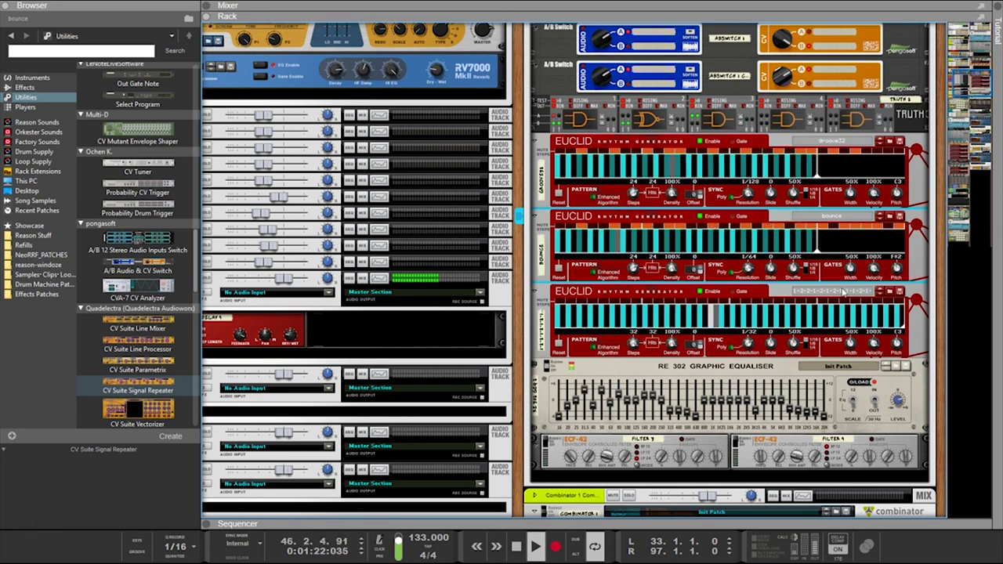
# Set the third Euclid to 24 steps and mute several steps in the first part of its pattern
pyautogui.moveTo(634, 344); pyautogui.dragTo(647, 380)
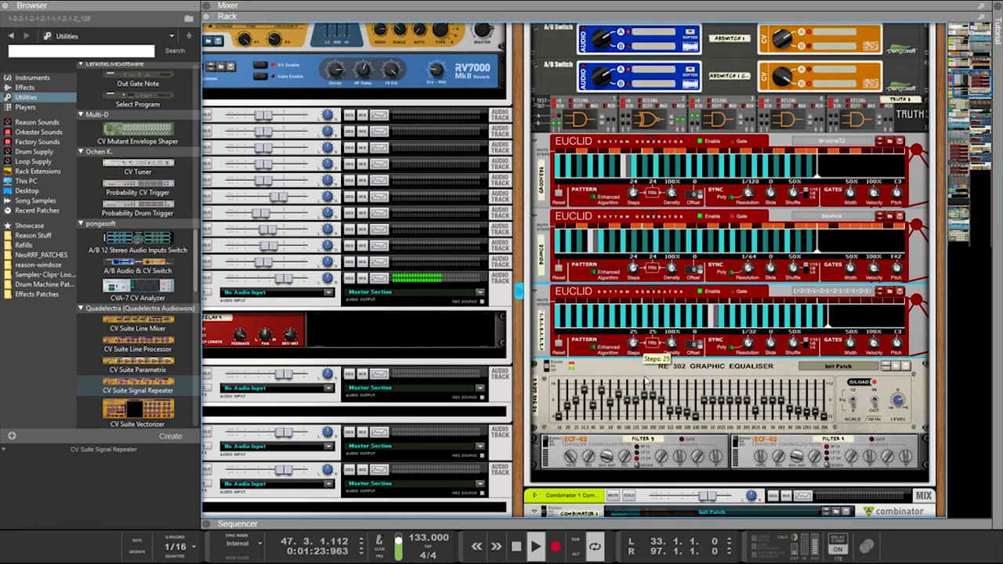
pyautogui.click(582, 302)
pyautogui.click(593, 303)
pyautogui.click(614, 302)
pyautogui.click(625, 303)
pyautogui.click(647, 303)
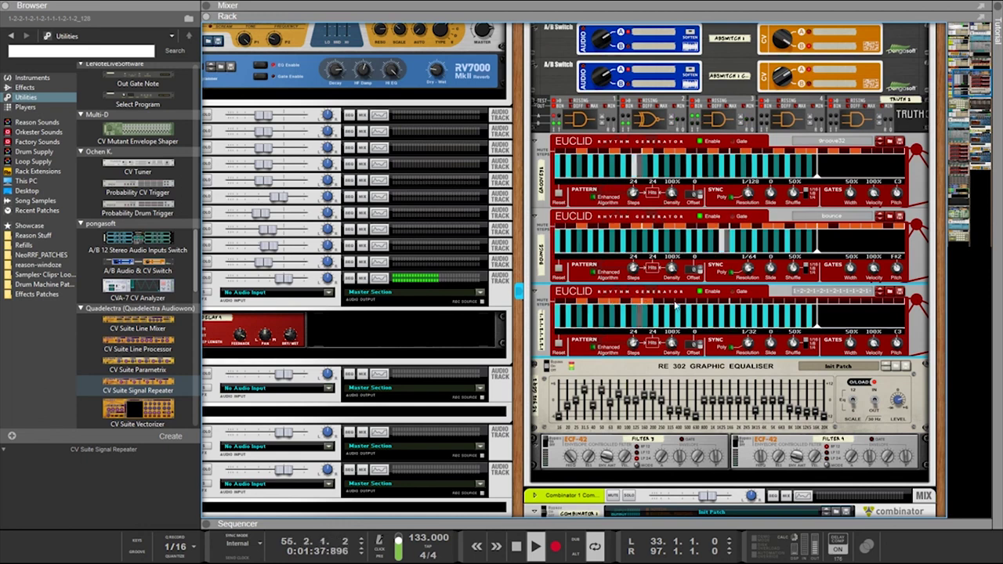
# Try different resolutions on the third Euclid and adjust more of its mute steps
pyautogui.moveTo(751, 341); pyautogui.dragTo(744, 261)
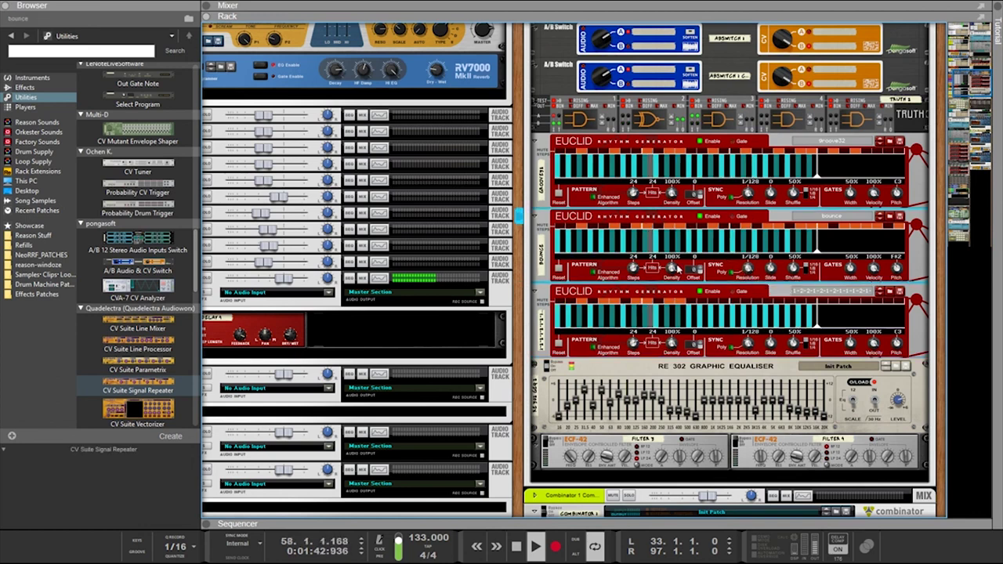
pyautogui.click(720, 306)
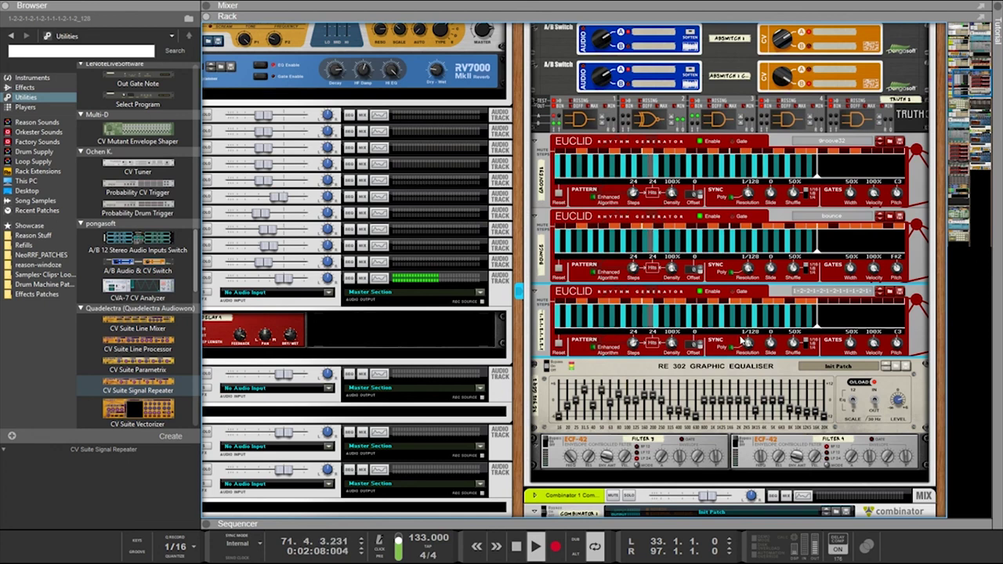
pyautogui.moveTo(749, 344); pyautogui.dragTo(749, 349)
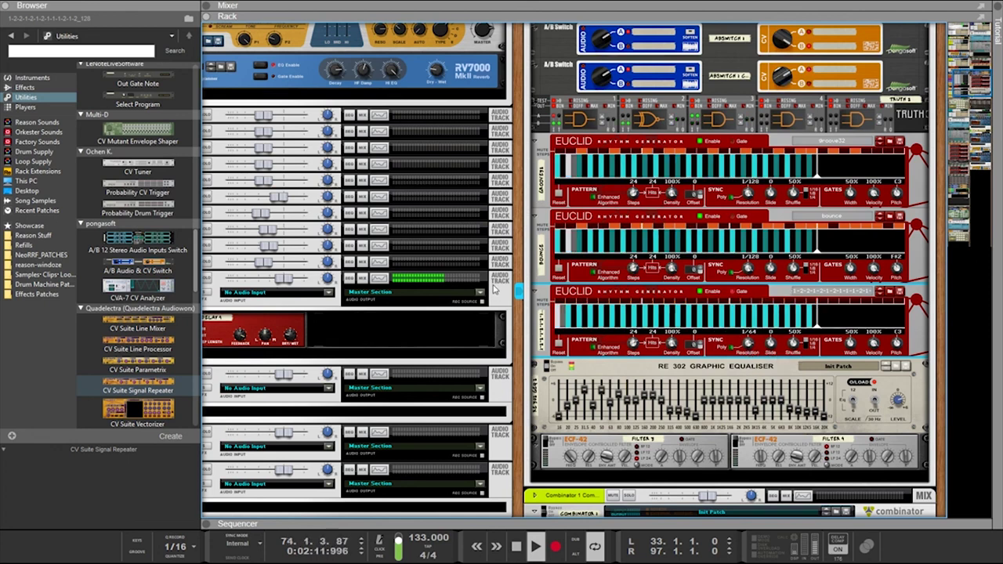
pyautogui.moveTo(749, 345); pyautogui.dragTo(746, 357)
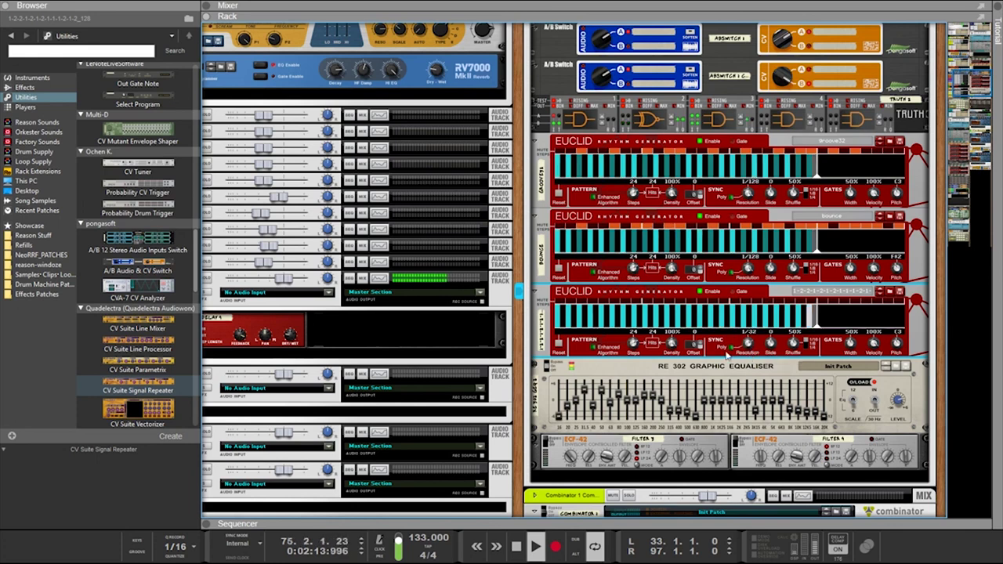
pyautogui.moveTo(748, 345); pyautogui.dragTo(748, 321)
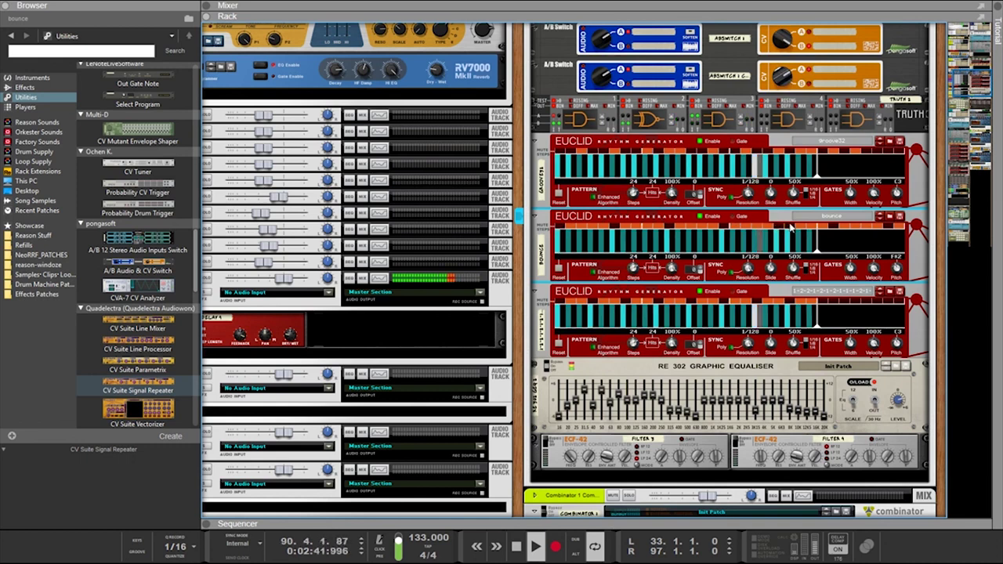
# Lengthen the bounce Euclid's pattern by one step and set the song tempo to 257 BPM
pyautogui.moveTo(815, 244); pyautogui.dragTo(824, 253)
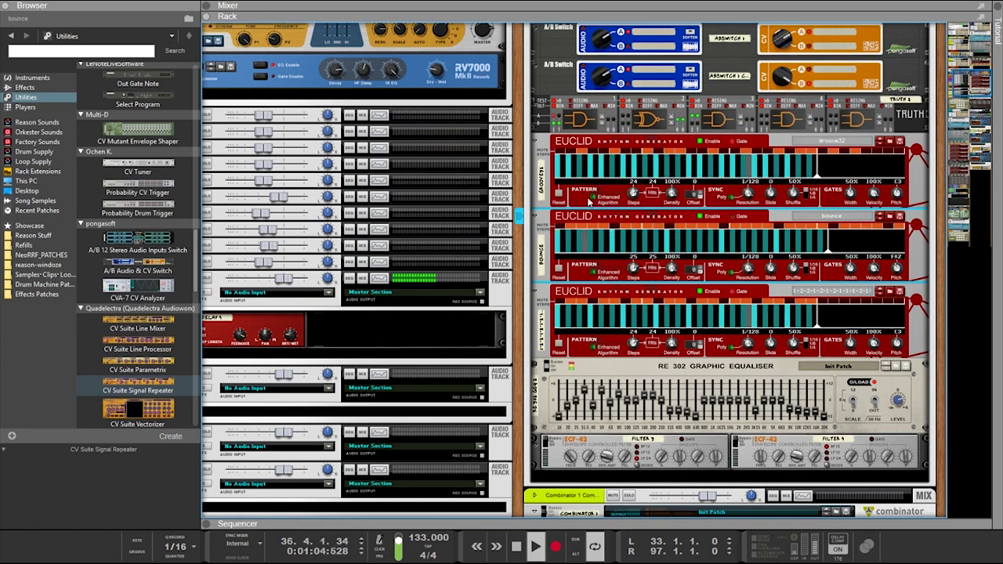
pyautogui.click(424, 539)
pyautogui.write('257')
pyautogui.press('Return')
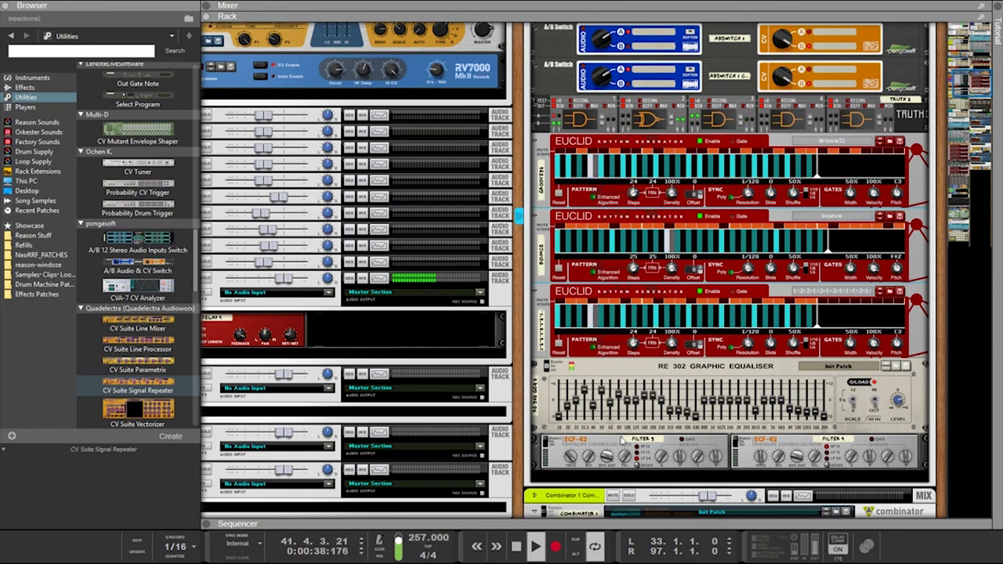
# Adjust the early mute steps of the third Euclid and the groove Euclid
pyautogui.click(598, 306)
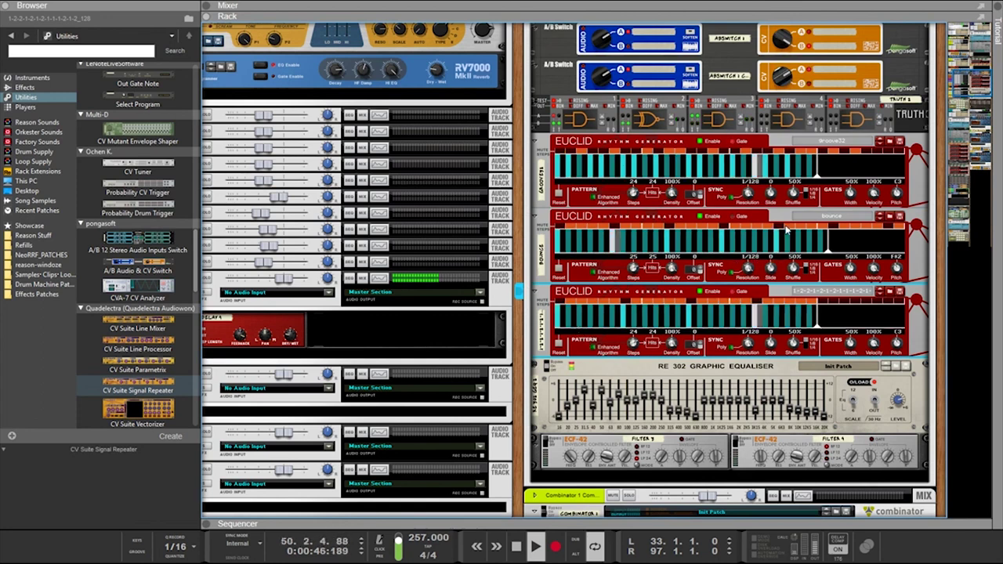
pyautogui.click(574, 155)
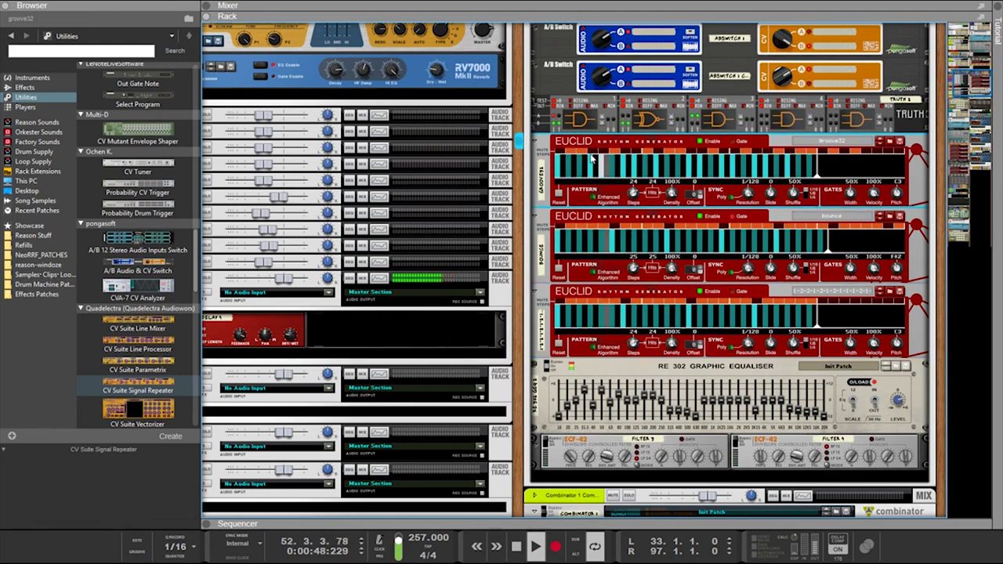